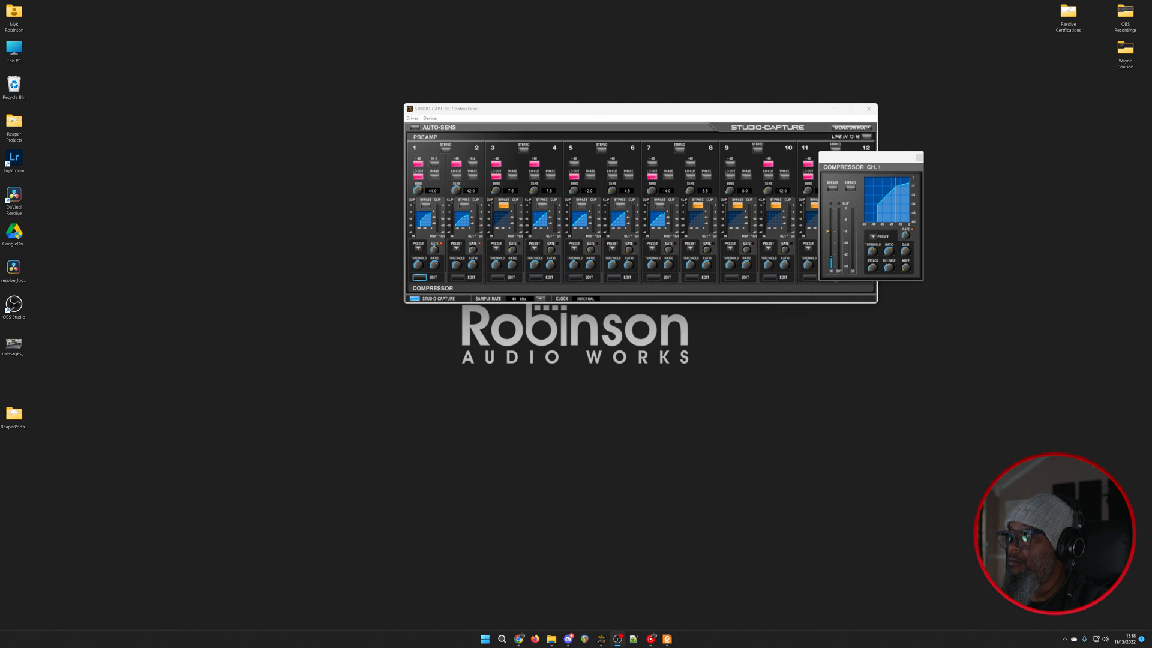
pyautogui.hotkey('alt', 'Tab')
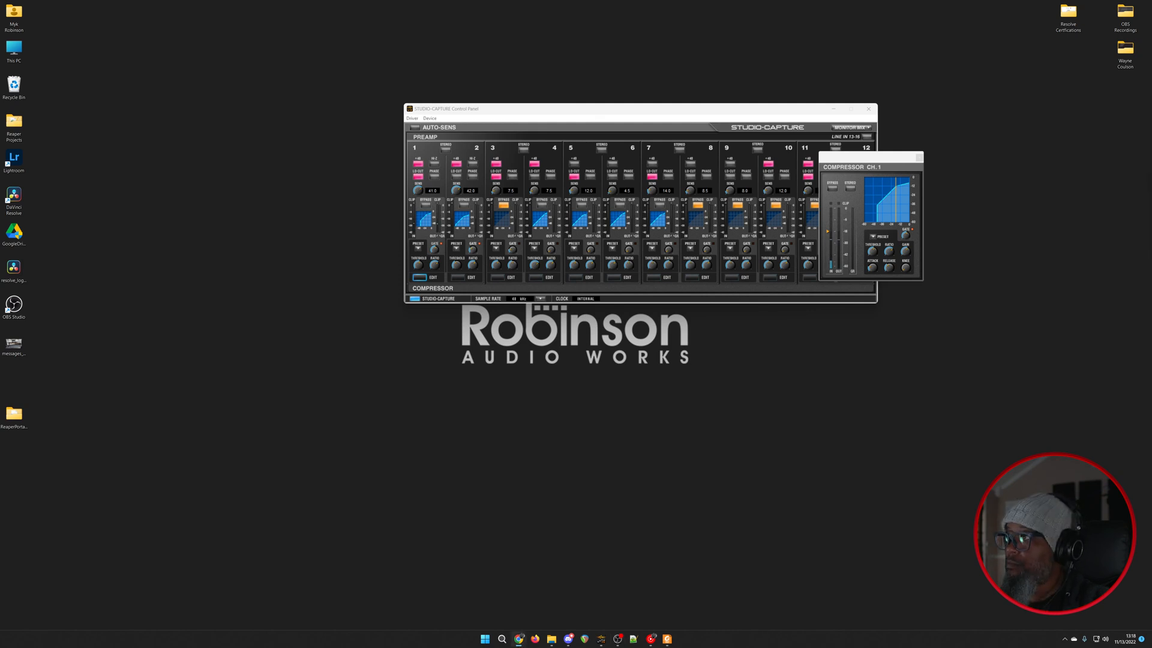
pyautogui.hotkey('alt', 'Tab')
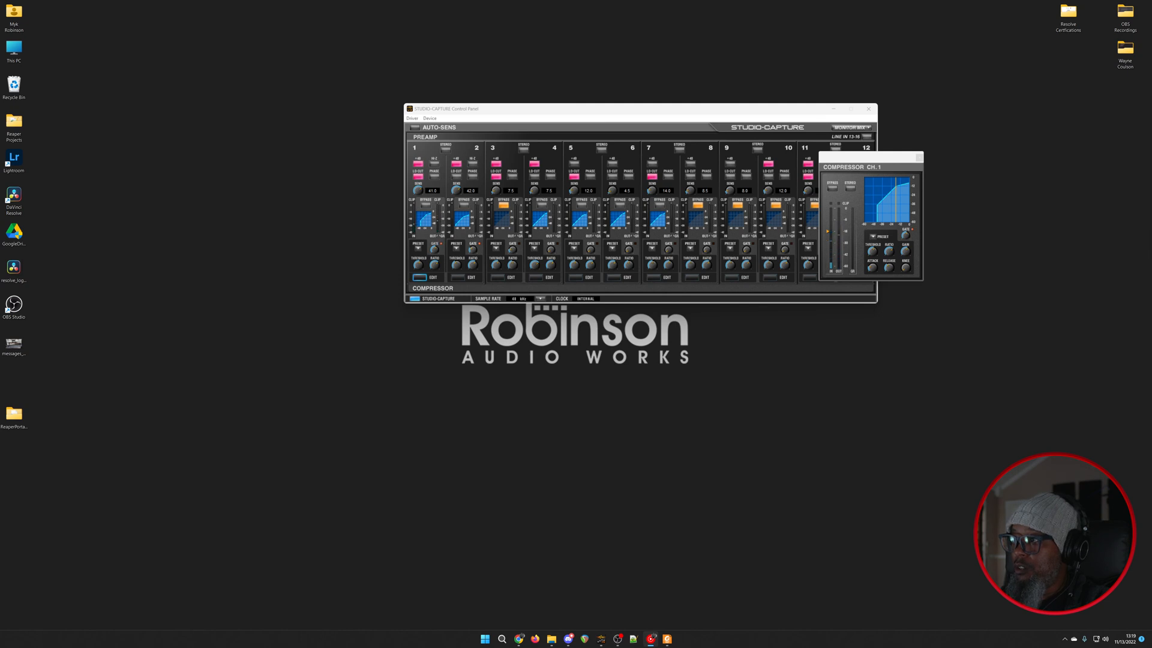
pyautogui.hotkey('alt', 'Tab')
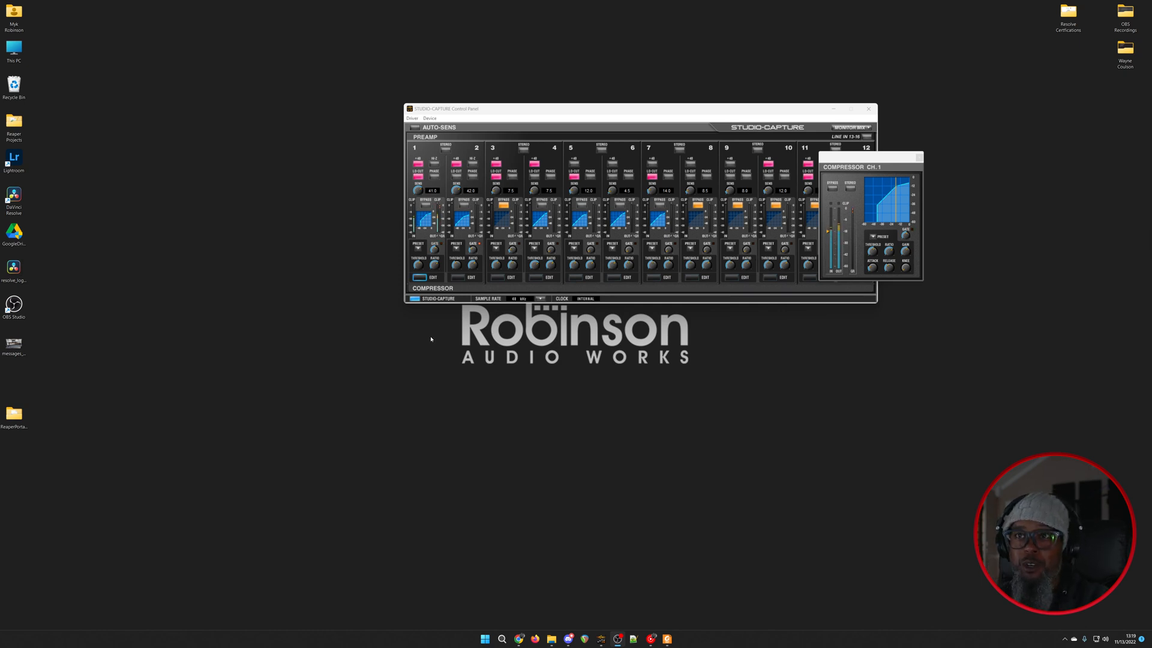
# Step: Close the channel 1 compressor window and the STUDIO-CAPTURE Control Panel
pyautogui.click(919, 158)
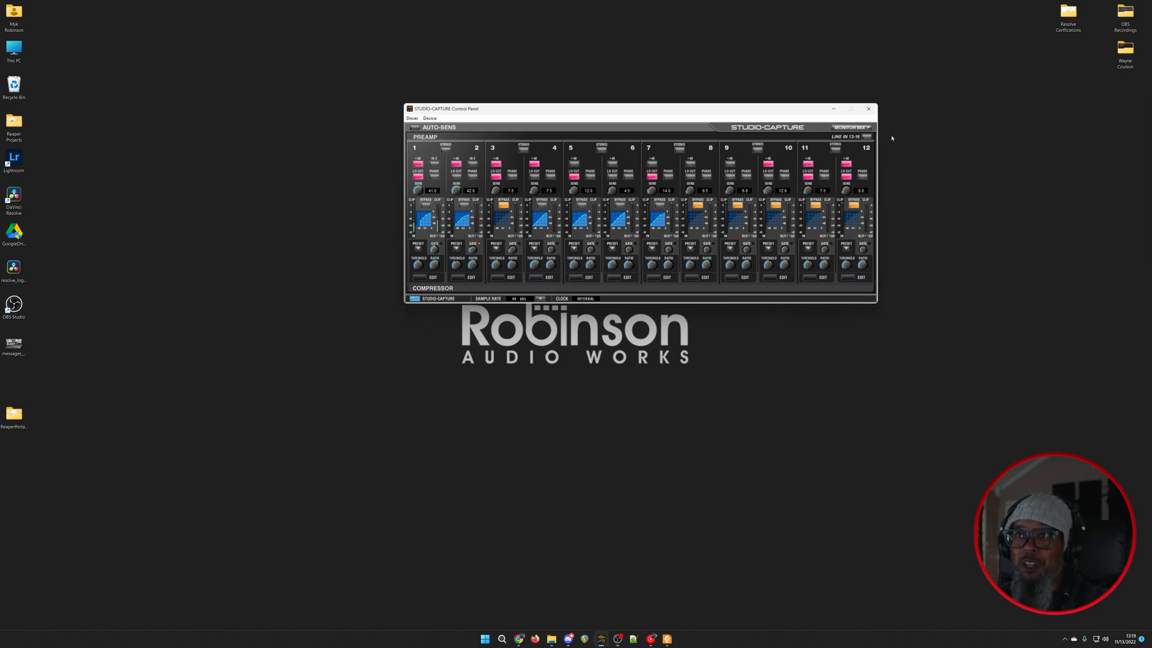
pyautogui.click(868, 108)
# Step: Go to the %appdata% folder in File Explorer
pyautogui.click(549, 640)
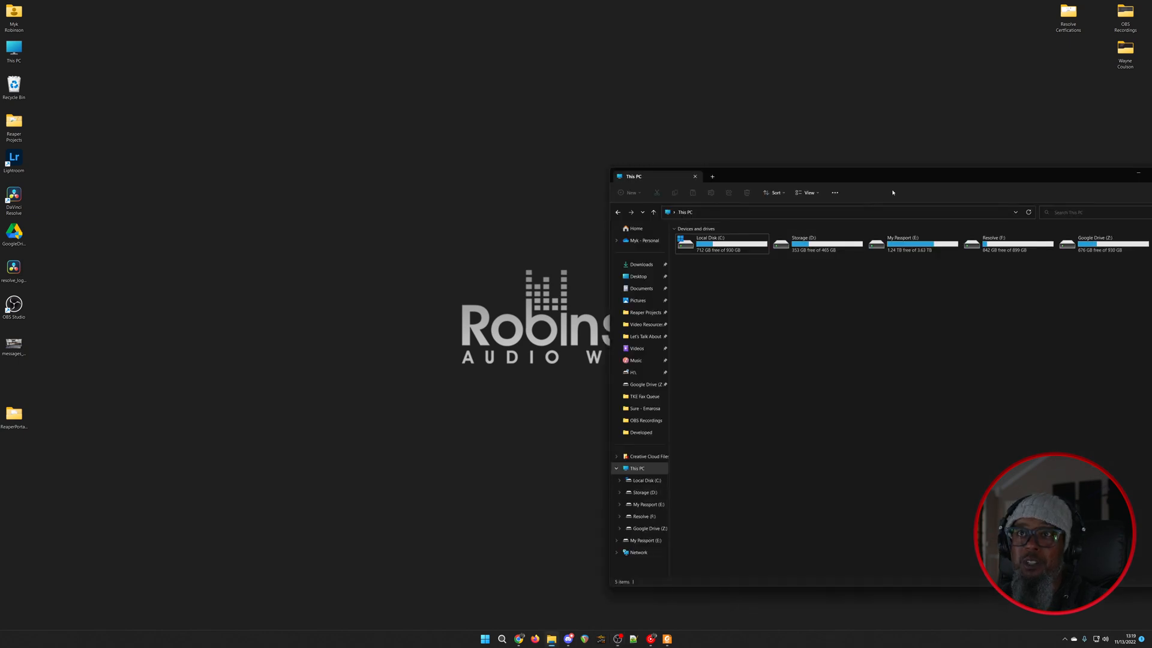
pyautogui.moveTo(892, 182); pyautogui.dragTo(703, 159)
pyautogui.click(700, 187)
pyautogui.write('%')
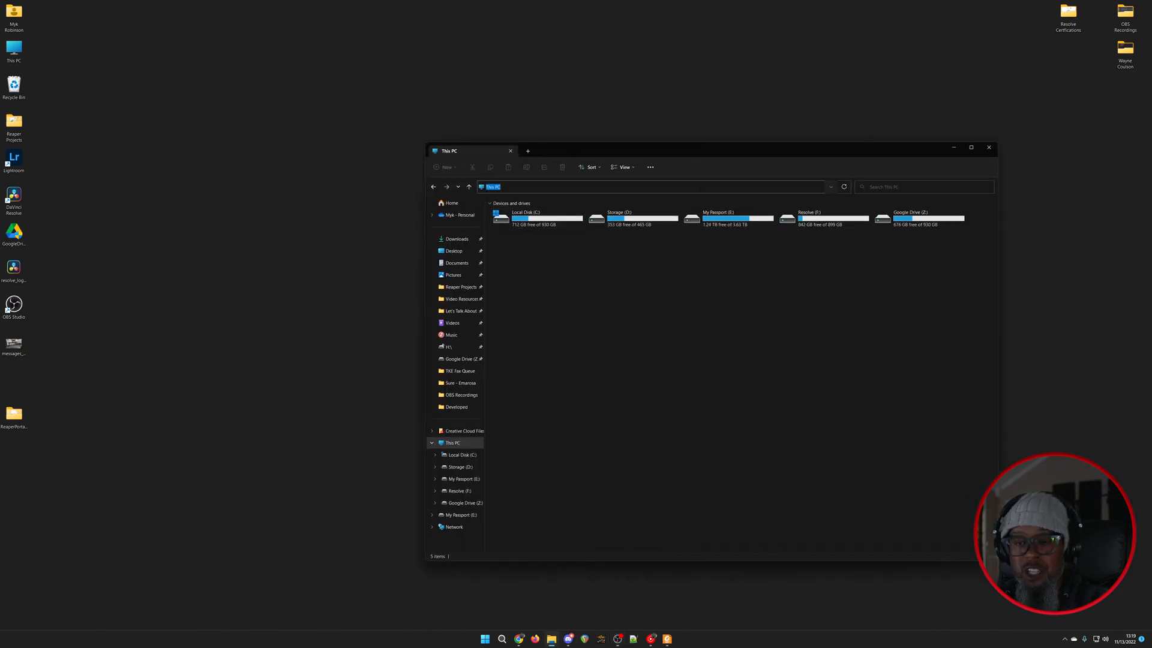
pyautogui.write('appdata%')
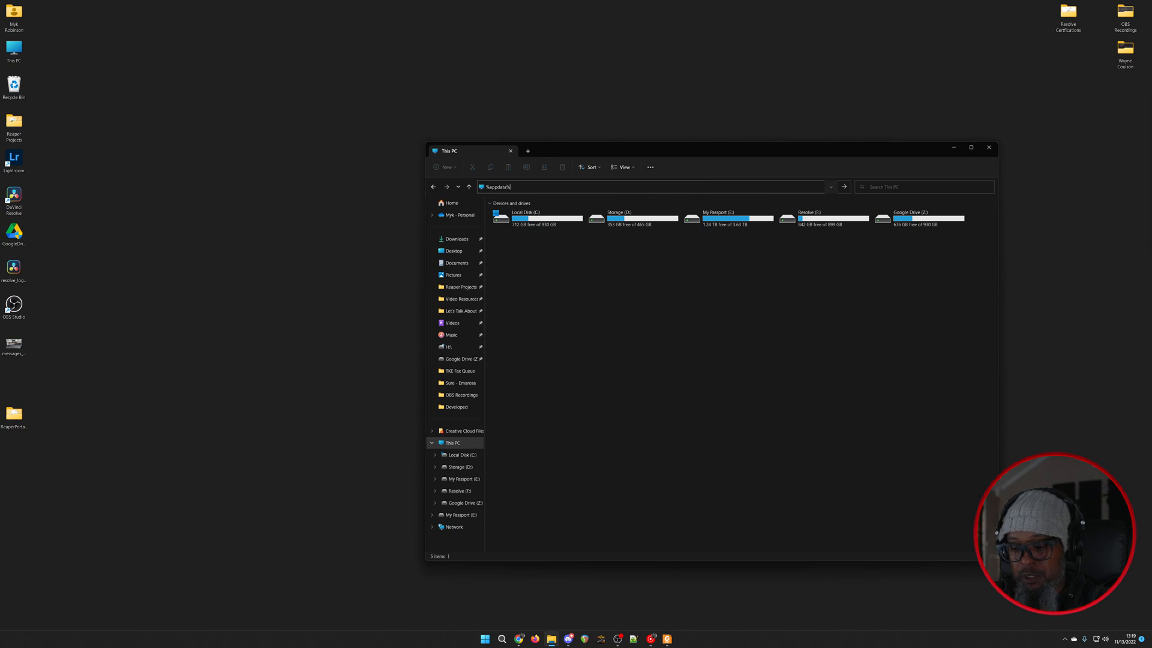
pyautogui.press('Return')
# Step: Rename the REAPER folder inside Roaming to REAPER.clean
pyautogui.scroll(-10, 553, 433)
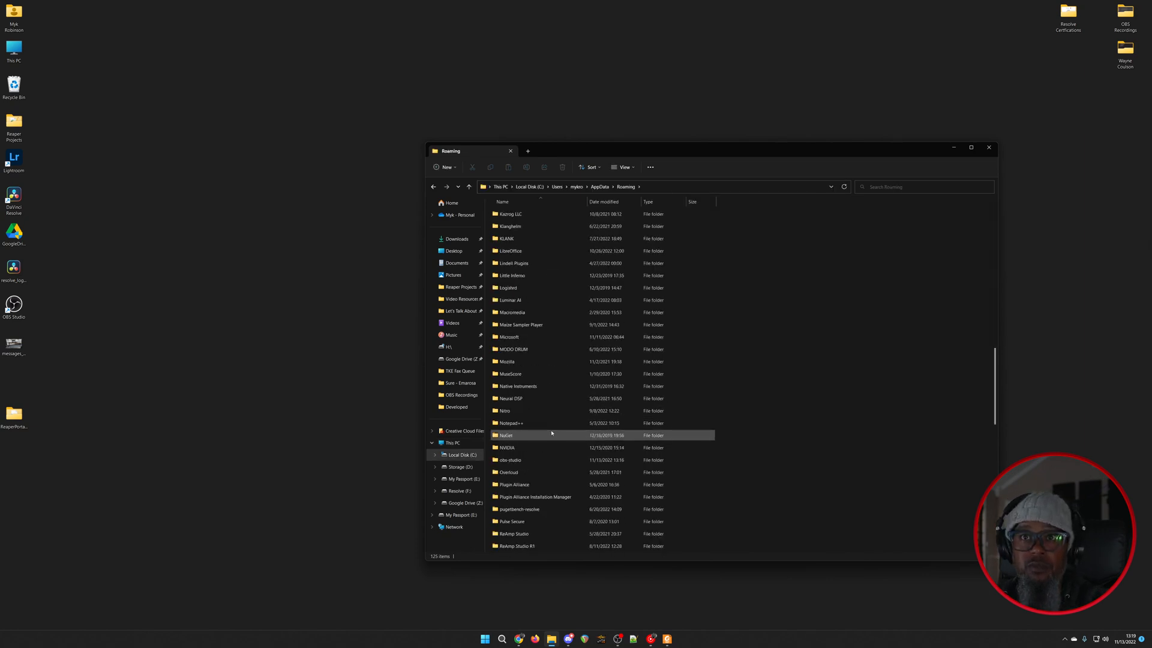
pyautogui.scroll(-7, 537, 426)
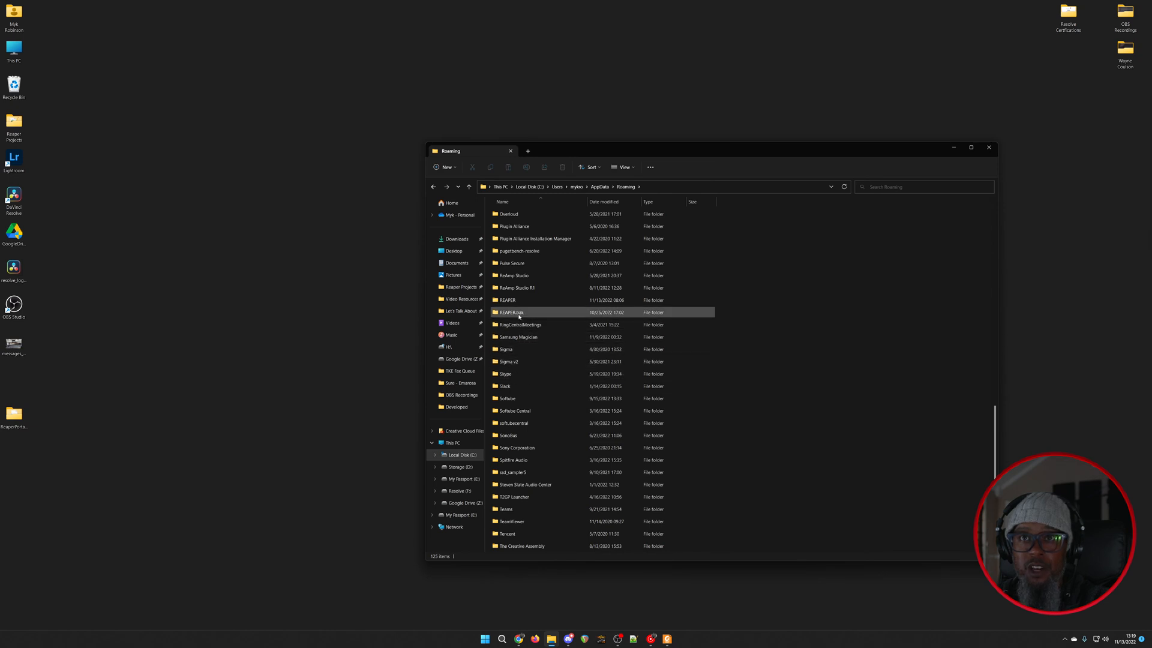
pyautogui.moveTo(519, 316)
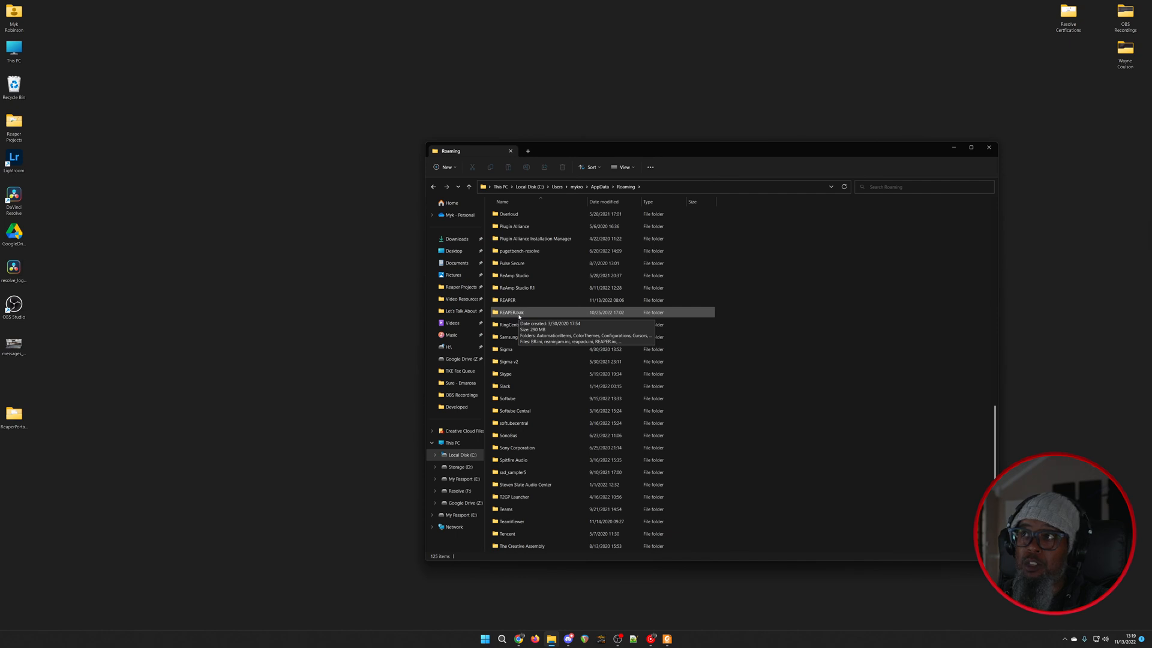
pyautogui.click(523, 300)
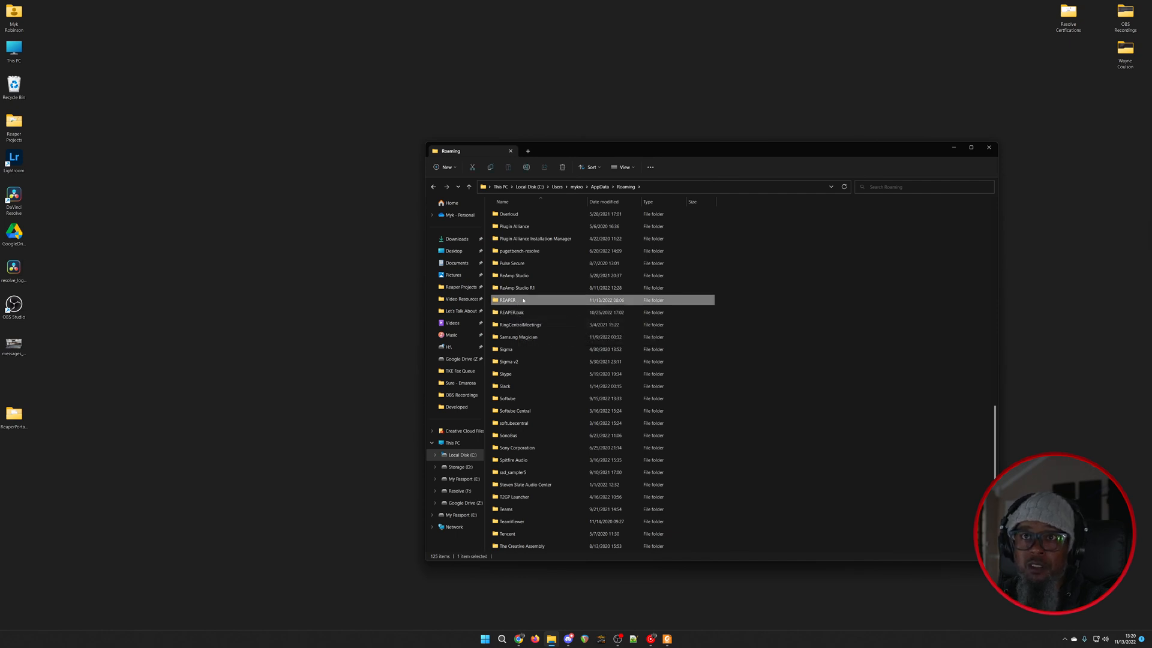
pyautogui.press('End')
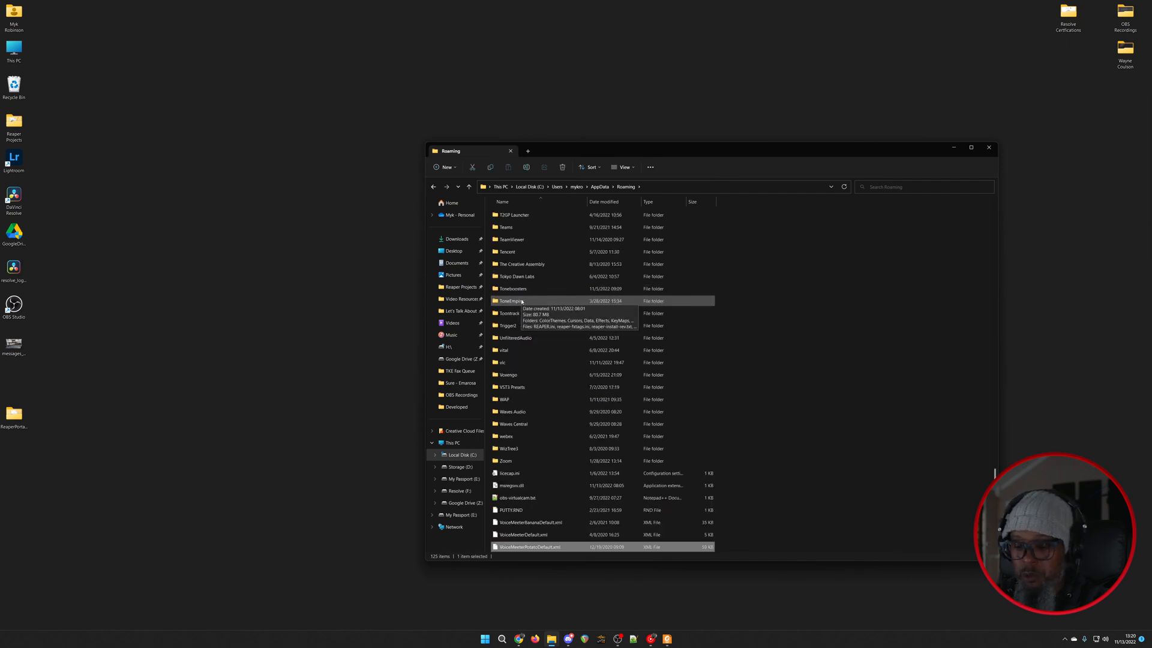
pyautogui.press('F2')
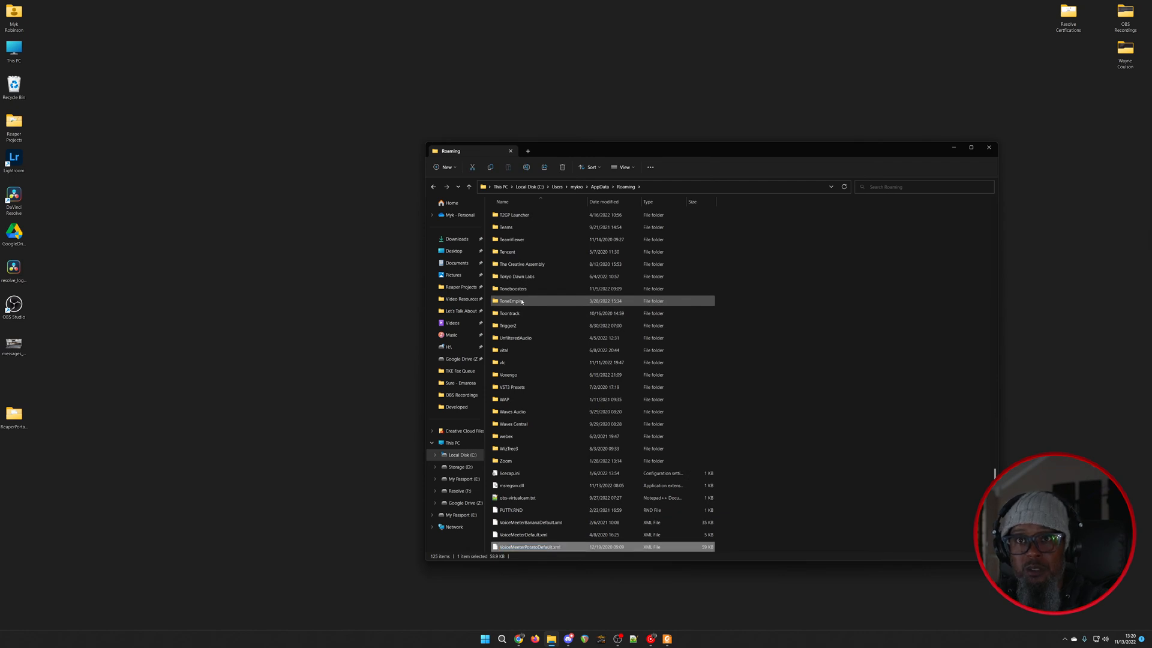
pyautogui.scroll(6, 519, 299)
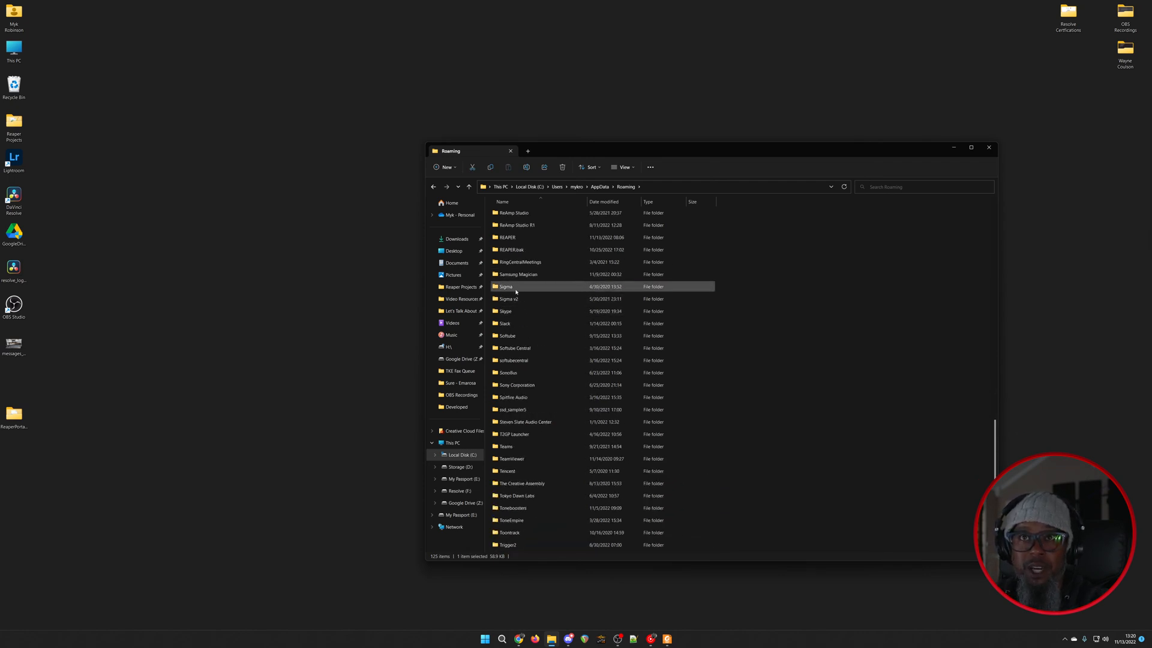
pyautogui.click(515, 238)
pyautogui.press('F2')
pyautogui.click(516, 238)
pyautogui.write('.clean')
pyautogui.press('Return')
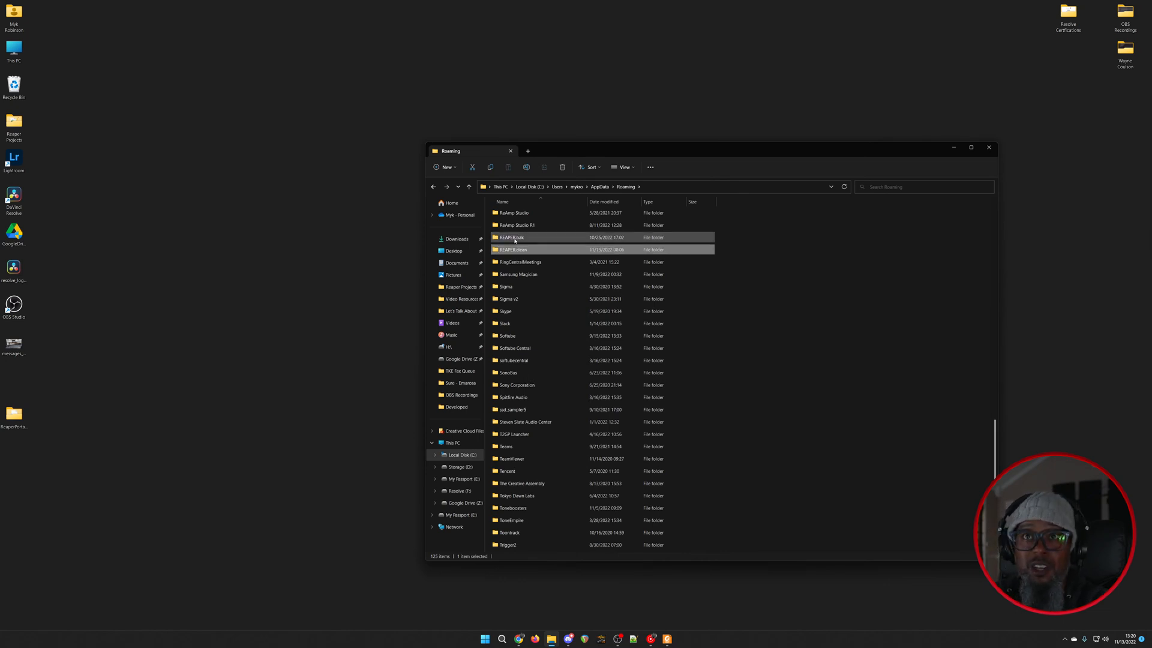
# Step: Rename the REAPER.bak folder to REAPER so it serves as the active configuration
pyautogui.click(515, 239)
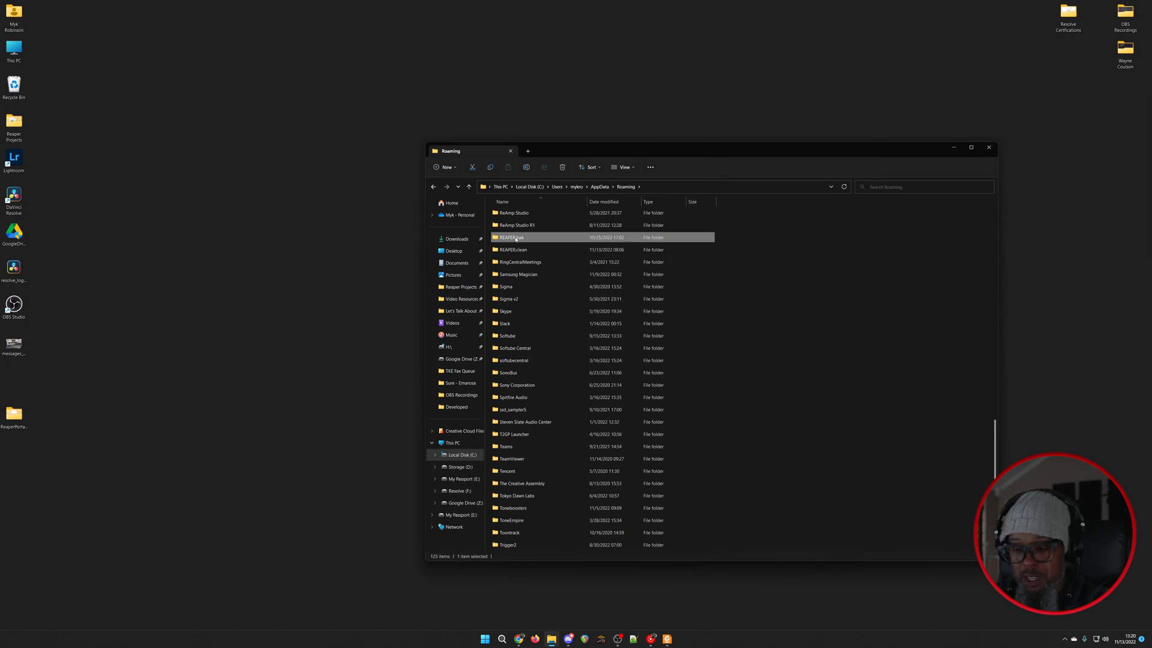
pyautogui.click(515, 238)
pyautogui.press('End')
pyautogui.press('BackSpace')
pyautogui.press('BackSpace')
pyautogui.press('BackSpace')
pyautogui.press('BackSpace')
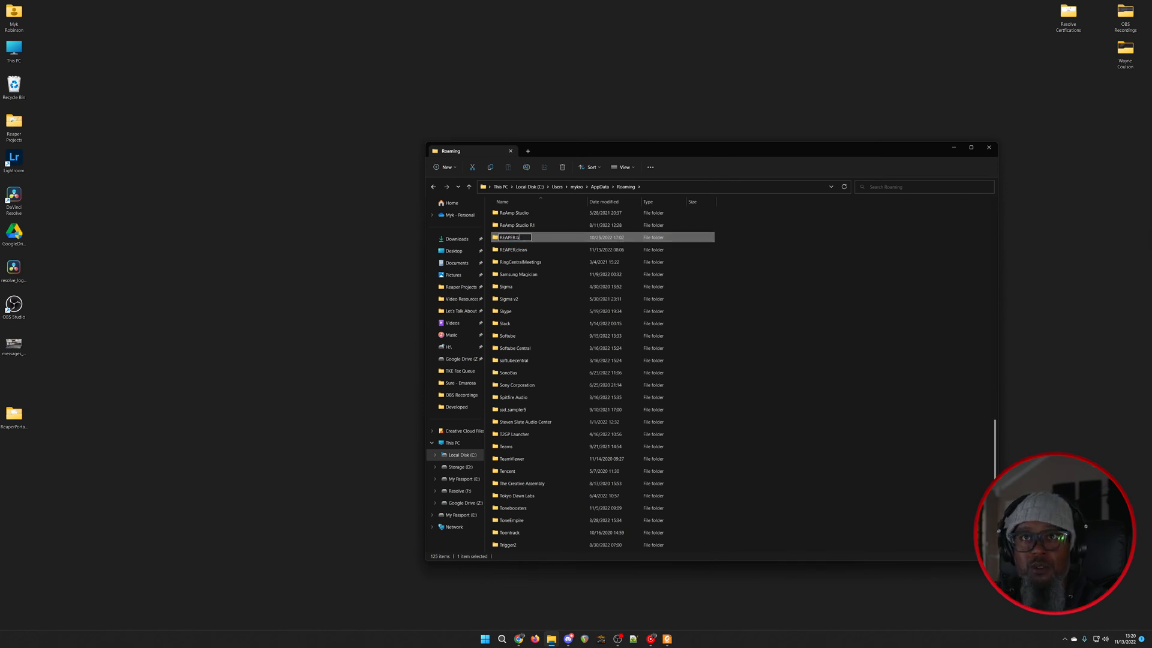
pyautogui.press('Return')
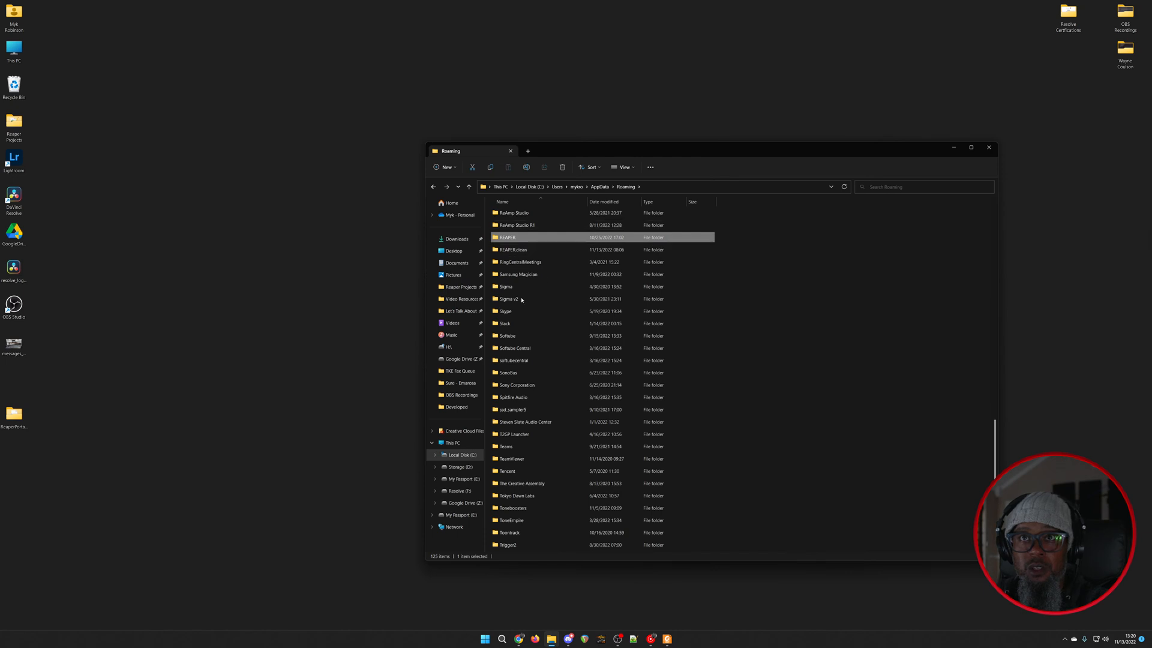
# Step: Open the recent project Sure - Emarosa - reset.rpp in REAPER
pyautogui.click(13, 415)
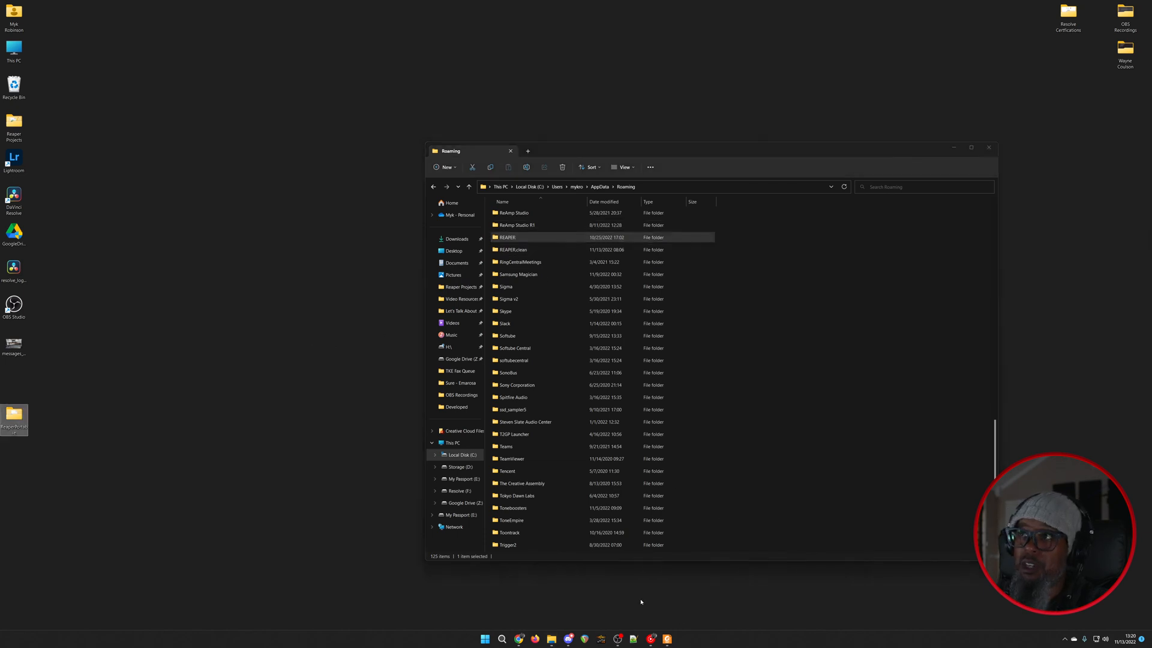
pyautogui.rightClick(585, 638)
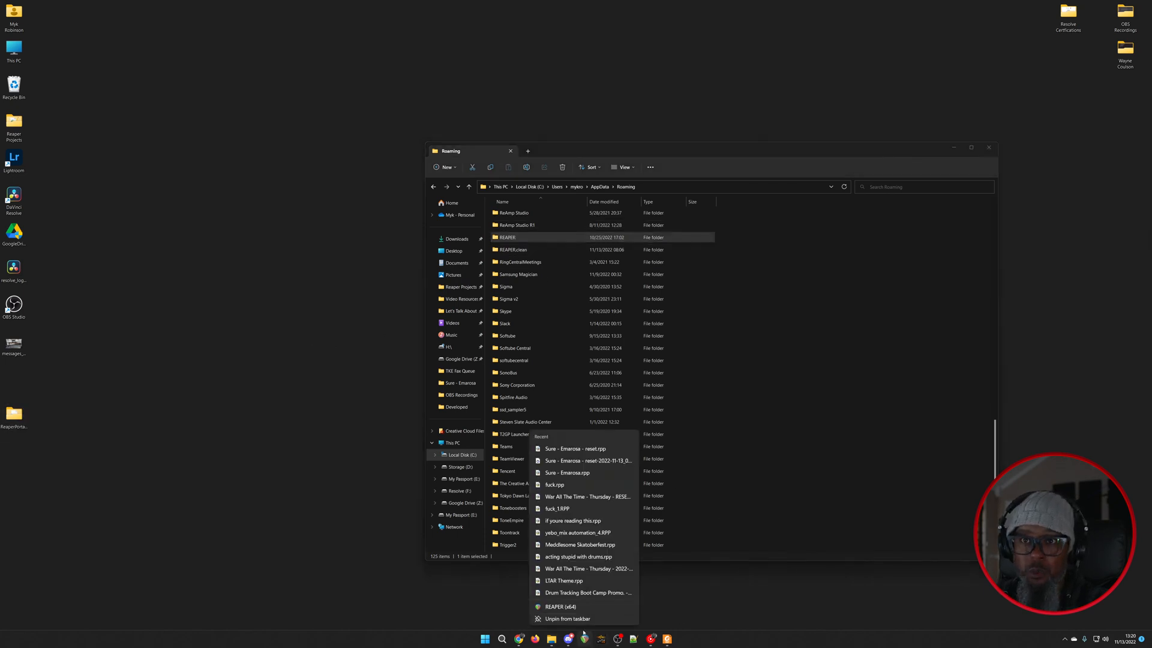
pyautogui.click(579, 450)
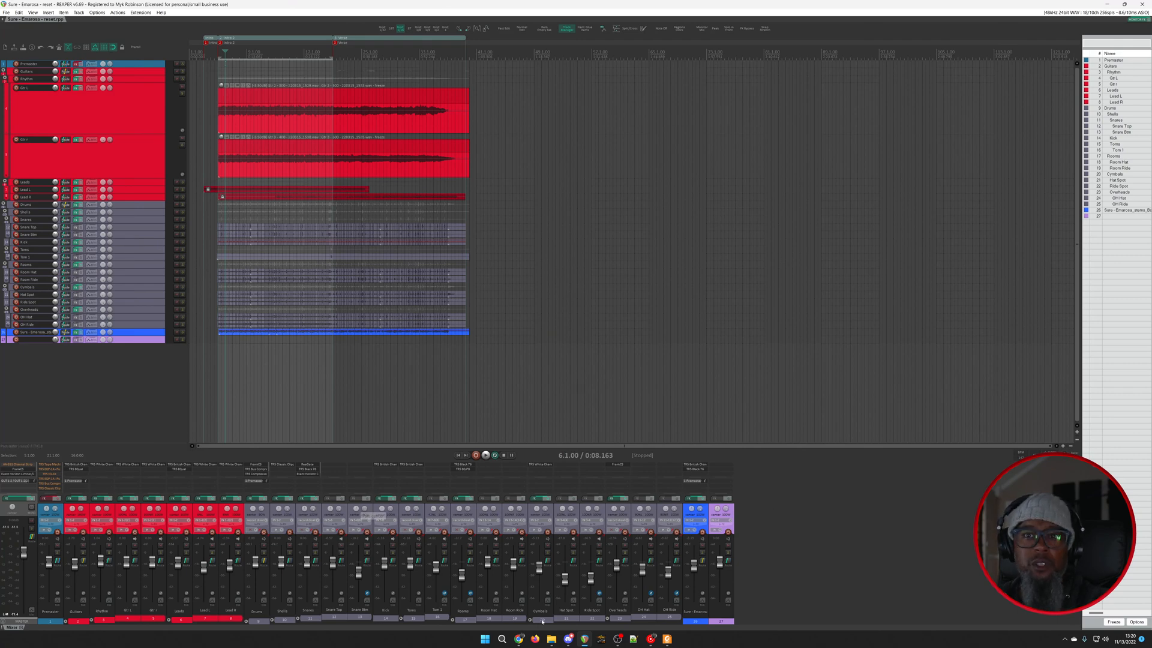
# Step: Check the REAPER configuration folders in Roaming in File Explorer and return to the open project
pyautogui.click(551, 638)
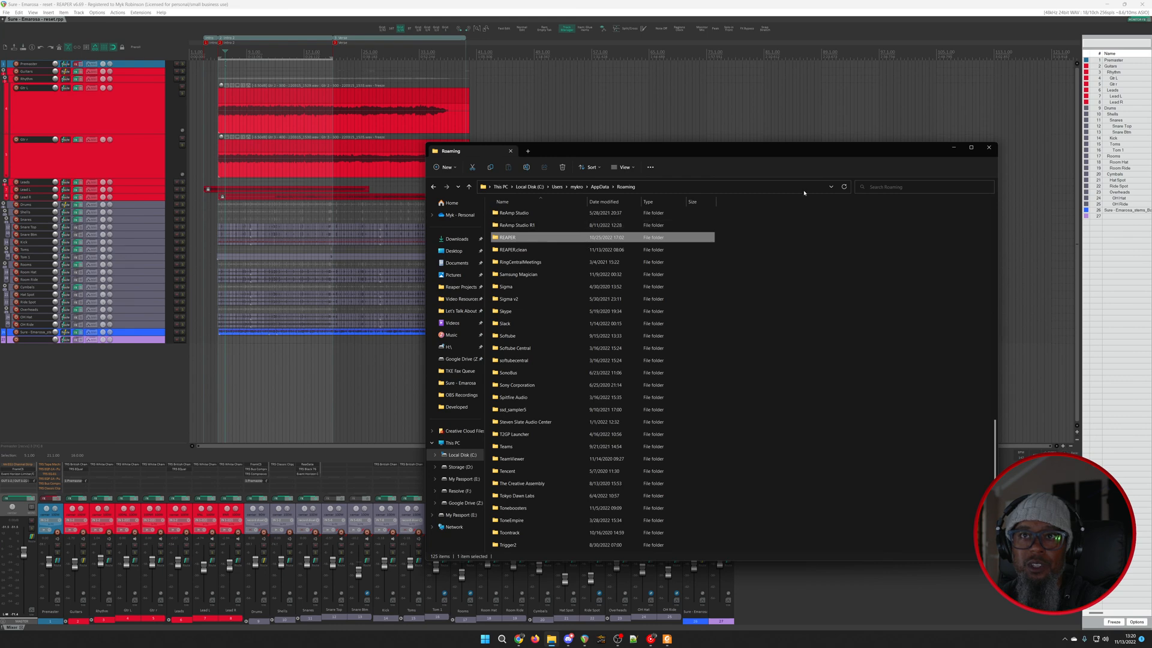
pyautogui.click(954, 147)
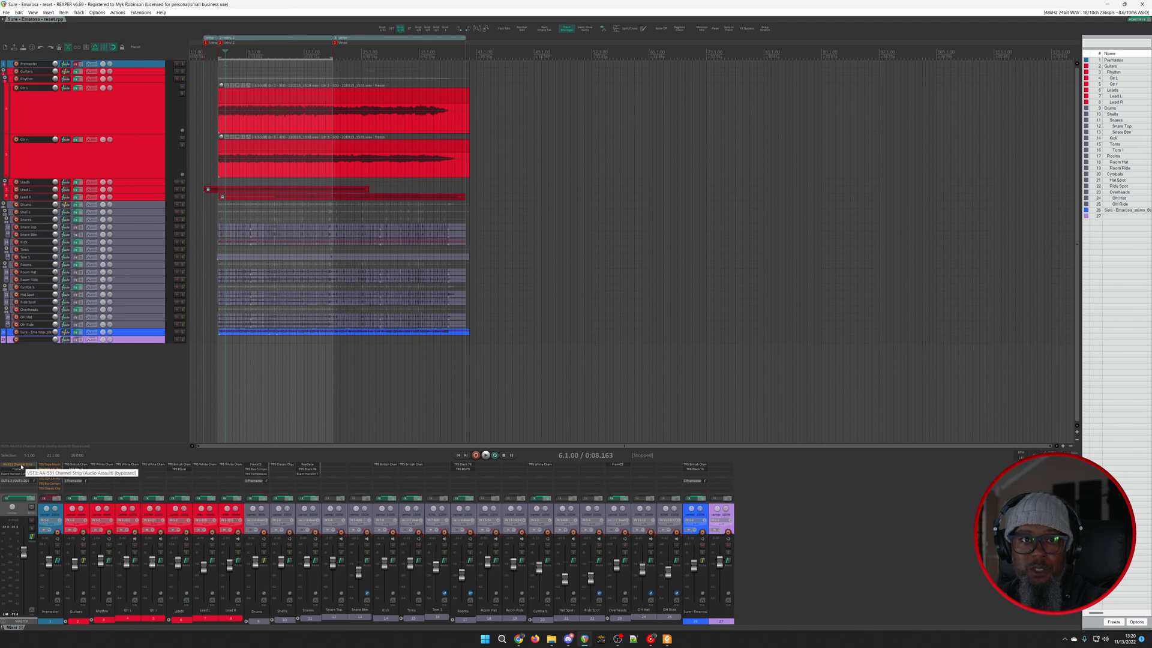
# Step: Enable the AA-551 Channel Strip on the master track, bypass the effect on the second lead guitar track, and clear the track selection
pyautogui.press('Down')
pyautogui.keyDown('shift'); pyautogui.click(21, 465); pyautogui.keyUp('shift')
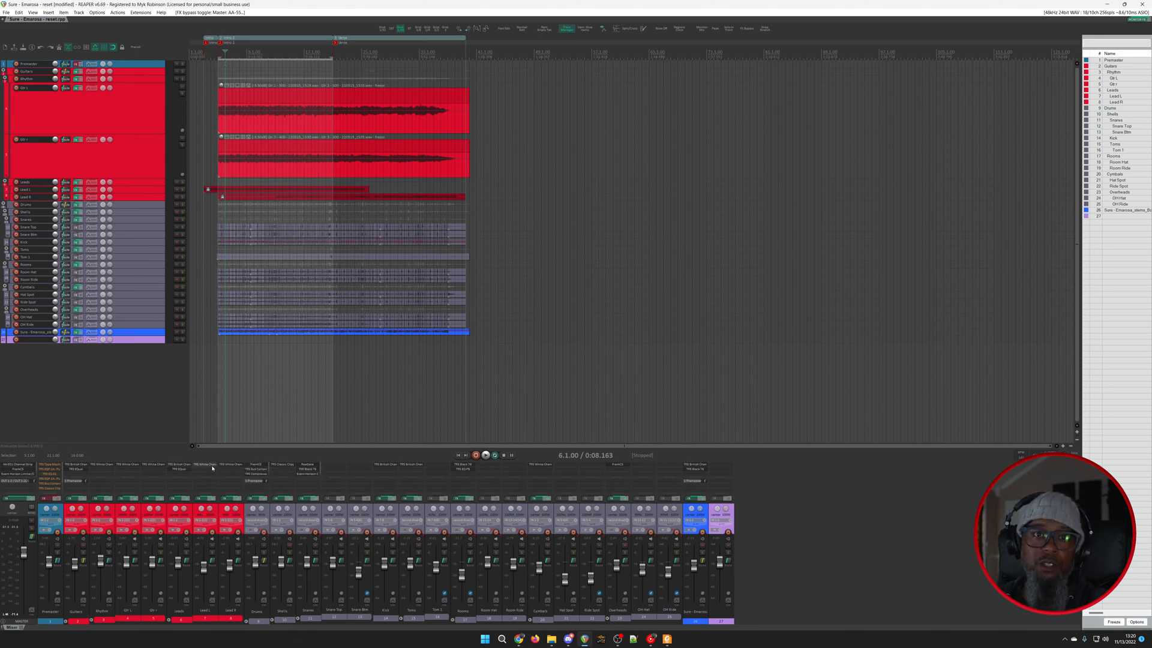
pyautogui.keyDown('shift'); pyautogui.click(234, 465); pyautogui.keyUp('shift')
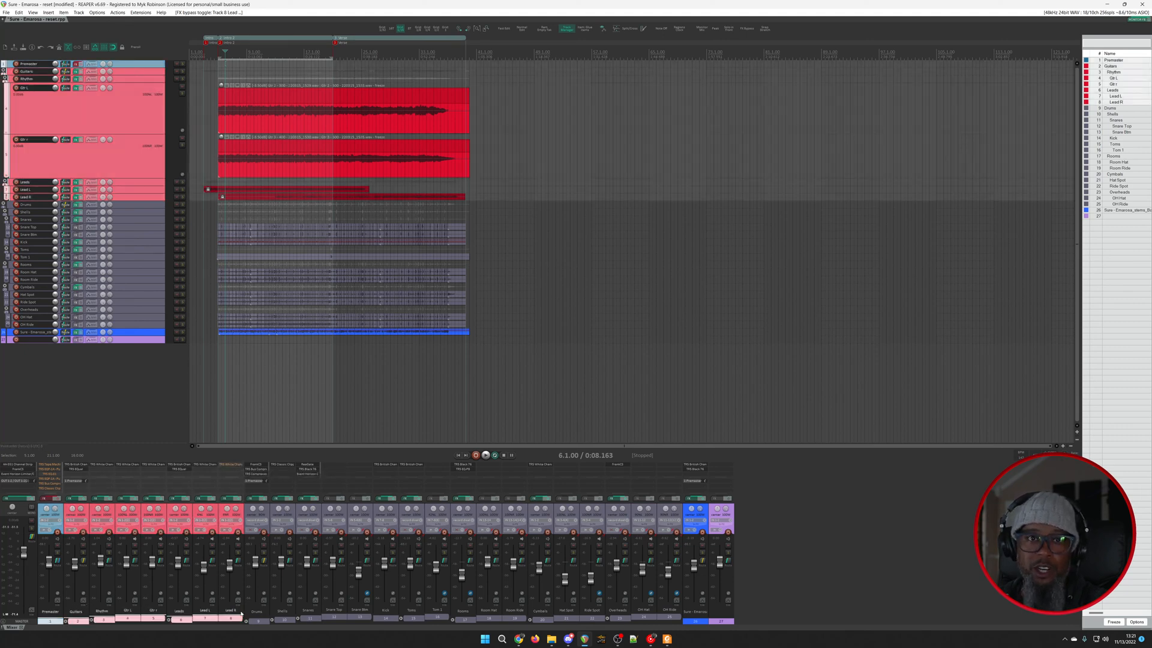
pyautogui.click(859, 576)
# Step: Close REAPER together with the modified Sure - Emarosa - reset project
pyautogui.click(1142, 5)
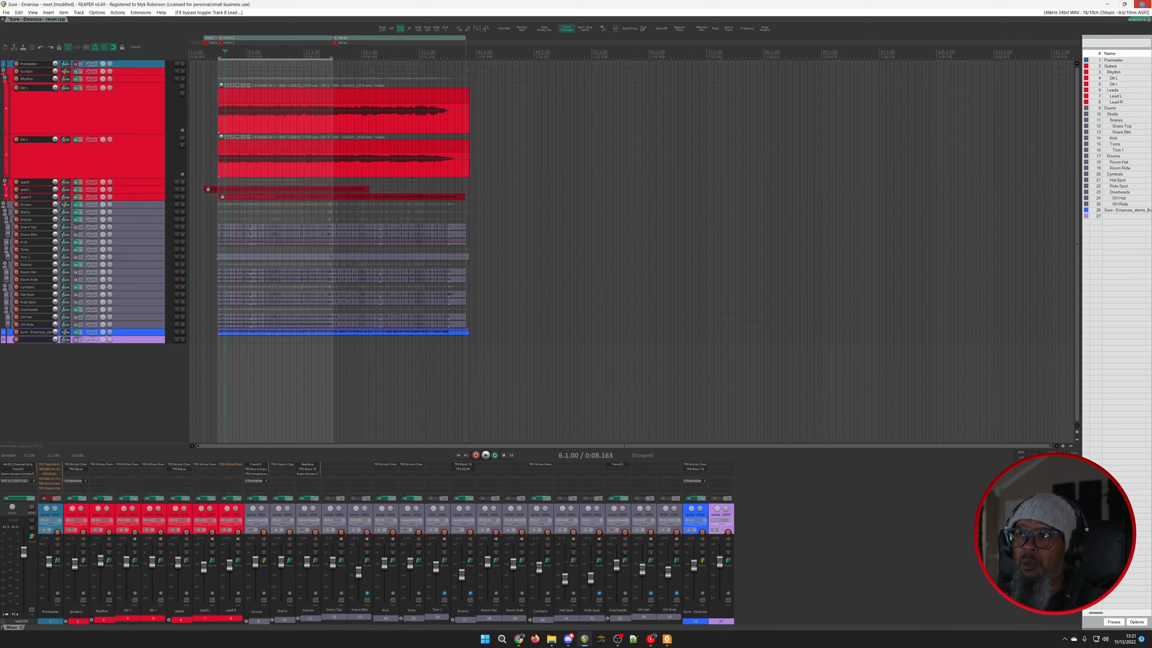
pyautogui.click(580, 341)
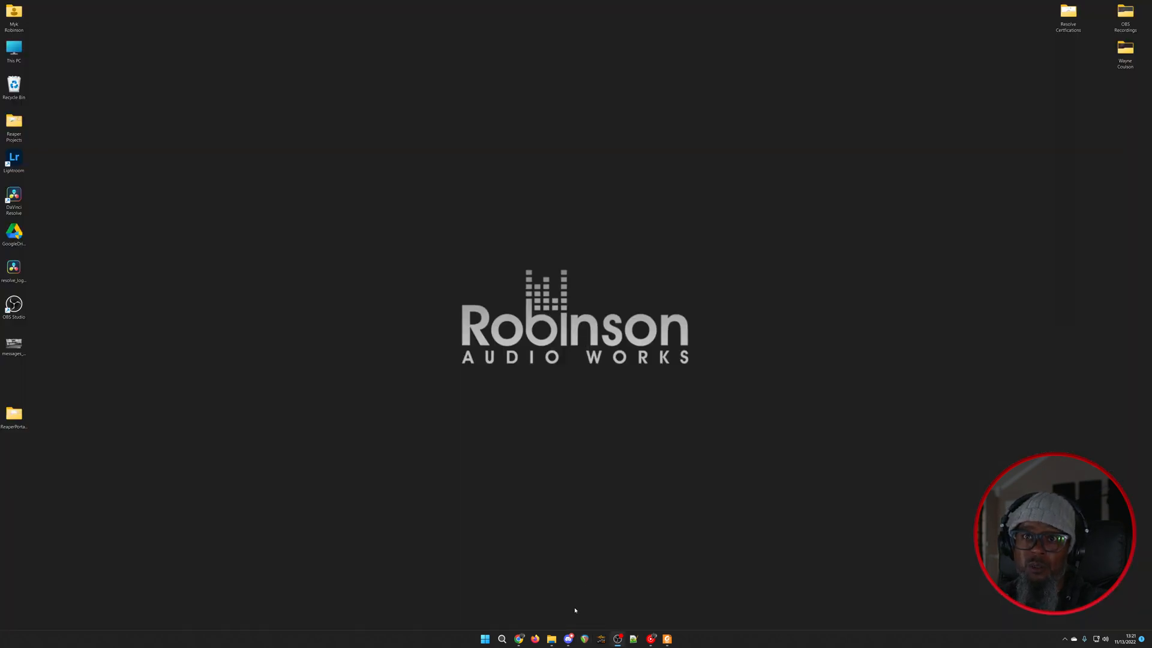
# Step: Switch to File Explorer and rename the active REAPER folder in Roaming to REAPER.bak
pyautogui.click(551, 639)
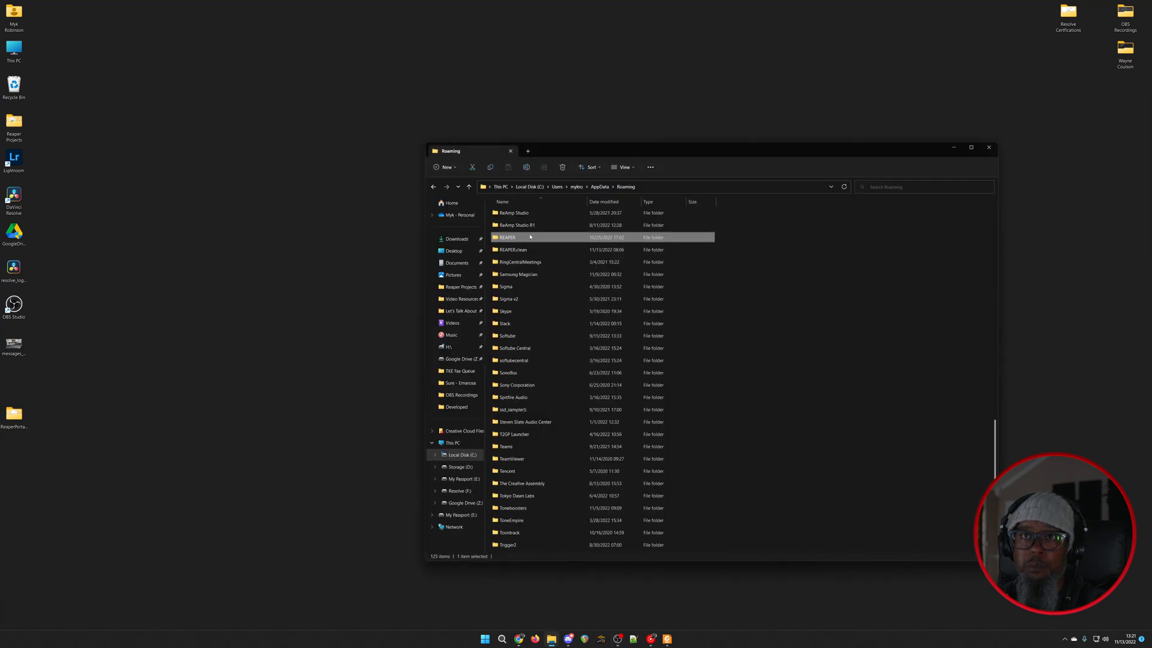
pyautogui.press('F2')
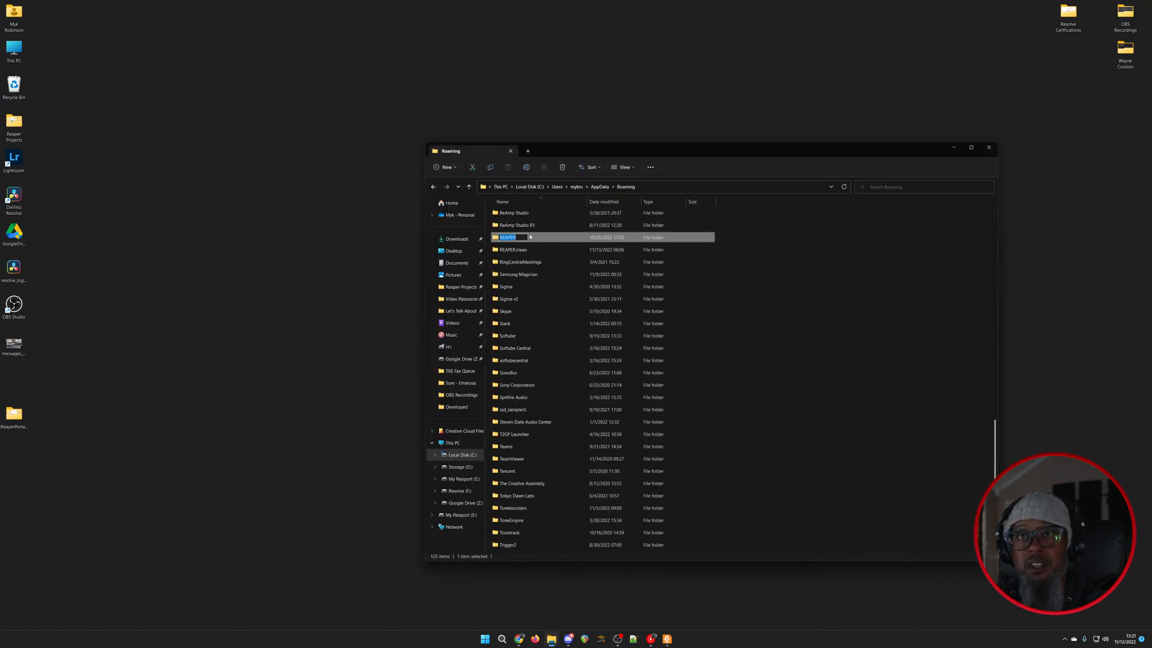
pyautogui.press('End')
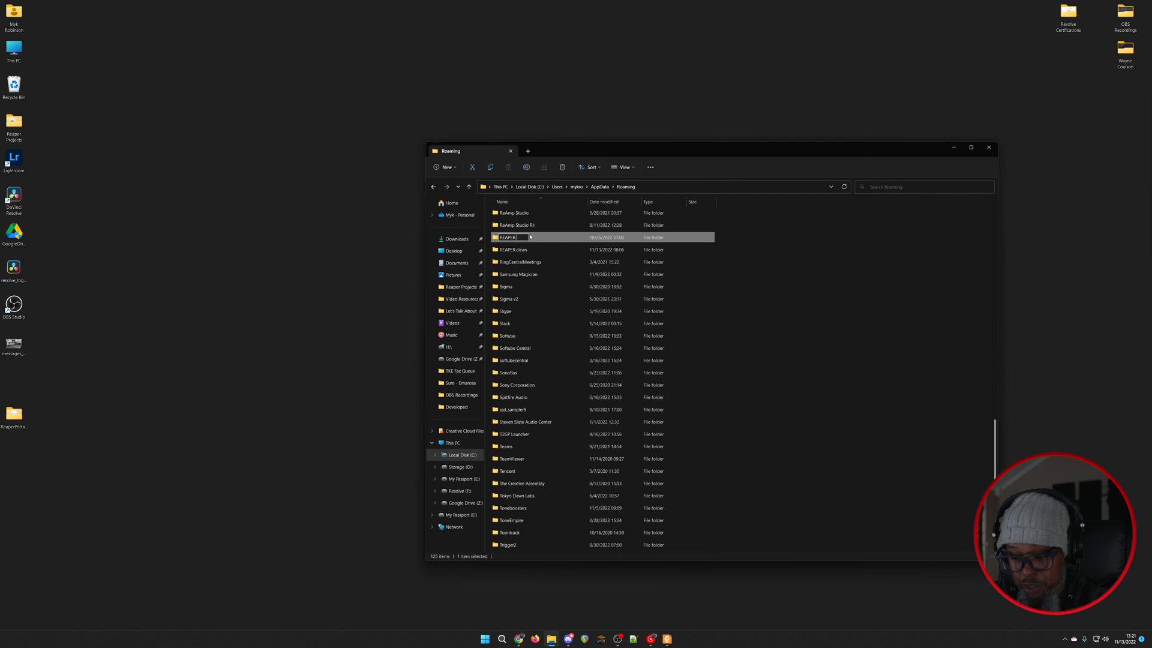
pyautogui.write('.ba')
pyautogui.press('Return')
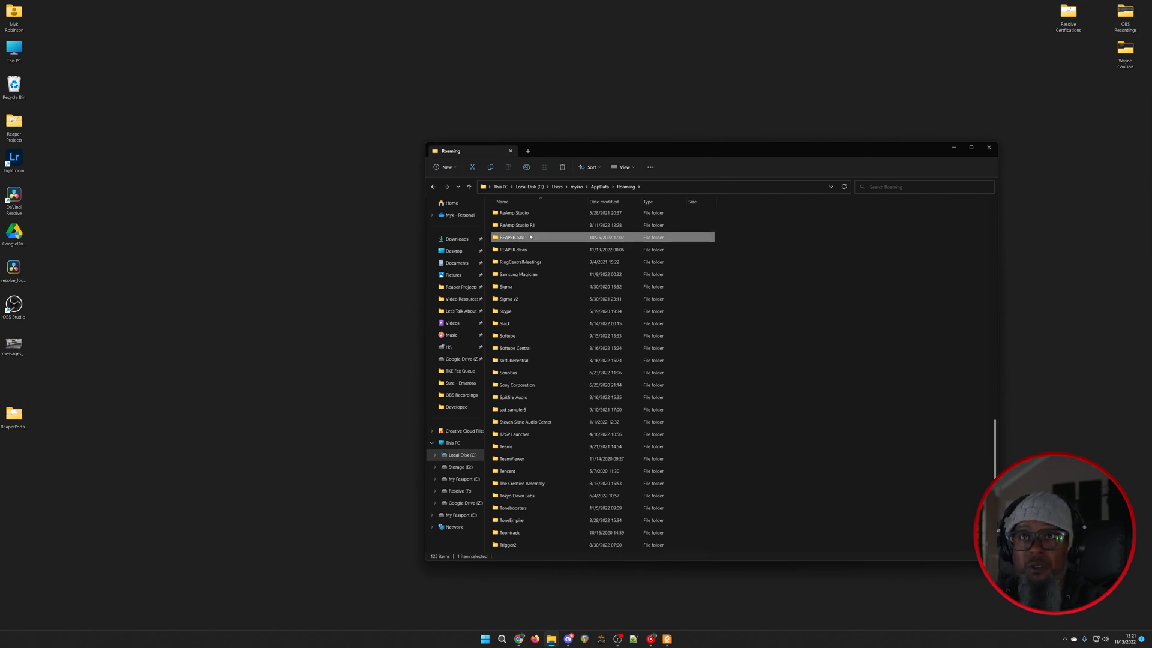
# Step: Rename the REAPER.clean folder to REAPER to make the clean configuration active
pyautogui.click(521, 250)
pyautogui.press('F2')
pyautogui.press('End')
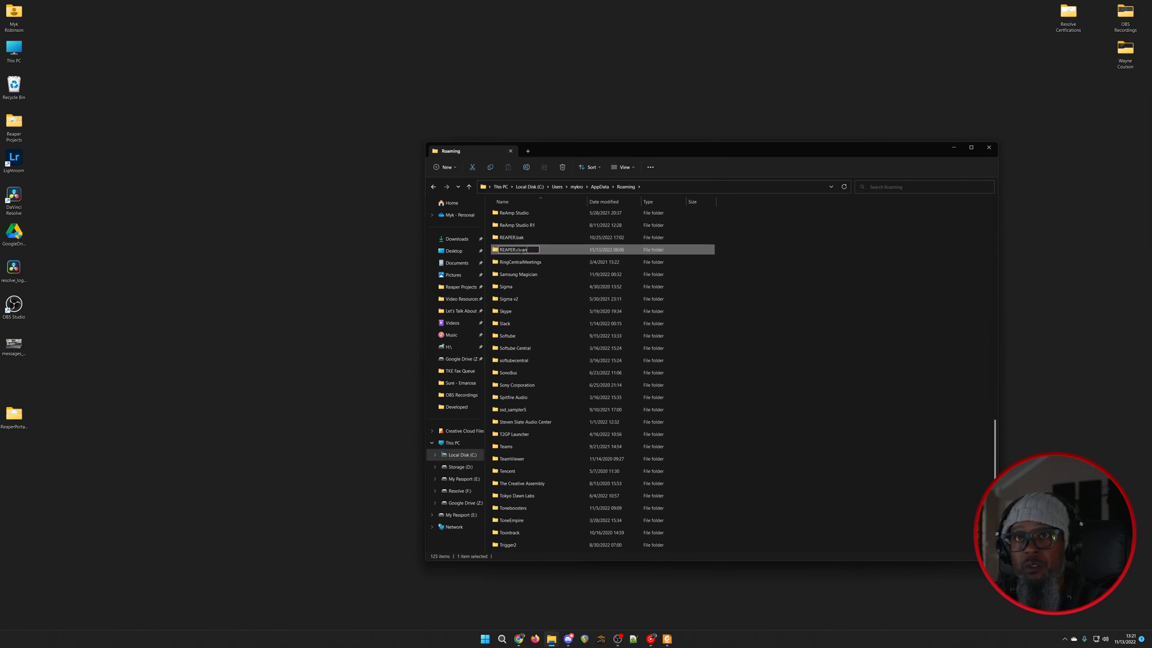
pyautogui.press('BackSpace')
pyautogui.press('BackSpace')
pyautogui.press('BackSpace')
pyautogui.press('BackSpace')
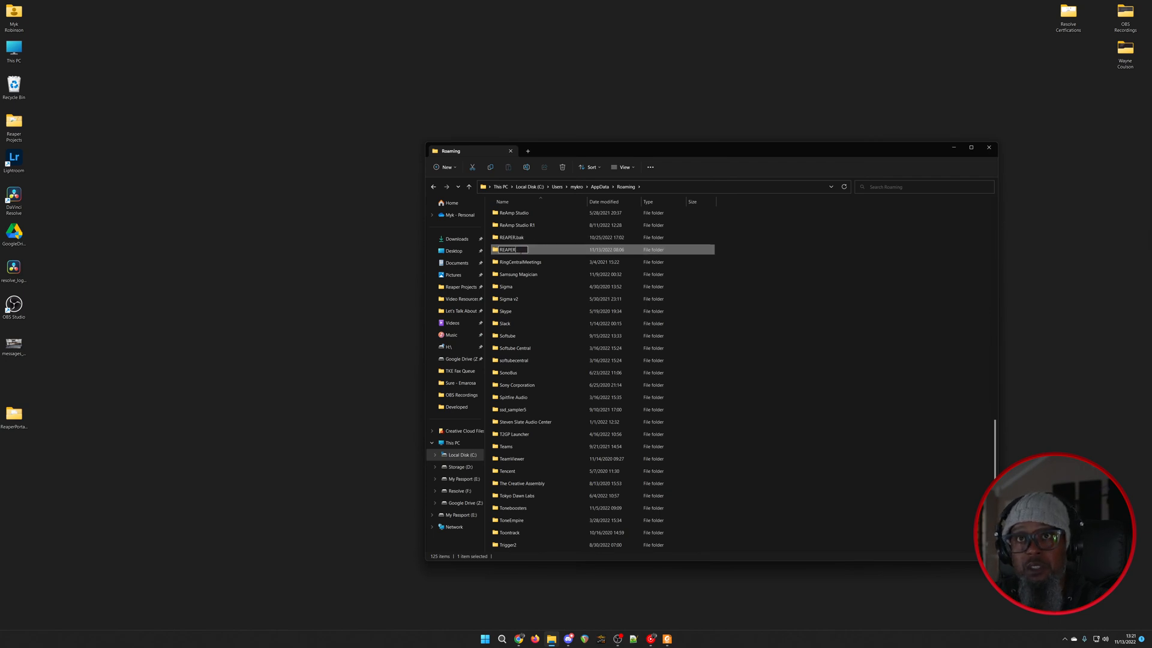
pyautogui.press('Return')
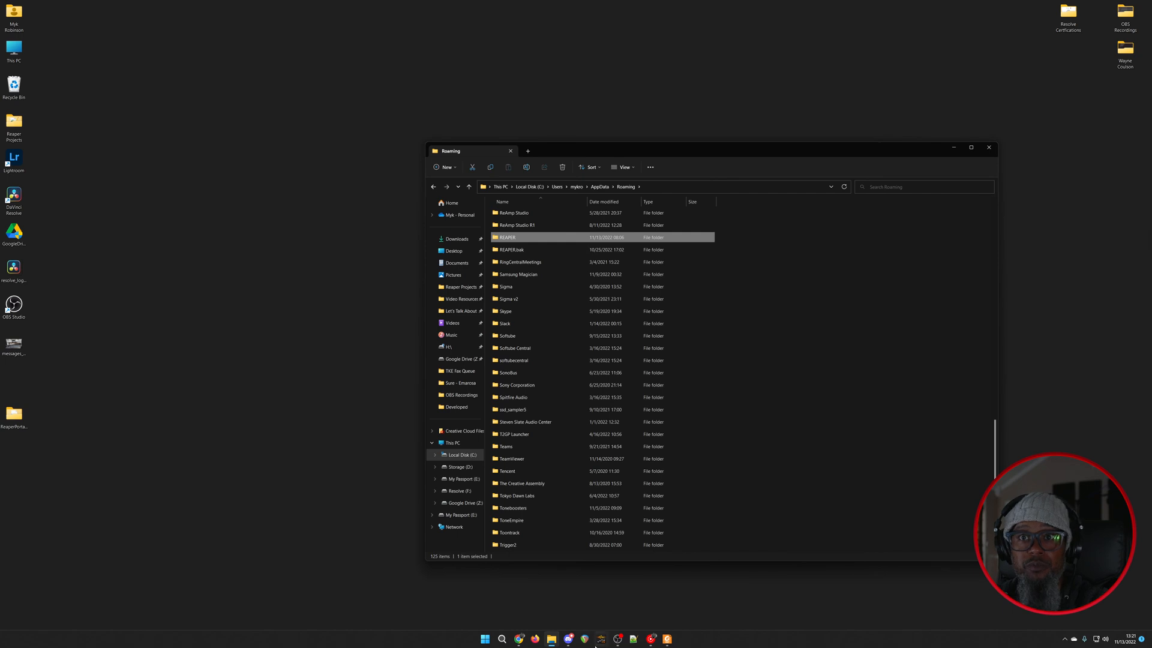
# Step: Launch REAPER with the clean configuration from its list of recent projects
pyautogui.rightClick(599, 641)
pyautogui.click(568, 448)
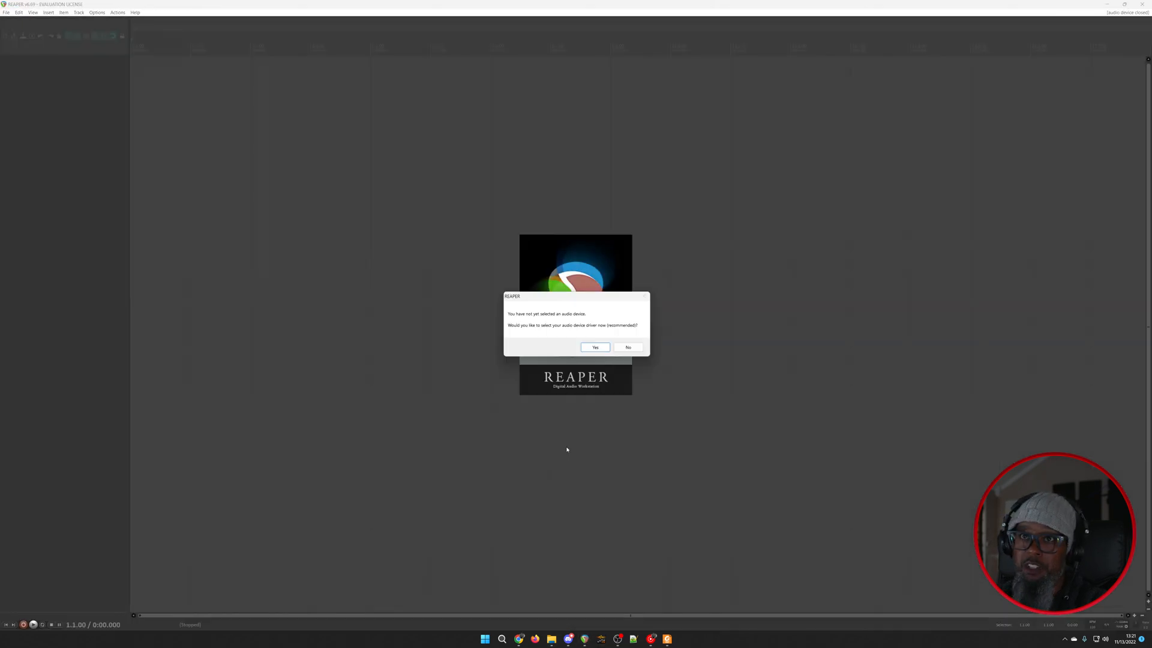
# Step: Agree to select an audio driver and dismiss the start-up notices while the project loads
pyautogui.click(595, 348)
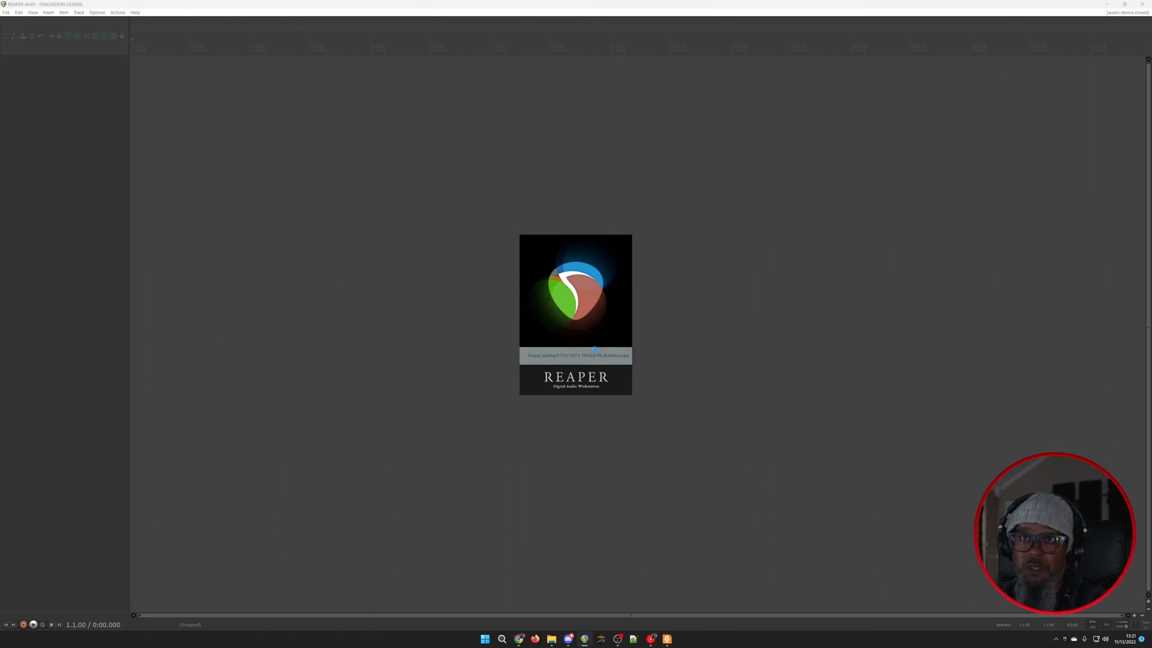
pyautogui.click(621, 351)
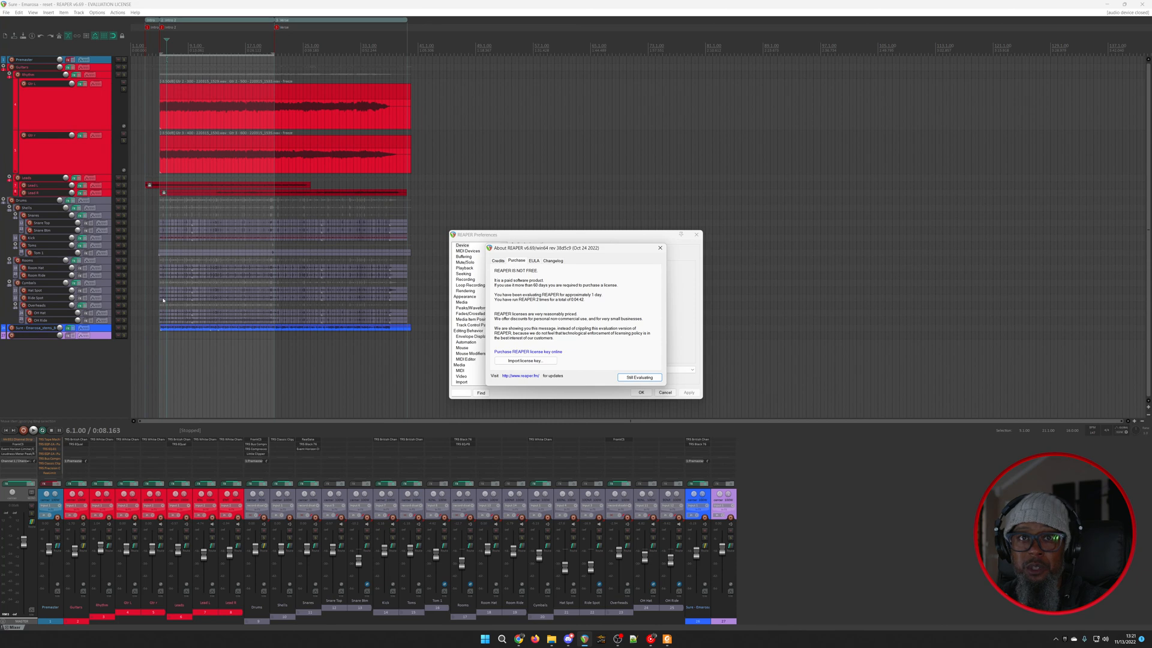
pyautogui.click(97, 366)
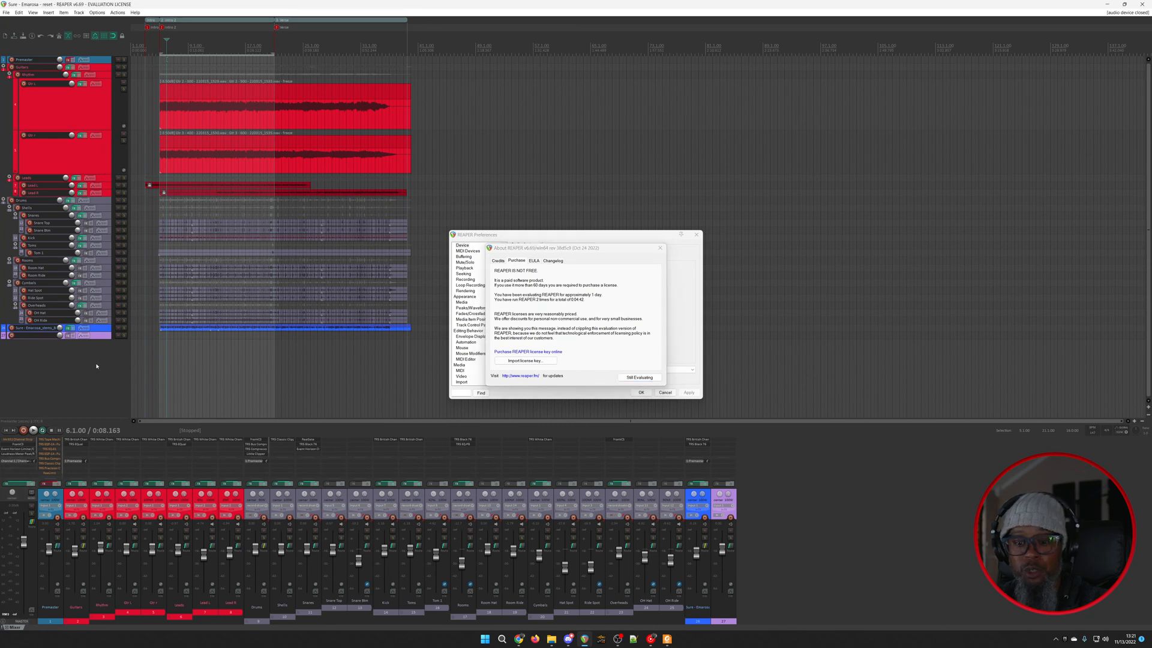
pyautogui.press('`')
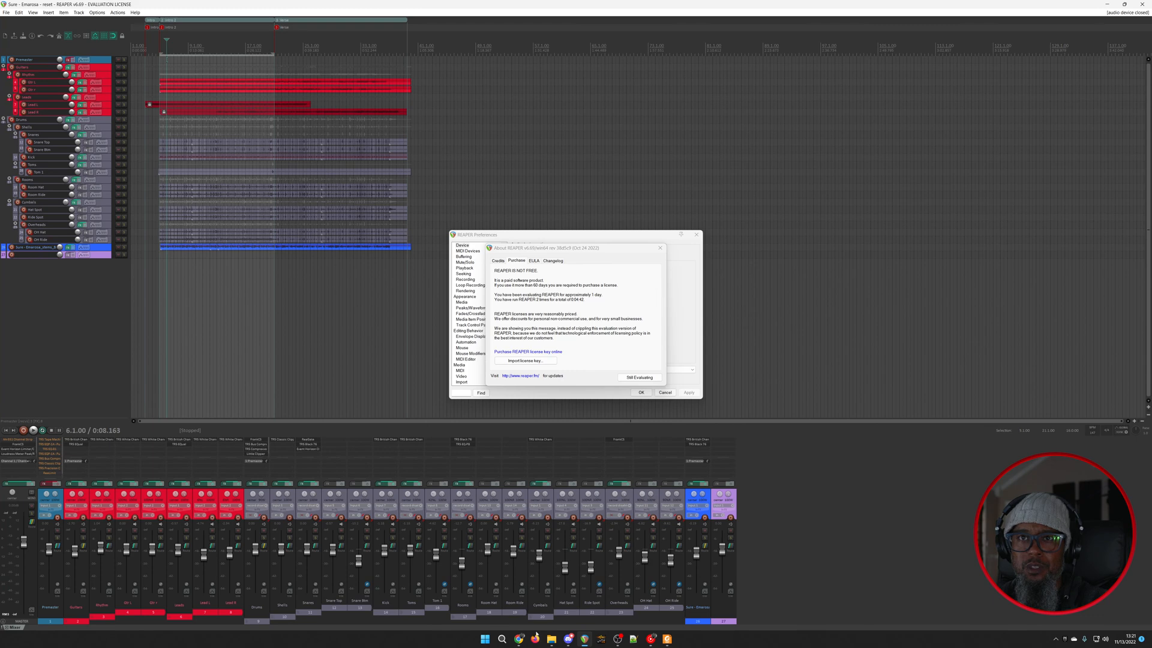
pyautogui.moveTo(584, 638)
pyautogui.click(591, 615)
pyautogui.press('Return')
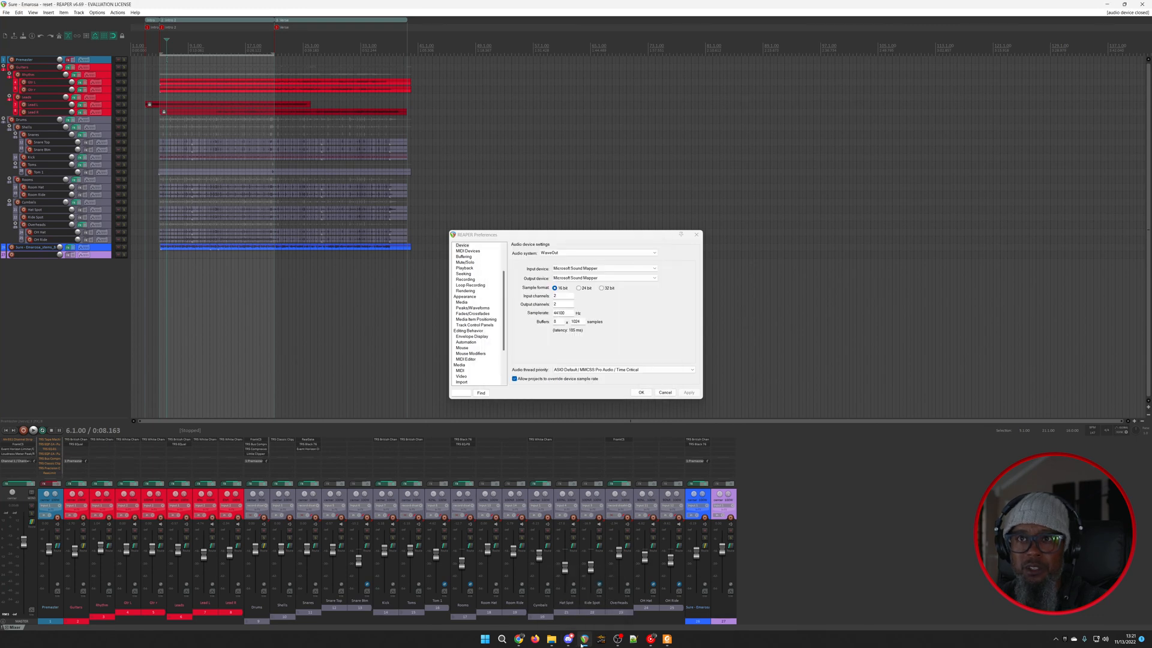
# Step: Open the REAPER (x64) shortcut's properties and inspect its high DPI compatibility settings without changing them
pyautogui.rightClick(585, 638)
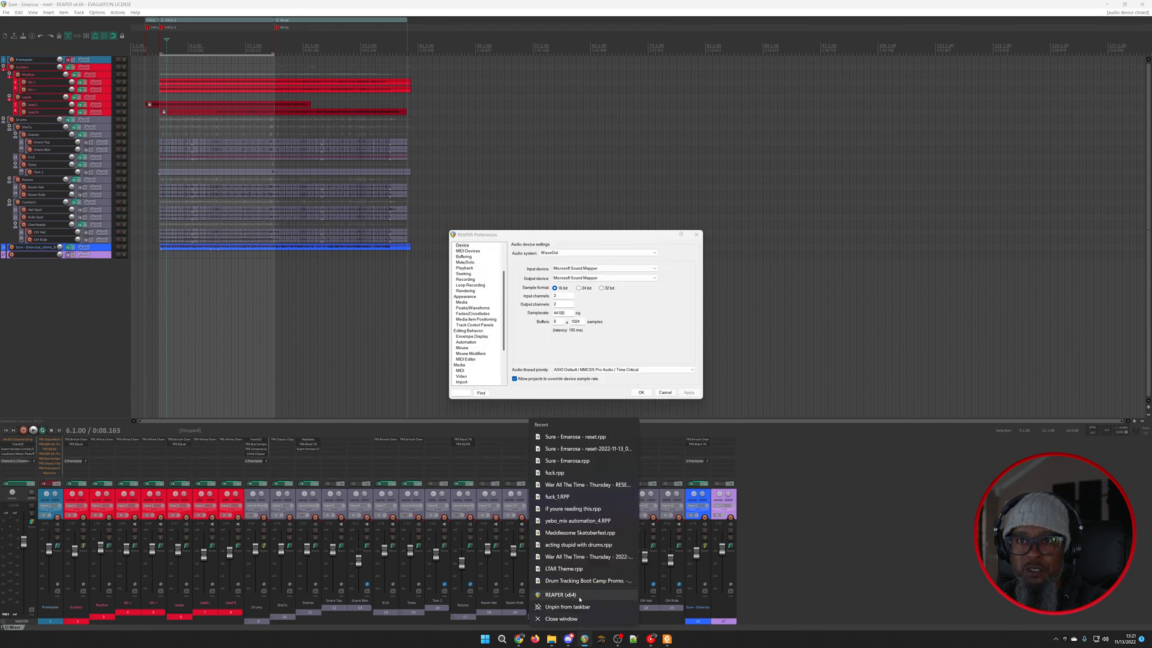
pyautogui.rightClick(577, 593)
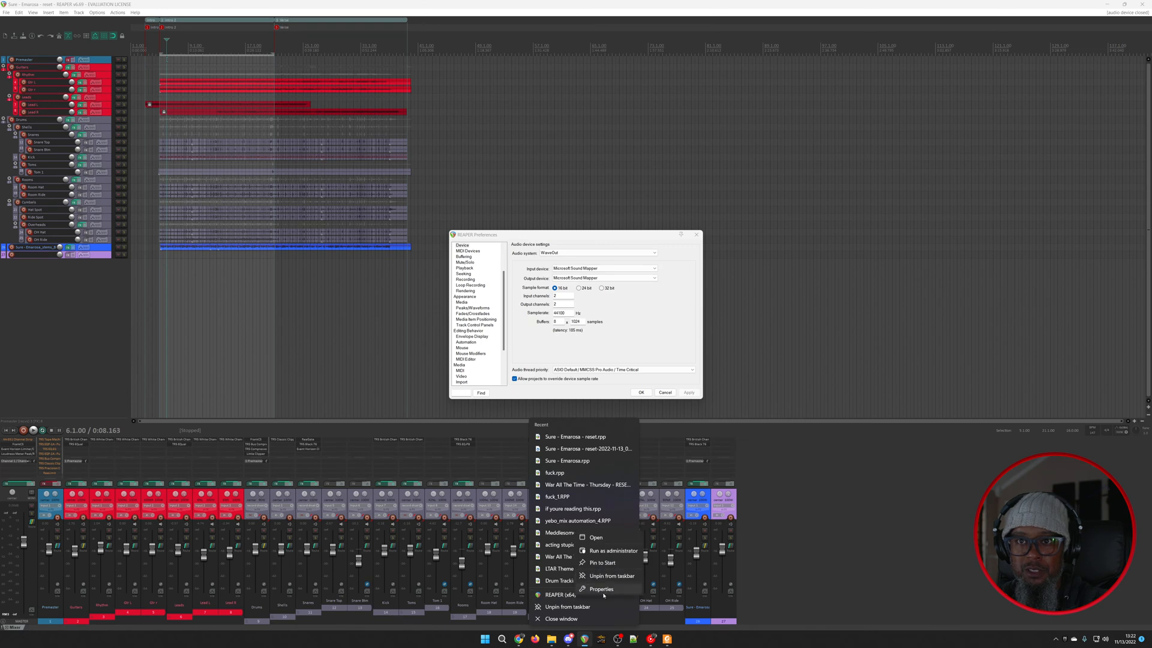
pyautogui.click(601, 589)
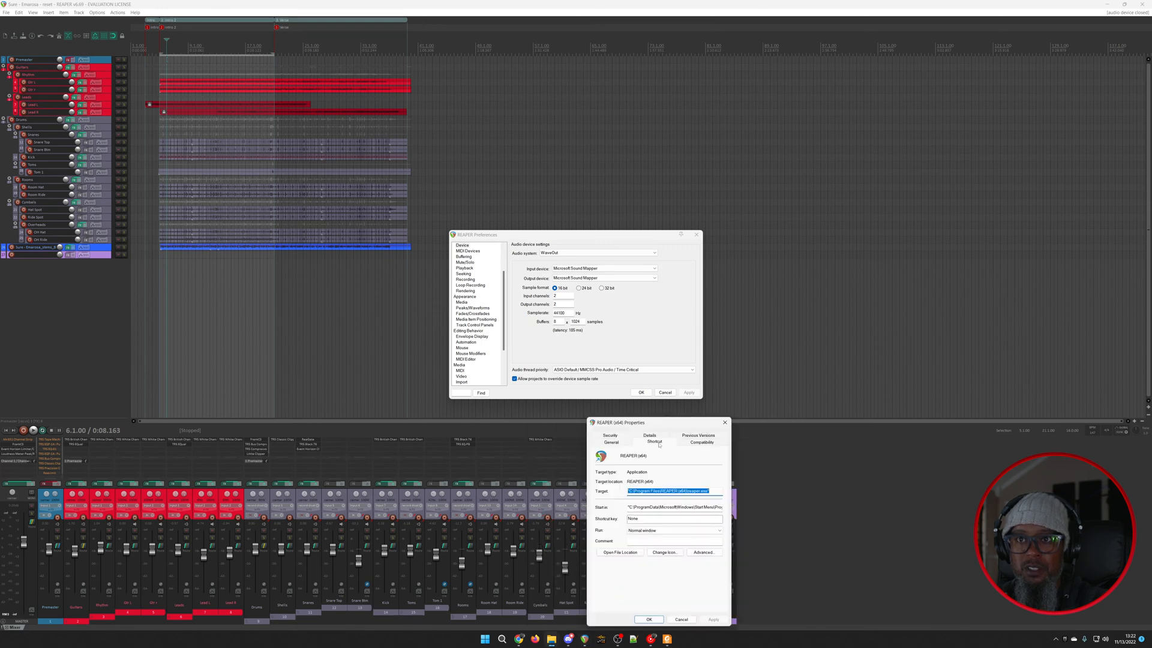
pyautogui.click(696, 442)
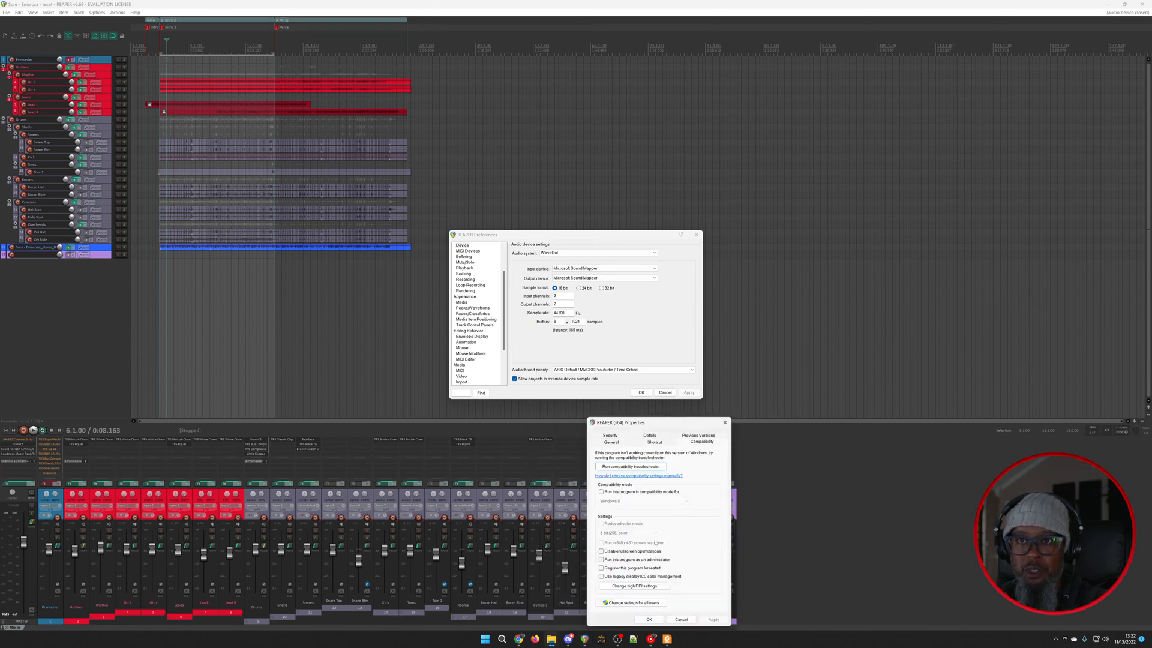
pyautogui.click(650, 586)
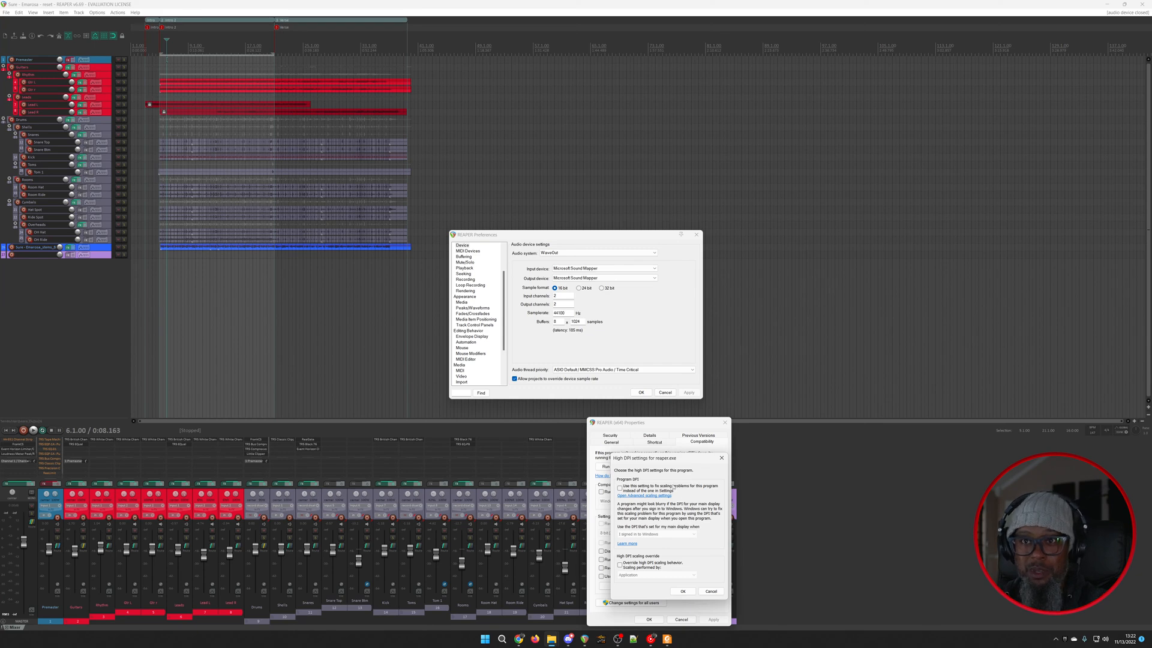
pyautogui.click(710, 591)
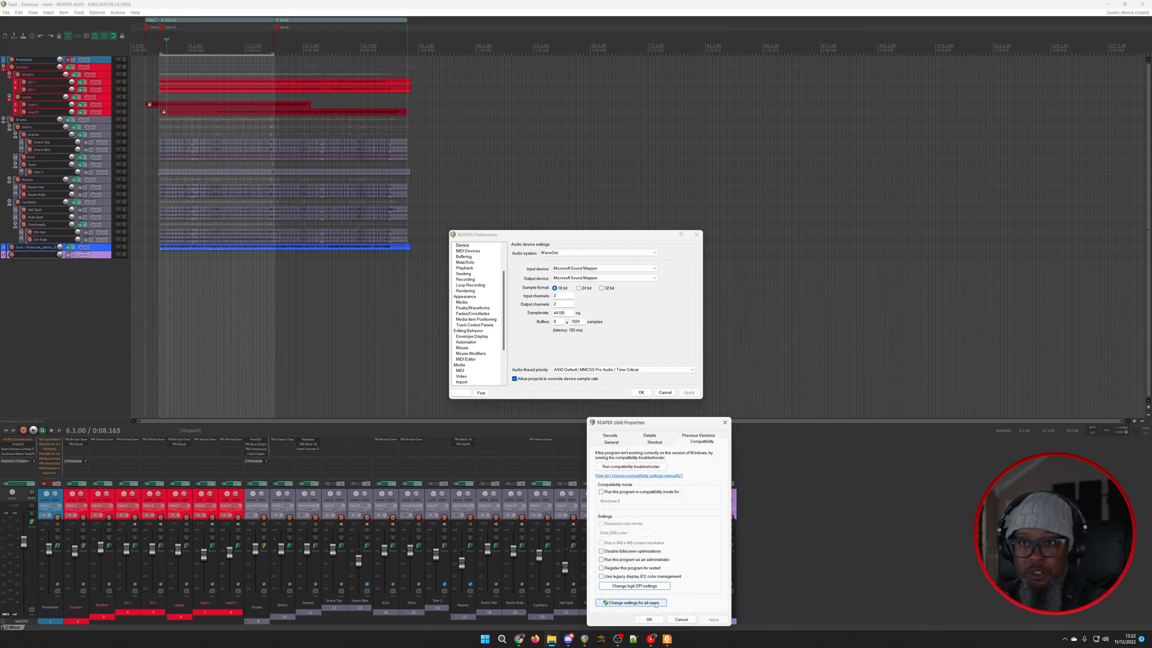
# Step: Inspect the high DPI settings that apply to all users, then leave the shortcut's properties without changes
pyautogui.click(655, 604)
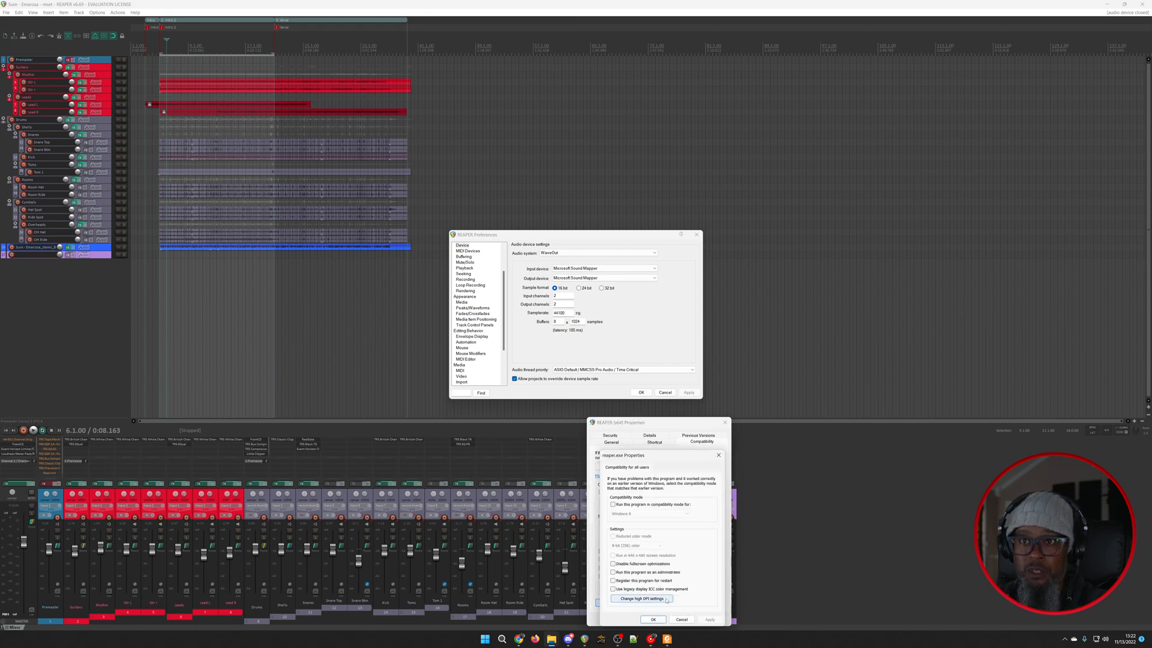
pyautogui.click(642, 598)
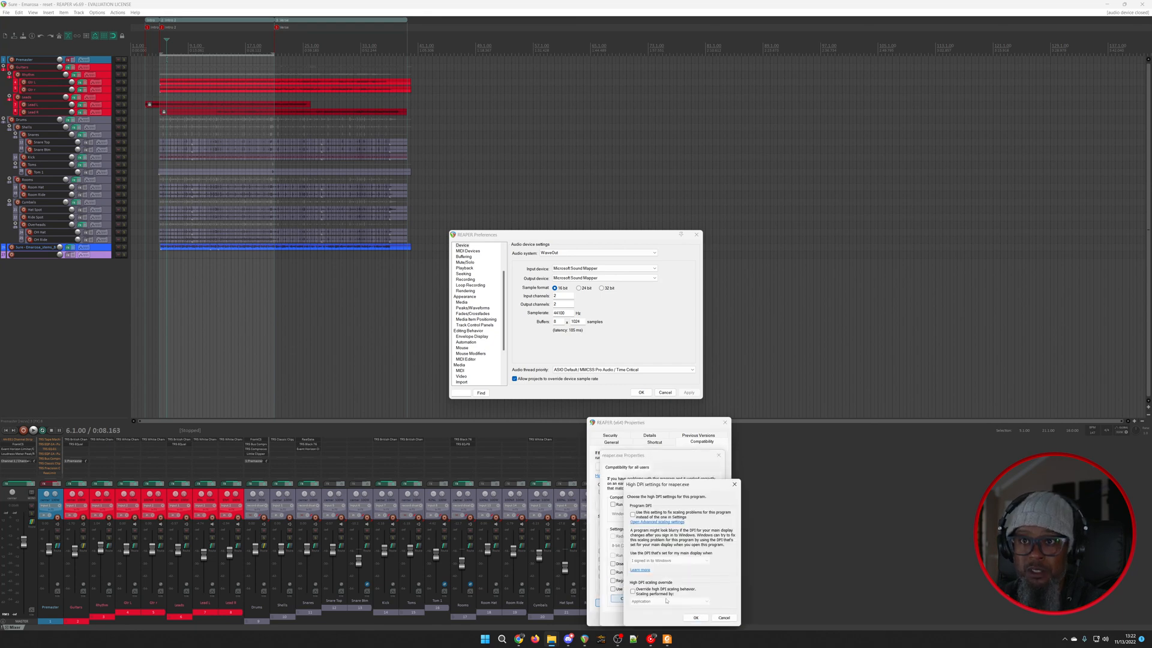
pyautogui.click(725, 618)
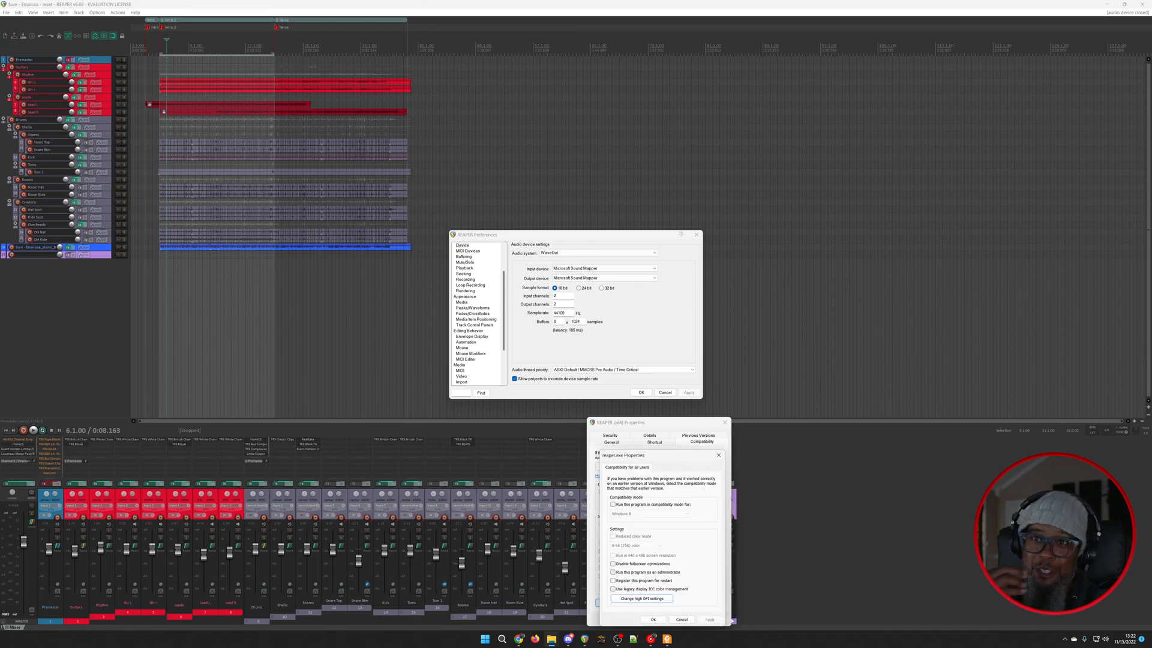
pyautogui.click(681, 619)
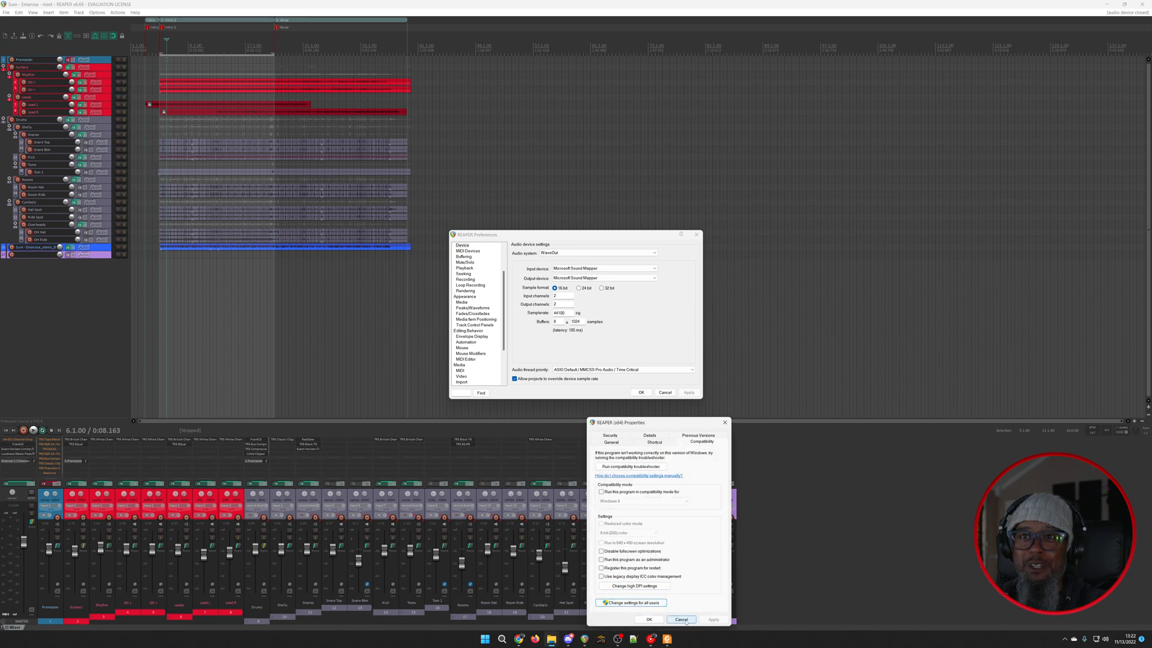
pyautogui.click(684, 620)
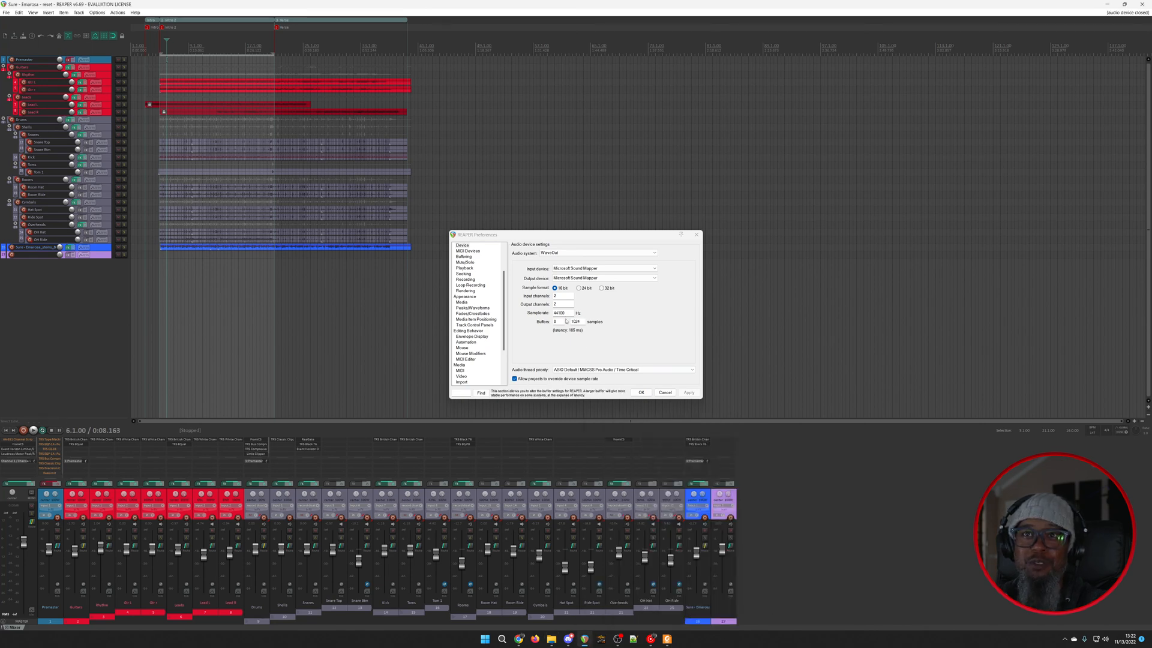
# Step: Set the audio system to ASIO and choose the STUDIO-CAPTURE driver
pyautogui.click(576, 252)
pyautogui.click(577, 274)
pyautogui.click(575, 268)
pyautogui.click(583, 280)
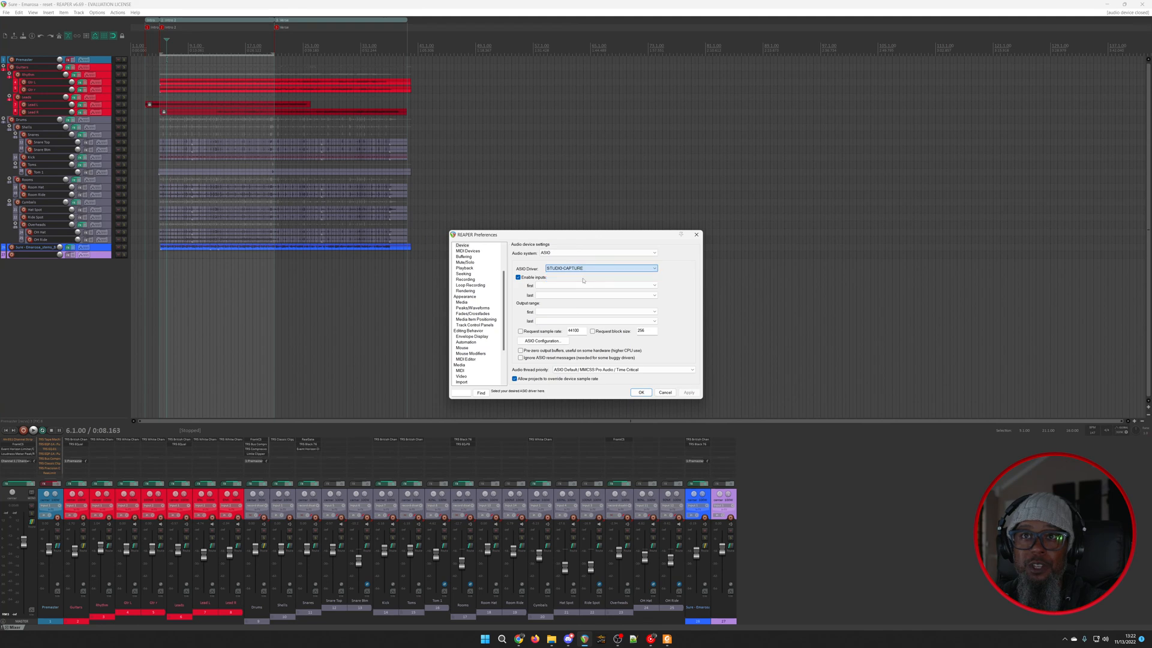
# Step: Set the last input to 18 MONITOR(R) and the last output to 10 OUT 9-10(10), and apply the device settings
pyautogui.click(653, 294)
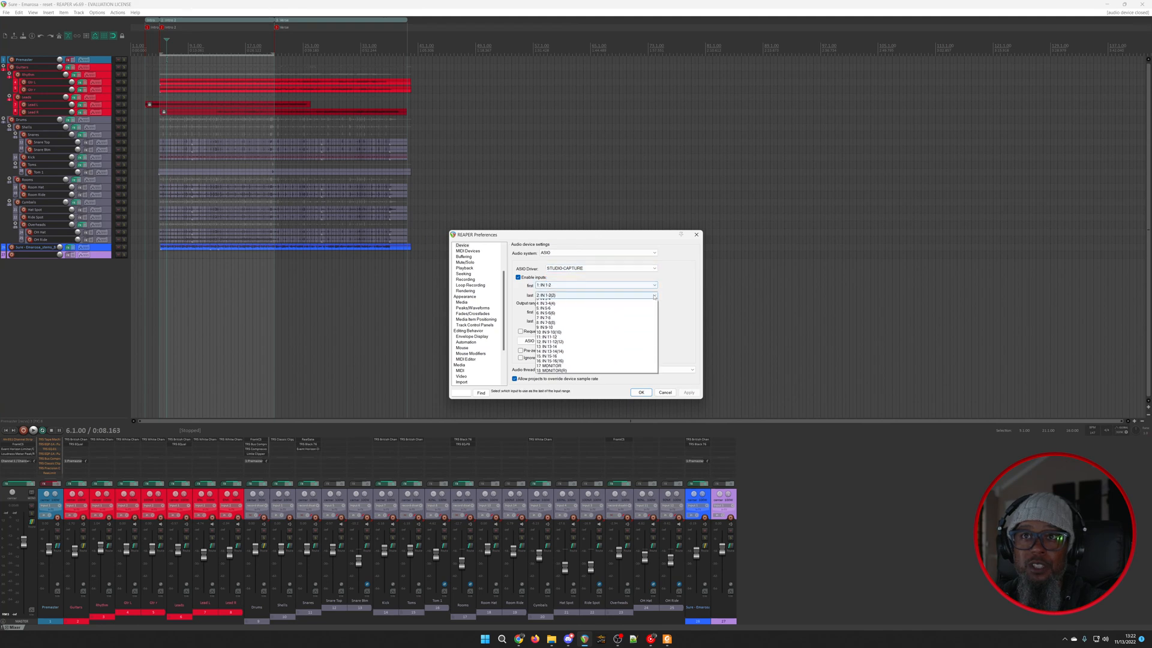
pyautogui.click(569, 384)
pyautogui.click(654, 321)
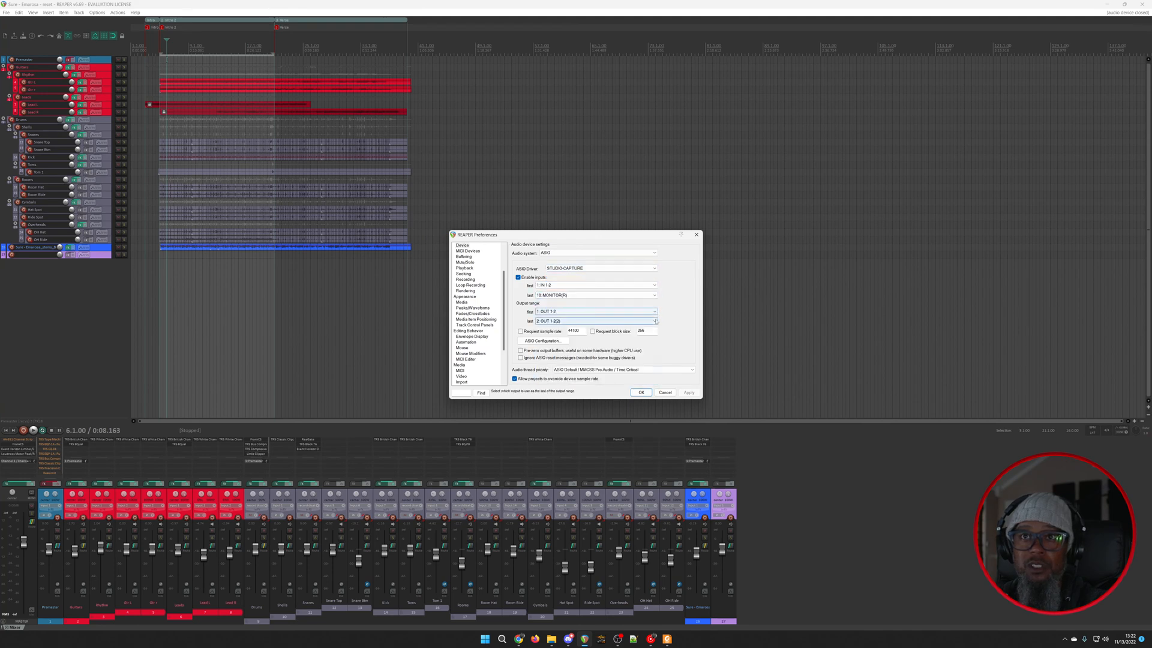
pyautogui.click(656, 323)
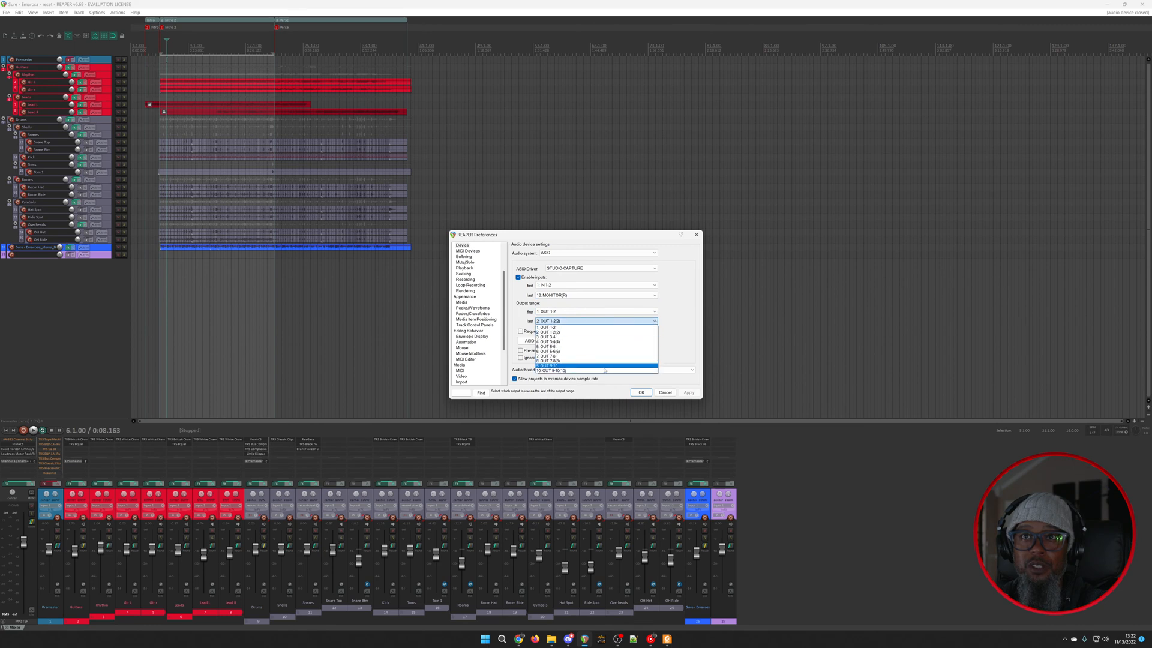
pyautogui.click(551, 369)
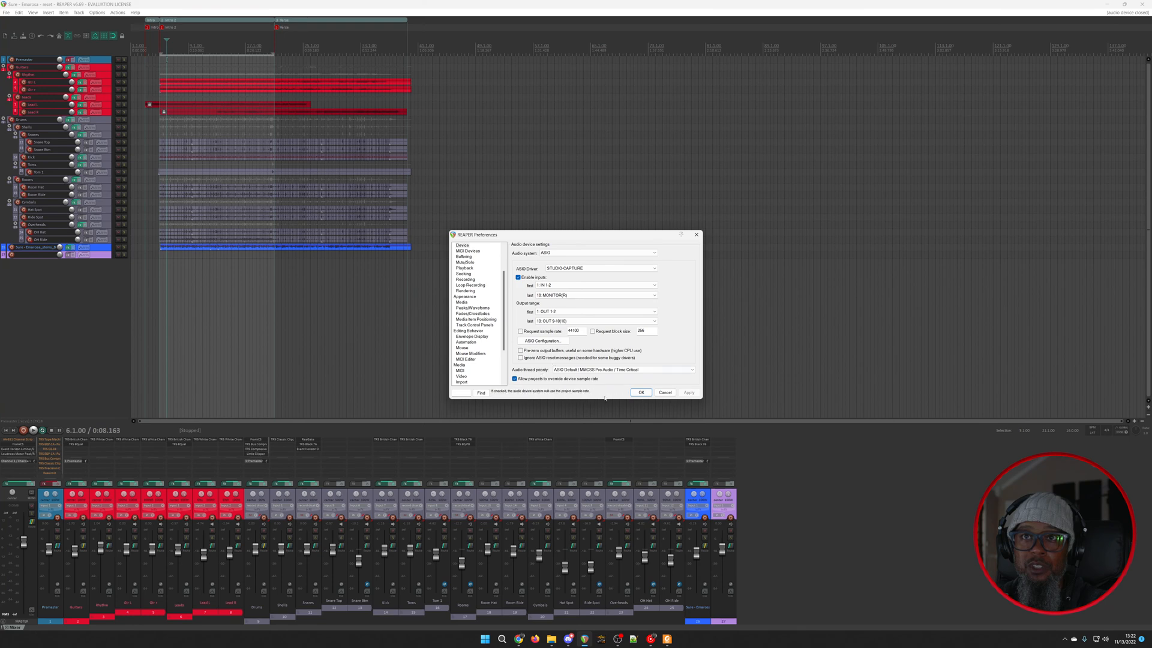
pyautogui.click(640, 392)
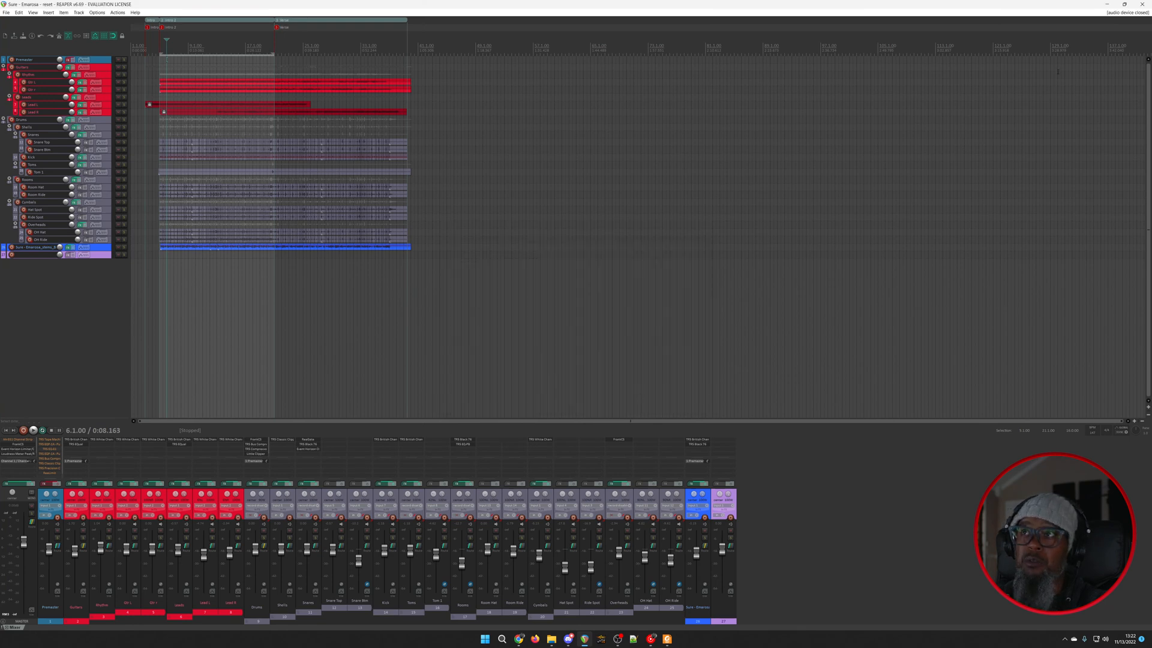
pyautogui.click(1113, 14)
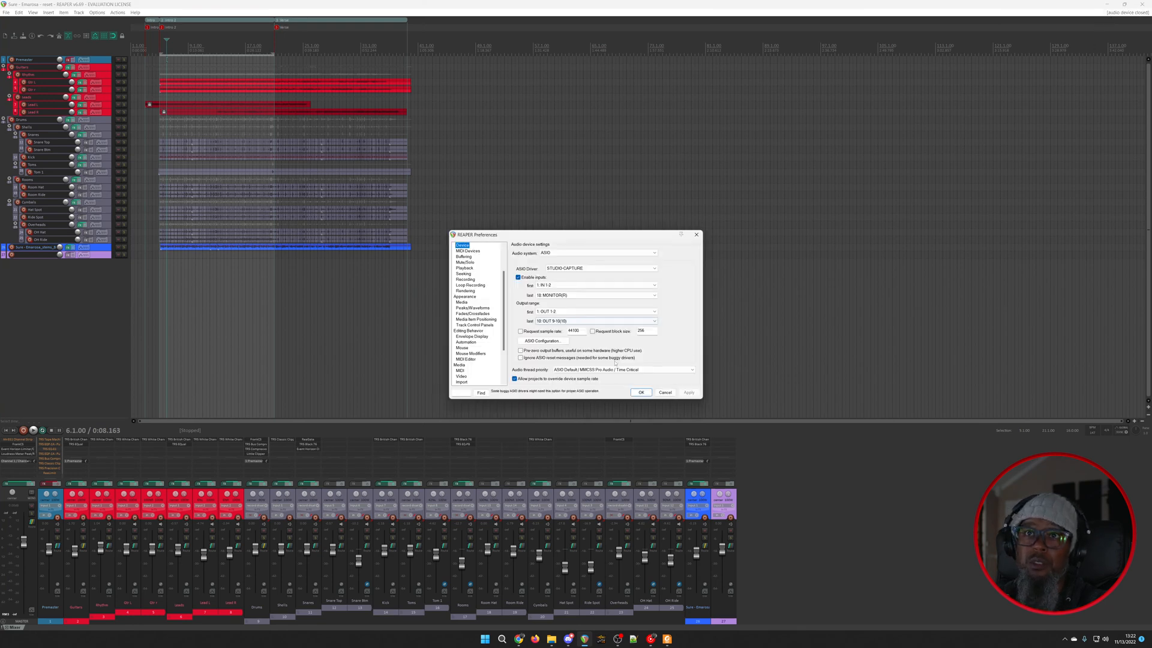
pyautogui.click(641, 393)
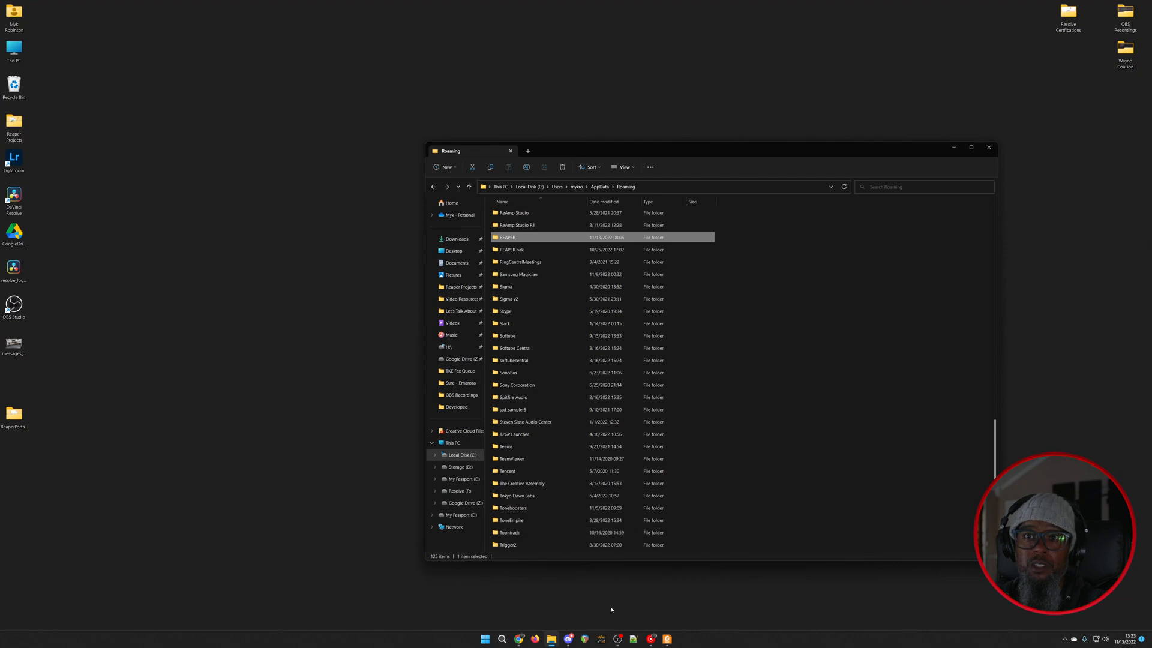
# Step: Relaunch REAPER with the recent project Sure - Emarosa - reset.rpp and dismiss the load warning
pyautogui.rightClick(585, 639)
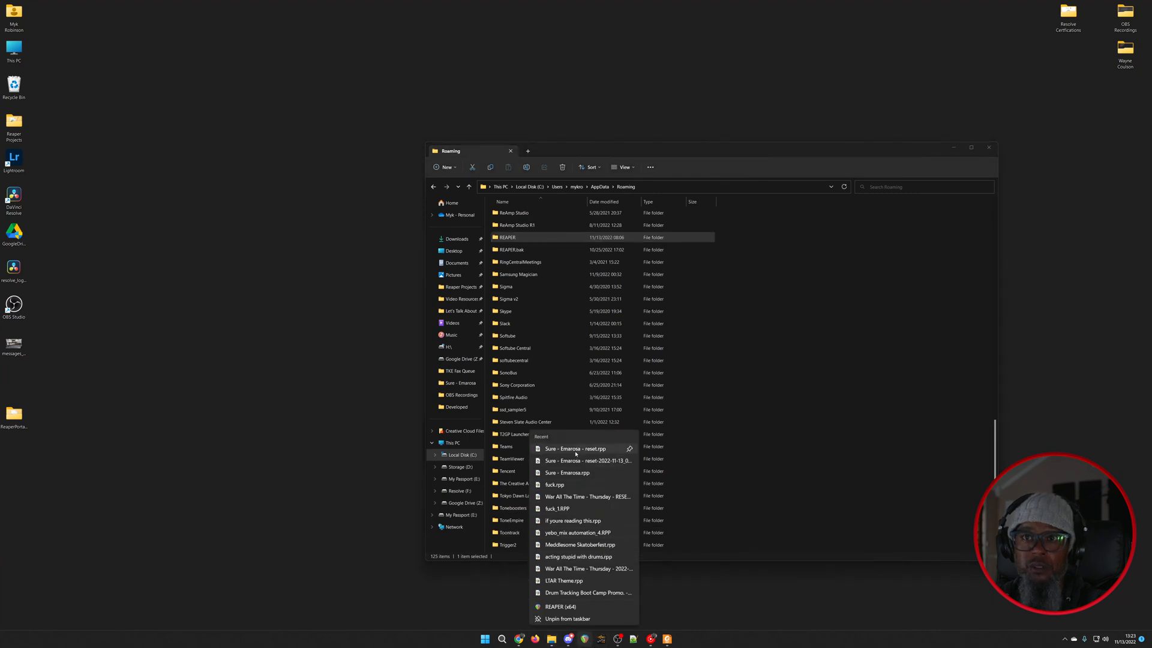
pyautogui.click(575, 452)
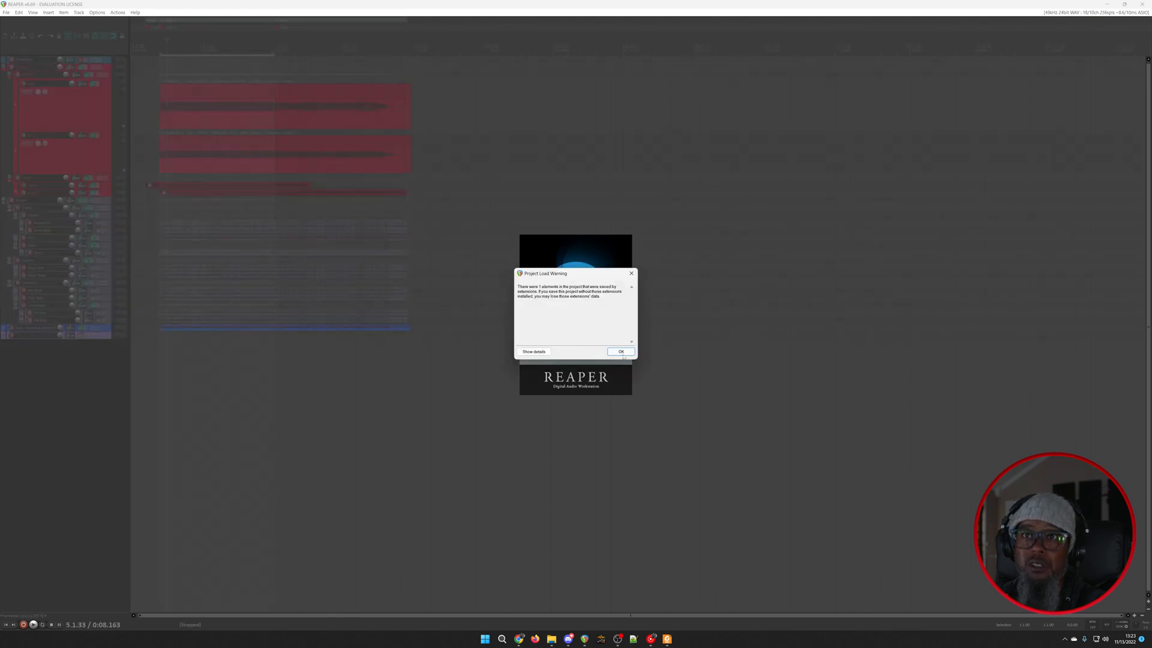
pyautogui.click(622, 353)
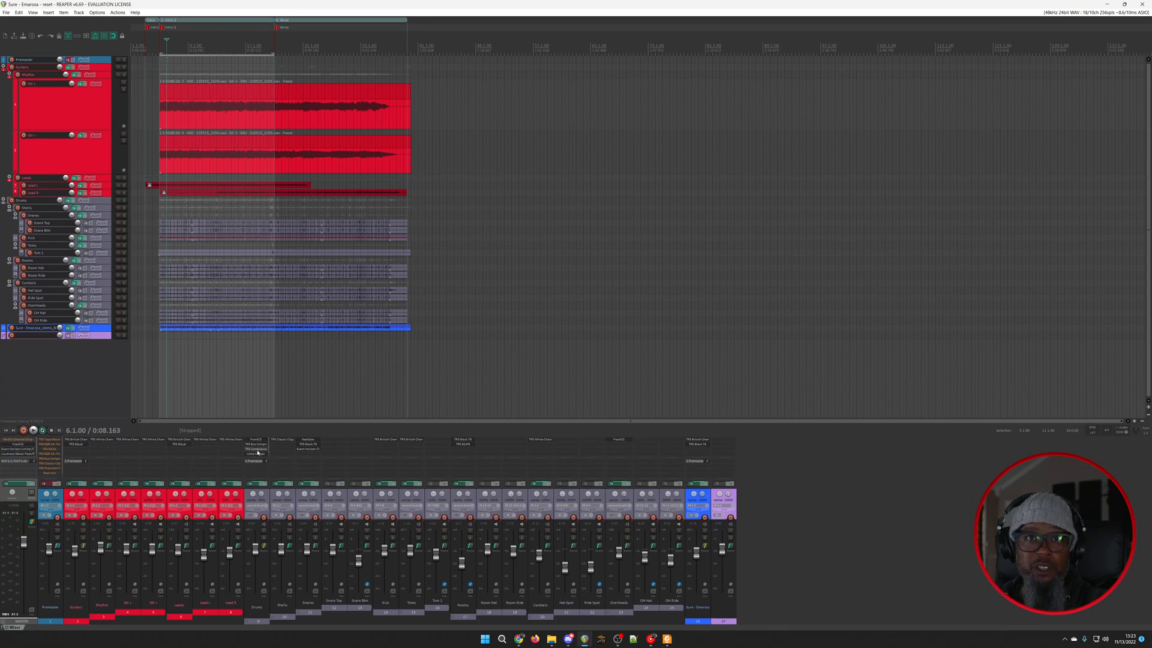
# Step: Bypass the first plug-in on the Lead R, Leads and Rooms tracks, then re-enable all three
pyautogui.keyDown('shift'); pyautogui.click(238, 441); pyautogui.keyUp('shift')
pyautogui.keyDown('shift'); pyautogui.click(184, 441); pyautogui.keyUp('shift')
pyautogui.keyDown('shift'); pyautogui.click(463, 439); pyautogui.keyUp('shift')
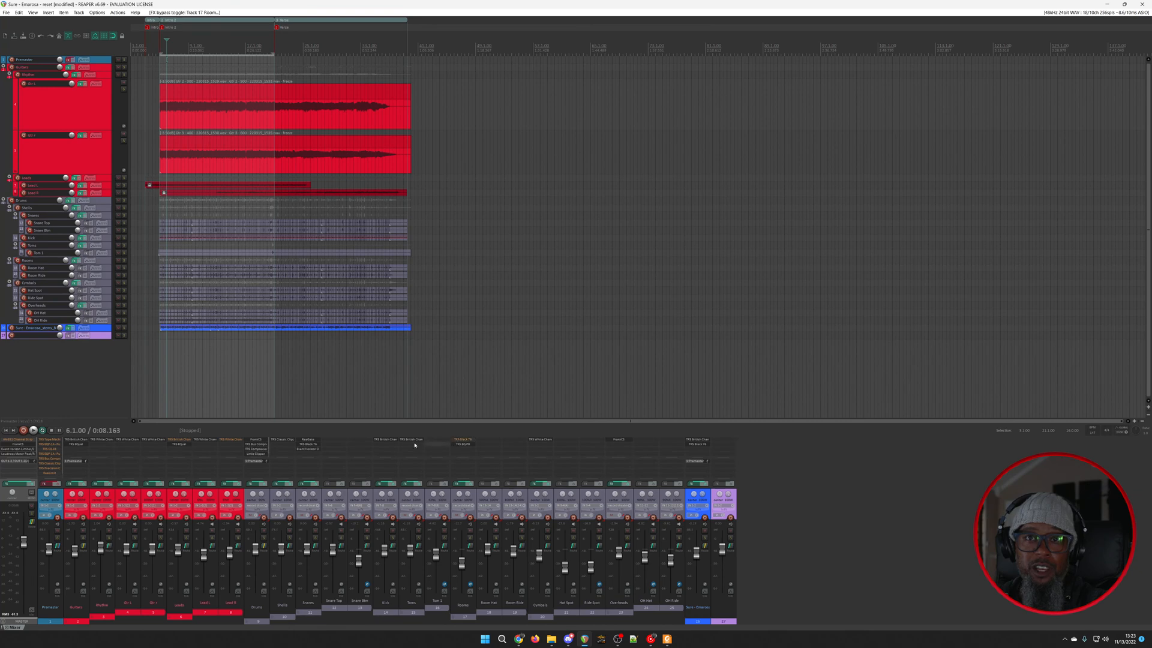
pyautogui.keyDown('shift'); pyautogui.click(231, 440); pyautogui.keyUp('shift')
pyautogui.keyDown('shift'); pyautogui.click(178, 440); pyautogui.keyUp('shift')
pyautogui.keyDown('shift'); pyautogui.click(460, 440); pyautogui.keyUp('shift')
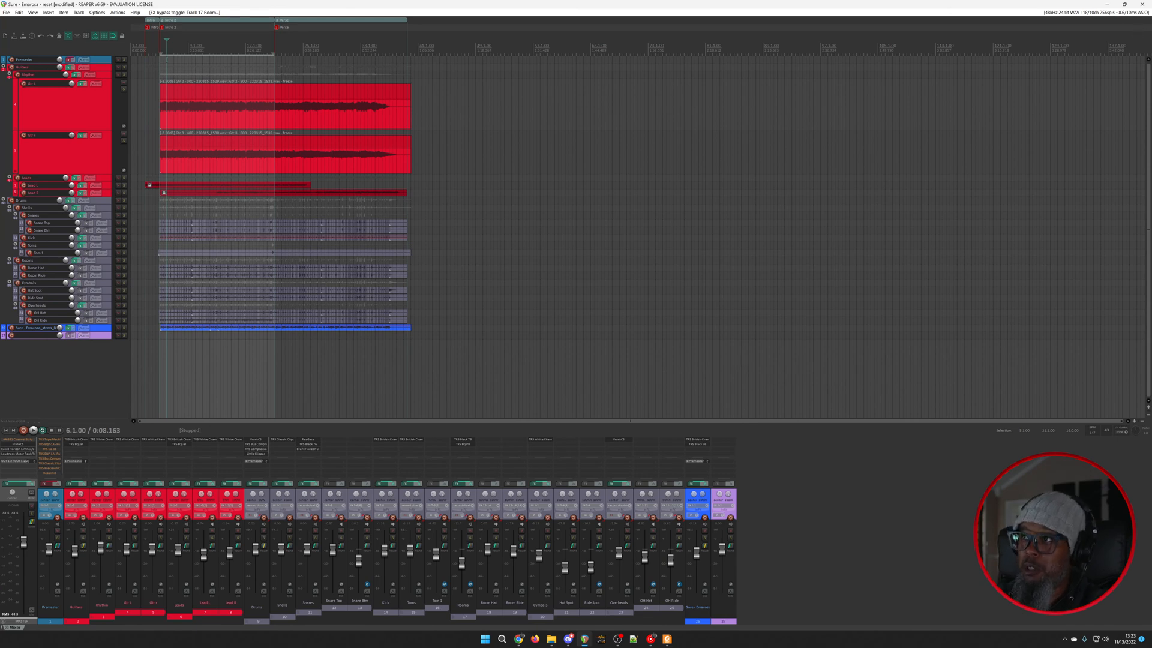
# Step: Switch to YouTube Music, look through Backing Track's albums, singles and full song list, and put the window away
pyautogui.hotkey('alt', 'Tab')
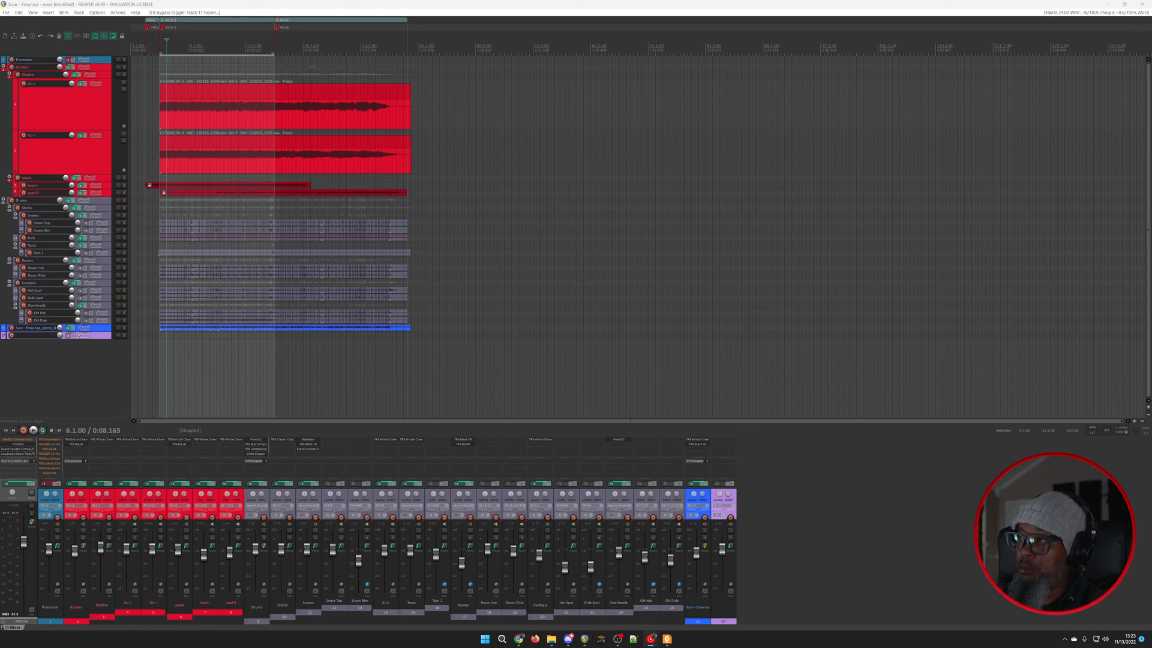
pyautogui.moveTo(1151, 97); pyautogui.dragTo(769, 97)
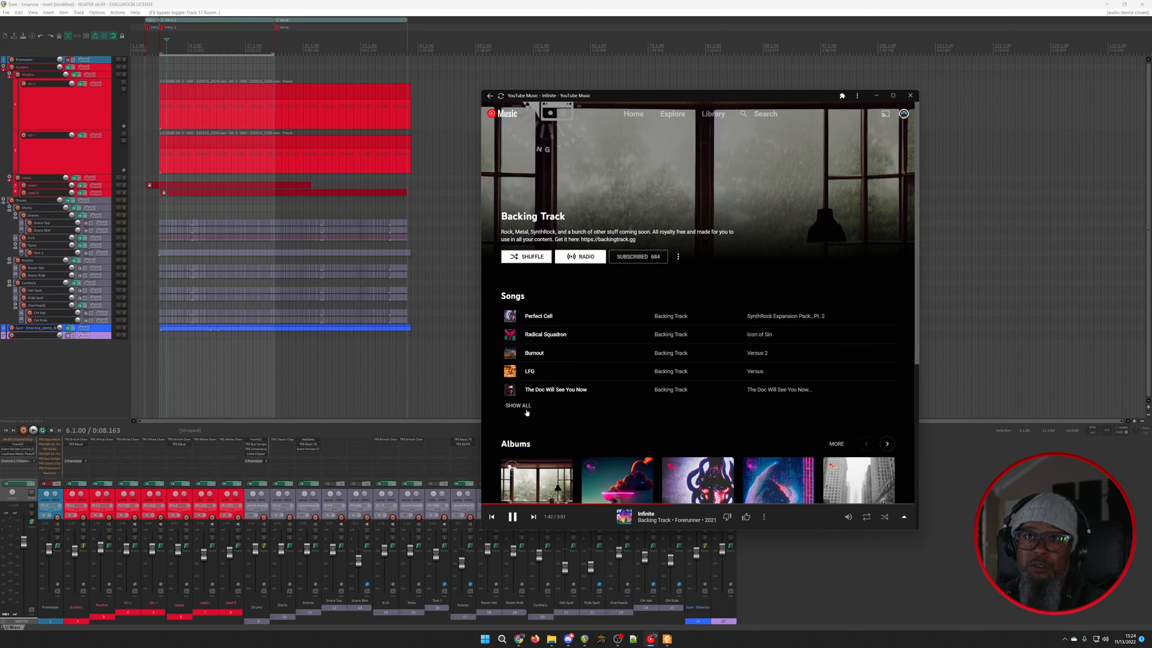
pyautogui.scroll(-5, 543, 188)
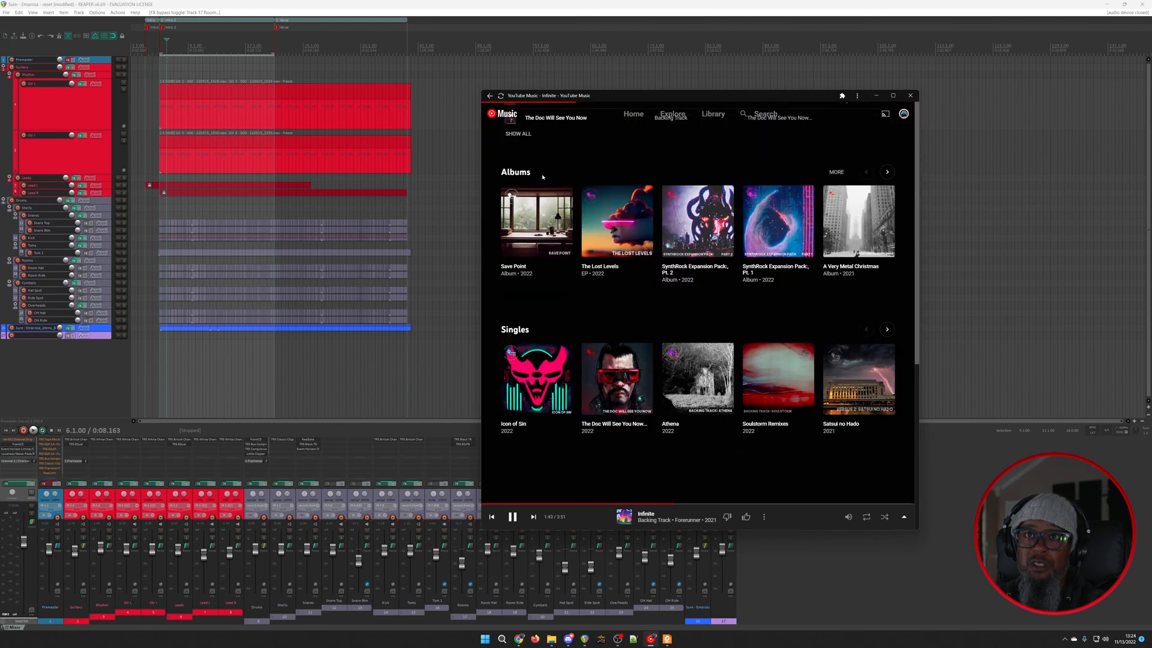
pyautogui.scroll(-10, 660, 276)
pyautogui.scroll(-10, 660, 280)
pyautogui.scroll(15, 850, 166)
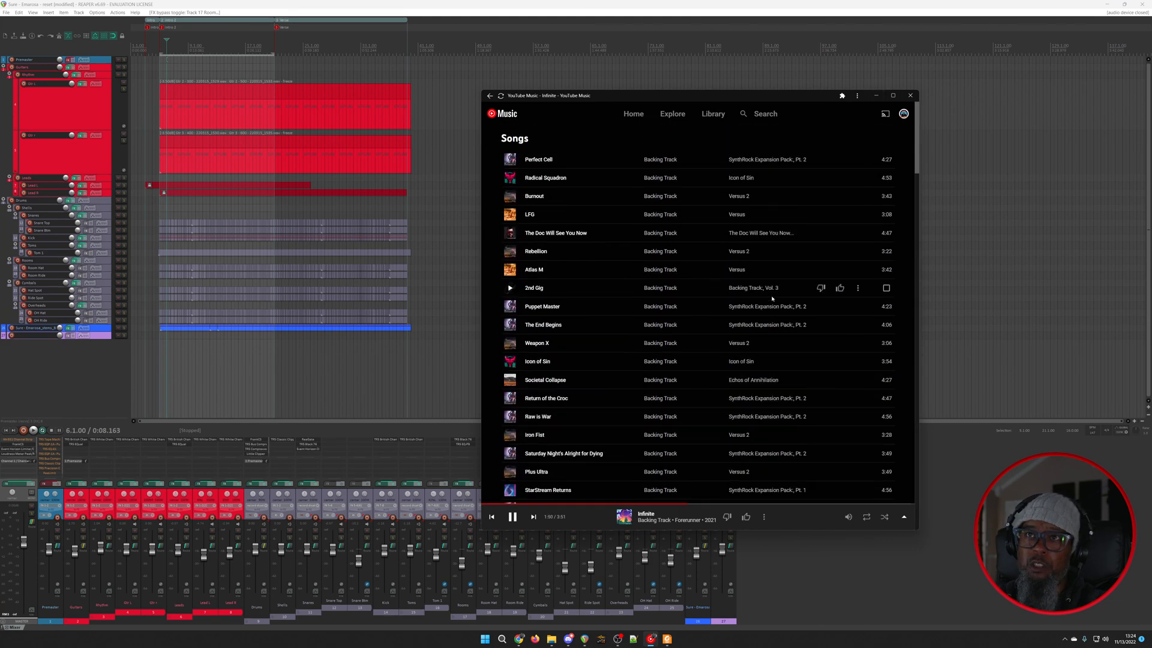
pyautogui.click(876, 97)
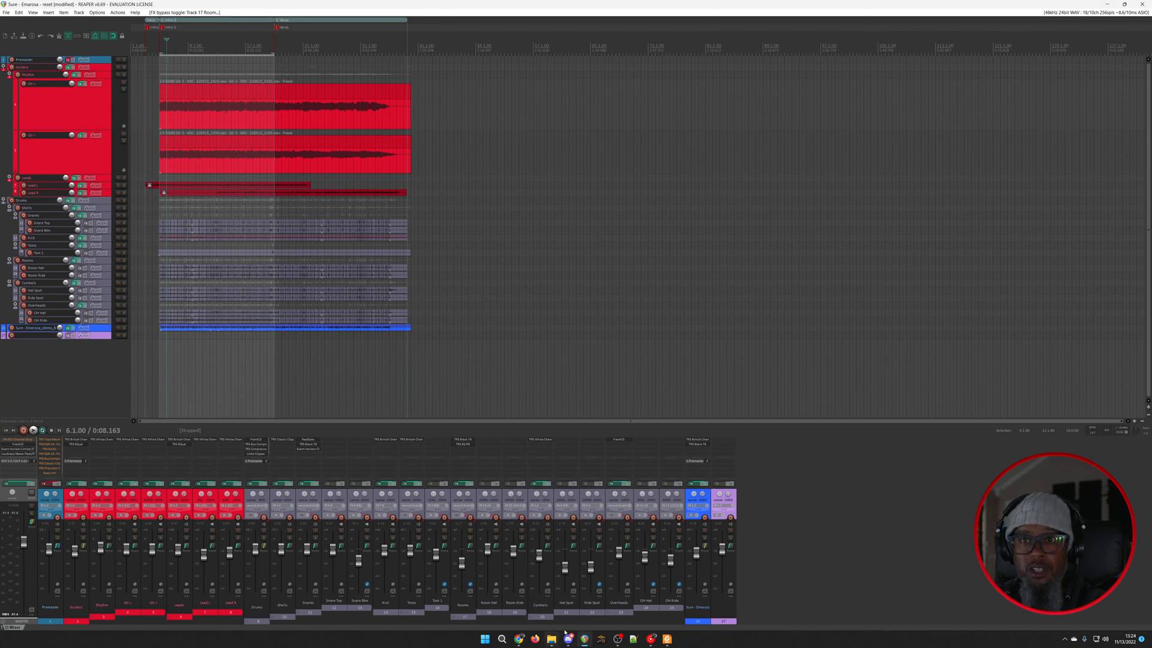
# Step: Close REAPER without saving the project and open the REAPER.bak folder in AppData\Roaming
pyautogui.click(1142, 5)
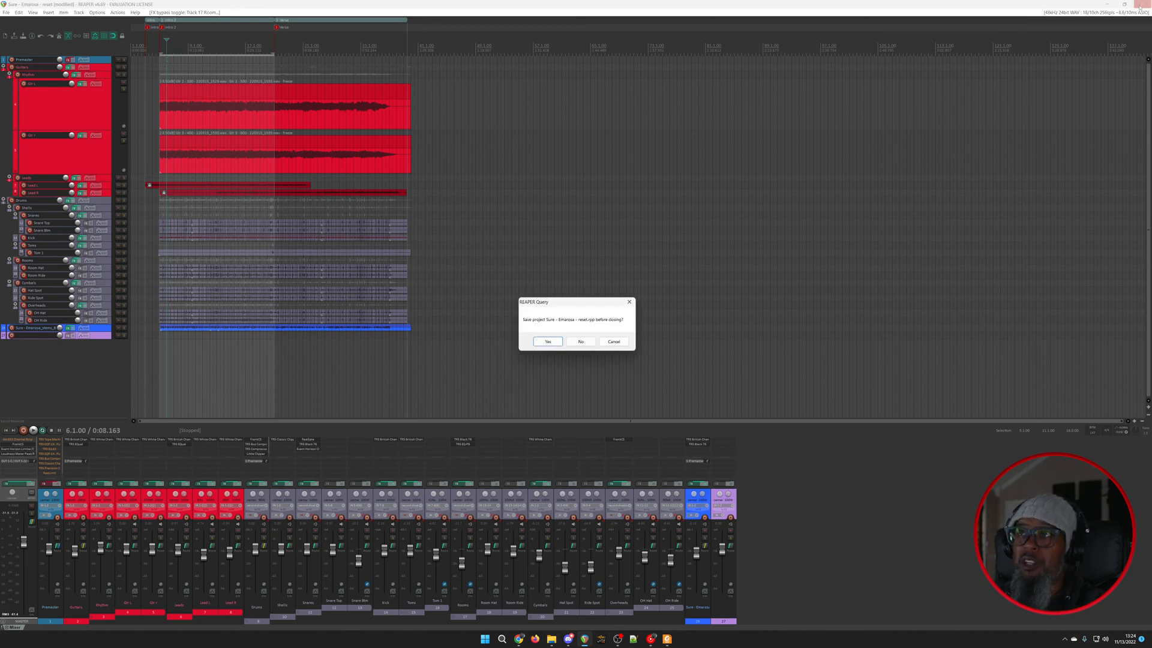
pyautogui.click(580, 344)
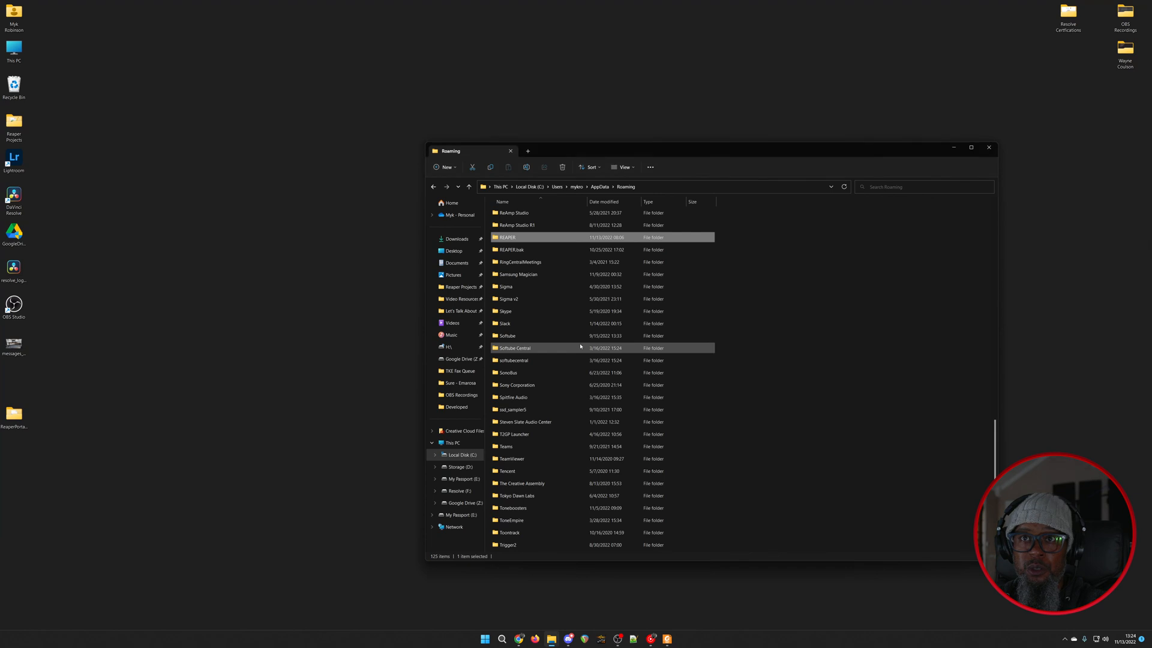
pyautogui.doubleClick(513, 249)
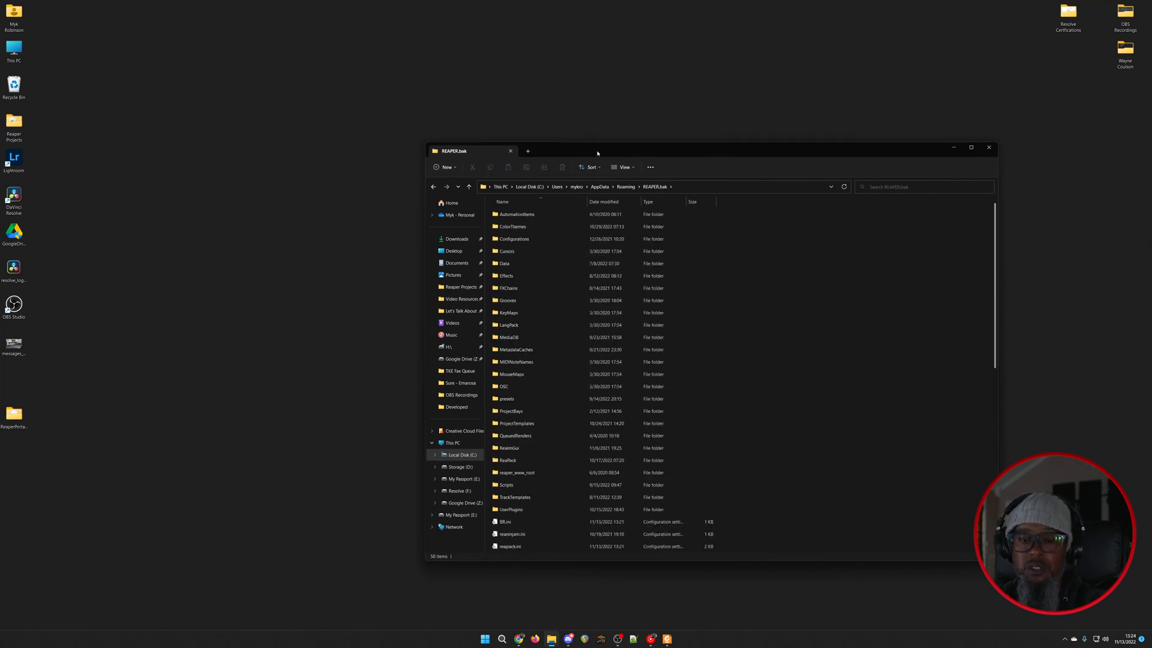
# Step: Open %appdata% in a second File Explorer window beside the REAPER.bak one and enter its REAPER folder
pyautogui.press('super+e')
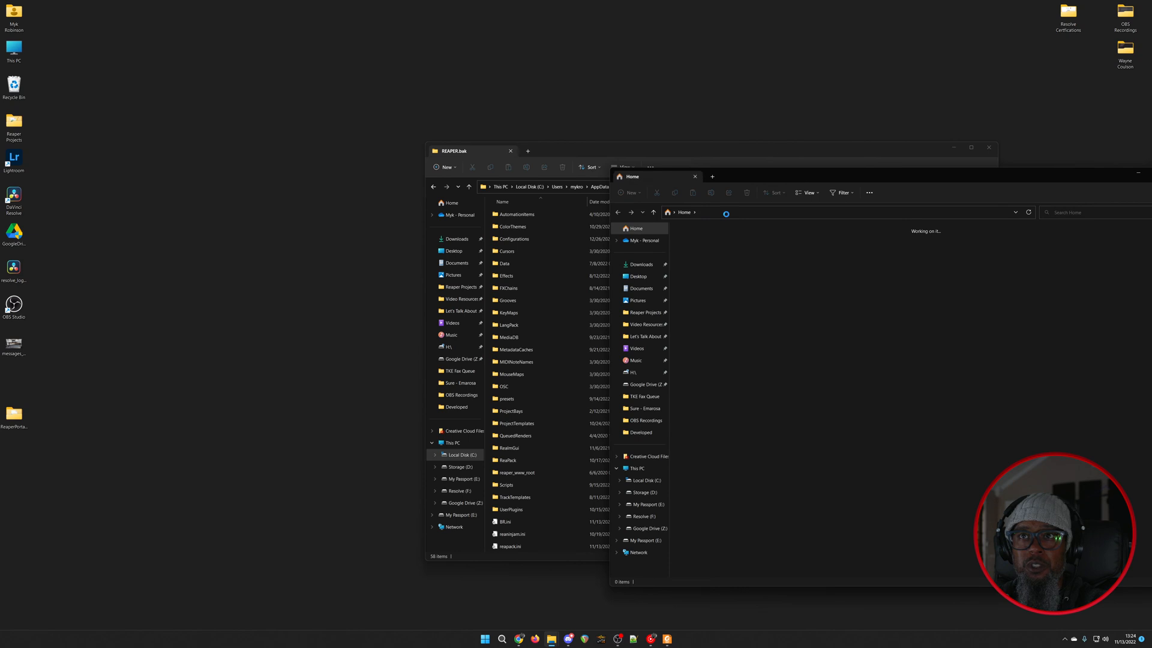
pyautogui.write('%a')
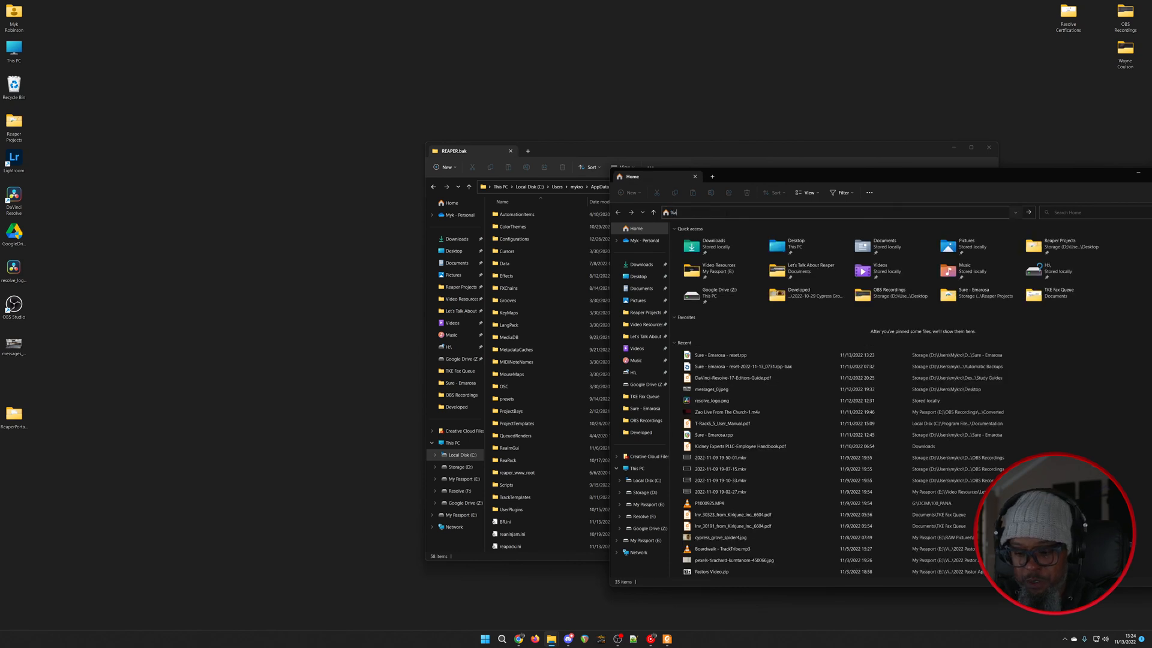
pyautogui.write('ppdata%')
pyautogui.press('Return')
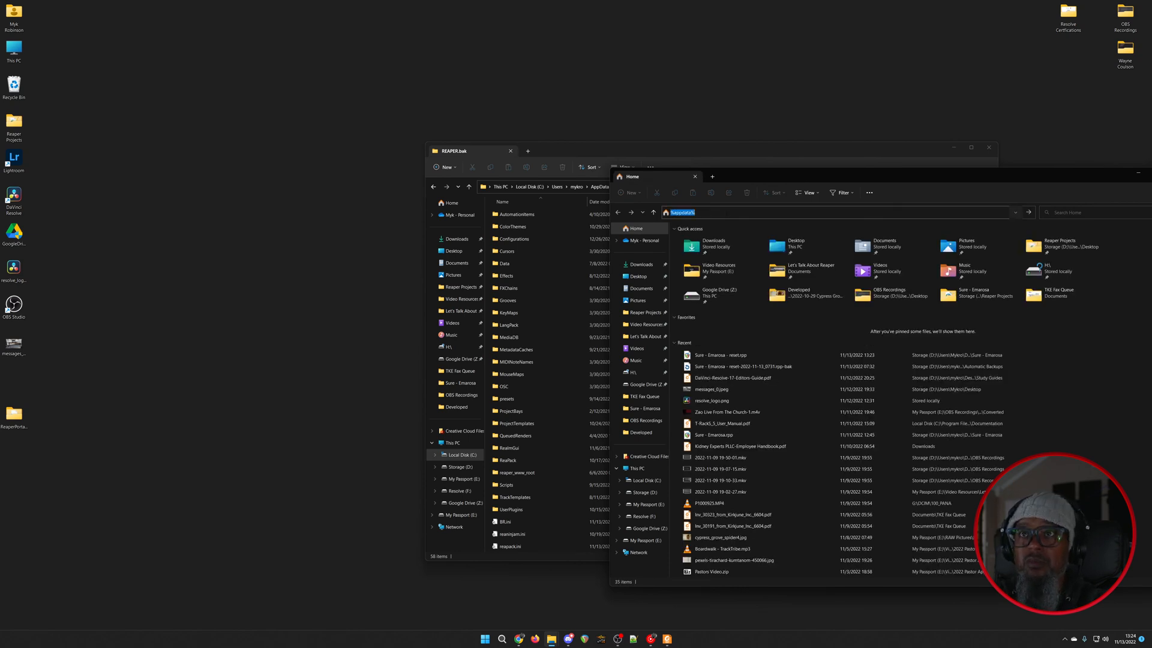
pyautogui.scroll(-10, 749, 449)
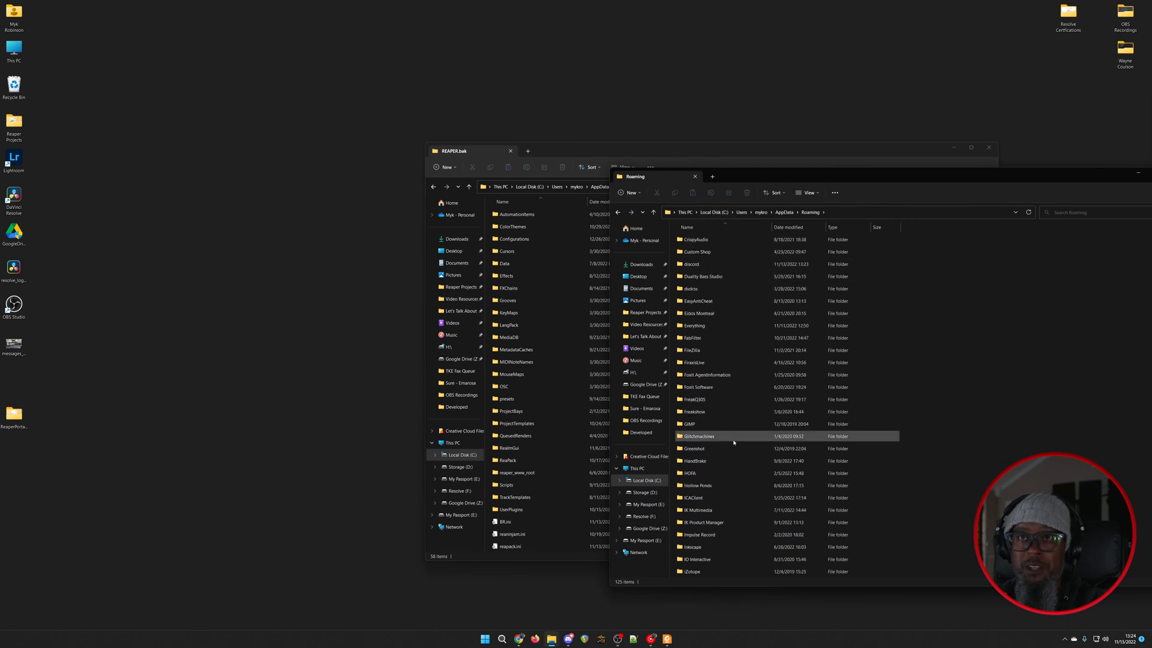
pyautogui.moveTo(735, 150); pyautogui.dragTo(505, 119)
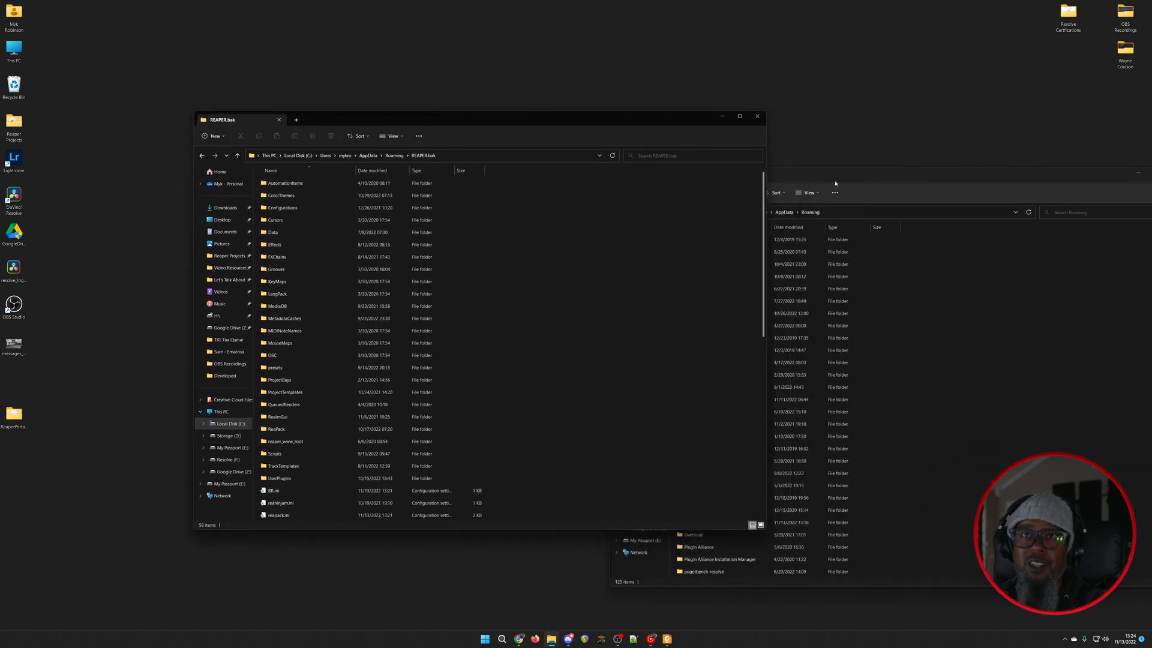
pyautogui.moveTo(854, 181); pyautogui.dragTo(935, 165)
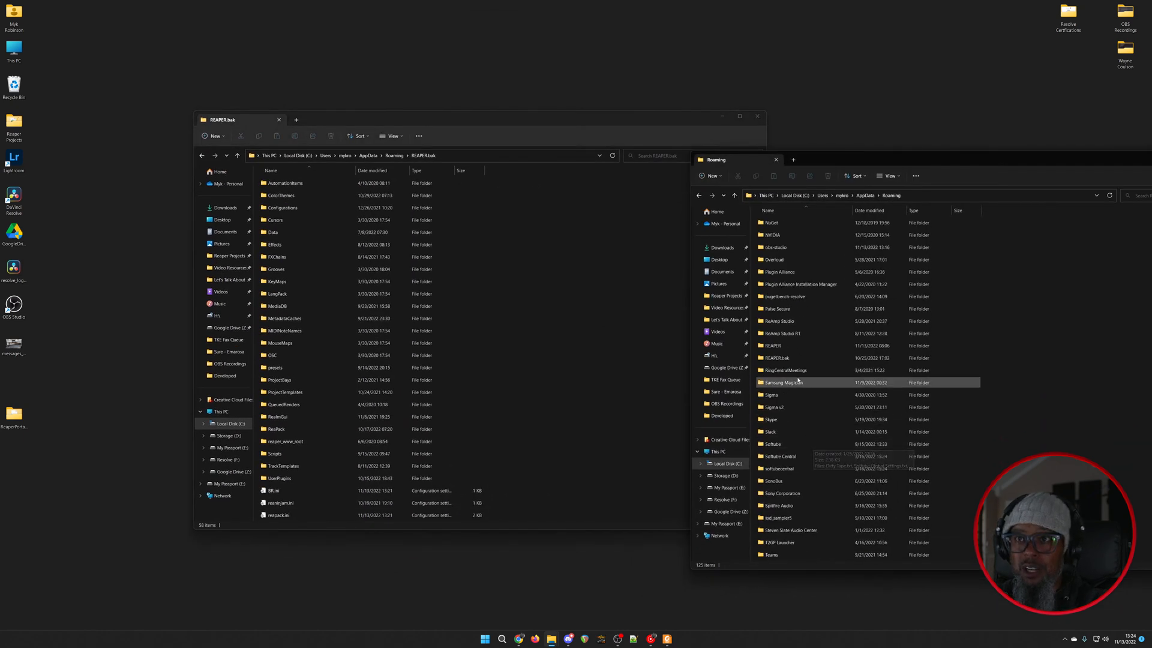
pyautogui.doubleClick(778, 346)
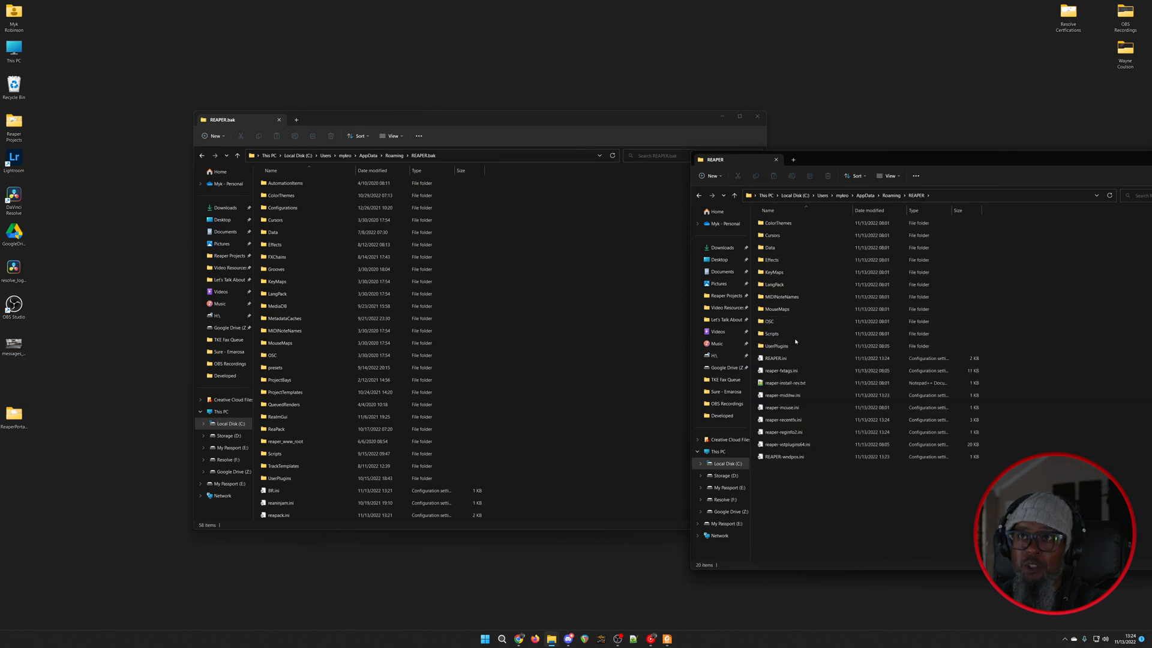
# Step: Look through the contents of REAPER.bak and inspect the extension DLLs in its UserPlugins folder
pyautogui.scroll(-10, 462, 368)
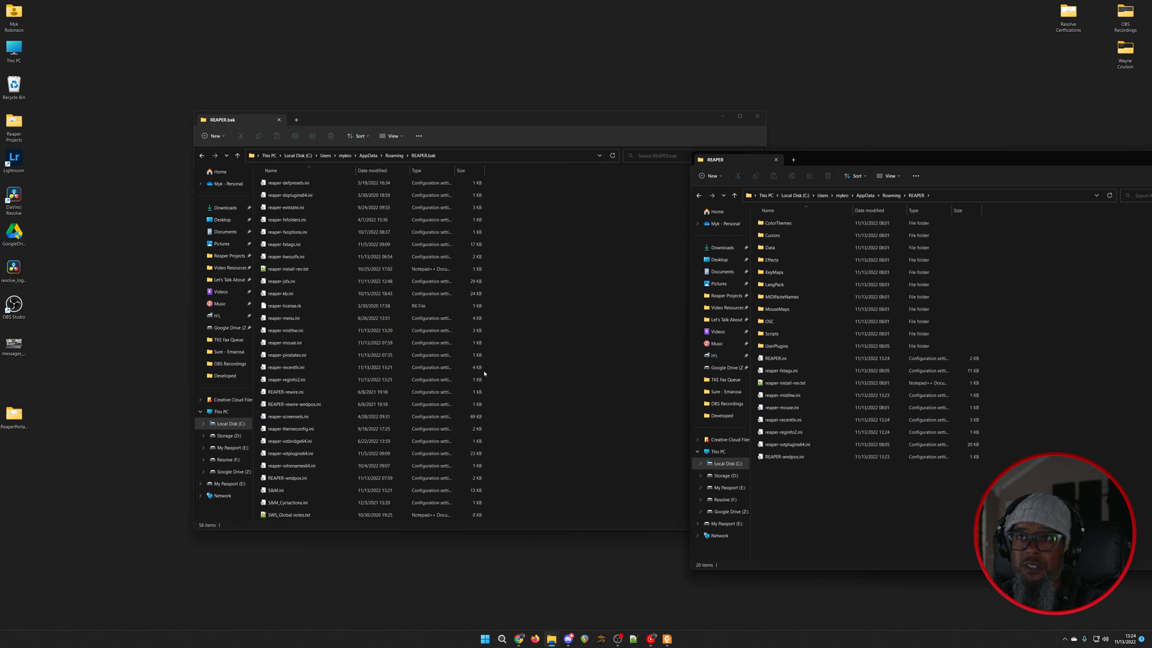
pyautogui.scroll(5, 336, 360)
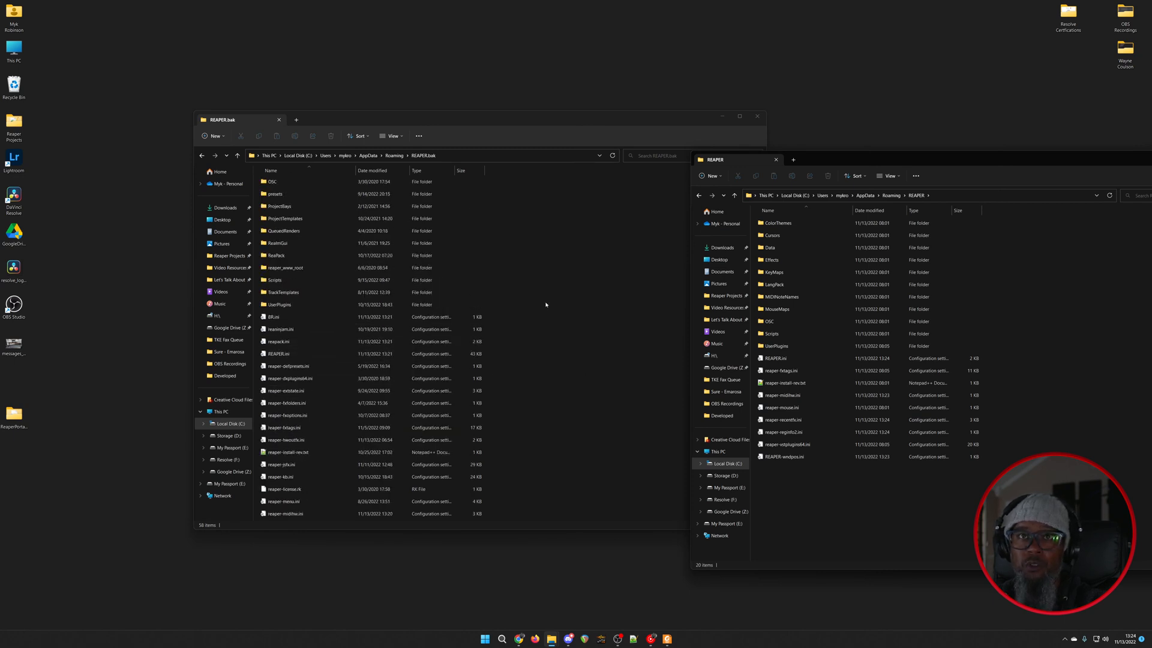
pyautogui.click(287, 283)
pyautogui.doubleClick(285, 305)
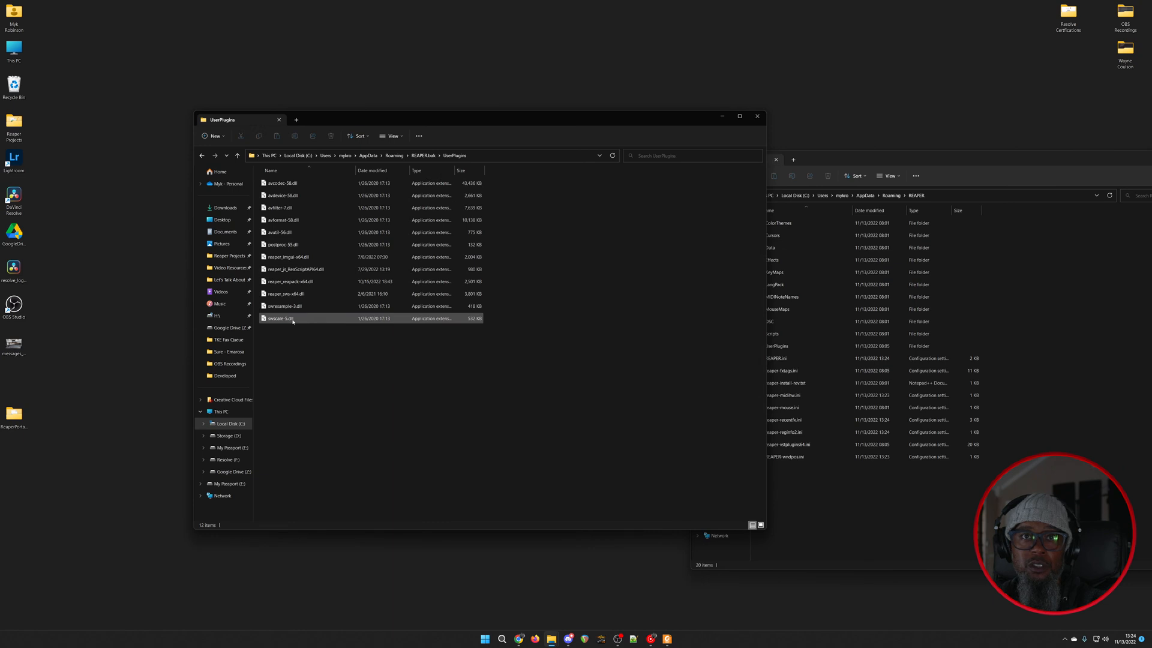
pyautogui.moveTo(293, 321)
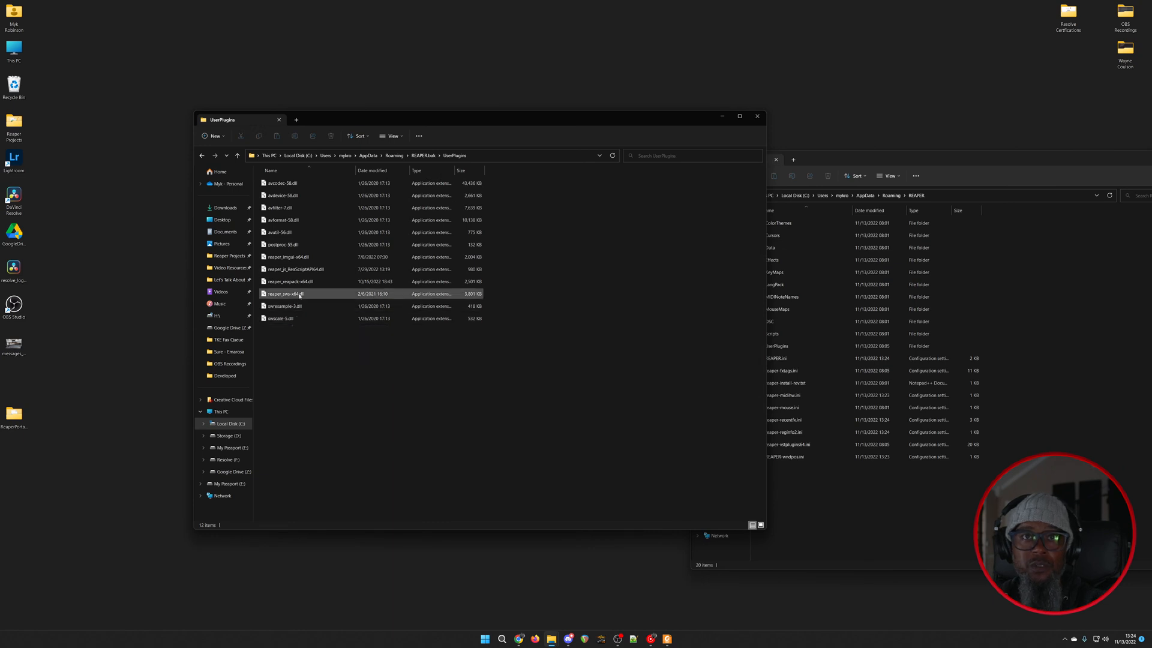
pyautogui.moveTo(301, 295)
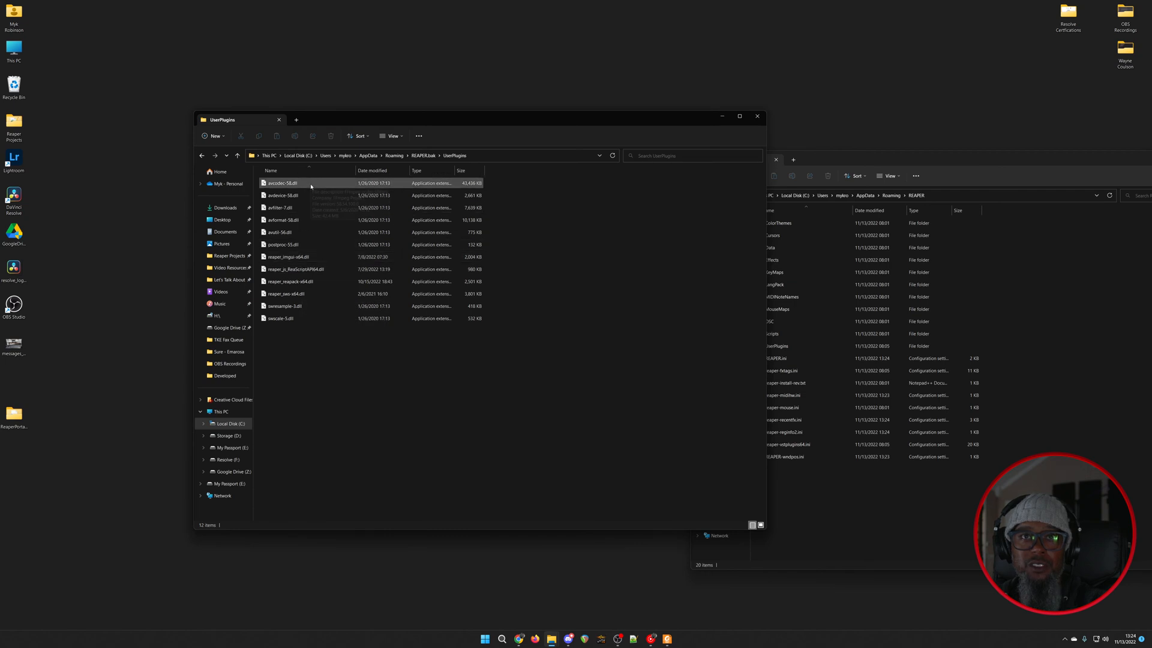
# Step: Check the UserPlugins folder inside the new REAPER folder for comparison, and close both File Explorer windows
pyautogui.click(987, 165)
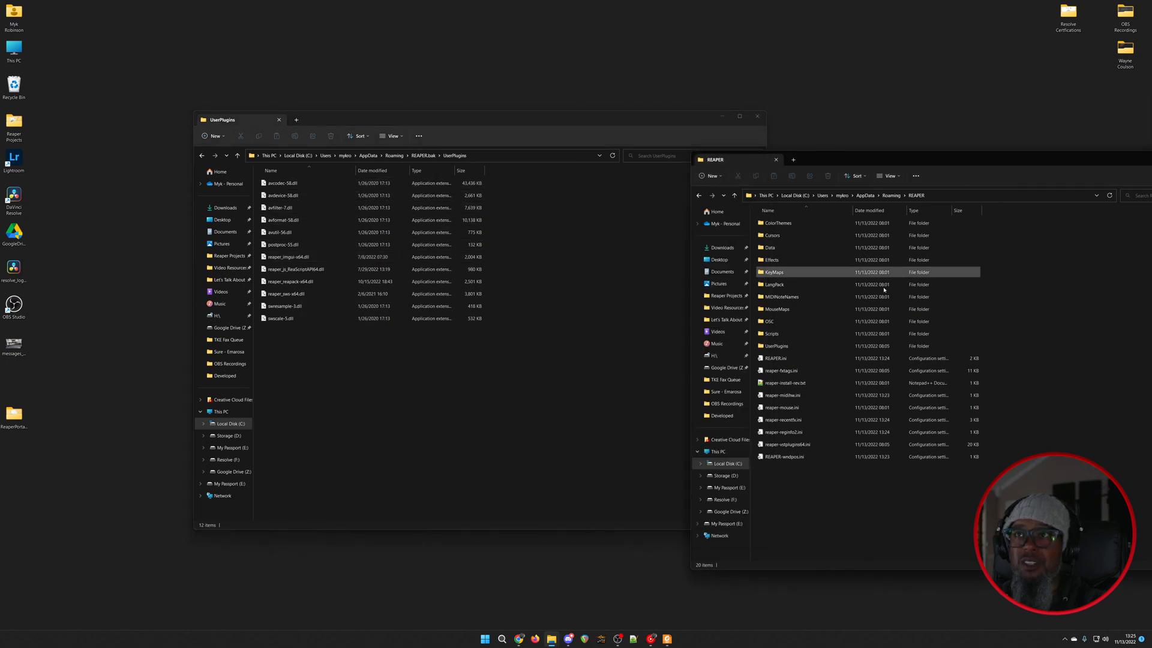
pyautogui.doubleClick(791, 345)
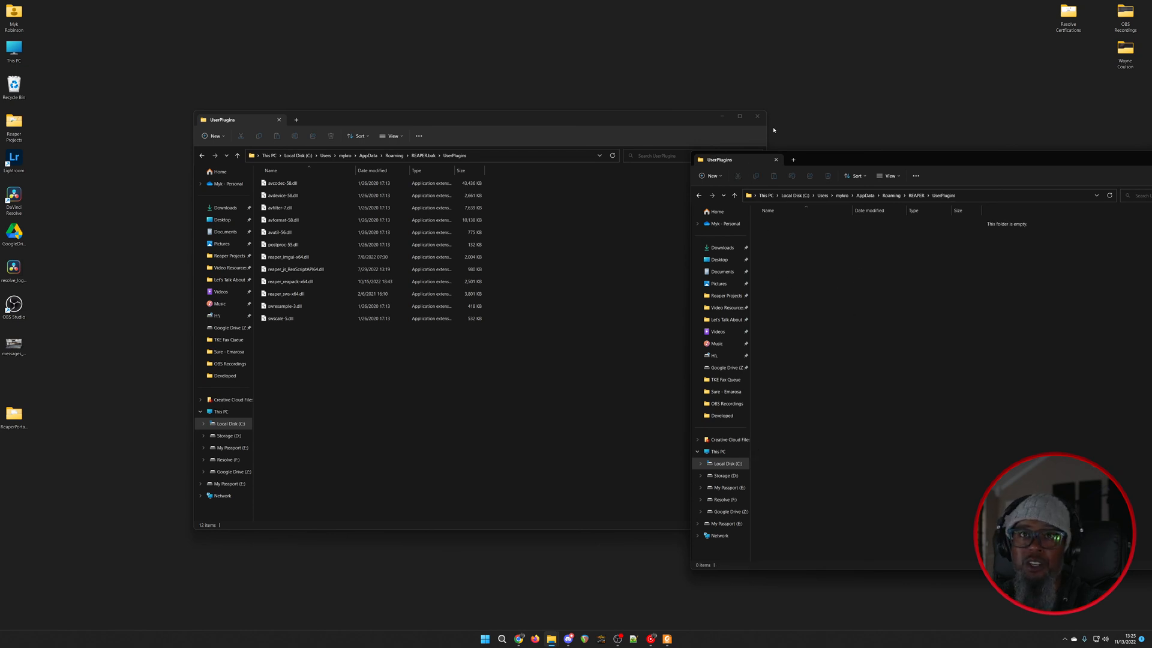
pyautogui.click(757, 116)
pyautogui.hotkey('alt', 'F4')
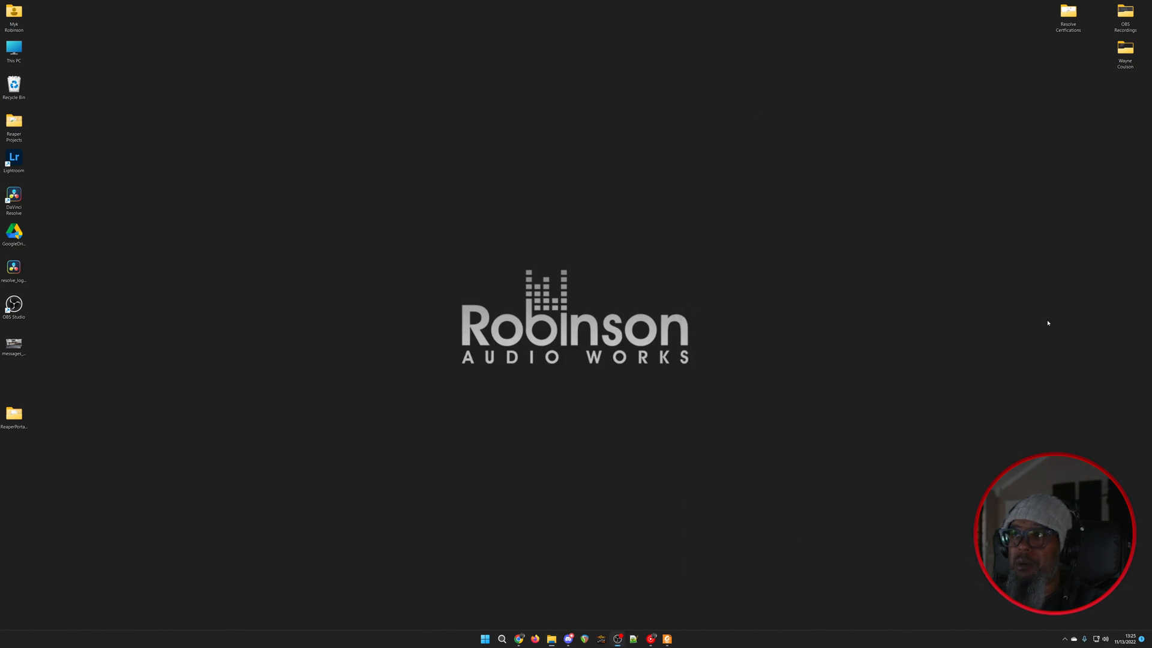
# Step: Switch to Firefox and hide the bookmarks sidebar
pyautogui.click(537, 639)
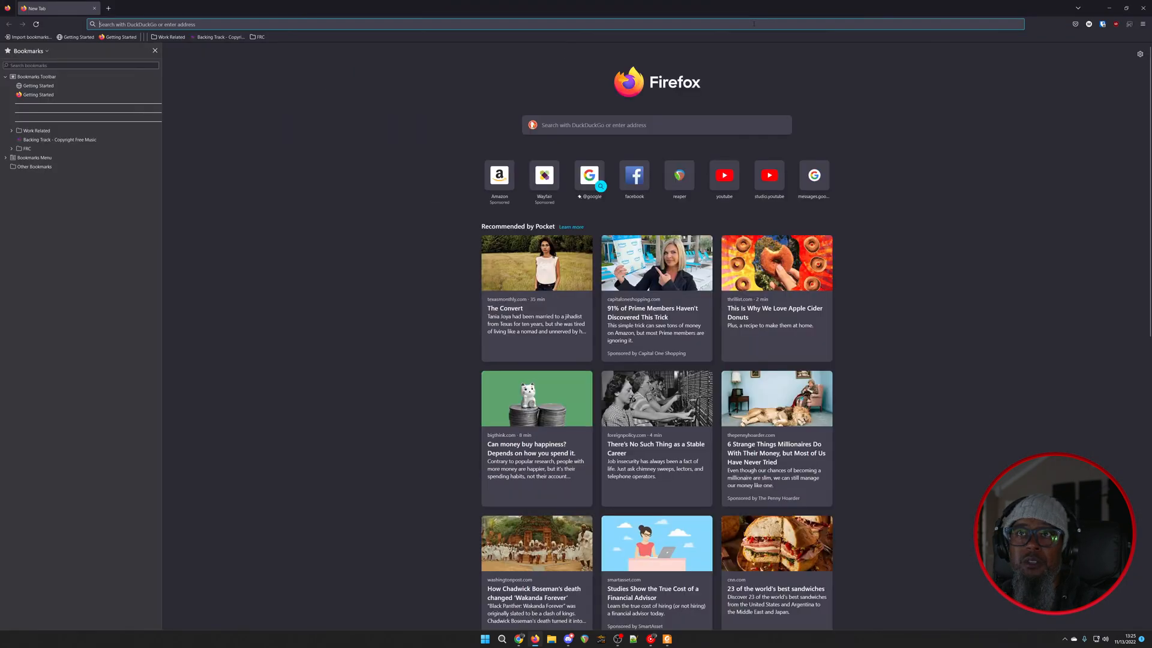
pyautogui.click(753, 24)
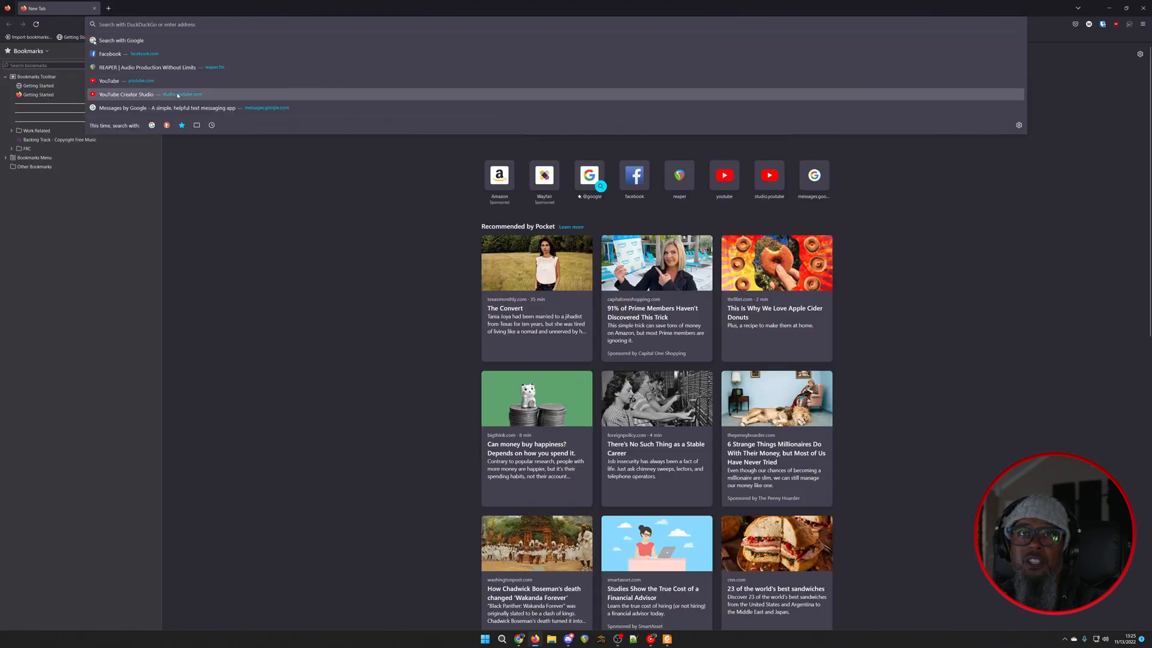
pyautogui.click(116, 289)
pyautogui.hotkey('ctrl', 'b')
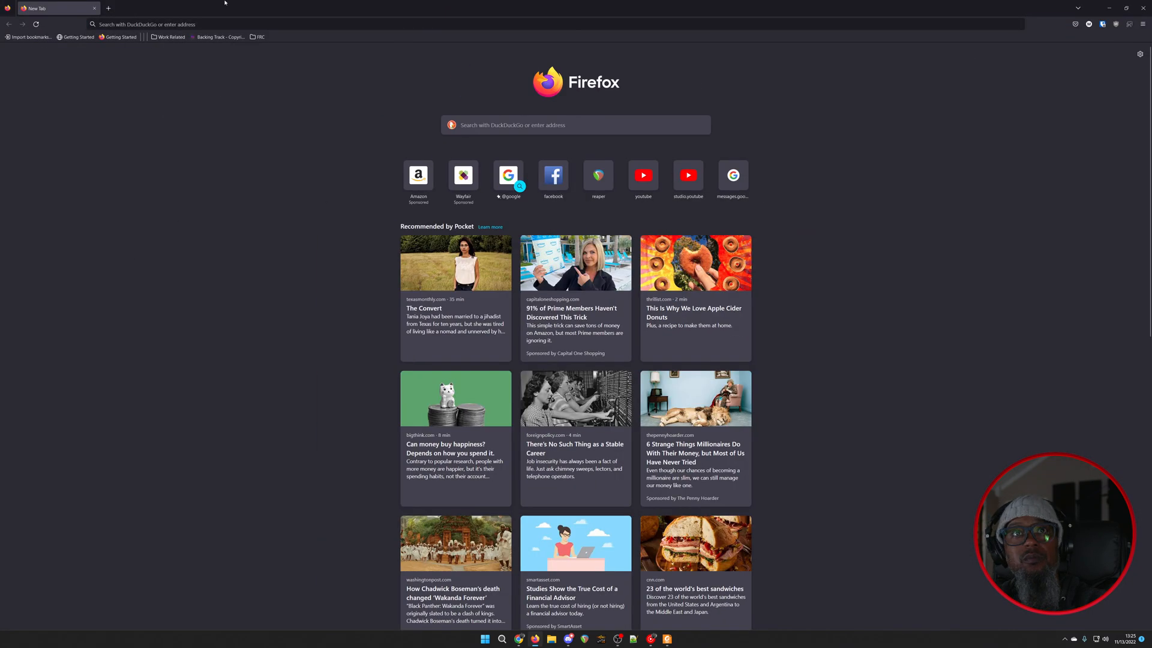
# Step: Search the web for "sws extension reaper" and open the SWS / S&M Extension website
pyautogui.click(229, 23)
pyautogui.write('swsextenx')
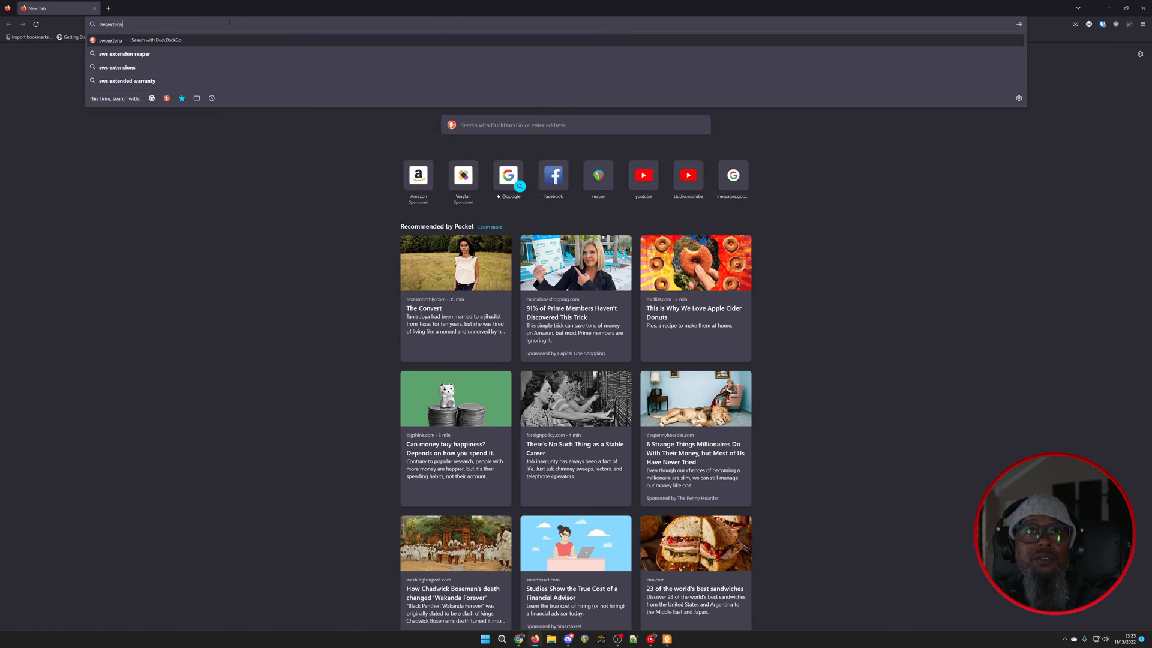
pyautogui.press('Down')
pyautogui.press('Return')
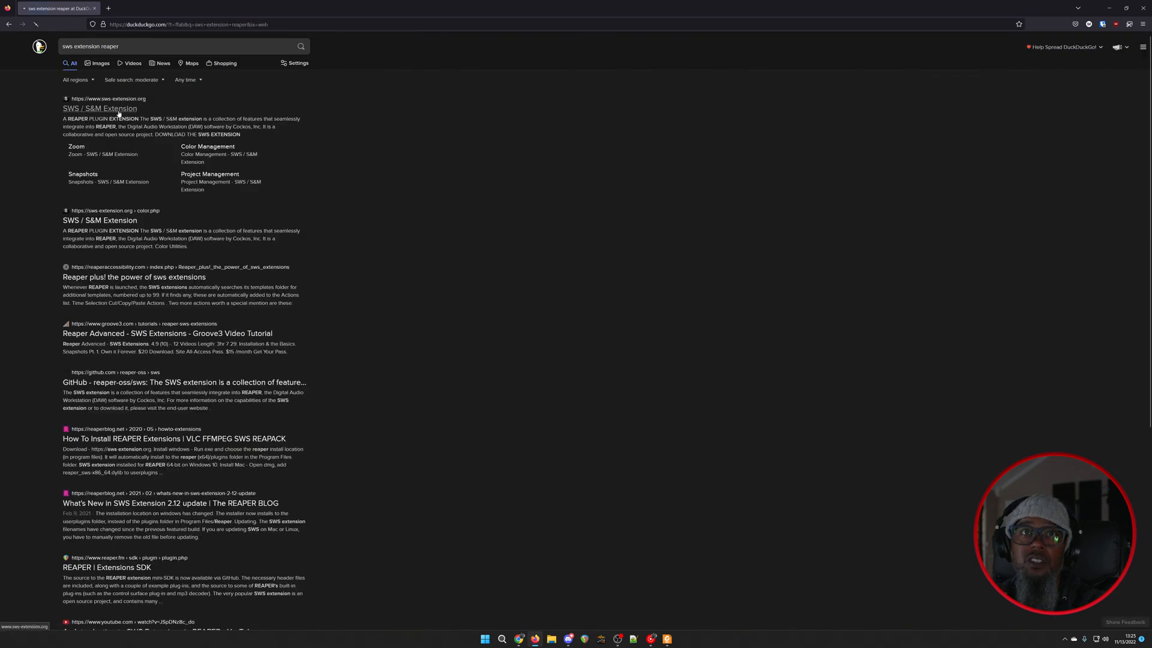
pyautogui.click(119, 110)
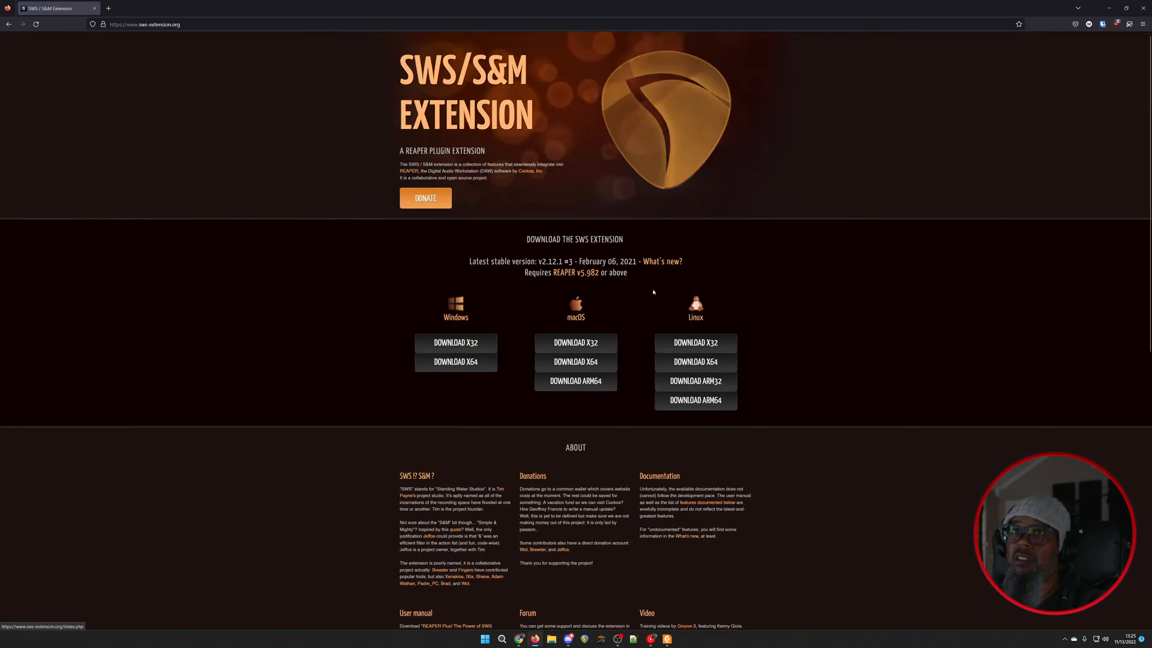
# Step: Download the Windows x64 installer of the SWS Extension and install it into the suggested REAPER installation folder
pyautogui.click(471, 363)
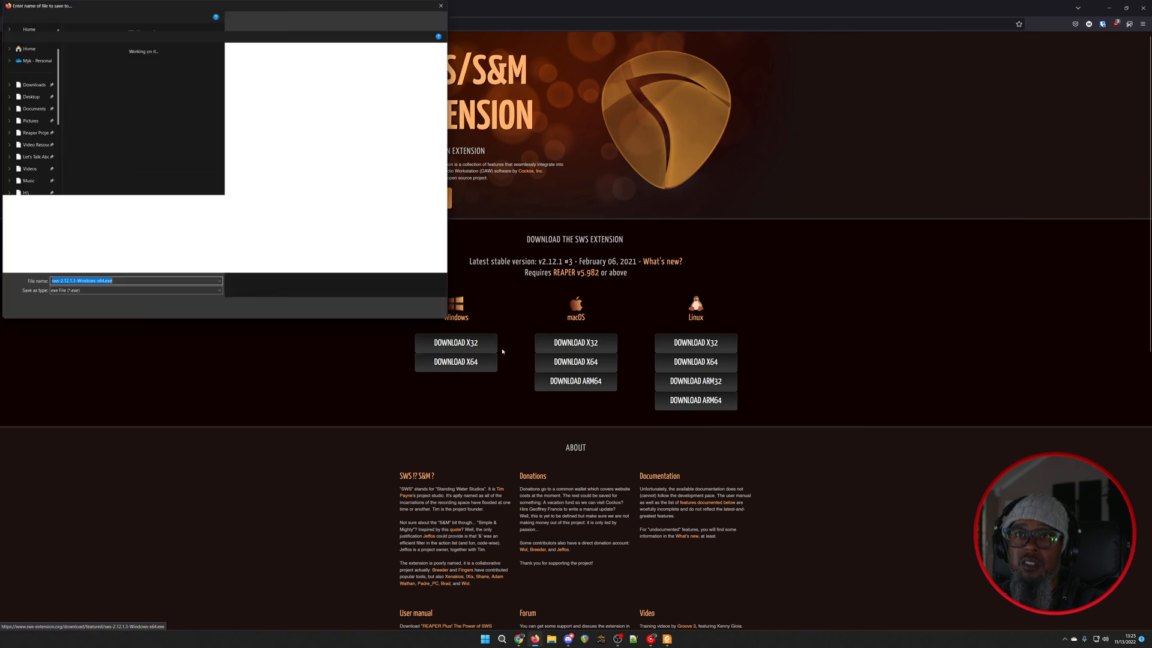
pyautogui.press('Return')
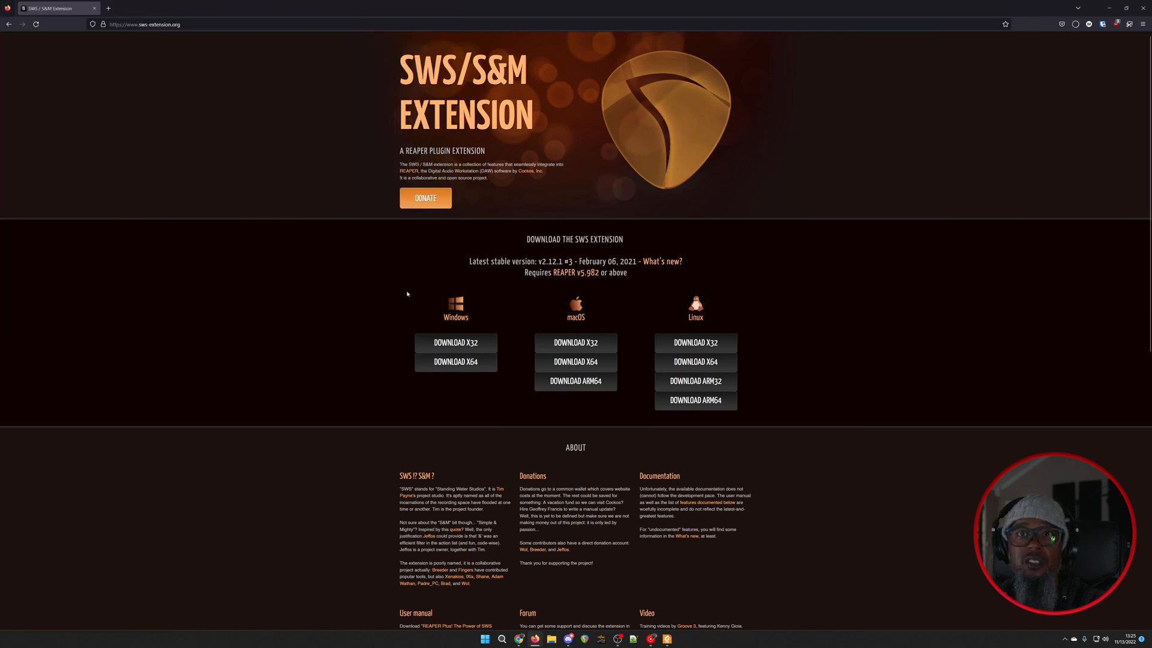
pyautogui.click(1074, 24)
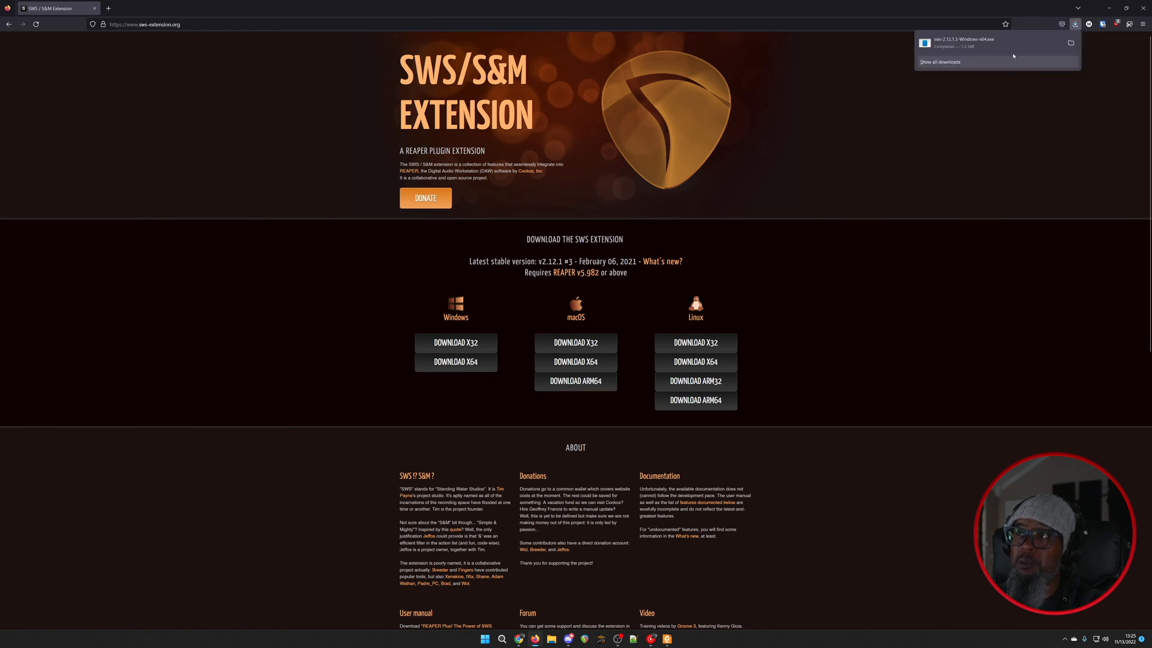
pyautogui.click(967, 42)
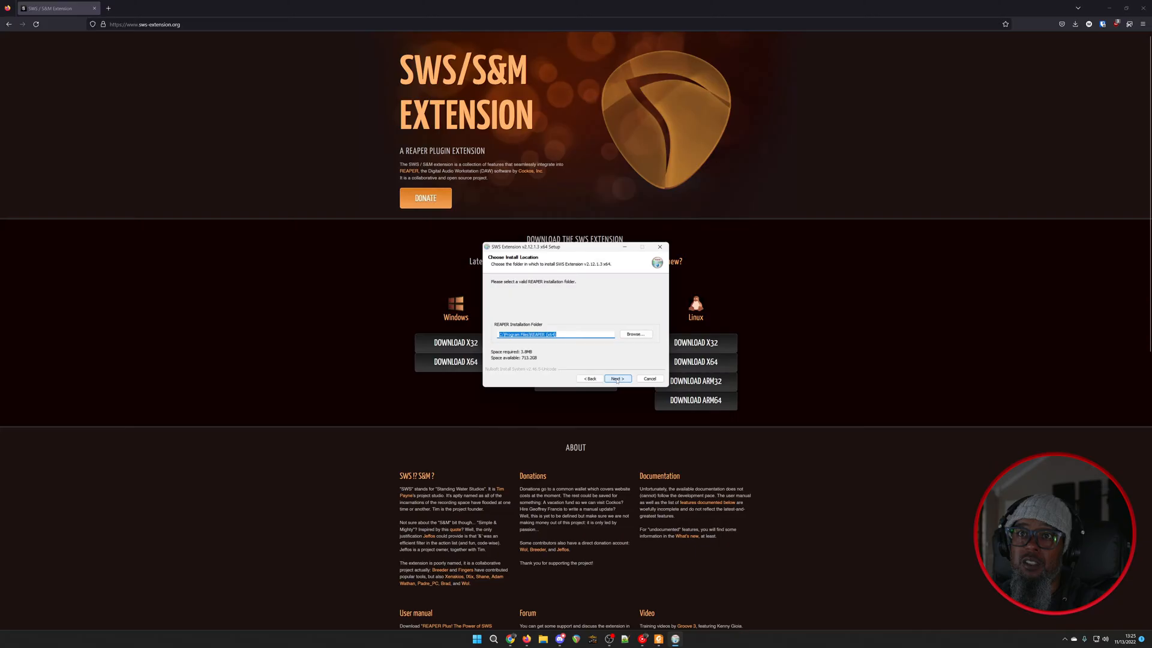
pyautogui.click(617, 381)
pyautogui.click(617, 379)
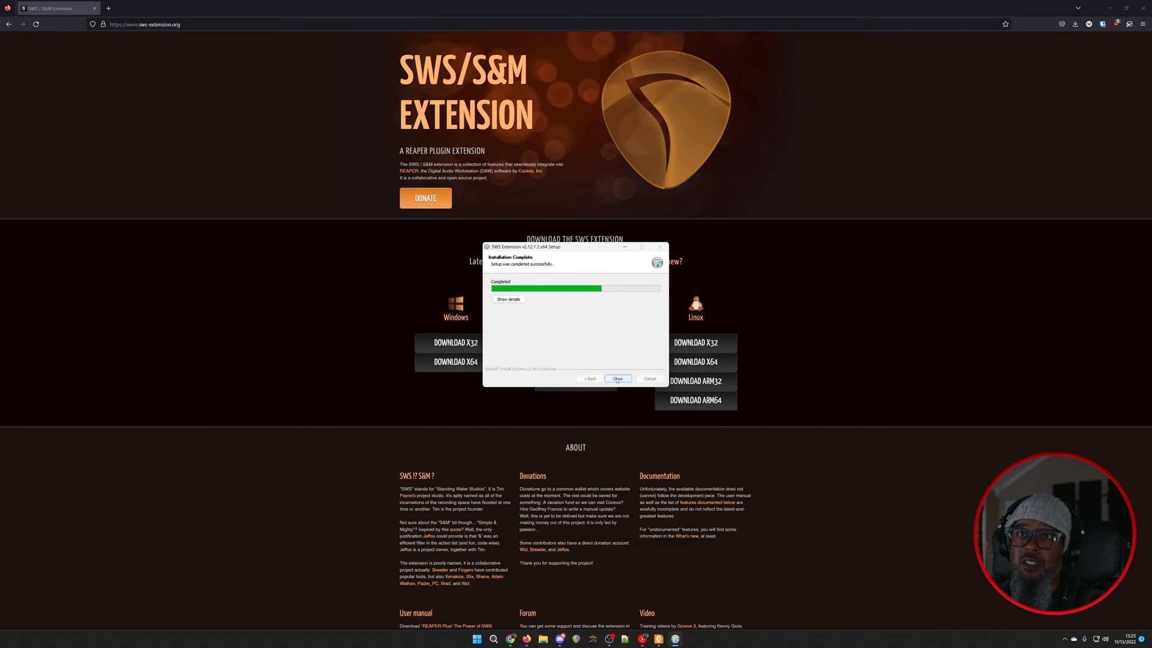
pyautogui.click(619, 380)
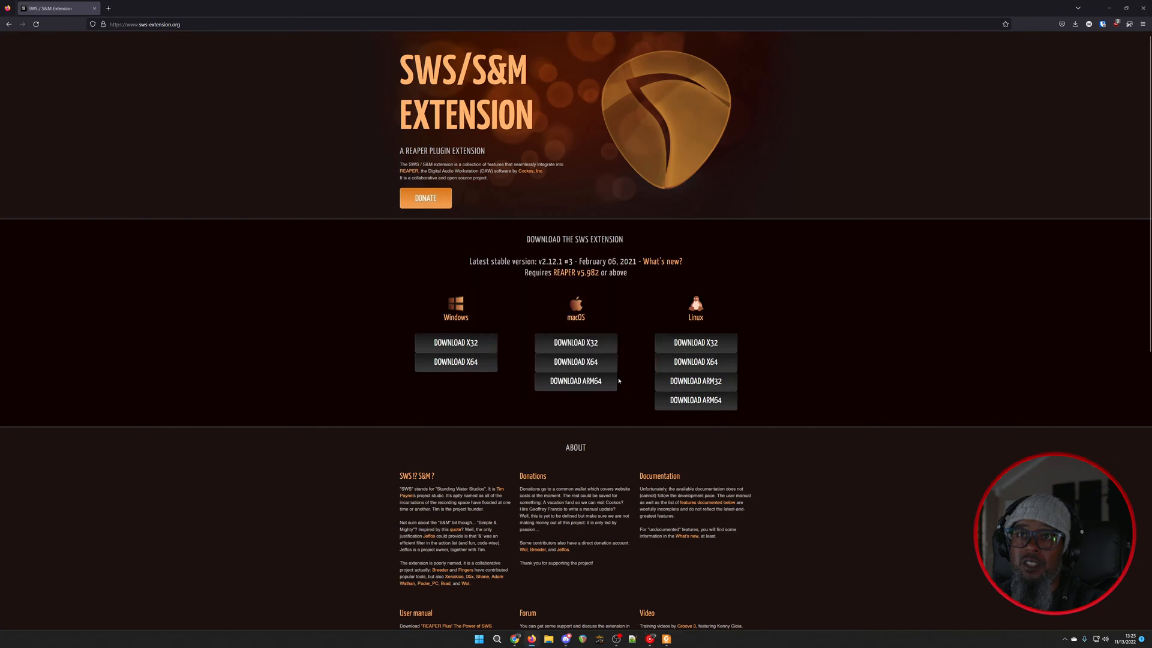
# Step: Minimize Firefox and delete the downloaded SWS installer and the messages image from the desktop
pyautogui.click(1108, 8)
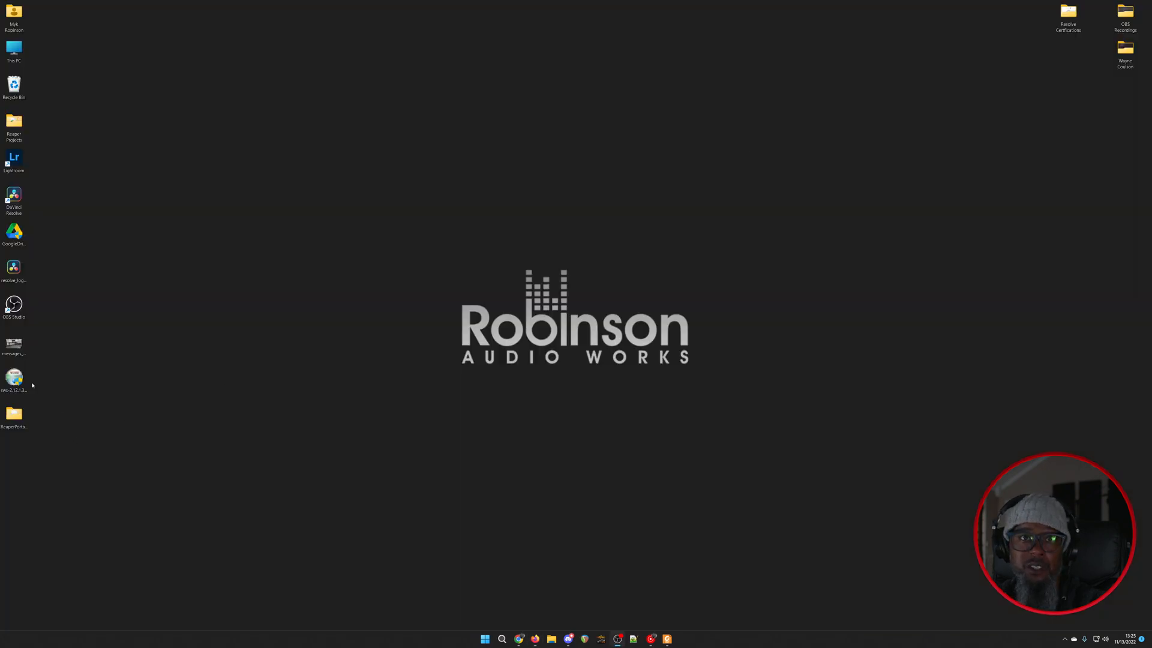
pyautogui.click(24, 380)
pyautogui.press('Delete')
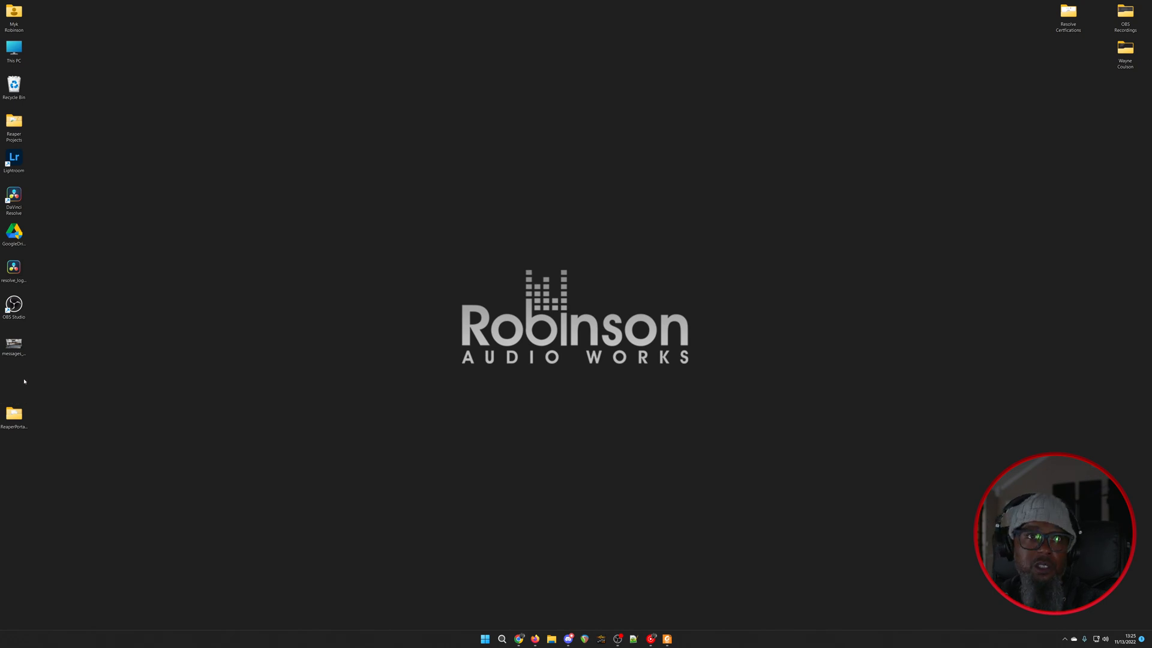
pyautogui.click(22, 347)
pyautogui.press('Delete')
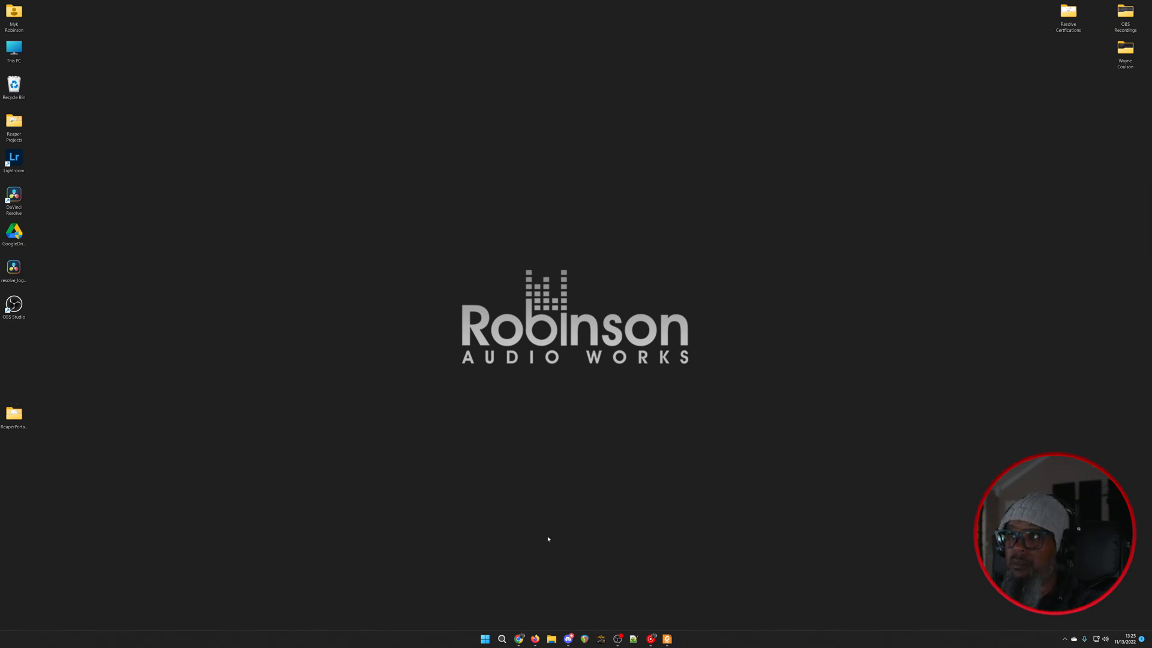
# Step: Switch to Firefox, search the web for "reapack" and open the ReaPack: Package manager for REAPER website
pyautogui.click(535, 639)
pyautogui.click(338, 27)
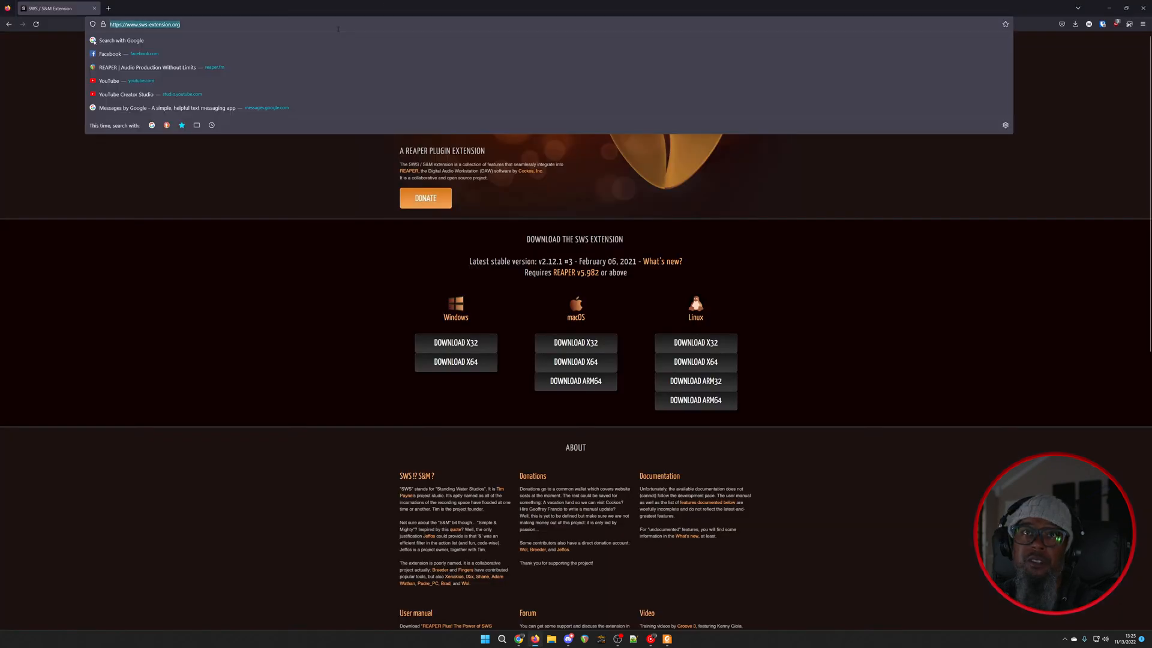
pyautogui.write('reapack')
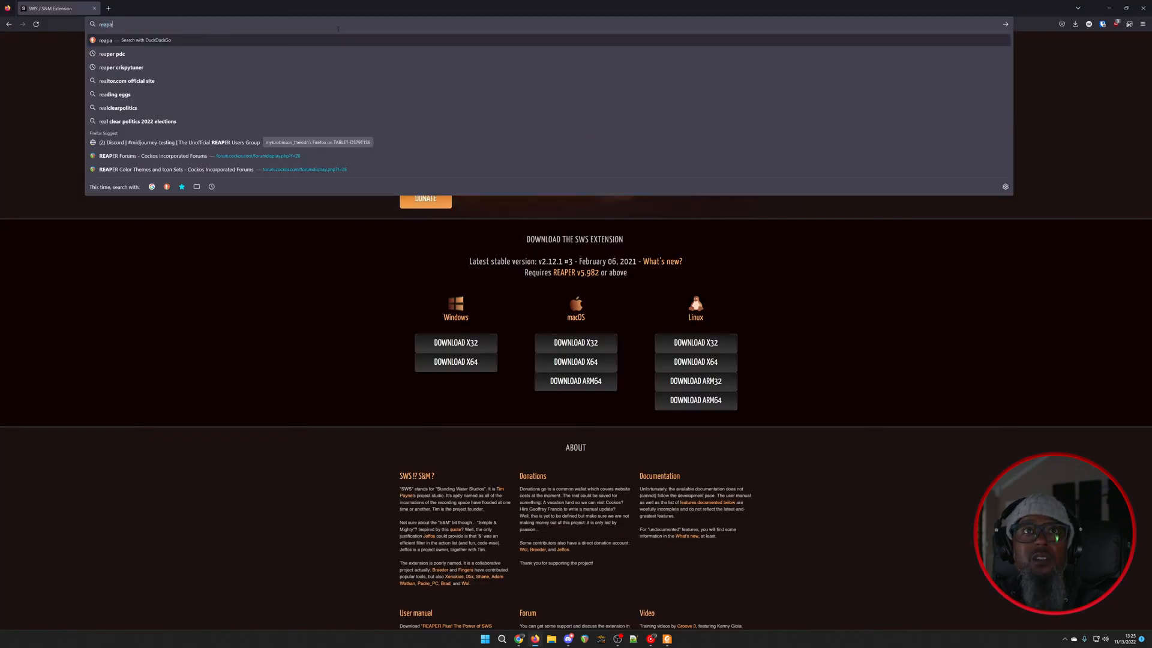
pyautogui.press('Return')
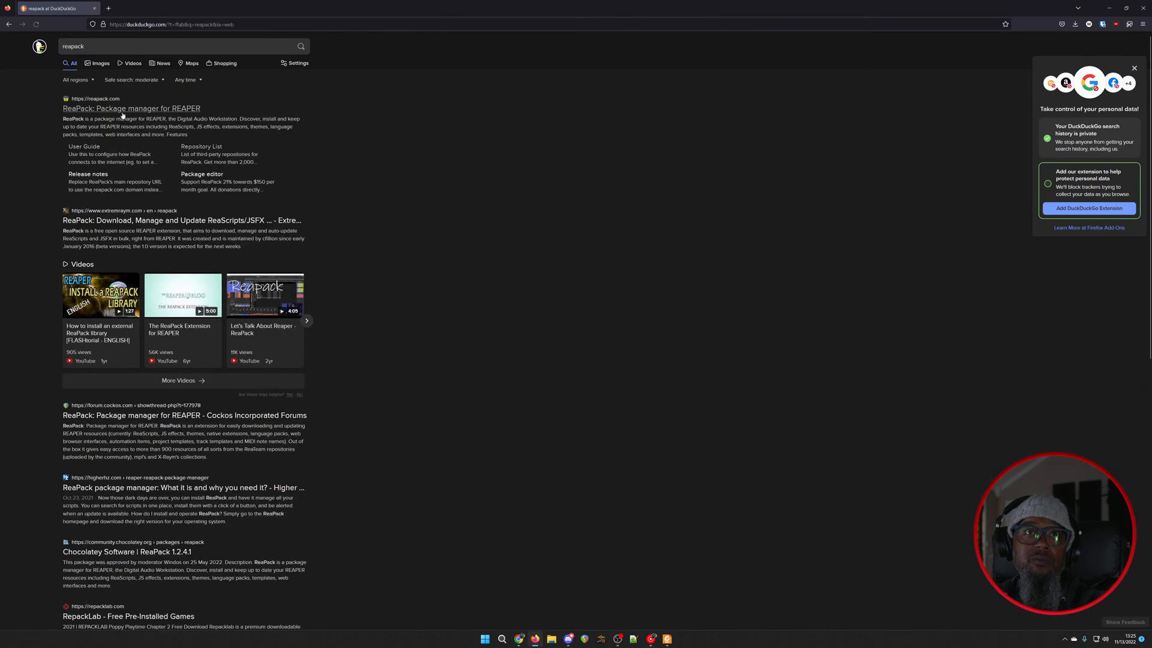
pyautogui.click(110, 109)
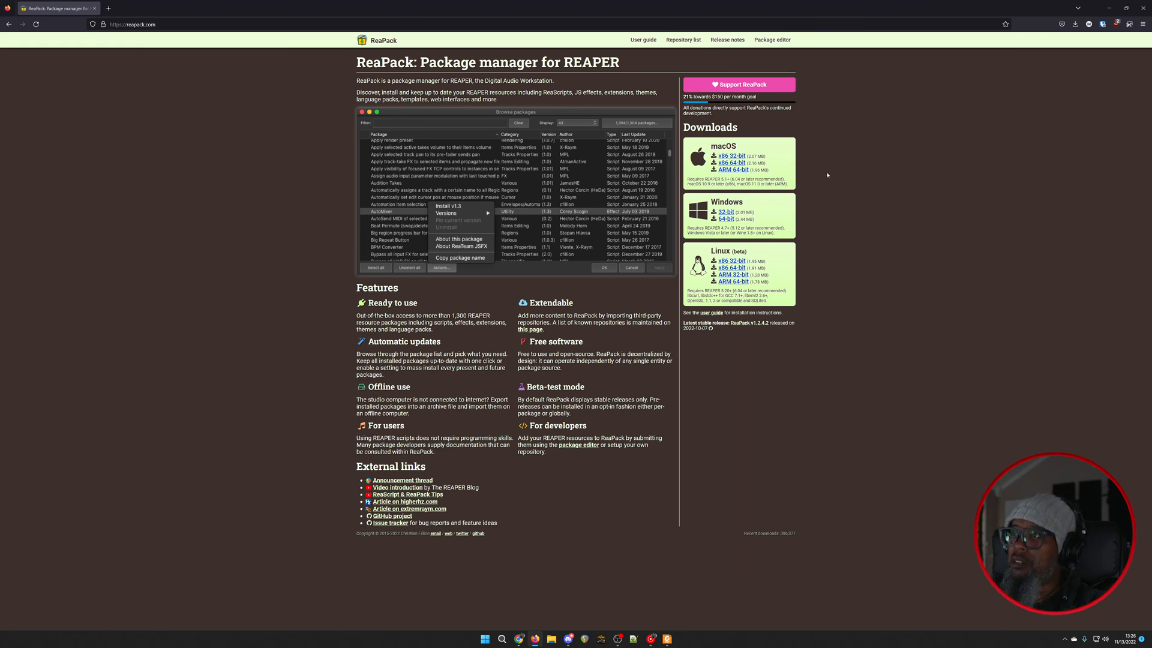
# Step: Open Notepad++, place its empty window over the ReaPack page, and return to Firefox
pyautogui.press('super')
pyautogui.write('notepad++')
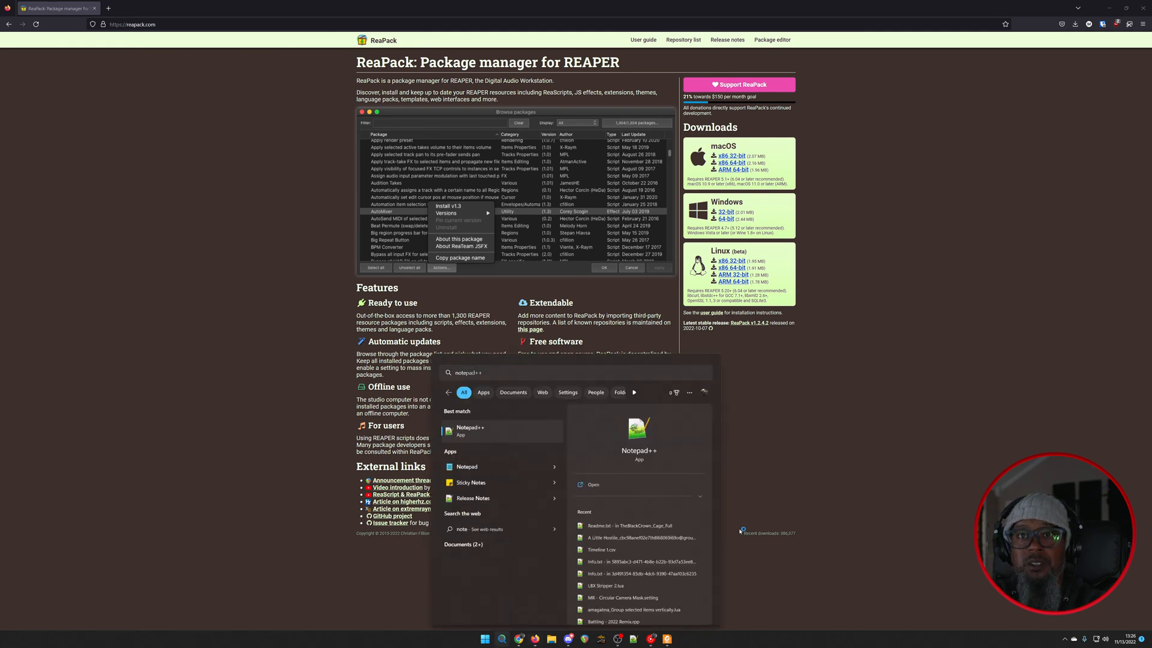
pyautogui.press('Return')
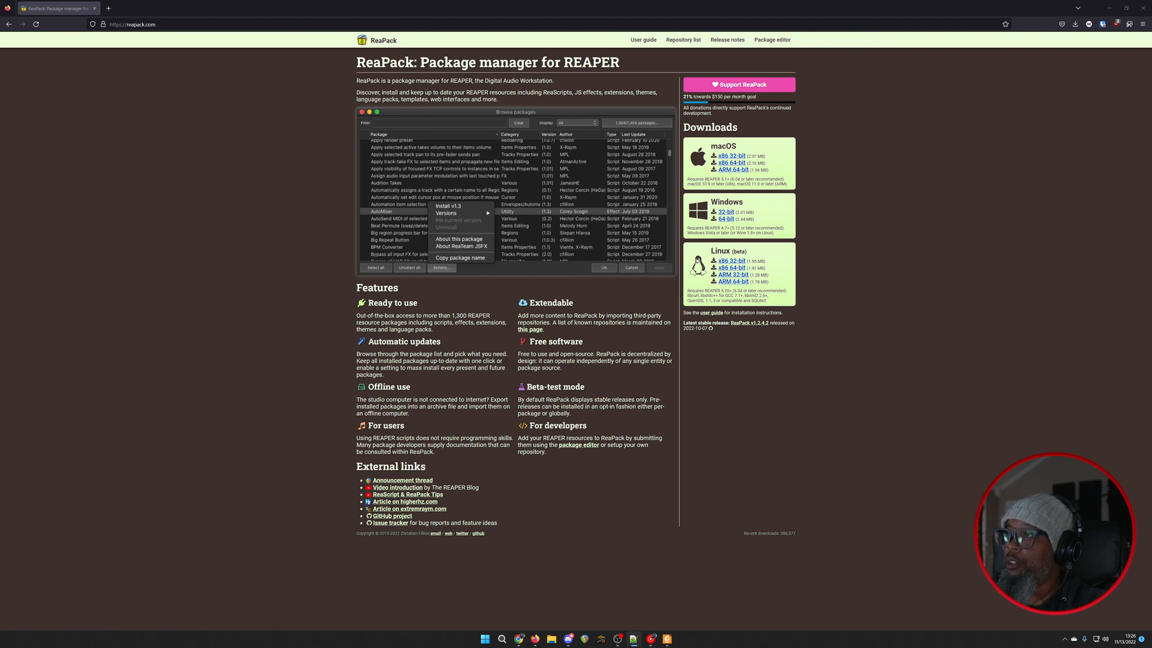
pyautogui.moveTo(1151, 136); pyautogui.dragTo(915, 126)
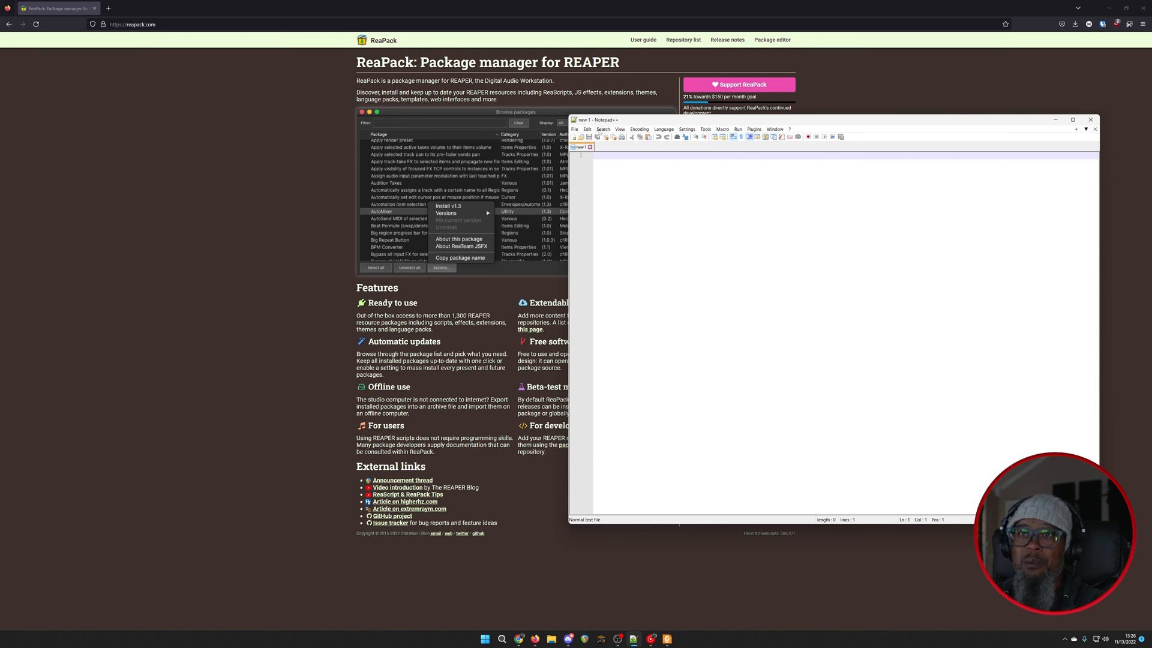
pyautogui.click(575, 129)
pyautogui.moveTo(583, 130)
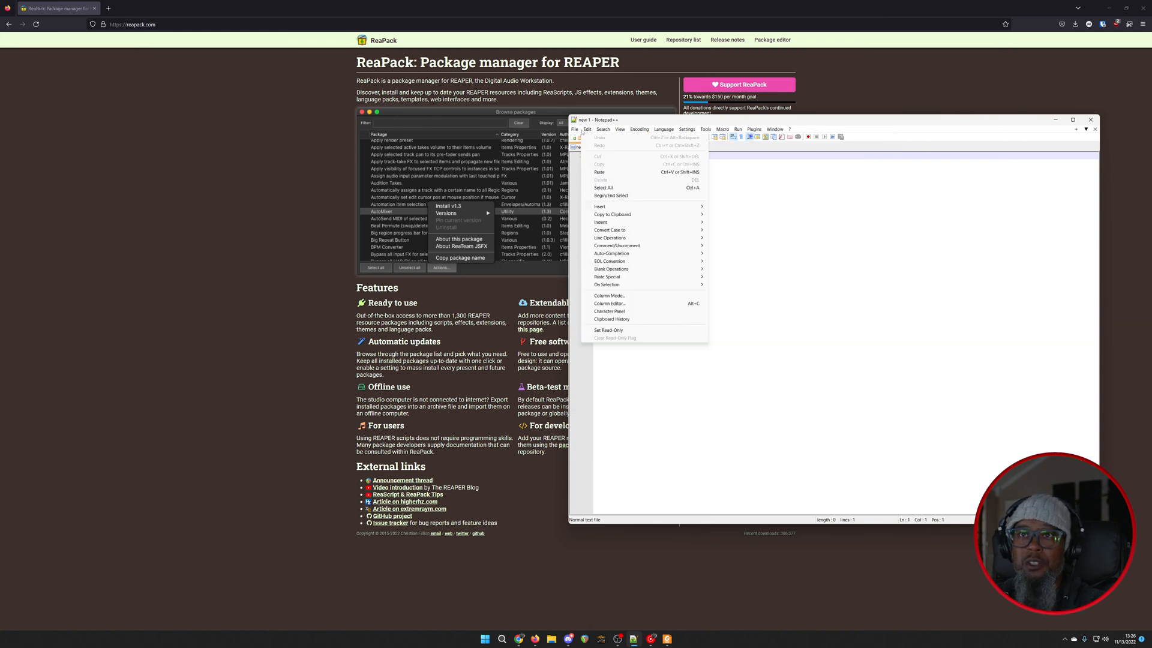
pyautogui.click(255, 211)
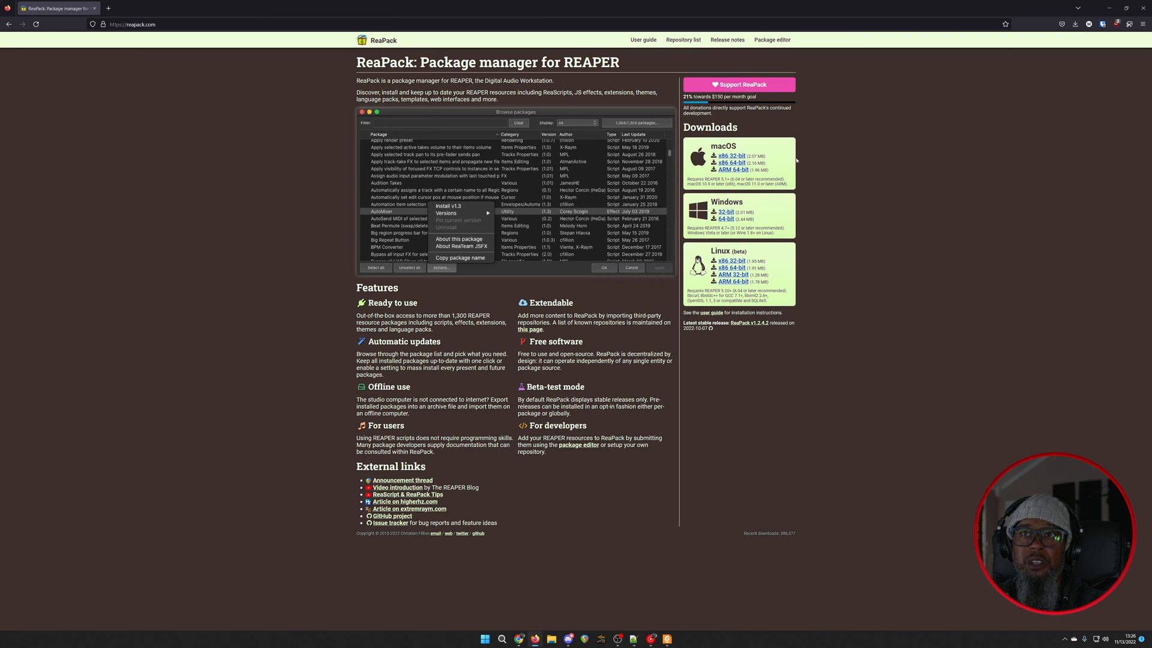
# Step: Download the Windows 64-bit file reaper_reapack-x64.dll to the Desktop, dismiss the app chooser, and minimize Firefox to select the file
pyautogui.click(725, 219)
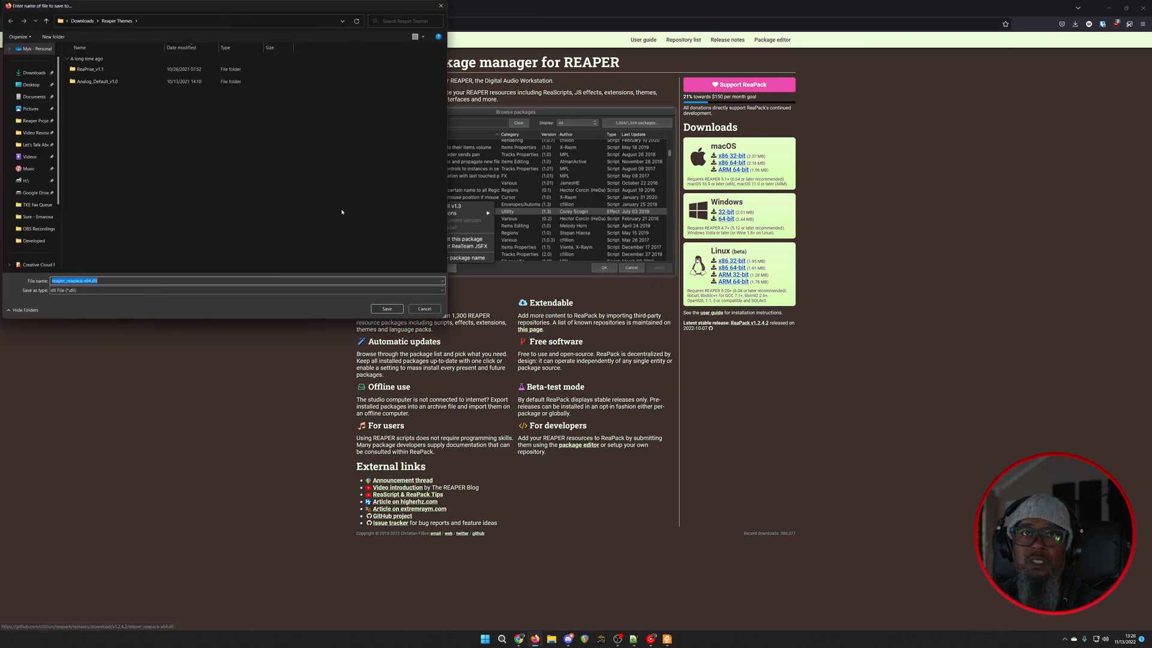
pyautogui.click(33, 84)
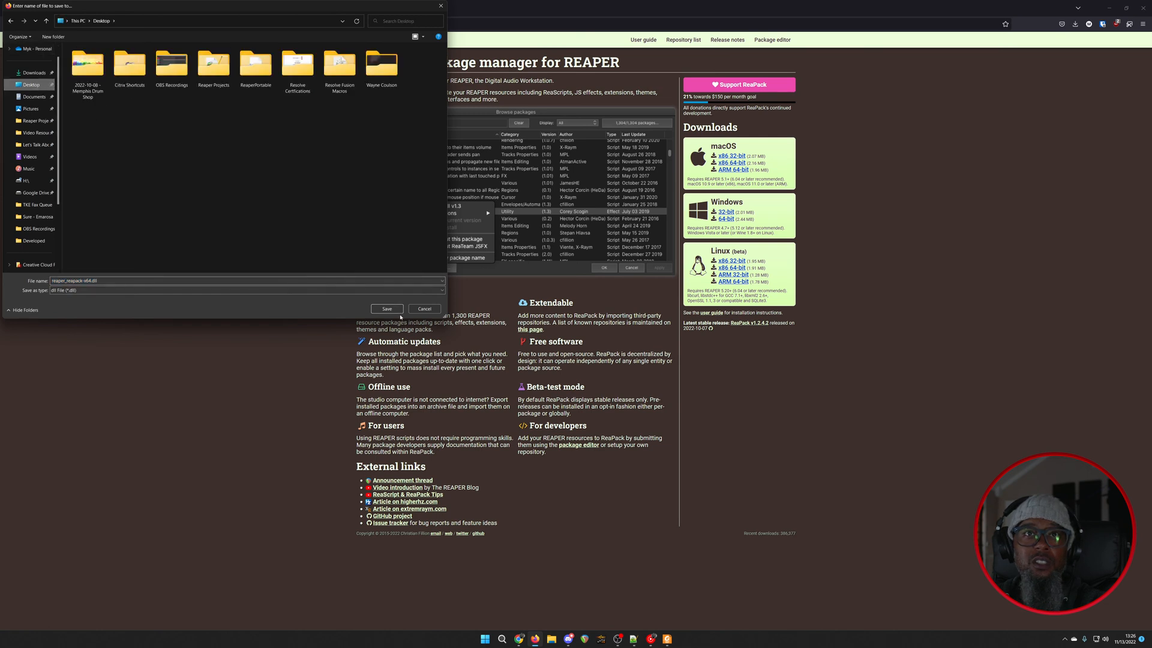
pyautogui.press('Return')
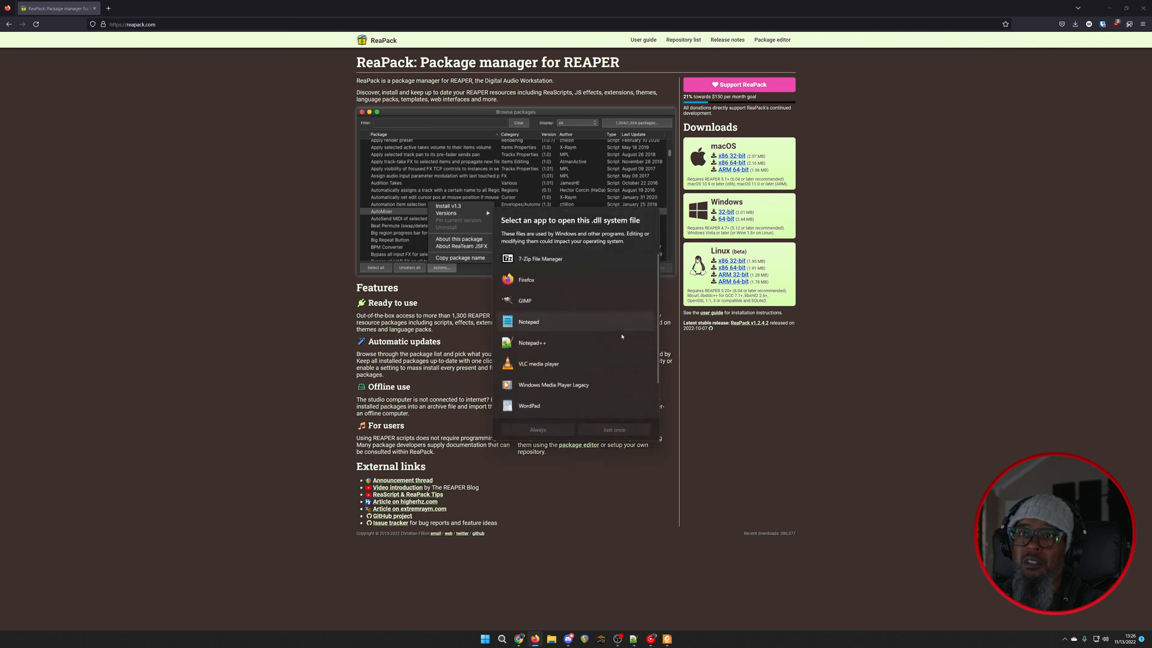
pyautogui.click(982, 329)
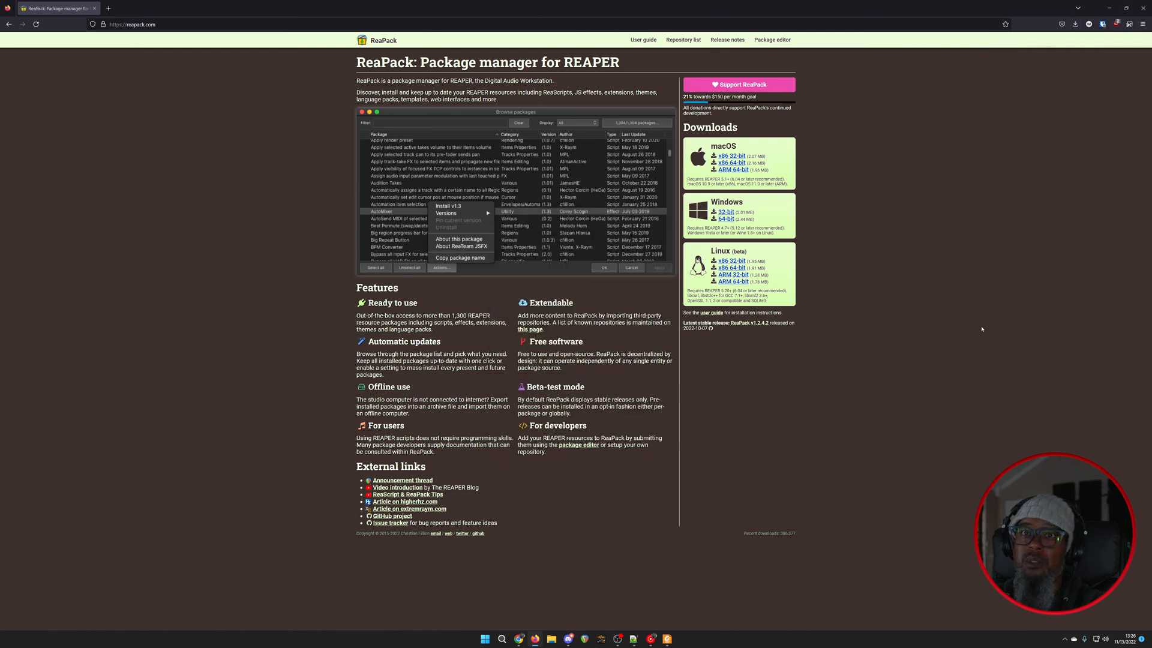
pyautogui.click(1109, 8)
pyautogui.click(23, 351)
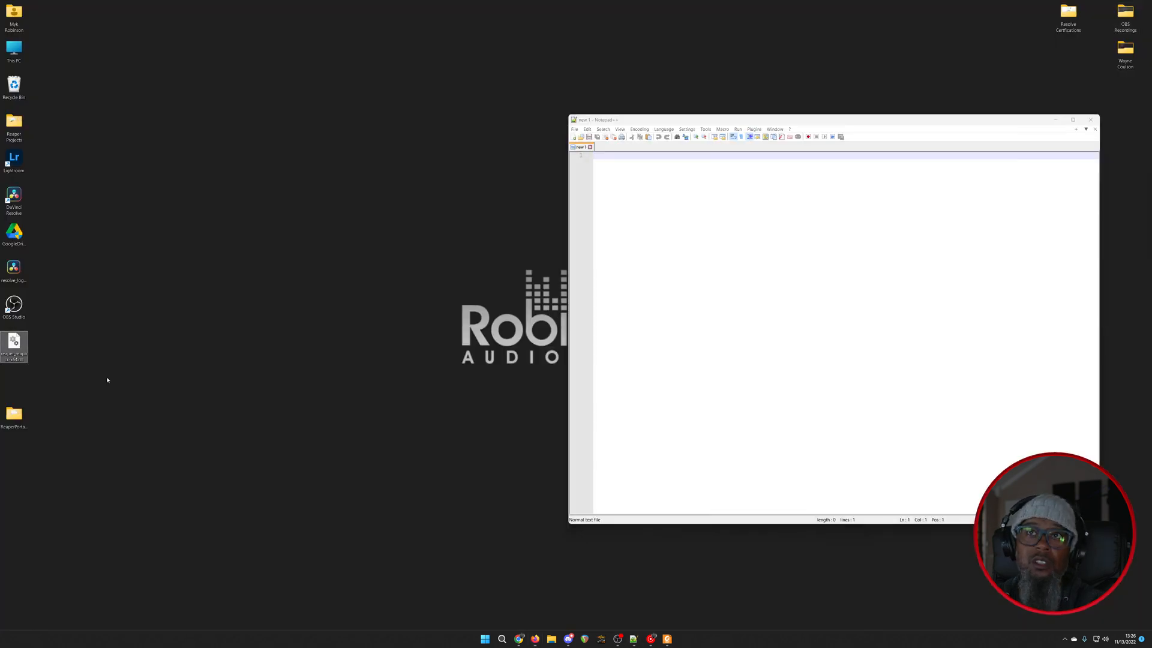
# Step: Open File Explorer at %appdata% and bring the REAPER and REAPER.bak folders into view
pyautogui.click(551, 638)
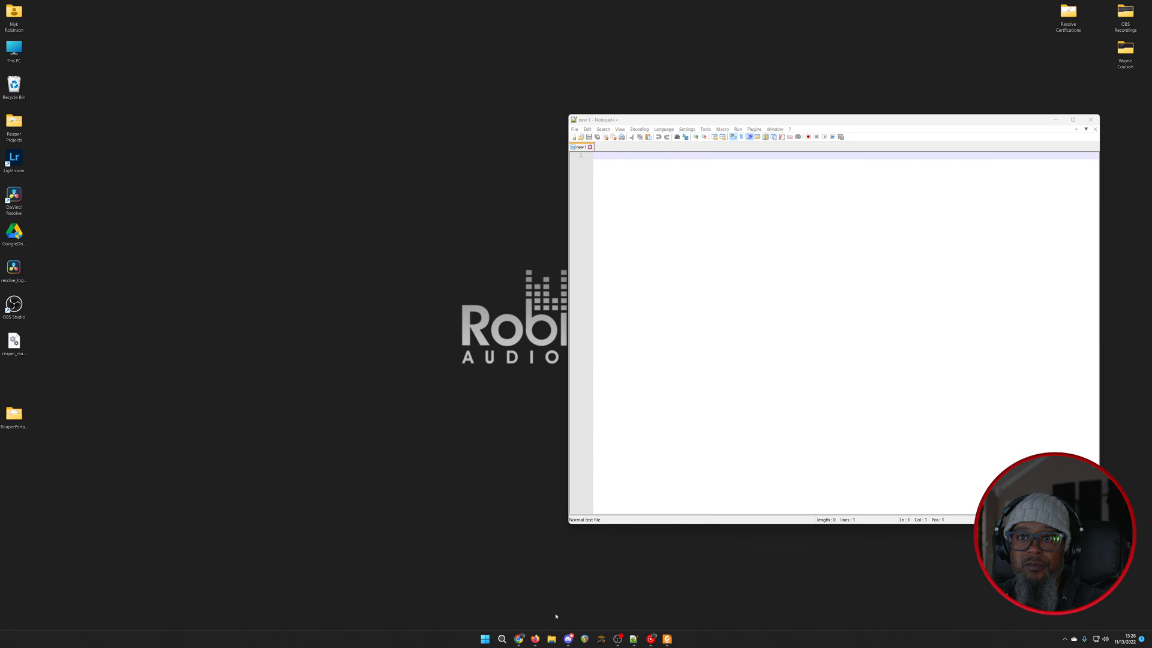
pyautogui.click(846, 198)
pyautogui.write('%')
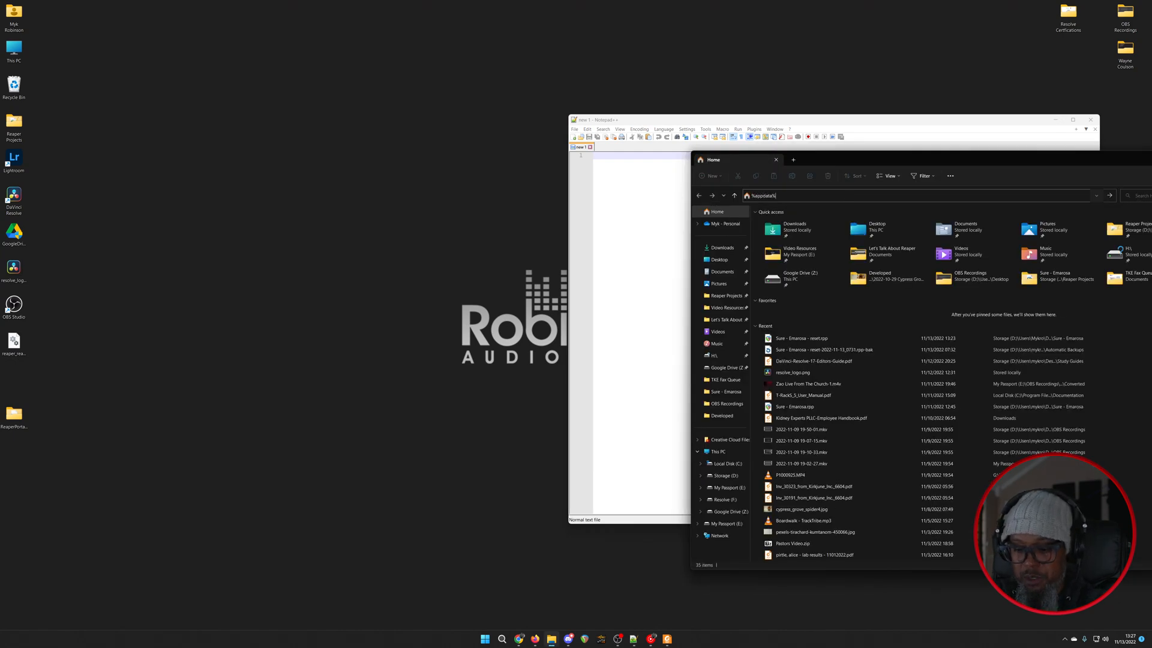
pyautogui.write('appdata%')
pyautogui.press('Return')
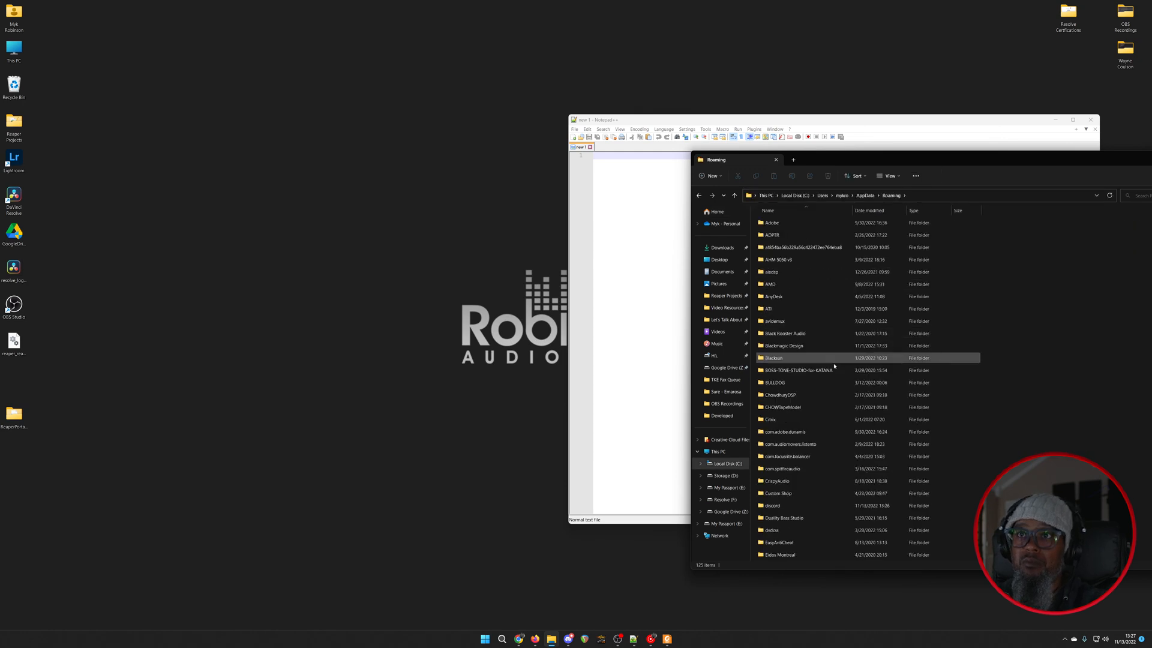
pyautogui.scroll(-15, 828, 386)
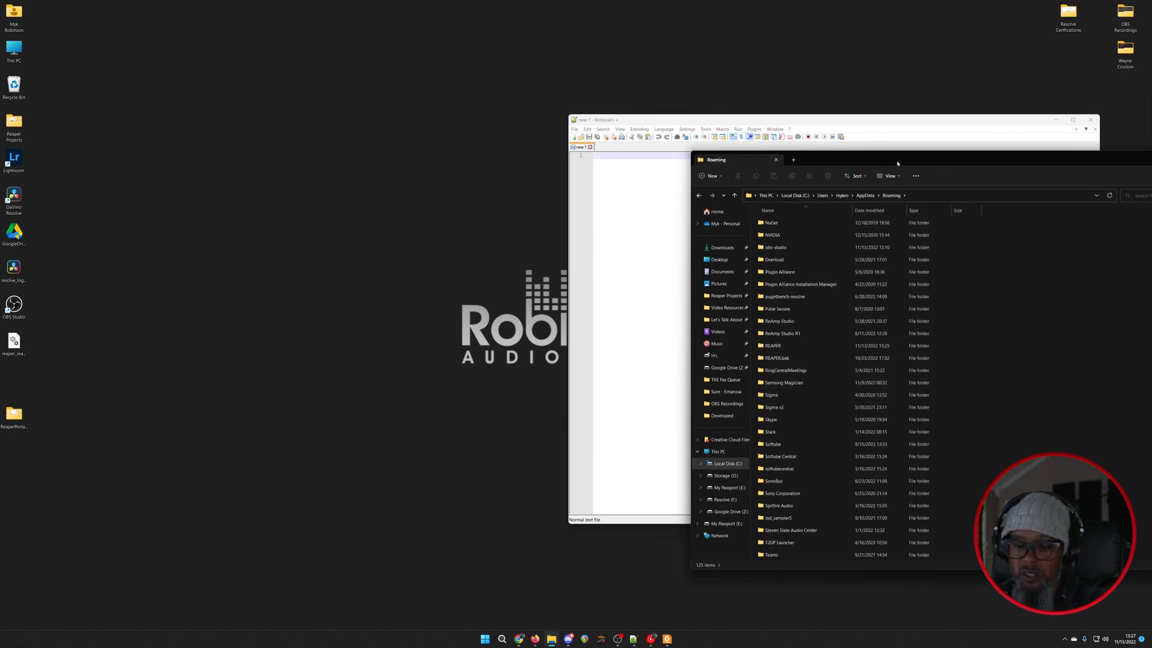
# Step: Open and close an extra File Explorer tab, and create a folder with the default name in the Roaming folder
pyautogui.click(794, 160)
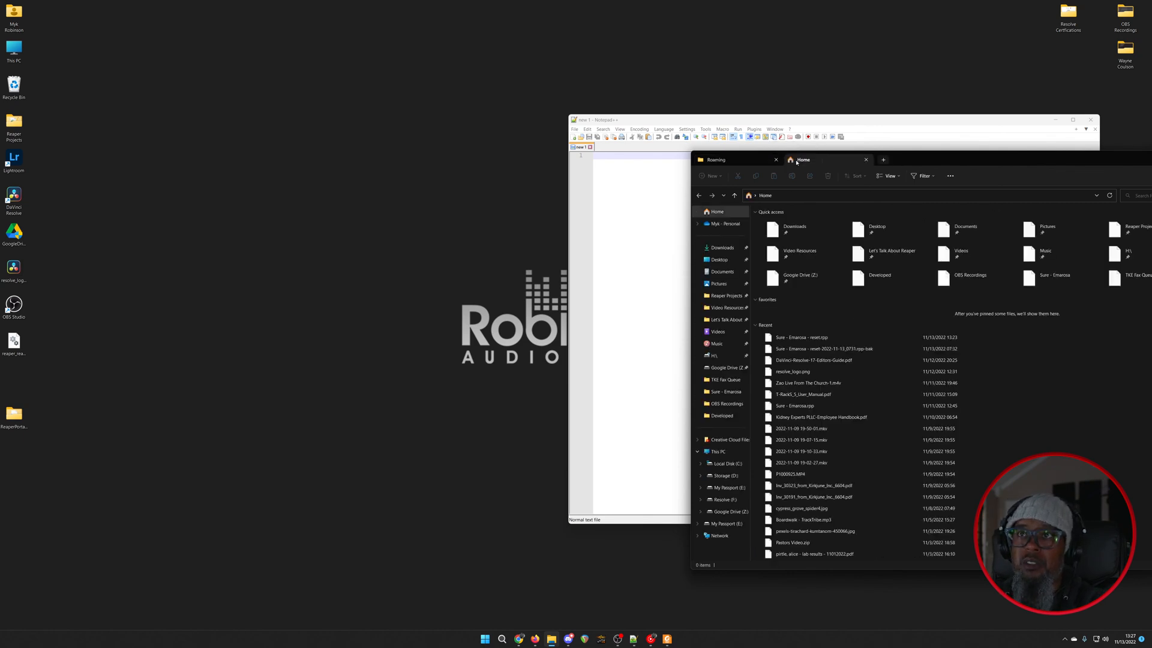
pyautogui.click(864, 160)
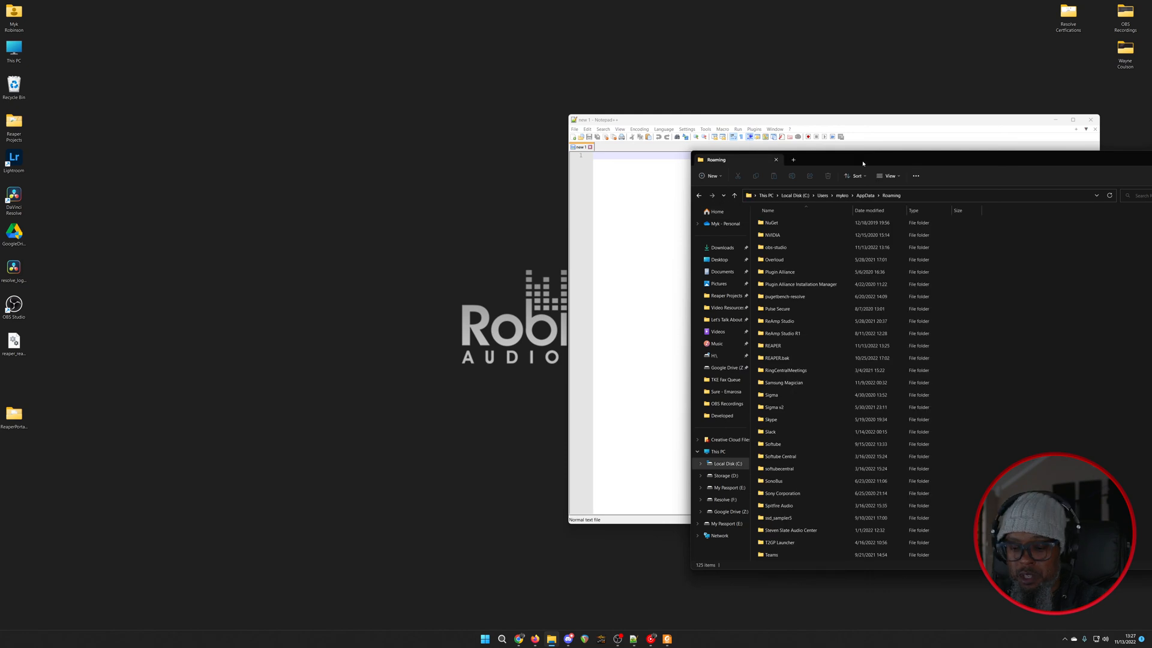
pyautogui.hotkey('ctrl', 'shift', 'n')
pyautogui.press('Return')
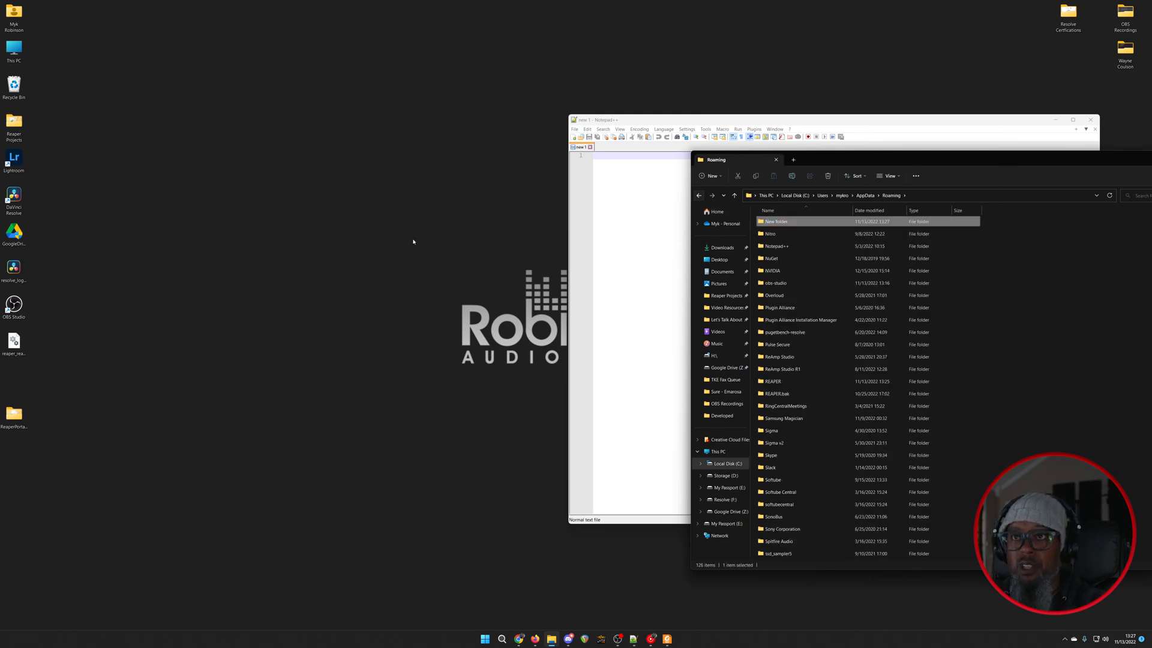
# Step: Open a second File Explorer window and arrange both Explorer windows side by side
pyautogui.click(338, 231)
pyautogui.press('super+e')
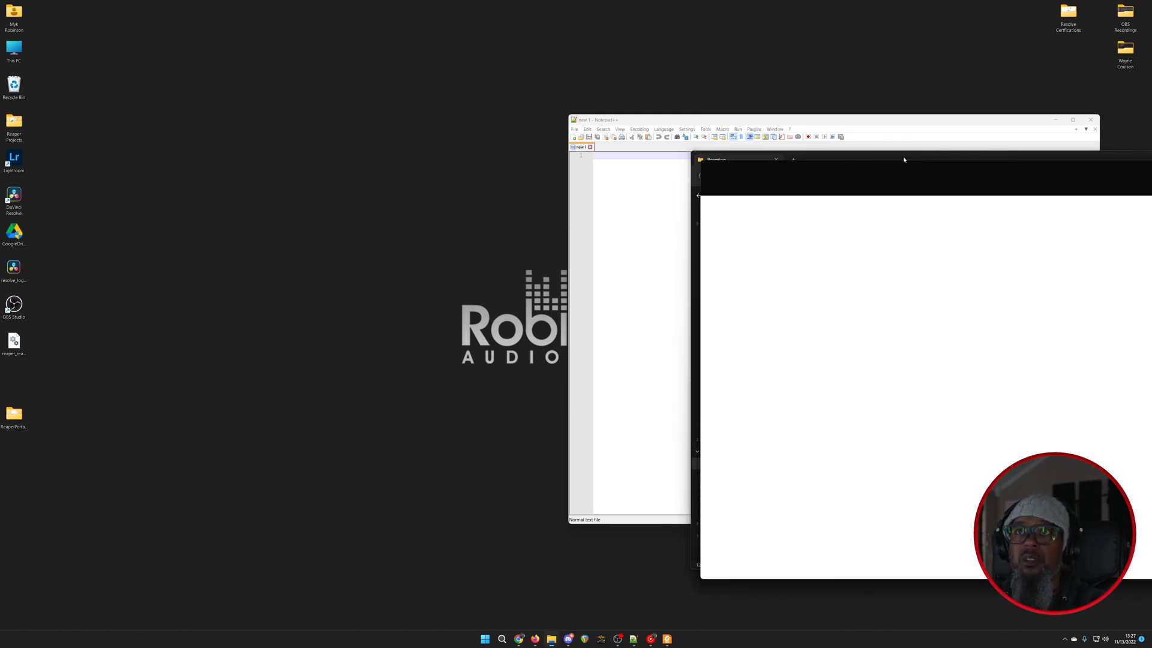
pyautogui.moveTo(900, 162); pyautogui.dragTo(0, 122)
pyautogui.click(686, 155)
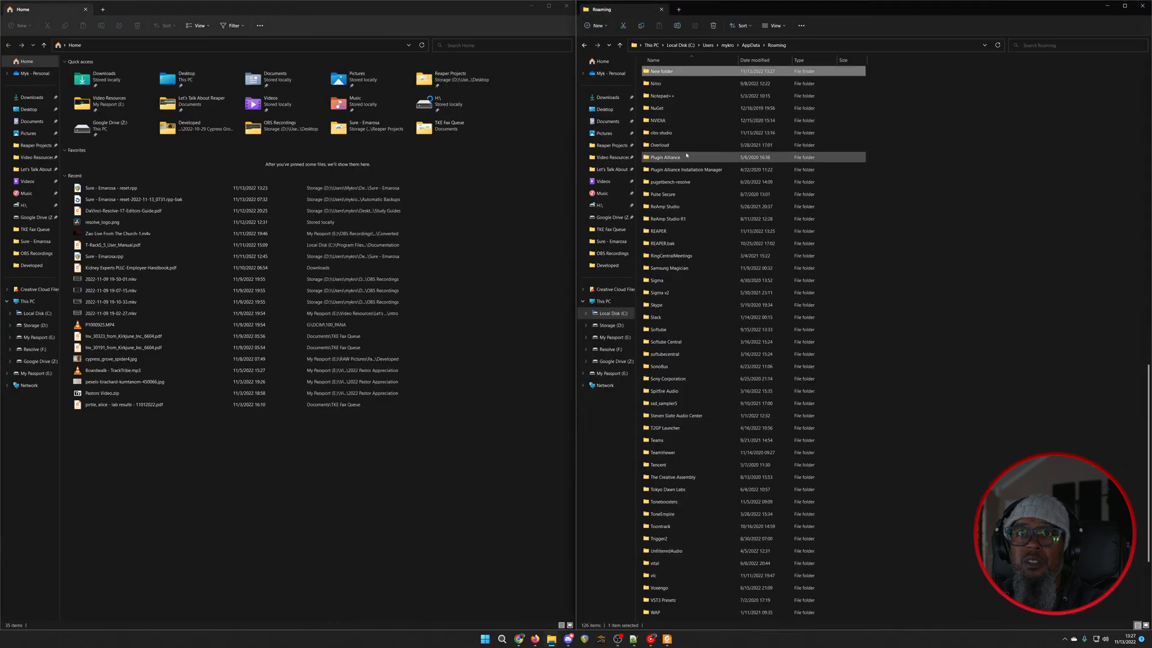
# Step: Open the REAPER folder under %appdata% in the new Explorer window and the REAPER.bak folder in the other
pyautogui.click(134, 48)
pyautogui.write('%')
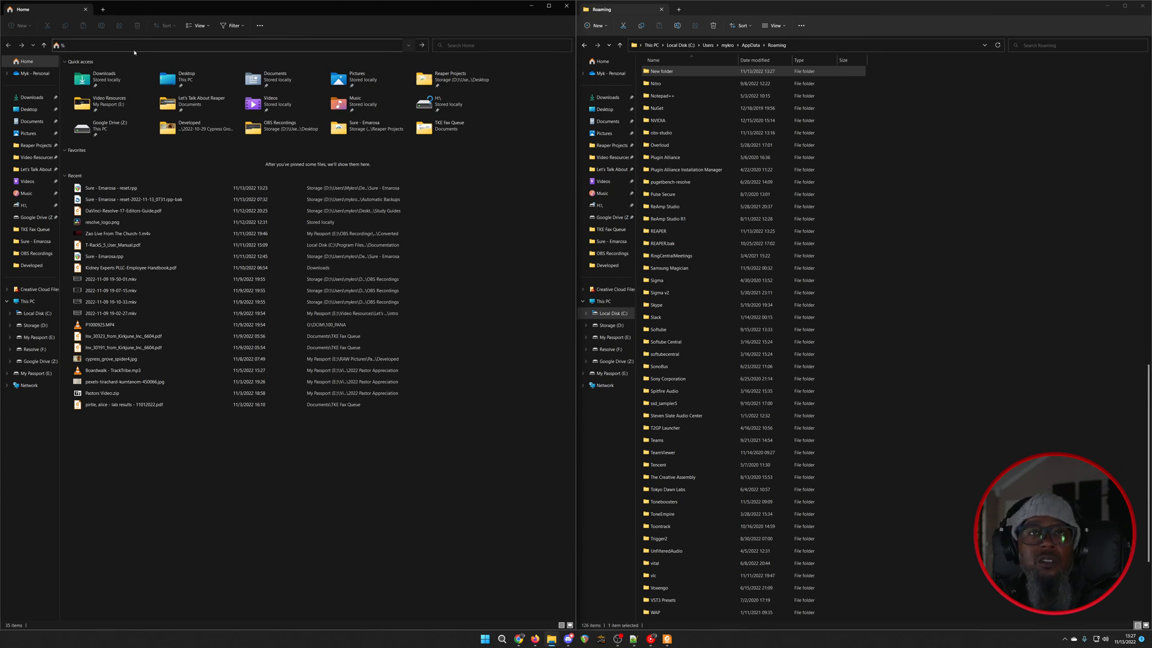
pyautogui.write('appdata%')
pyautogui.hotkey('ctrl', 'a')
pyautogui.press('Return')
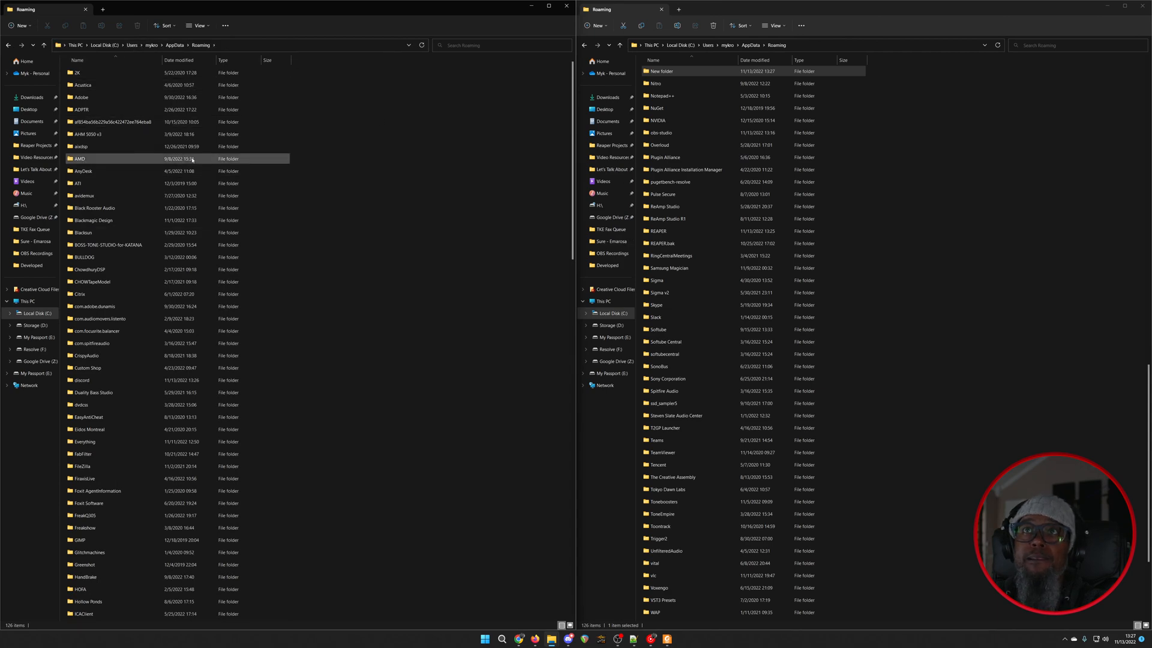
pyautogui.scroll(-15, 120, 324)
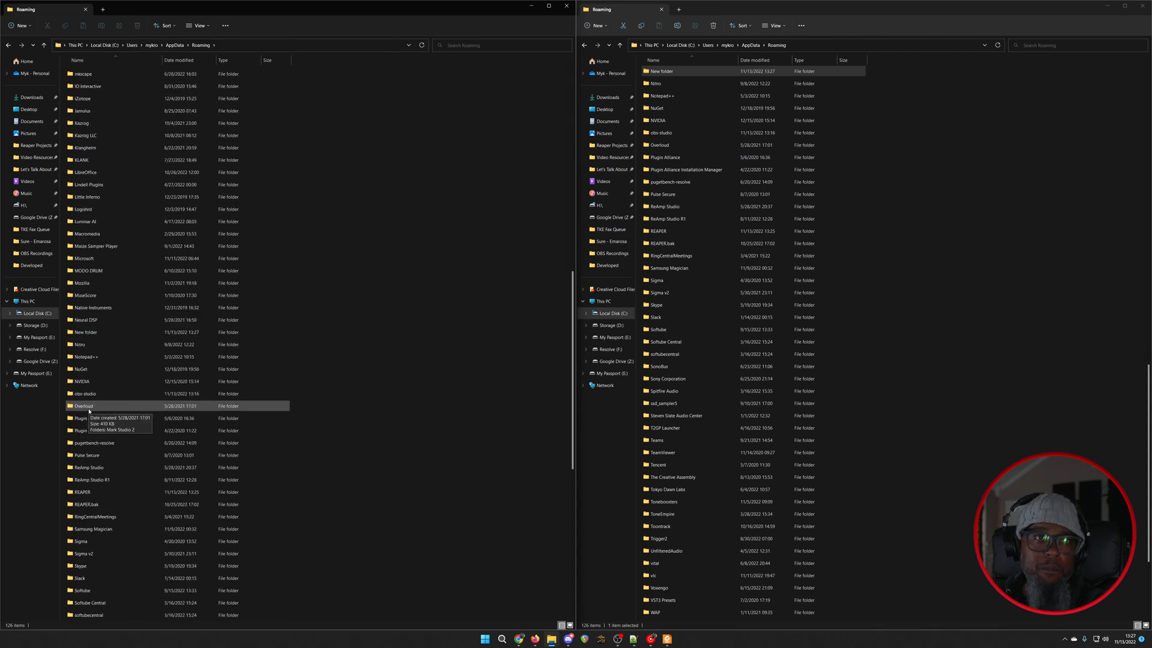
pyautogui.doubleClick(102, 491)
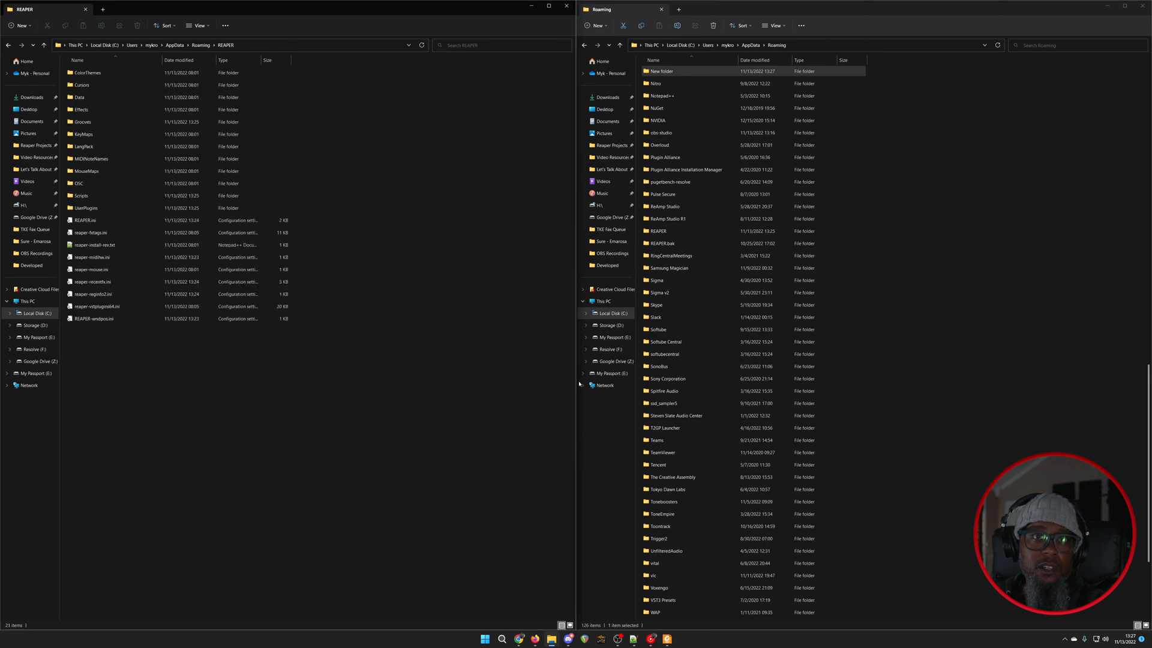
pyautogui.doubleClick(676, 249)
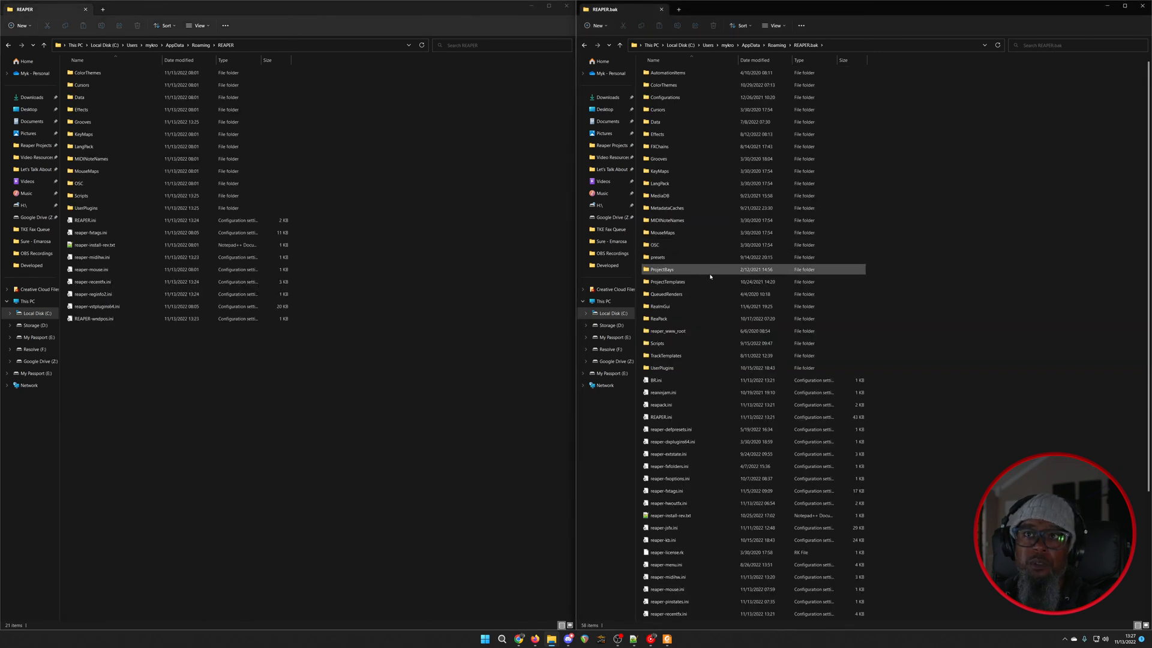
# Step: Look through the REAPER.bak contents and compare its Scripts folder with the Scripts folder in REAPER
pyautogui.scroll(-5, 708, 288)
pyautogui.scroll(5, 709, 288)
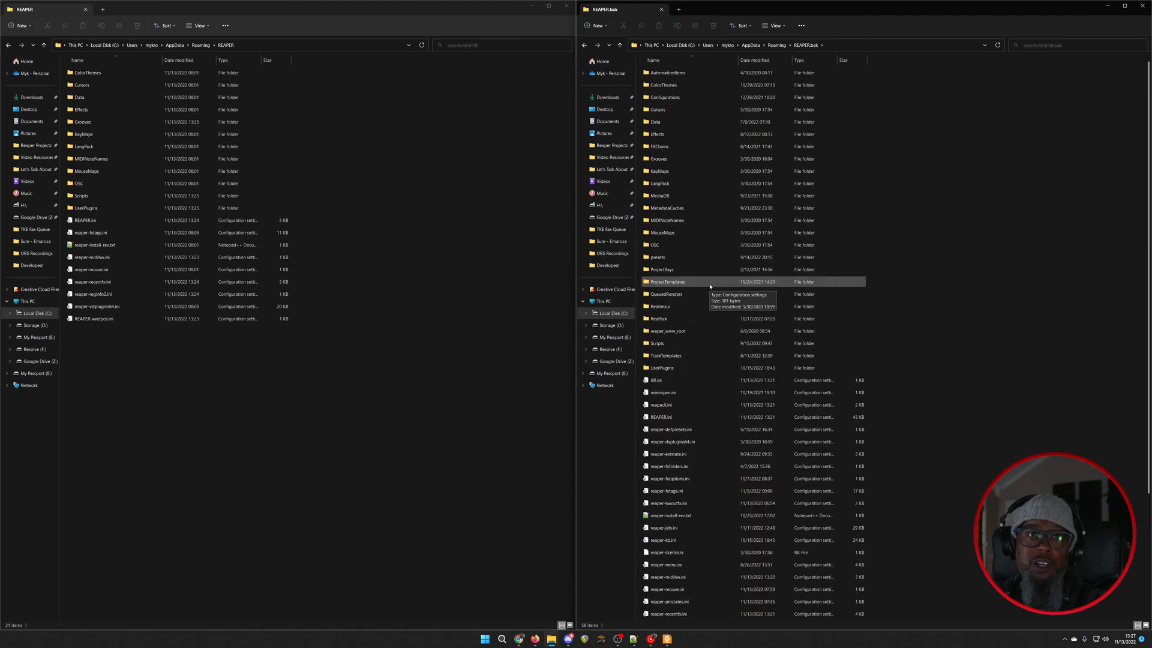
pyautogui.doubleClick(676, 344)
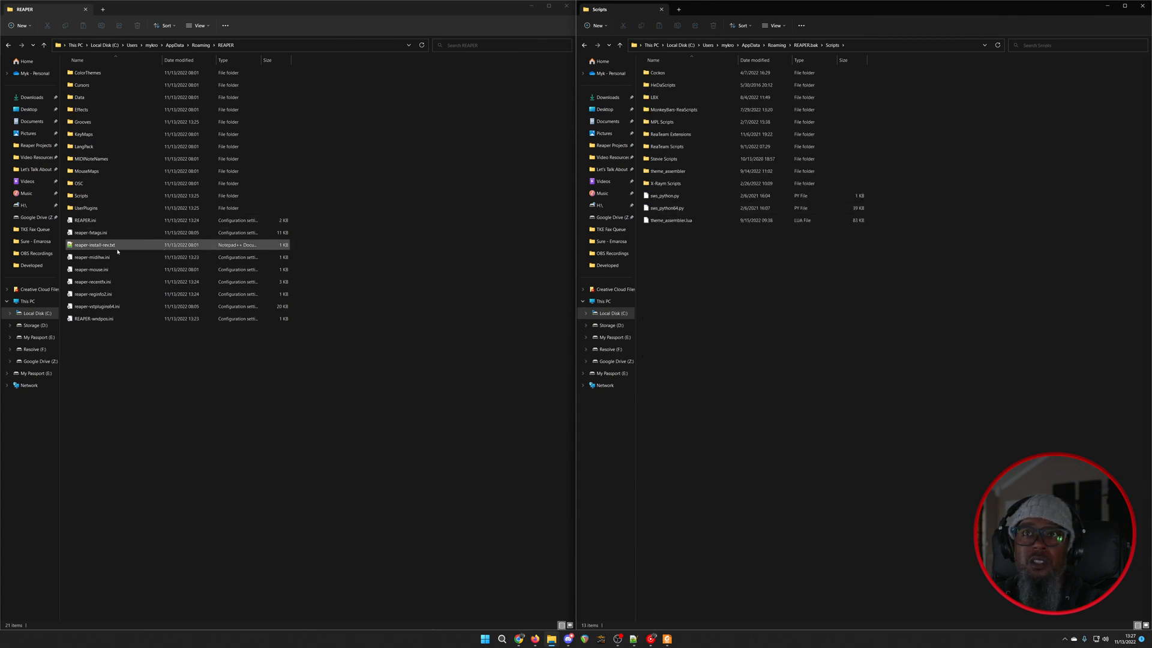
pyautogui.doubleClick(82, 196)
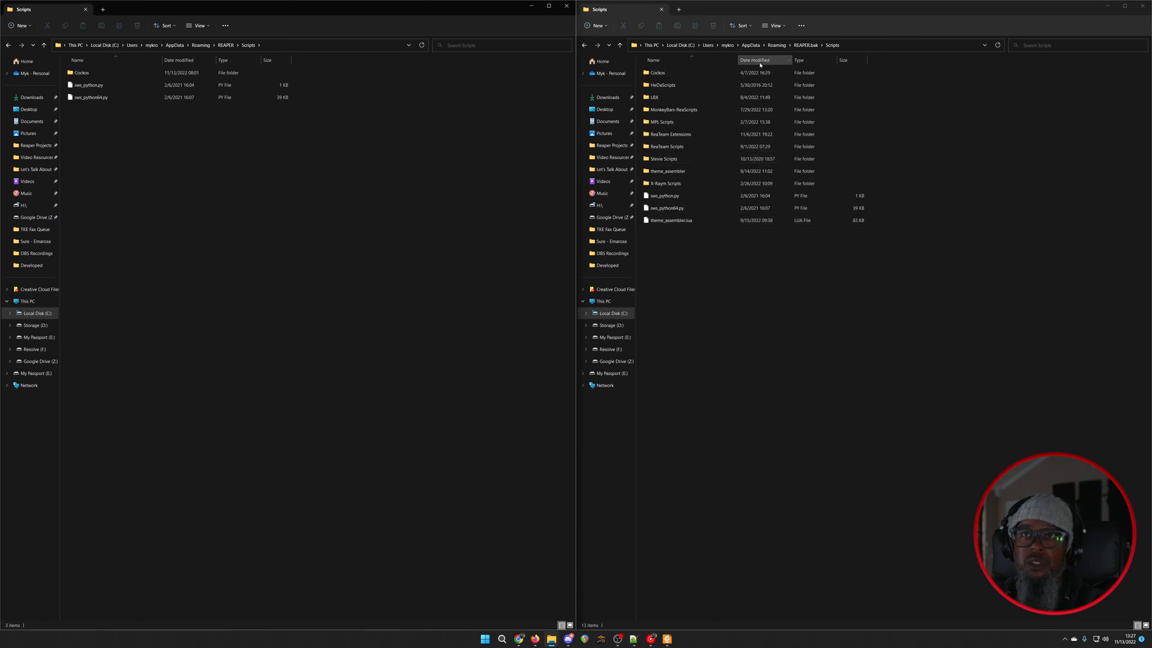
# Step: Open the UserPlugins folders of REAPER.bak and REAPER side by side to compare the installed extension files
pyautogui.click(801, 47)
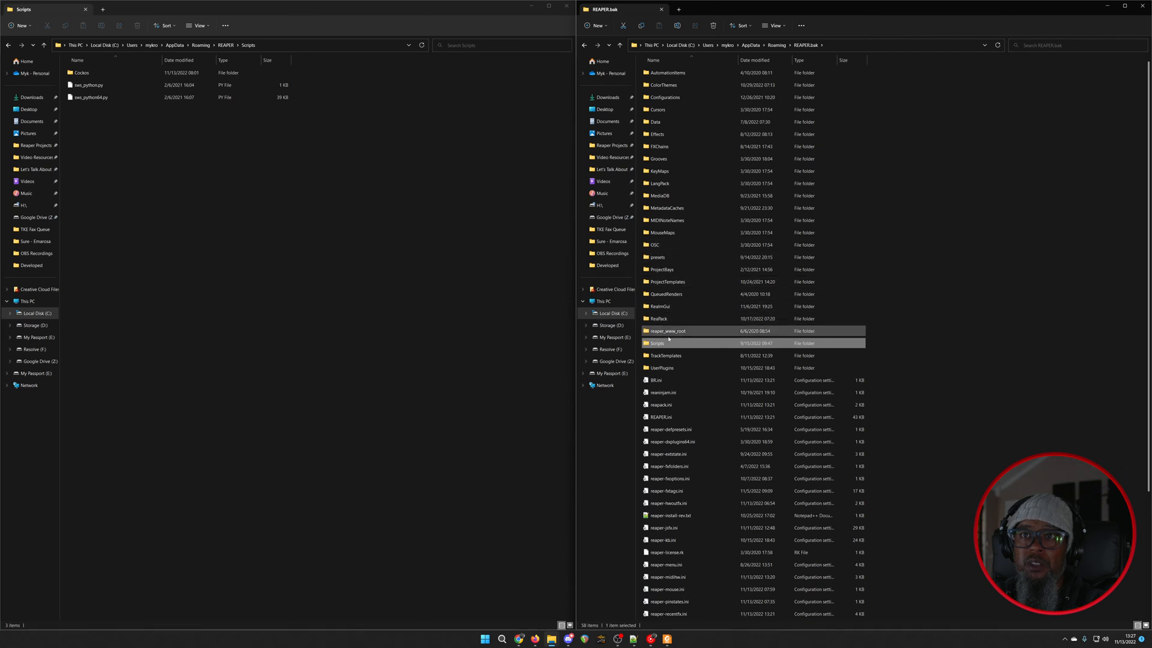
pyautogui.doubleClick(670, 367)
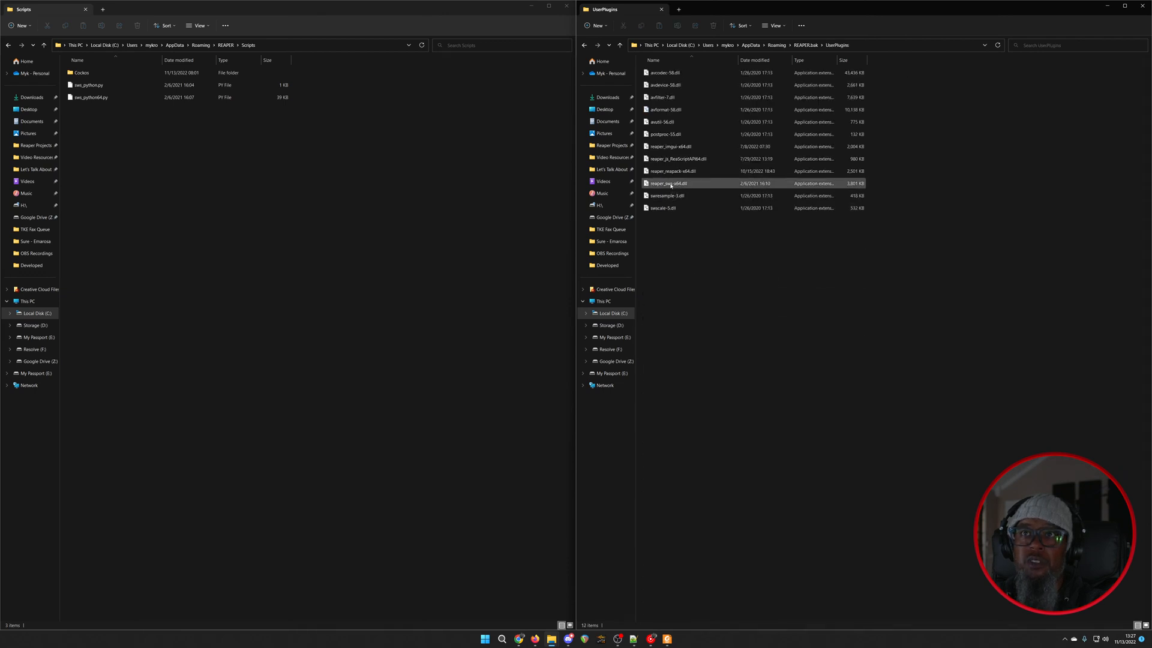
pyautogui.click(226, 45)
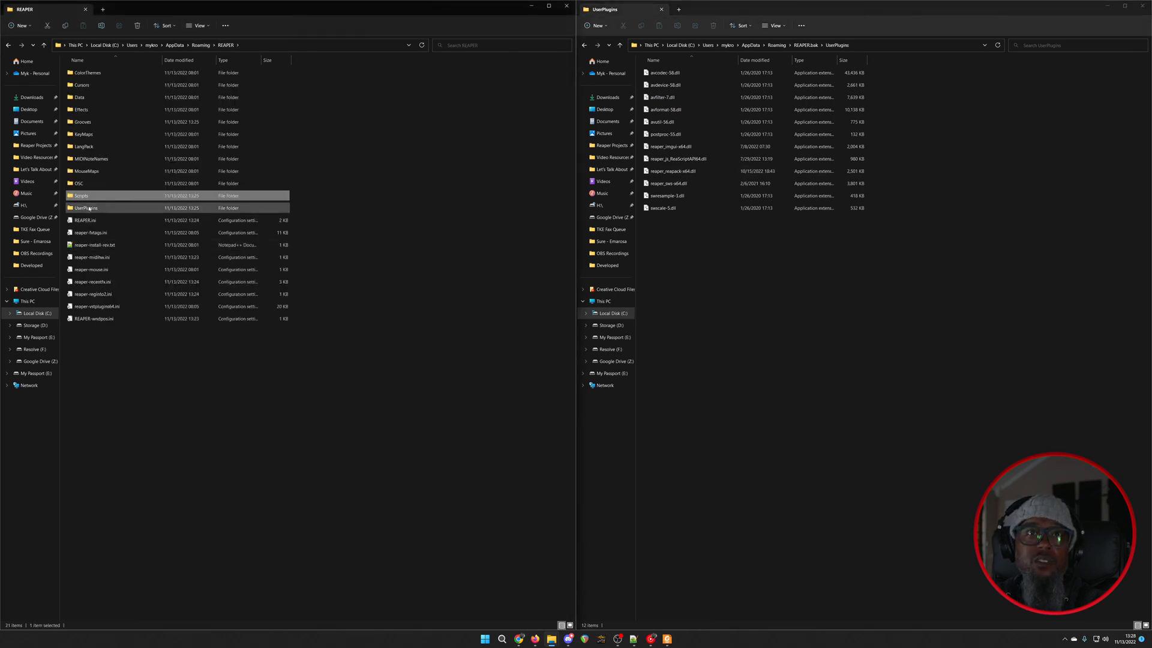
pyautogui.doubleClick(89, 209)
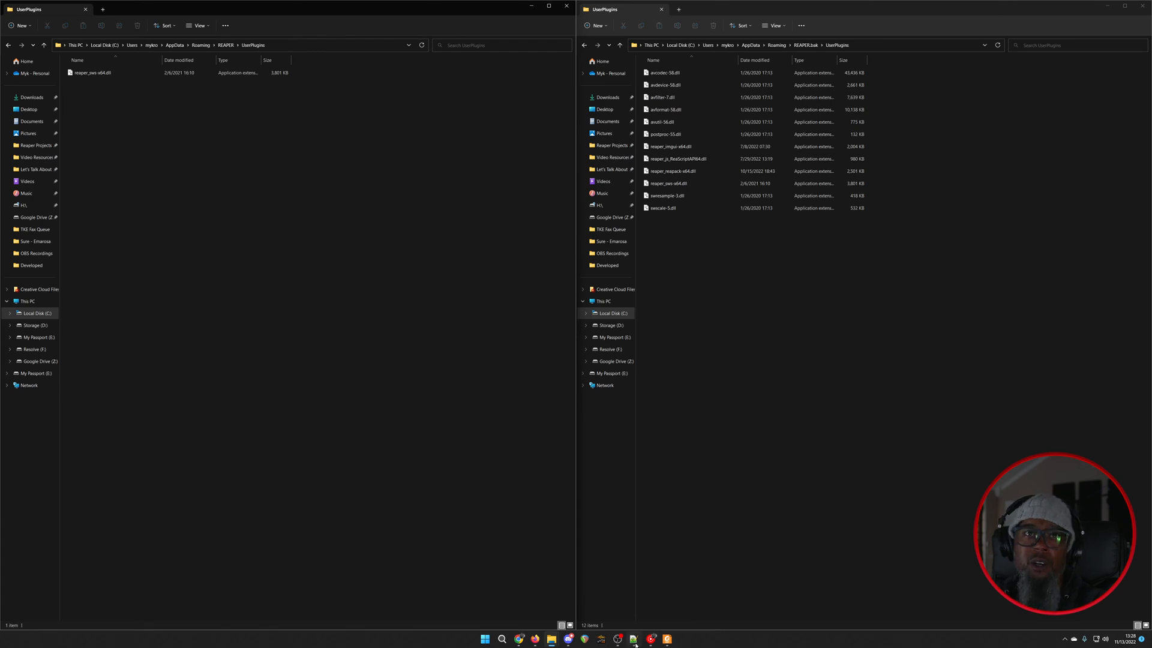
# Step: Close the two side-by-side File Explorer windows showing the UserPlugins folders
pyautogui.moveTo(552, 639)
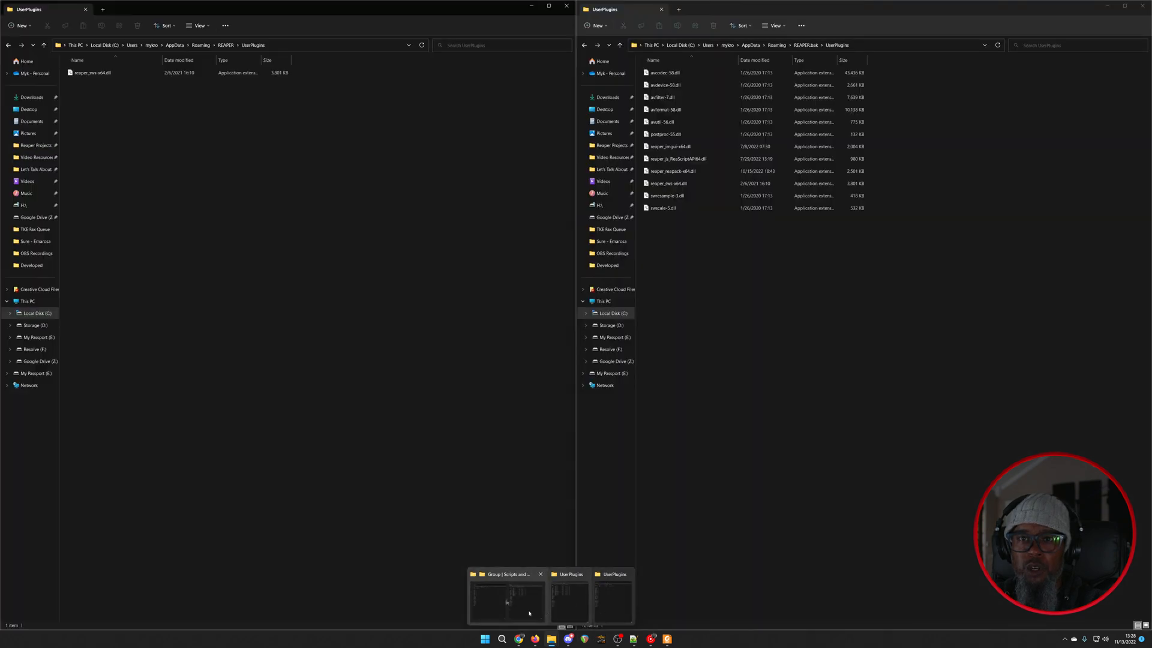
pyautogui.click(564, 611)
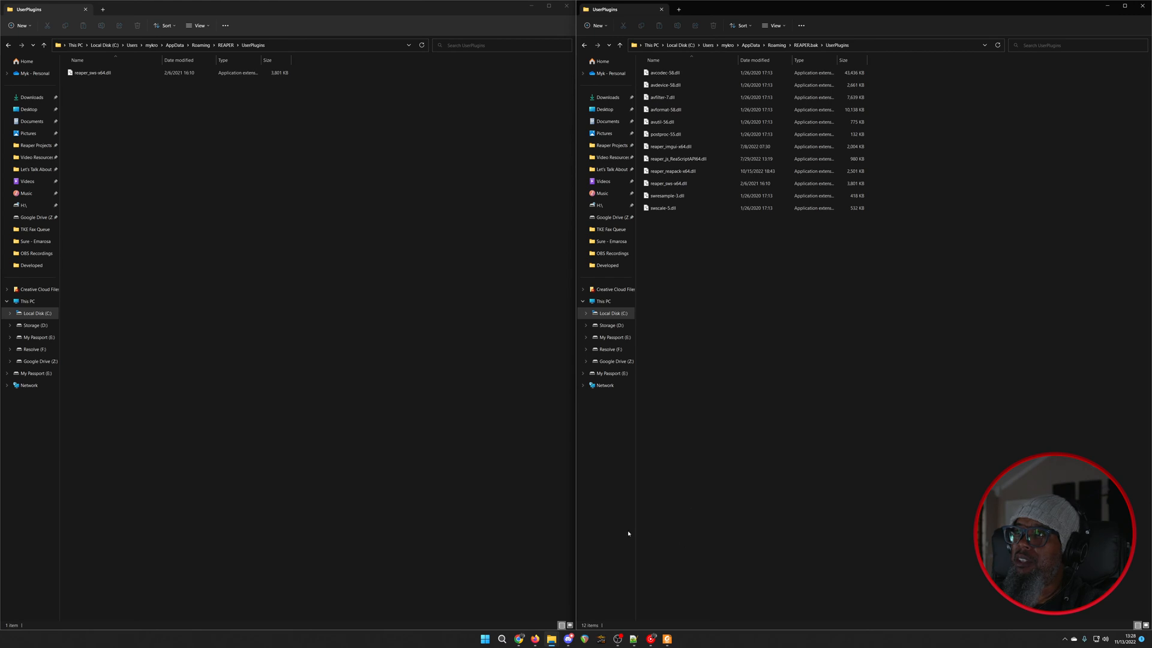
pyautogui.moveTo(551, 638)
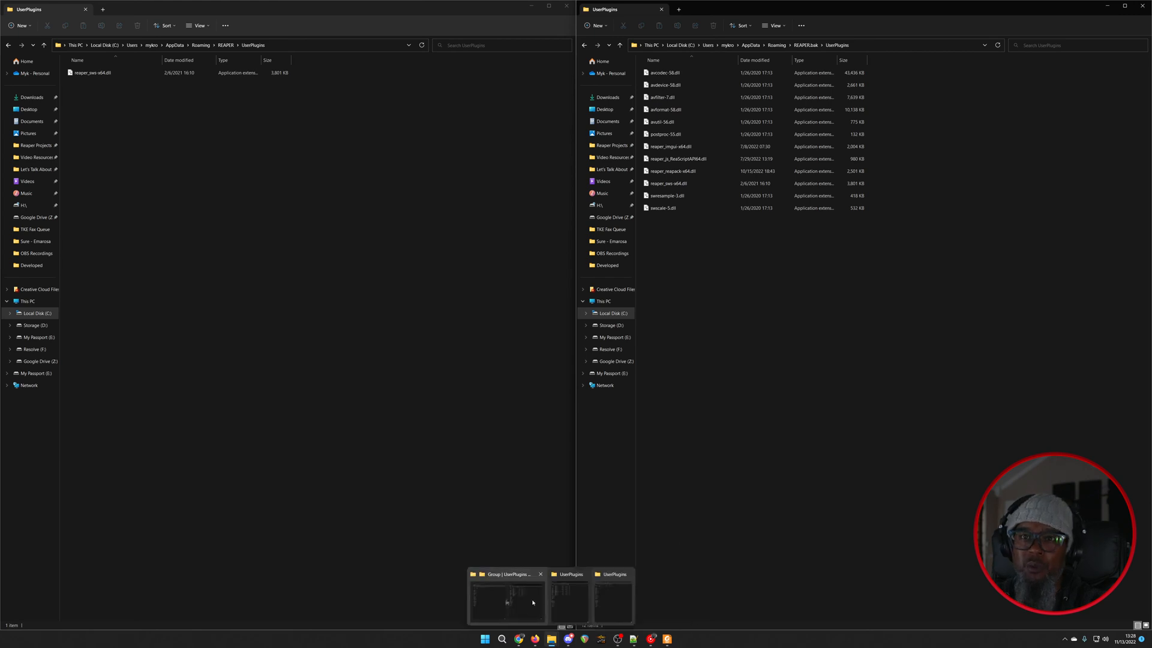
pyautogui.click(540, 575)
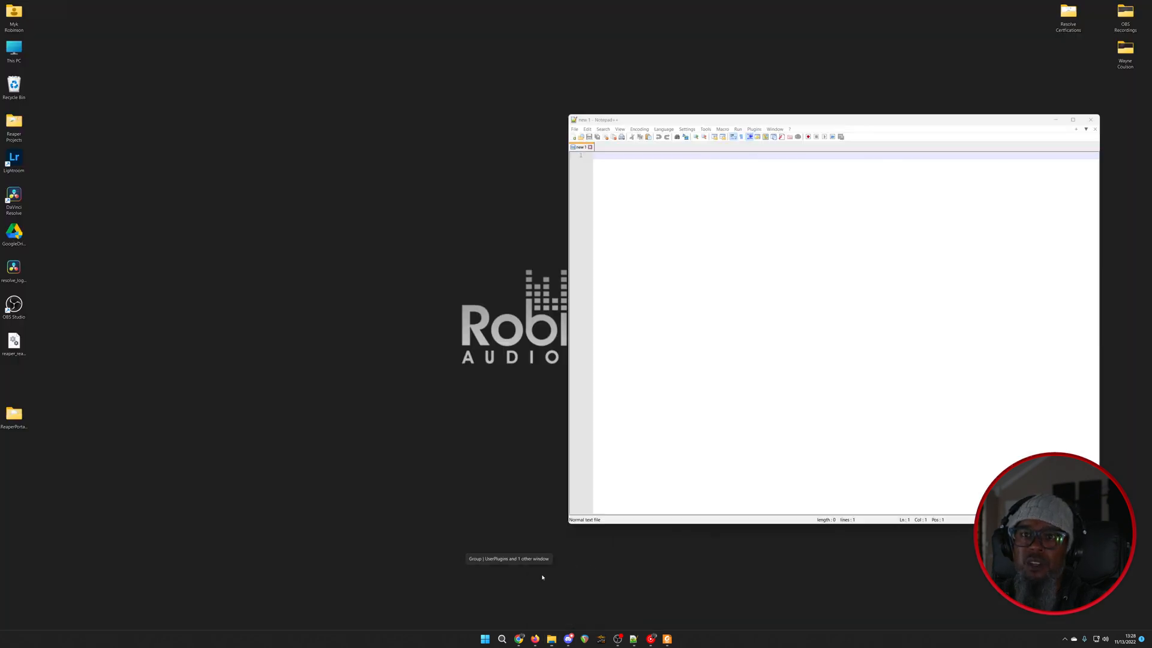
# Step: Open a new File Explorer window, go to %appdata%, and open the UserPlugins folder inside REAPER
pyautogui.click(552, 640)
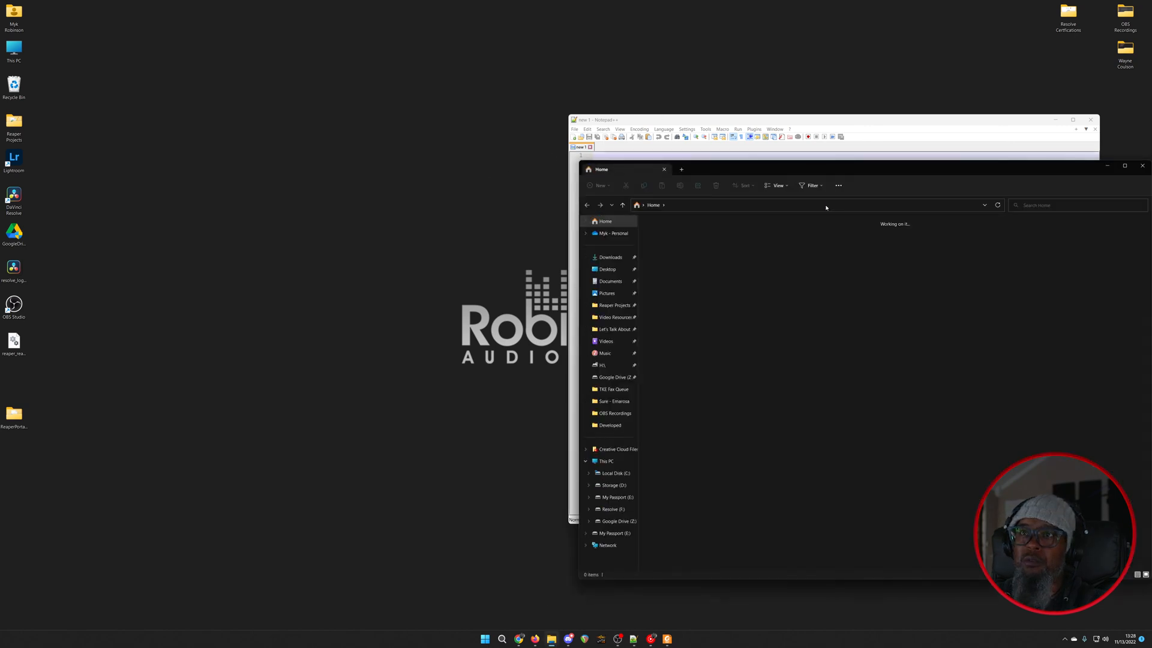
pyautogui.click(826, 208)
pyautogui.write('%appdata')
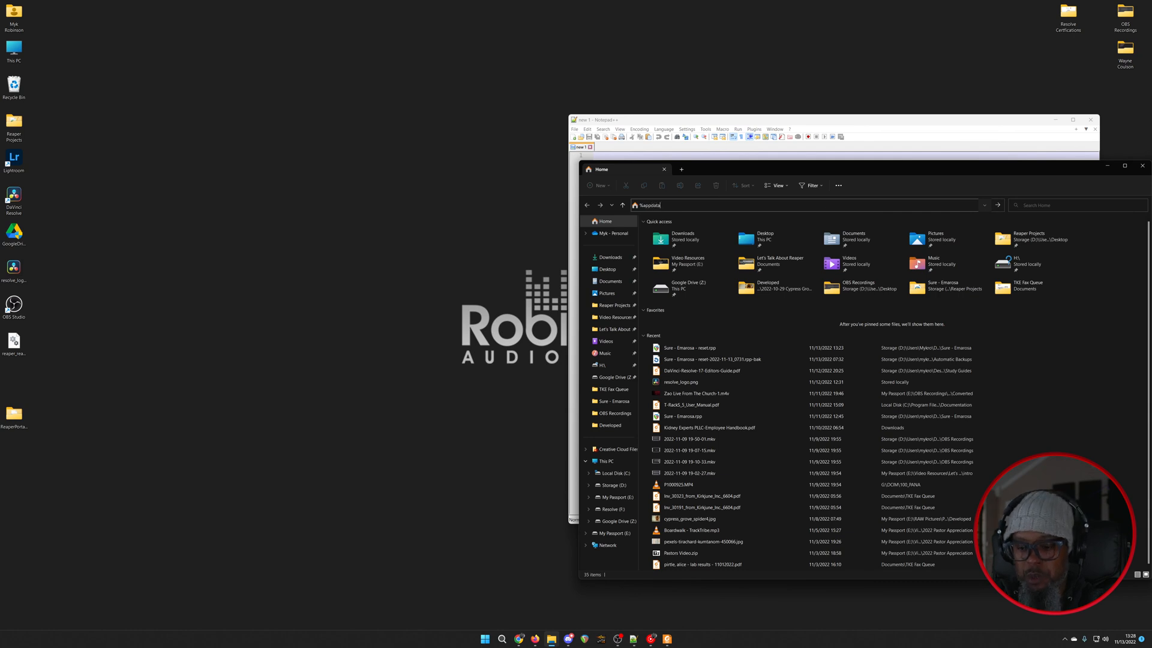
pyautogui.write('%')
pyautogui.press('Return')
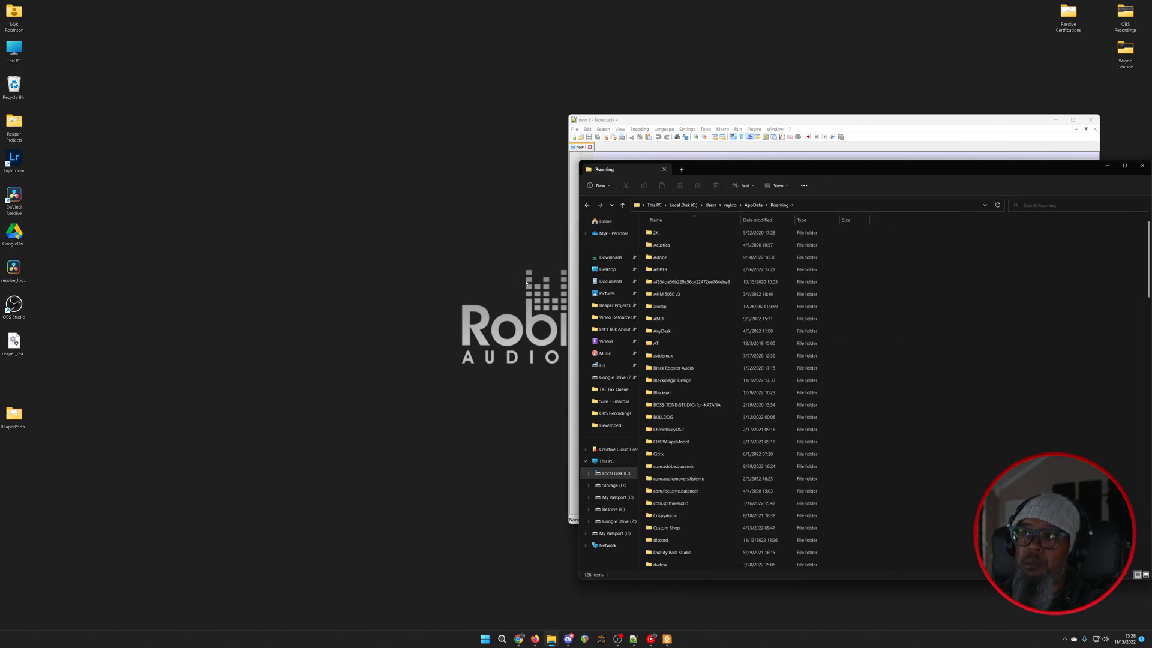
pyautogui.scroll(-4, 690, 414)
pyautogui.scroll(-12, 692, 417)
pyautogui.scroll(-3, 692, 417)
pyautogui.doubleClick(687, 443)
pyautogui.doubleClick(677, 367)
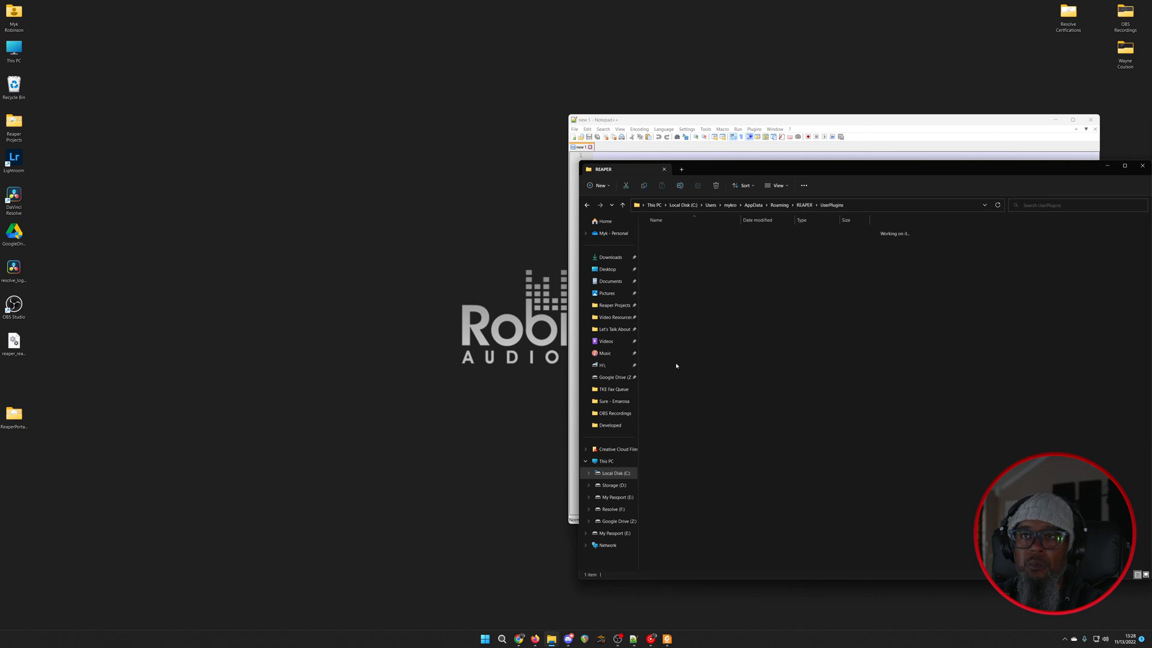
# Step: Copy the ReaPack extension file from the desktop into REAPER's UserPlugins folder and delete the desktop original
pyautogui.moveTo(14, 343); pyautogui.dragTo(775, 309)
pyautogui.click(23, 348)
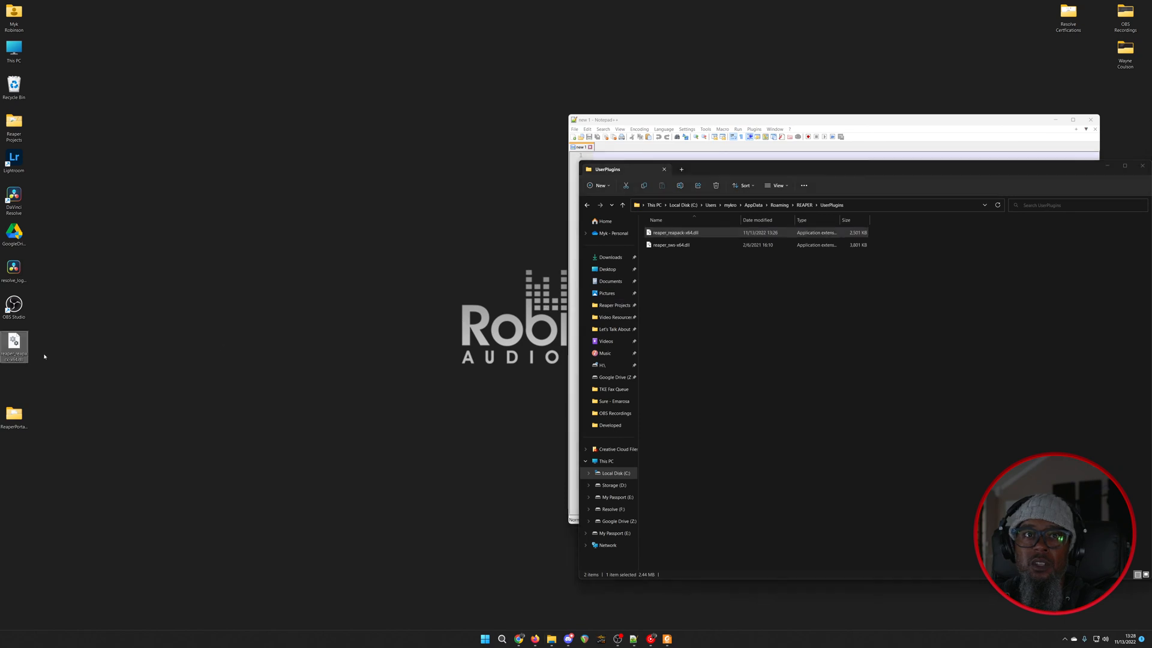
pyautogui.press('Delete')
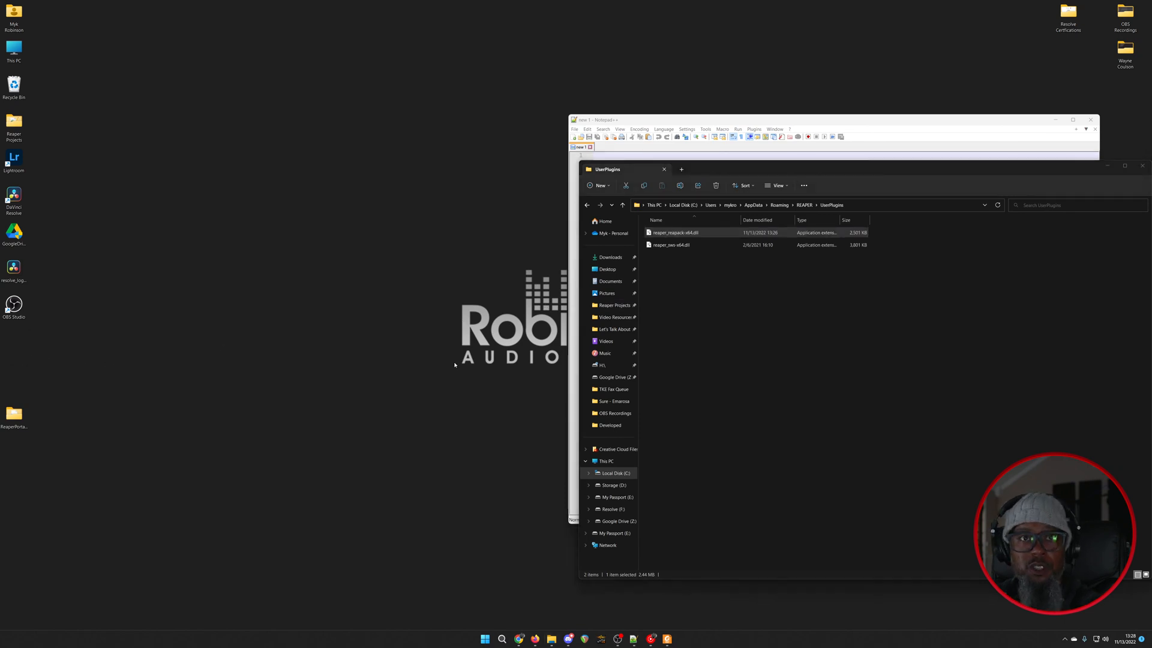
# Step: Launch REAPER (x64) and dismiss the ReaPack Manage repositories dialog without making changes
pyautogui.rightClick(585, 639)
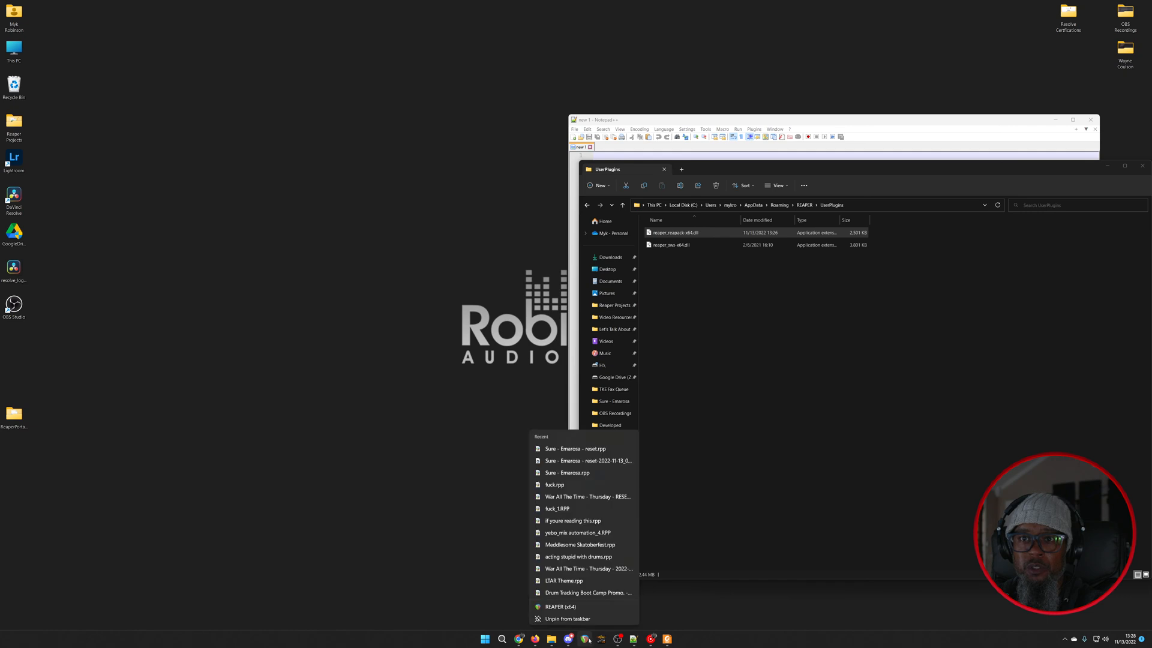
pyautogui.click(576, 605)
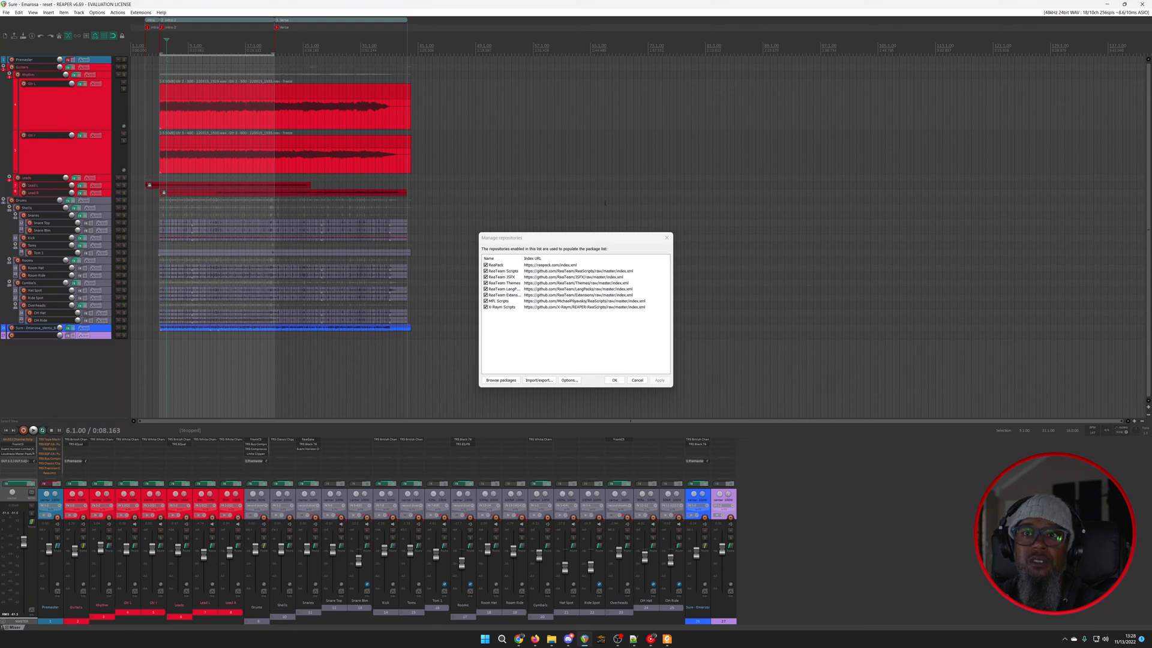
pyautogui.moveTo(602, 242); pyautogui.dragTo(656, 166)
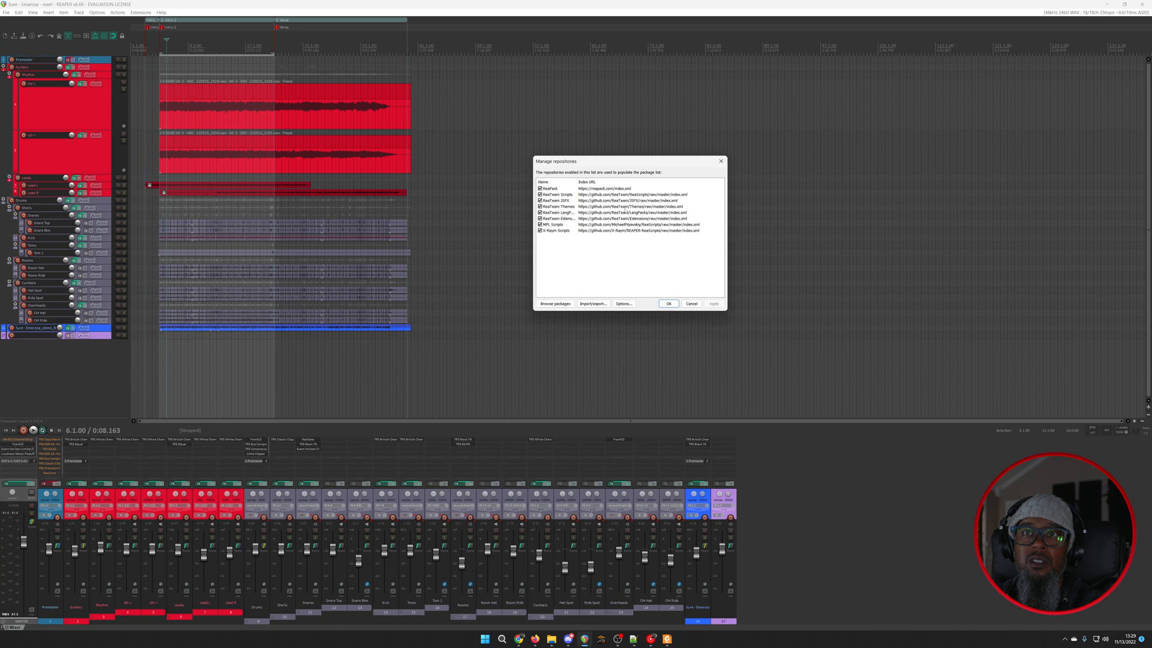
pyautogui.click(692, 304)
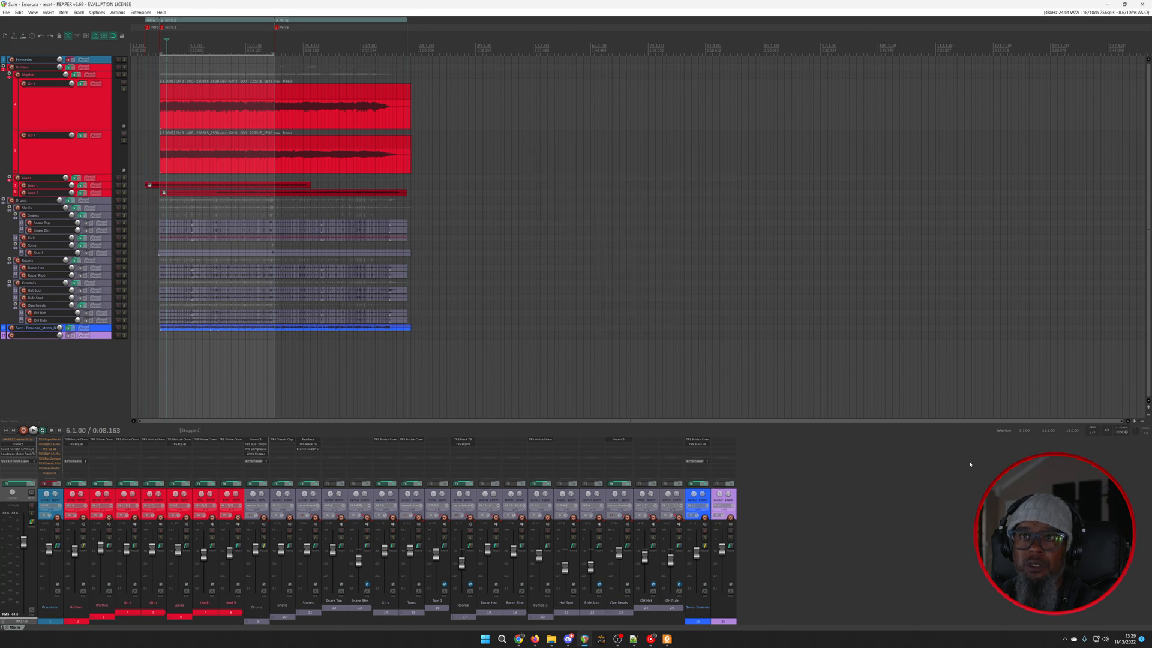
# Step: Search the computer for "license" in Everything, look through the results for a REAPER license file, and close the search
pyautogui.click(1064, 639)
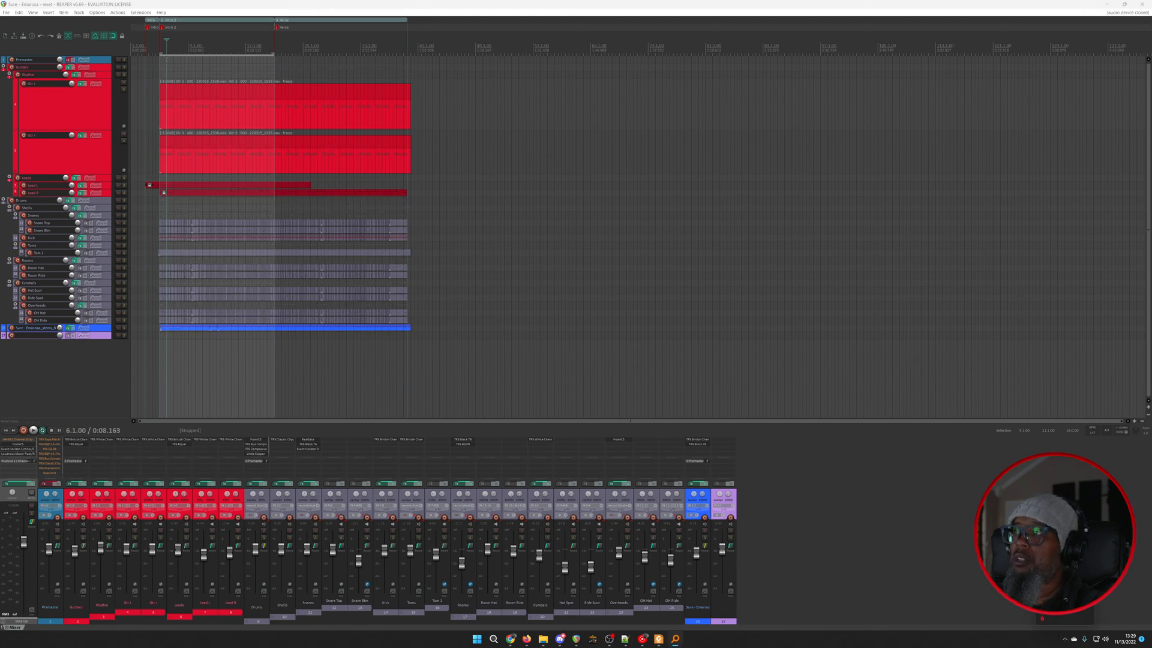
pyautogui.moveTo(1151, 157); pyautogui.dragTo(825, 144)
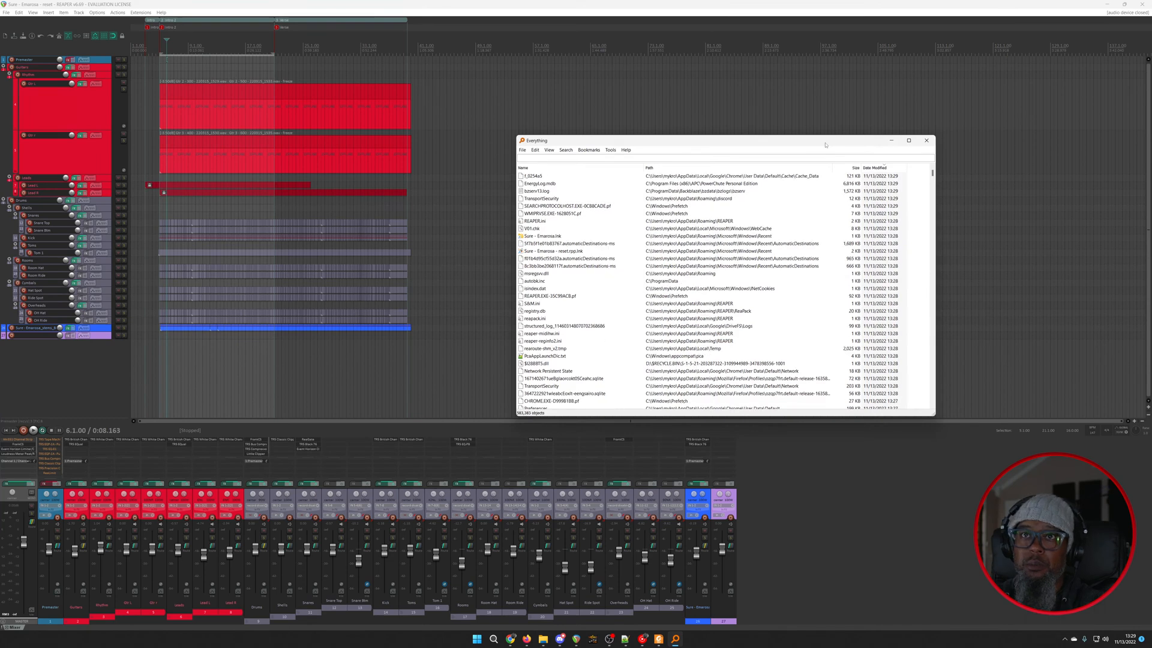
pyautogui.write('license')
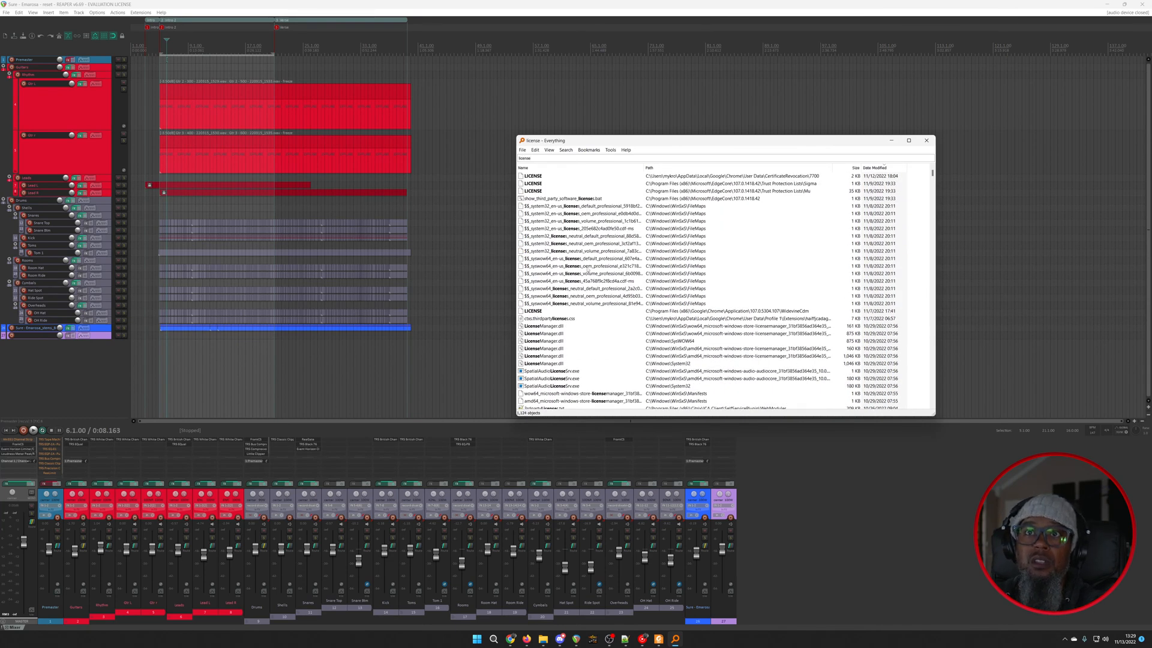
pyautogui.scroll(-2, 579, 300)
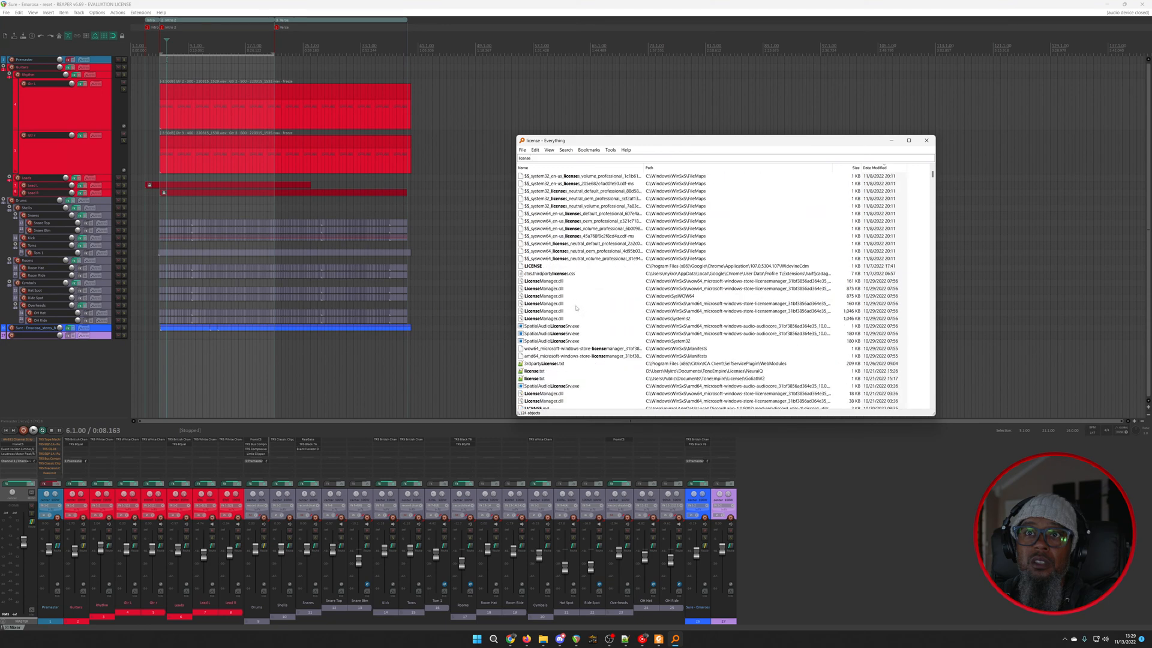
pyautogui.scroll(-6, 576, 308)
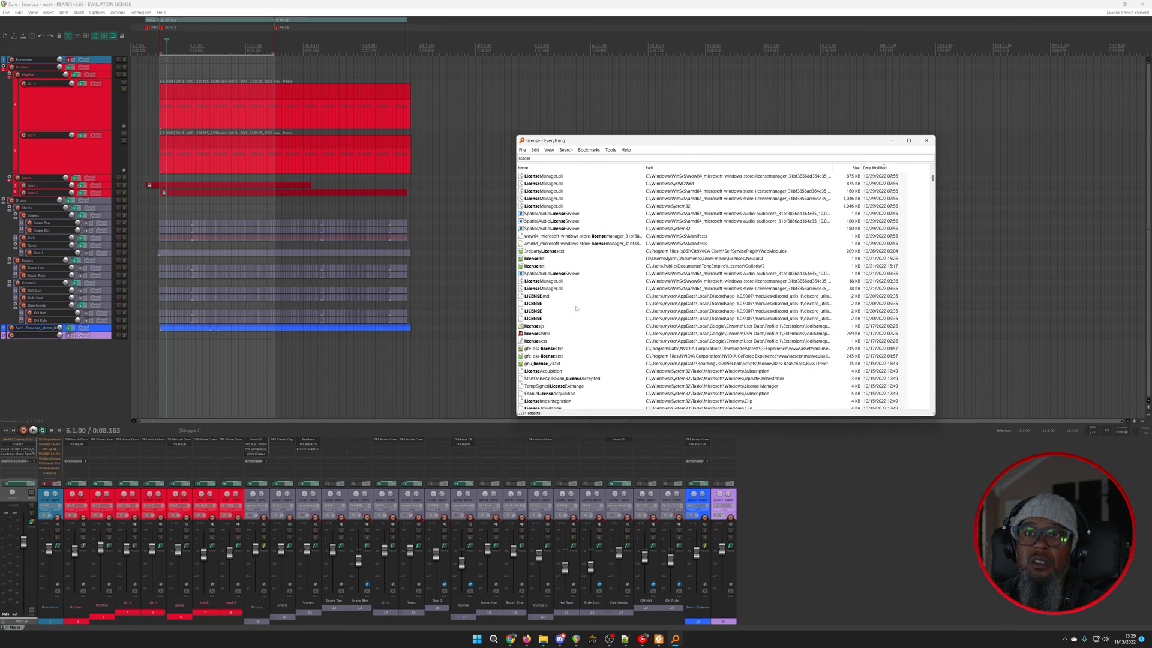
pyautogui.scroll(-10, 576, 308)
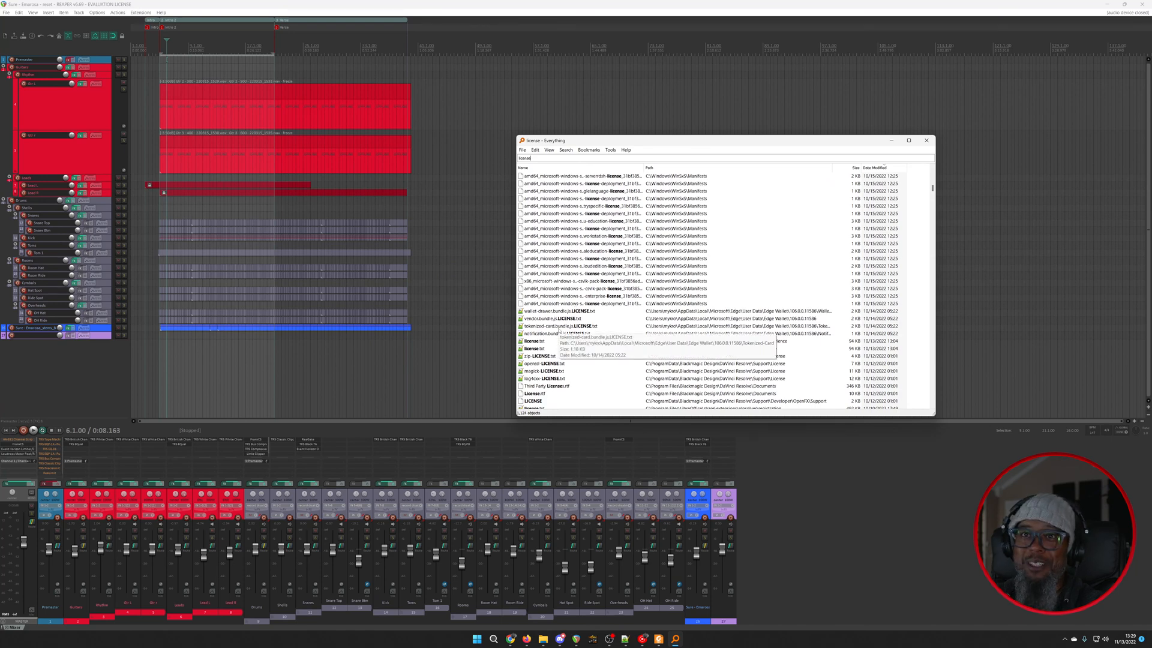
pyautogui.scroll(-2, 560, 332)
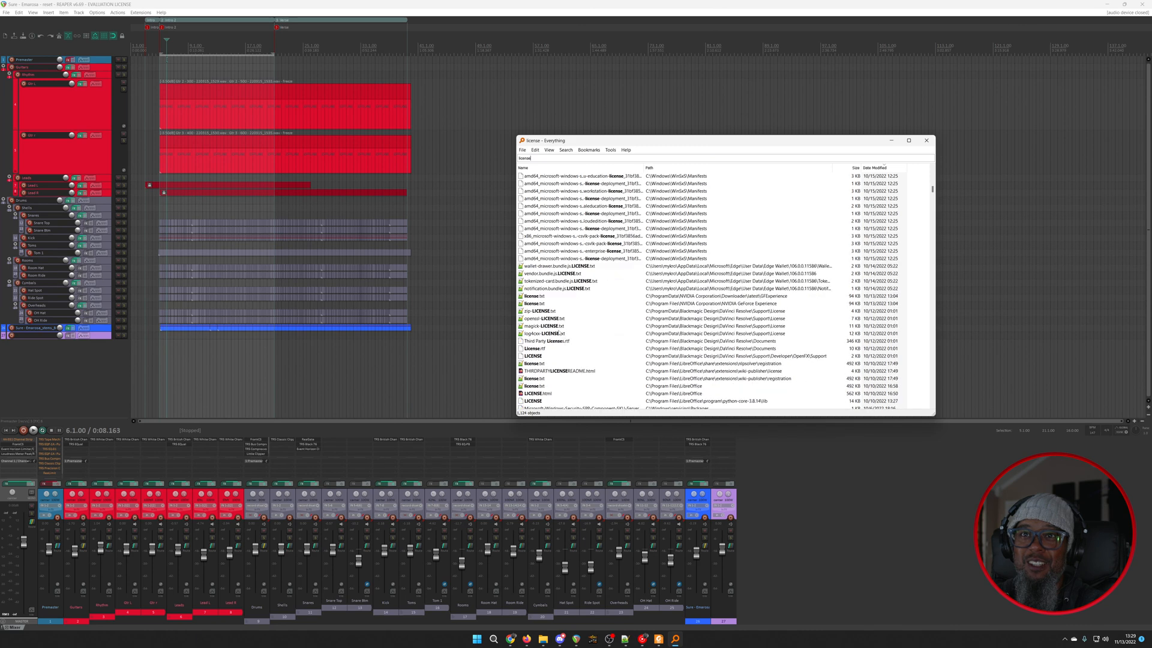
pyautogui.scroll(-5, 559, 332)
pyautogui.scroll(-20, 560, 332)
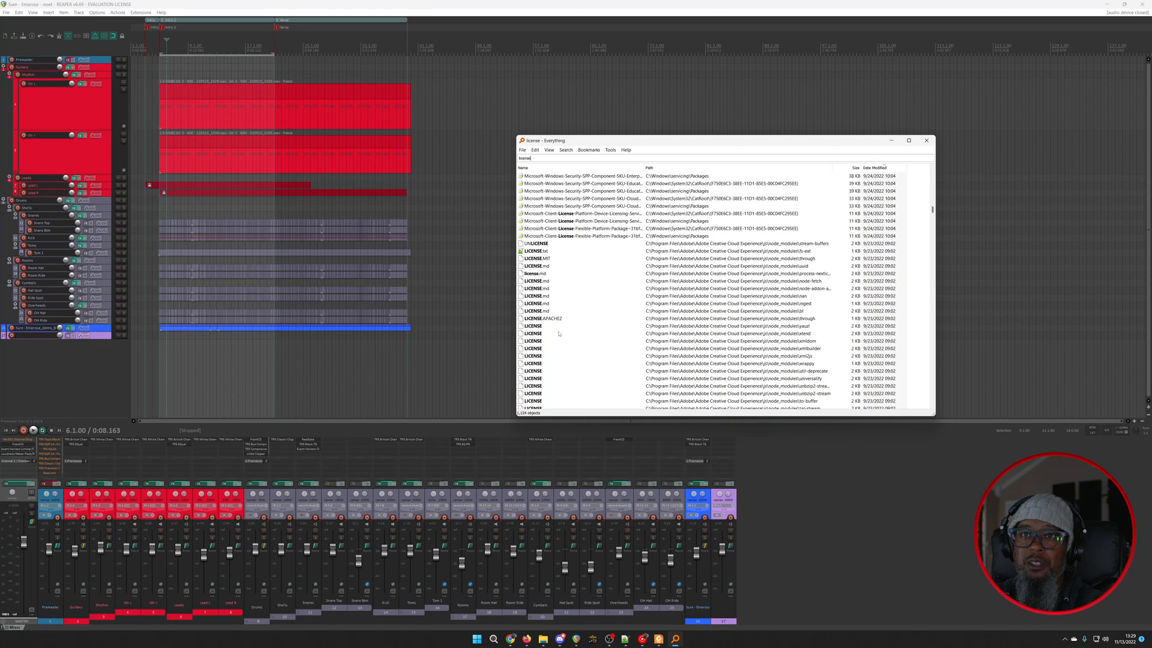
pyautogui.press('Escape')
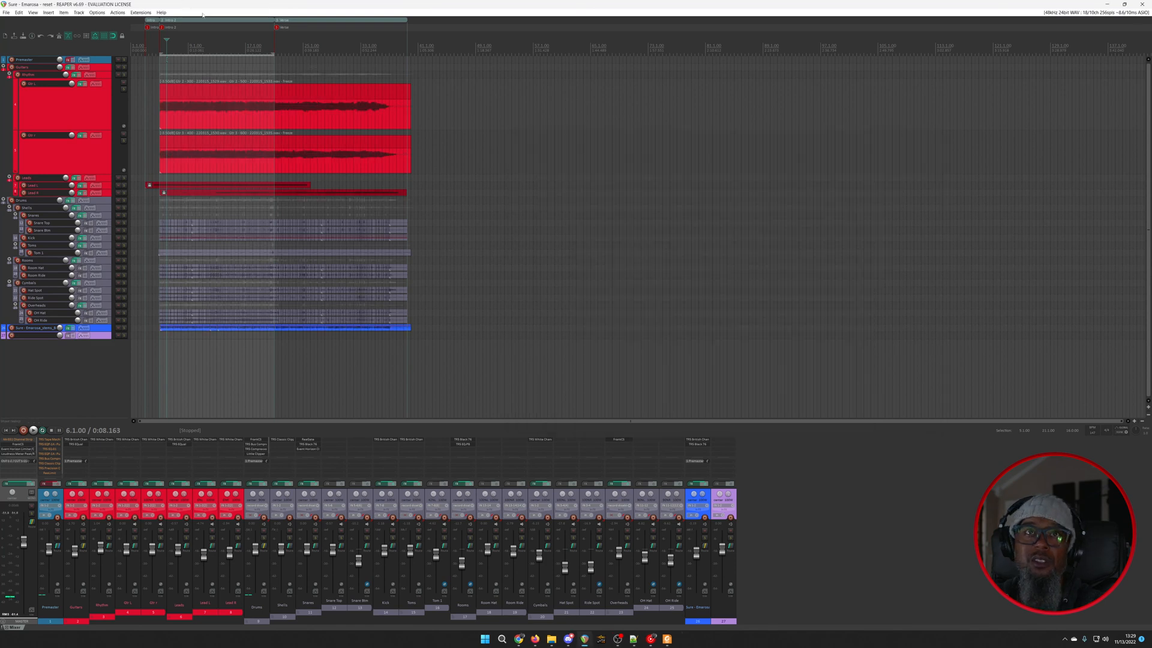
# Step: Open the license key import dialog from the purchase information in About REAPER, and briefly switch to Firefox
pyautogui.click(160, 12)
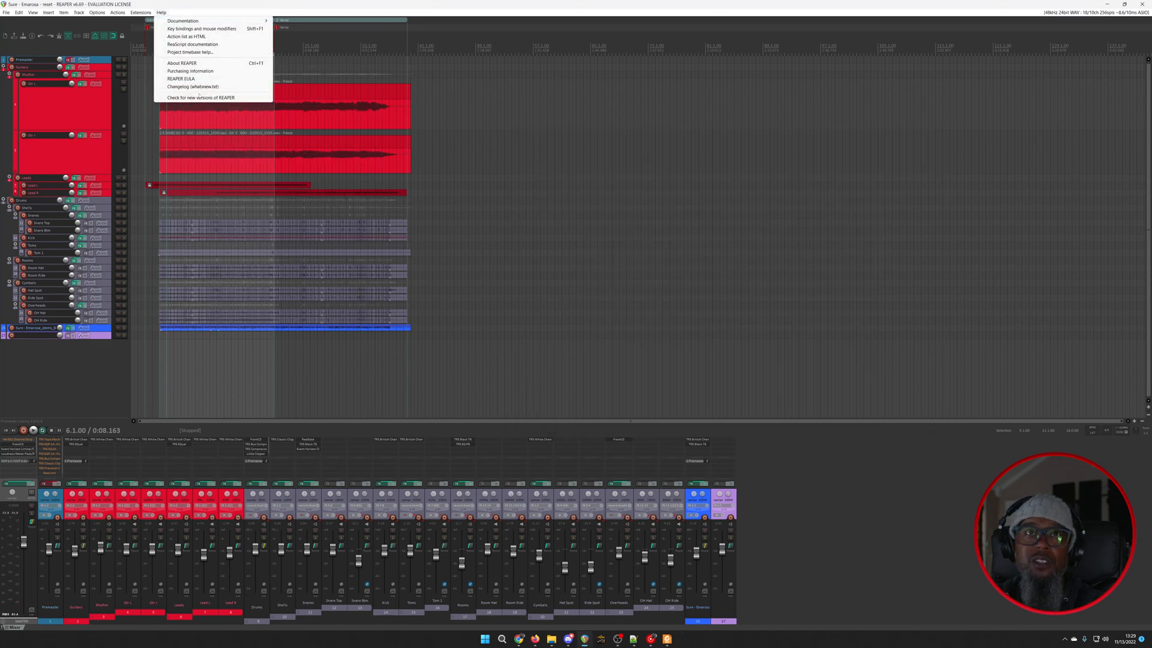
pyautogui.click(198, 63)
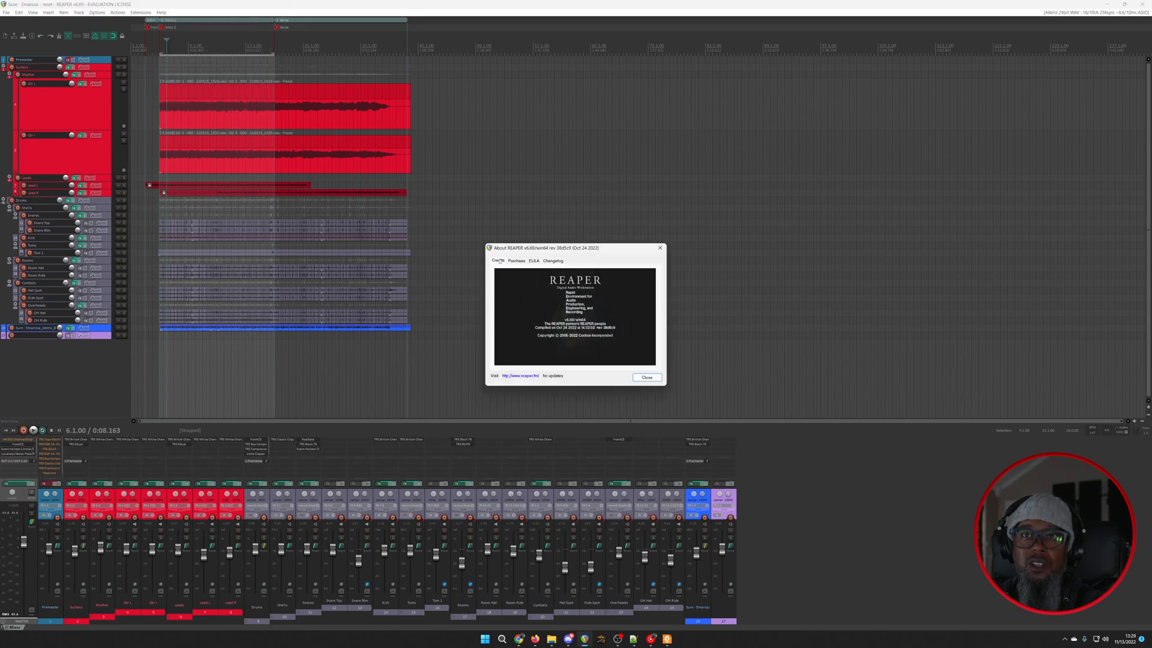
pyautogui.click(517, 260)
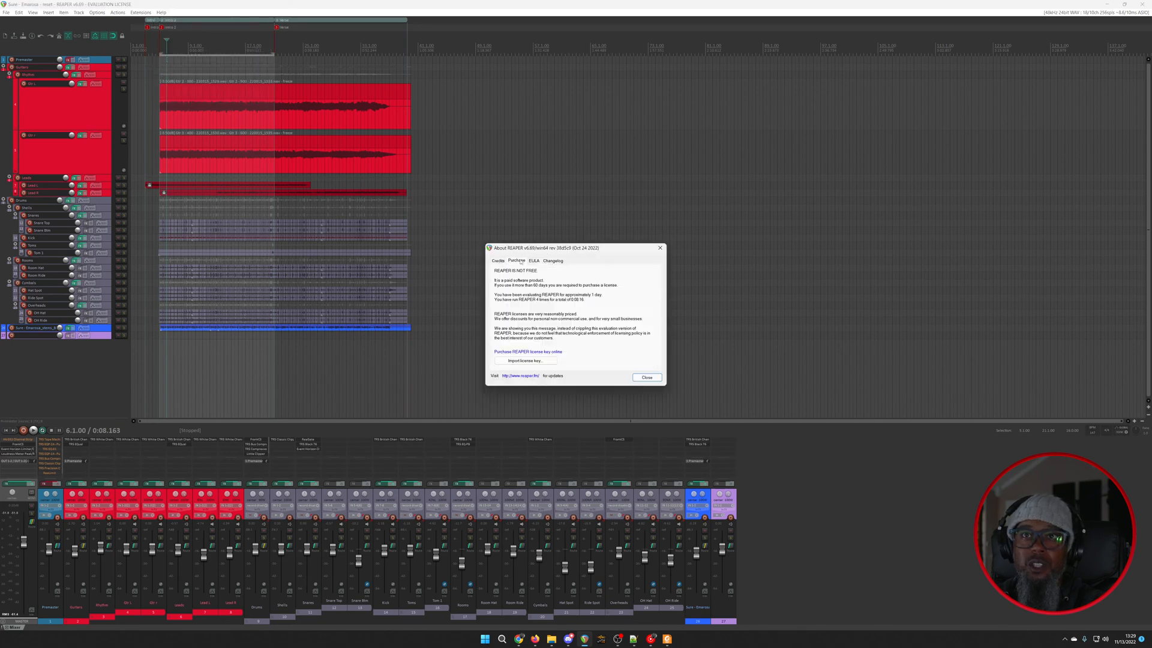
pyautogui.click(537, 361)
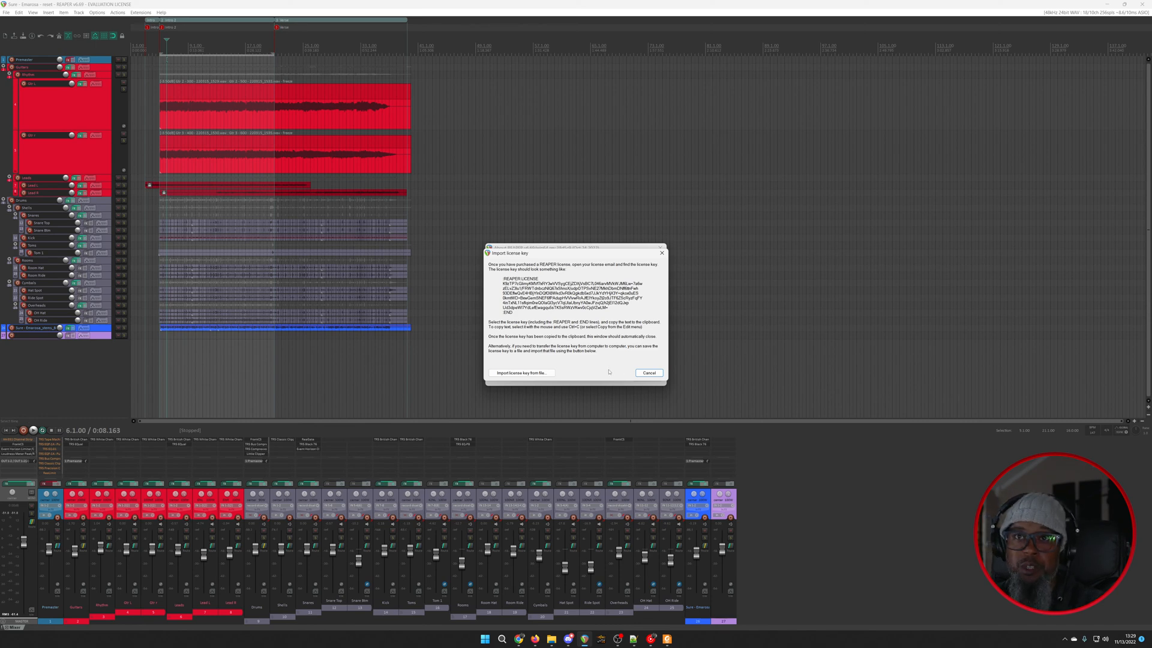
pyautogui.click(534, 640)
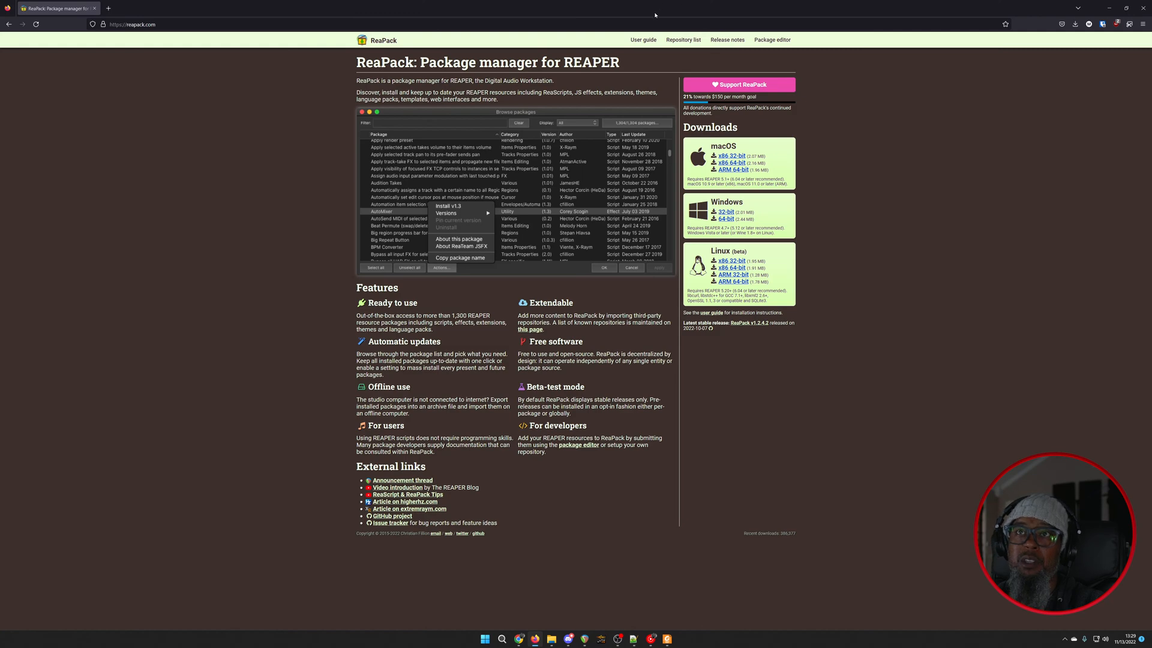
pyautogui.moveTo(653, 12); pyautogui.dragTo(653, 0)
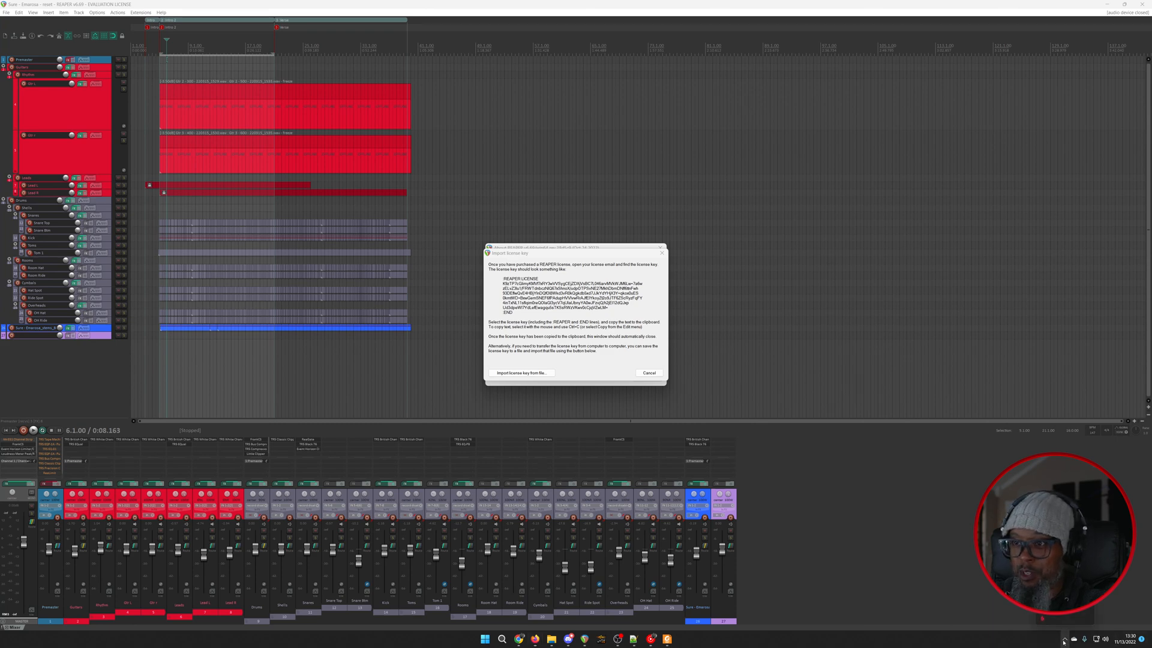
# Step: Search the computer for "reaper" in Everything and look through the results for the license file
pyautogui.doubleClick(1065, 591)
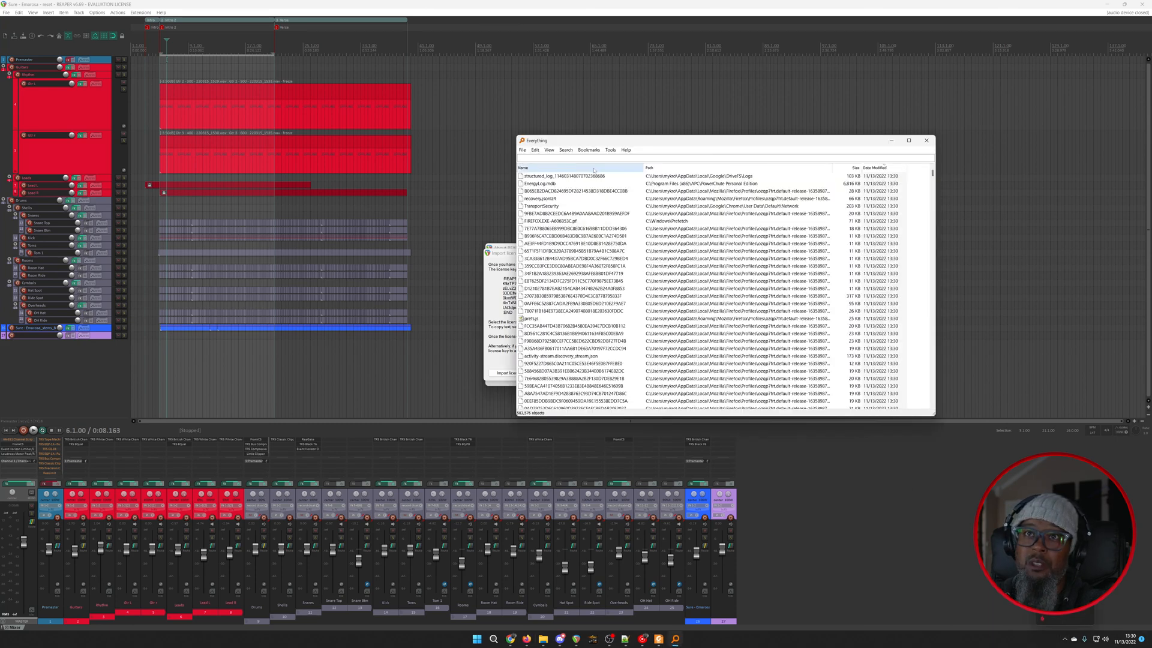
pyautogui.write('reaper')
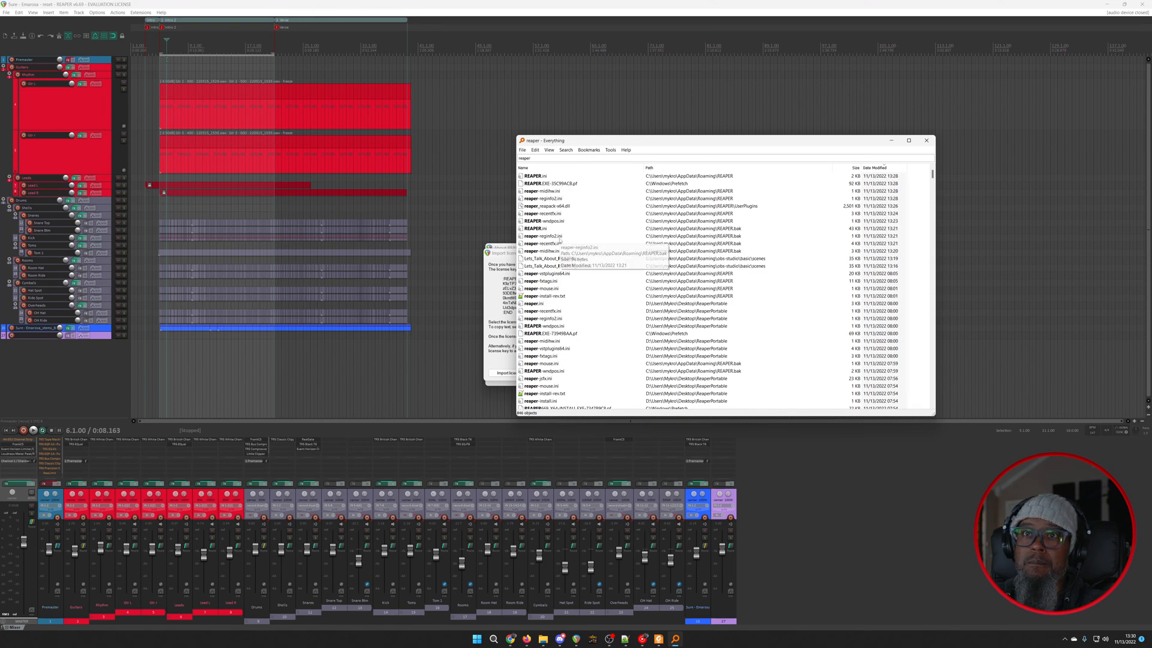
pyautogui.scroll(-1, 559, 241)
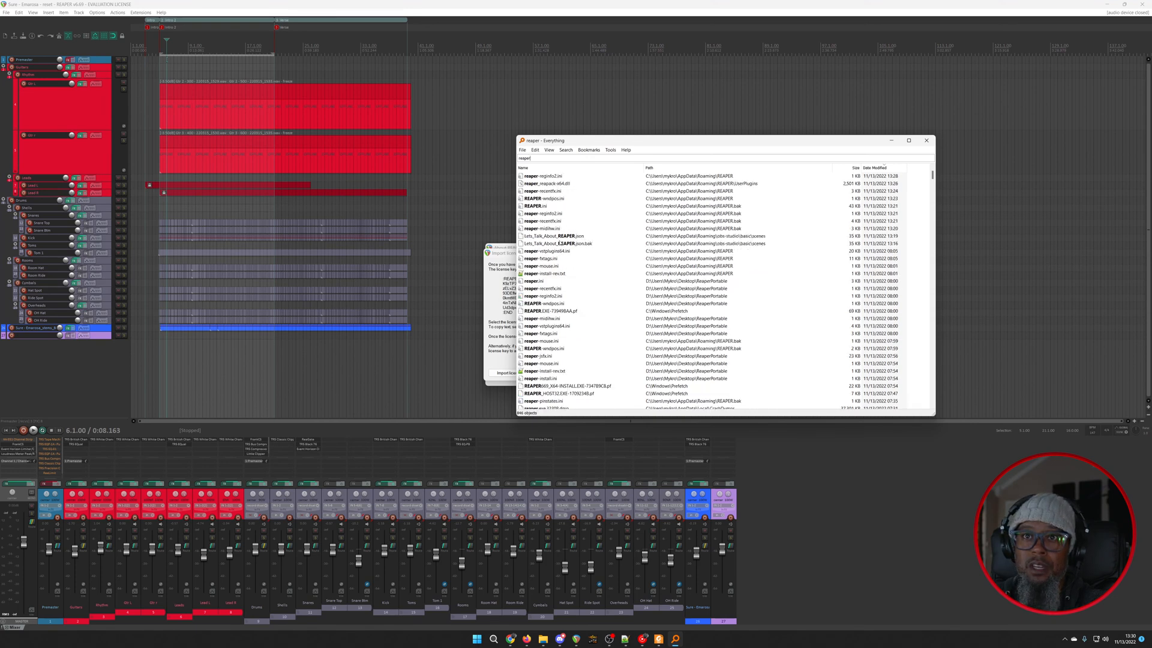
pyautogui.scroll(-3, 562, 222)
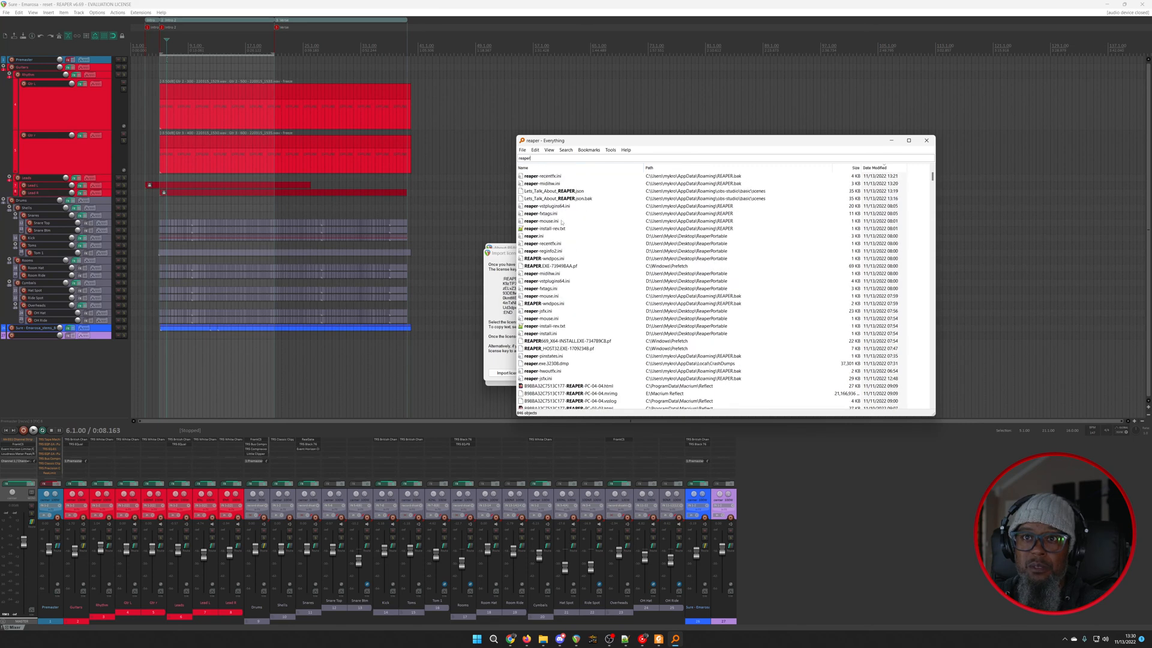
pyautogui.scroll(-7, 561, 222)
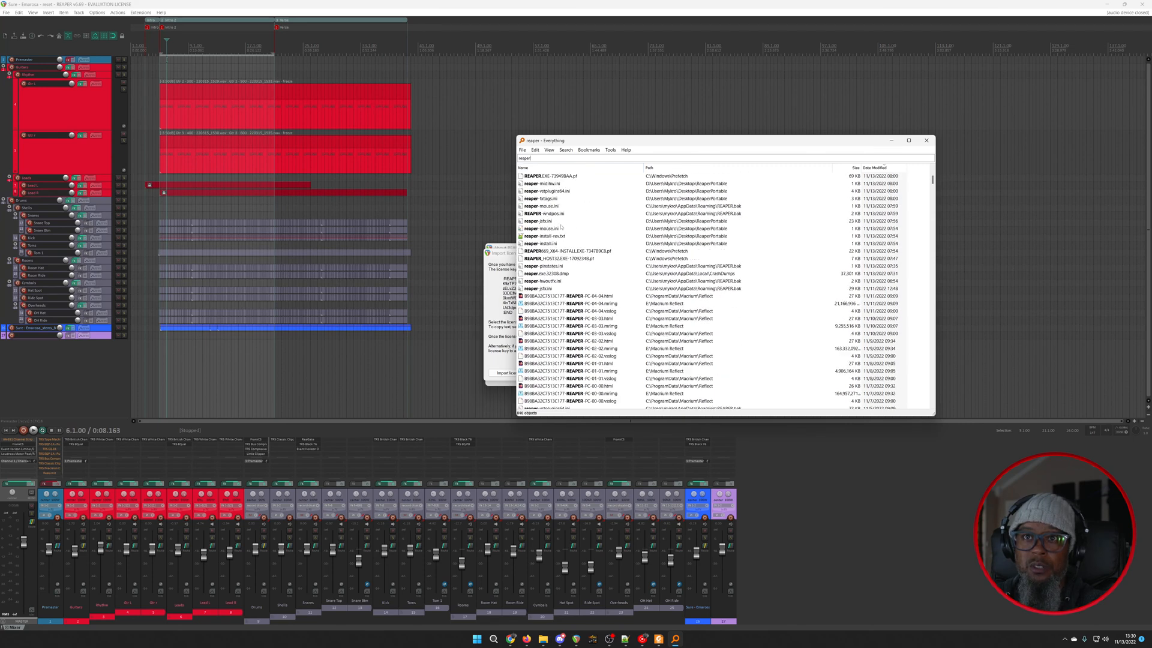
pyautogui.scroll(-8, 562, 229)
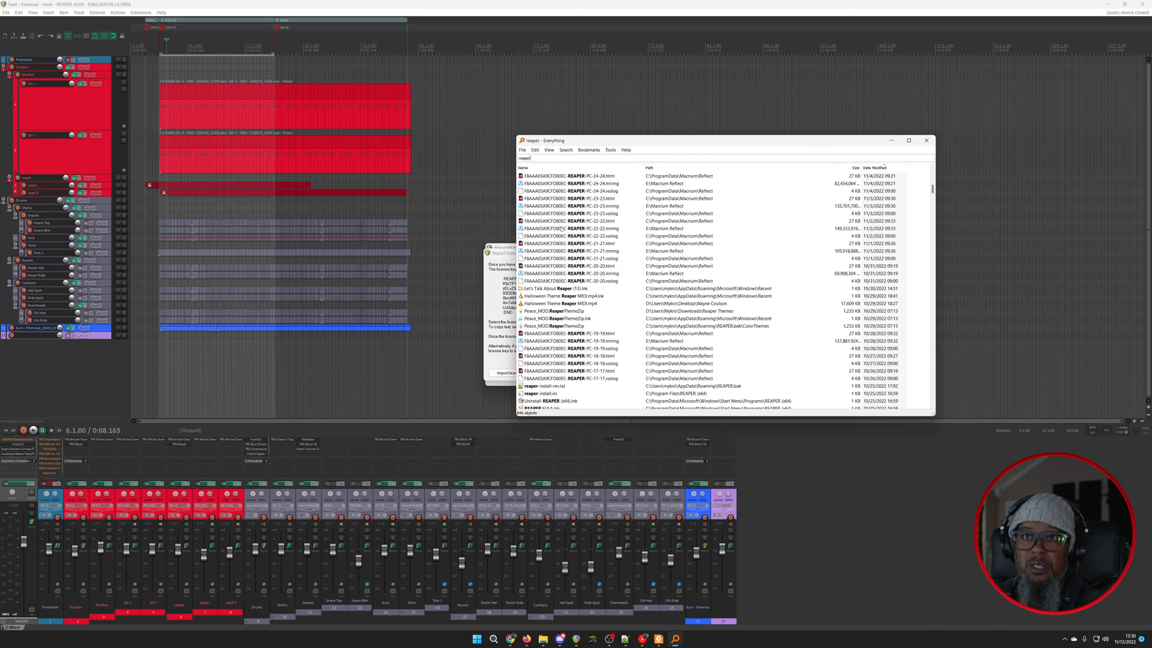
pyautogui.scroll(-2, 562, 229)
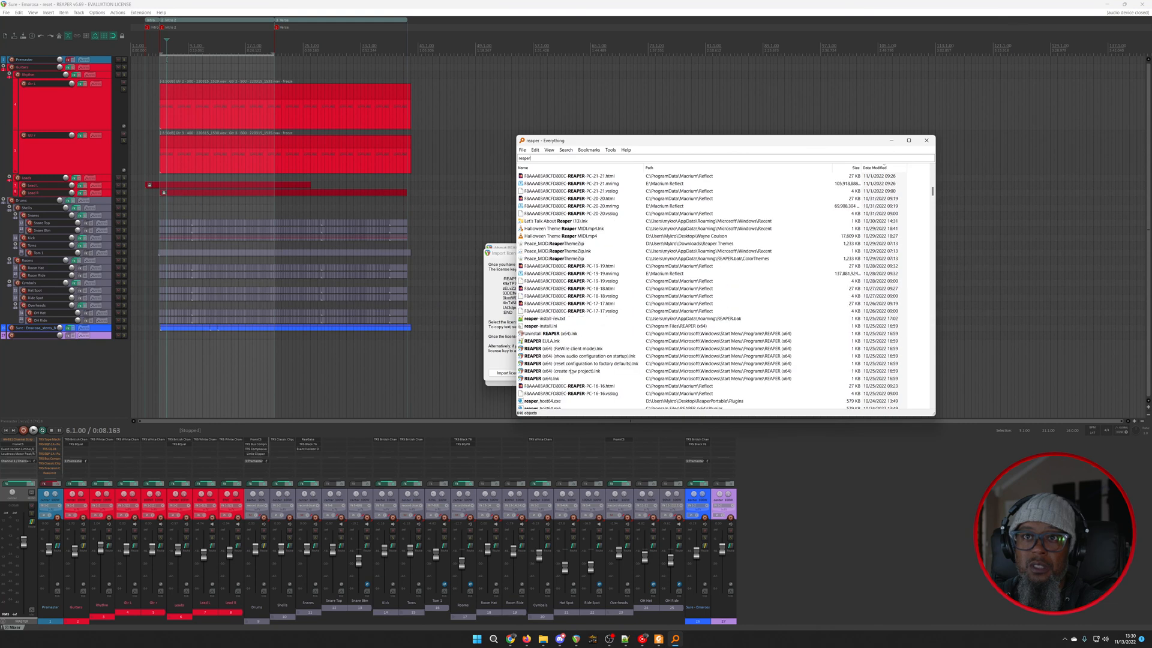
pyautogui.scroll(-6, 570, 371)
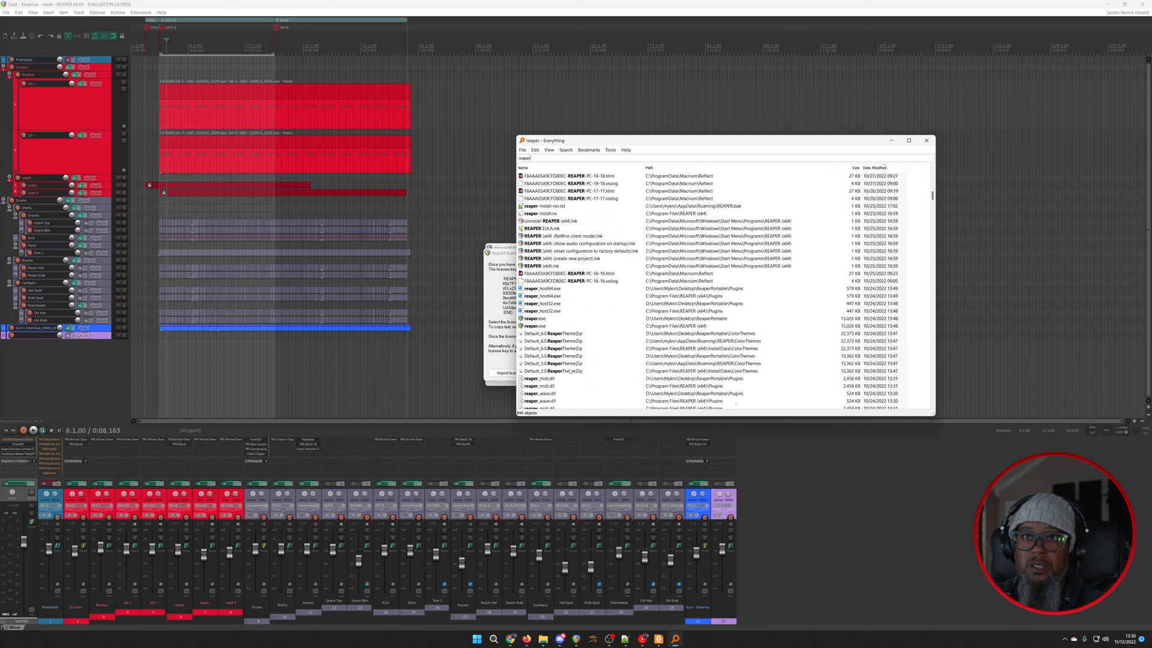
pyautogui.scroll(-12, 570, 372)
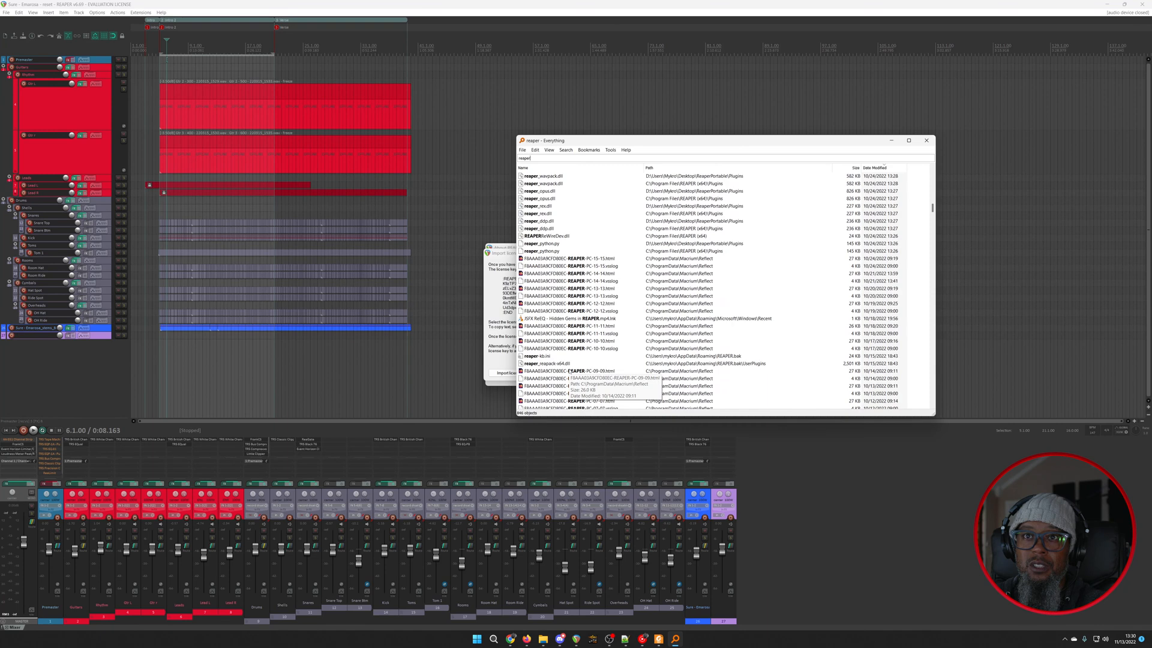
pyautogui.scroll(-7, 571, 371)
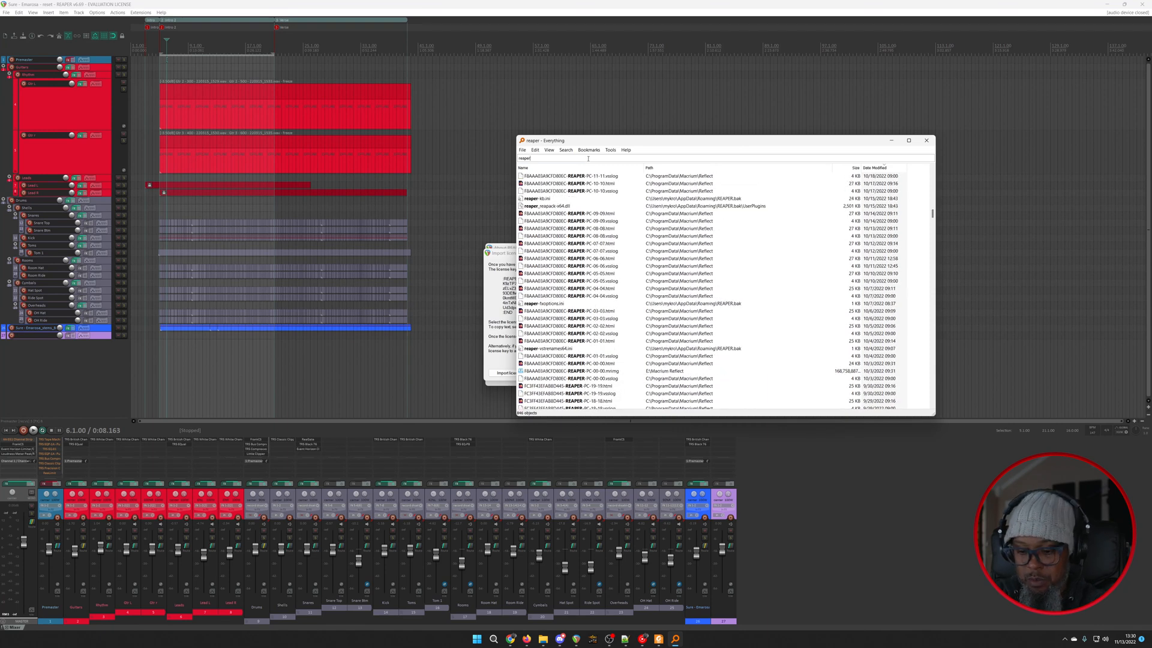
# Step: Try narrowing the Everything search with wildcards, using "reaper*lice" and "*reaper*lice"
pyautogui.write('%lix')
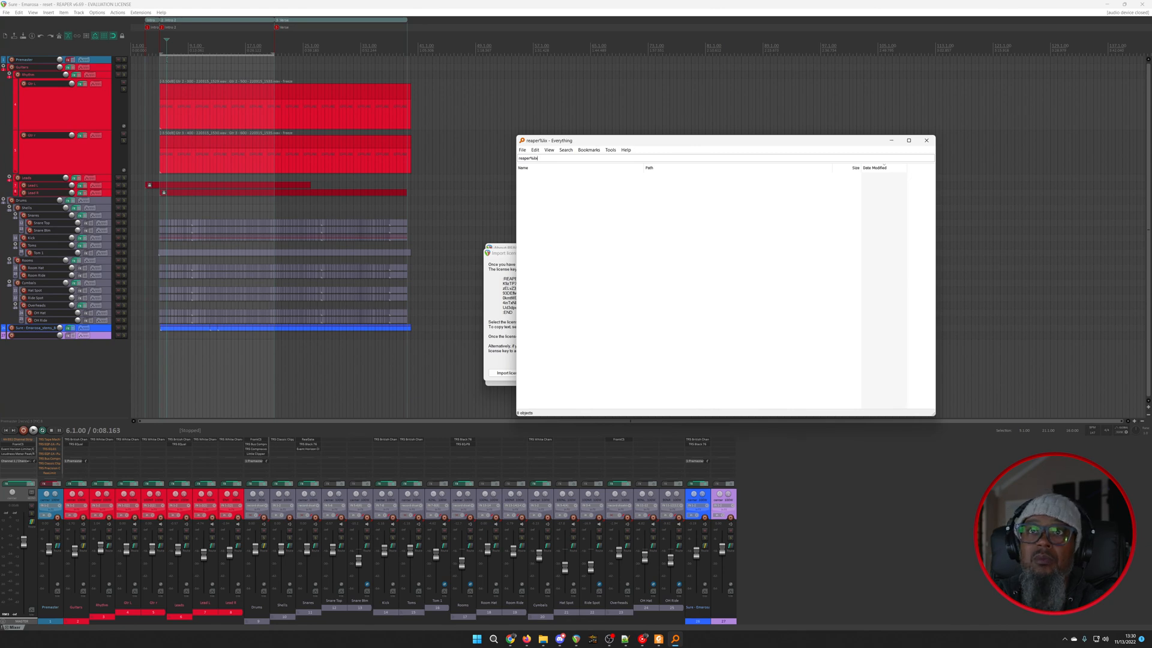
pyautogui.press('BackSpace')
pyautogui.press('BackSpace')
pyautogui.press('BackSpace')
pyautogui.write('*lice')
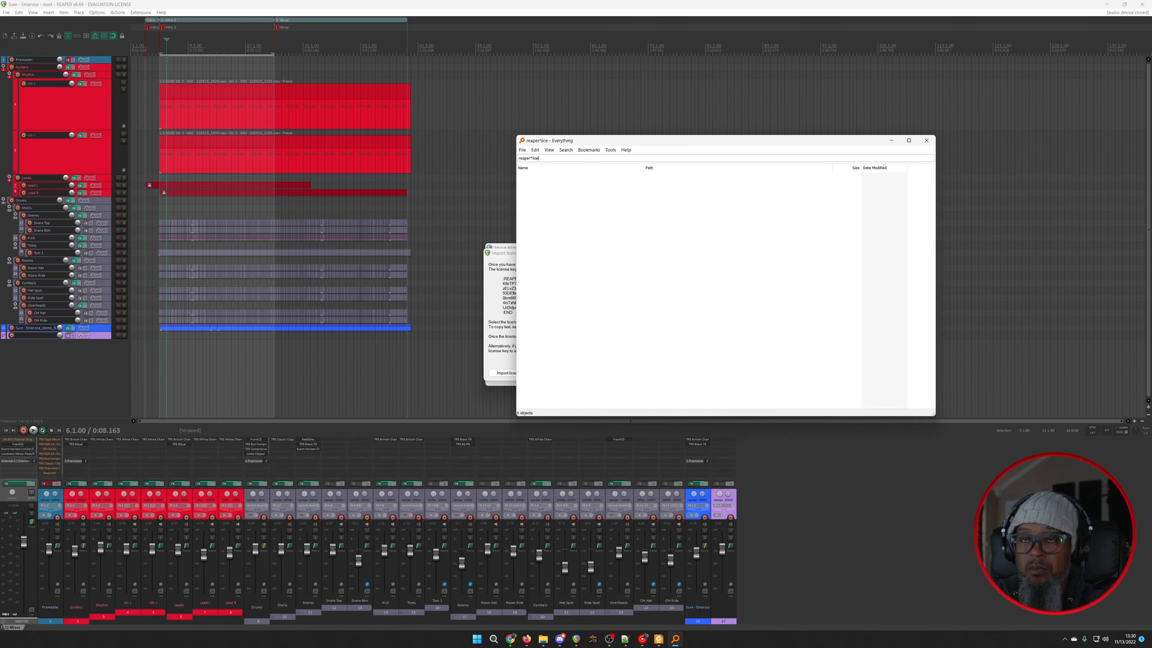
pyautogui.press('BackSpace')
pyautogui.press('BackSpace')
pyautogui.press('BackSpace')
pyautogui.press('BackSpace')
pyautogui.press('BackSpace')
pyautogui.press('BackSpace')
pyautogui.press('BackSpace')
pyautogui.press('BackSpace')
pyautogui.press('BackSpace')
pyautogui.press('BackSpace')
pyautogui.press('BackSpace')
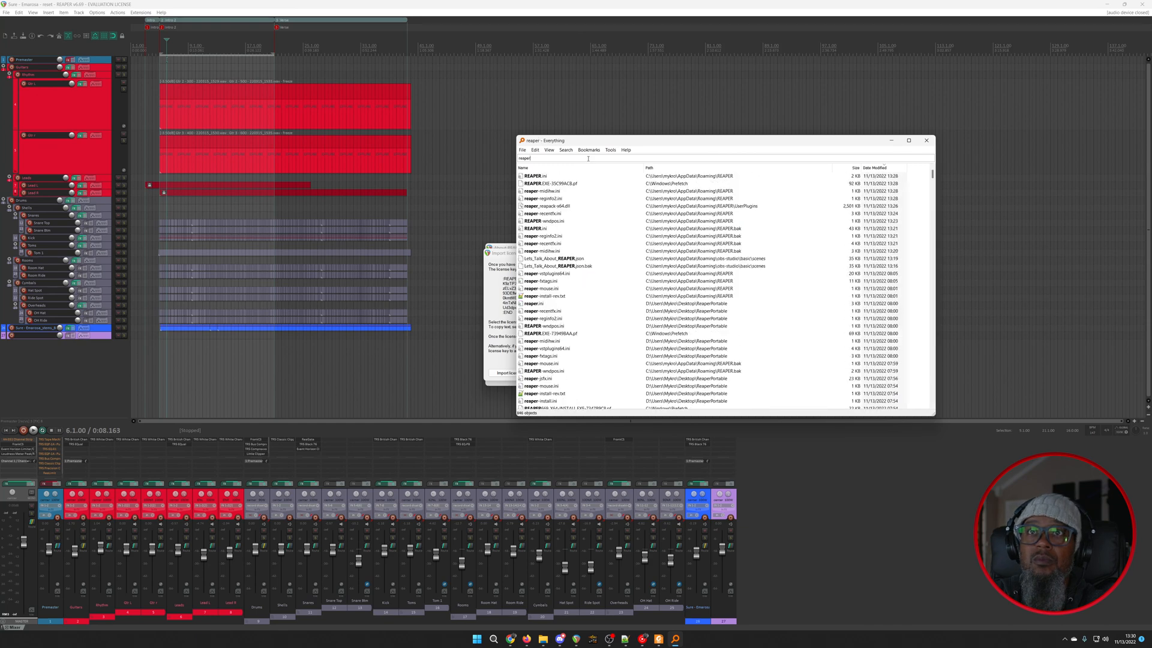
pyautogui.write('*reaper*l')
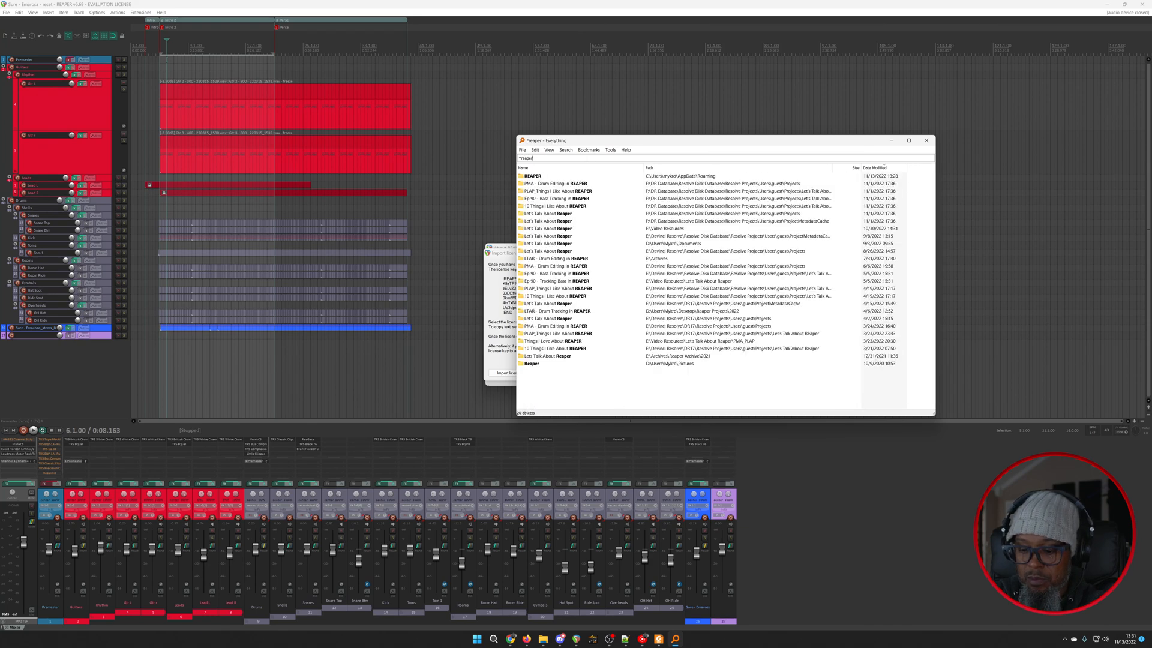
pyautogui.write('ice')
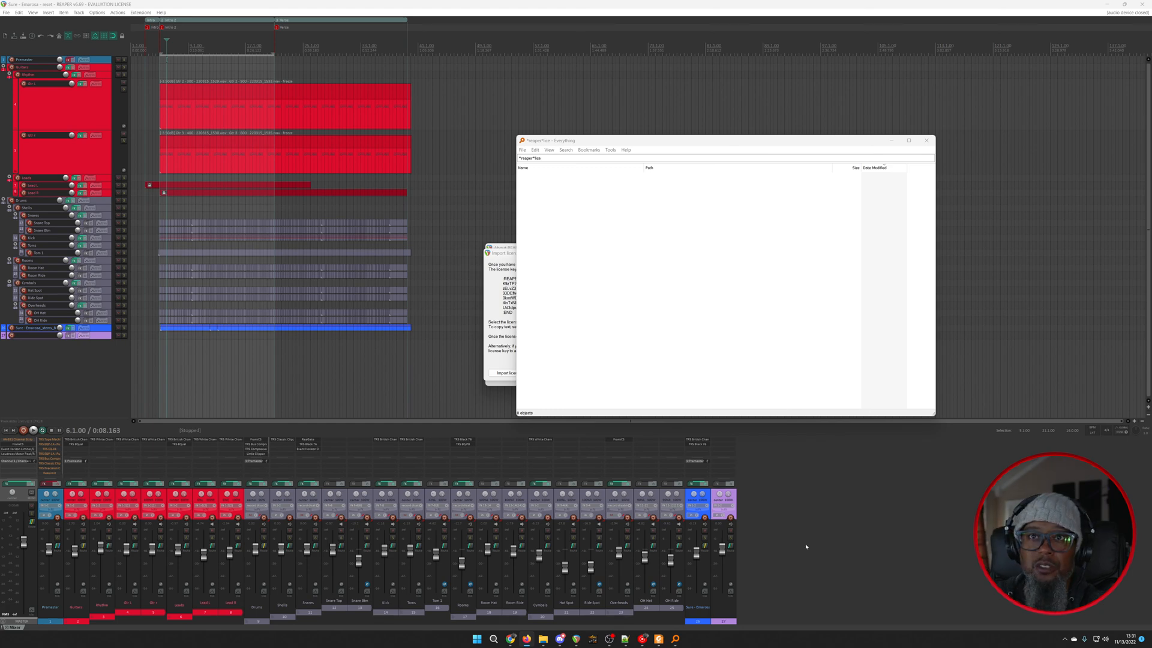
pyautogui.click(676, 640)
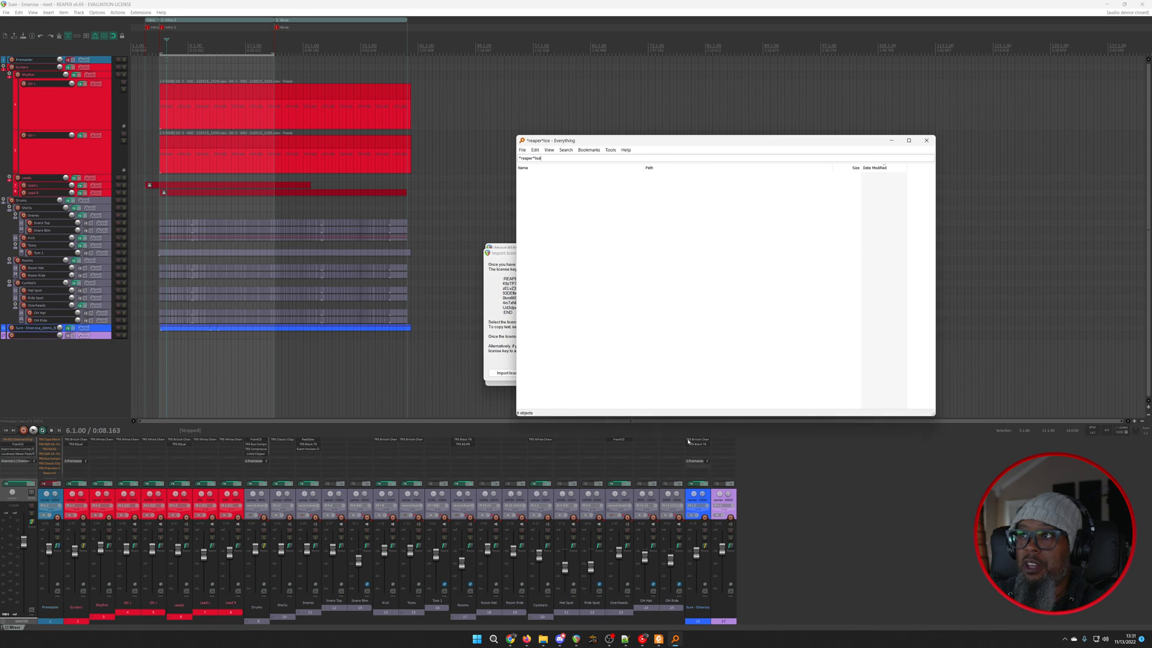
# Step: Search Everything for "*.rk" and open the folder containing the reaper-license.rk file stored in Downloads\Music Production
pyautogui.click(606, 158)
pyautogui.write('*.rk')
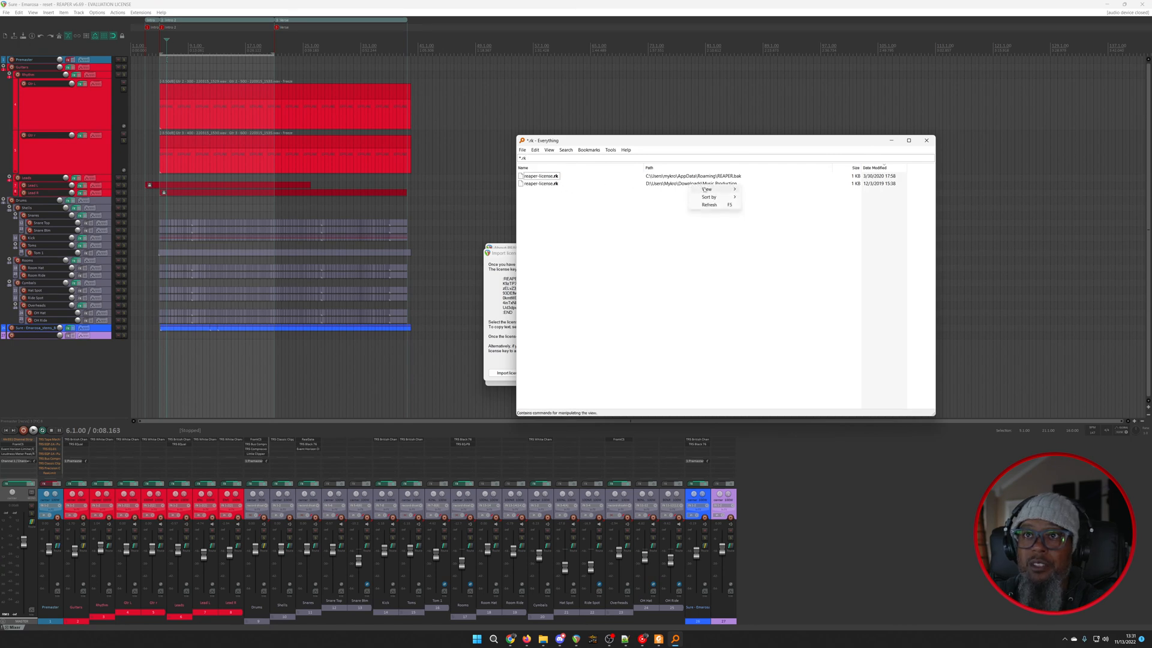
pyautogui.click(542, 183)
pyautogui.rightClick(546, 184)
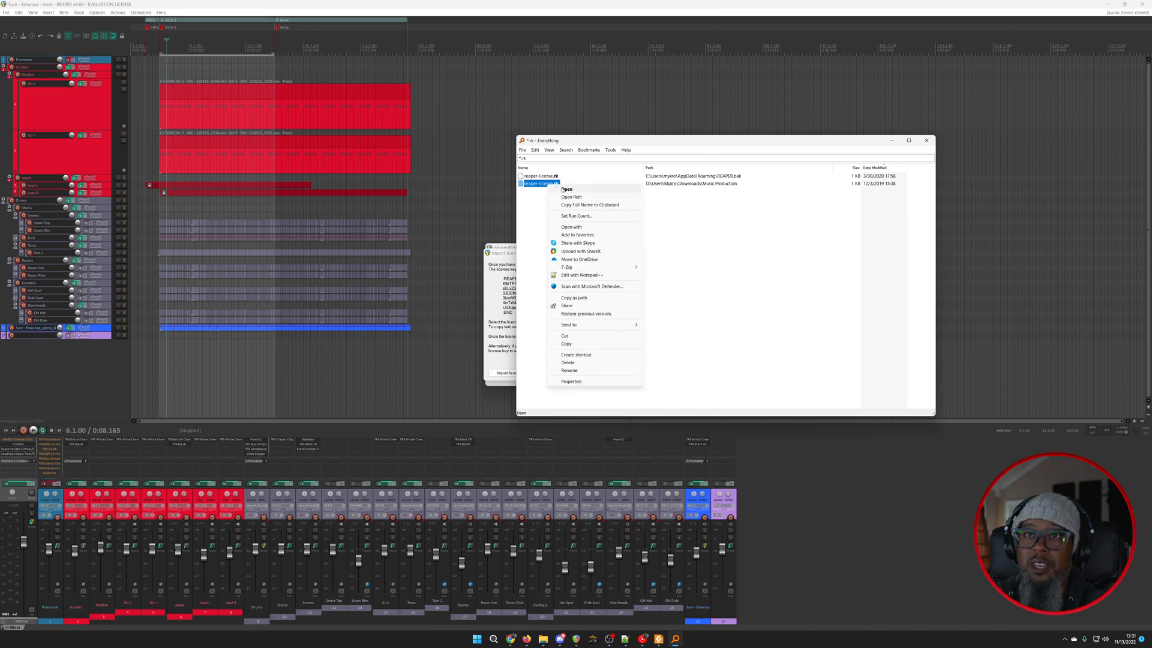
pyautogui.click(571, 197)
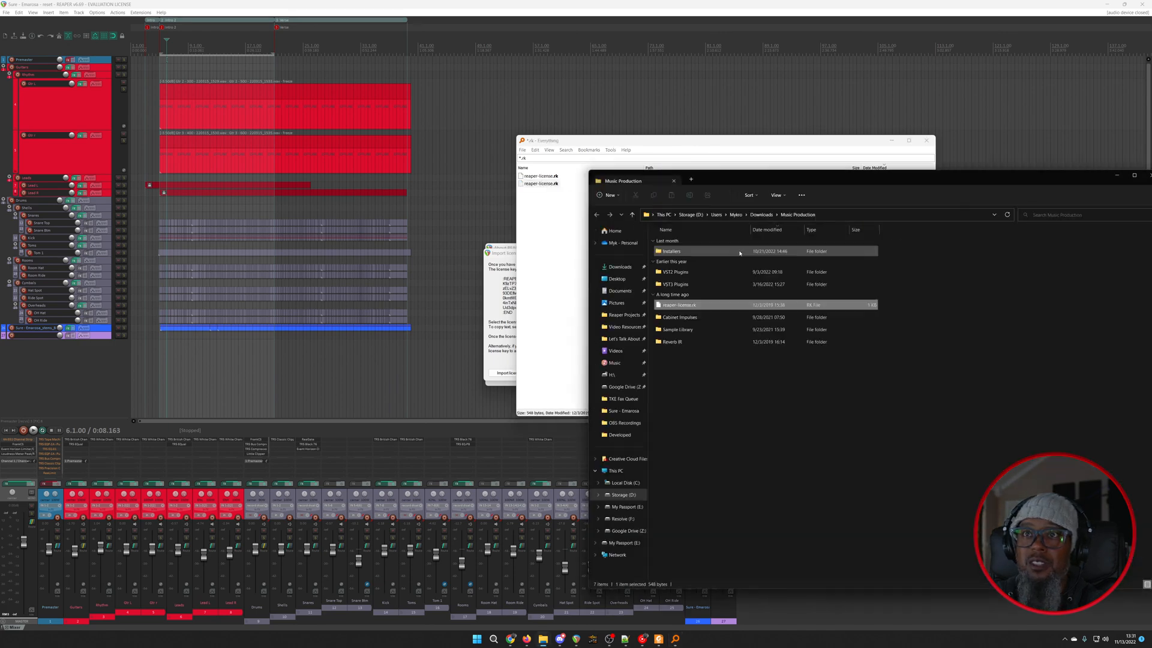
# Step: Open reaper-license.rk just once in Notepad++, copy the full license key text for REAPER's import, and close Notepad++ and About REAPER
pyautogui.doubleClick(683, 305)
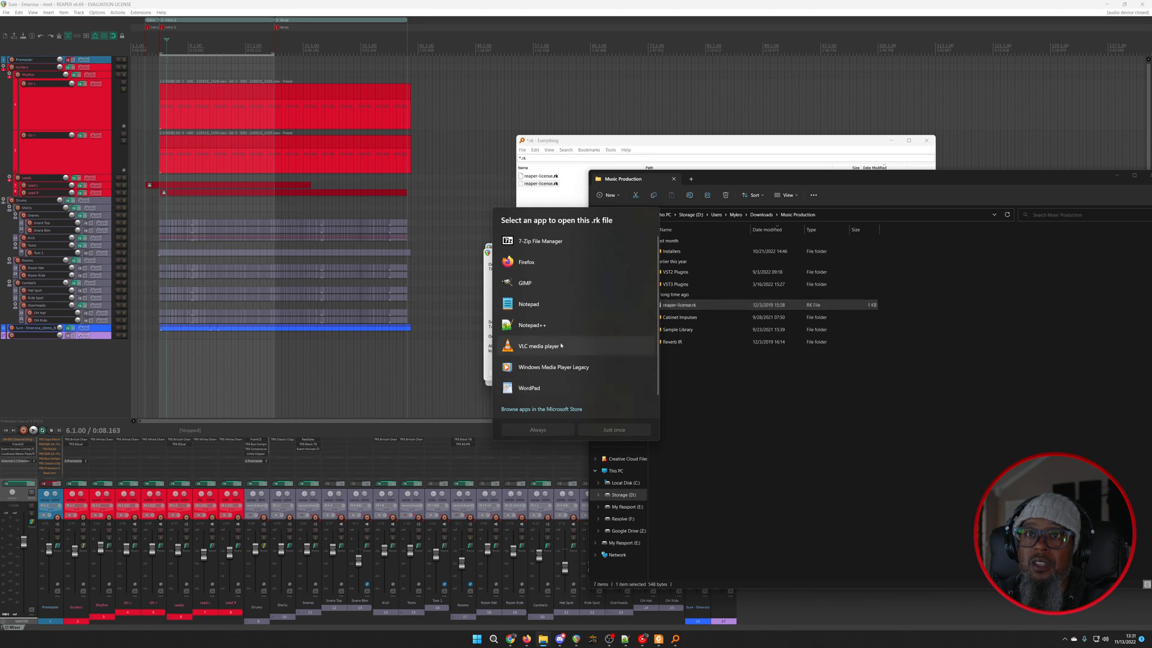
pyautogui.click(576, 325)
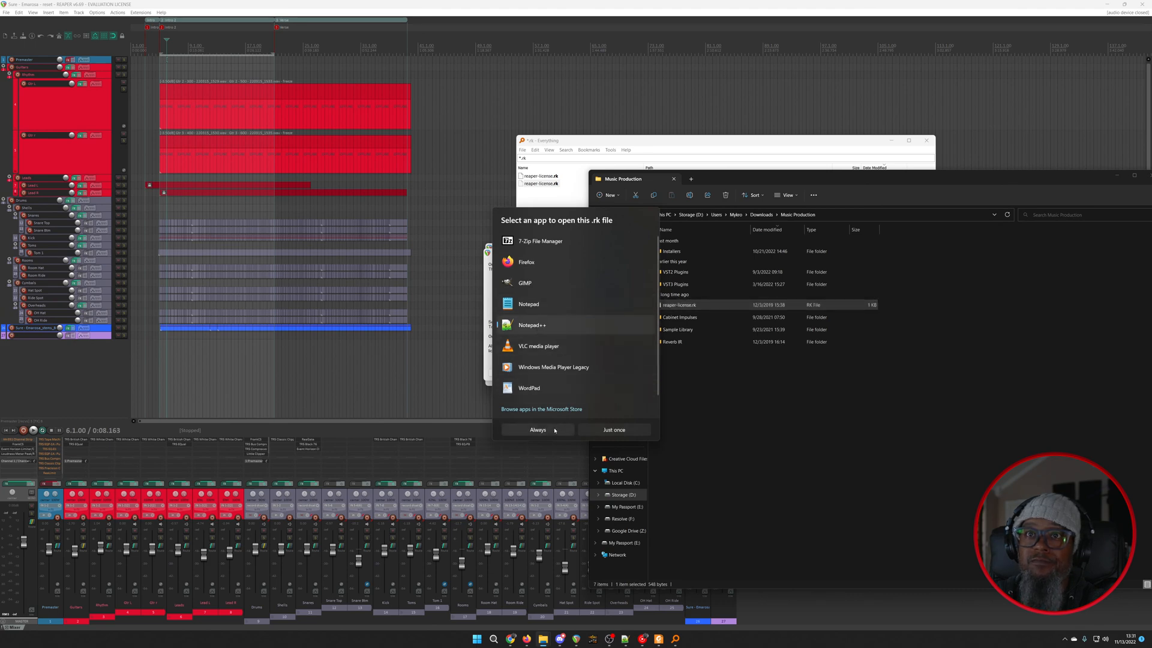
pyautogui.click(605, 429)
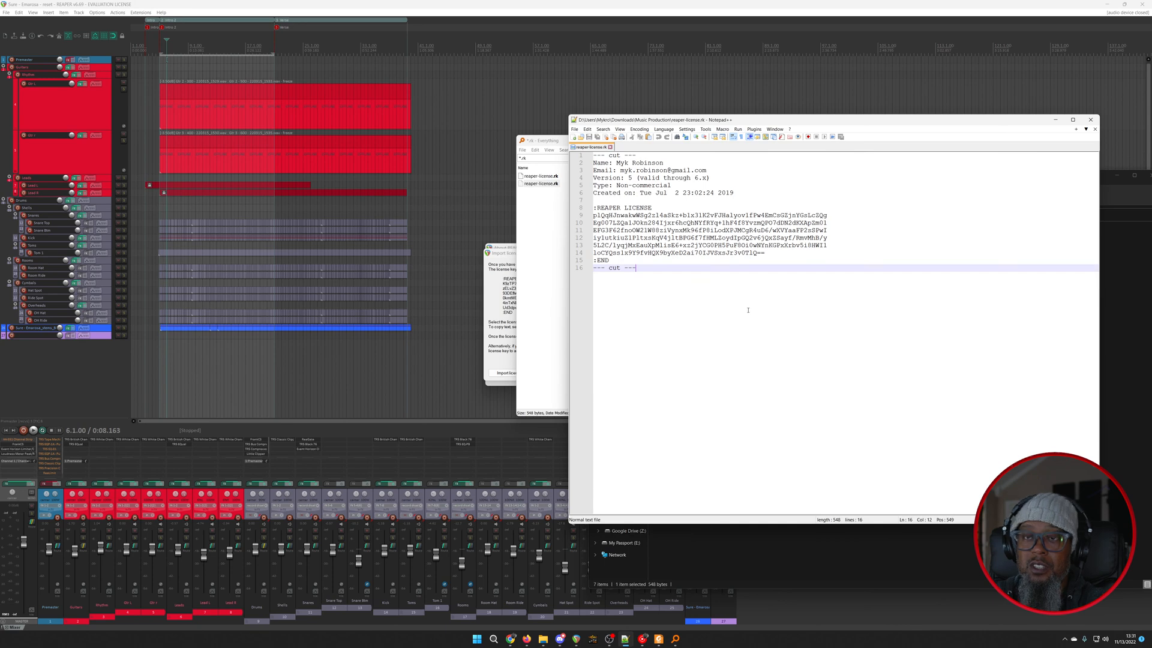
pyautogui.hotkey('ctrl', 'a')
pyautogui.hotkey('ctrl', 'c')
pyautogui.click(1091, 120)
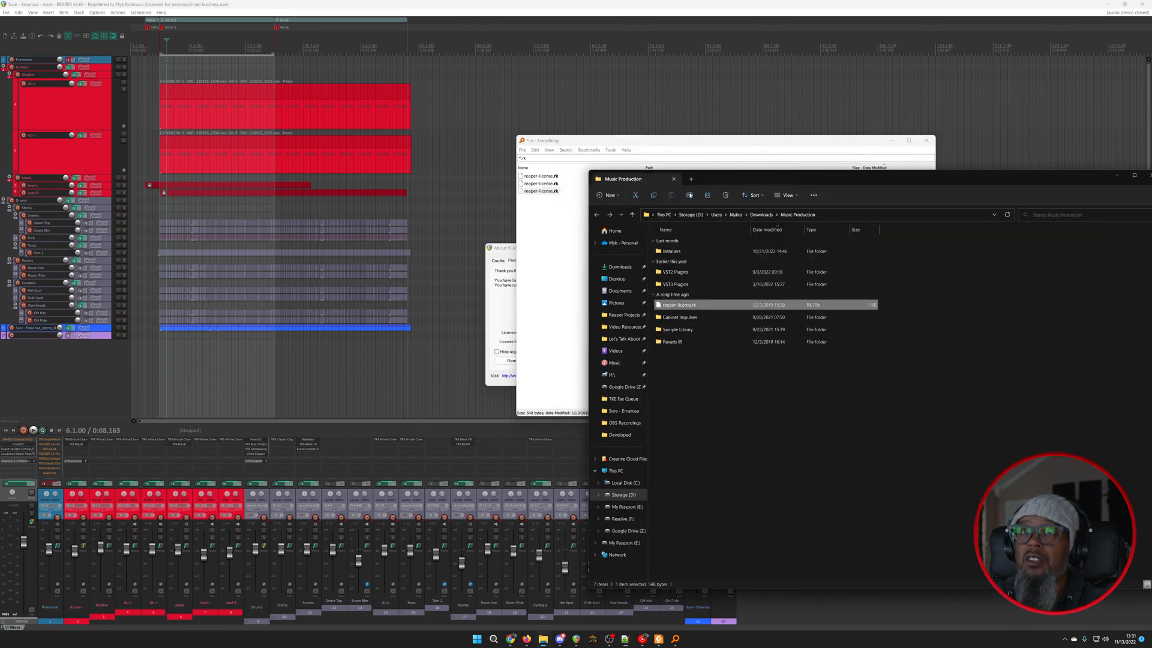
pyautogui.click(504, 333)
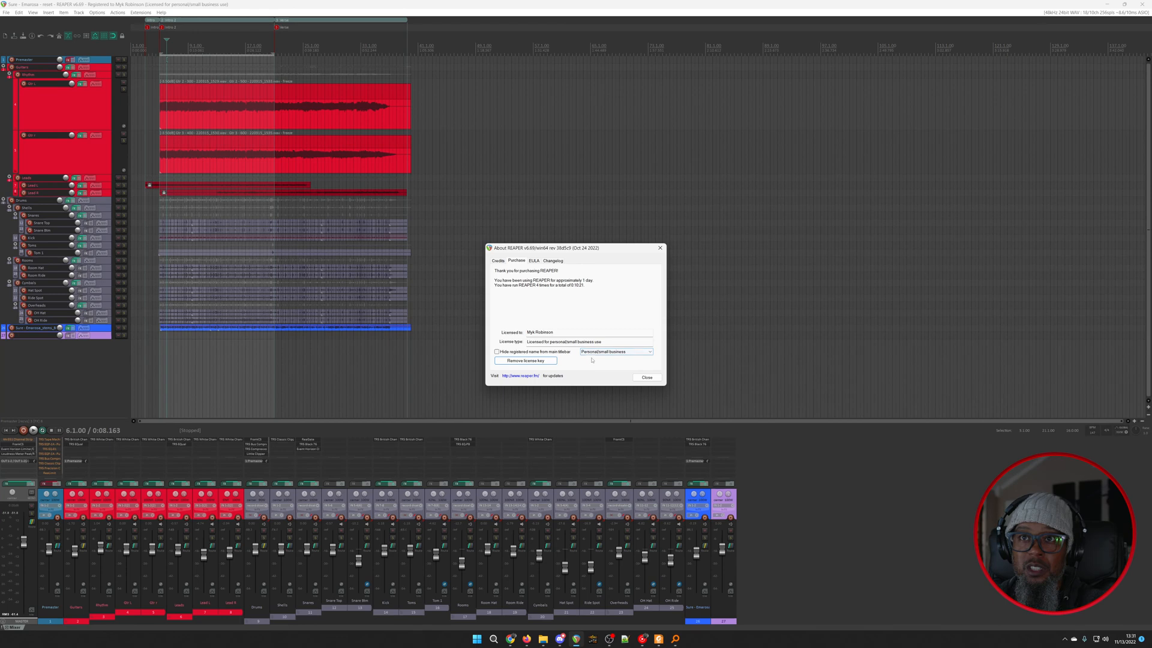
pyautogui.click(654, 378)
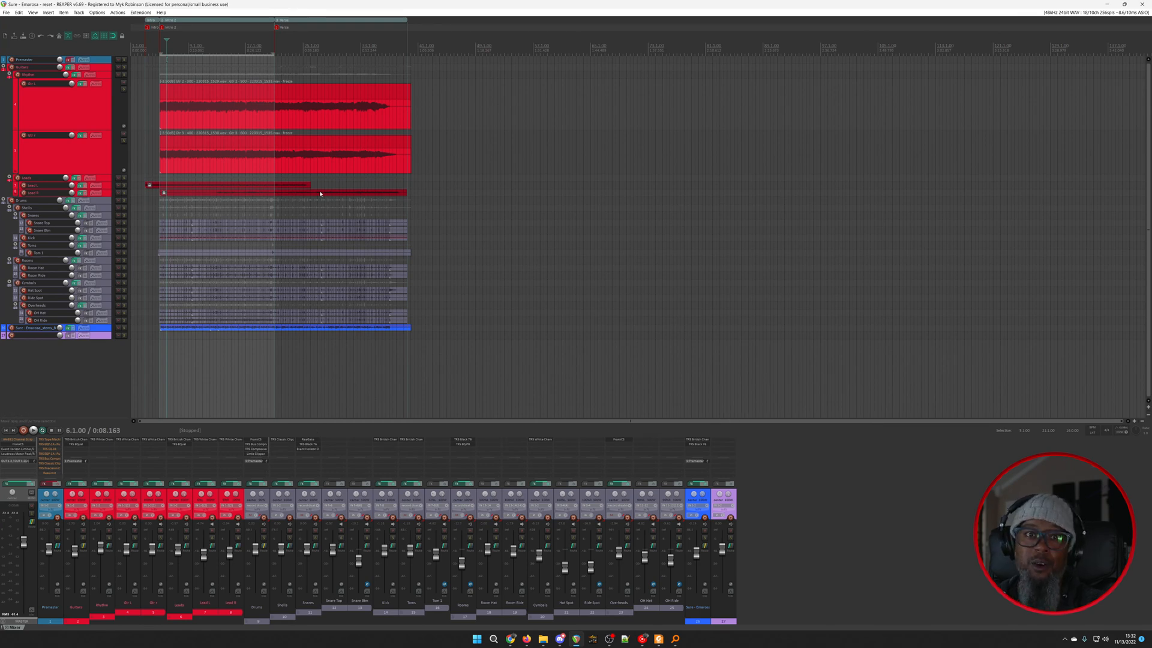
# Step: Open the Default_6.0 theme adjuster, place its window over the empty arrange area, and show the Track Control Panel settings
pyautogui.click(118, 12)
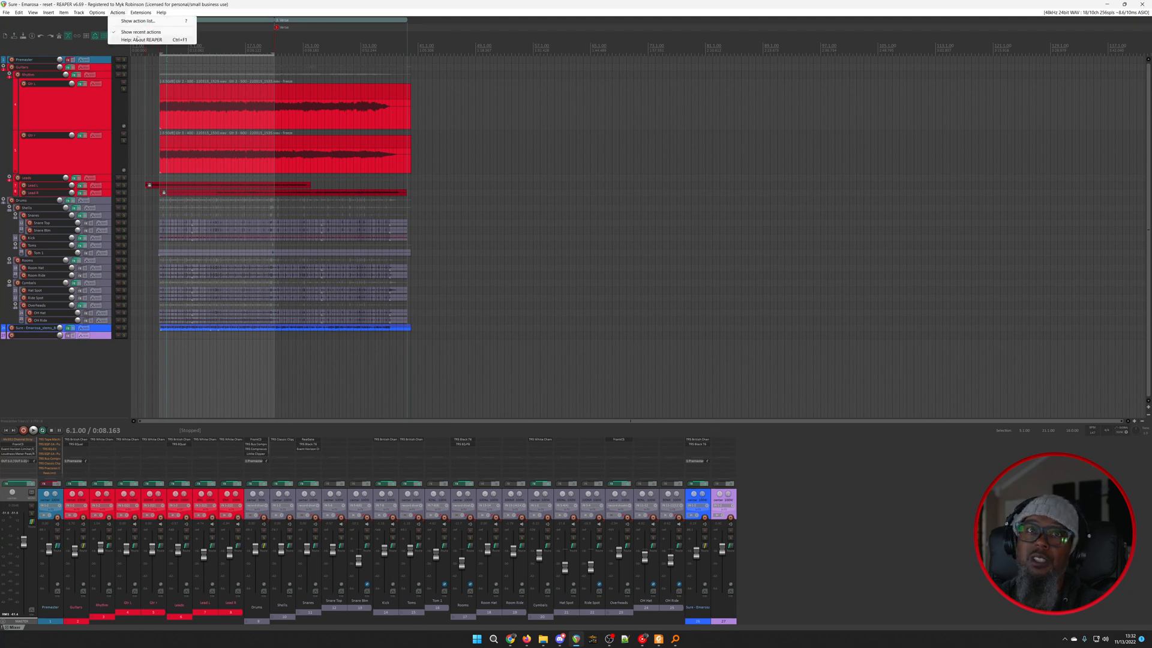
pyautogui.moveTo(98, 12)
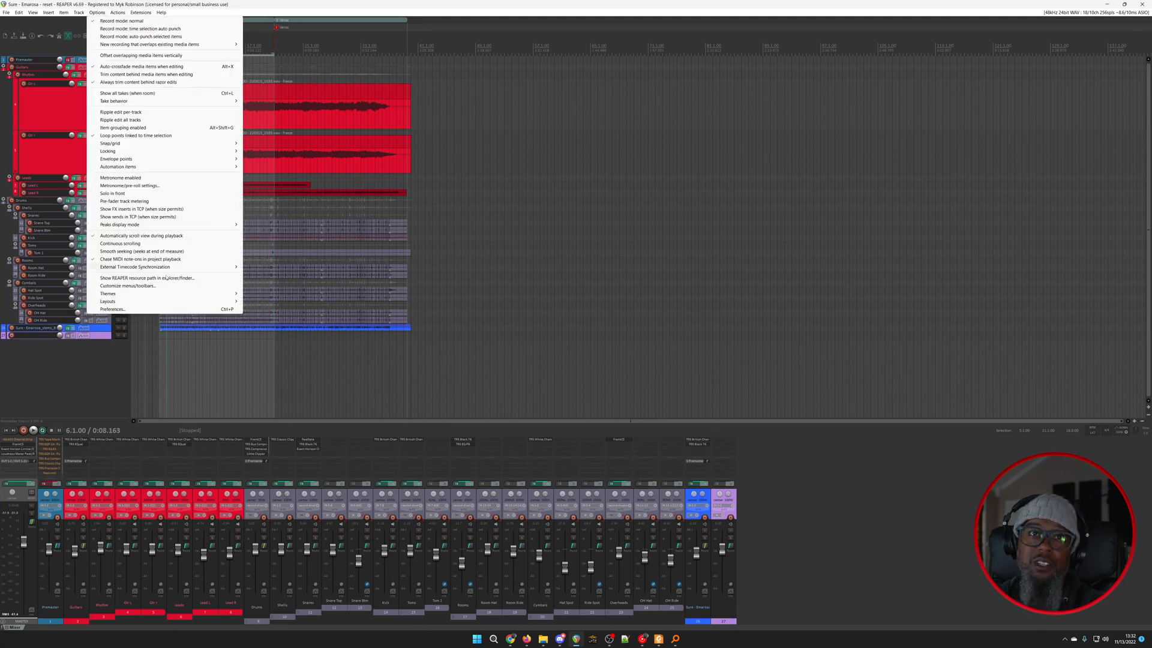
pyautogui.moveTo(162, 294)
pyautogui.click(264, 295)
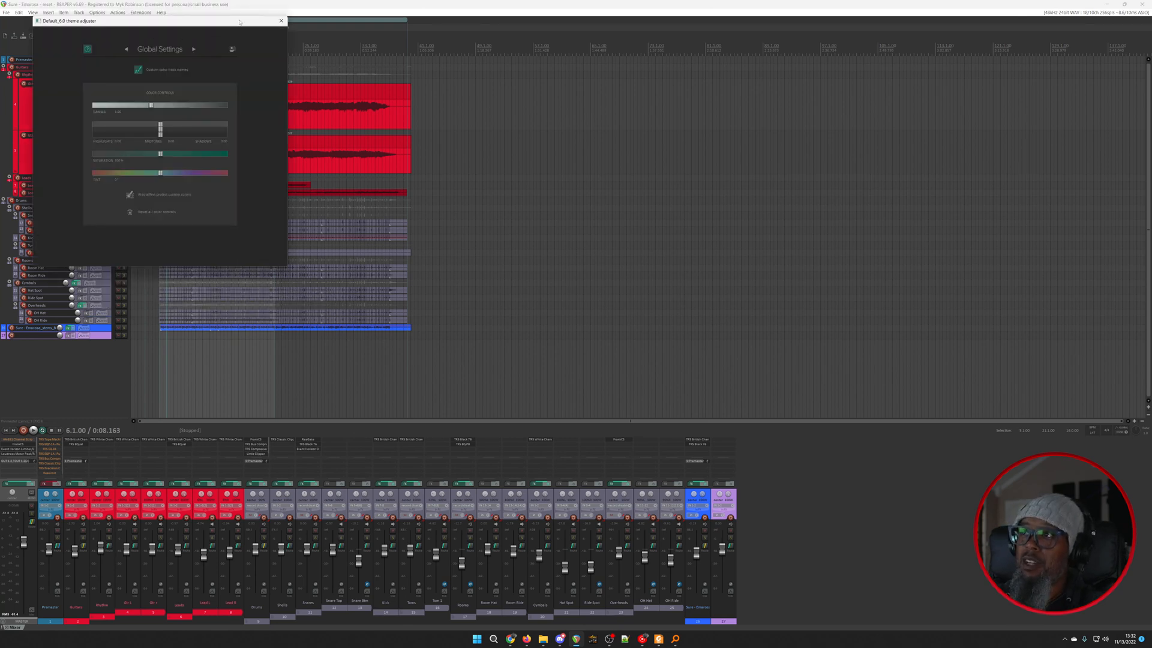
pyautogui.moveTo(208, 24); pyautogui.dragTo(739, 150)
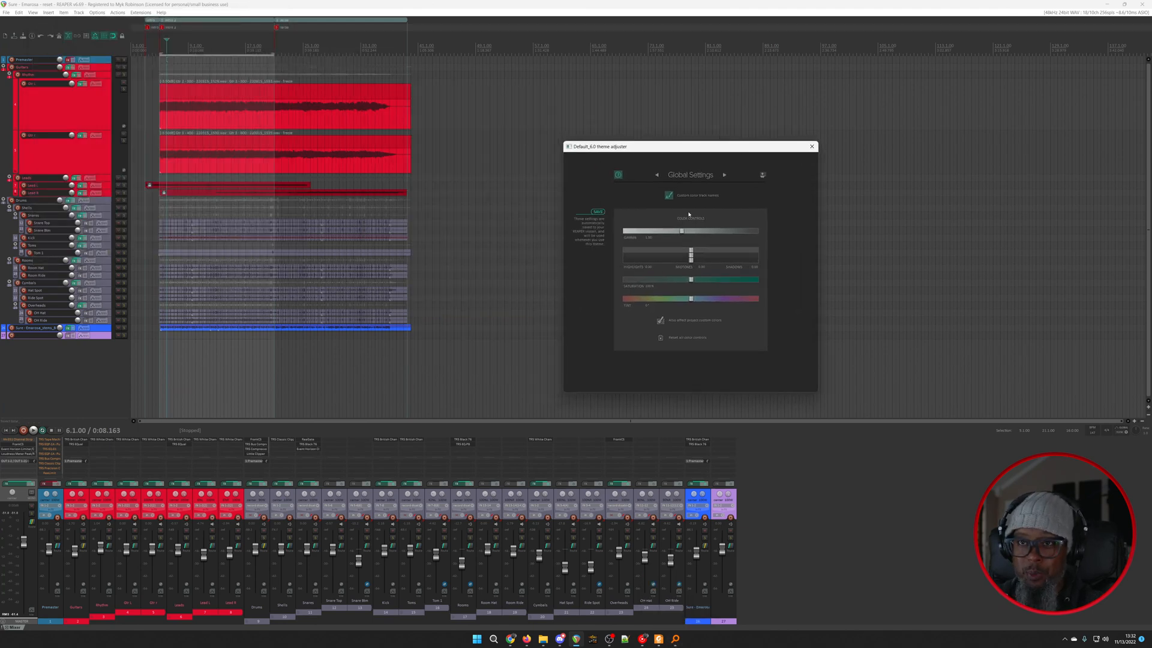
pyautogui.click(724, 175)
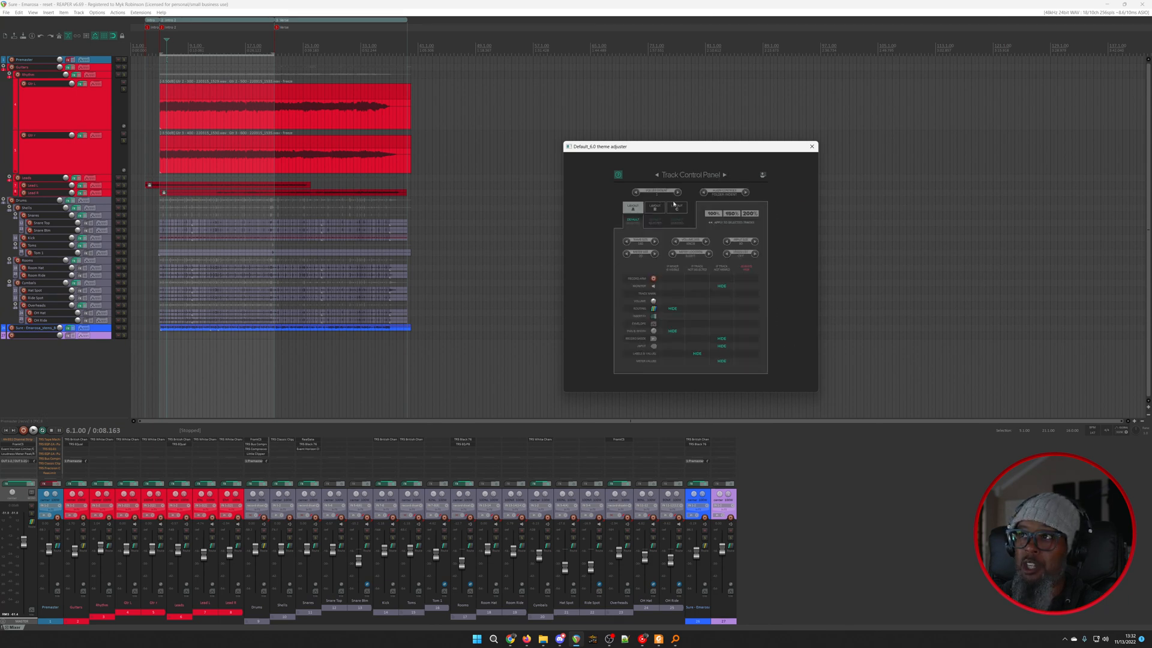
# Step: Switch to Everything, reopen the Music Production folder holding reaper-license.rk, and dismiss the folder and Everything windows
pyautogui.click(675, 640)
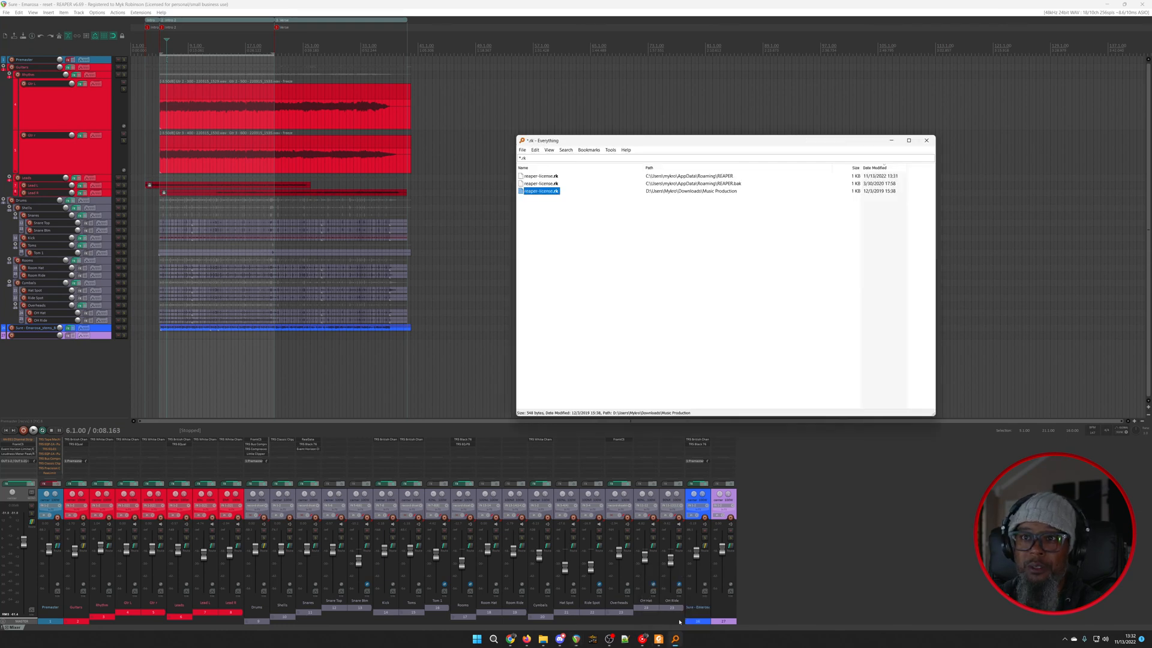
pyautogui.rightClick(695, 194)
pyautogui.click(549, 191)
pyautogui.rightClick(528, 192)
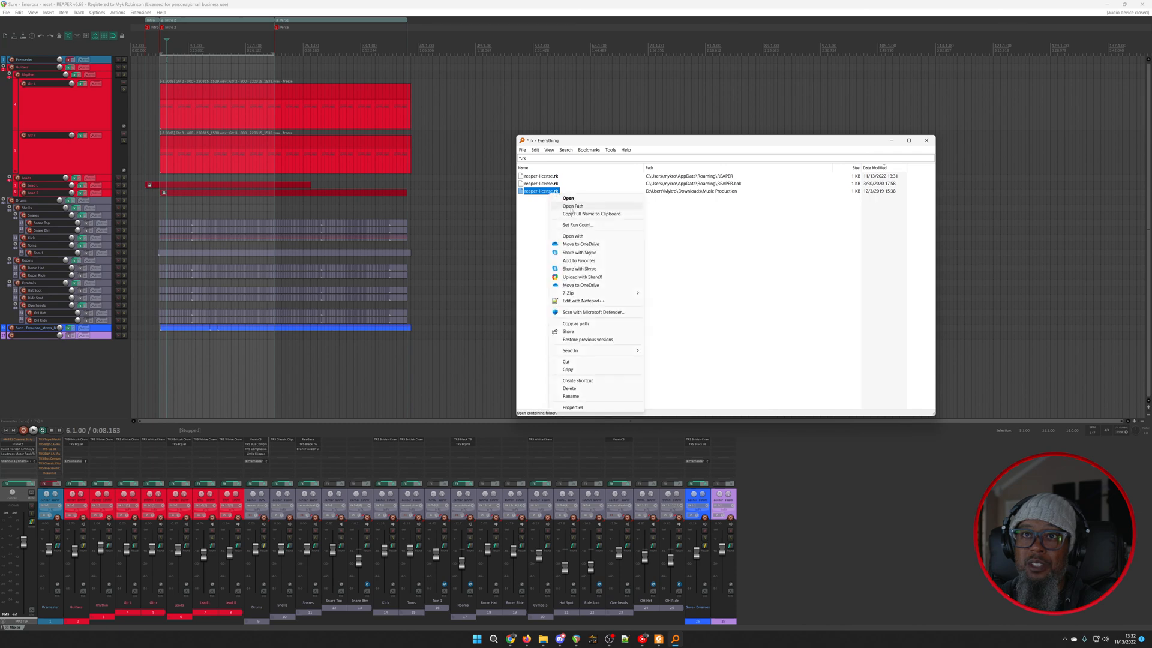
pyautogui.click(576, 205)
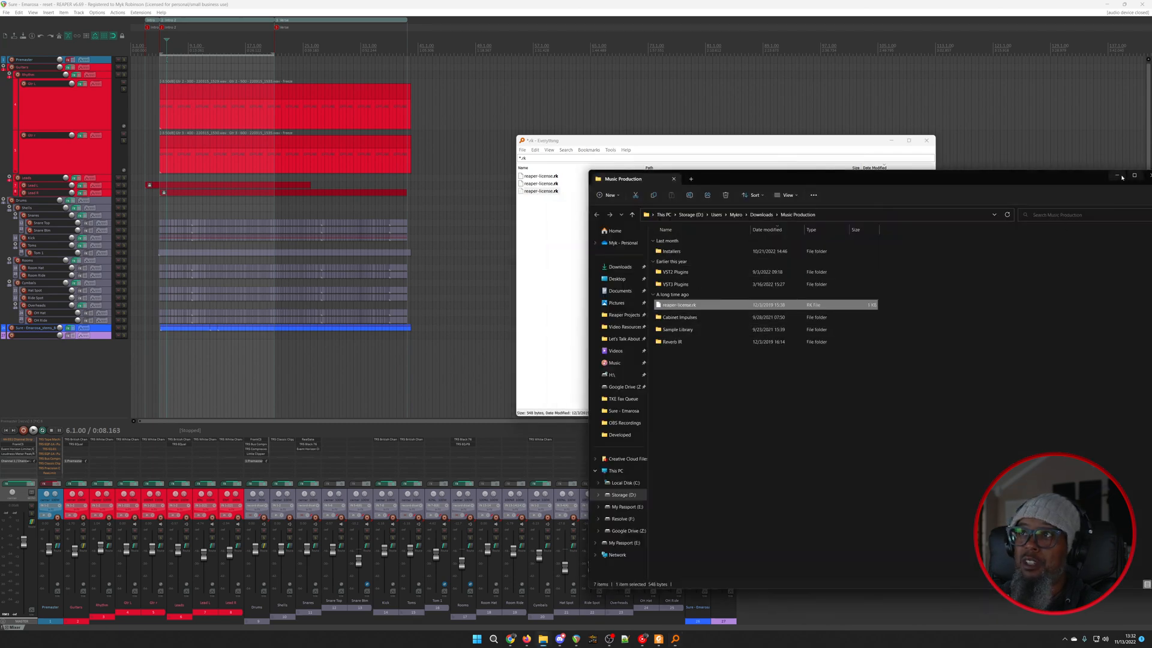
pyautogui.moveTo(1131, 183); pyautogui.dragTo(1005, 178)
pyautogui.click(1026, 171)
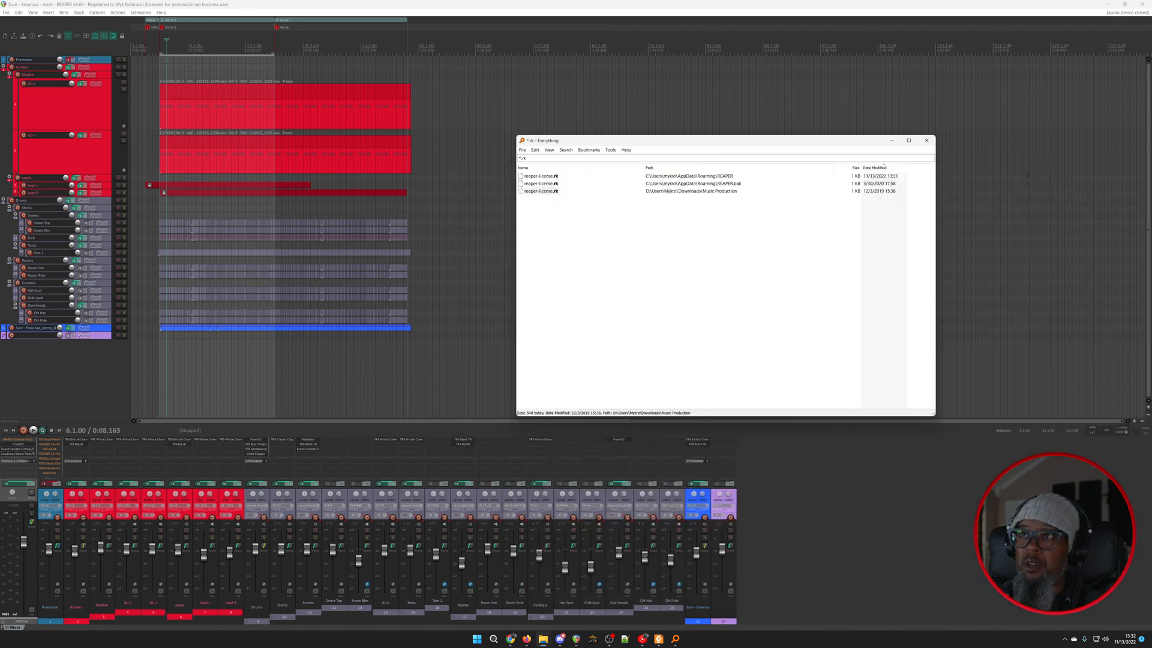
pyautogui.click(927, 140)
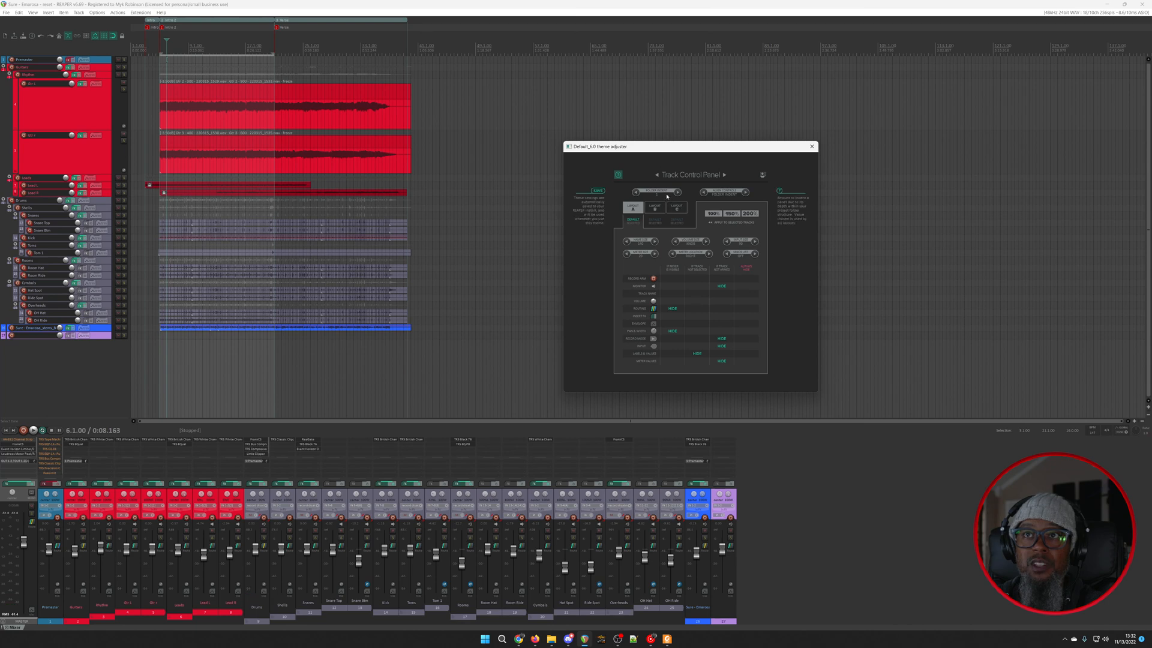
# Step: Switch the theme adjuster to the Mixer Control Panel settings and set the mixer's folder indent to None
pyautogui.click(724, 175)
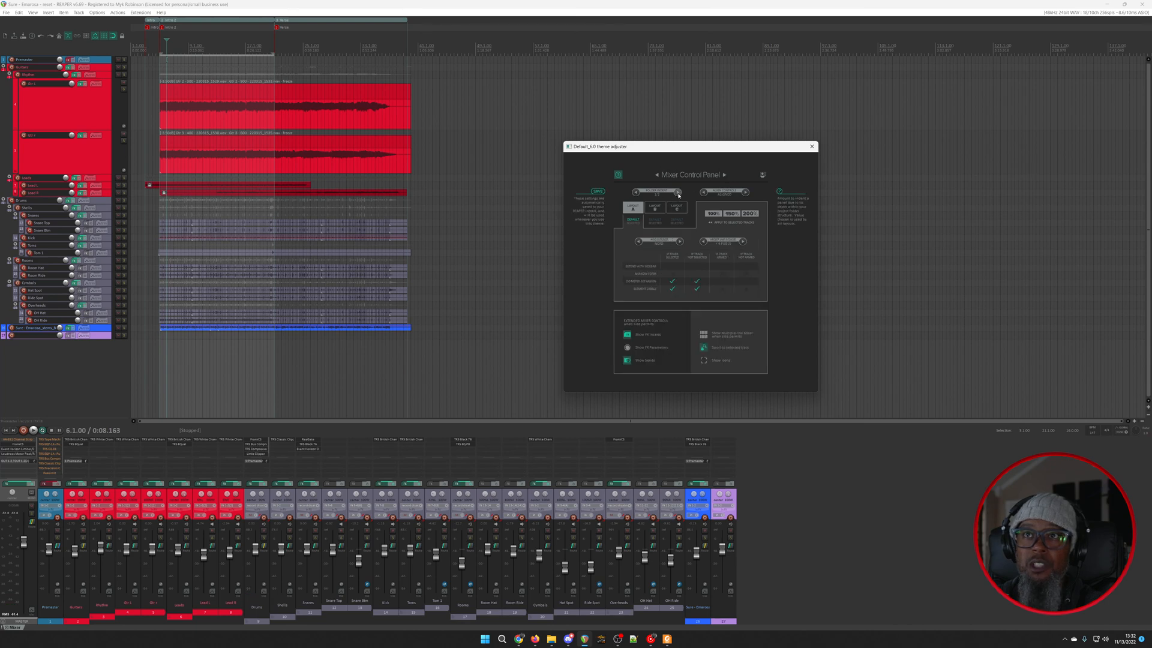
pyautogui.click(636, 195)
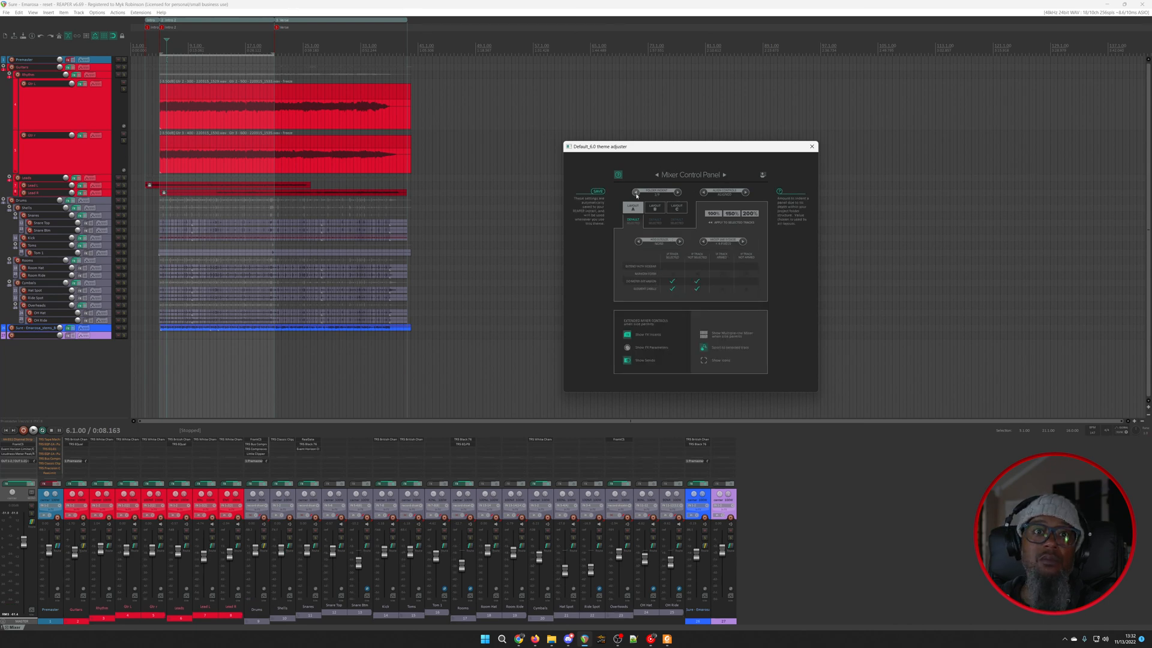
pyautogui.click(636, 195)
pyautogui.click(637, 195)
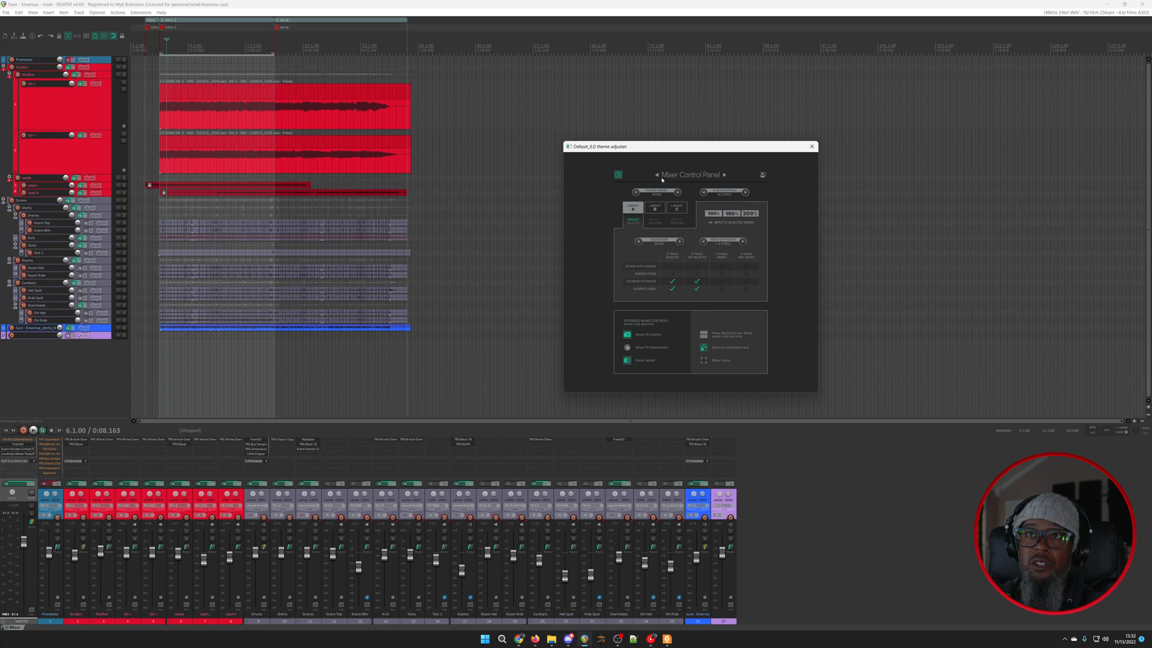
# Step: Reduce the folder indent by two levels in the Track Control Panel settings and close the theme adjuster
pyautogui.click(657, 174)
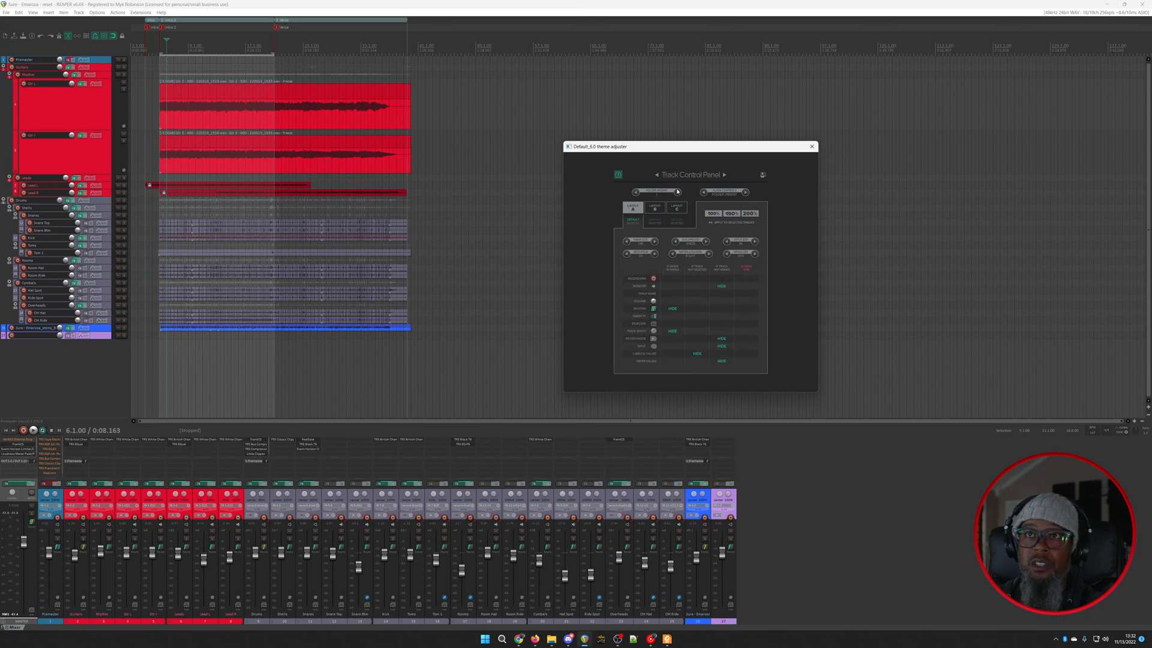
pyautogui.click(635, 193)
pyautogui.click(635, 195)
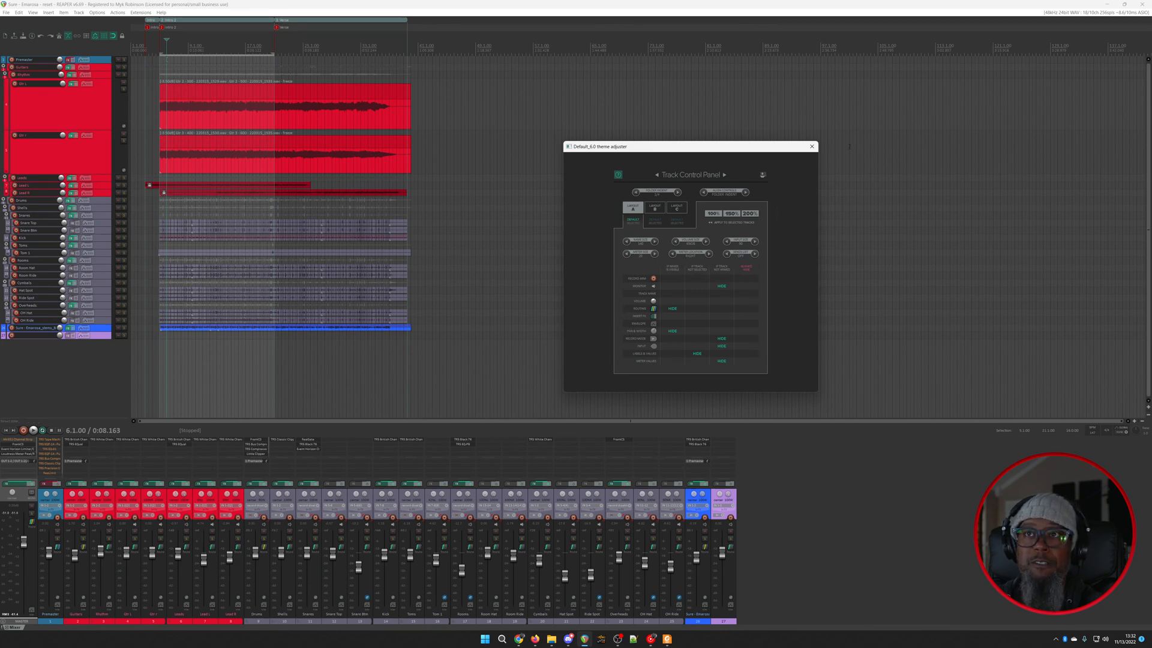
pyautogui.click(811, 147)
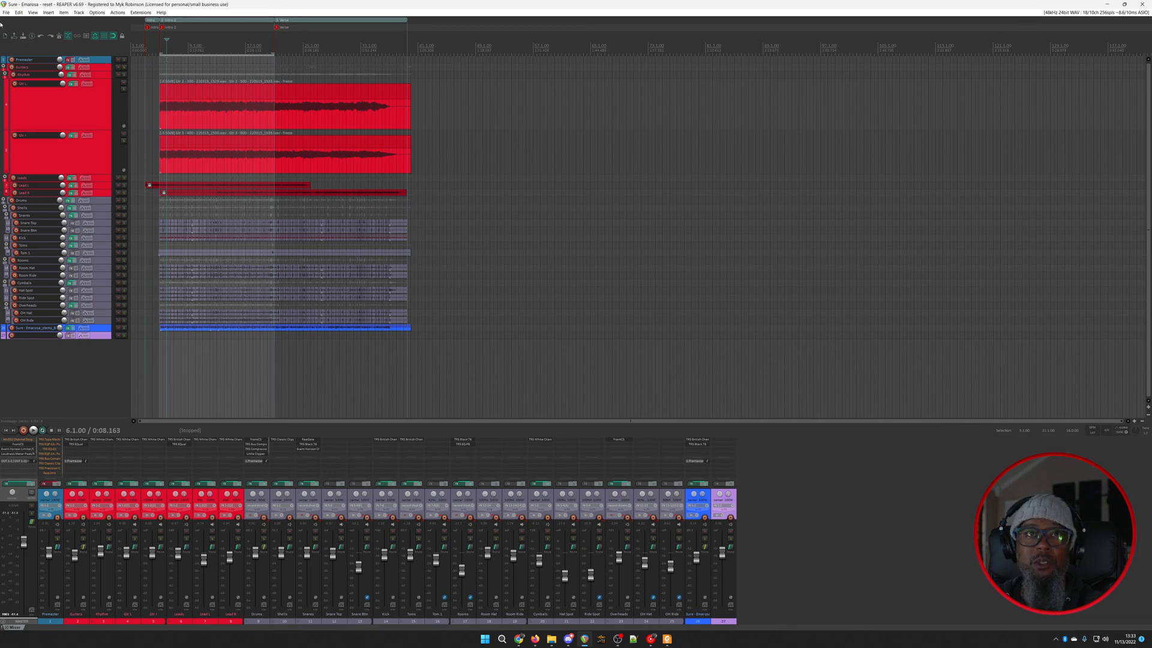
# Step: Set the General preference for opening projects on startup to Prompt, and look over the advanced UI/system tweaks without changing them
pyautogui.click(107, 13)
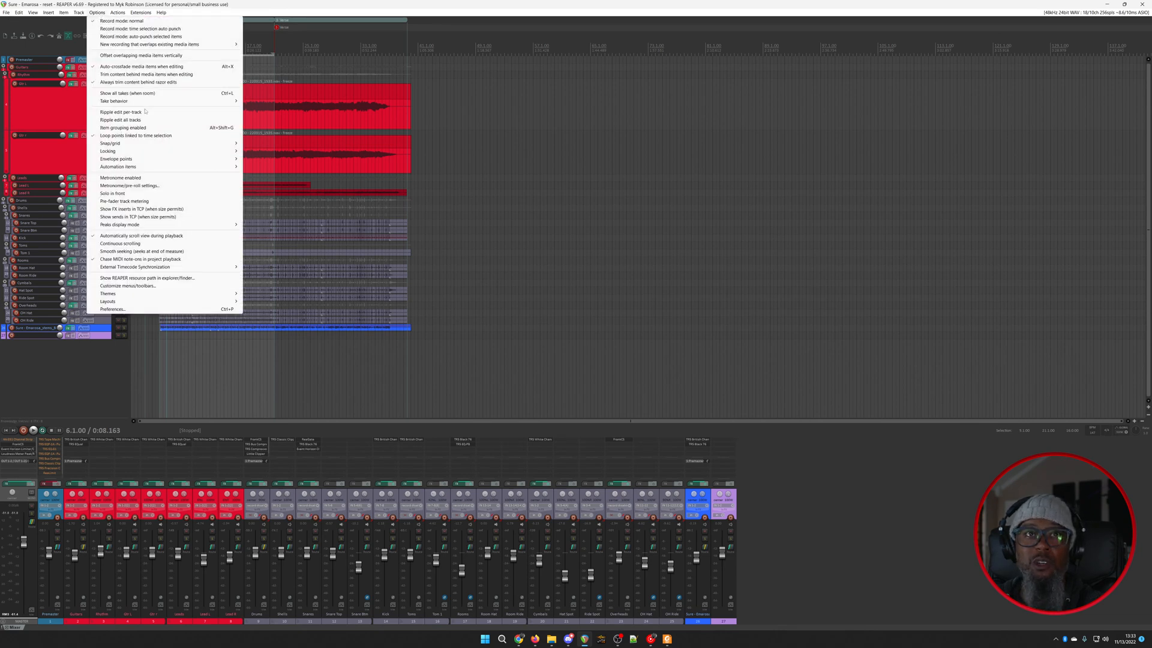
pyautogui.click(676, 197)
pyautogui.hotkey('ctrl', 'p')
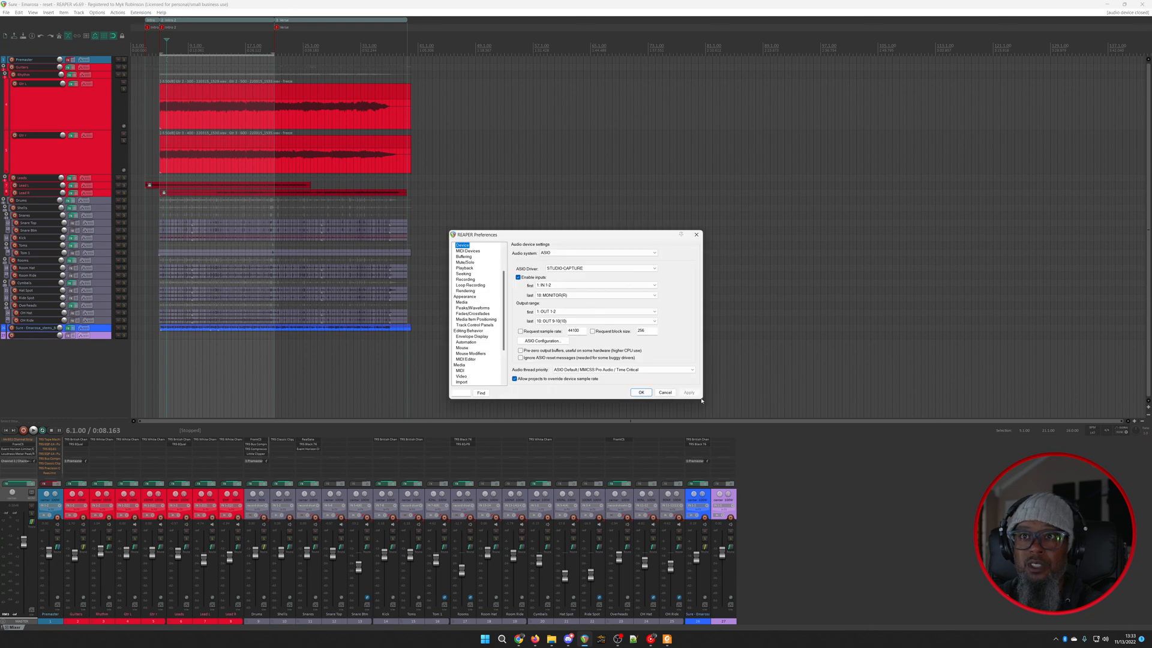
pyautogui.scroll(3, 474, 255)
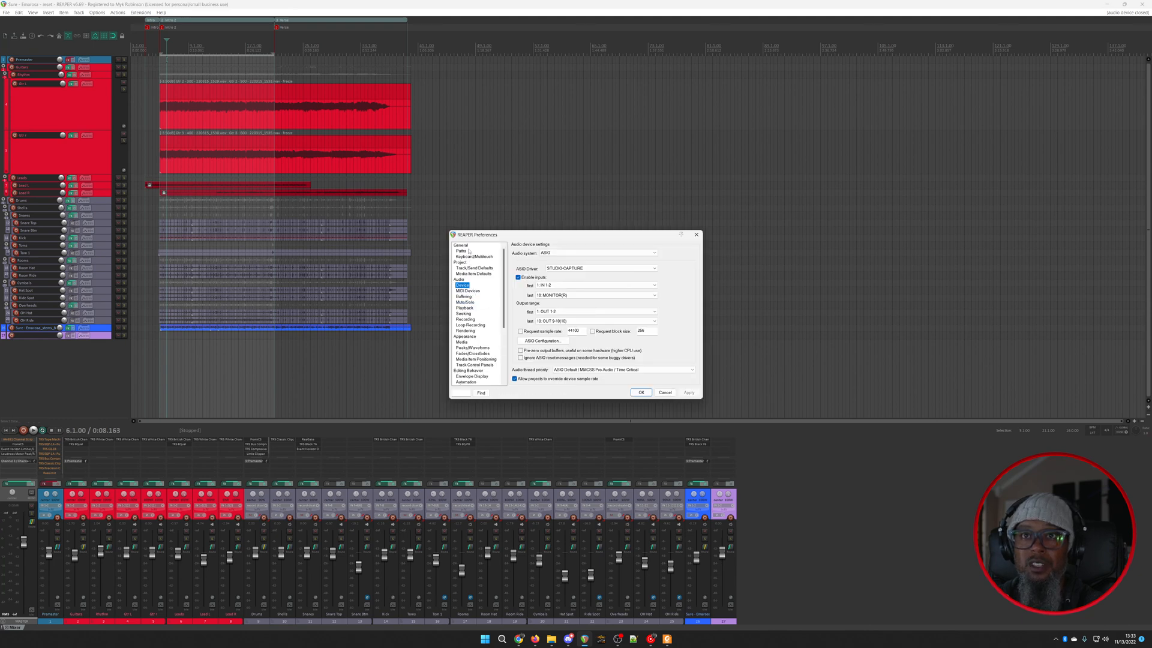
pyautogui.click(466, 246)
pyautogui.click(607, 252)
pyautogui.click(586, 259)
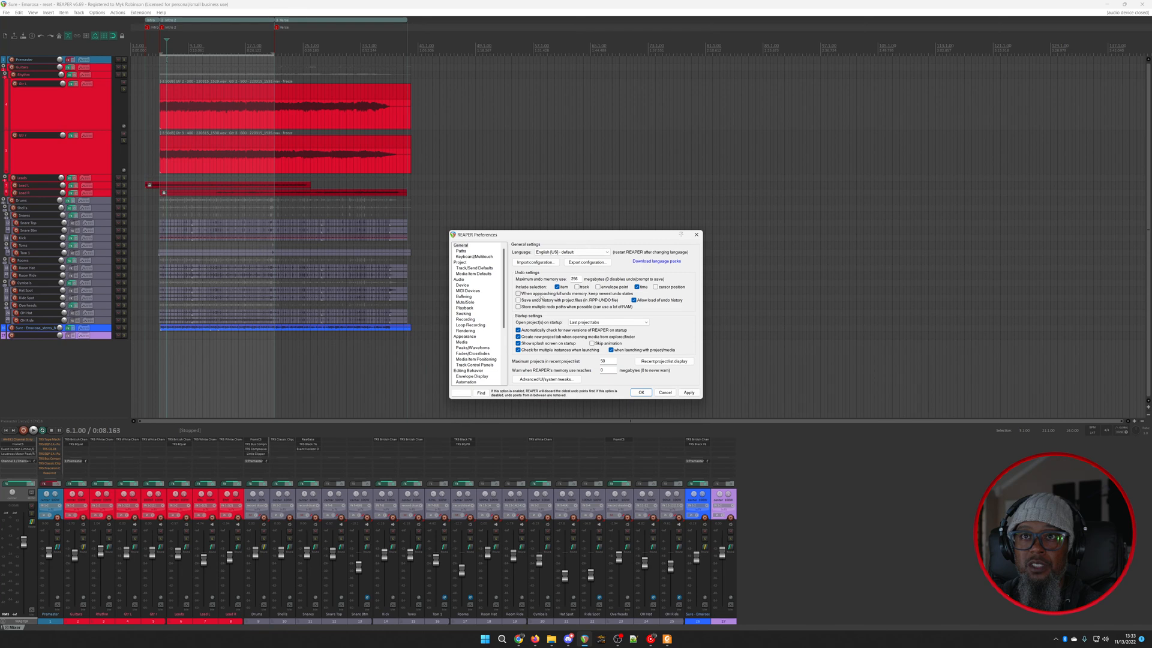
pyautogui.click(611, 323)
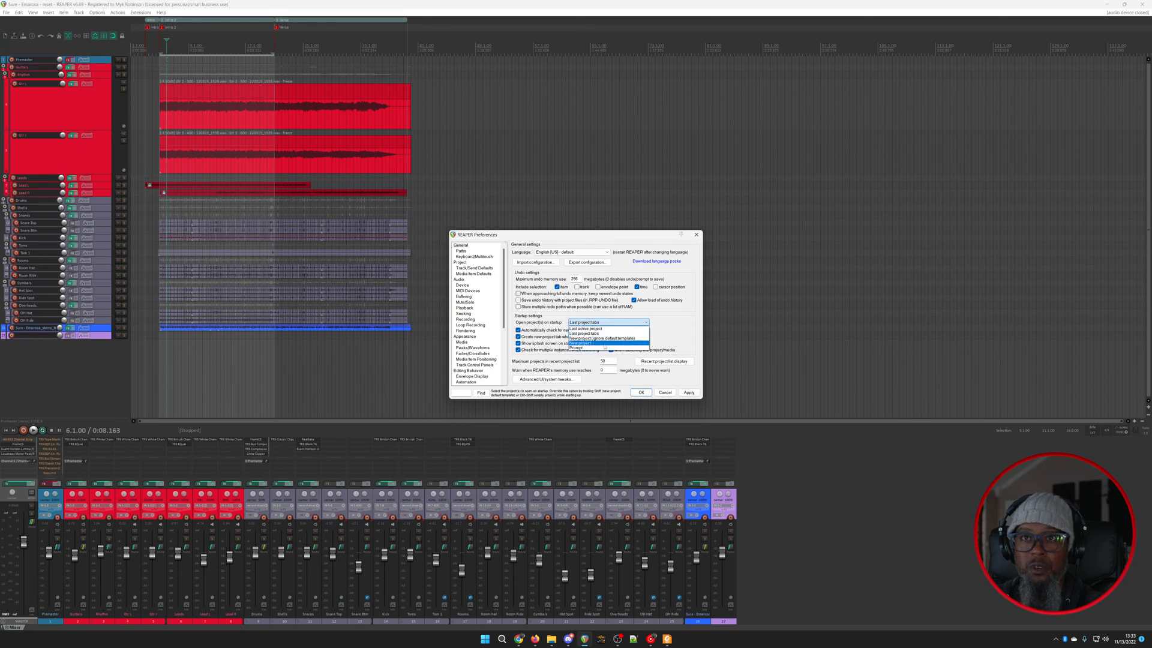
pyautogui.click(604, 348)
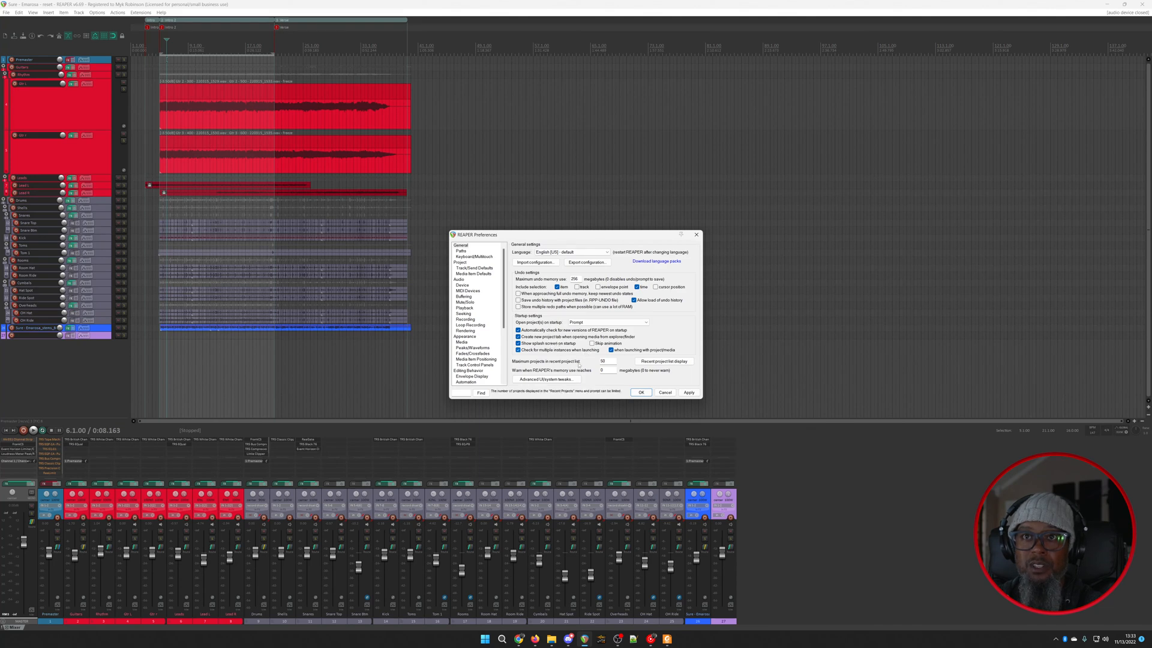
pyautogui.click(566, 379)
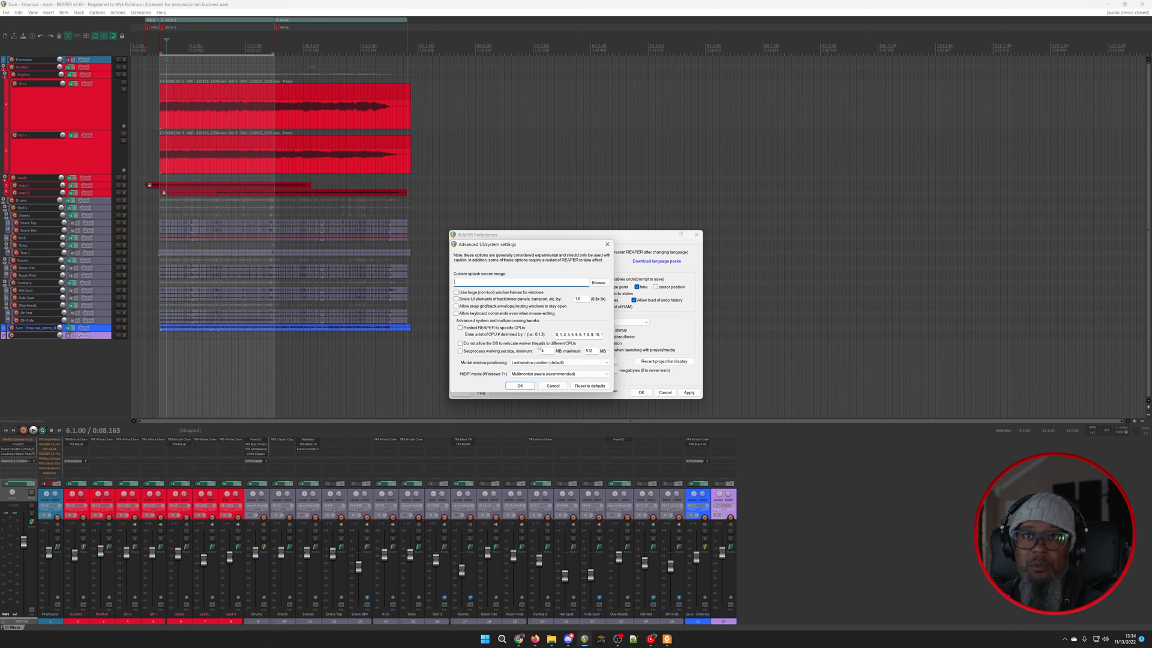
pyautogui.click(553, 386)
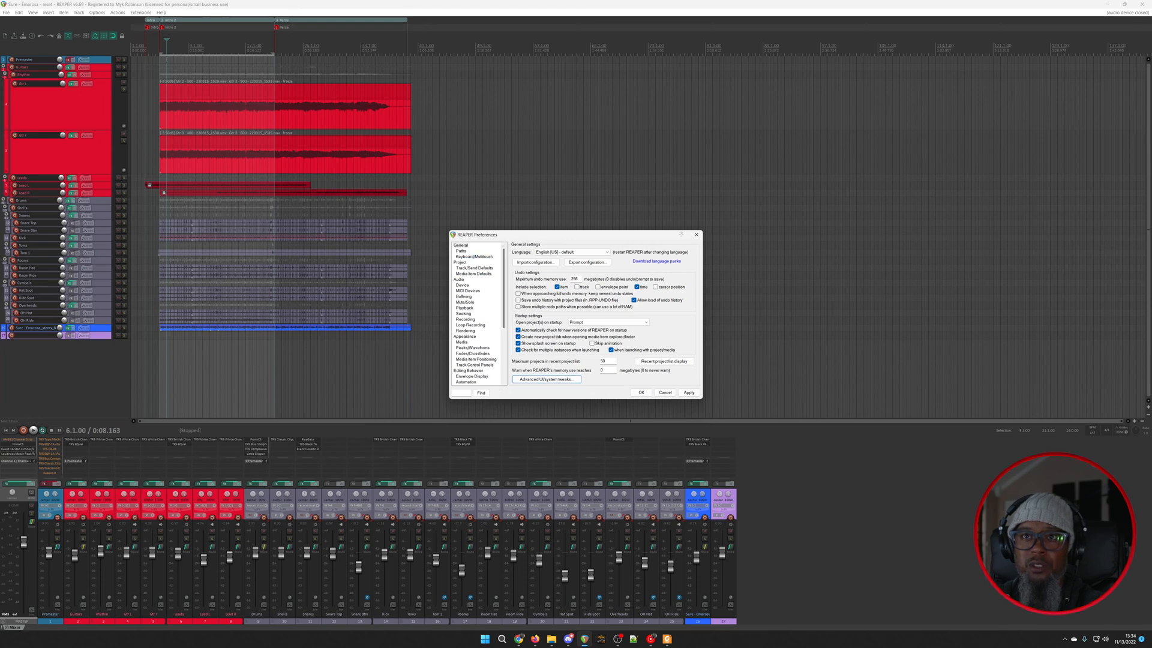
# Step: Search the preferences for "focus" and enable the option that prevents the ALT key from focusing the main menu
pyautogui.click(461, 392)
pyautogui.write('focus')
pyautogui.click(481, 393)
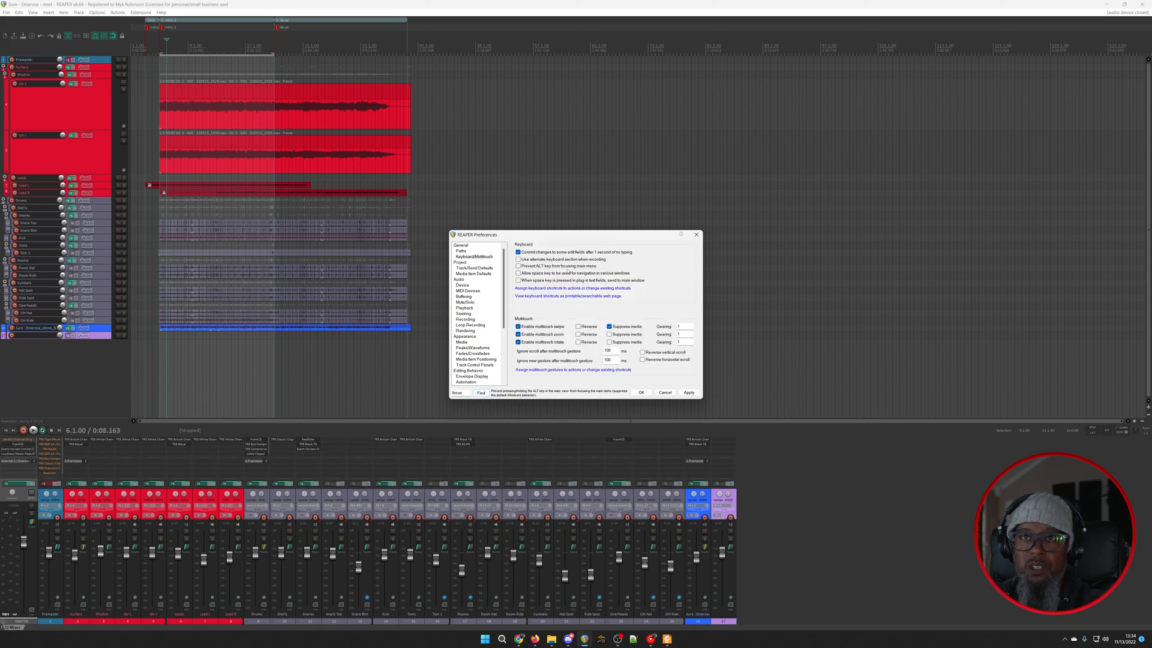
pyautogui.click(518, 265)
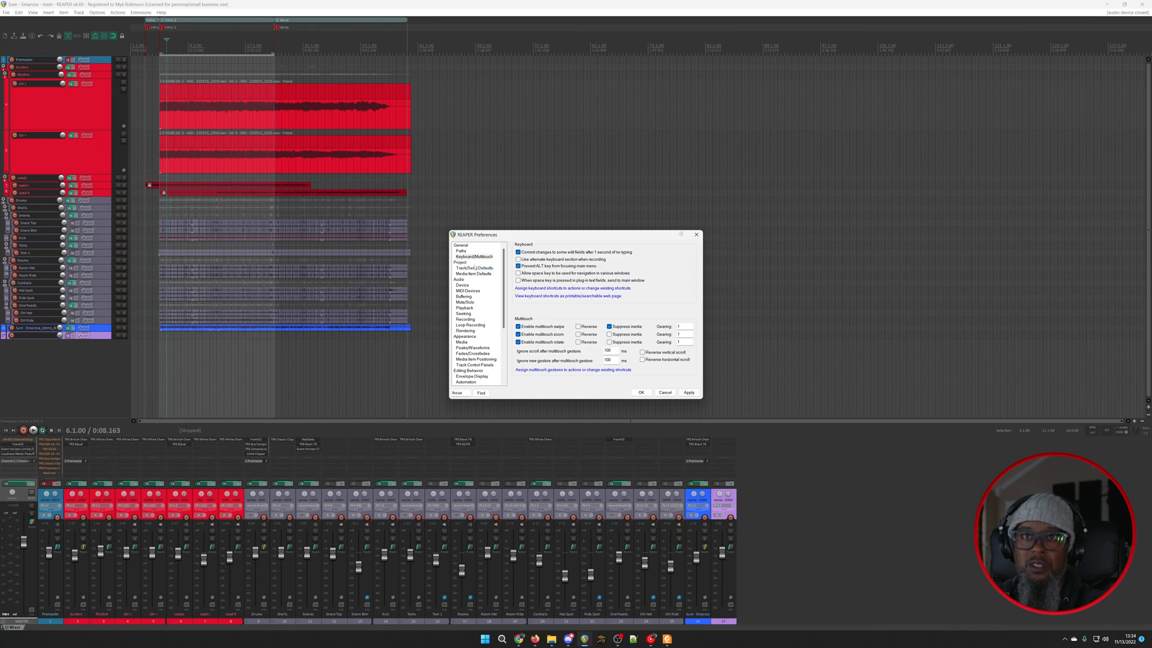
# Step: Set the default path for new projects to Desktop\Reaper Projects and the default render path to Render
pyautogui.click(460, 245)
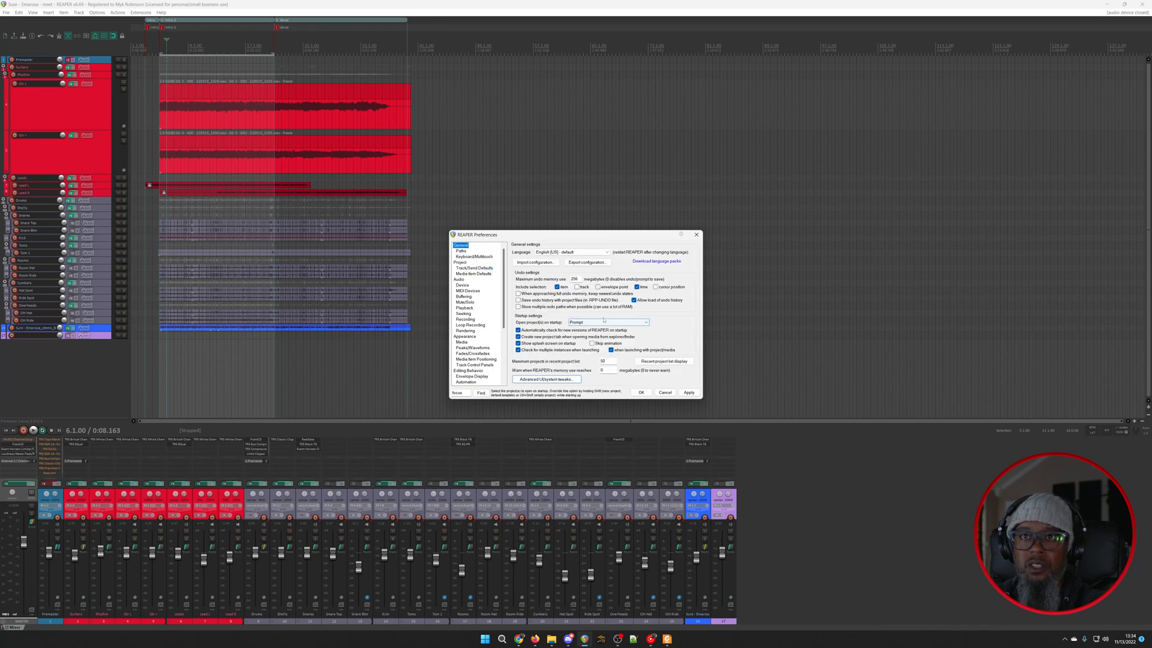
pyautogui.press('Down')
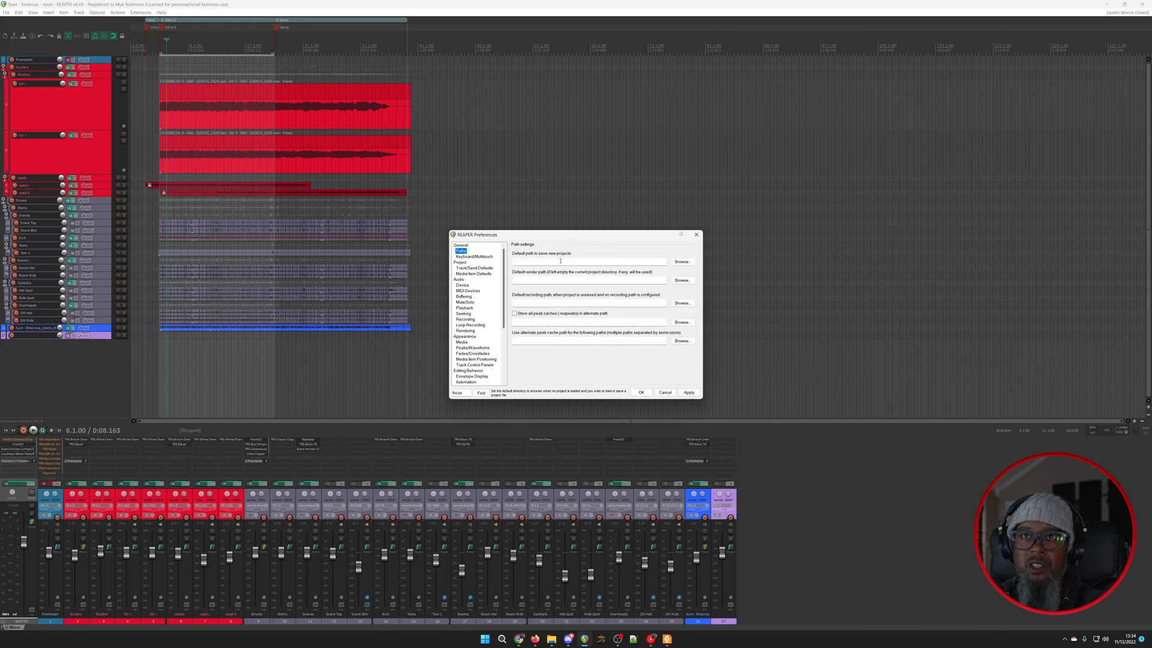
pyautogui.click(683, 262)
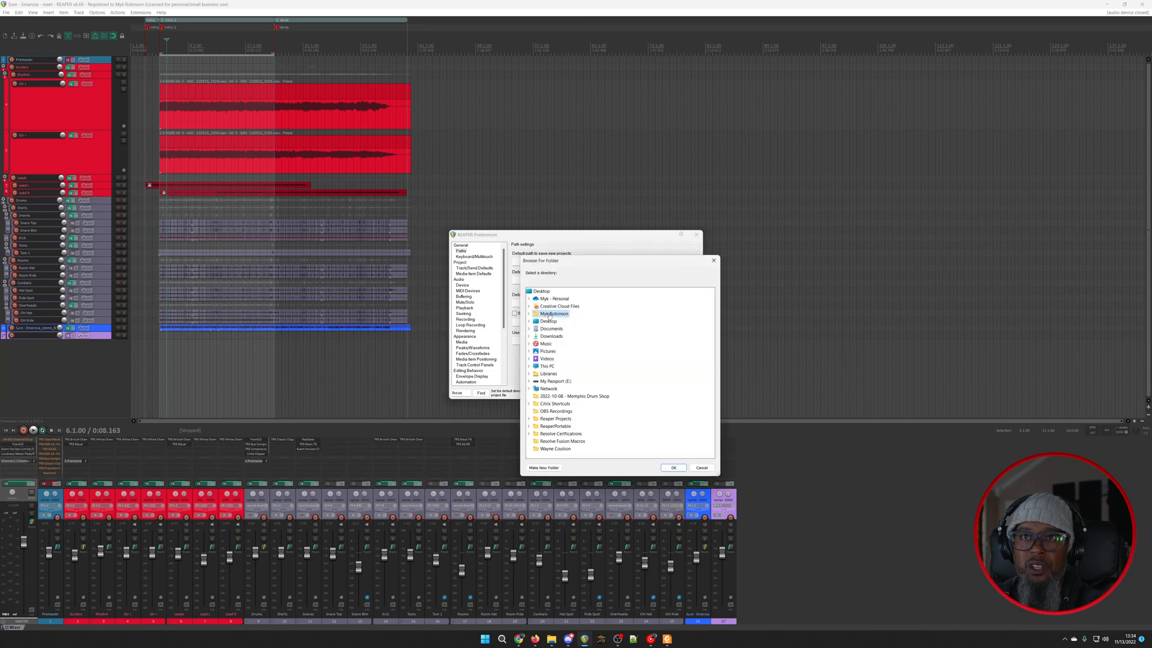
pyautogui.click(529, 322)
pyautogui.doubleClick(562, 351)
pyautogui.click(672, 468)
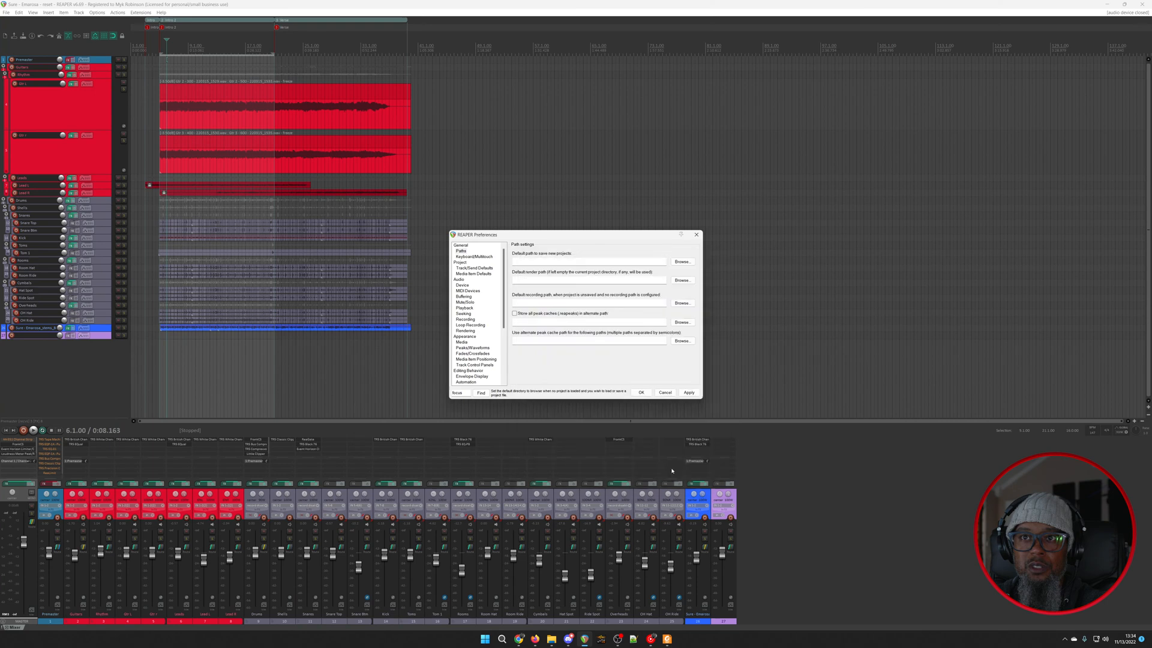
pyautogui.click(544, 279)
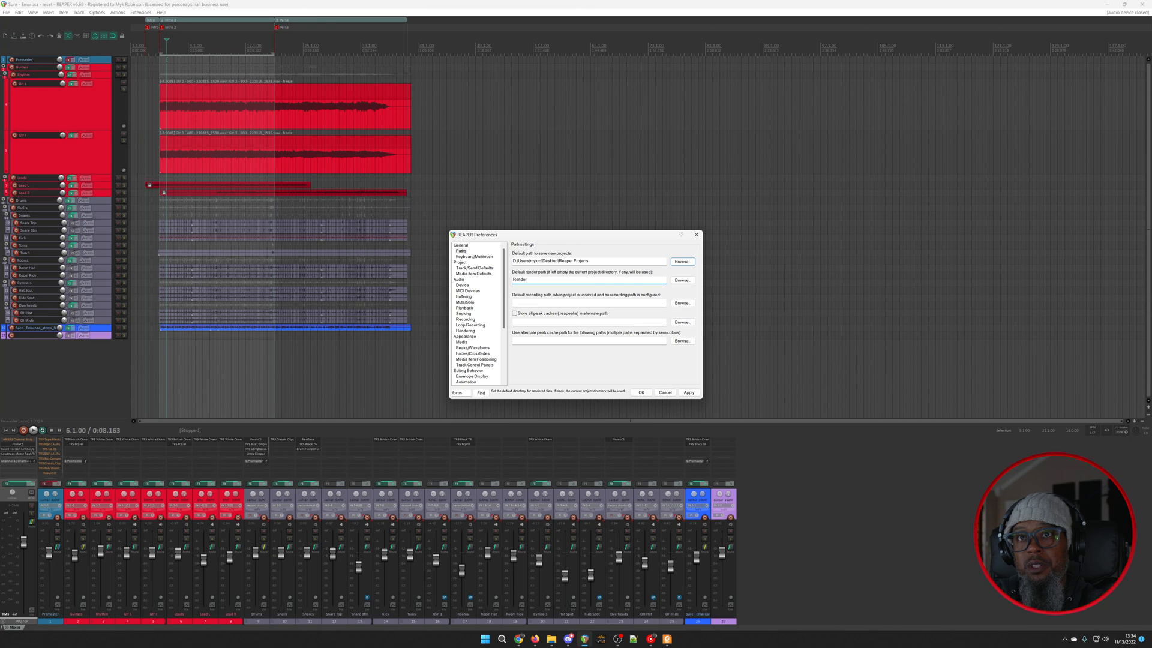
pyautogui.press('Tab')
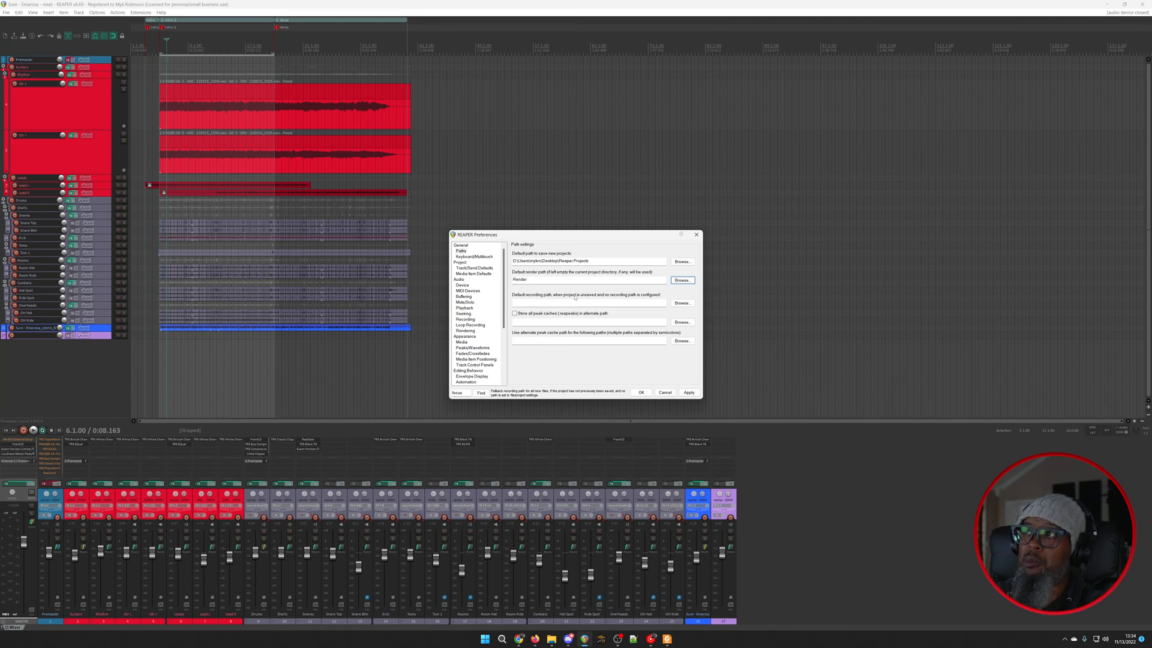
# Step: Enable storing all peak caches in an alternate path and choose the Peaks folder inside Desktop\Reaper Projects
pyautogui.click(514, 313)
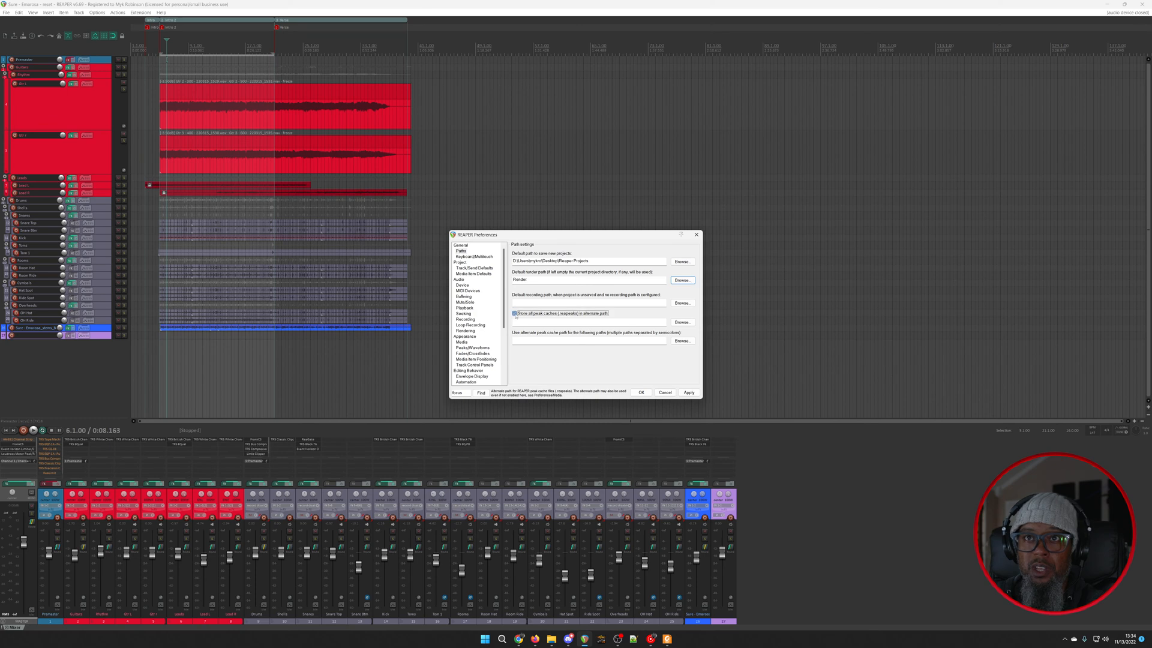
pyautogui.click(683, 322)
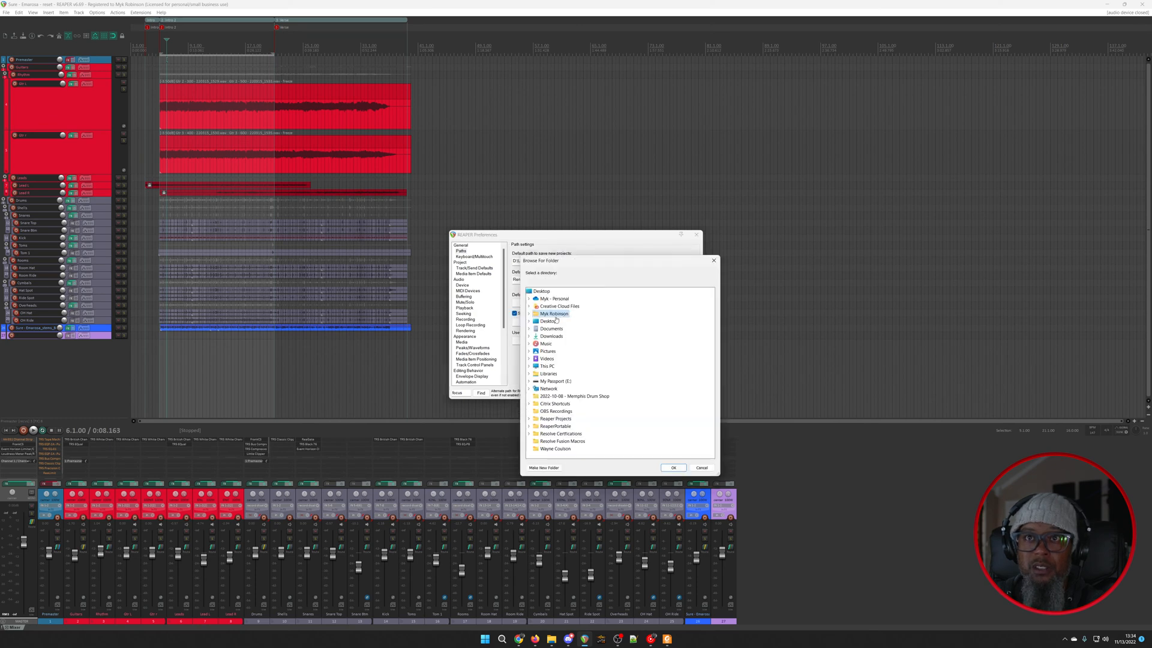
pyautogui.click(528, 313)
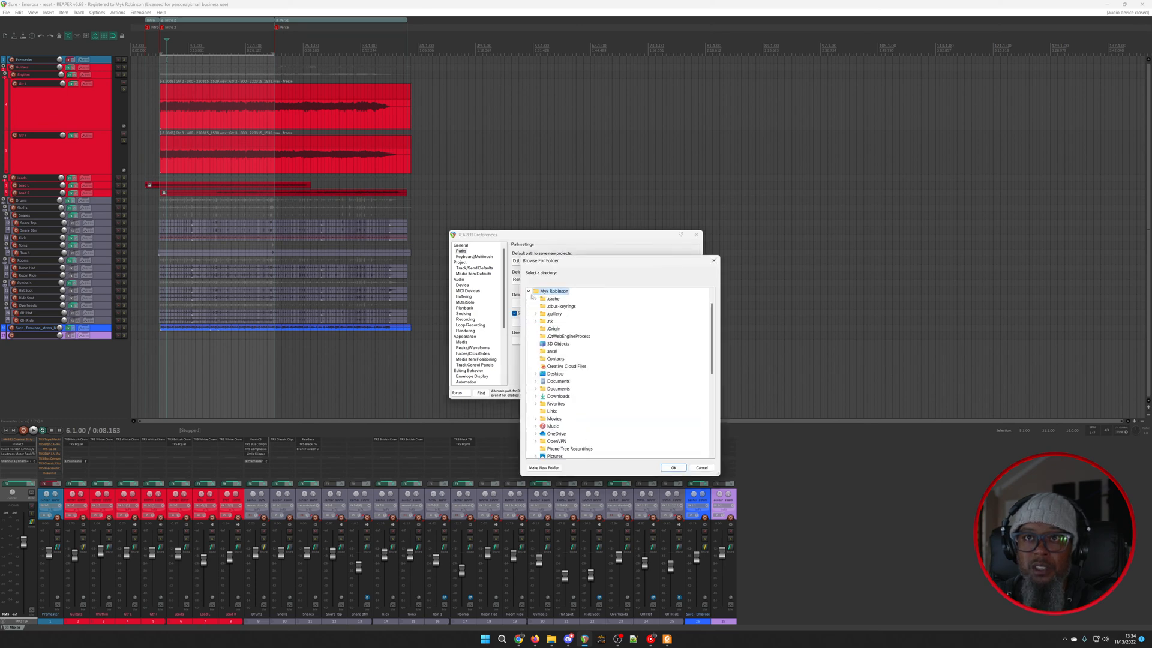
pyautogui.click(529, 291)
pyautogui.click(529, 321)
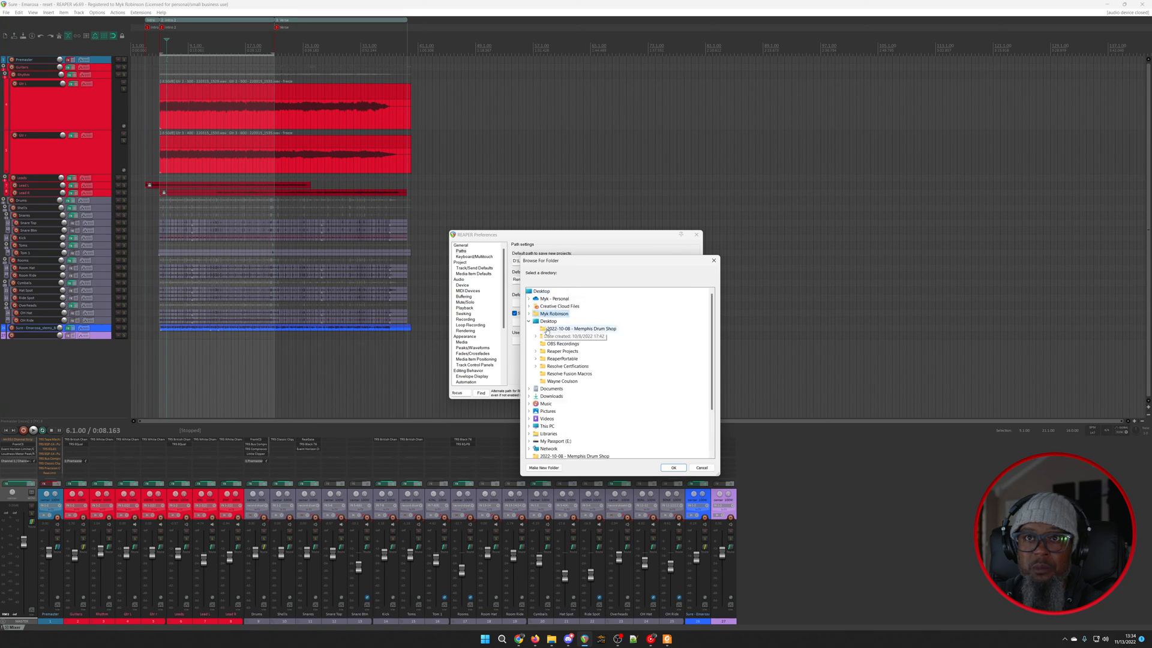
pyautogui.click(535, 352)
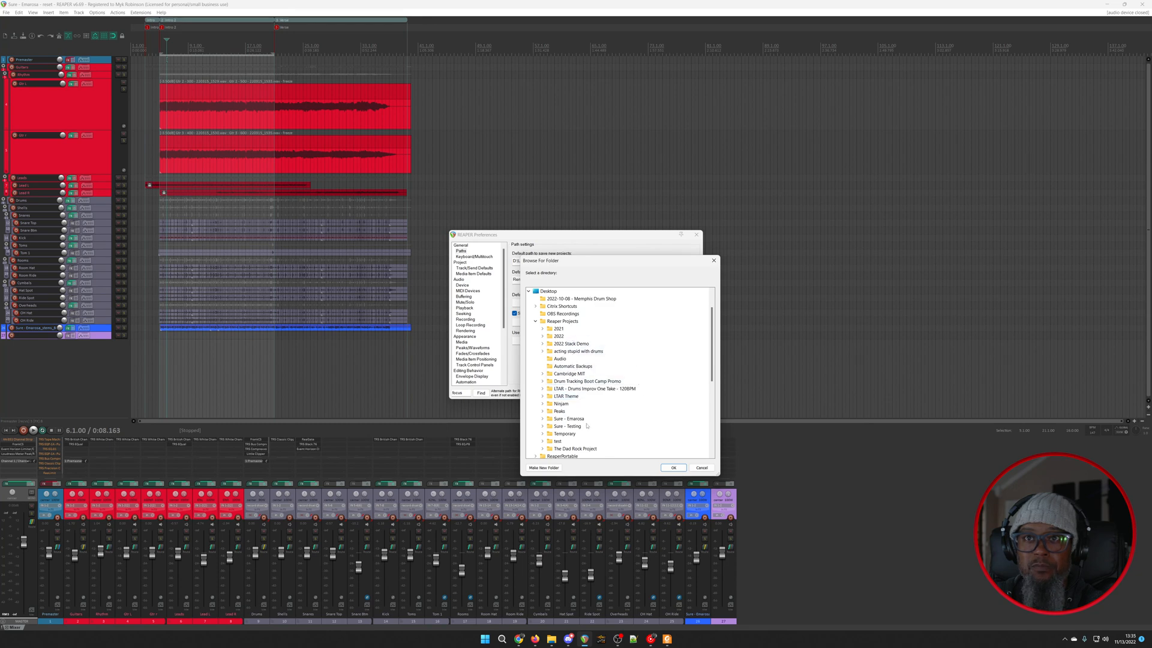
pyautogui.scroll(-1, 591, 446)
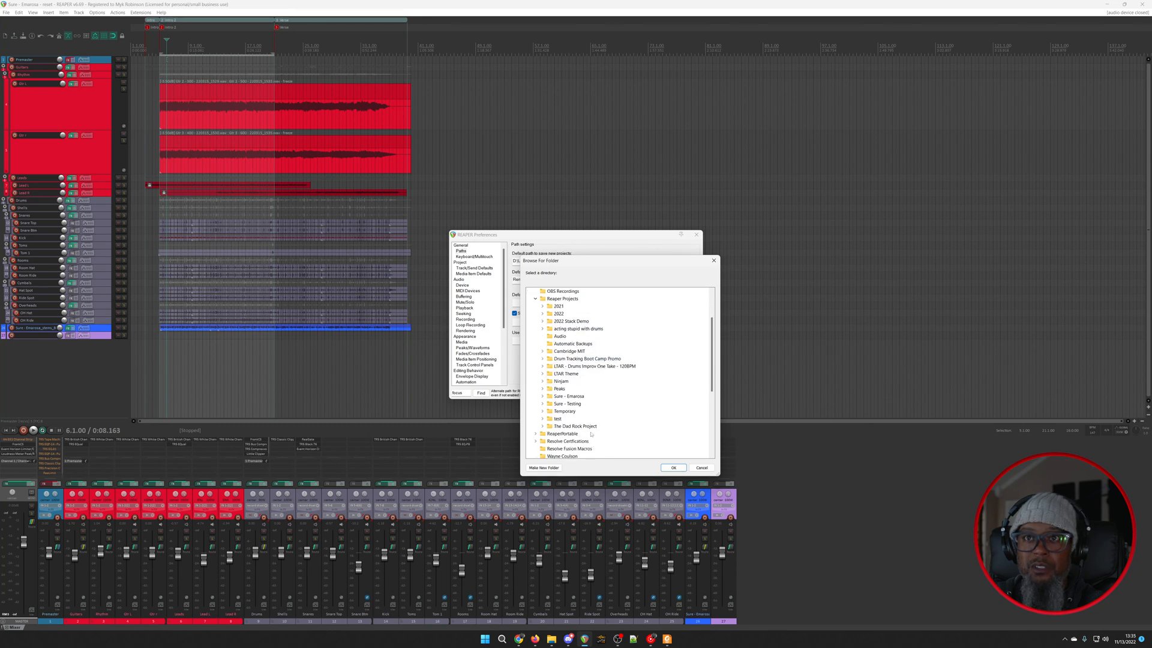
pyautogui.scroll(1, 591, 432)
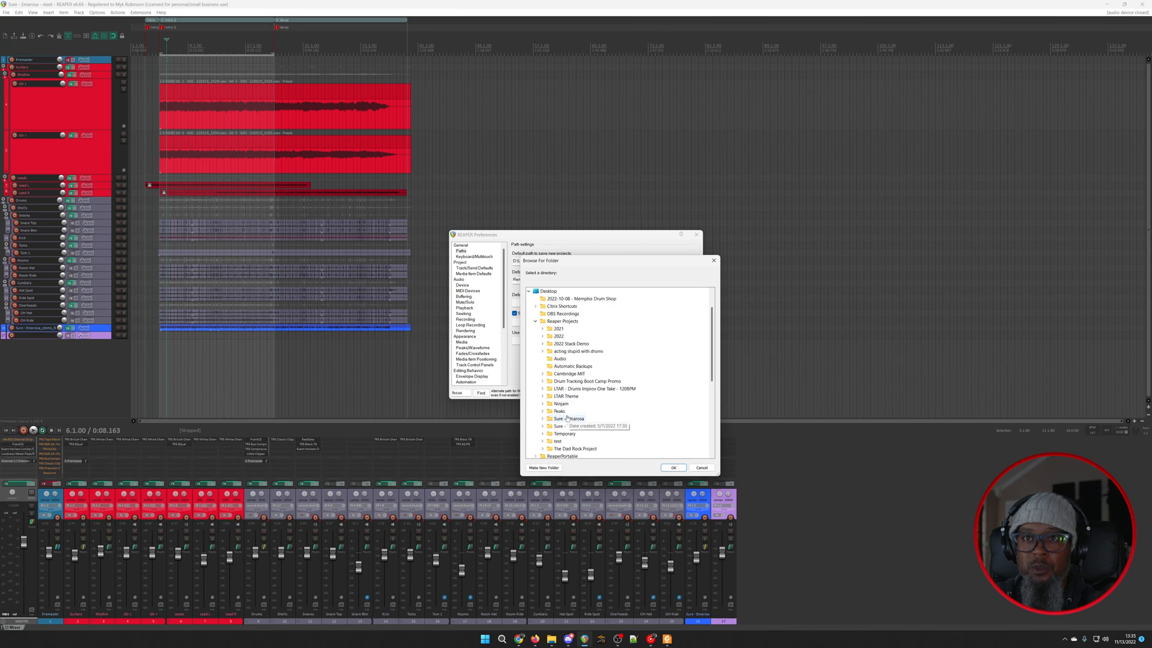
pyautogui.click(560, 412)
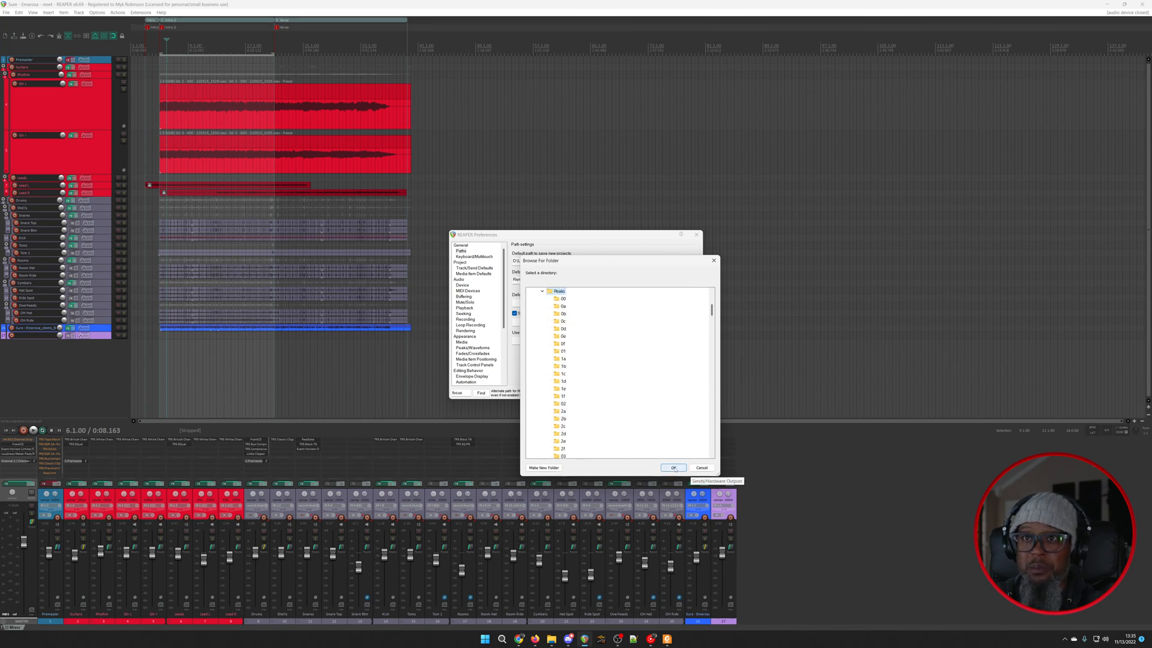
pyautogui.click(673, 467)
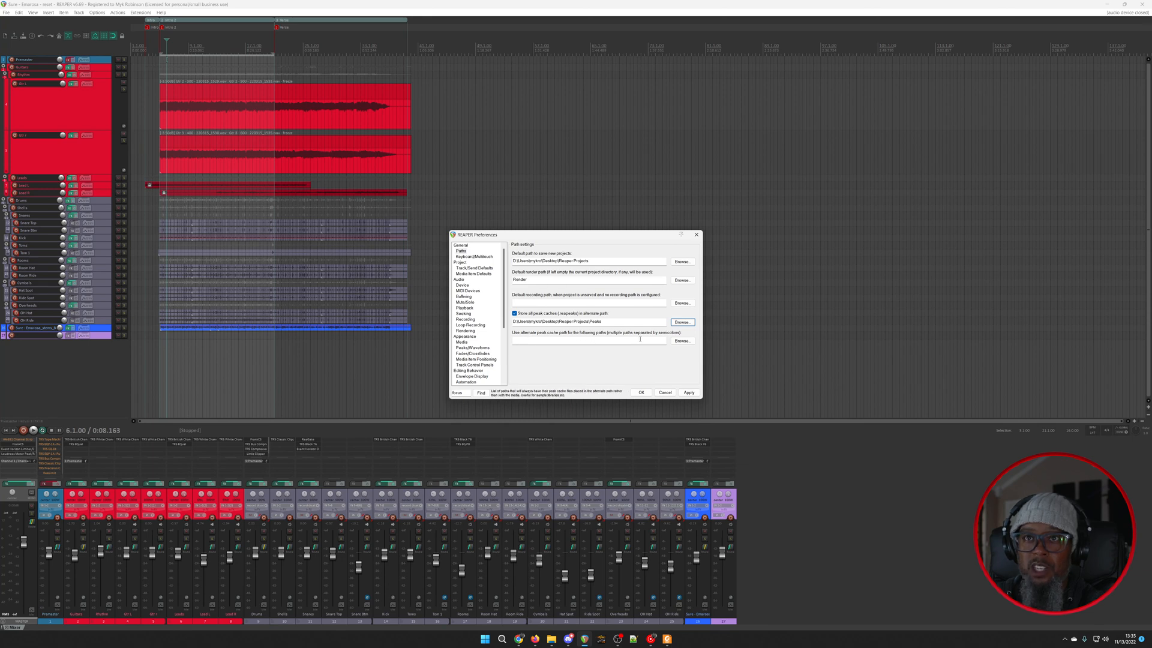
# Step: Enable Prompt to save on new project and Timestamp backup in the Project preferences
pyautogui.click(471, 257)
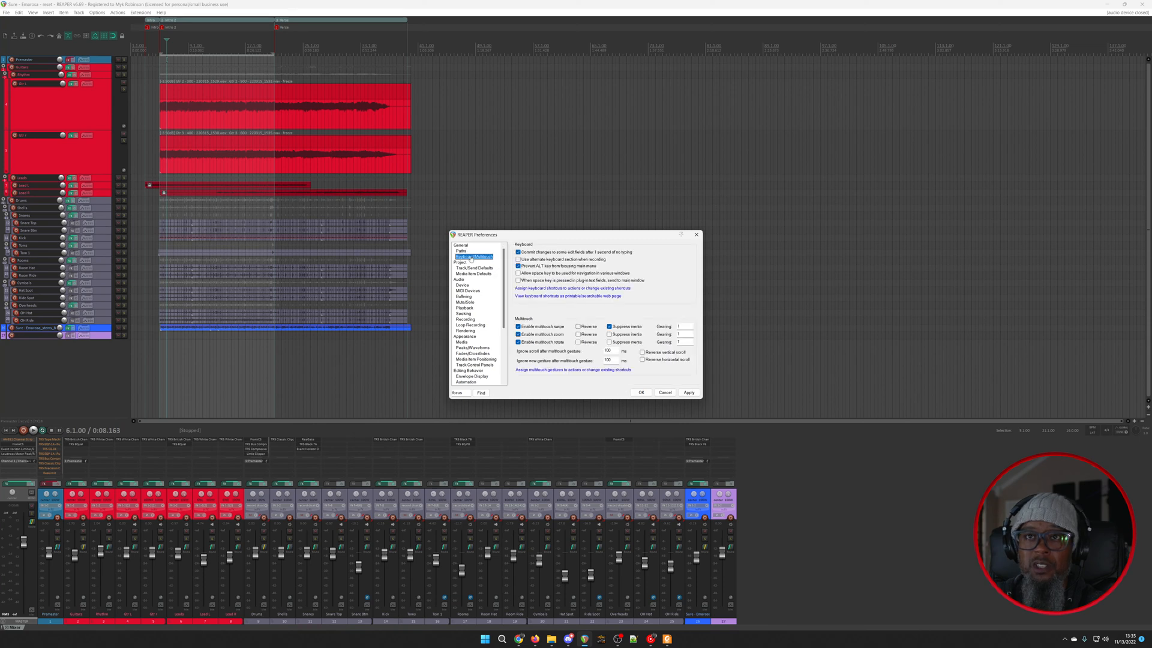
pyautogui.click(460, 262)
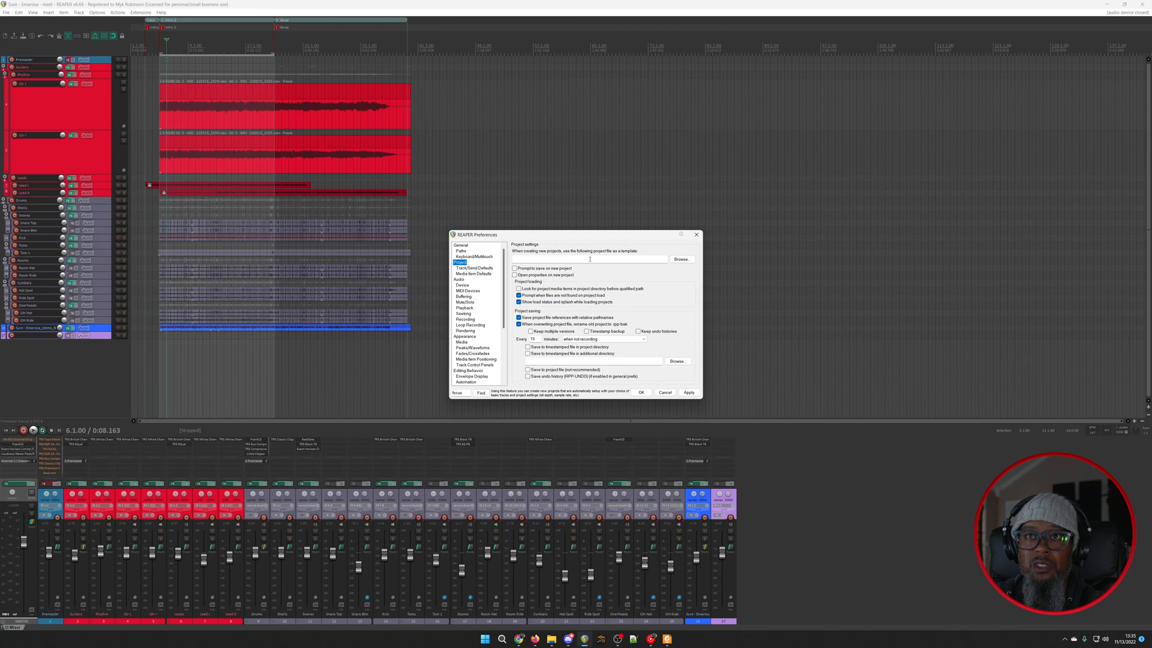
pyautogui.click(519, 269)
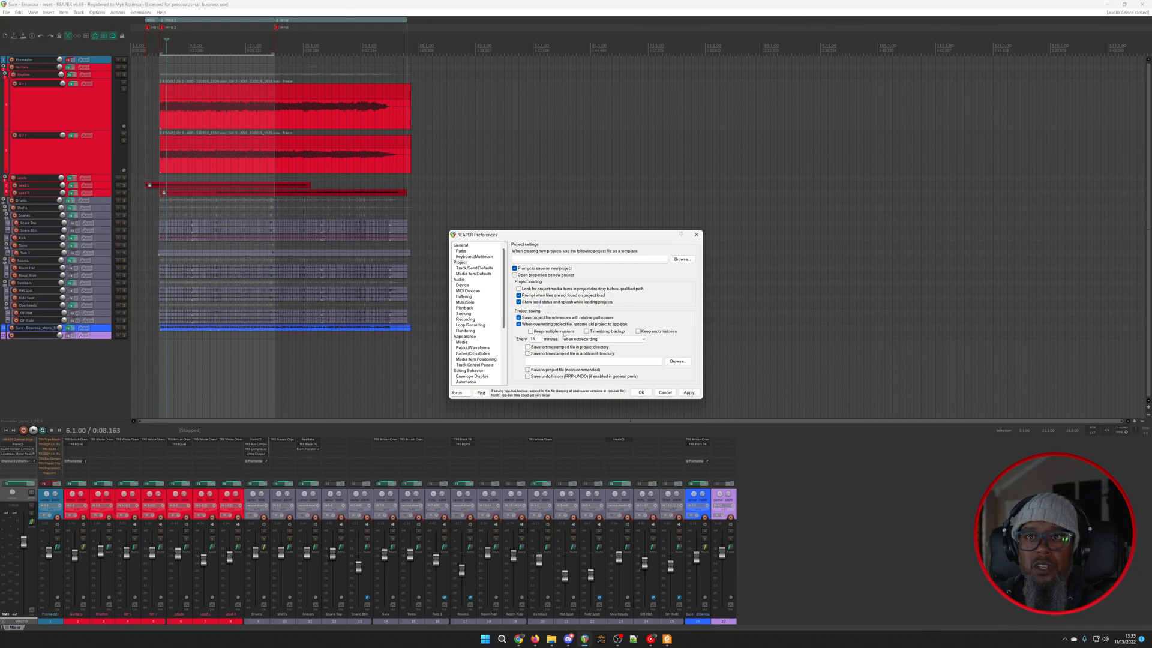
pyautogui.click(587, 332)
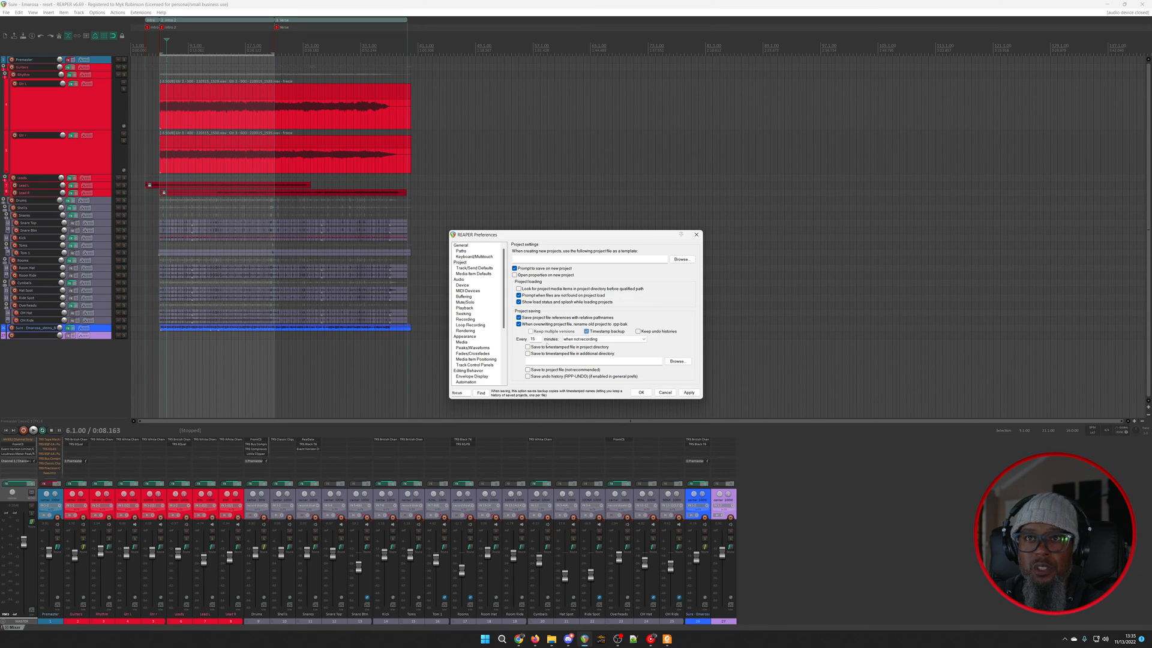
# Step: Set the automatic save interval to 5 minutes and enable saving to a timestamped file in an additional directory
pyautogui.doubleClick(534, 338)
pyautogui.write('5')
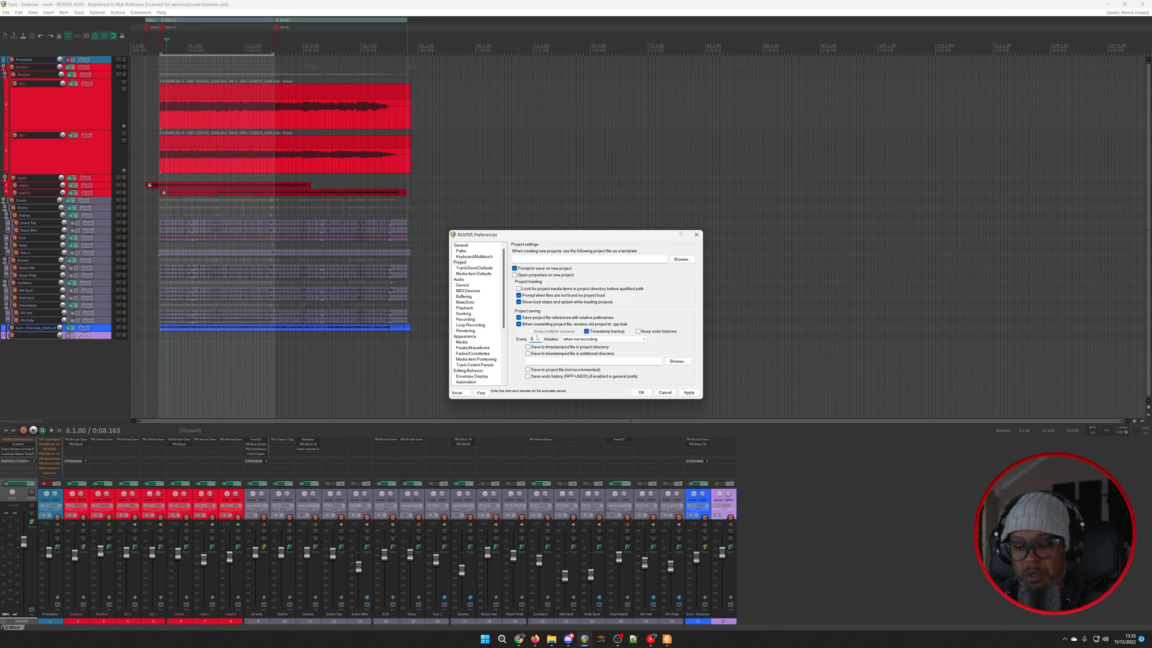
pyautogui.press('Tab')
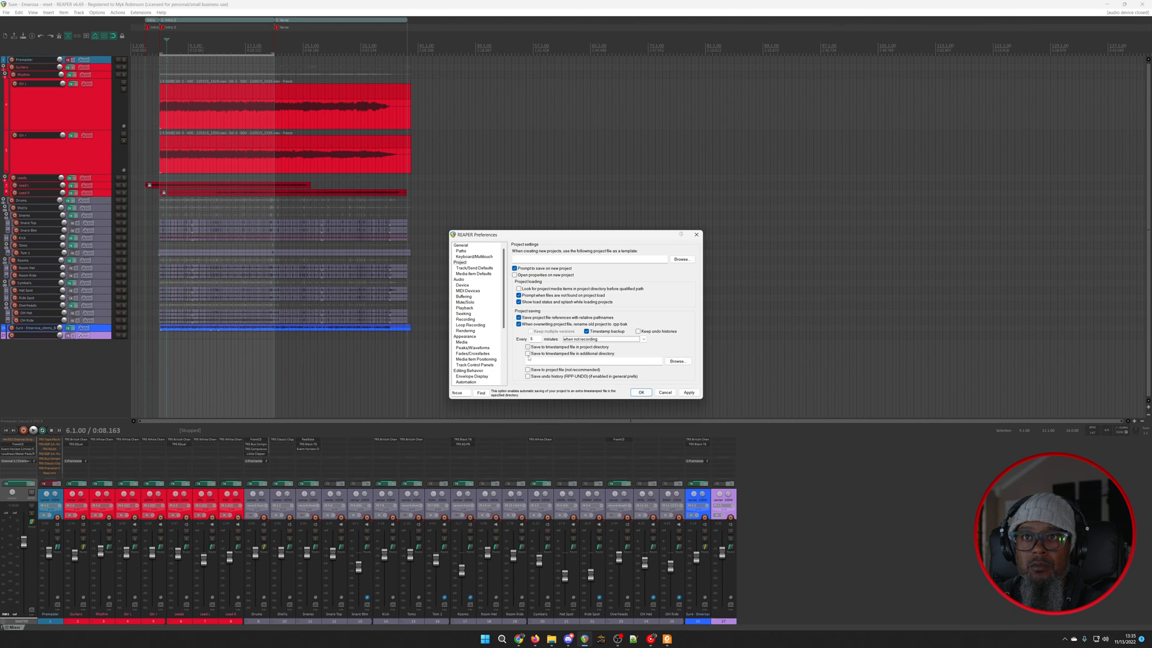
pyautogui.click(528, 353)
# Step: Switch to File Explorer and open the Sure - Emarosa project folder inside Desktop\Reaper Projects
pyautogui.click(551, 639)
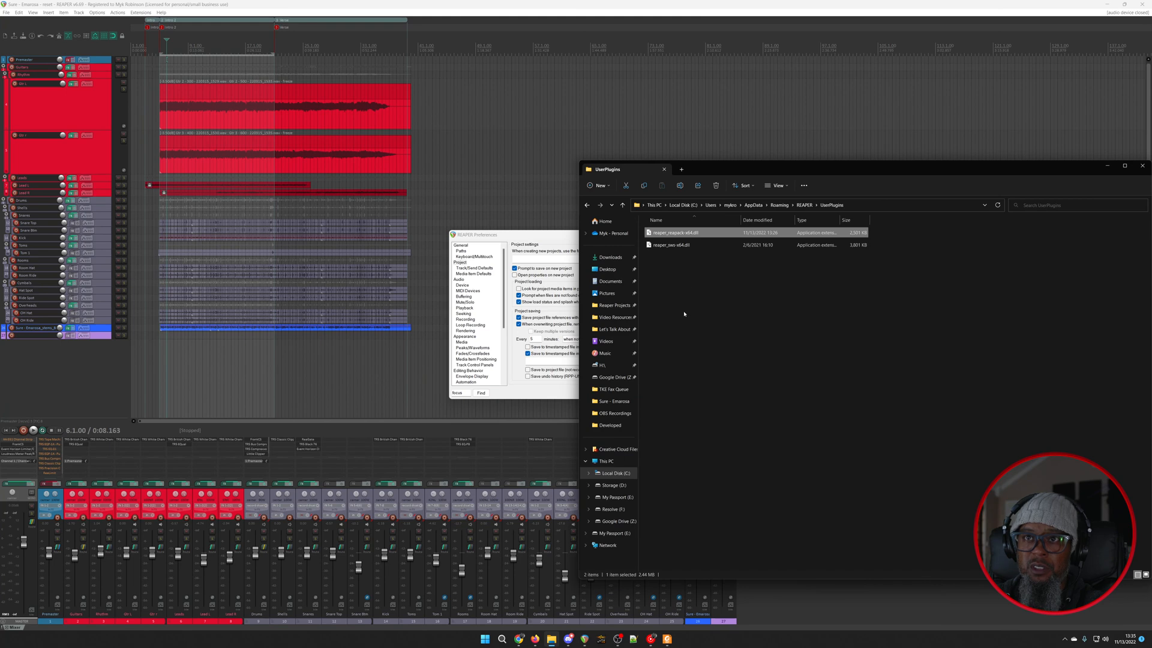
pyautogui.click(607, 269)
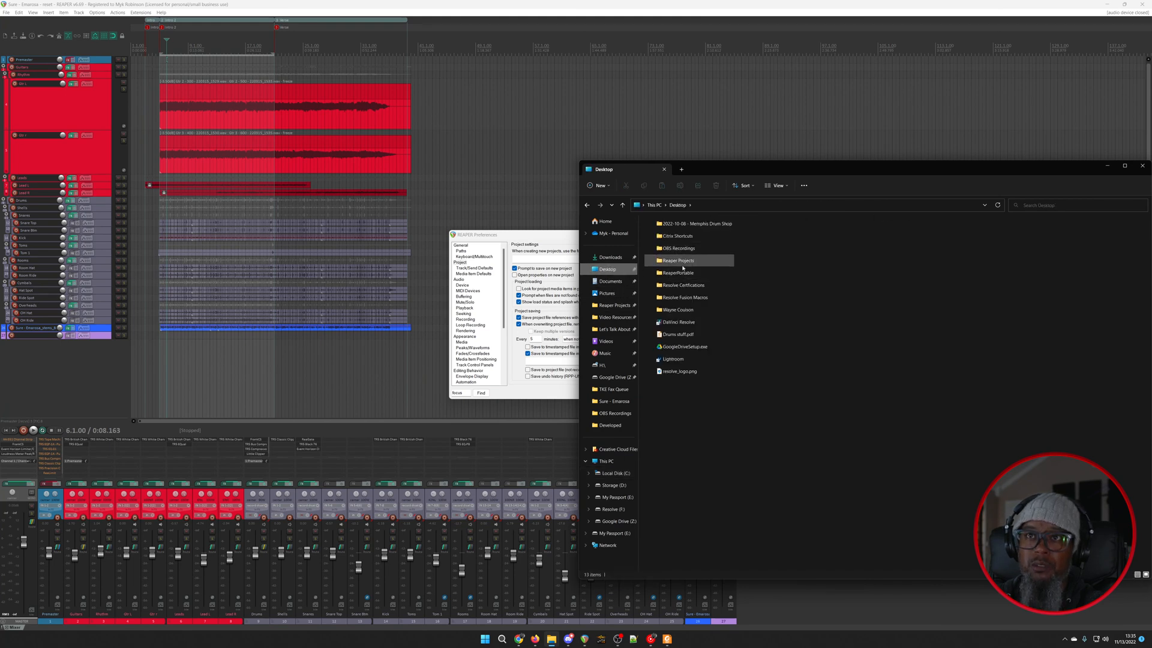
pyautogui.click(682, 265)
pyautogui.doubleClick(682, 264)
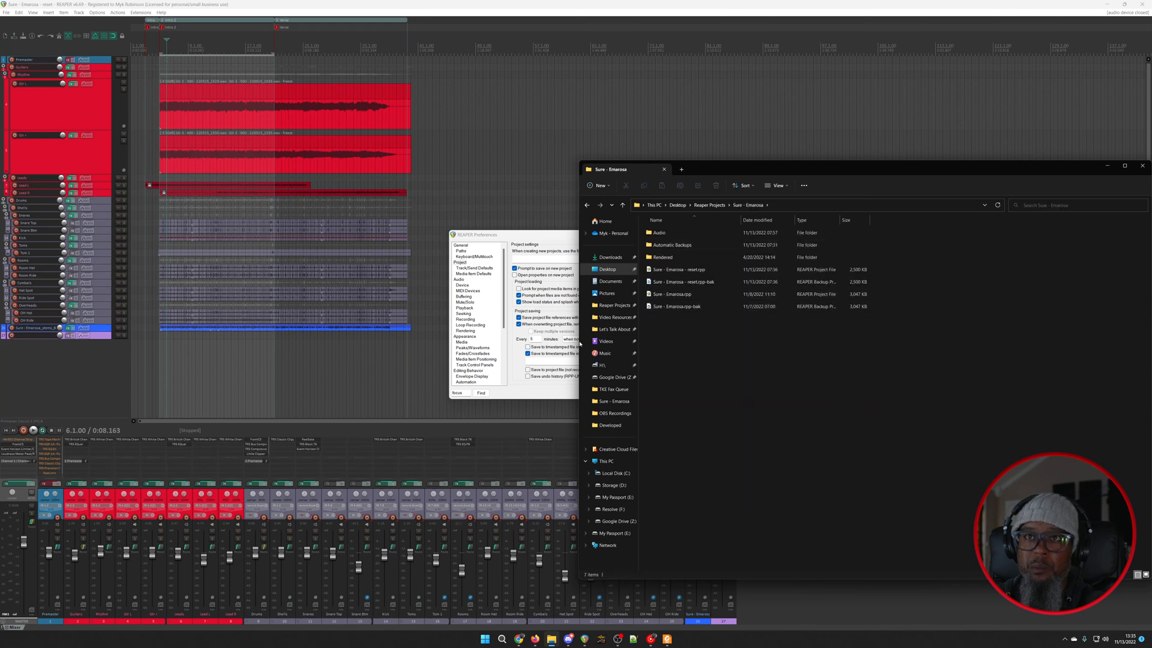
# Step: Back in REAPER's preferences, set the additional directory for timestamped saves to Automatic Backups
pyautogui.click(568, 359)
pyautogui.write('Automatic B')
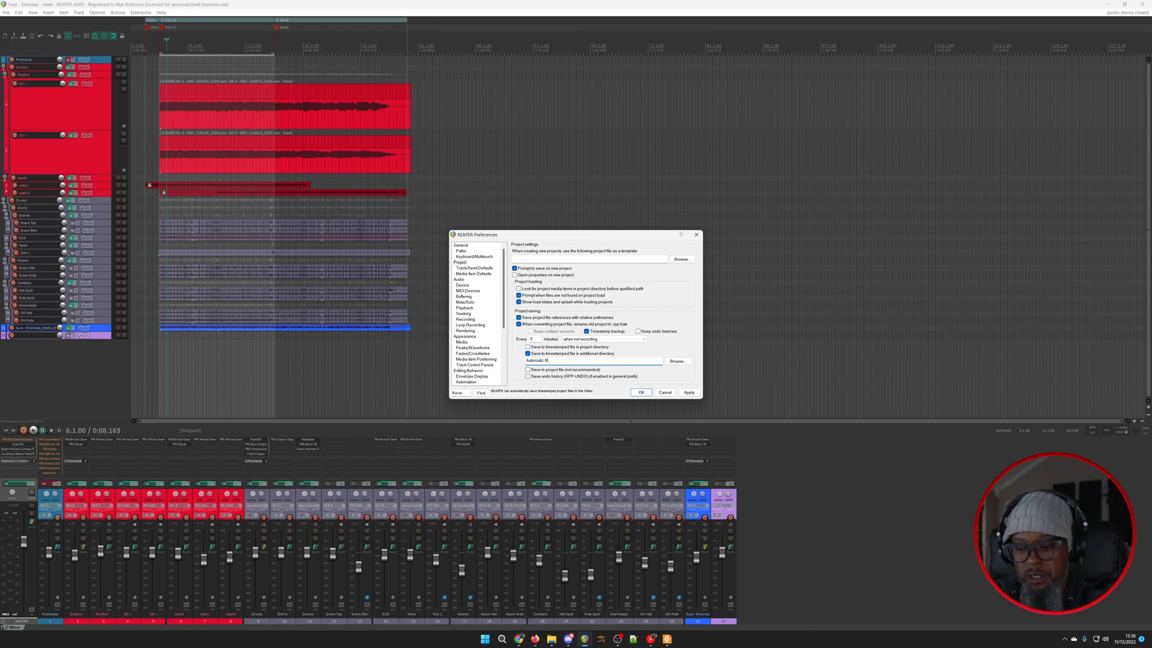
pyautogui.write('ackups')
pyautogui.press('Tab')
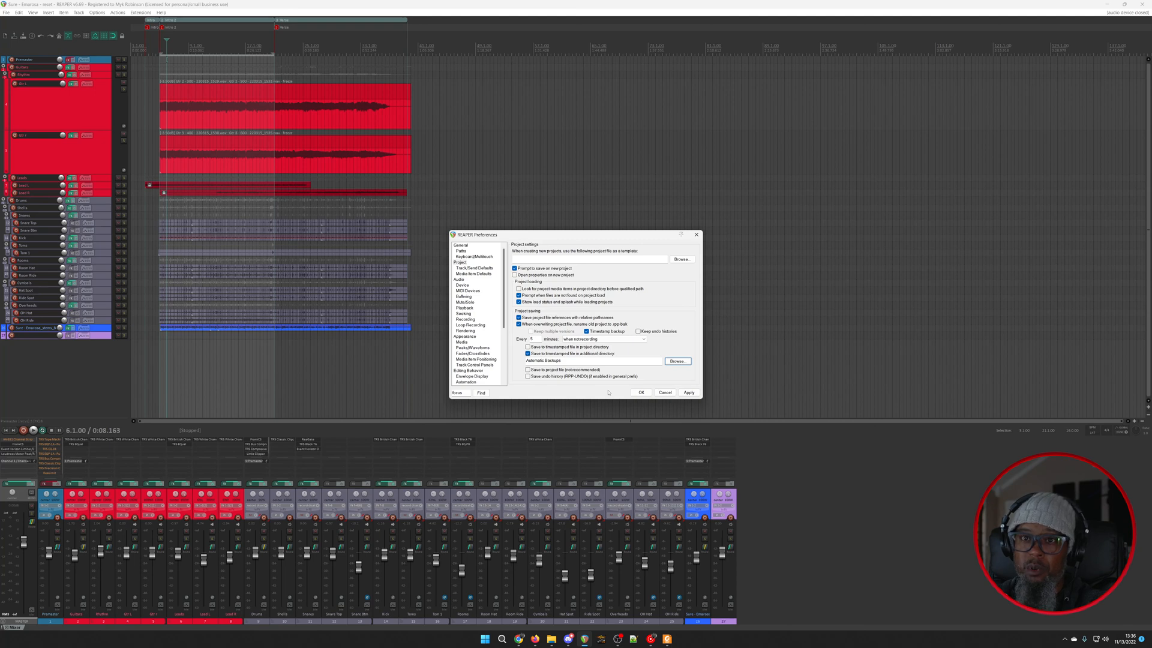
# Step: In File Explorer, open the project's Automatic Backups folder, look through its timestamped backup files, and minimize the window
pyautogui.click(551, 639)
pyautogui.doubleClick(662, 245)
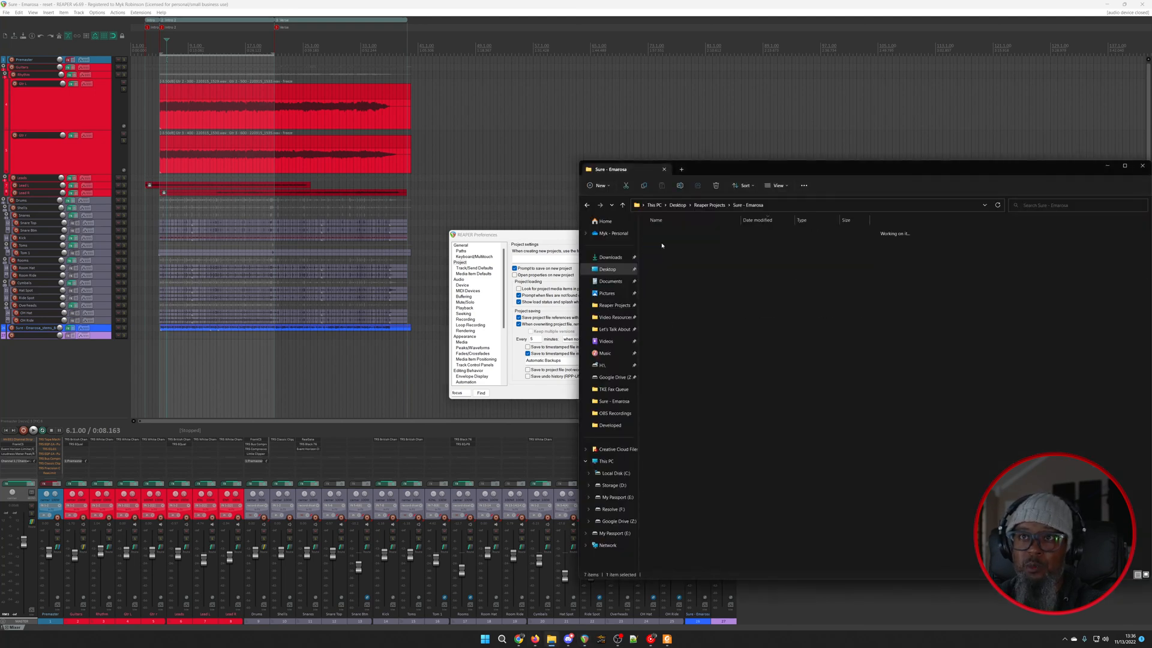
pyautogui.doubleClick(742, 221)
pyautogui.moveTo(782, 216); pyautogui.dragTo(794, 216)
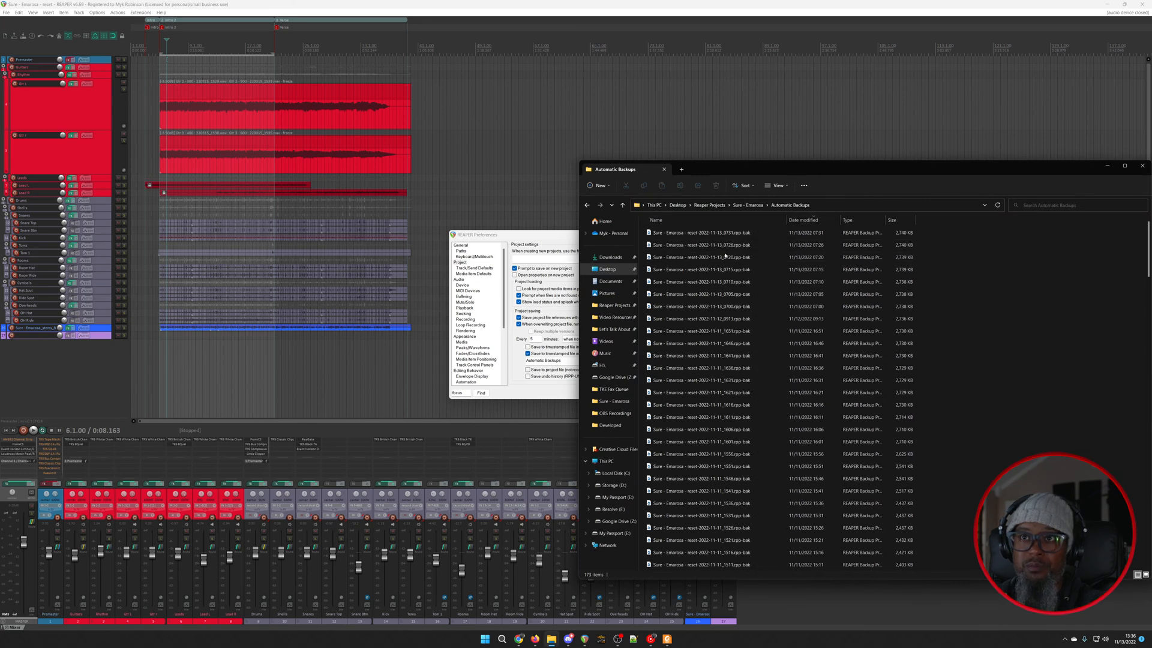
pyautogui.scroll(-9, 715, 327)
pyautogui.scroll(-20, 716, 327)
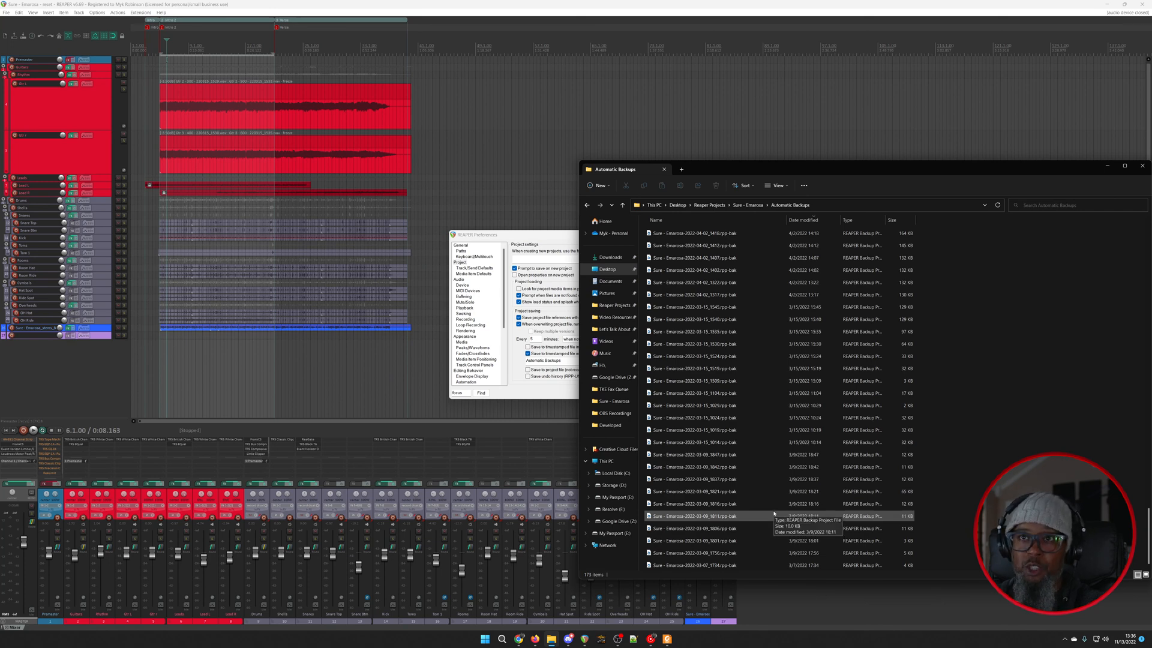
pyautogui.scroll(10, 743, 303)
pyautogui.scroll(10, 744, 300)
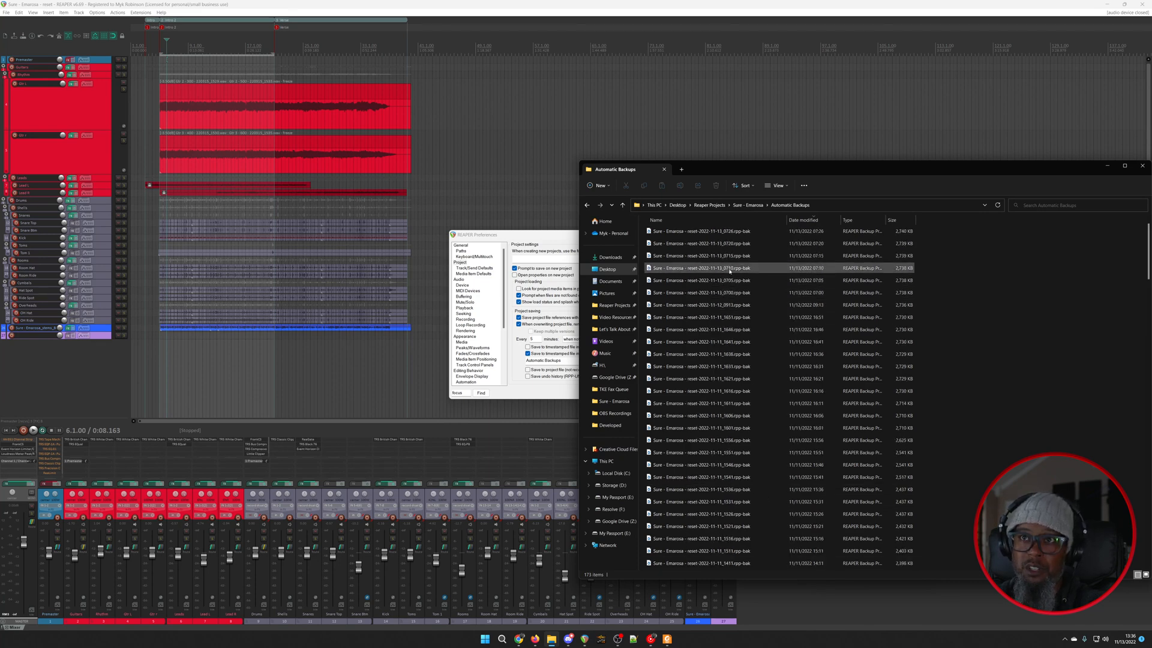
pyautogui.click(1107, 166)
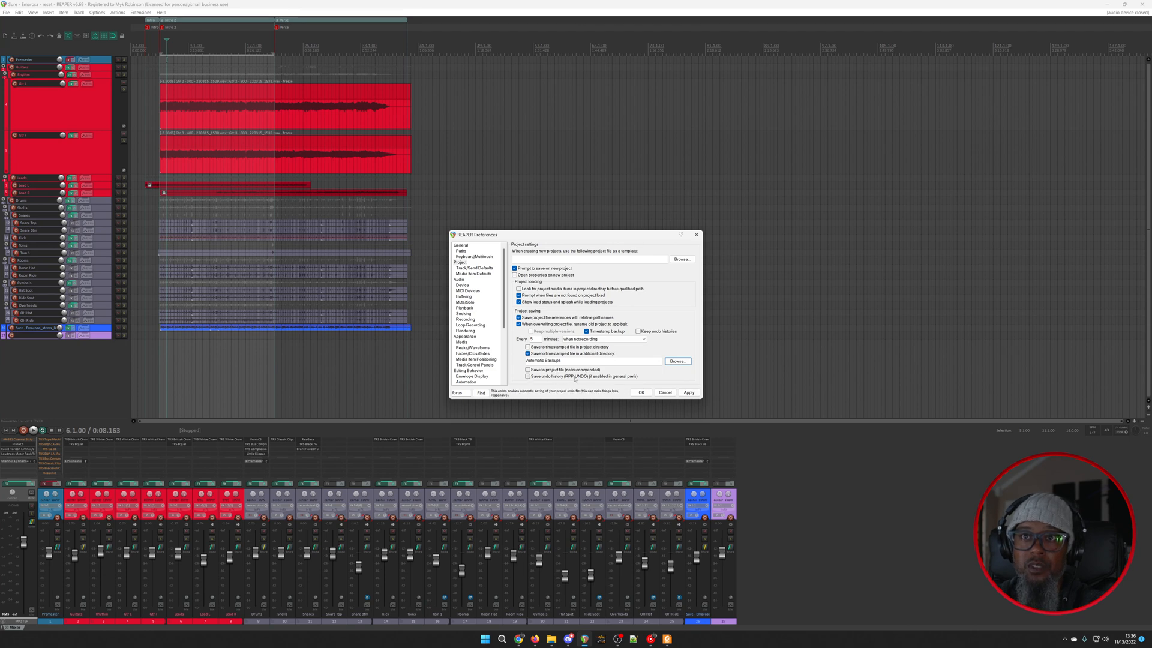
# Step: Enable Save undo history (RPP-UNDO) for the automatic project saves
pyautogui.click(528, 376)
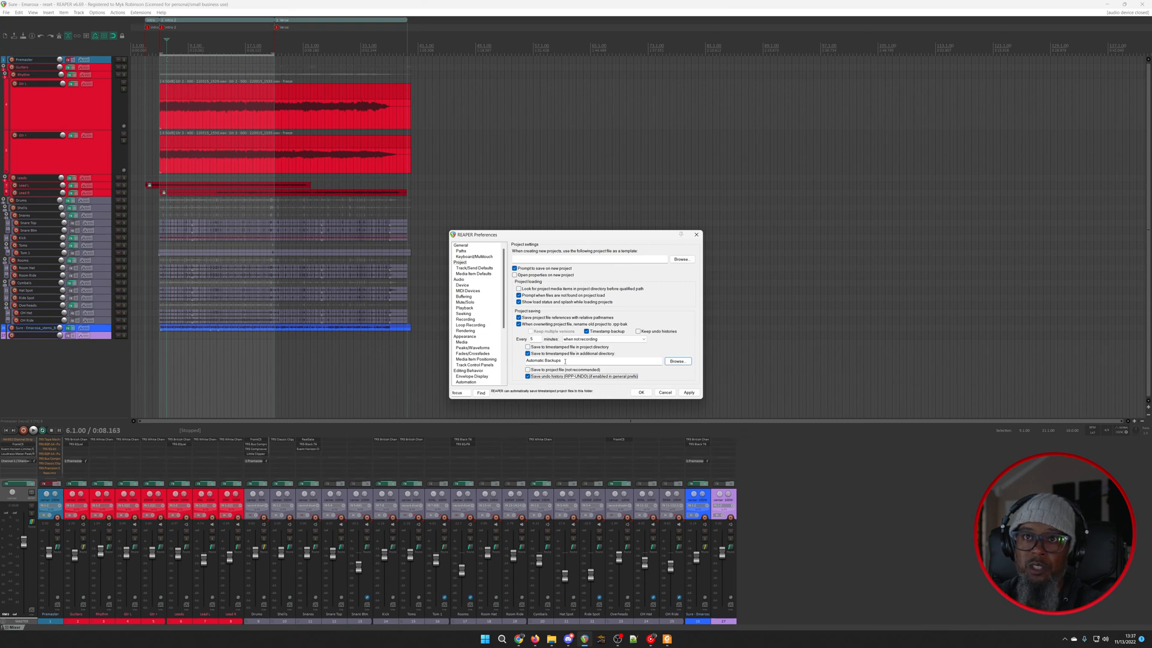
# Step: View the Track/Send Defaults preferences, then place the edit cursor at 25.1.00 and check the arrangement zoom around it
pyautogui.click(474, 268)
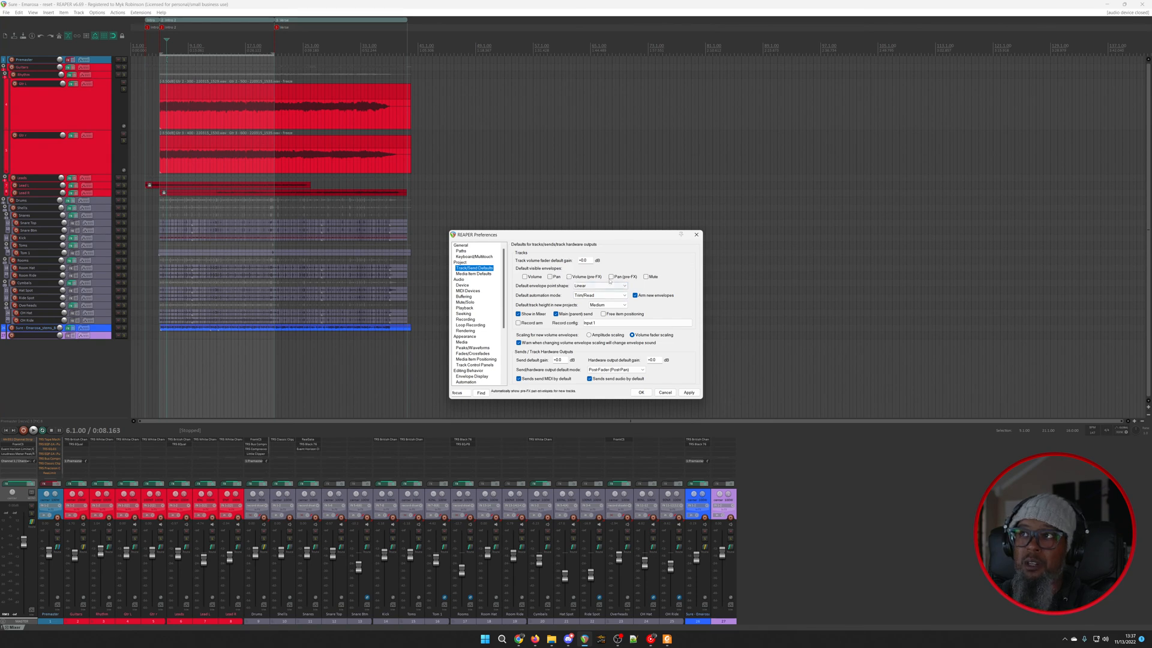
pyautogui.click(302, 48)
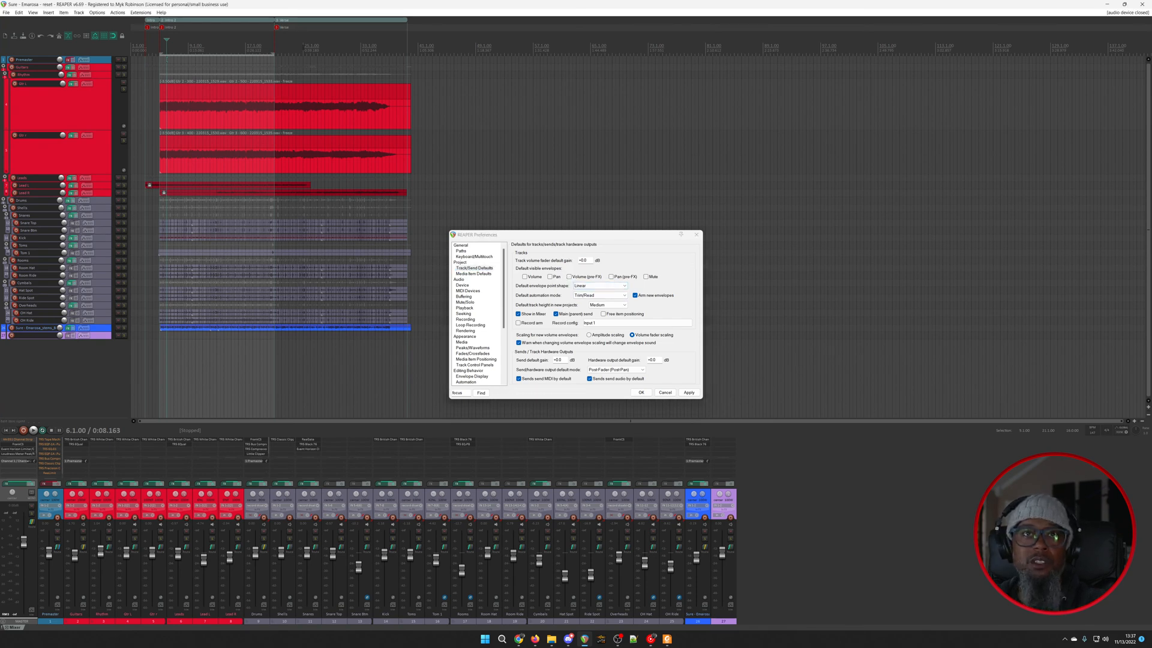
pyautogui.scroll(5, 246, 101)
pyautogui.scroll(5, 324, 106)
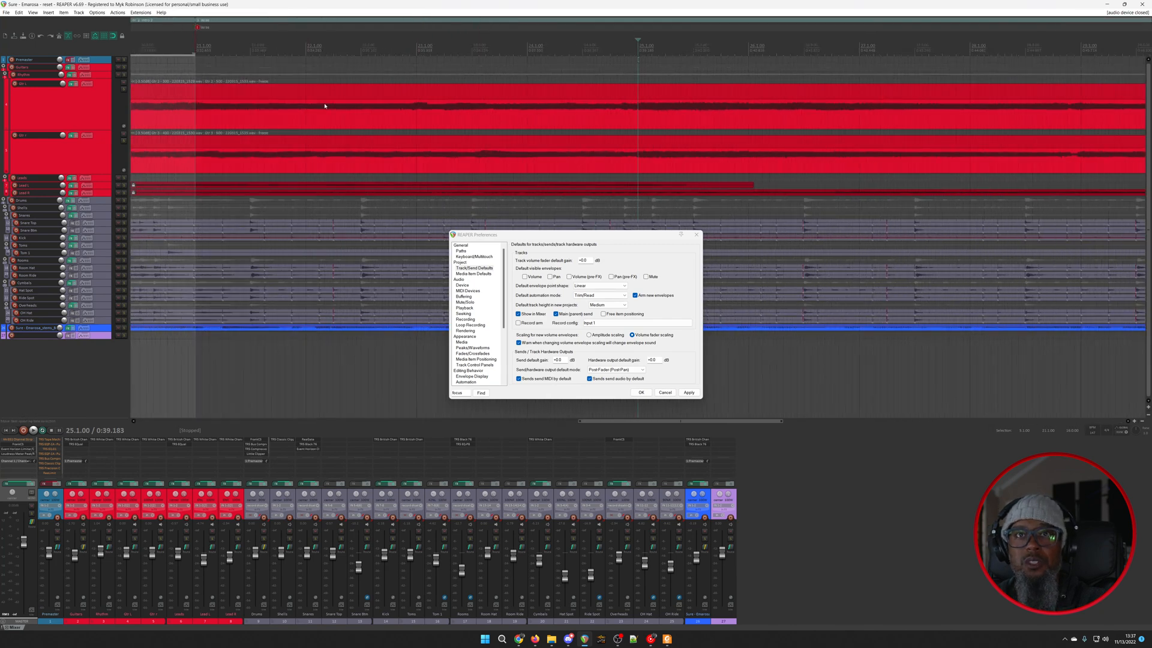
pyautogui.scroll(-5, 324, 106)
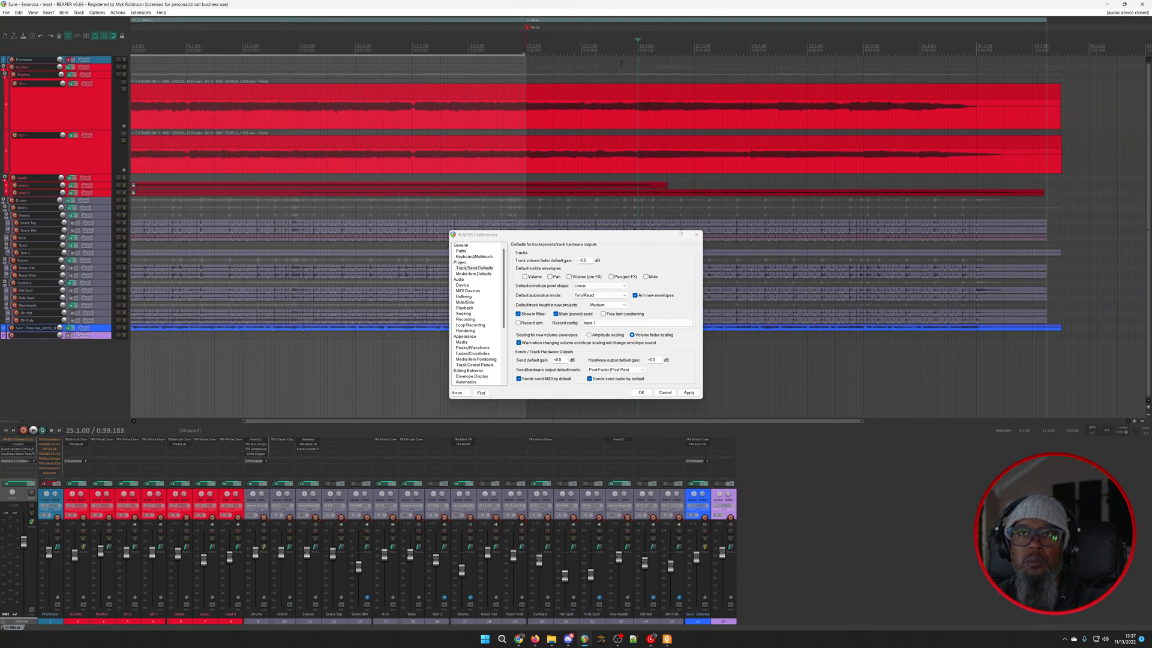
pyautogui.scroll(-6, 340, 134)
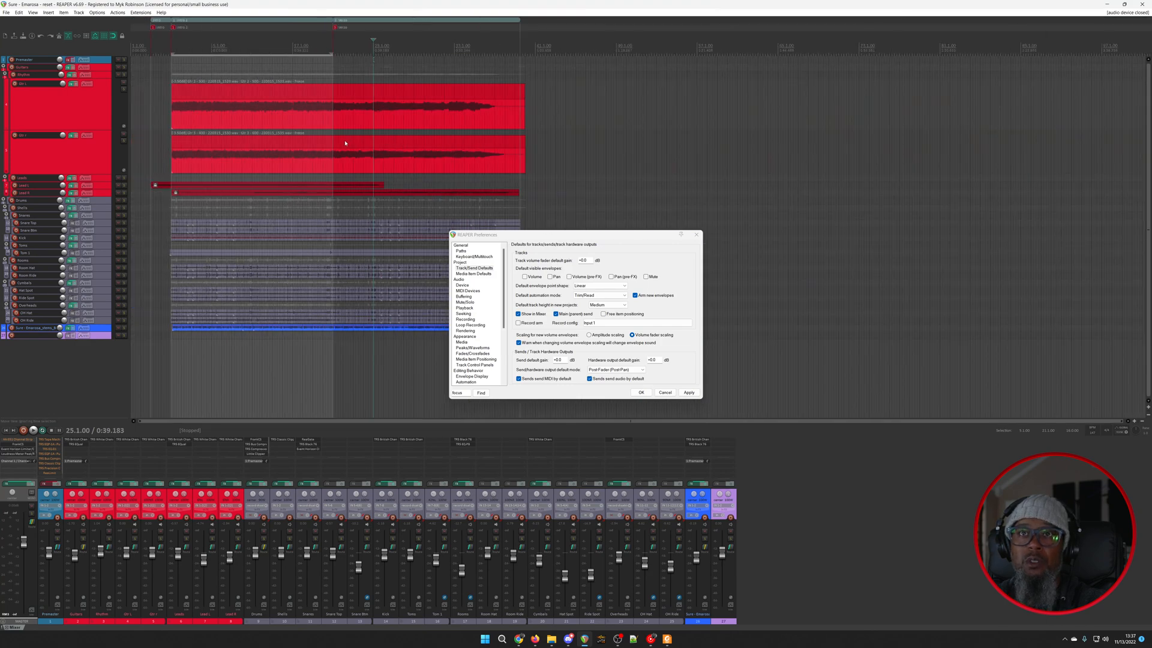
pyautogui.scroll(6, 340, 135)
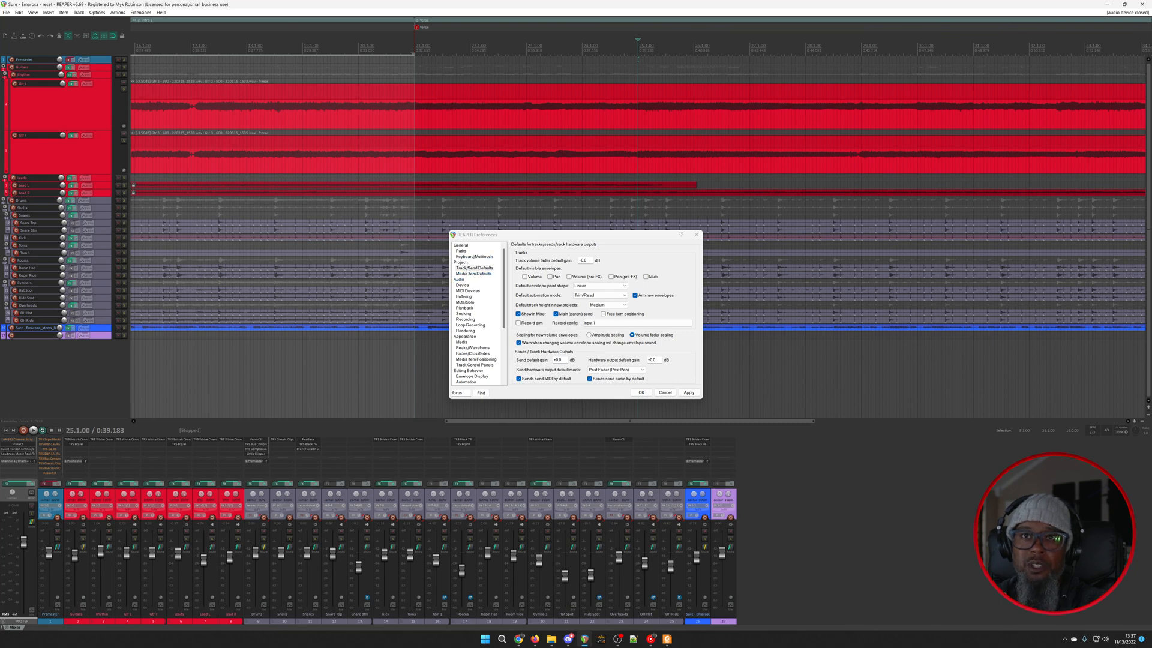
# Step: Examine the Media Item Defaults preferences, including the fade, crossfade and loop source options
pyautogui.click(470, 274)
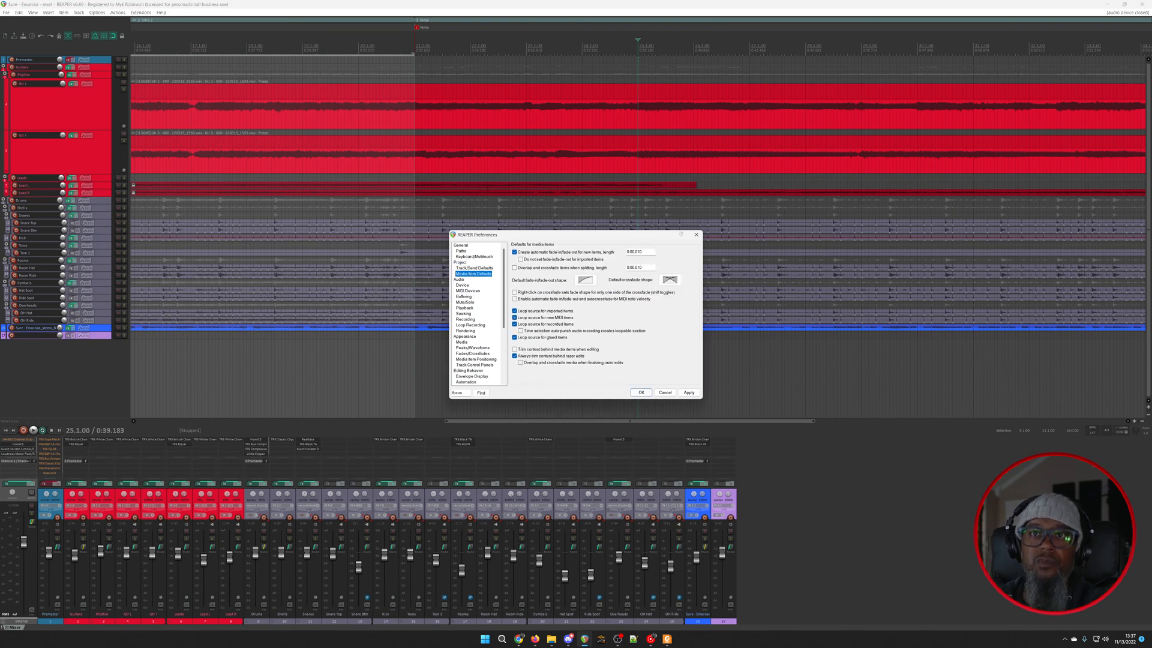
pyautogui.moveTo(483, 421); pyautogui.dragTo(220, 419)
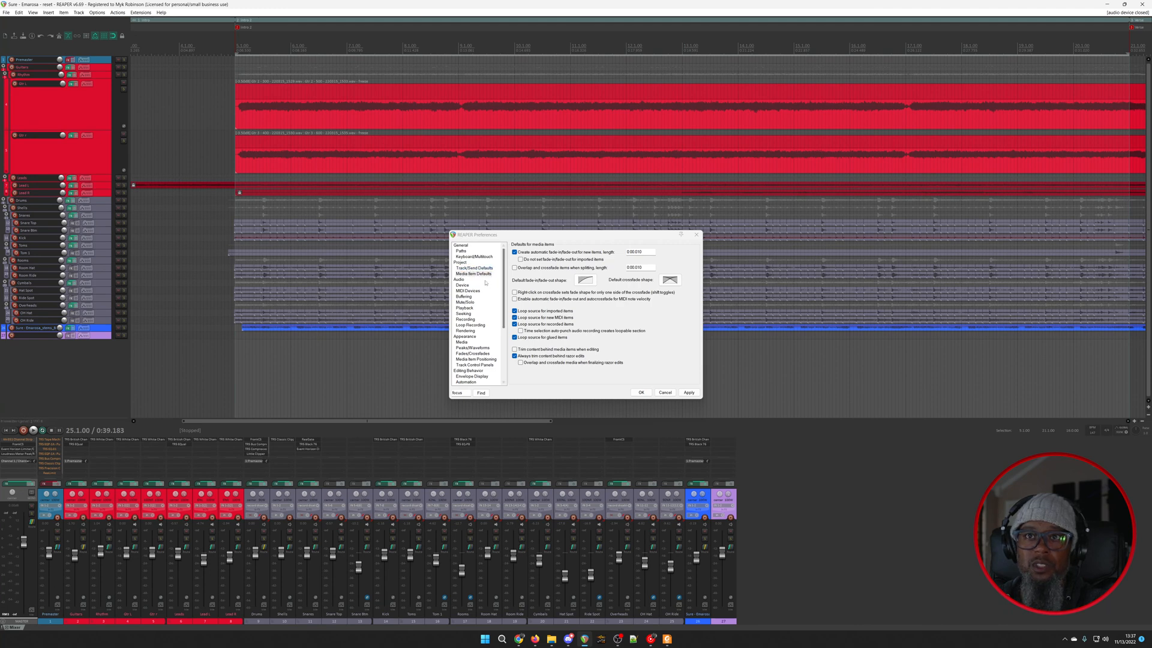
pyautogui.click(460, 263)
pyautogui.click(471, 275)
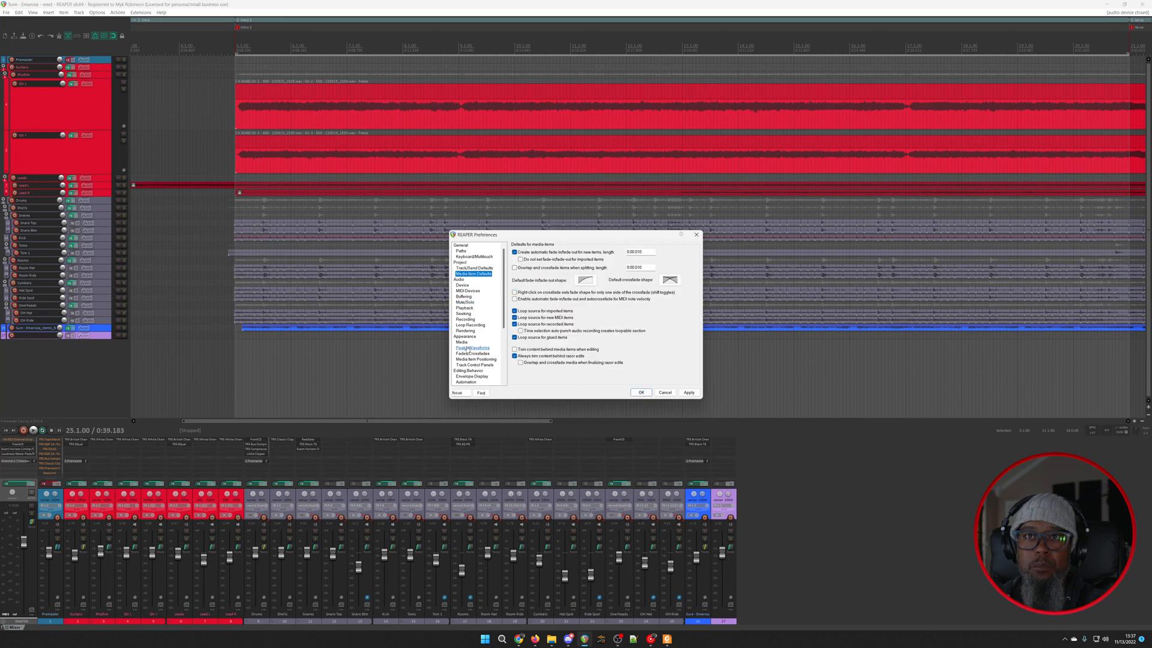
# Step: In the Appearance > Media preferences, set the item volume handle to +0dB is center of item
pyautogui.click(462, 342)
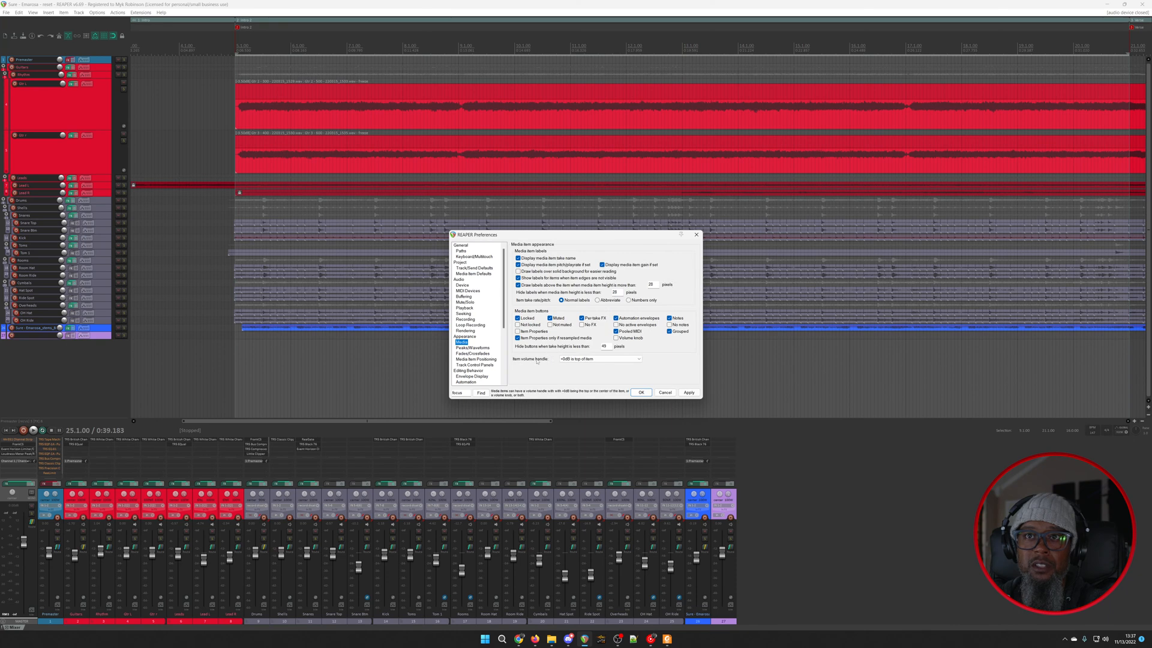
pyautogui.click(616, 360)
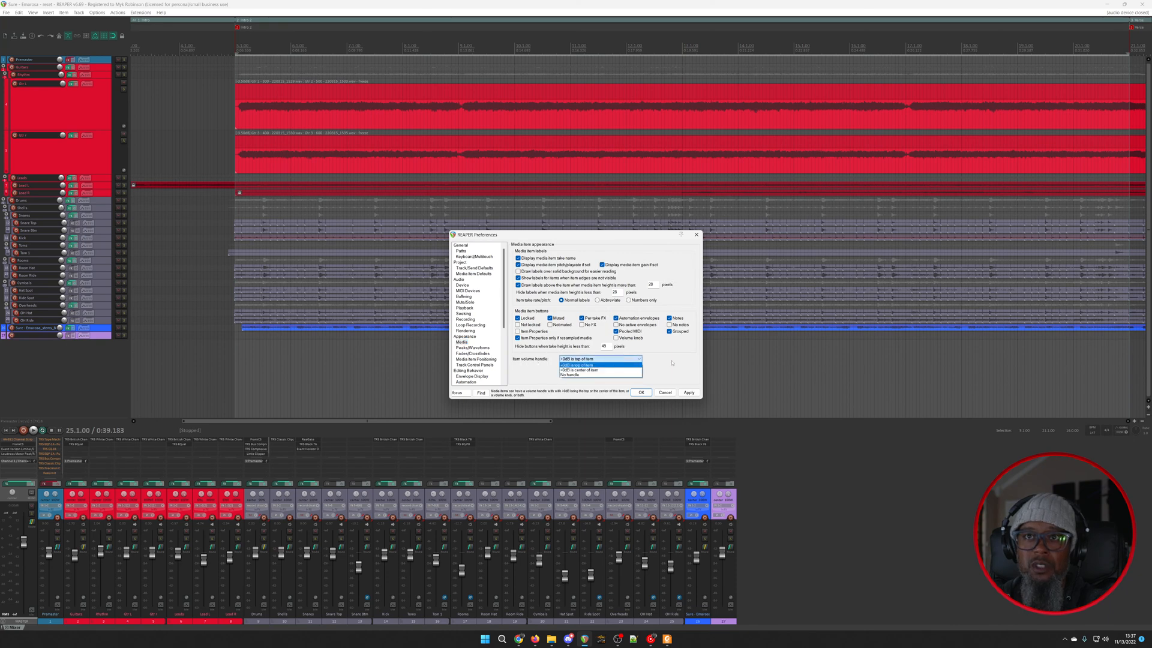
pyautogui.click(620, 370)
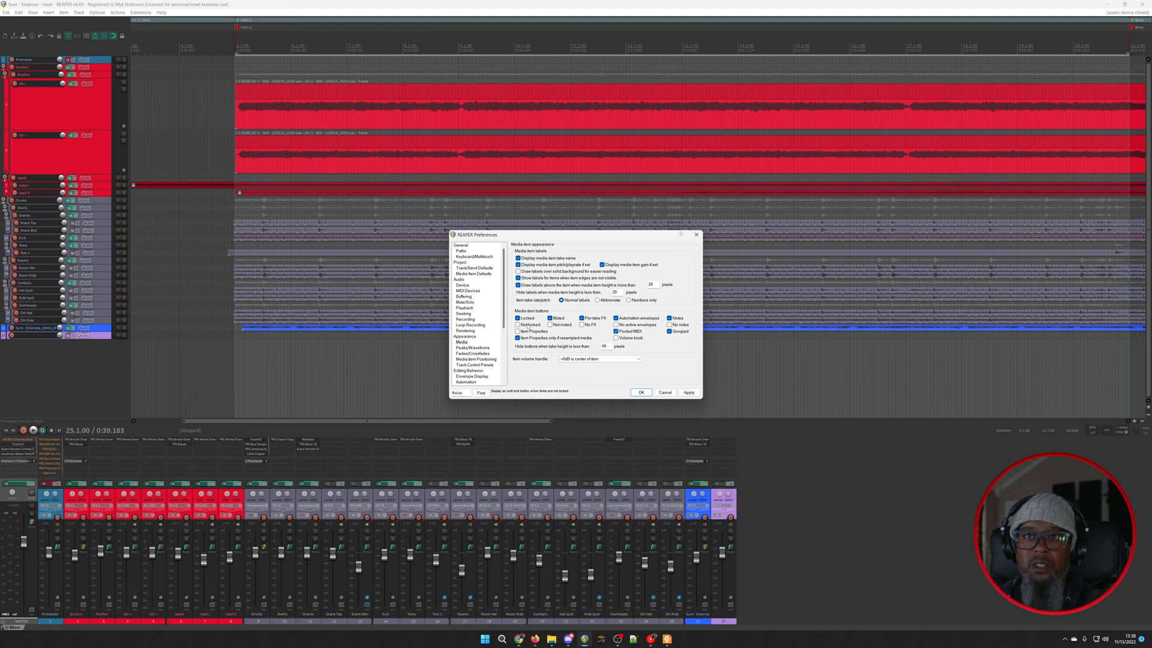
# Step: Enable the Volume knob, Item Properties and No FX media item buttons and apply the preferences
pyautogui.click(615, 338)
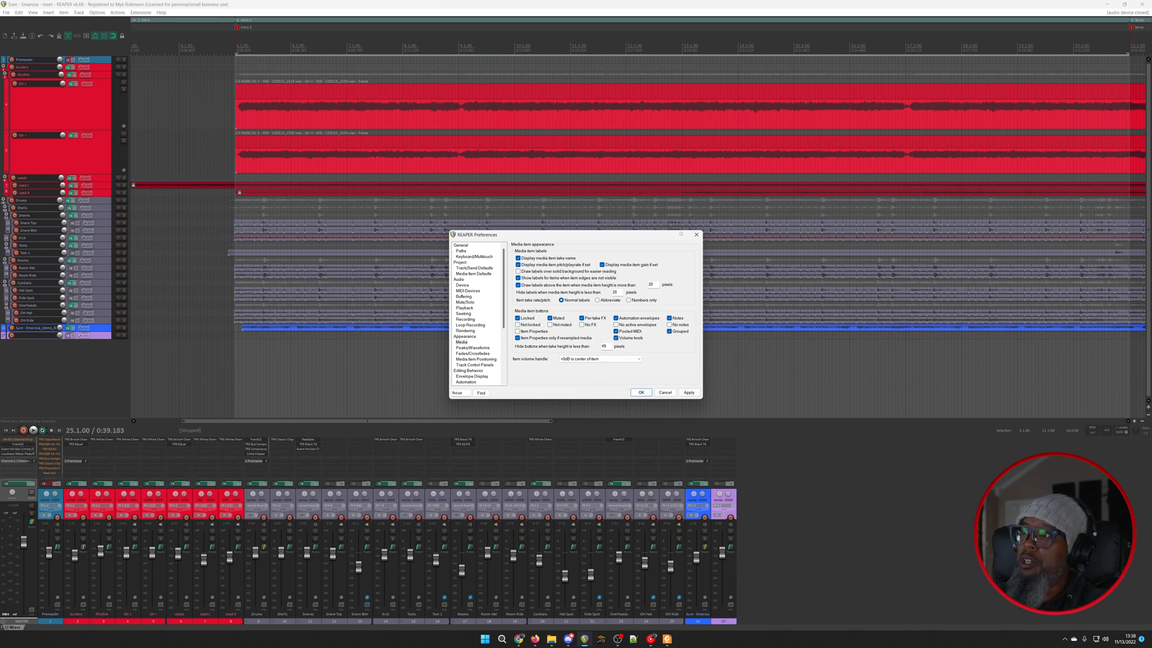
pyautogui.hotkey('alt', 'Tab')
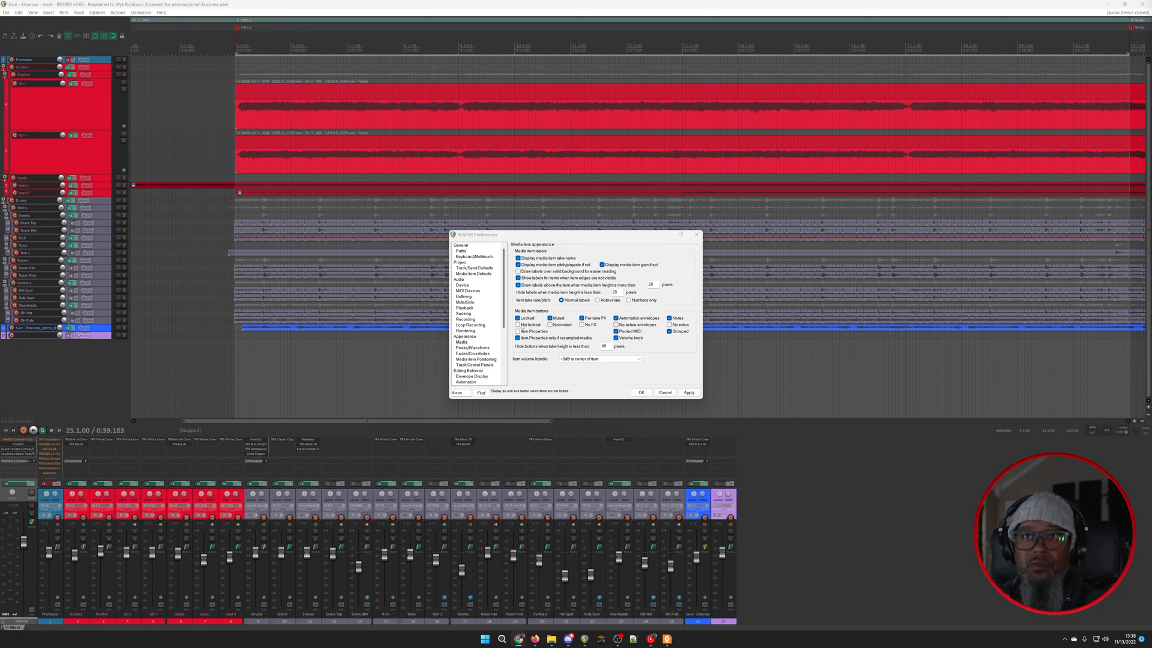
pyautogui.click(517, 331)
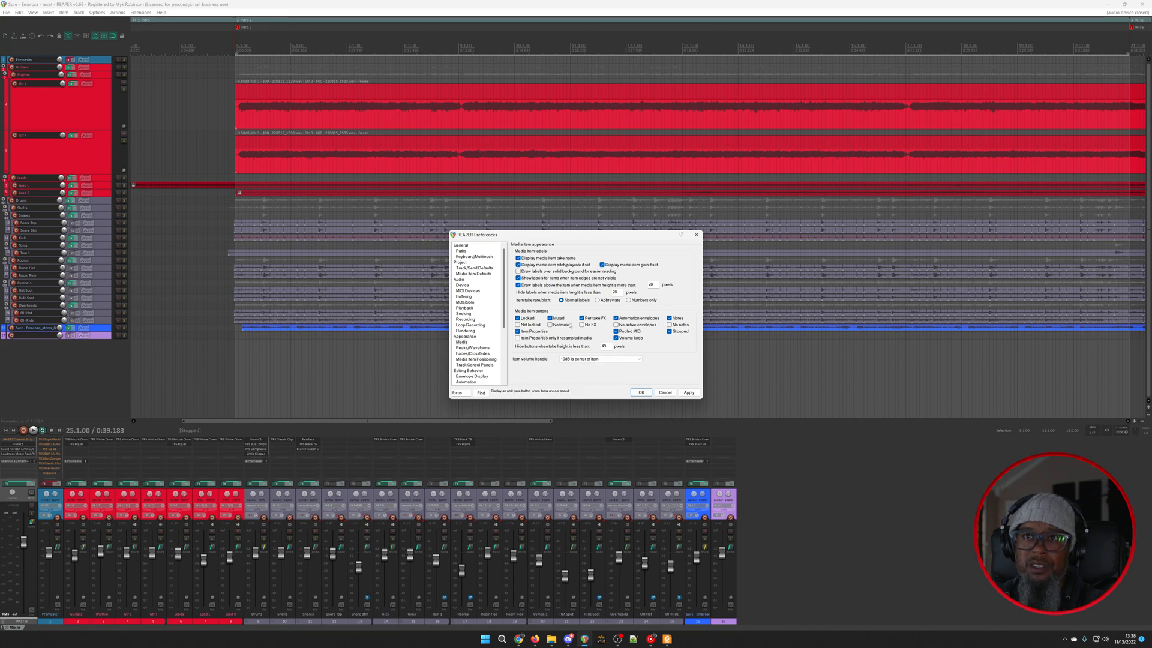
pyautogui.click(581, 324)
pyautogui.click(689, 393)
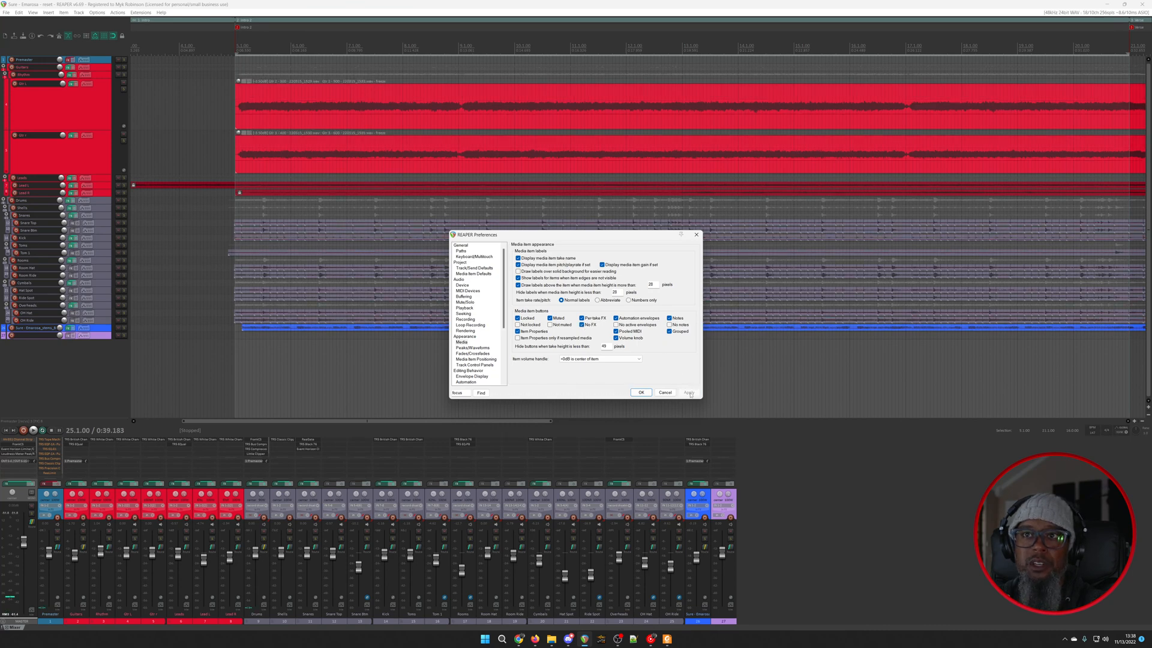
# Step: Try the media item buttons on the upper guitar item by opening and closing its item properties and its FX windows
pyautogui.moveTo(241, 84)
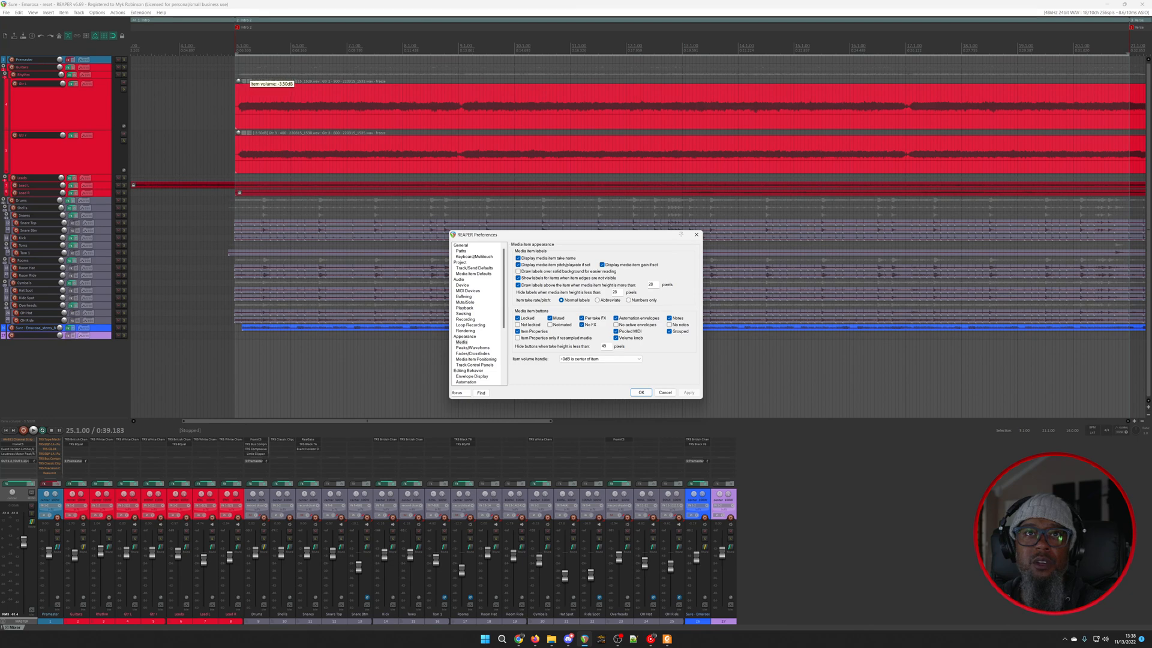
pyautogui.click(243, 83)
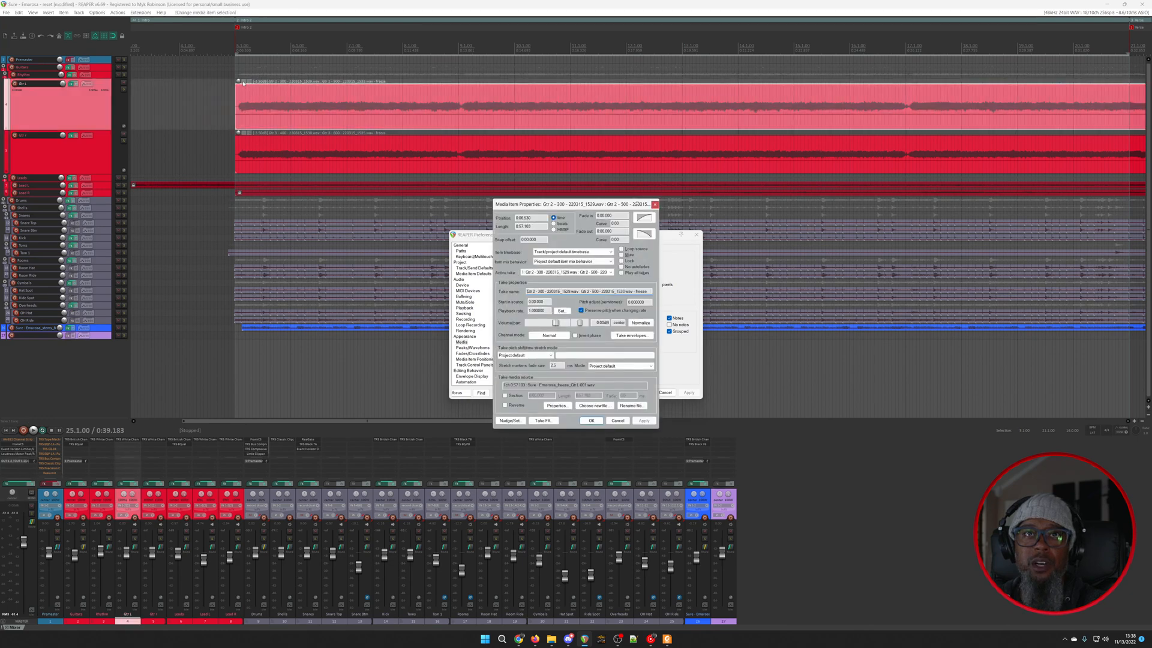
pyautogui.press('Escape')
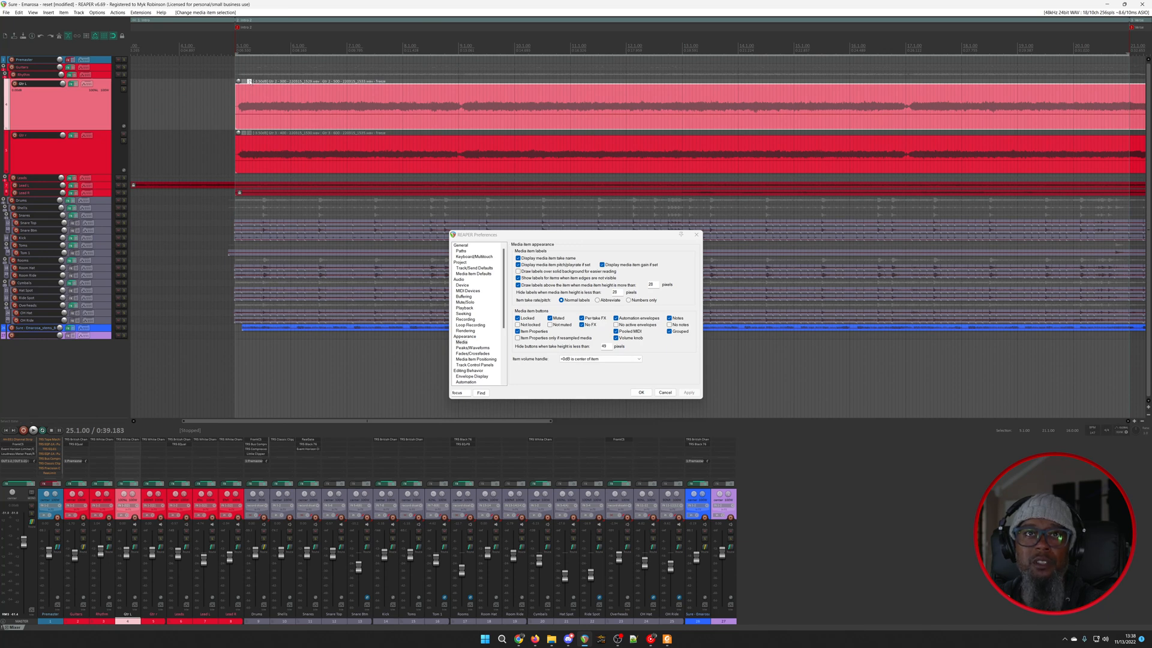
pyautogui.click(250, 82)
pyautogui.click(230, 23)
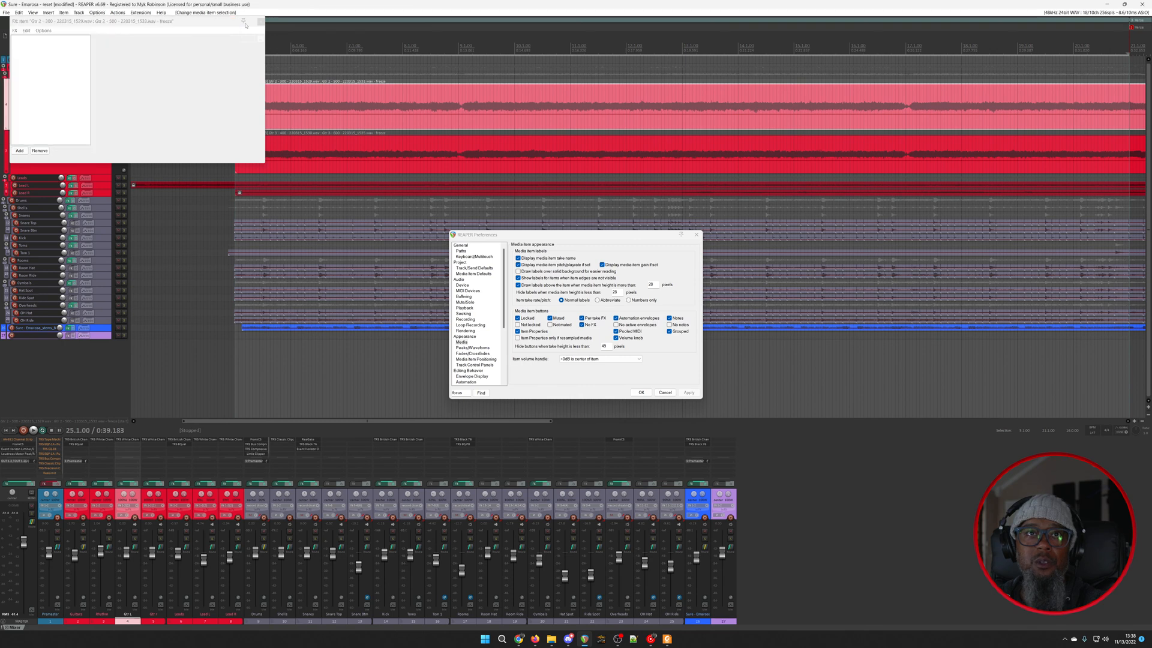
pyautogui.click(261, 21)
pyautogui.click(249, 82)
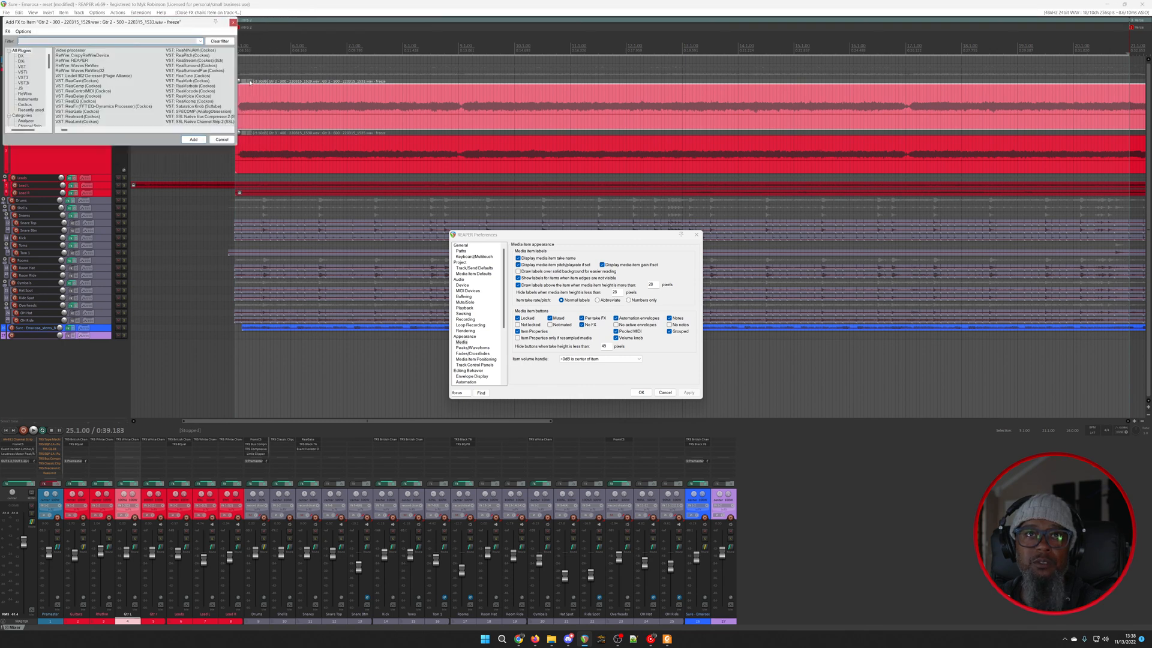
pyautogui.click(233, 24)
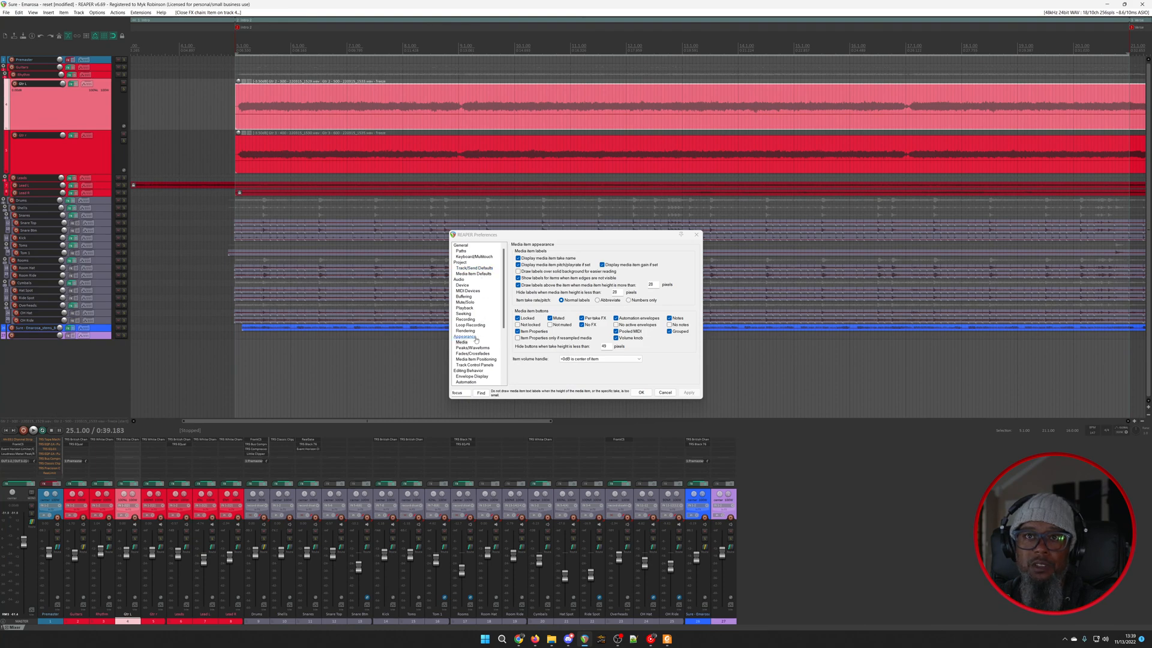
# Step: In the Editing Behavior preferences, set the horizontal zoom center to Mouse cursor and apply the change
pyautogui.click(473, 370)
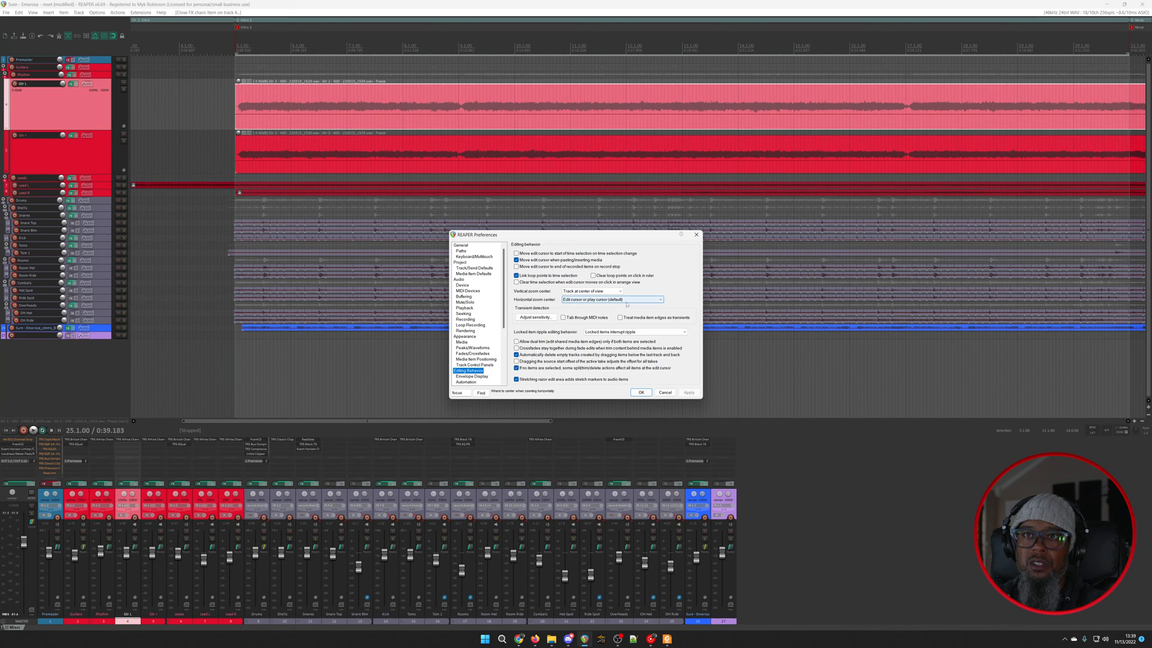
pyautogui.click(656, 299)
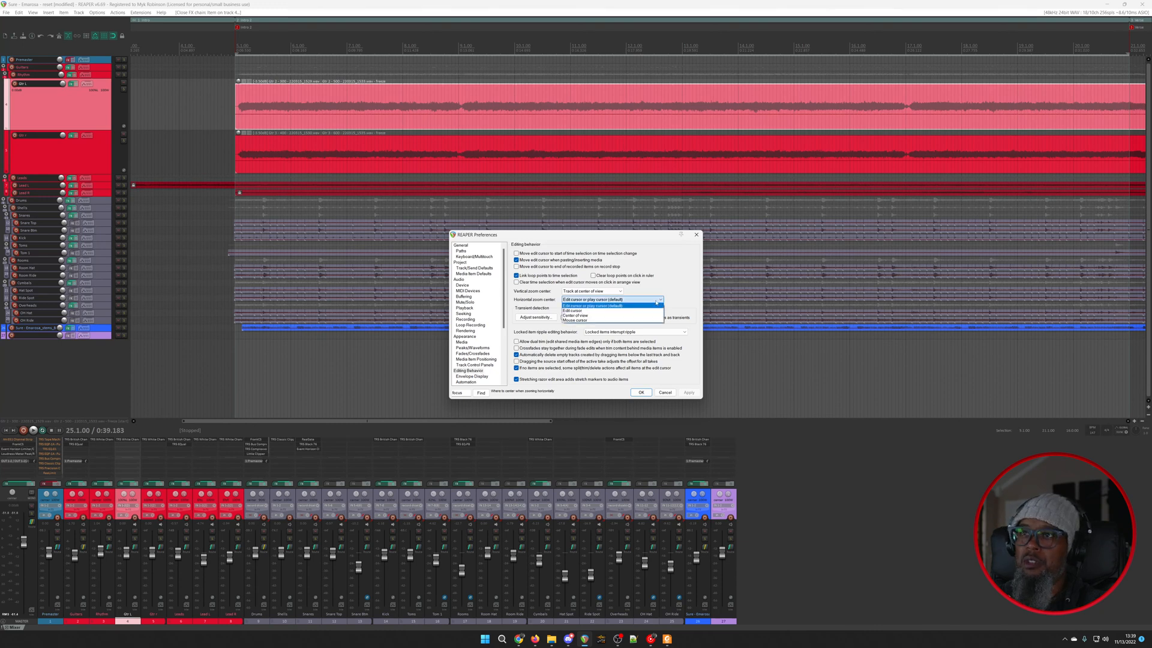
pyautogui.click(591, 321)
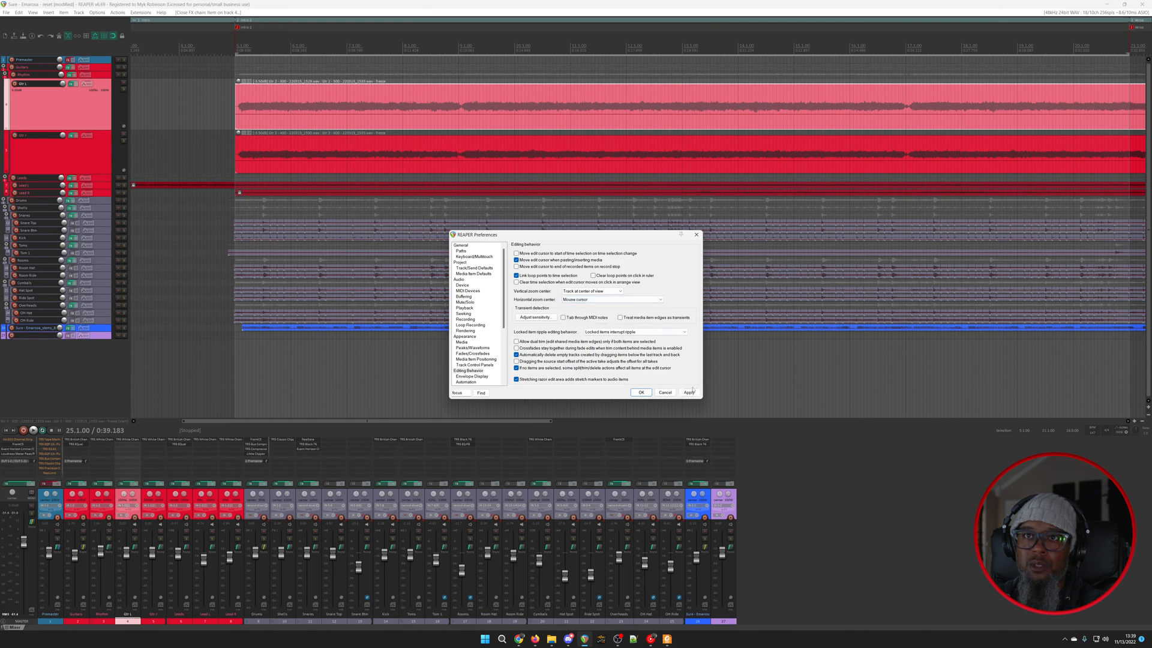
pyautogui.click(689, 393)
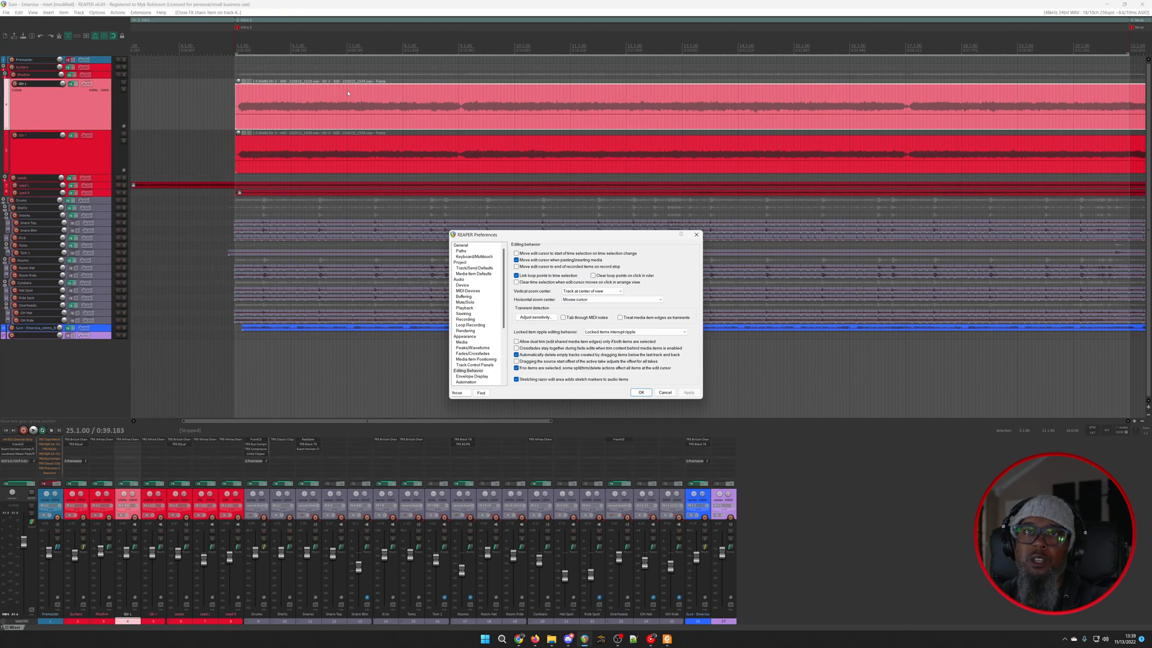
# Step: Test horizontal zooming in and out around a point on the upper guitar item and close the preferences
pyautogui.scroll(5, 347, 93)
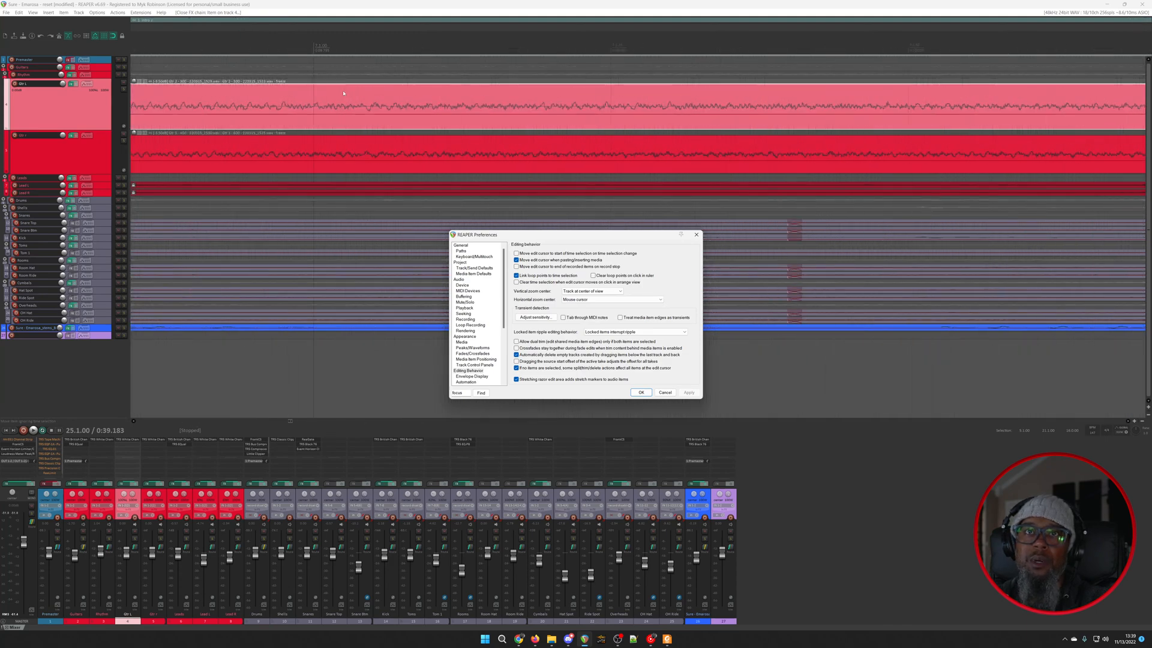
pyautogui.scroll(4, 302, 95)
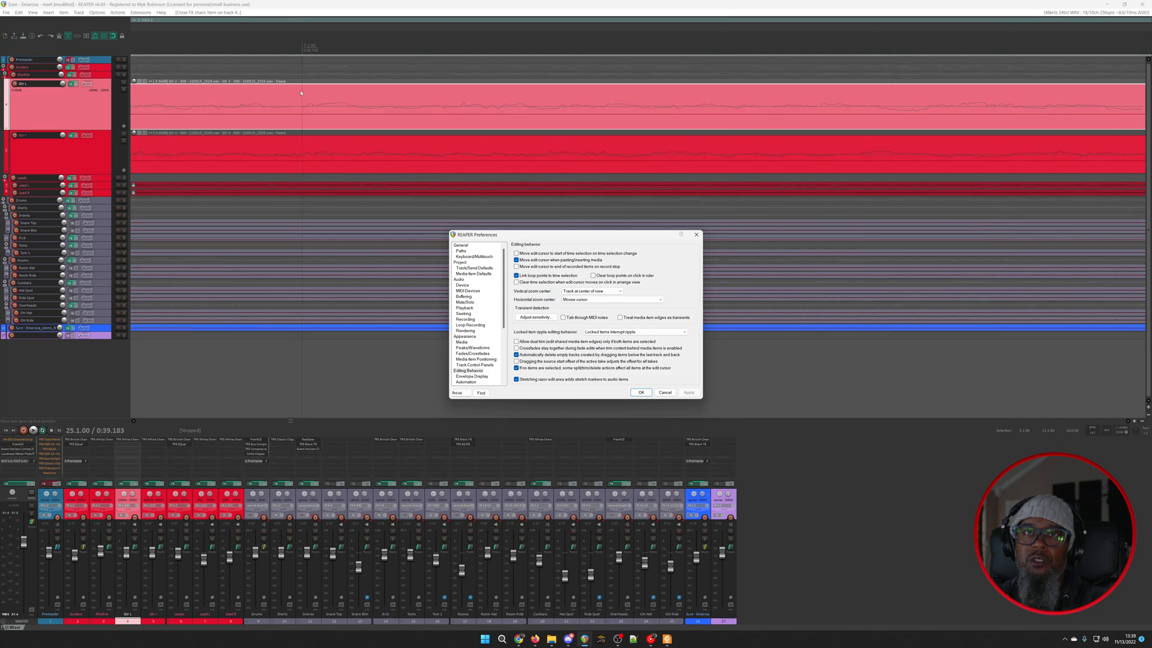
pyautogui.scroll(-5, 307, 92)
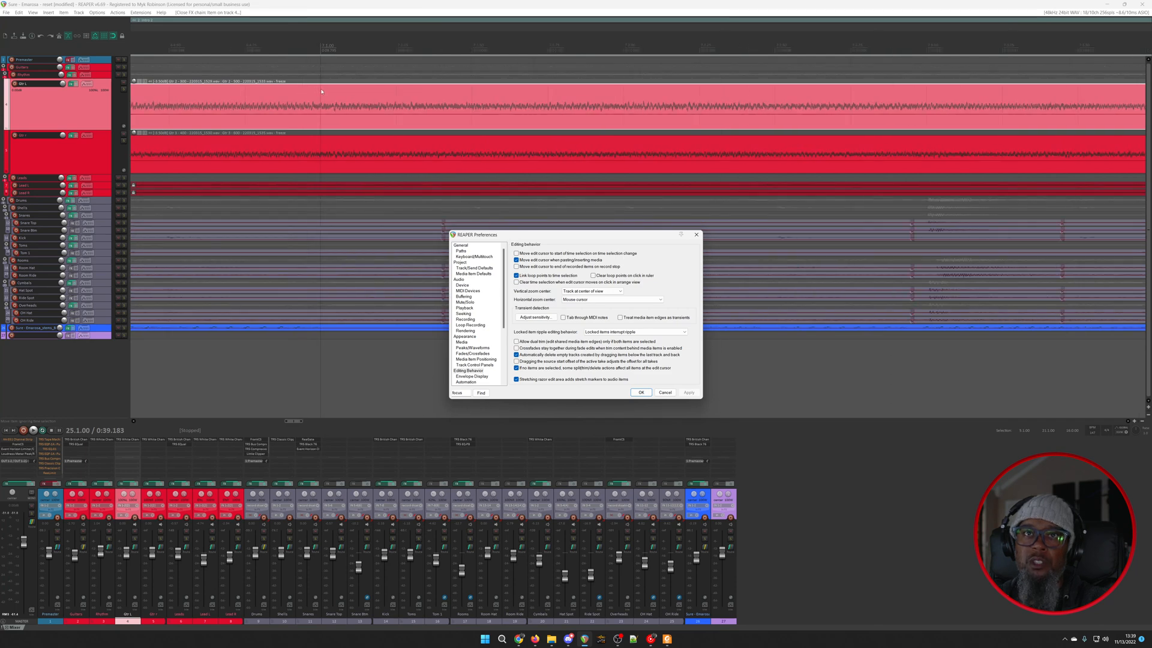
pyautogui.scroll(-2, 321, 91)
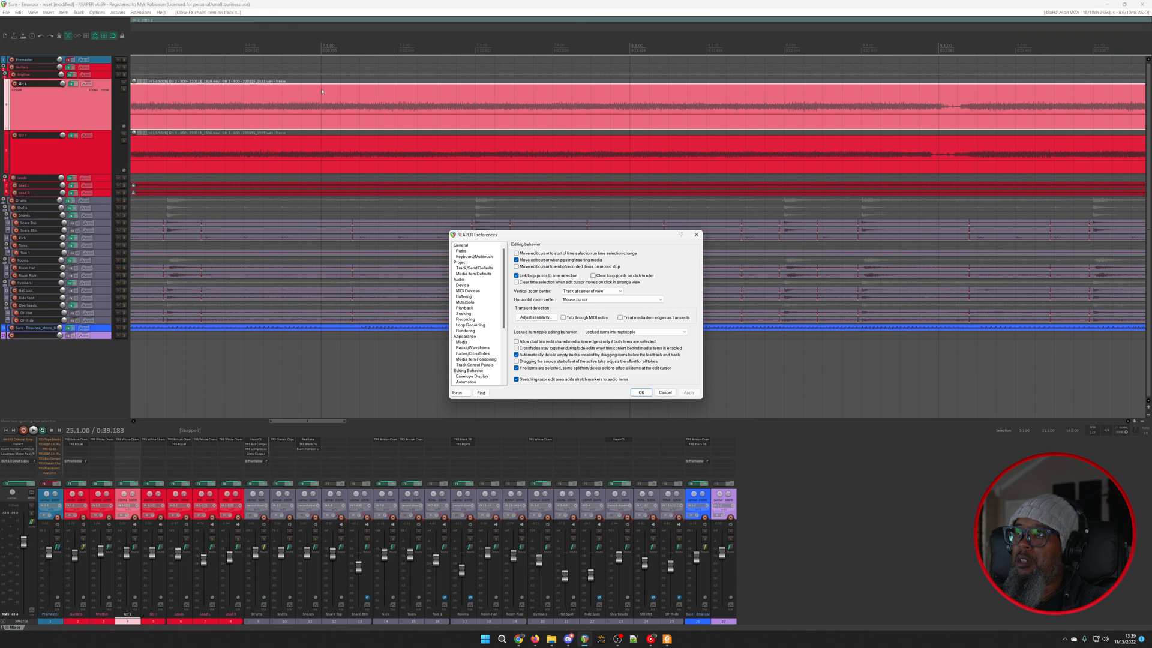
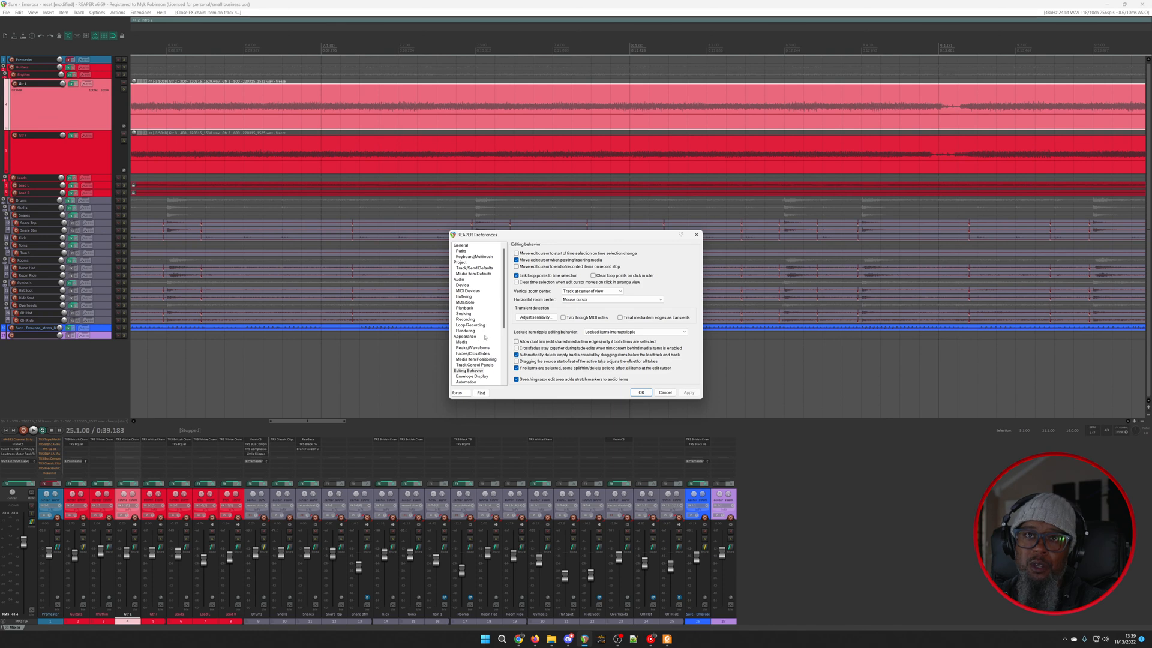
pyautogui.click(640, 392)
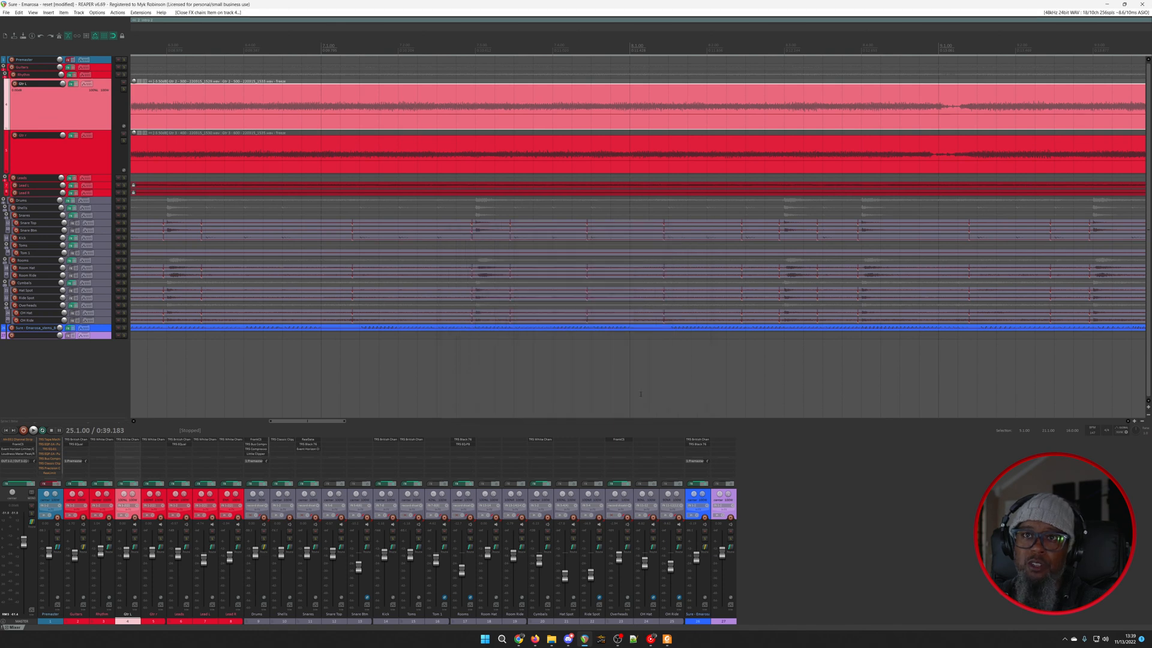
# Step: Browse the ReaPack packages in an enlarged window, filter them by "folder" and widen the package name column
pyautogui.click(141, 13)
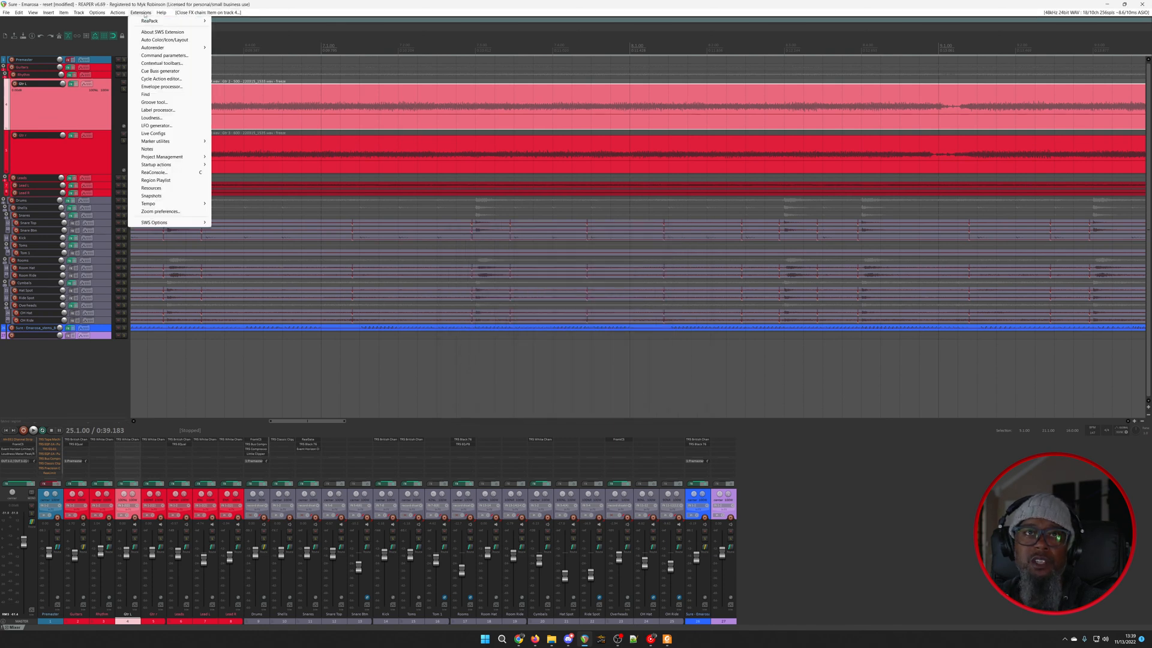
pyautogui.moveTo(150, 21)
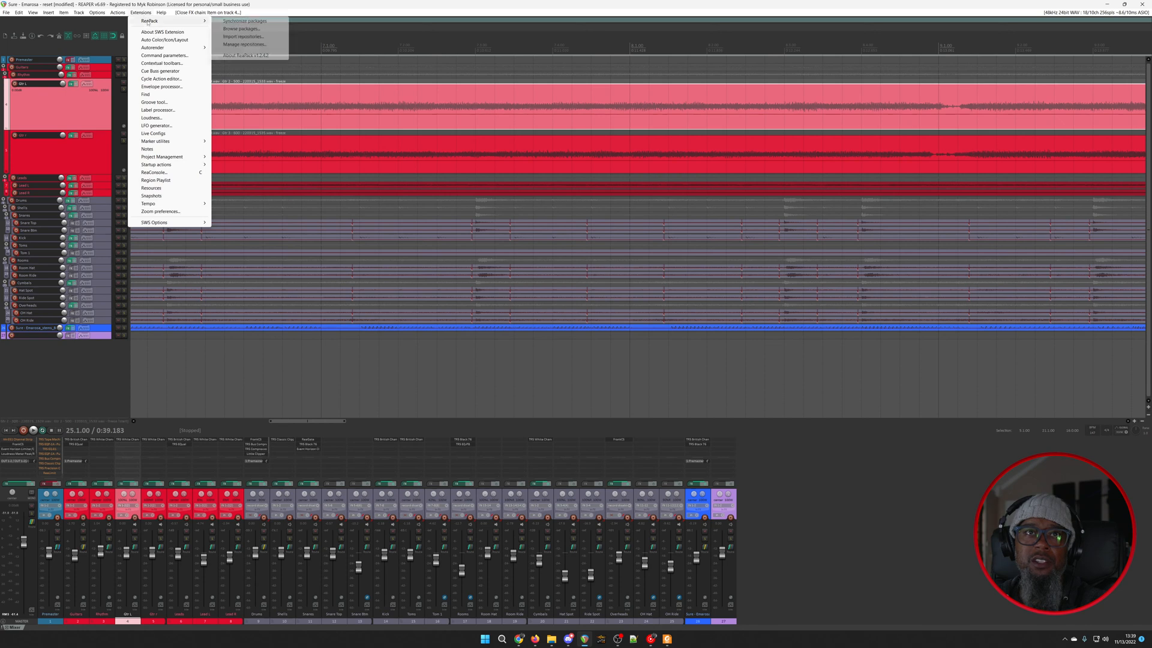
pyautogui.click(237, 29)
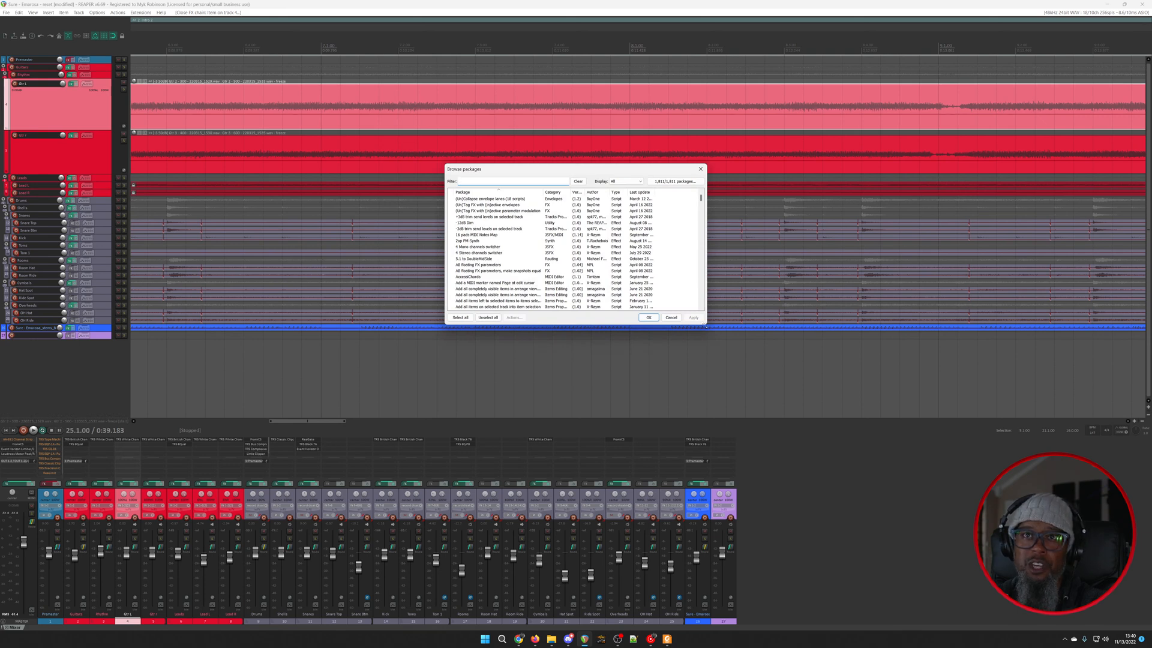
pyautogui.moveTo(707, 325); pyautogui.dragTo(814, 428)
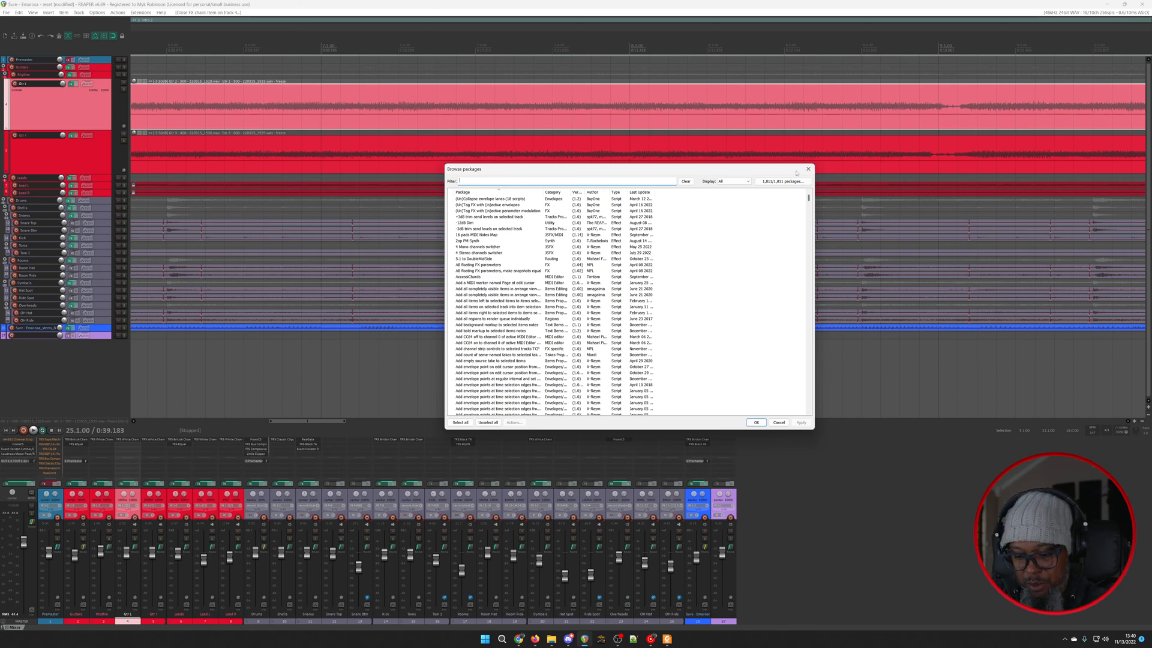
pyautogui.write('folder')
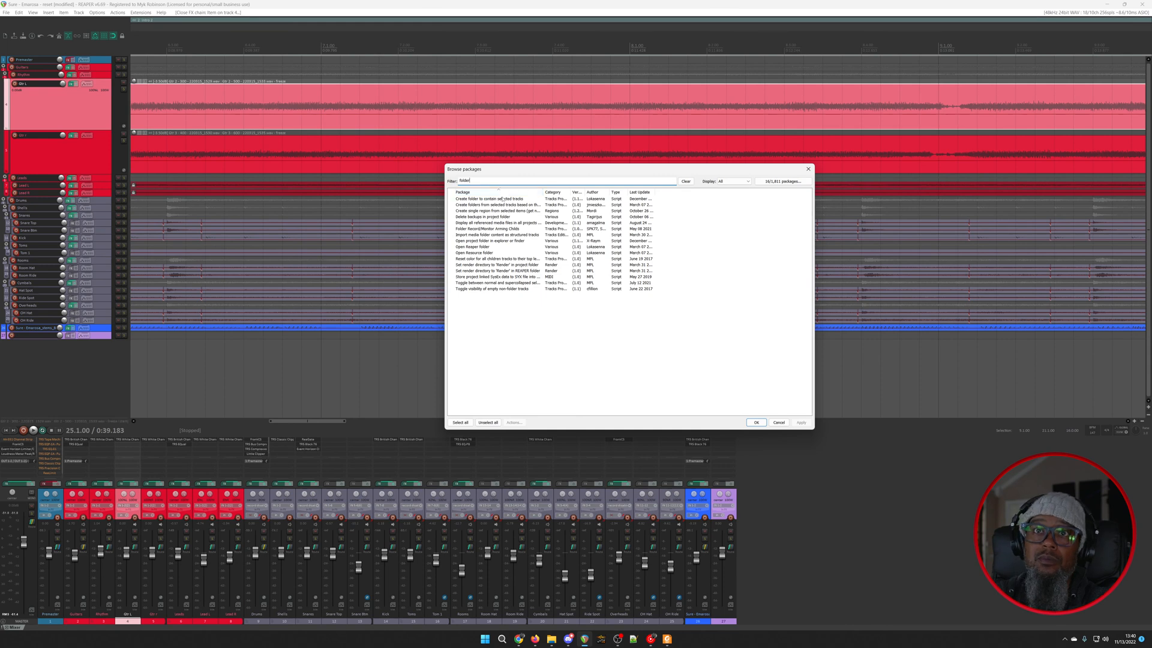
pyautogui.moveTo(543, 191); pyautogui.dragTo(572, 192)
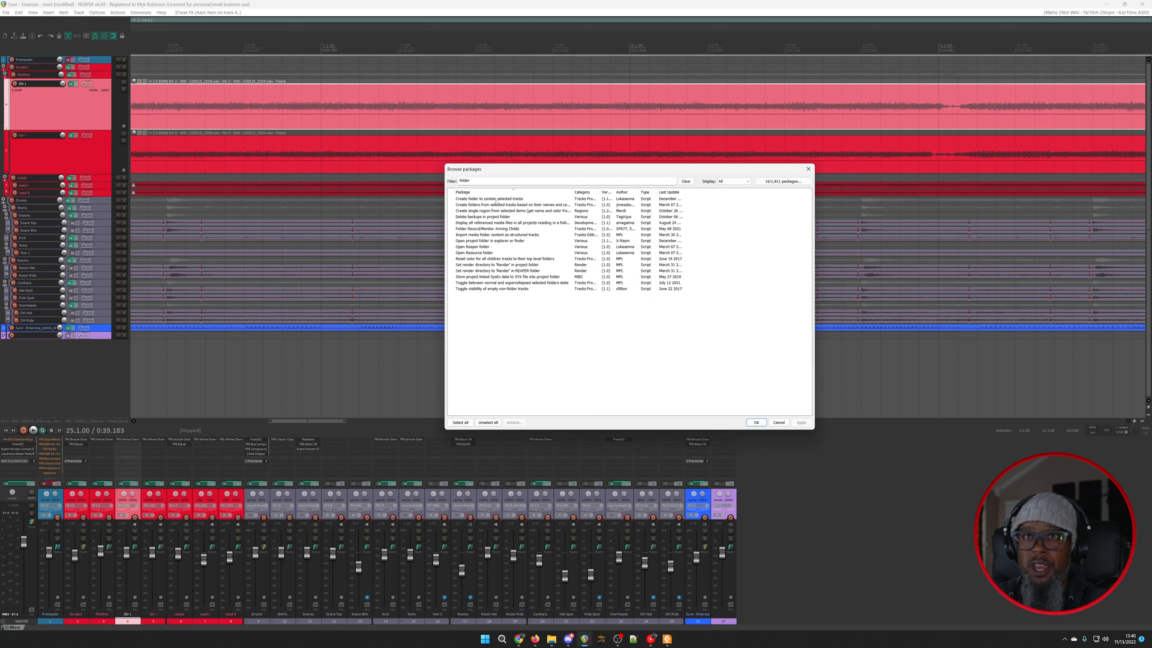
# Step: Install the "Create folder to contain selected tracks" script package and close the package browser
pyautogui.click(496, 200)
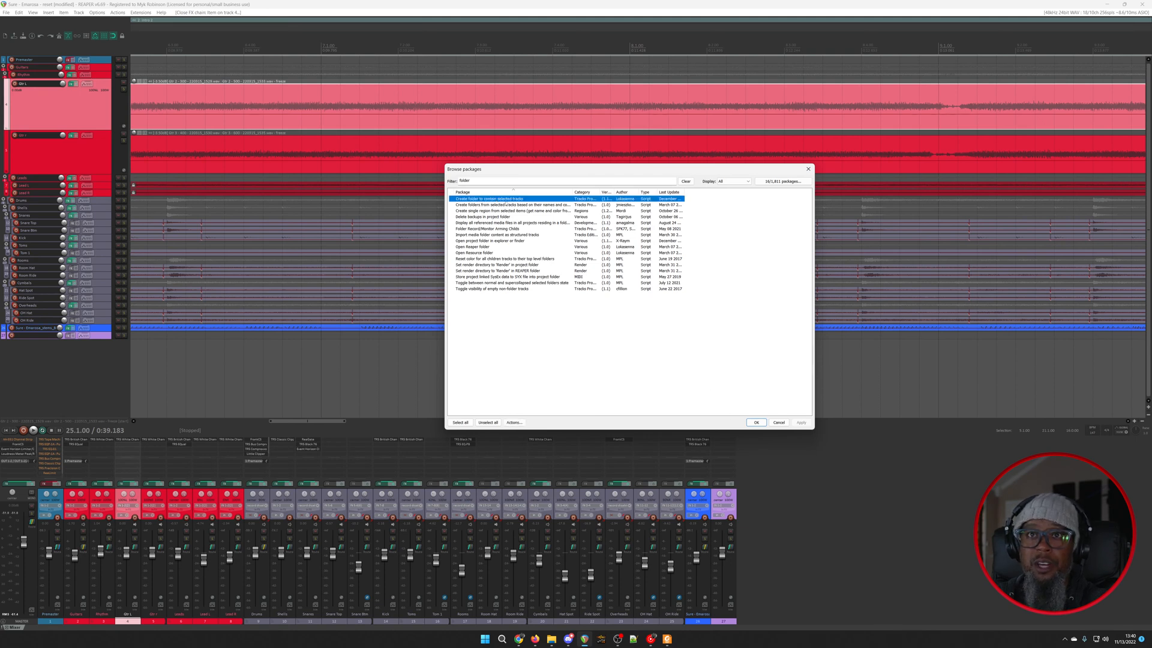
pyautogui.rightClick(505, 201)
pyautogui.click(529, 205)
pyautogui.click(801, 422)
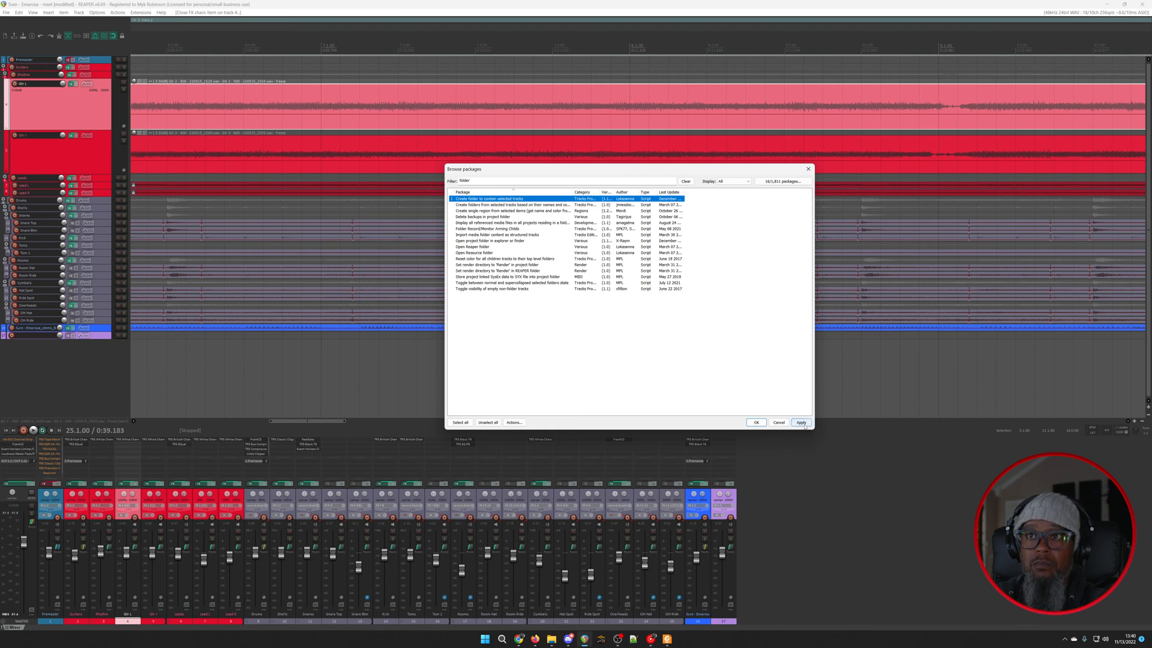
pyautogui.click(577, 330)
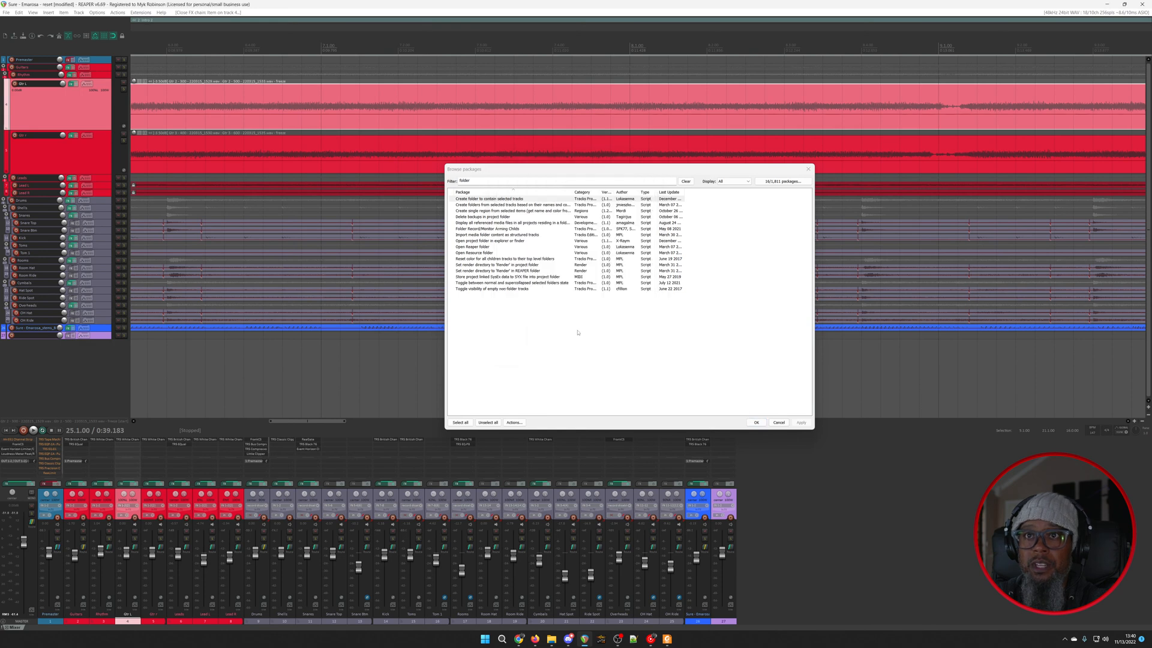
pyautogui.click(757, 422)
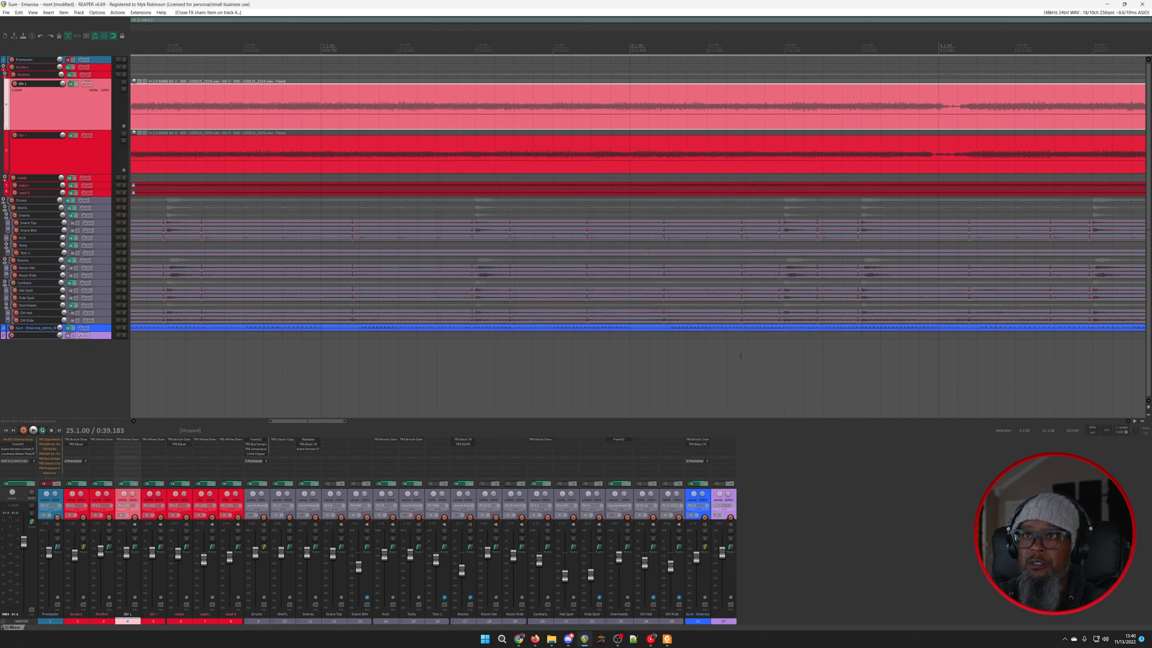
# Step: Start a new empty project and dismiss the Save Project dialog without entering a file name
pyautogui.click(6, 13)
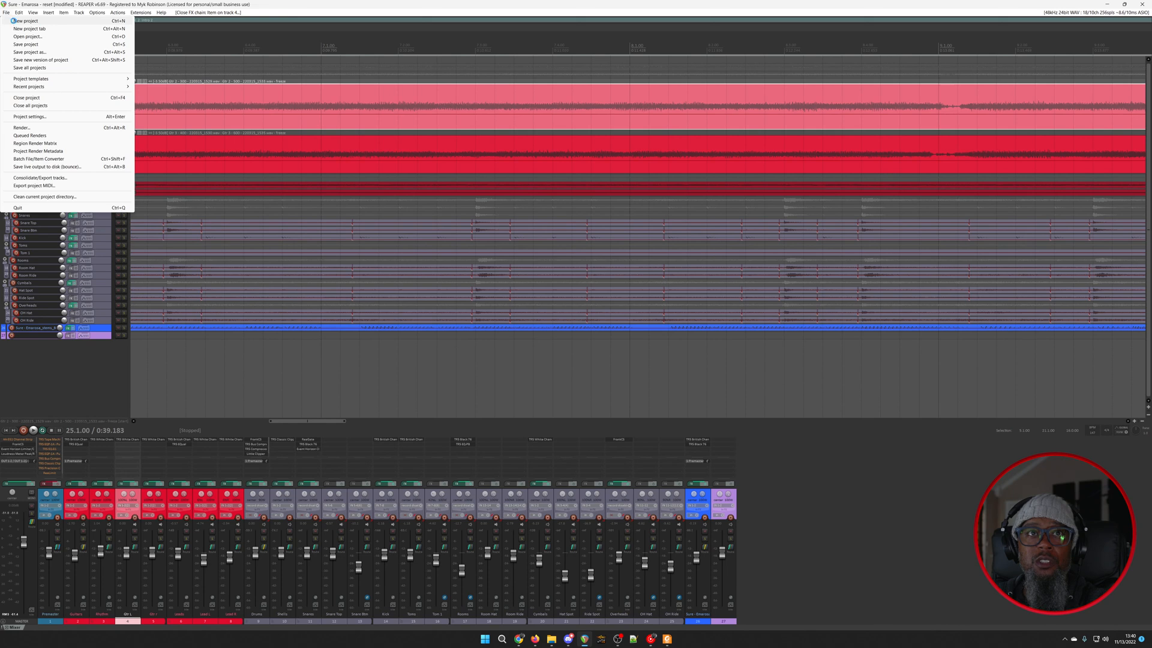
pyautogui.click(13, 21)
pyautogui.click(580, 343)
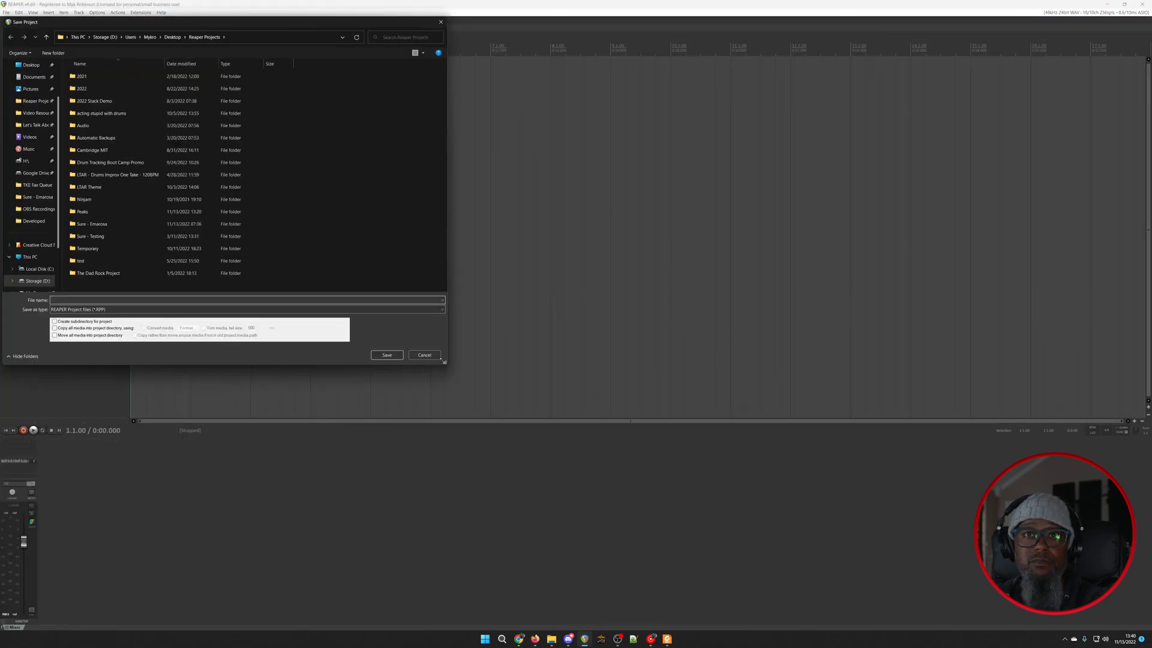
pyautogui.click(429, 355)
pyautogui.rightClick(63, 118)
pyautogui.press('Escape')
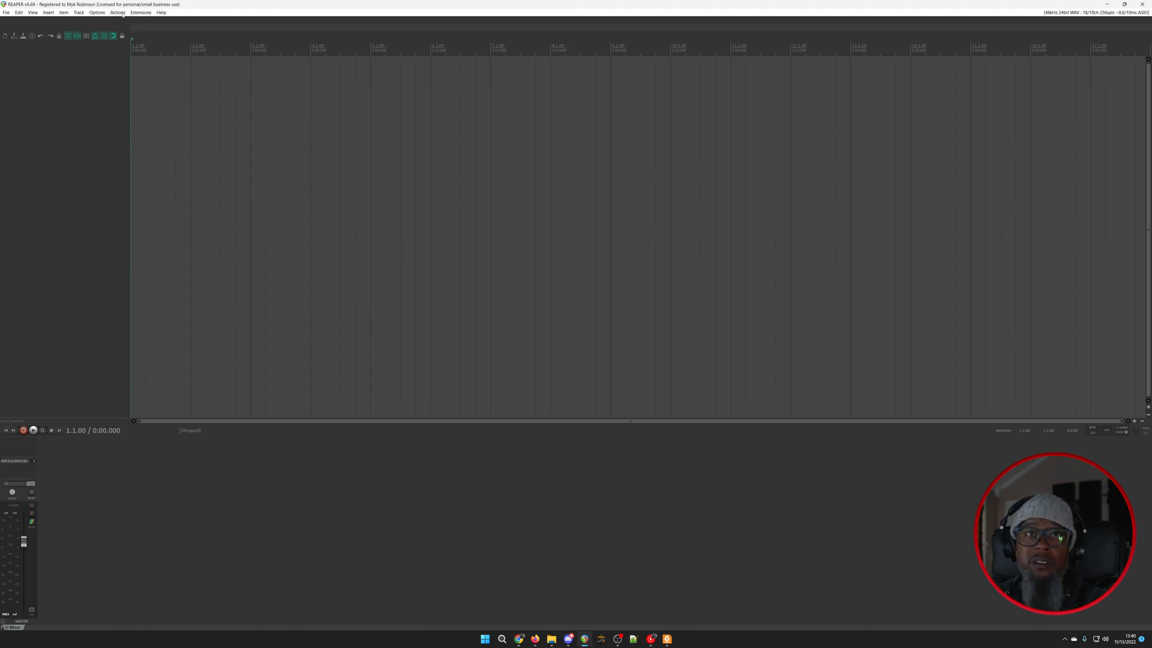
# Step: Assign the shortcut Ctrl+Shift+F to the "Create folder to contain selected tracks" script in the action list, overriding the existing mapping
pyautogui.click(138, 12)
pyautogui.click(128, 19)
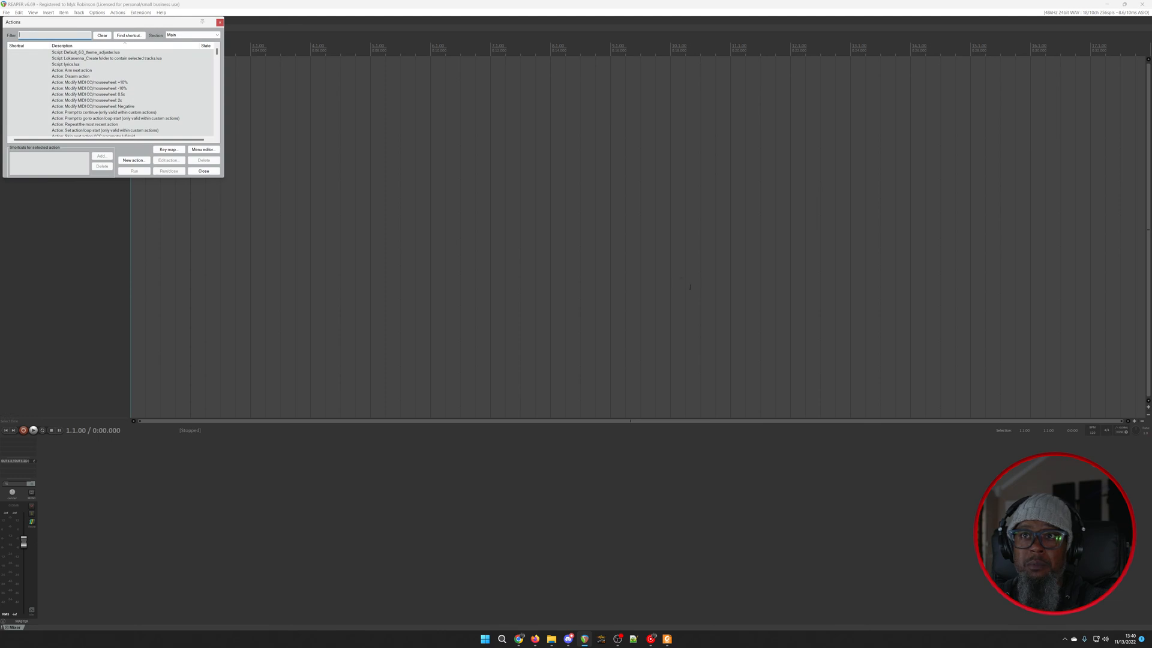
pyautogui.moveTo(114, 22); pyautogui.dragTo(724, 222)
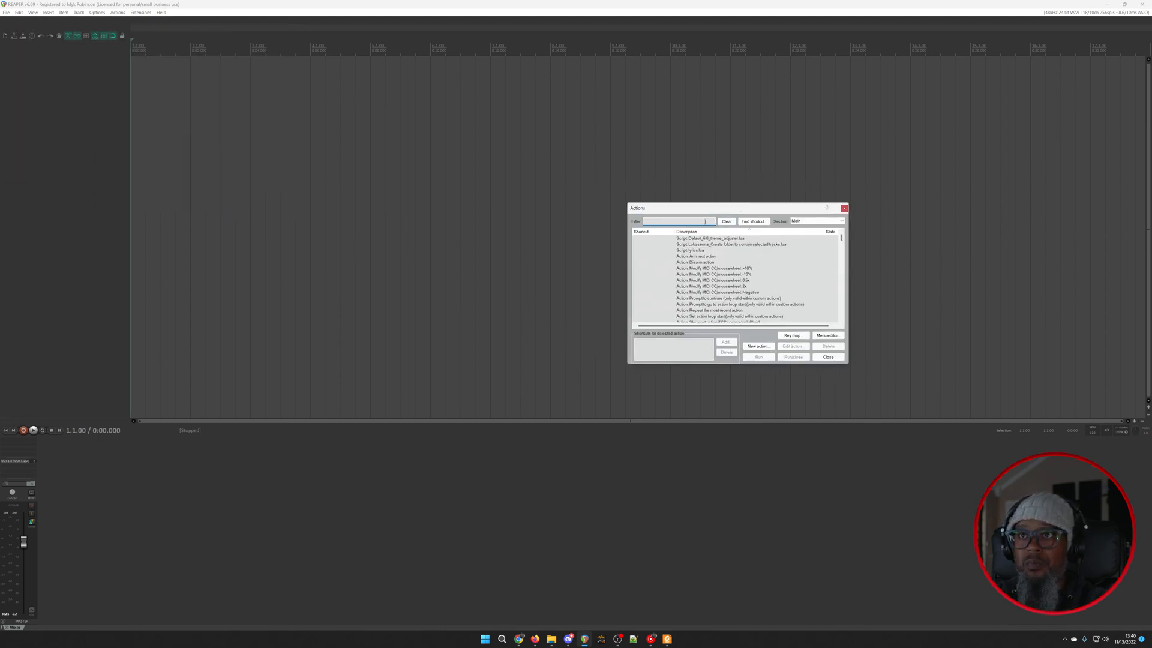
pyautogui.click(732, 244)
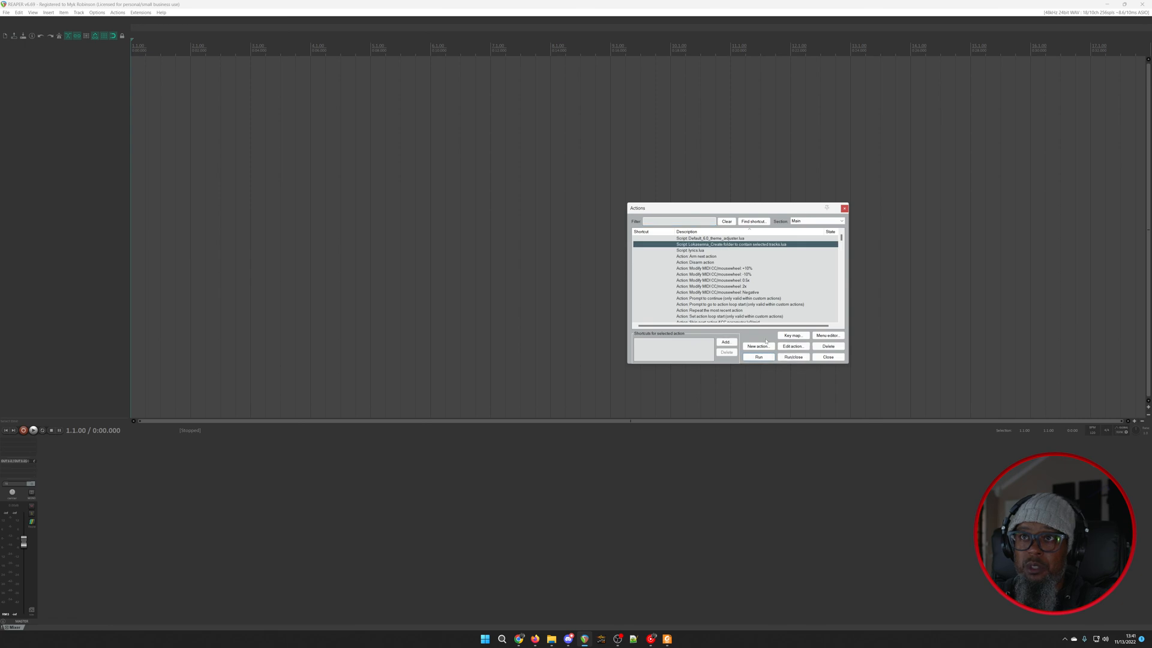
pyautogui.click(725, 342)
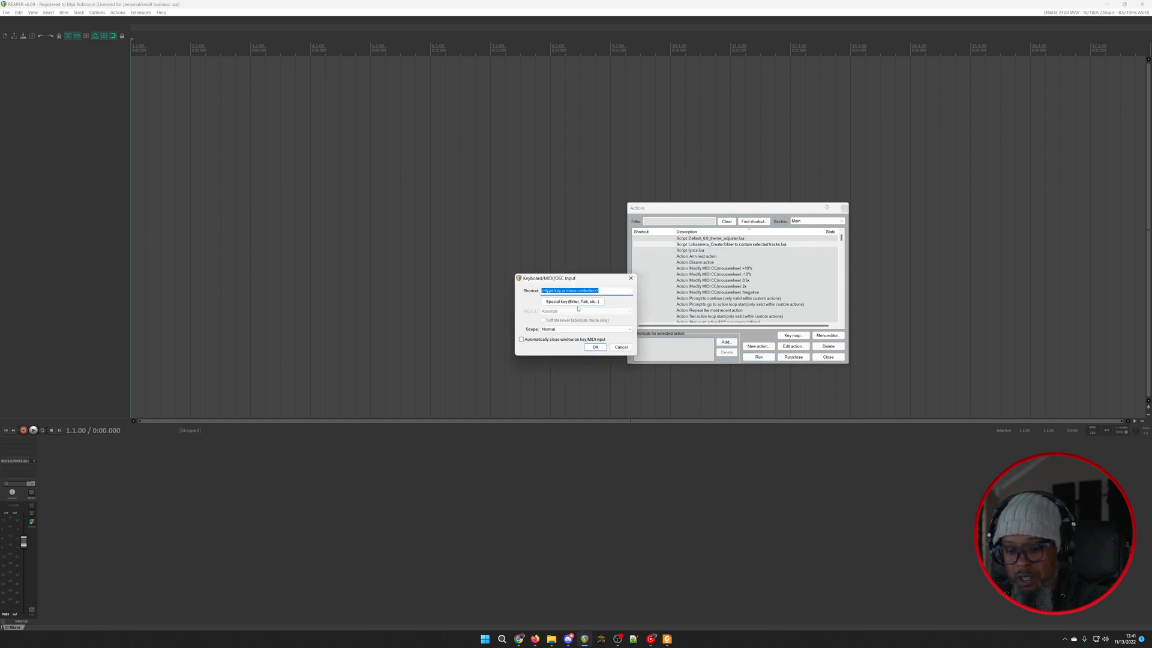
pyautogui.hotkey('ctrl', 'shift', 'f')
pyautogui.click(595, 347)
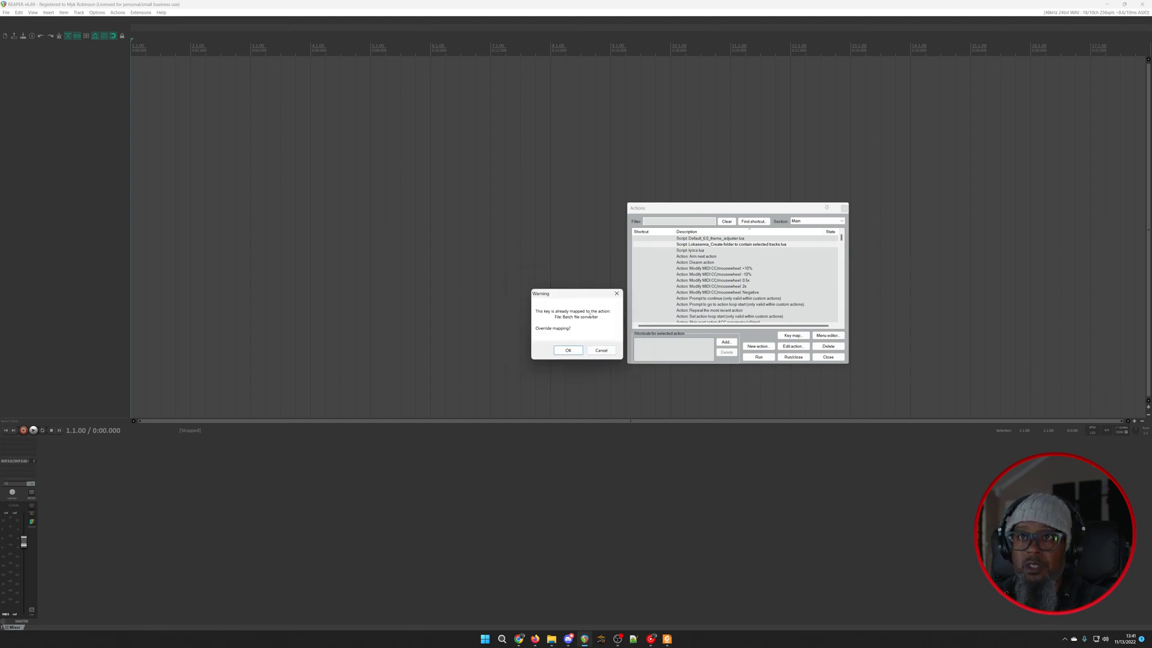
pyautogui.click(568, 351)
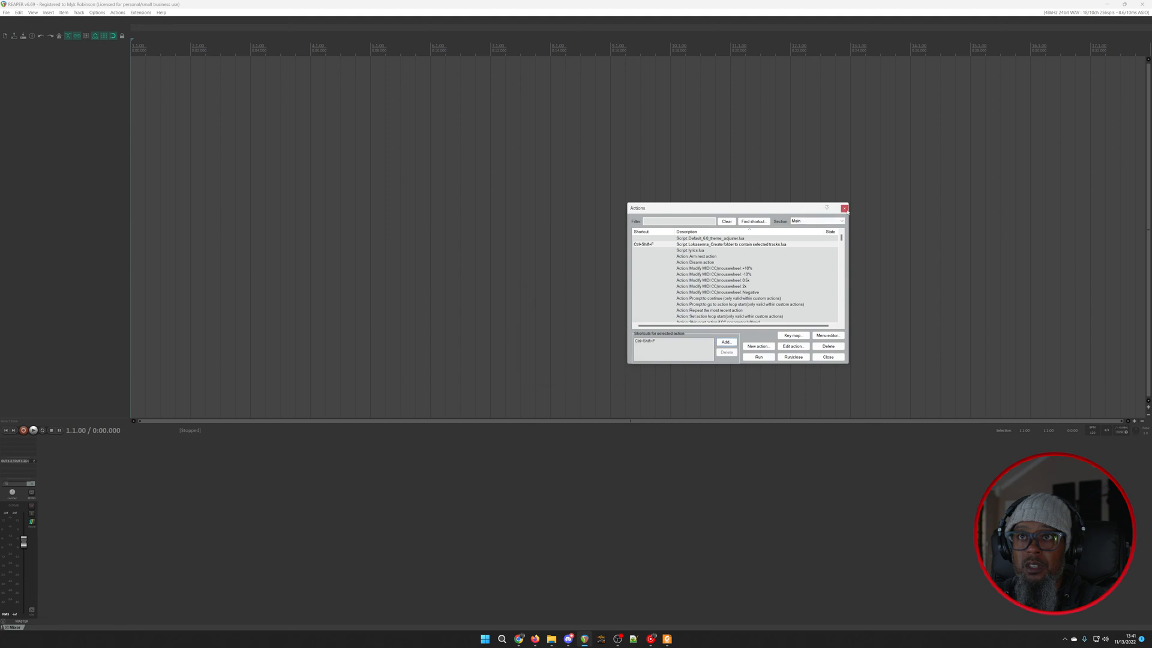
pyautogui.press('Escape')
# Step: Insert 10 new tracks named "Track" into the empty project
pyautogui.rightClick(66, 202)
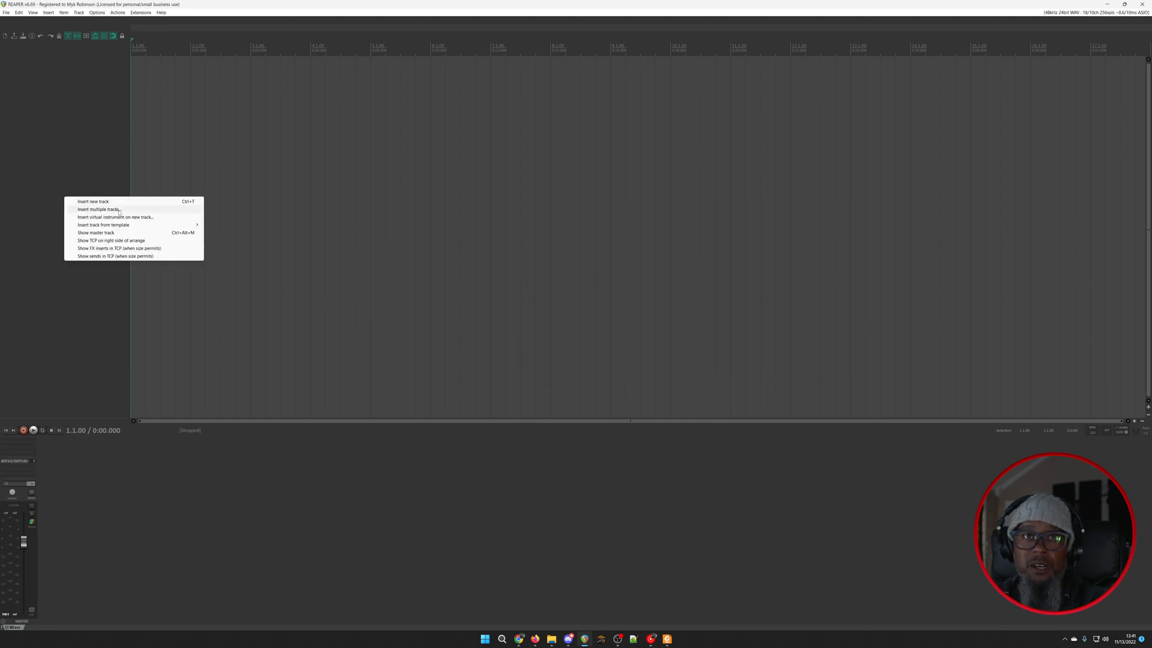
pyautogui.click(119, 210)
pyautogui.write('10')
pyautogui.press('Tab')
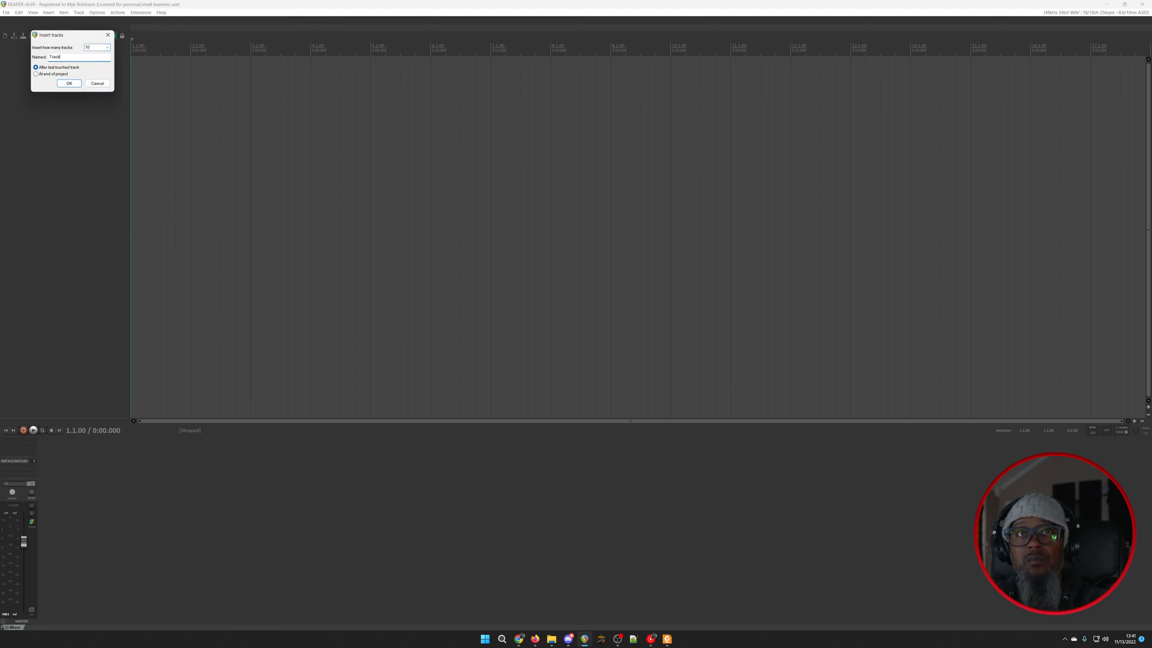
pyautogui.press('Return')
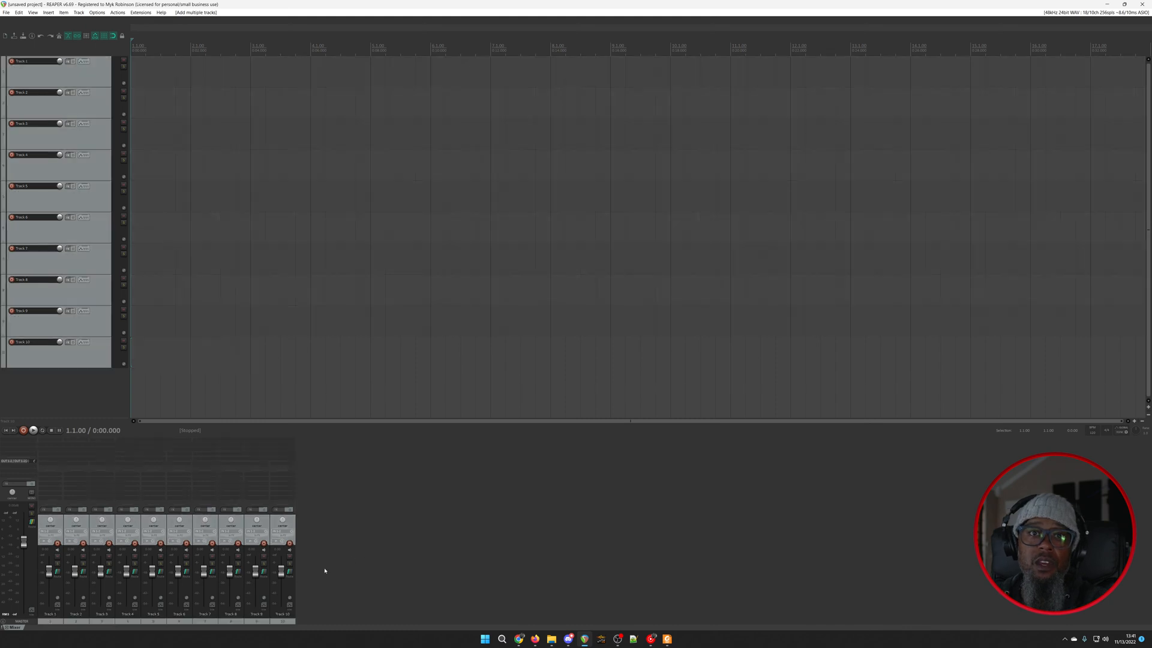
# Step: Place all ten tracks, Track 1 to Track 10, inside a new parent folder track named "Folder"
pyautogui.click(50, 621)
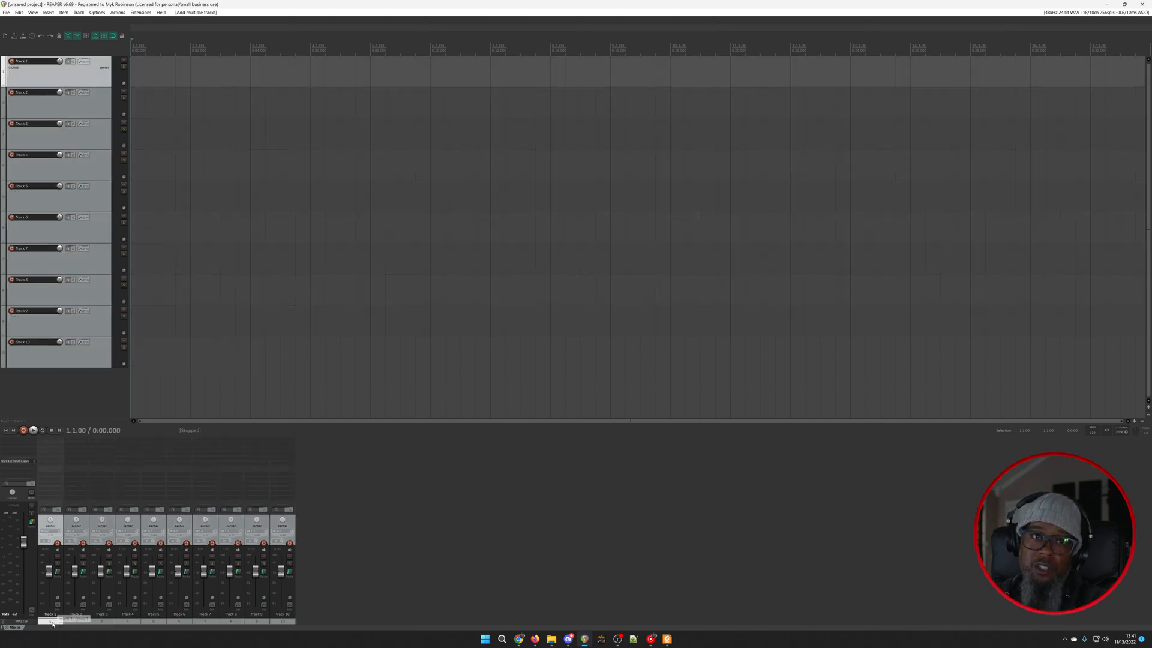
pyautogui.keyDown('shift'); pyautogui.click(290, 623); pyautogui.keyUp('shift')
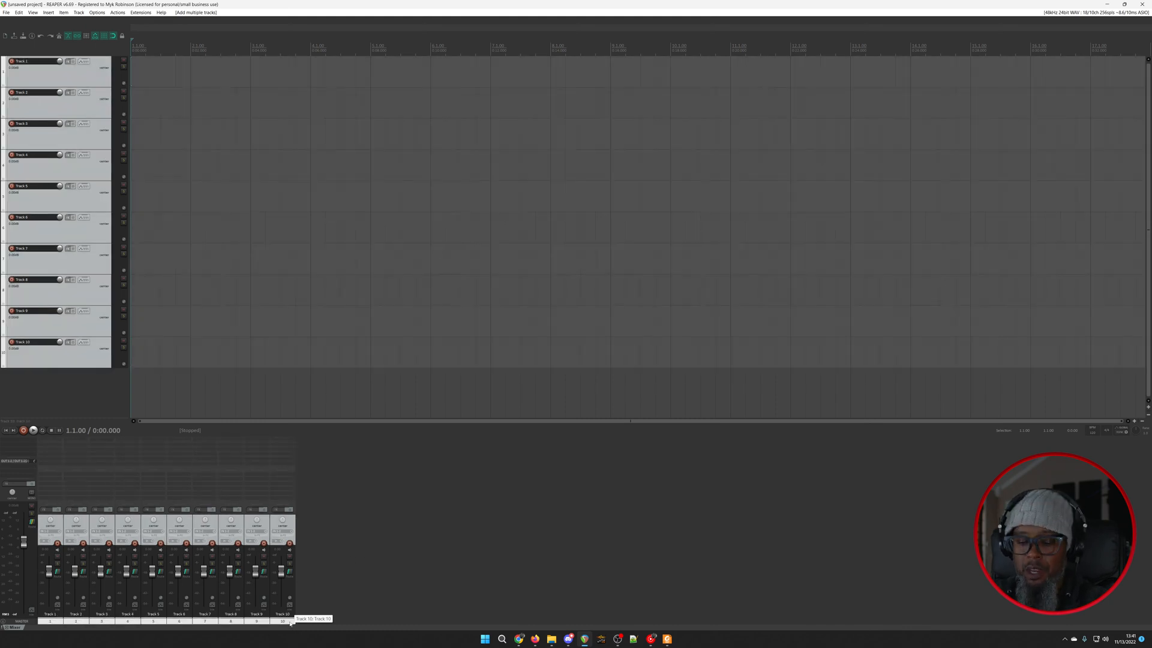
pyautogui.hotkey('ctrl', 'f')
pyautogui.write('Fo')
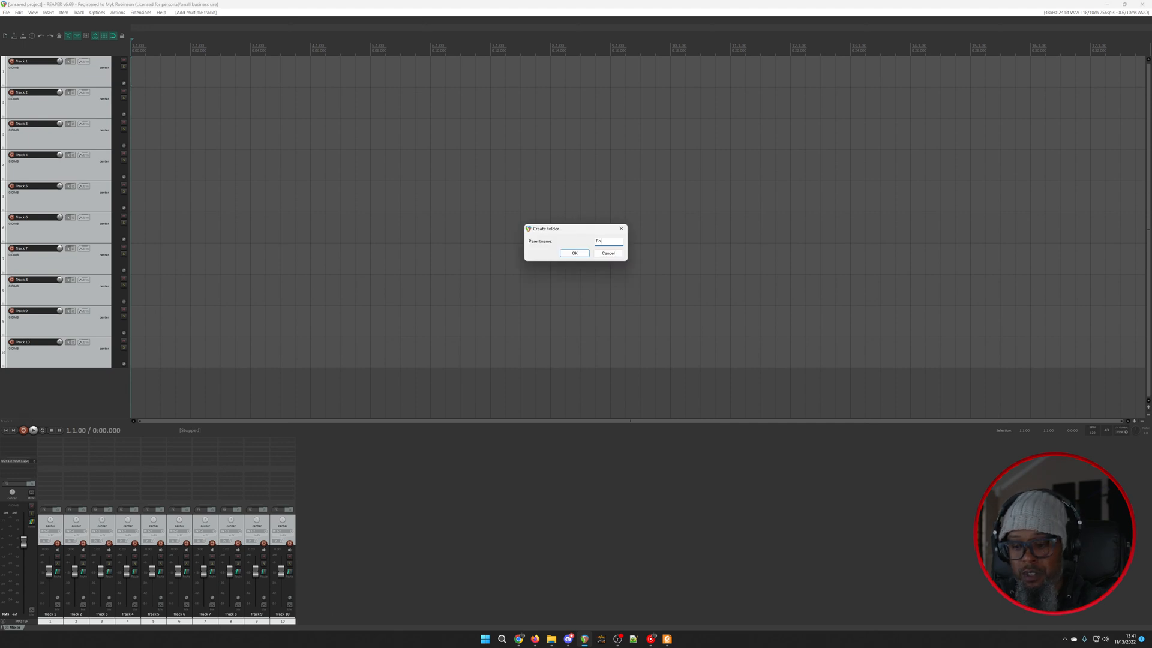
pyautogui.press('Return')
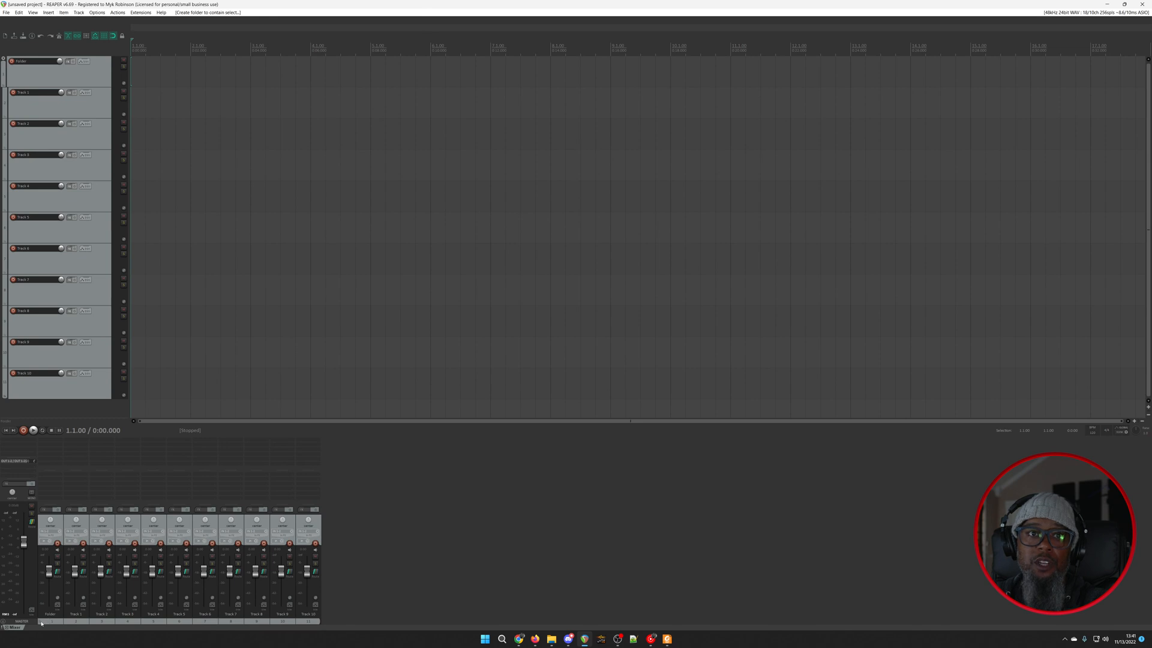
# Step: Enable the mixer option "Clickable icon for folder tracks to show/hide children"
pyautogui.click(41, 622)
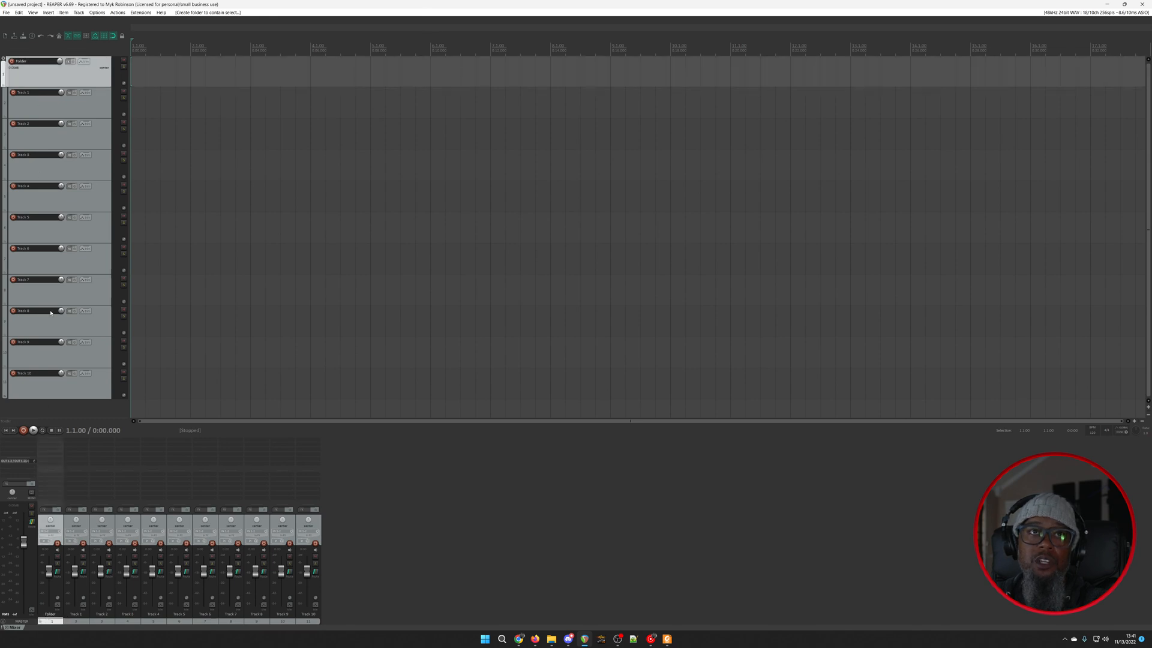
pyautogui.rightClick(51, 623)
pyautogui.moveTo(56, 621)
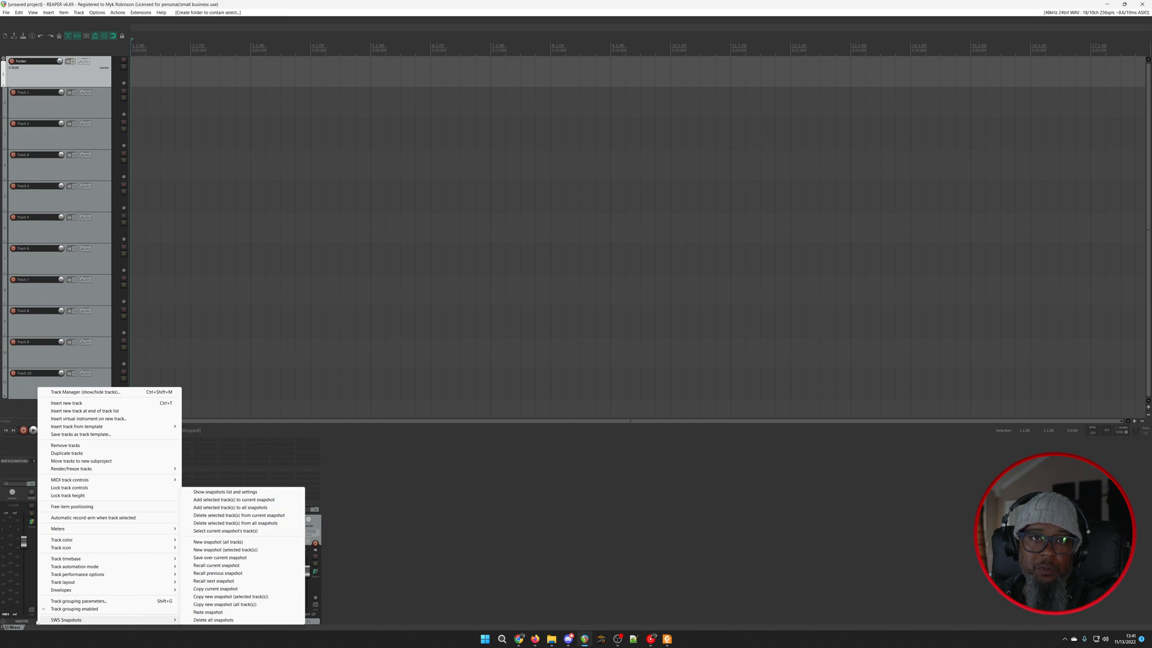
pyautogui.rightClick(6, 626)
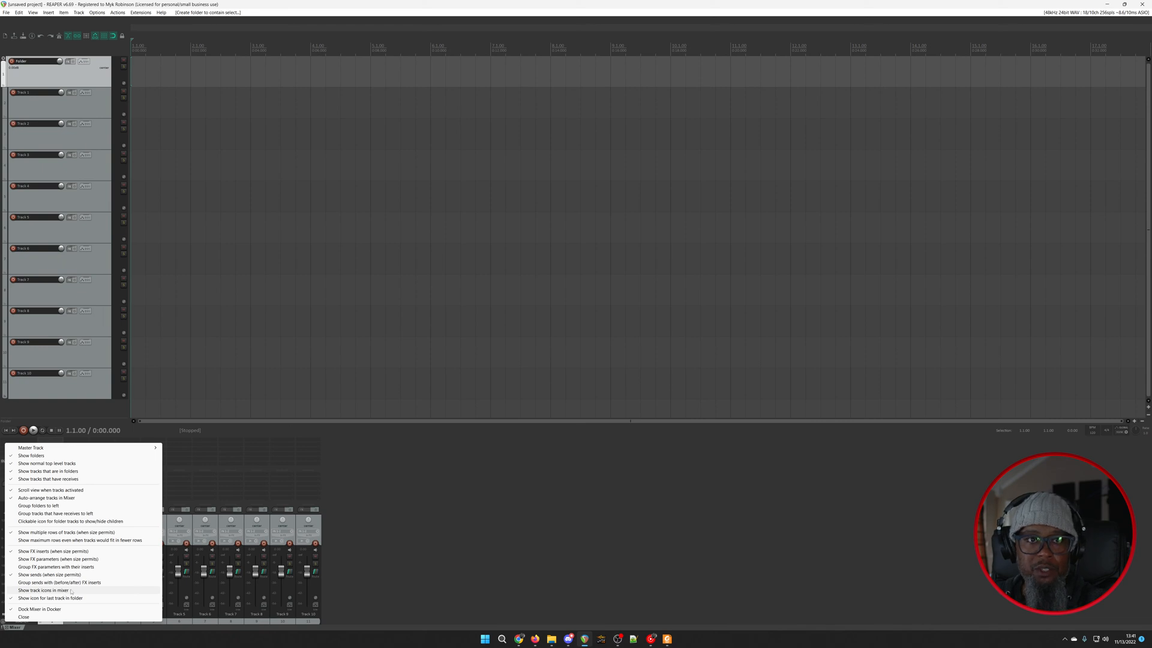
pyautogui.click(60, 522)
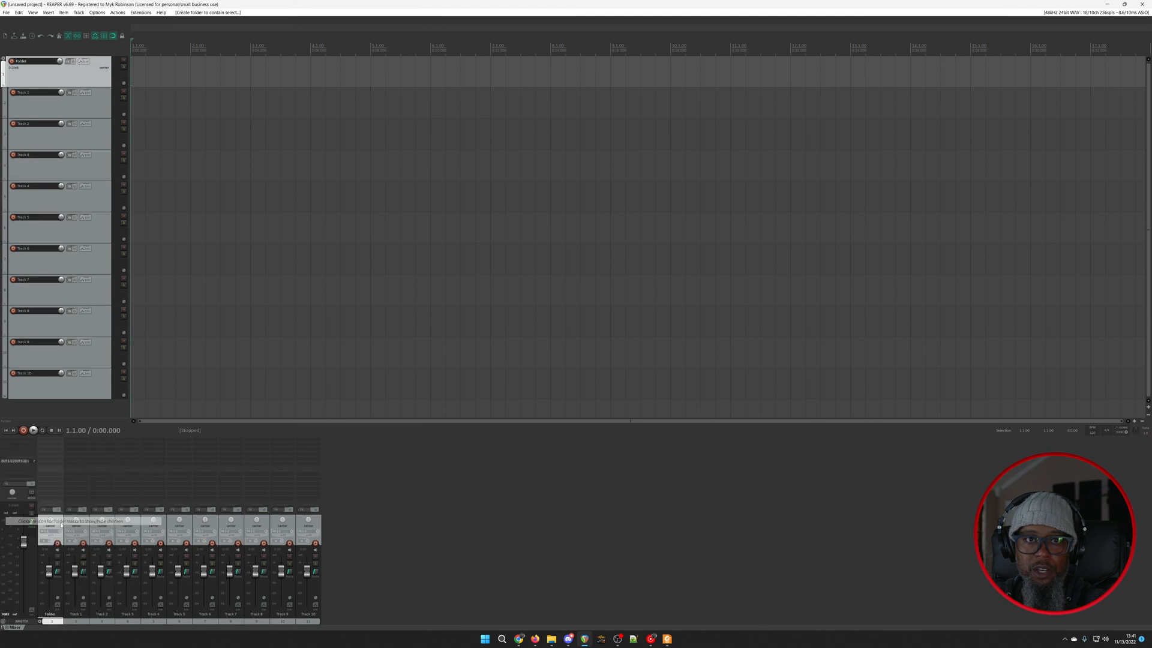
# Step: Test hiding and showing the folder's child tracks in the mixer, leaving them shown
pyautogui.click(514, 552)
pyautogui.click(41, 622)
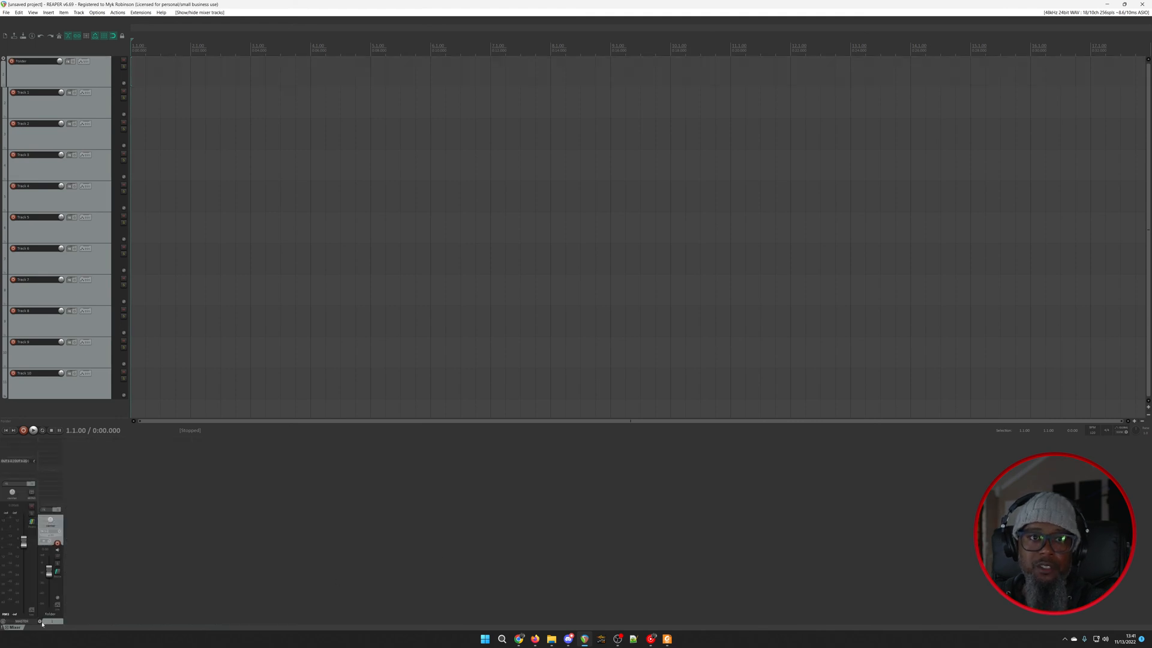
pyautogui.click(41, 622)
pyautogui.click(41, 622)
pyautogui.click(41, 622)
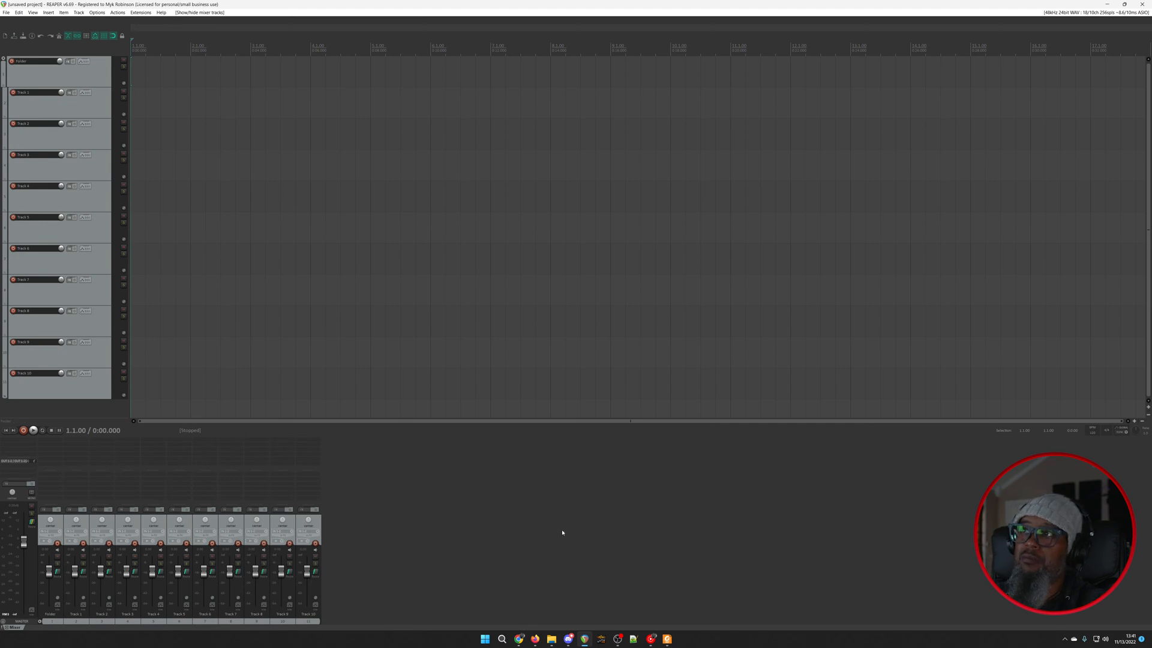
# Step: Enlarge the Auto Color/Icon/Layout window over the middle of the arrange area, then close it without adding a rule
pyautogui.click(140, 13)
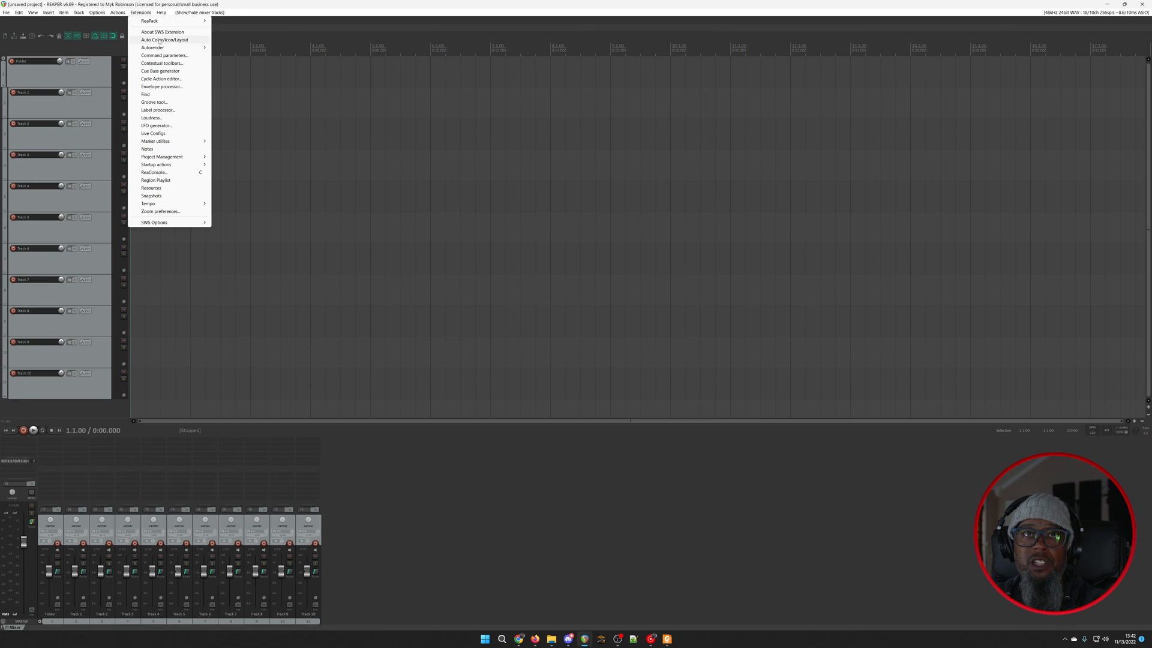
pyautogui.click(161, 40)
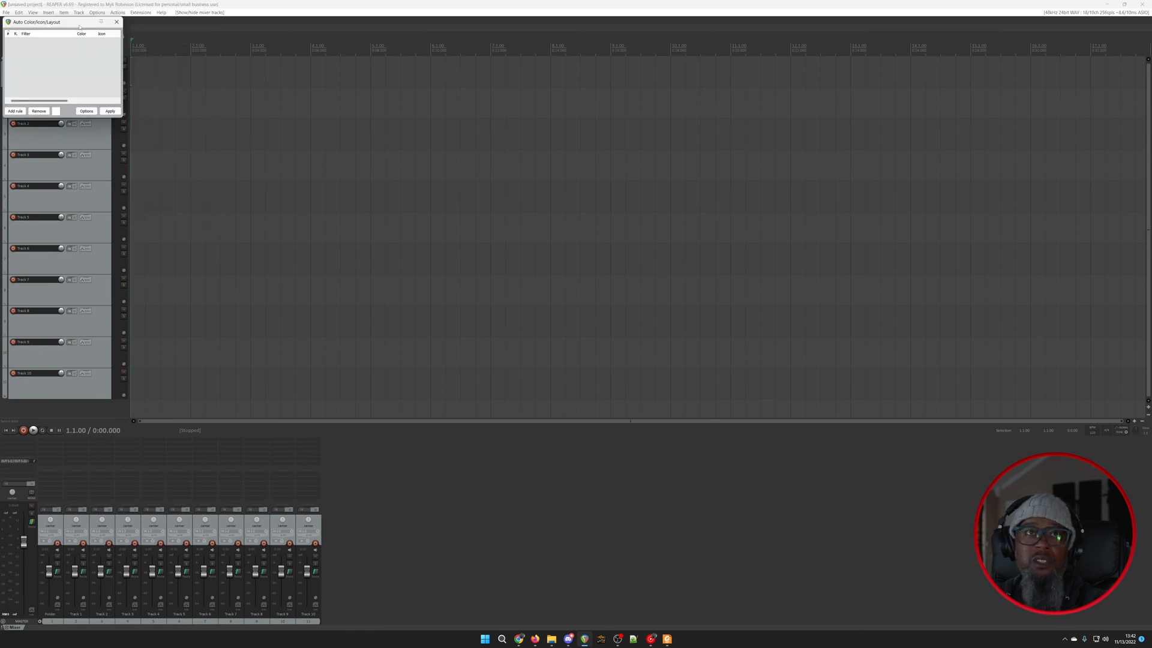
pyautogui.moveTo(74, 22); pyautogui.dragTo(565, 194)
pyautogui.moveTo(612, 290); pyautogui.dragTo(819, 454)
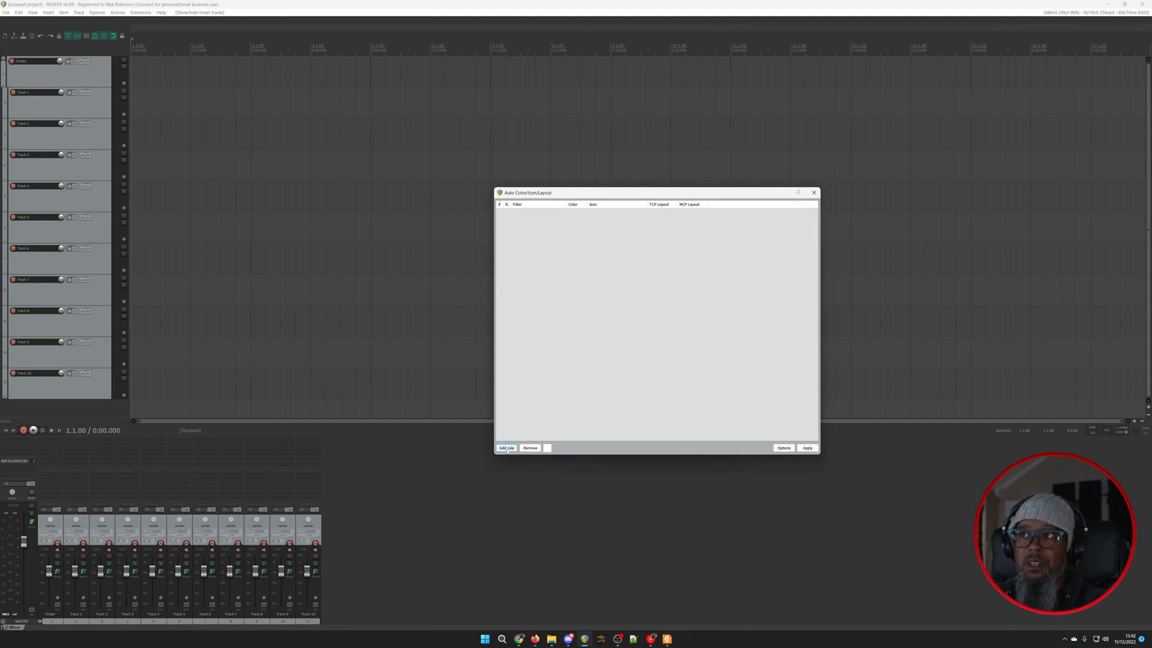
pyautogui.rightClick(435, 543)
pyautogui.click(827, 498)
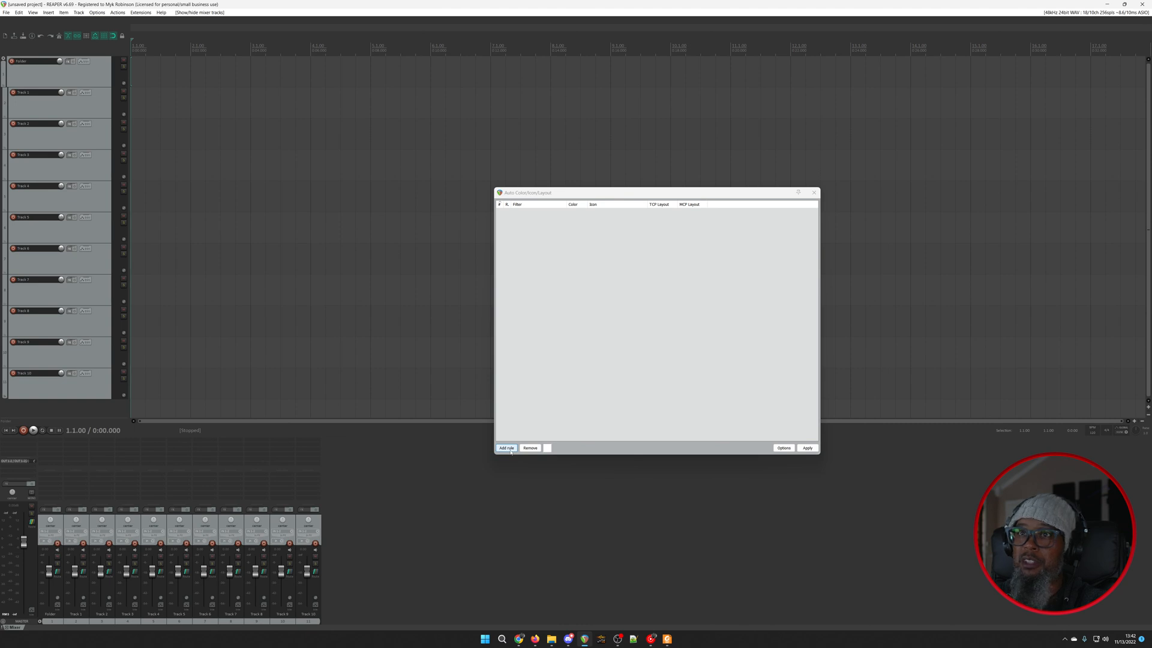
pyautogui.click(813, 192)
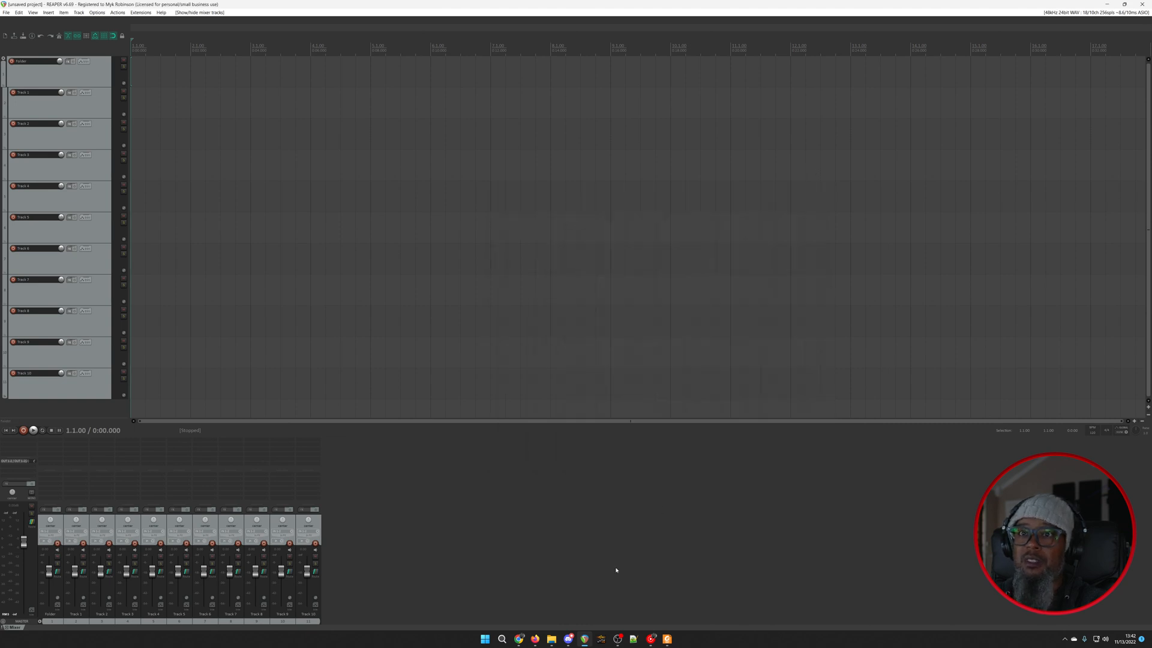
# Step: Switch to File Explorer and go to the backup configuration folder %appdata%\REAPER.bak
pyautogui.click(554, 639)
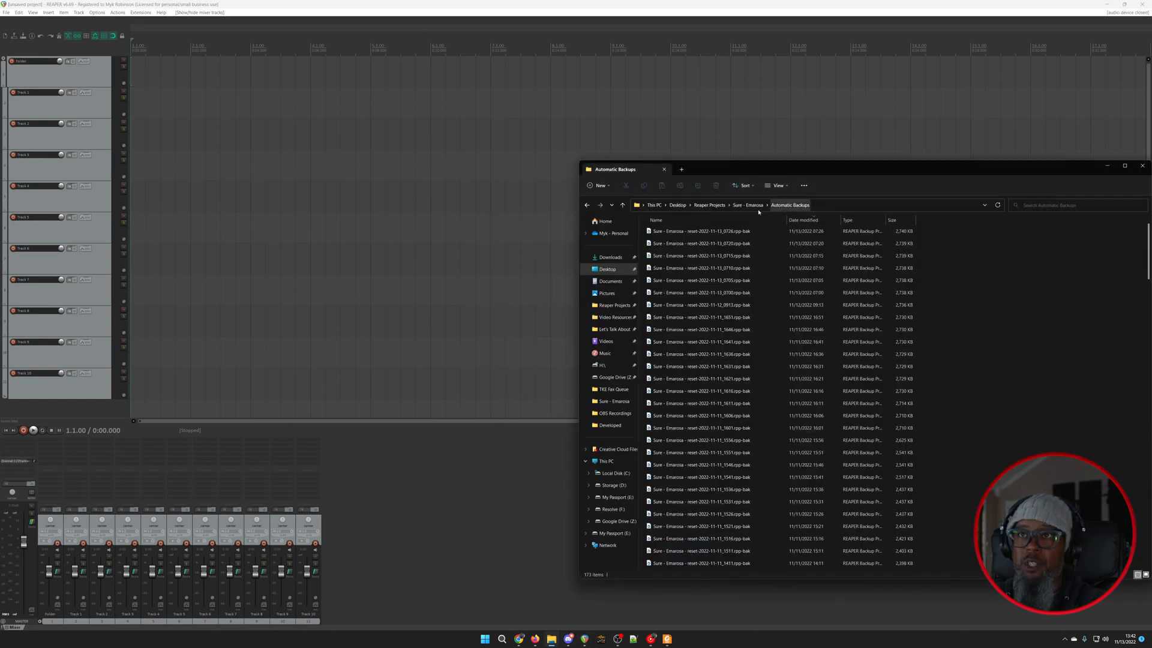
pyautogui.click(888, 205)
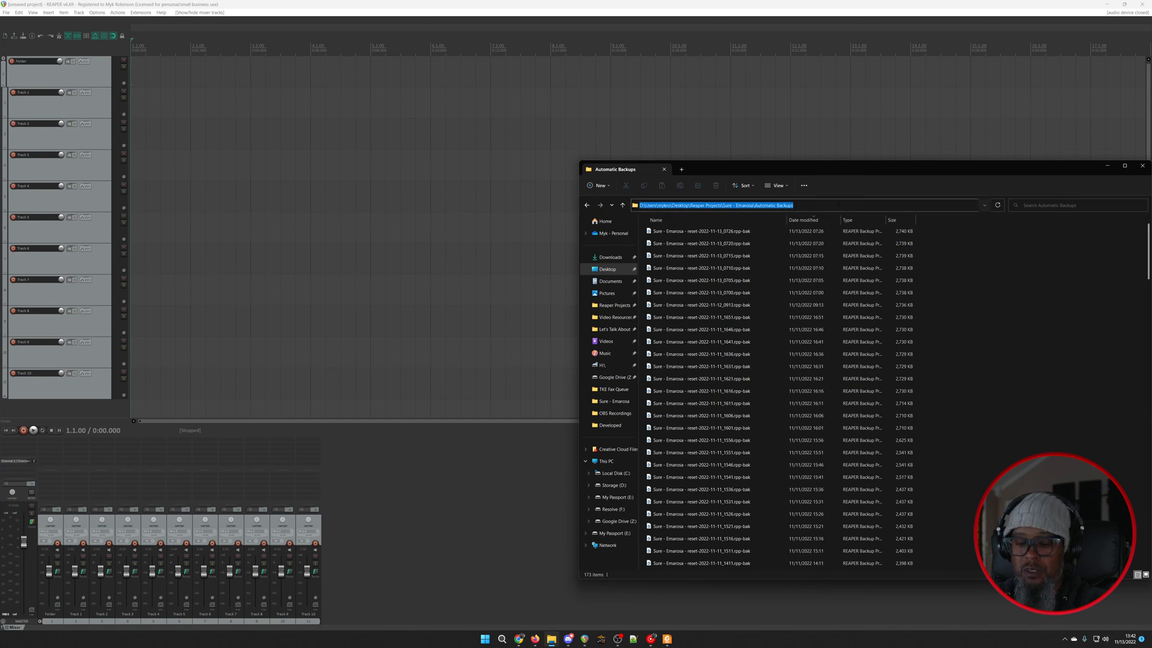
pyautogui.write('%appda')
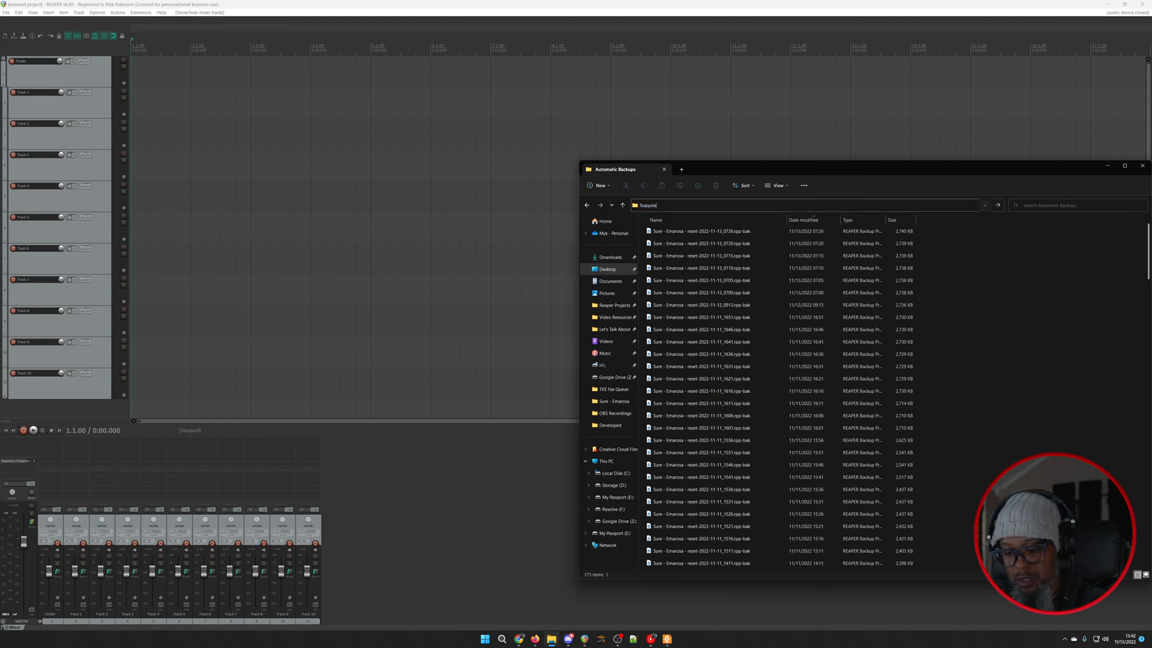
pyautogui.write('ta%')
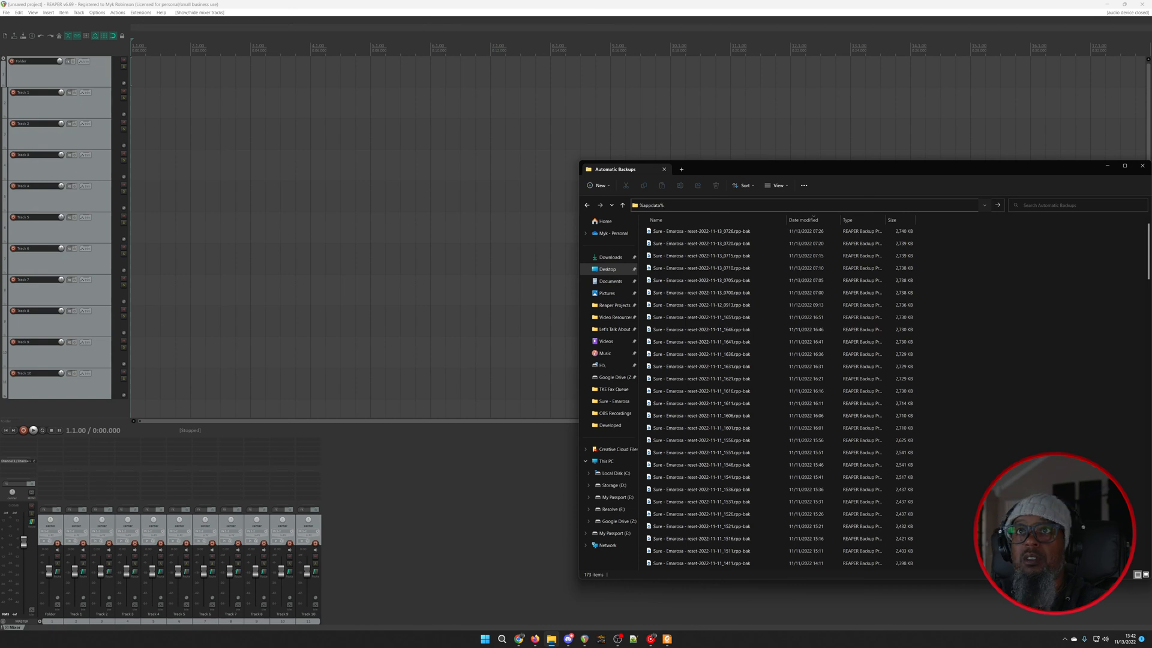
pyautogui.write('\\R')
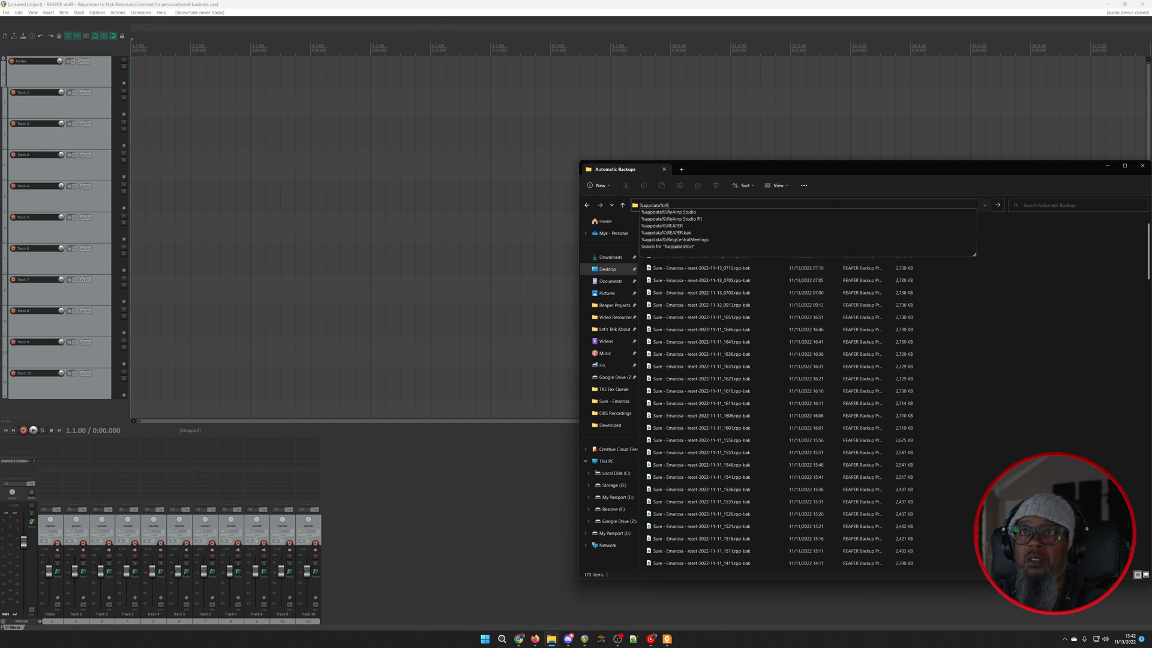
pyautogui.press('Down')
pyautogui.press('Down')
pyautogui.press('Down')
pyautogui.press('Down')
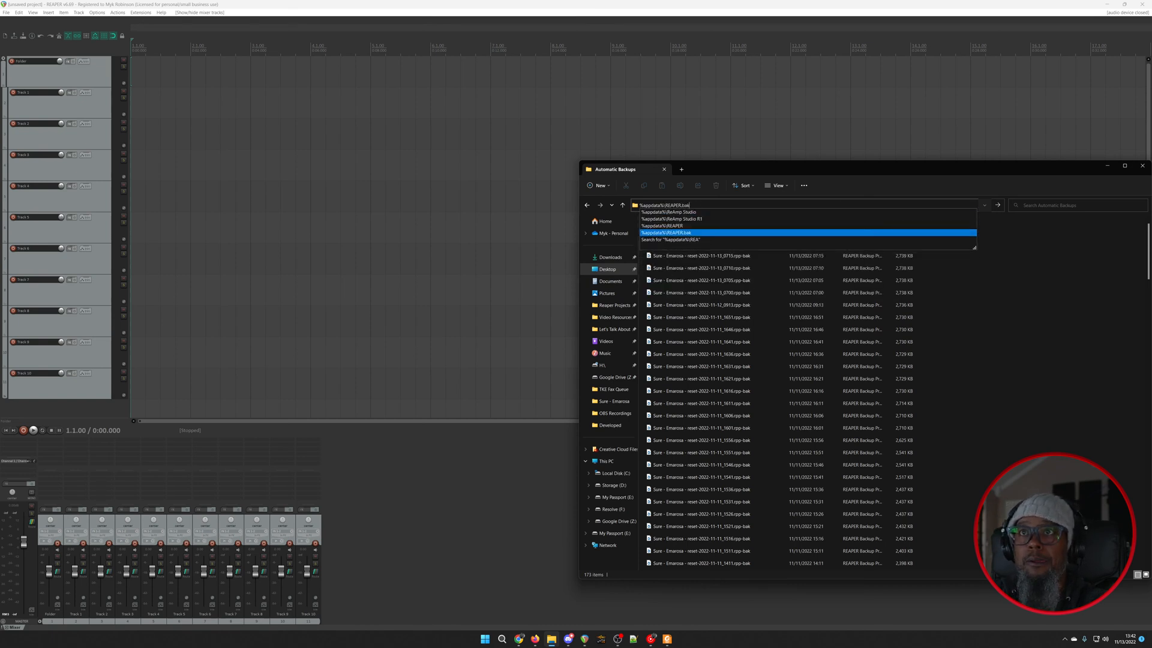
pyautogui.press('Return')
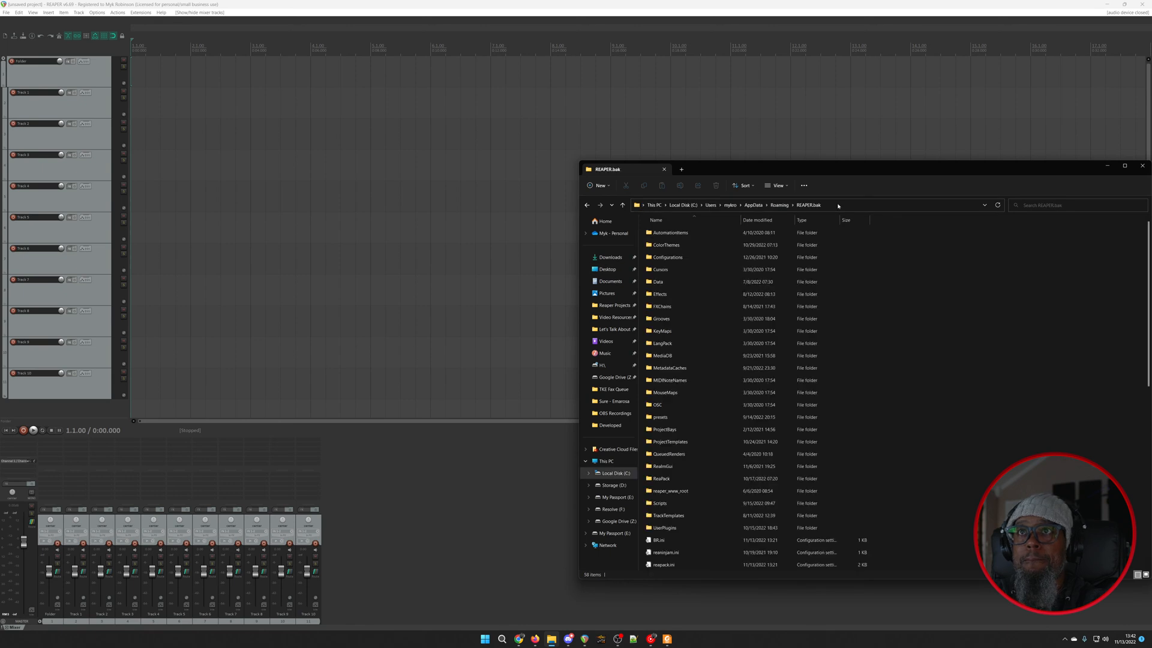
# Step: Copy the Drum Tracking track template from REAPER.bak's TrackTemplates folder into the TrackTemplates folder of the current REAPER configuration
pyautogui.doubleClick(681, 516)
pyautogui.click(707, 234)
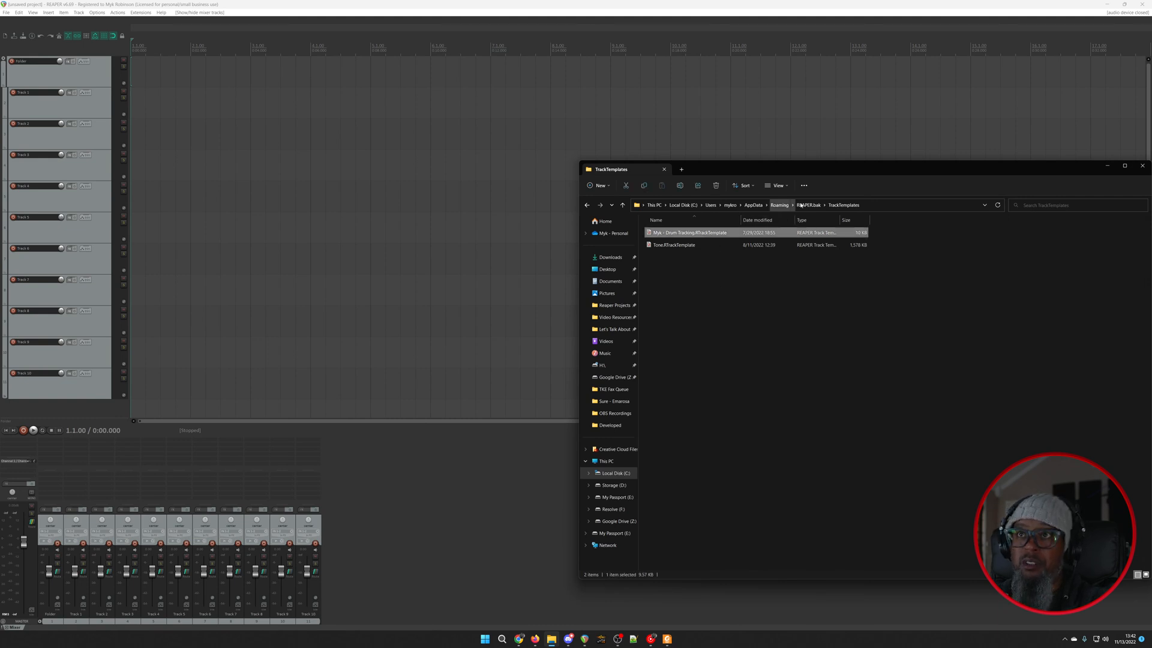
pyautogui.click(780, 205)
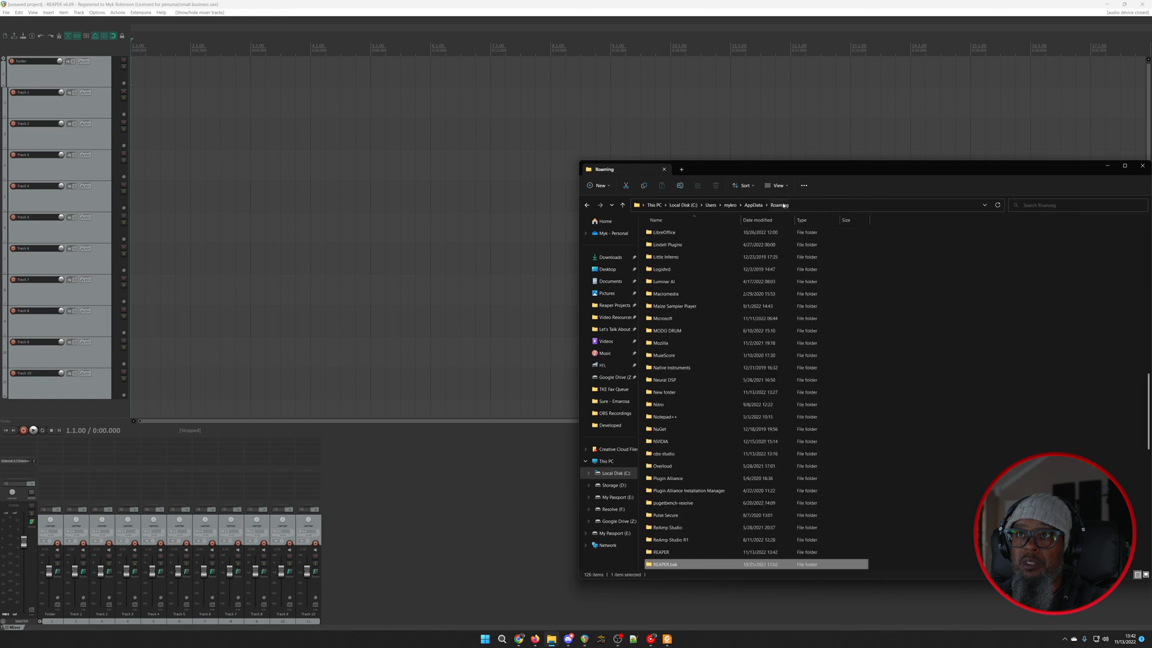
pyautogui.doubleClick(661, 552)
pyautogui.doubleClick(684, 404)
pyautogui.hotkey('ctrl', 'v')
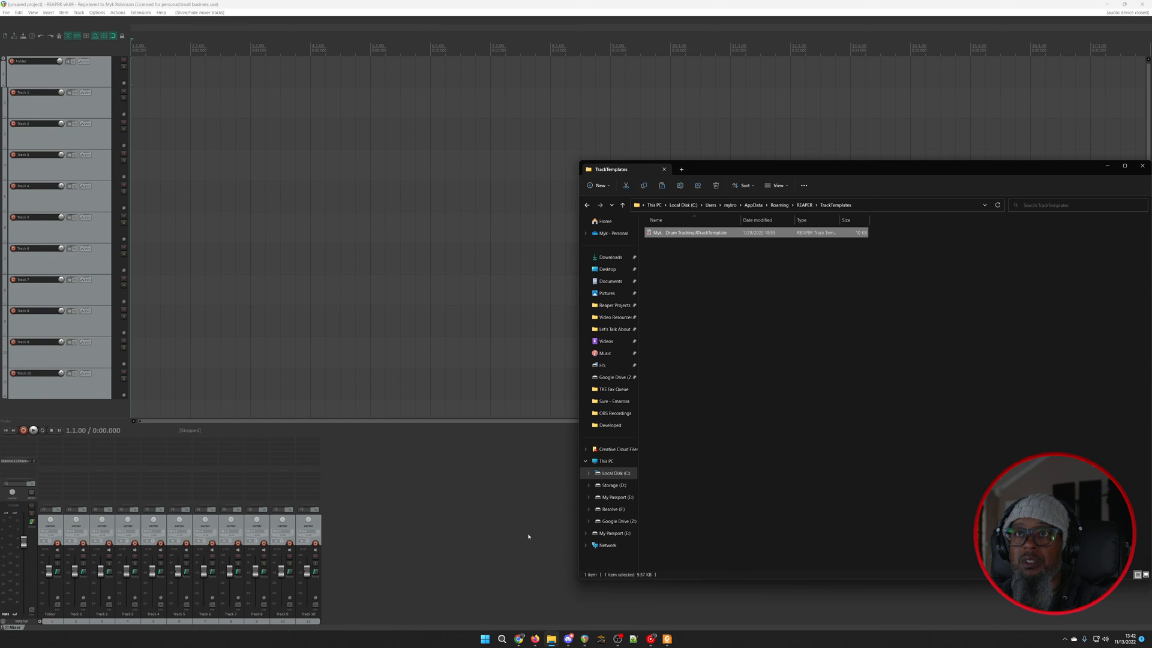
# Step: Switch back to REAPER and remove all tracks from the project, including the folder and its children
pyautogui.click(531, 536)
pyautogui.click(104, 384)
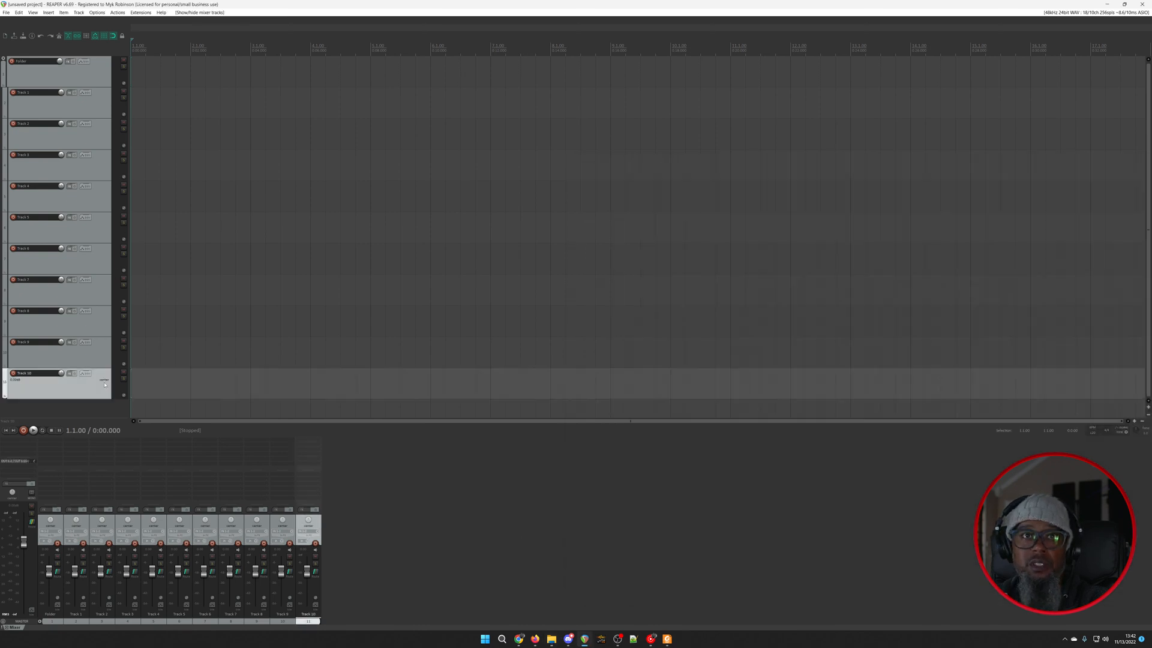
pyautogui.hotkey('ctrl', 'a')
pyautogui.press('Delete')
pyautogui.press('Return')
# Step: Insert the drum tracks from the restored Drum Tracking track template into the empty project
pyautogui.rightClick(71, 108)
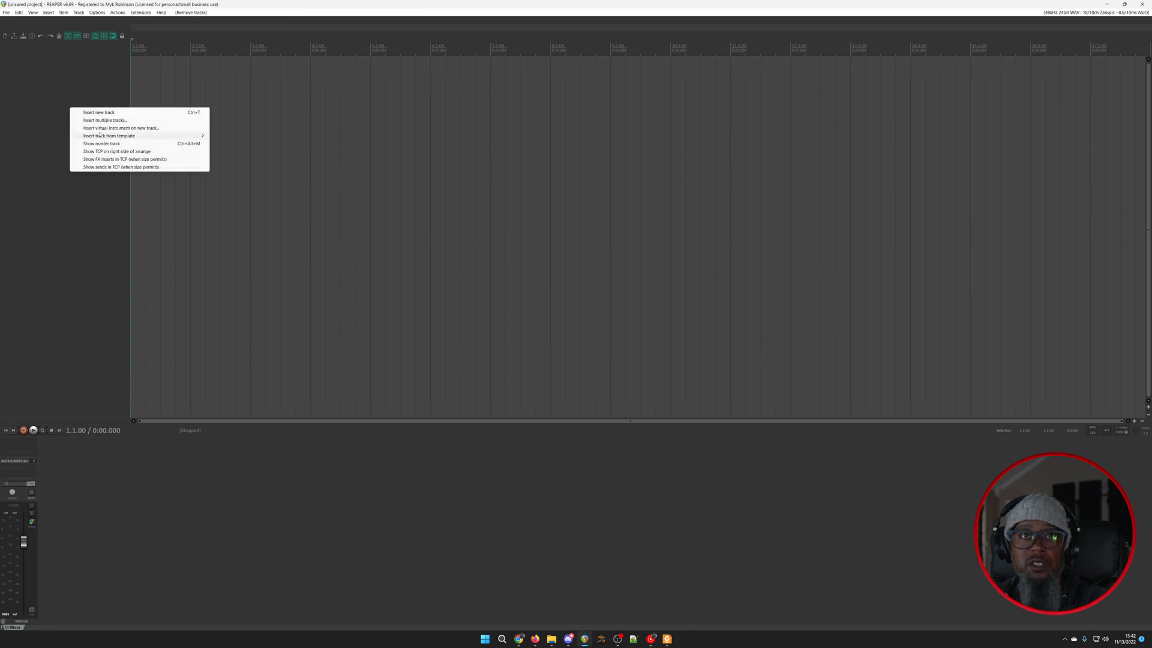
pyautogui.moveTo(99, 136)
pyautogui.click(242, 162)
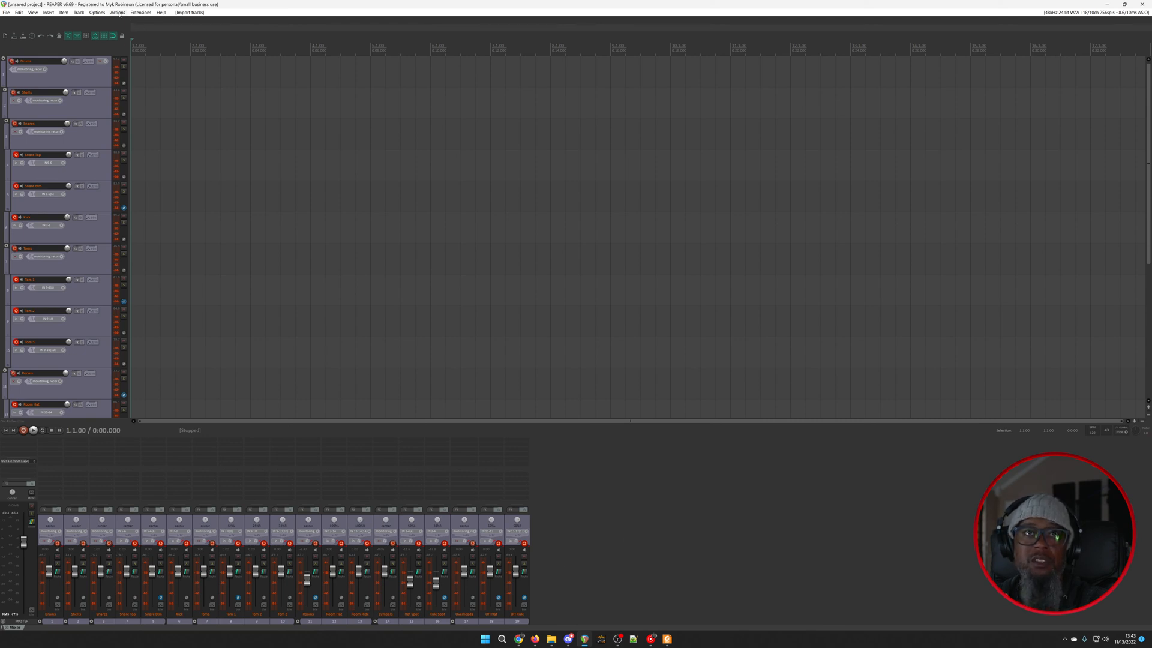
# Step: Add a new rule in the Auto Color/Icon/Layout window and widen the rule type column
pyautogui.click(140, 12)
pyautogui.click(159, 39)
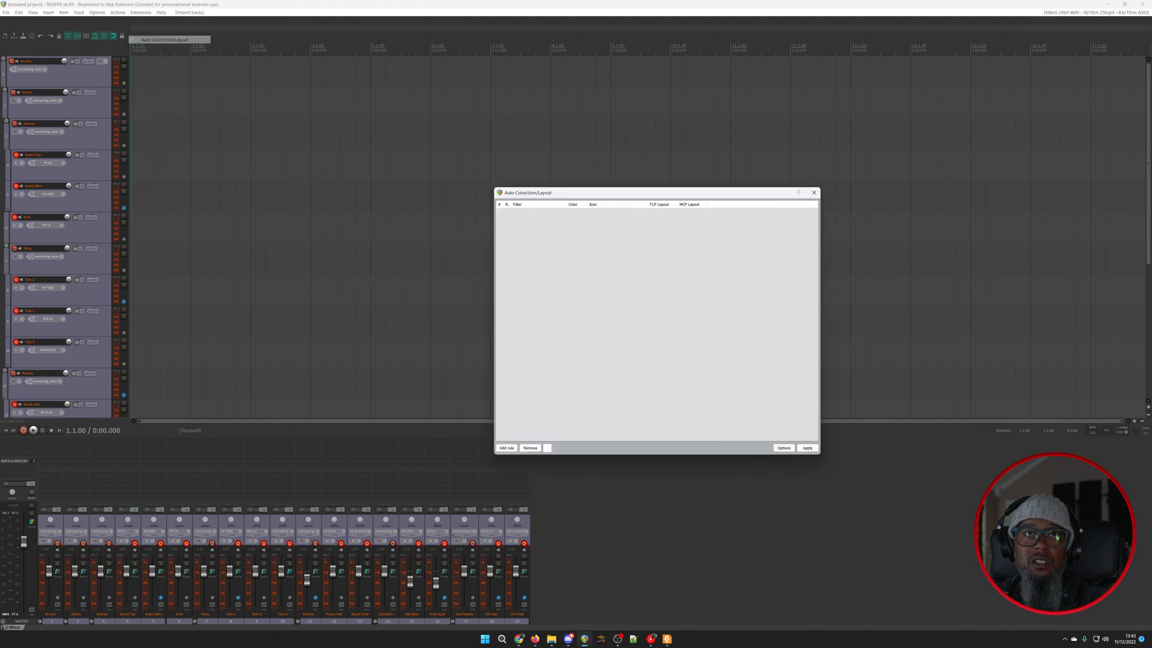
pyautogui.click(507, 447)
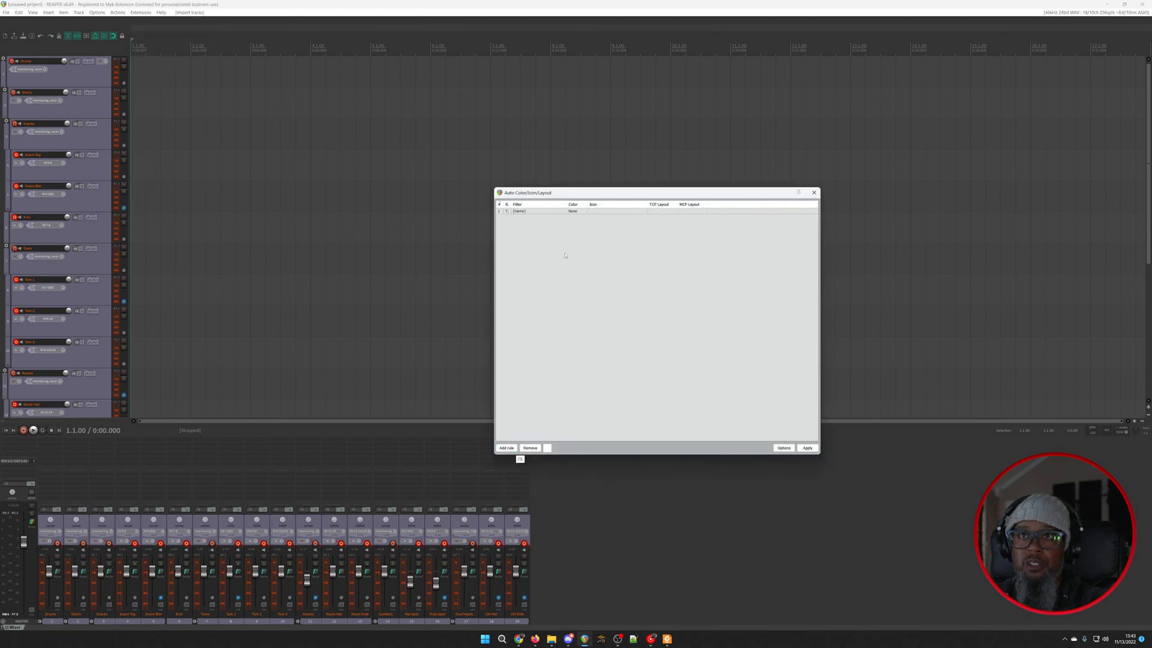
pyautogui.moveTo(510, 204); pyautogui.dragTo(527, 204)
# Step: Configure the new auto color rule with type Track, filter (children) and color Parent
pyautogui.click(518, 212)
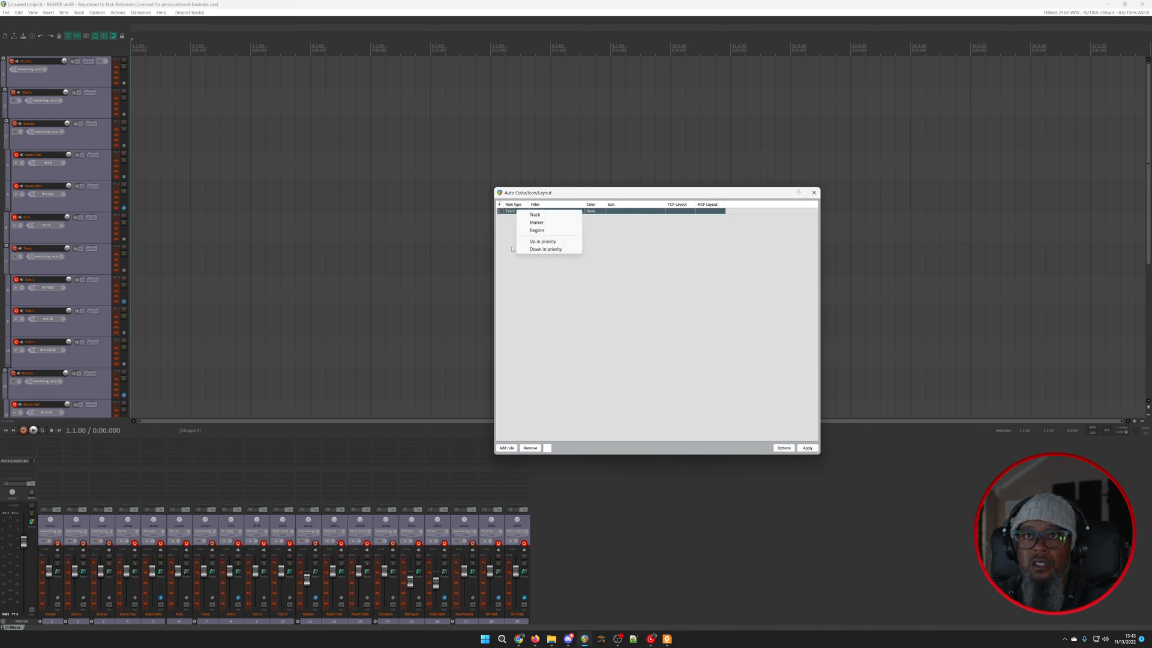
pyautogui.click(550, 214)
pyautogui.click(549, 212)
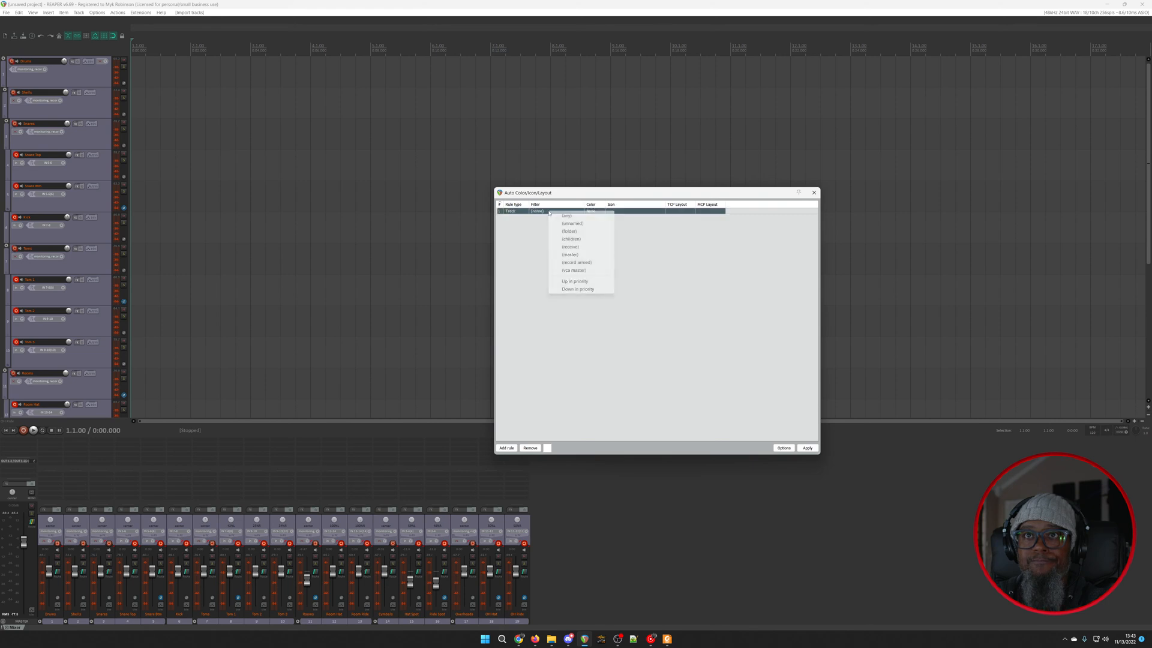
pyautogui.click(572, 239)
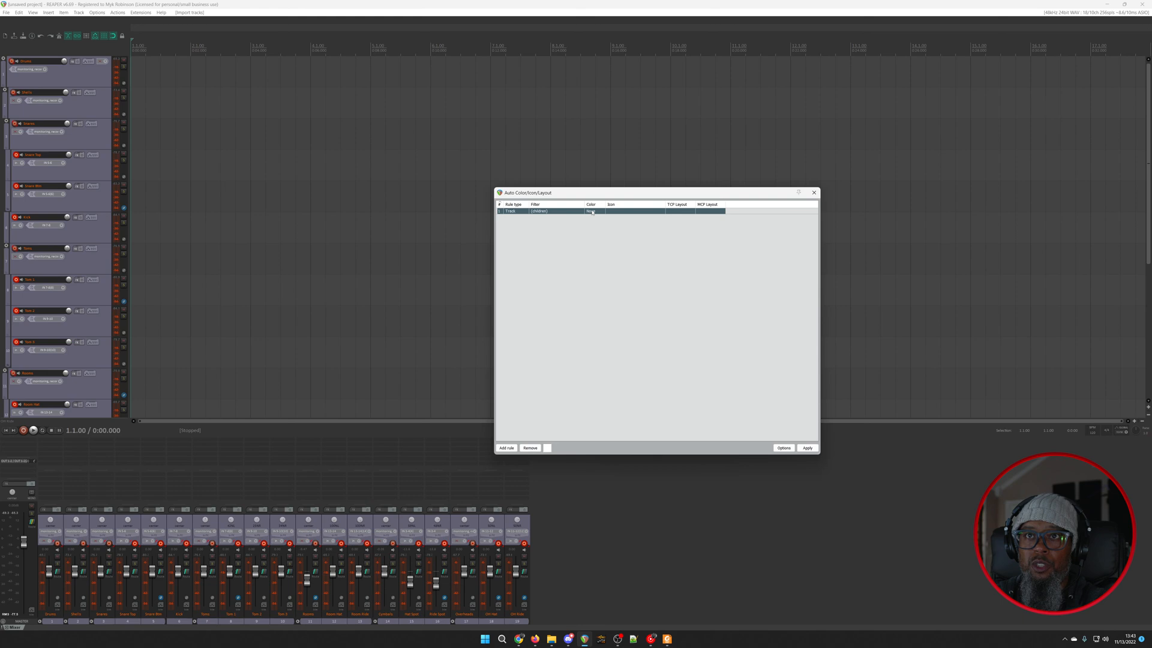
pyautogui.click(595, 213)
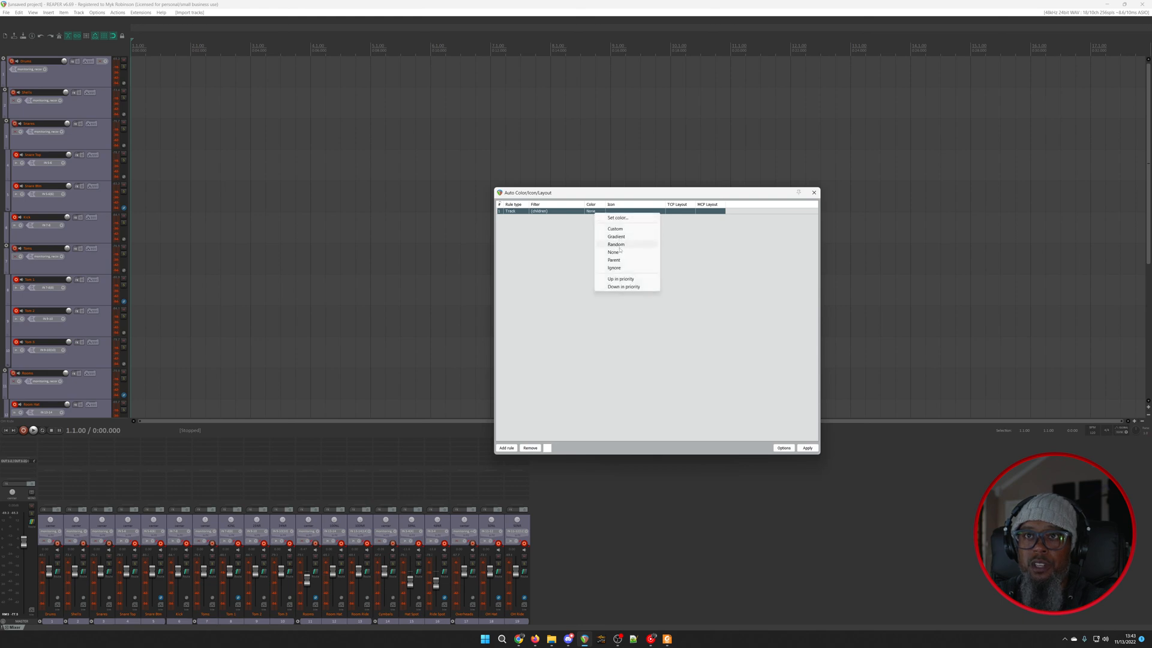
pyautogui.click(620, 261)
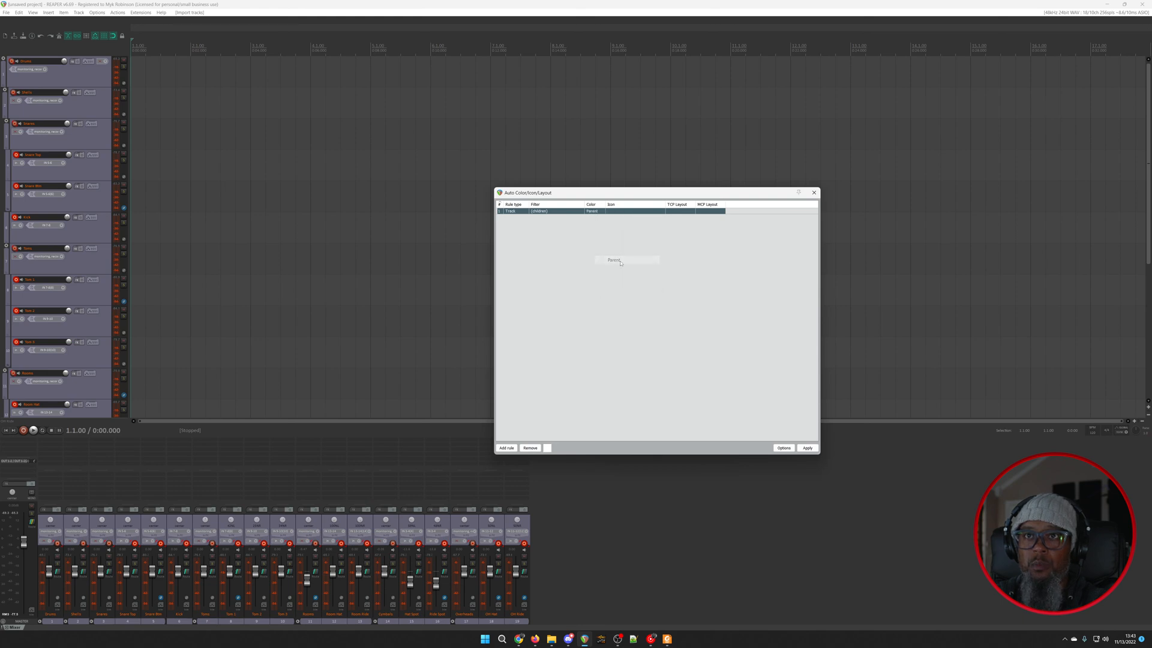
# Step: Enable automatic track coloring, marker coloring, region coloring, track icons and track layouts in the Auto Color/Icon/Layout options
pyautogui.click(791, 448)
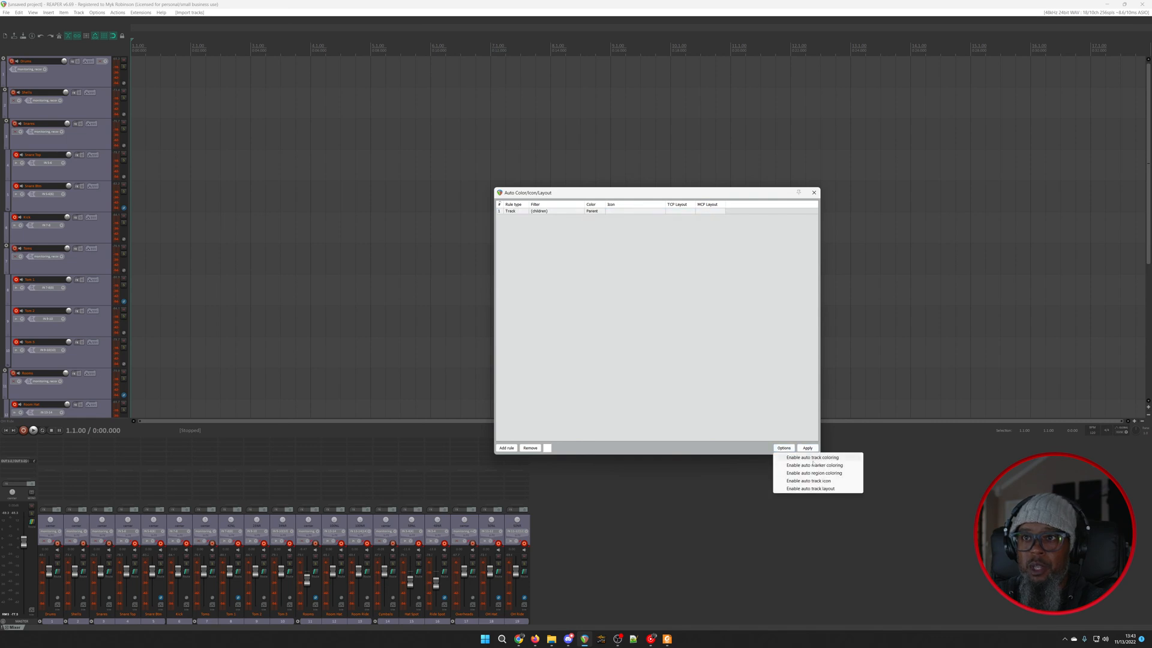
pyautogui.click(782, 458)
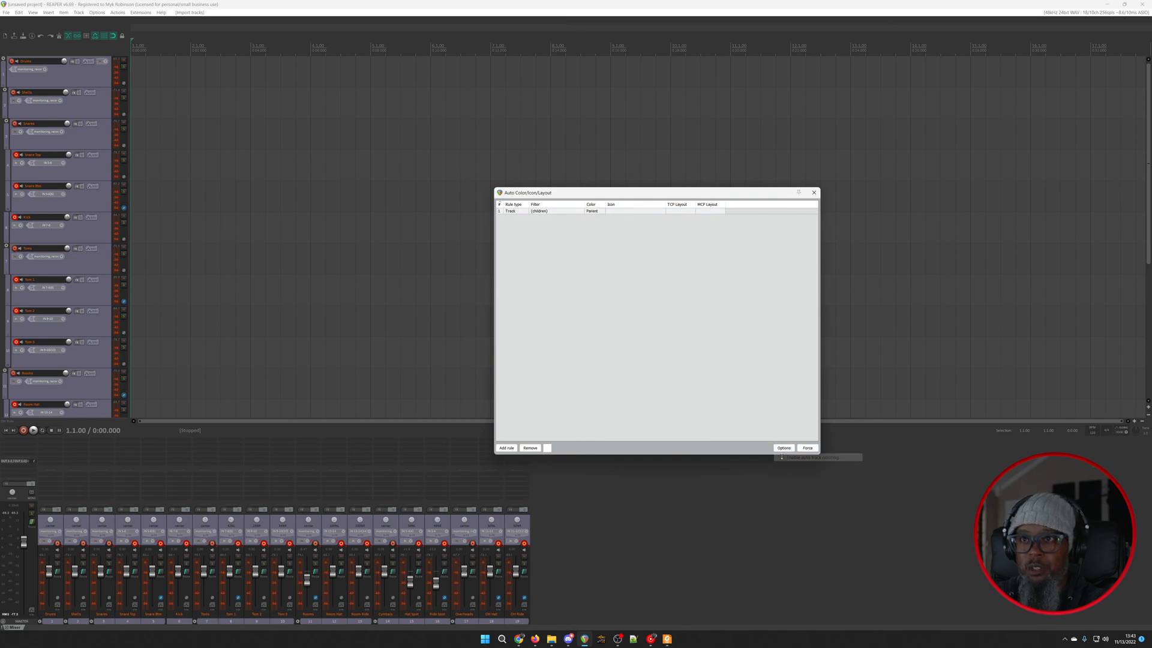
pyautogui.click(784, 448)
pyautogui.click(792, 466)
pyautogui.click(784, 448)
pyautogui.click(785, 473)
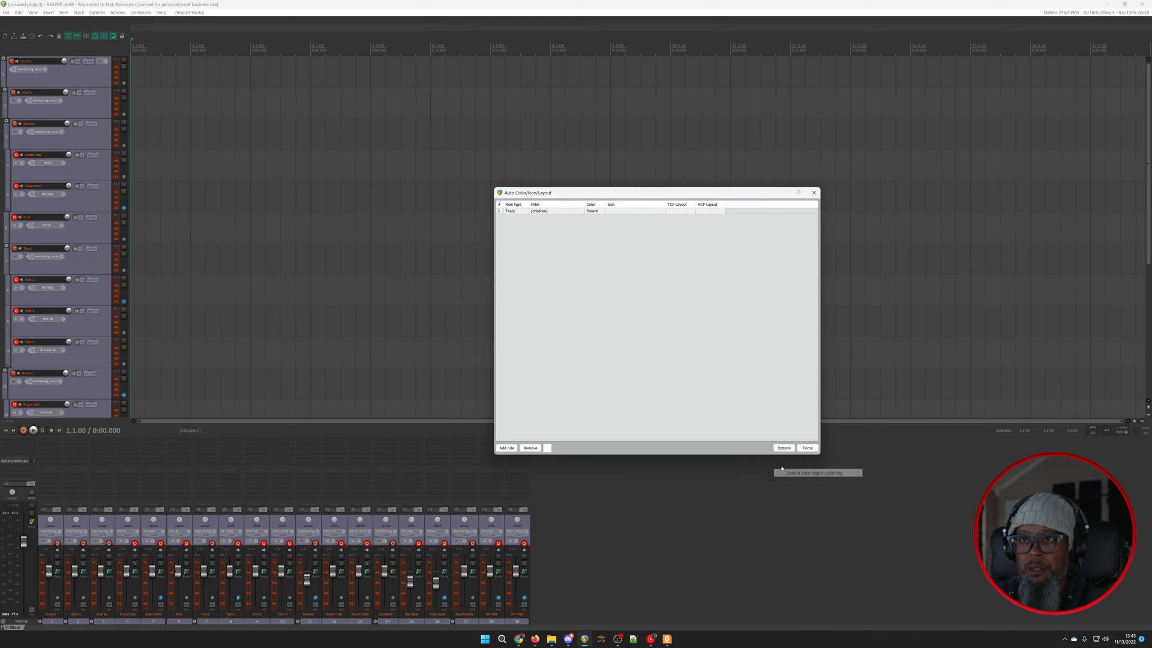
pyautogui.click(784, 448)
pyautogui.click(782, 481)
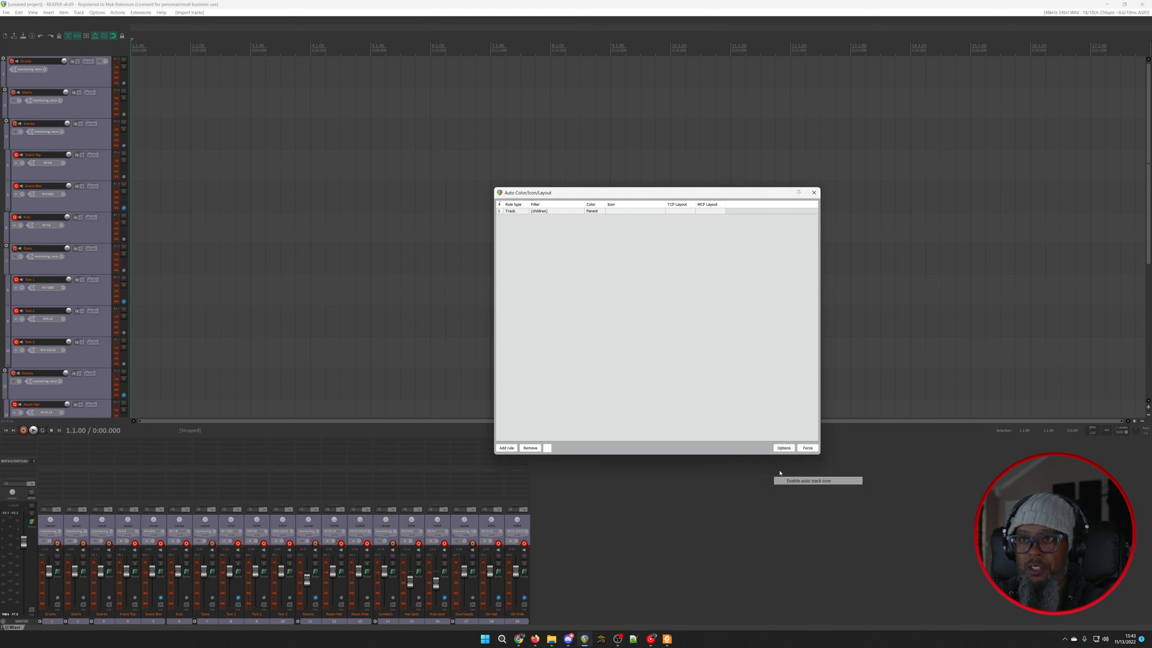
pyautogui.click(784, 448)
pyautogui.click(782, 488)
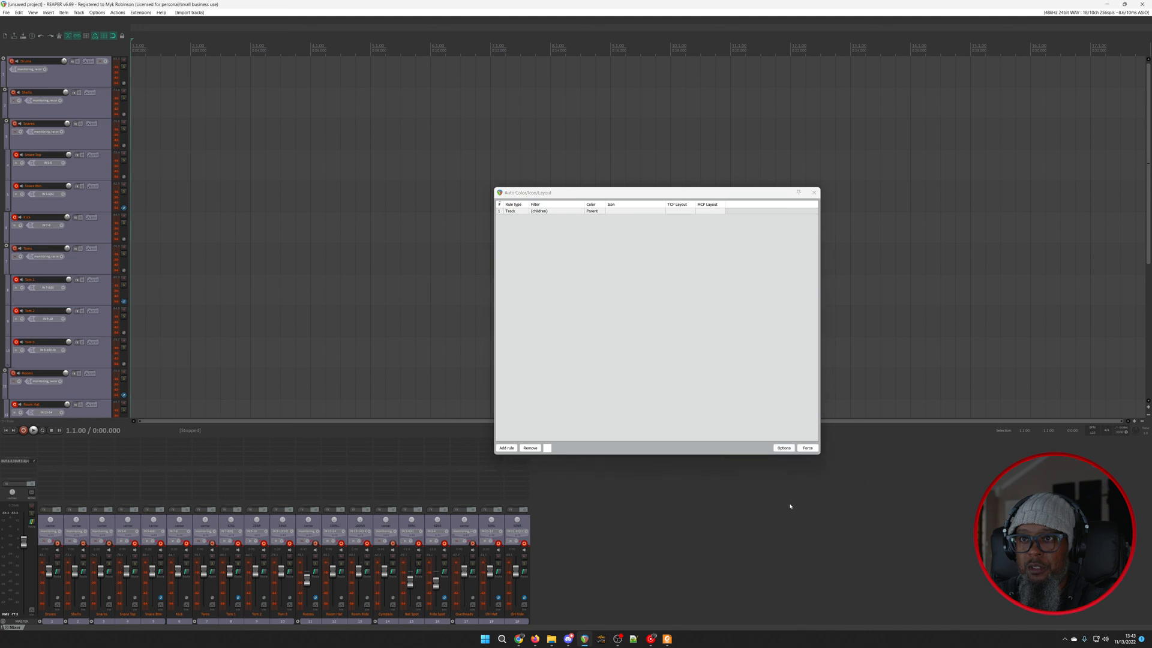
# Step: Select all the drum template tracks and delete them from the project, confirming the removal
pyautogui.click(86, 76)
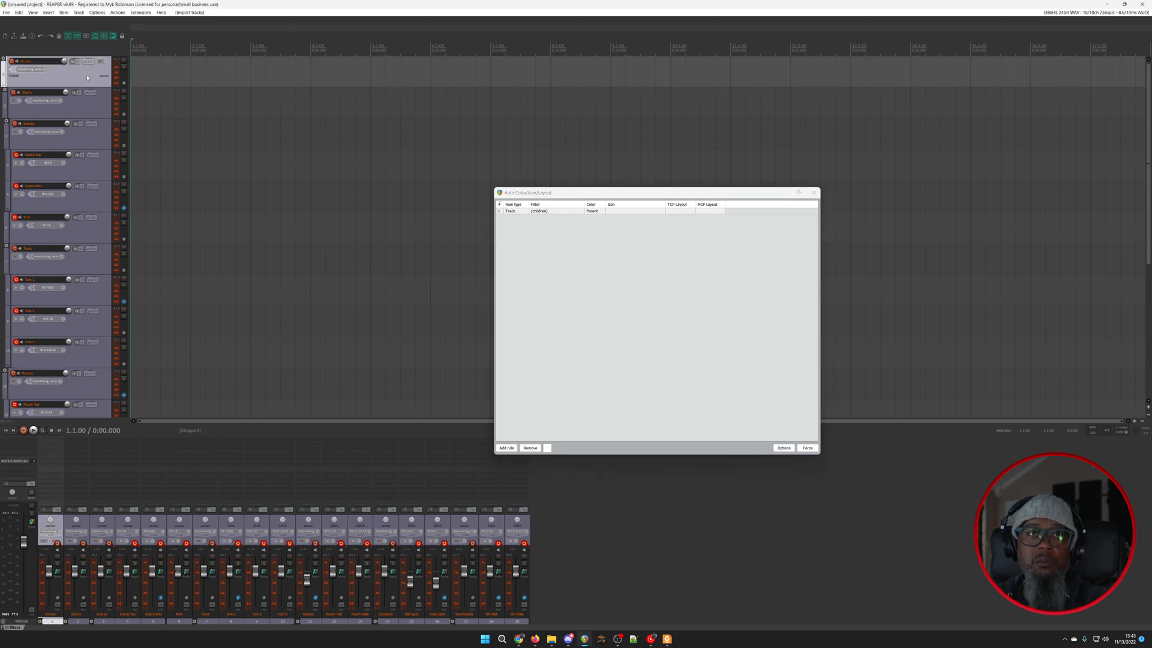
pyautogui.keyDown('shift'); pyautogui.click(106, 407); pyautogui.keyUp('shift')
pyautogui.click(650, 616)
pyautogui.hotkey('ctrl', 'a')
pyautogui.press('Delete')
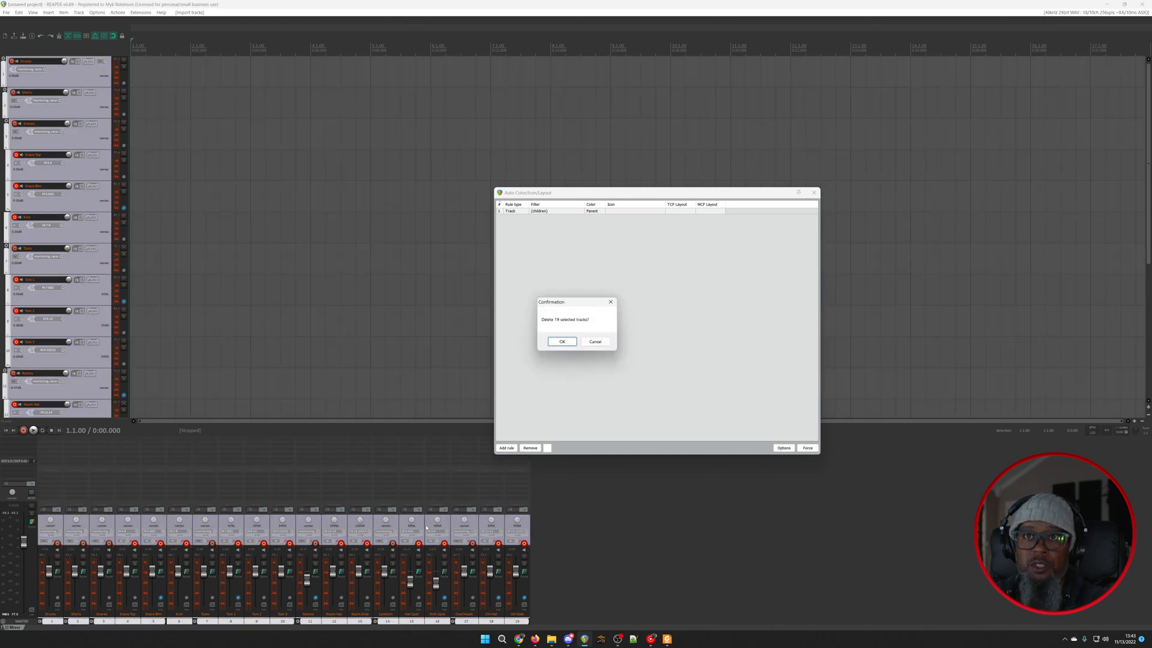
pyautogui.click(562, 342)
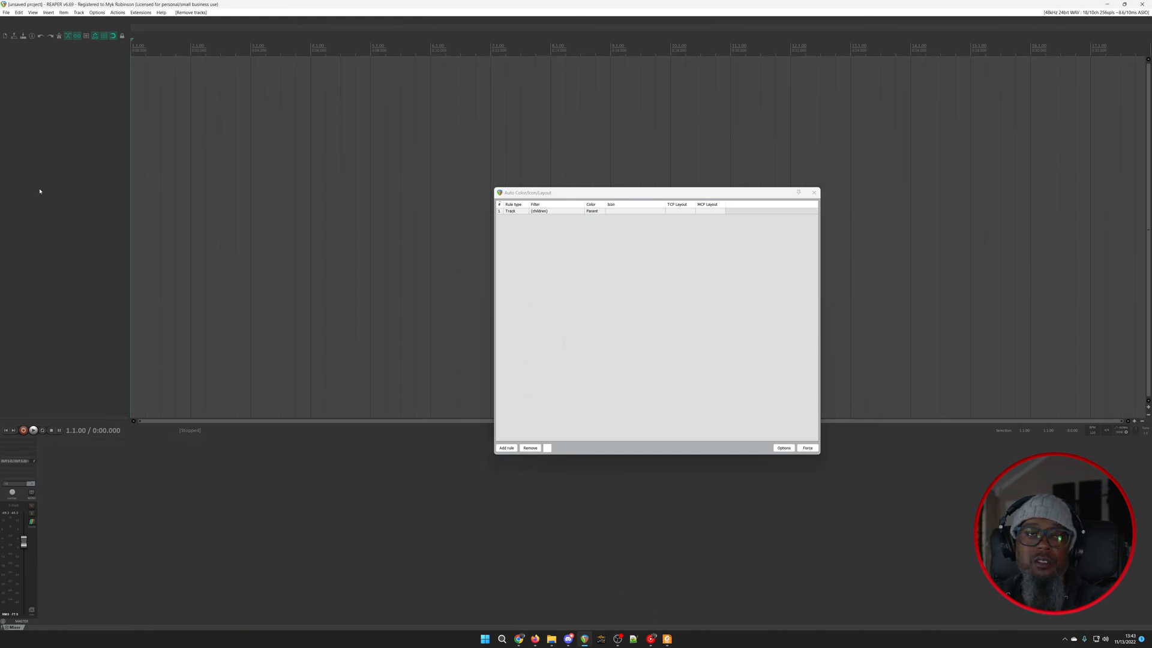
# Step: Open the Insert tracks dialog for adding multiple tracks to the empty project
pyautogui.rightClick(39, 191)
pyautogui.click(90, 201)
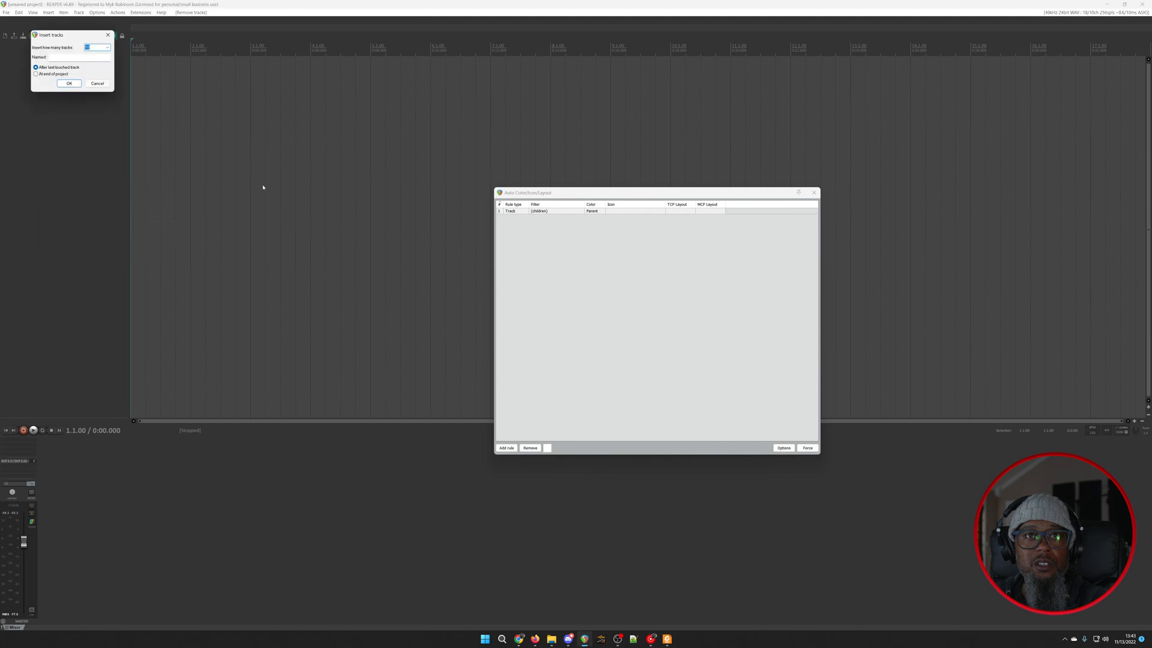
# Step: Insert 10 tracks after the last touched track, naming them "Tracks"
pyautogui.press('Tab')
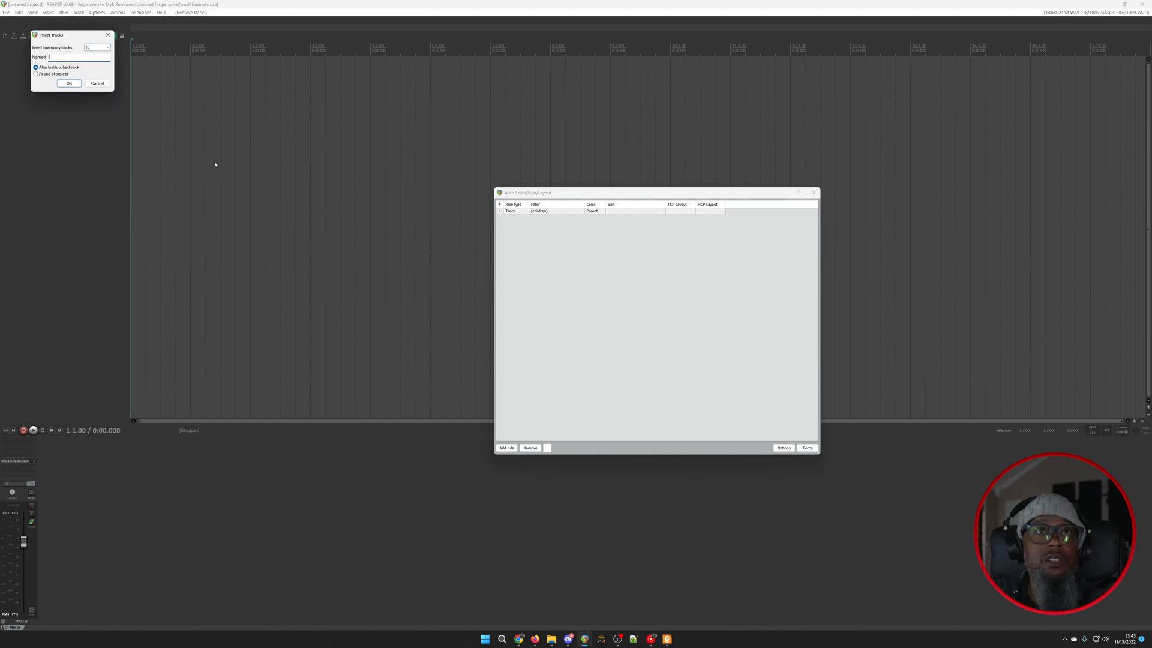
pyautogui.write('Tera')
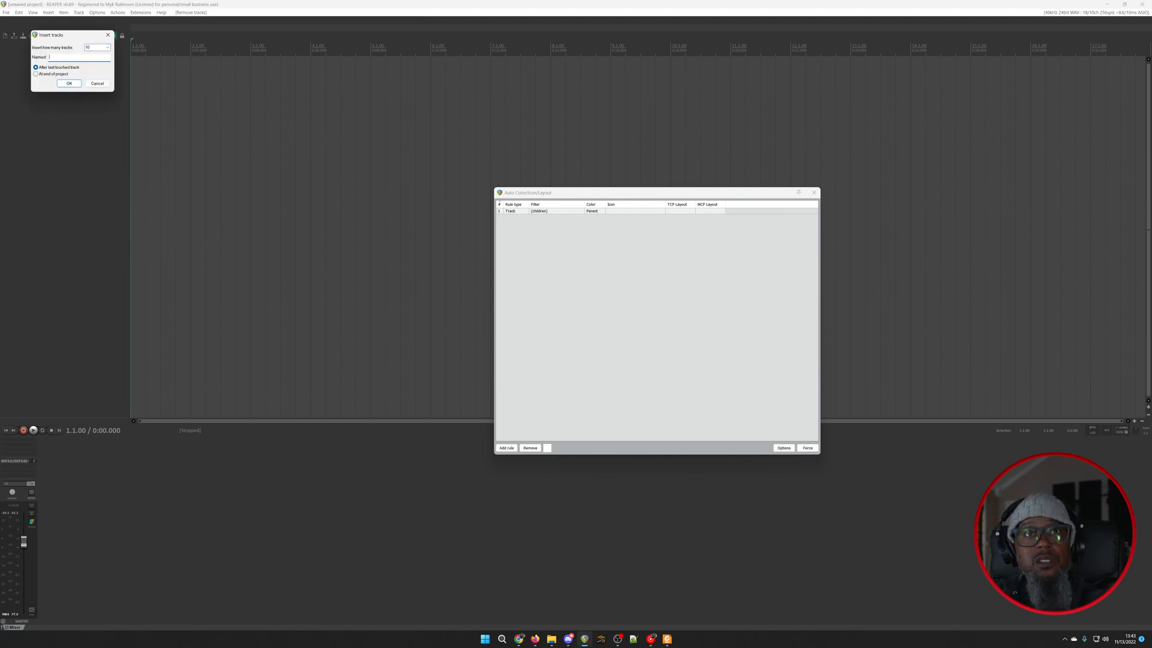
pyautogui.write('s')
pyautogui.press('Return')
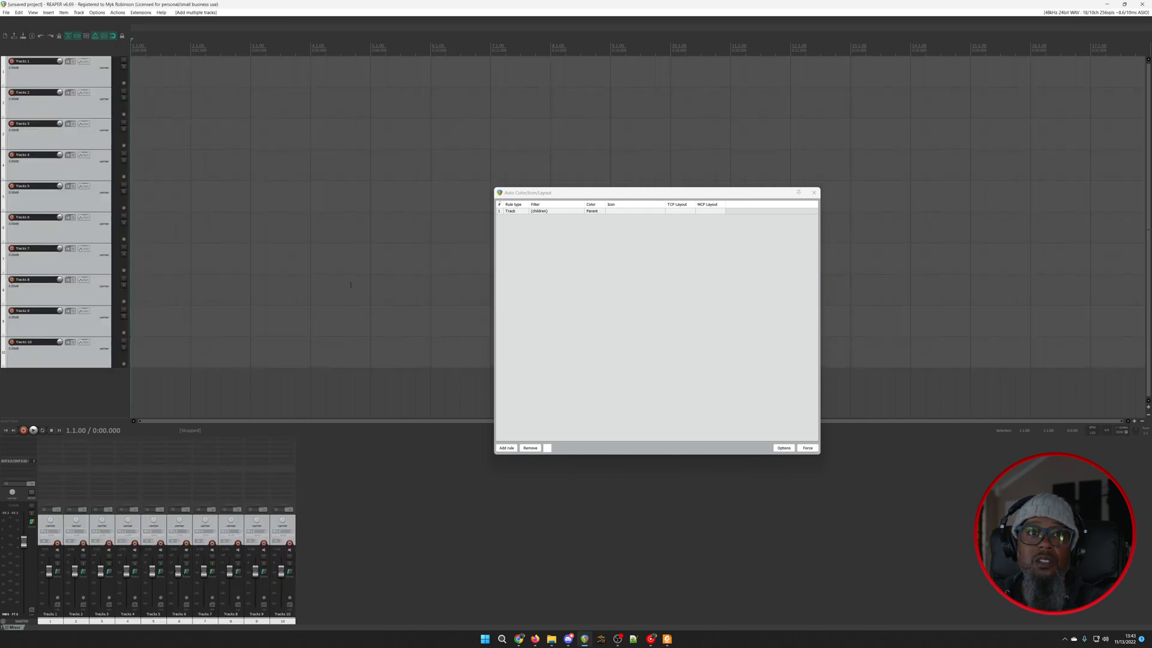
# Step: Group the ten selected tracks into a new parent track named "Folder"
pyautogui.hotkey('ctrl', 'shift', 'f')
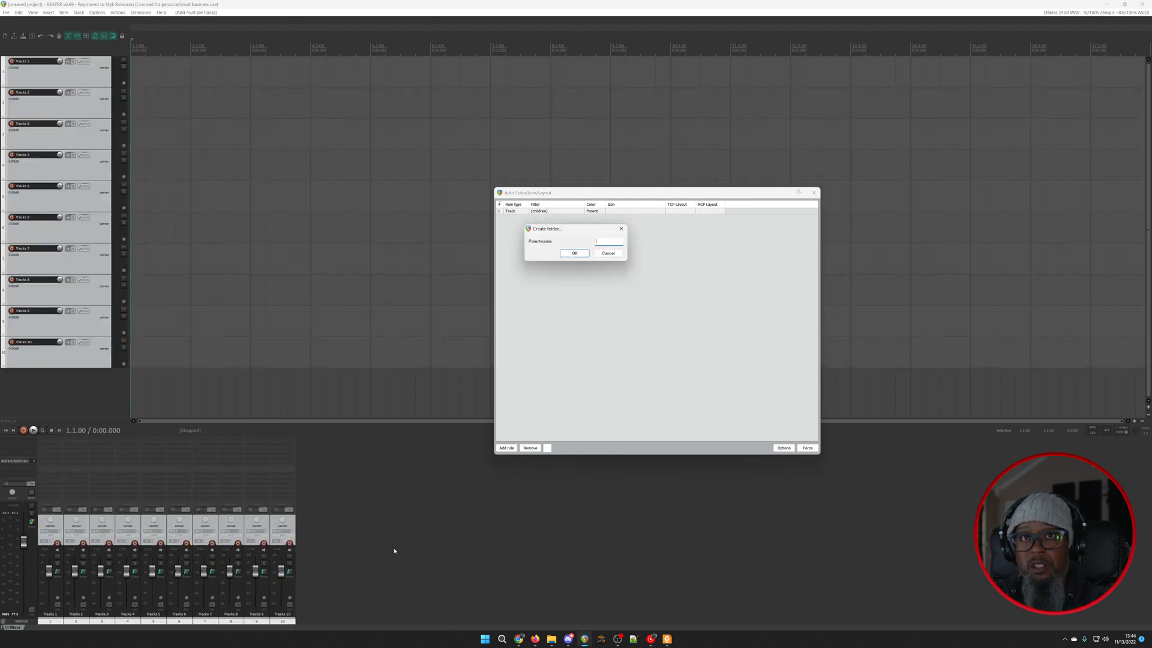
pyautogui.write('Fold')
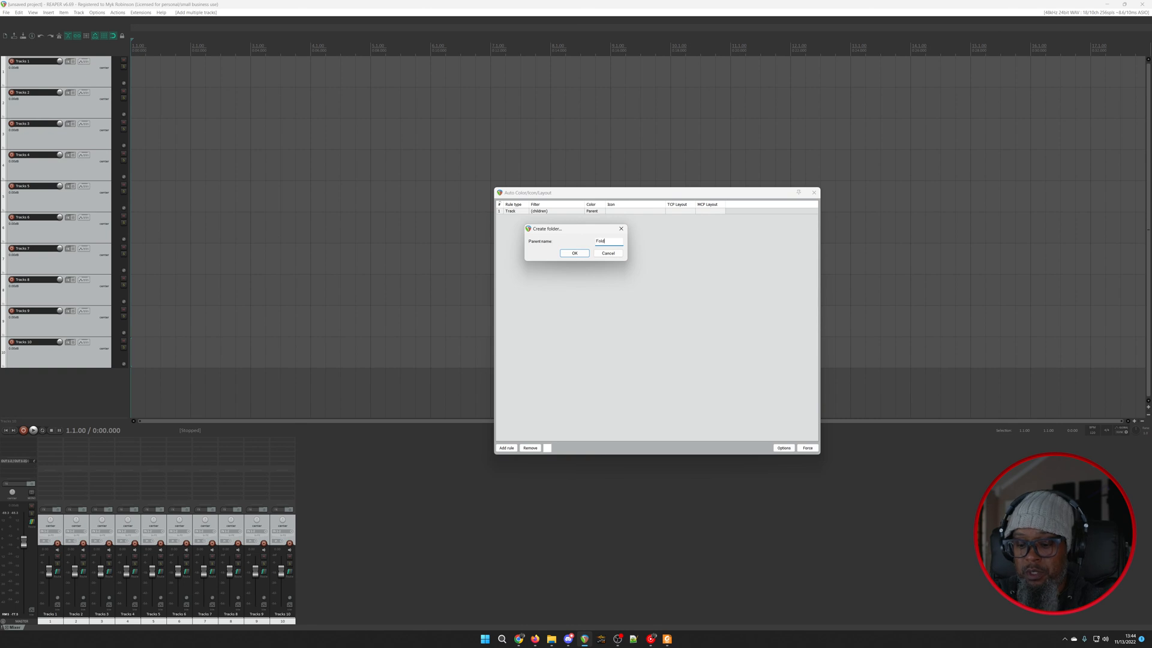
pyautogui.write('er')
pyautogui.press('Return')
pyautogui.click(337, 515)
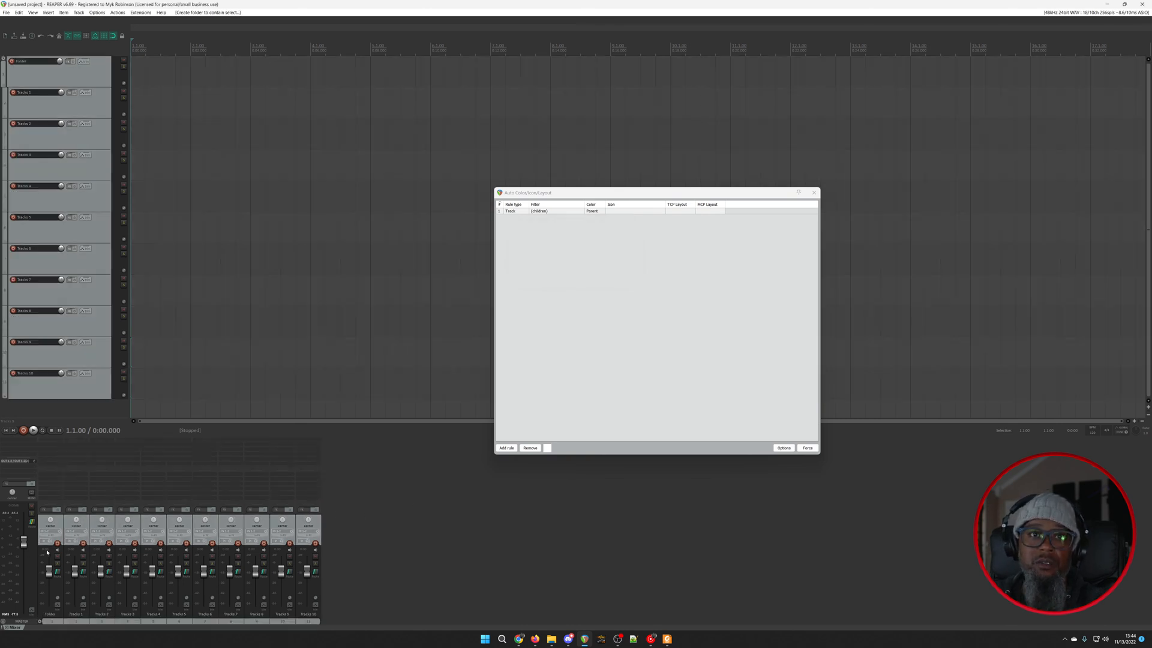
# Step: Give the Folder track one random color and force the auto color rule so its child tracks match
pyautogui.rightClick(59, 524)
pyautogui.moveTo(135, 462)
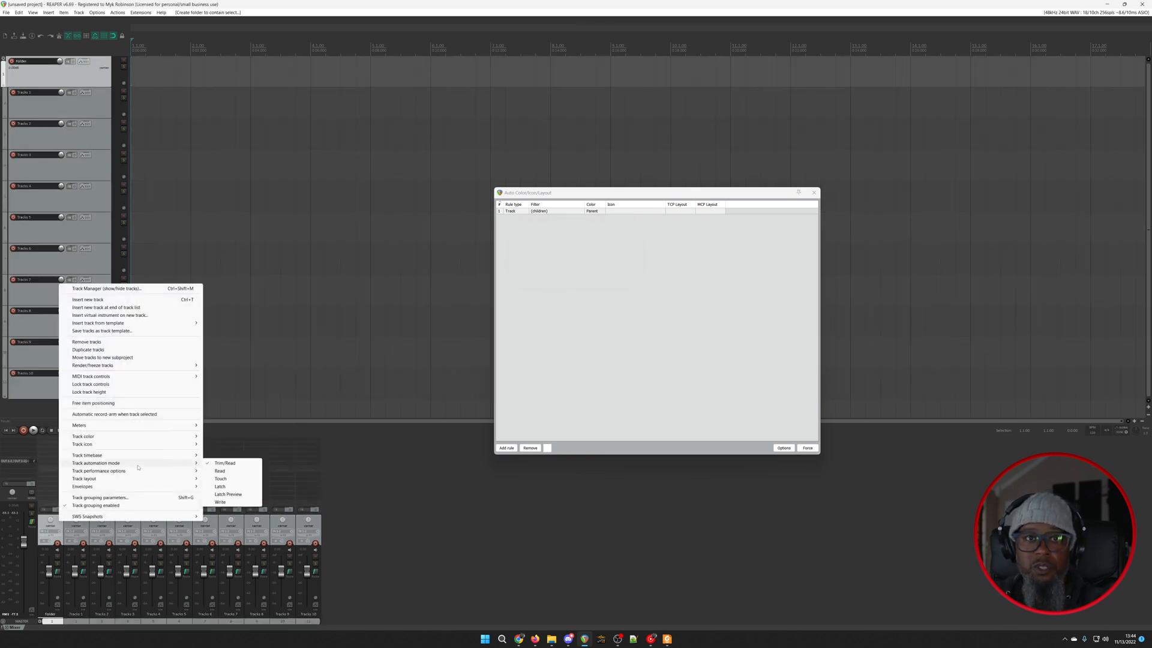
pyautogui.moveTo(142, 438)
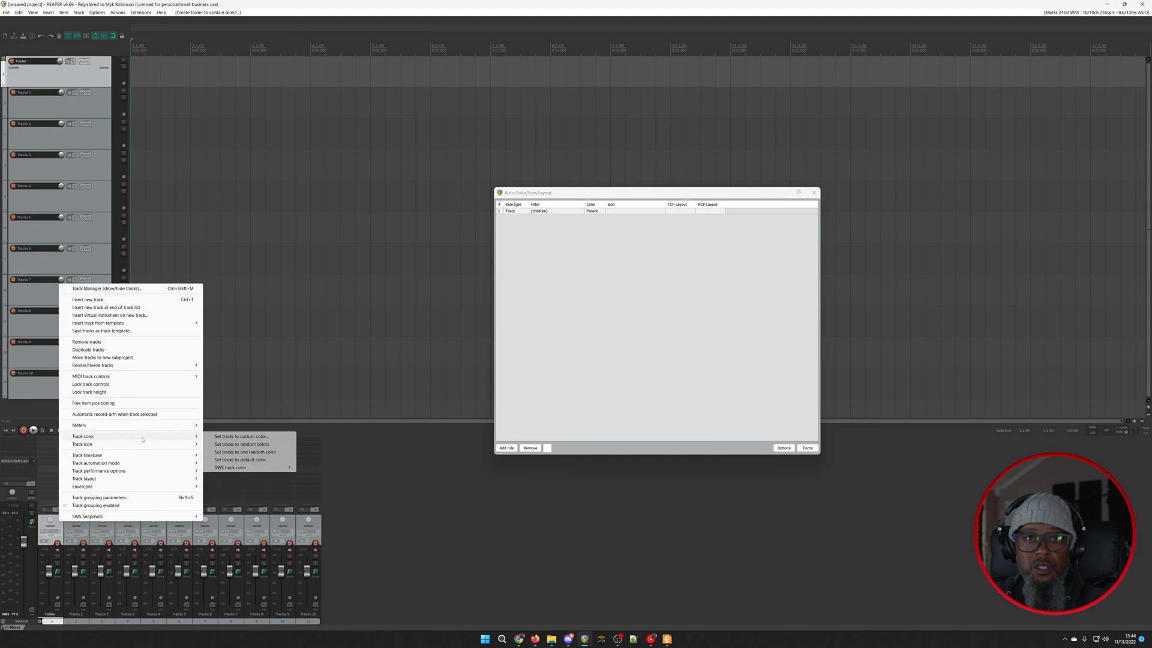
pyautogui.click(259, 453)
pyautogui.click(533, 494)
pyautogui.click(624, 220)
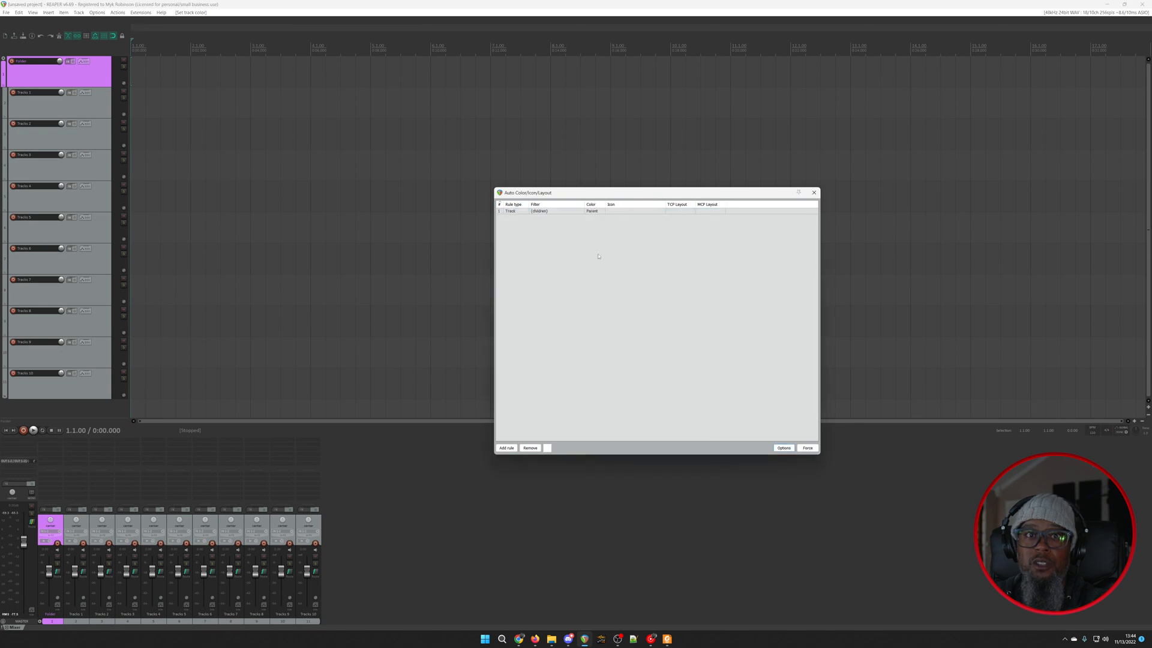
pyautogui.click(807, 447)
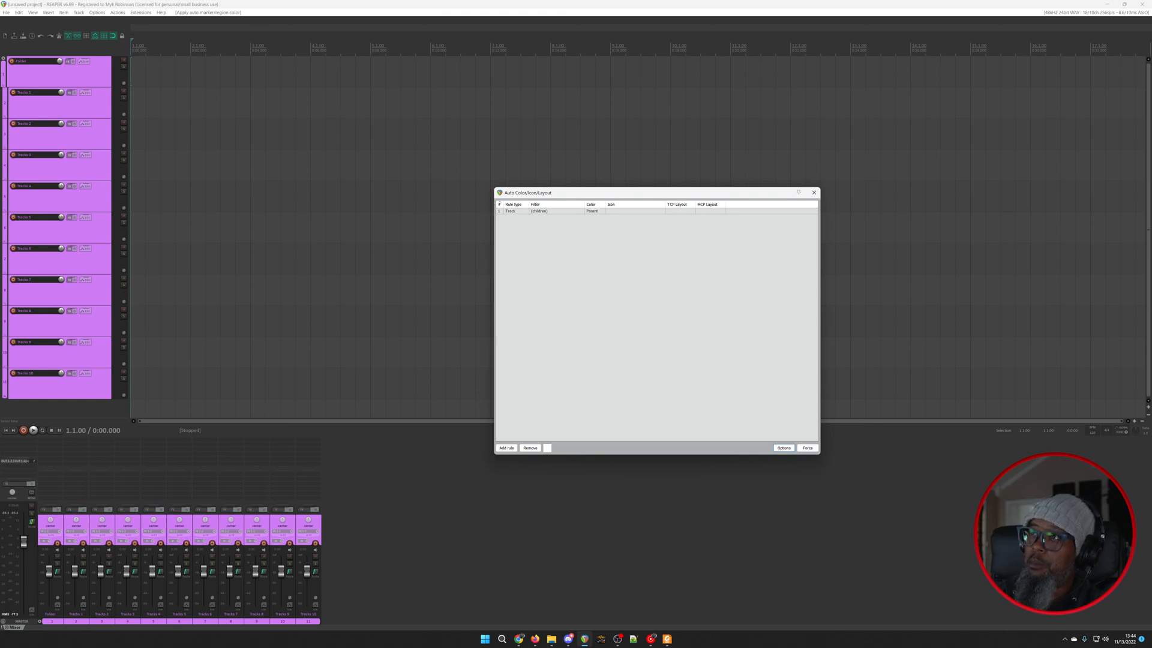
# Step: Switch to Firefox, close the Google Drive tab, and read through the Rodilab_Color palette forum thread's features and settings
pyautogui.hotkey('alt', 'Tab')
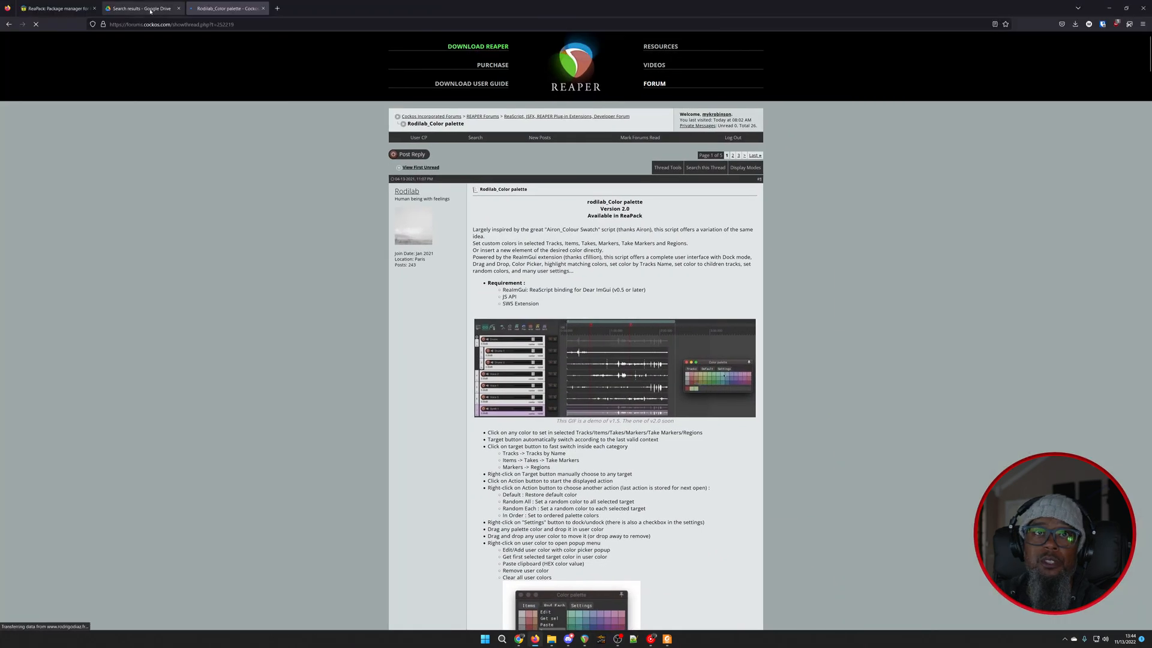
pyautogui.click(150, 11)
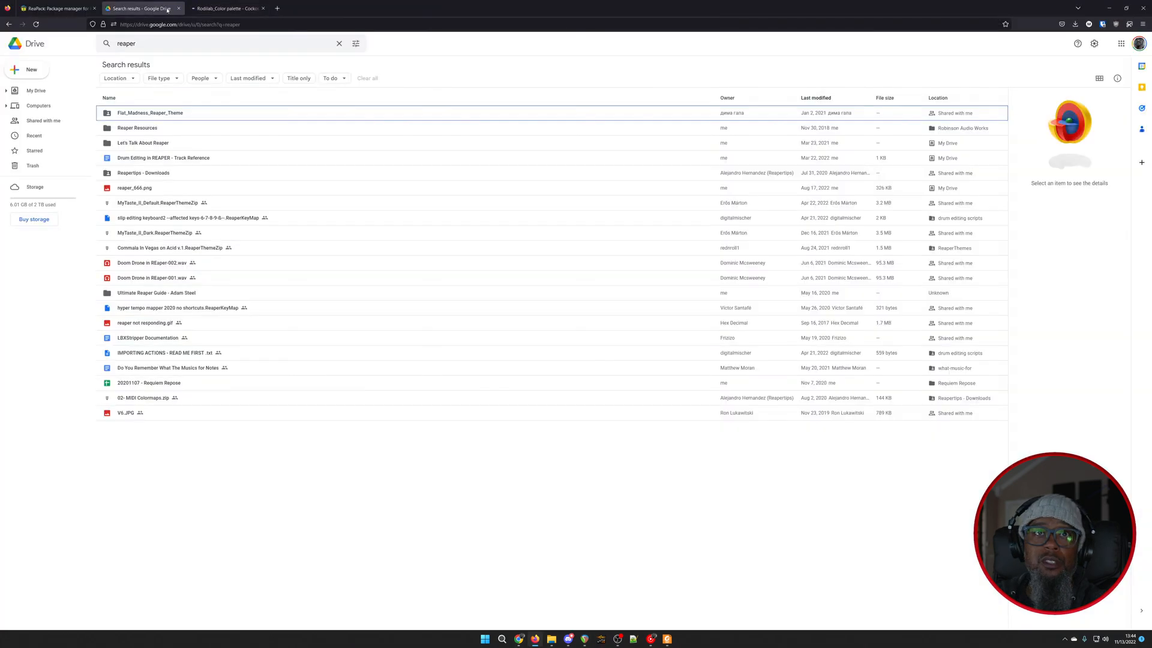
pyautogui.click(178, 9)
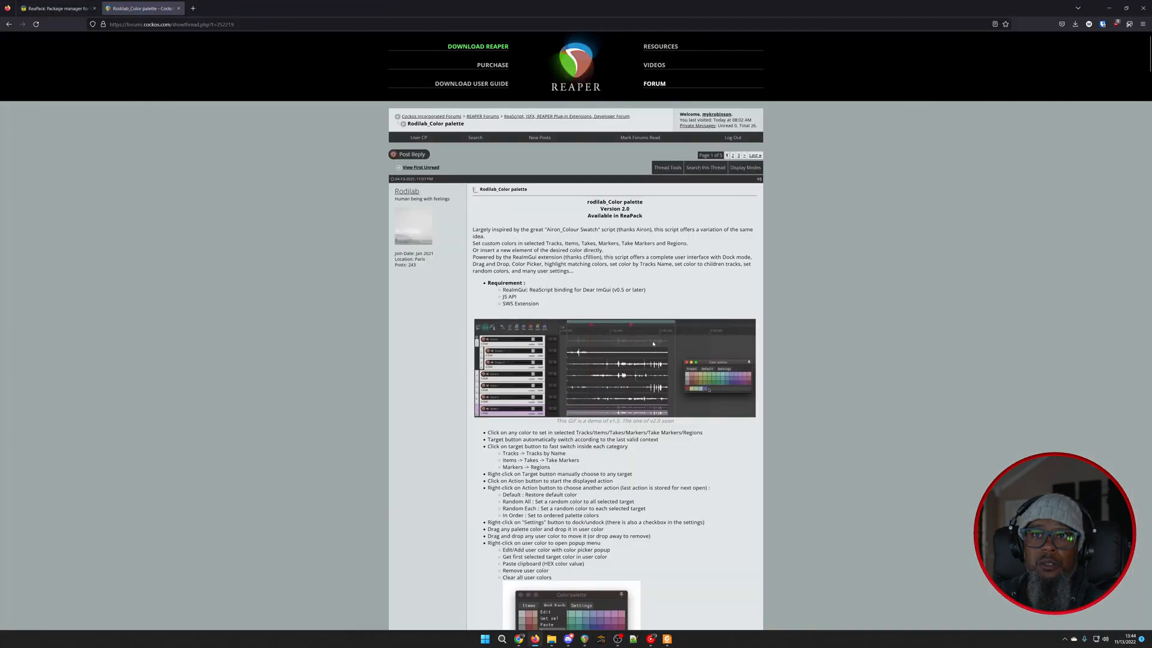
pyautogui.scroll(-3, 671, 381)
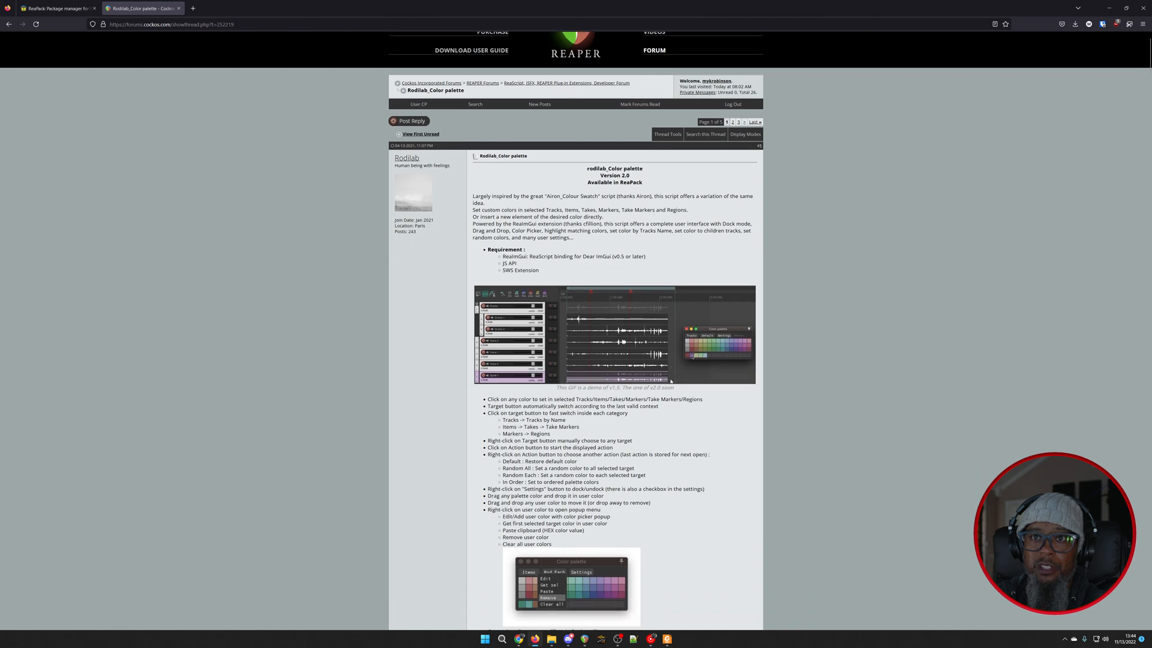
pyautogui.scroll(-1, 671, 381)
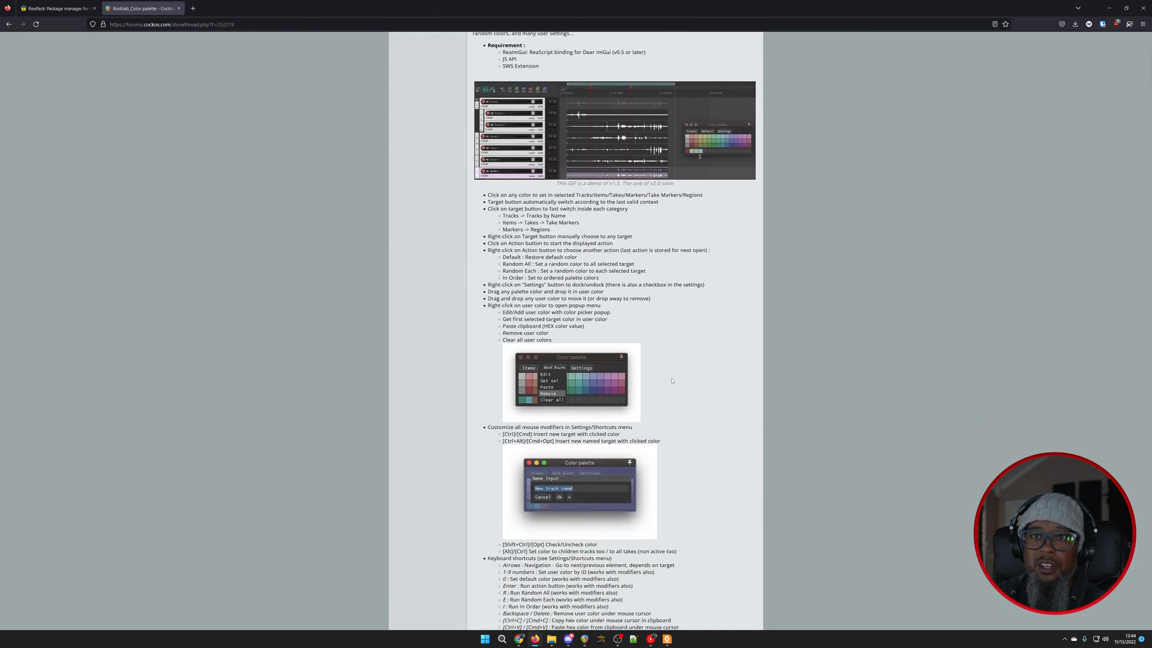
pyautogui.scroll(-3, 672, 380)
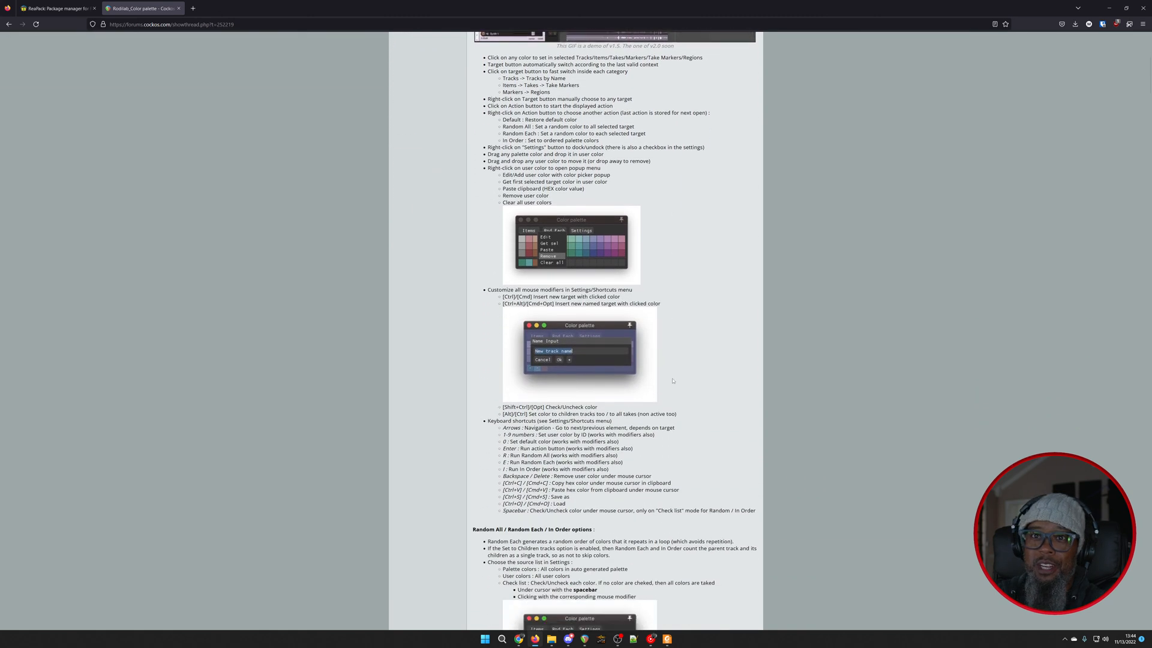
pyautogui.scroll(-9, 673, 380)
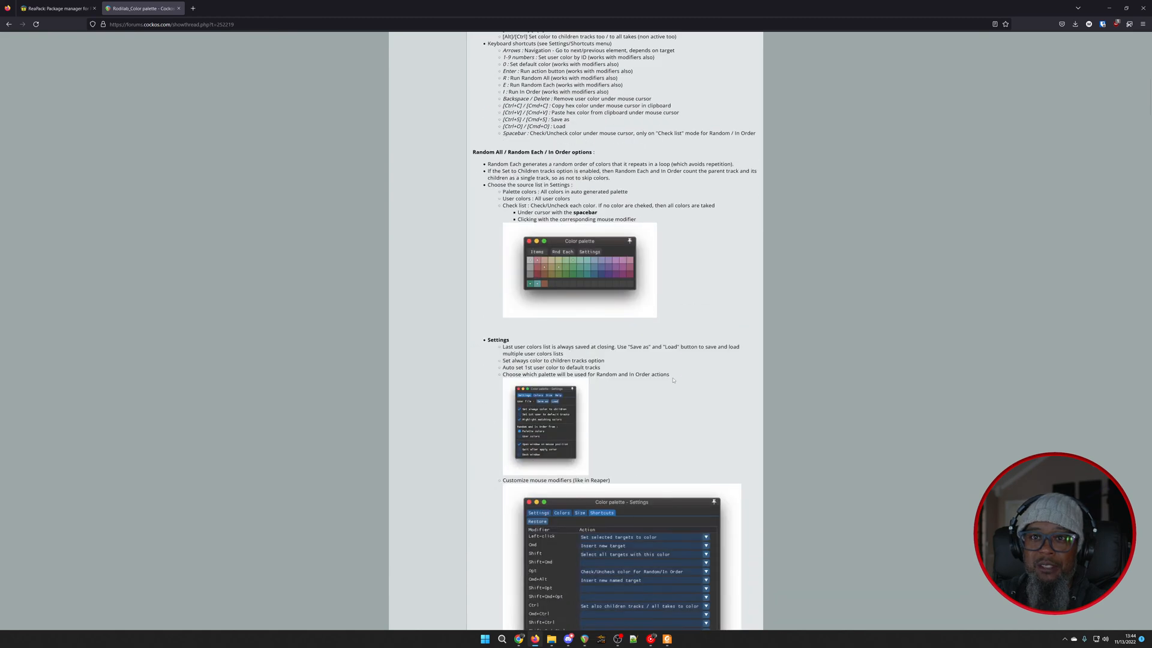
pyautogui.click(1109, 8)
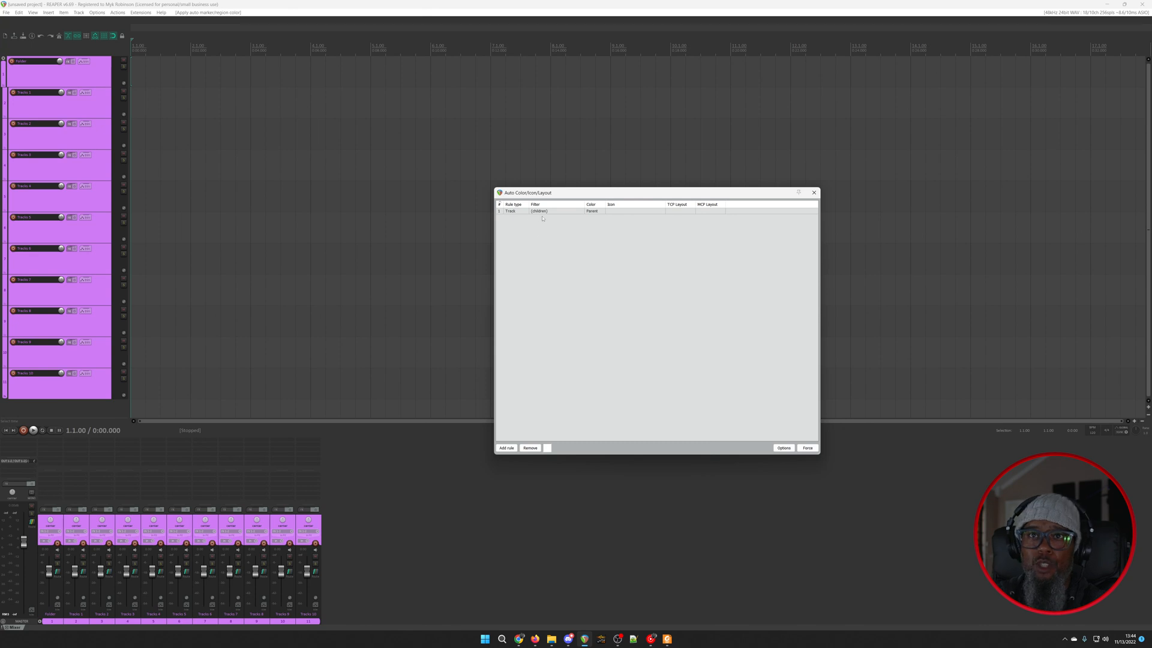
# Step: Back in REAPER, add a second track rule to the auto color list and set its filter to "drum"
pyautogui.click(507, 448)
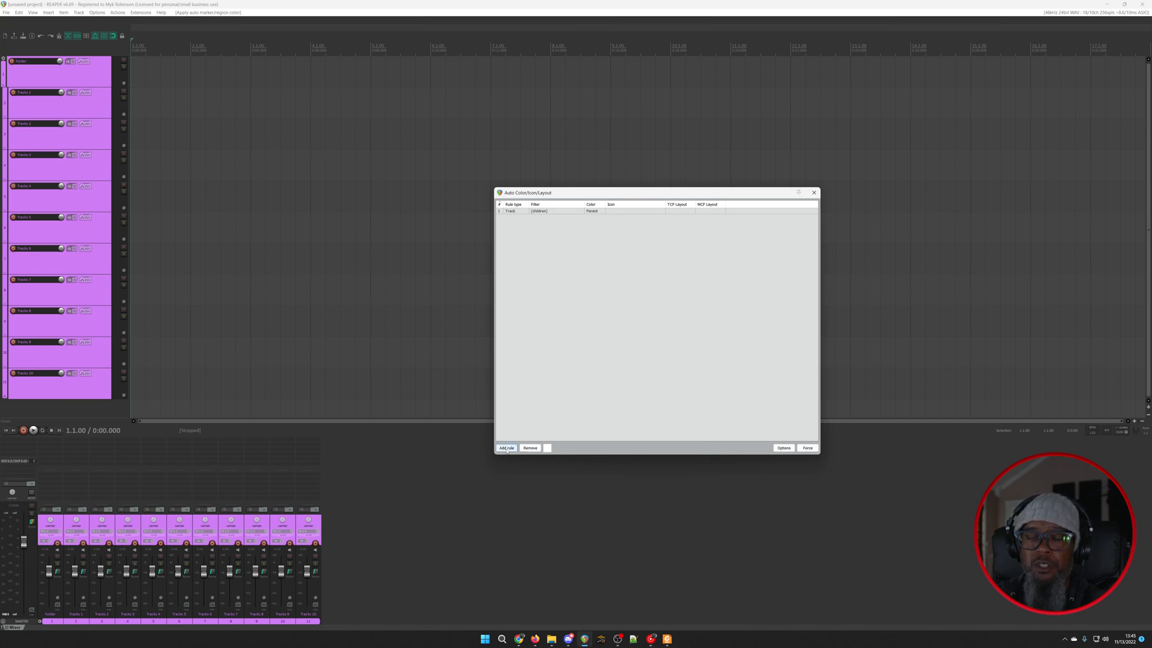
pyautogui.click(538, 218)
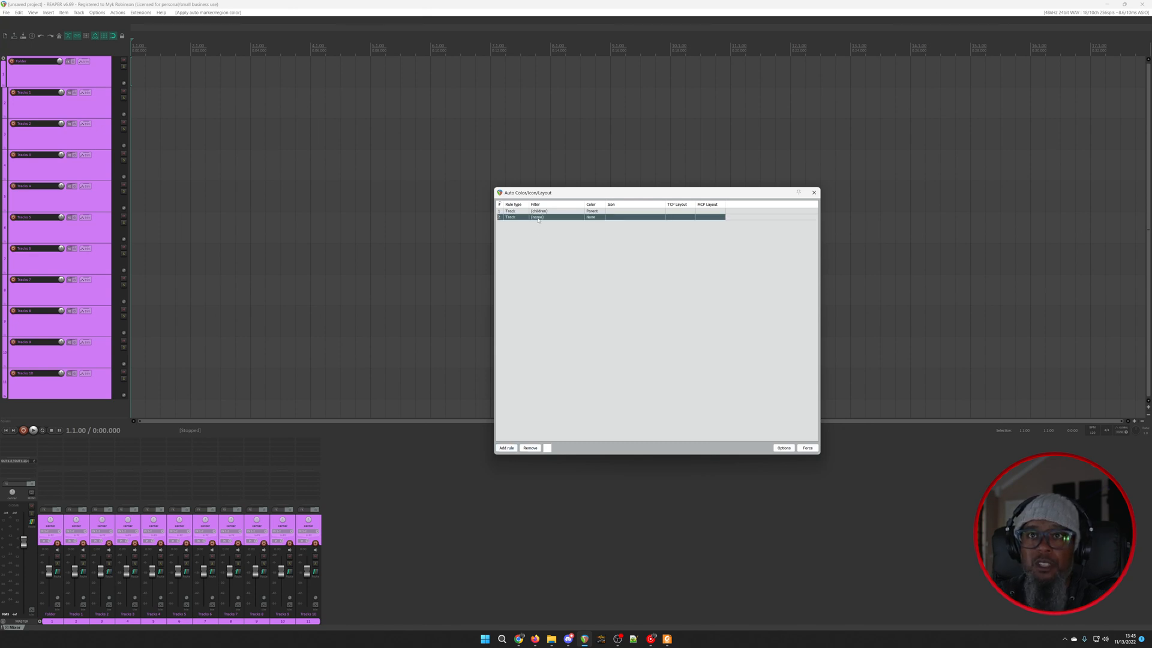
pyautogui.doubleClick(538, 218)
pyautogui.write('drum')
pyautogui.press('Return')
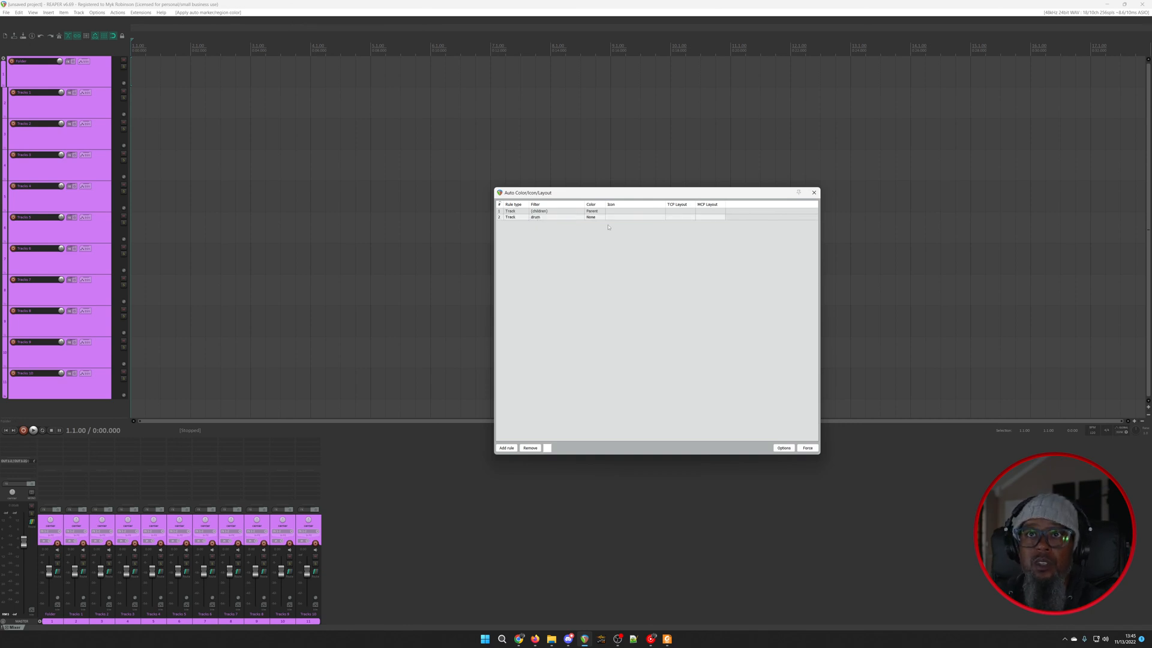
# Step: Set the drum rule's color to a muted green with red 136, green 162 and blue 142
pyautogui.click(606, 219)
pyautogui.click(595, 221)
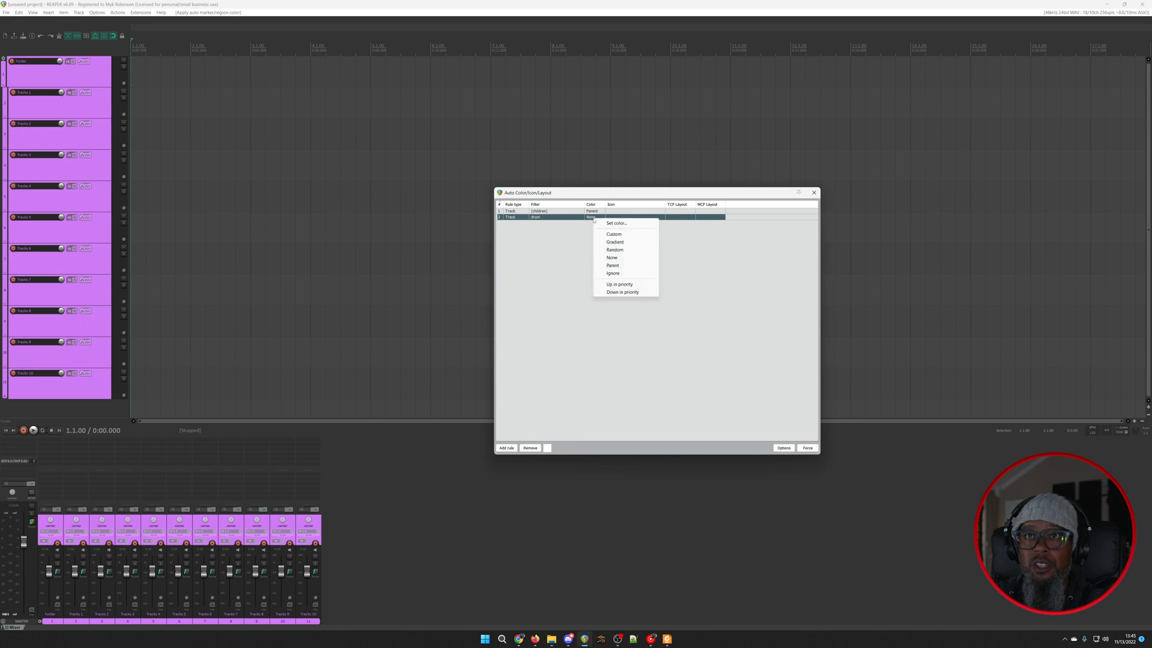
pyautogui.click(619, 234)
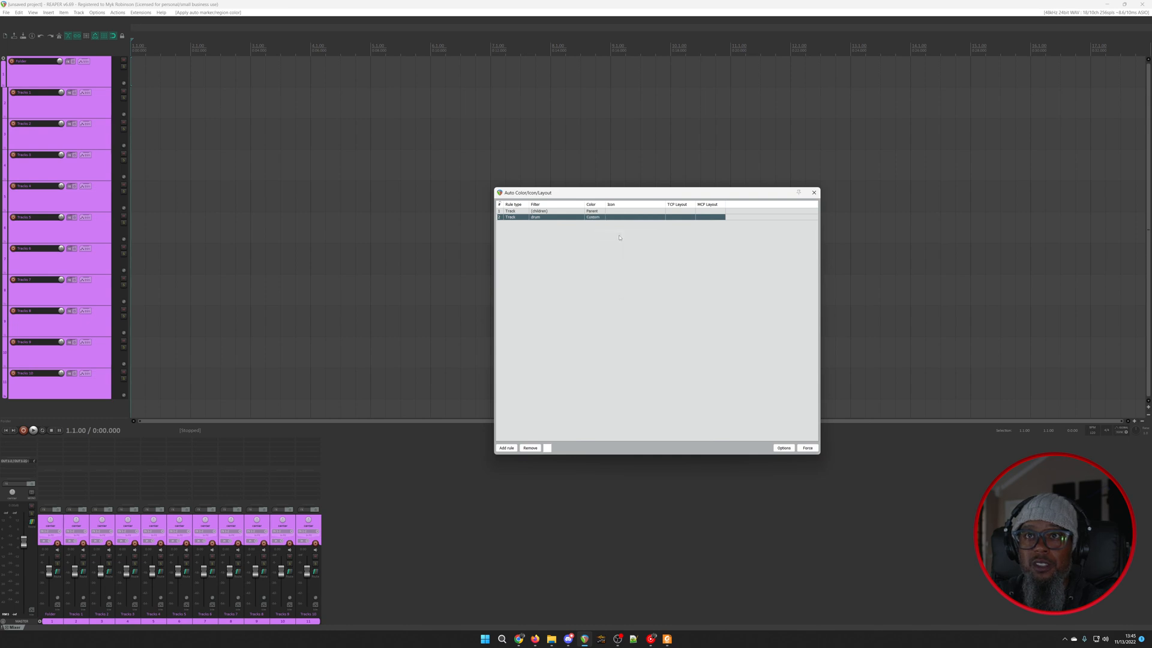
pyautogui.click(597, 220)
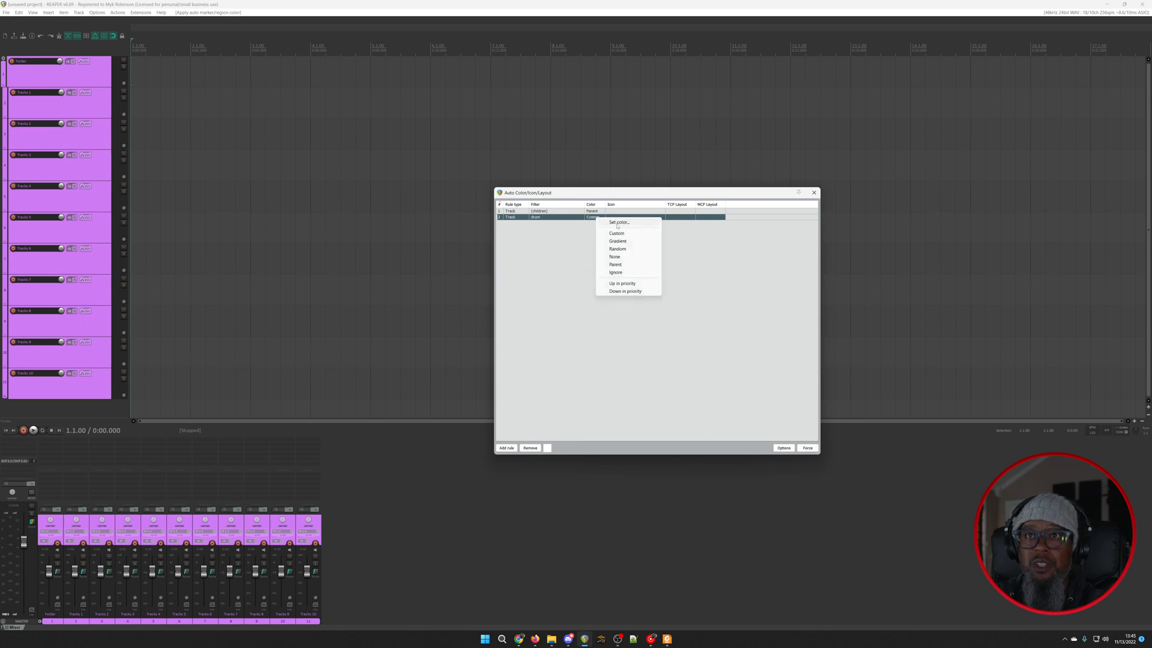
pyautogui.click(612, 222)
pyautogui.moveTo(624, 260); pyautogui.dragTo(627, 233)
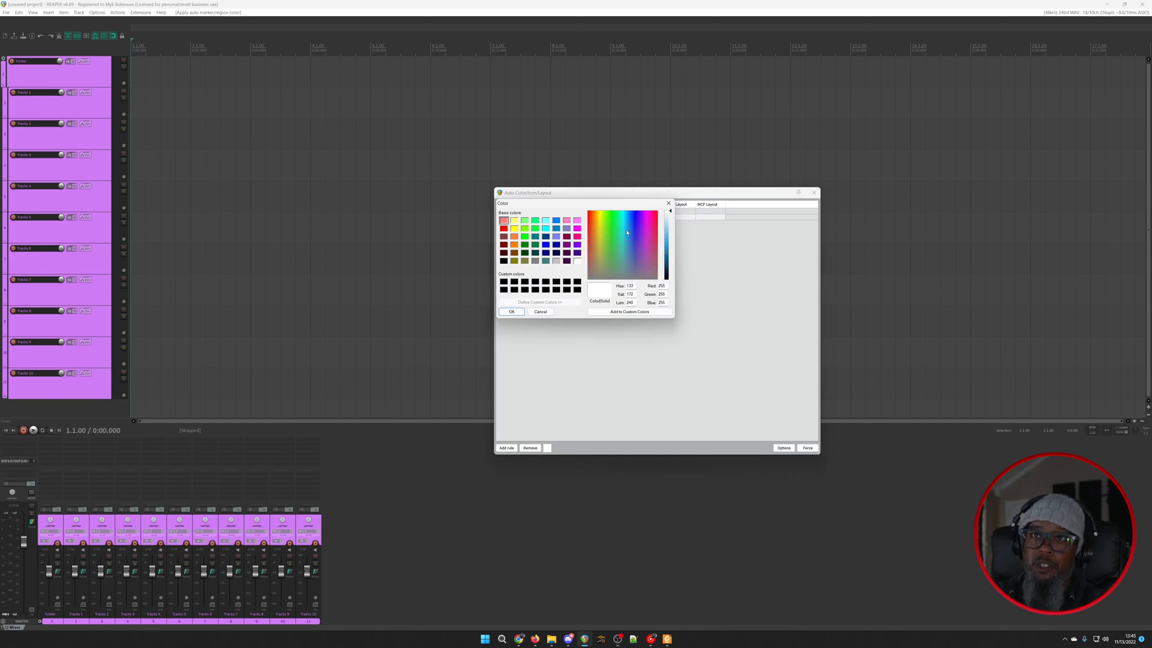
pyautogui.click(668, 230)
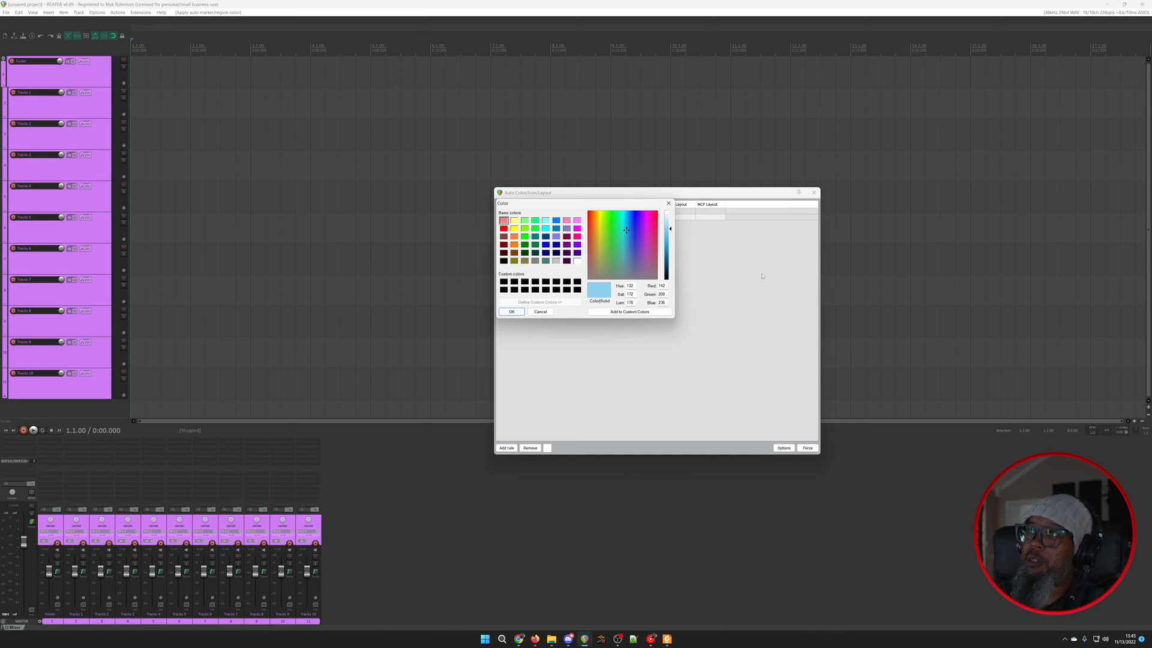
pyautogui.hotkey('alt', 'Tab')
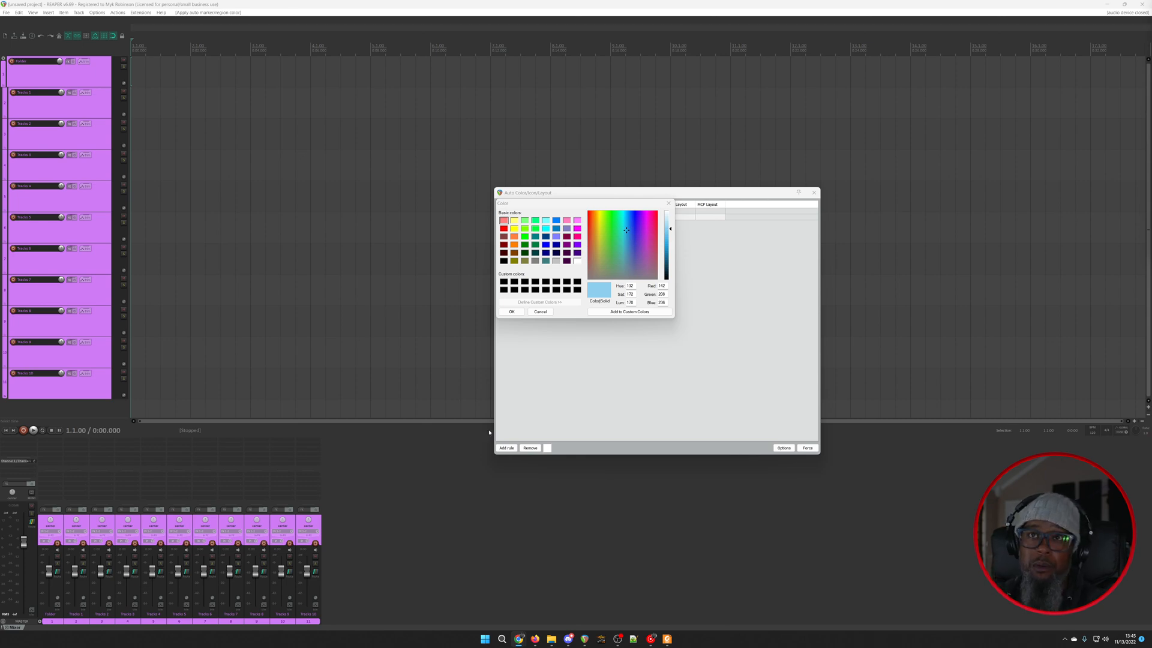
pyautogui.click(619, 269)
pyautogui.click(670, 231)
pyautogui.moveTo(670, 230); pyautogui.dragTo(669, 240)
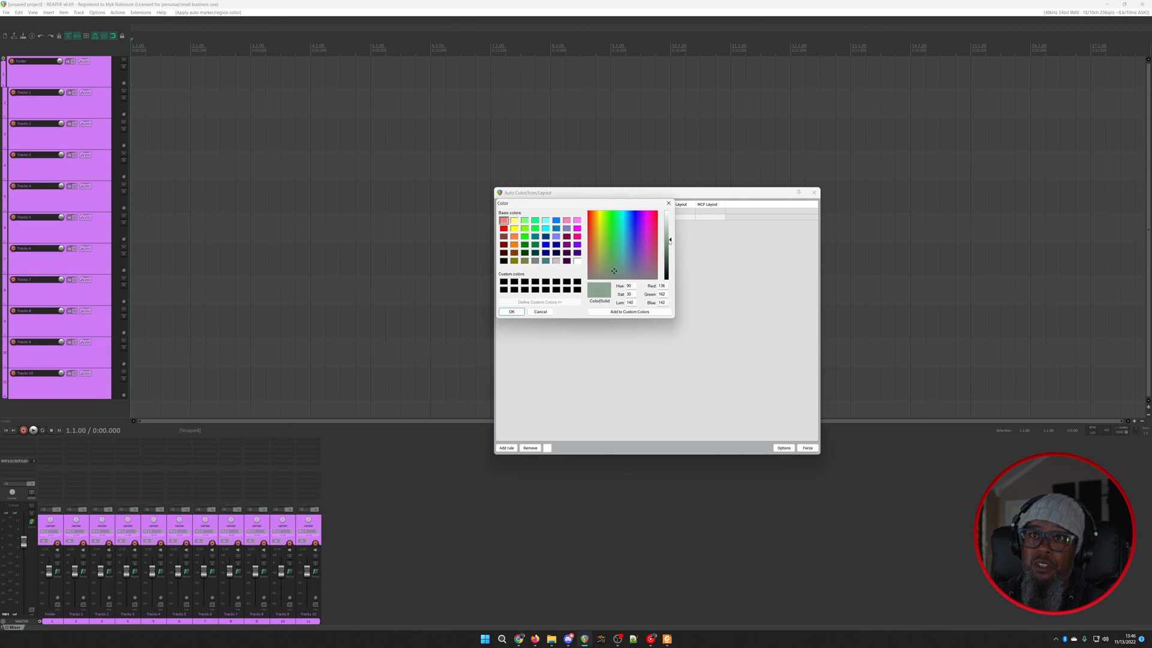
pyautogui.click(512, 312)
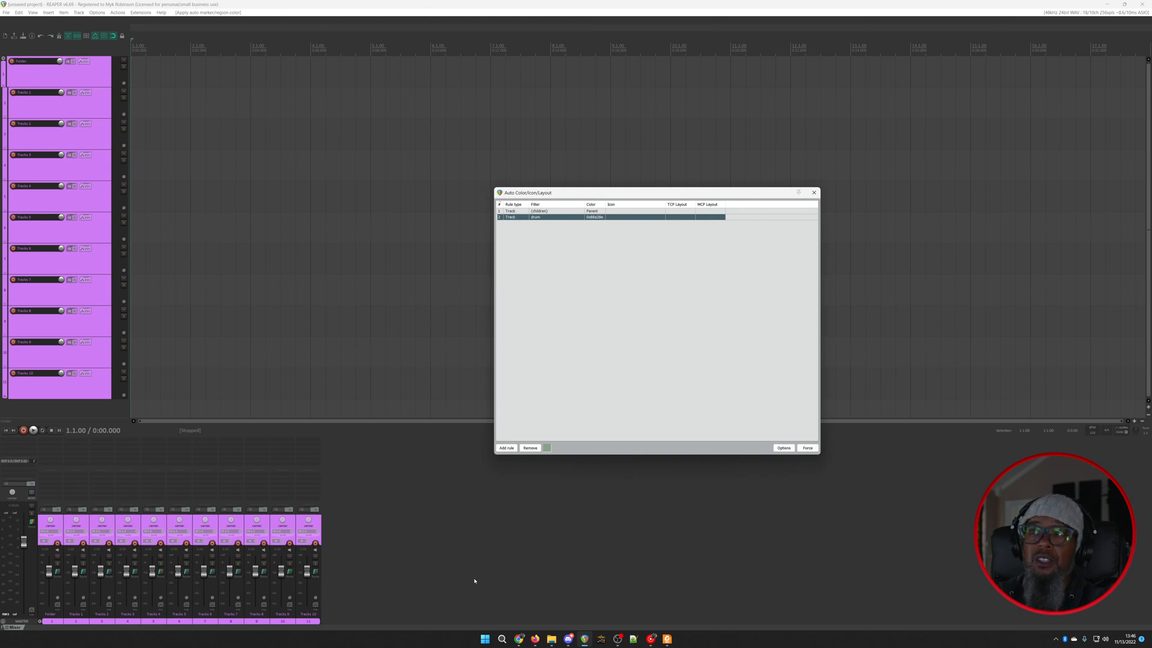
# Step: Delete the Folder track and all of its child tracks from the project
pyautogui.click(368, 591)
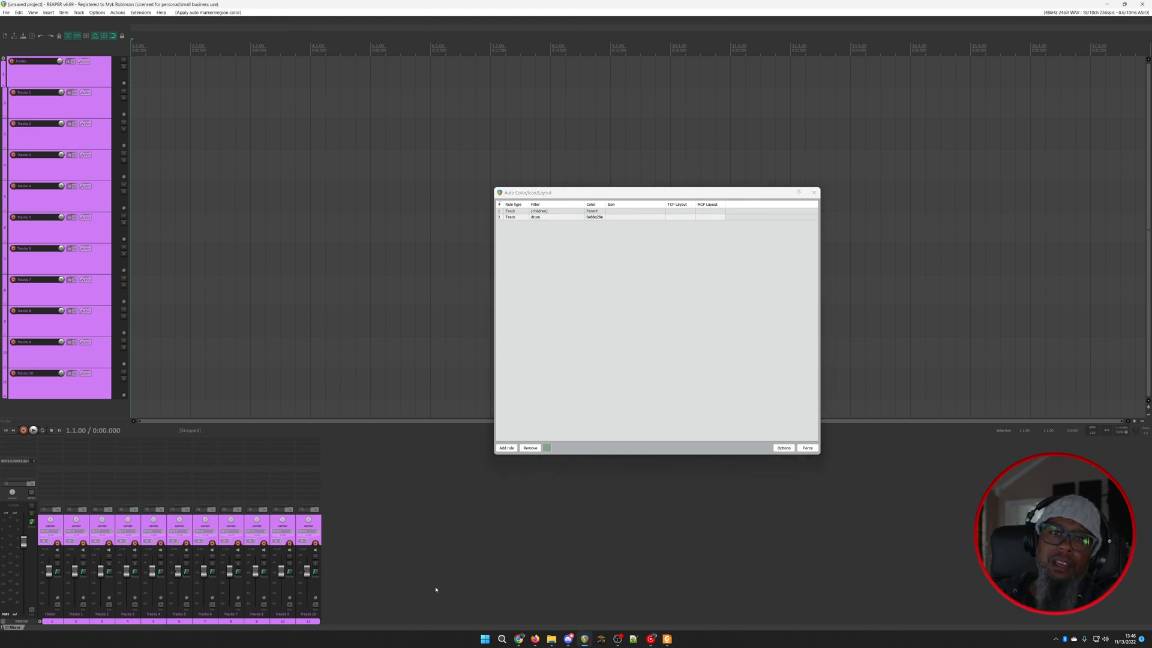
pyautogui.hotkey('ctrl', 'a')
pyautogui.press('Delete')
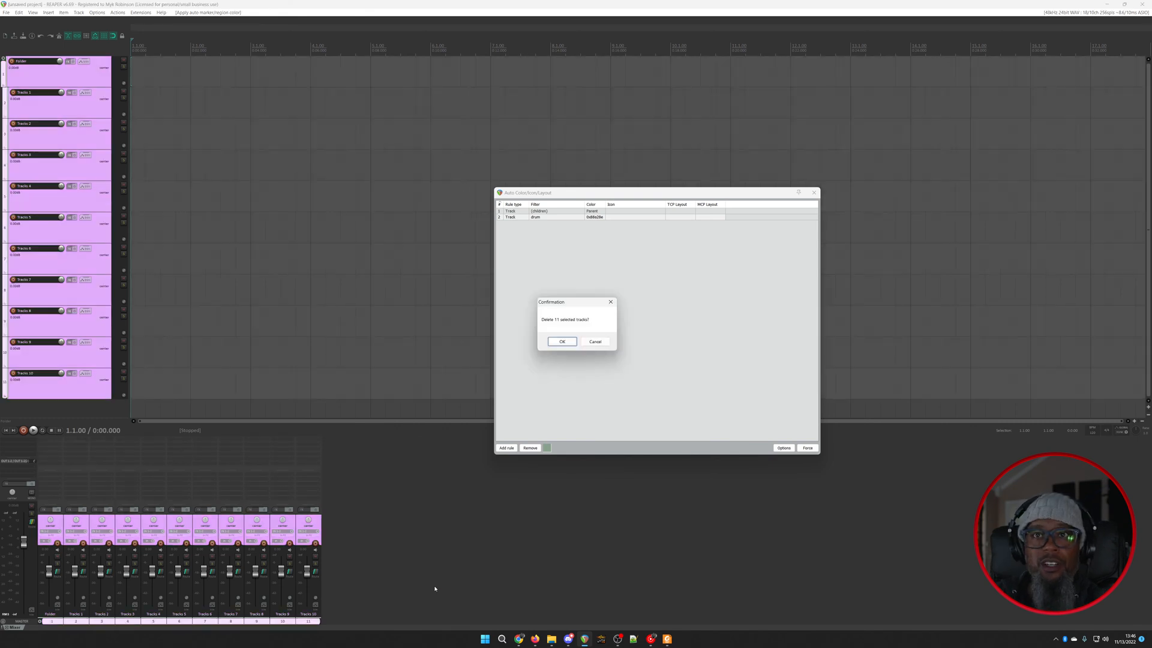
pyautogui.click(562, 341)
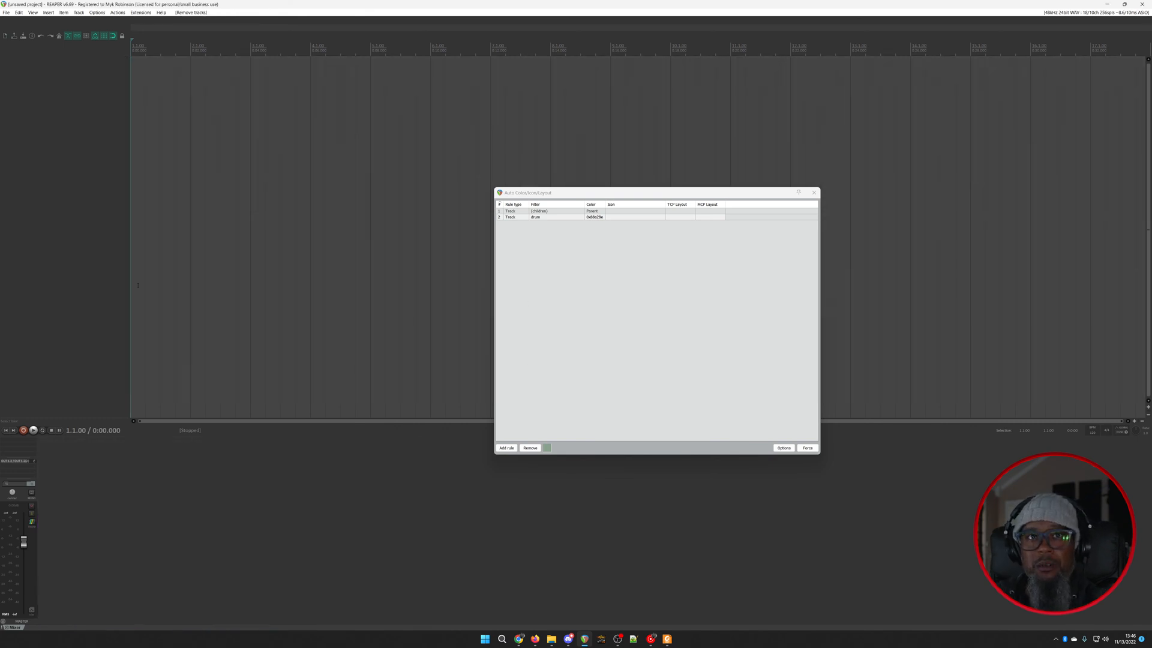
# Step: Insert the drum tracks from a track template and force the auto color rules onto them
pyautogui.rightClick(31, 160)
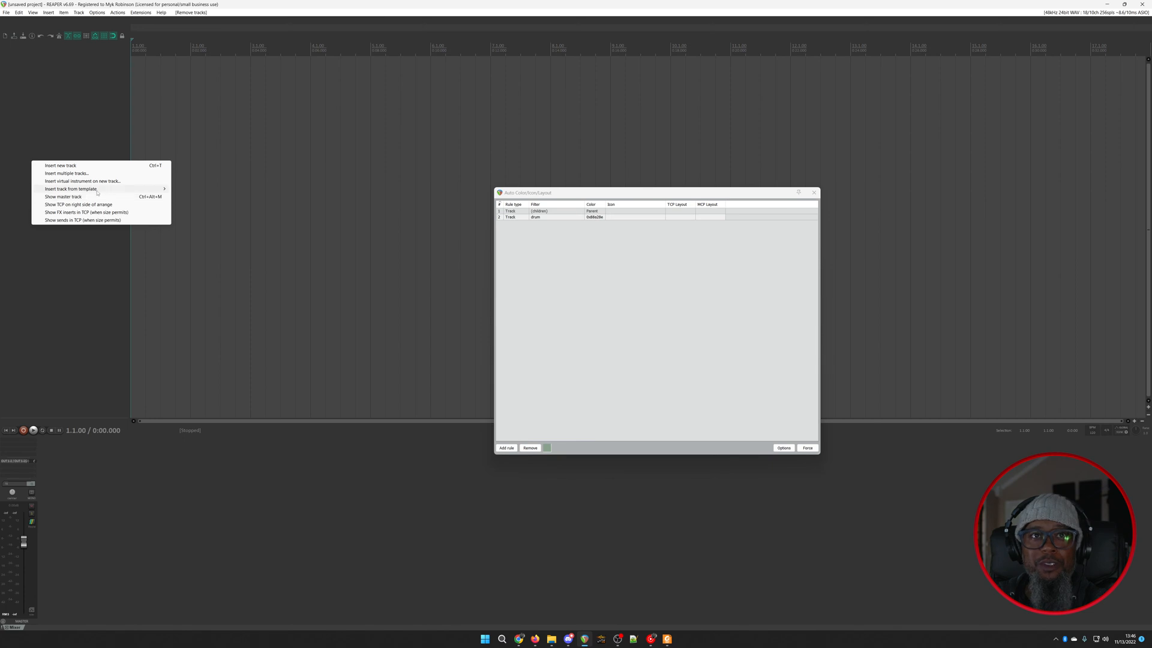
pyautogui.moveTo(138, 189)
pyautogui.click(209, 216)
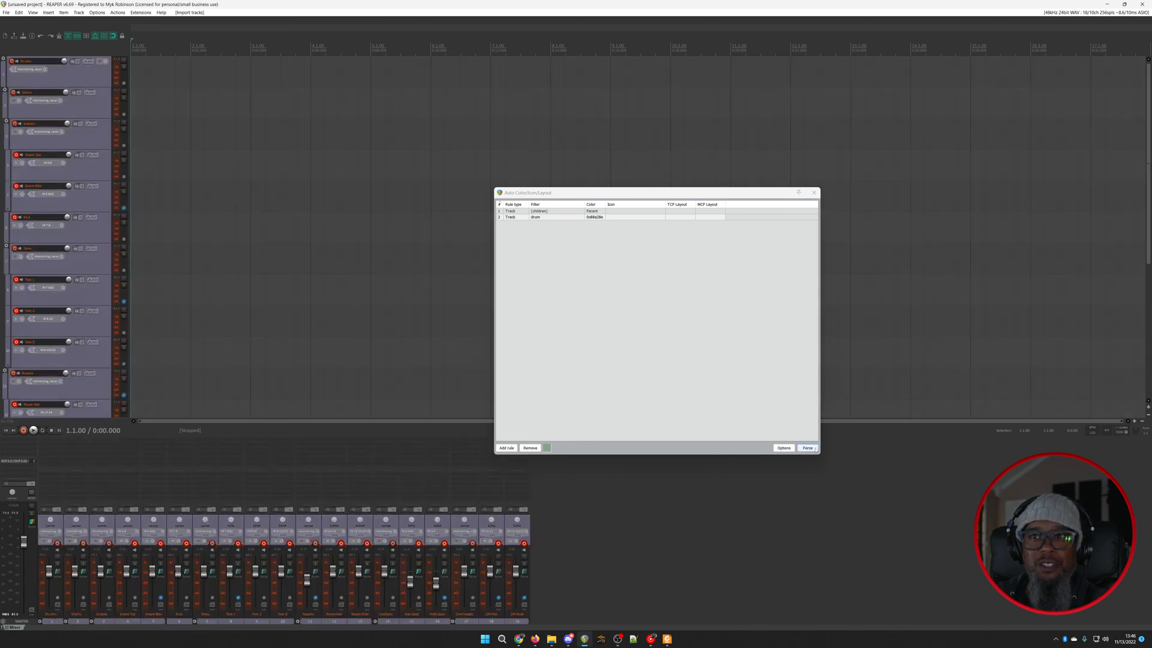
pyautogui.click(810, 448)
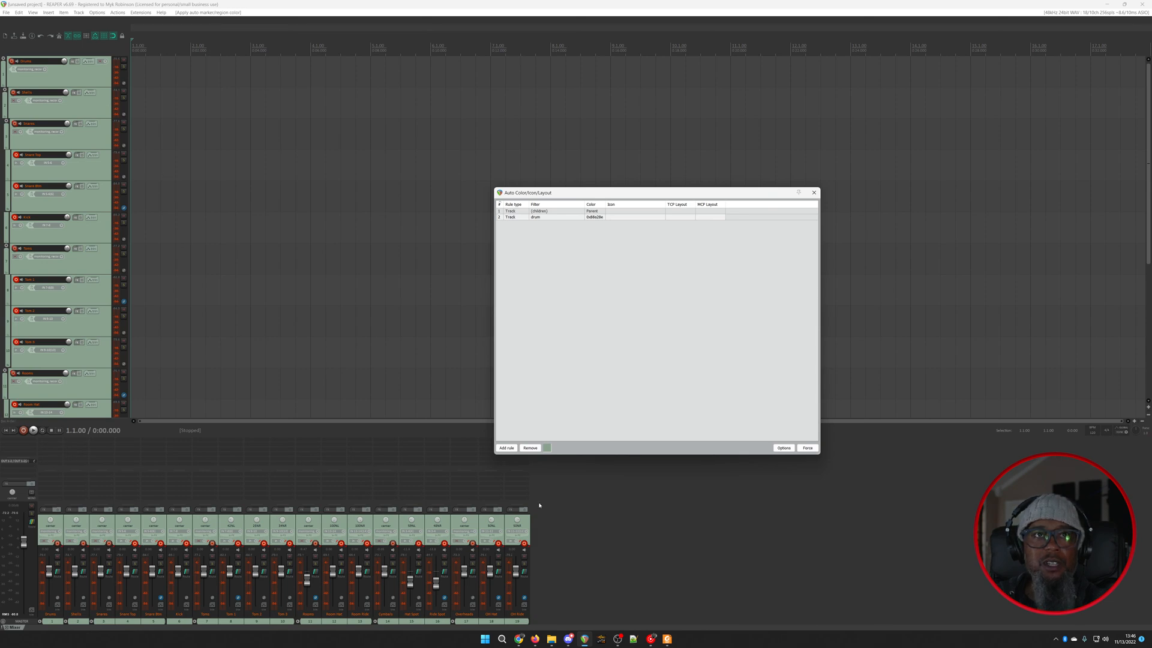
# Step: Adjust the pan of the two overhead tracks, the last ones in the drum folder
pyautogui.click(574, 560)
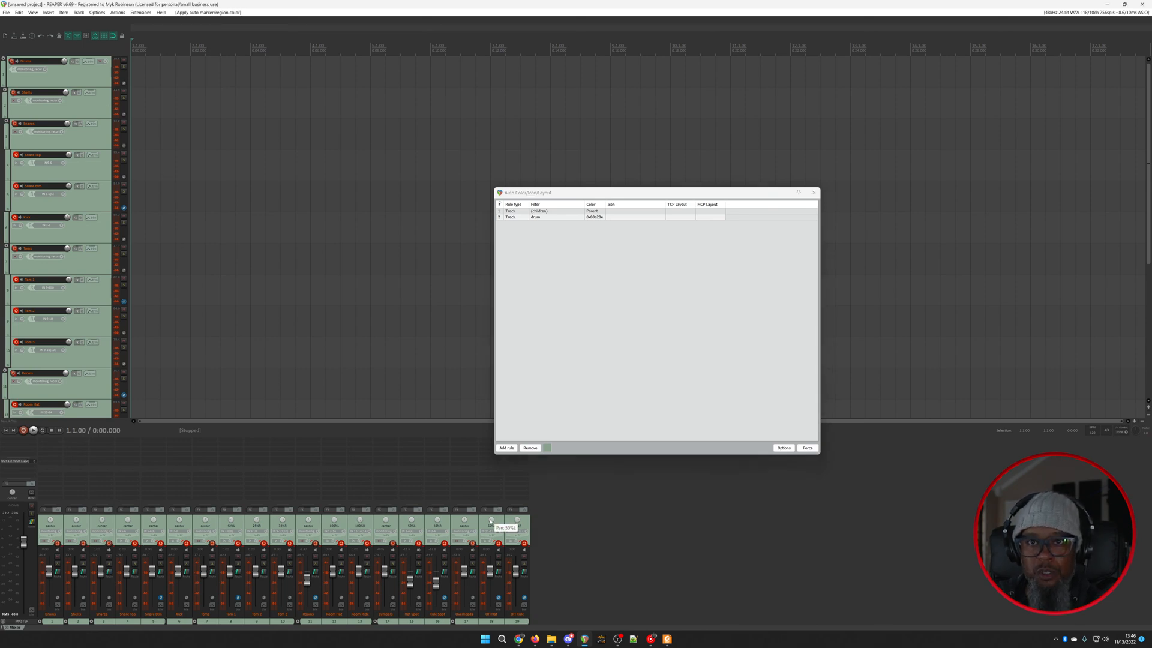
pyautogui.click(528, 523)
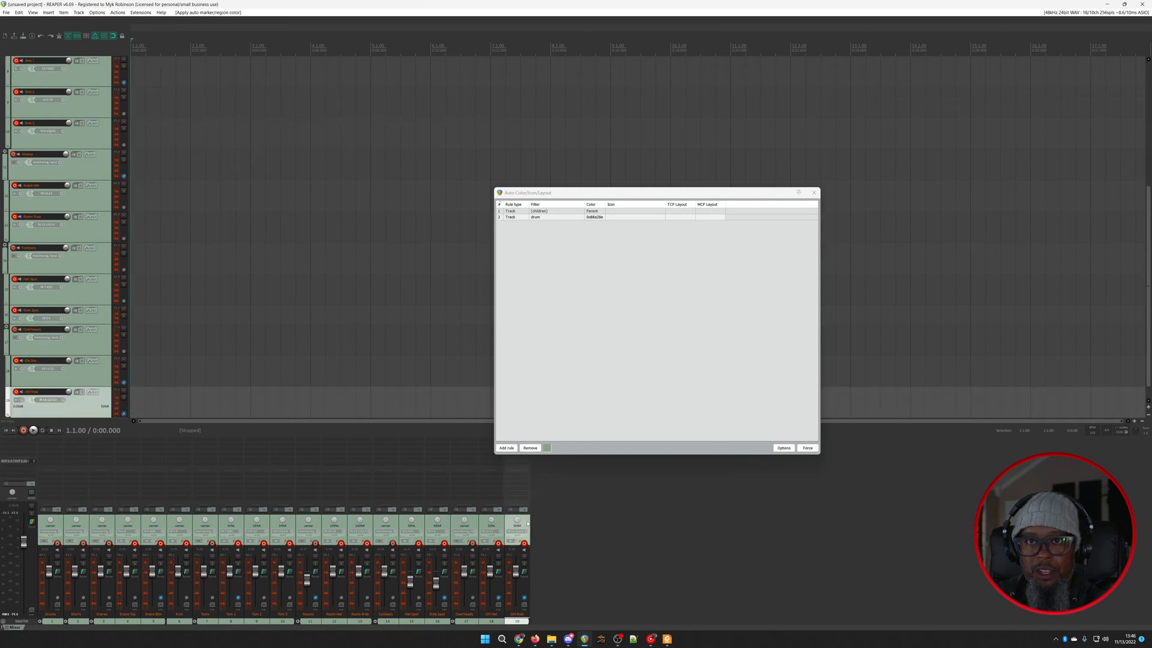
pyautogui.moveTo(518, 521); pyautogui.dragTo(491, 533)
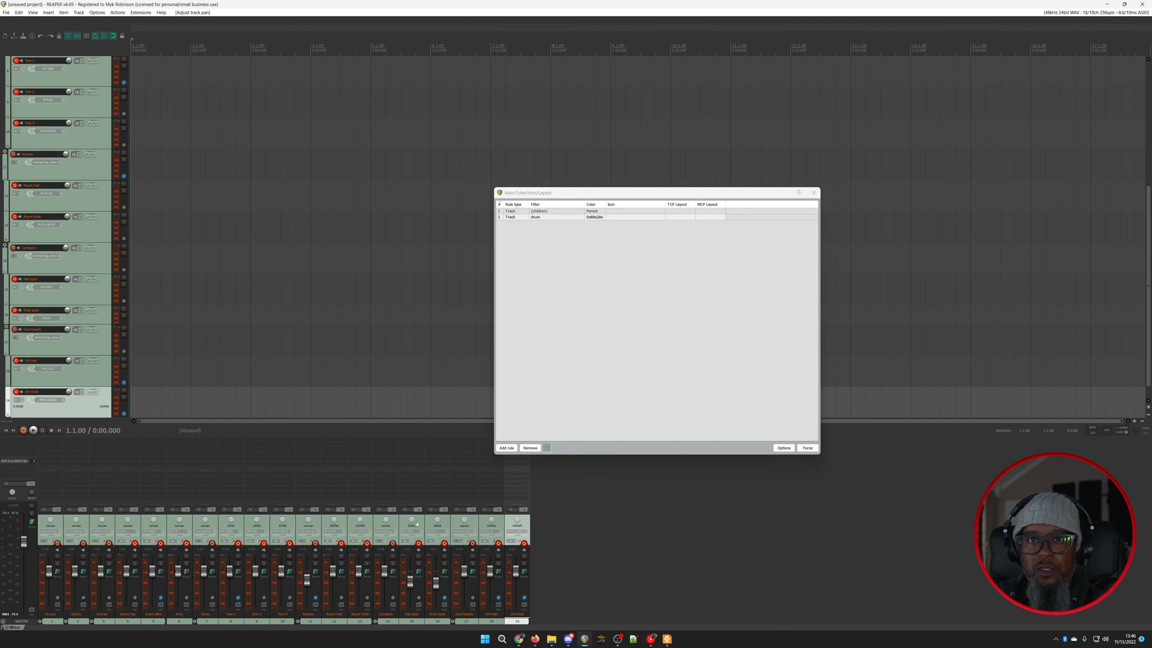
# Step: Fine-tune the pan positions of the hat spot and ride spot tracks in the mixer
pyautogui.moveTo(438, 521)
pyautogui.moveTo(438, 520); pyautogui.dragTo(438, 520)
pyautogui.moveTo(411, 519); pyautogui.dragTo(412, 518)
pyautogui.moveTo(408, 521); pyautogui.dragTo(436, 521)
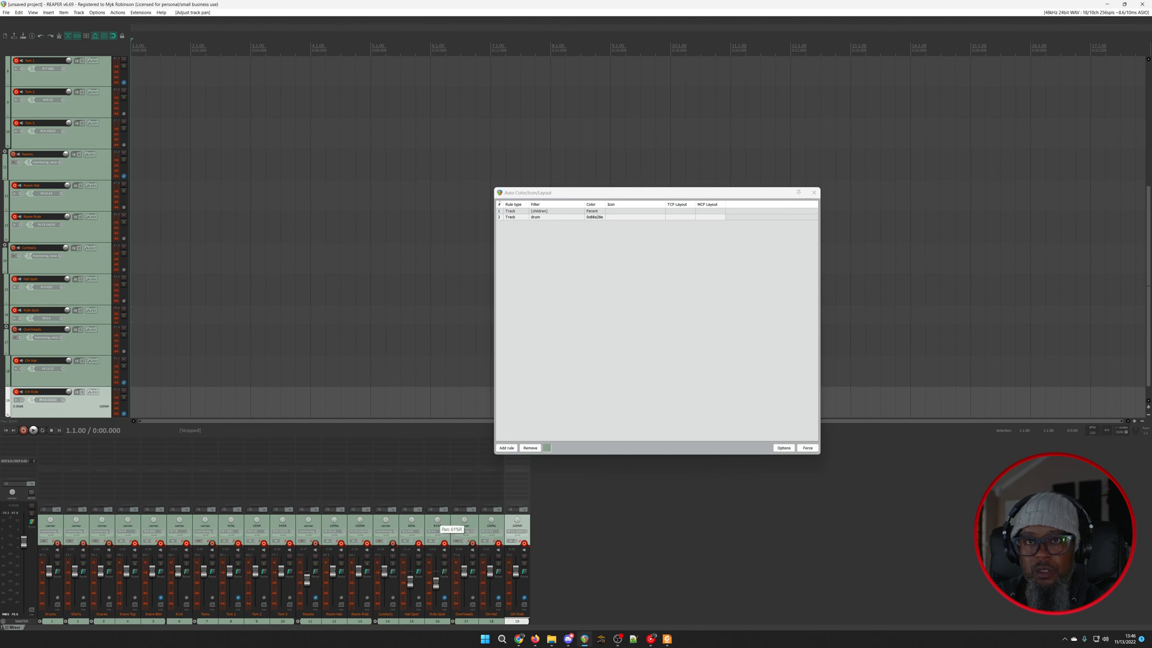
pyautogui.moveTo(437, 521); pyautogui.dragTo(437, 520)
# Step: Save all the drum tracks together as the drum tracking track template
pyautogui.doubleClick(657, 531)
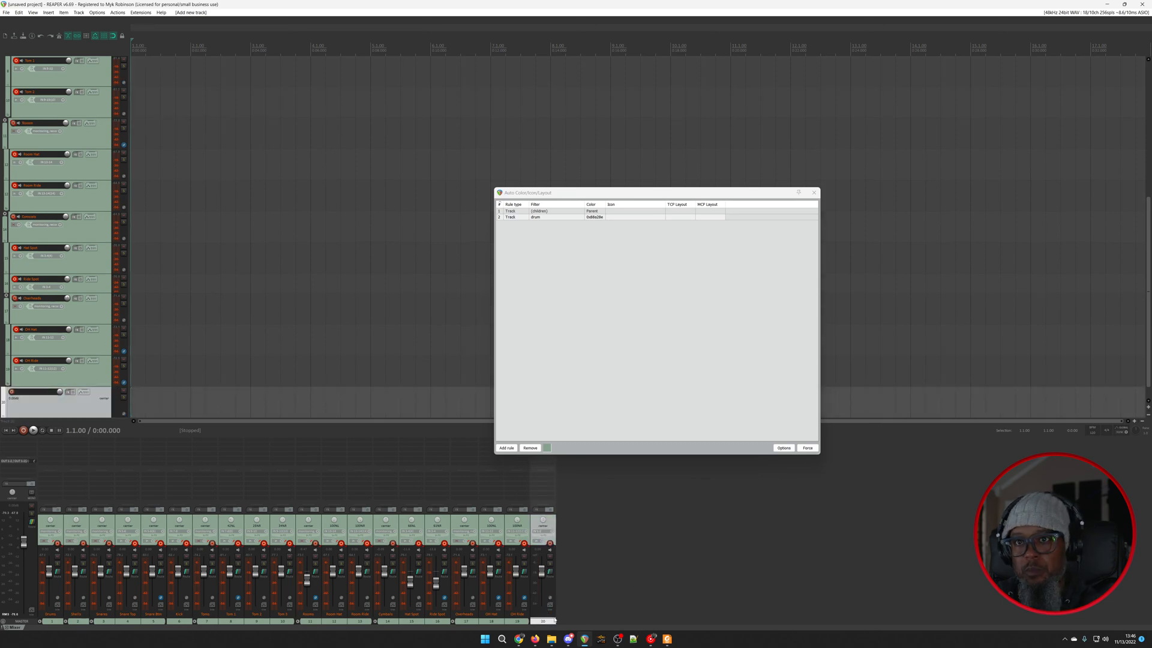
pyautogui.press('Delete')
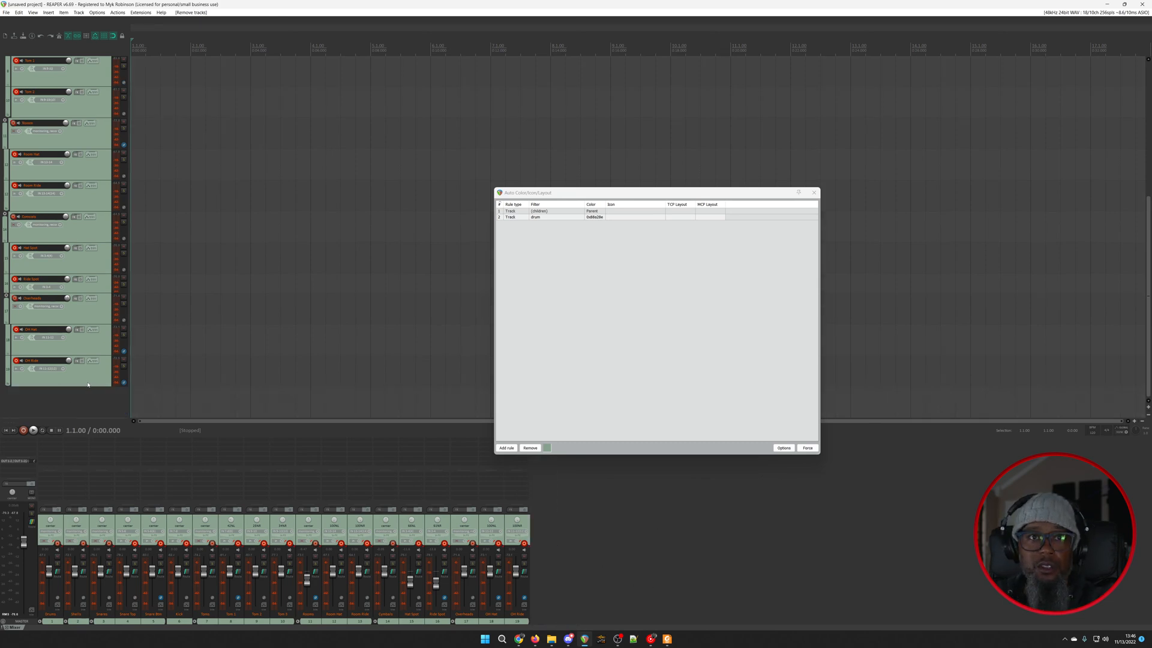
pyautogui.click(88, 386)
pyautogui.hotkey('ctrl', 'a')
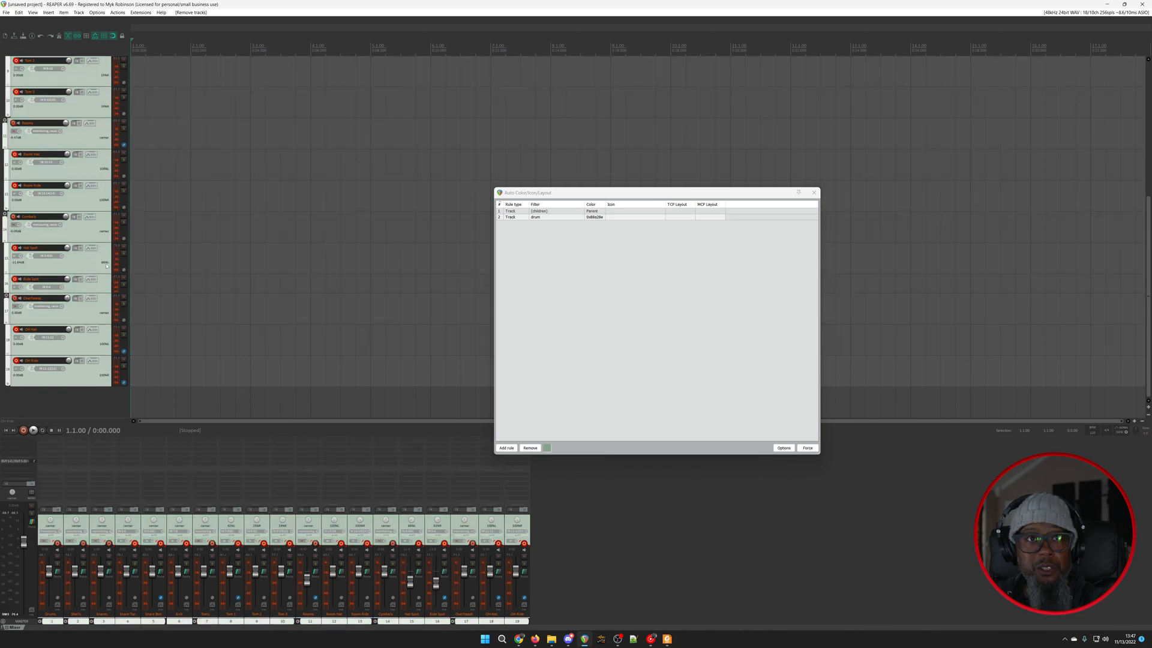
pyautogui.rightClick(106, 265)
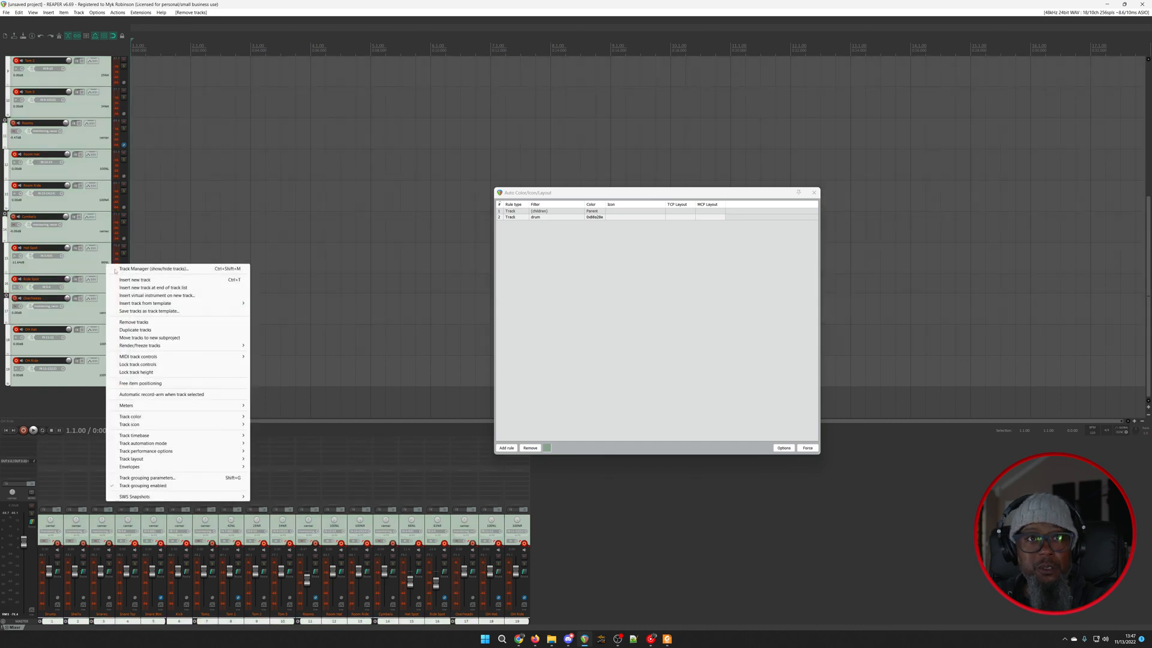
pyautogui.click(167, 313)
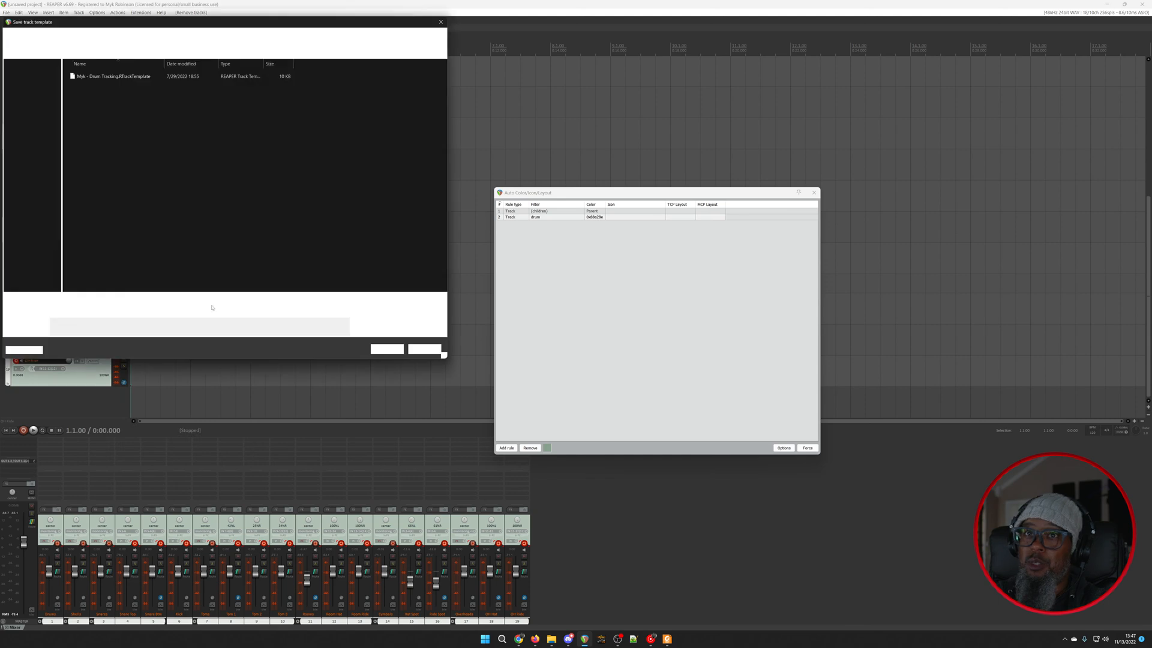
pyautogui.click(399, 350)
pyautogui.click(597, 321)
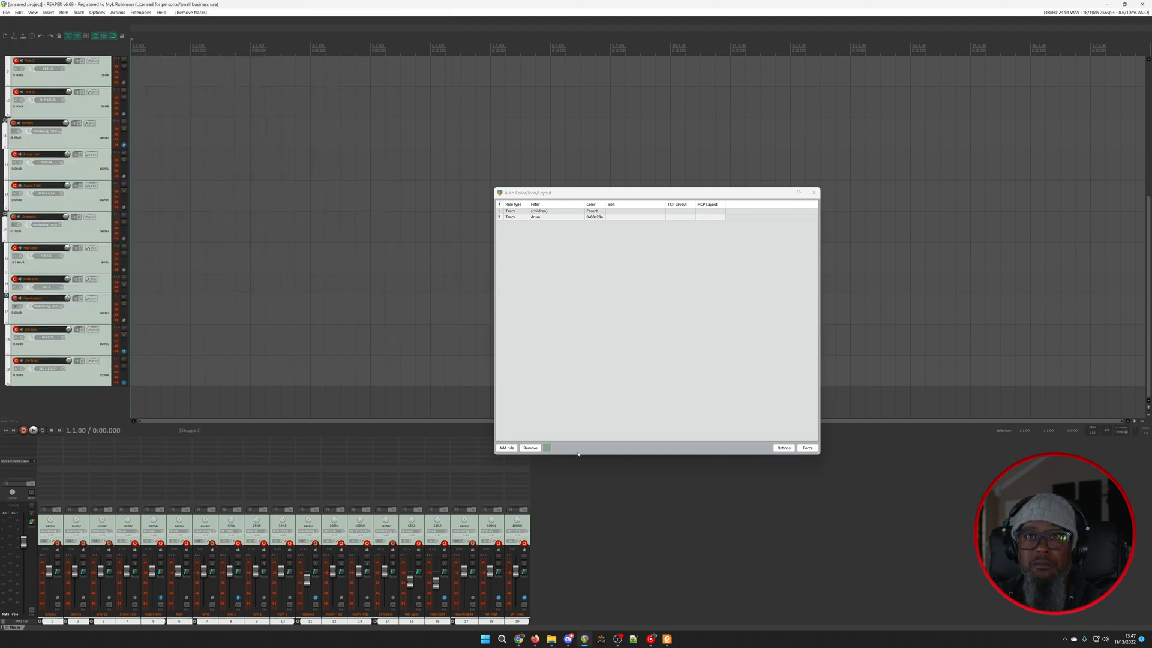
# Step: Add a third track rule to the auto color list with the filter "gtr"
pyautogui.click(507, 448)
pyautogui.doubleClick(550, 226)
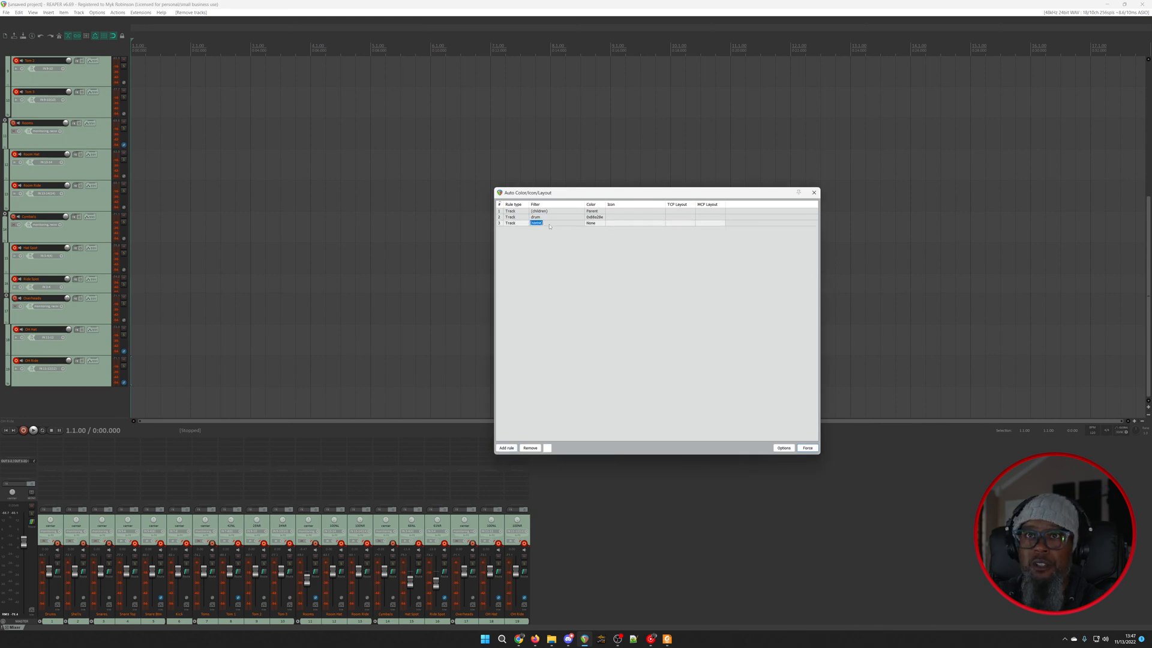
pyautogui.write('gtr')
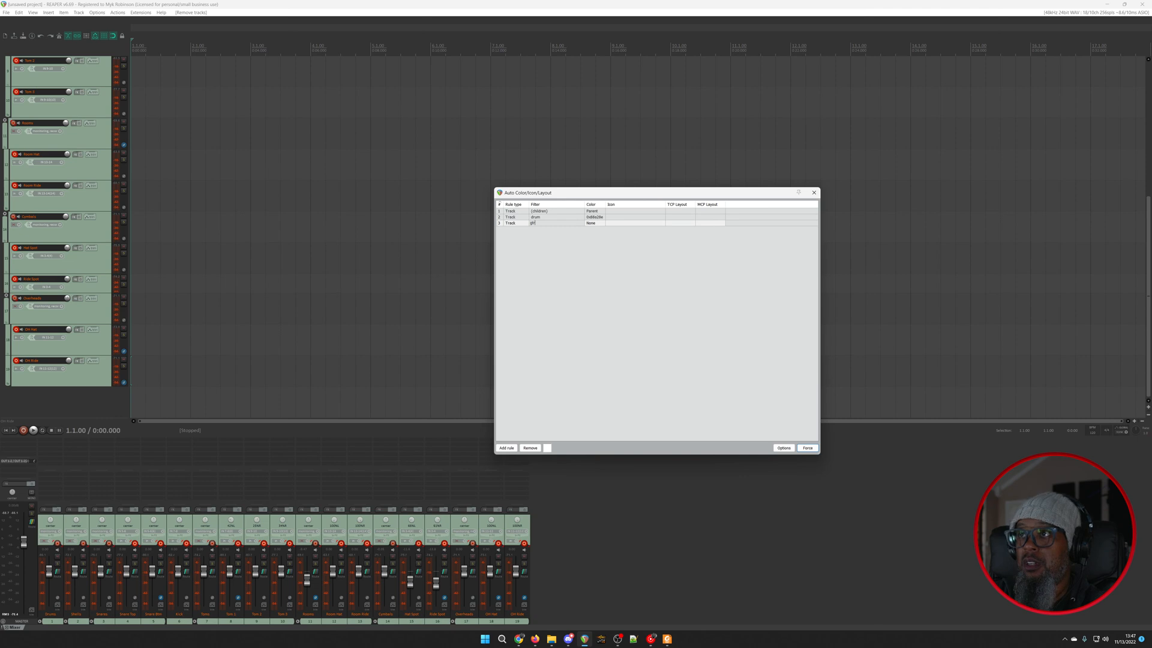
pyautogui.press('Return')
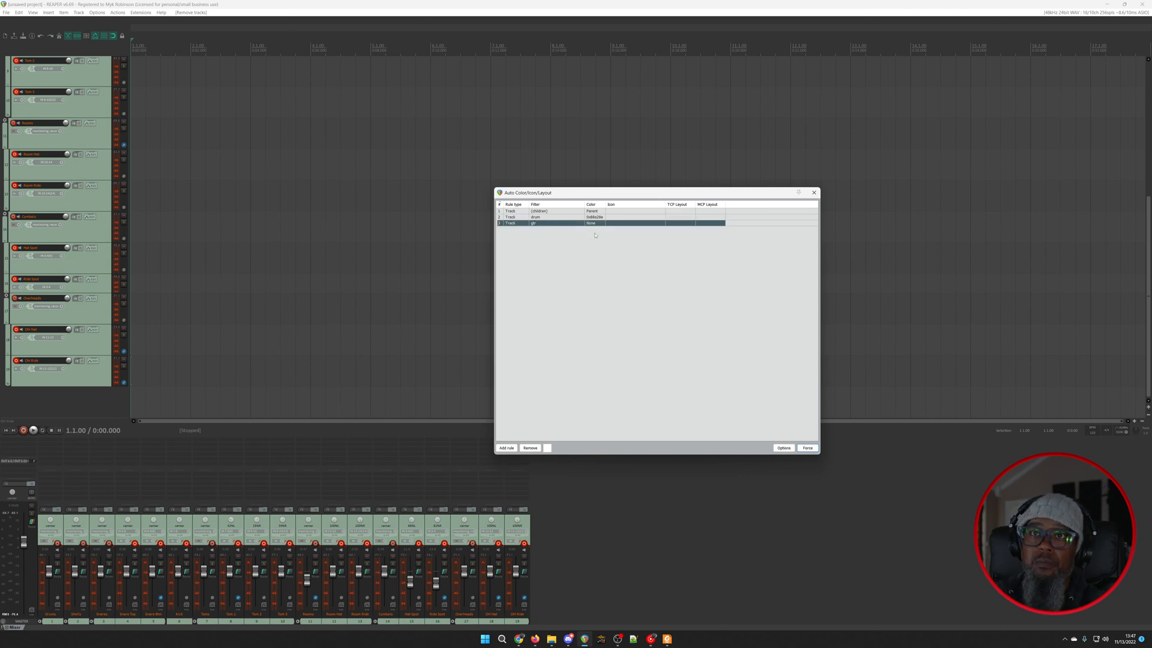
# Step: Set the gtr rule's color to a bright orange-red with red 242, green 83 and blue 30
pyautogui.click(593, 225)
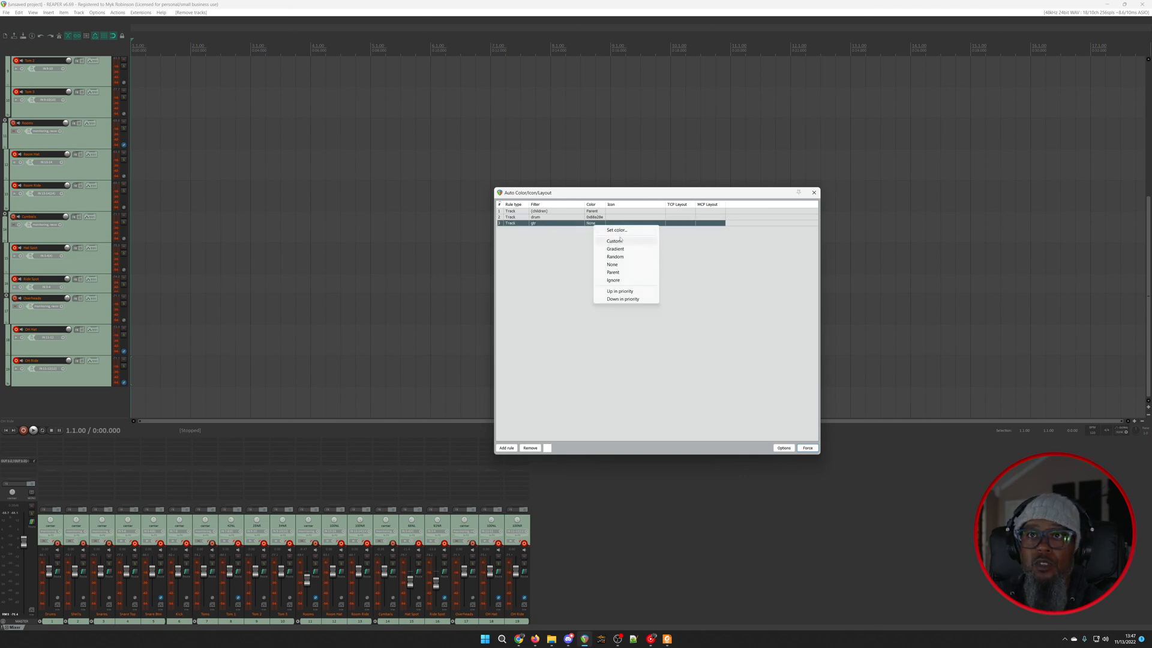
pyautogui.click(619, 230)
pyautogui.click(653, 226)
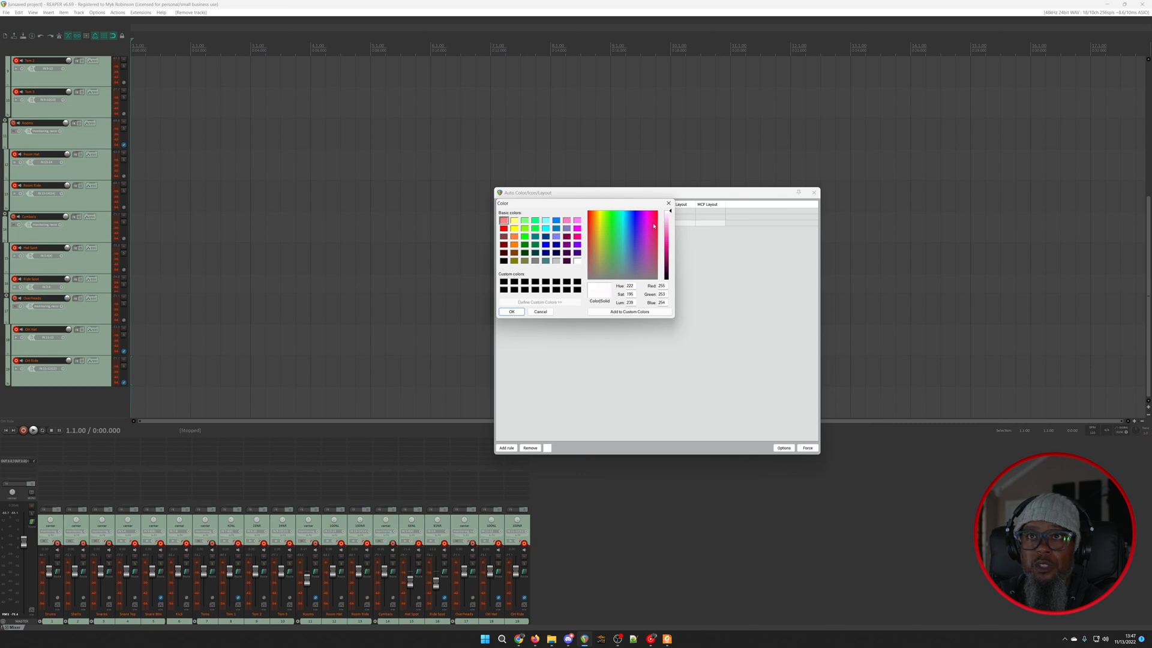
pyautogui.moveTo(656, 225); pyautogui.dragTo(591, 219)
pyautogui.click(671, 238)
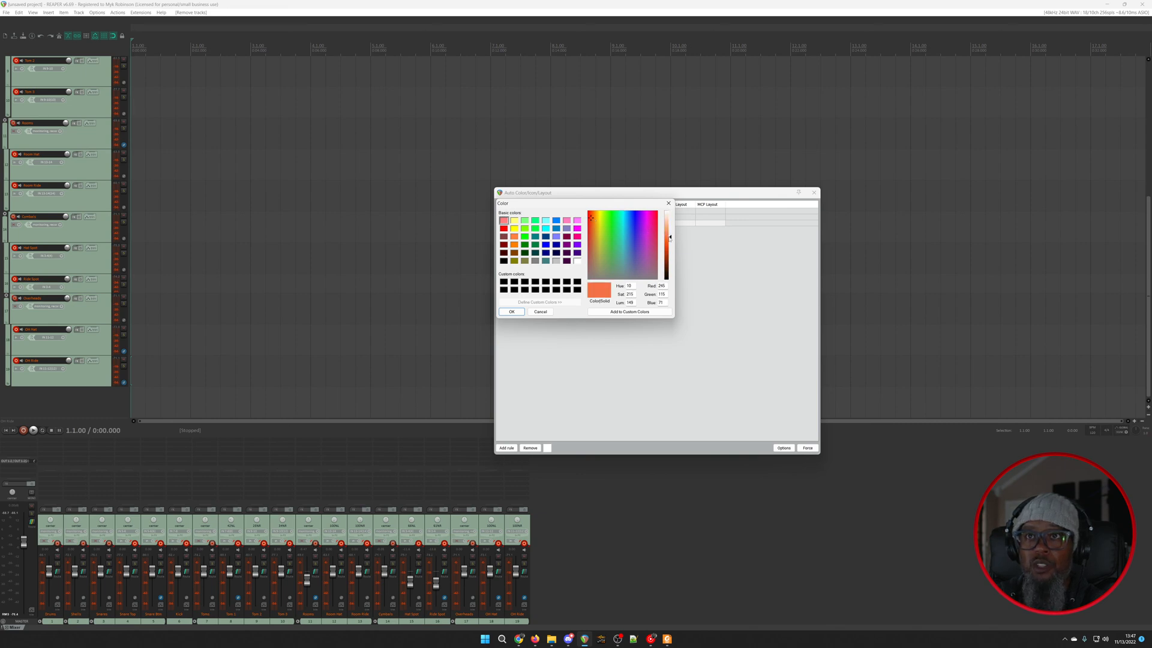
pyautogui.moveTo(670, 240)
pyautogui.mouseDown()
pyautogui.moveTo(670, 231)
pyautogui.moveTo(671, 245)
pyautogui.mouseUp()
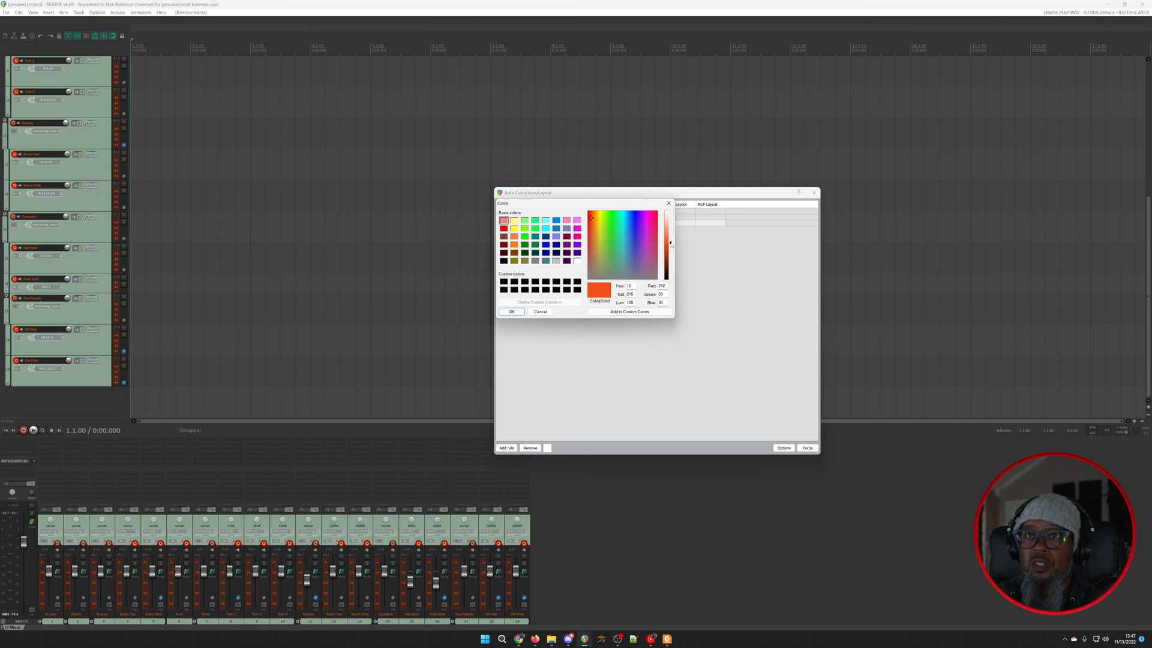
pyautogui.click(511, 311)
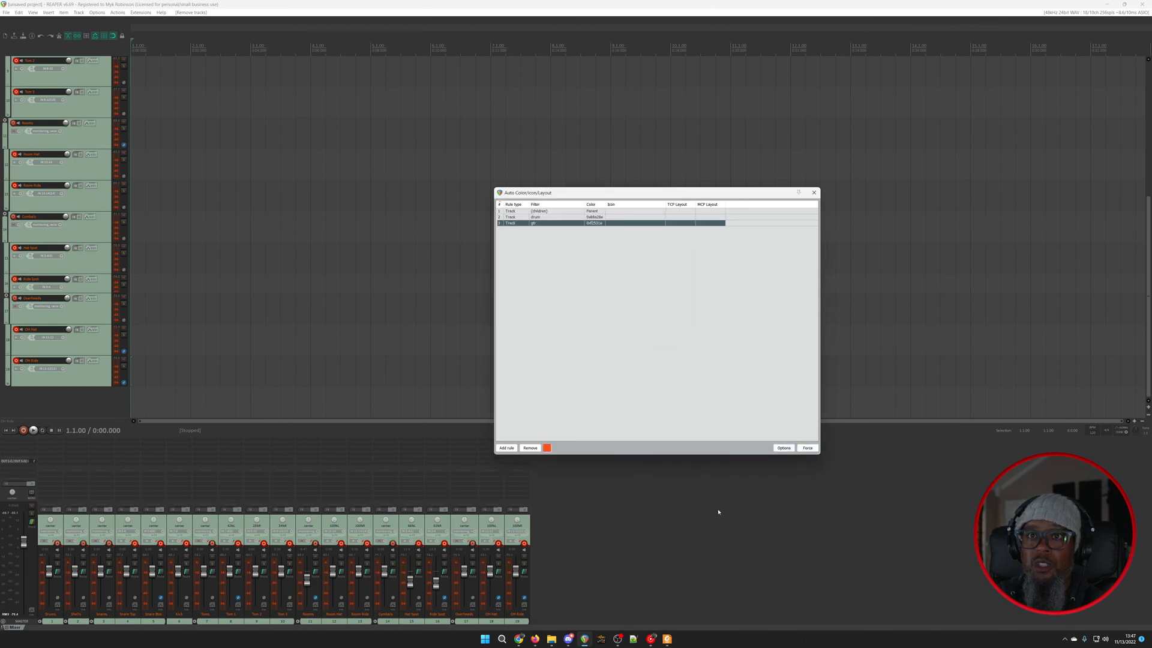
# Step: Close the auto color settings, add a new track after the drum tracks and name it "gtr"
pyautogui.click(814, 191)
pyautogui.doubleClick(595, 583)
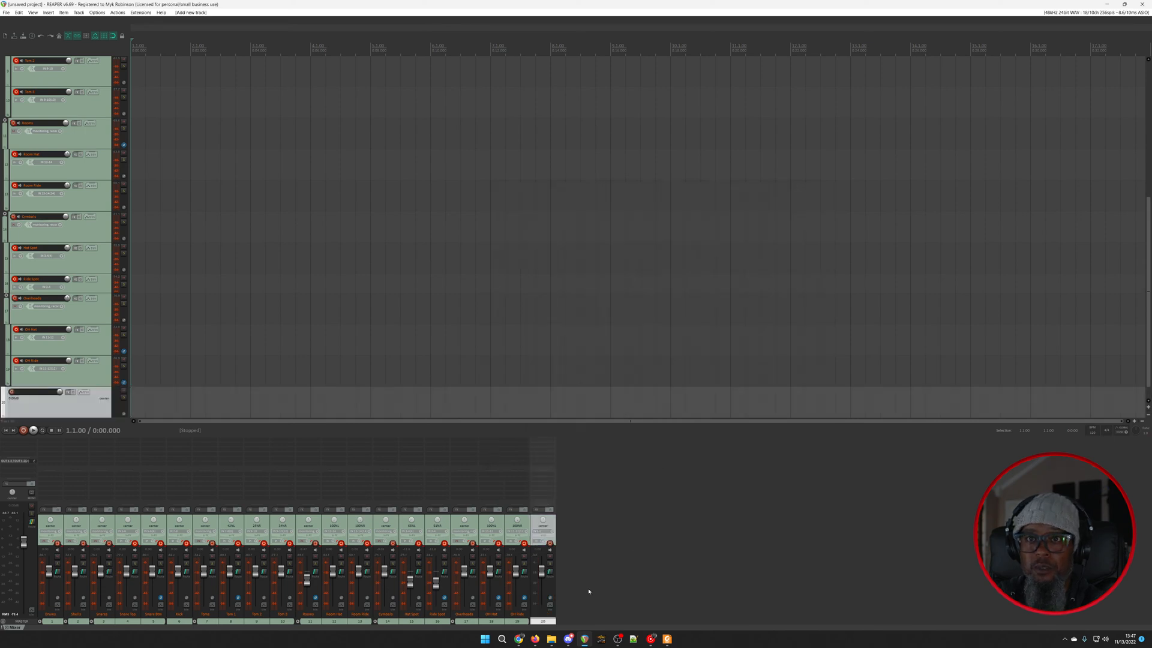
pyautogui.doubleClick(552, 613)
pyautogui.write('gtr')
pyautogui.press('Return')
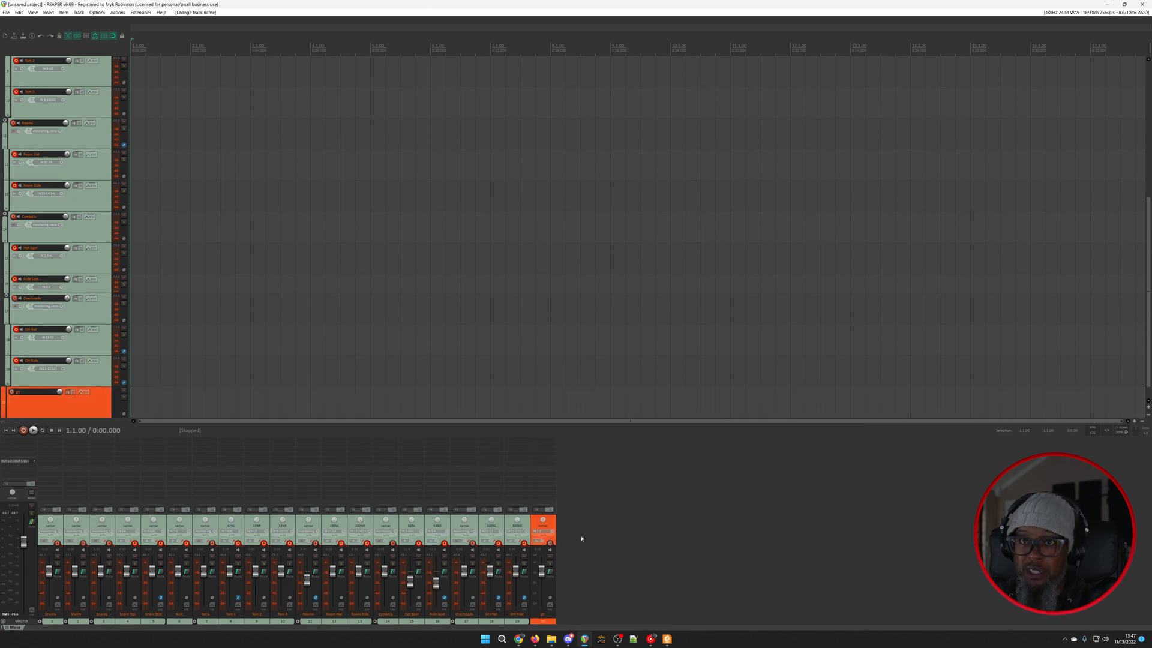
# Step: Reopen the Auto Color/Icon/Layout settings and add a fourth track rule with the filter "guitar"
pyautogui.click(133, 13)
pyautogui.click(162, 40)
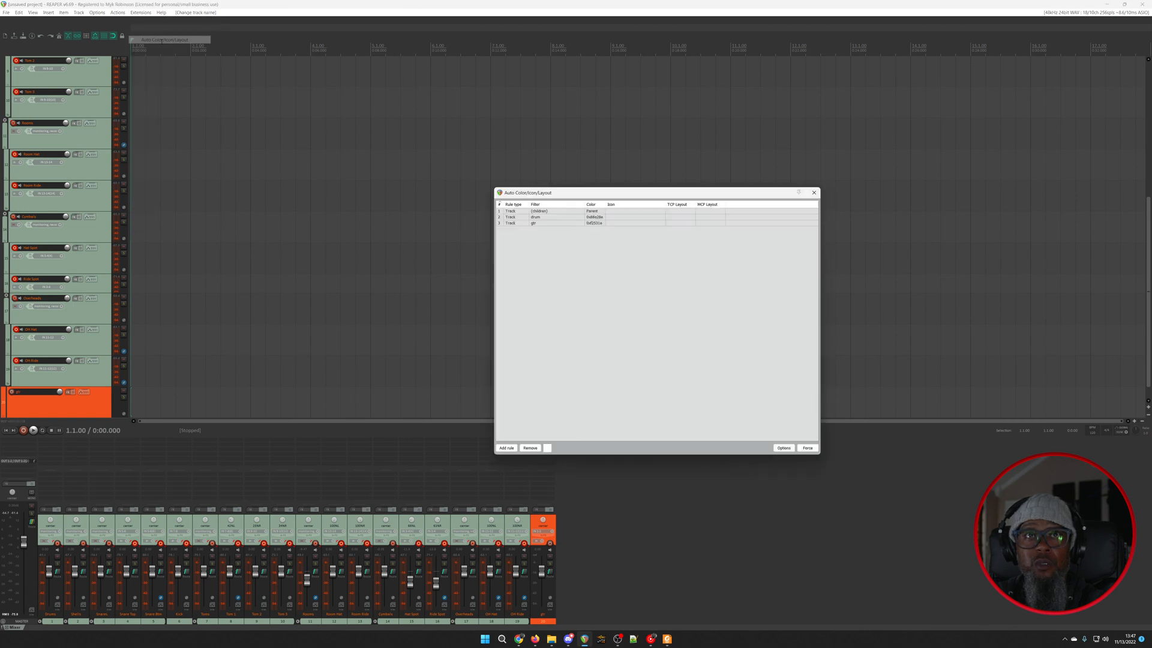
pyautogui.click(507, 448)
pyautogui.click(545, 231)
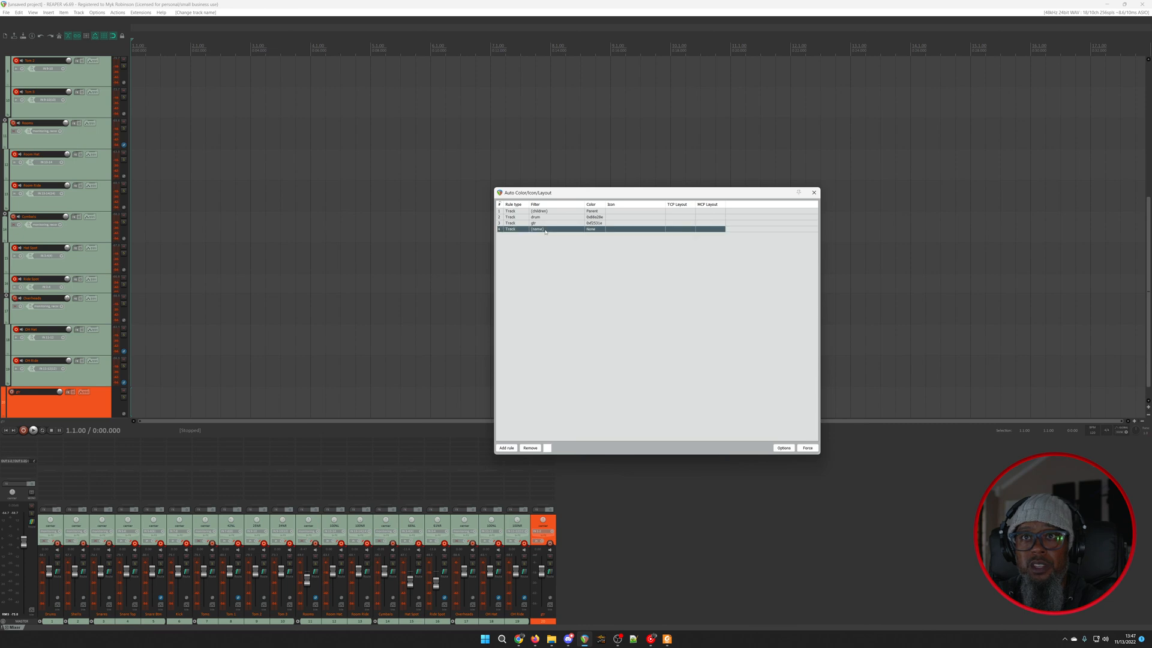
pyautogui.doubleClick(545, 231)
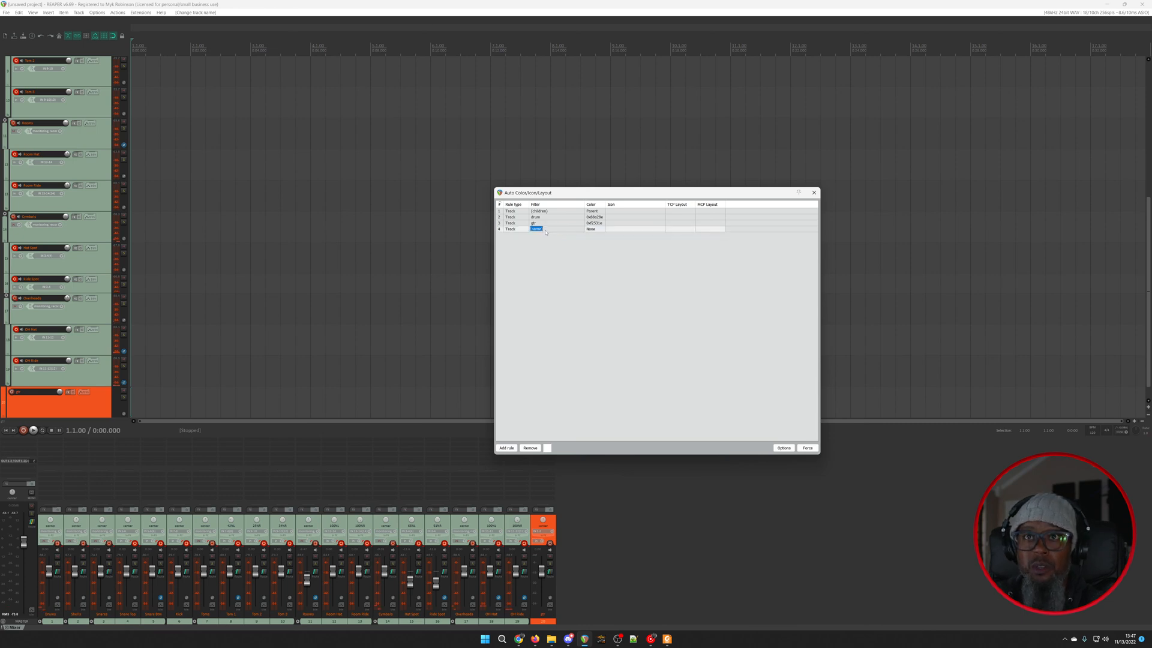
pyautogui.write('guitar')
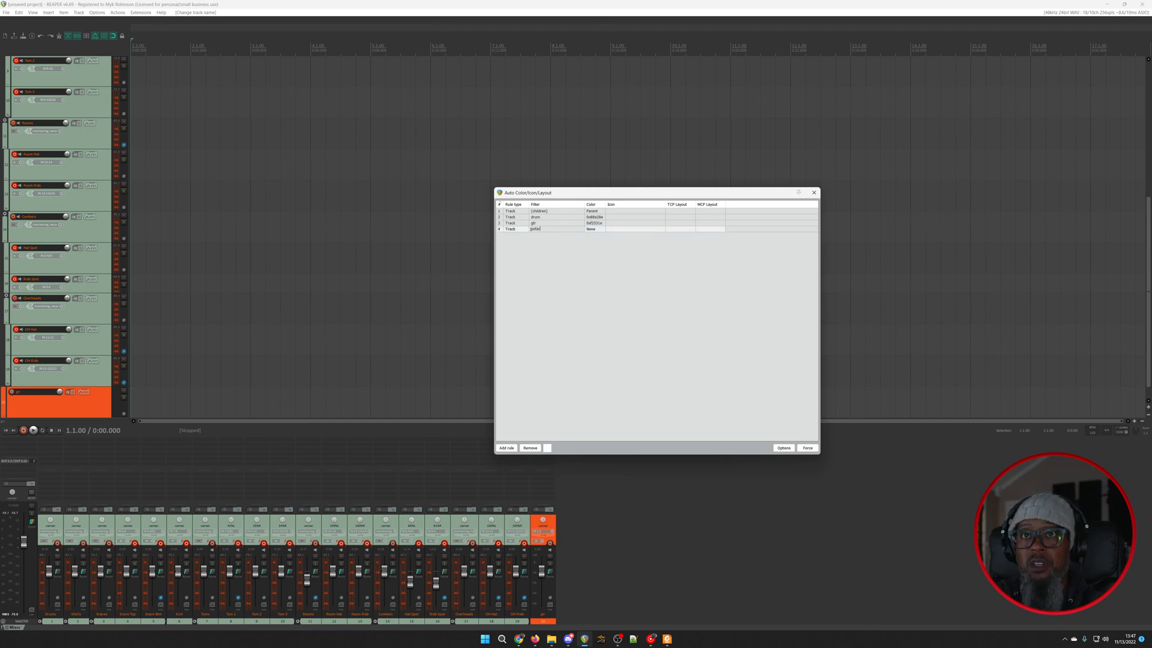
pyautogui.click(545, 232)
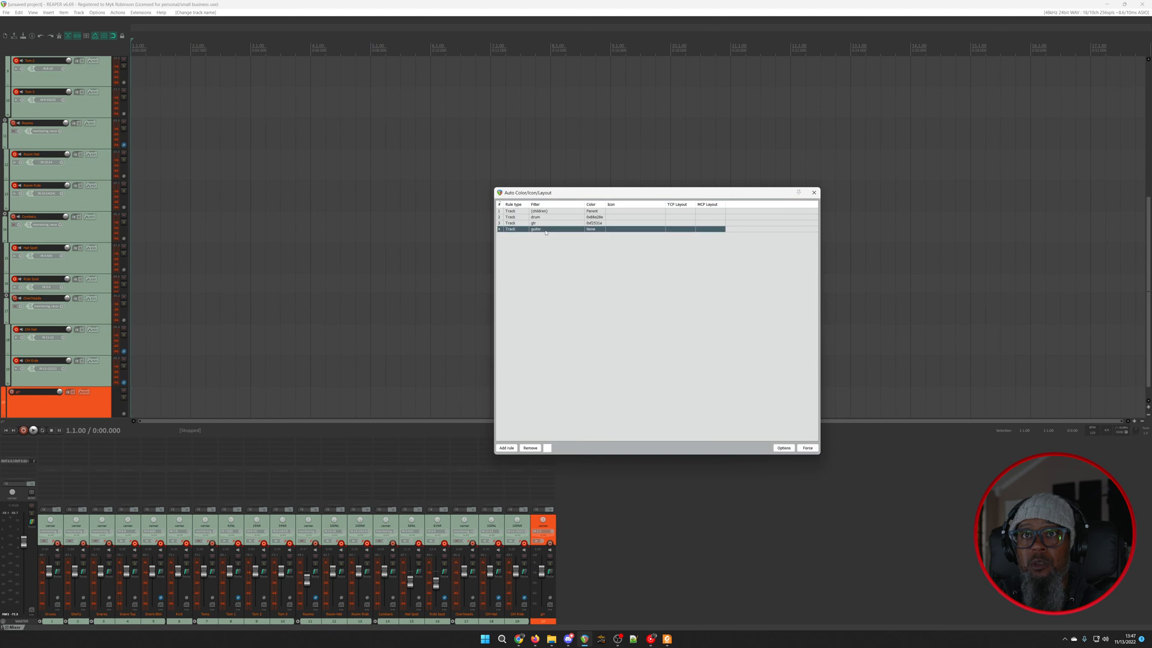
# Step: Copy the gtr rule's color value into the guitar rule
pyautogui.doubleClick(594, 223)
pyautogui.hotkey('ctrl', 'c')
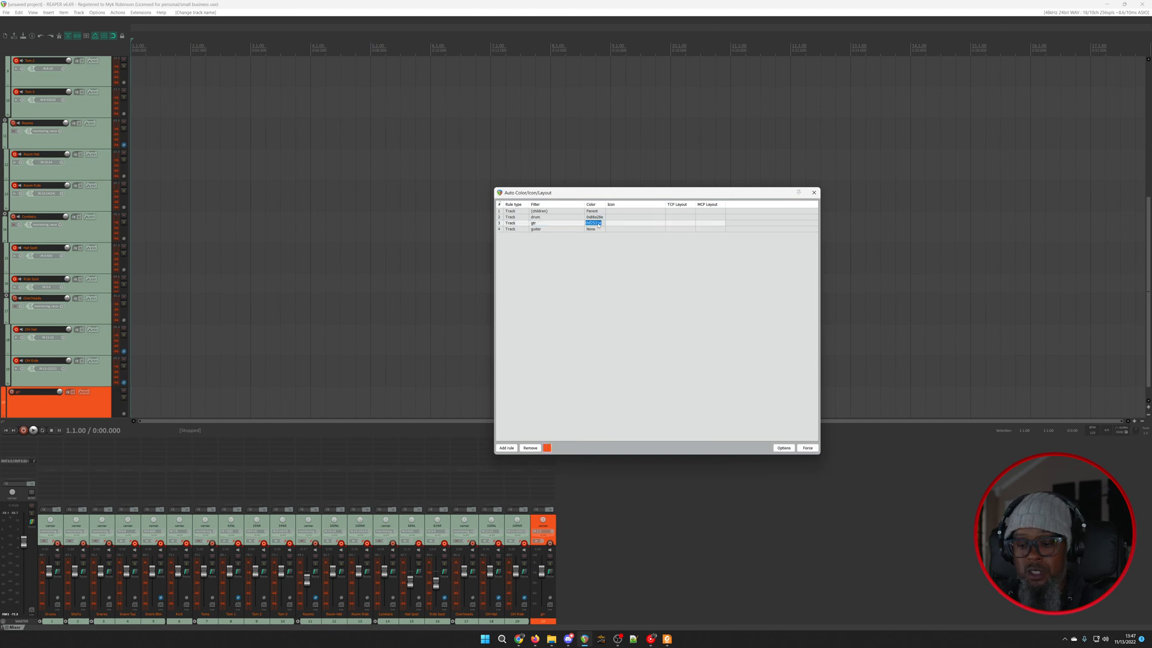
pyautogui.doubleClick(594, 229)
pyautogui.hotkey('ctrl', 'v')
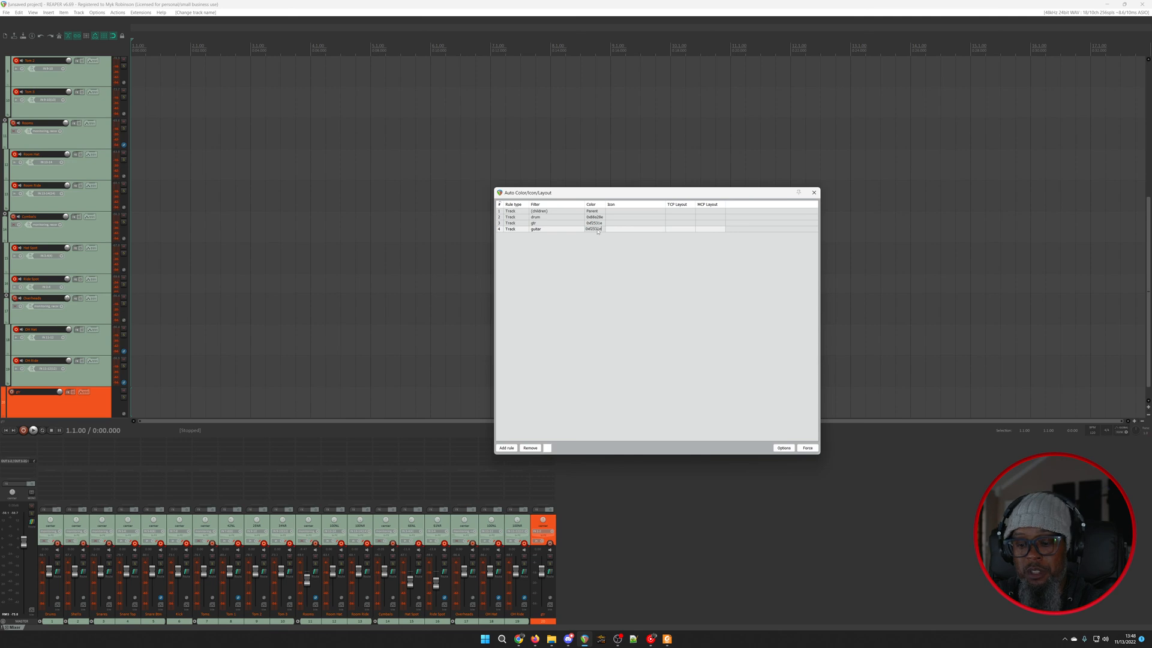
pyautogui.click(663, 258)
pyautogui.click(630, 297)
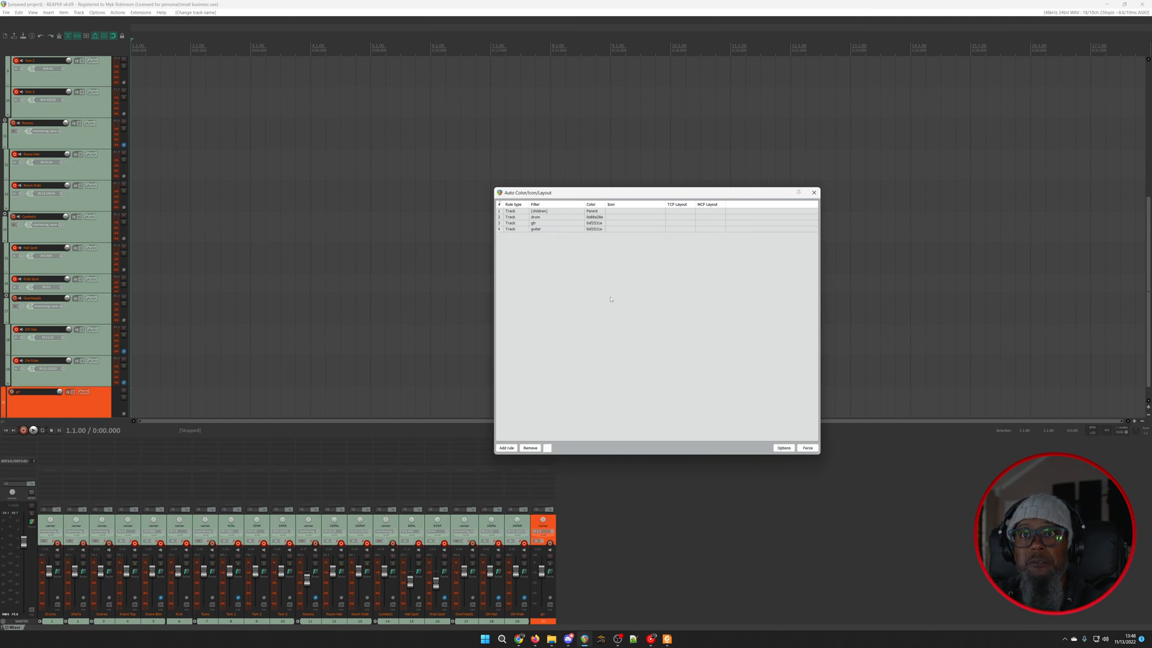
# Step: Add a fifth track rule to the auto color list with the filter "bass"
pyautogui.click(507, 448)
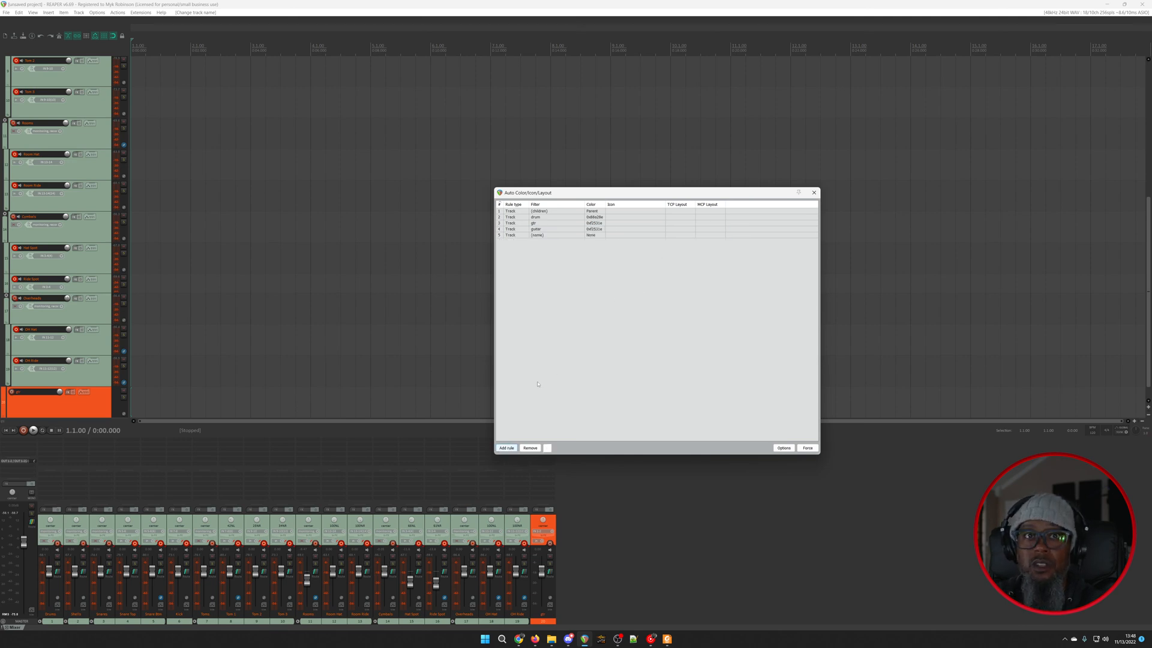
pyautogui.doubleClick(539, 235)
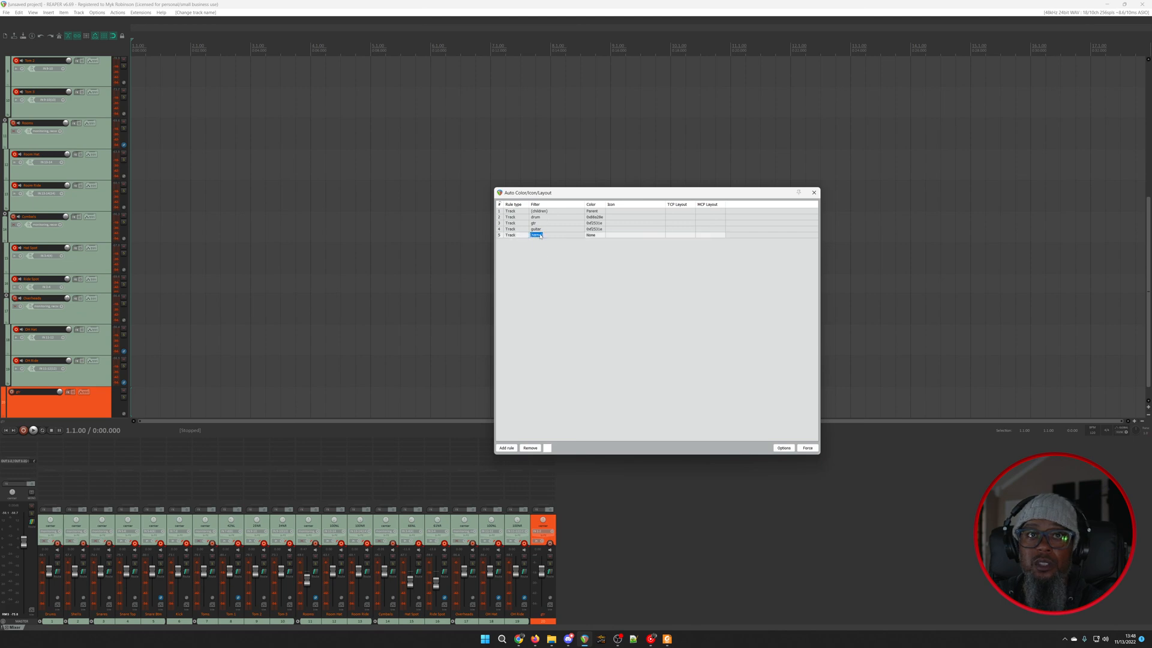
pyautogui.write('h')
pyautogui.write('ass')
pyautogui.press('Return')
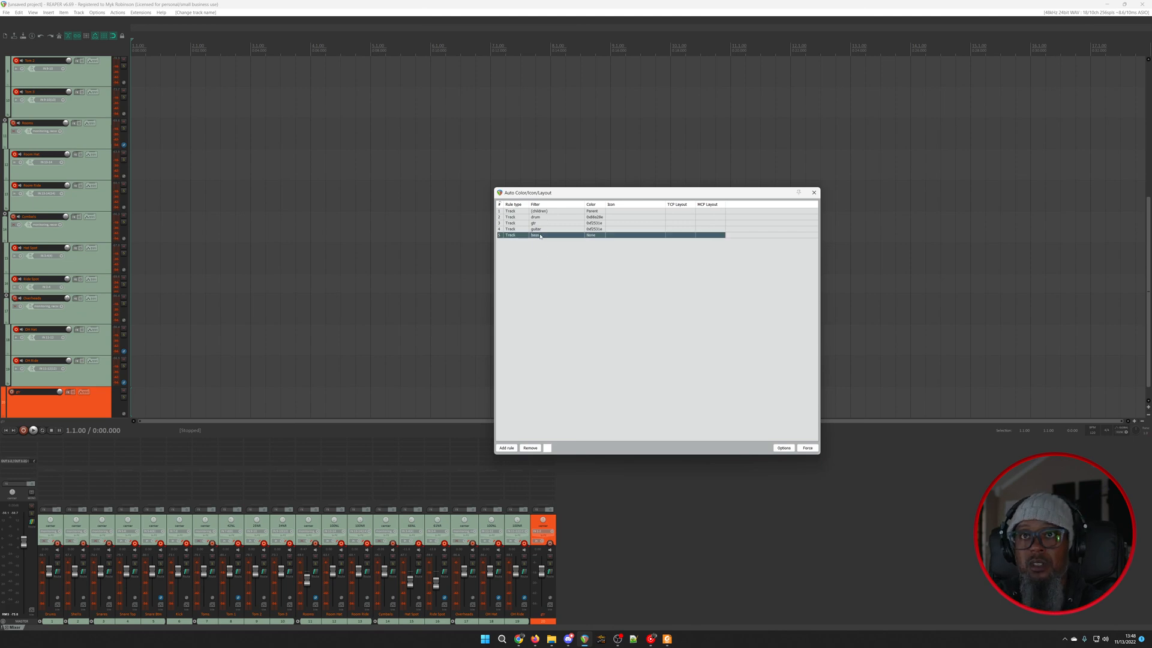
# Step: Choose a custom bright blue as the bass rule's color
pyautogui.doubleClick(594, 235)
pyautogui.click(595, 236)
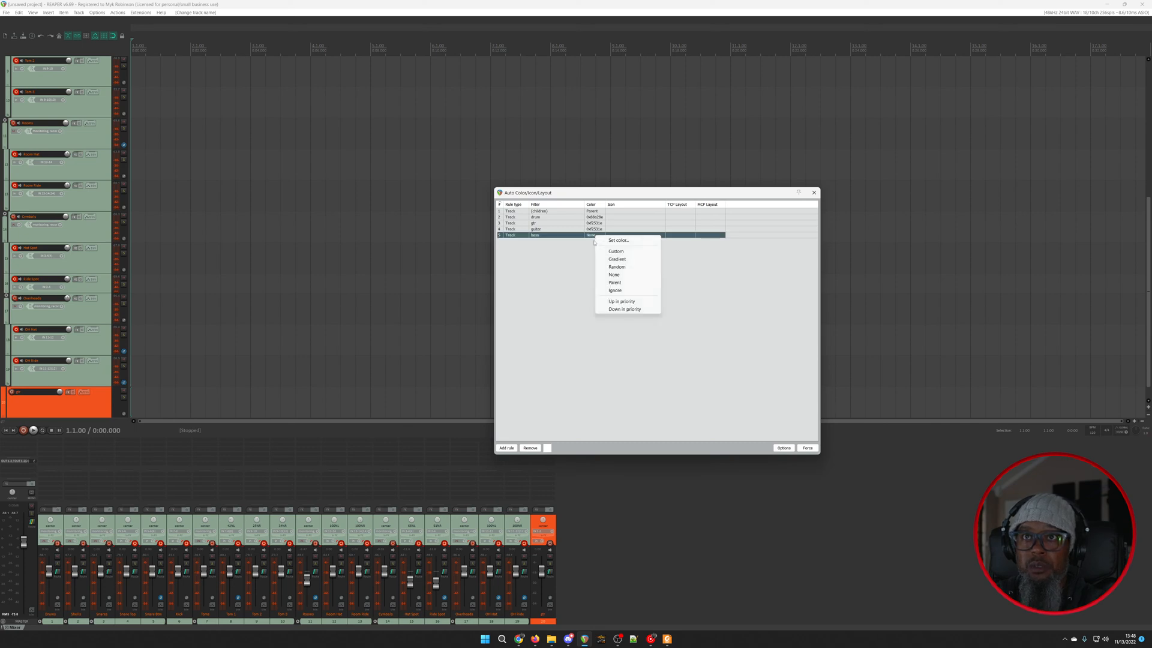
pyautogui.click(615, 244)
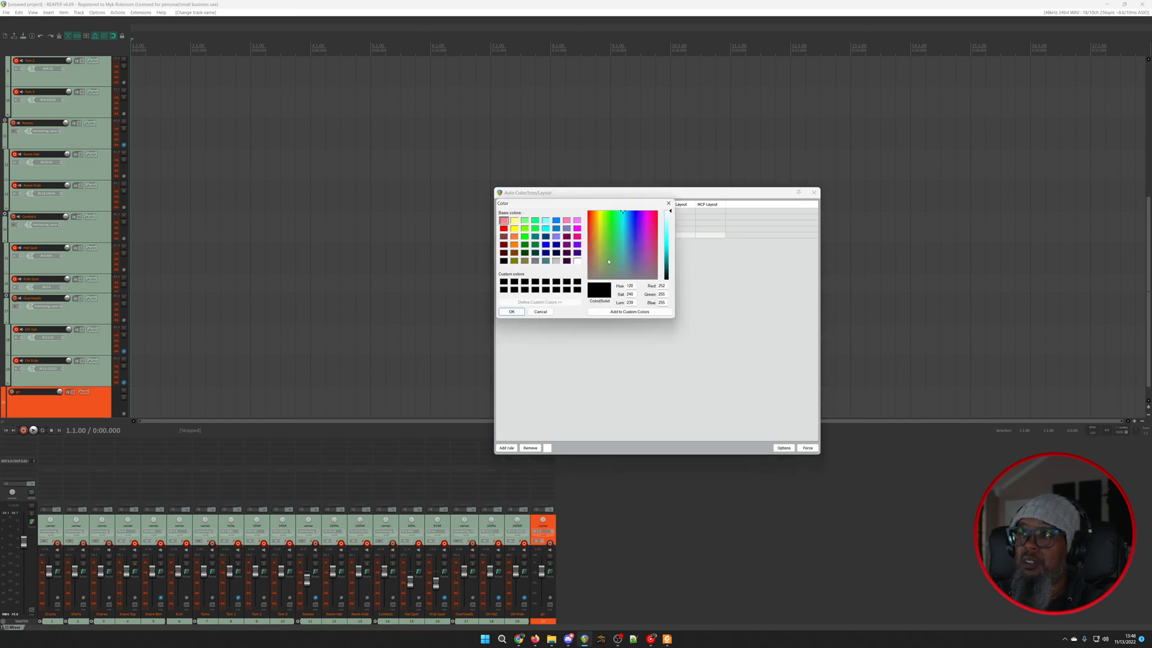
pyautogui.click(628, 226)
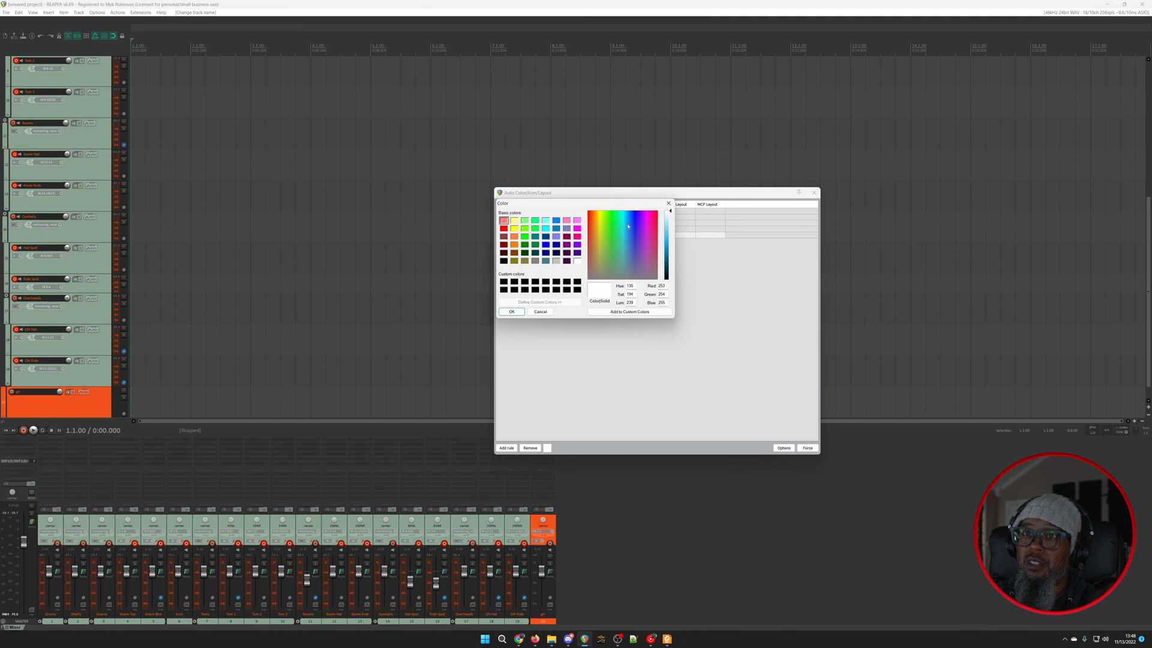
pyautogui.moveTo(668, 229); pyautogui.dragTo(671, 239)
pyautogui.click(511, 312)
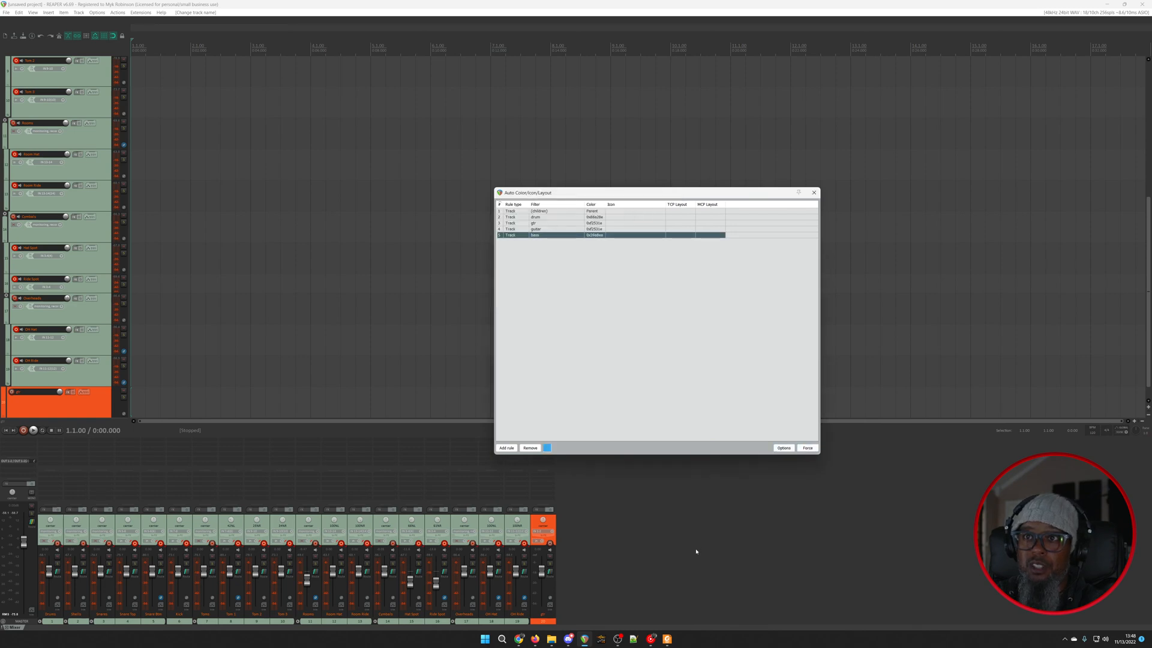
# Step: Close the auto color settings and add a new track named "bass" at the end of the mixer
pyautogui.click(656, 558)
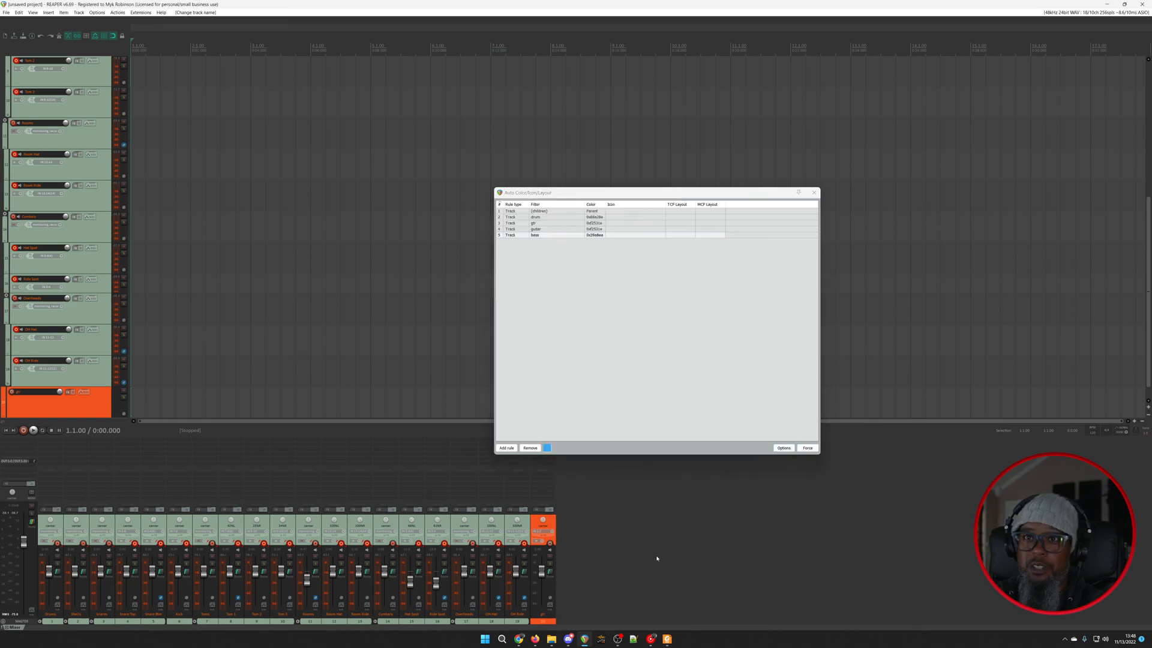
pyautogui.click(814, 192)
pyautogui.doubleClick(587, 592)
pyautogui.doubleClick(570, 614)
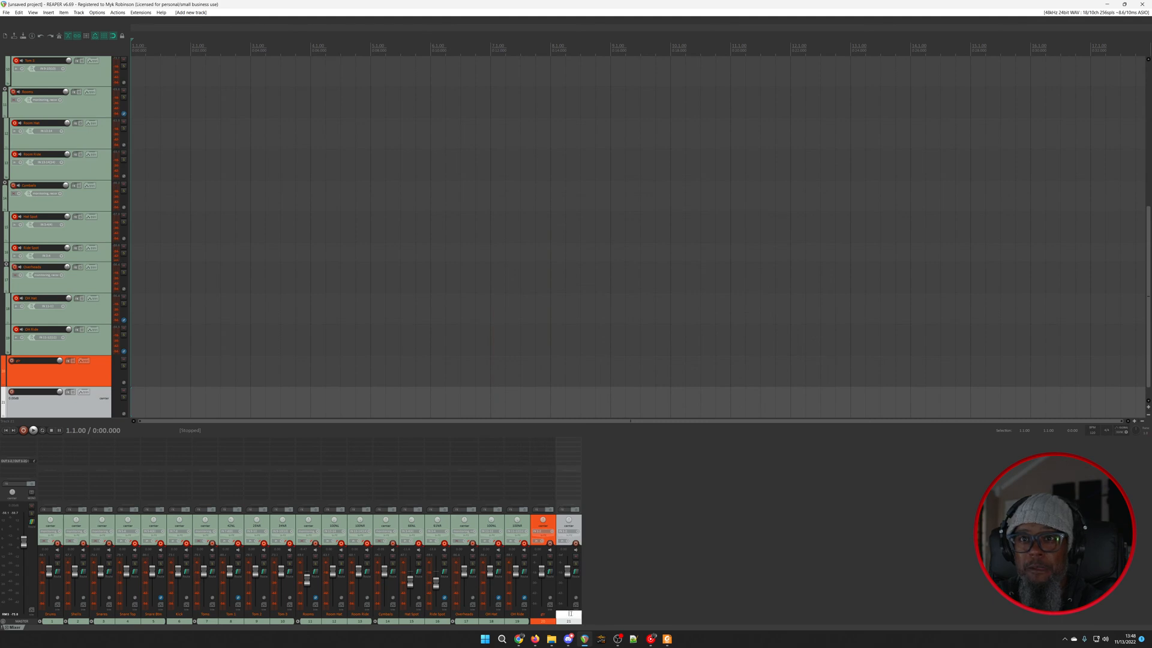
pyautogui.write('bass')
pyautogui.press('Return')
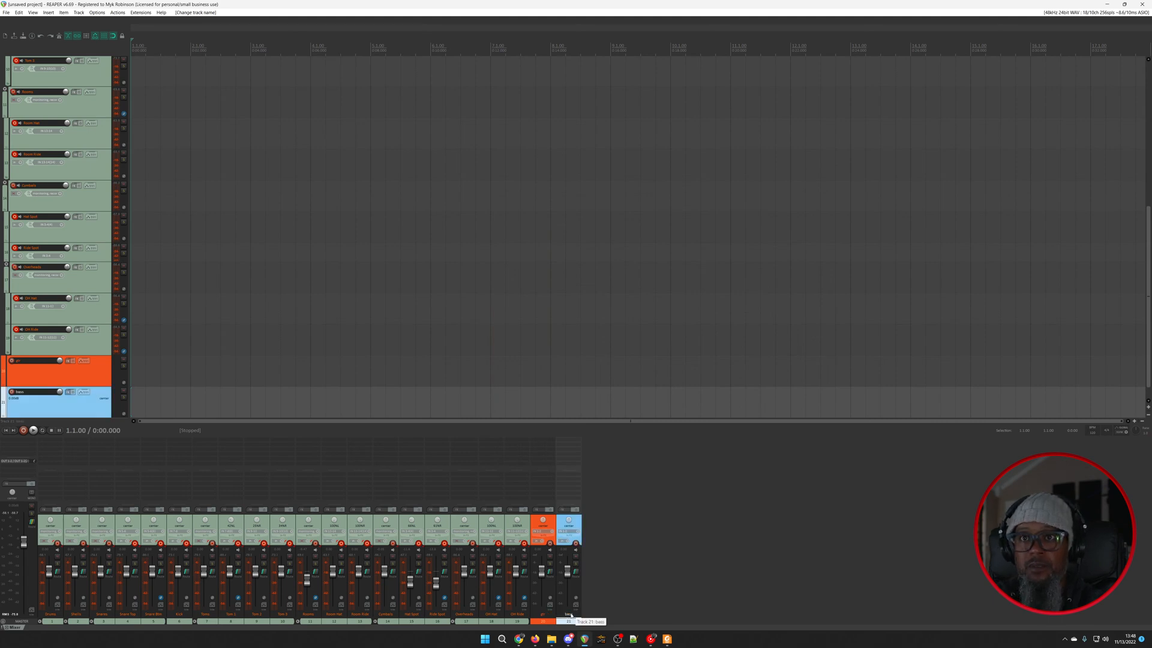
pyautogui.rightClick(703, 534)
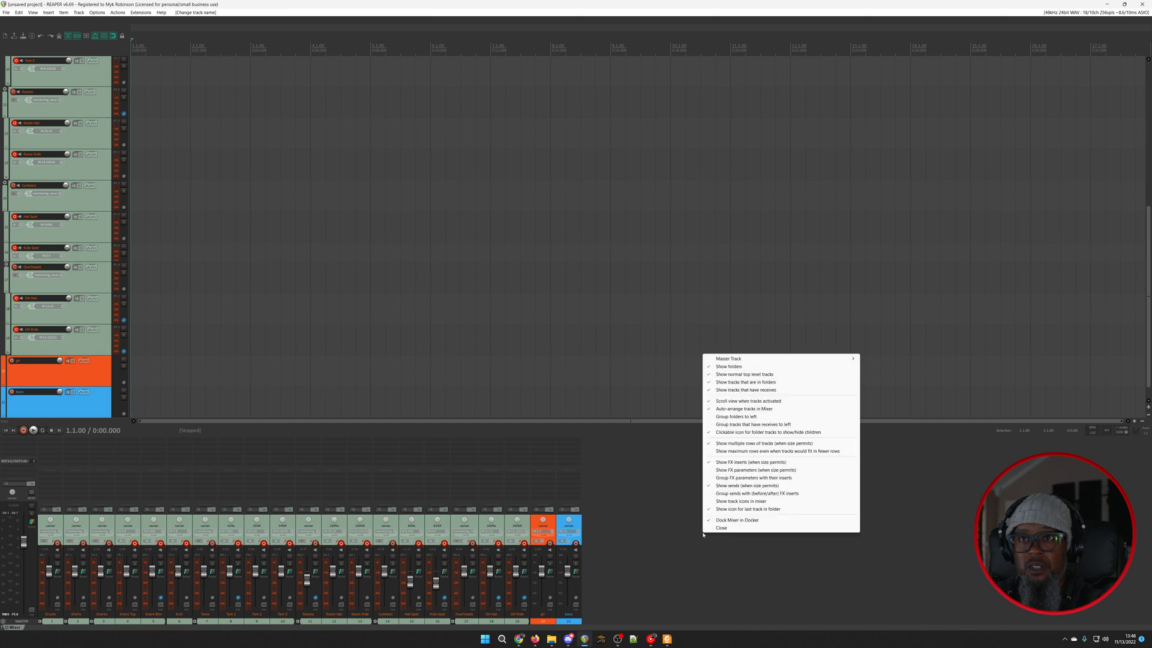
pyautogui.click(672, 548)
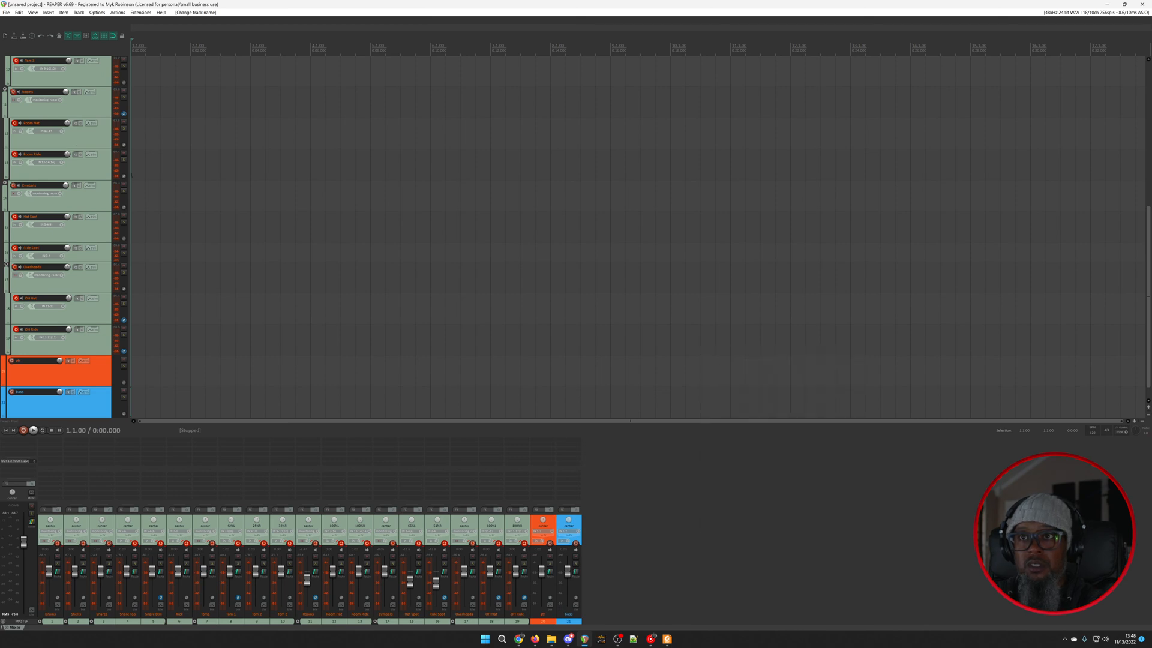
pyautogui.rightClick(662, 503)
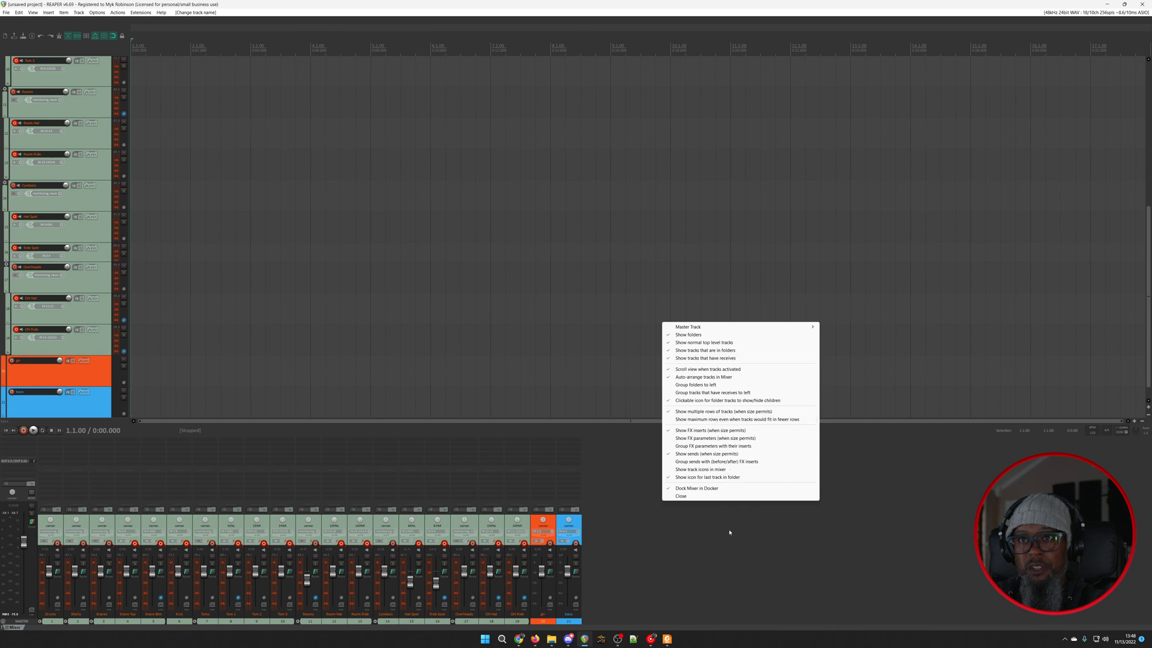
pyautogui.click(94, 78)
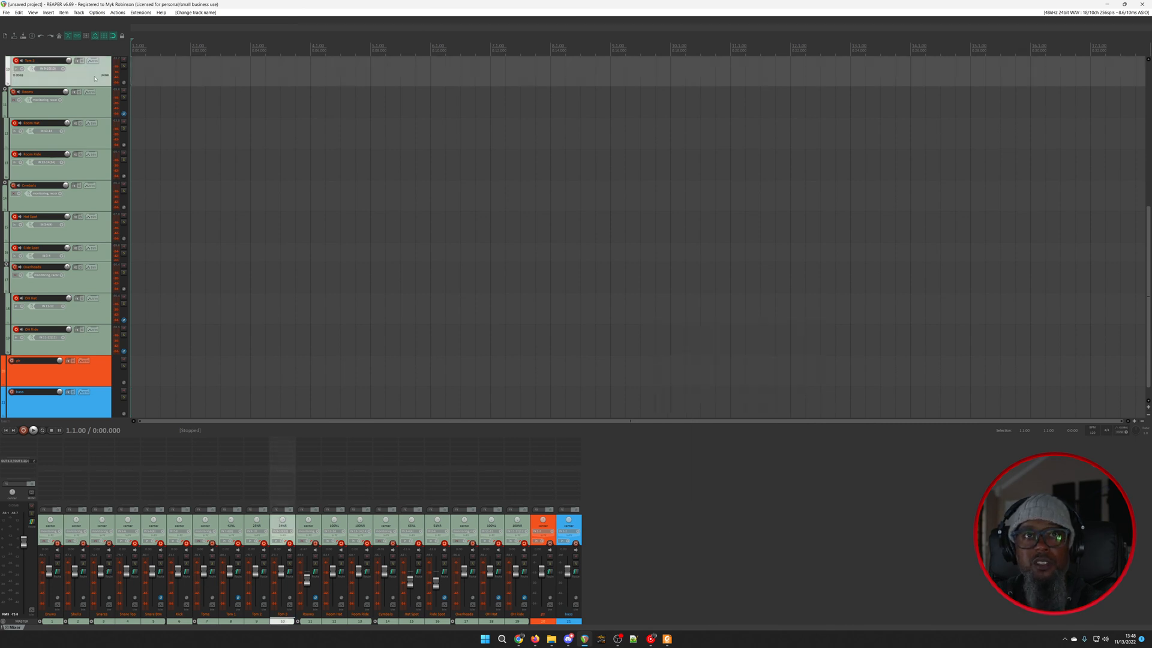
# Step: Insert 5 tracks named "more tracks" at the end of the project
pyautogui.press('`')
pyautogui.click(67, 369)
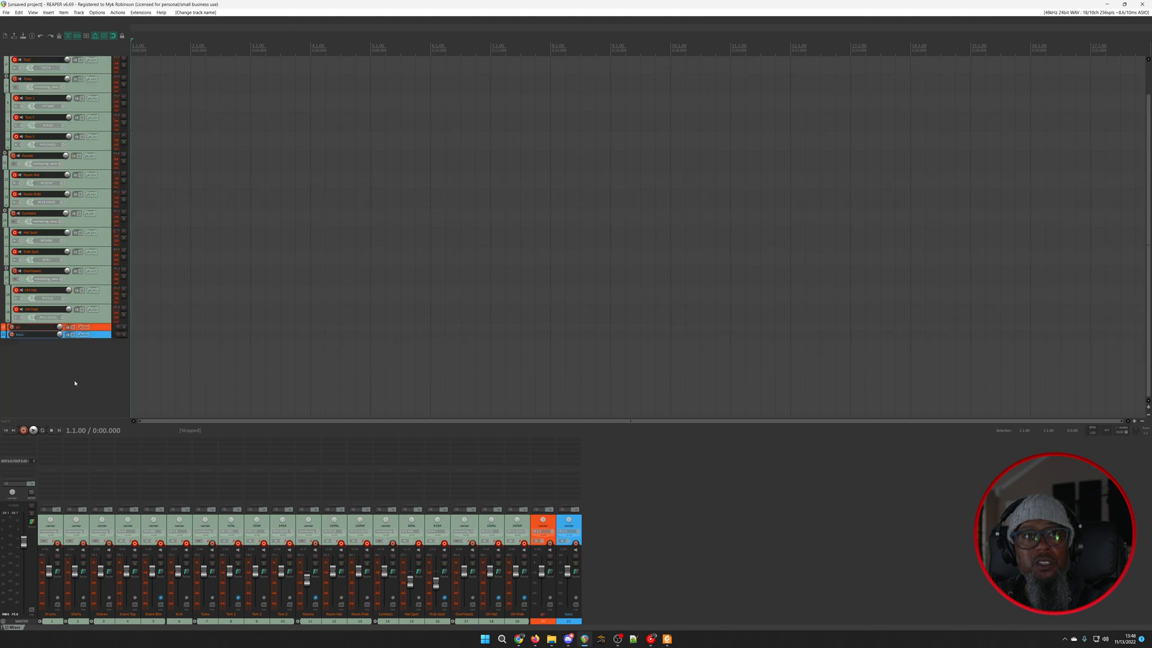
pyautogui.rightClick(66, 375)
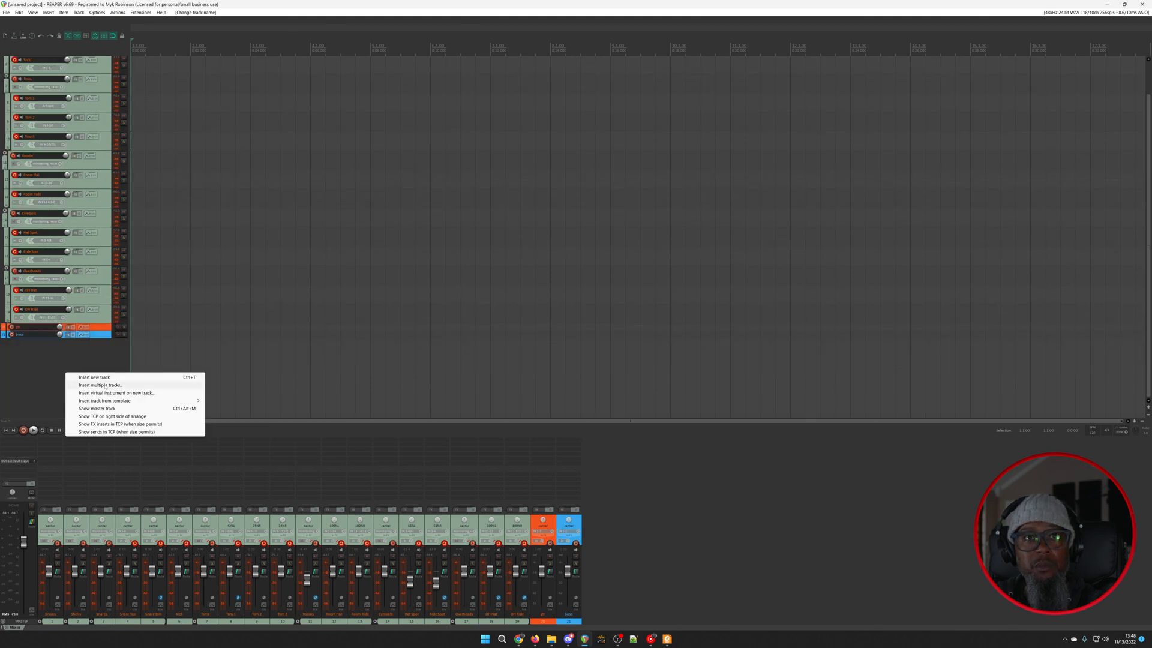
pyautogui.click(105, 386)
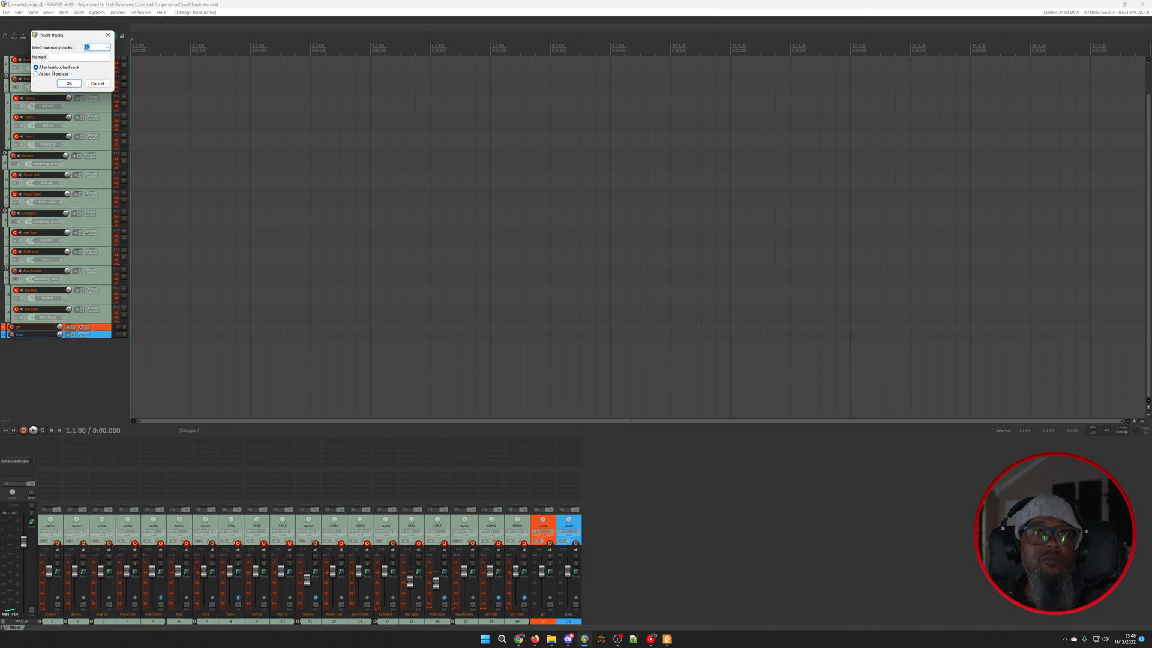
pyautogui.click(50, 76)
pyautogui.doubleClick(94, 47)
pyautogui.write('5')
pyautogui.click(74, 60)
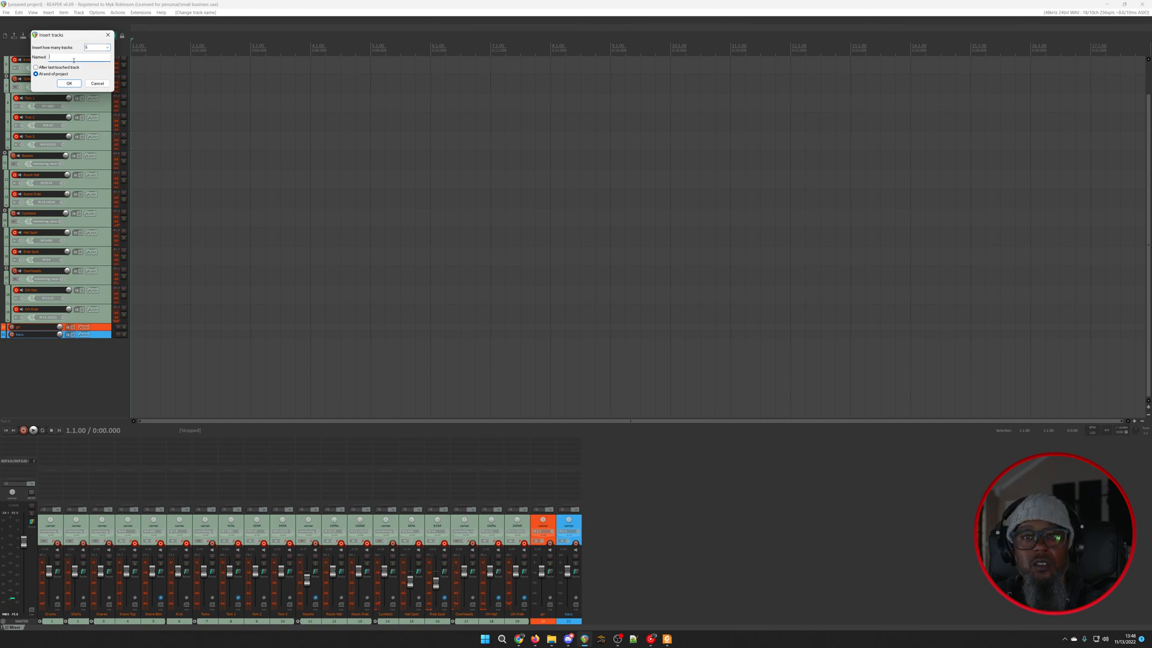
pyautogui.write('more tracks')
pyautogui.press('Return')
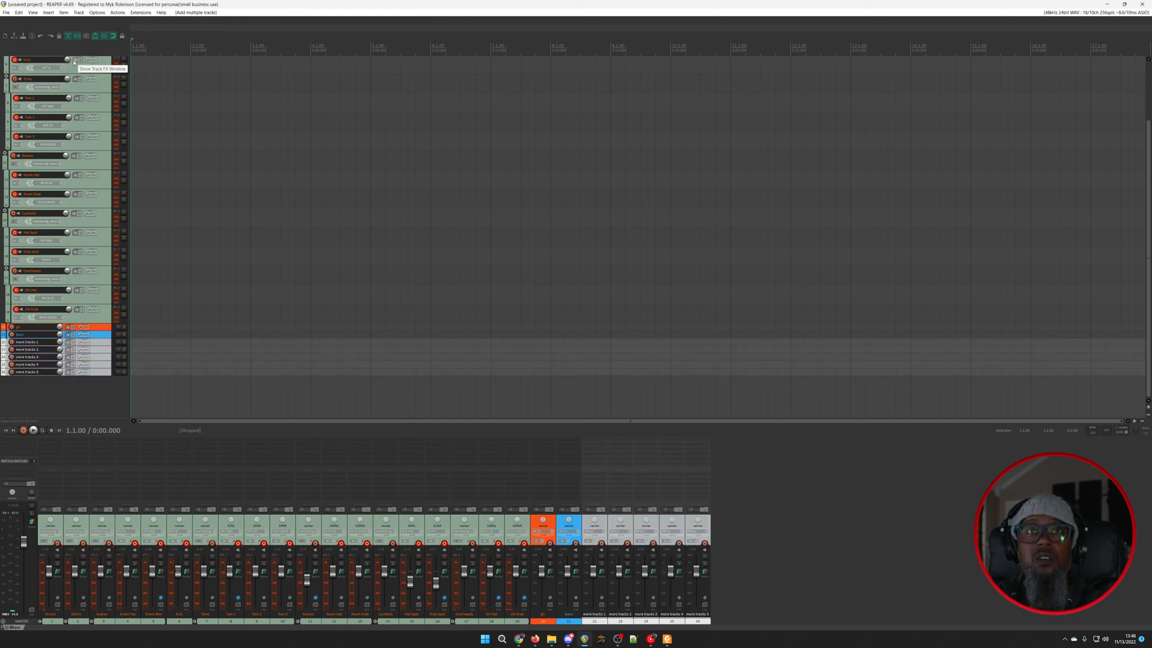
# Step: Group the five "more tracks" tracks into a new folder with the parent name "Parent"
pyautogui.click(598, 622)
pyautogui.keyDown('shift'); pyautogui.click(709, 622); pyautogui.keyUp('shift')
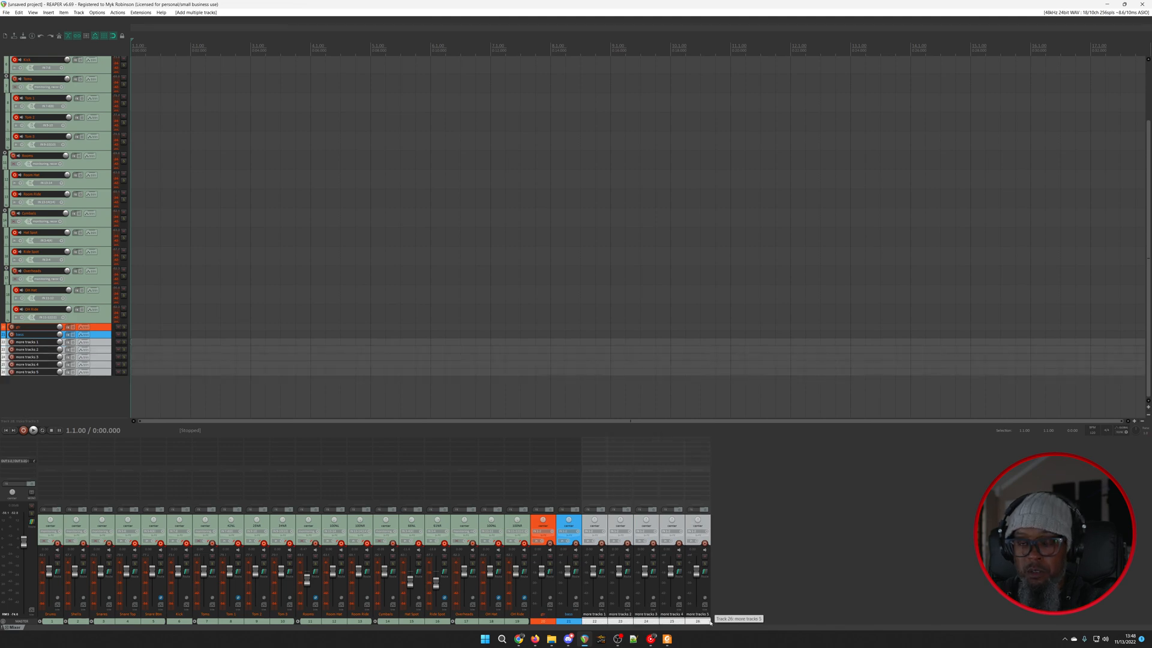
pyautogui.hotkey('ctrl', 'f')
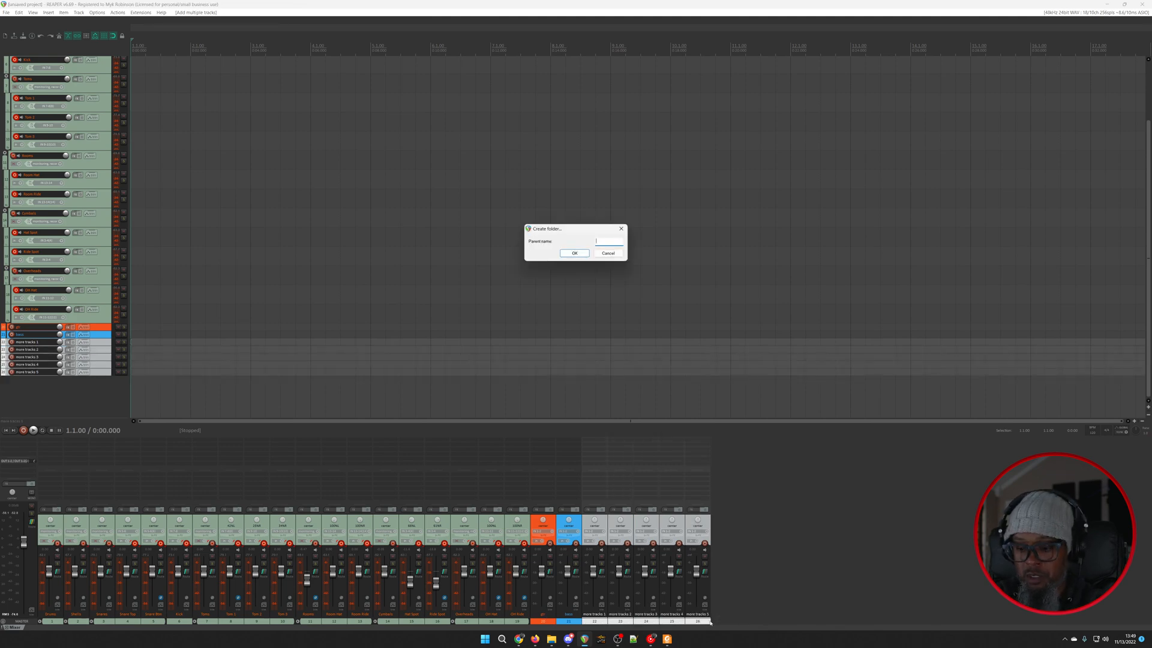
pyautogui.write('Parent')
pyautogui.press('Return')
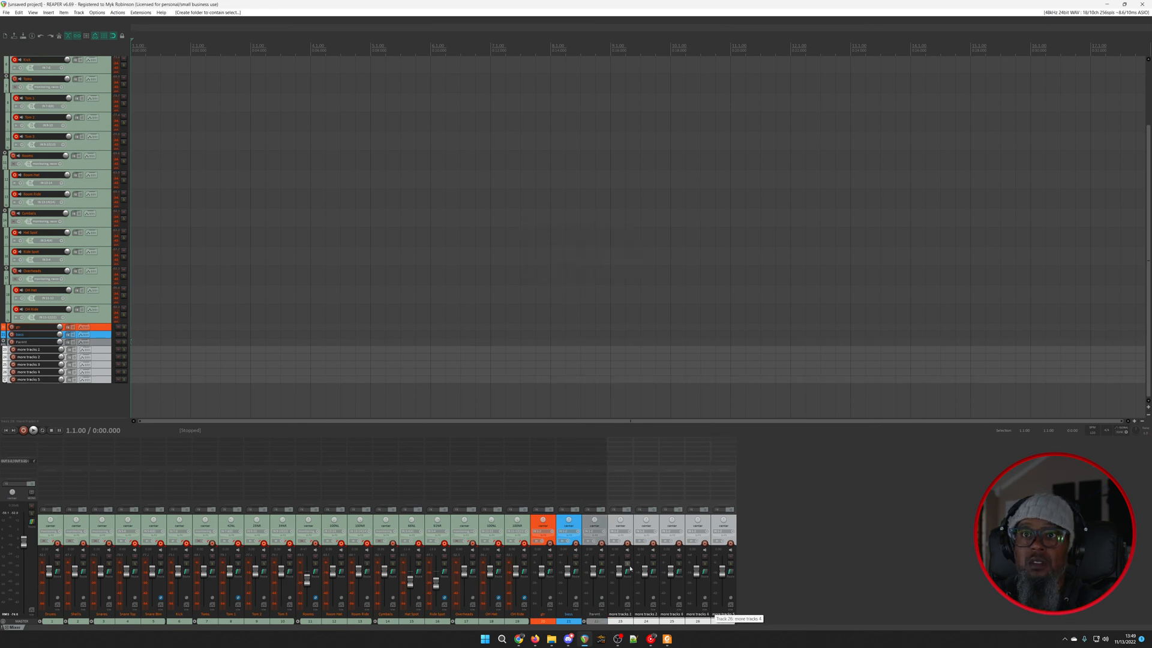
pyautogui.click(868, 574)
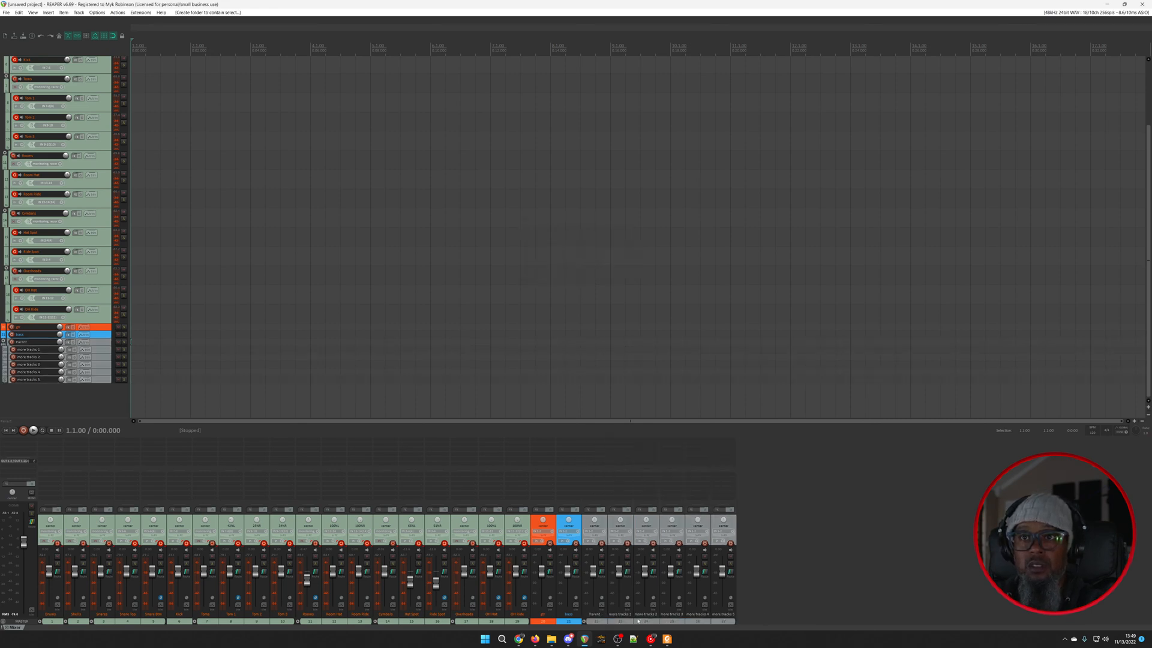
# Step: Set the Parent folder track to a random color and delete the extra empty track added after its children
pyautogui.rightClick(601, 624)
pyautogui.moveTo(631, 541)
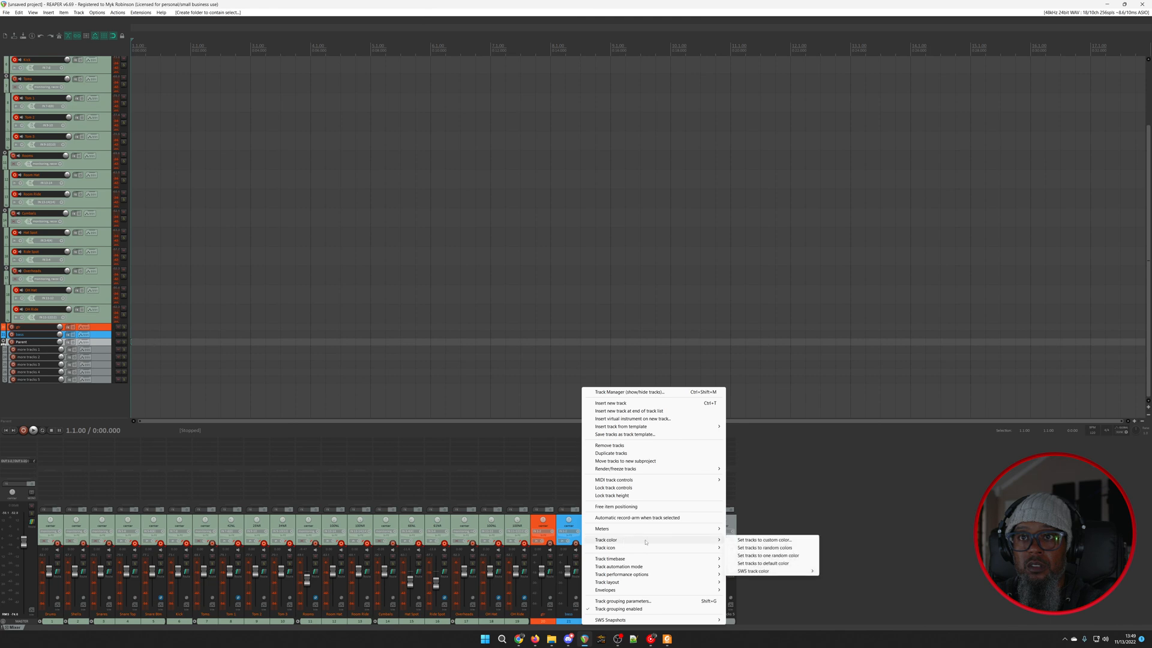
pyautogui.click(776, 548)
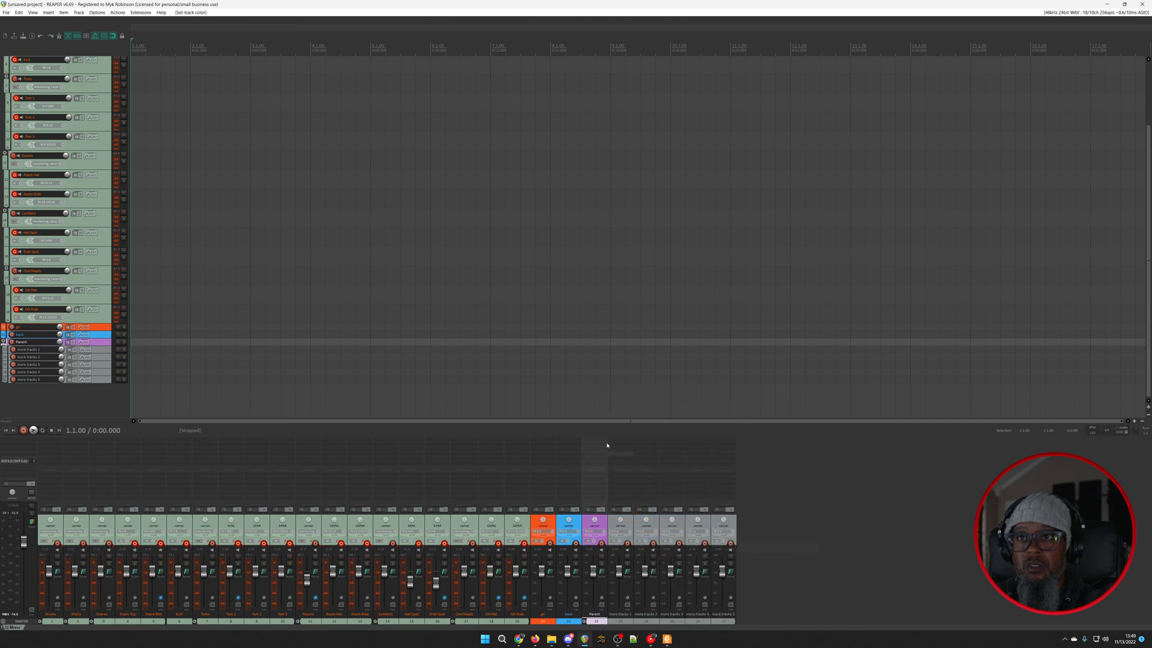
pyautogui.doubleClick(861, 575)
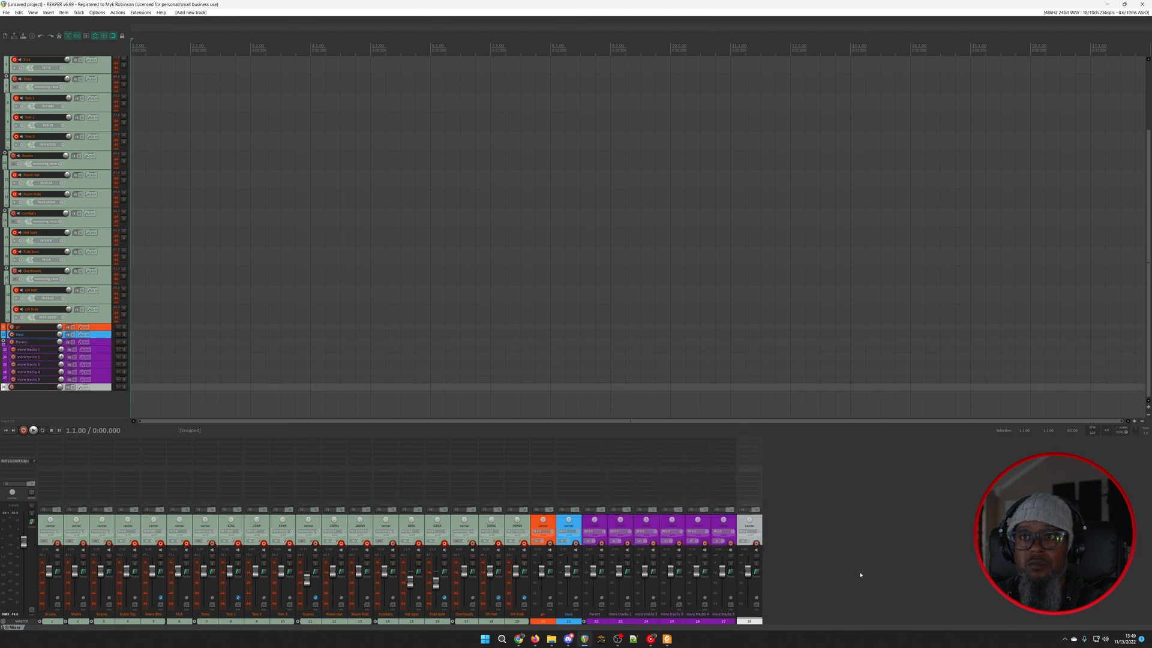
pyautogui.press('Delete')
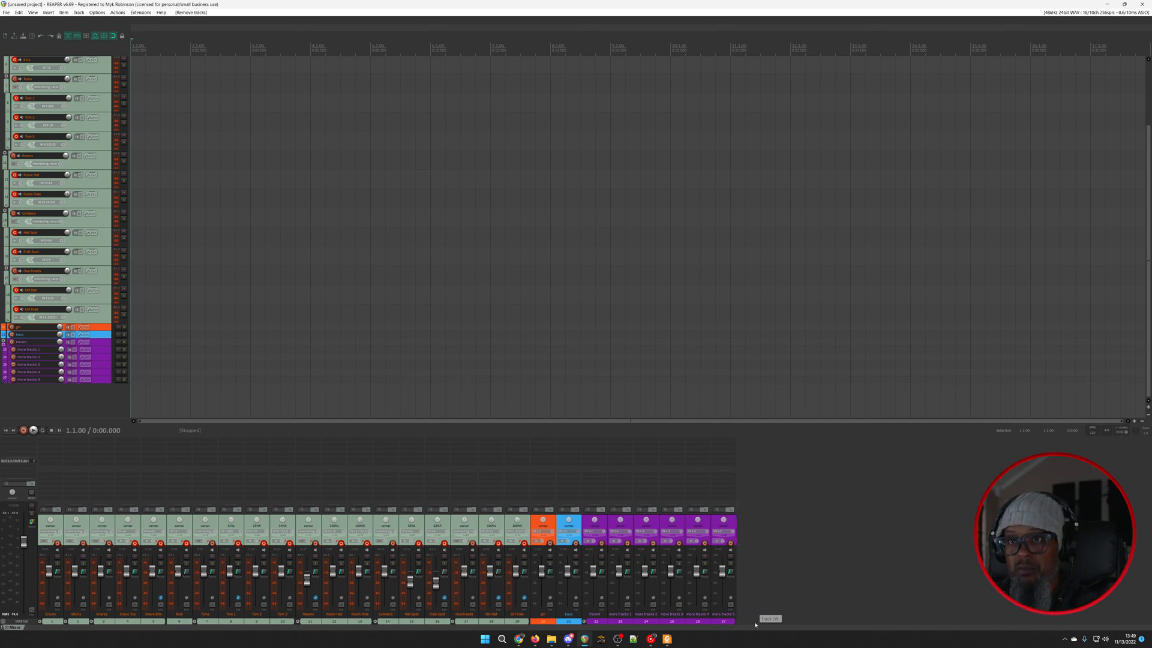
# Step: Rename the Parent folder track to "Drum"
pyautogui.click(594, 618)
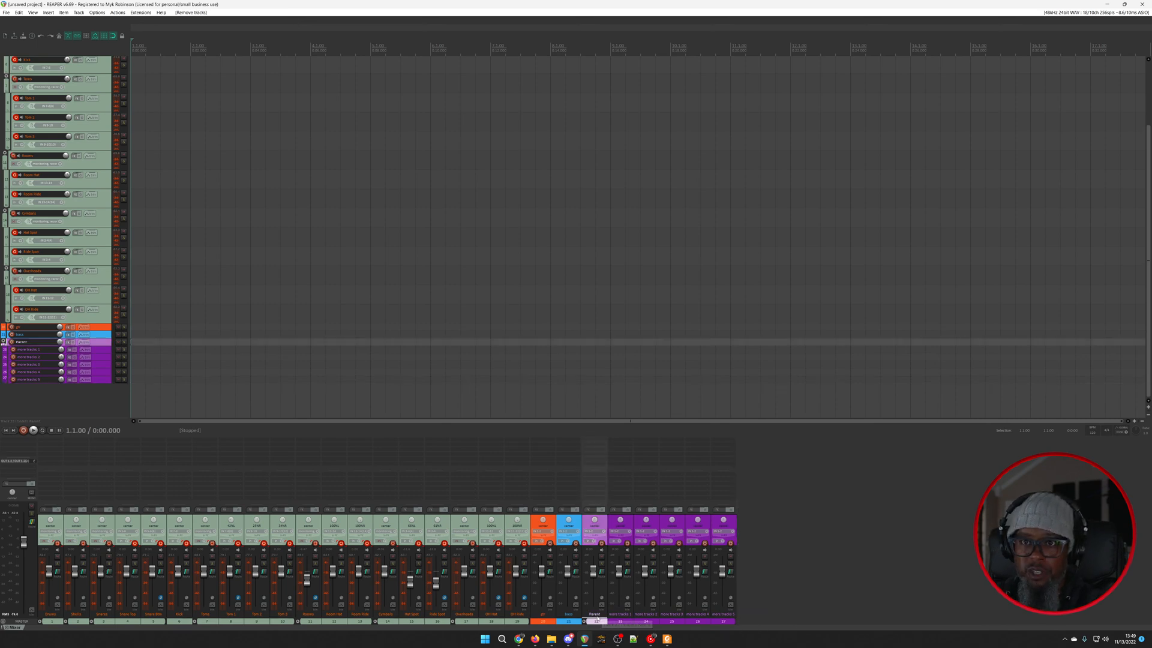
pyautogui.doubleClick(594, 614)
pyautogui.write('Drum')
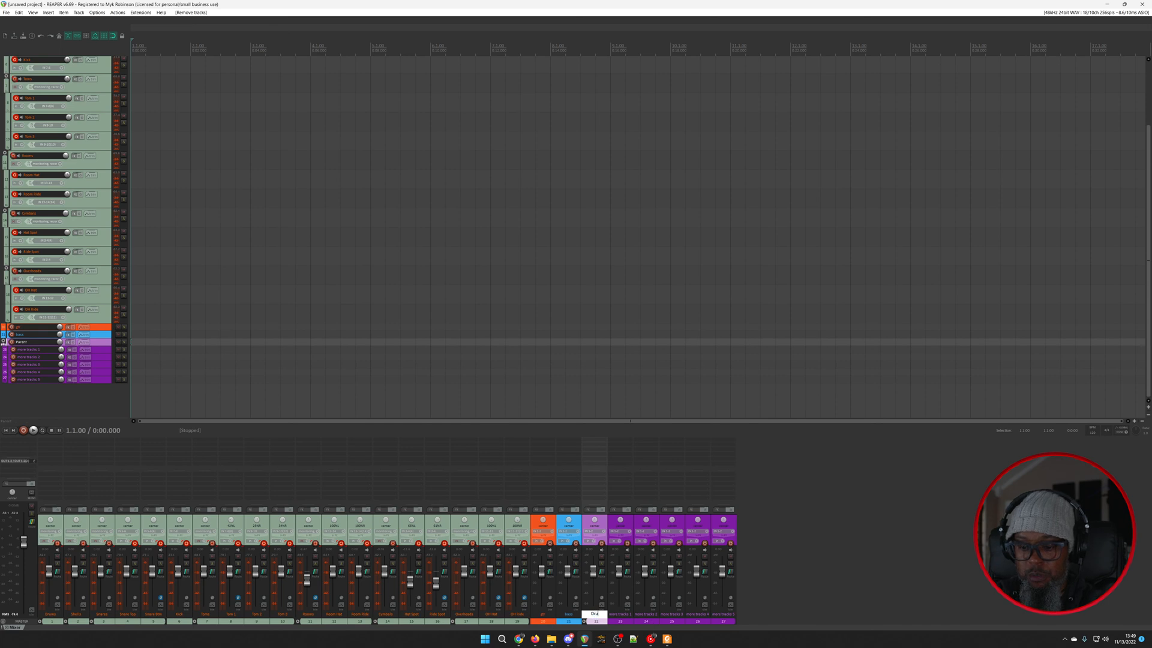
pyautogui.press('Return')
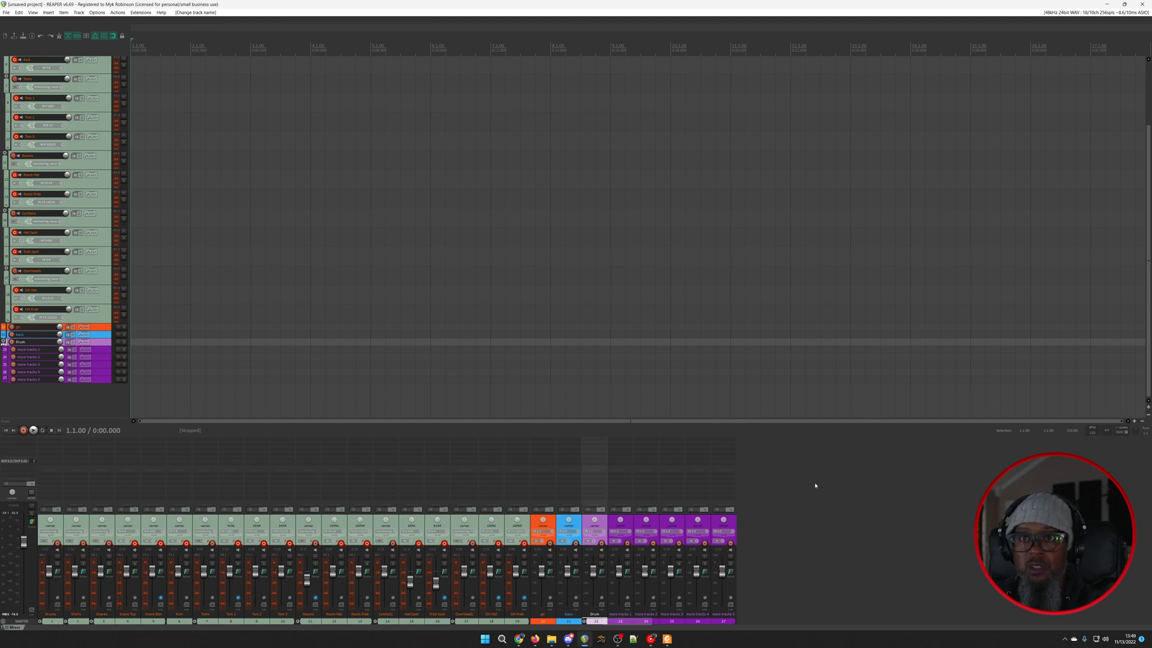
pyautogui.click(829, 505)
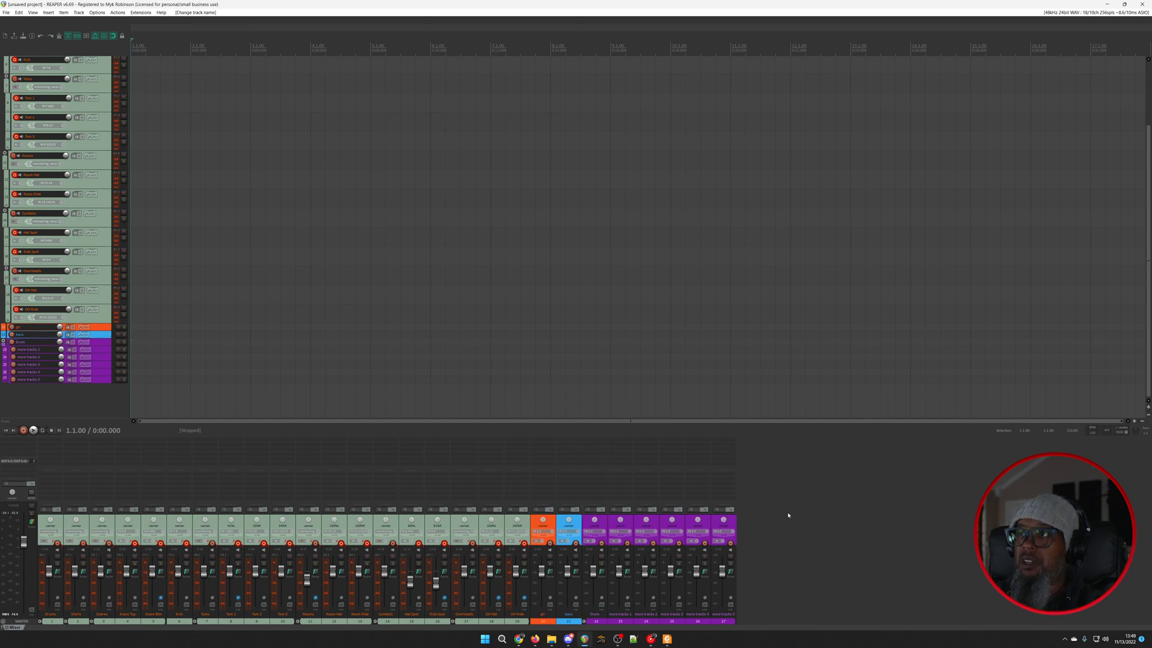
pyautogui.click(597, 614)
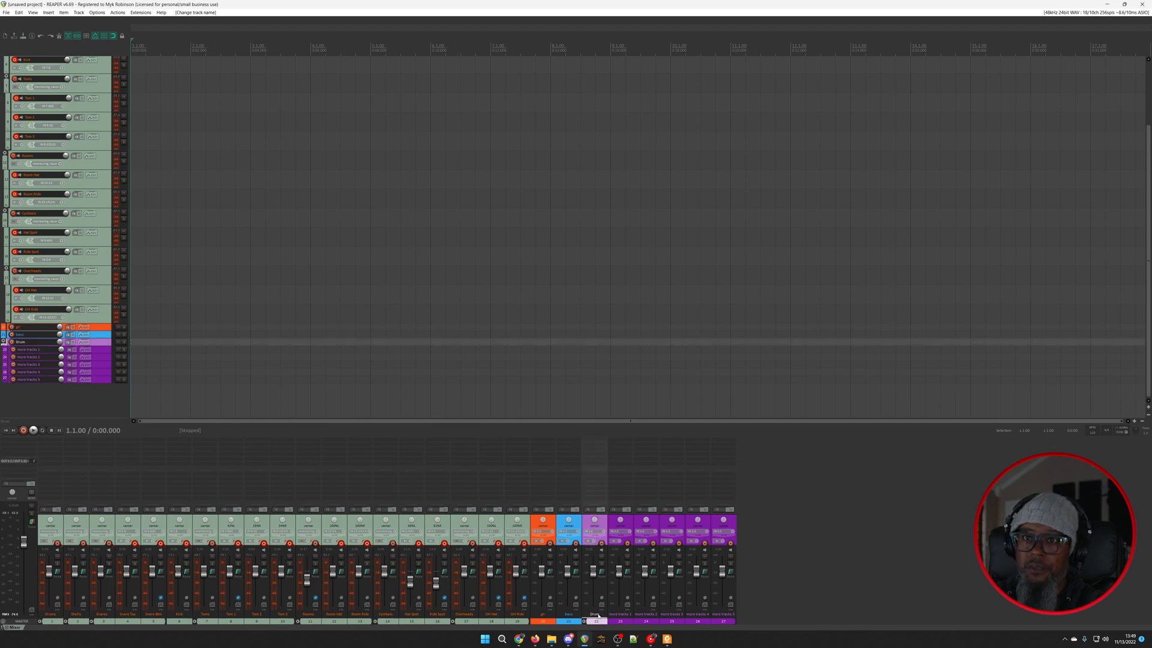
# Step: Open the Auto Color/Icon/Layout settings and select the (children) rule
pyautogui.click(124, 14)
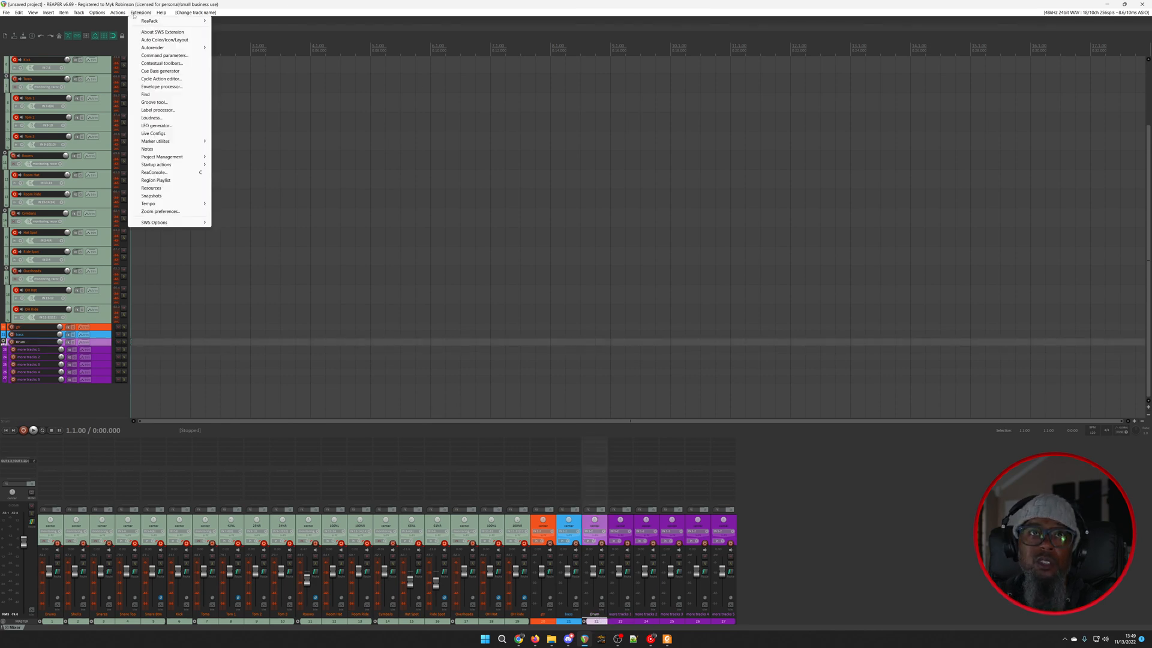
pyautogui.click(162, 39)
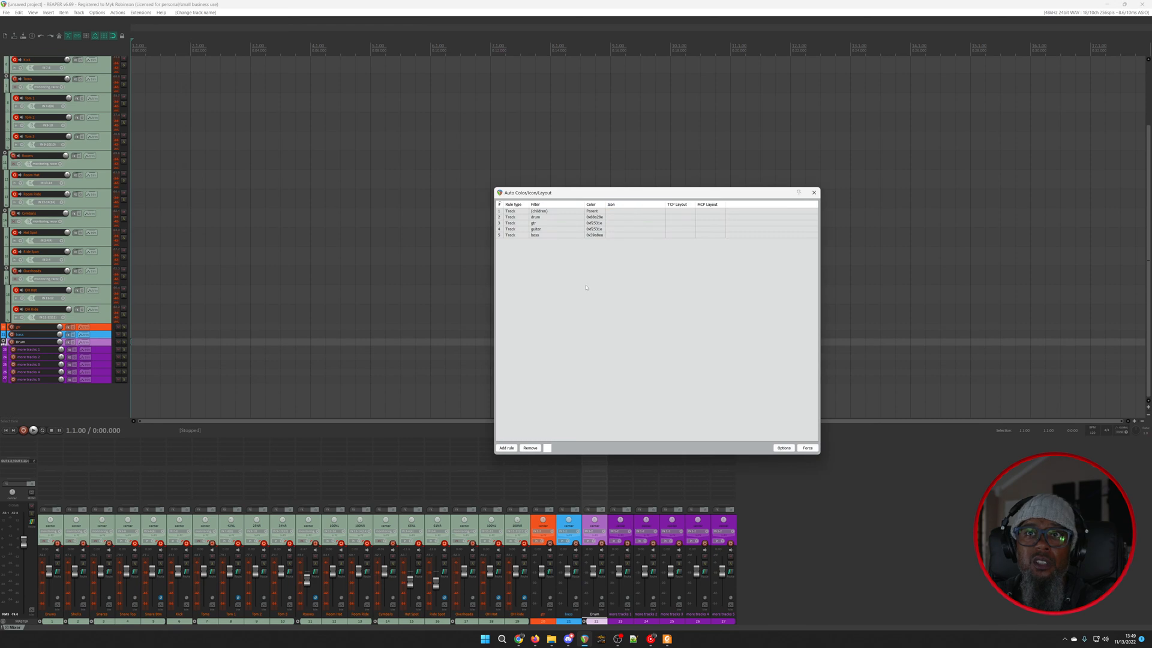
pyautogui.click(545, 213)
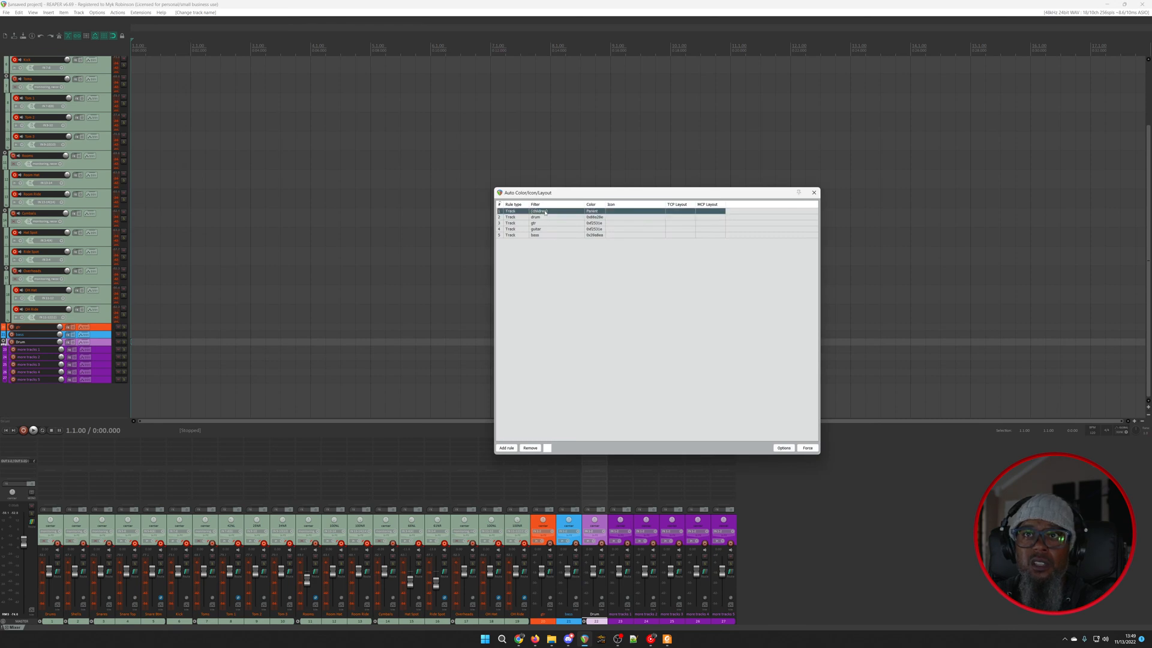
# Step: Rename the folder track above the "more tracks" children to "gtr"
pyautogui.doubleClick(593, 614)
pyautogui.write('gtr')
pyautogui.press('Return')
pyautogui.click(610, 305)
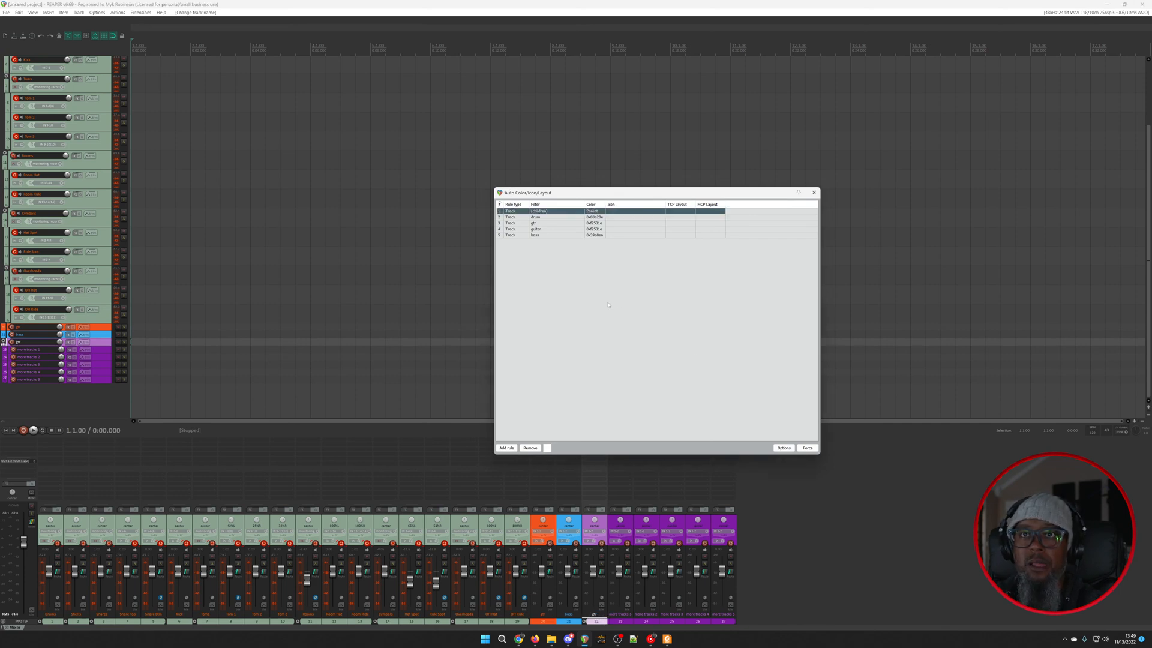
# Step: Move the (children) rule to the end of the auto color list and force the rules onto all tracks
pyautogui.click(541, 211)
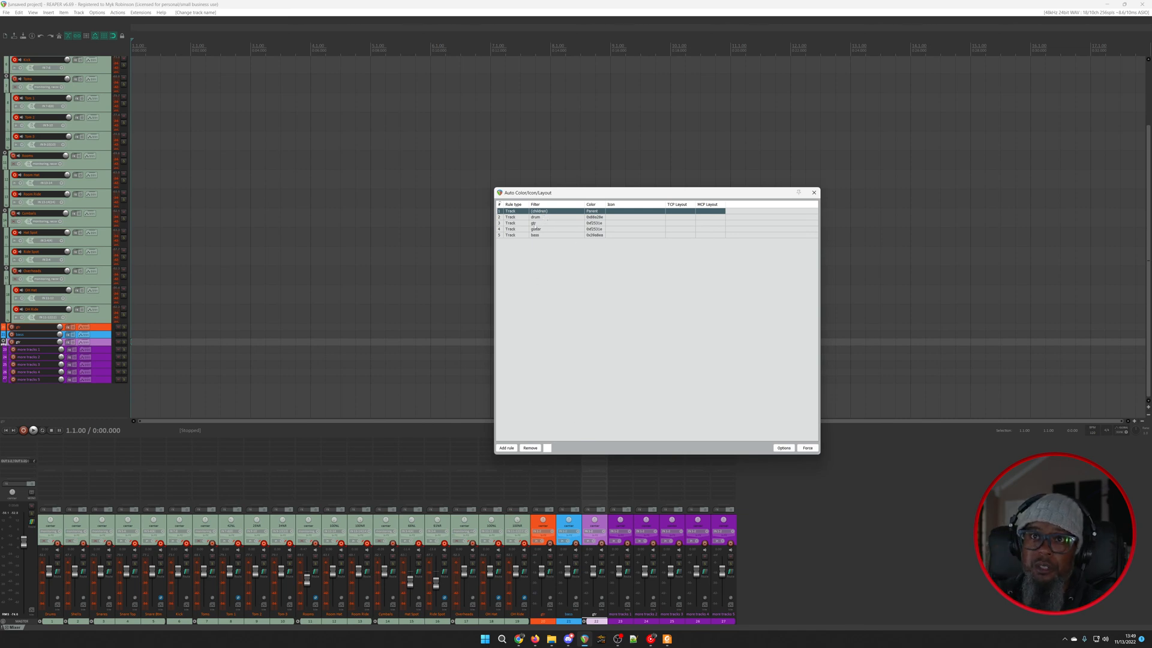
pyautogui.moveTo(525, 213); pyautogui.dragTo(522, 240)
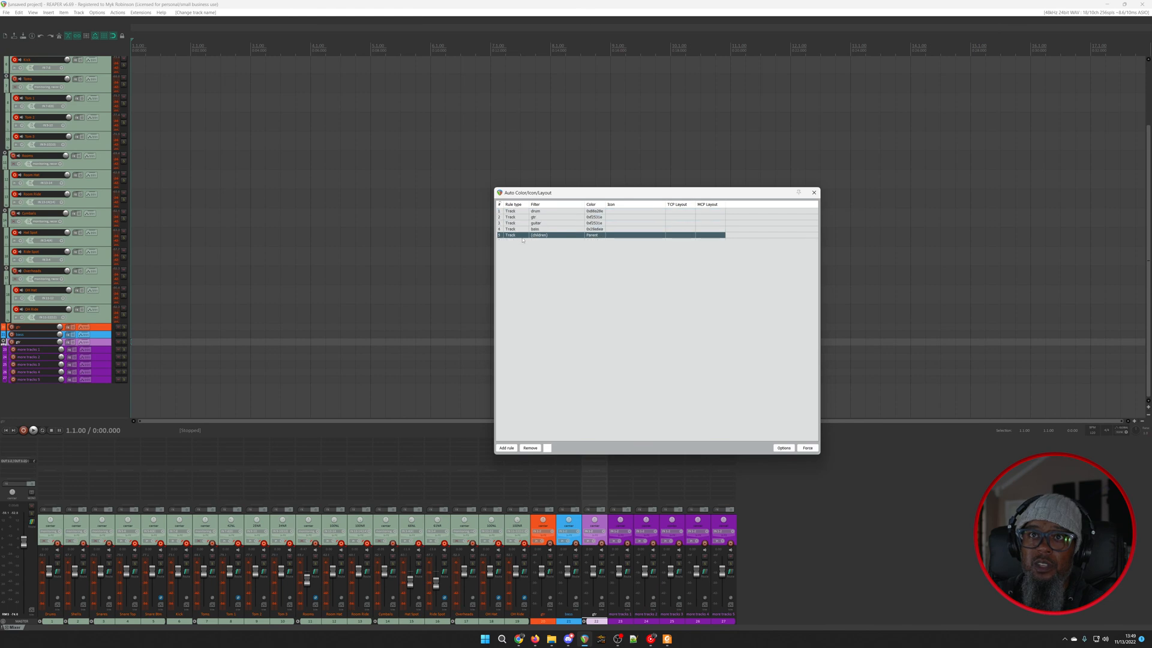
pyautogui.click(579, 281)
pyautogui.click(807, 448)
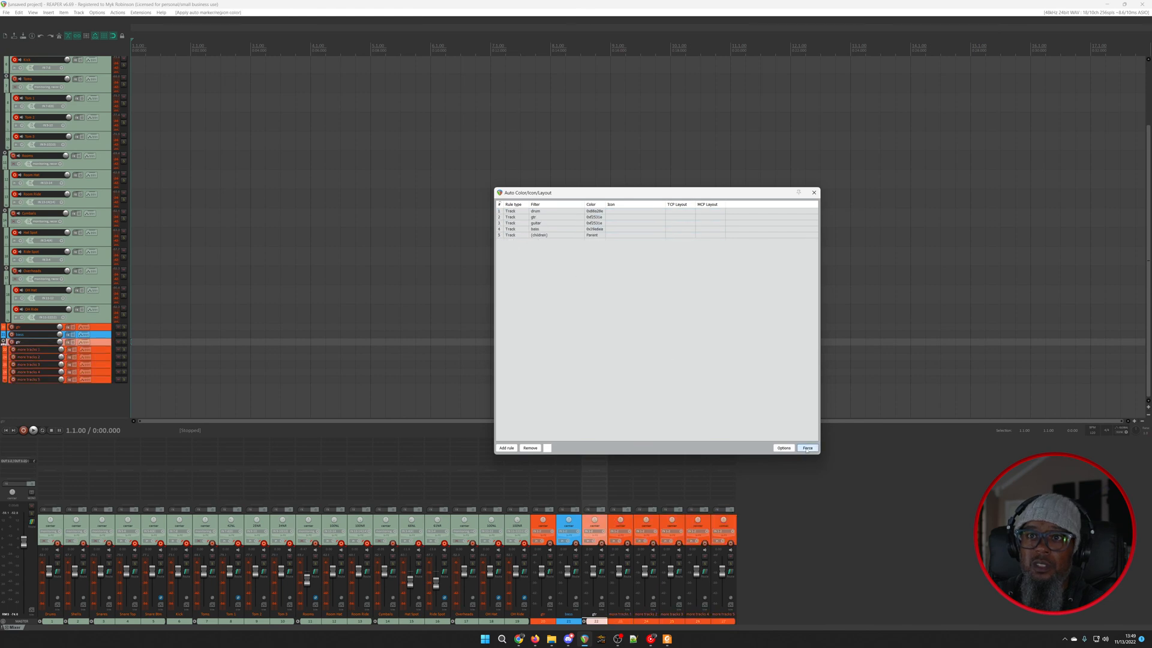
pyautogui.click(856, 530)
pyautogui.click(595, 618)
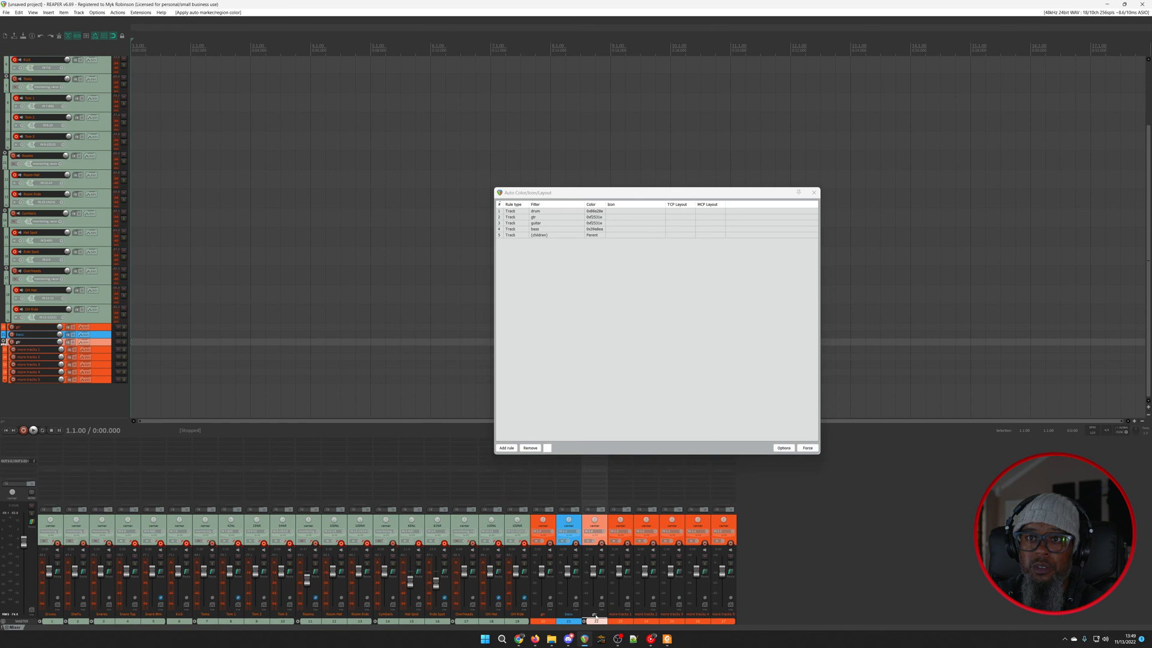
pyautogui.press('d')
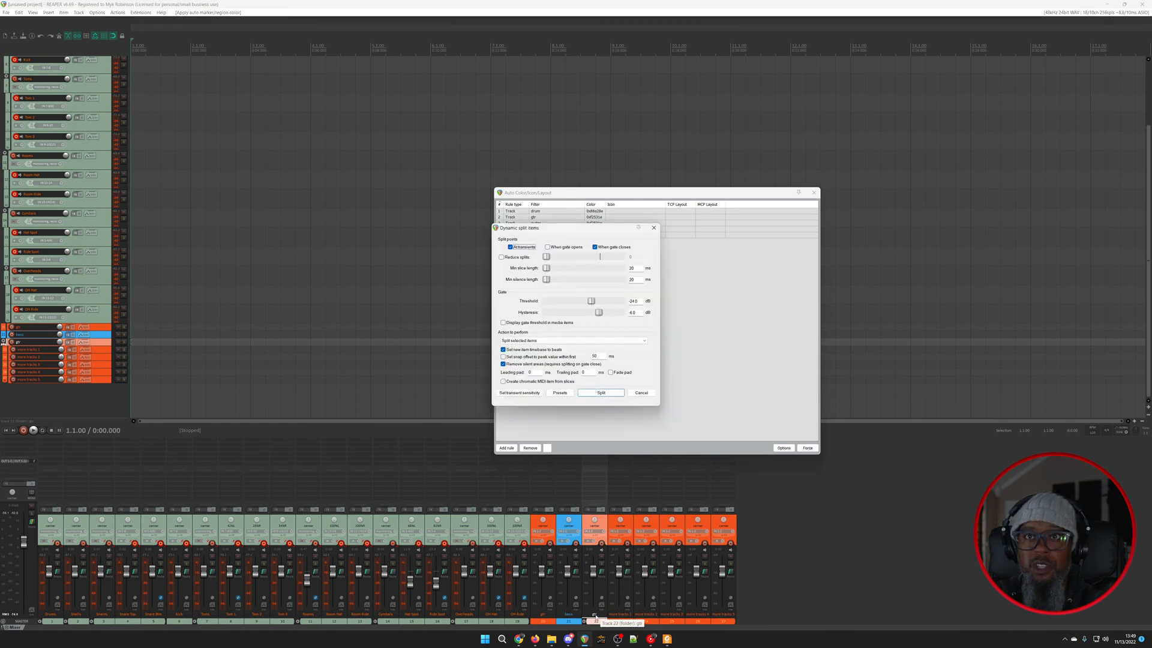
pyautogui.click(641, 392)
pyautogui.click(916, 573)
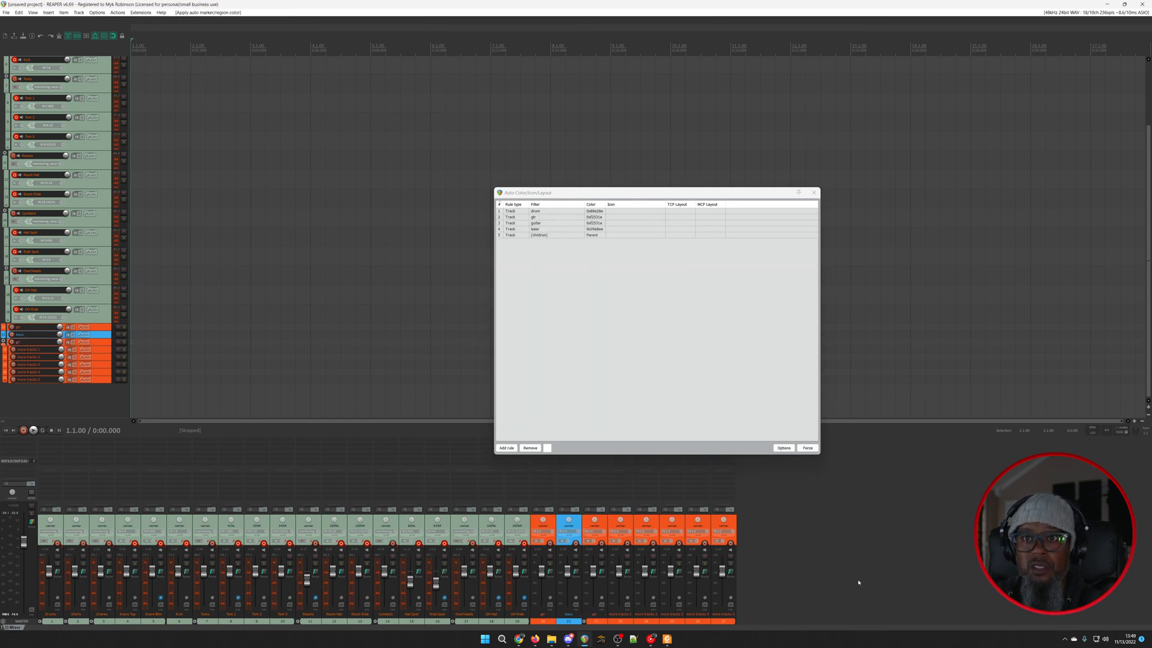
# Step: Rename the folder track above the "more tracks" children from gtr to "drum" and deselect it
pyautogui.click(596, 618)
pyautogui.doubleClick(595, 614)
pyautogui.write('drum')
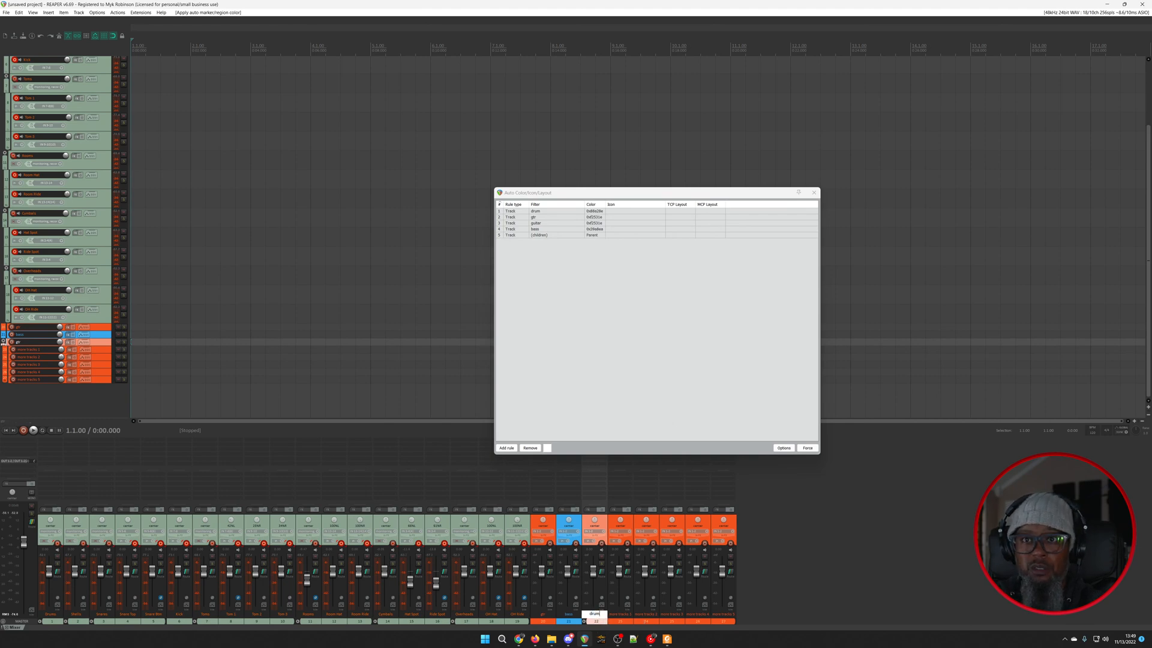
pyautogui.press('Return')
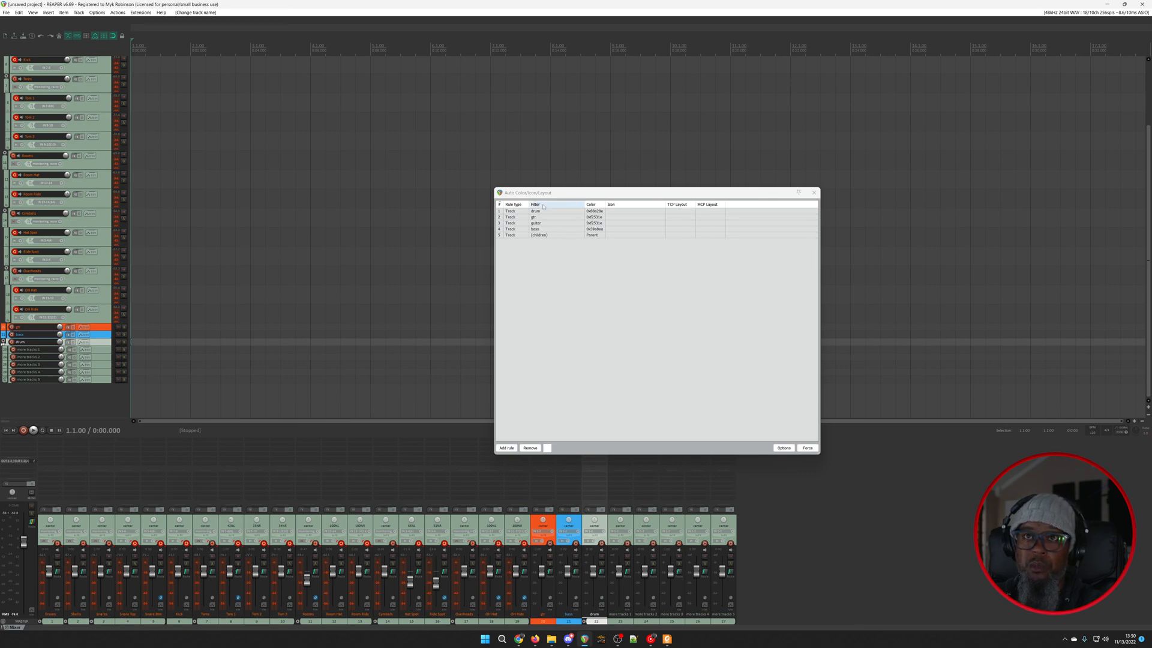
pyautogui.click(798, 529)
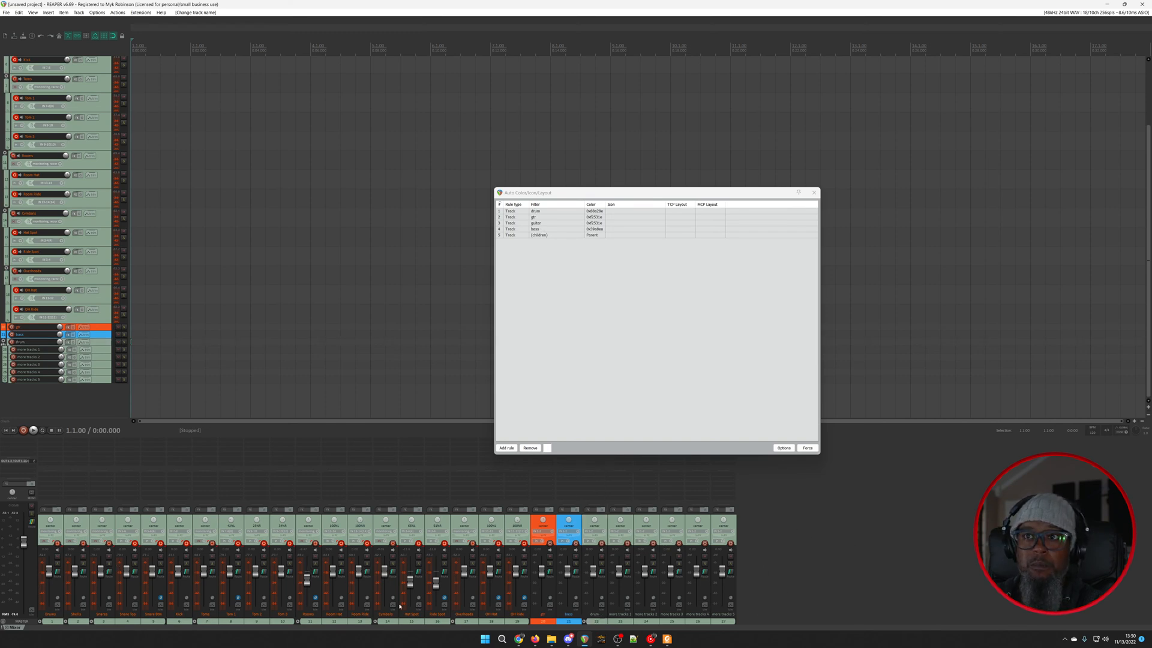
pyautogui.click(101, 12)
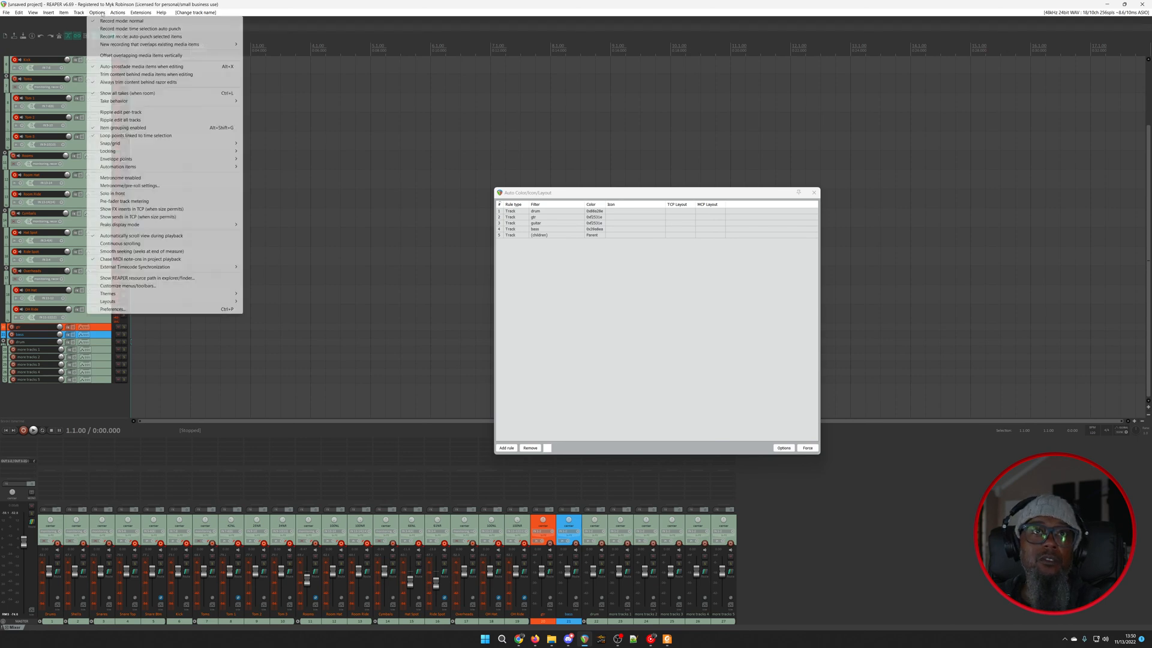
pyautogui.moveTo(216, 293)
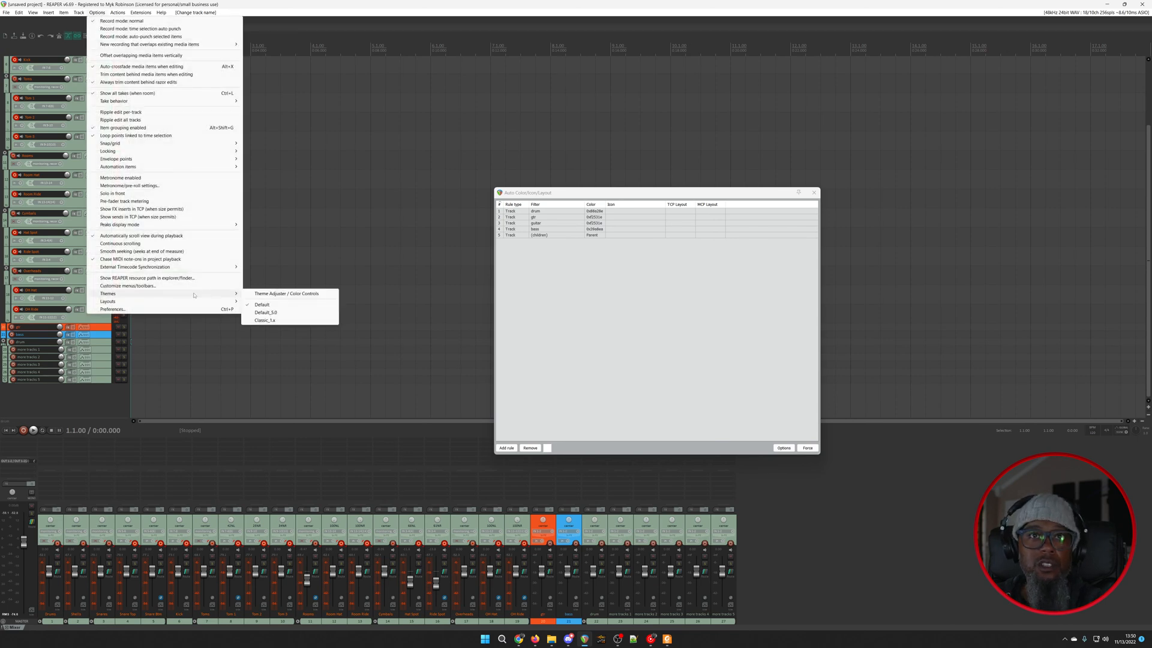
pyautogui.click(263, 294)
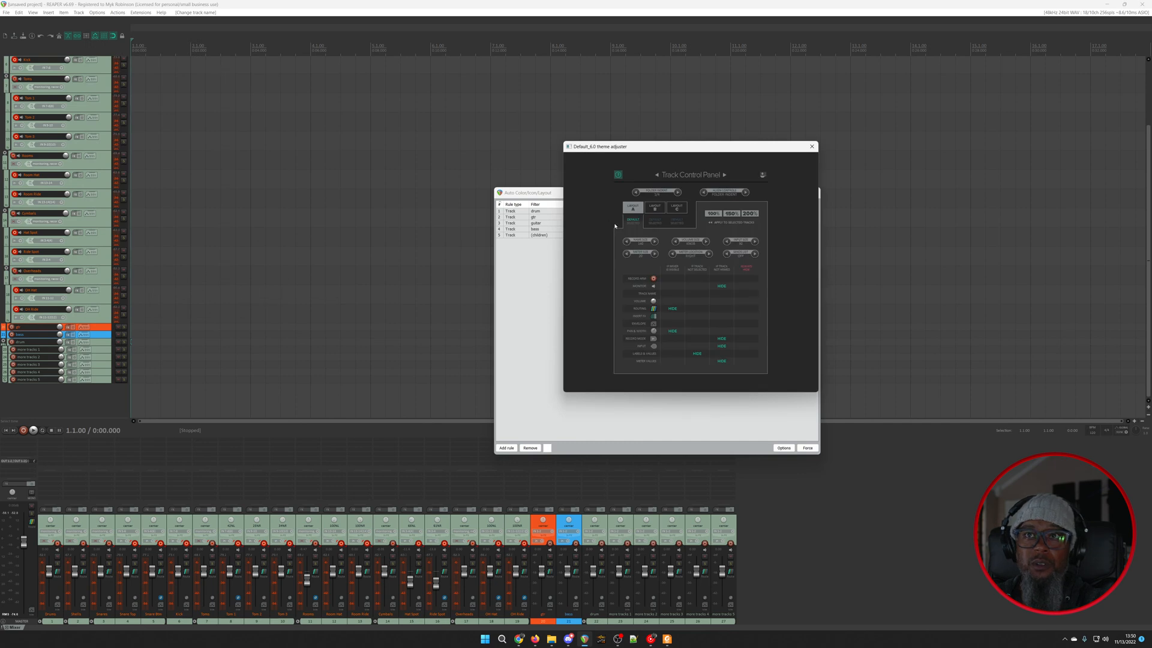
pyautogui.click(812, 147)
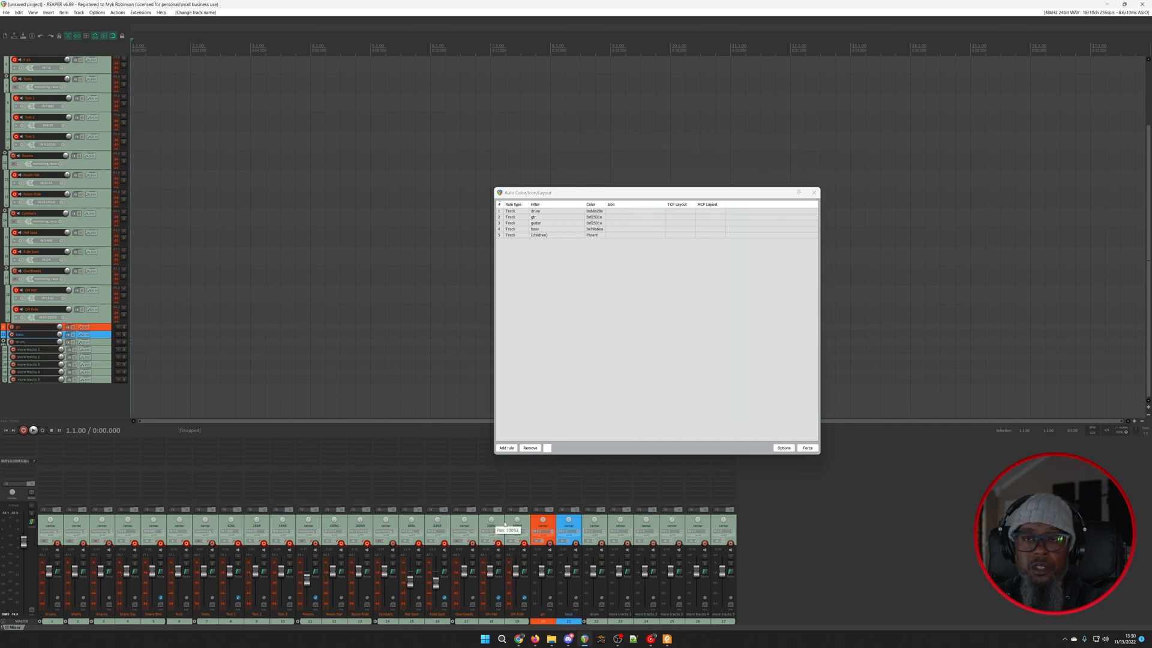
# Step: Open the project settings and set the path for saving media files to "Audio"
pyautogui.click(7, 12)
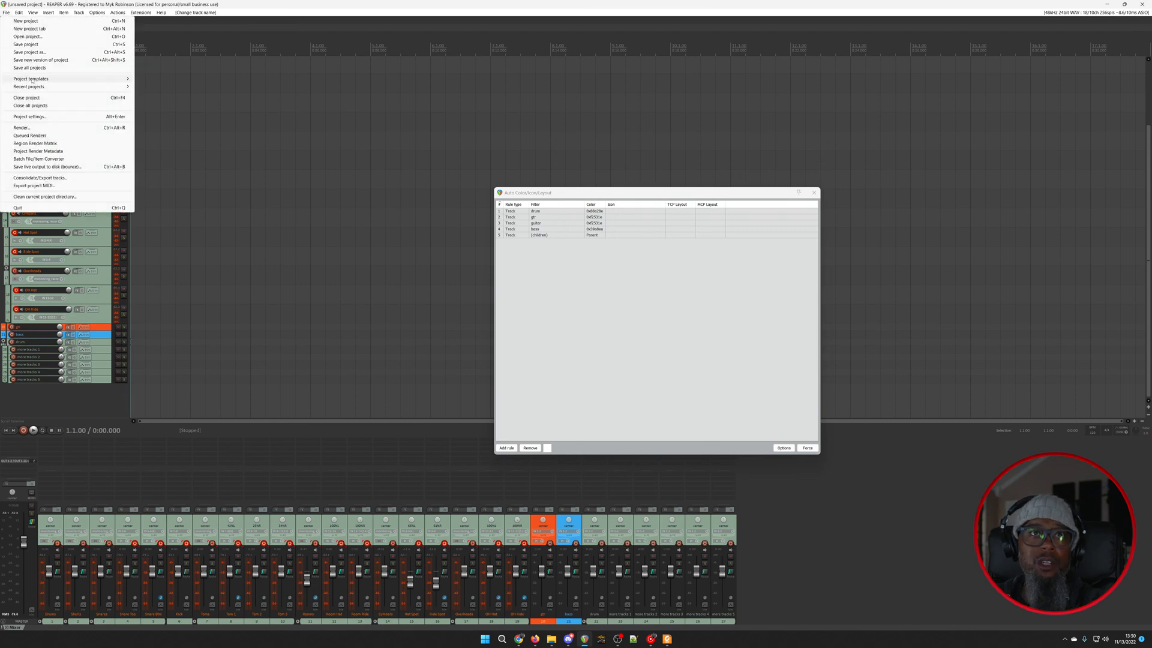
pyautogui.click(36, 116)
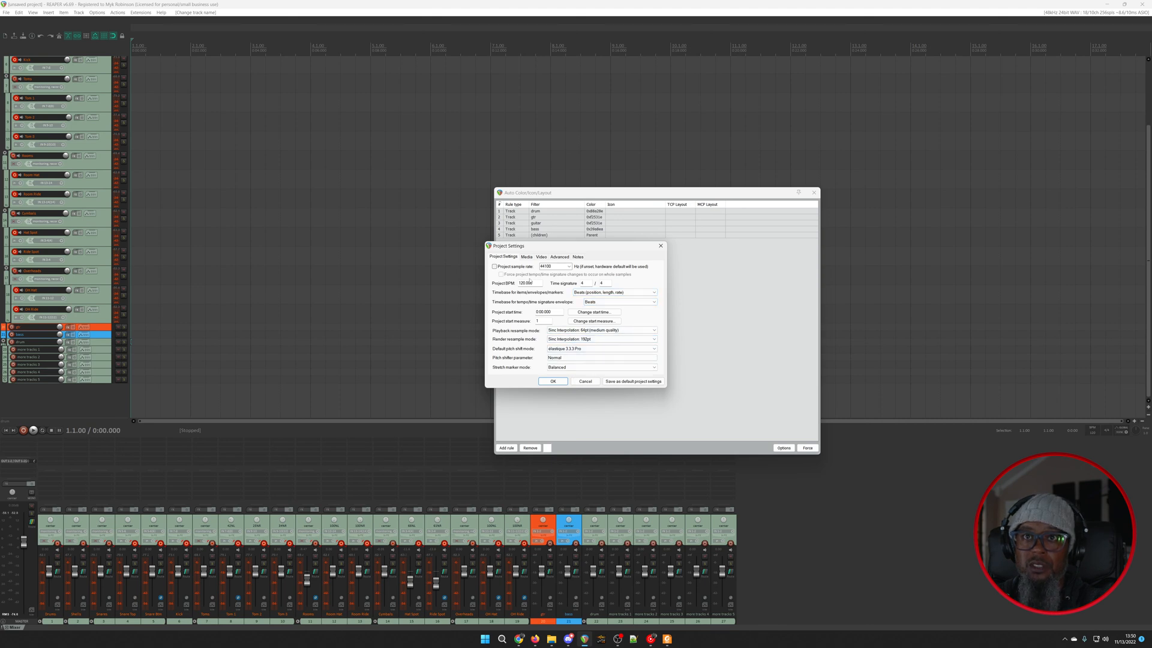
pyautogui.click(527, 257)
pyautogui.click(528, 272)
pyautogui.write('AUdio')
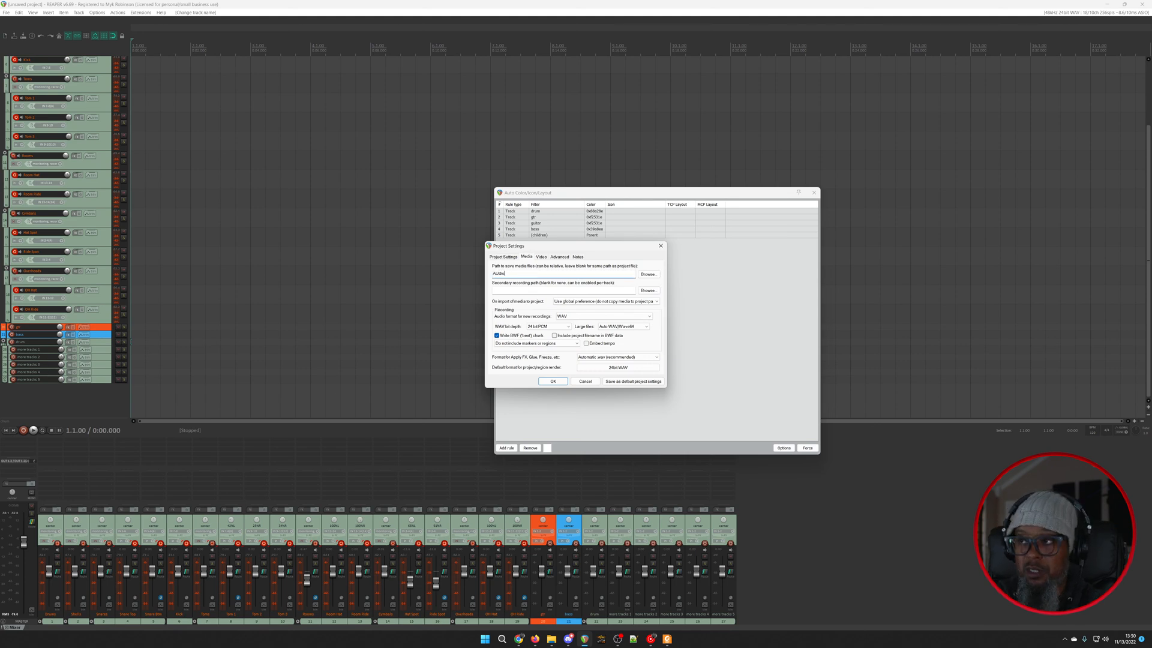
pyautogui.doubleClick(539, 276)
pyautogui.write('Au')
pyautogui.press('Tab')
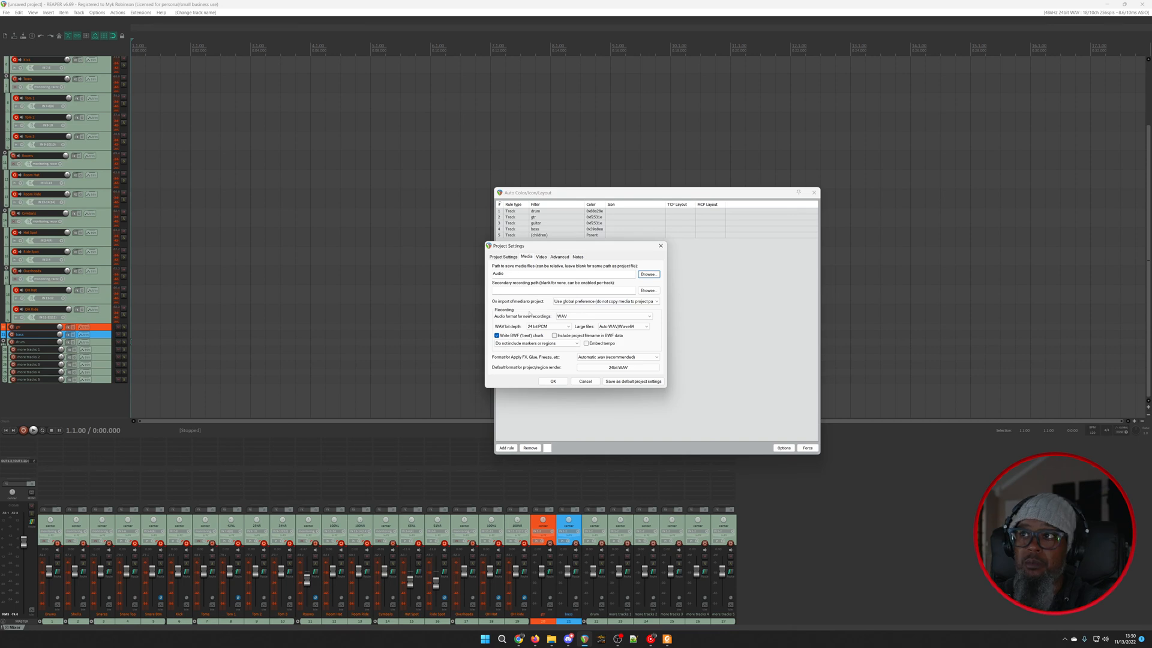
# Step: Set the project's pan mode to Stereo pan, save the settings as project defaults, and test a child track's width knob
pyautogui.click(544, 257)
pyautogui.click(557, 258)
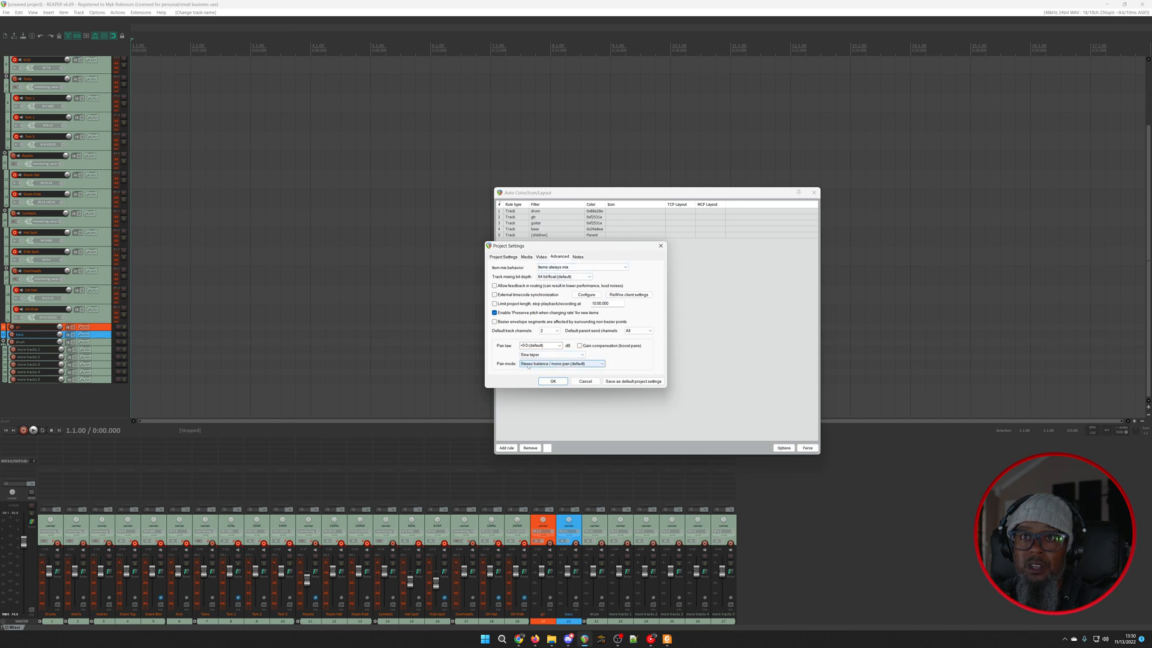
pyautogui.click(600, 364)
pyautogui.click(576, 381)
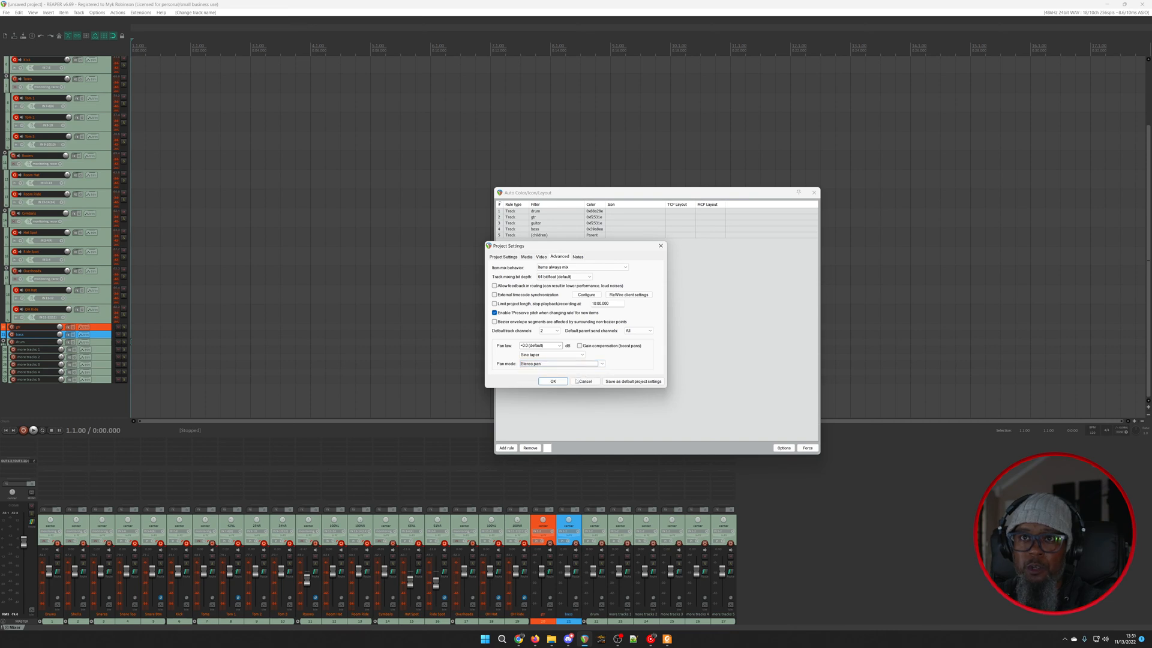
pyautogui.click(610, 382)
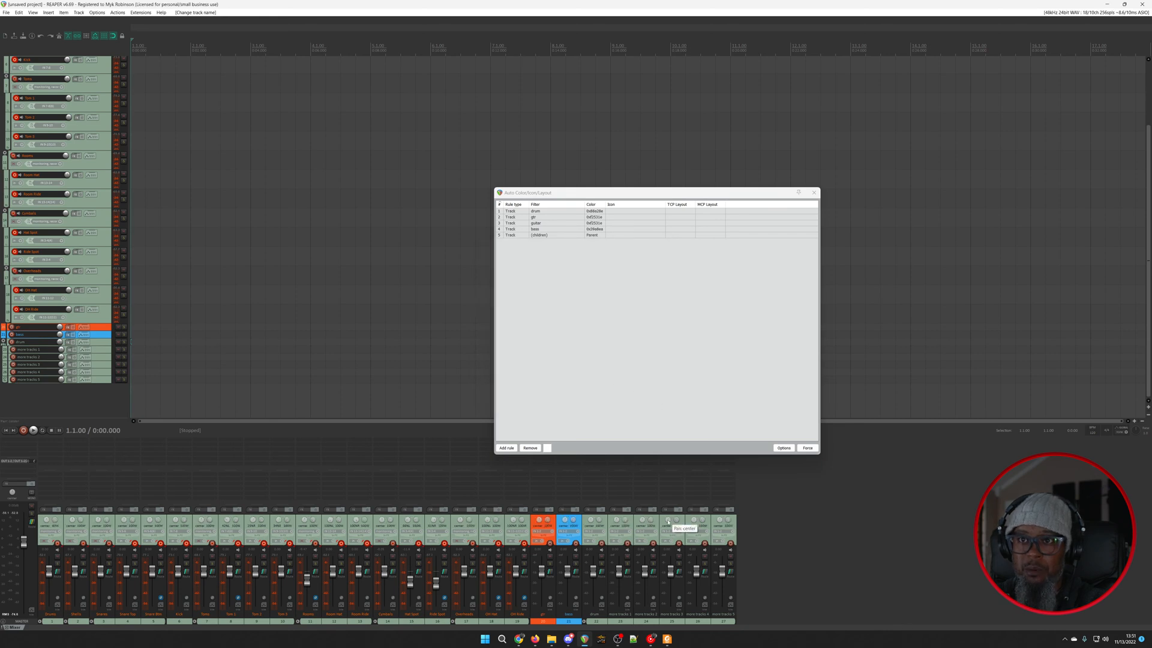
pyautogui.moveTo(678, 524)
pyautogui.mouseDown()
pyautogui.moveTo(677, 539)
pyautogui.moveTo(677, 521)
pyautogui.mouseUp()
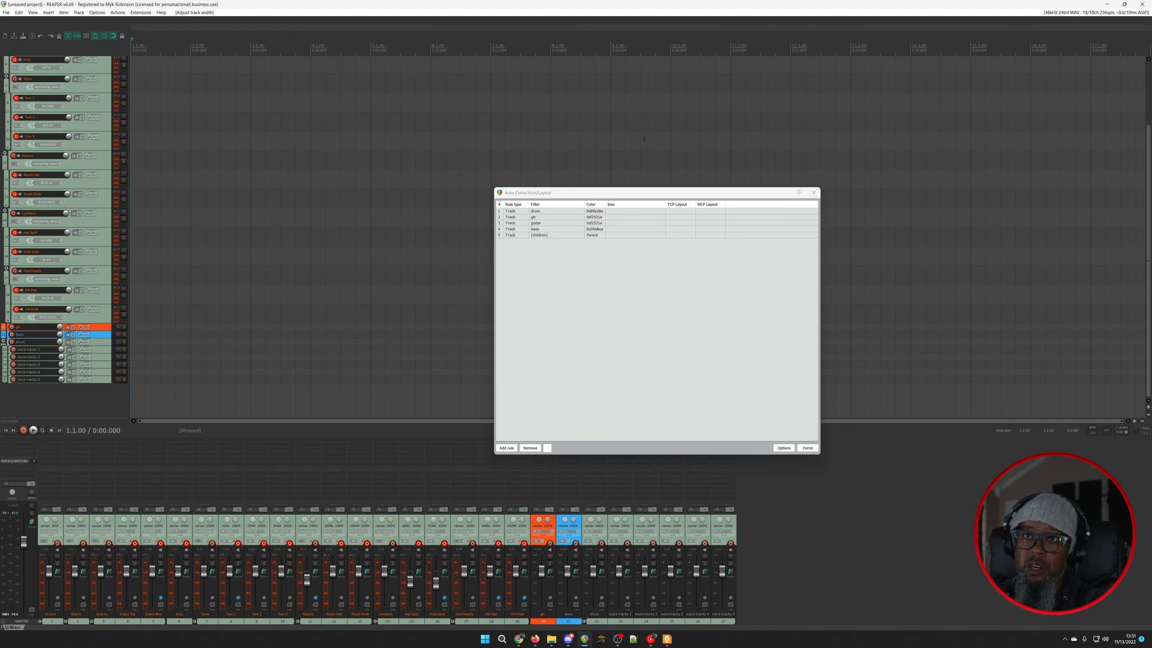
# Step: Close the auto color settings and quit REAPER without saving the unsaved project
pyautogui.click(814, 192)
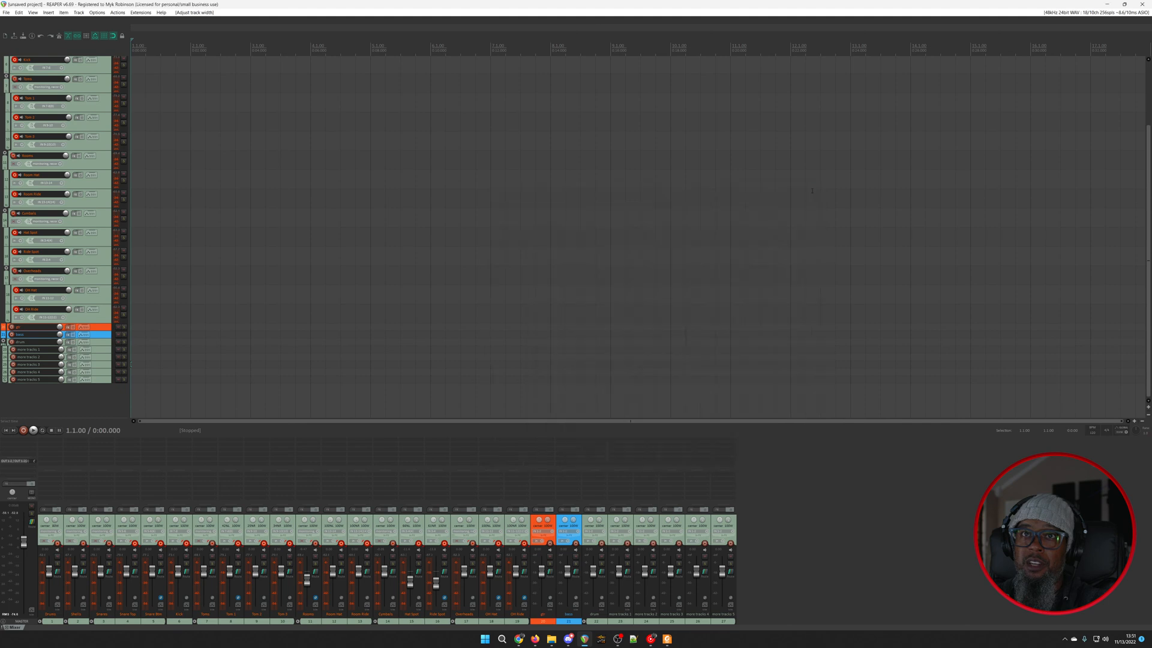
pyautogui.click(6, 14)
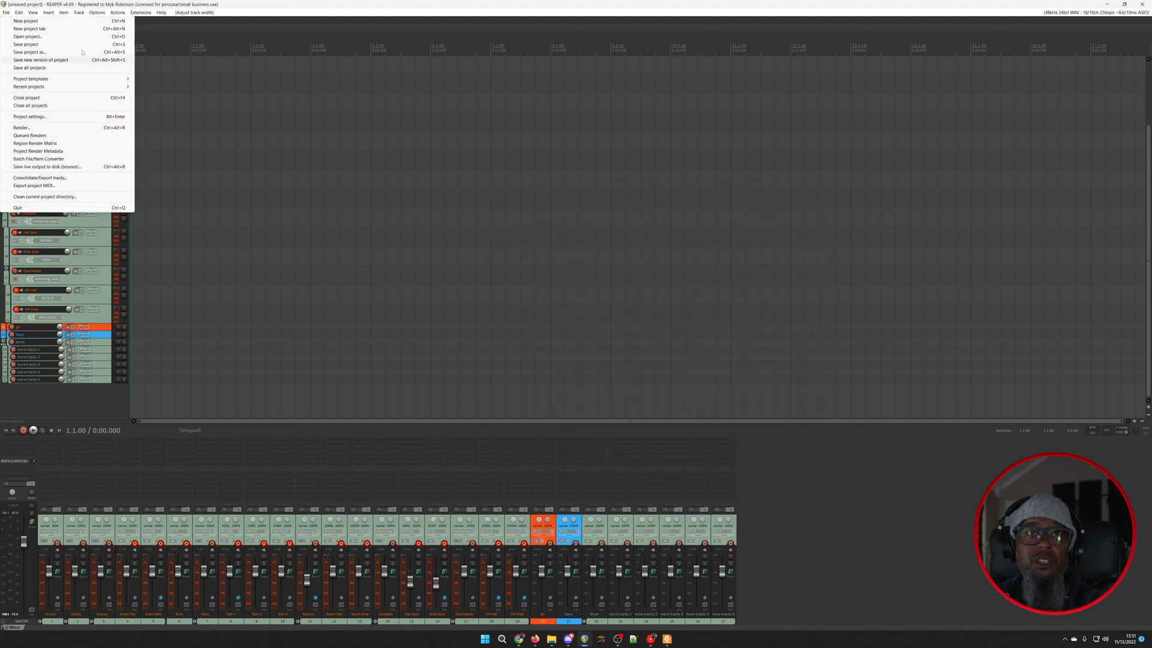
pyautogui.click(1043, 3)
pyautogui.click(1142, 4)
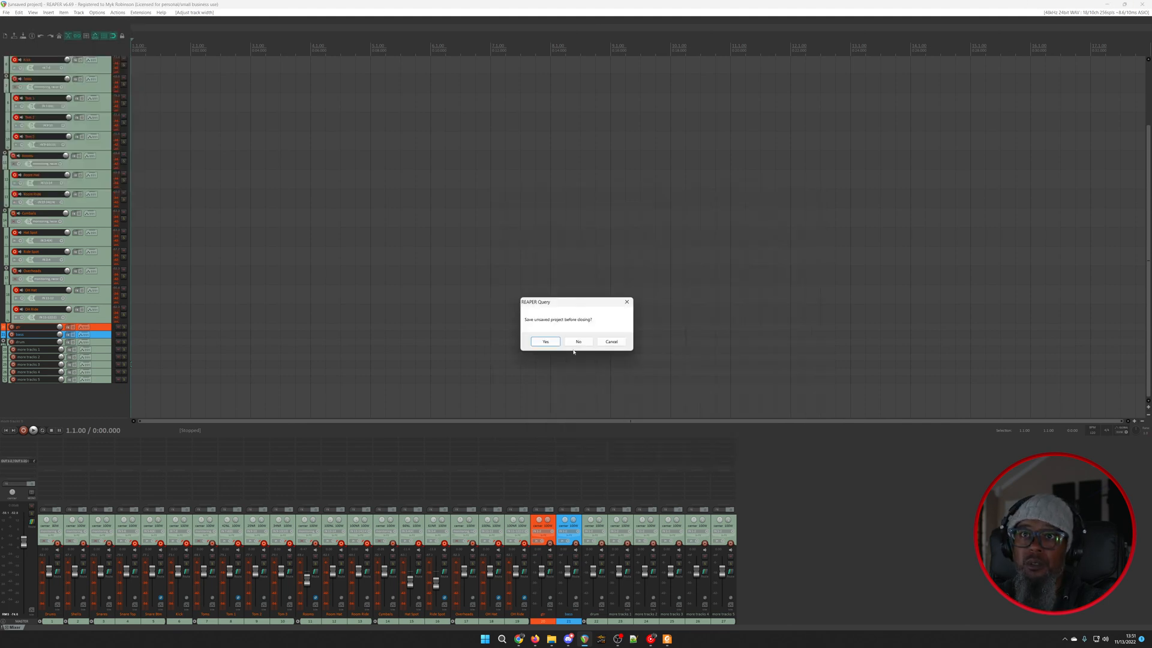
pyautogui.click(581, 340)
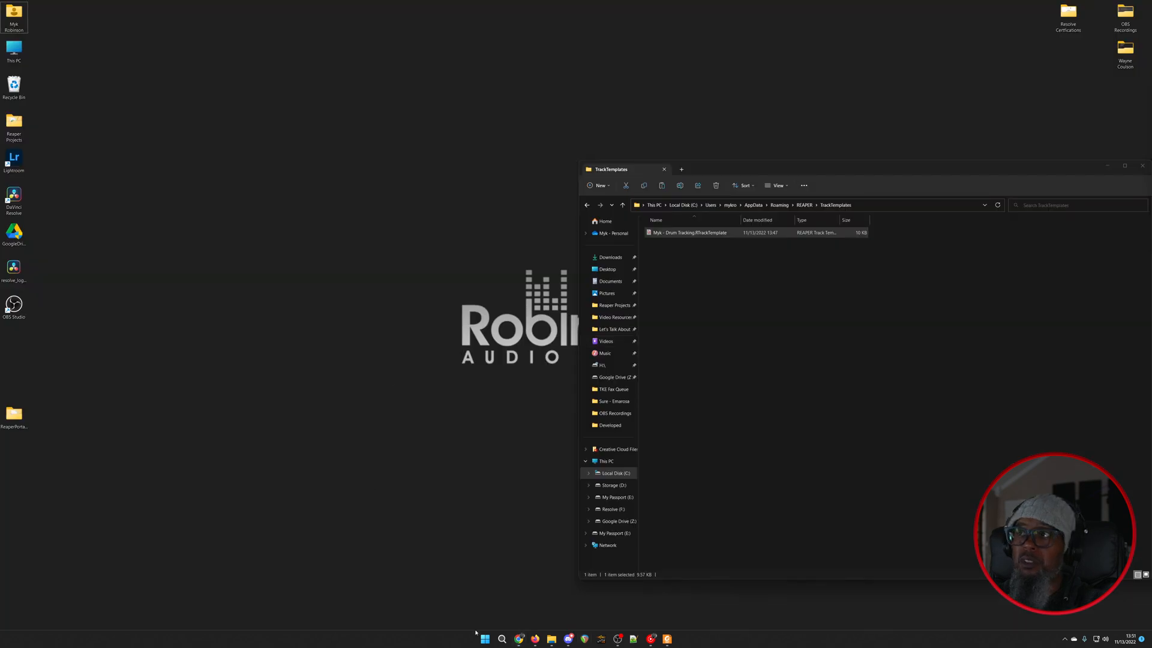
# Step: Open the recent project "War All The Time - Thursday - RESET" in REAPER, view its track colors, and close it without saving
pyautogui.rightClick(585, 638)
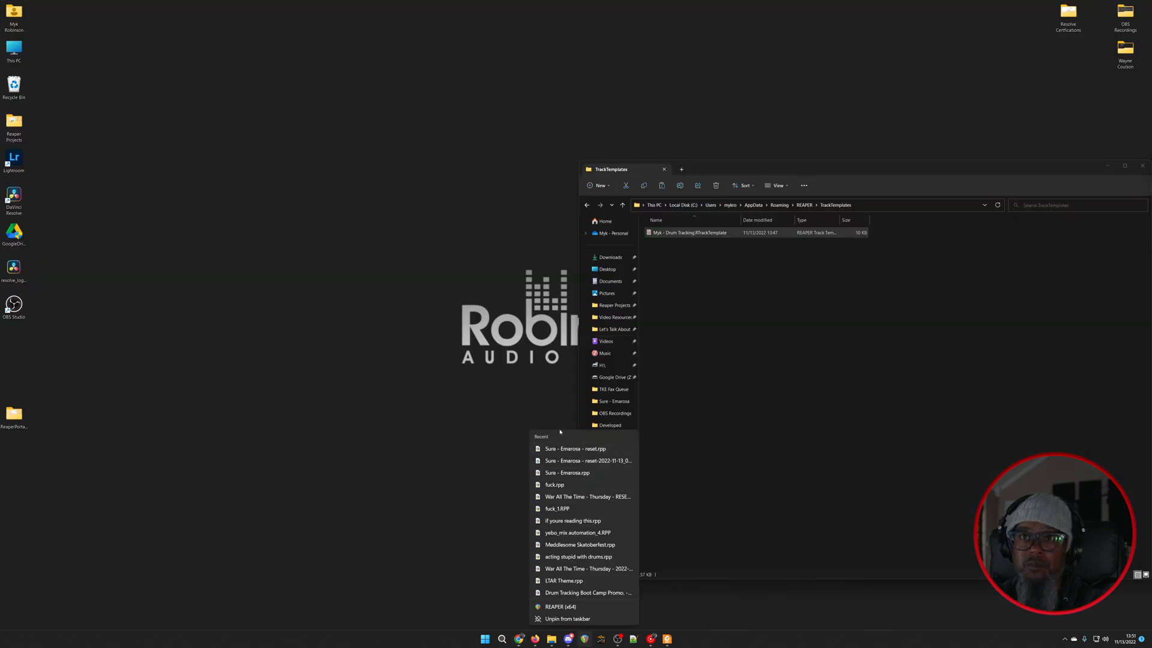
pyautogui.click(588, 496)
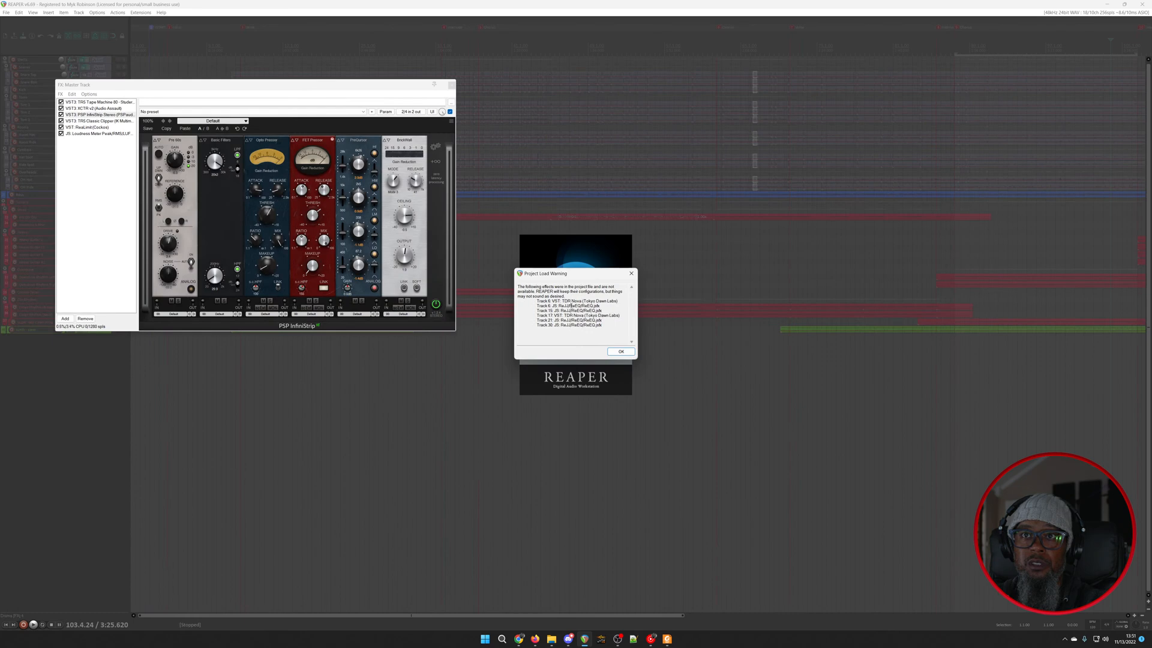
pyautogui.click(621, 351)
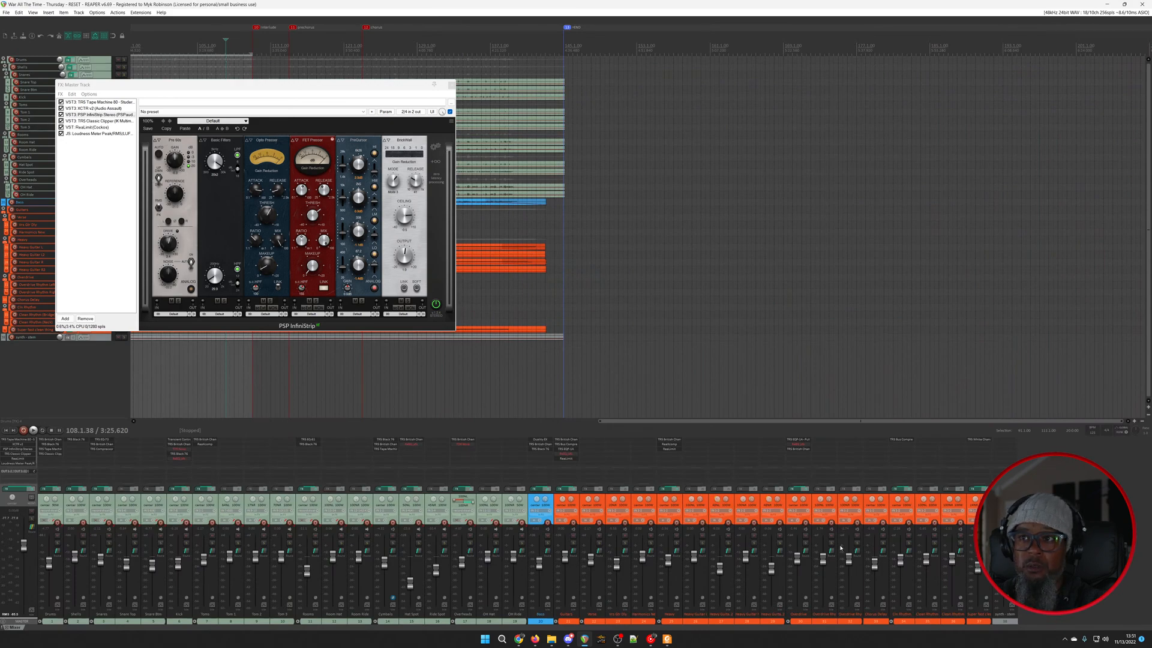
pyautogui.click(451, 86)
pyautogui.click(1141, 4)
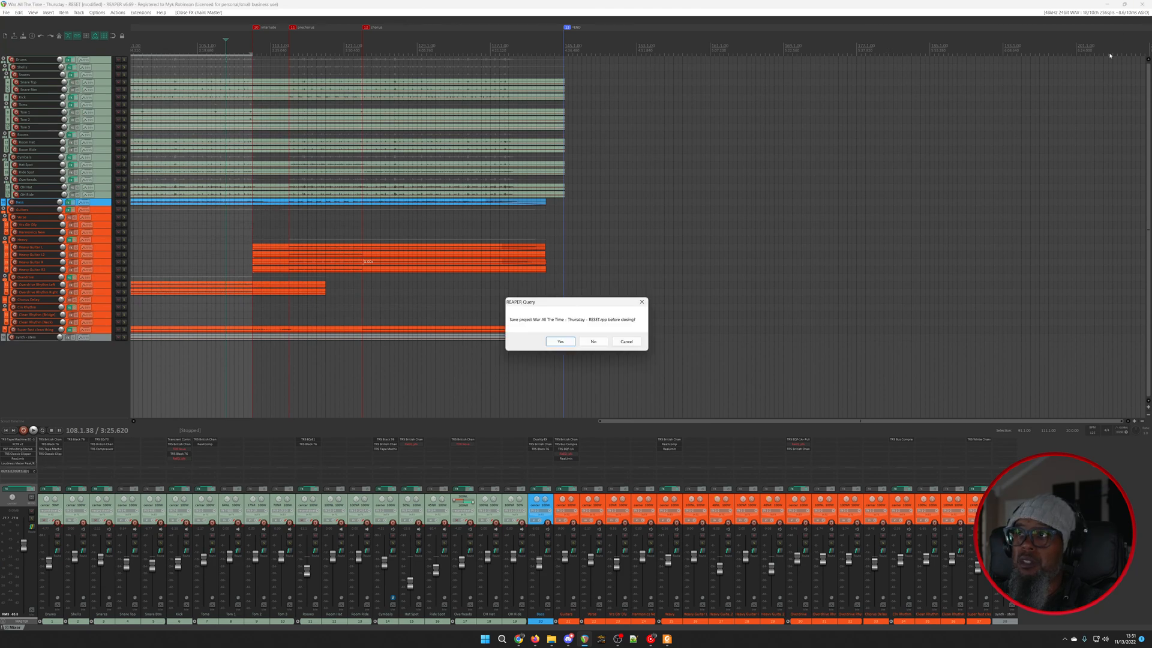
pyautogui.click(593, 341)
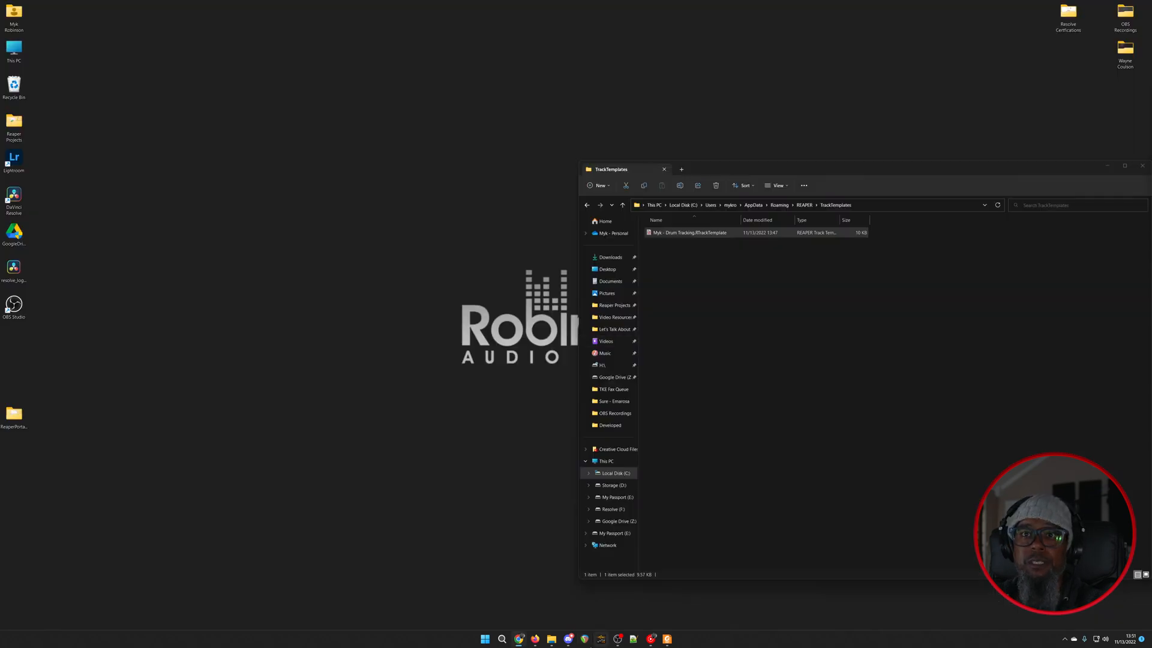
# Step: Switch to Firefox and search the web for "reeq reaper" in a new tab
pyautogui.click(543, 642)
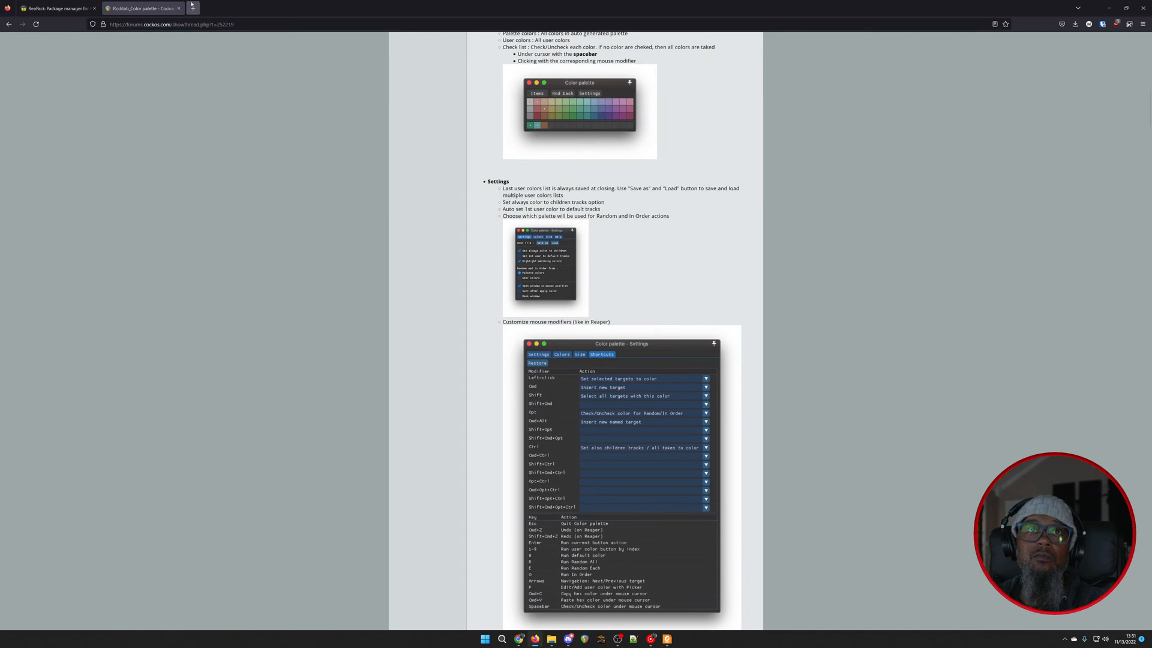
pyautogui.scroll(10, 278, 174)
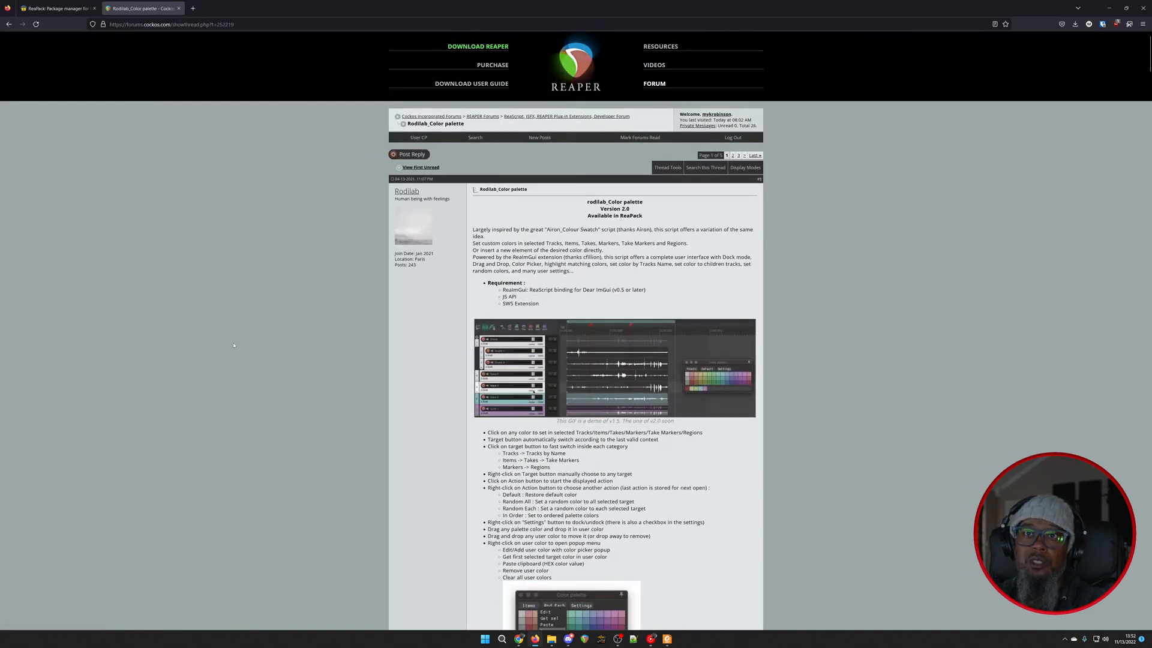
pyautogui.hotkey('ctrl', 't')
pyautogui.write('re')
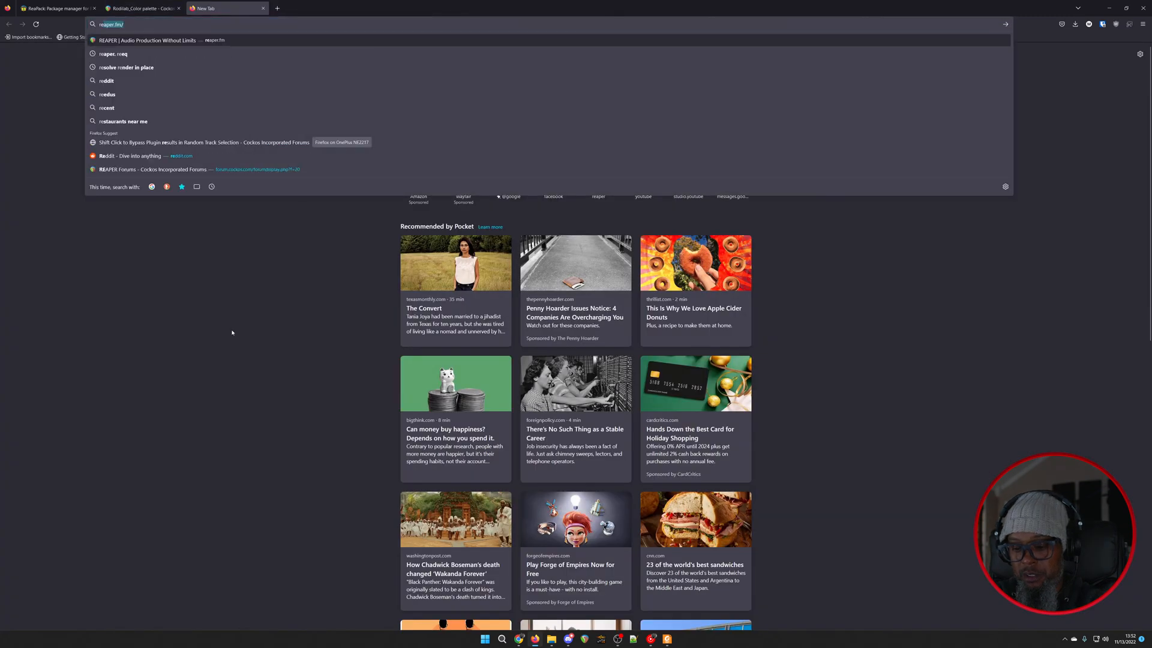
pyautogui.write('eq reaper')
pyautogui.press('Return')
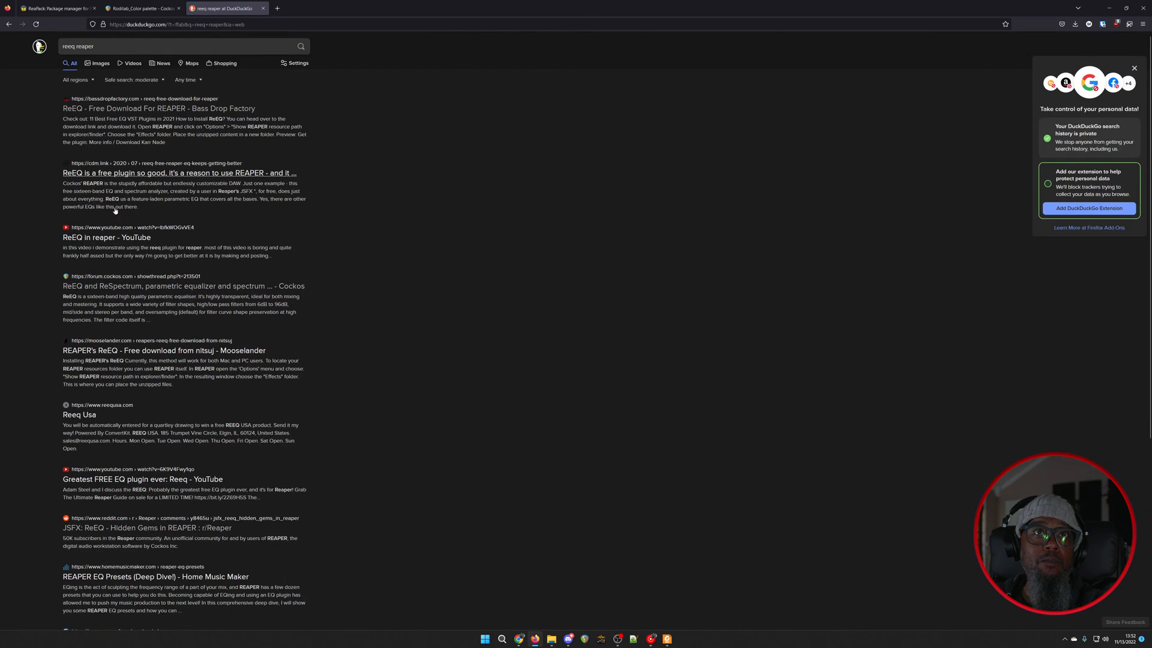
# Step: Open the Cockos forum thread on ReEQ and ReSpectrum and copy the ReaPack repository link from its Installing section
pyautogui.click(114, 288)
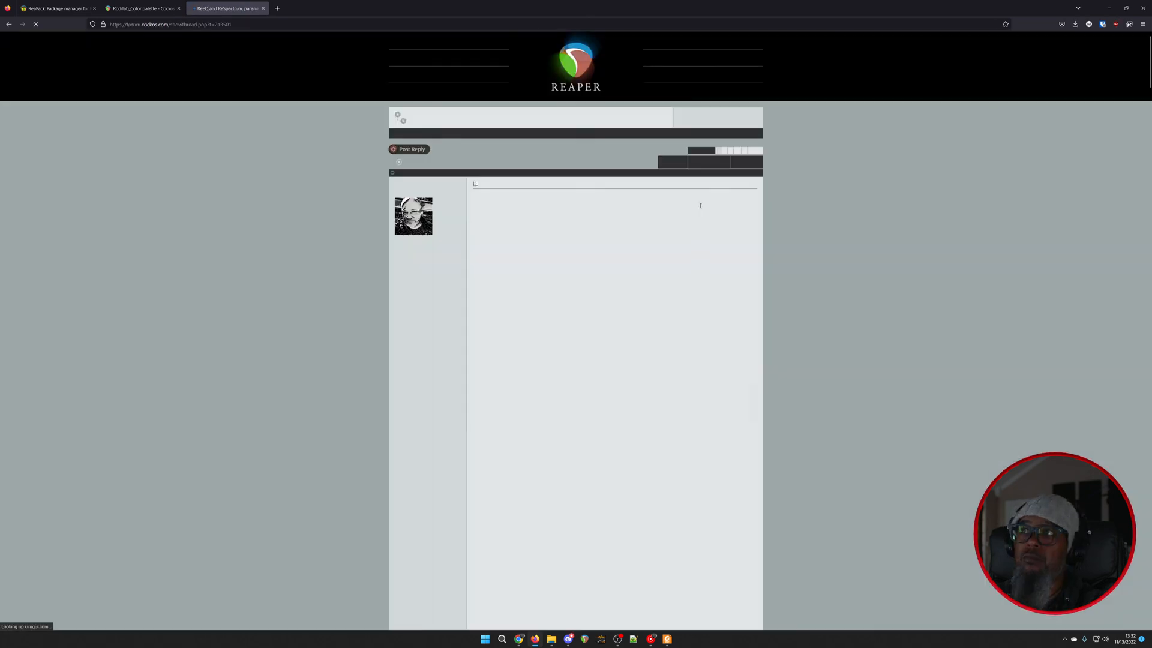
pyautogui.scroll(-5, 586, 271)
pyautogui.scroll(-10, 586, 271)
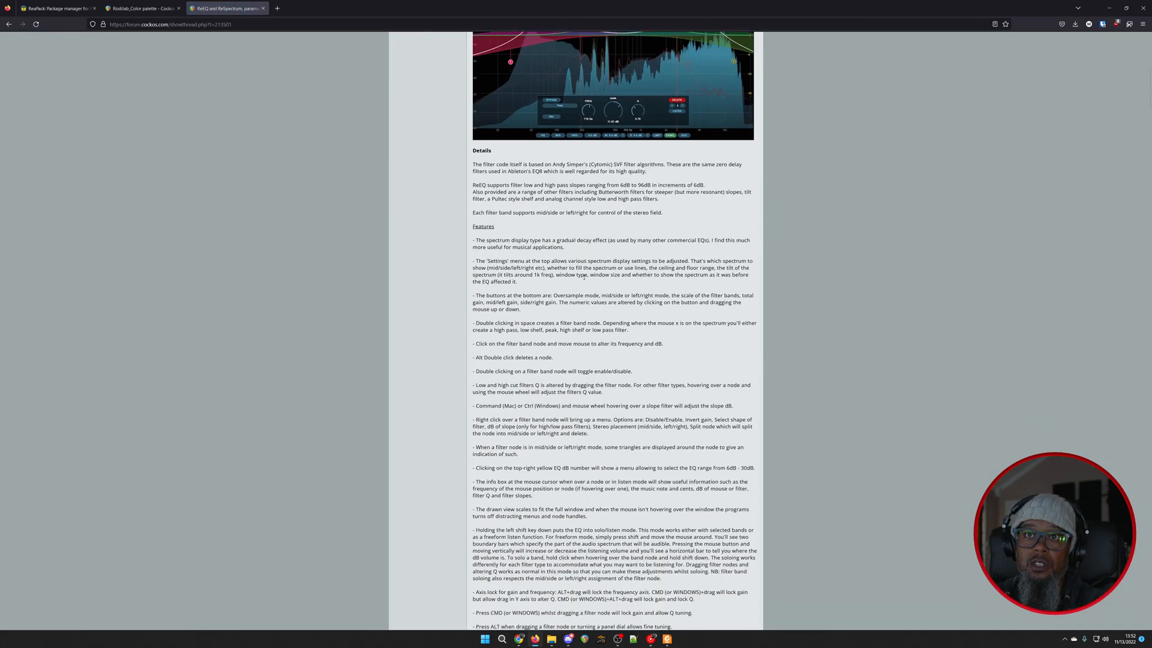
pyautogui.scroll(-2, 577, 297)
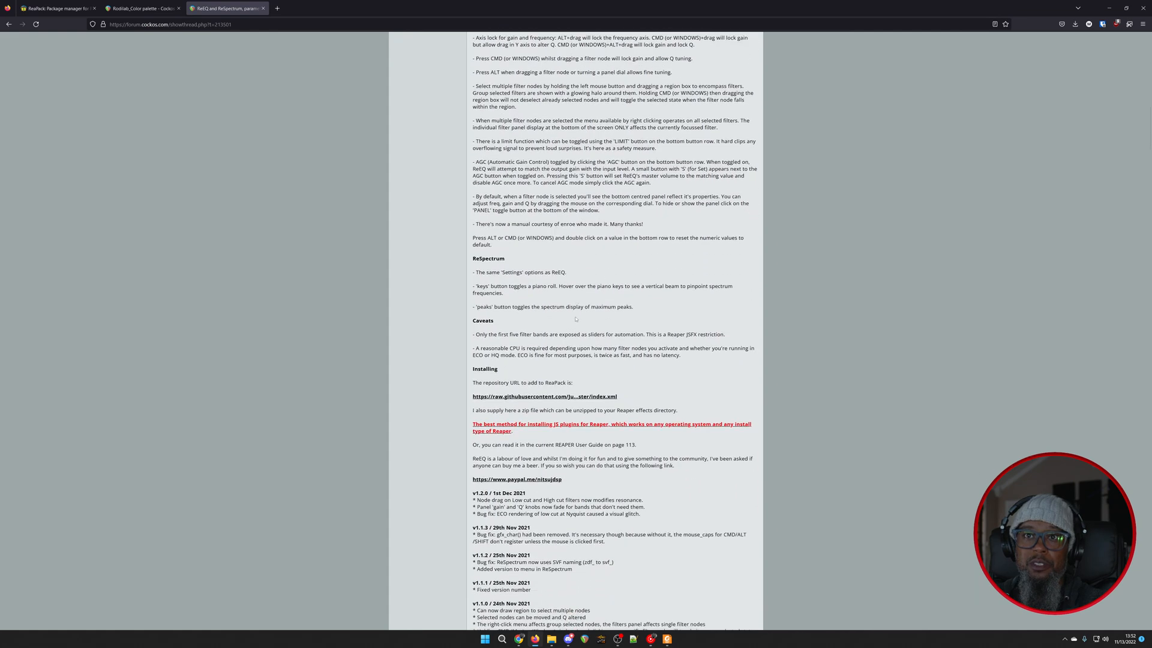
pyautogui.rightClick(560, 398)
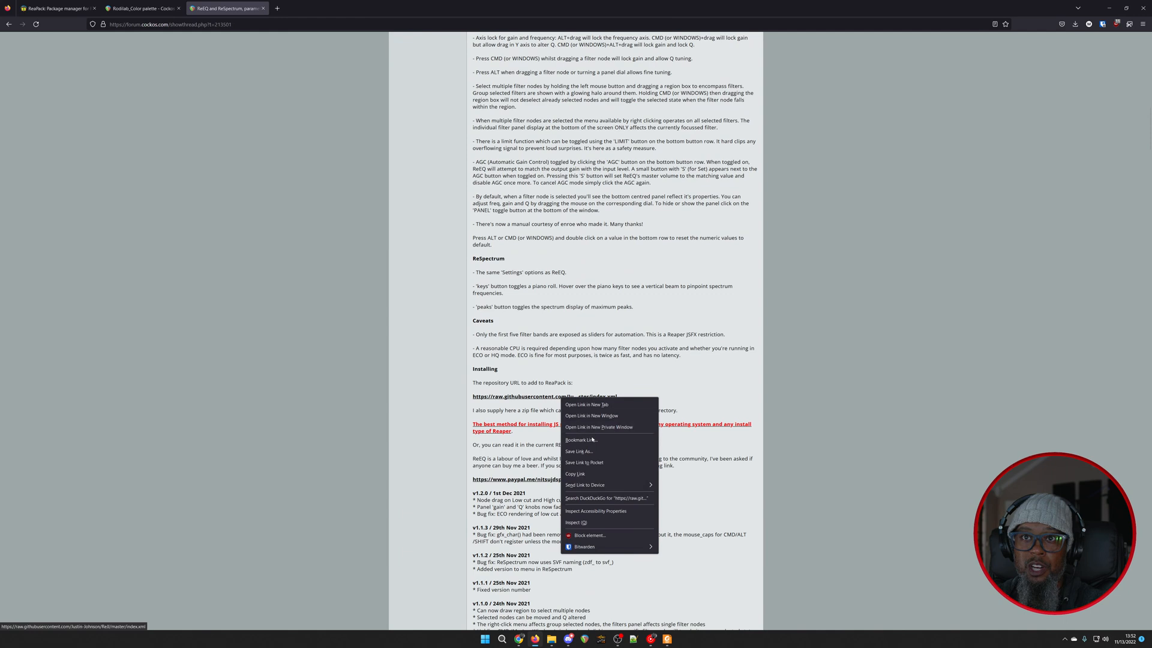
pyautogui.click(590, 474)
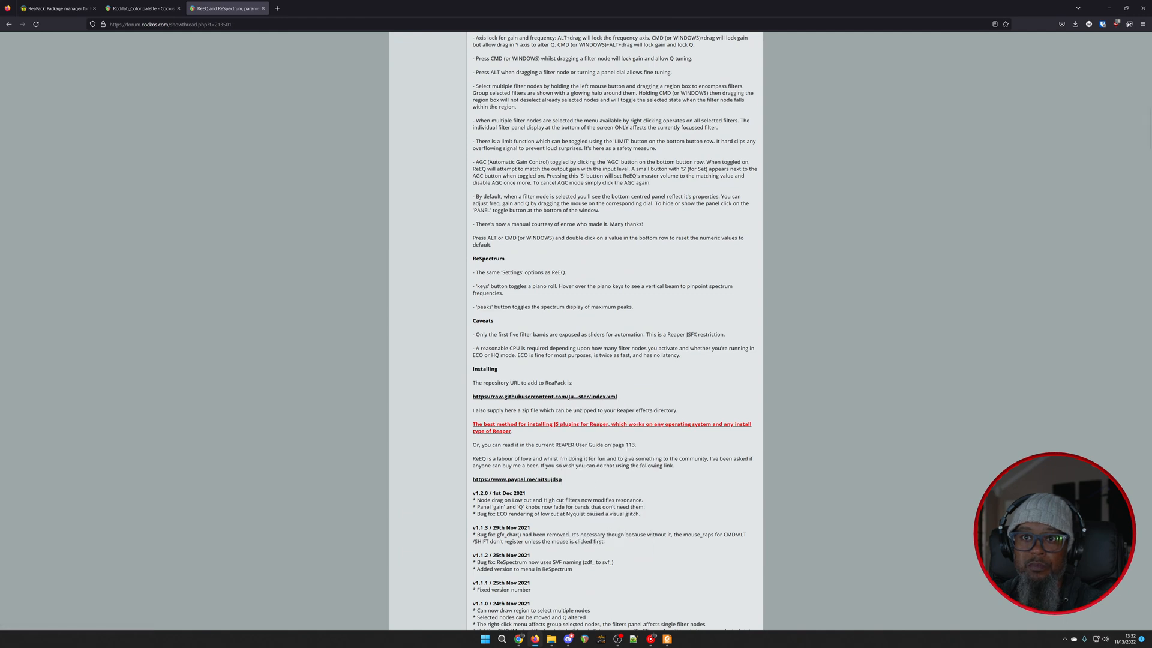
# Step: Launch REAPER and start a new project that uses the default template
pyautogui.click(585, 639)
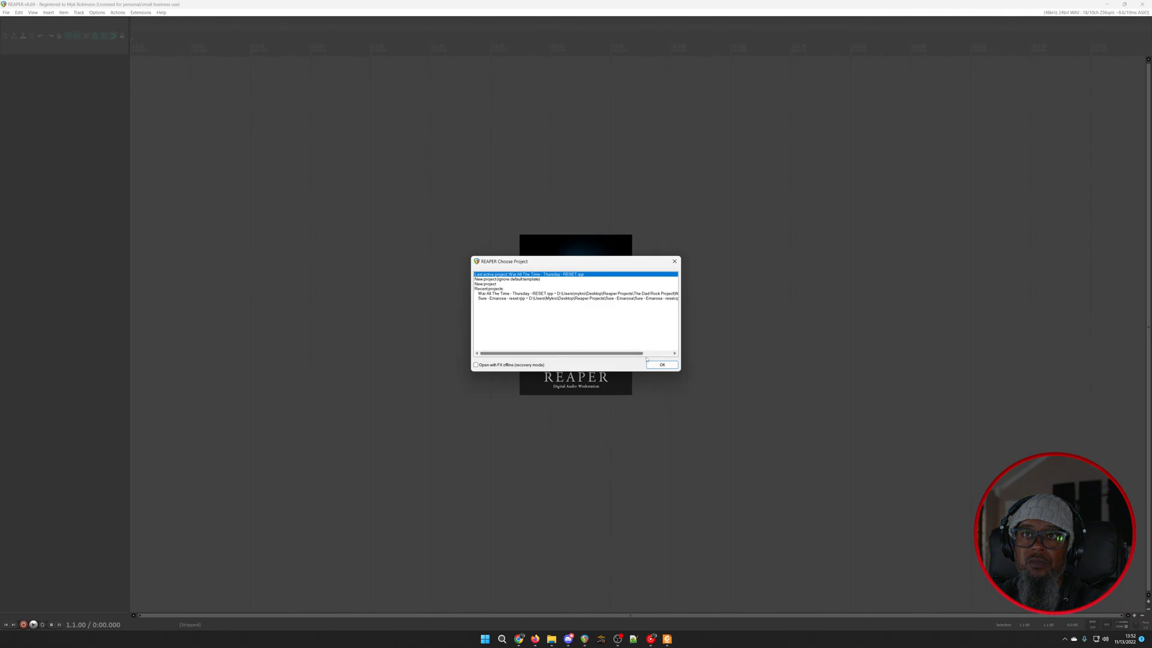
pyautogui.press('Down')
pyautogui.press('Down')
pyautogui.click(660, 365)
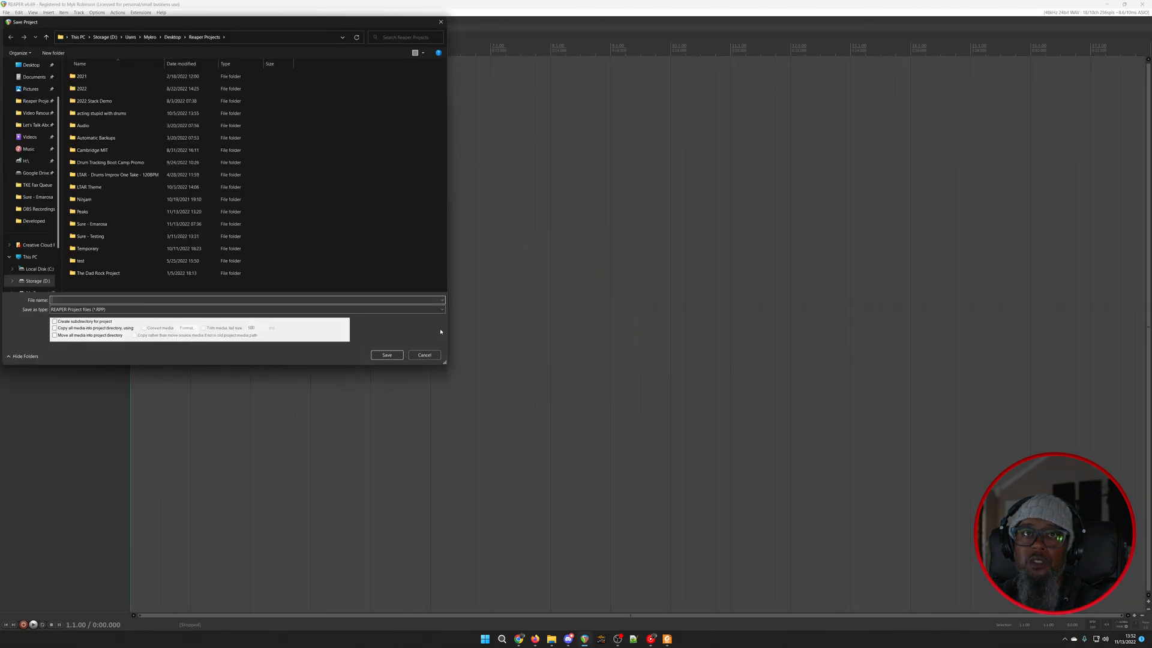
# Step: Cancel saving the project and import the copied ReJJ repository index URL into ReaPack's repository list
pyautogui.click(424, 355)
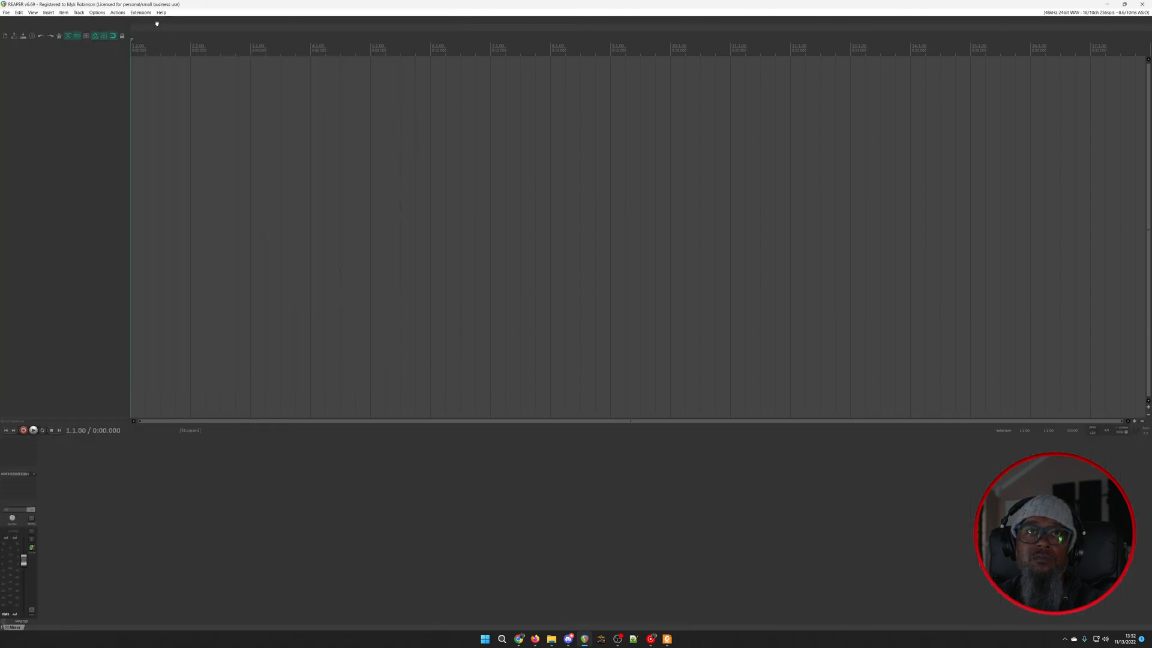
pyautogui.click(140, 12)
pyautogui.moveTo(179, 21)
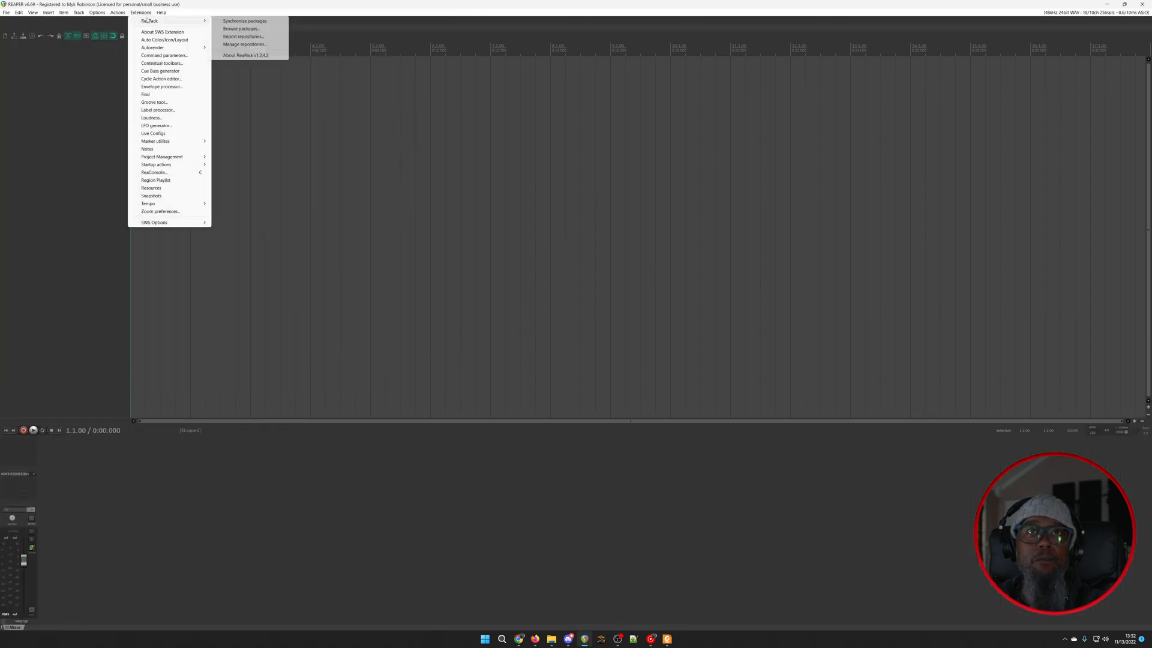
pyautogui.click(244, 45)
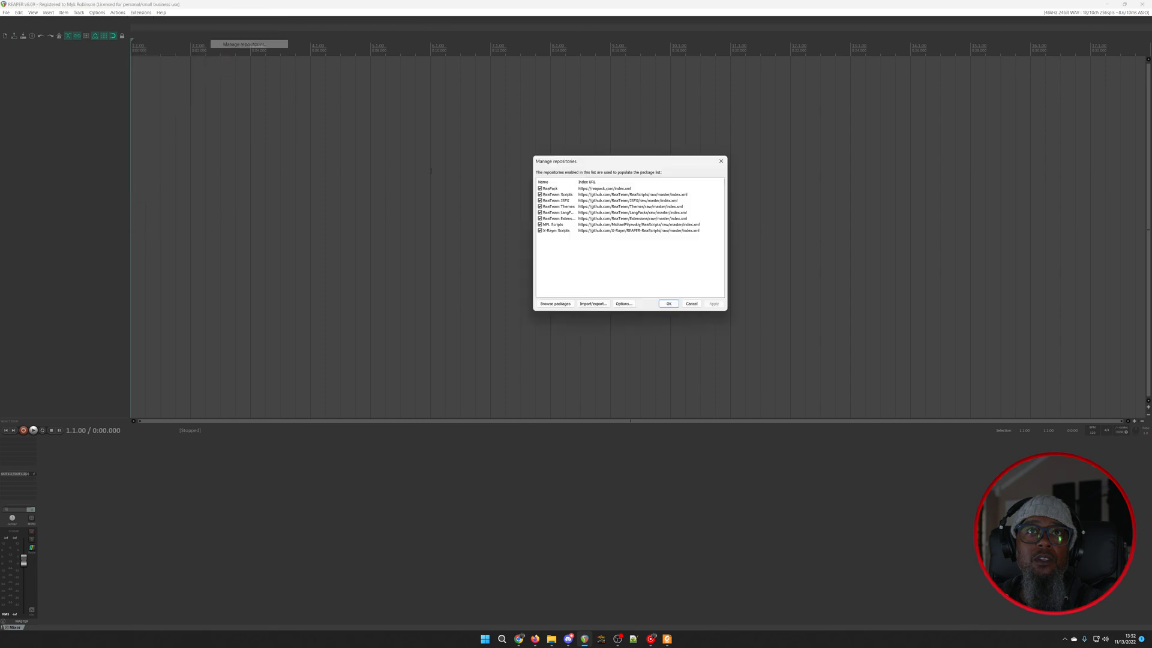
pyautogui.click(589, 304)
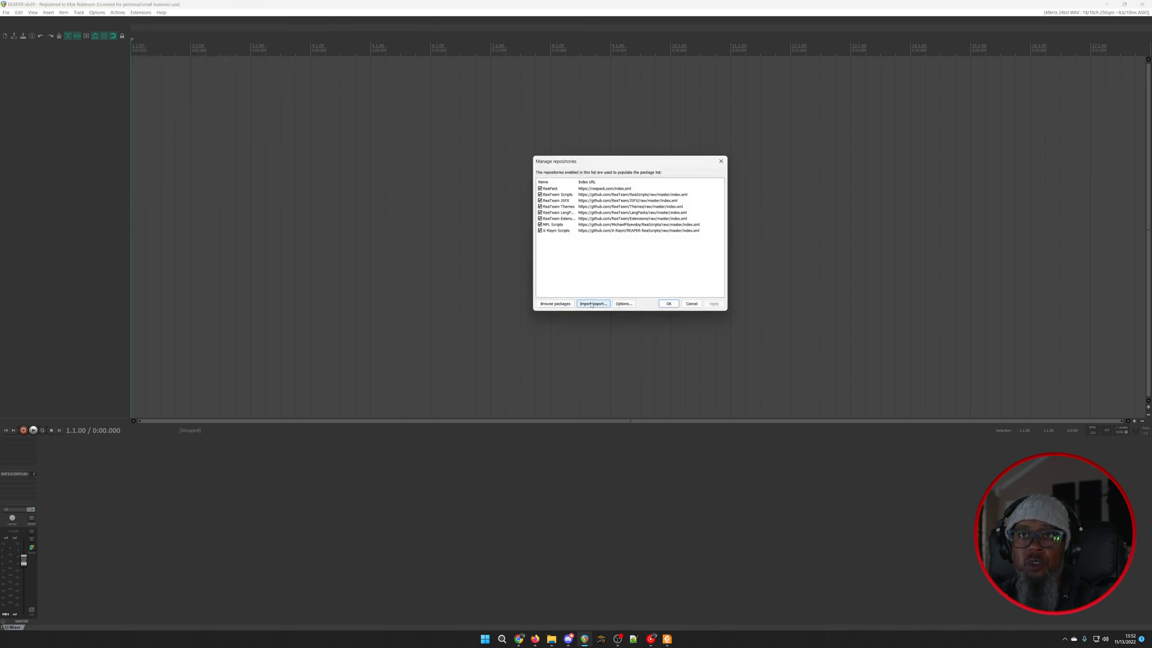
pyautogui.click(609, 313)
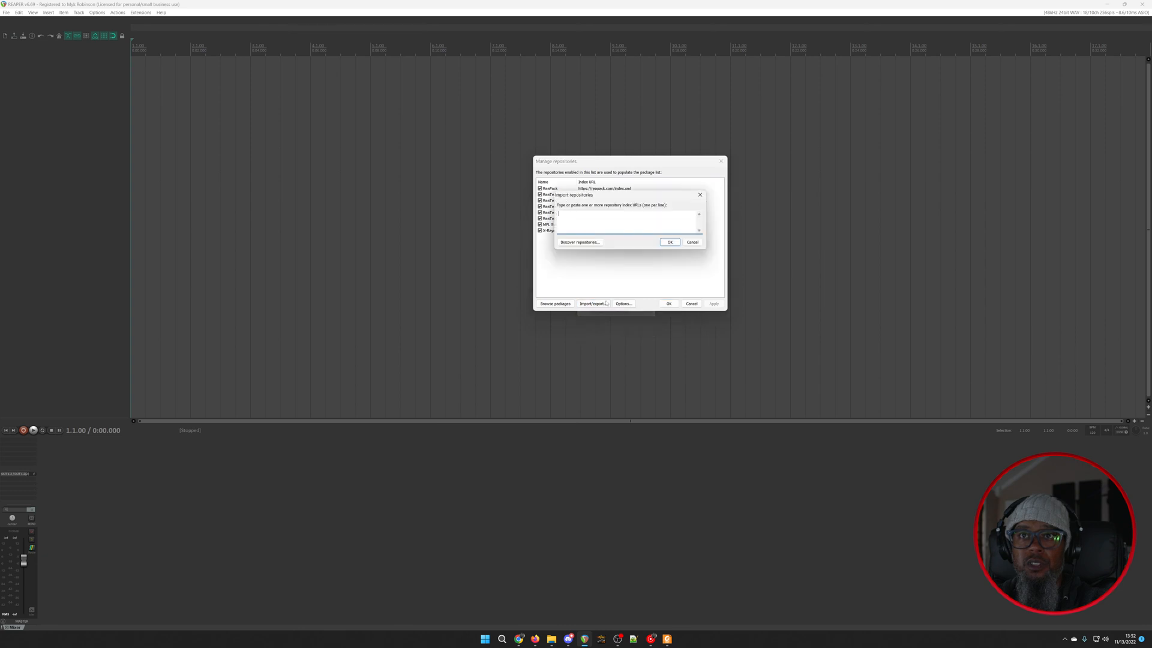
pyautogui.write('https://raw.githubusercontent.com/Justin-Johnson/ReJJ/master/index.xml')
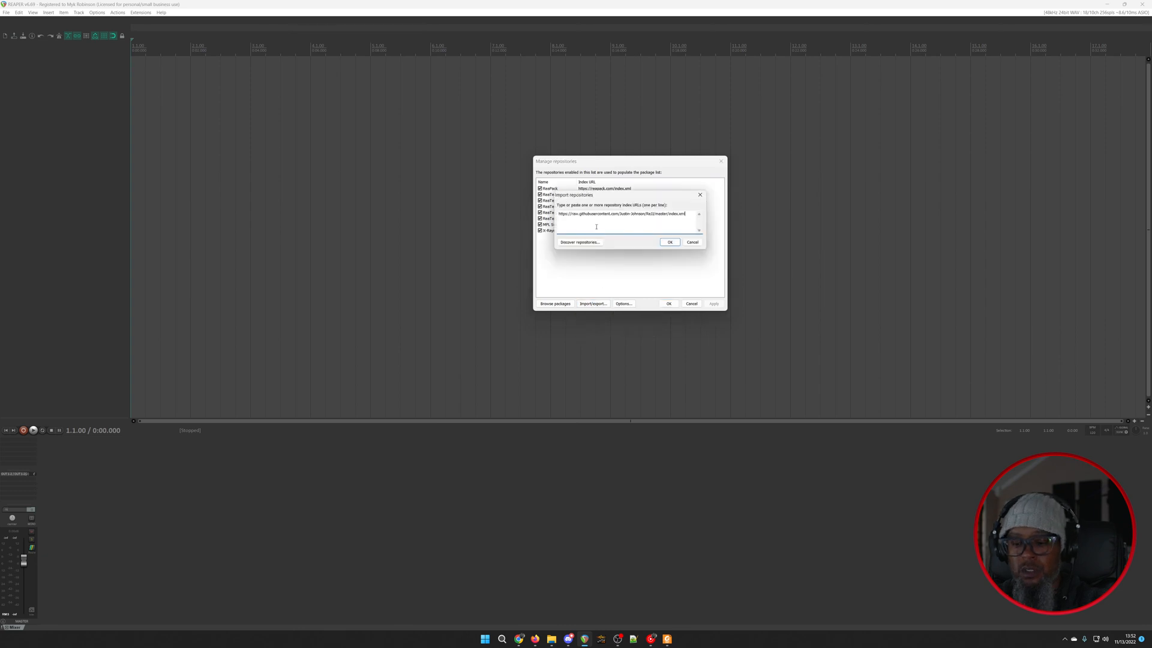
pyautogui.click(670, 242)
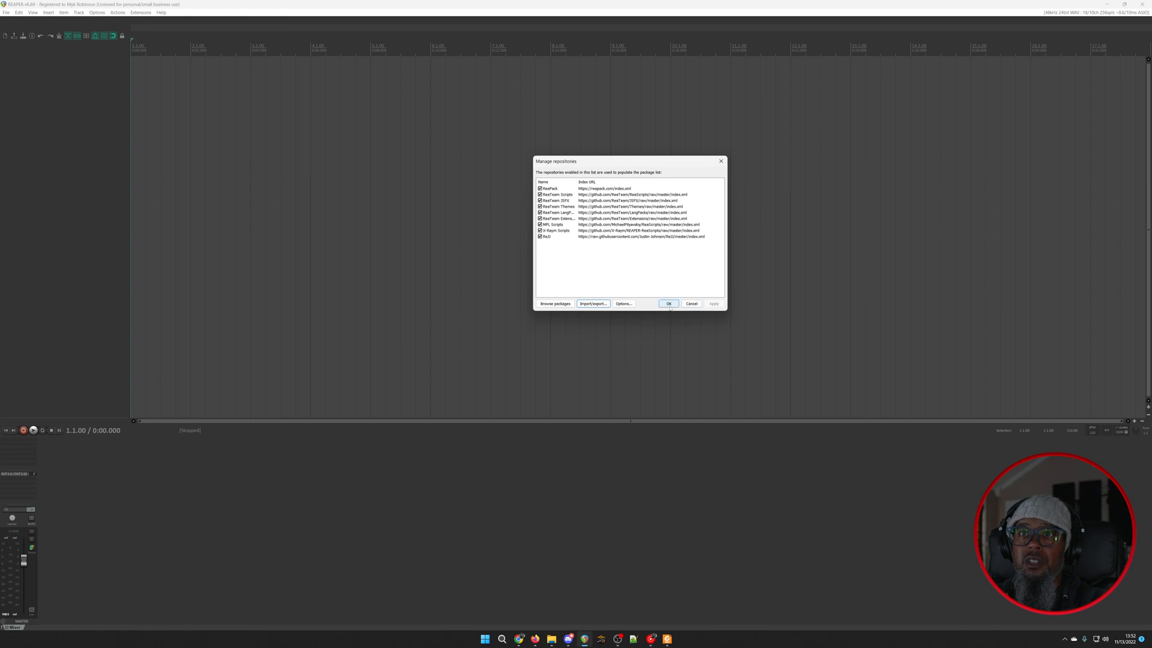
# Step: Filter the ReaPack packages by "reeq", install the Parametric Equaliser package, and close the package and repository dialogs
pyautogui.click(554, 303)
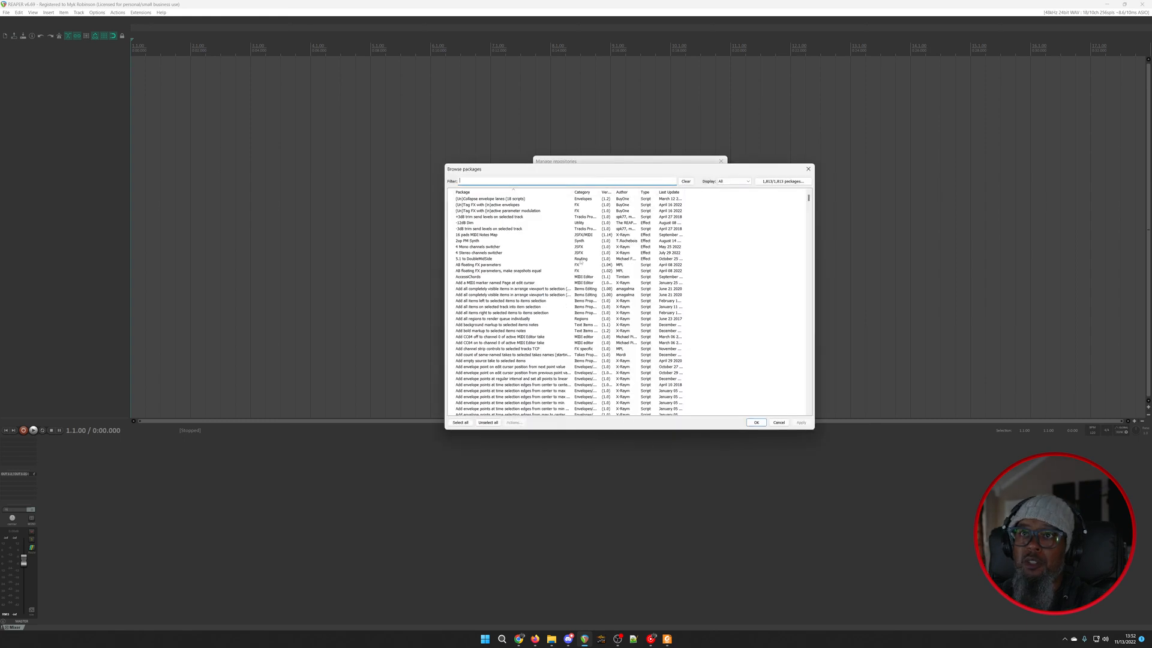
pyautogui.write('reeq')
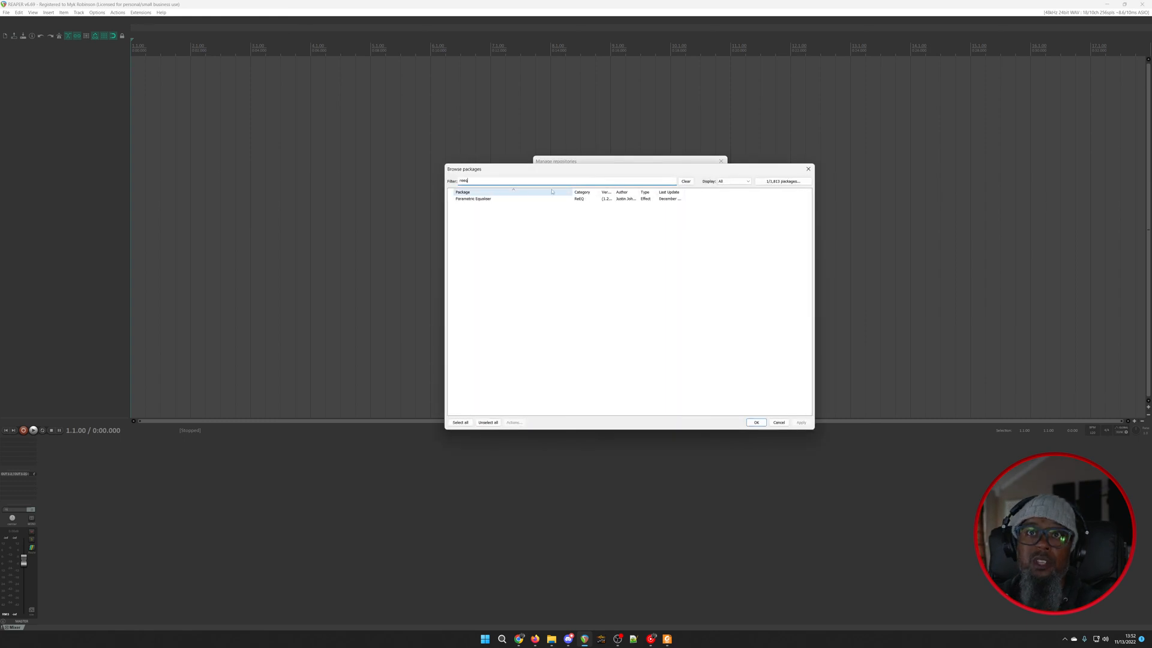
pyautogui.rightClick(481, 200)
pyautogui.click(508, 205)
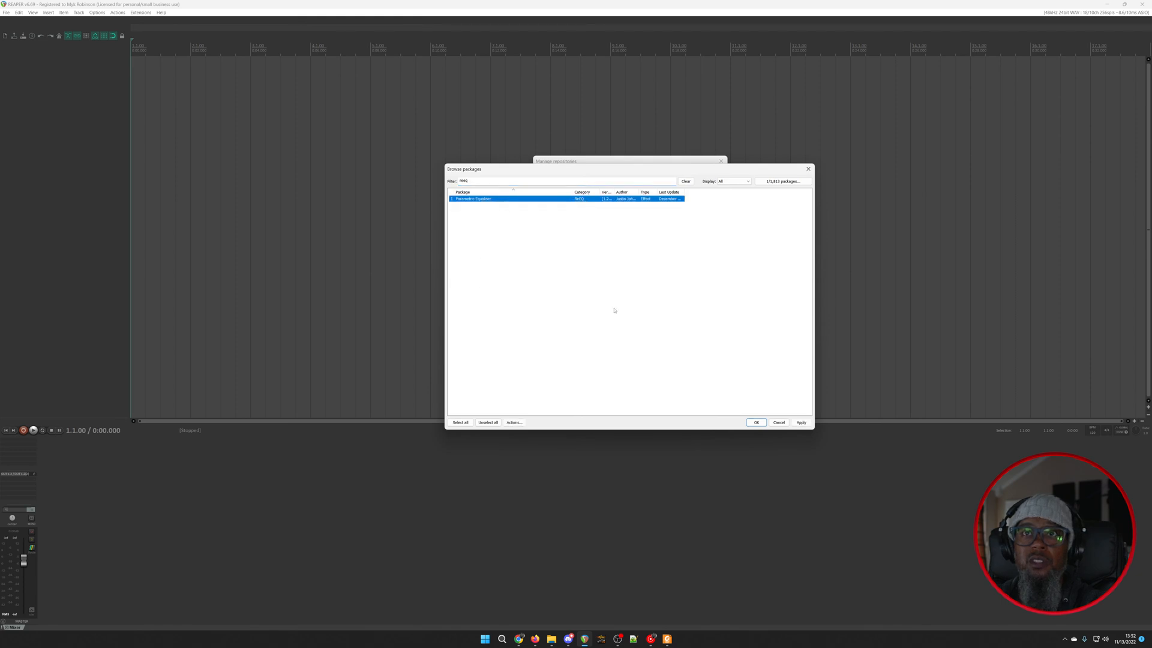
pyautogui.click(793, 425)
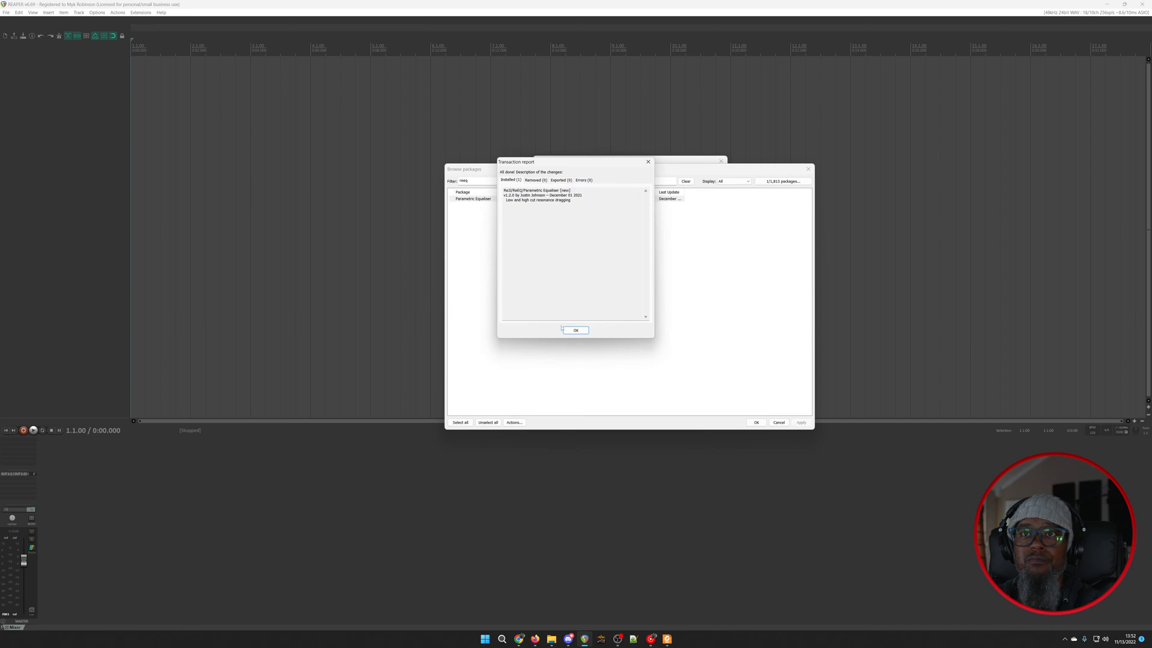
pyautogui.click(575, 330)
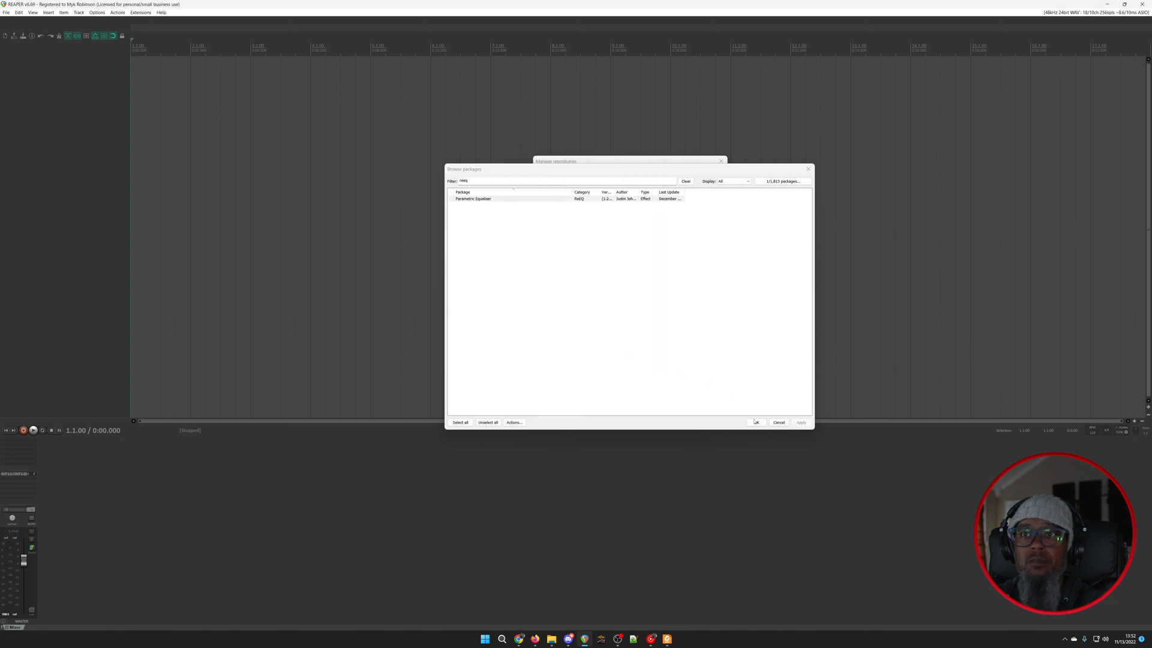
pyautogui.click(756, 422)
pyautogui.click(668, 304)
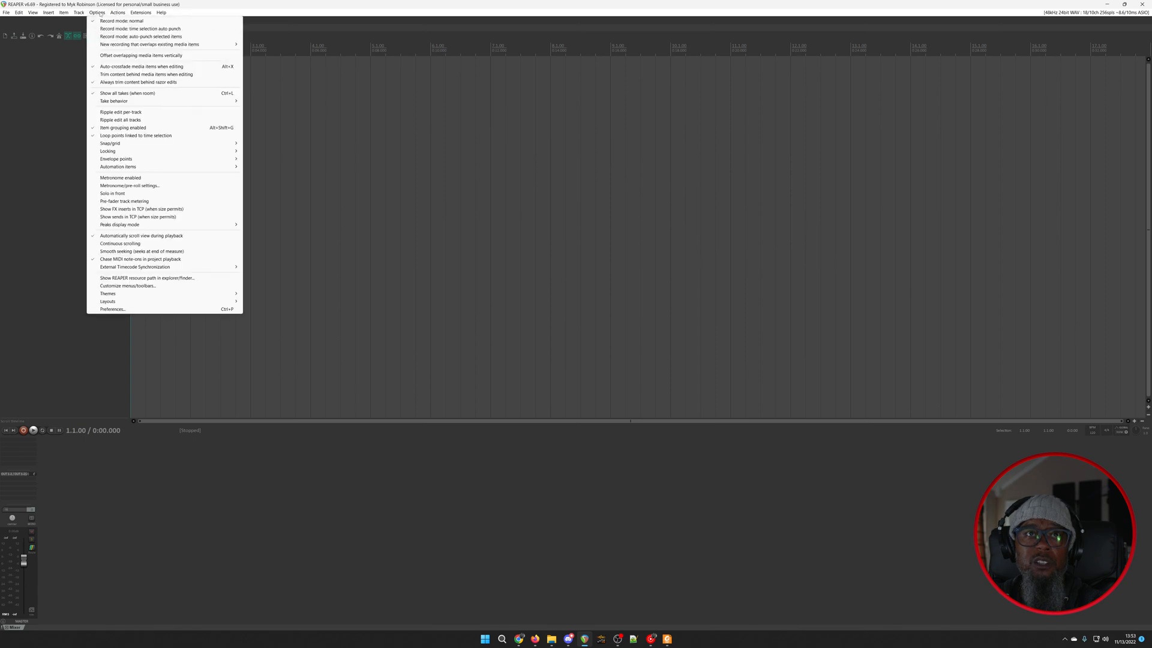
# Step: Open REAPER's preferences, go to the VST plug-in settings, and show the options for editing the plug-in path list
pyautogui.click(153, 311)
pyautogui.scroll(5, 486, 283)
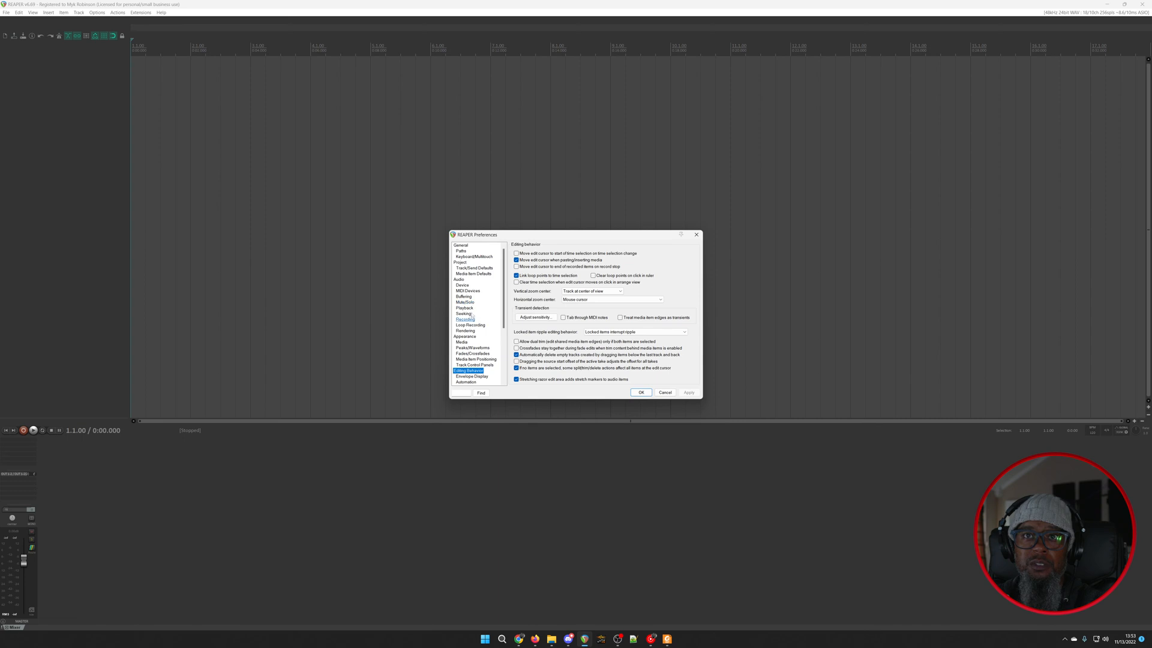
pyautogui.click(460, 245)
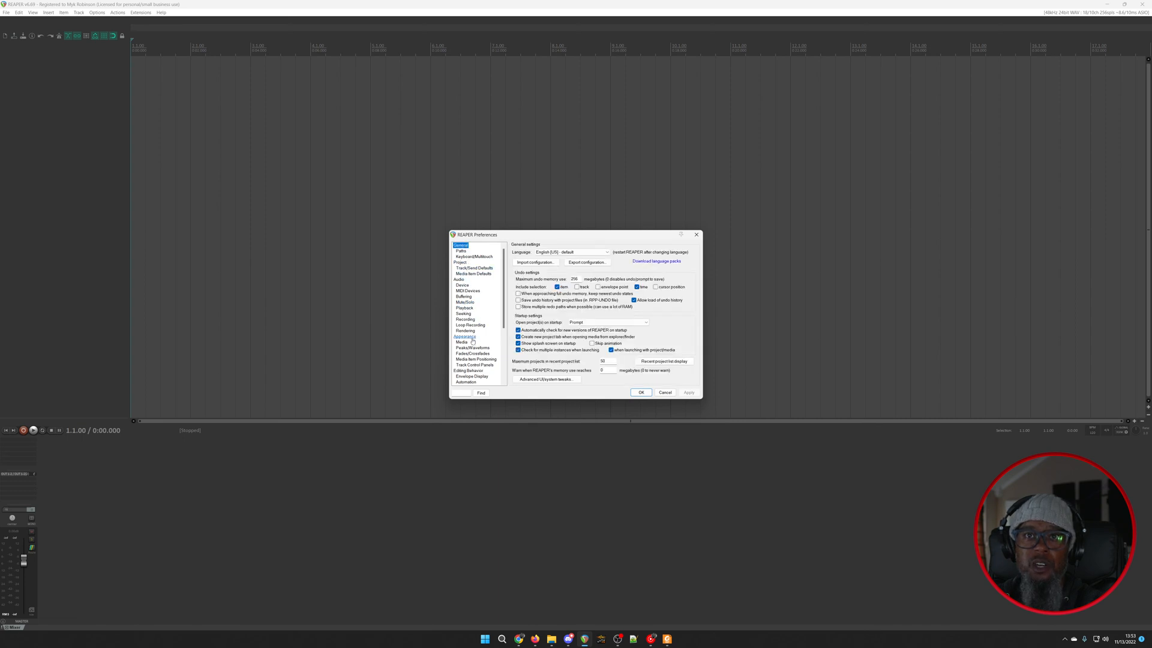
pyautogui.scroll(-1, 473, 339)
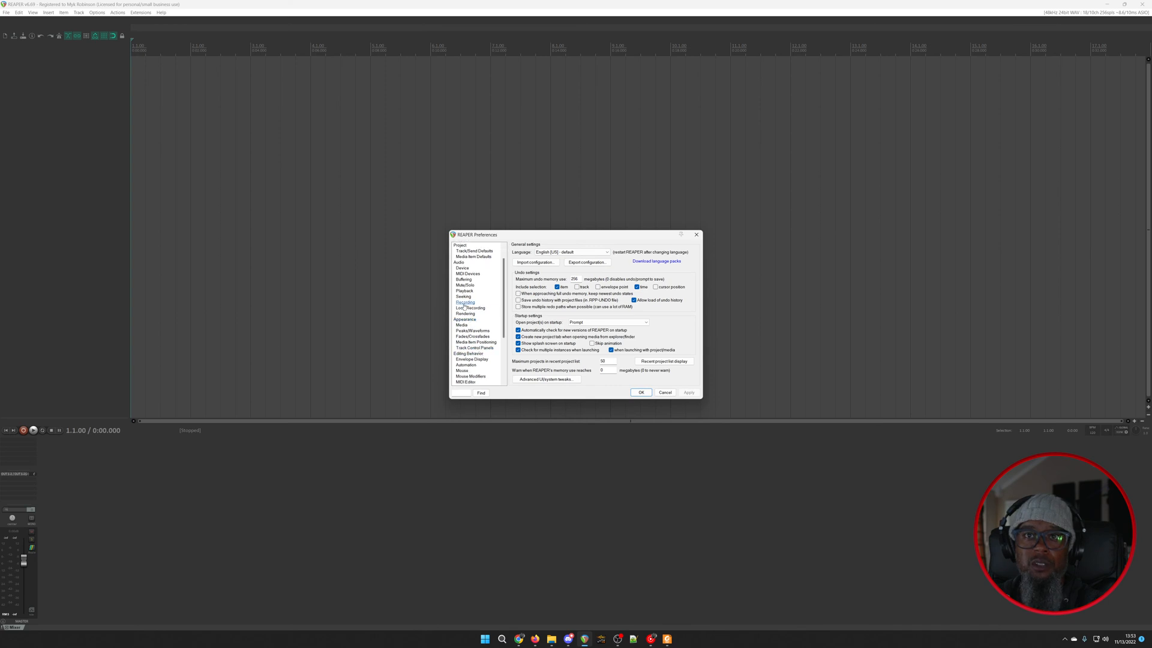
pyautogui.scroll(1, 464, 306)
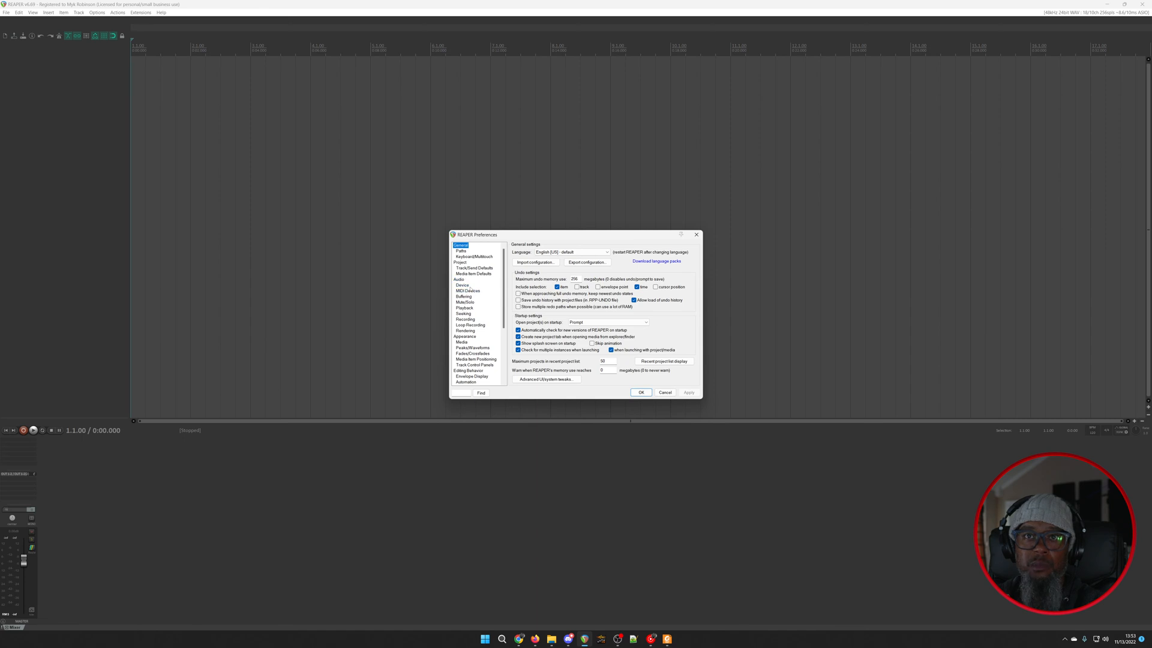
pyautogui.scroll(-5, 472, 300)
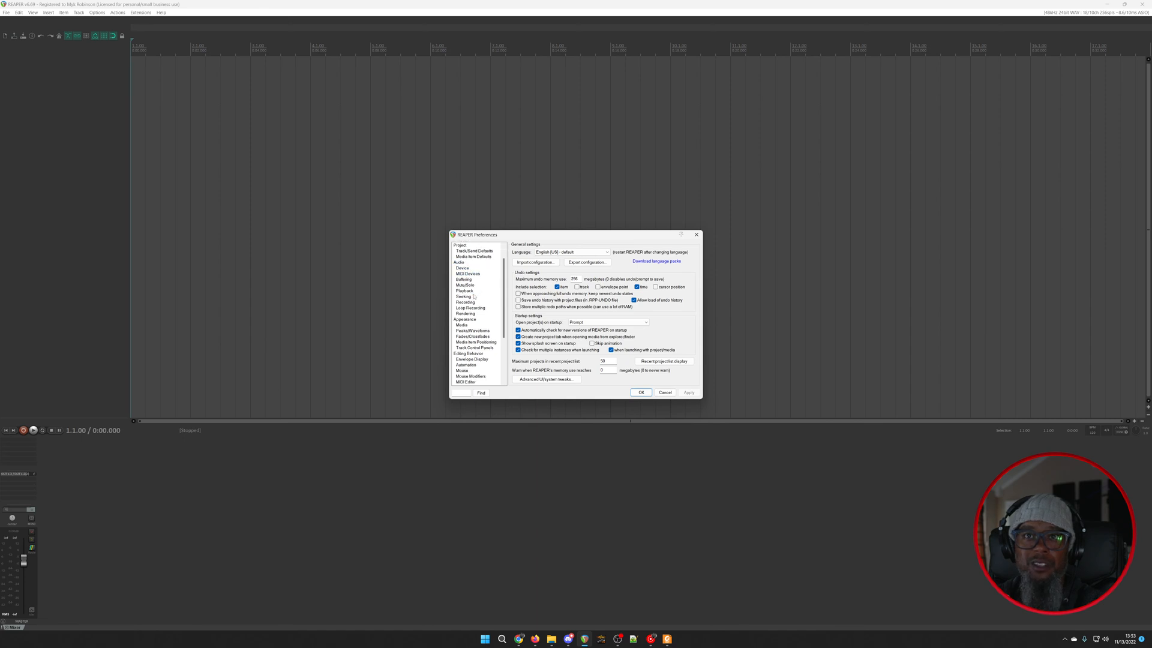
pyautogui.click(460, 342)
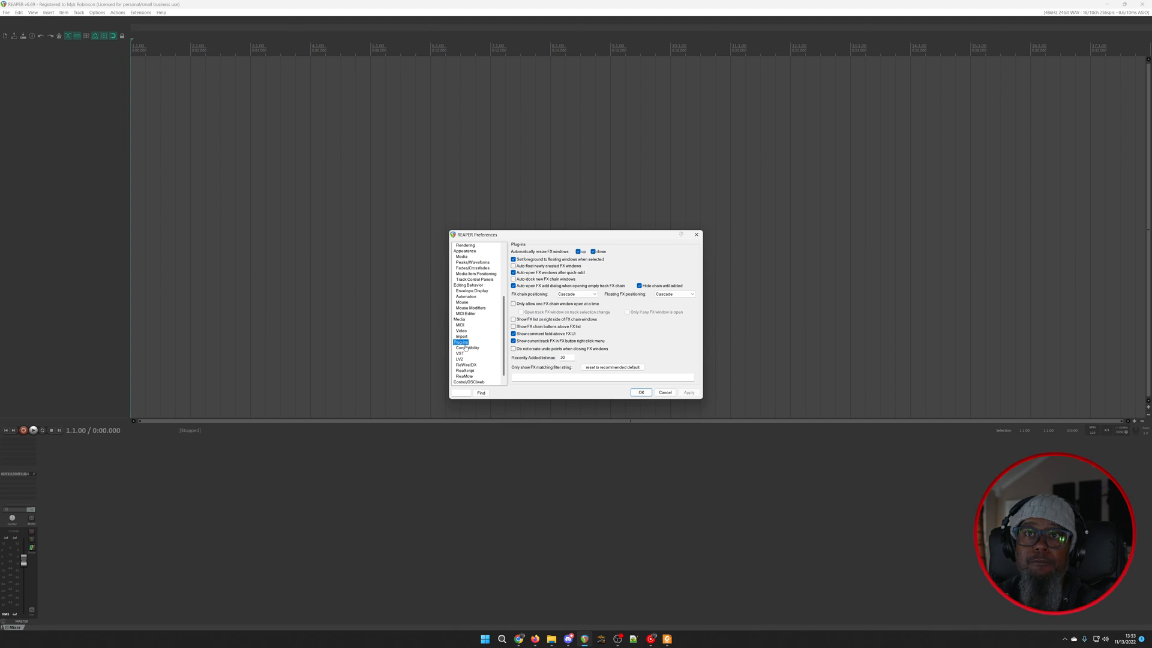
pyautogui.click(461, 353)
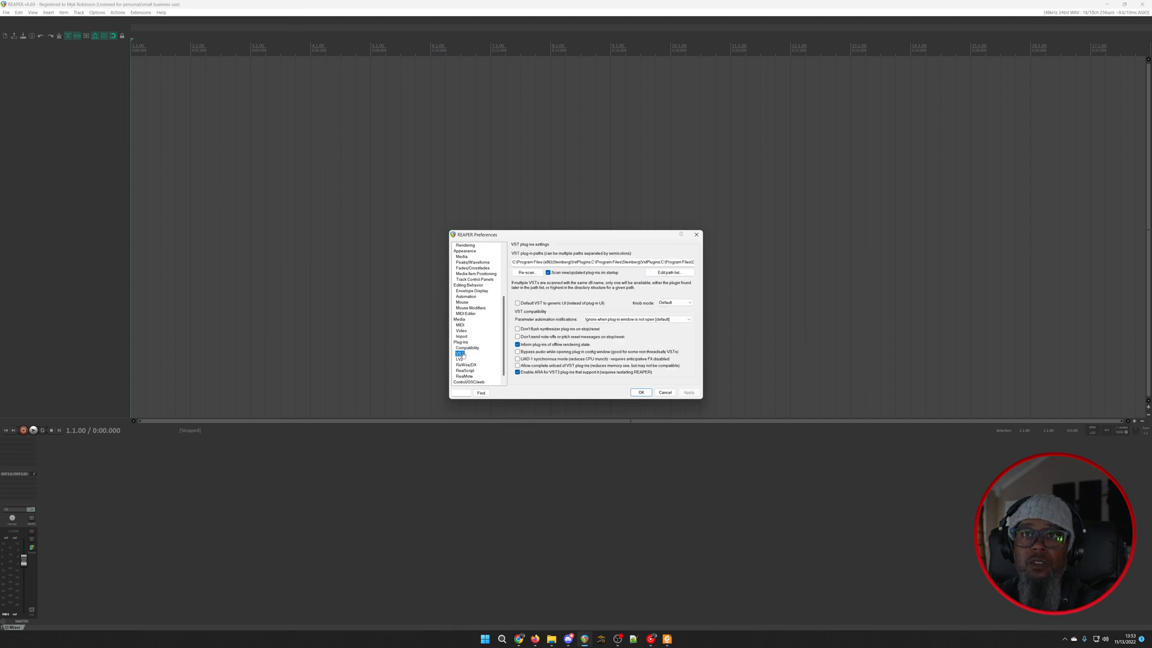
pyautogui.click(670, 275)
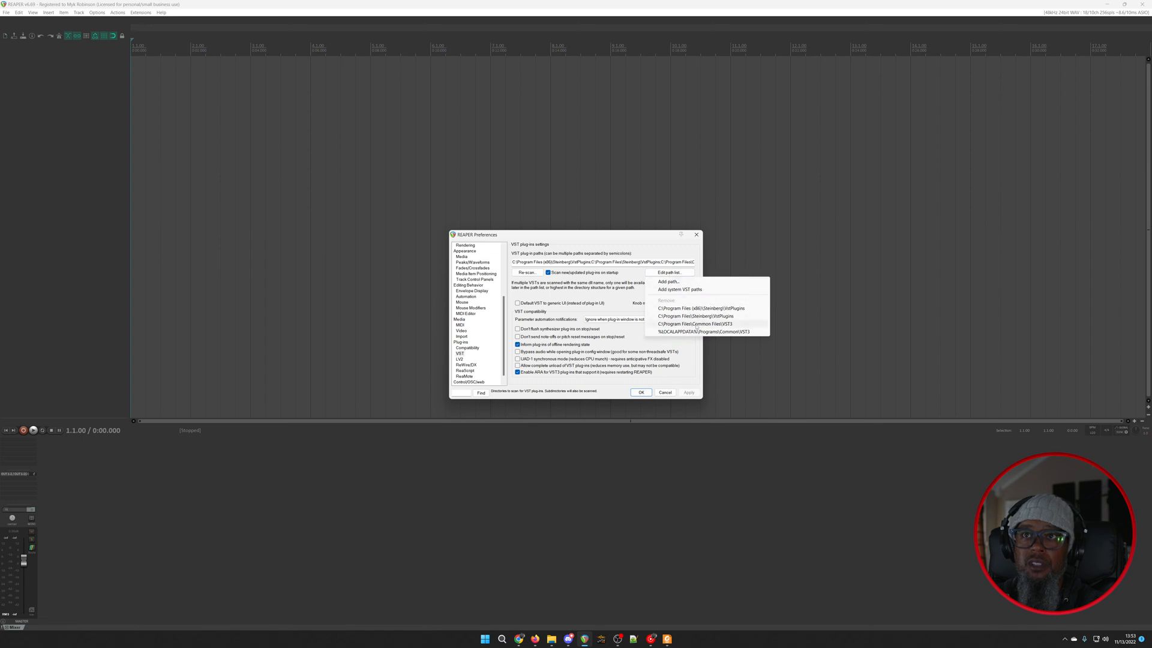
# Step: Switch to File Explorer and look through the VST3 Plugins and VST2 Plugins folders under Downloads > Music Production, including Tokyo Dawn
pyautogui.click(1064, 639)
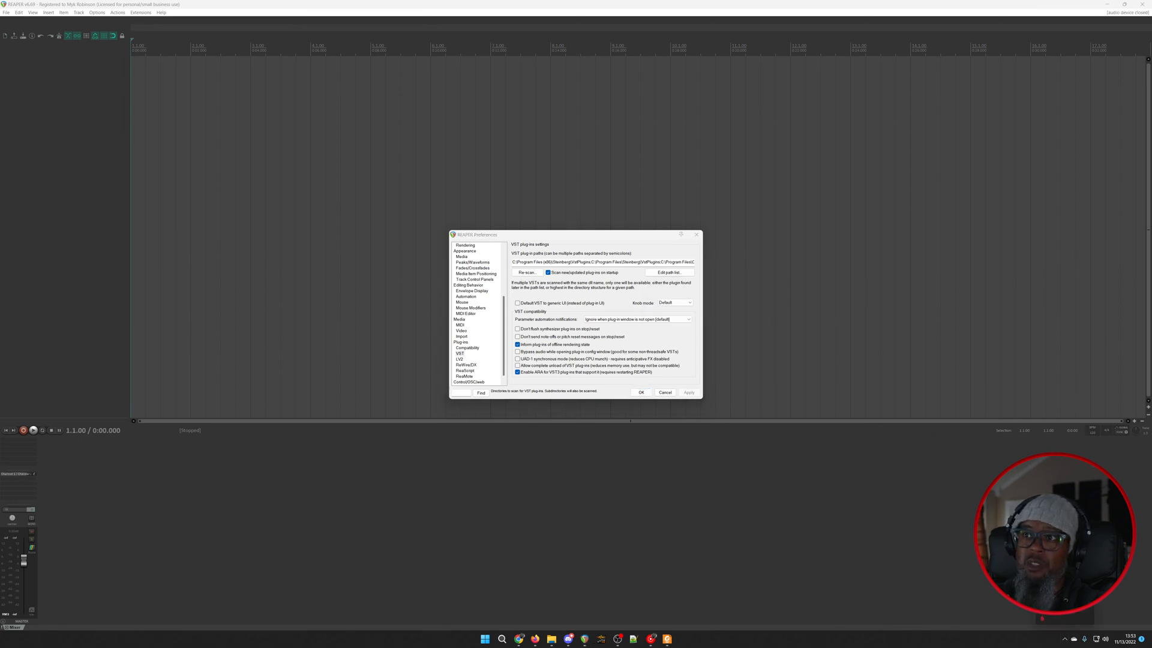
pyautogui.doubleClick(1064, 603)
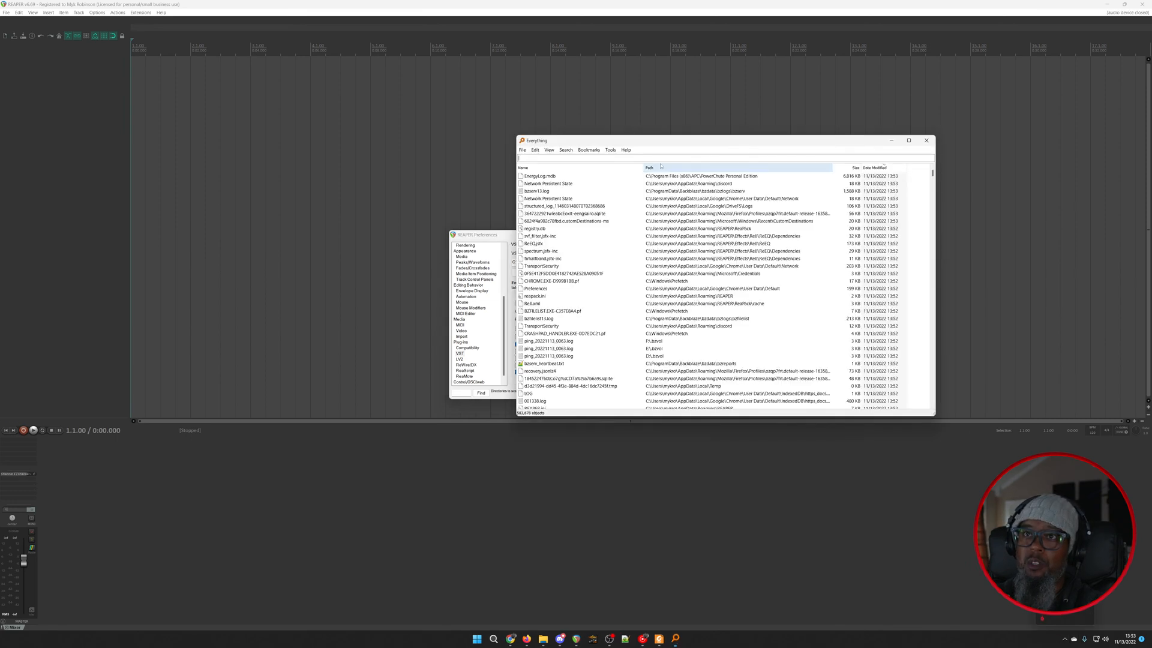
pyautogui.click(543, 639)
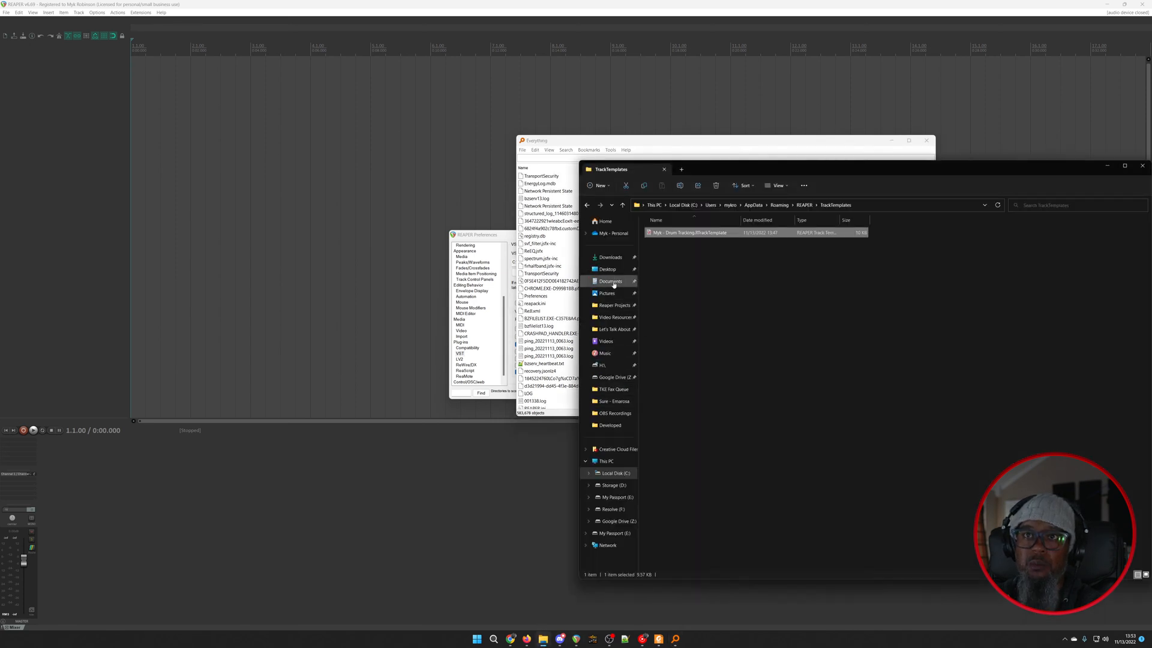
pyautogui.click(609, 257)
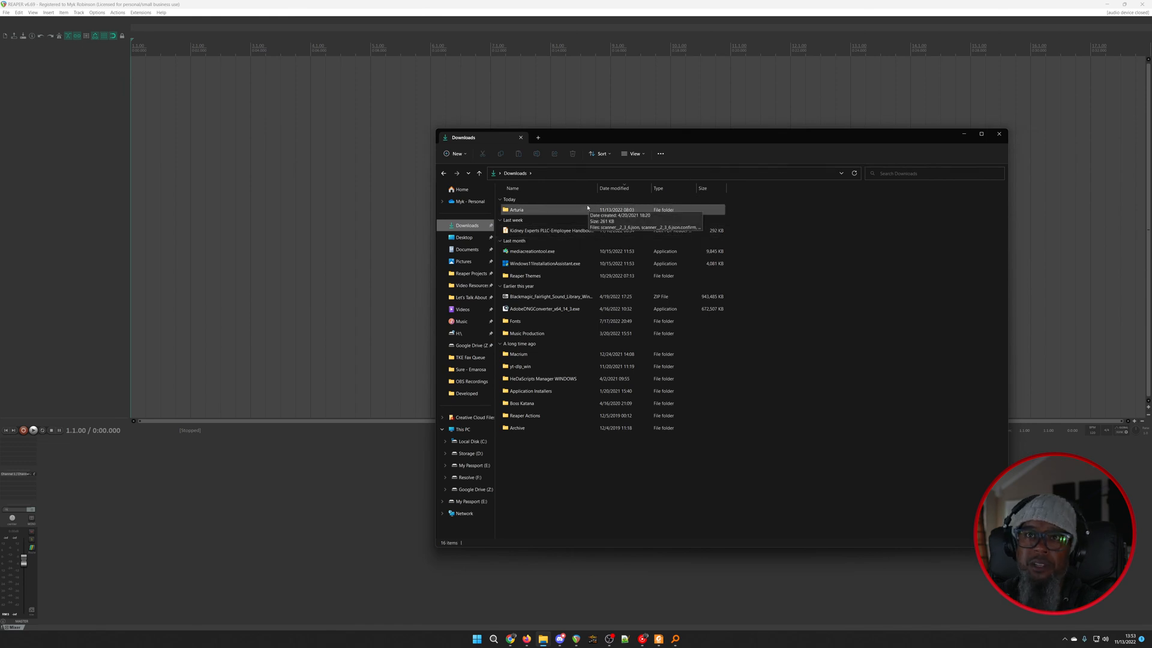
pyautogui.doubleClick(527, 333)
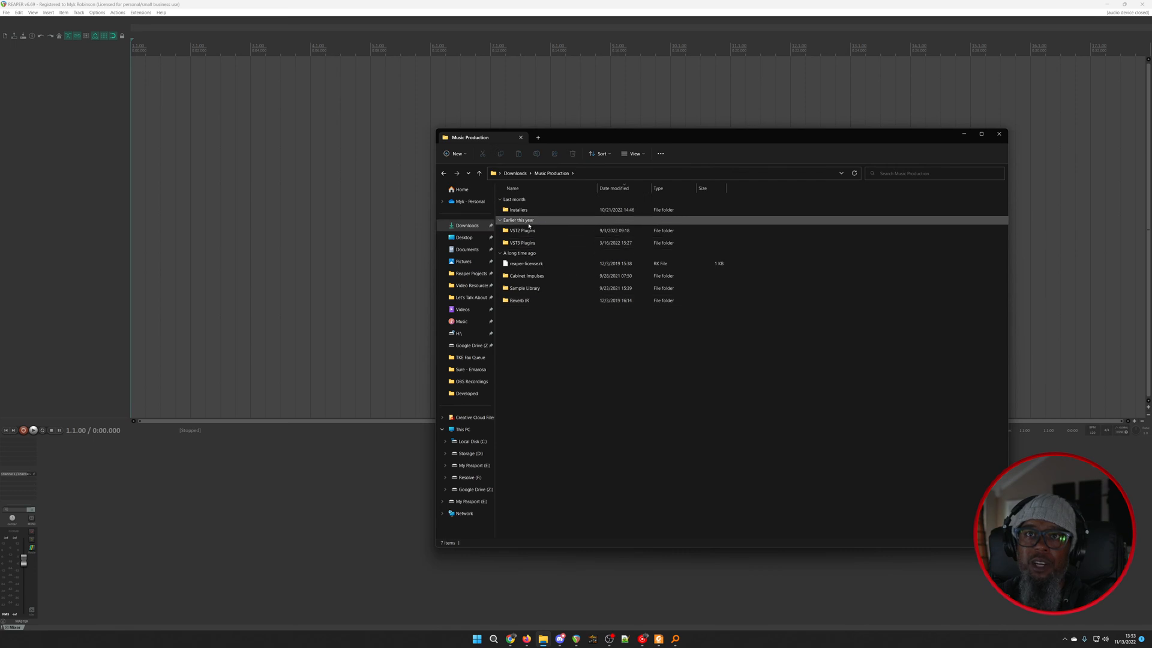
pyautogui.doubleClick(530, 242)
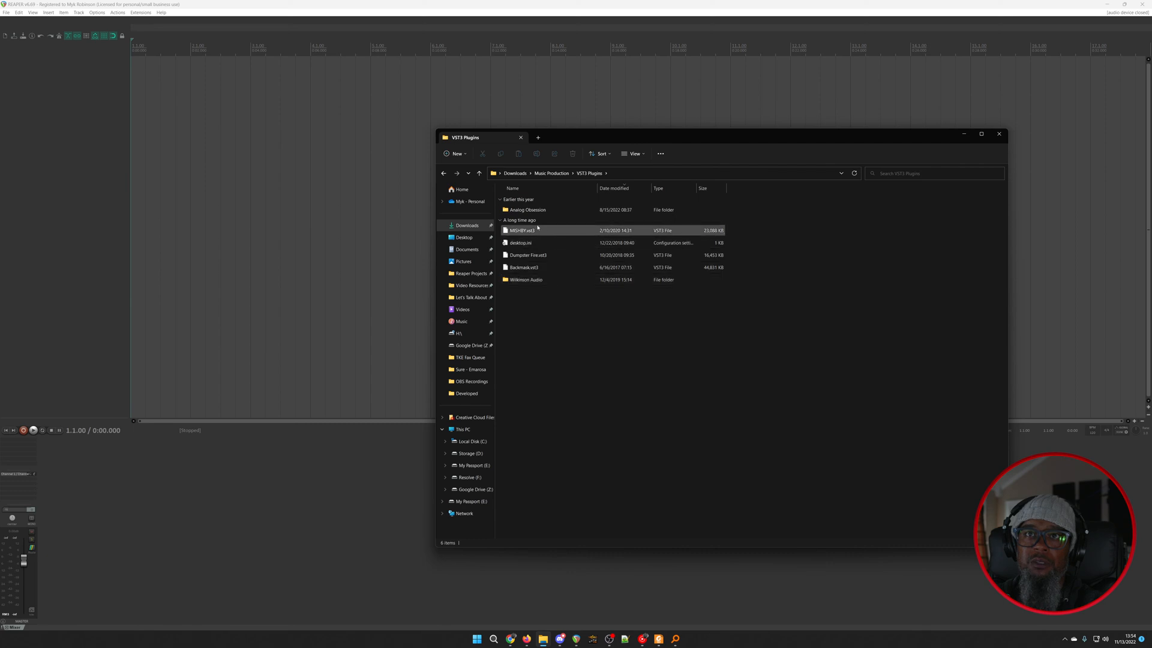
pyautogui.click(559, 174)
pyautogui.doubleClick(540, 231)
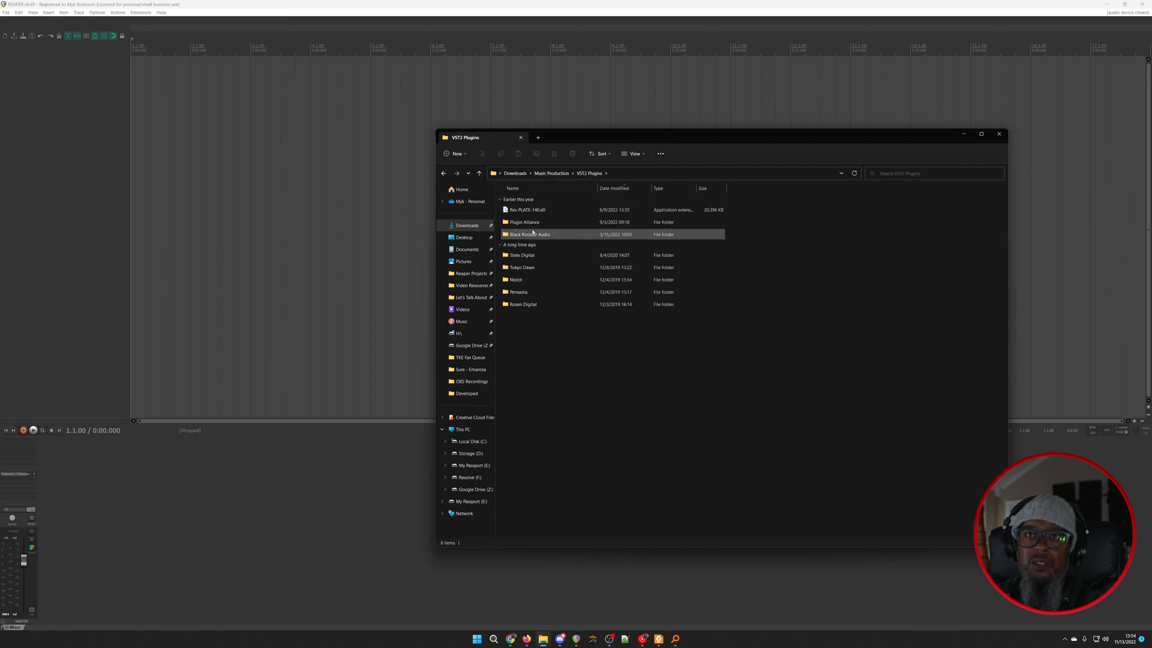
pyautogui.doubleClick(531, 267)
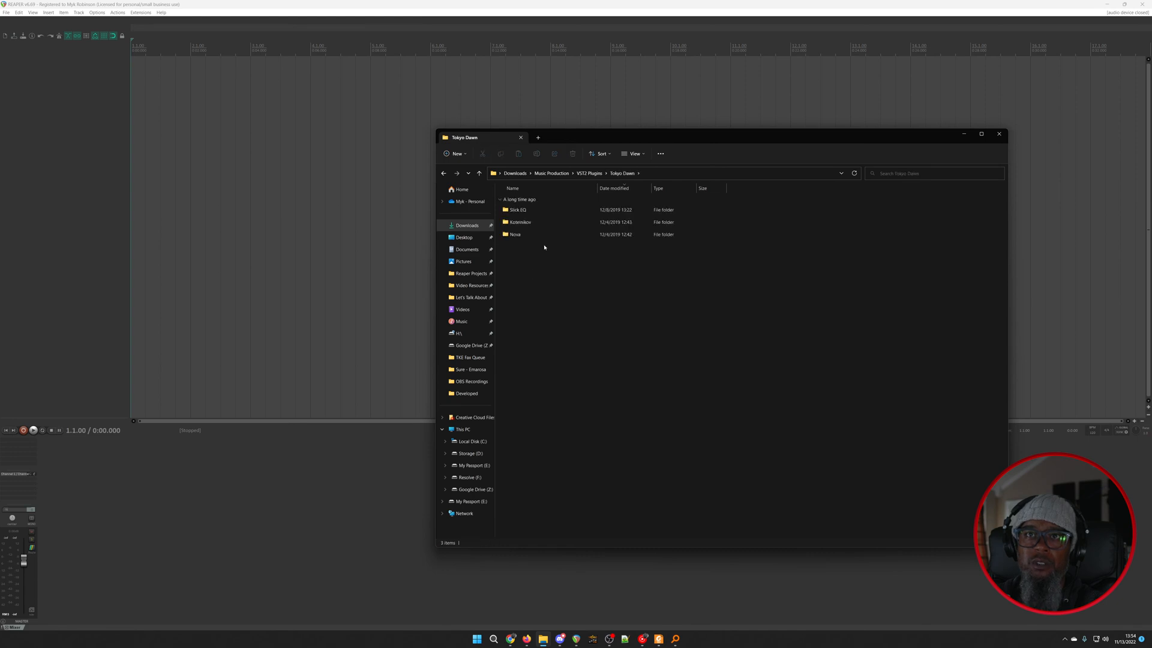
# Step: Move the File Explorer window aside, return to the VST2 Plugins folder, and select its full path
pyautogui.moveTo(853, 135); pyautogui.dragTo(1032, 293)
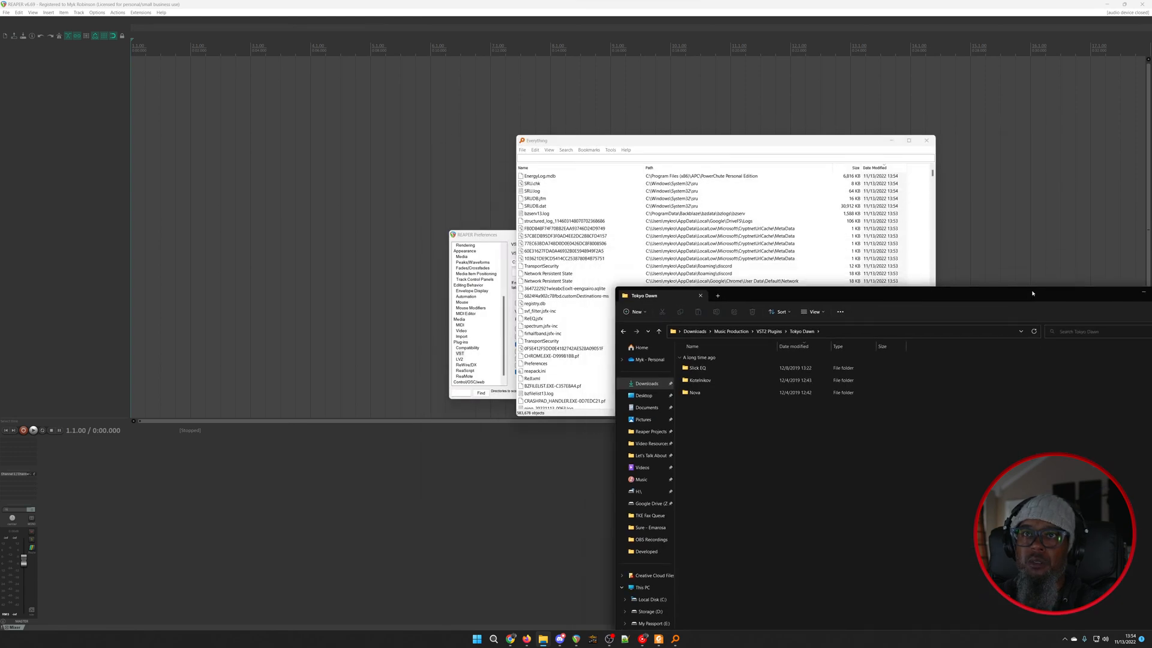
pyautogui.click(774, 333)
pyautogui.click(850, 331)
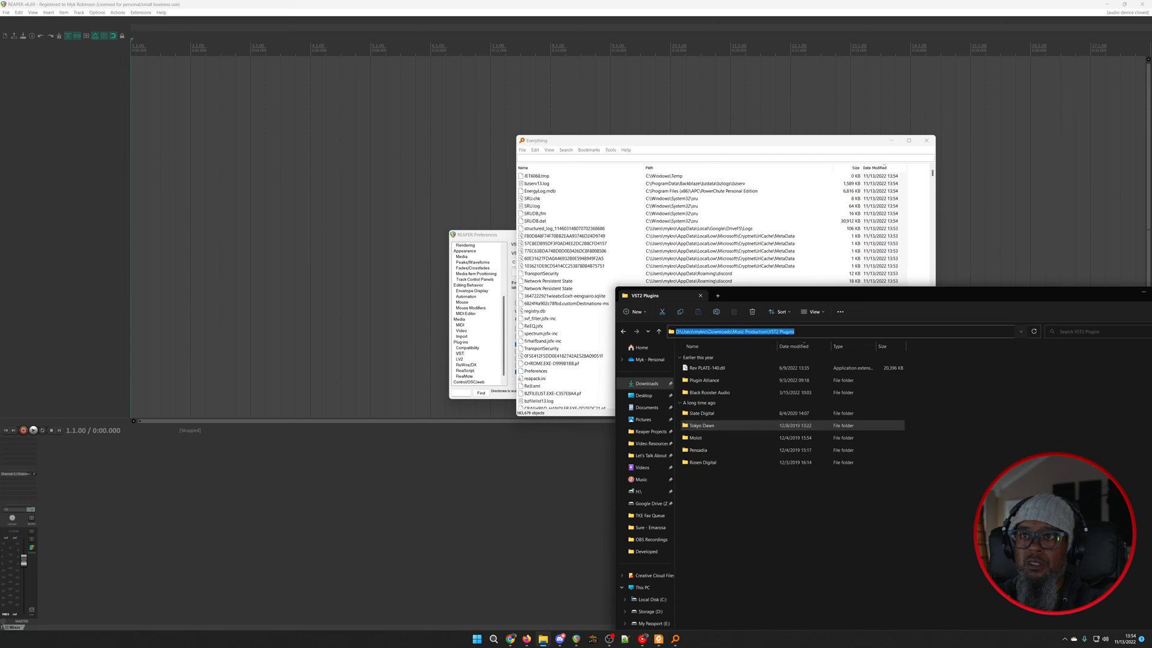
# Step: Switch back to REAPER's preferences and add the VST2 Plugins folder under Downloads > Music Production to the VST plug-in paths
pyautogui.click(485, 235)
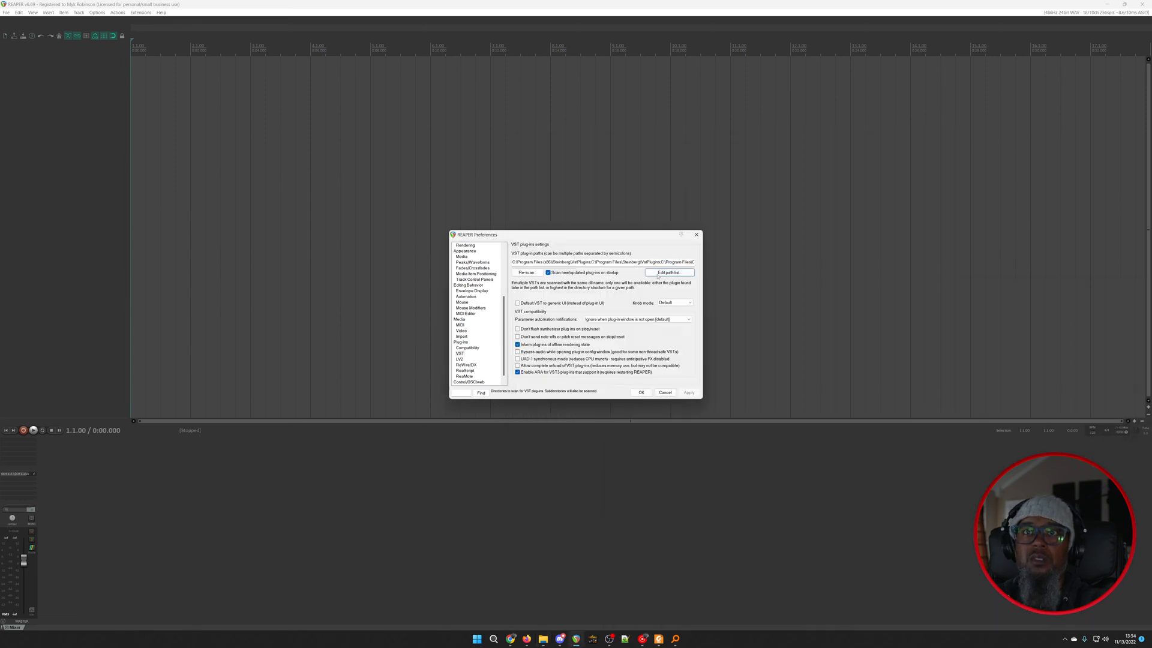
pyautogui.click(657, 272)
pyautogui.click(670, 294)
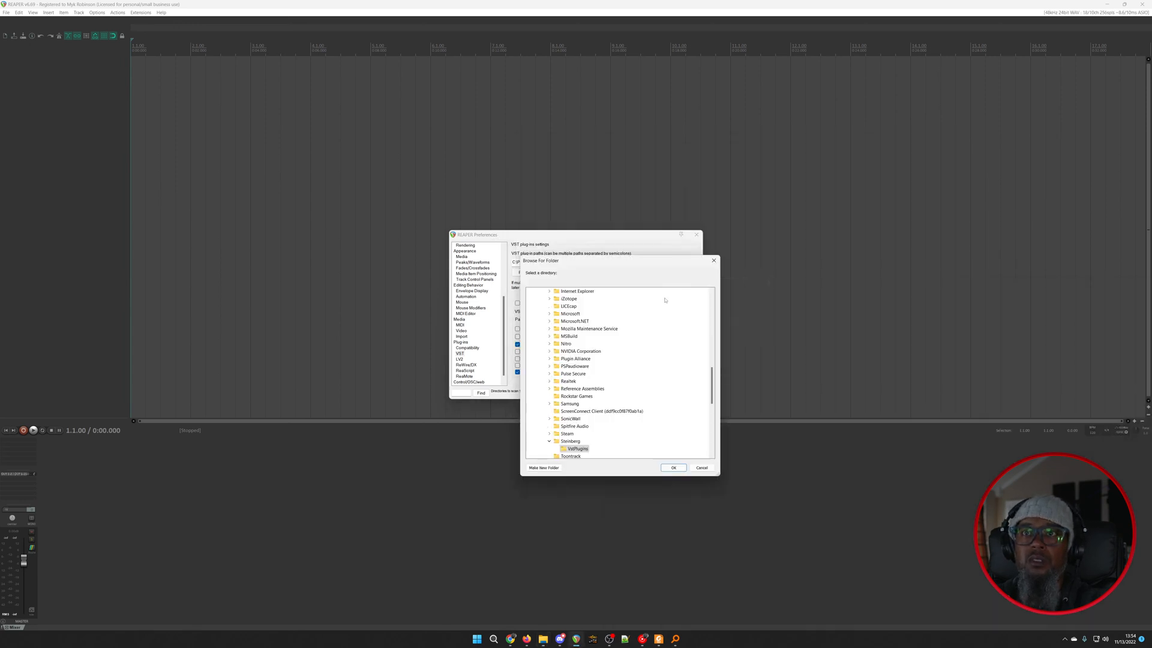
pyautogui.scroll(10, 612, 328)
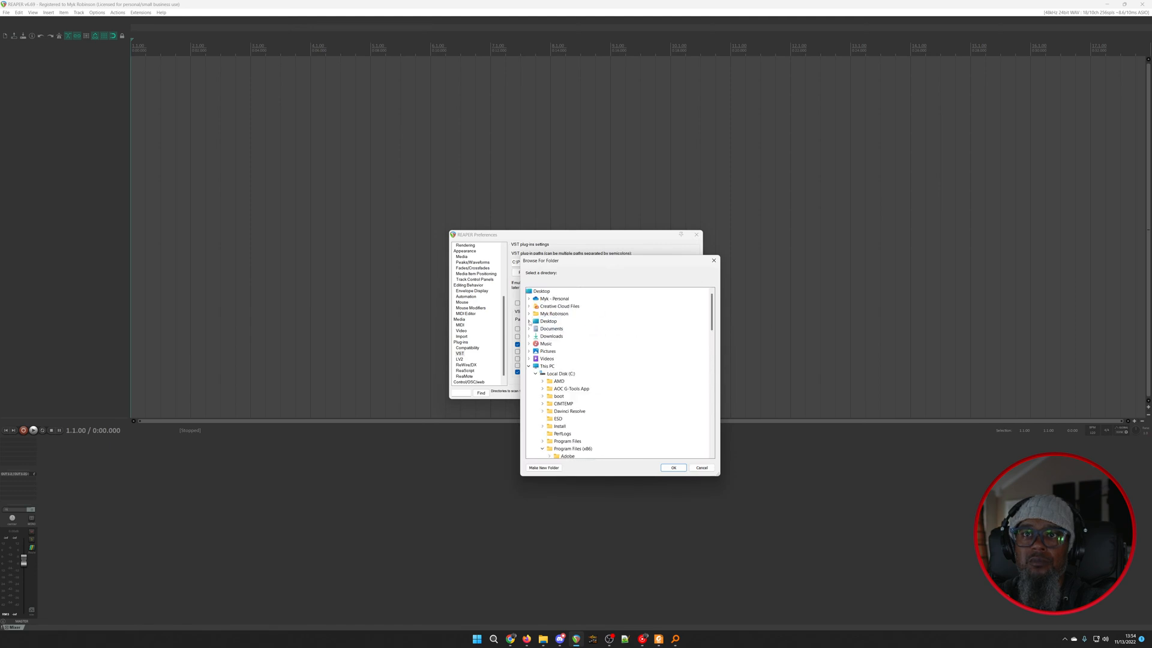
pyautogui.click(529, 336)
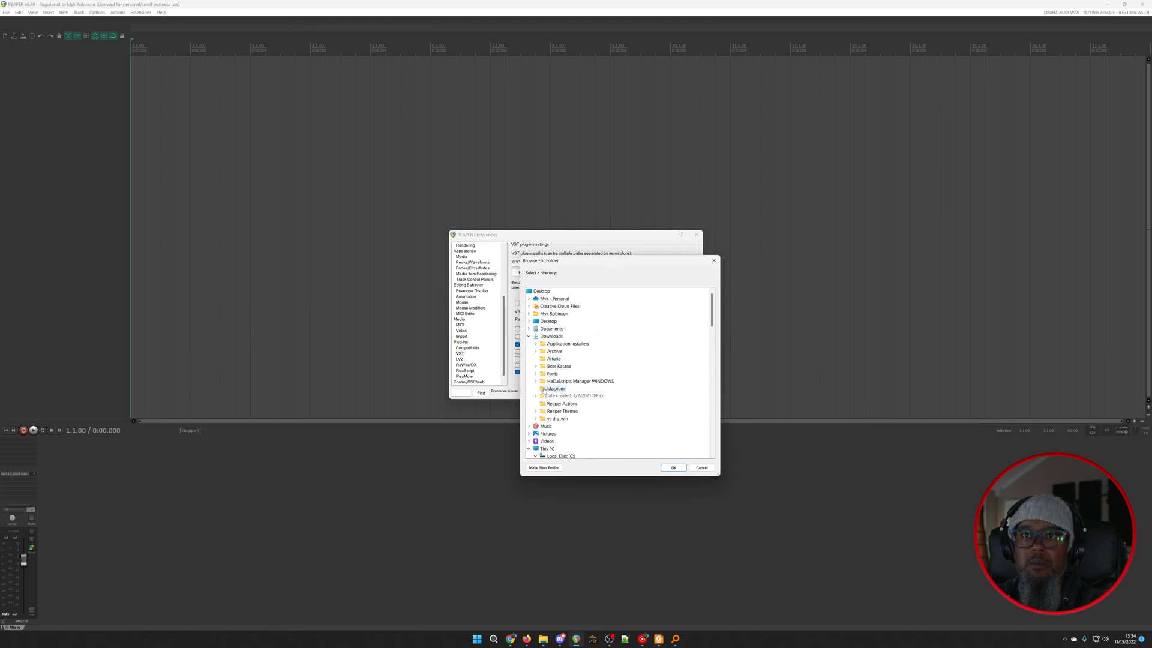
pyautogui.click(536, 396)
pyautogui.scroll(-1, 540, 402)
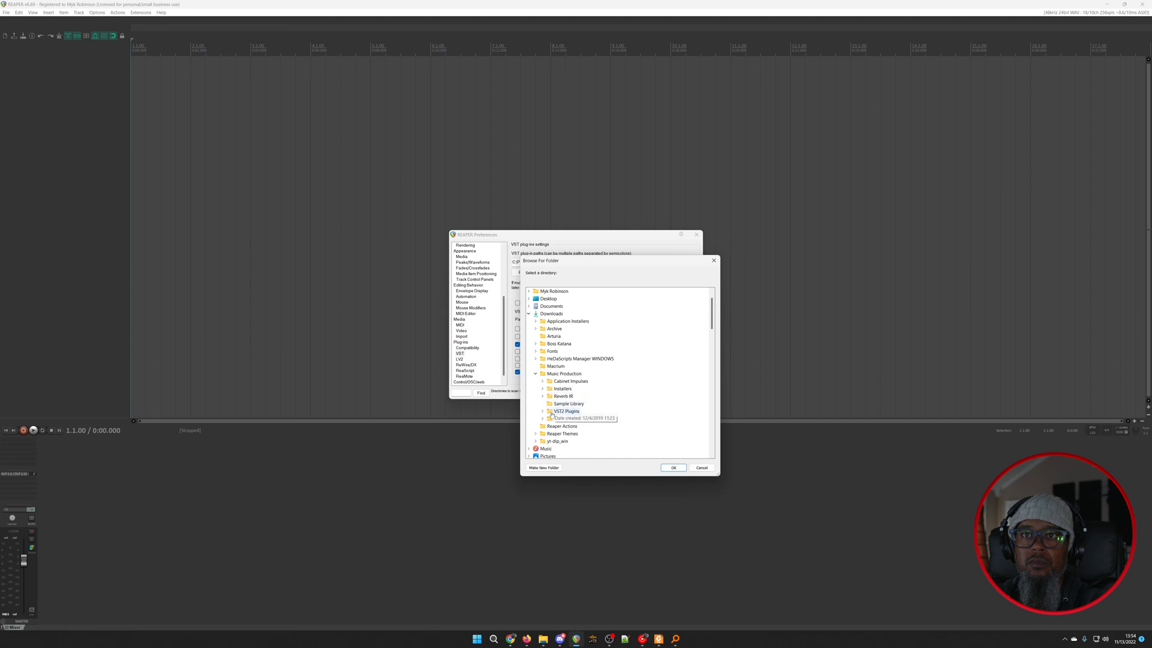
pyautogui.doubleClick(569, 412)
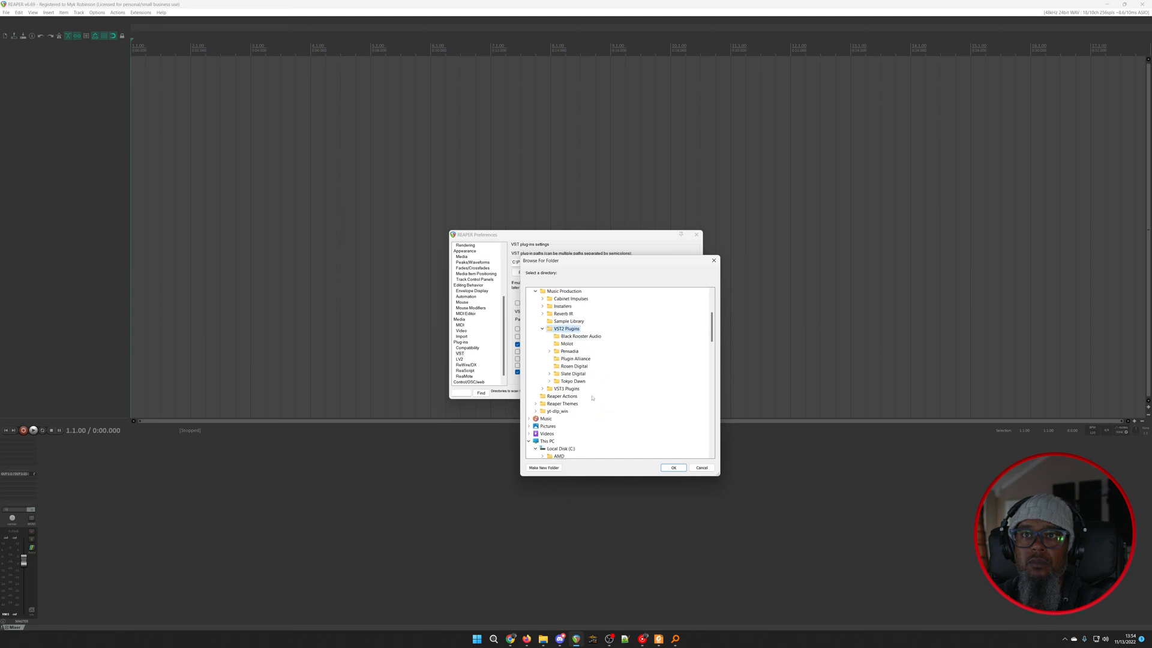
pyautogui.doubleClick(566, 388)
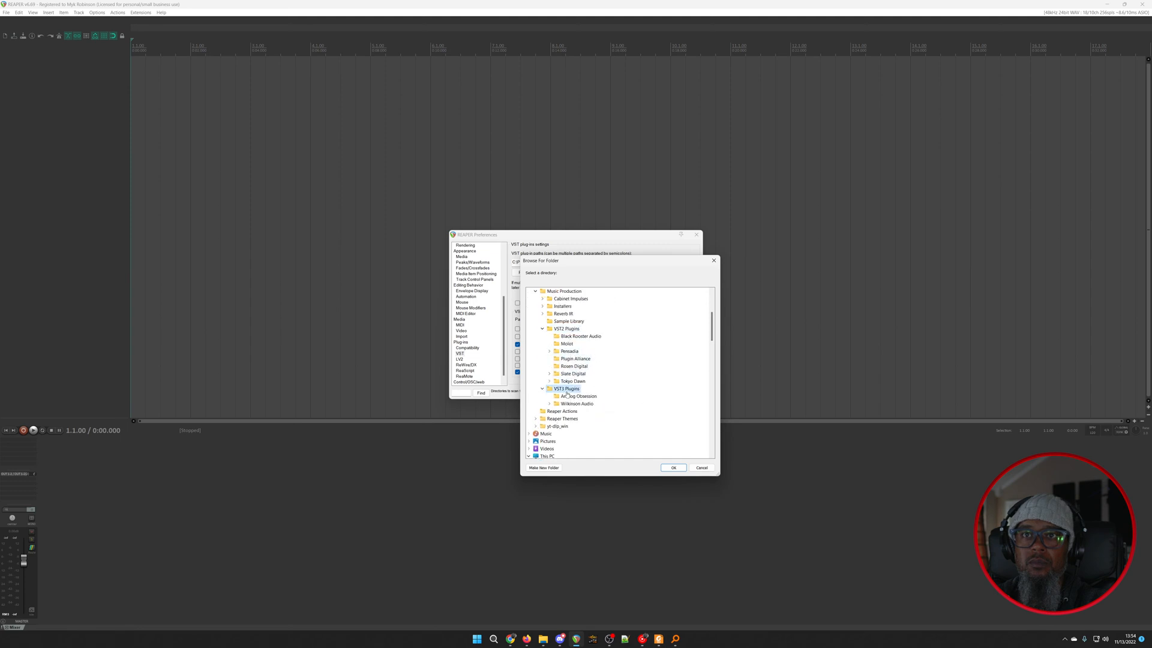
pyautogui.click(572, 332)
pyautogui.click(674, 468)
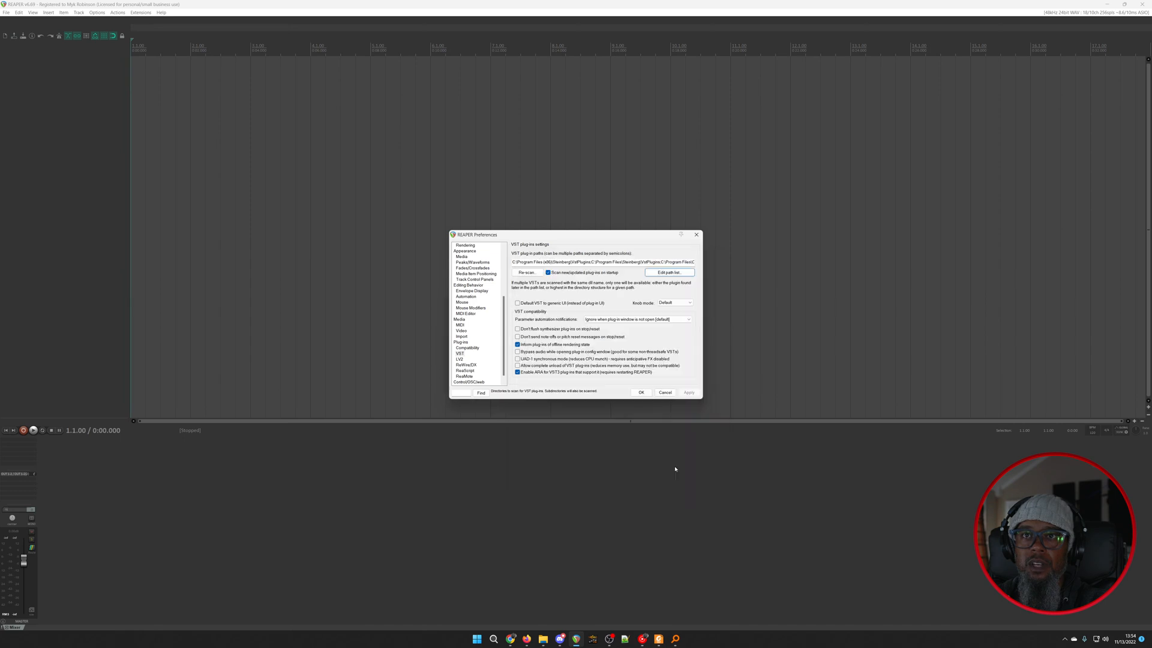
pyautogui.click(684, 273)
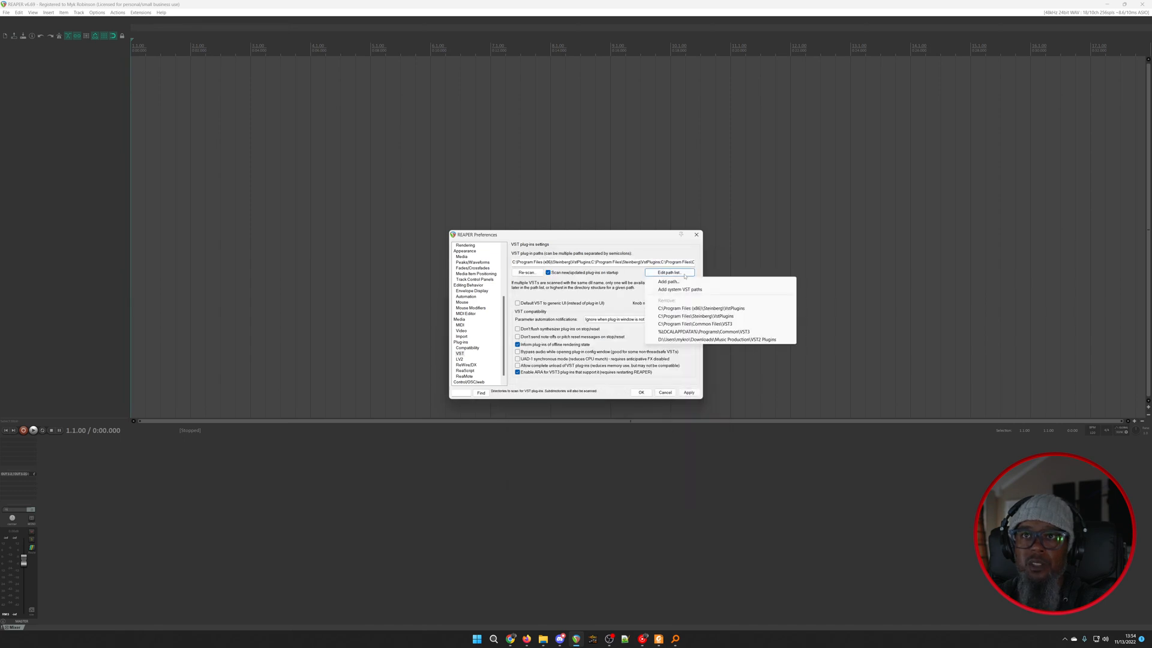
pyautogui.click(673, 281)
pyautogui.scroll(15, 561, 342)
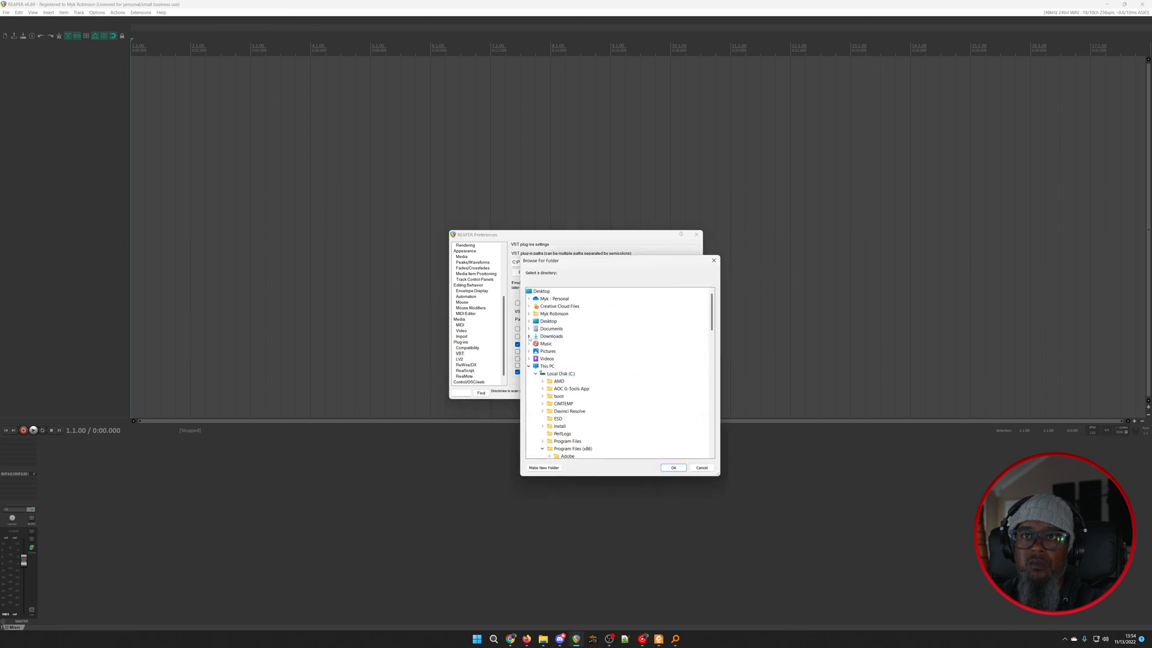
pyautogui.click(528, 337)
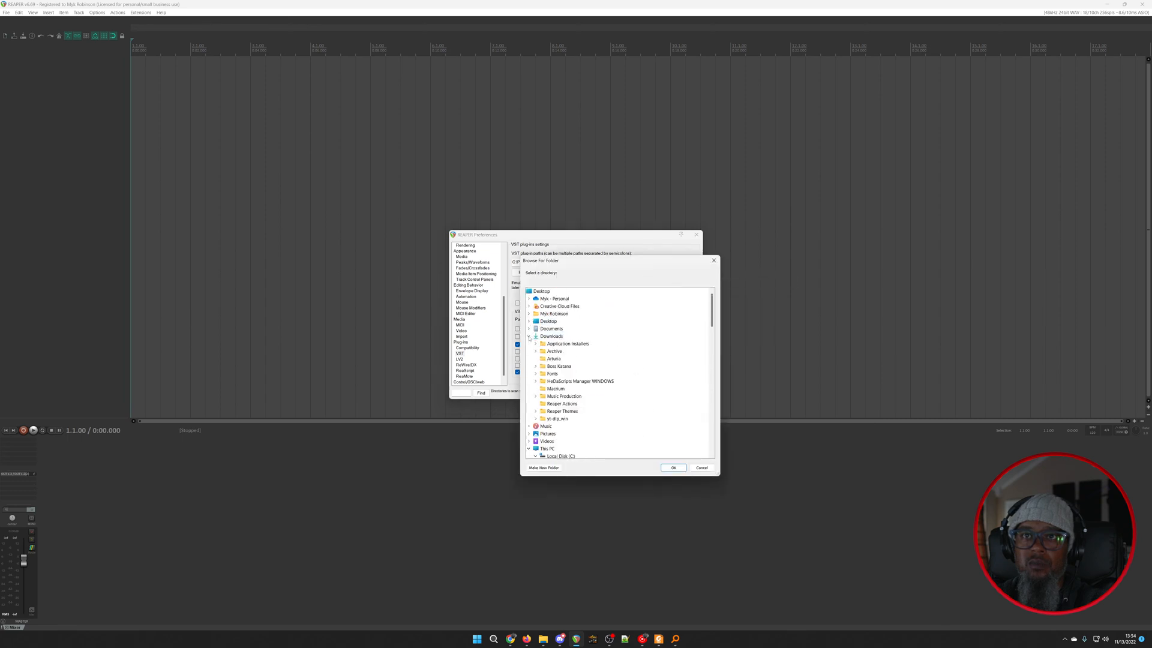
pyautogui.click(536, 396)
pyautogui.moveTo(617, 261); pyautogui.dragTo(412, 255)
pyautogui.click(669, 275)
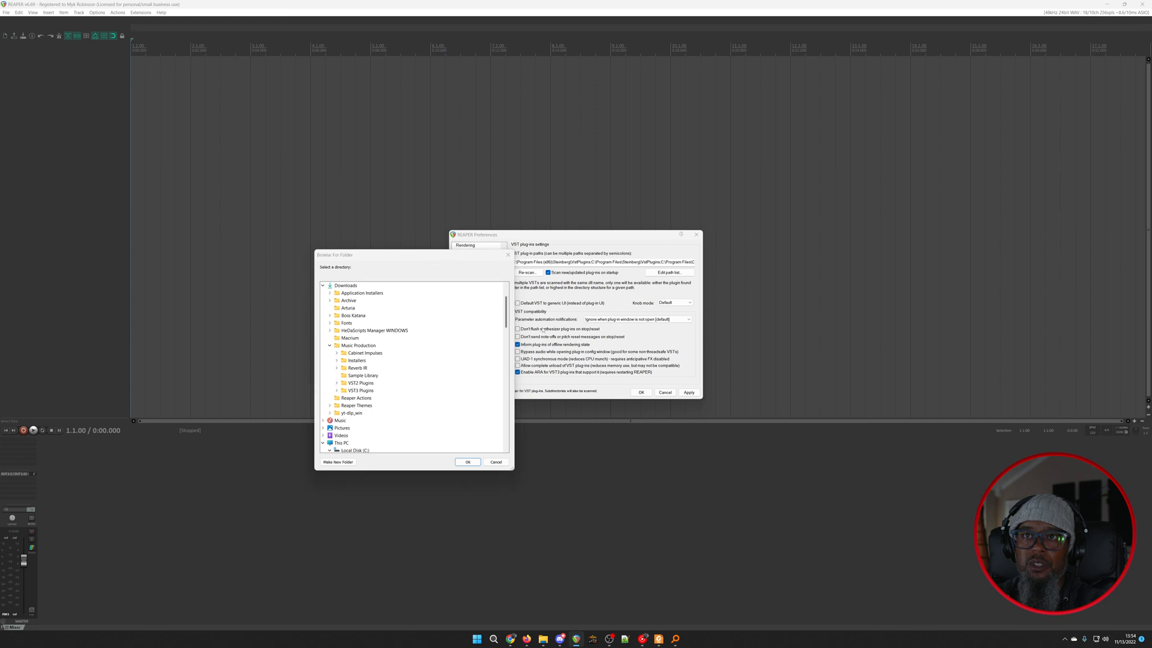
pyautogui.click(495, 462)
pyautogui.click(669, 273)
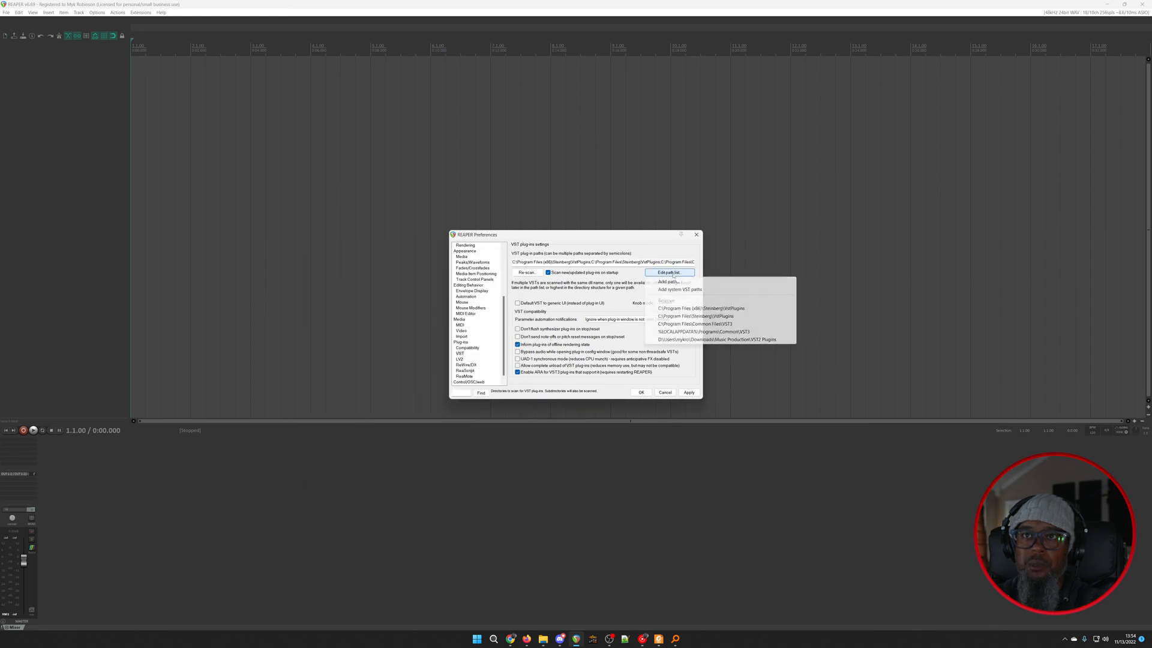
pyautogui.click(654, 236)
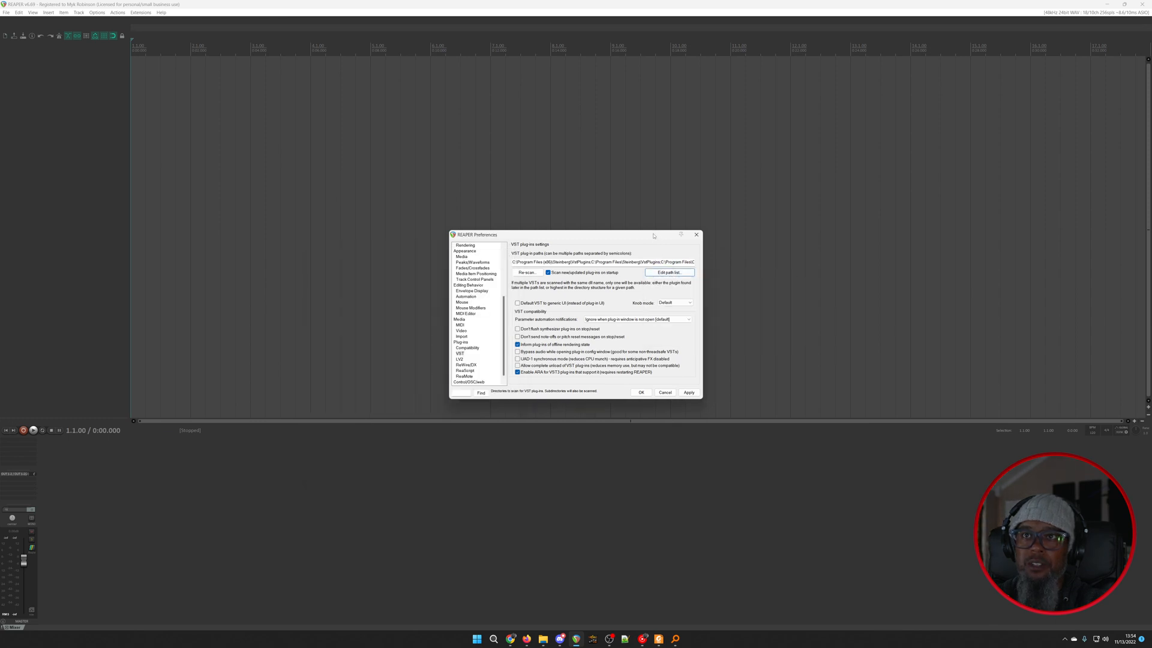
# Step: Add the VST3 Plugins folder under Downloads > Music Production to the VST plug-in paths and apply the change
pyautogui.click(676, 274)
pyautogui.click(684, 284)
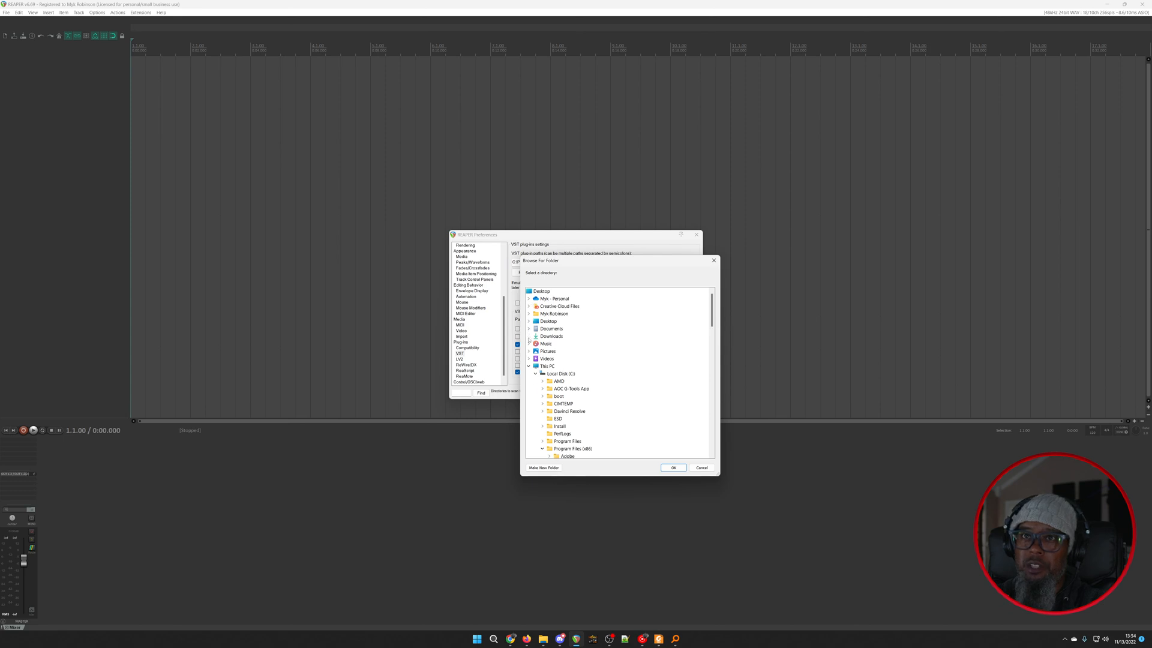
pyautogui.click(528, 337)
pyautogui.click(535, 396)
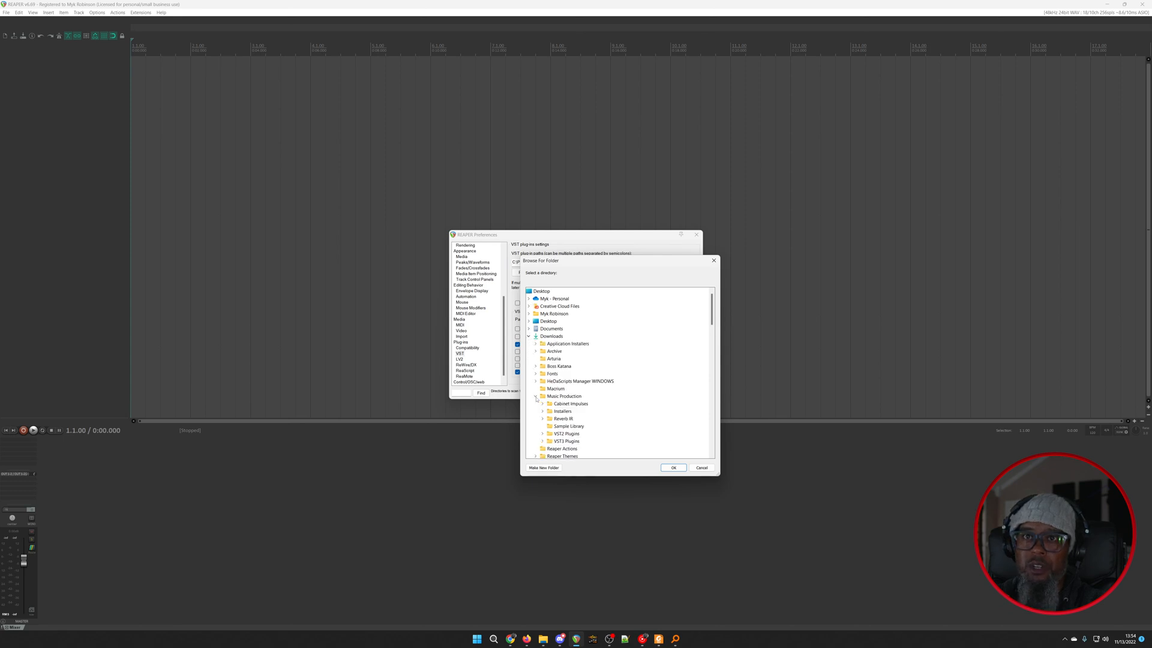
pyautogui.scroll(-3, 567, 378)
pyautogui.click(566, 373)
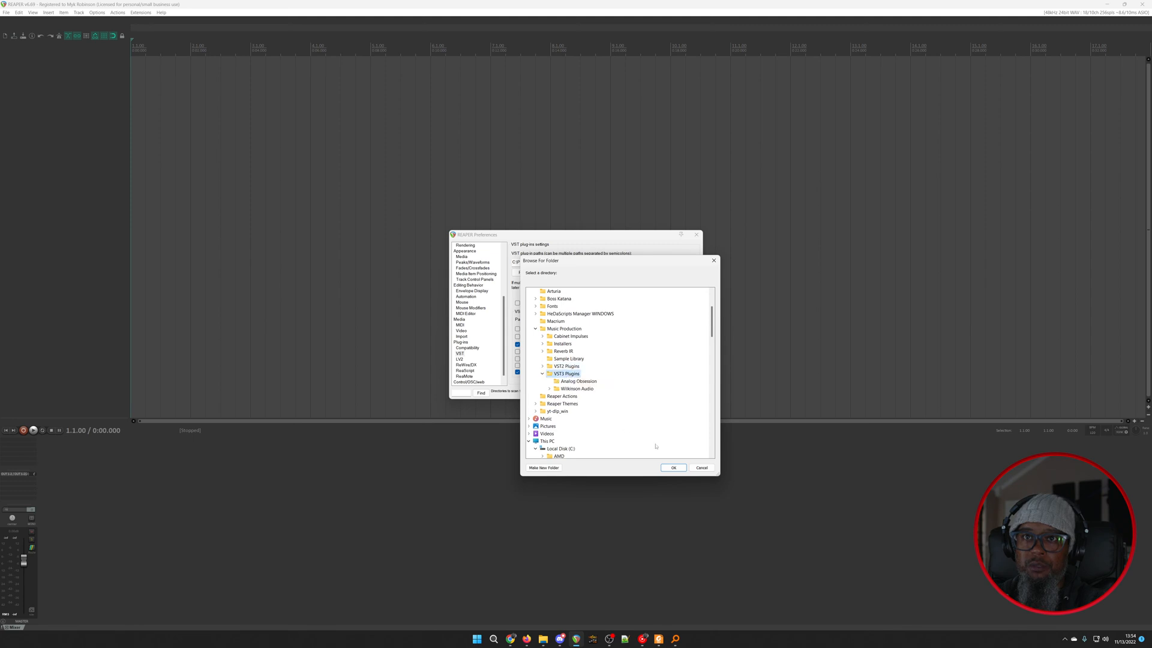
pyautogui.click(673, 467)
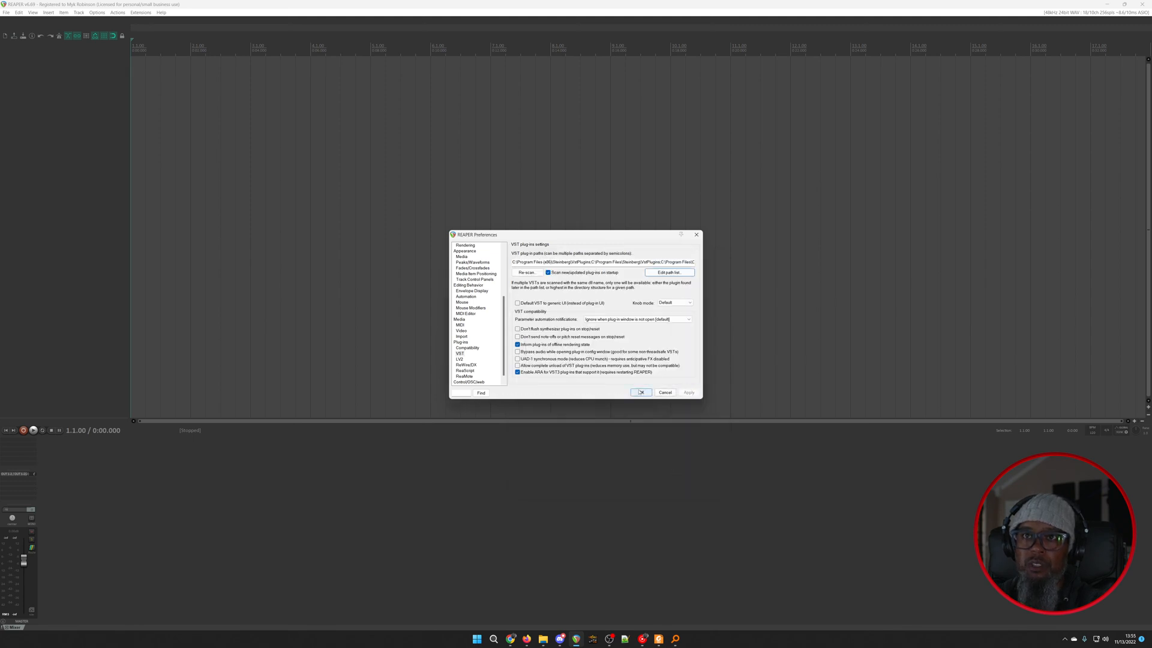
# Step: Re-scan the VST paths for new/modified plug-ins and accept the preferences
pyautogui.click(527, 273)
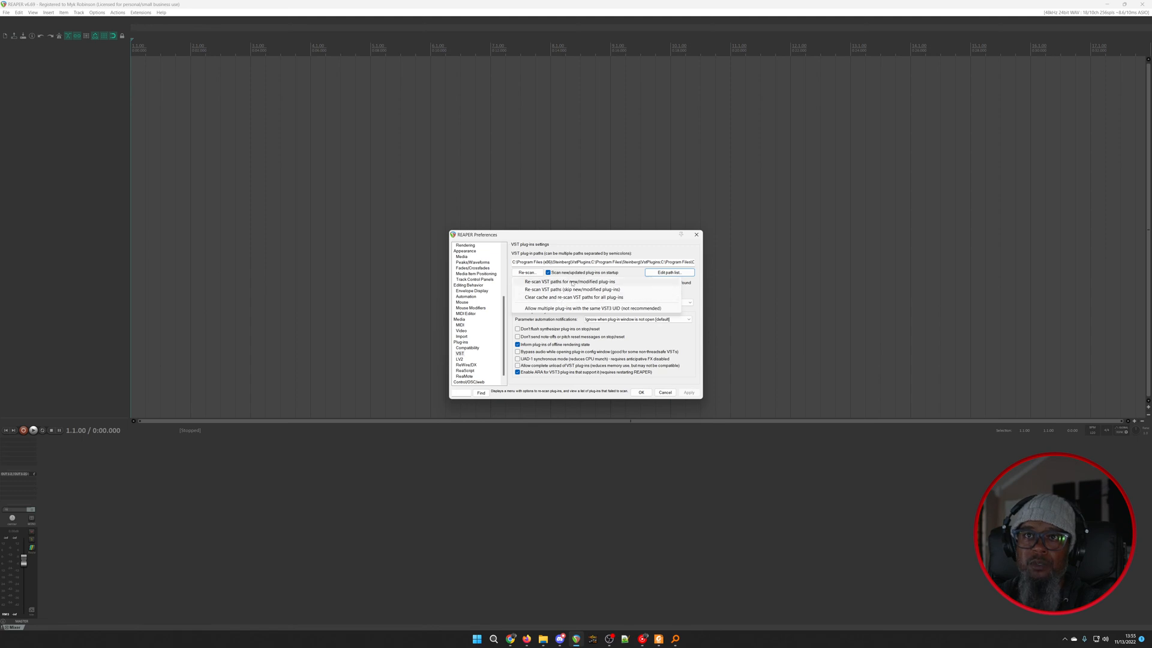
pyautogui.click(572, 282)
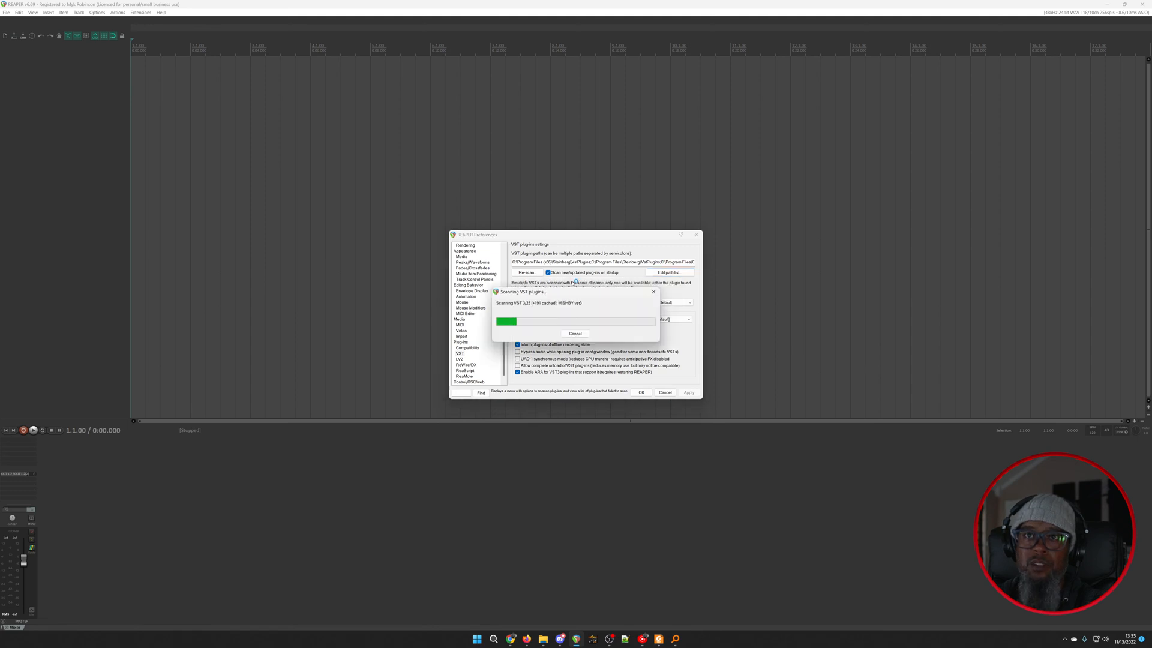
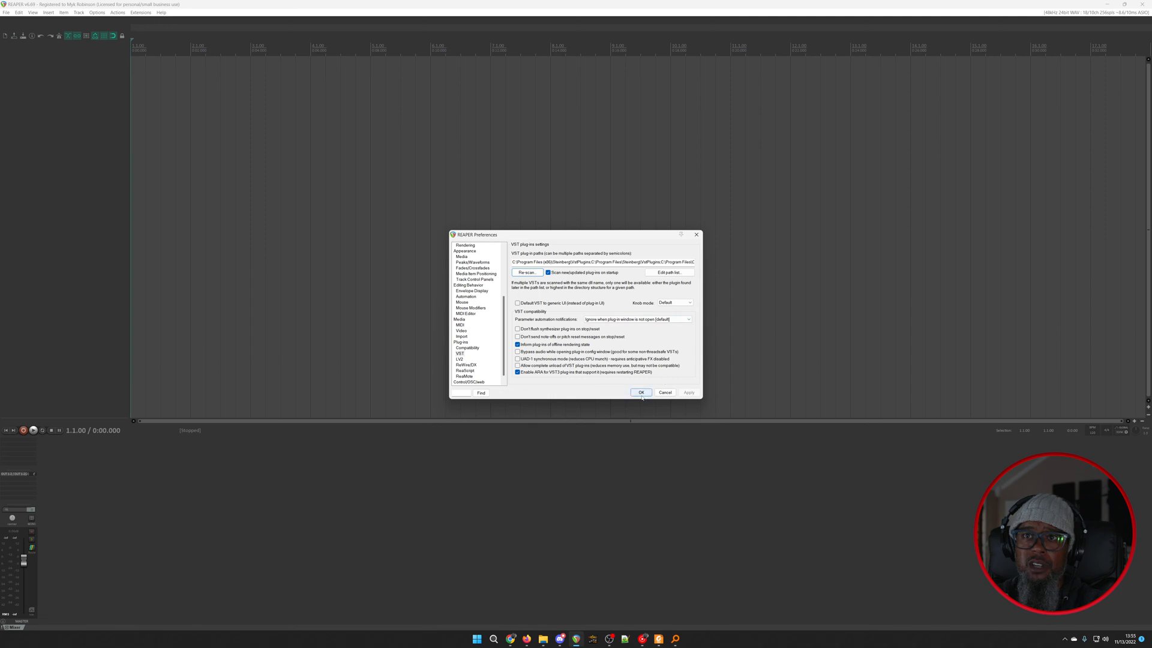
pyautogui.click(641, 393)
# Step: Open the master track's FX browser and set duplicate plug-ins of different types to show only VST3 if present
pyautogui.click(21, 513)
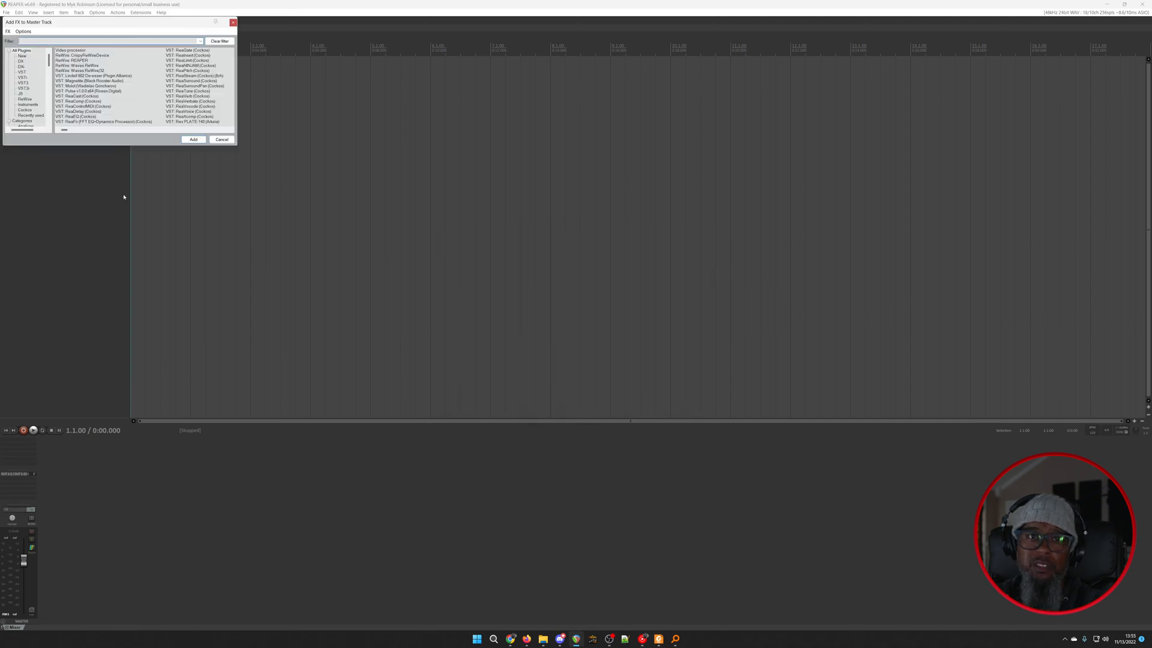
pyautogui.moveTo(126, 24); pyautogui.dragTo(481, 187)
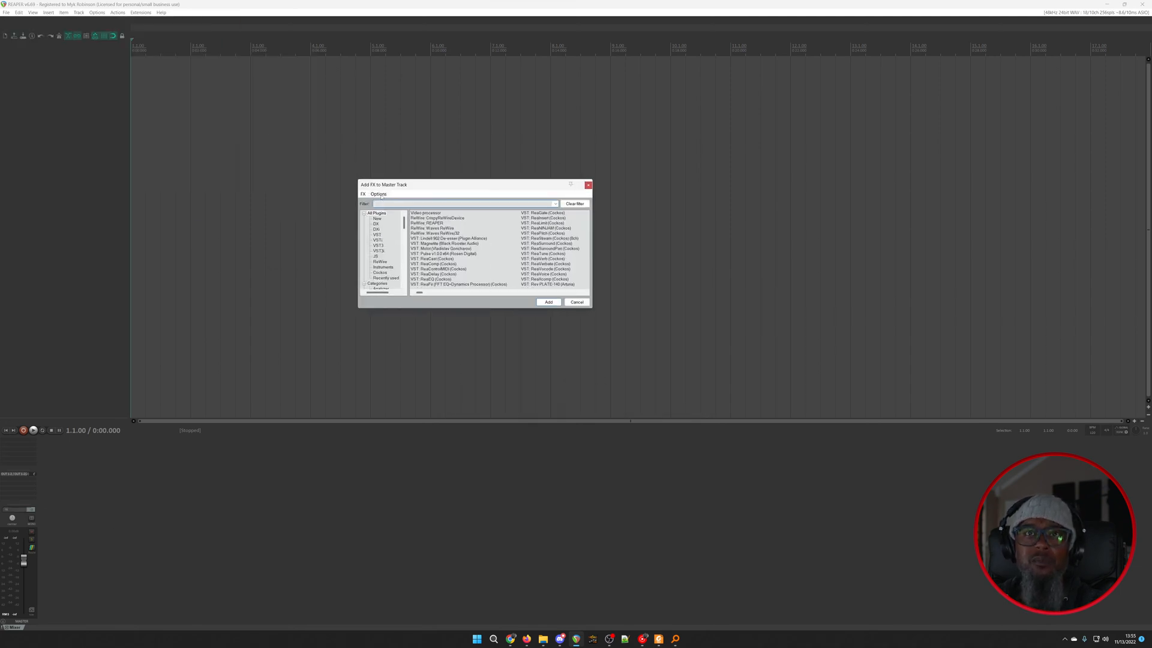
pyautogui.click(379, 194)
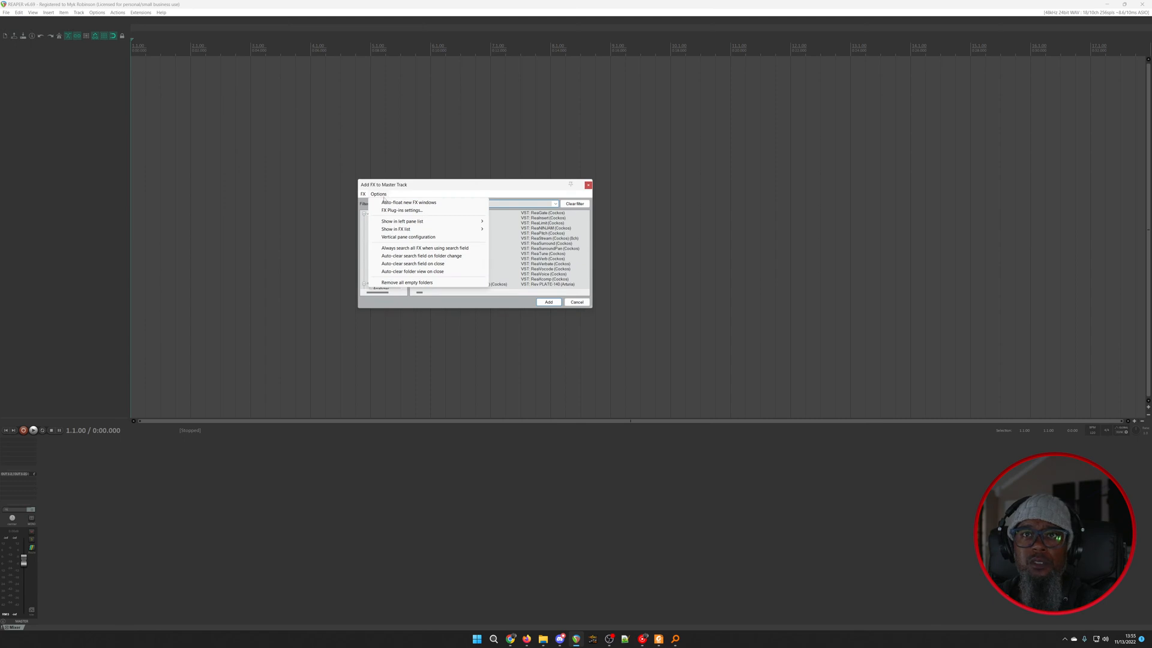
pyautogui.moveTo(400, 229)
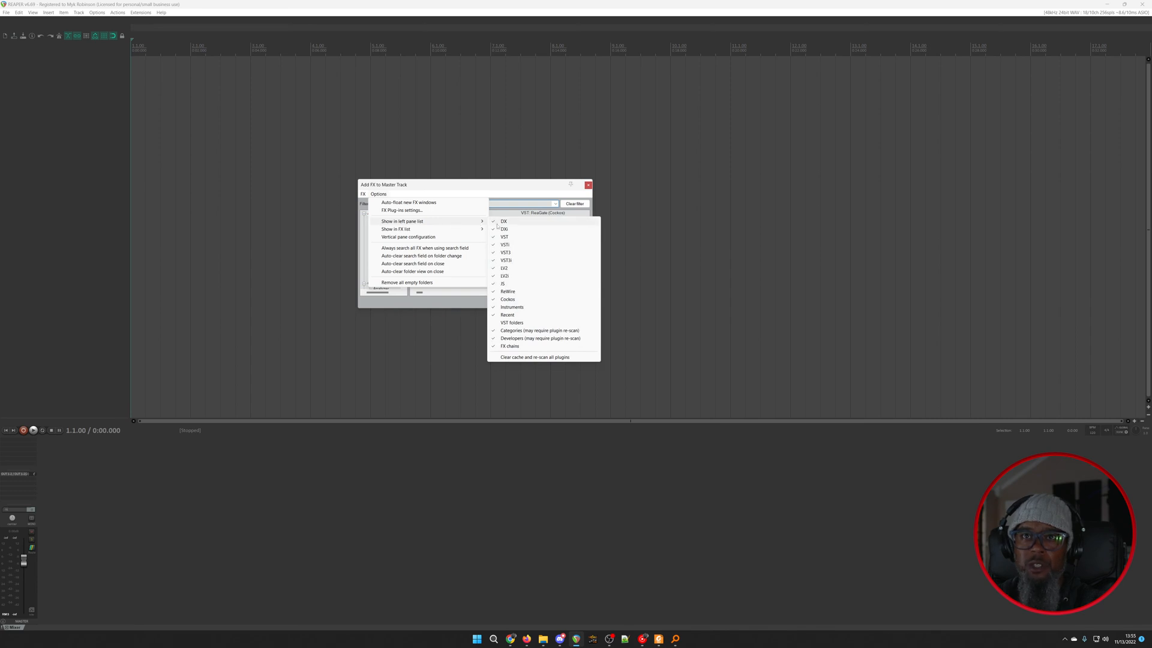
pyautogui.moveTo(481, 229)
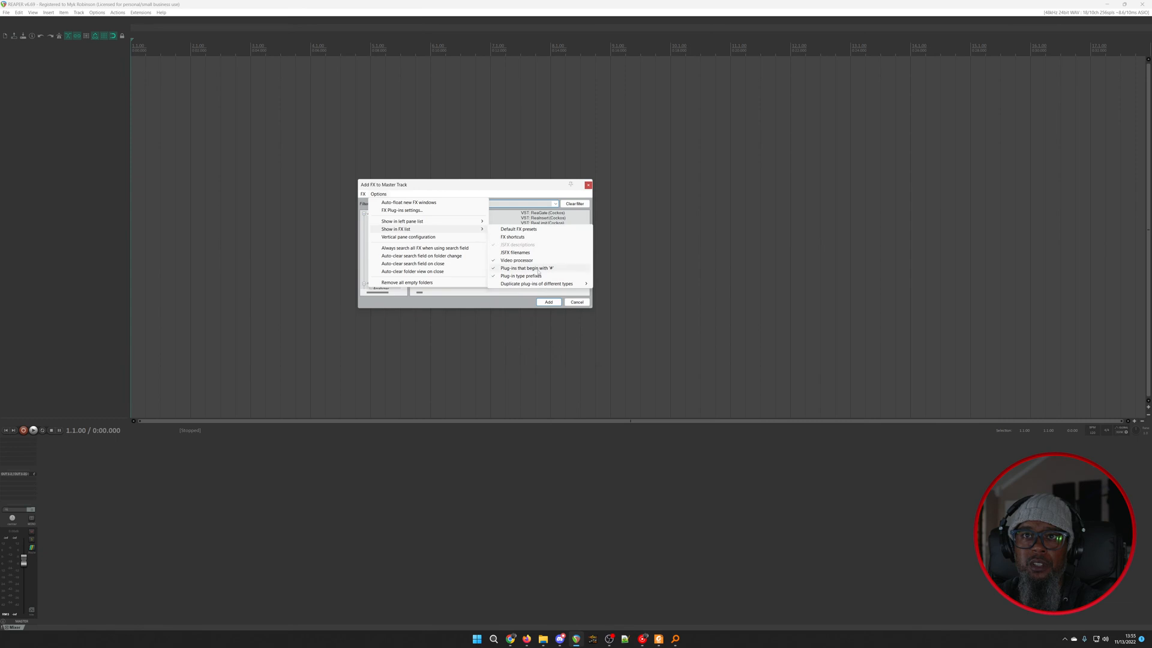
pyautogui.moveTo(544, 286)
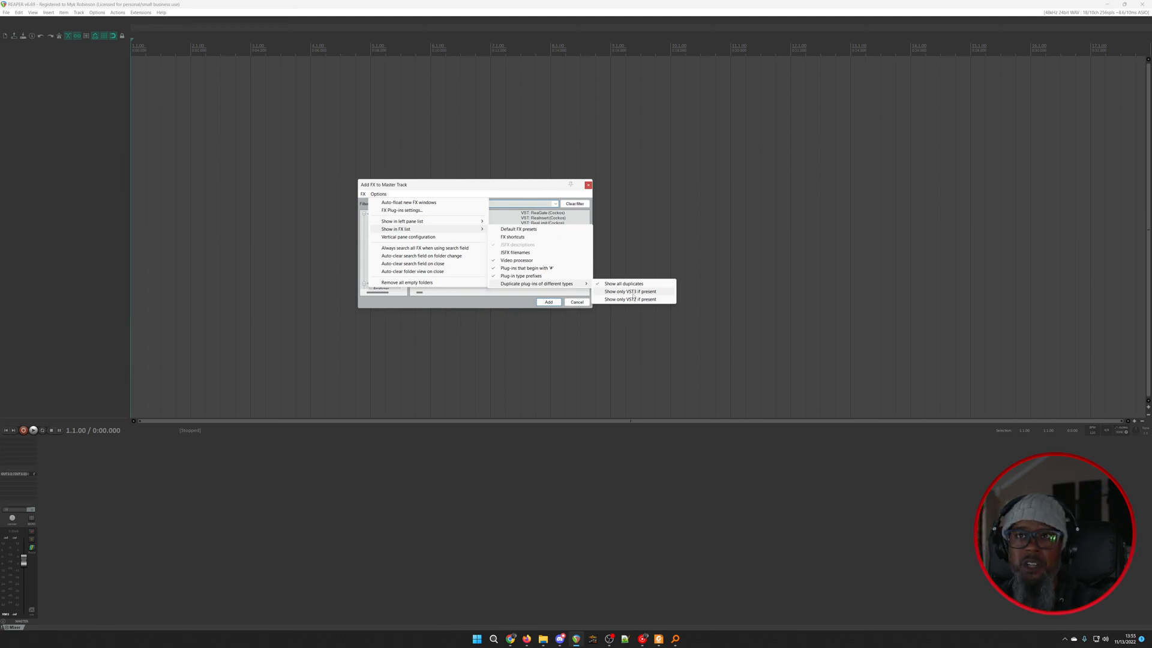
pyautogui.click(633, 292)
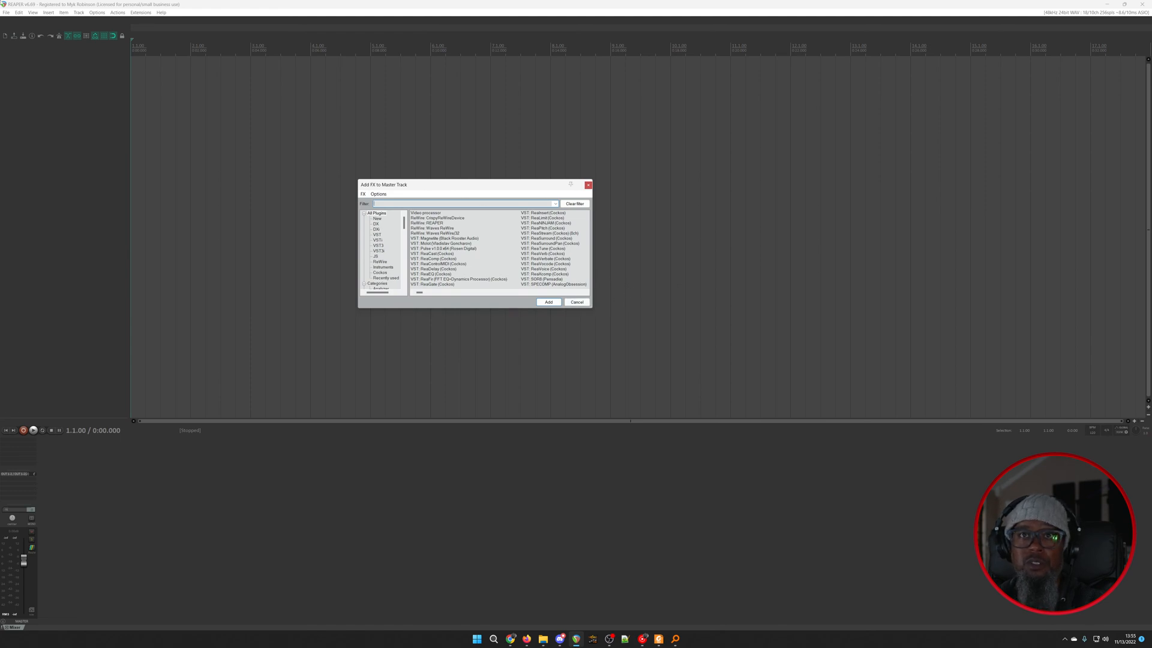
# Step: Disable DX plug-ins in the ReWire/DX preferences, apply the change, and close the preferences and the FX browser
pyautogui.click(96, 12)
pyautogui.click(112, 309)
pyautogui.click(471, 348)
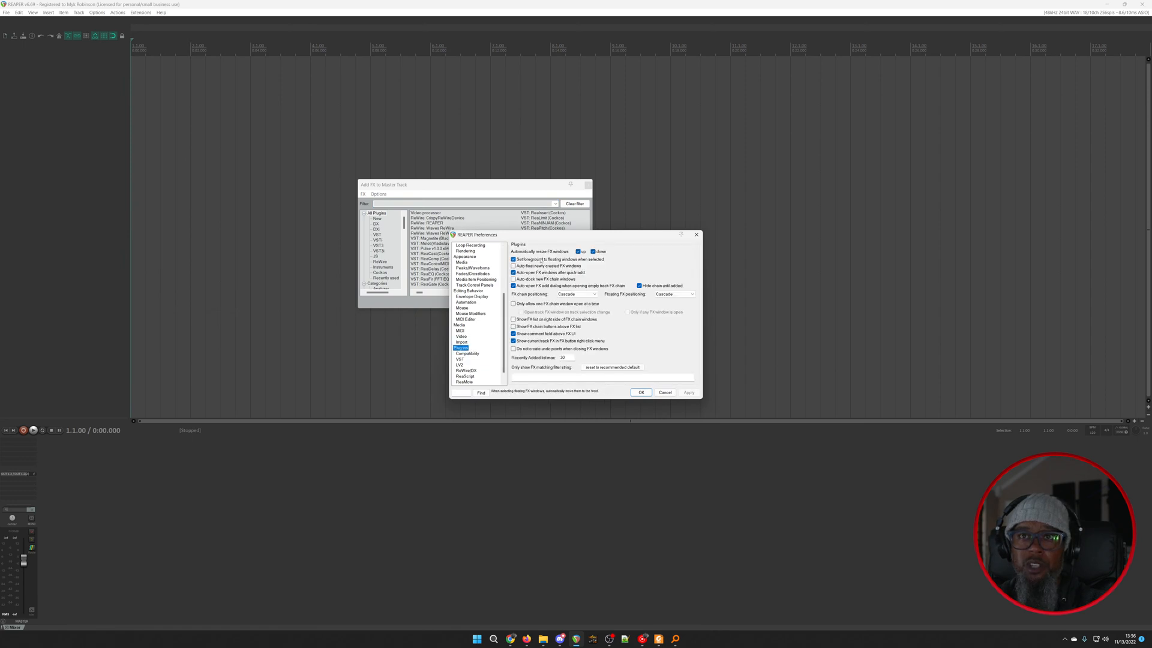
pyautogui.click(461, 359)
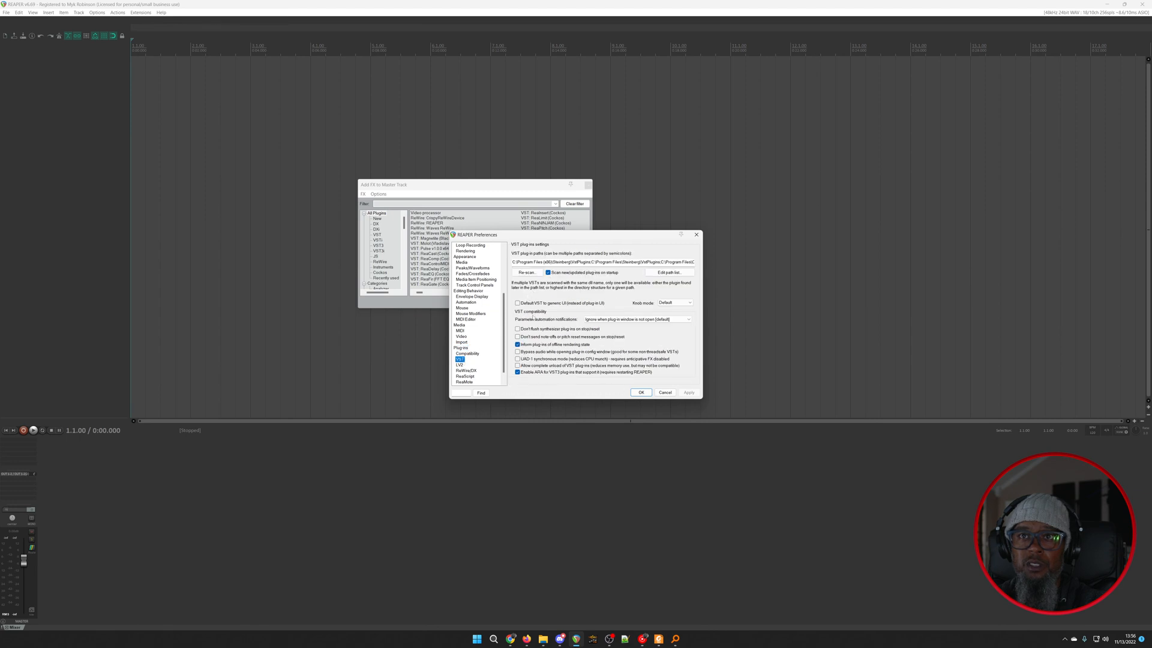
pyautogui.scroll(-1, 469, 383)
pyautogui.click(466, 359)
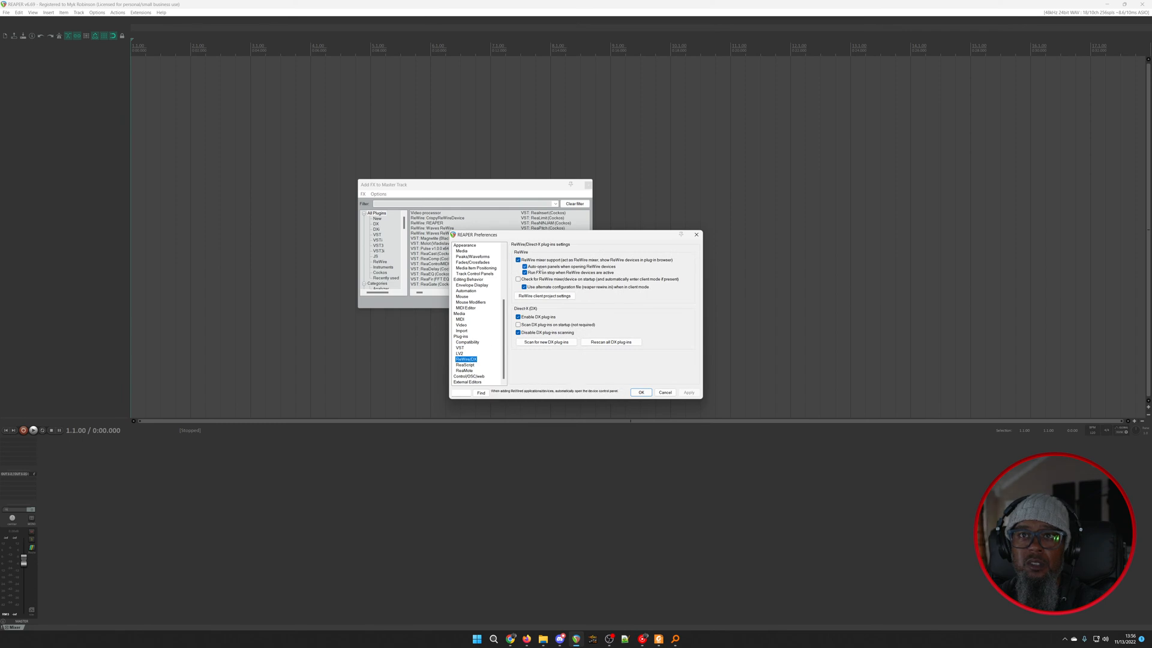
pyautogui.click(518, 317)
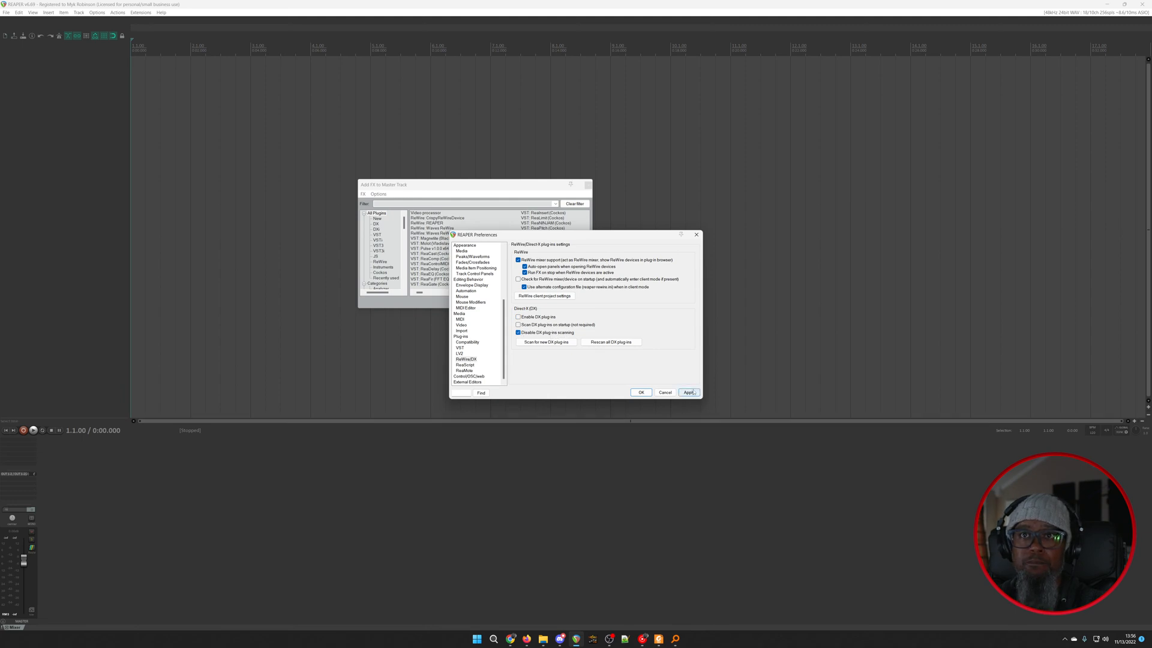
pyautogui.click(641, 392)
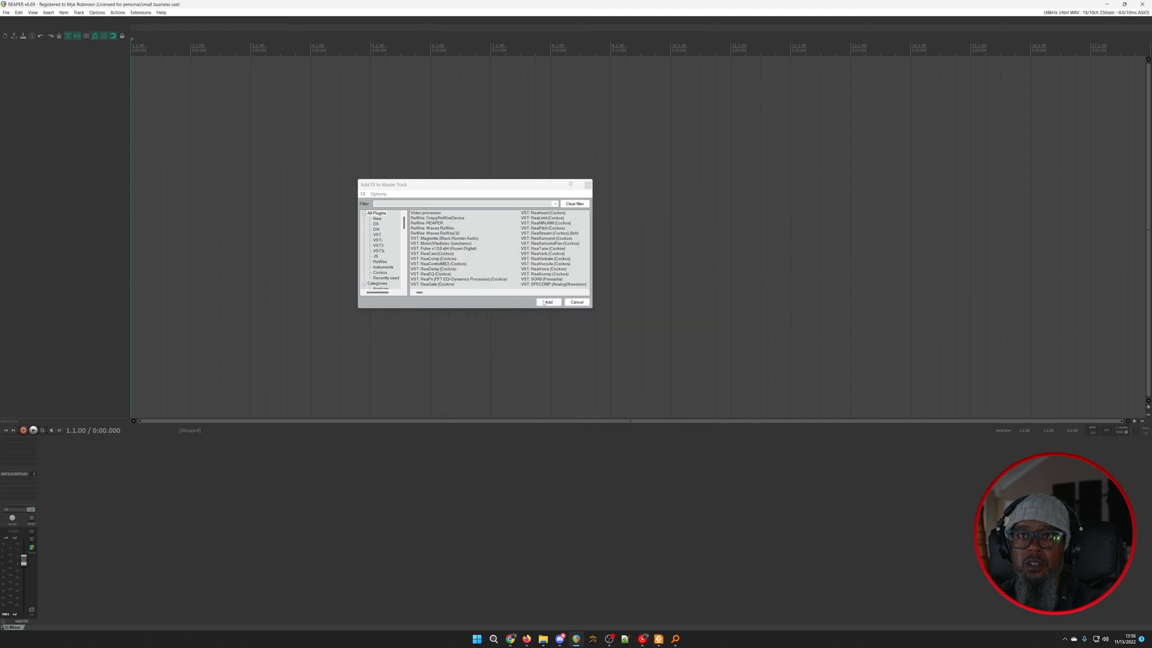
pyautogui.click(588, 186)
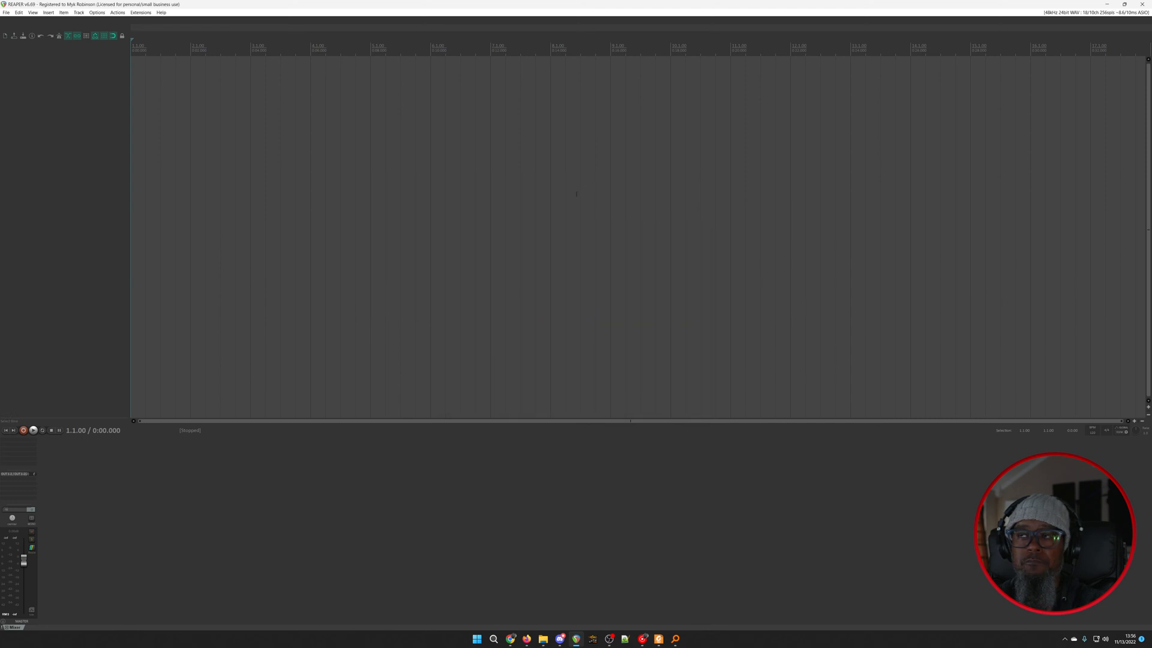
# Step: Add a new track to the project
pyautogui.doubleClick(151, 492)
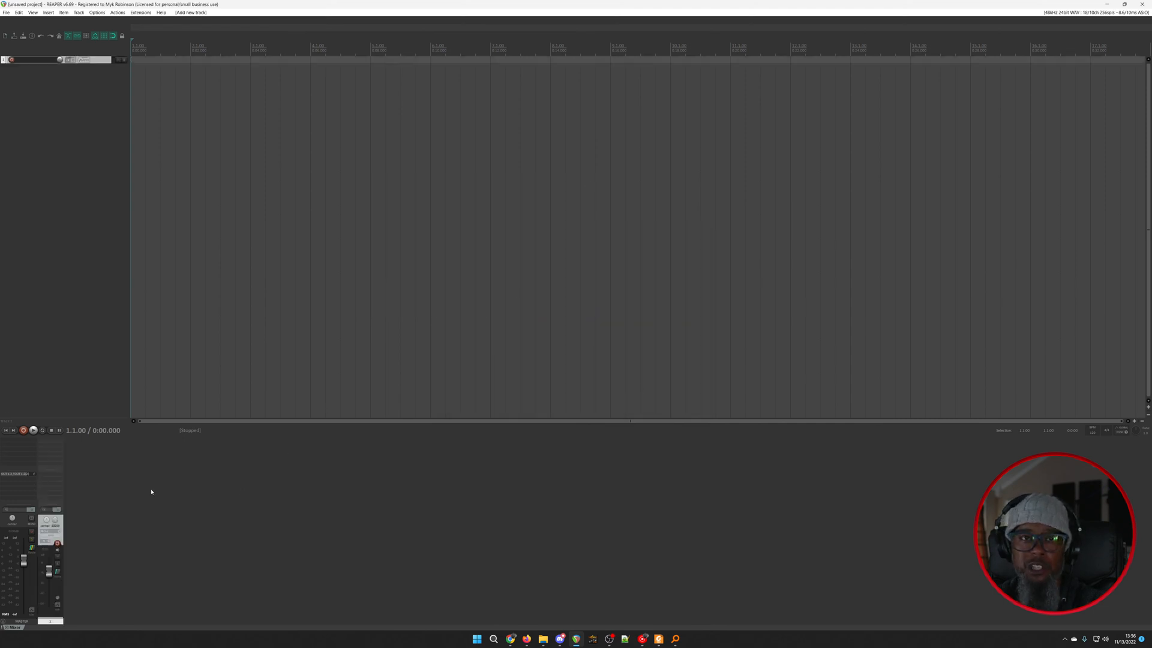
# Step: Insert the ReWire plug-in CrispyReWireDevice on track 1 and close its FX window
pyautogui.click(49, 510)
pyautogui.write('re')
pyautogui.click(457, 214)
pyautogui.click(544, 301)
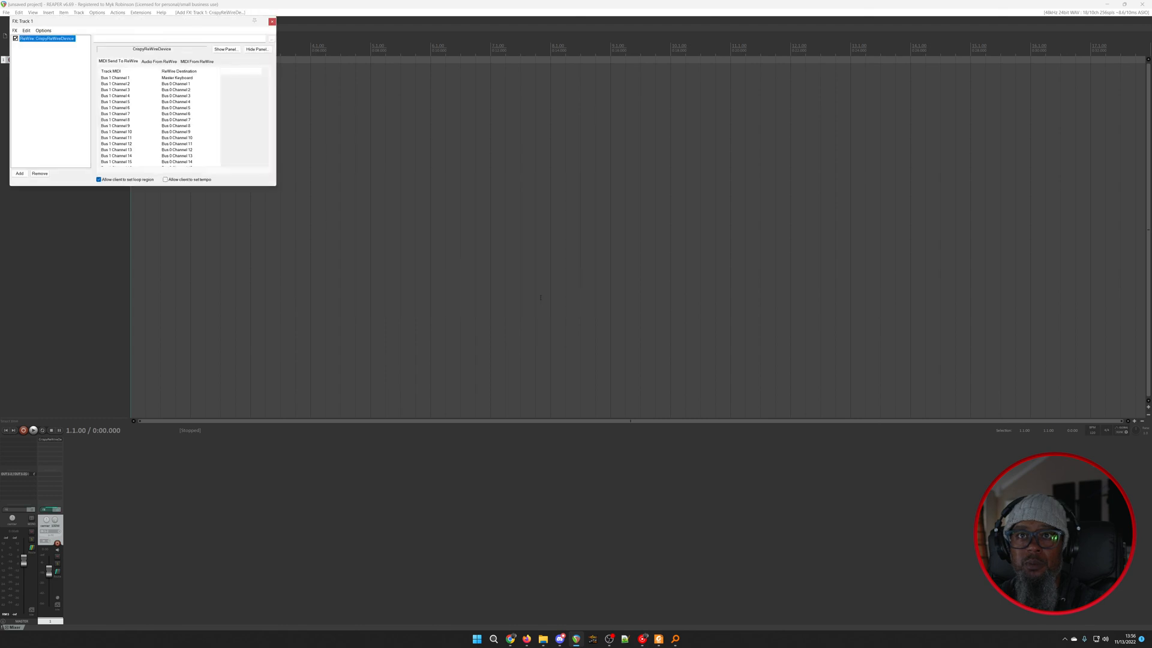
pyautogui.click(272, 21)
# Step: Remove CrispyReWireDevice from track 1, dismiss the FX browser, and delete the track
pyautogui.keyDown('alt'); pyautogui.click(54, 439); pyautogui.keyUp('alt')
pyautogui.click(58, 441)
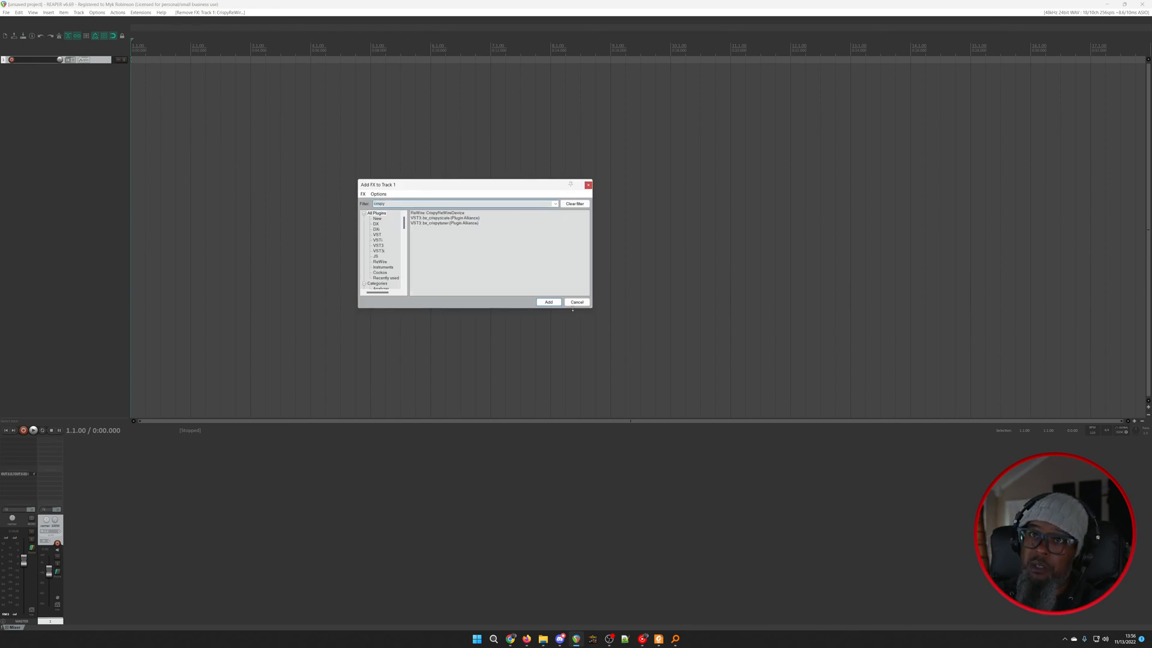
pyautogui.click(576, 301)
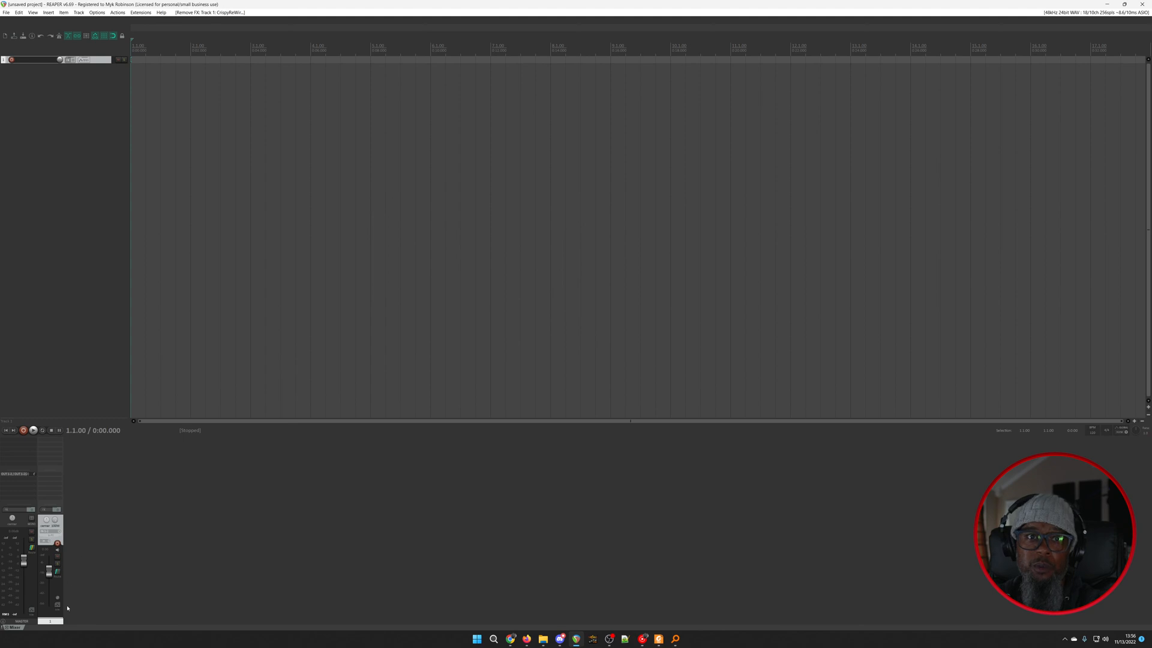
pyautogui.press('Delete')
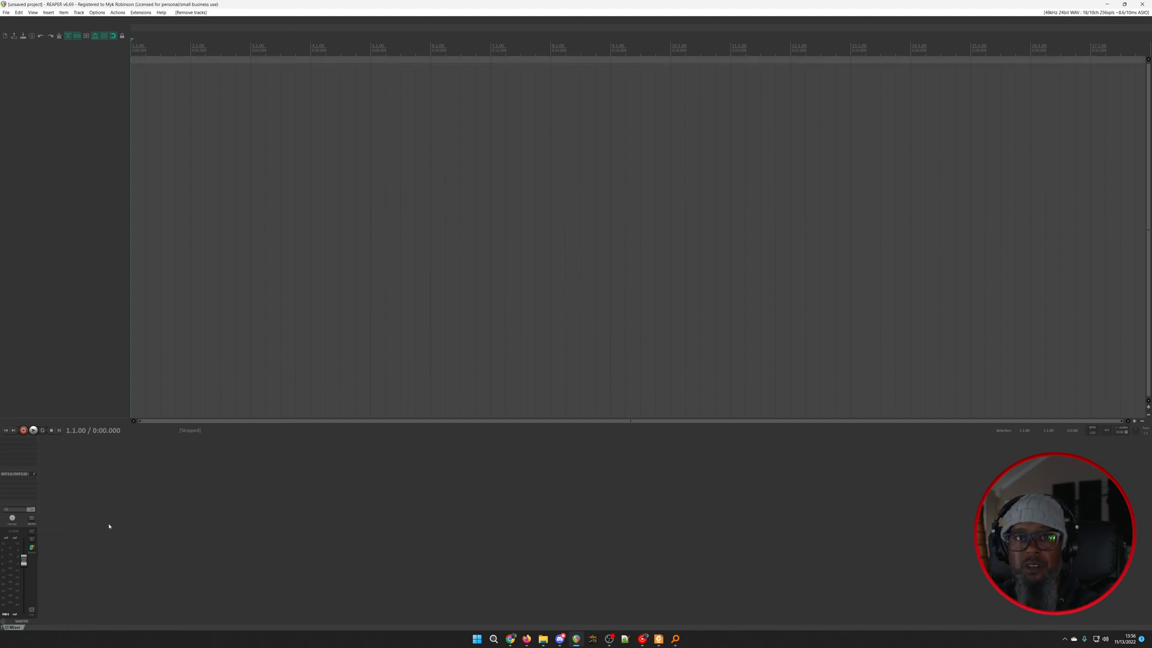
# Step: Add a new track, filter the plug-ins by "ssl", and insert bx_console SSL 4000 G on it
pyautogui.doubleClick(109, 526)
pyautogui.click(50, 441)
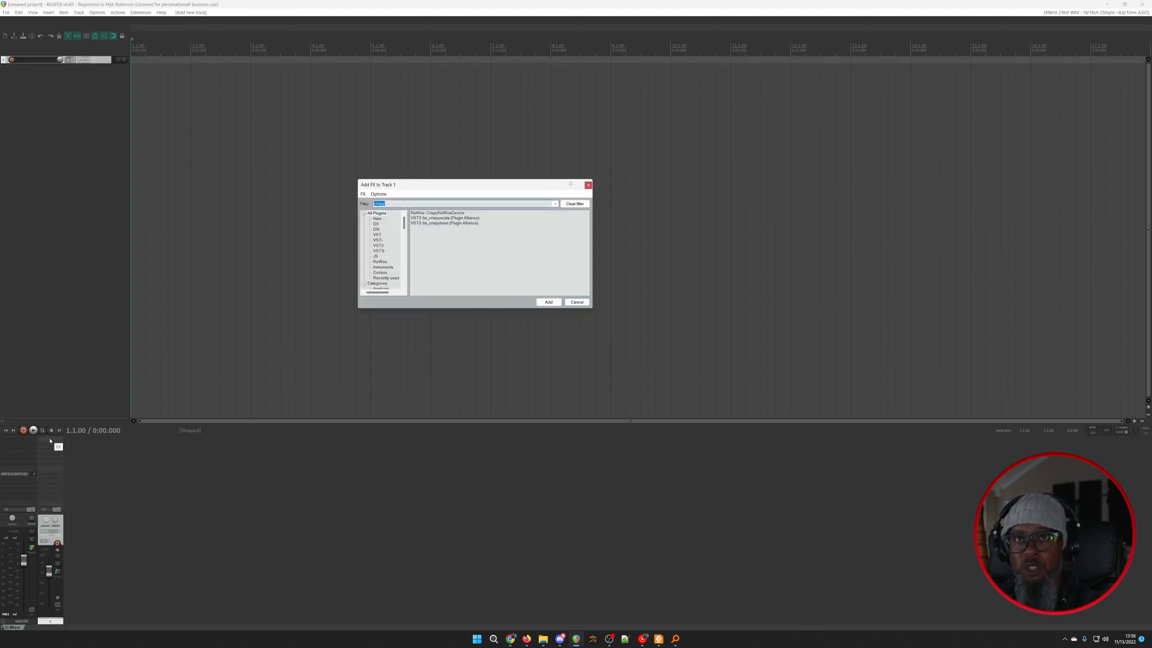
pyautogui.write('ssl')
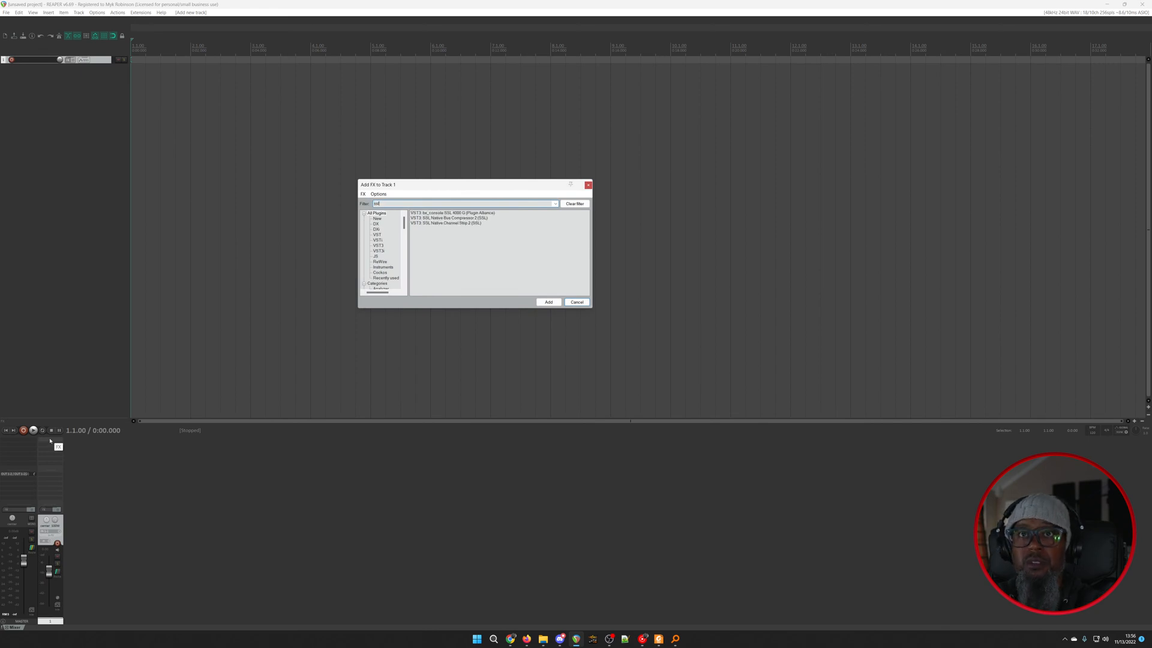
pyautogui.click(548, 302)
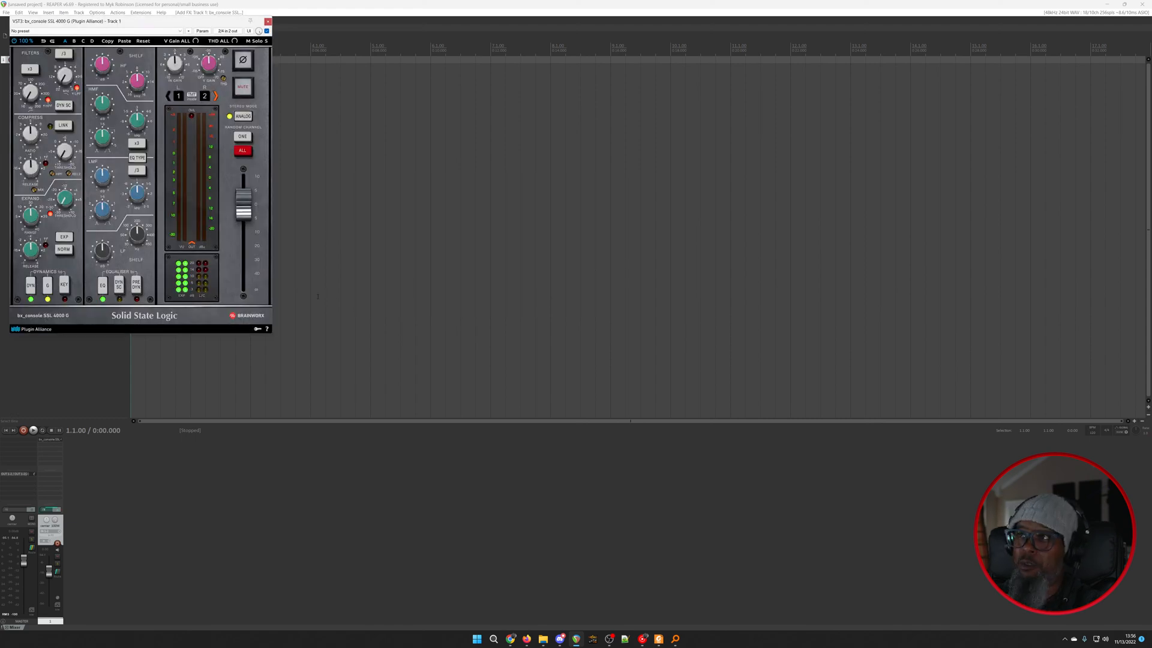
pyautogui.click(132, 541)
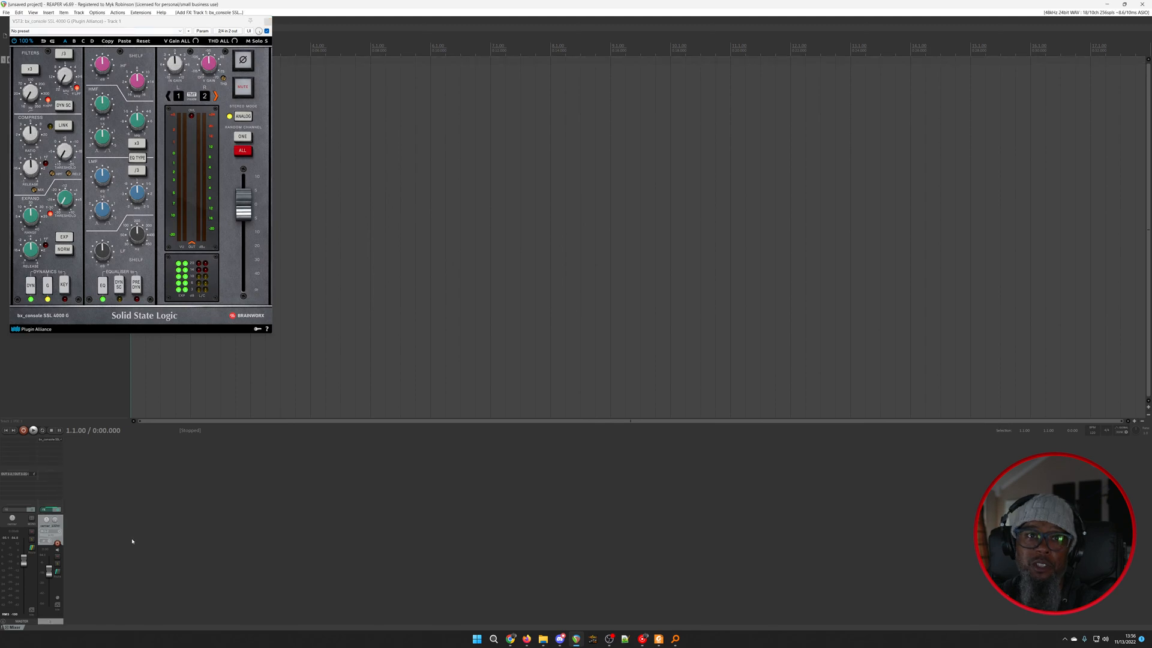
# Step: Add a second track, insert the TR5 British Channel plug-in on it, and place its window beside the SSL console
pyautogui.doubleClick(87, 450)
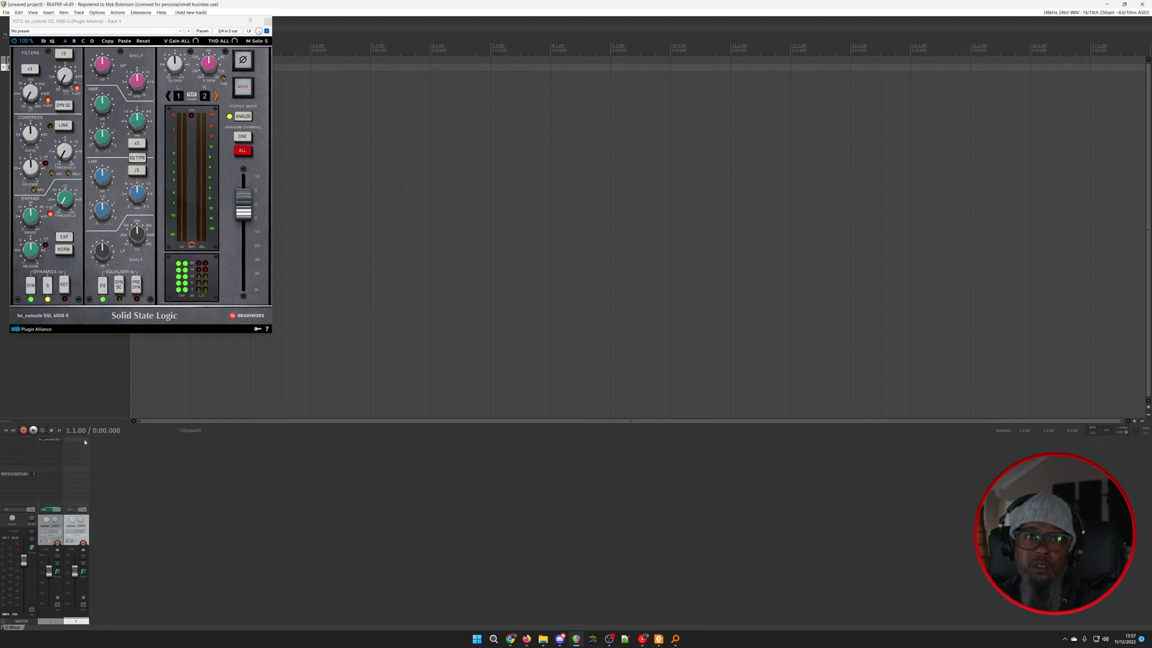
pyautogui.click(83, 440)
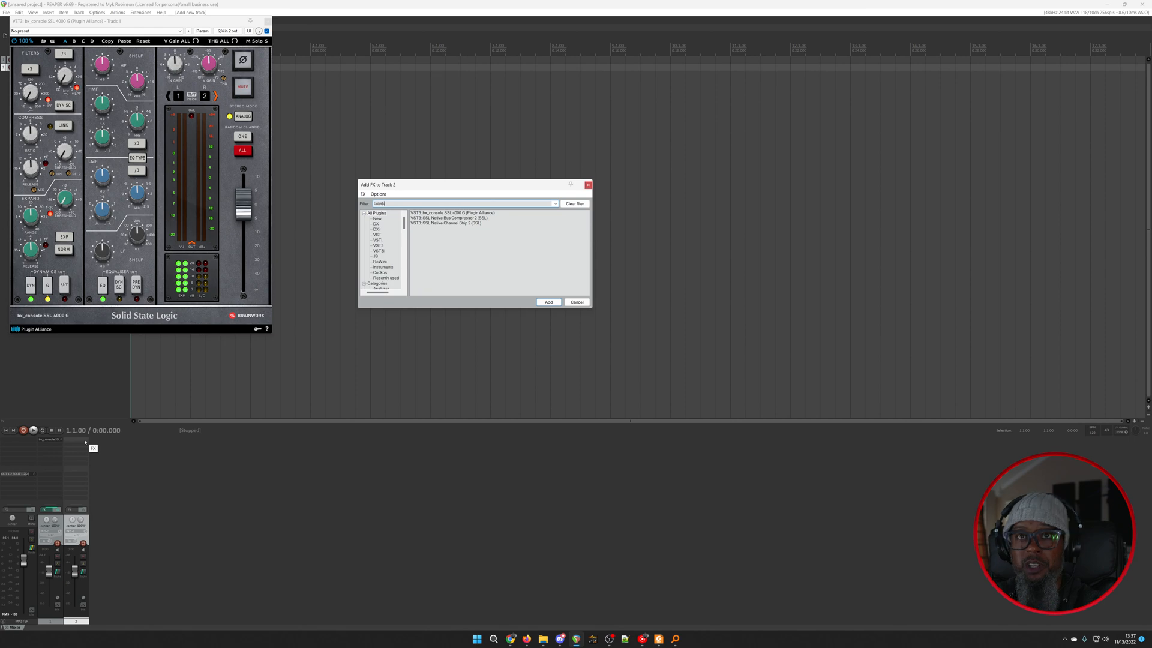
pyautogui.click(439, 213)
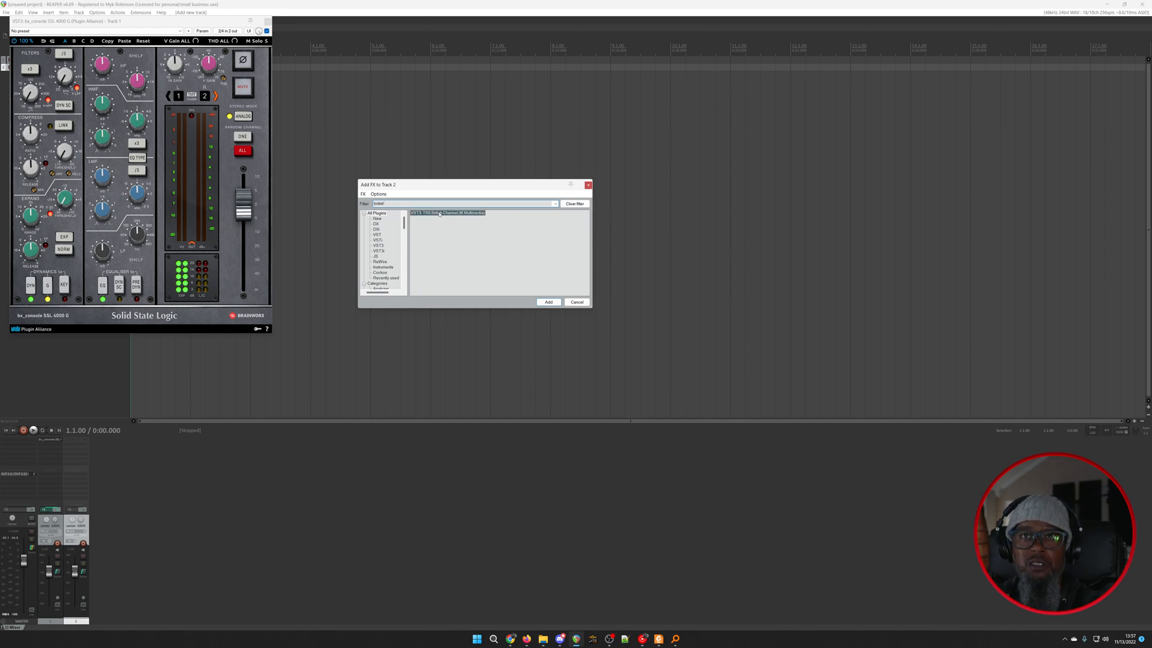
pyautogui.doubleClick(439, 213)
pyautogui.moveTo(236, 29); pyautogui.dragTo(490, 102)
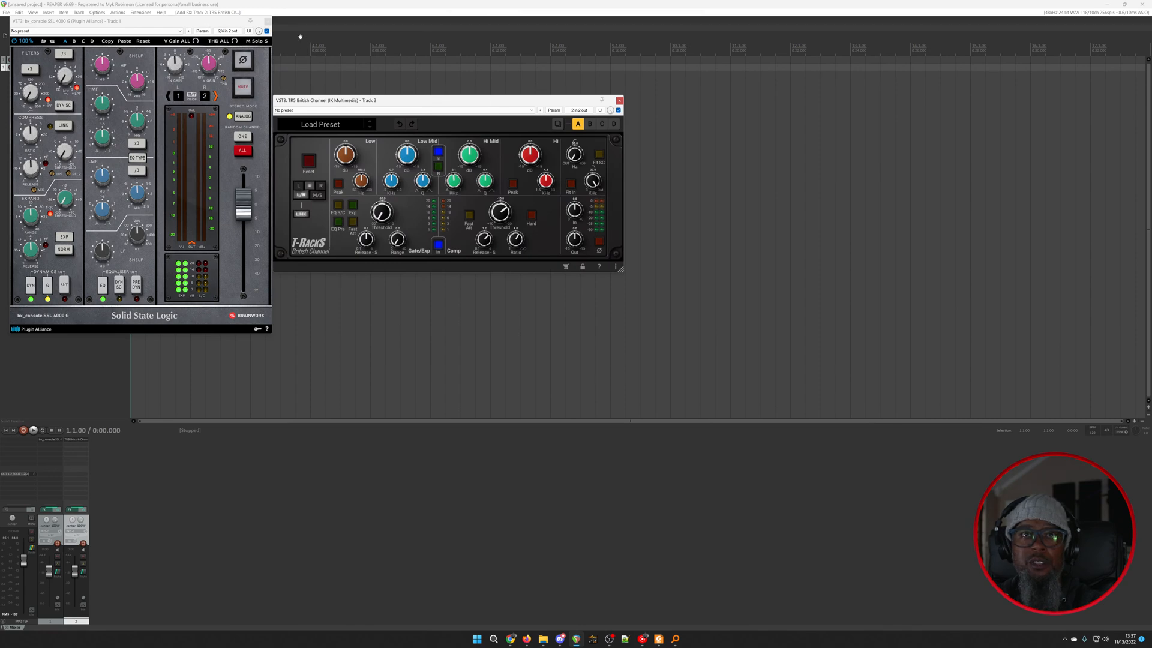
# Step: Add a third track and insert another bx_console SSL 4000 G on it, filtering the plug-ins by "ssl"
pyautogui.doubleClick(165, 540)
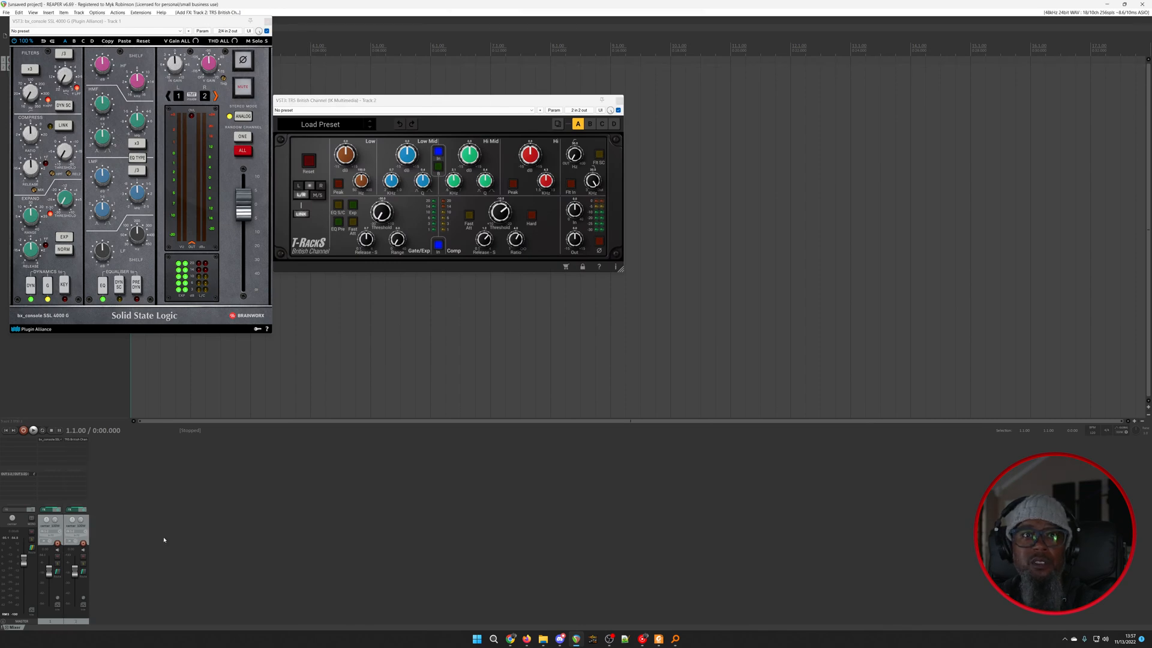
pyautogui.doubleClick(109, 440)
pyautogui.write('ssl')
pyautogui.click(453, 213)
pyautogui.click(548, 302)
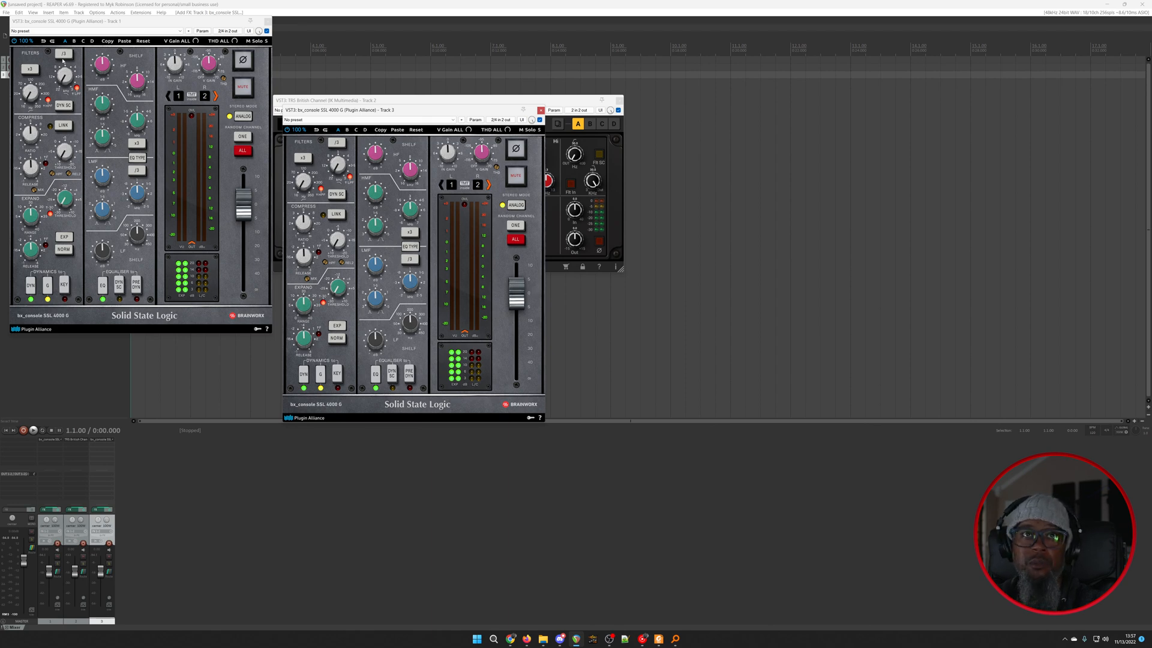
# Step: Close the three open plug-in windows and delete all three tracks
pyautogui.click(267, 22)
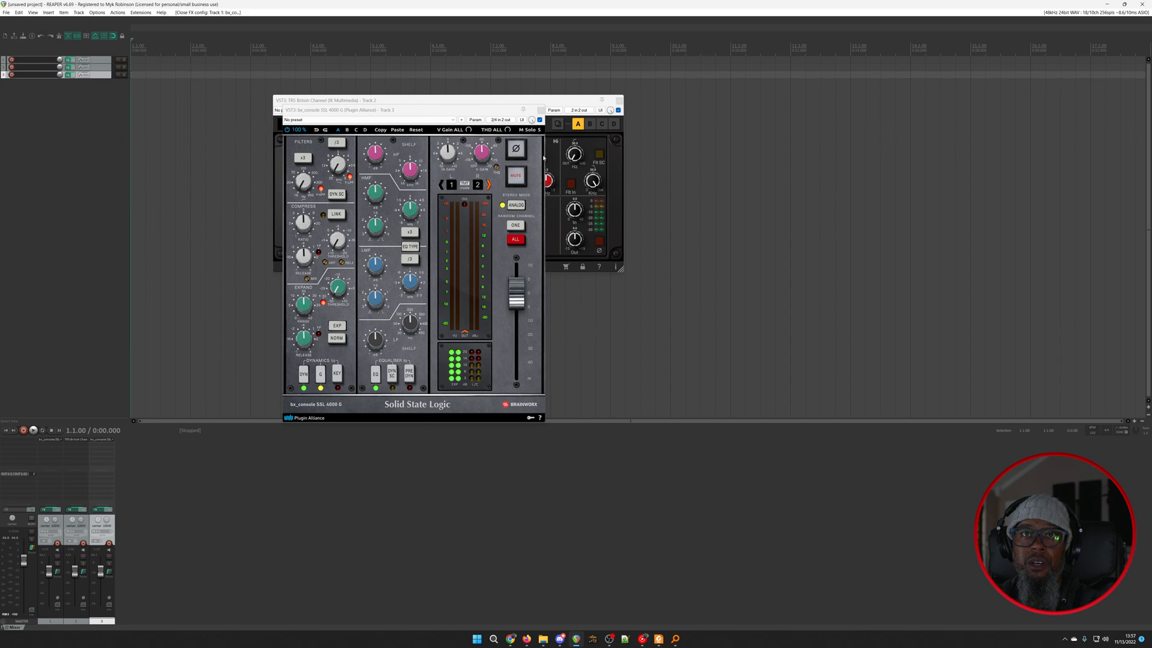
pyautogui.click(540, 110)
pyautogui.click(620, 100)
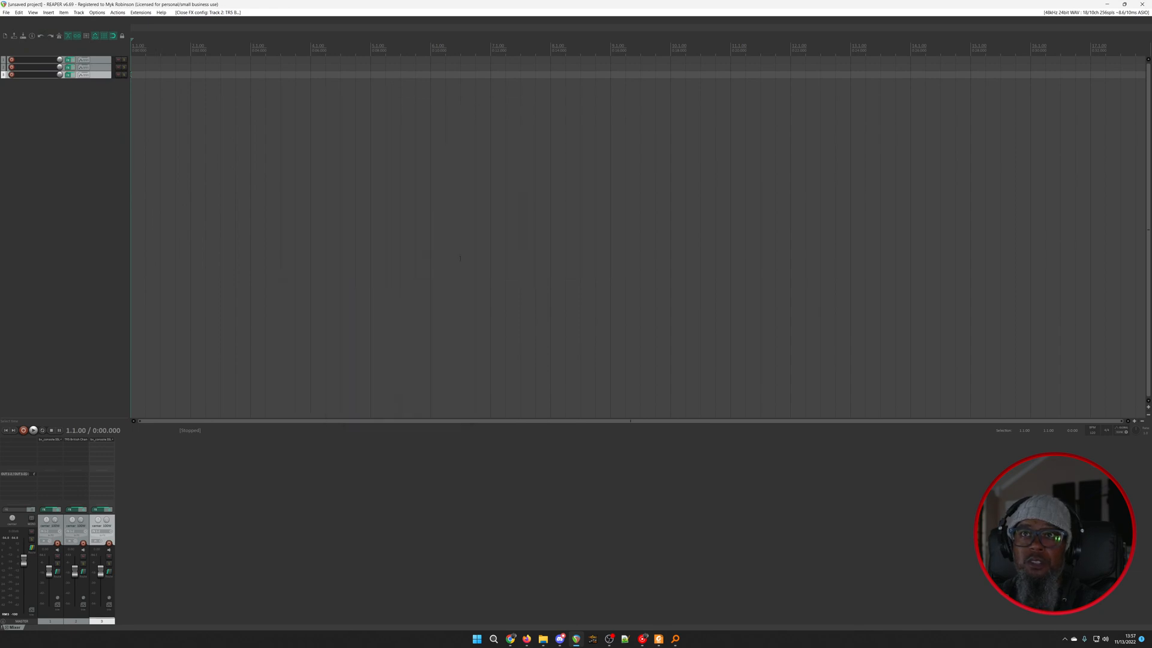
pyautogui.click(60, 622)
pyautogui.keyDown('shift'); pyautogui.click(99, 622); pyautogui.keyUp('shift')
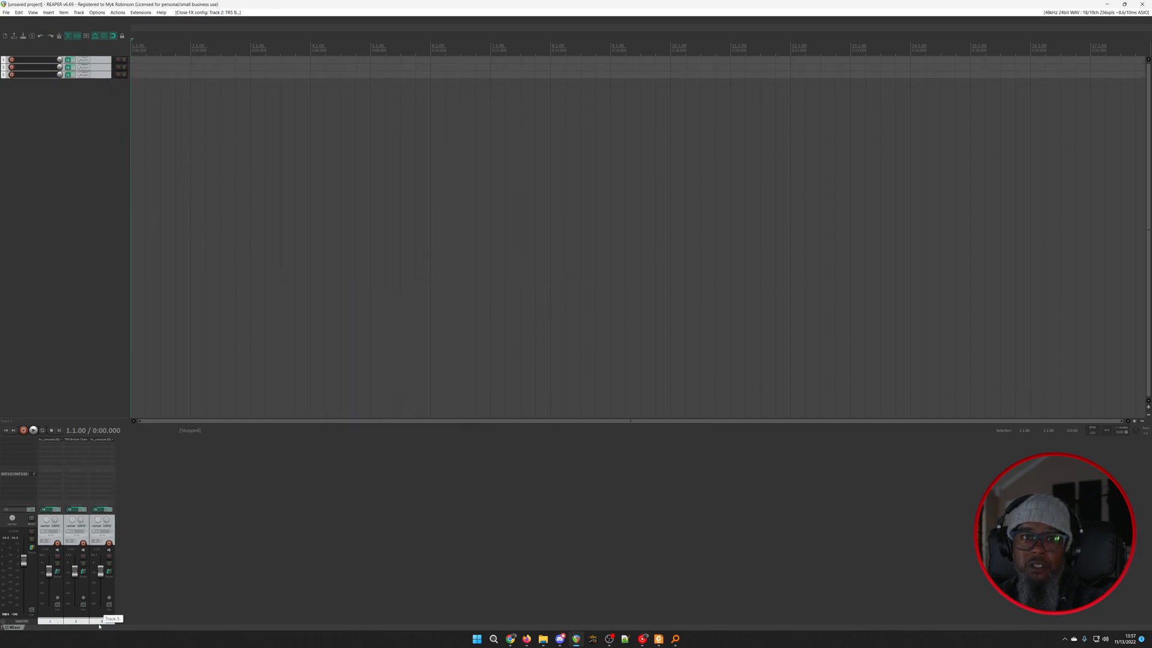
pyautogui.press('Delete')
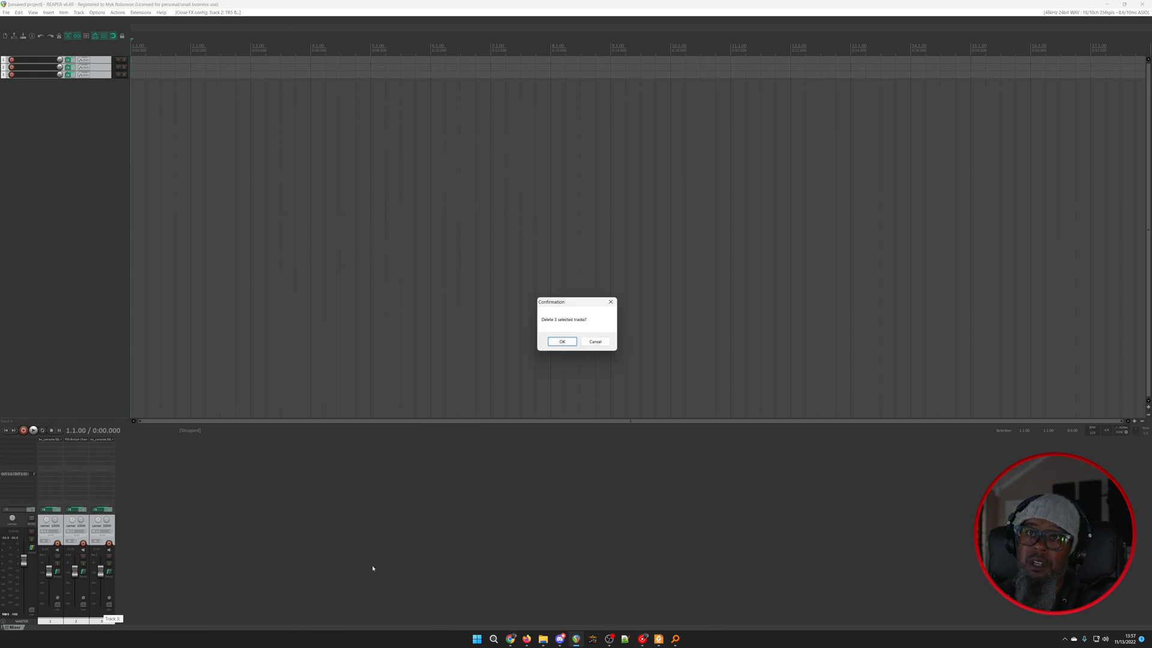
pyautogui.click(562, 341)
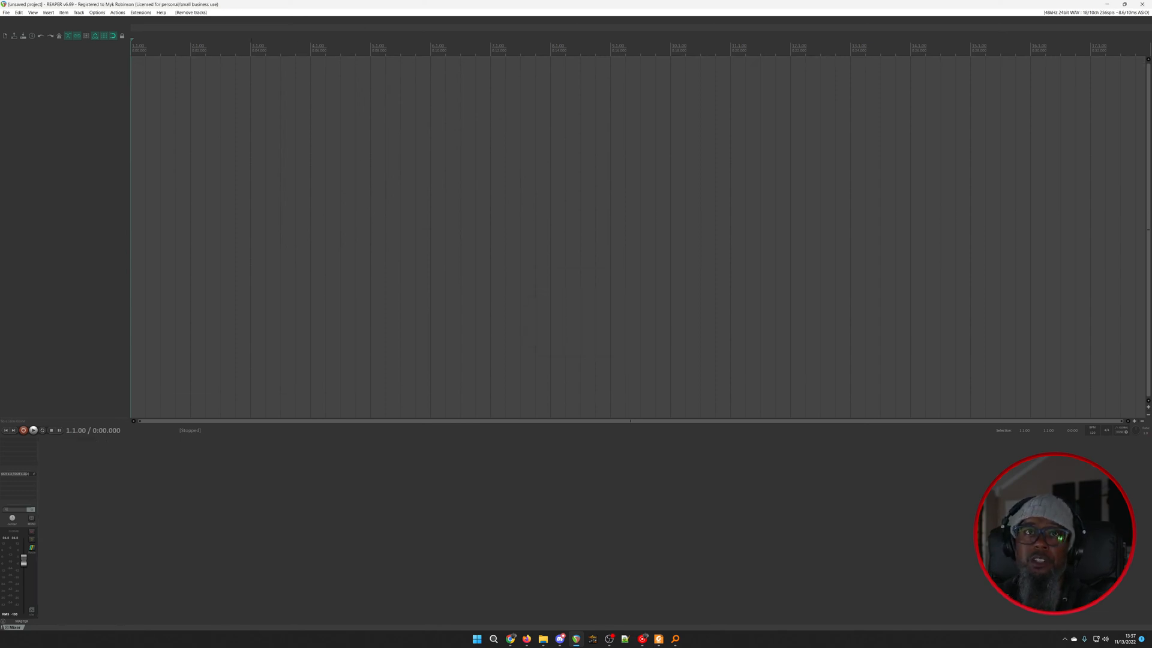
pyautogui.rightClick(333, 29)
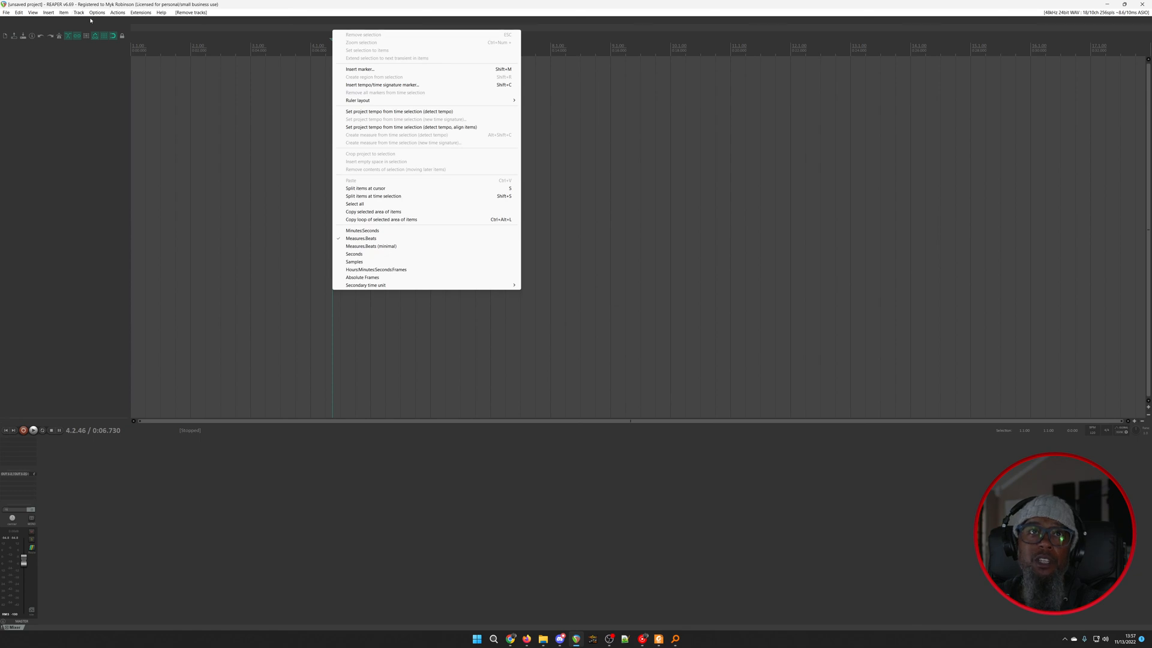
pyautogui.click(161, 31)
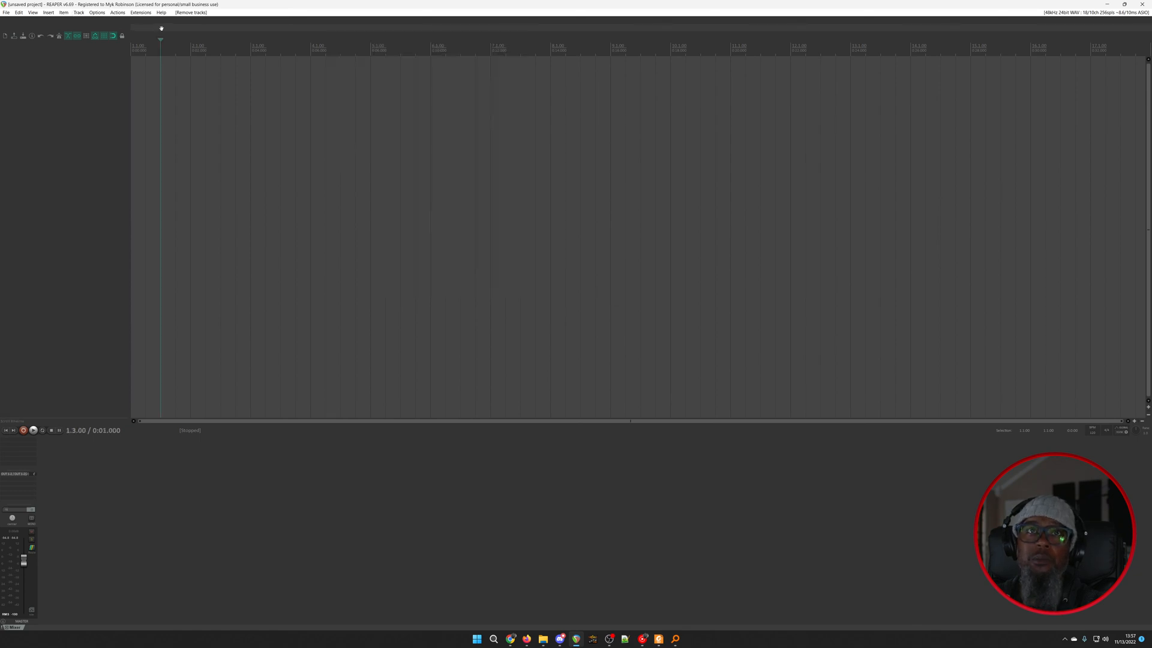
pyautogui.rightClick(161, 30)
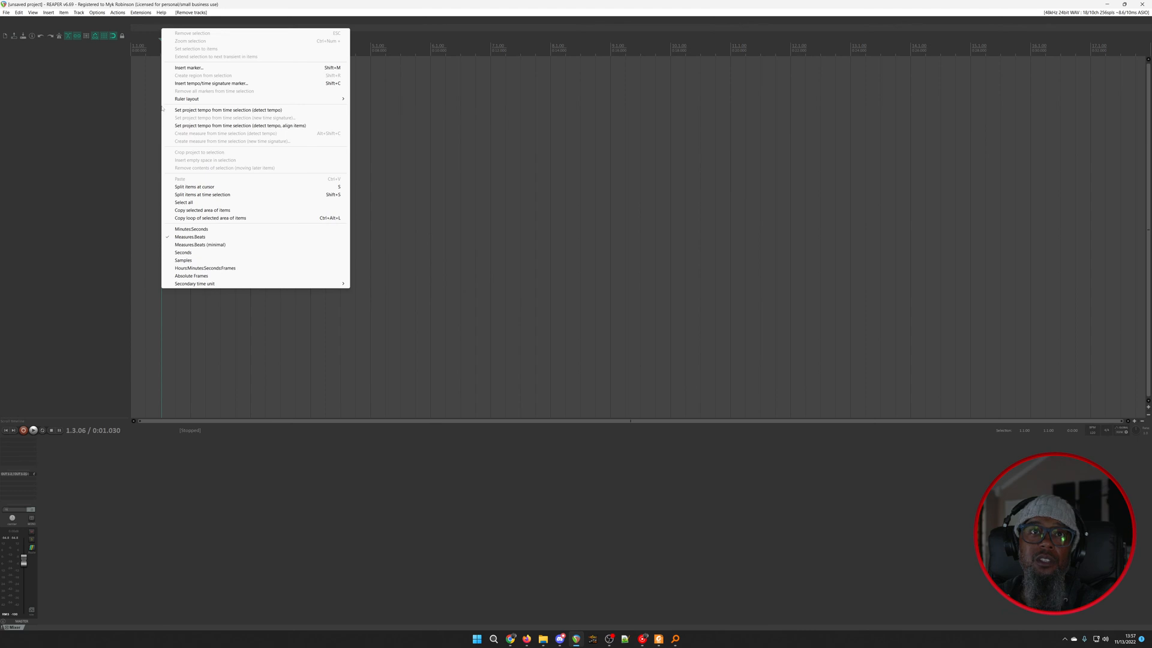
# Step: Center the controls in the transport bar
pyautogui.rightClick(149, 432)
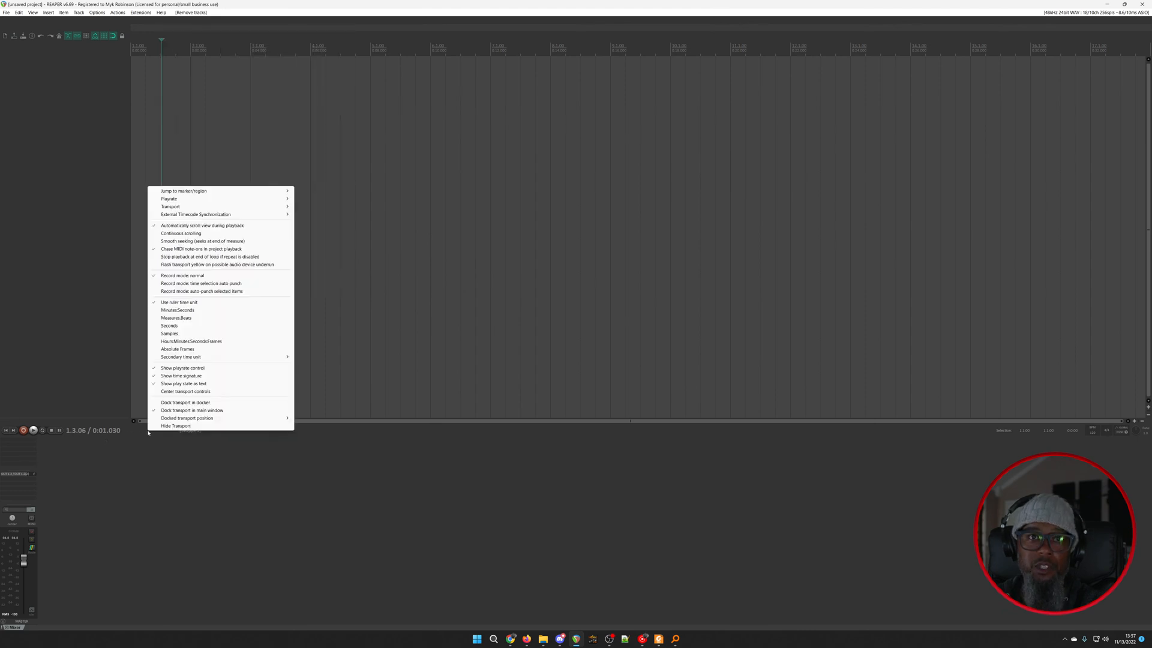
pyautogui.moveTo(282, 418)
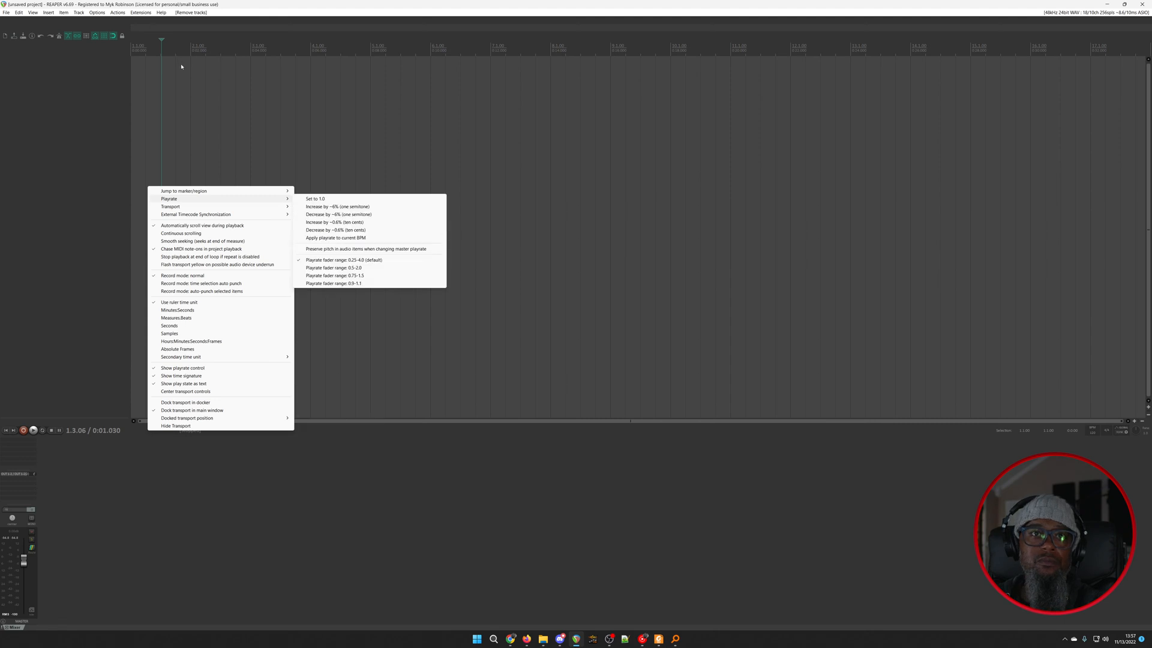
pyautogui.click(221, 392)
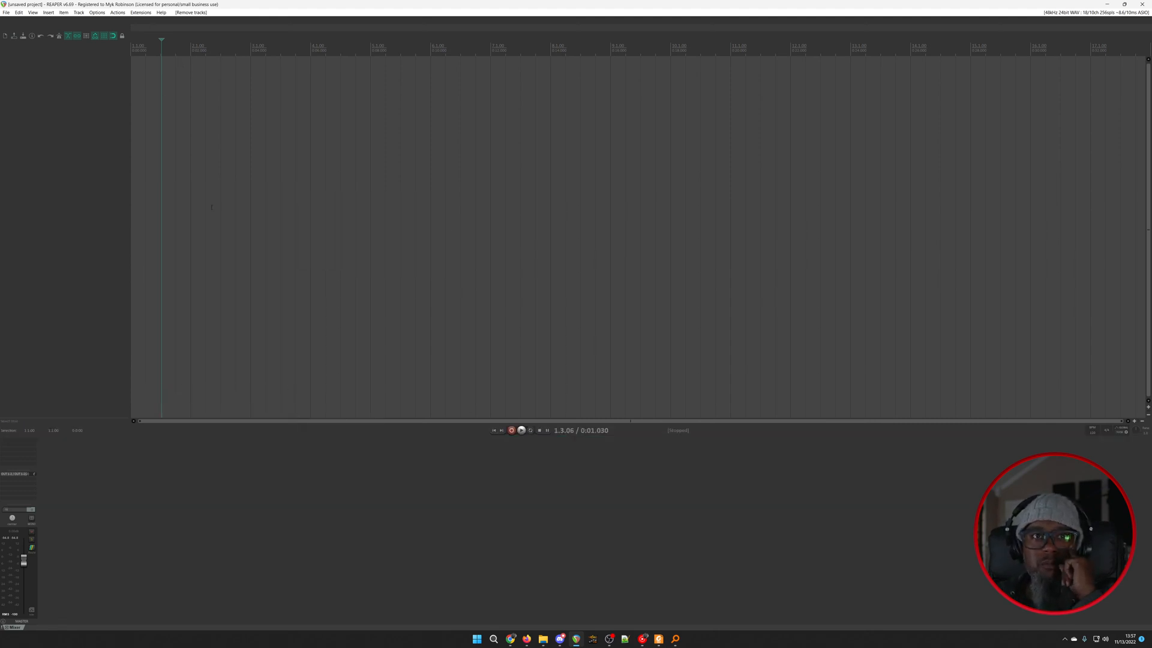
# Step: Enlarge the transport by setting its layout to 150%_A
pyautogui.click(97, 12)
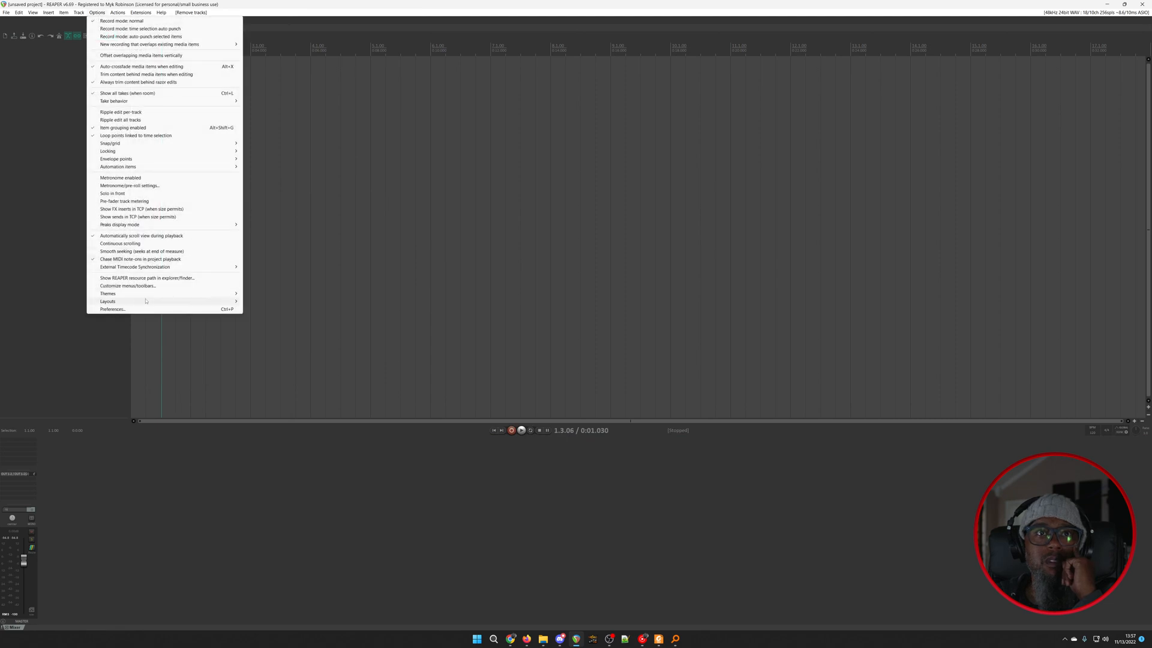
pyautogui.moveTo(145, 301)
pyautogui.moveTo(277, 318)
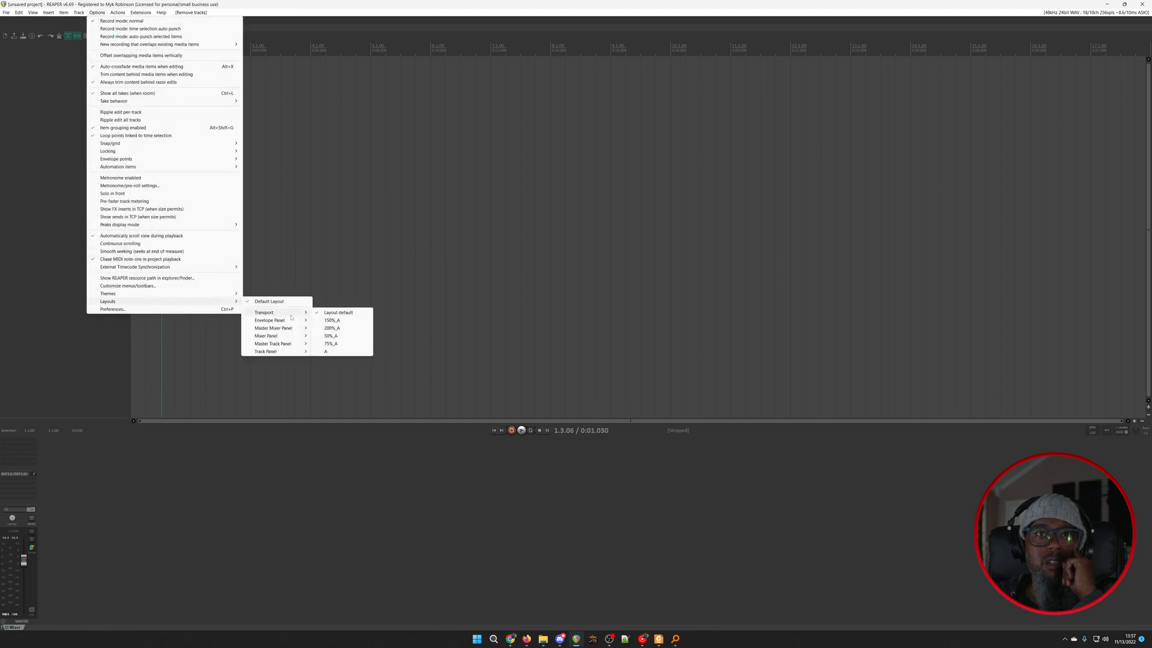
pyautogui.click(336, 319)
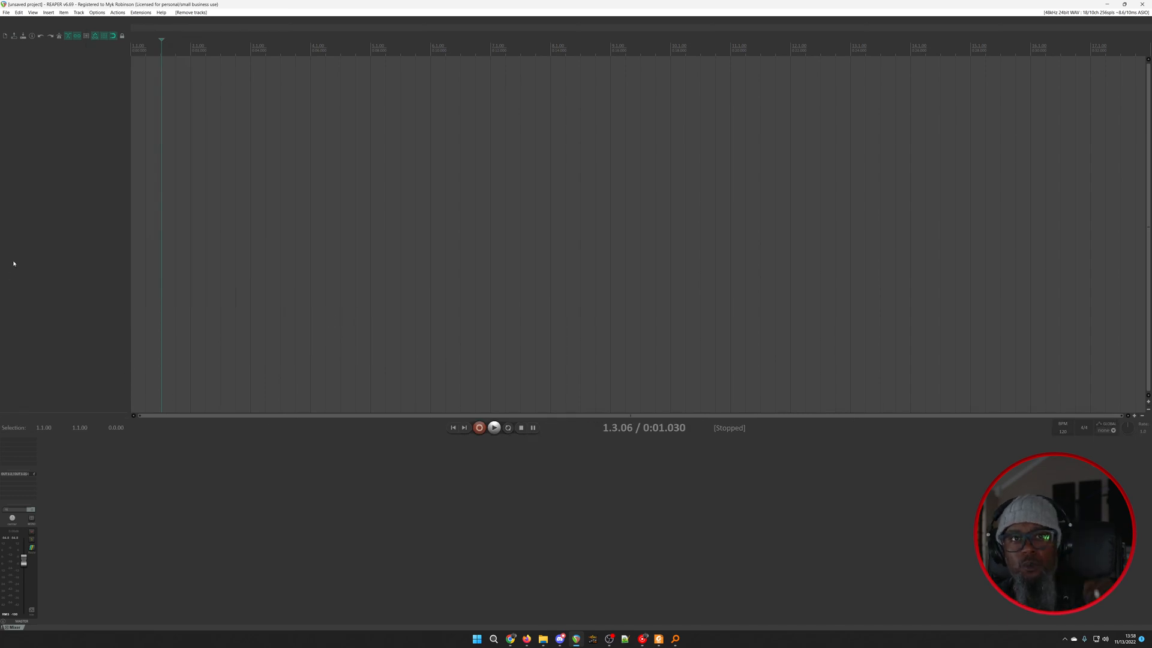
# Step: Insert 10 tracks named "testing" after the last touched track, and clear the track selection
pyautogui.rightClick(30, 207)
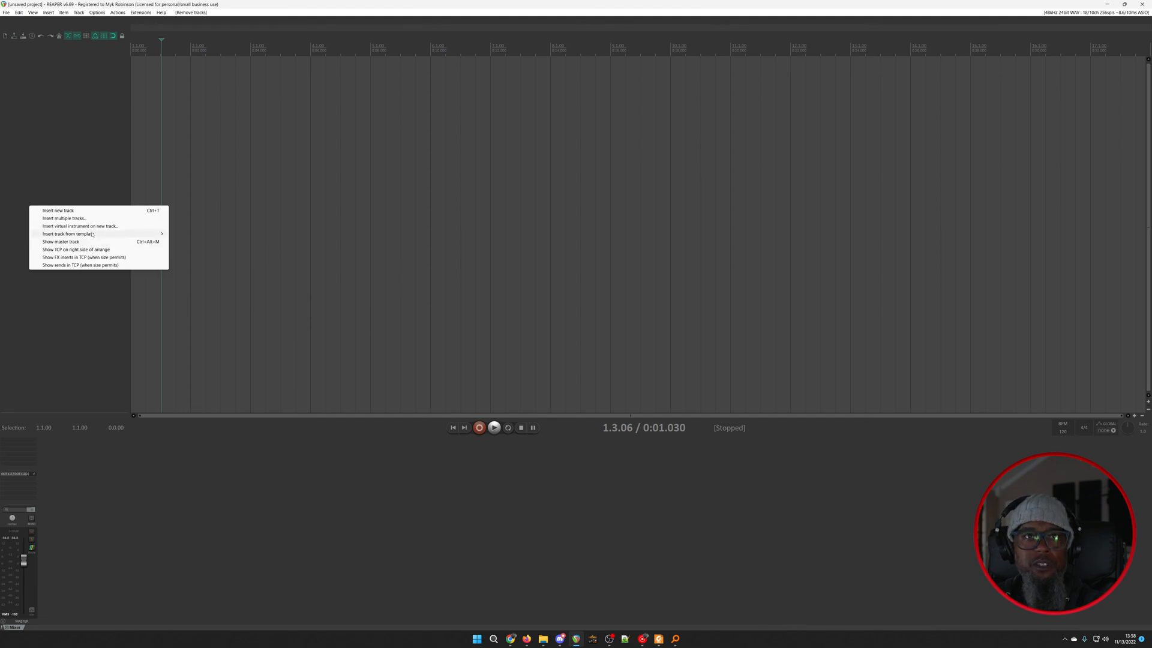
pyautogui.click(84, 218)
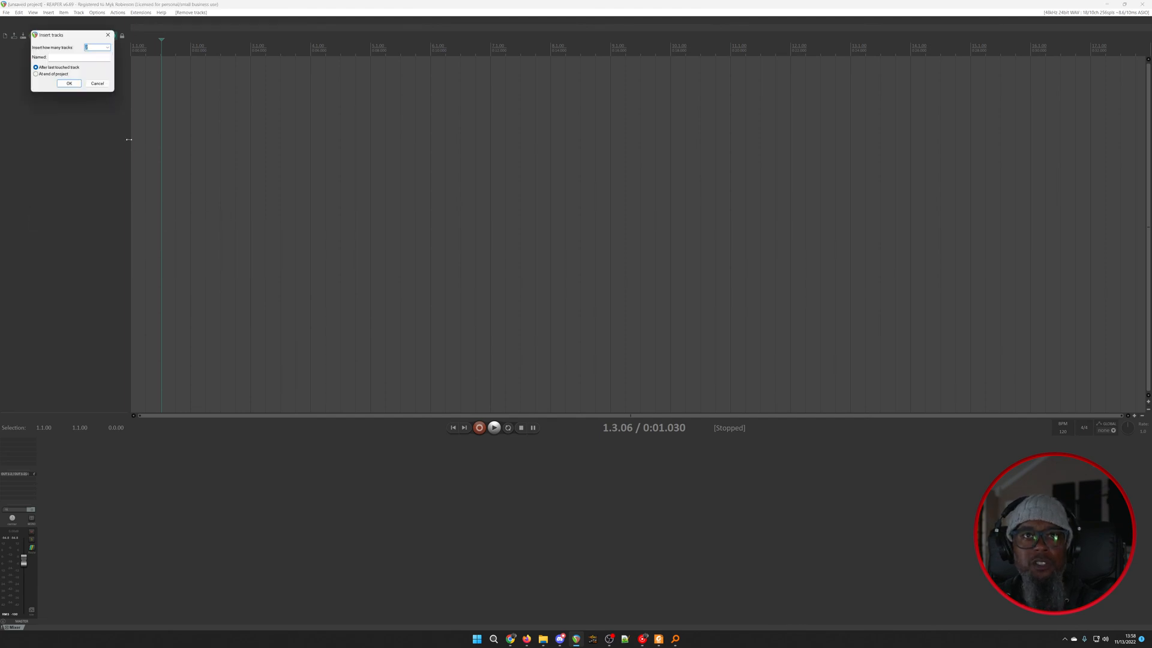
pyautogui.write('10')
pyautogui.press('Tab')
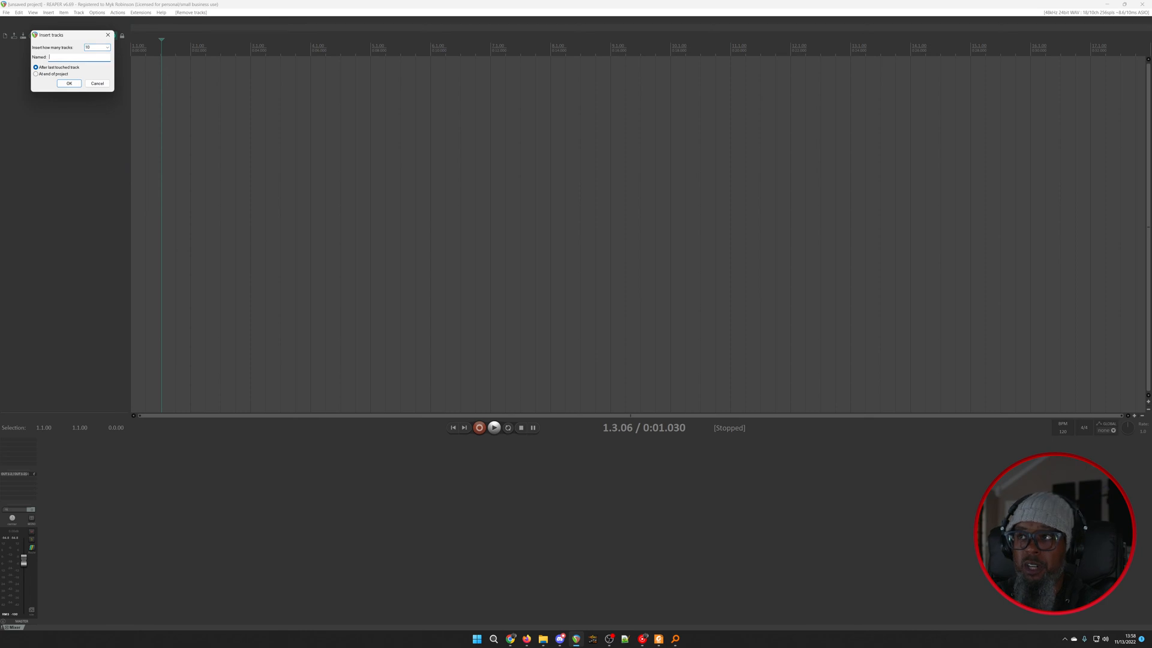
pyautogui.write('testing')
pyautogui.press('Return')
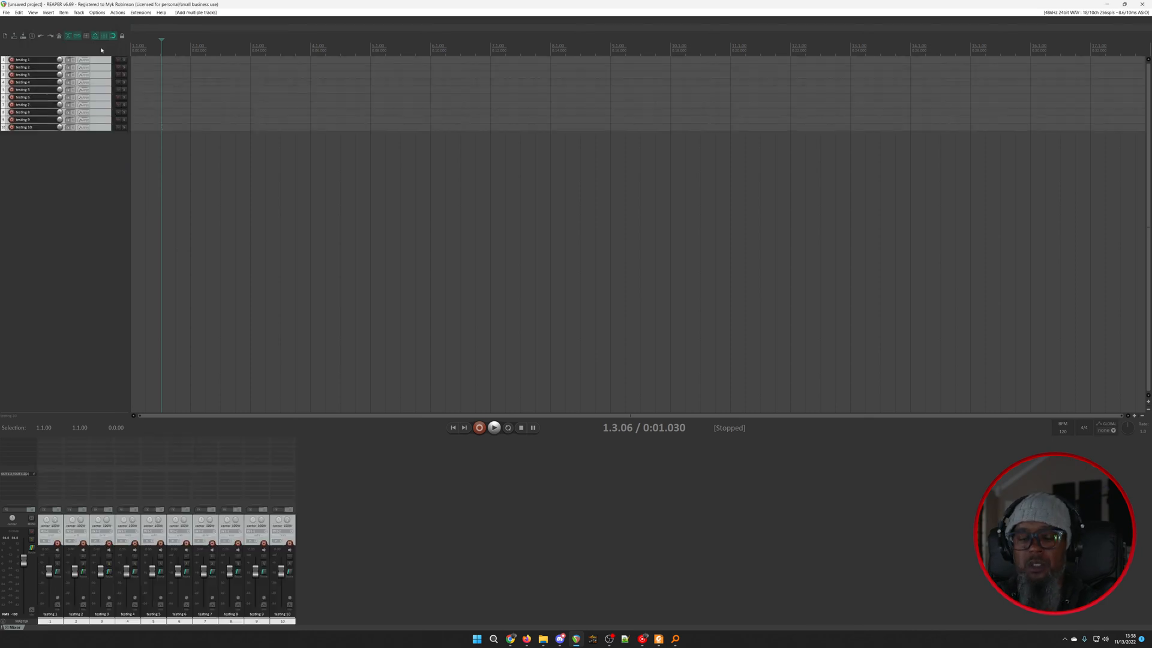
pyautogui.click(320, 303)
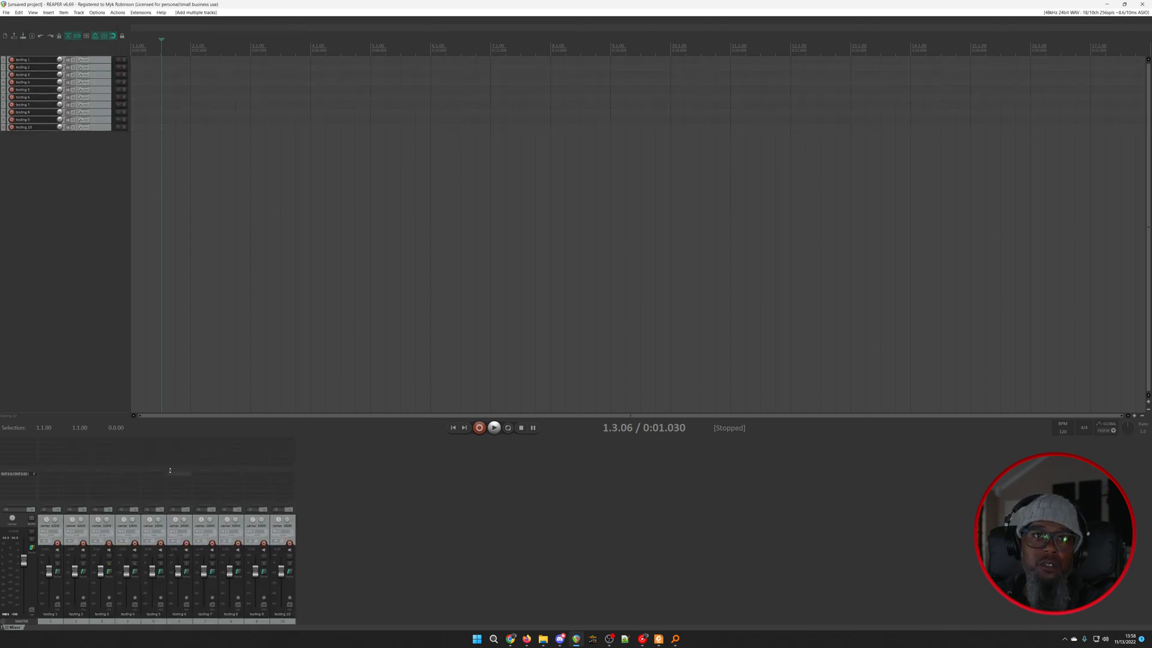
# Step: Add the SSL Native Bus Compressor 2 plug-in to the testing 1 track and bypass it
pyautogui.click(53, 443)
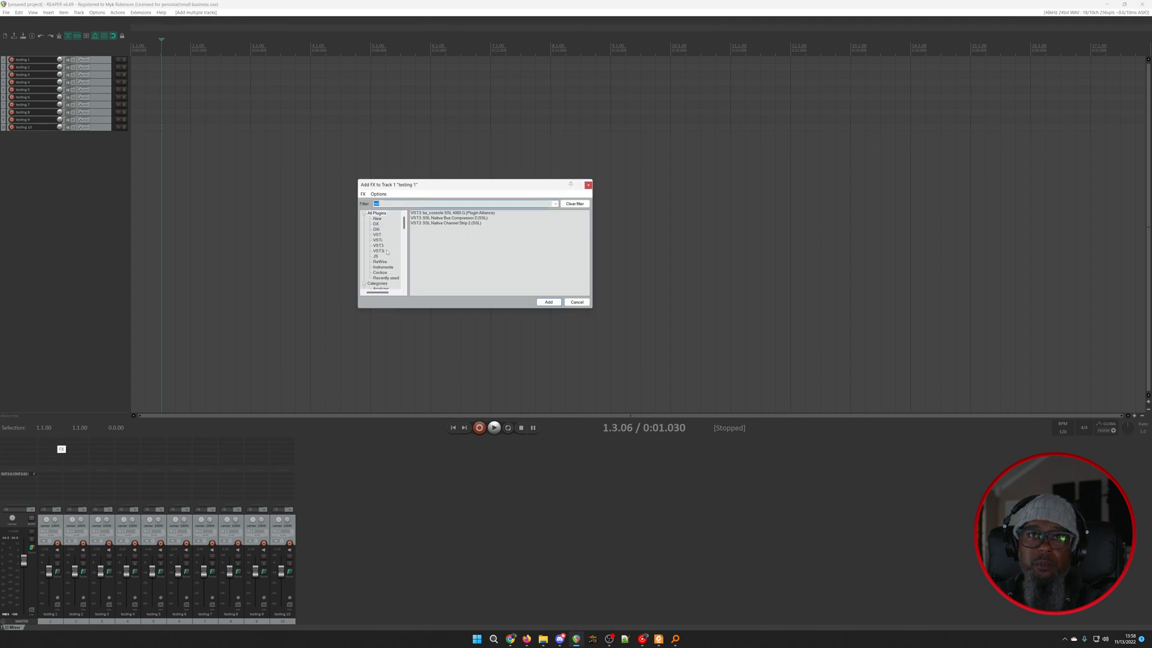
pyautogui.click(436, 218)
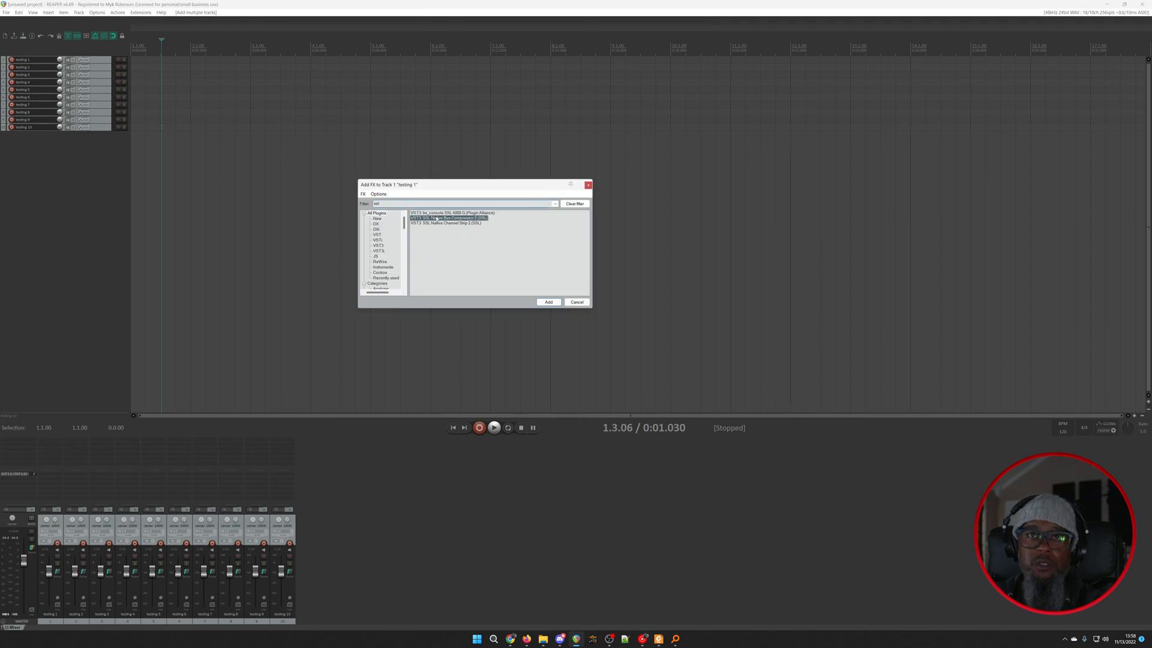
pyautogui.click(548, 302)
pyautogui.click(418, 487)
pyautogui.keyDown('shift'); pyautogui.click(57, 440); pyautogui.keyUp('shift')
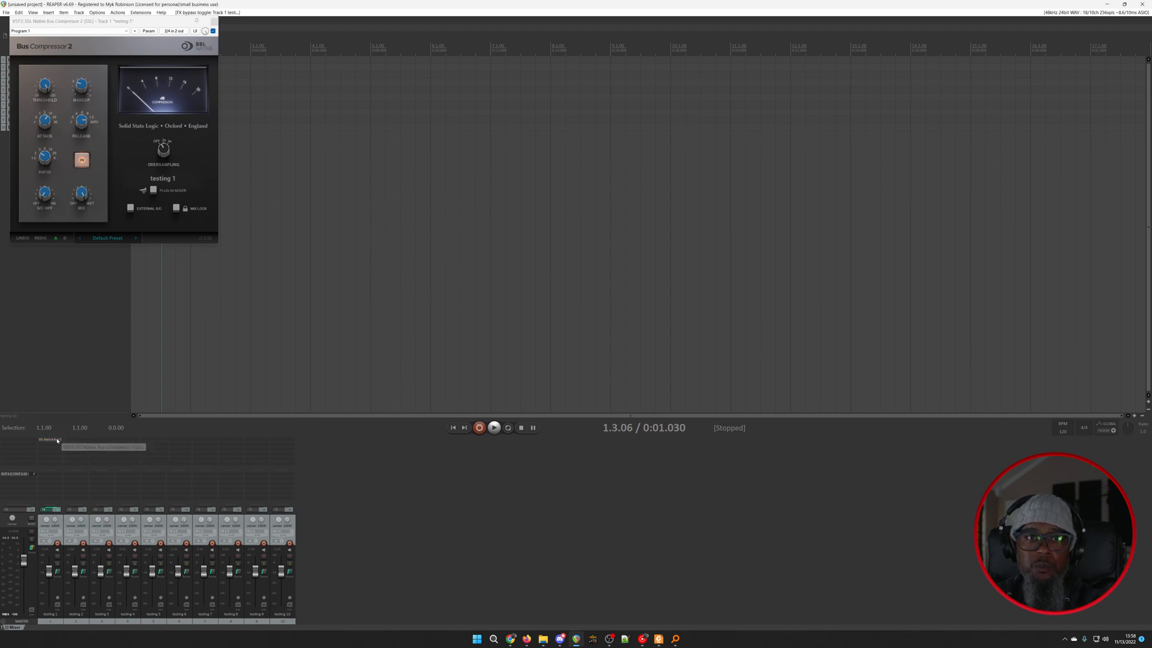
# Step: Close the Bus Compressor 2 window and remove the plug-in from the testing 1 track
pyautogui.click(214, 21)
pyautogui.keyDown('alt'); pyautogui.click(59, 440); pyautogui.keyUp('alt')
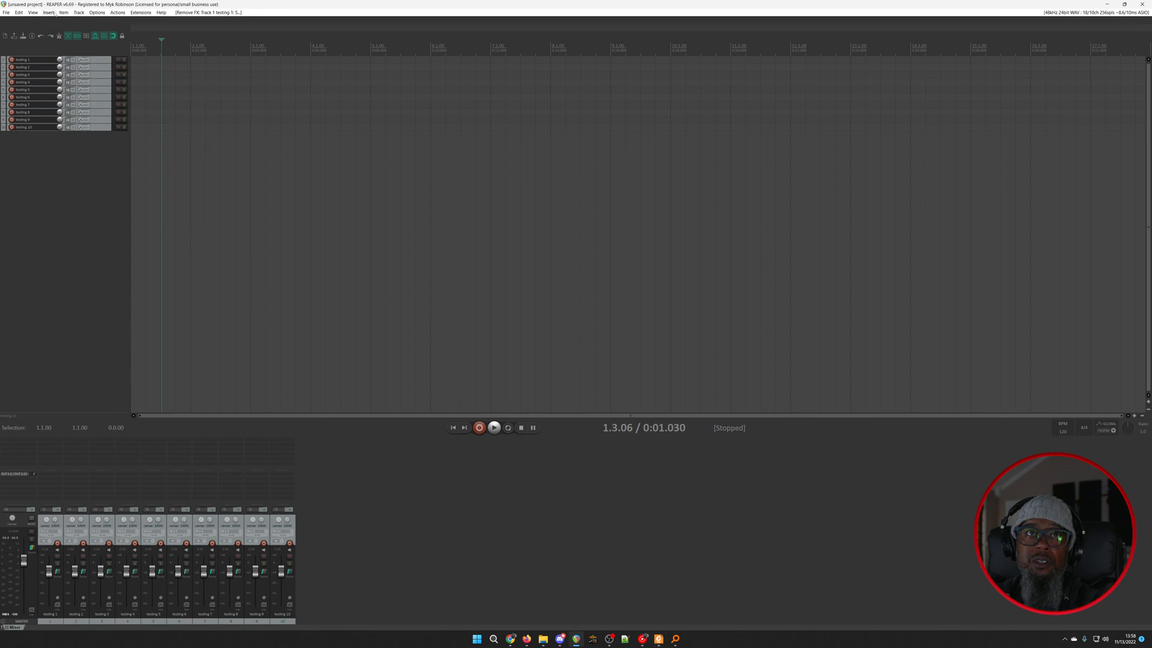
# Step: Show the Toolbar Docker, move it over the arrange area and bring up the options for Toolbar 1
pyautogui.click(33, 13)
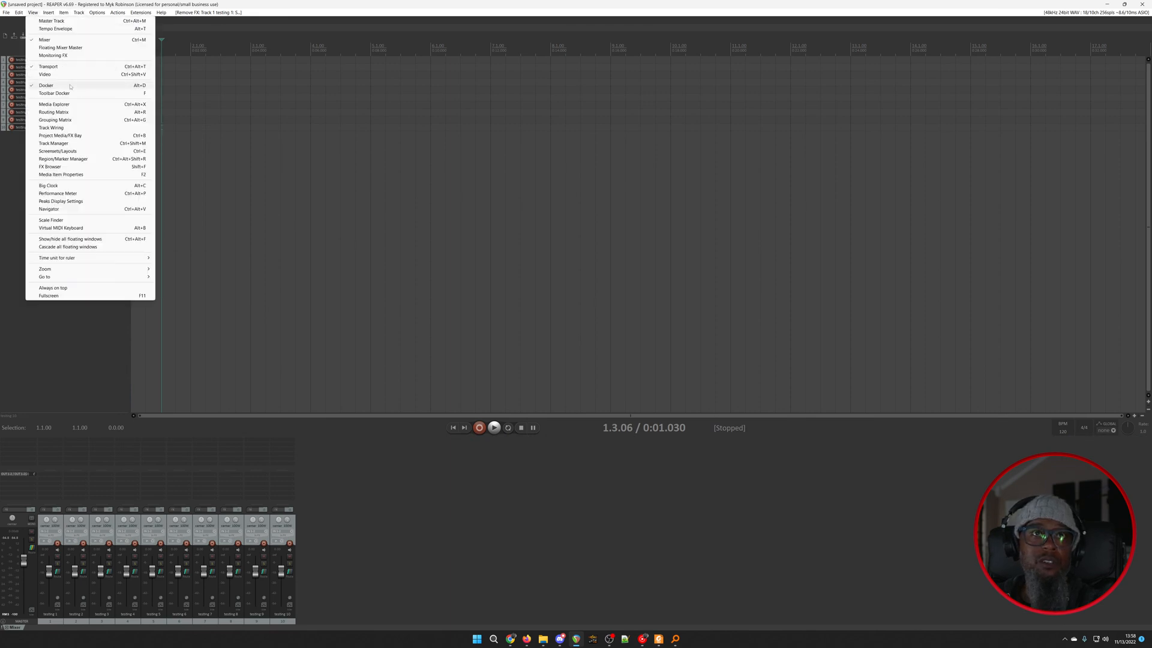
pyautogui.click(55, 93)
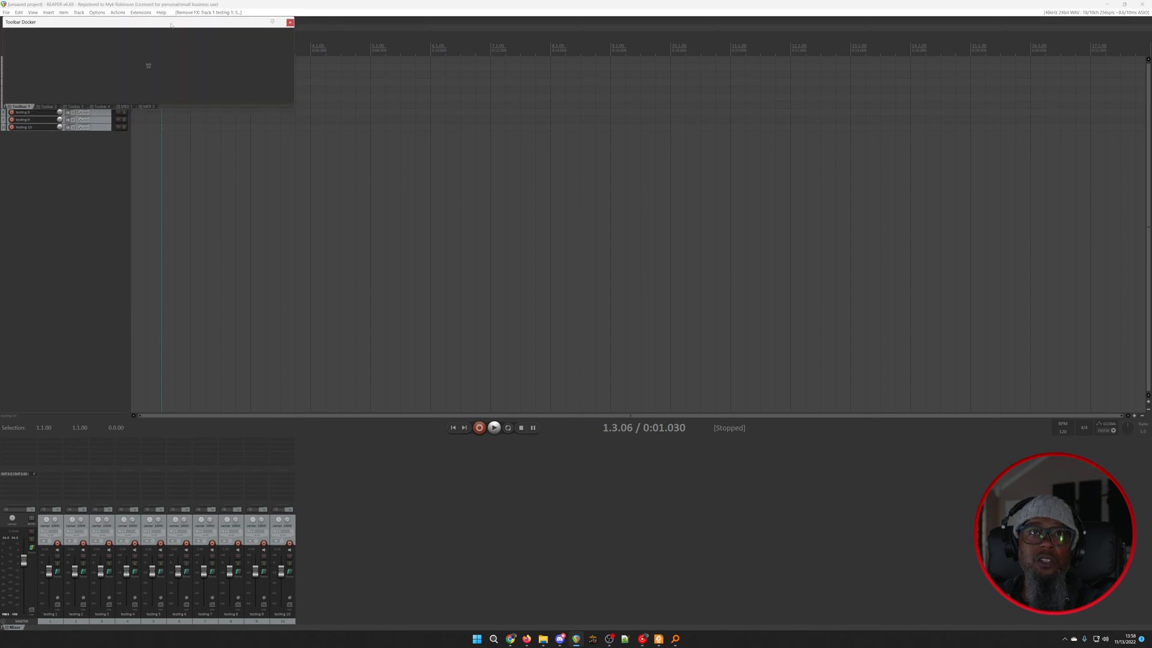
pyautogui.moveTo(171, 25); pyautogui.dragTo(786, 253)
pyautogui.rightClick(637, 336)
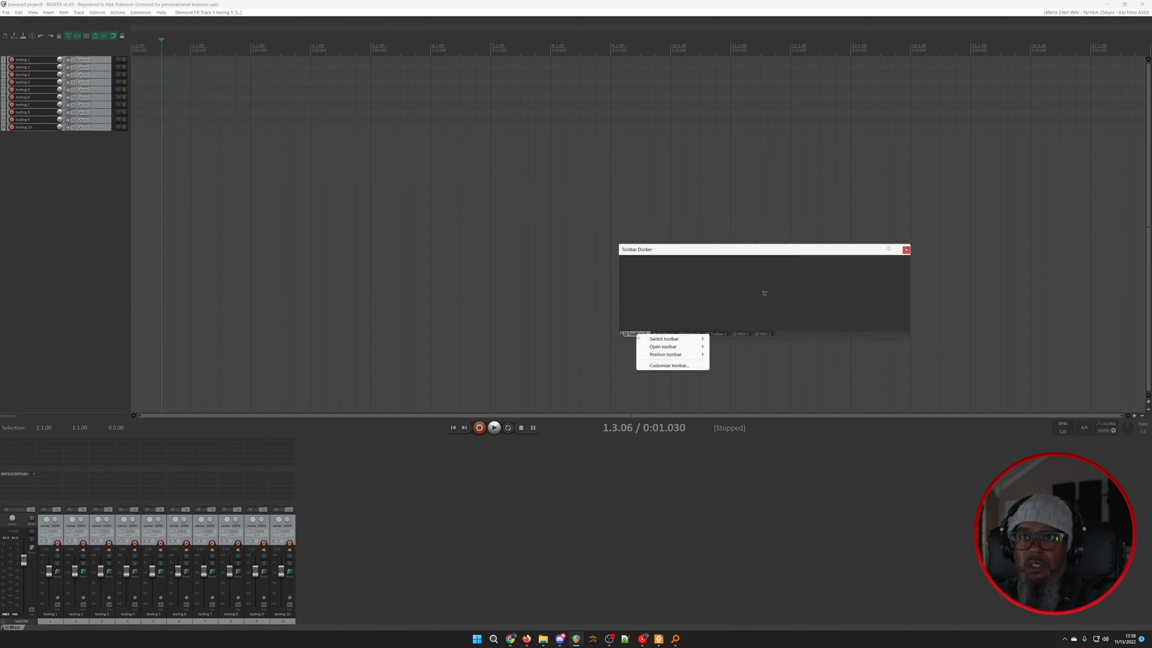
pyautogui.moveTo(672, 339)
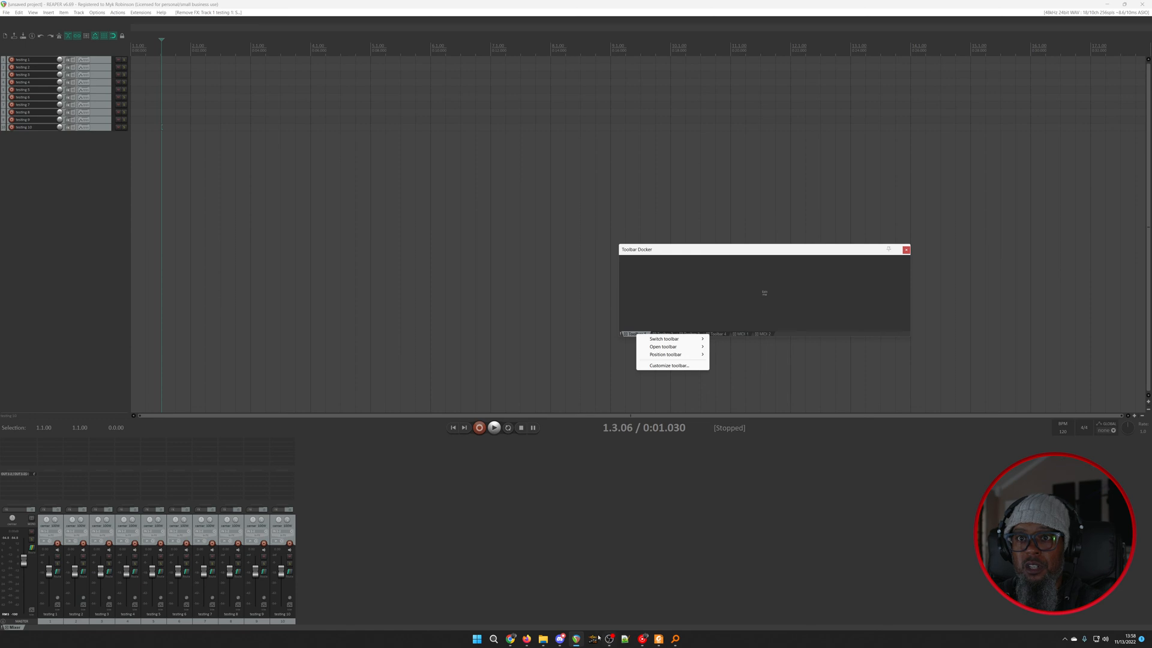
# Step: Switch to File Explorer, go to %appdata% and open the REAPER.bak folder
pyautogui.click(543, 638)
pyautogui.click(745, 333)
pyautogui.write('%')
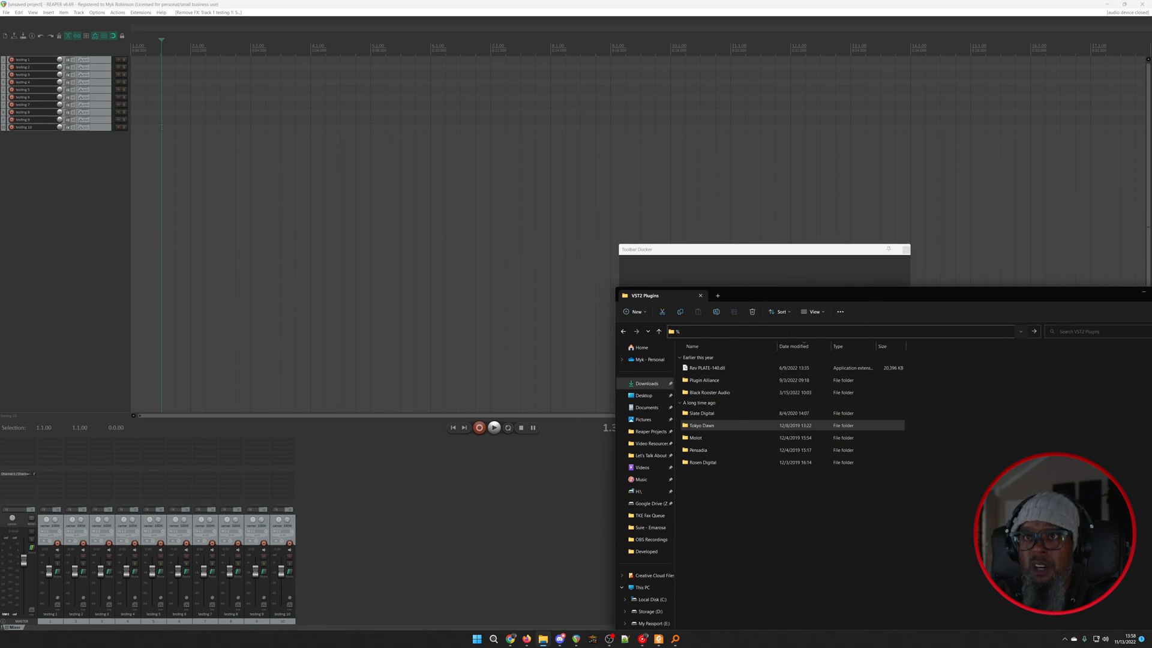
pyautogui.write('appdata%')
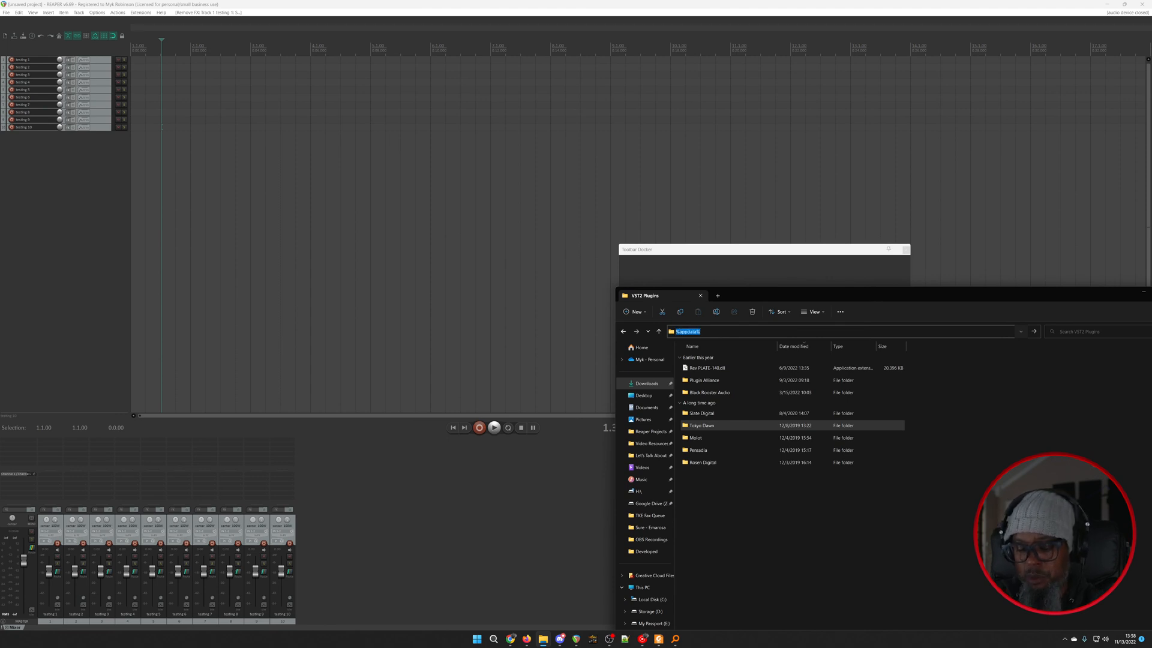
pyautogui.press('Return')
pyautogui.scroll(-12, 720, 446)
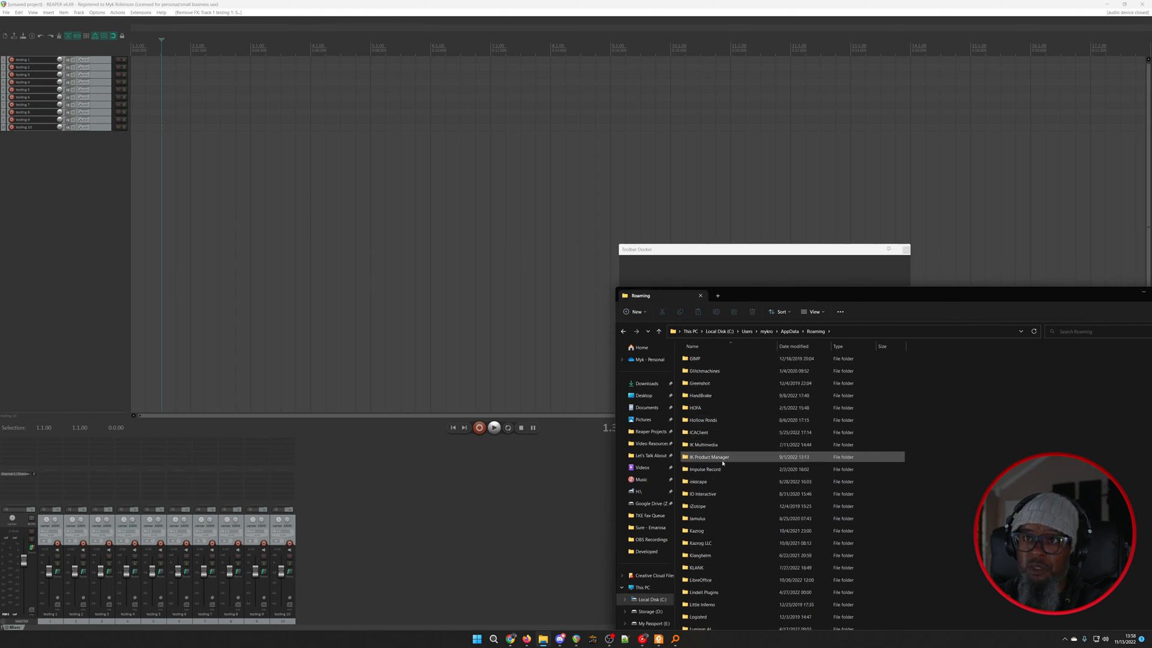
pyautogui.scroll(4, 721, 462)
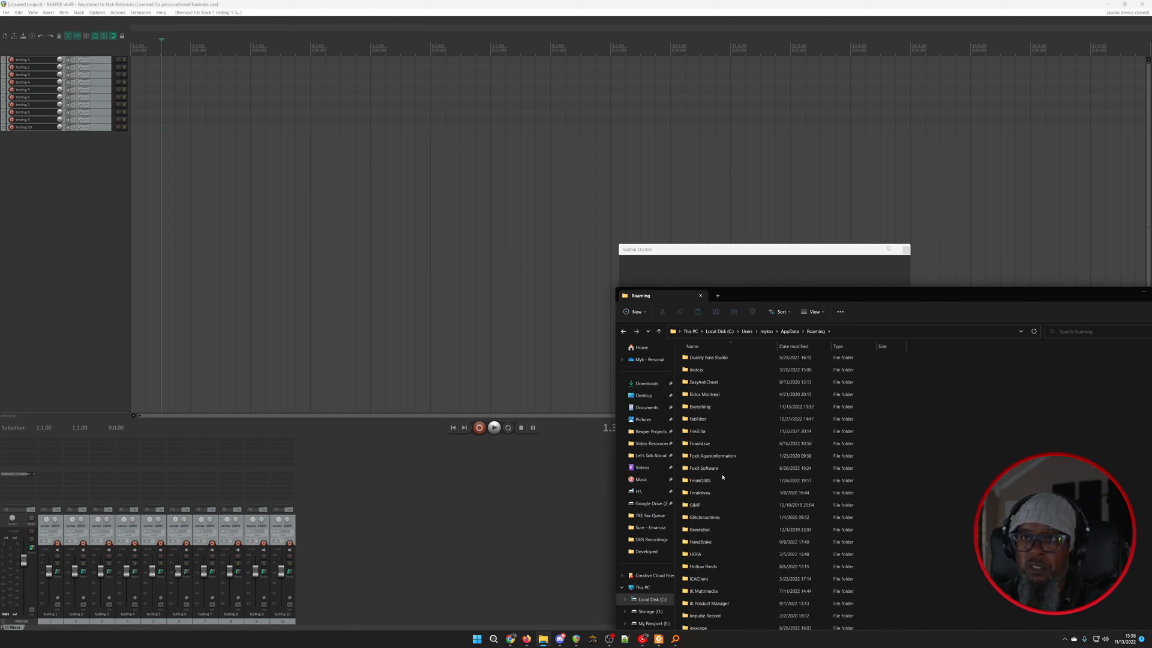
pyautogui.scroll(-15, 721, 477)
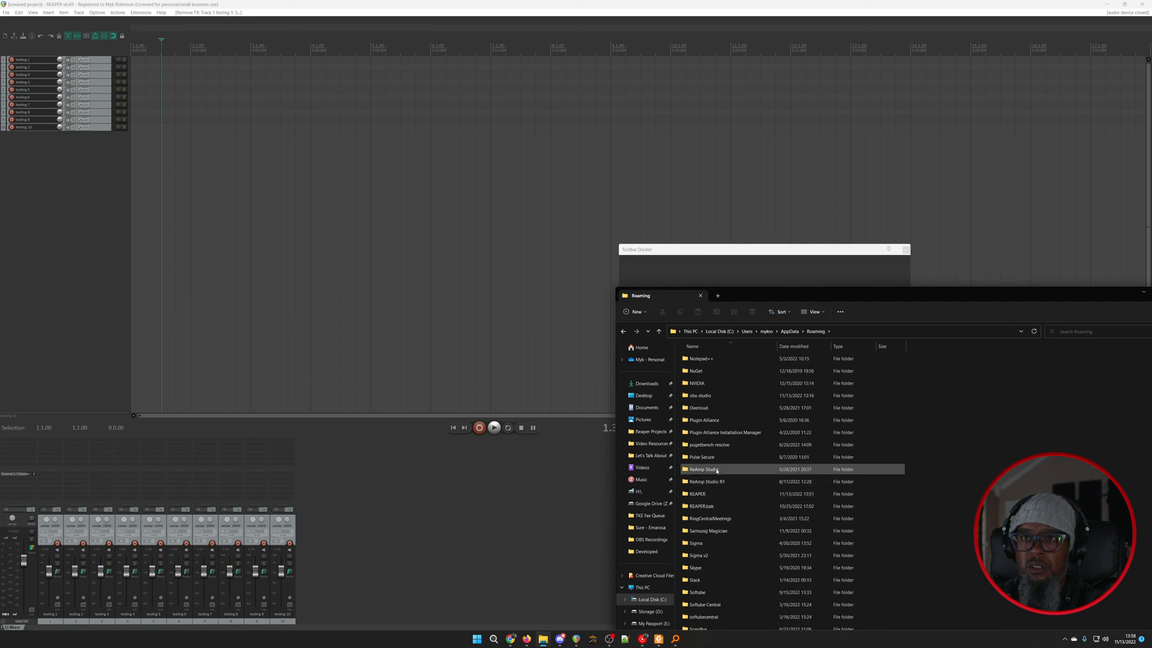
pyautogui.doubleClick(711, 506)
pyautogui.scroll(-2, 713, 504)
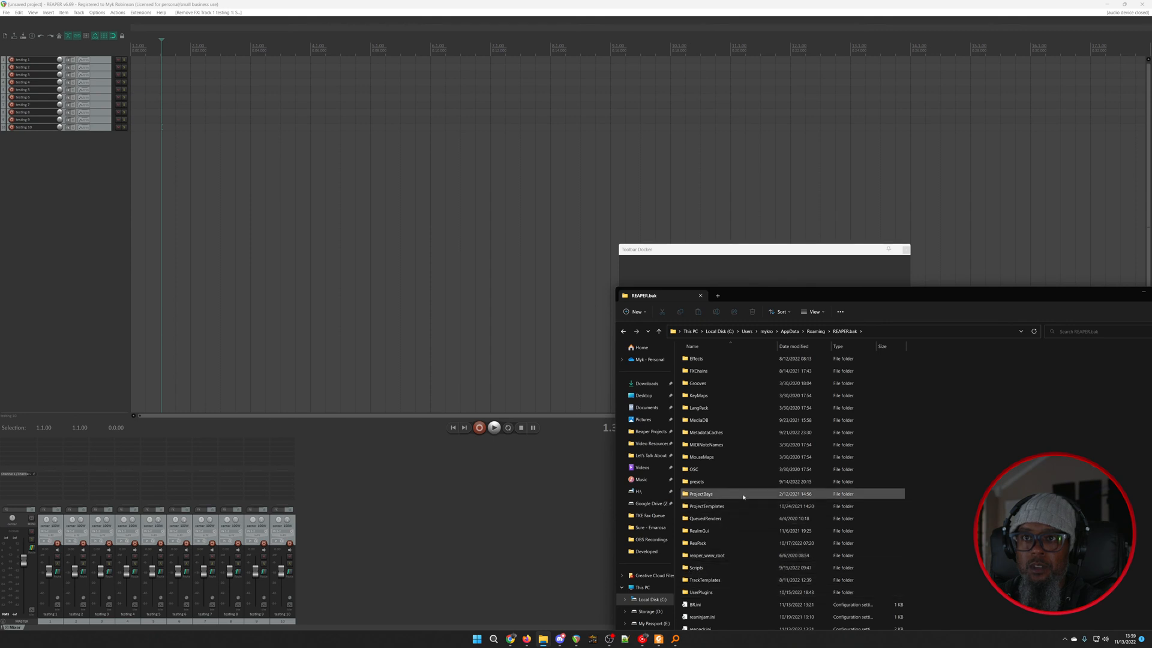
# Step: Search the REAPER.bak folder for "tool", look through the matching files, and minimize File Explorer
pyautogui.click(1084, 333)
pyautogui.write('tool')
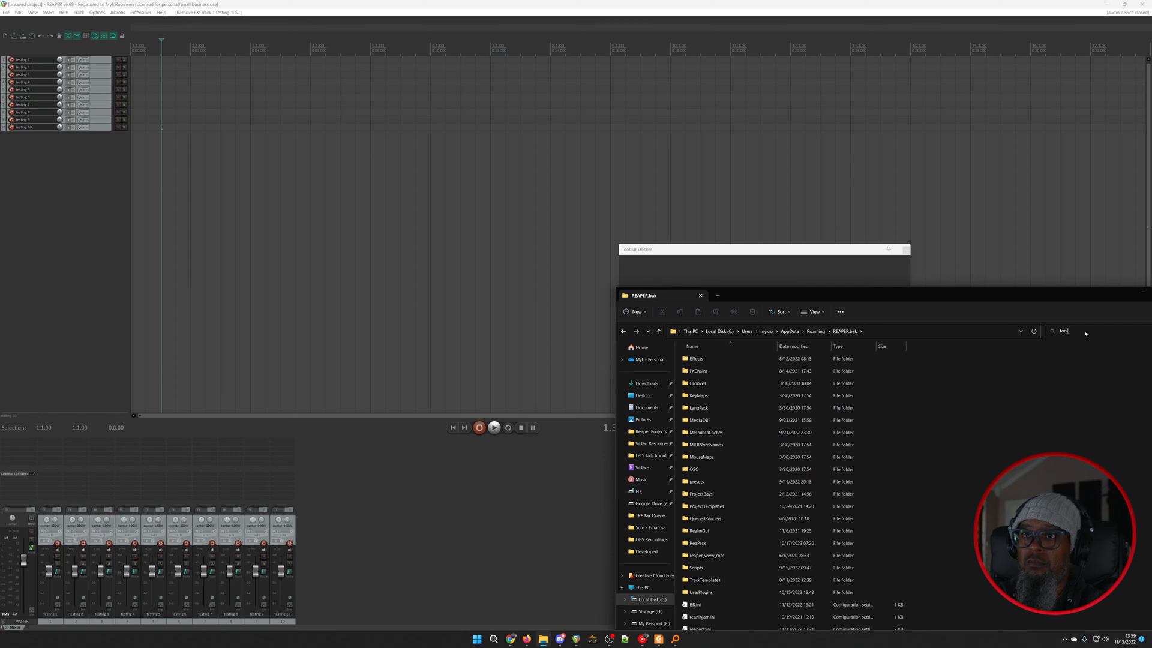
pyautogui.press('Return')
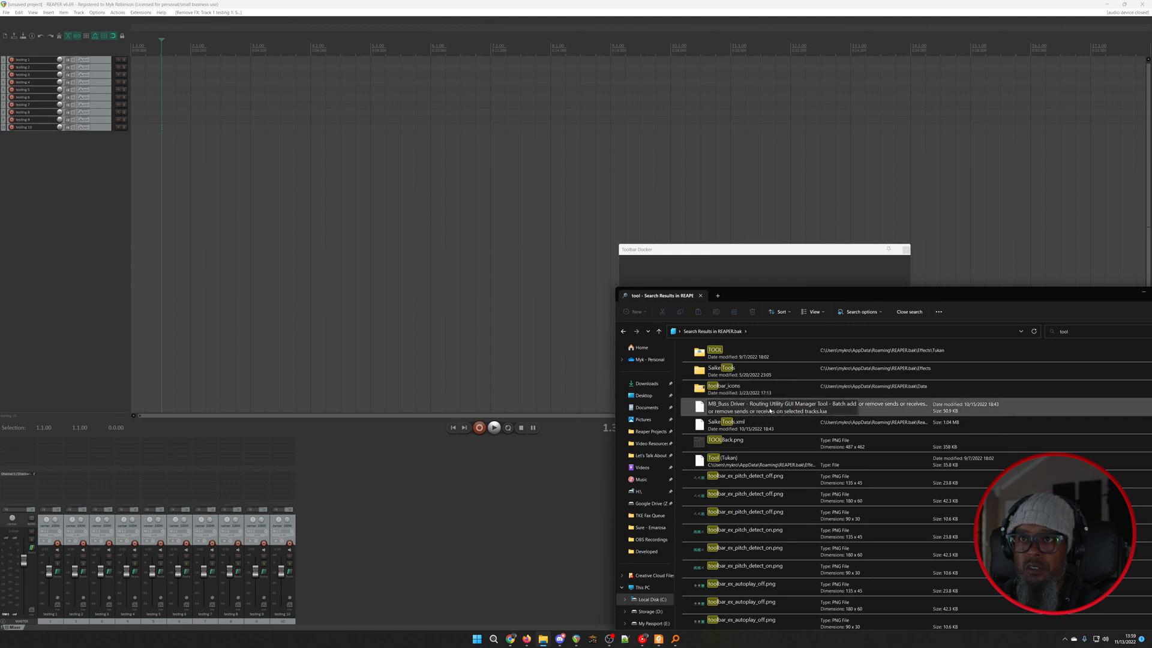
pyautogui.scroll(-5, 770, 408)
pyautogui.scroll(-10, 769, 423)
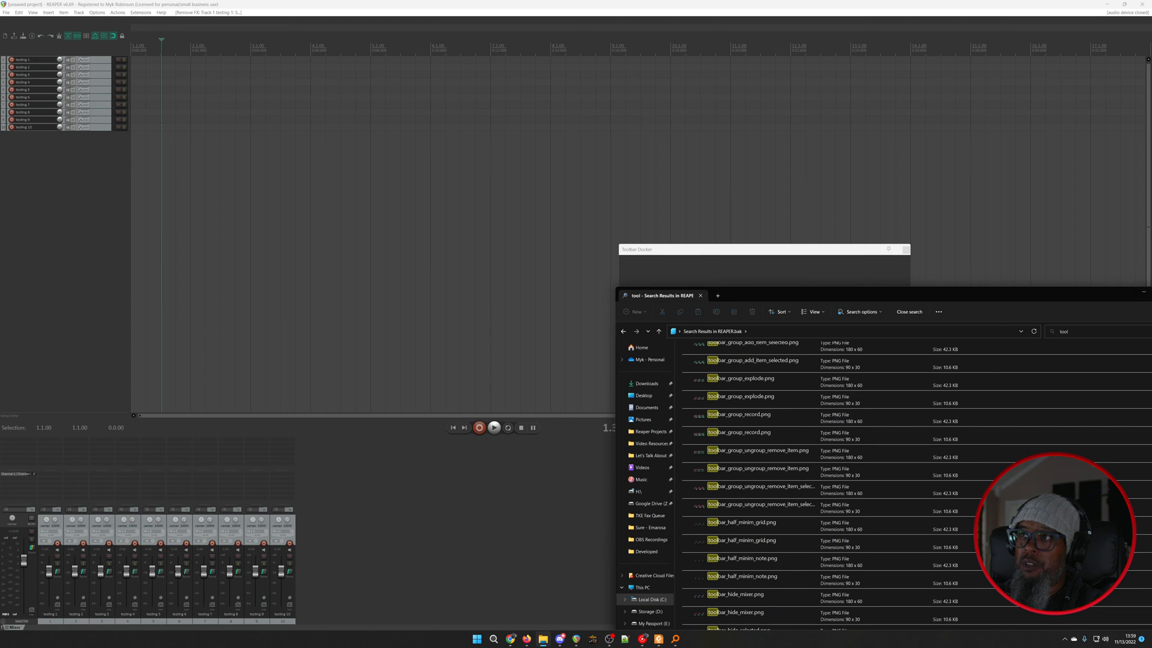
pyautogui.click(1143, 293)
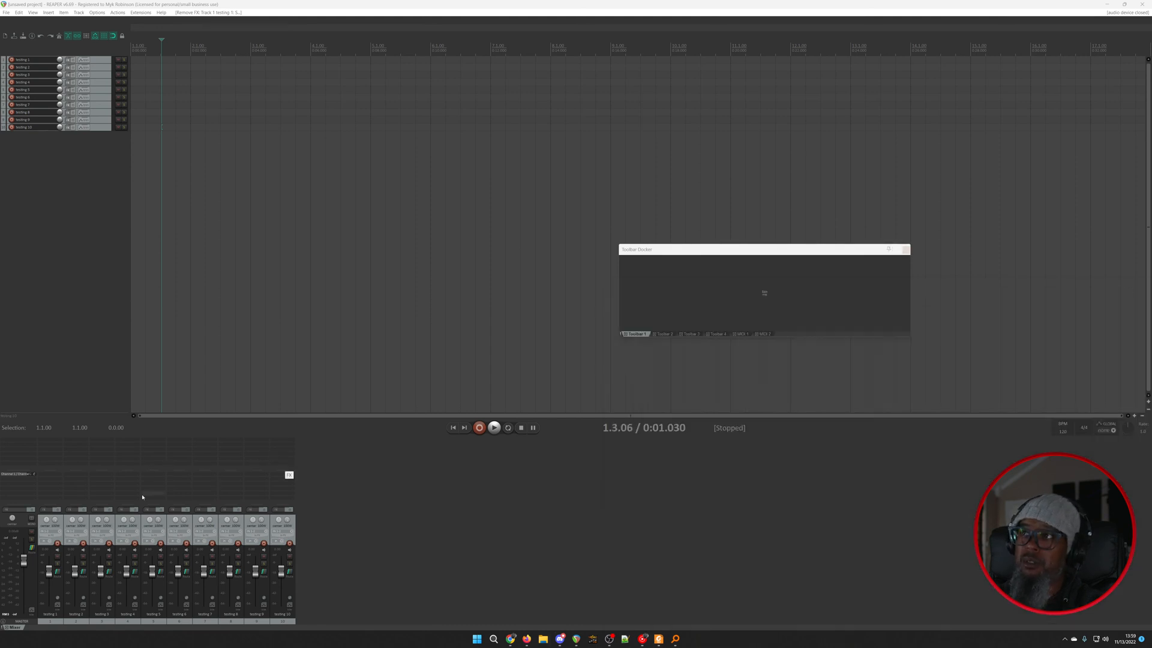
# Step: Select all ten testing tracks and add Audio Assault's Channel Strip VST3 plug-in to them from the unfiltered FX browser
pyautogui.click(454, 526)
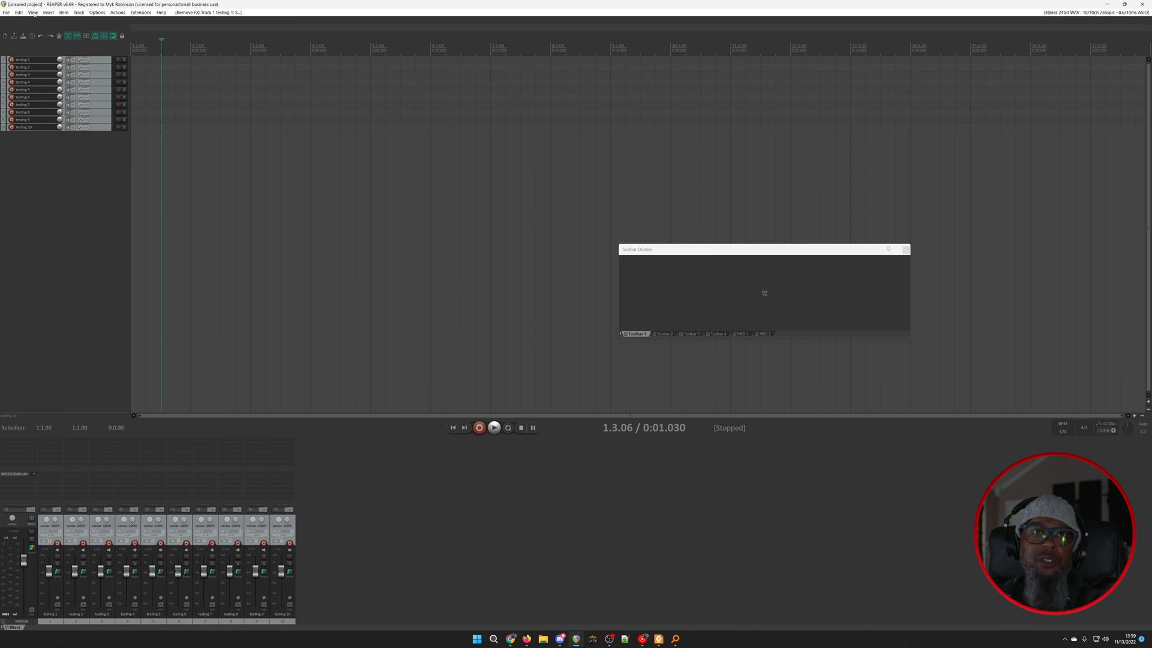
pyautogui.click(53, 628)
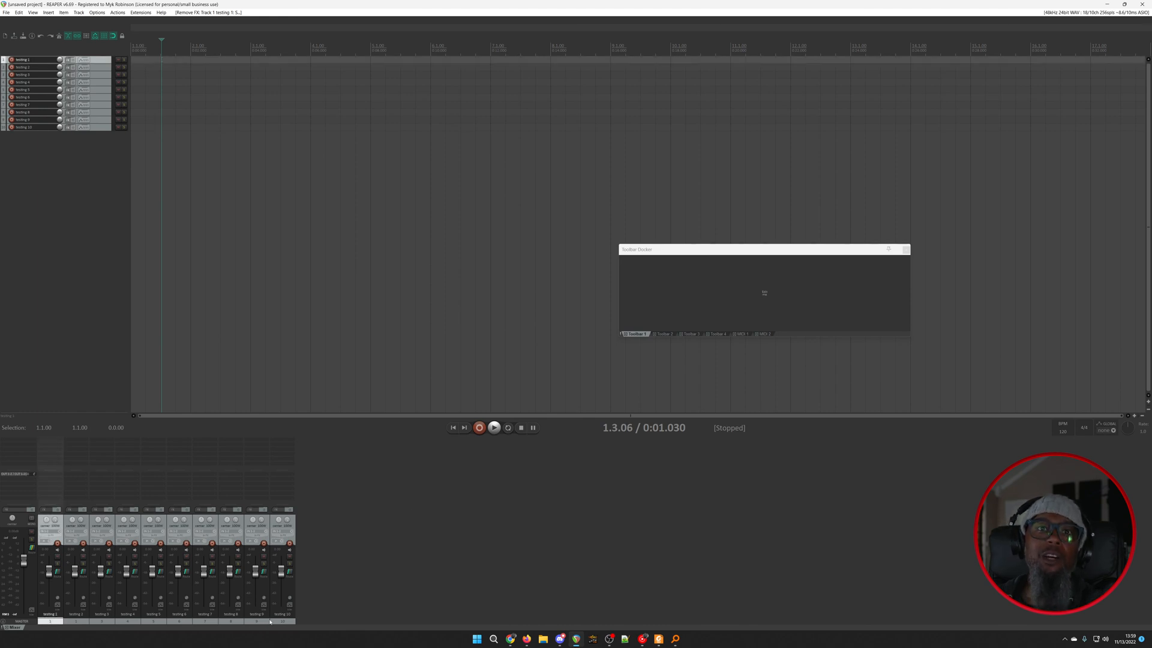
pyautogui.keyDown('shift'); pyautogui.click(270, 622); pyautogui.keyUp('shift')
pyautogui.click(47, 510)
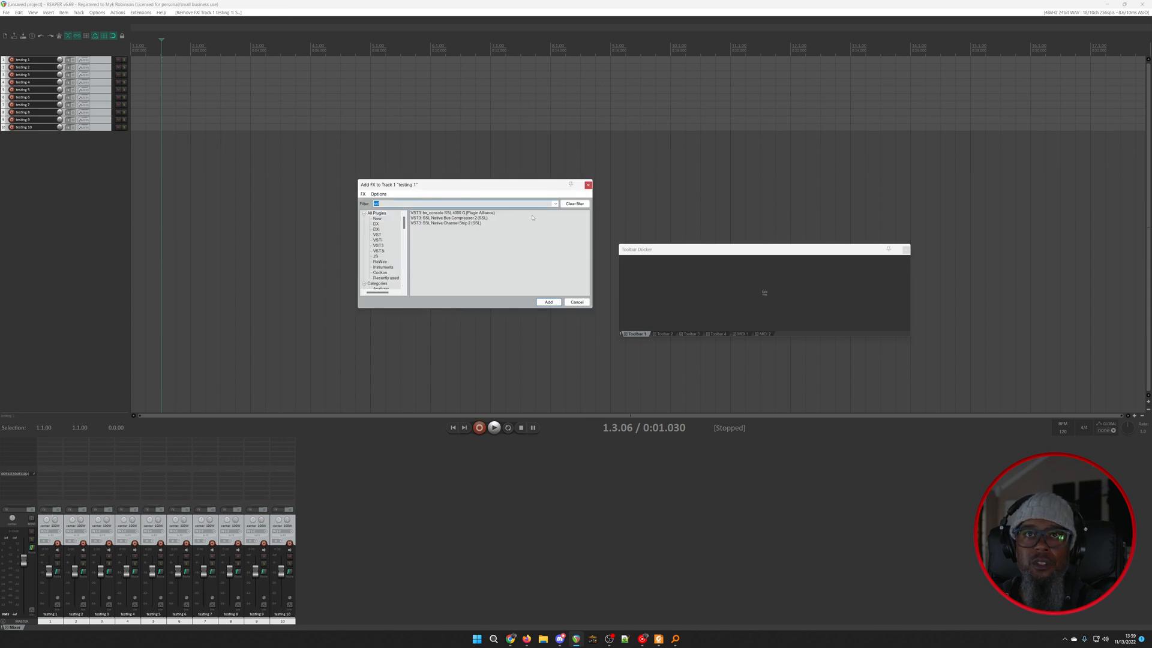
pyautogui.click(574, 204)
pyautogui.scroll(-4, 379, 253)
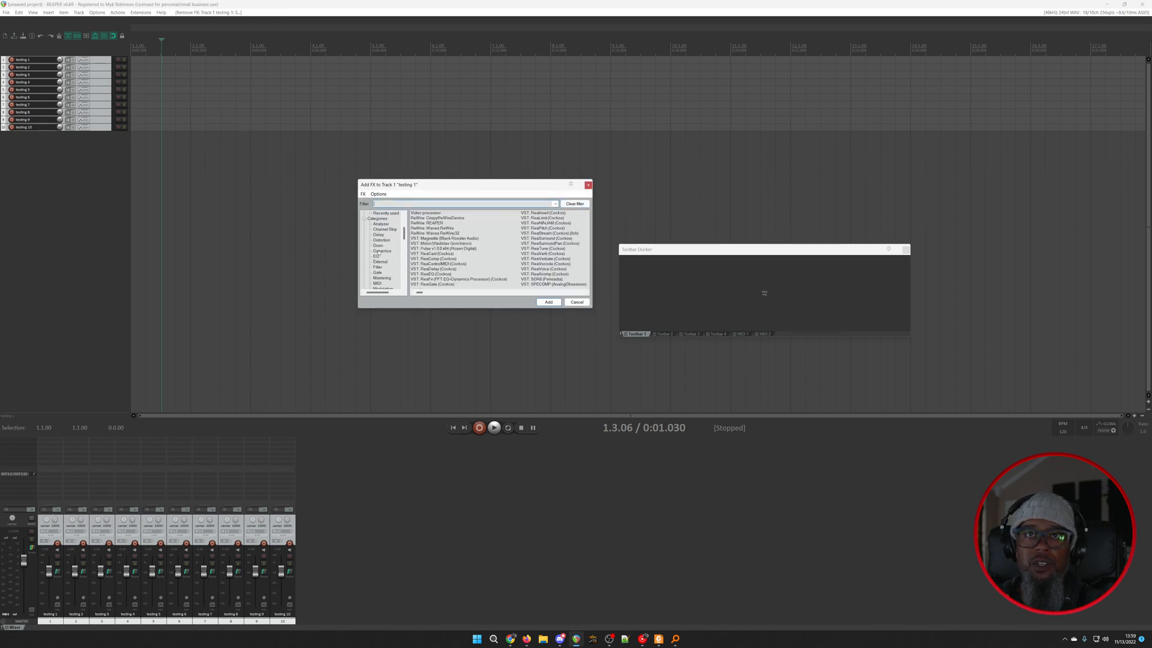
pyautogui.scroll(-6, 384, 252)
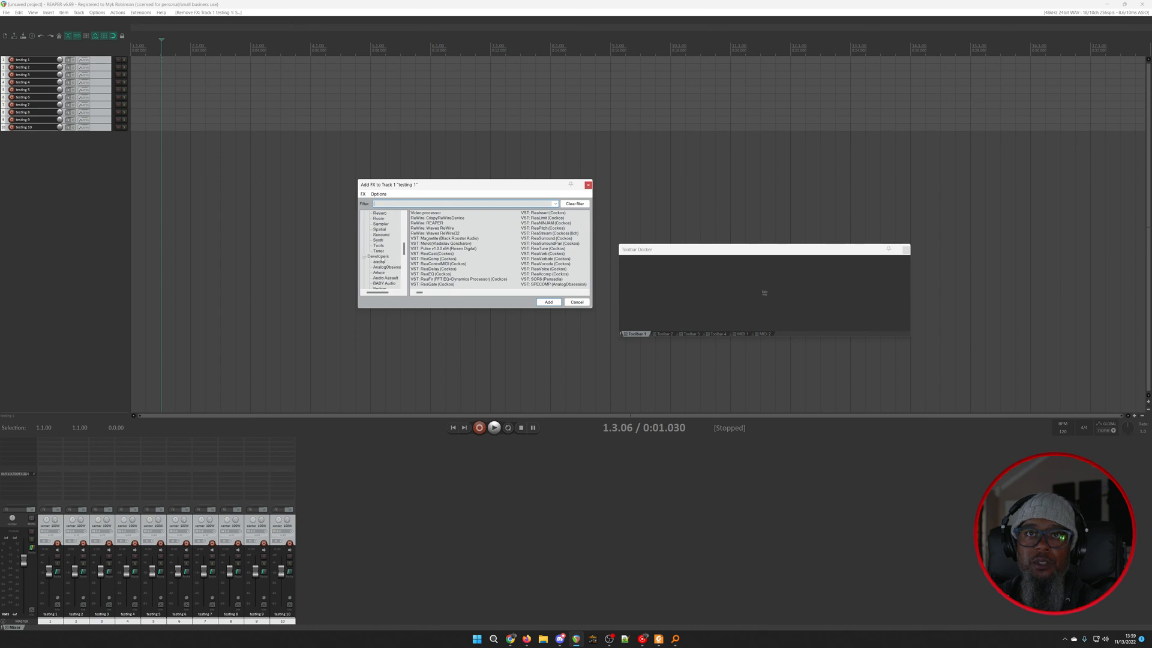
pyautogui.click(383, 262)
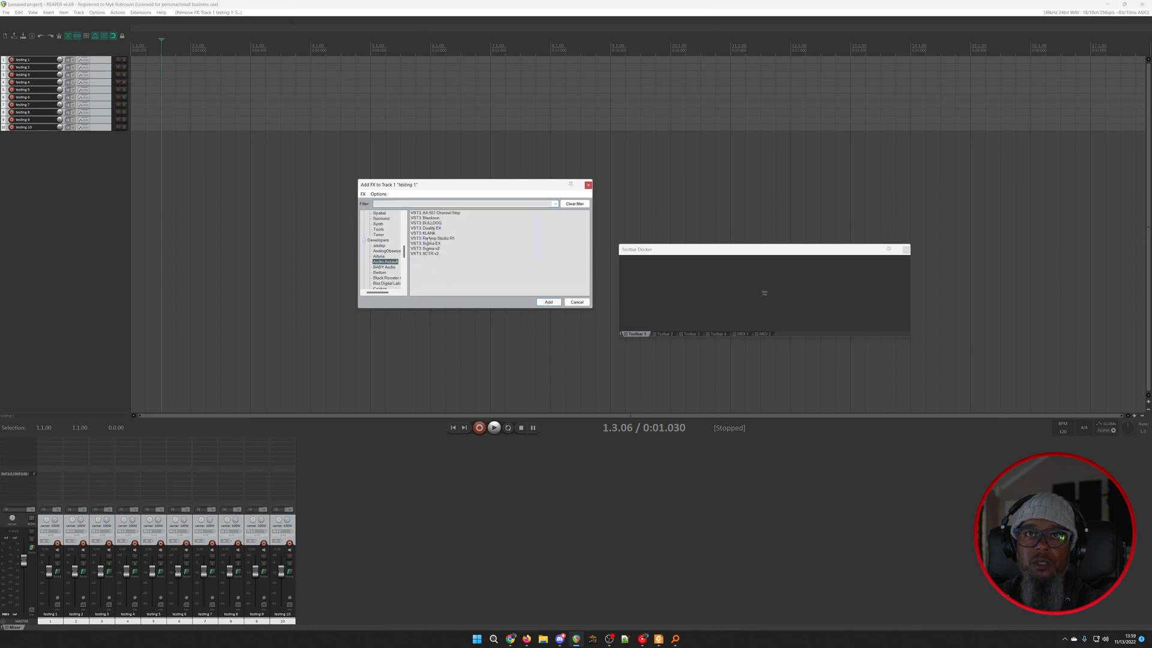
pyautogui.rightClick(438, 215)
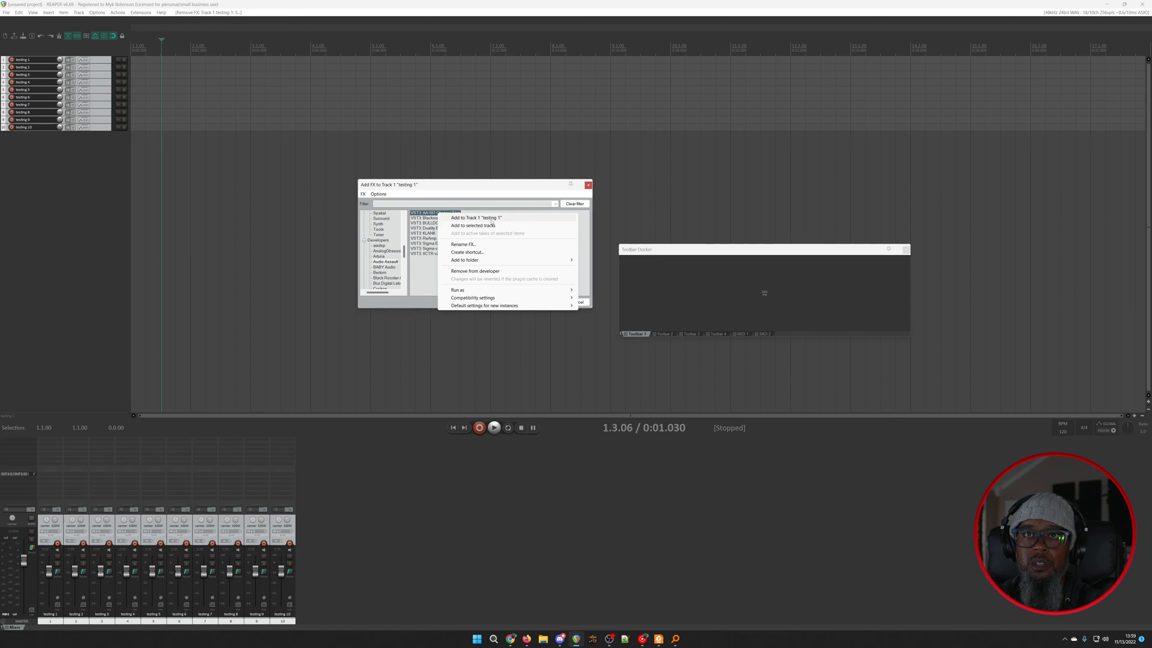
pyautogui.click(491, 226)
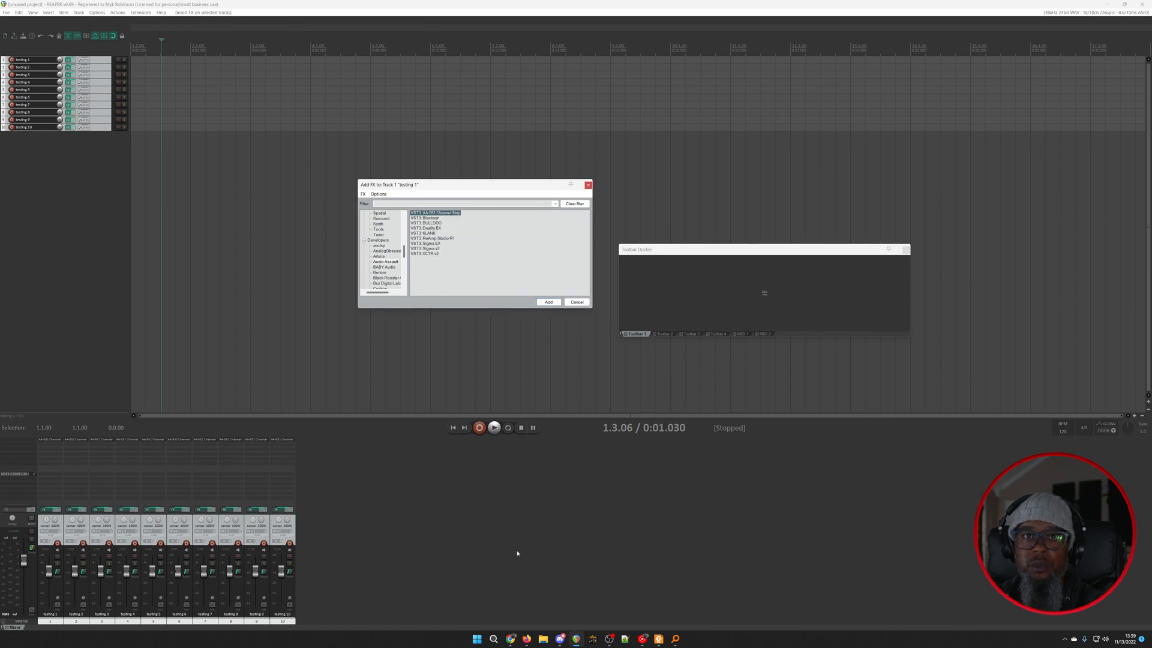
pyautogui.click(587, 186)
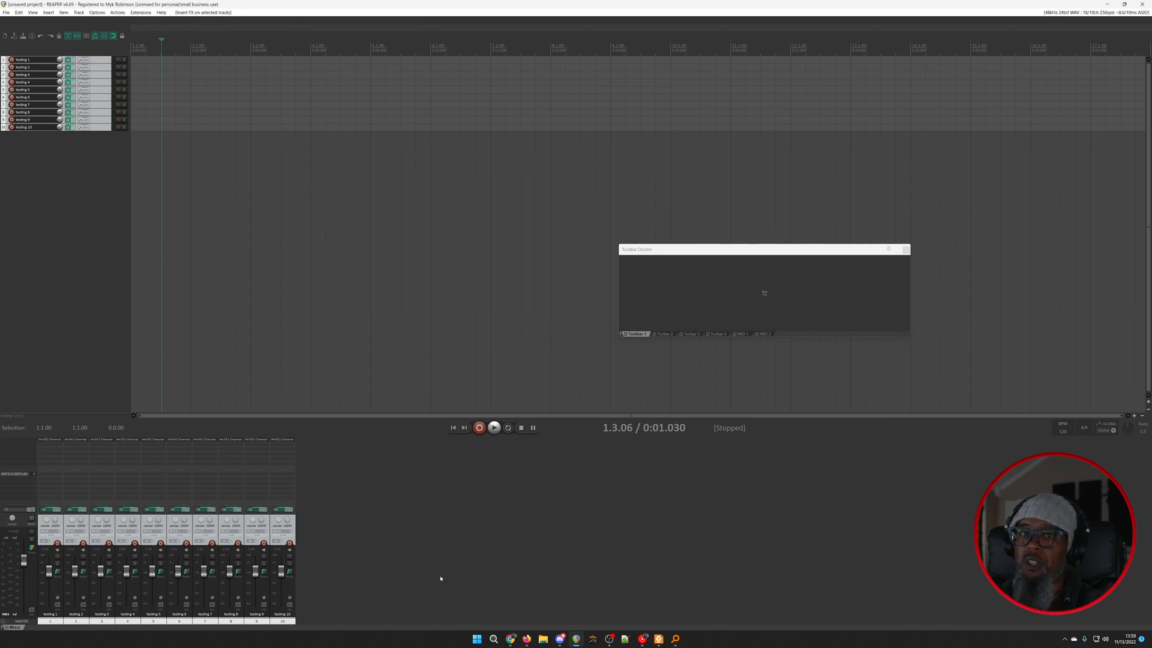
# Step: Clear the track selection and bypass the Channel Strip plug-in on tracks 1, 2, 4, 8 and 10
pyautogui.click(441, 578)
pyautogui.keyDown('shift'); pyautogui.click(82, 439); pyautogui.keyUp('shift')
pyautogui.keyDown('shift'); pyautogui.click(231, 440); pyautogui.keyUp('shift')
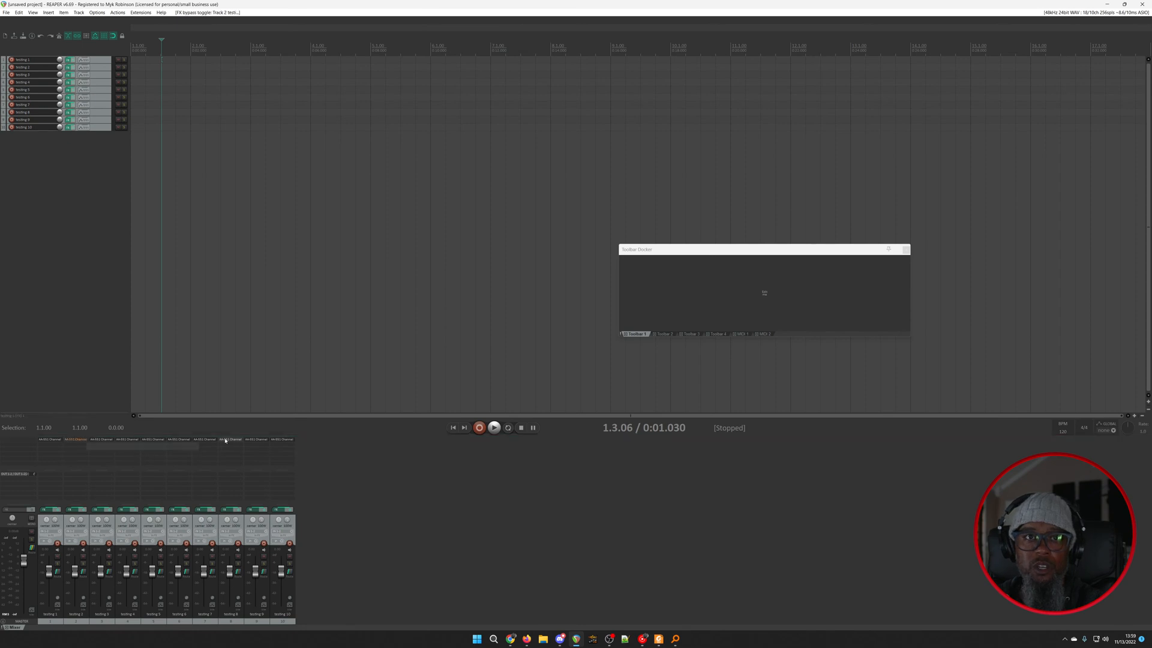
pyautogui.keyDown('shift'); pyautogui.click(127, 441); pyautogui.keyUp('shift')
pyautogui.keyDown('shift'); pyautogui.click(282, 440); pyautogui.keyUp('shift')
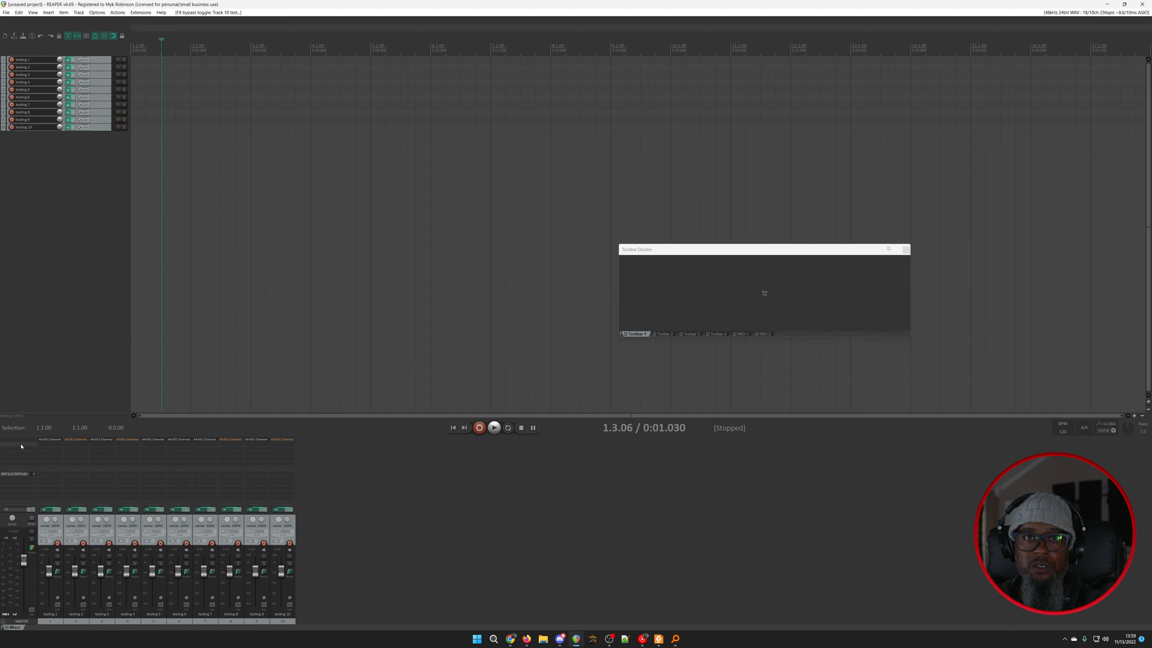
pyautogui.keyDown('shift'); pyautogui.click(51, 440); pyautogui.keyUp('shift')
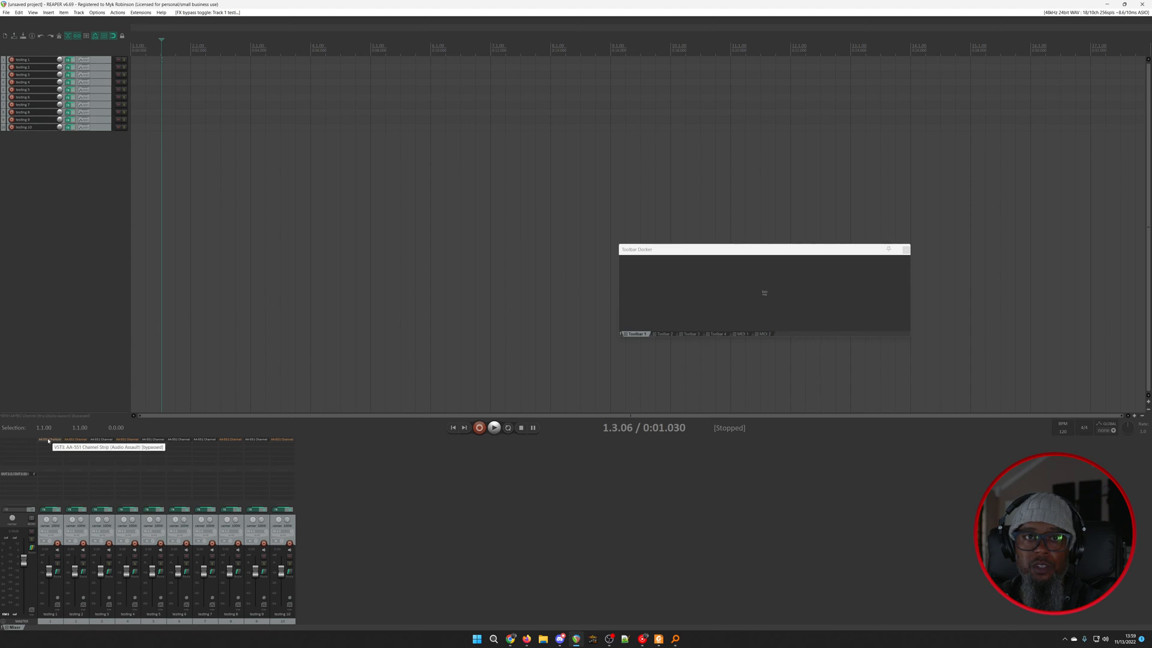
# Step: Open the Project Bay's FX list and remove the active Channel Strip instances from the project
pyautogui.click(34, 14)
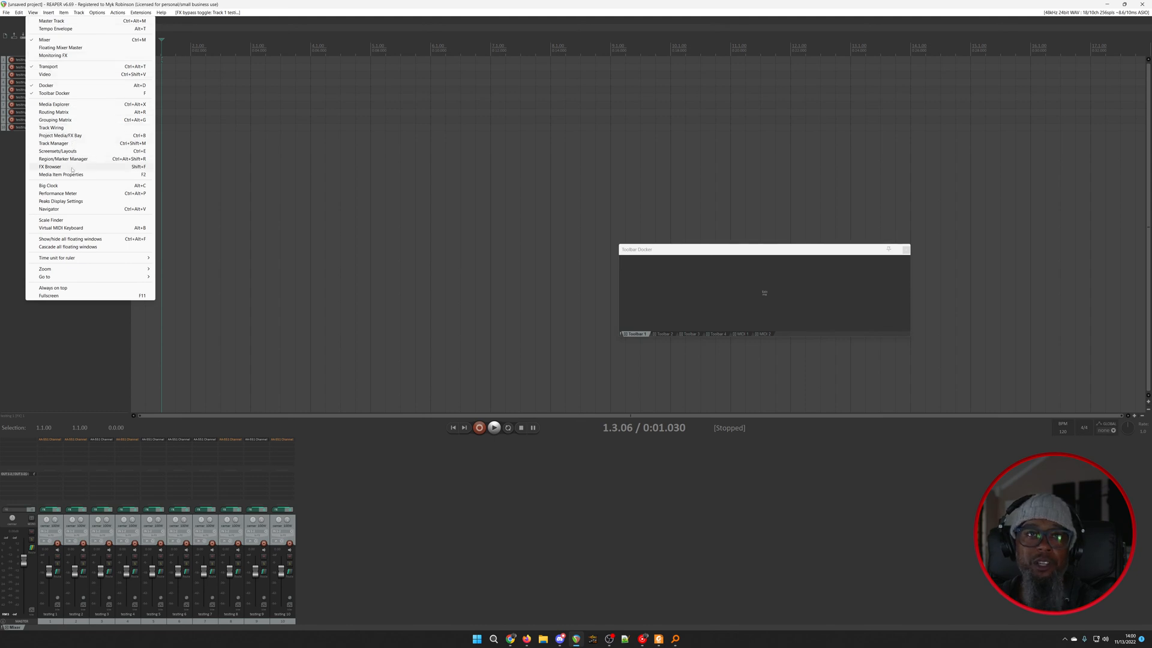
pyautogui.click(63, 136)
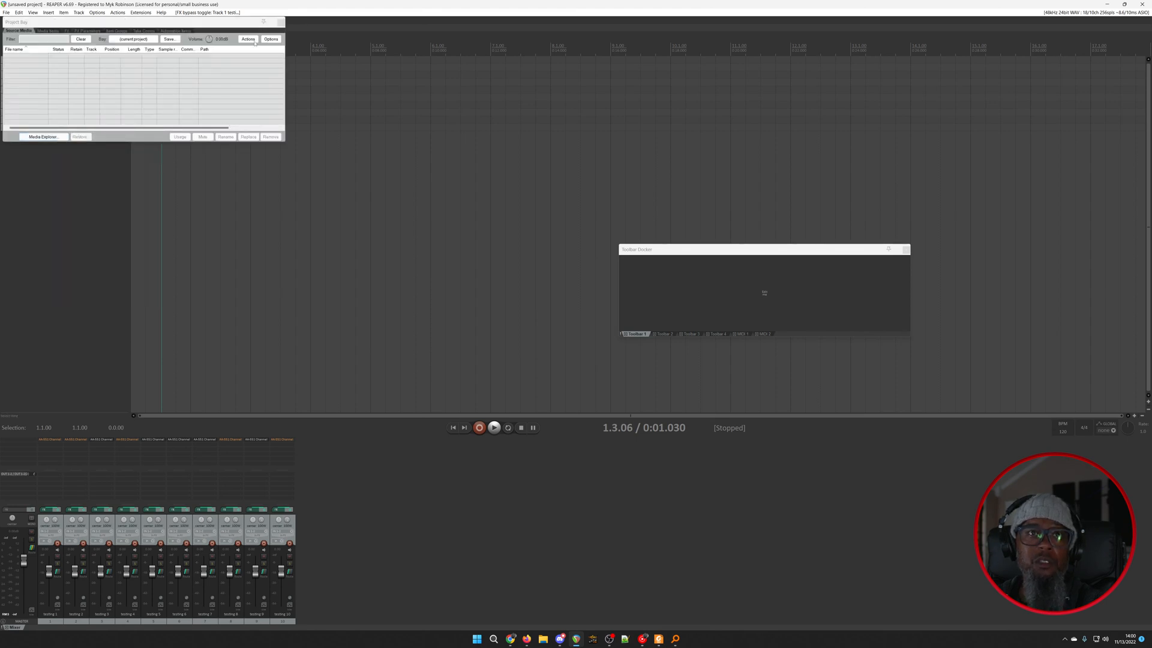
pyautogui.moveTo(213, 24); pyautogui.dragTo(552, 209)
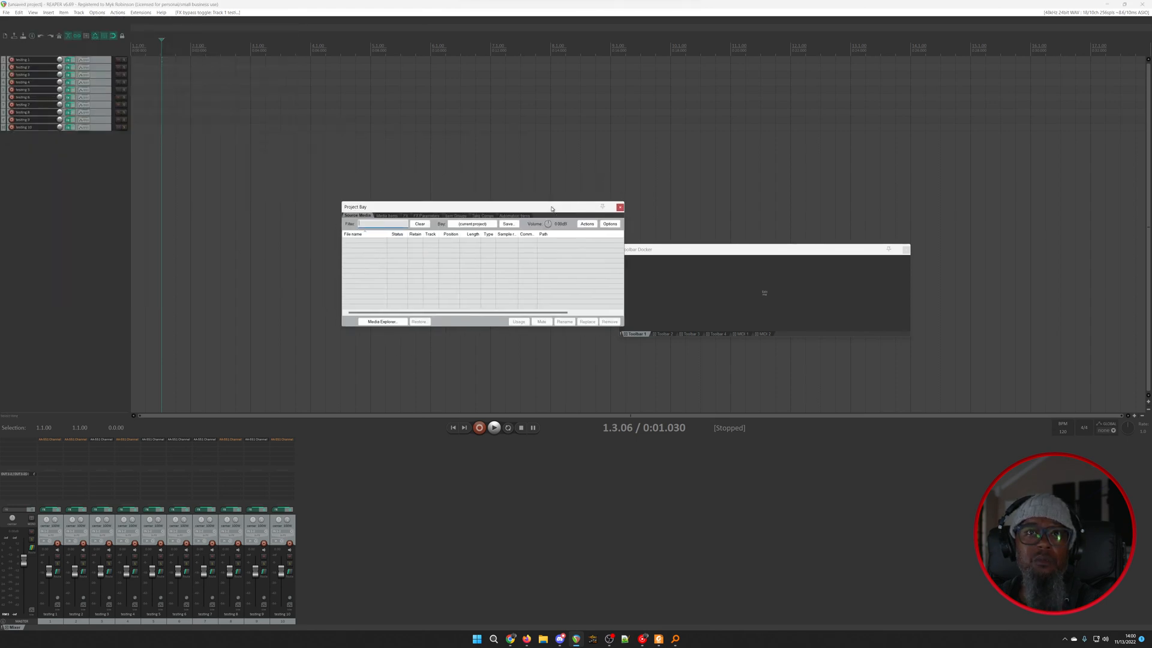
pyautogui.click(407, 216)
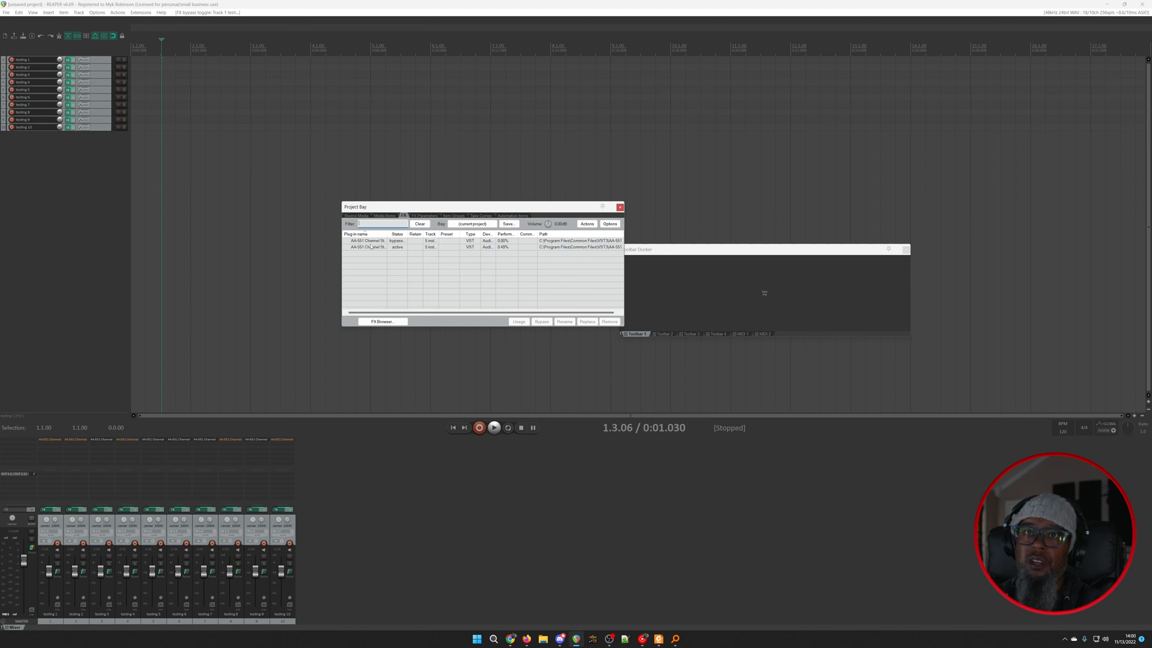
pyautogui.rightClick(371, 247)
pyautogui.moveTo(400, 293)
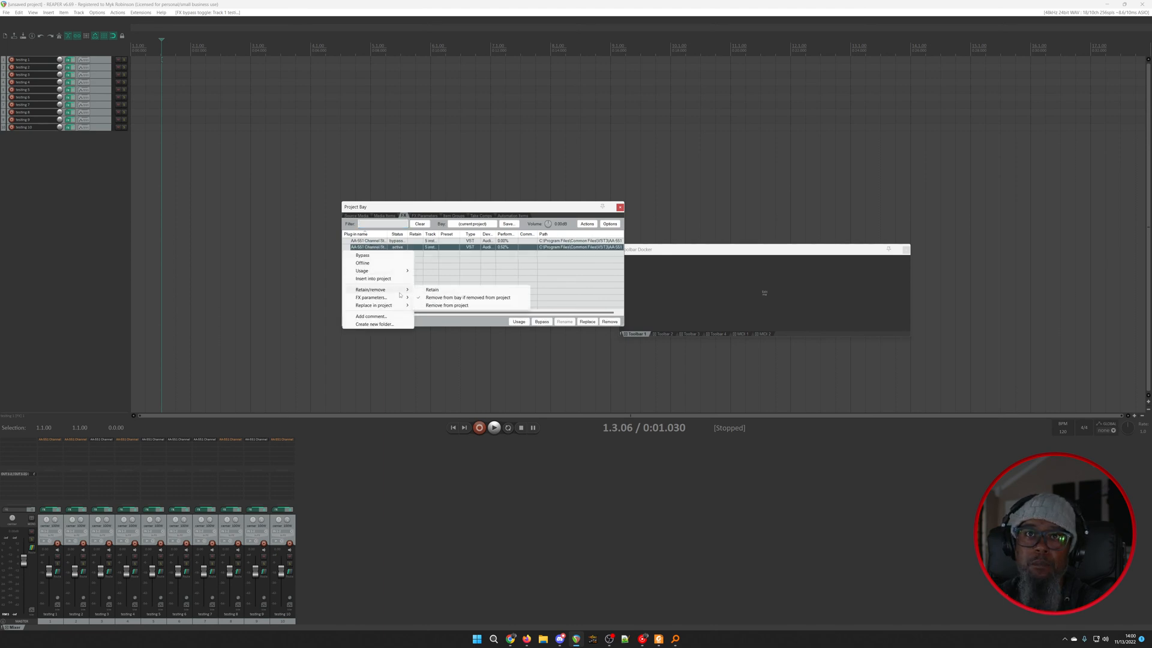
pyautogui.click(446, 306)
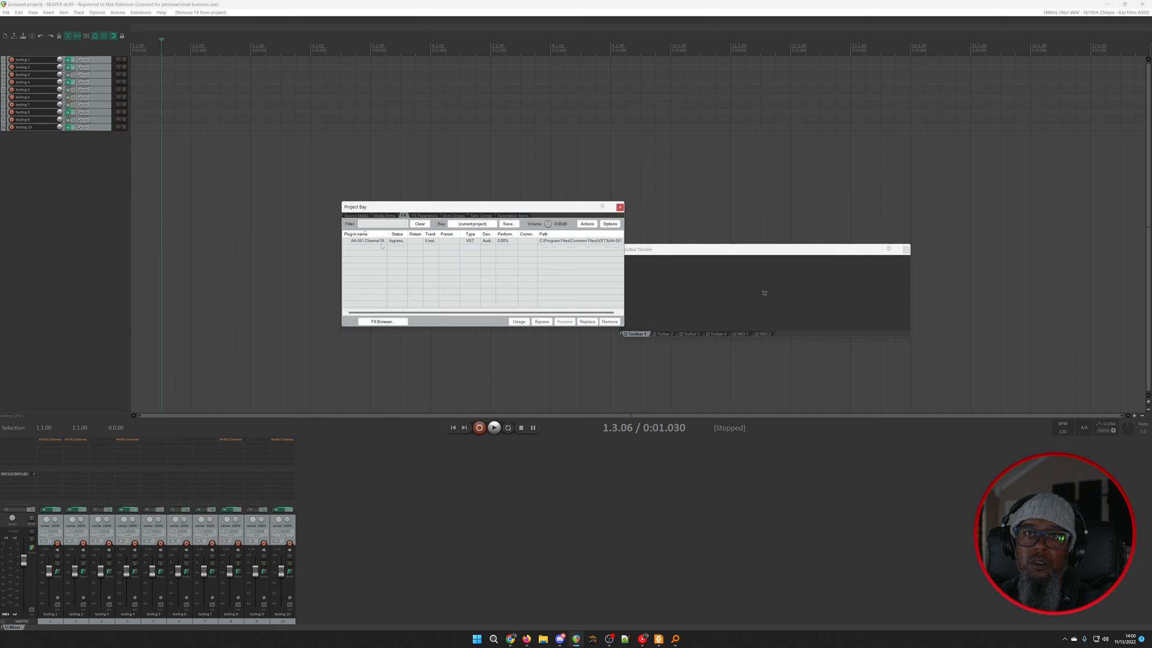
# Step: Remove the bypassed Channel Strip instances from the project and close the Project Bay
pyautogui.rightClick(344, 243)
pyautogui.moveTo(390, 283)
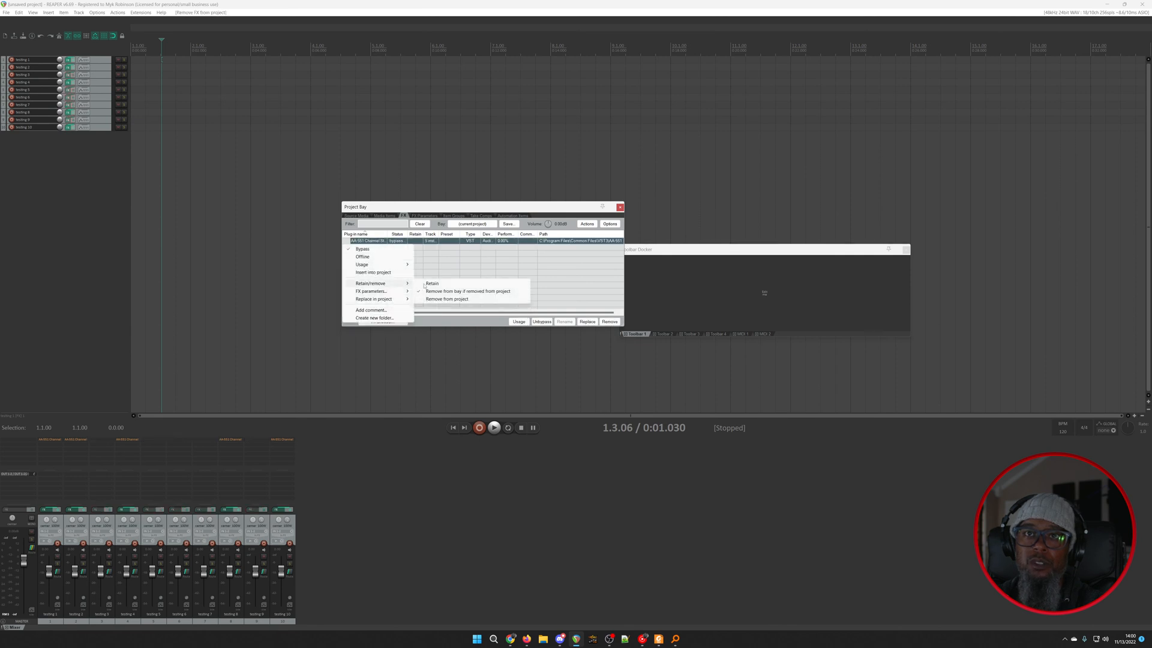
pyautogui.click(445, 298)
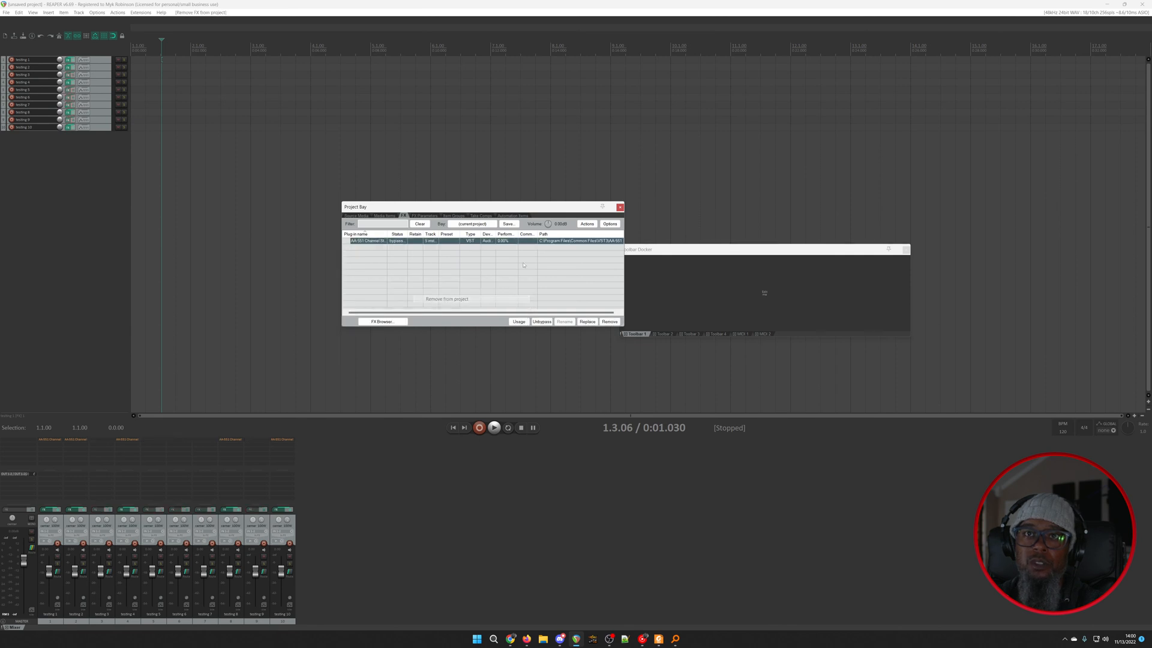
pyautogui.click(620, 207)
# Step: Open customization for Floating toolbar 1 and retitle it with the owner's first name followed by "- Top Toolbar"
pyautogui.rightClick(641, 335)
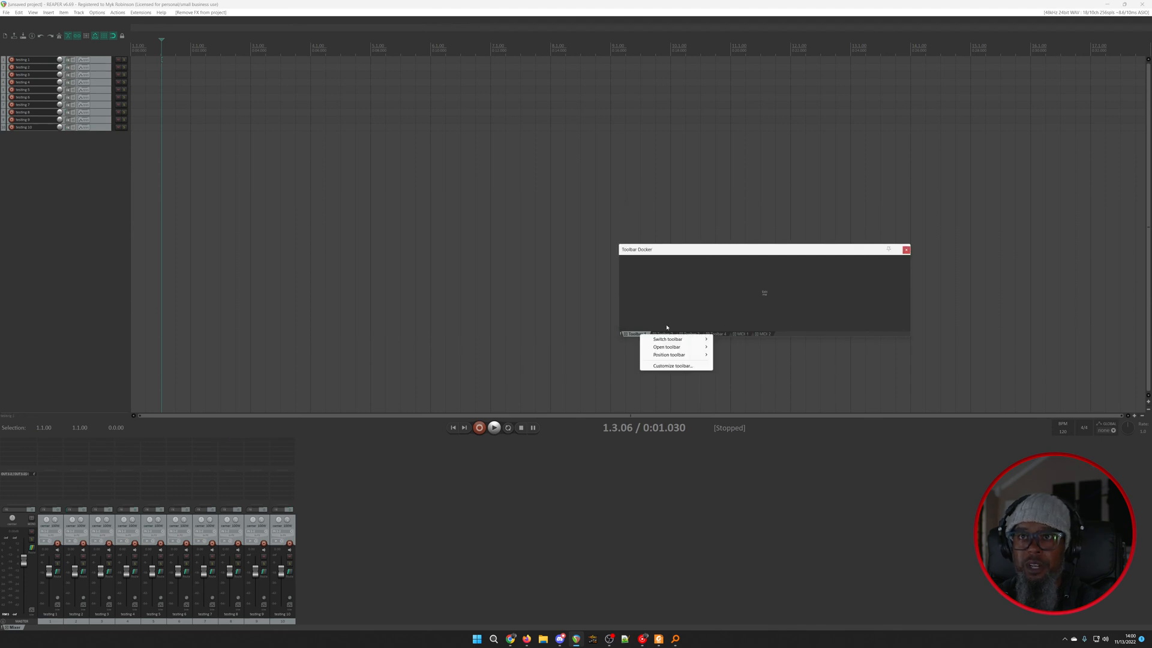
pyautogui.click(672, 366)
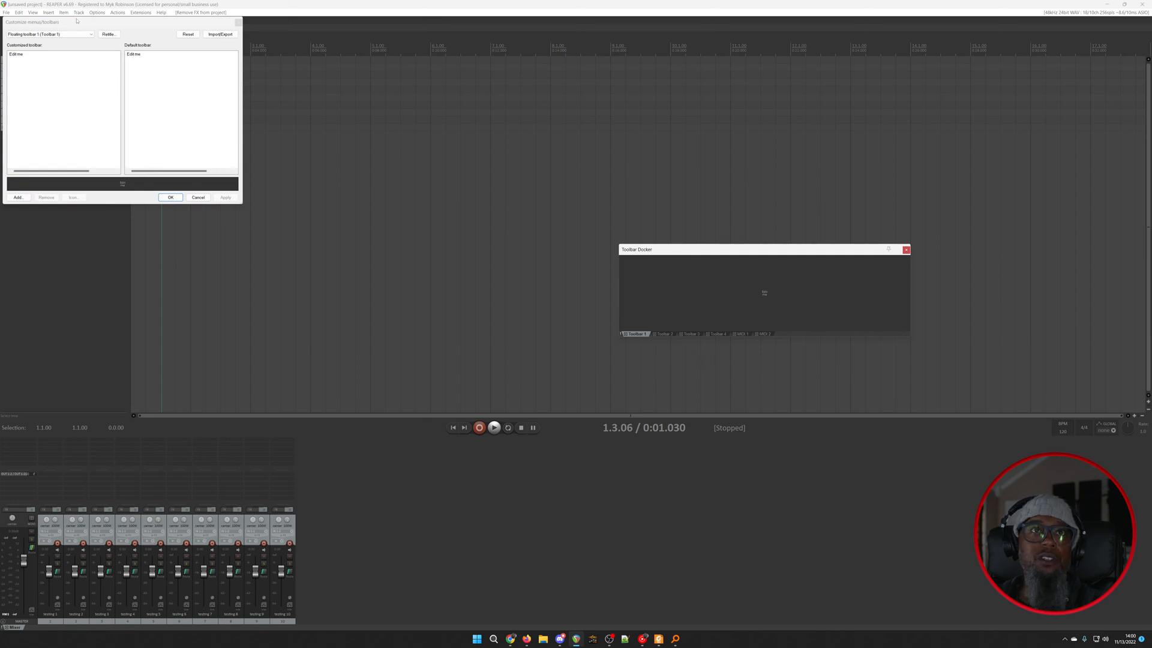
pyautogui.moveTo(76, 21); pyautogui.dragTo(201, 56)
pyautogui.click(233, 70)
pyautogui.write('Myk')
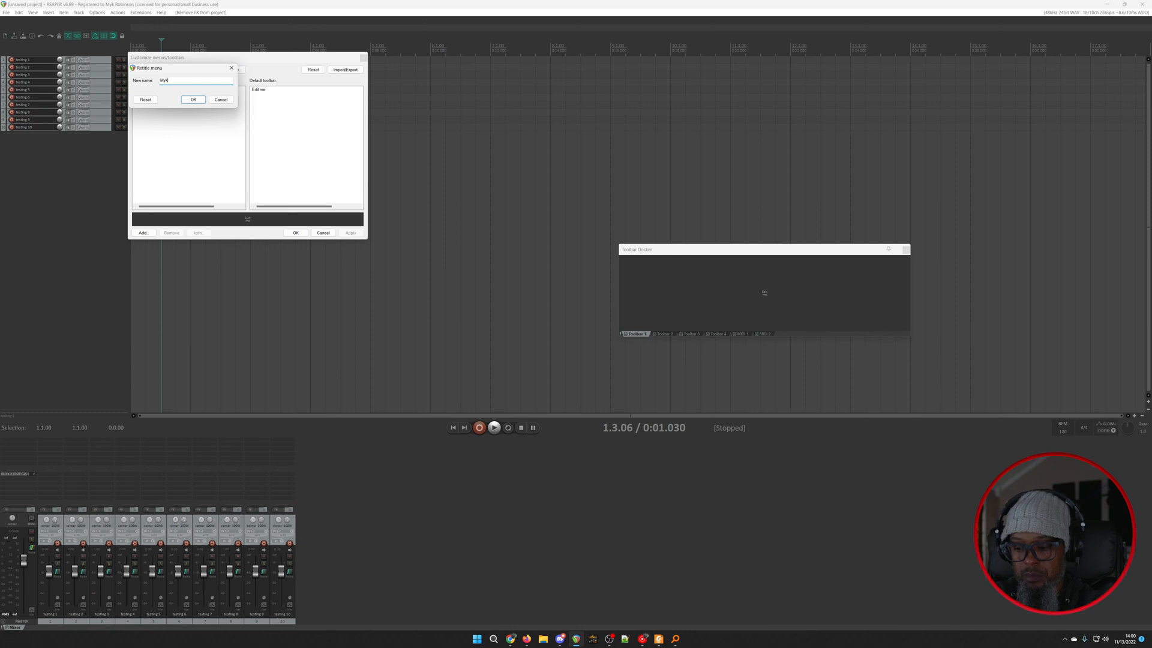
pyautogui.write(' - Top Toolbar')
pyautogui.press('Return')
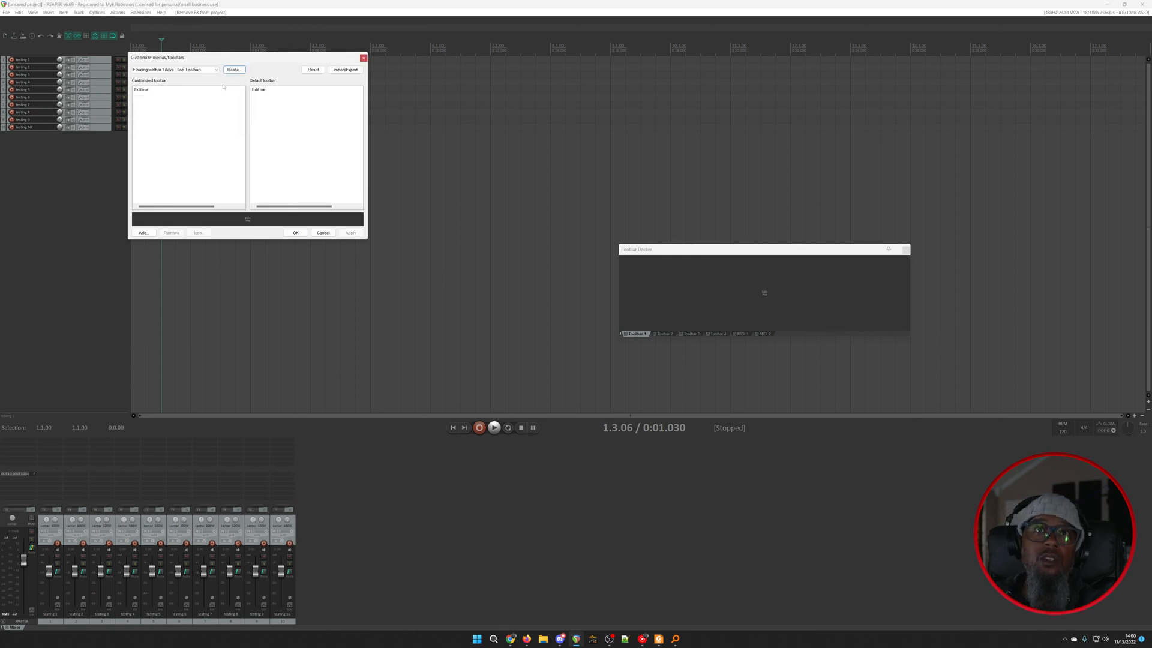
# Step: Position the retitled toolbar at the top of the main window and close the Toolbar Docker
pyautogui.click(144, 90)
pyautogui.moveTo(177, 61); pyautogui.dragTo(500, 175)
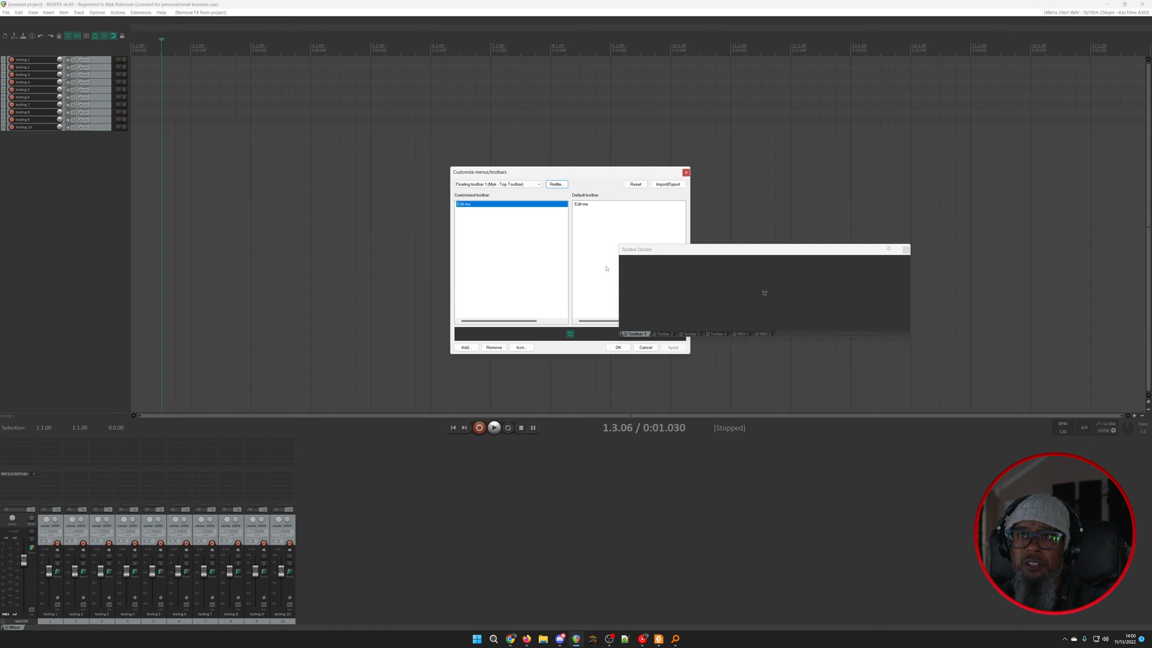
pyautogui.rightClick(639, 334)
pyautogui.moveTo(677, 353)
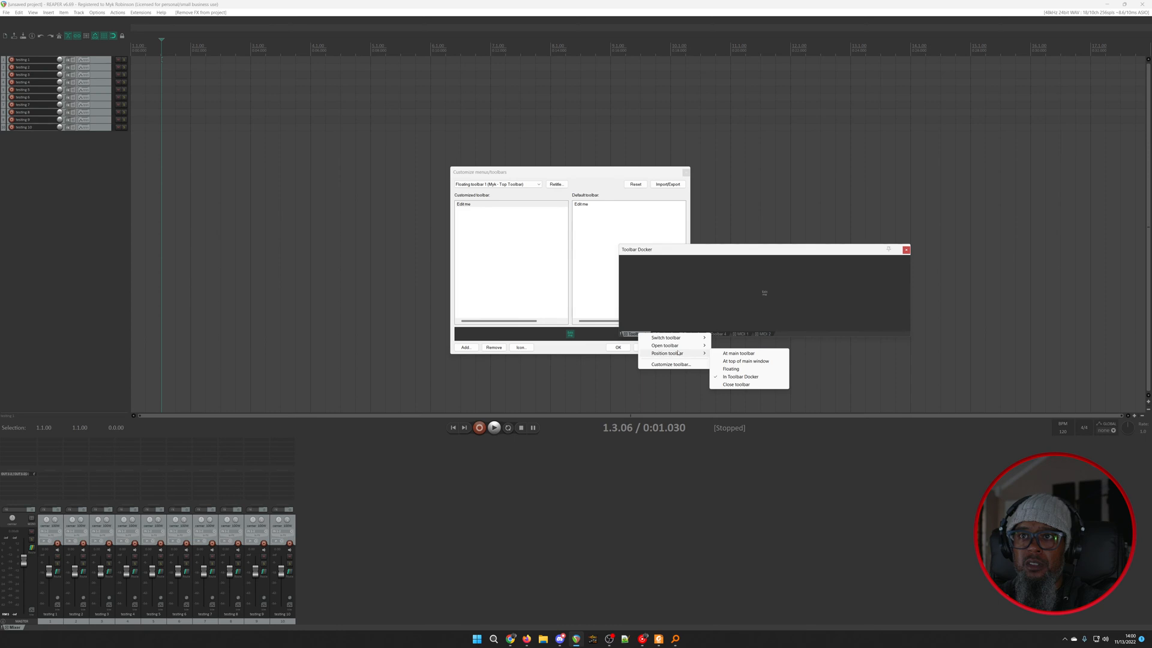
pyautogui.click(738, 362)
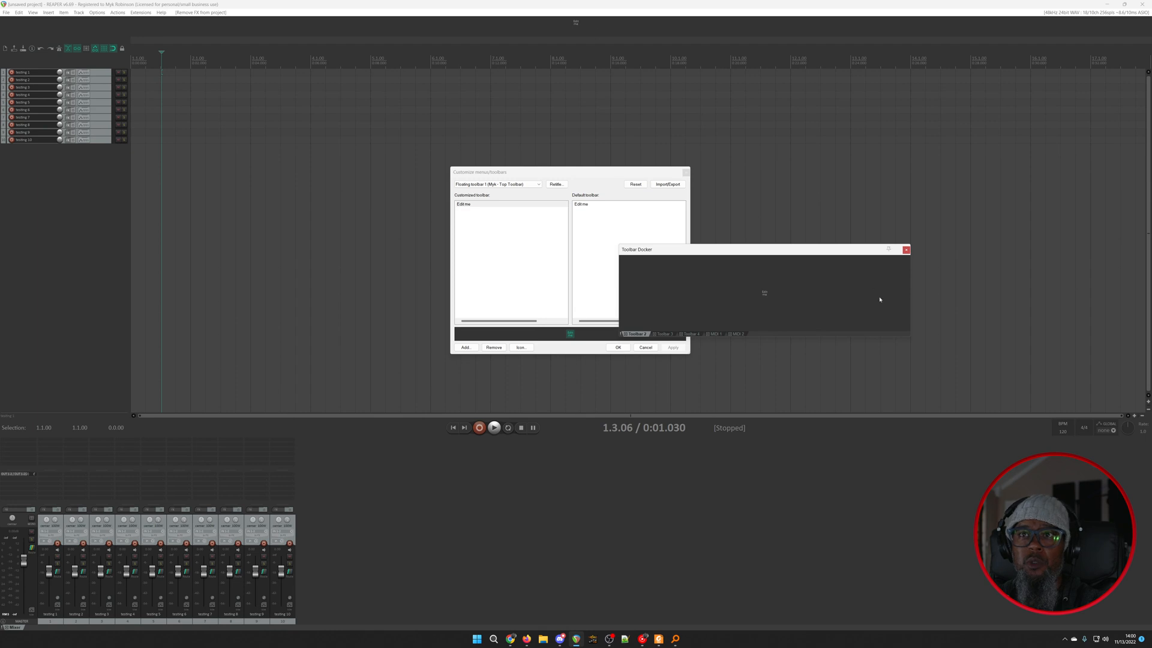
pyautogui.click(905, 250)
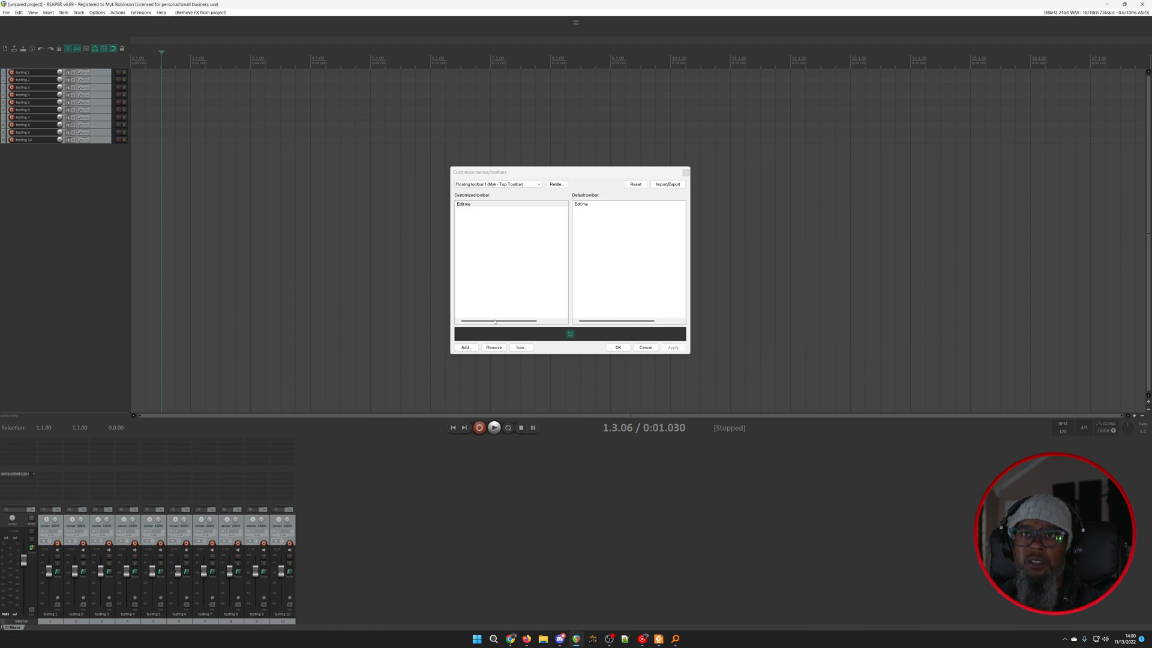
# Step: Start adding a toolbar action and search the action list for "selected mea" and "select meas"
pyautogui.click(466, 347)
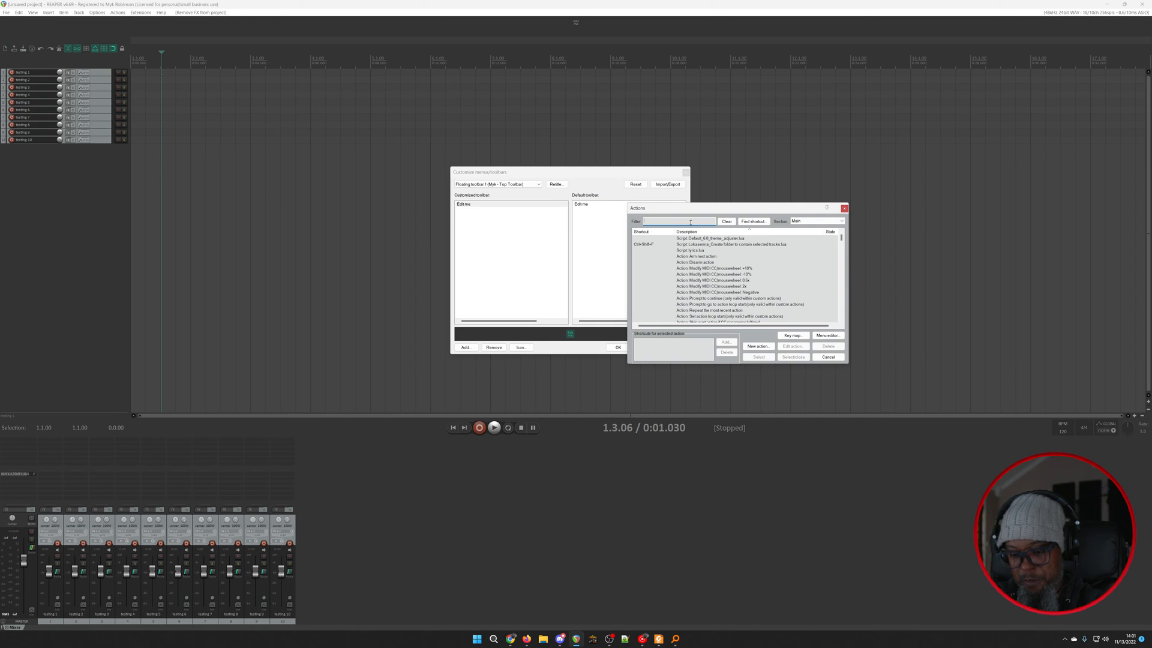
pyautogui.write('elected mea')
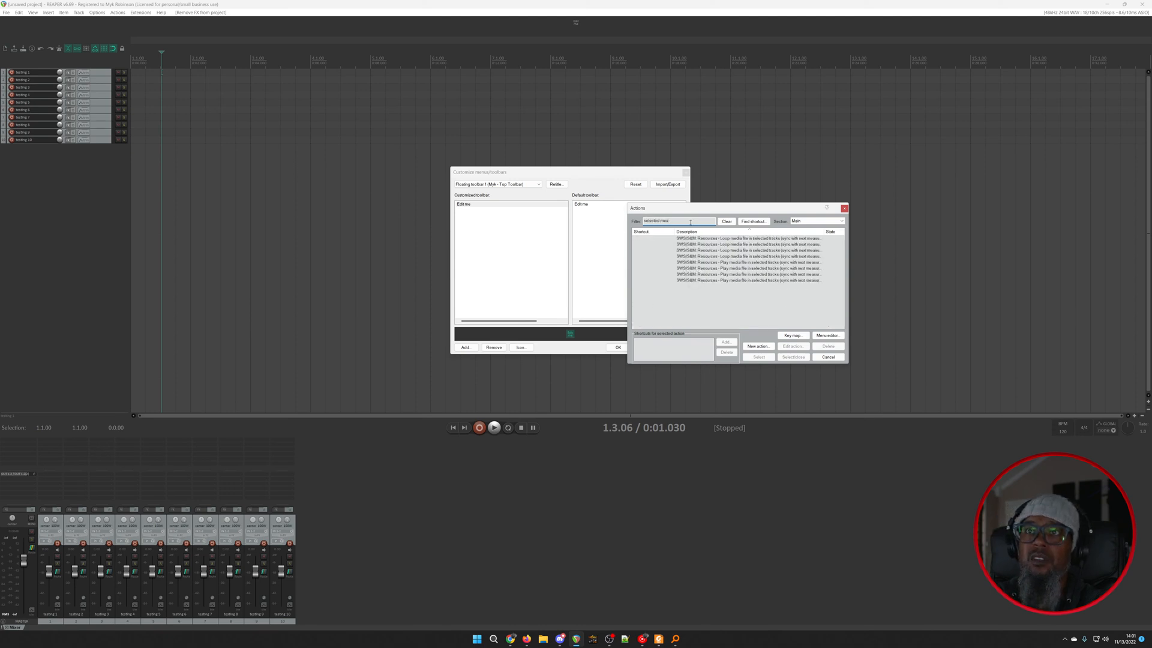
pyautogui.hotkey('ctrl', 'a')
pyautogui.write('select meas')
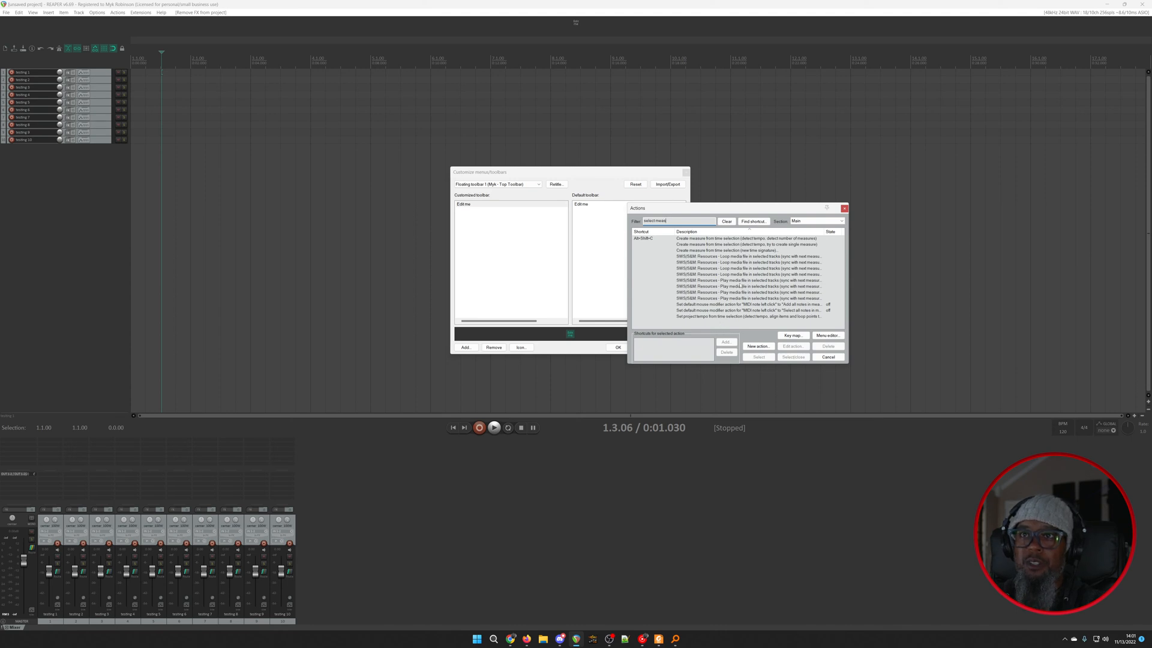
# Step: Switch to Firefox and arrange the Custom Actions Google Doc side by side with REAPER
pyautogui.click(527, 640)
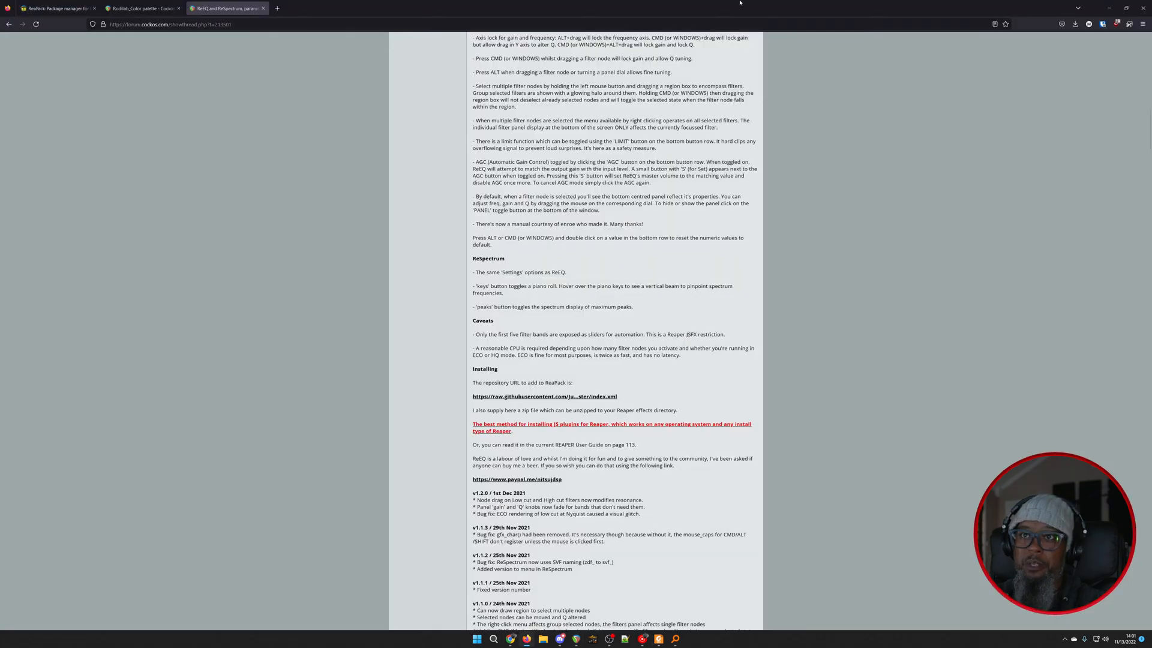
pyautogui.moveTo(746, 11); pyautogui.dragTo(1151, 12)
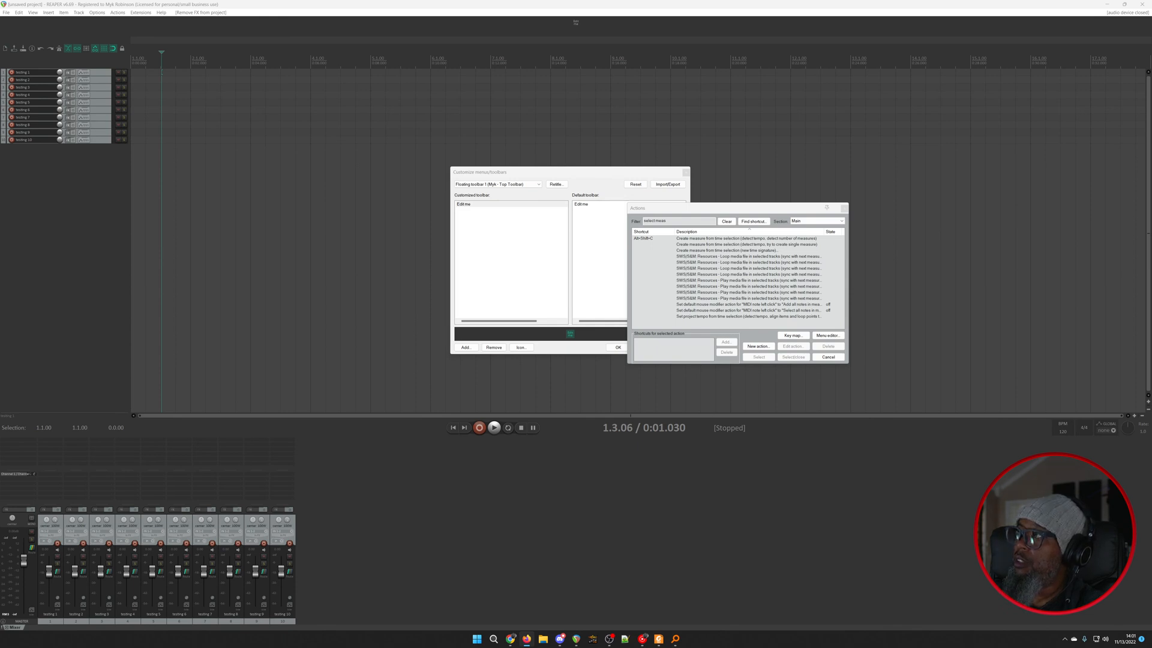
pyautogui.moveTo(1151, 120); pyautogui.dragTo(1151, 113)
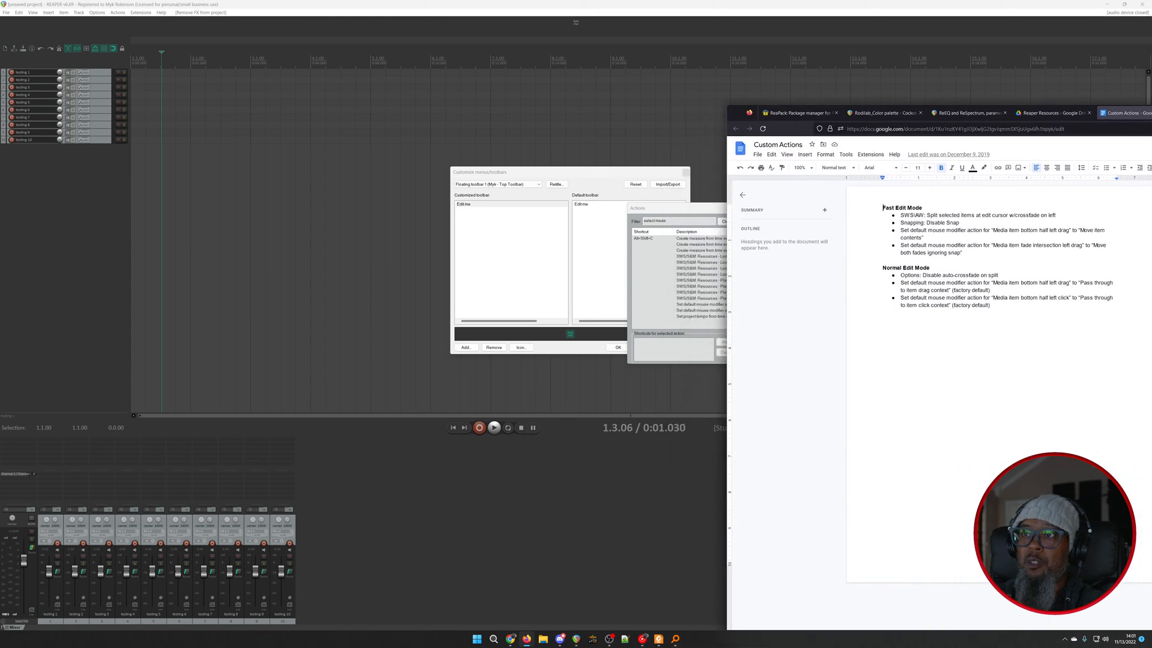
pyautogui.moveTo(684, 210); pyautogui.dragTo(603, 206)
pyautogui.moveTo(1018, 3); pyautogui.dragTo(2, 66)
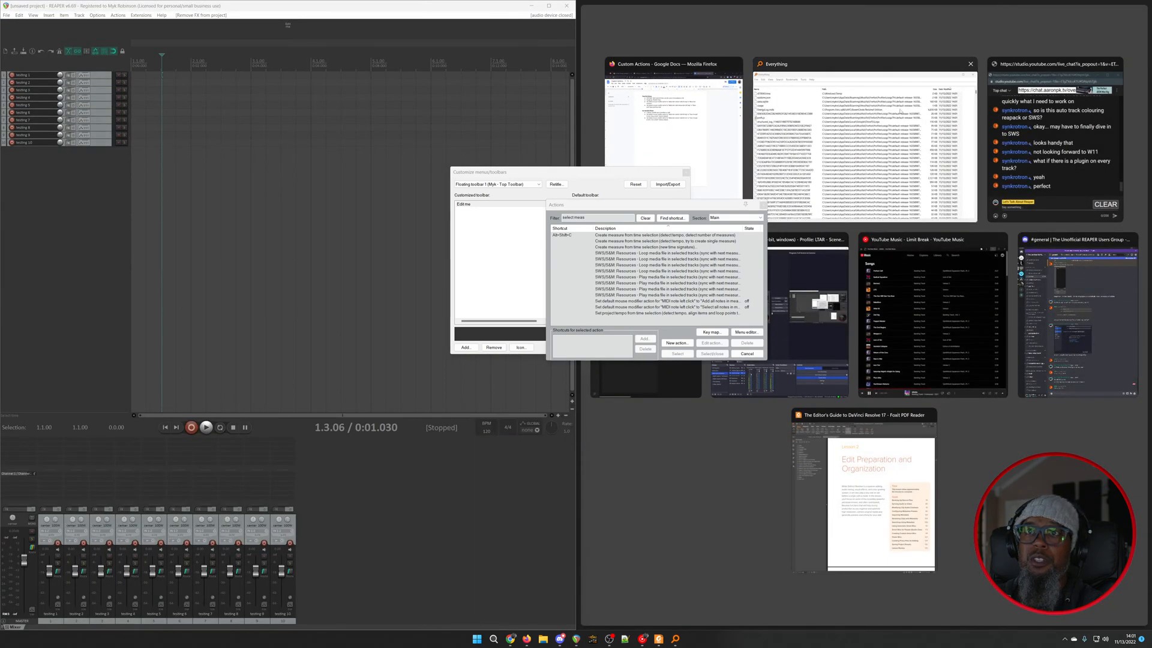
pyautogui.click(662, 68)
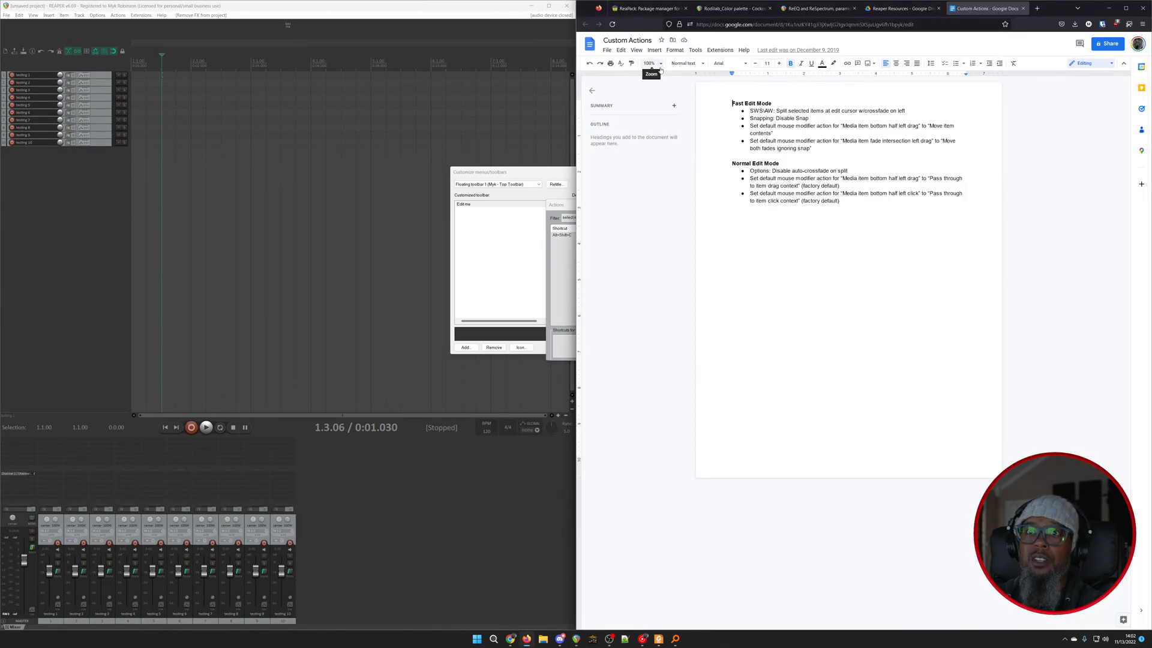
# Step: Close the Actions window without adding an action and close the toolbar customization dialog
pyautogui.click(563, 216)
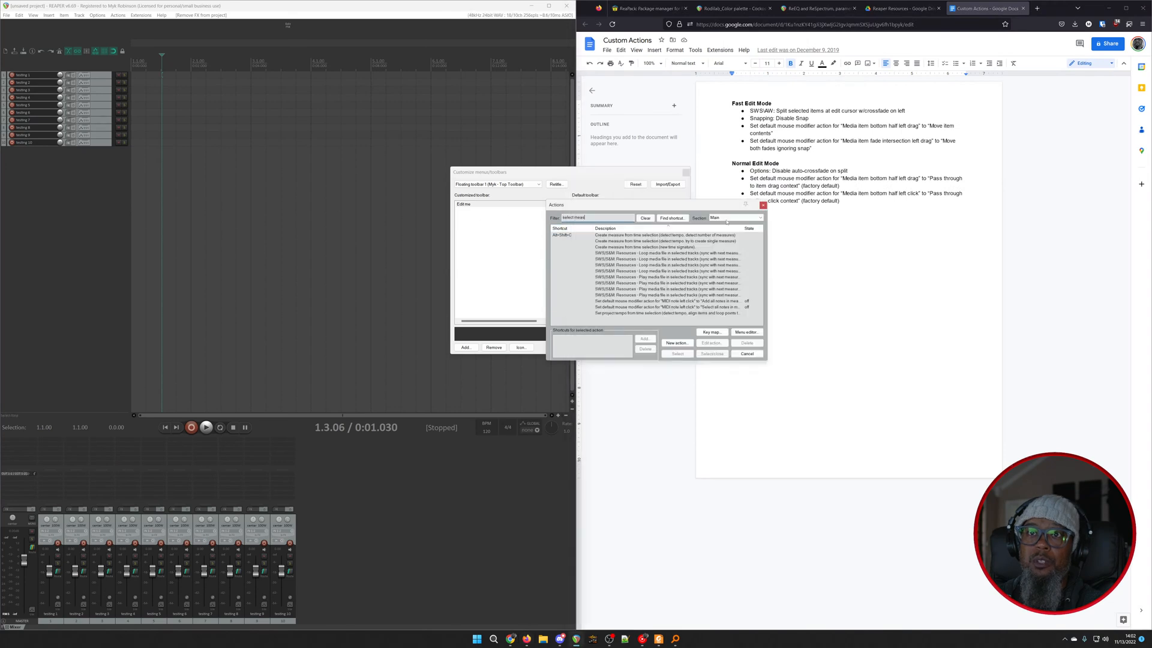
pyautogui.click(763, 205)
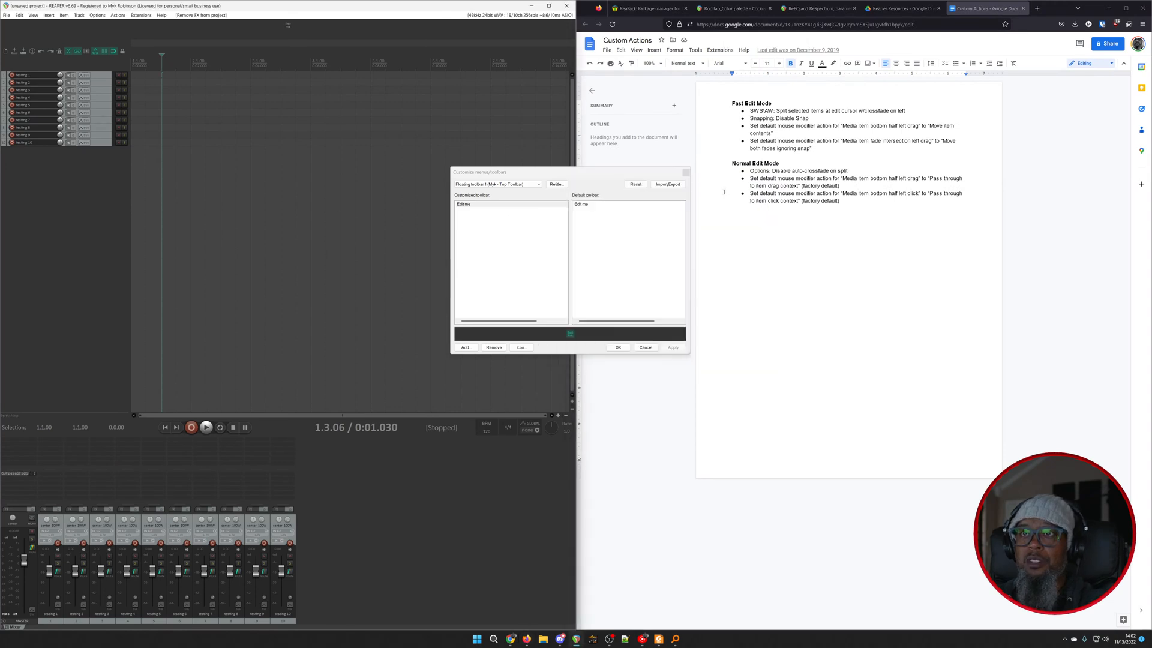
pyautogui.click(686, 172)
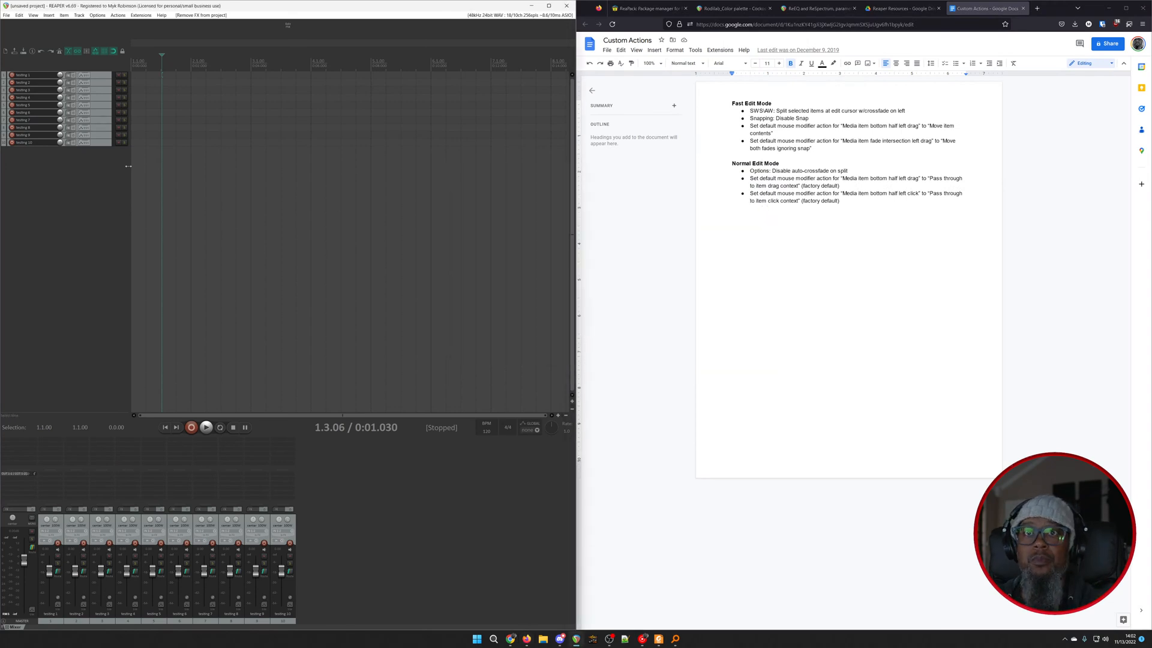
# Step: Open the action list, start a new custom action and name it "Fast Edit"
pyautogui.click(118, 15)
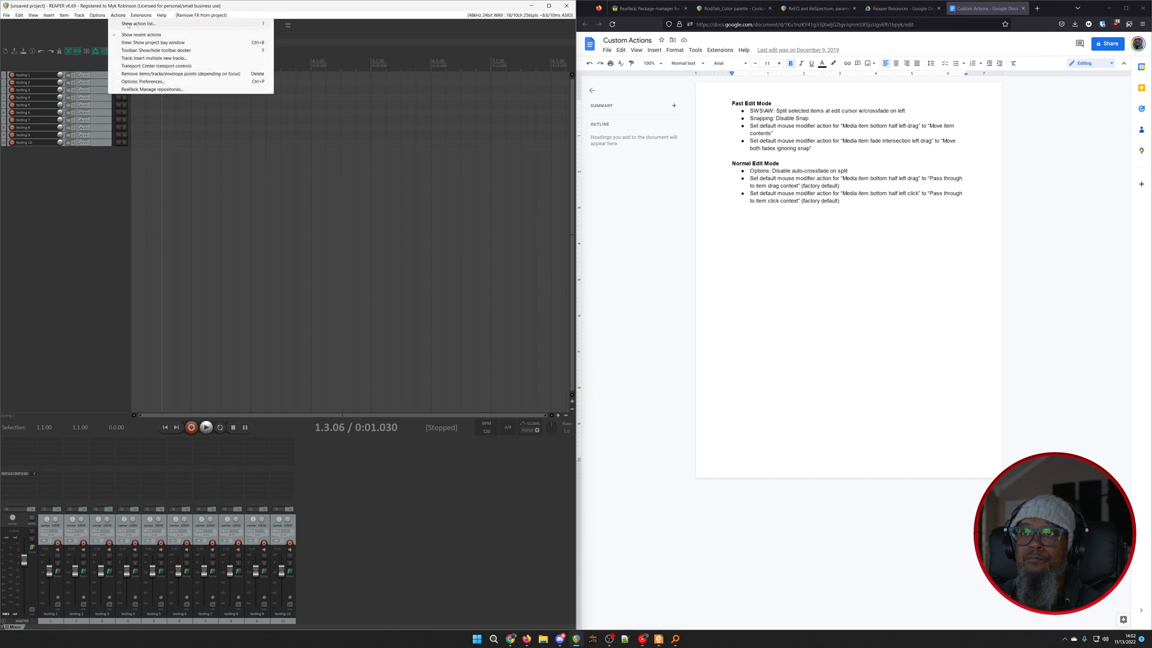
pyautogui.click(128, 24)
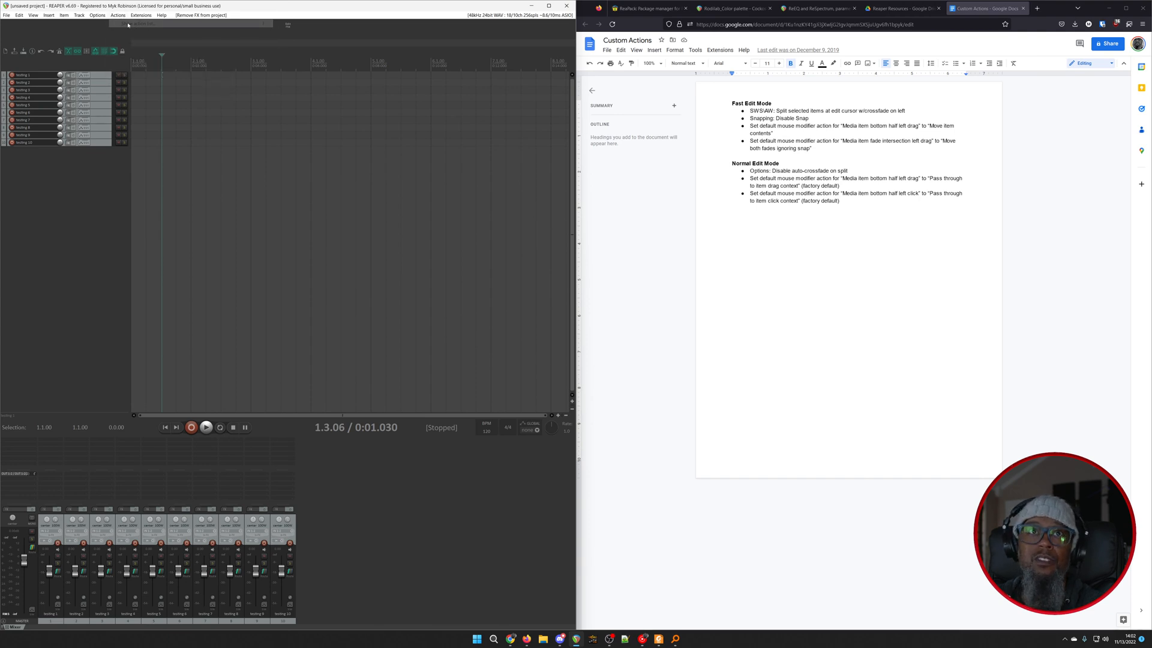
pyautogui.moveTo(640, 208); pyautogui.dragTo(524, 208)
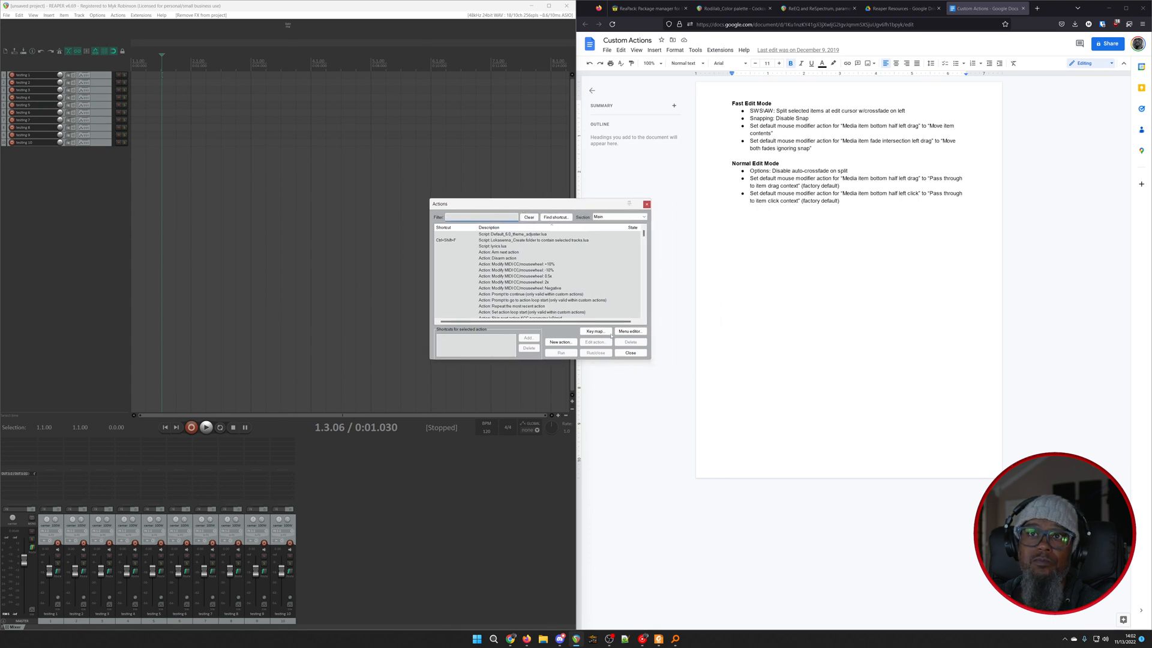
pyautogui.click(572, 343)
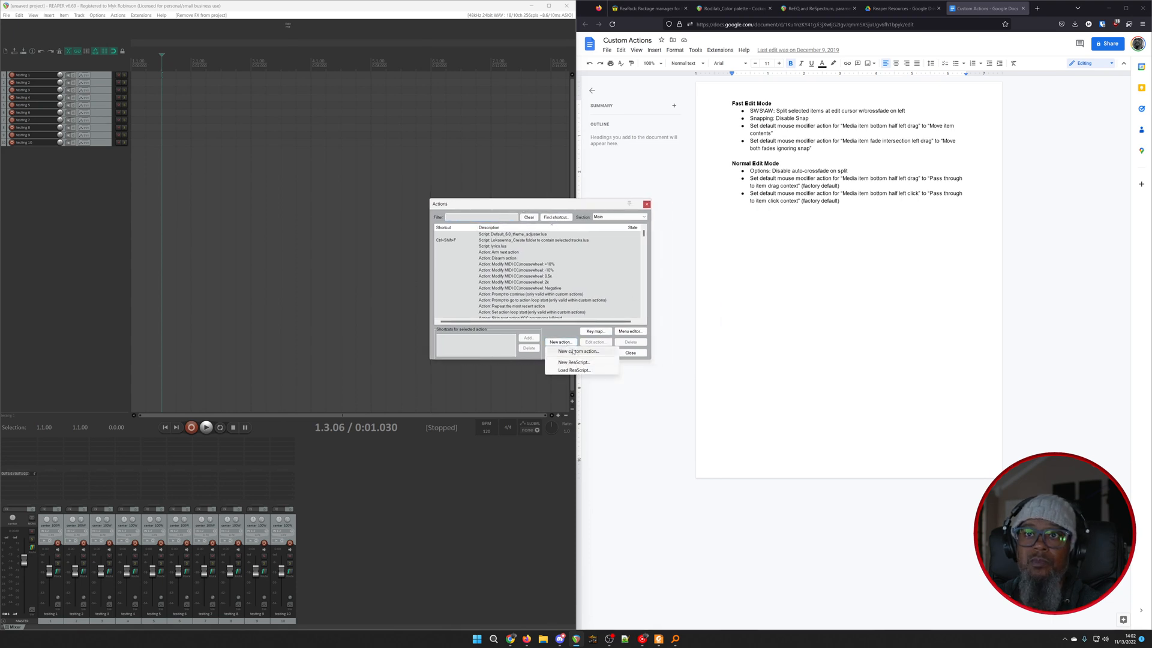
pyautogui.click(572, 351)
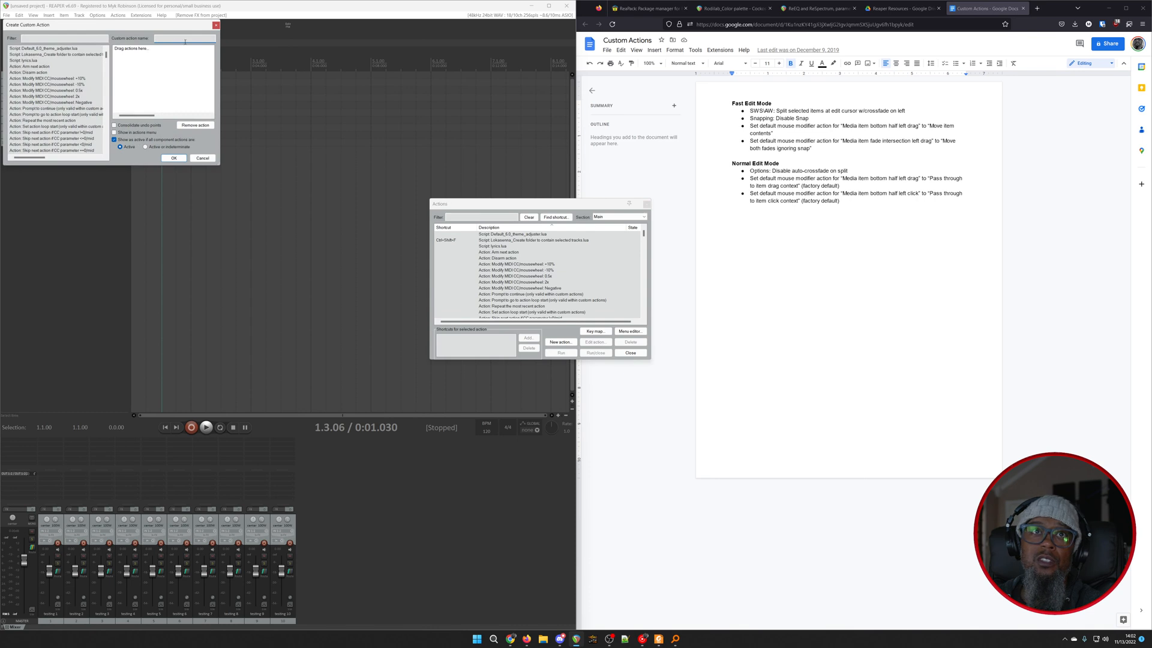
pyautogui.moveTo(171, 29); pyautogui.dragTo(541, 230)
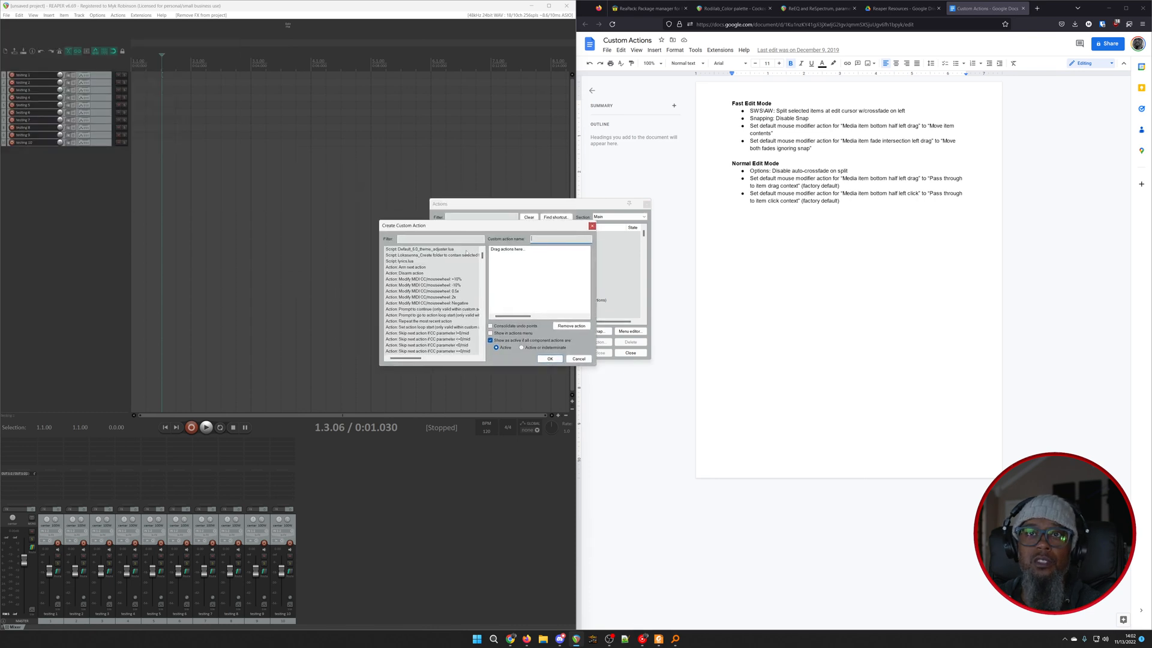
pyautogui.click(461, 239)
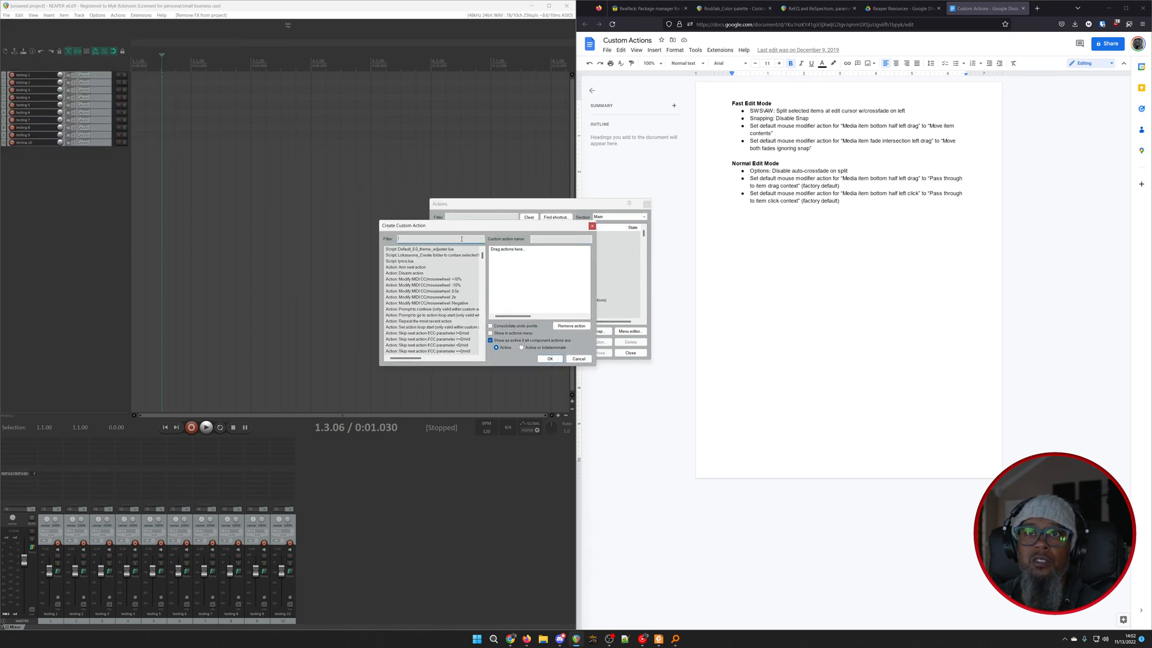
pyautogui.click(553, 239)
pyautogui.write('FastEdit')
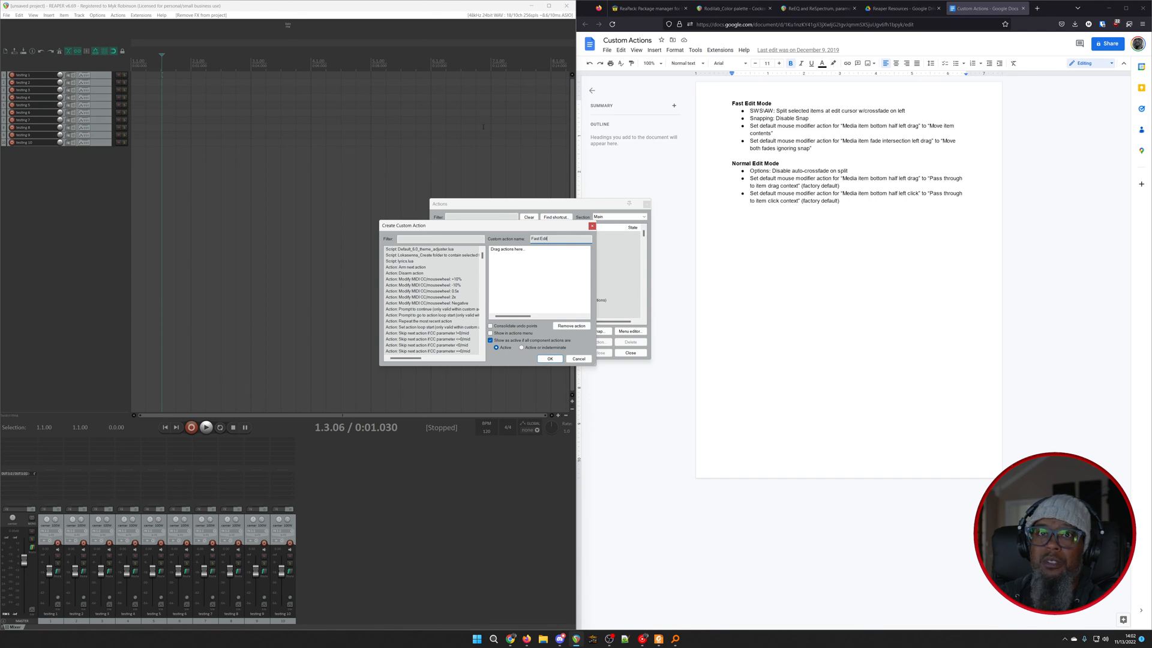
# Step: Find the "SWS/AW: Split selected items at edit cursor w/crossfade on left" action and add it to the Fast Edit custom action
pyautogui.click(459, 238)
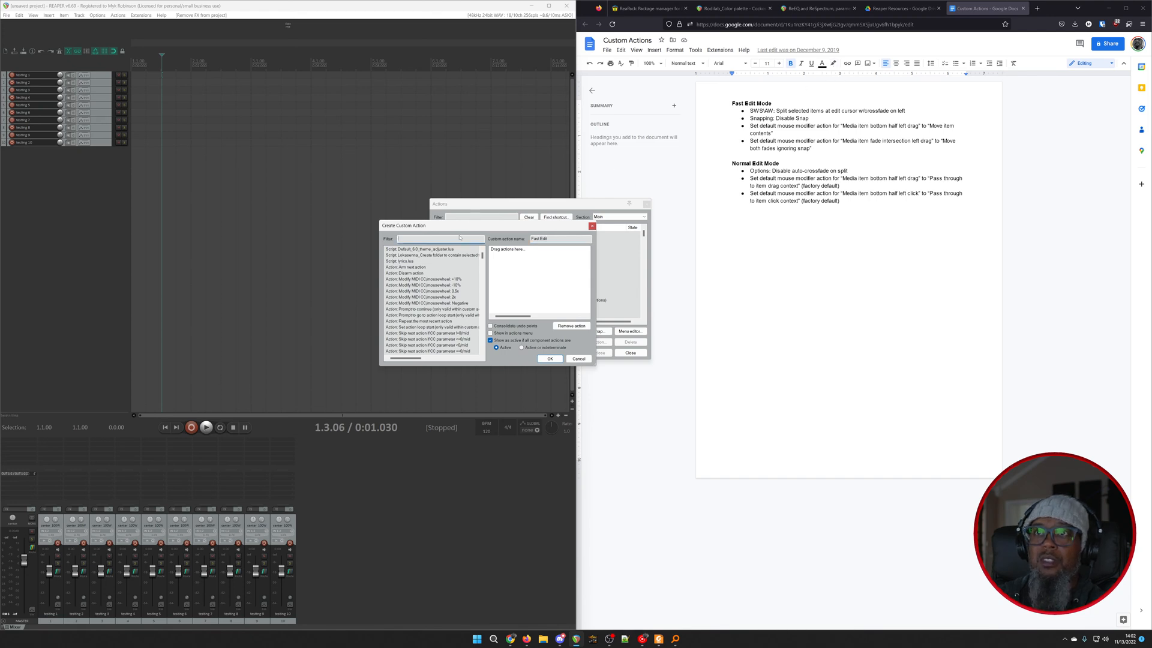
pyautogui.write('split select')
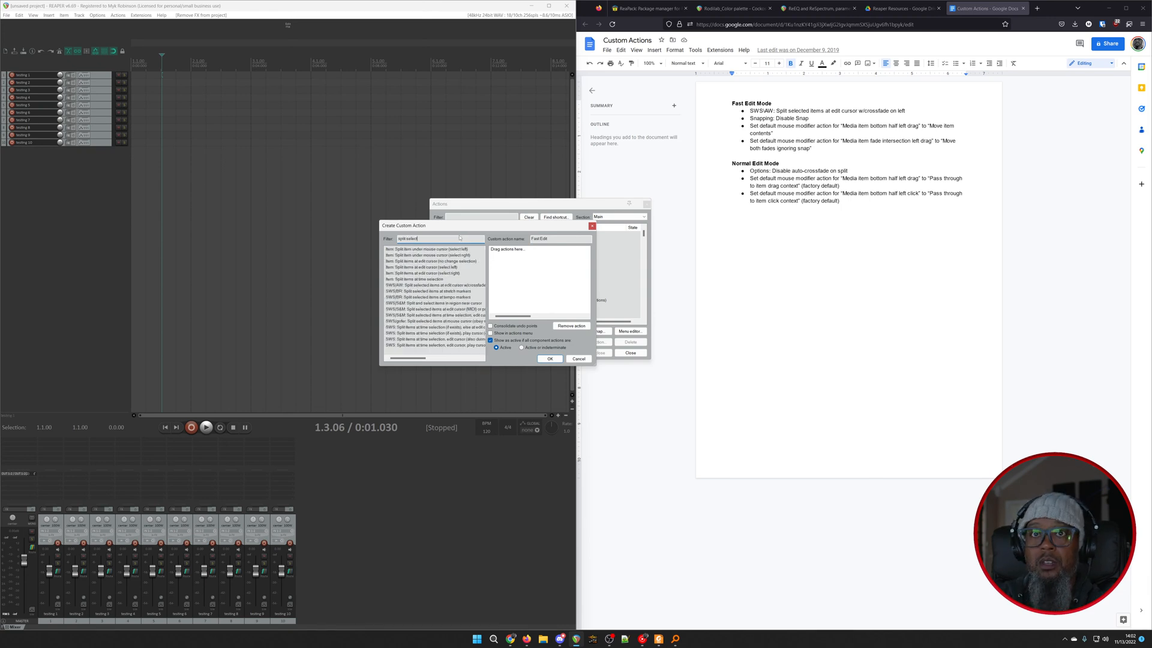
pyautogui.write('ed')
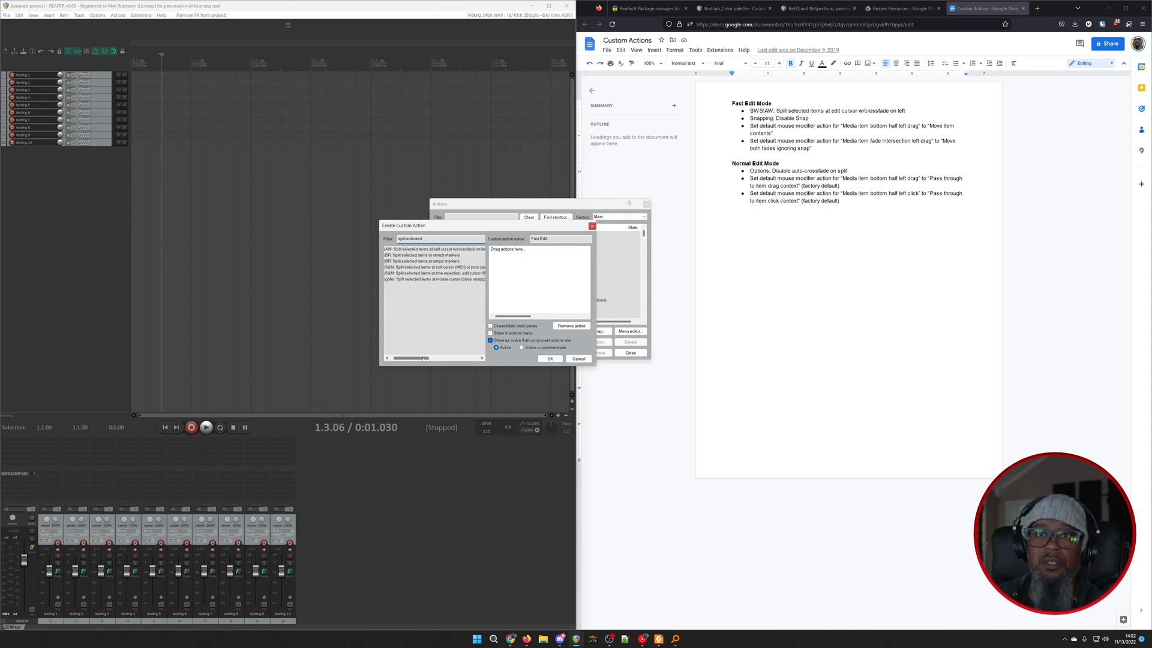
pyautogui.moveTo(429, 250); pyautogui.dragTo(513, 250)
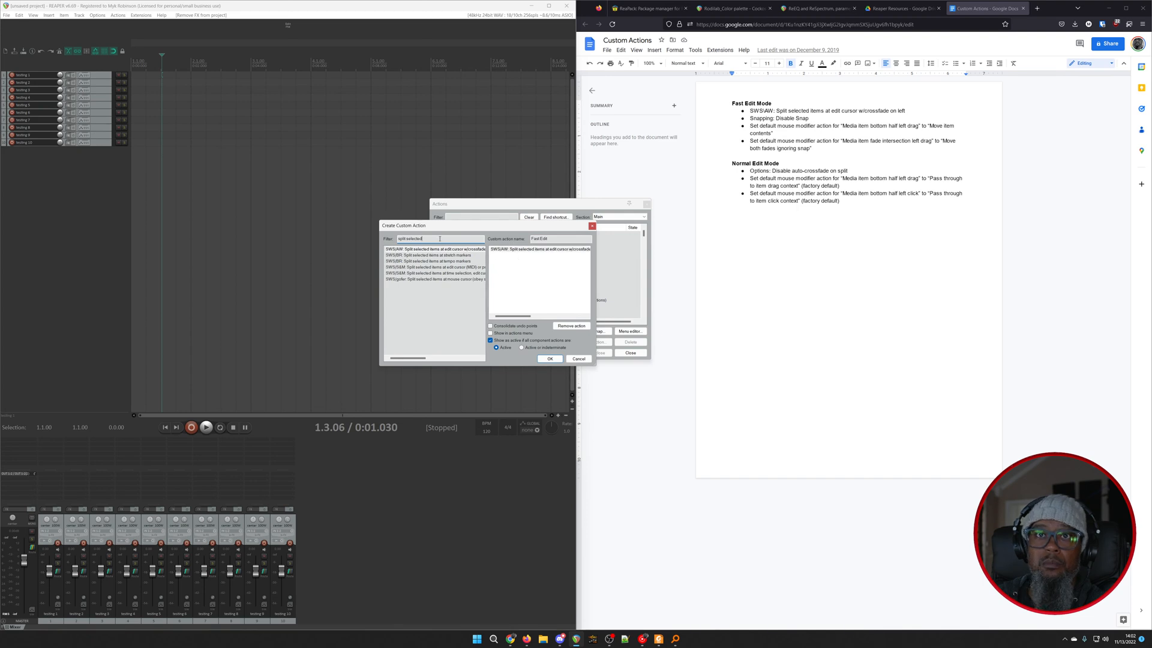
# Step: Filter the available actions for "disable snap" and add "Snapping: Disable snap" to the Fast Edit custom action
pyautogui.doubleClick(440, 239)
pyautogui.doubleClick(439, 238)
pyautogui.hotkey('ctrl', 'a')
pyautogui.write('disable snap')
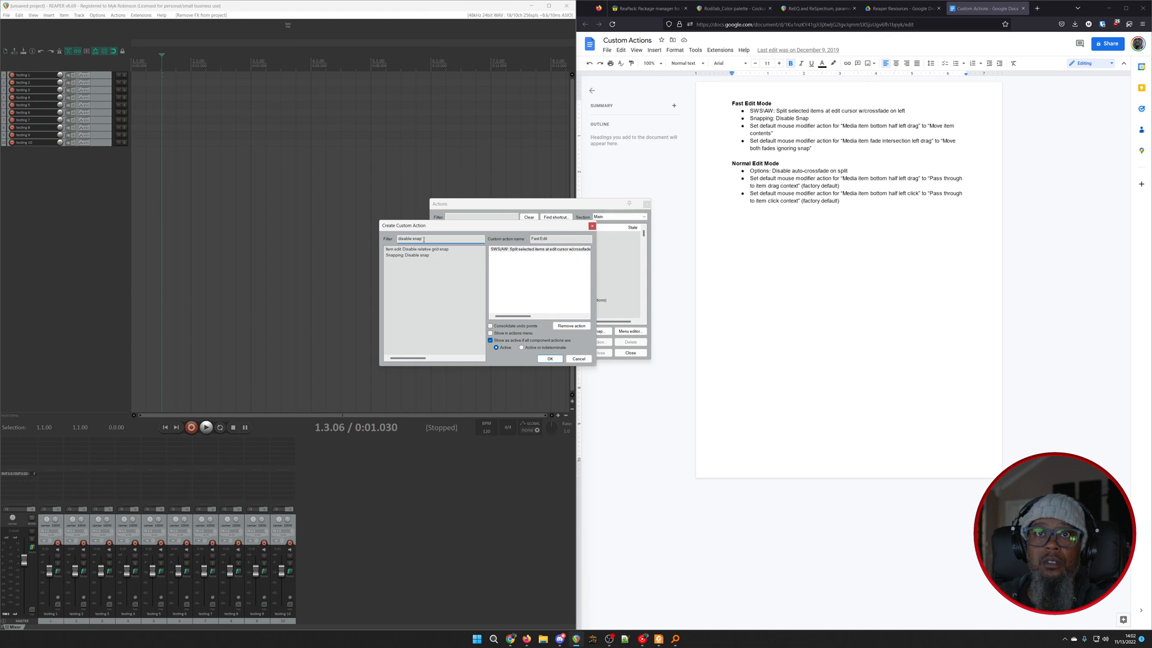
pyautogui.moveTo(424, 258); pyautogui.dragTo(497, 259)
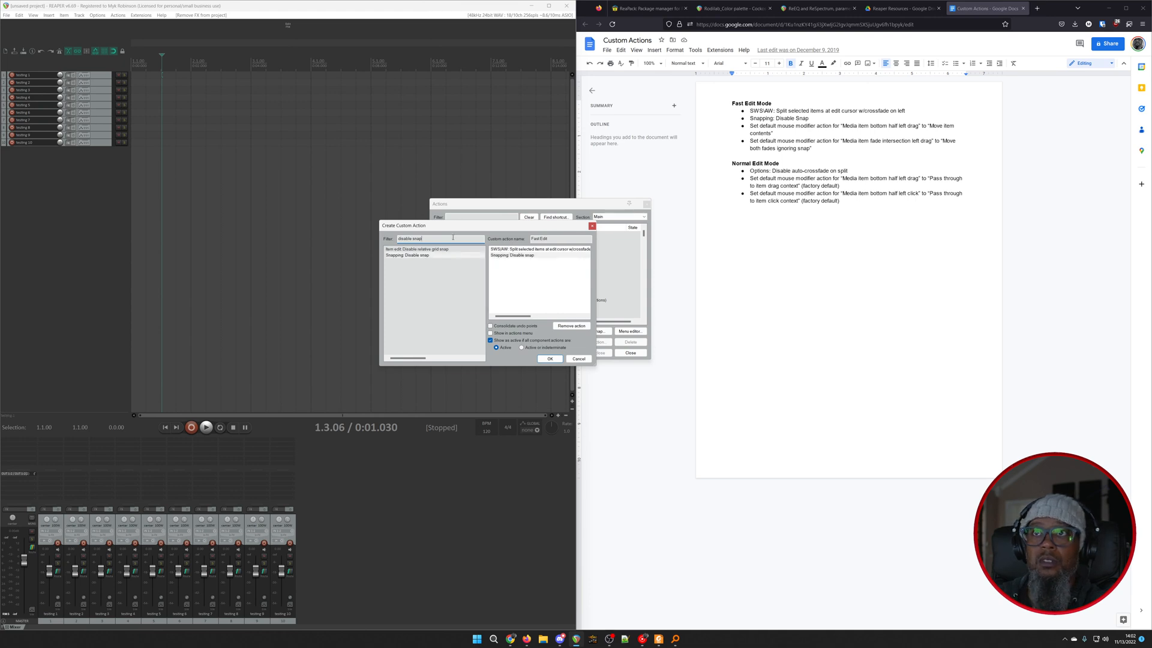
# Step: Enlarge the dialog and add the default mouse modifier action setting "Media item bottom half left drag" to "Move item contents"
pyautogui.moveTo(445, 238); pyautogui.dragTo(400, 232)
pyautogui.write('set')
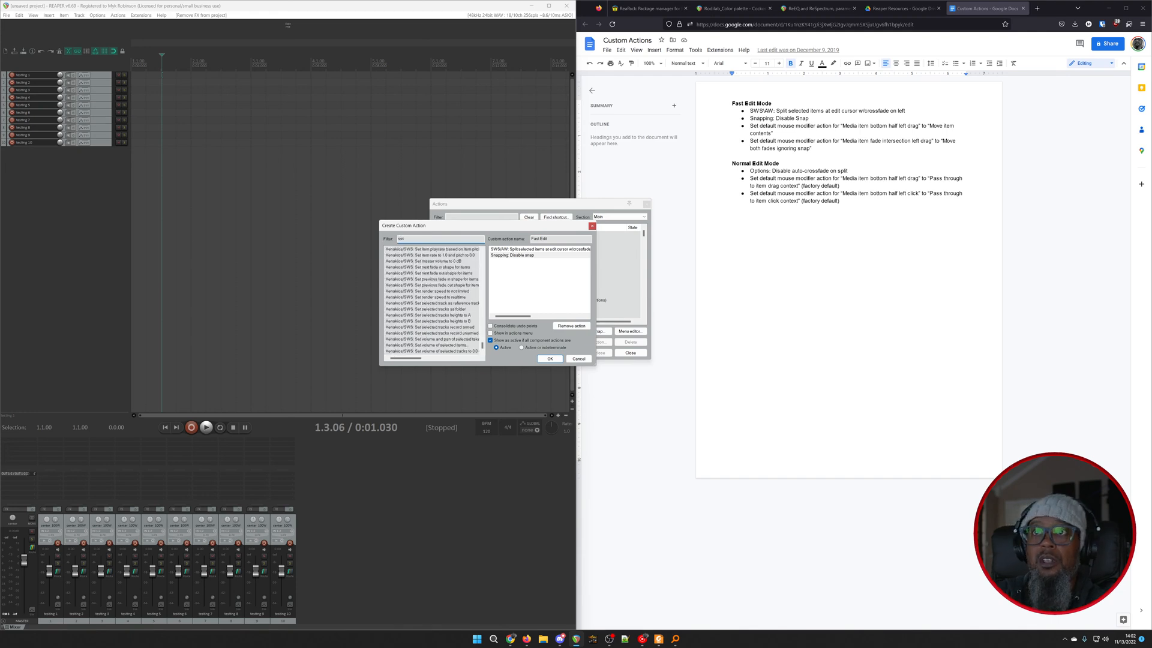
pyautogui.write(' defau')
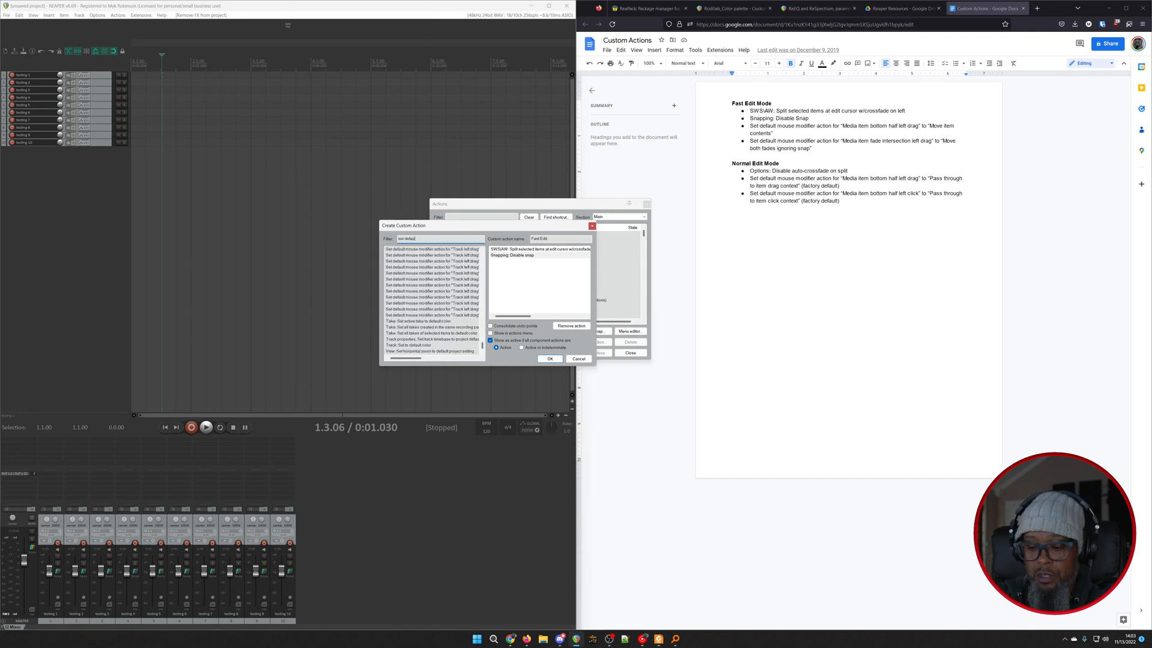
pyautogui.write('mouse ')
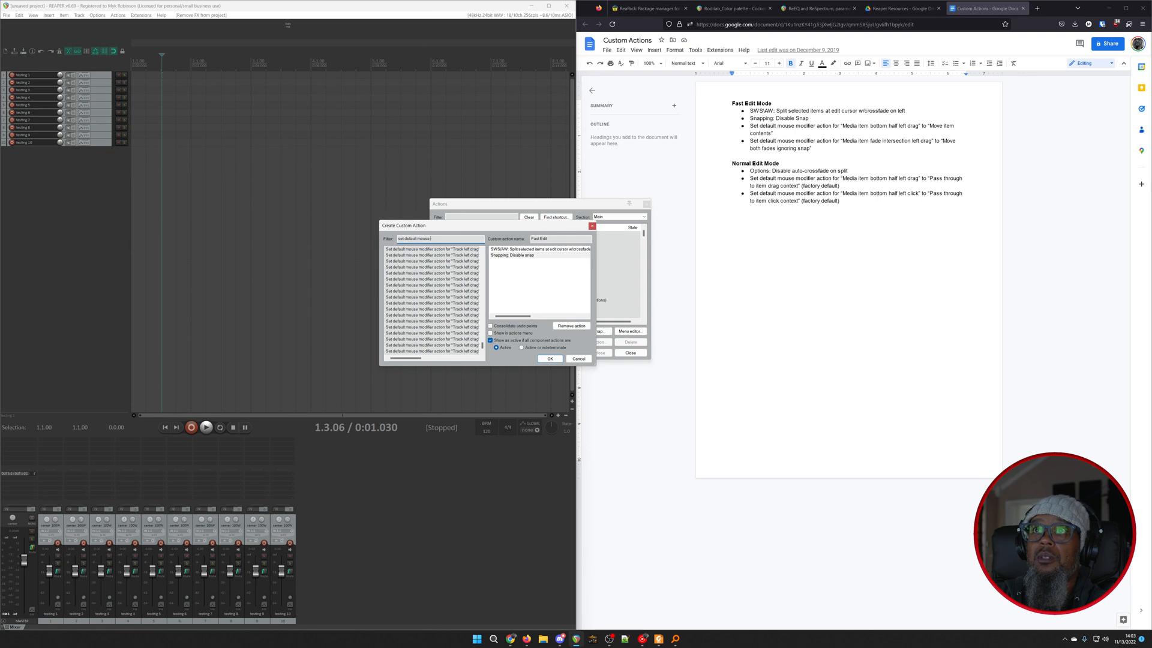
pyautogui.write('modi')
pyautogui.hotkey('ctrl', 'a')
pyautogui.write('media item bottom')
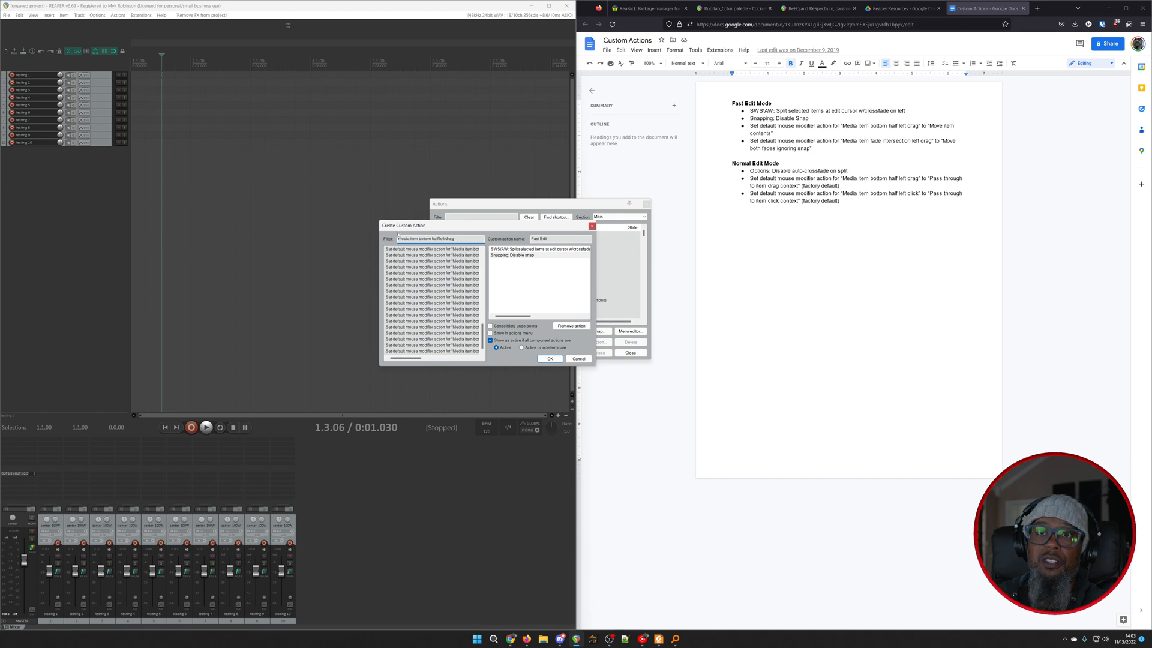
pyautogui.moveTo(379, 365); pyautogui.dragTo(285, 497)
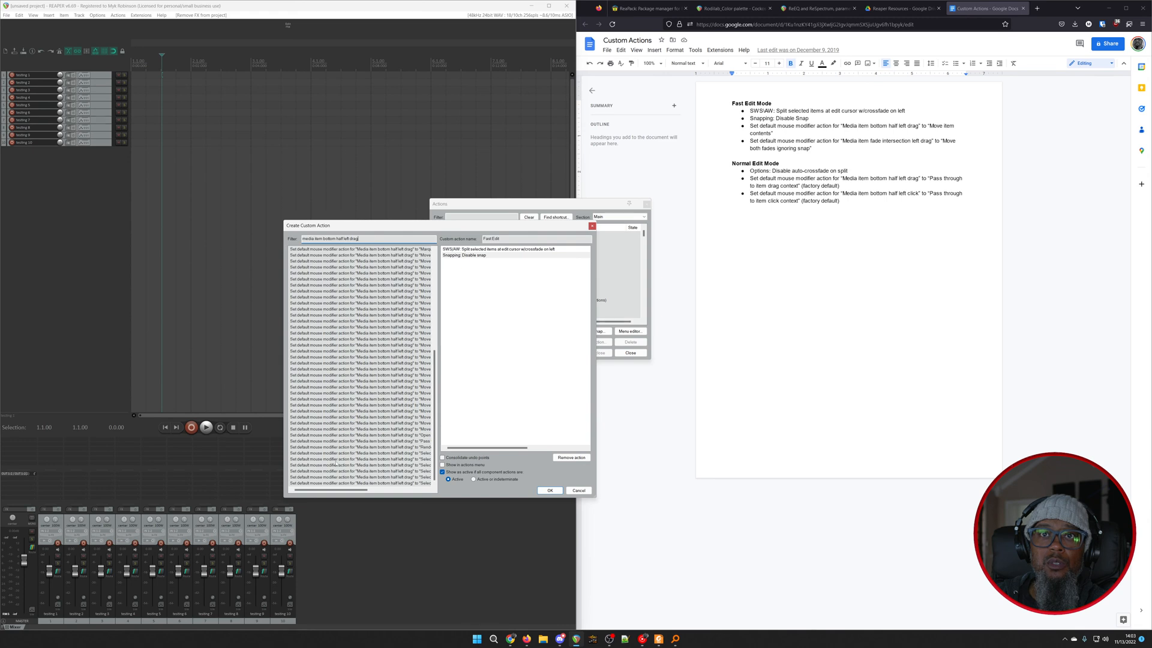
pyautogui.moveTo(324, 489); pyautogui.dragTo(366, 494)
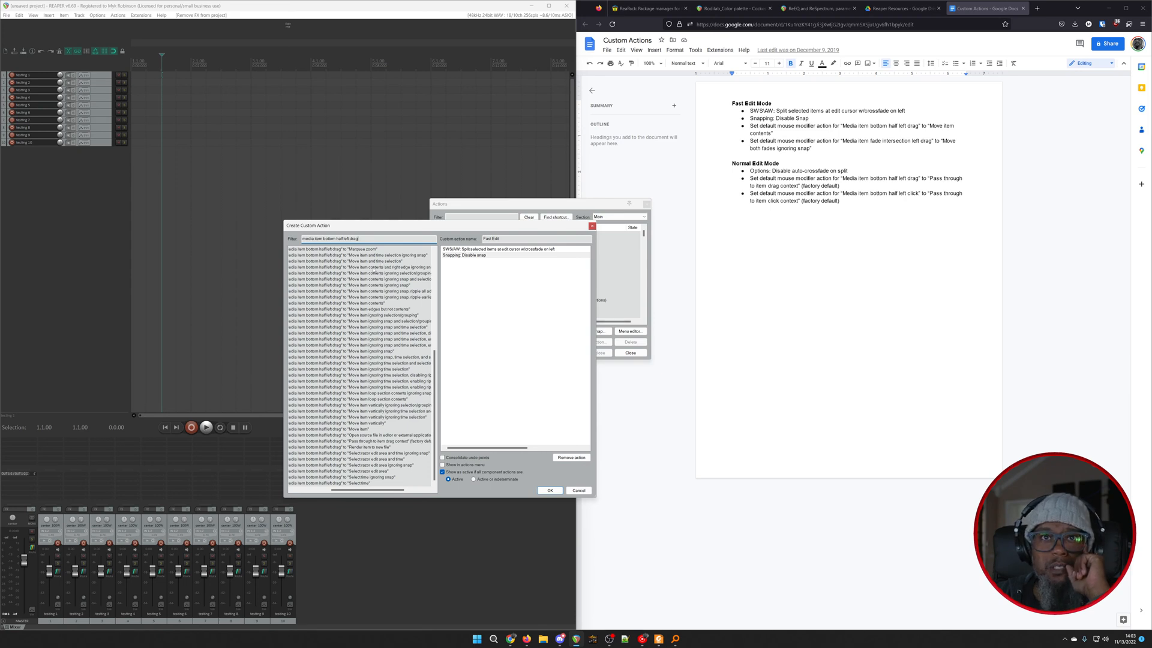
pyautogui.moveTo(373, 305); pyautogui.dragTo(465, 275)
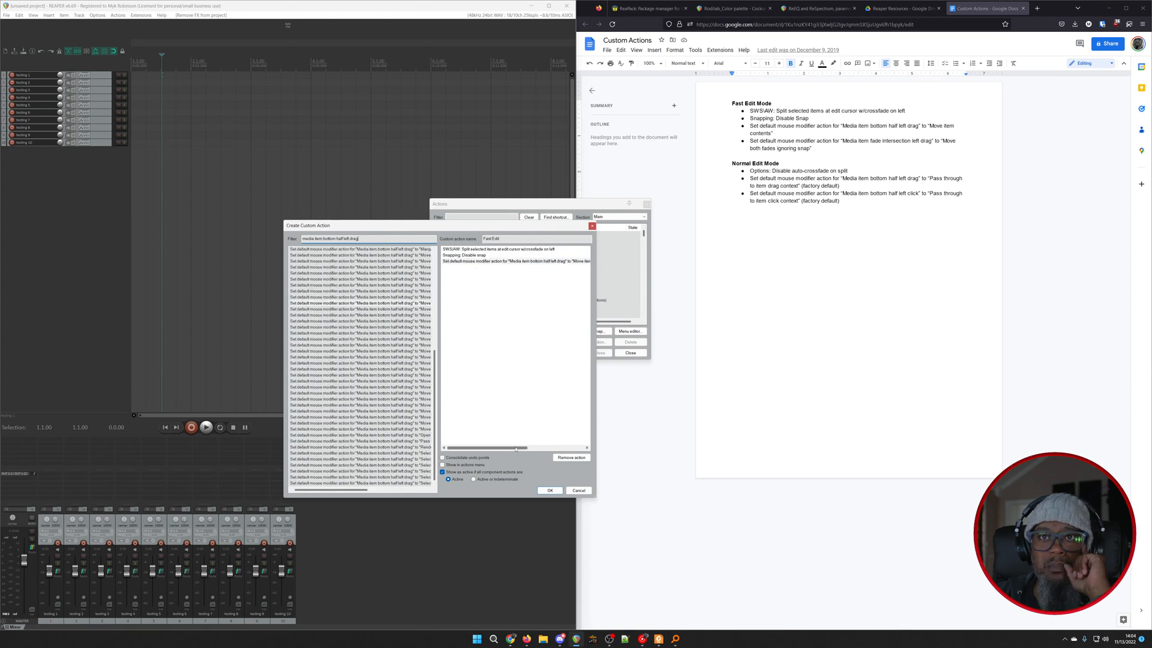
pyautogui.moveTo(516, 449); pyautogui.dragTo(479, 449)
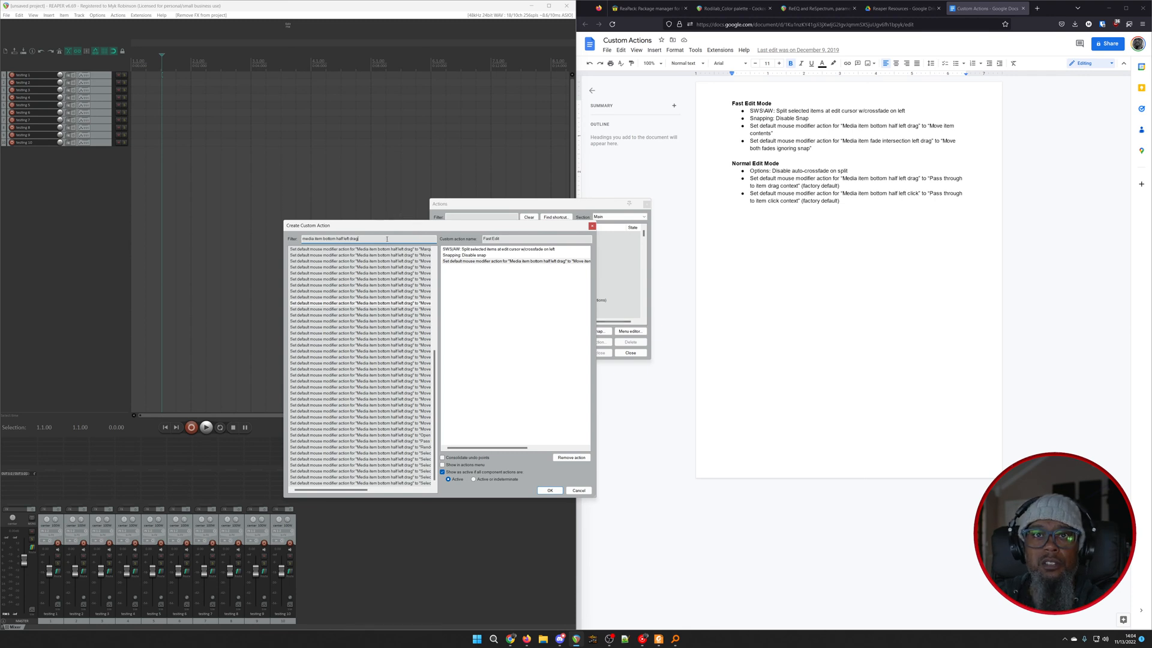
# Step: Add the default mouse modifier action setting "Media item fade intersection left drag" to "Move both fades ignoring snap" and save the Fast Edit action
pyautogui.press('BackSpace')
pyautogui.press('BackSpace')
pyautogui.press('BackSpace')
pyautogui.press('BackSpace')
pyautogui.press('BackSpace')
pyautogui.press('BackSpace')
pyautogui.press('BackSpace')
pyautogui.press('BackSpace')
pyautogui.press('BackSpace')
pyautogui.press('BackSpace')
pyautogui.press('BackSpace')
pyautogui.press('BackSpace')
pyautogui.press('BackSpace')
pyautogui.press('BackSpace')
pyautogui.press('BackSpace')
pyautogui.press('BackSpace')
pyautogui.press('BackSpace')
pyautogui.press('BackSpace')
pyautogui.press('BackSpace')
pyautogui.press('BackSpace')
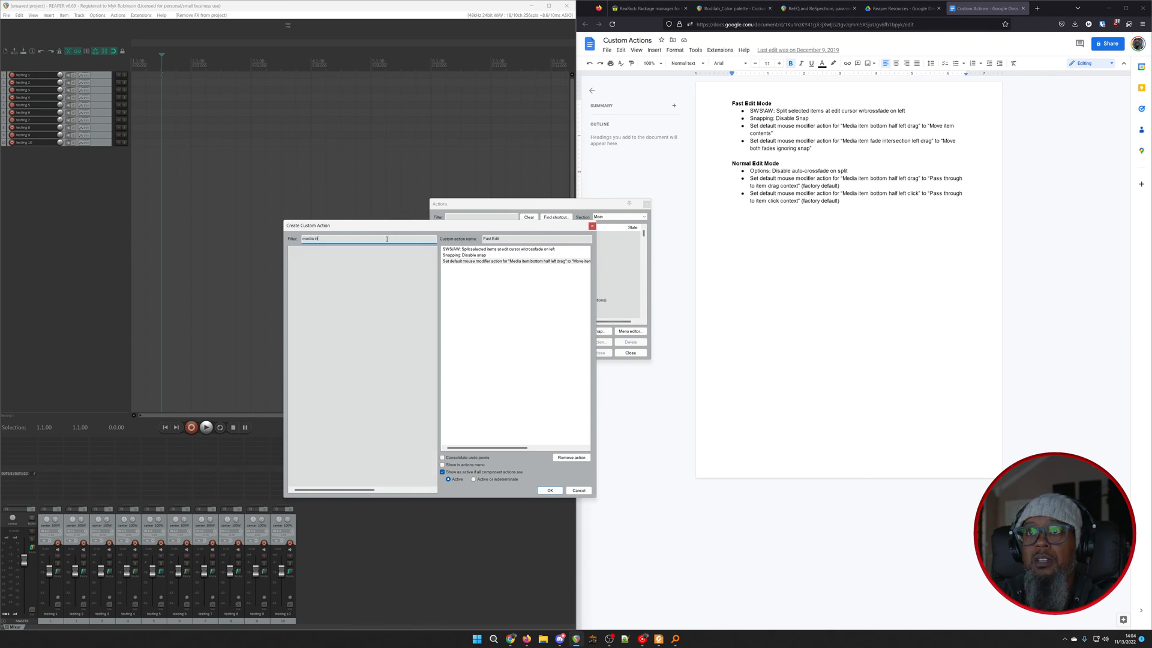
pyautogui.write('tem')
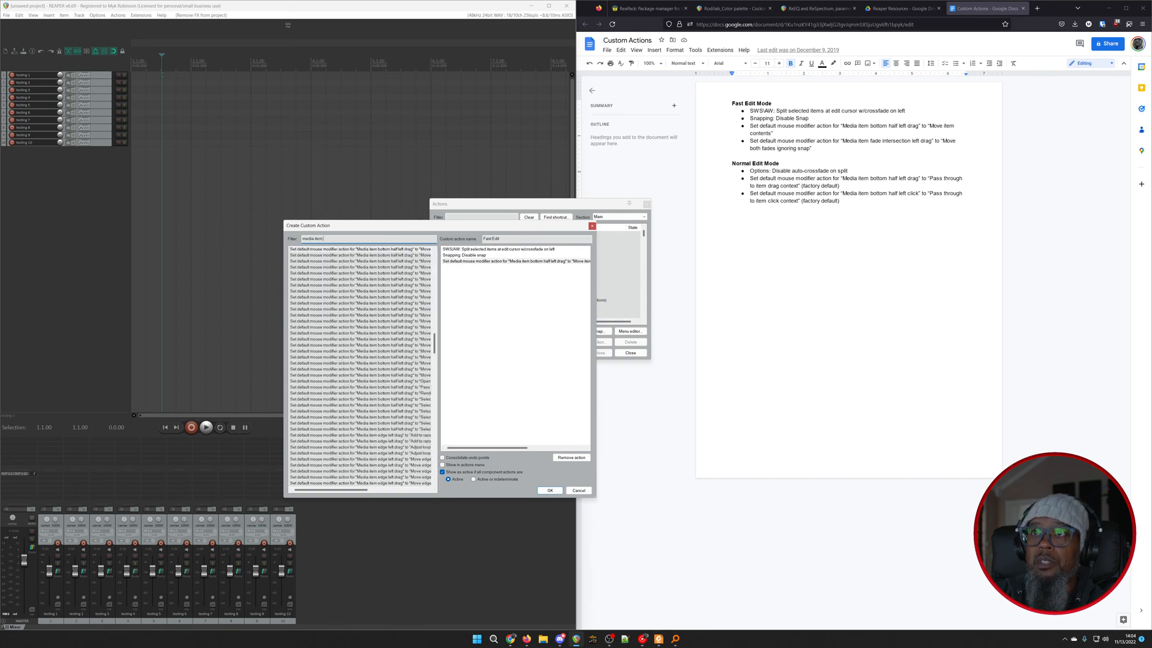
pyautogui.write(' fade intersection')
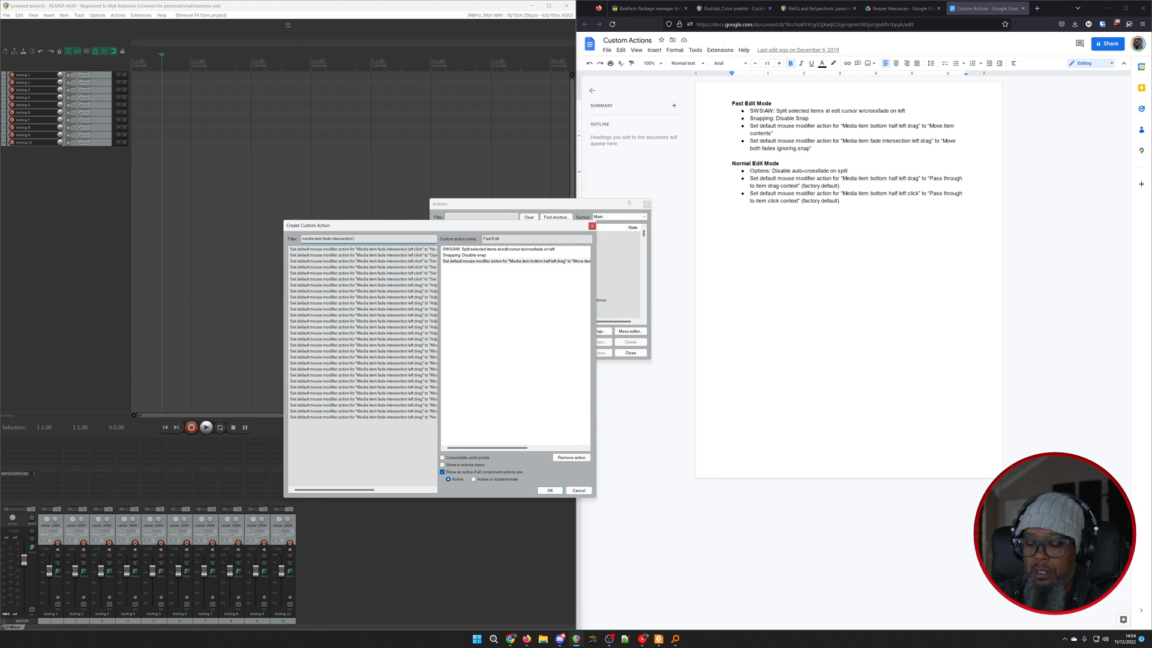
pyautogui.write('left drag')
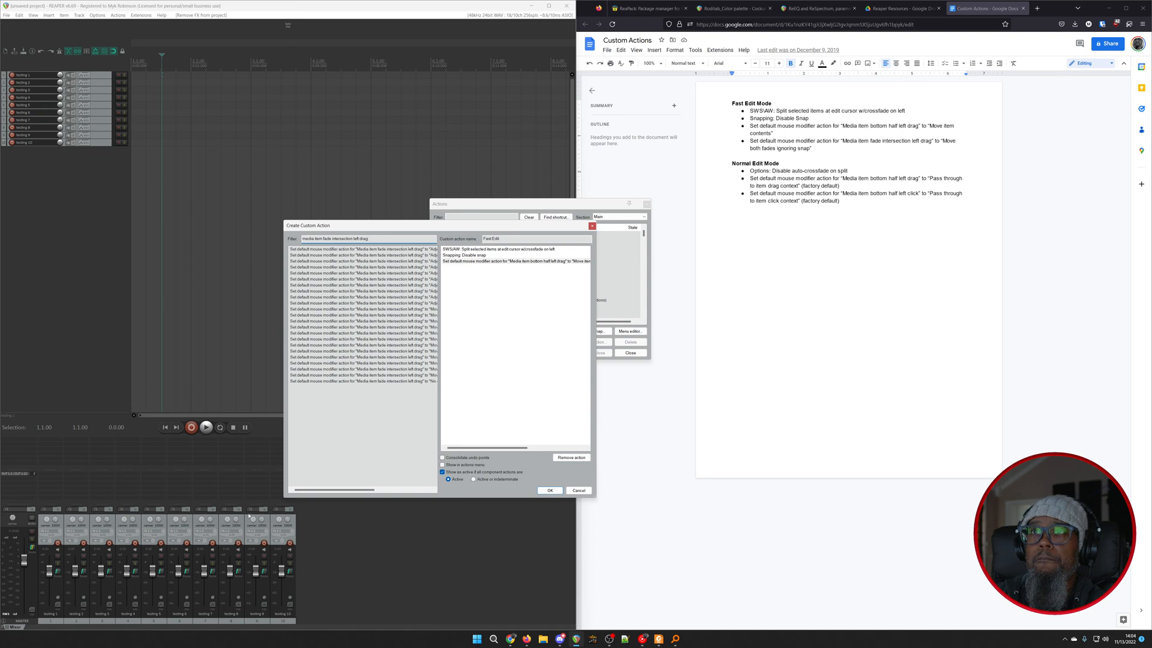
pyautogui.moveTo(333, 489); pyautogui.dragTo(378, 491)
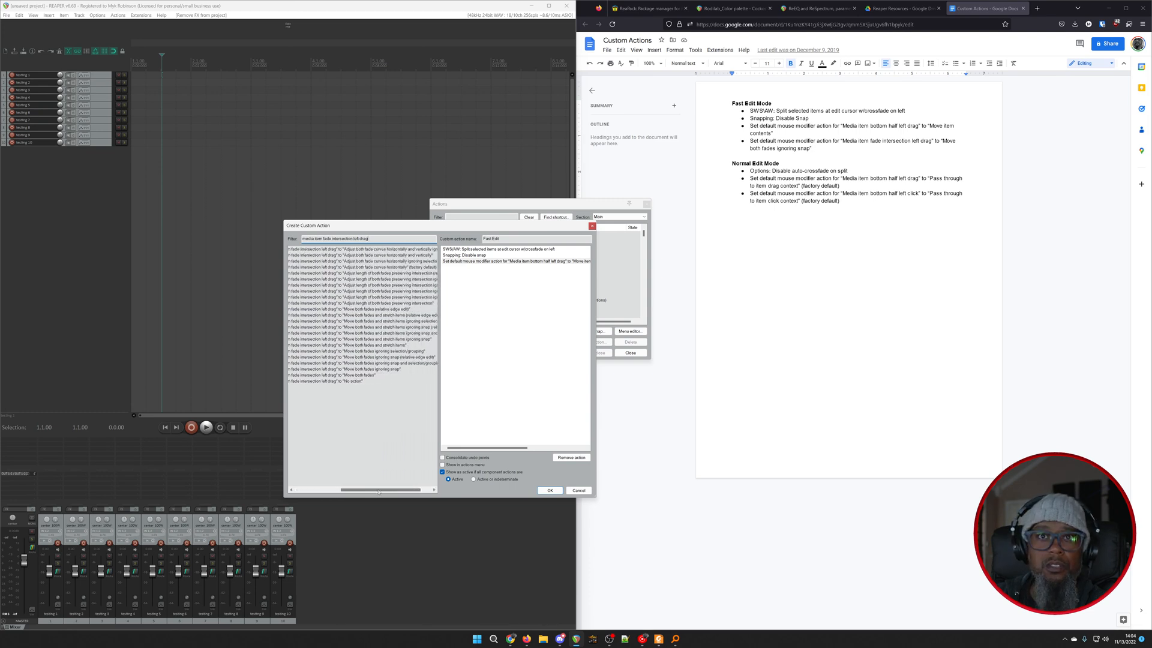
pyautogui.click(361, 370)
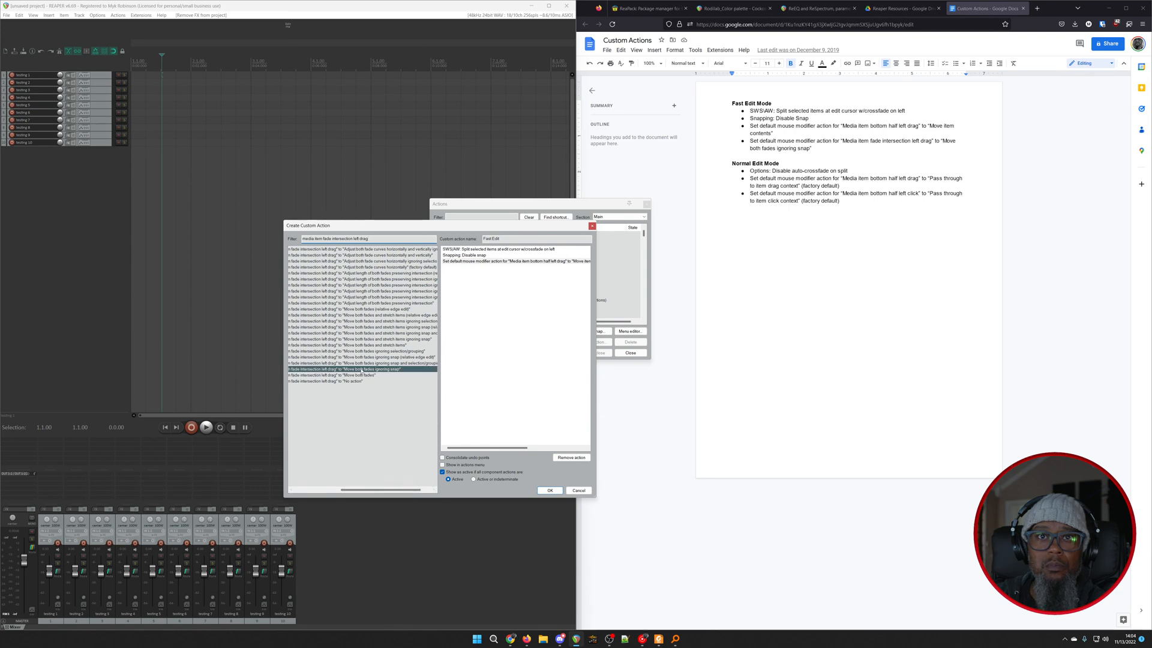
pyautogui.moveTo(361, 369); pyautogui.dragTo(480, 282)
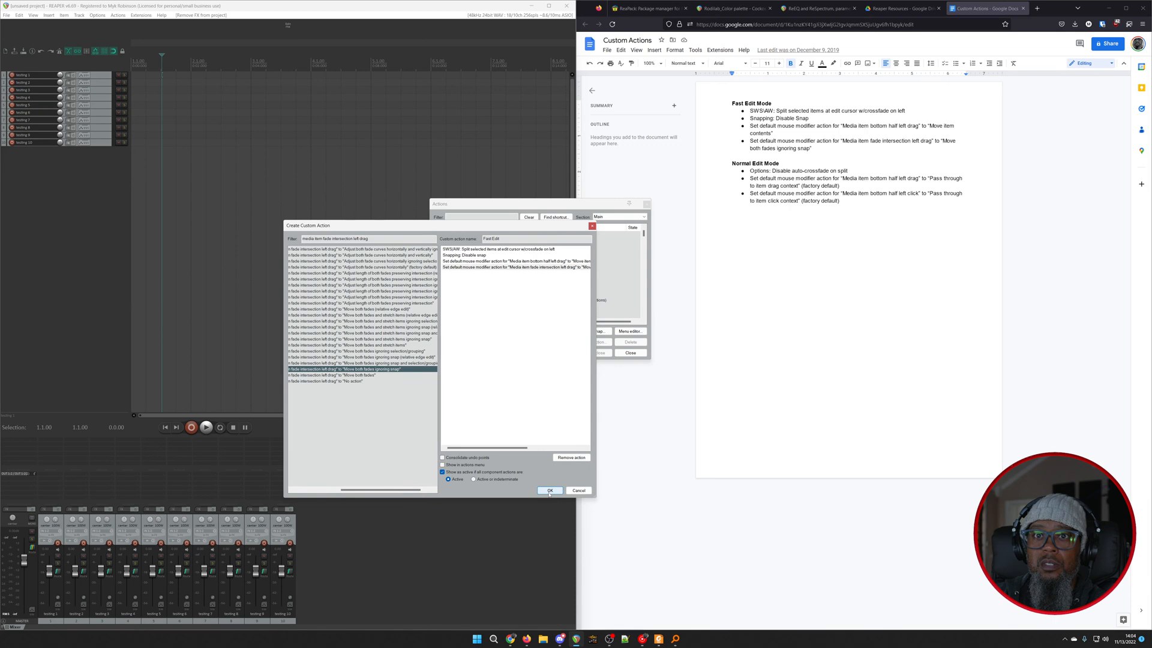
pyautogui.click(550, 491)
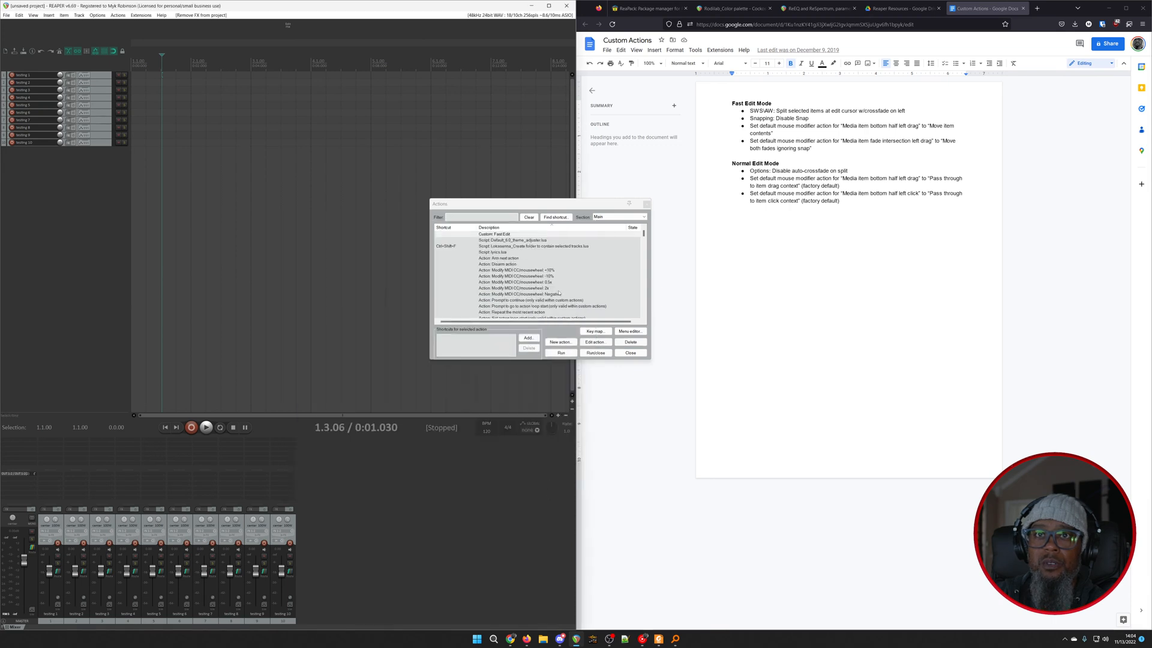
pyautogui.click(528, 337)
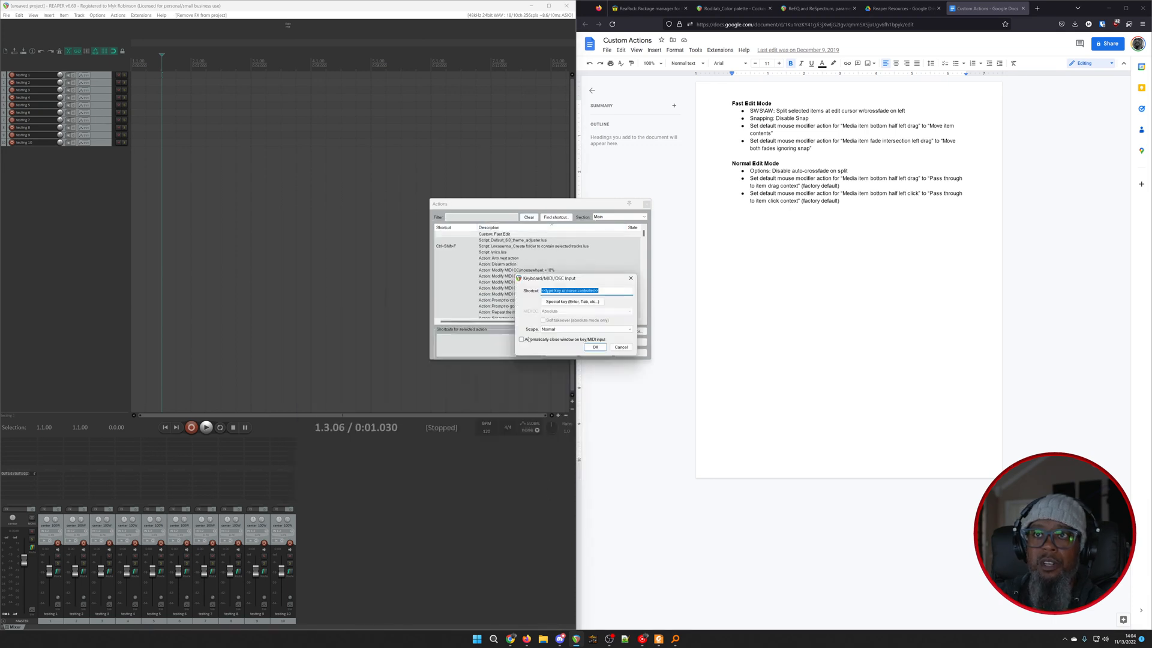
pyautogui.press('1')
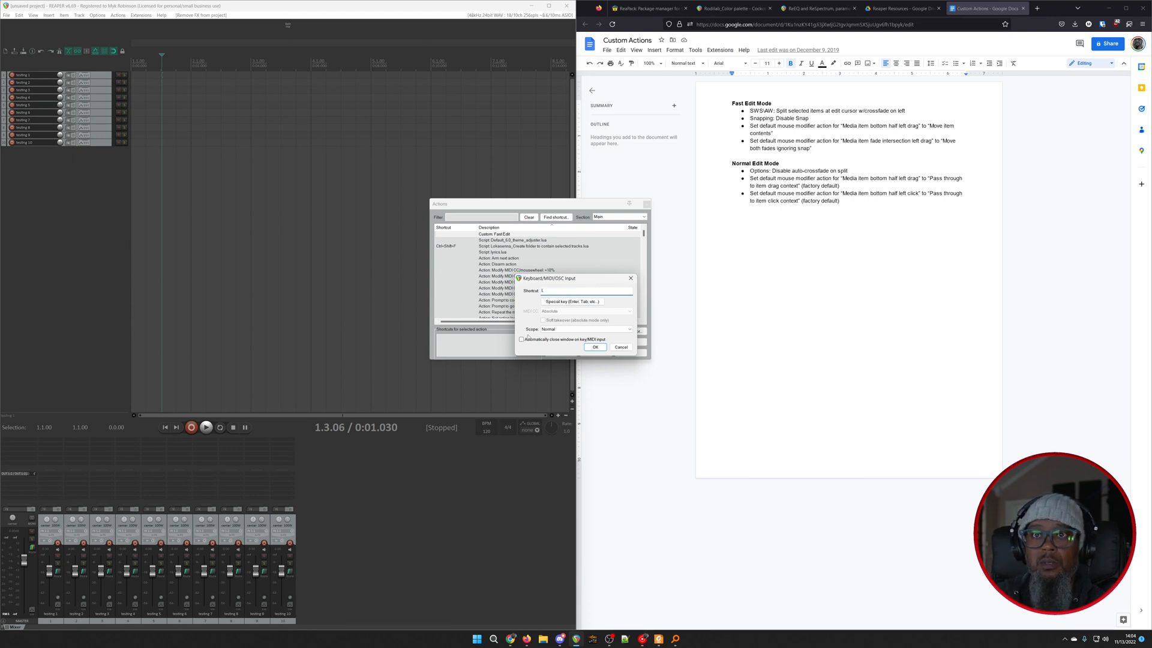
pyautogui.click(621, 347)
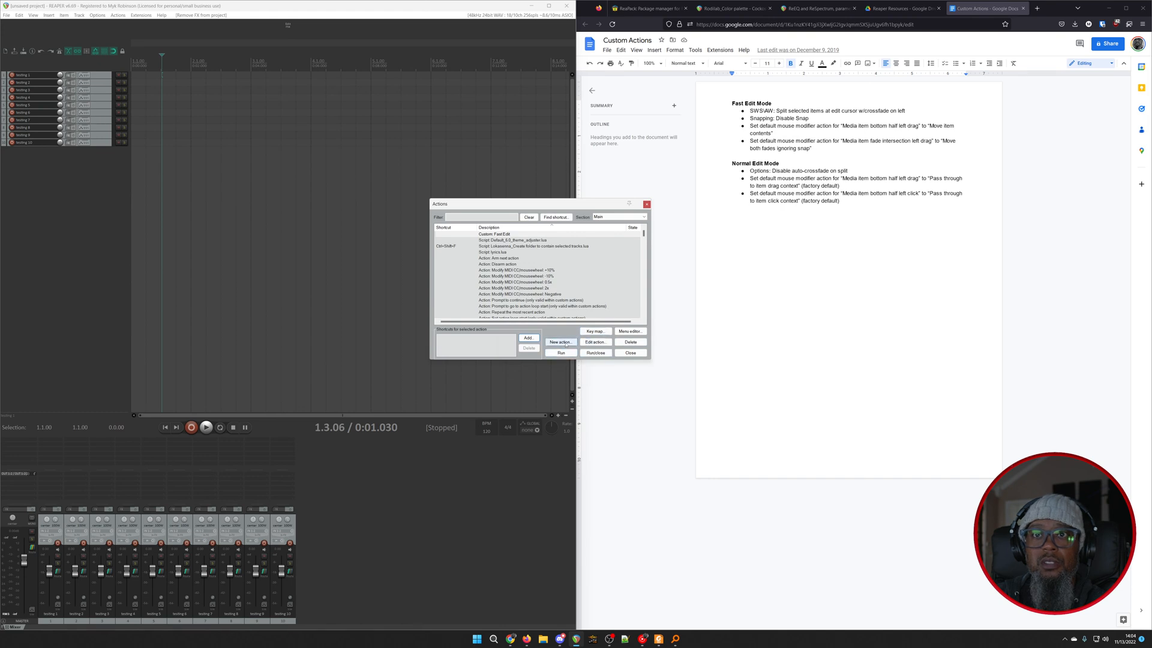
pyautogui.click(564, 342)
pyautogui.click(577, 352)
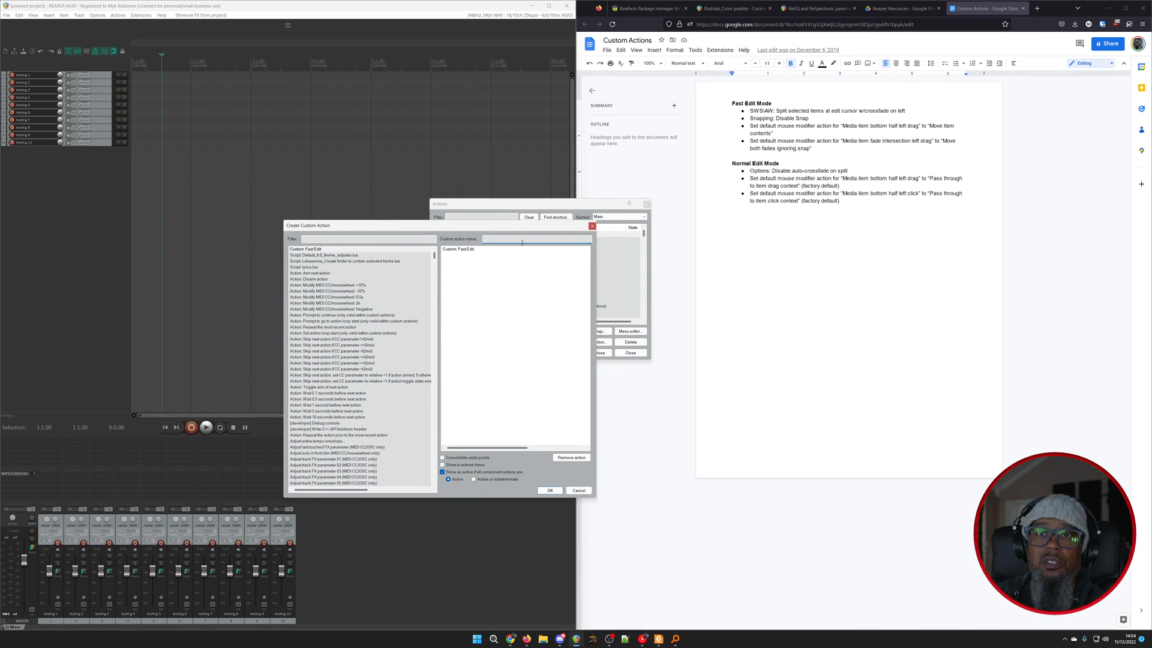
pyautogui.write('Norm')
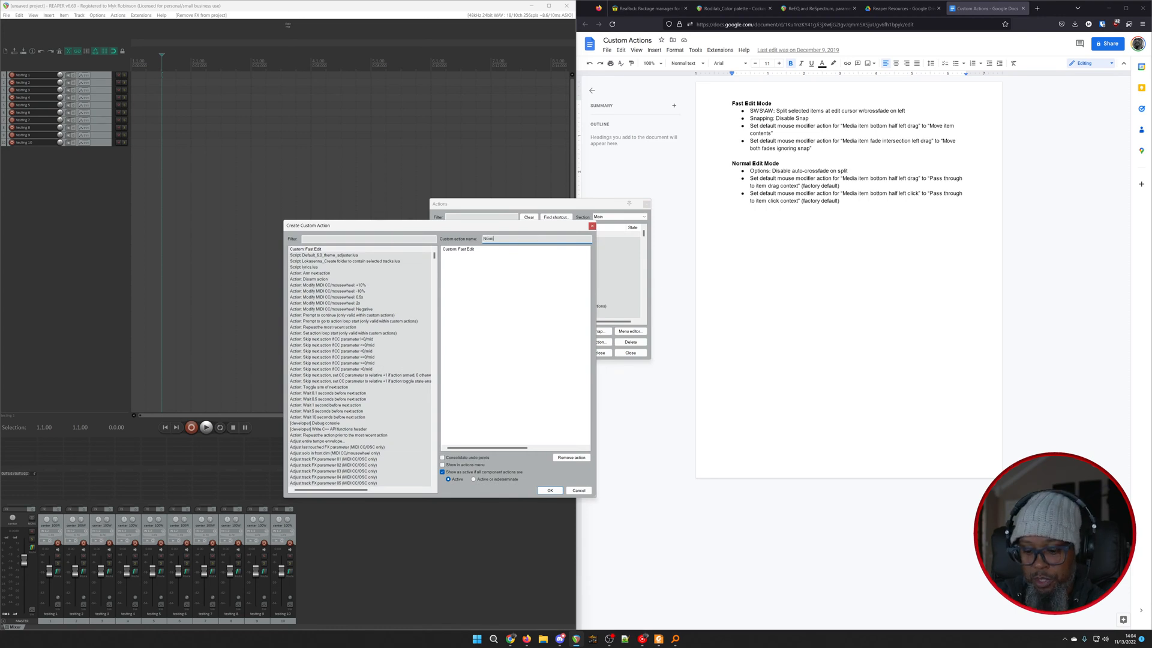
pyautogui.write('al Edit')
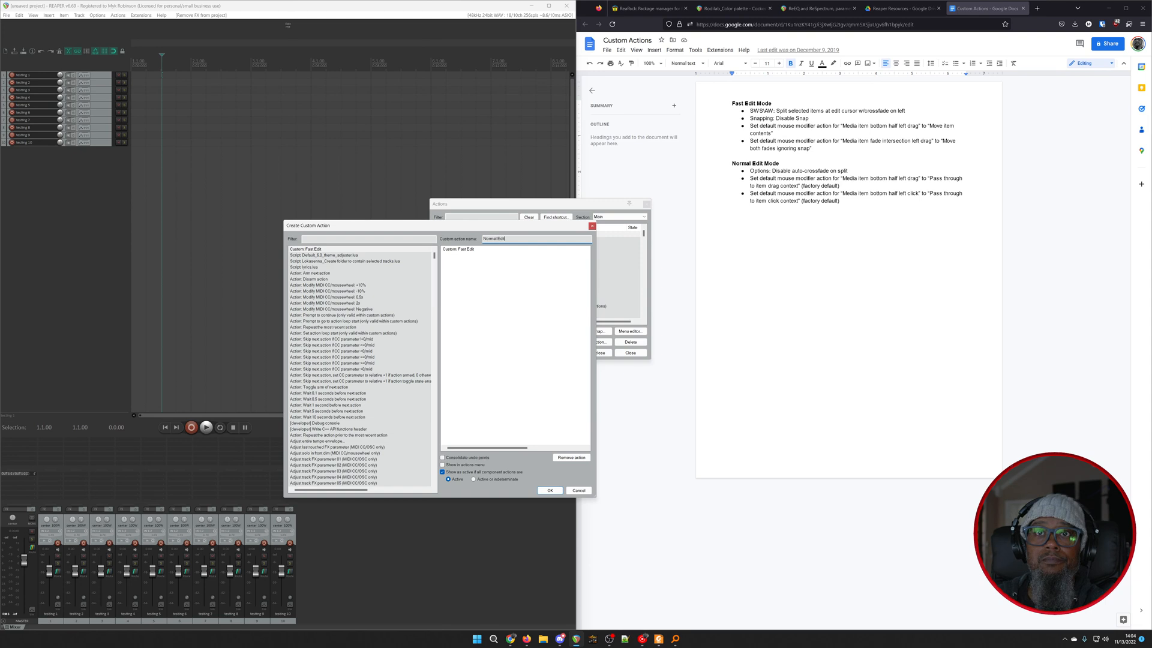
pyautogui.click(469, 255)
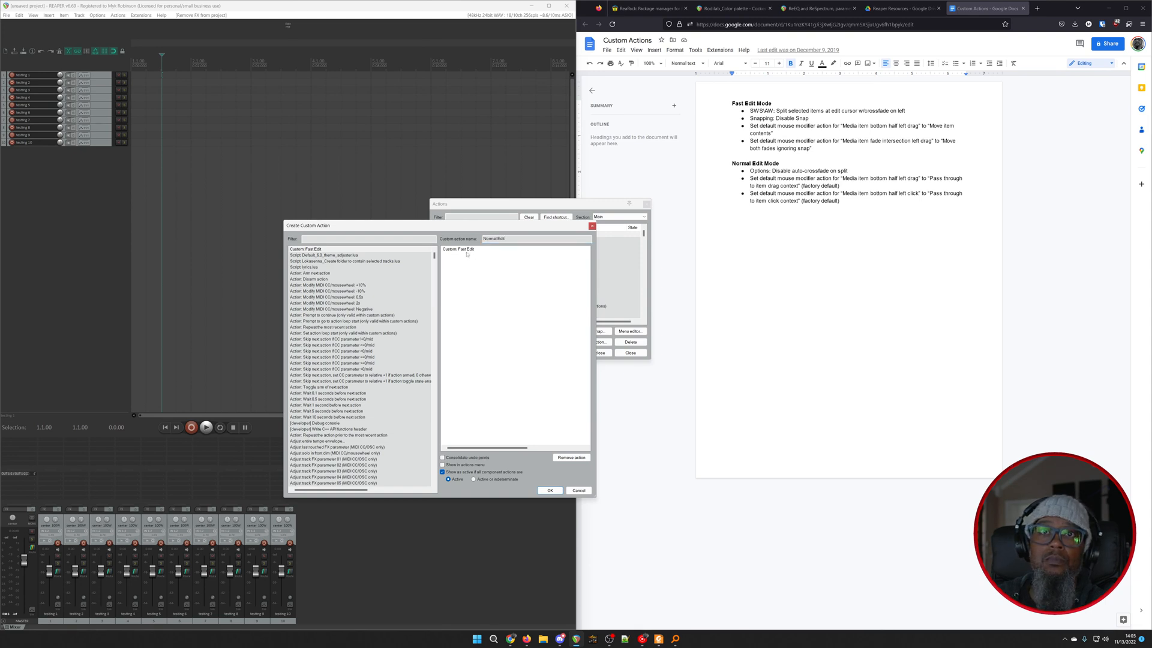
pyautogui.click(467, 251)
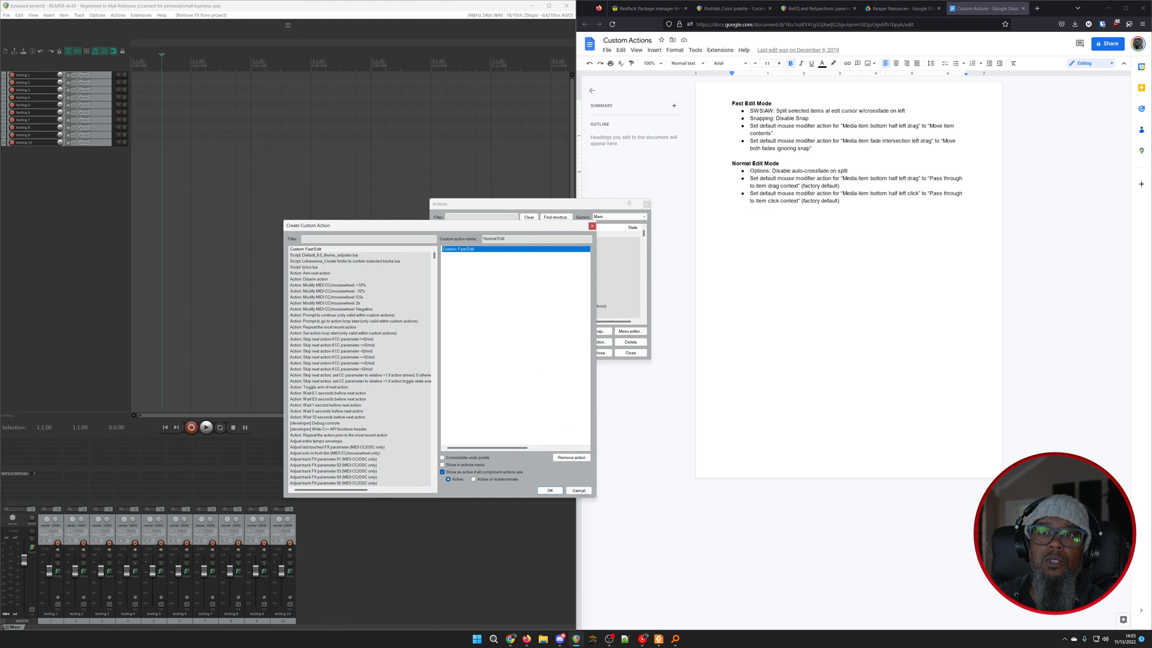
pyautogui.click(578, 491)
# Step: Start a new custom action named "Normal Edit" and remove the preloaded MIDI CC/mousewheel action from its list
pyautogui.click(452, 288)
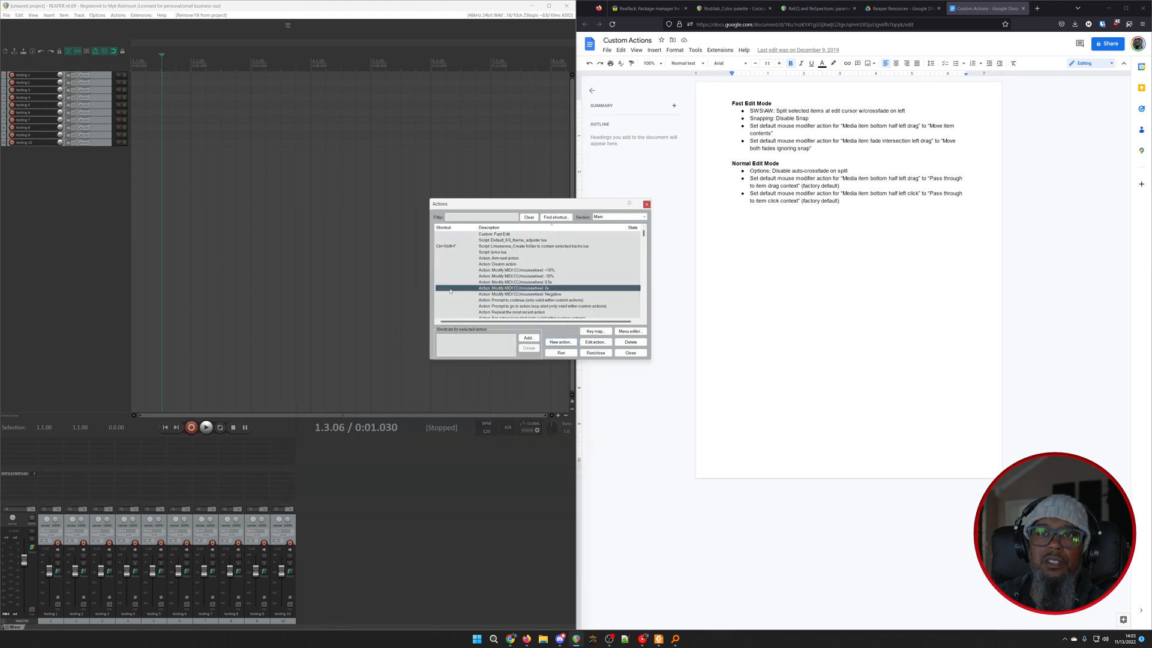
pyautogui.click(564, 343)
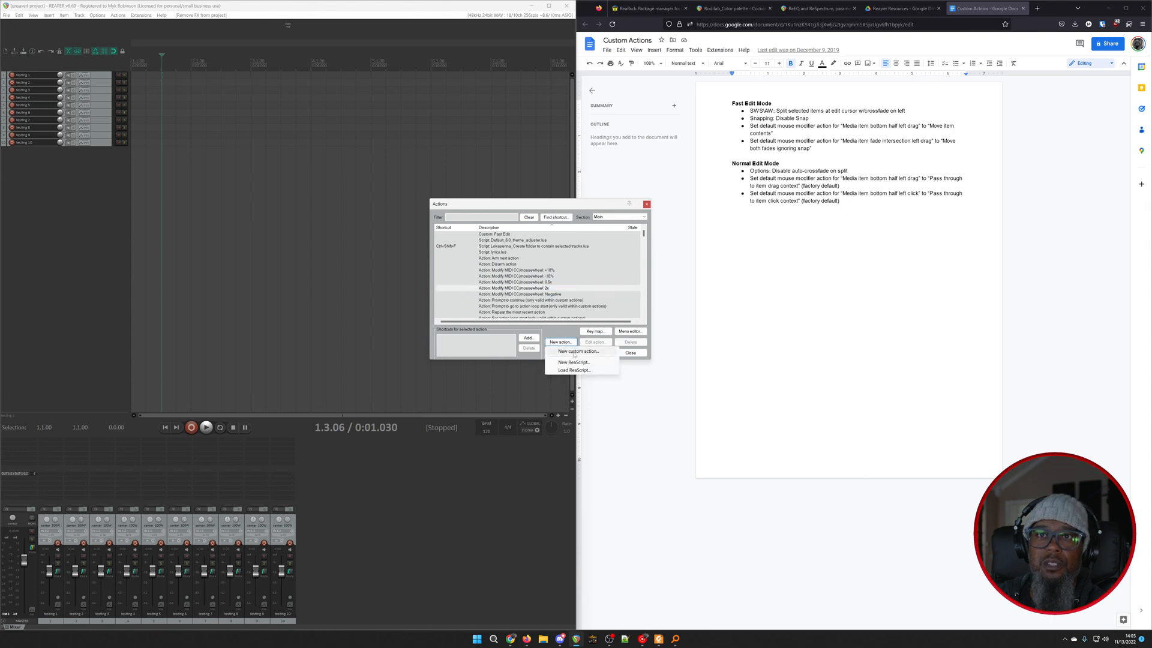
pyautogui.click(577, 352)
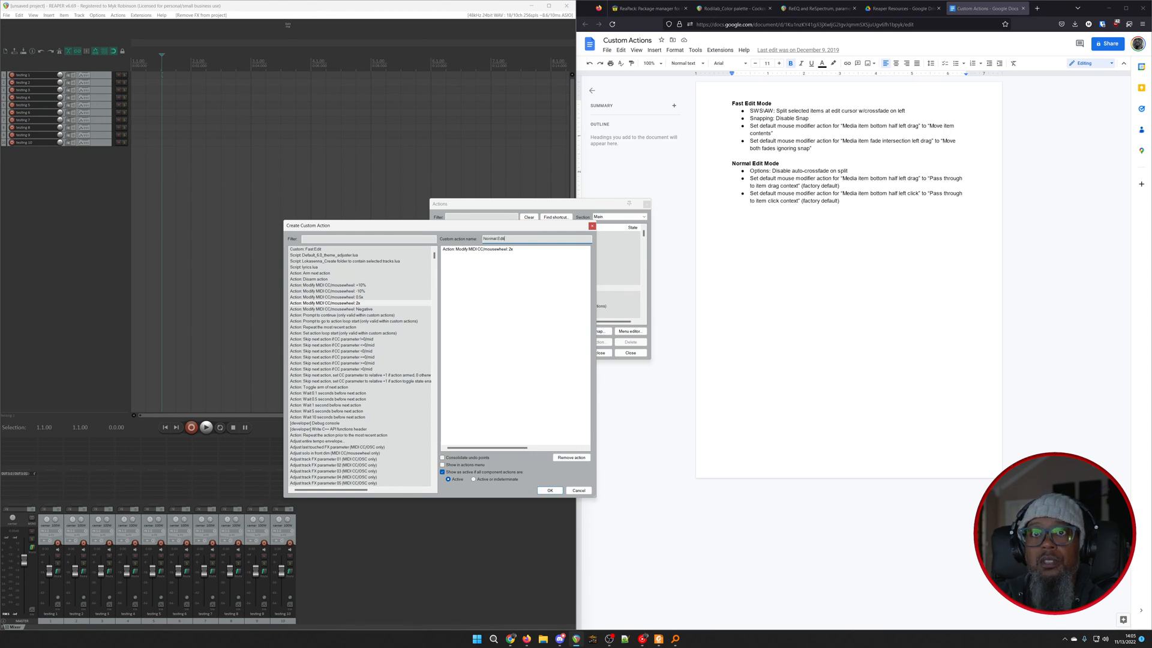
pyautogui.click(505, 251)
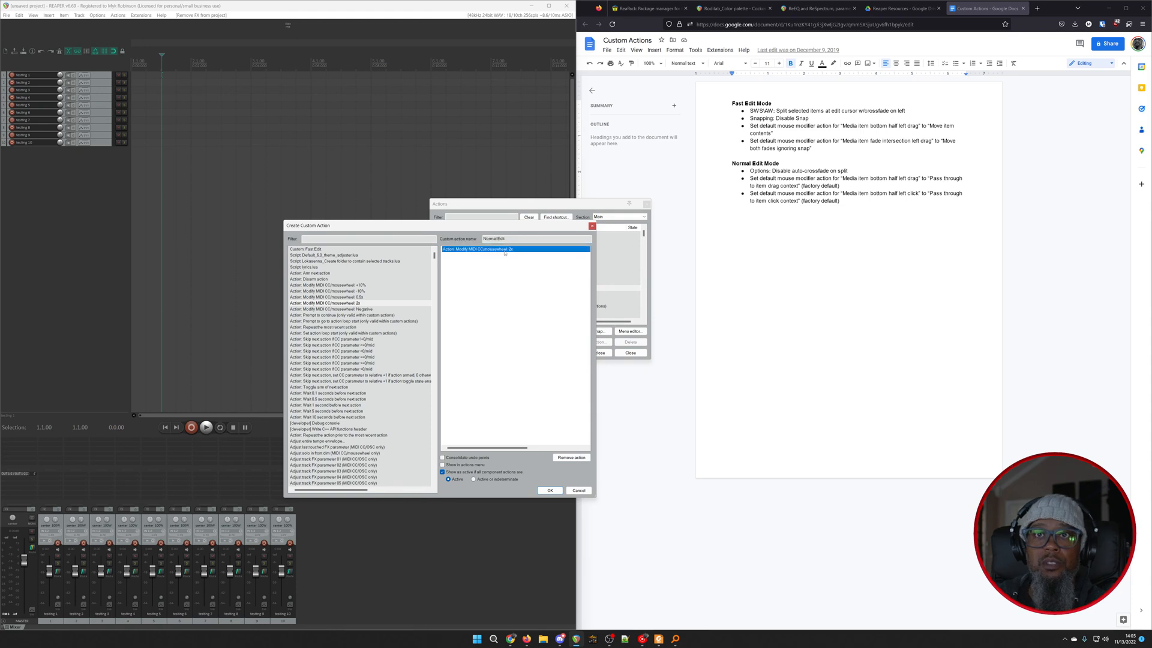
pyautogui.press('Delete')
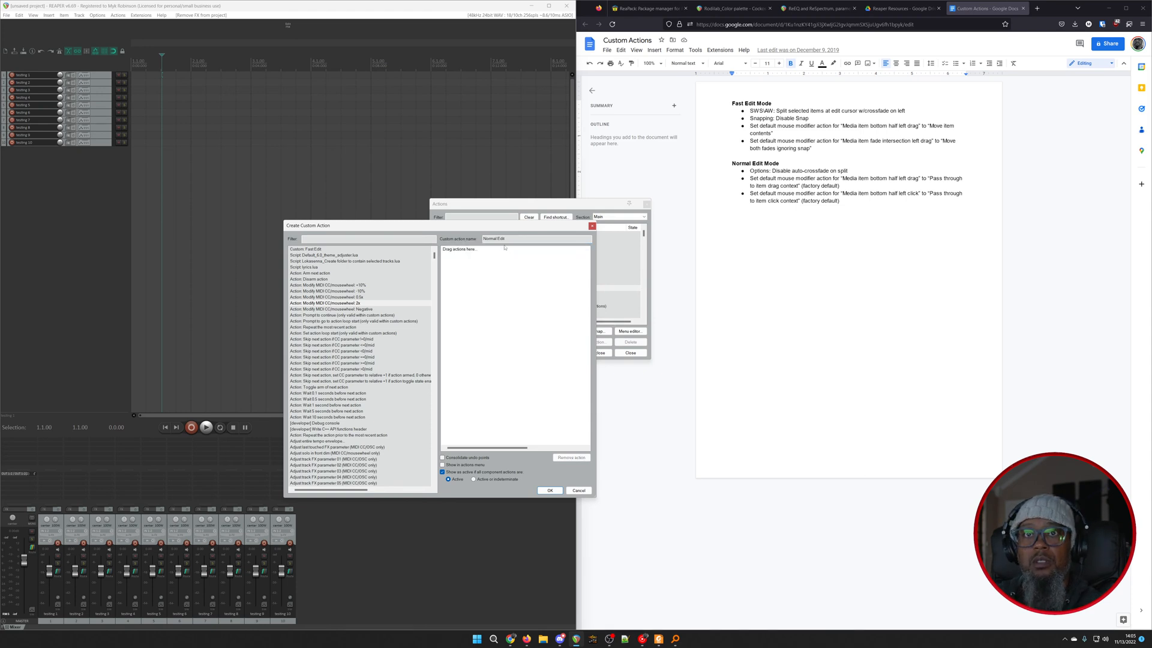
# Step: Filter the available actions for "disable au" and add "Options: Disable auto-crossfade on split" to the Normal Edit custom action
pyautogui.click(357, 240)
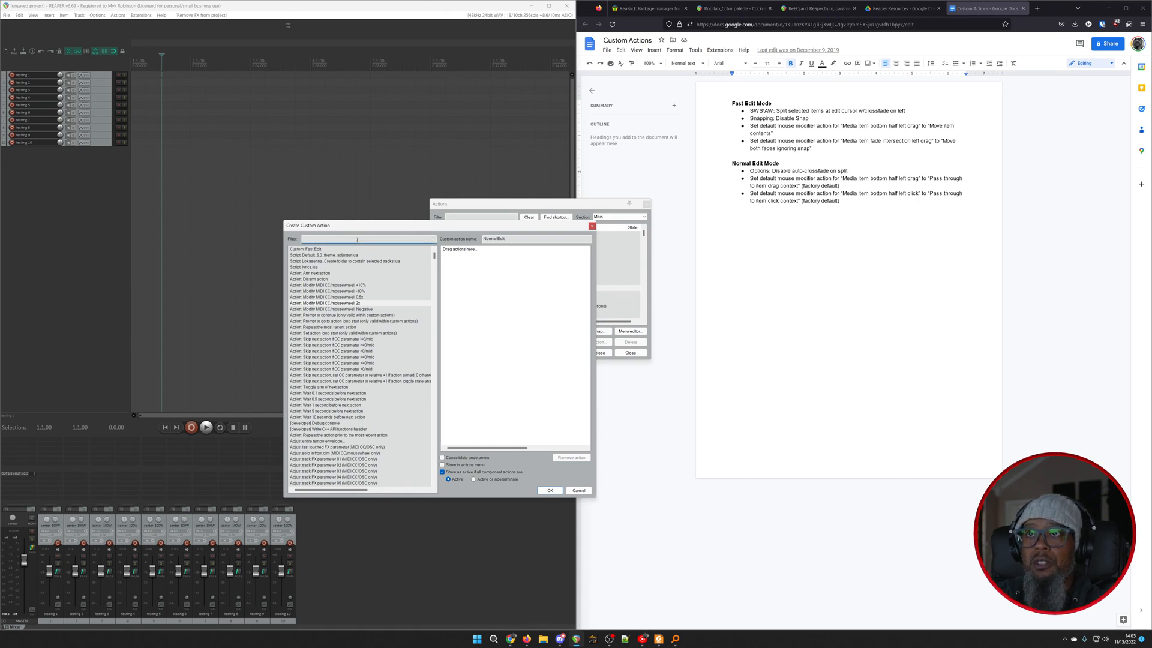
pyautogui.write('disable a')
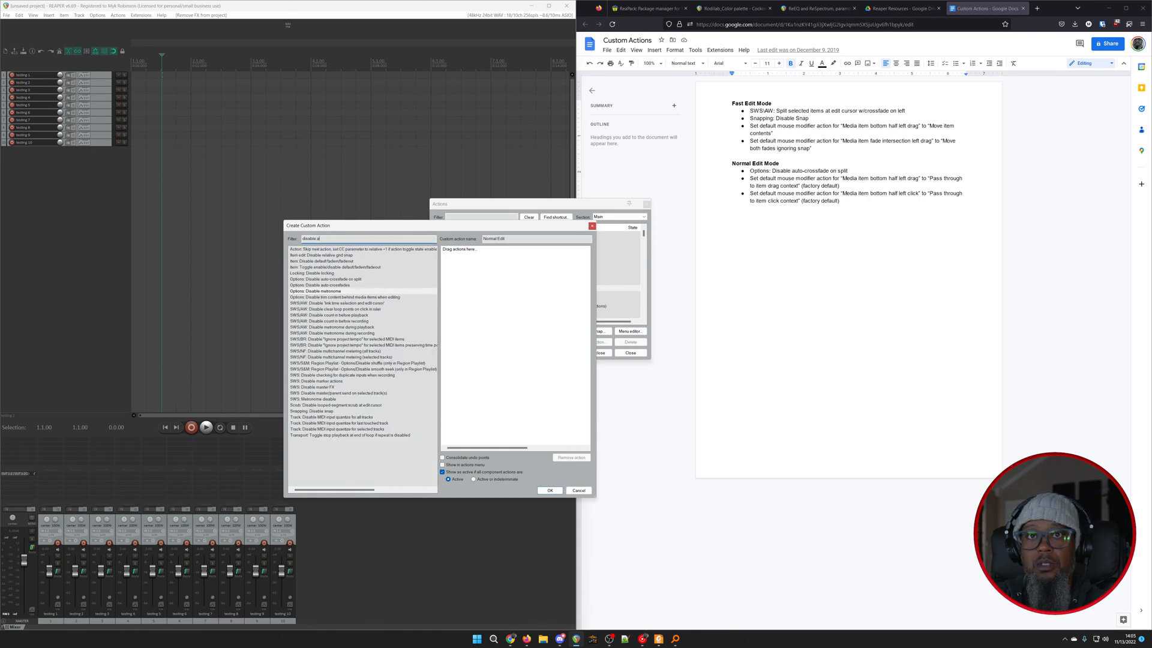
pyautogui.write('u')
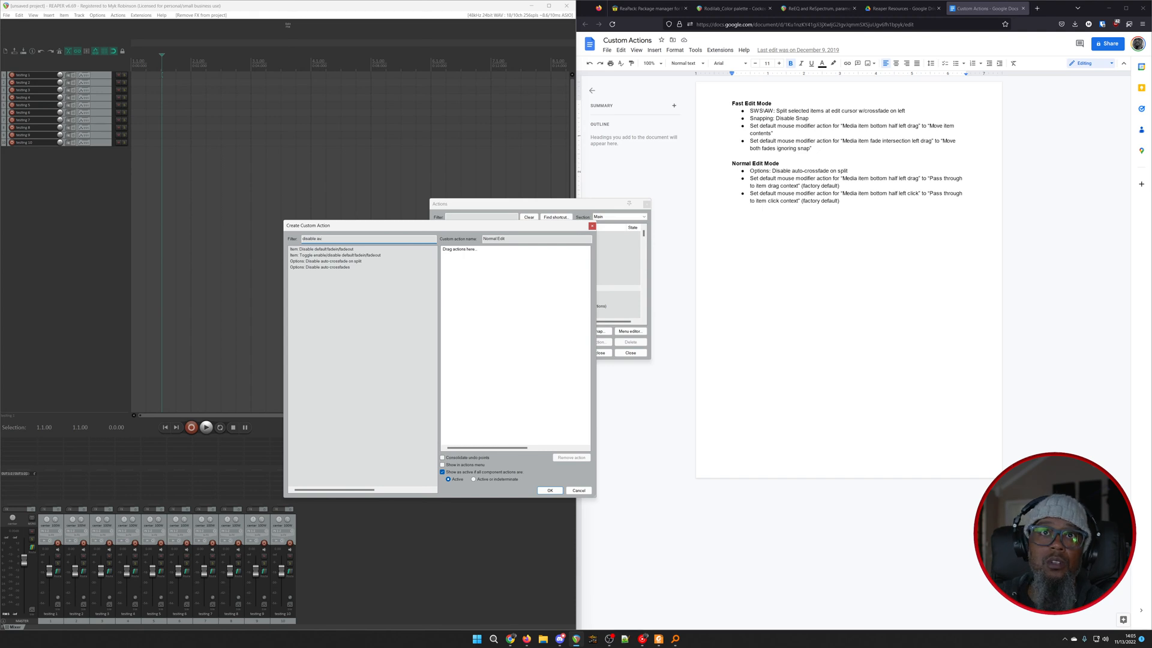
pyautogui.moveTo(356, 263); pyautogui.dragTo(467, 268)
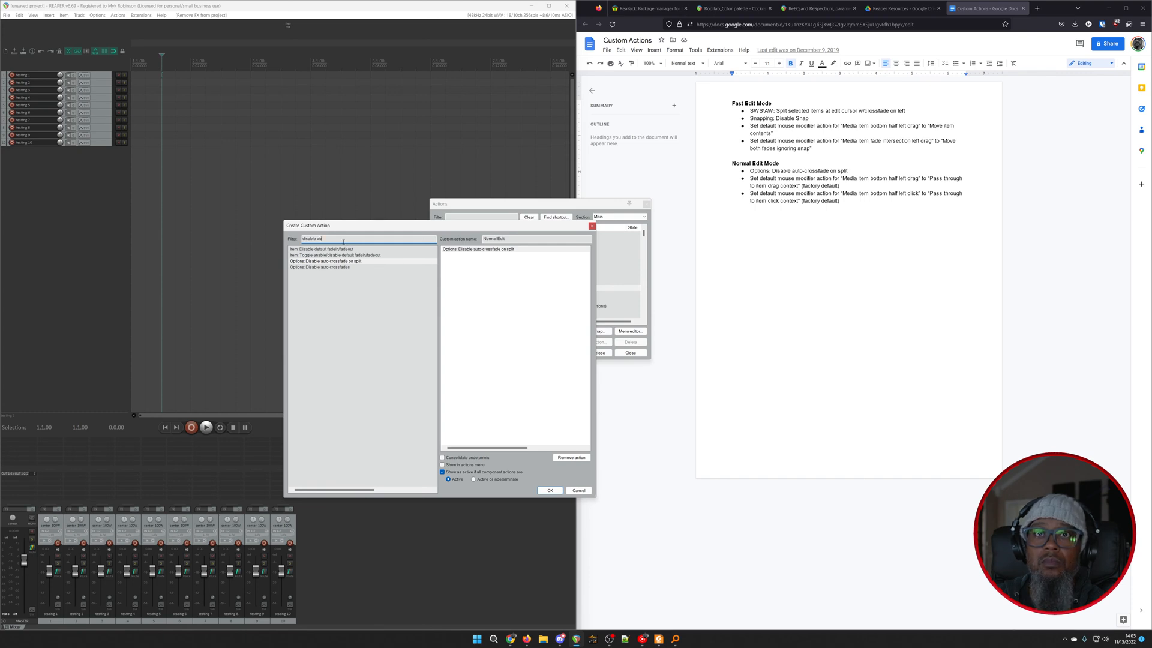
pyautogui.moveTo(338, 239); pyautogui.dragTo(276, 226)
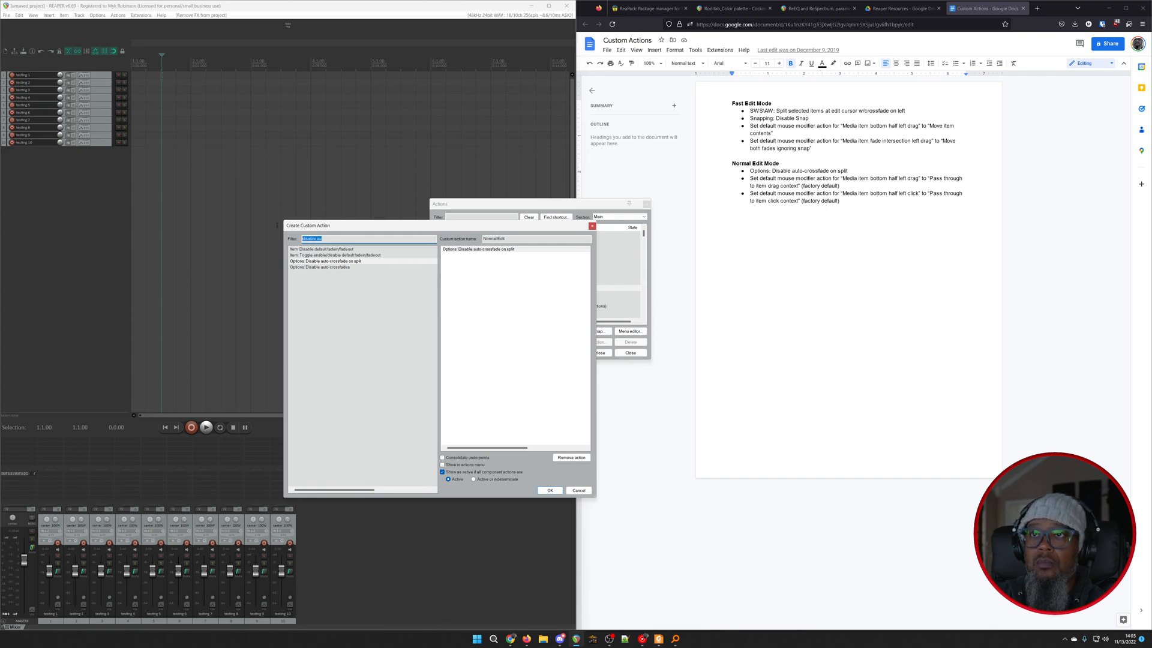
pyautogui.write('mouse')
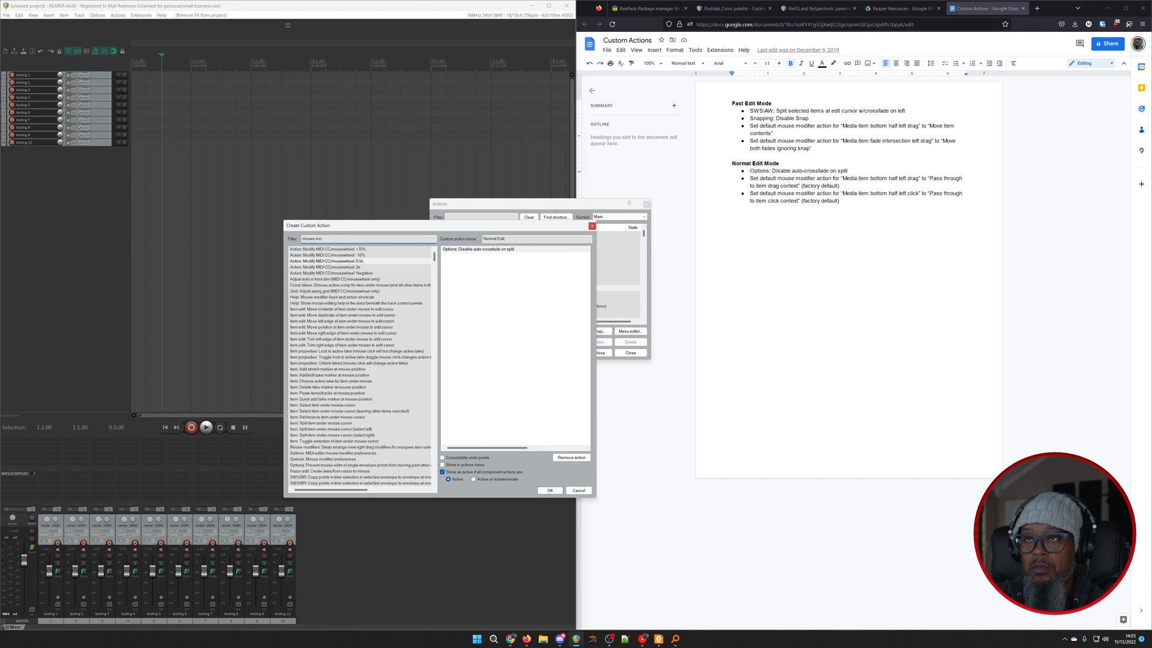
pyautogui.write(' m')
pyautogui.hotkey('ctrl', 'a')
pyautogui.press('BackSpace')
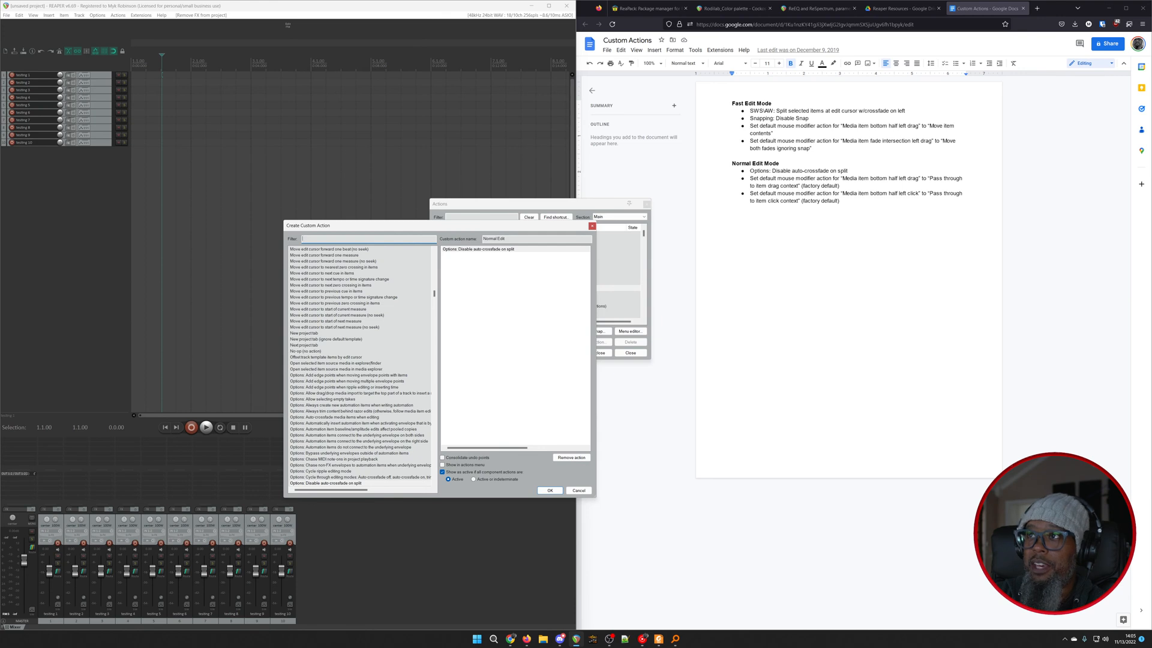
# Step: Add the action setting "Media item bottom half left drag" to "Pass through to item drag context" (factory default) to the Normal Edit custom action
pyautogui.write('media item bottom half left drag')
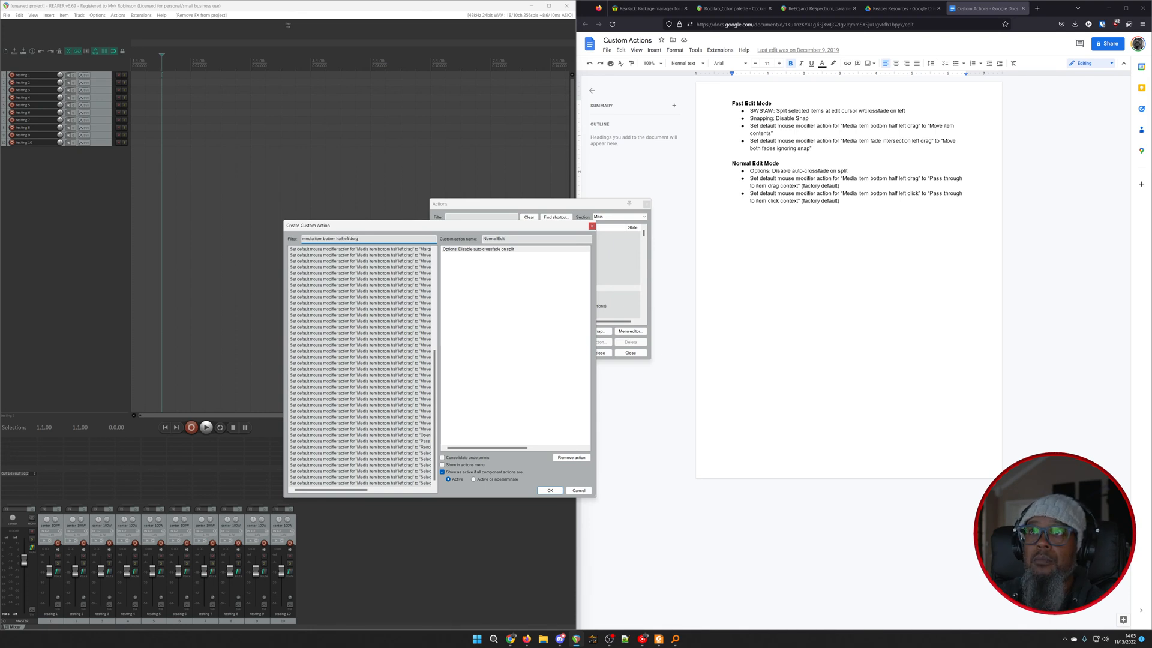
pyautogui.moveTo(358, 490); pyautogui.dragTo(421, 497)
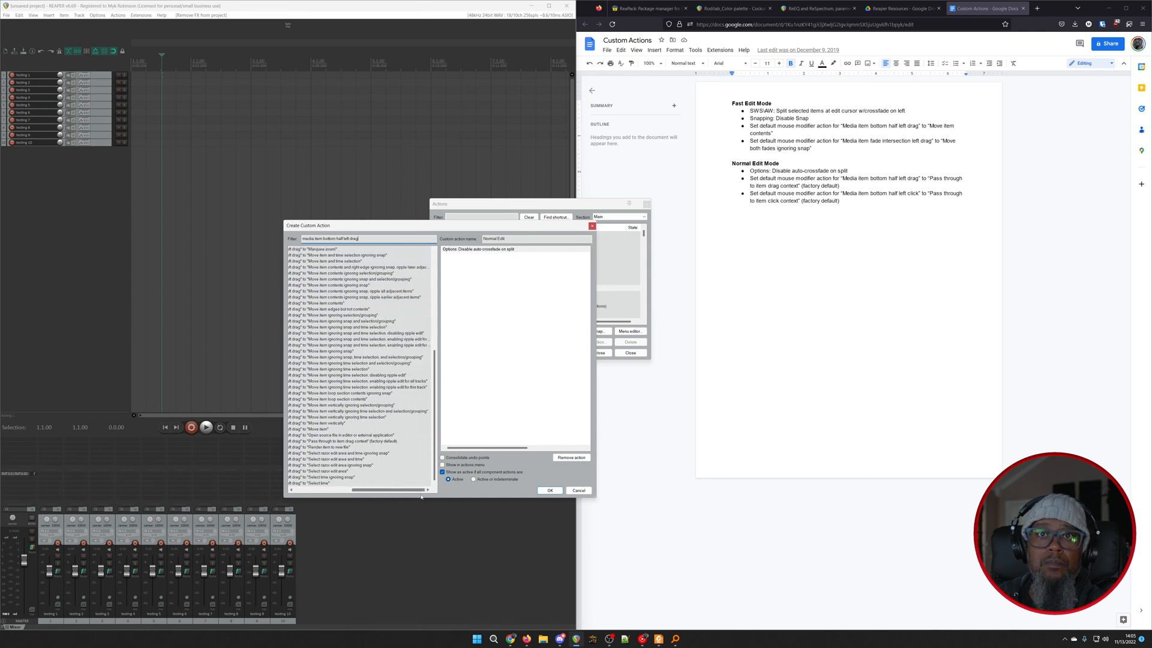
pyautogui.moveTo(419, 496); pyautogui.dragTo(418, 496)
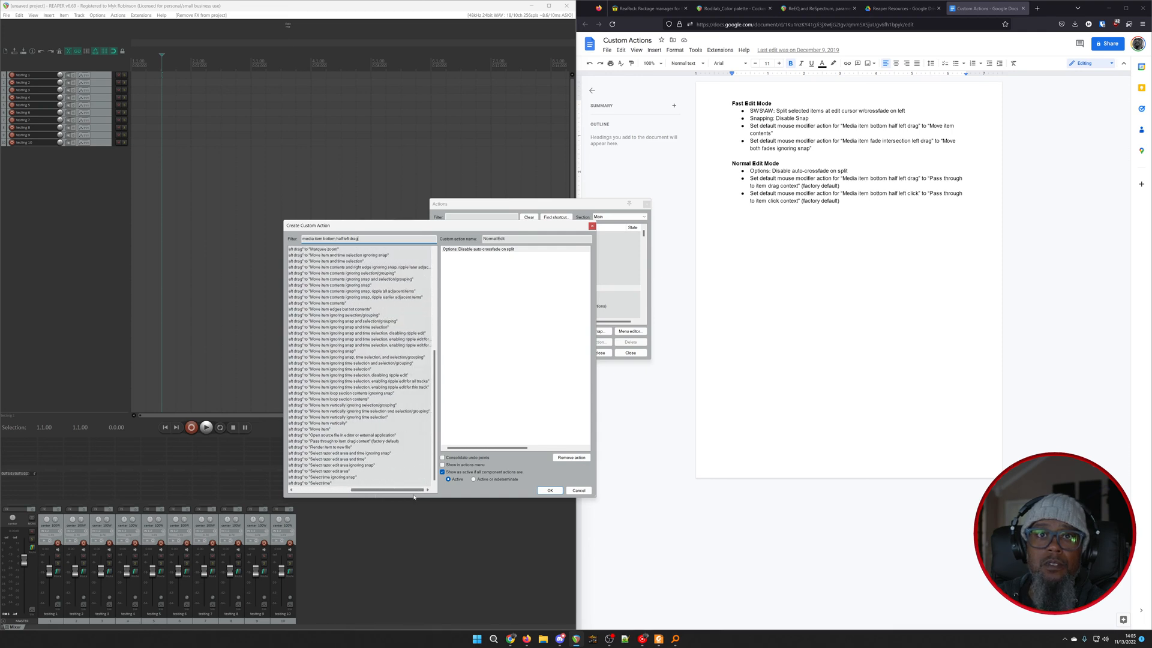
pyautogui.doubleClick(364, 442)
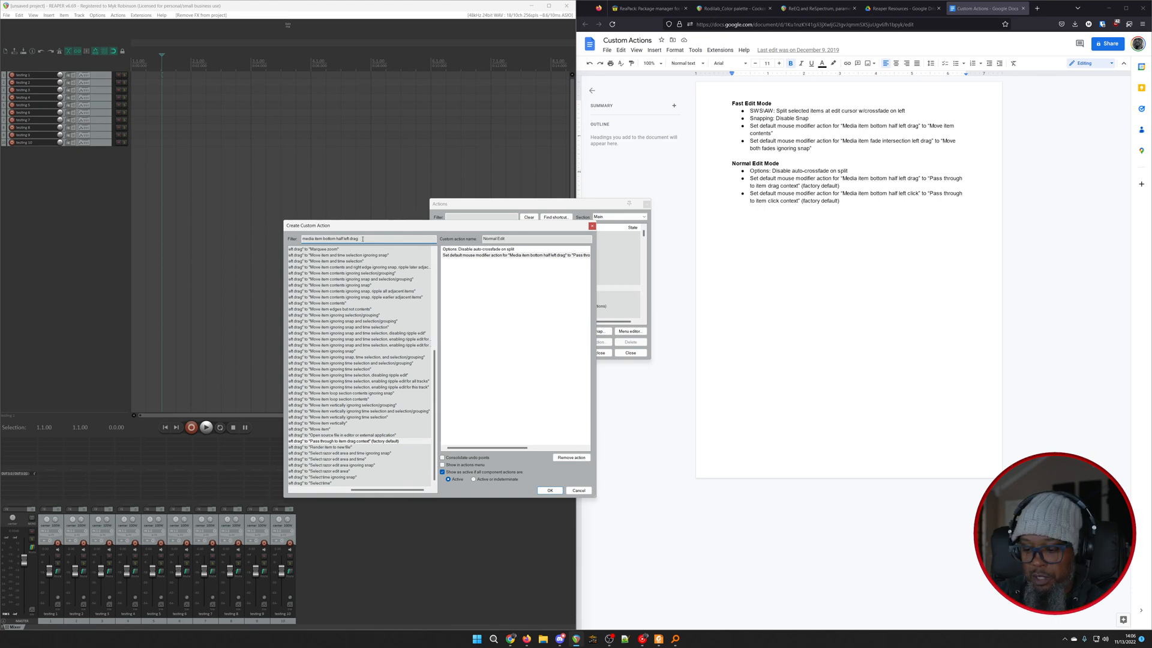
# Step: Add the action setting "Media item bottom half left click" to "Pass through to item click context" (factory default), and save the Normal Edit custom action
pyautogui.press('BackSpace')
pyautogui.press('BackSpace')
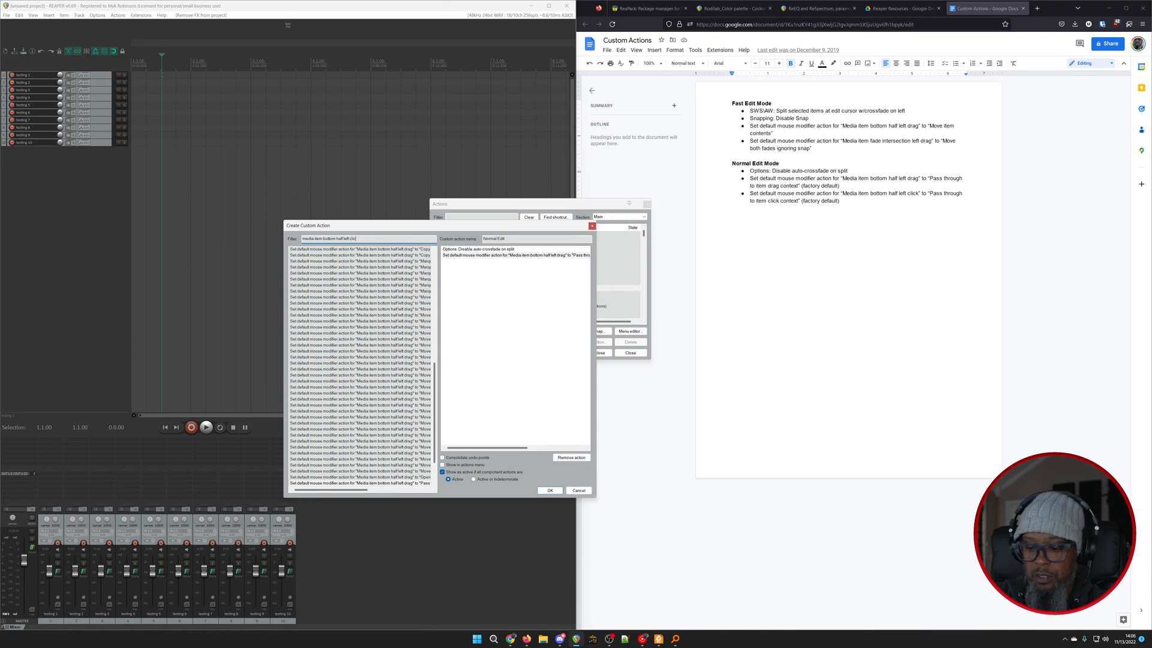
pyautogui.press('BackSpace')
pyautogui.press('BackSpace')
pyautogui.write('click')
pyautogui.moveTo(371, 489); pyautogui.dragTo(387, 489)
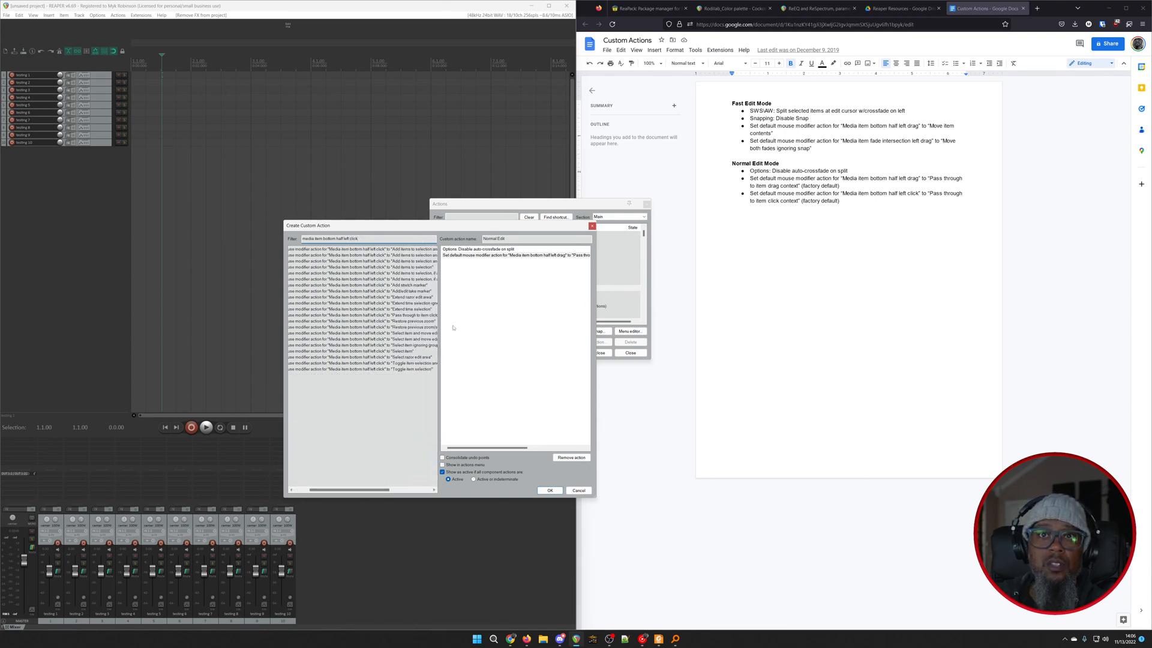
pyautogui.moveTo(378, 489); pyautogui.dragTo(393, 490)
pyautogui.doubleClick(416, 317)
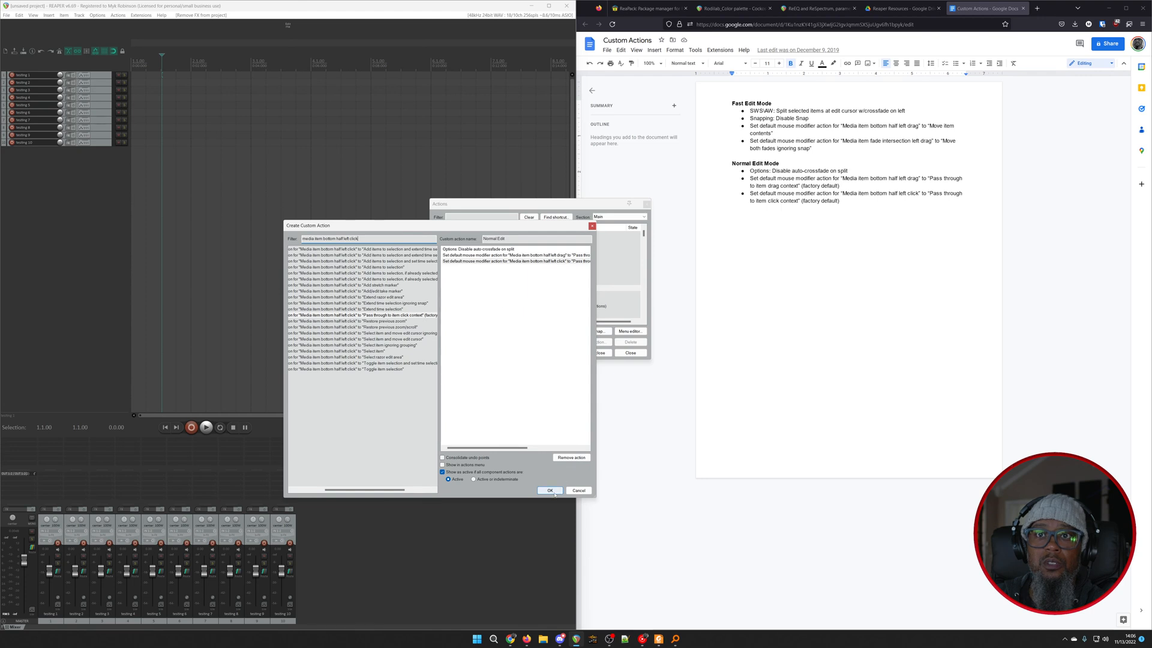
pyautogui.click(550, 491)
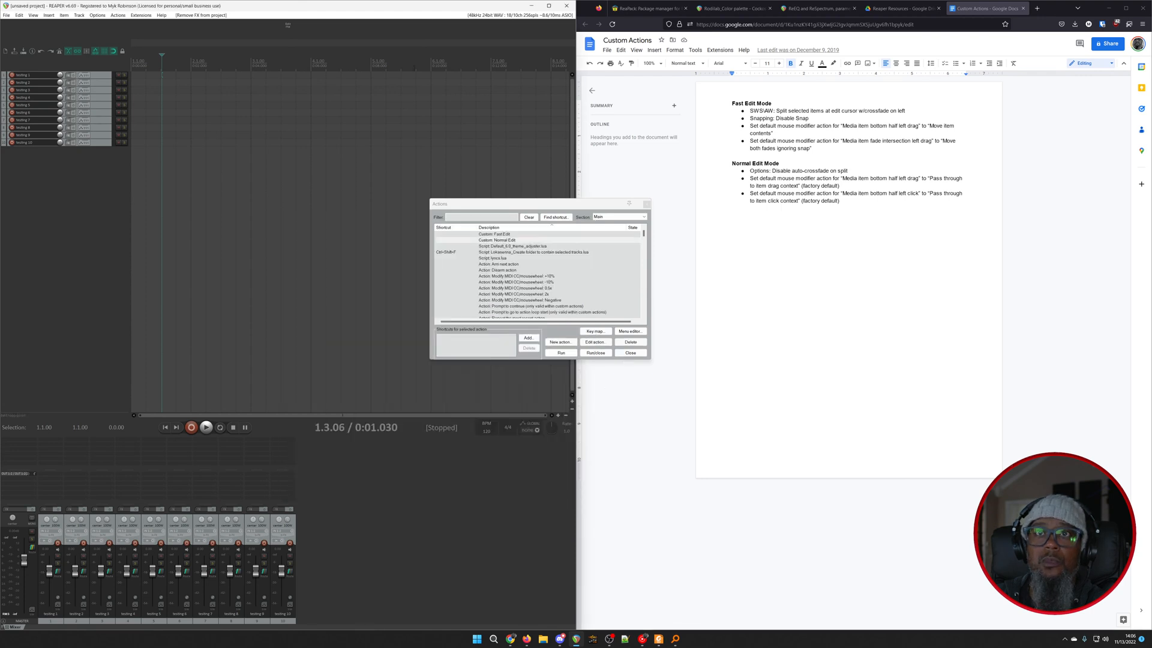
# Step: Add the Fast Edit and Normal Edit custom actions to floating toolbar 1 and remove its "Edit me" placeholder
pyautogui.rightClick(331, 34)
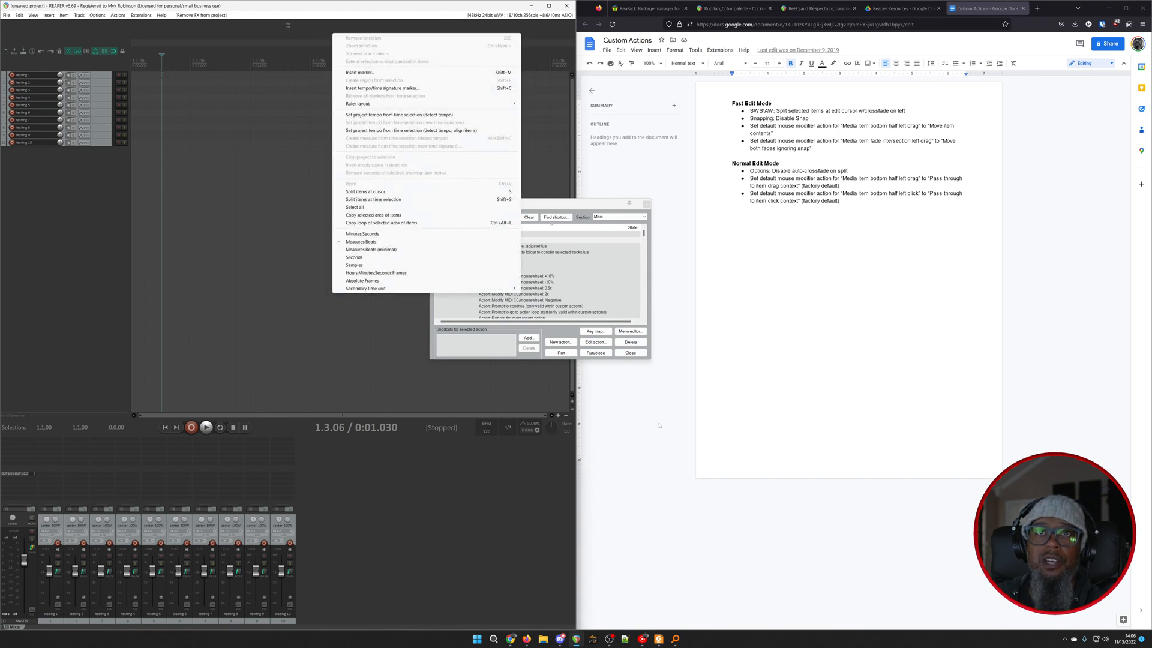
pyautogui.click(637, 353)
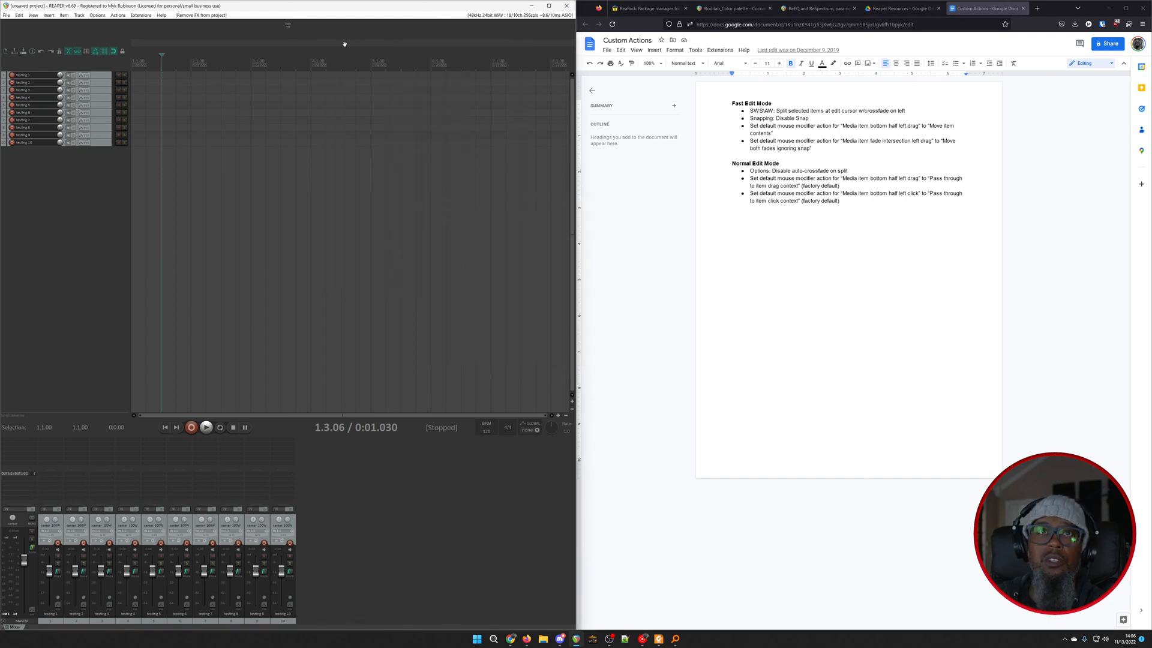
pyautogui.rightClick(308, 23)
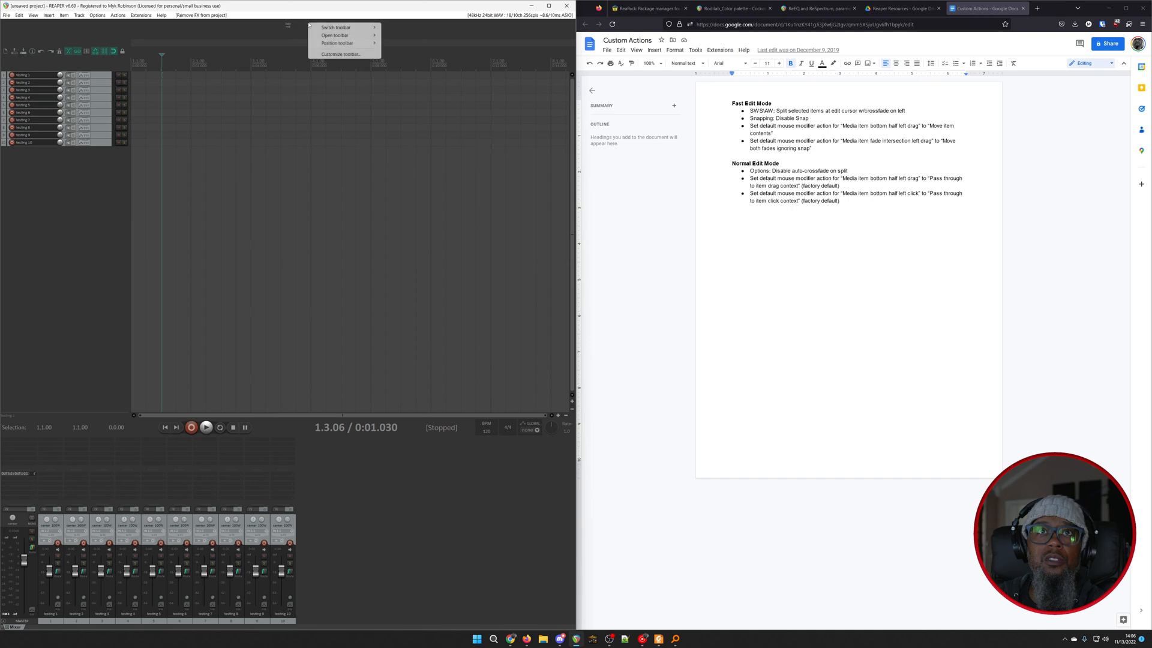
pyautogui.click(340, 55)
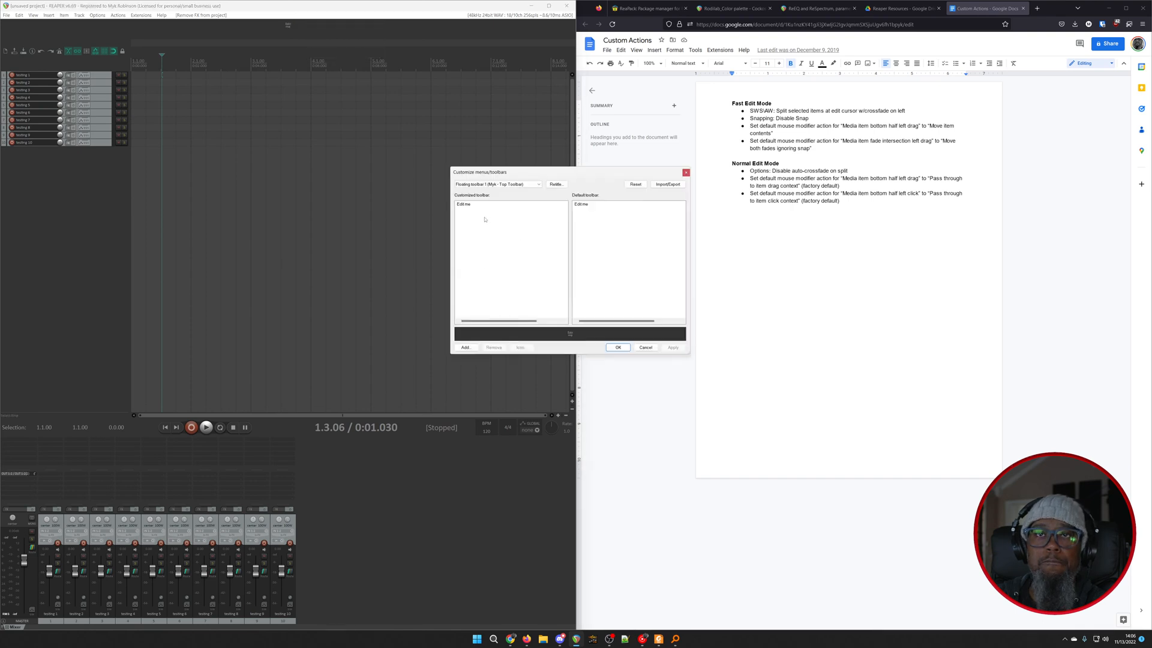
pyautogui.click(466, 348)
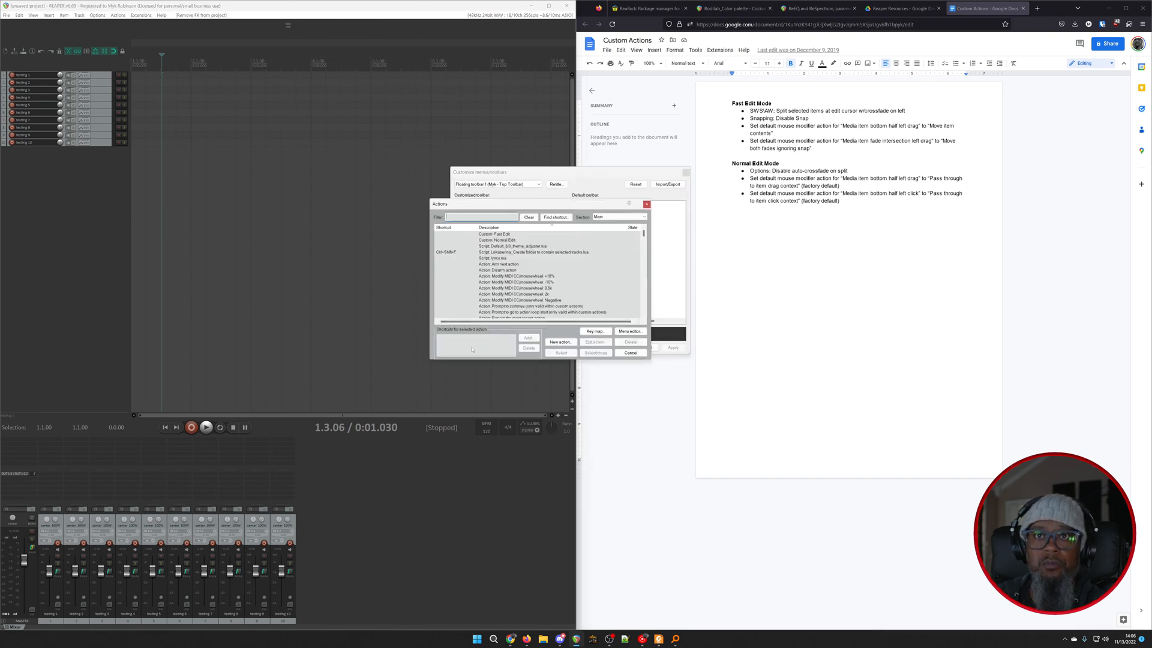
pyautogui.click(496, 235)
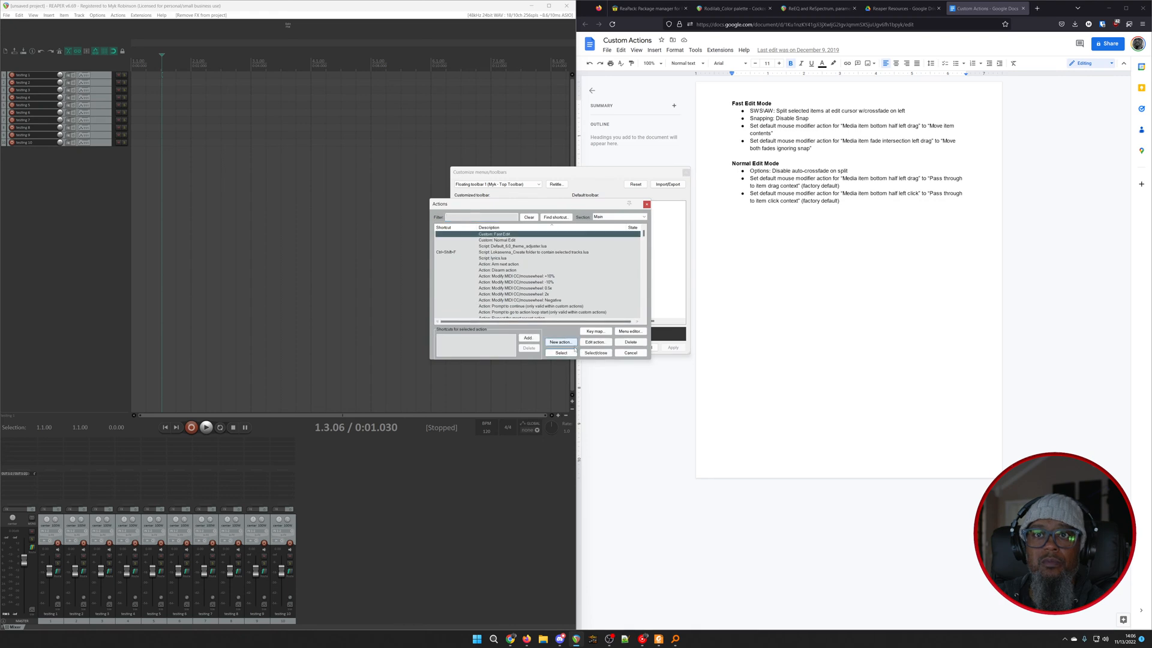
pyautogui.click(564, 354)
pyautogui.click(499, 240)
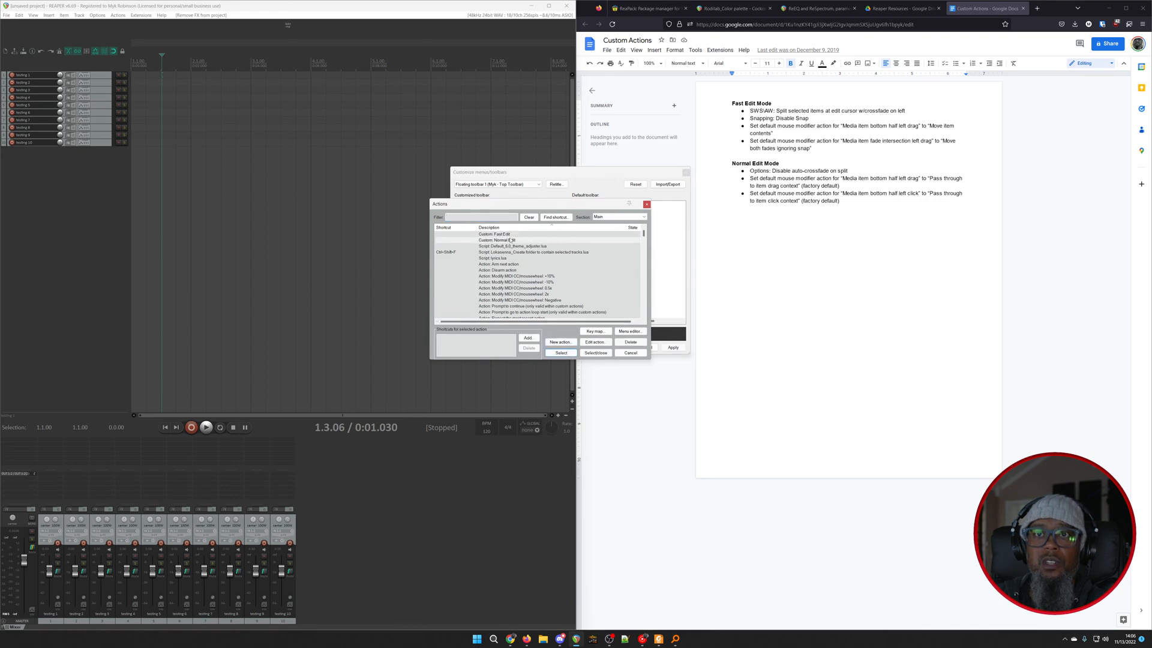
pyautogui.click(570, 353)
pyautogui.click(647, 206)
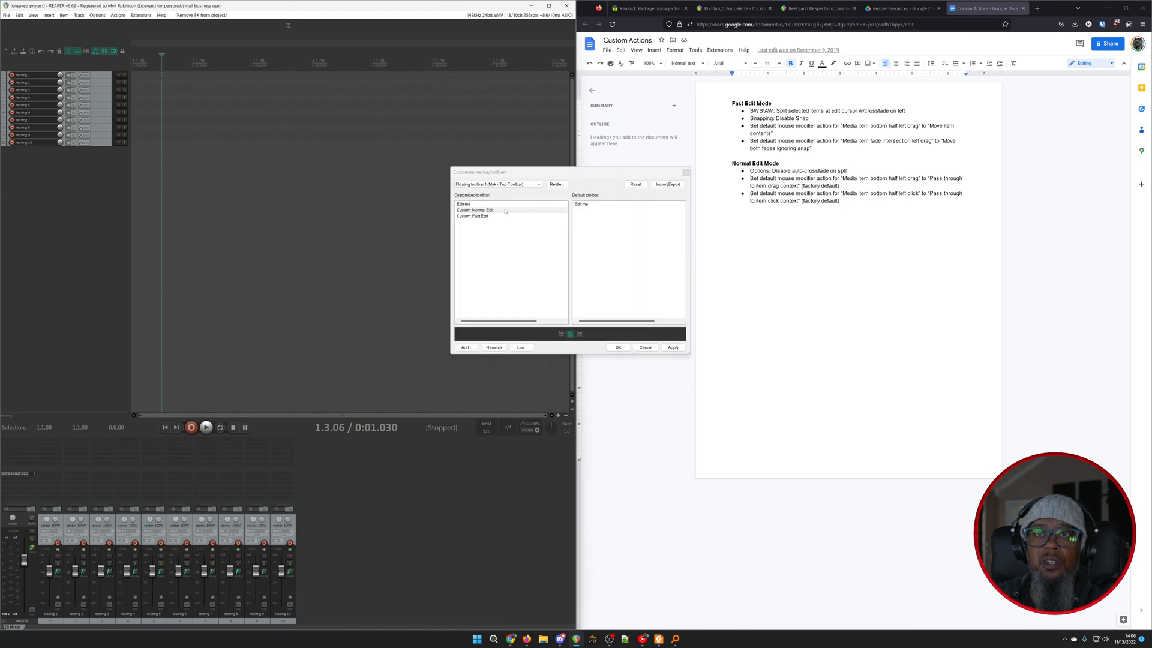
pyautogui.click(463, 205)
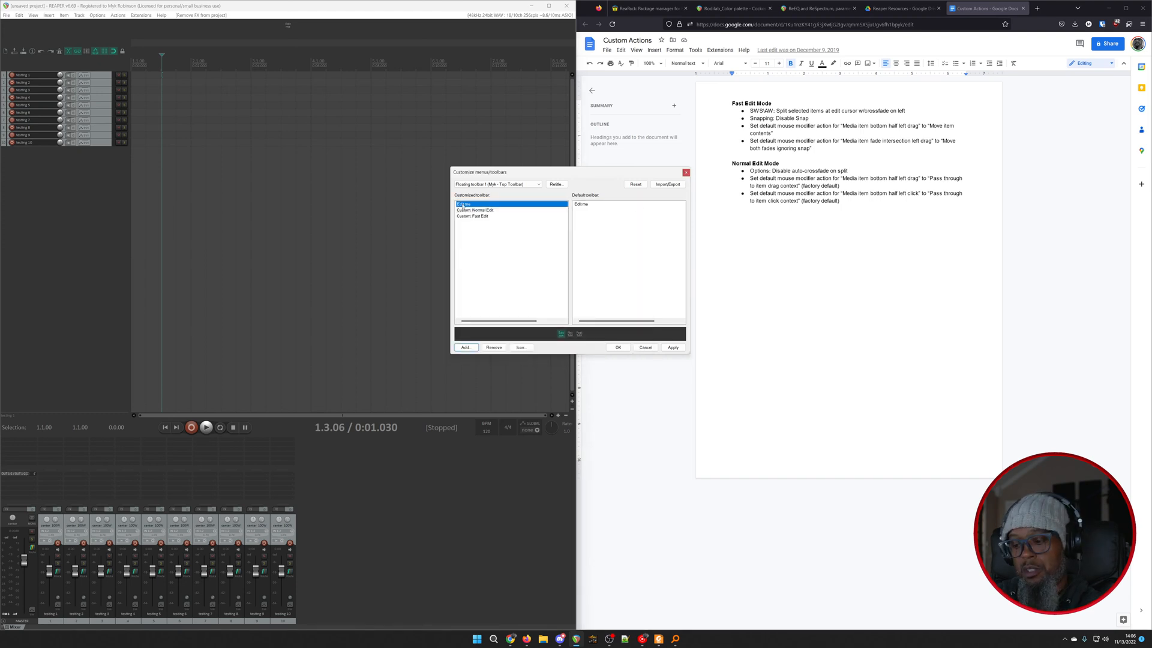
pyautogui.click(493, 348)
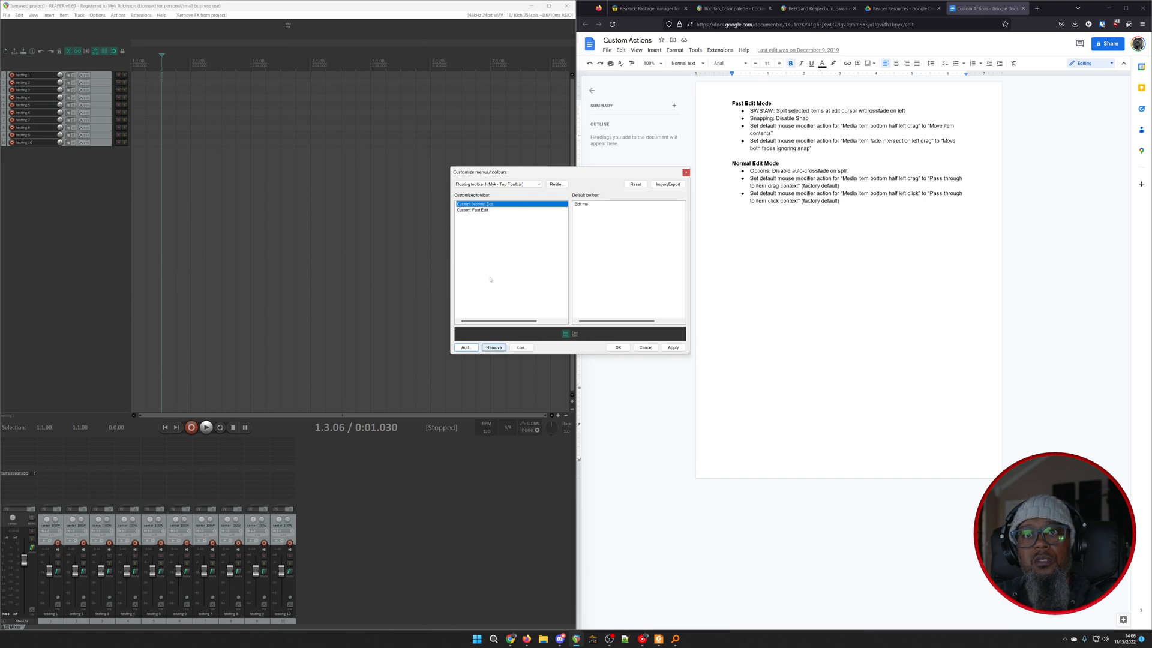
# Step: Give the Normal Edit toolbar entry a double-width text icon named "Normal Edit"
pyautogui.rightClick(480, 206)
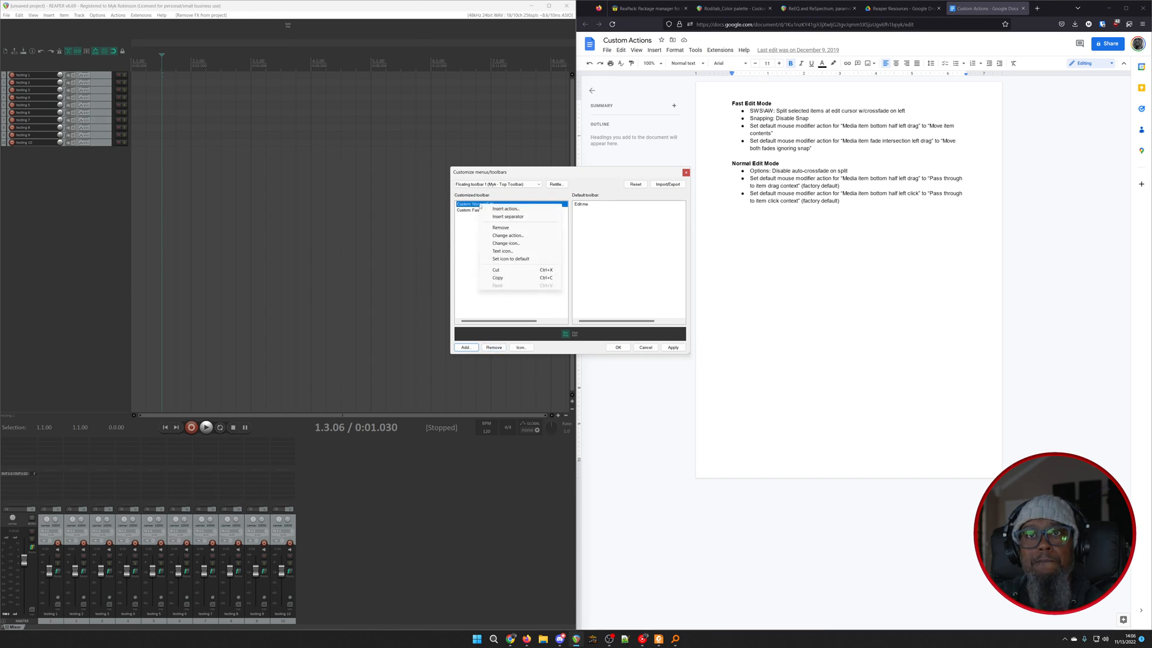
pyautogui.click(515, 251)
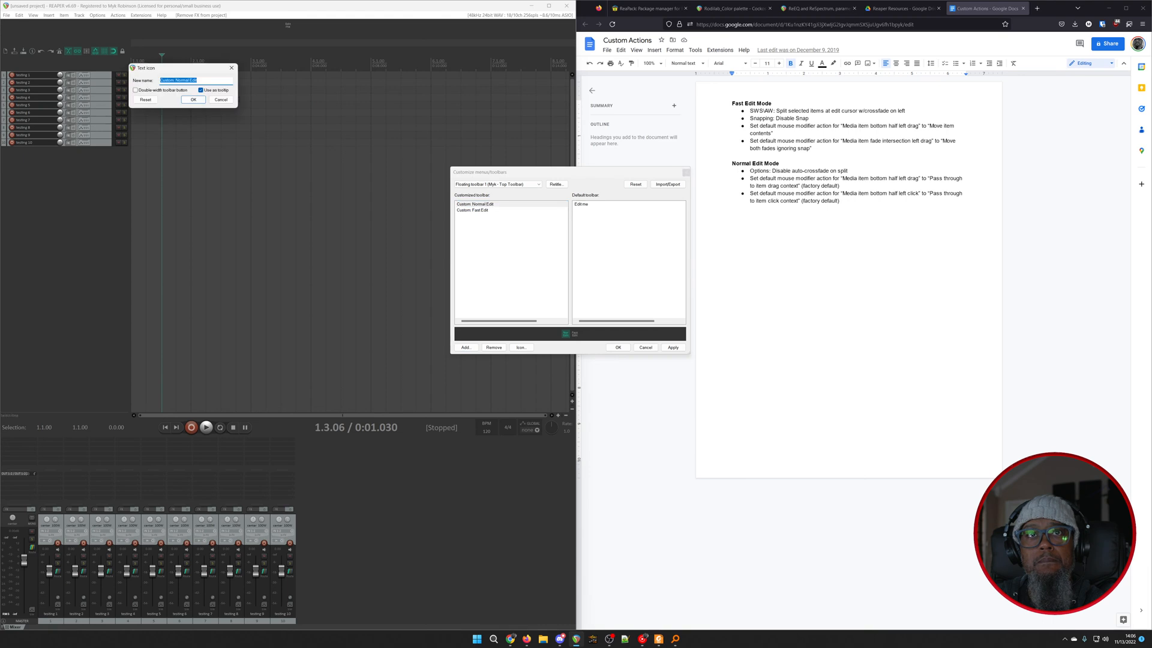
pyautogui.click(143, 91)
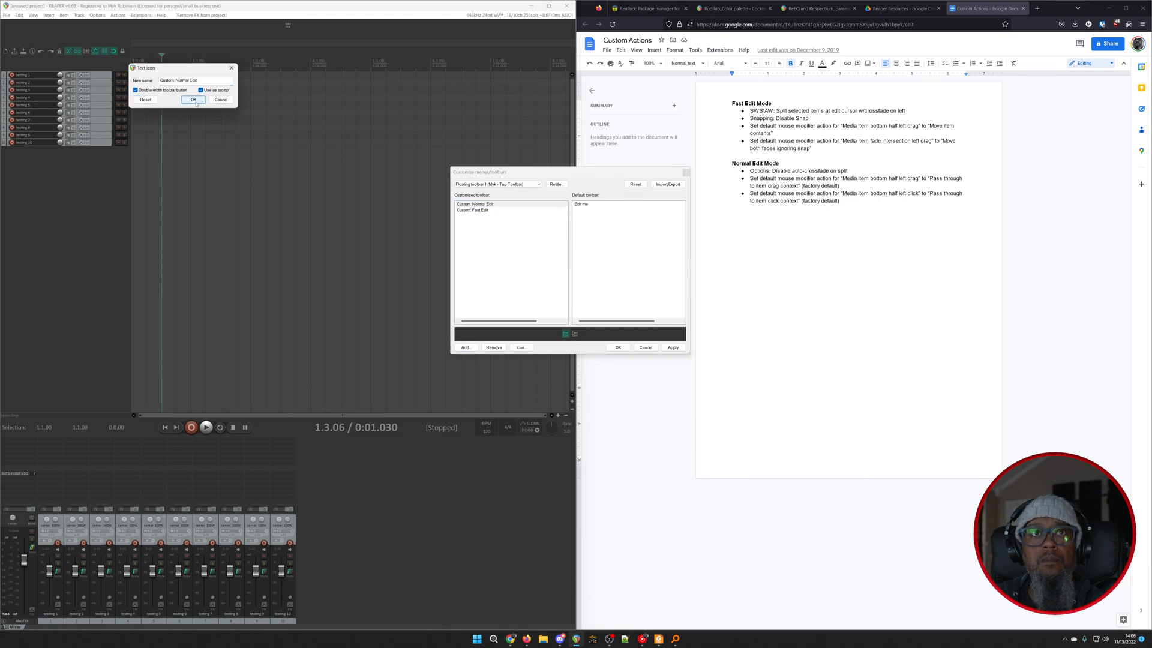
pyautogui.moveTo(205, 80); pyautogui.dragTo(149, 80)
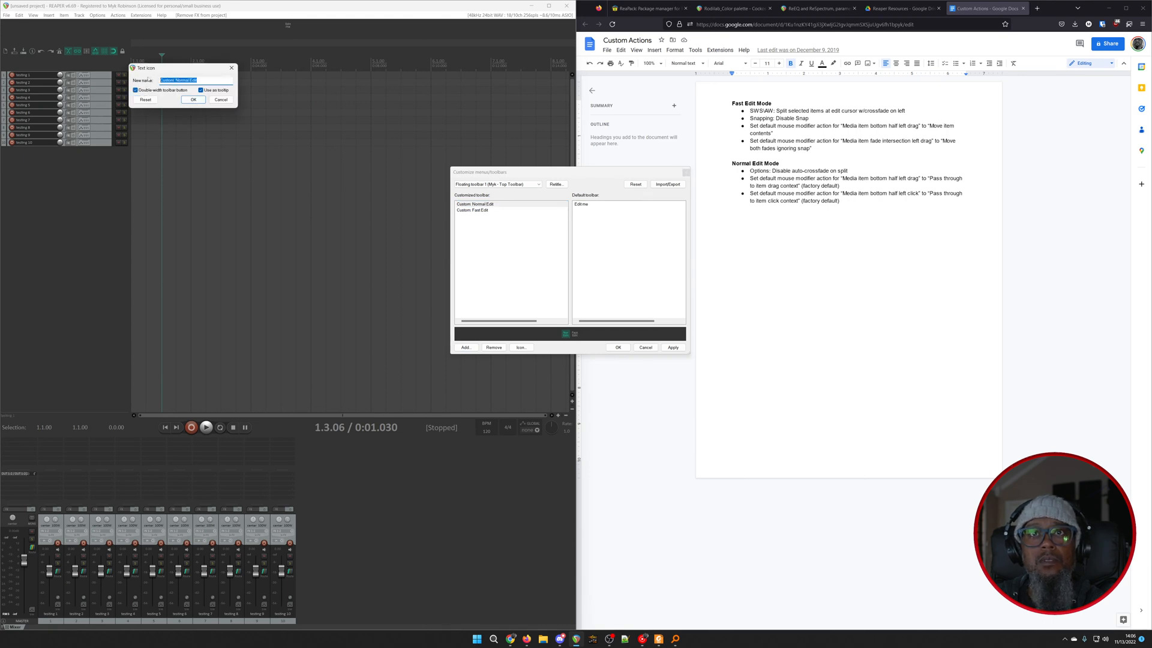
pyautogui.write('Normal Edit')
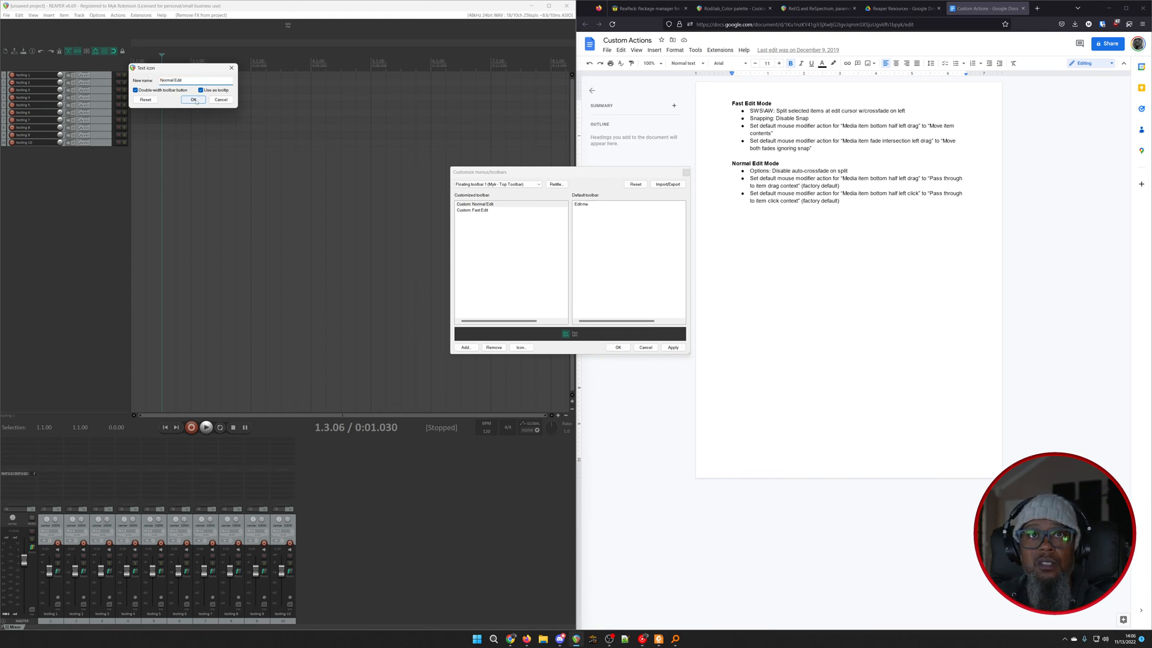
pyautogui.click(194, 100)
# Step: Give the Fast Edit toolbar entry a text icon named "Fast Edit" with its tooltip option turned off
pyautogui.rightClick(483, 211)
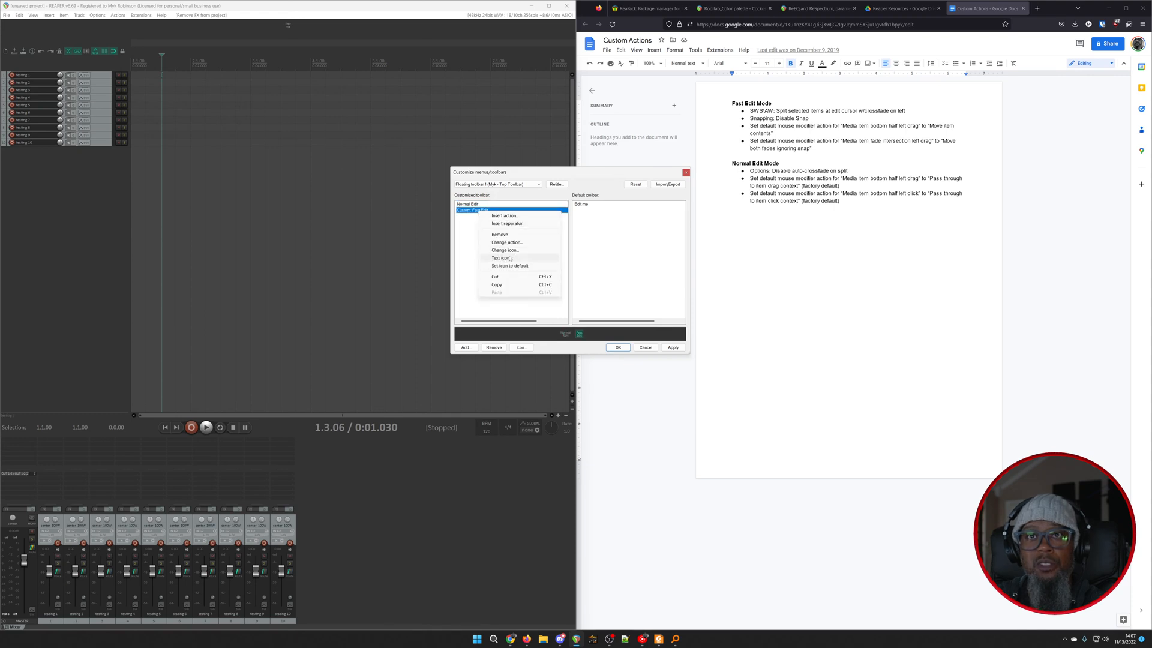
pyautogui.click(500, 258)
pyautogui.click(202, 91)
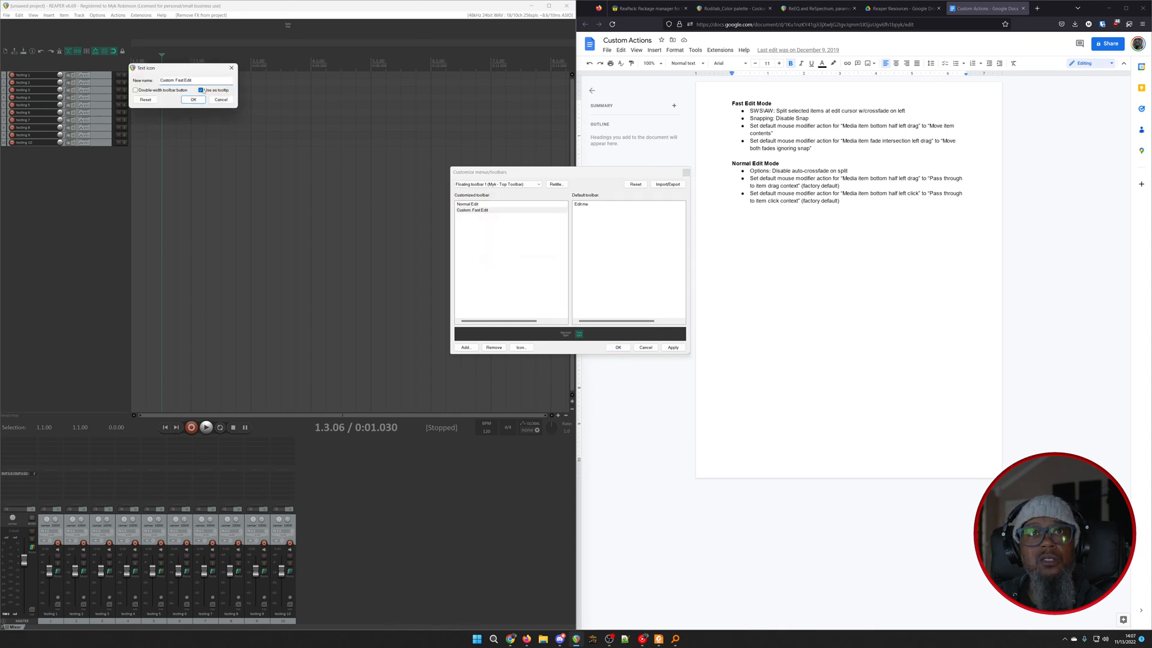
pyautogui.moveTo(199, 80); pyautogui.dragTo(125, 77)
pyautogui.write('Fast Edit')
pyautogui.press('Return')
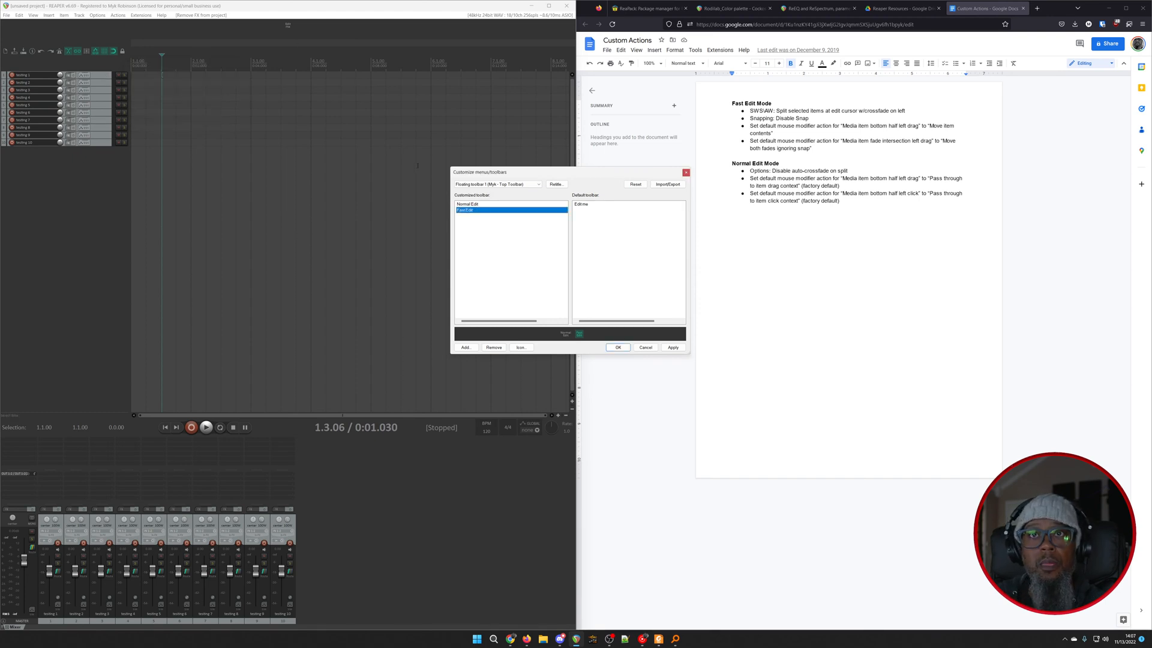
# Step: Move Fast Edit above Normal Edit in the customized toolbar and make its text icon double width
pyautogui.moveTo(467, 209); pyautogui.dragTo(469, 205)
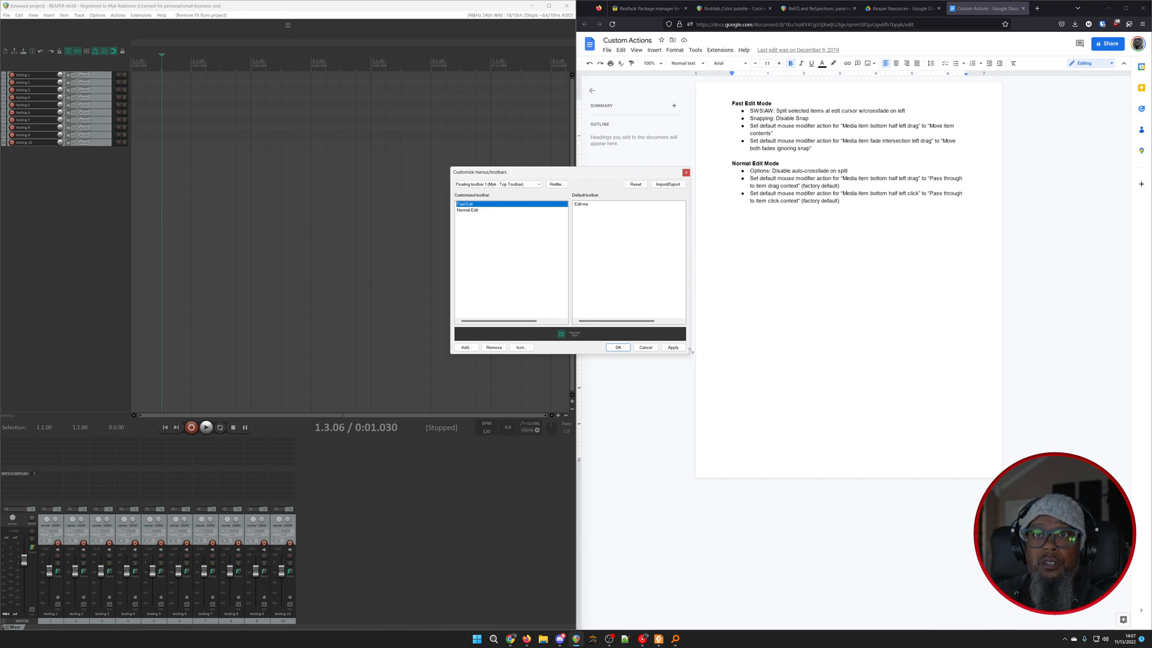
pyautogui.click(673, 347)
pyautogui.rightClick(468, 205)
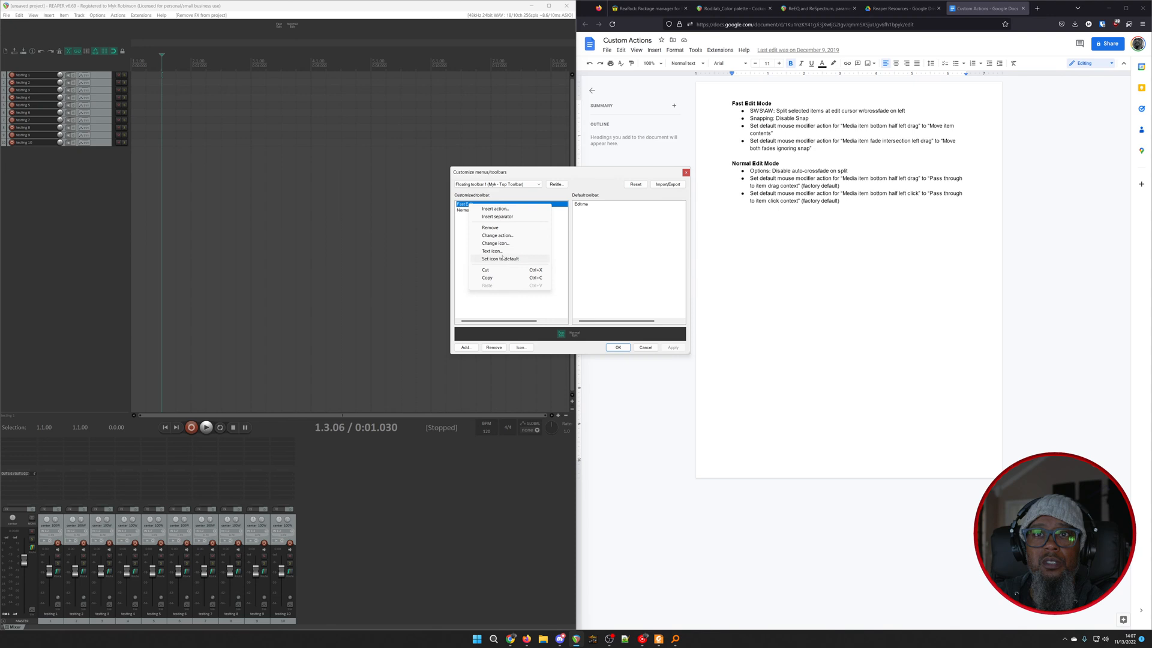
pyautogui.click(501, 252)
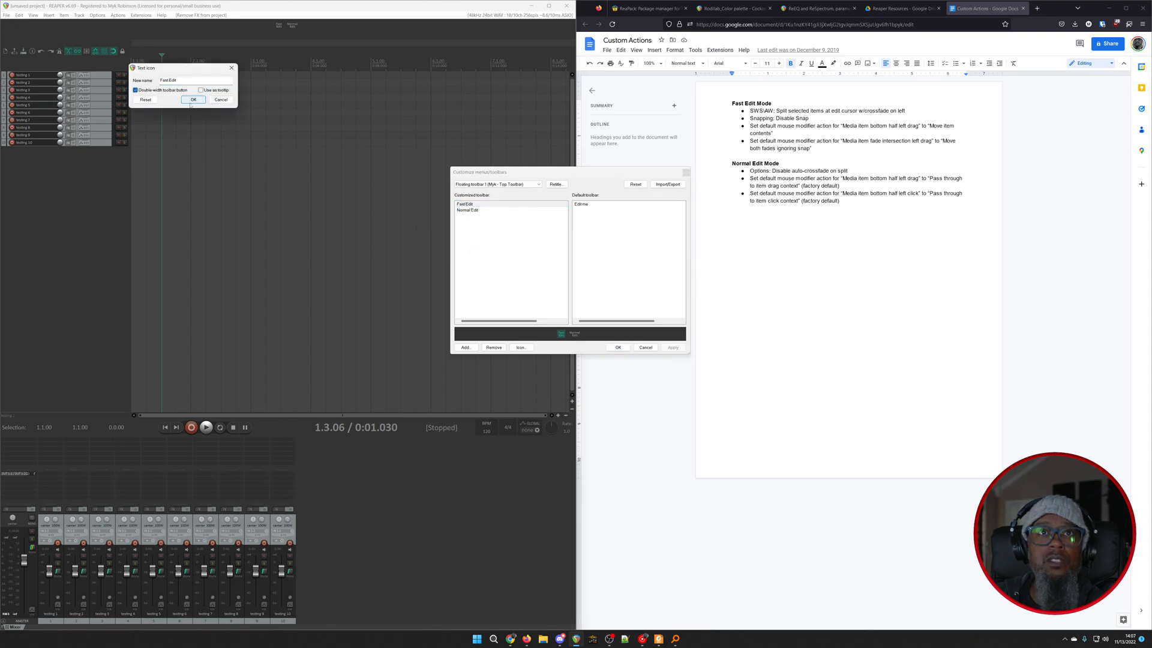
pyautogui.click(193, 99)
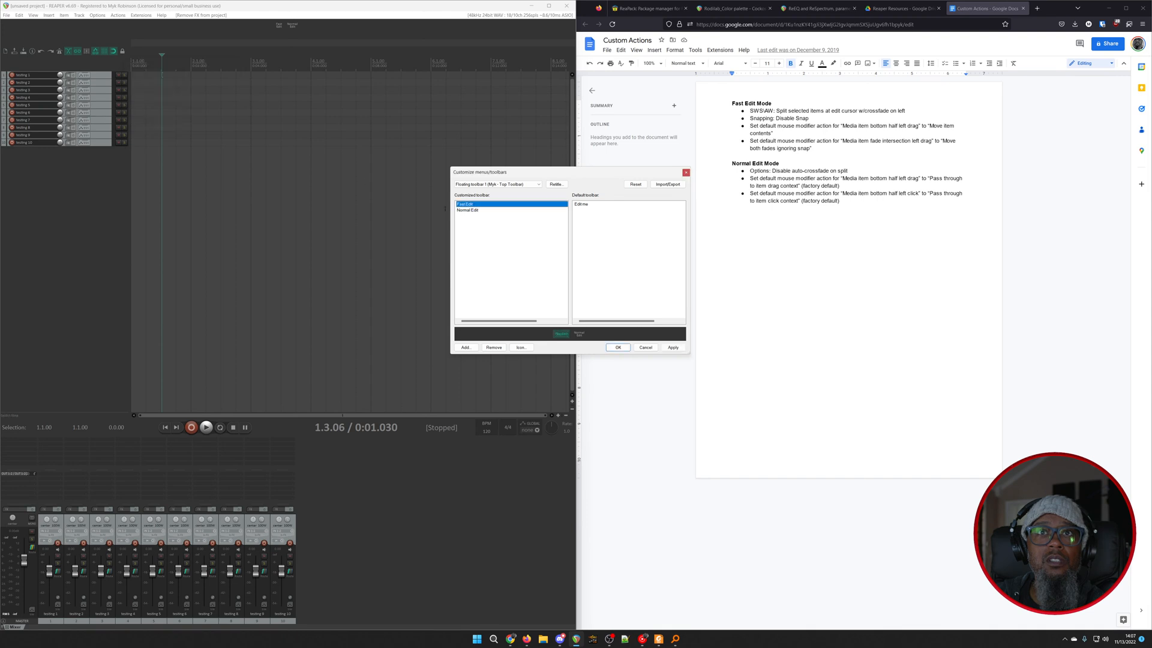
# Step: Confirm the Normal Edit entry's text icon settings and apply the toolbar changes
pyautogui.rightClick(474, 212)
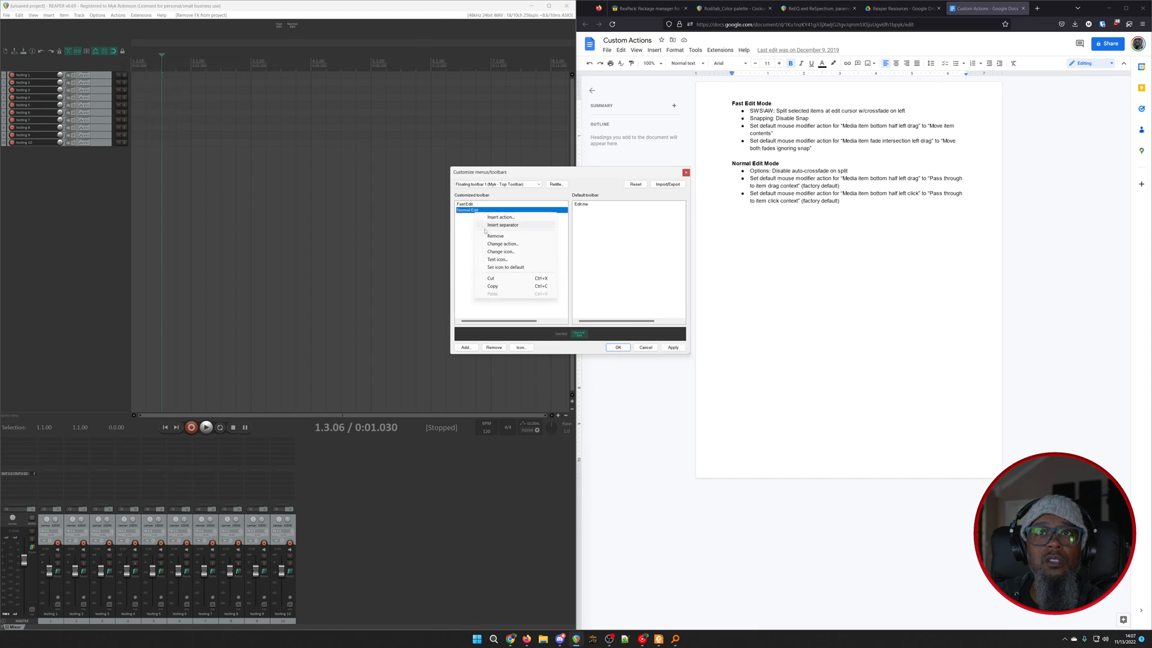
pyautogui.click(497, 259)
pyautogui.click(193, 100)
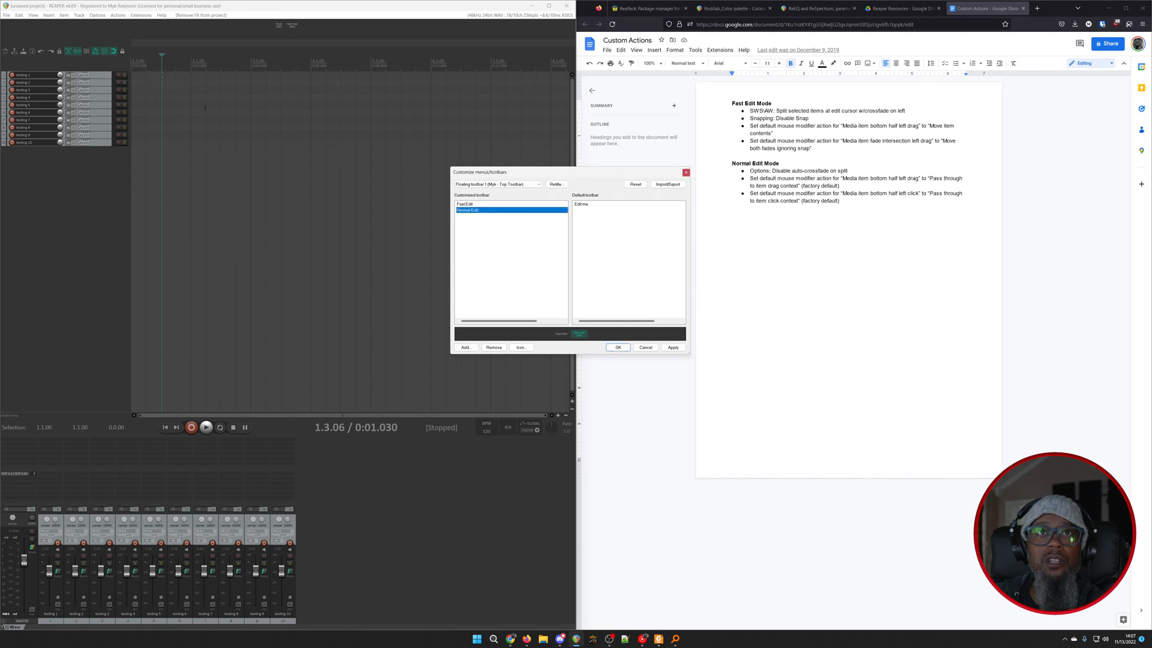
pyautogui.click(671, 348)
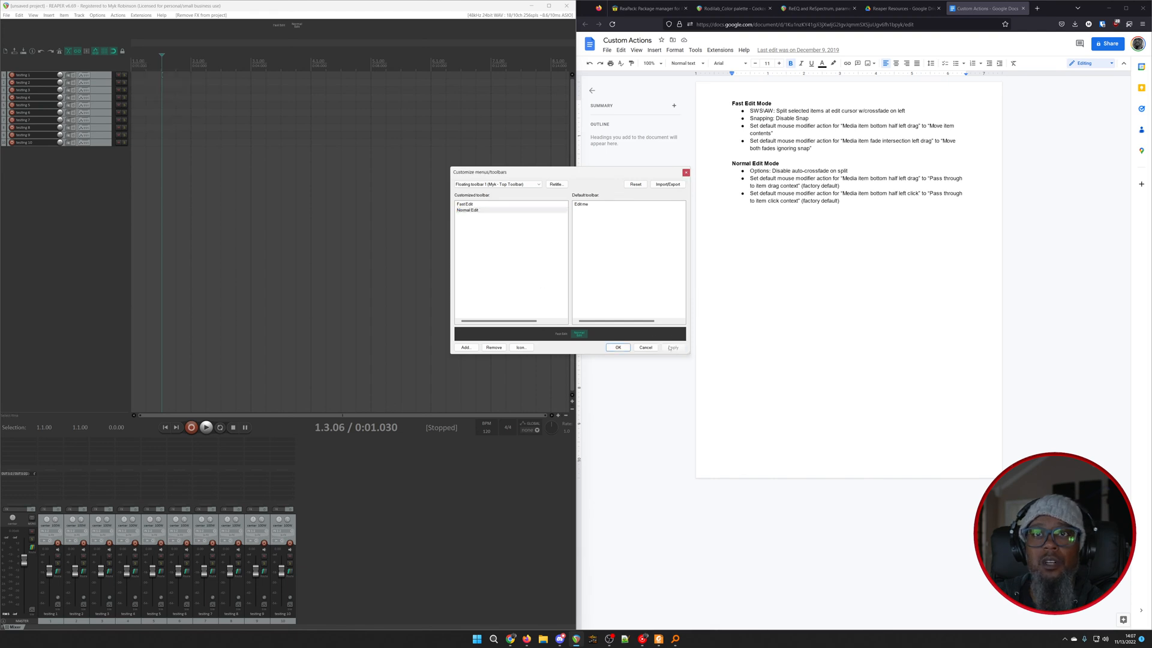
# Step: Insert a separator into the customized toolbar and place it above the Fast Edit entry
pyautogui.rightClick(478, 221)
pyautogui.click(509, 234)
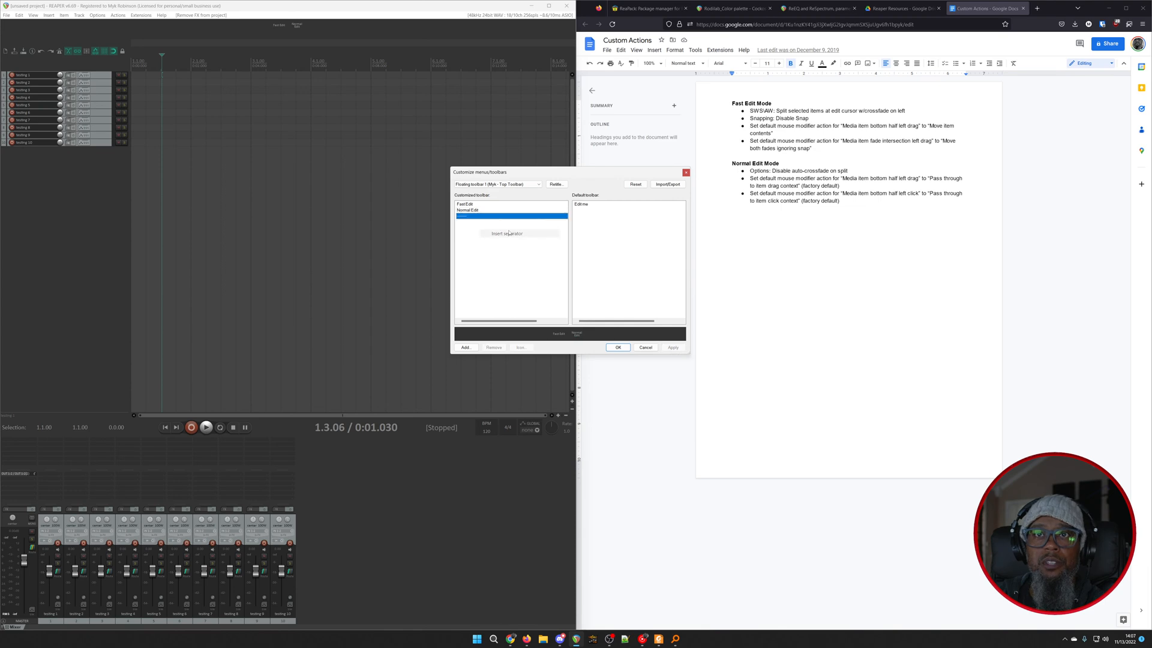
pyautogui.moveTo(471, 215); pyautogui.dragTo(471, 205)
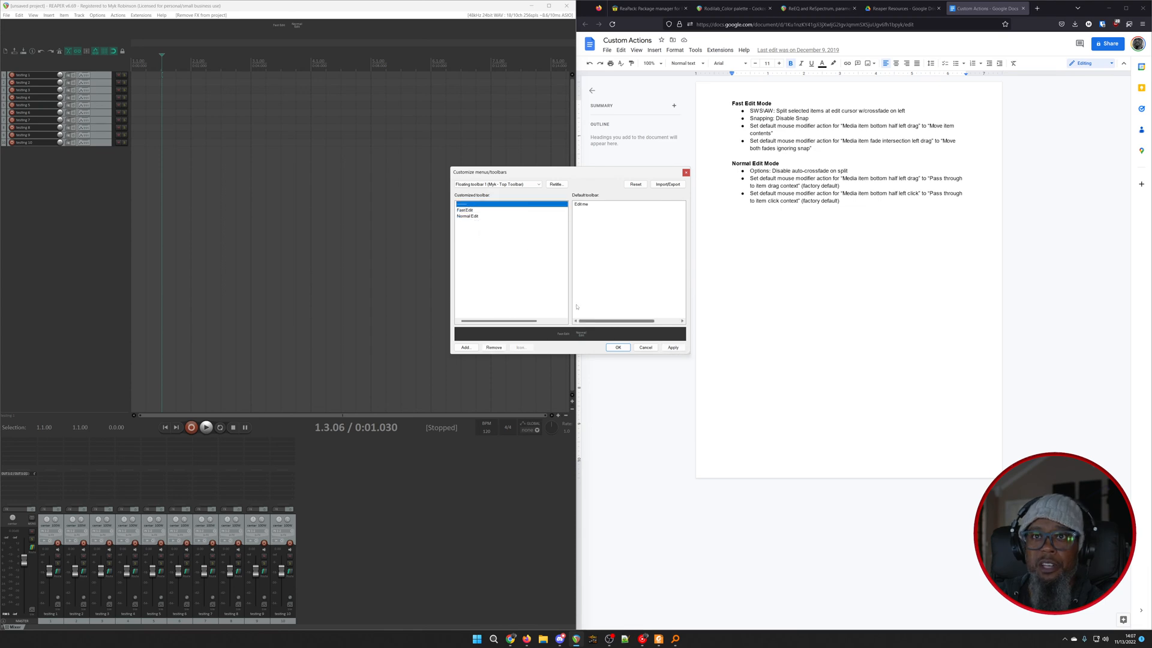
# Step: Insert the "Grid: Set to" actions for 1, 1/2, 1/4 and 1/8 at the separator in the customized toolbar, filtering actions by "set grid"
pyautogui.rightClick(482, 206)
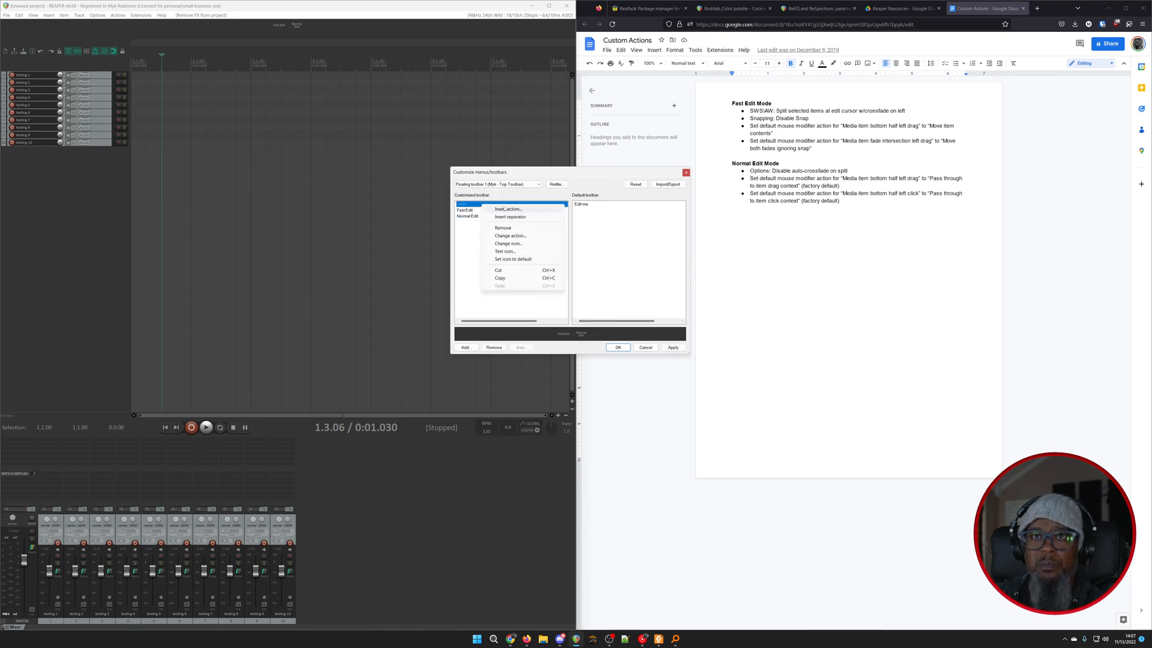
pyautogui.click(505, 210)
pyautogui.write('set grid')
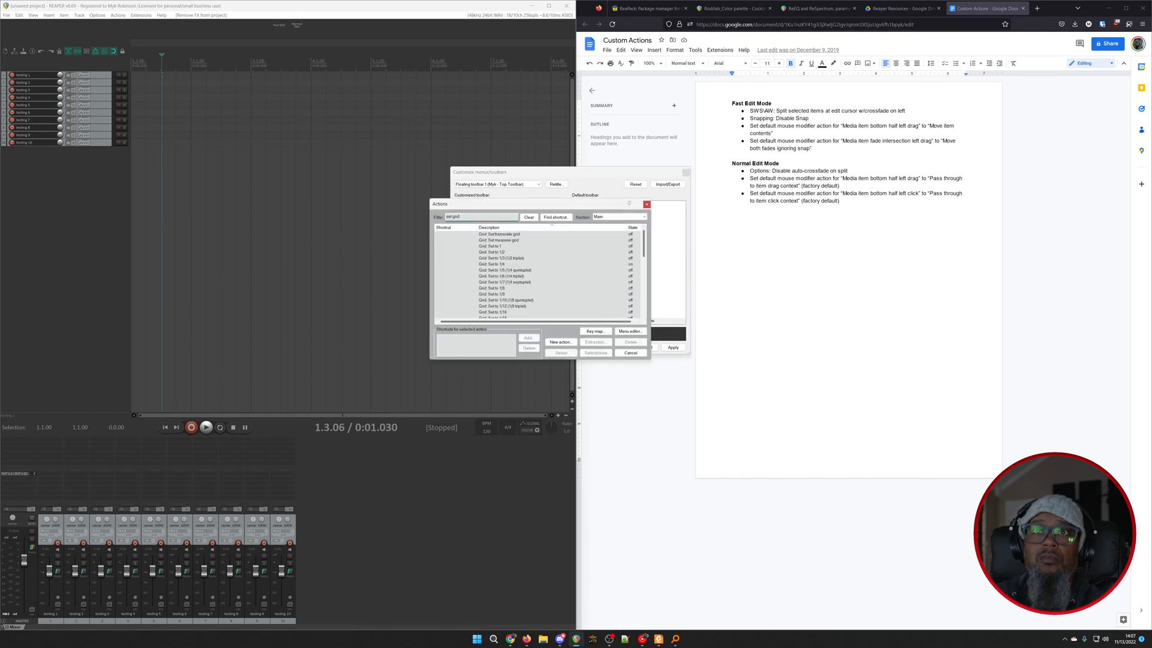
pyautogui.click(496, 246)
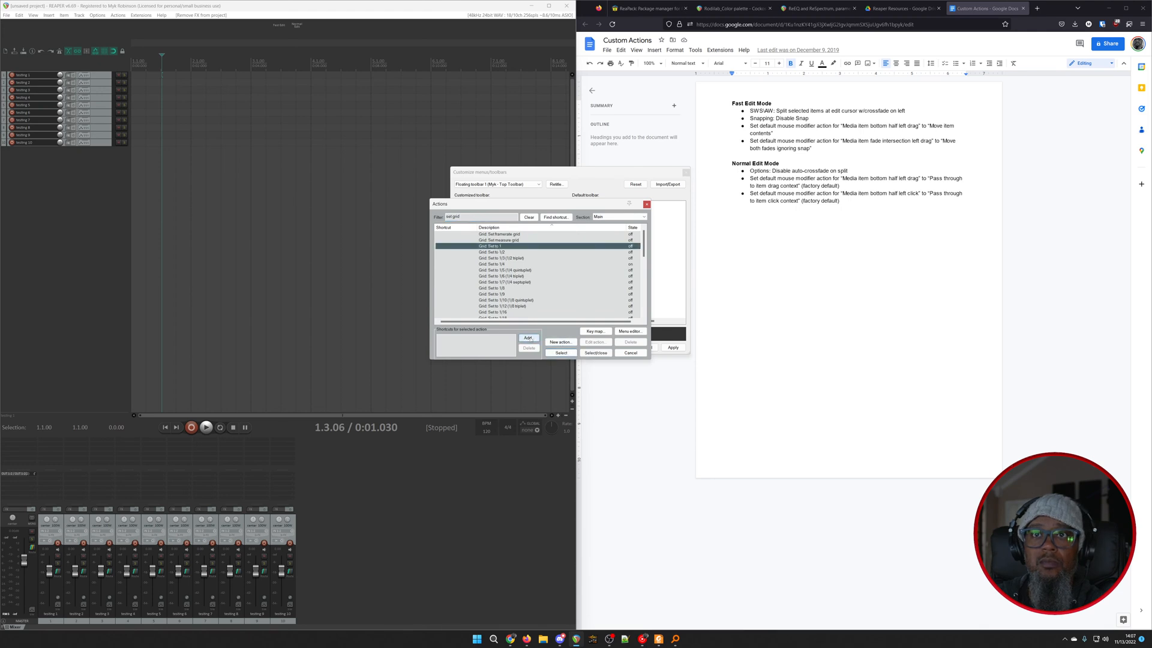
pyautogui.click(567, 354)
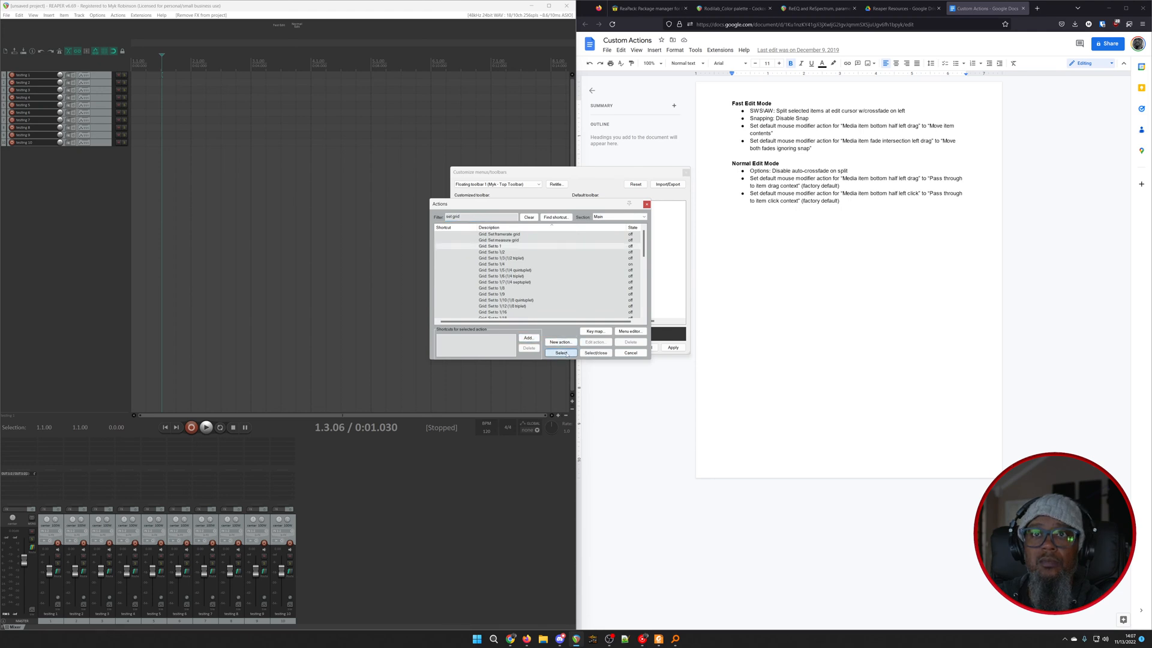
pyautogui.click(498, 252)
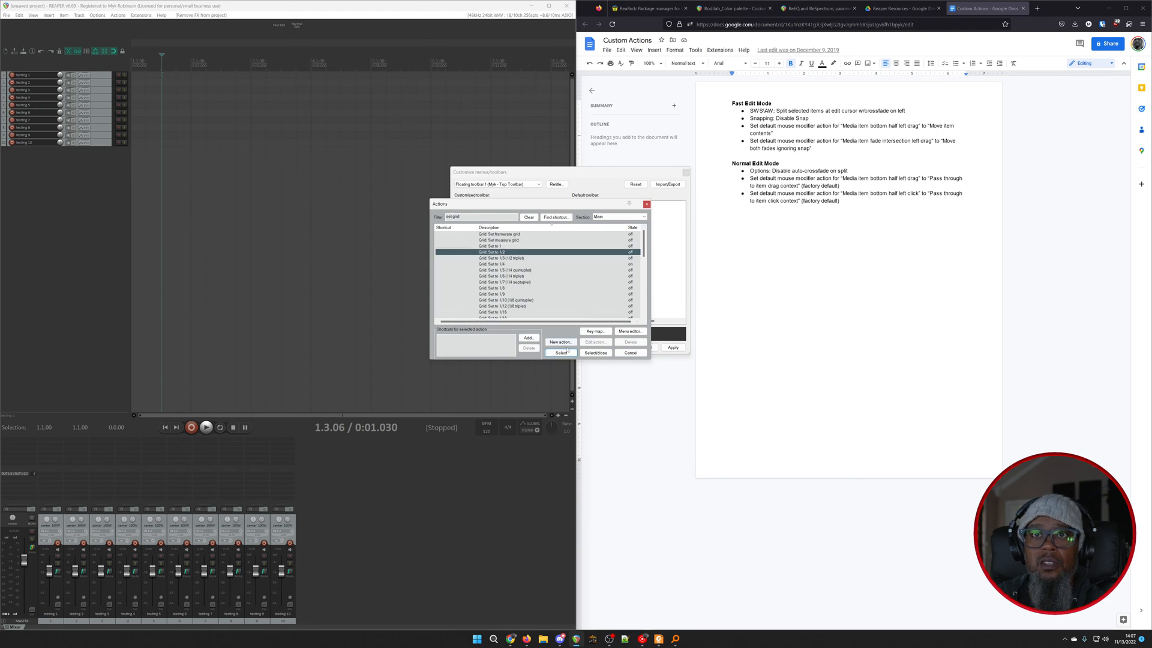
pyautogui.click(561, 353)
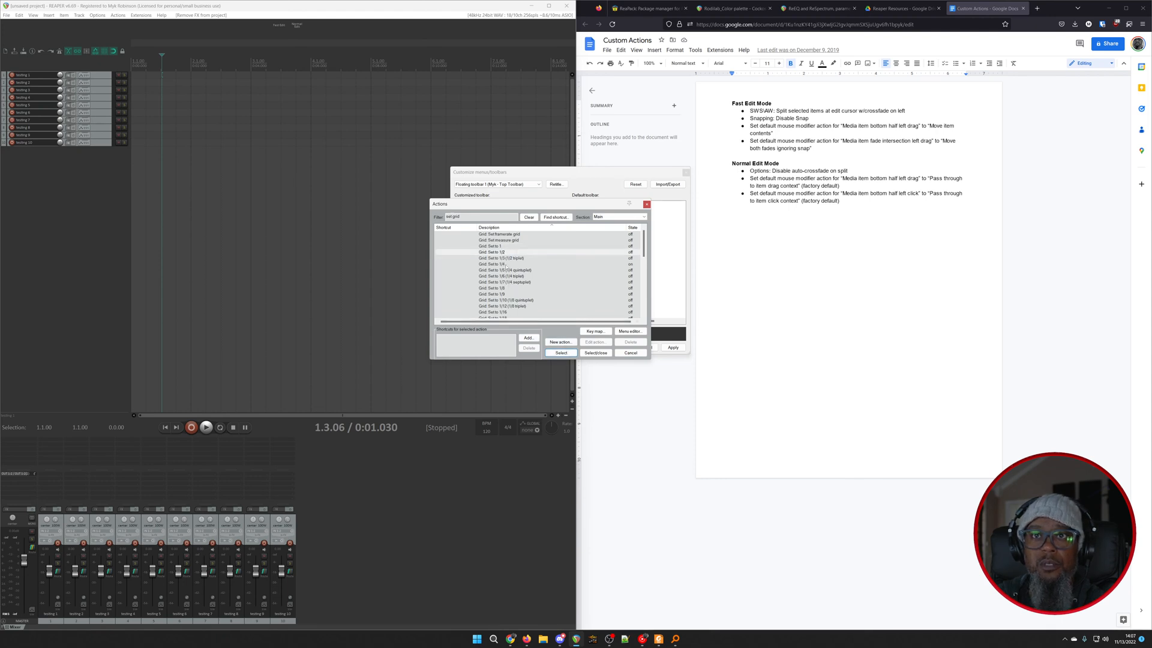
pyautogui.click(504, 265)
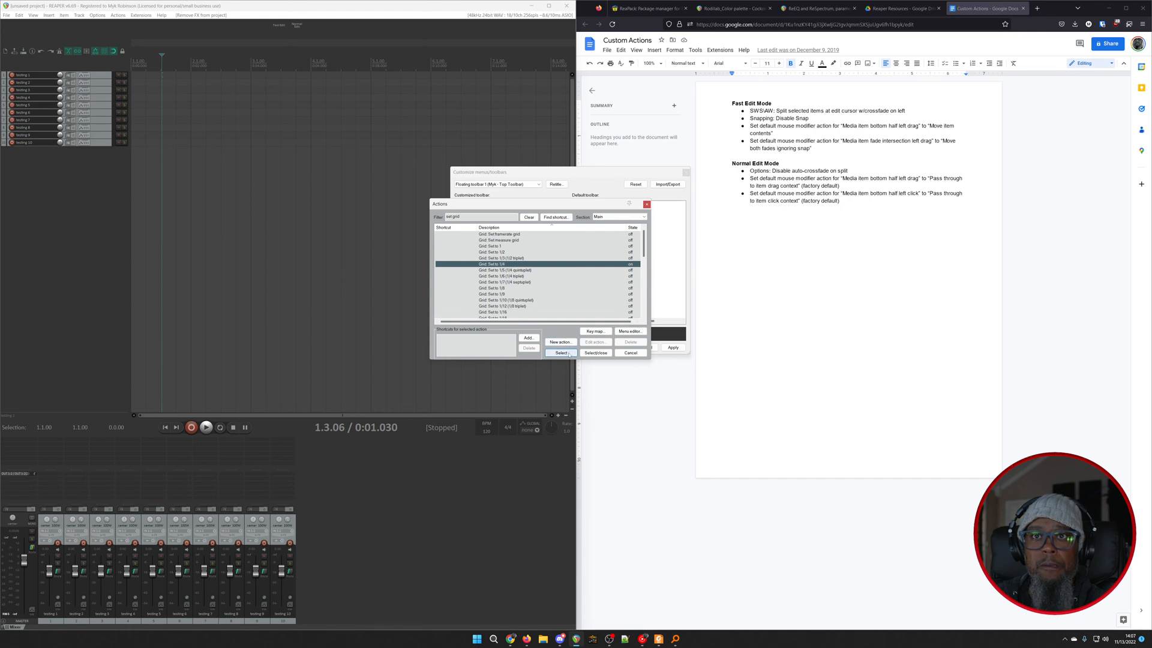
pyautogui.click(563, 353)
pyautogui.click(502, 288)
pyautogui.click(560, 353)
# Step: Add the grid actions for 1/12 (1/8 triplet) and 1/6 (1/4 triplet) to the toolbar and close the action list
pyautogui.scroll(-1, 511, 297)
pyautogui.scroll(-1, 512, 297)
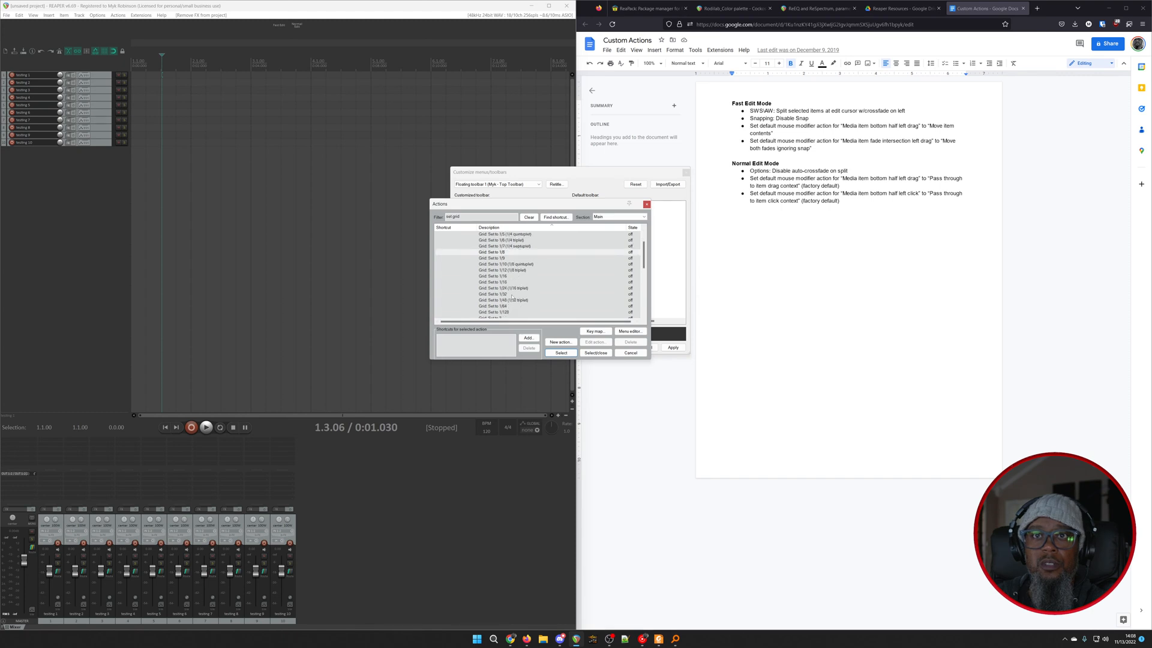
pyautogui.scroll(-1, 512, 297)
pyautogui.scroll(2, 512, 296)
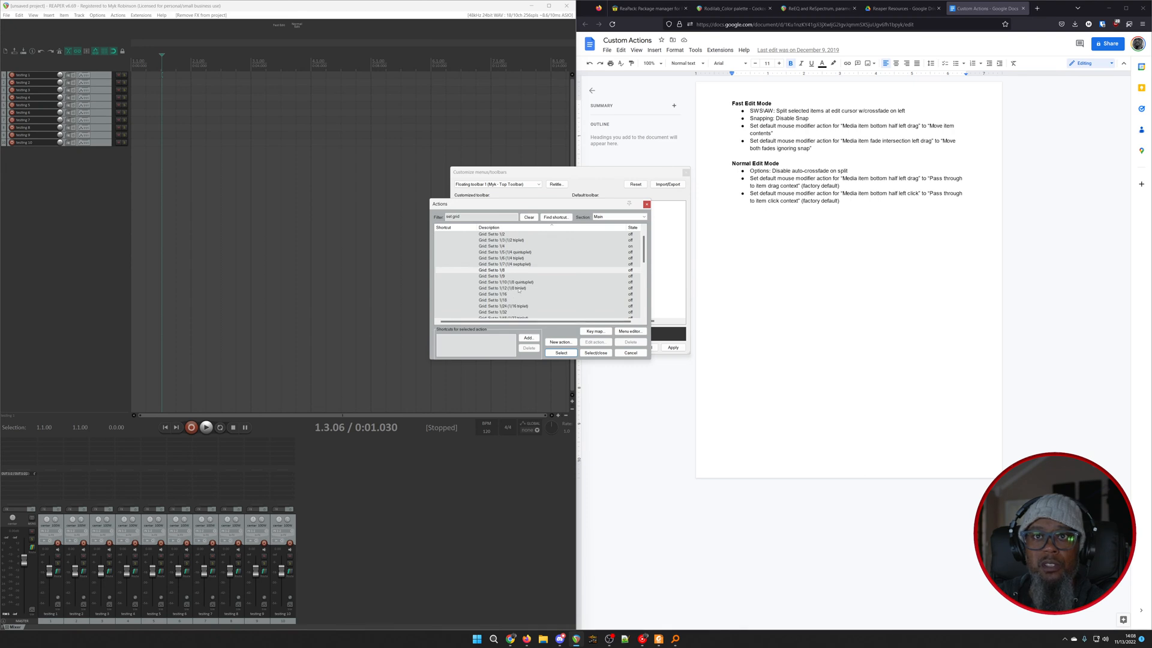
pyautogui.click(522, 289)
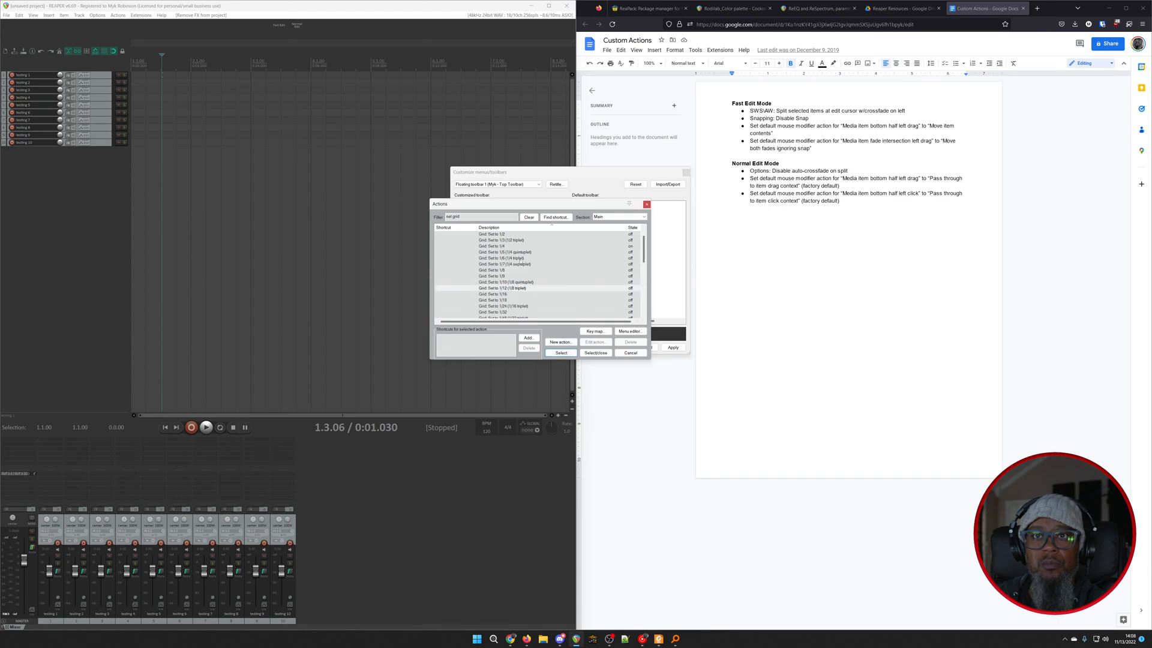
pyautogui.click(521, 259)
pyautogui.click(567, 355)
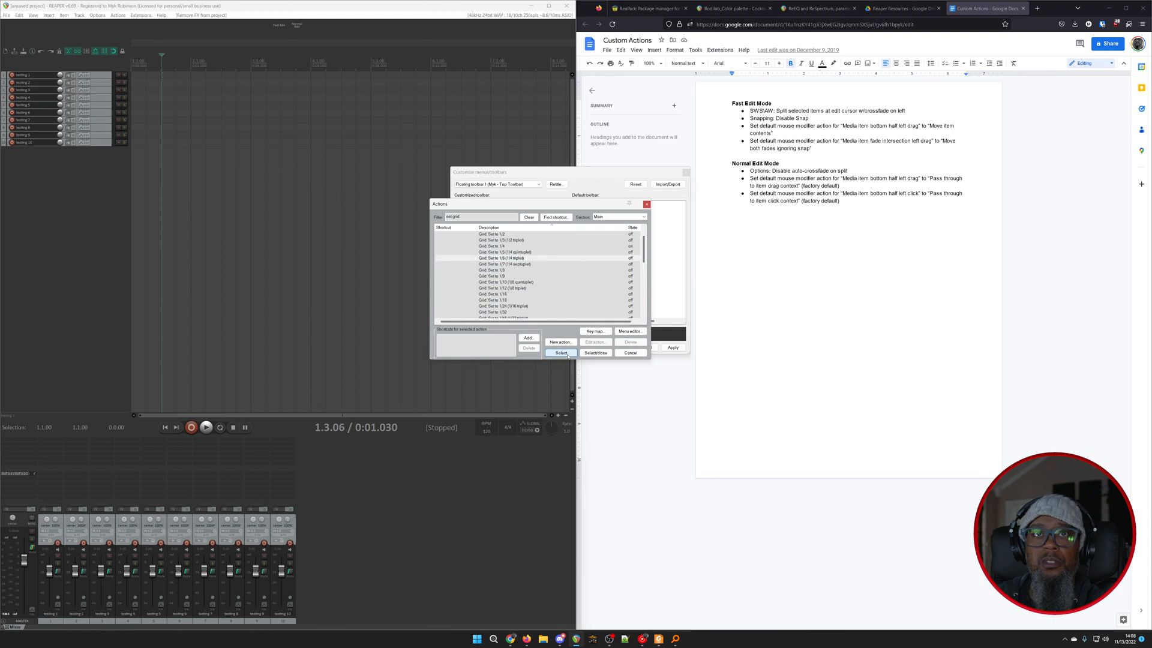
pyautogui.click(647, 205)
# Step: Reorder the grid entries to 1, 1/2, 1/4, 1/6 (1/4 triplet), 1/8 and 1/12 (1/8 triplet) above the separator
pyautogui.moveTo(478, 235)
pyautogui.mouseDown()
pyautogui.moveTo(475, 204)
pyautogui.moveTo(482, 217)
pyautogui.mouseUp()
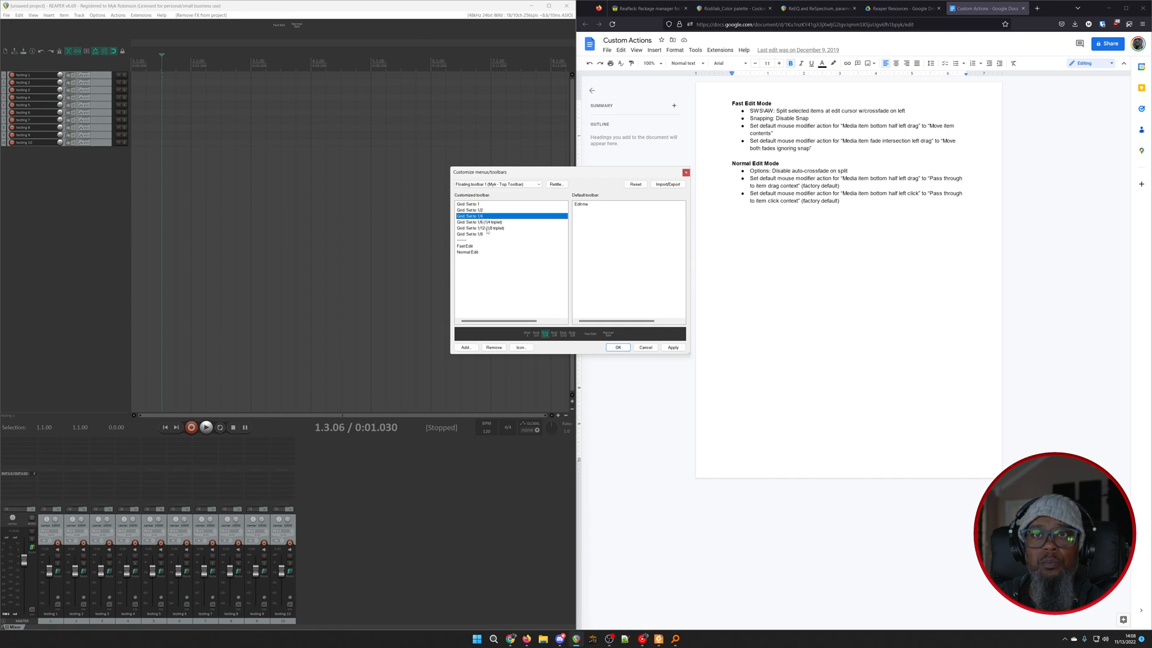
pyautogui.moveTo(487, 234); pyautogui.dragTo(479, 234)
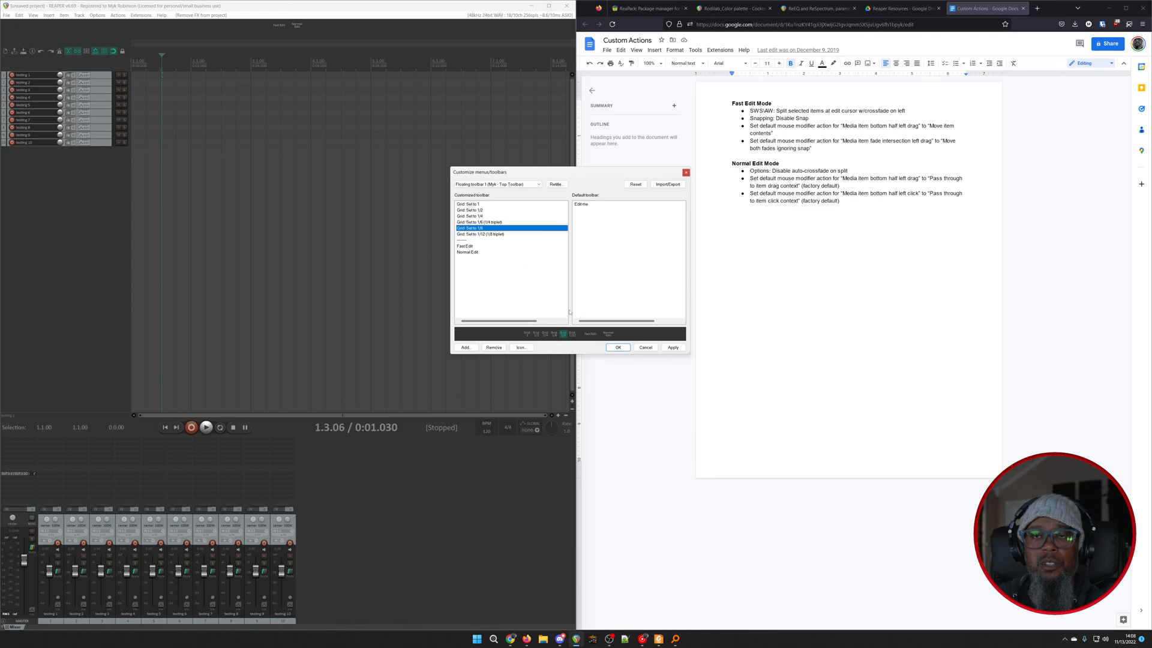
# Step: Give the 1/12 (1/8 triplet) grid entry the text icon "1/8T" and the 1/8 grid entry the text icon "1/8"
pyautogui.rightClick(492, 235)
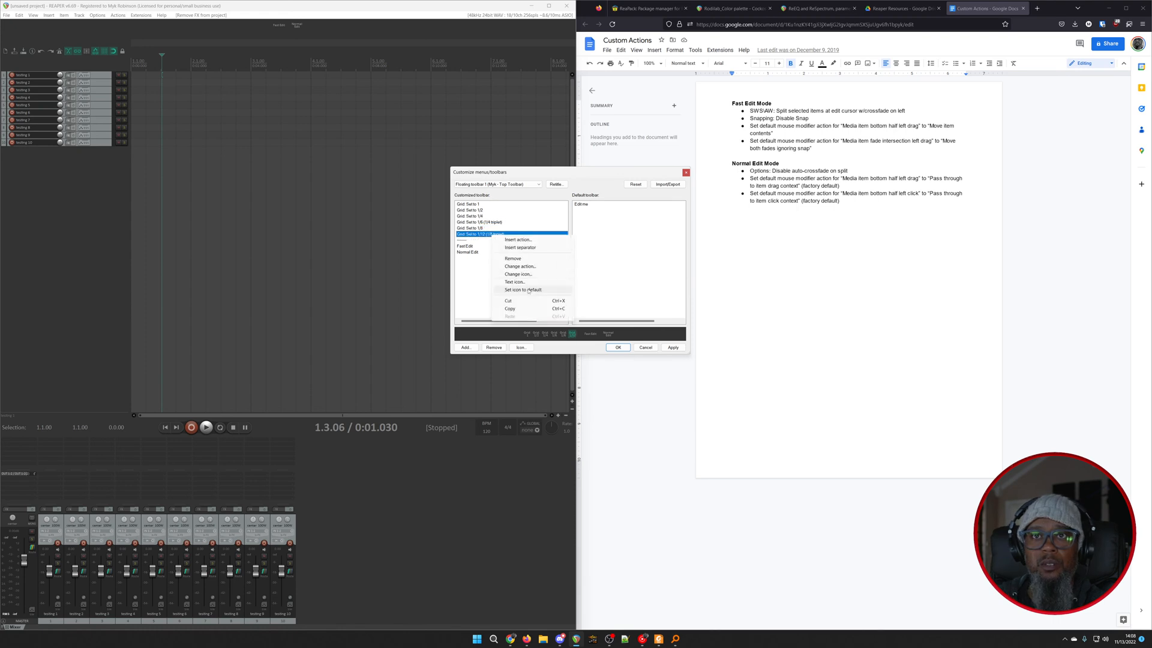
pyautogui.click(514, 282)
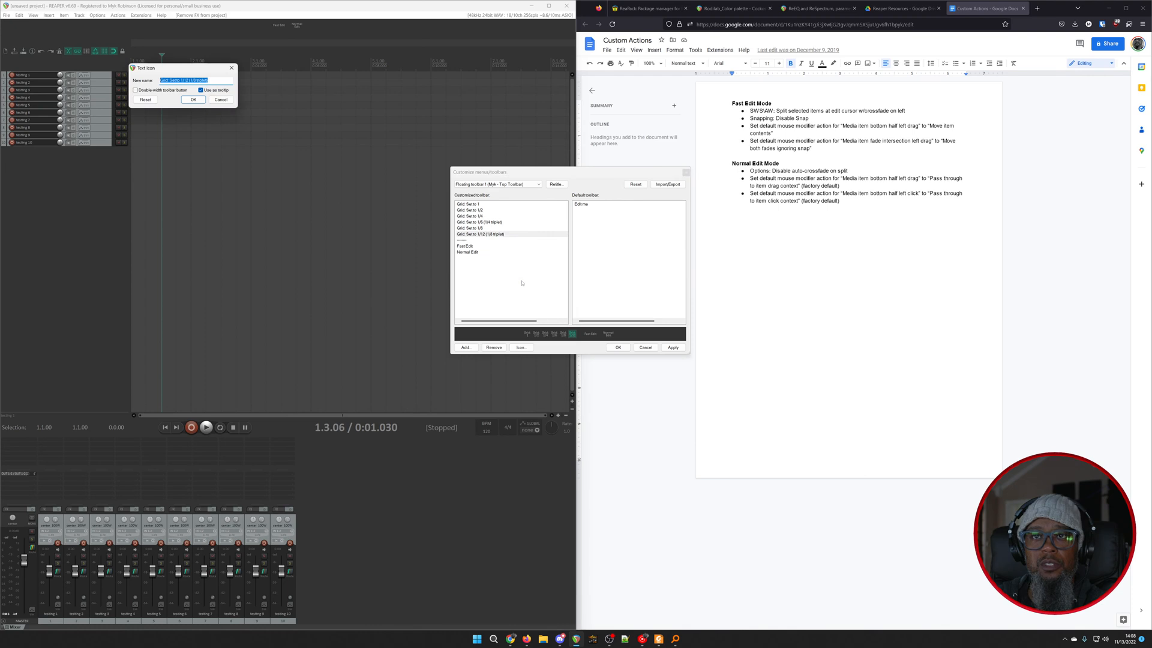
pyautogui.write('1/8T')
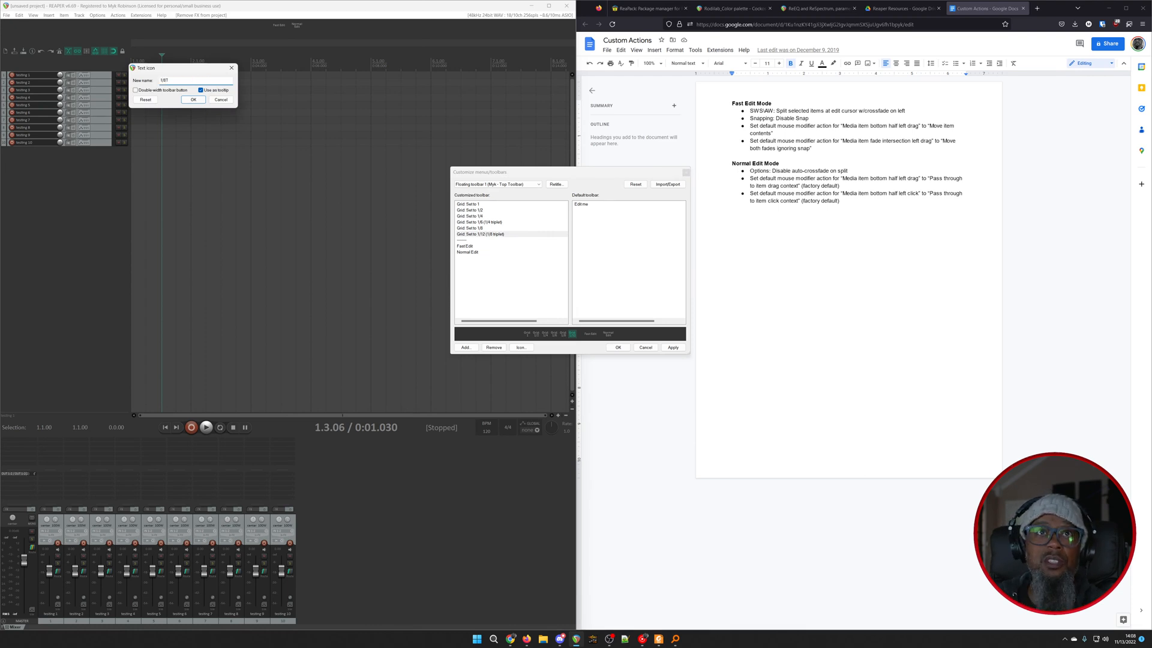
pyautogui.click(194, 100)
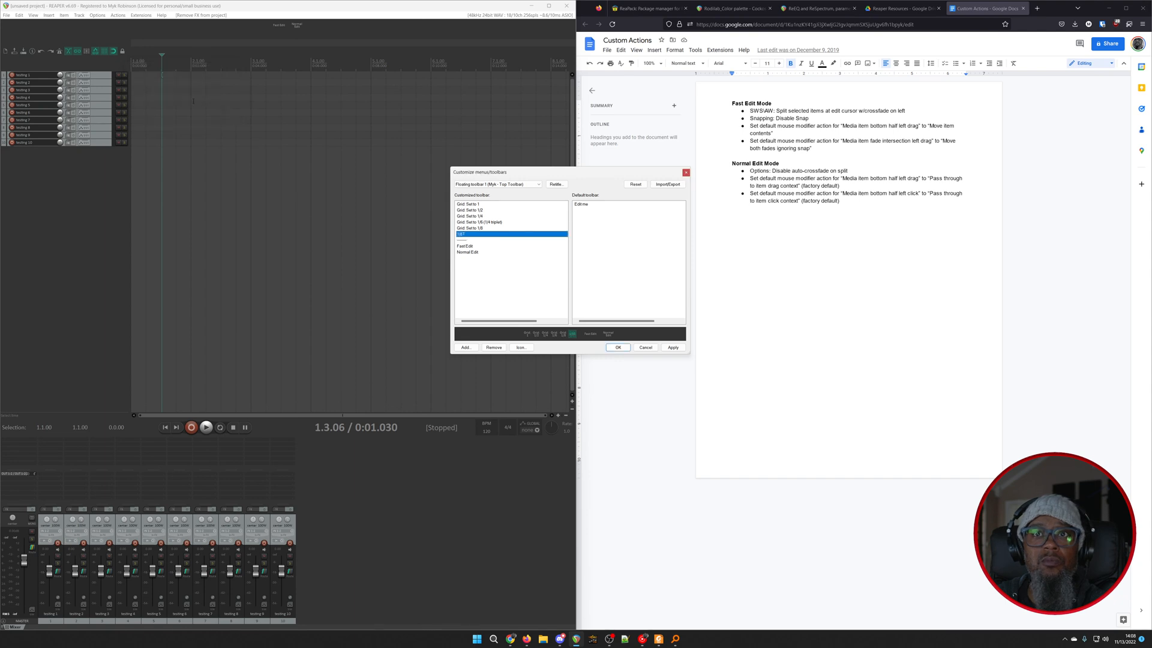
pyautogui.click(471, 229)
pyautogui.rightClick(472, 229)
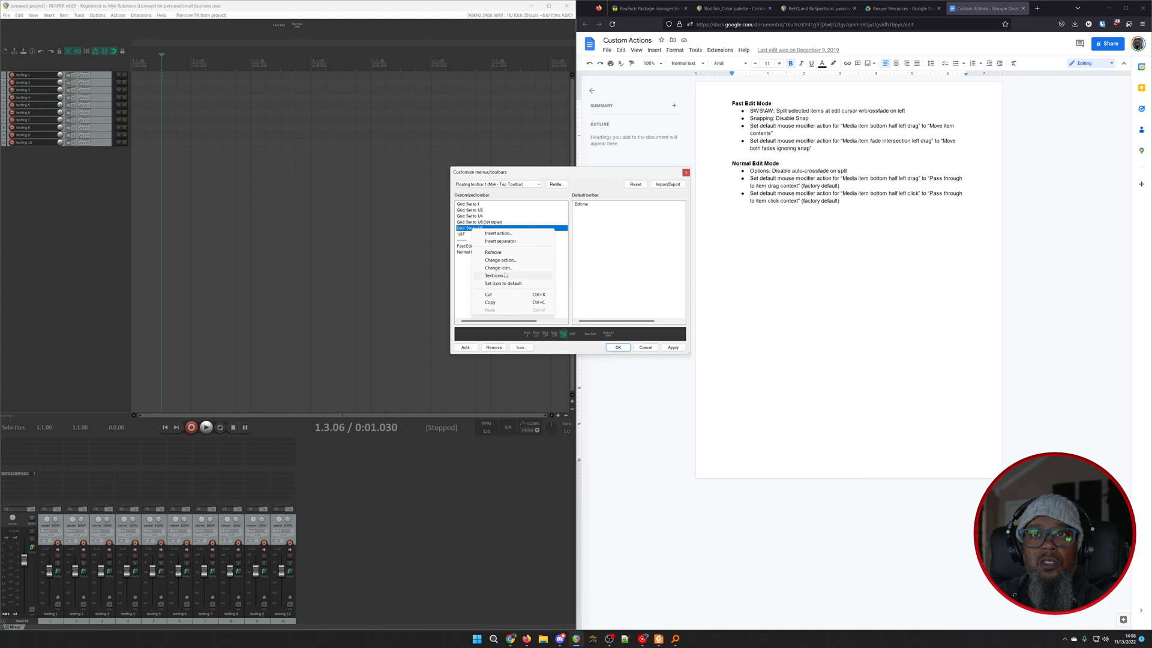
pyautogui.click(505, 275)
pyautogui.write('1/8')
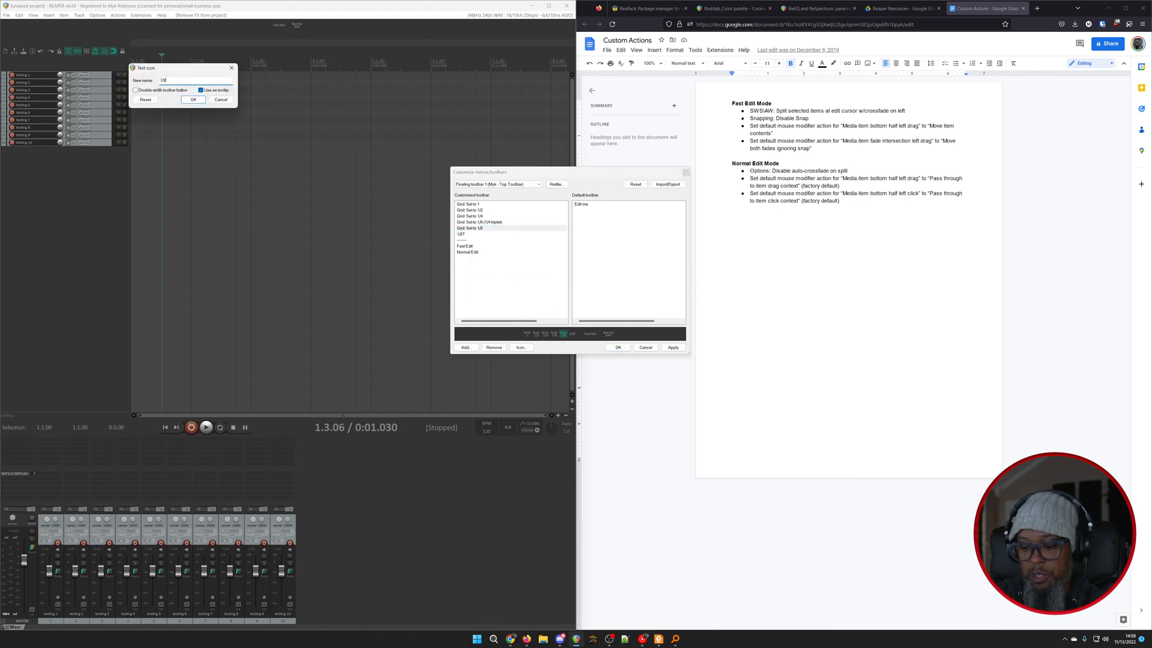
pyautogui.click(194, 99)
# Step: Give the 1/6 (1/4 triplet) grid entry the text icon "1/4T" and the 1/4 grid entry the text icon "1/4"
pyautogui.click(474, 222)
pyautogui.rightClick(479, 222)
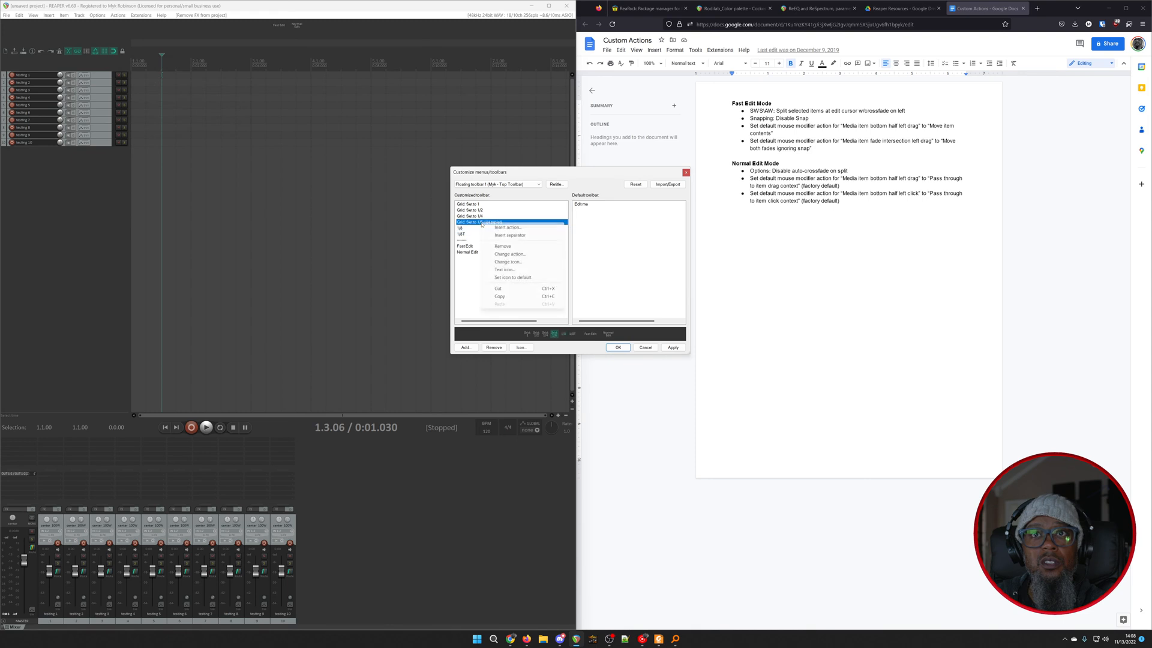
pyautogui.click(514, 270)
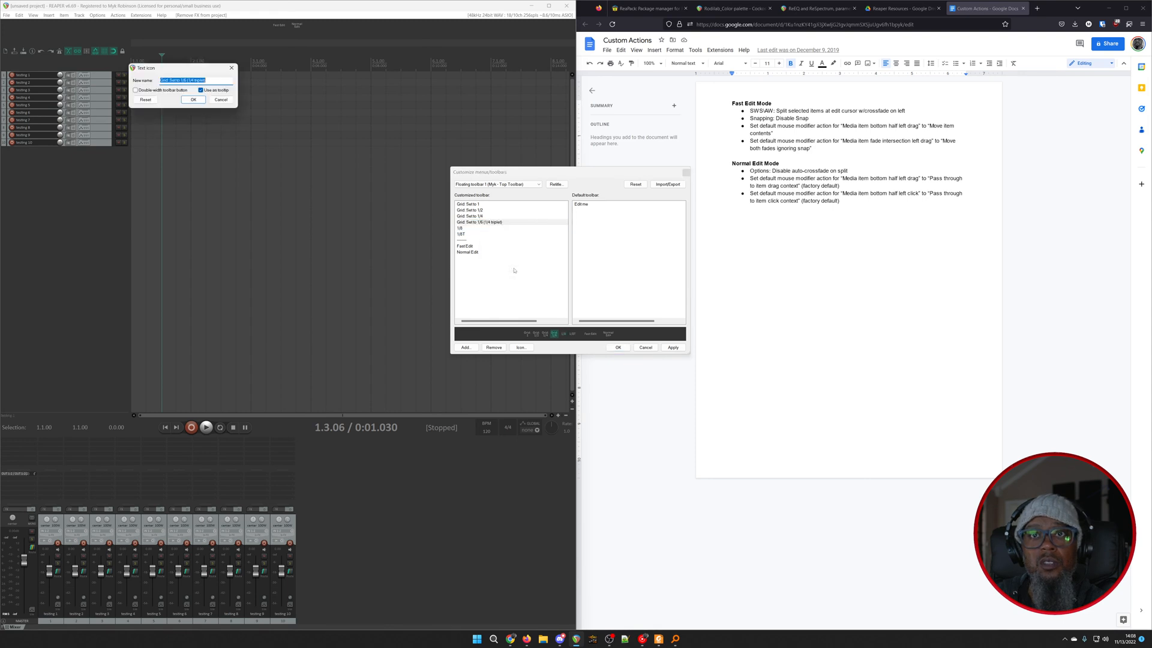
pyautogui.write('1/4T')
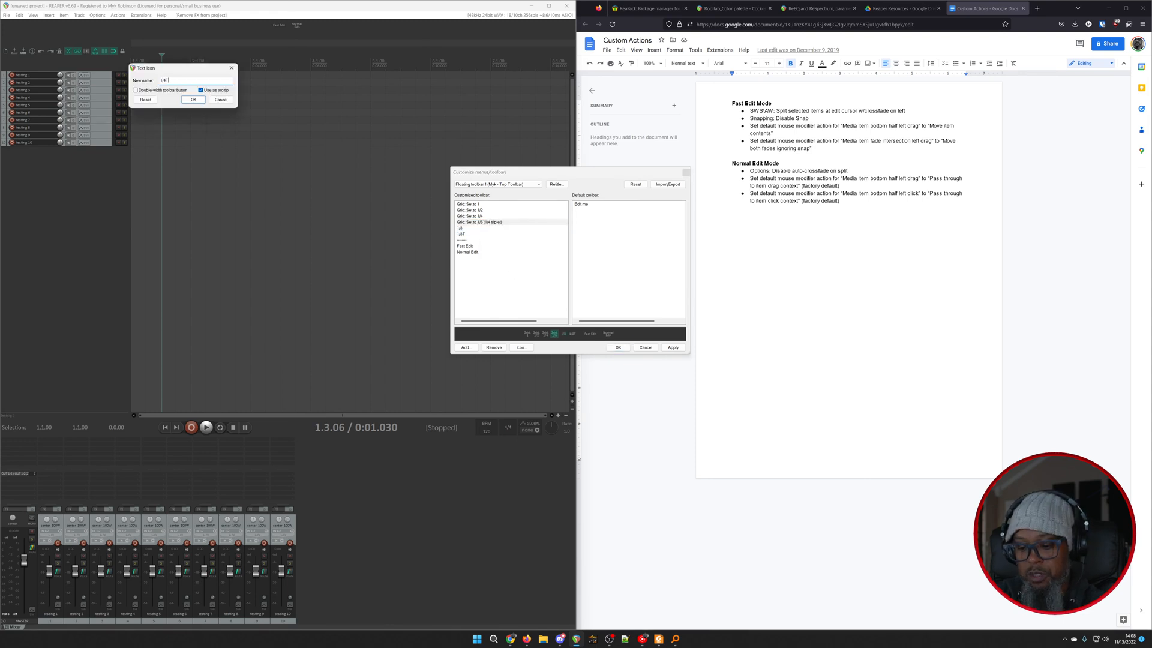
pyautogui.click(188, 101)
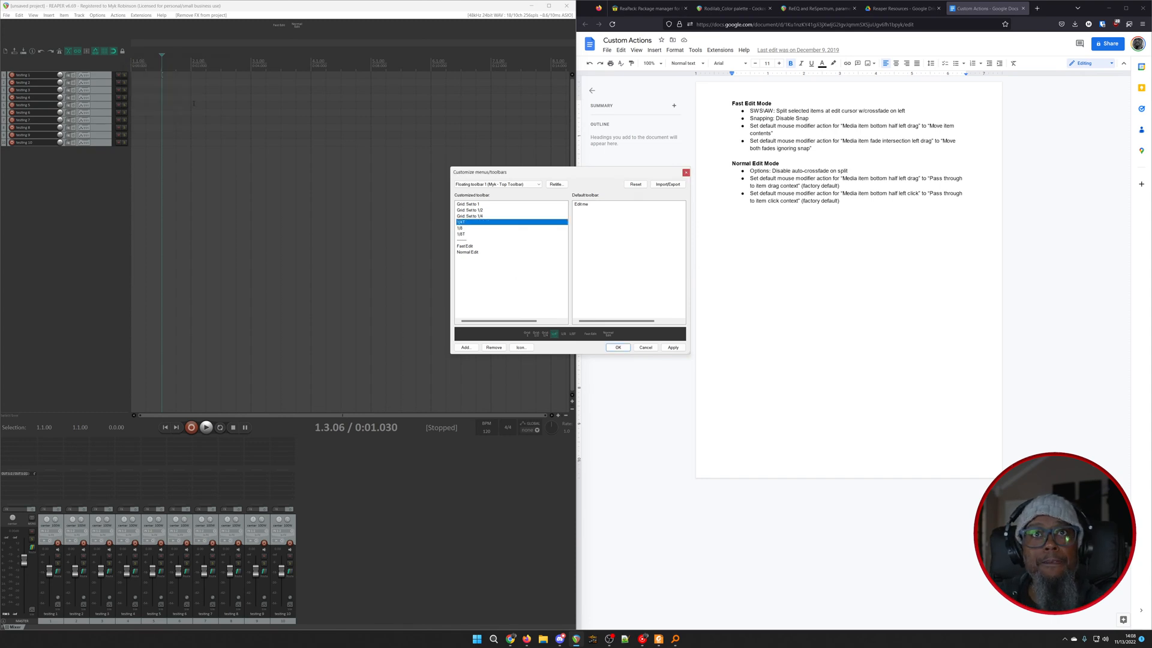
pyautogui.rightClick(478, 216)
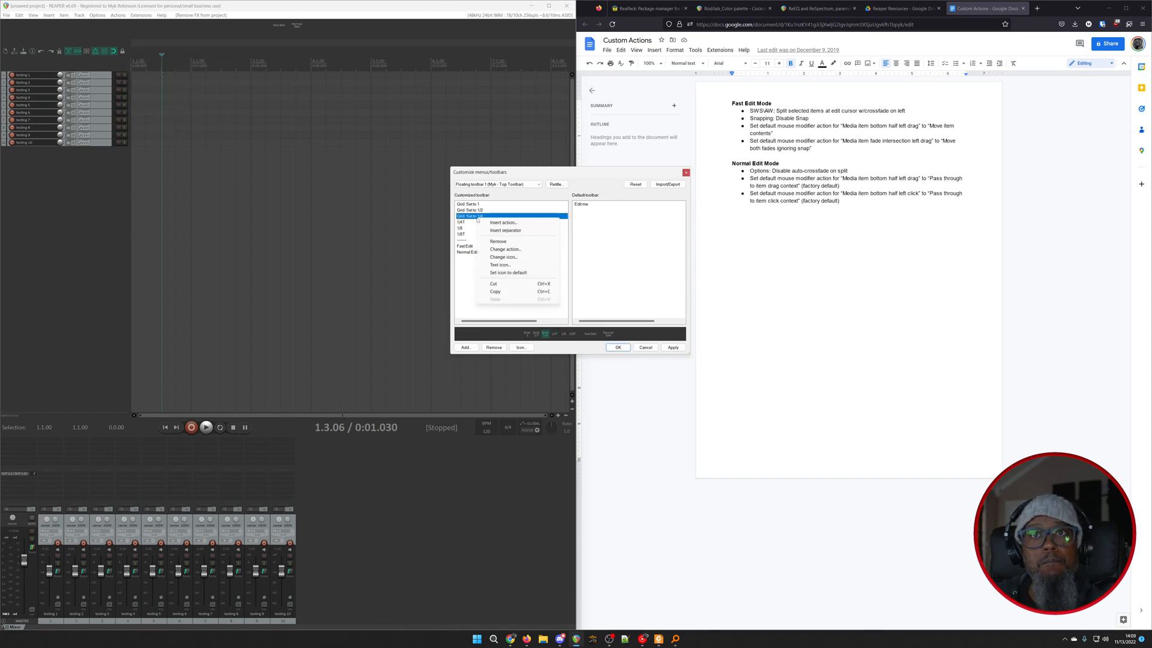
pyautogui.click(507, 265)
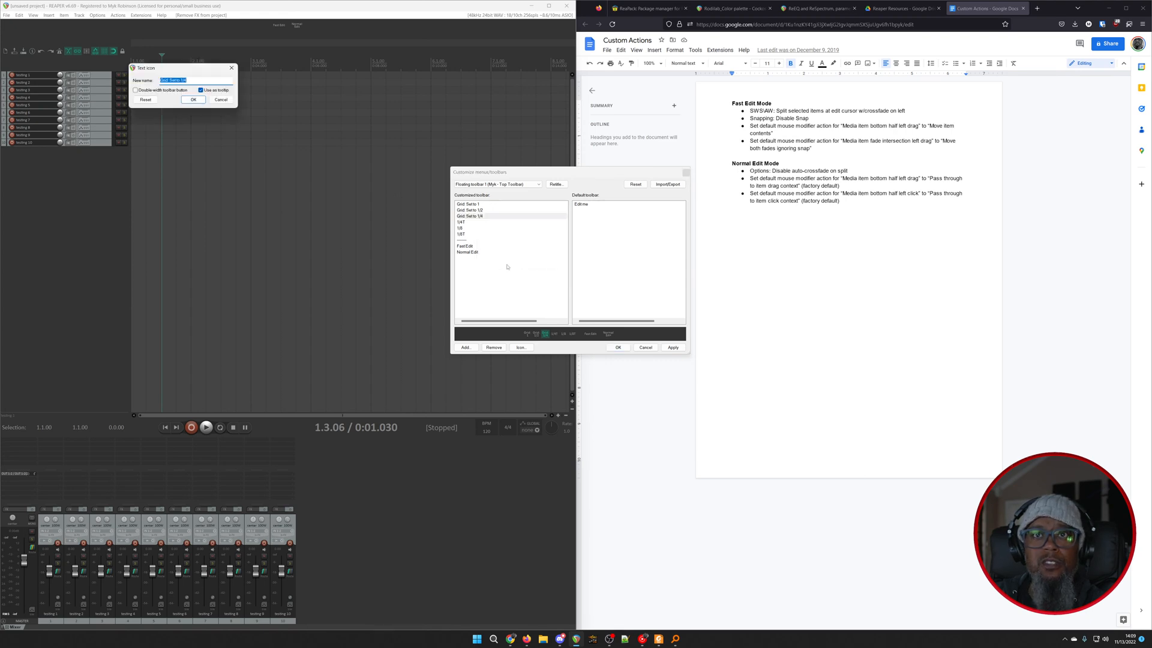
pyautogui.write('1/4')
pyautogui.press('Return')
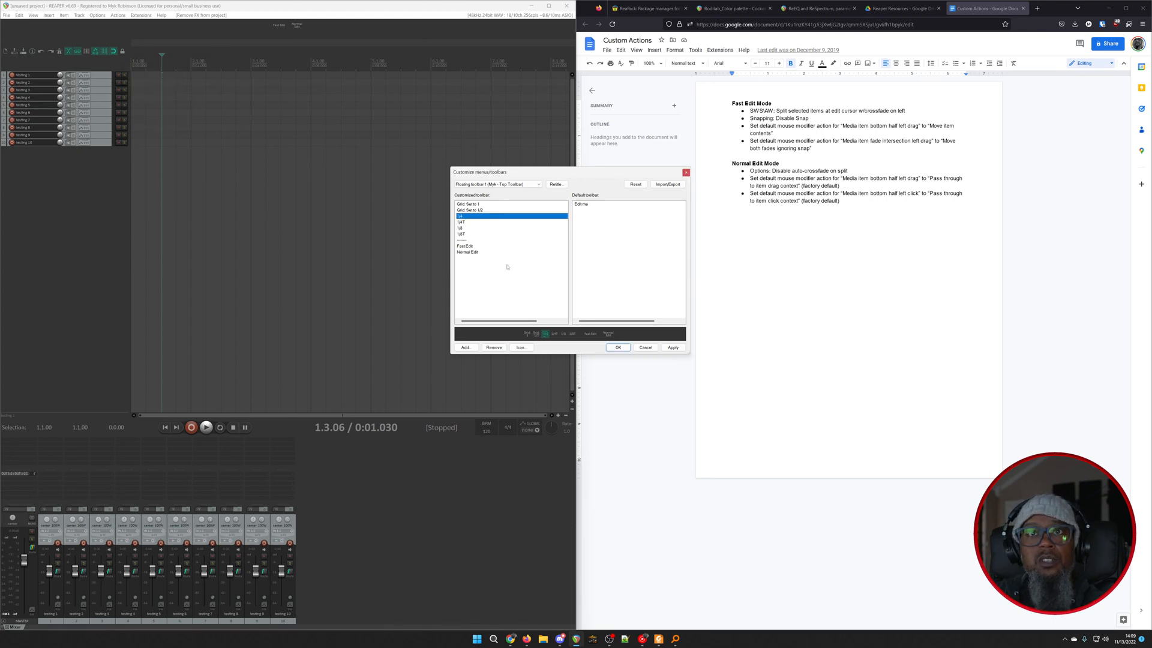
# Step: Give the 1/2 grid entry the text icon "1/2" and the whole-note grid entry the text icon "1"
pyautogui.rightClick(480, 210)
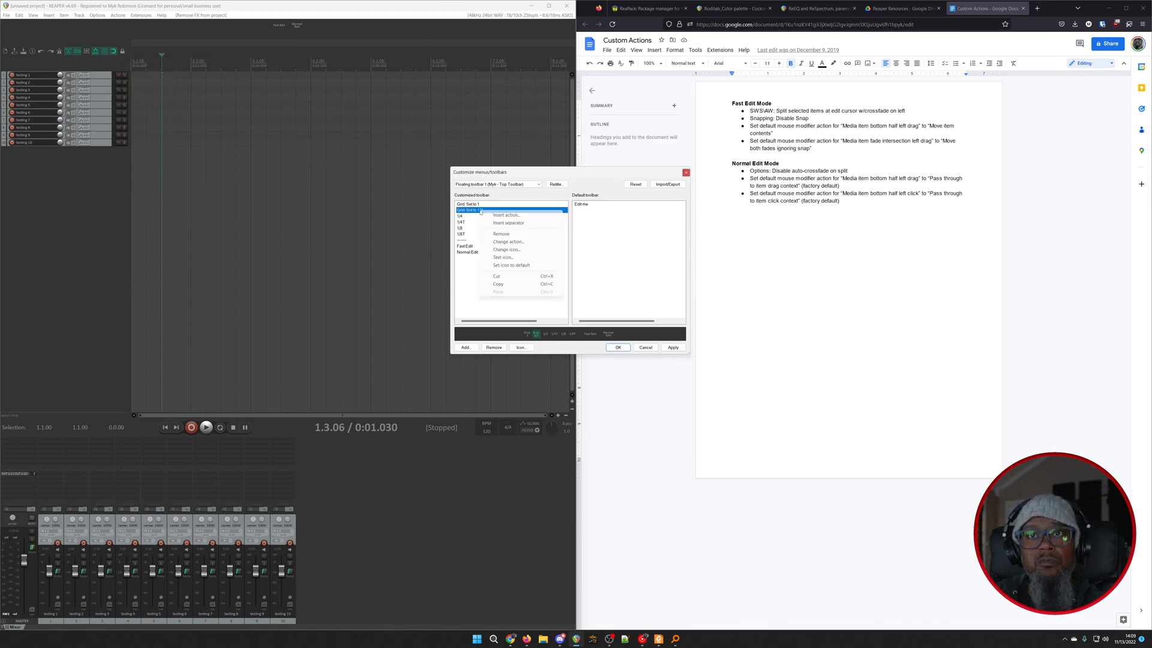
pyautogui.click(512, 257)
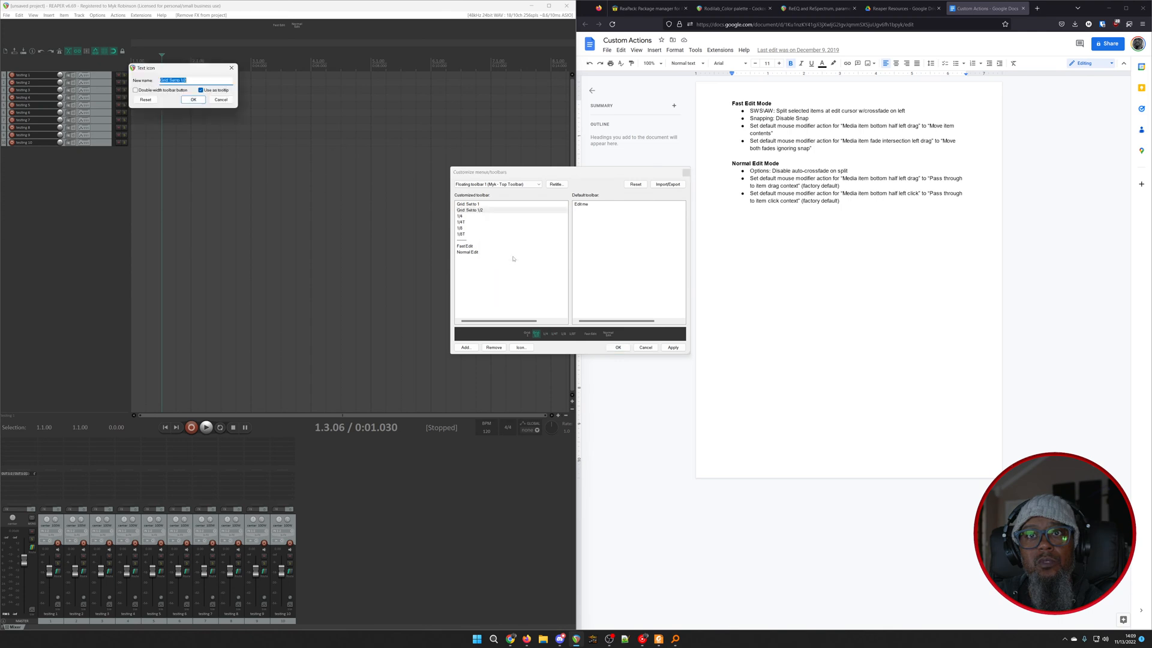
pyautogui.write('1/2')
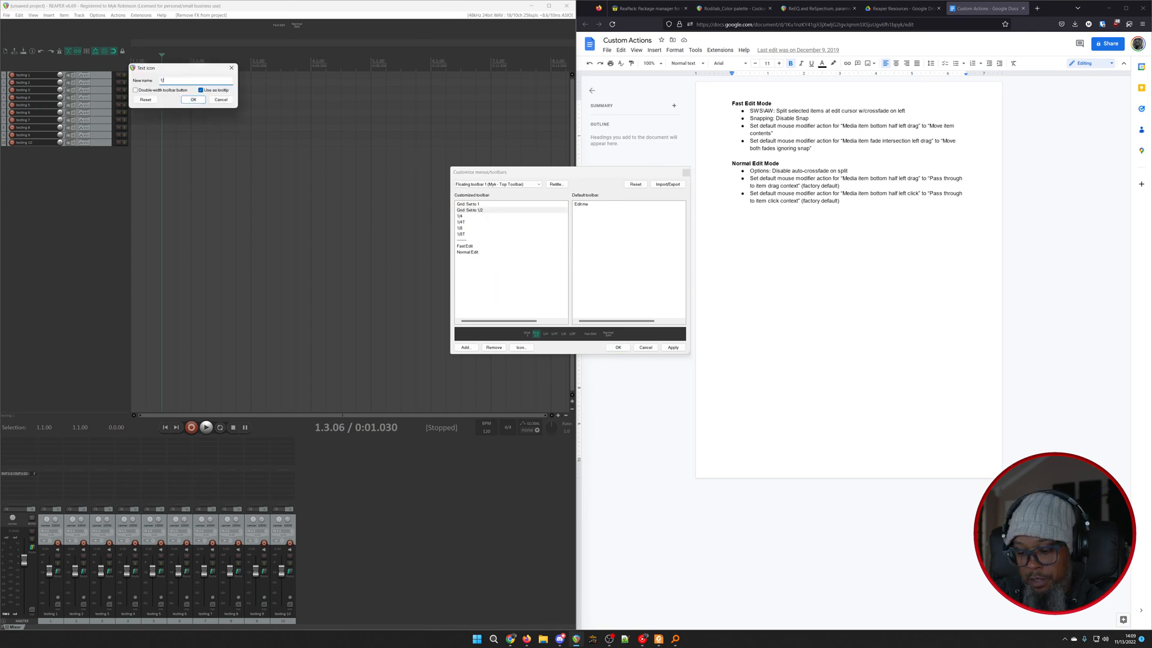
pyautogui.press('Return')
pyautogui.rightClick(474, 203)
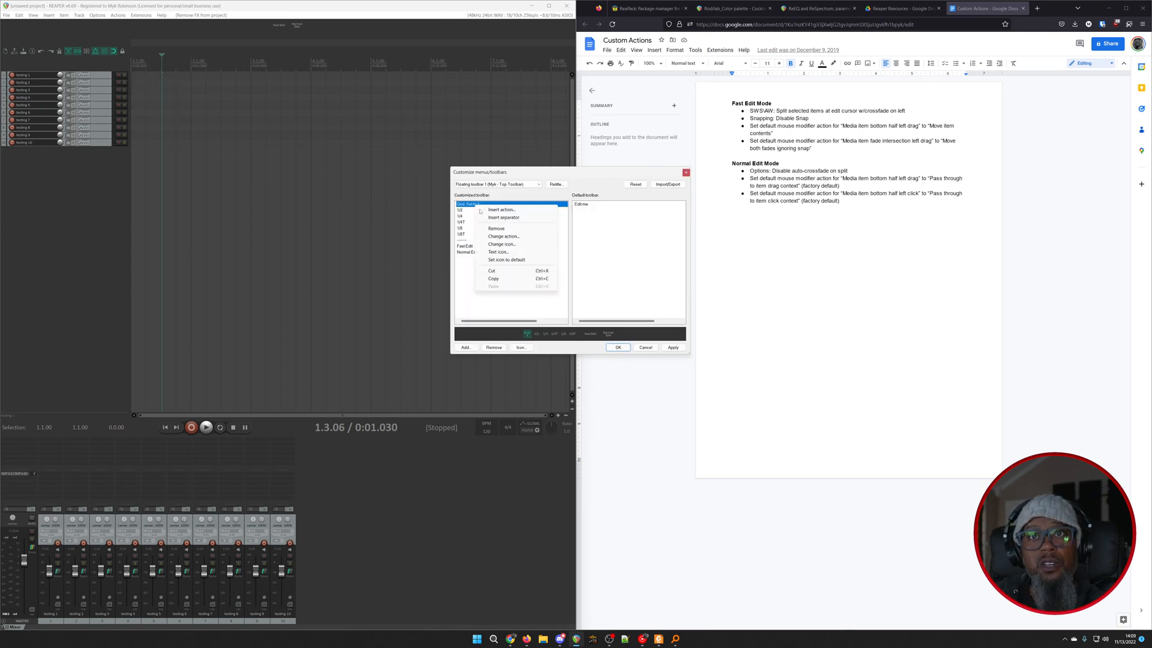
pyautogui.click(505, 252)
pyautogui.write('1')
pyautogui.click(194, 100)
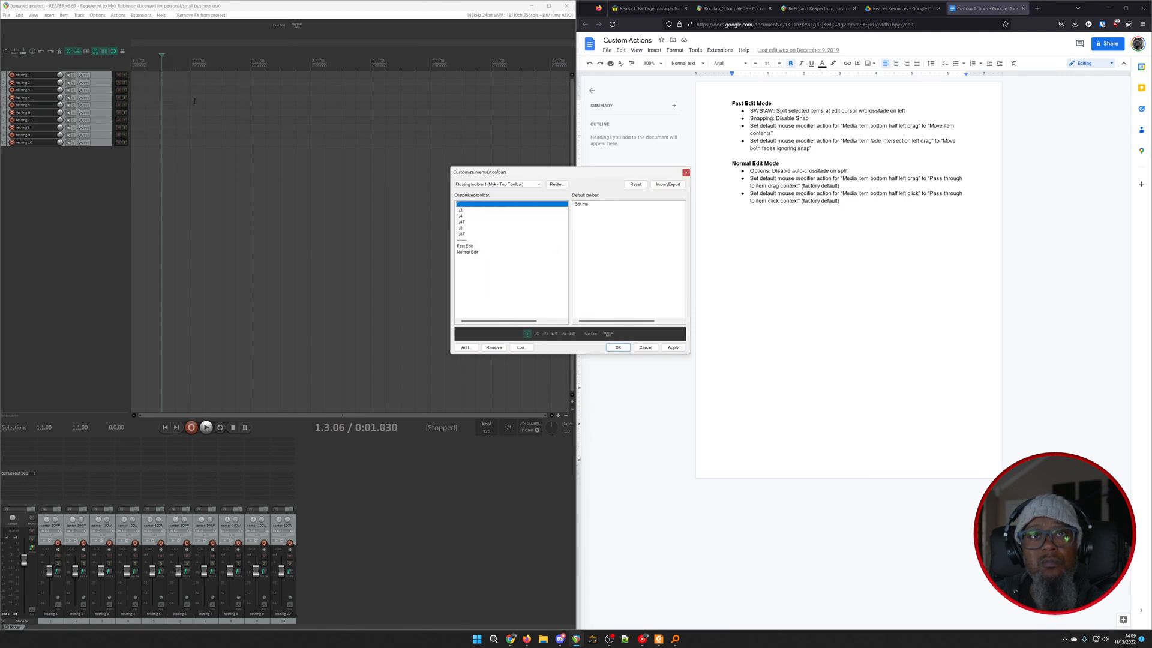
# Step: Insert the actions "Grid: Set to 1/16" and "Grid: Set to 1/24 (1/16 triplet)" between the 1/8 and 1/8T toolbar entries
pyautogui.rightClick(475, 234)
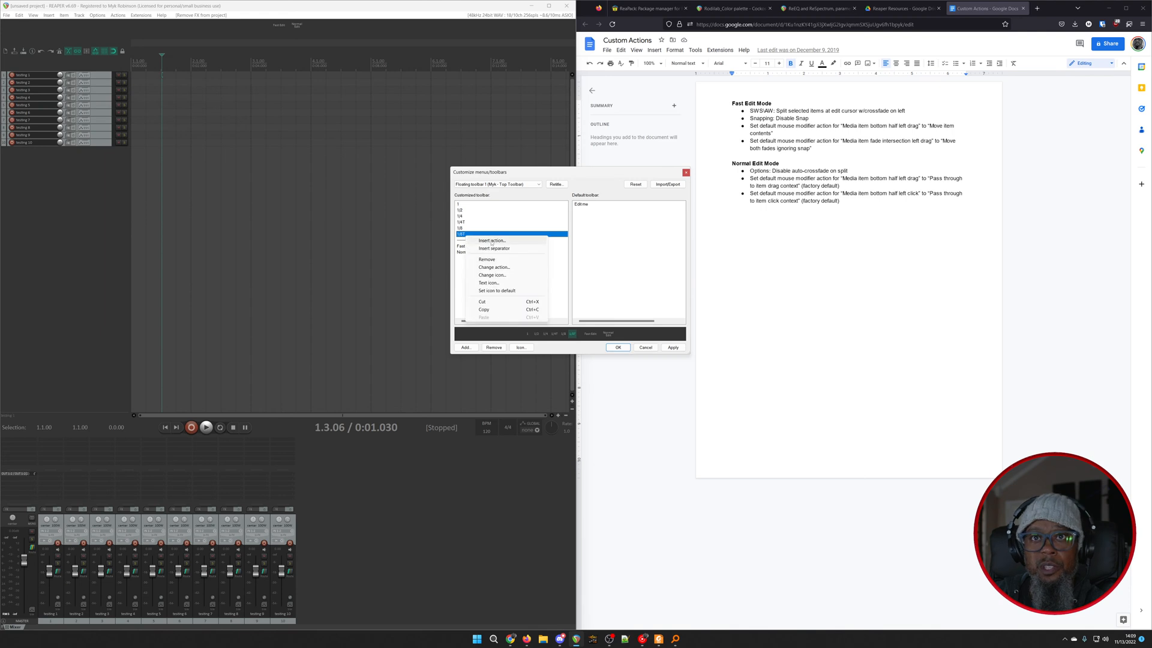
pyautogui.click(491, 241)
pyautogui.write('grid')
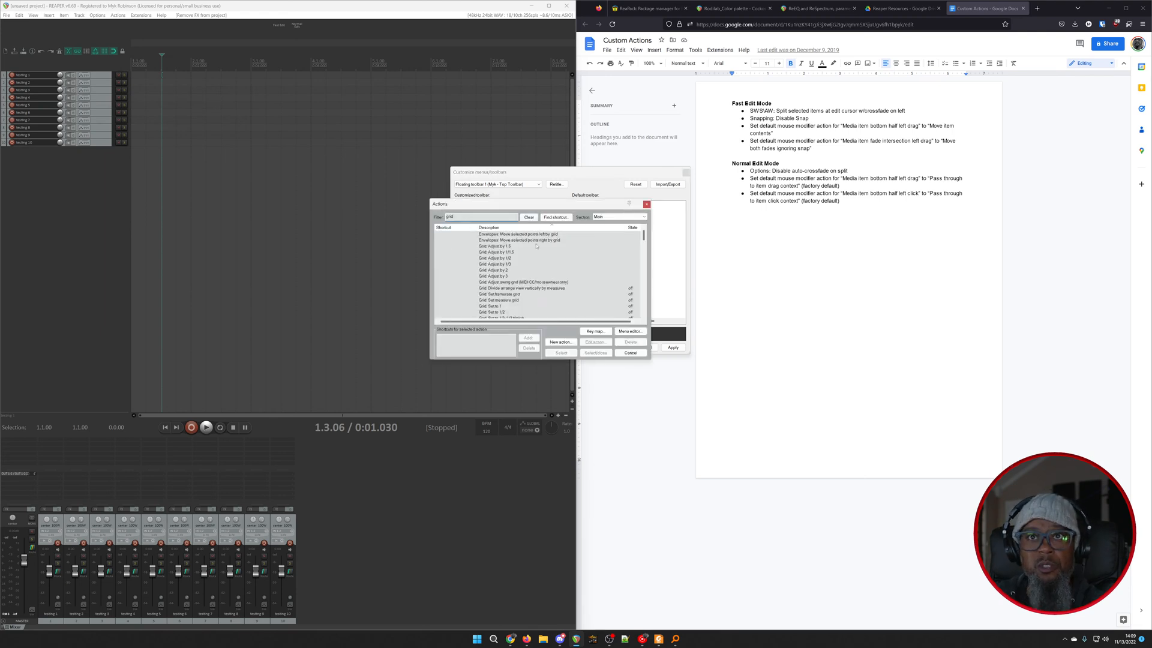
pyautogui.scroll(-4, 517, 261)
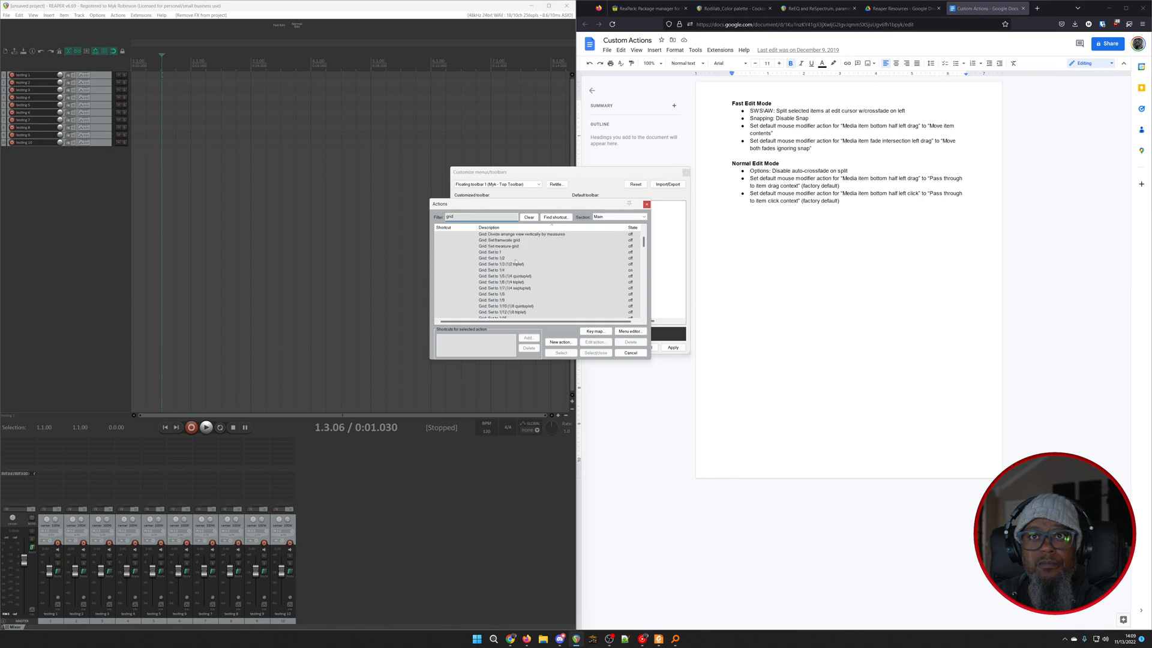
pyautogui.scroll(-1, 515, 264)
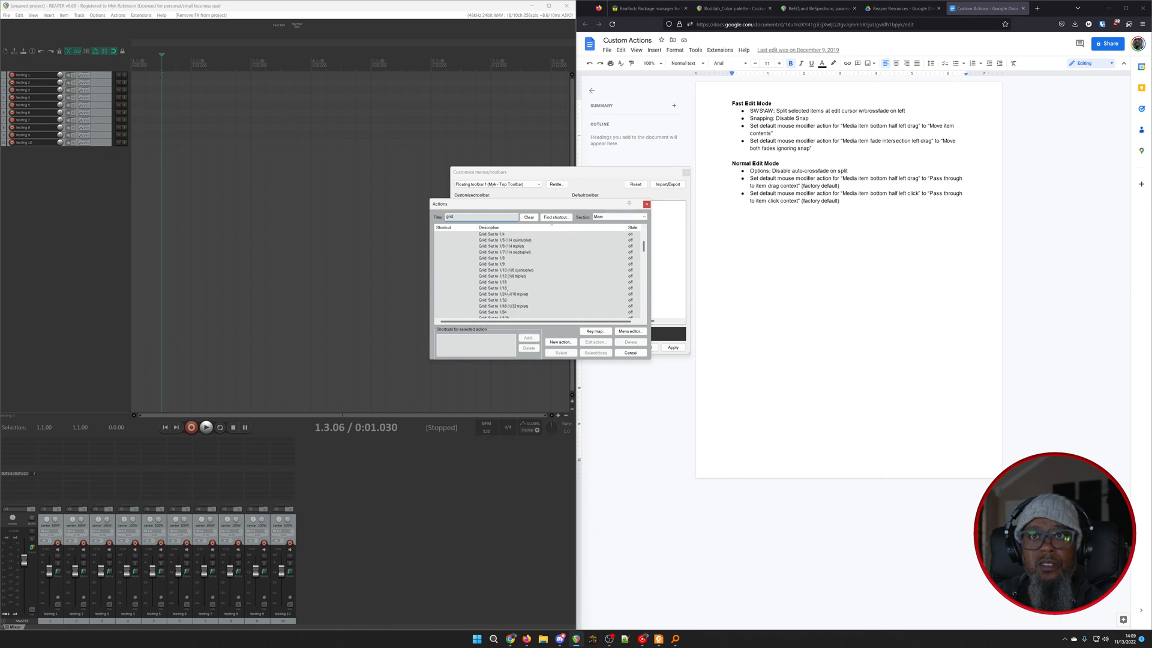
pyautogui.click(507, 282)
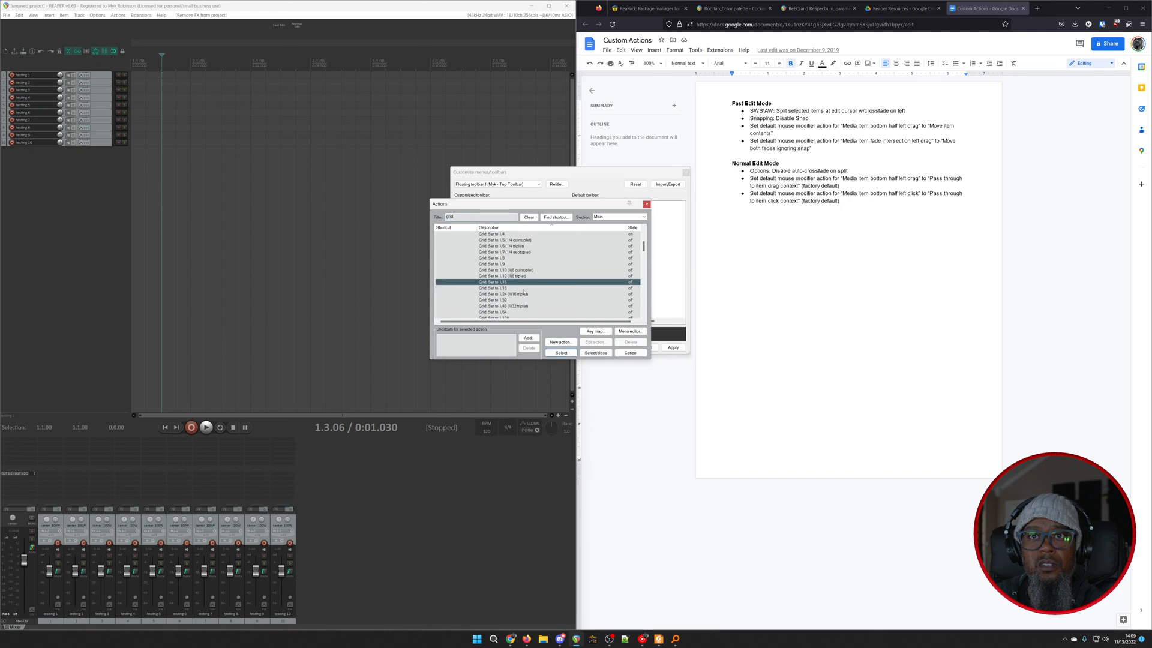
pyautogui.keyDown('ctrl'); pyautogui.click(524, 294); pyautogui.keyUp('ctrl')
pyautogui.click(564, 351)
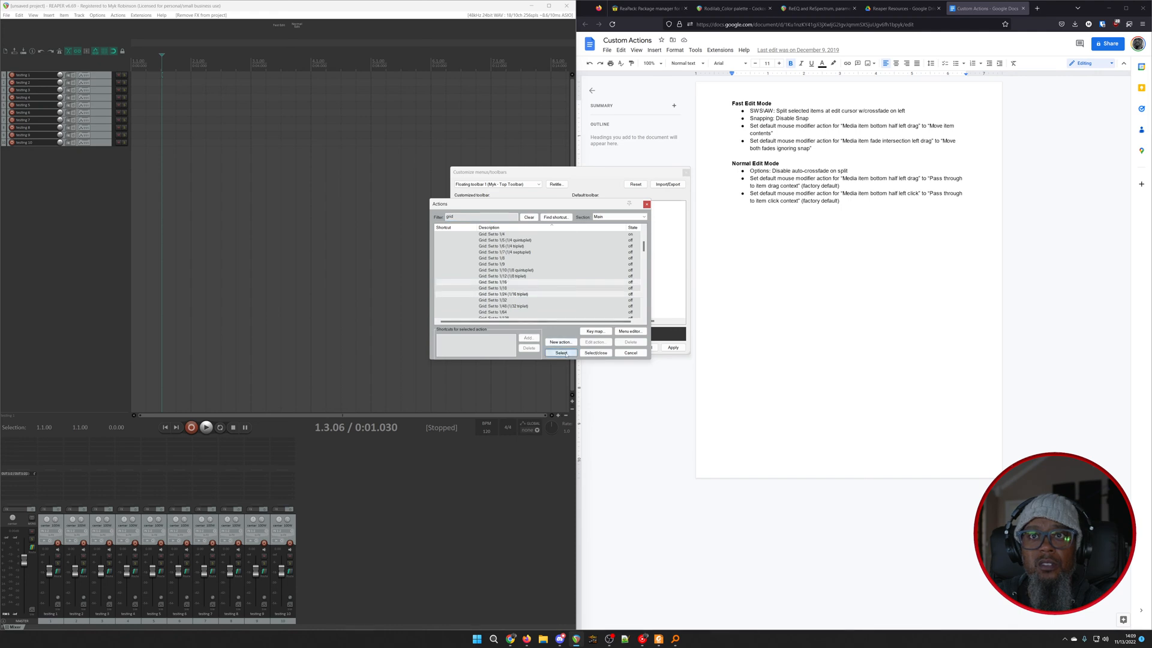
pyautogui.click(646, 204)
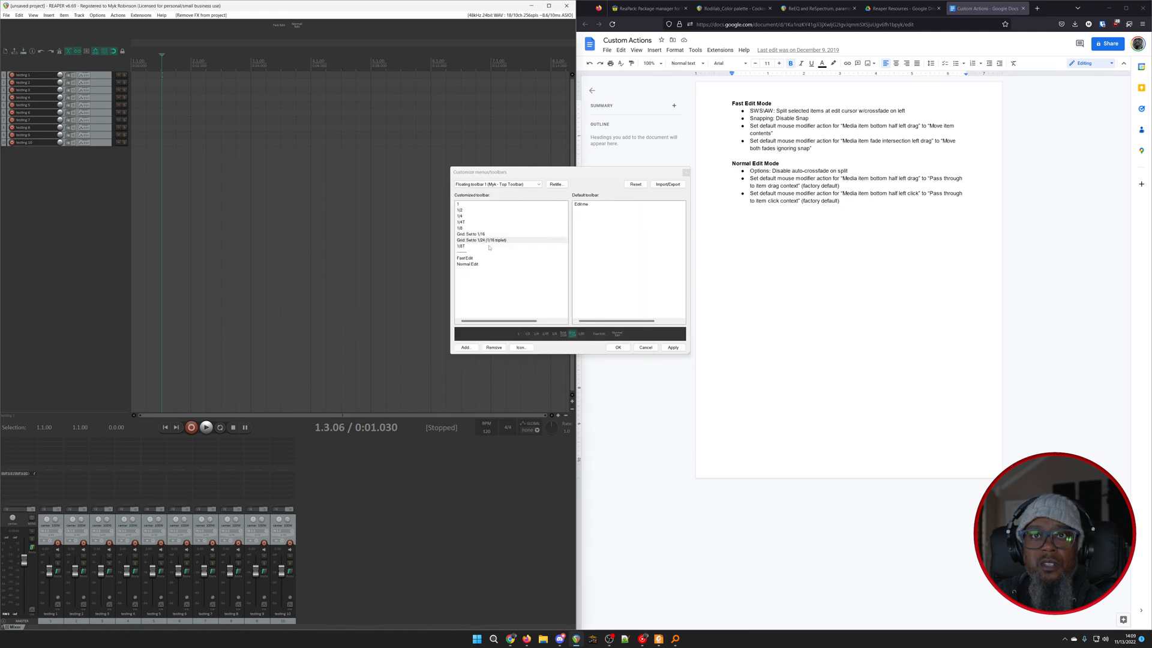
# Step: Give the 1/16 grid entry the text icon "1/16" and the 1/24 (1/16 triplet) grid entry the text icon "1/16T"
pyautogui.rightClick(488, 234)
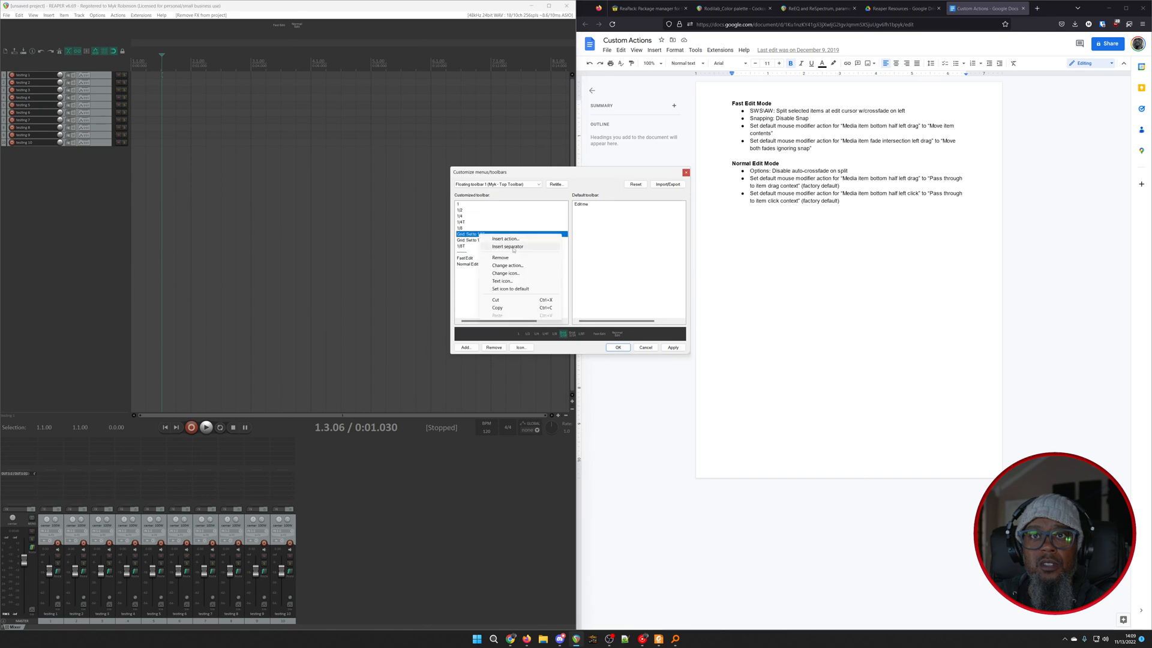
pyautogui.write('1/16')
pyautogui.press('Return')
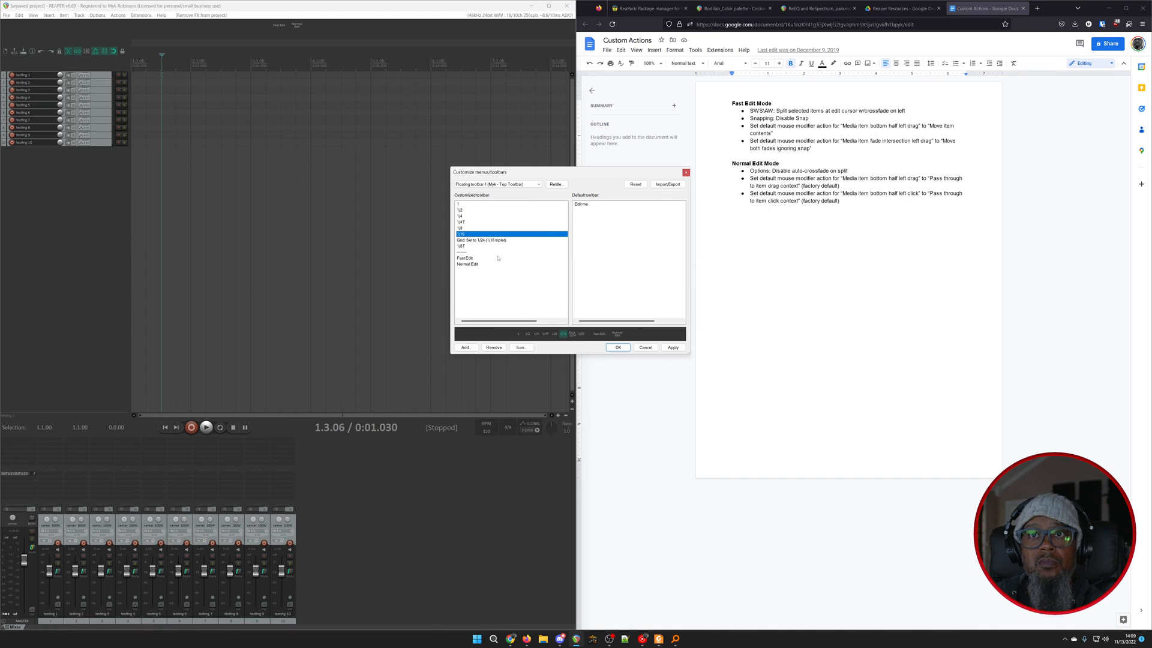
pyautogui.rightClick(492, 240)
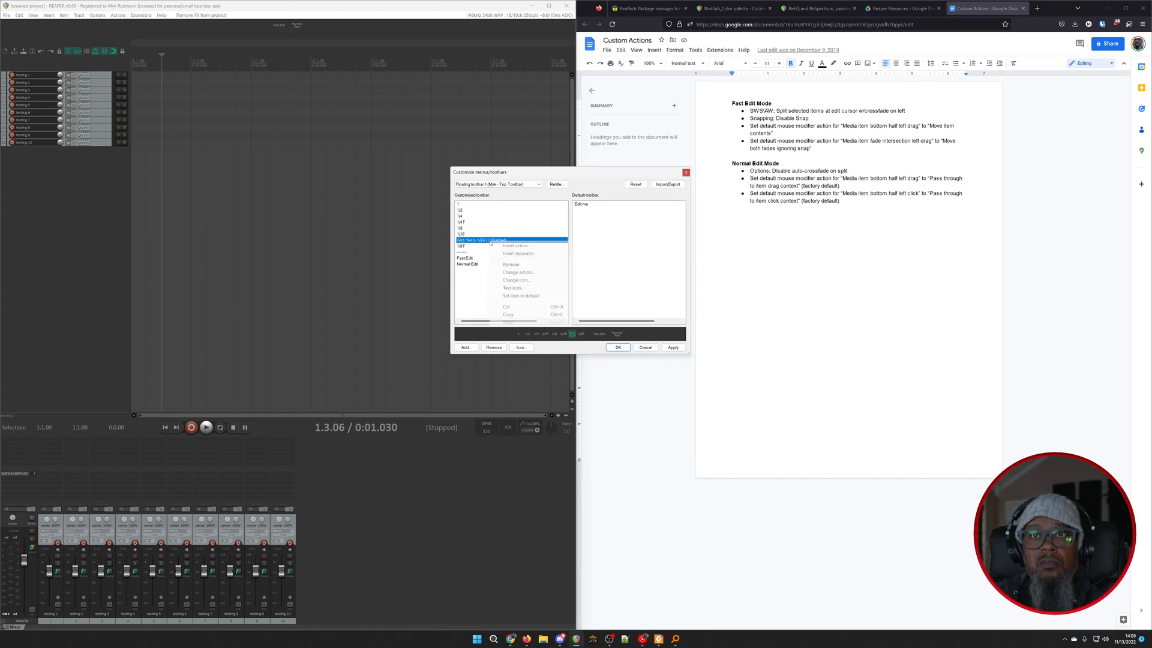
pyautogui.click(513, 288)
pyautogui.write('1')
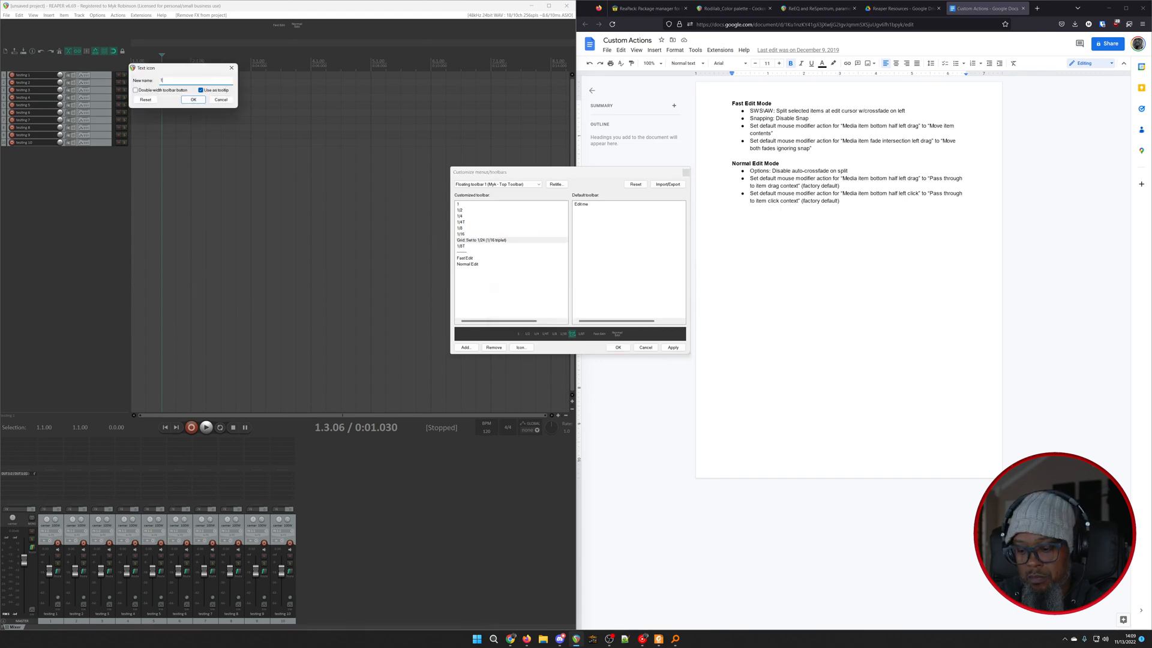
pyautogui.write('/16T')
pyautogui.press('Return')
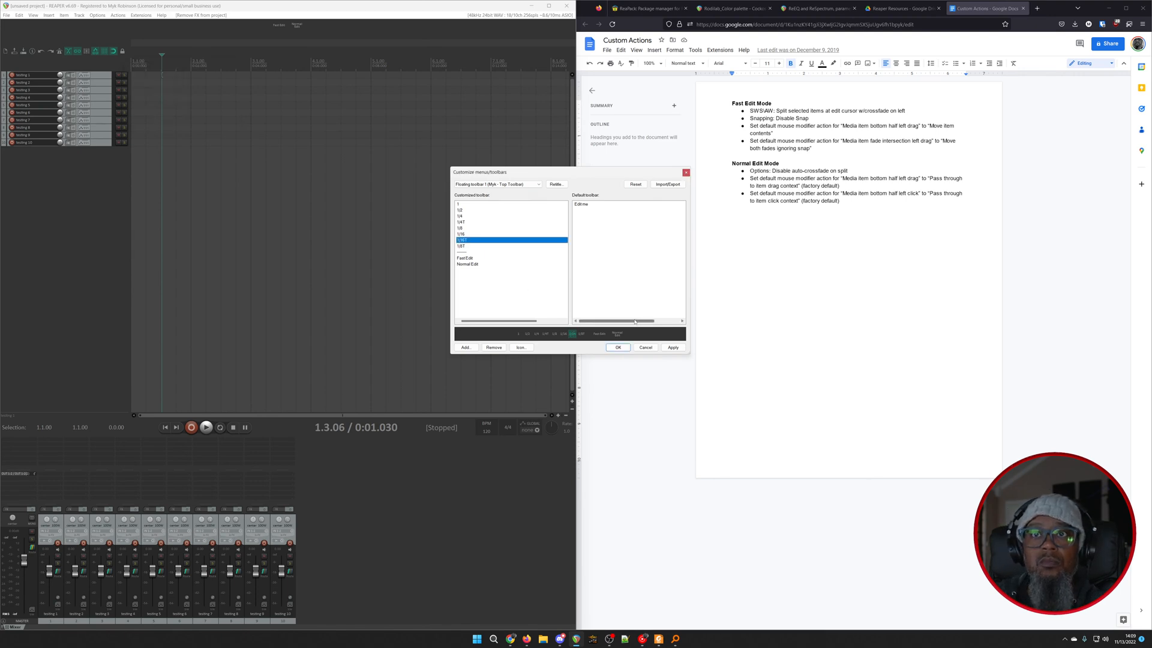
# Step: Shorten the 1/16 triplet entry's text icon to "16T" and apply the toolbar customization
pyautogui.rightClick(473, 241)
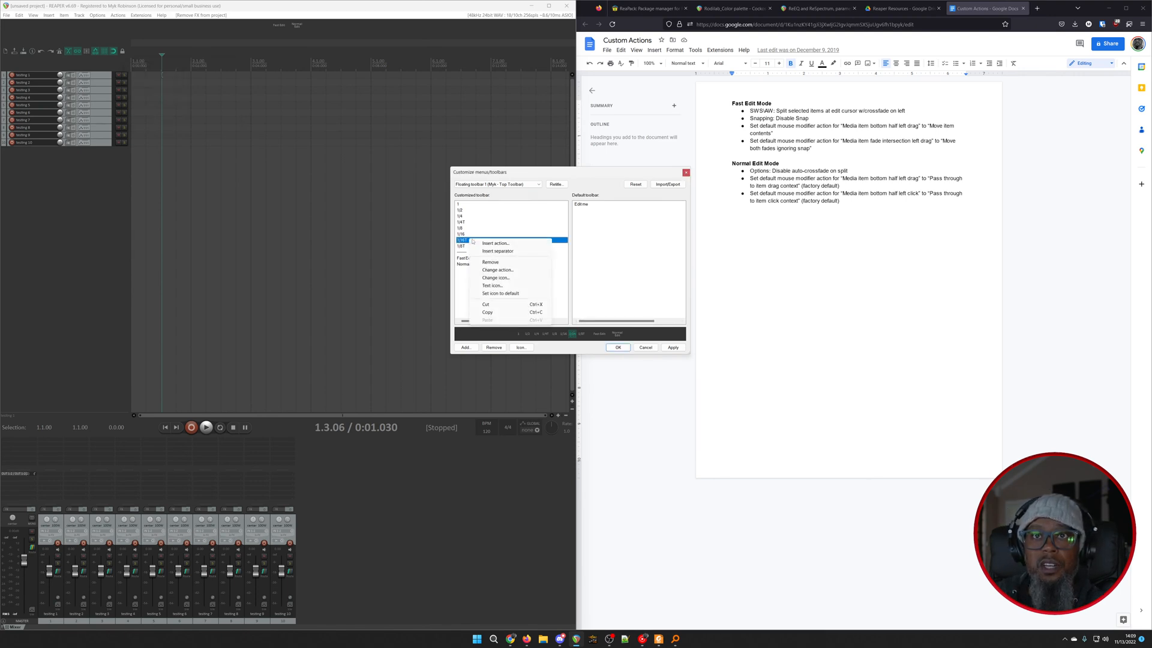
pyautogui.click(493, 285)
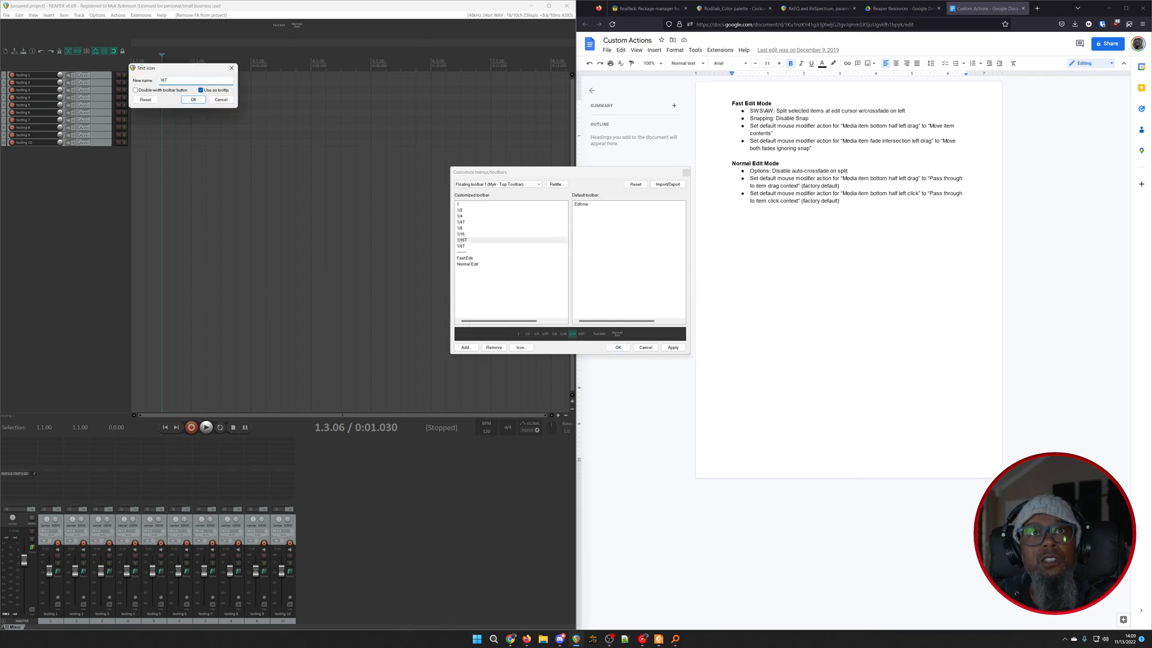
pyautogui.press('Return')
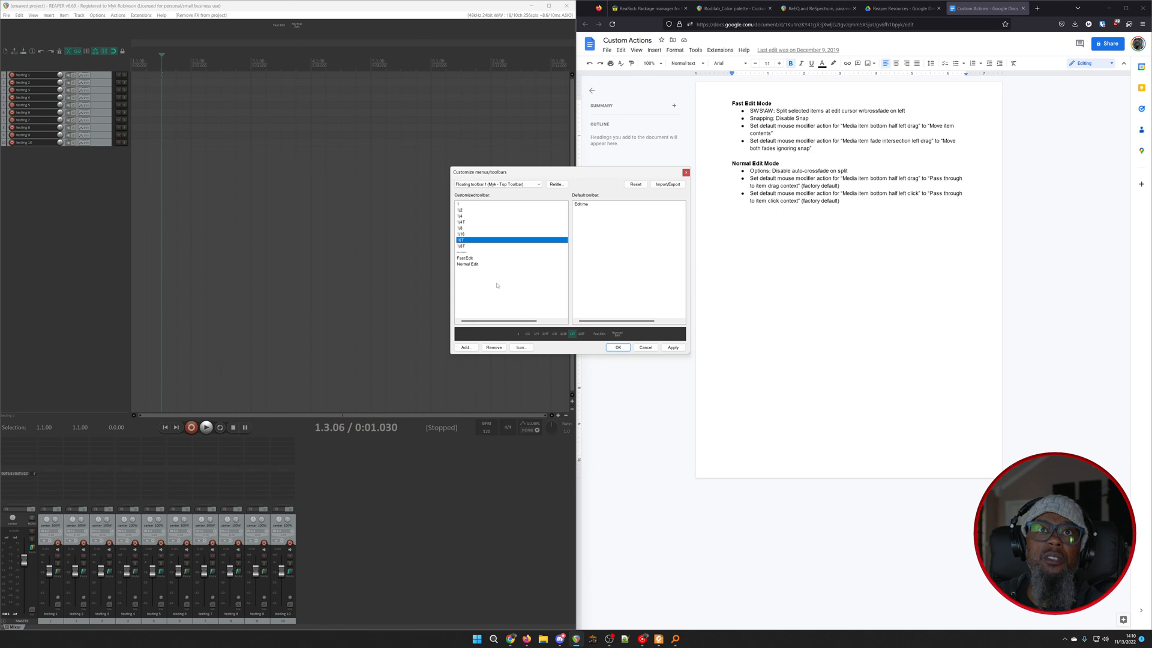
pyautogui.click(675, 348)
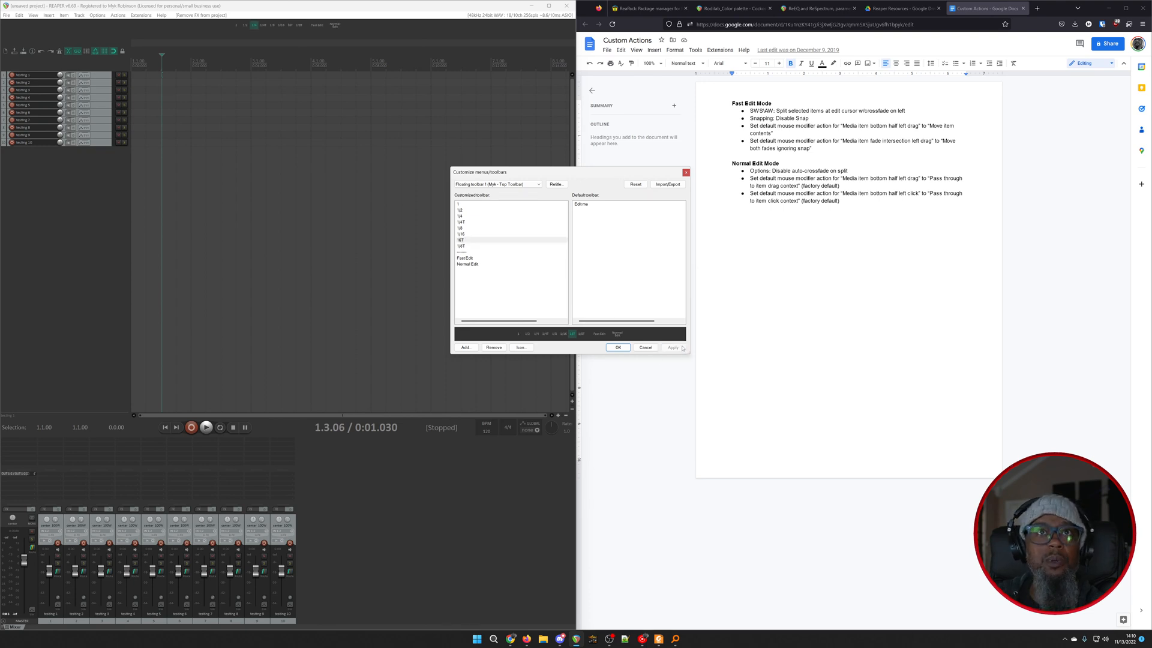
pyautogui.click(617, 348)
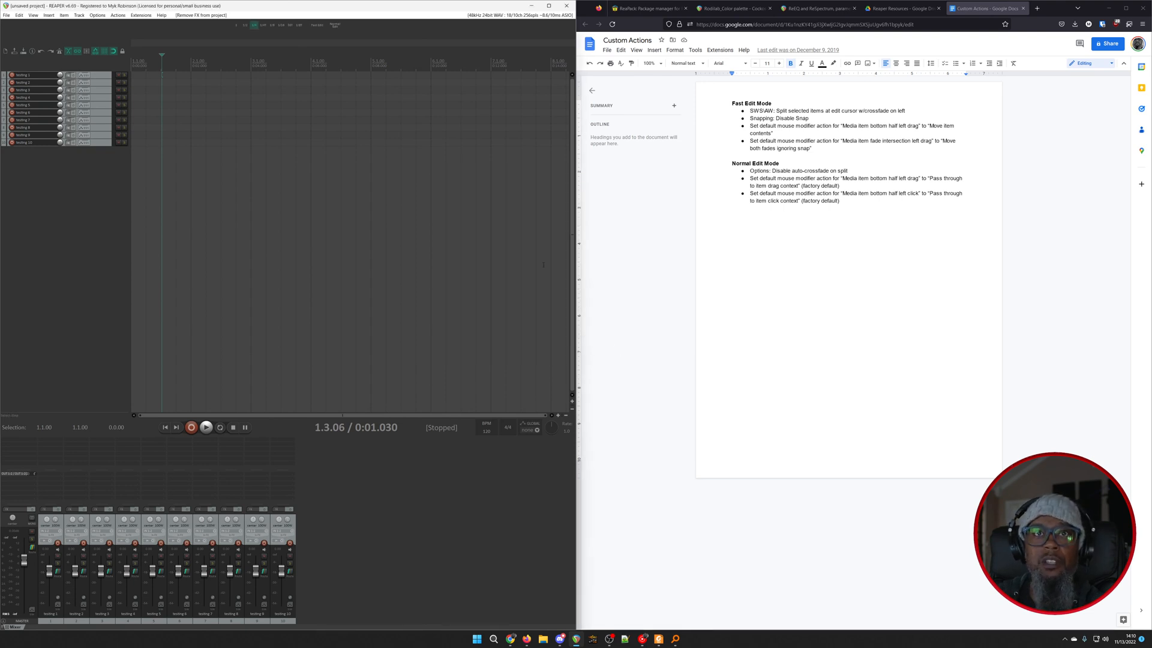
# Step: Test the new grid buttons on the toolbar by switching between several divisions, ending with 1/8T
pyautogui.click(245, 25)
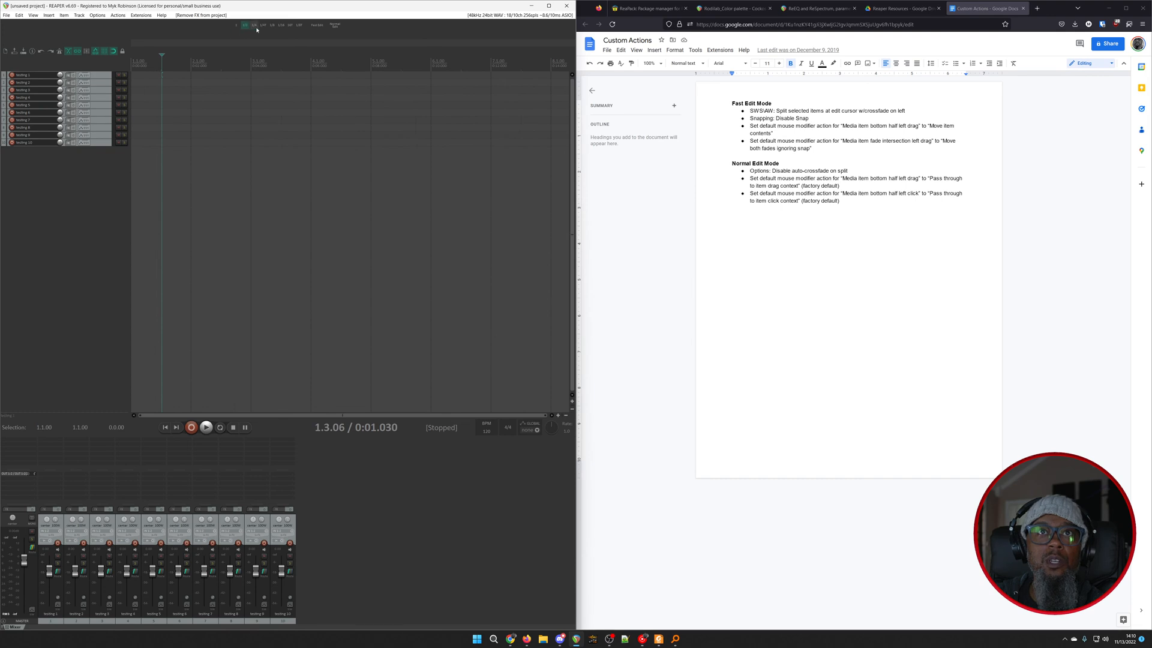
pyautogui.click(272, 25)
pyautogui.click(290, 26)
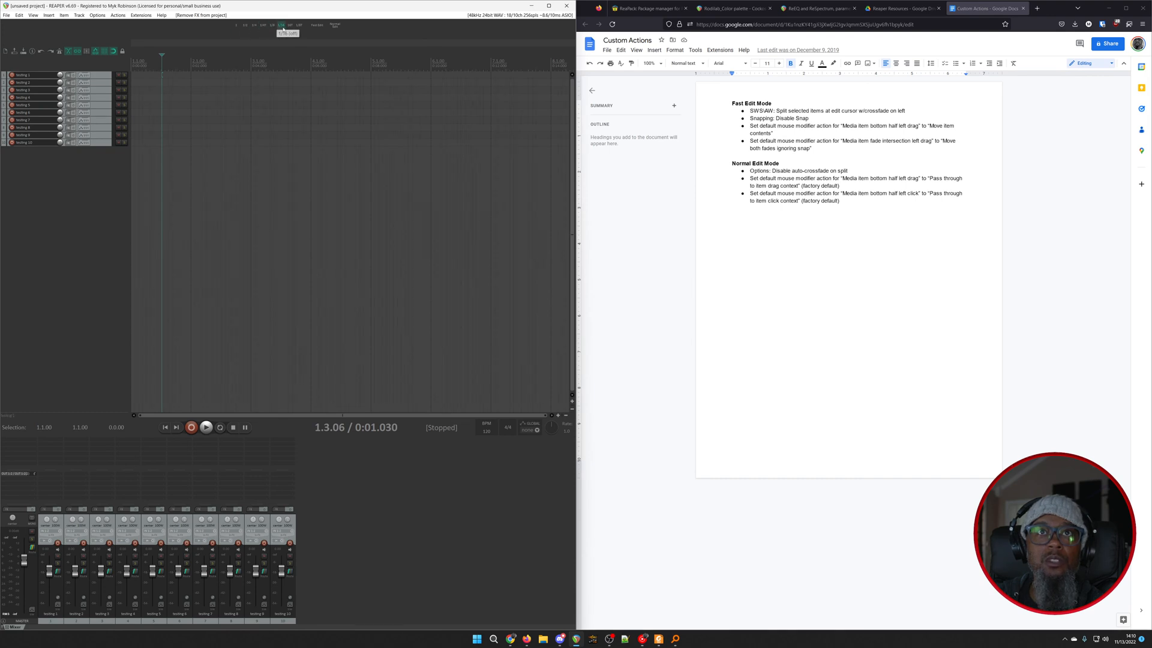
pyautogui.click(299, 26)
# Step: Delete all the testing tracks, minimize the browser and close REAPER without saving the project
pyautogui.hotkey('ctrl', 'a')
pyautogui.press('Delete')
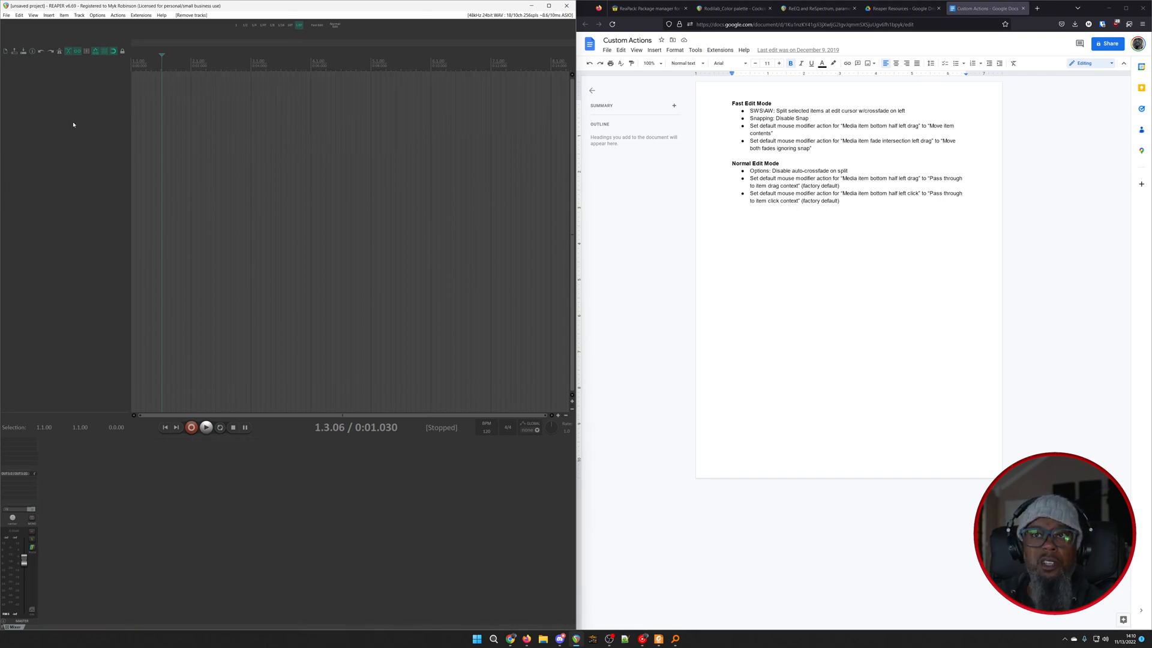
pyautogui.click(1108, 7)
pyautogui.click(566, 6)
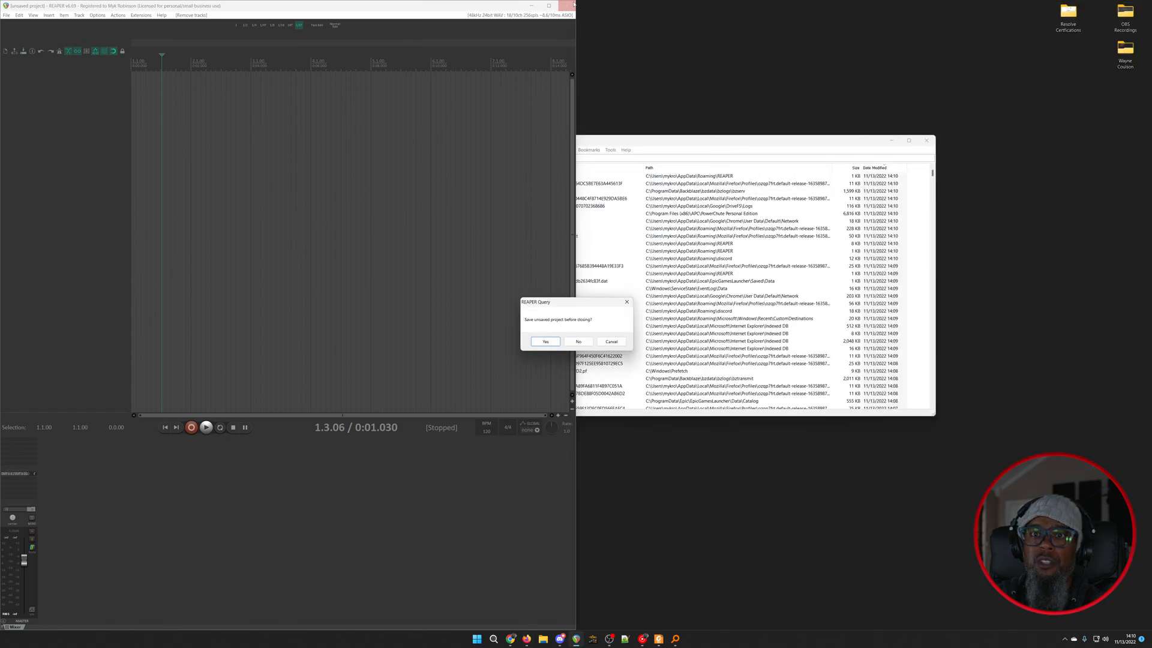
pyautogui.click(579, 342)
# Step: In File Explorer, open the "LTAR - Drums Improv One Take - 120BPM" folder inside Reaper Projects on the Desktop
pyautogui.click(543, 639)
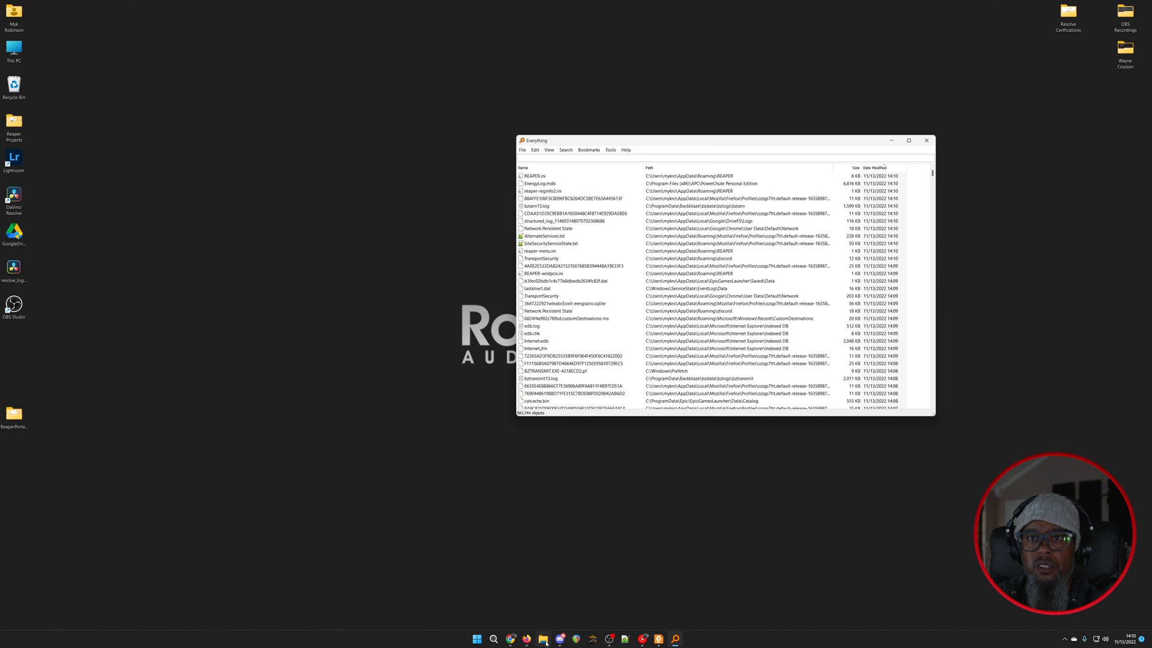
pyautogui.click(605, 317)
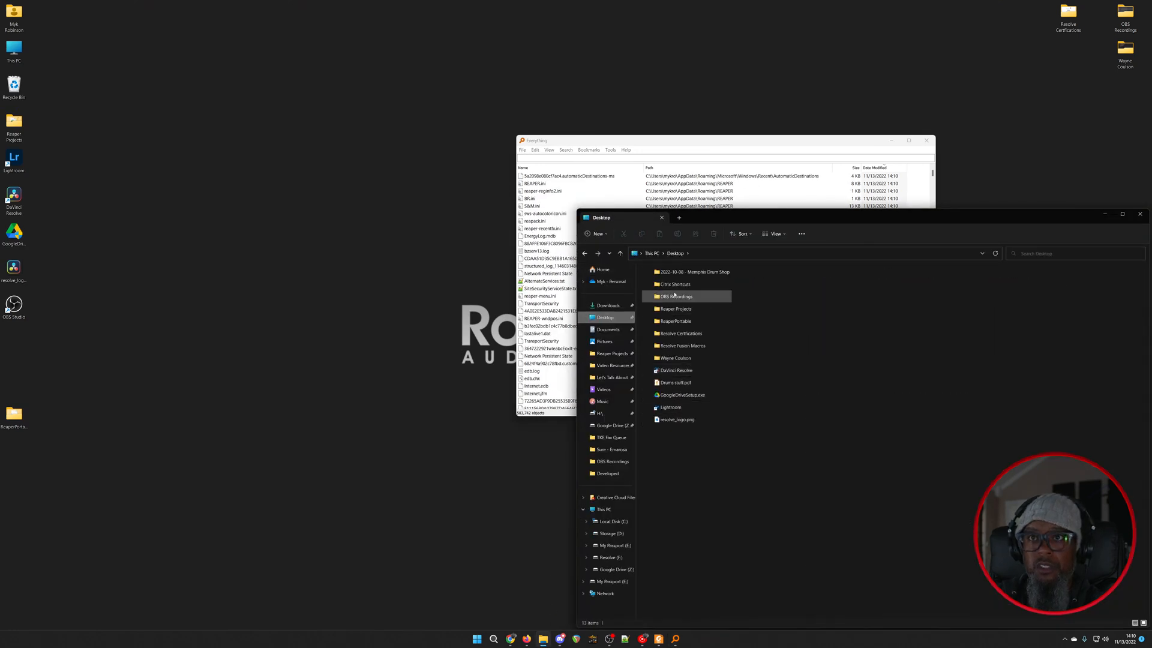
pyautogui.click(681, 311)
pyautogui.doubleClick(682, 311)
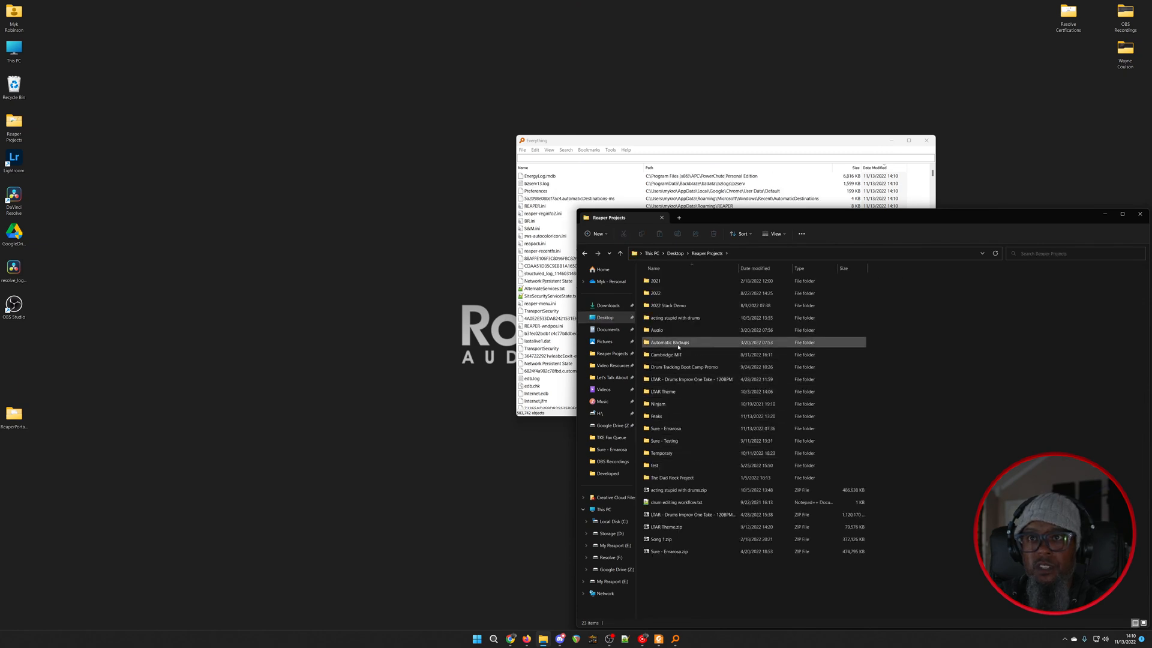
pyautogui.click(702, 380)
pyautogui.doubleClick(703, 381)
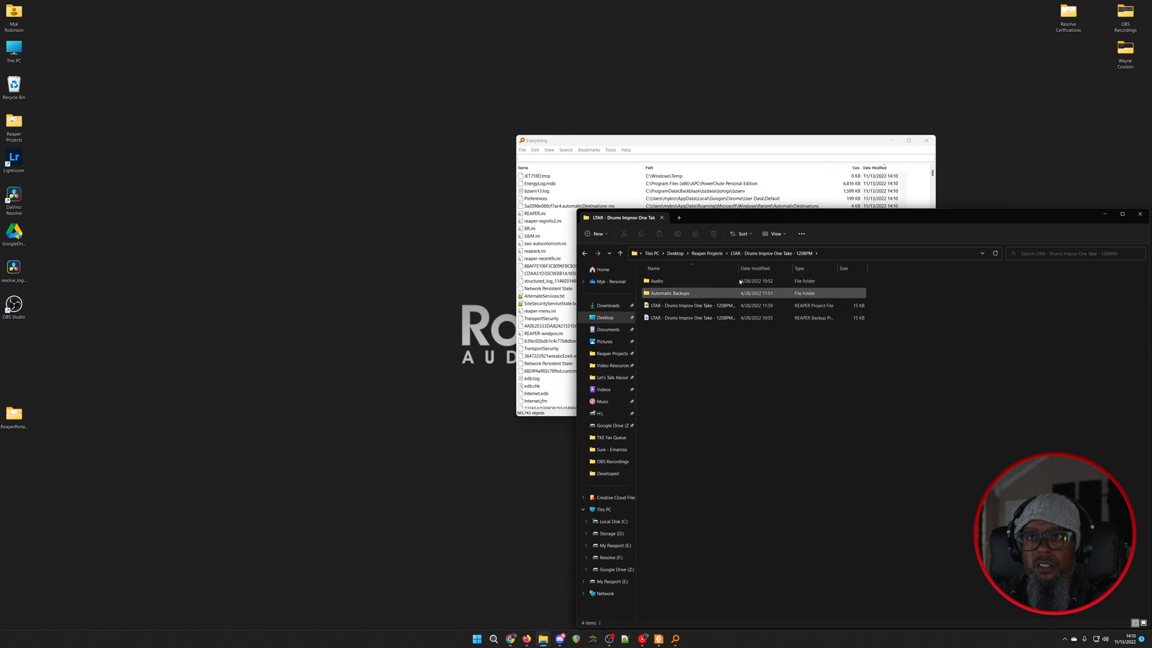
# Step: Open the project file "LTAR - Drums Improv One Take - 120BPM.rpp" in REAPER and maximize the window
pyautogui.moveTo(737, 268); pyautogui.dragTo(768, 266)
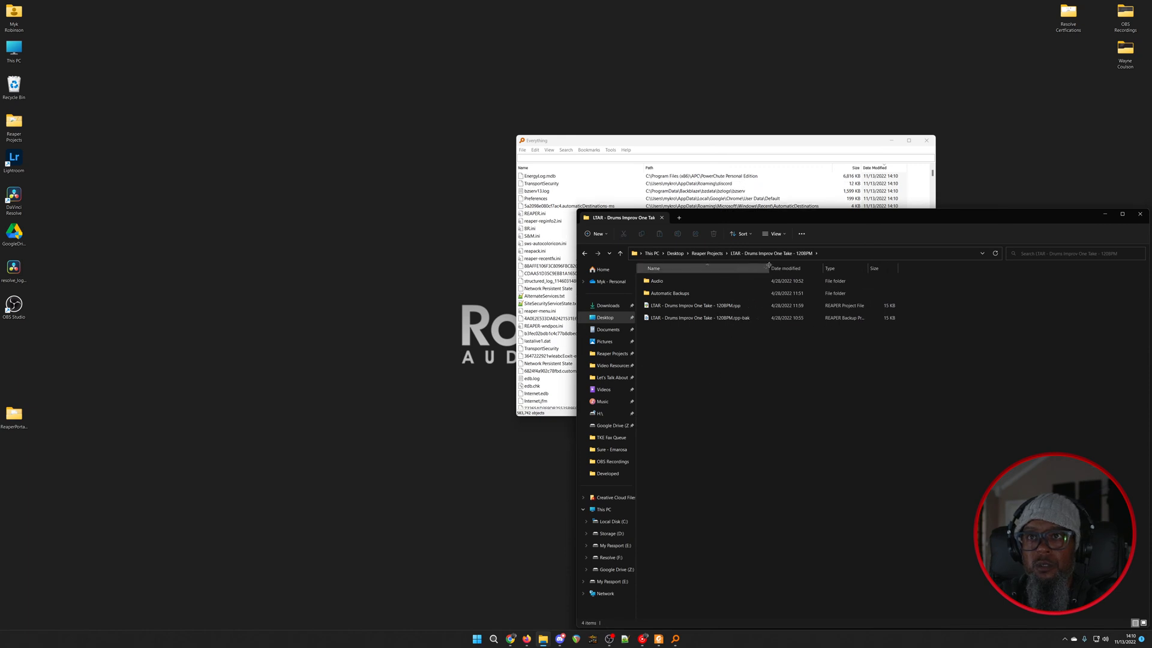
pyautogui.doubleClick(690, 293)
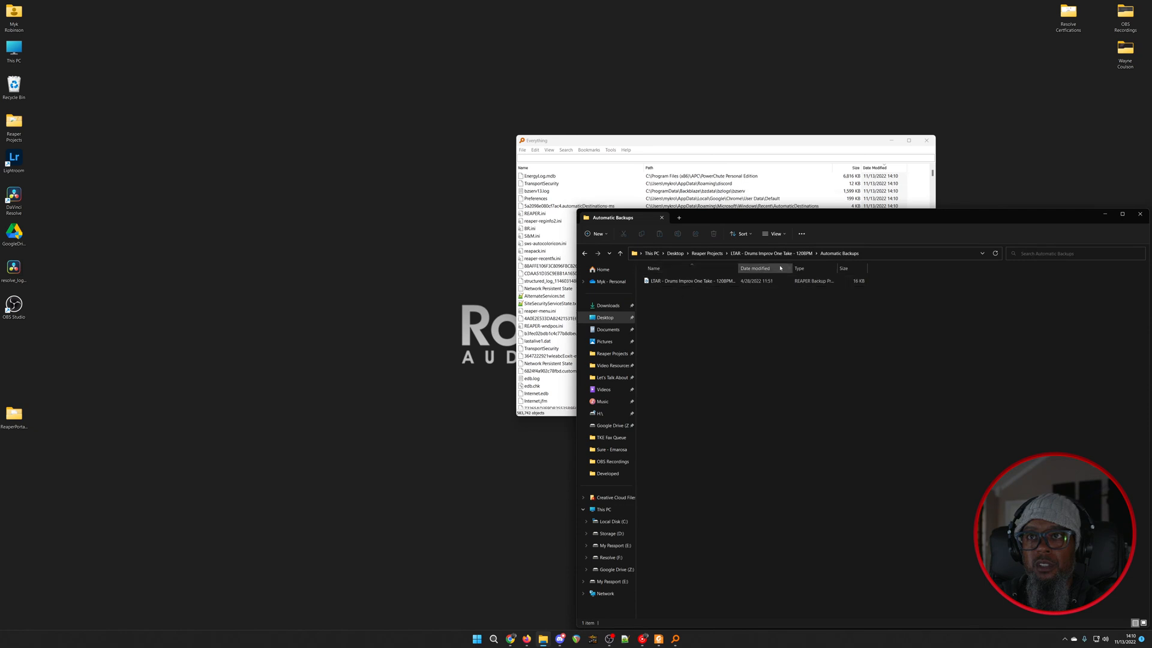
pyautogui.hotkey('alt', 'Left')
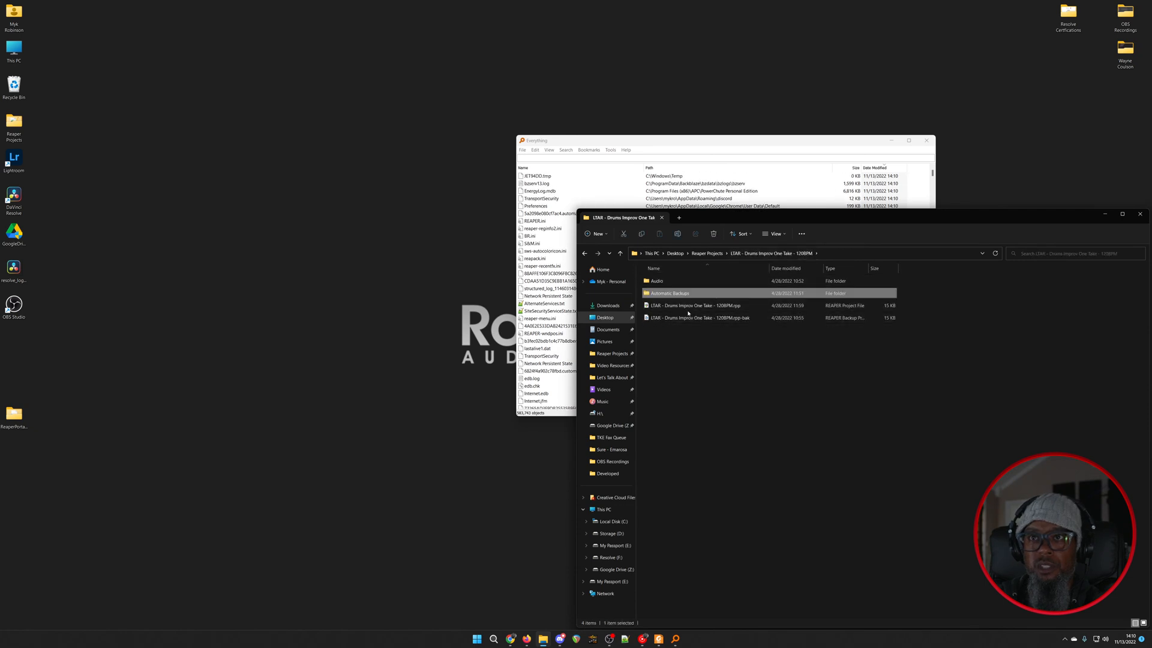
pyautogui.doubleClick(690, 307)
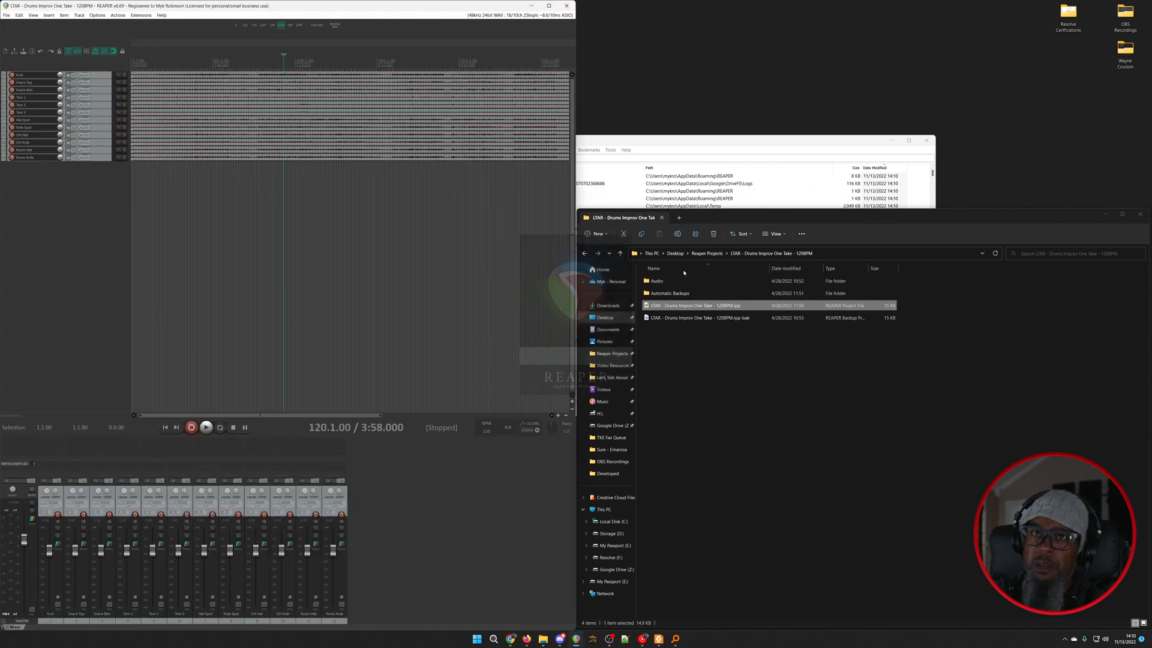
pyautogui.click(548, 5)
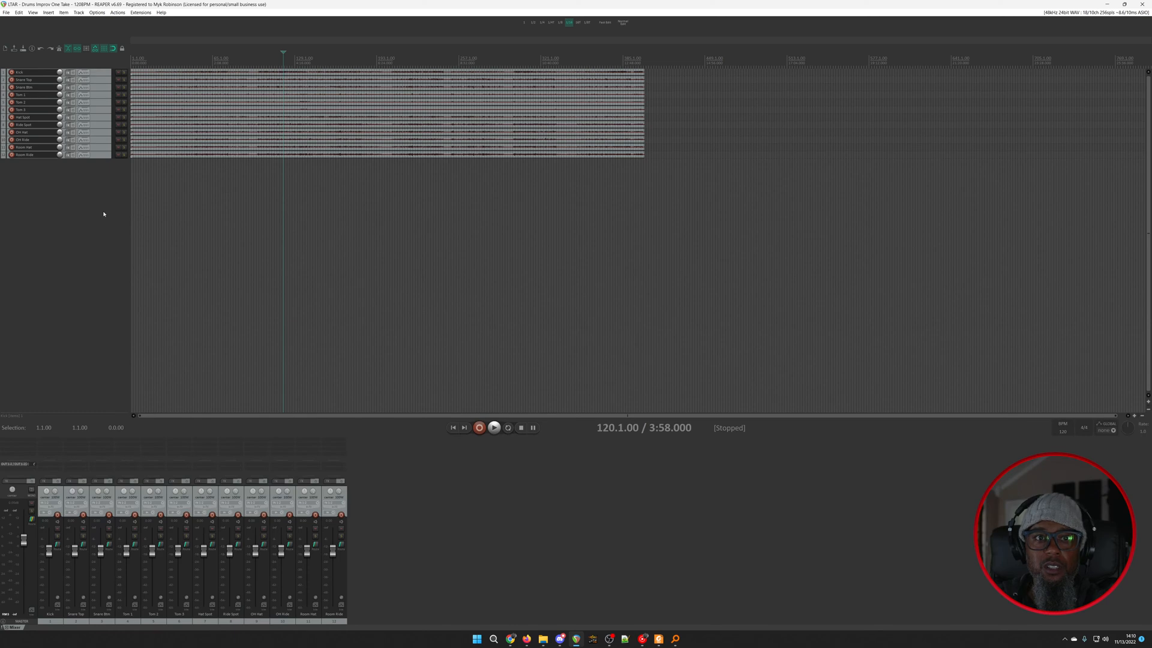
# Step: Select all media items on the drum tracks and group them together
pyautogui.hotkey('ctrl', 'a')
pyautogui.scroll(5, 104, 119)
pyautogui.scroll(4, 103, 119)
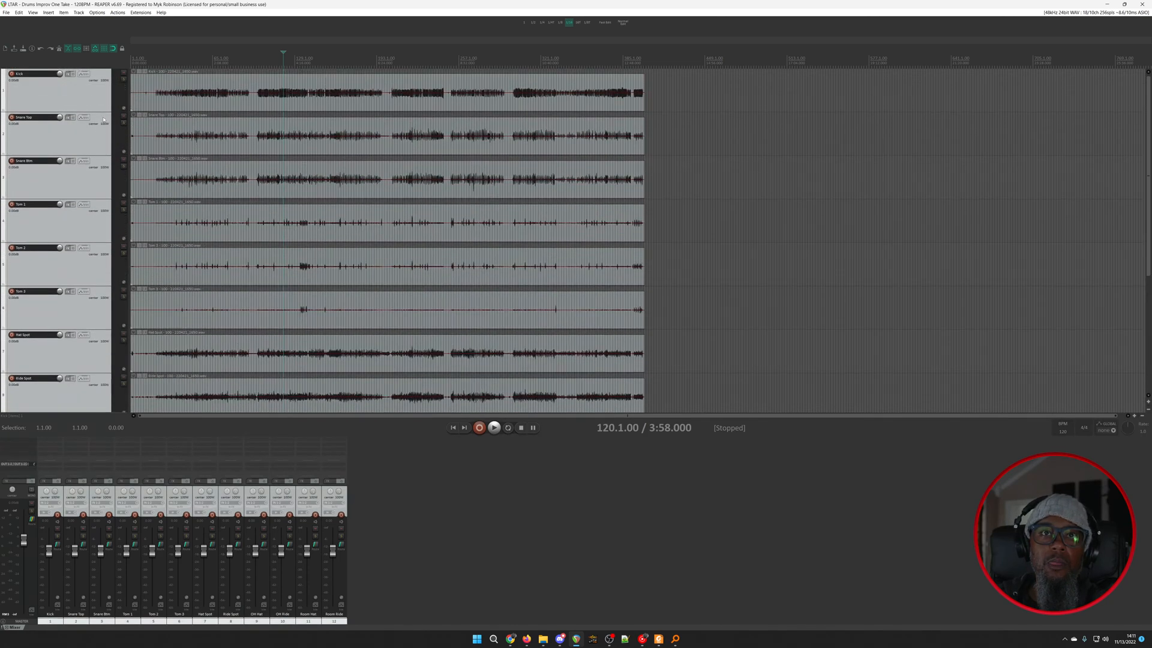
pyautogui.scroll(6, 386, 240)
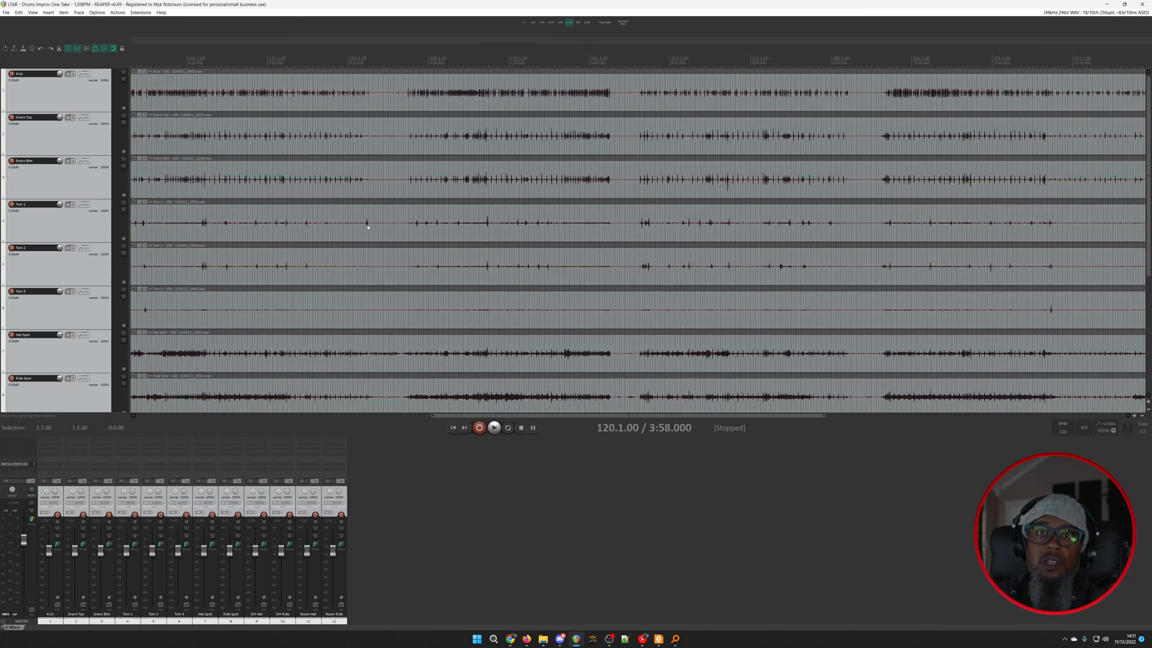
pyautogui.click(417, 230)
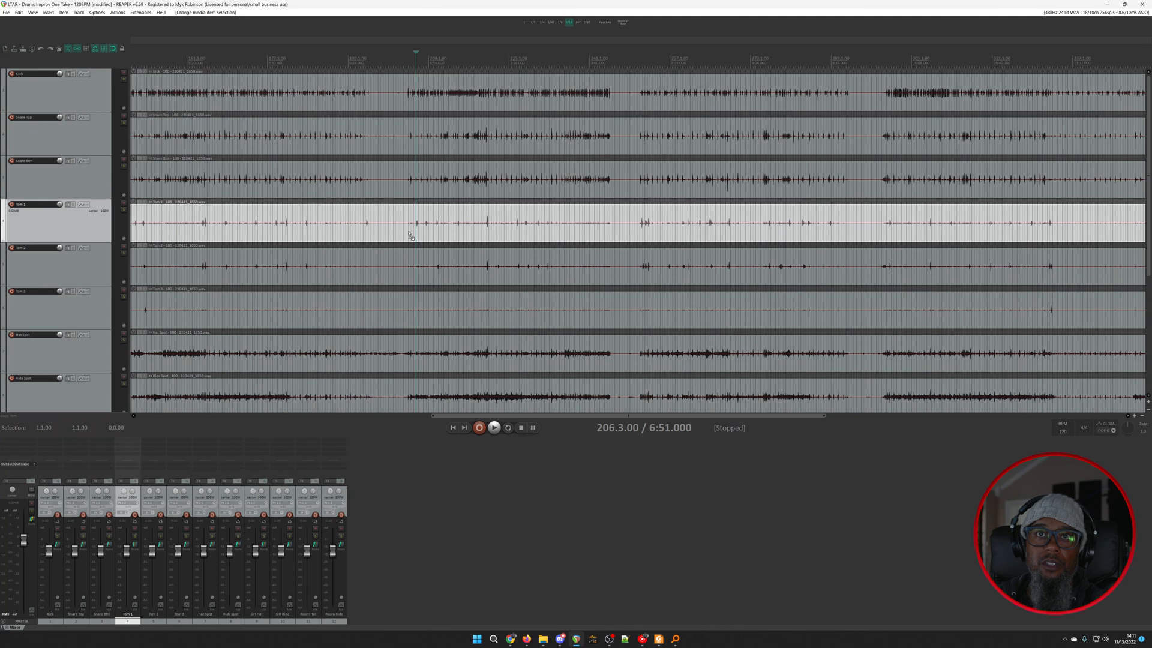
pyautogui.hotkey('ctrl', 'a')
pyautogui.hotkey('ctrl', 'g')
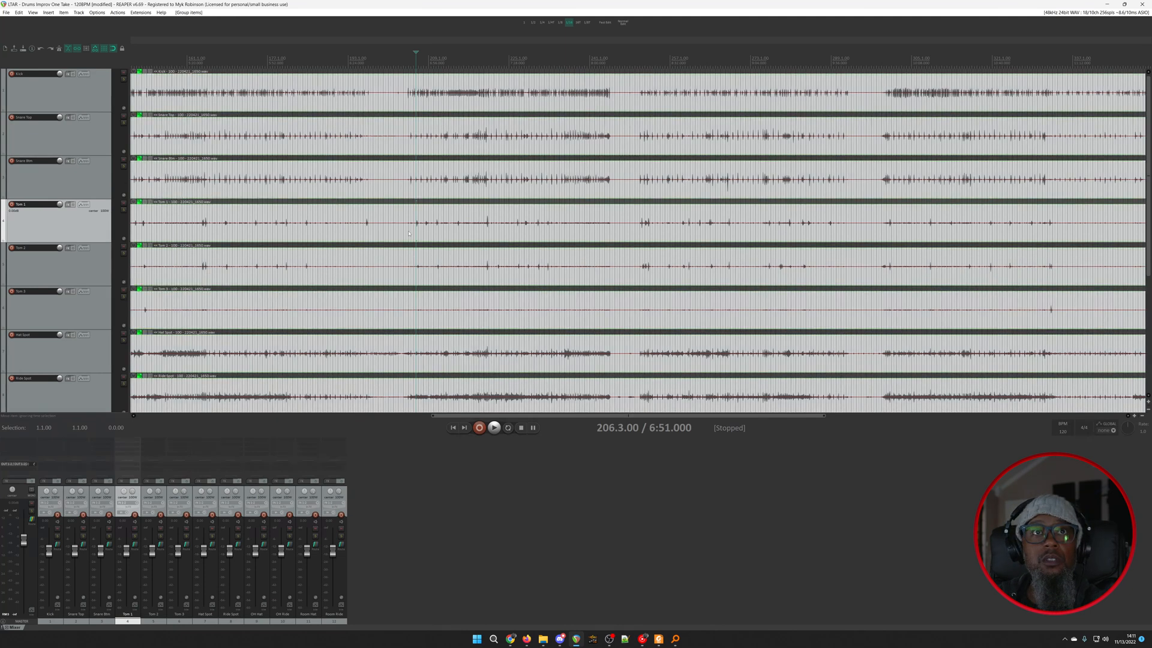
pyautogui.click(76, 50)
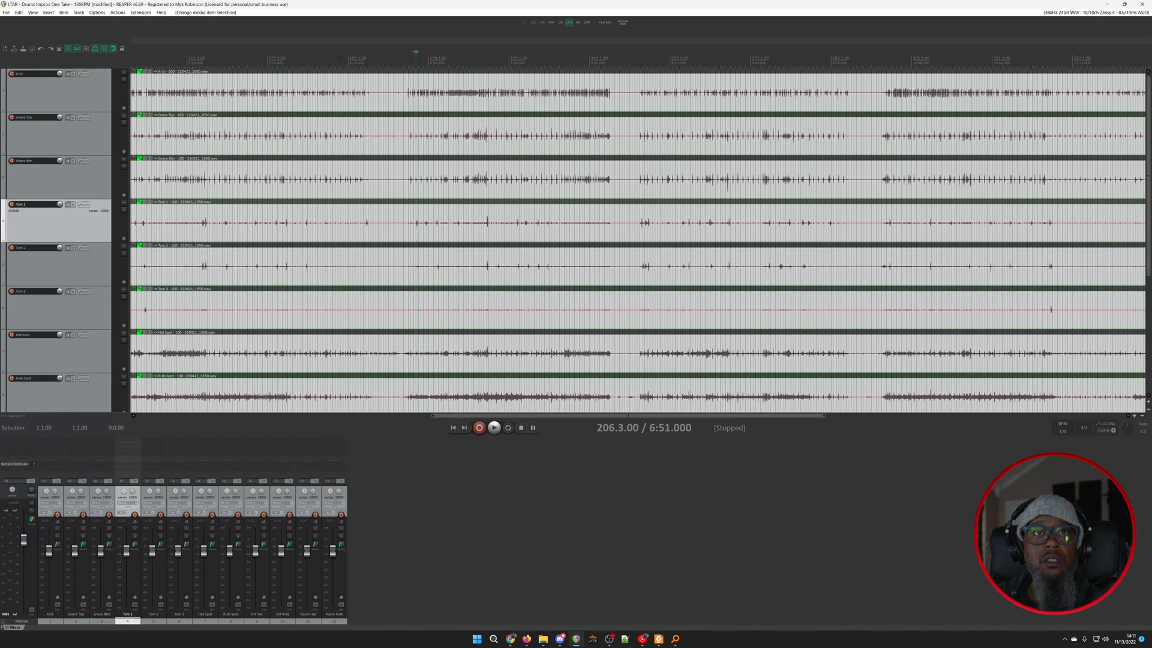
# Step: Turn on Fast Edit mode for editing the grouped drum items around bar 243
pyautogui.click(604, 22)
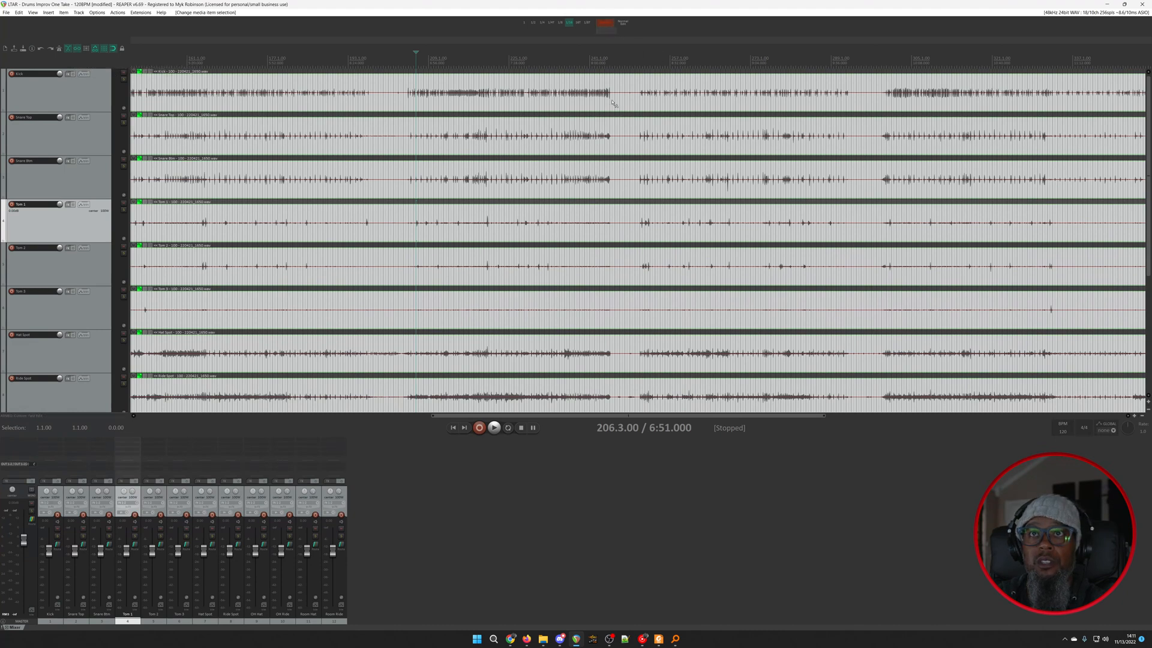
pyautogui.scroll(10, 603, 118)
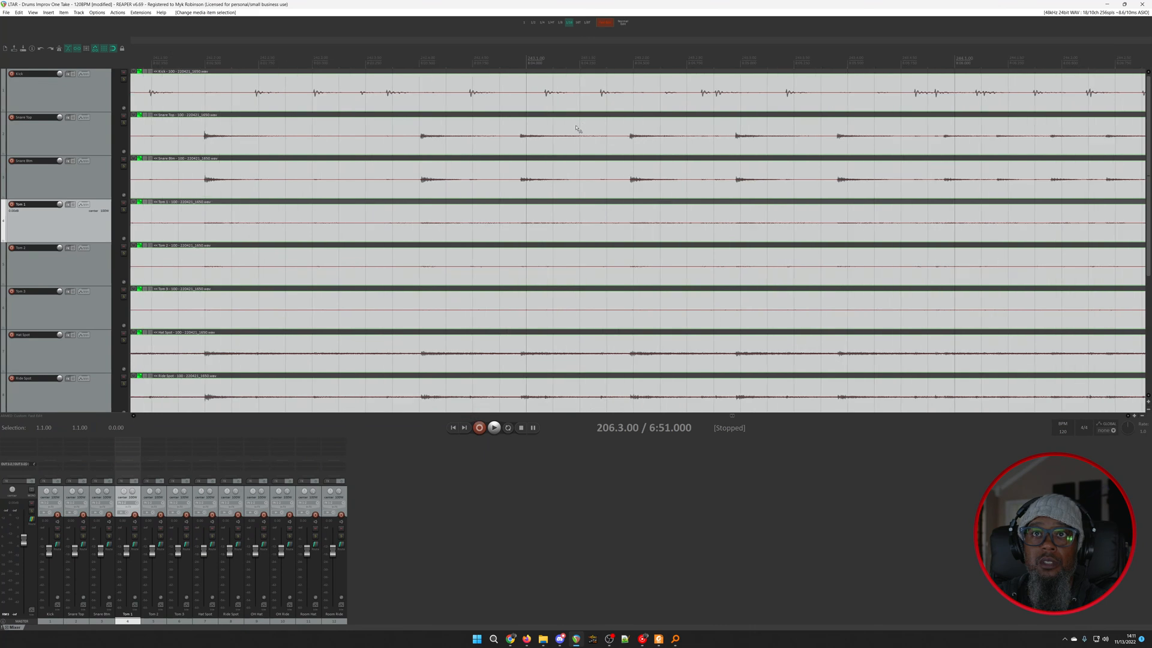
pyautogui.scroll(2, 569, 131)
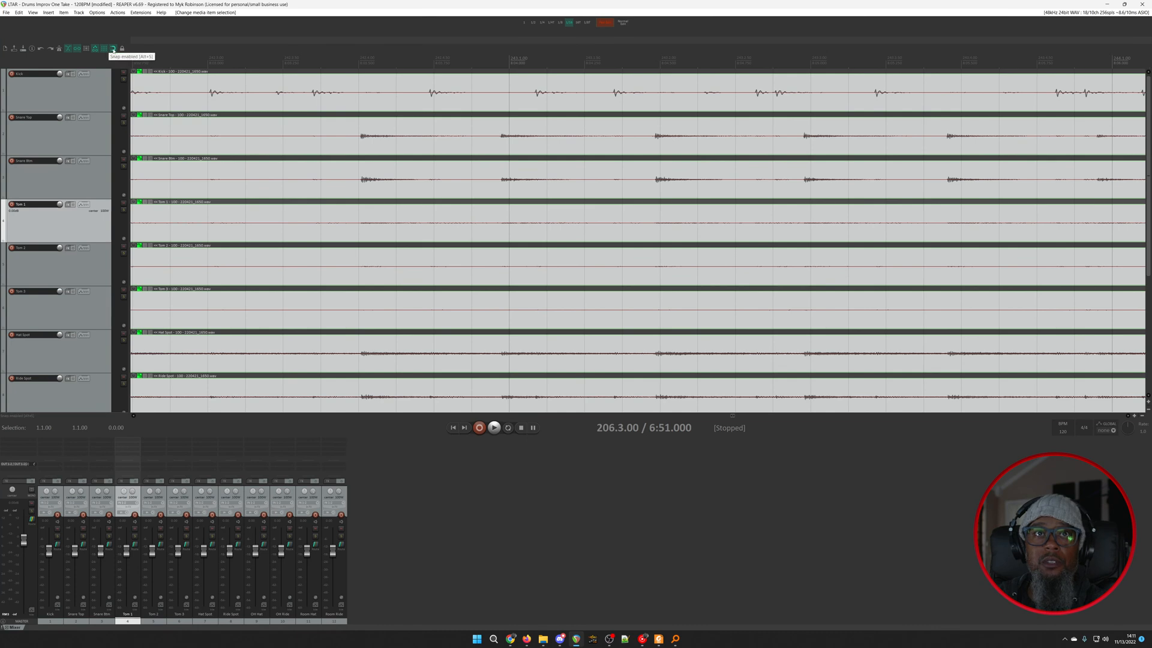
pyautogui.click(804, 137)
pyautogui.press('s')
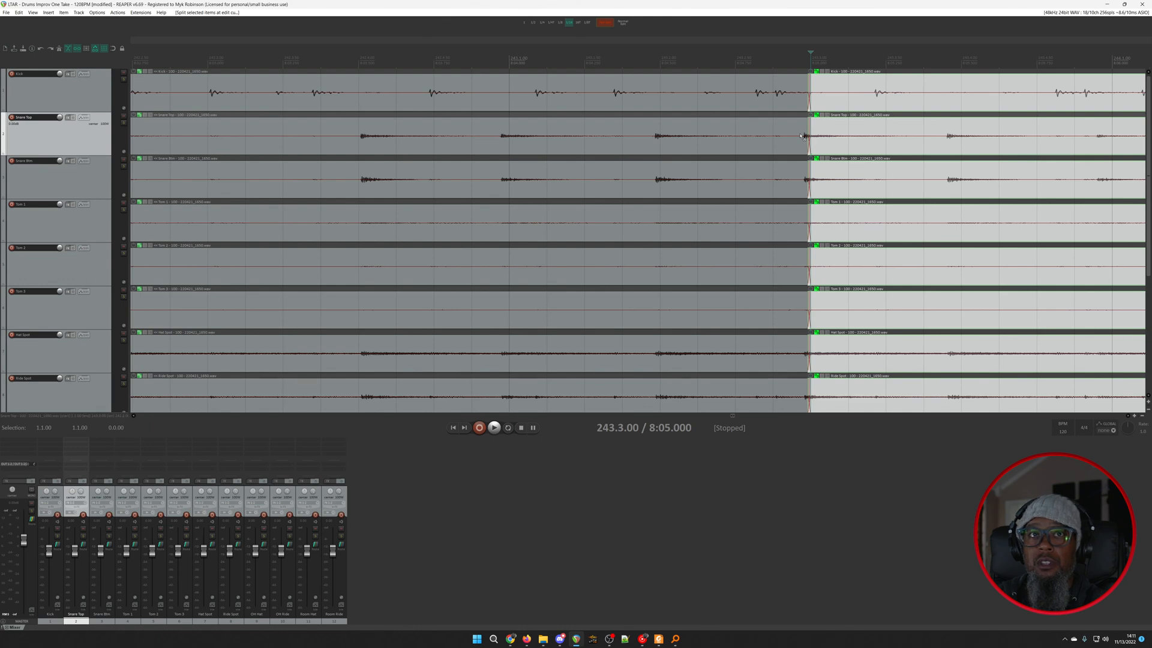
pyautogui.hotkey('ctrl', 'a')
pyautogui.hotkey('ctrl', 'g')
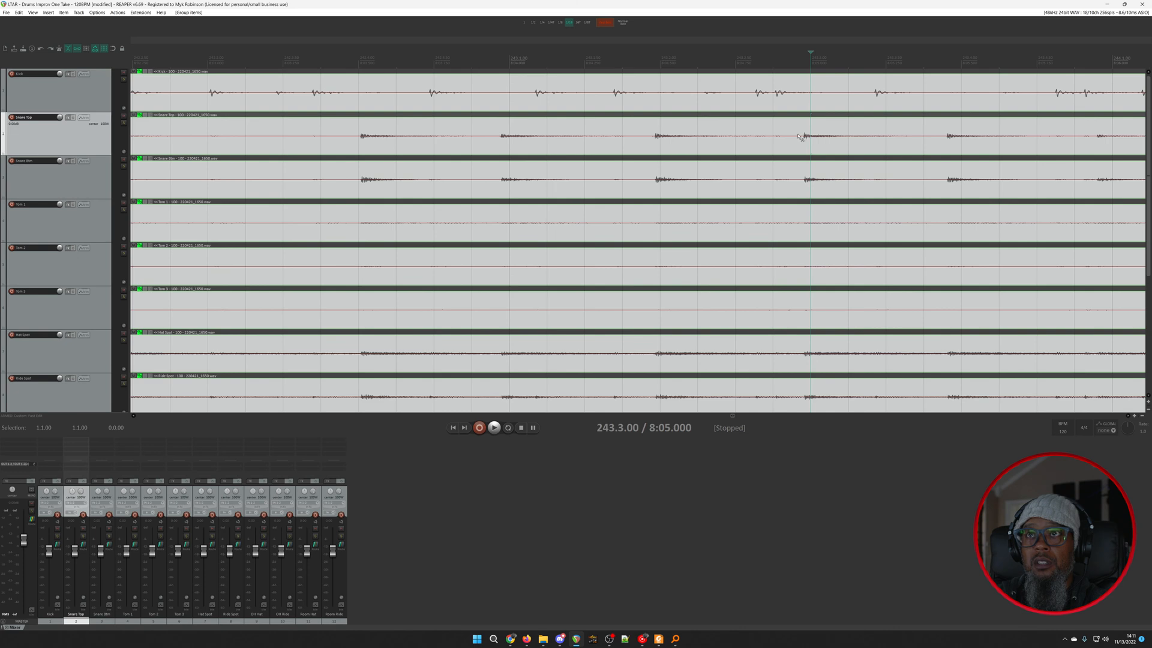
# Step: Split the grouped drum items at 243.2.90 just before the snare hit and slip the later section's contents slightly earlier
pyautogui.click(795, 133)
pyautogui.press('s')
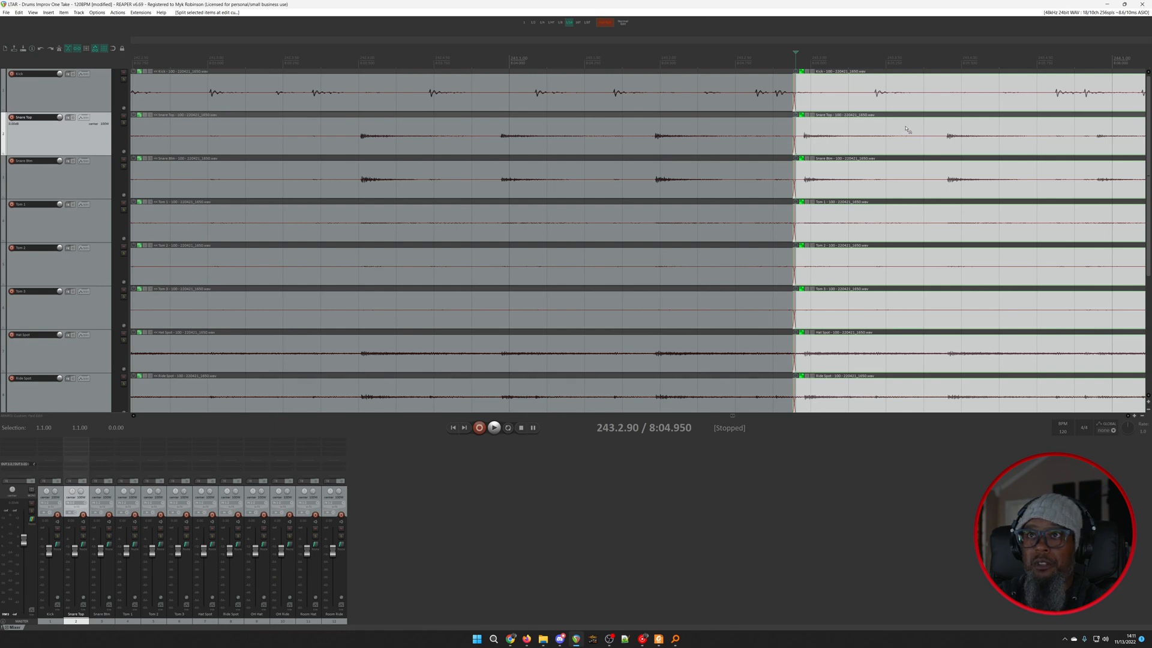
pyautogui.moveTo(903, 107)
pyautogui.mouseDown()
pyautogui.moveTo(892, 107)
pyautogui.moveTo(912, 106)
pyautogui.moveTo(889, 107)
pyautogui.mouseUp()
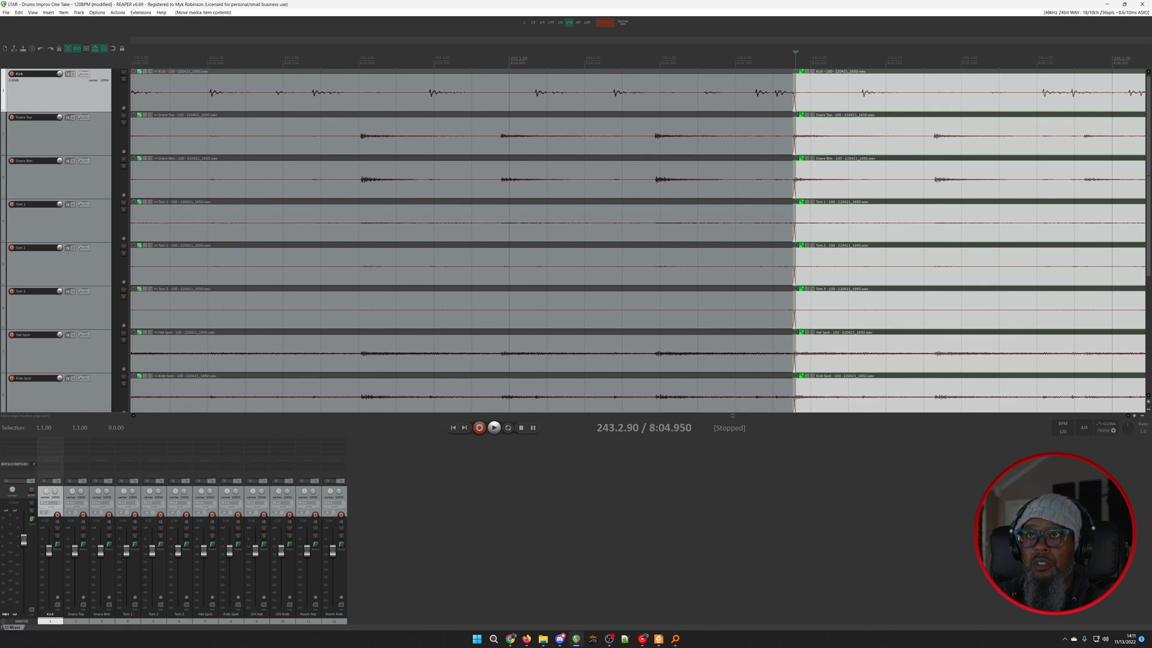
pyautogui.moveTo(795, 102); pyautogui.dragTo(789, 101)
pyautogui.hotkey('ctrl', 'z')
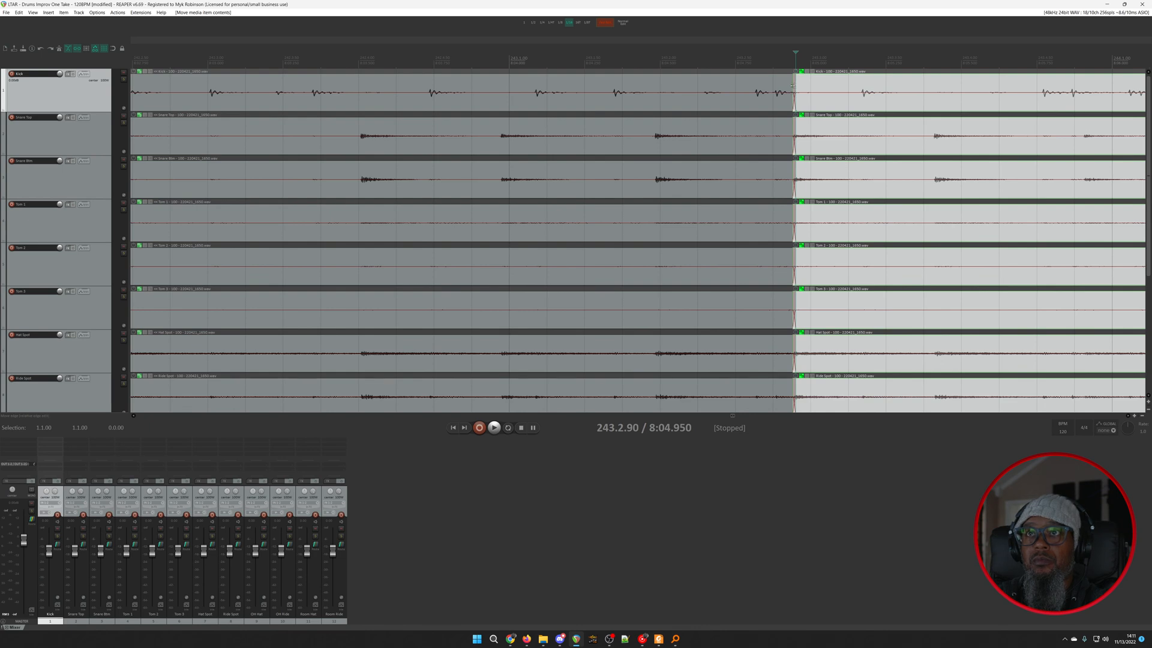
# Step: Adjust the crossfades at the split across the grouped drum items, and switch back from Fast Edit to Normal Edit
pyautogui.scroll(3, 793, 87)
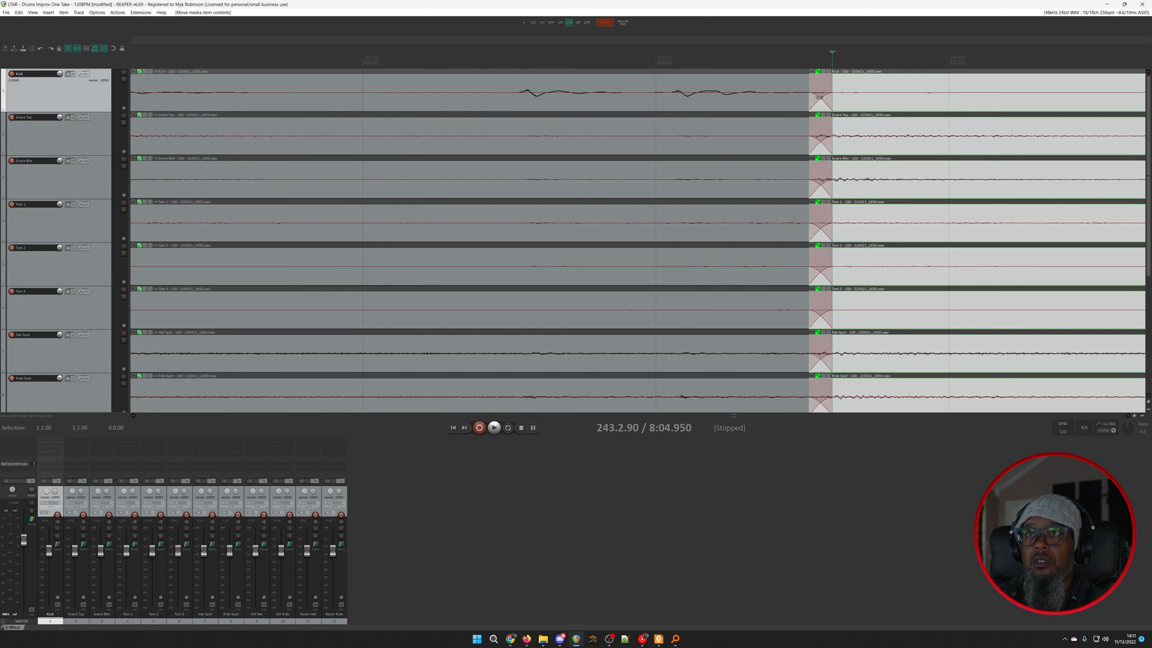
pyautogui.moveTo(818, 97)
pyautogui.mouseDown()
pyautogui.moveTo(763, 96)
pyautogui.moveTo(858, 96)
pyautogui.moveTo(818, 98)
pyautogui.mouseUp()
pyautogui.scroll(-3, 846, 105)
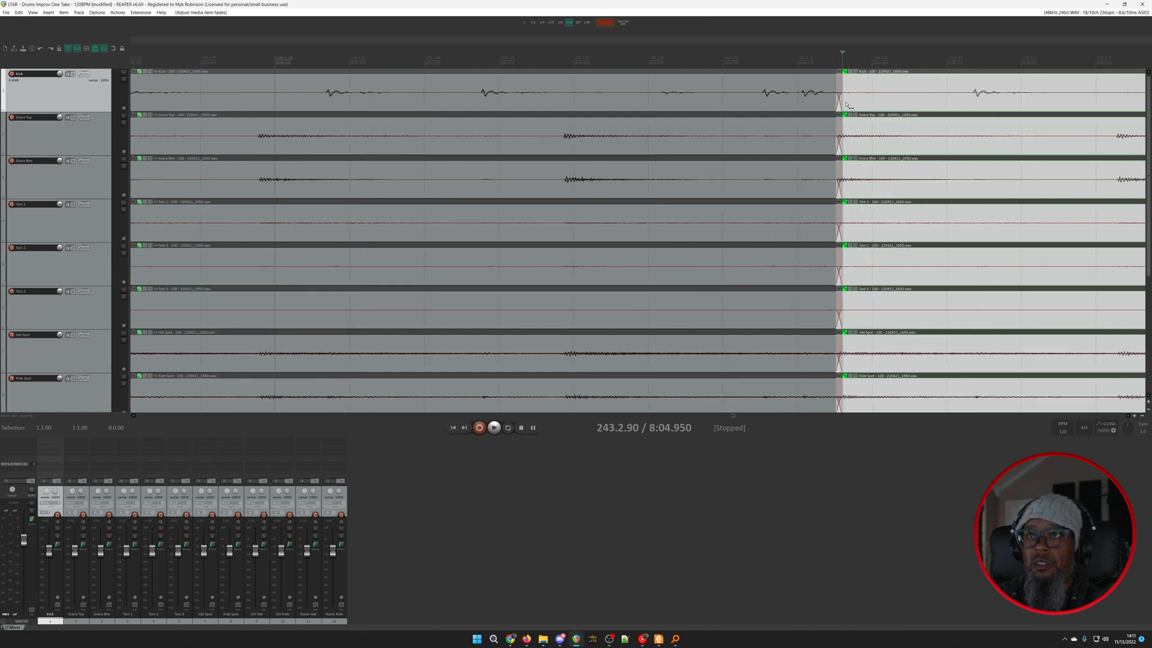
pyautogui.scroll(-3, 847, 105)
pyautogui.click(626, 23)
# Step: Try moving the later section of grouped drum items slightly earlier on the timeline, and undo the move
pyautogui.doubleClick(939, 98)
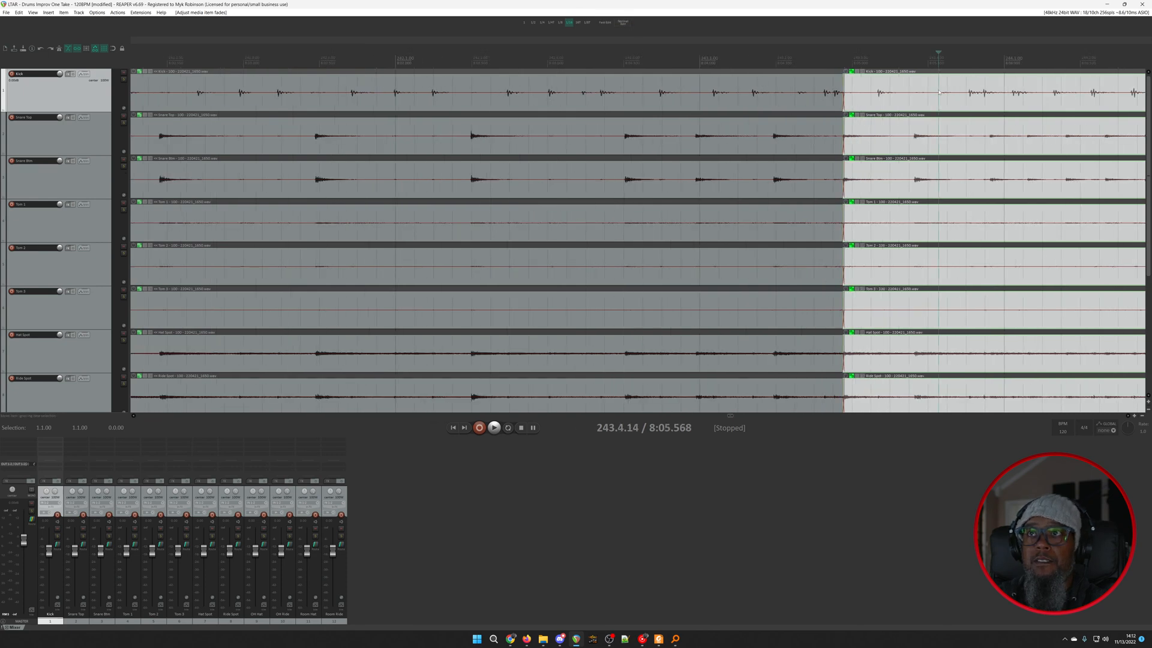
pyautogui.click(654, 204)
pyautogui.moveTo(972, 108); pyautogui.dragTo(970, 108)
pyautogui.click(956, 90)
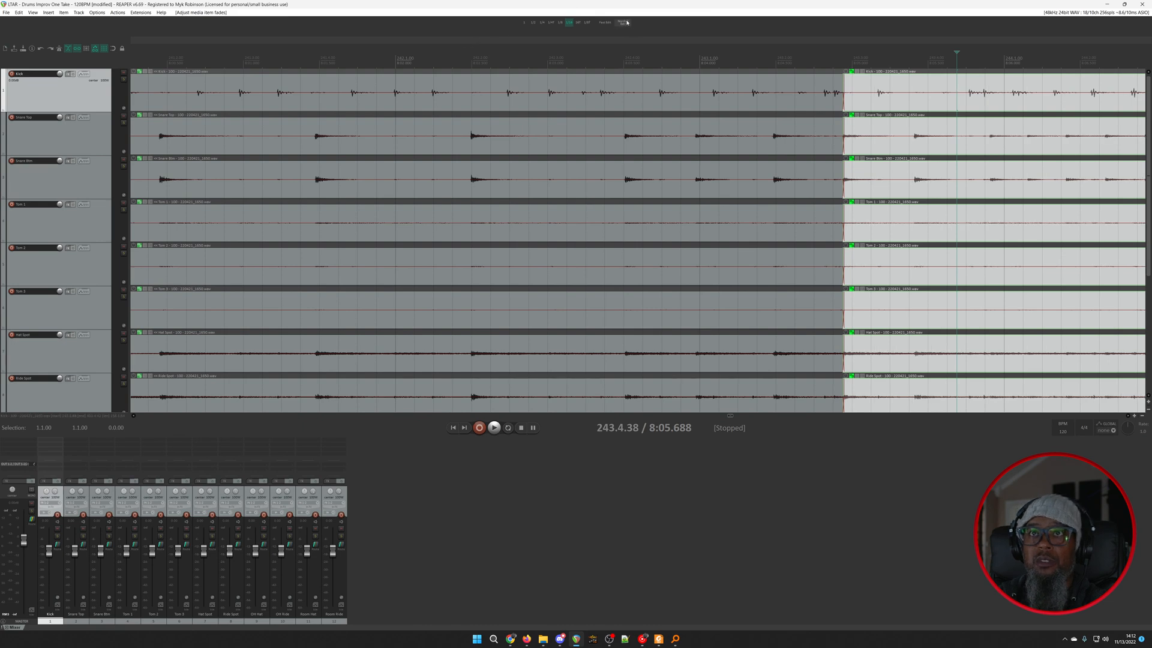
pyautogui.click(946, 96)
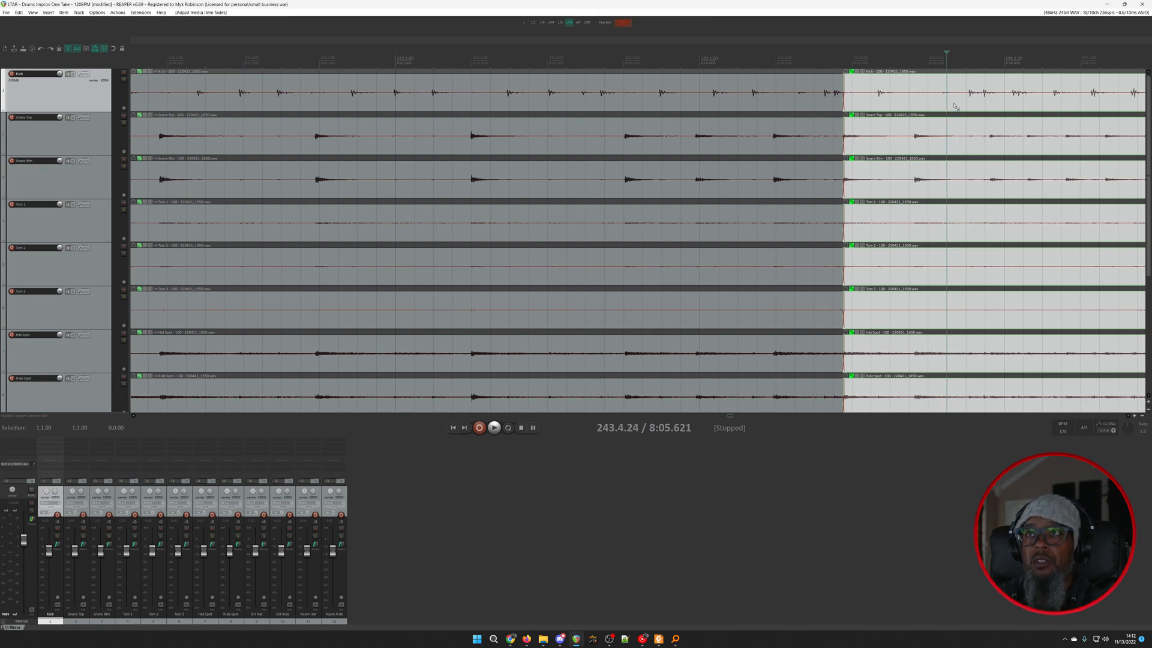
pyautogui.click(965, 96)
pyautogui.moveTo(975, 109); pyautogui.dragTo(964, 109)
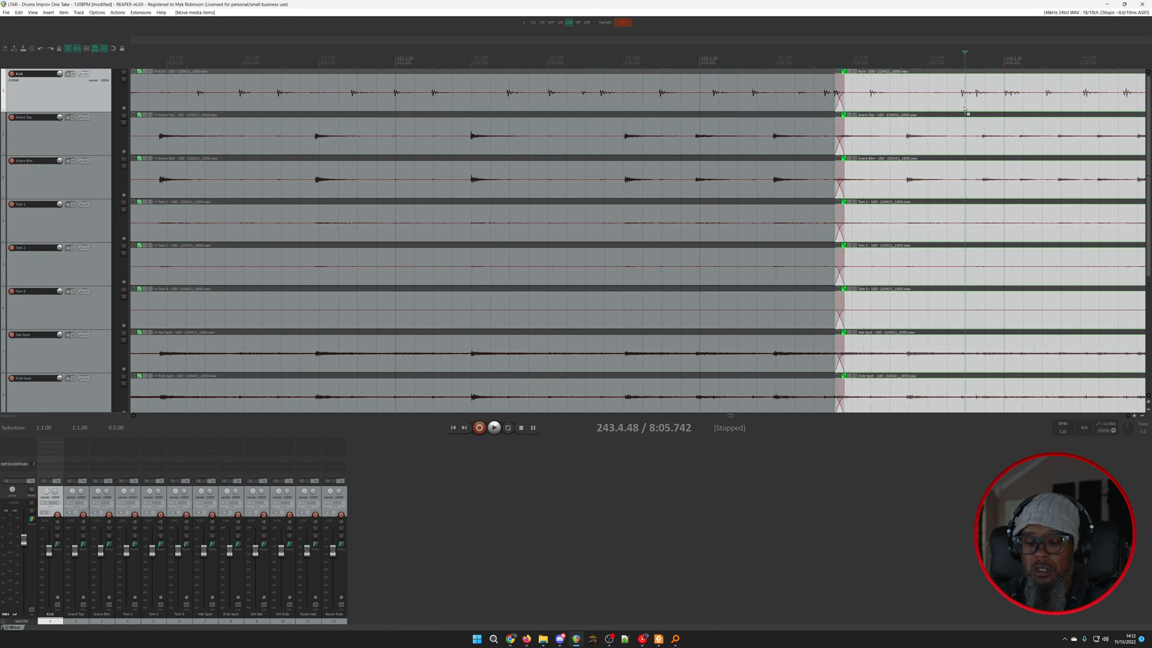
pyautogui.hotkey('ctrl', 'z')
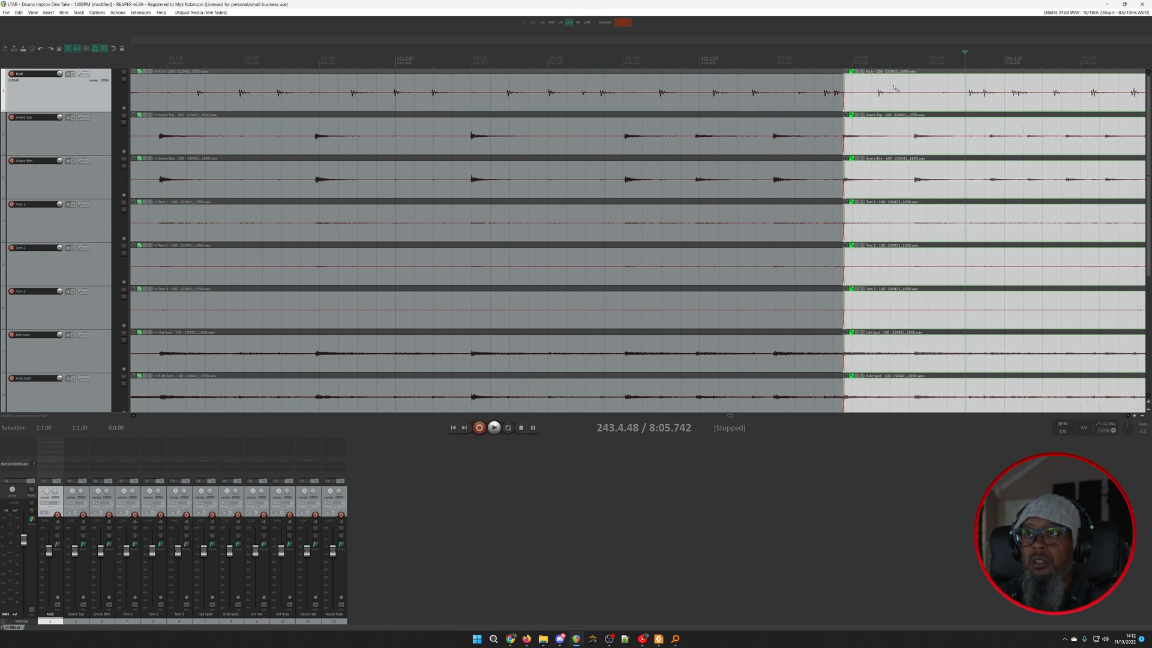
pyautogui.rightClick(625, 23)
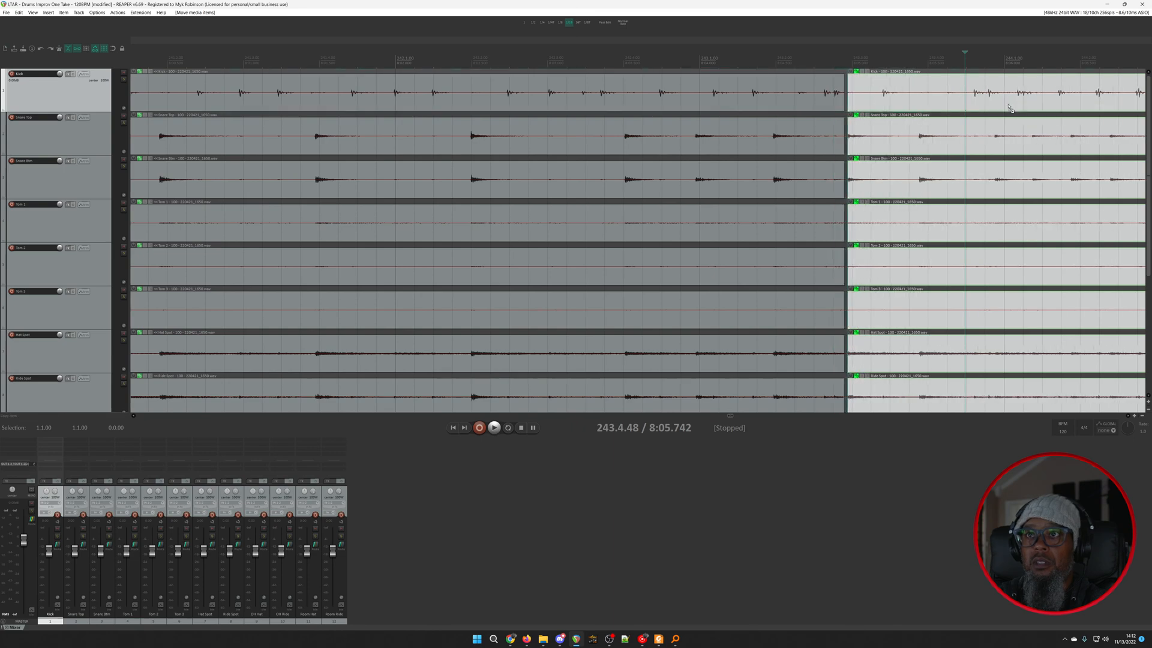
# Step: Close REAPER without saving the drum project, and close the open File Explorer window
pyautogui.scroll(-6, 780, 204)
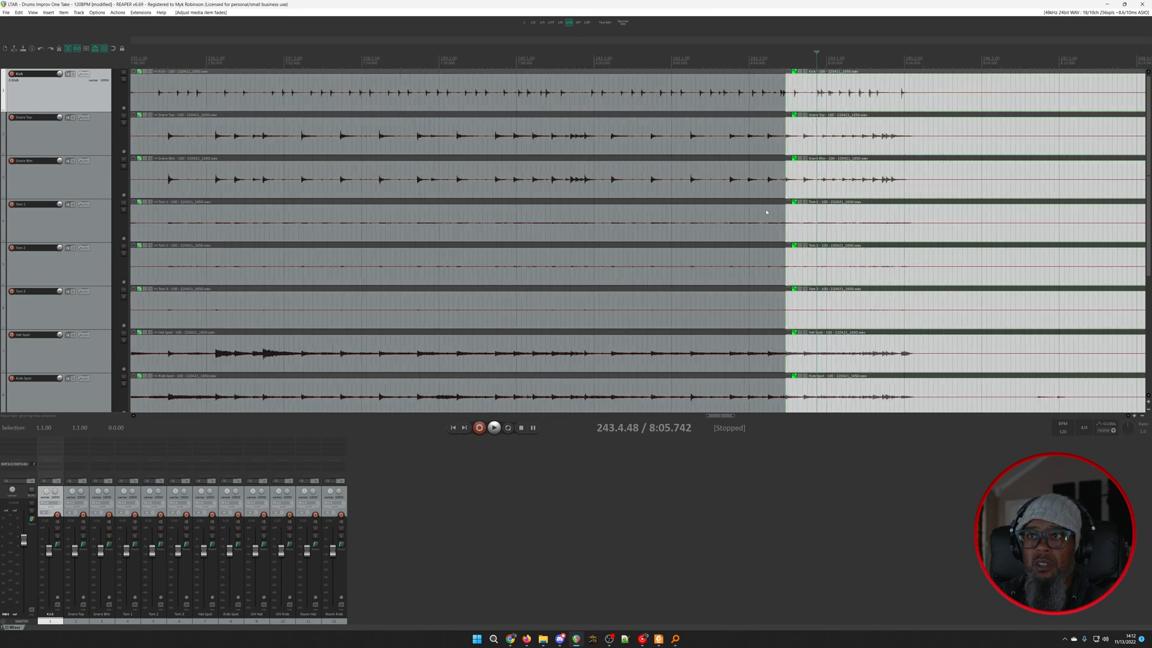
pyautogui.scroll(-1, 768, 211)
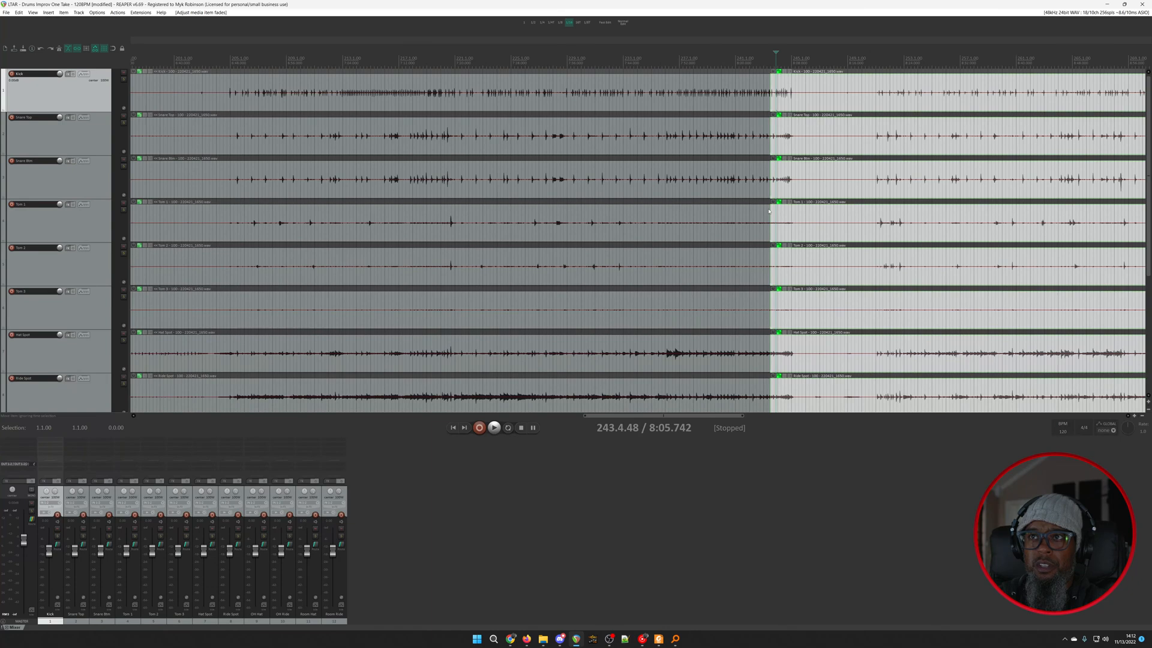
pyautogui.scroll(5, 768, 211)
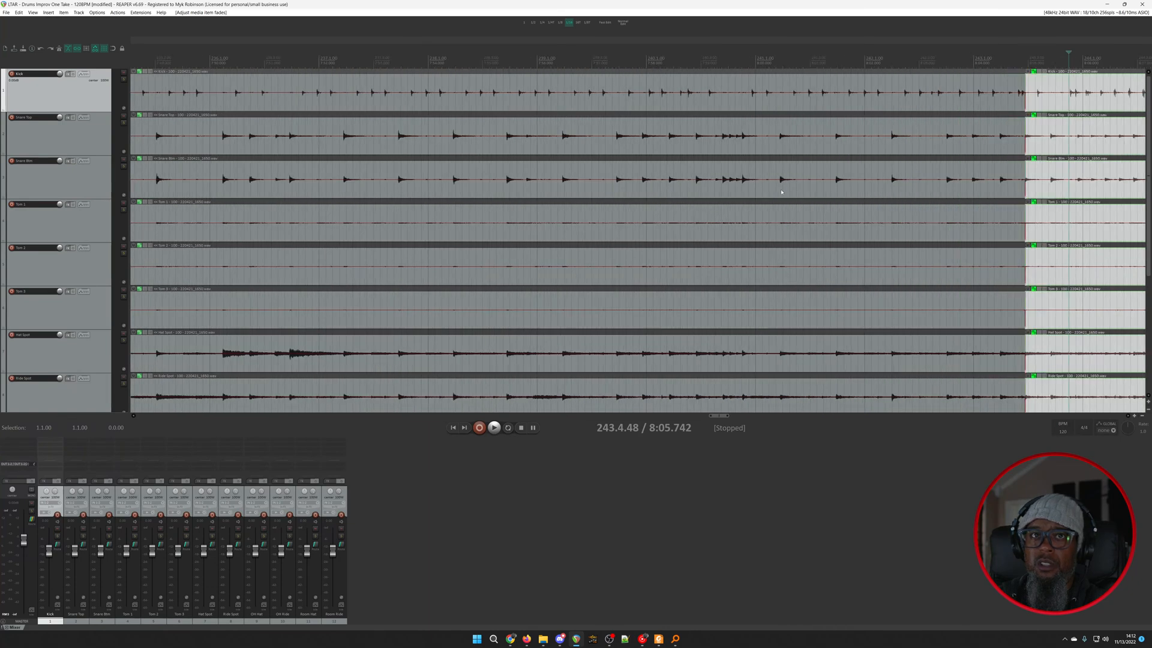
pyautogui.click(1142, 5)
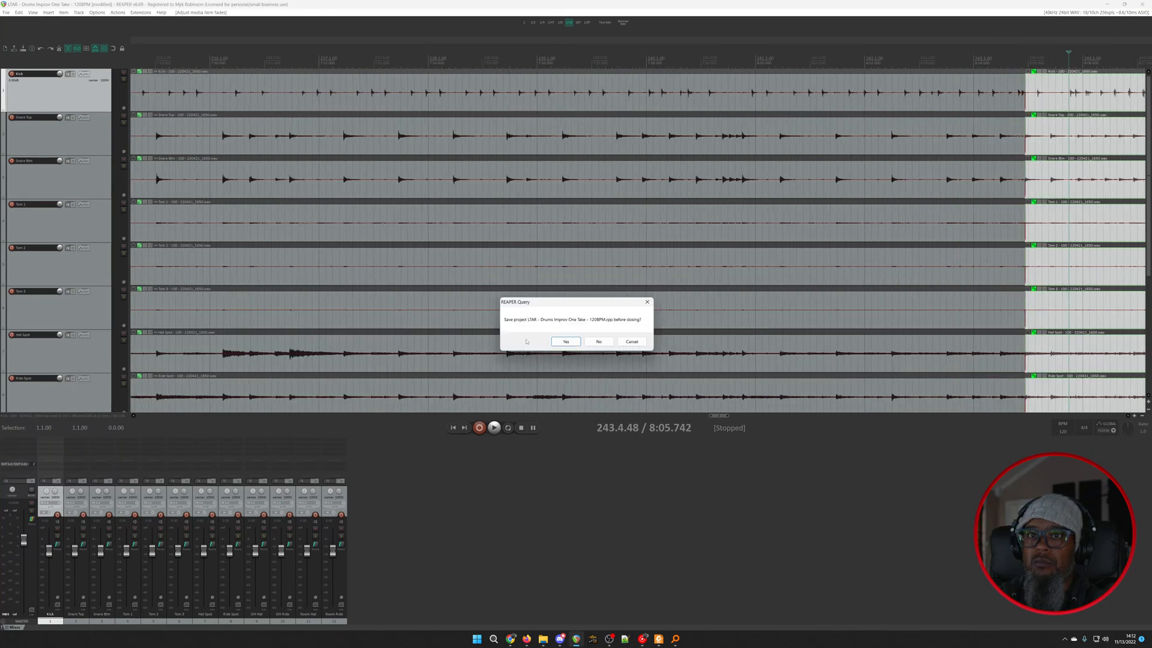
pyautogui.click(598, 341)
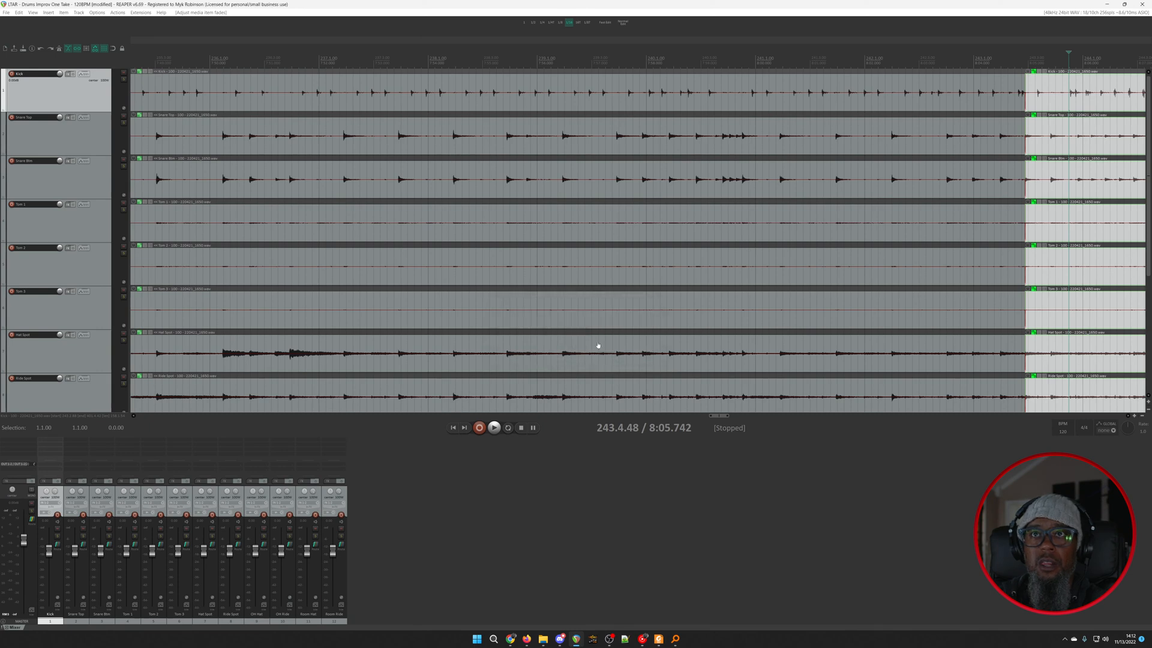
pyautogui.click(1141, 215)
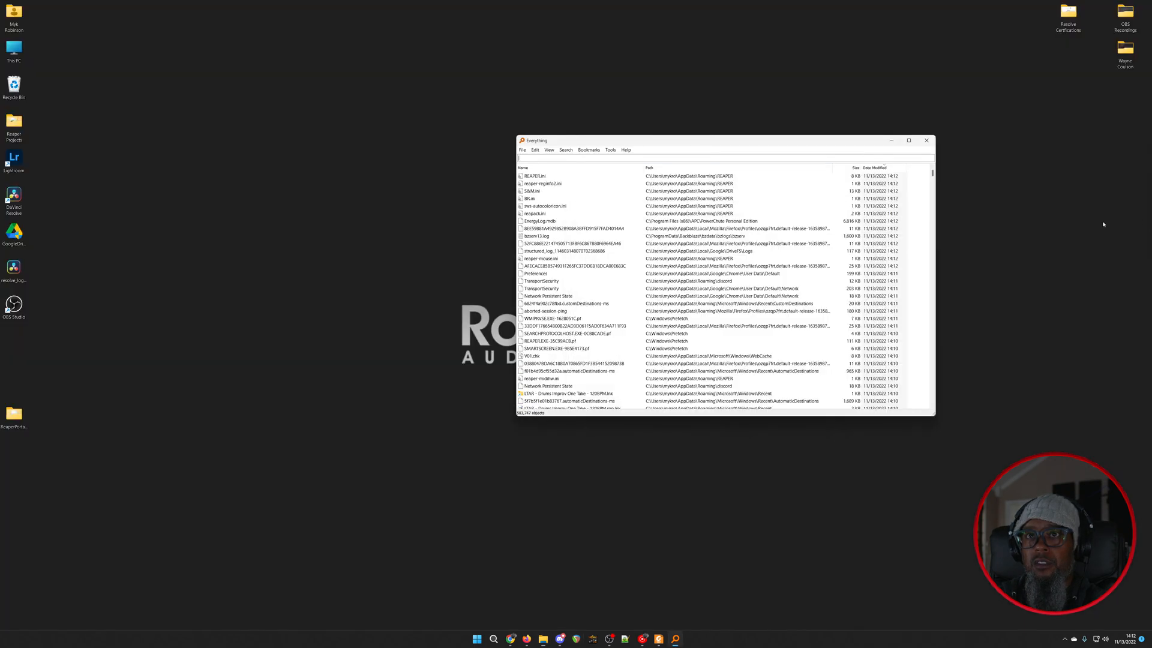
pyautogui.rightClick(575, 639)
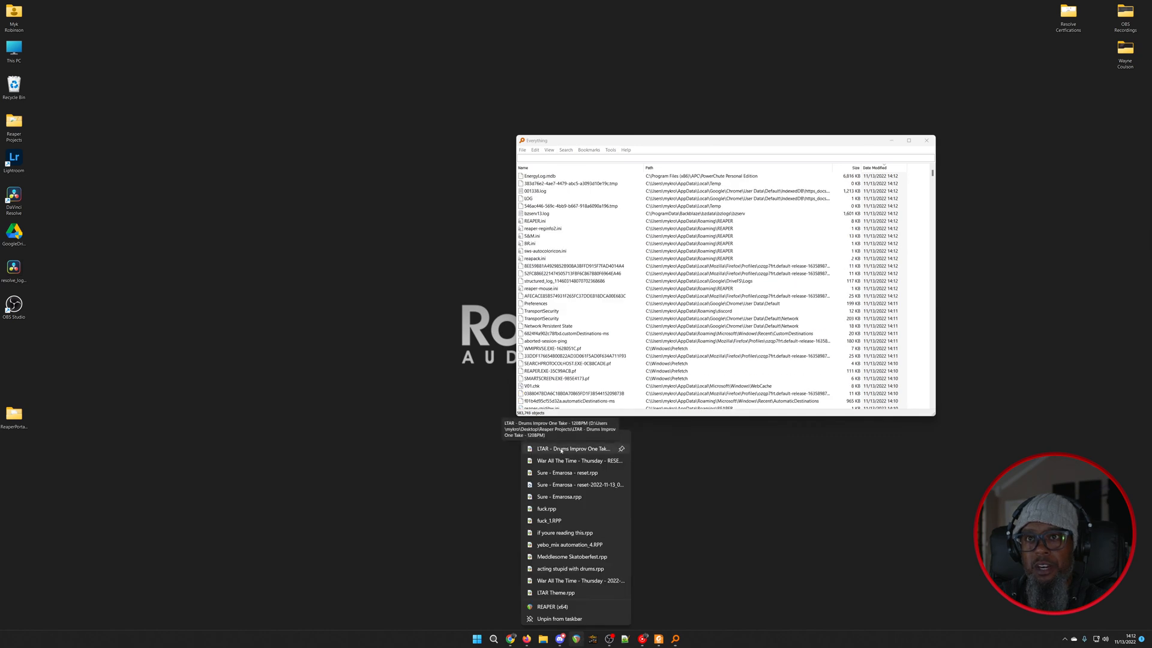
pyautogui.click(779, 604)
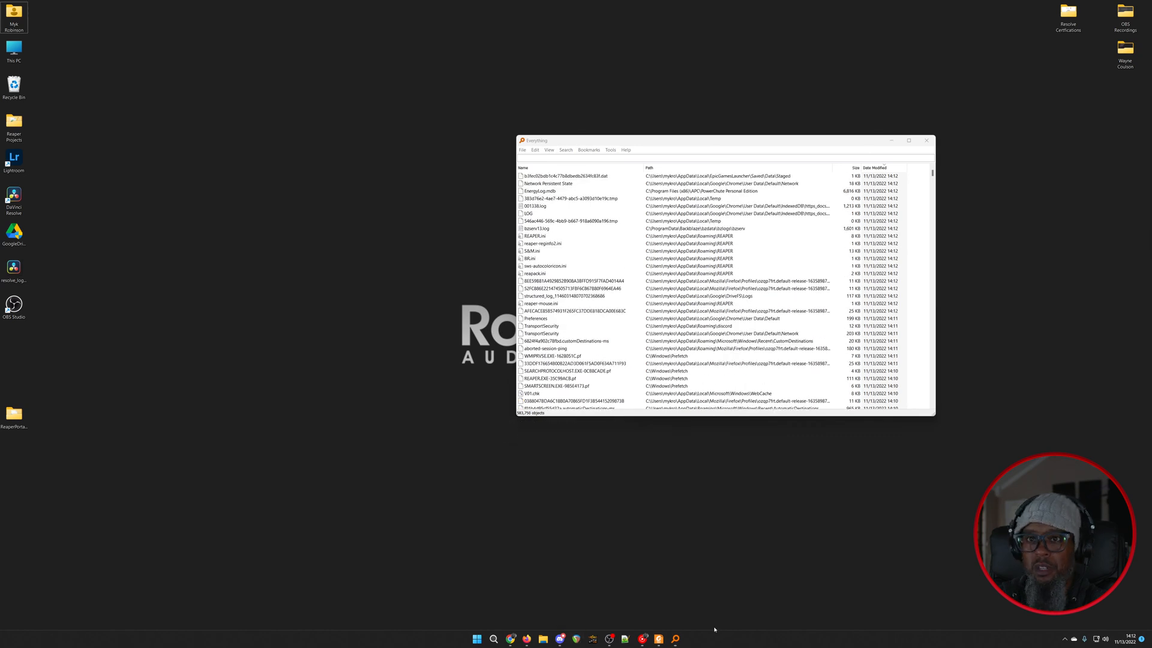
# Step: Open the Roaming application data folder in a new File Explorer window using %appdata%, and locate the REAPER folders
pyautogui.click(543, 639)
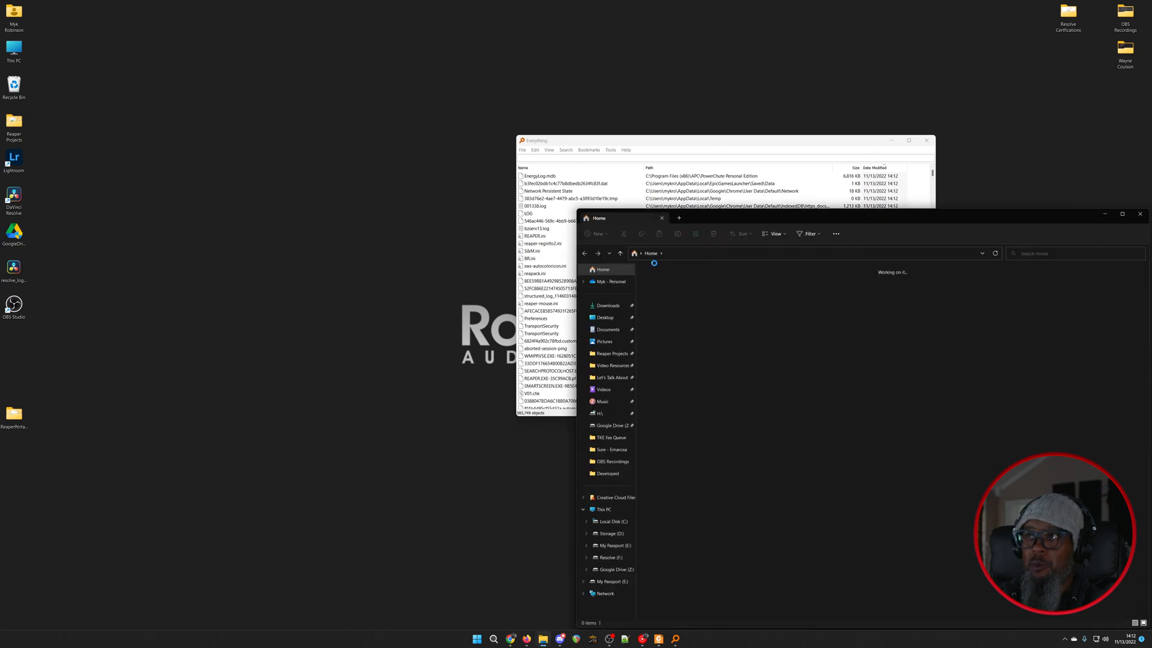
pyautogui.click(723, 254)
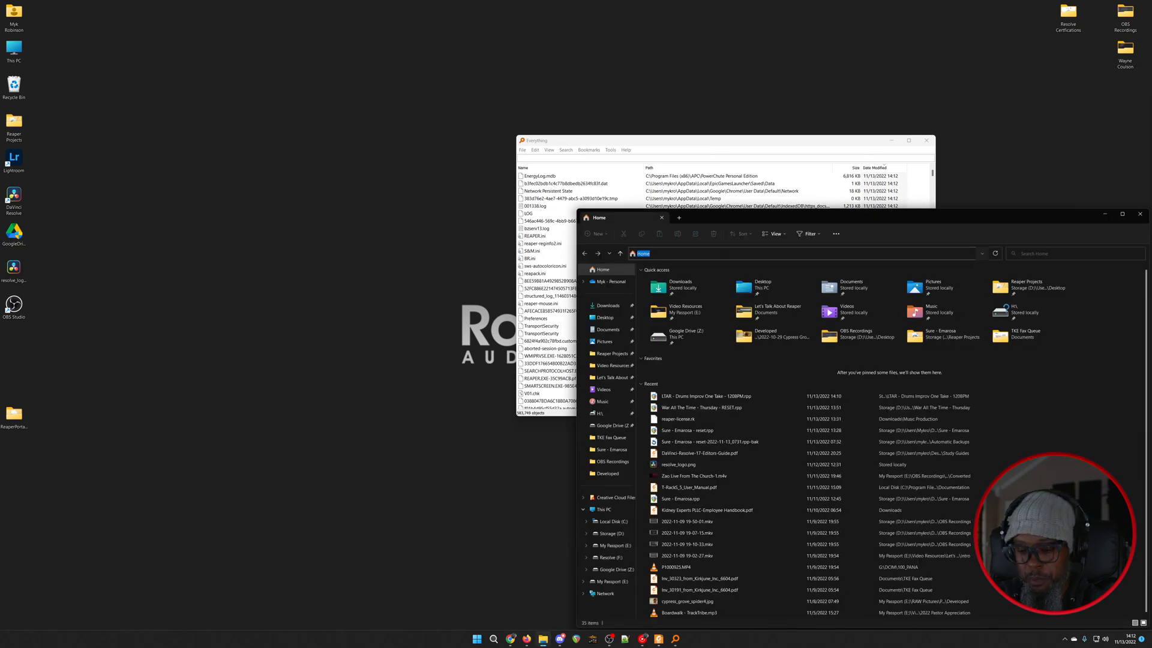
pyautogui.write('%appdata%')
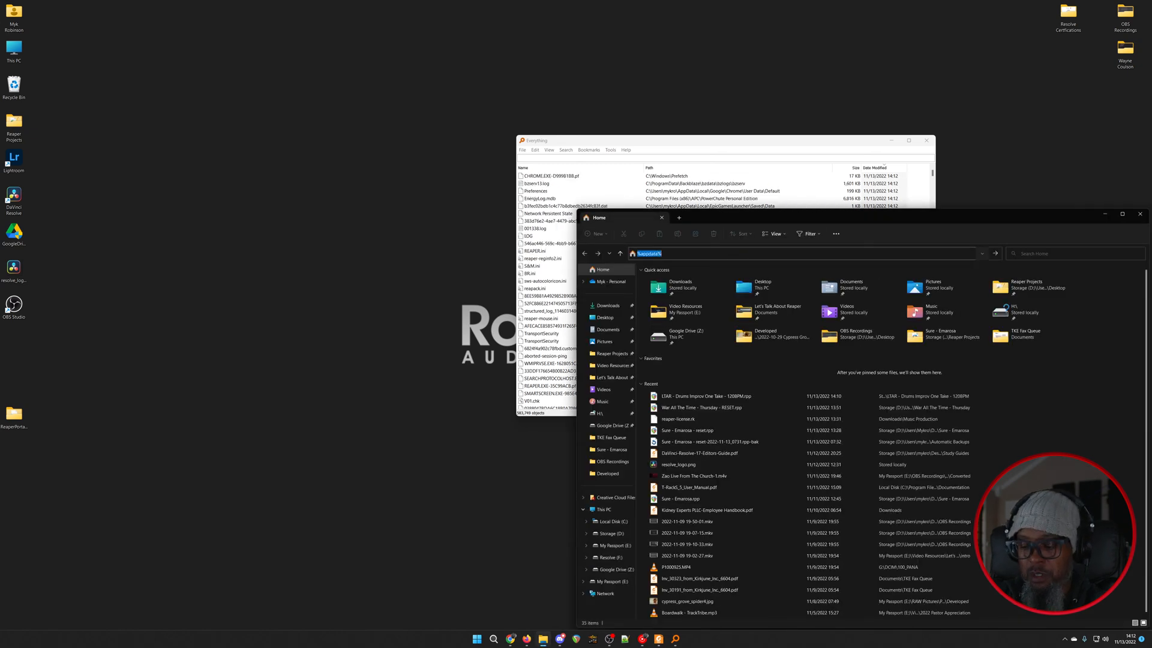
pyautogui.press('Return')
pyautogui.scroll(-20, 756, 479)
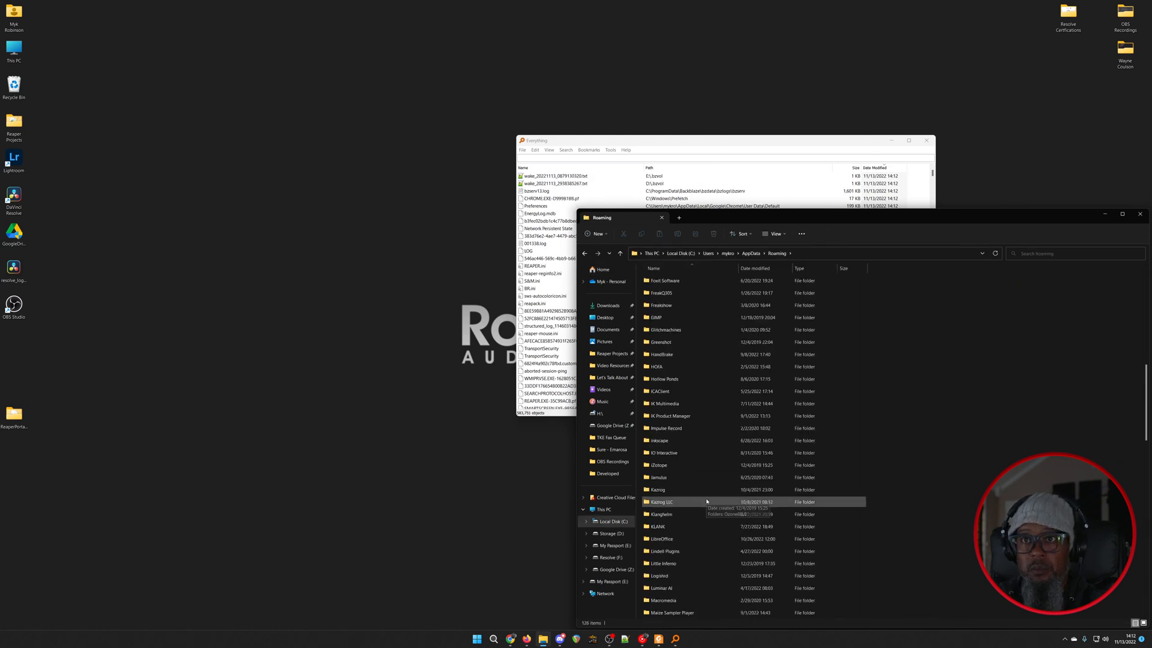
pyautogui.scroll(-2, 695, 498)
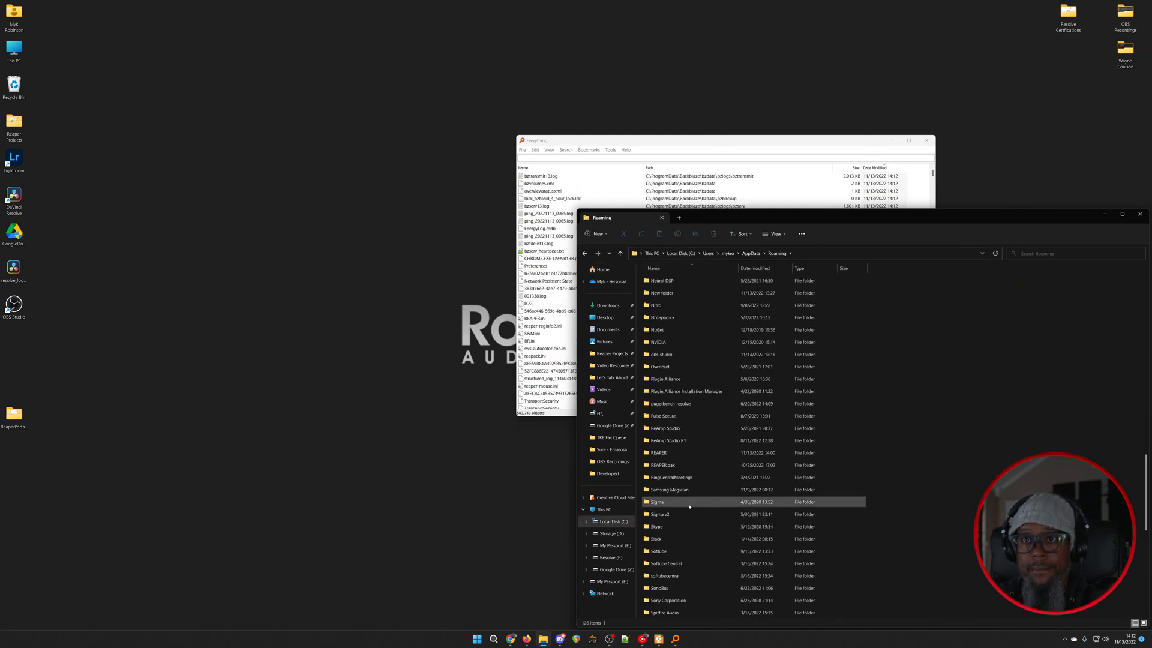
# Step: Rename the REAPER folder to REAPER.new
pyautogui.click(669, 455)
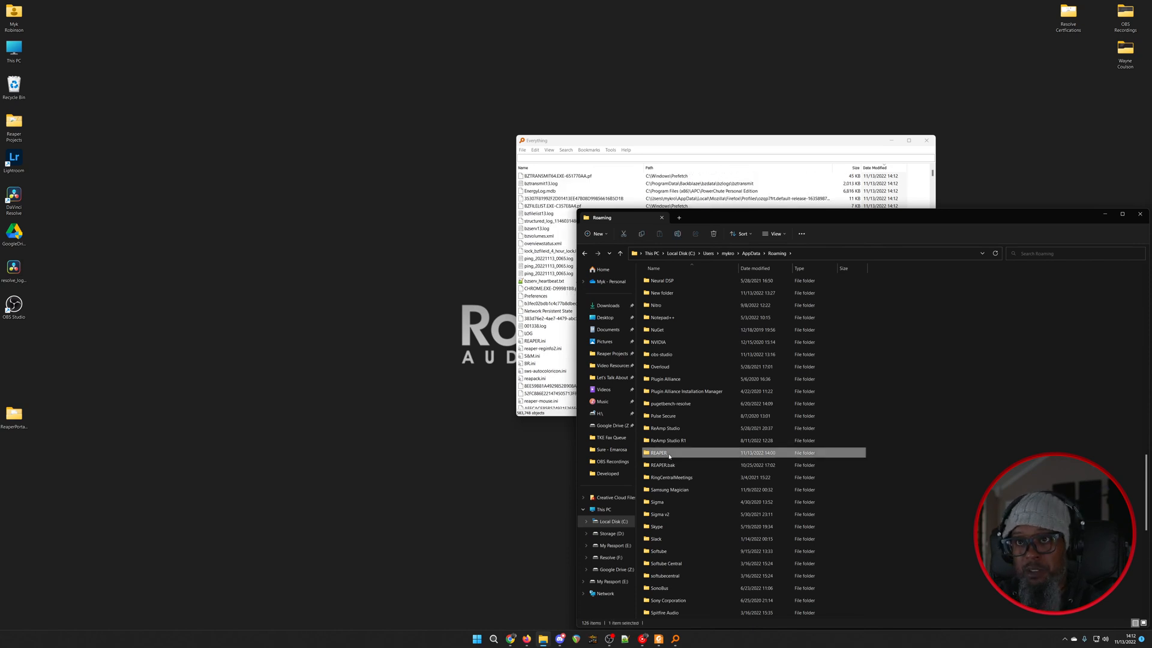
pyautogui.press('F2')
pyautogui.press('End')
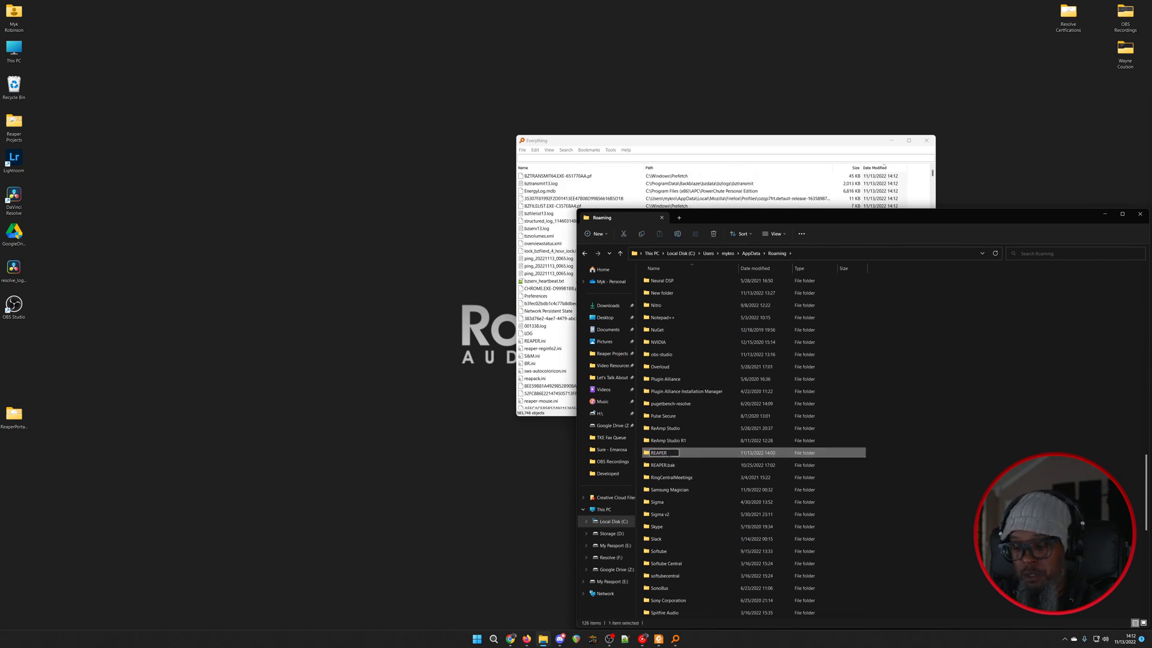
pyautogui.write('.new')
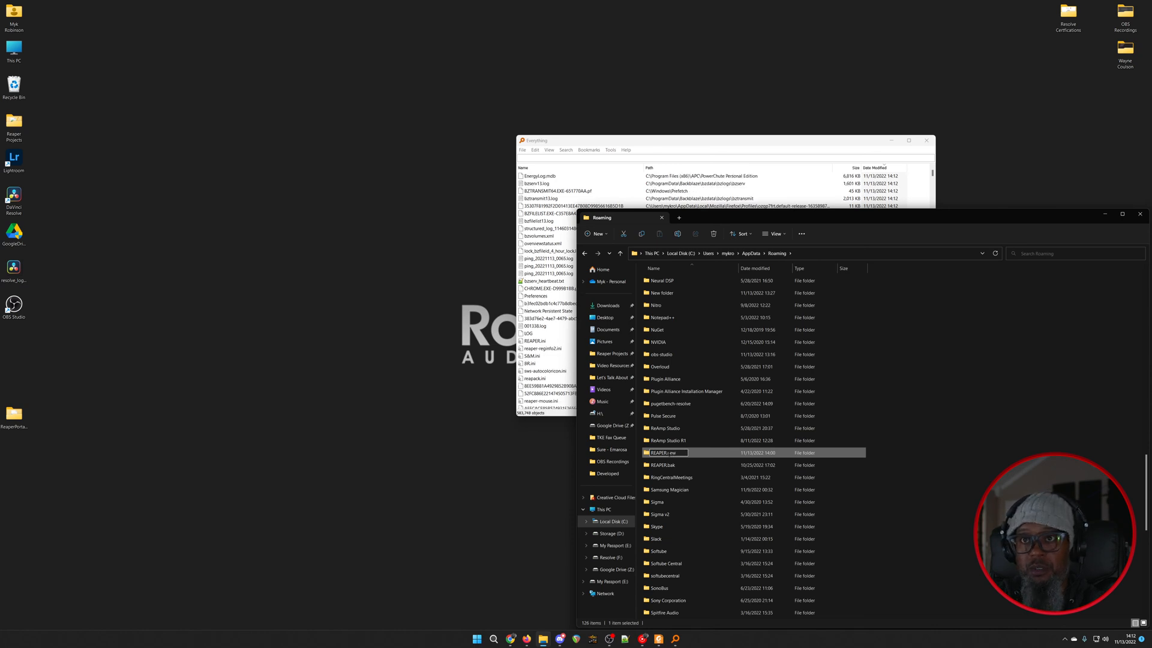
pyautogui.press('Return')
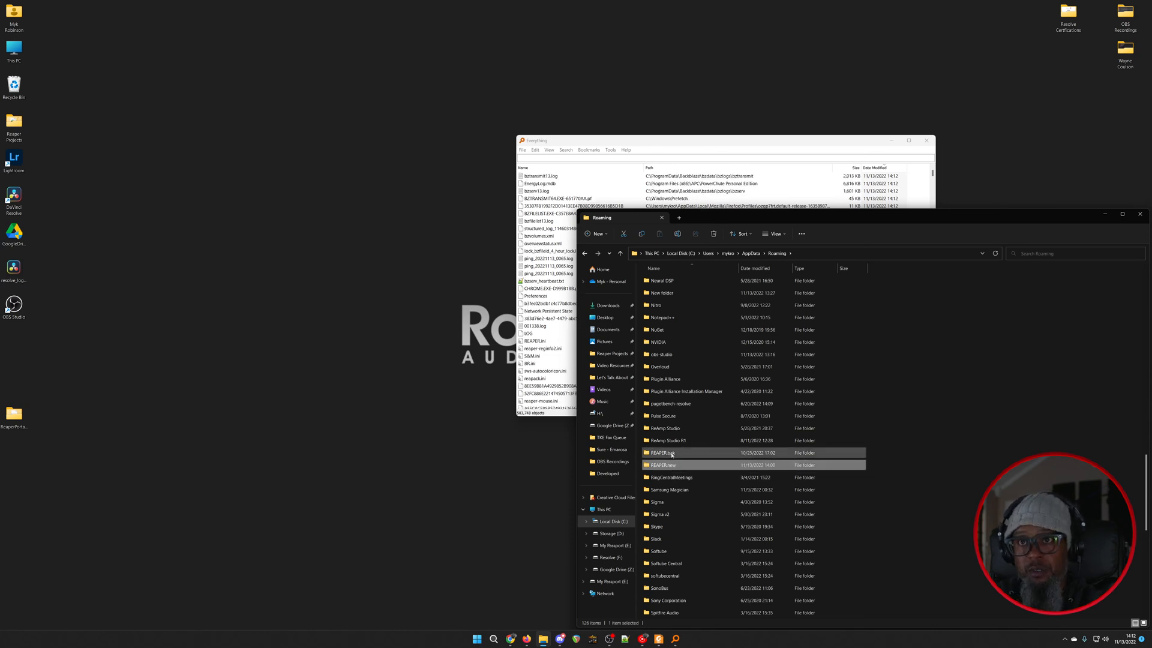
# Step: Rename the REAPER.bak folder to REAPER so that it becomes the active configuration folder
pyautogui.click(671, 454)
pyautogui.press('F2')
pyautogui.press('End')
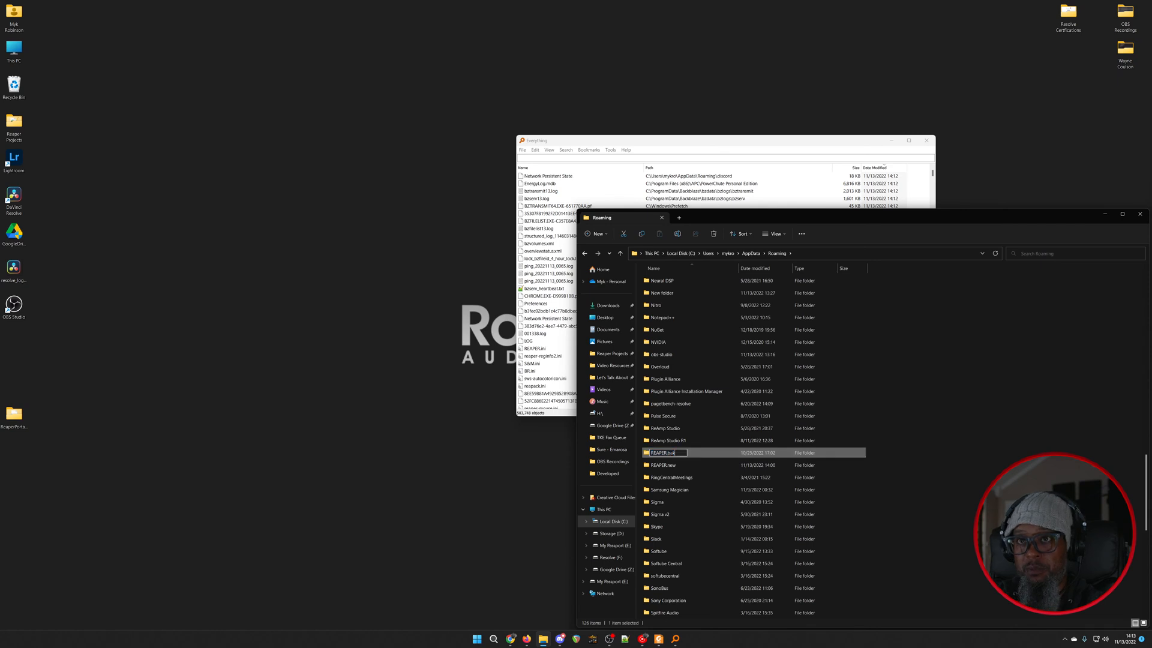
pyautogui.press('BackSpace')
pyautogui.press('BackSpace')
pyautogui.press('BackSpace')
pyautogui.press('BackSpace')
pyautogui.press('Return')
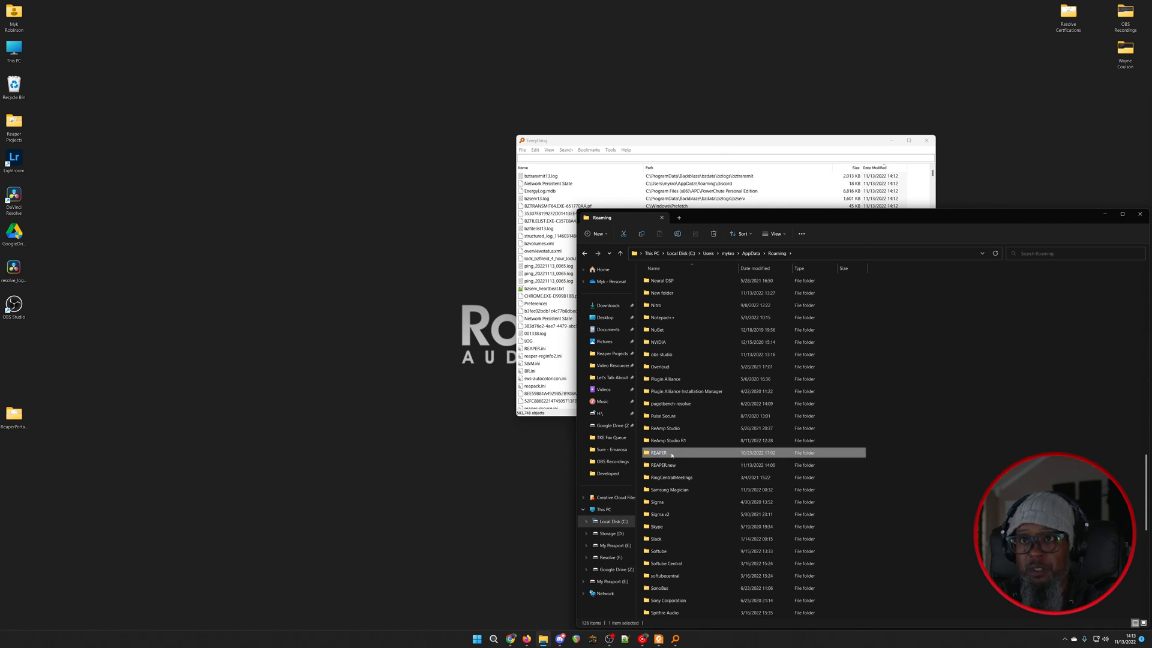
# Step: Launch REAPER with the recent project Sure - Emarosa - reset.rpp
pyautogui.click(518, 542)
pyautogui.rightClick(577, 637)
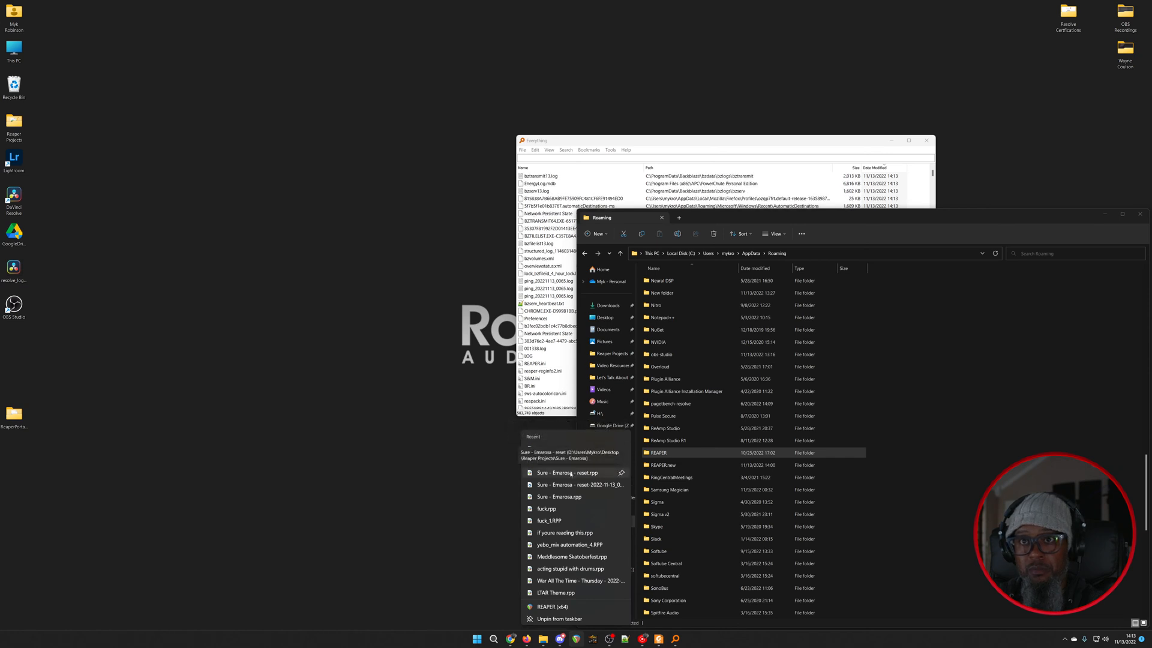
pyautogui.click(570, 473)
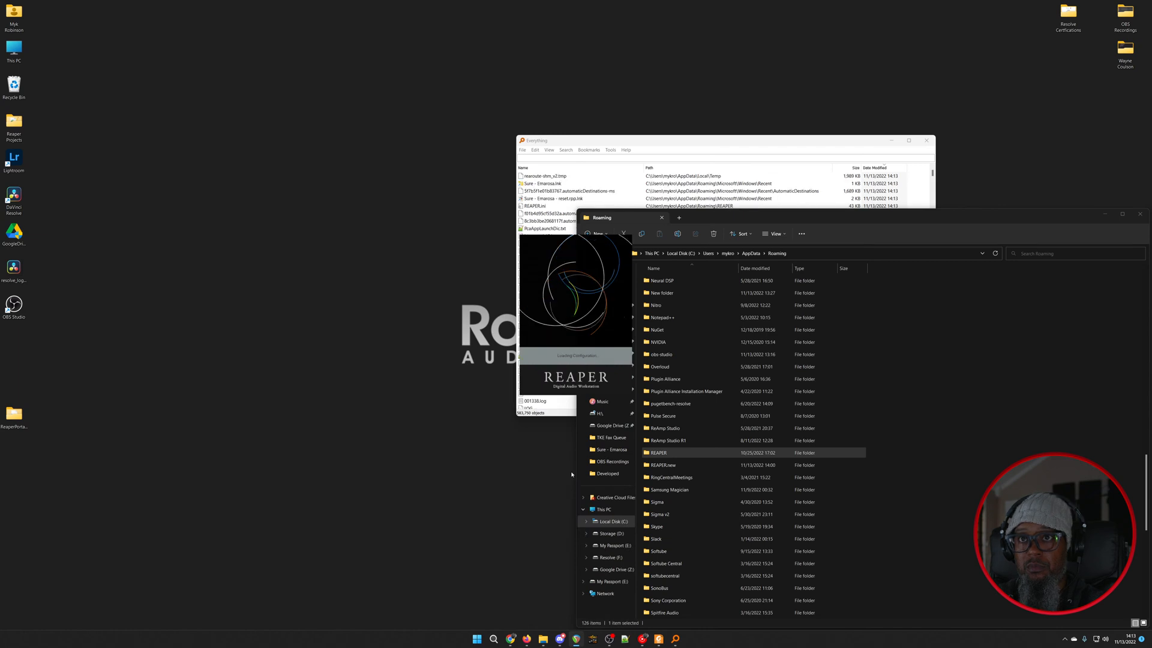
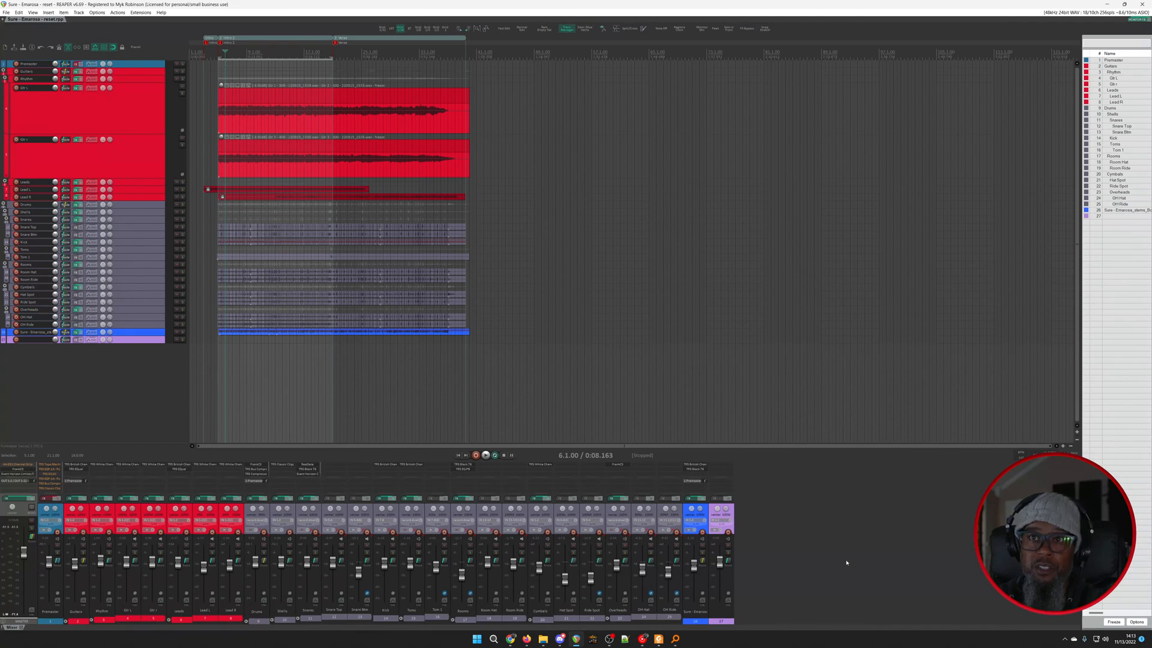
# Step: Toggle the Toms track's British Channel plug-in to bypassed in the mixer, and clear the track selection
pyautogui.keyDown('shift'); pyautogui.click(411, 464); pyautogui.keyUp('shift')
pyautogui.keyDown('shift'); pyautogui.click(417, 466); pyautogui.keyUp('shift')
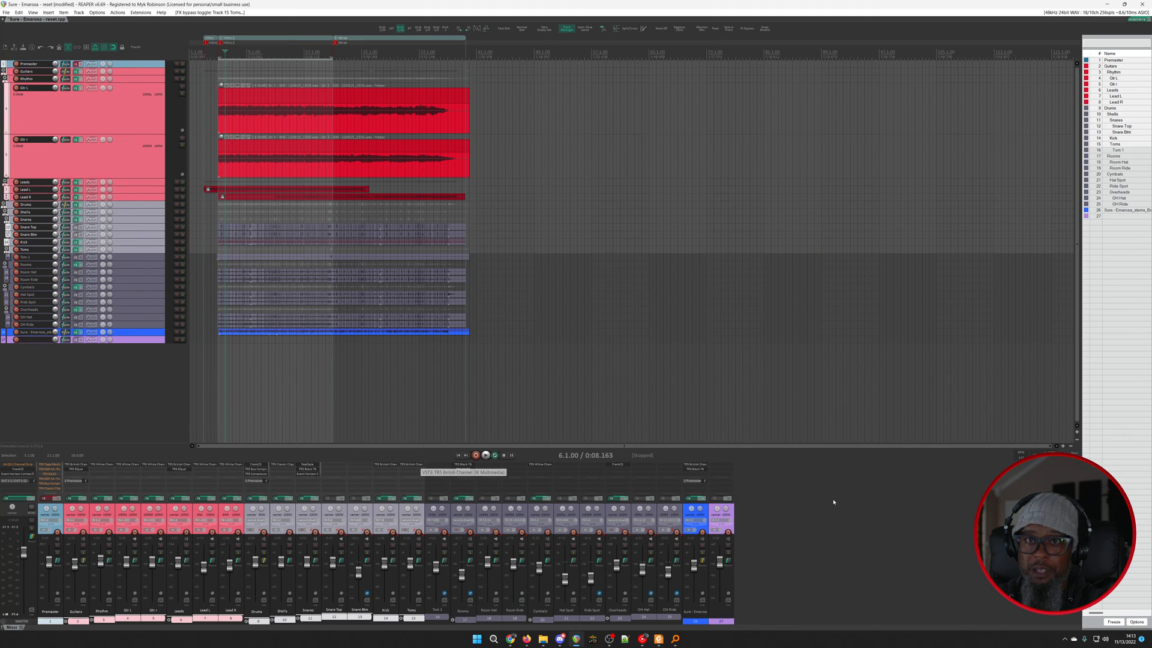
pyautogui.click(829, 502)
pyautogui.keyDown('shift'); pyautogui.click(411, 464); pyautogui.keyUp('shift')
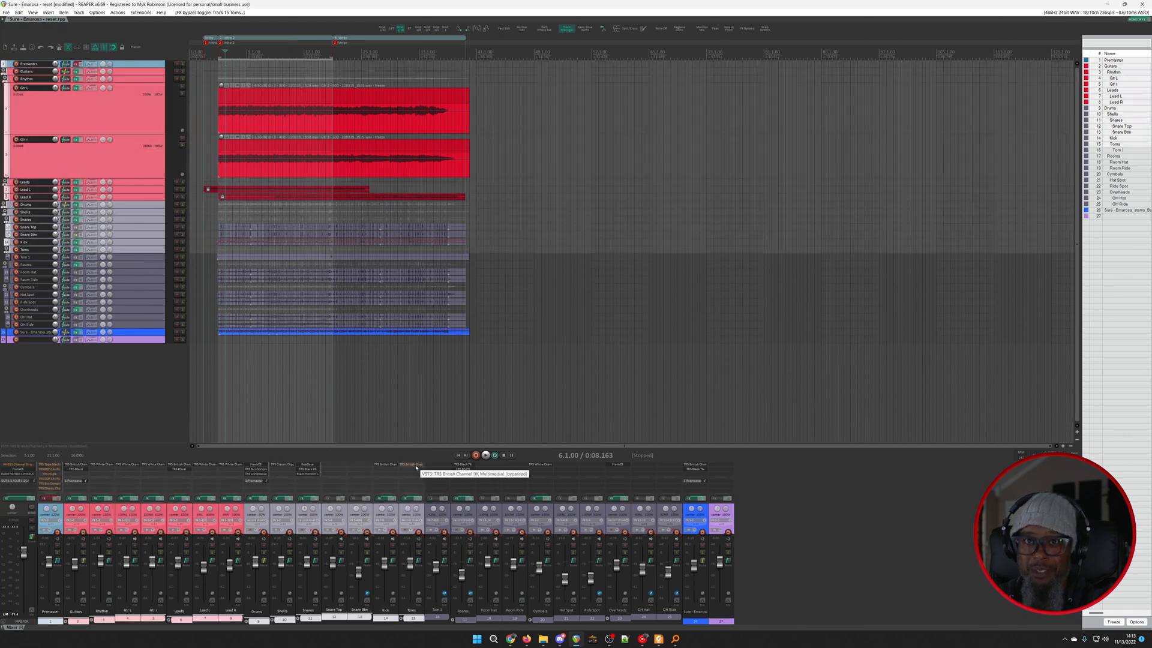
pyautogui.click(823, 533)
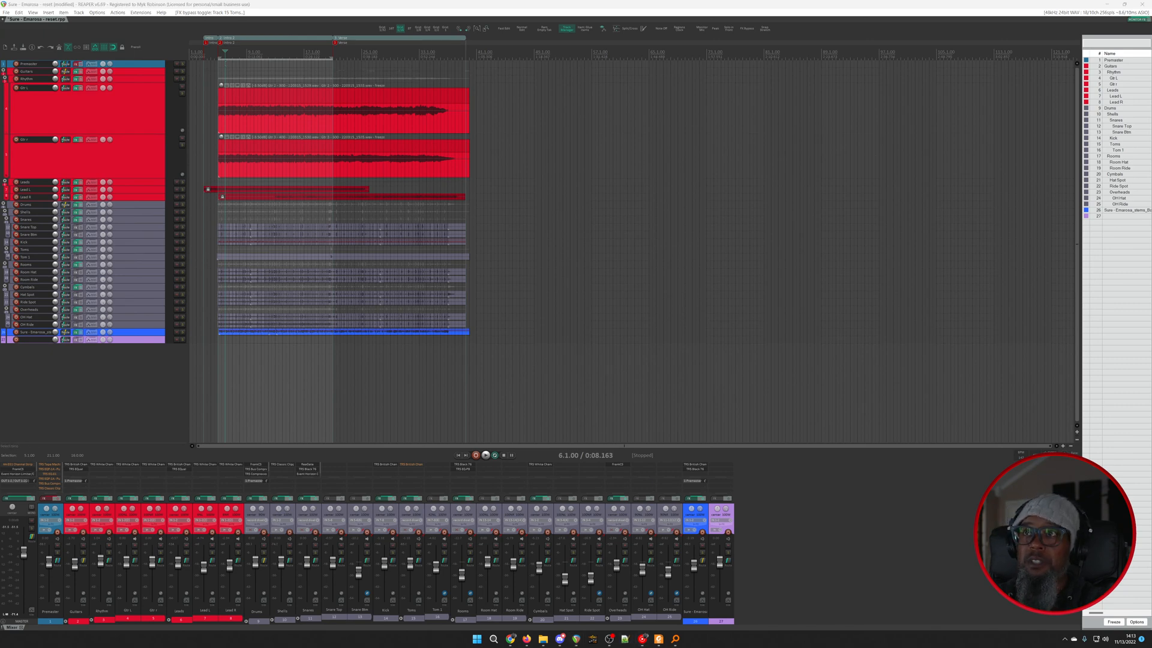
# Step: Switch to Notepad++, close the REAPER licence file, and write "move time selection left/right by time selection length" in the new document
pyautogui.hotkey('alt', 'Tab')
pyautogui.click(678, 278)
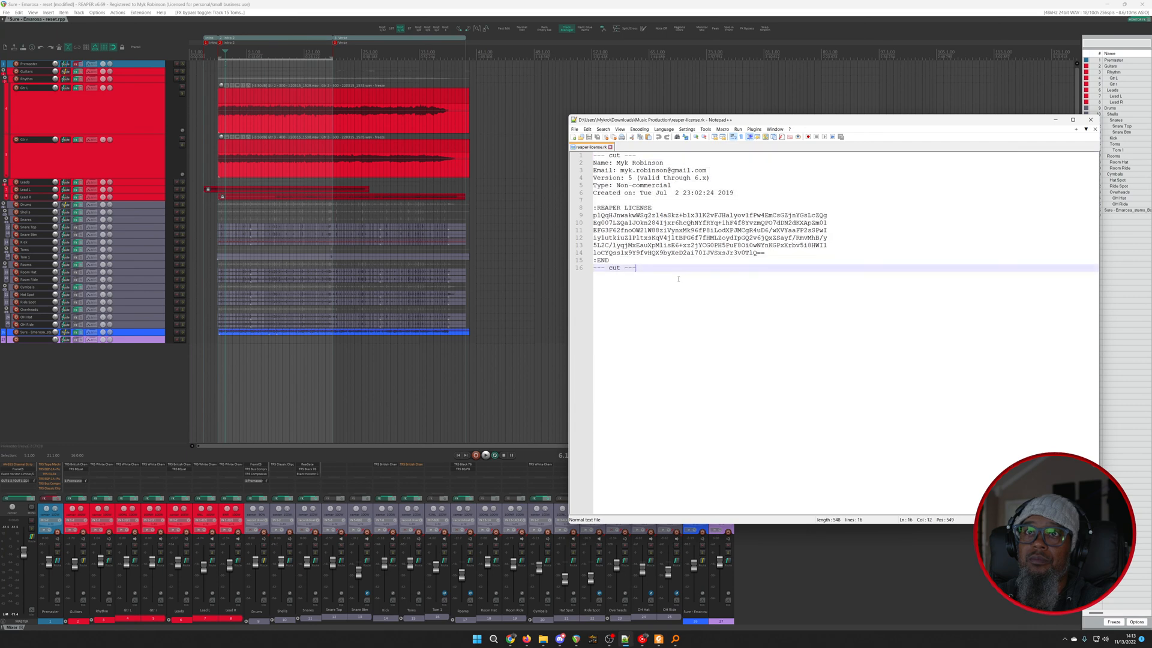
pyautogui.click(610, 148)
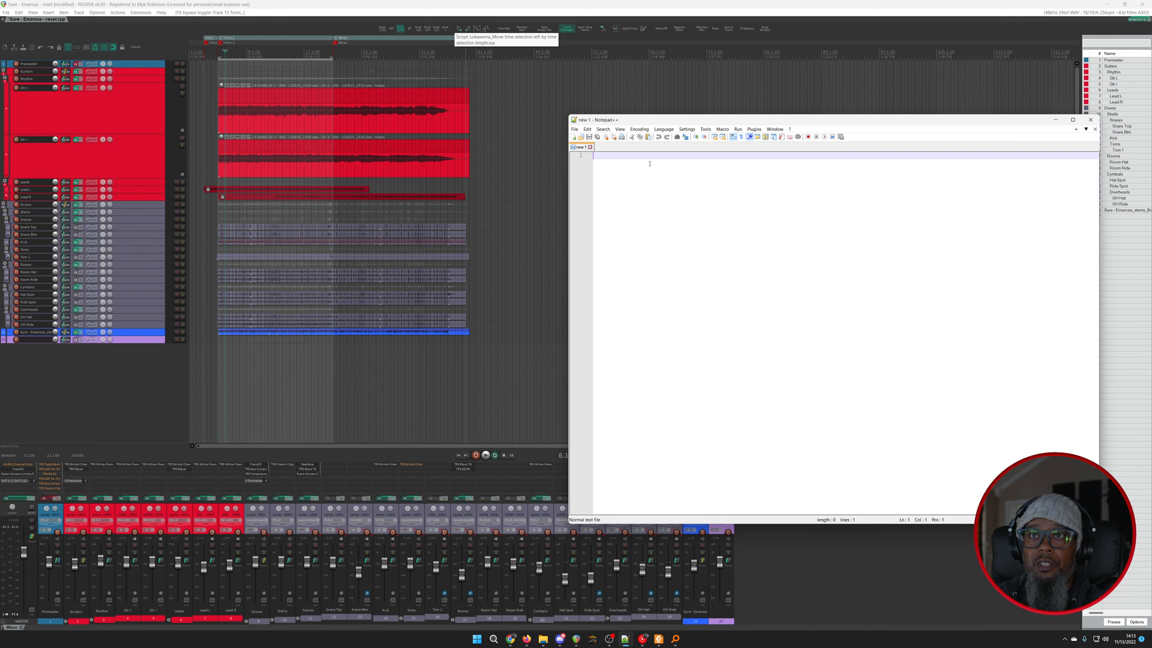
pyautogui.write('move time selection  left/right by time selection ')
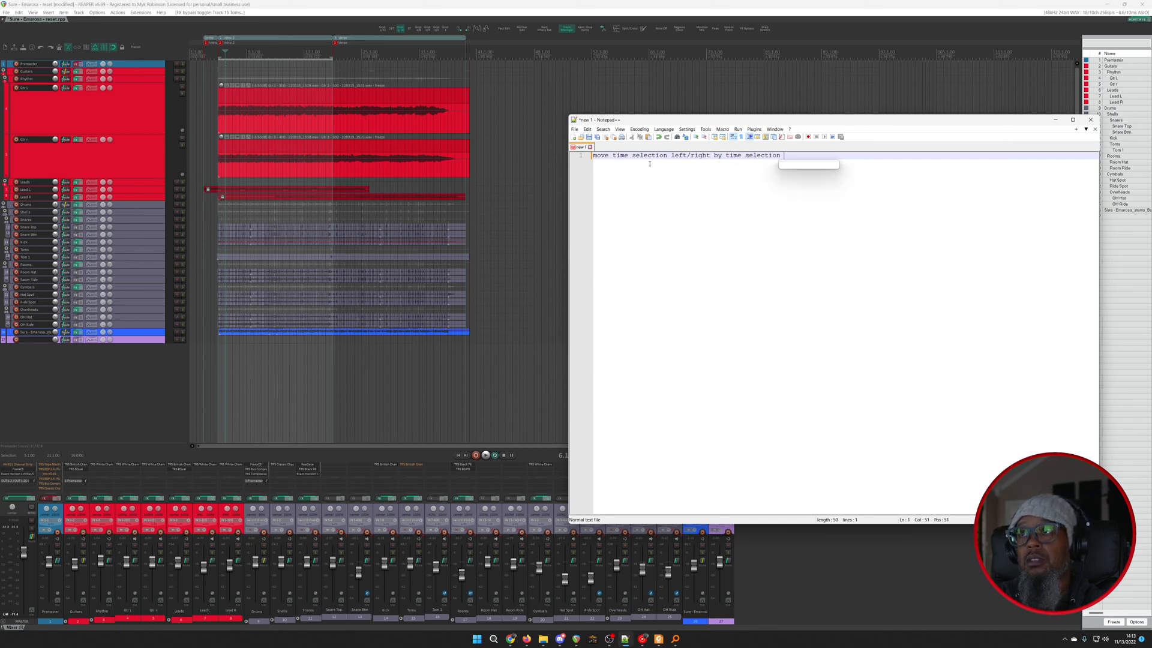
pyautogui.write('length')
pyautogui.press('Return')
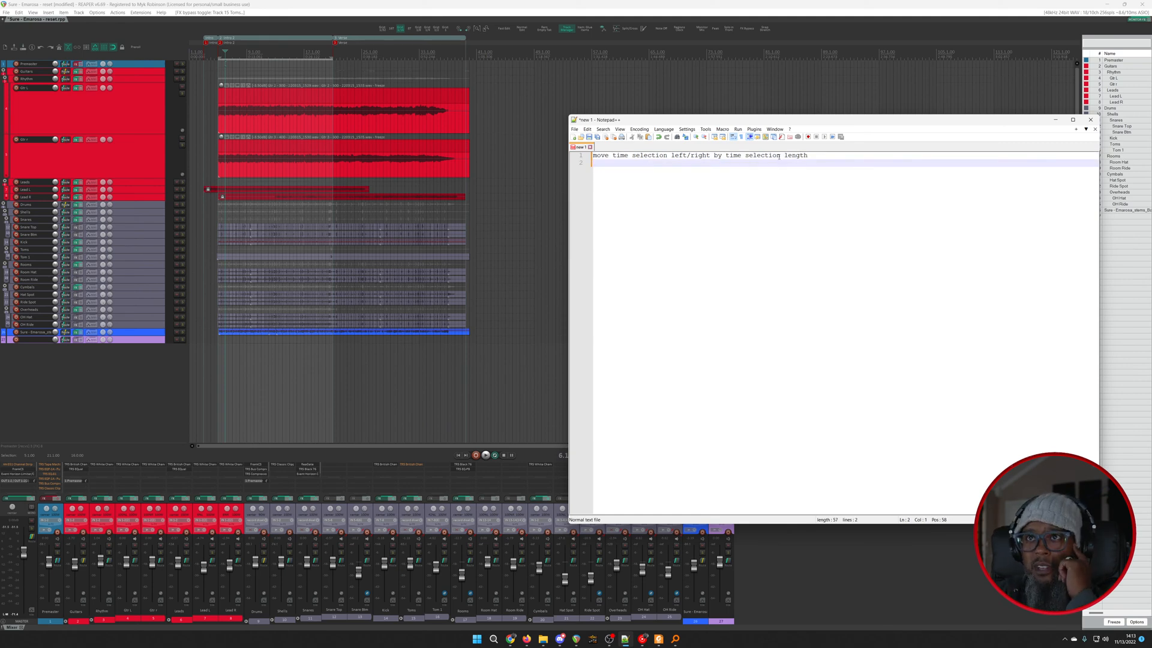
# Step: In REAPER, make a new time selection after the existing one and set its length to 4
pyautogui.moveTo(352, 58); pyautogui.dragTo(397, 57)
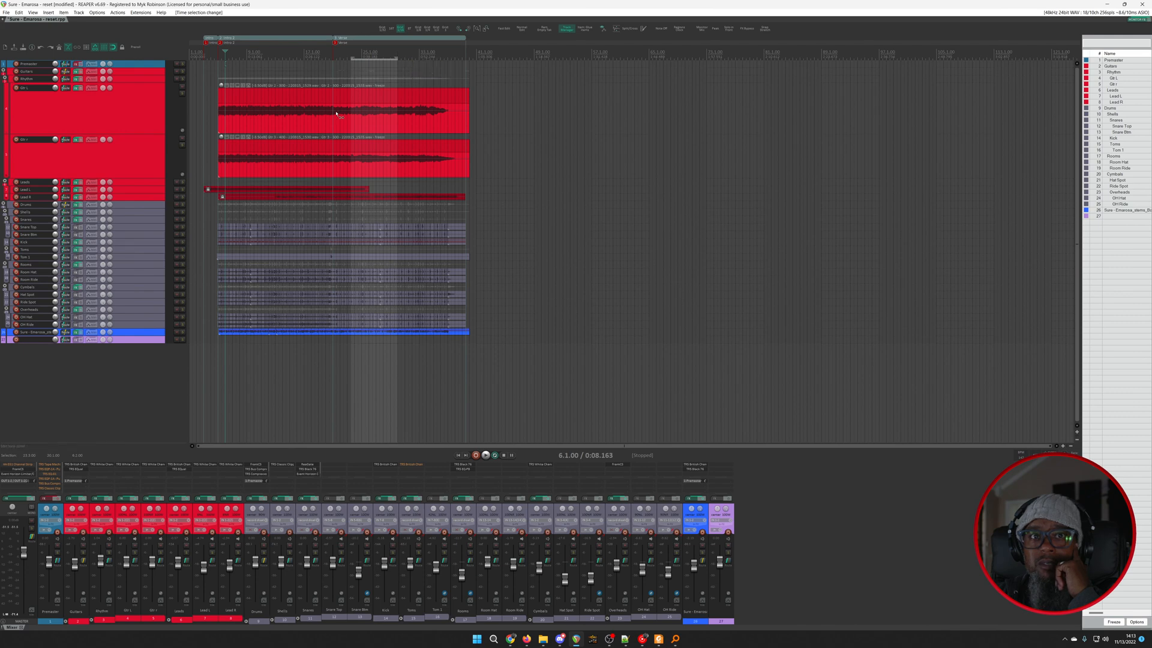
pyautogui.click(80, 457)
pyautogui.write('4')
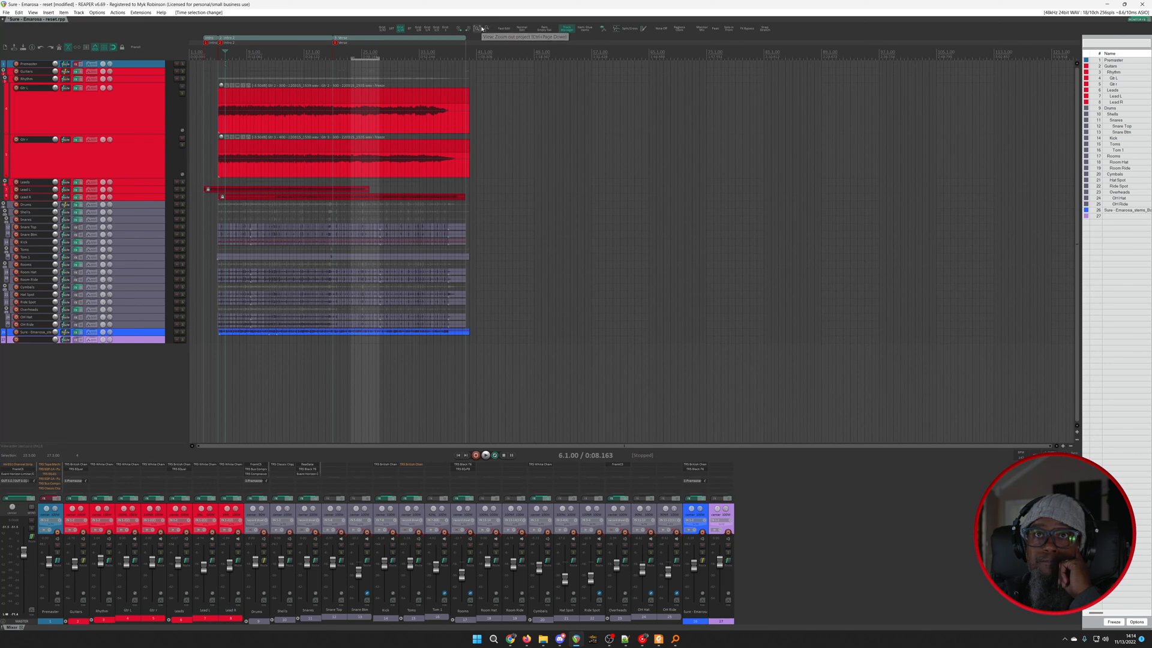
# Step: Zoom to the time selection, move it right by its own length, and zoom to it again
pyautogui.click(476, 28)
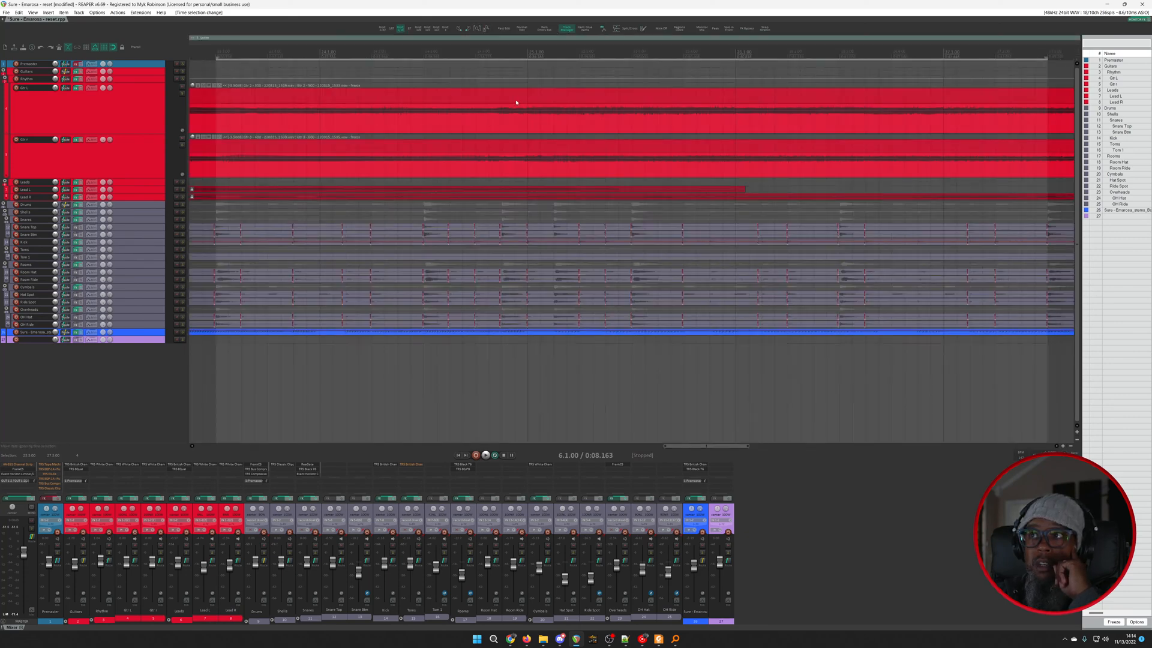
pyautogui.click(467, 30)
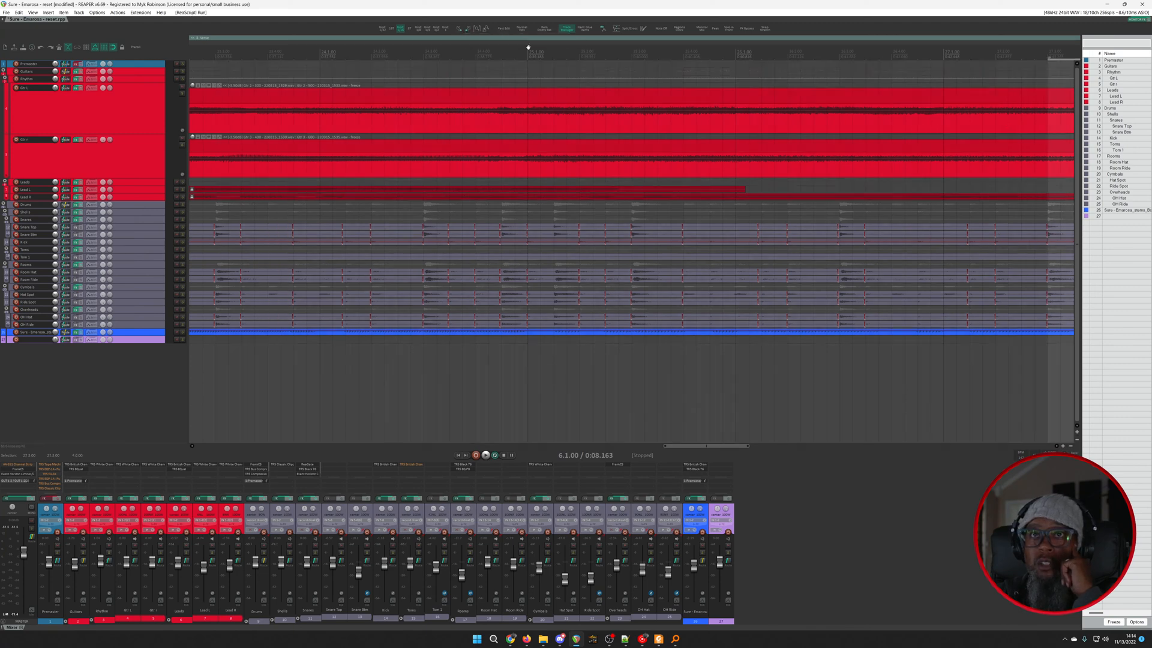
pyautogui.click(484, 30)
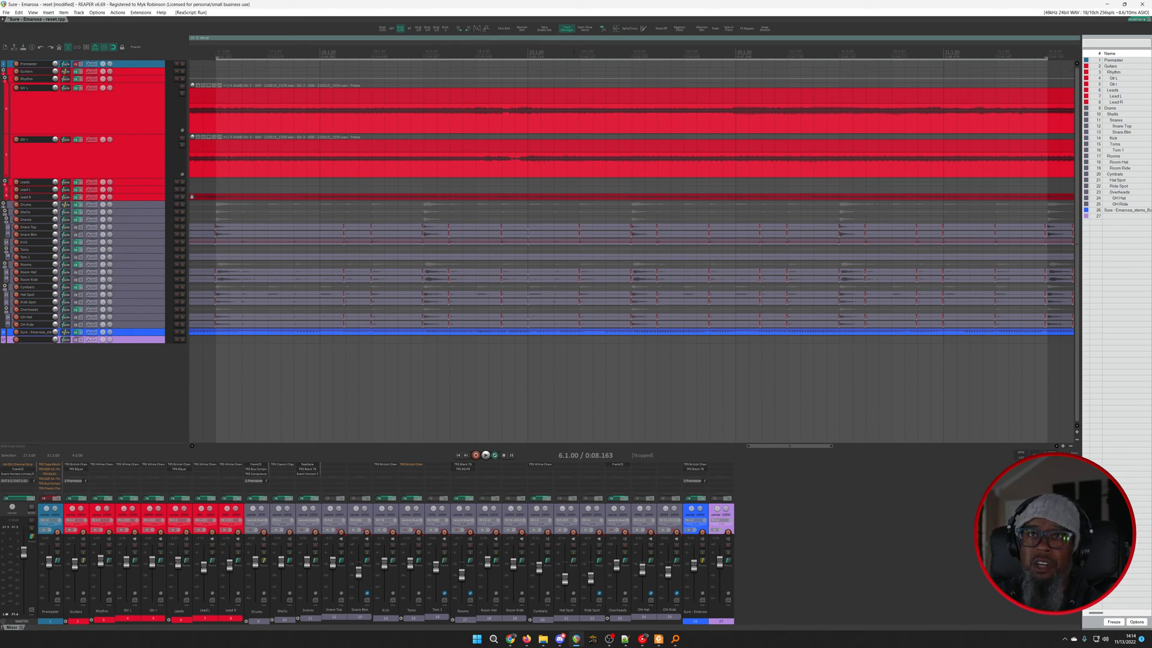
# Step: Switch to Notepad++ and add the lines "zoom to time selection" and "zoom out ot project" to the notes
pyautogui.click(624, 639)
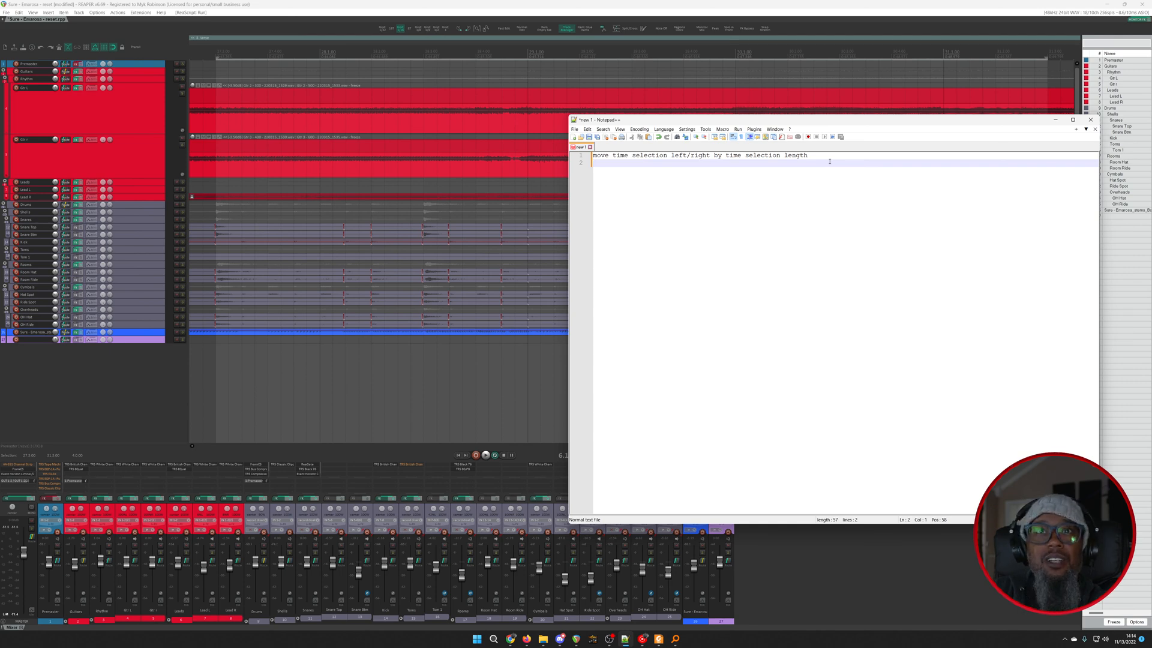
pyautogui.write('zoom to time sel')
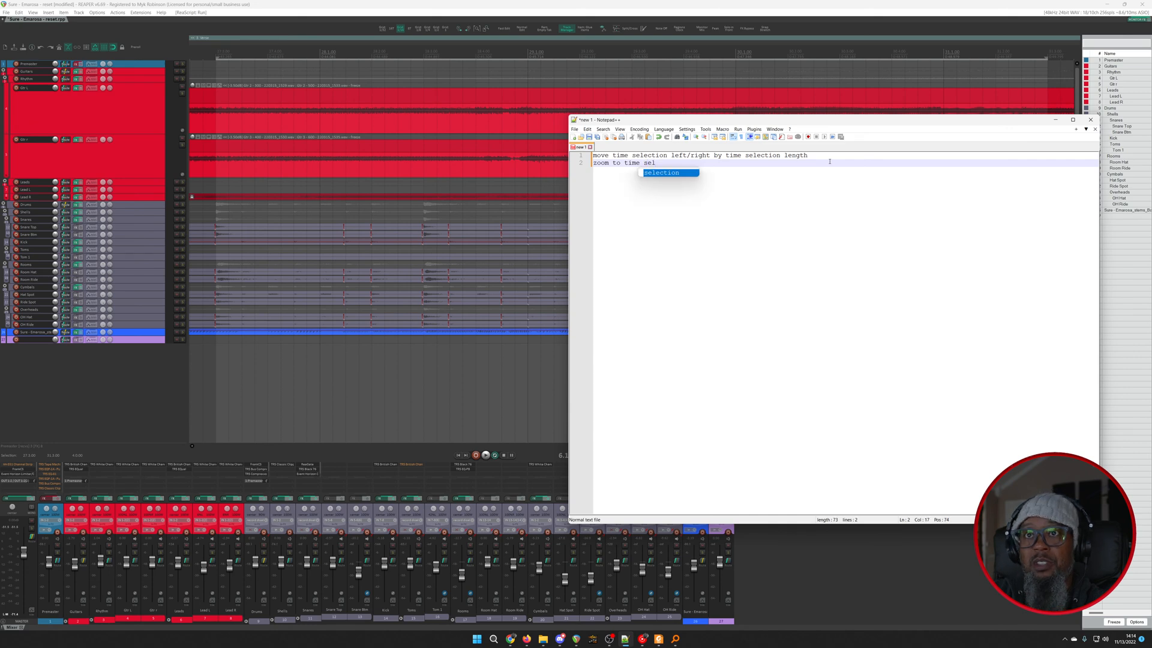
pyautogui.press('Return')
pyautogui.press('Return')
pyautogui.write('zoom out ot project')
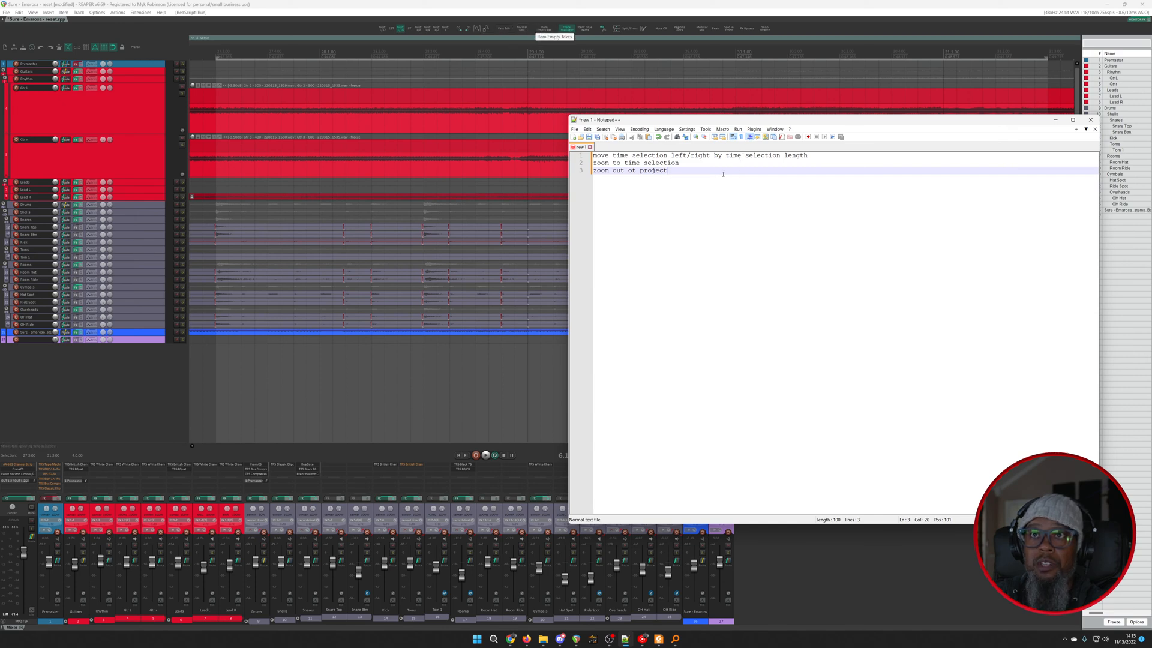
# Step: Add the lines "remove empty takes", "track manager" and "items glue items" to the notes
pyautogui.press('Return')
pyautogui.write('remove empty takes')
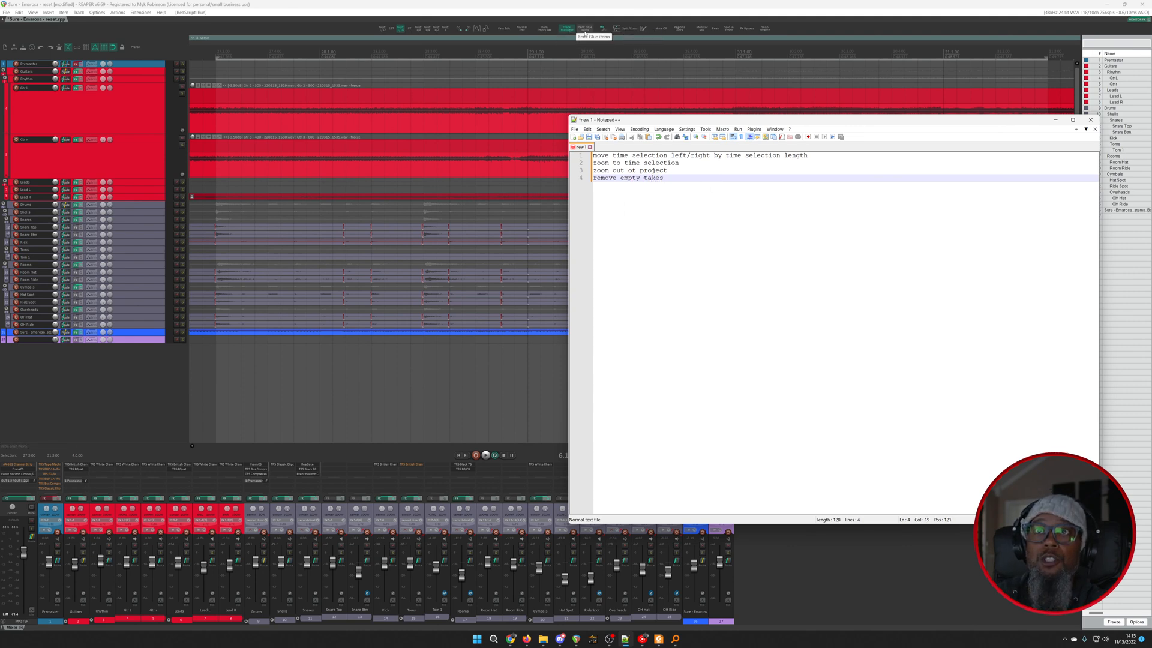
pyautogui.press('Return')
pyautogui.write('track manager')
pyautogui.press('Return')
pyautogui.write('items glue items')
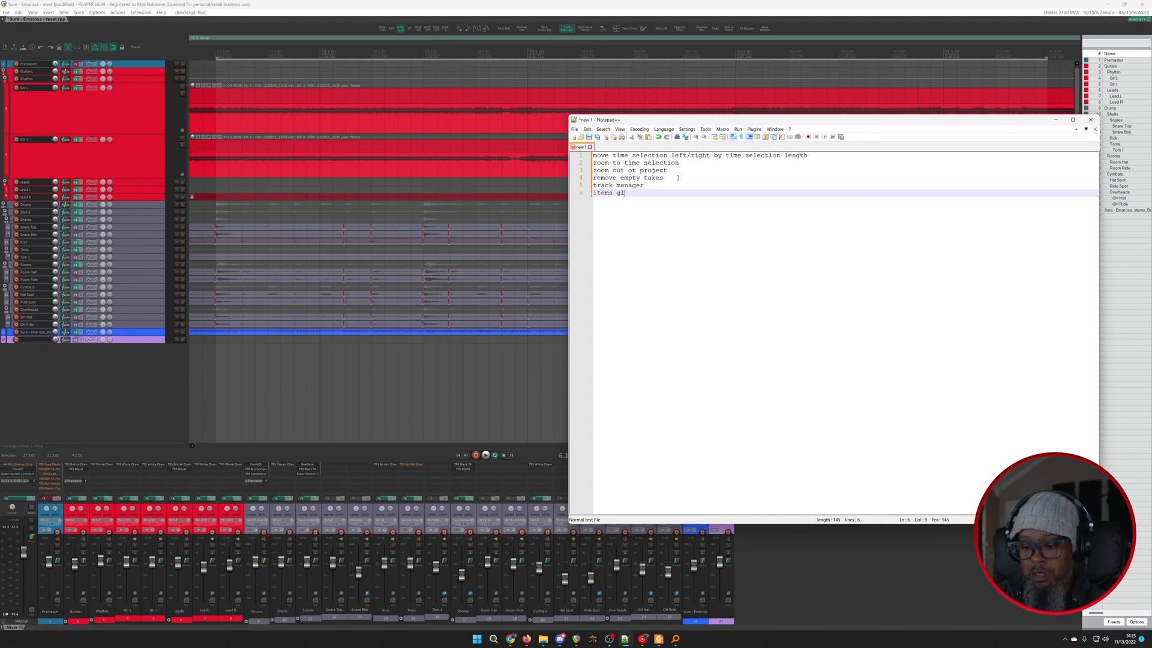
pyautogui.press('Return')
pyautogui.press('Return')
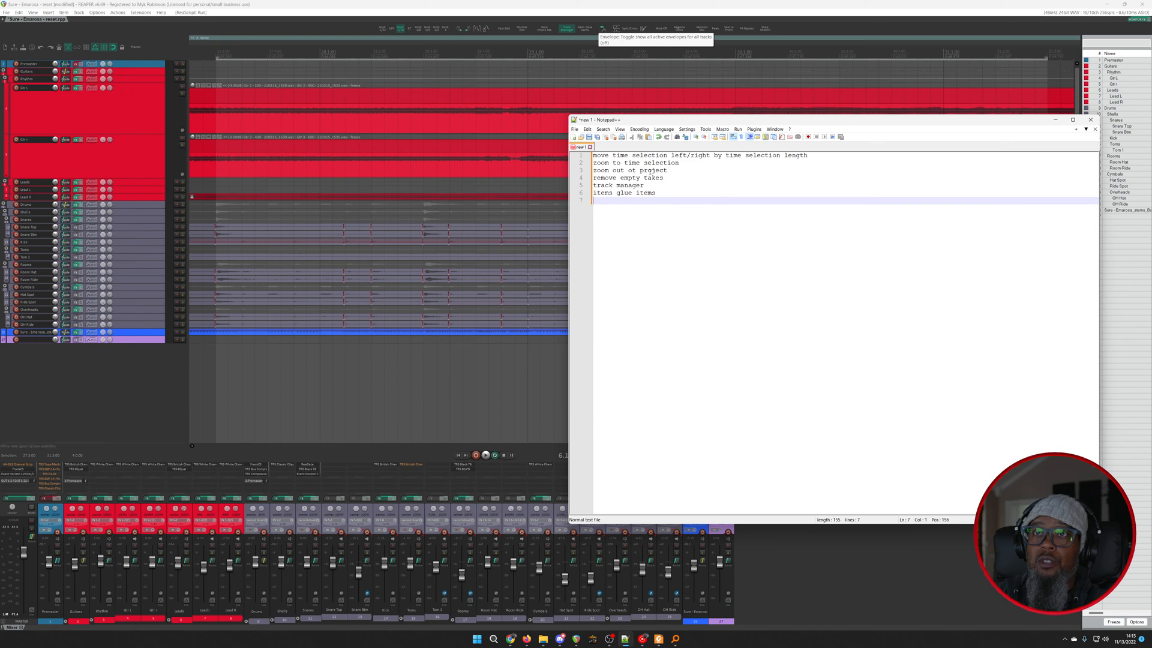
# Step: Add the lines "envelope: toggle show all active envelopes" and "split on crossfade on/off" to the notes
pyautogui.write('envel')
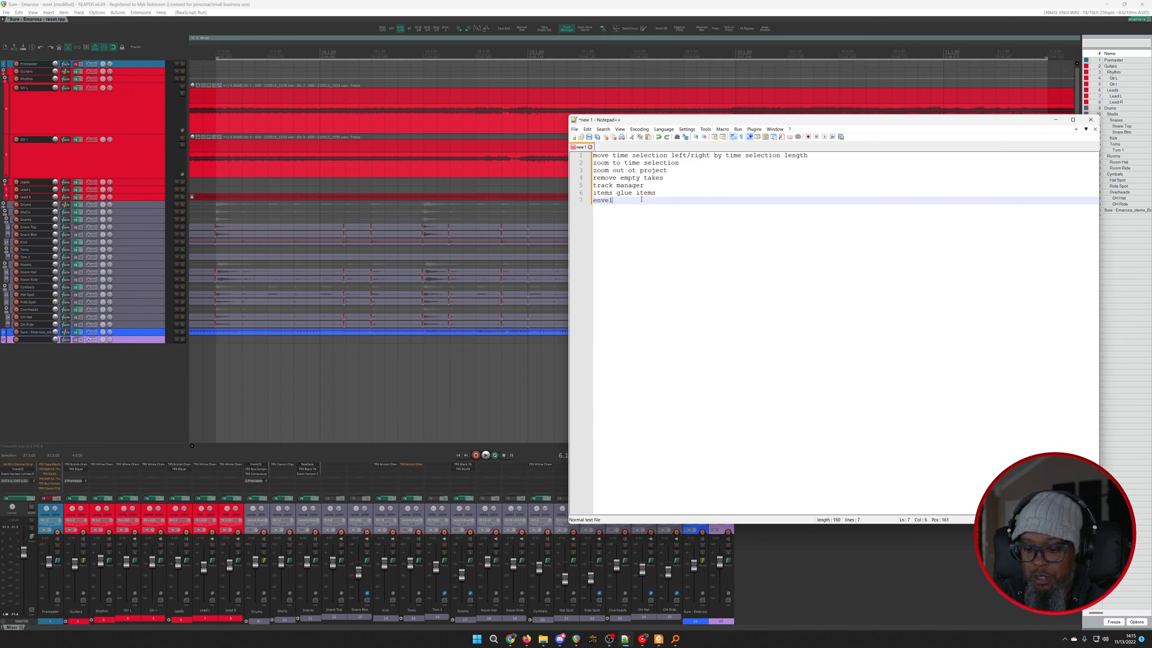
pyautogui.write('ope: toggle')
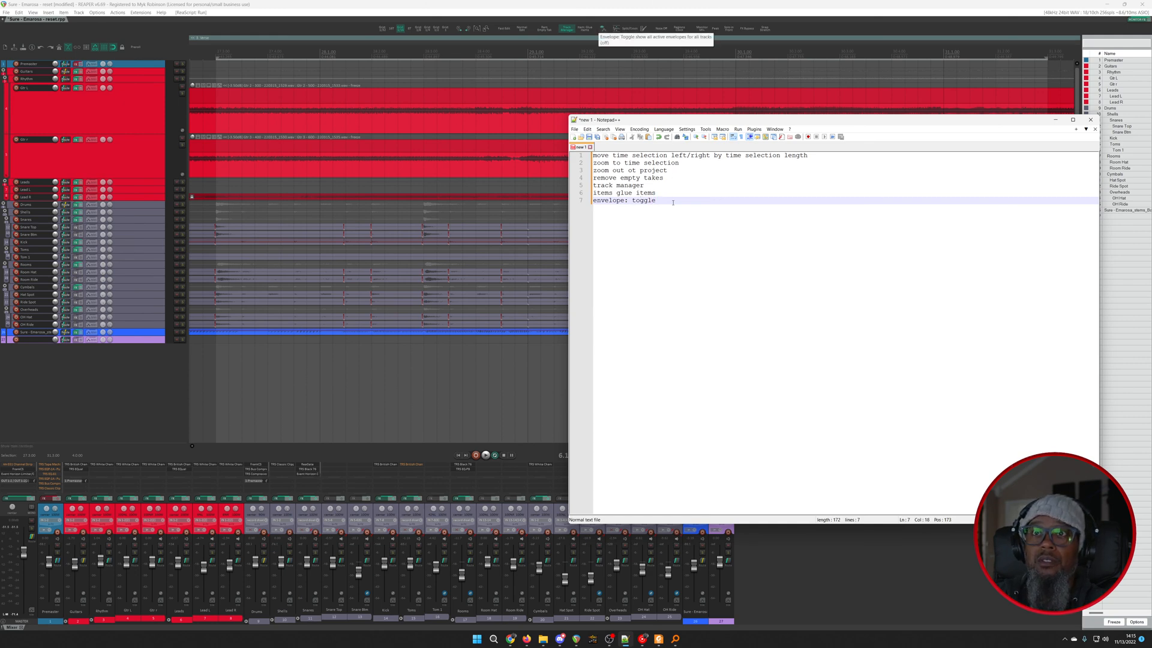
pyautogui.write('show all active envelope')
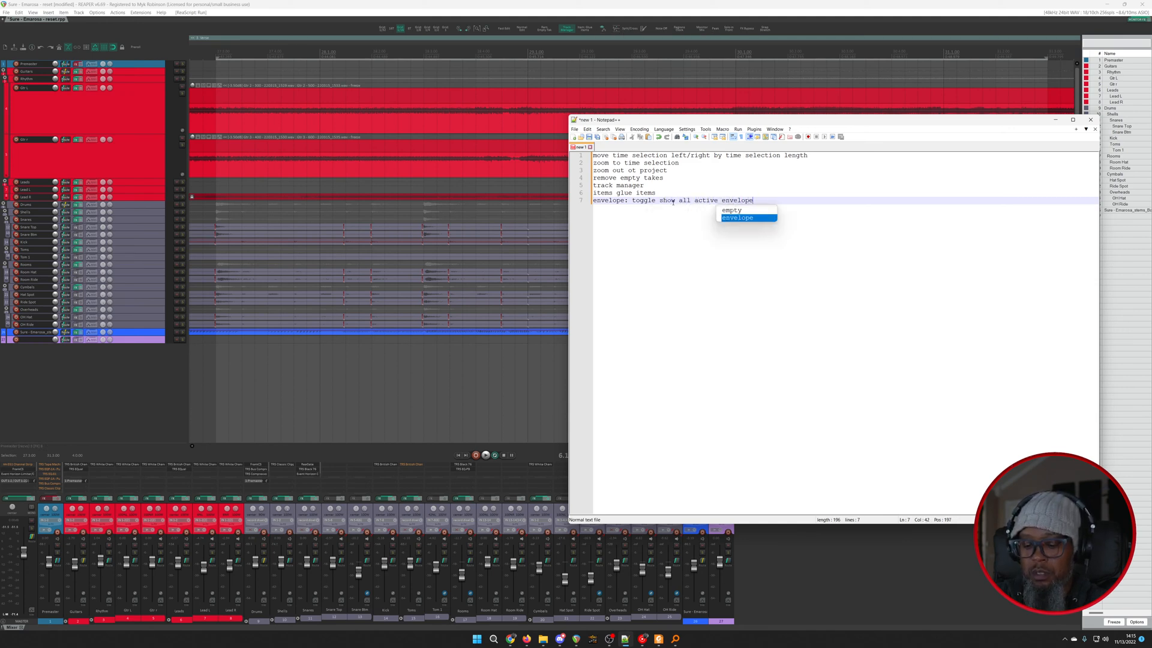
pyautogui.write('s')
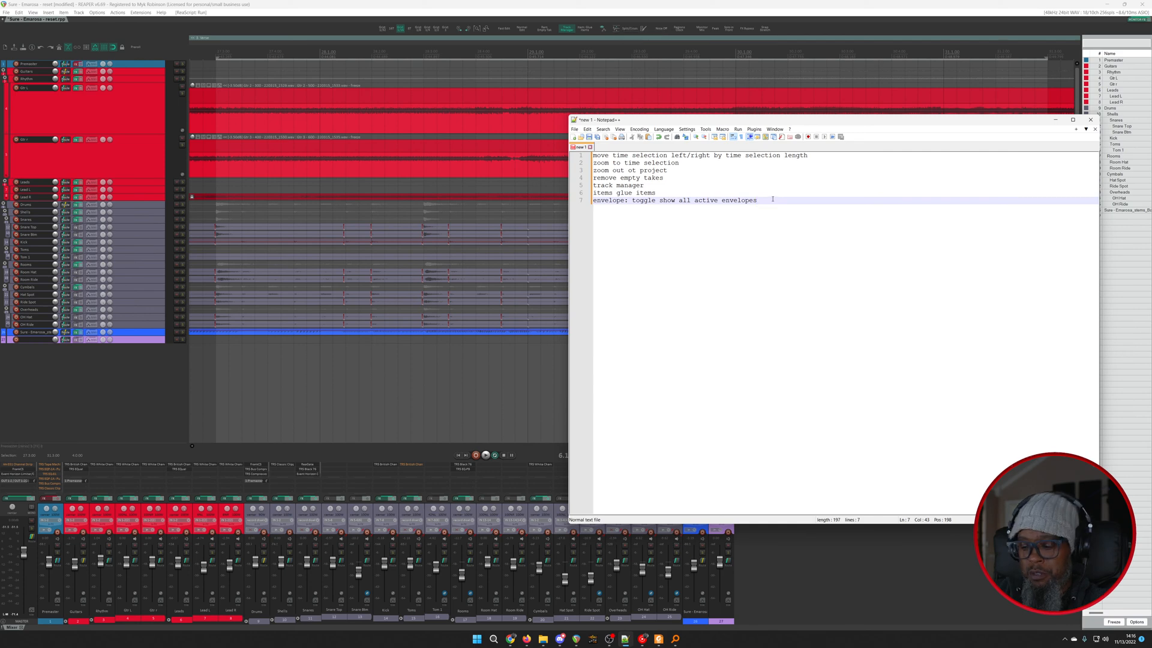
pyautogui.press('Return')
pyautogui.write('split on cross')
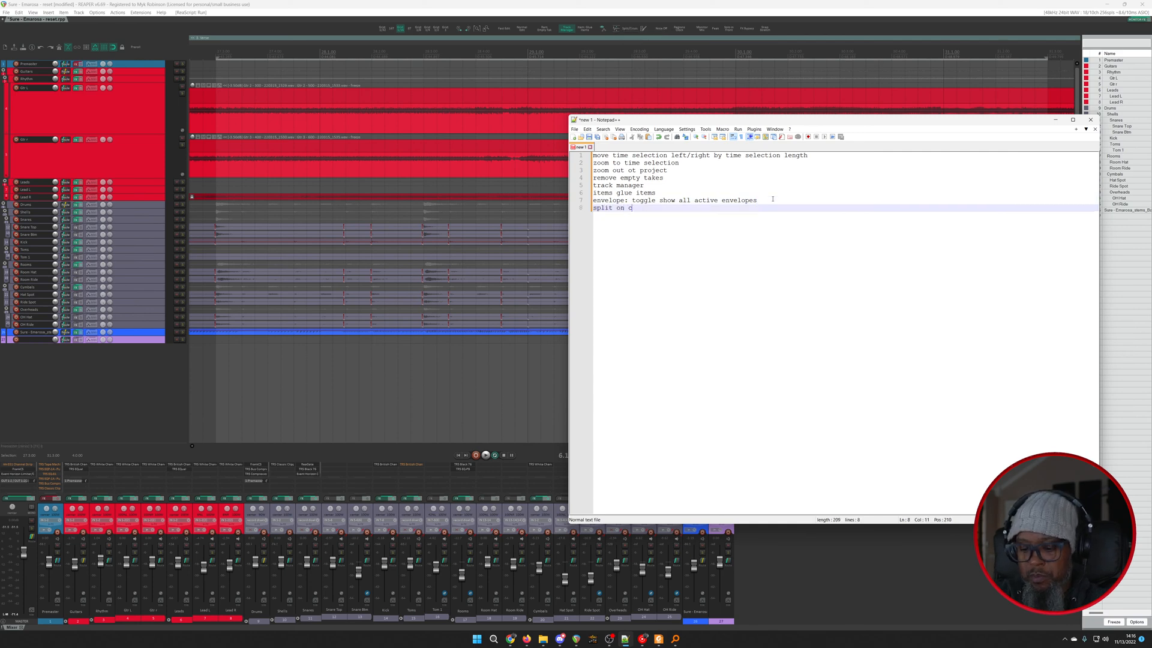
pyautogui.write('fade on/off')
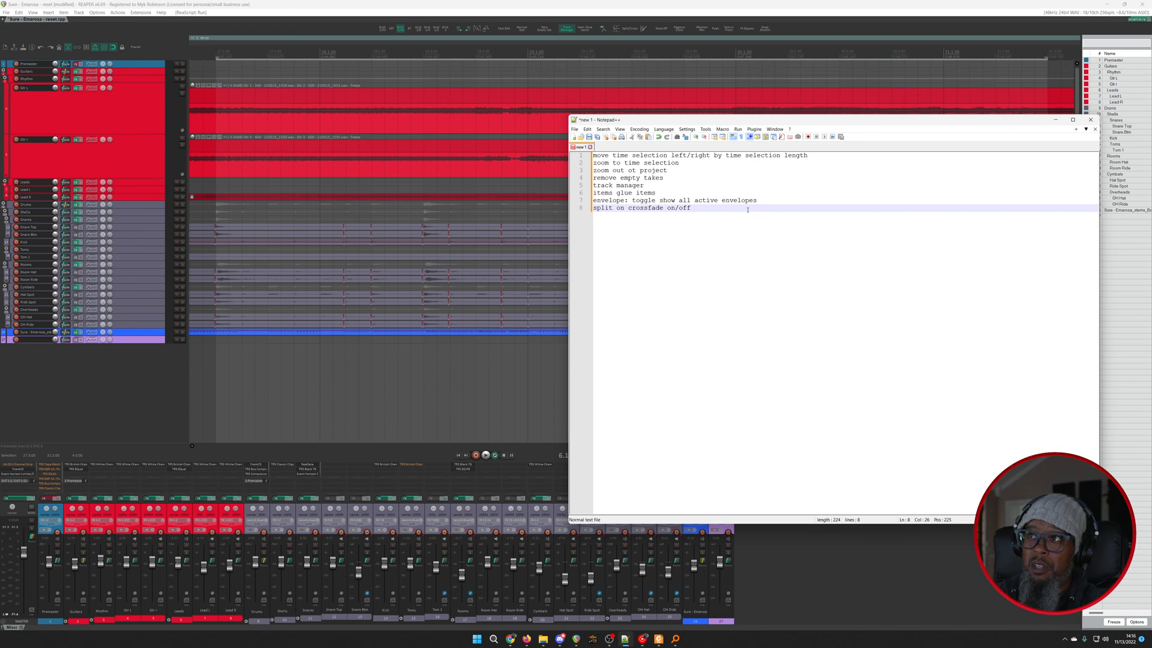
# Step: Add the lines "set active takes to default color" and "regions clock" to the notes
pyautogui.press('Return')
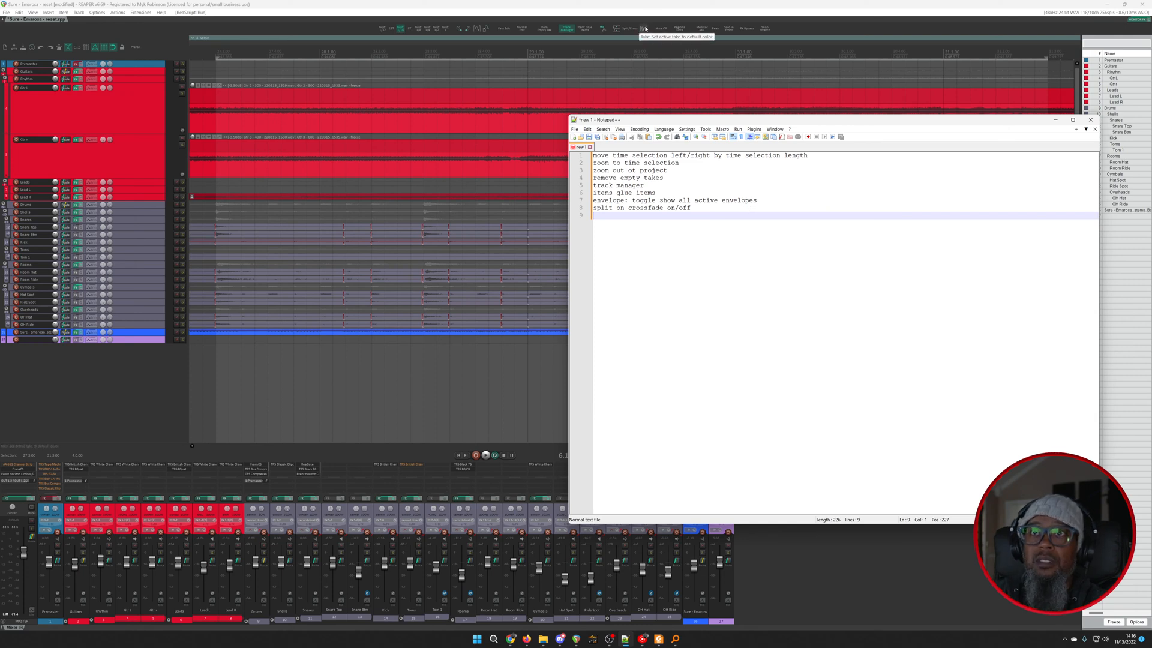
pyautogui.write('se')
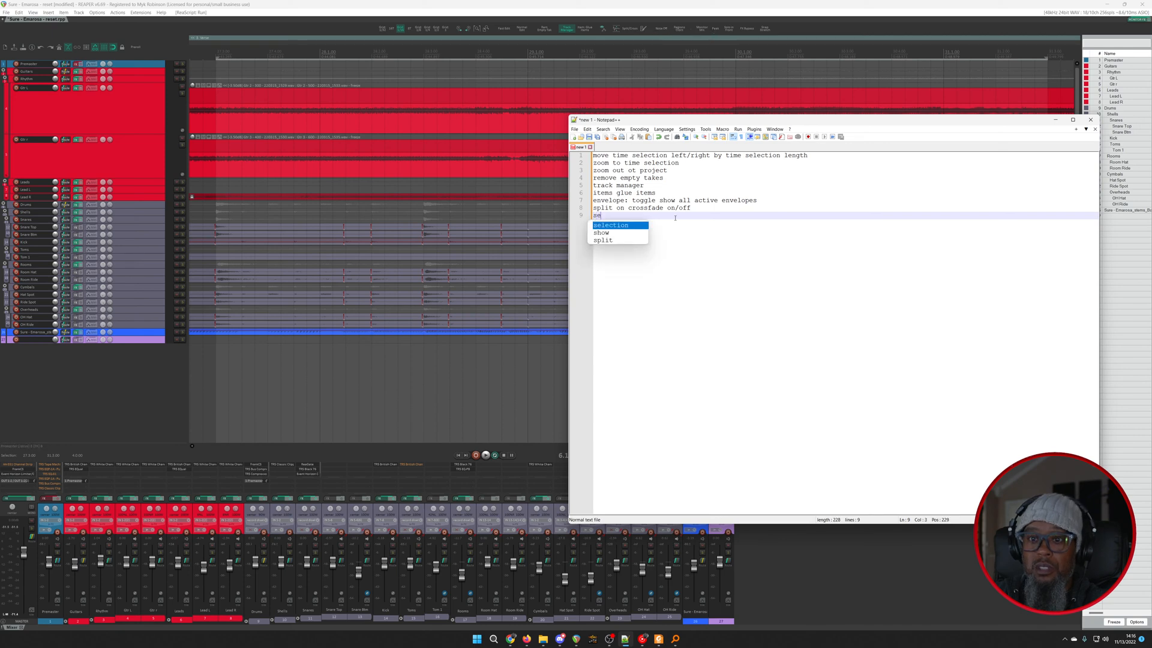
pyautogui.write('t active takes to default color')
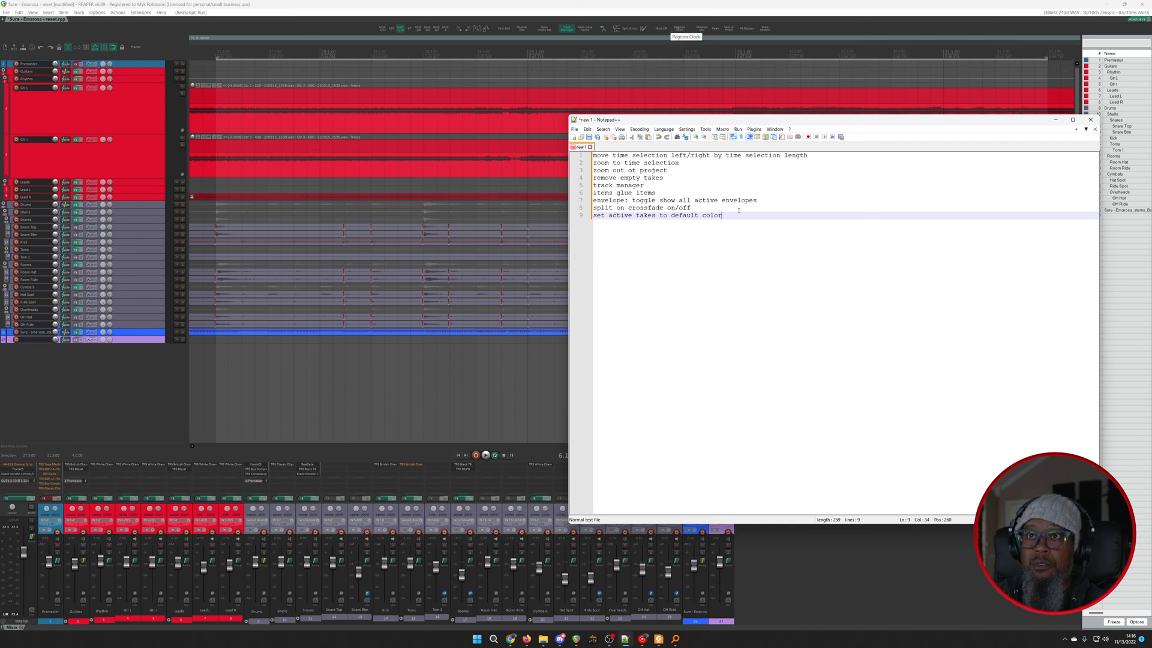
pyautogui.press('Return')
pyautogui.write('regi')
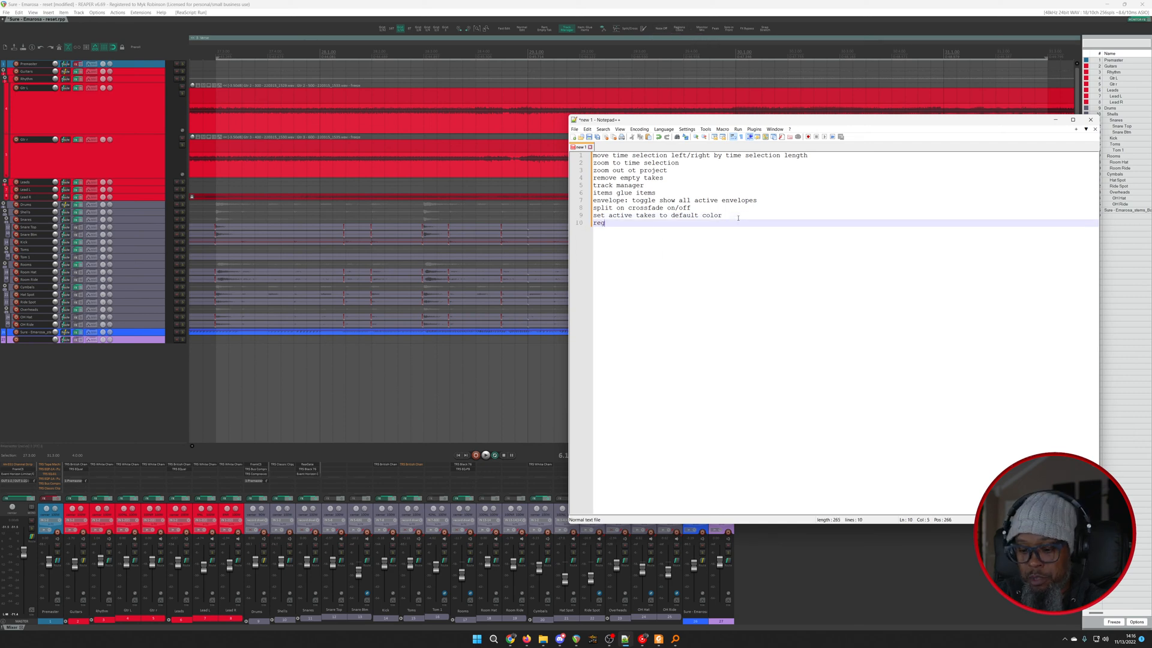
pyautogui.write('ons clock')
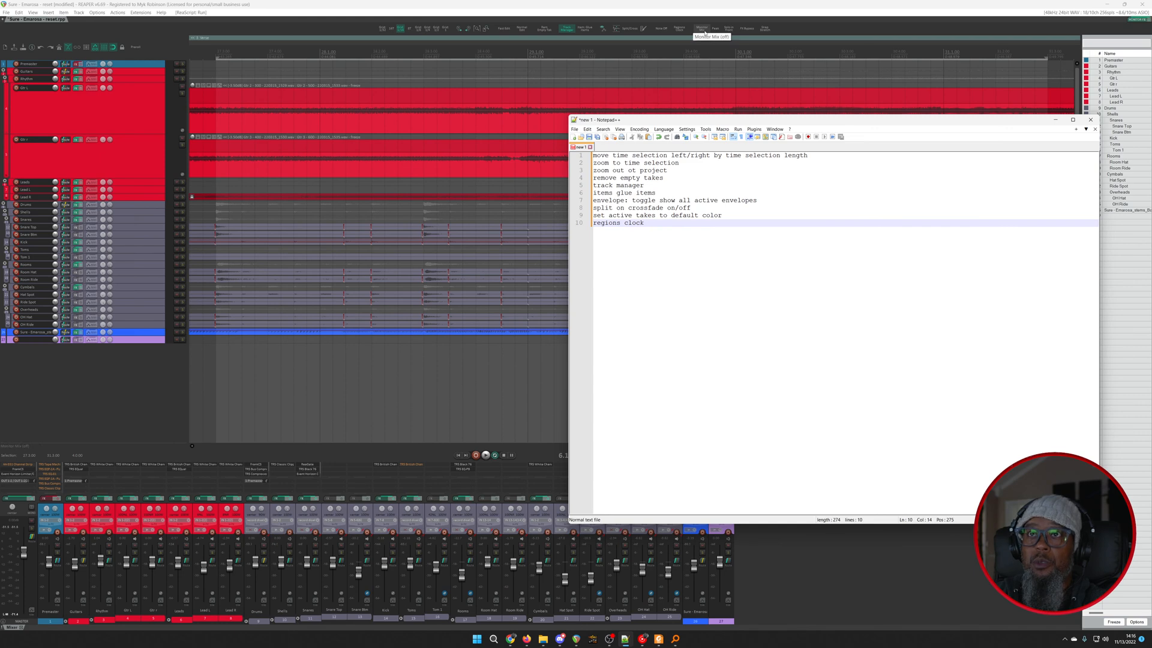
# Step: Open the cue buss dialog from the custom toolbar, add the line "create cue bus from track selection" to the notes, and close the dialog
pyautogui.click(704, 33)
pyautogui.click(703, 32)
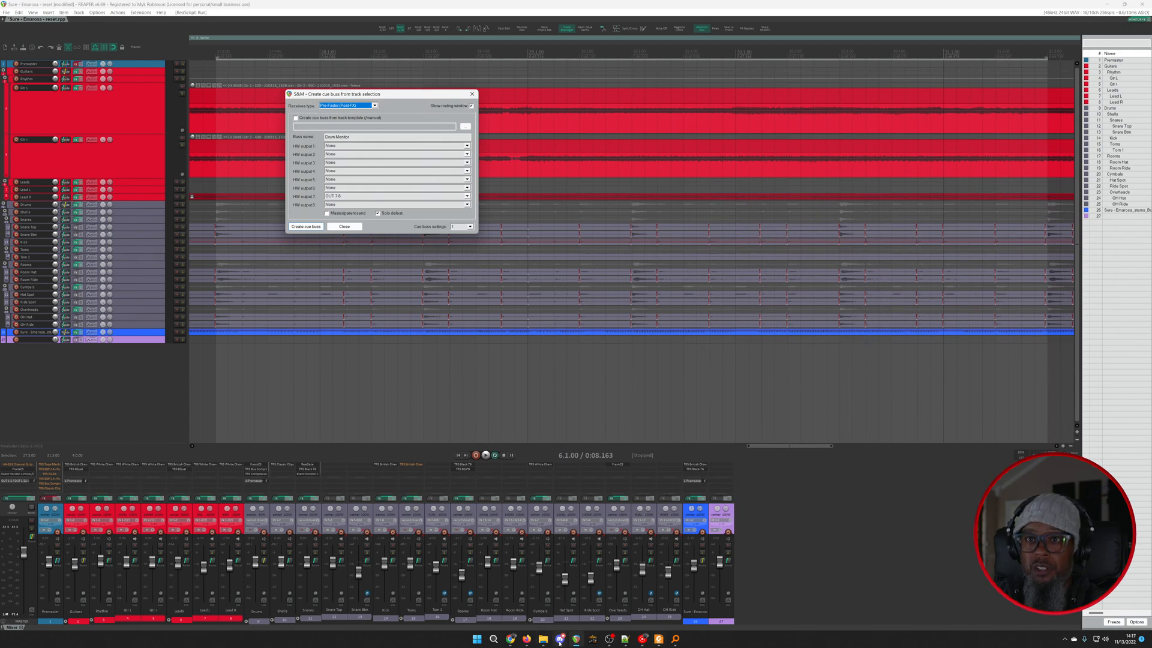
pyautogui.click(625, 638)
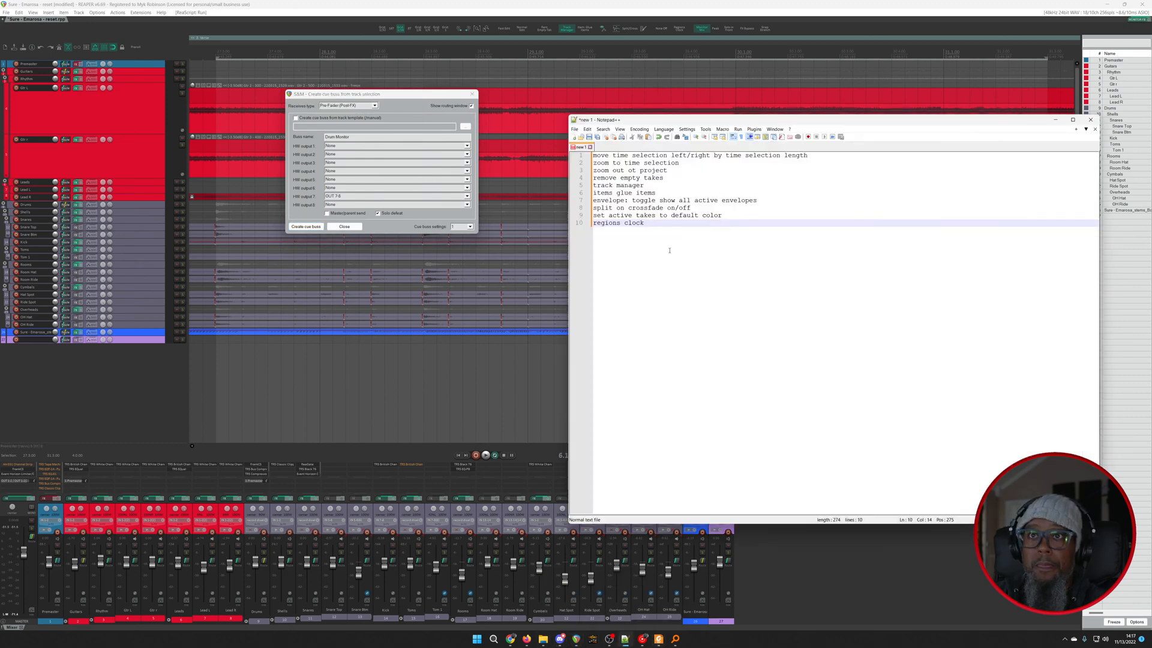
pyautogui.press('Return')
pyautogui.write('create ')
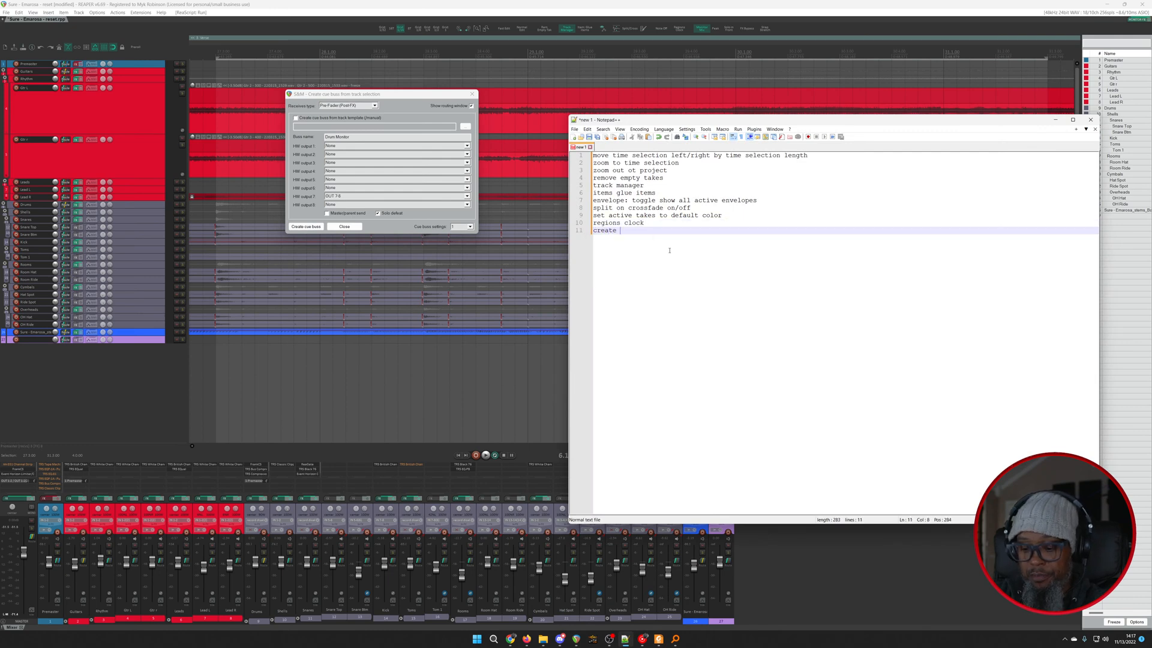
pyautogui.write('cue bus from track selection')
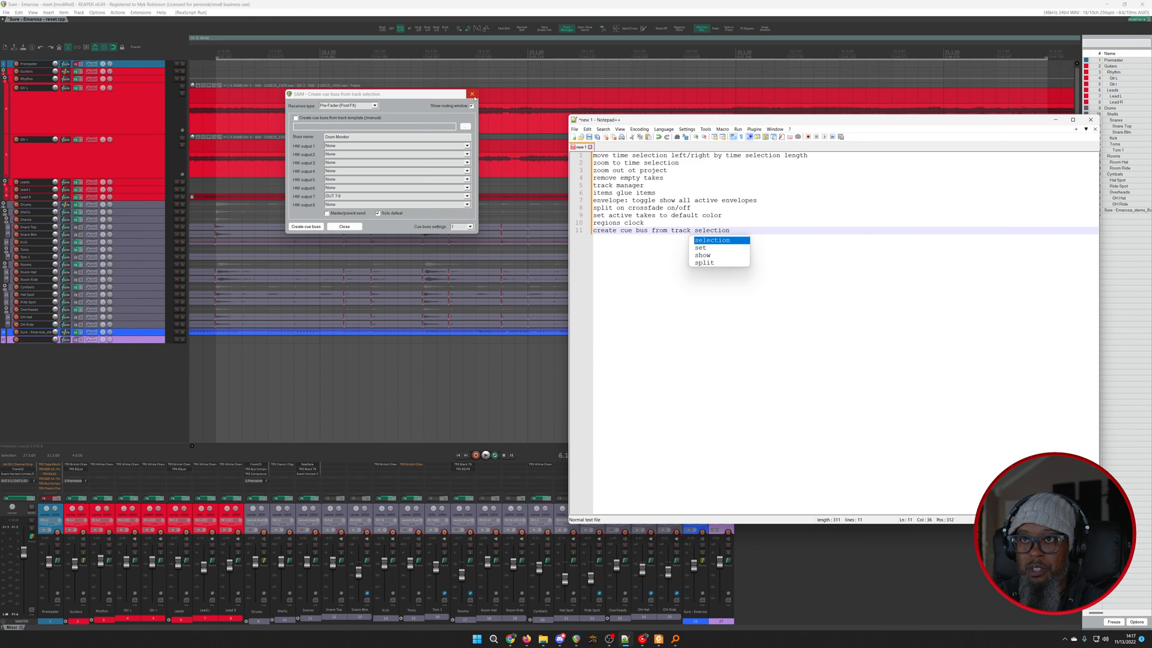
pyautogui.click(781, 265)
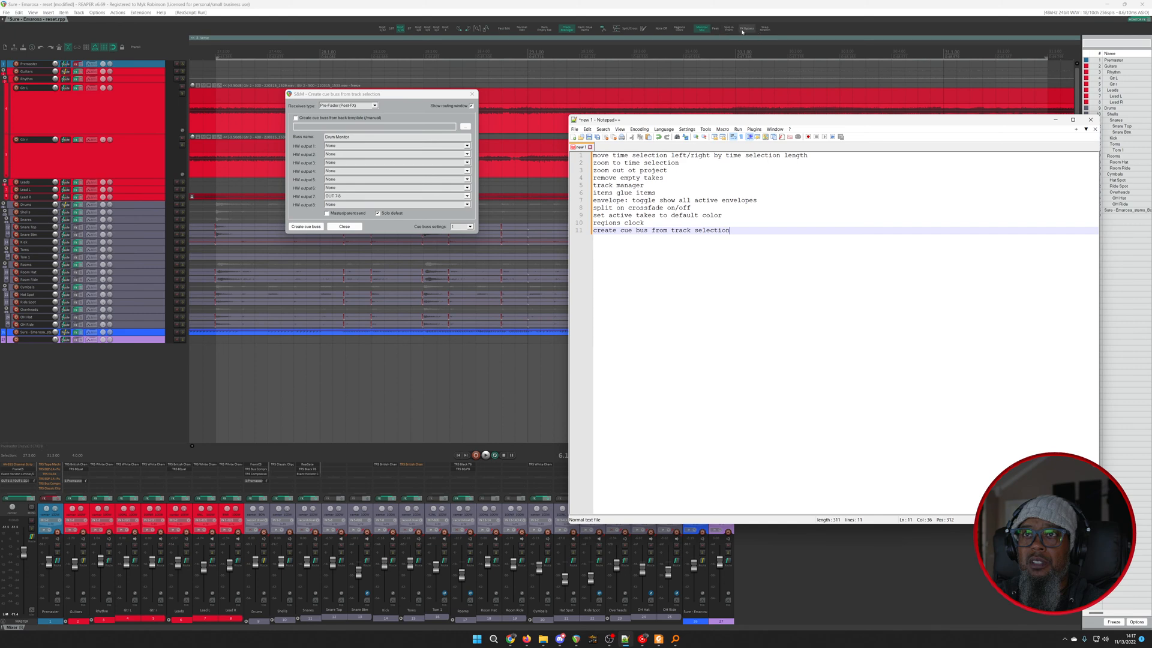
pyautogui.click(473, 95)
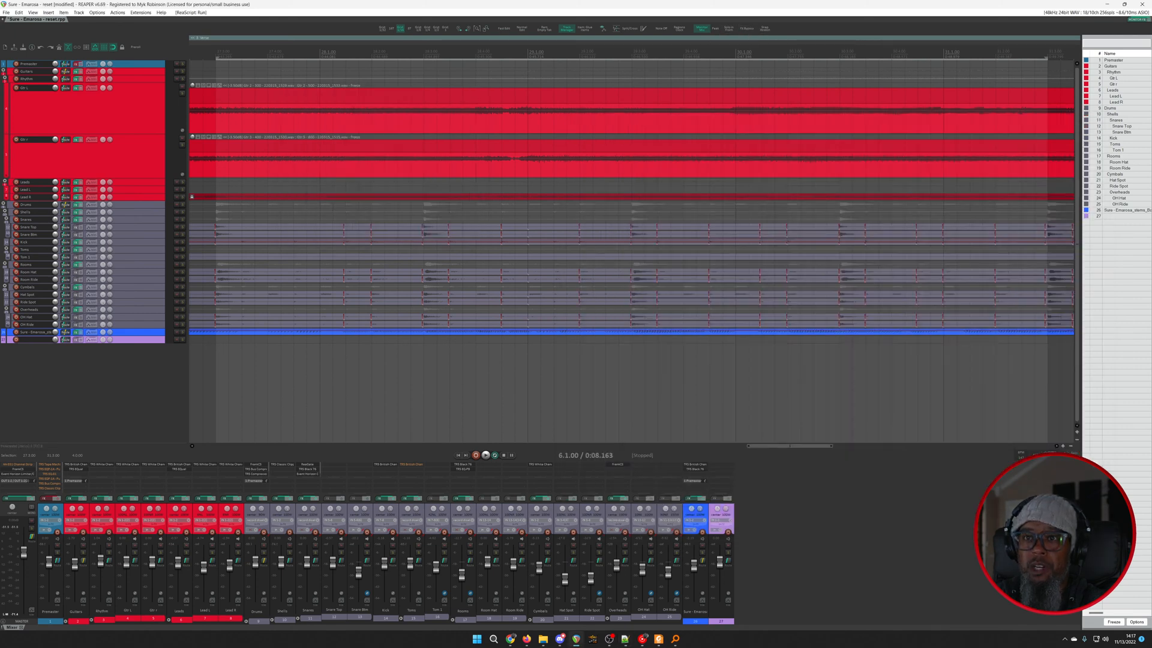
# Step: Toggle the FX bypass toolbar button and add the line "toggle fx on all tracks" to the Notepad++ notes
pyautogui.click(747, 30)
pyautogui.click(748, 29)
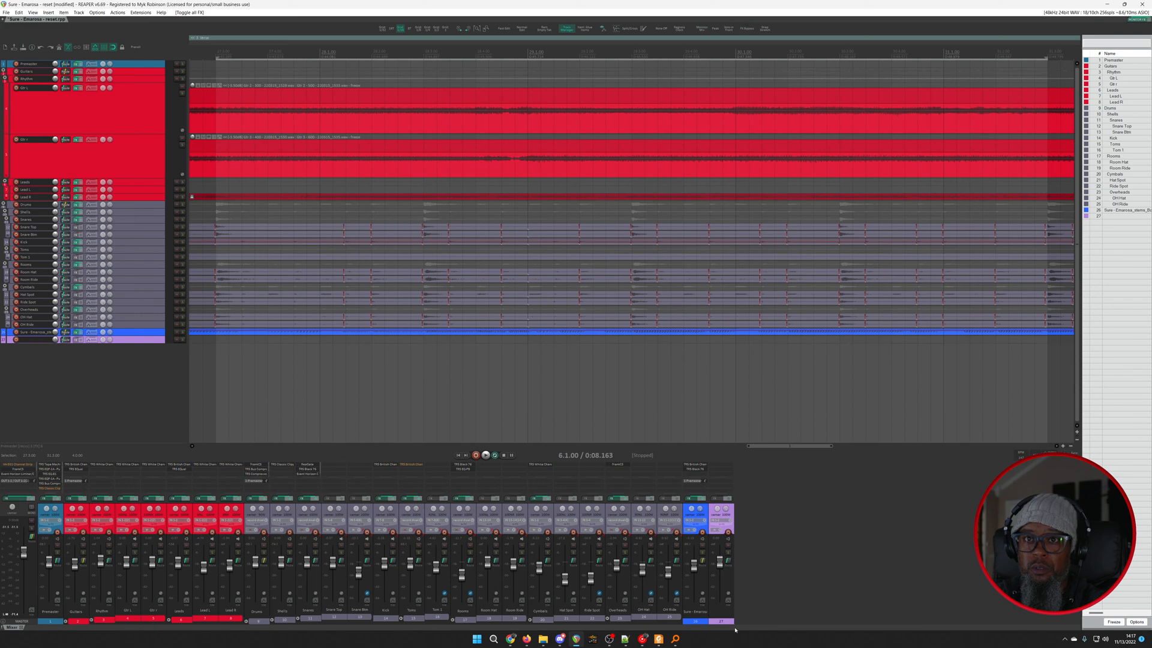
pyautogui.click(681, 641)
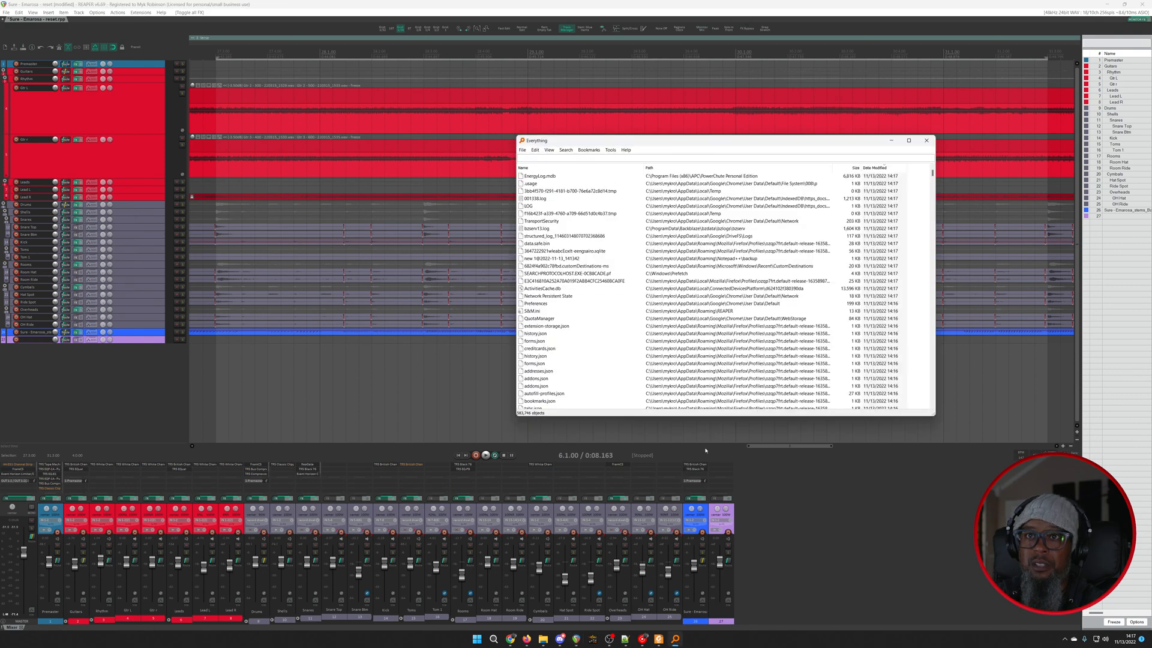
pyautogui.click(926, 139)
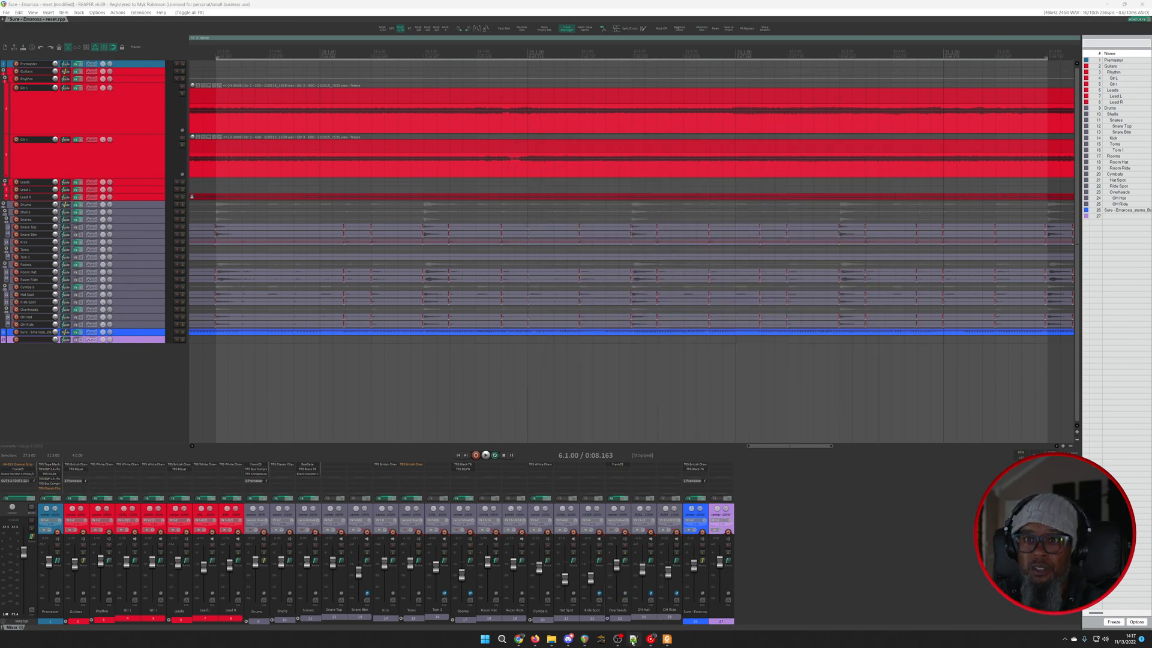
pyautogui.click(633, 641)
pyautogui.press('Return')
pyautogui.write('toggle fx on all tracks')
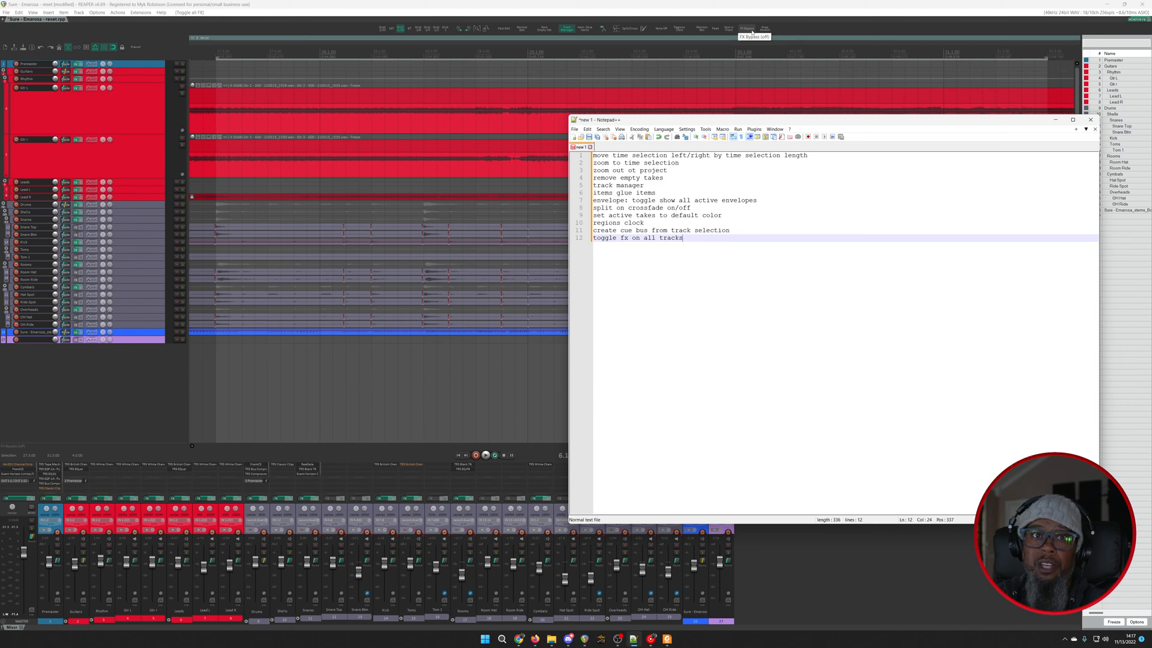
# Step: Close REAPER and move the notes window clear of the file explorer showing the Roaming folder
pyautogui.click(1143, 4)
pyautogui.click(581, 342)
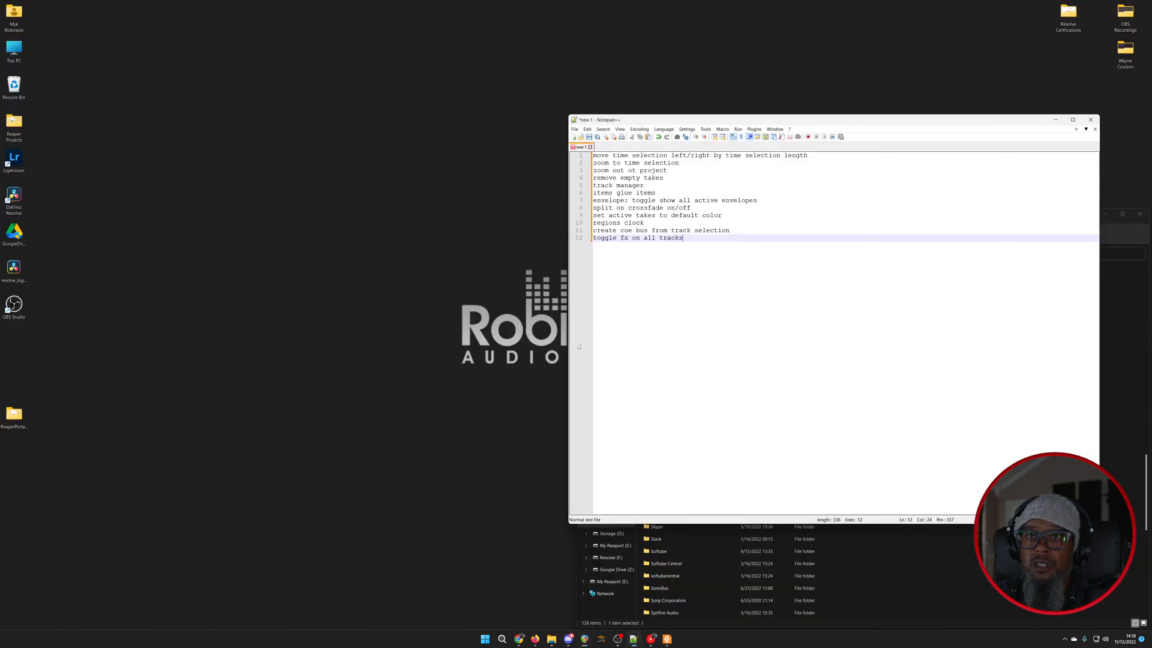
pyautogui.moveTo(986, 122); pyautogui.dragTo(566, 45)
# Step: Rename the REAPER folder in Roaming to REAPER.bak
pyautogui.click(671, 452)
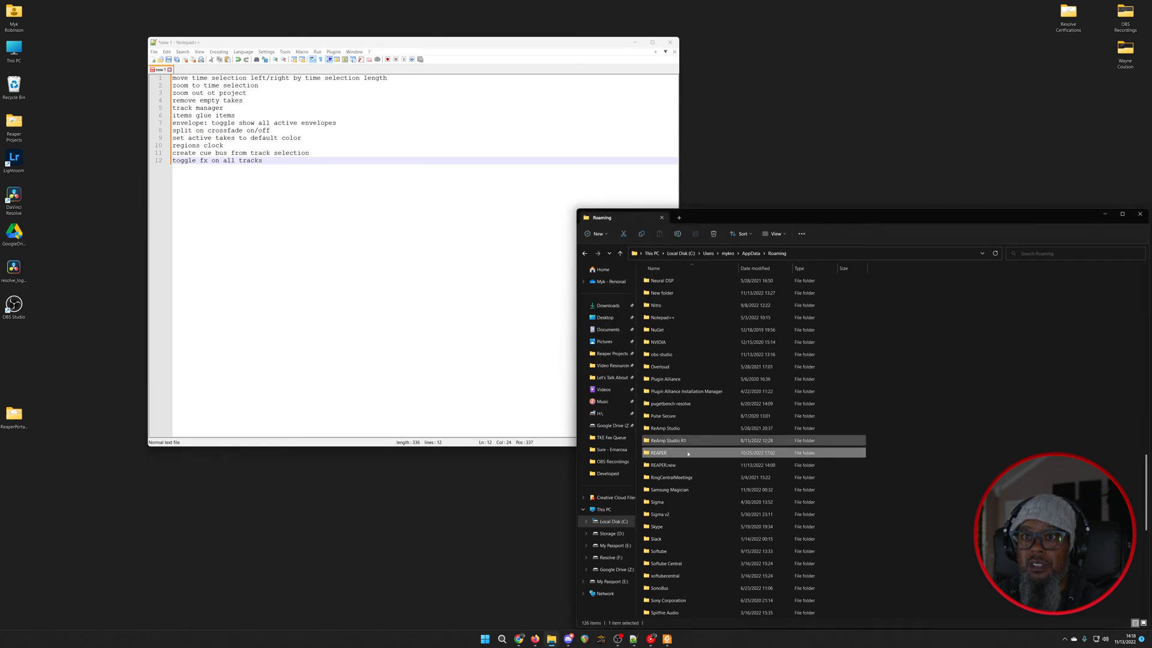
pyautogui.press('F2')
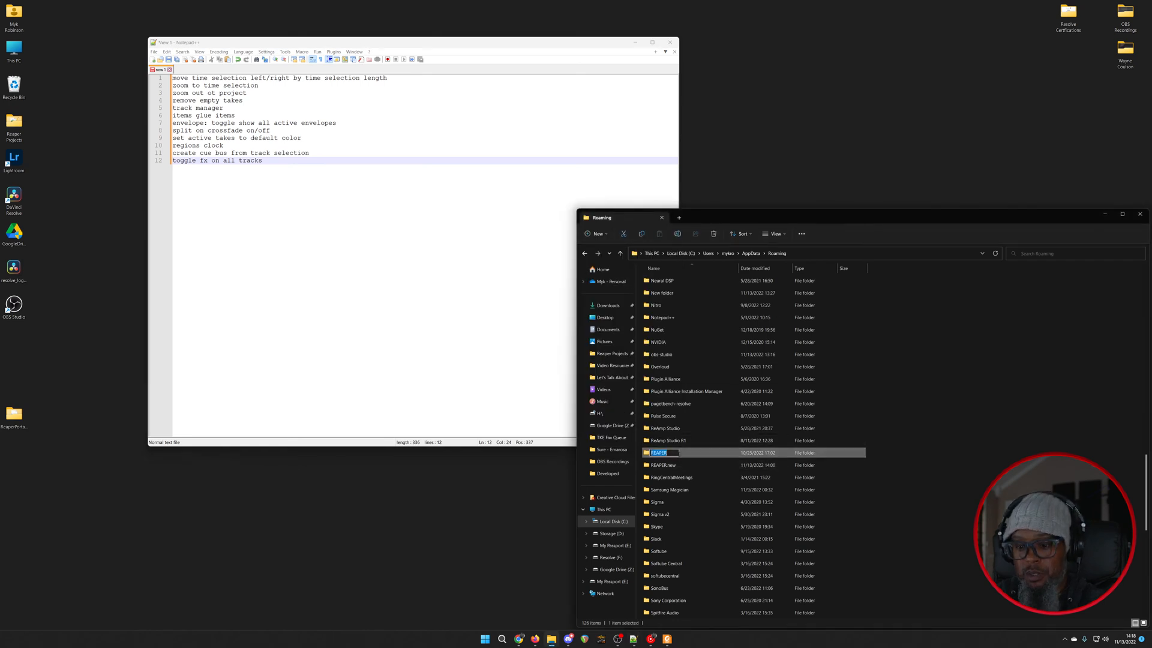
pyautogui.press('End')
pyautogui.write('.bak')
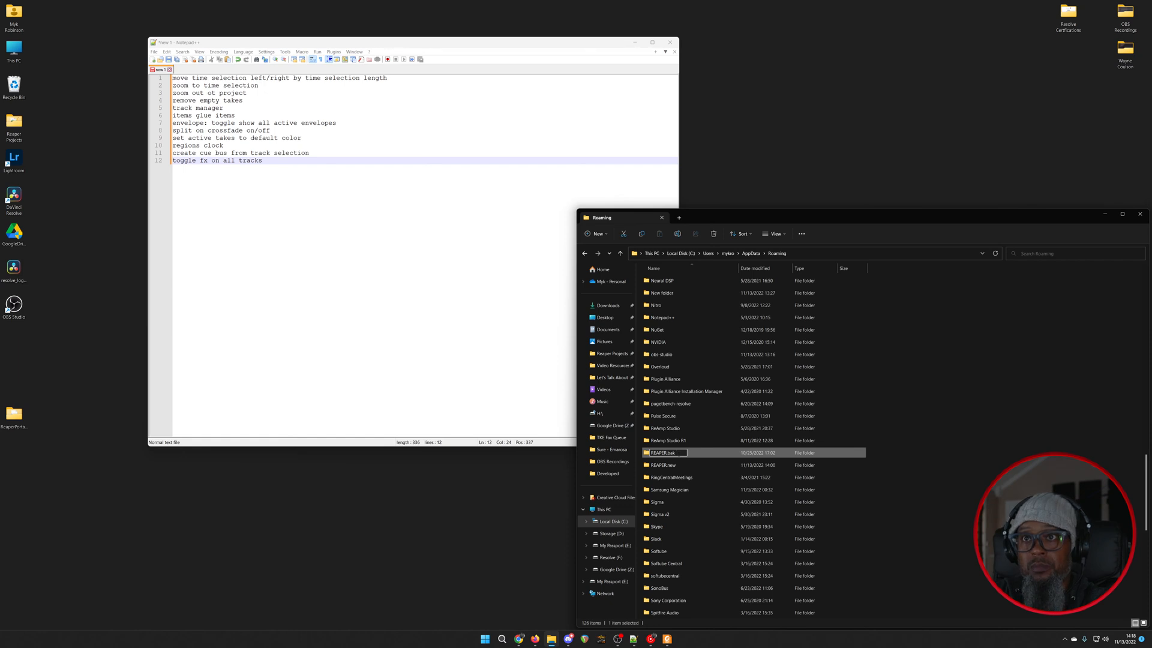
pyautogui.press('Return')
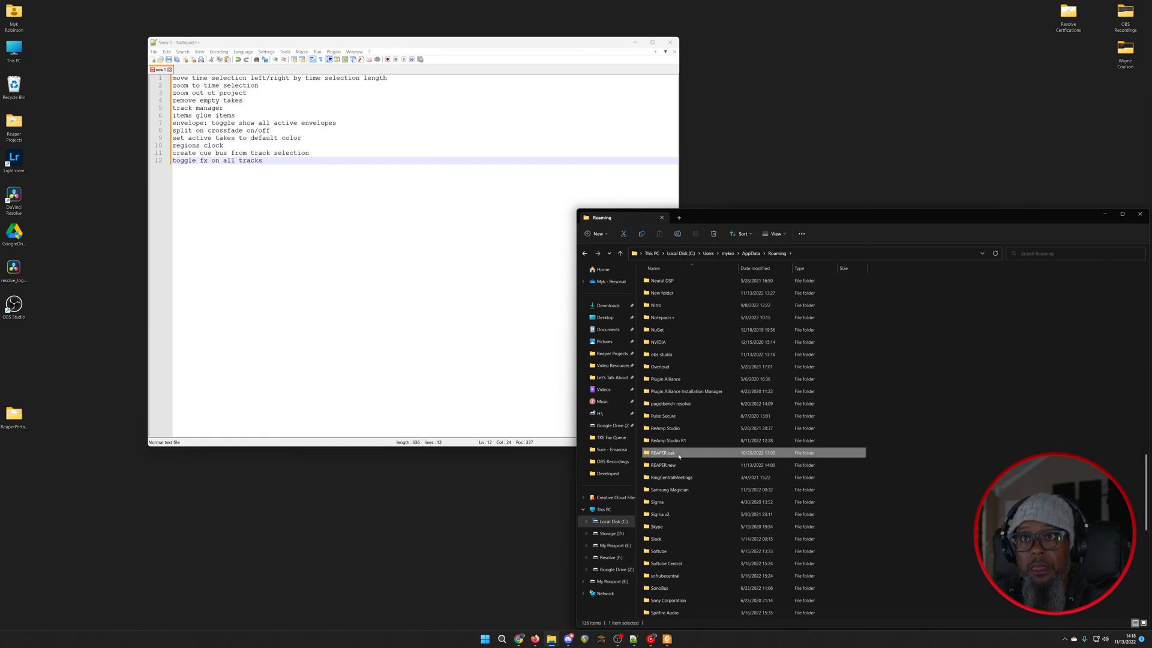
# Step: Rename the REAPER.new folder in Roaming to REAPER
pyautogui.click(671, 465)
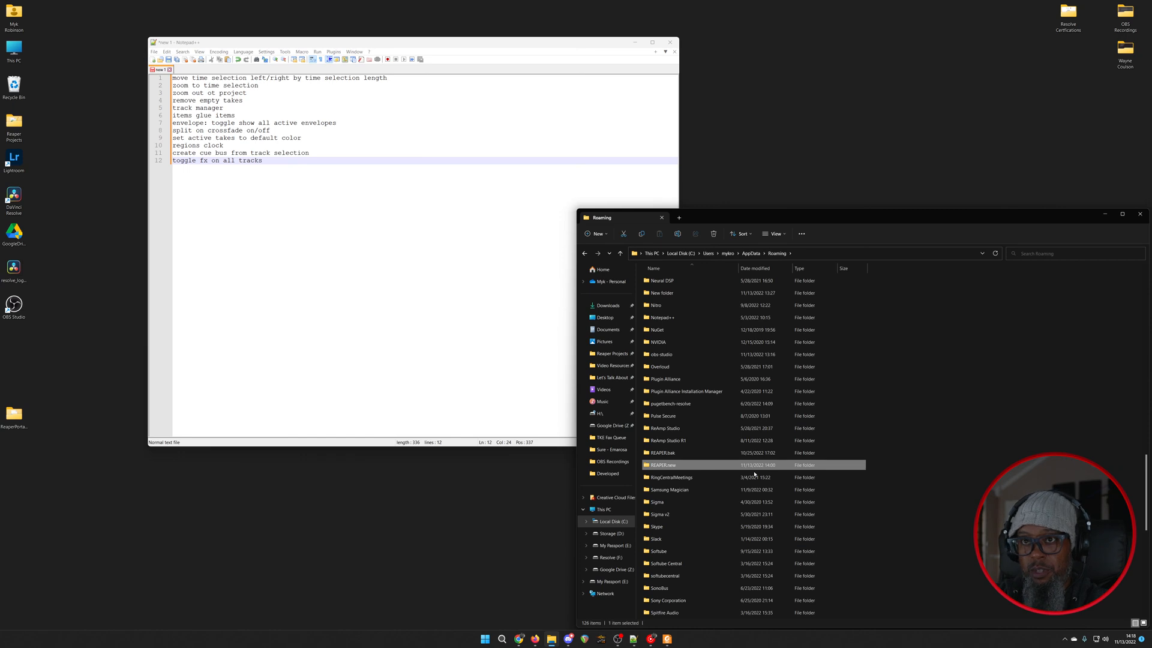
pyautogui.press('F2')
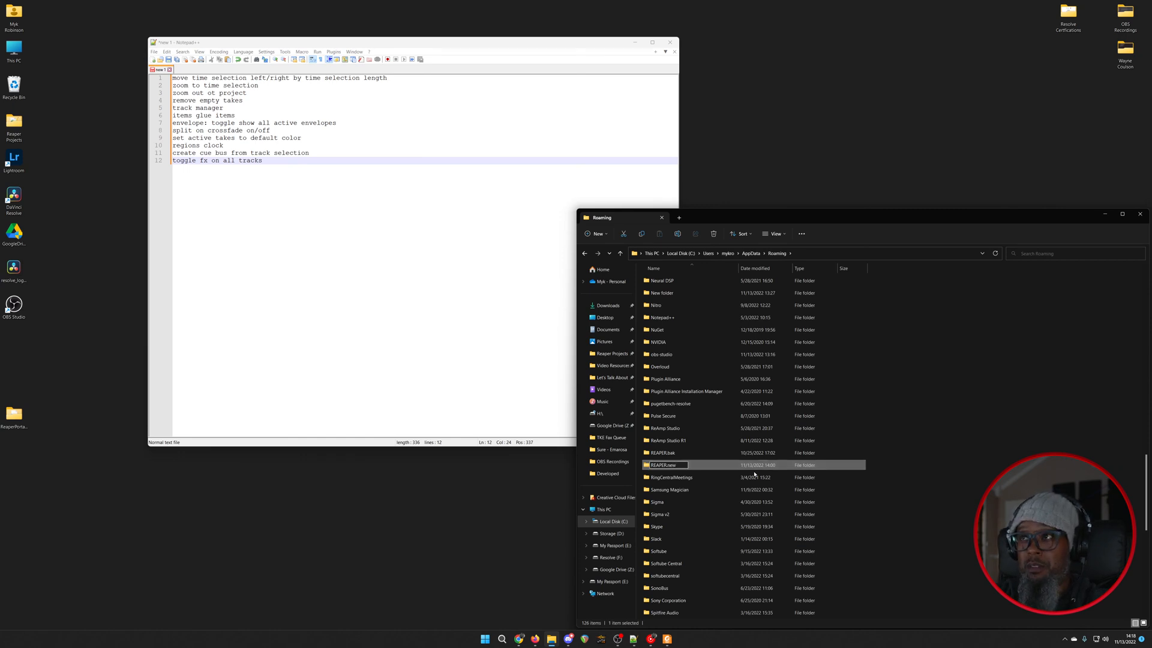
pyautogui.press('BackSpace')
pyautogui.press('BackSpace')
pyautogui.press('BackSpace')
pyautogui.press('BackSpace')
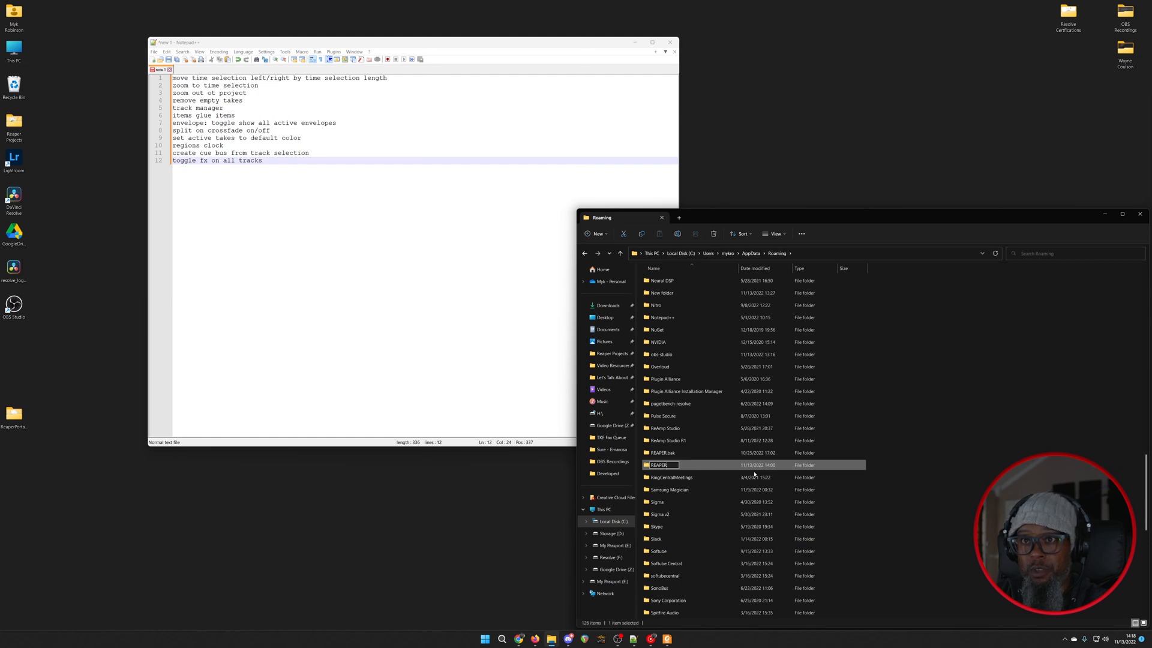
pyautogui.press('Return')
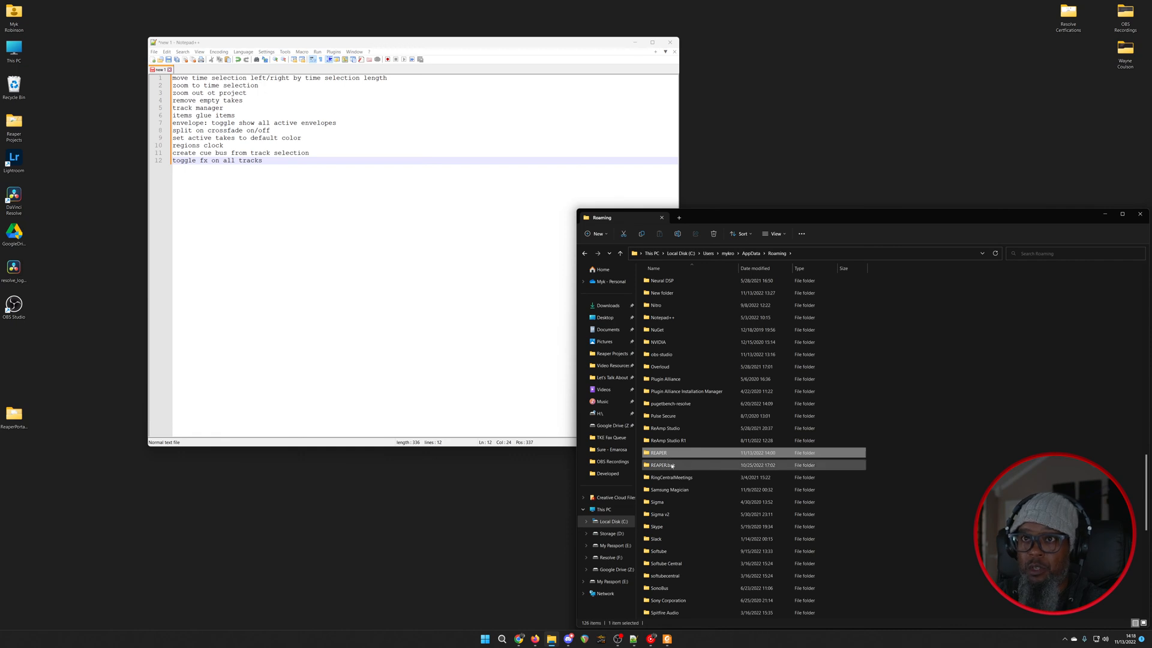
# Step: Look through the REAPER.bak folder and its ProjectTemplates subfolder, and return to the Roaming folder
pyautogui.moveTo(672, 466)
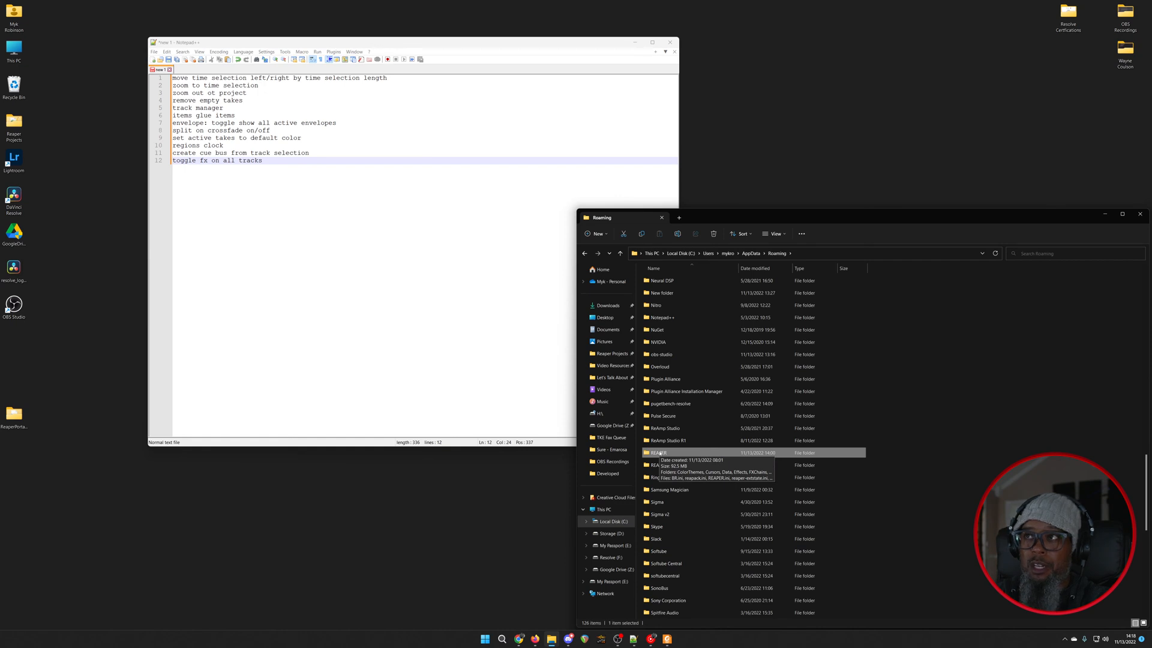
pyautogui.click(670, 466)
pyautogui.doubleClick(670, 466)
pyautogui.scroll(-10, 669, 467)
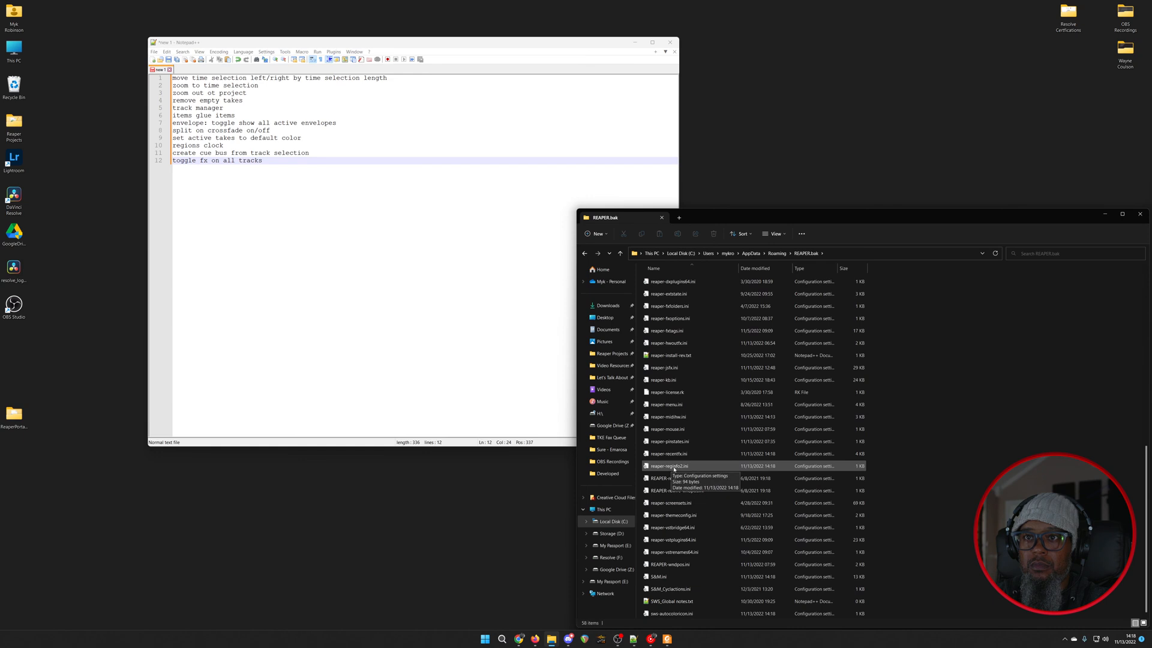
pyautogui.scroll(10, 679, 465)
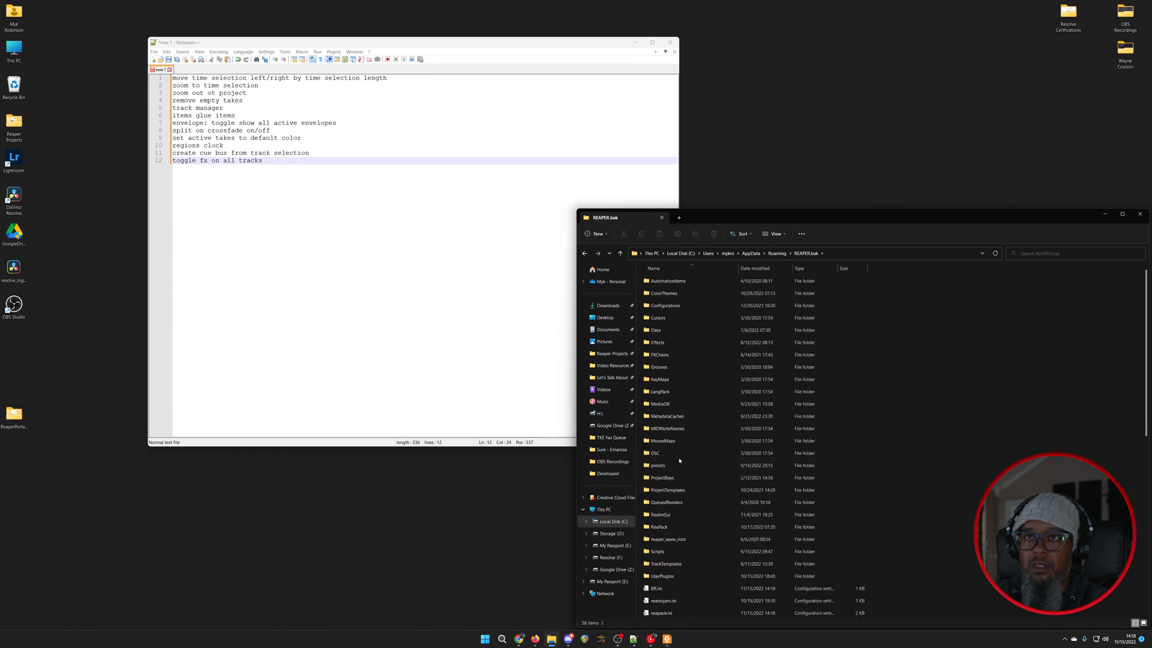
pyautogui.doubleClick(680, 490)
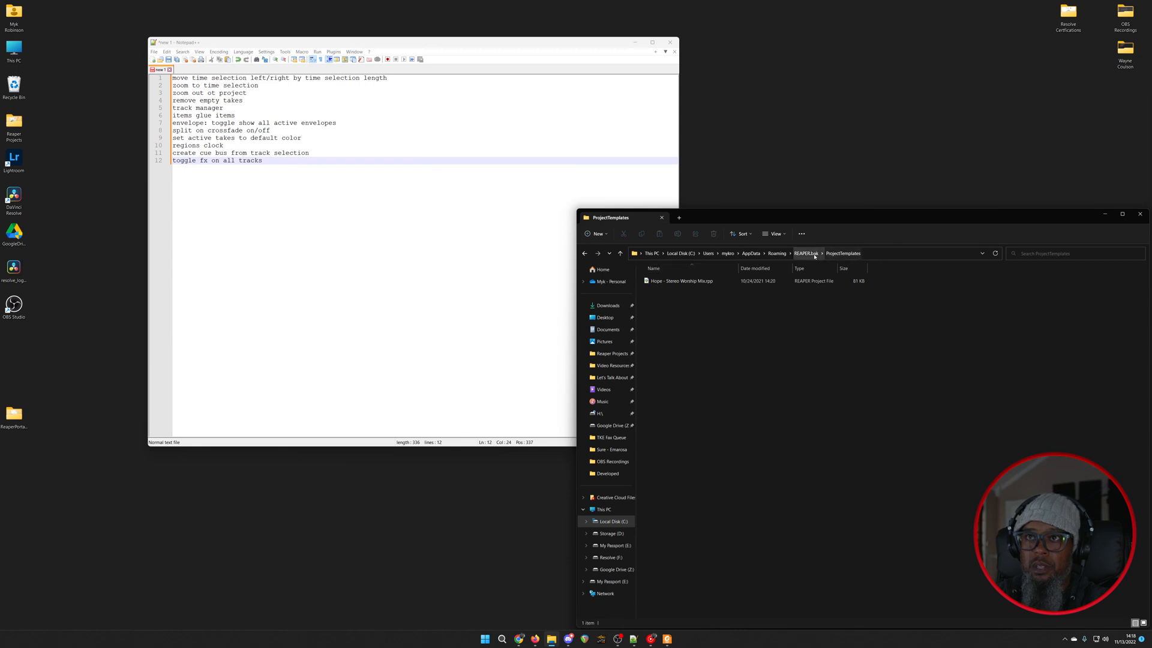
pyautogui.click(776, 253)
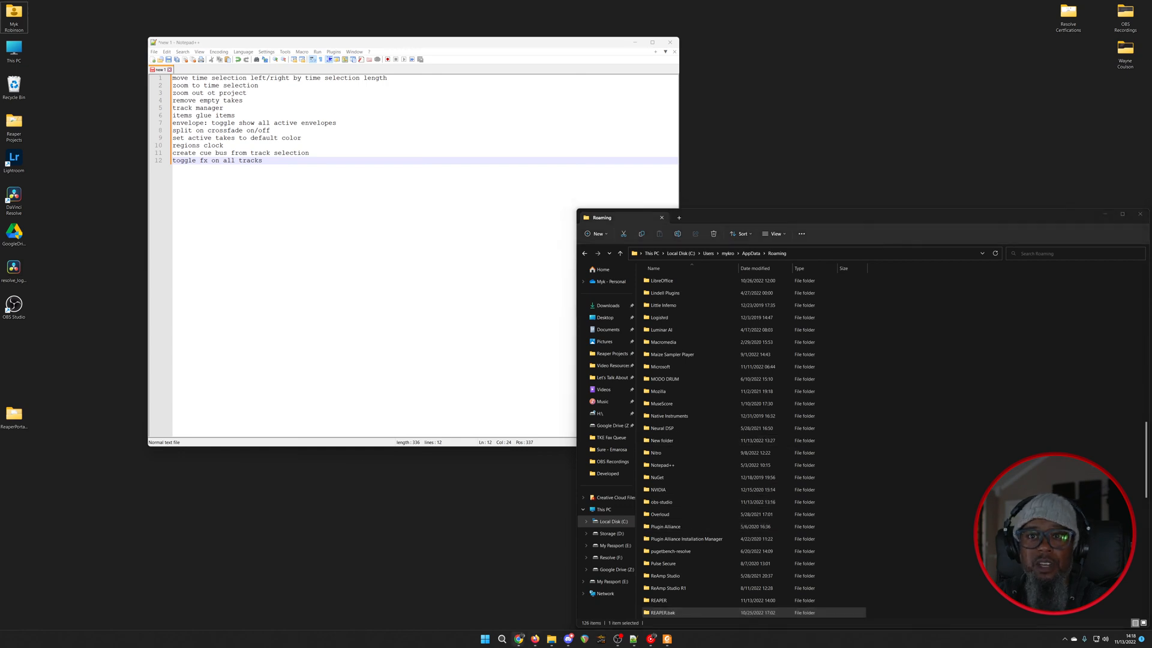
# Step: Reopen the recent project "Sure - Emarosa - reset.rpp" in REAPER and place the notes window beside the tracks
pyautogui.rightClick(584, 639)
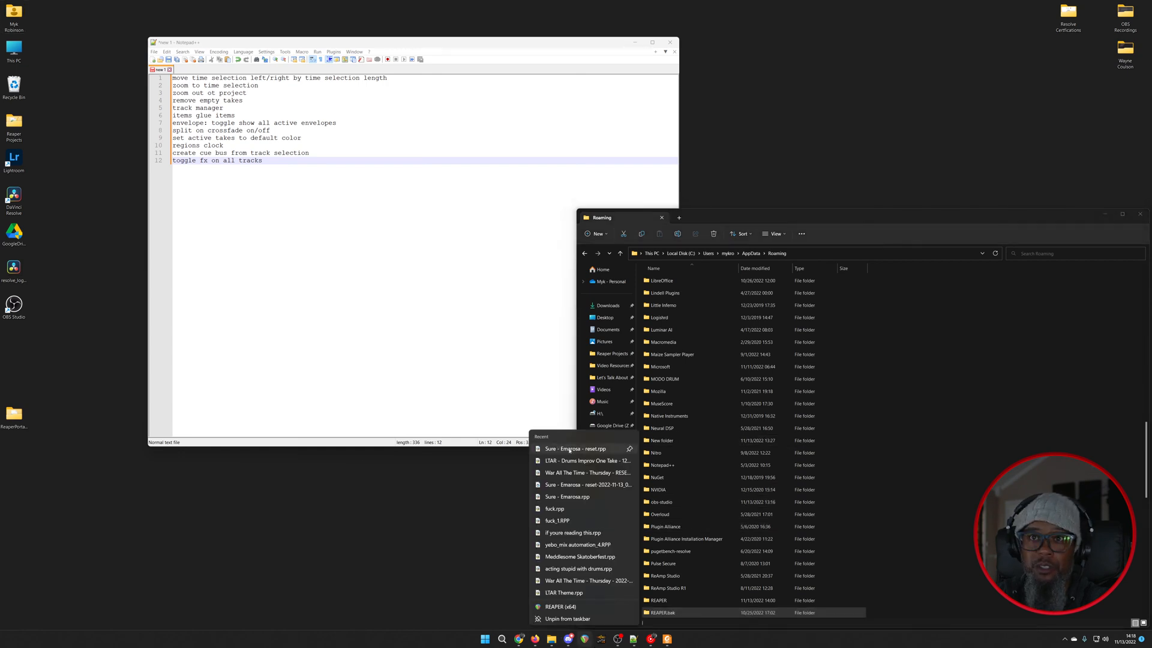
pyautogui.click(561, 448)
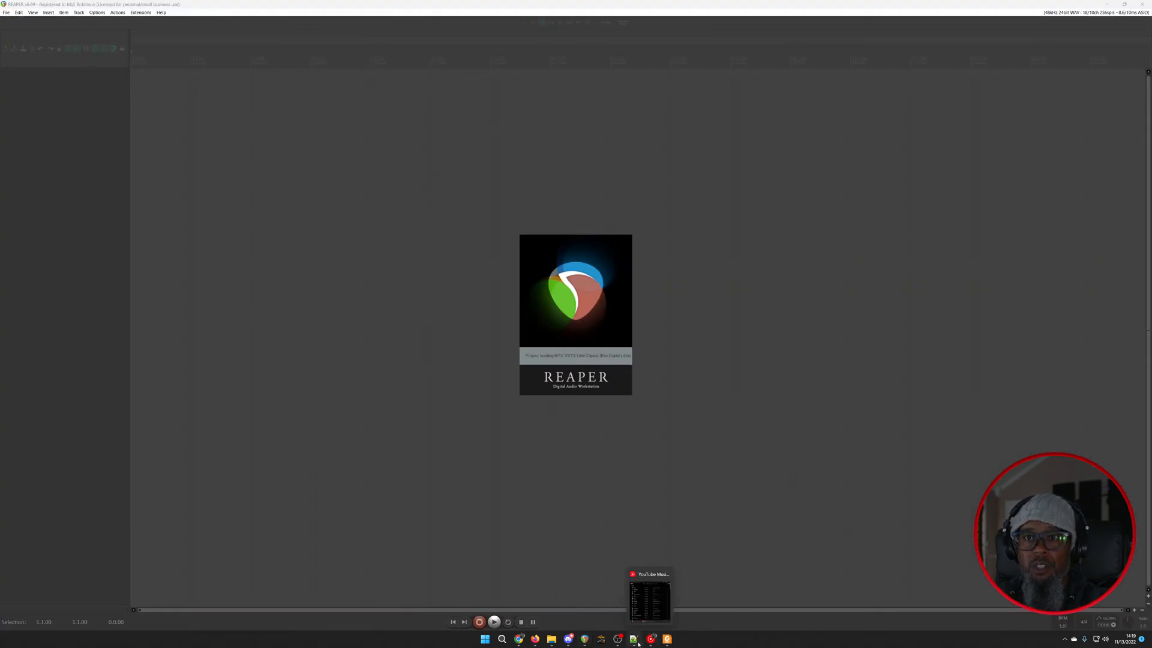
pyautogui.click(633, 639)
pyautogui.moveTo(470, 52); pyautogui.dragTo(893, 193)
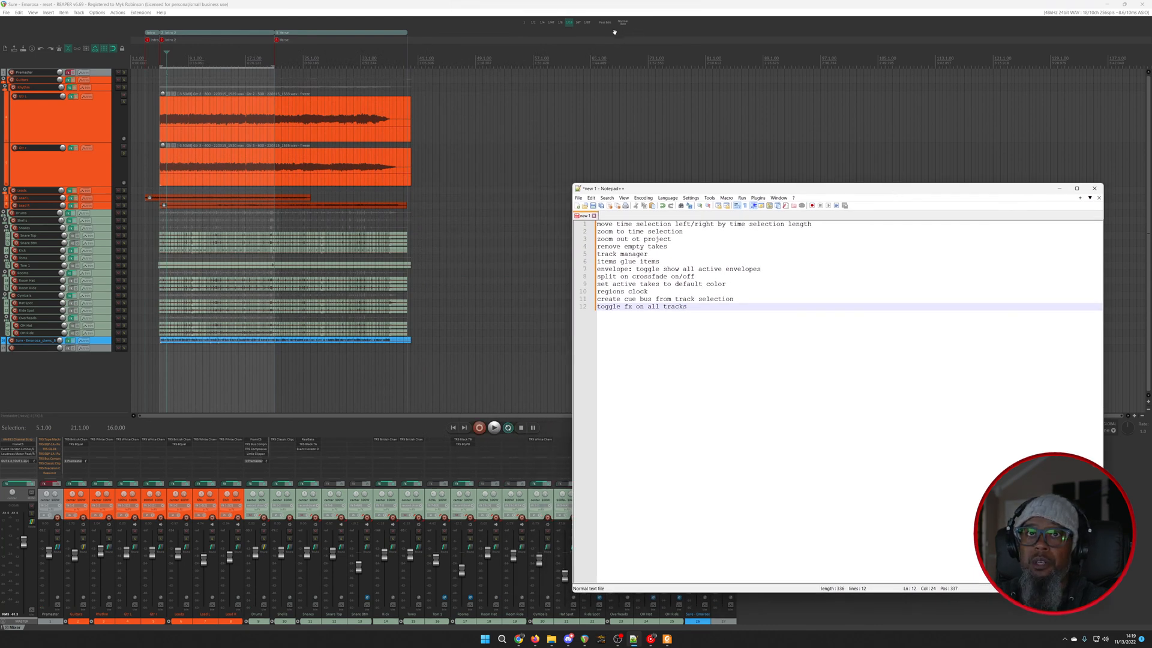
# Step: View the floating toolbar's customization list and move the notes window off the main screen
pyautogui.rightClick(648, 26)
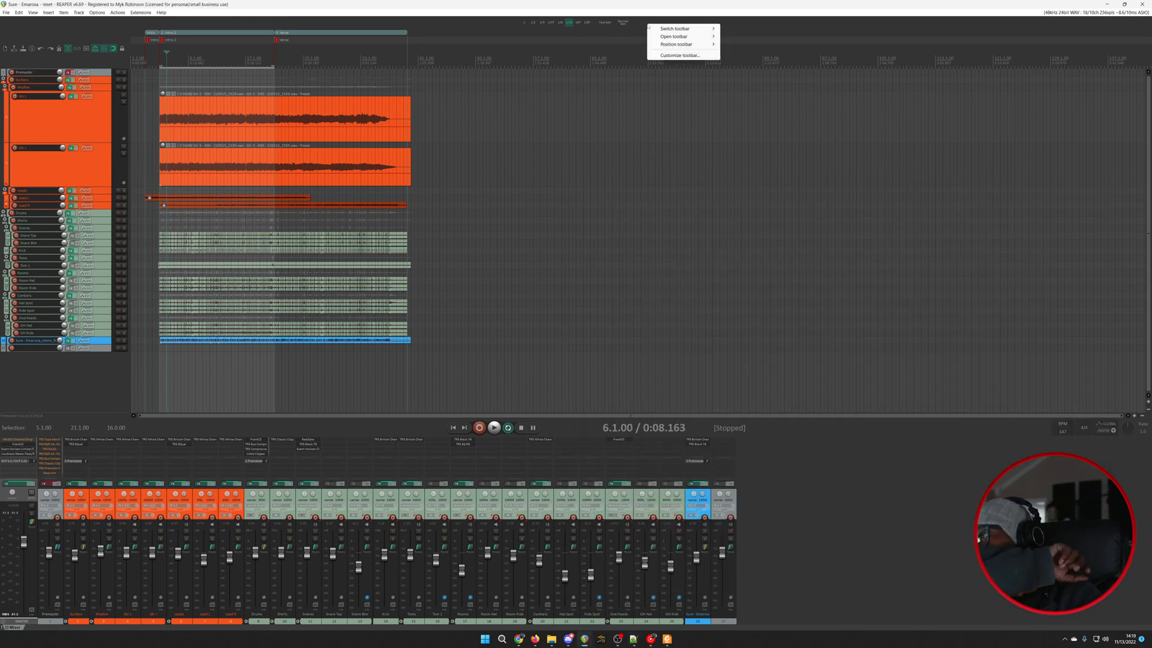
pyautogui.click(673, 56)
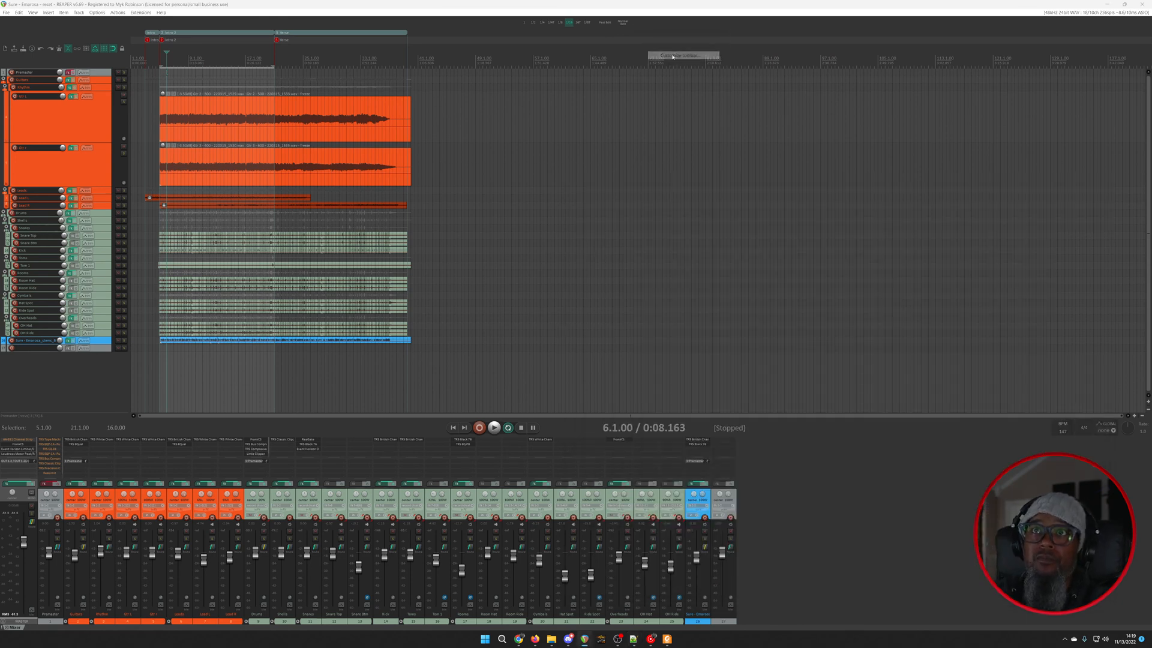
pyautogui.click(633, 639)
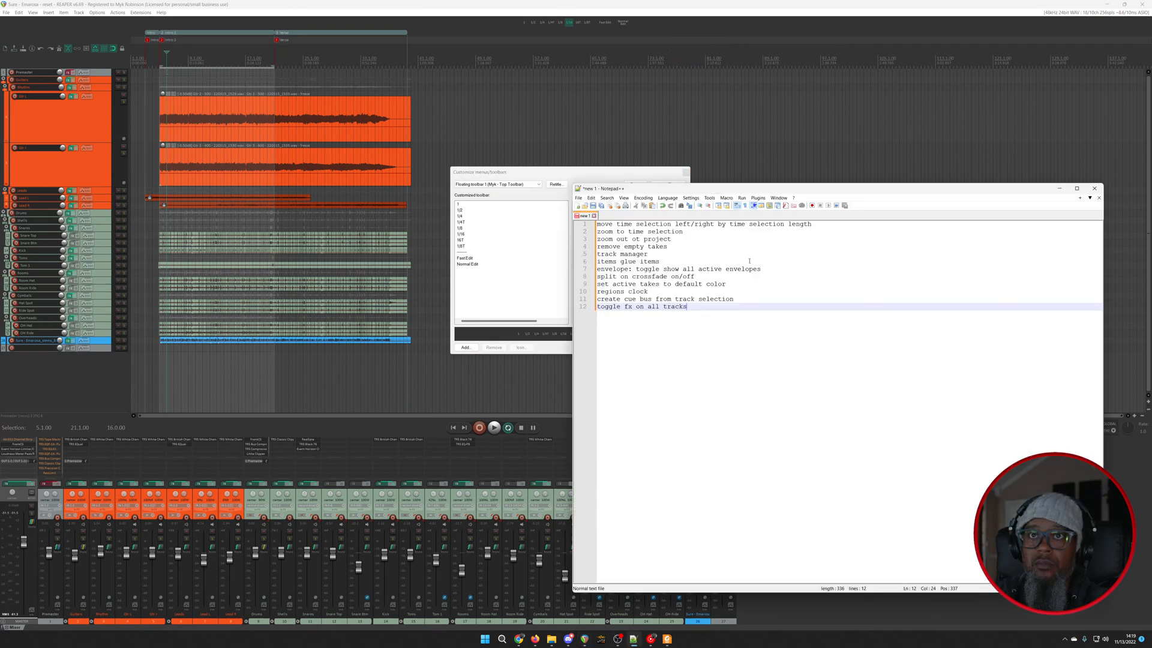
pyautogui.moveTo(770, 192); pyautogui.dragTo(1151, 192)
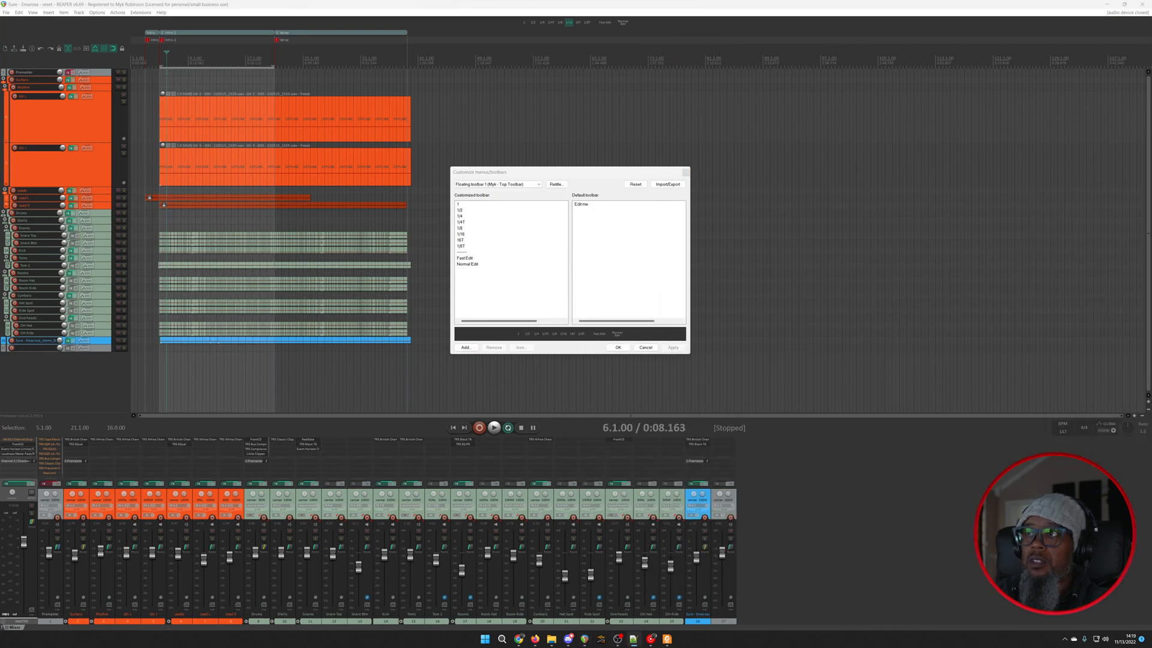
pyautogui.click(687, 172)
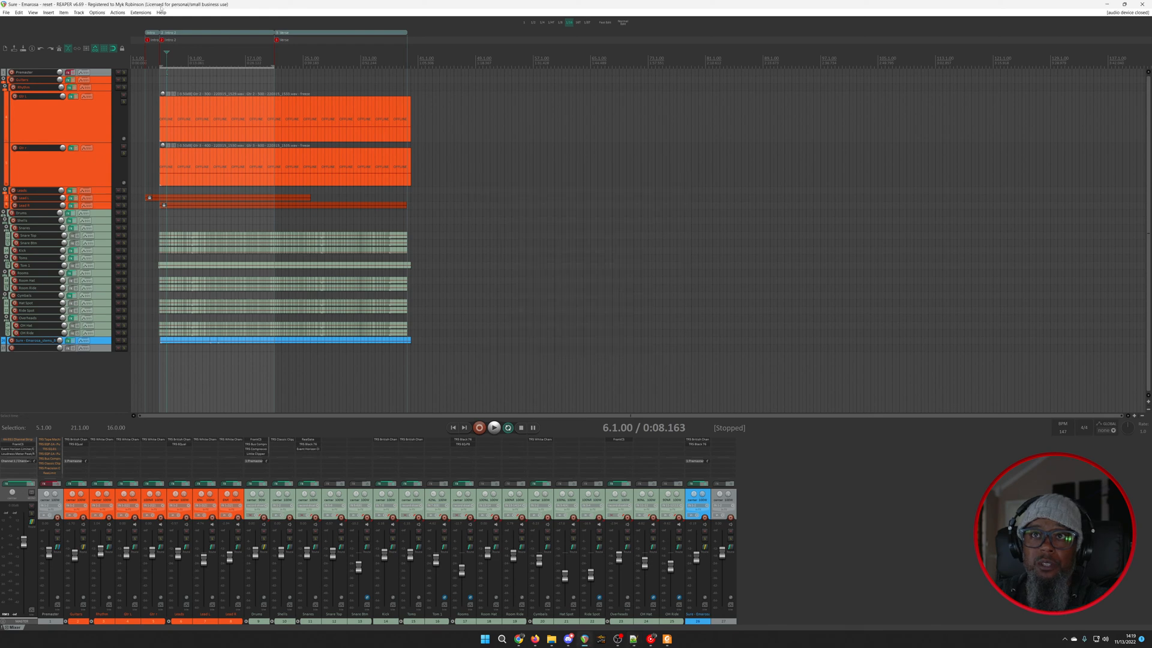
# Step: Open the ReaPack package browser and the action list
pyautogui.click(134, 13)
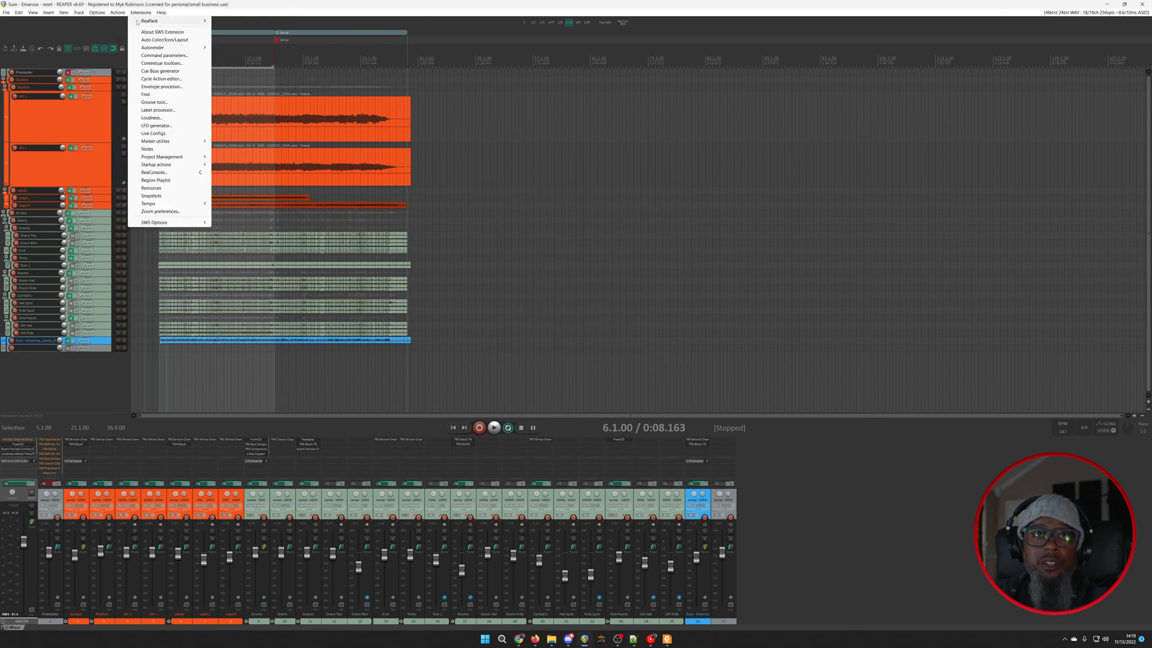
pyautogui.moveTo(173, 21)
pyautogui.click(238, 31)
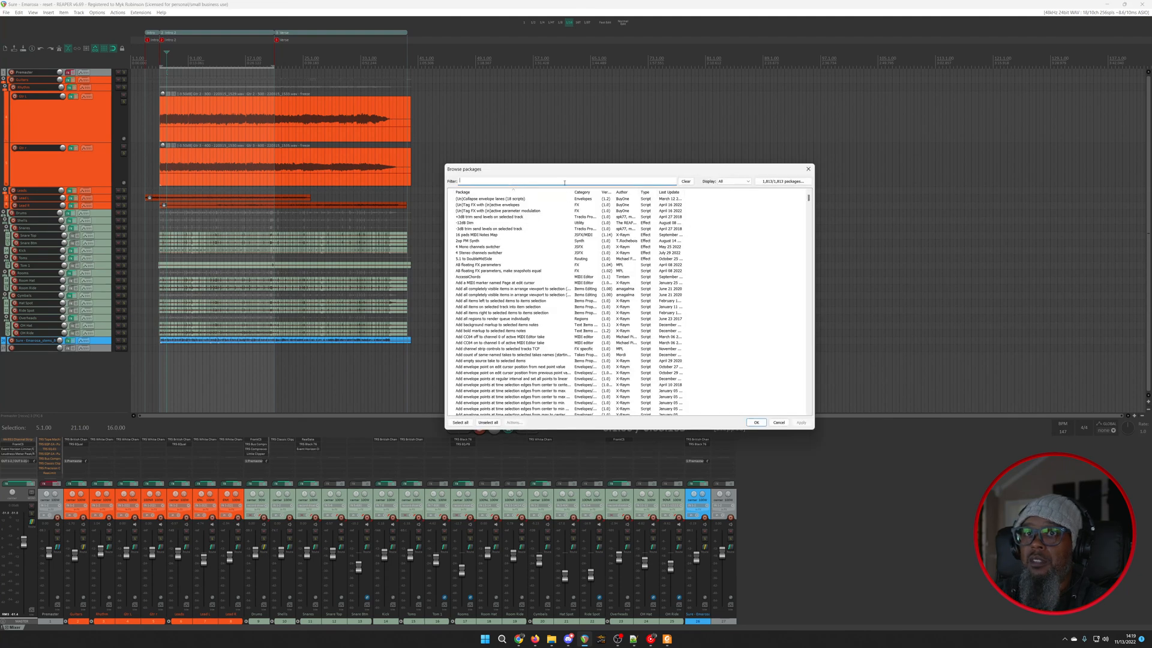
pyautogui.click(117, 13)
pyautogui.click(139, 21)
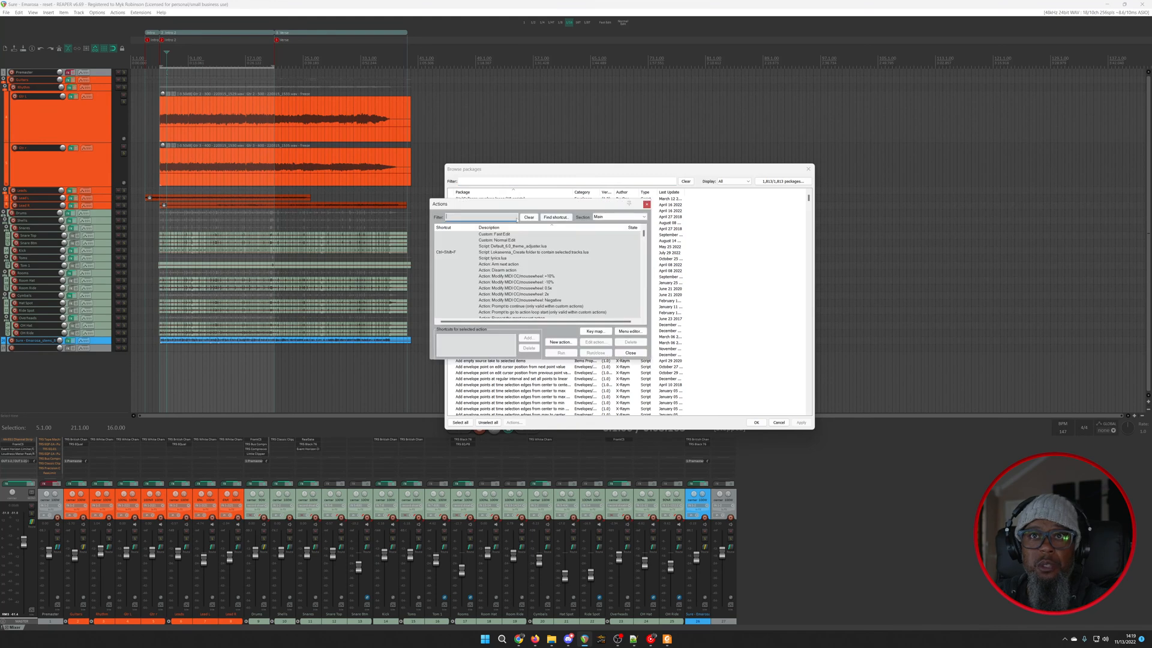
# Step: Search the action list for "move time selection left" and clear the filter
pyautogui.write('move time selection left')
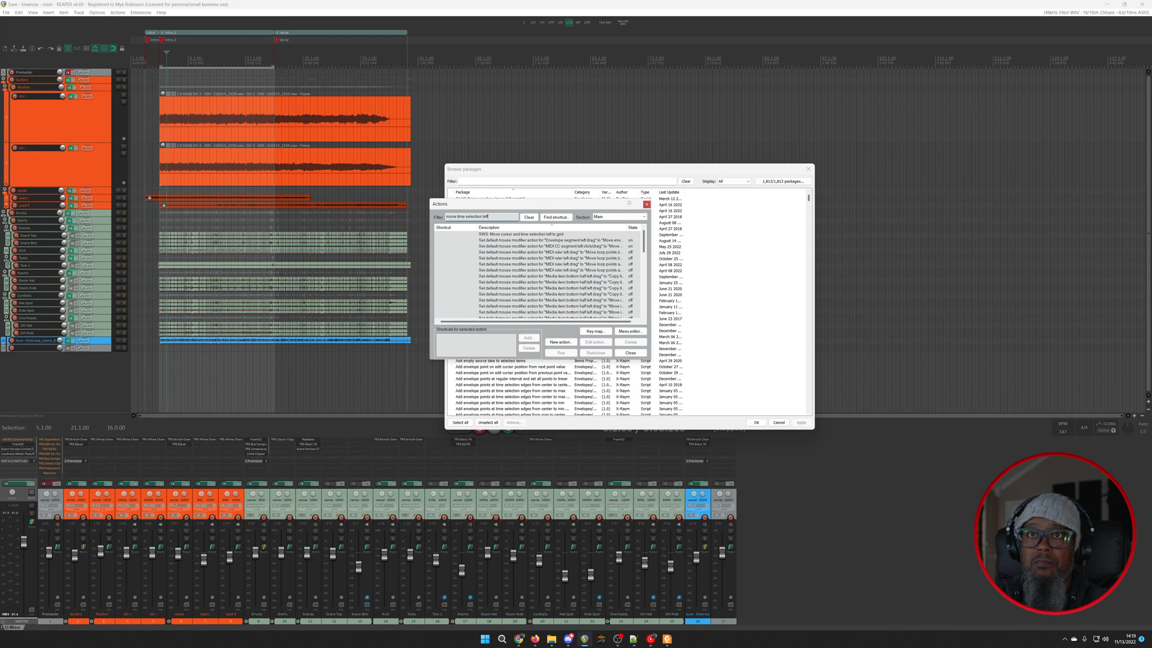
pyautogui.press('BackSpace')
pyautogui.press('BackSpace')
pyautogui.press('BackSpace')
pyautogui.press('BackSpace')
pyautogui.press('BackSpace')
pyautogui.press('BackSpace')
pyautogui.press('BackSpace')
pyautogui.press('BackSpace')
pyautogui.press('BackSpace')
pyautogui.press('BackSpace')
pyautogui.press('BackSpace')
pyautogui.press('BackSpace')
pyautogui.press('BackSpace')
pyautogui.press('BackSpace')
pyautogui.press('BackSpace')
pyautogui.press('BackSpace')
pyautogui.press('BackSpace')
pyautogui.press('BackSpace')
pyautogui.press('BackSpace')
pyautogui.press('BackSpace')
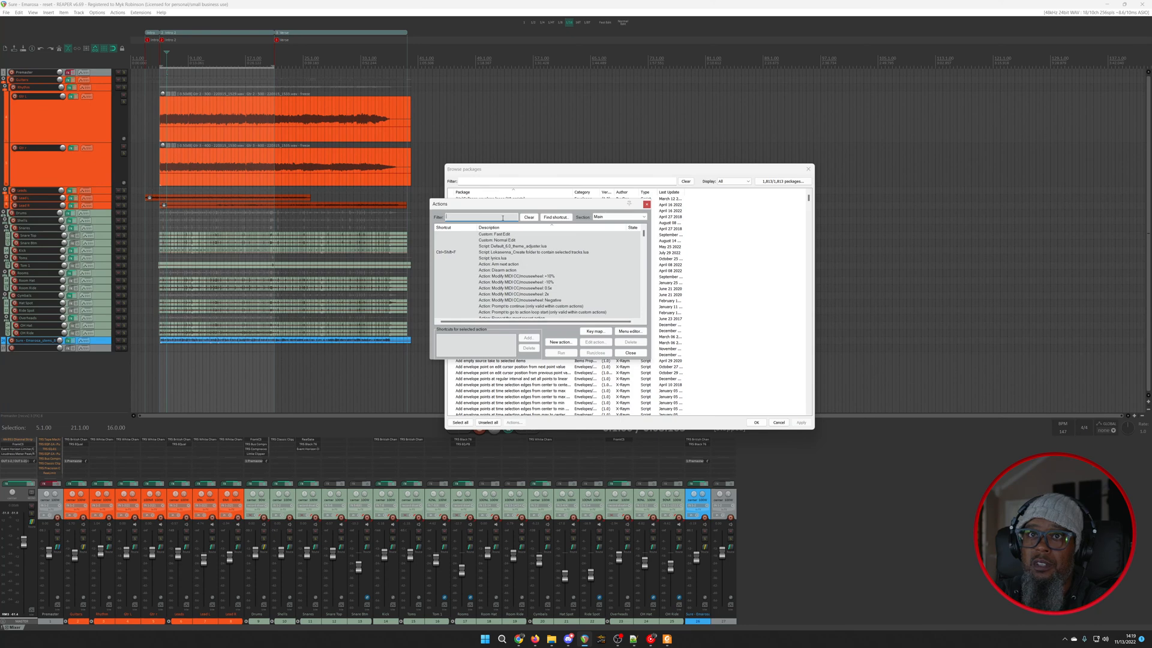
# Step: Filter the packages by "move time selection" and mark the scripts moving it left and right by time selection length for installation
pyautogui.moveTo(468, 204); pyautogui.dragTo(234, 189)
pyautogui.click(465, 182)
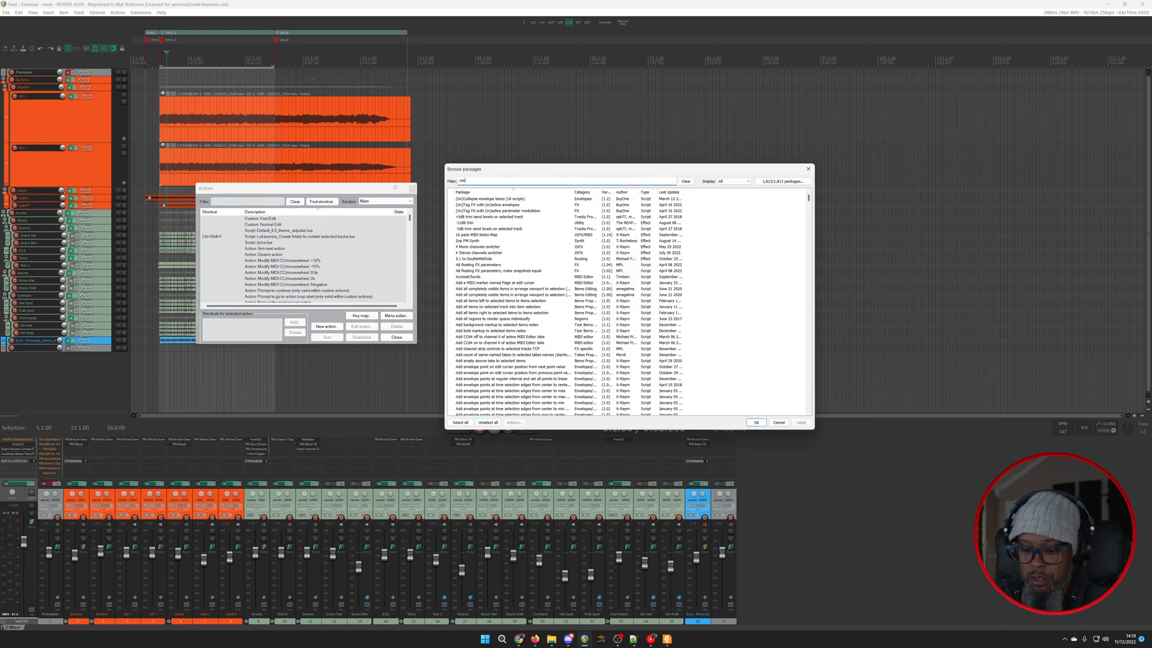
pyautogui.write('move time selection')
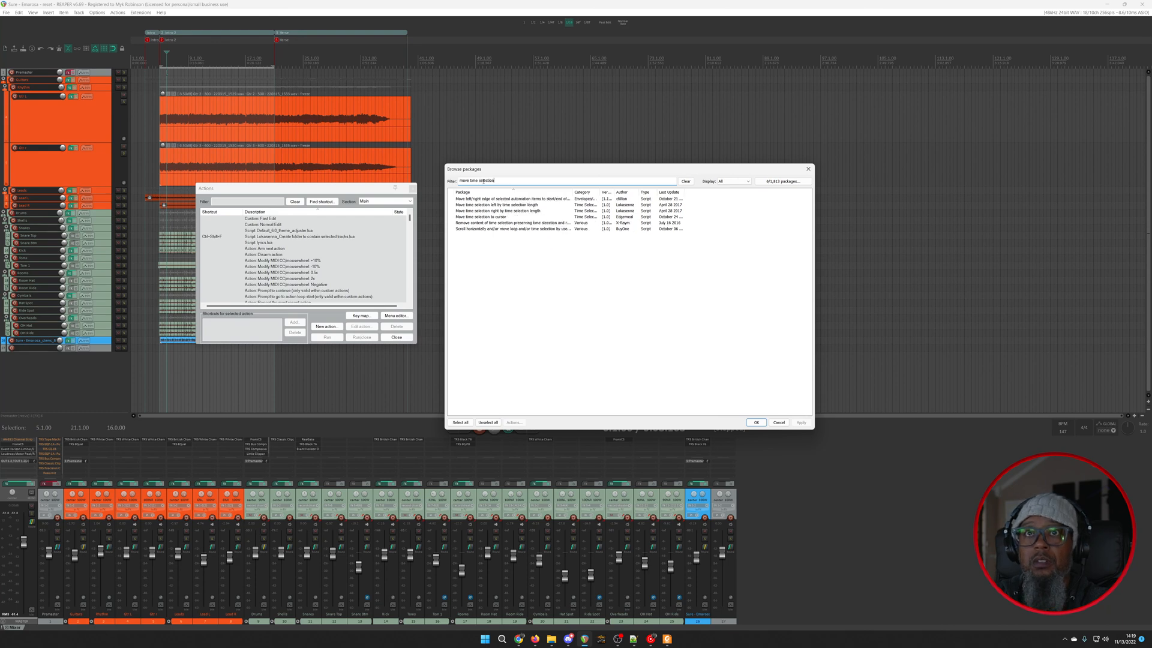
pyautogui.click(478, 211)
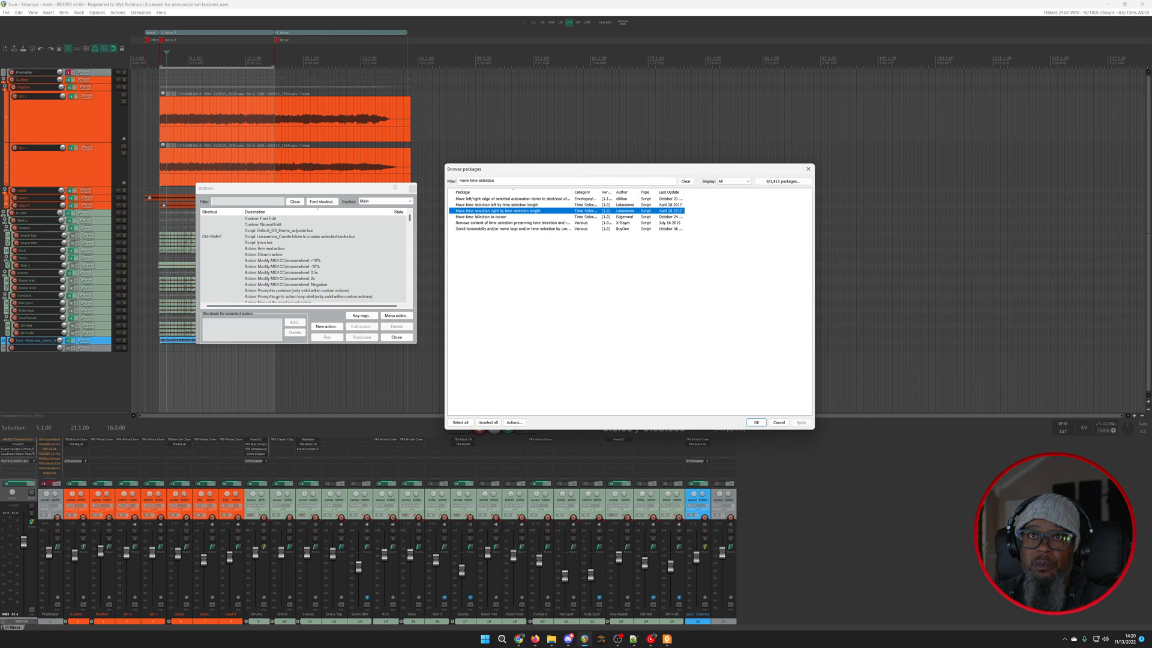
pyautogui.keyDown('ctrl'); pyautogui.click(509, 205); pyautogui.keyUp('ctrl')
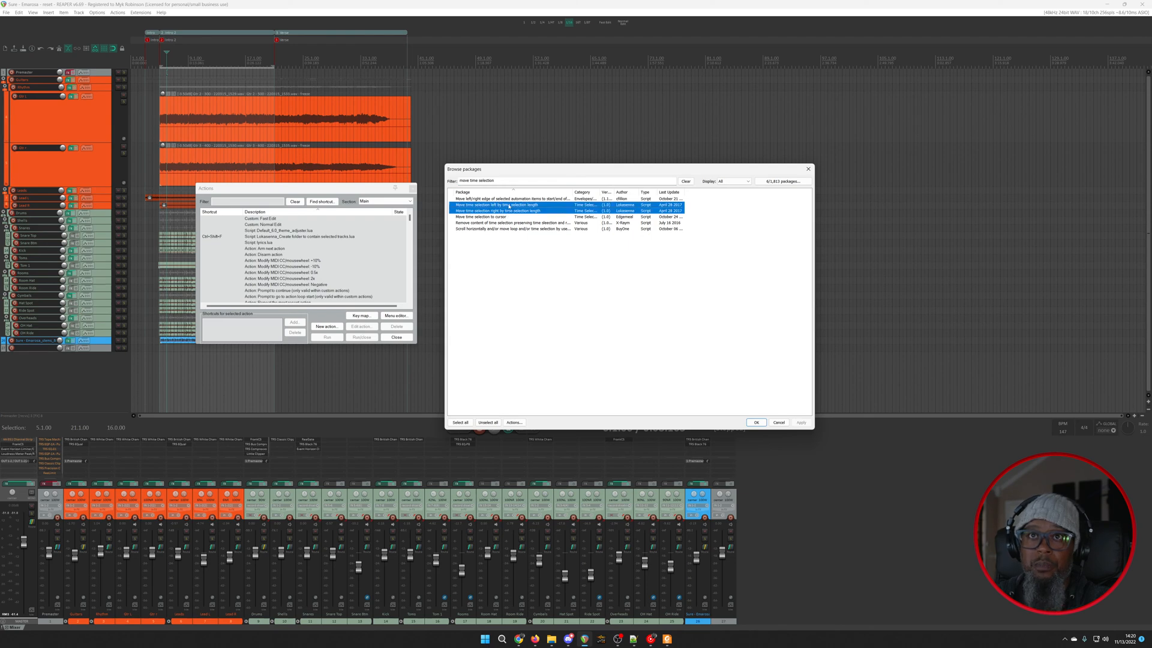
pyautogui.rightClick(509, 205)
pyautogui.click(537, 209)
# Step: Filter the packages by "regions clock" and mark Region's Clock for installation
pyautogui.hotkey('alt', 'Tab')
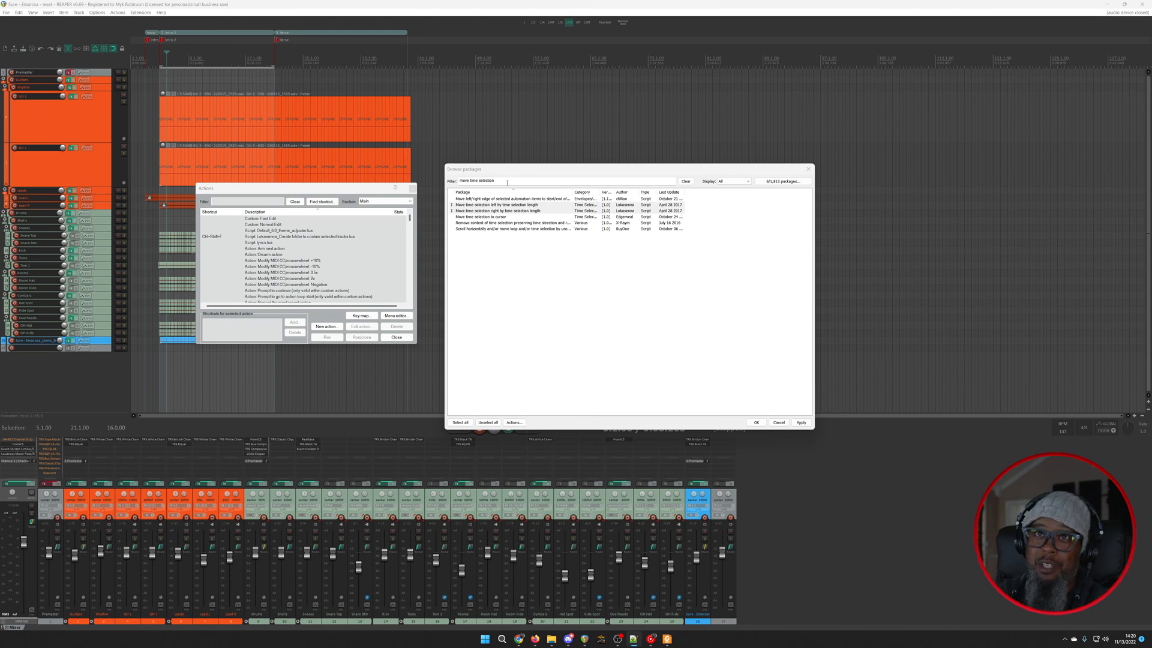
pyautogui.hotkey('alt', 'Tab')
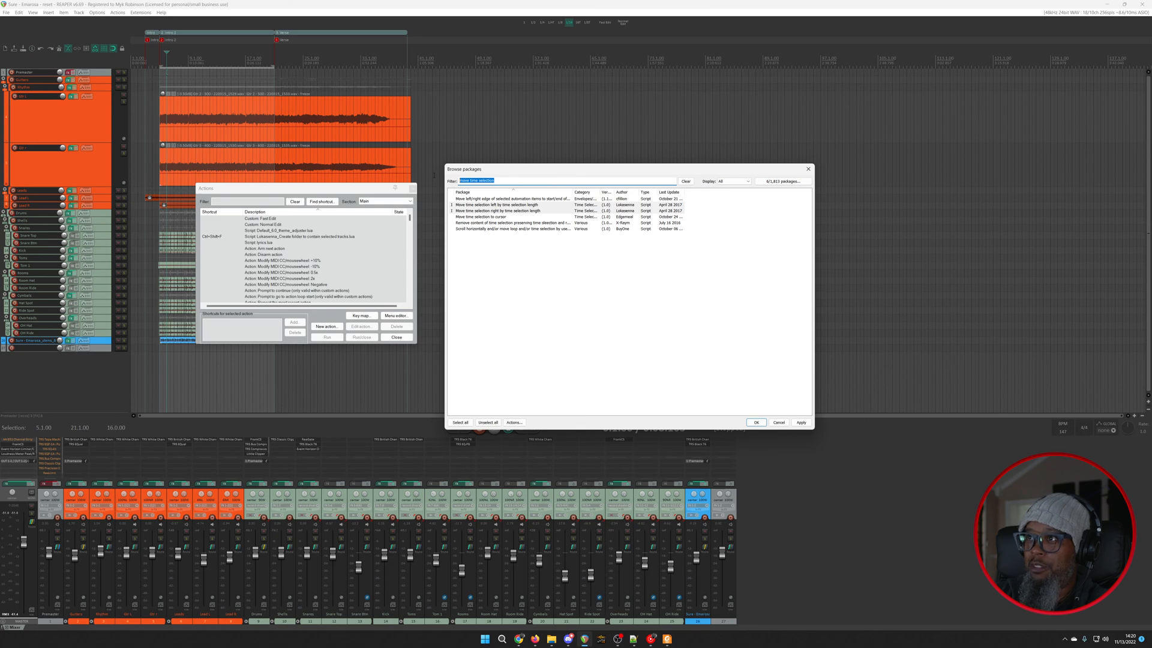
pyautogui.write('regions cl')
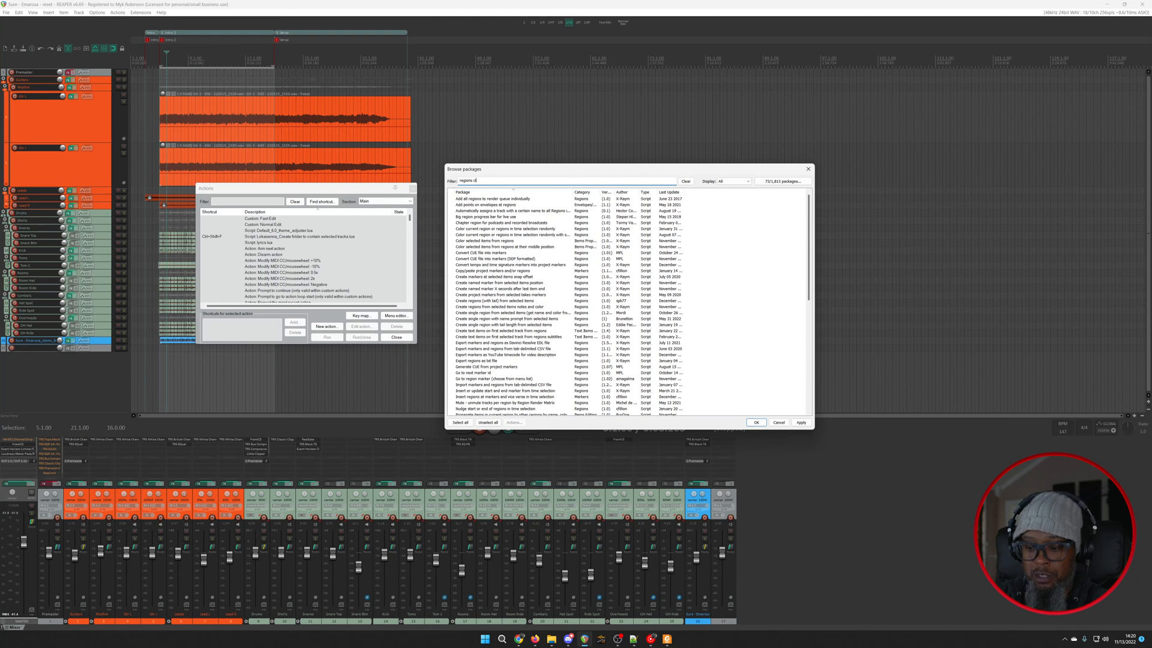
pyautogui.write('ock')
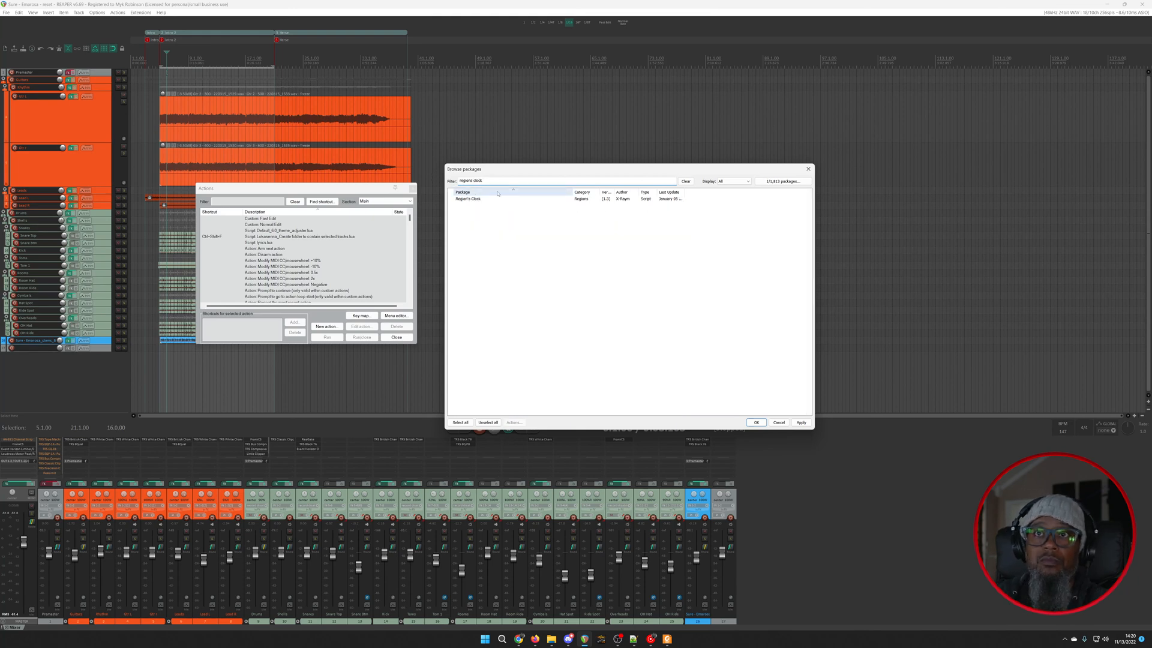
pyautogui.click(675, 198)
pyautogui.rightClick(475, 199)
pyautogui.click(517, 204)
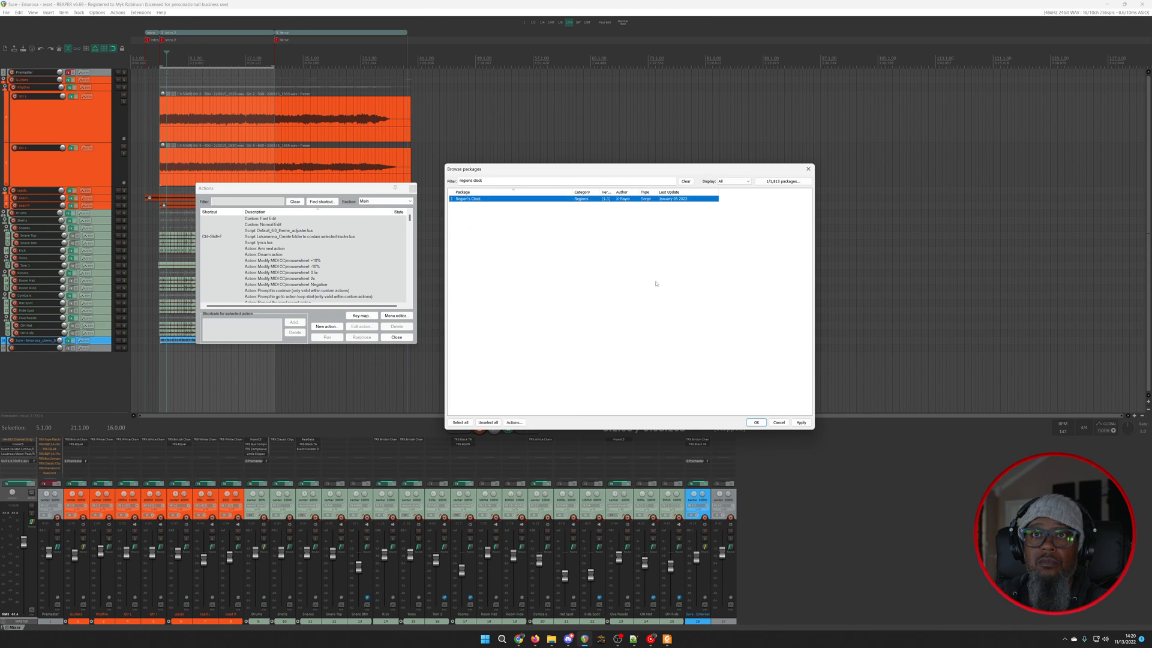
# Step: Apply the queued package installations, dismiss the report, and close the package browser and action list
pyautogui.click(795, 422)
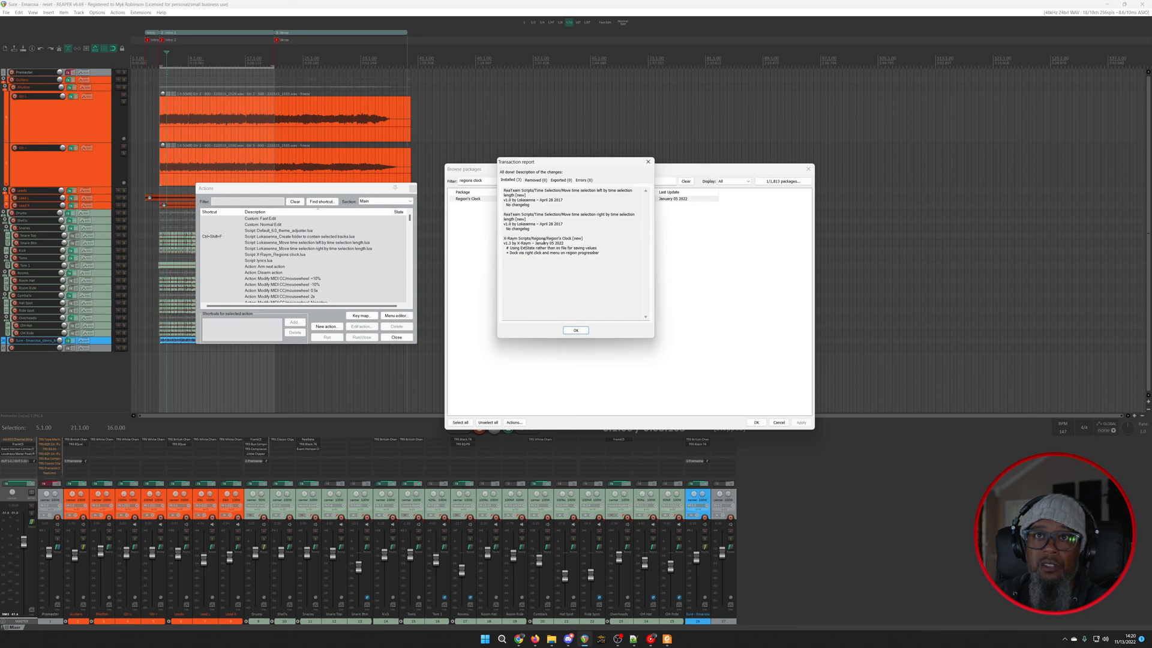
pyautogui.click(576, 330)
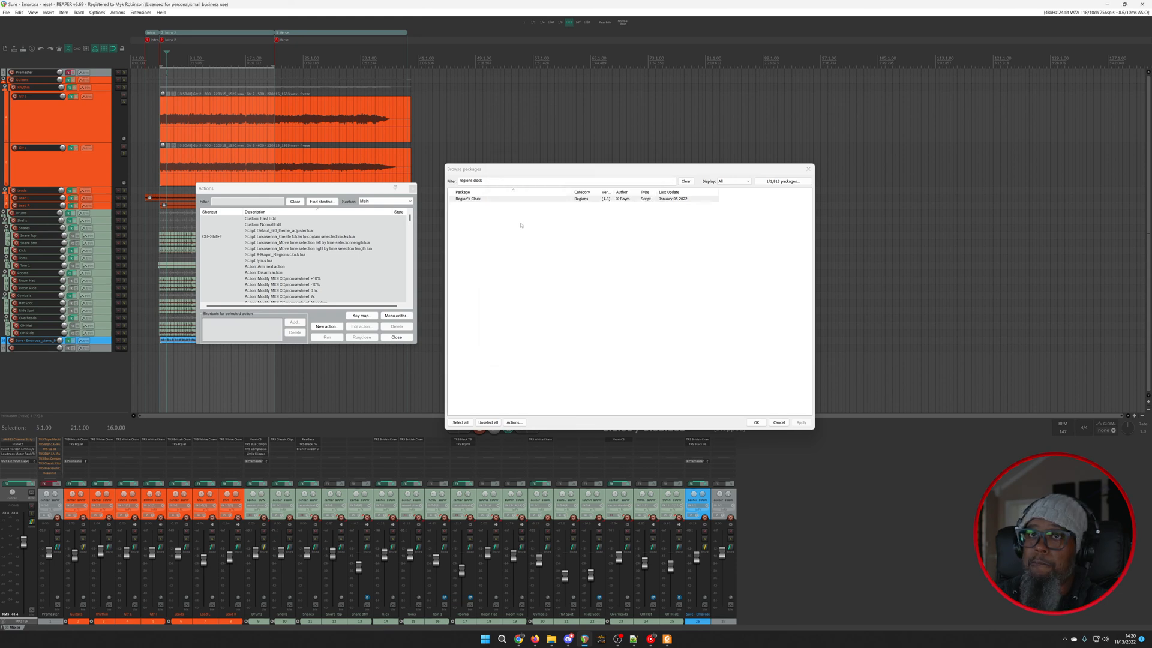
pyautogui.click(496, 181)
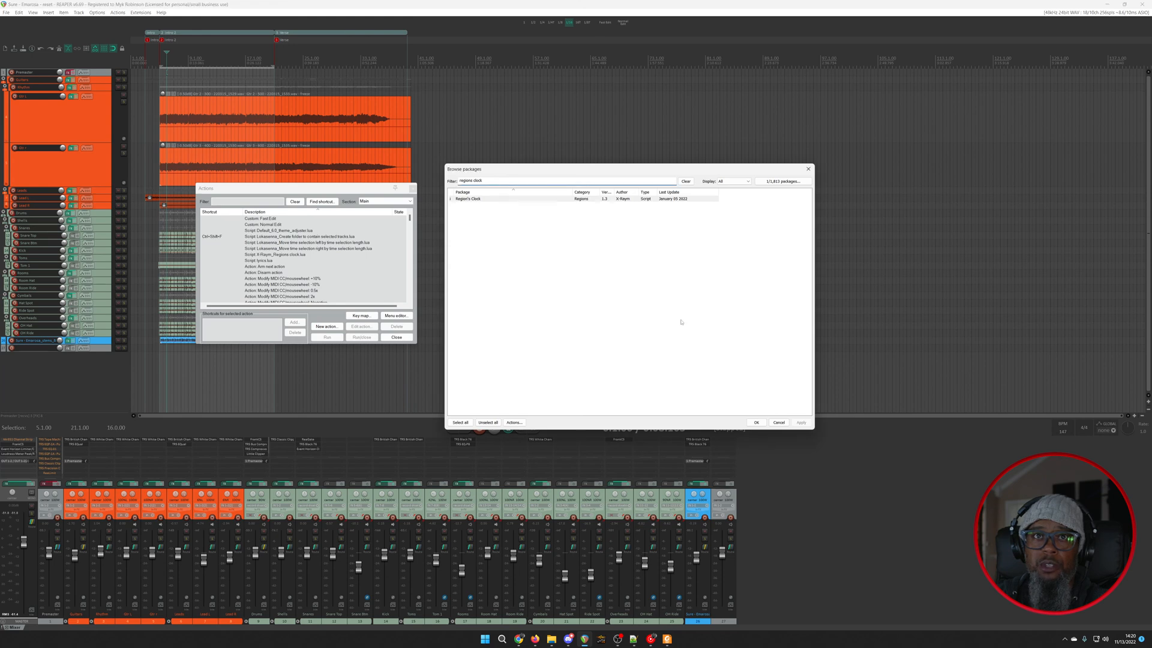
pyautogui.click(778, 422)
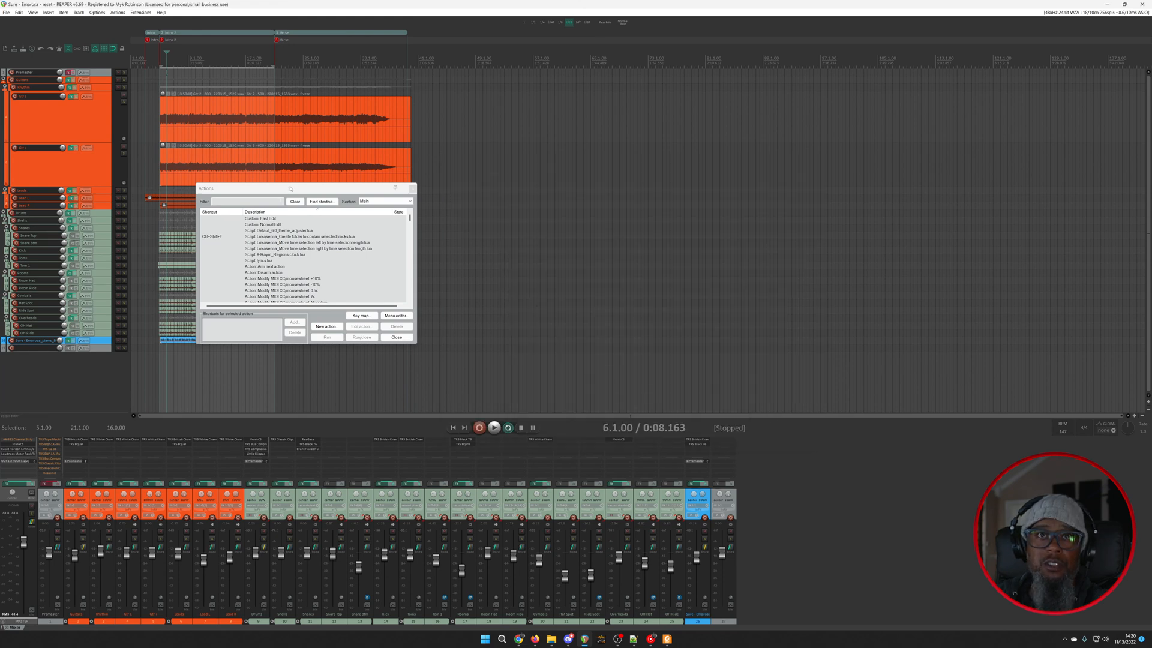
pyautogui.click(408, 188)
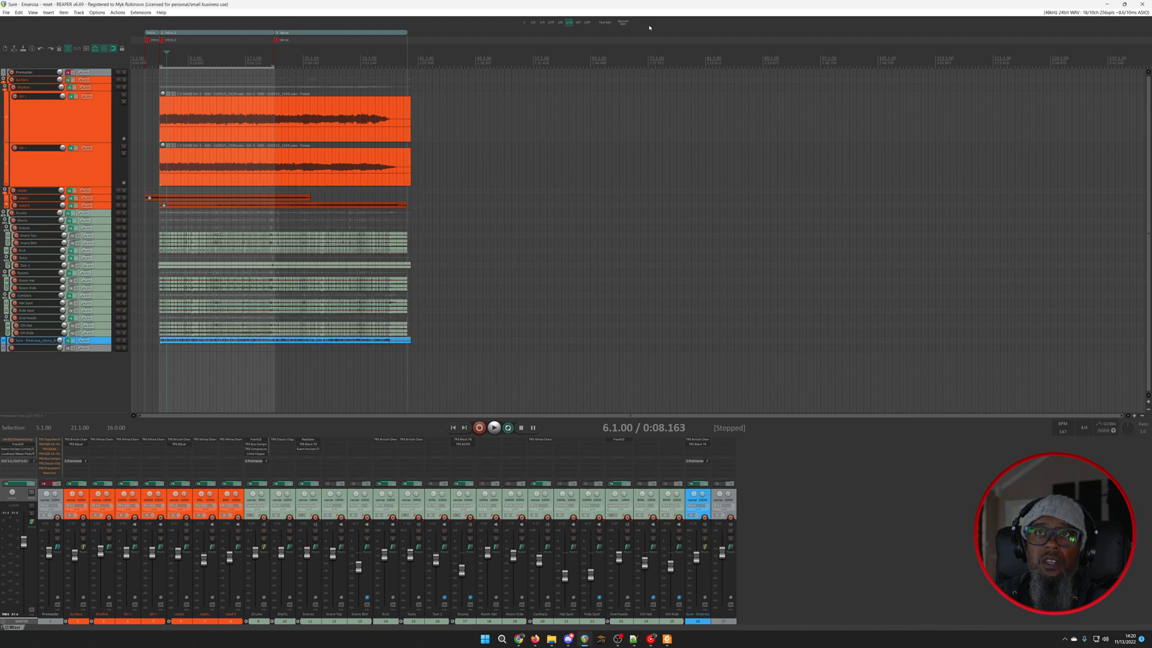
# Step: Open the customization of Floating toolbar 1 and add a separator after Normal Edit
pyautogui.rightClick(650, 27)
pyautogui.click(682, 57)
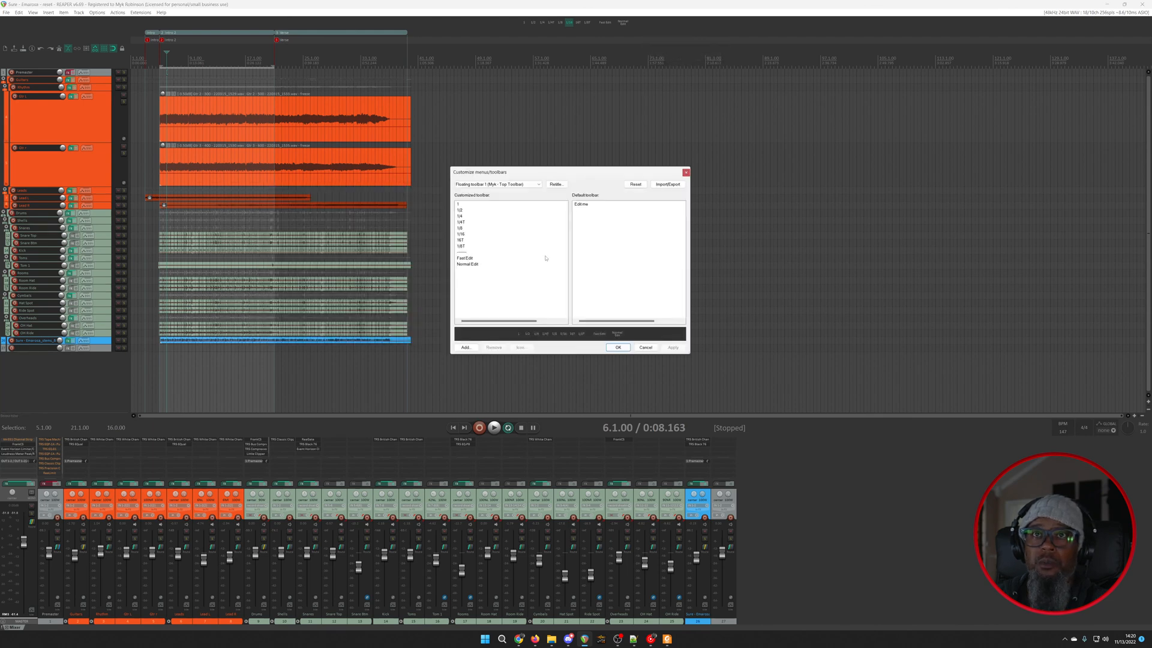
pyautogui.rightClick(472, 274)
pyautogui.click(492, 282)
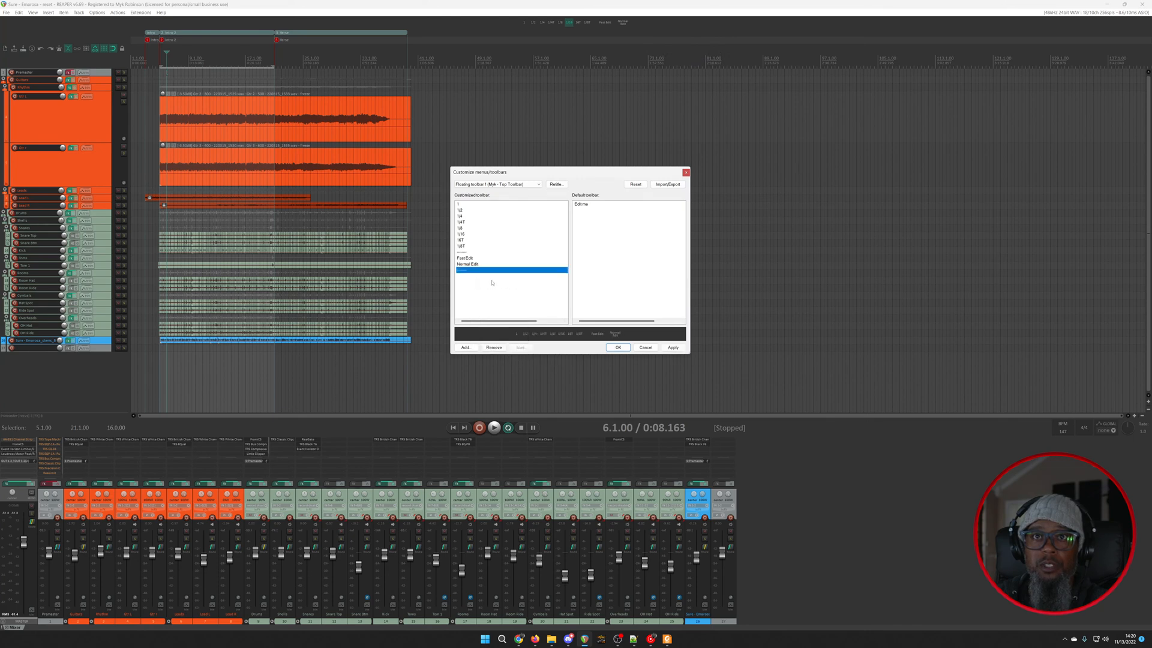
pyautogui.rightClick(471, 286)
pyautogui.click(497, 290)
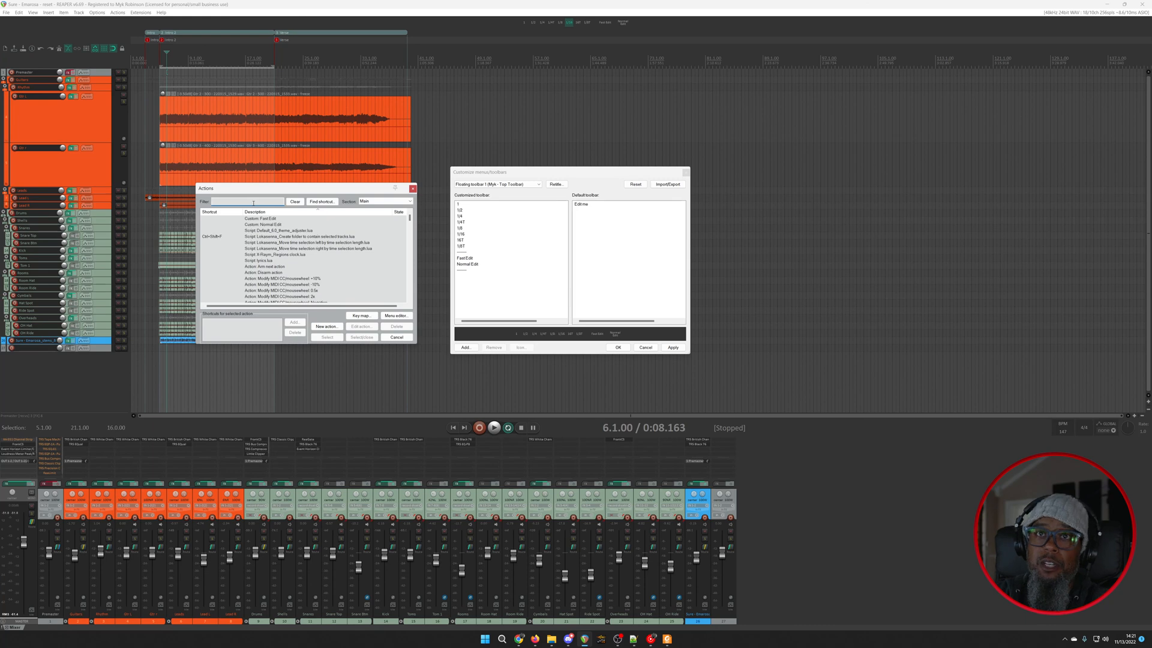
pyautogui.click(413, 189)
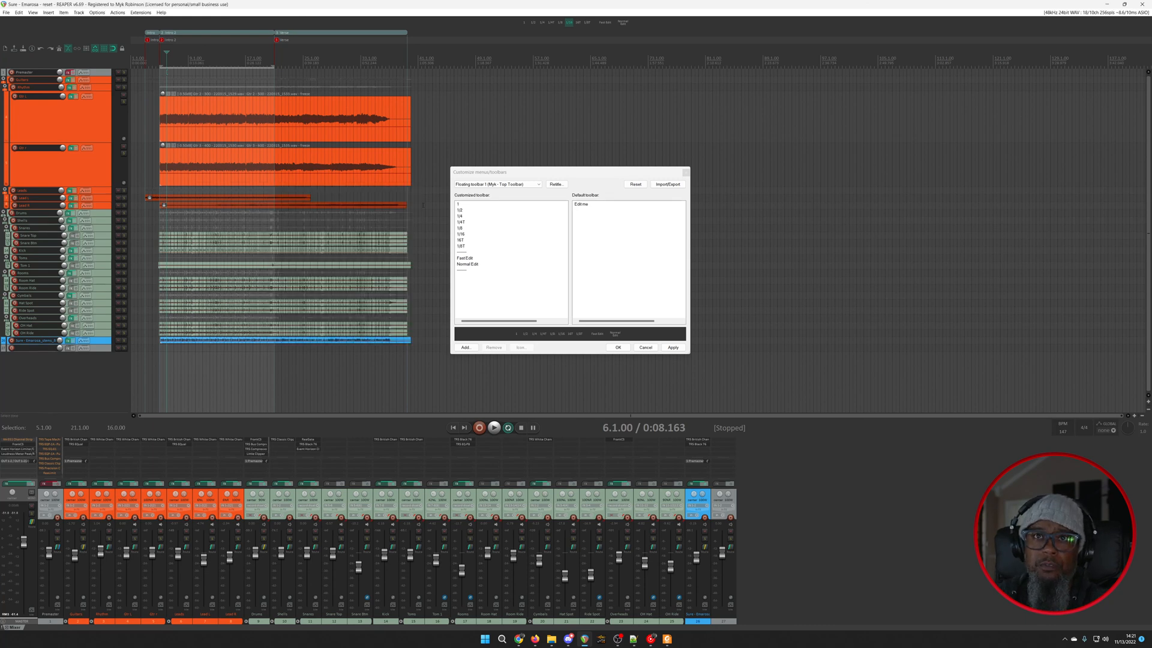
# Step: Insert a second separator in the customized toolbar between 1/8T and Fast Edit
pyautogui.click(463, 252)
pyautogui.rightClick(462, 252)
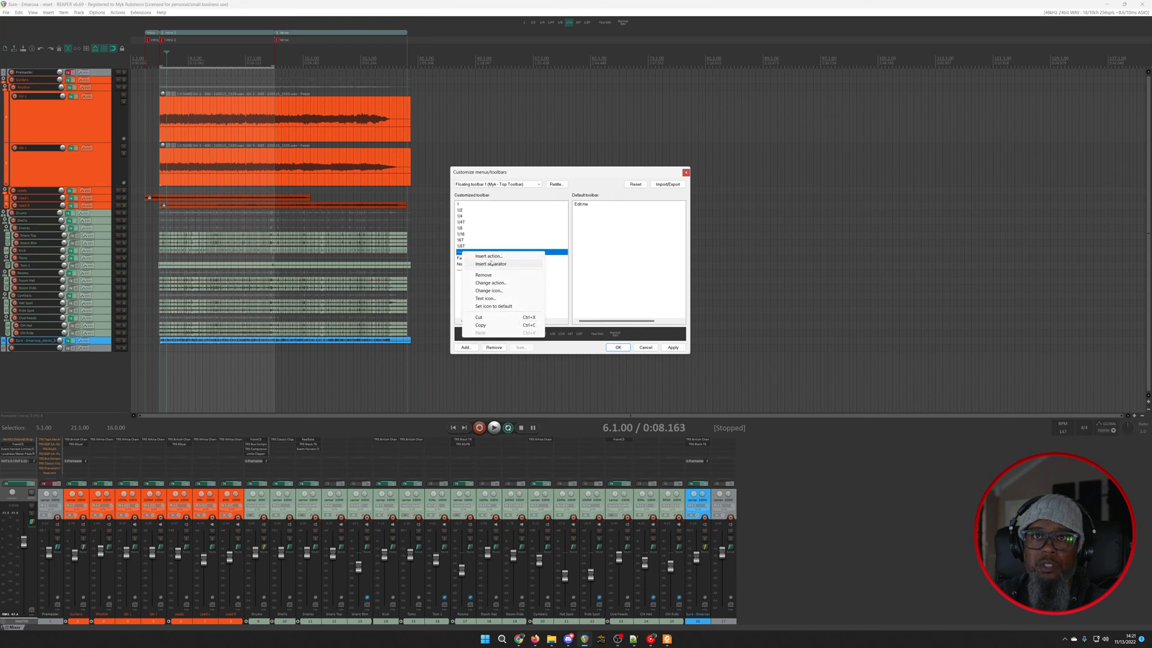
pyautogui.click(489, 264)
# Step: Insert the scripts for moving the time selection left and right by time selection length between the two separators above Fast Edit
pyautogui.click(466, 258)
pyautogui.rightClick(467, 257)
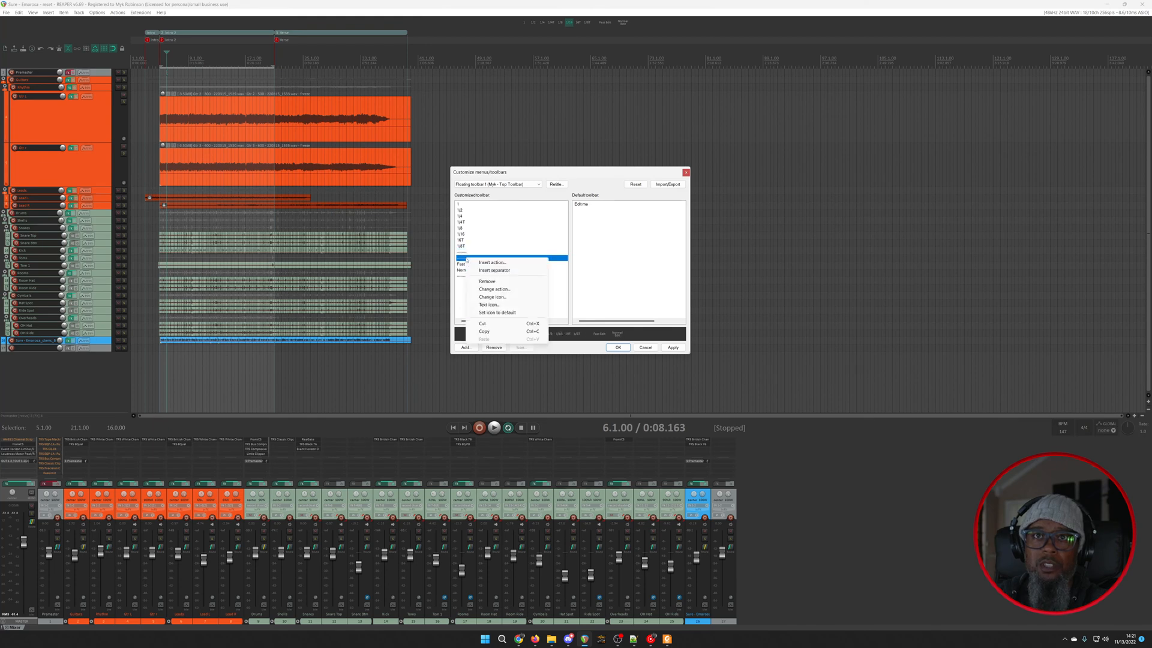
pyautogui.click(484, 262)
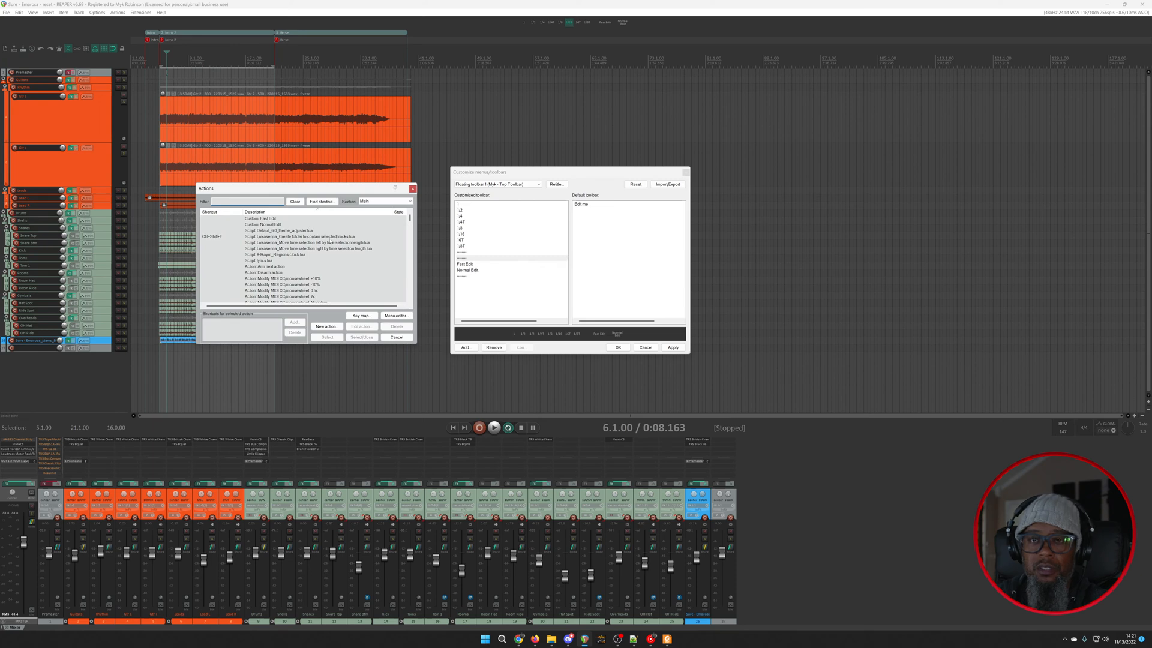
pyautogui.write('move time se')
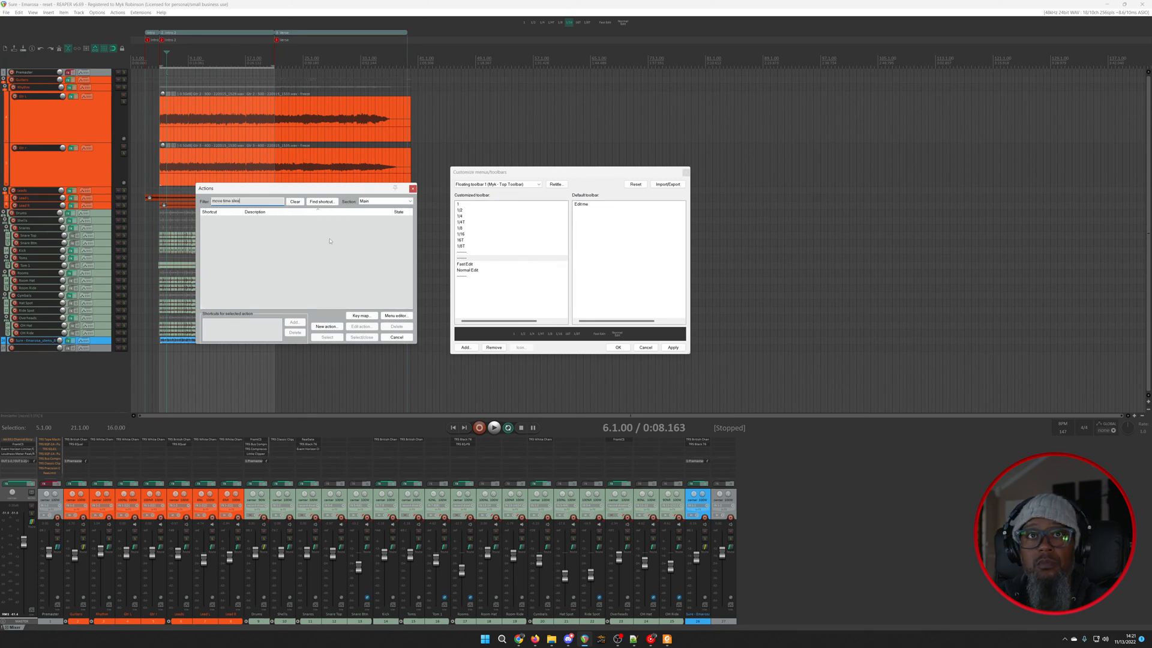
pyautogui.write('lecti')
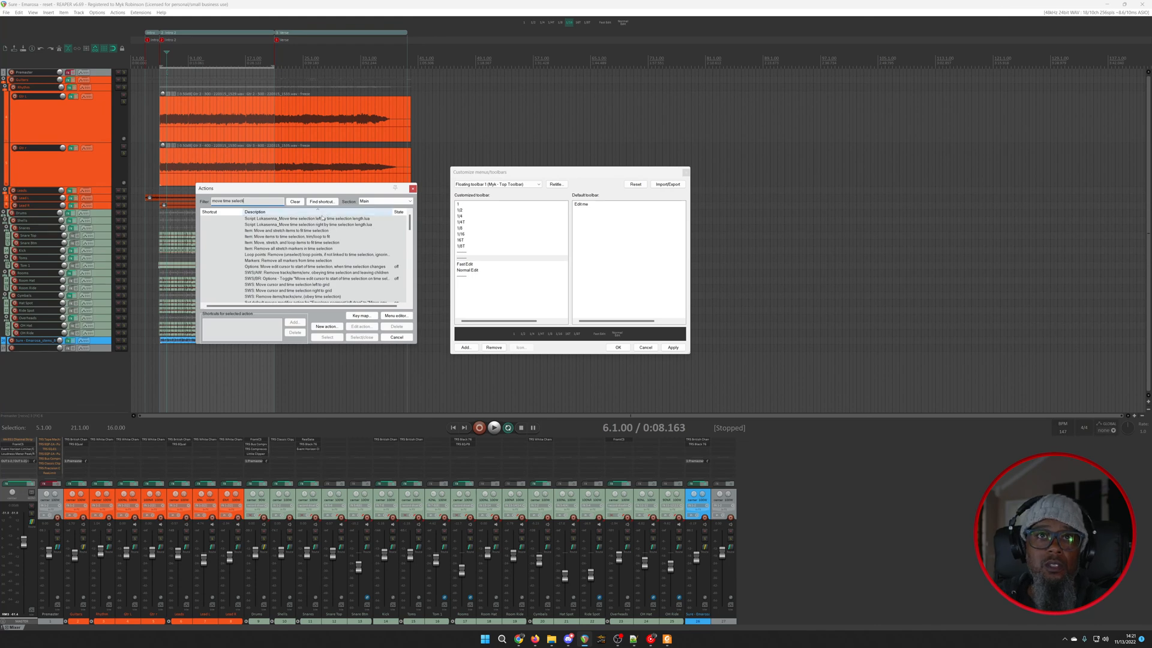
pyautogui.click(321, 220)
pyautogui.click(335, 338)
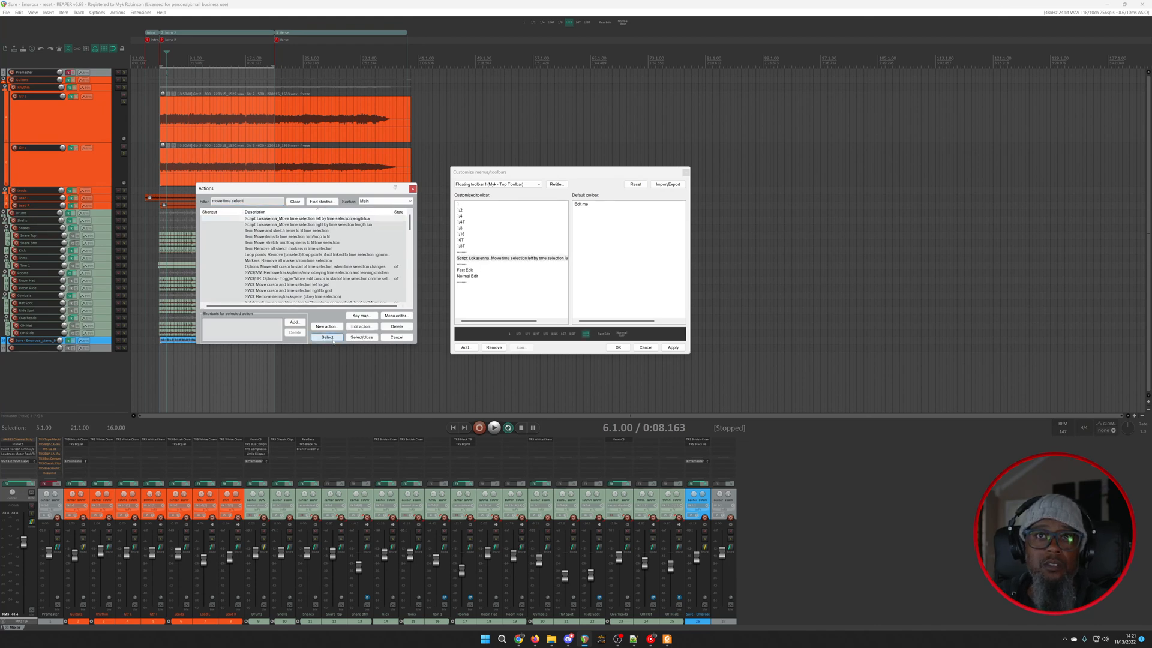
pyautogui.click(306, 224)
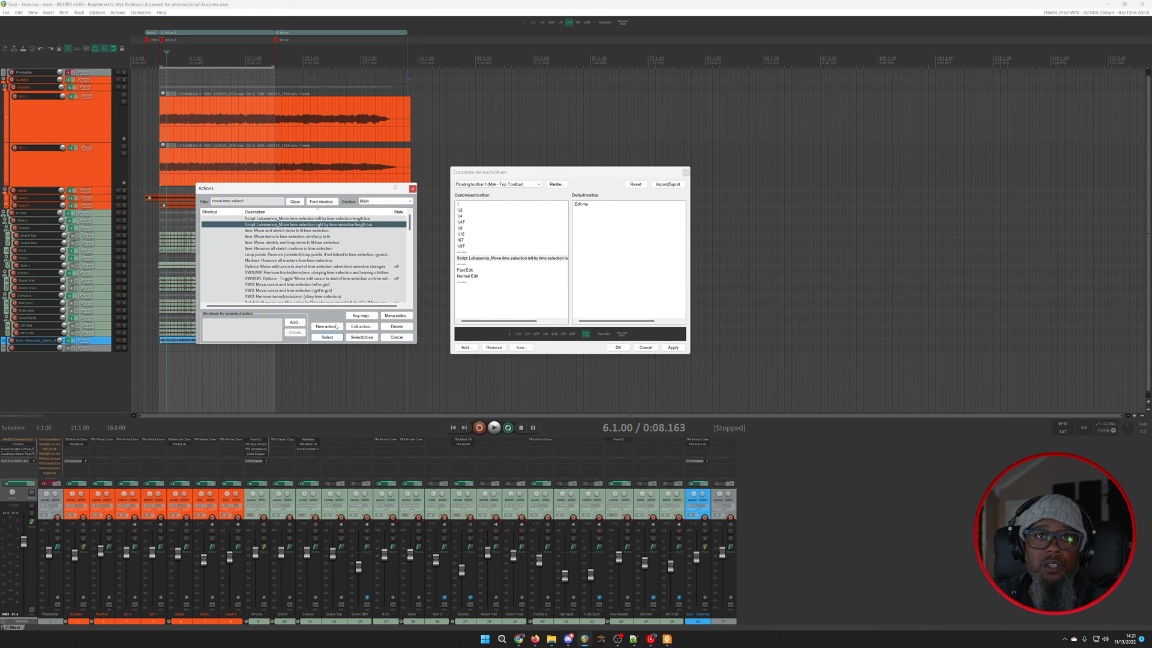
pyautogui.click(332, 338)
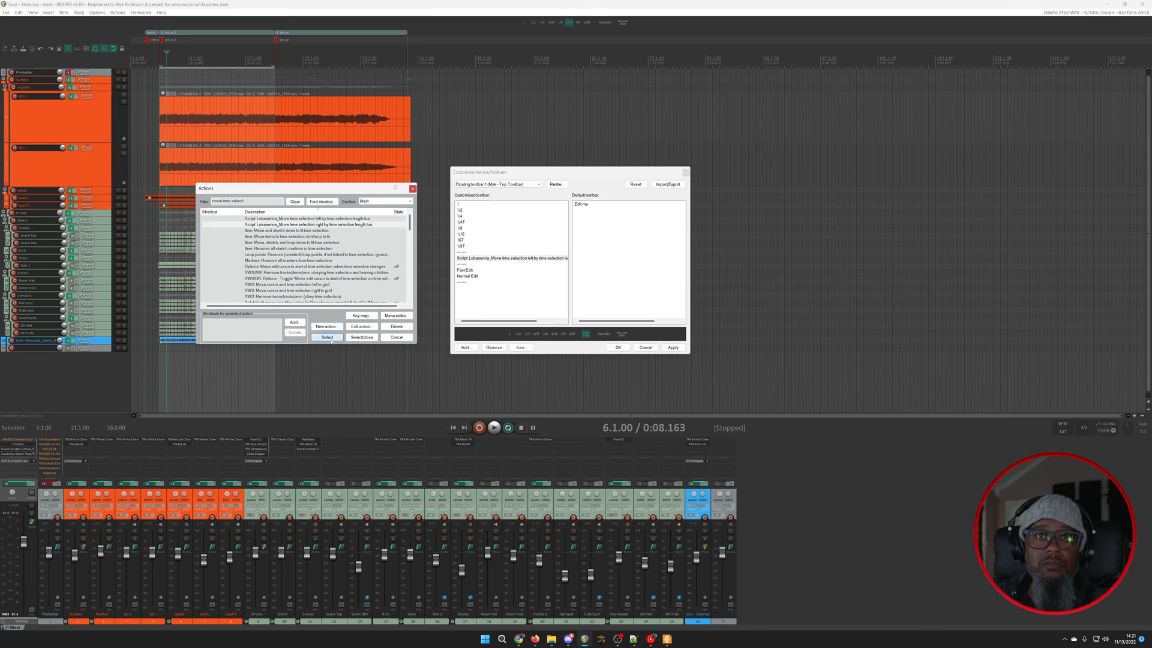
# Step: Filter the actions by "zoom to time selection" and insert "SWS: Toggle horizontal zoom to time selection" above the time selection scripts
pyautogui.click(268, 203)
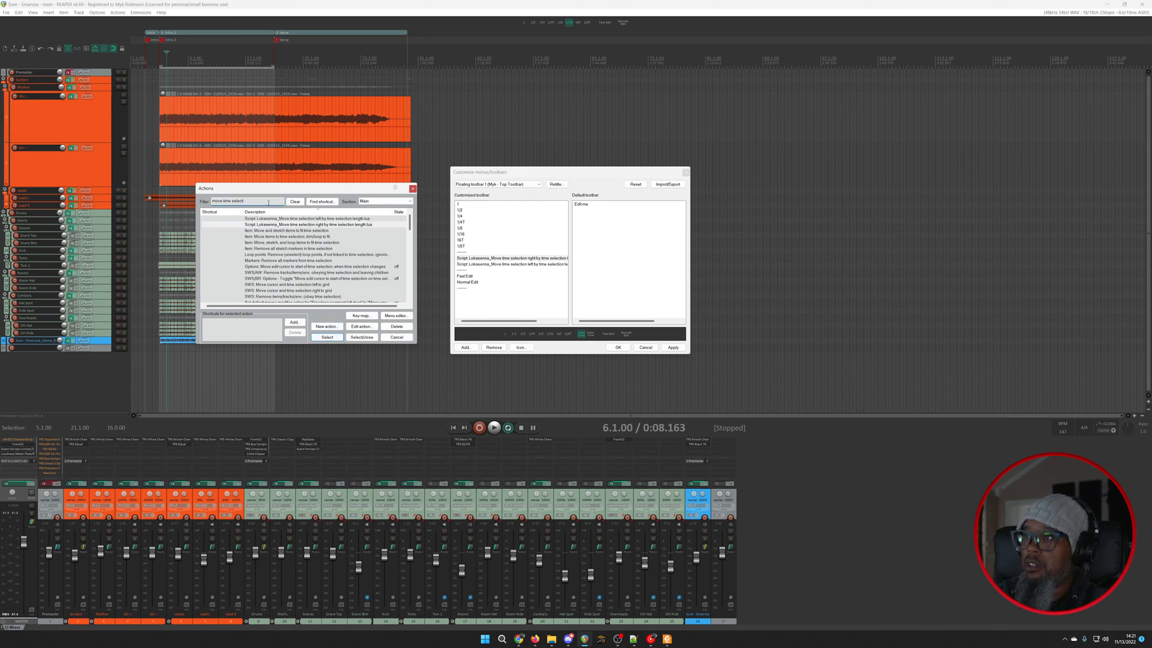
pyautogui.hotkey('ctrl', 'a')
pyautogui.write('zoom out to tim')
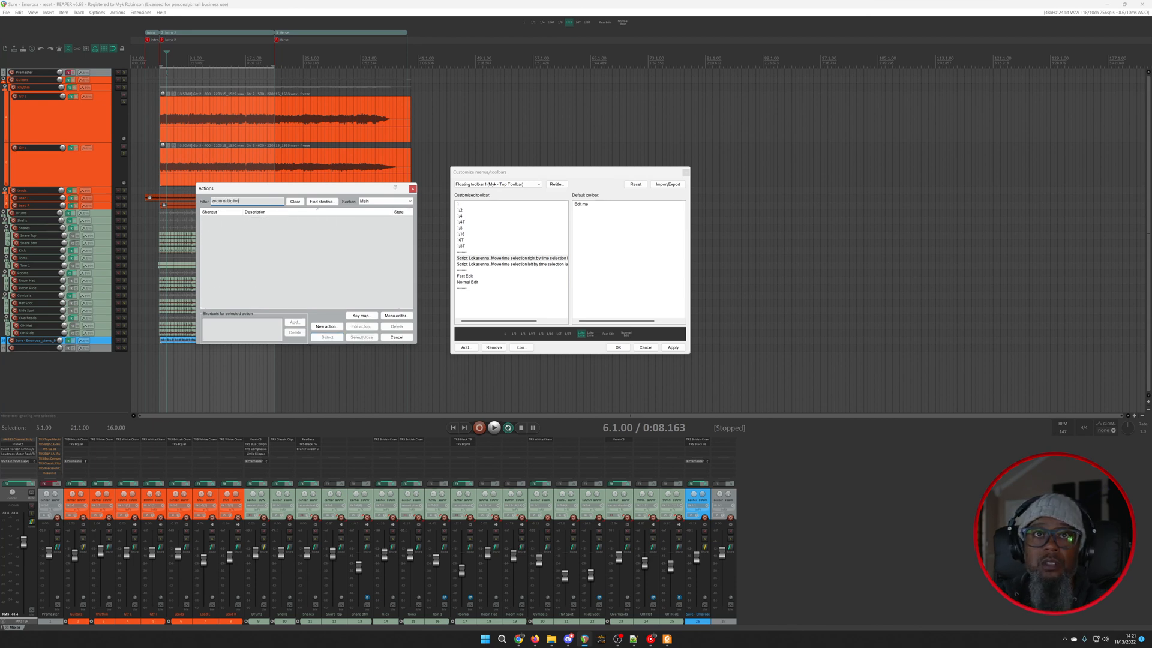
pyautogui.press('BackSpace')
pyautogui.press('BackSpace')
pyautogui.press('BackSpace')
pyautogui.press('BackSpace')
pyautogui.press('BackSpace')
pyautogui.press('BackSpace')
pyautogui.press('BackSpace')
pyautogui.press('BackSpace')
pyautogui.write('to')
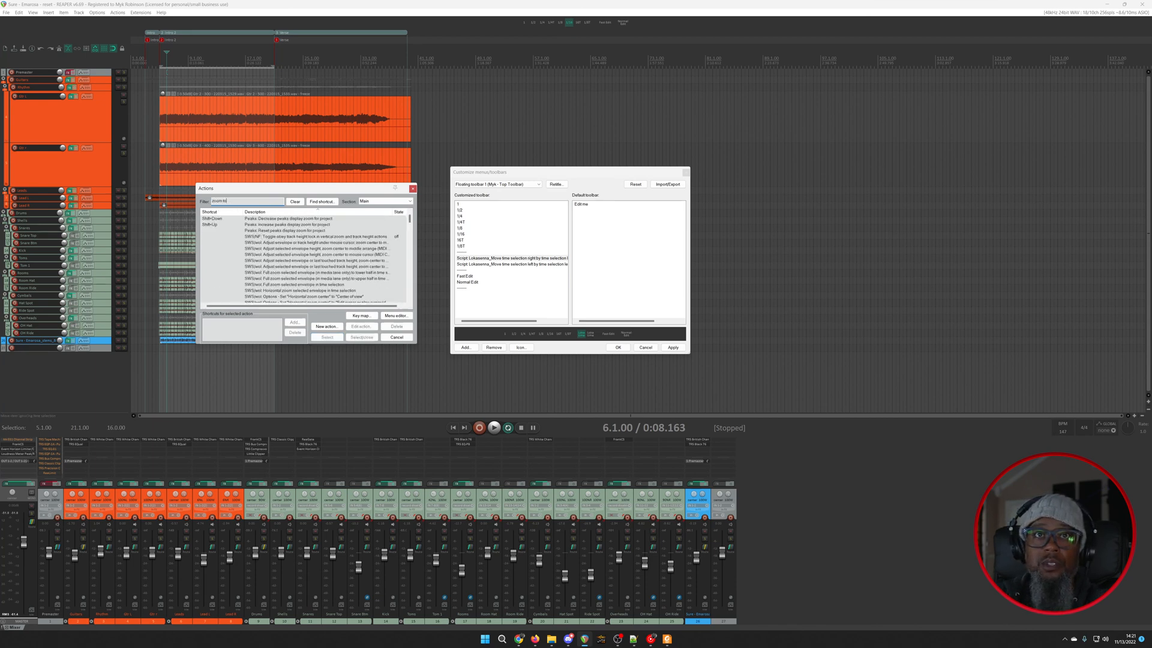
pyautogui.write(' time selection')
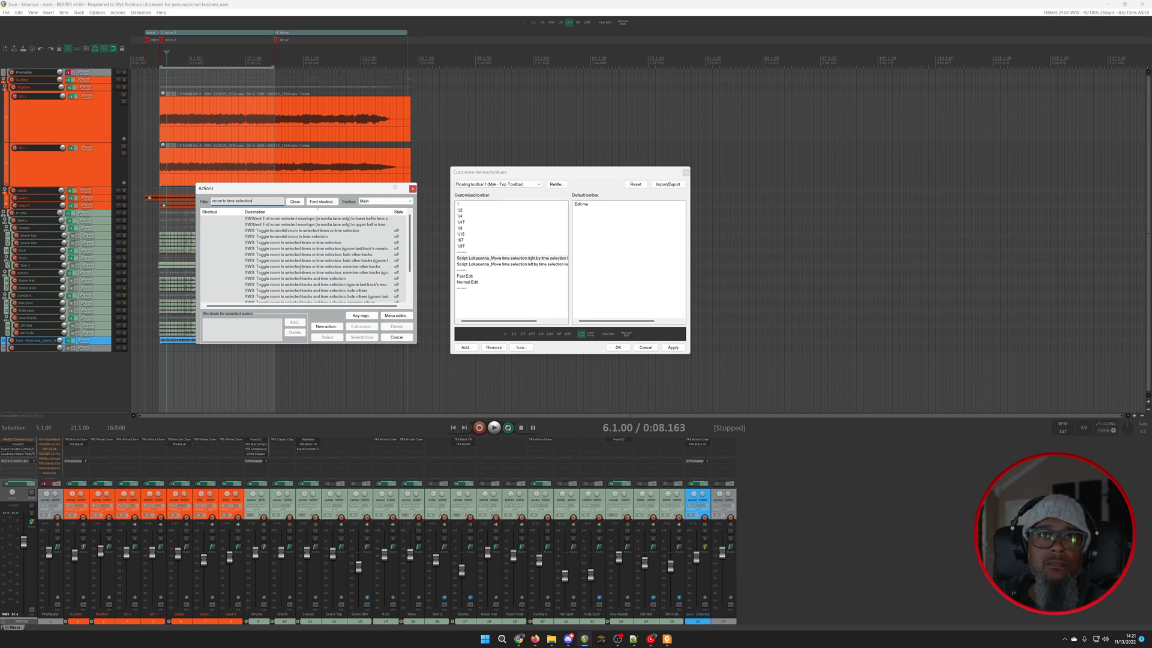
pyautogui.moveTo(414, 345); pyautogui.dragTo(440, 446)
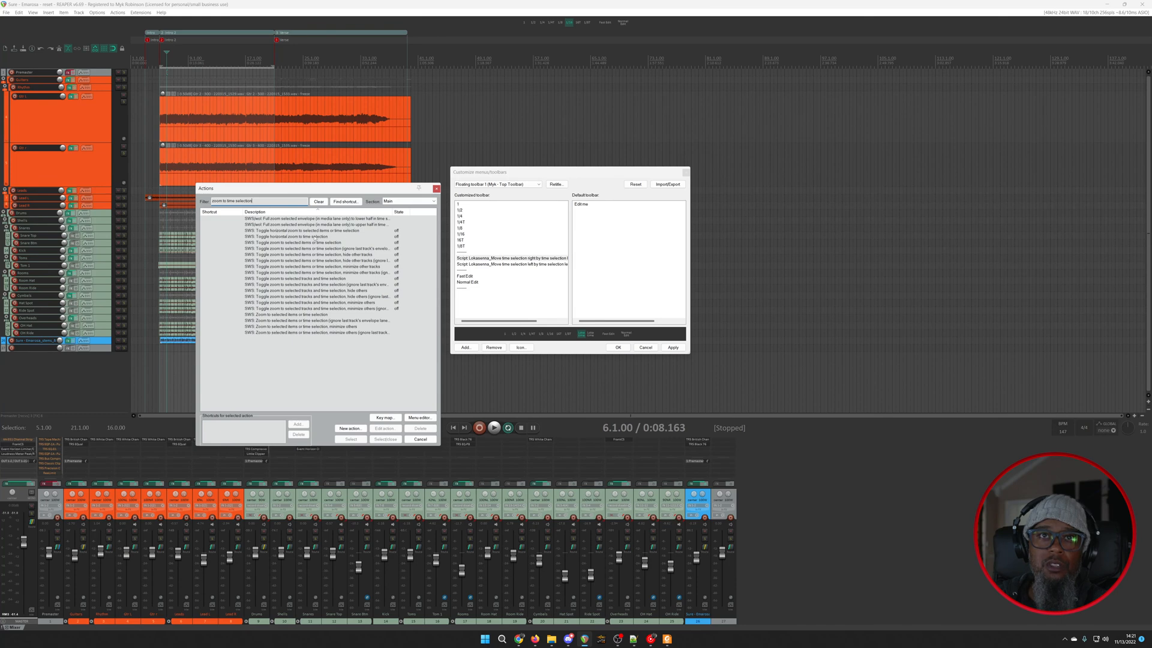
pyautogui.click(316, 237)
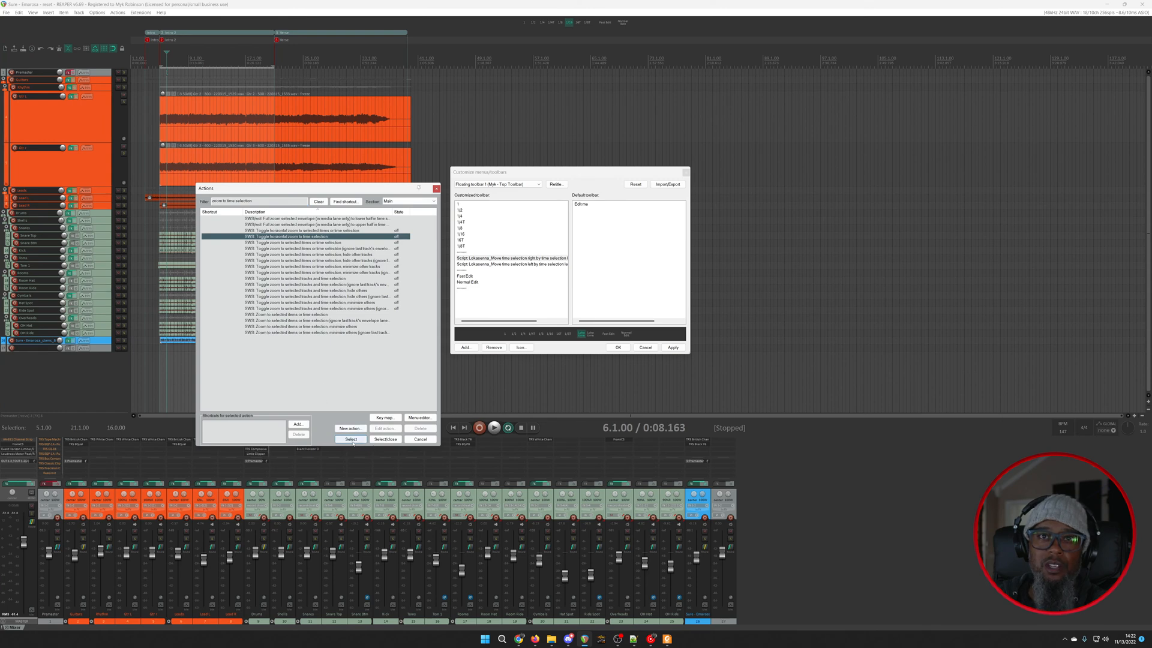
pyautogui.click(350, 439)
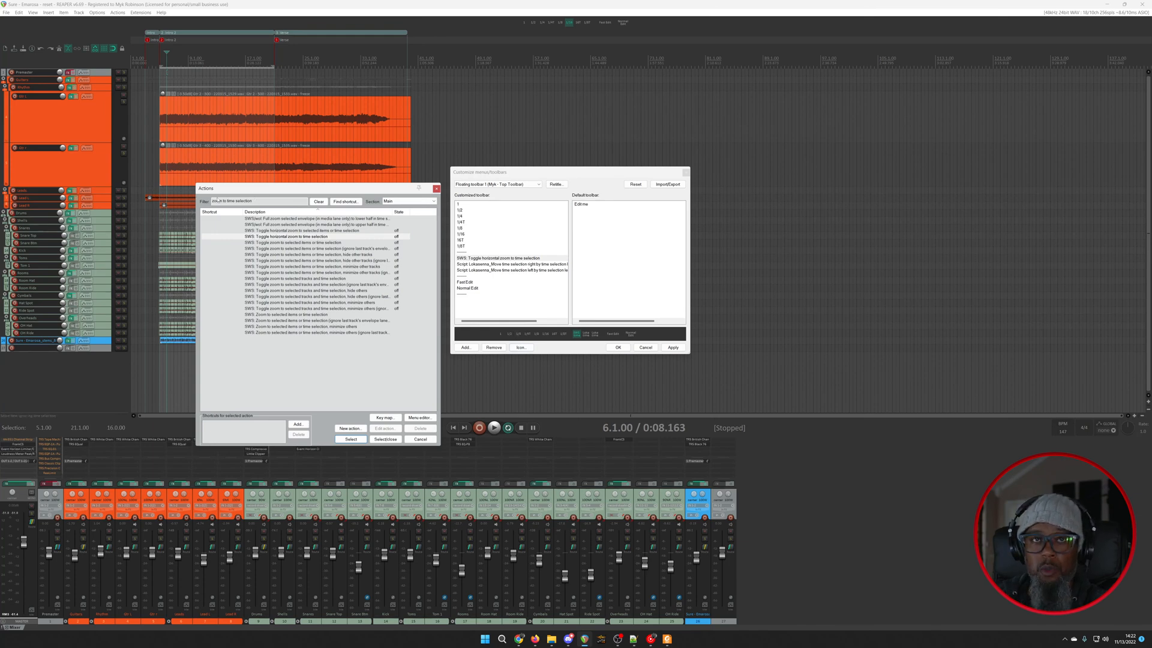
# Step: Search the available actions for "zoom out" and "zoom to proj" to find a zoom-to-project action
pyautogui.moveTo(253, 201); pyautogui.dragTo(210, 201)
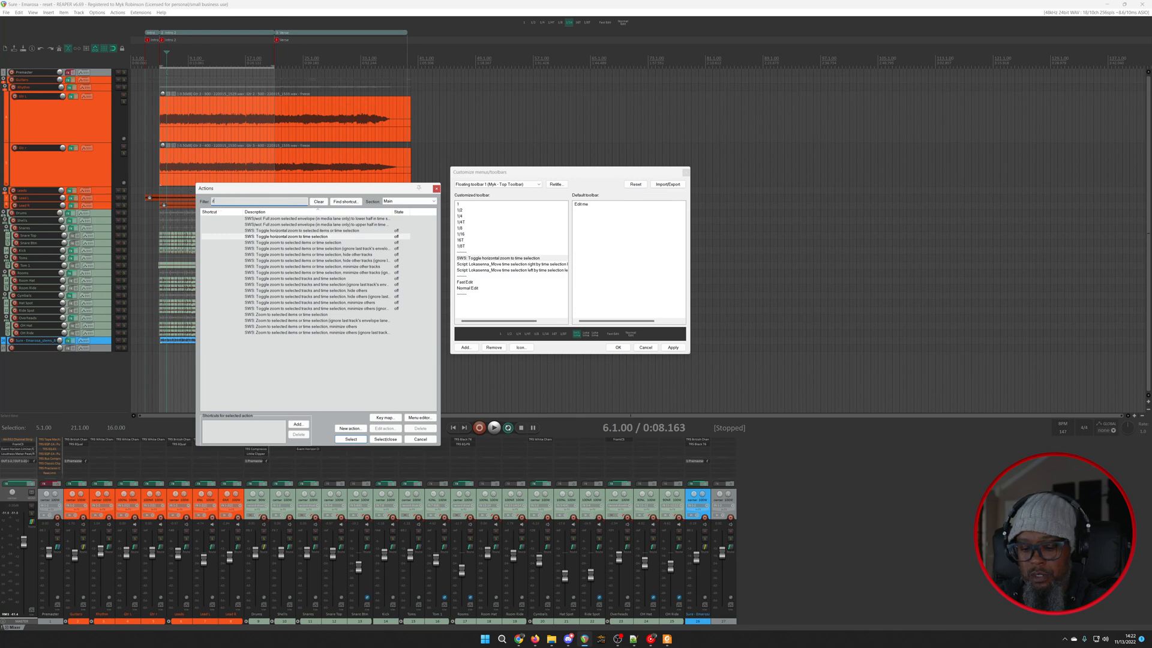
pyautogui.write('zoom out to')
pyautogui.press('BackSpace')
pyautogui.press('BackSpace')
pyautogui.press('BackSpace')
pyautogui.press('BackSpace')
pyautogui.press('BackSpace')
pyautogui.press('BackSpace')
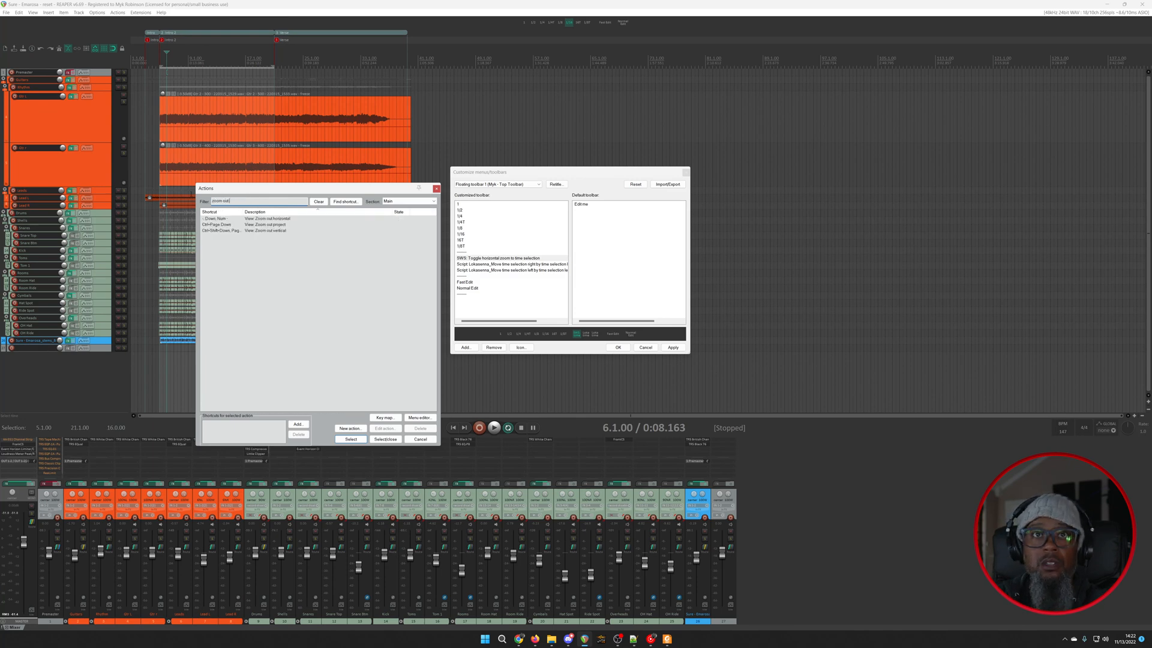
pyautogui.write('to proj')
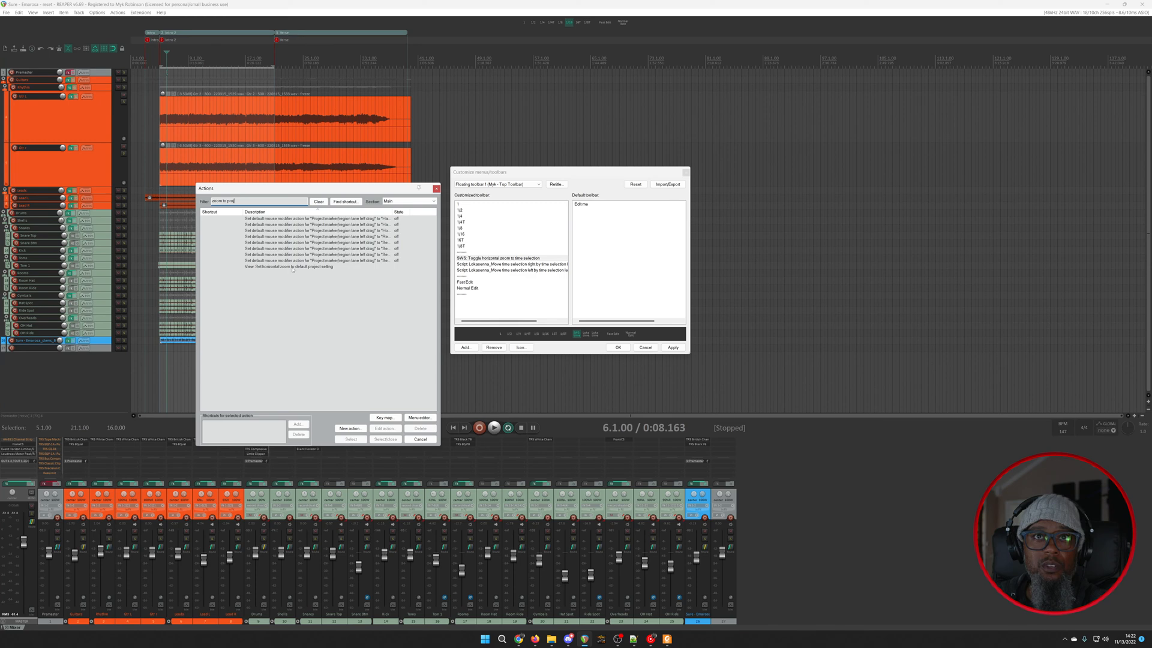
# Step: Repeat the action search with "zoom to pro", broaden it to "zoom to p", and clear the filter
pyautogui.moveTo(262, 199); pyautogui.dragTo(209, 201)
pyautogui.write('zo')
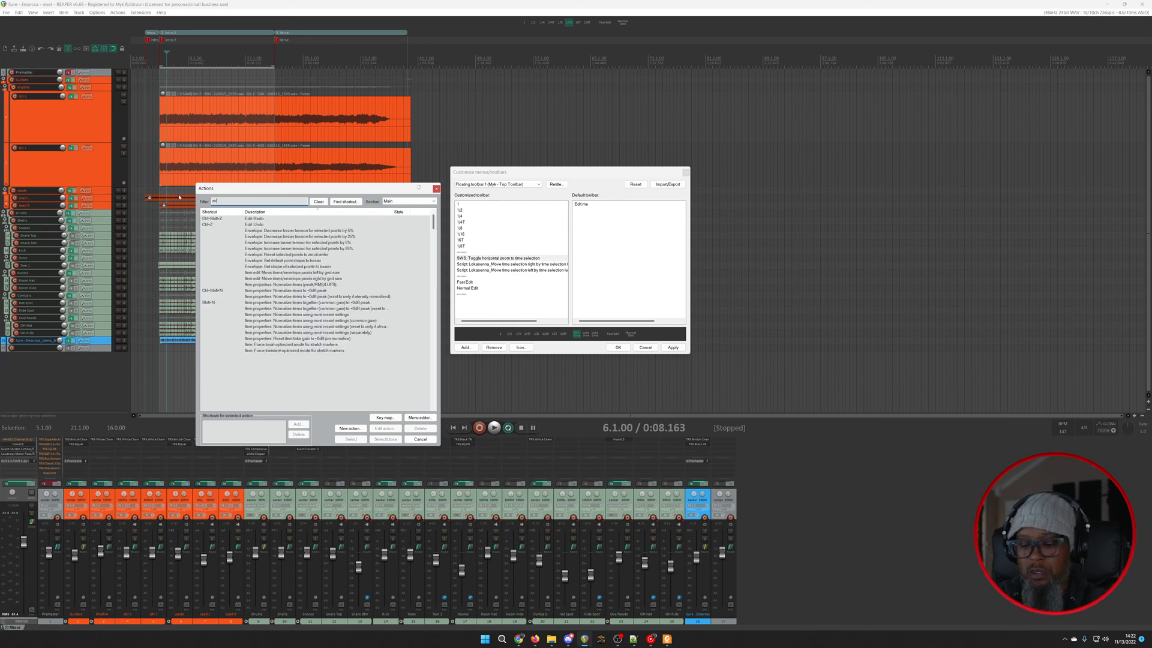
pyautogui.write('om to pro')
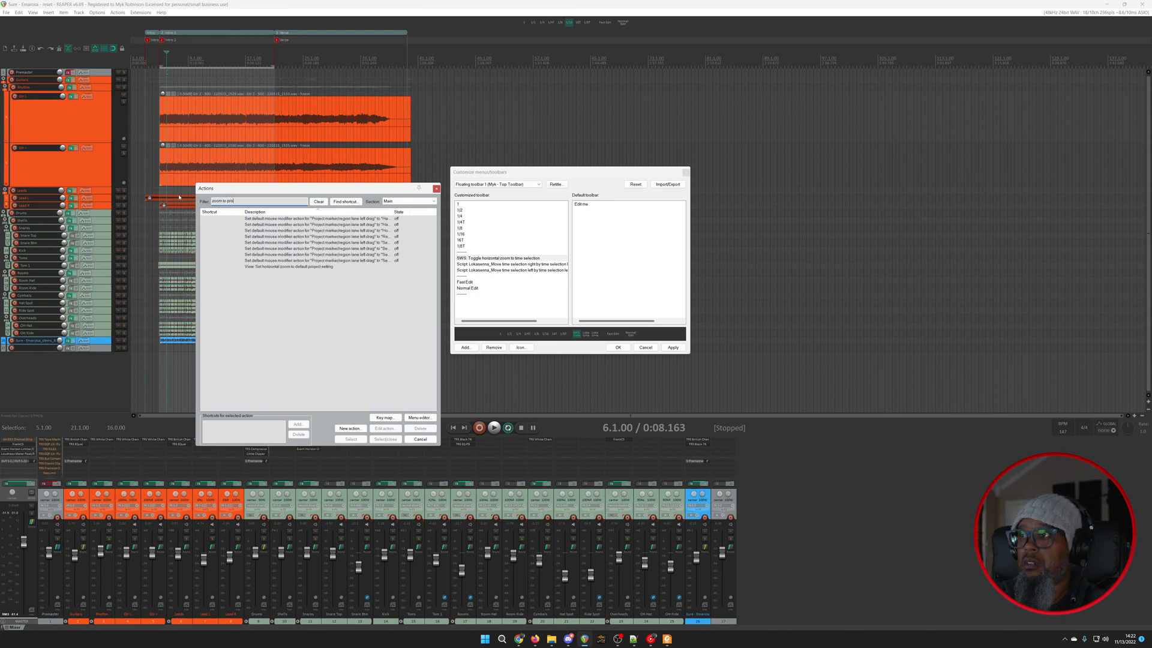
pyautogui.press('BackSpace')
pyautogui.press('BackSpace')
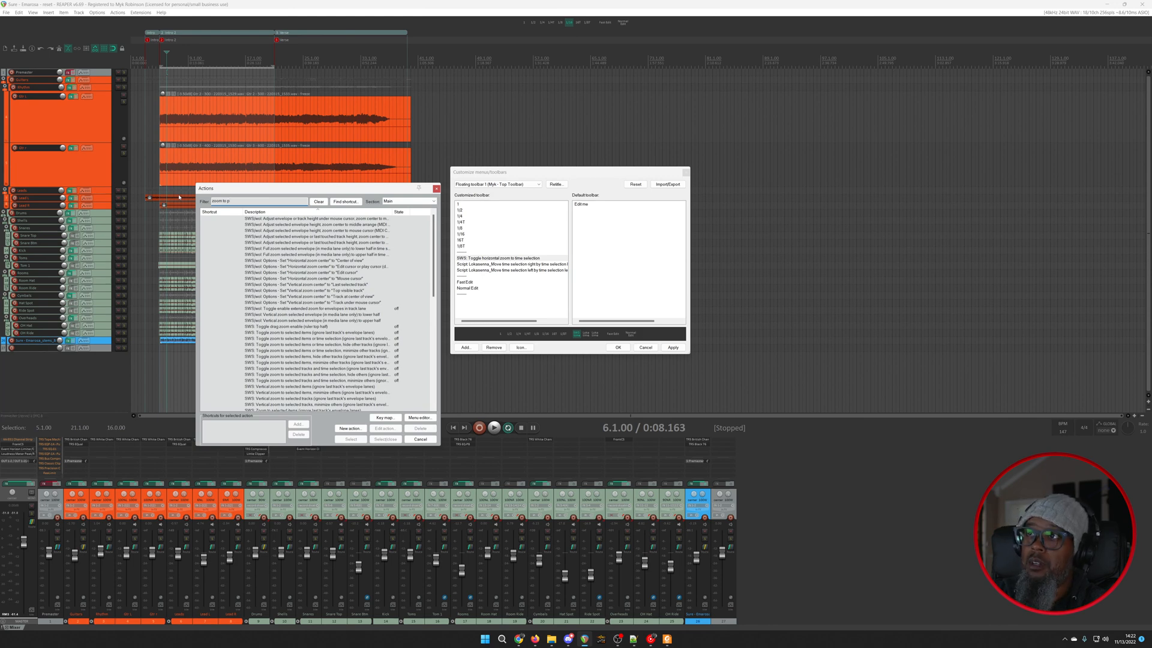
pyautogui.press('BackSpace')
pyautogui.press('BackSpace')
pyautogui.press('BackSpace')
pyautogui.press('BackSpace')
pyautogui.press('BackSpace')
pyautogui.press('BackSpace')
pyautogui.press('BackSpace')
pyautogui.press('BackSpace')
pyautogui.press('BackSpace')
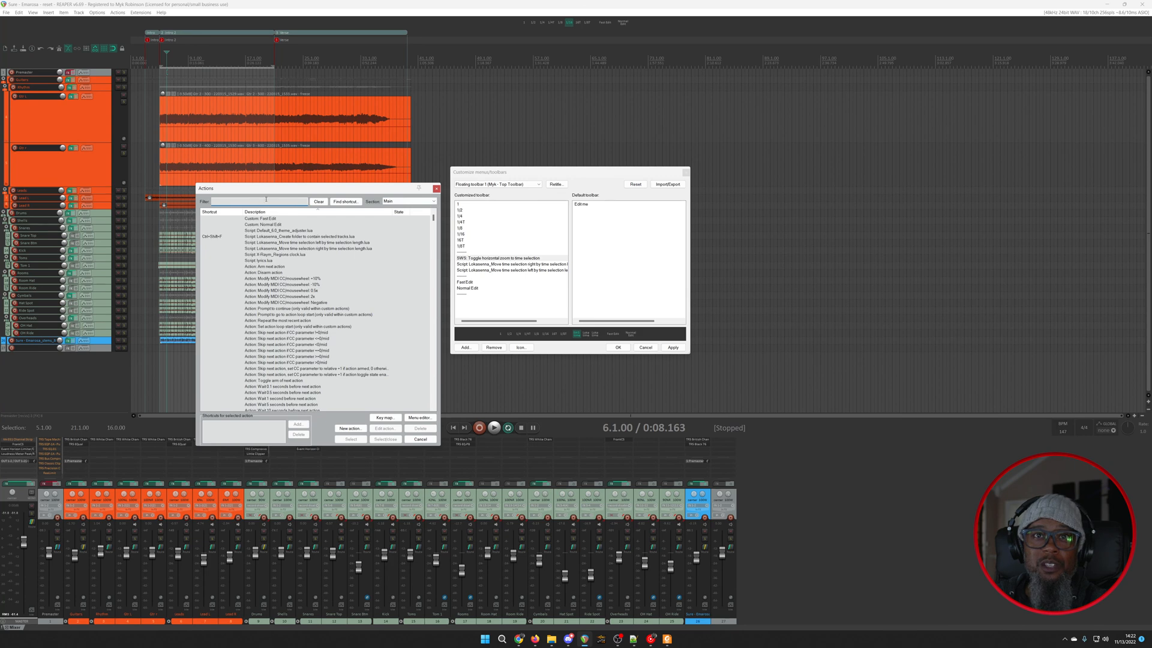
pyautogui.write('e bu')
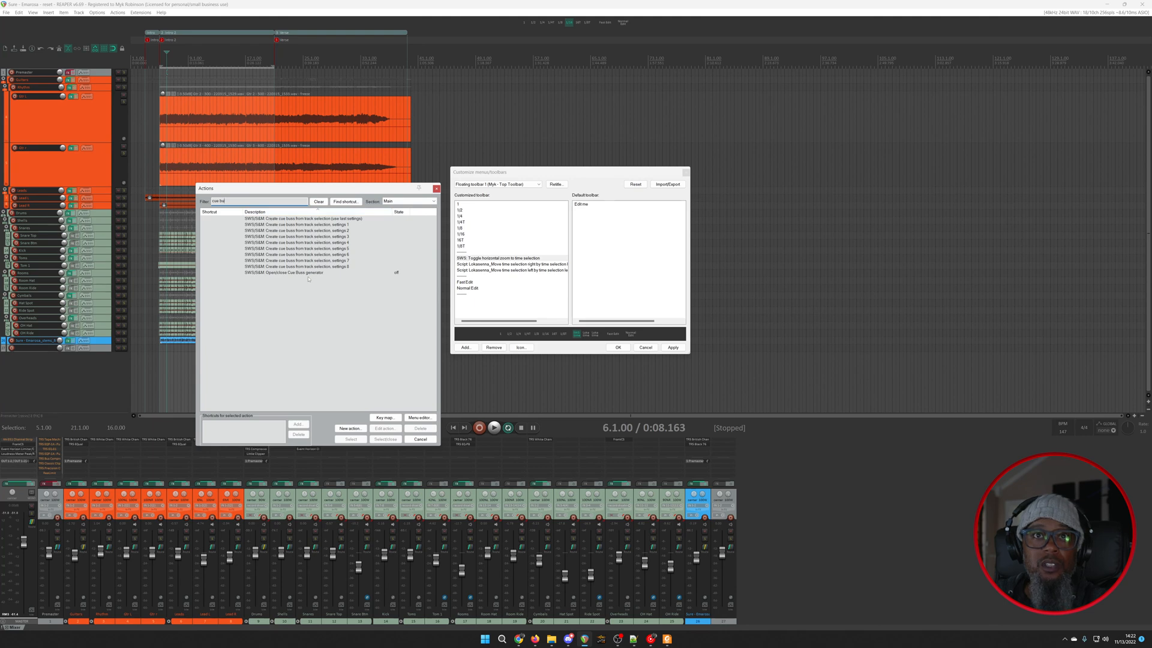
pyautogui.click(314, 219)
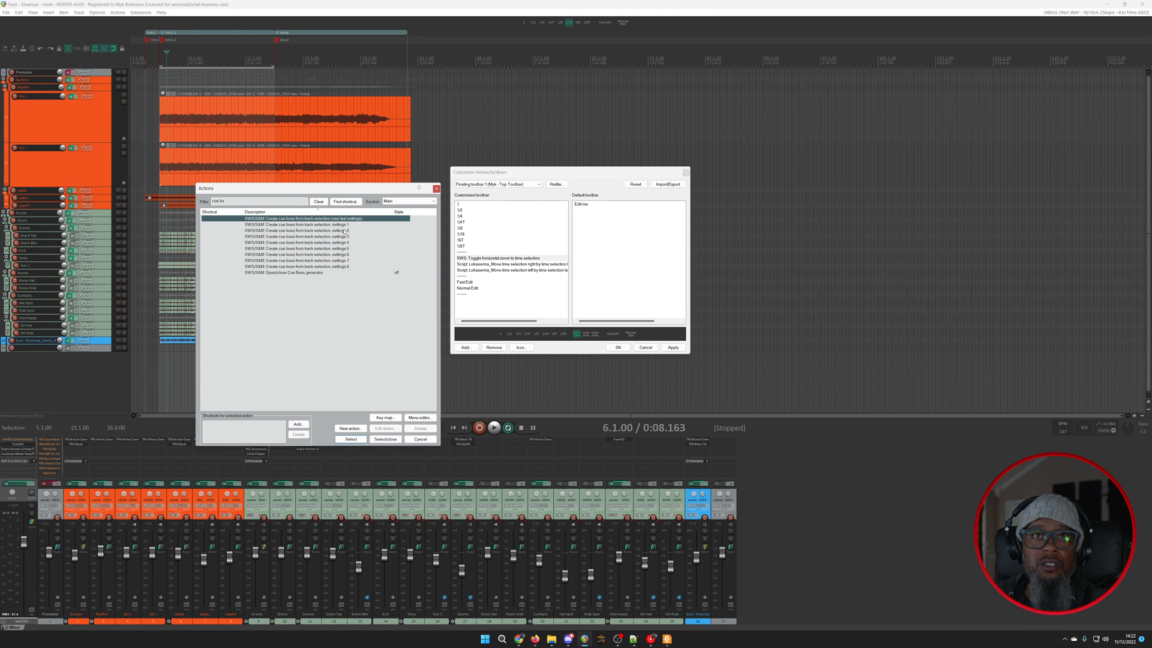
pyautogui.click(311, 273)
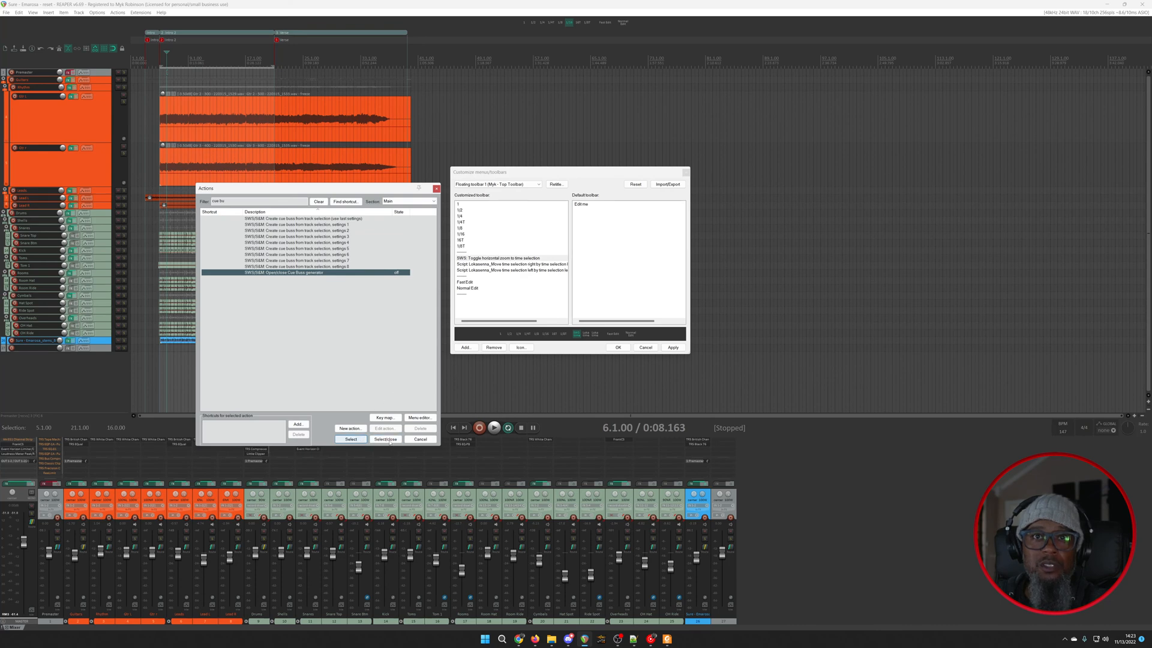
pyautogui.click(421, 439)
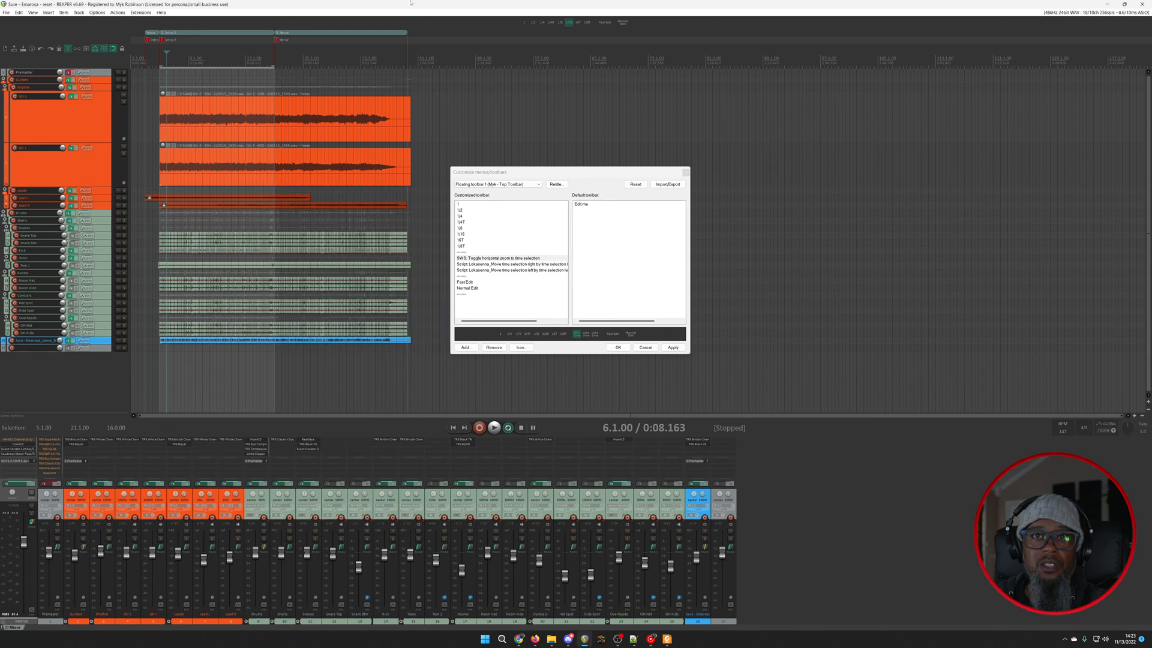
# Step: Open the main action list, filter it by "cue bus" and highlight "Create cue buss from track selection (use last settings)"
pyautogui.click(118, 12)
pyautogui.click(127, 24)
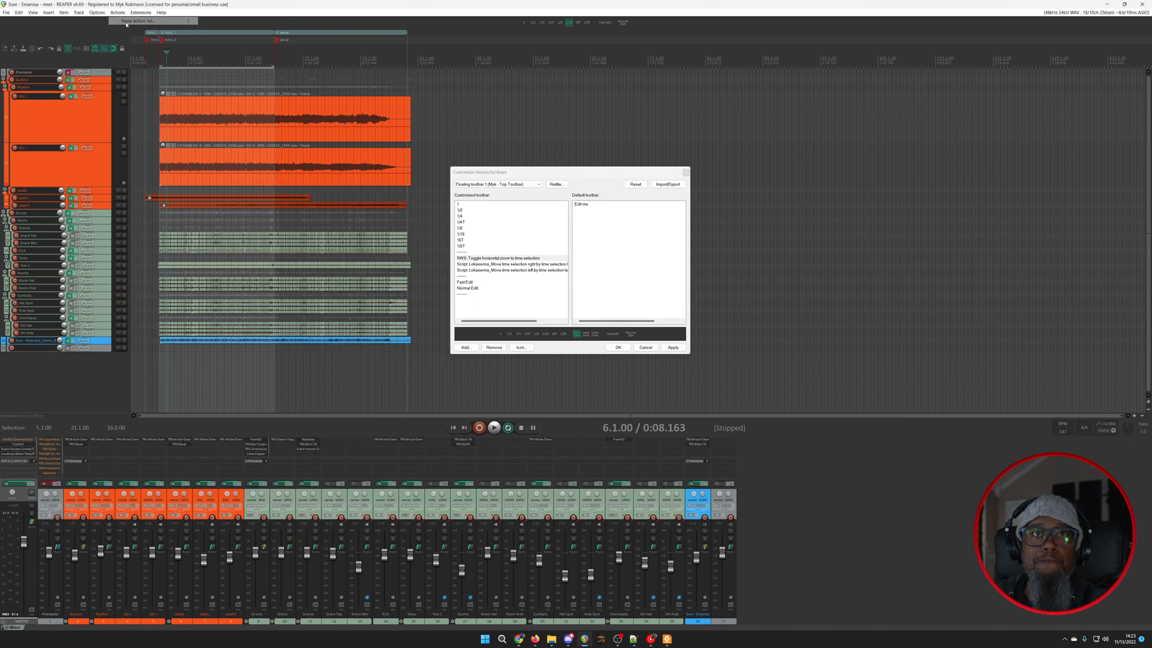
pyautogui.write('cue bus')
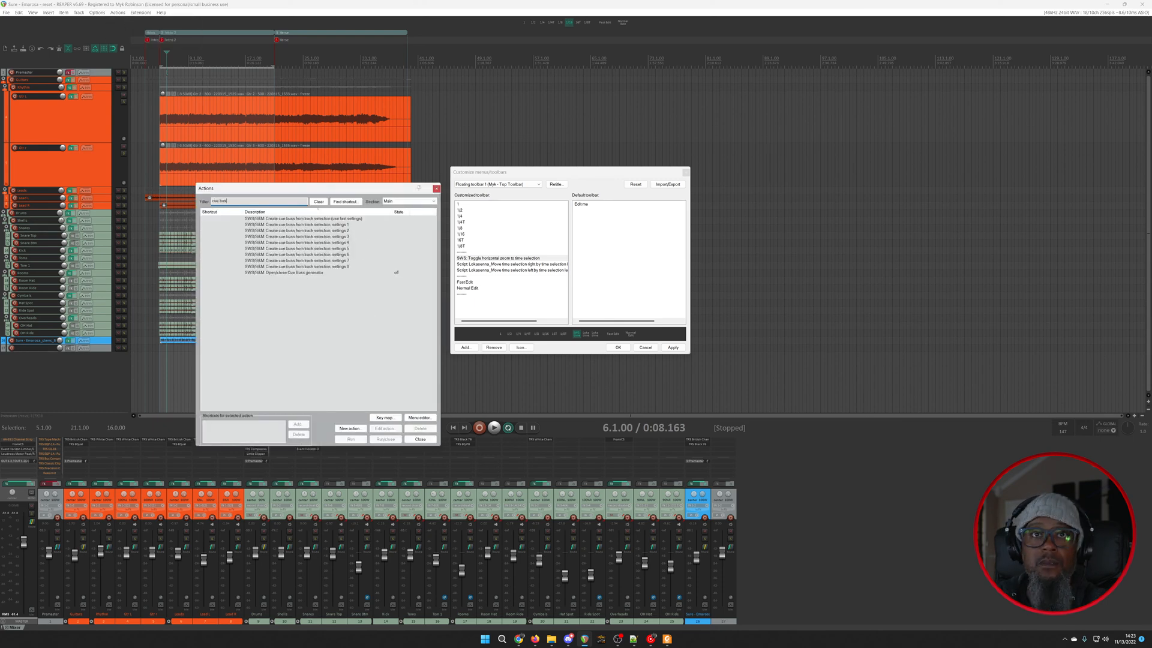
pyautogui.click(349, 219)
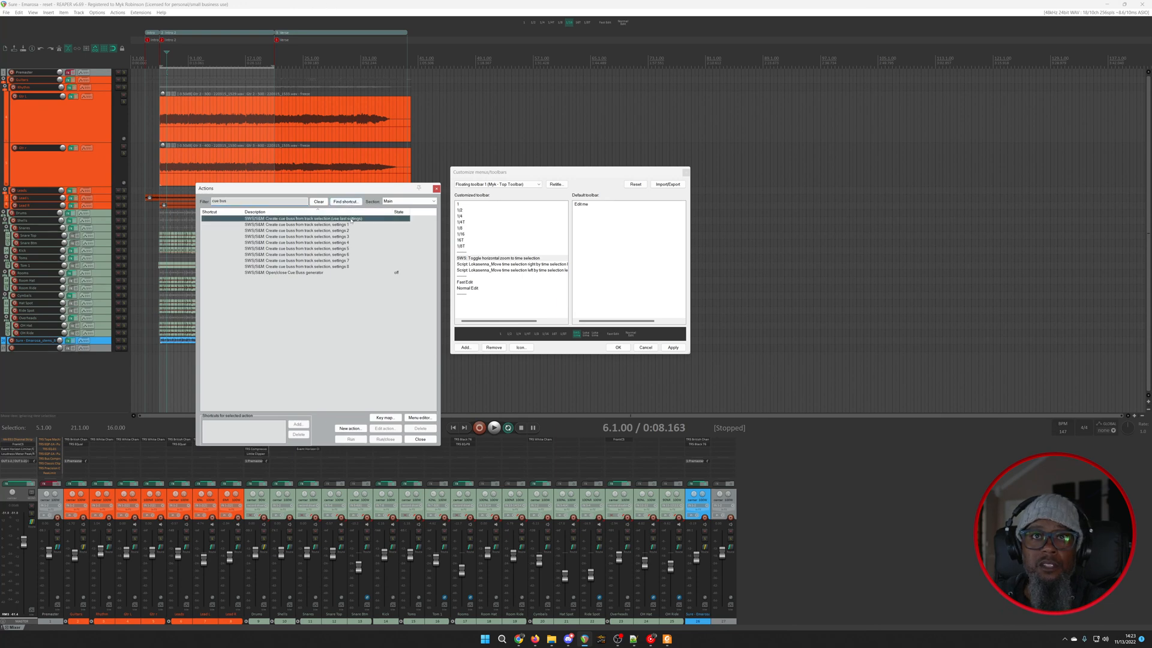
pyautogui.click(778, 581)
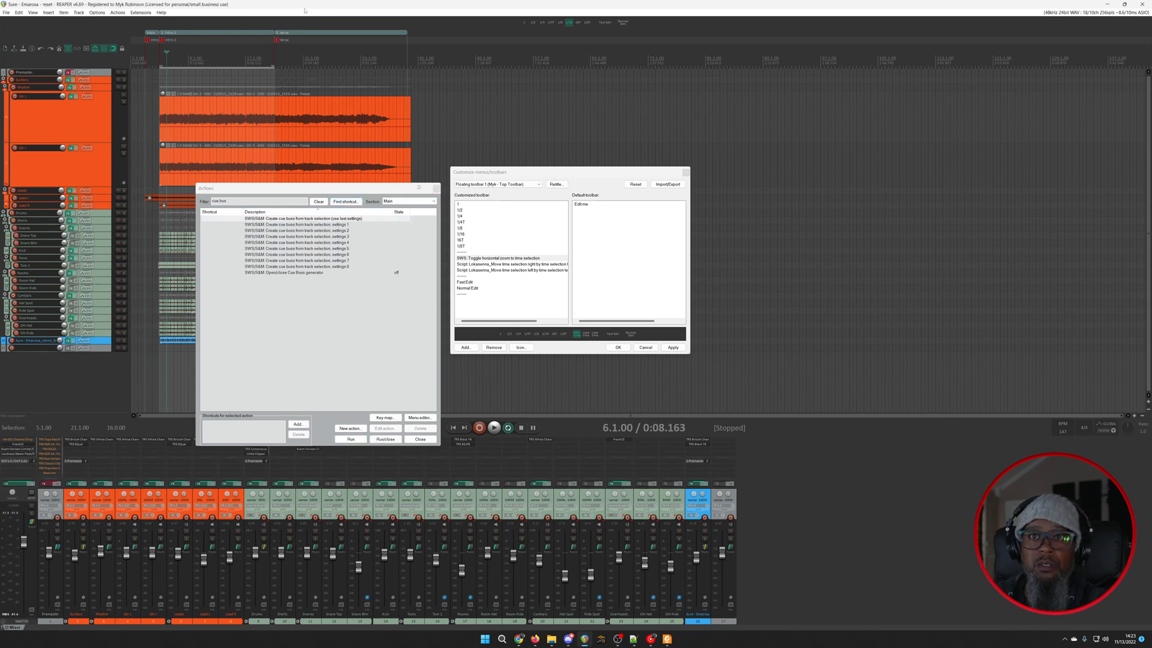
# Step: Create a new project and insert 10 tracks named Track
pyautogui.click(6, 12)
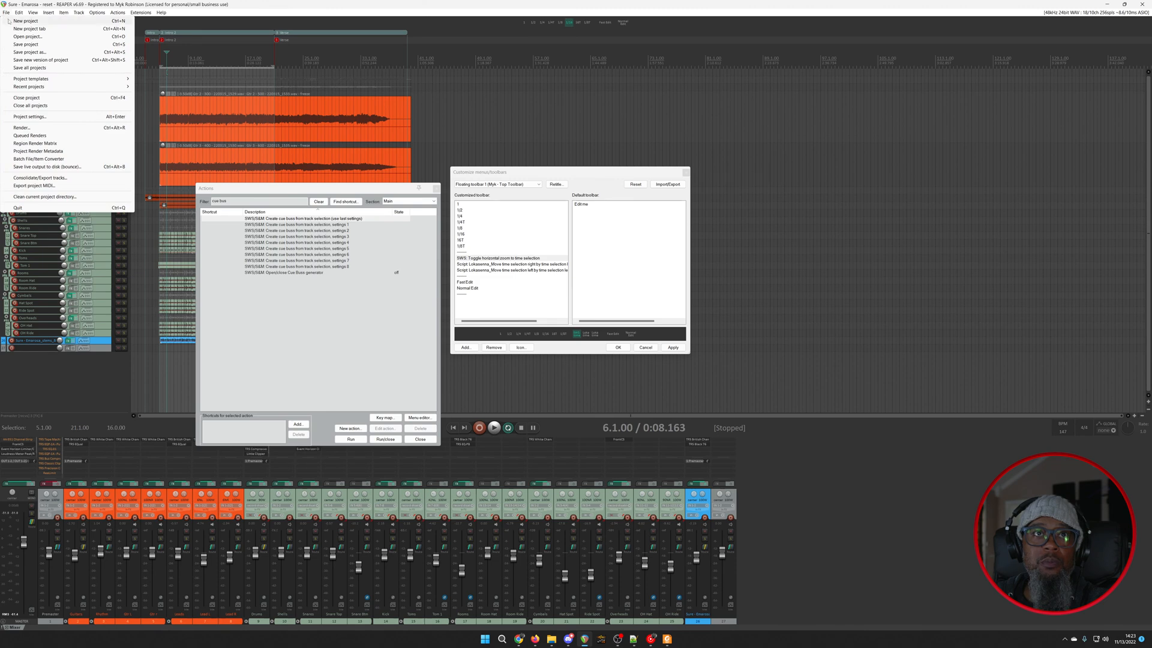
pyautogui.click(9, 20)
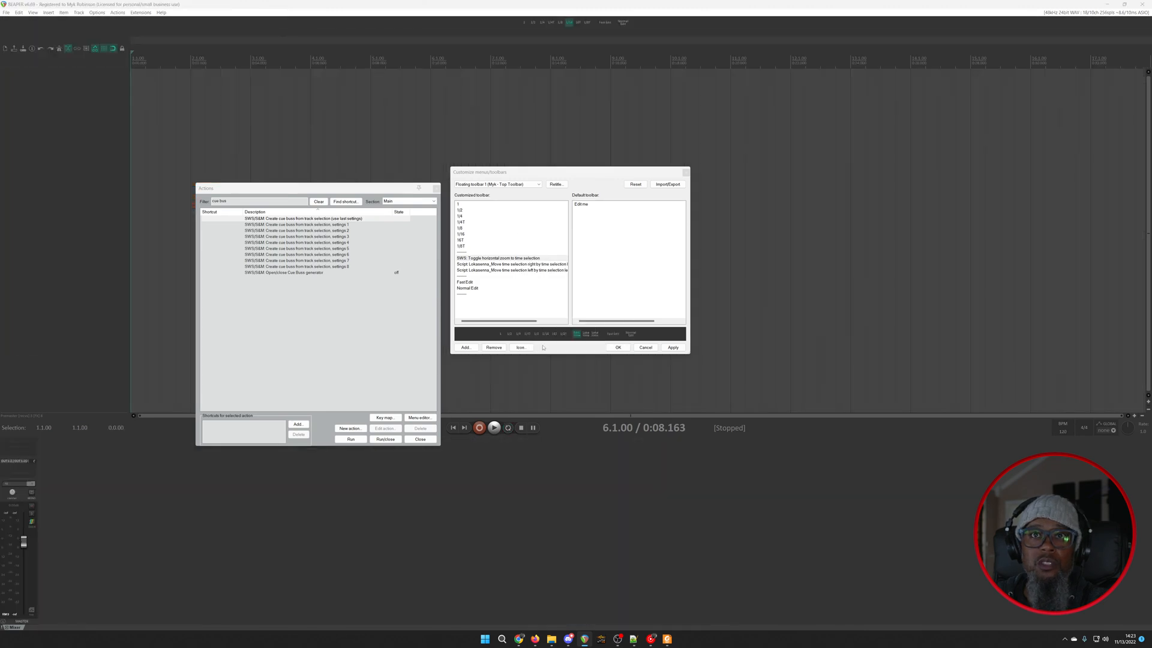
pyautogui.click(424, 354)
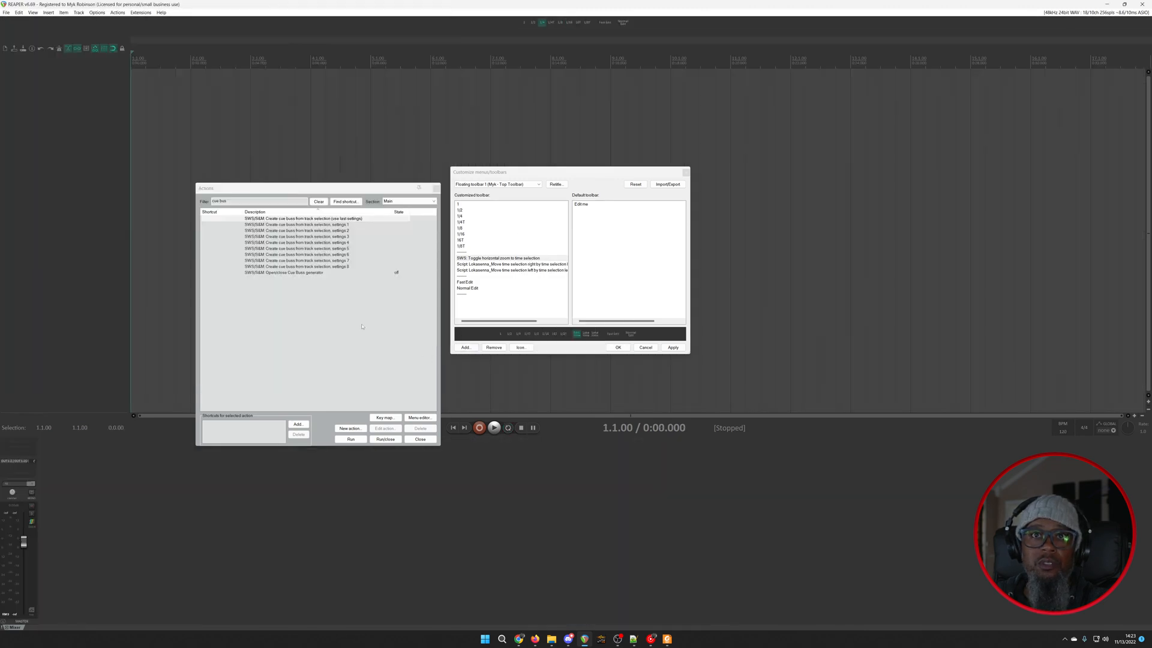
pyautogui.rightClick(57, 168)
pyautogui.click(98, 175)
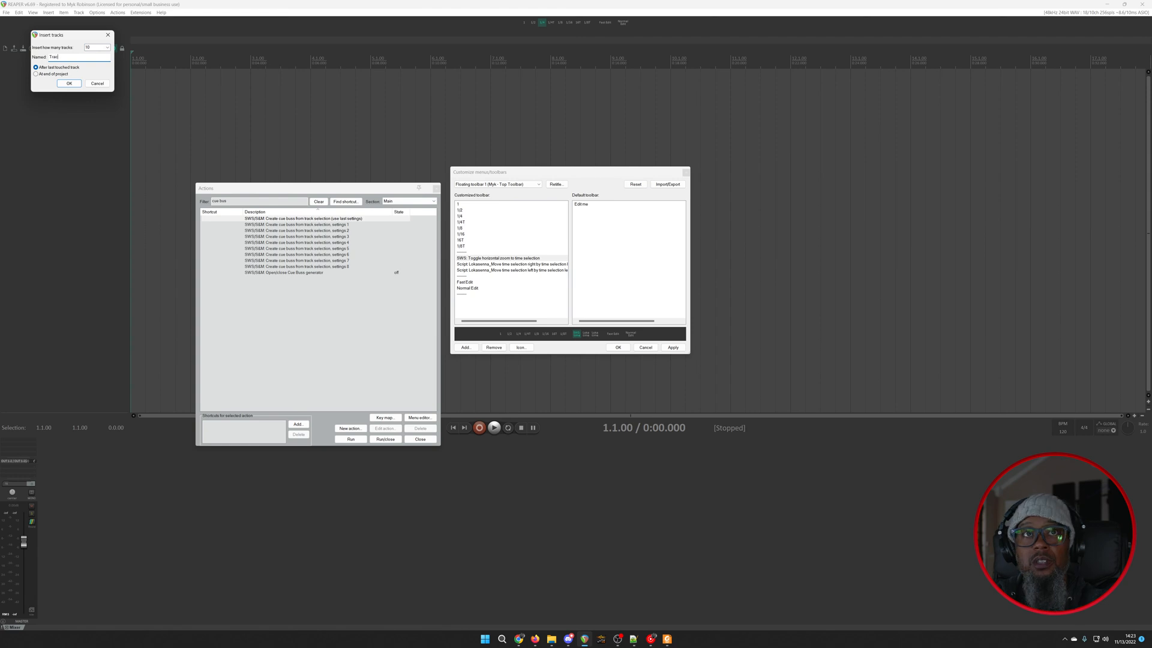
pyautogui.press('Return')
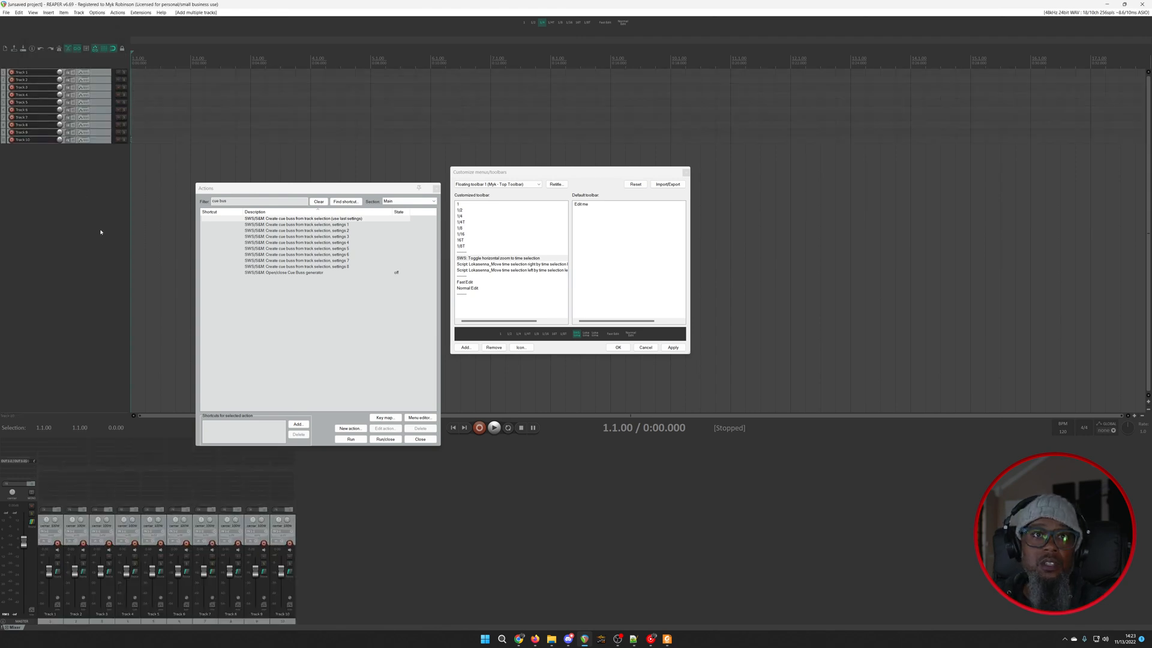
# Step: Select tracks 2, 4, 6 and 8 and run "SWS/S&M: Create cue buss from track selection (use last settings)"
pyautogui.click(76, 620)
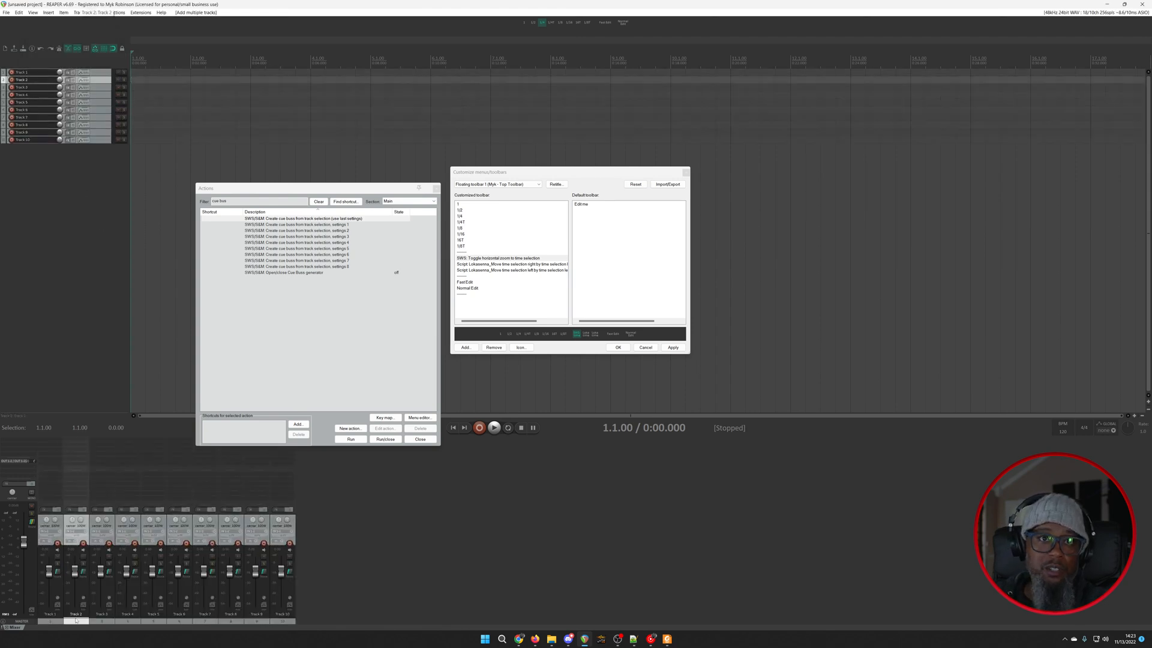
pyautogui.keyDown('ctrl'); pyautogui.click(127, 621); pyautogui.keyUp('ctrl')
pyautogui.keyDown('ctrl'); pyautogui.click(179, 621); pyautogui.keyUp('ctrl')
pyautogui.keyDown('ctrl'); pyautogui.click(230, 621); pyautogui.keyUp('ctrl')
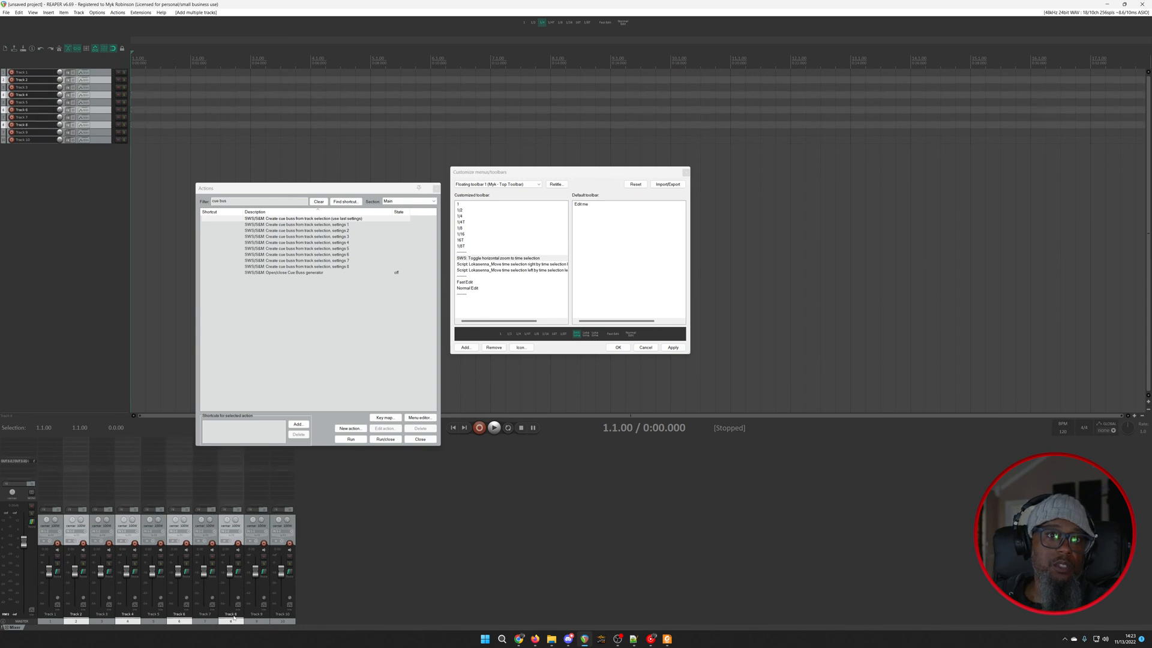
pyautogui.click(313, 219)
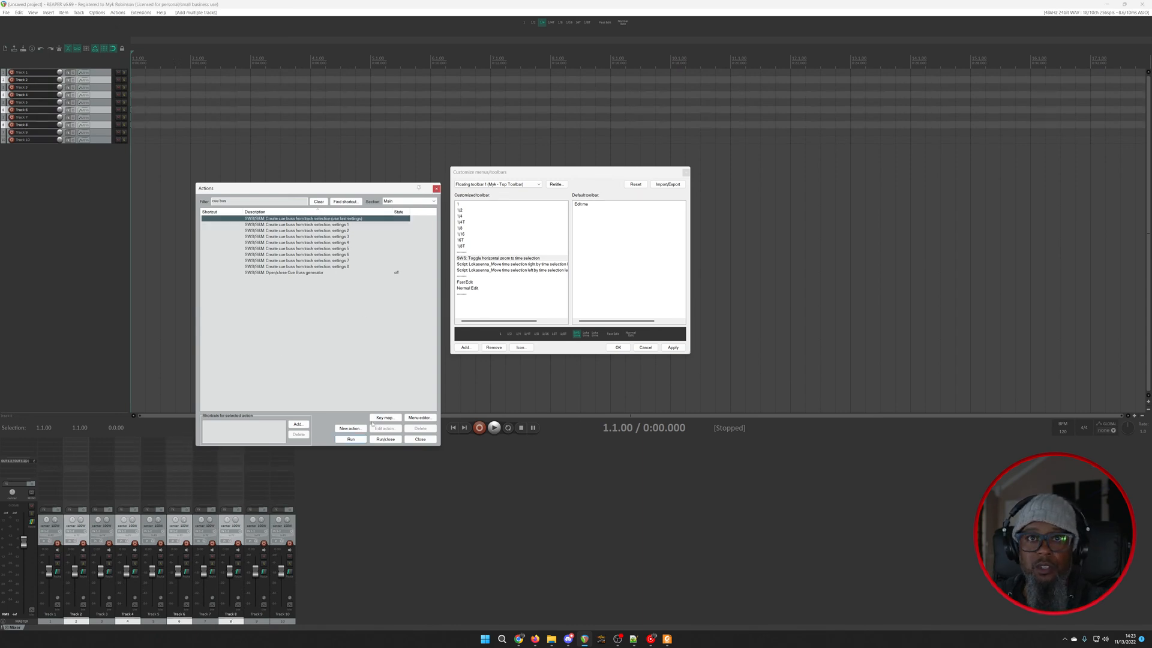
pyautogui.click(351, 439)
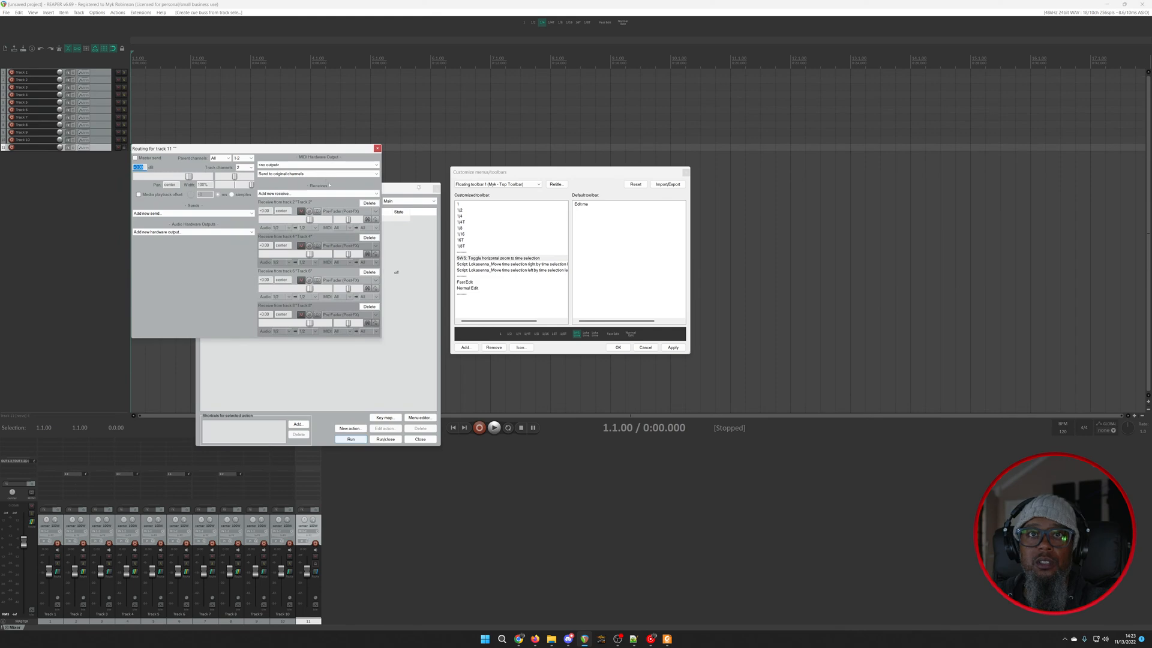
# Step: Examine the routing of the new cue buss track, close its routing window and select the track in the mixer
pyautogui.moveTo(309, 150); pyautogui.dragTo(856, 171)
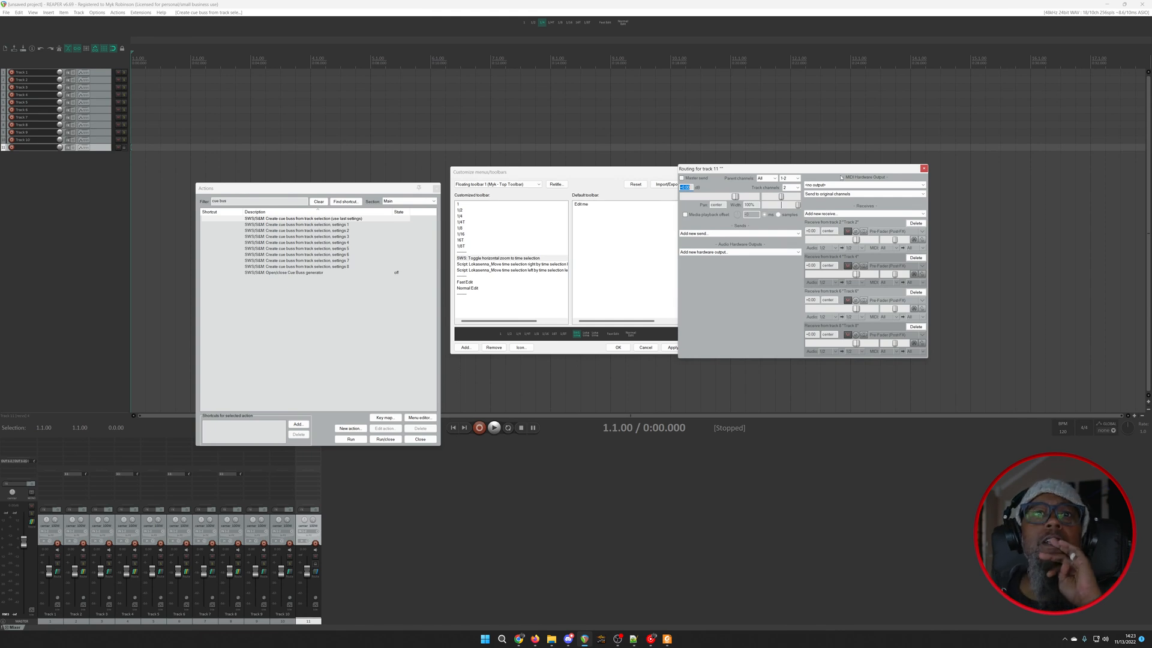
pyautogui.click(925, 169)
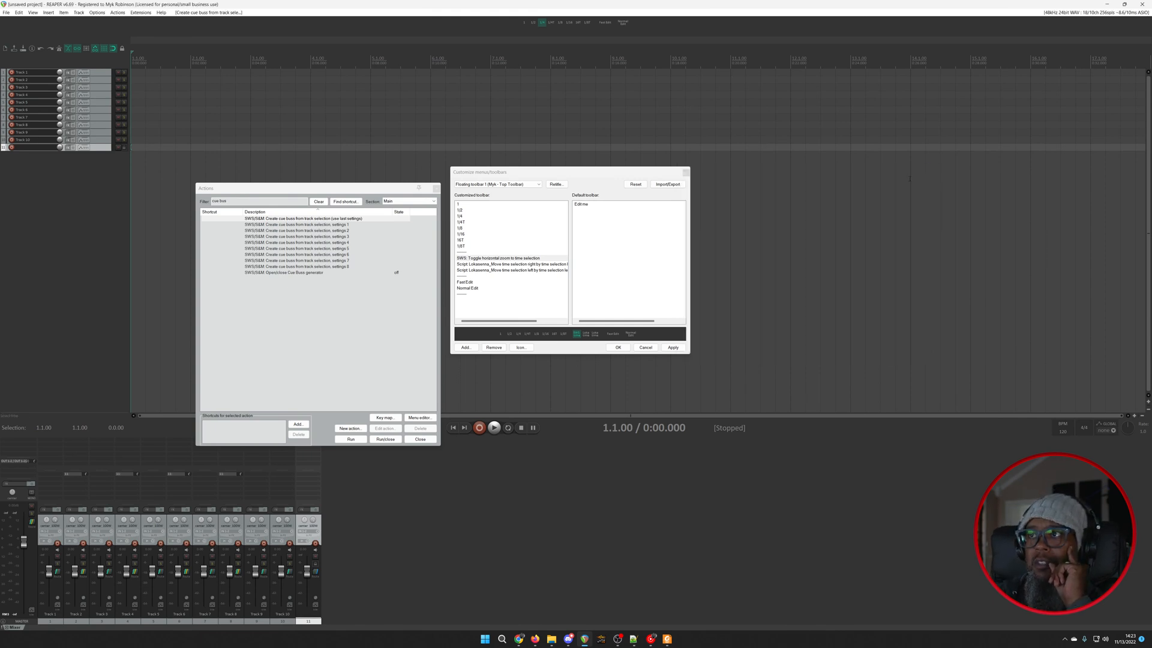
pyautogui.click(532, 585)
pyautogui.click(316, 619)
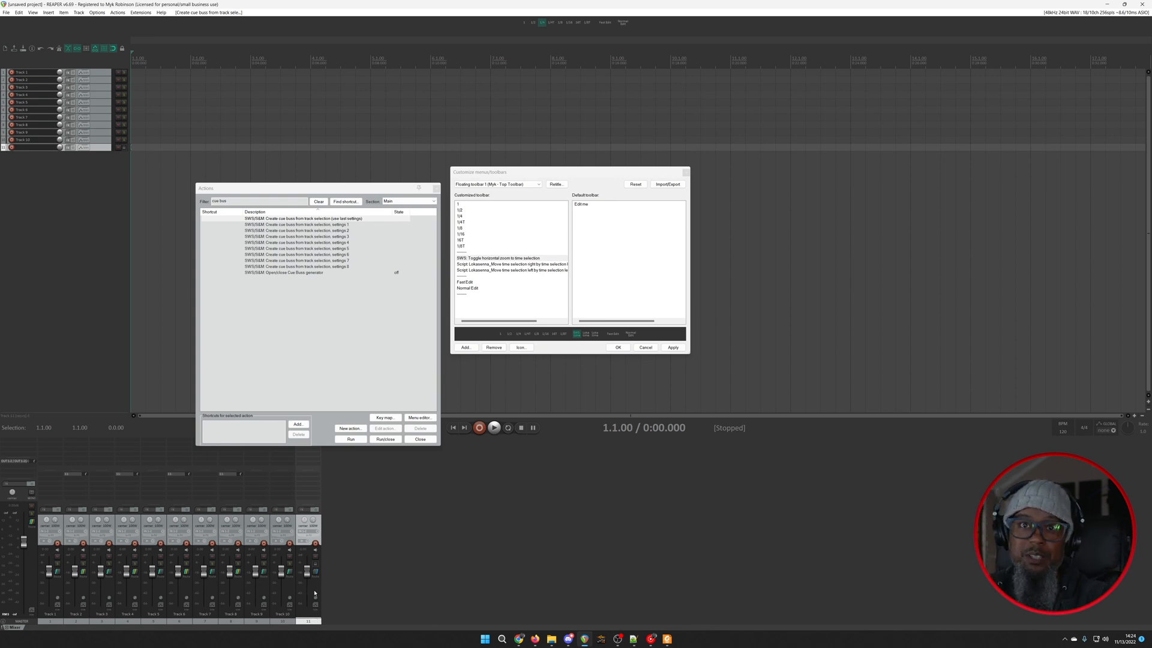
# Step: Run "SWS/S&M: Open/close Cue Buss generator" to examine its options, and close the generator and the action list
pyautogui.click(296, 273)
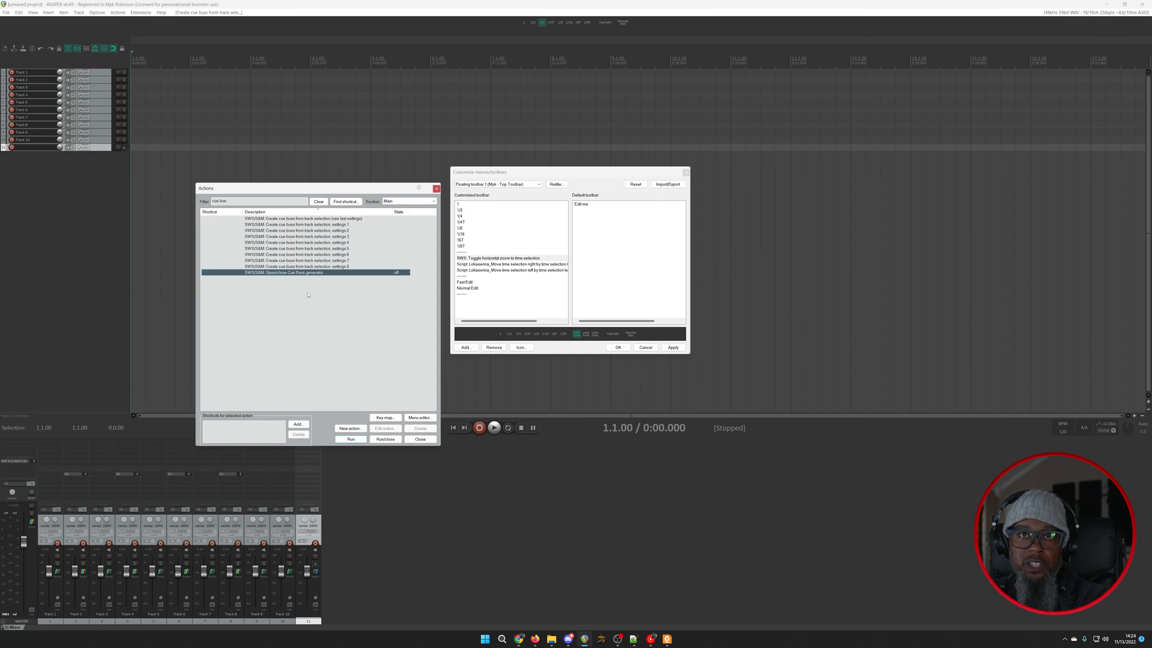
pyautogui.click(351, 440)
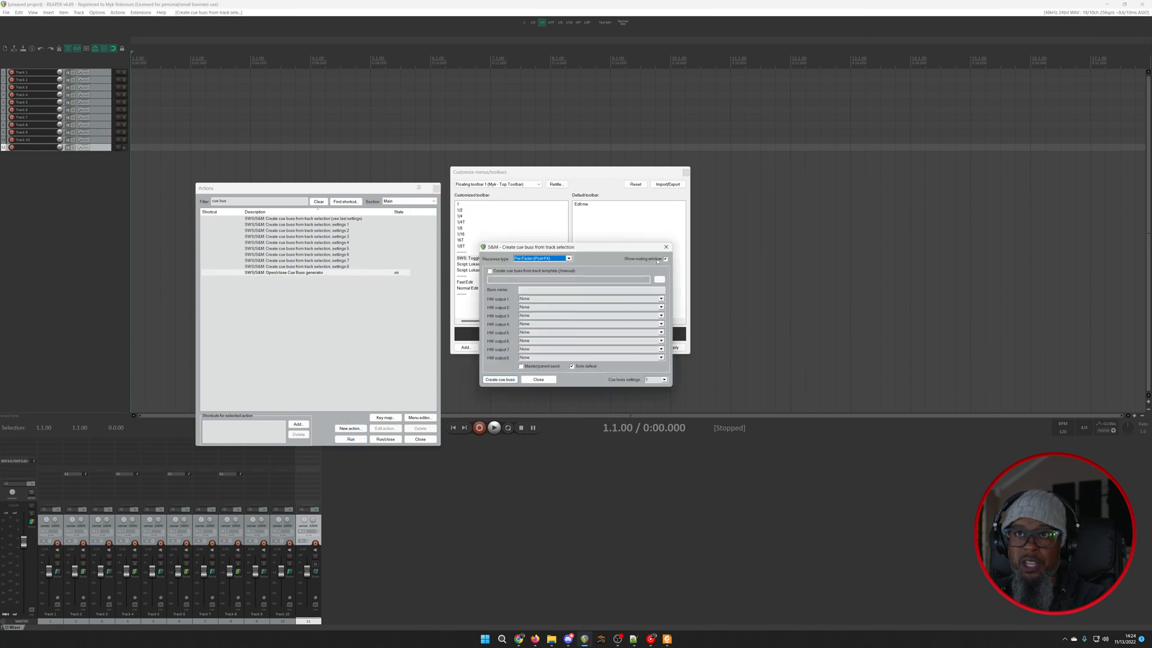
pyautogui.click(666, 247)
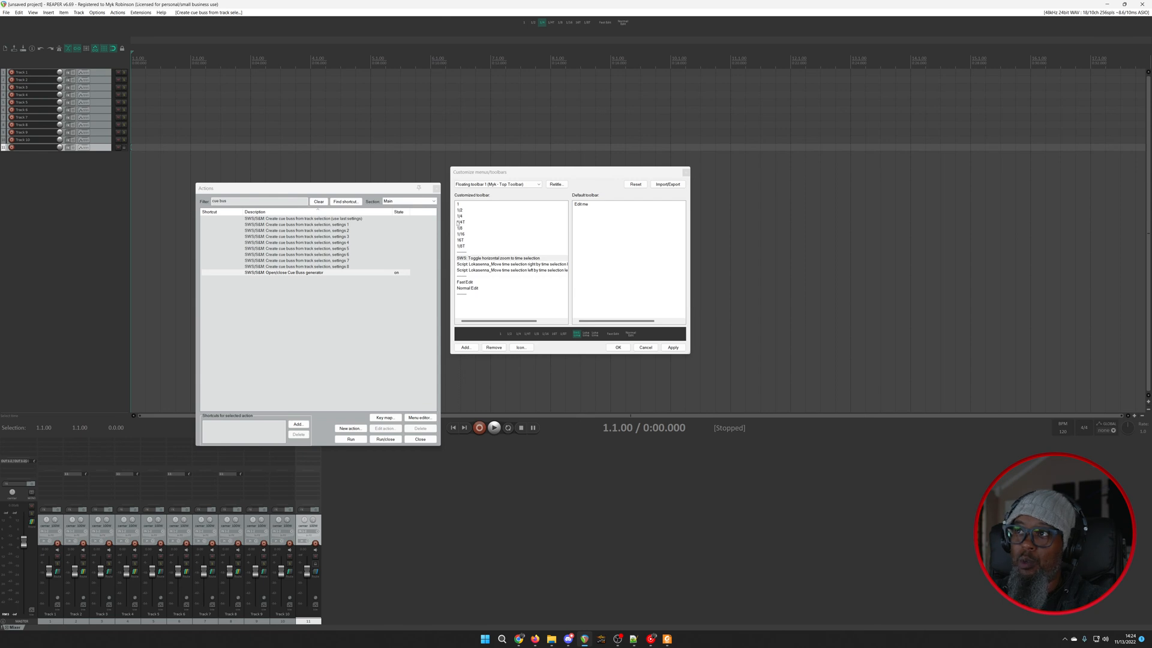
pyautogui.click(436, 189)
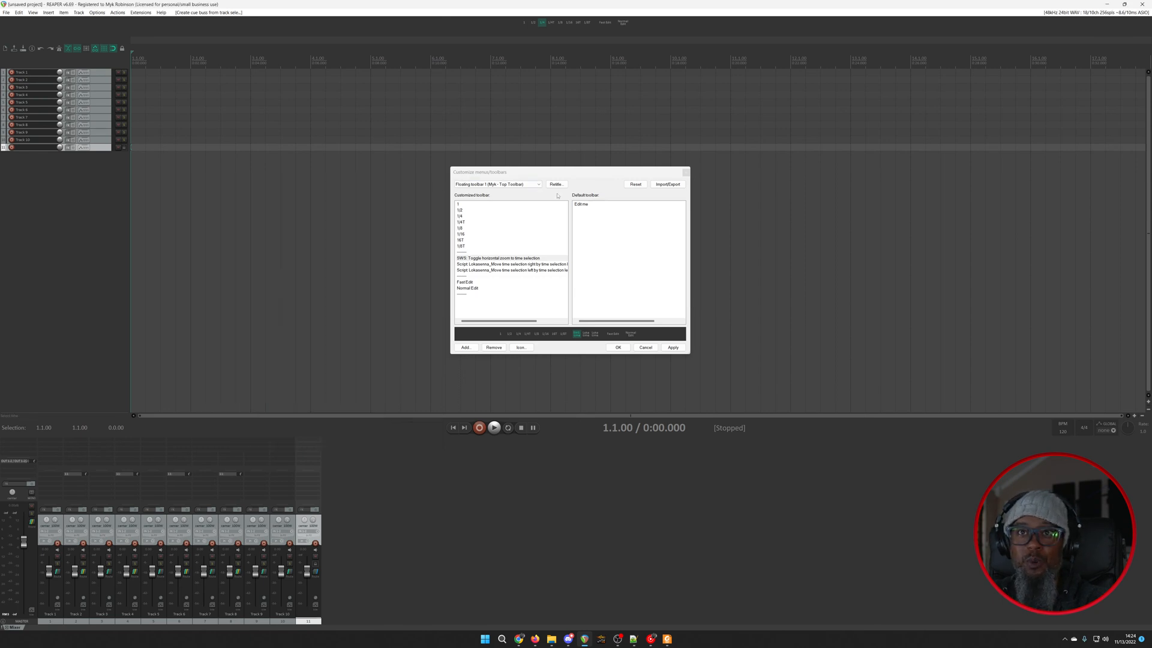
# Step: Filter the actions by "cue bu" and insert "SWS/S&M: Open/close Cue Buss generator" above the last separator in the customized toolbar
pyautogui.click(485, 294)
pyautogui.click(466, 347)
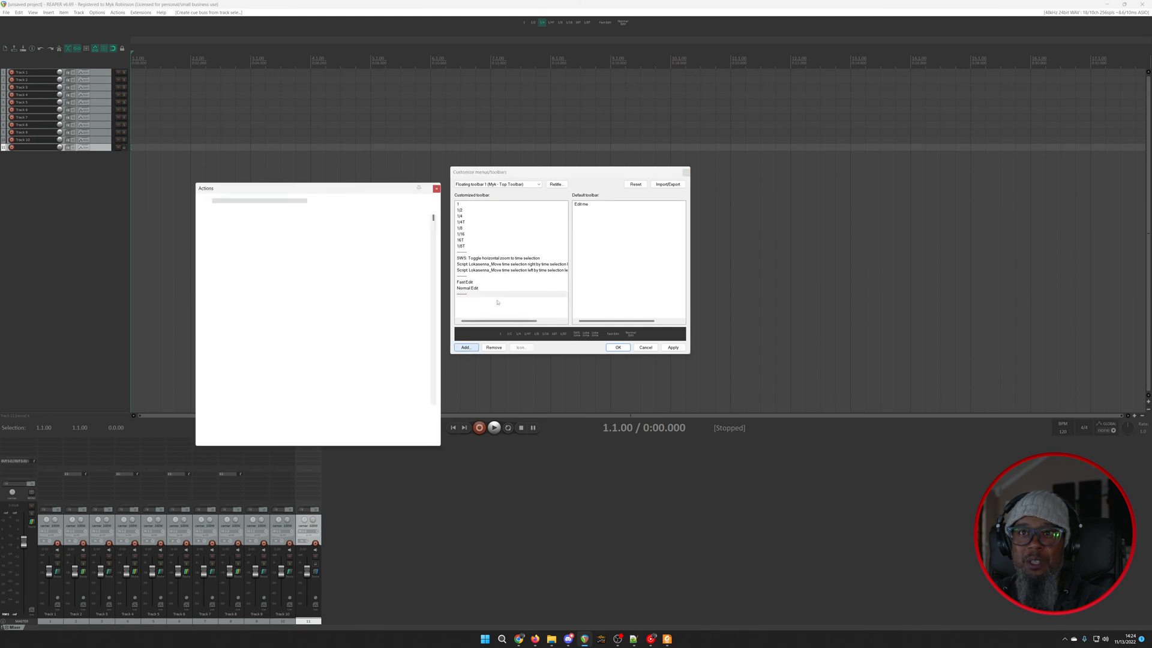
pyautogui.write('cue bu')
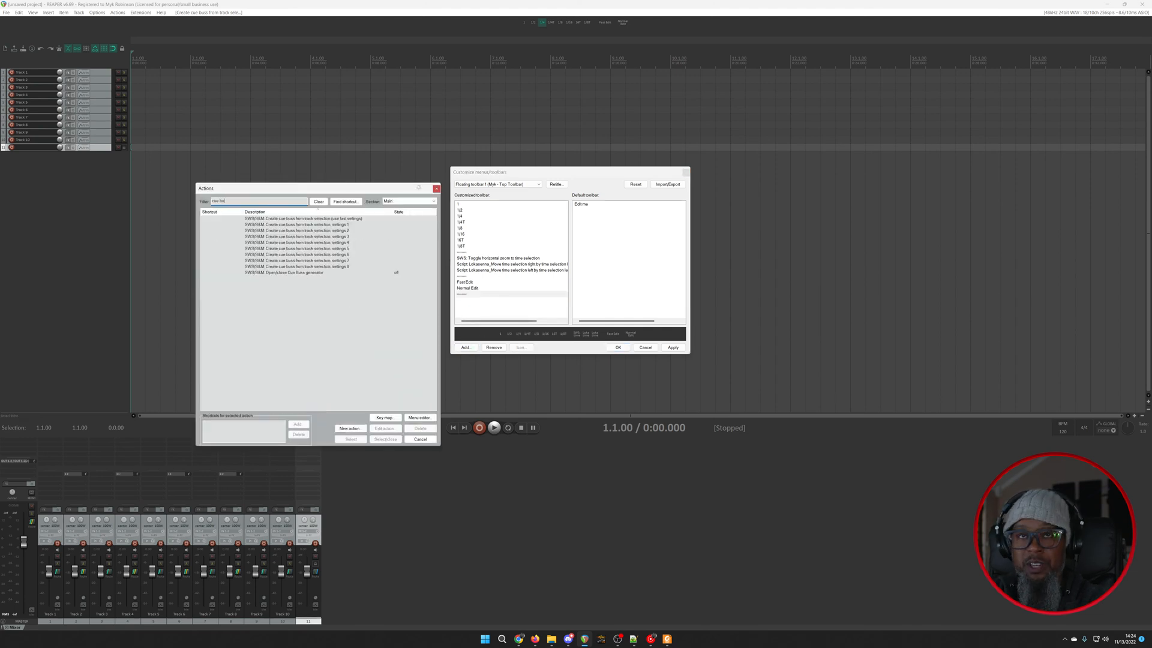
pyautogui.click(315, 273)
pyautogui.click(350, 439)
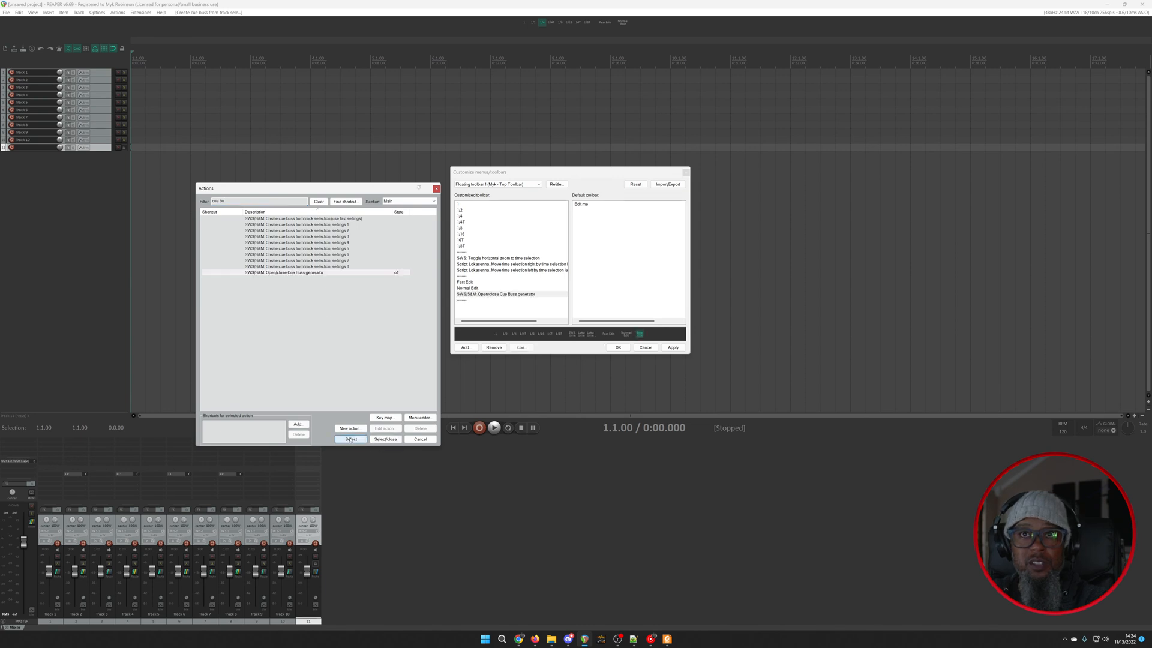
pyautogui.click(436, 189)
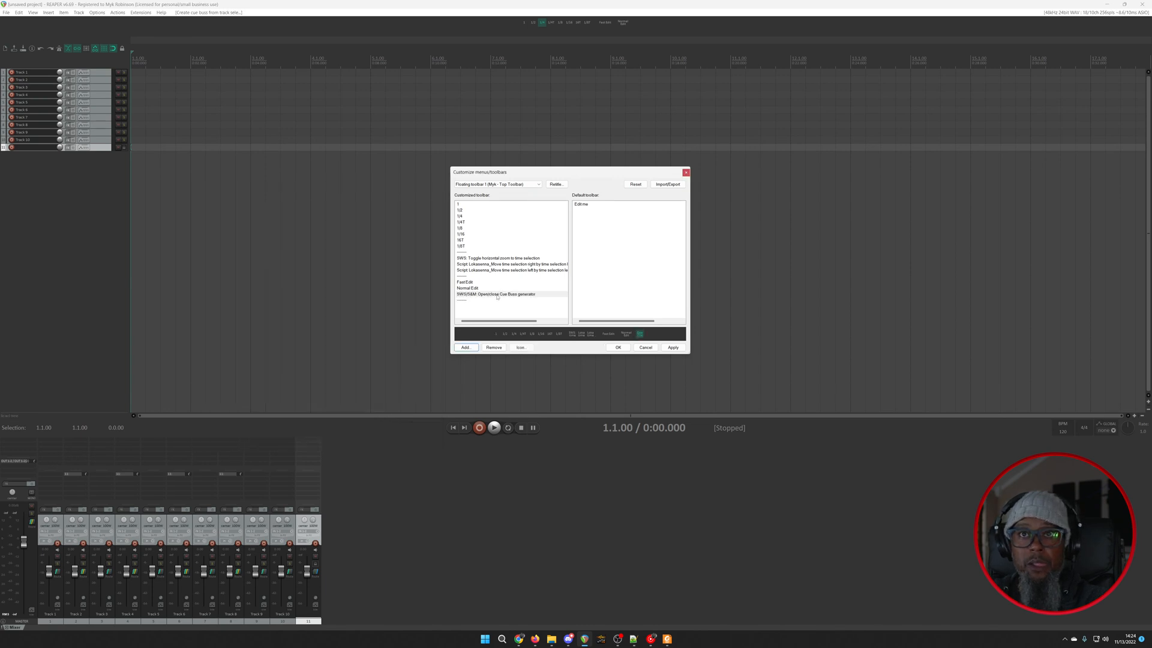
# Step: Move the Cue Buss generator entry below the last separator, label it "Monitor Mix" as a double-width button, and apply the toolbar changes
pyautogui.moveTo(497, 294); pyautogui.dragTo(496, 302)
pyautogui.rightClick(496, 301)
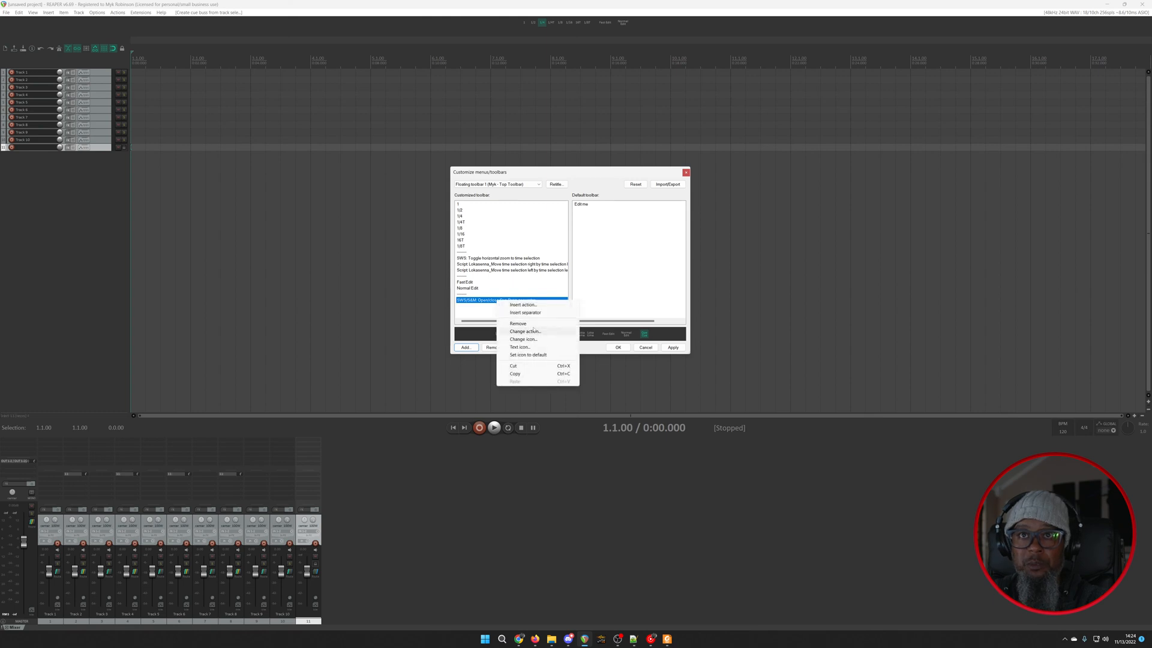
pyautogui.click(520, 347)
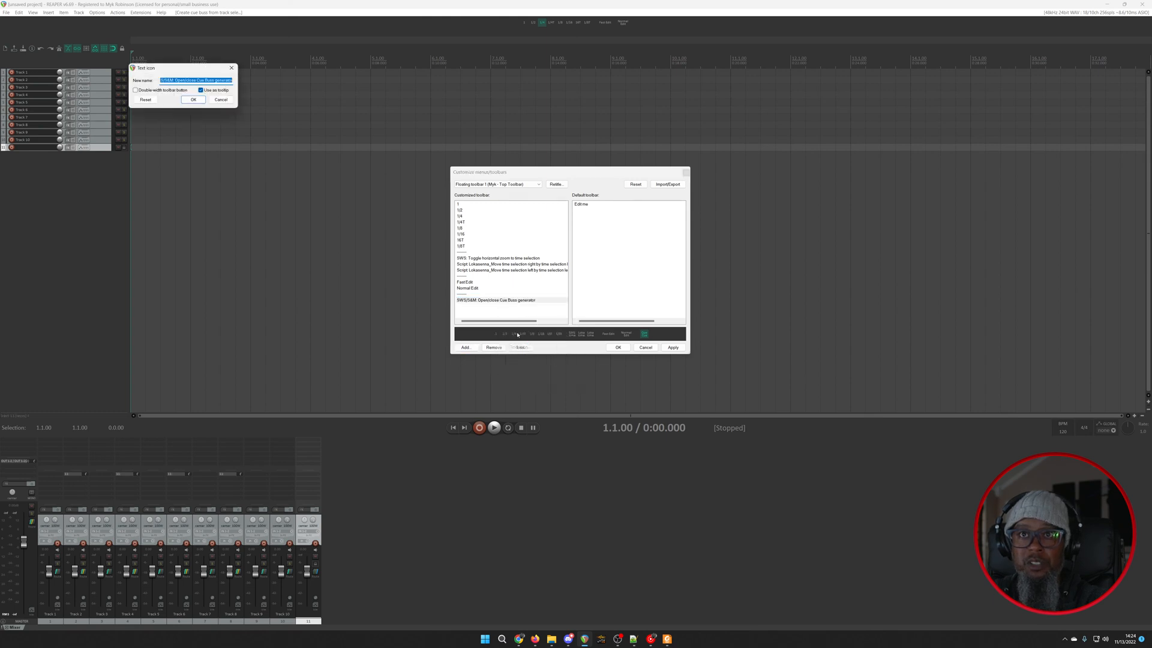
pyautogui.write('Monitor Mix')
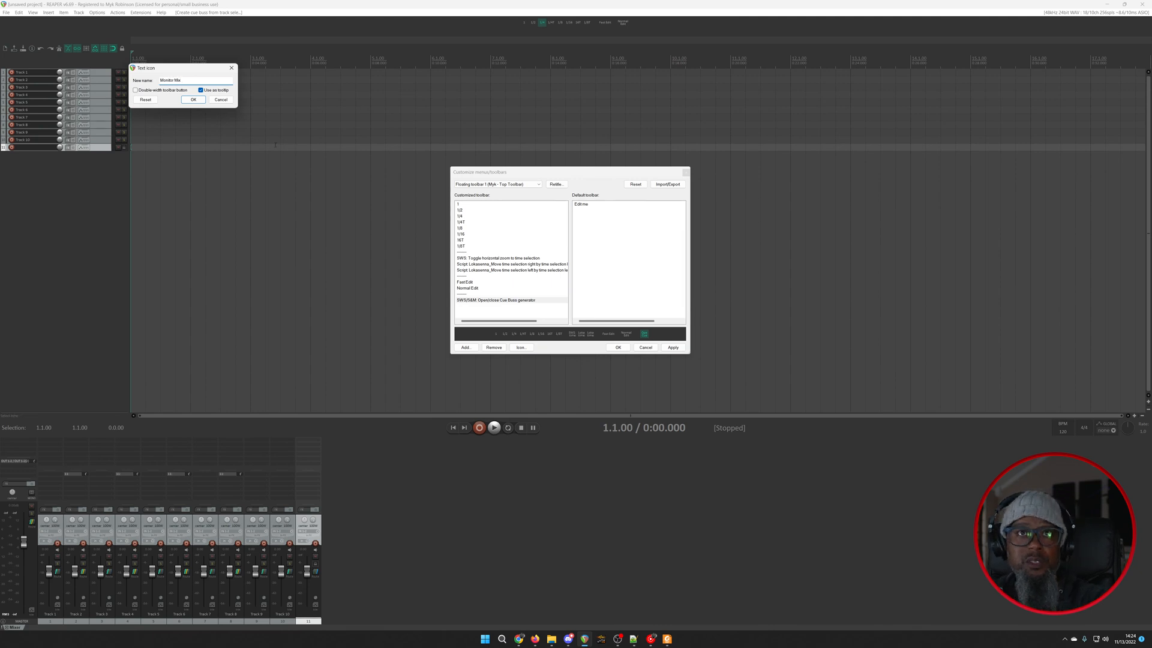
pyautogui.click(164, 91)
pyautogui.click(193, 100)
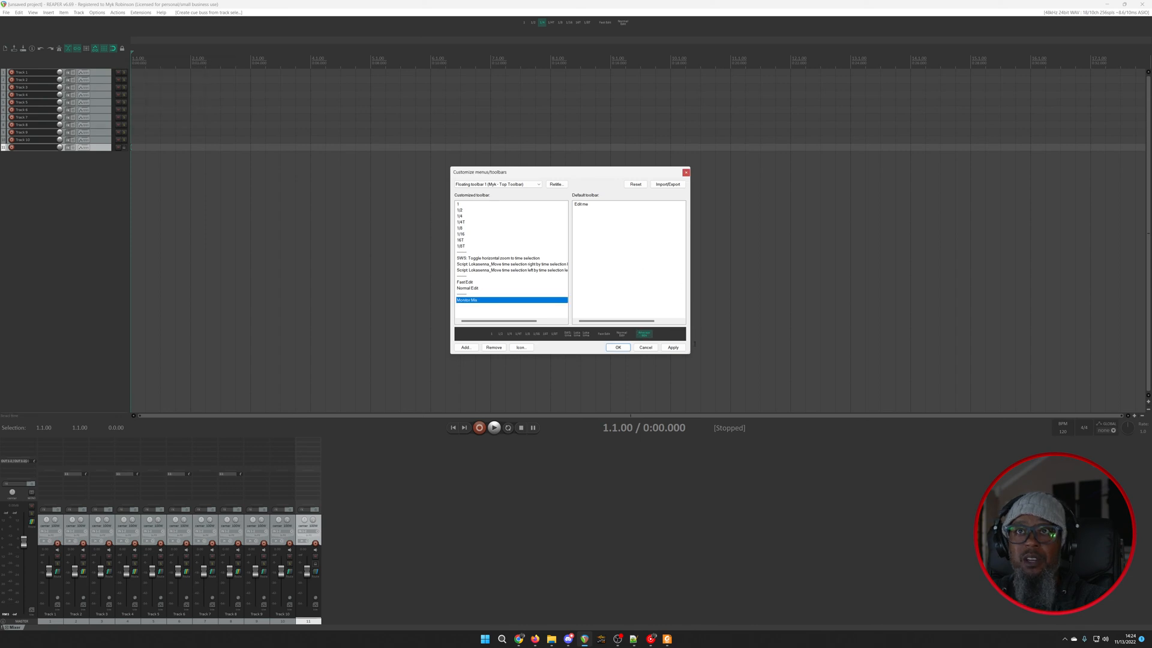
pyautogui.click(672, 348)
pyautogui.click(686, 173)
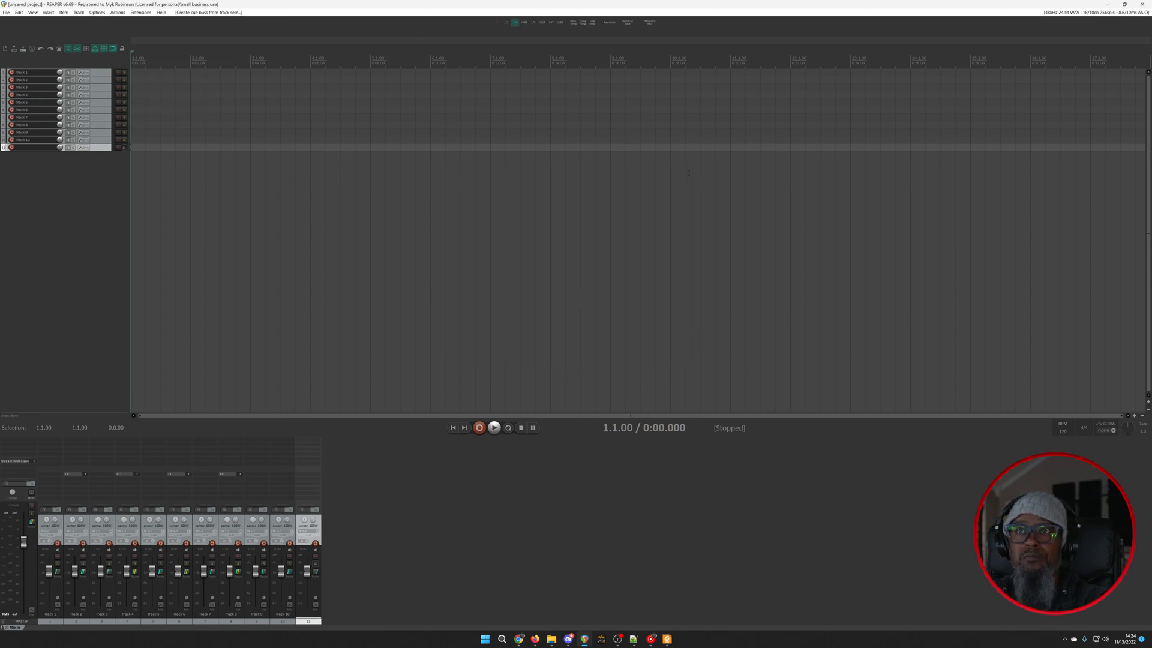
# Step: Delete the unnamed cue buss track 11 from the mixer
pyautogui.click(435, 555)
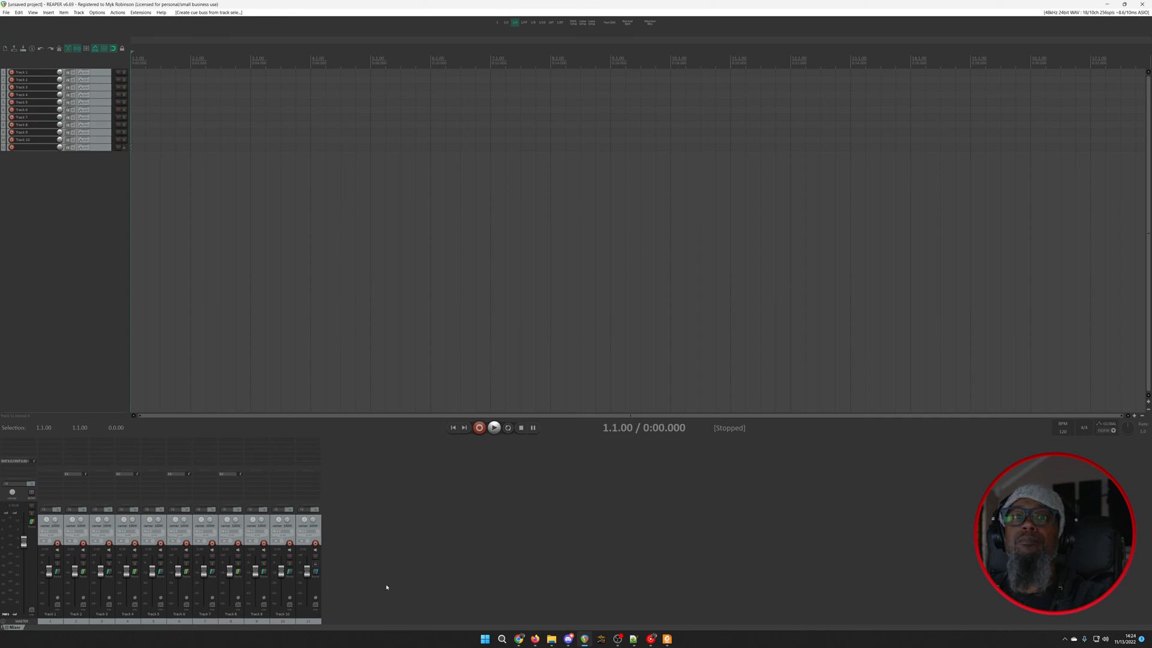
pyautogui.click(309, 614)
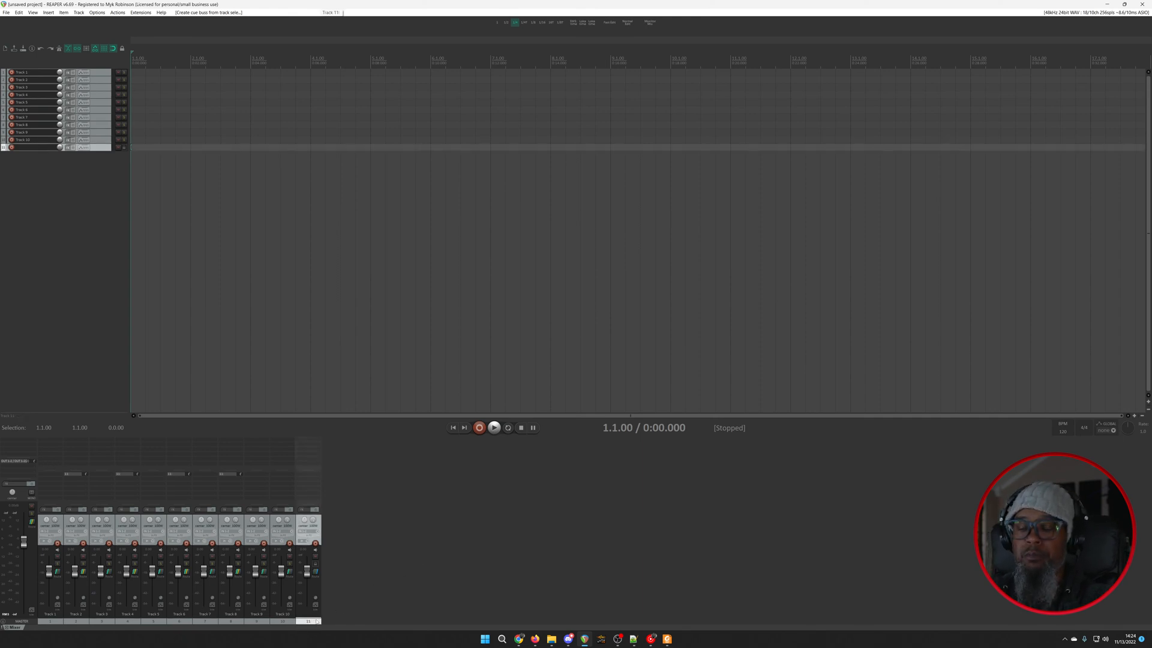
pyautogui.press('Delete')
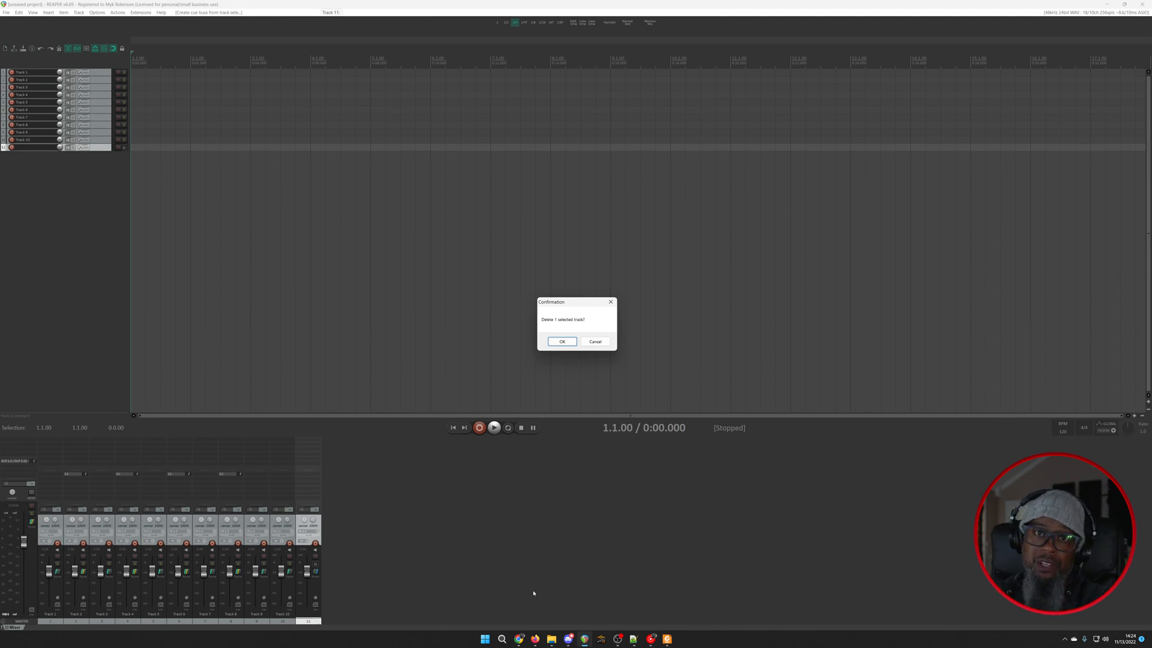
pyautogui.click(568, 342)
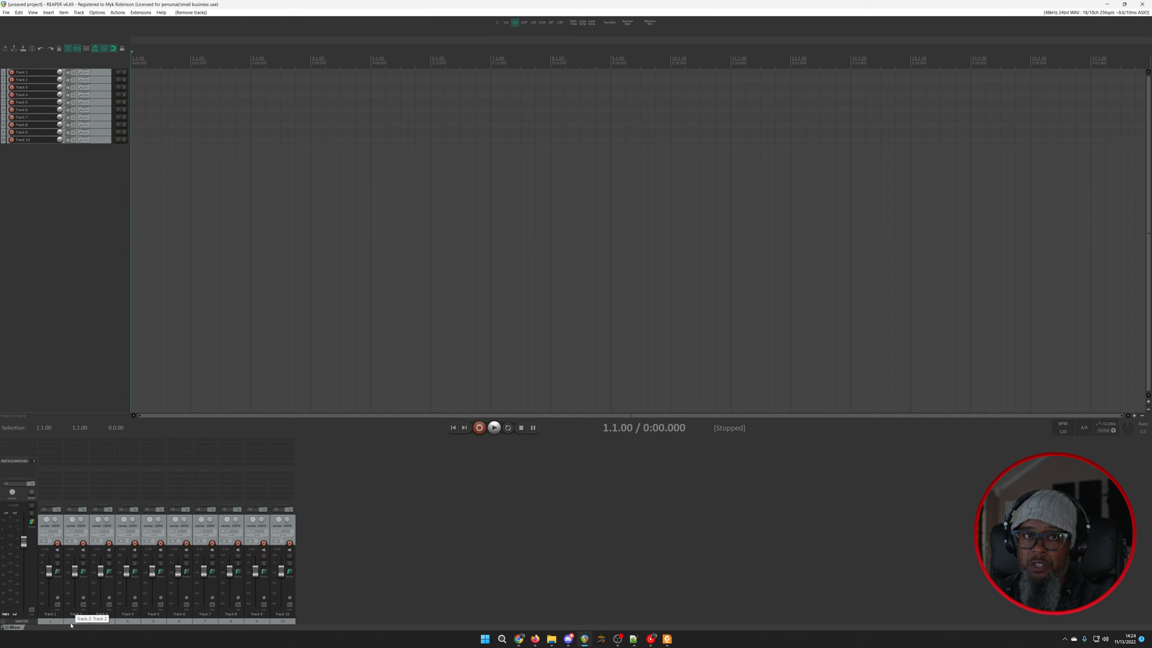
# Step: Select tracks 1, 3, 5, 7 and 9 and launch the cue buss generator with the new Monitor Mix toolbar button
pyautogui.click(51, 620)
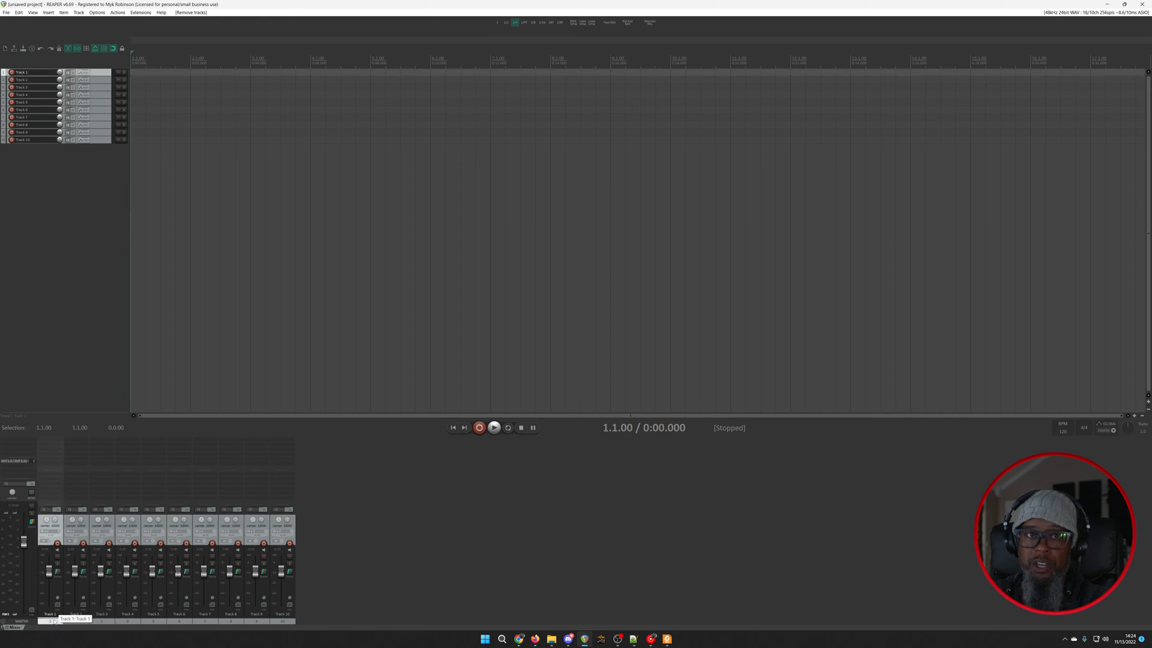
pyautogui.keyDown('ctrl'); pyautogui.click(101, 621); pyautogui.keyUp('ctrl')
pyautogui.keyDown('ctrl'); pyautogui.click(154, 621); pyautogui.keyUp('ctrl')
pyautogui.keyDown('ctrl'); pyautogui.click(205, 621); pyautogui.keyUp('ctrl')
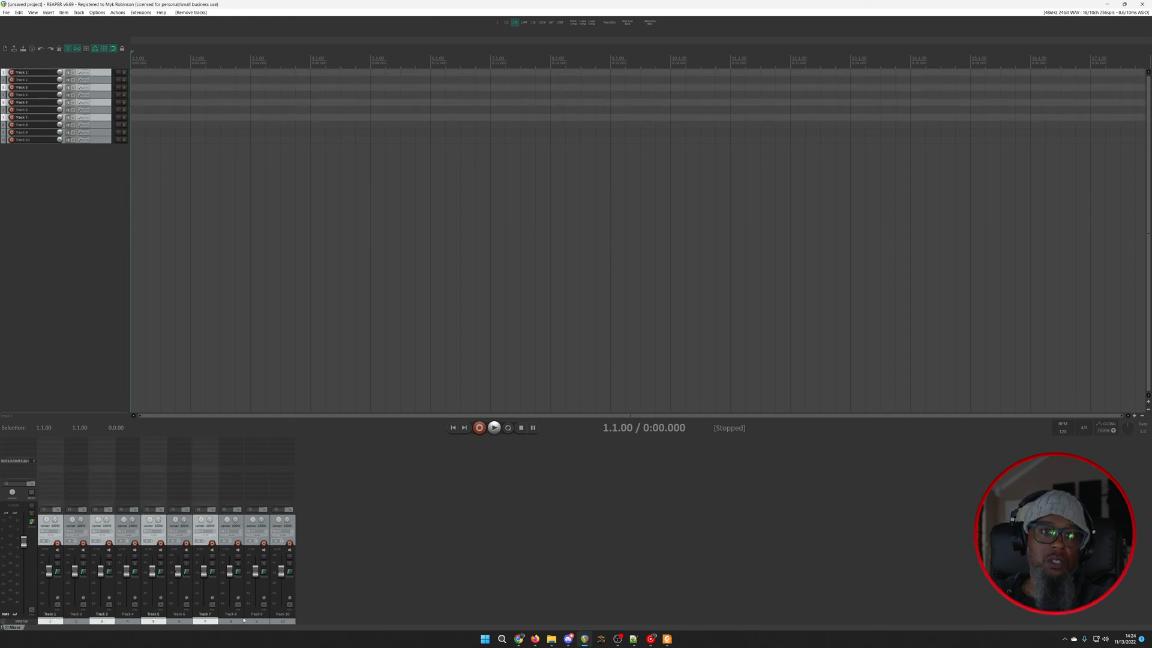
pyautogui.keyDown('ctrl'); pyautogui.click(257, 621); pyautogui.keyUp('ctrl')
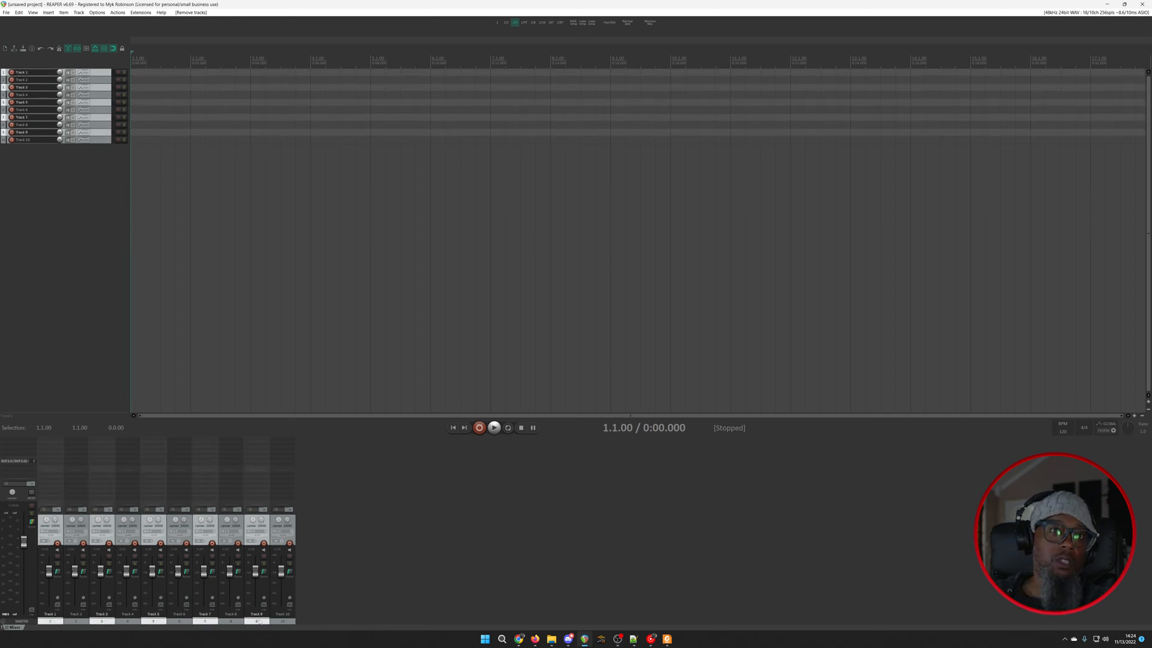
pyautogui.click(650, 23)
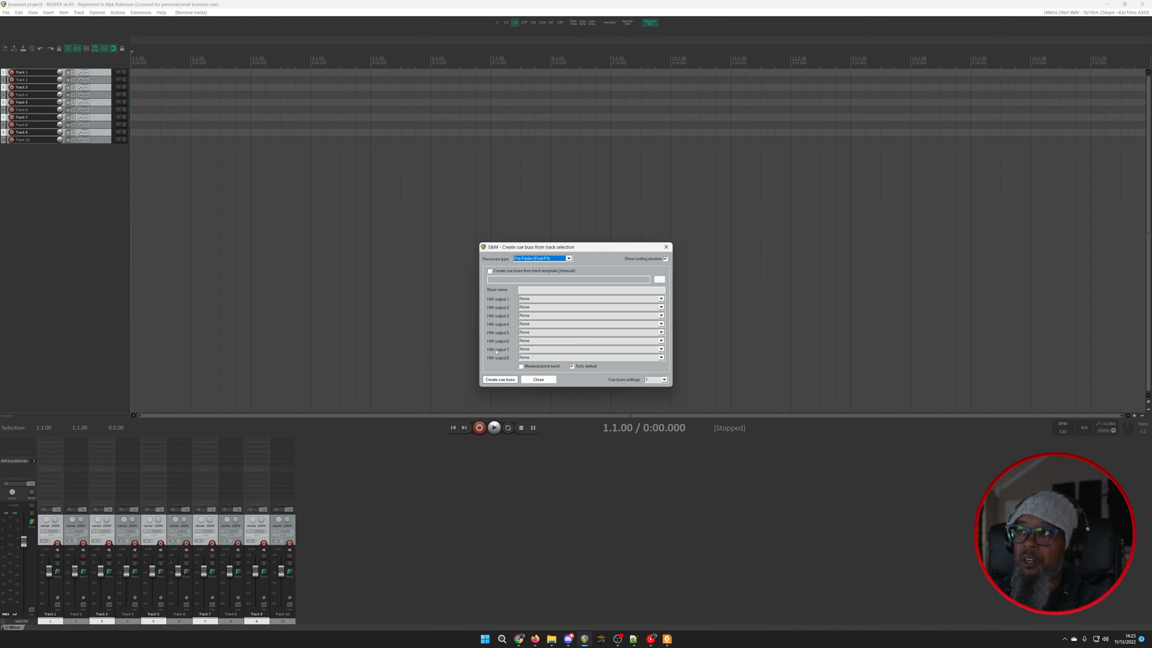
# Step: Set HW output 7 to OUT 7-8, name the buss "Drum Monitor" and create the cue buss
pyautogui.click(661, 350)
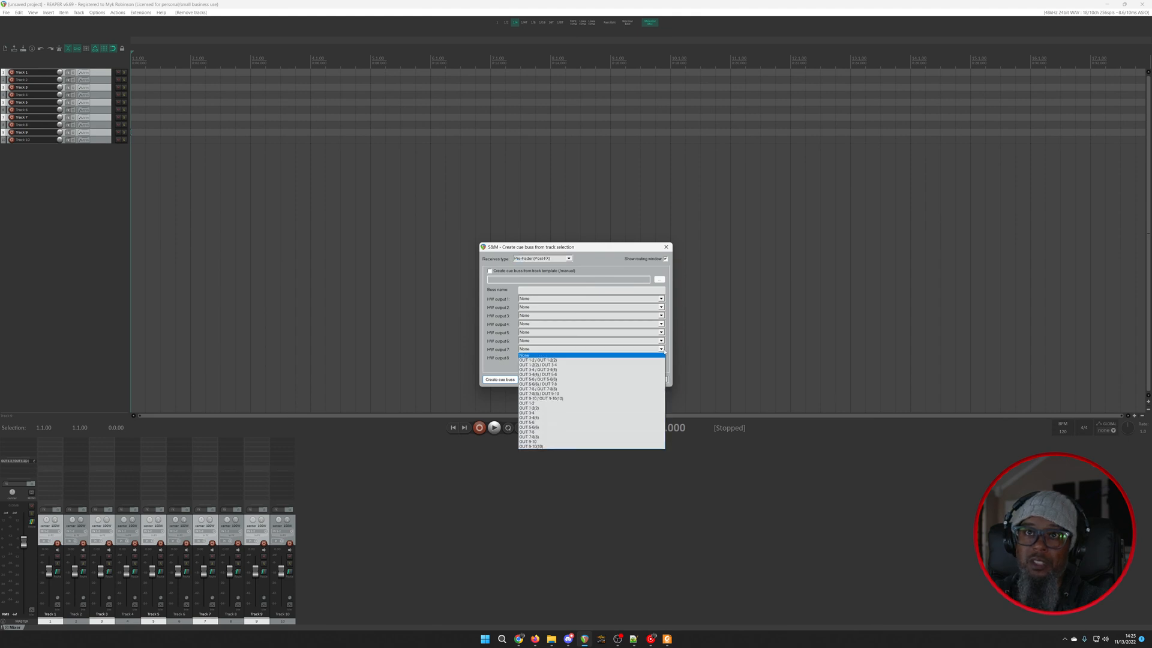
pyautogui.click(605, 433)
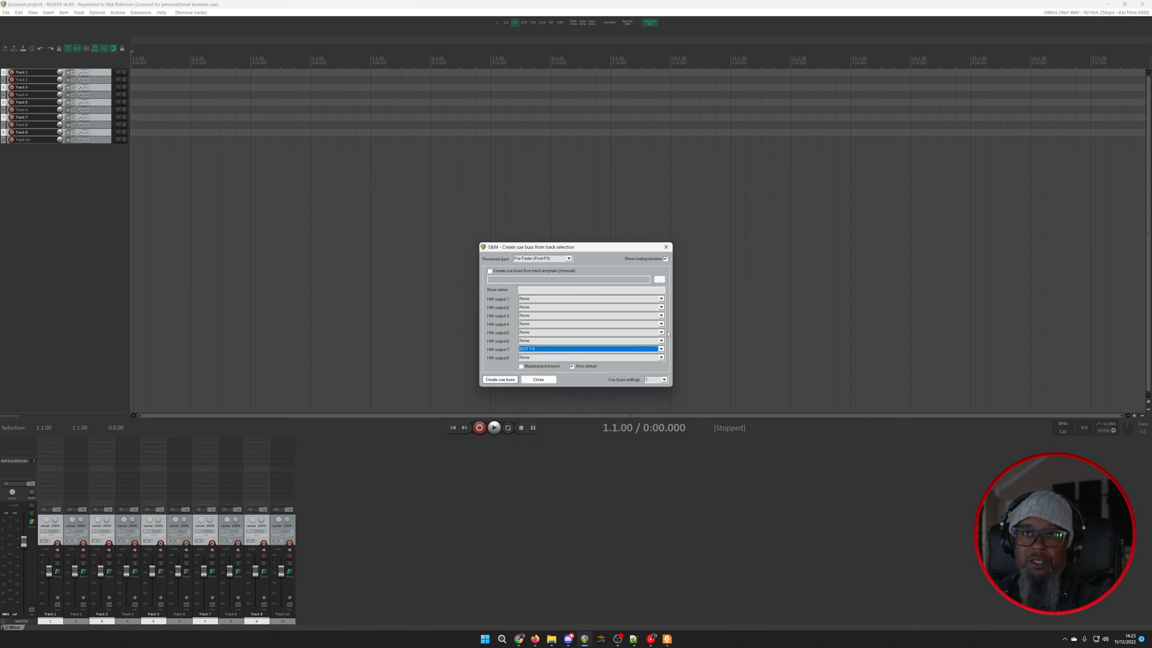
pyautogui.click(661, 350)
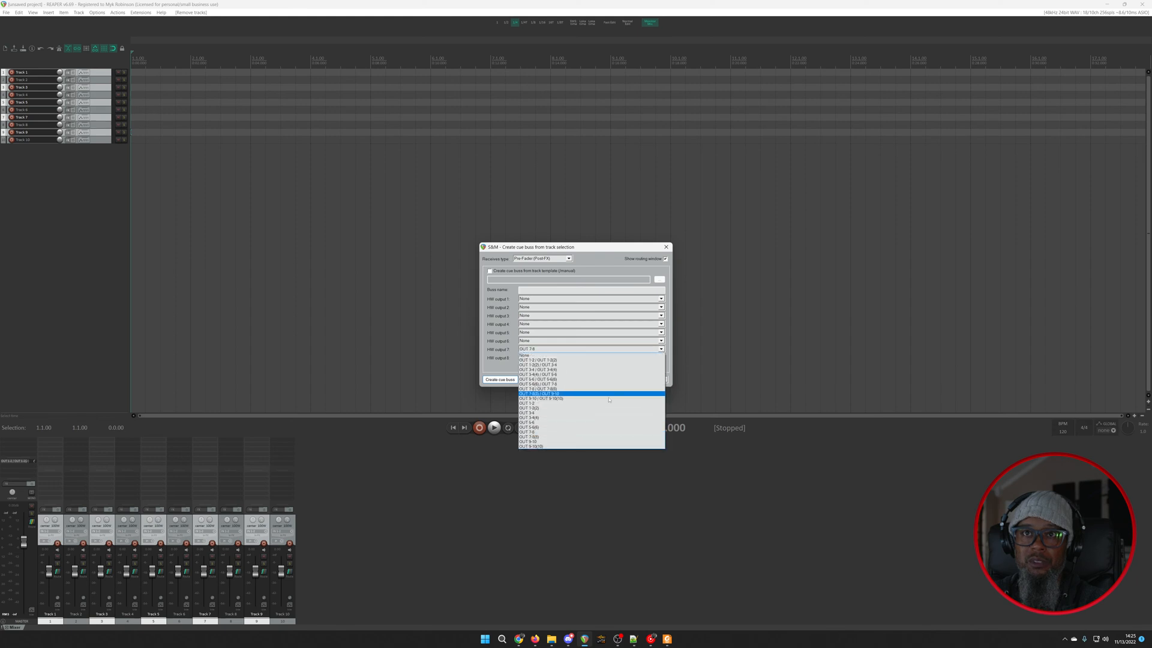
pyautogui.click(593, 433)
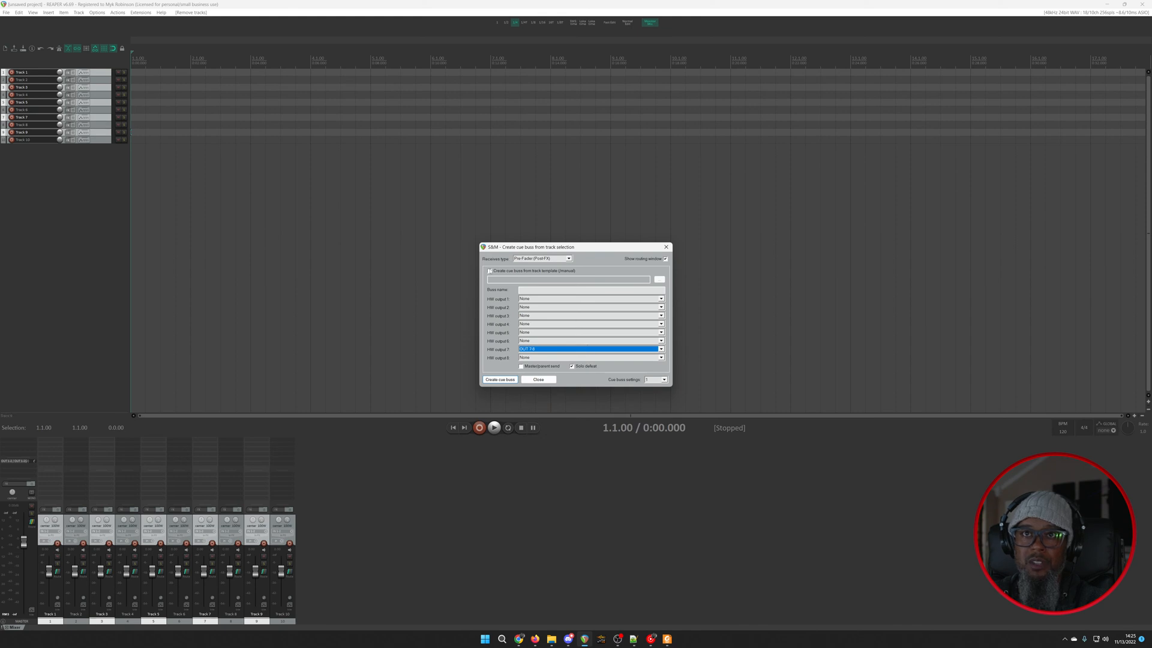
pyautogui.click(538, 289)
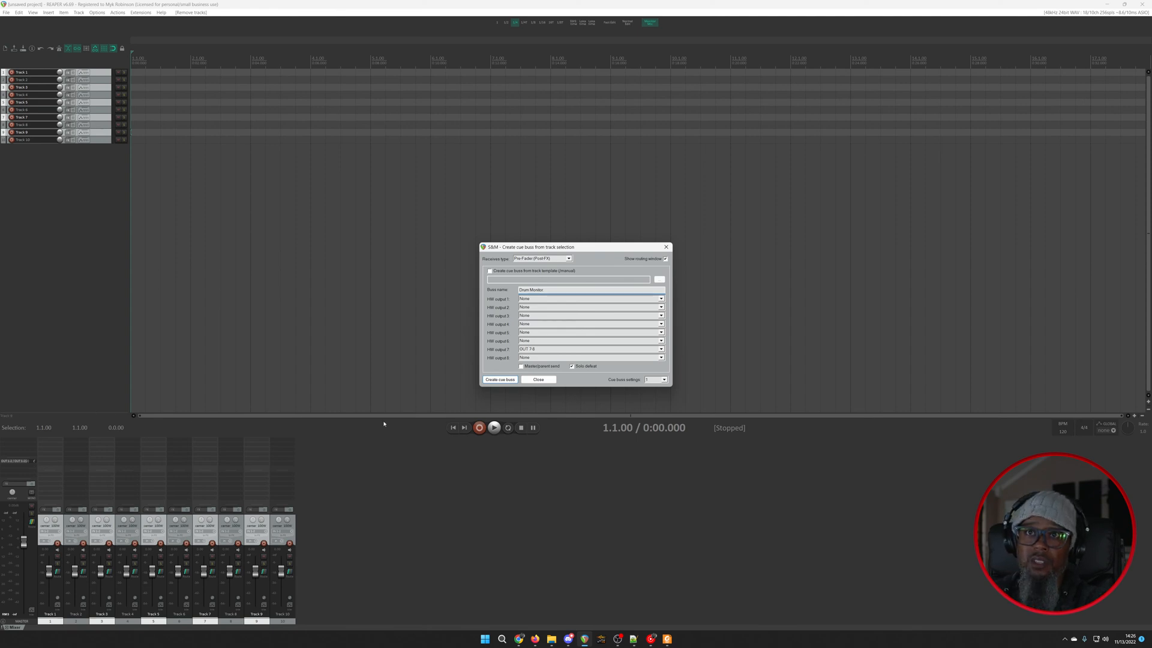
pyautogui.click(488, 382)
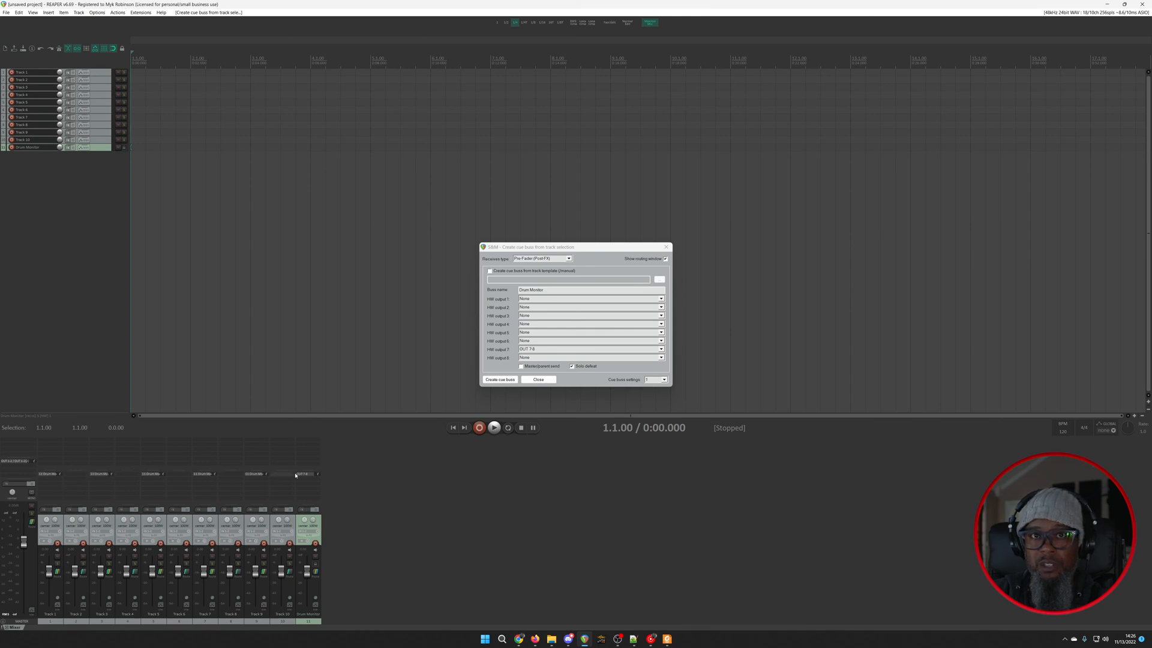
# Step: Lower the Track 3 receive in the Drum Monitor track's routing to about -57 dB and close the routing window
pyautogui.click(317, 573)
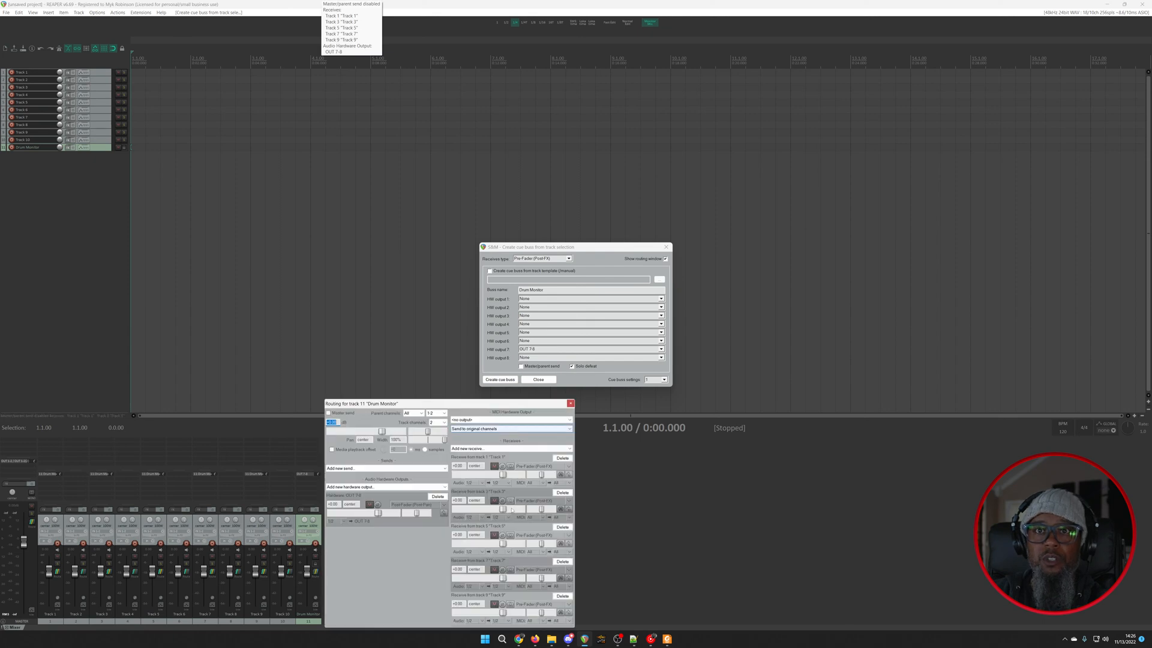
pyautogui.moveTo(503, 509); pyautogui.dragTo(474, 509)
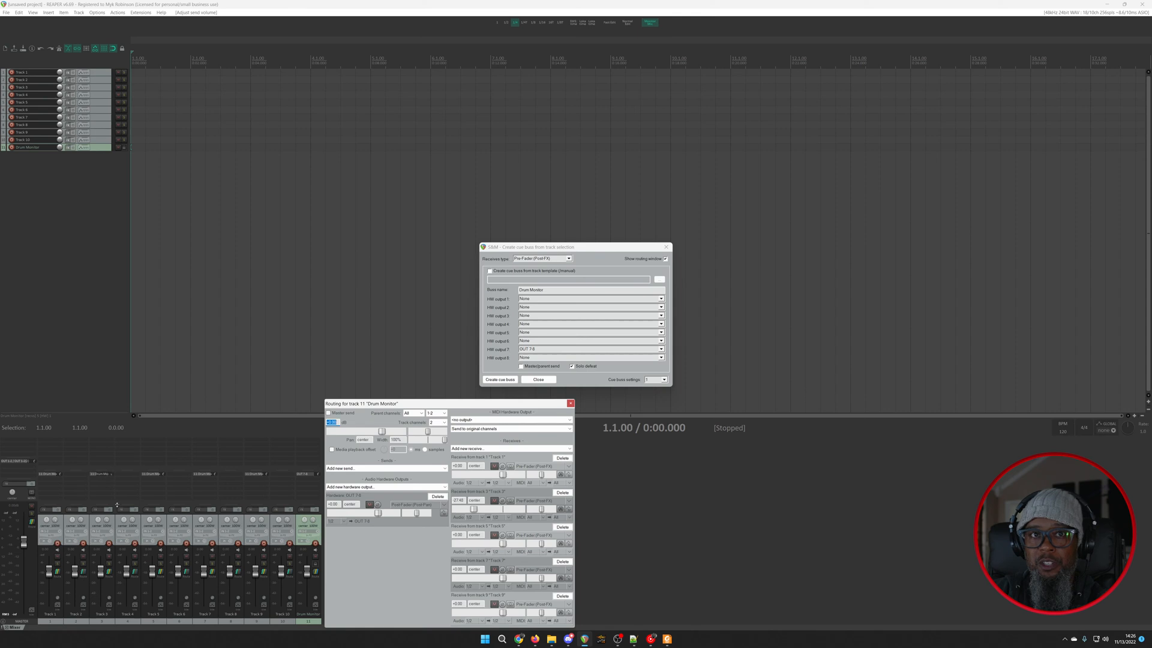
pyautogui.click(570, 403)
# Step: Add a control surface in the Control/OSC/web preferences using the "Web browser interface" mode
pyautogui.click(118, 12)
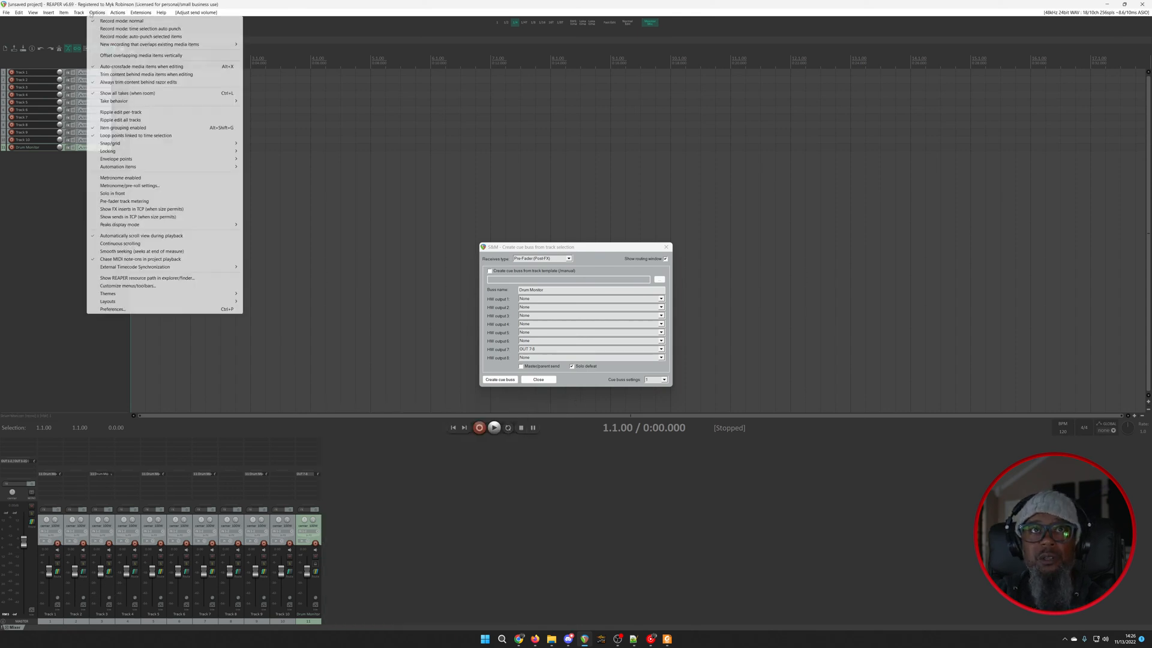
pyautogui.click(139, 311)
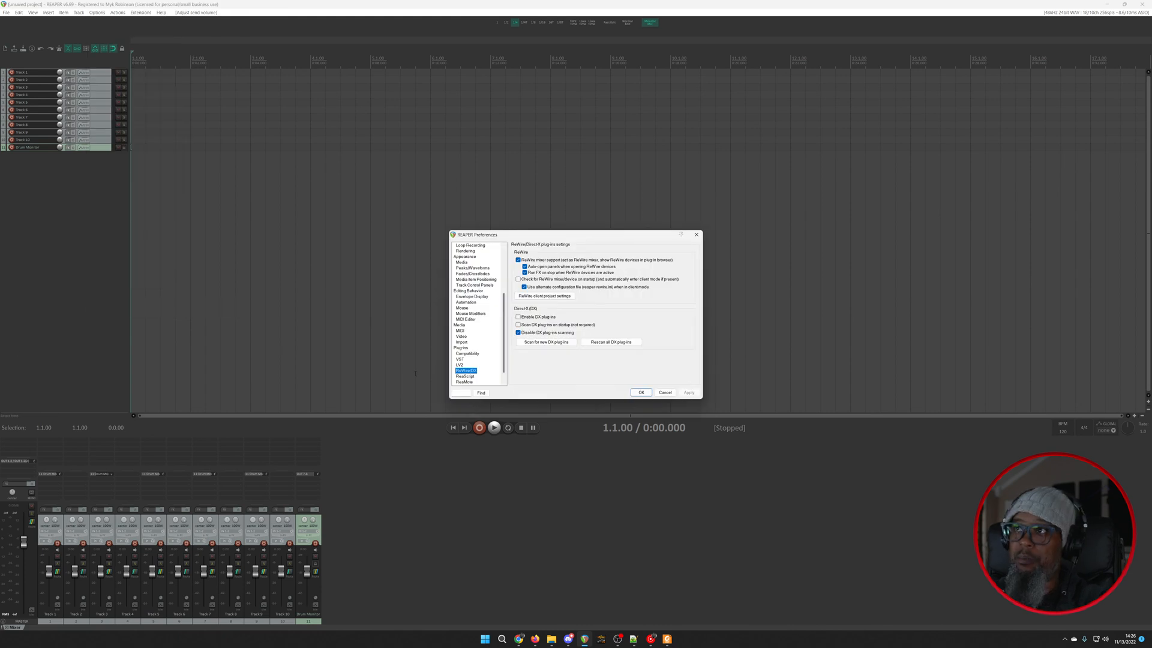
pyautogui.scroll(5, 480, 315)
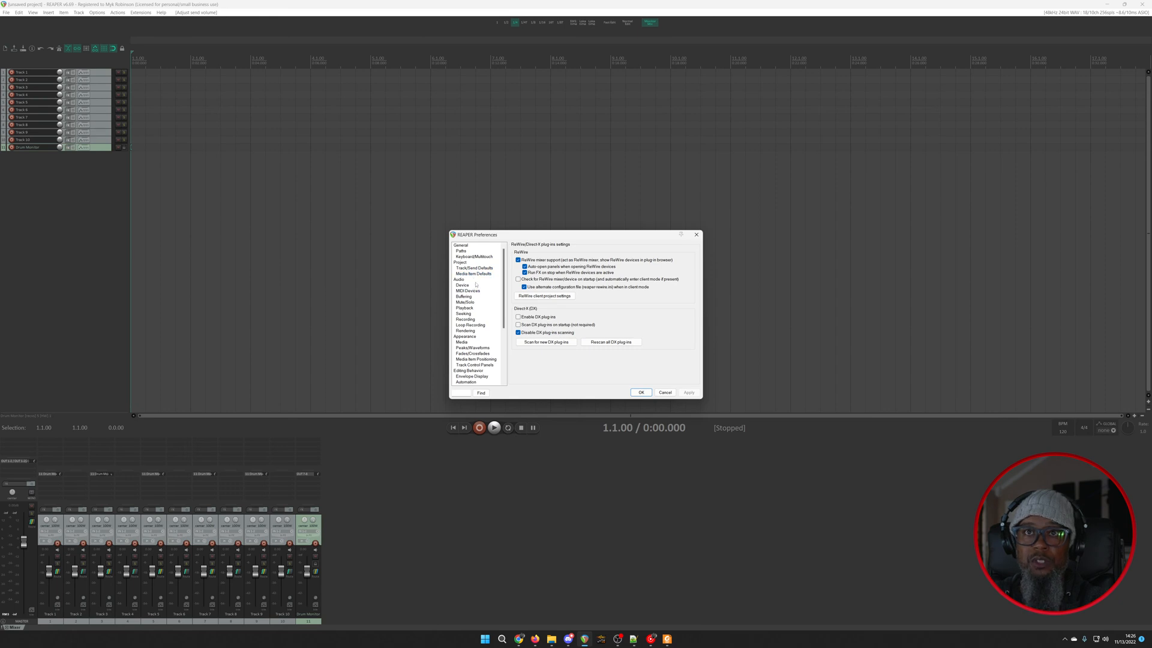
pyautogui.scroll(-1, 477, 308)
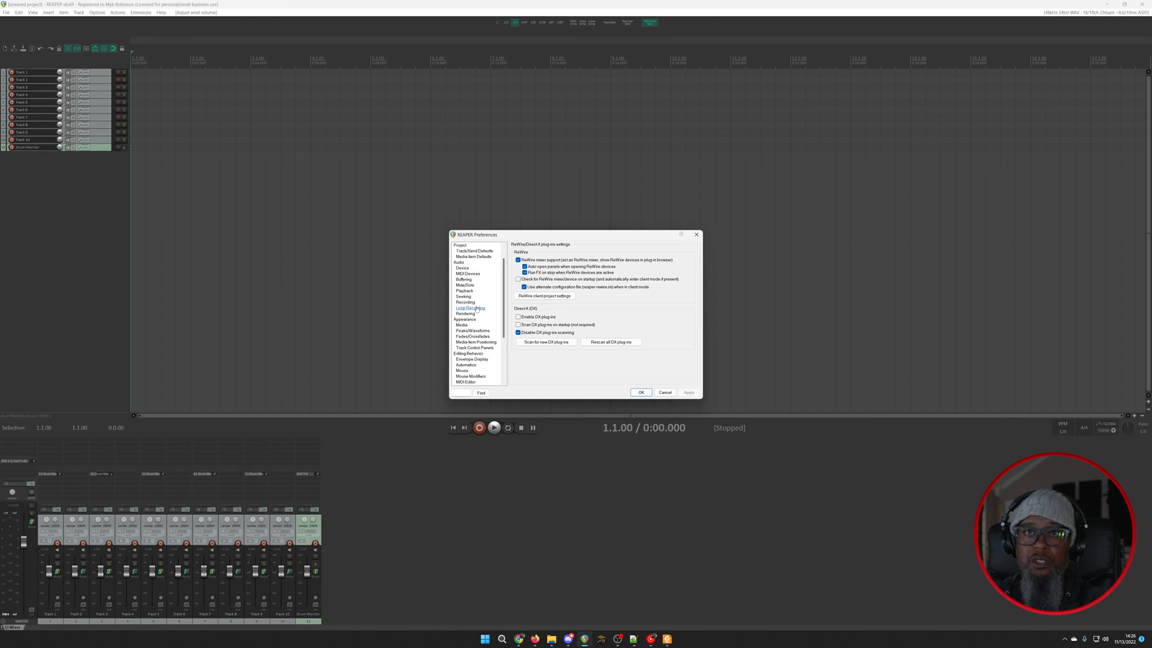
pyautogui.scroll(-4, 476, 310)
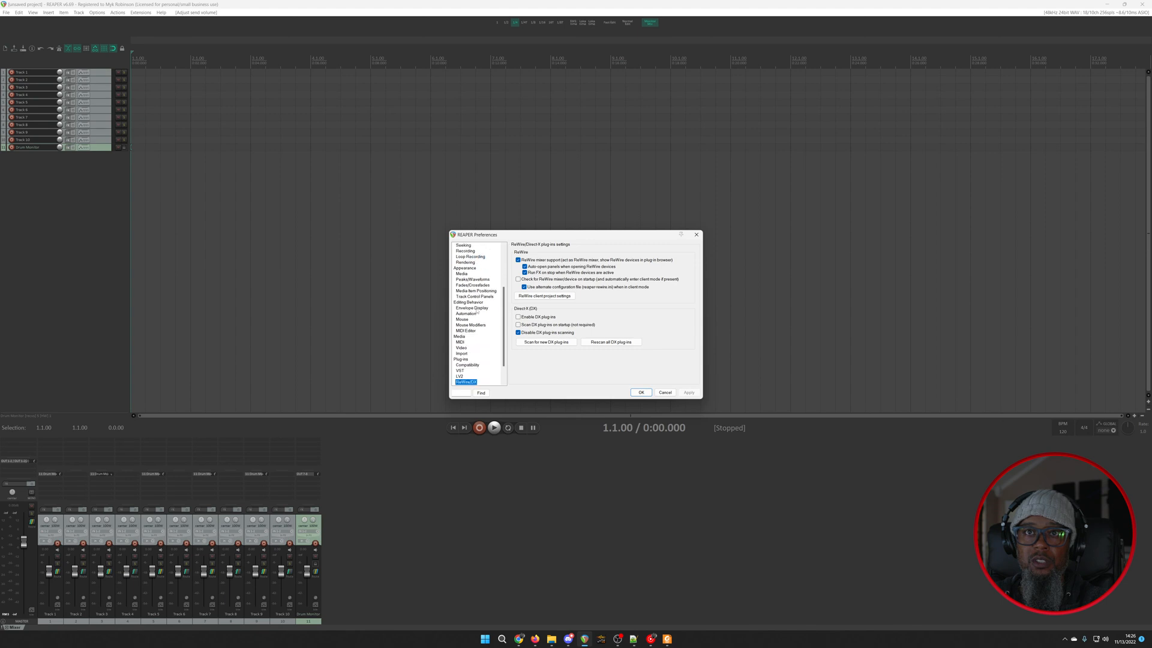
pyautogui.click(468, 376)
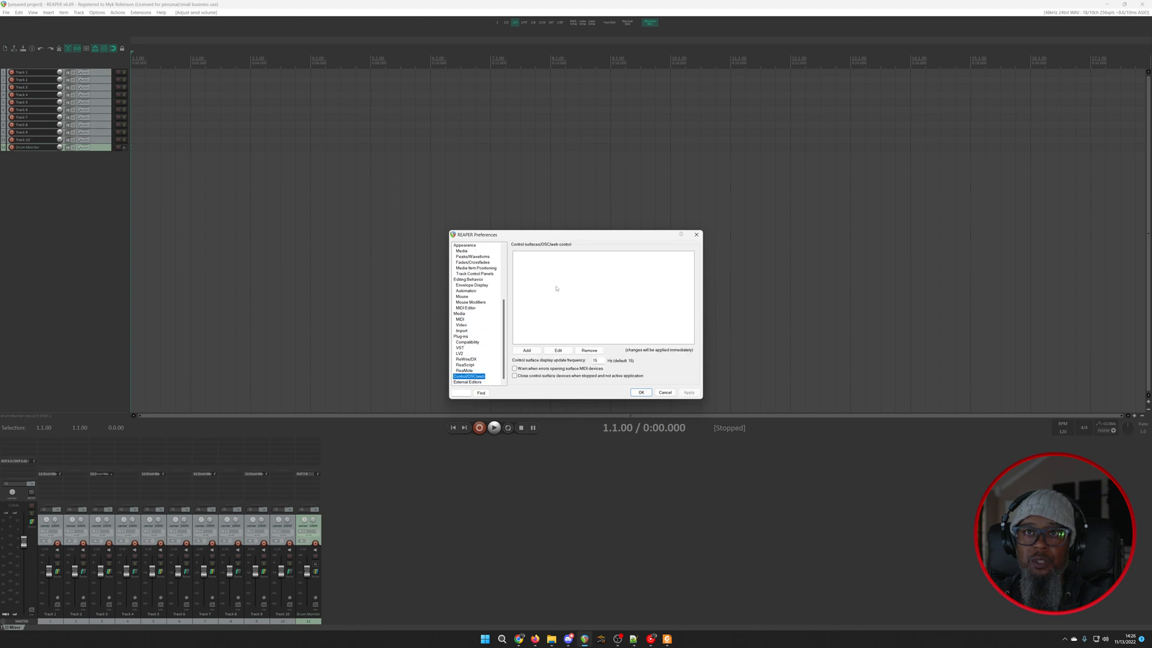
pyautogui.click(527, 352)
pyautogui.click(618, 251)
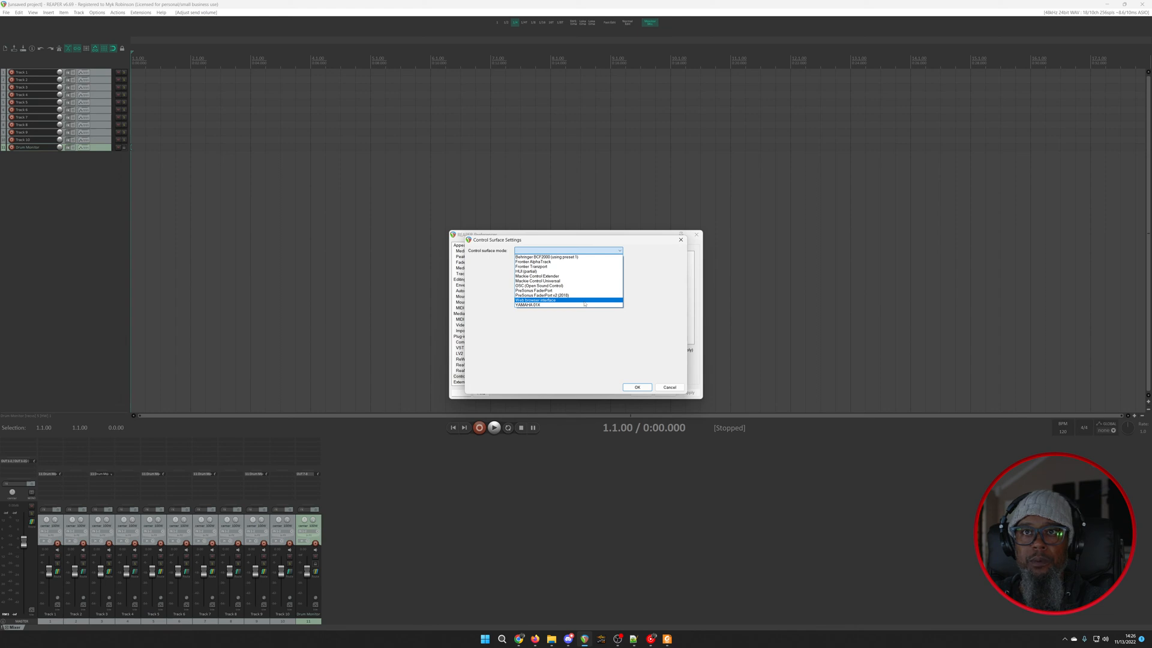
pyautogui.click(585, 300)
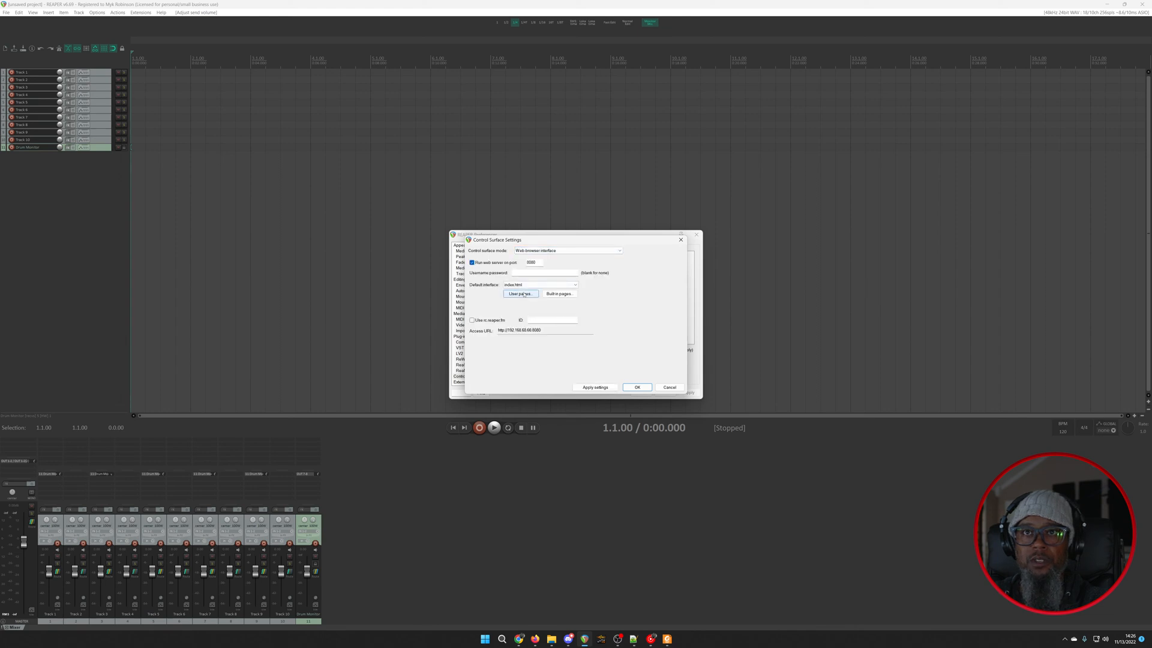
# Step: Set the web interface's default page to more_me.html, enable rc.reaper.fm with the ID "monitor", and apply and accept the settings
pyautogui.click(574, 286)
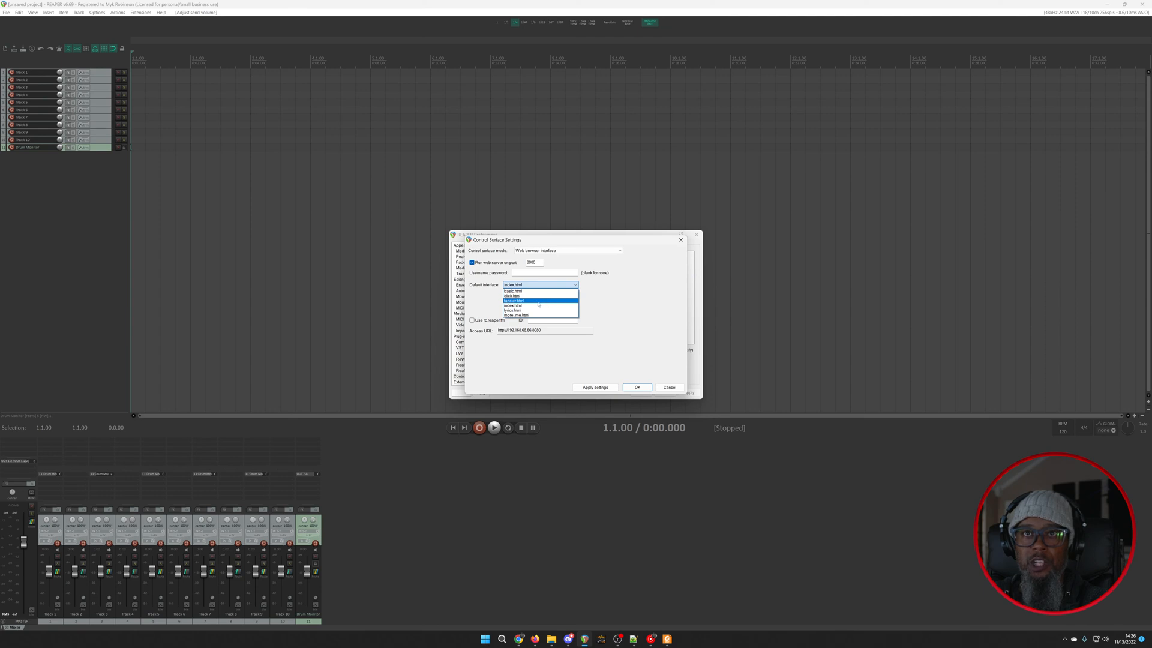
pyautogui.click(522, 315)
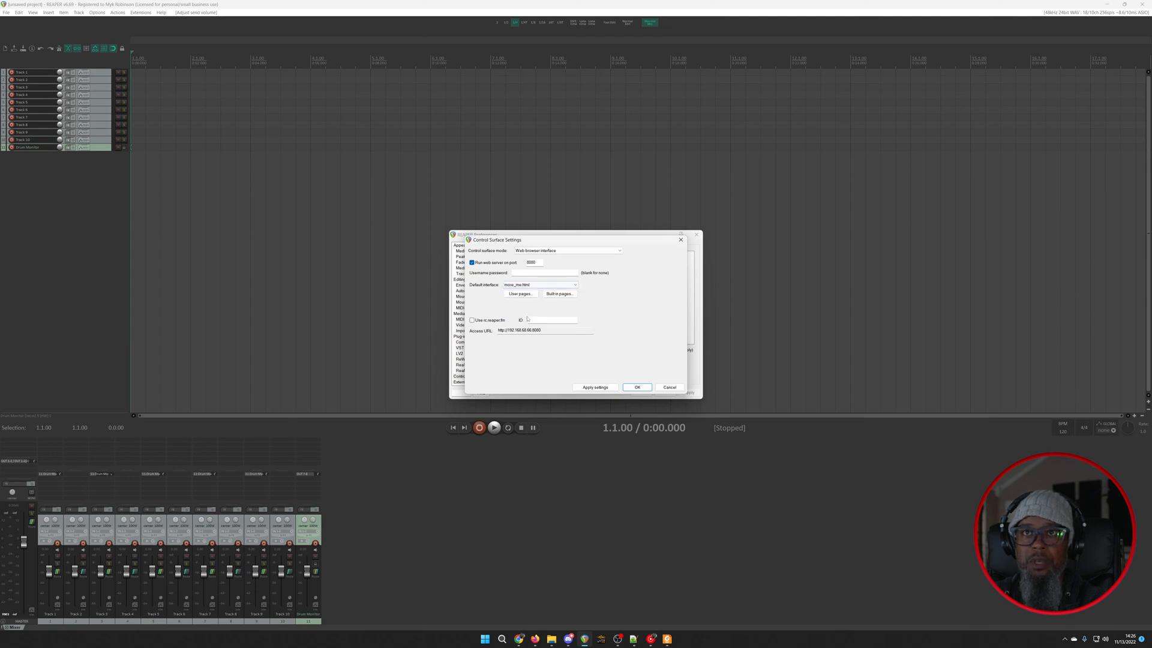
pyautogui.click(471, 321)
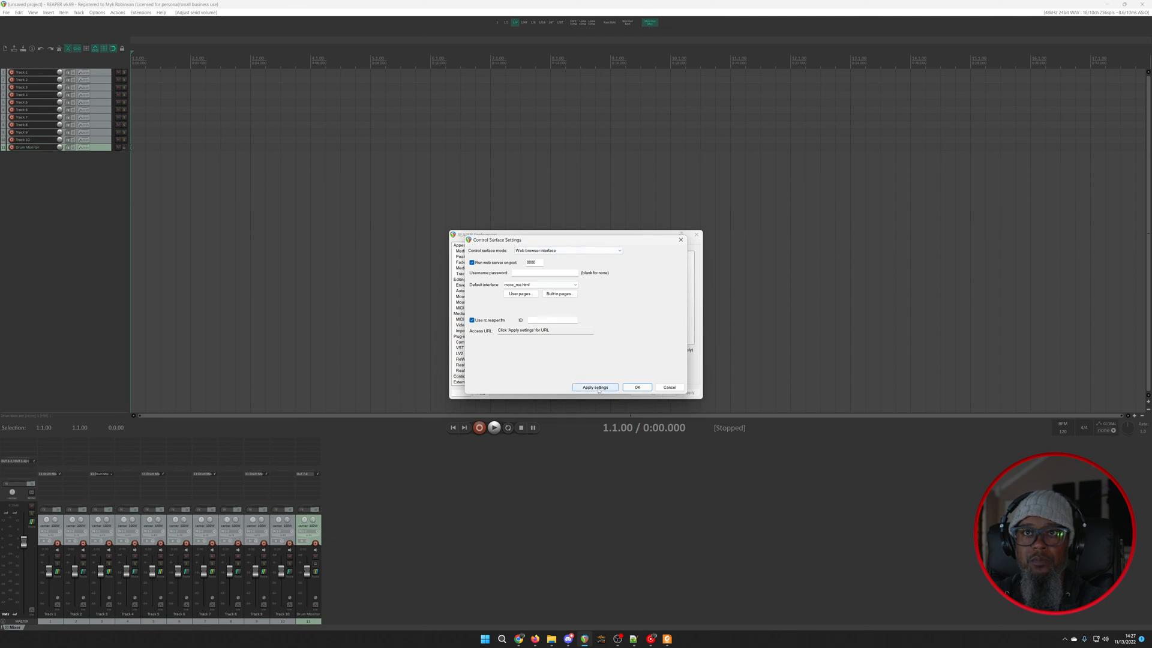
pyautogui.click(572, 324)
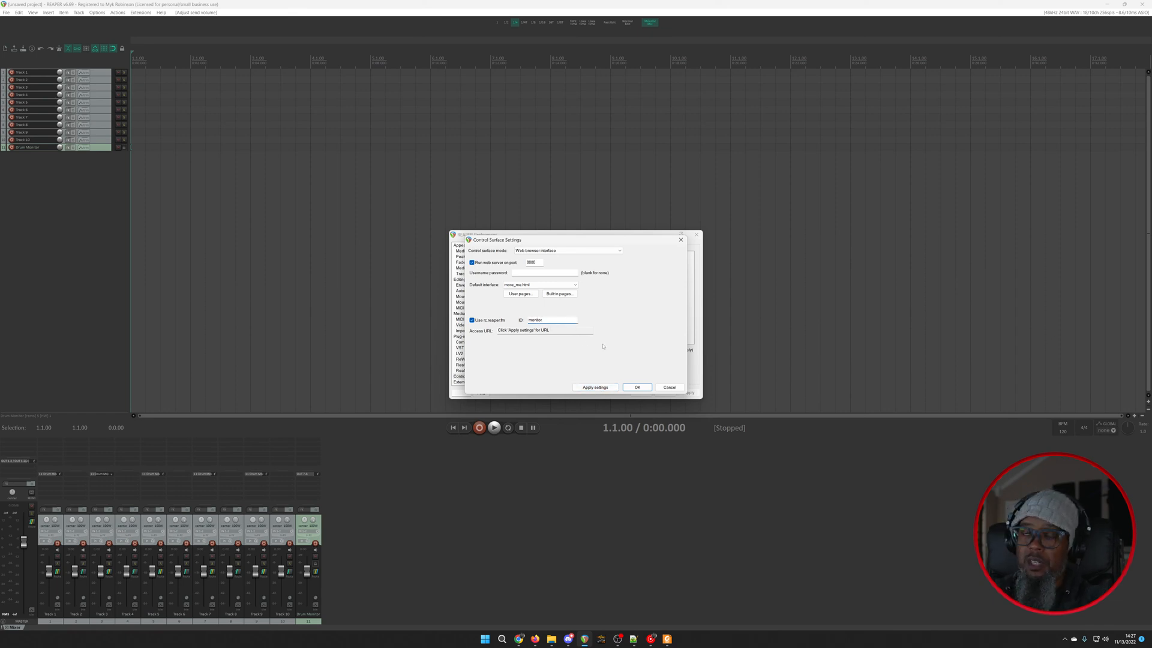
pyautogui.click(597, 387)
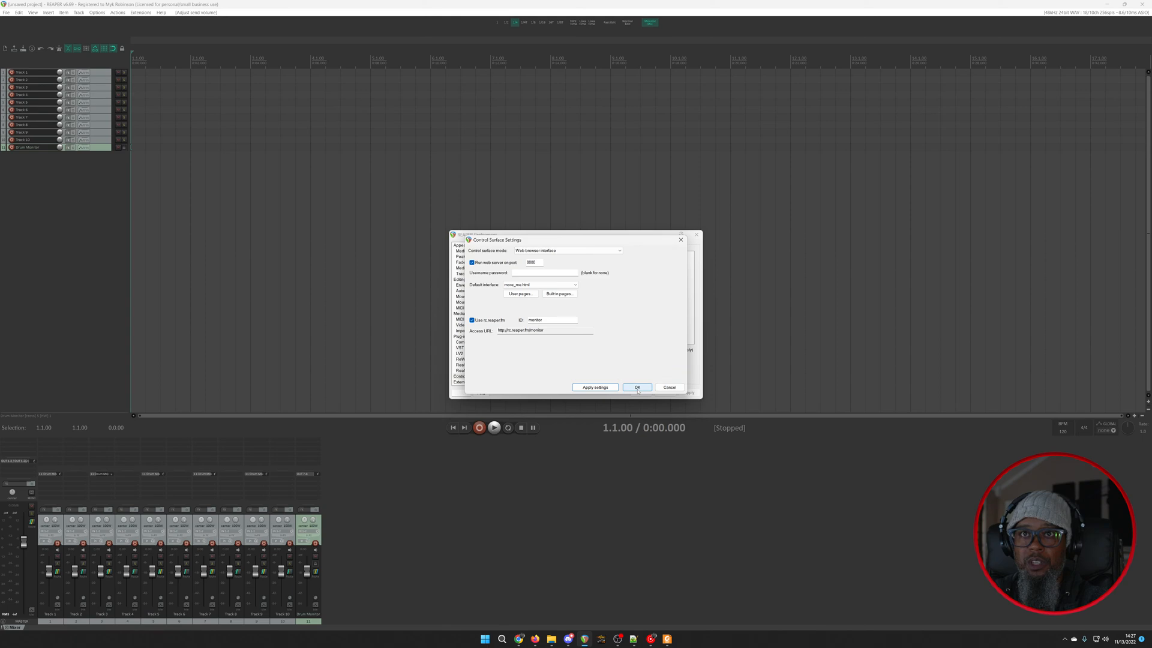
pyautogui.click(637, 388)
# Step: Switch to Firefox and load rc.reaper.fm/monitor in a new tab
pyautogui.click(534, 639)
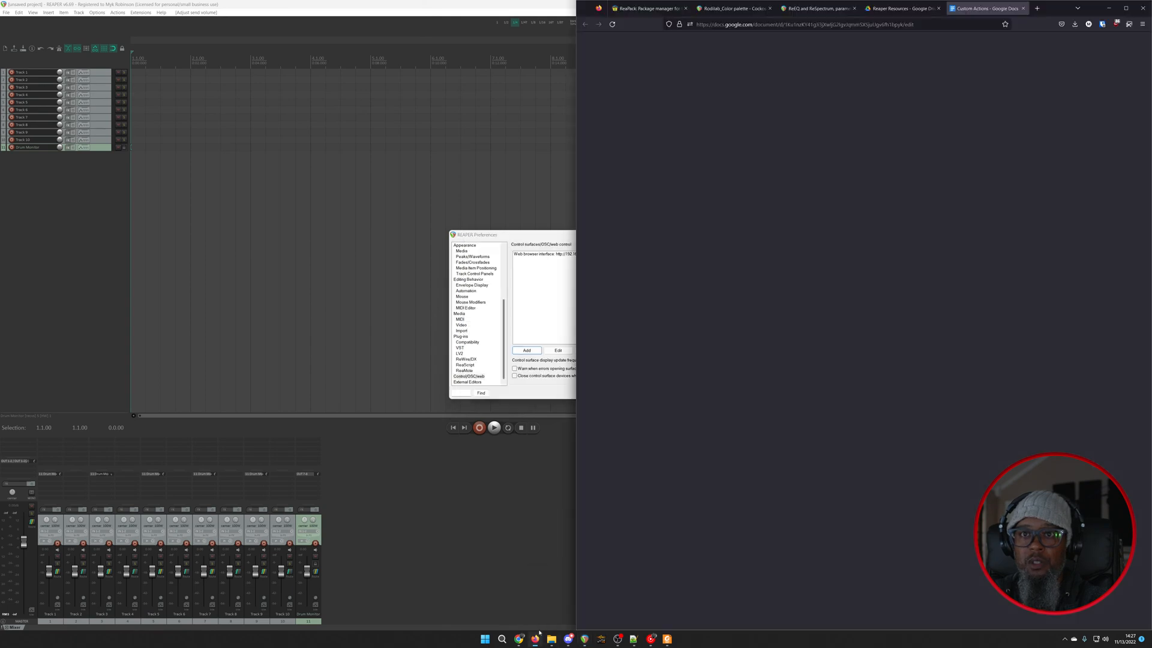
pyautogui.click(1044, 10)
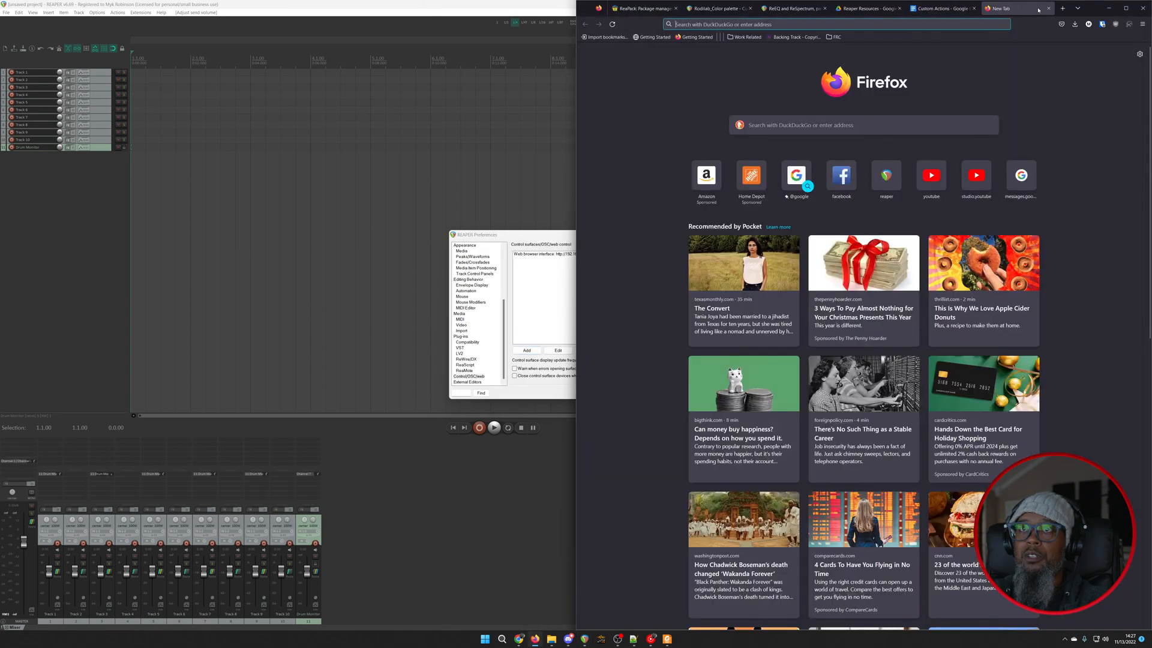
pyautogui.write('rc.reaper.')
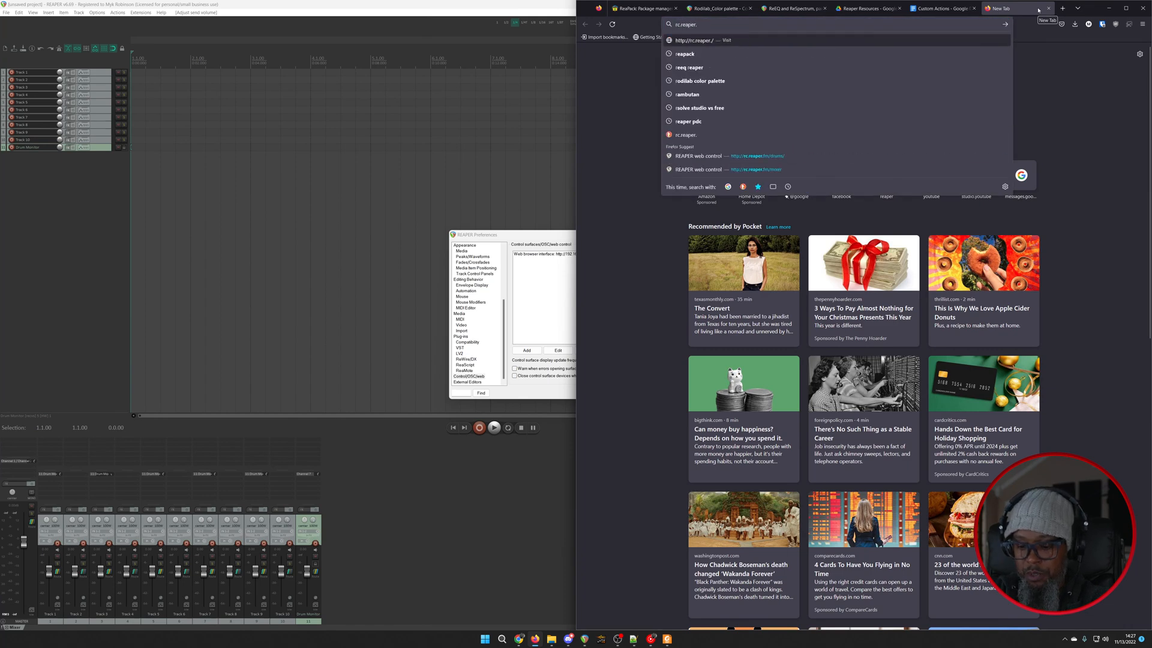
pyautogui.write('fm/monitor')
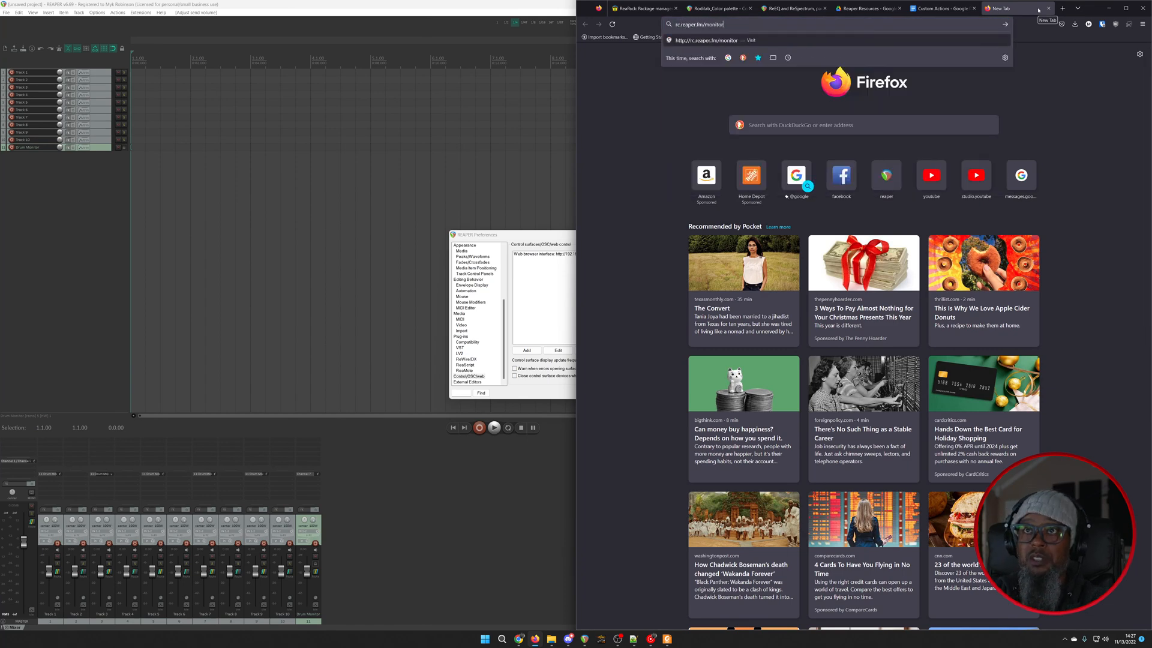
pyautogui.press('Return')
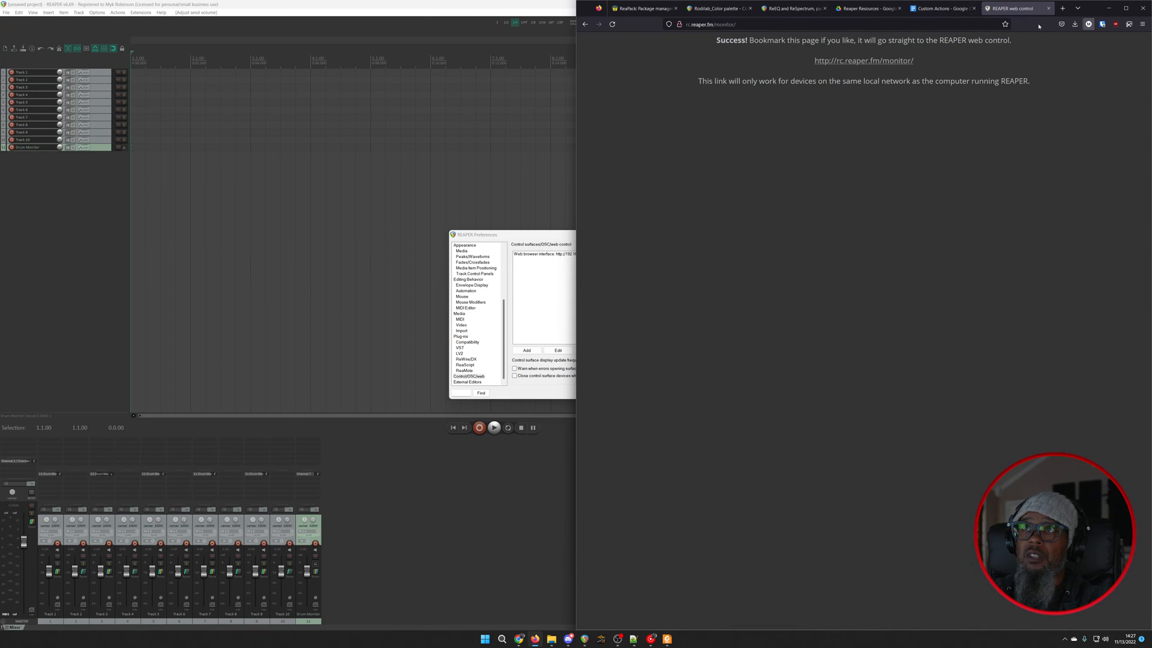
# Step: Resize the browser window to a narrow phone-like shape and choose Drum Monitor as the monitor track
pyautogui.moveTo(576, 2); pyautogui.dragTo(885, 170)
pyautogui.moveTo(1094, 178); pyautogui.dragTo(962, 85)
pyautogui.moveTo(1020, 178); pyautogui.dragTo(674, 178)
pyautogui.click(602, 149)
pyautogui.click(544, 123)
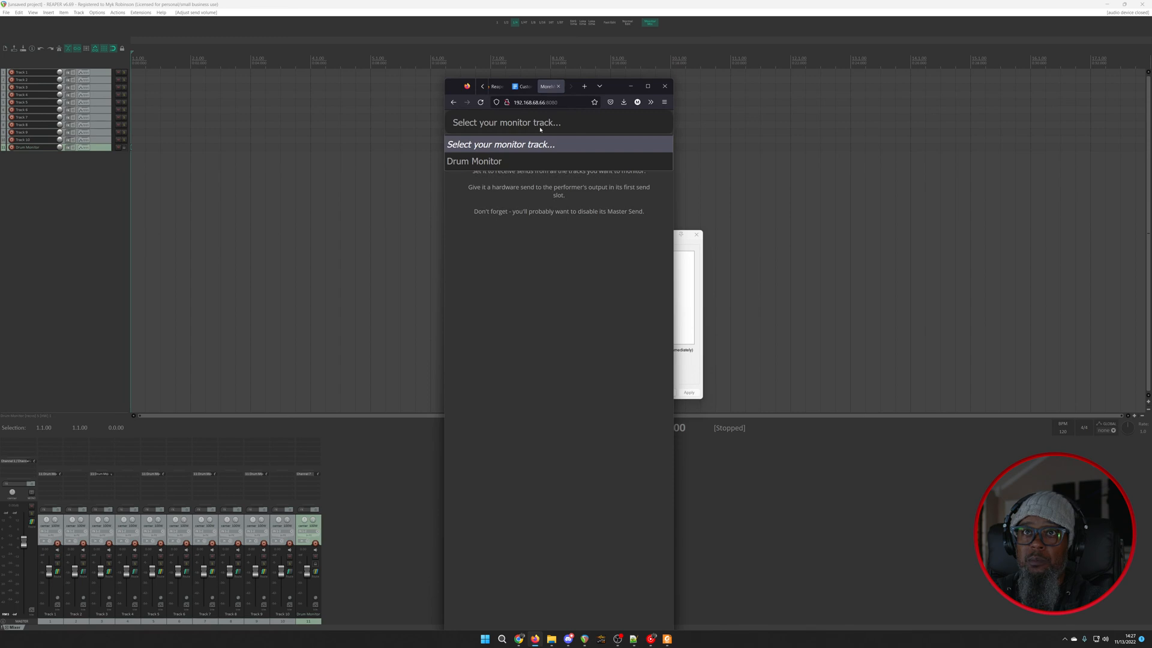
pyautogui.click(490, 162)
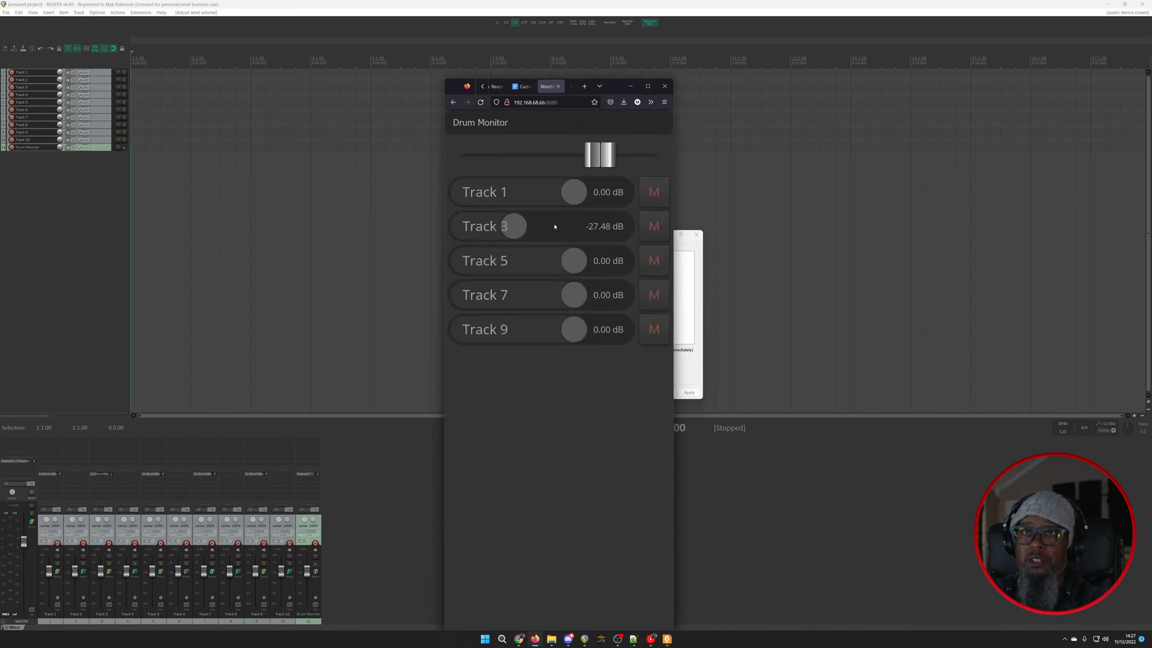
# Step: Set the Drum Monitor sends to about -7.9 dB for Track 1, -6.7 for Track 3, -3.3 for Track 5, -16.6 for Track 7 and -7 for Track 9
pyautogui.moveTo(529, 223); pyautogui.dragTo(523, 198)
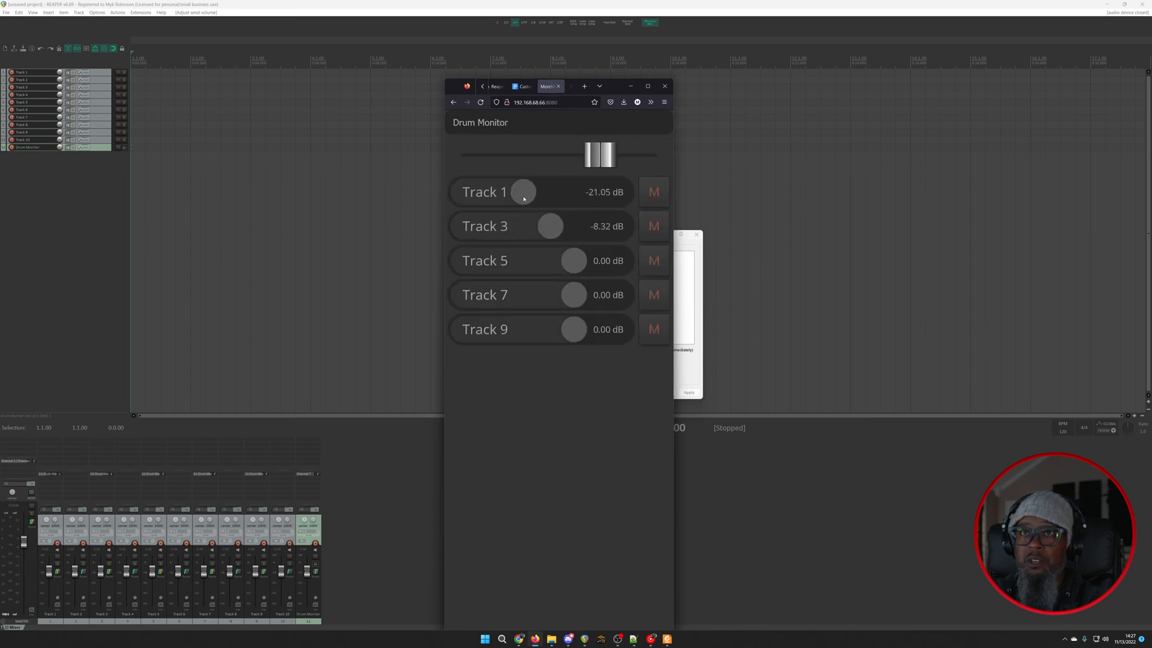
pyautogui.moveTo(585, 325); pyautogui.dragTo(532, 294)
pyautogui.moveTo(572, 260); pyautogui.dragTo(551, 197)
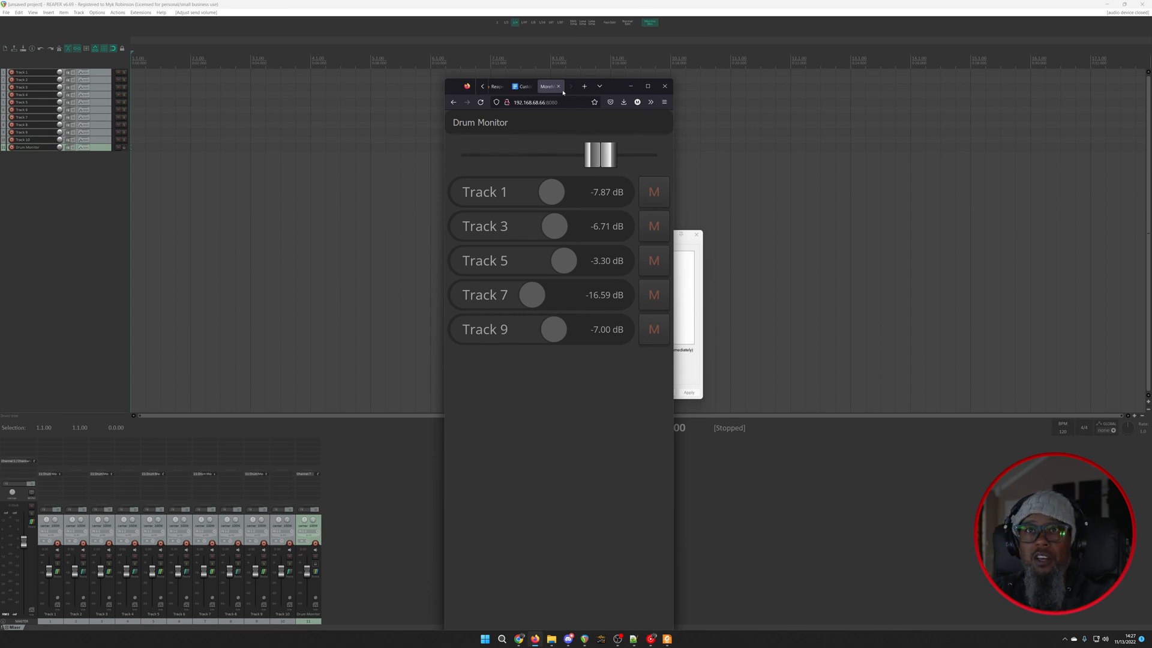
# Step: Close the browser, dismiss the REAPER preferences and close the cue buss generator window
pyautogui.click(664, 87)
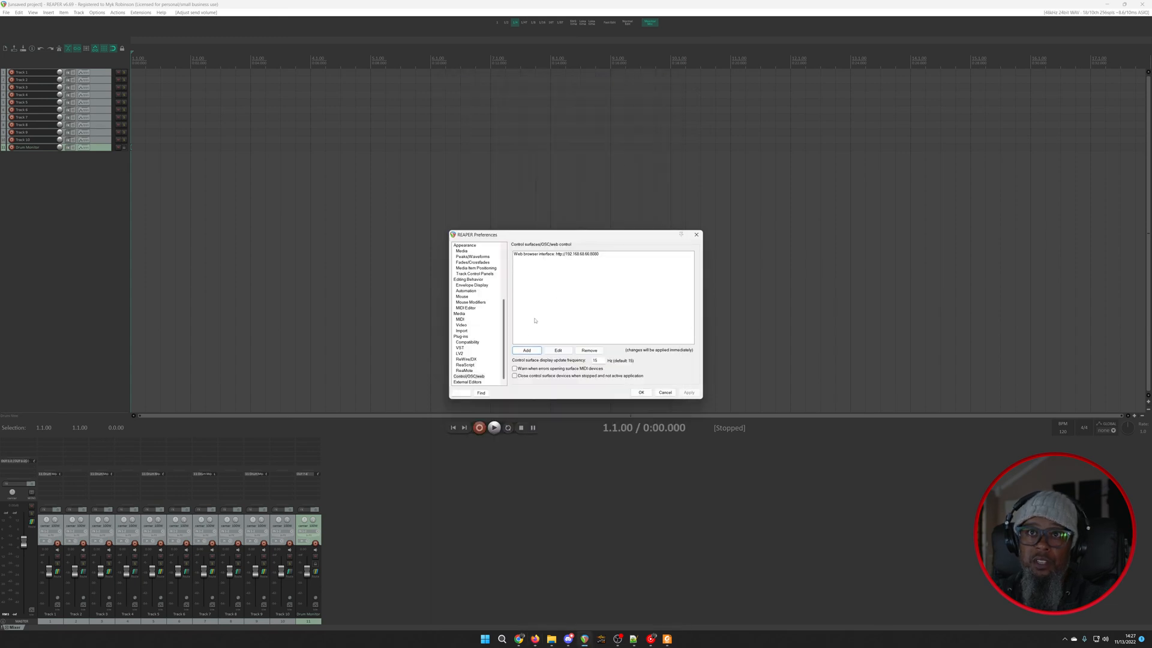
pyautogui.click(665, 392)
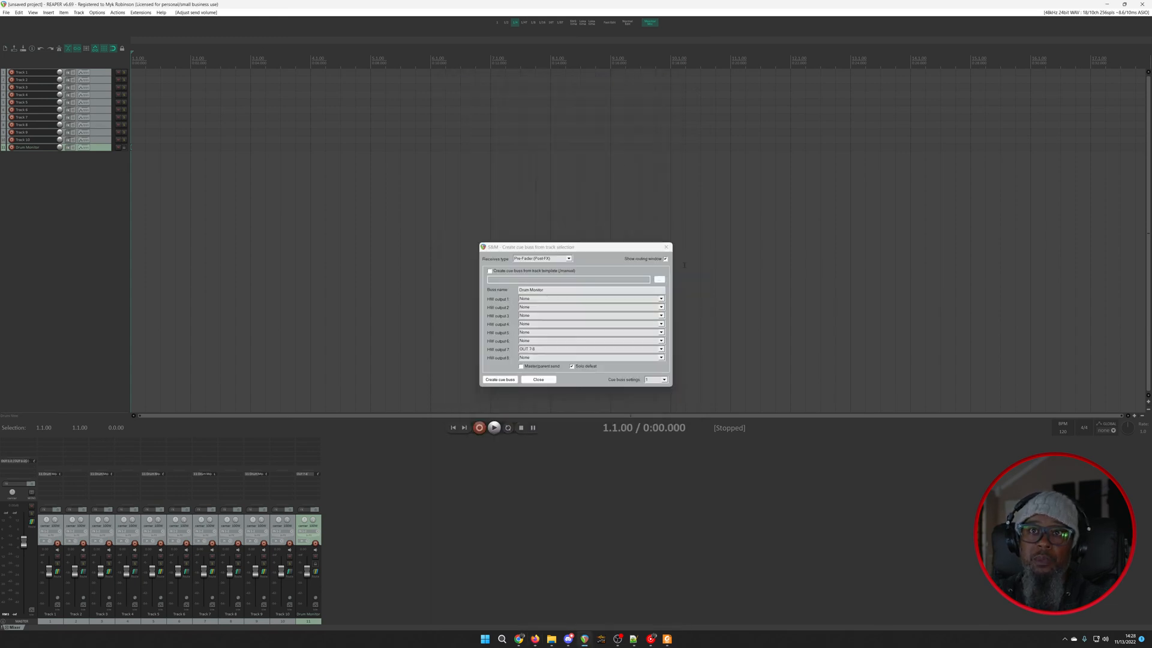
pyautogui.click(666, 247)
pyautogui.click(118, 13)
pyautogui.press('Escape')
# Step: Add the action "Script: X-Raym_Regions clock.lua" to the end of Floating toolbar 1, finding it with the filter "region"
pyautogui.rightClick(697, 23)
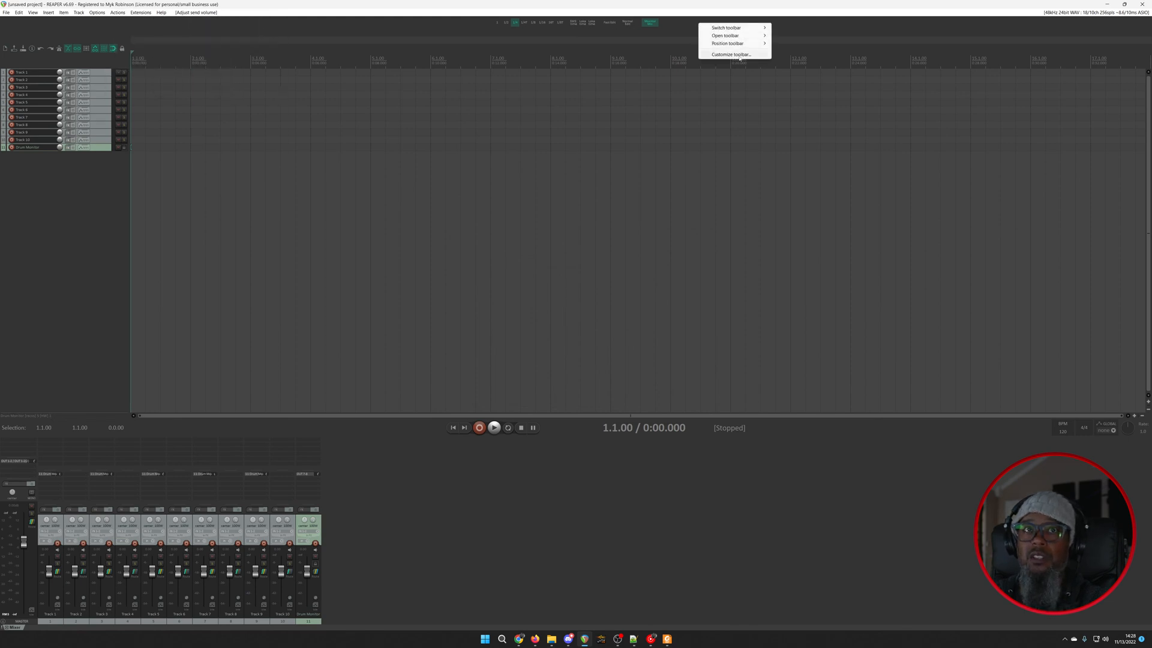
pyautogui.click(732, 54)
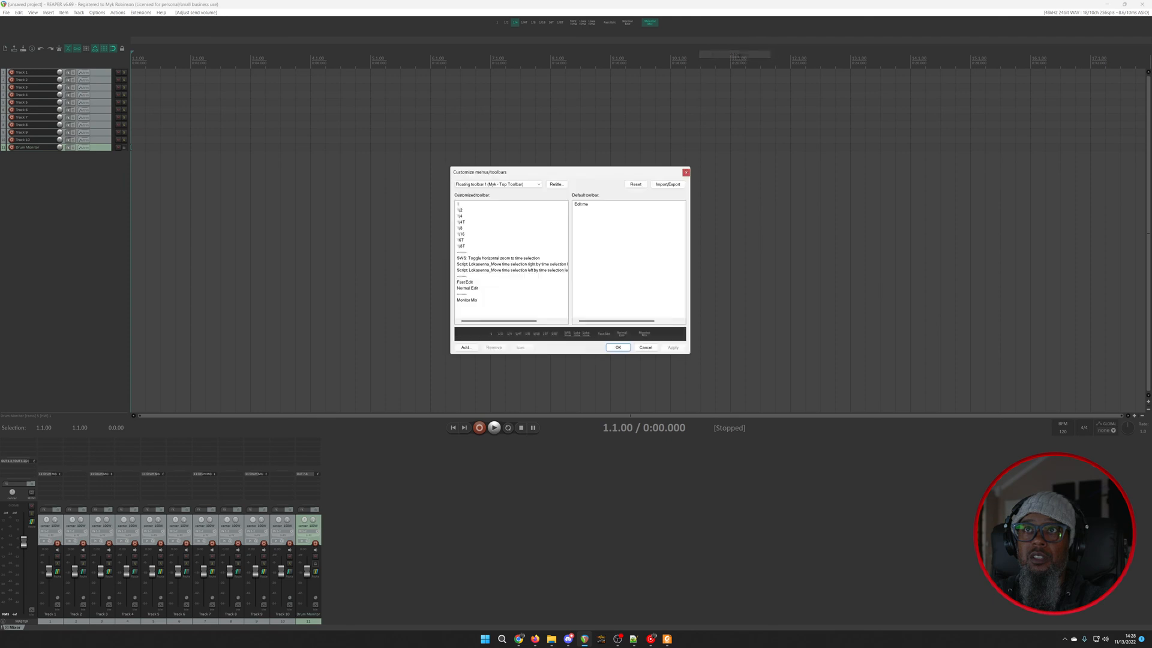
pyautogui.click(466, 347)
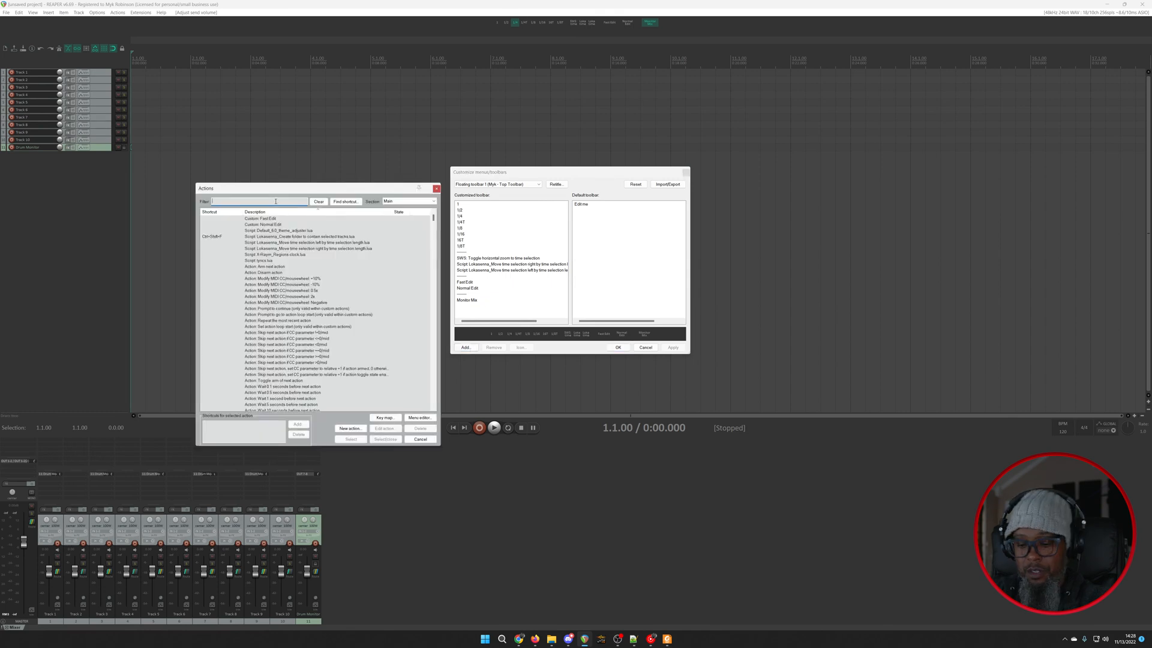
pyautogui.write('region')
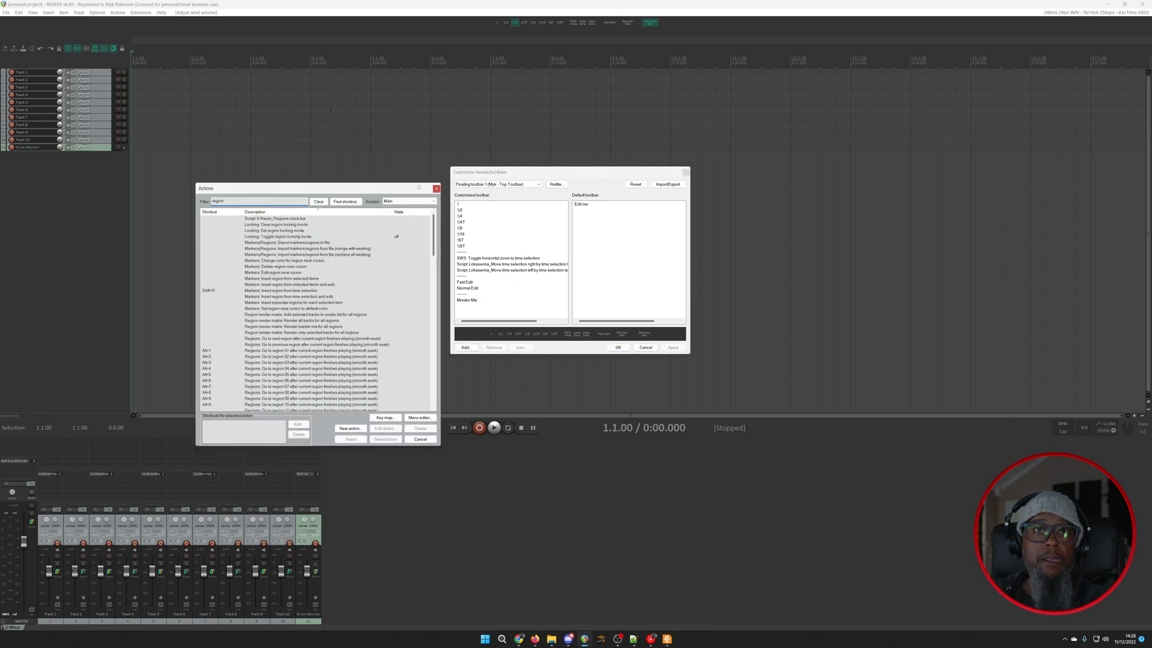
pyautogui.click(345, 218)
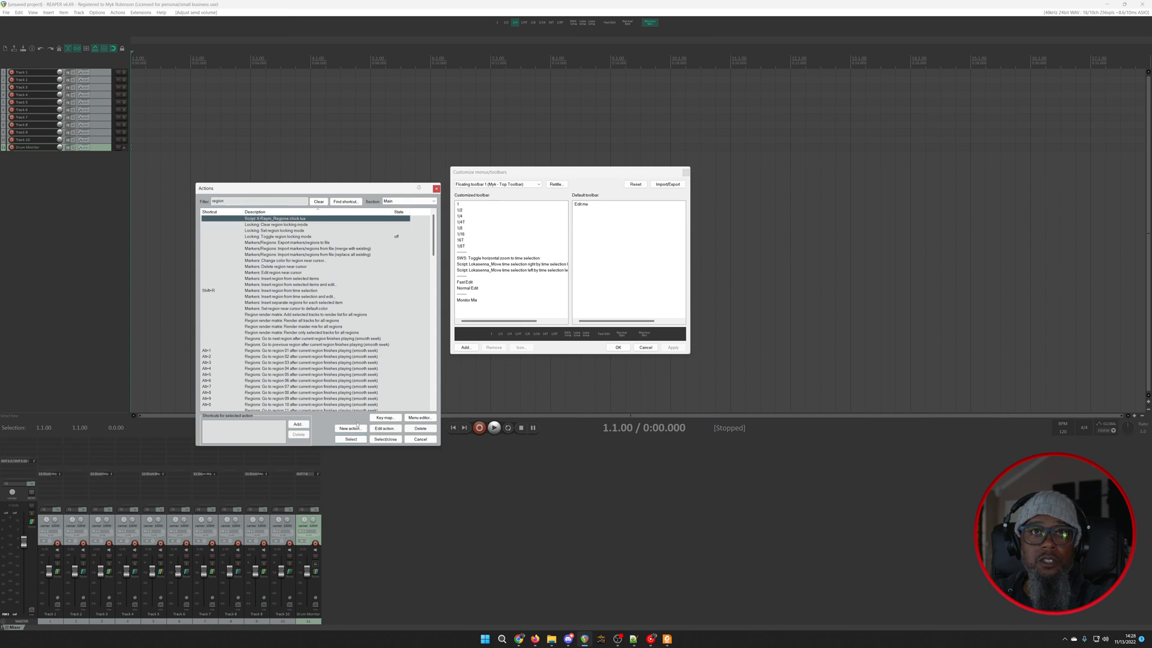
pyautogui.click(351, 439)
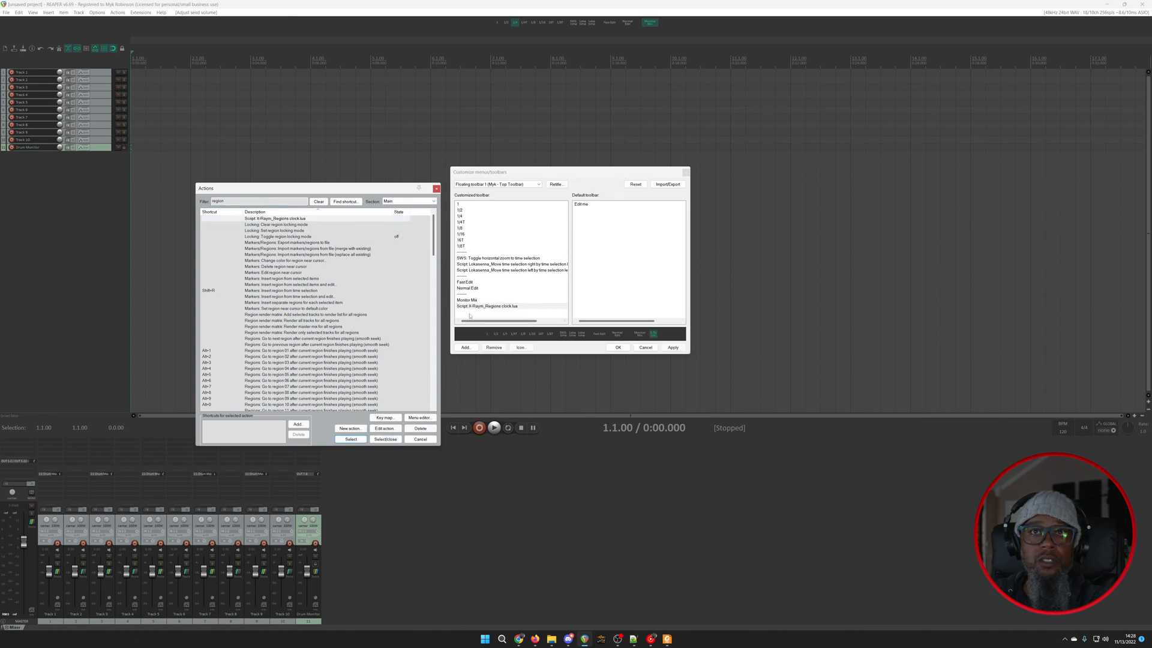
# Step: Give the new regions clock toolbar entry the text icon name "REgion Clock"
pyautogui.rightClick(482, 308)
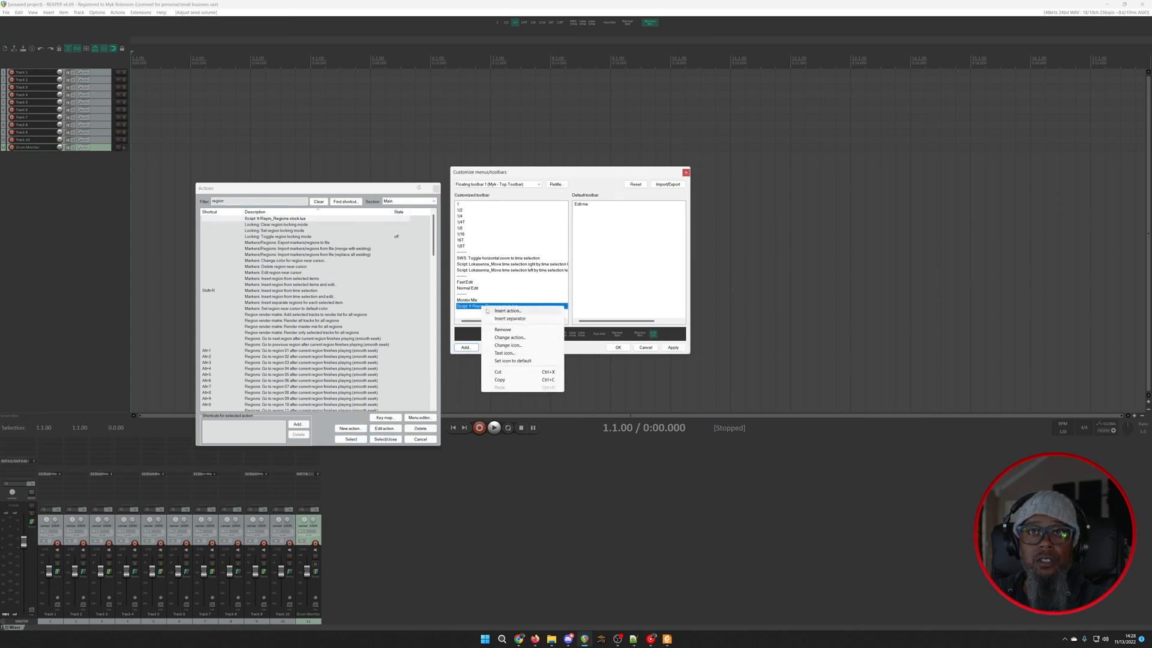
pyautogui.click(504, 352)
pyautogui.write('REG')
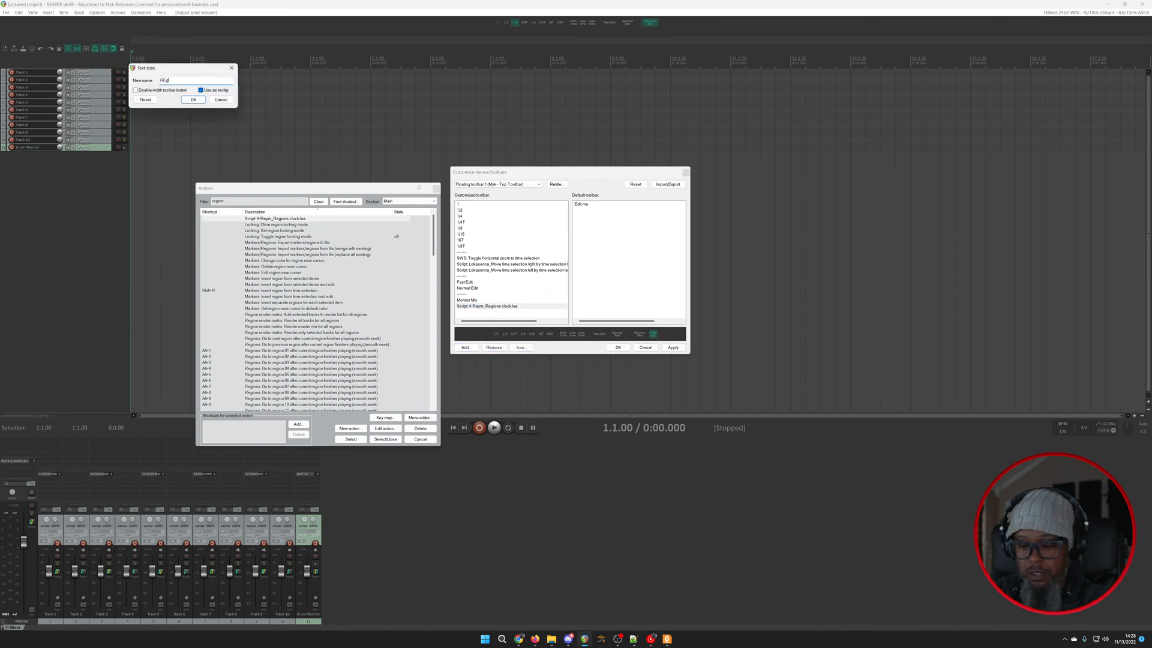
pyautogui.press('Return')
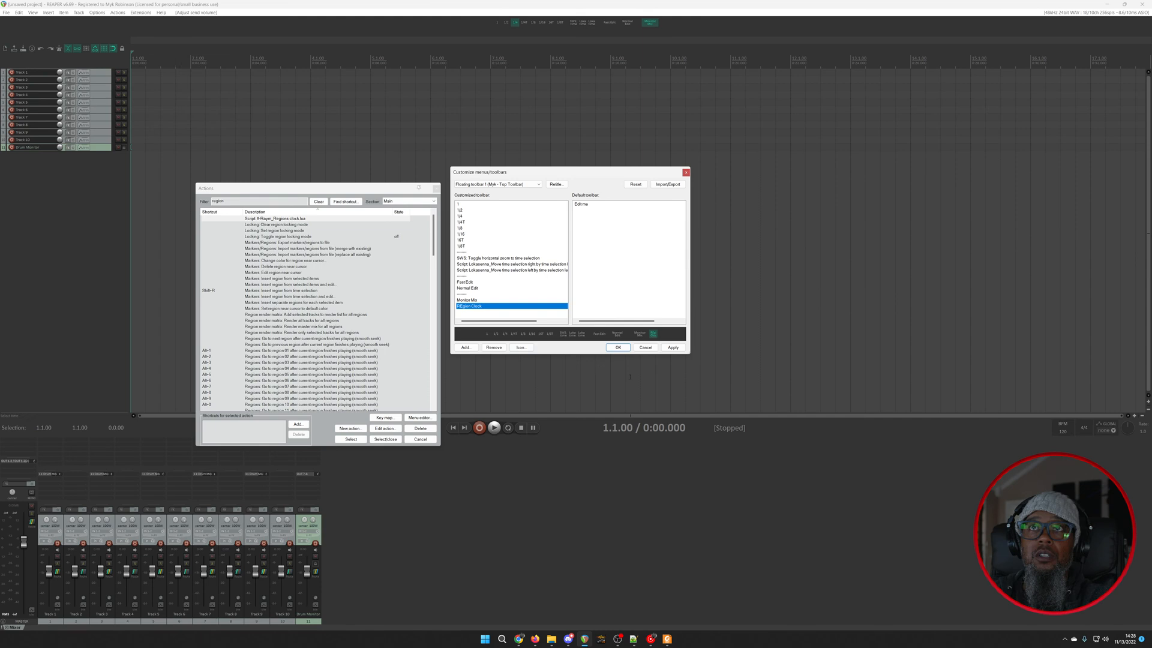
# Step: Rename the regions clock entry's text icon to "Region Clock", and apply and accept the toolbar customization
pyautogui.rightClick(486, 307)
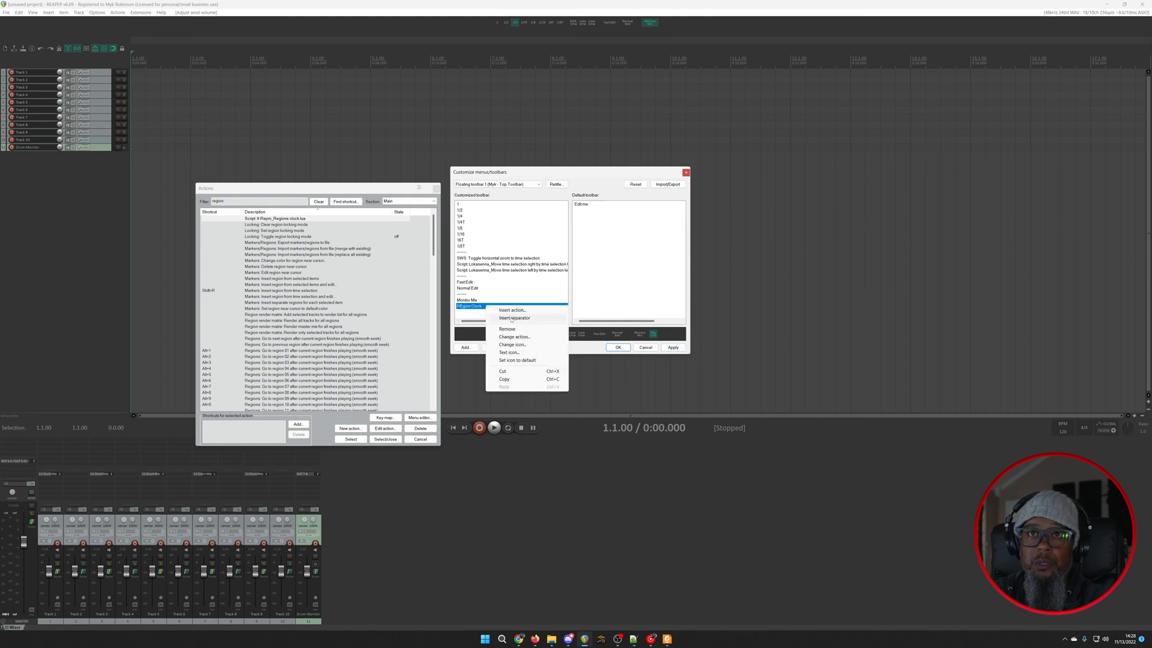
pyautogui.click(516, 353)
pyautogui.press('Left')
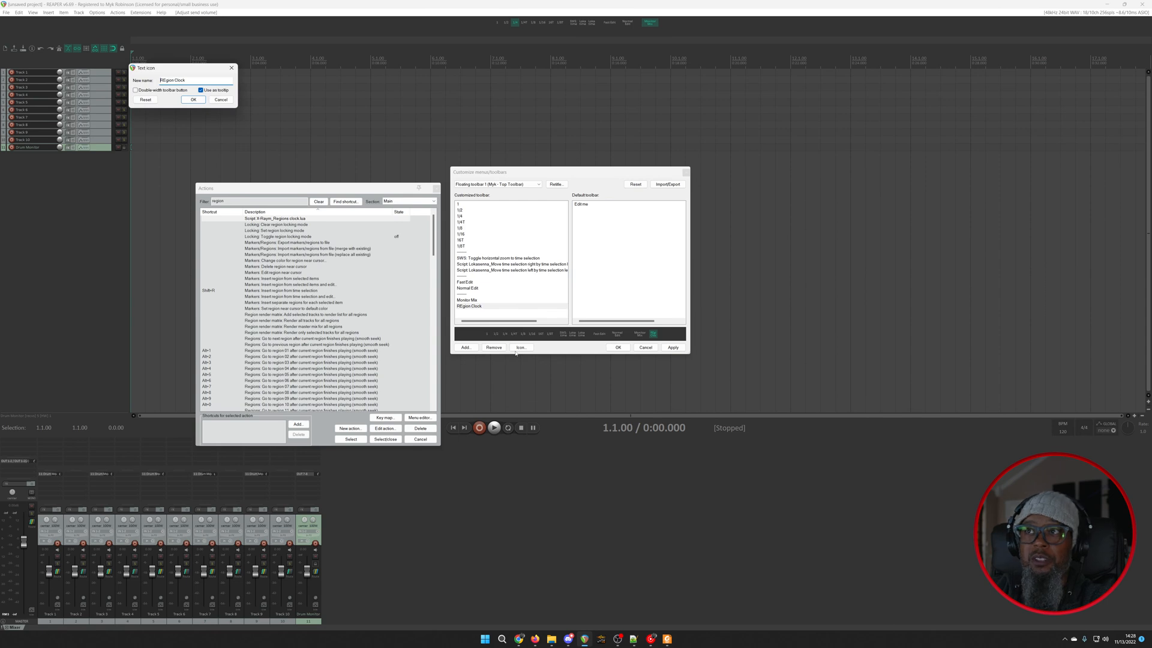
pyautogui.press('BackSpace')
pyautogui.write('e')
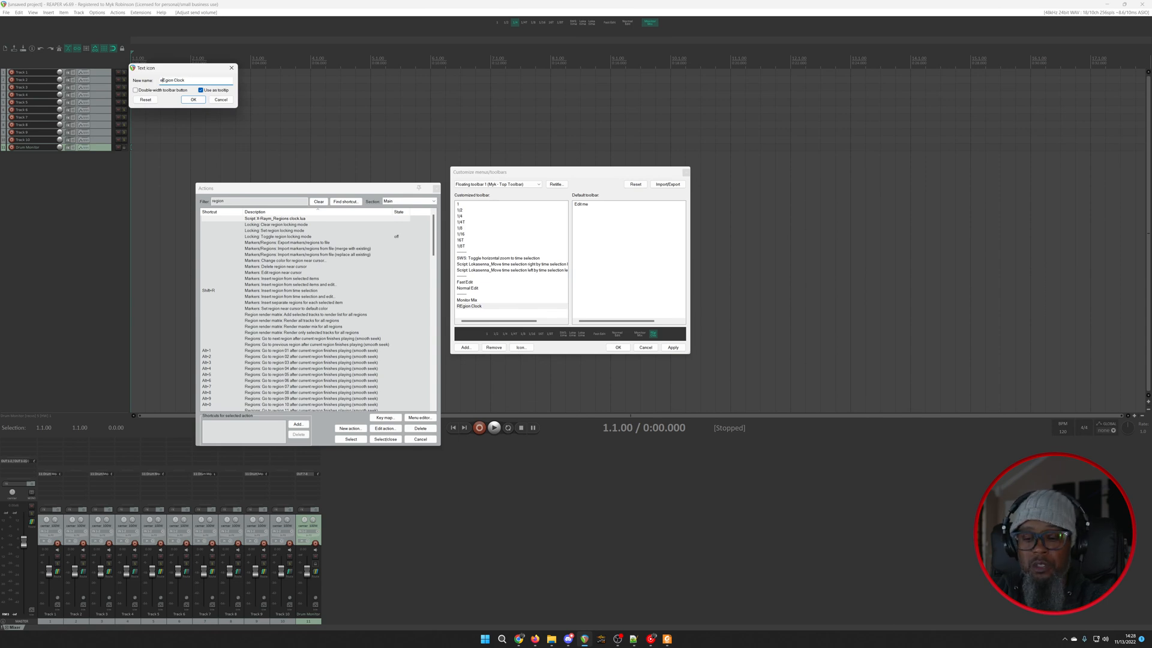
pyautogui.press('BackSpace')
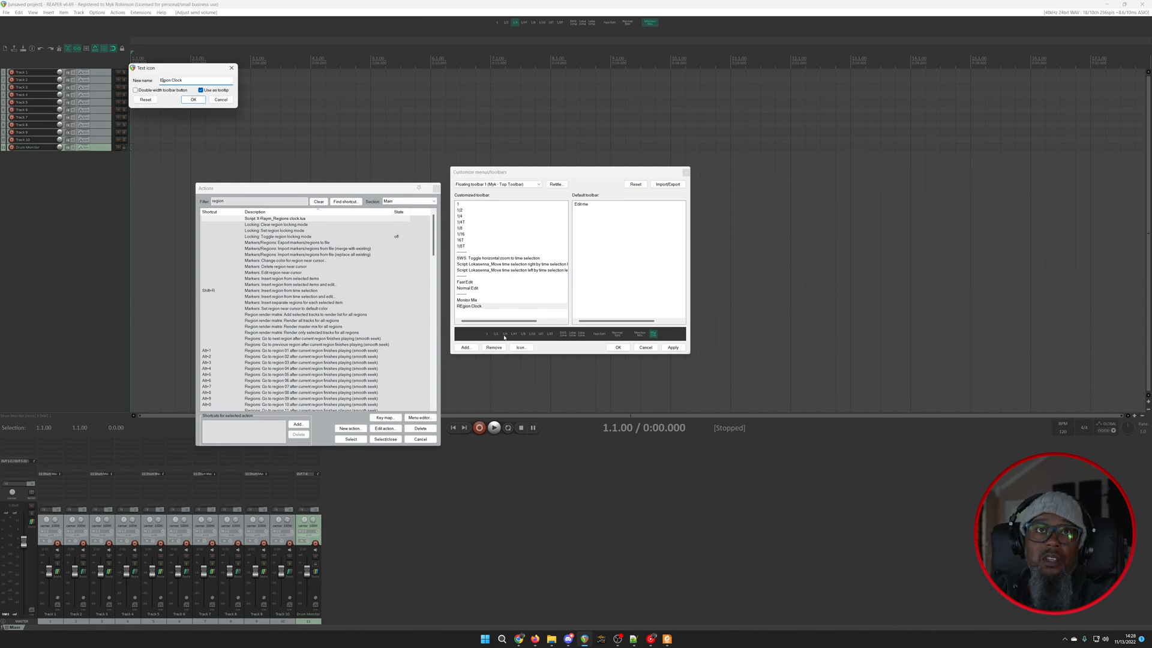
pyautogui.hotkey('shift', 'End')
pyautogui.write('R')
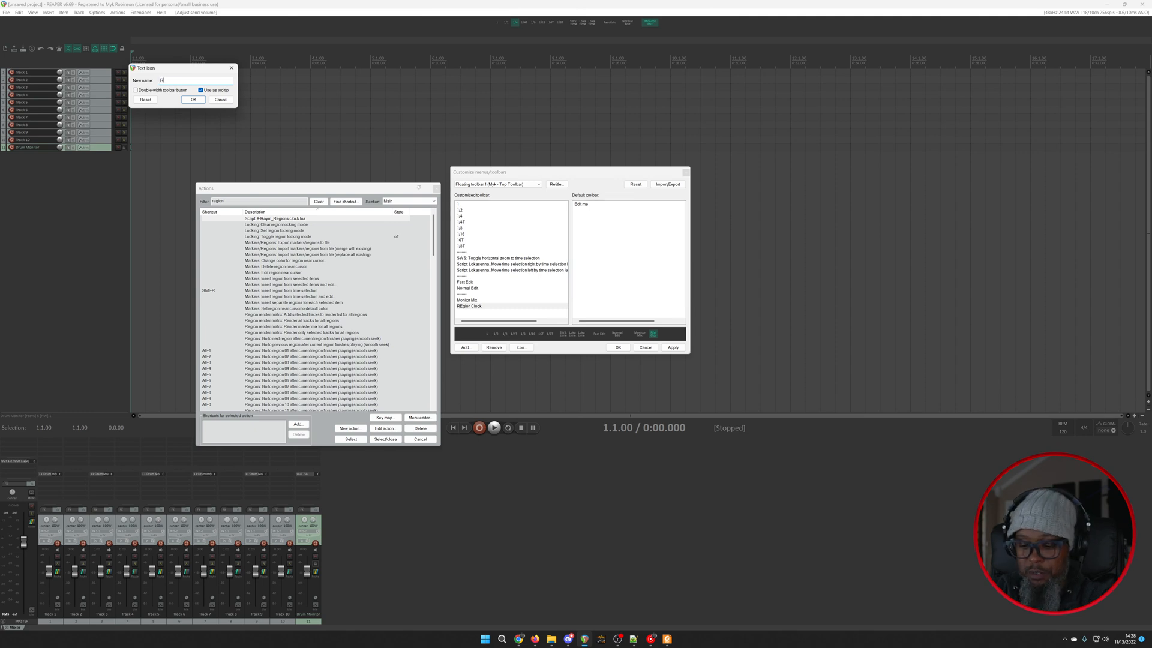
pyautogui.write('egion Clock')
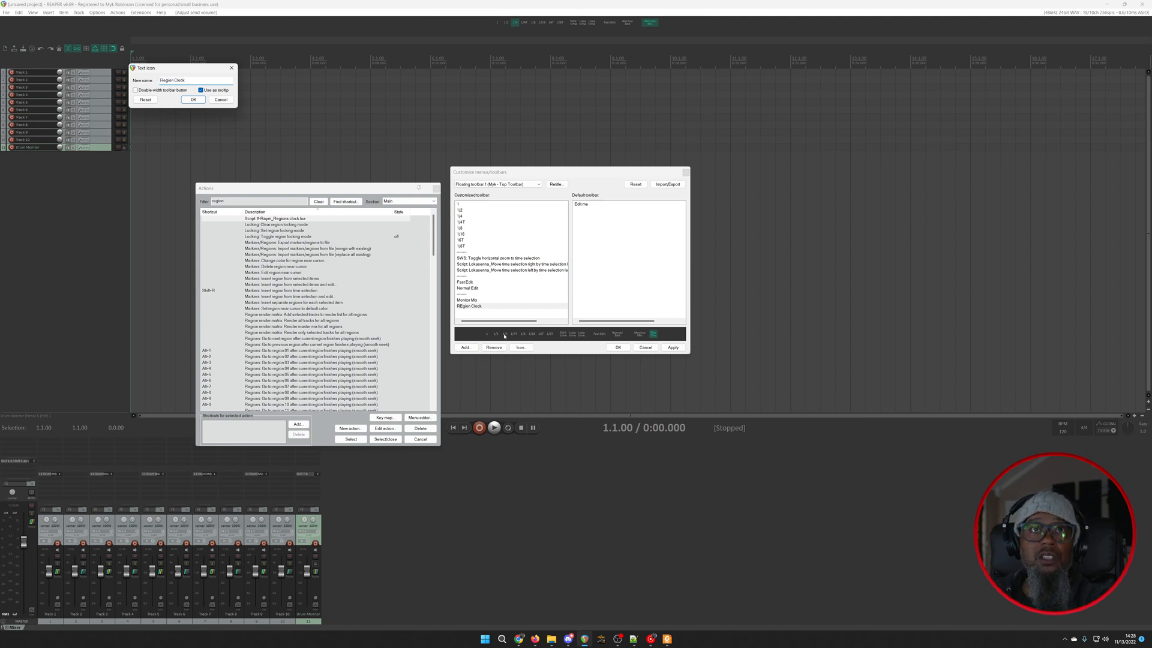
pyautogui.click(193, 99)
pyautogui.click(672, 347)
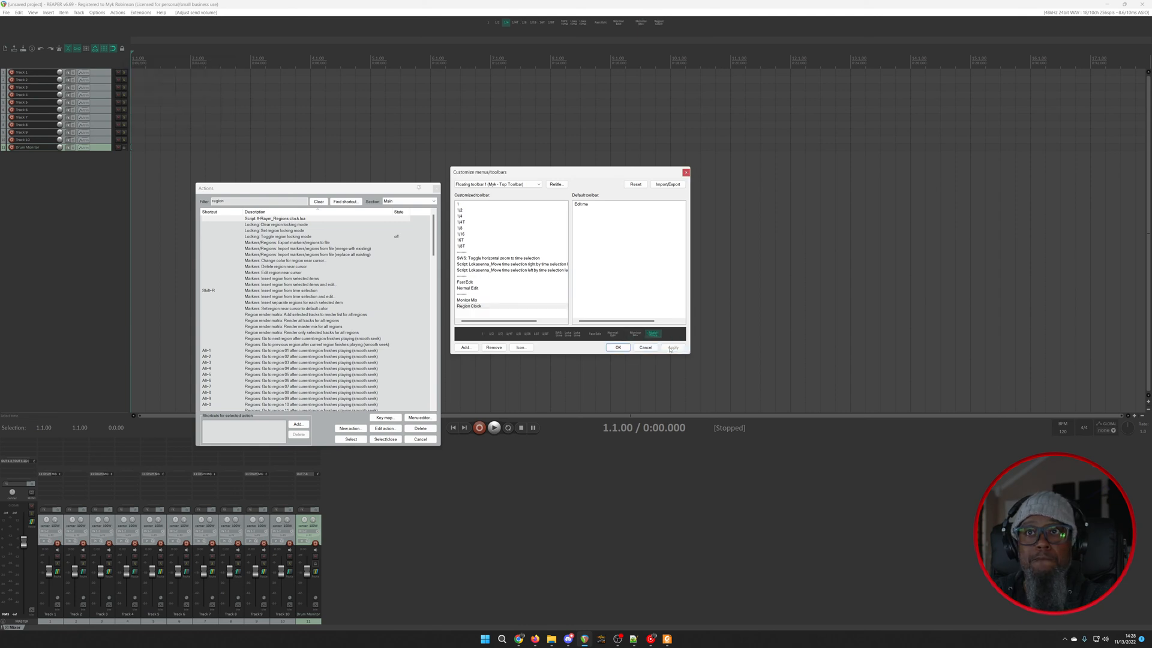
pyautogui.click(610, 347)
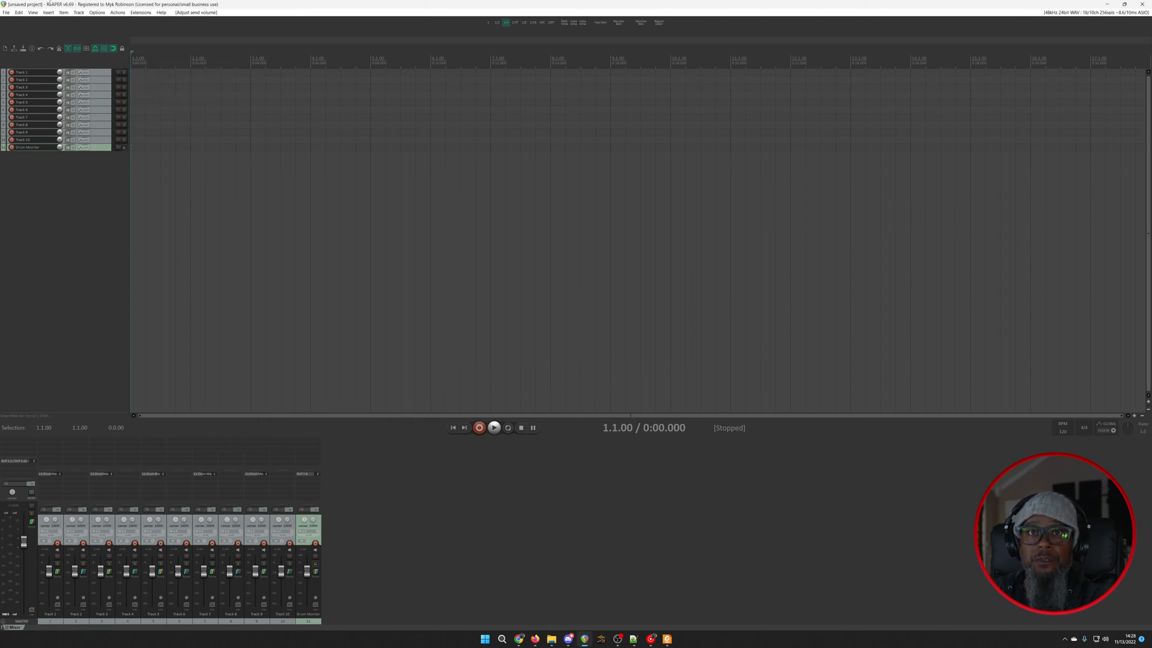
# Step: Open the recent project "War All The Time - Thursday - RESET" and close its master track FX window
pyautogui.click(7, 12)
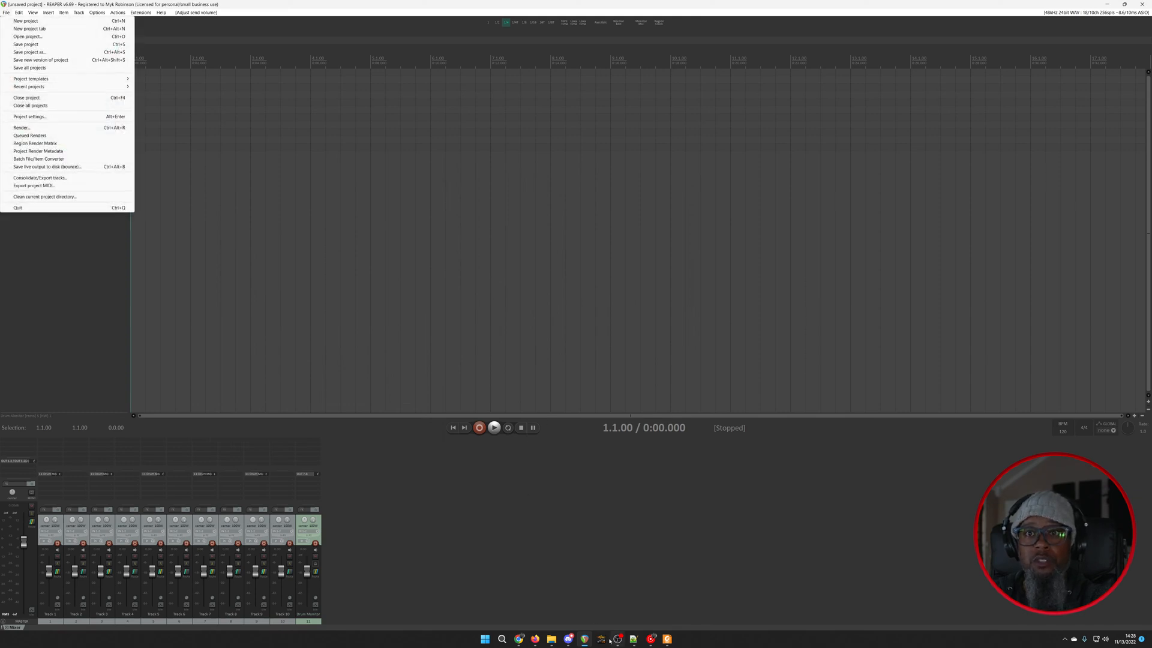
pyautogui.rightClick(585, 639)
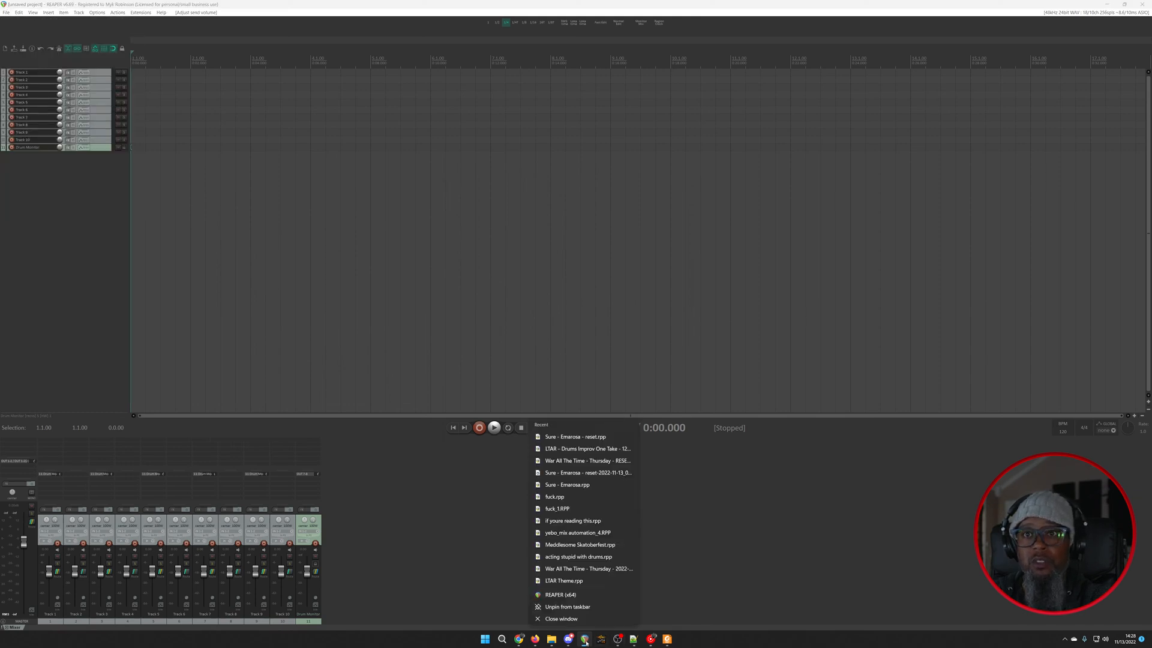
pyautogui.click(578, 461)
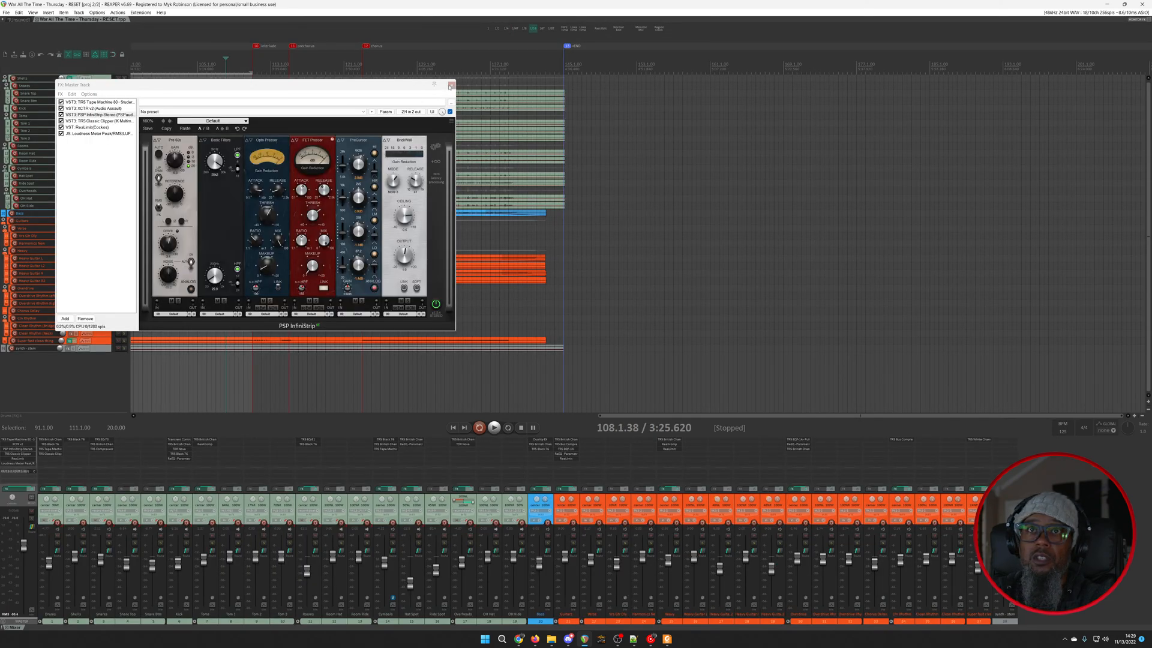
pyautogui.click(449, 84)
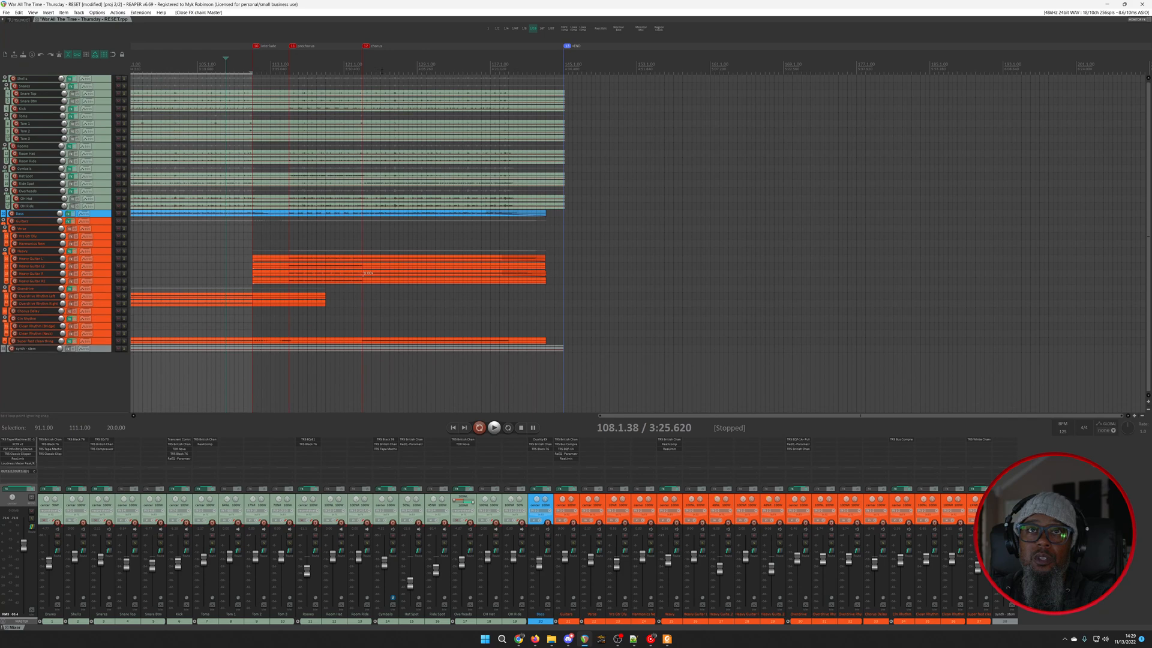
pyautogui.moveTo(703, 416); pyautogui.dragTo(185, 394)
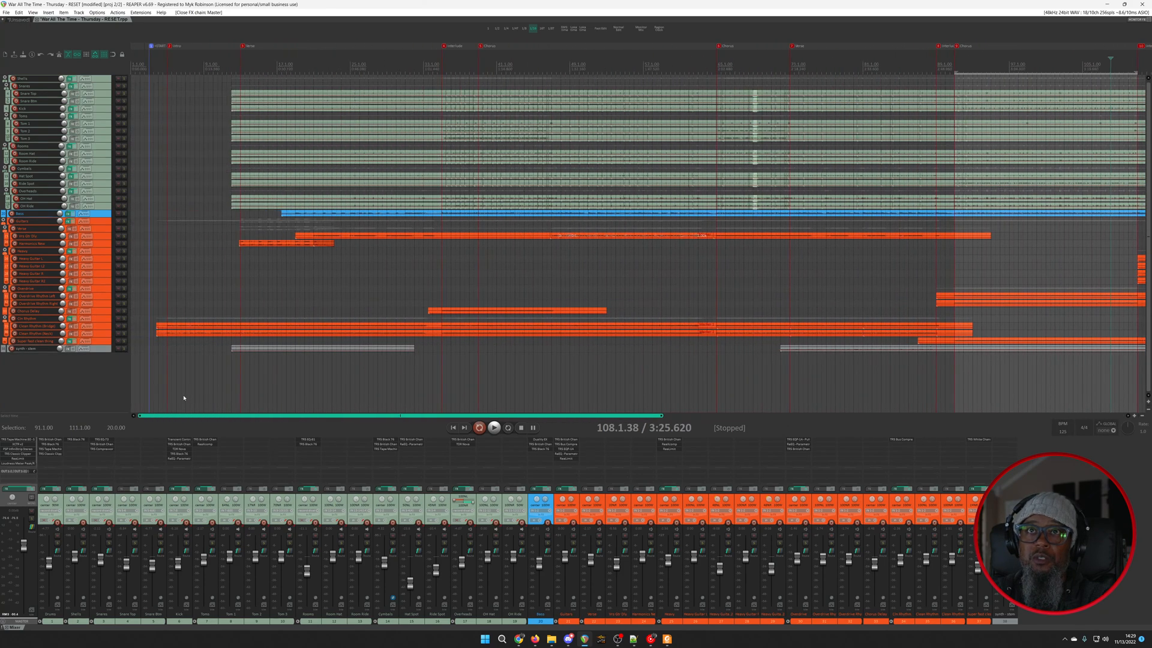
# Step: Browse the ReaPack packages and filter the list for "create regions from"
pyautogui.click(128, 12)
pyautogui.moveTo(97, 13)
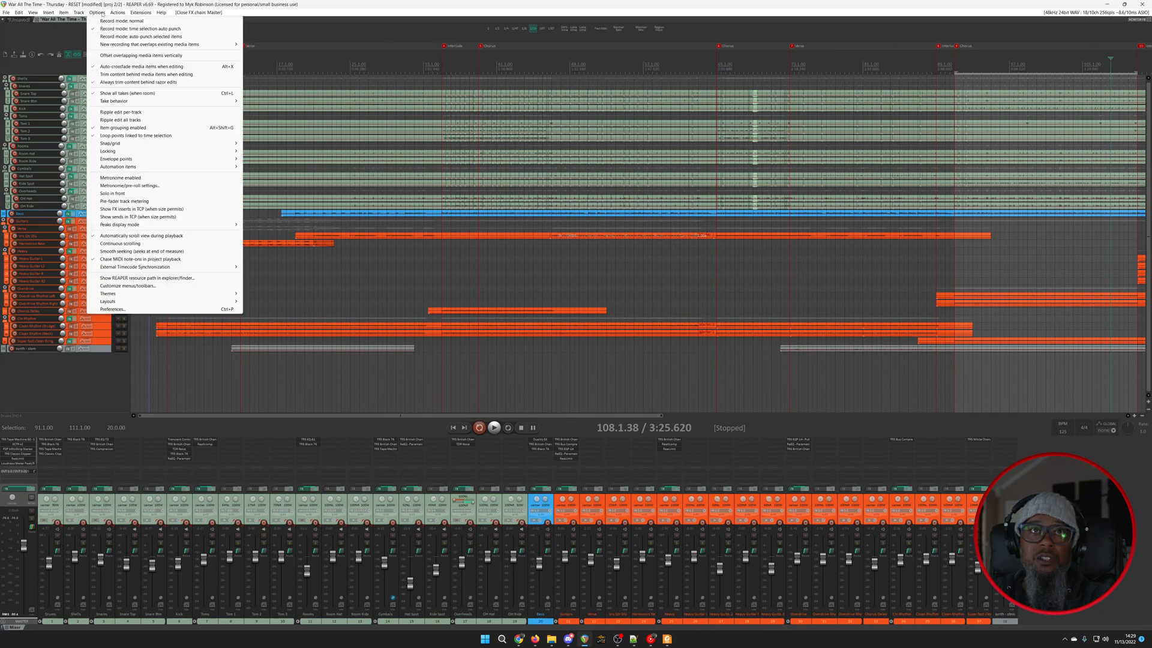
pyautogui.moveTo(140, 13)
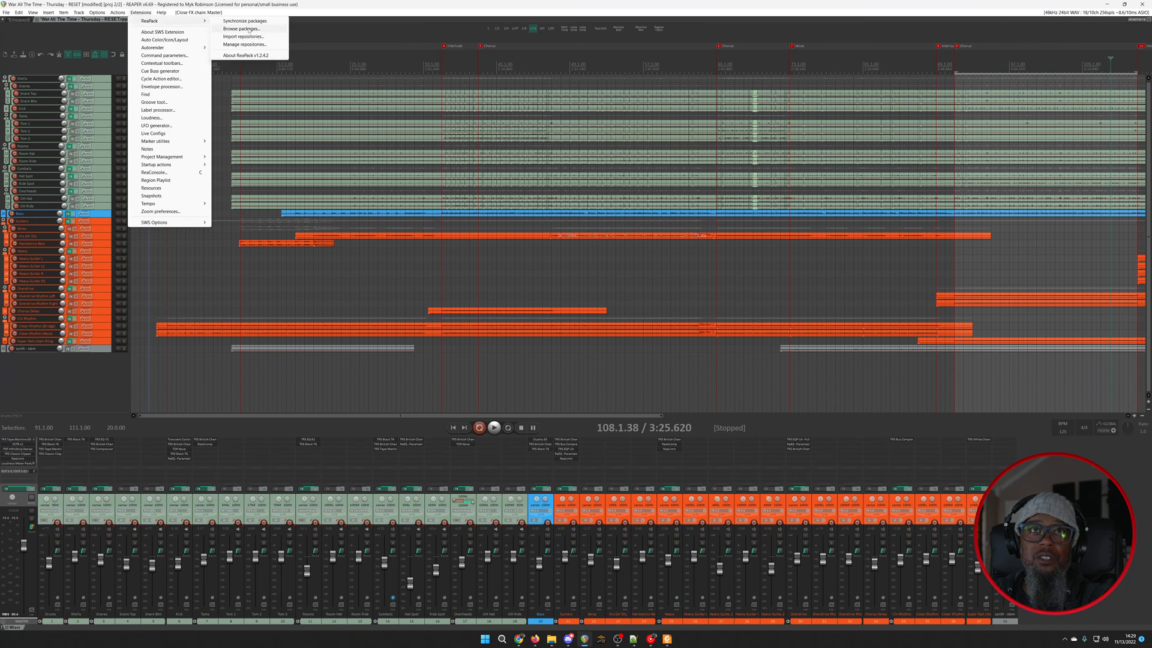
pyautogui.click(248, 28)
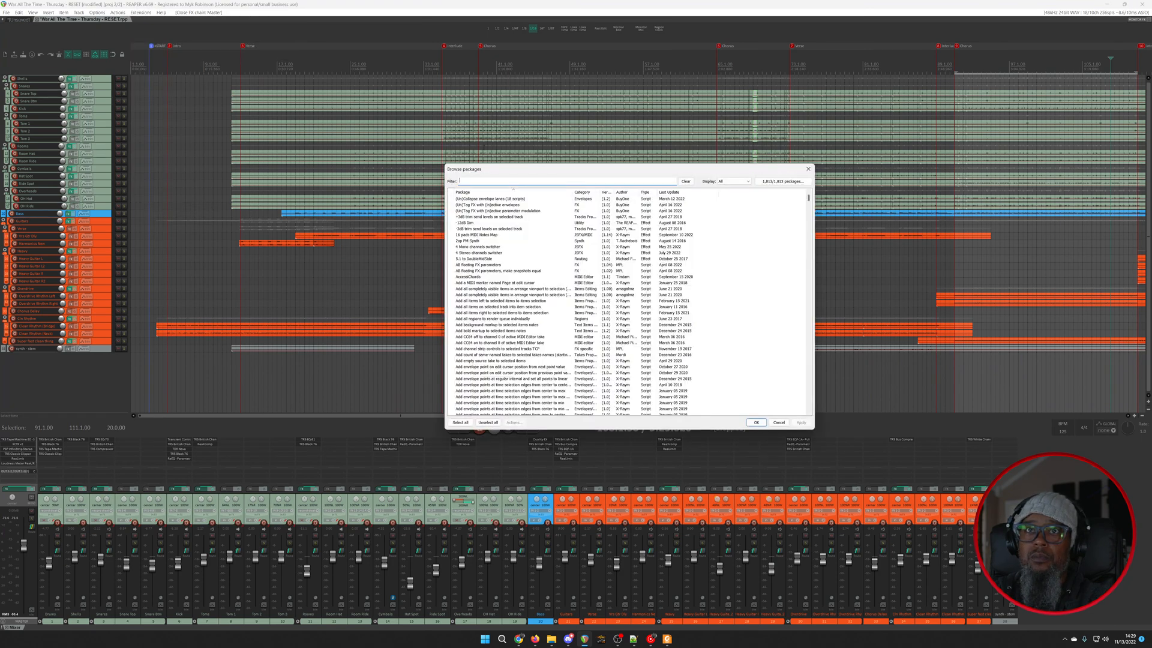
pyautogui.write('create regi')
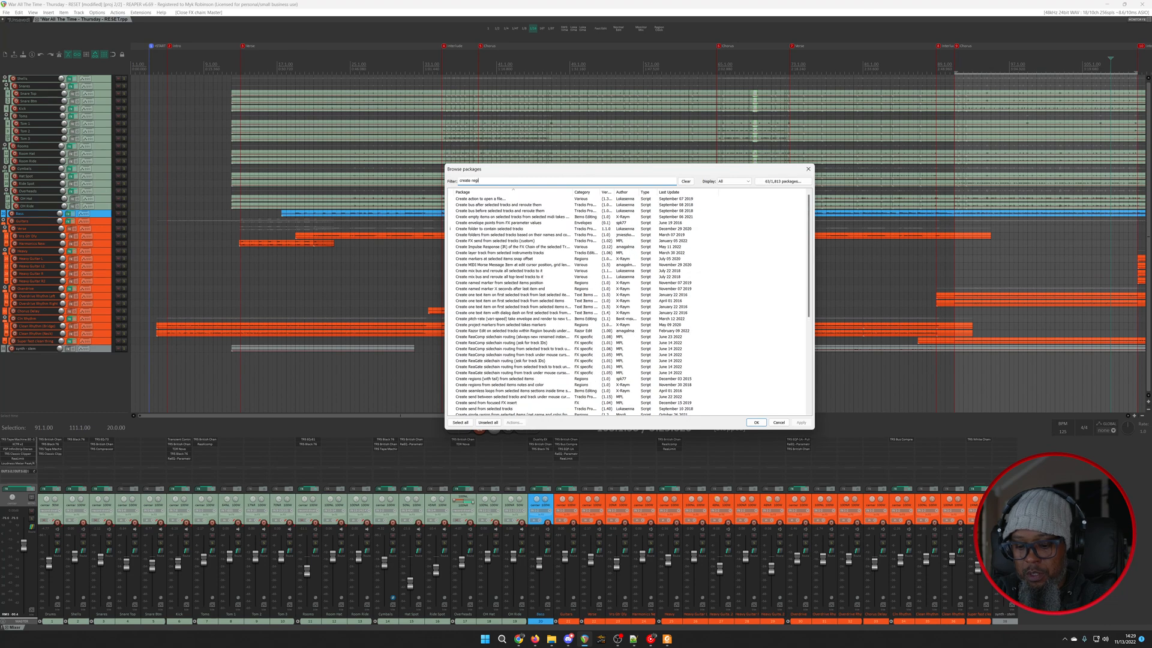
pyautogui.write('on')
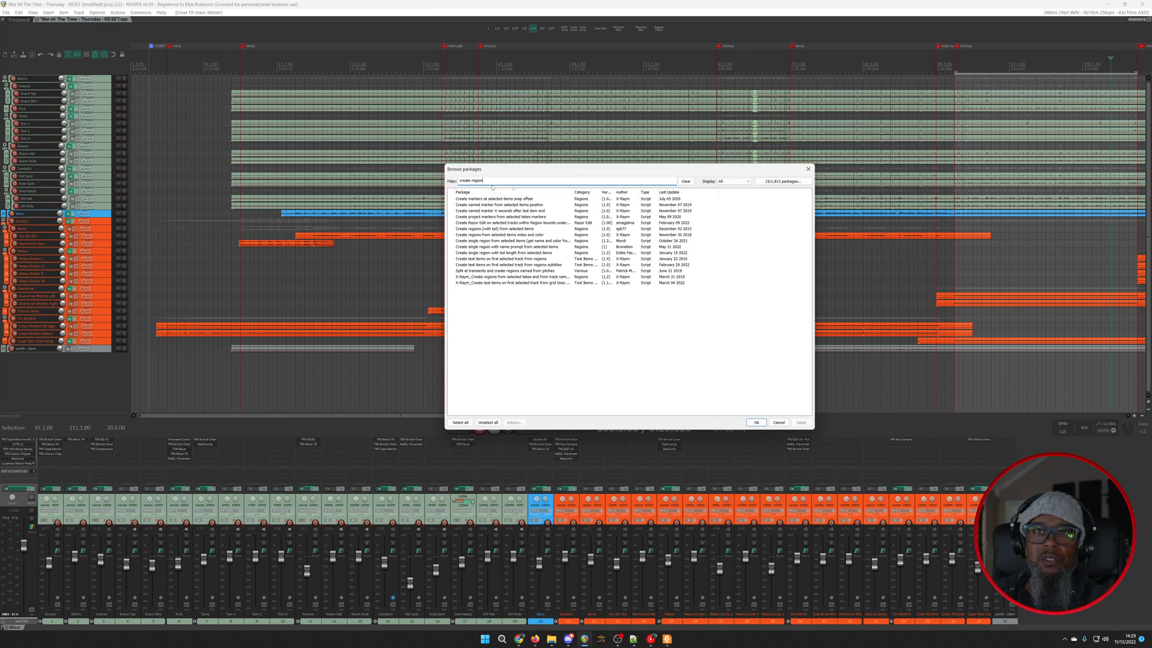
pyautogui.write('s')
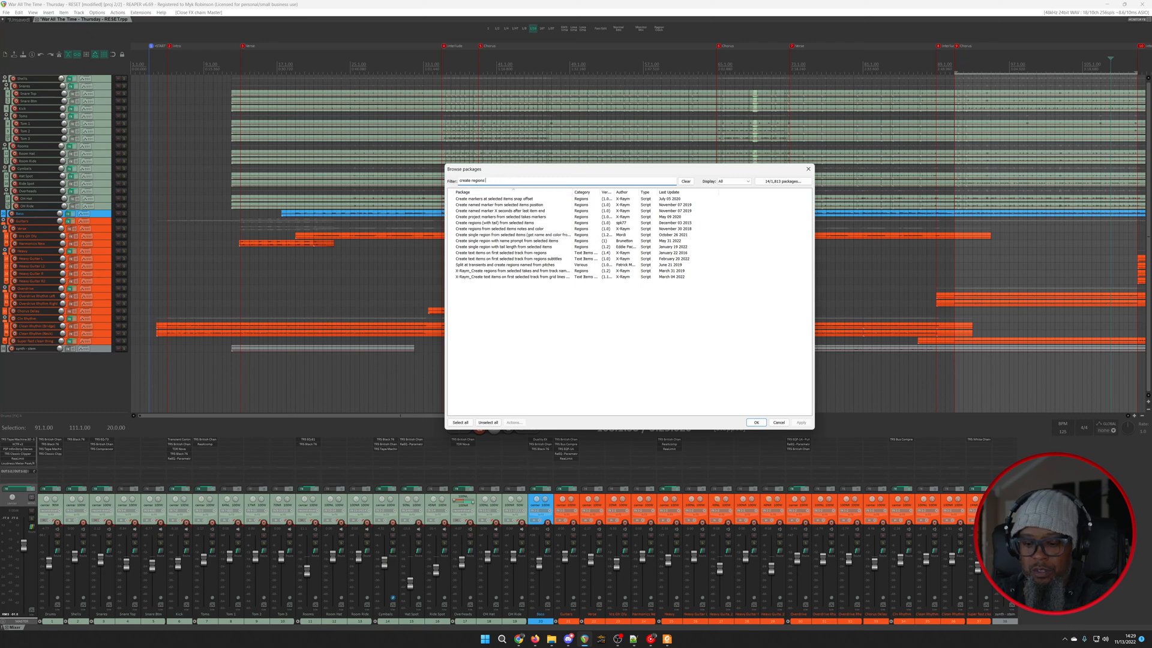
pyautogui.write('from')
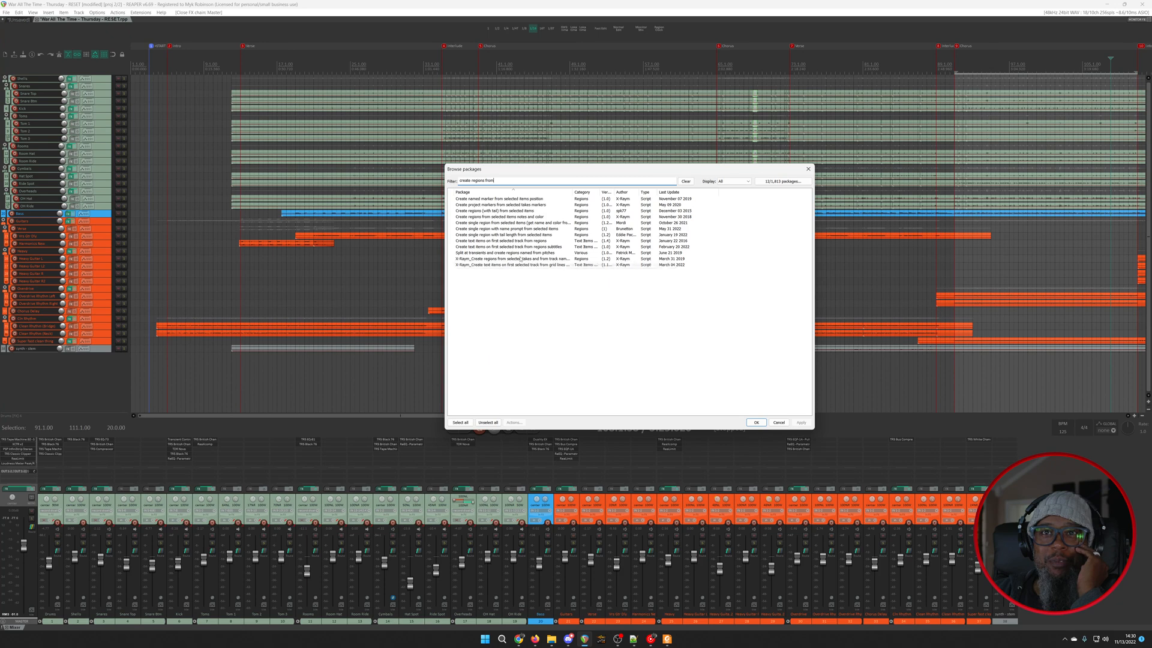
# Step: Look over the listed region packages and search the package list for "regions from mark"
pyautogui.click(508, 198)
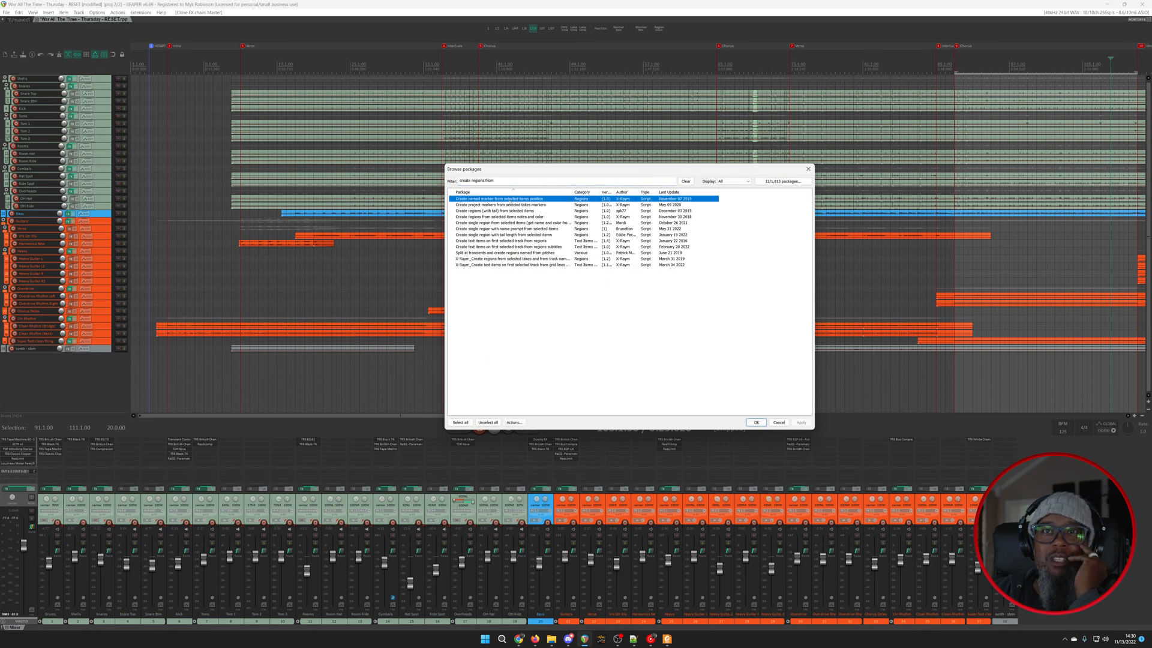
pyautogui.click(512, 211)
pyautogui.click(514, 205)
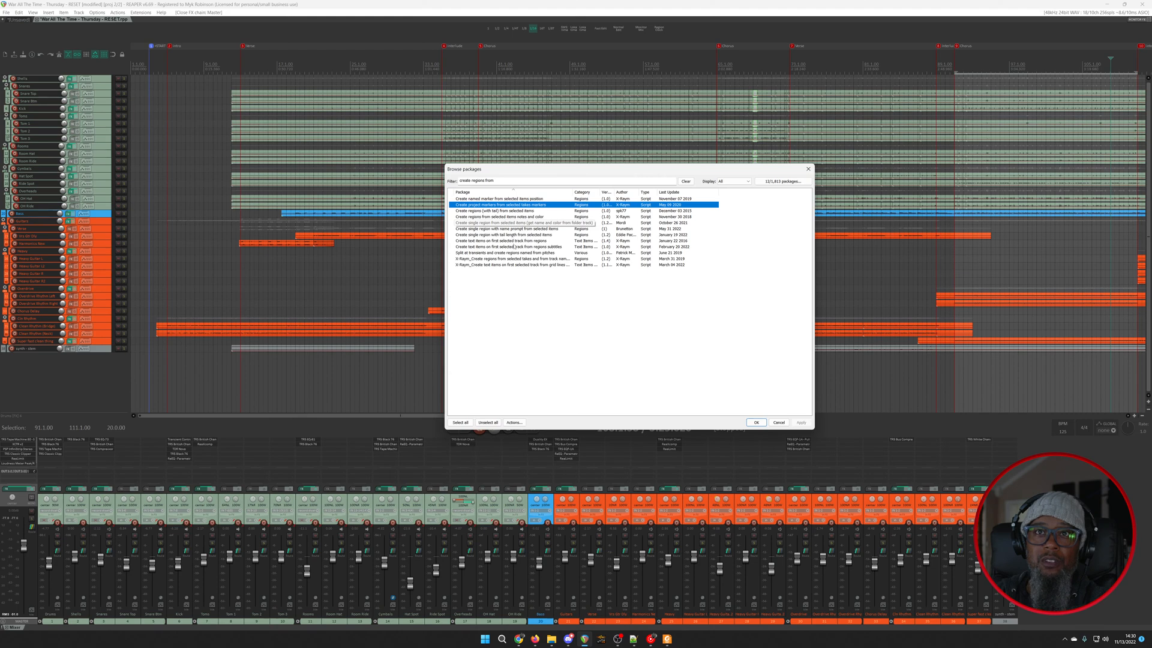
pyautogui.click(510, 181)
pyautogui.hotkey('ctrl', 'a')
pyautogui.write('re')
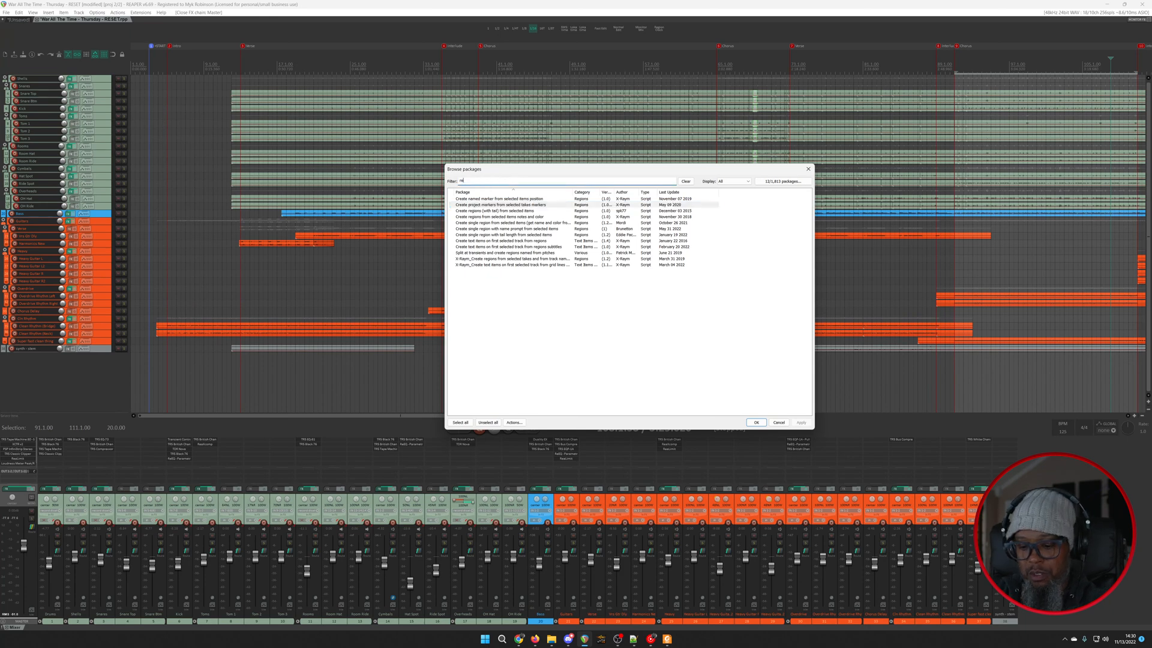
pyautogui.write('gions from mark')
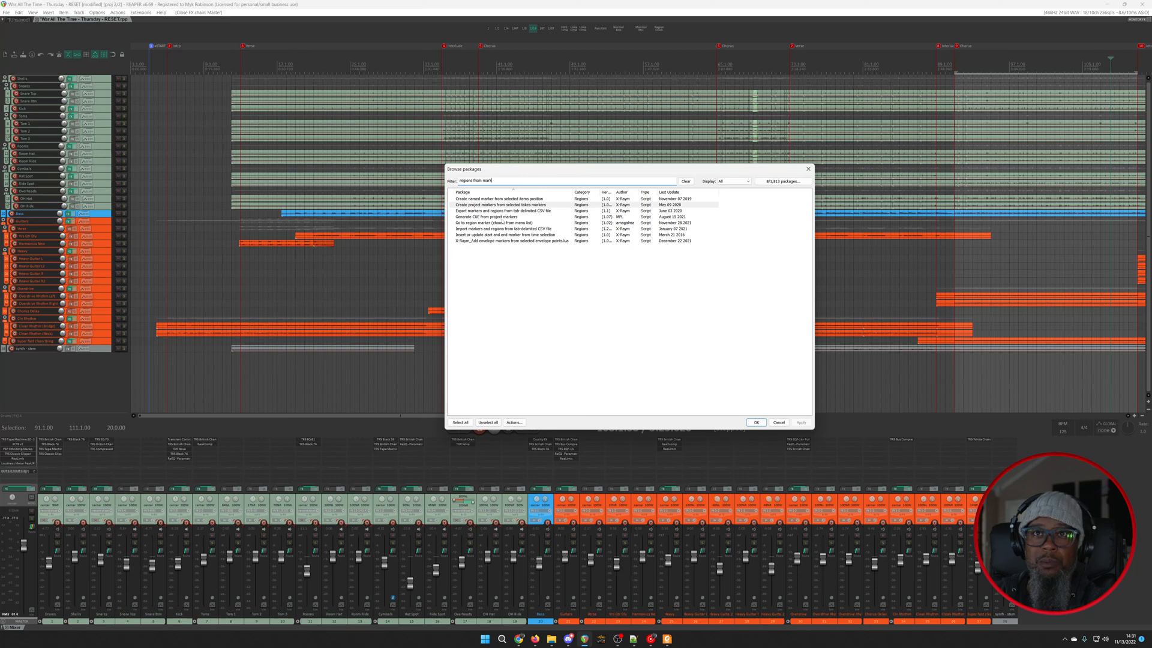
# Step: Switch to Firefox and search Google for "reaper create regions from markers"
pyautogui.click(535, 639)
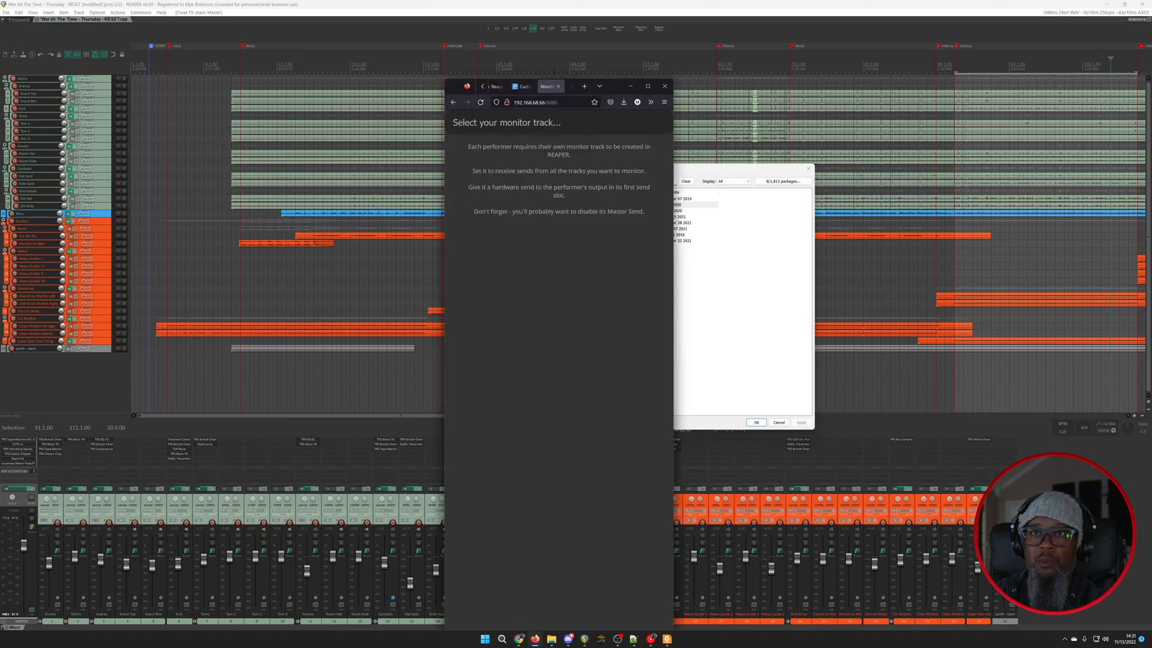
pyautogui.click(567, 102)
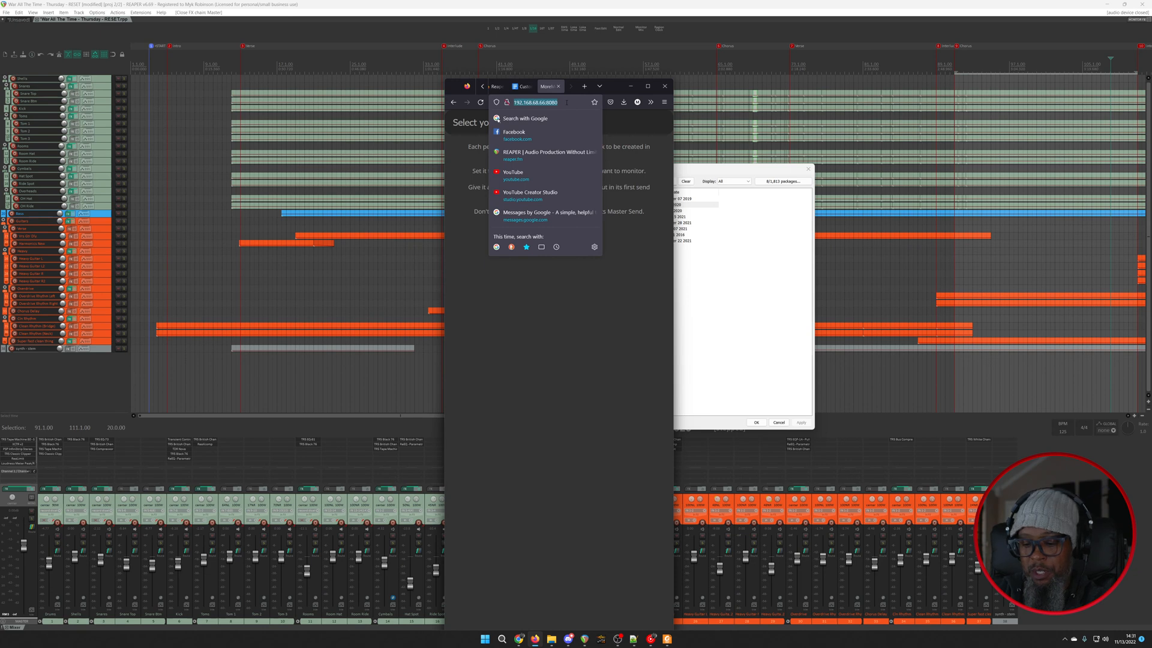
pyautogui.write('google.com')
pyautogui.press('Return')
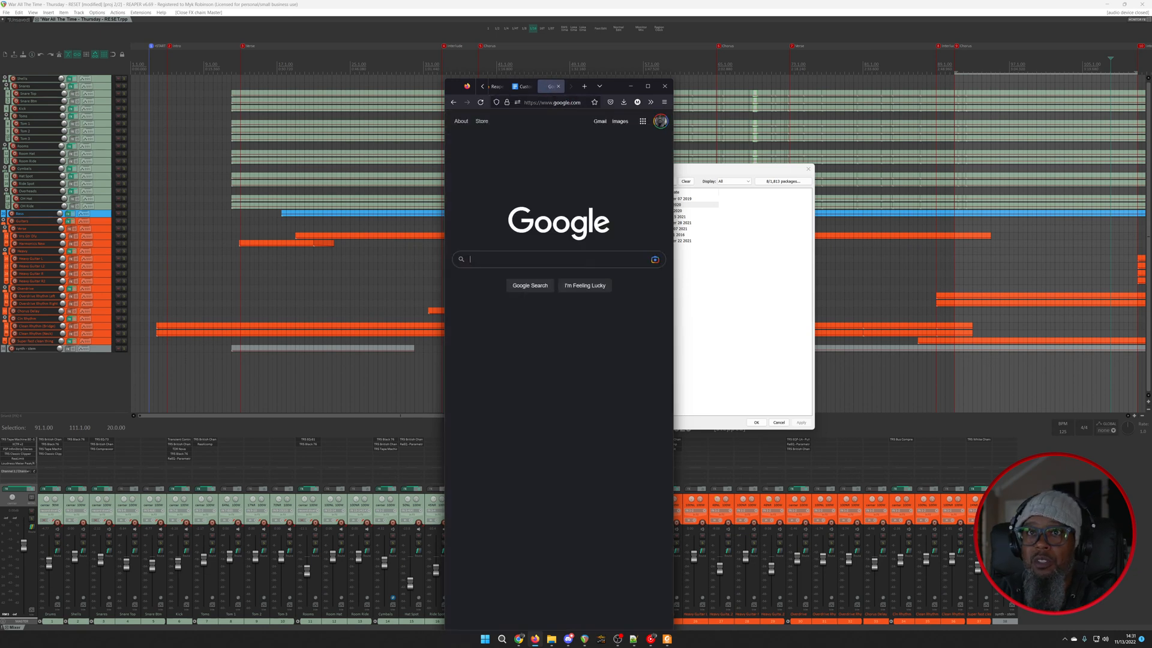
pyautogui.write('reaper create ')
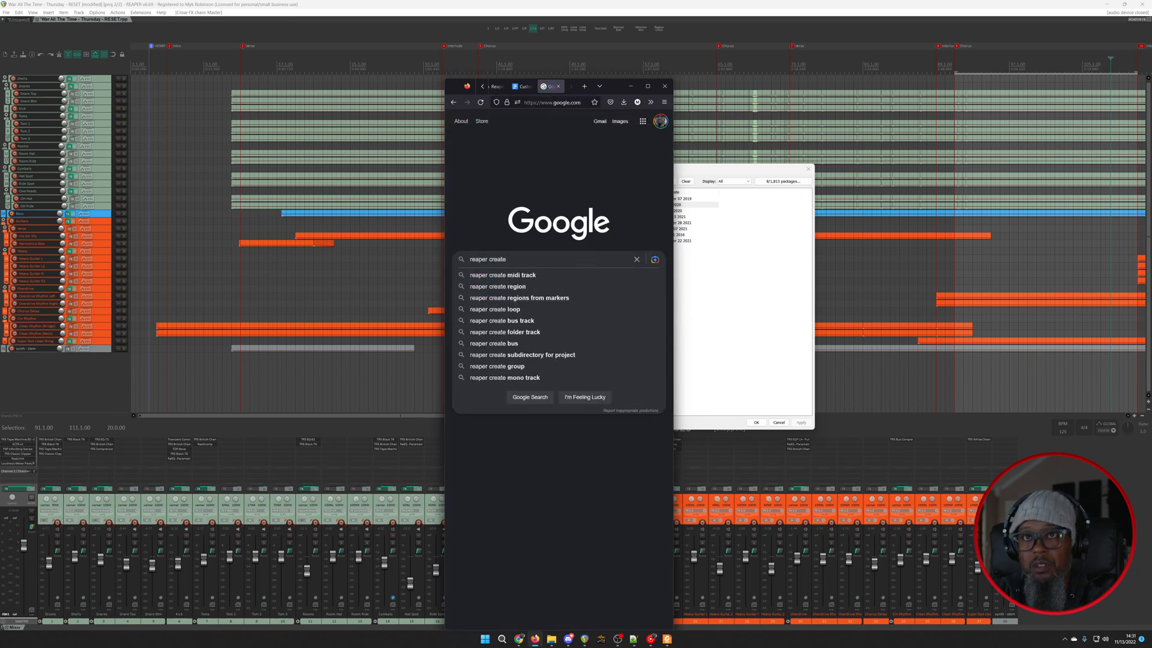
pyautogui.write('regions from markers')
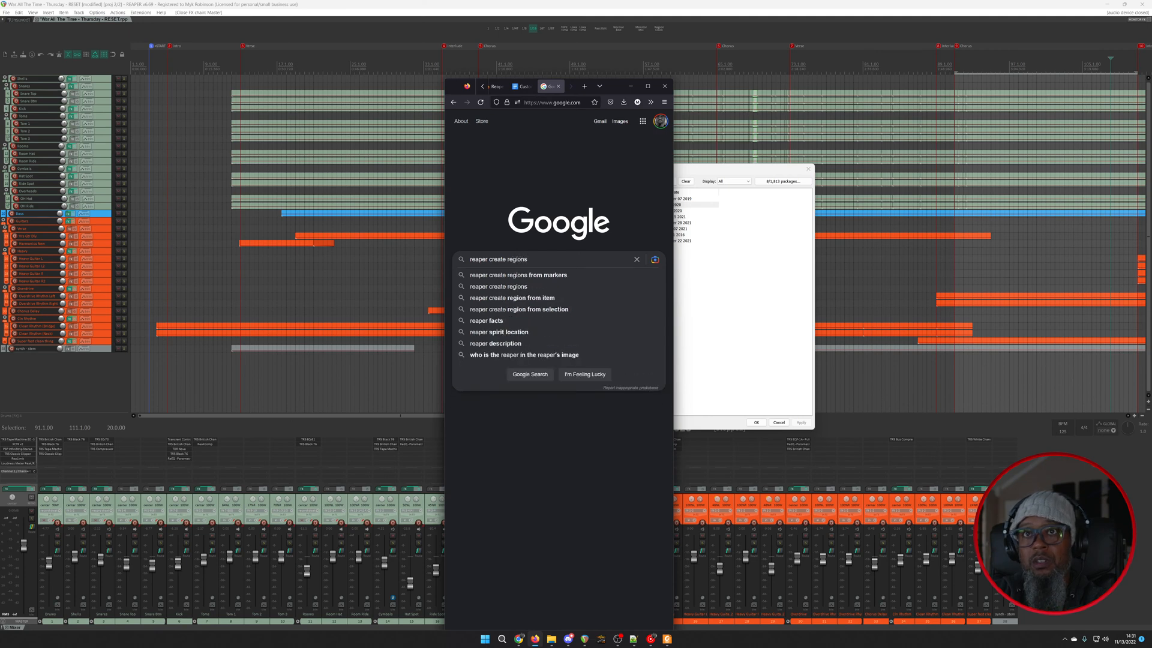
pyautogui.press('Return')
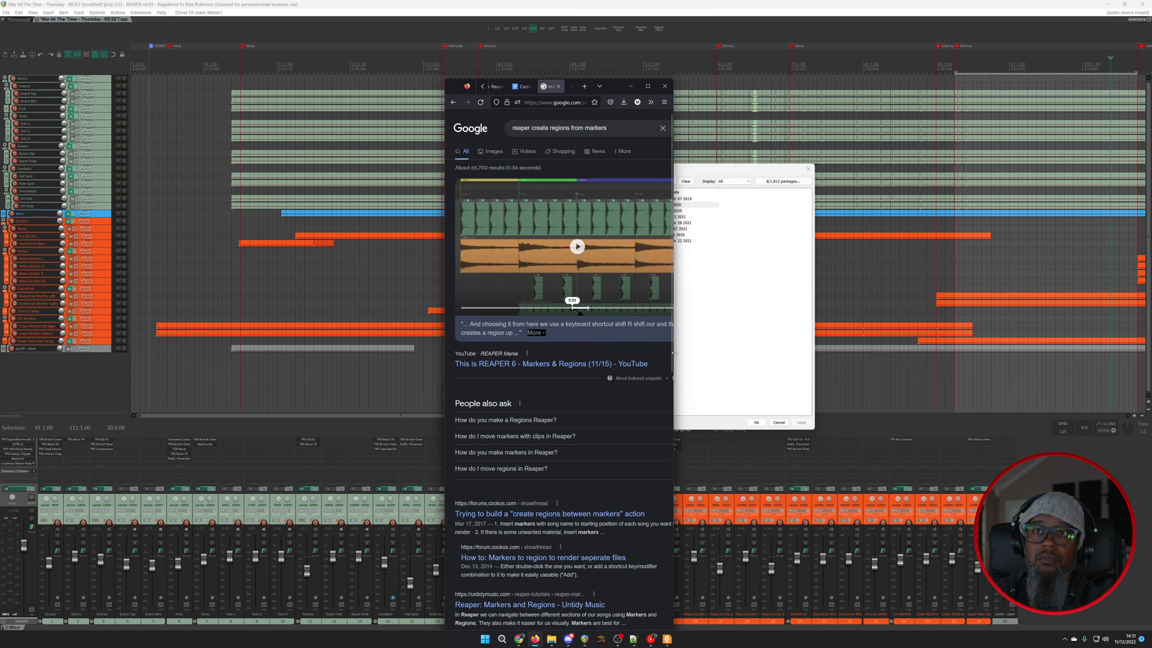
# Step: Widen the browser, read the forum thread on building a "create regions between markers" action, and return to the REAPER package browser
pyautogui.moveTo(673, 353); pyautogui.dragTo(1060, 345)
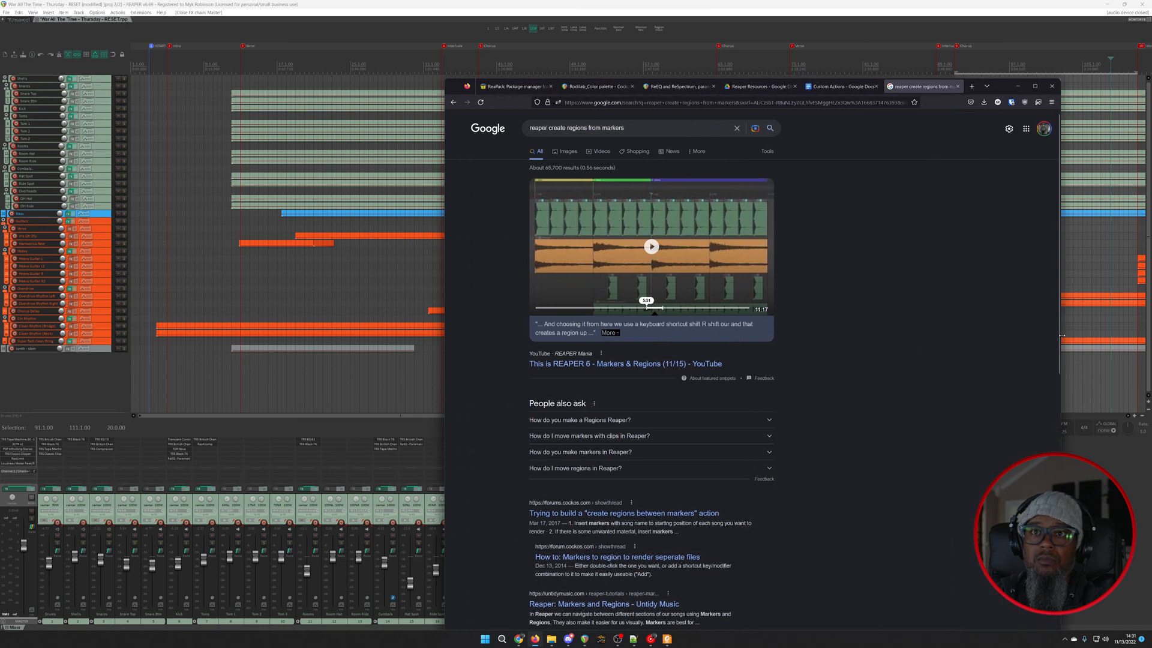
pyautogui.middleClick(690, 513)
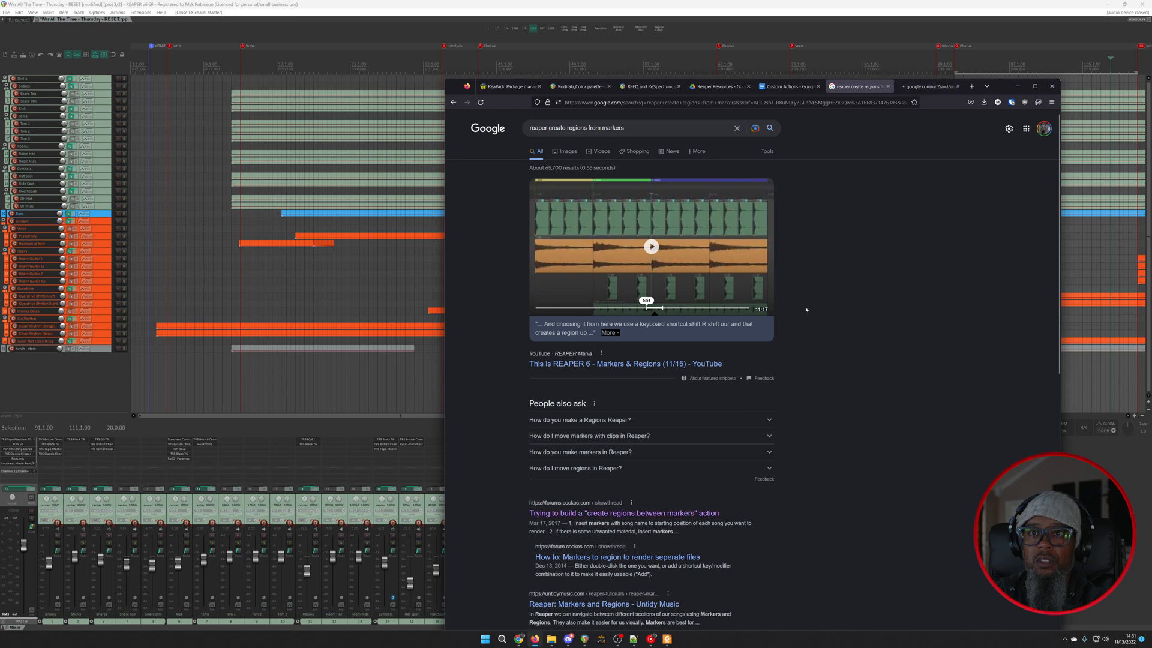
pyautogui.click(934, 89)
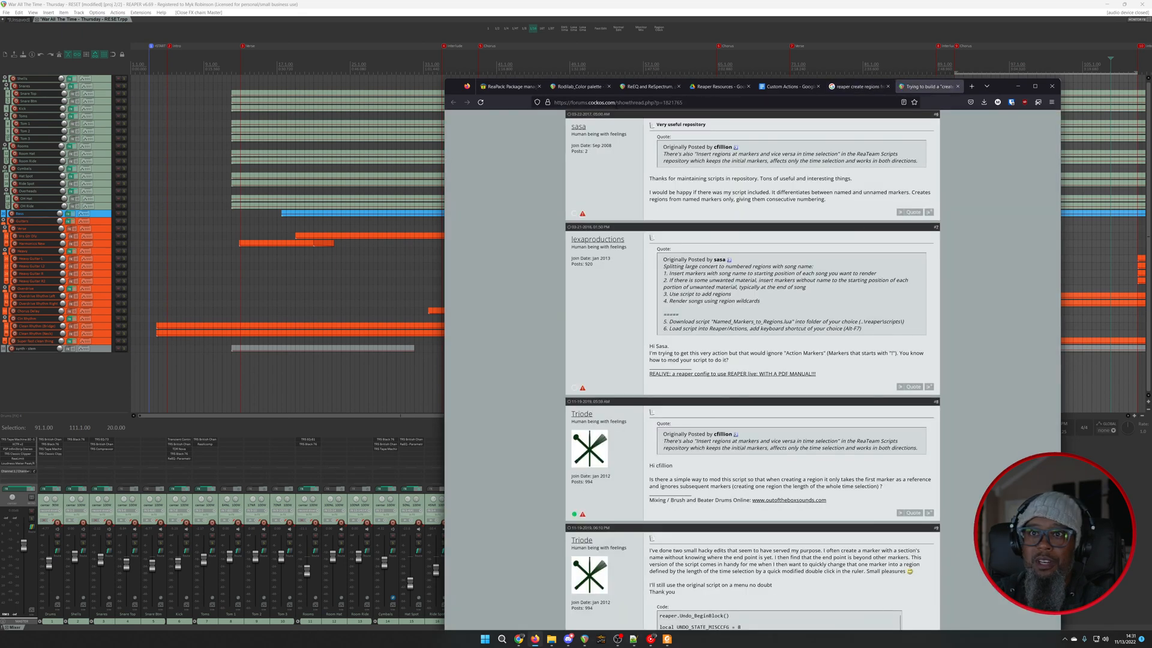
pyautogui.click(1016, 89)
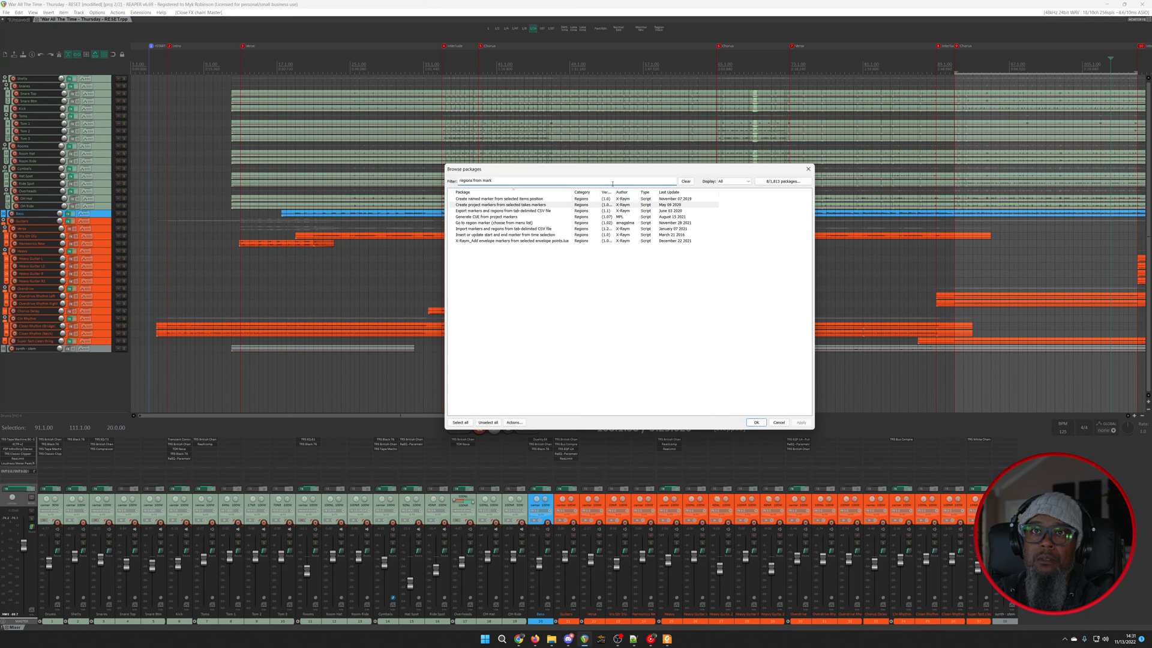
# Step: Filter the package list by "cfillion region"
pyautogui.hotkey('ctrl', 'a')
pyautogui.write('cfi')
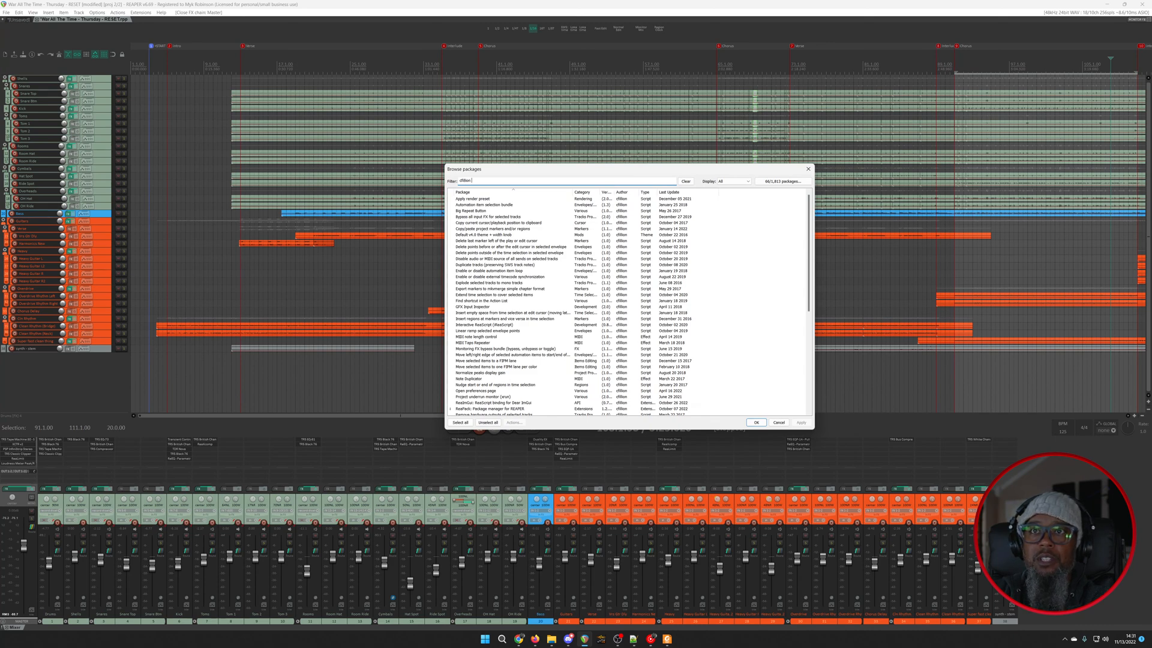
pyautogui.write('llion ')
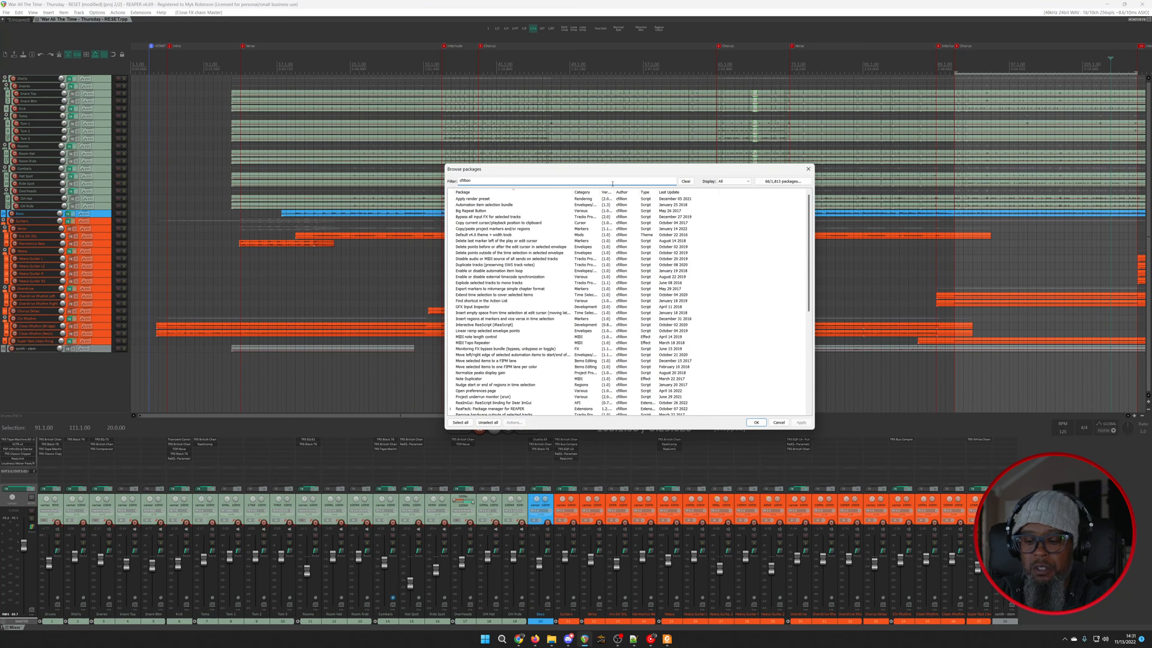
pyautogui.write('region')
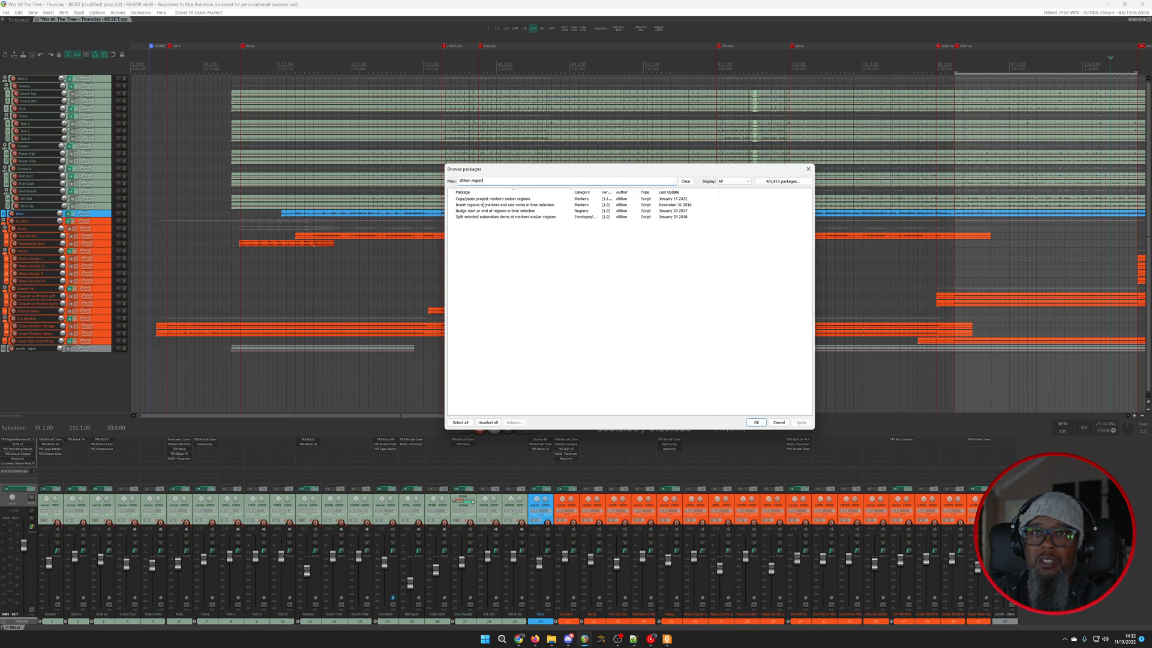
# Step: Look through the filtered packages and view the details of "Nudge start or end of regions in time selection"
pyautogui.click(484, 201)
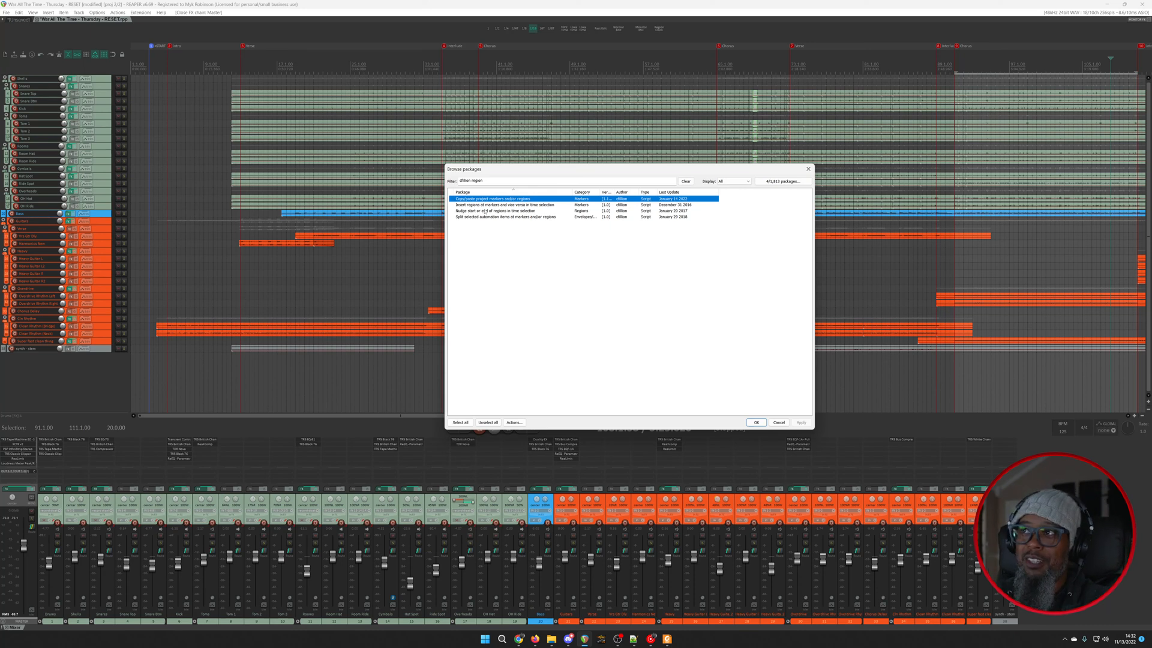
pyautogui.click(484, 212)
pyautogui.click(486, 205)
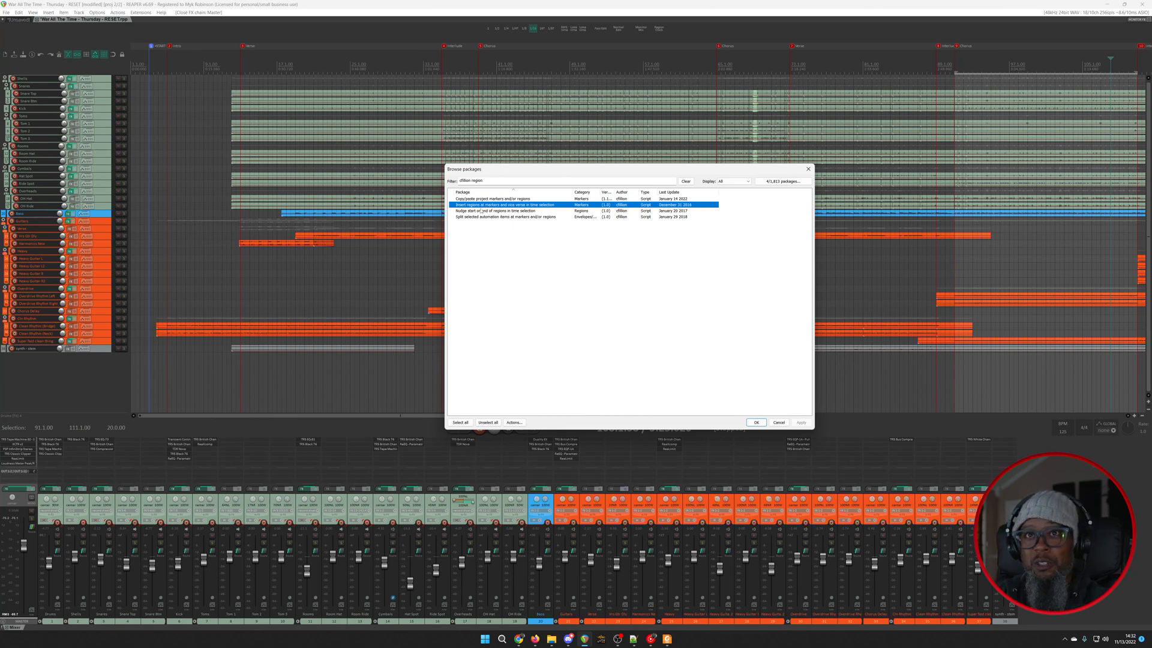
pyautogui.doubleClick(481, 211)
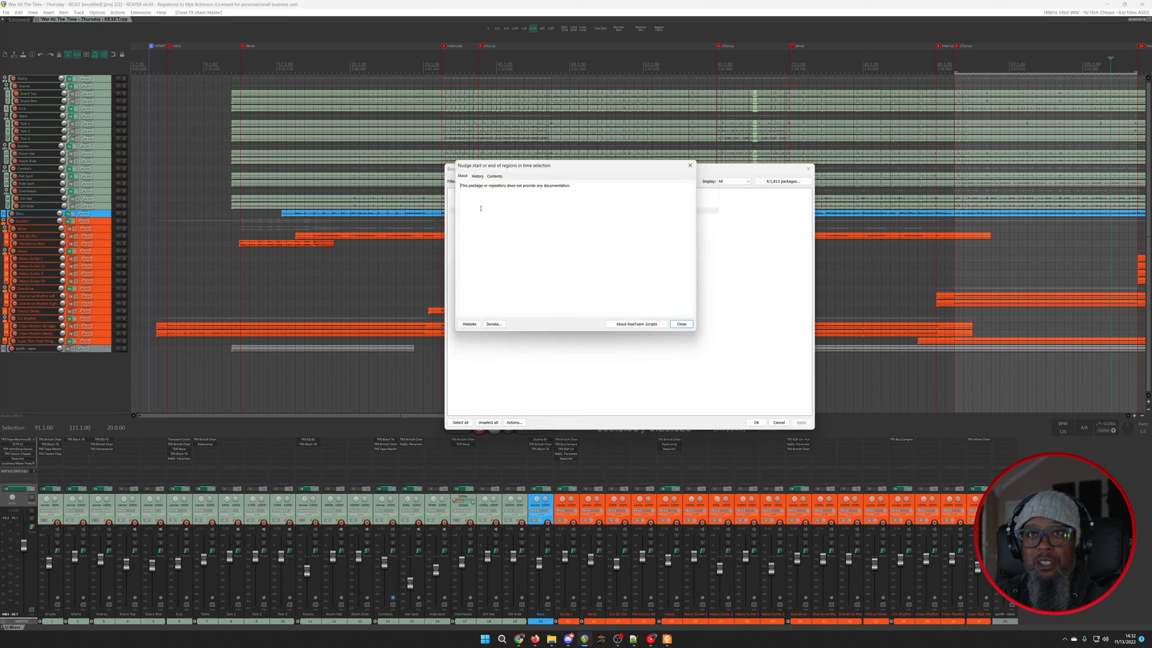
pyautogui.click(682, 324)
# Step: Install v1.0 of the "Insert regions at markers and vice versa in time selection" package and close the package browser
pyautogui.rightClick(522, 205)
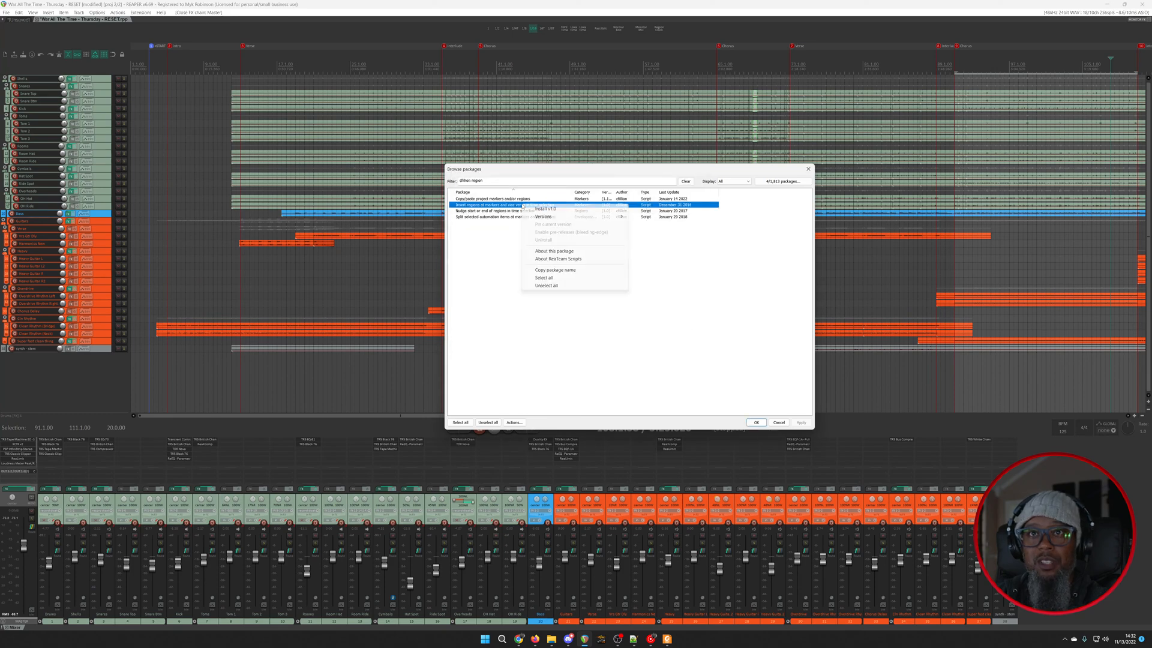
pyautogui.click(537, 209)
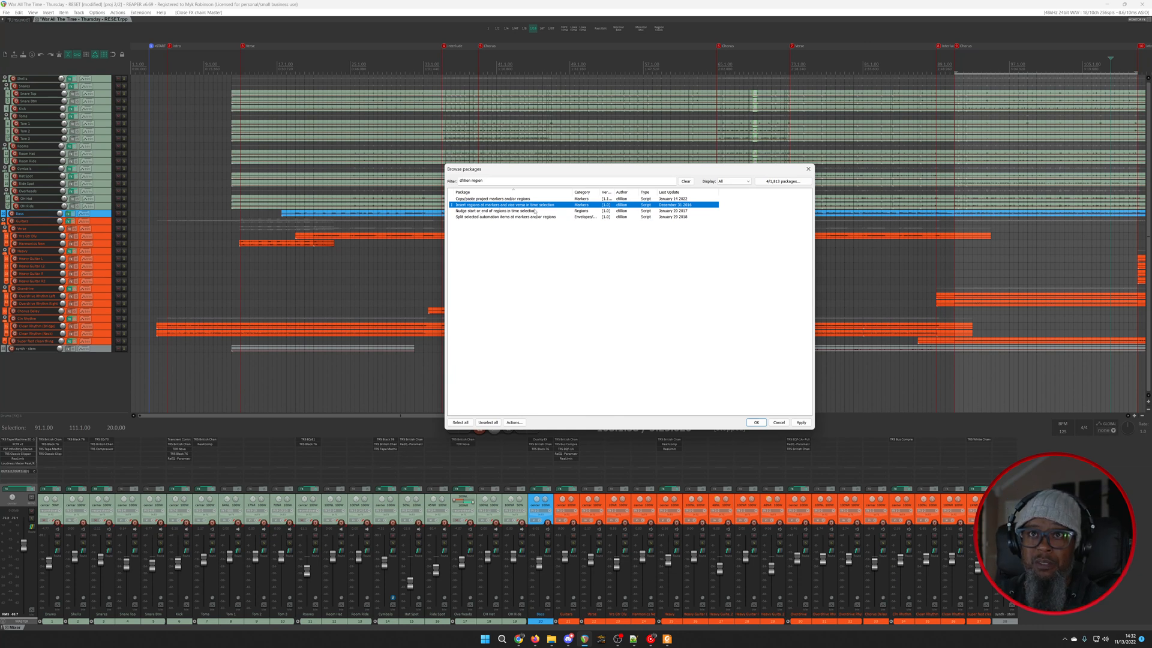
pyautogui.click(802, 423)
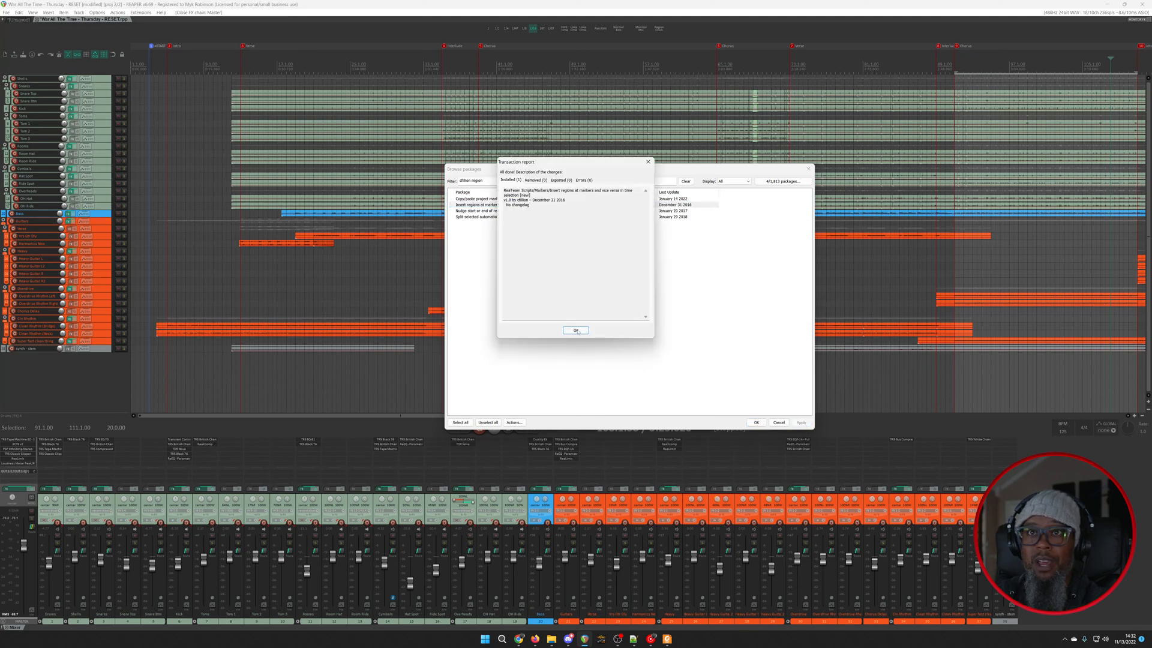
pyautogui.click(580, 330)
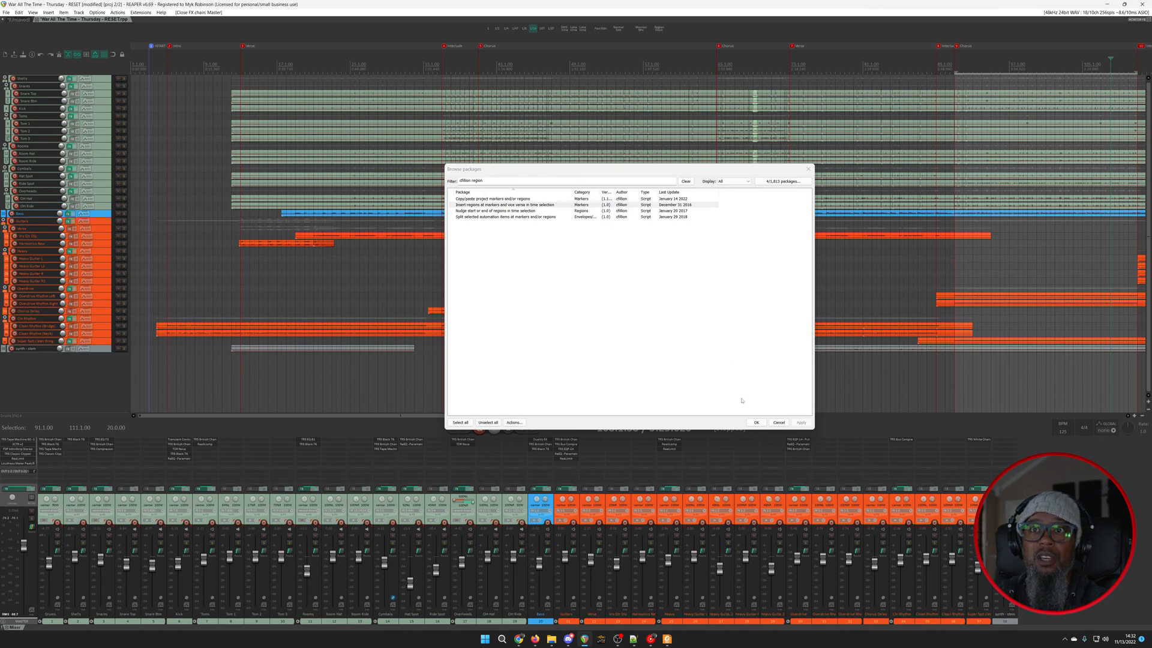
pyautogui.click(756, 422)
# Step: Clear the time selection, filter the actions by "region", and run the cfillion_Insert regions at markers and vice versa in time selection.lua script
pyautogui.click(411, 65)
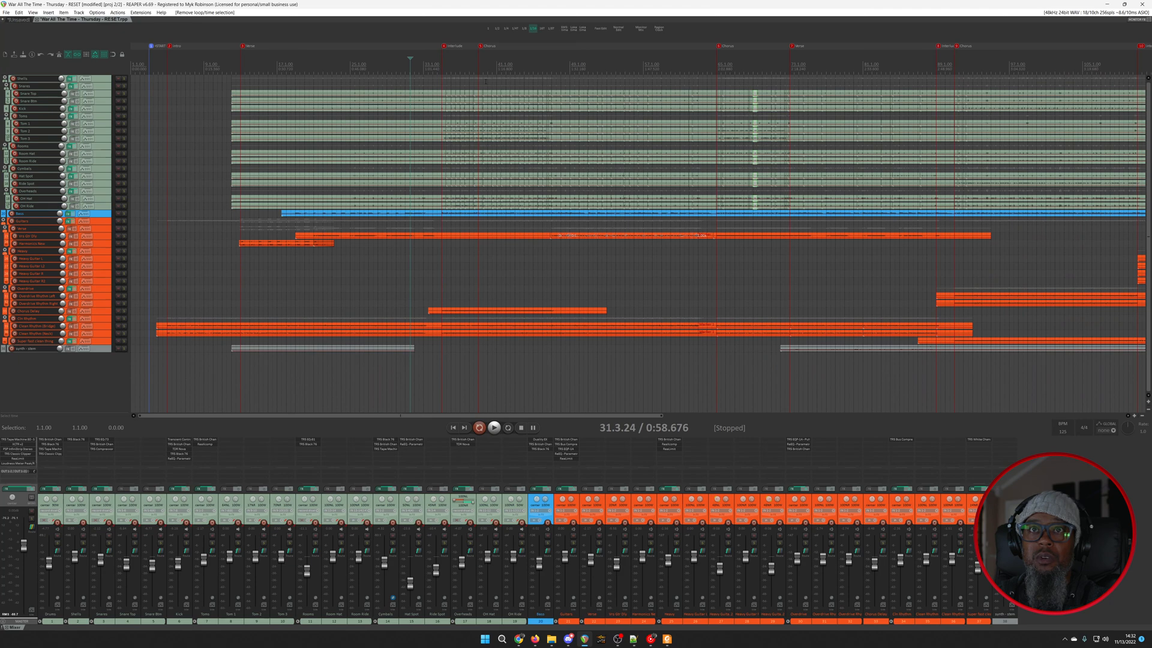
pyautogui.scroll(-2, 486, 84)
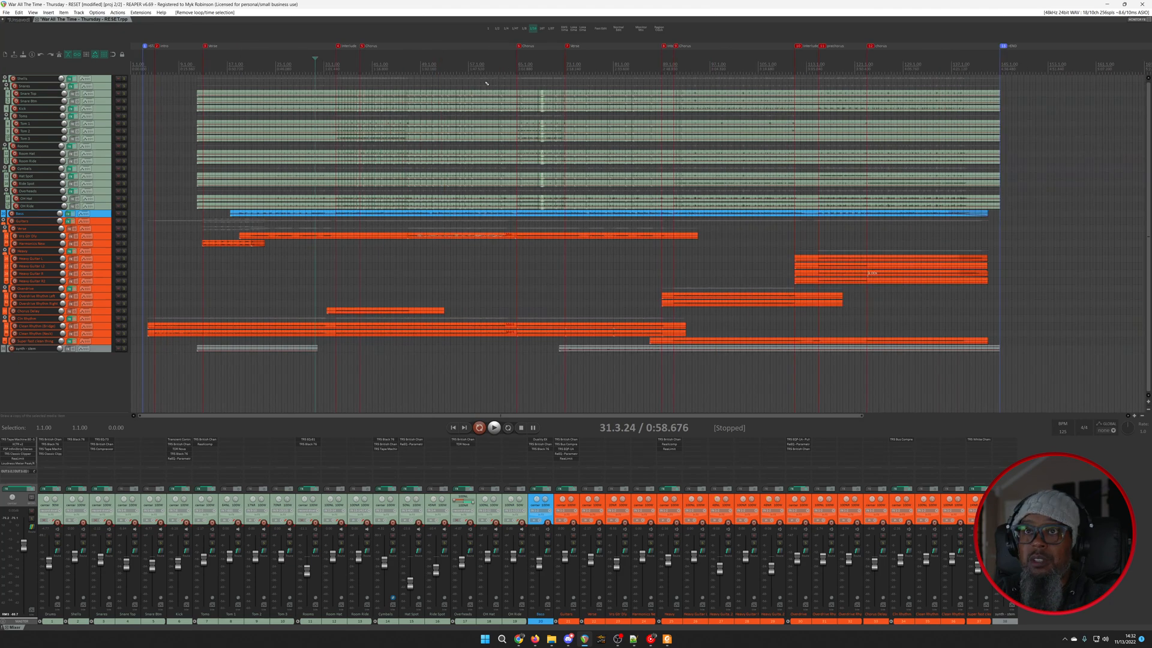
pyautogui.click(118, 12)
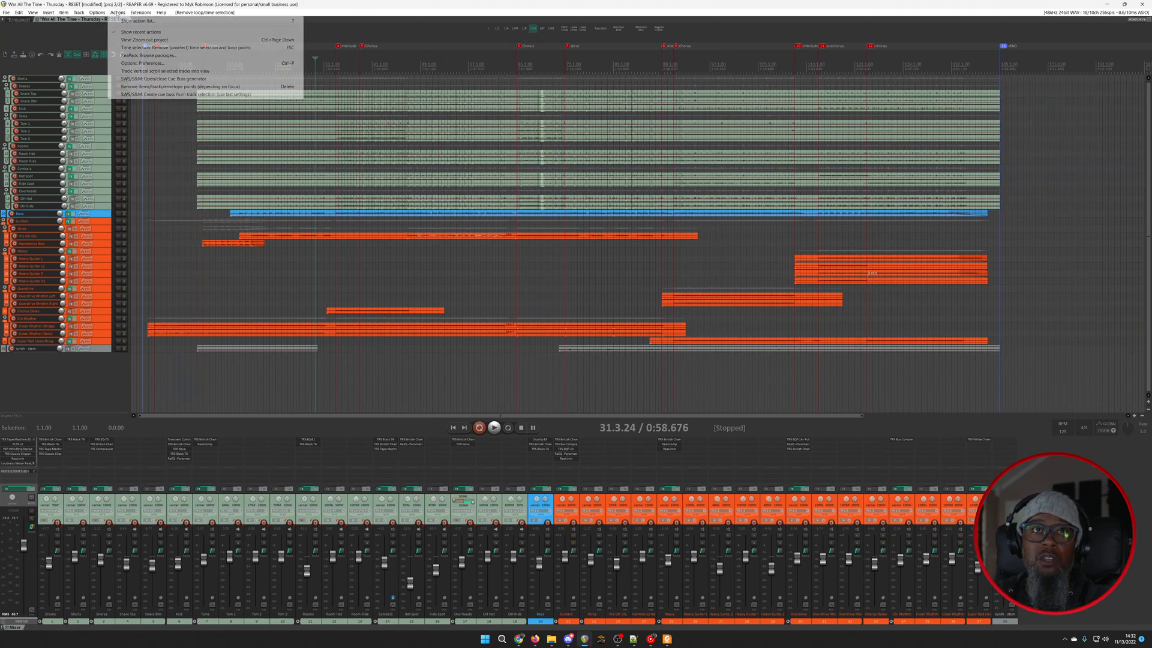
pyautogui.click(135, 18)
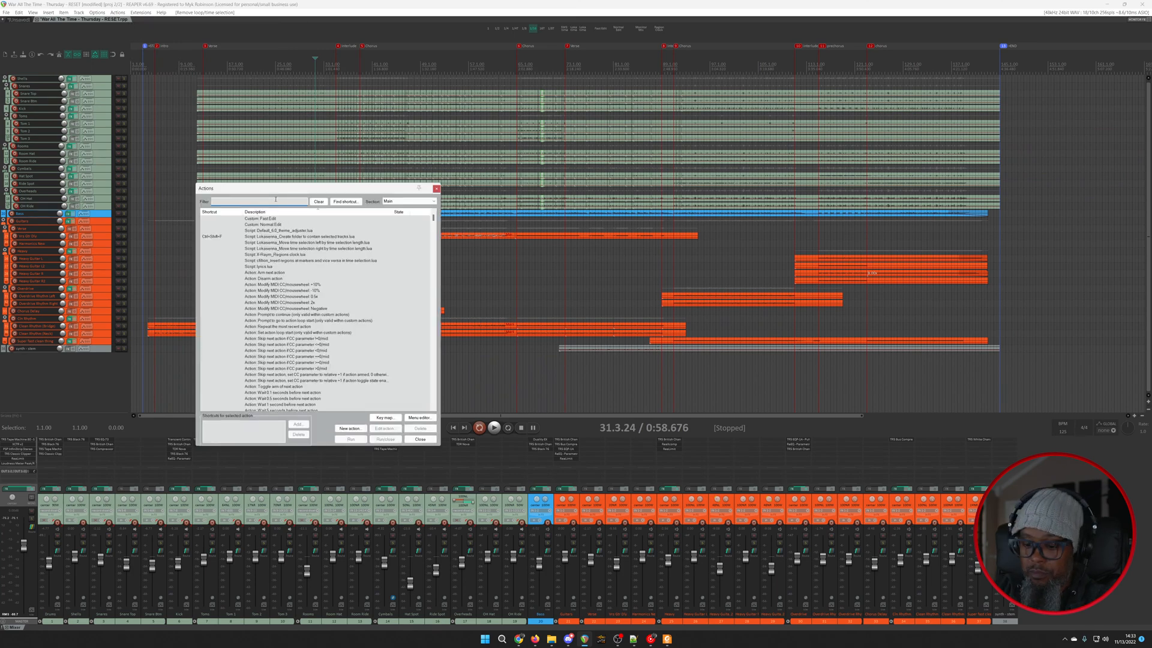
pyautogui.write('gion')
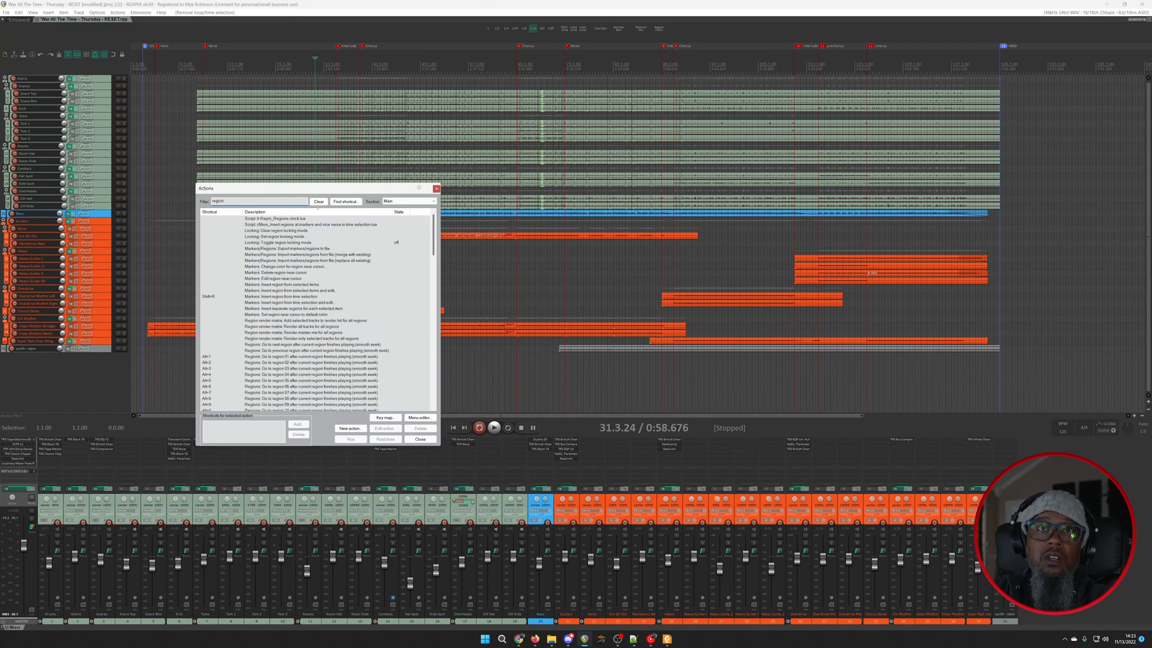
pyautogui.click(318, 225)
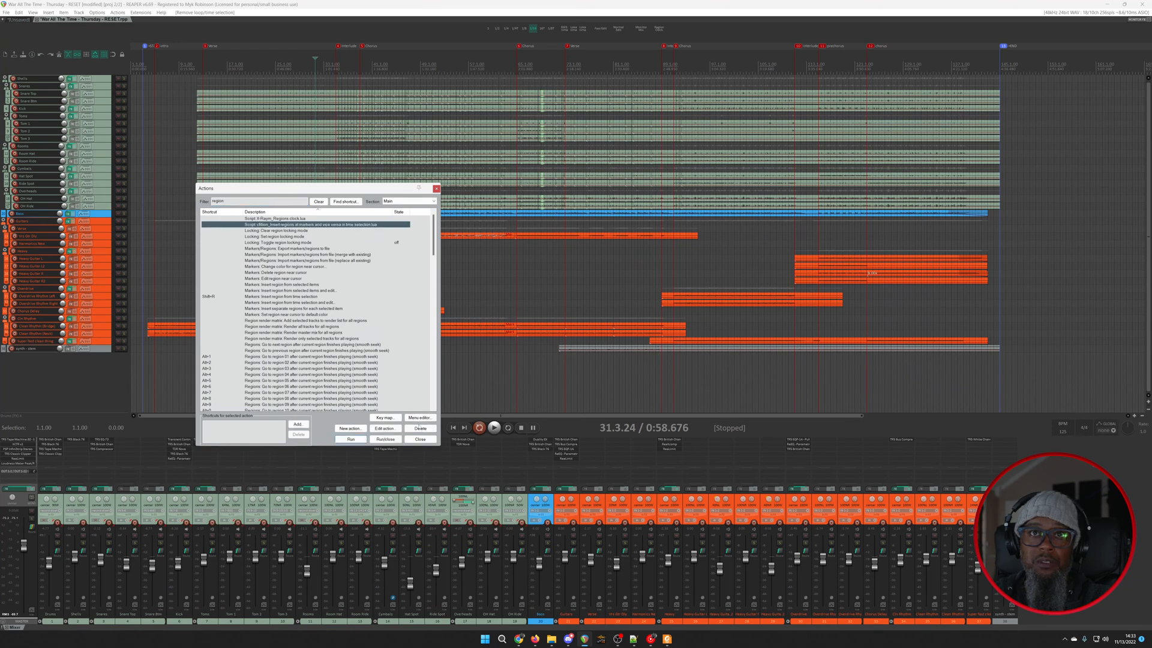
pyautogui.click(351, 439)
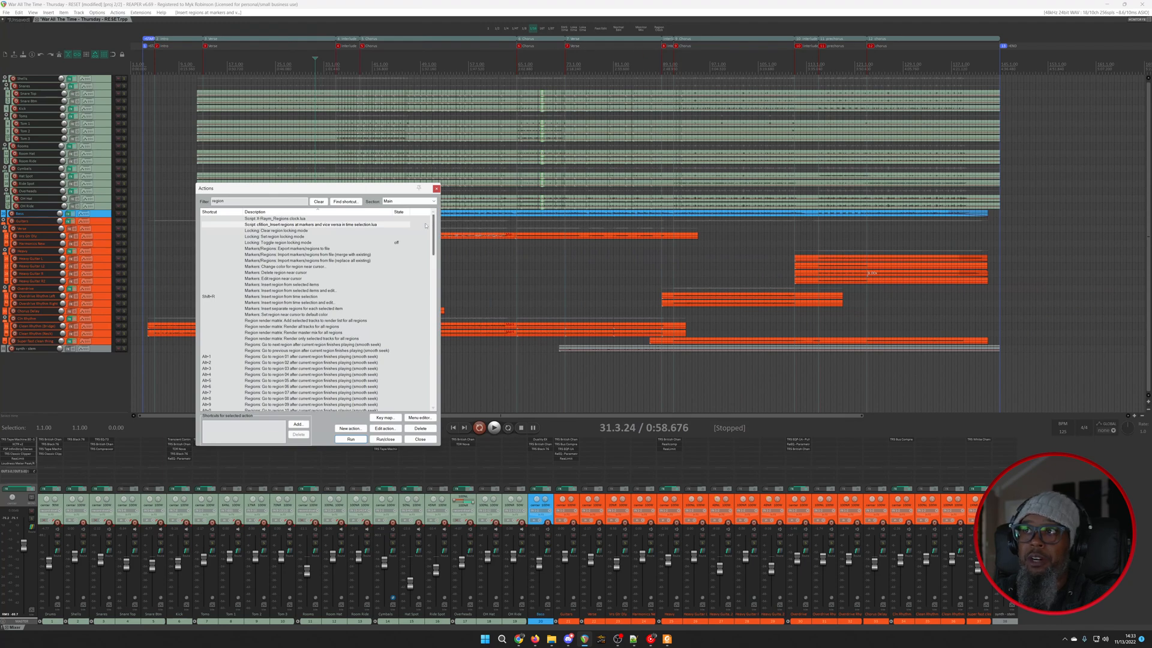
pyautogui.click(436, 189)
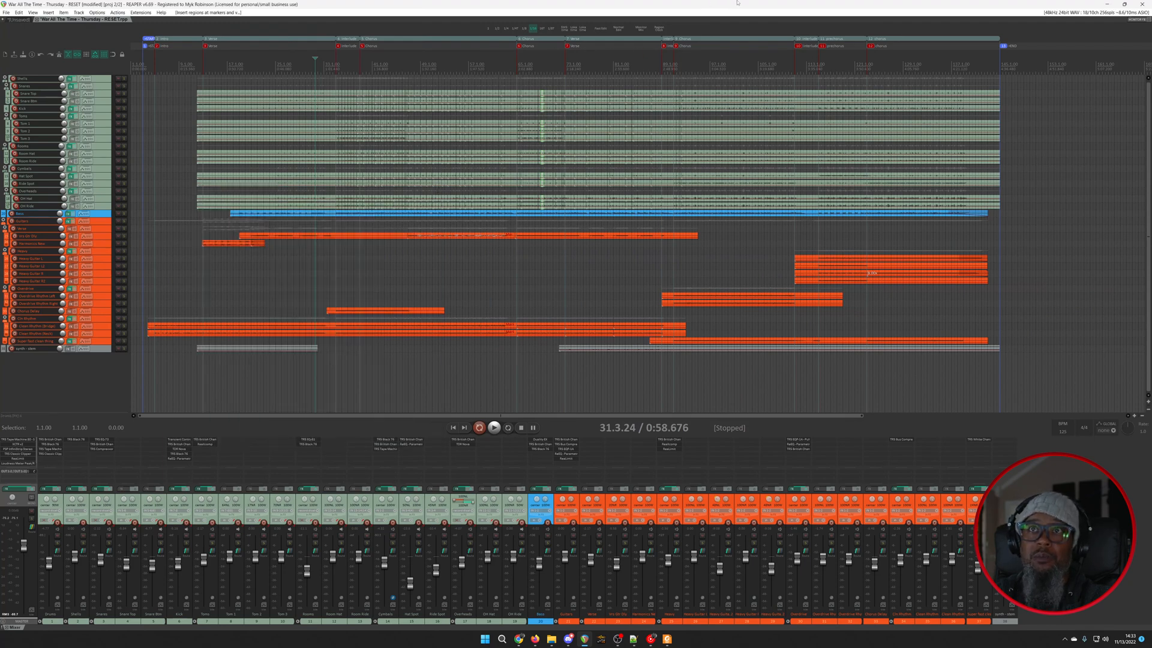
# Step: Open the Region's Clock and place its window over the arrangement
pyautogui.click(659, 29)
pyautogui.moveTo(147, 6); pyautogui.dragTo(408, 144)
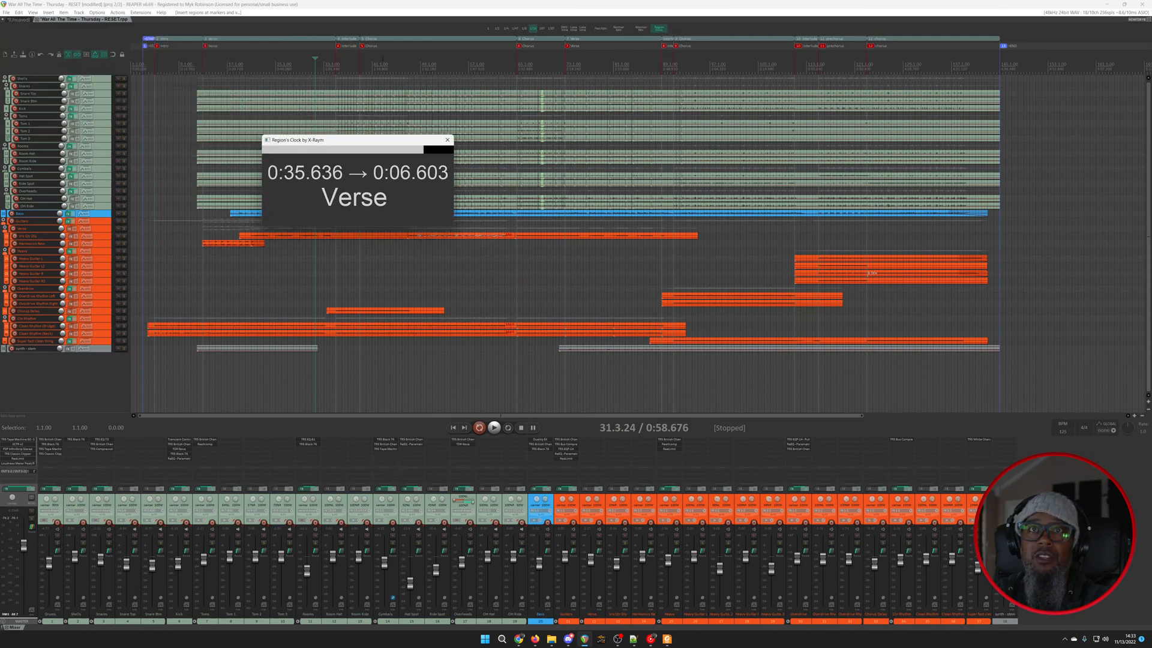
# Step: Move the edit cursor through the song's sections to check the region name and times on the clock
pyautogui.click(383, 59)
pyautogui.moveTo(277, 65); pyautogui.dragTo(313, 64)
pyautogui.click(283, 62)
pyautogui.click(267, 61)
pyautogui.click(308, 62)
pyautogui.click(408, 62)
pyautogui.click(477, 60)
pyautogui.click(640, 60)
pyautogui.click(838, 60)
pyautogui.click(906, 59)
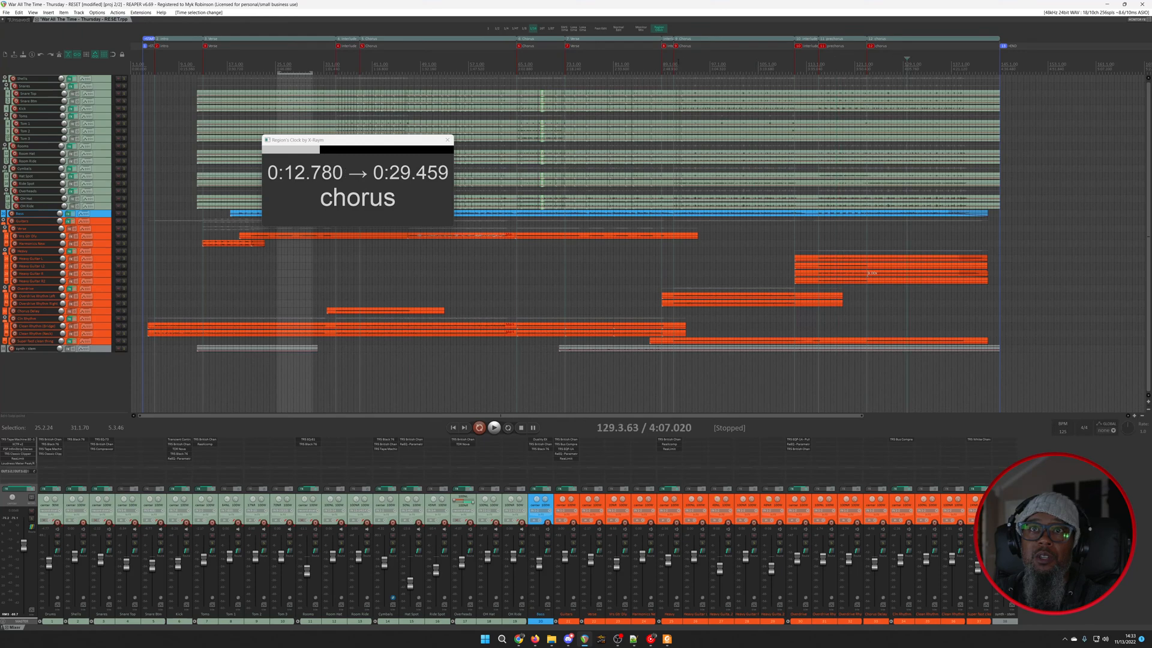
# Step: Place the edit cursor in the Chorus region near the middle of the song and enlarge the Region's Clock to cover most of the screen
pyautogui.click(678, 60)
pyautogui.moveTo(454, 227); pyautogui.dragTo(1022, 585)
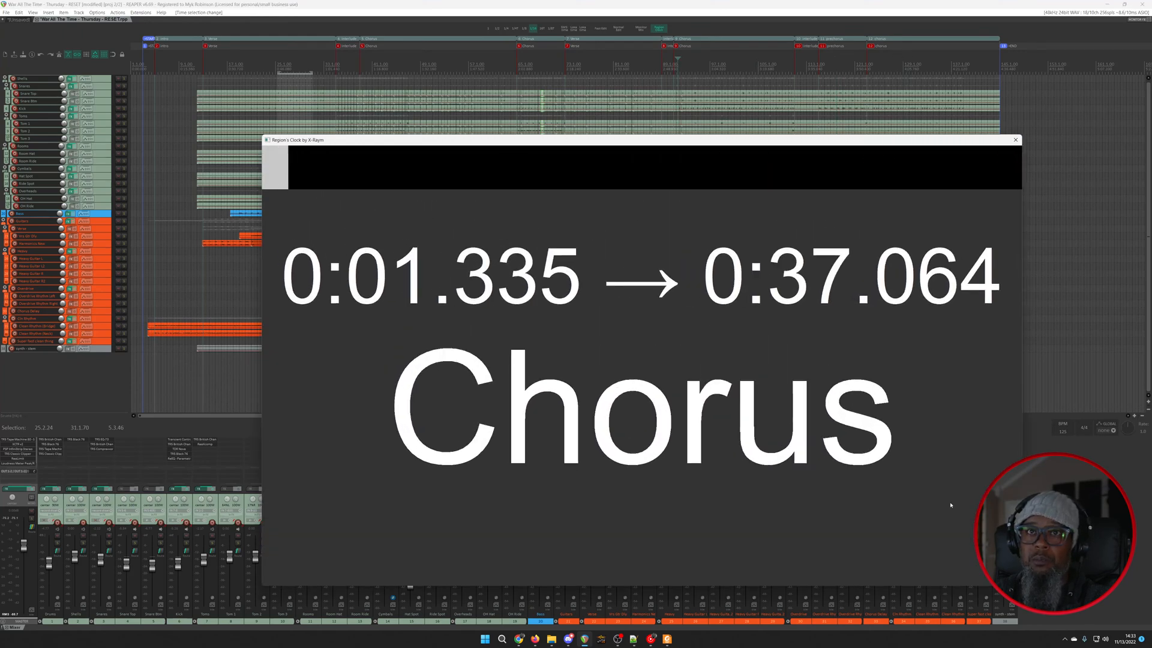
# Step: Move the edit cursor to further positions in the song to check the Region's Clock, and close the clock
pyautogui.click(386, 64)
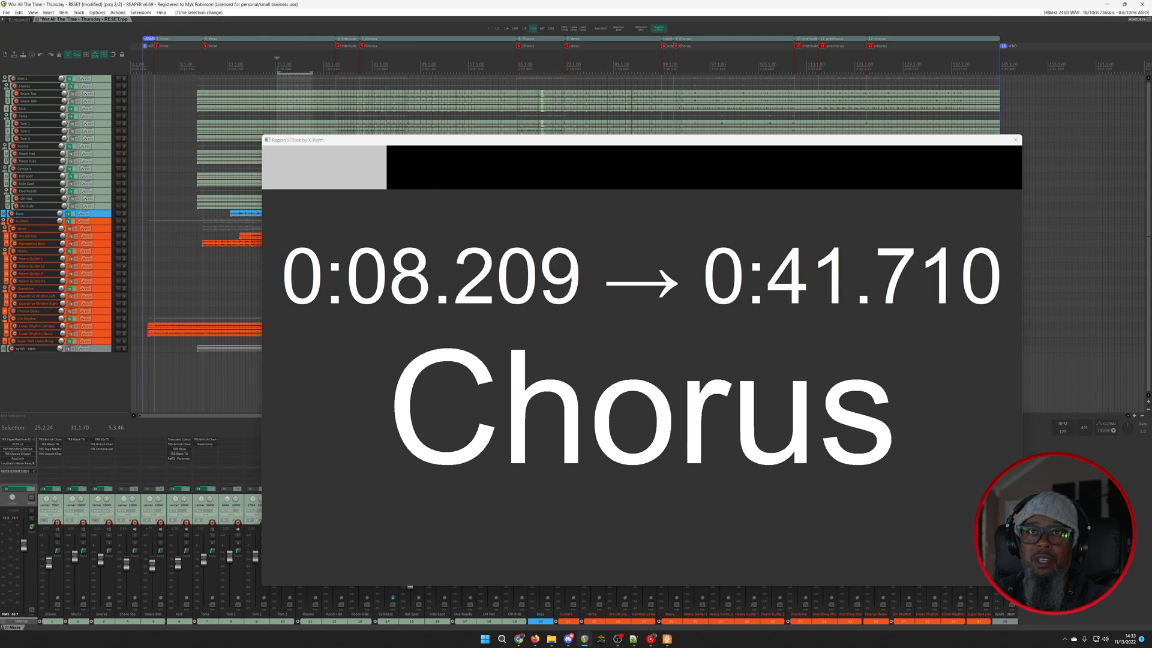
pyautogui.click(278, 63)
pyautogui.click(493, 63)
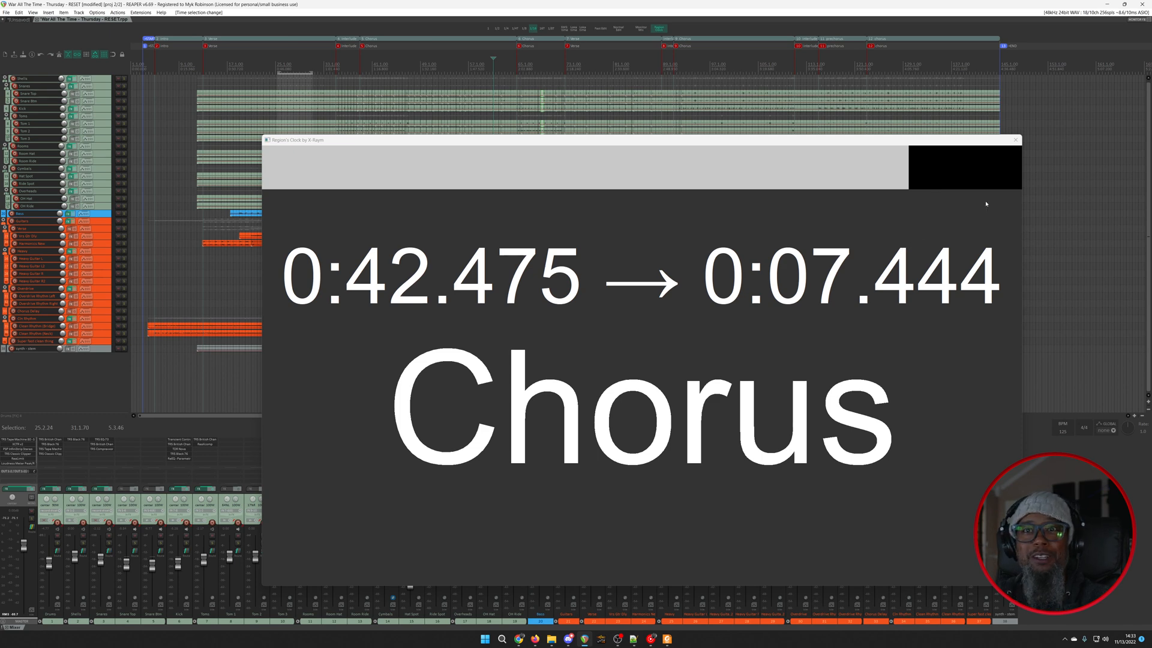
pyautogui.click(1015, 140)
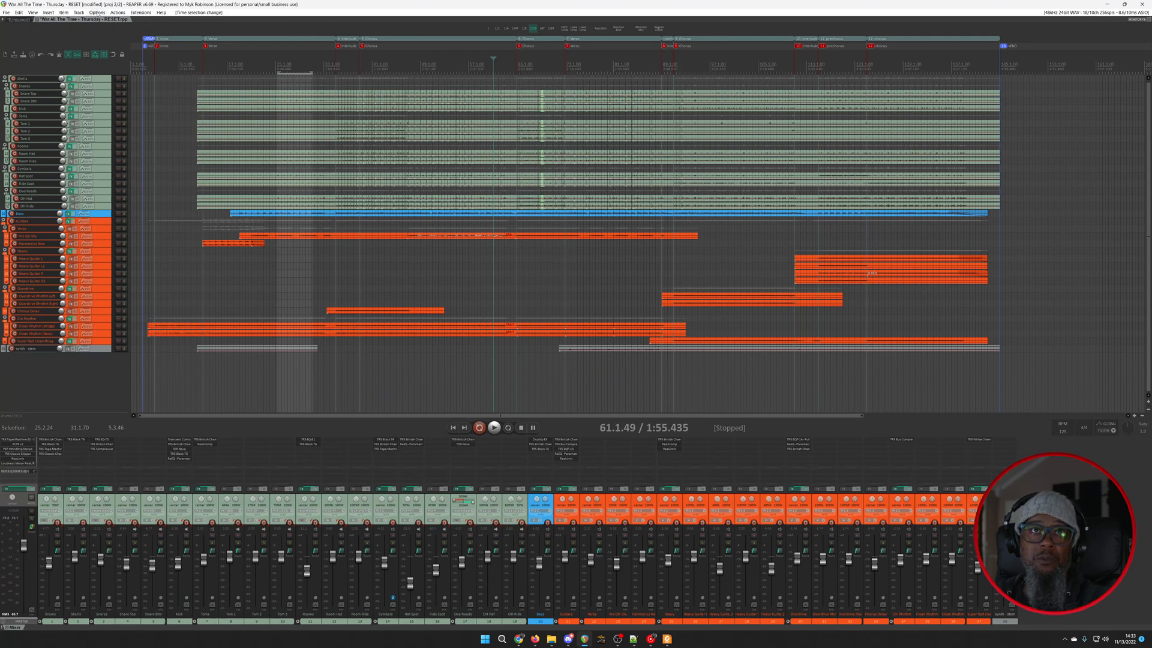
# Step: Filter the actions by "monitor fx", run View: Show monitoring FX chain, and close the chain without adding an effect
pyautogui.click(98, 13)
pyautogui.click(129, 21)
pyautogui.write('monitor')
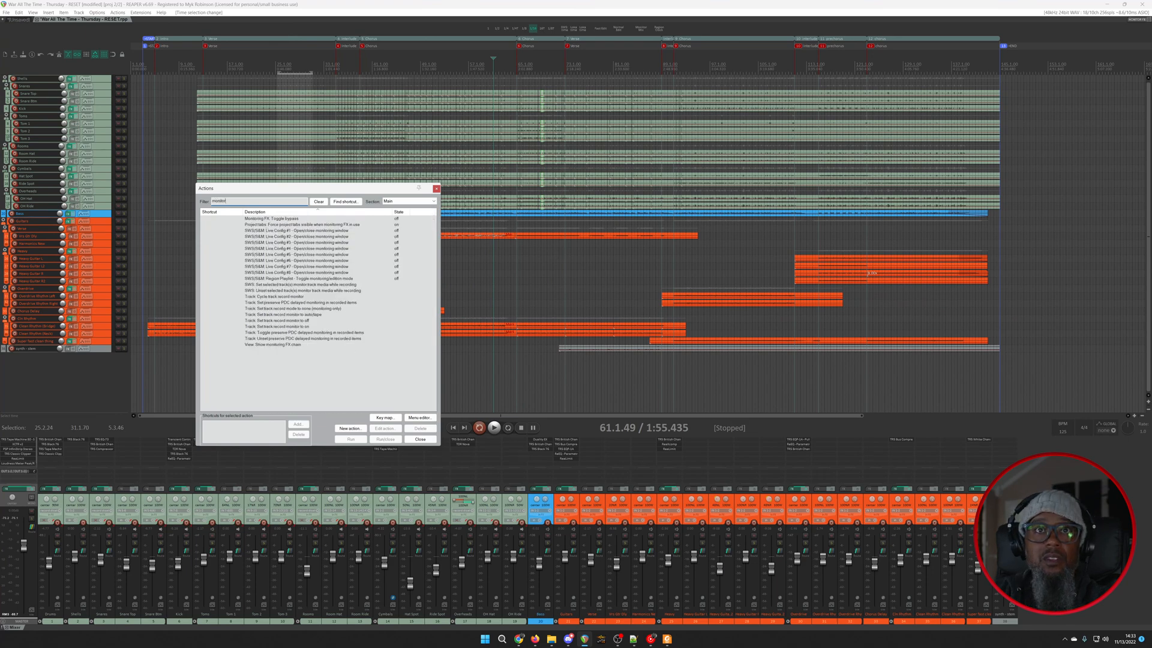
pyautogui.write(' fx')
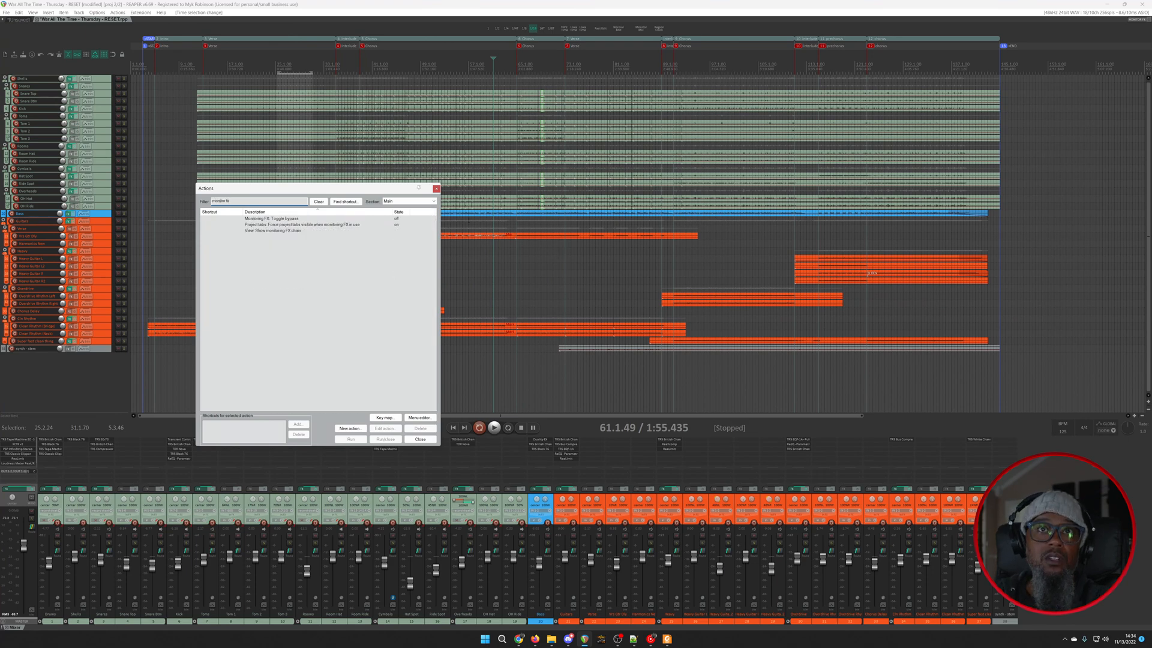
pyautogui.click(273, 232)
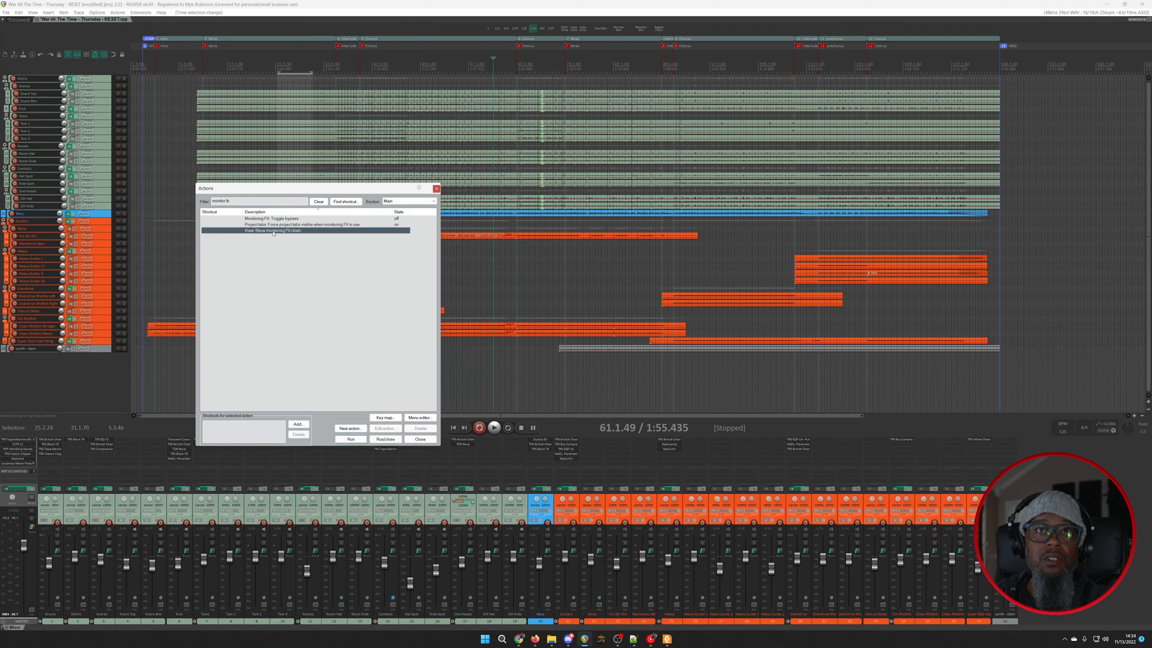
pyautogui.doubleClick(273, 231)
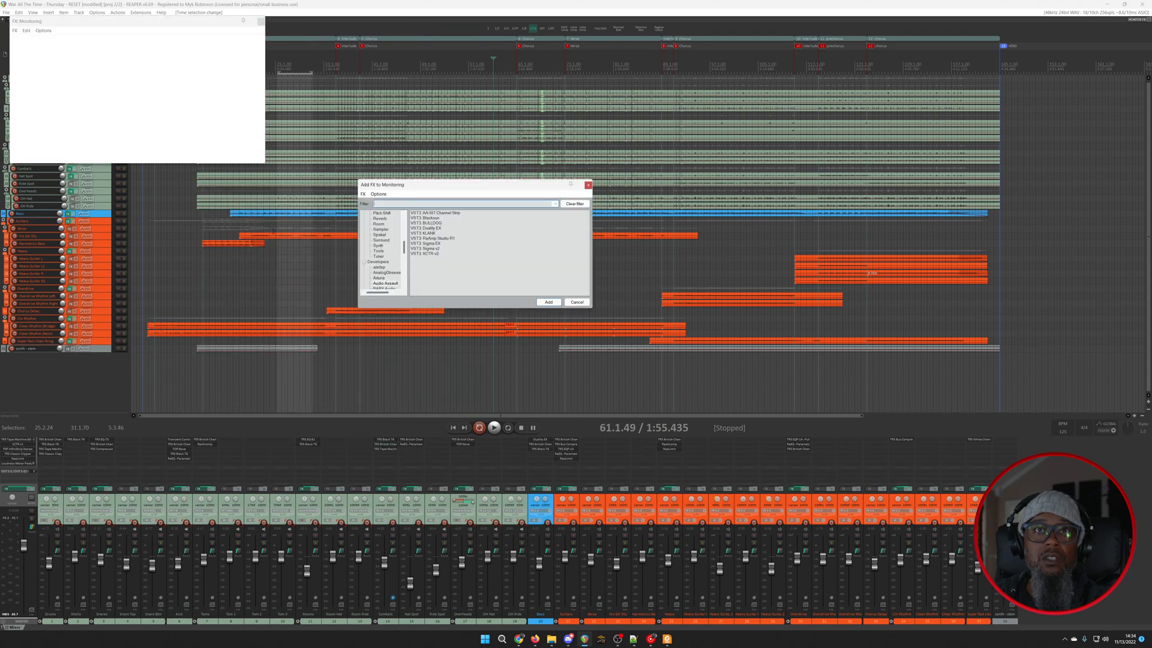
pyautogui.click(260, 23)
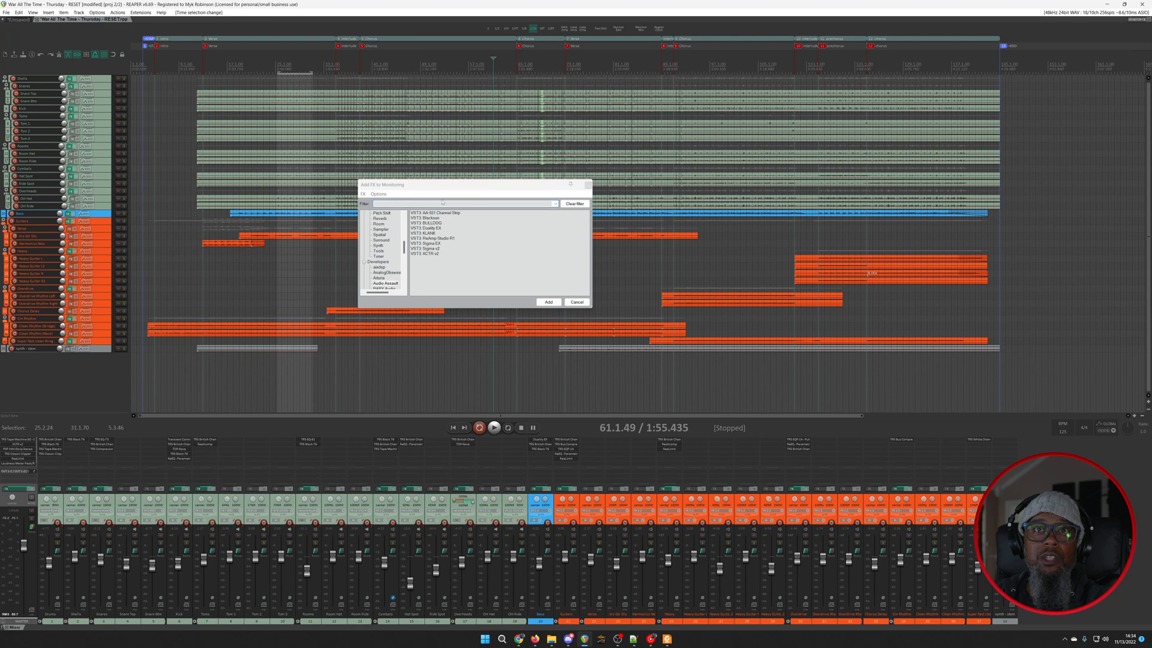
pyautogui.click(588, 185)
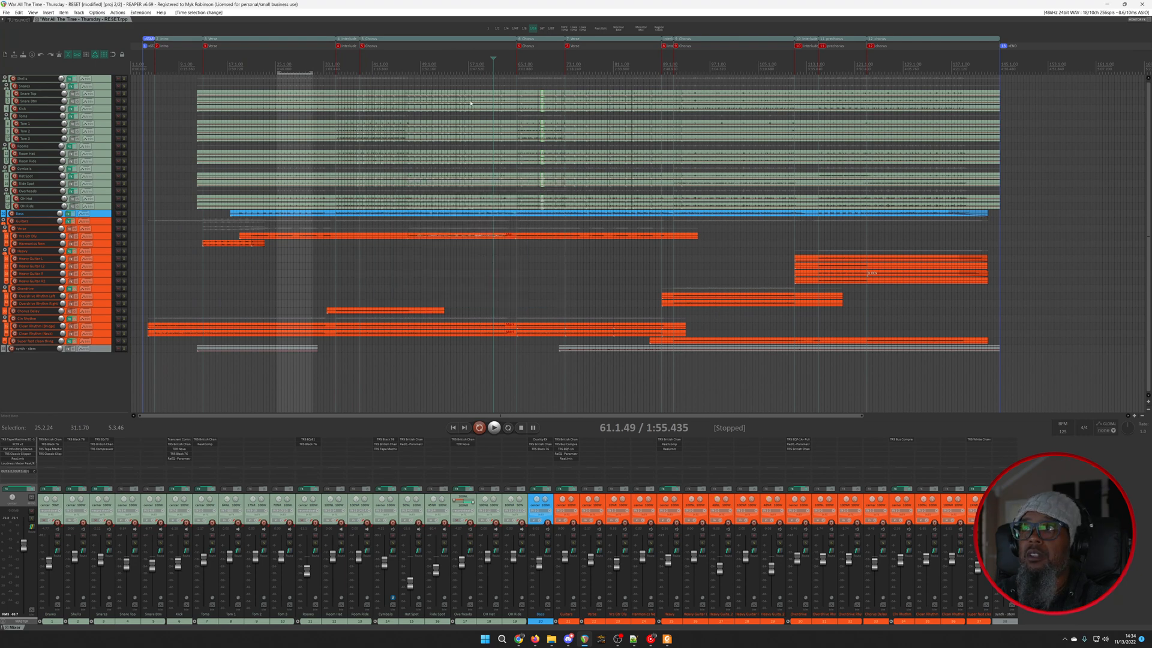
# Step: Filter the actions by "project tab" and turn on Project tabs: Always show project tabs
pyautogui.click(97, 13)
pyautogui.click(106, 22)
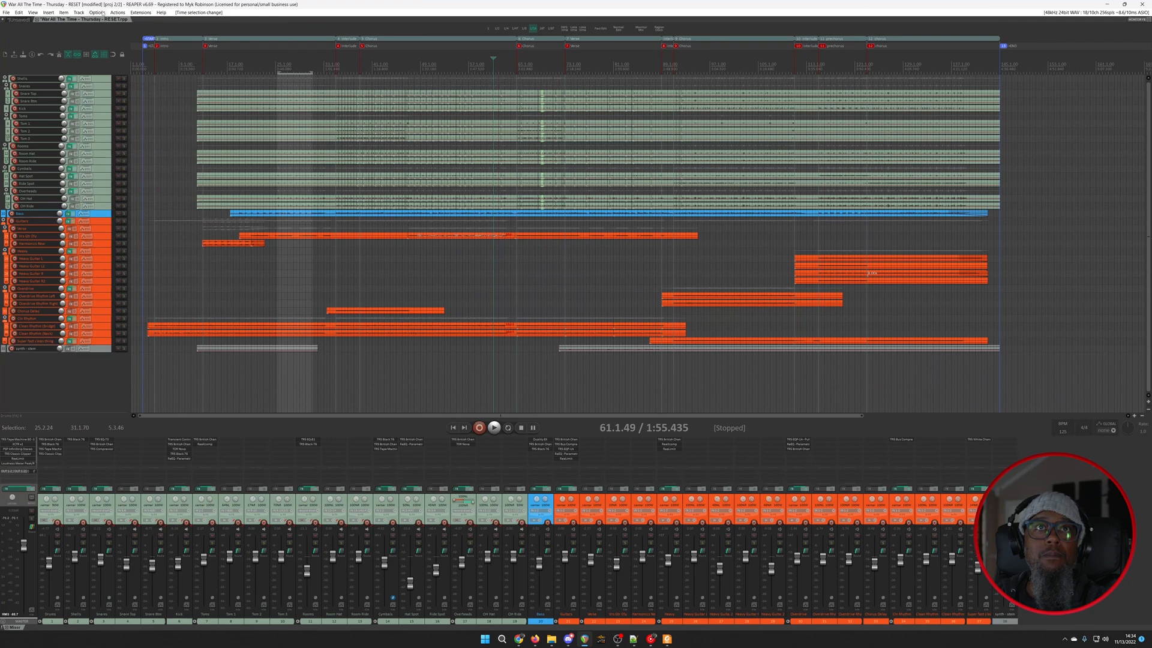
pyautogui.click(97, 12)
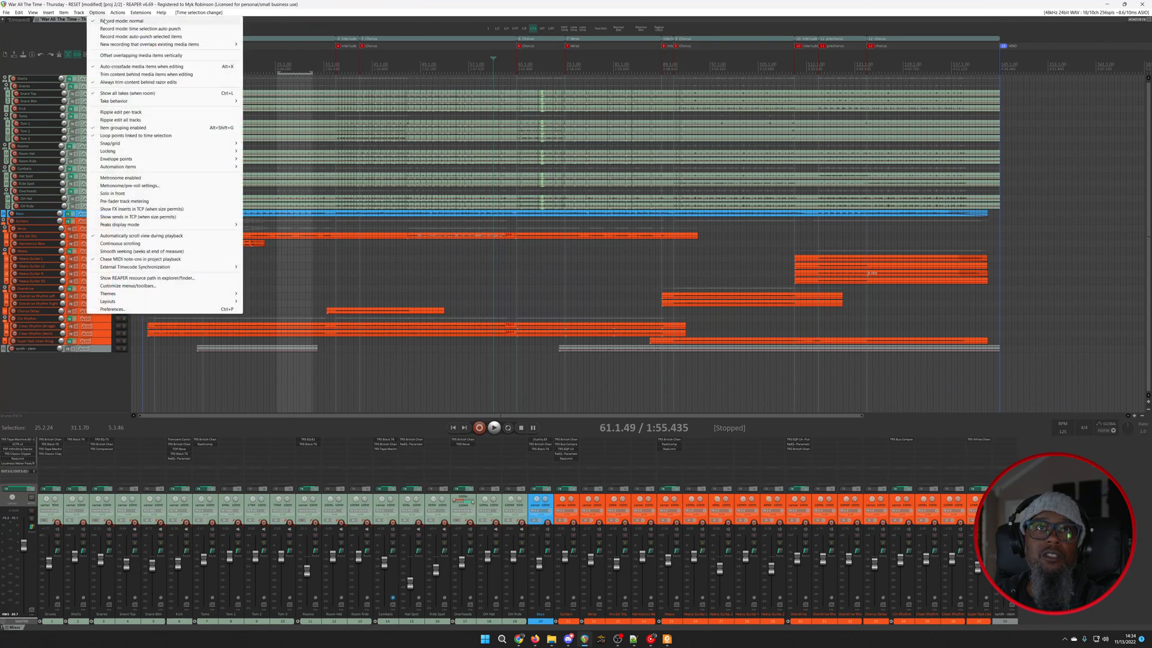
pyautogui.click(103, 21)
pyautogui.click(118, 13)
pyautogui.click(123, 20)
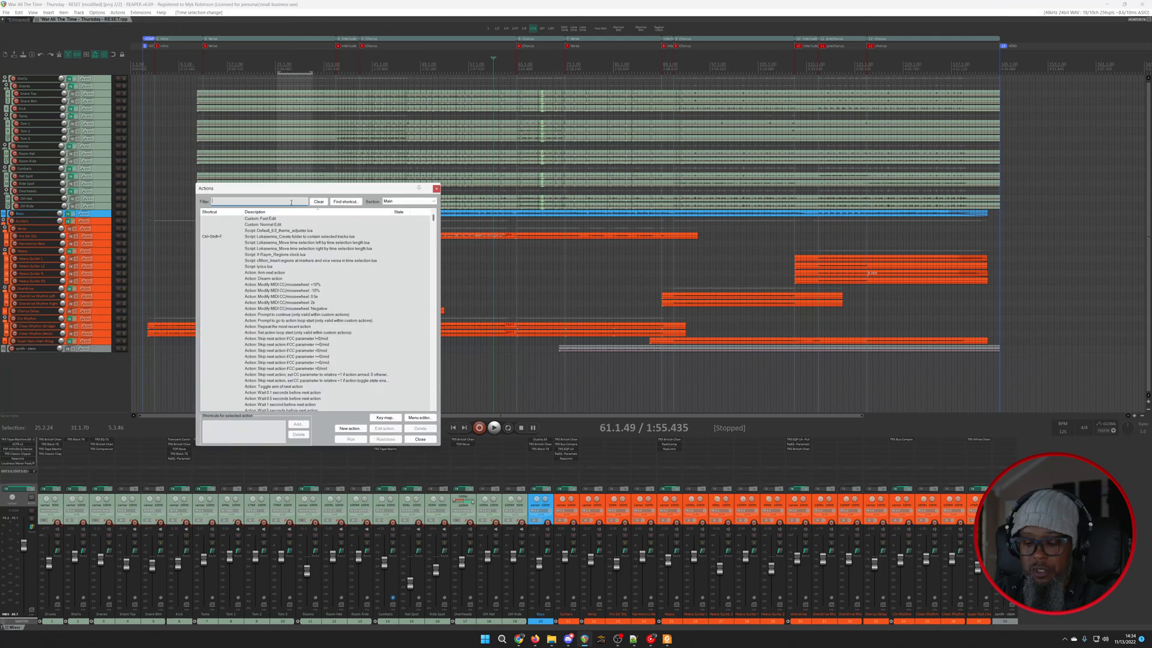
pyautogui.write('project tab')
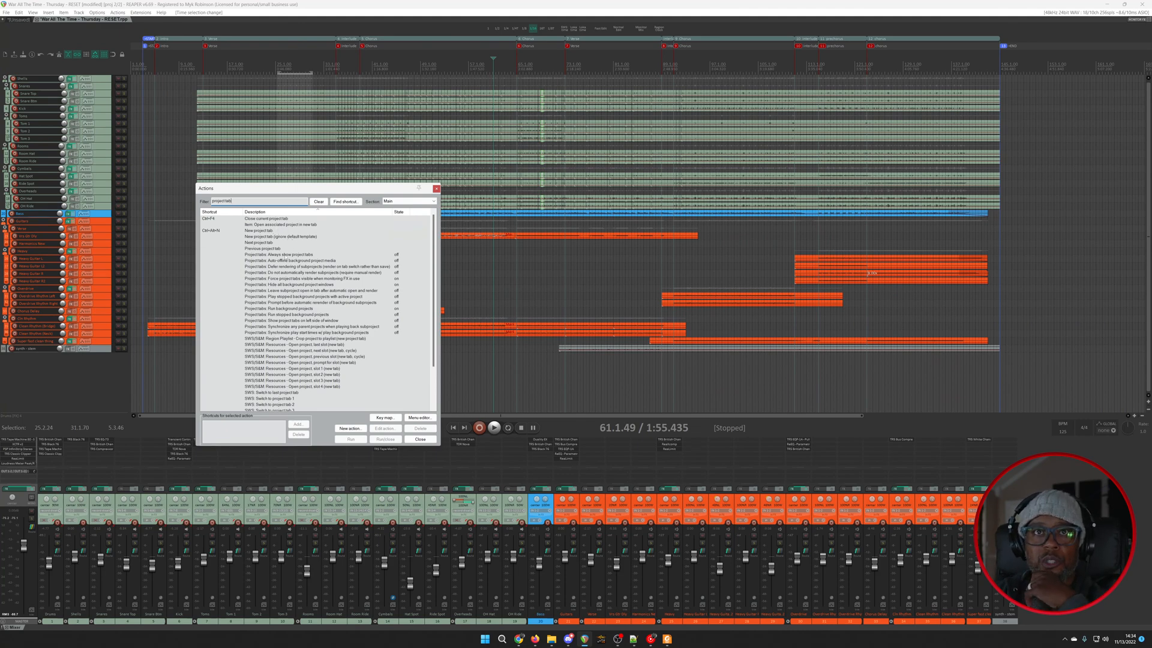
pyautogui.click(284, 255)
pyautogui.click(350, 439)
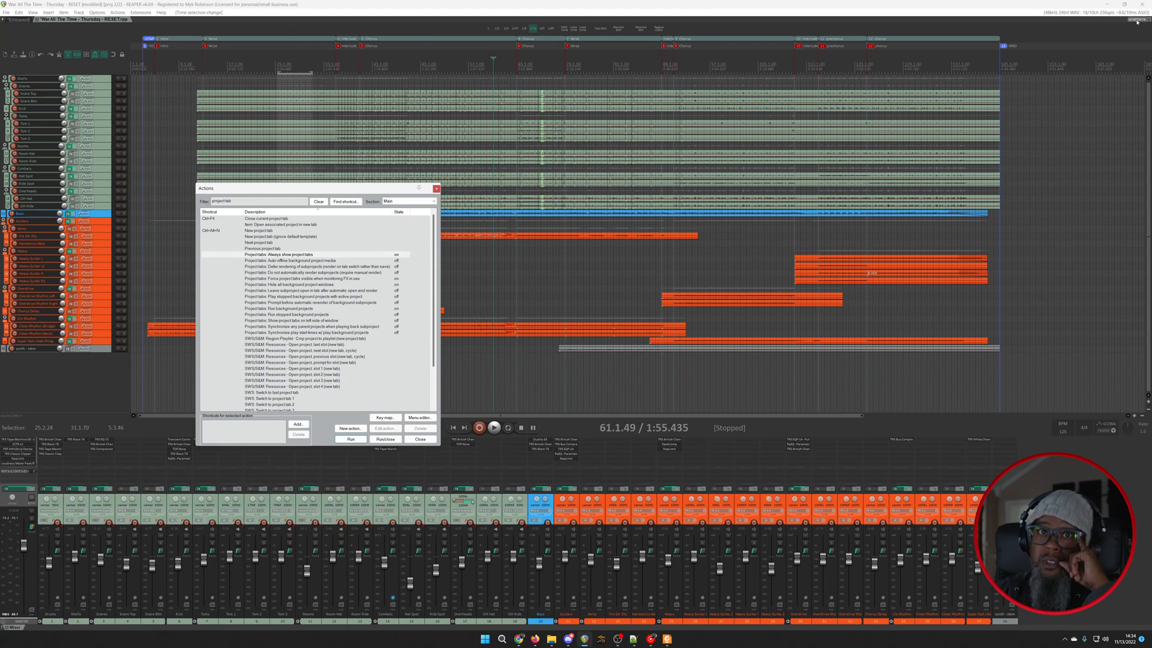
# Step: Filter the actions by "monitor fx" and open the monitoring FX chain
pyautogui.click(276, 203)
pyautogui.write('moni')
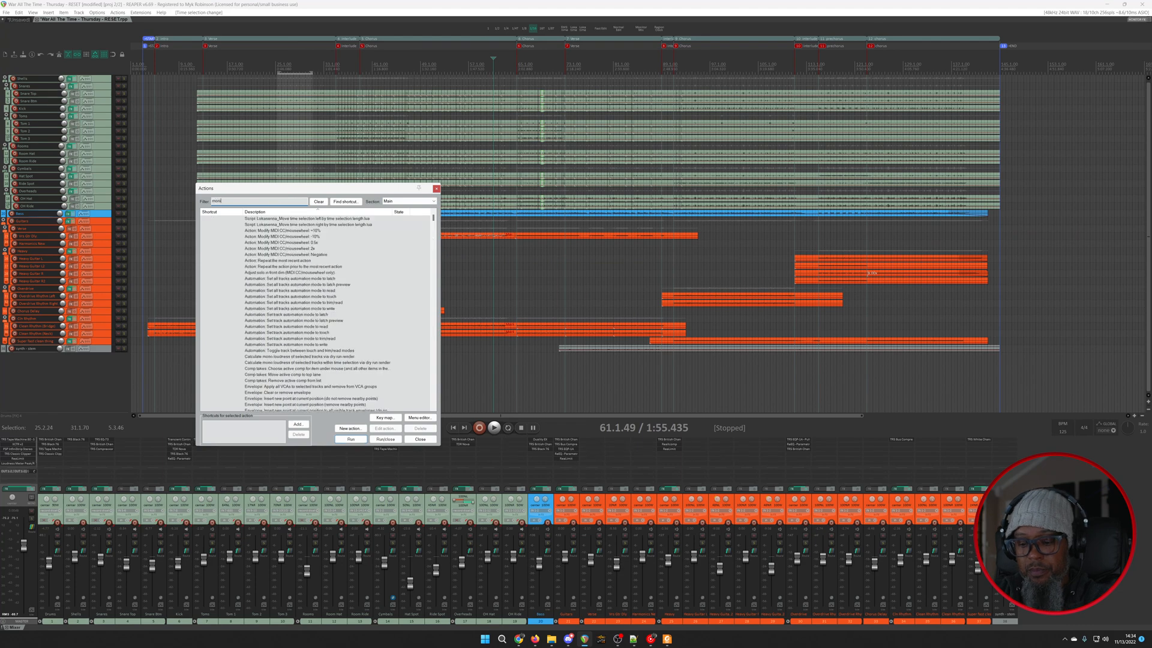
pyautogui.write('tor fx')
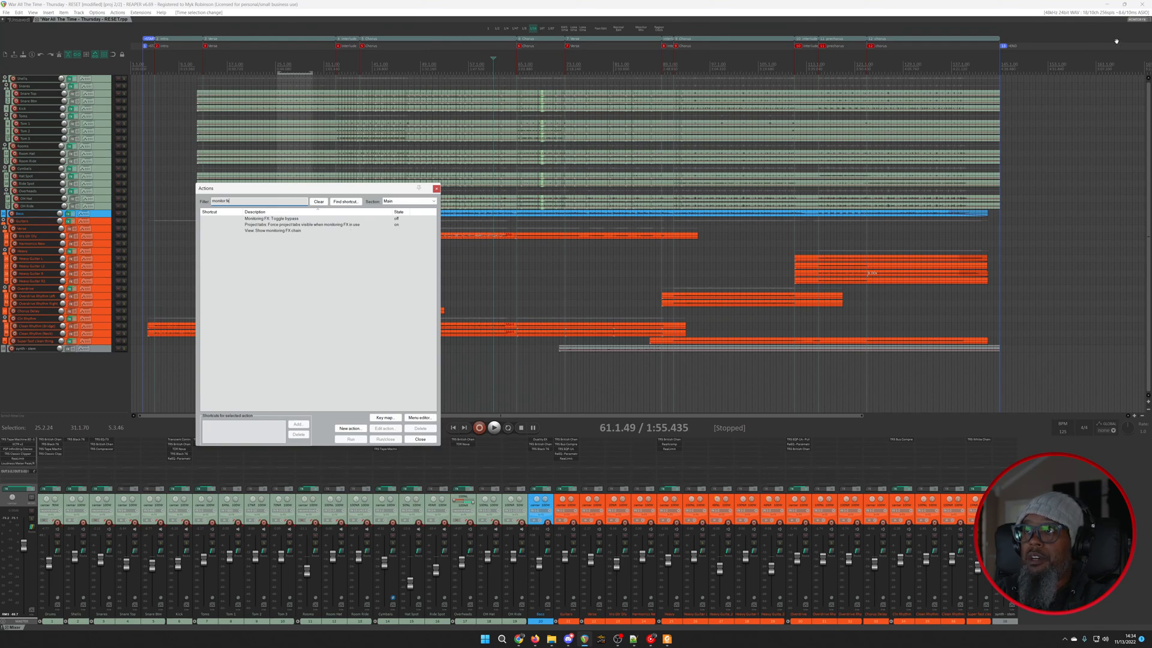
pyautogui.click(1139, 20)
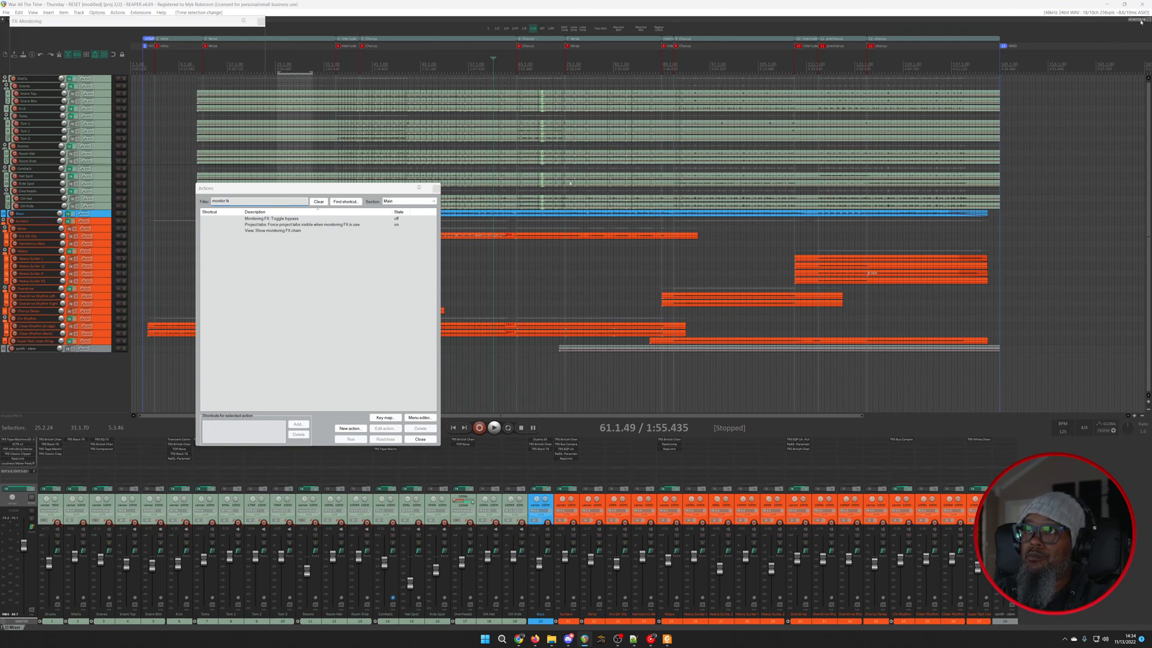
# Step: Search all plugins for "reast" and add VST: ReaStream (Cockos) to the monitoring FX chain
pyautogui.click(19, 150)
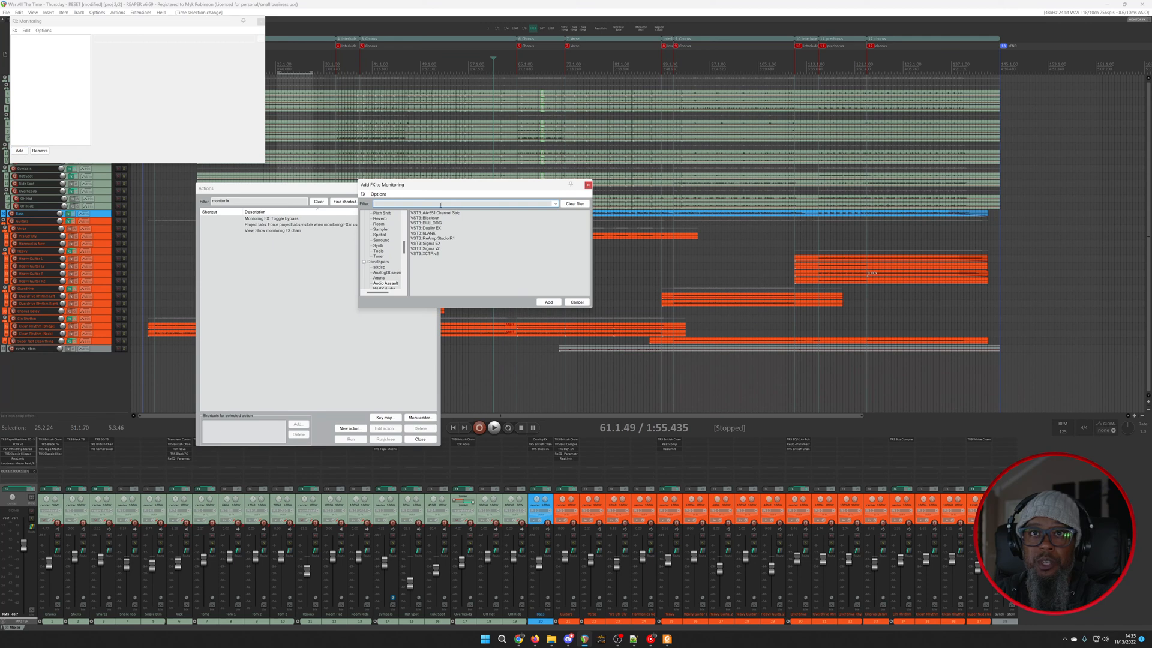
pyautogui.write('reast')
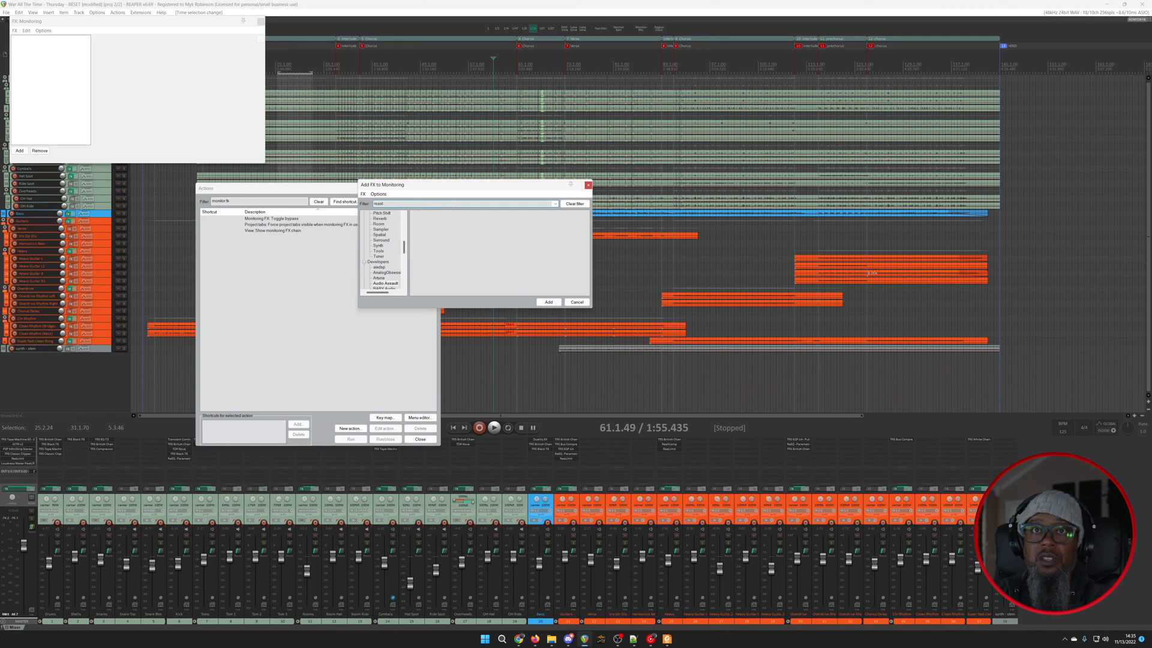
pyautogui.doubleClick(443, 204)
pyautogui.scroll(10, 386, 221)
pyautogui.click(385, 214)
pyautogui.doubleClick(396, 204)
pyautogui.click(430, 214)
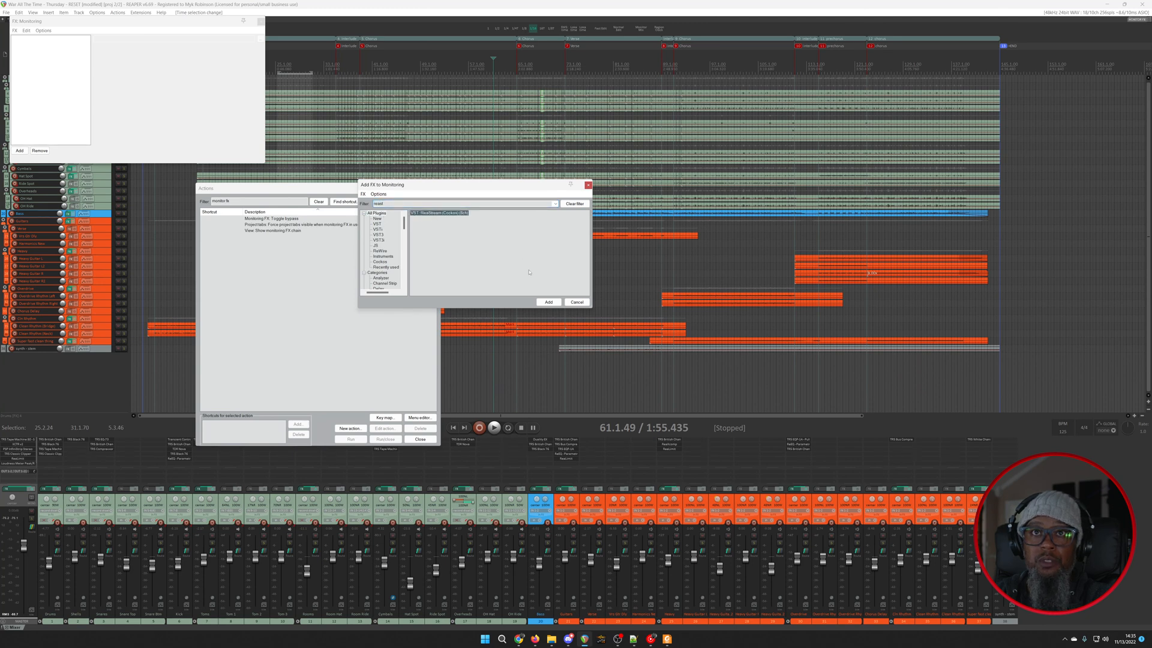
pyautogui.click(548, 302)
# Step: Move the monitoring FX window over the arrangement and set ReaStream to send audio/MIDI to * local broadcast
pyautogui.moveTo(154, 28); pyautogui.dragTo(567, 92)
pyautogui.click(513, 142)
pyautogui.click(626, 142)
pyautogui.click(616, 151)
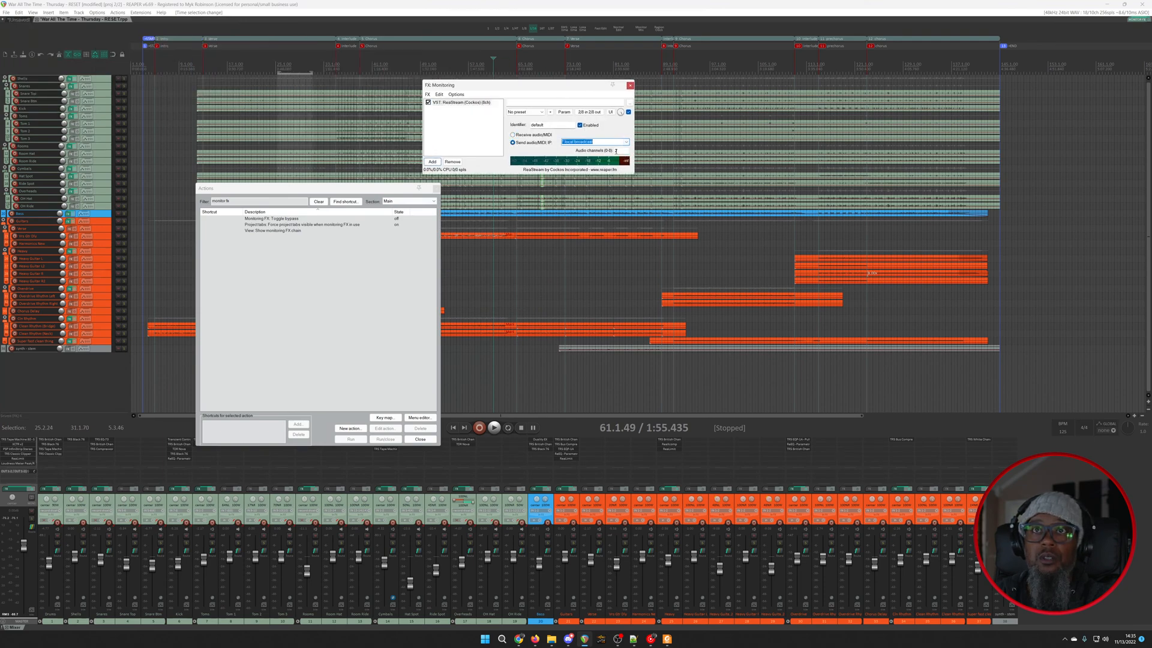
# Step: Search the plugins for "mor" and add TB_Morphit_v1 (ToneBoosters) to the monitoring FX chain
pyautogui.click(433, 162)
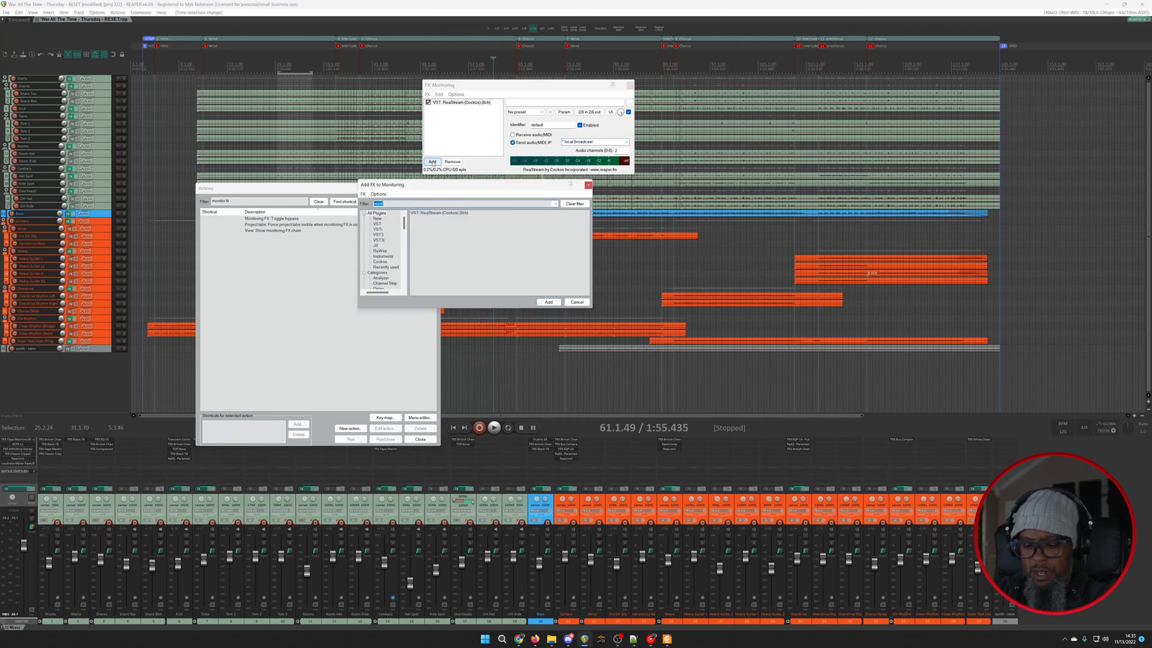
pyautogui.write('mor')
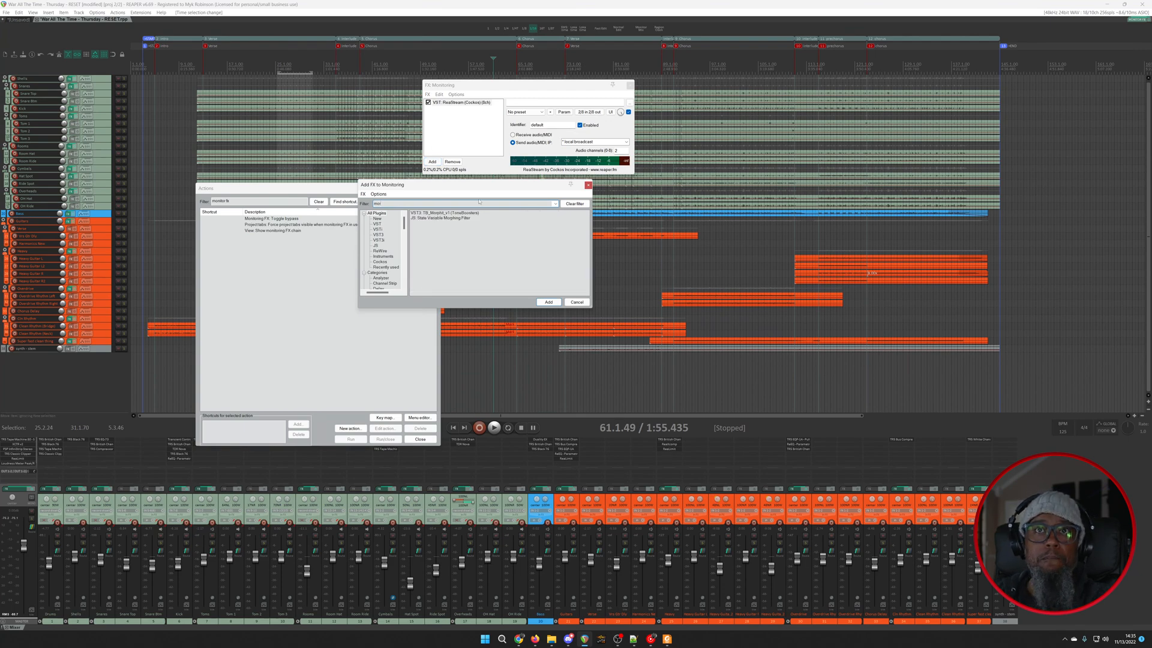
pyautogui.click(472, 214)
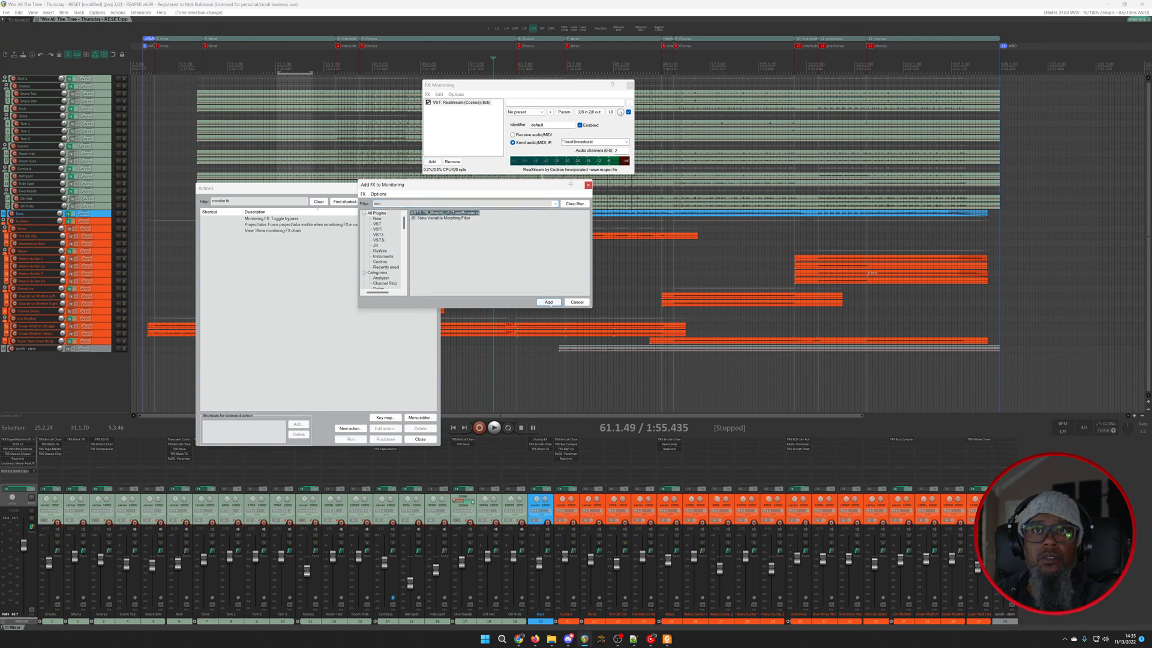
pyautogui.click(548, 301)
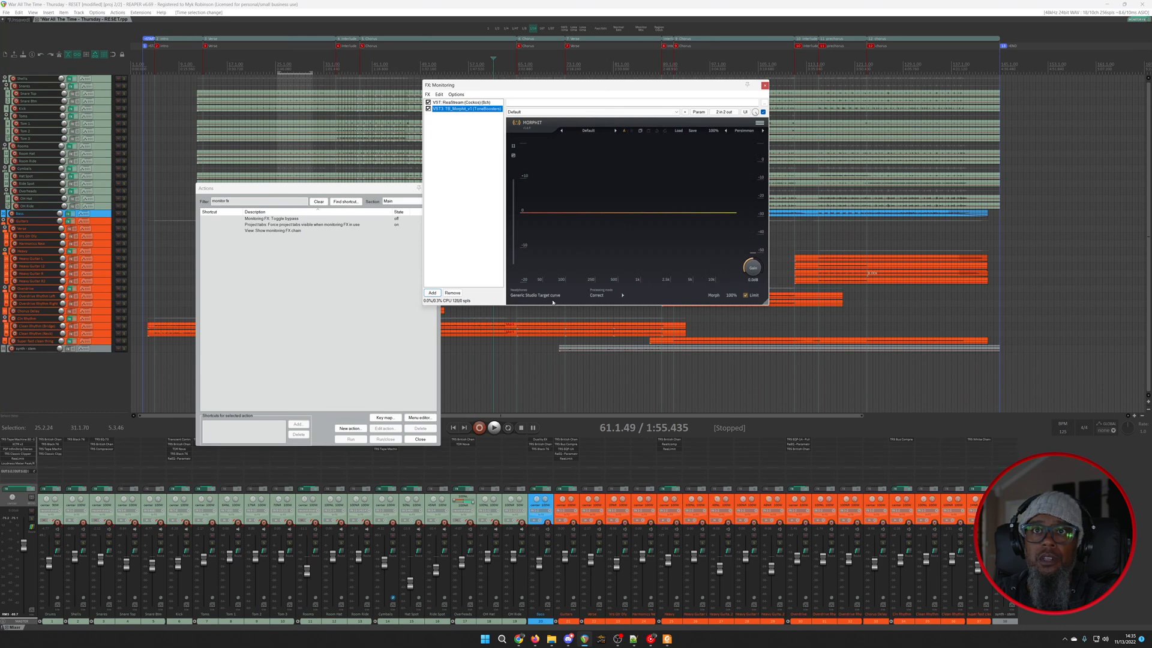
# Step: Set Morphit's headphone model to AudioTechnica ATH-M50x and close the headphone list
pyautogui.click(544, 296)
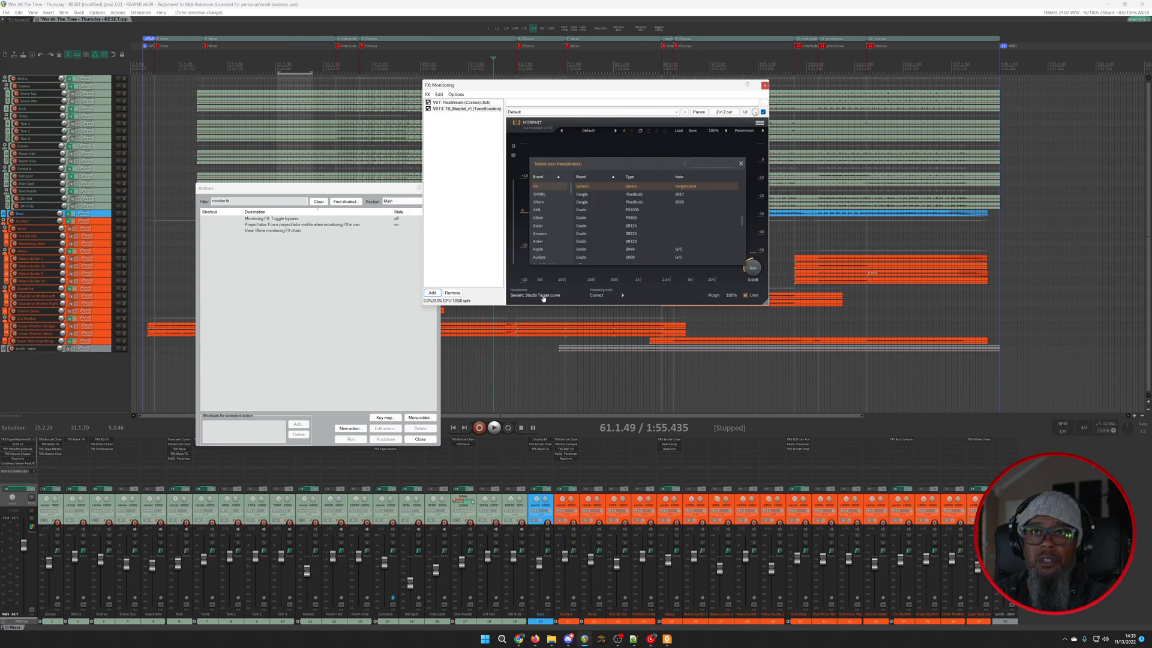
pyautogui.scroll(-2, 543, 213)
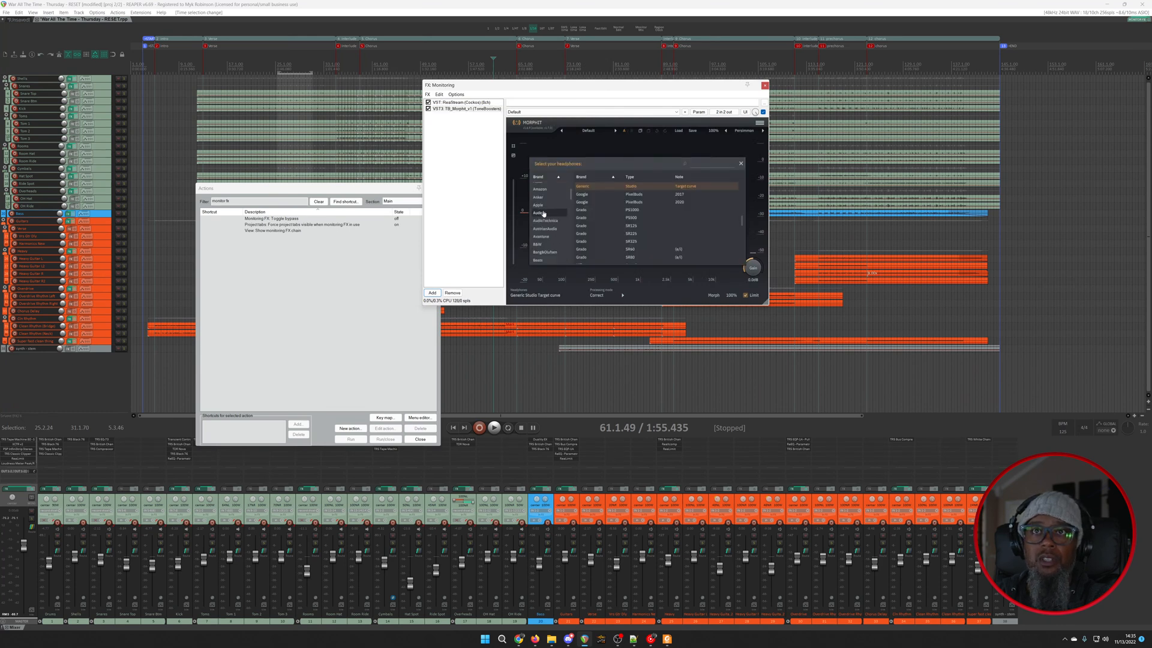
pyautogui.click(543, 221)
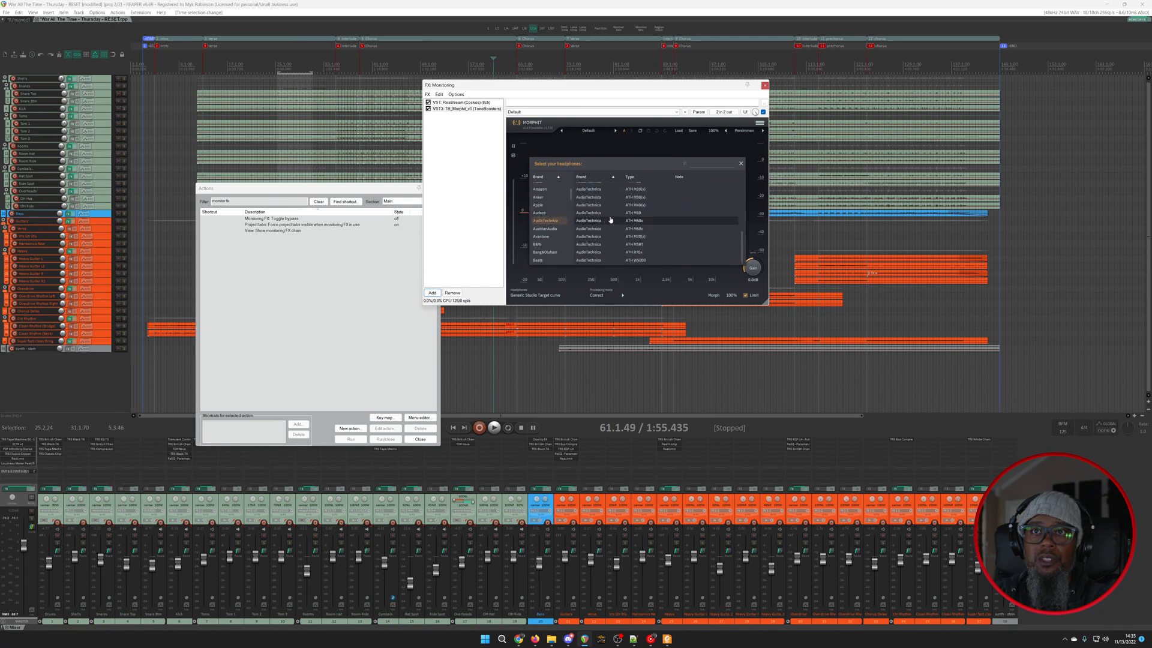
pyautogui.click(644, 223)
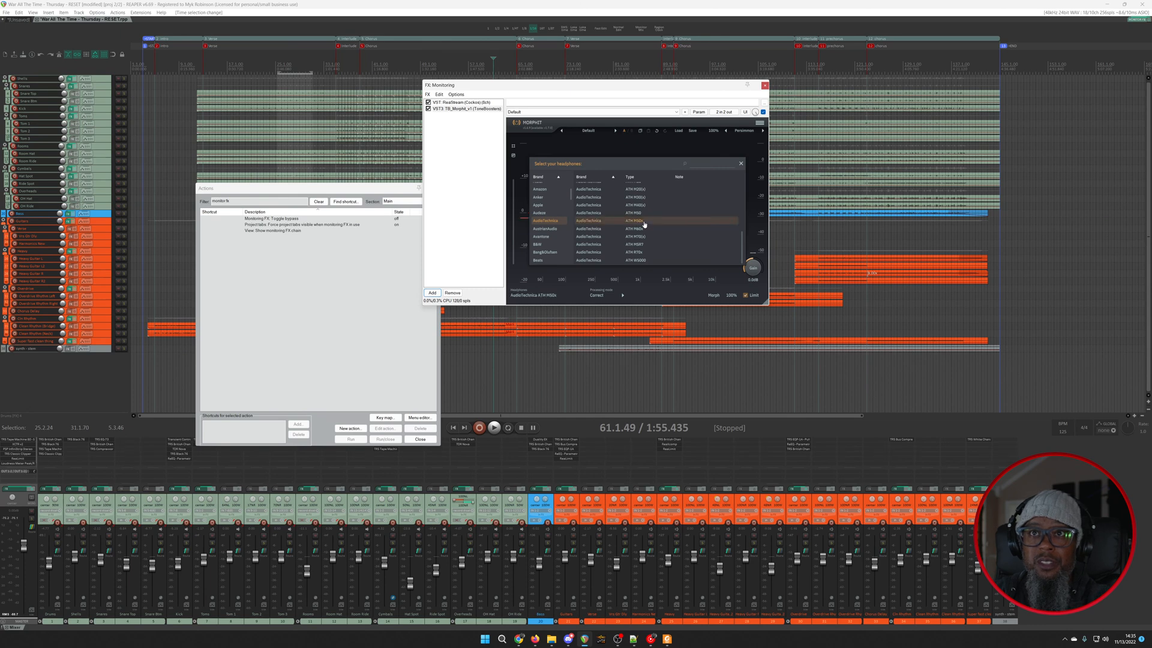
pyautogui.click(741, 163)
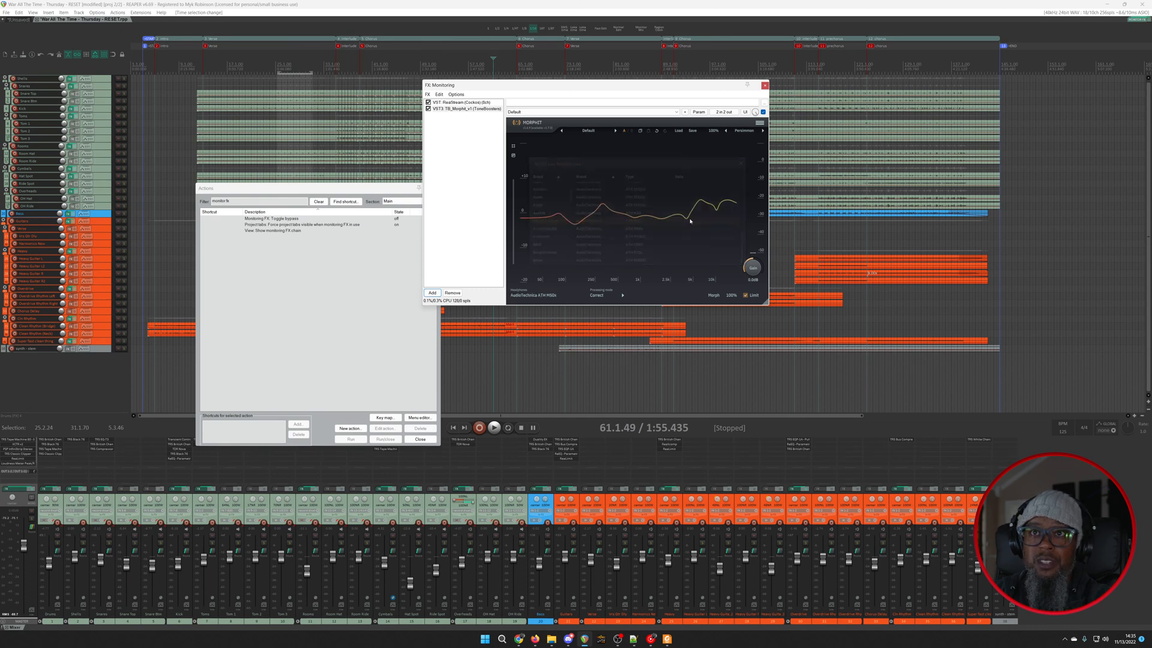
# Step: Bypass Morphit in the monitoring FX chain, and close the chain and the action list
pyautogui.click(428, 110)
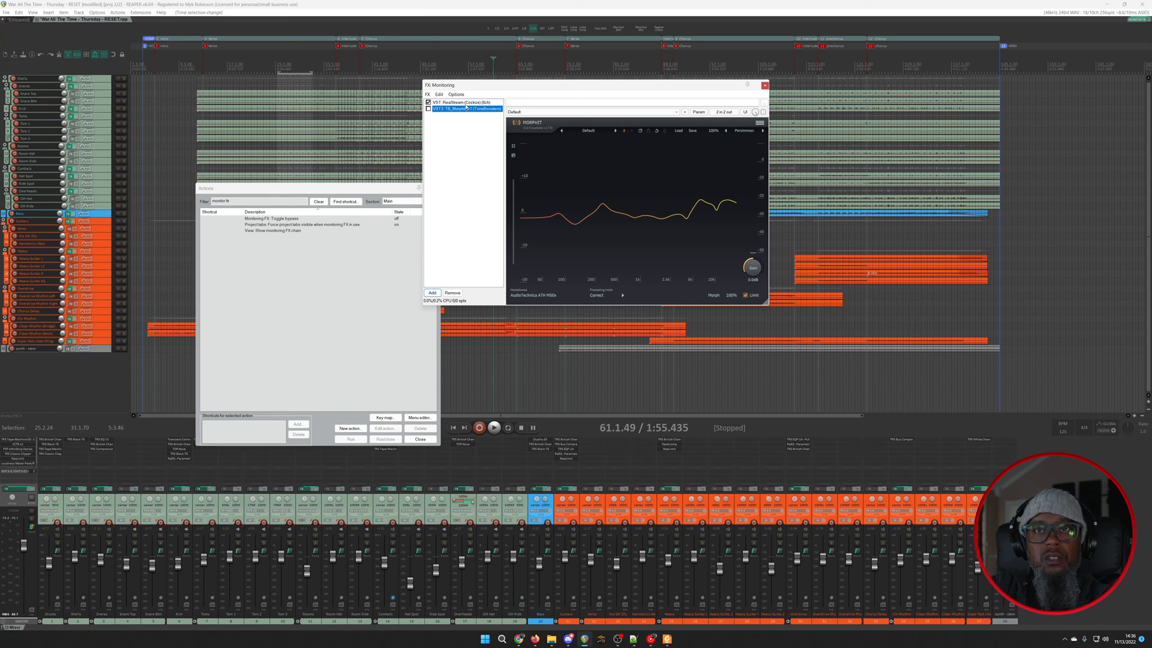
pyautogui.click(765, 86)
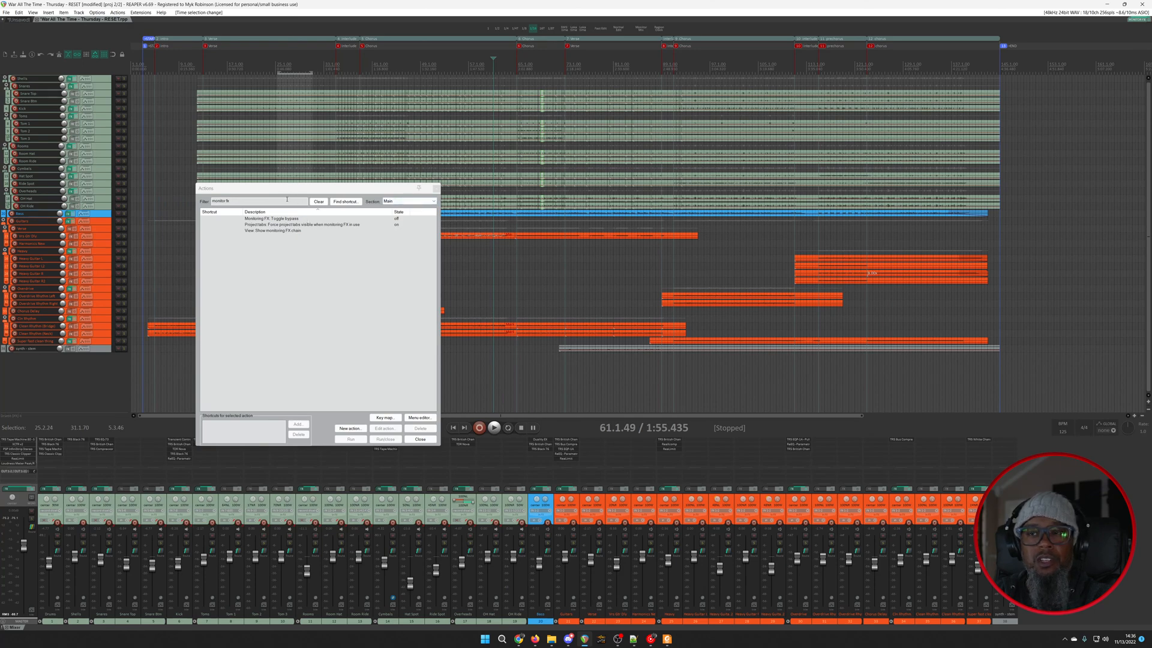
pyautogui.click(436, 188)
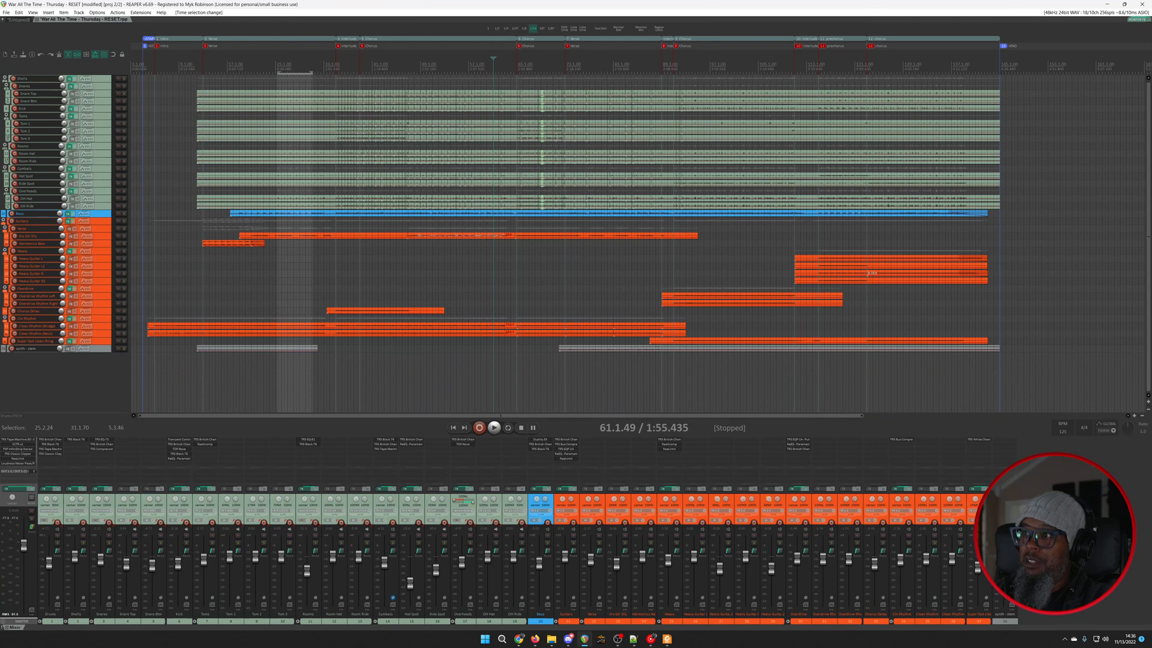
# Step: Switch to YouTube Music, minimize its window, and lower the master volume fader to its minimum in REAPER
pyautogui.hotkey('alt', 'Tab')
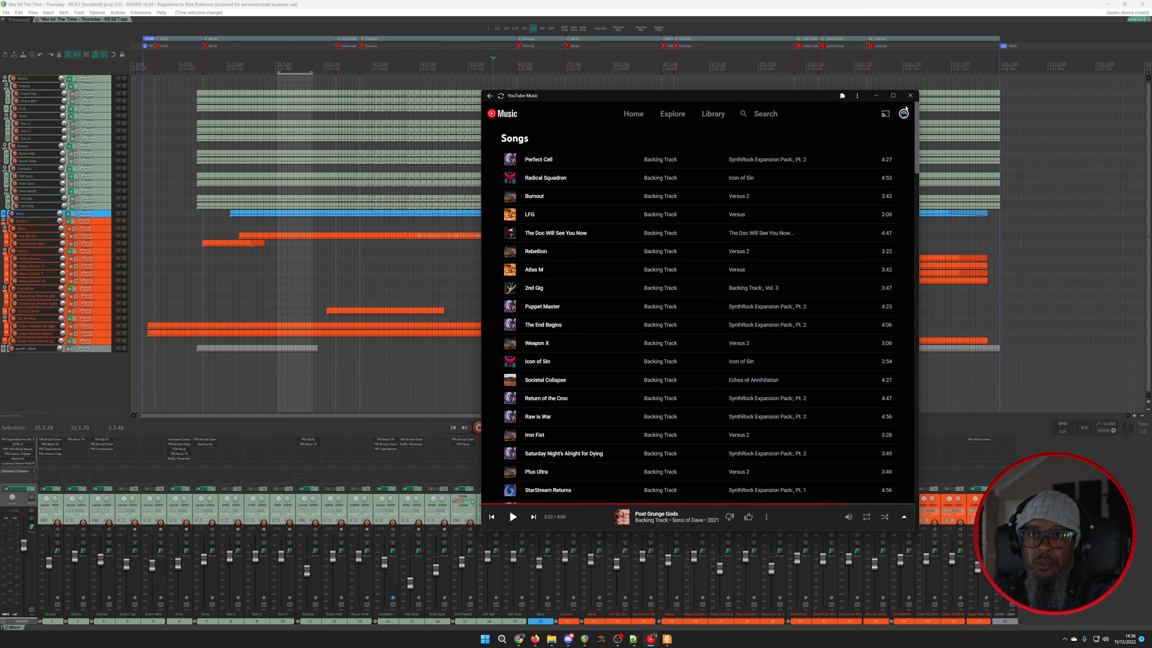
pyautogui.click(876, 96)
pyautogui.moveTo(23, 547); pyautogui.dragTo(23, 610)
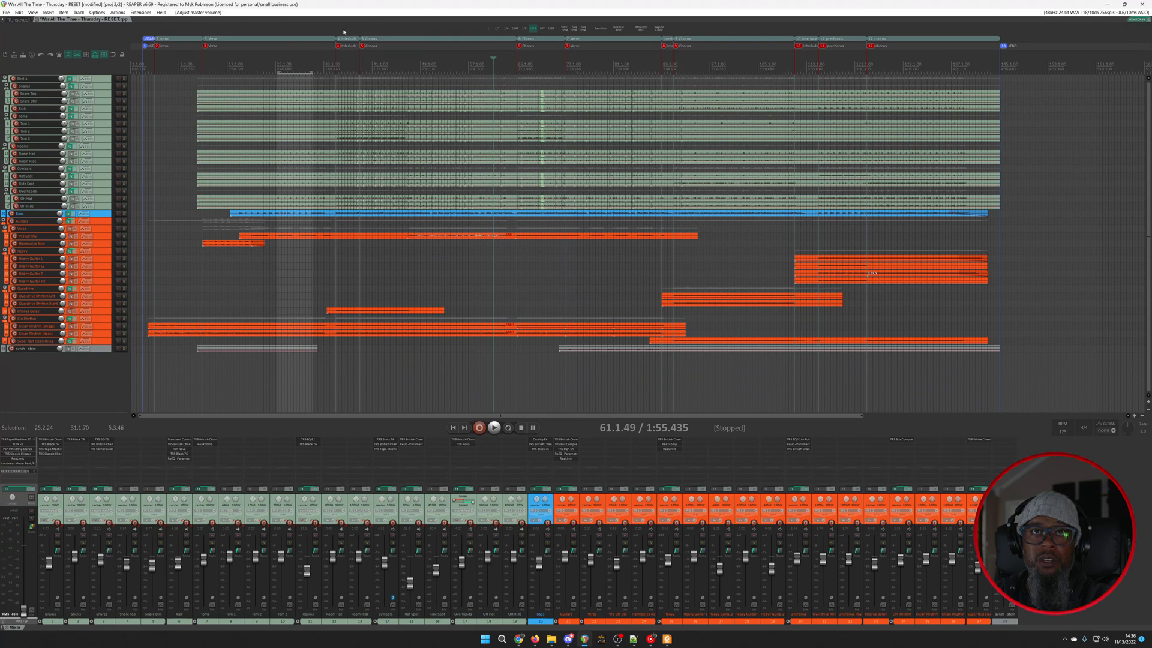
# Step: Place the edit cursor inside the time selection around bar 28 and play the project briefly to watch the track meters
pyautogui.click(298, 60)
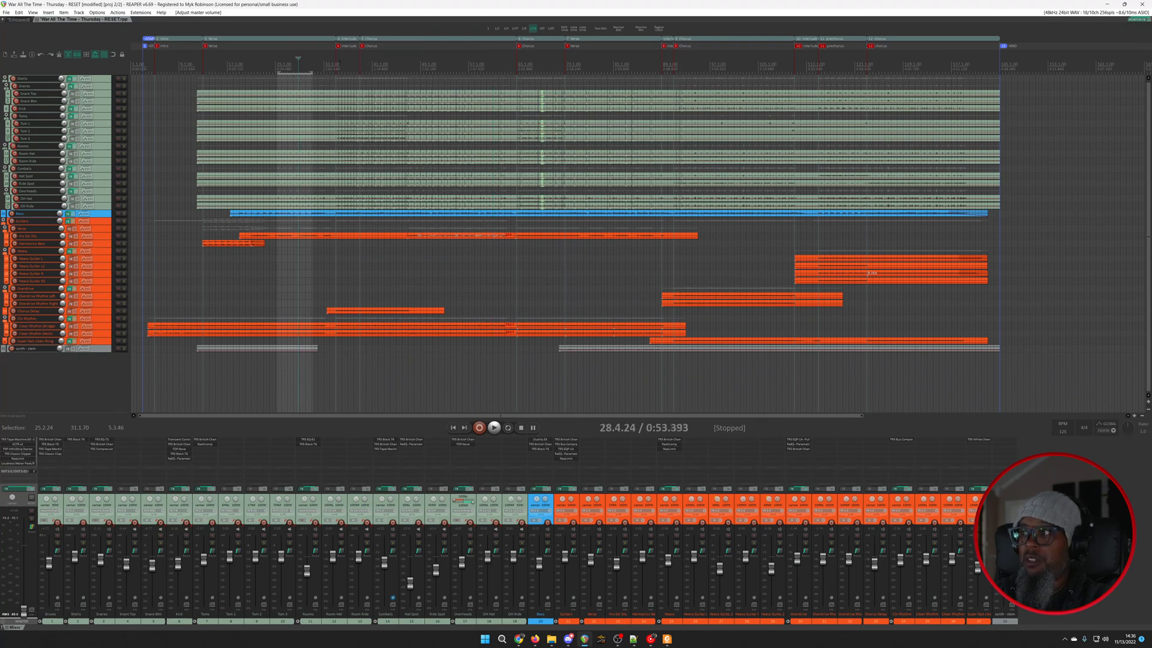
pyautogui.press('space')
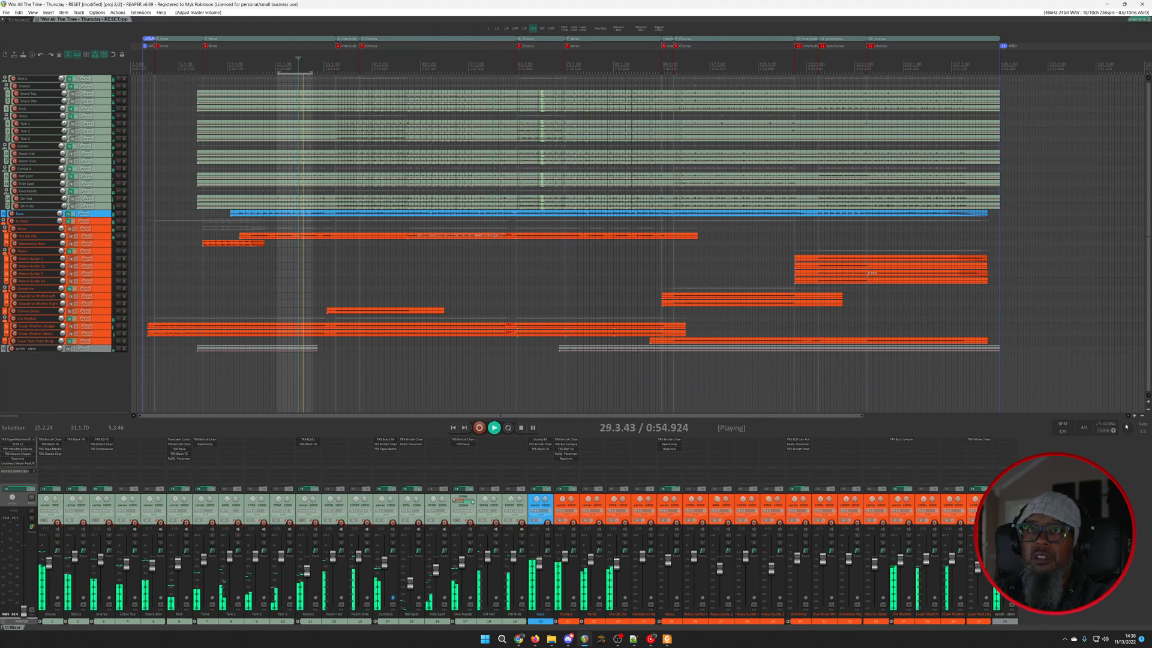
pyautogui.press('space')
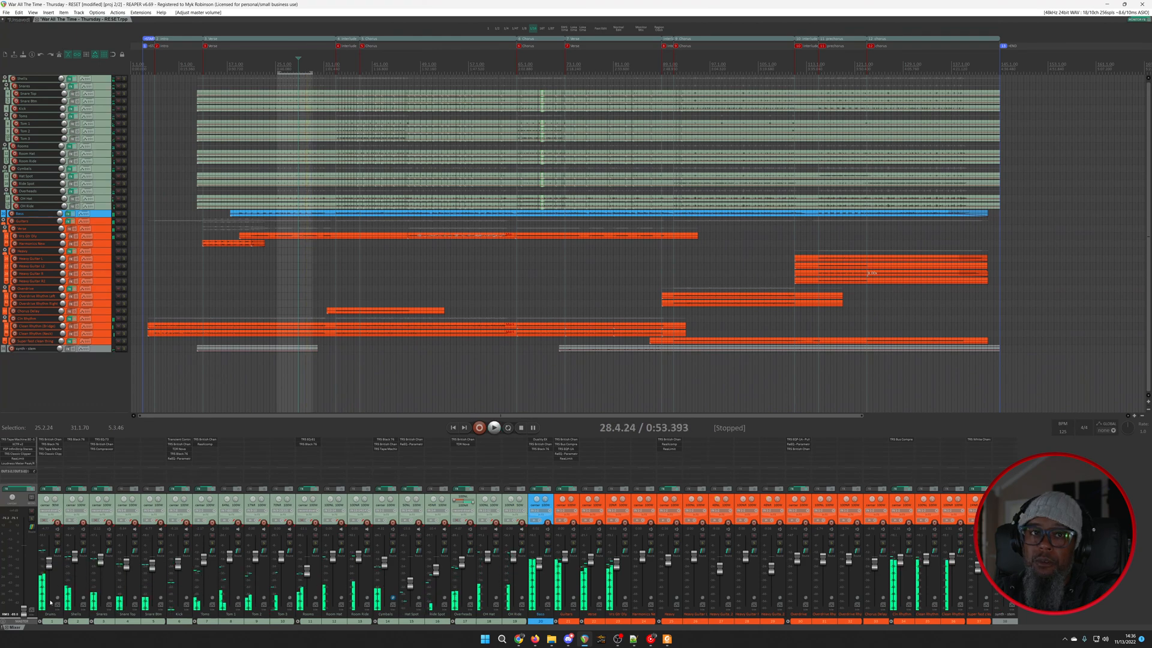
# Step: Raise the master volume fader to about -4.6 dB and audition the project from bar 28, stopping playback when done
pyautogui.moveTo(23, 611); pyautogui.dragTo(22, 555)
pyautogui.press('space')
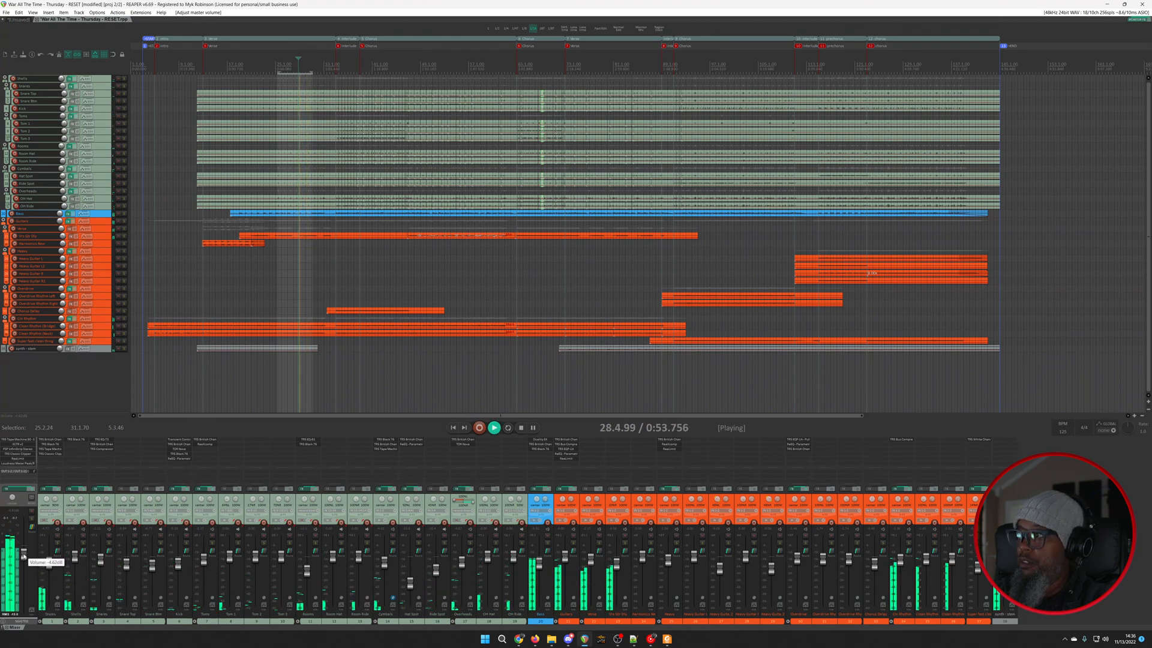
pyautogui.press('space')
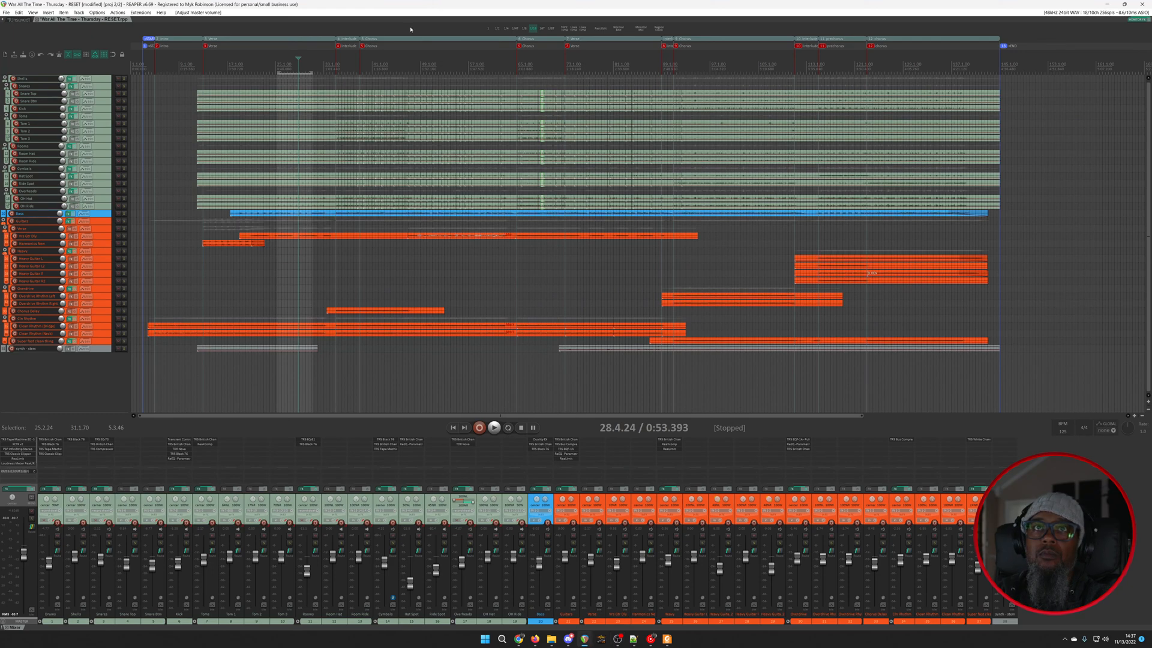
pyautogui.press('space')
pyautogui.press('space')
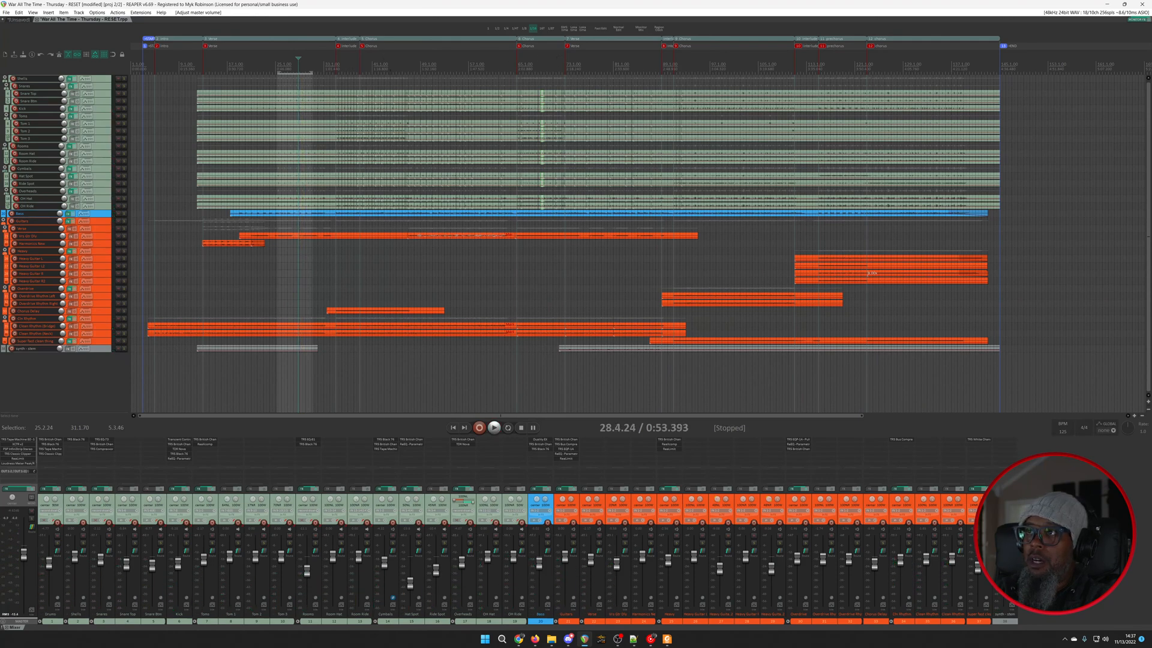
# Step: Play from bar 16 while viewing ReaStream in the monitoring FX chain, and close the chain and stop playback
pyautogui.click(221, 68)
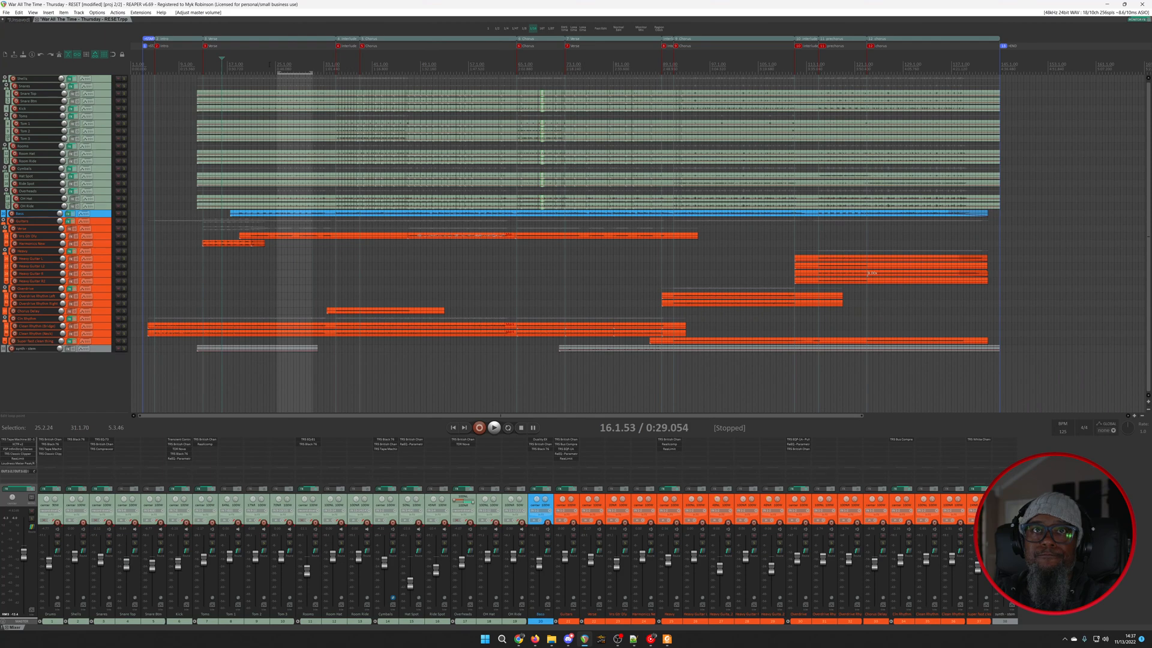
pyautogui.press('space')
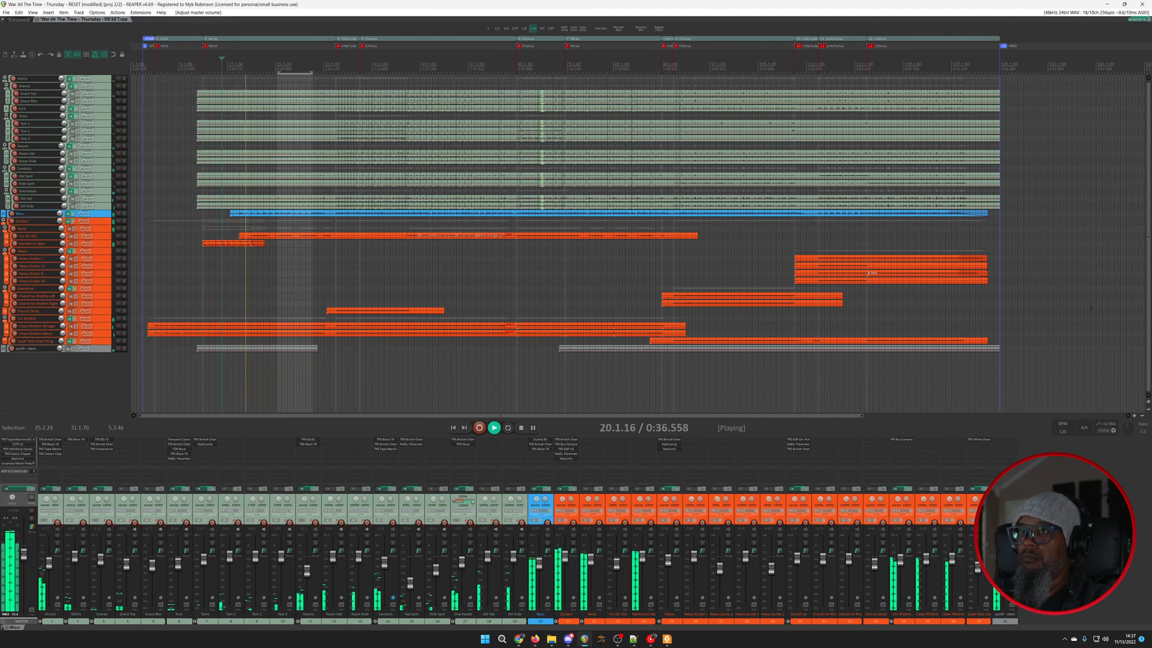
pyautogui.click(1136, 19)
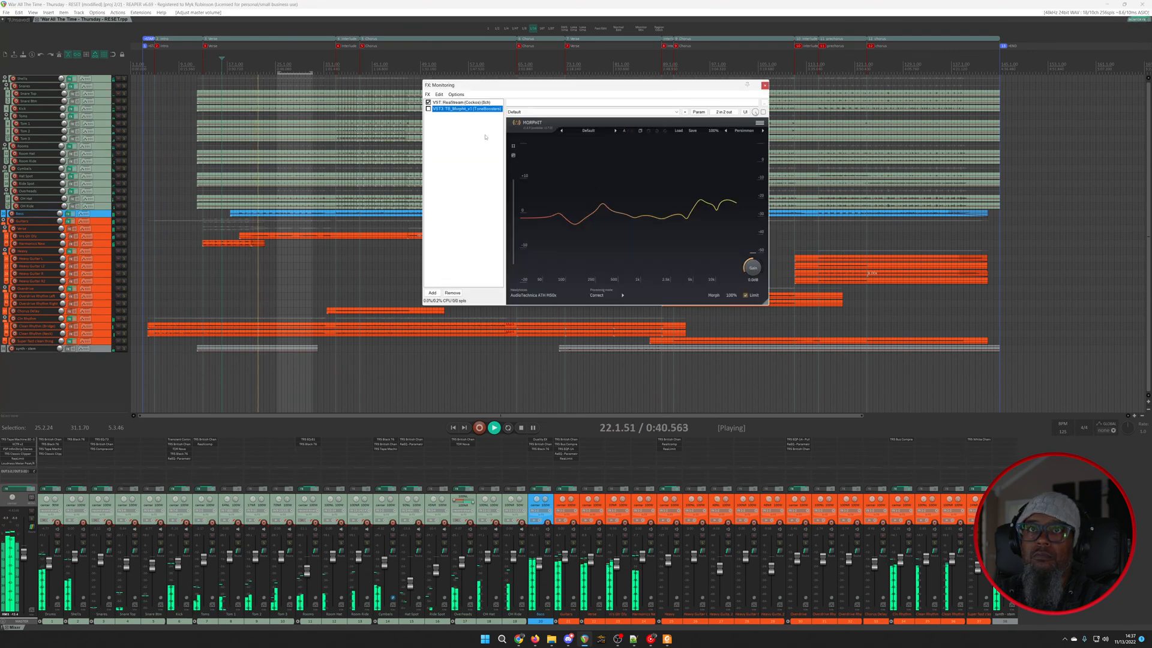
pyautogui.click(472, 103)
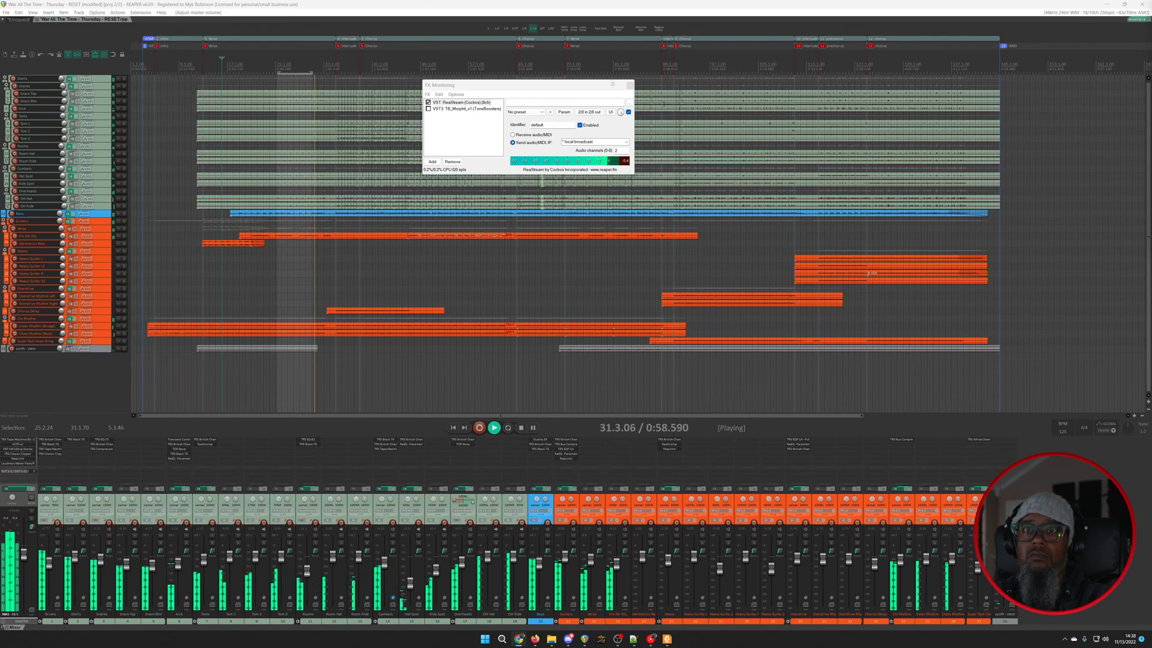
pyautogui.click(631, 85)
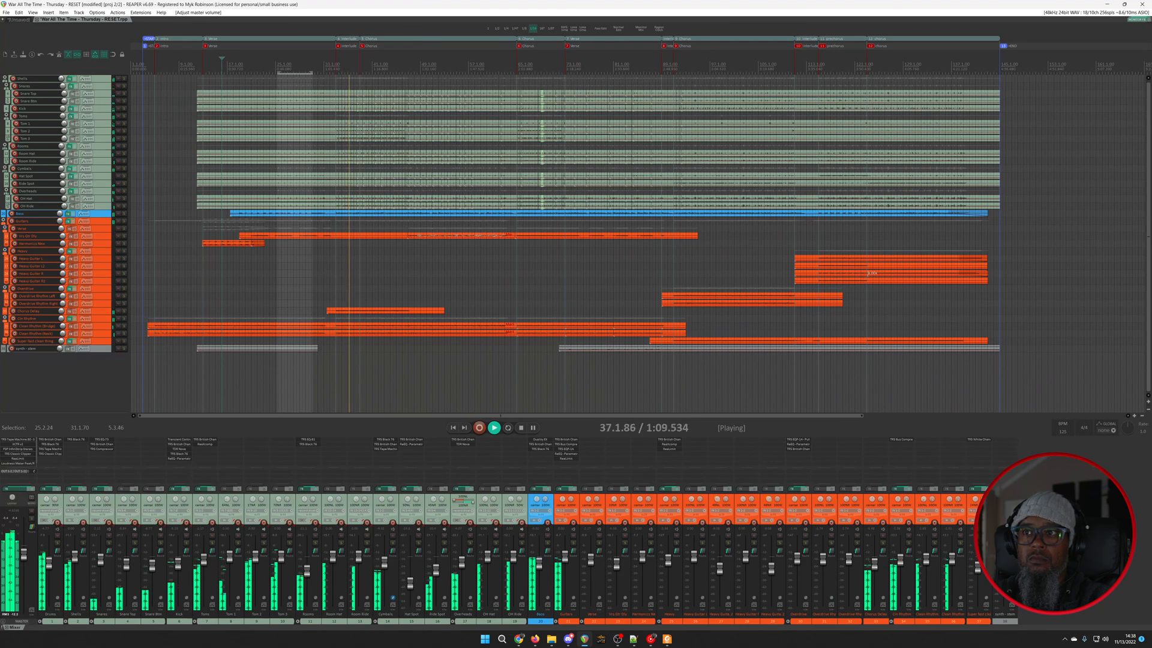
pyautogui.press('space')
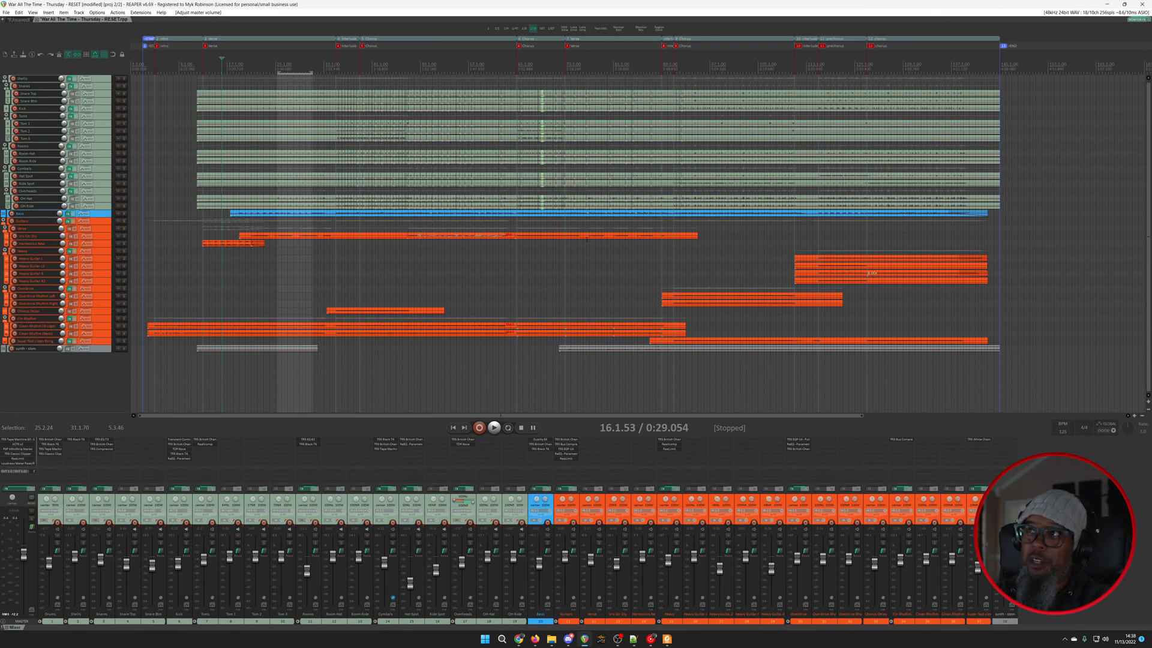
# Step: Move the edit cursor to about bar 87, just before the orange bridge guitar items, and start playback
pyautogui.click(474, 64)
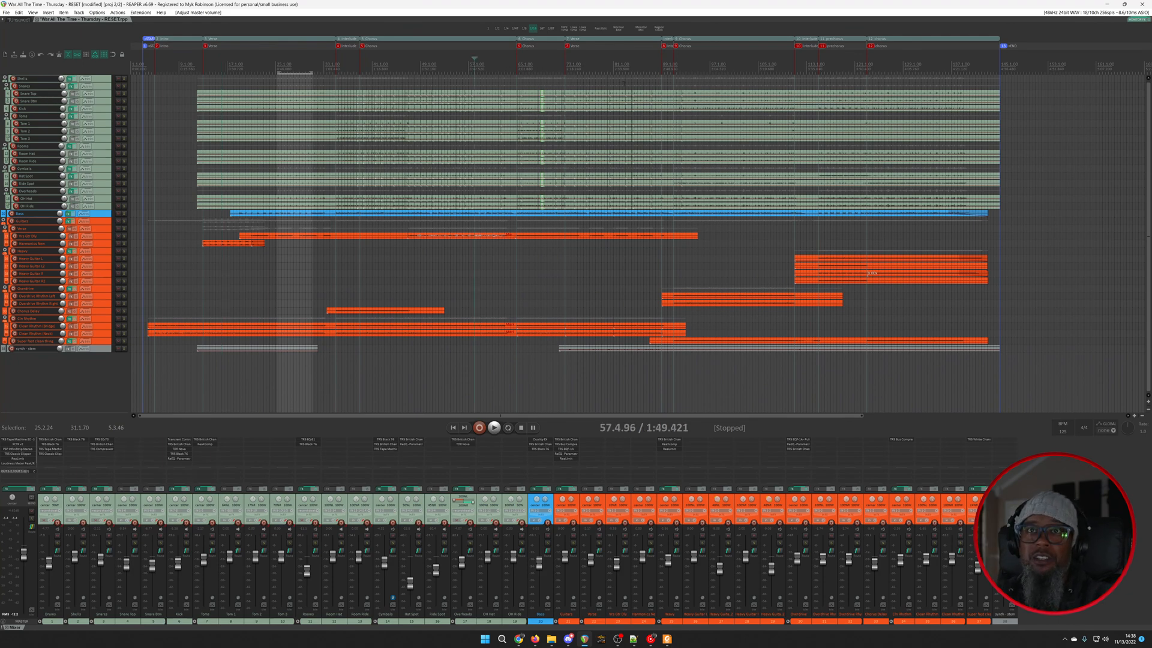
pyautogui.click(654, 67)
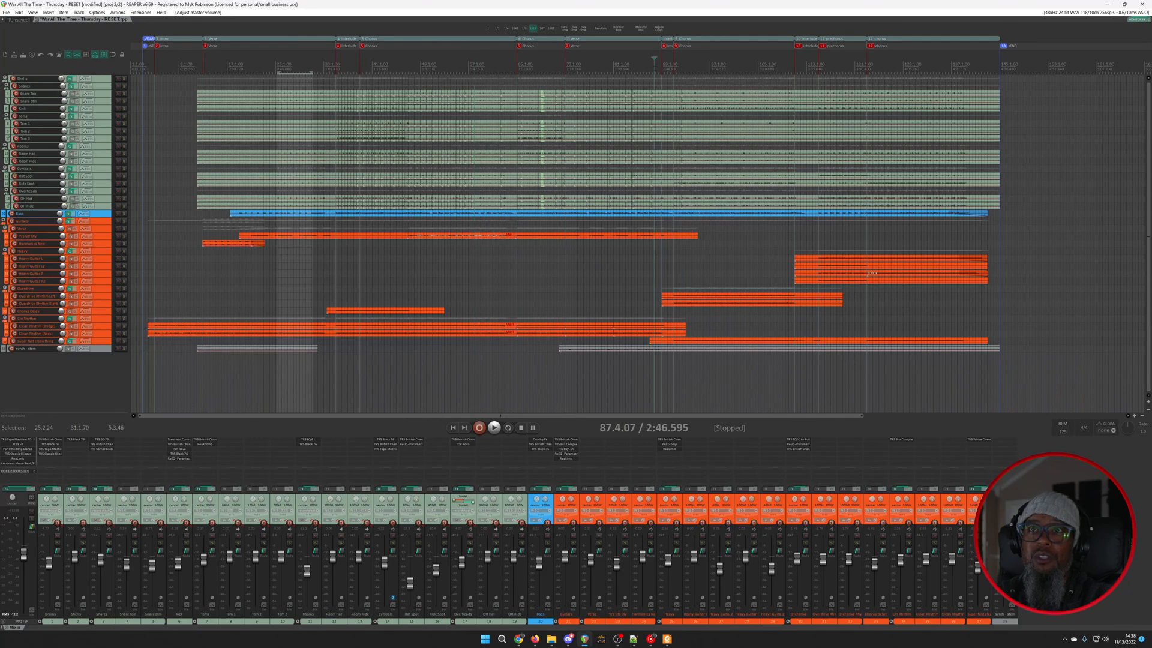
pyautogui.press('space')
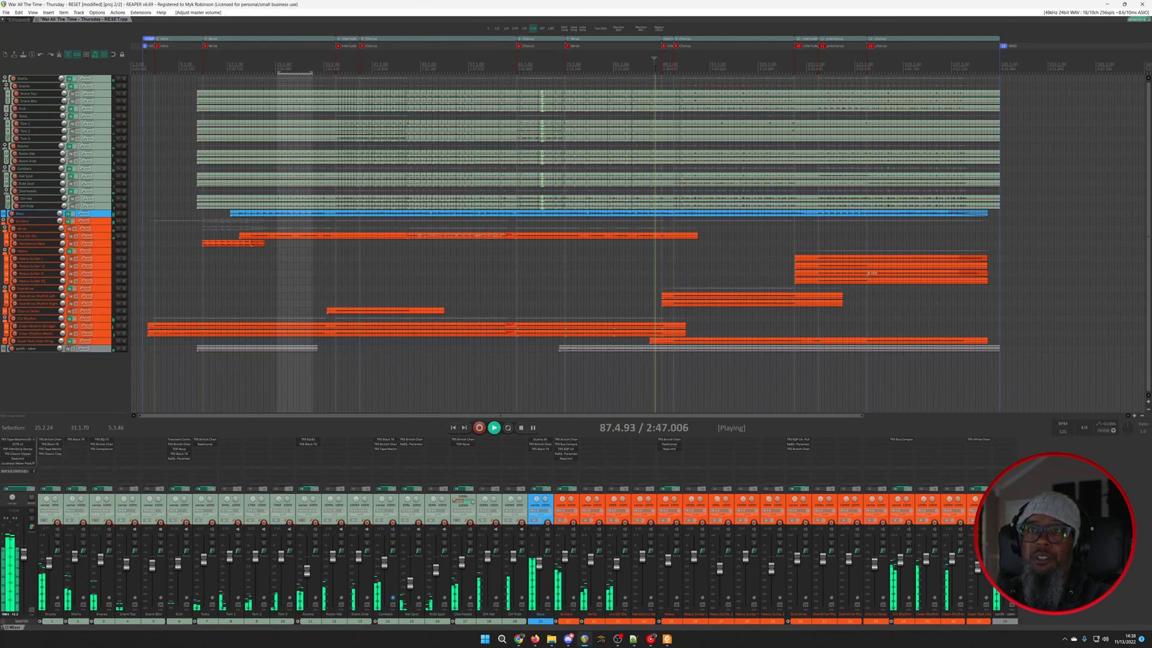
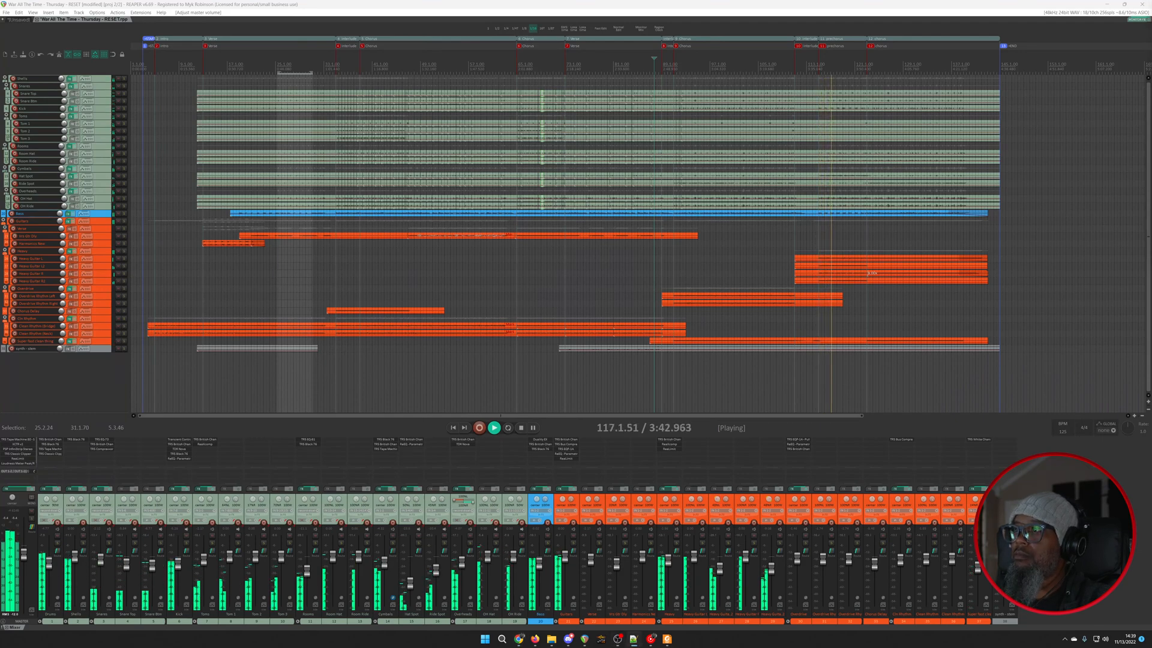
# Step: Check the feature list in Notepad++ and open the customization window for the top floating toolbar in REAPER
pyautogui.moveTo(1151, 193); pyautogui.dragTo(938, 198)
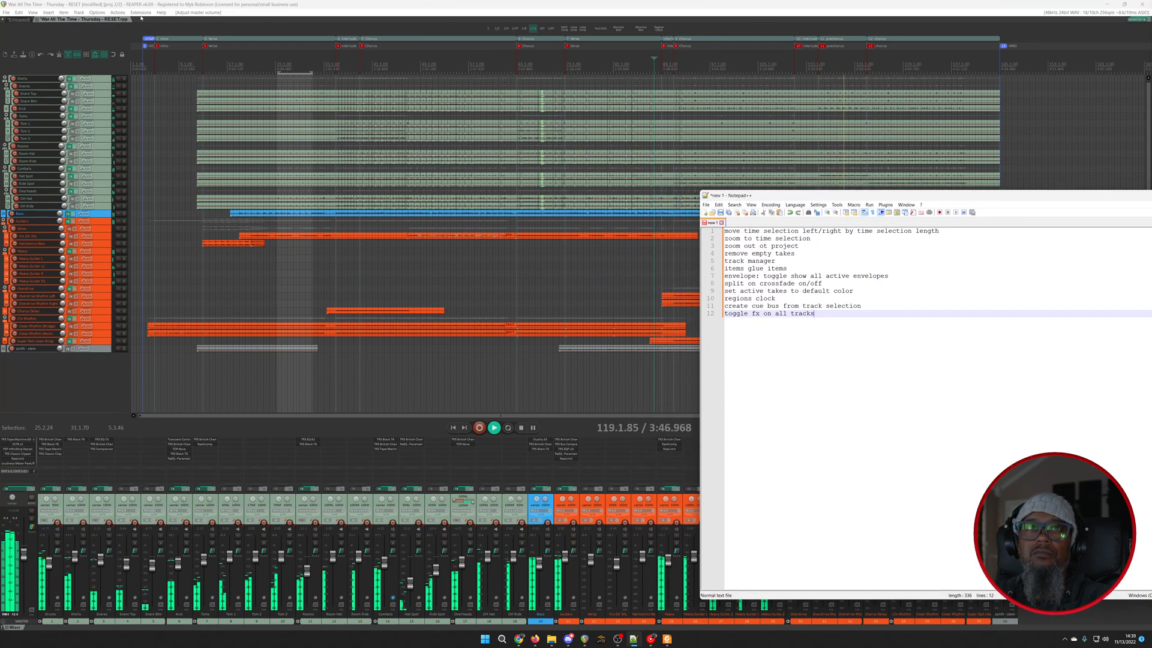
pyautogui.rightClick(688, 28)
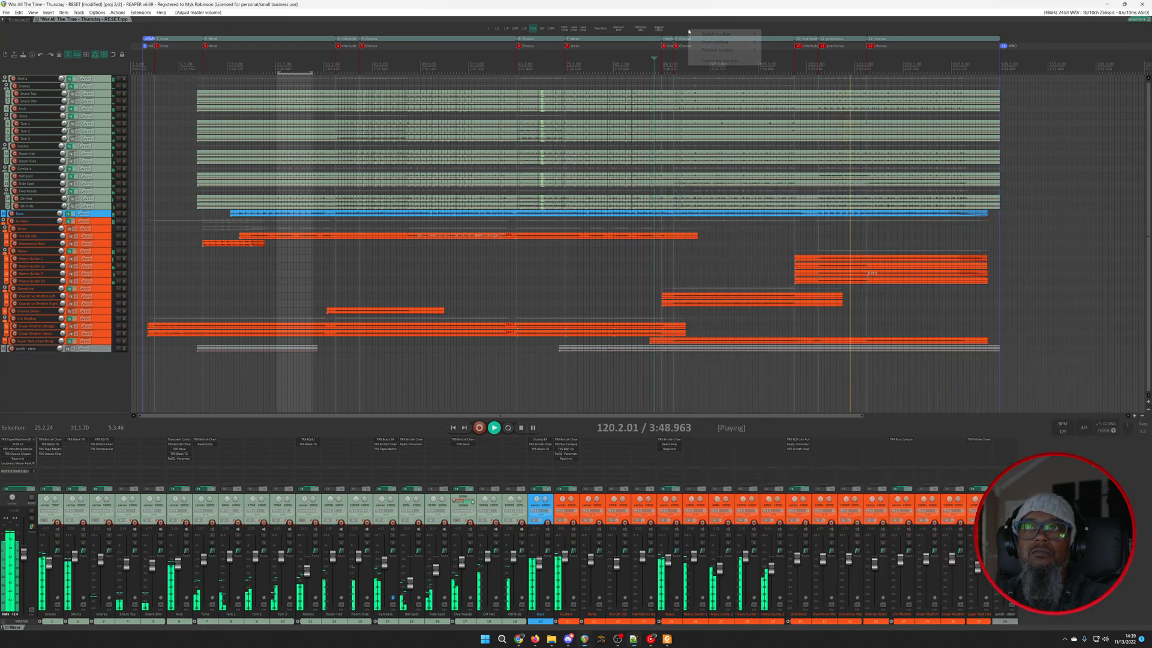
pyautogui.click(728, 62)
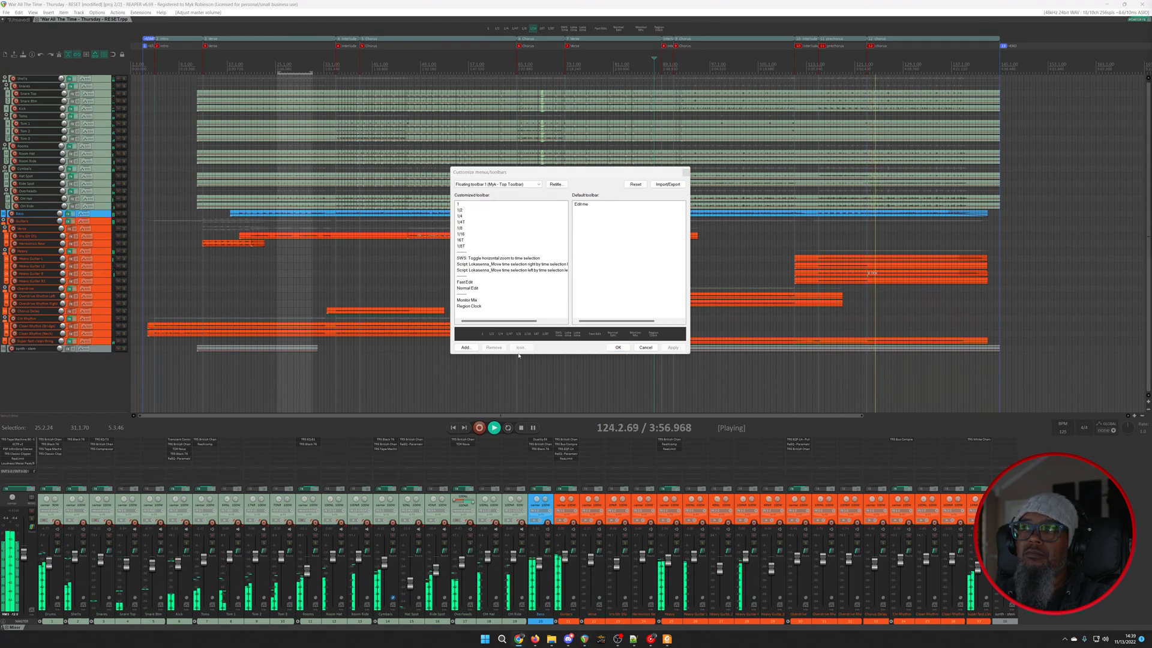
# Step: Start inserting a toolbar action, filter the actions by "toggle fx", and select "Track: Toggle FX bypass on all tracks"
pyautogui.rightClick(489, 313)
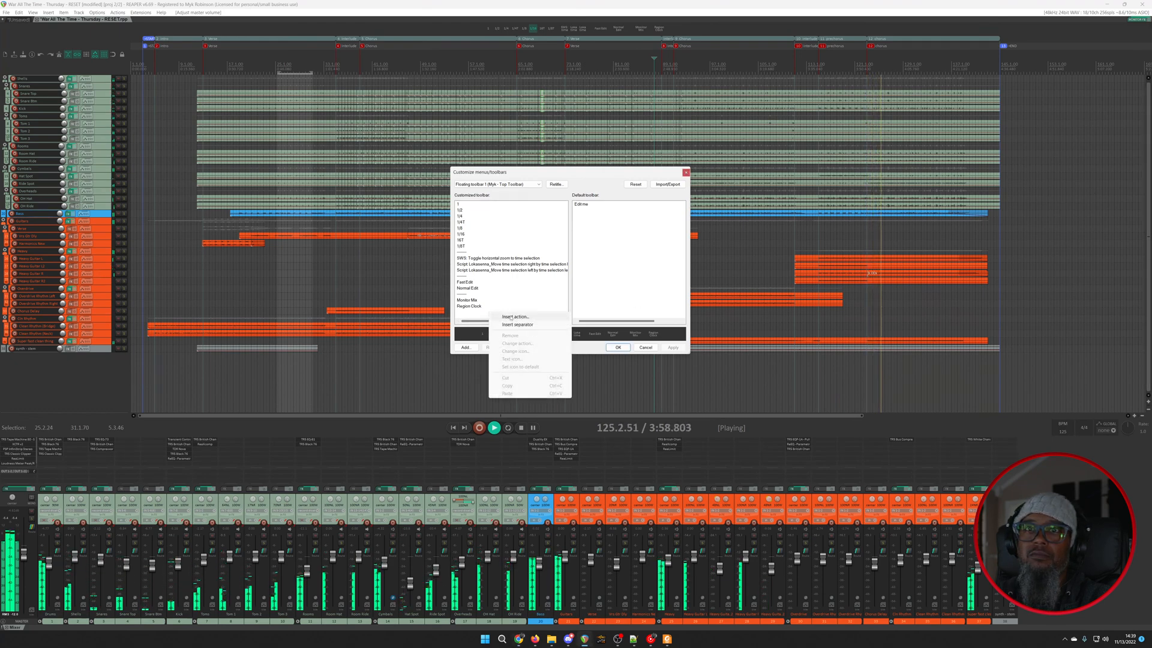
pyautogui.click(513, 316)
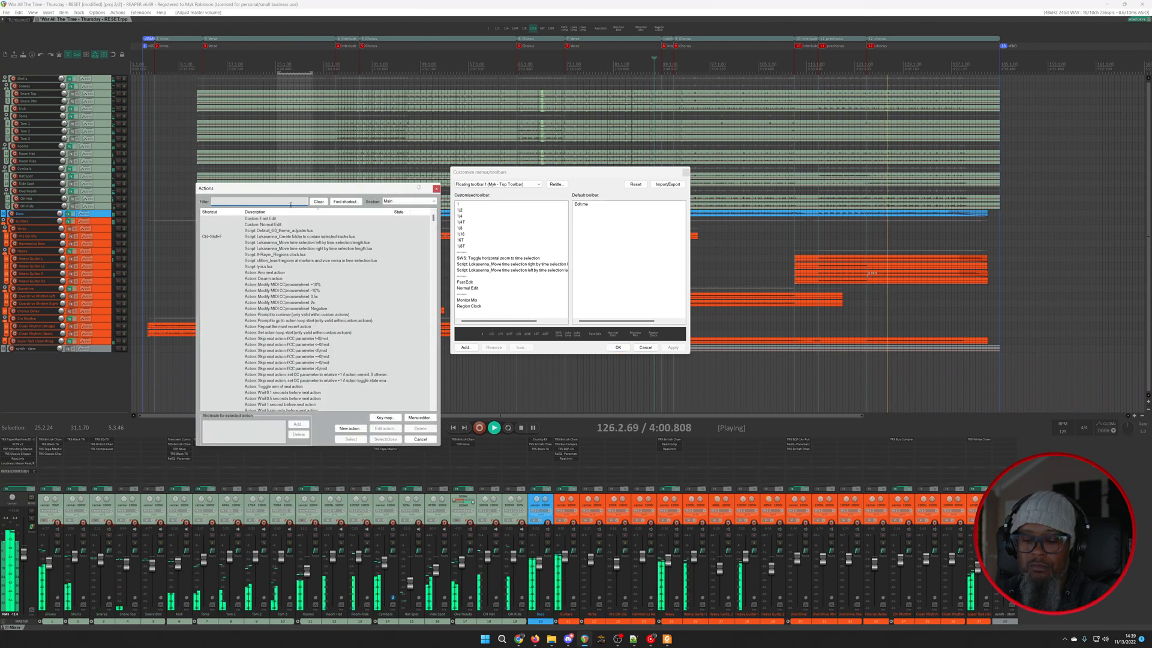
pyautogui.write('toggle fx')
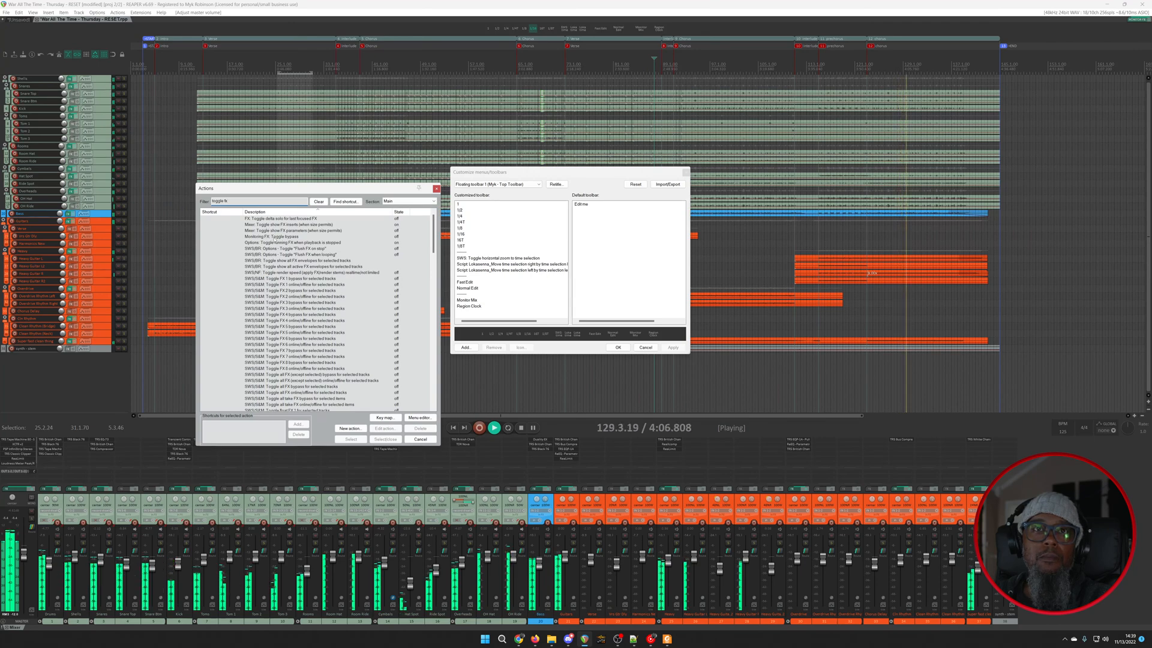
pyautogui.scroll(-10, 279, 225)
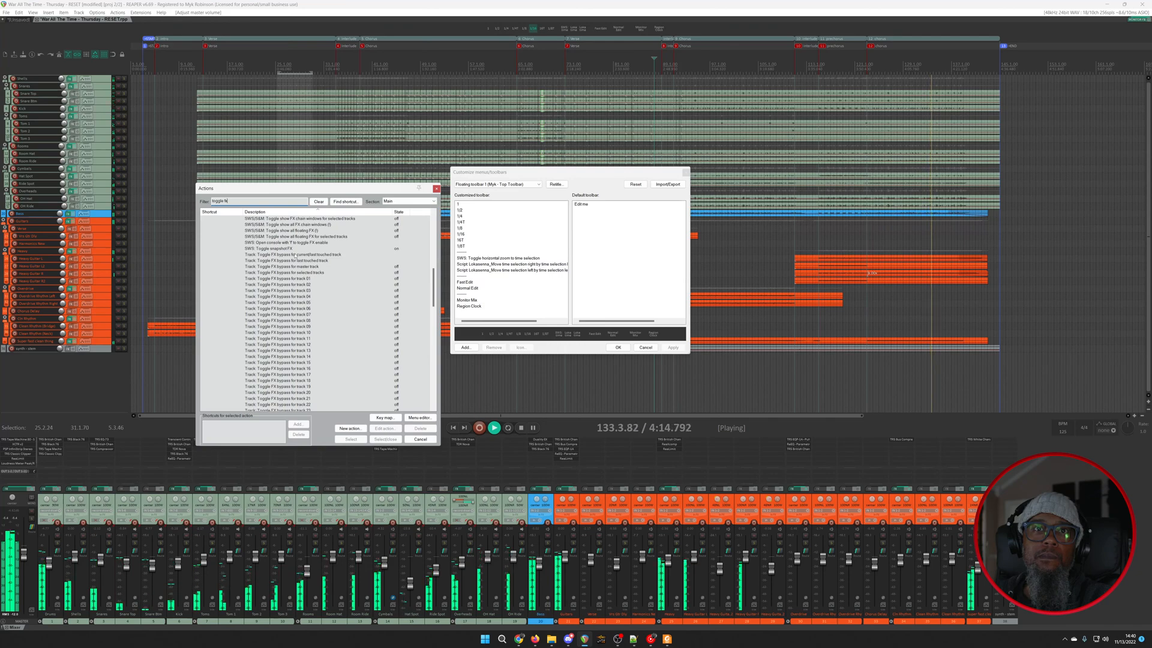
pyautogui.scroll(-16, 303, 261)
pyautogui.scroll(-12, 315, 264)
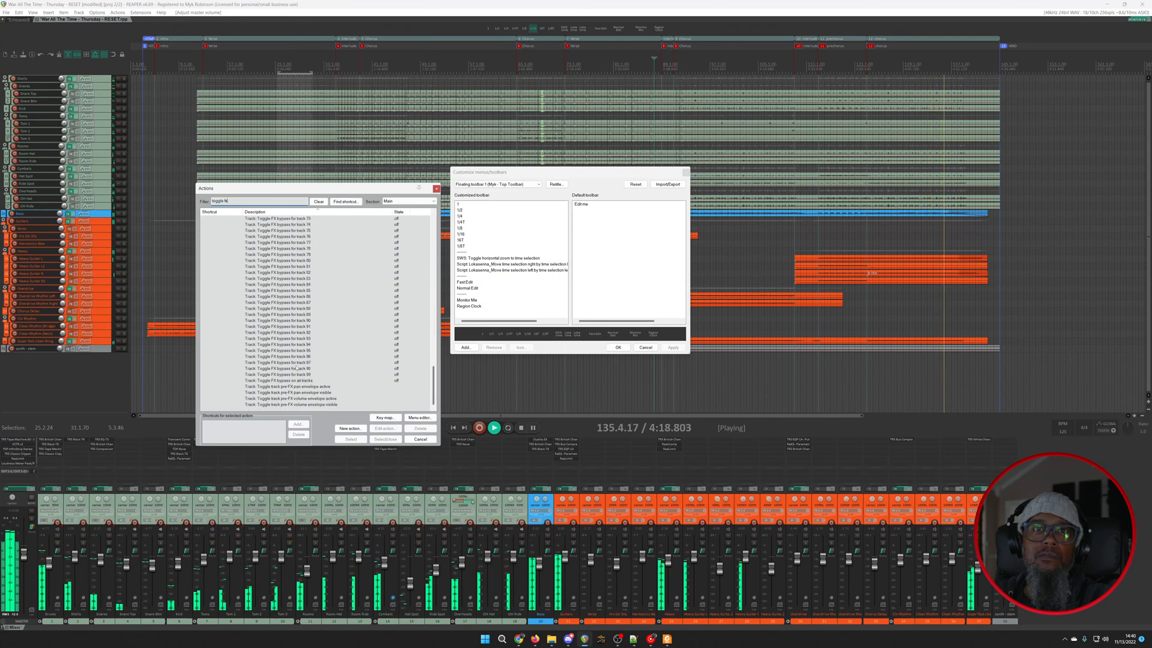
pyautogui.click(298, 381)
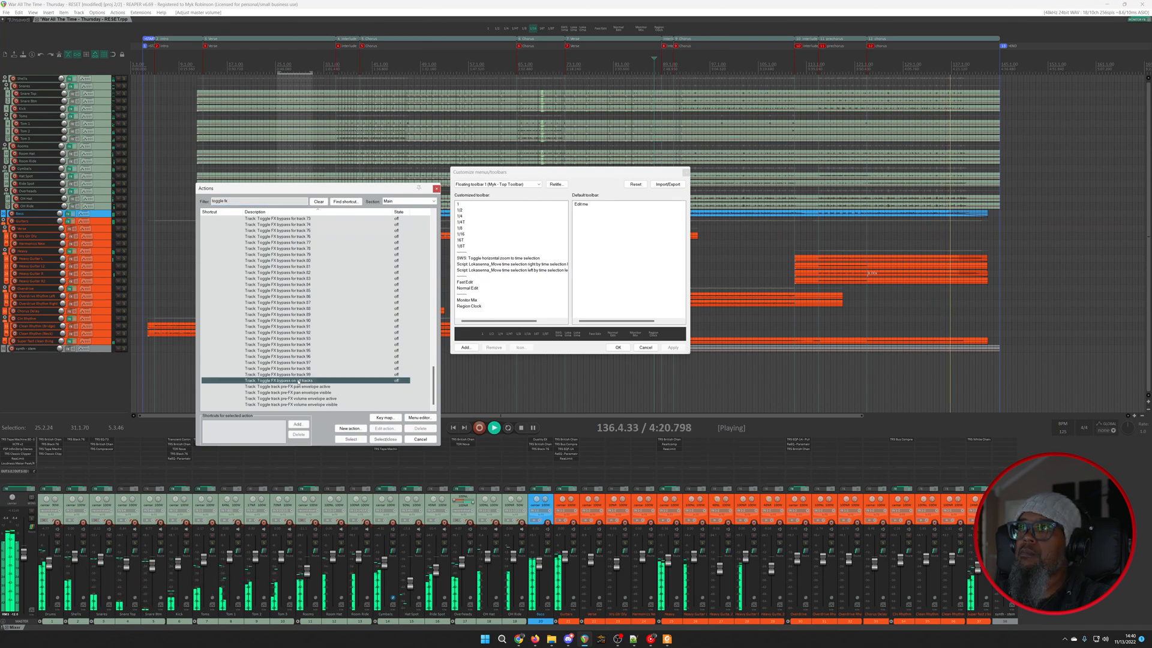
# Step: Stop REAPER's playback, bring up YouTube Music, and minimize its window again
pyautogui.click(447, 3)
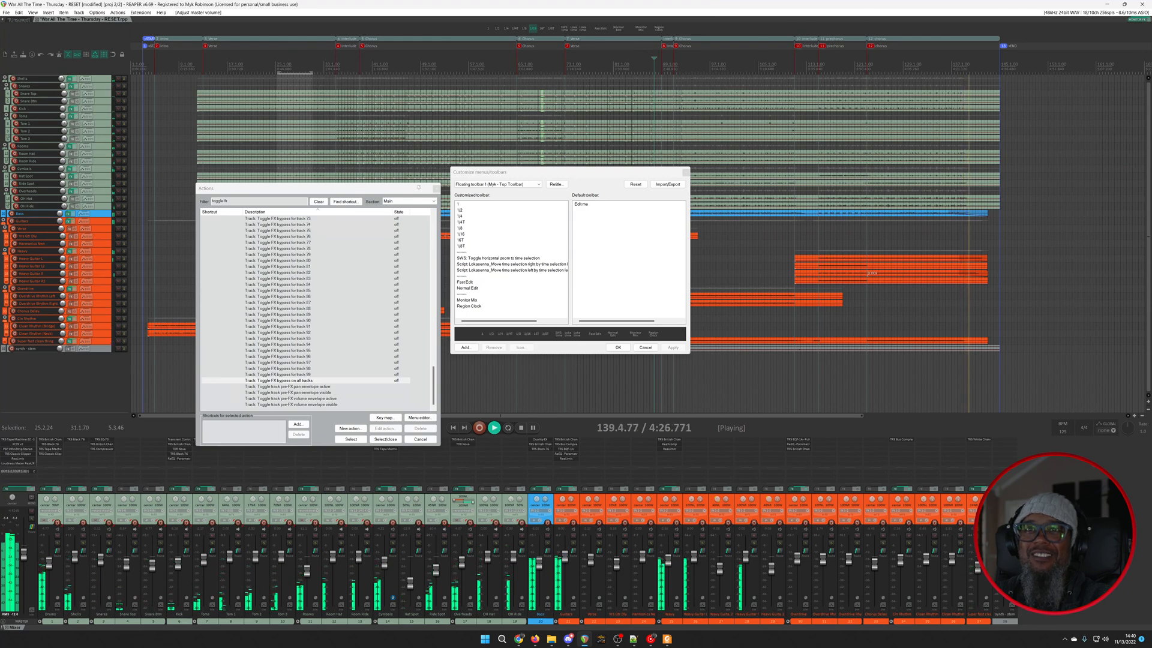
pyautogui.press('space')
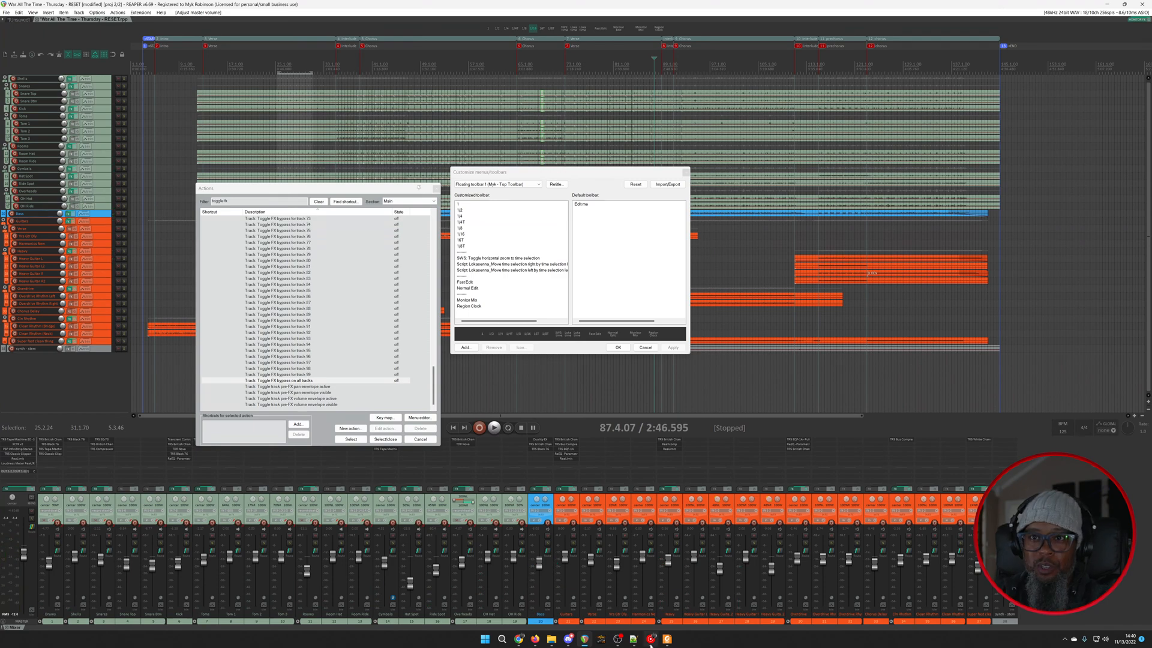
pyautogui.click(651, 641)
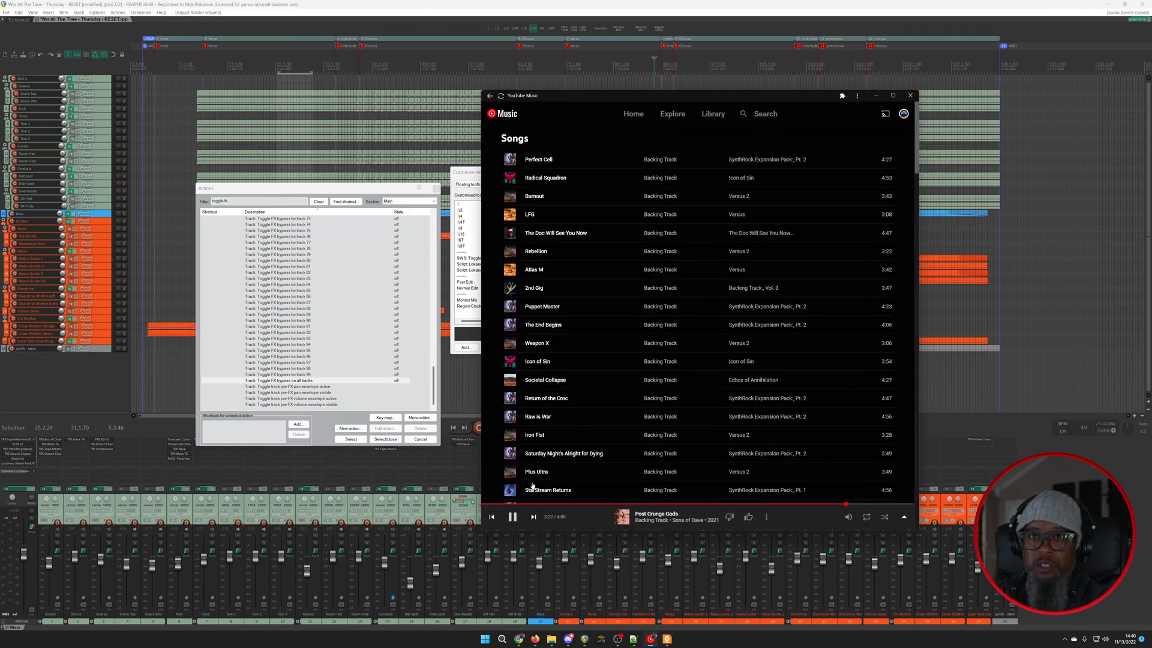
pyautogui.click(876, 96)
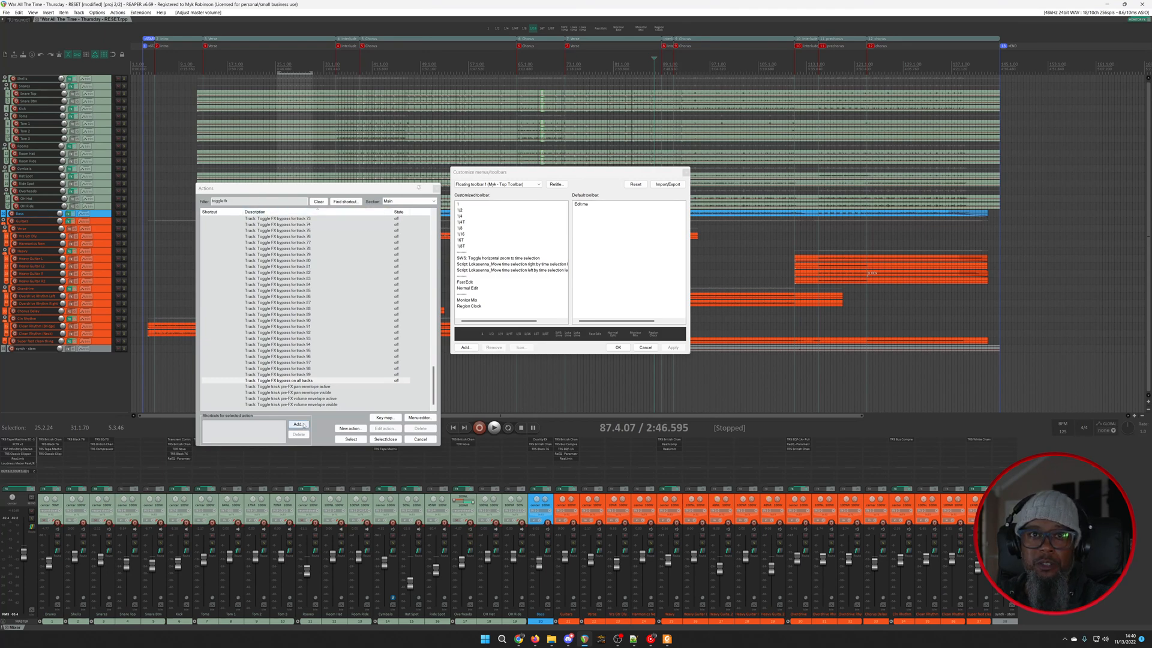
# Step: Dismiss the shortcut assignment for "Track: Toggle FX bypass on all tracks" and insert the action at the end of the top toolbar's list
pyautogui.click(298, 424)
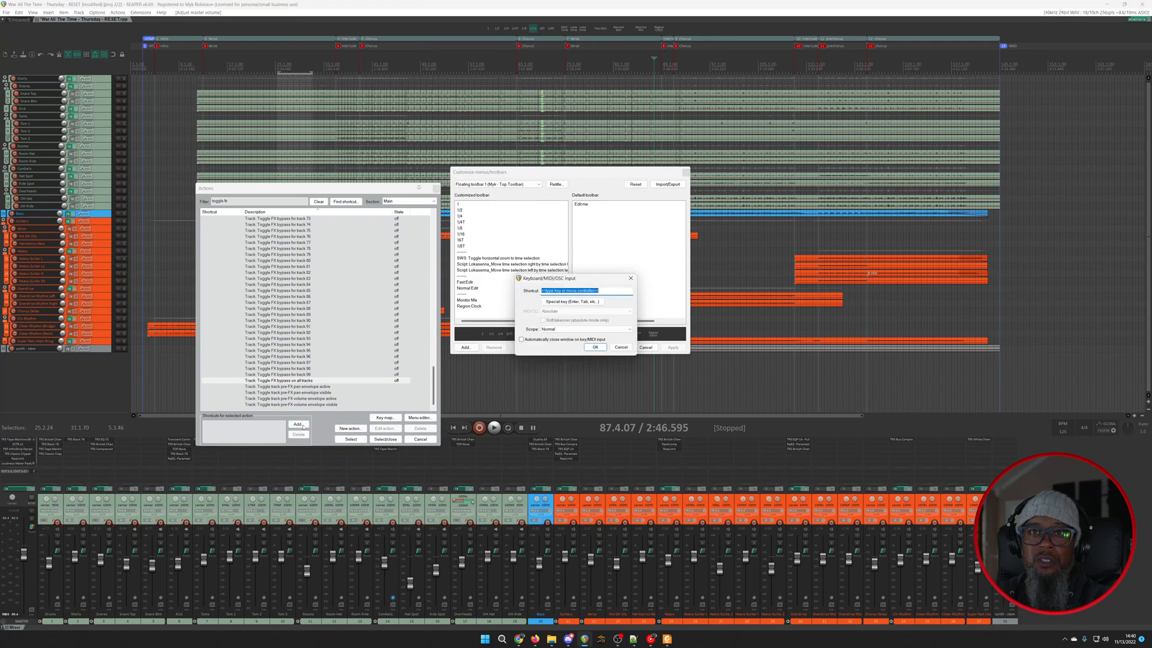
pyautogui.press('Escape')
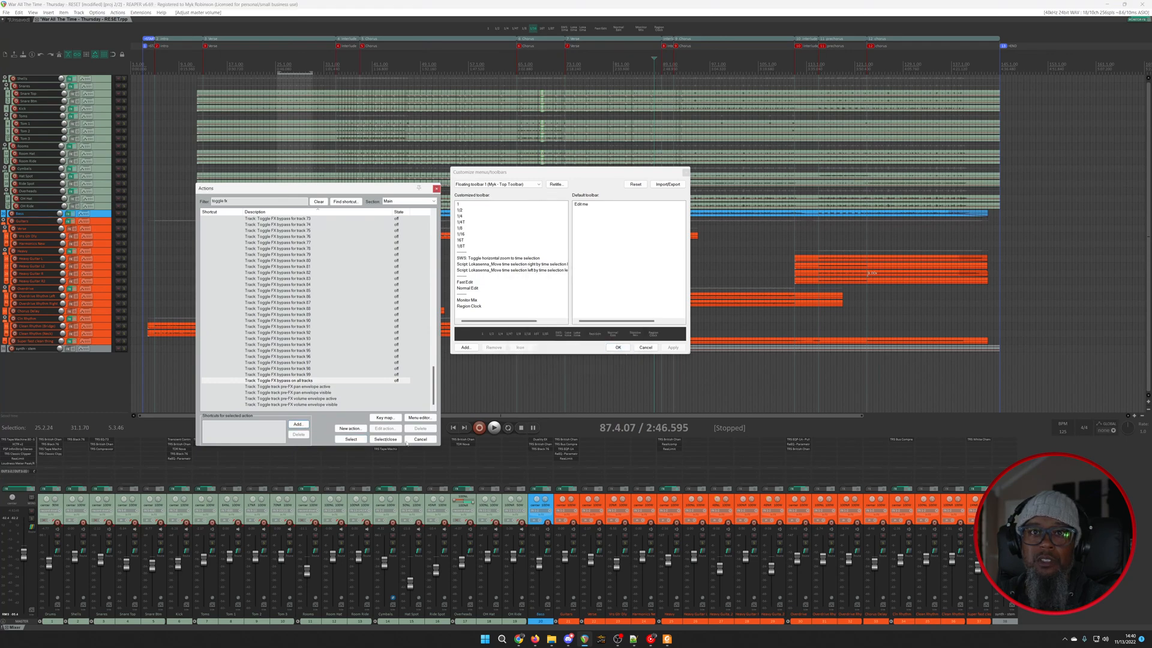
pyautogui.click(351, 439)
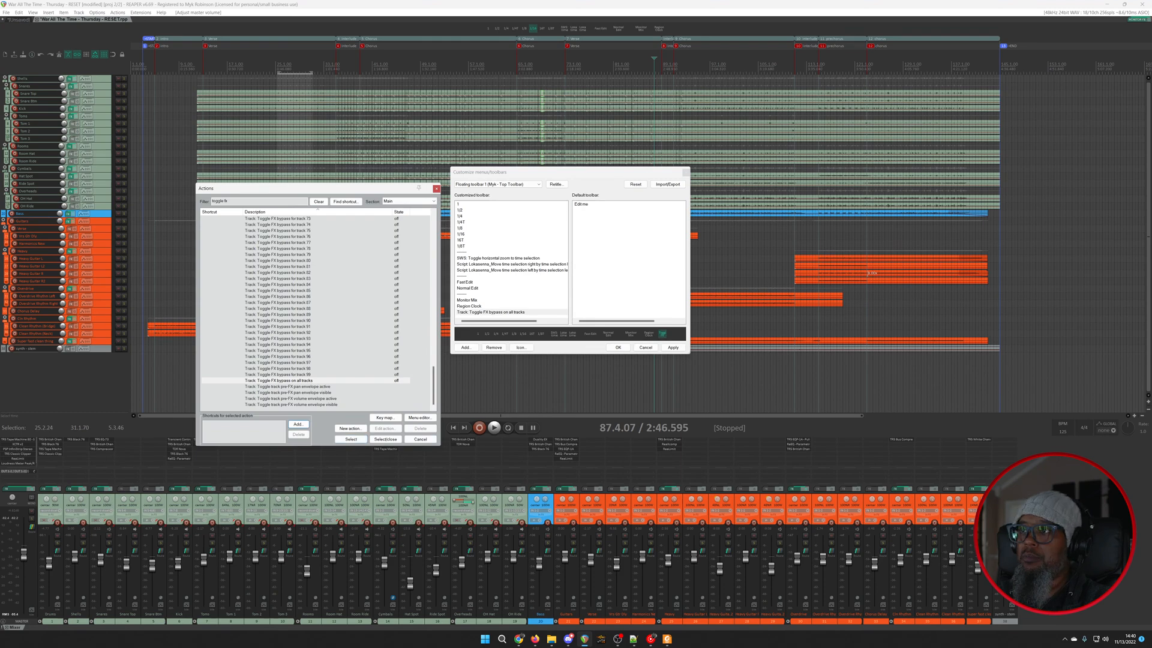
# Step: Switch to Notepad++ and review the list of workflow features, leaving the toolbar customization window open
pyautogui.hotkey('alt', 'Tab')
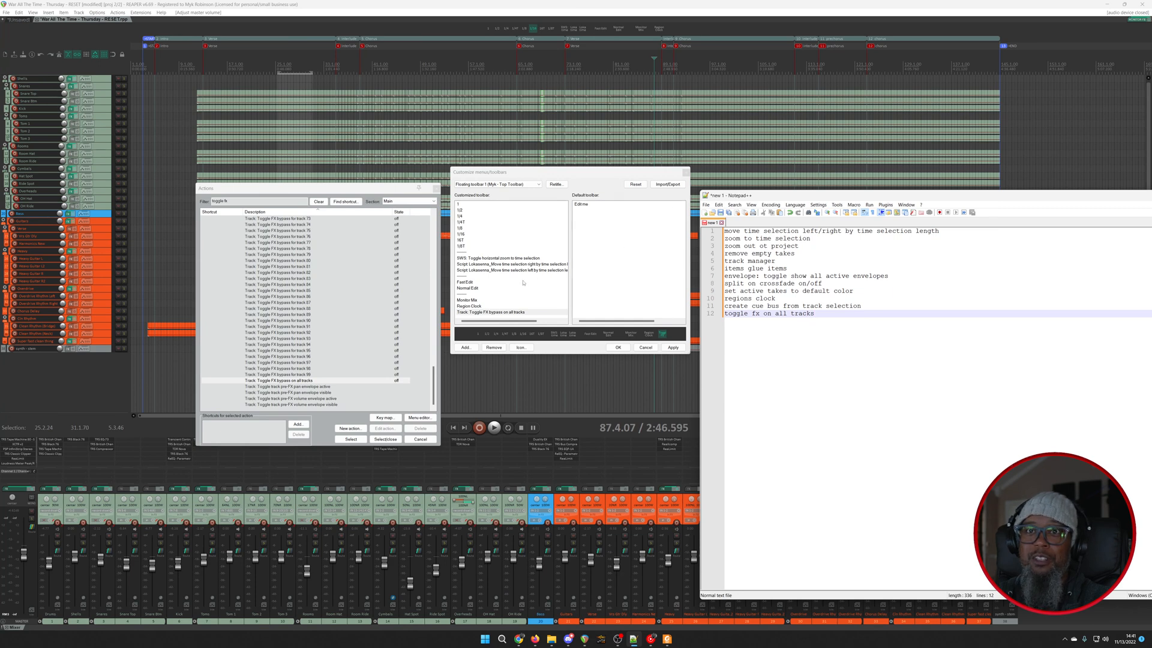
pyautogui.hscroll(1, 522, 282)
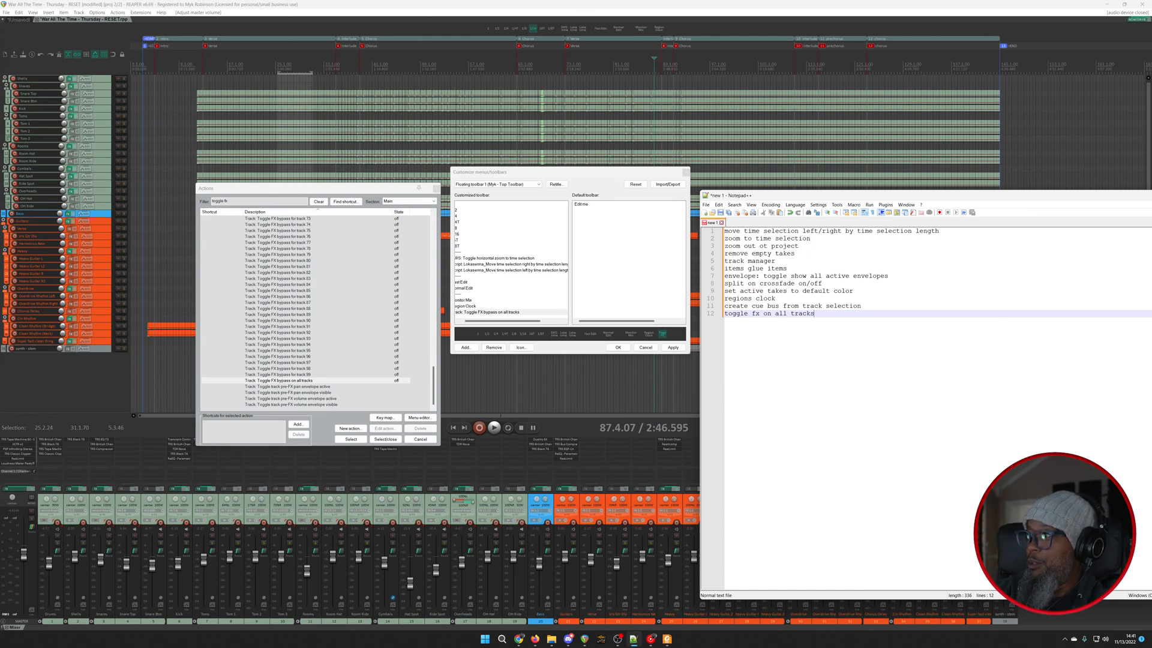
pyautogui.hotkey('alt', 'Tab')
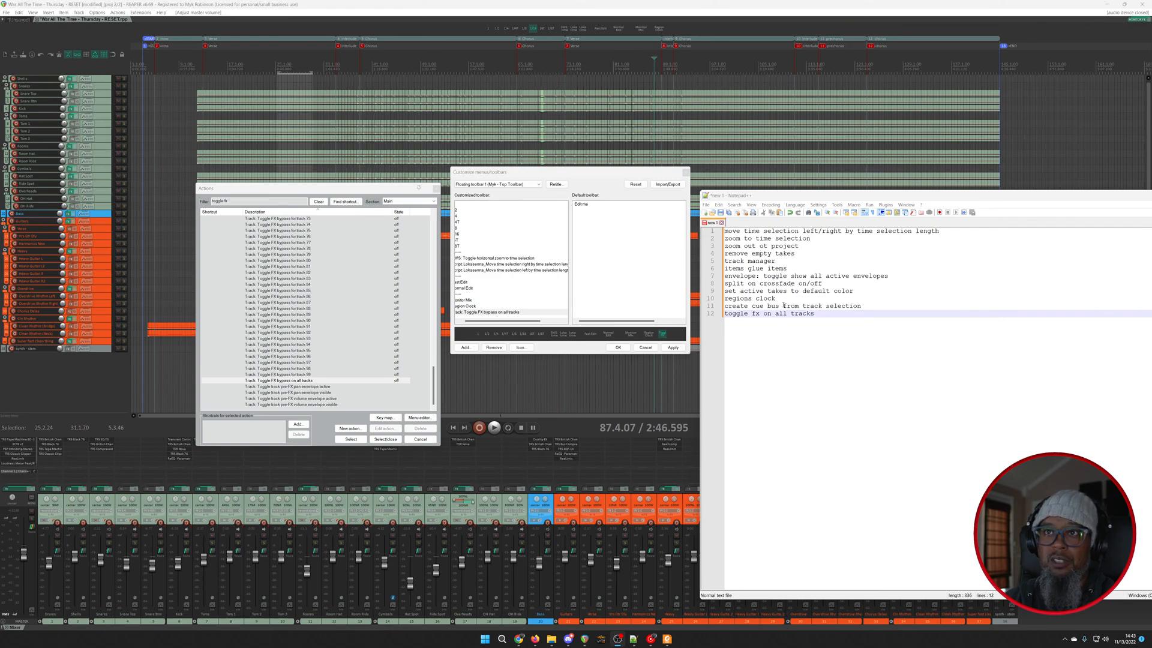
# Step: Filter the actions by "default color" and insert "Take: Set active take to default color" into the customized toolbar list
pyautogui.doubleClick(261, 200)
pyautogui.moveTo(261, 200); pyautogui.dragTo(208, 199)
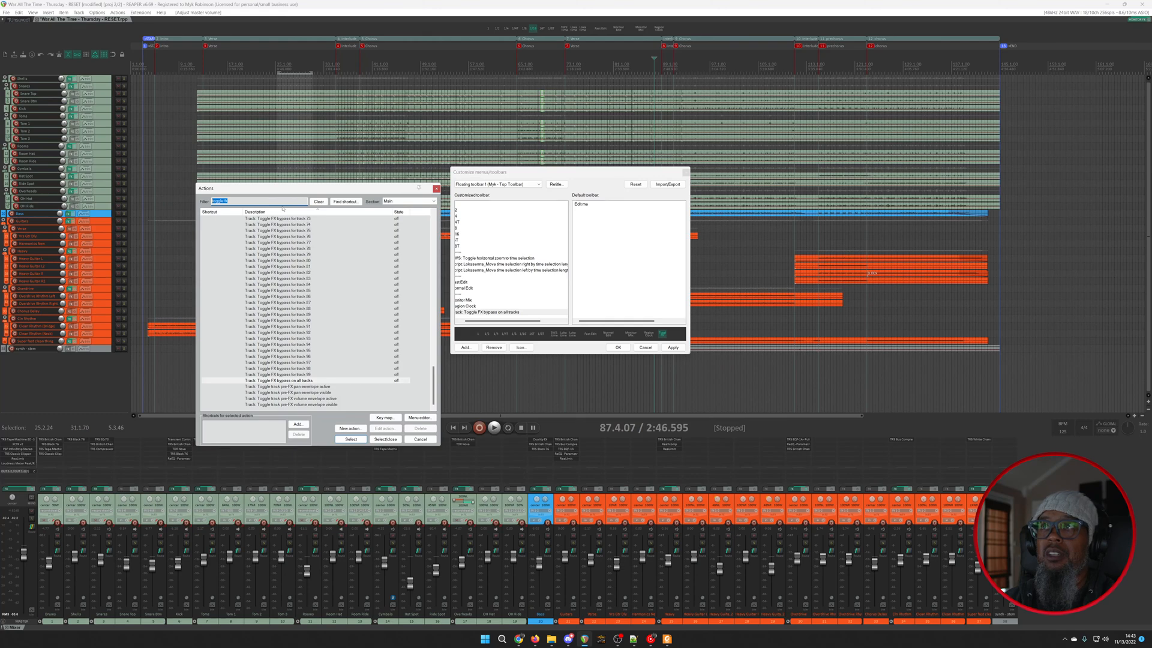
pyautogui.write('set acti')
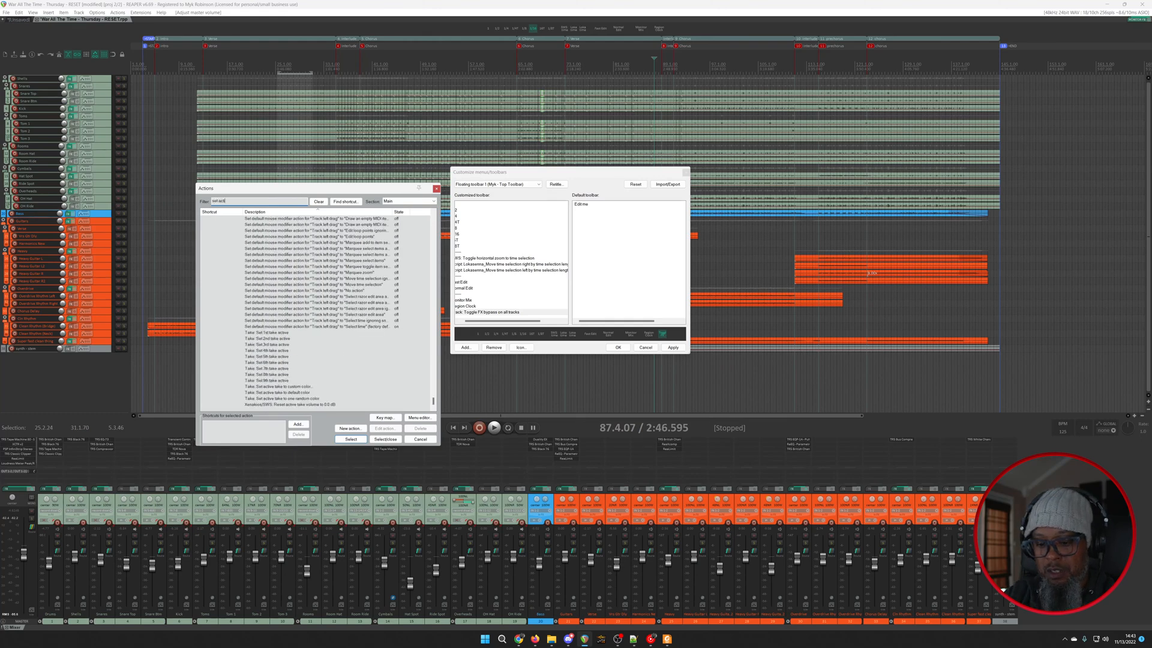
pyautogui.write('ve takes')
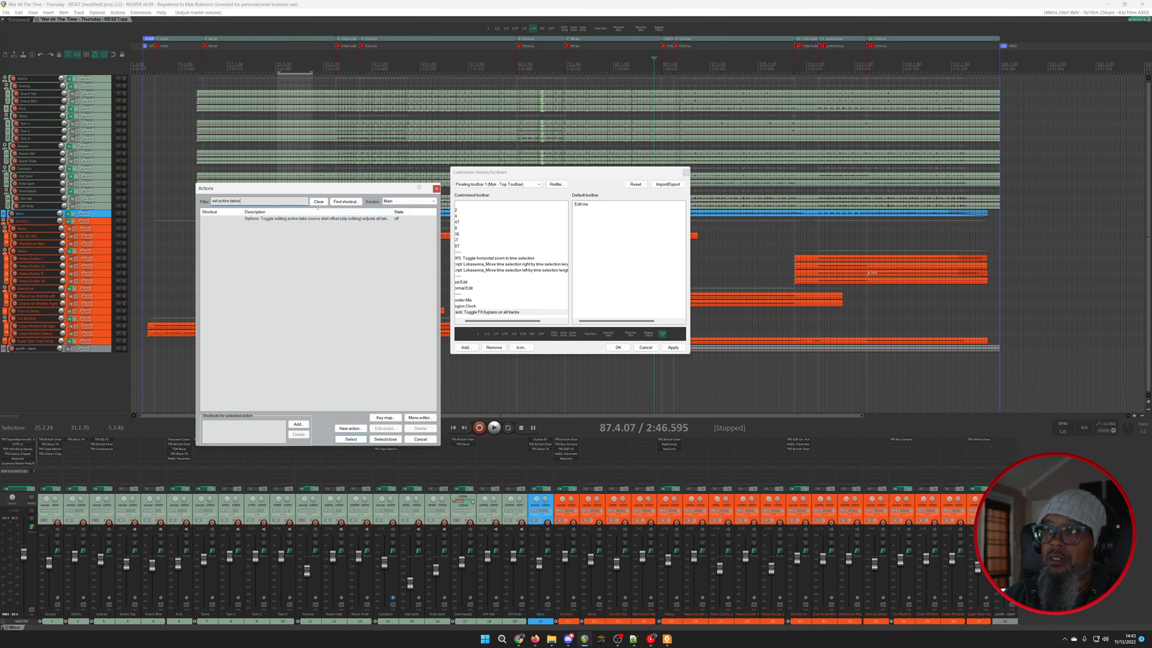
pyautogui.hotkey('alt', 'Tab')
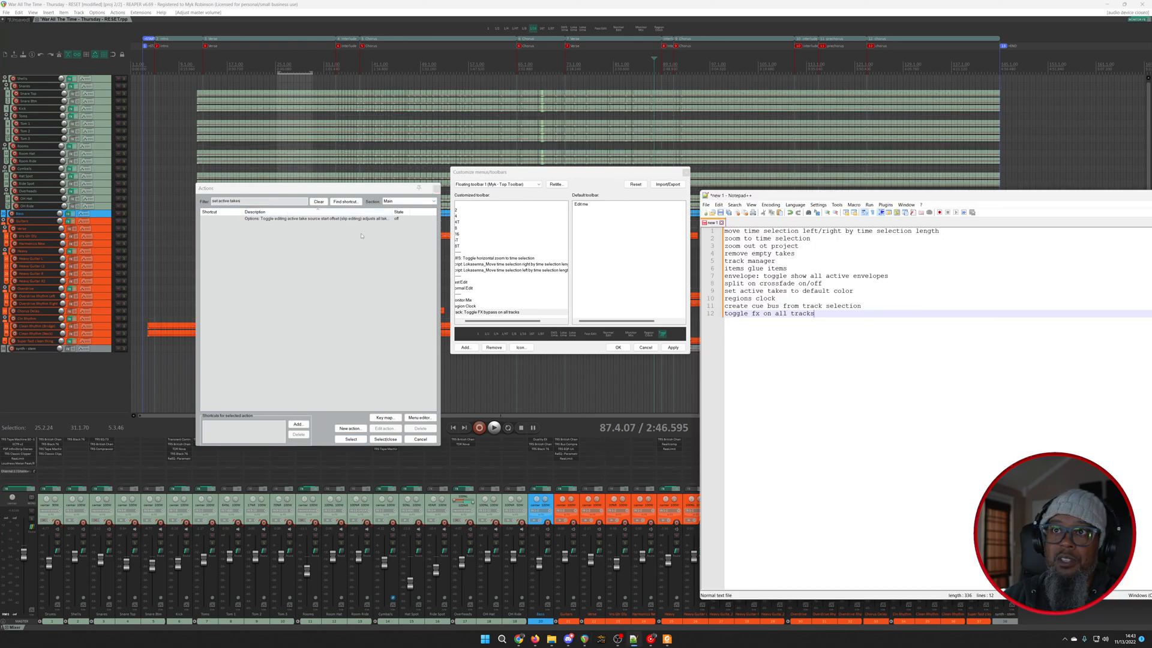
pyautogui.hotkey('alt', 'Tab')
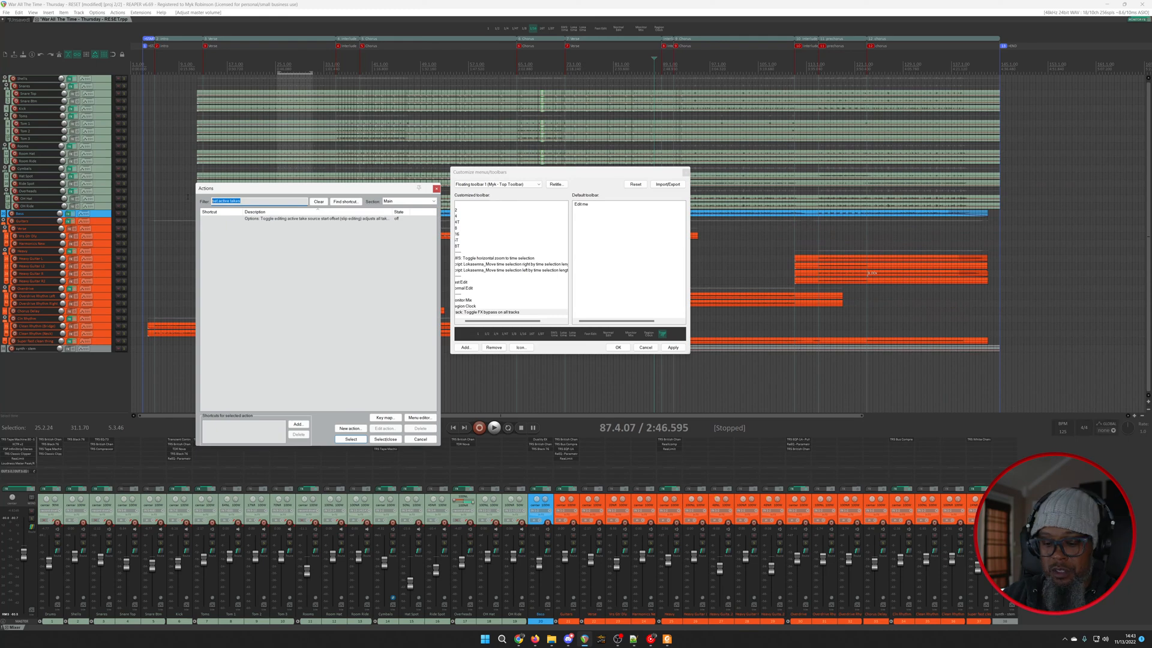
pyautogui.write('default color')
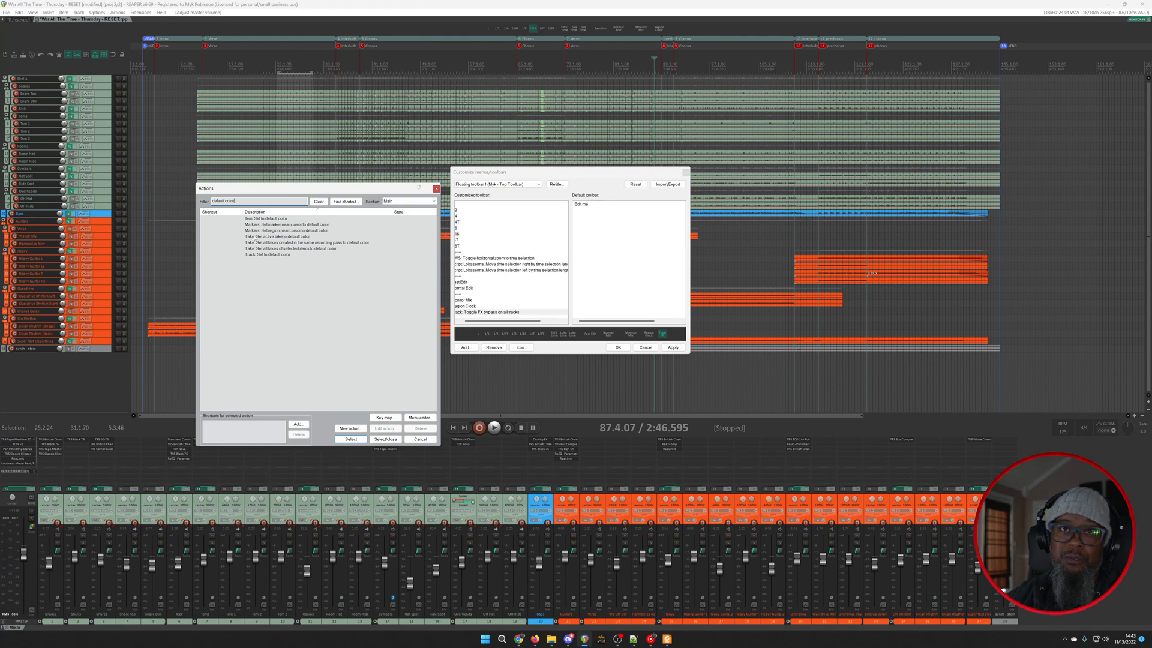
pyautogui.click(268, 236)
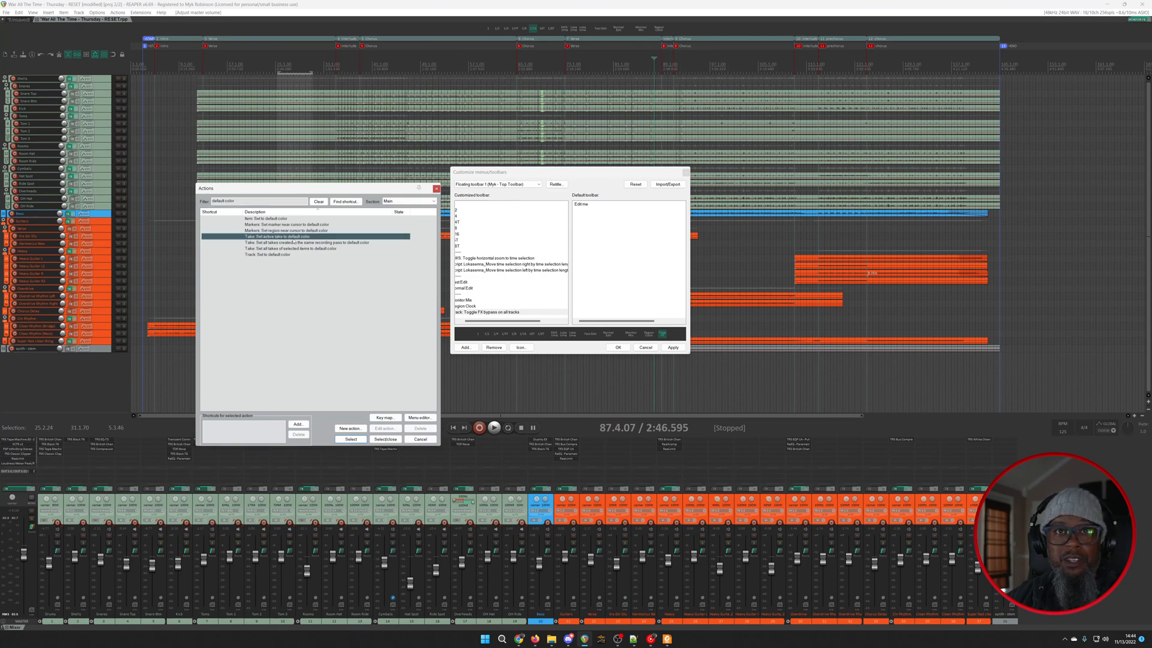
pyautogui.click(351, 438)
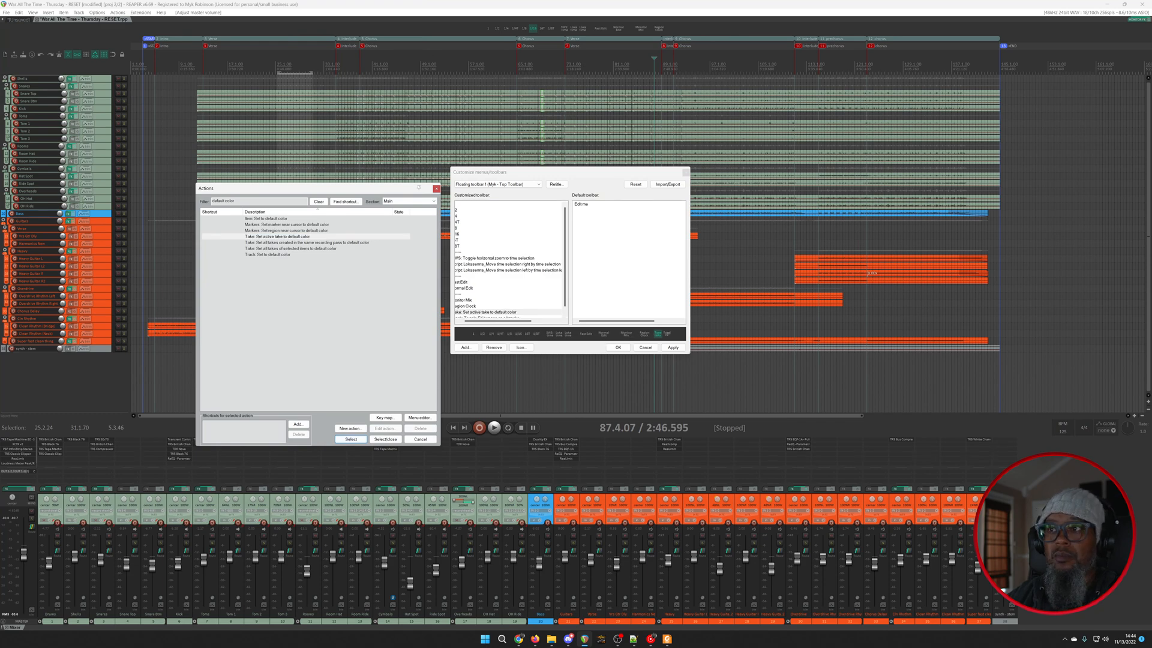
# Step: Check the workflow notes in Notepad++ and filter REAPER's actions by "crossfade on split"
pyautogui.hotkey('alt', 'Tab')
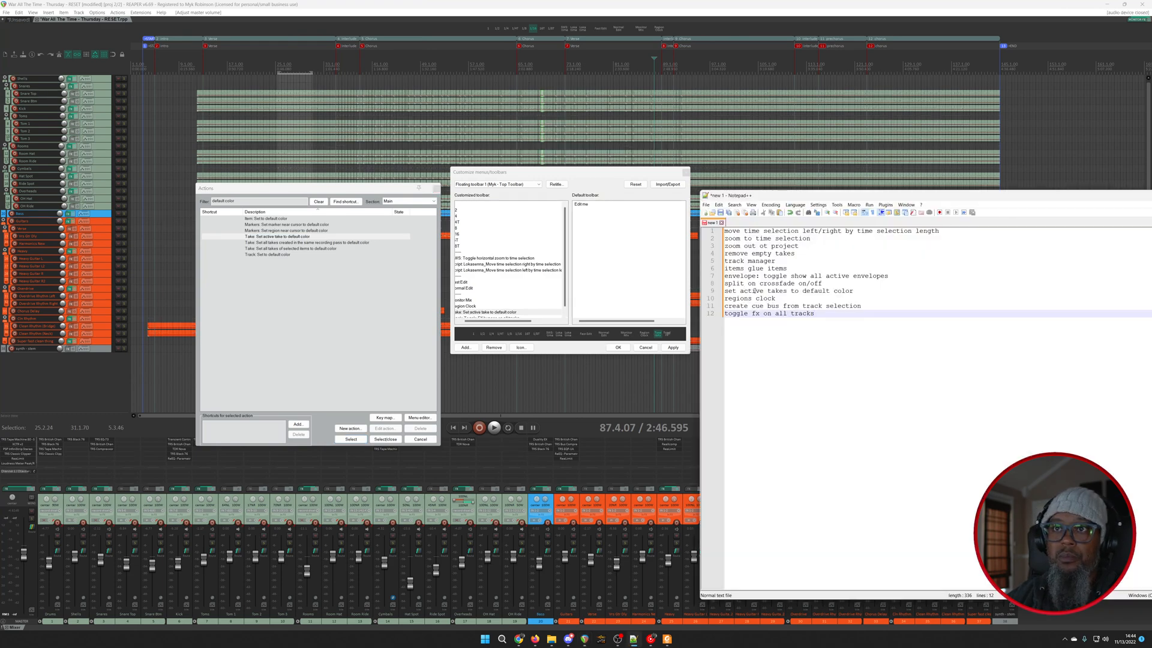
pyautogui.click(236, 201)
pyautogui.moveTo(236, 201); pyautogui.dragTo(212, 200)
pyautogui.write('split')
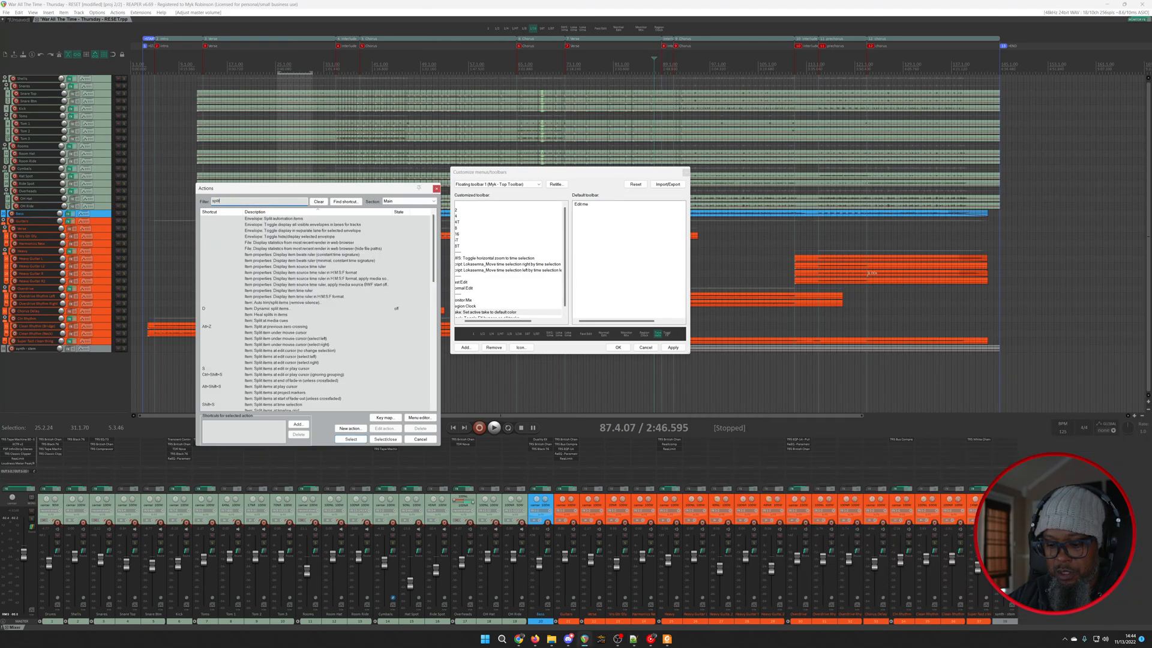
pyautogui.press('BackSpace')
pyautogui.press('BackSpace')
pyautogui.press('BackSpace')
pyautogui.press('BackSpace')
pyautogui.press('BackSpace')
pyautogui.write('cross')
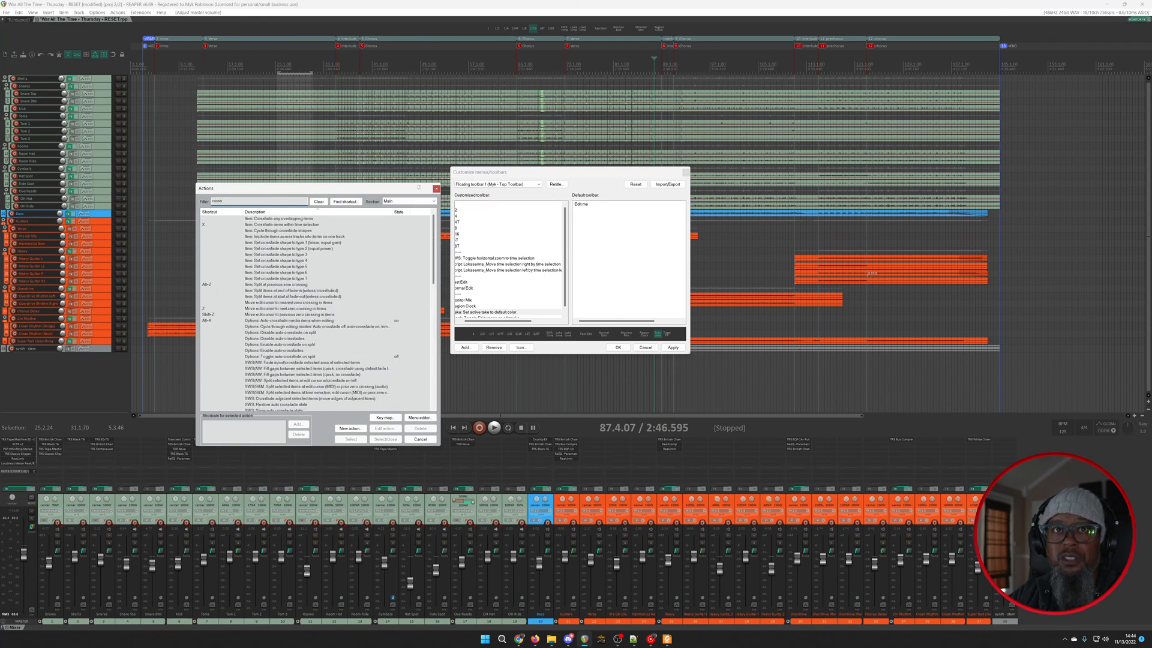
pyautogui.write('fade on split')
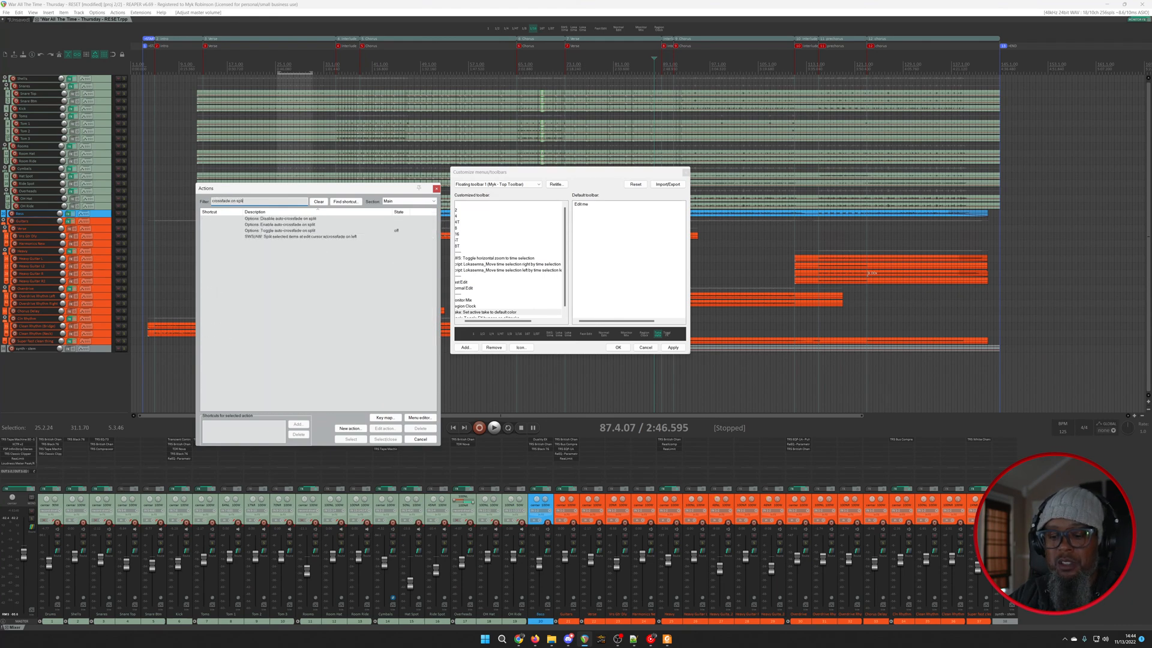
# Step: Insert "Options: Toggle auto crossfade on split" into the toolbar list, consult the notes, and enlarge the customization window
pyautogui.click(293, 225)
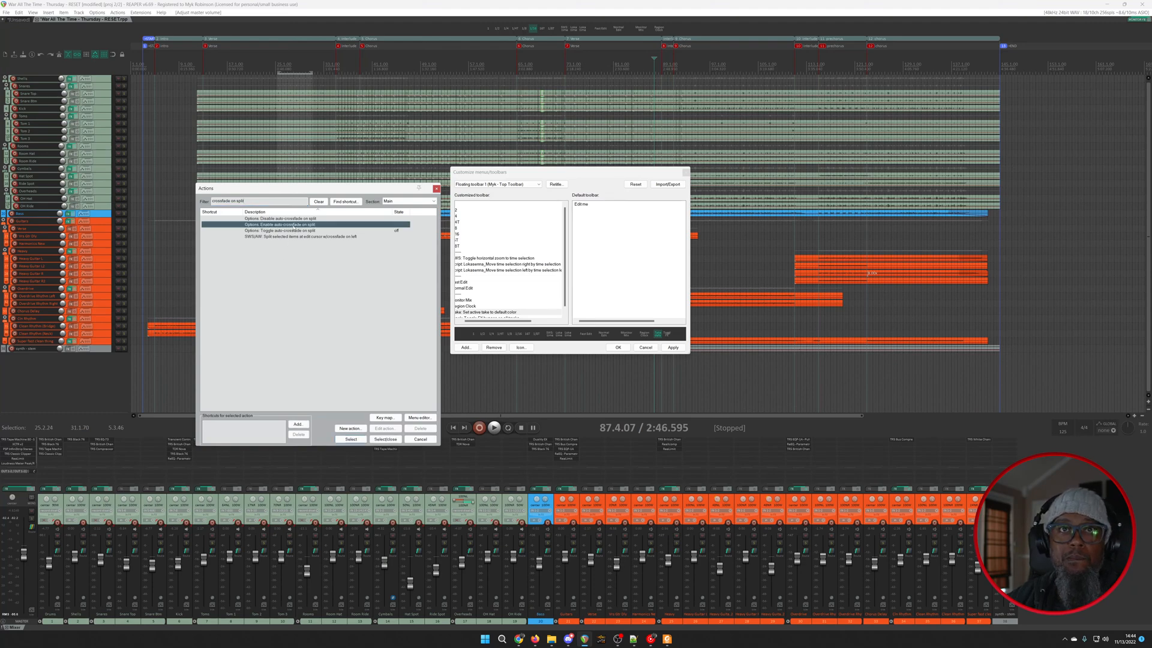
pyautogui.click(295, 231)
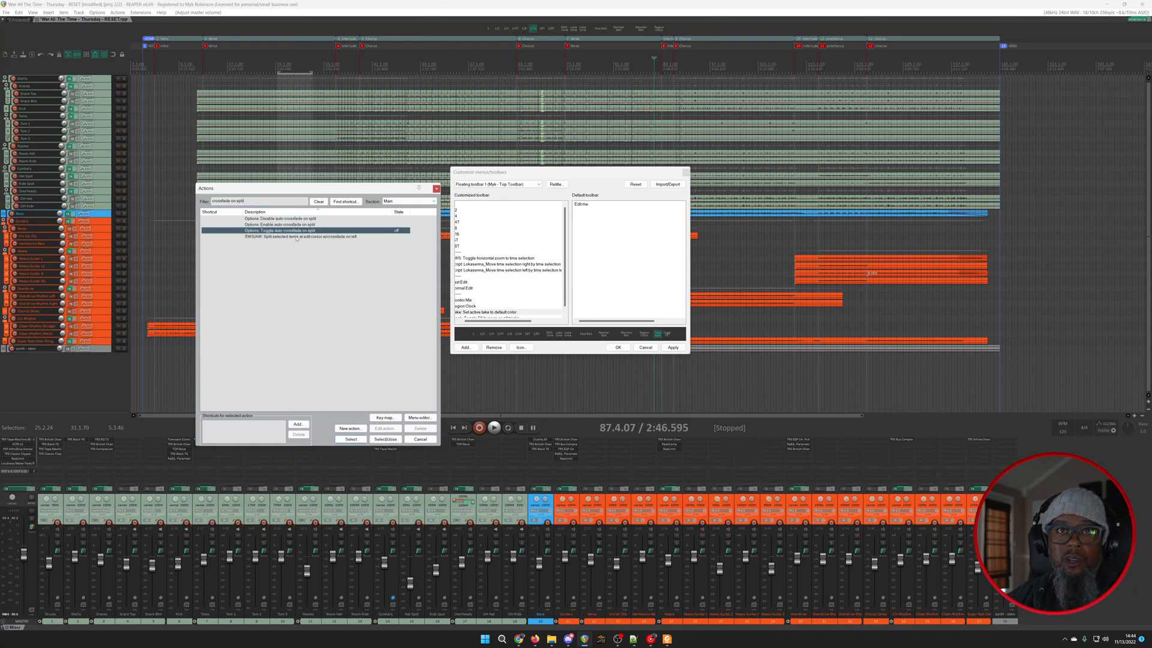
pyautogui.click(350, 439)
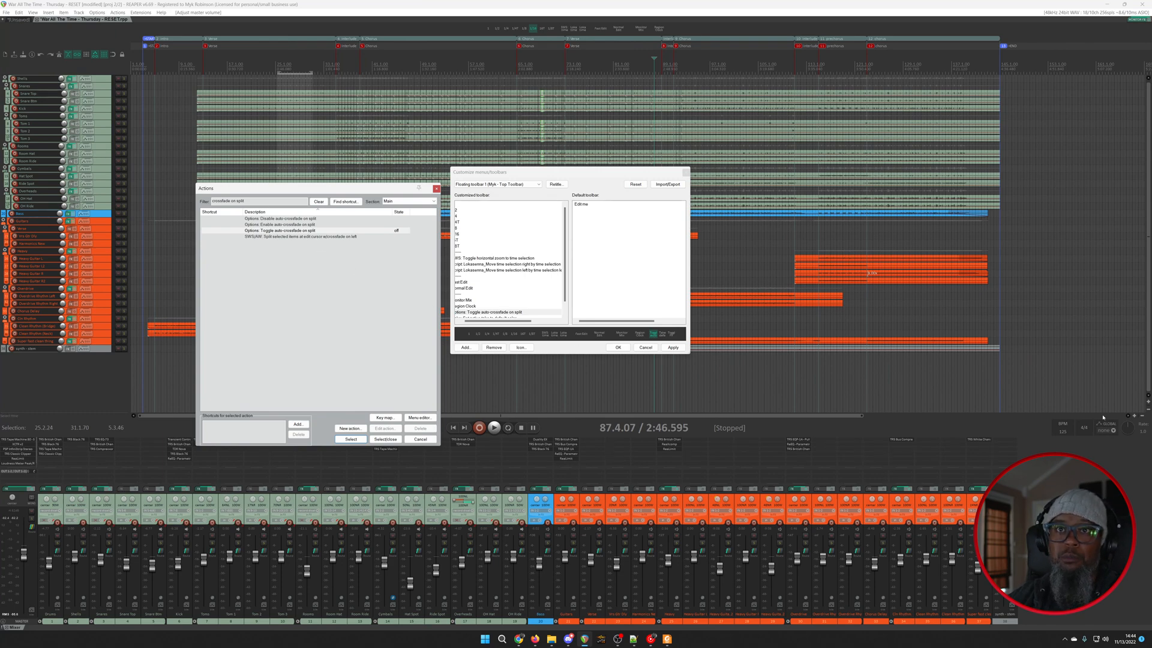
pyautogui.hotkey('alt', 'Tab')
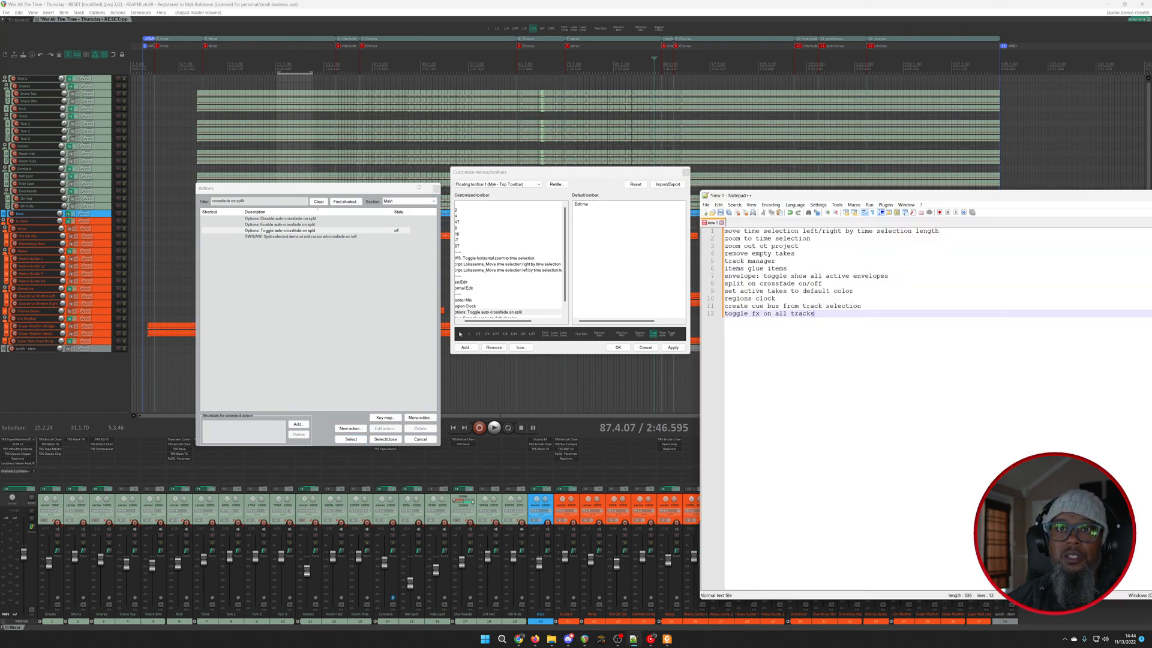
pyautogui.moveTo(451, 355); pyautogui.dragTo(357, 402)
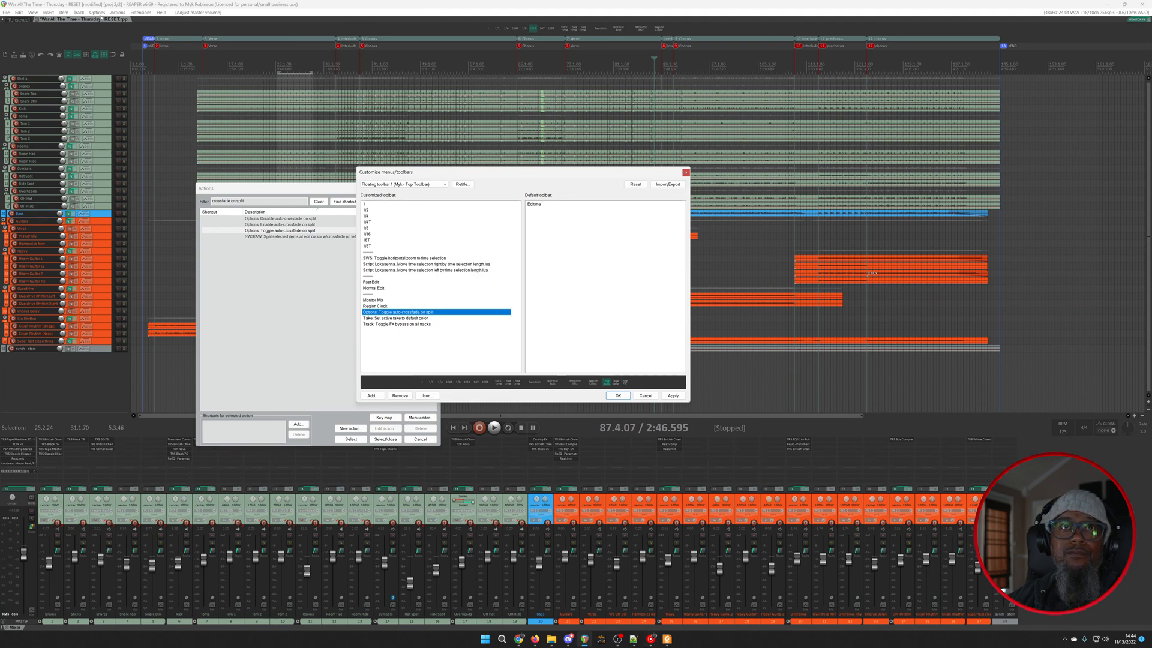
# Step: Search the REAPER preferences for "offline", review the Media settings, check the workflow notes, and close the preferences
pyautogui.click(97, 12)
pyautogui.click(127, 310)
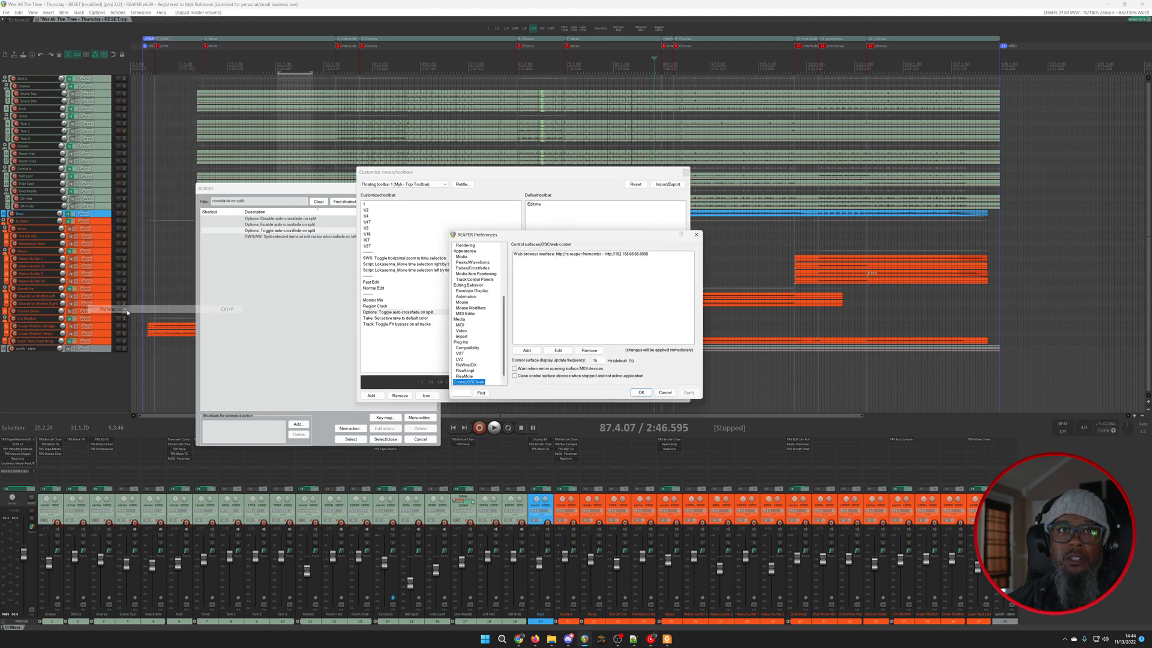
pyautogui.scroll(5, 478, 298)
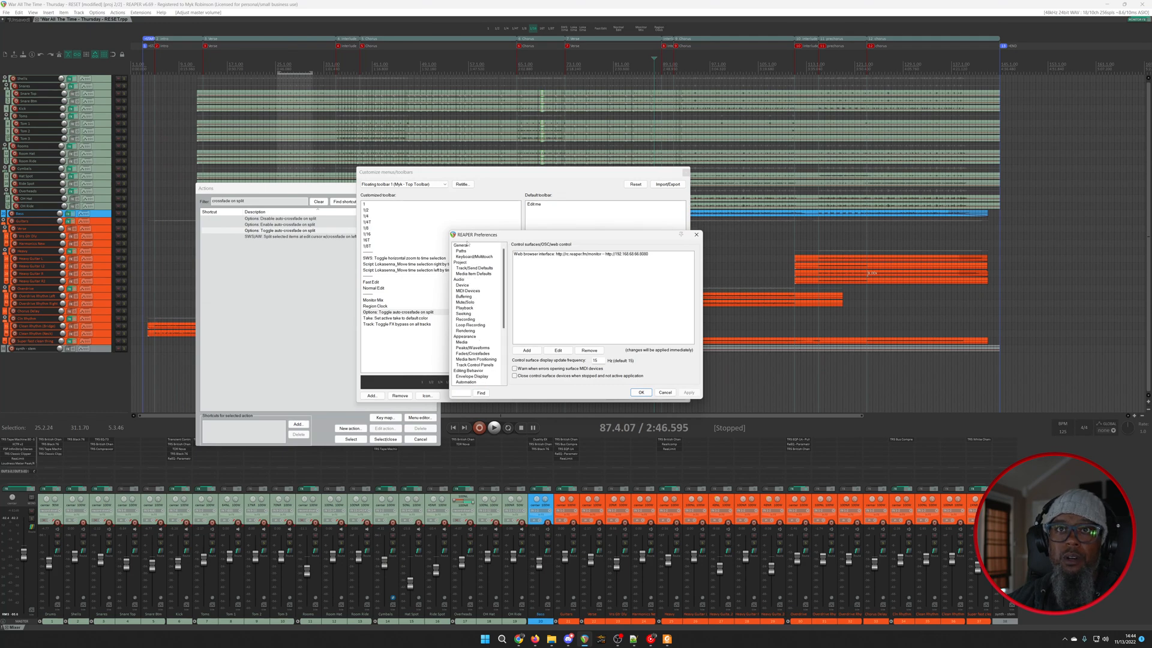
pyautogui.click(467, 245)
pyautogui.click(460, 391)
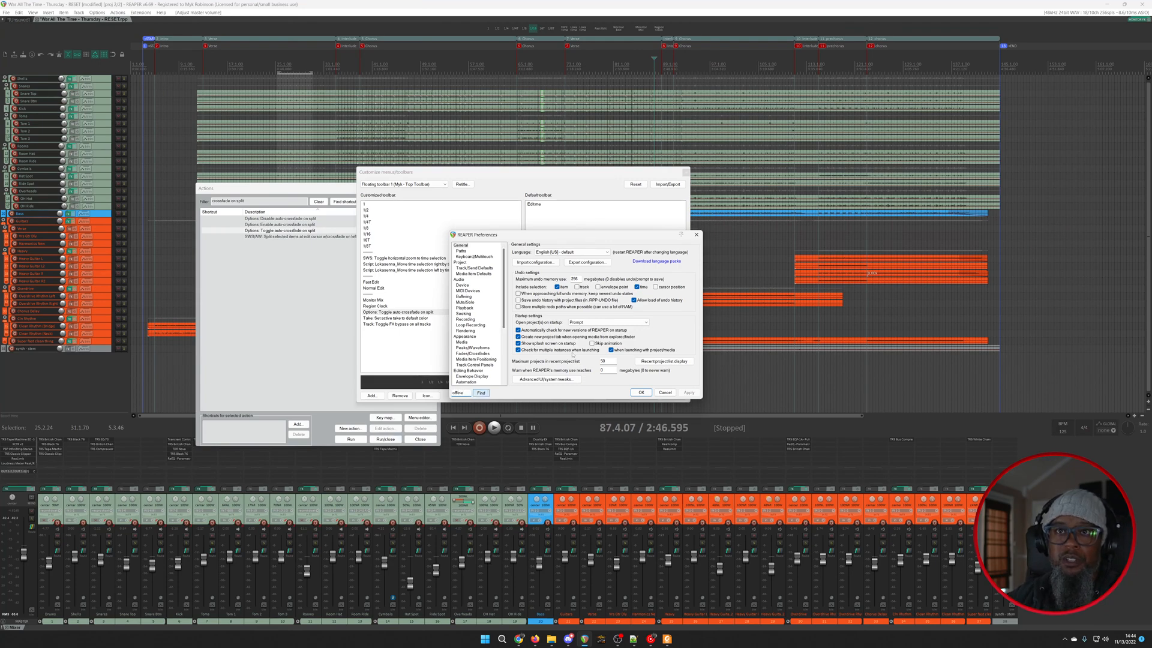
pyautogui.press('Return')
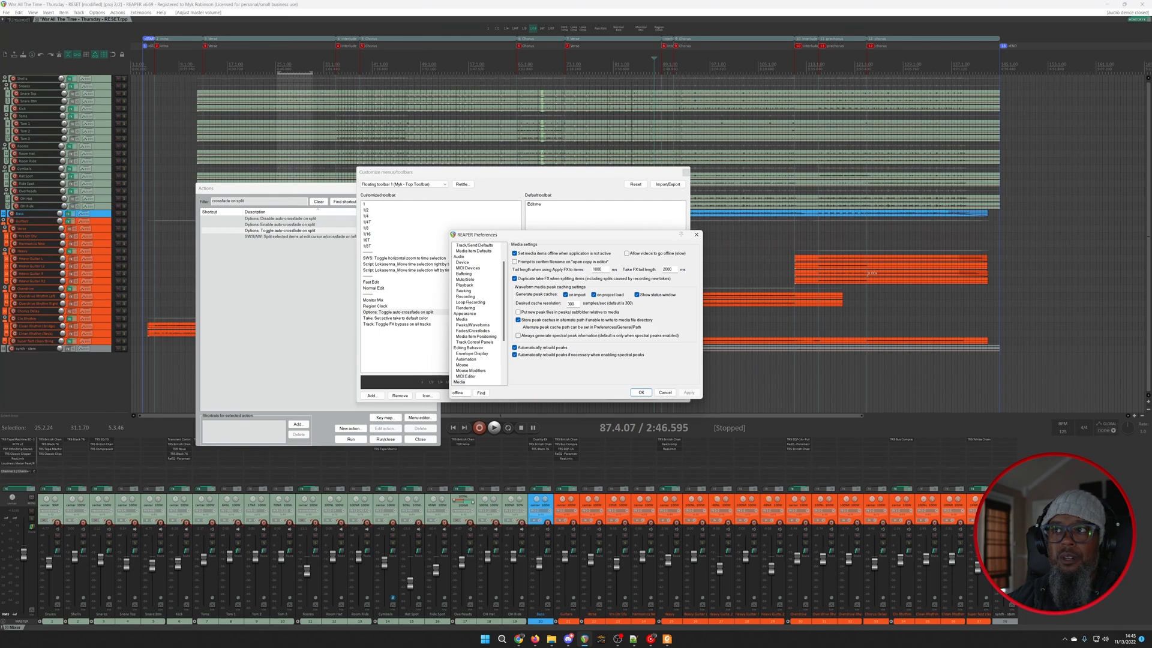
pyautogui.click(633, 638)
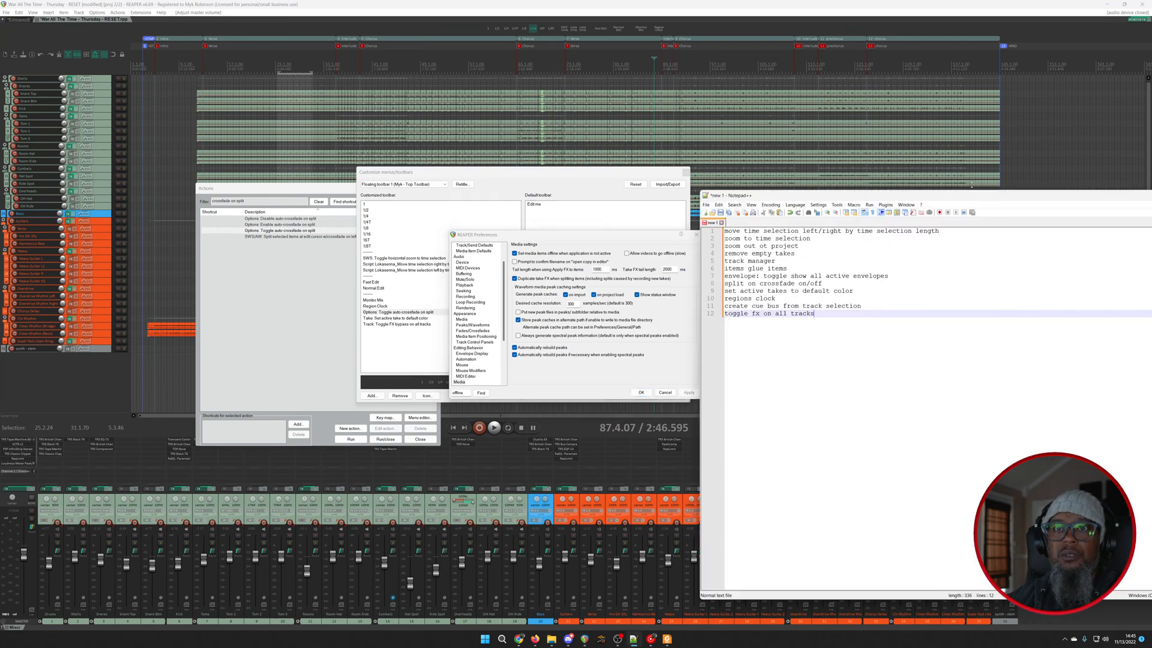
pyautogui.click(580, 243)
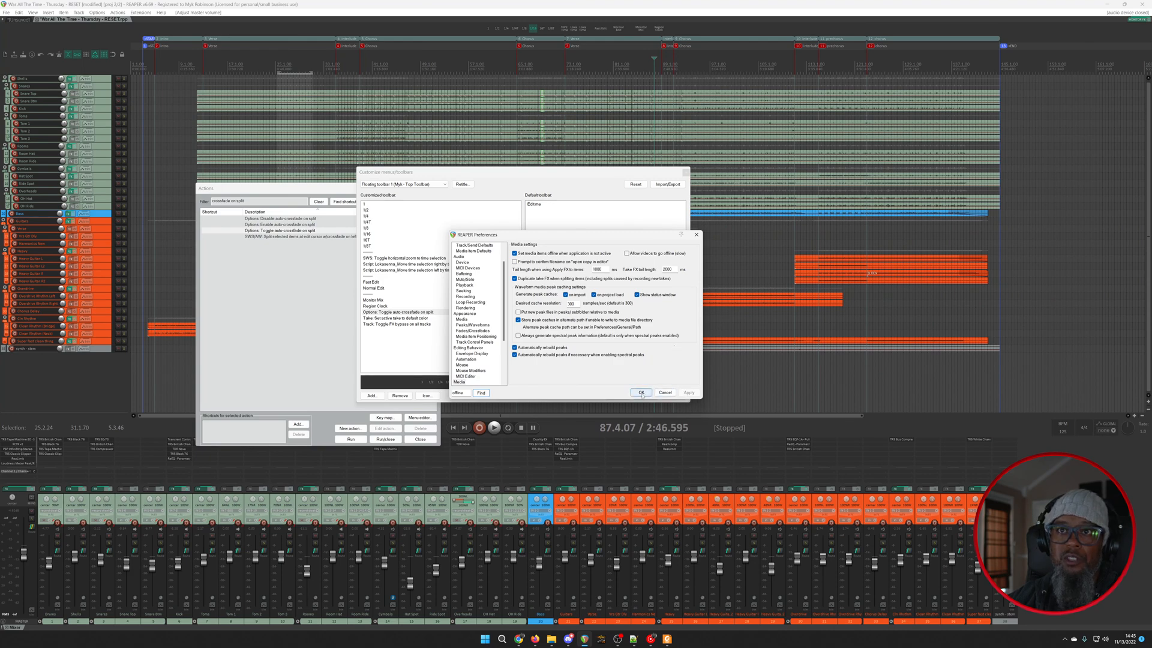
pyautogui.click(641, 393)
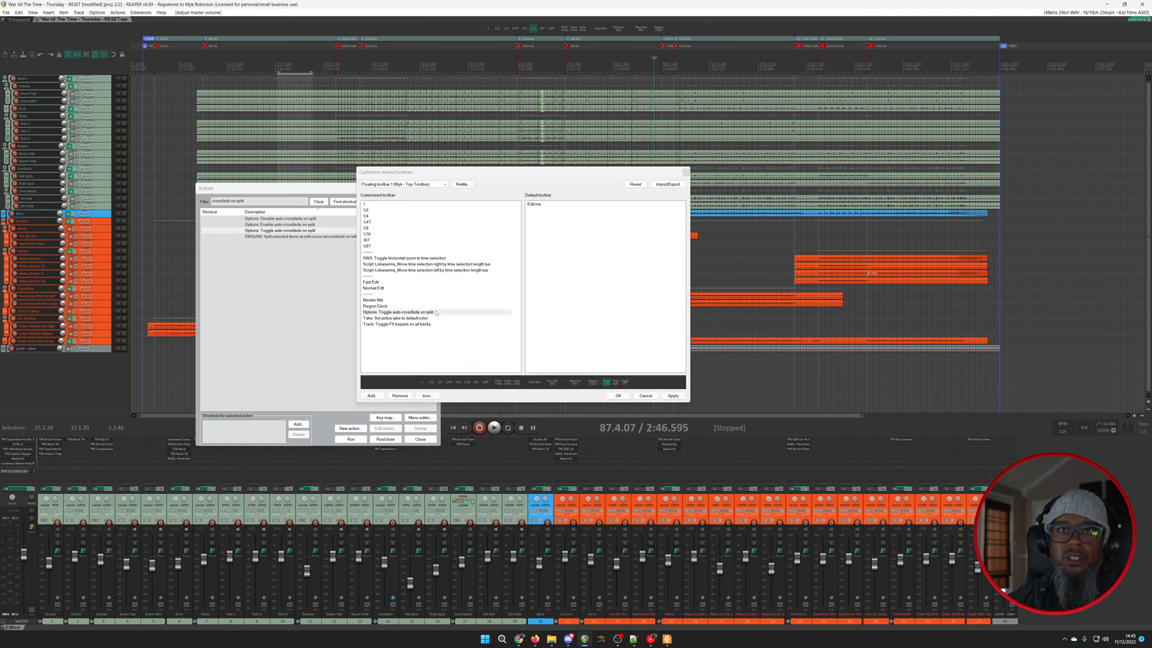
# Step: Give "SWS: Toggle horizontal zoom to time selection" the time selection properties icon, and close the toolbar customization without applying it
pyautogui.click(438, 313)
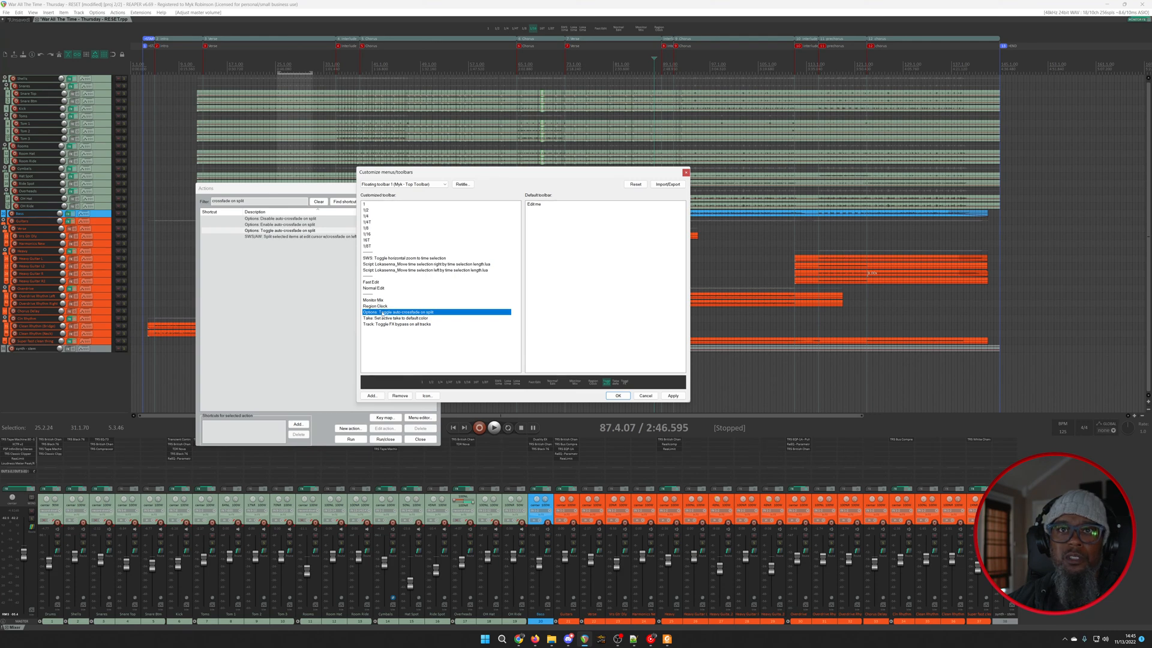
pyautogui.click(410, 258)
pyautogui.rightClick(412, 258)
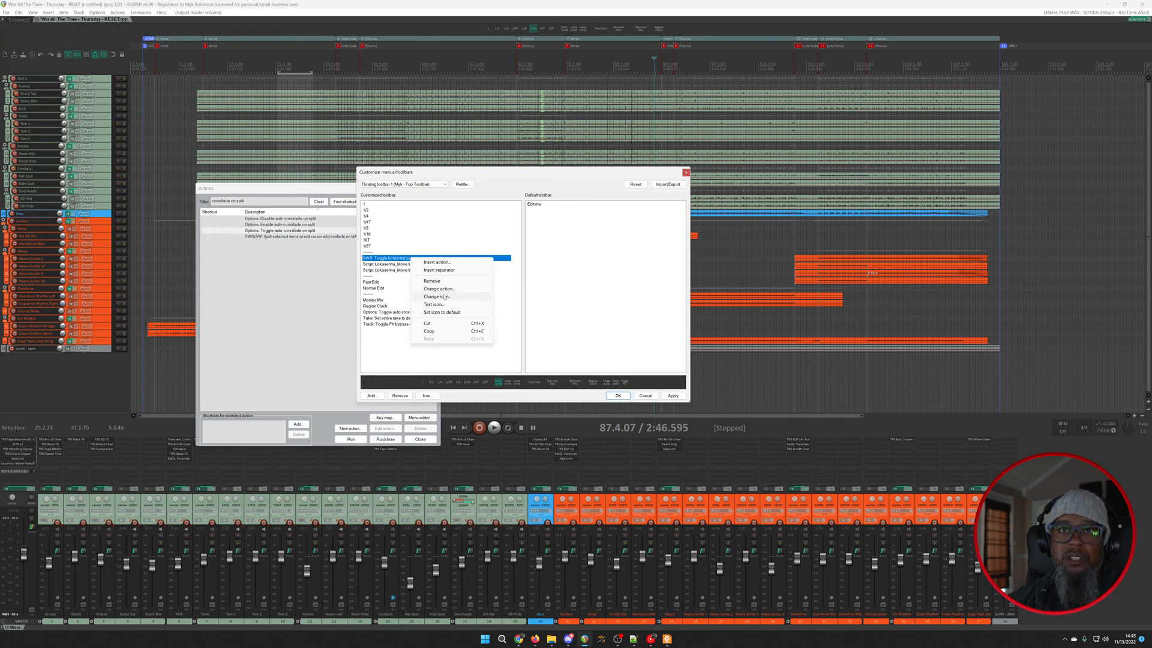
pyautogui.click(437, 296)
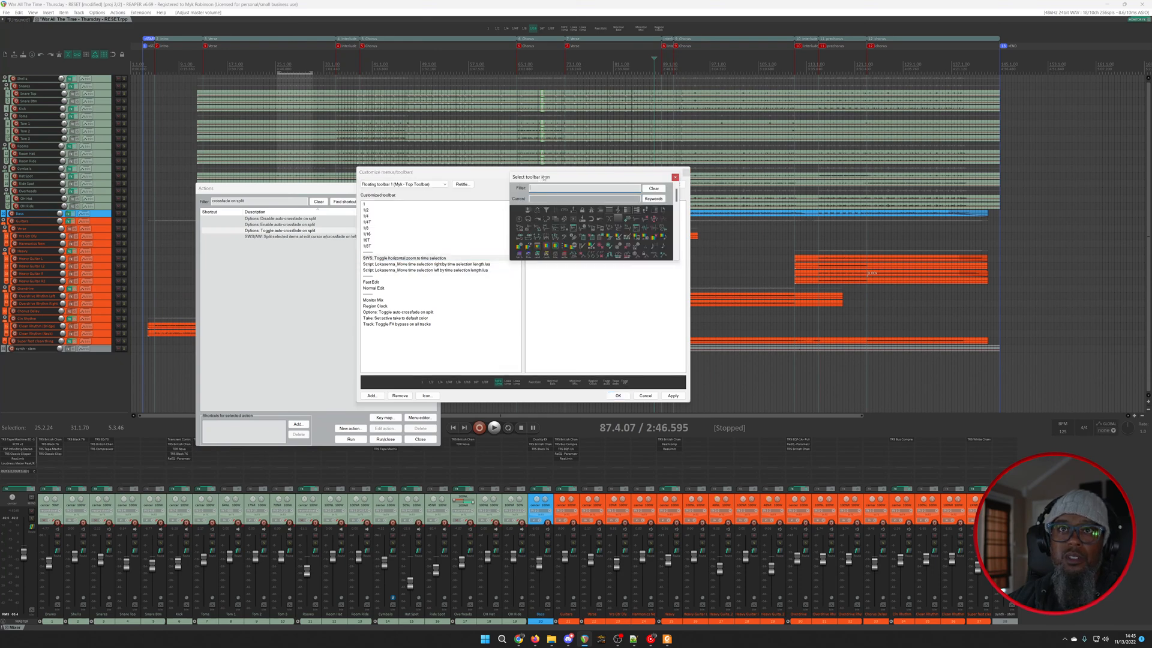
pyautogui.moveTo(544, 179); pyautogui.dragTo(578, 178)
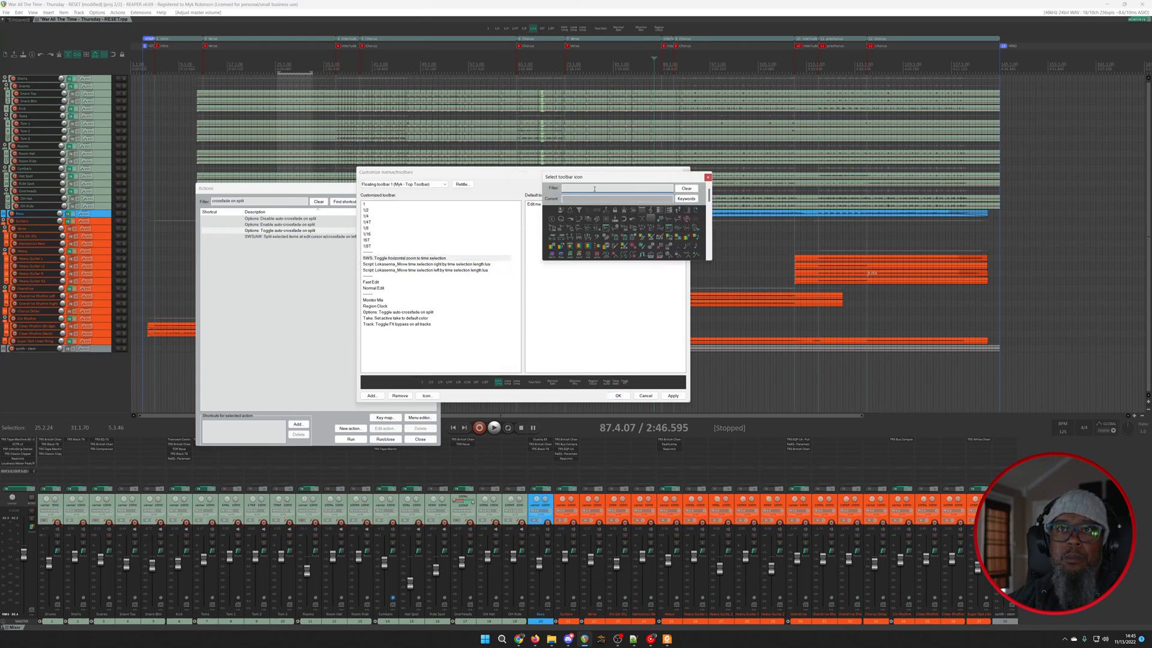
pyautogui.write('time sele')
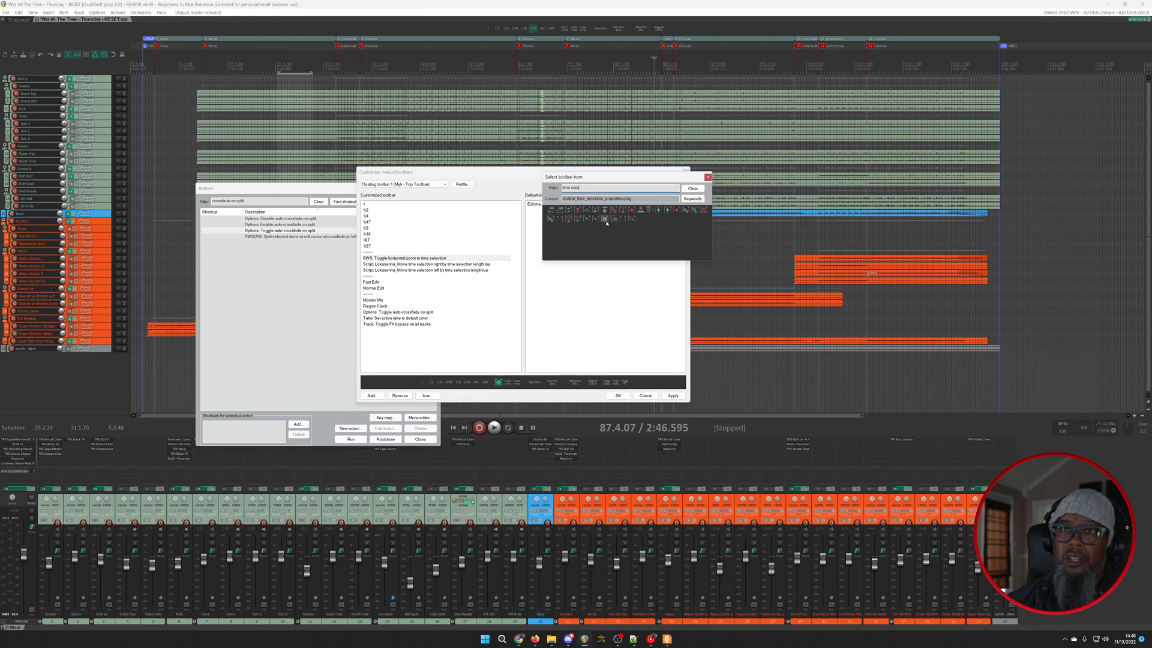
pyautogui.click(649, 209)
pyautogui.click(708, 177)
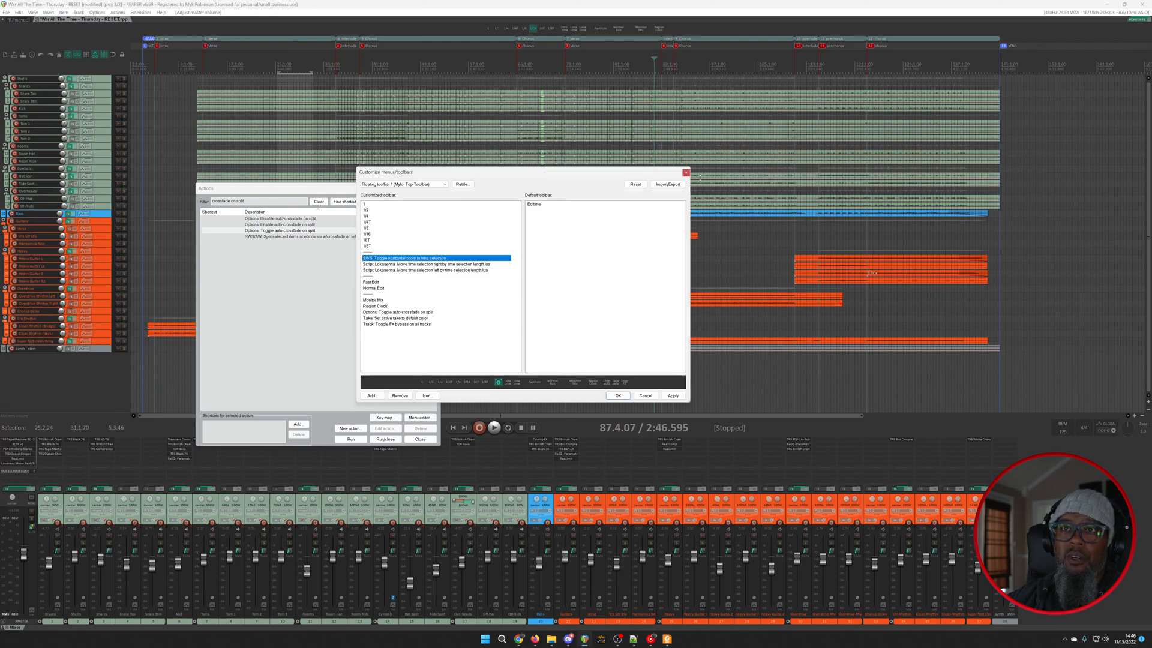
pyautogui.click(686, 173)
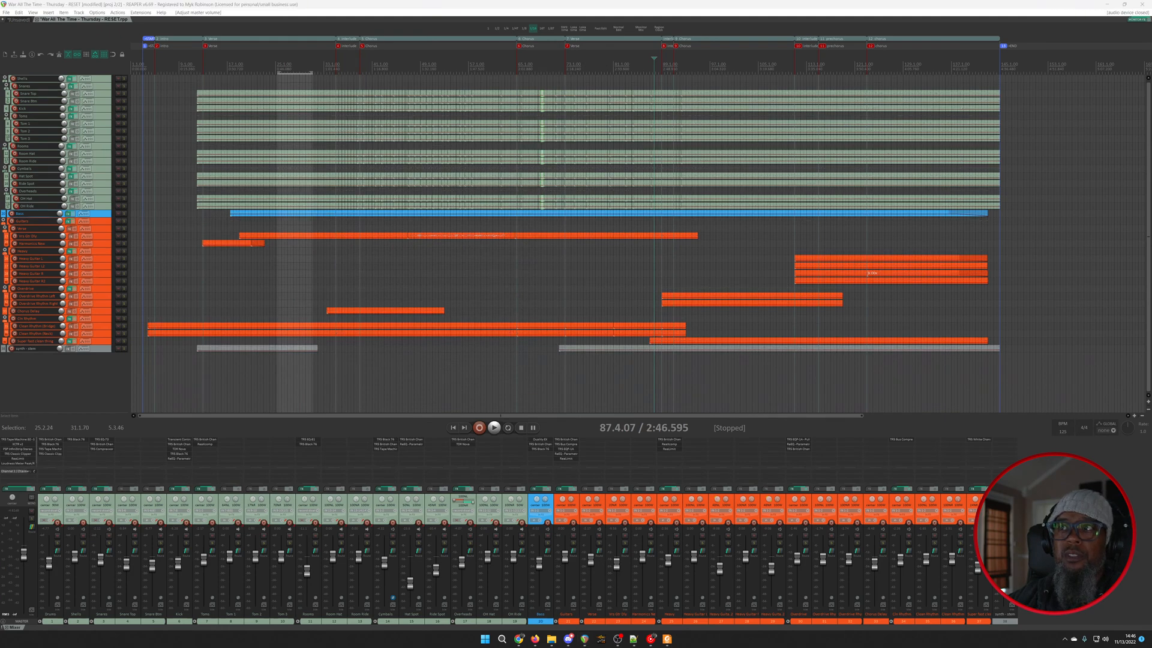
# Step: Check the workflow notes in Notepad++, return to REAPER, and reopen the preferences at the Media settings
pyautogui.hotkey('alt', 'Tab')
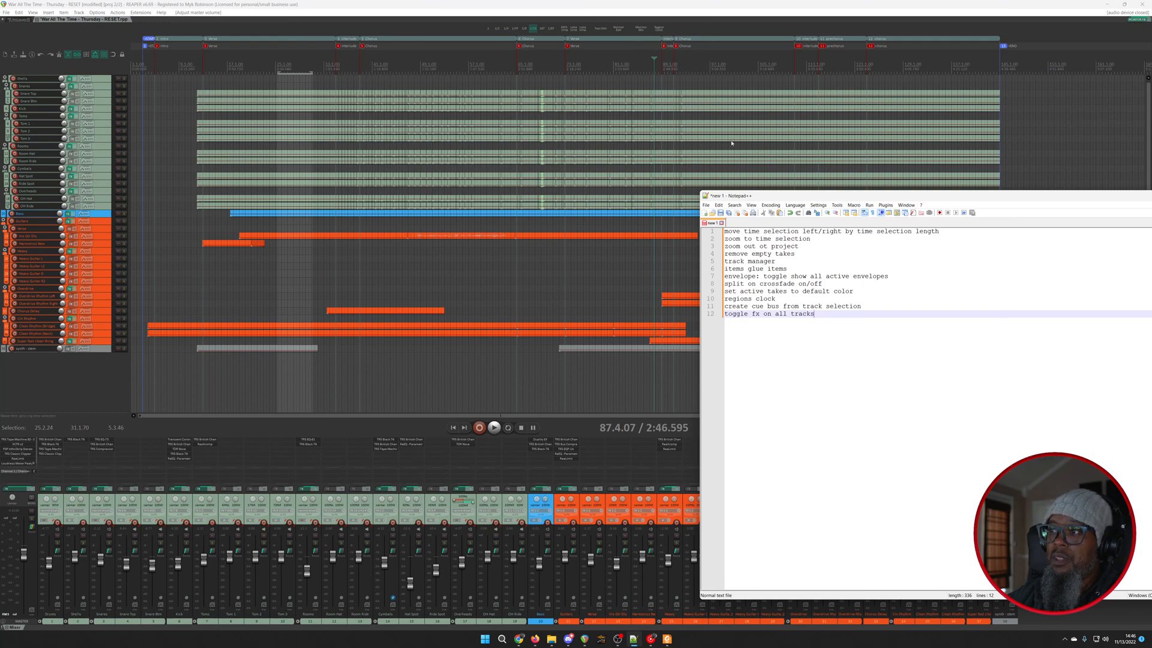
pyautogui.click(892, 3)
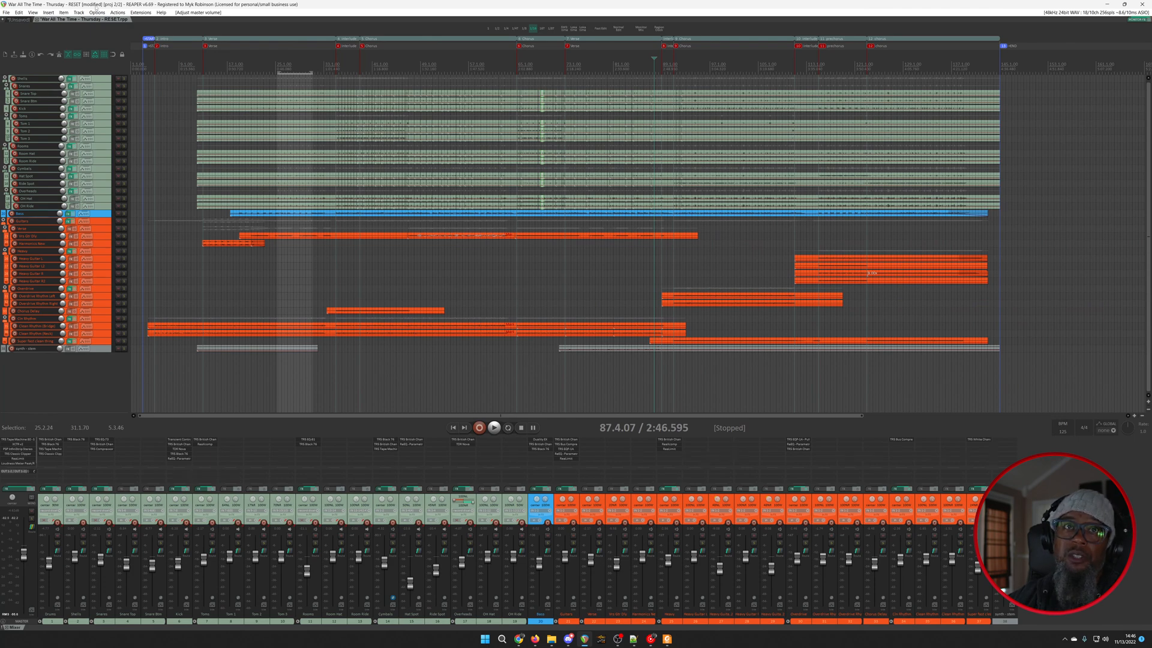
pyautogui.click(98, 12)
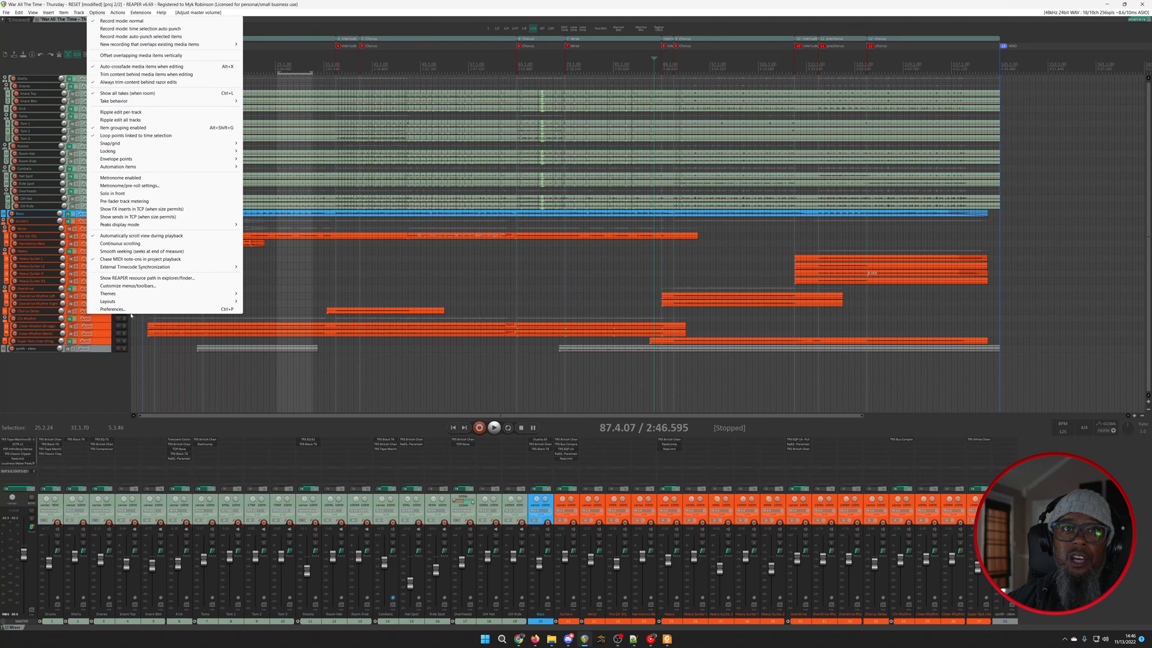
pyautogui.click(128, 309)
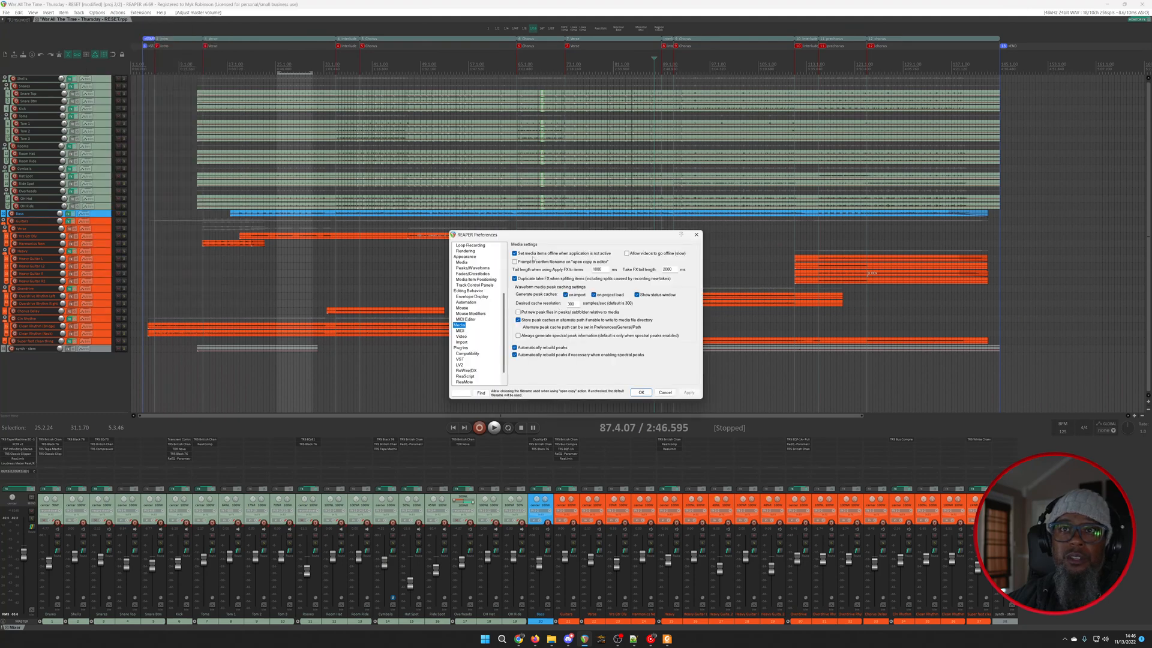
# Step: Turn off "Set media items offline when application is not active", confirm the preferences, and switch to Notepad++ and back to REAPER
pyautogui.click(515, 254)
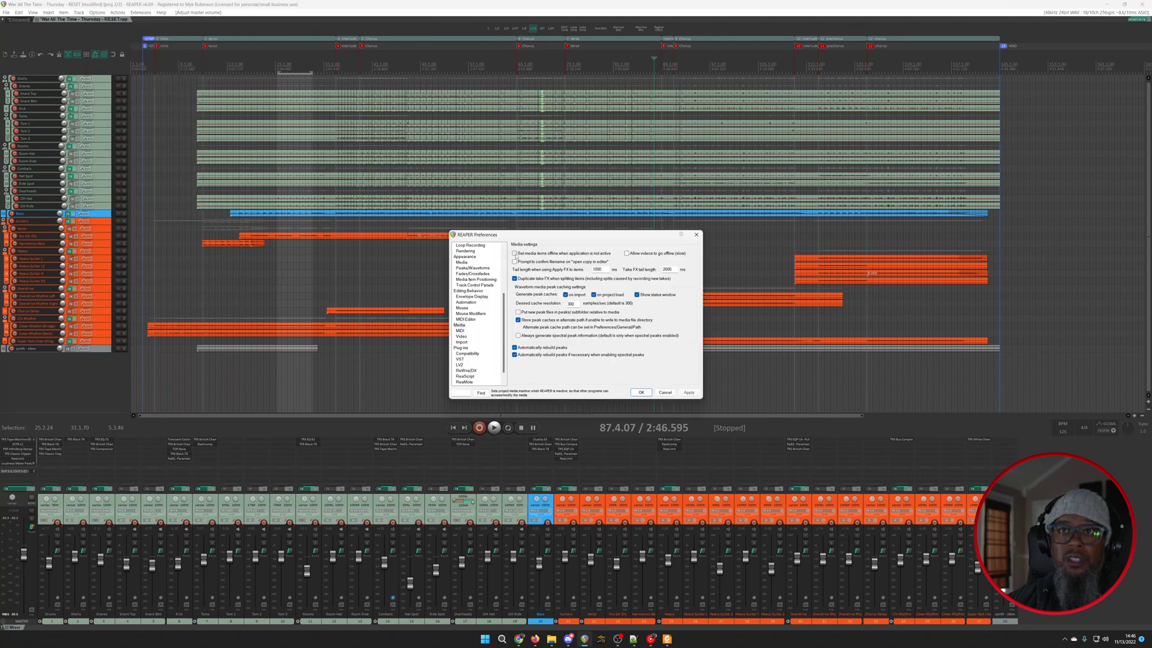
pyautogui.click(642, 392)
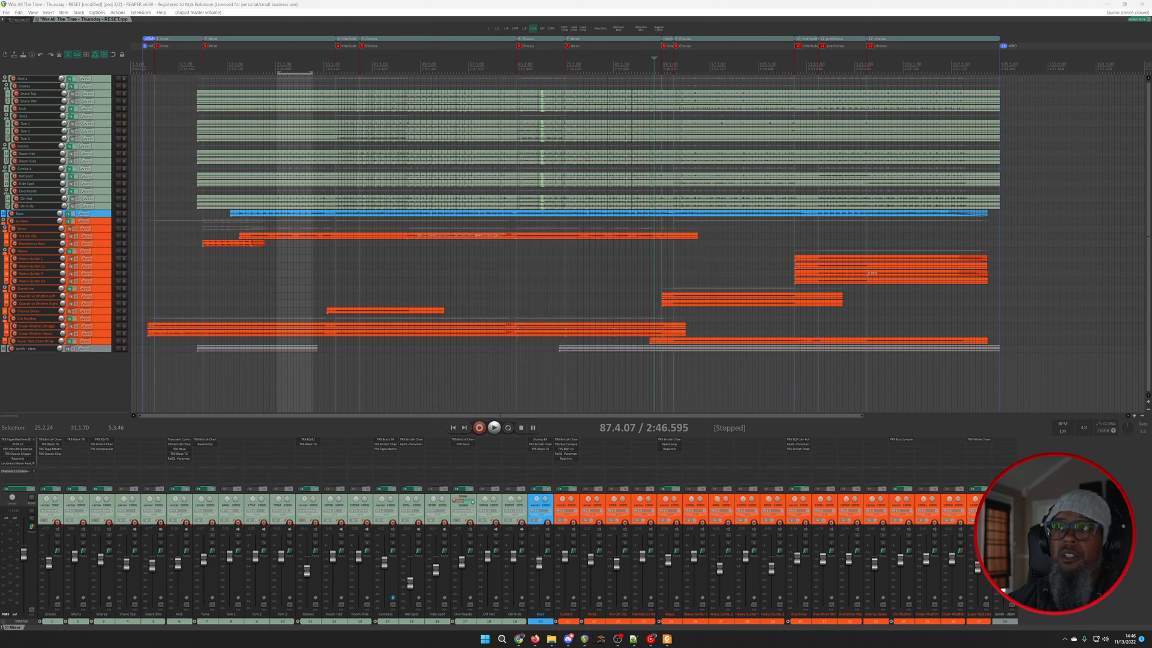
pyautogui.hotkey('alt', 'Tab')
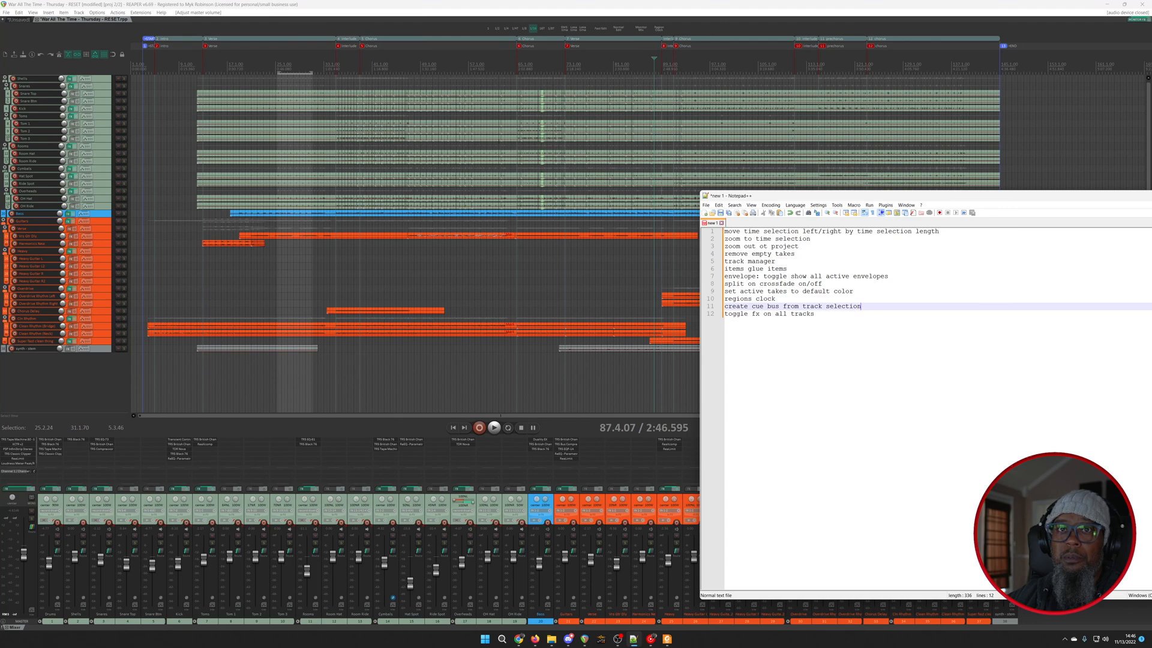
pyautogui.hotkey('alt', 'Tab')
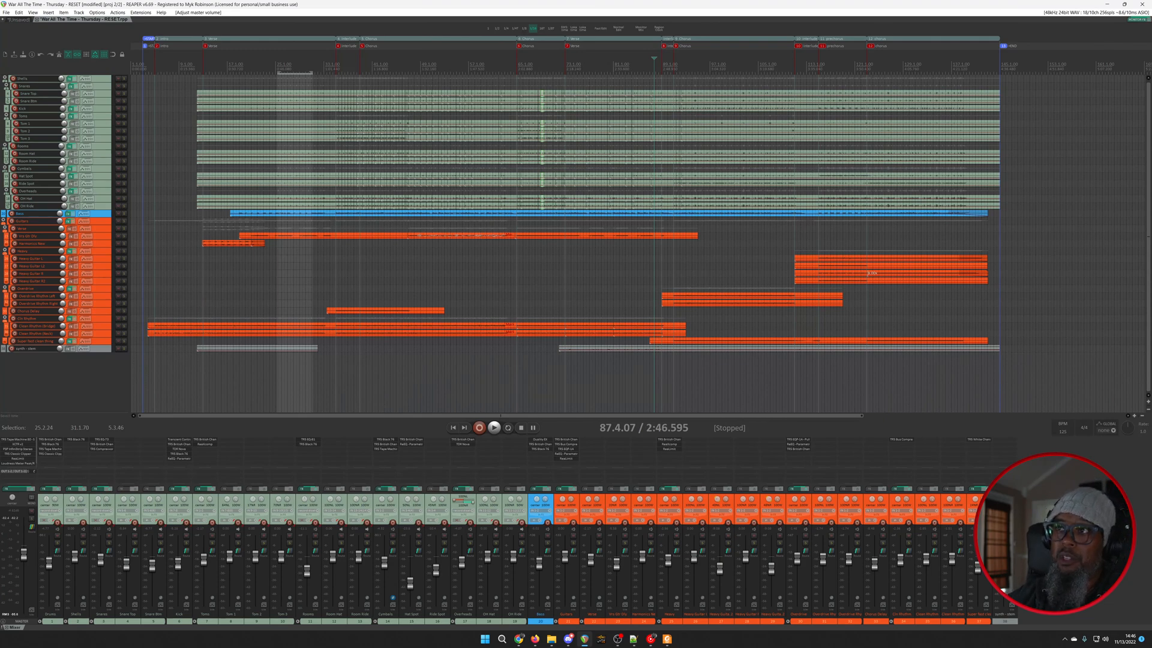
# Step: Reopen the preferences, enable and apply "Set media items offline when application is not active", and close them after viewing the General settings
pyautogui.click(98, 13)
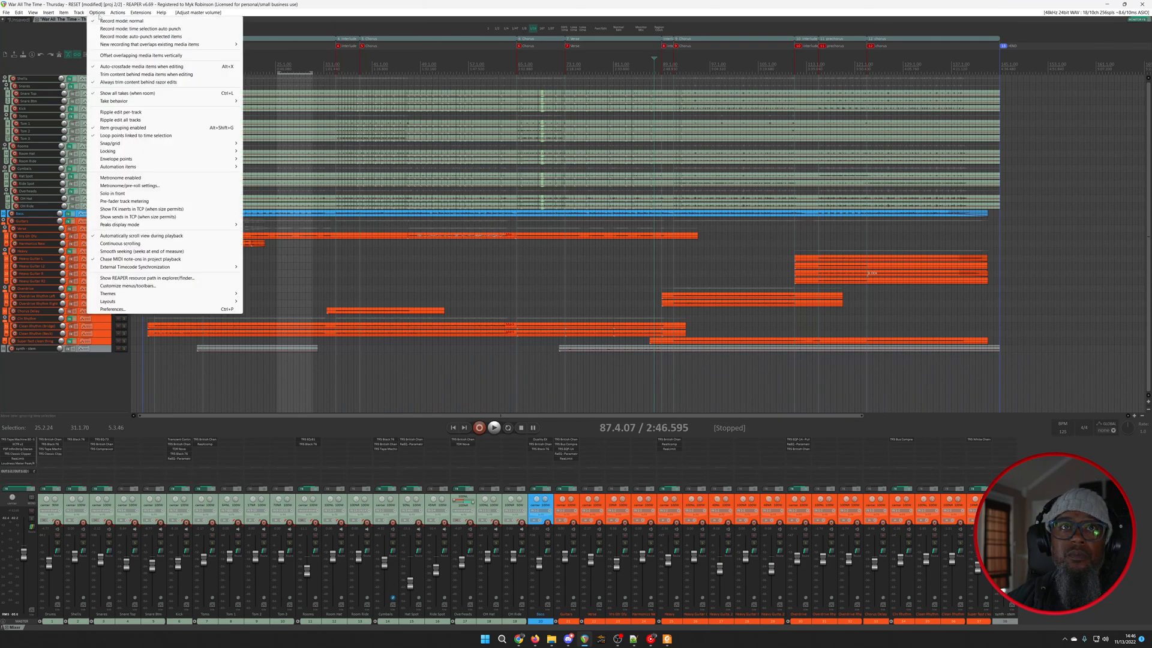
pyautogui.click(168, 309)
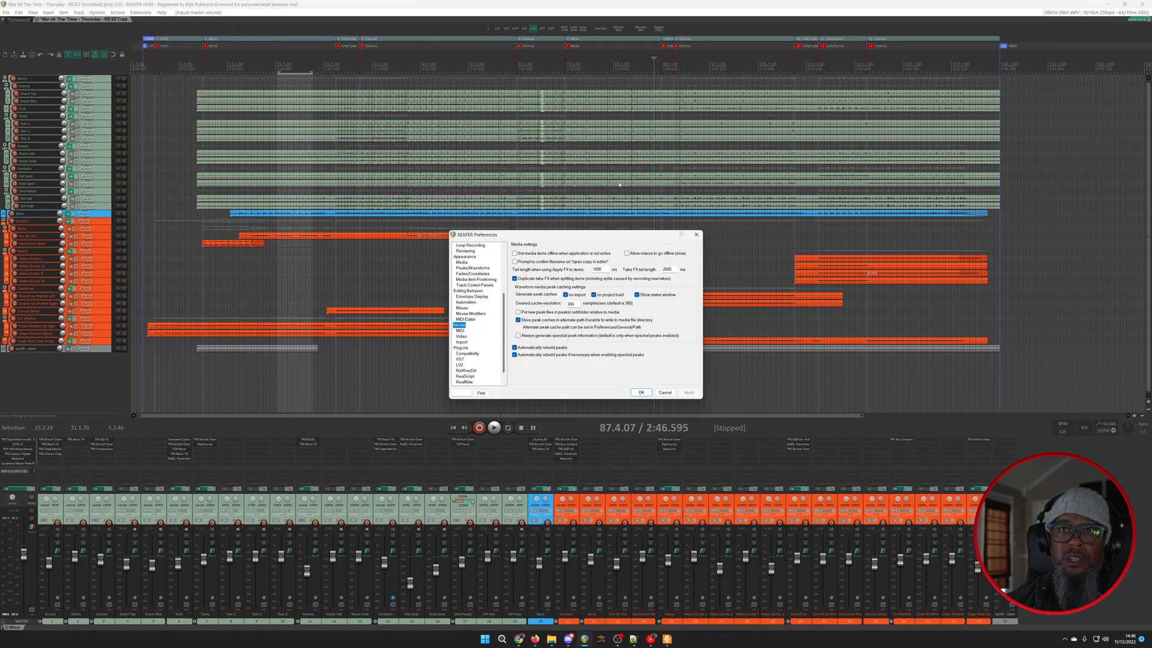
pyautogui.click(514, 254)
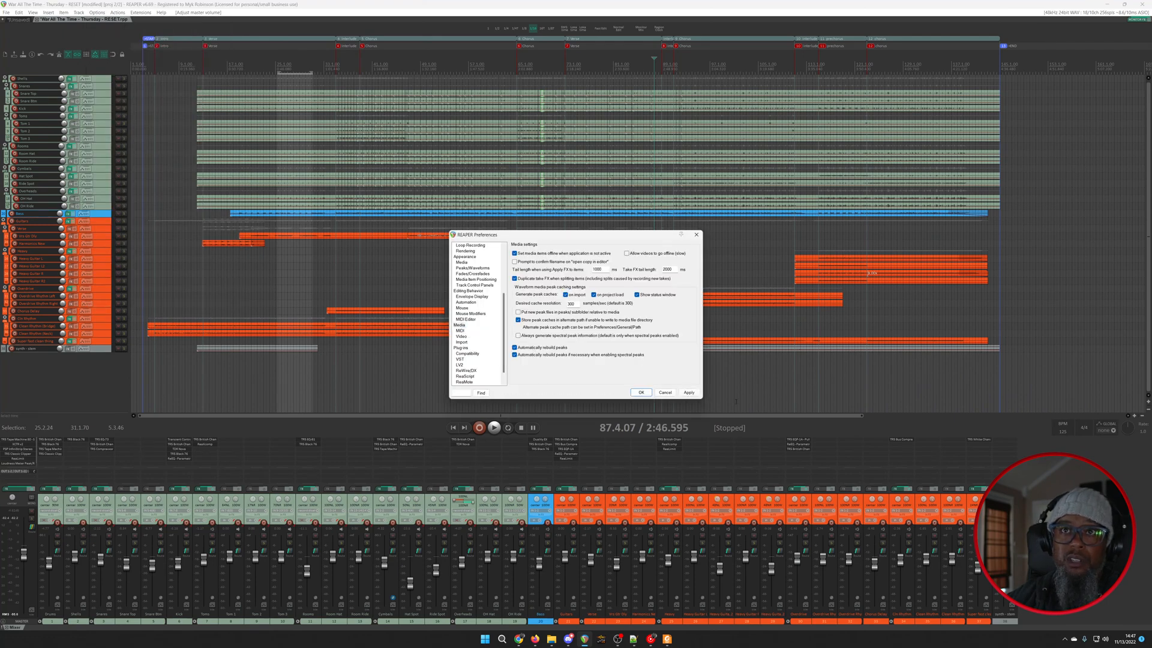
pyautogui.click(688, 392)
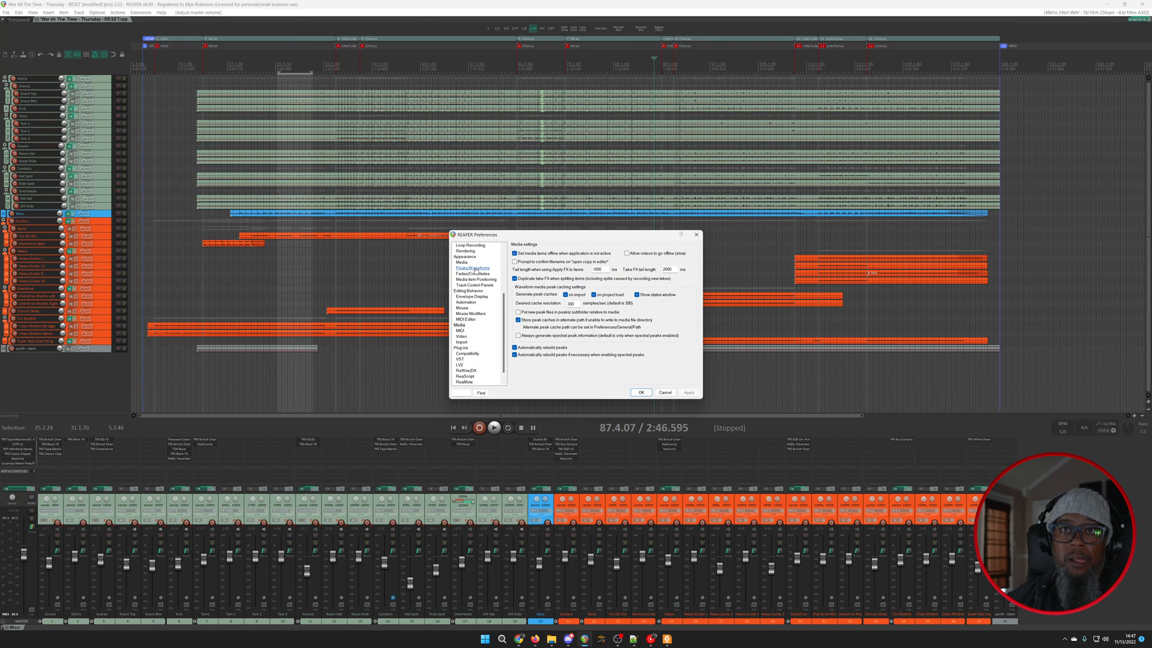
pyautogui.scroll(5, 476, 268)
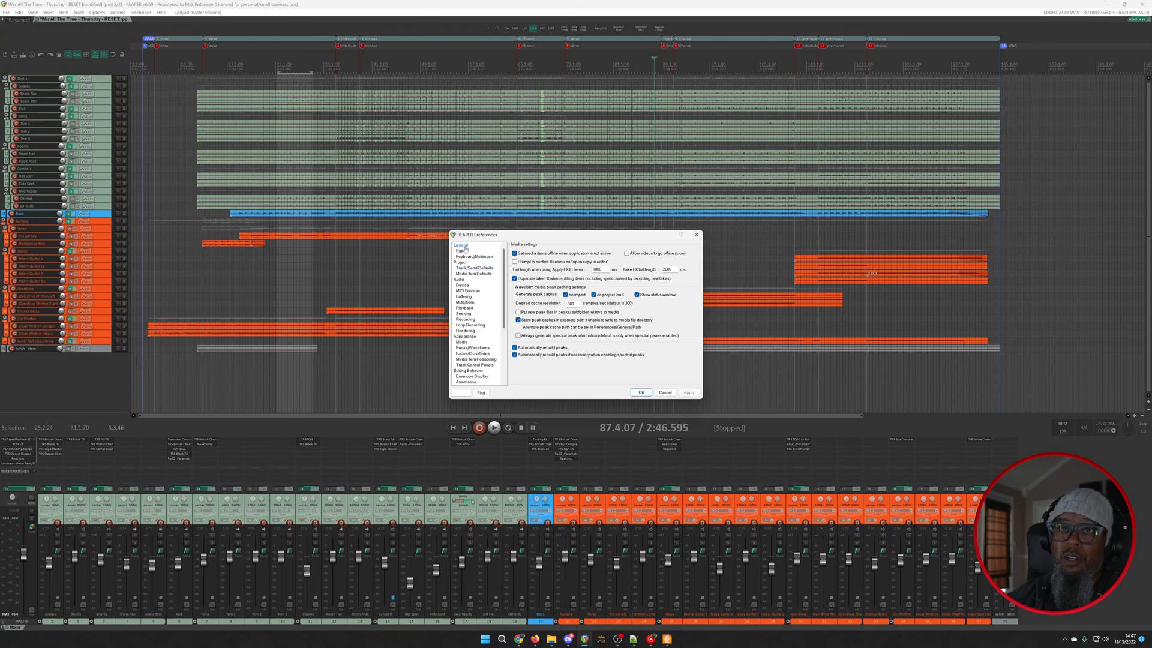
pyautogui.click(463, 246)
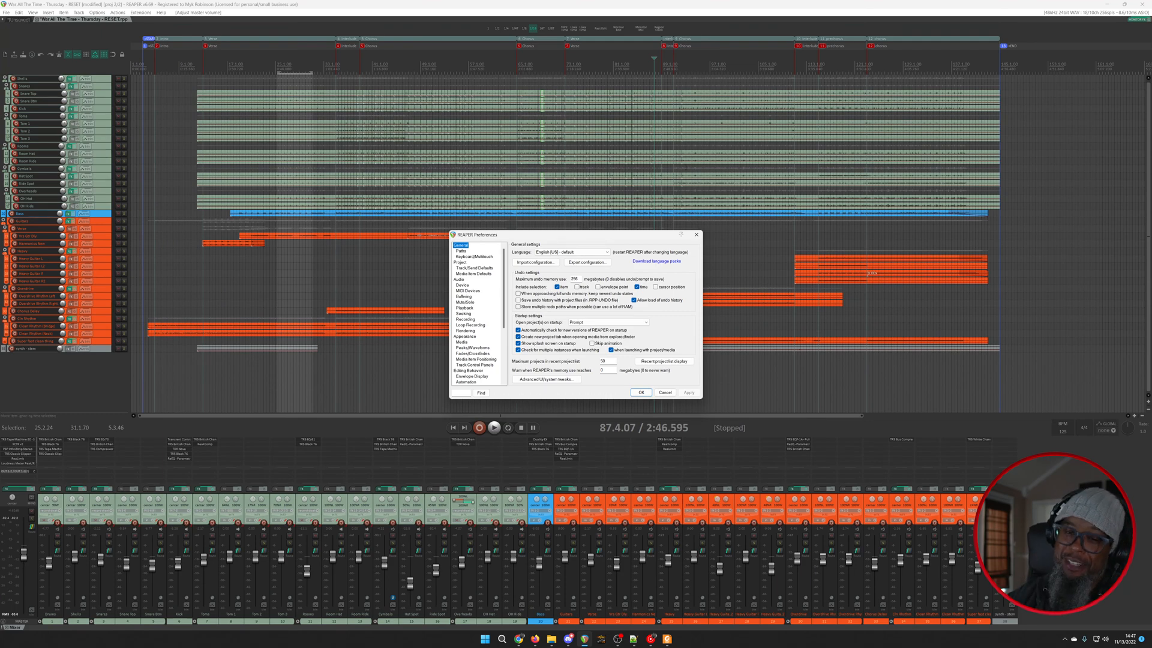
pyautogui.click(696, 234)
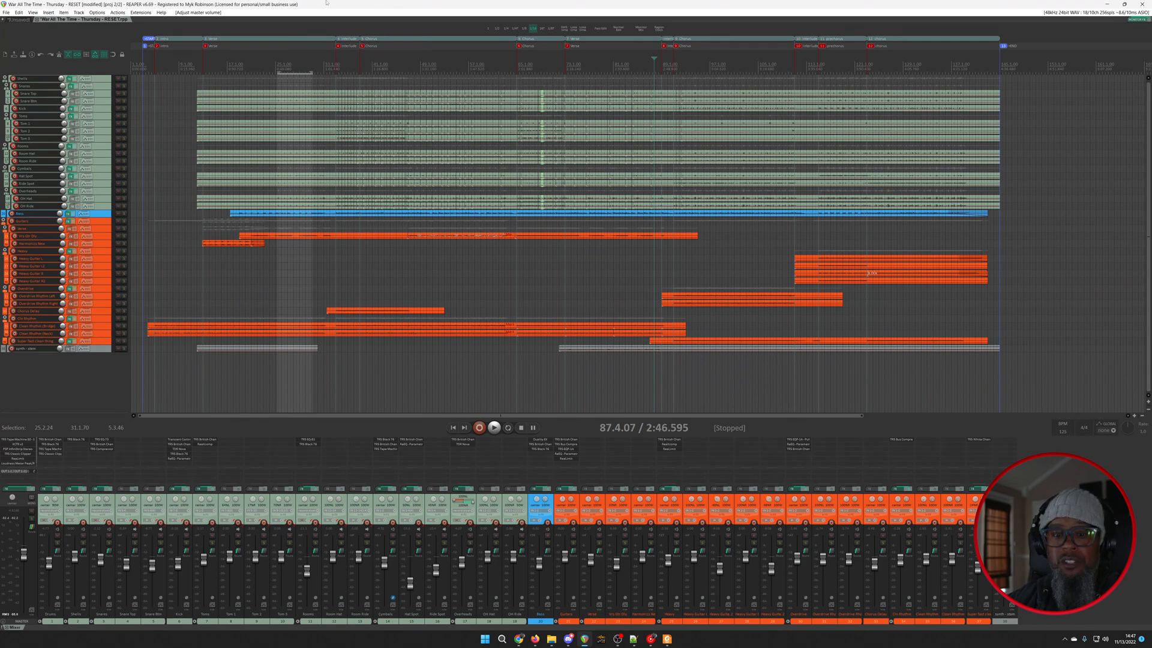
# Step: Toggle the mixer off and back on
pyautogui.hotkey('ctrl', 'm')
pyautogui.hotkey('ctrl', 'm')
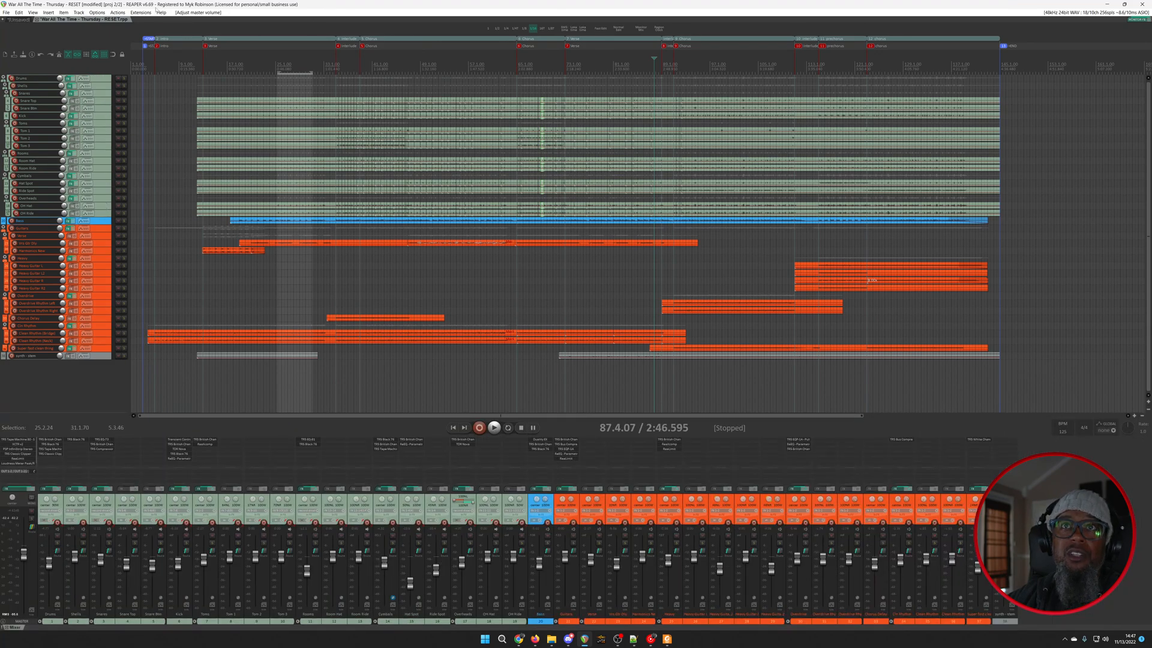
# Step: Open the Track Manager, dock it, and move its docker to the right edge of the main window
pyautogui.click(33, 12)
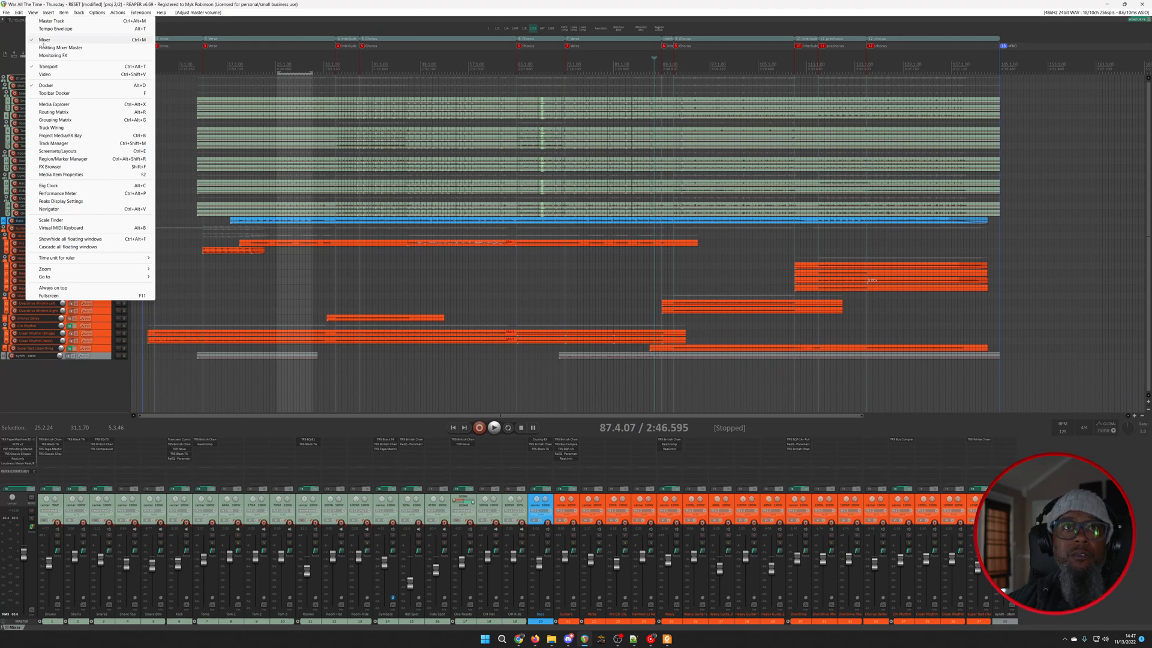
pyautogui.click(89, 143)
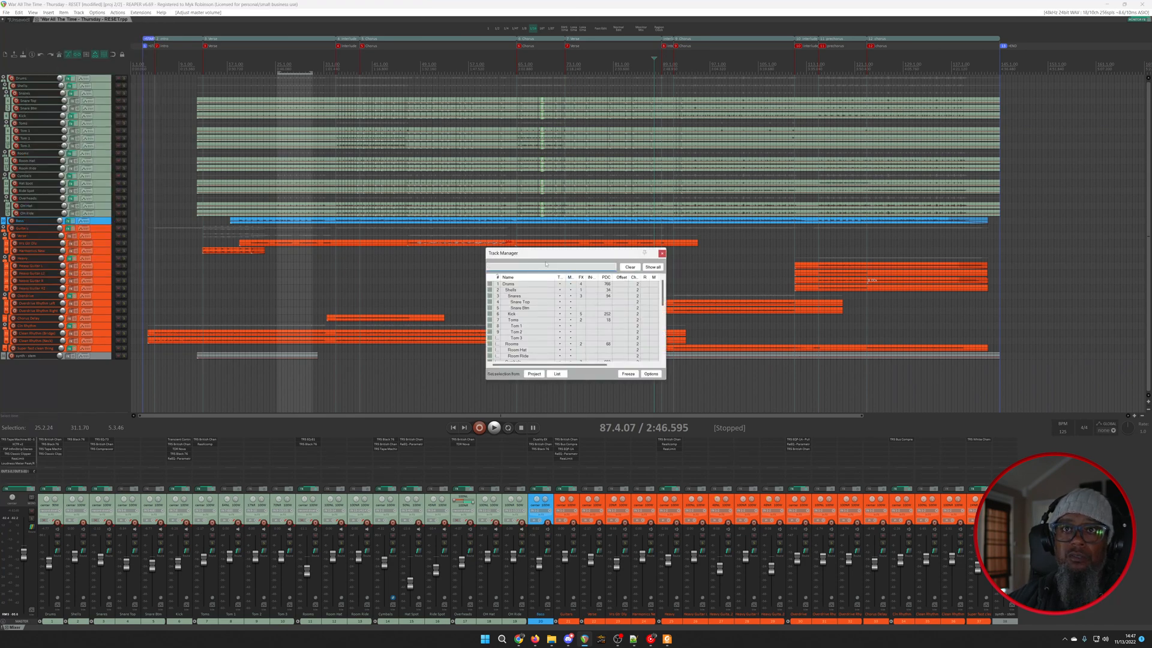
pyautogui.rightClick(521, 255)
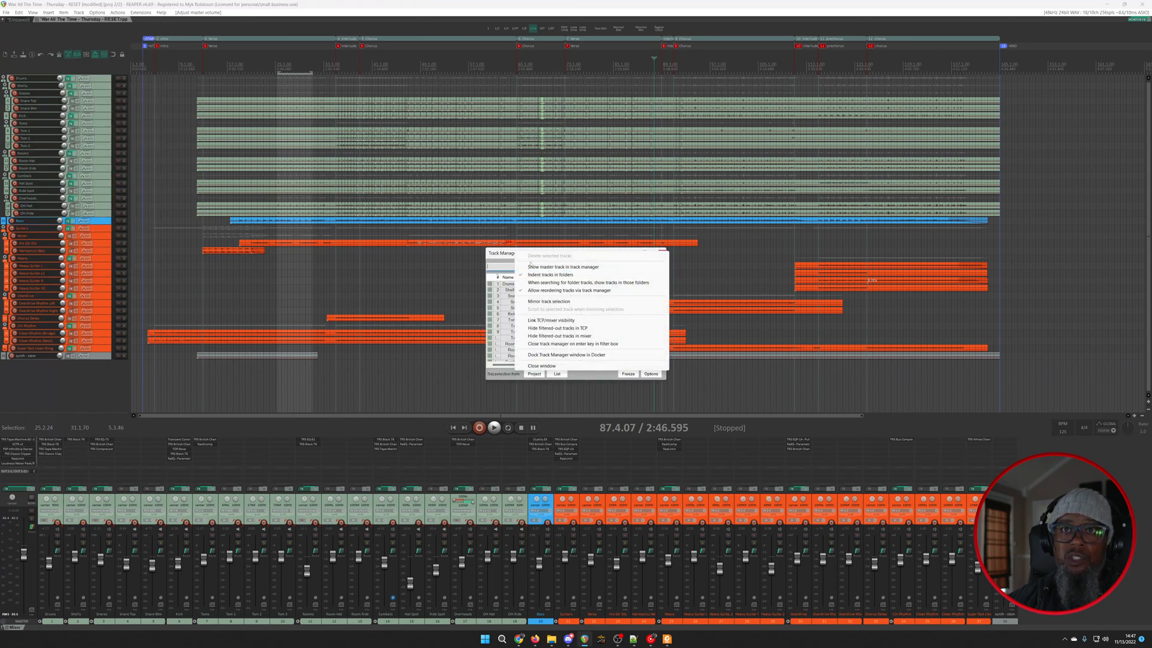
pyautogui.click(549, 356)
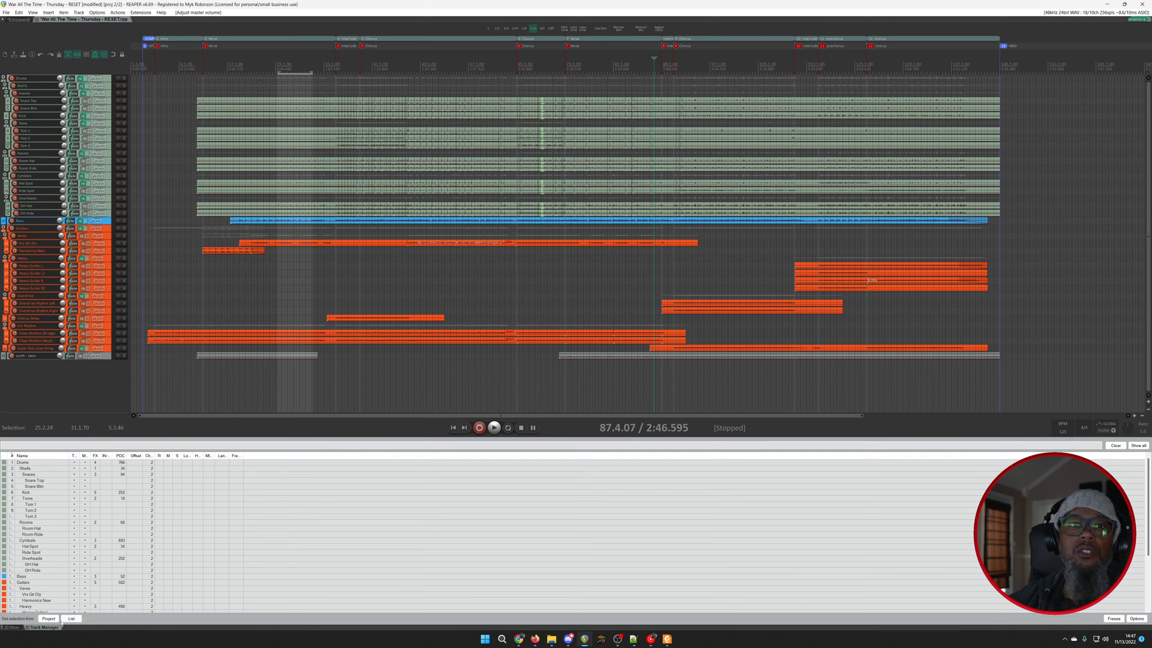
pyautogui.moveTo(586, 590); pyautogui.dragTo(1147, 420)
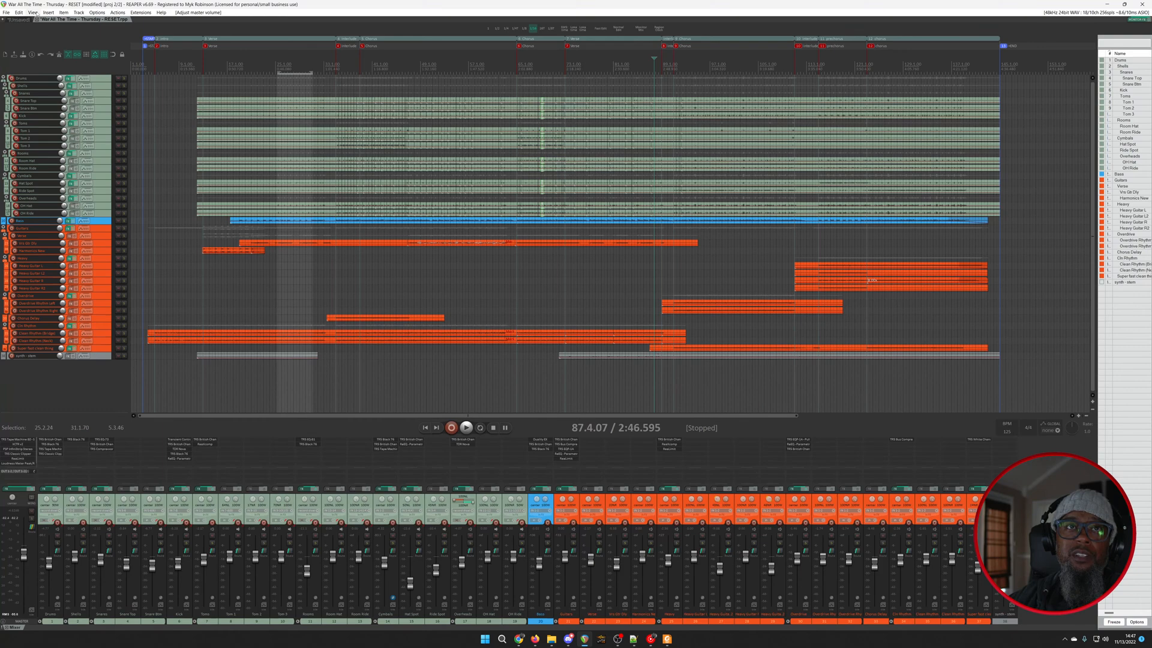
# Step: Find the "View: Show track manager window" action with the filter "track manager" and add it at the start of Floating toolbar 1
pyautogui.click(34, 12)
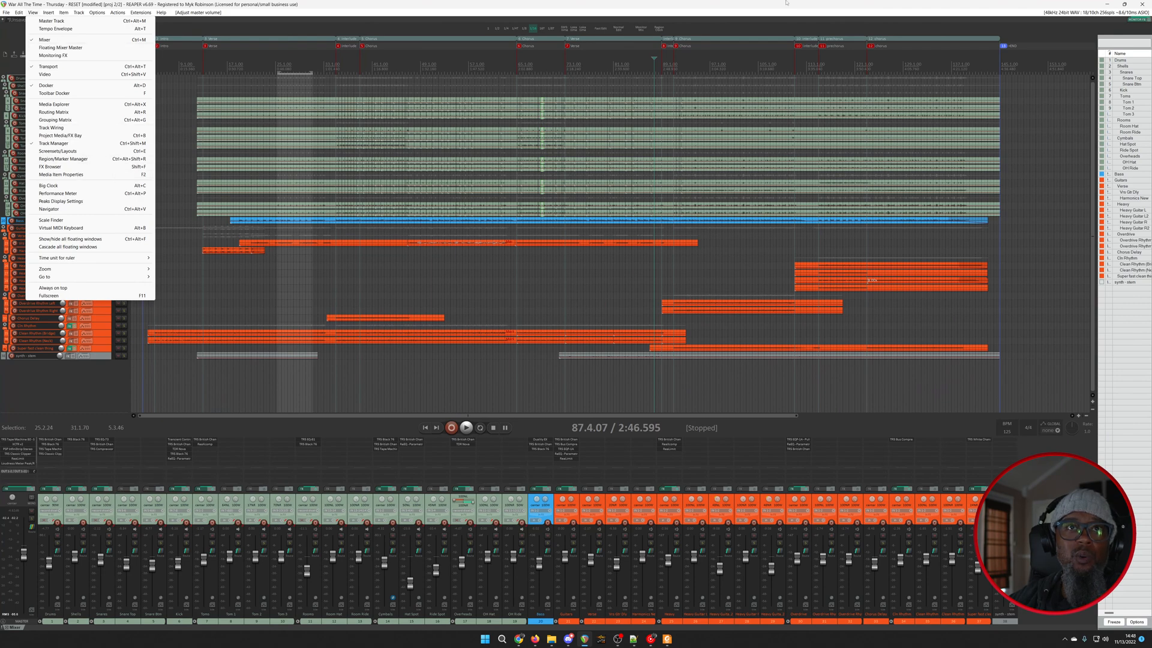
pyautogui.click(783, 31)
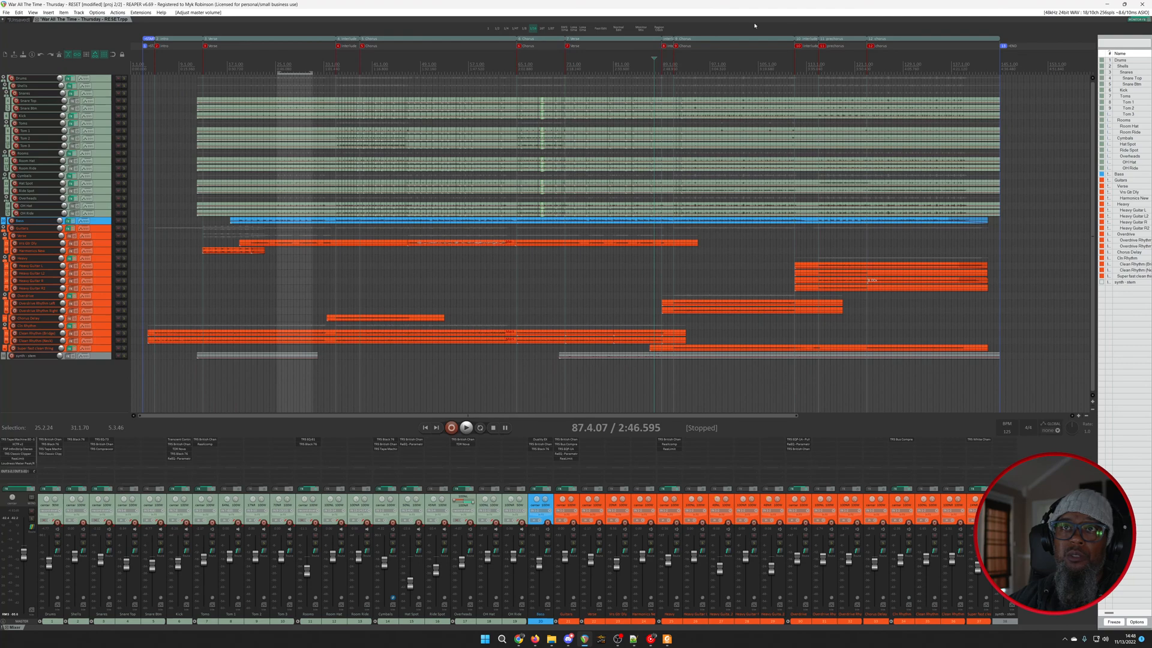
pyautogui.rightClick(426, 29)
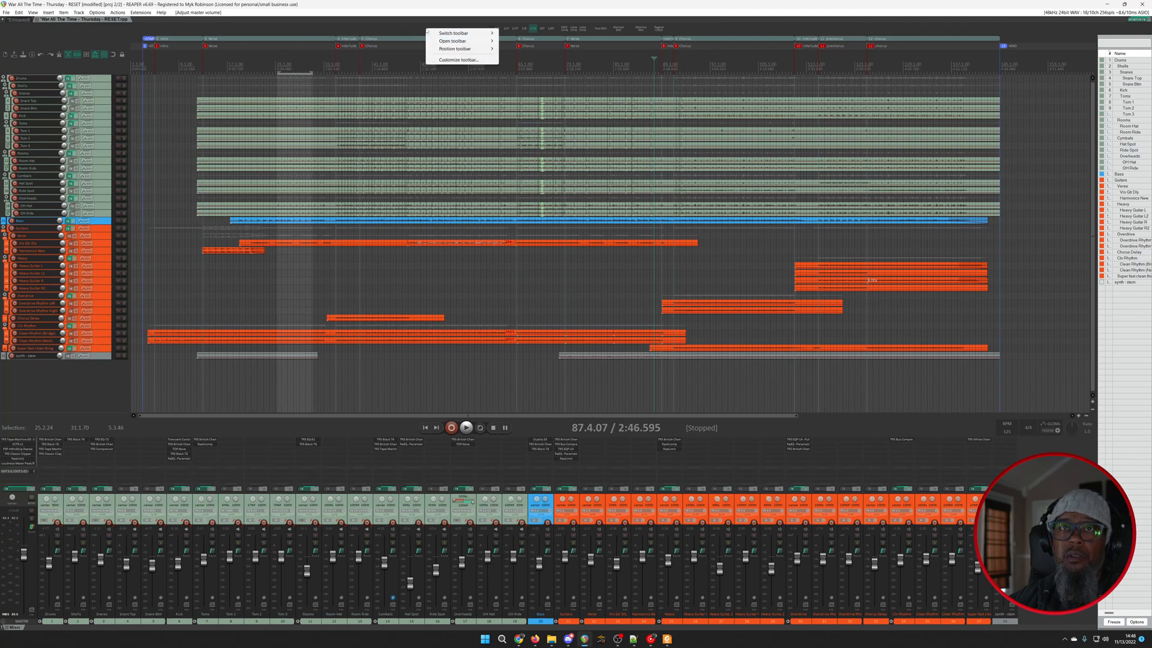
pyautogui.click(462, 60)
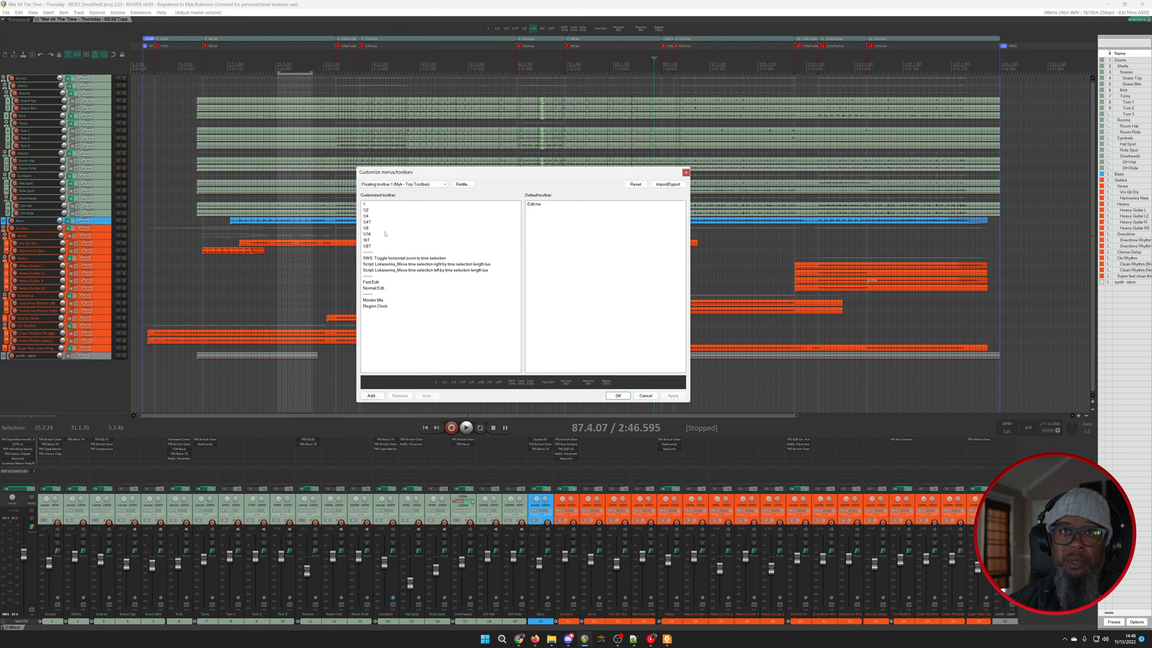
pyautogui.click(363, 205)
pyautogui.click(372, 396)
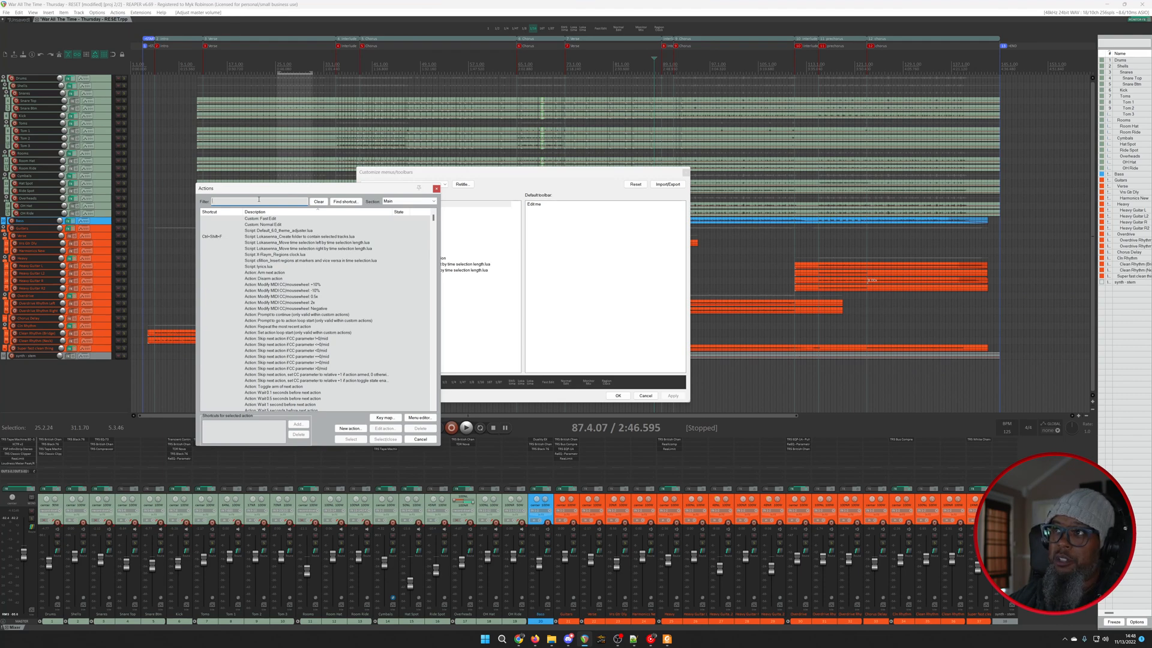
pyautogui.write('track manager')
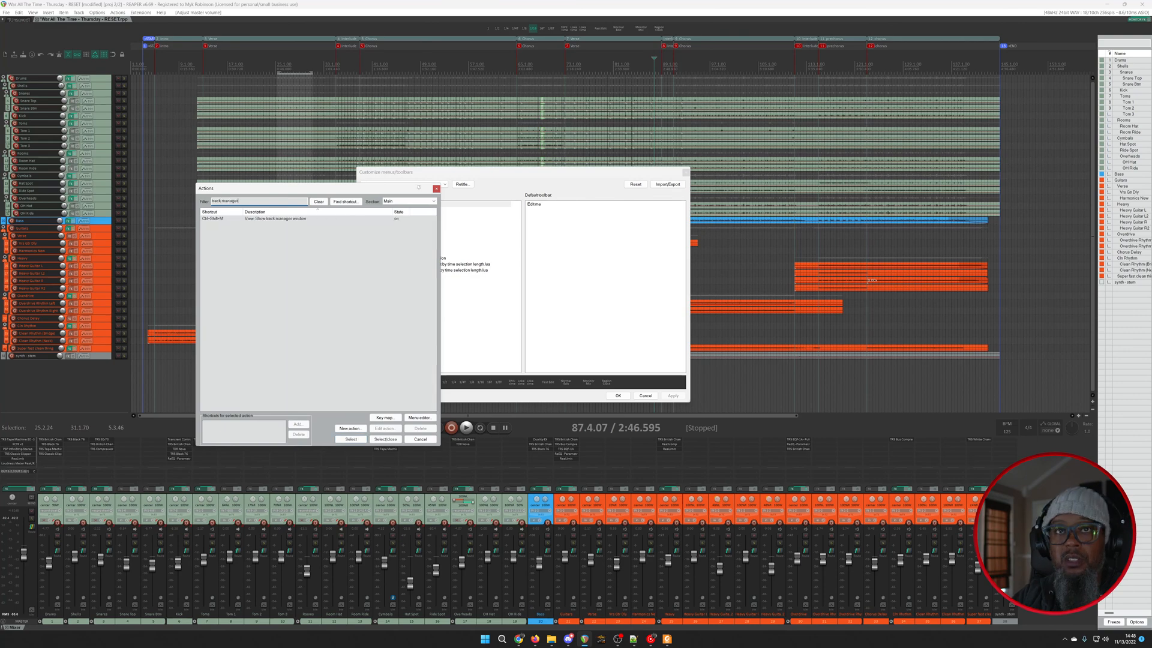
pyautogui.click(216, 220)
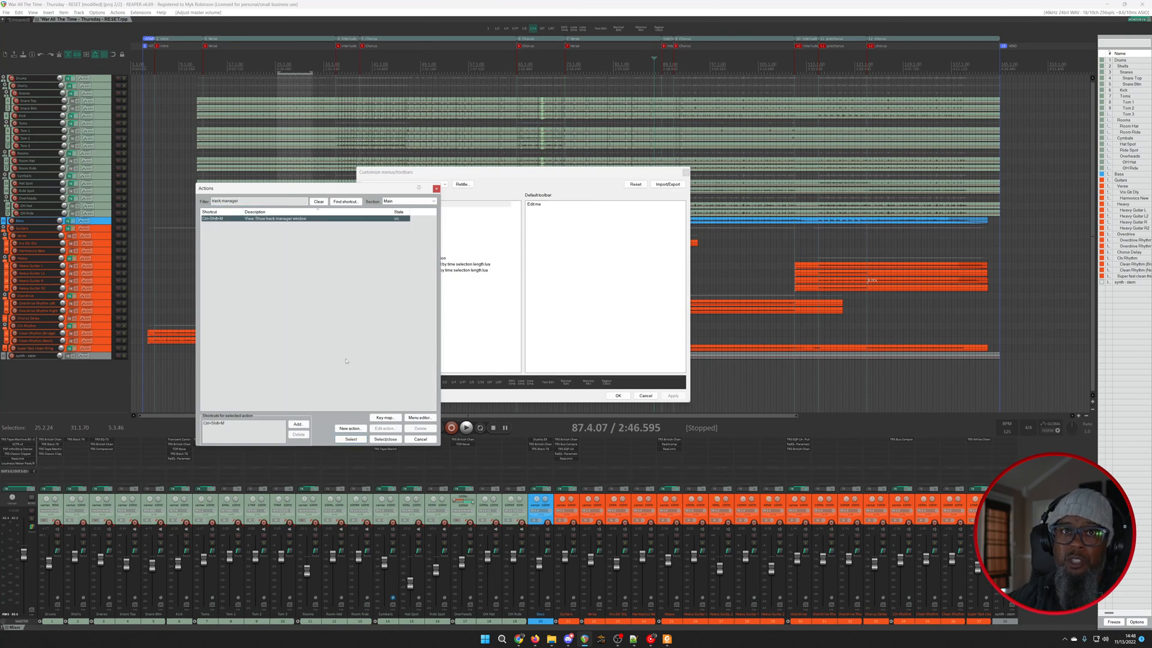
pyautogui.click(351, 439)
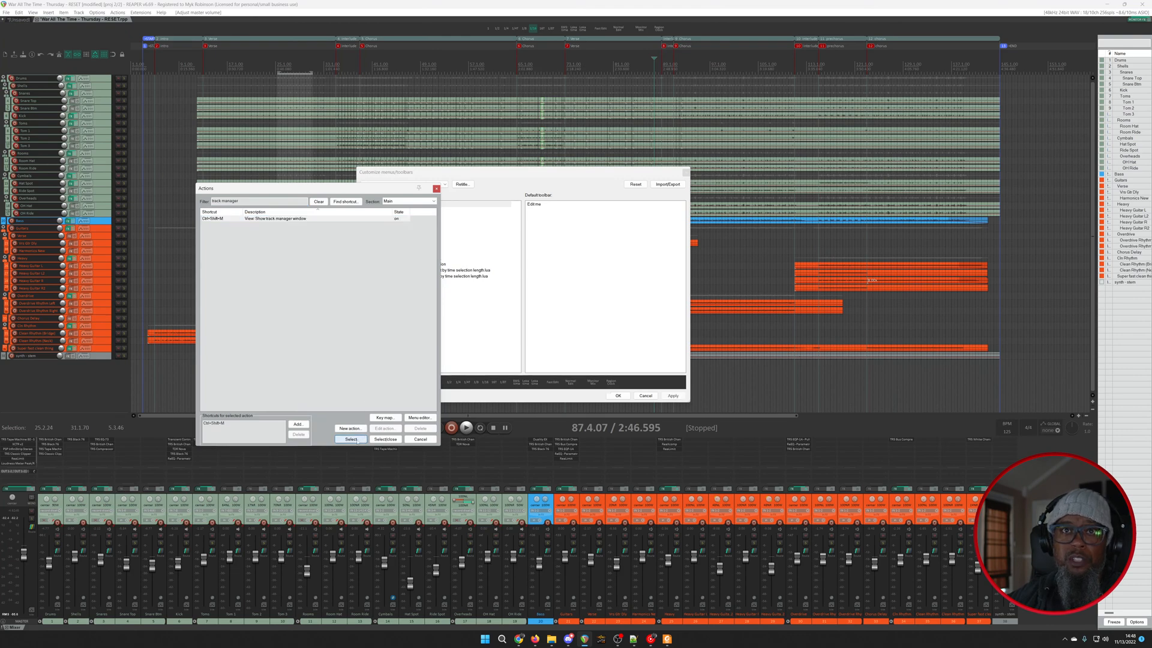
pyautogui.click(436, 188)
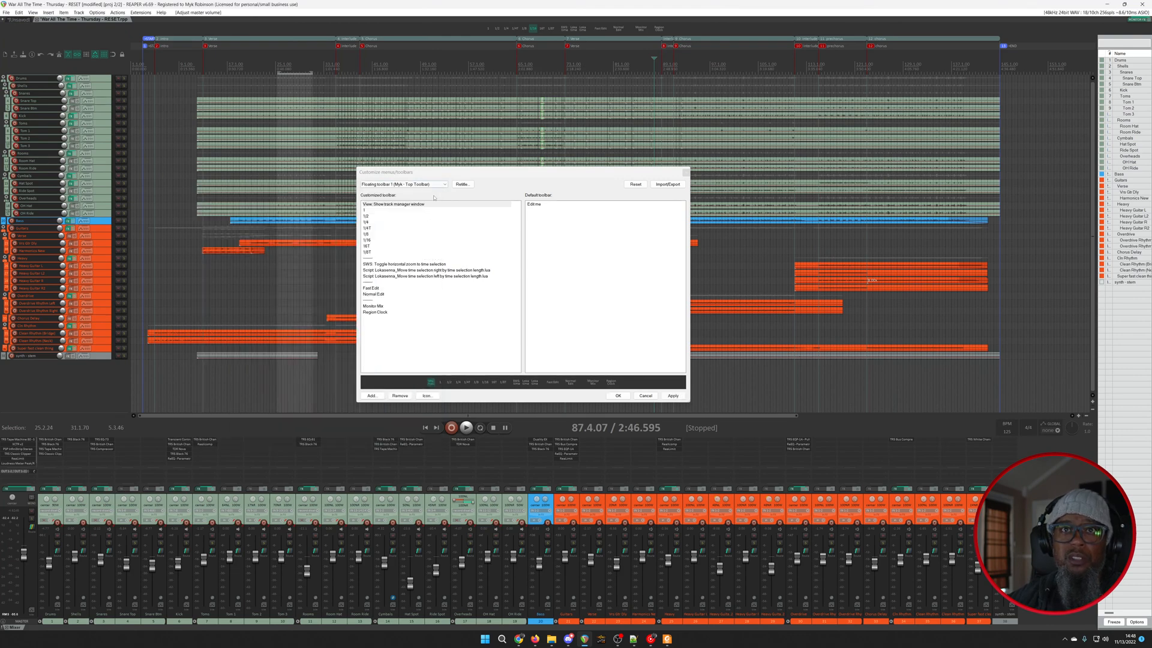
# Step: Give the new toolbar entry a double-width text icon named "Track Manager" and apply the toolbar changes
pyautogui.rightClick(395, 207)
pyautogui.click(423, 253)
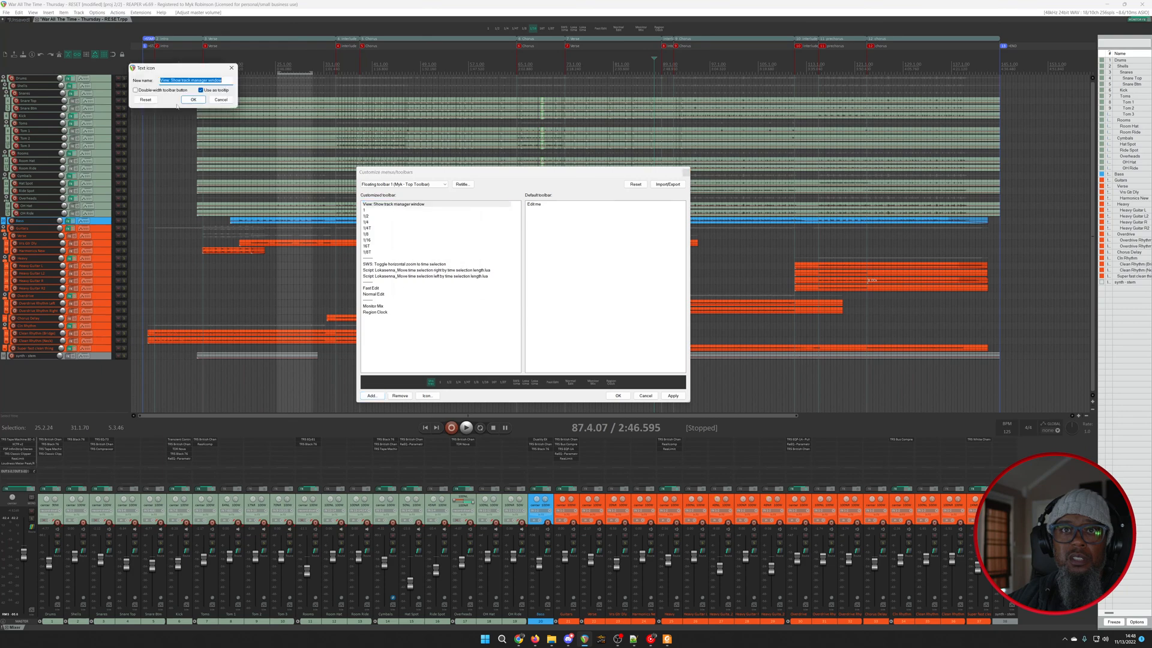
pyautogui.click(148, 90)
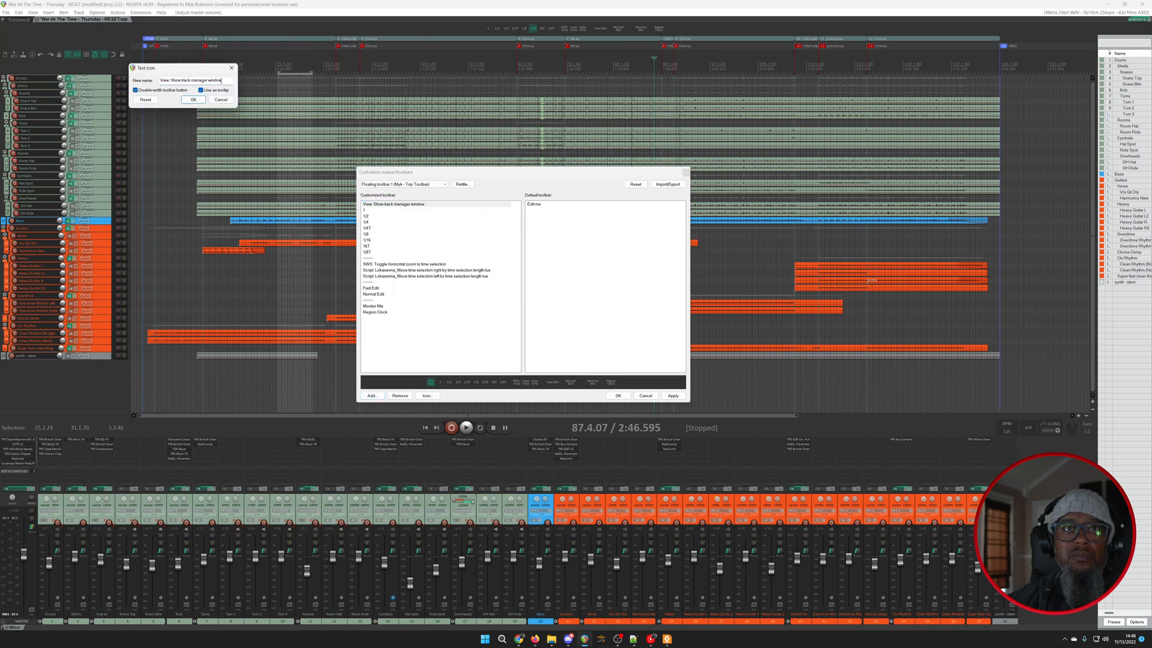
pyautogui.write('Track M')
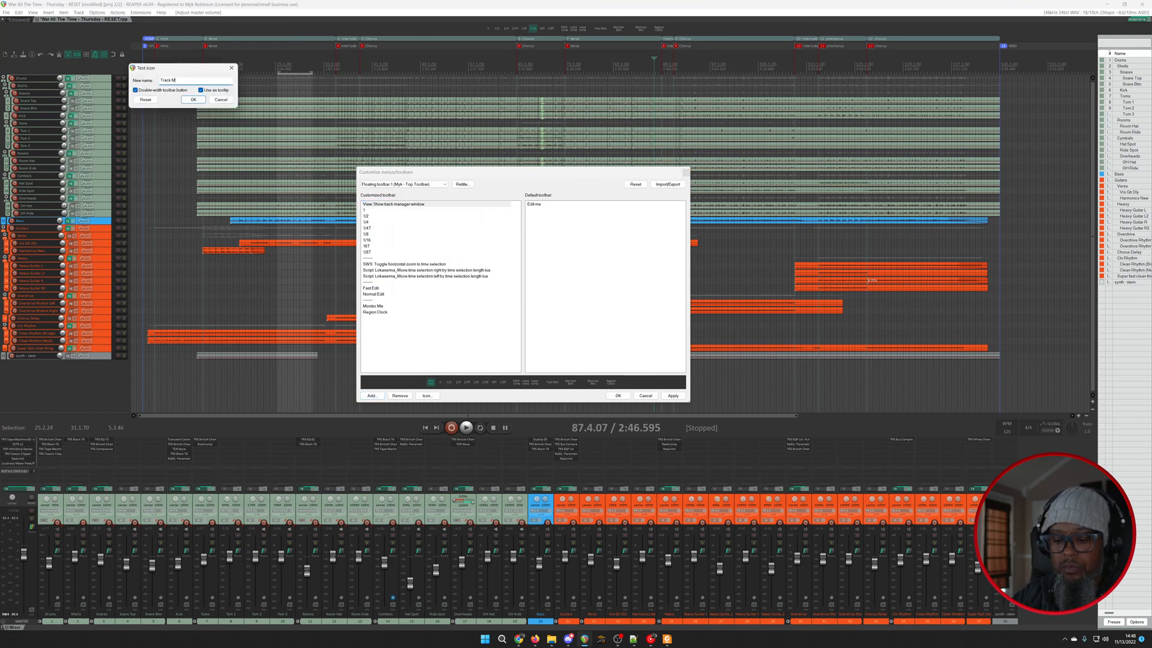
pyautogui.write('anager')
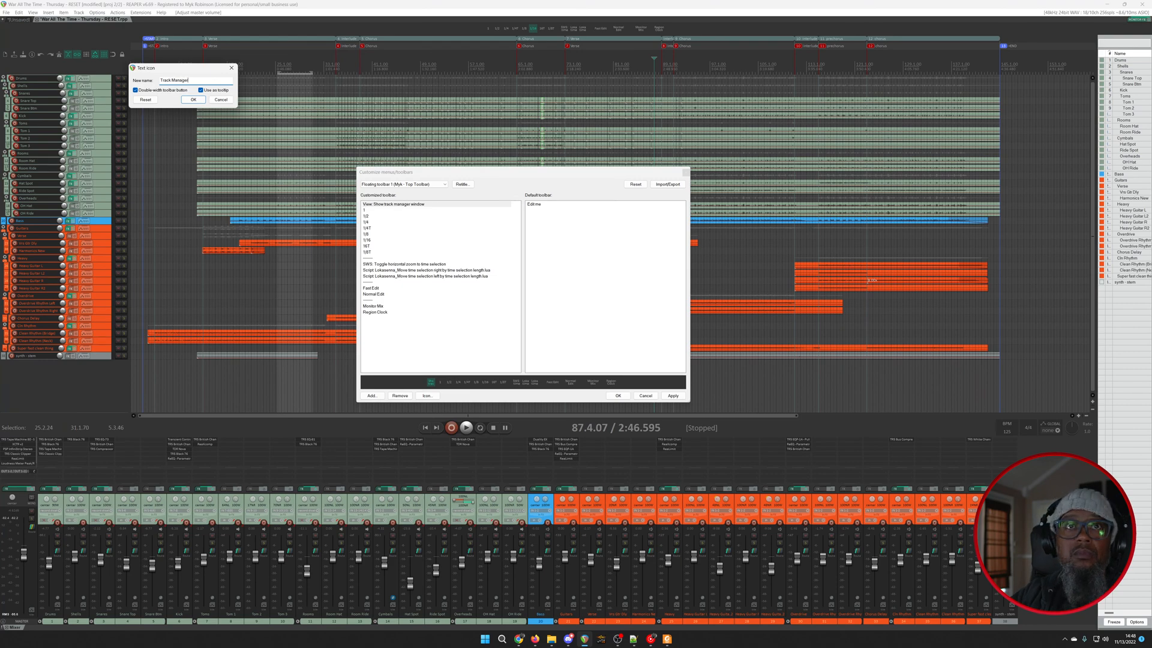
pyautogui.press('Return')
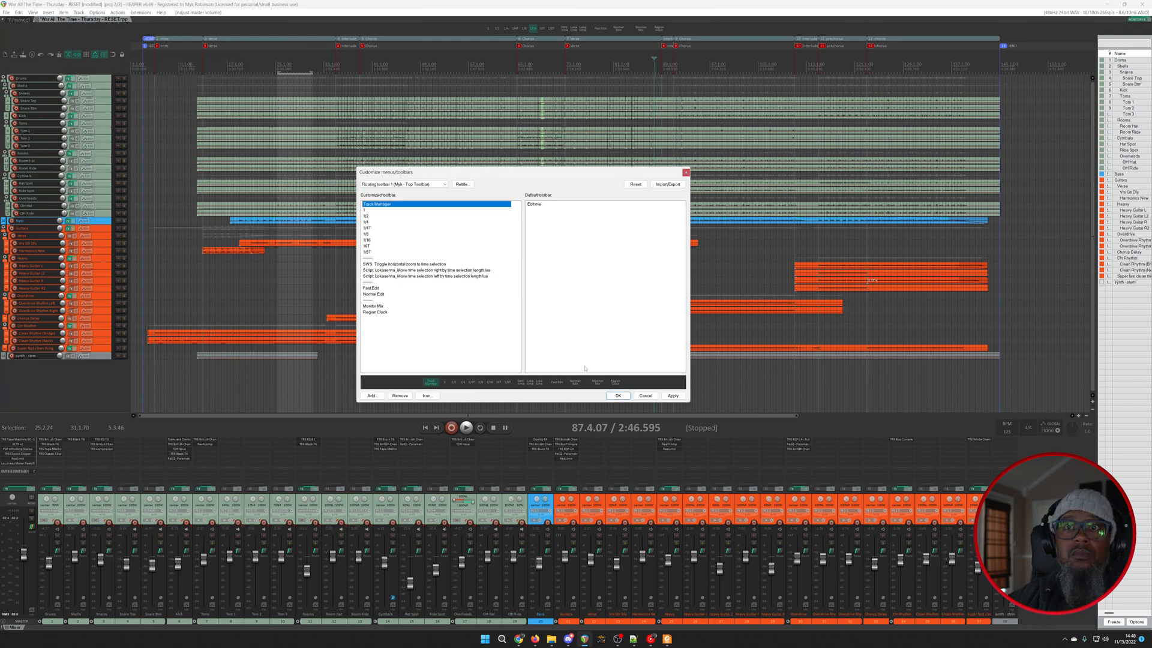
pyautogui.click(670, 394)
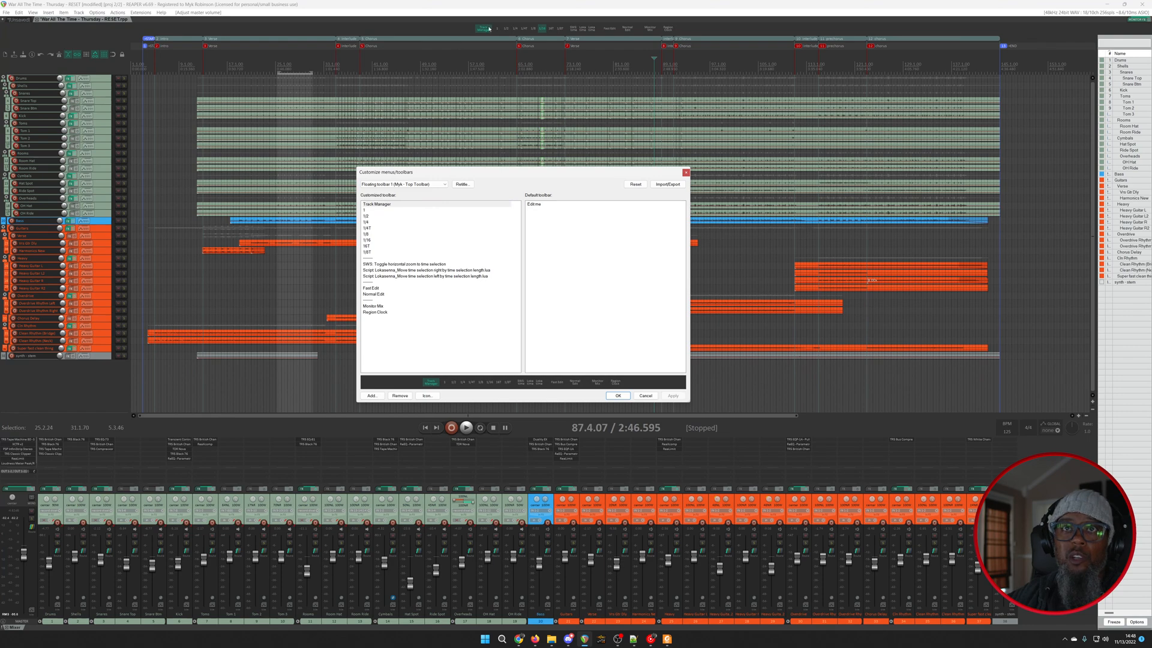
# Step: Test the new Track Manager toolbar button by hiding and showing the track list, and close the toolbar customization
pyautogui.click(483, 28)
pyautogui.click(485, 29)
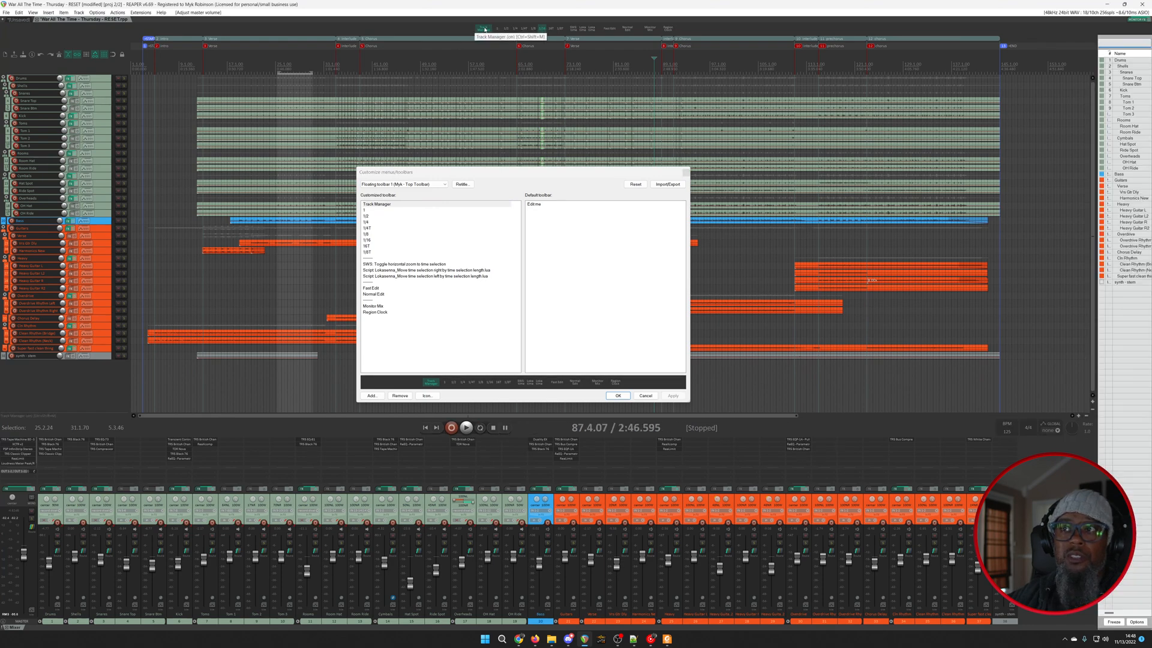
pyautogui.click(685, 172)
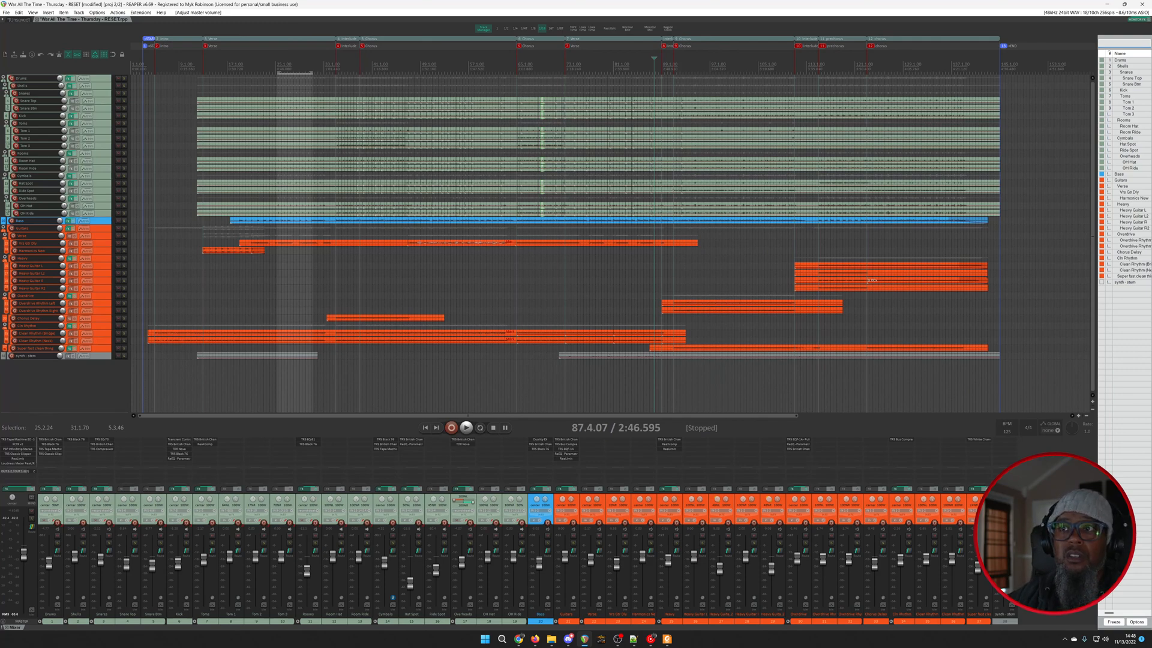
# Step: Open the Media Explorer
pyautogui.hotkey('ctrl', 'alt', 'x')
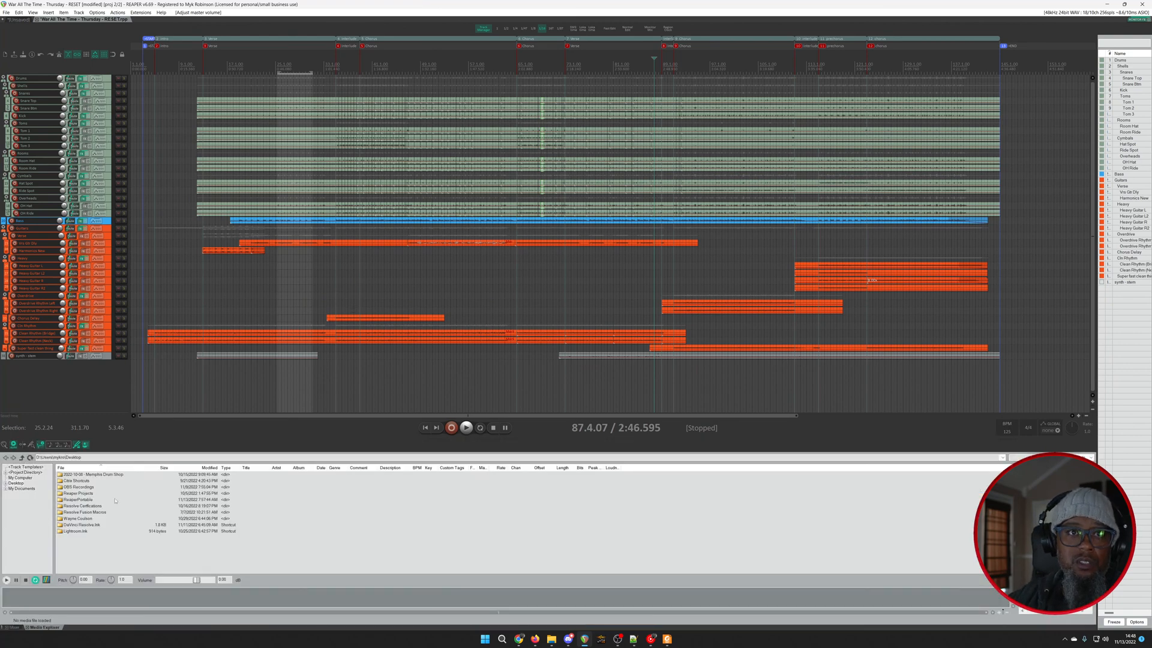
# Step: Browse the project directory in the Media Explorer, return to the mixer and view its options
pyautogui.click(18, 473)
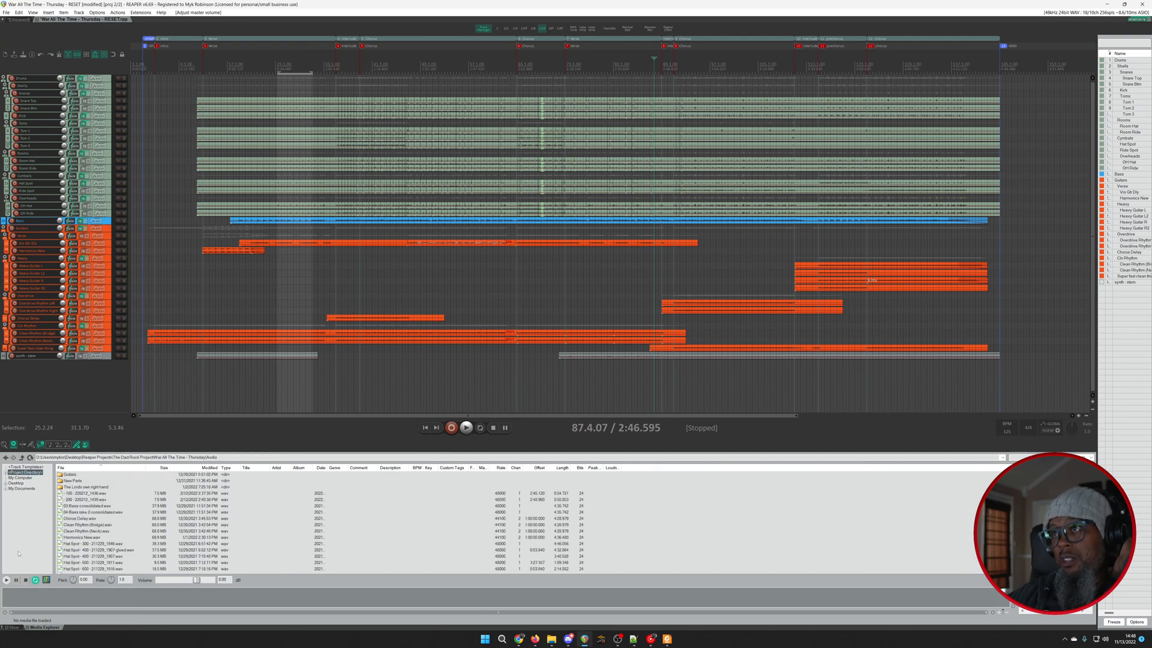
pyautogui.click(14, 626)
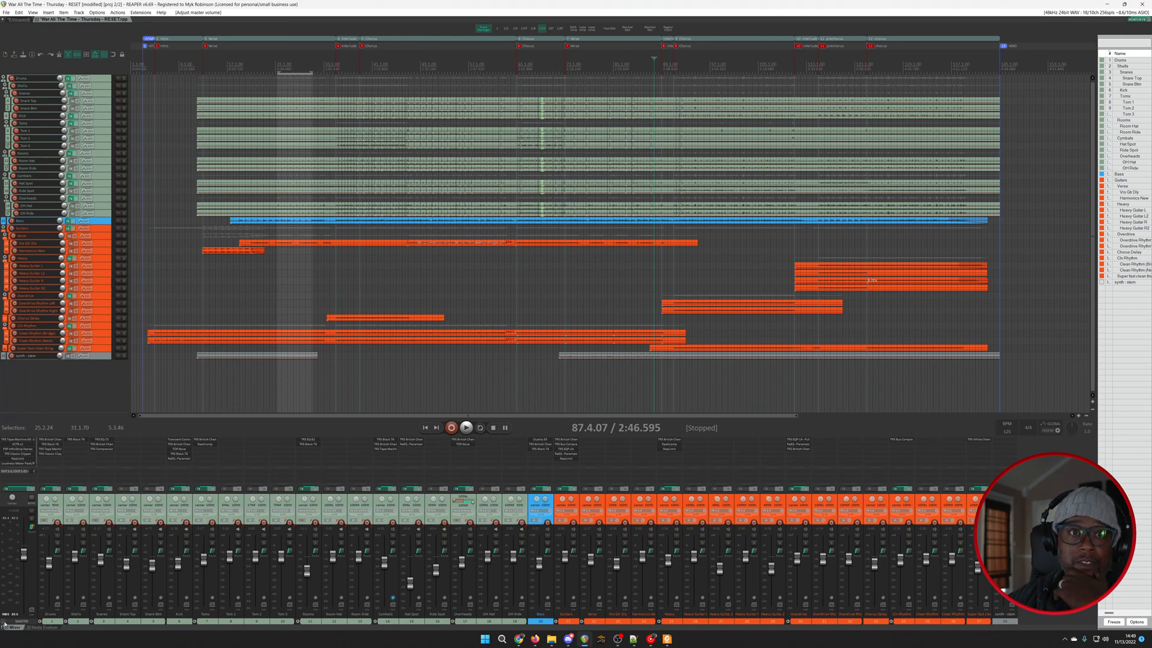
pyautogui.rightClick(4, 625)
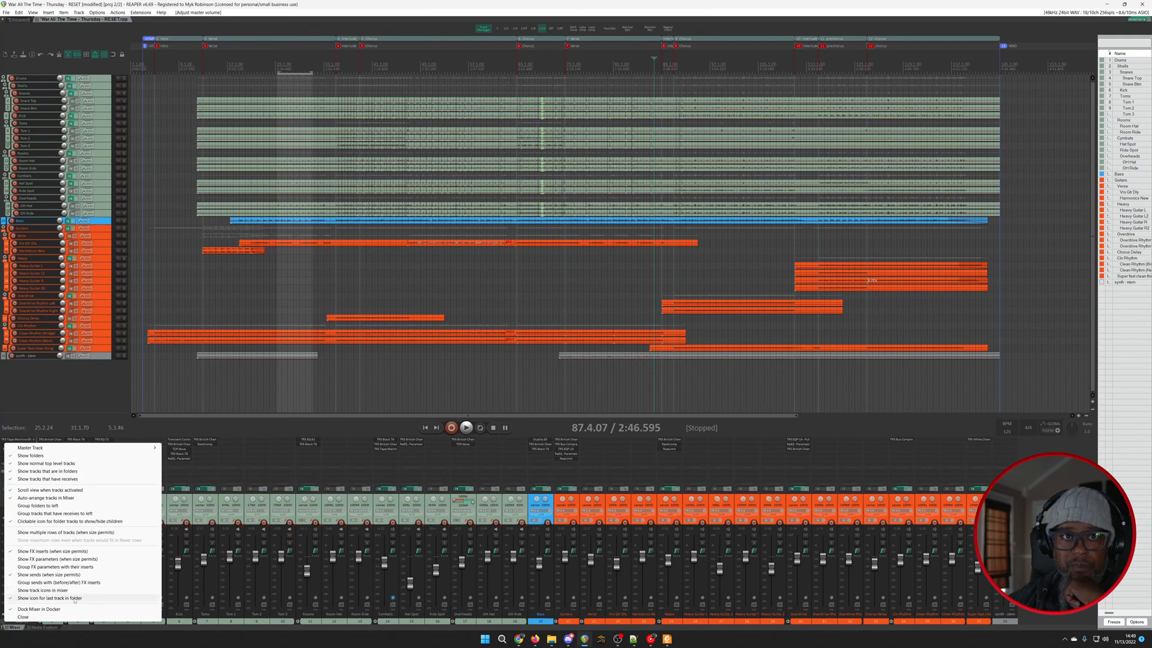
pyautogui.click(1100, 230)
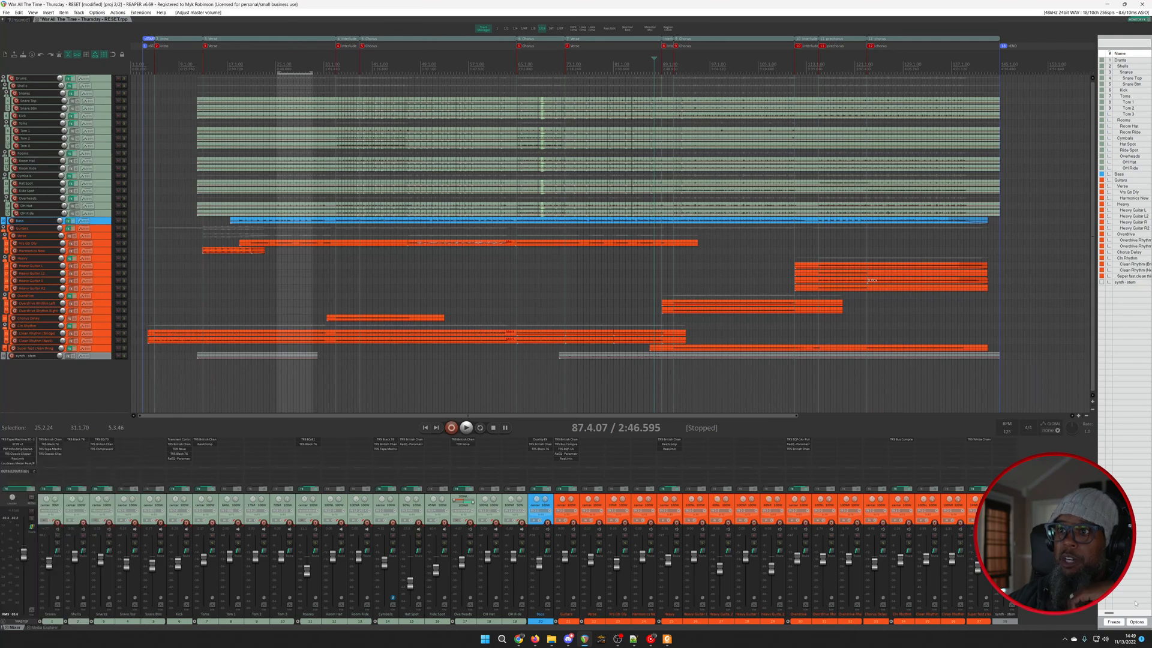
# Step: Show the master track in the Track Manager list, widen the docked Track Manager and review its options
pyautogui.click(1136, 622)
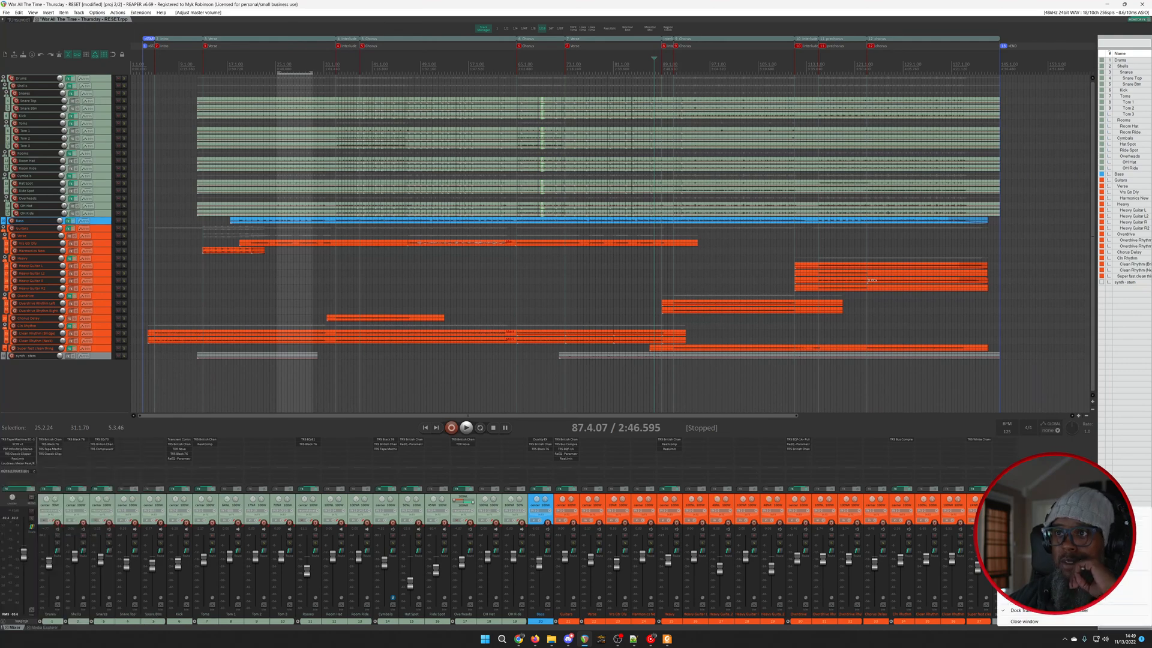
pyautogui.click(1085, 522)
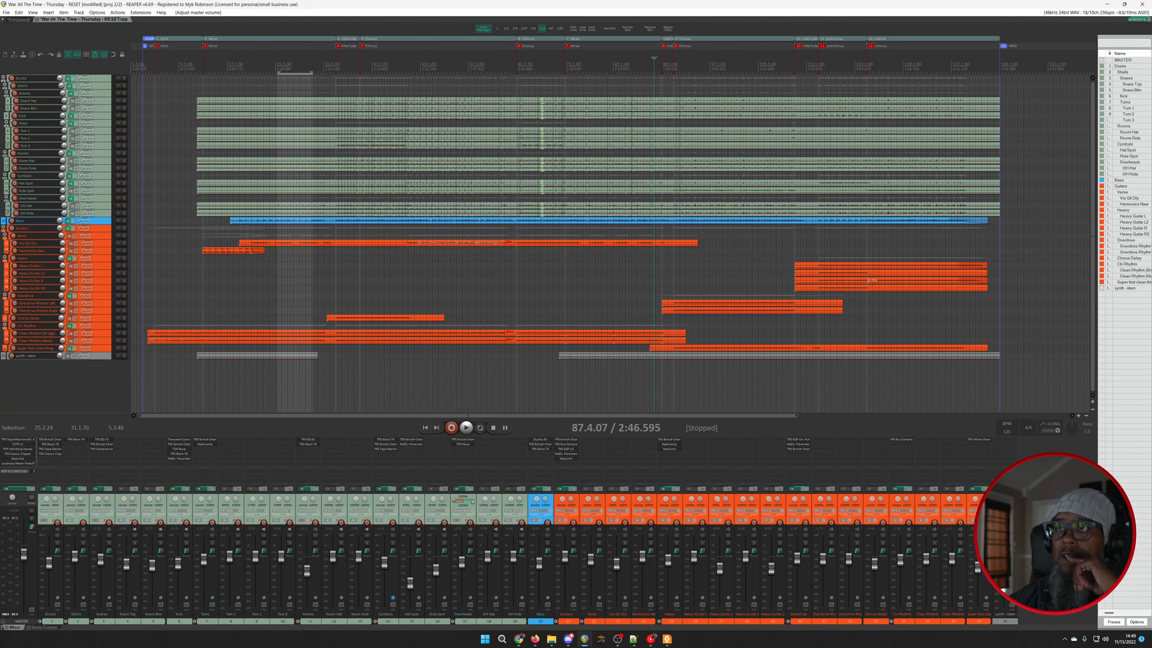
pyautogui.click(1136, 622)
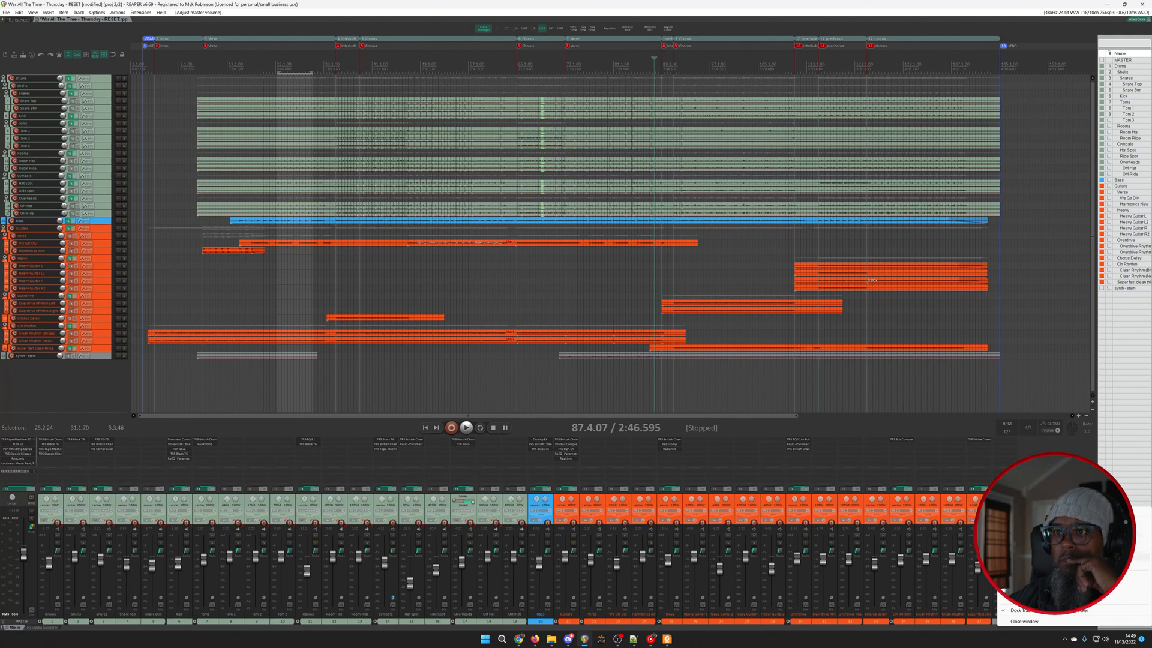
pyautogui.click(1084, 556)
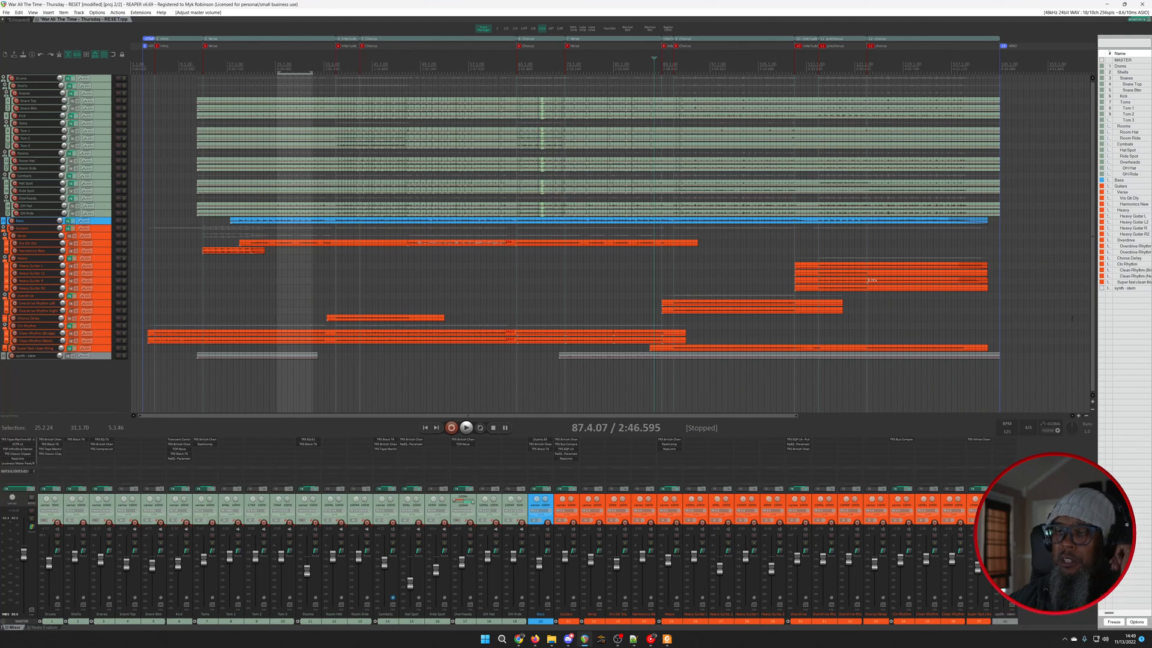
pyautogui.moveTo(1096, 318); pyautogui.dragTo(1059, 316)
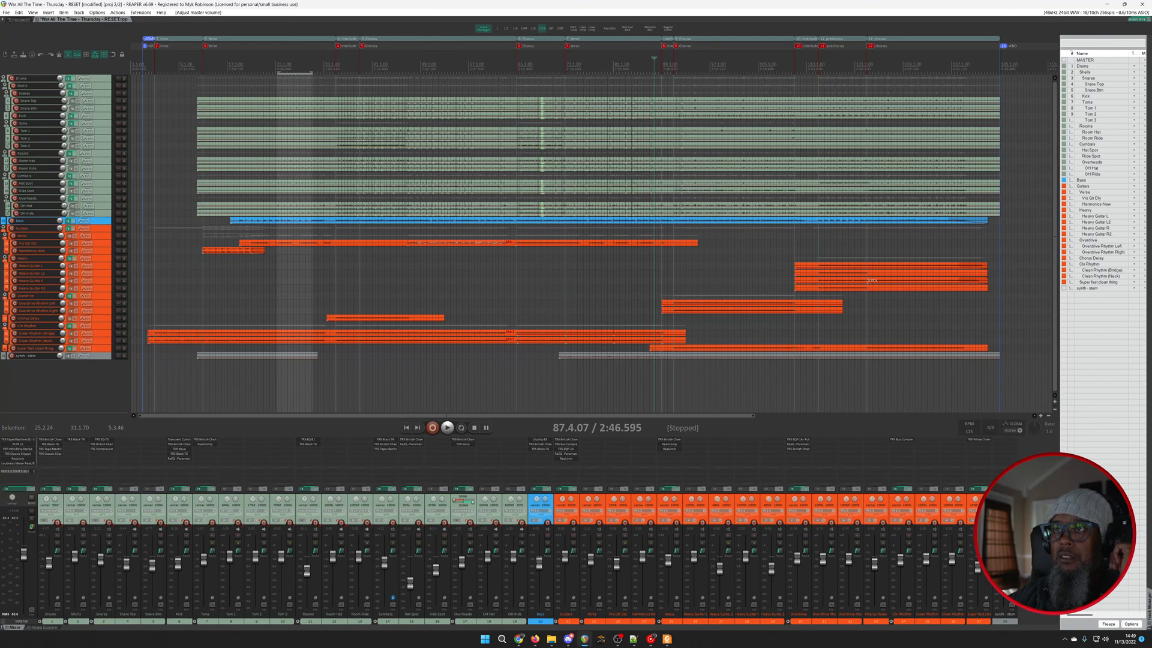
pyautogui.click(1131, 623)
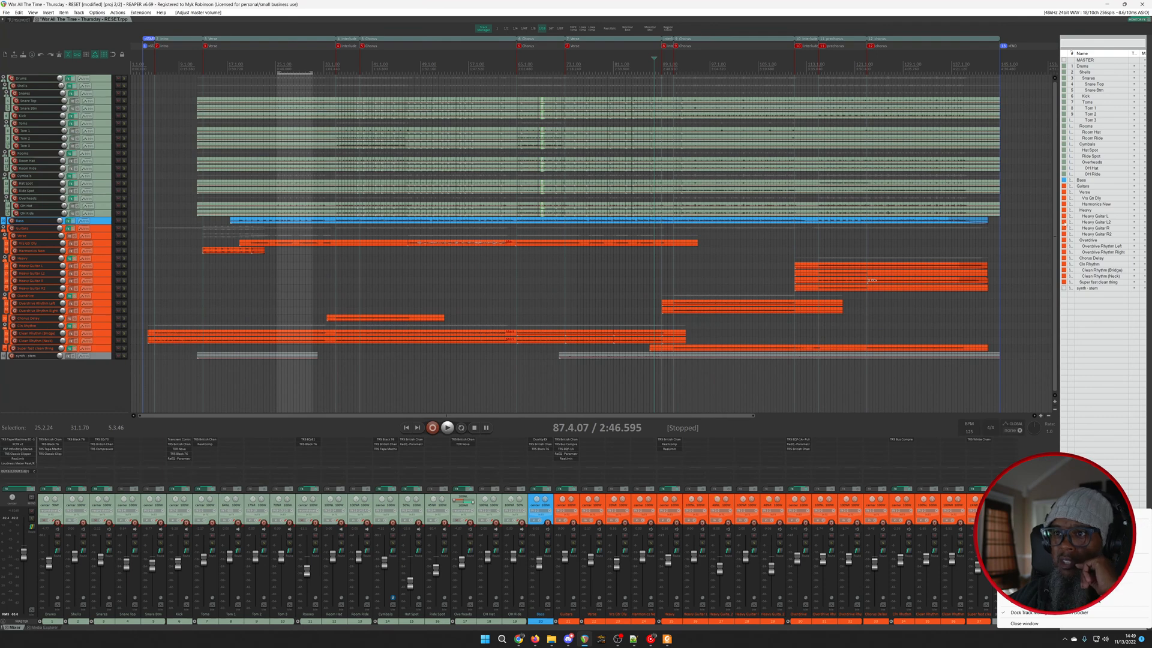
pyautogui.click(1110, 432)
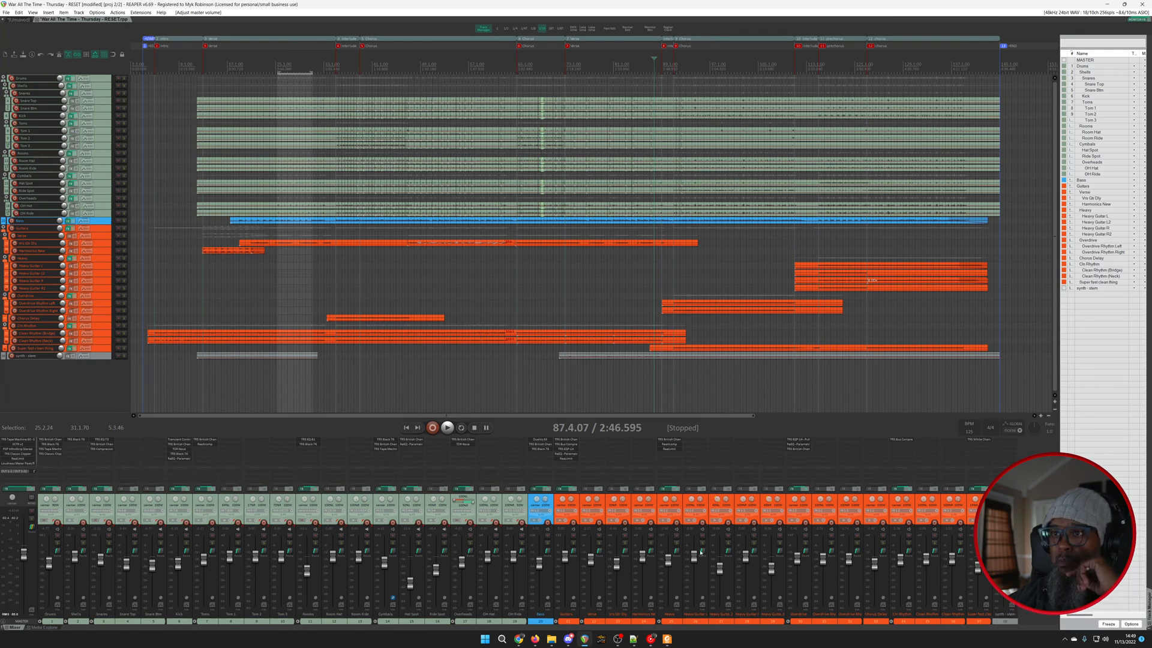
# Step: Select tracks such as Overdrive, Toms and Shells in the Track Manager to check how the track list and mixer follow
pyautogui.click(1092, 240)
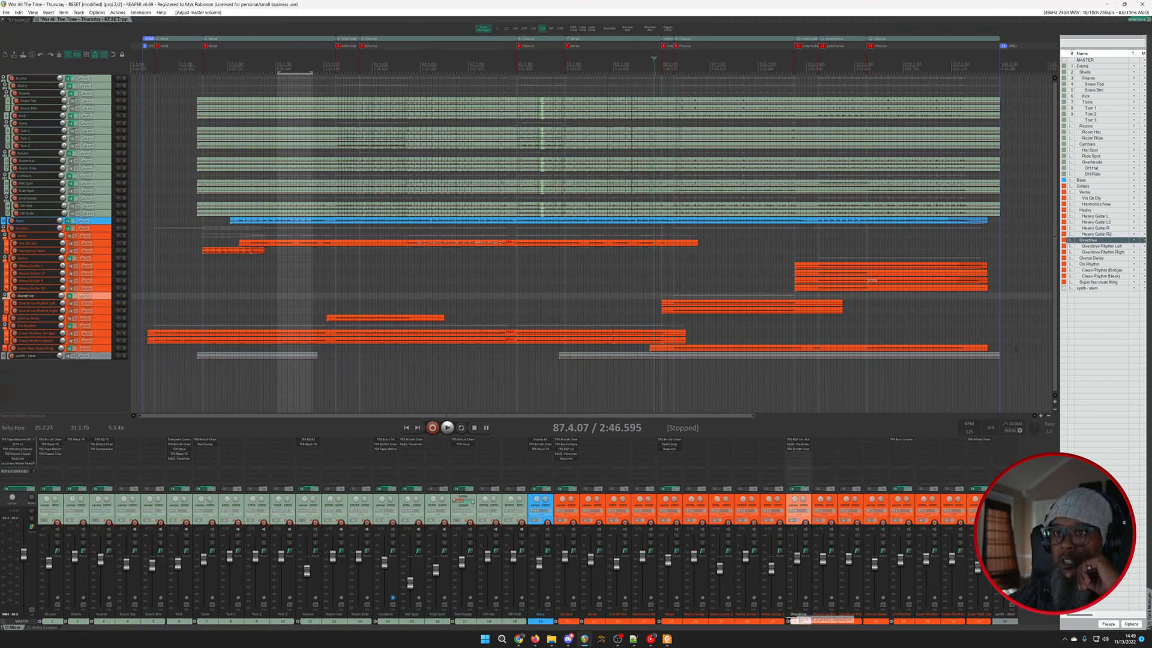
pyautogui.click(1093, 132)
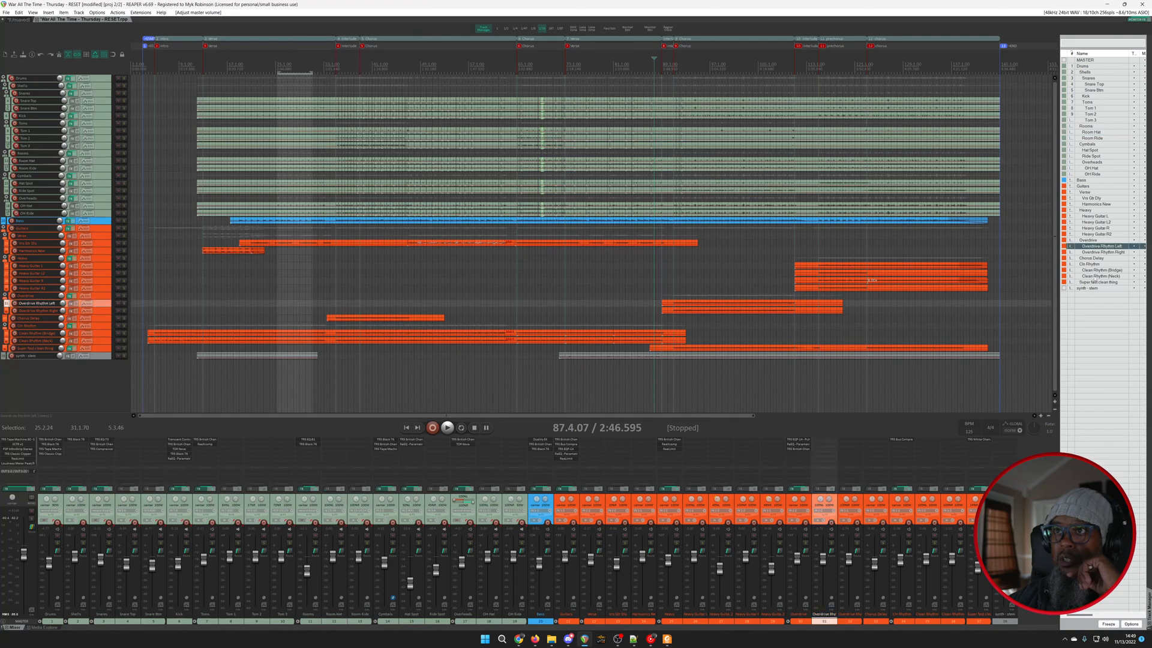
pyautogui.click(1098, 282)
pyautogui.click(1088, 102)
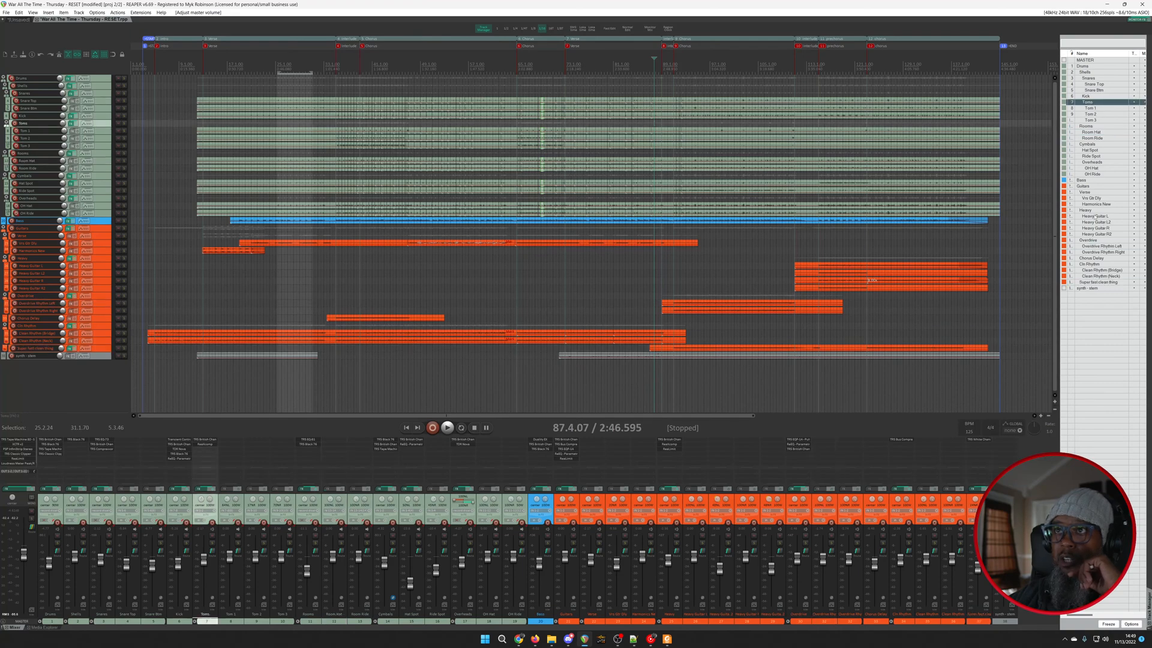
pyautogui.click(1088, 289)
pyautogui.click(1086, 72)
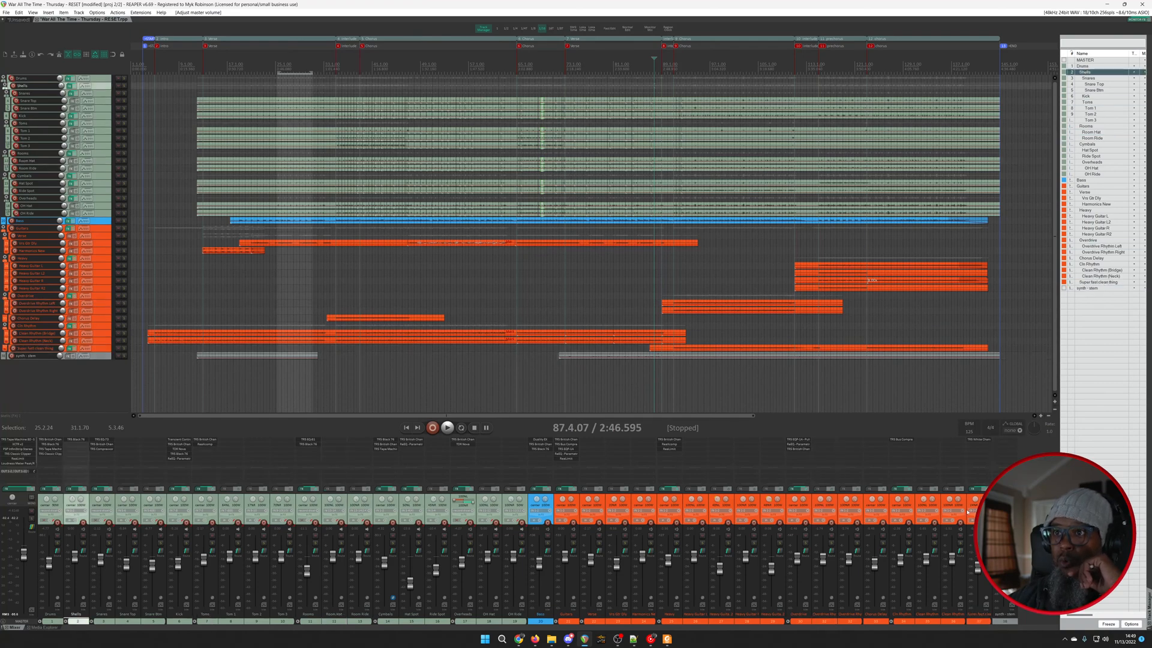
# Step: Review the mixer options, clear the track selection and check the list of planned actions in Notepad++
pyautogui.rightClick(5, 626)
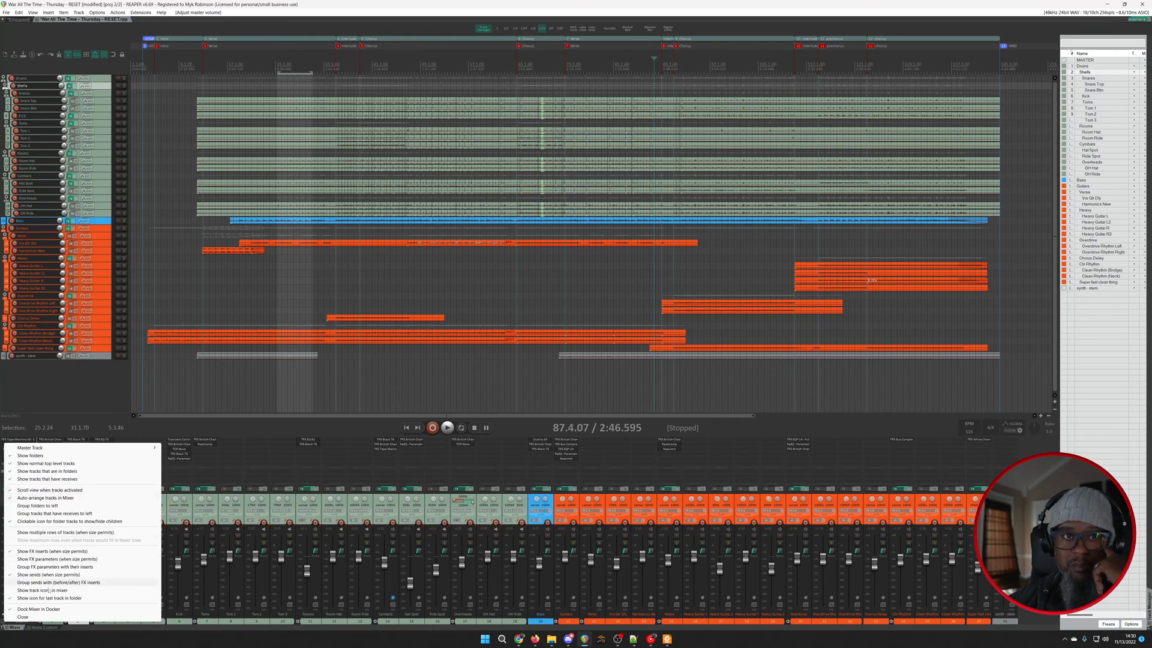
pyautogui.click(66, 387)
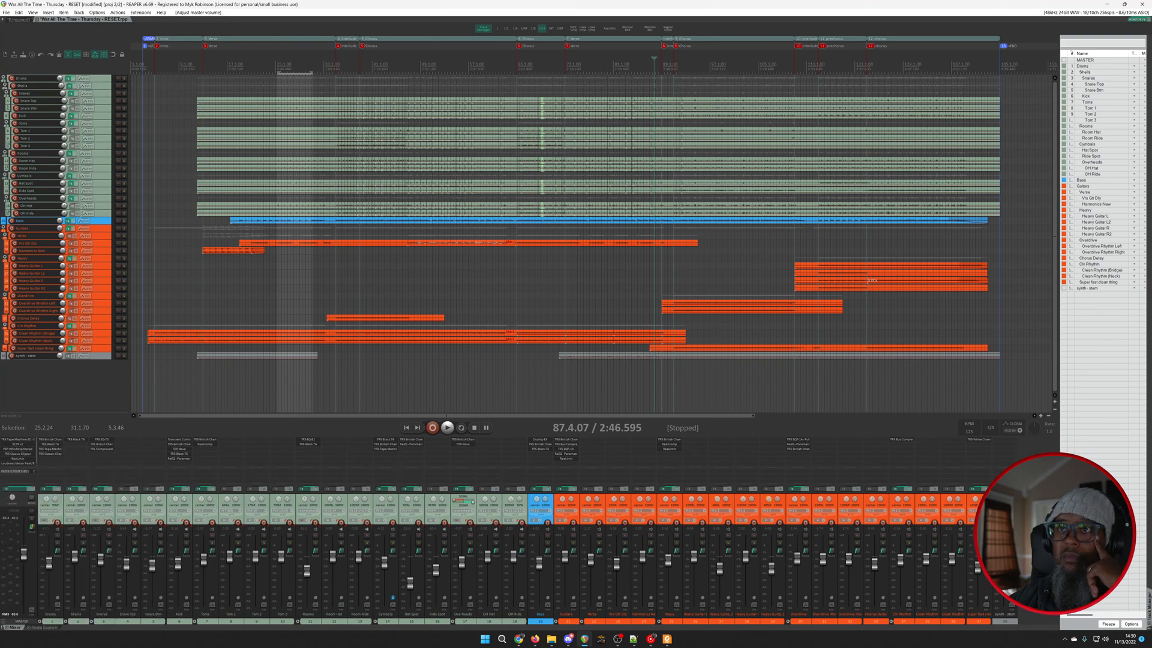
pyautogui.click(633, 639)
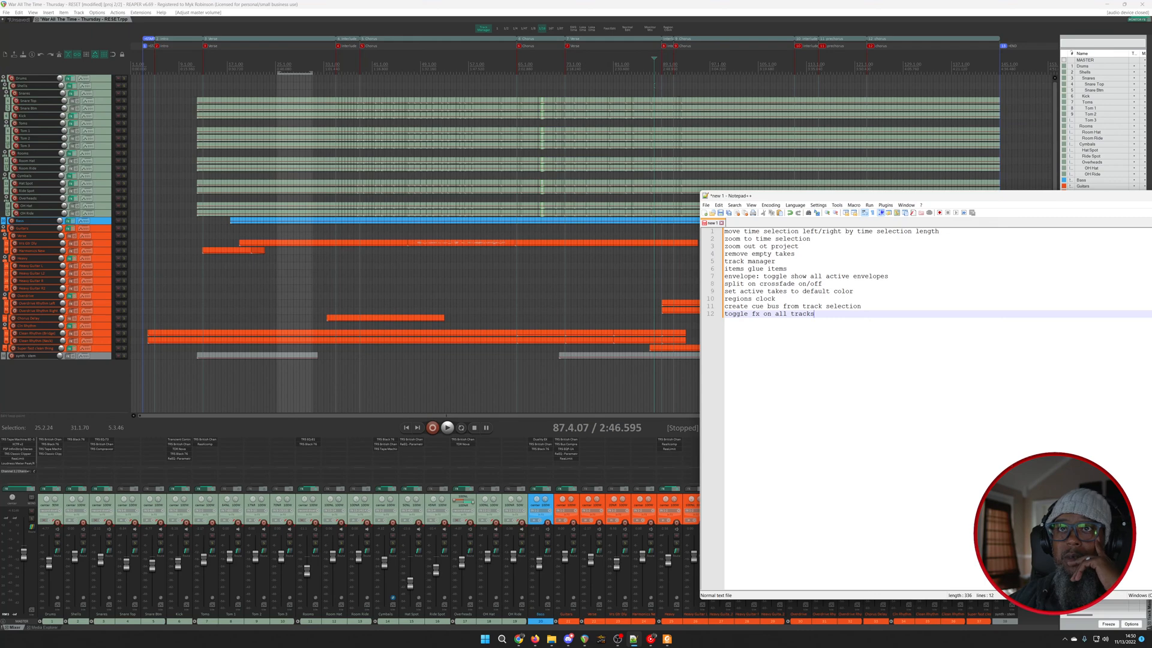
# Step: Give the "SWS: Toggle horizontal zoom to time selection" entry in Floating toolbar 1 the icon toolbar_zoom_time_selection.png, found with the filter "zoom"
pyautogui.rightClick(704, 29)
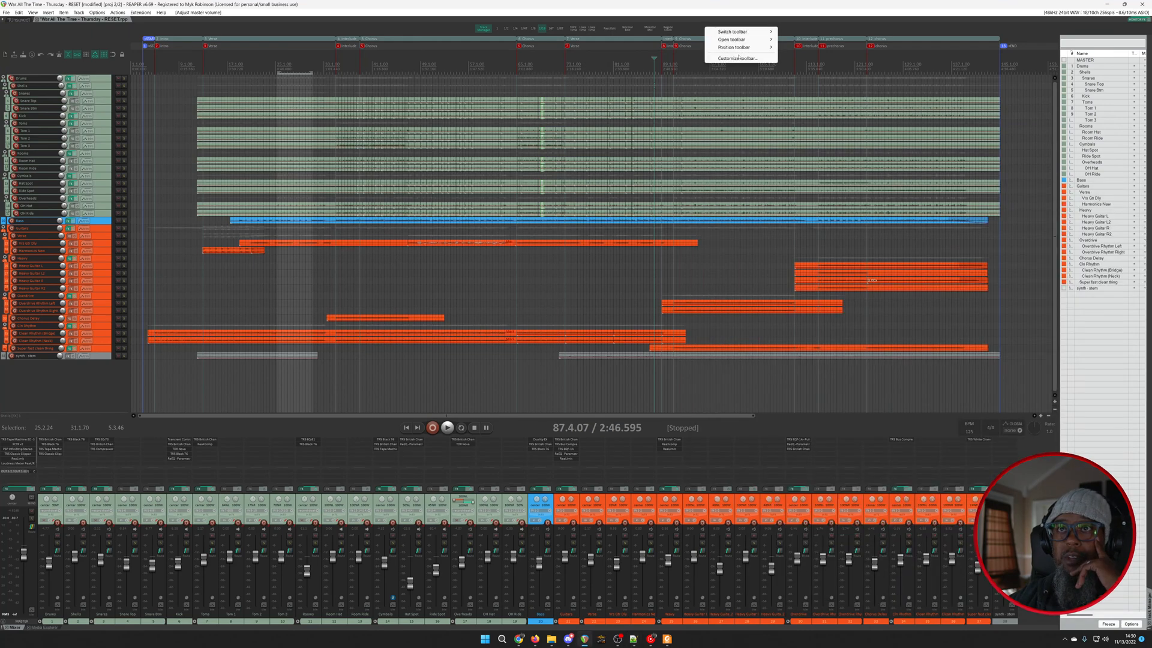
pyautogui.click(737, 58)
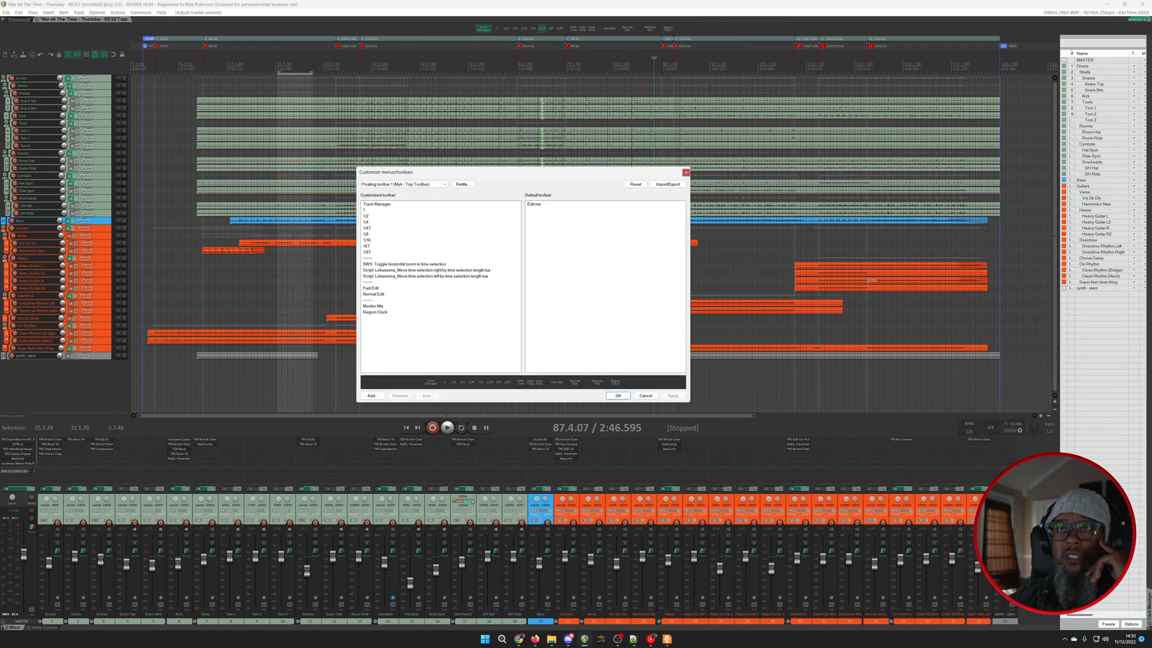
pyautogui.click(382, 264)
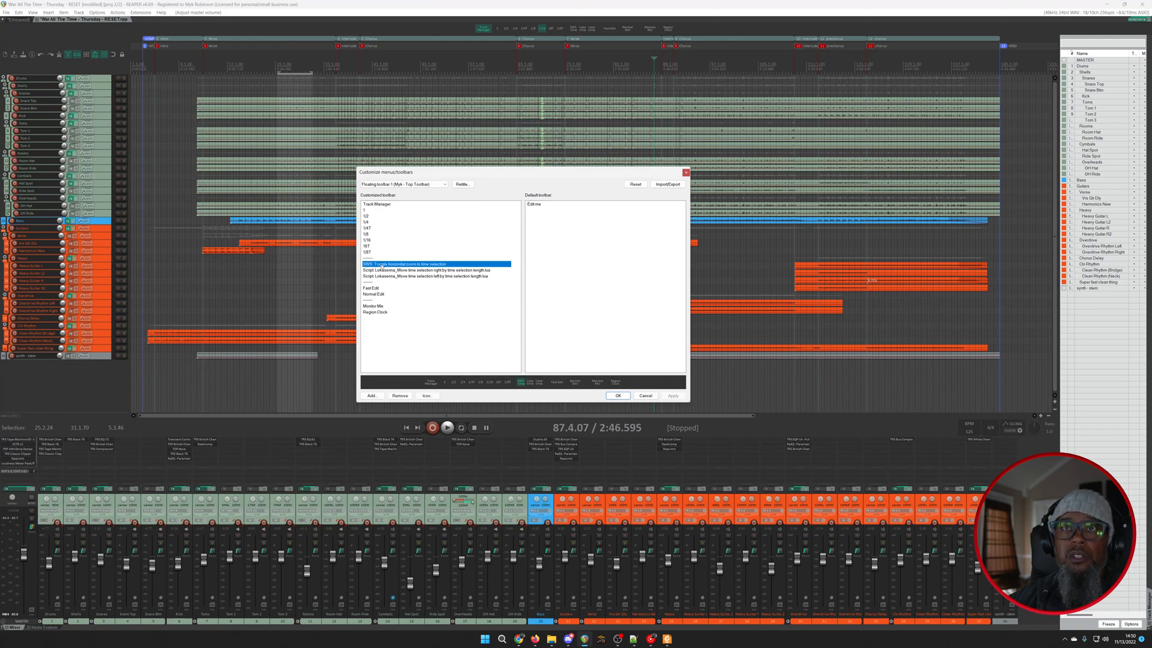
pyautogui.rightClick(381, 265)
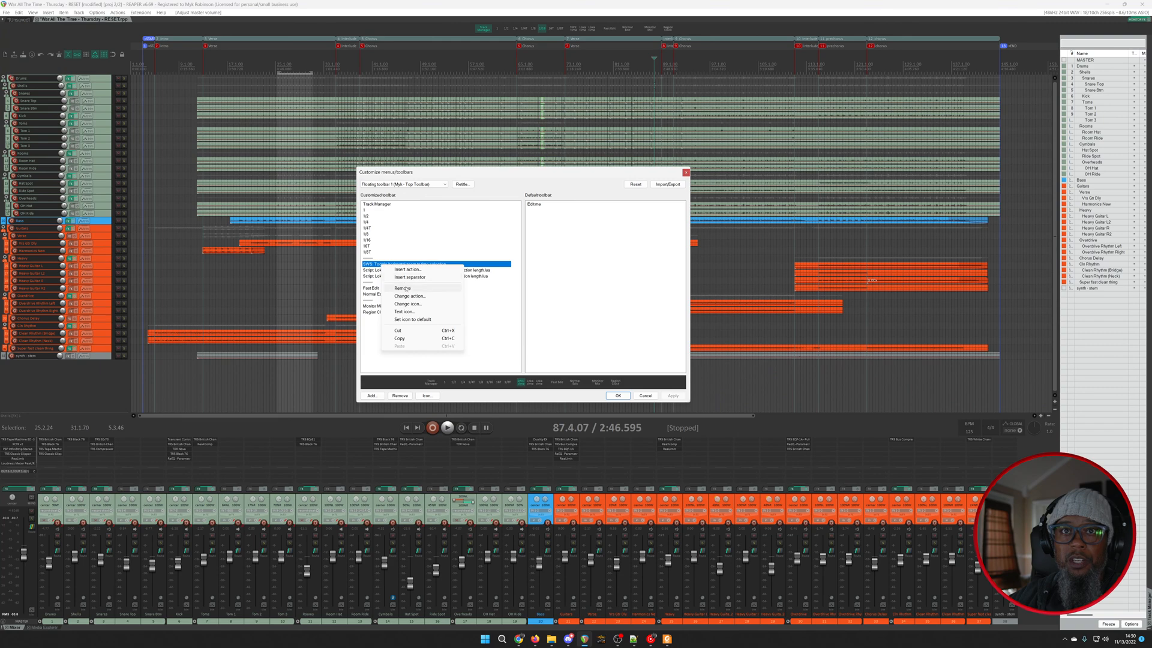
pyautogui.click(411, 304)
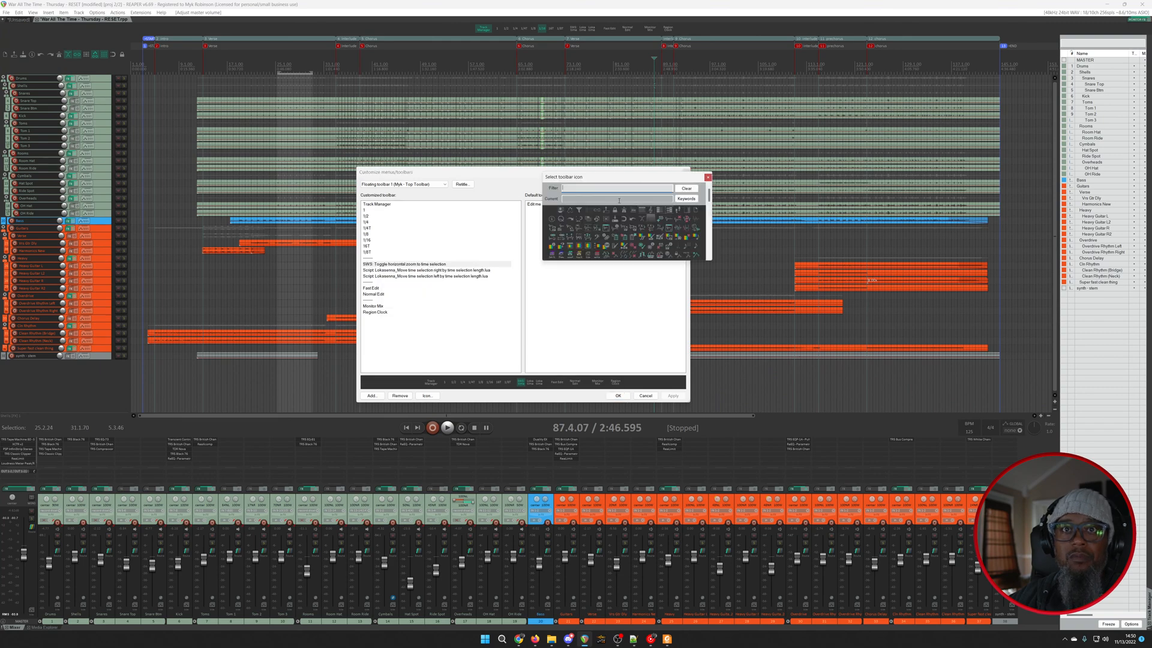
pyautogui.write('horizontal')
pyautogui.hotkey('ctrl', 'a')
pyautogui.write('zoom')
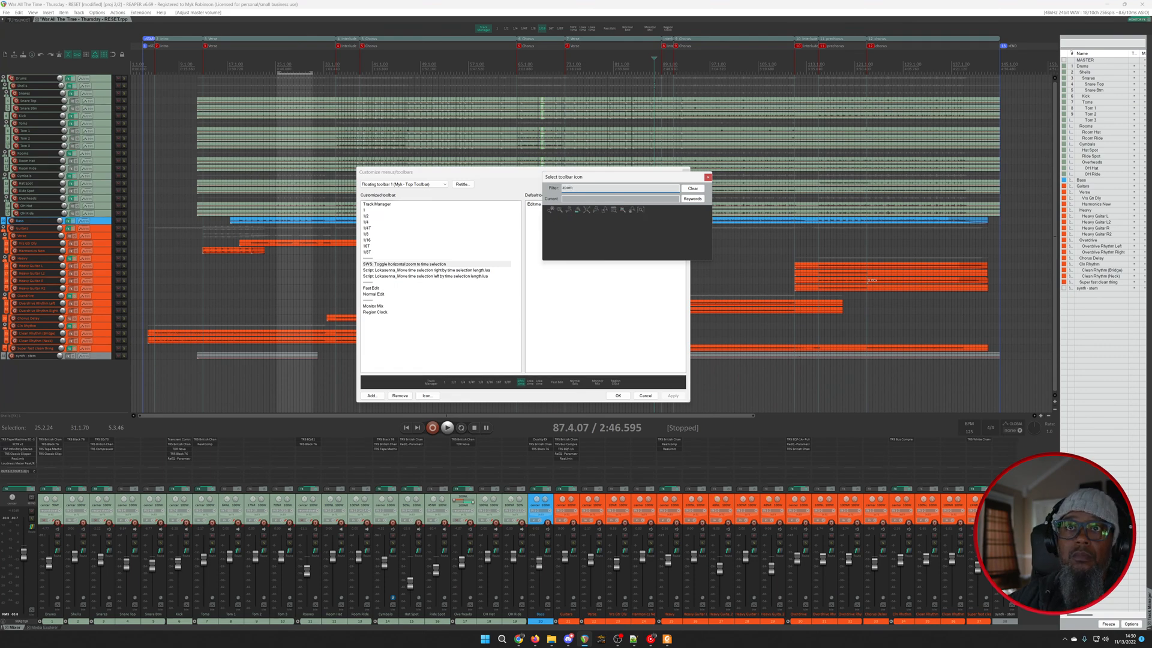
pyautogui.click(640, 213)
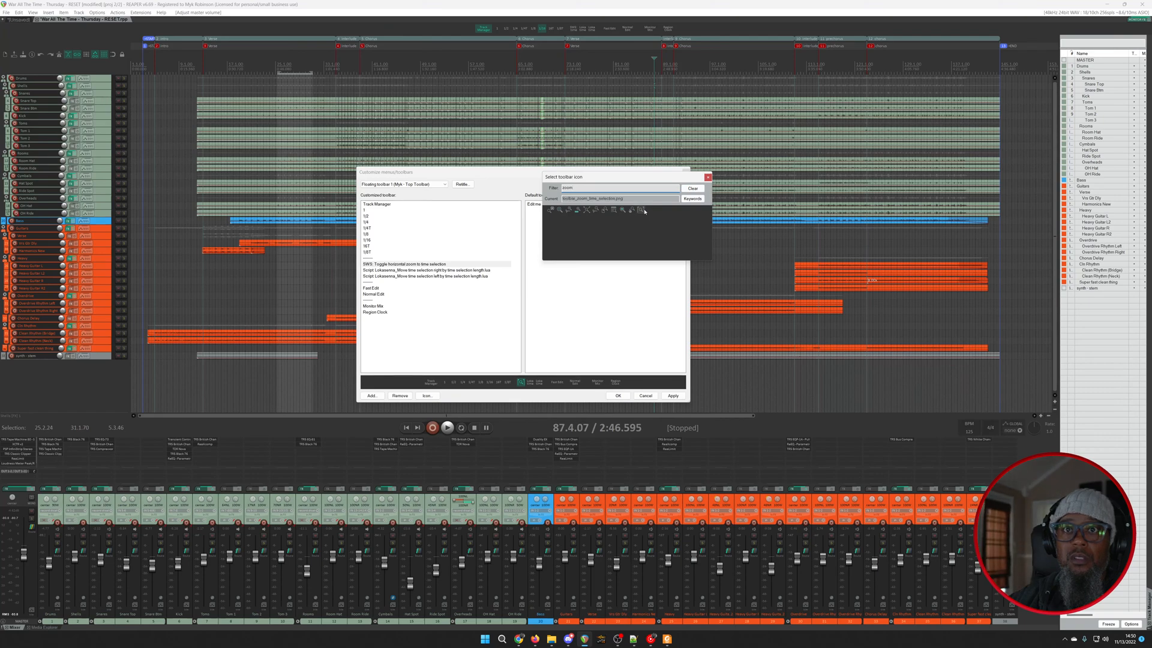
pyautogui.click(708, 177)
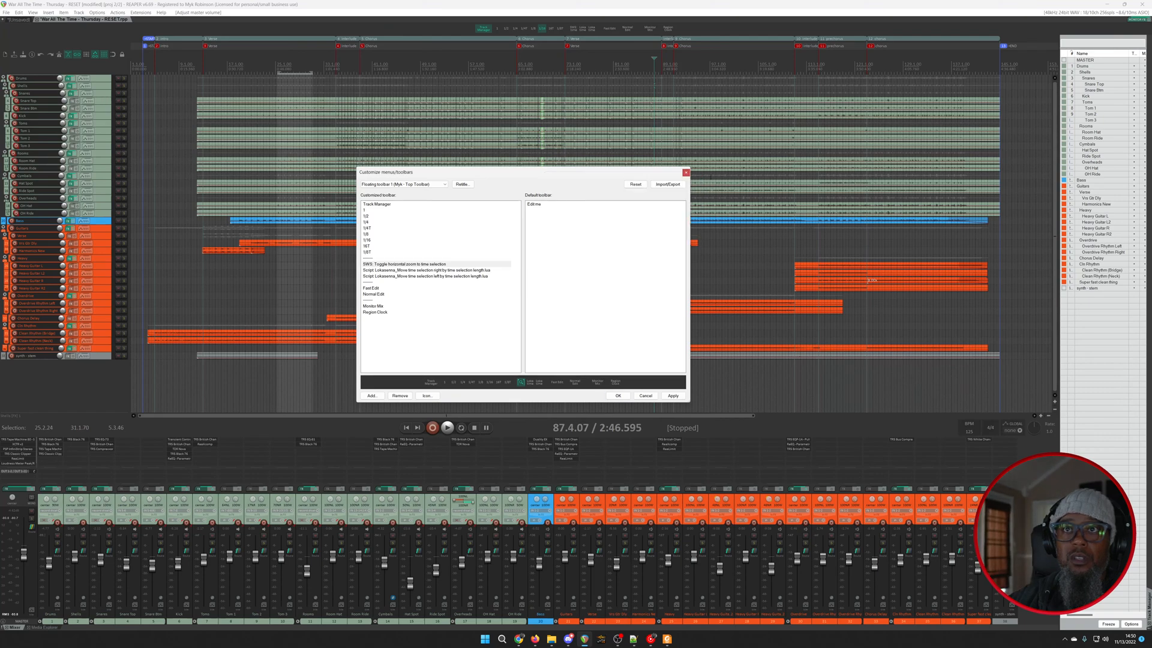
# Step: Reorder the toolbar entries so the script moving the time selection left comes before the one moving it right
pyautogui.click(428, 269)
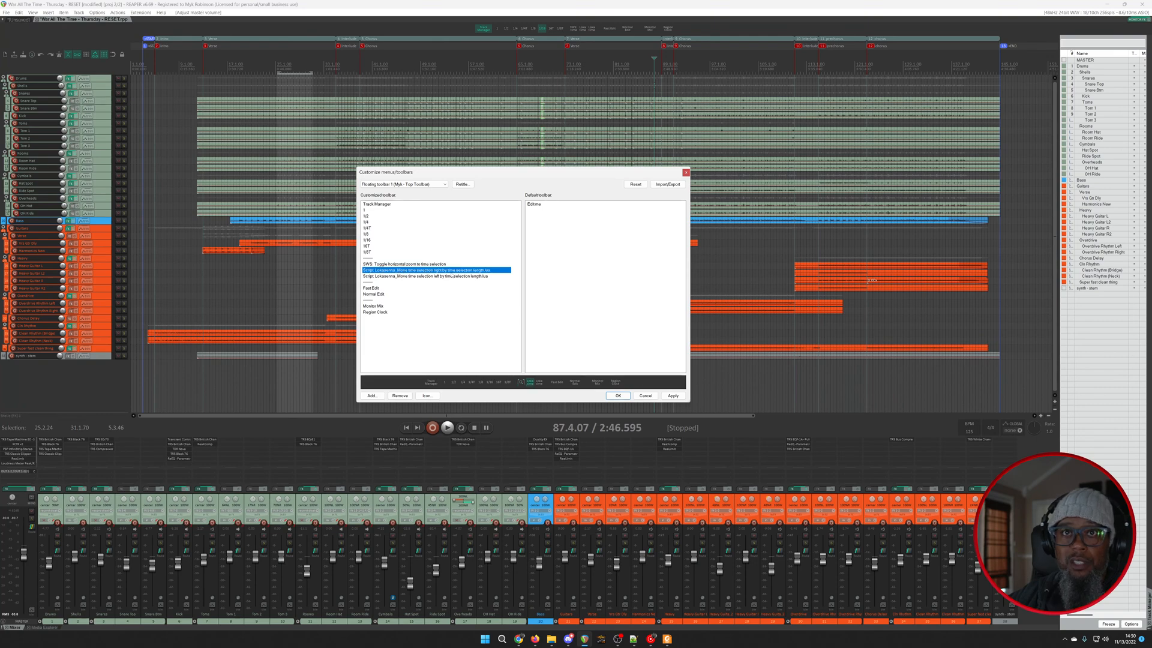
pyautogui.moveTo(450, 270); pyautogui.dragTo(448, 276)
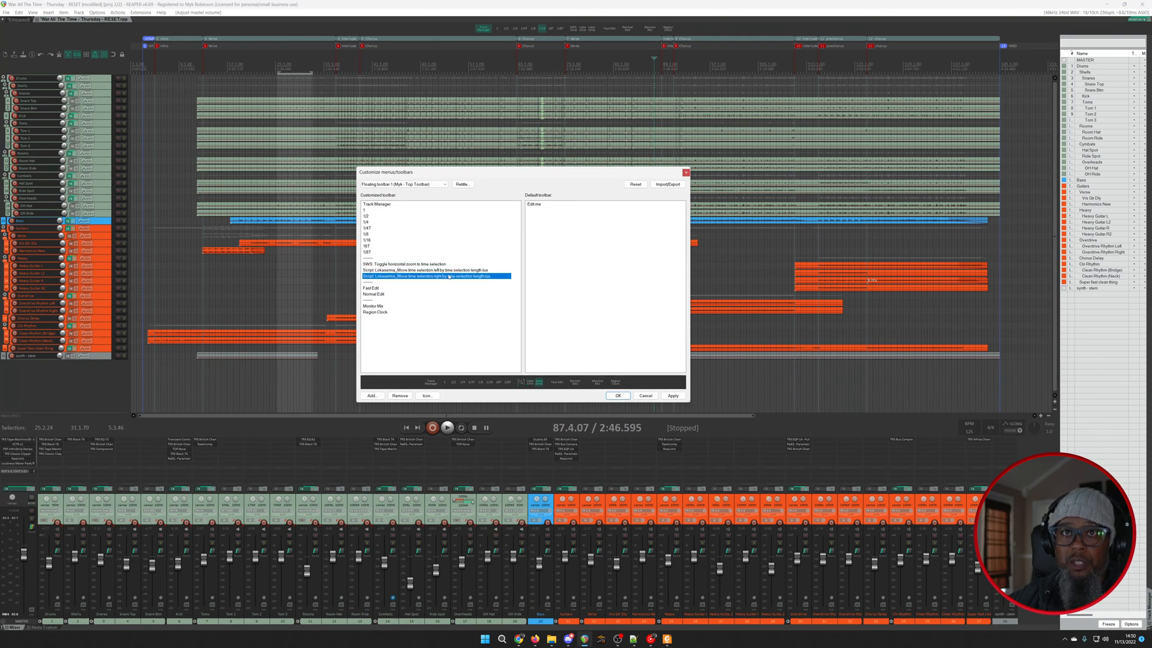
# Step: Search the toolbar icons for the script moving the time selection left, using filters such as "time left" and "left"
pyautogui.rightClick(446, 271)
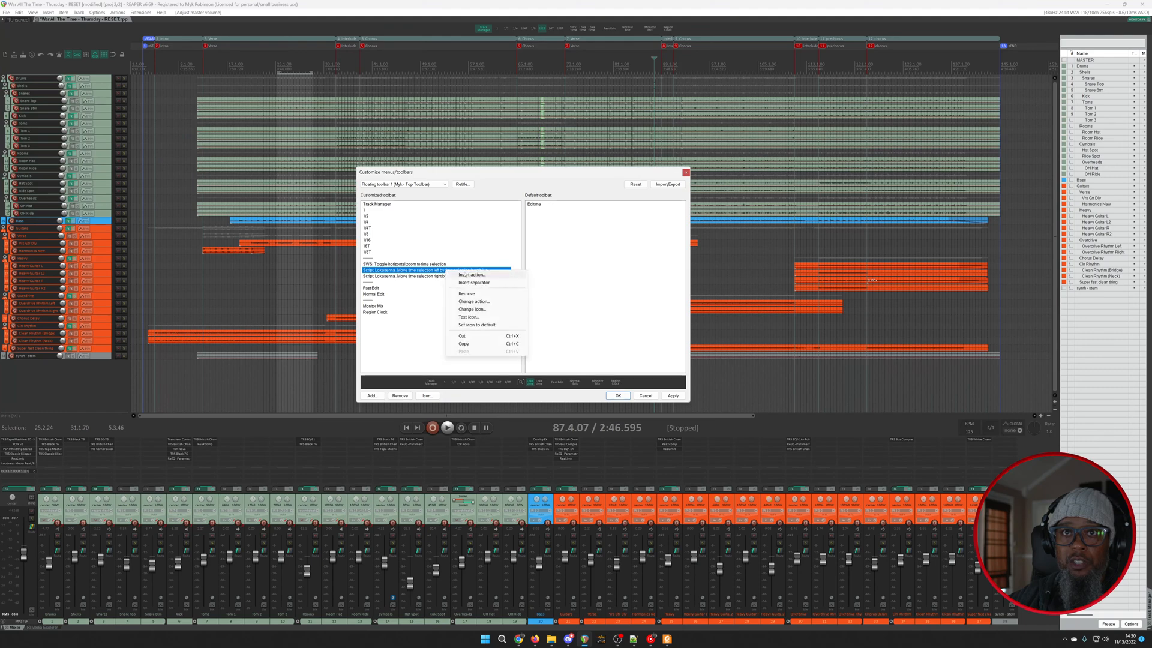
pyautogui.click(479, 310)
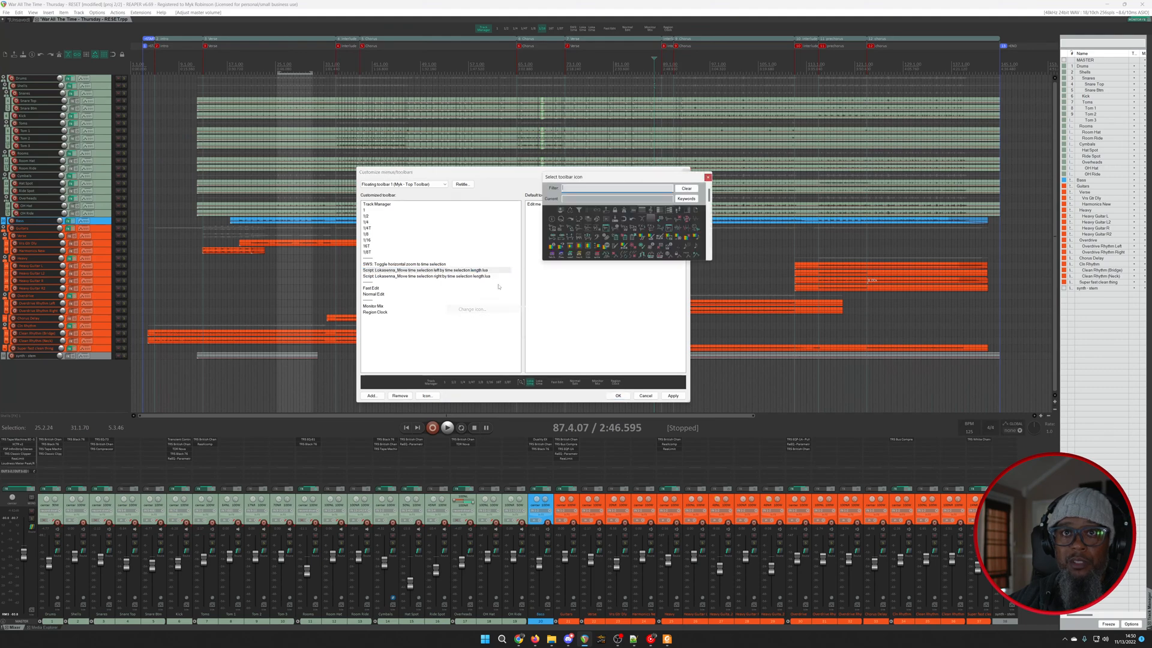
pyautogui.write('time left')
pyautogui.hotkey('ctrl', 'a')
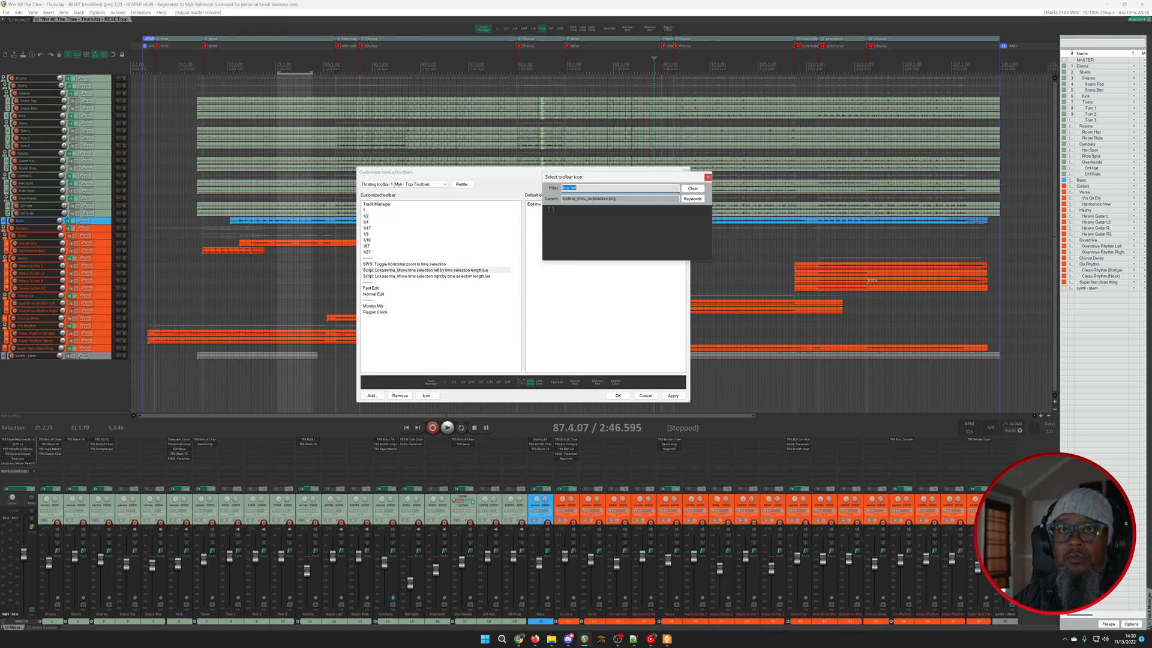
pyautogui.write('clock')
pyautogui.press('BackSpace')
pyautogui.press('BackSpace')
pyautogui.press('BackSpace')
pyautogui.press('BackSpace')
pyautogui.press('BackSpace')
pyautogui.write('left')
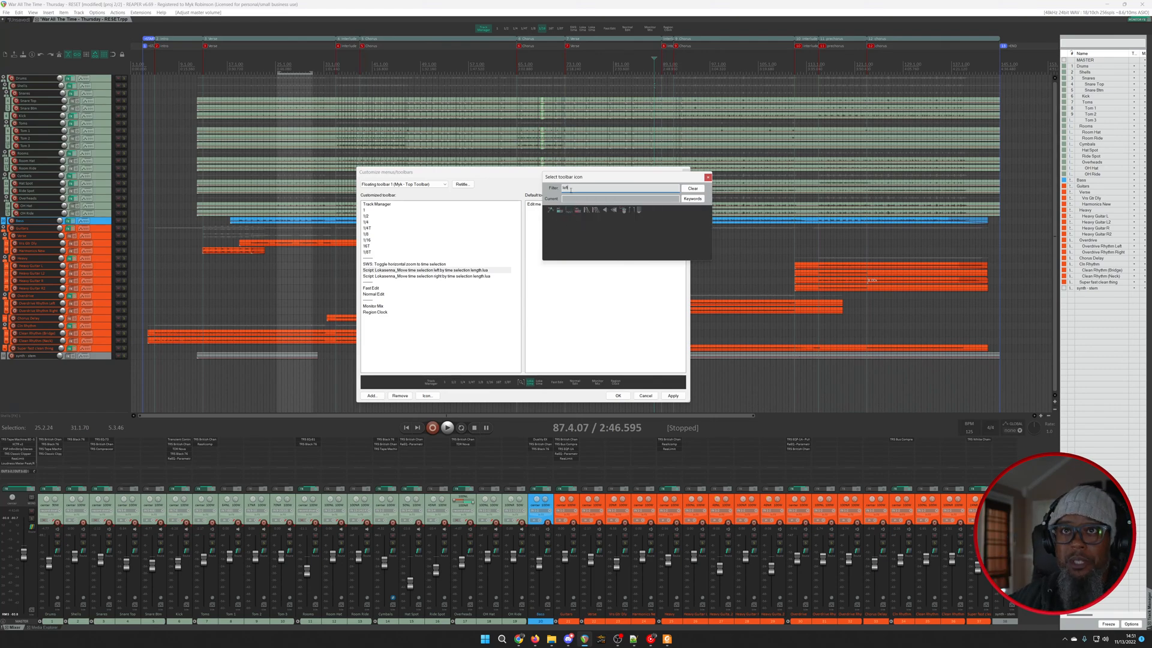
# Step: Filter the toolbar icons by "time selection" and by "clock", and clear the filter
pyautogui.write('time selection')
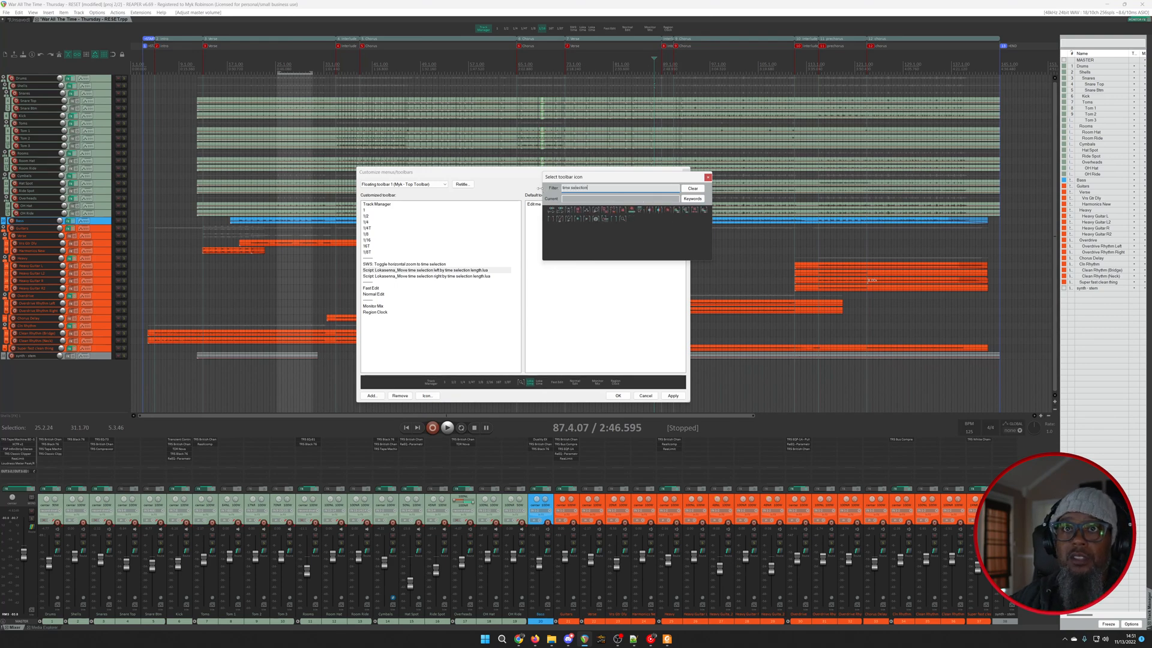
pyautogui.moveTo(595, 186); pyautogui.dragTo(537, 187)
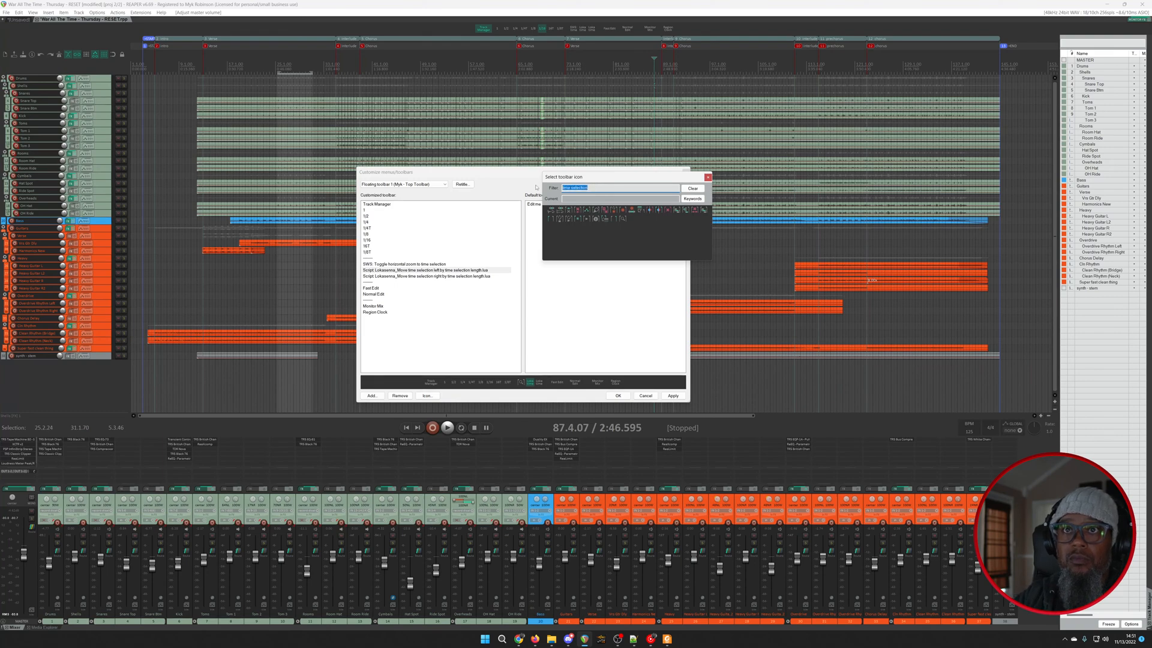
pyautogui.write('clock')
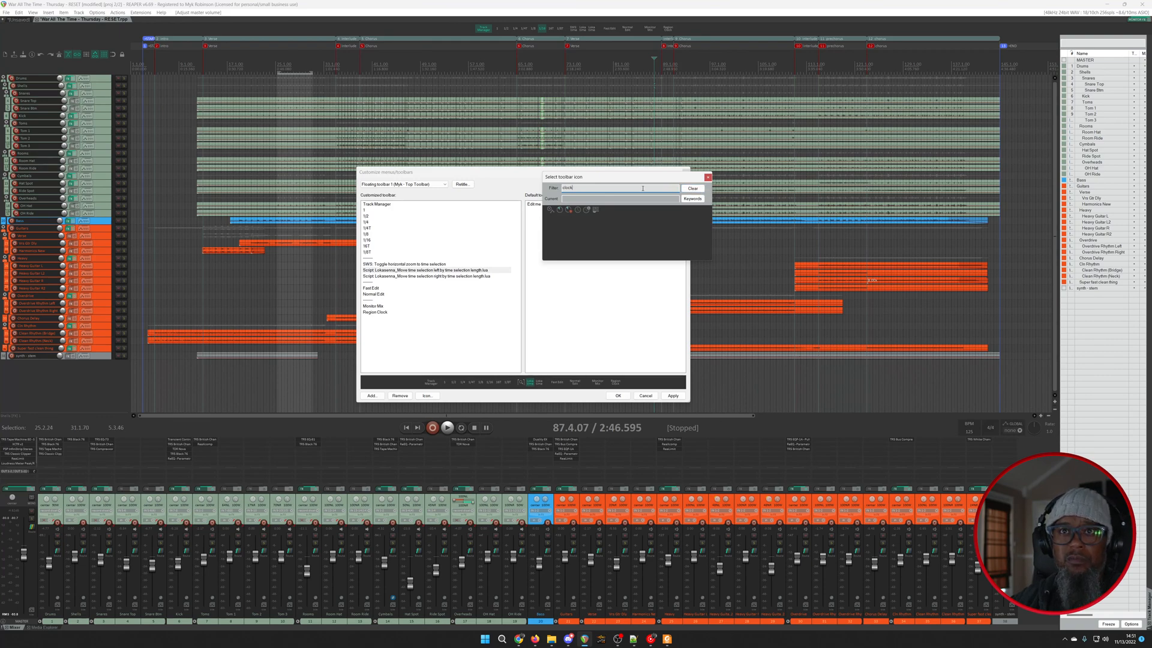
pyautogui.moveTo(642, 188); pyautogui.dragTo(566, 188)
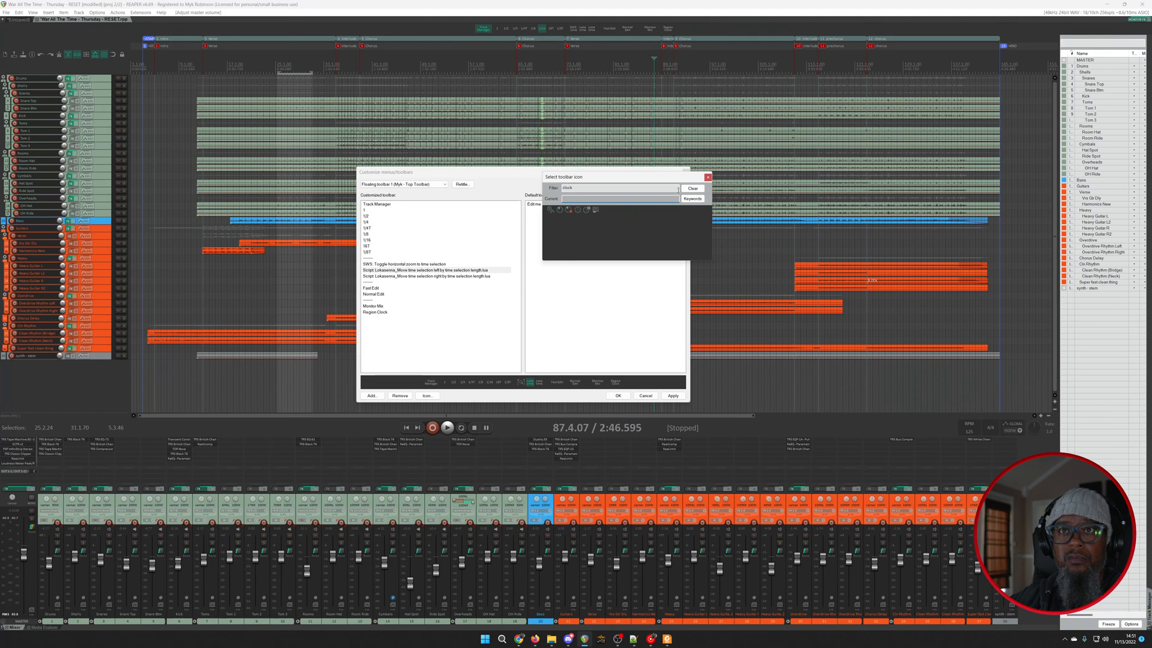
pyautogui.click(686, 189)
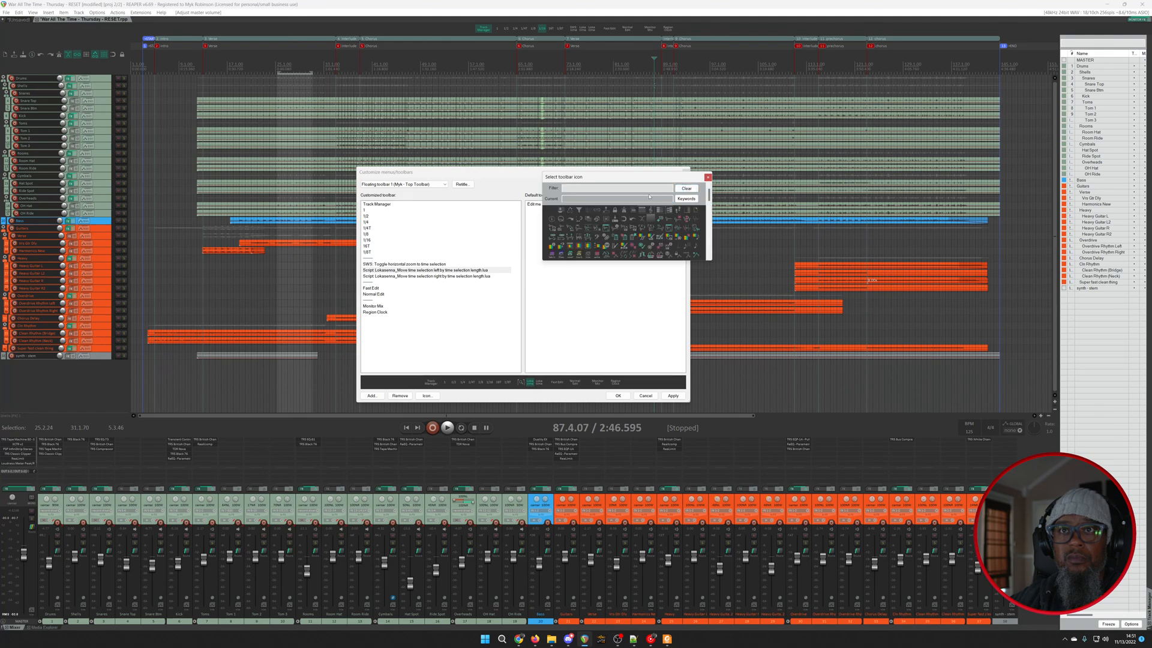
# Step: Check the toolbar icons matching "zoom", "left" and "right", and close the icon picker without choosing one
pyautogui.click(630, 188)
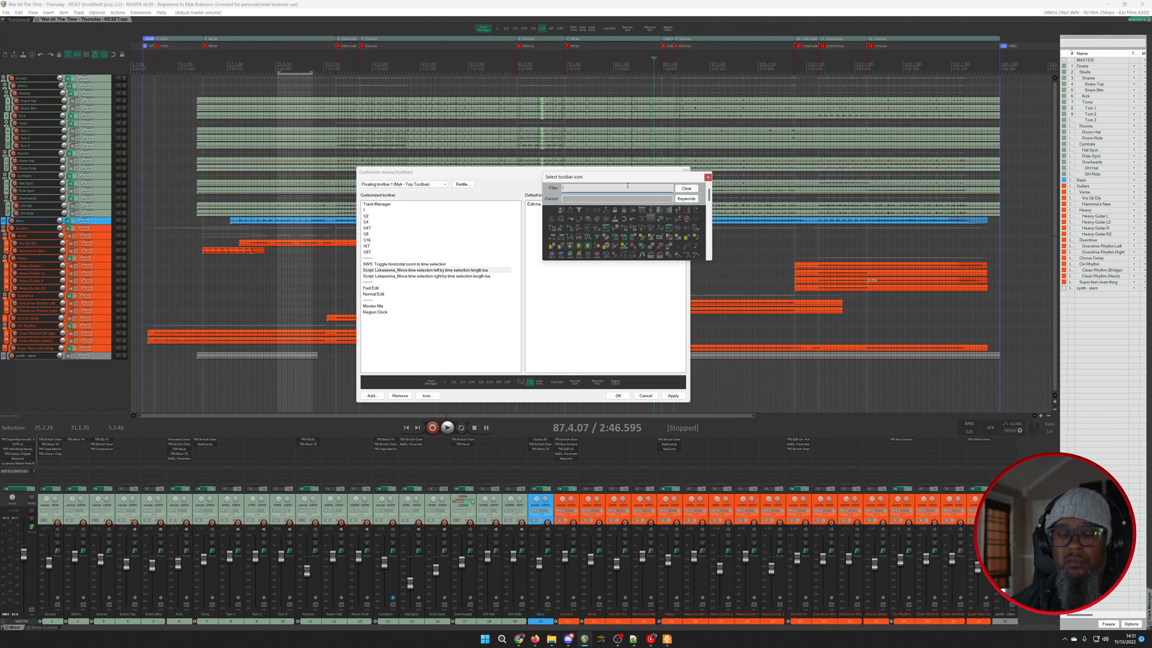
pyautogui.write('zoom')
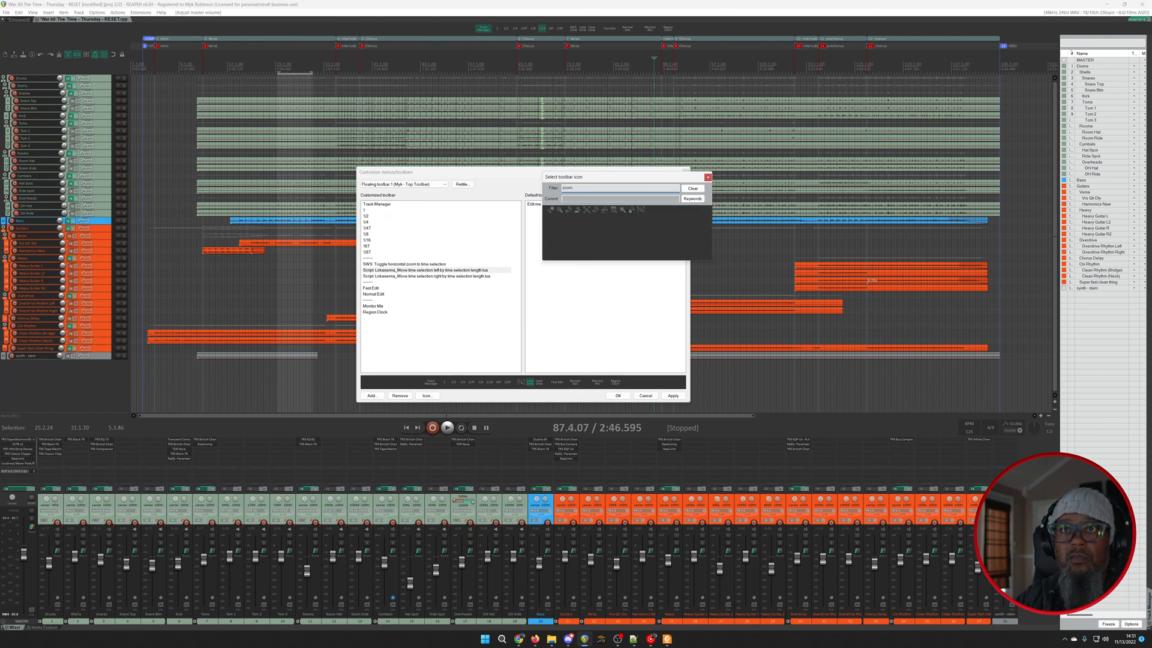
pyautogui.press('BackSpace')
pyautogui.press('BackSpace')
pyautogui.press('BackSpace')
pyautogui.write('cloc')
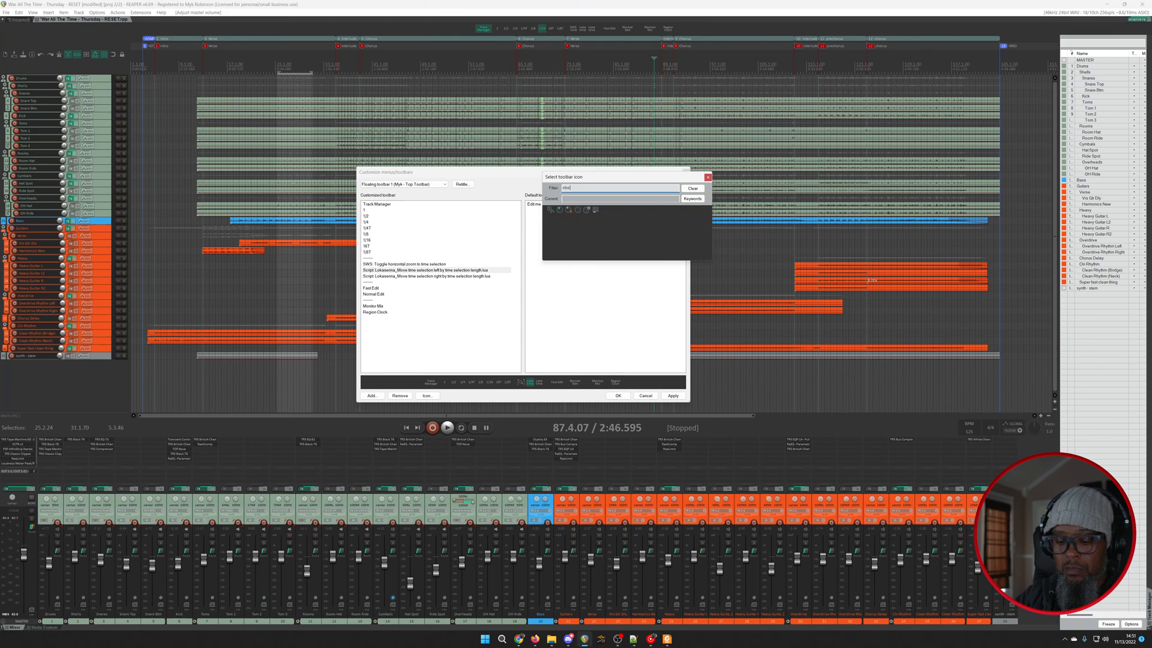
pyautogui.press('BackSpace')
pyautogui.press('BackSpace')
pyautogui.press('BackSpace')
pyautogui.press('BackSpace')
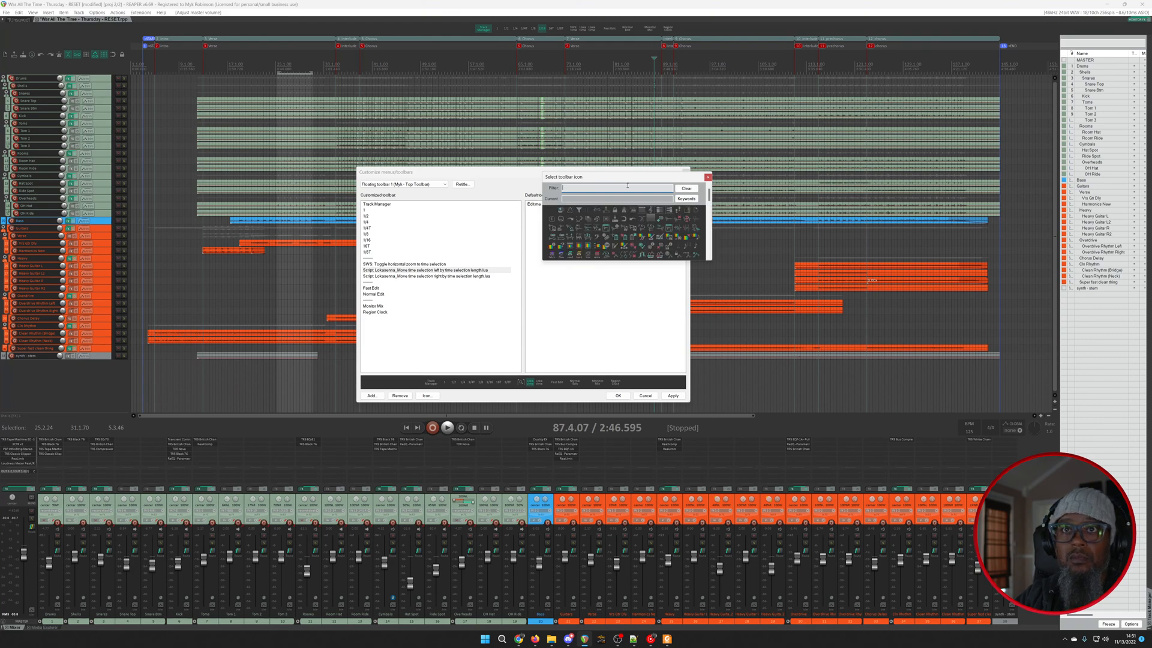
pyautogui.write('midi')
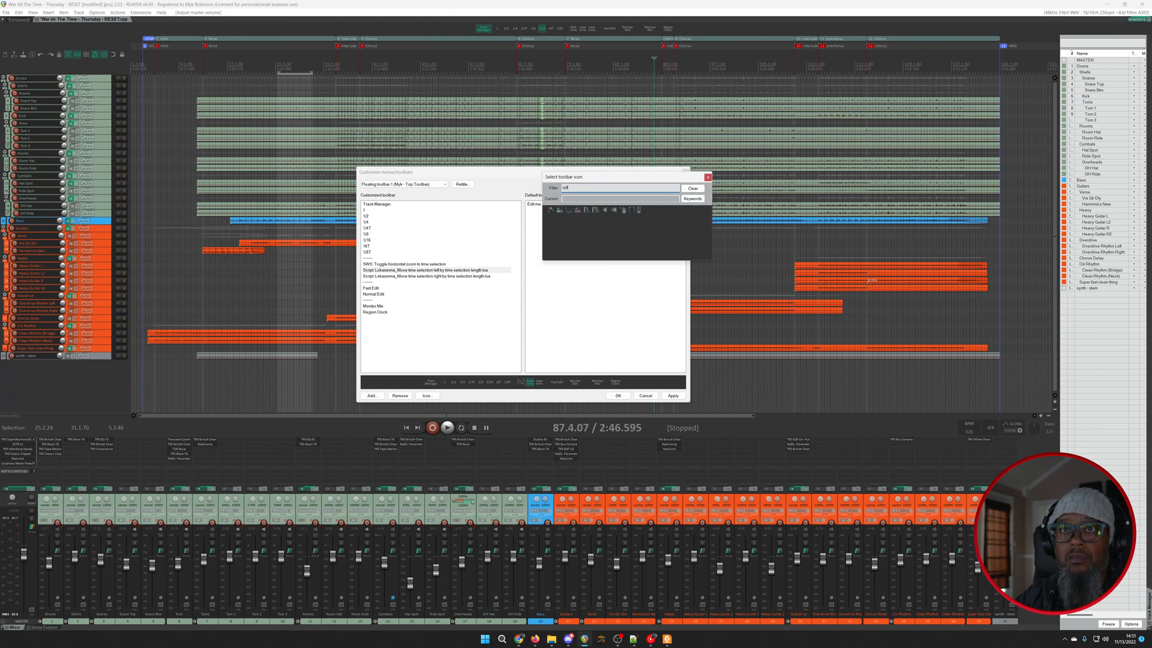
pyautogui.press('BackSpace')
pyautogui.press('BackSpace')
pyautogui.press('BackSpace')
pyautogui.press('BackSpace')
pyautogui.write('right')
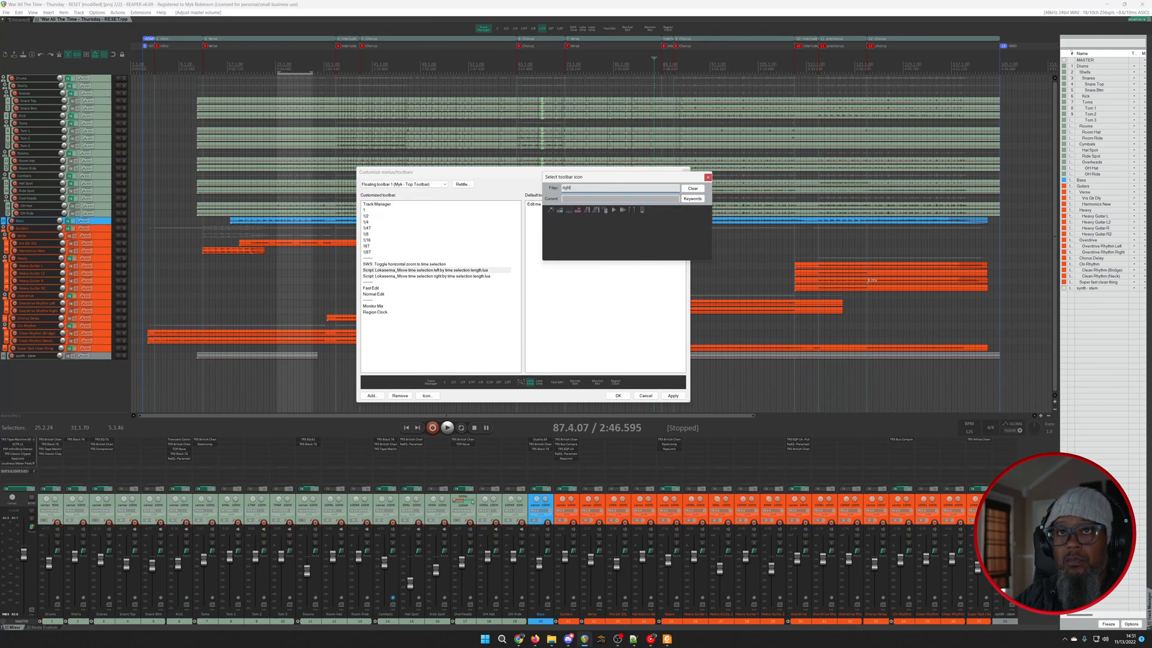
pyautogui.click(708, 176)
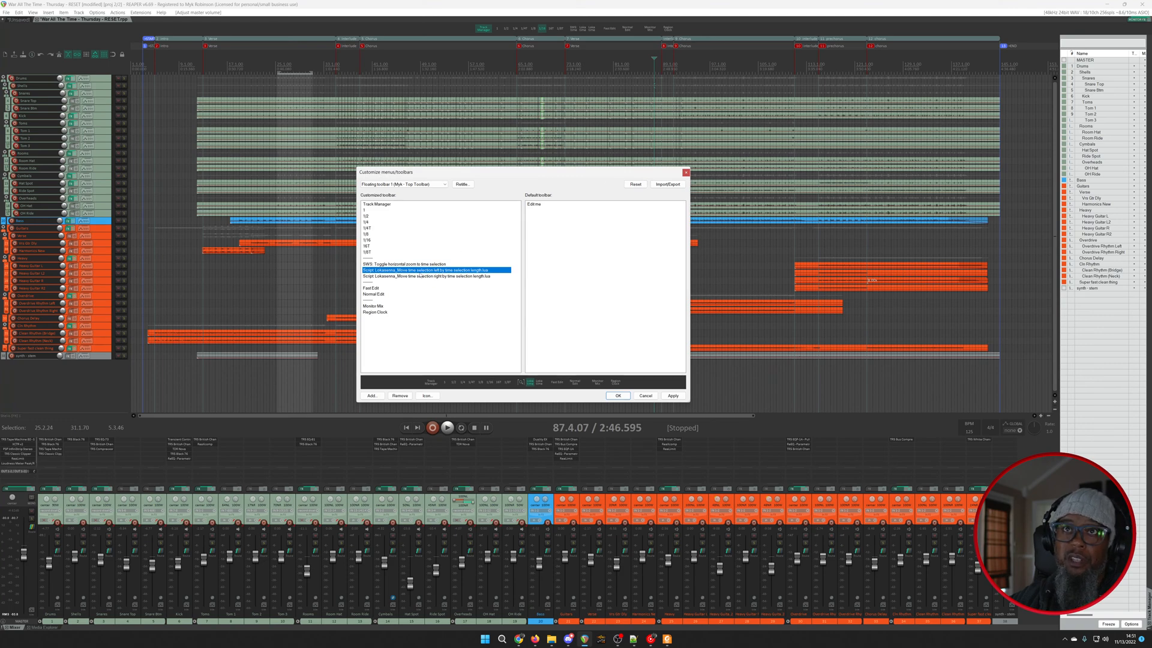
# Step: Apply the toolbar customization and test the SWS horizontal zoom to time selection by toggling it on and off
pyautogui.click(672, 395)
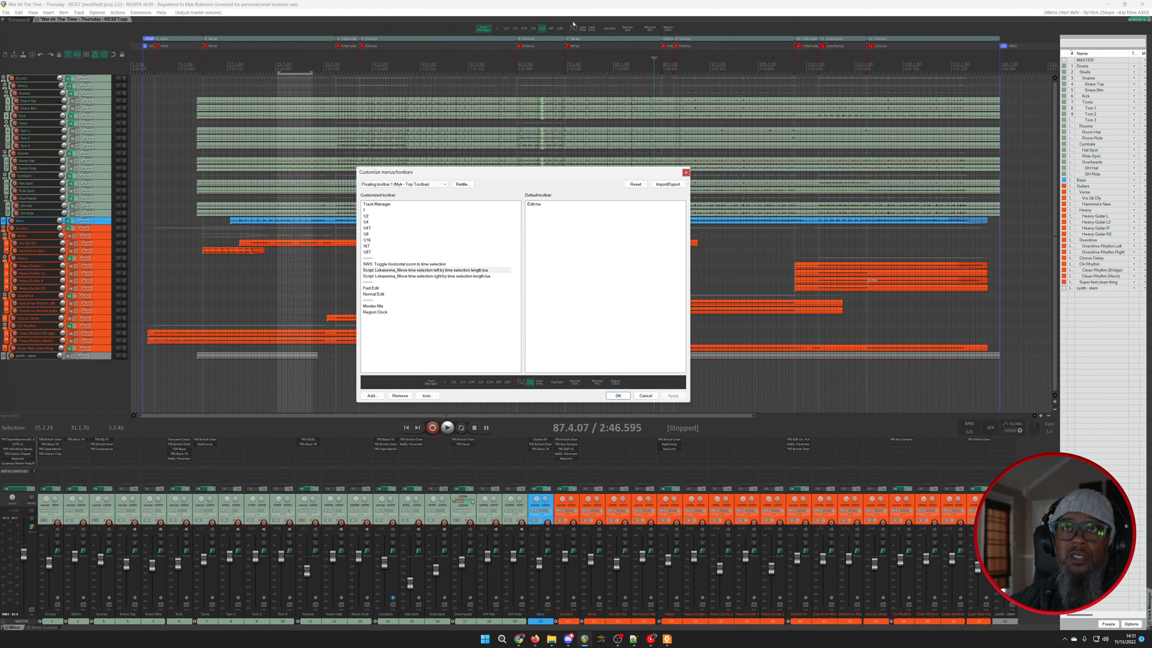
pyautogui.click(572, 27)
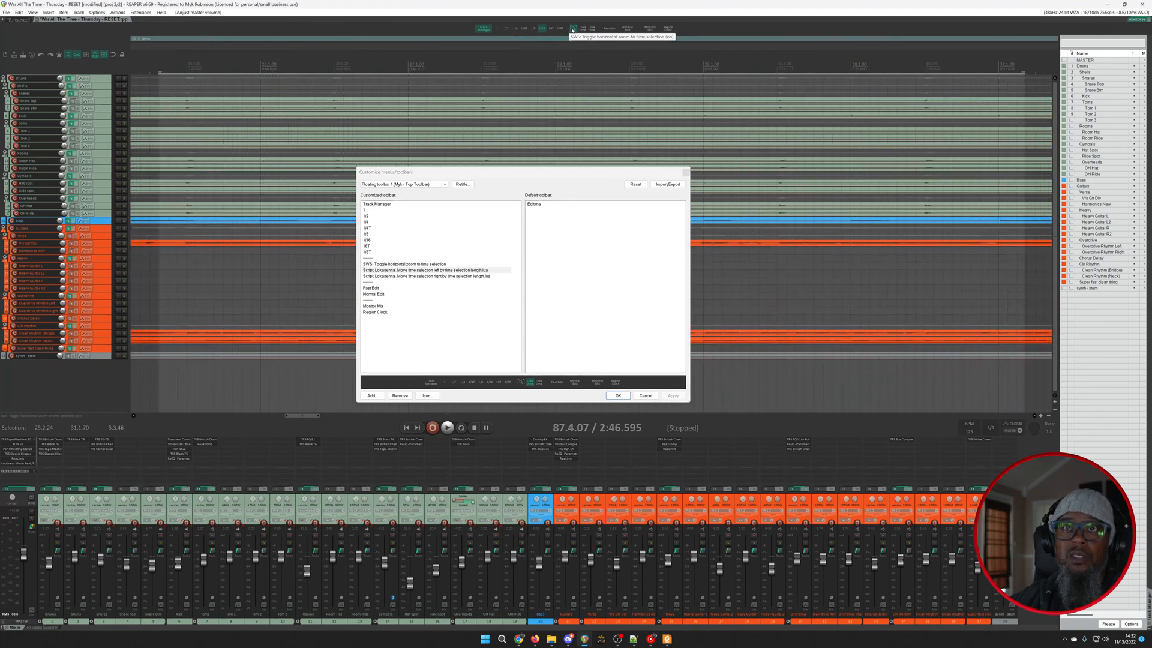
pyautogui.click(573, 29)
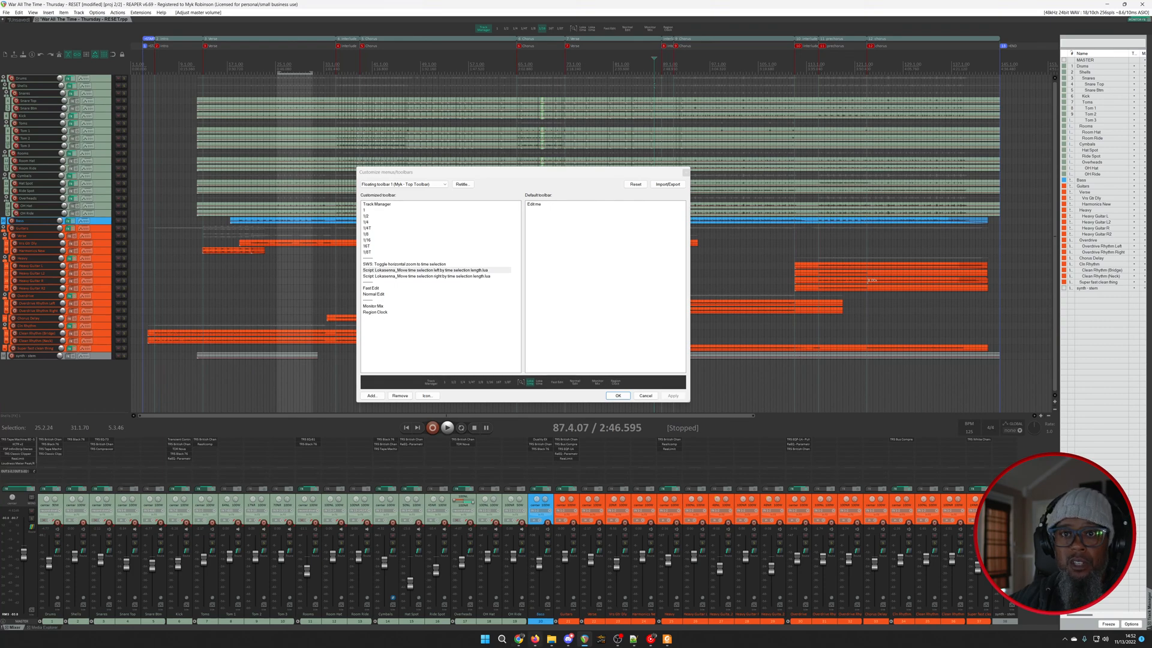
# Step: Switch to Firefox and review the "WT Theme Assembler Script" thread in the forum's REAPER Color Themes and Icon Sets section
pyautogui.click(536, 639)
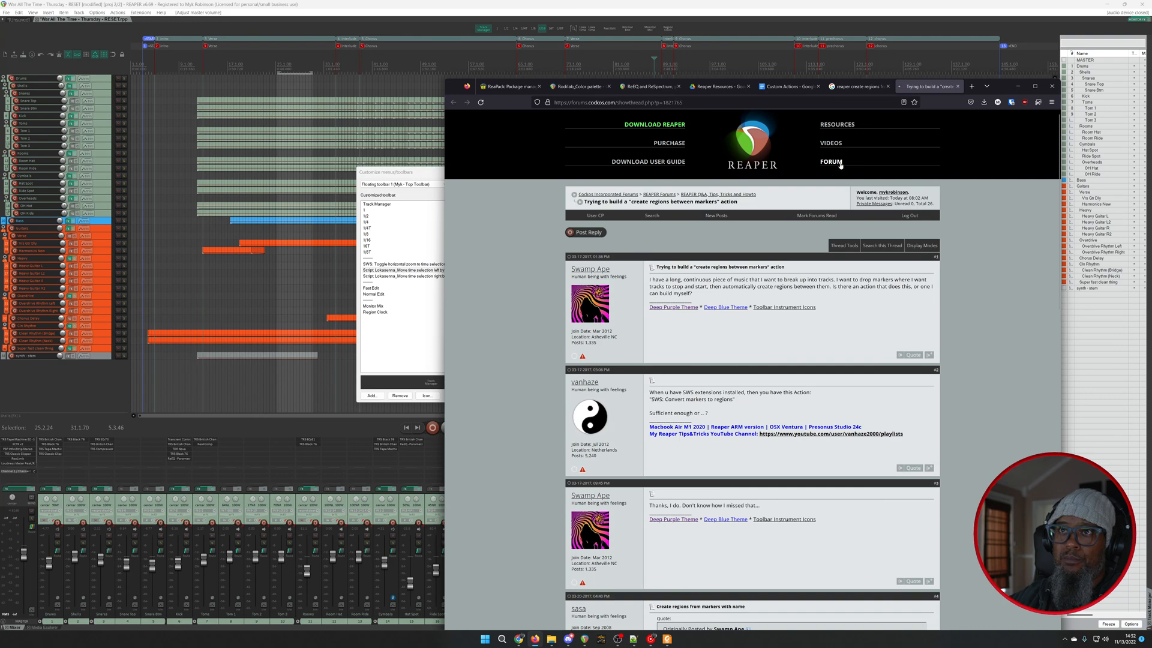
pyautogui.click(840, 164)
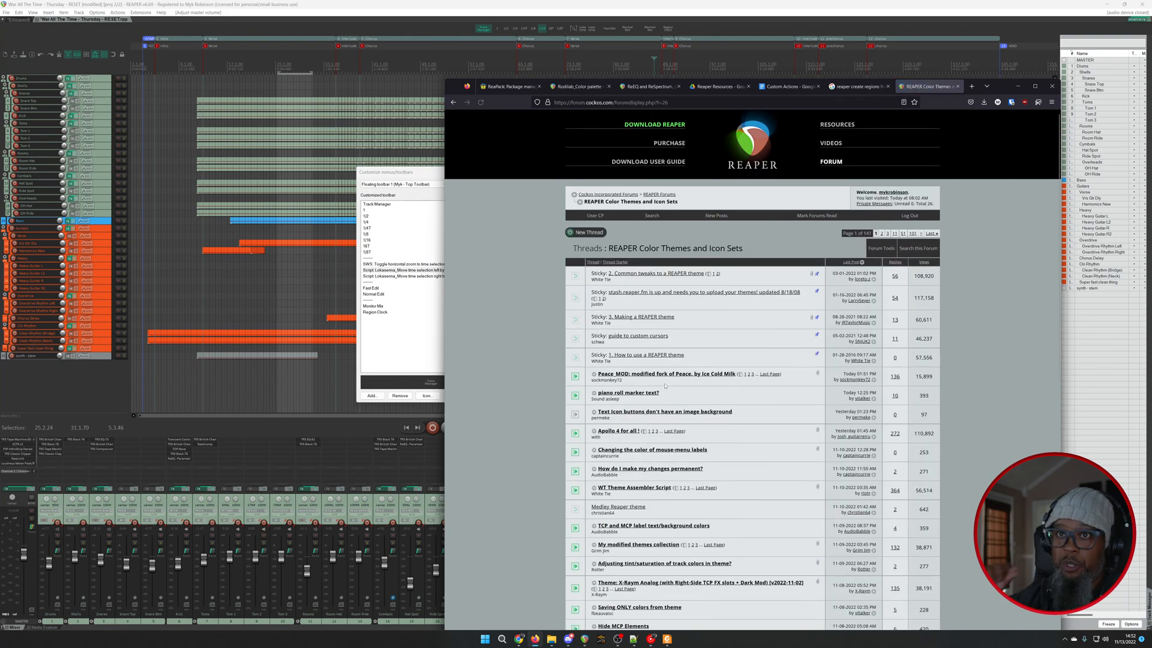
pyautogui.click(653, 487)
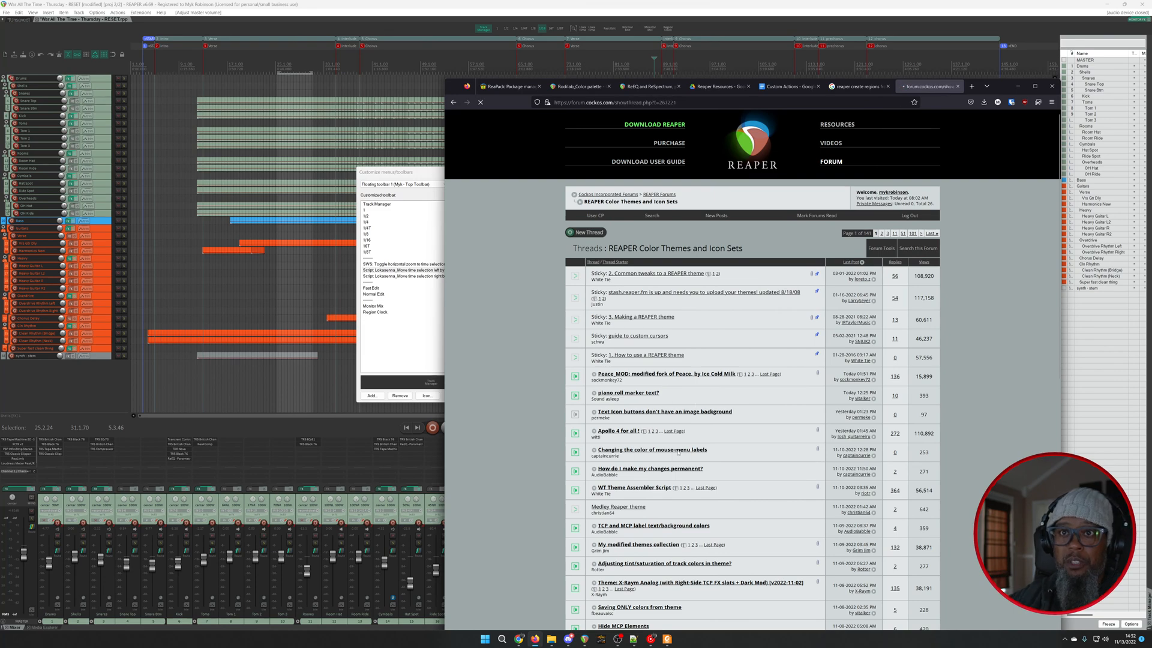
pyautogui.scroll(-1, 735, 292)
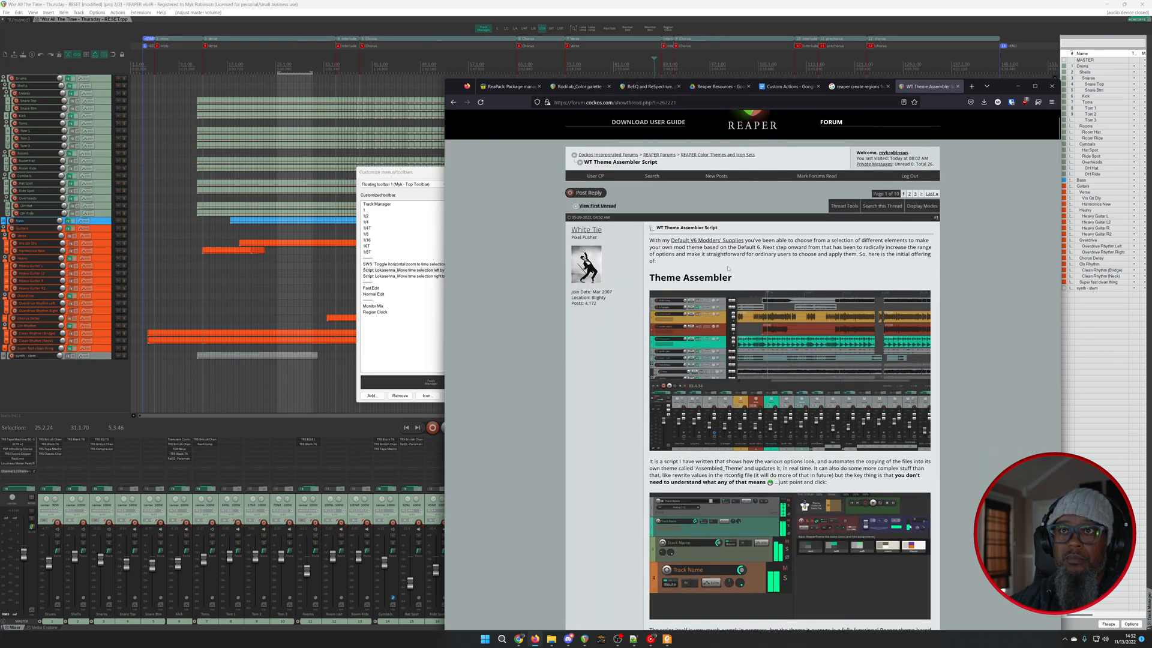
pyautogui.scroll(-5, 727, 265)
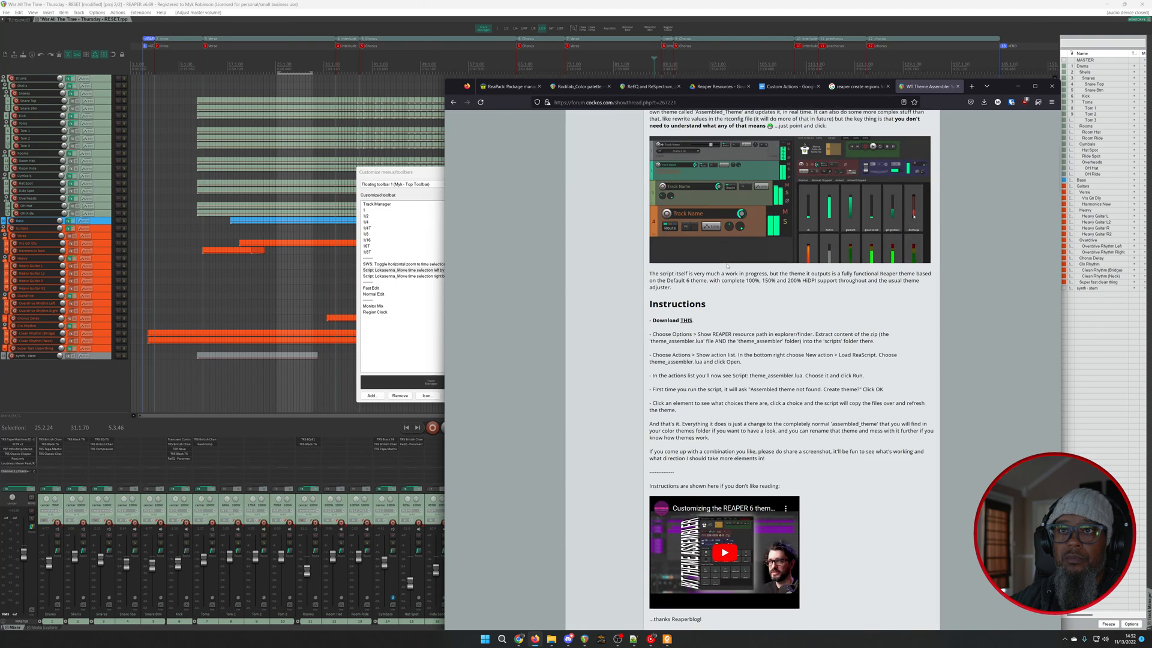
pyautogui.scroll(-5, 727, 265)
pyautogui.scroll(4, 690, 243)
# Step: Download theme_assembler_1005.zip into the Reaper Themes folder in Downloads, turning off file grouping in Downloads
pyautogui.click(690, 243)
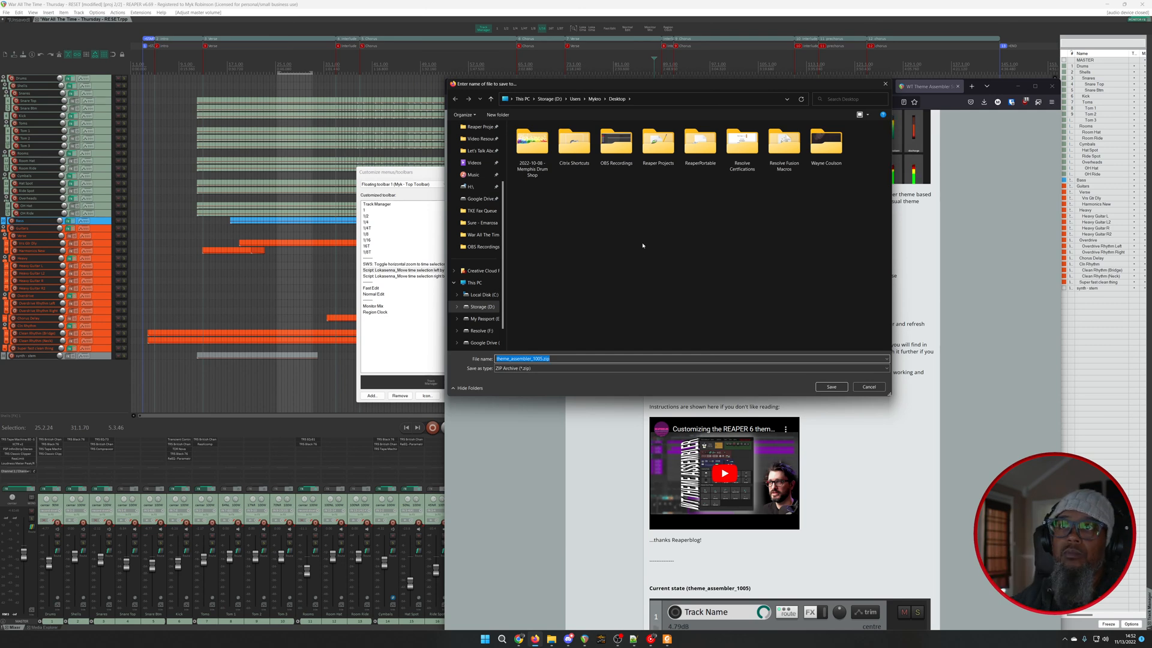
pyautogui.scroll(3, 489, 169)
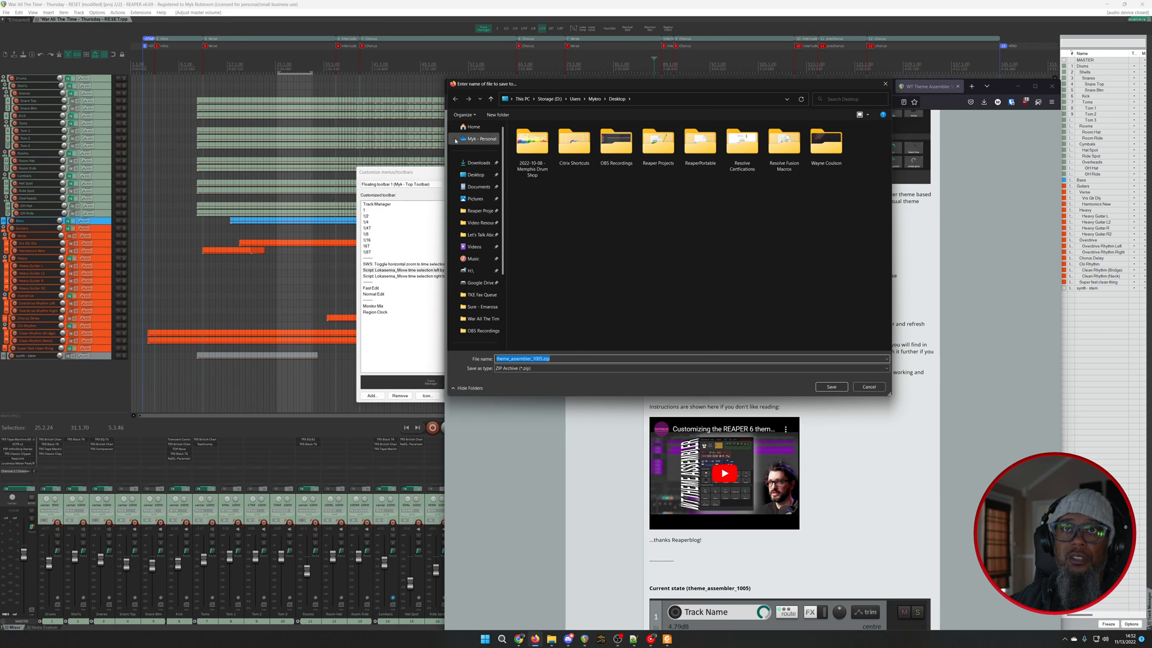
pyautogui.click(478, 162)
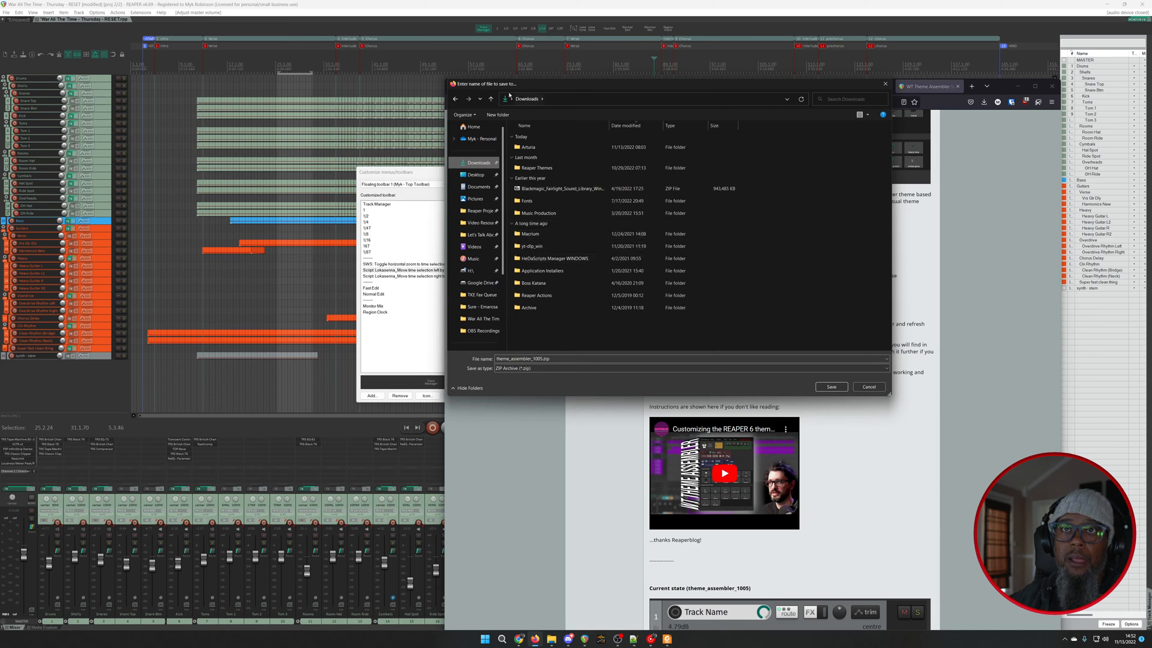
pyautogui.click(867, 115)
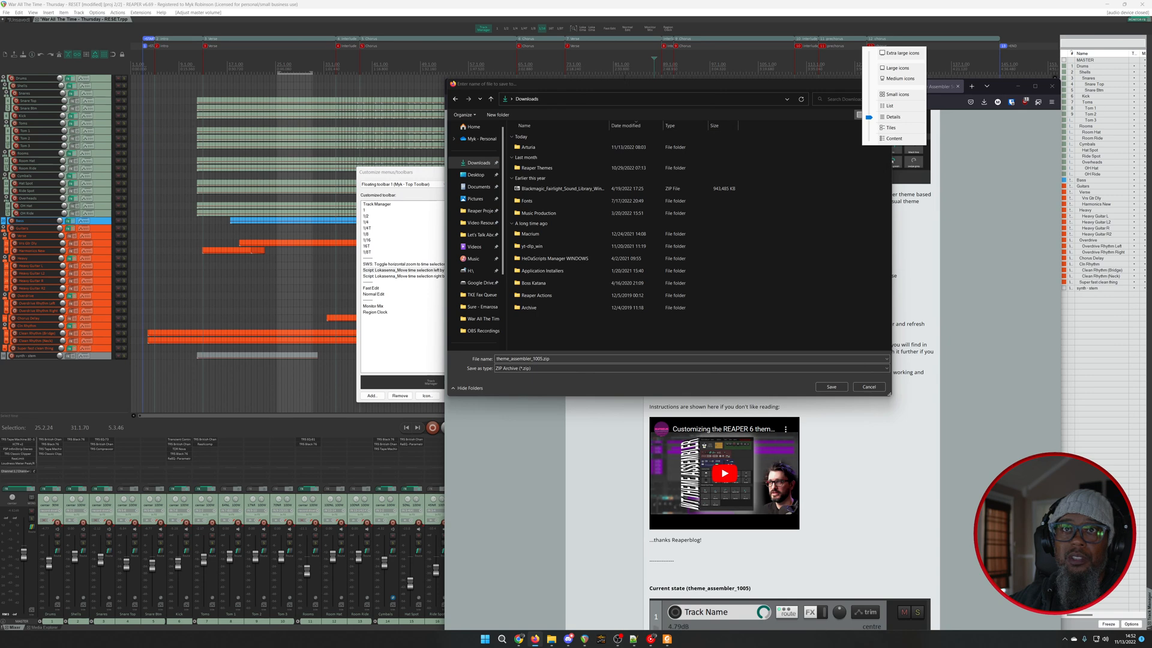
pyautogui.click(869, 118)
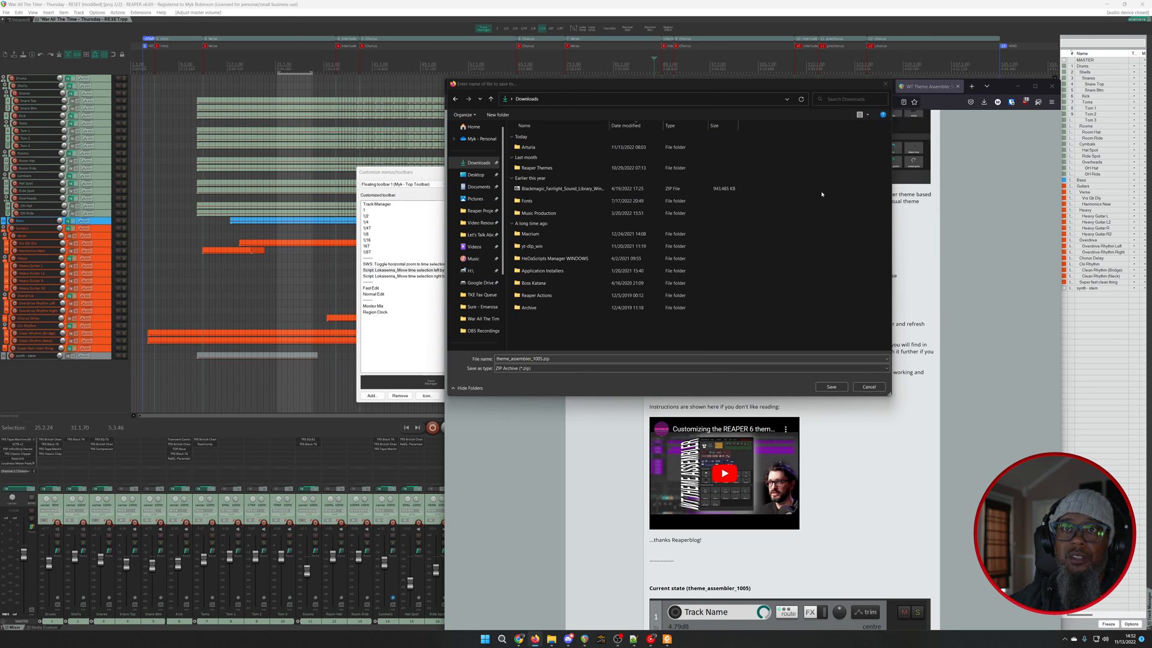
pyautogui.rightClick(820, 210)
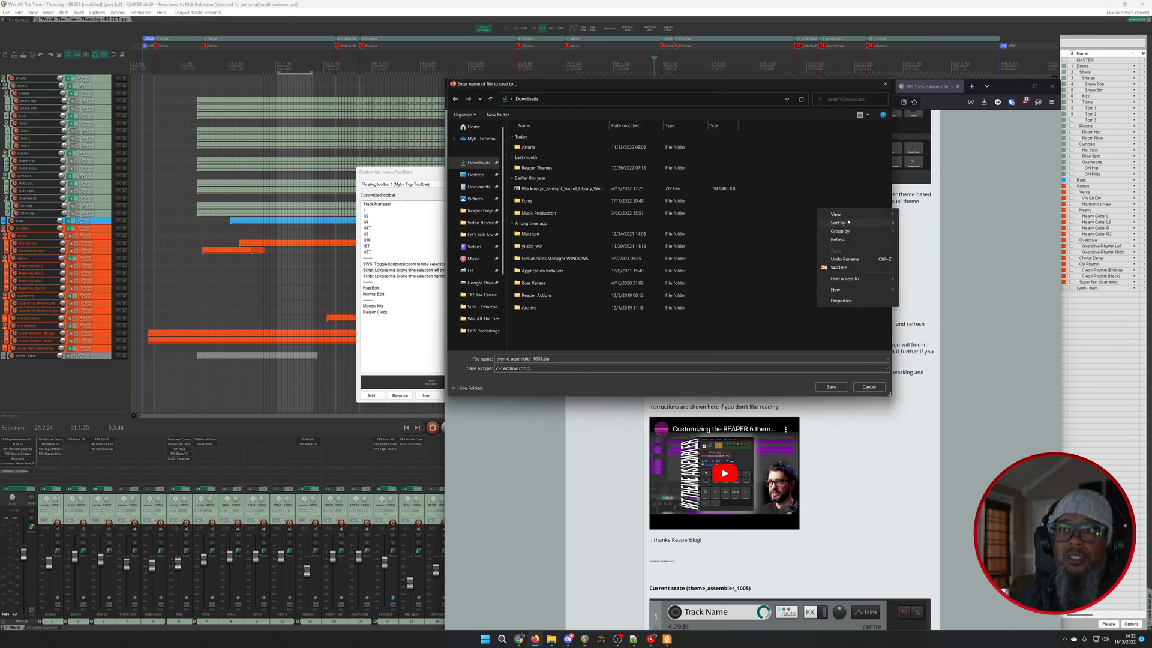
pyautogui.moveTo(841, 231)
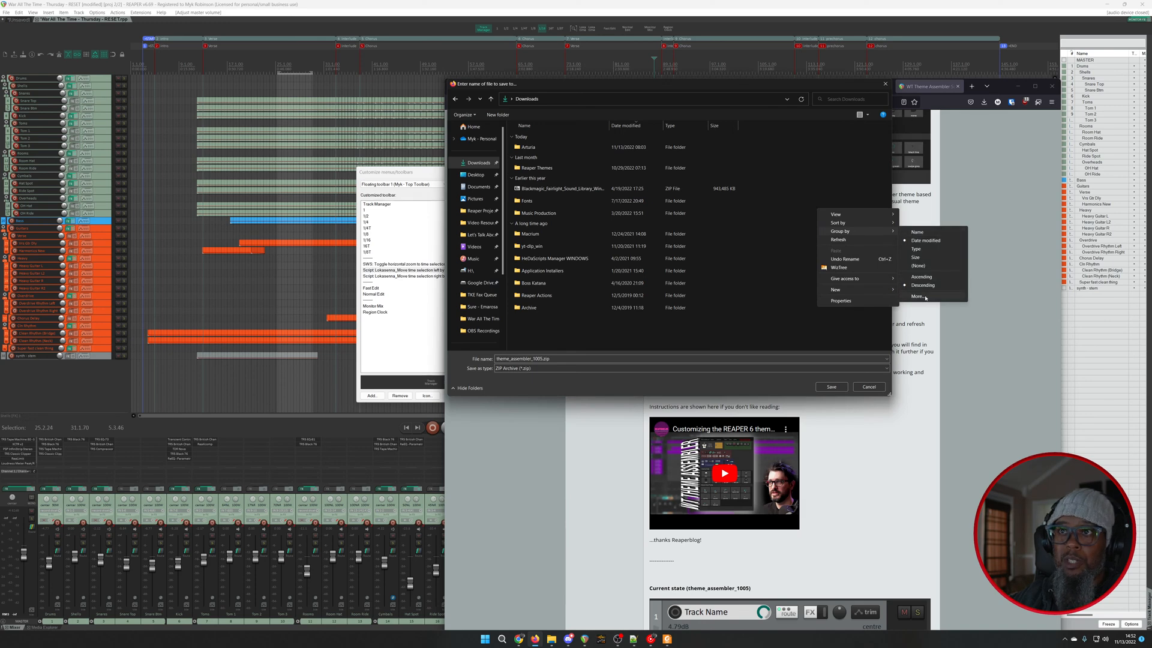
pyautogui.click(924, 268)
pyautogui.doubleClick(544, 163)
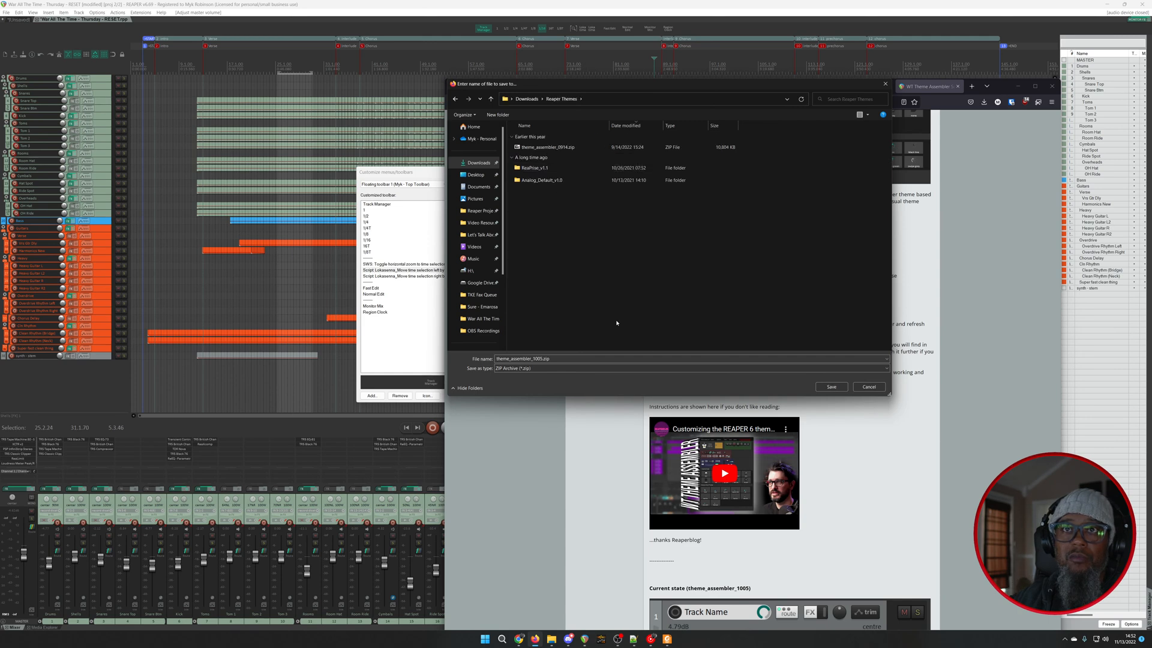
pyautogui.click(834, 386)
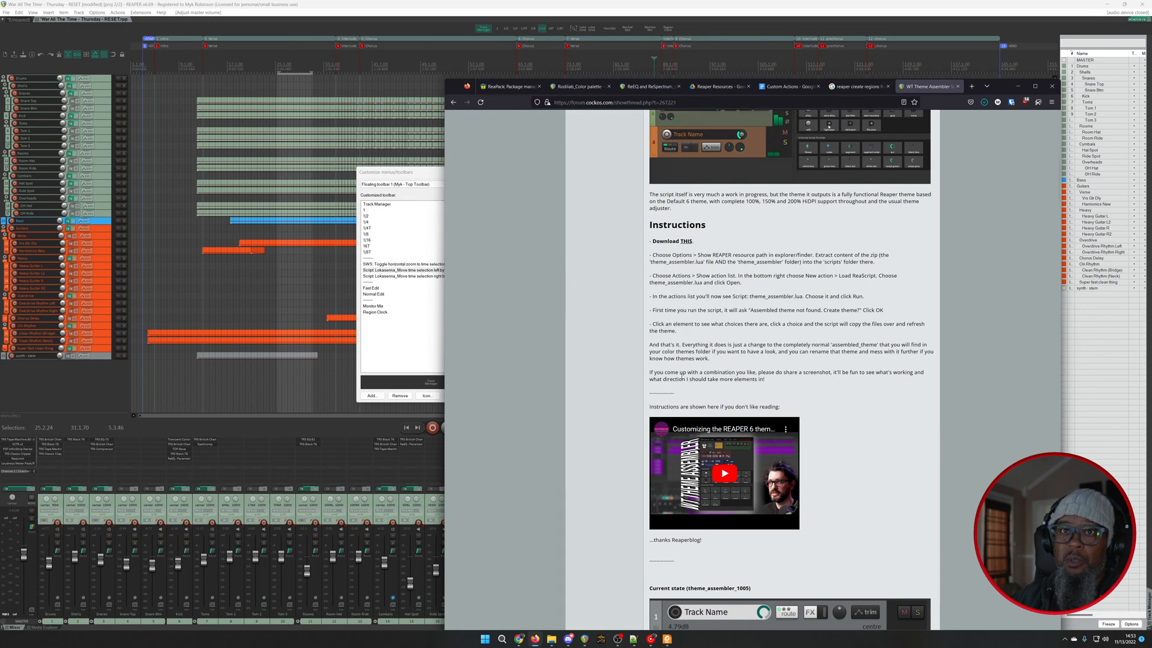
pyautogui.click(553, 639)
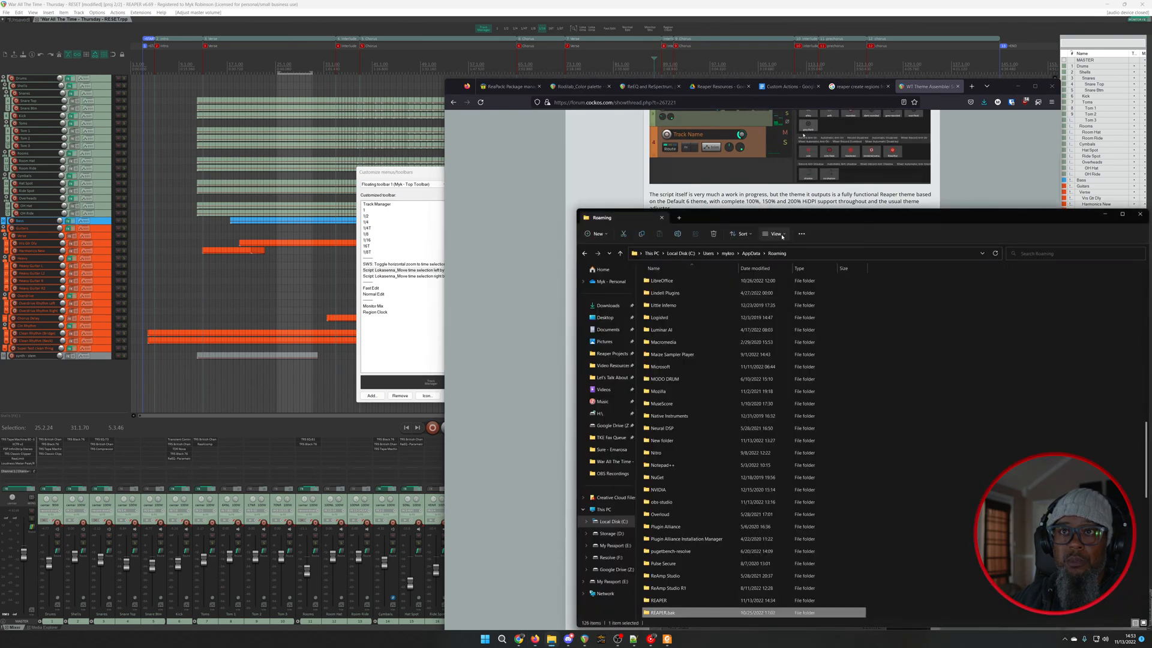
pyautogui.click(833, 118)
pyautogui.moveTo(1143, 201); pyautogui.dragTo(1151, 202)
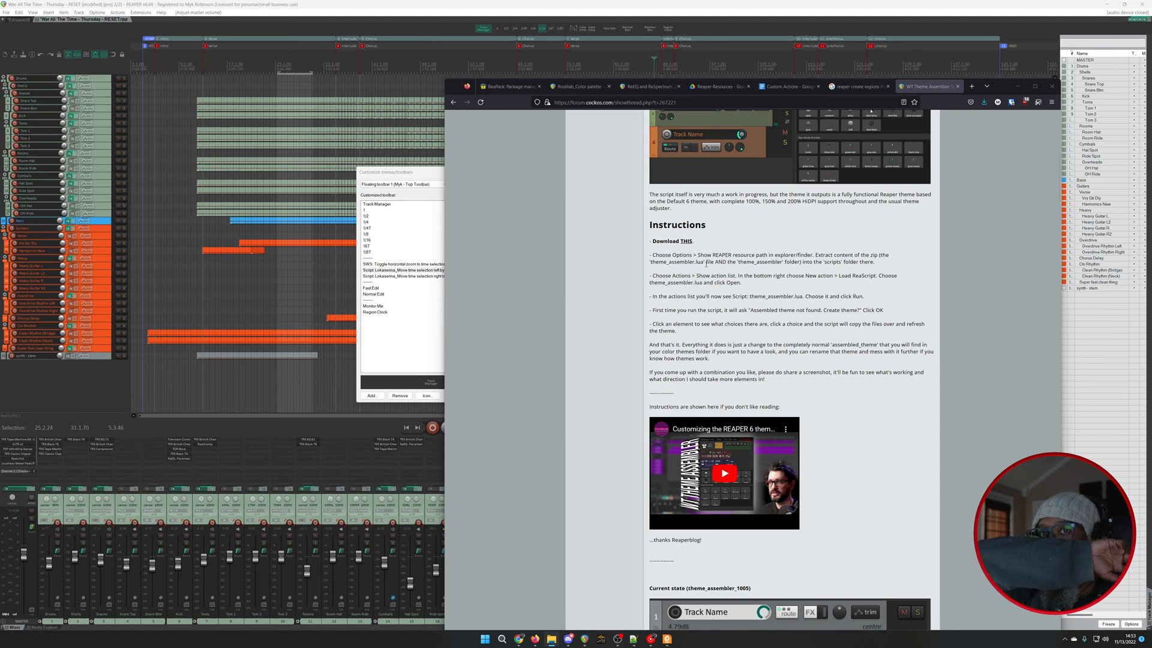
# Step: Return to REAPER, confirm and close the toolbar customization, and switch back to the Theme Assembler instructions in Firefox
pyautogui.click(409, 173)
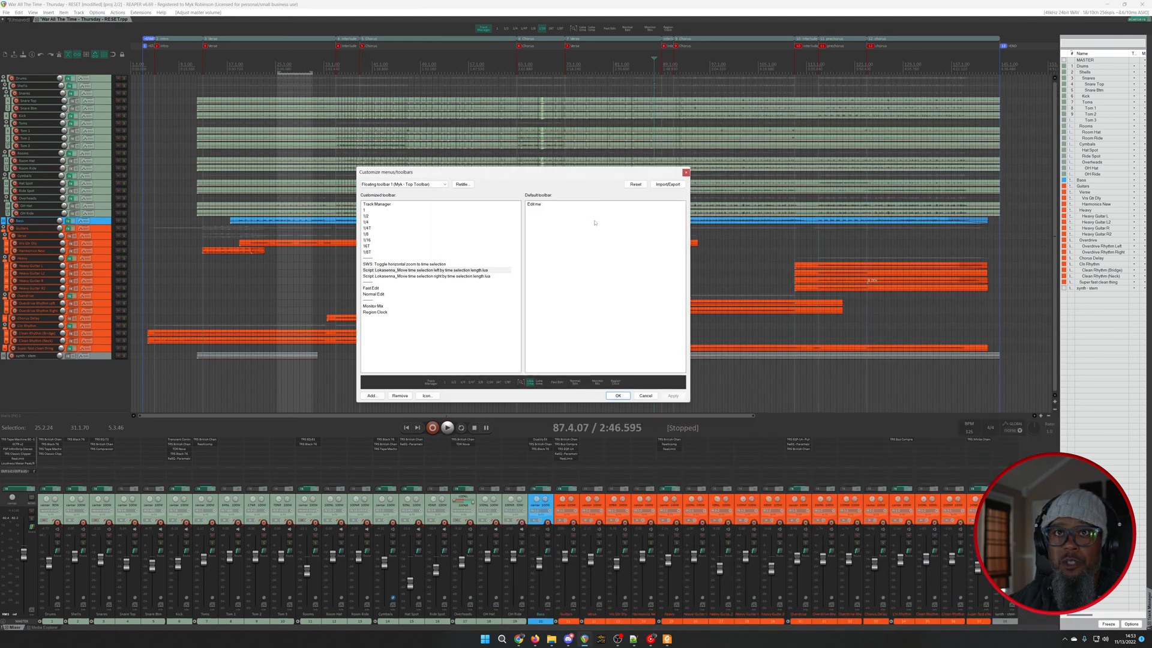
pyautogui.click(619, 397)
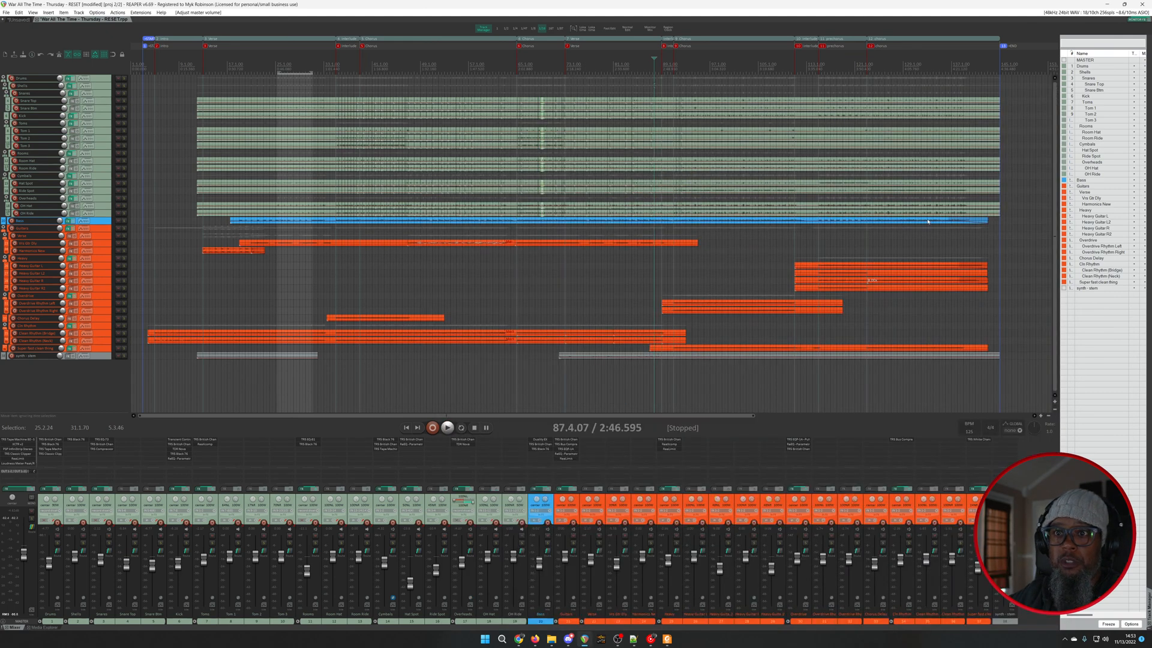
pyautogui.click(531, 640)
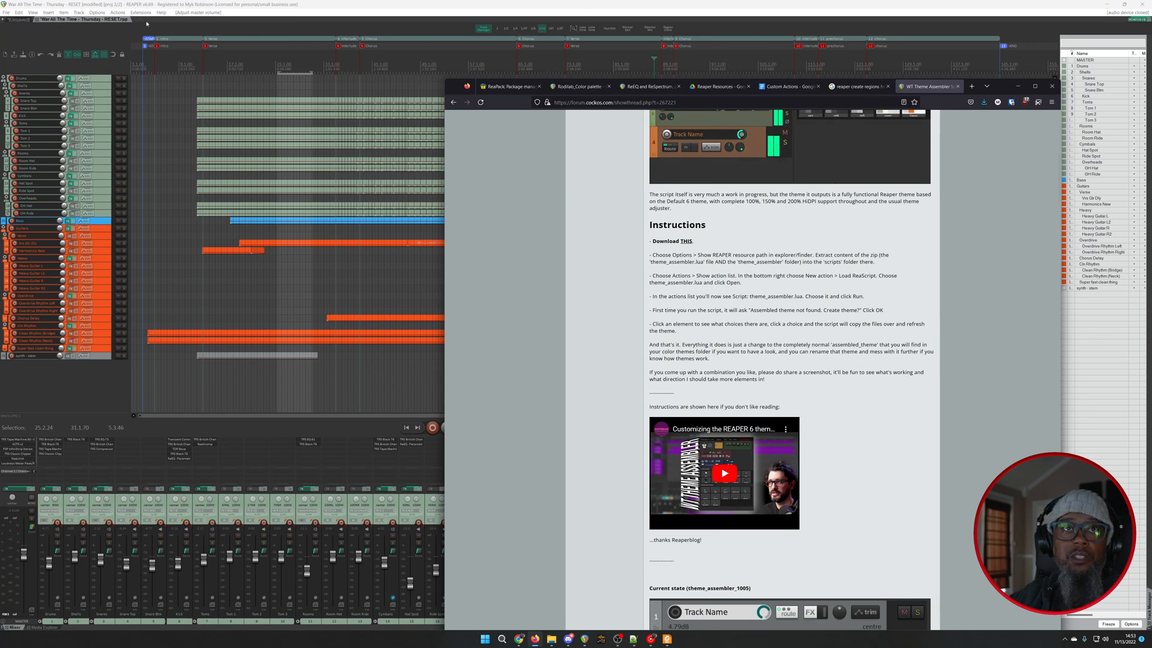
# Step: Open REAPER's resource folder in the file explorer and arrange REAPER and the Firefox instructions side by side with the folder window in view
pyautogui.click(96, 13)
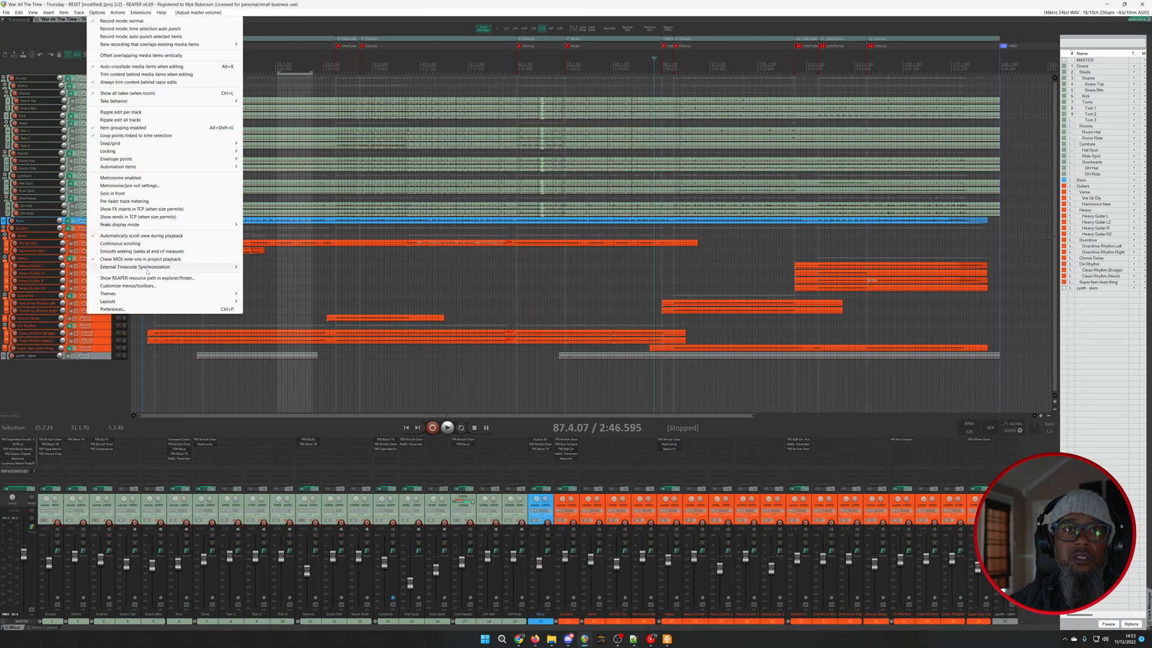
pyautogui.click(149, 279)
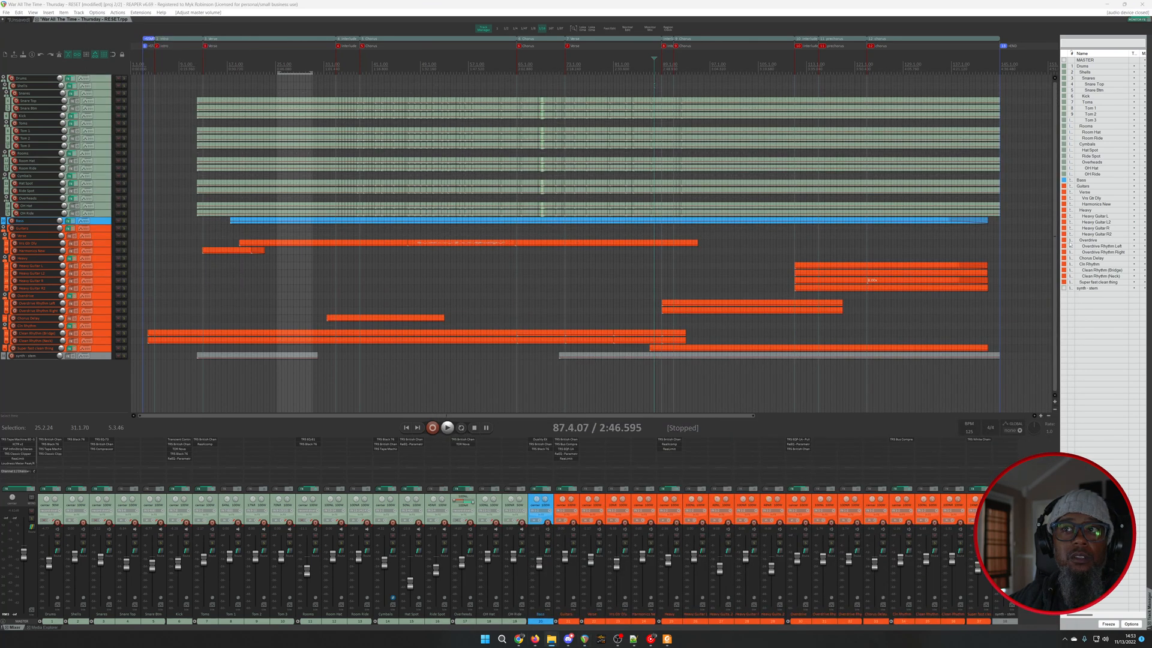
pyautogui.press('super+Left')
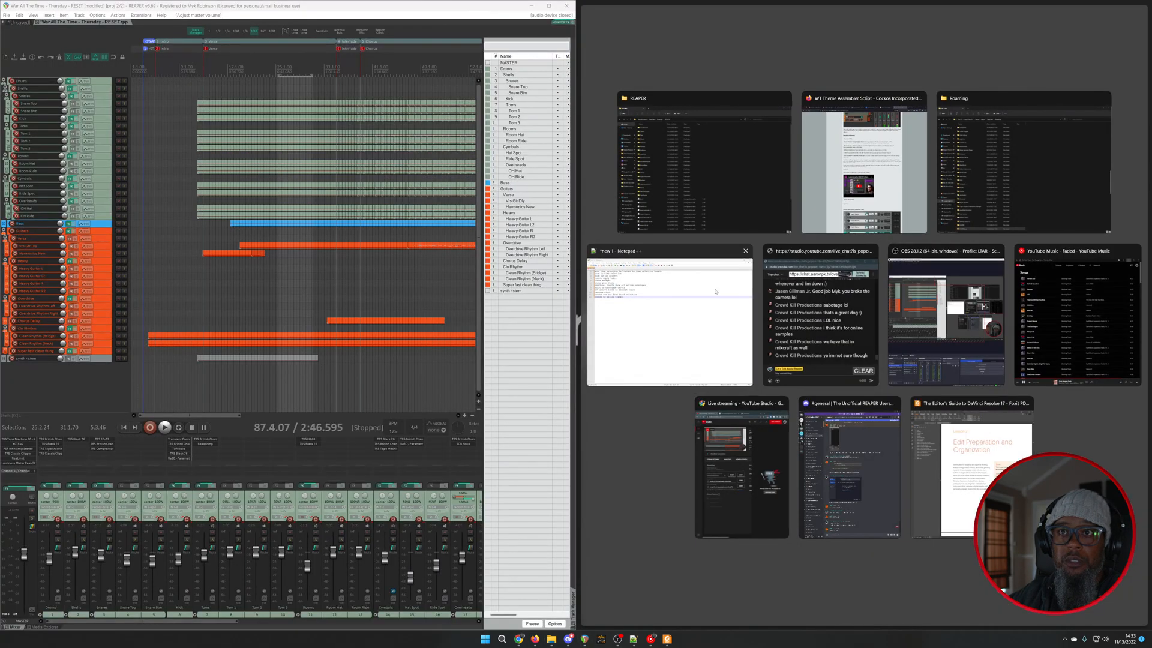
pyautogui.click(864, 161)
pyautogui.moveTo(1151, 193); pyautogui.dragTo(420, 84)
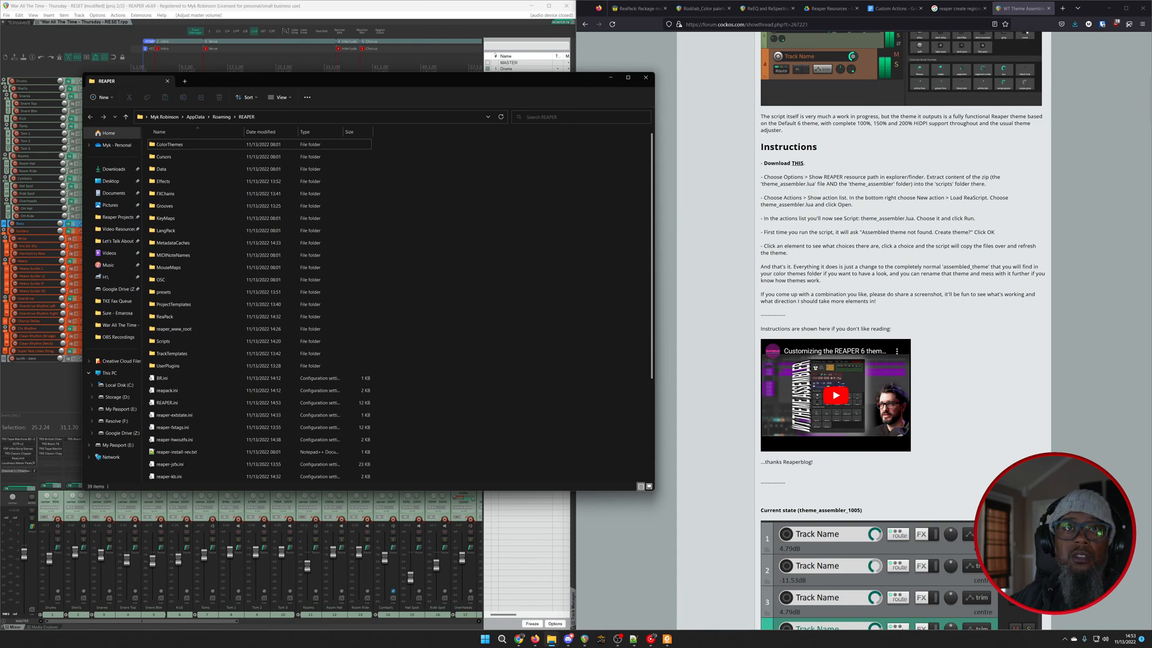
# Step: Extract the theme_assembler folder and theme_assembler.lua from theme_assembler_1005.zip into REAPER's Scripts folder and close the archive
pyautogui.click(954, 88)
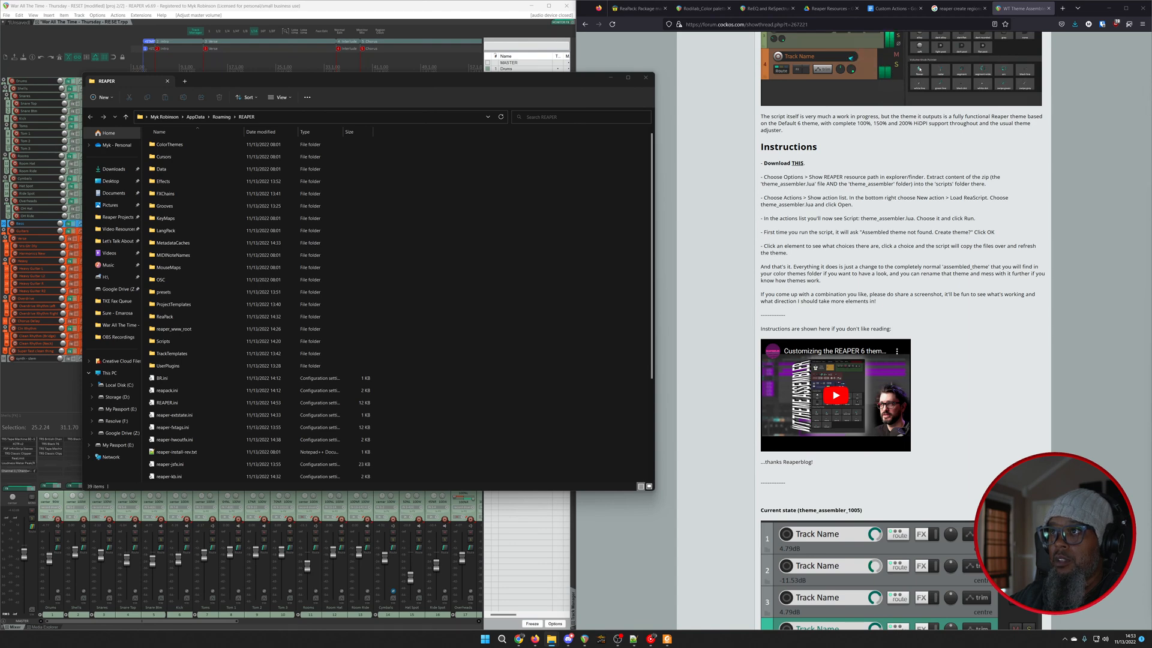
pyautogui.moveTo(908, 187); pyautogui.dragTo(937, 256)
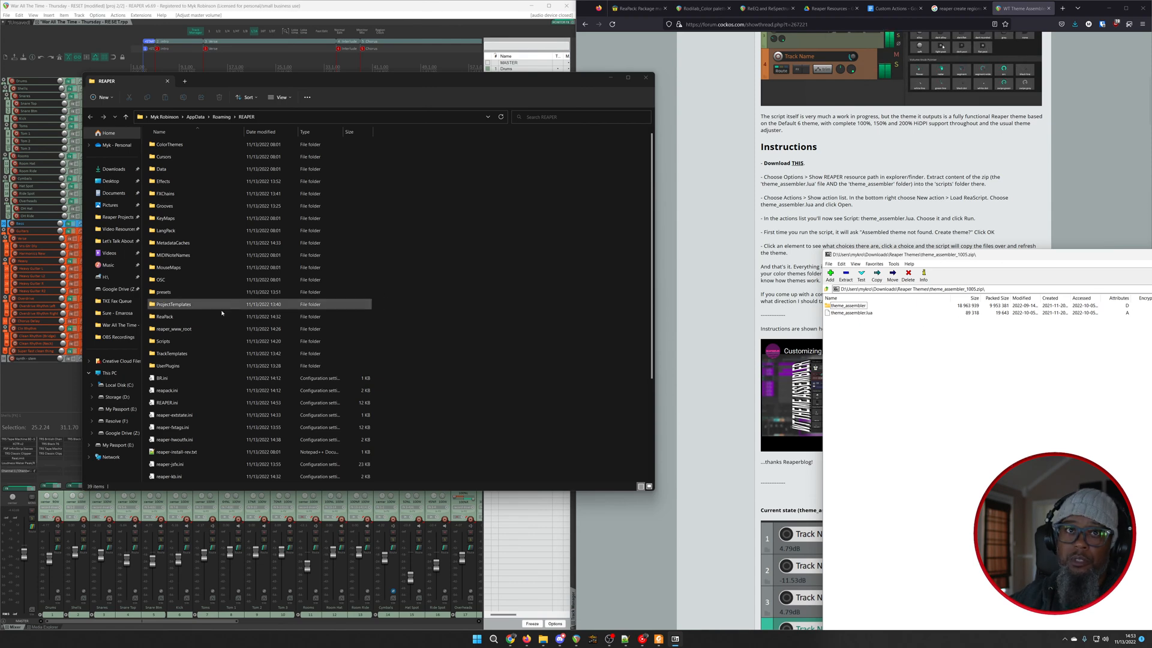
pyautogui.doubleClick(220, 341)
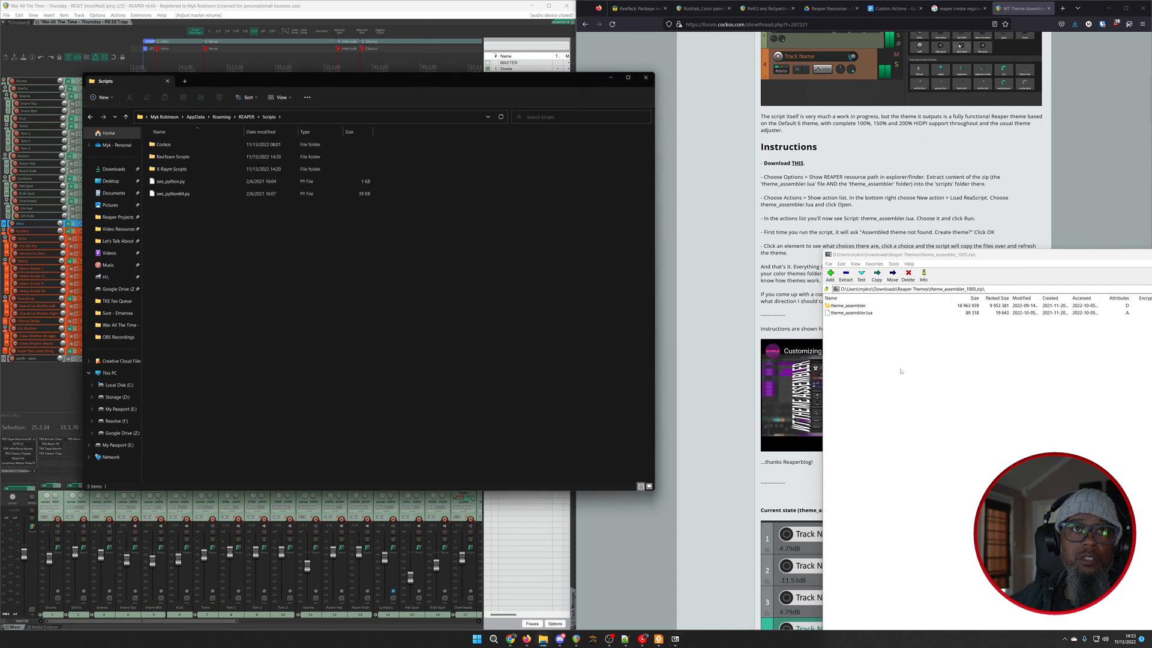
pyautogui.moveTo(897, 340); pyautogui.dragTo(841, 308)
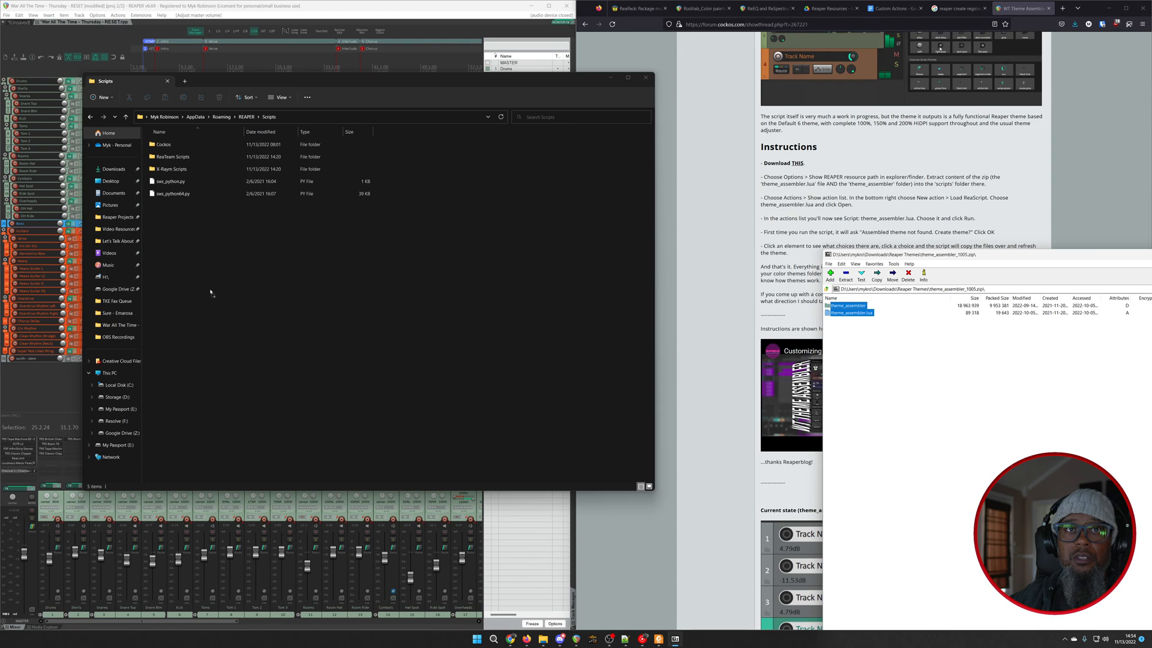
pyautogui.moveTo(210, 292); pyautogui.dragTo(209, 290)
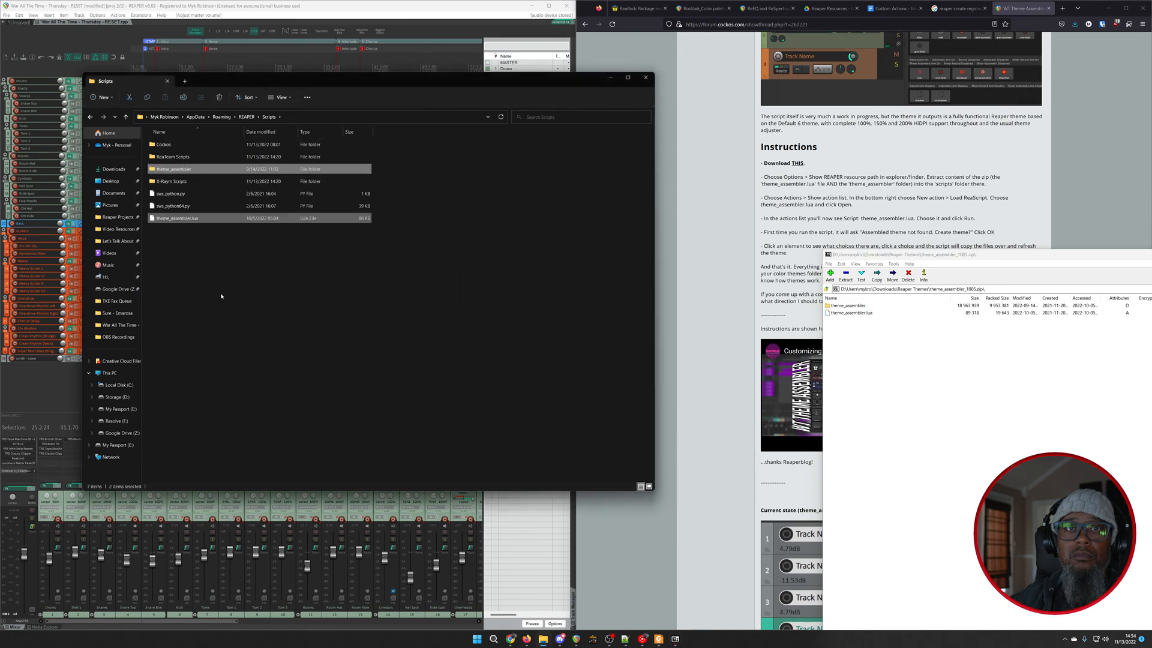
pyautogui.click(221, 296)
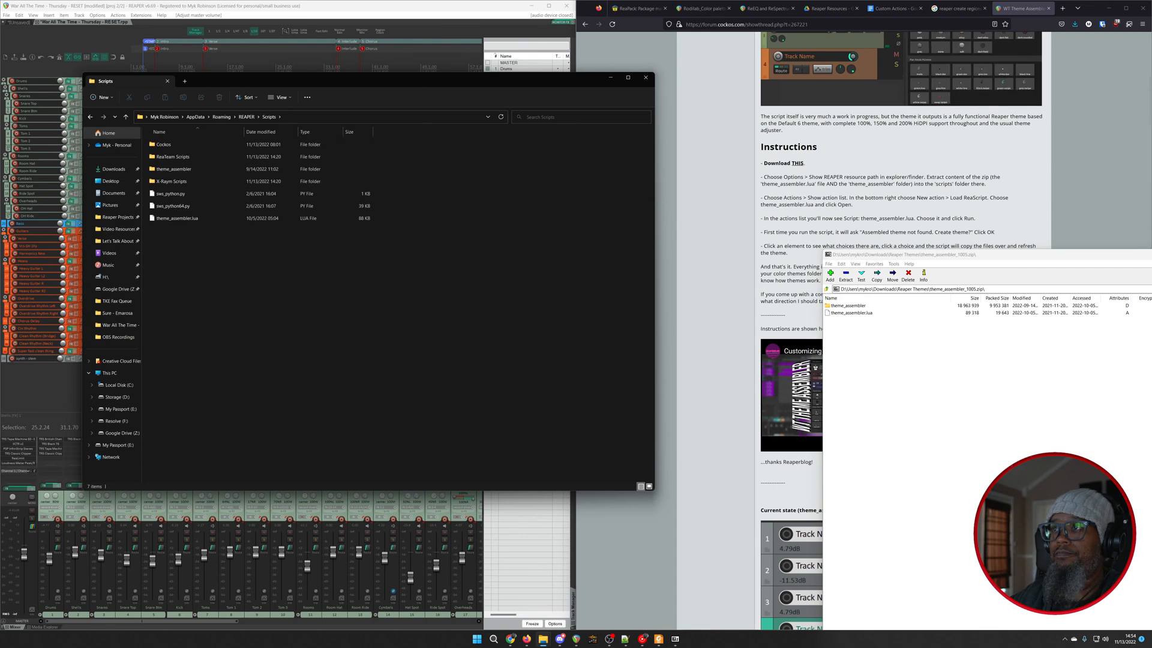
pyautogui.click(972, 59)
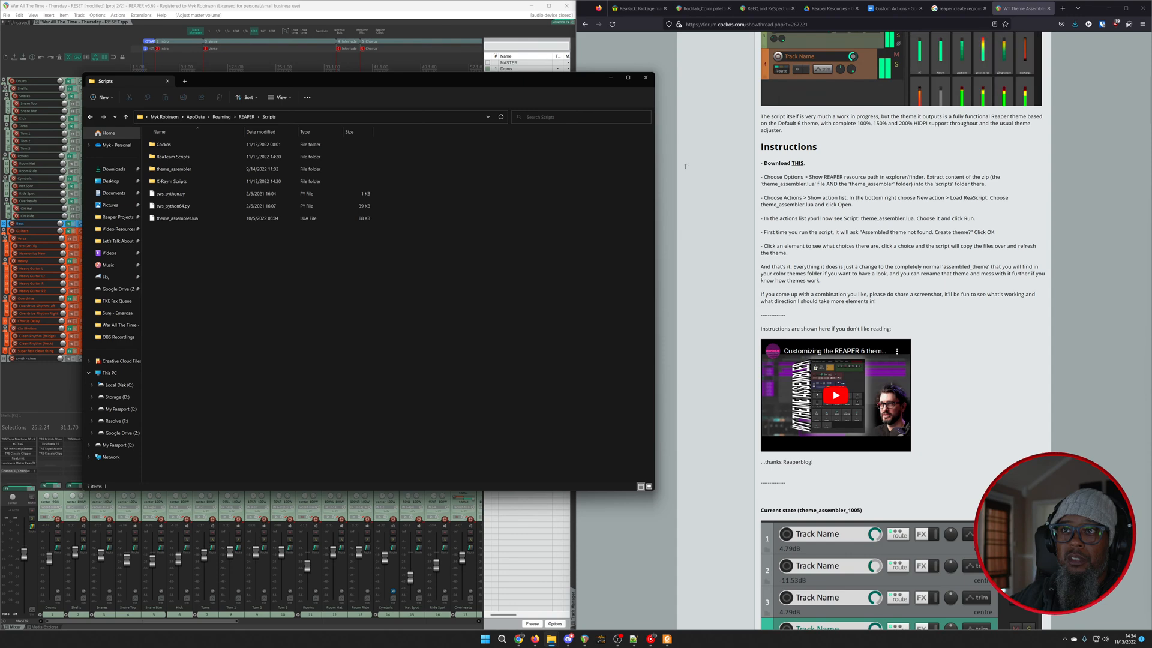
# Step: Load theme_assembler.lua from the Scripts folder as a new ReaScript in REAPER's action list
pyautogui.click(103, 17)
pyautogui.click(104, 17)
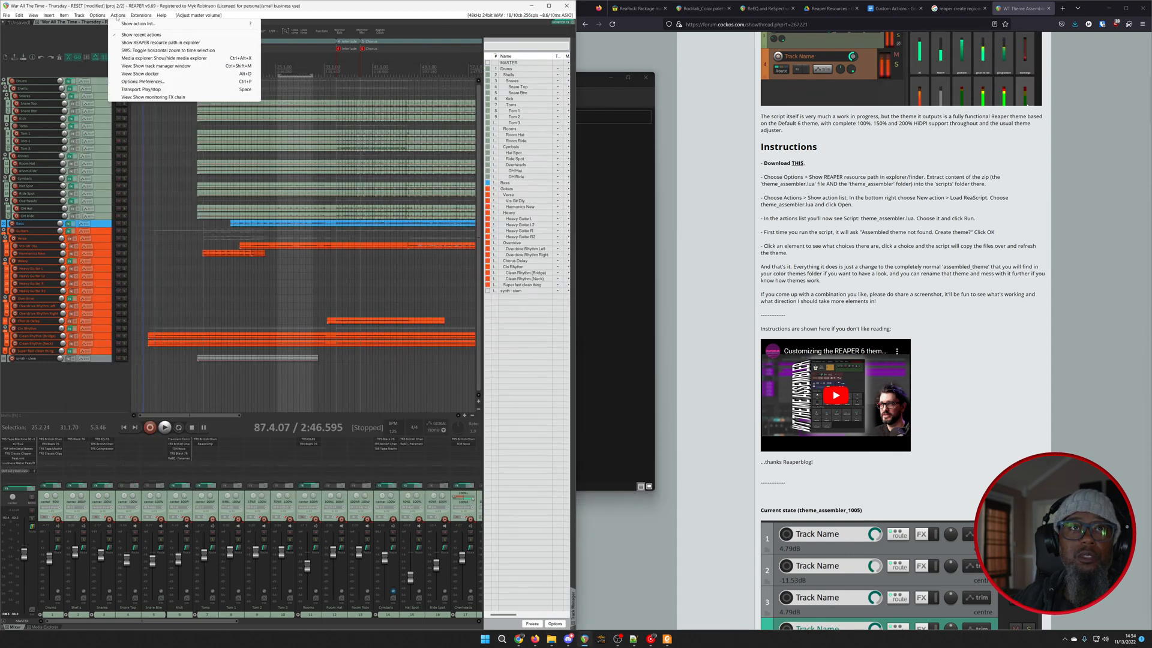
pyautogui.click(262, 100)
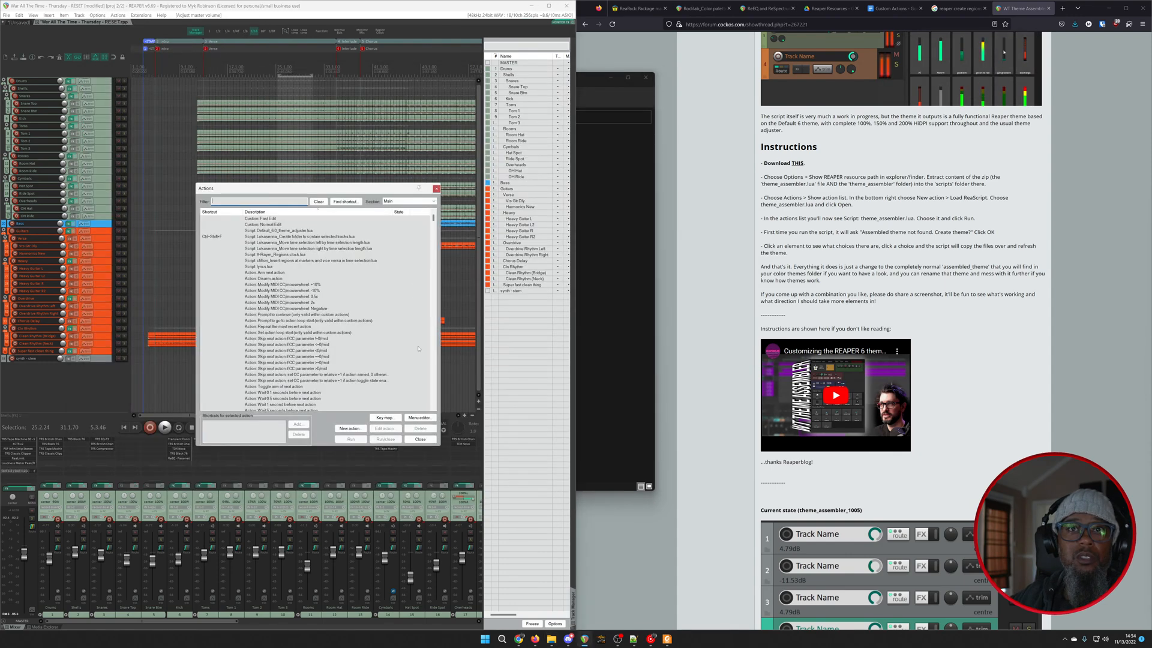
pyautogui.click(360, 433)
pyautogui.click(364, 457)
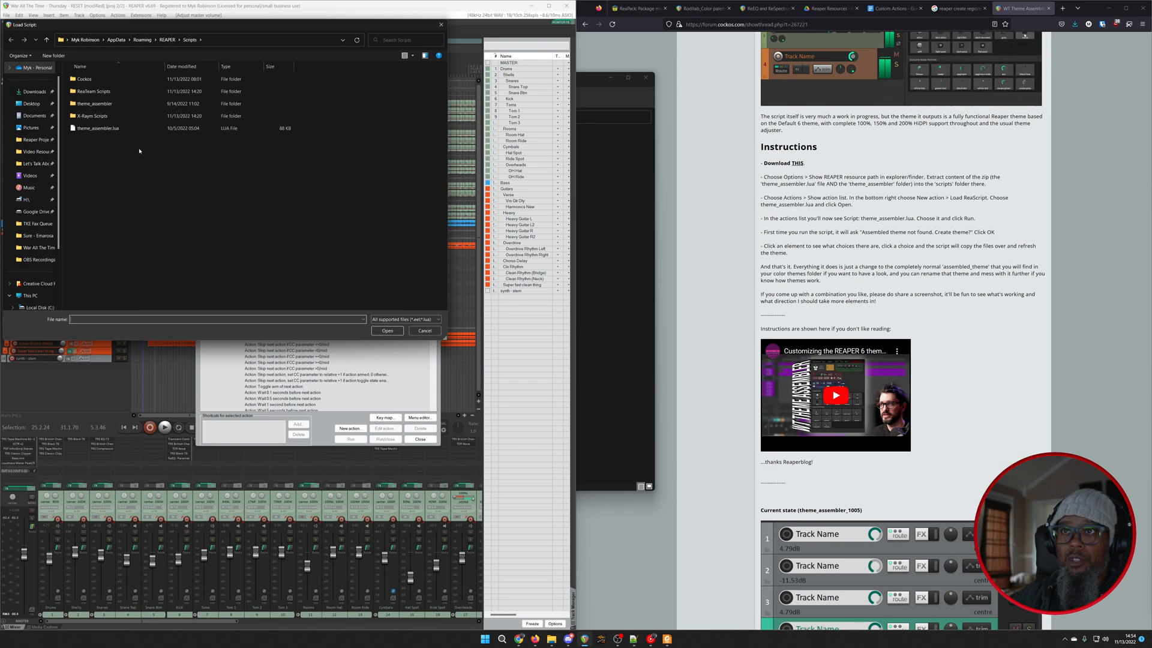
pyautogui.click(97, 128)
pyautogui.click(387, 331)
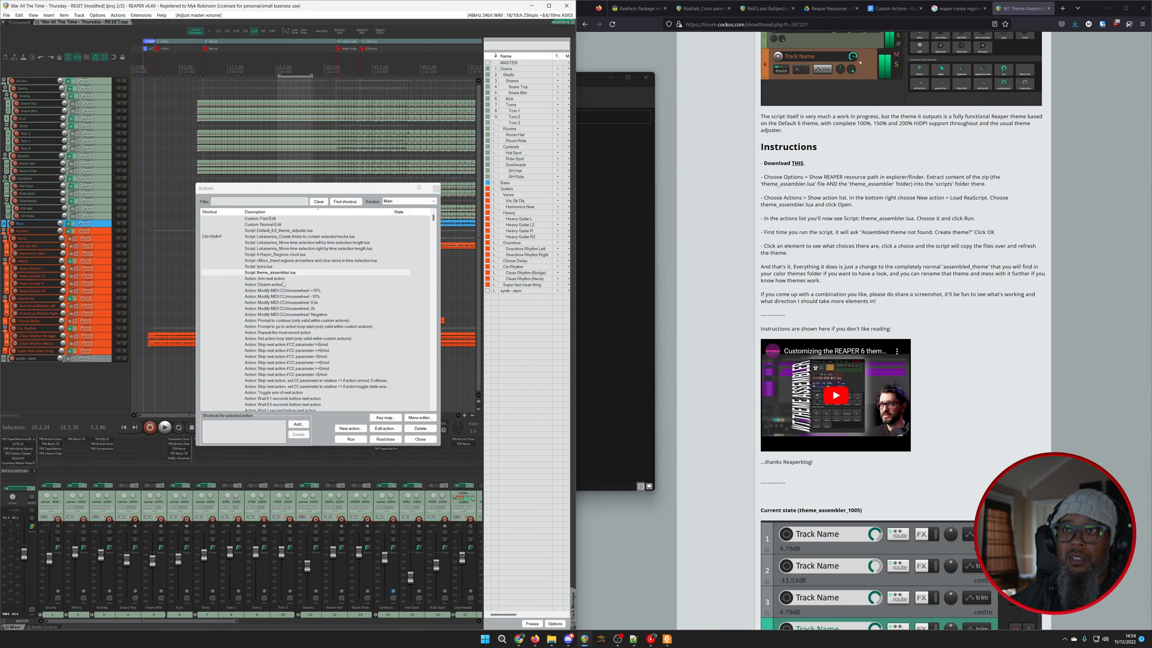
# Step: Run the theme_assembler.lua script from the action list and agree to create the assembled theme
pyautogui.click(270, 272)
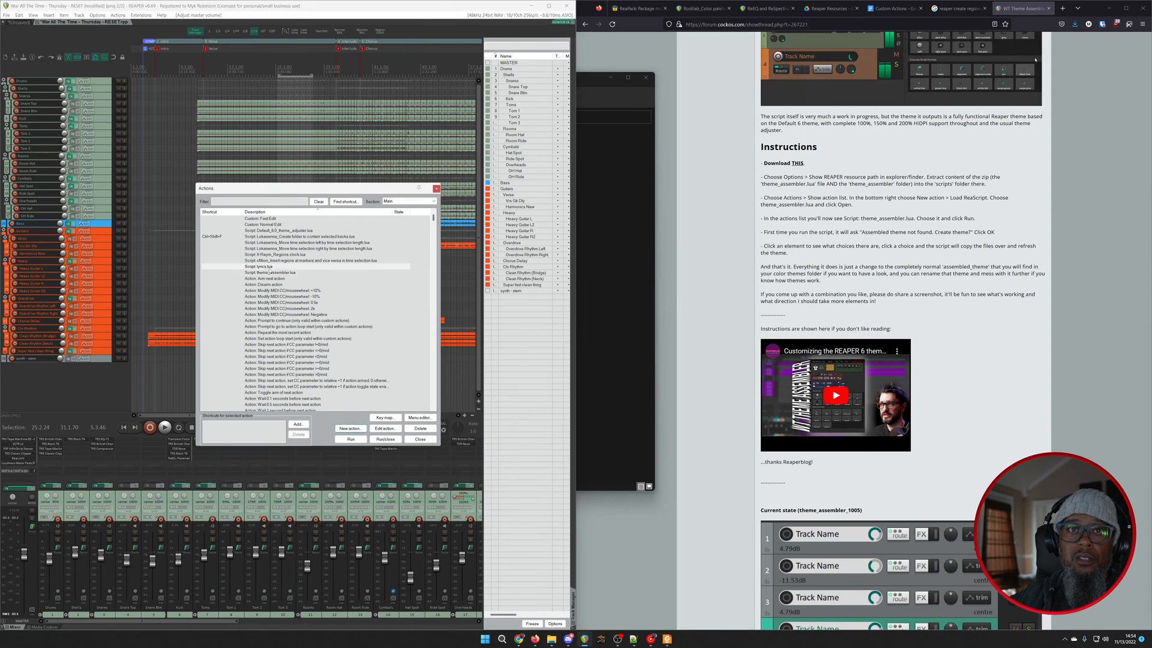
pyautogui.click(350, 439)
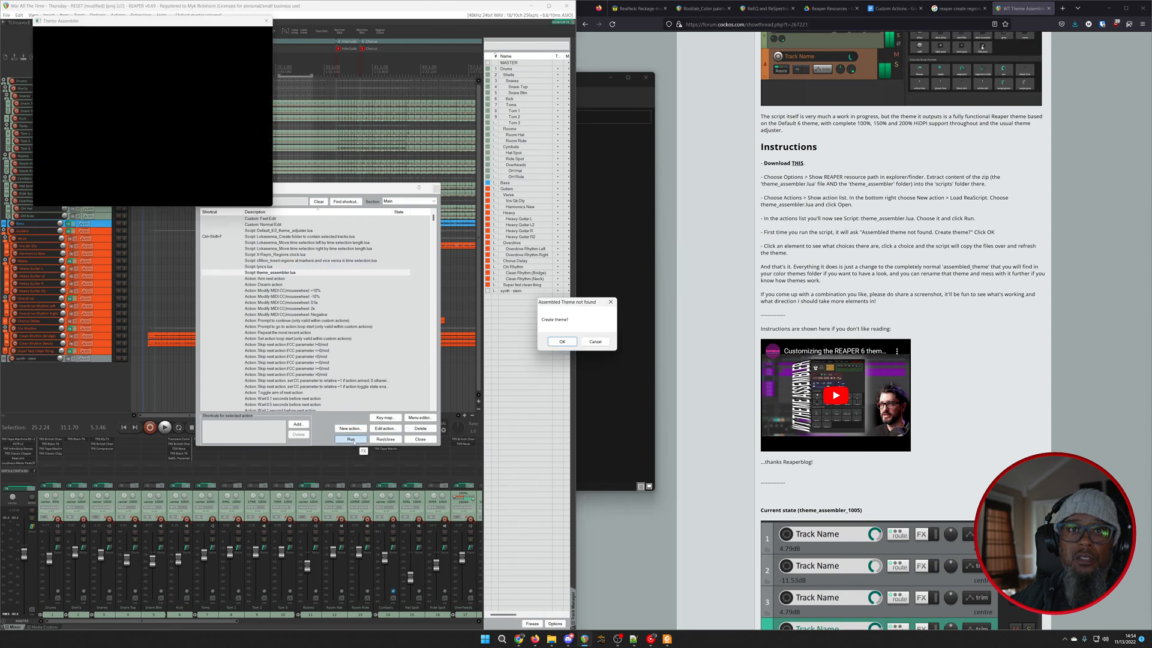
pyautogui.click(562, 341)
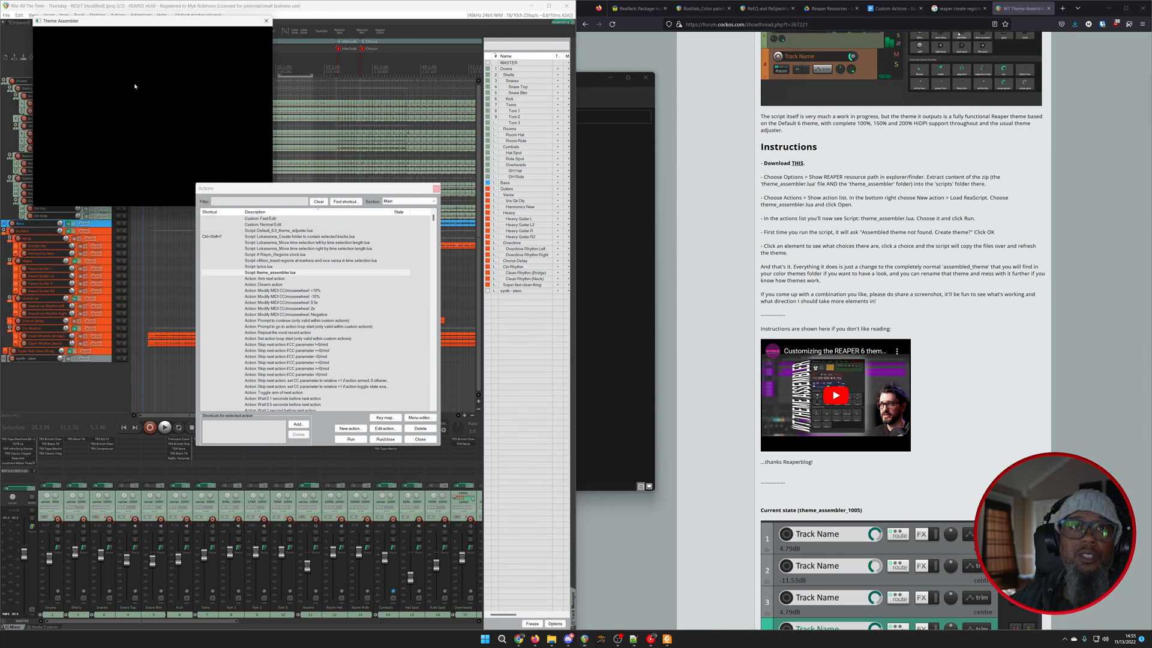
# Step: Maximize REAPER and move the Theme Assembler window clear of the action list
pyautogui.moveTo(188, 25); pyautogui.dragTo(384, 93)
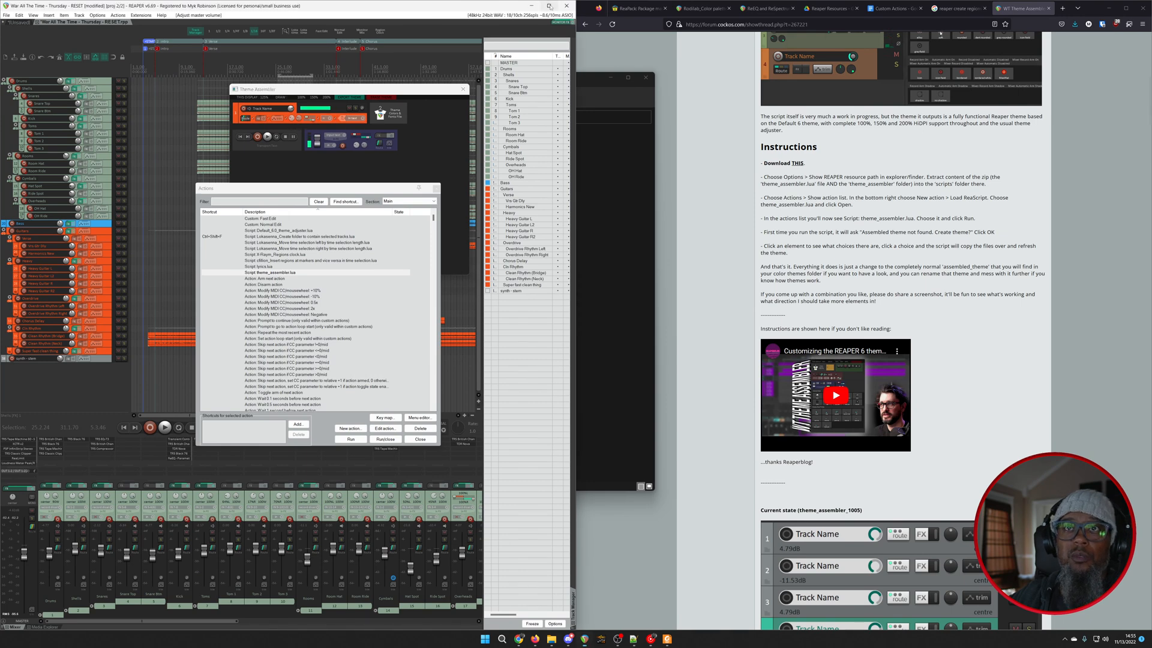
pyautogui.click(549, 6)
pyautogui.moveTo(409, 101); pyautogui.dragTo(662, 207)
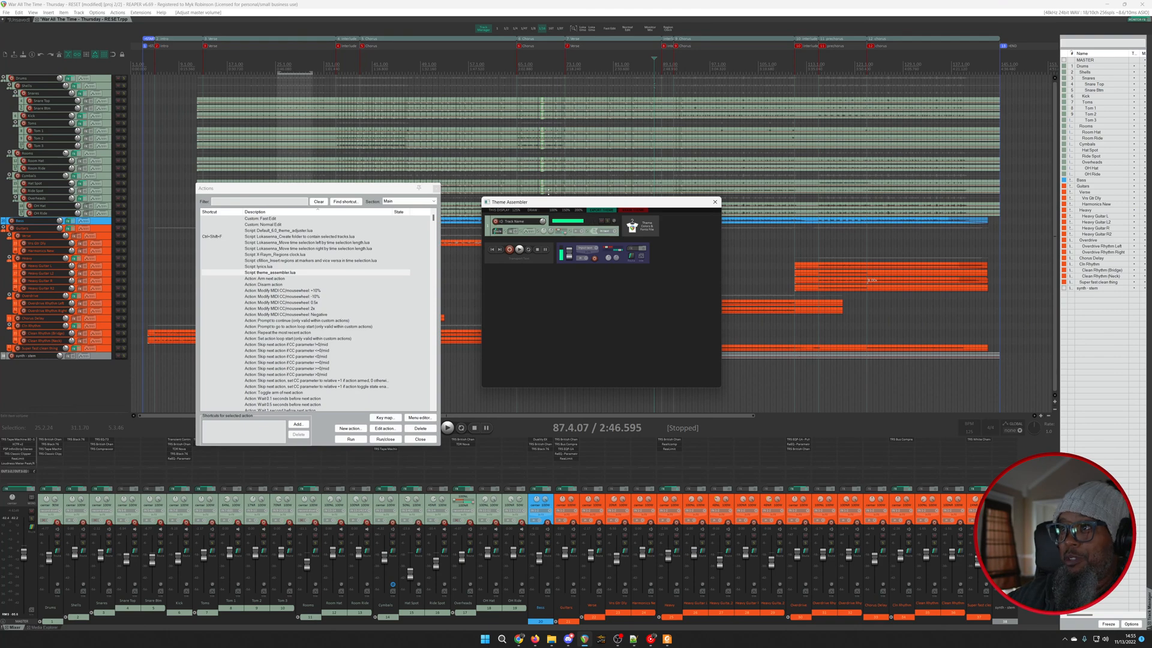
# Step: Switch to YouTube Music, look through the song list, and minimize it again
pyautogui.click(649, 639)
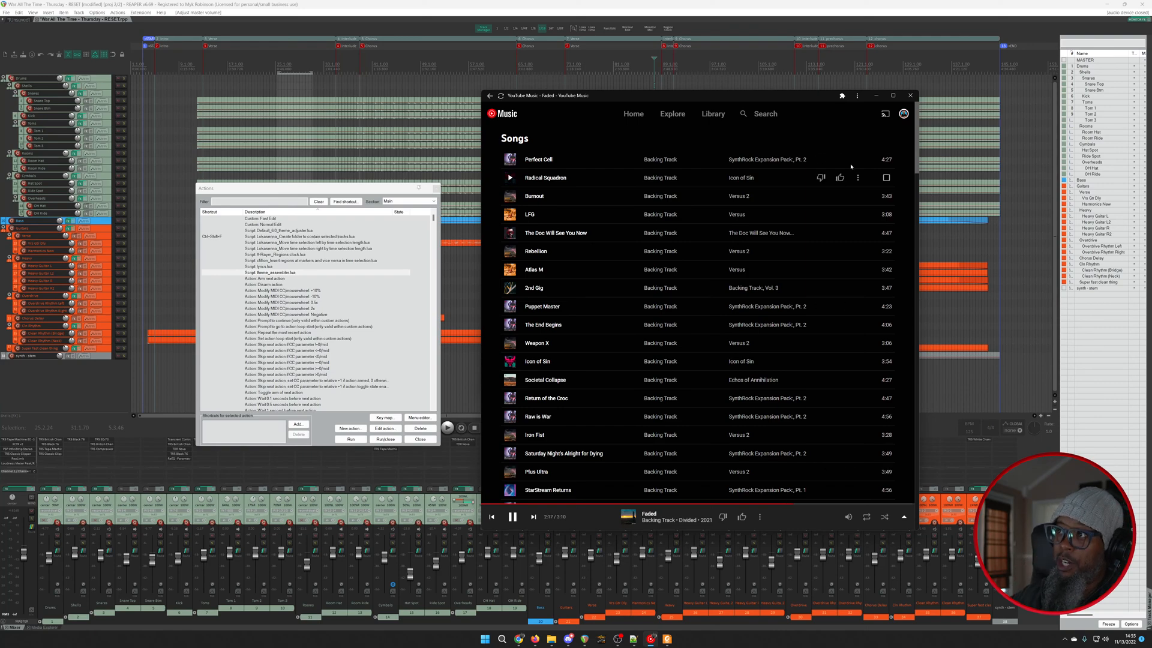
pyautogui.scroll(-8, 822, 310)
pyautogui.scroll(8, 821, 309)
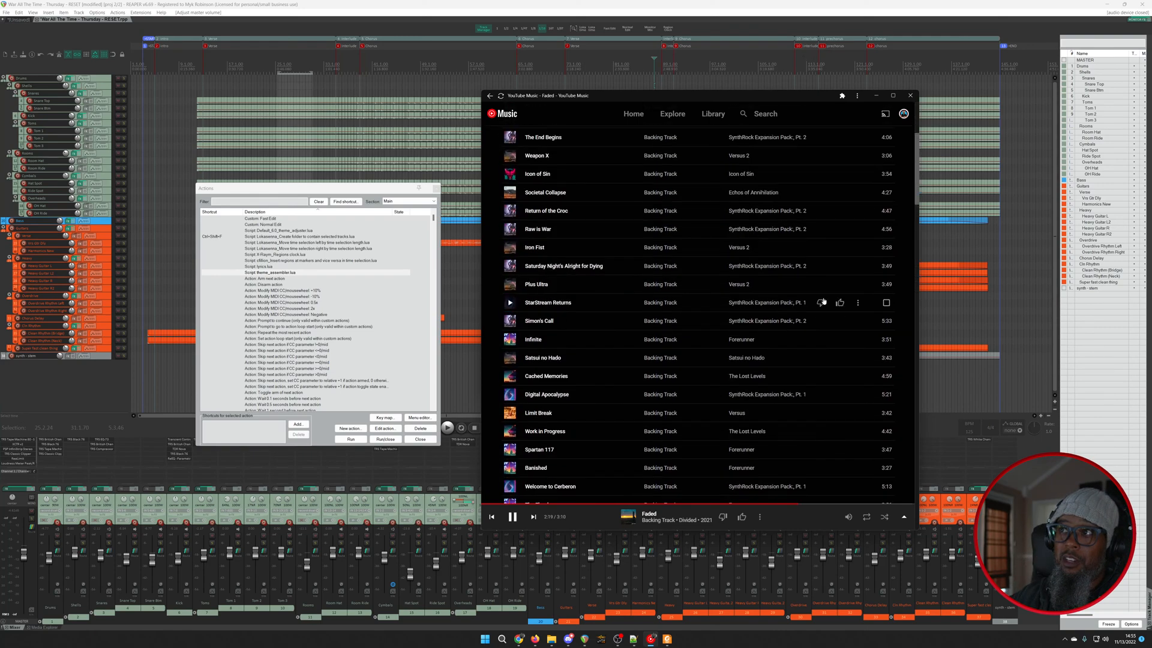
pyautogui.click(876, 97)
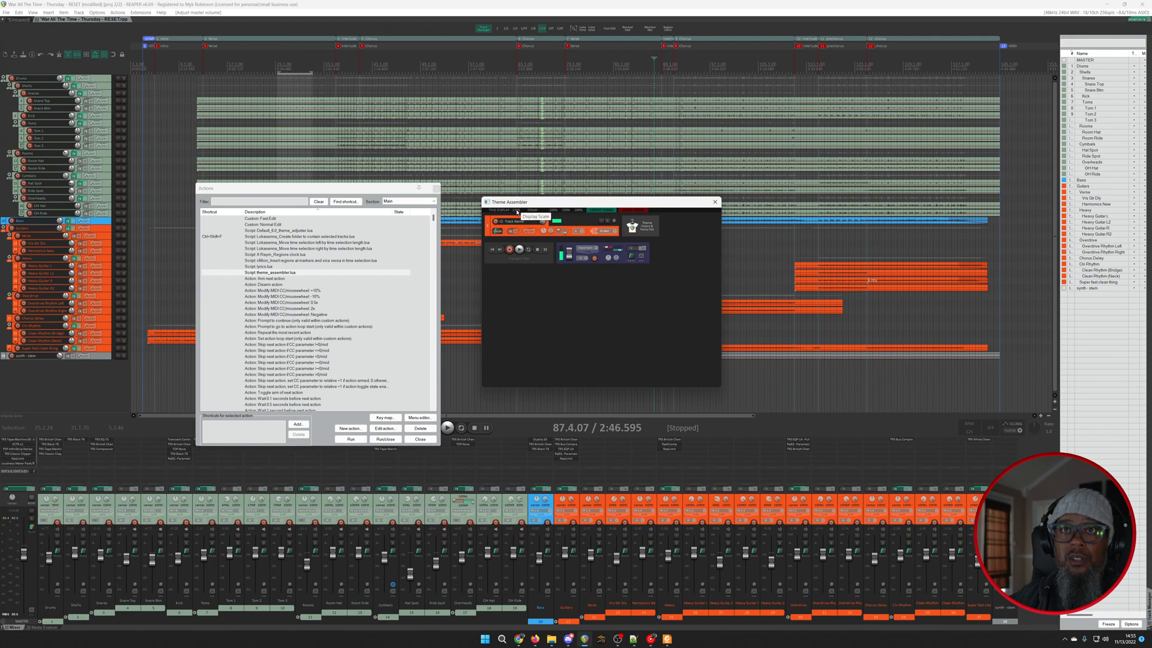
# Step: Enlarge the Theme Assembler window and display the available track and master fader designs
pyautogui.moveTo(721, 389); pyautogui.dragTo(865, 449)
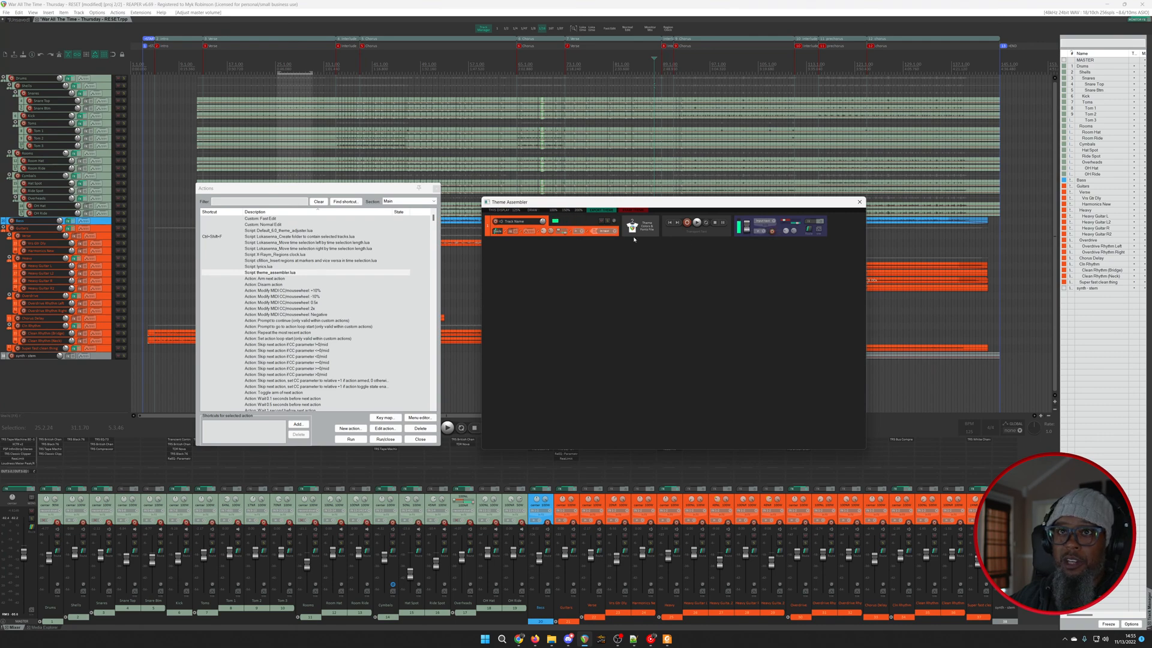
pyautogui.click(746, 231)
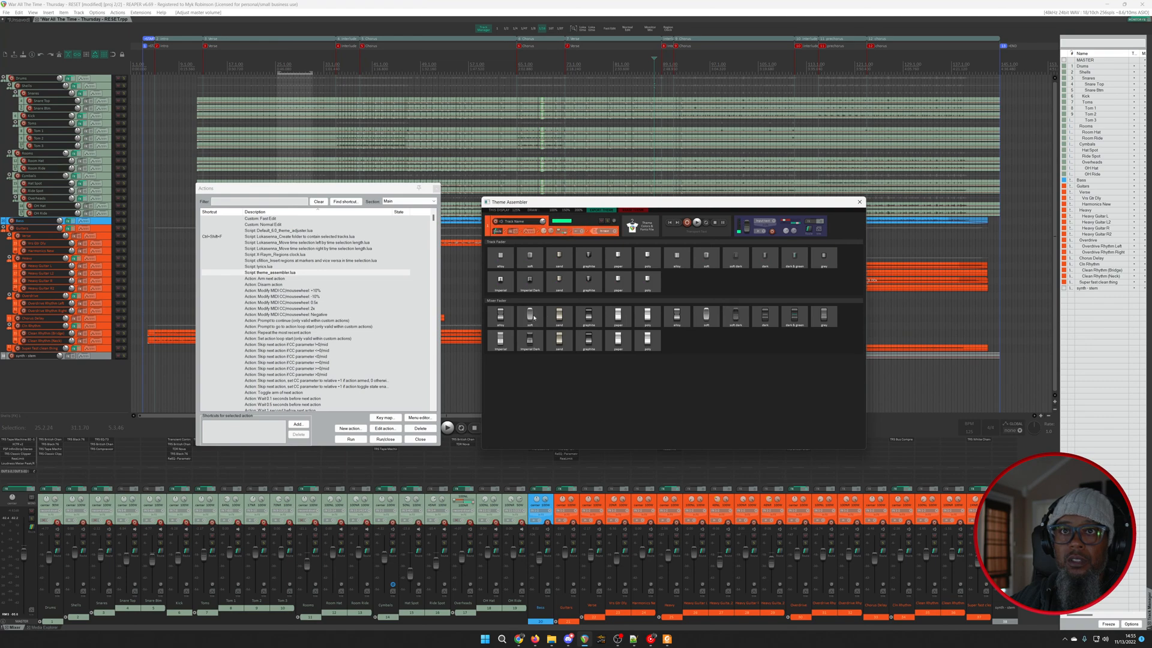
# Step: Open the Default_6.0 theme adjuster, reduce the folder indentation of the Track Control Panel, and go to the Mixer Control Panel page
pyautogui.click(98, 13)
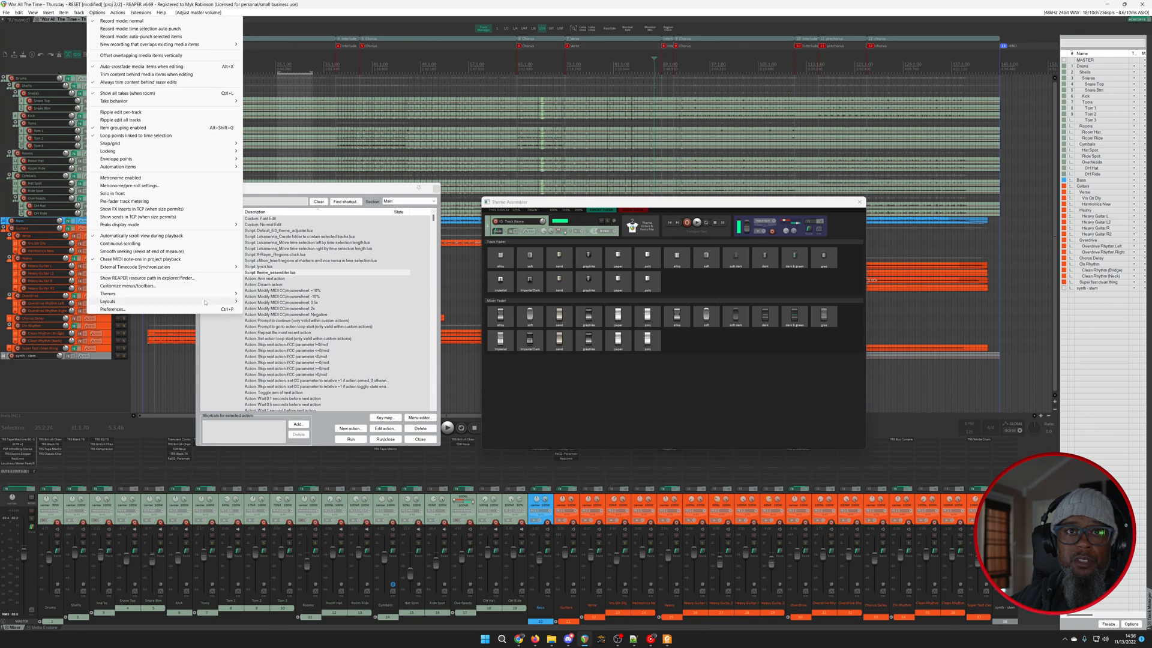
pyautogui.moveTo(206, 297)
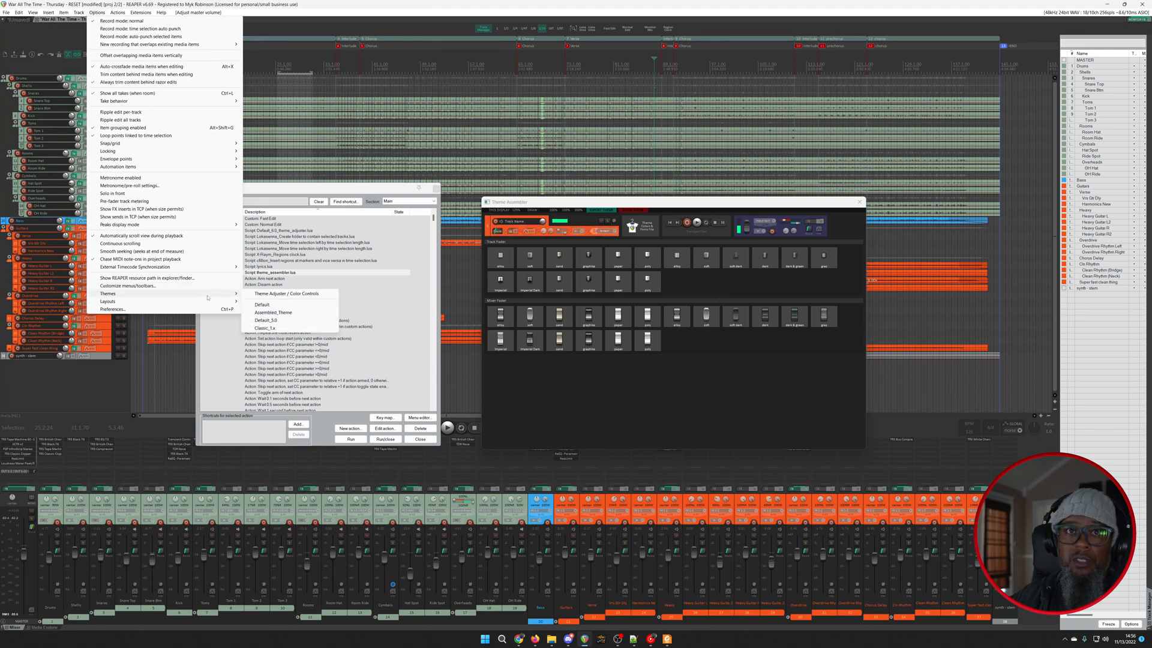
pyautogui.click(278, 294)
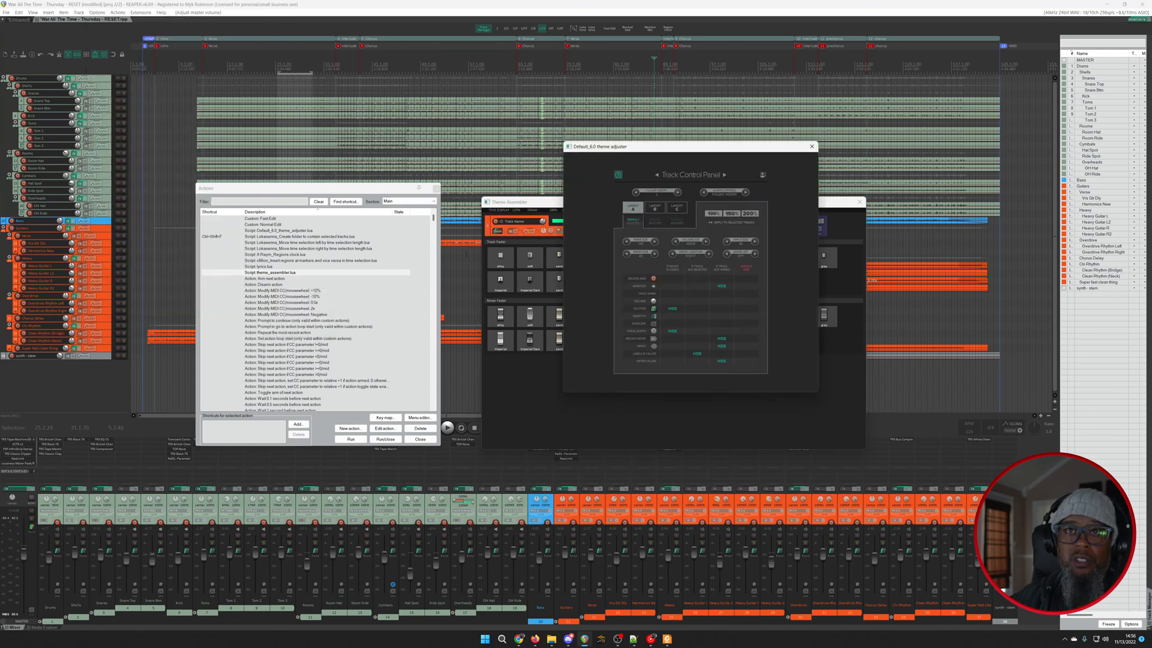
pyautogui.click(636, 193)
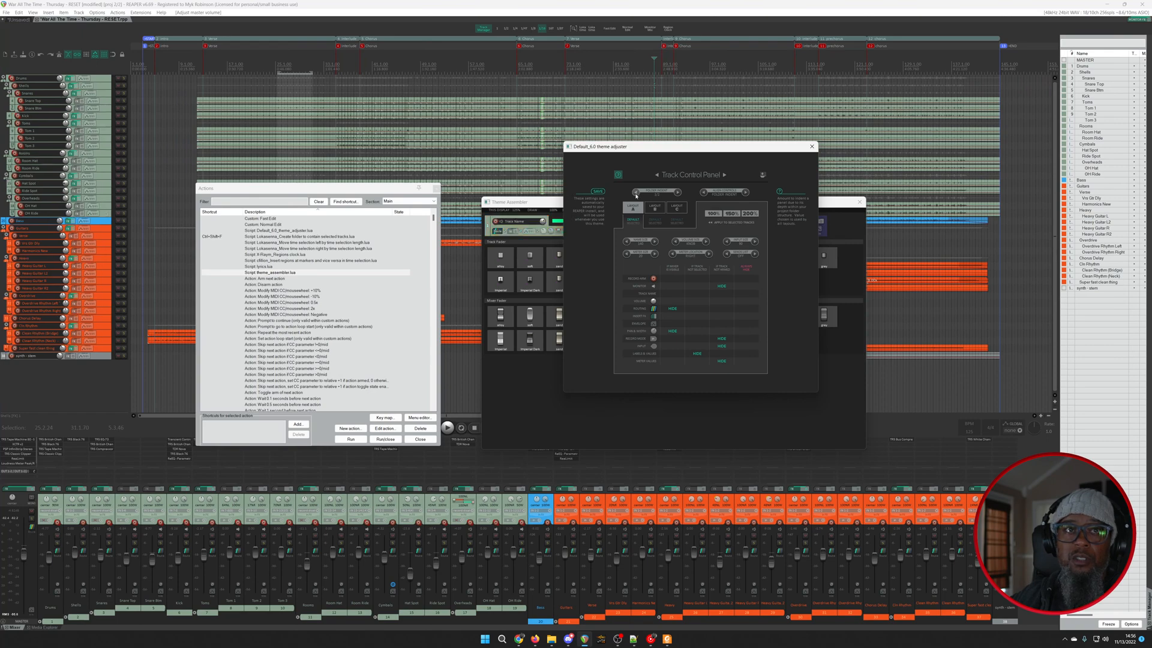
pyautogui.click(636, 192)
pyautogui.click(636, 192)
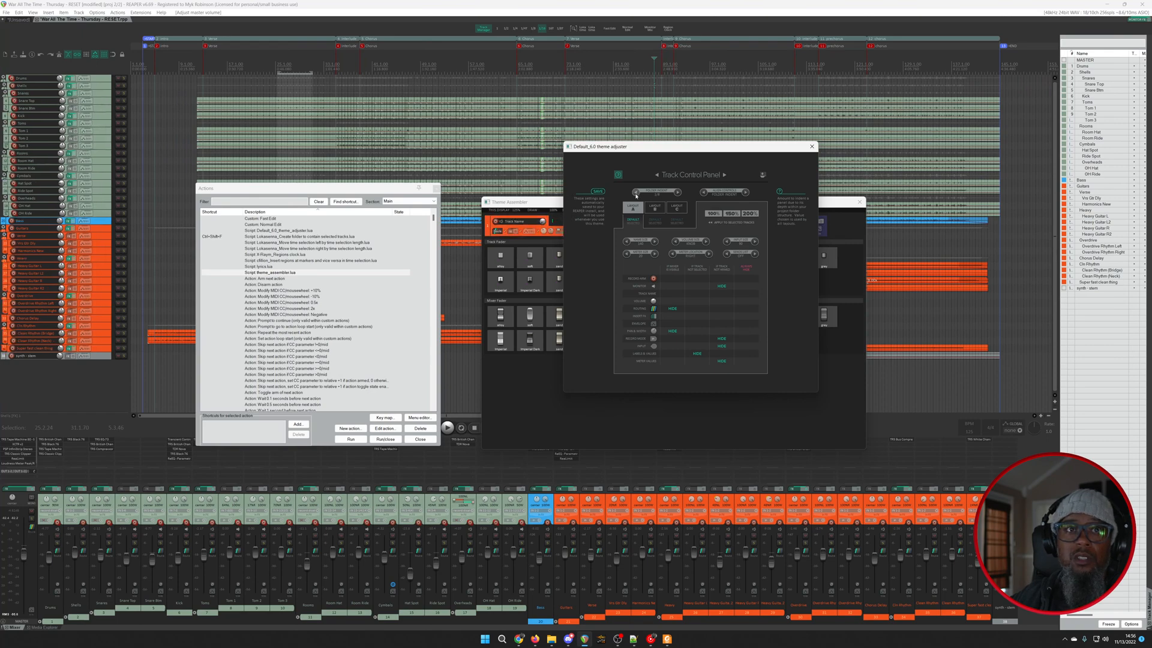
pyautogui.click(678, 193)
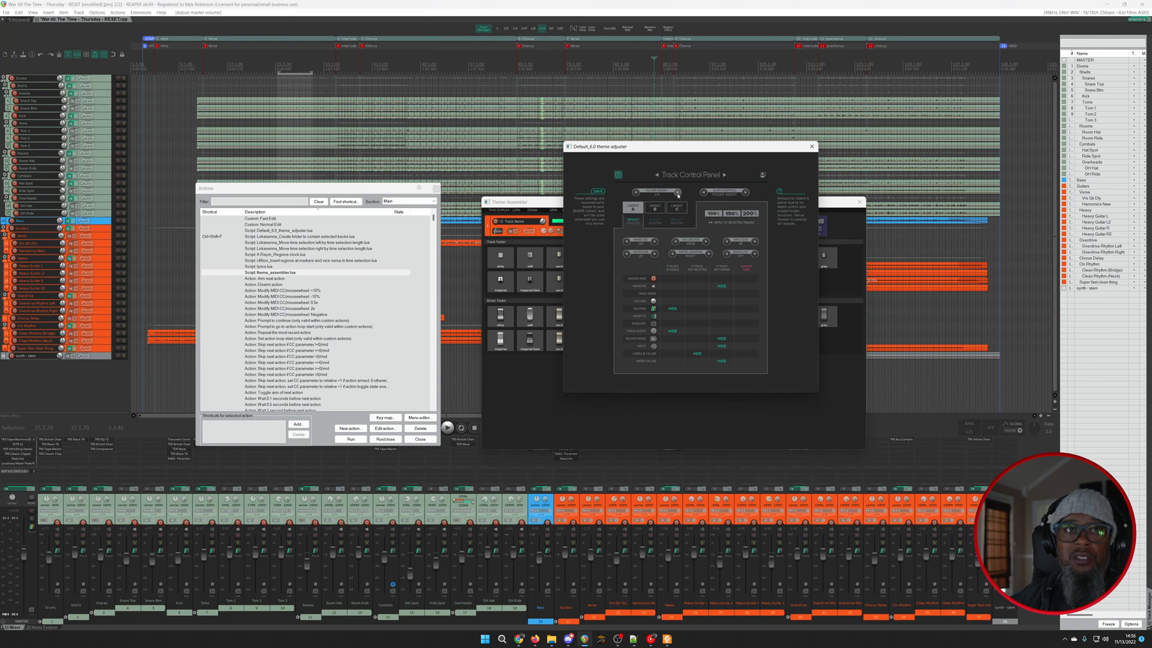
pyautogui.click(724, 176)
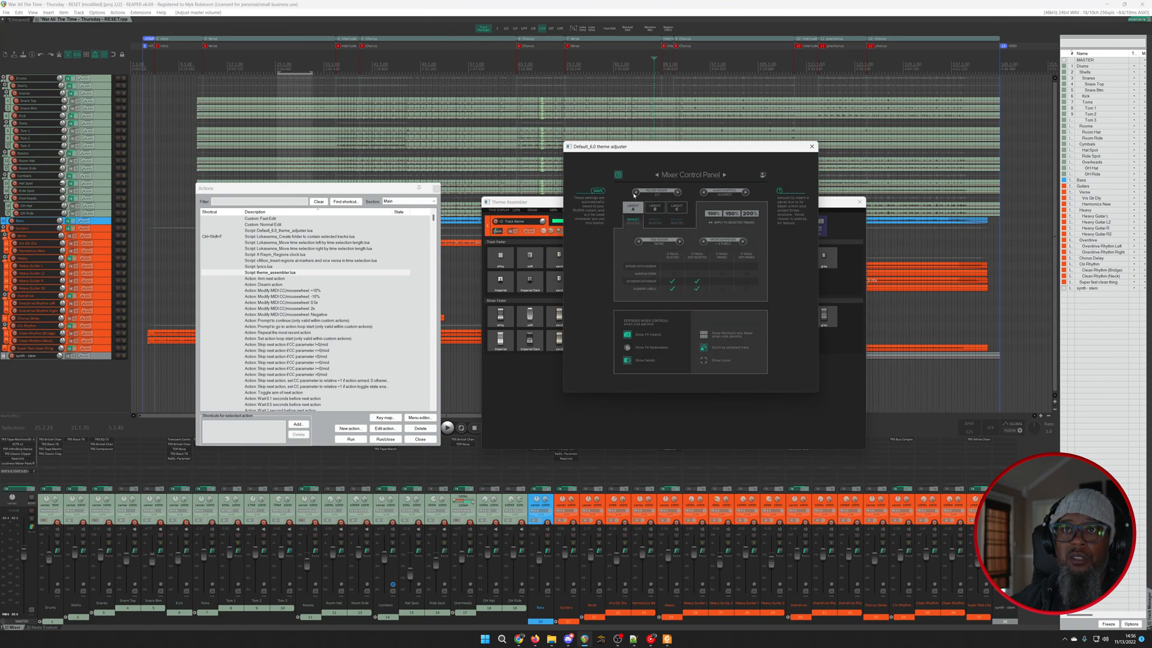
# Step: Remove the mixer's folder indentation, cycle through the border options, keep the one separating top-level folders, and close the theme adjuster
pyautogui.click(636, 192)
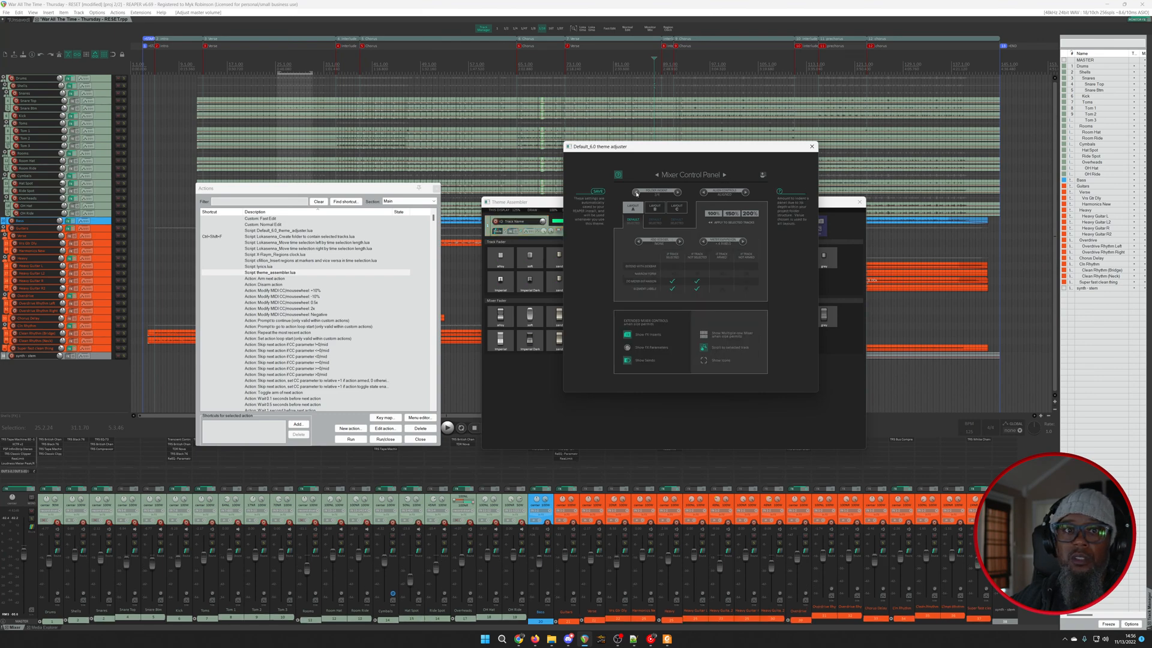
pyautogui.click(636, 193)
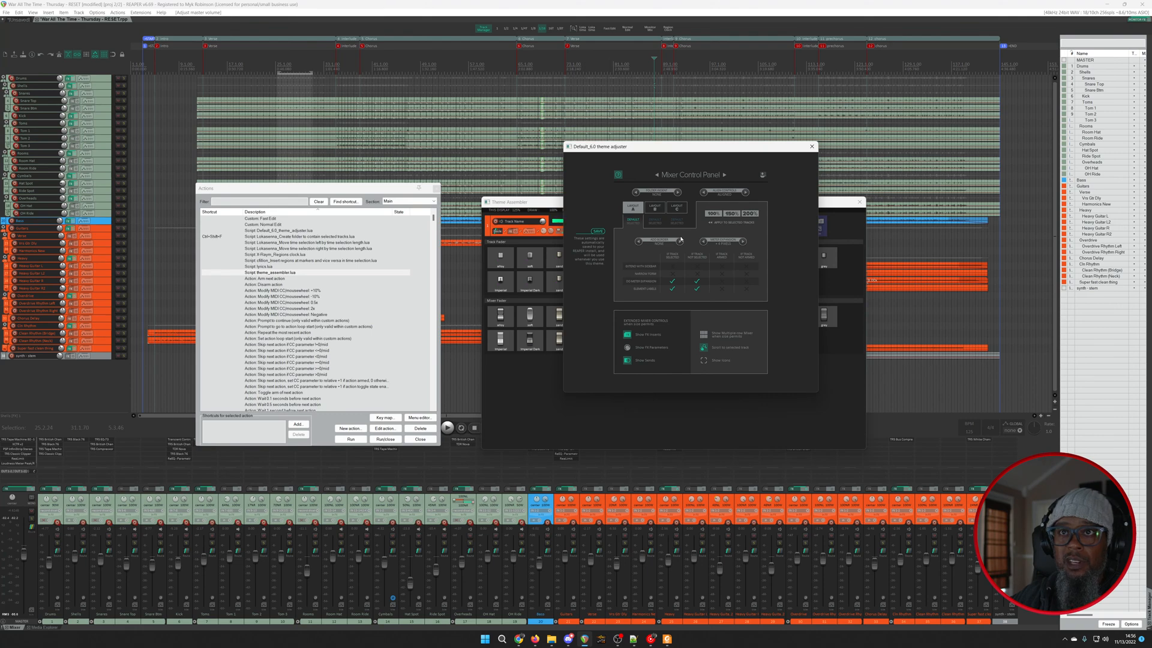
pyautogui.moveTo(679, 241)
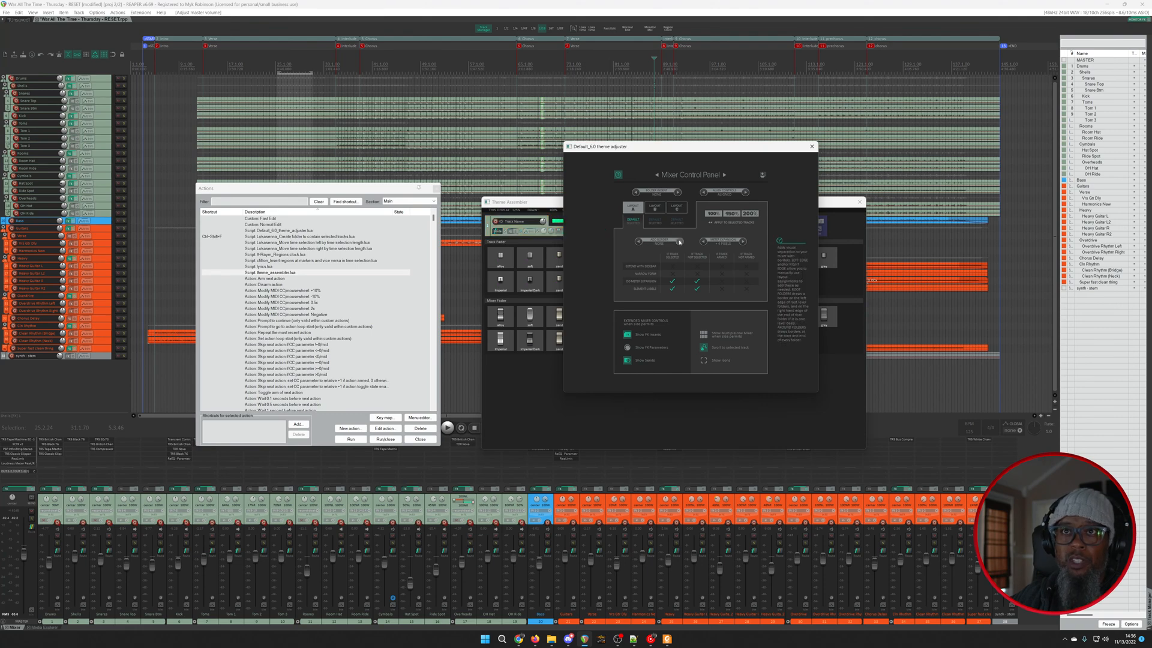
pyautogui.click(680, 241)
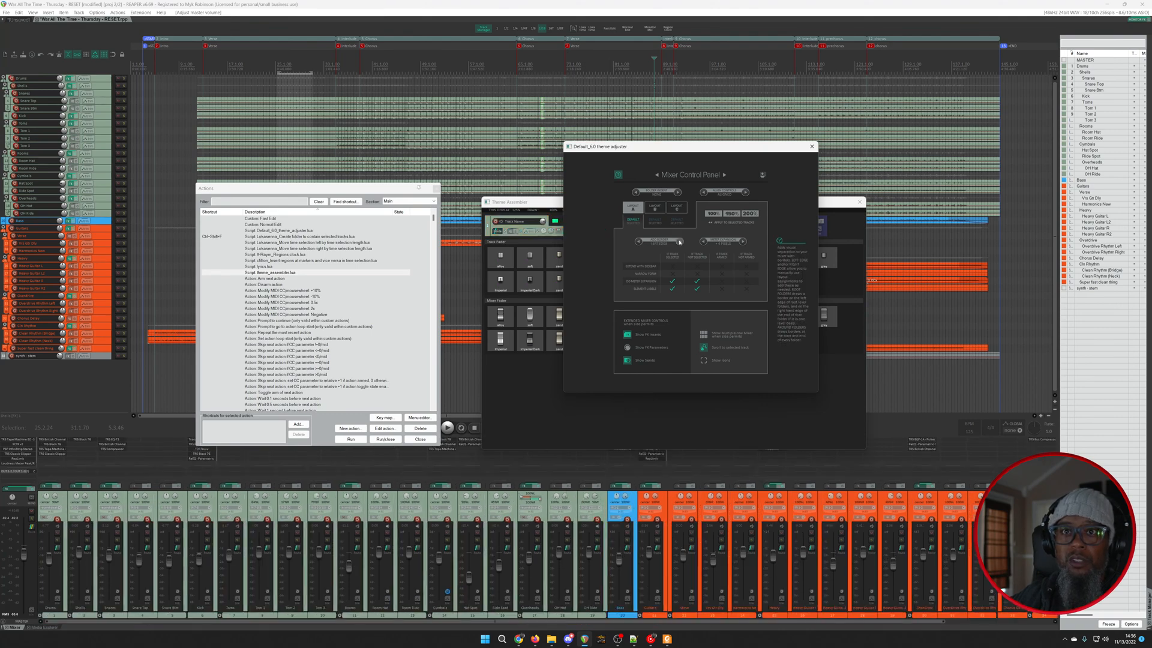
pyautogui.click(679, 241)
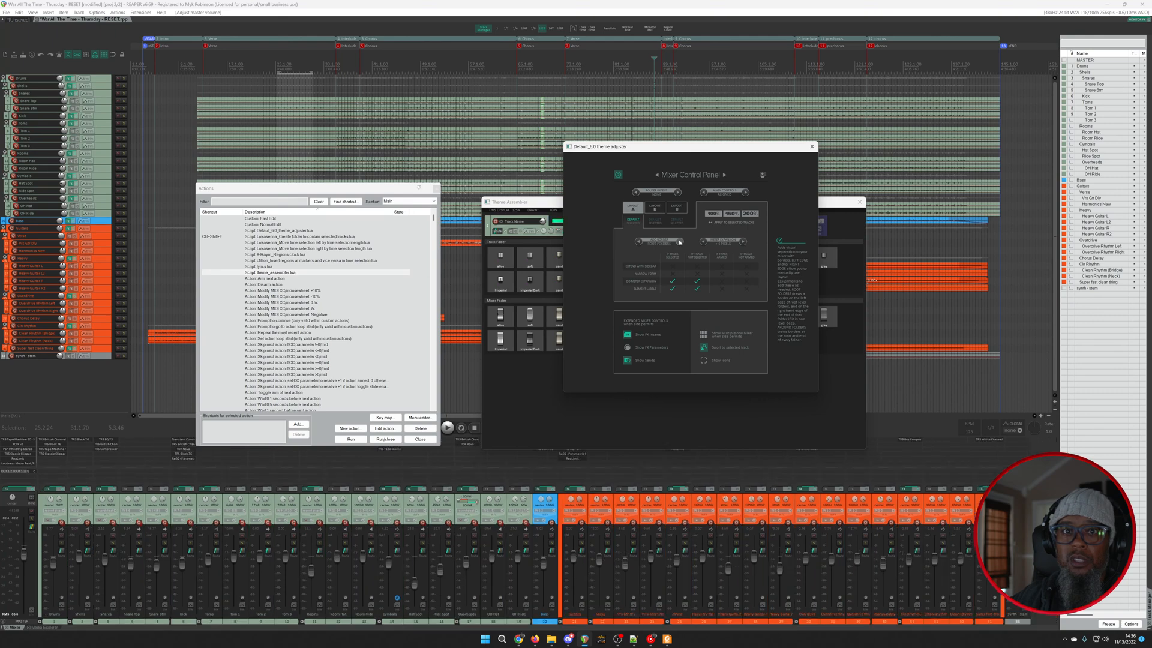
pyautogui.click(680, 242)
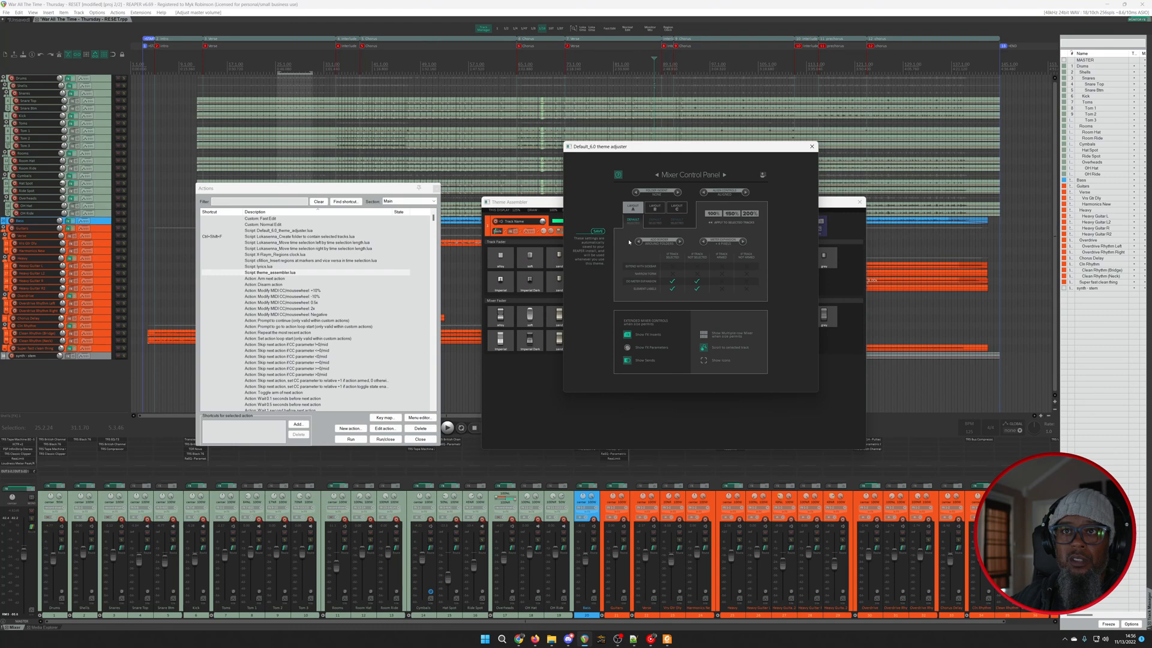
pyautogui.click(638, 241)
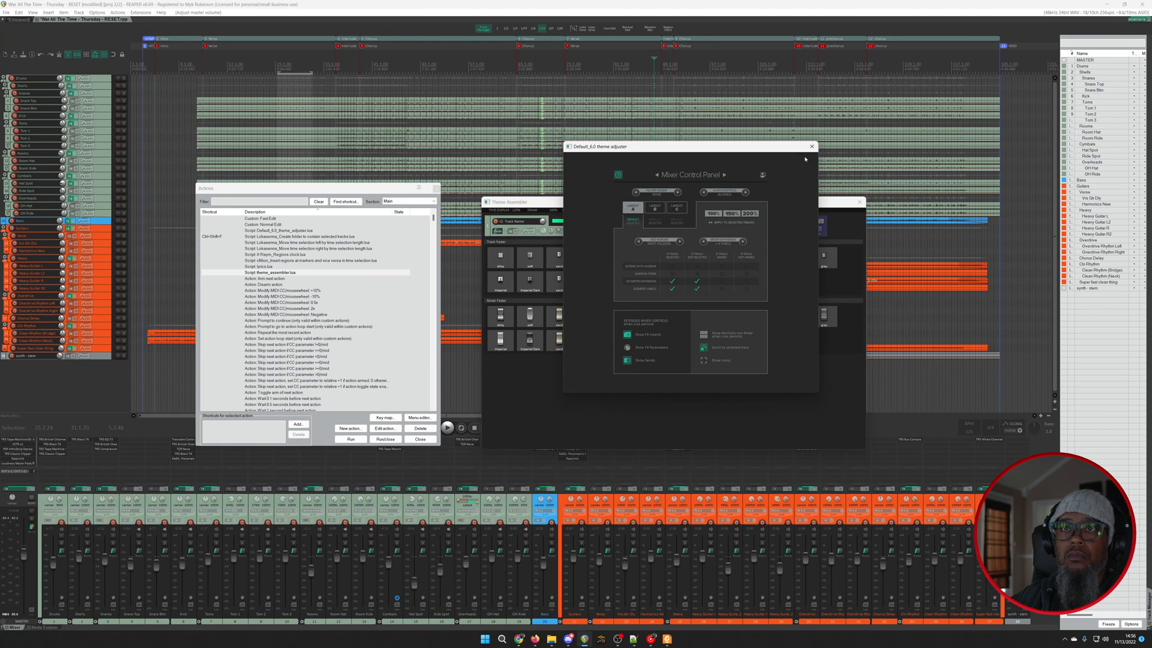
pyautogui.click(810, 147)
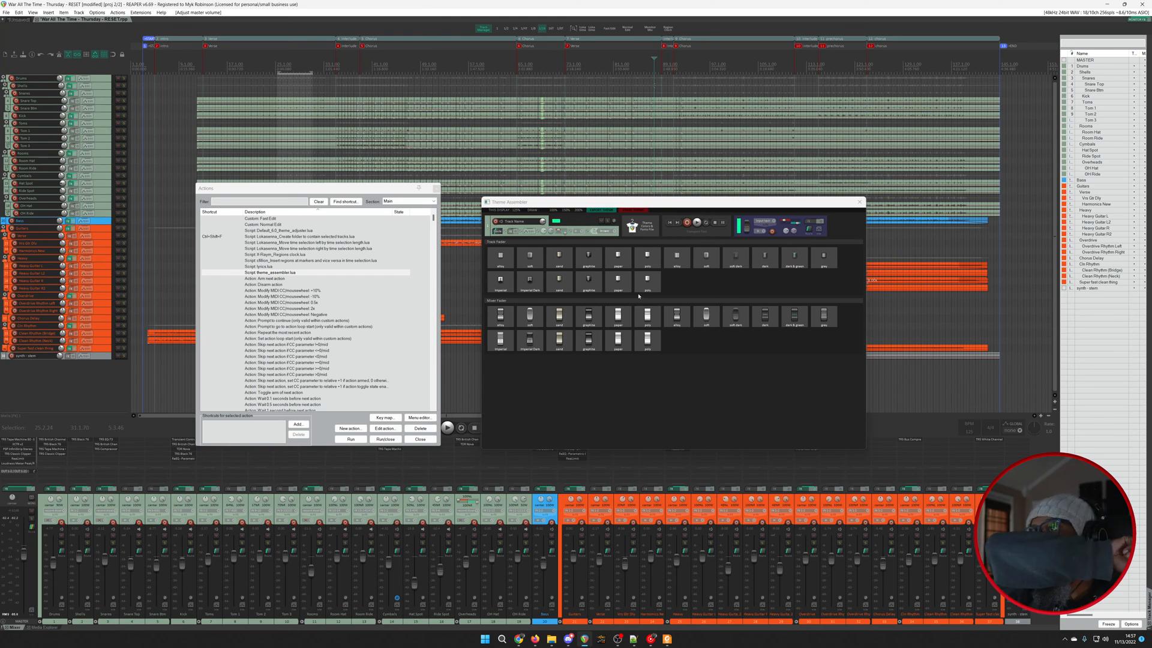
# Step: Return to the fader designs in the Theme Assembler, try several of them, and apply a dark mixer fader design
pyautogui.click(641, 230)
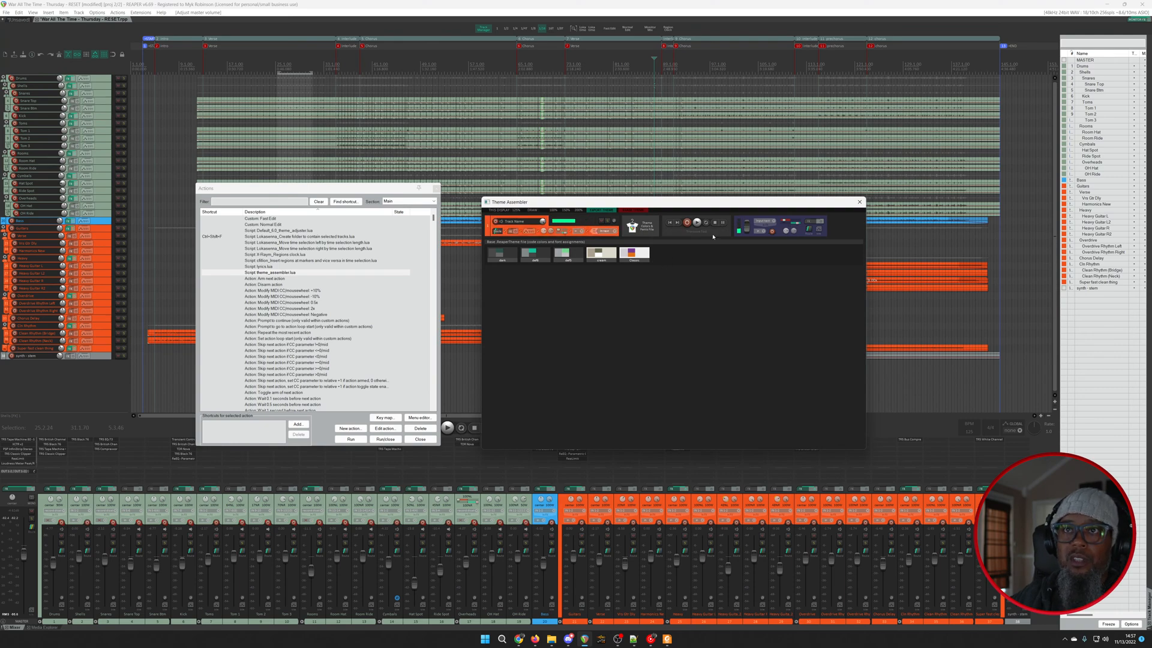
pyautogui.click(743, 230)
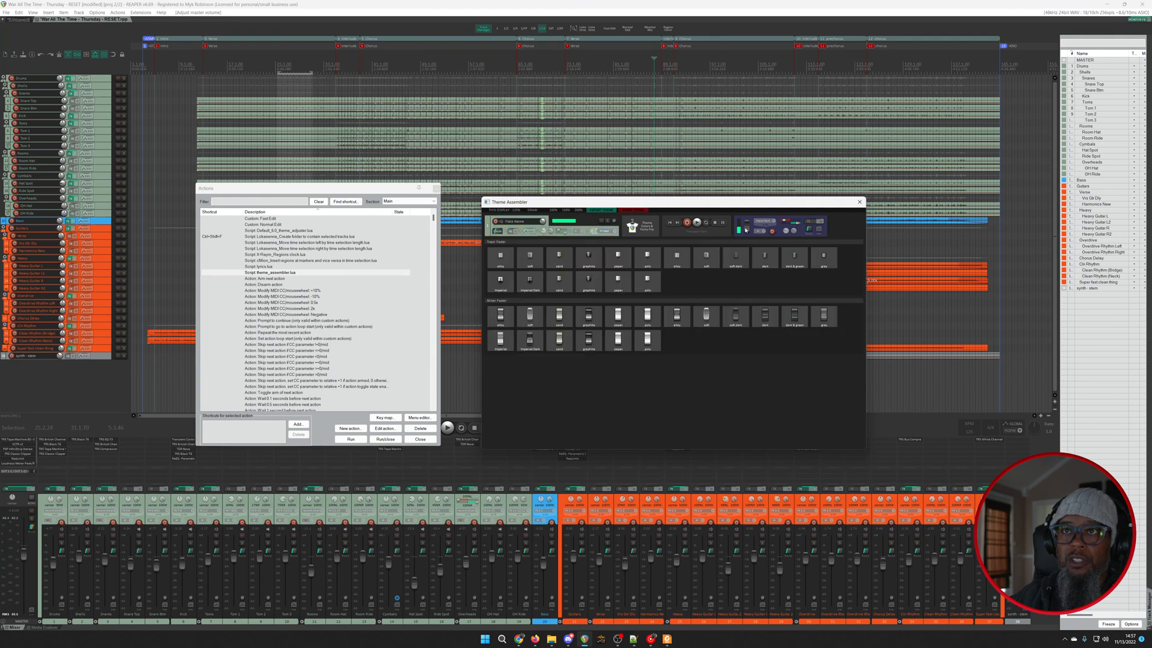
pyautogui.click(501, 257)
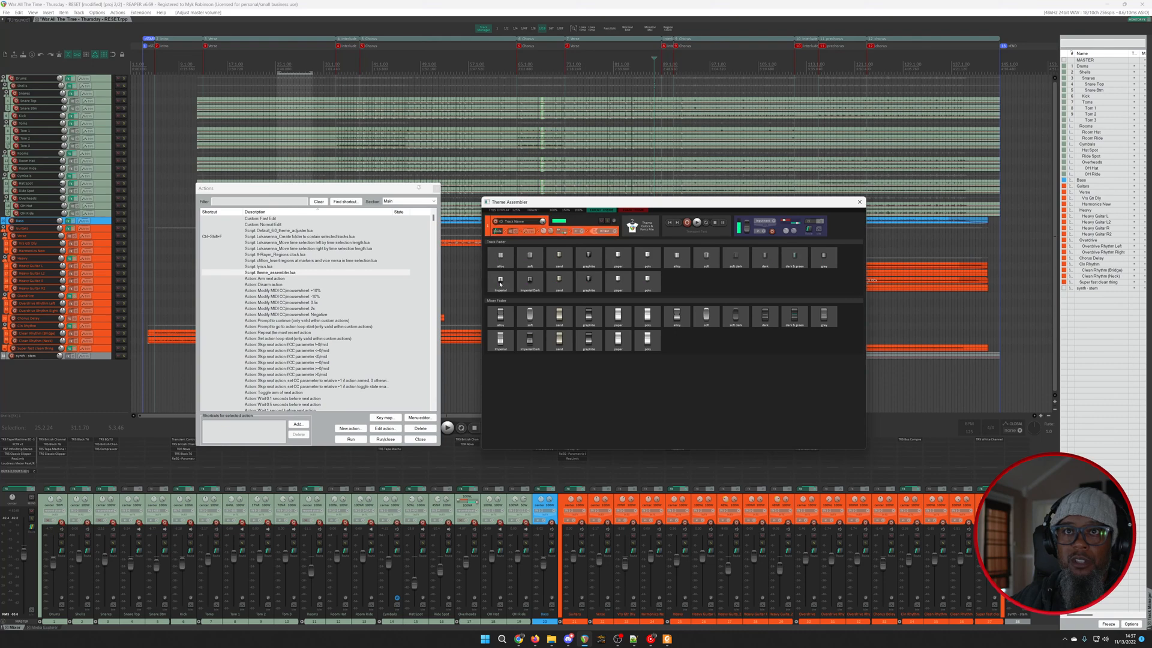
pyautogui.click(501, 311)
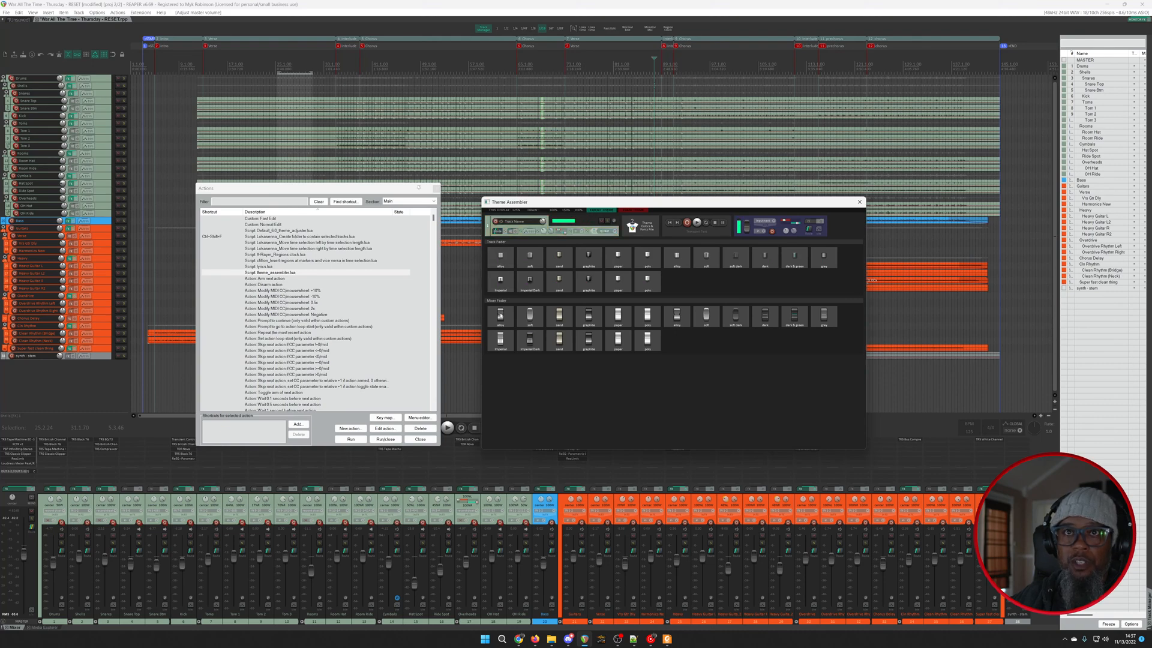
pyautogui.click(529, 318)
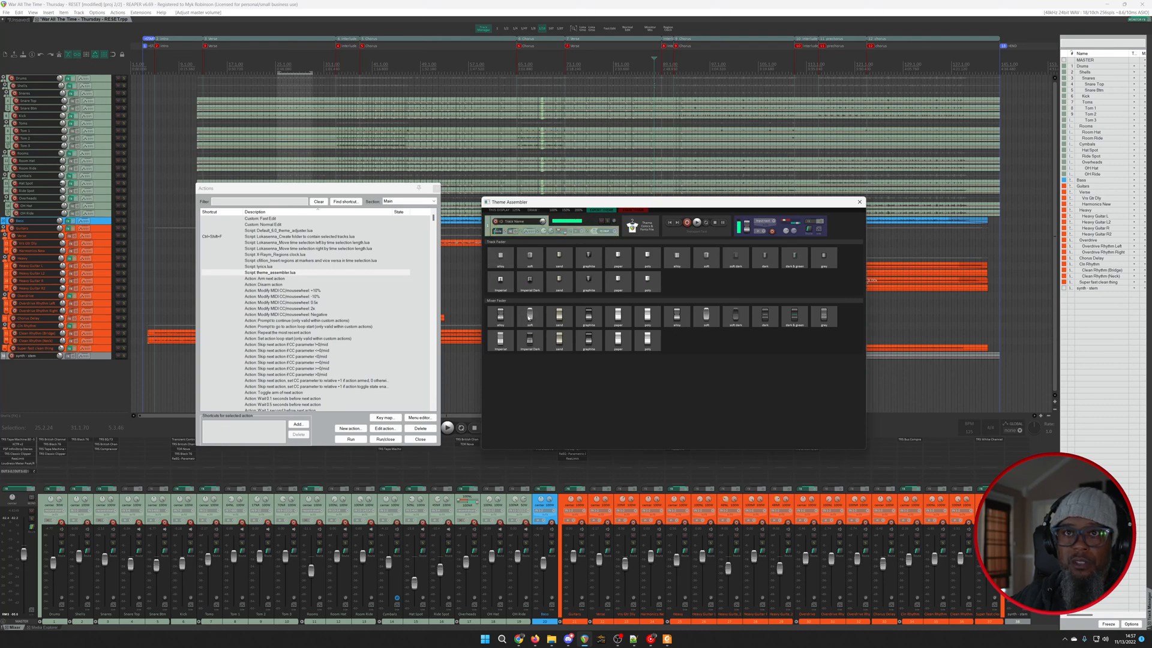
pyautogui.click(501, 341)
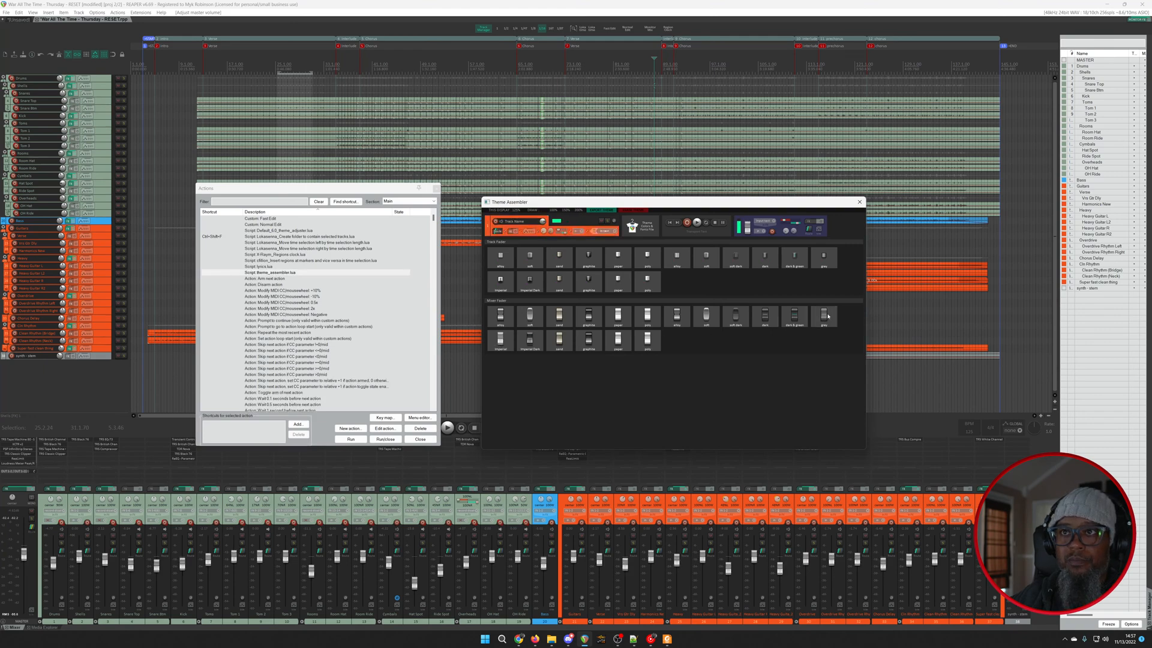
pyautogui.click(796, 319)
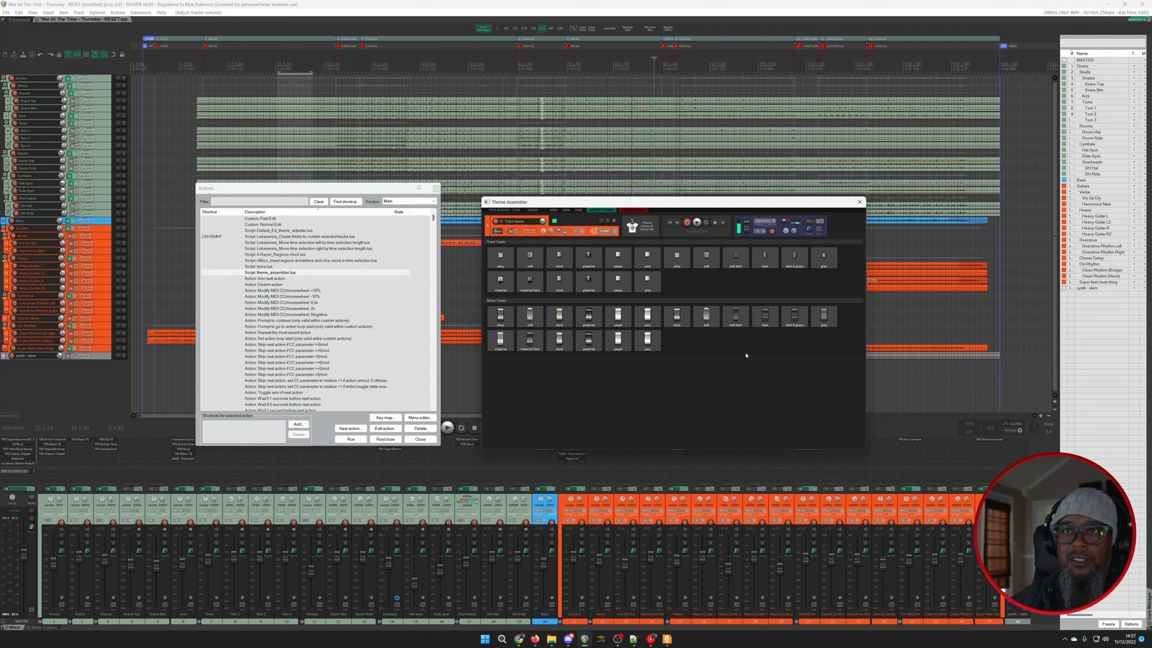
# Step: Examine the meter, track routing, transport text and play button options, and close the Theme Assembler and action list
pyautogui.click(741, 228)
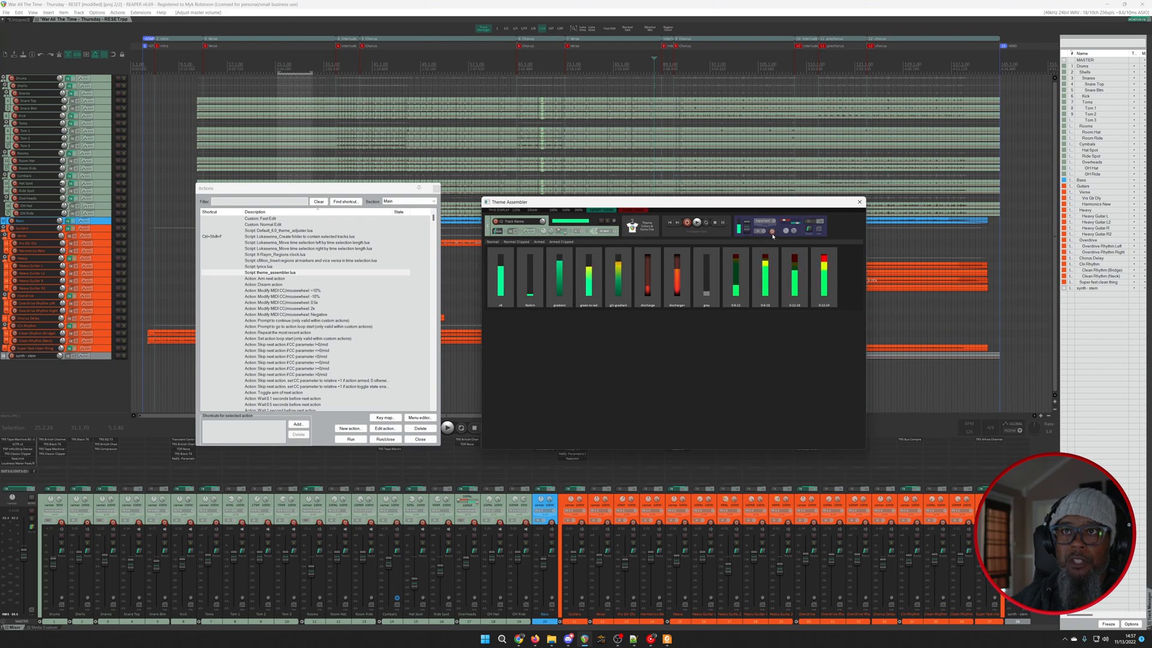
pyautogui.click(772, 232)
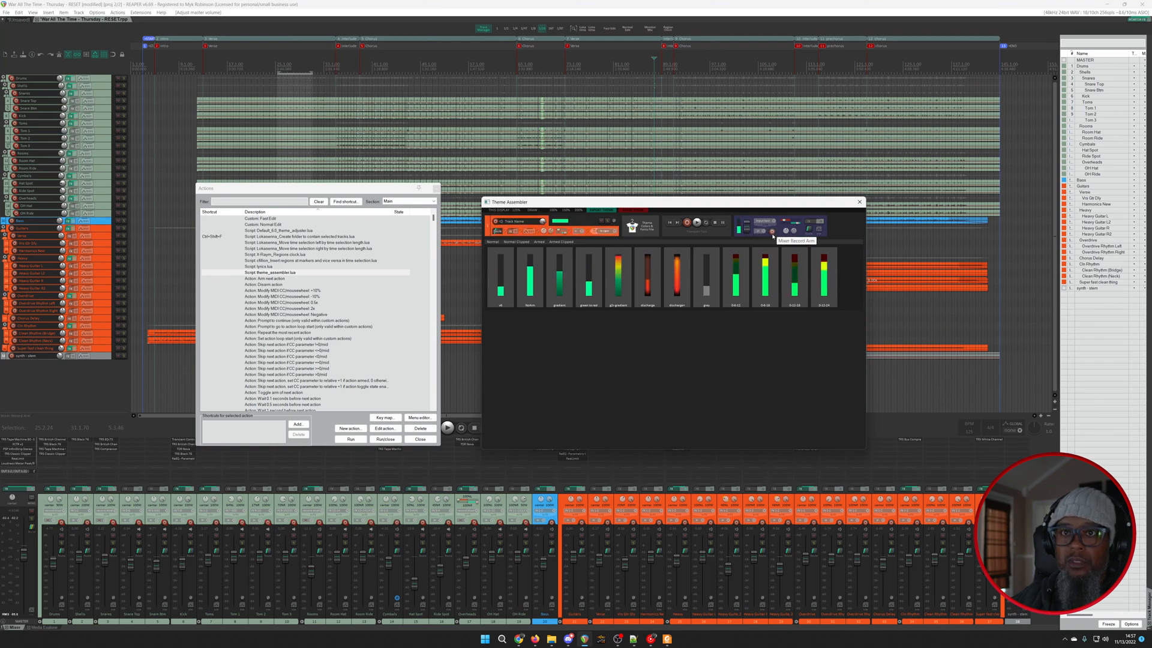
pyautogui.click(772, 233)
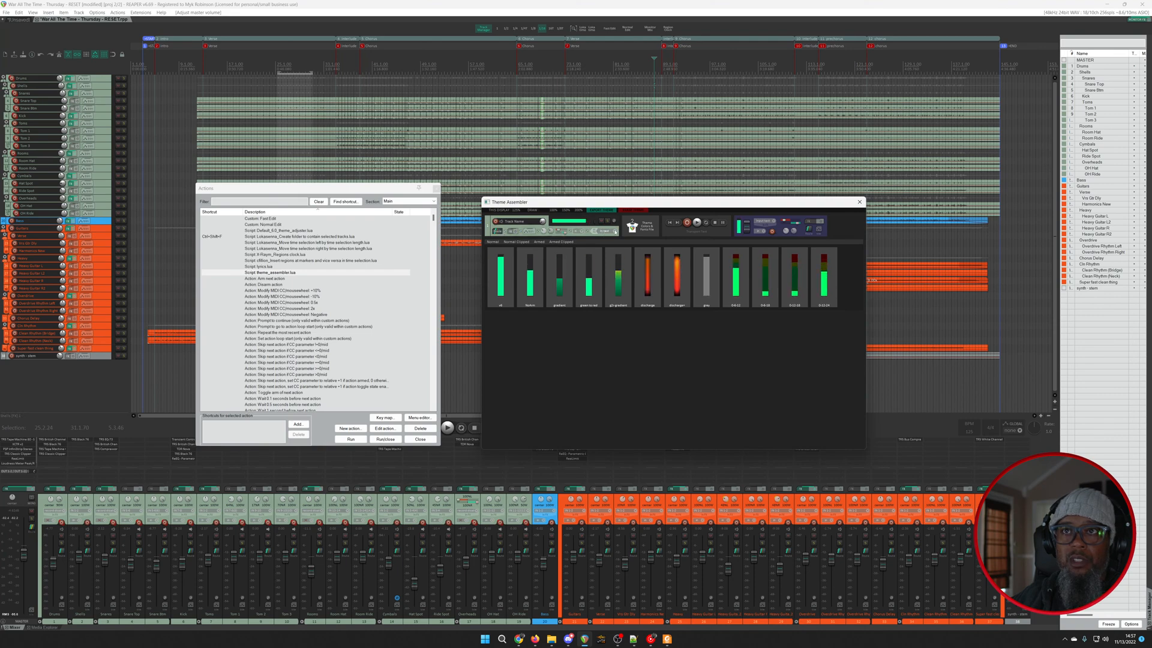
pyautogui.click(498, 234)
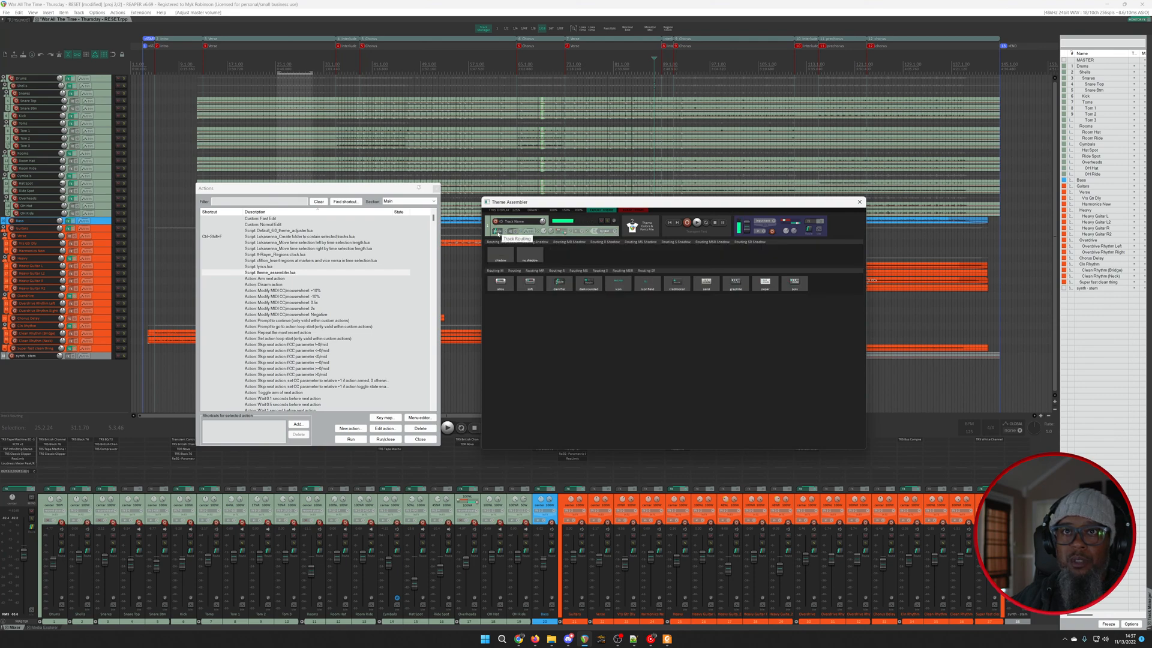
pyautogui.click(700, 234)
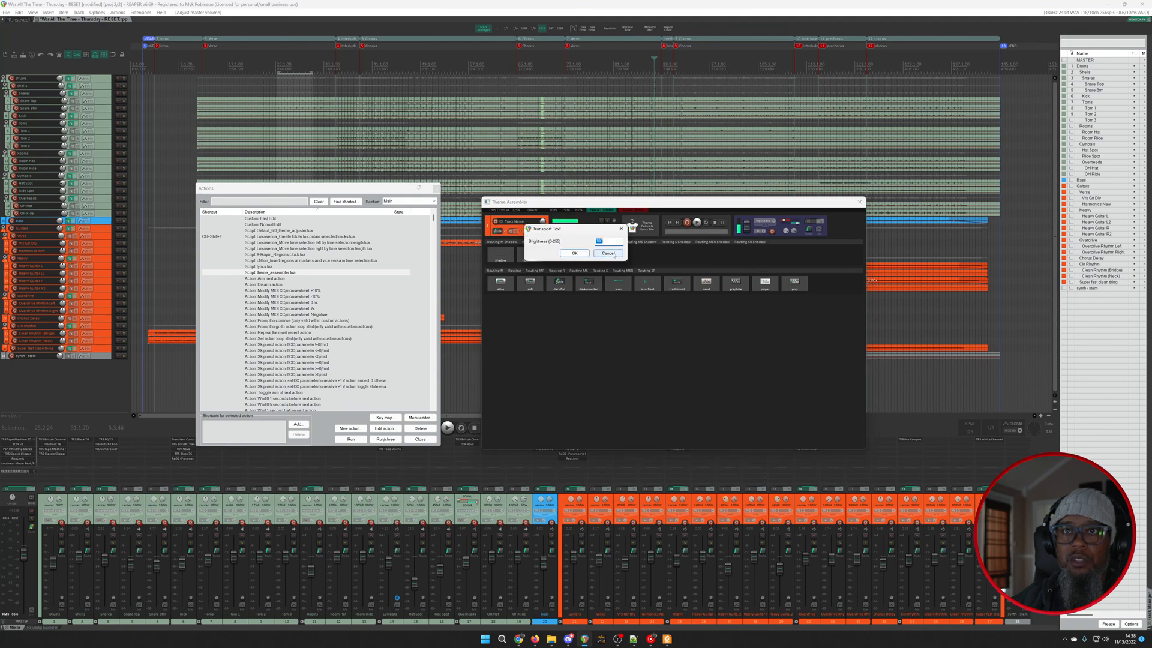
pyautogui.press('Return')
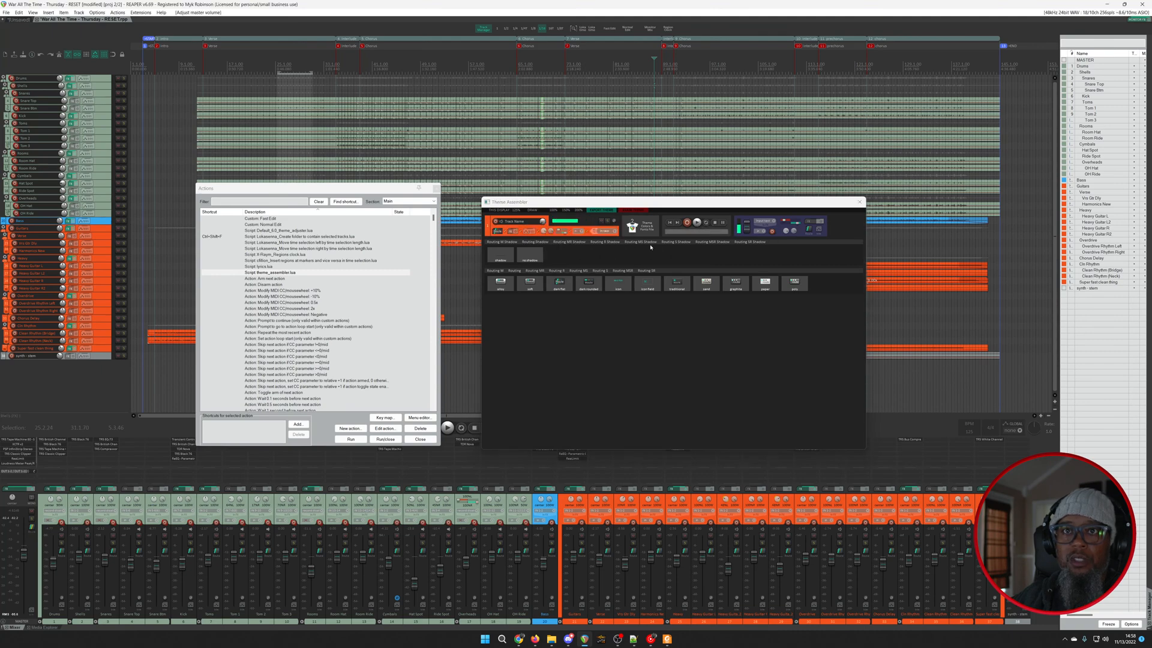
pyautogui.click(696, 223)
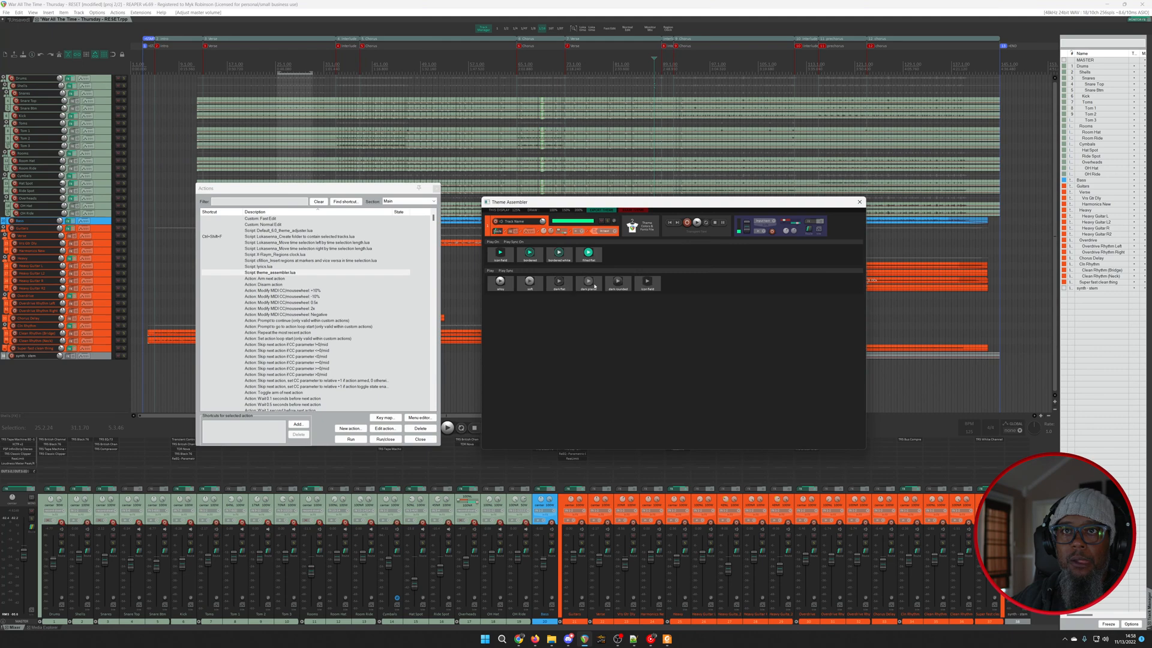
pyautogui.click(859, 204)
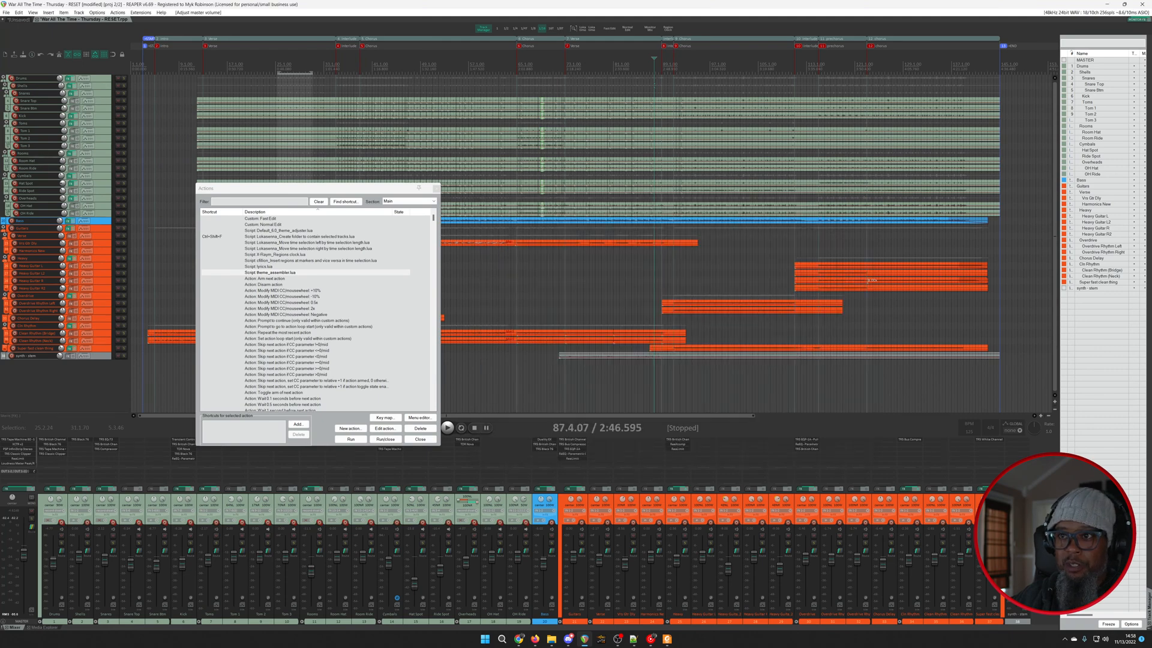
pyautogui.click(436, 188)
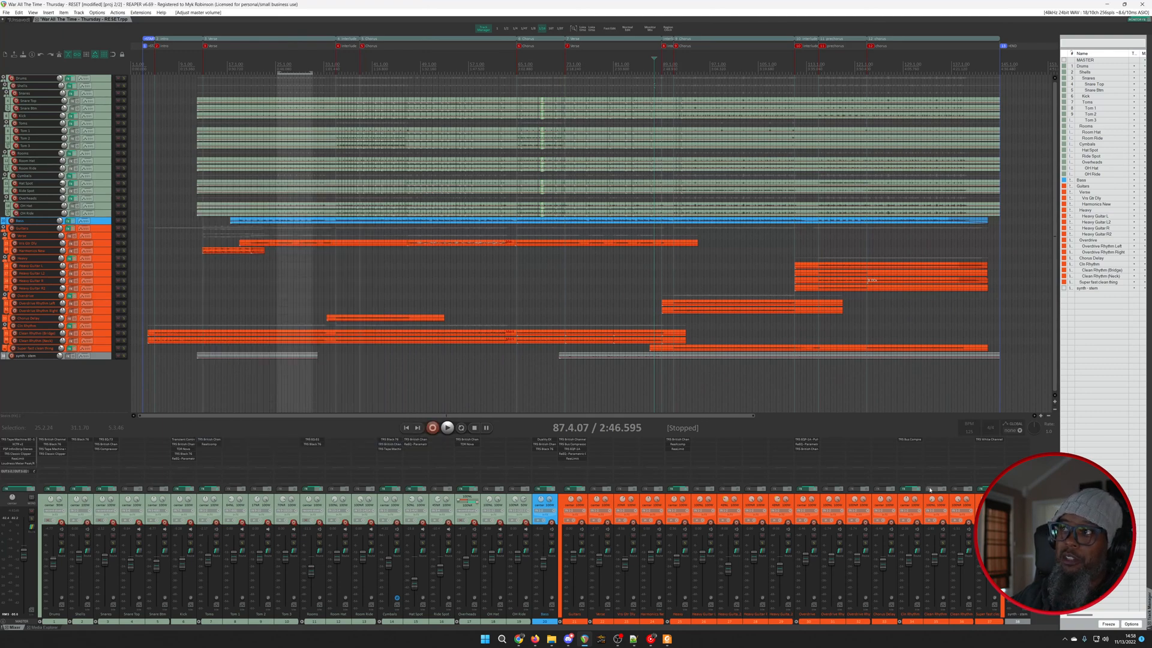
# Step: Bypass several mixer plug-ins on the Snare, Kick and track 25 inserts, and re-enable them all
pyautogui.keyDown('shift'); pyautogui.click(105, 449); pyautogui.keyUp('shift')
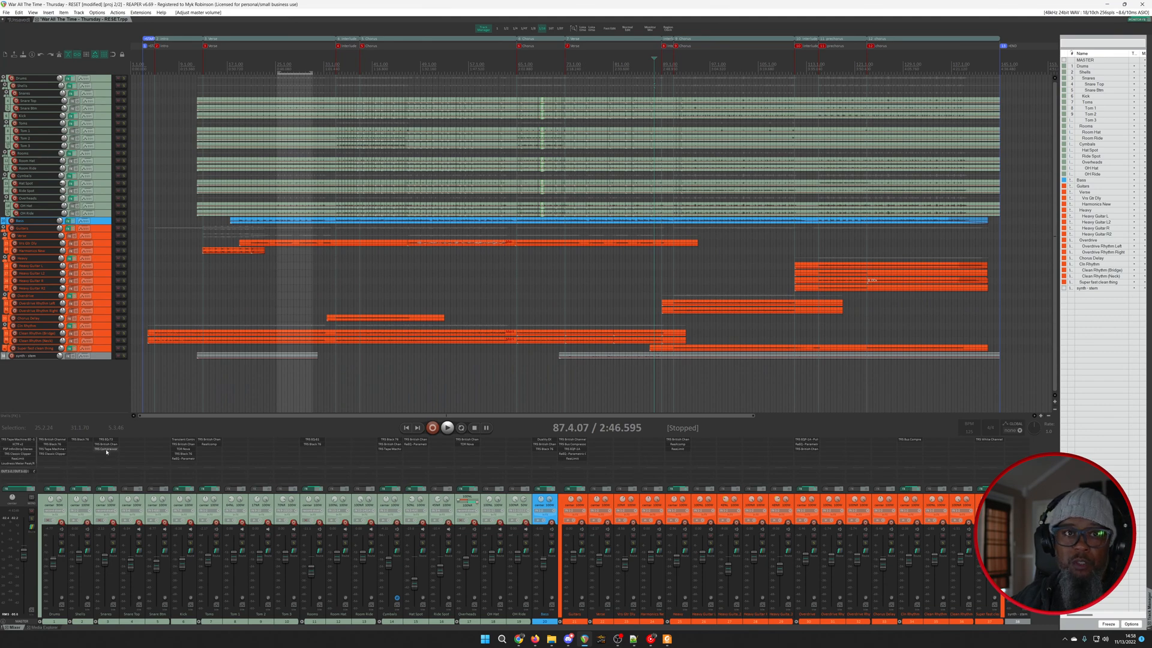
pyautogui.keyDown('shift'); pyautogui.click(184, 439); pyautogui.keyUp('shift')
pyautogui.keyDown('shift'); pyautogui.click(183, 454); pyautogui.keyUp('shift')
pyautogui.keyDown('shift'); pyautogui.click(680, 448); pyautogui.keyUp('shift')
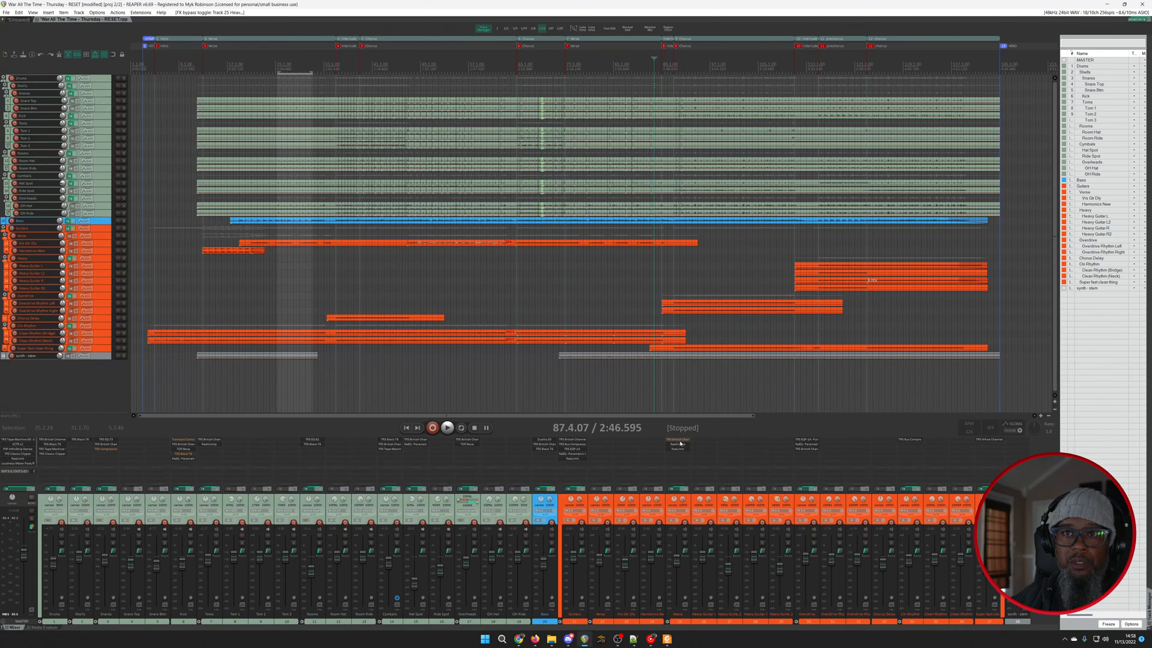
pyautogui.keyDown('shift'); pyautogui.click(679, 448); pyautogui.keyUp('shift')
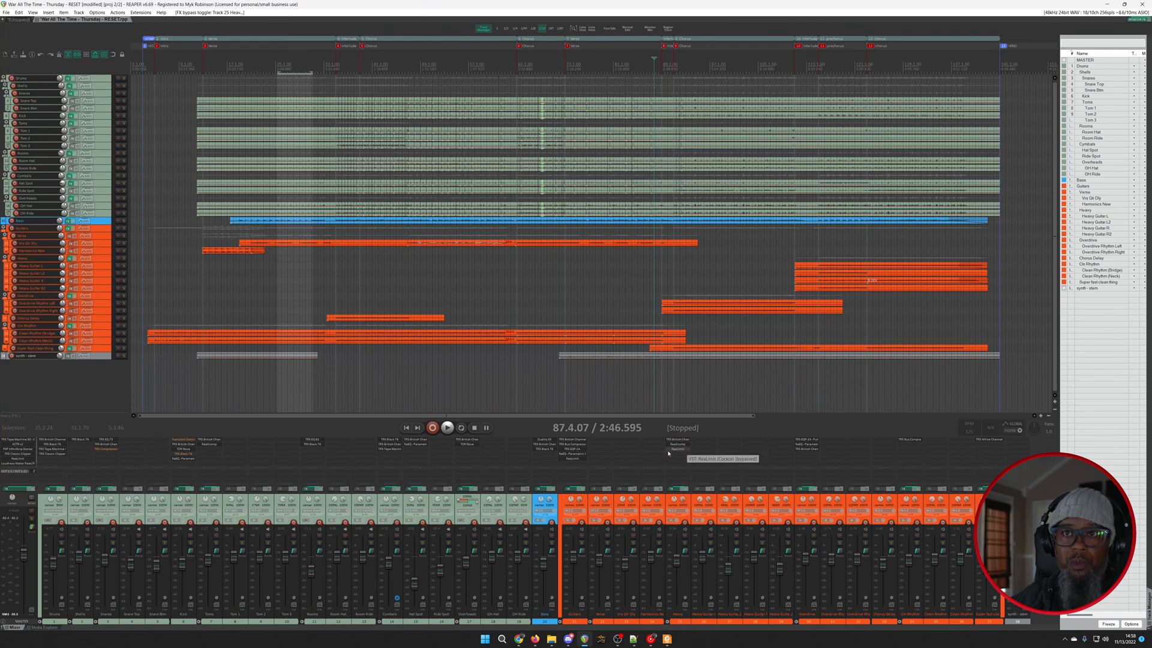
pyautogui.keyDown('shift'); pyautogui.click(183, 440); pyautogui.keyUp('shift')
pyautogui.keyDown('shift'); pyautogui.click(183, 454); pyautogui.keyUp('shift')
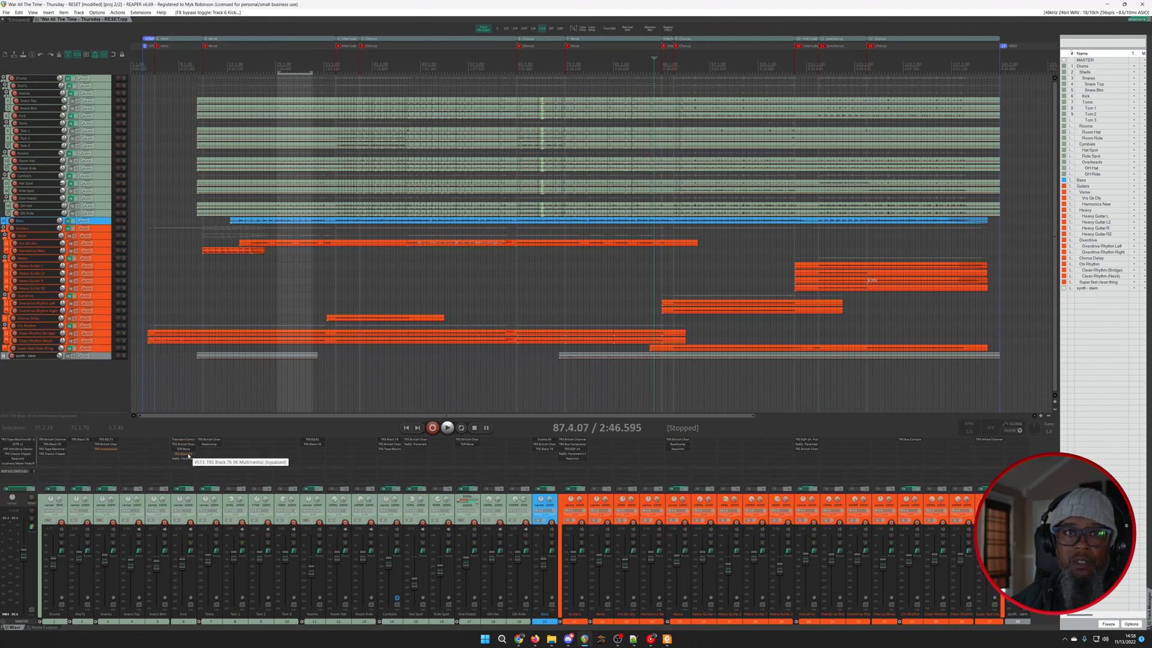
pyautogui.keyDown('shift'); pyautogui.click(100, 451); pyautogui.keyUp('shift')
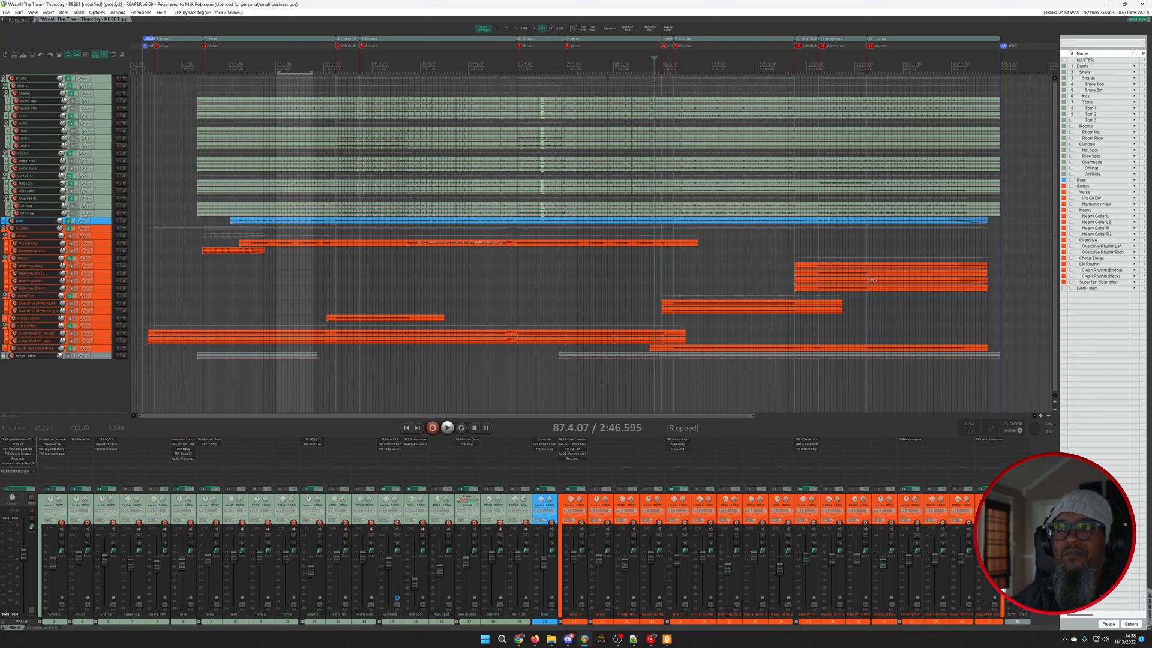
# Step: Open the customization of Floating toolbar 1 and the icon chooser for the script that moves the time selection left
pyautogui.rightClick(584, 29)
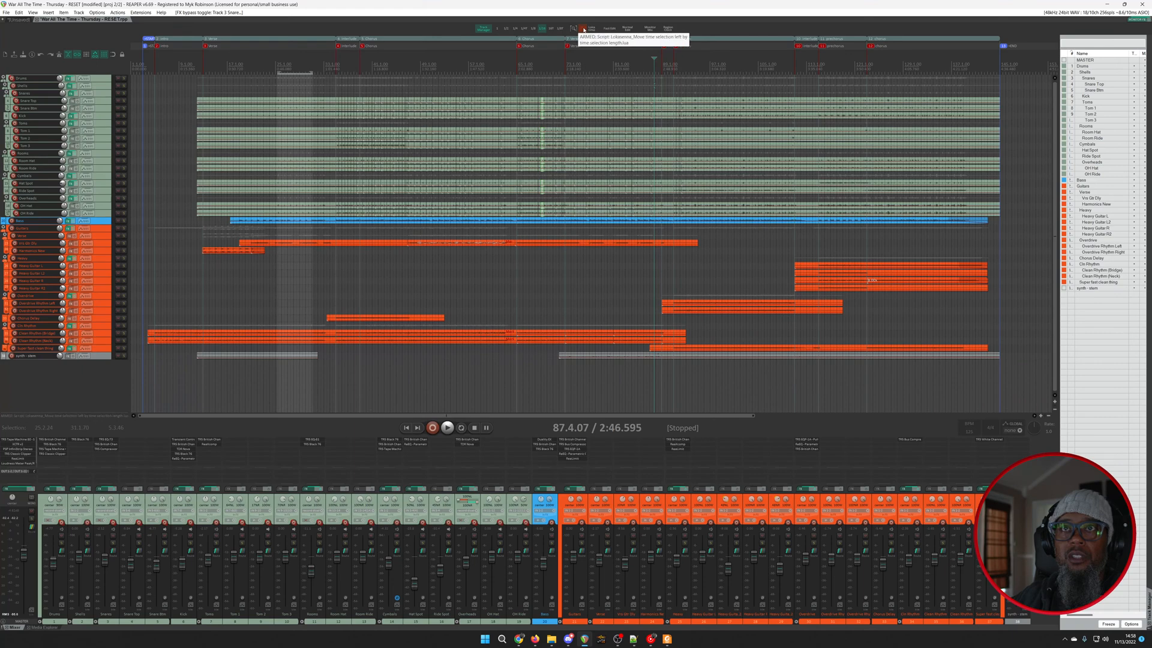
pyautogui.rightClick(584, 29)
pyautogui.rightClick(719, 27)
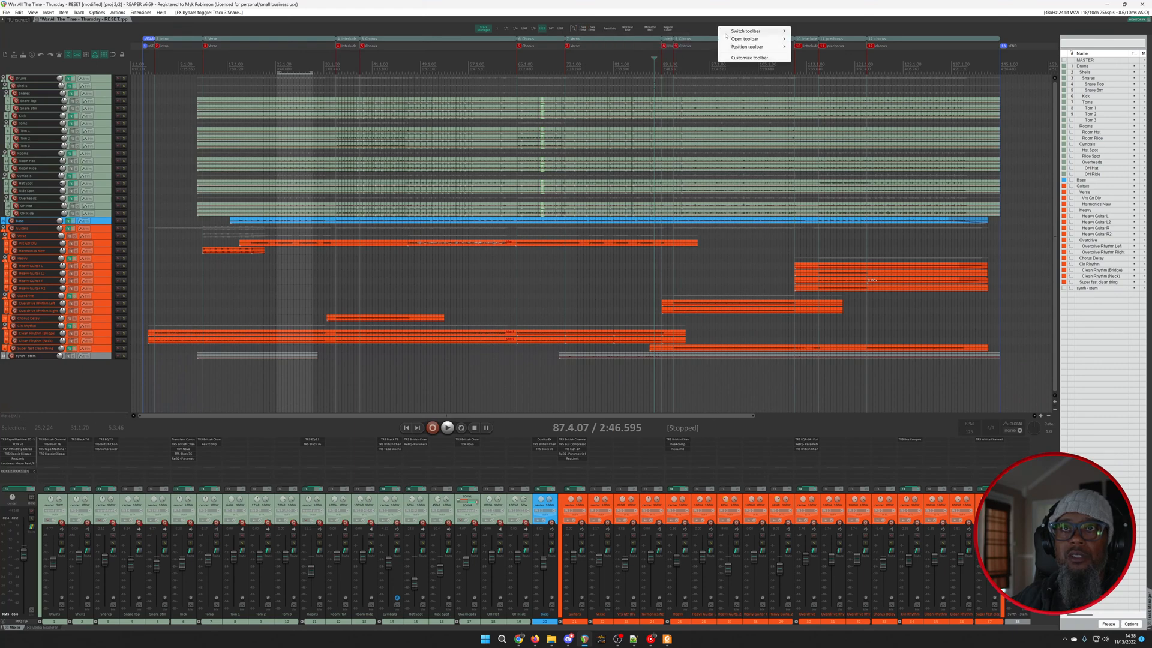
pyautogui.click(745, 58)
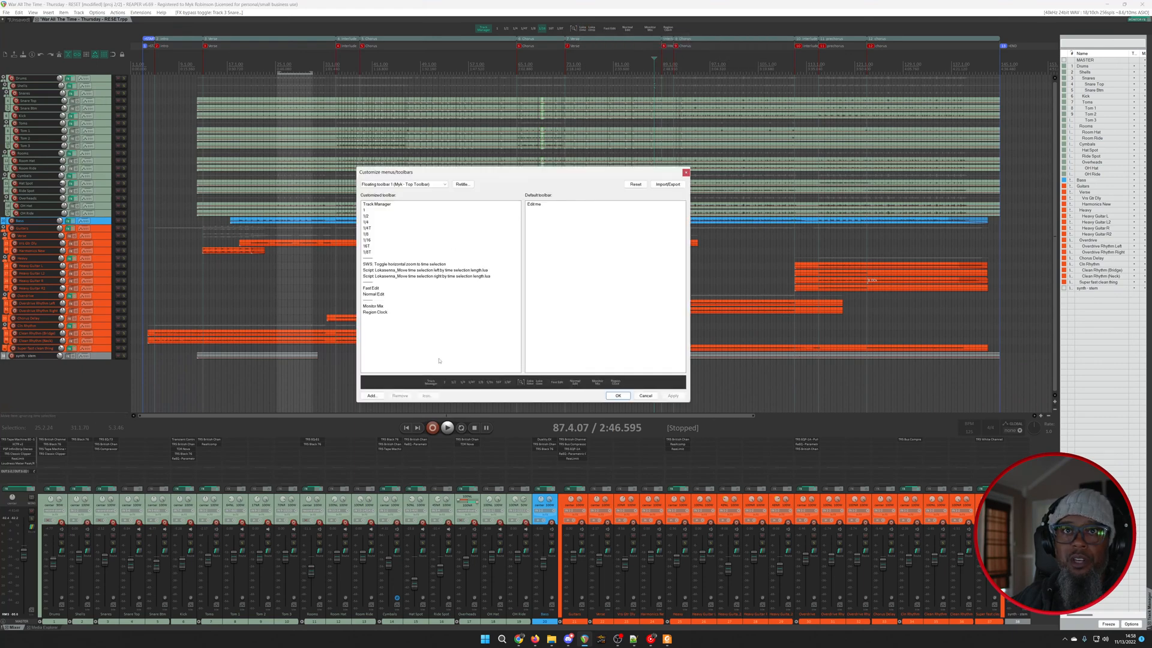
pyautogui.click(388, 271)
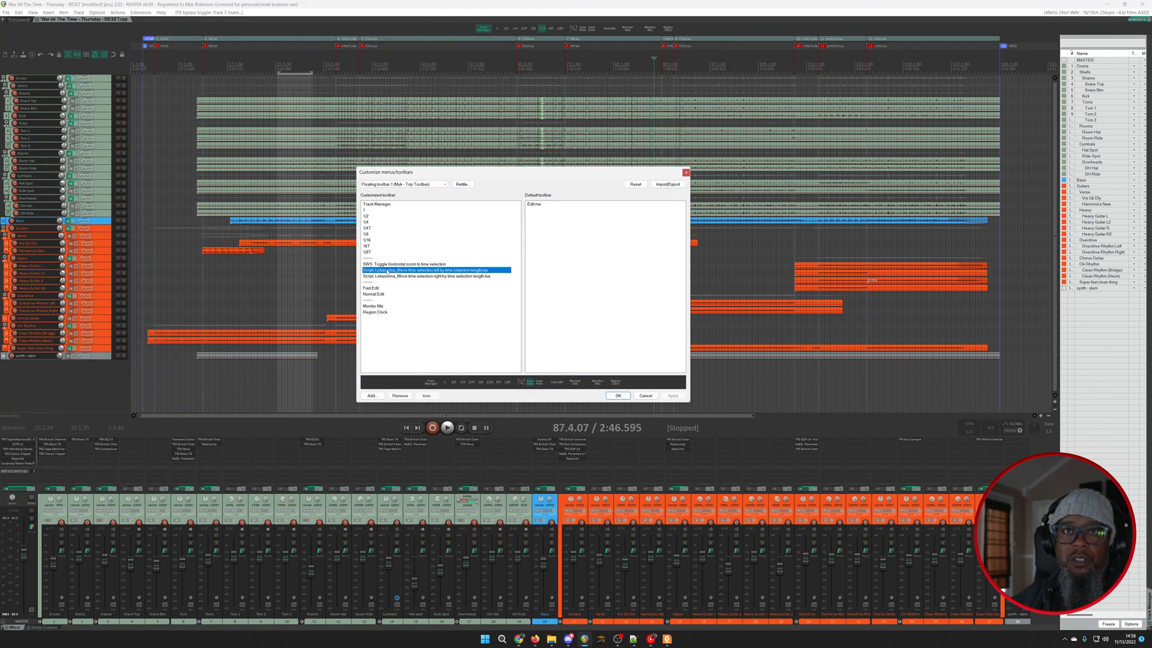
pyautogui.rightClick(388, 272)
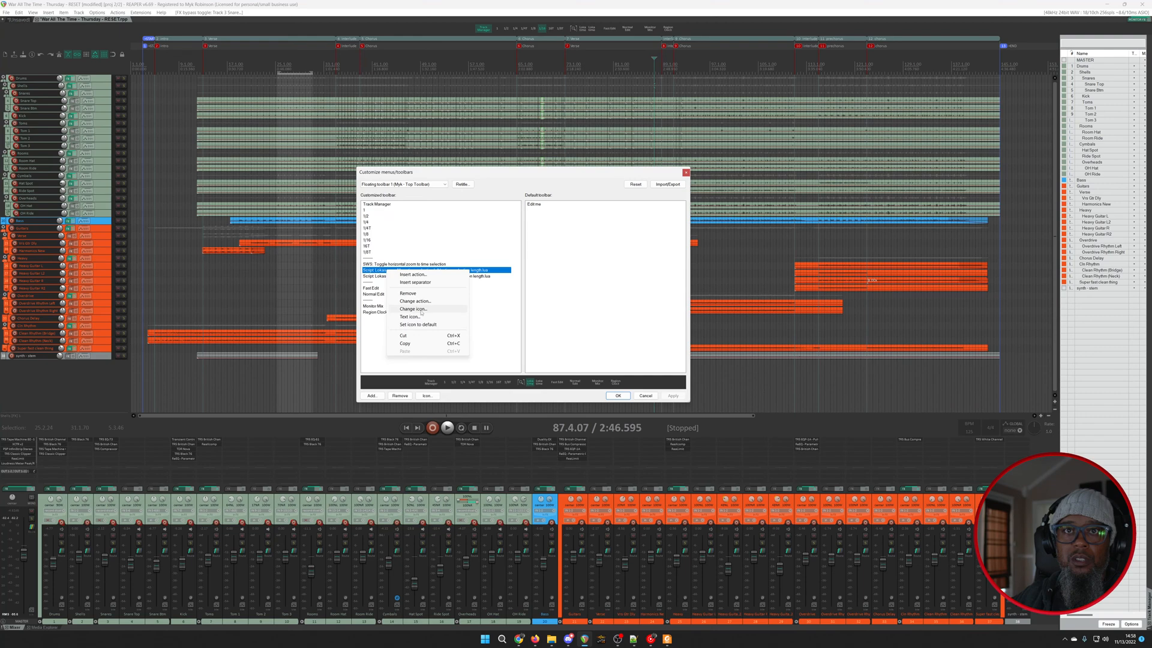
pyautogui.click(414, 308)
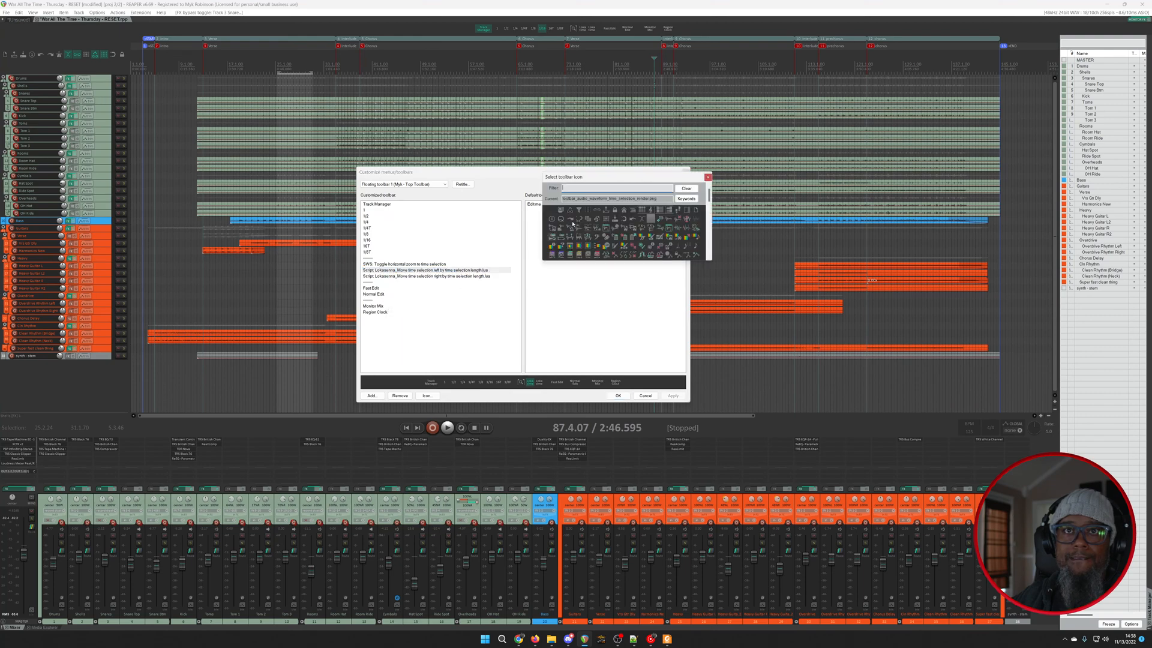
# Step: Search the toolbar icons for "clock", "left" and "zoom", and close the icon chooser without picking one
pyautogui.write('clock')
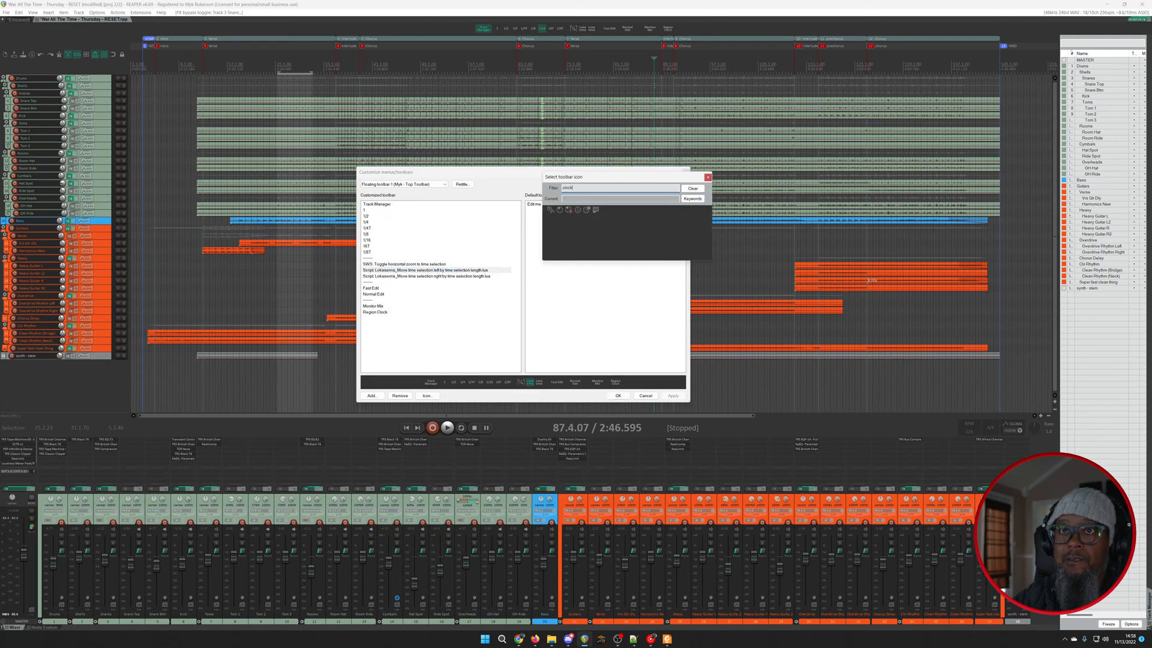
pyautogui.press('BackSpace')
pyautogui.press('BackSpace')
pyautogui.press('BackSpace')
pyautogui.press('BackSpace')
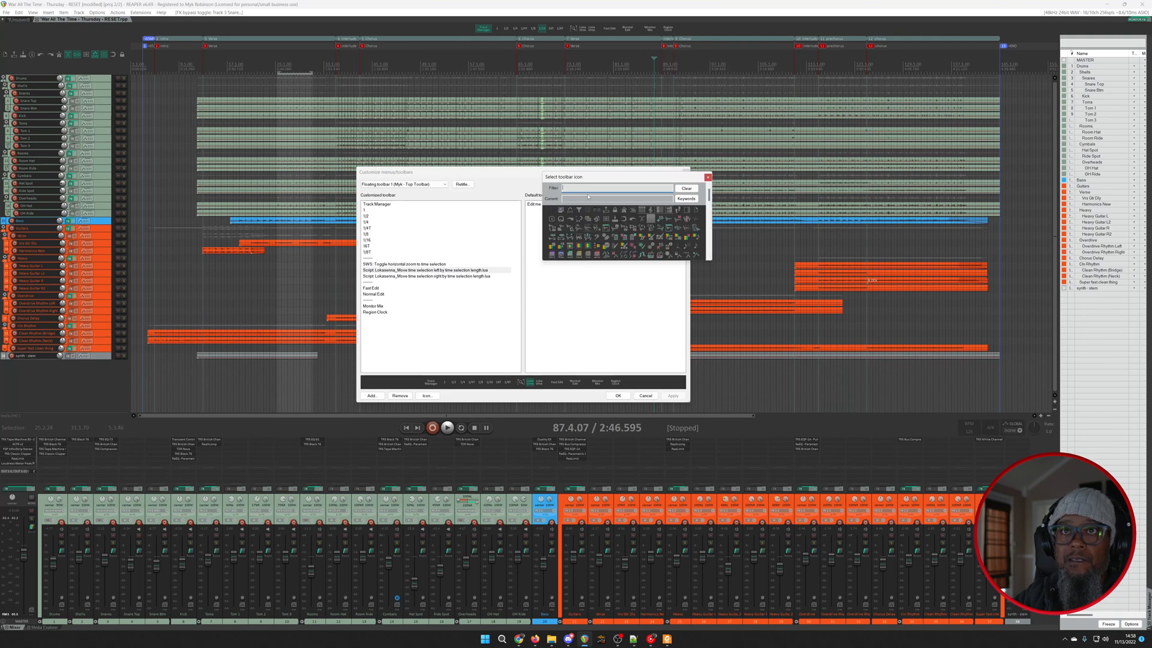
pyautogui.write('left')
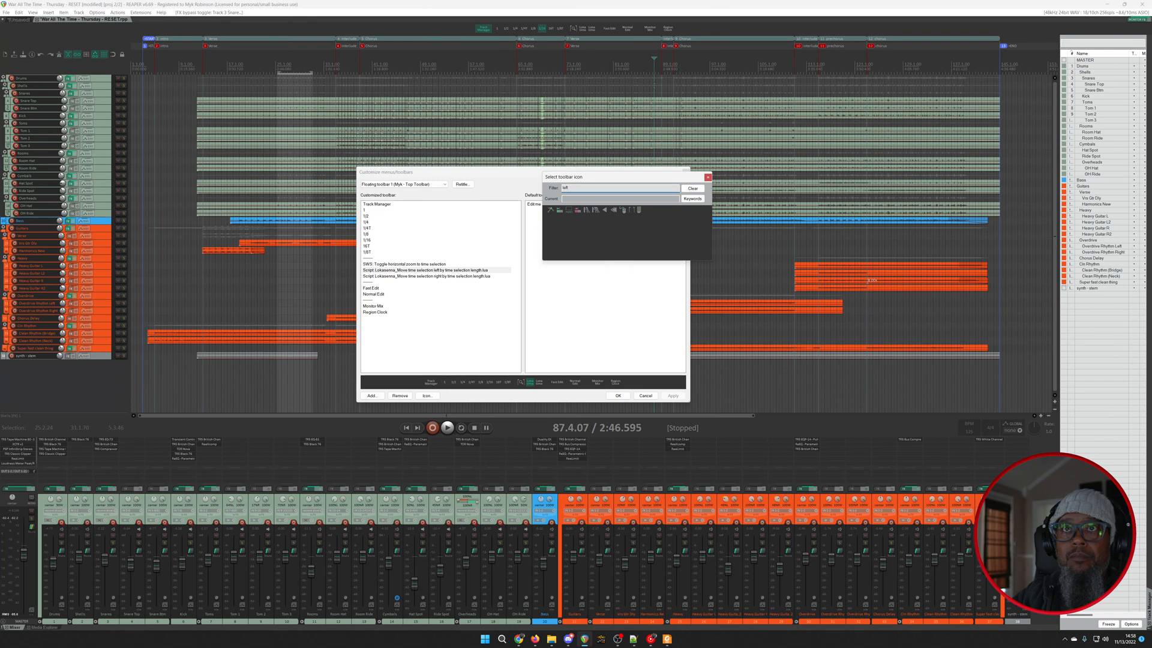
pyautogui.press('BackSpace')
pyautogui.press('BackSpace')
pyautogui.press('BackSpace')
pyautogui.press('BackSpace')
pyautogui.write('zoom')
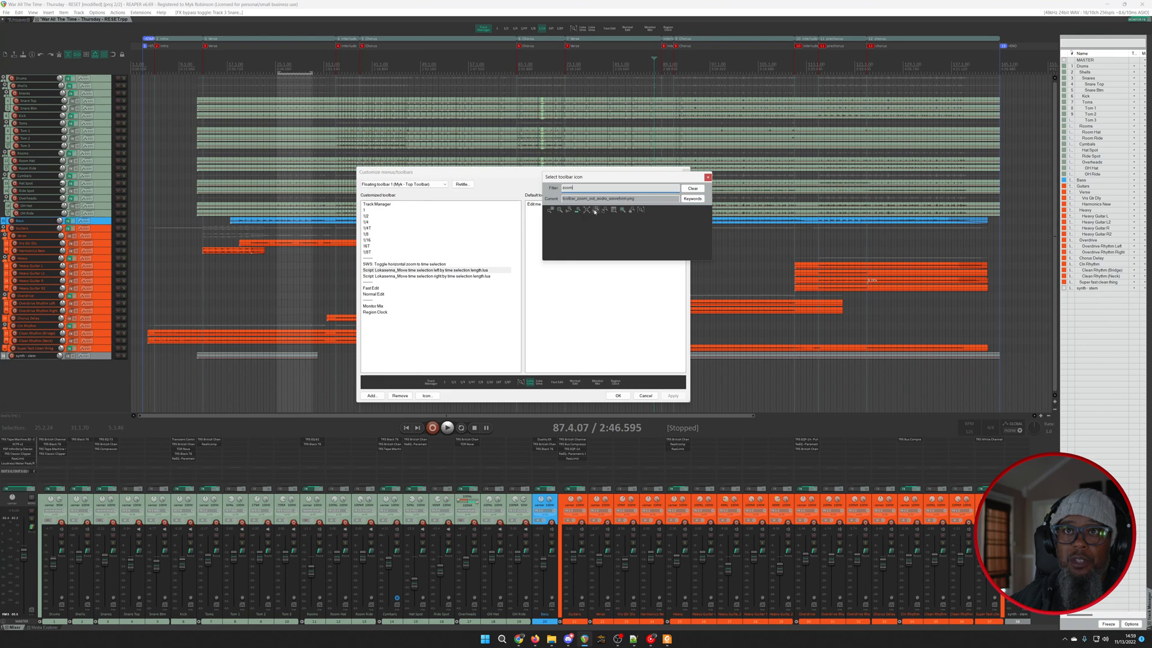
pyautogui.click(709, 177)
# Step: Insert a separator after Region Clock at the end of the customized toolbar
pyautogui.click(410, 331)
pyautogui.rightClick(380, 334)
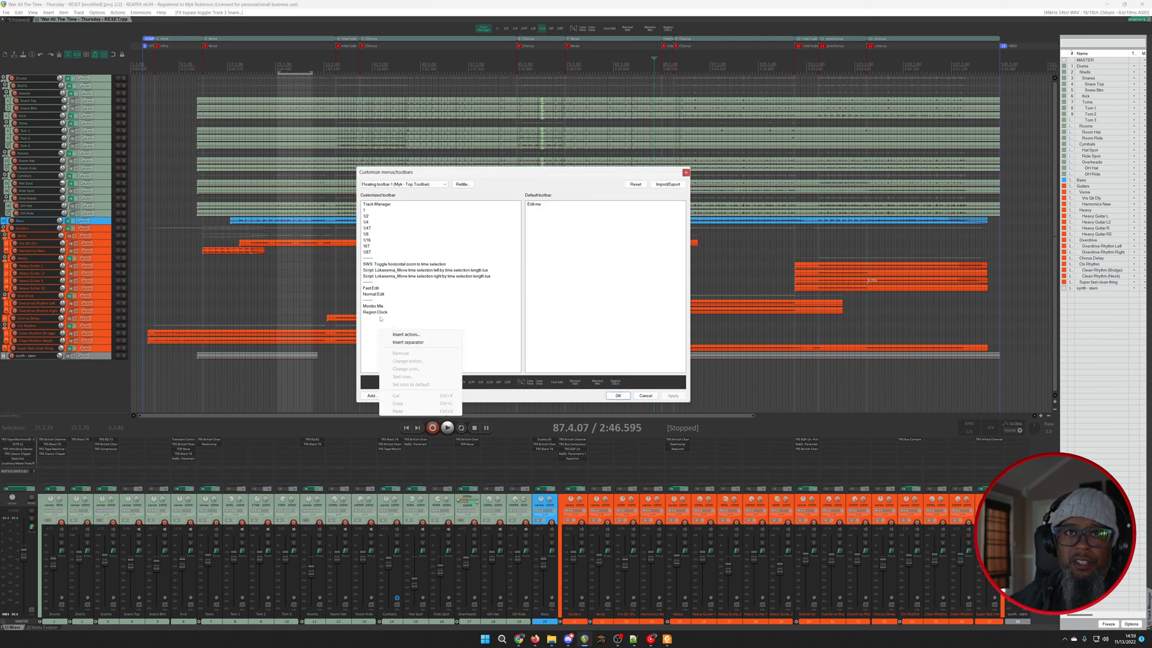
pyautogui.click(371, 326)
pyautogui.rightClick(371, 327)
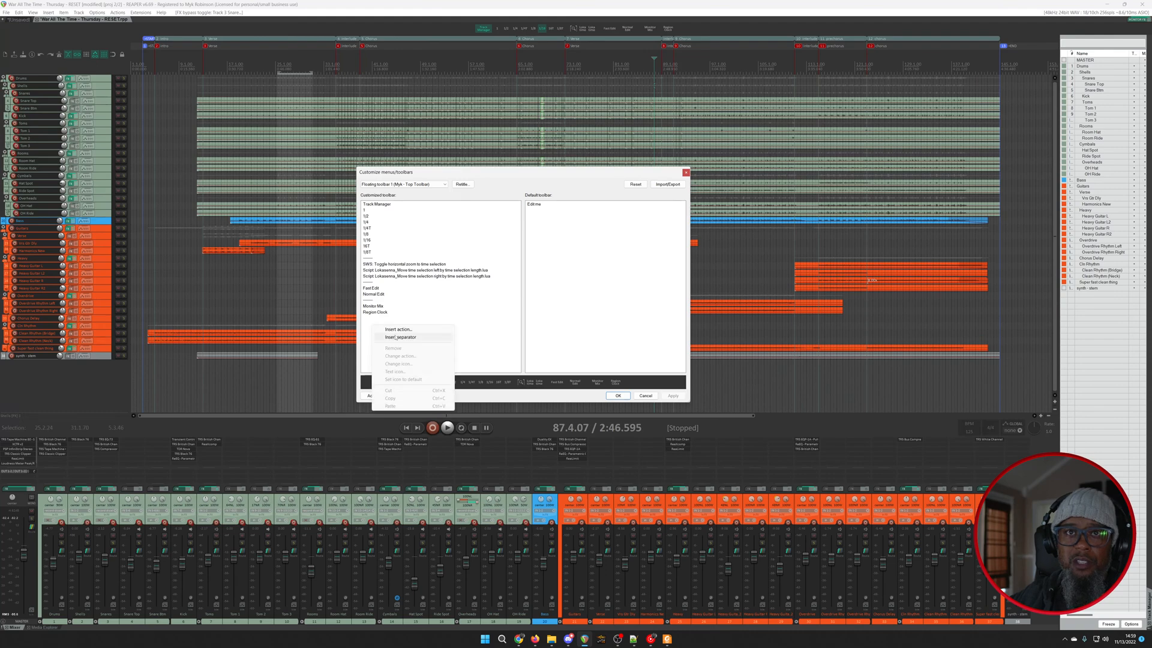
pyautogui.click(384, 337)
pyautogui.click(376, 329)
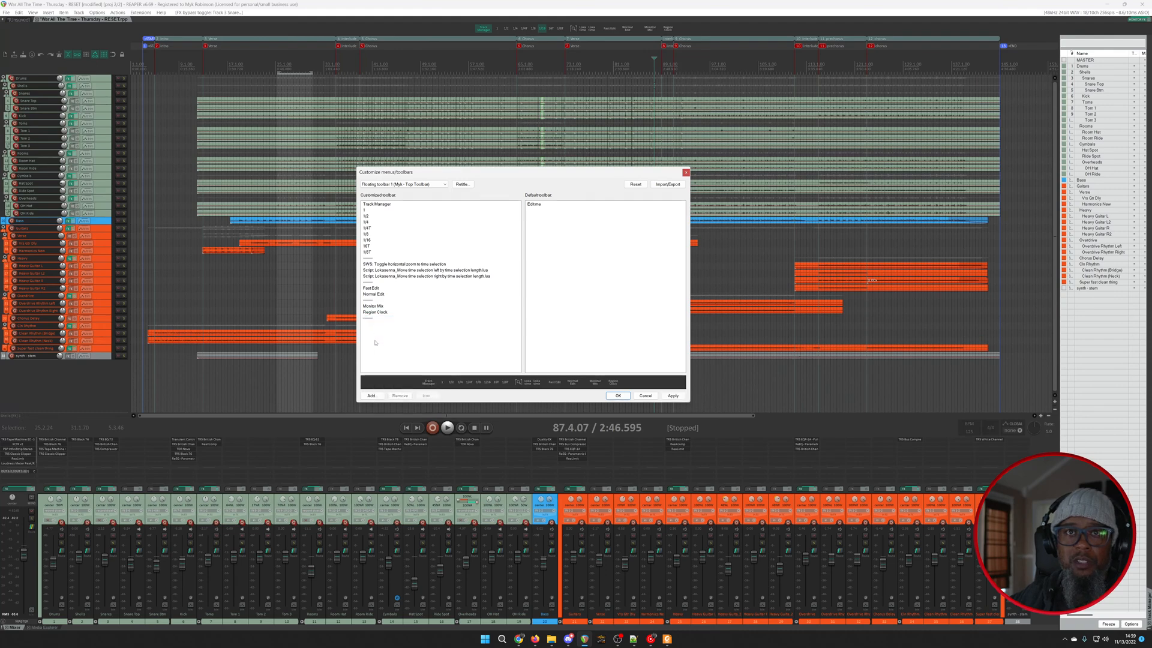
# Step: Find "Track: Toggle FX bypass on all tracks" among the toggle FX actions and add it after the new separator
pyautogui.rightClick(376, 340)
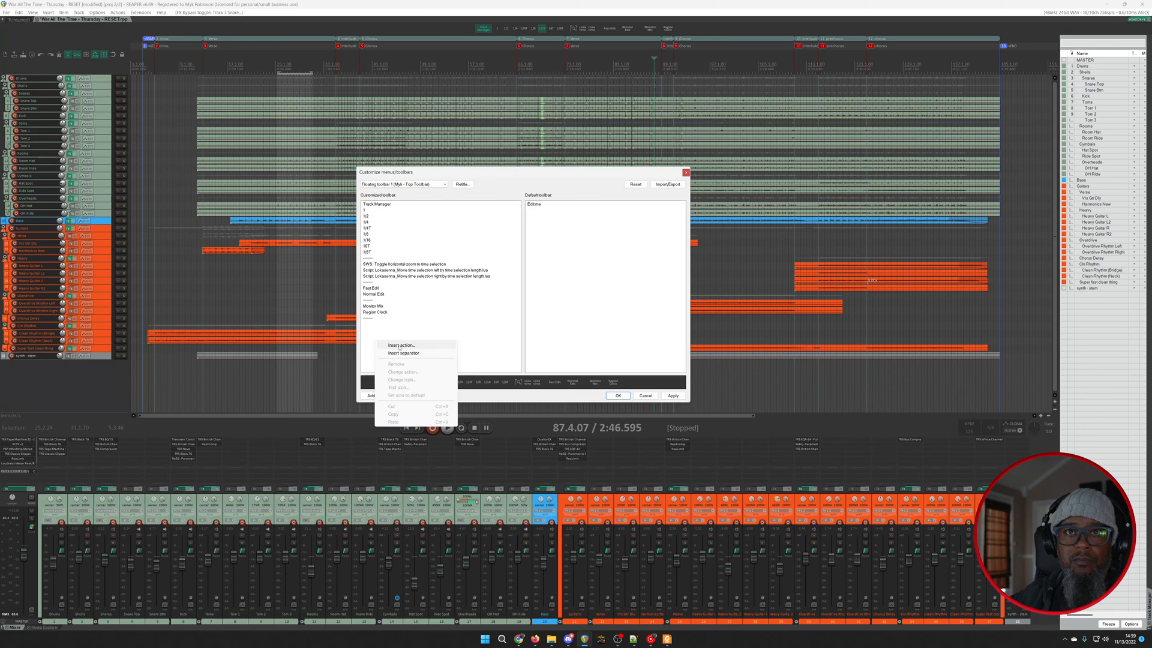
pyautogui.click(400, 346)
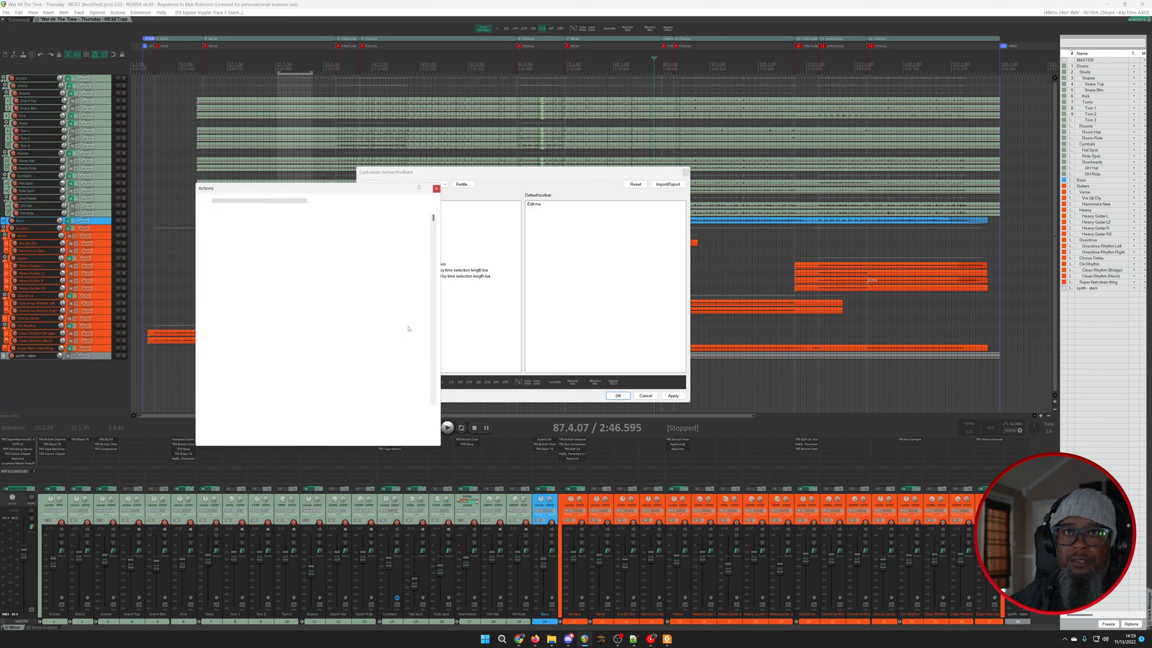
pyautogui.write('toggle fx')
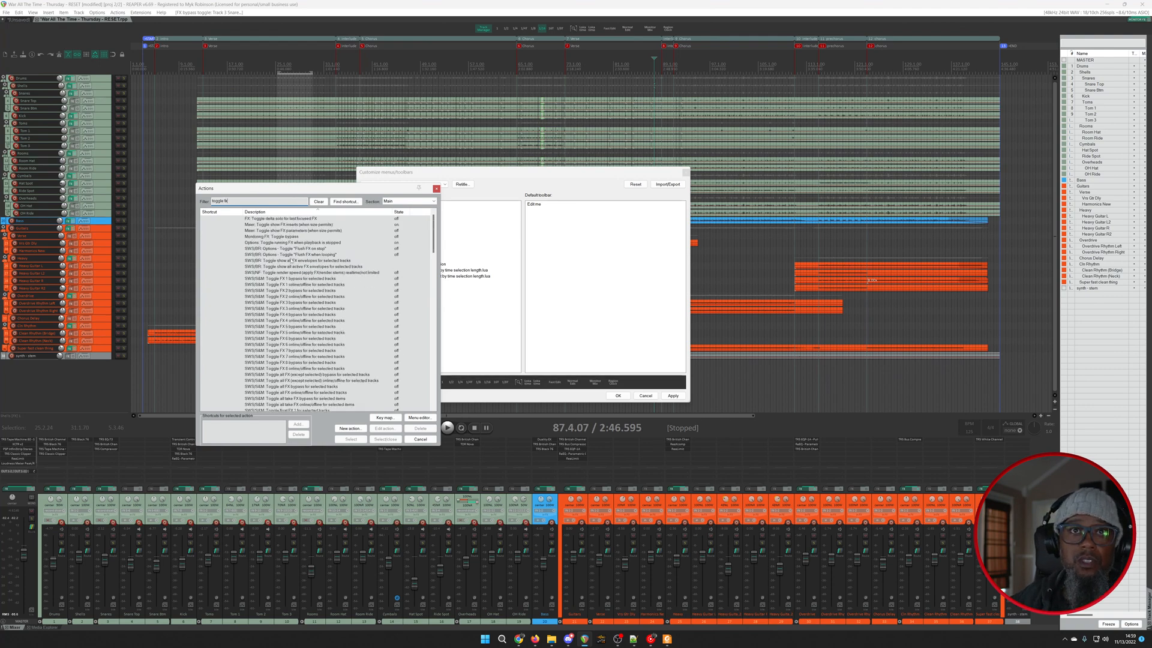
pyautogui.scroll(-10, 289, 276)
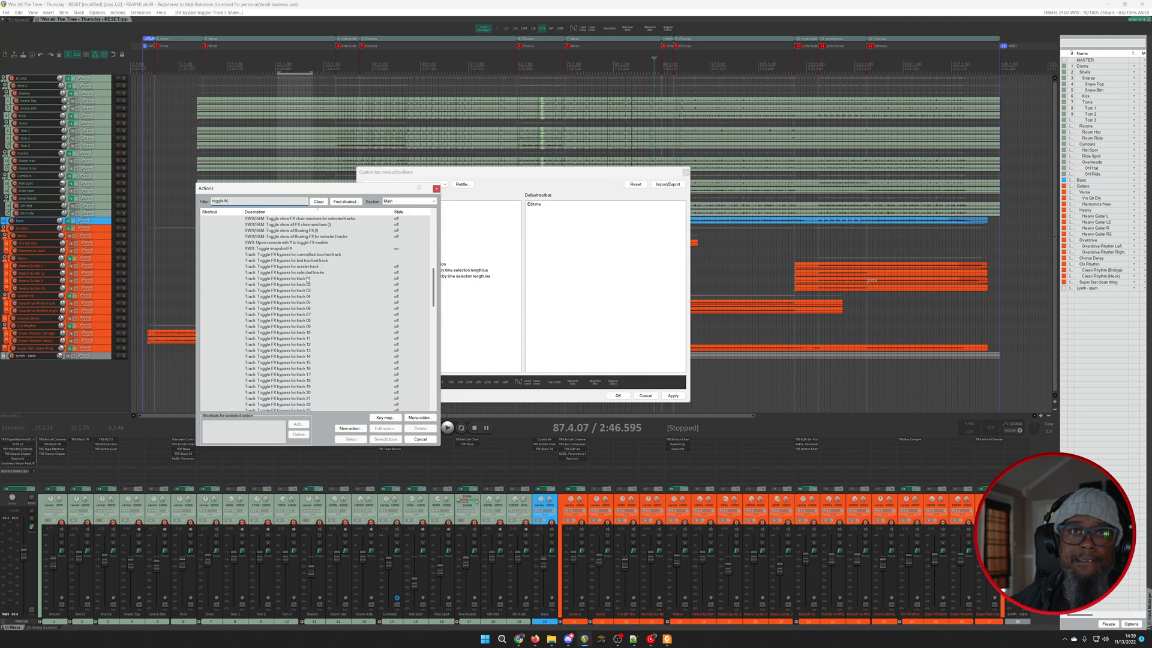
pyautogui.scroll(-15, 311, 312)
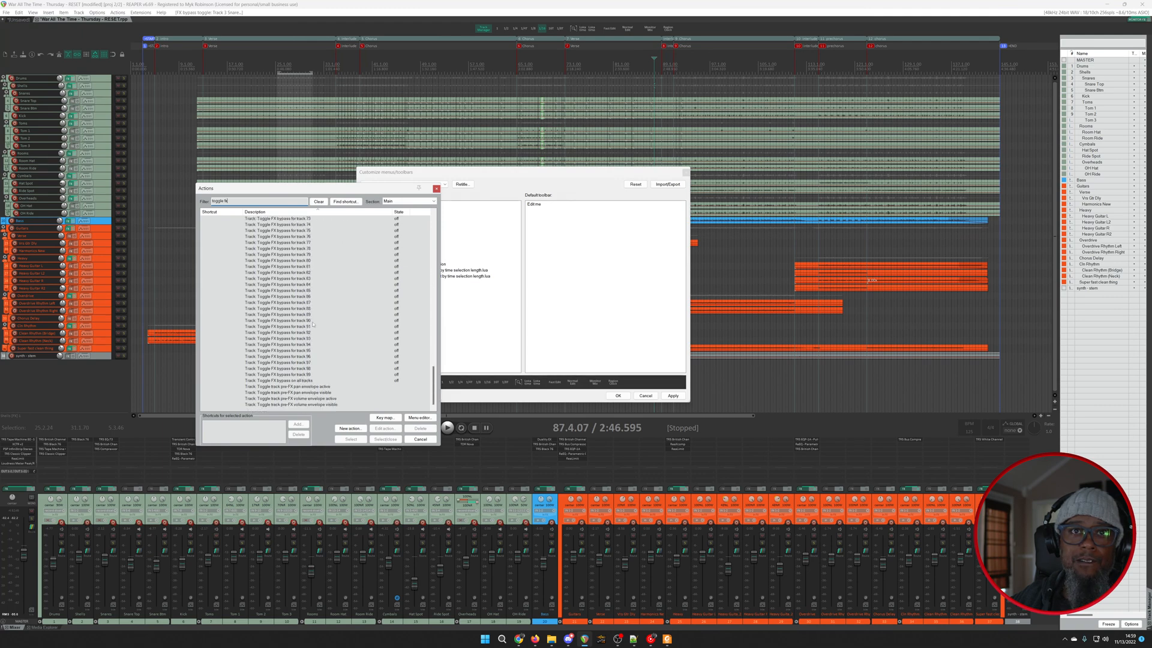
pyautogui.click(308, 380)
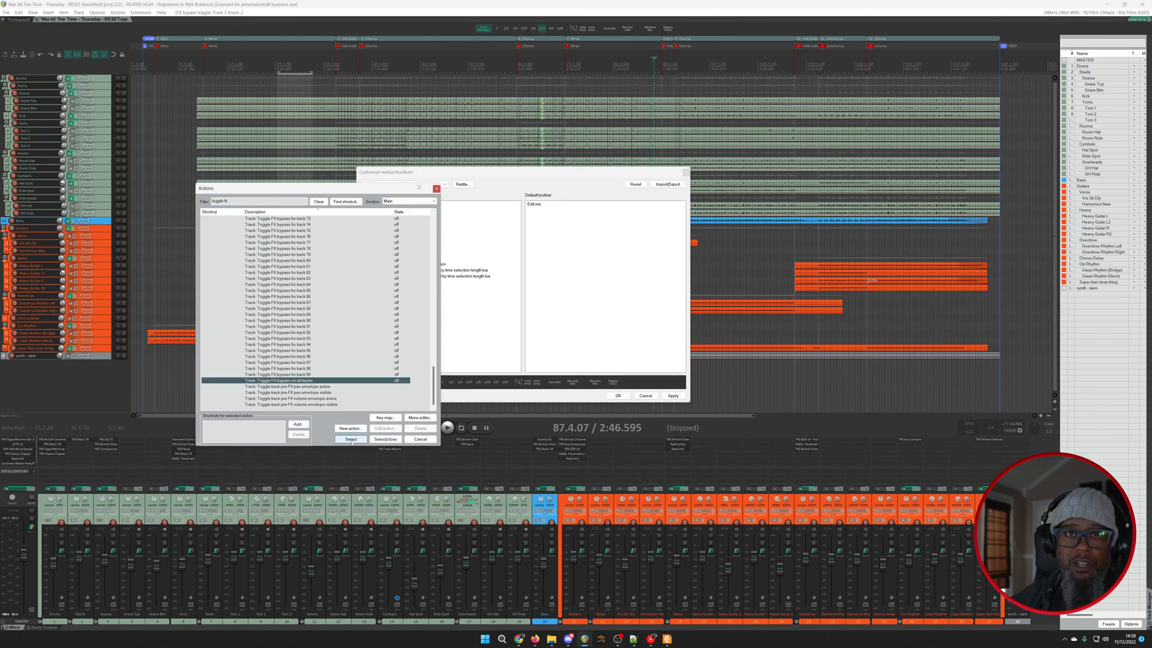
pyautogui.click(351, 440)
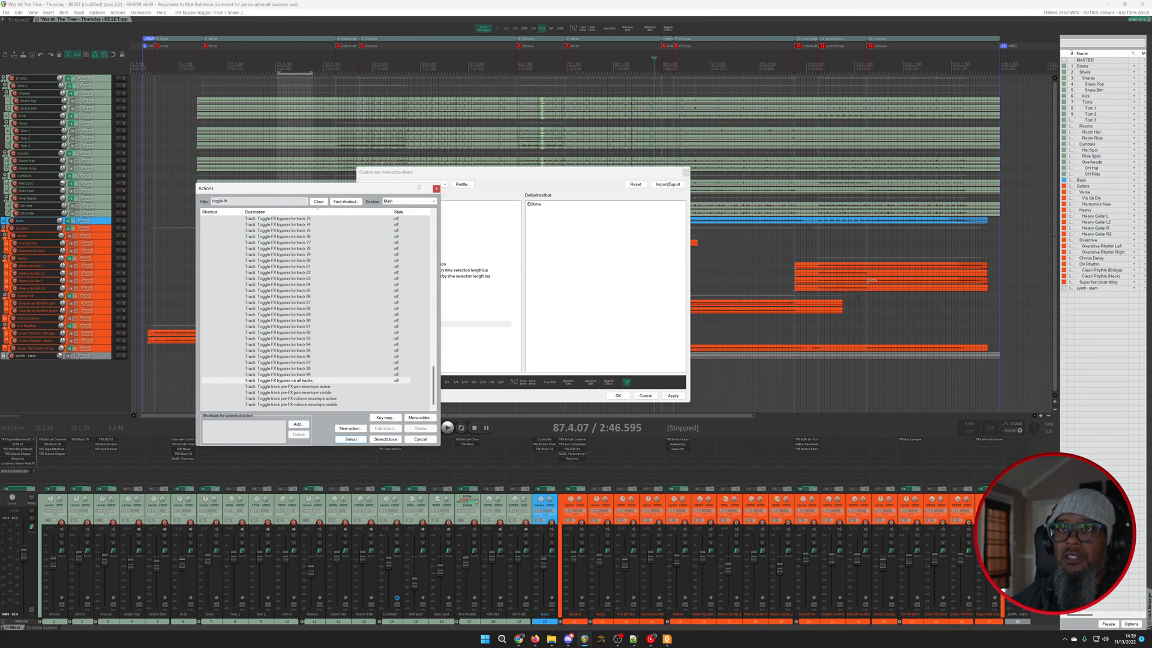
# Step: Search the action list for "active envelop" and look through the matching envelope actions
pyautogui.click(287, 202)
pyautogui.hotkey('ctrl', 'a')
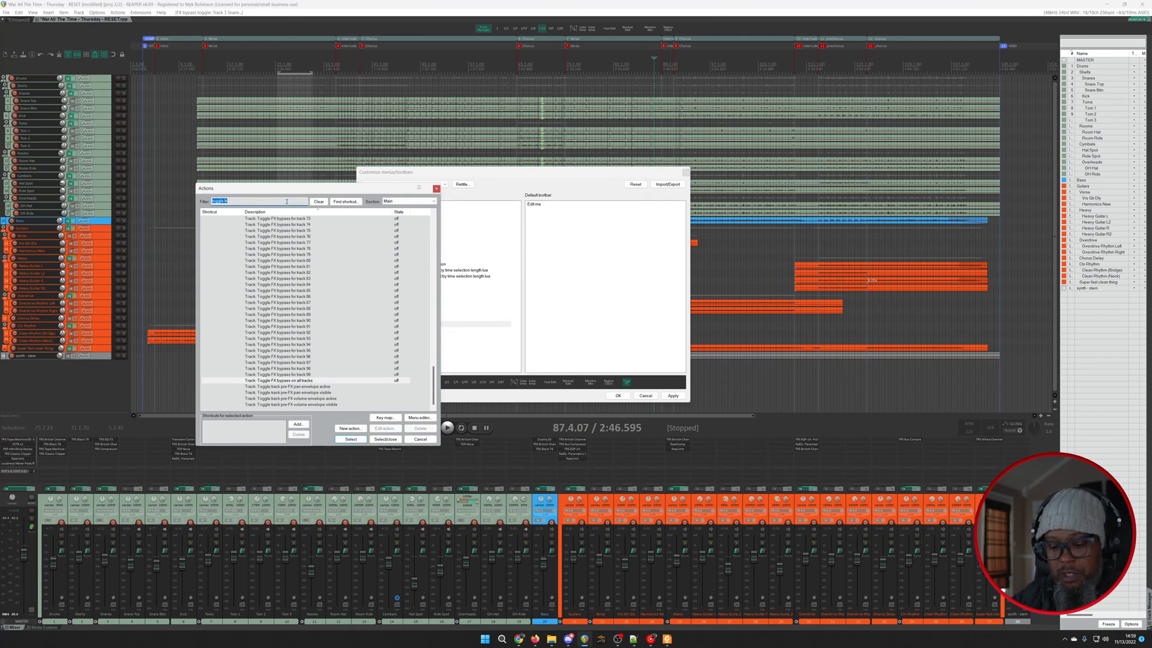
pyautogui.write('active')
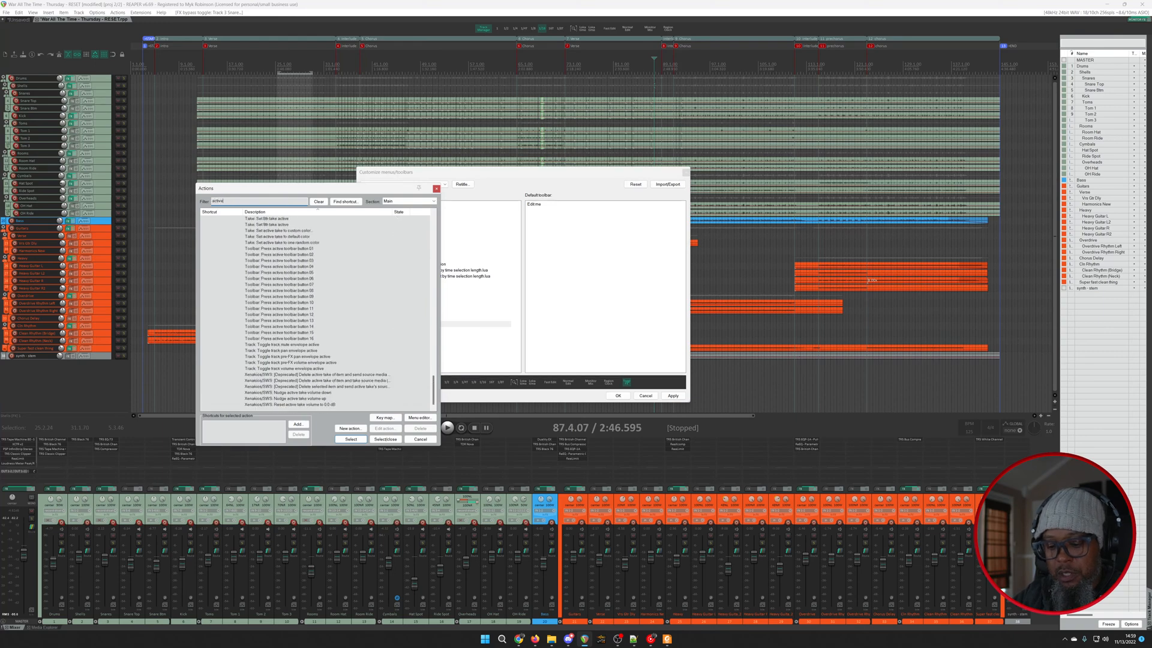
pyautogui.write(' envelop')
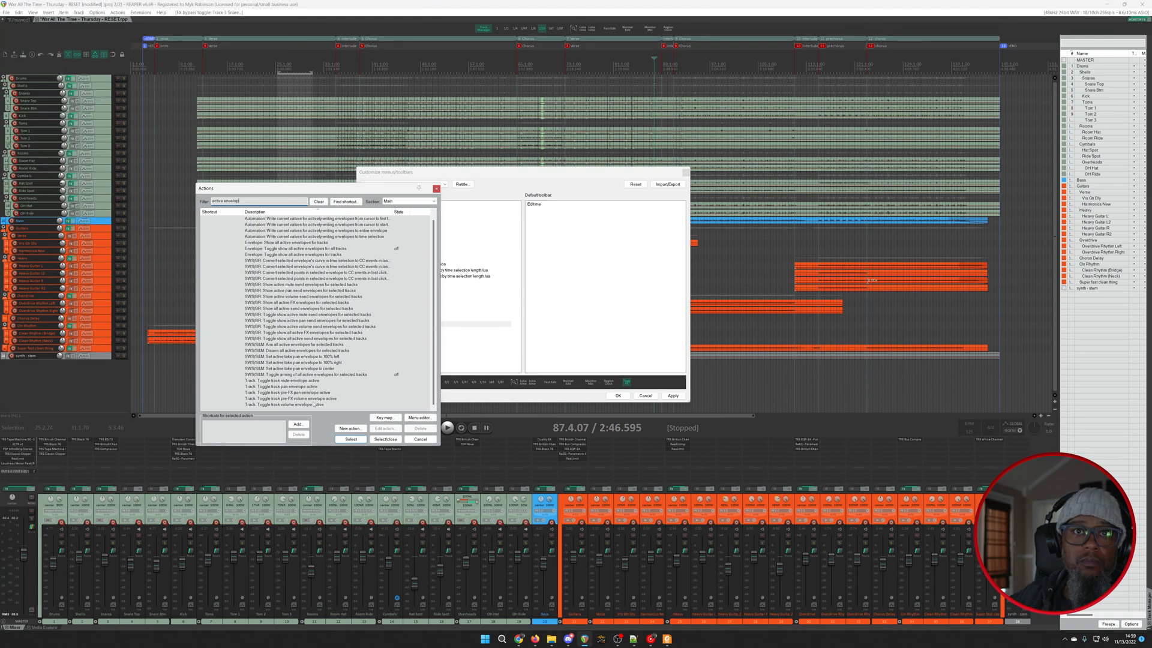
pyautogui.scroll(1, 276, 258)
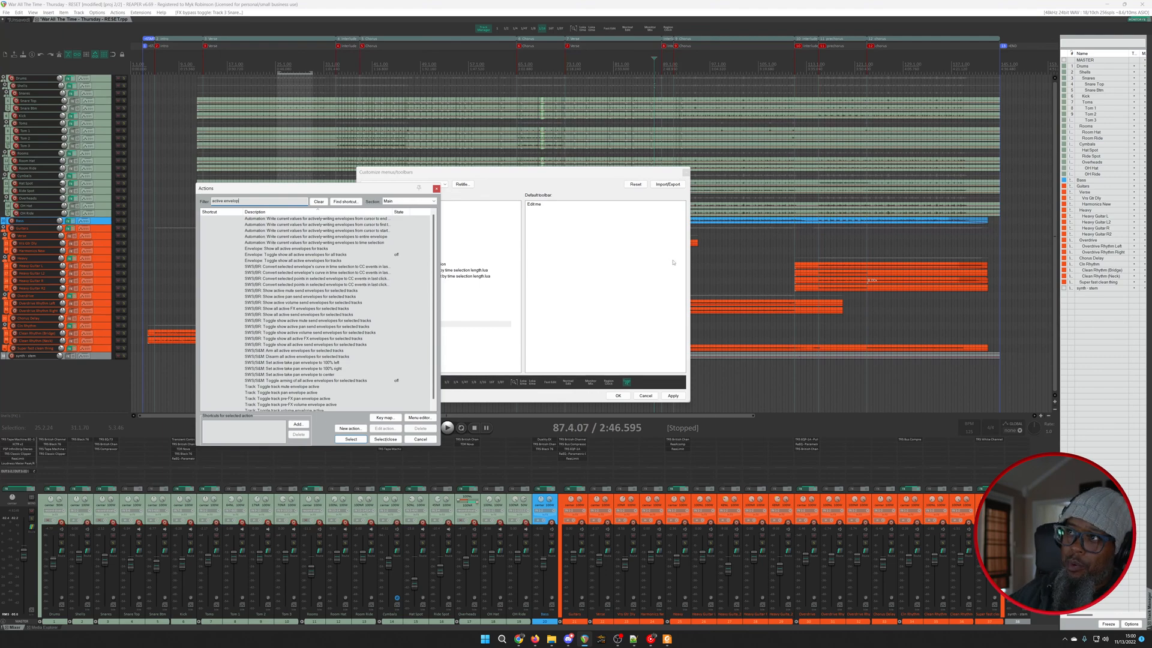
# Step: Switch to File Explorer and open the toolbar_icons folder inside the Data folder of REAPER.bak
pyautogui.click(552, 639)
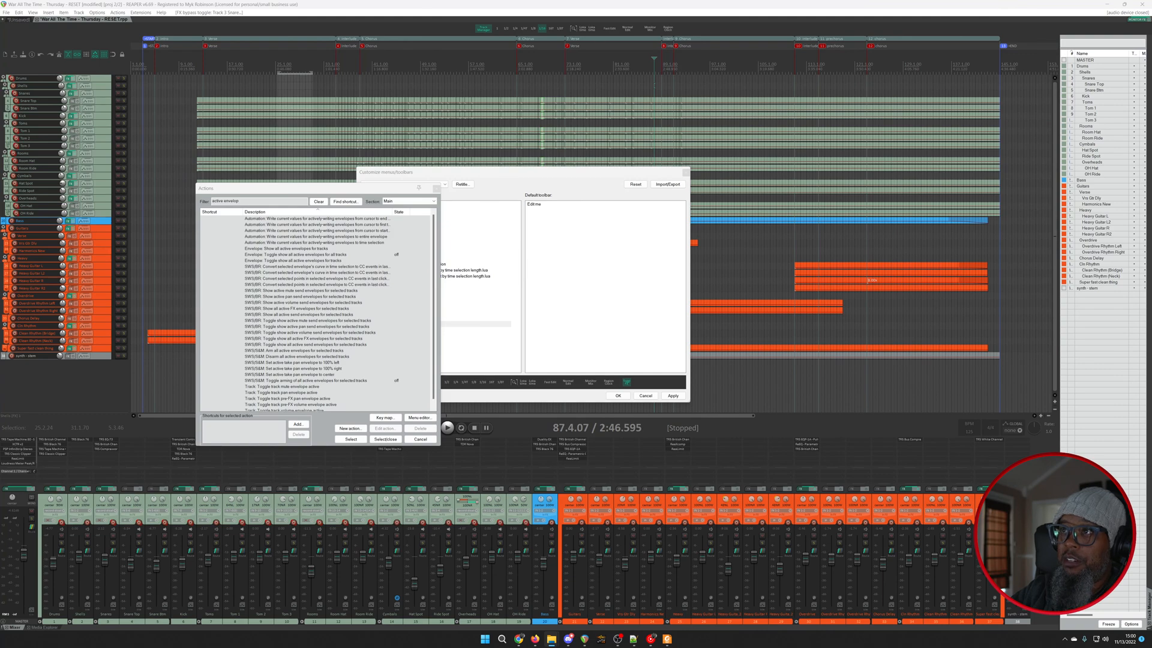
pyautogui.moveTo(1151, 183); pyautogui.dragTo(758, 132)
pyautogui.scroll(-20, 636, 389)
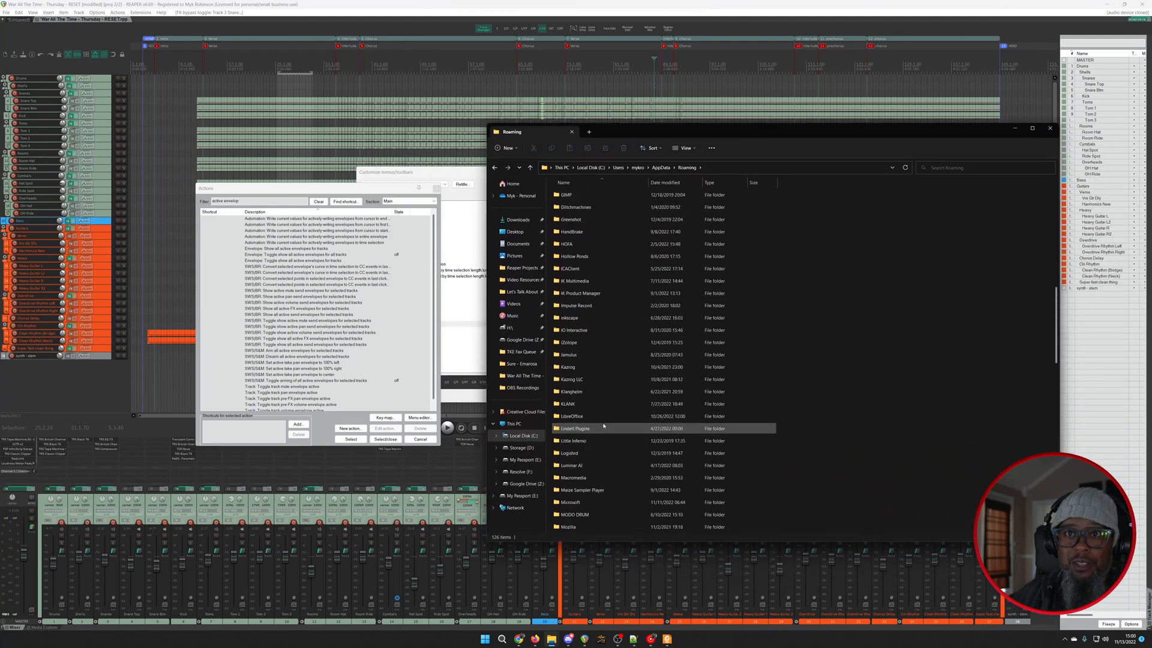
pyautogui.scroll(3, 581, 336)
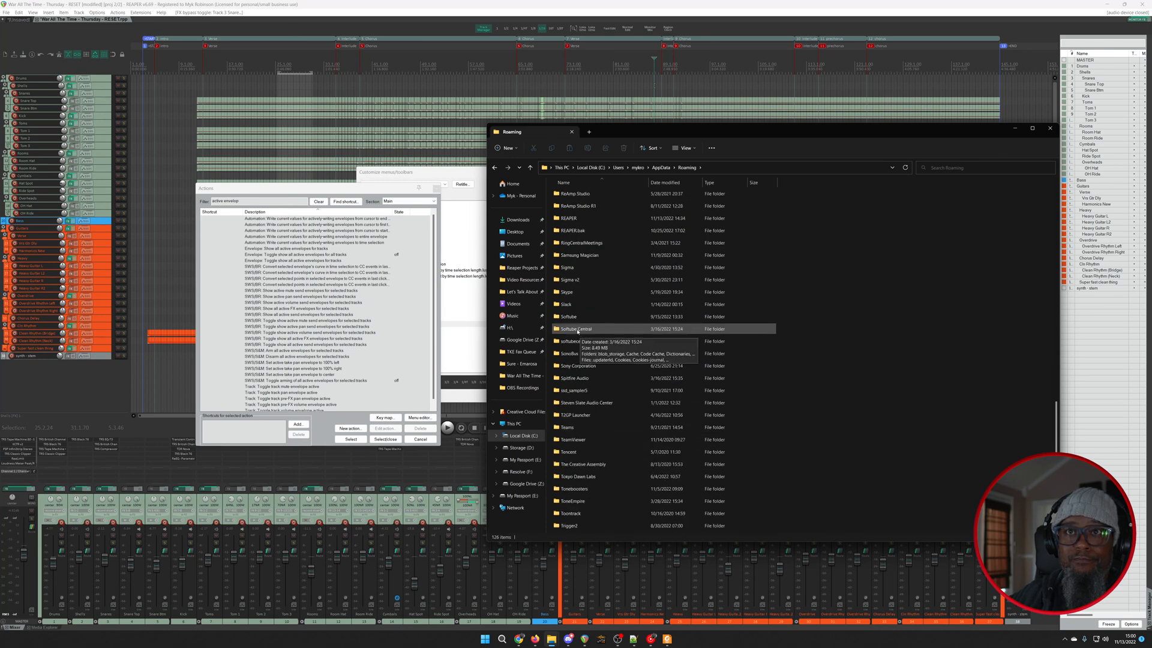
pyautogui.doubleClick(574, 235)
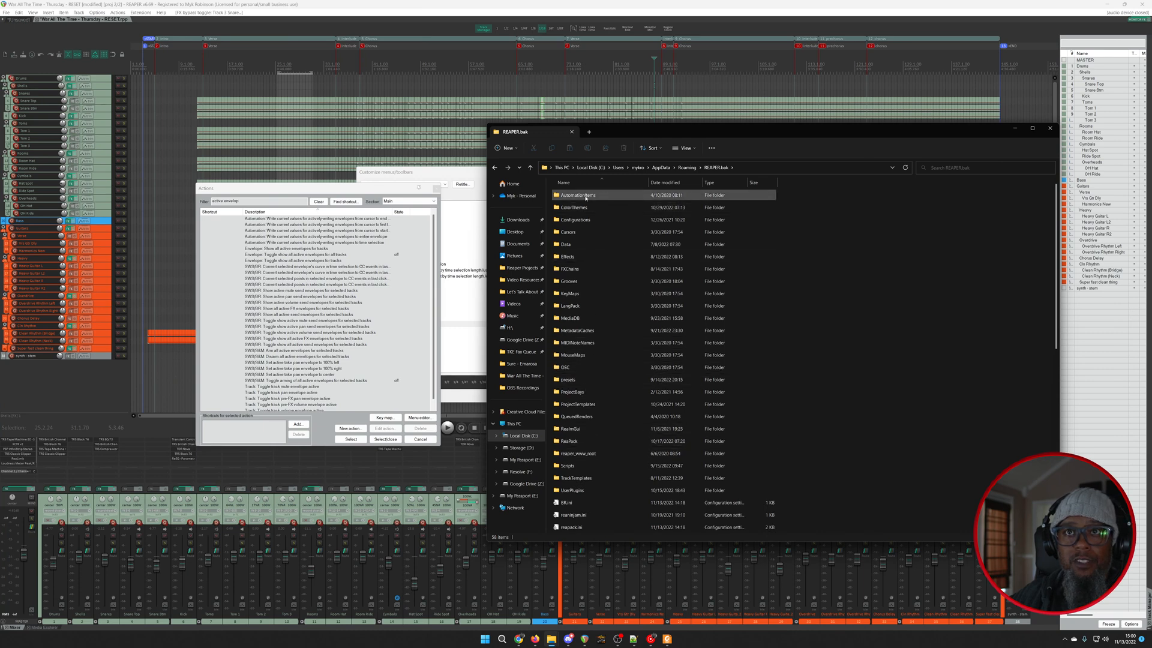
pyautogui.doubleClick(575, 232)
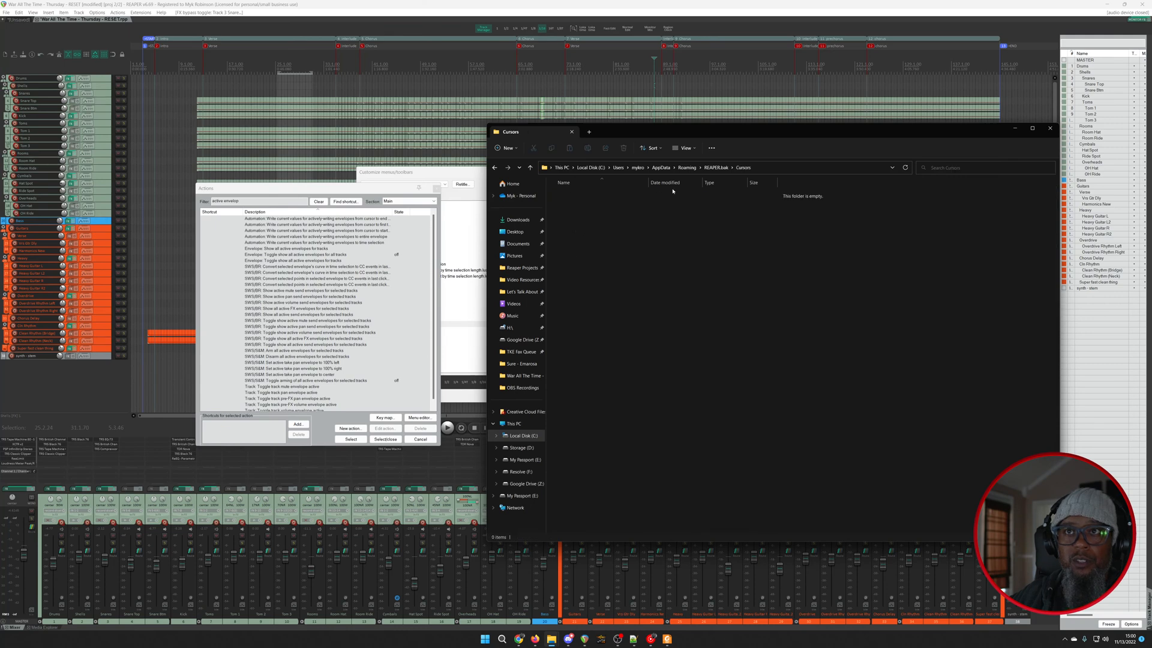
pyautogui.click(714, 168)
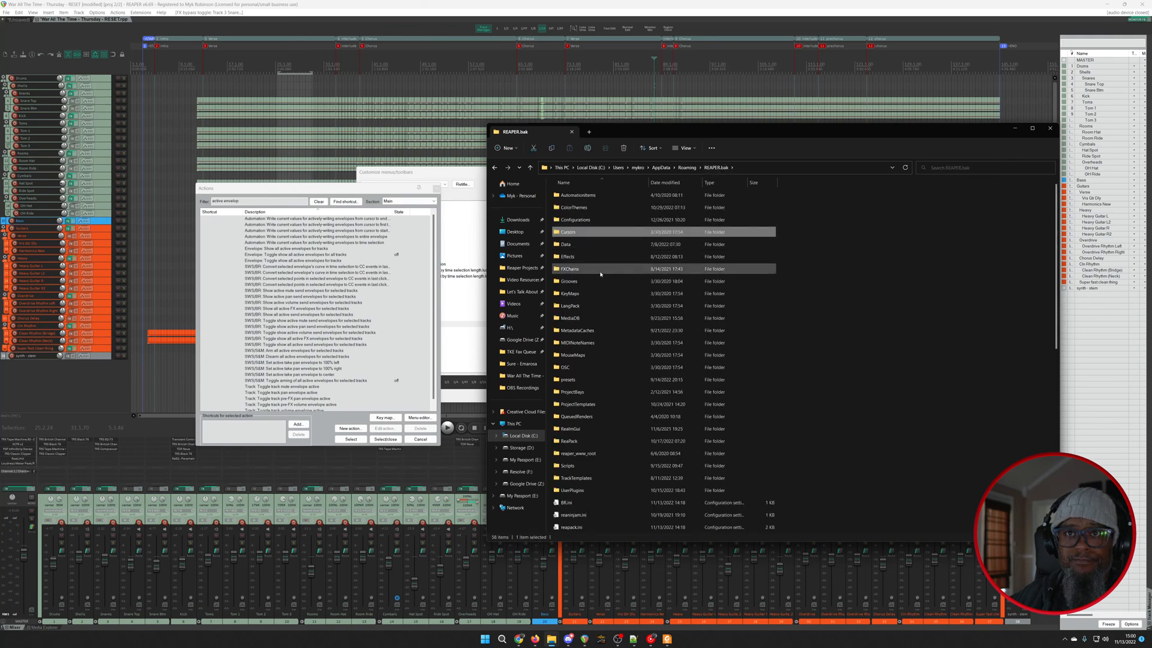
pyautogui.doubleClick(567, 245)
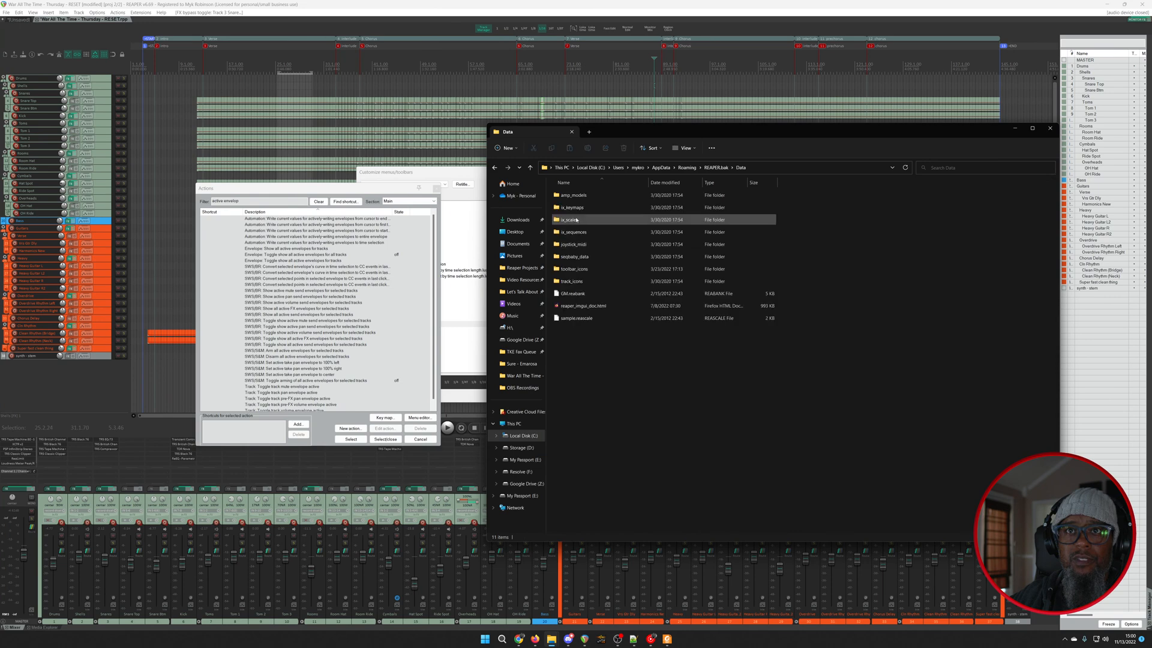
pyautogui.click(582, 269)
pyautogui.doubleClick(583, 270)
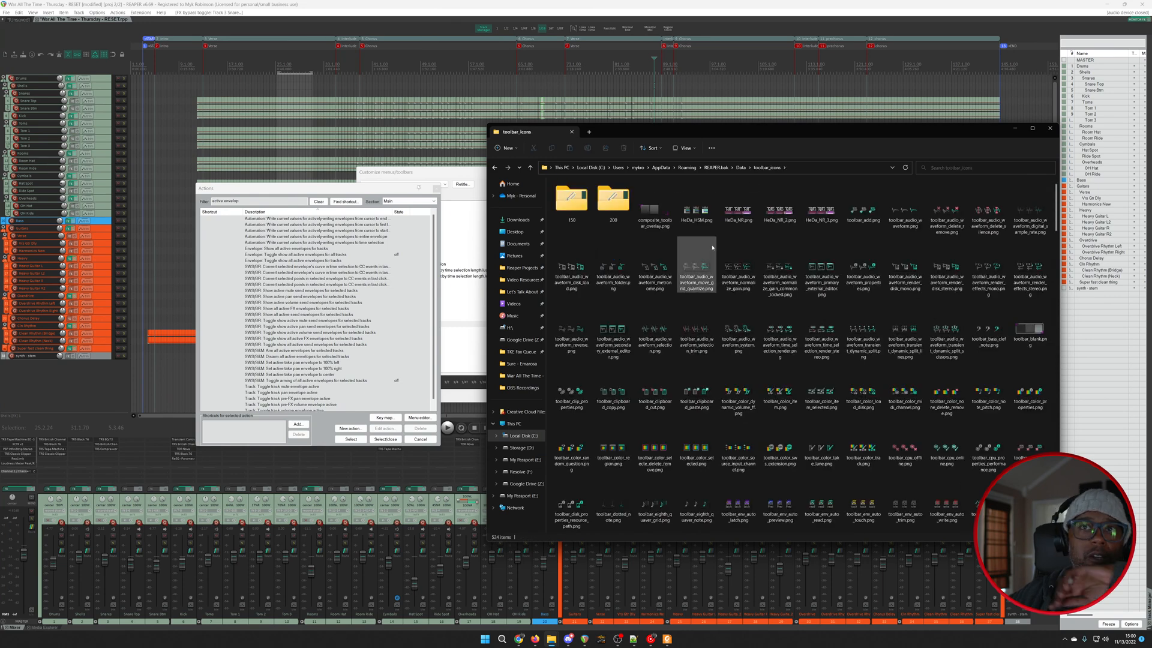
# Step: Search the toolbar_icons folder for "clock" image files
pyautogui.click(991, 170)
pyautogui.write('clock')
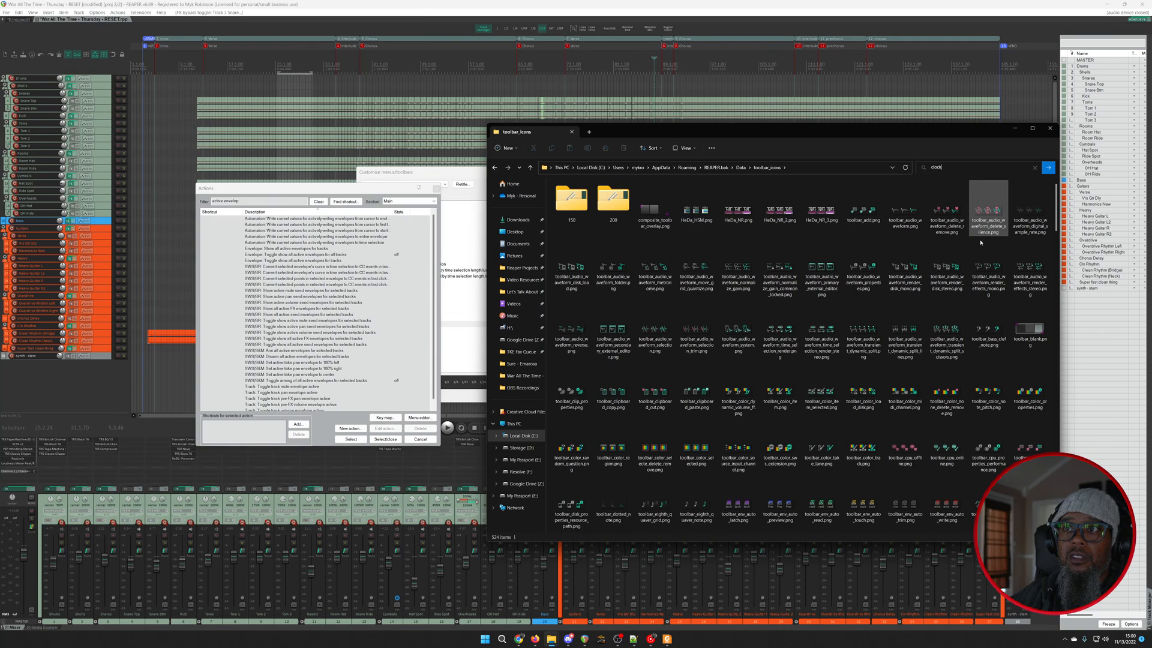
pyautogui.scroll(-5, 923, 318)
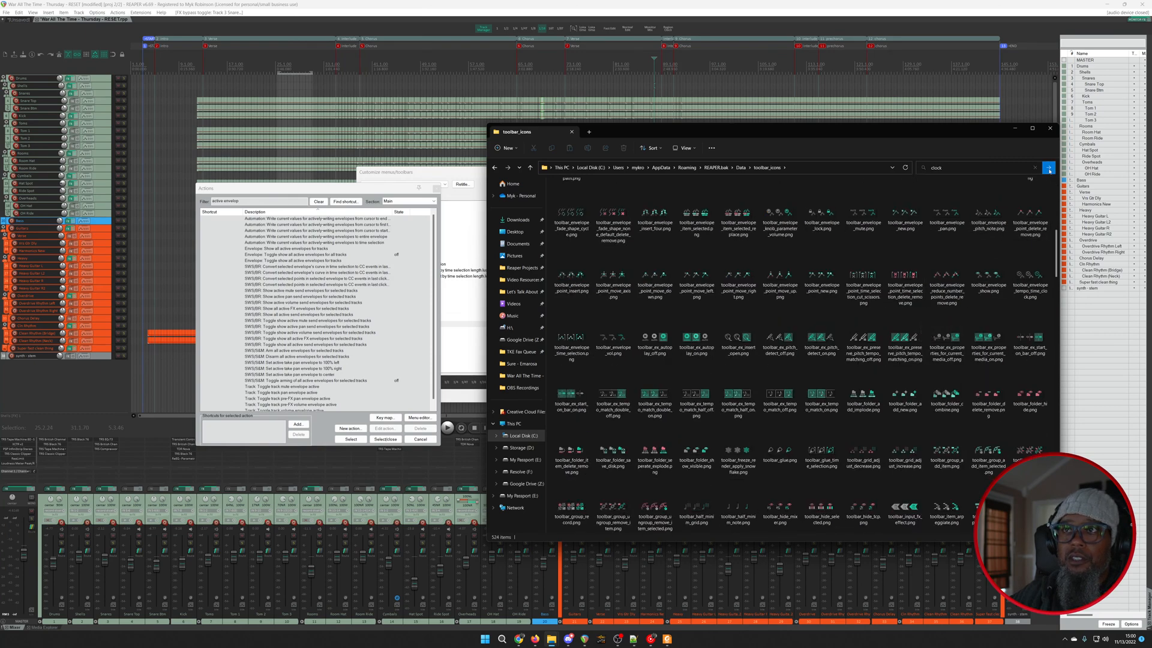
pyautogui.press('Return')
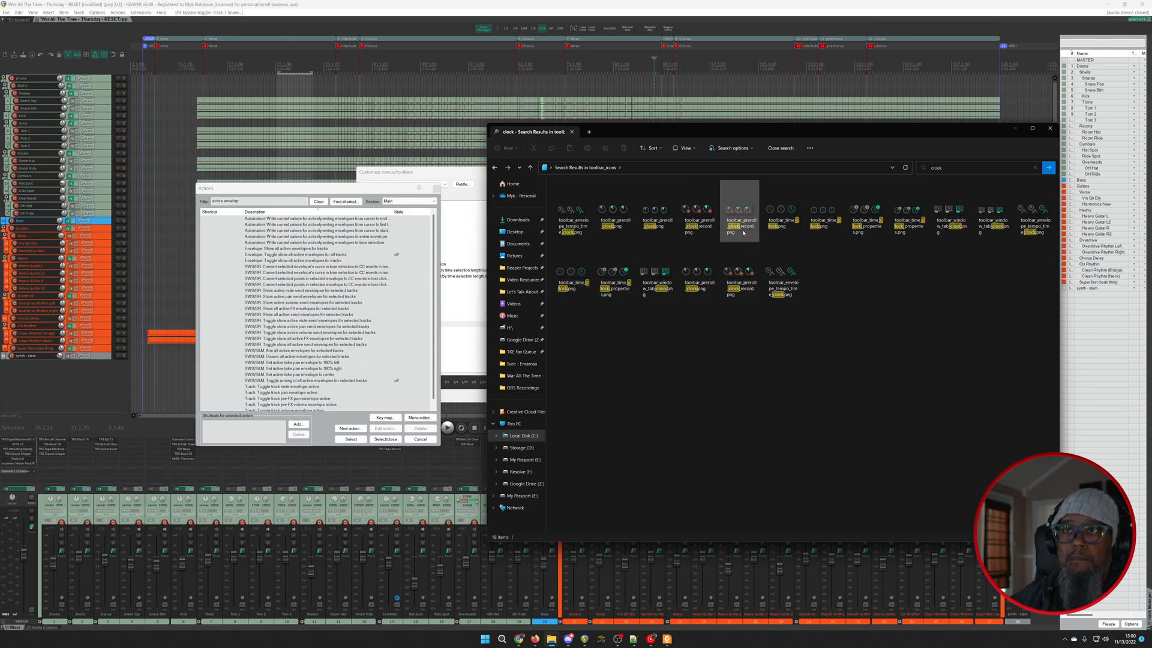
# Step: Search the toolbar_icons folder for "time selection" and look through the matching icon images
pyautogui.click(955, 168)
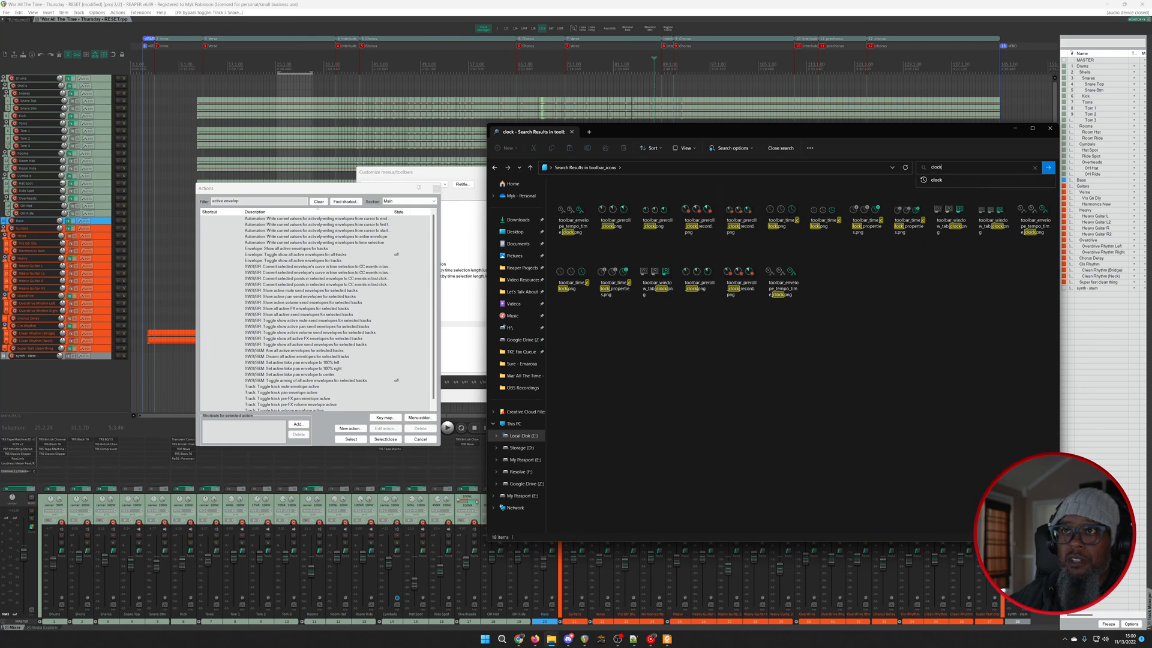
pyautogui.write('time ')
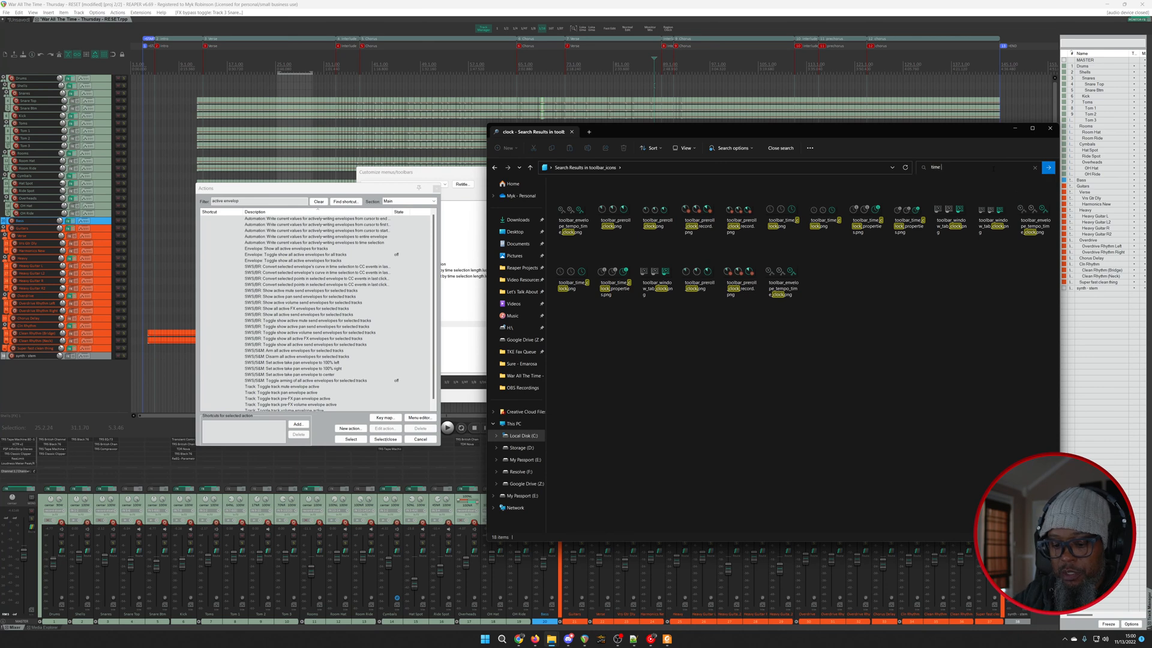
pyautogui.write('selection')
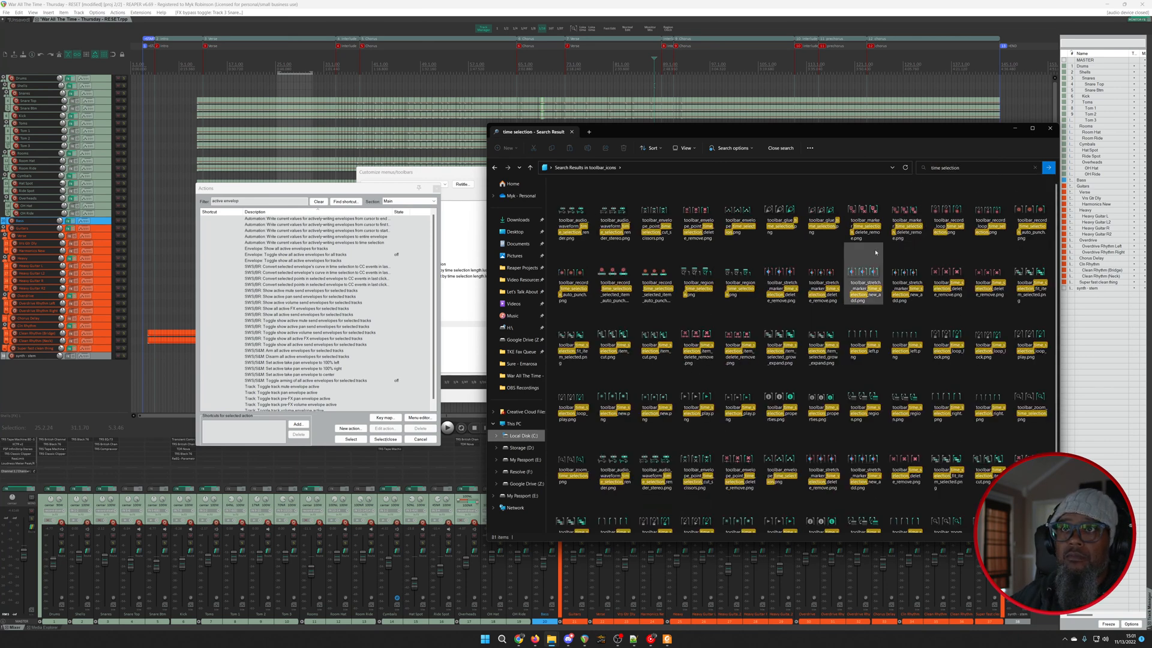
pyautogui.scroll(-1, 873, 253)
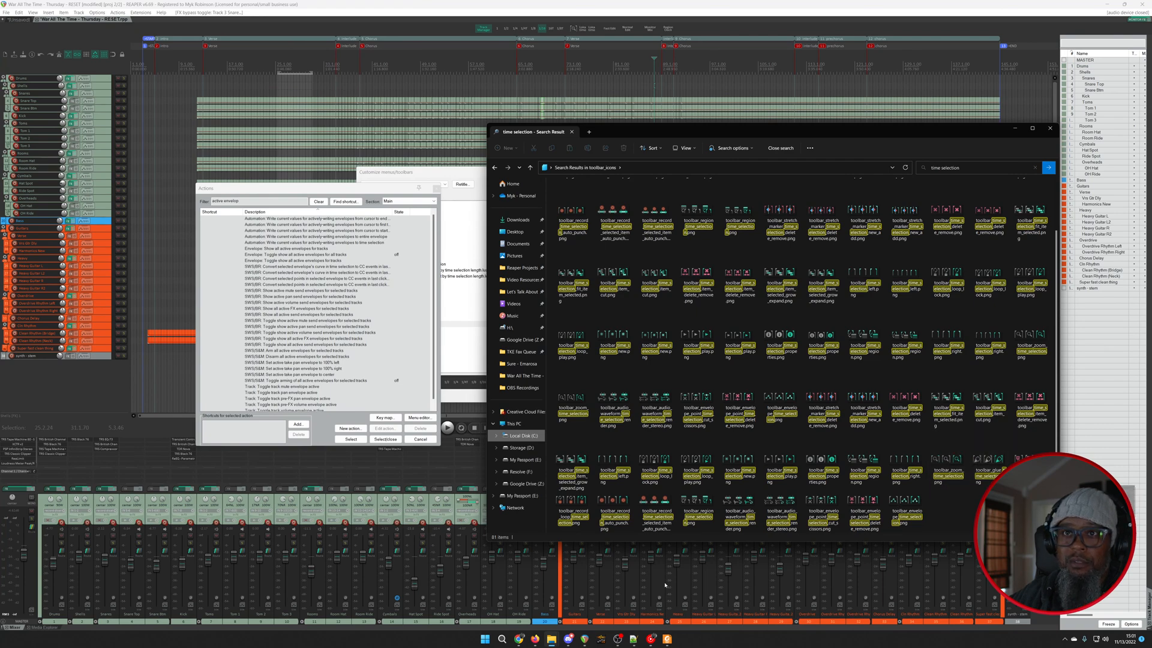
# Step: Switch to YouTube Music, dislike the playing track "Caput Metallum", and minimize the player window
pyautogui.click(650, 639)
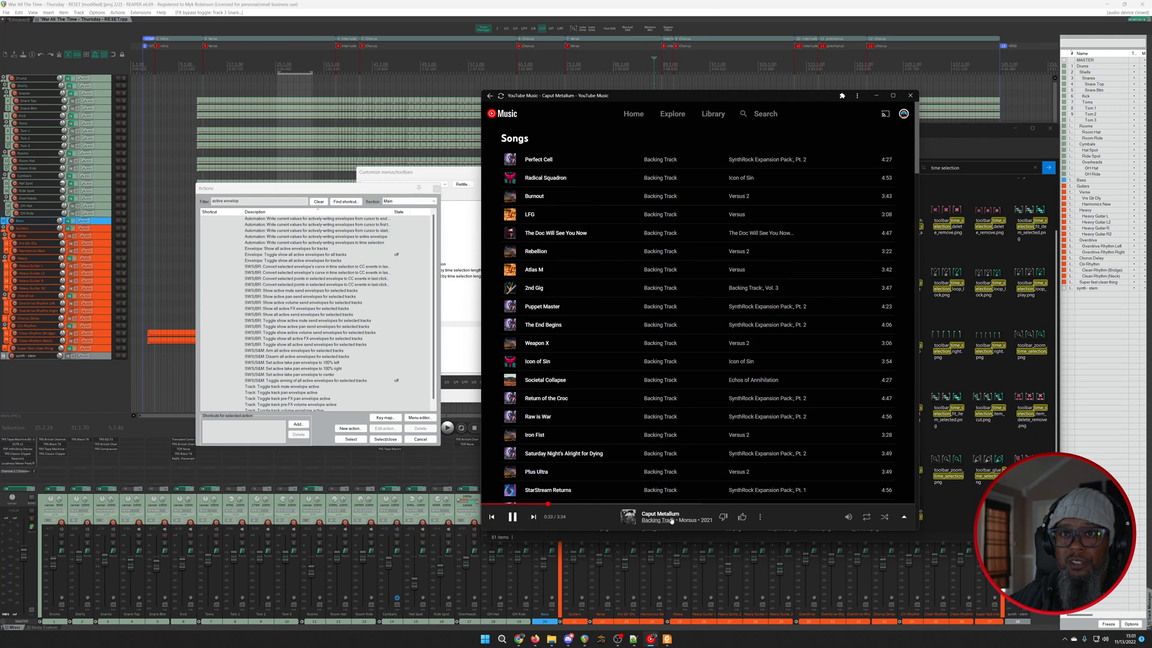
pyautogui.click(722, 518)
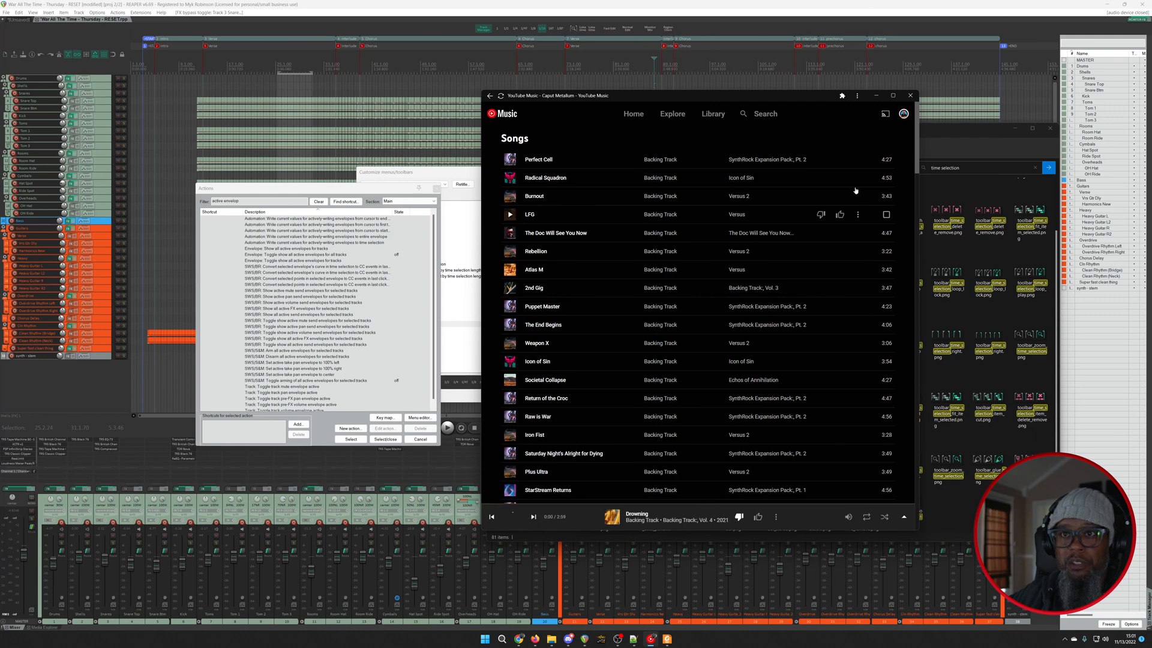
pyautogui.click(877, 96)
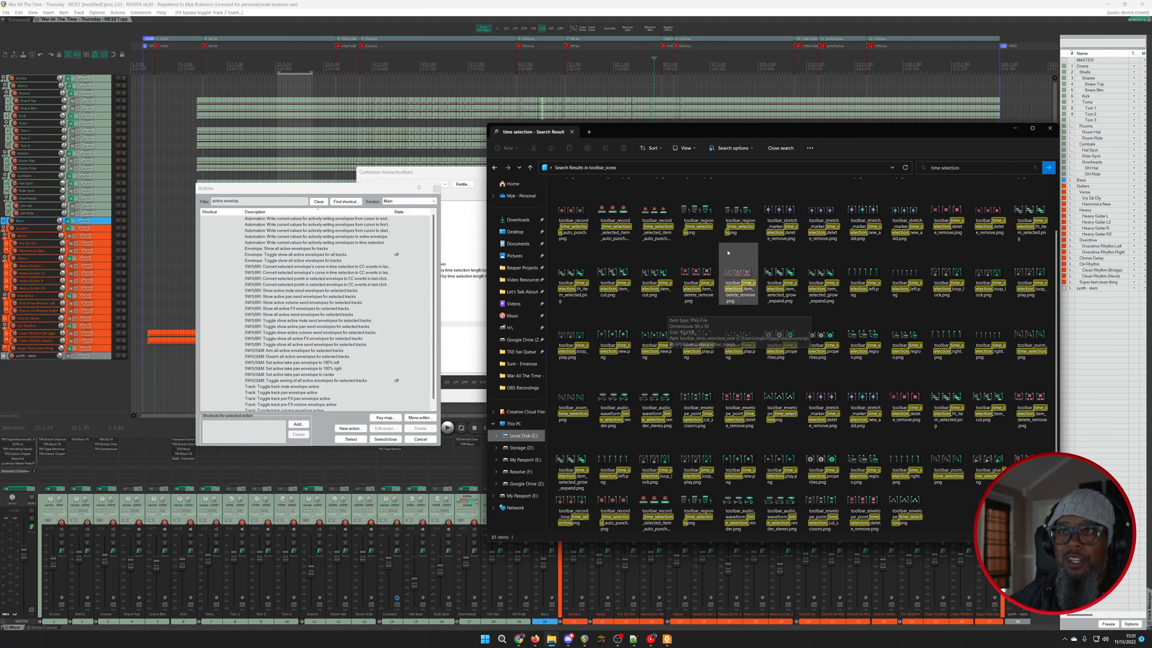
# Step: Search the toolbar_icons folder for "left" icon images in File Explorer
pyautogui.click(972, 167)
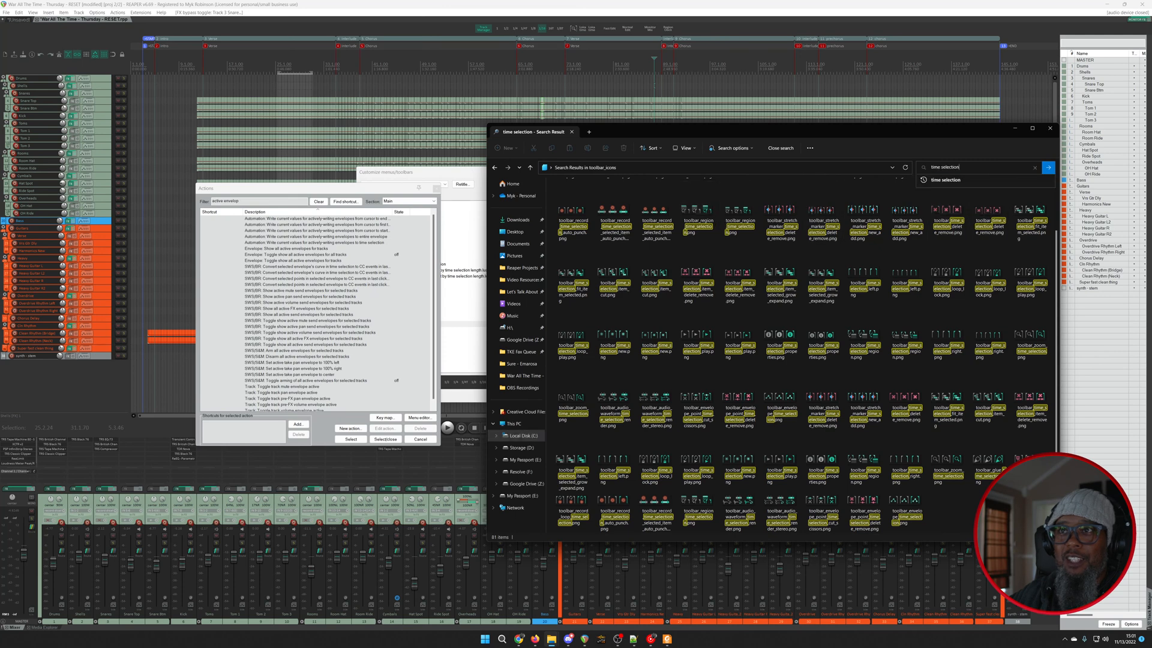
pyautogui.moveTo(971, 168); pyautogui.dragTo(911, 169)
pyautogui.write('lef')
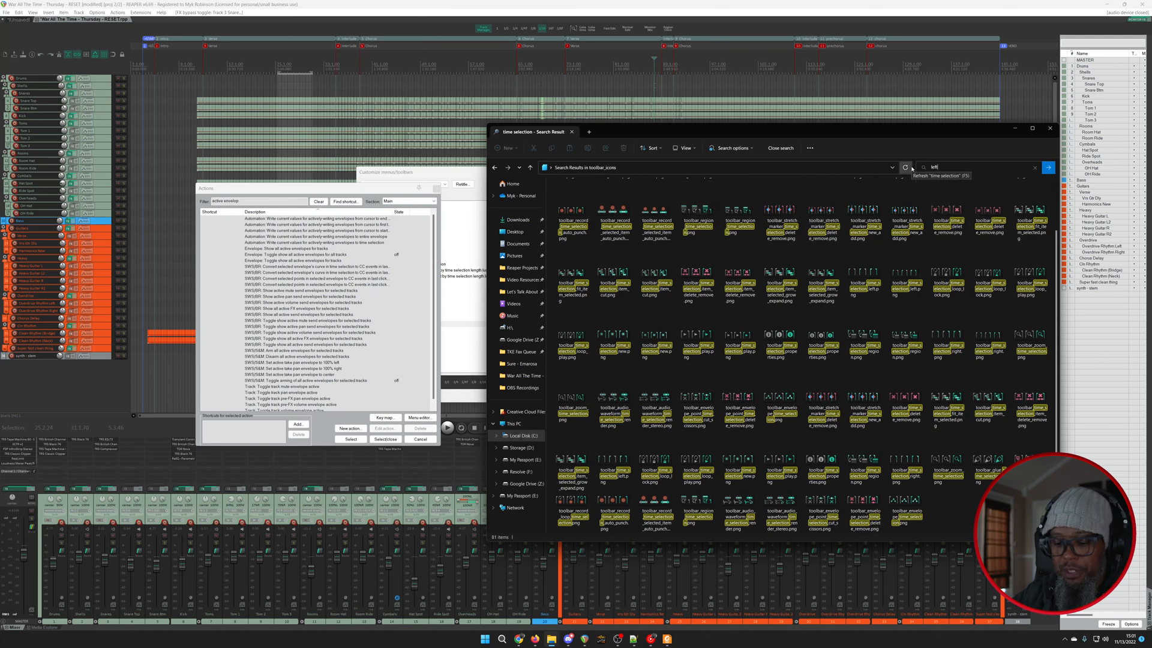
# Step: Search the toolbar_icons folder for "left" and return to REAPER's toolbar customization dialog
pyautogui.write('t')
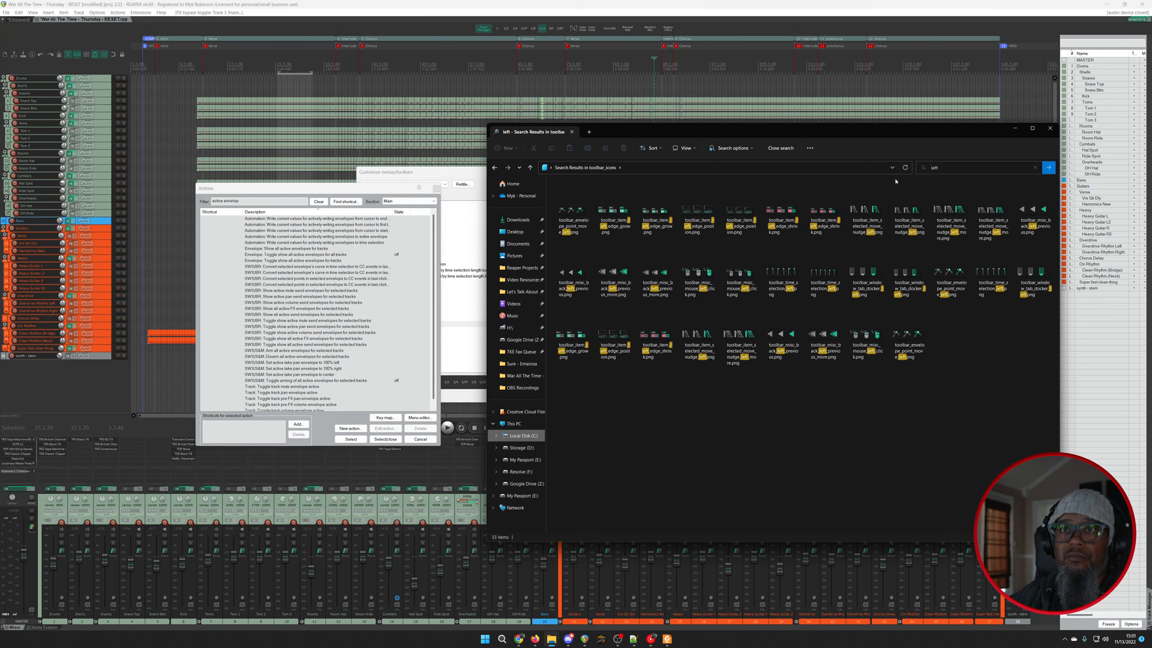
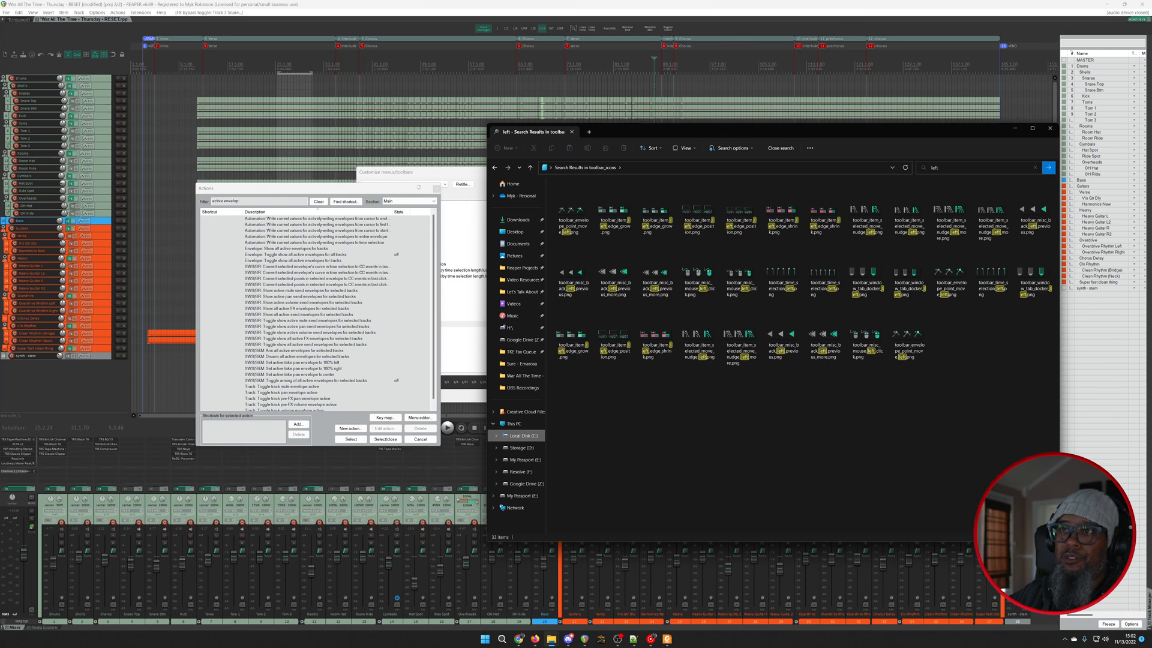
pyautogui.click(1015, 128)
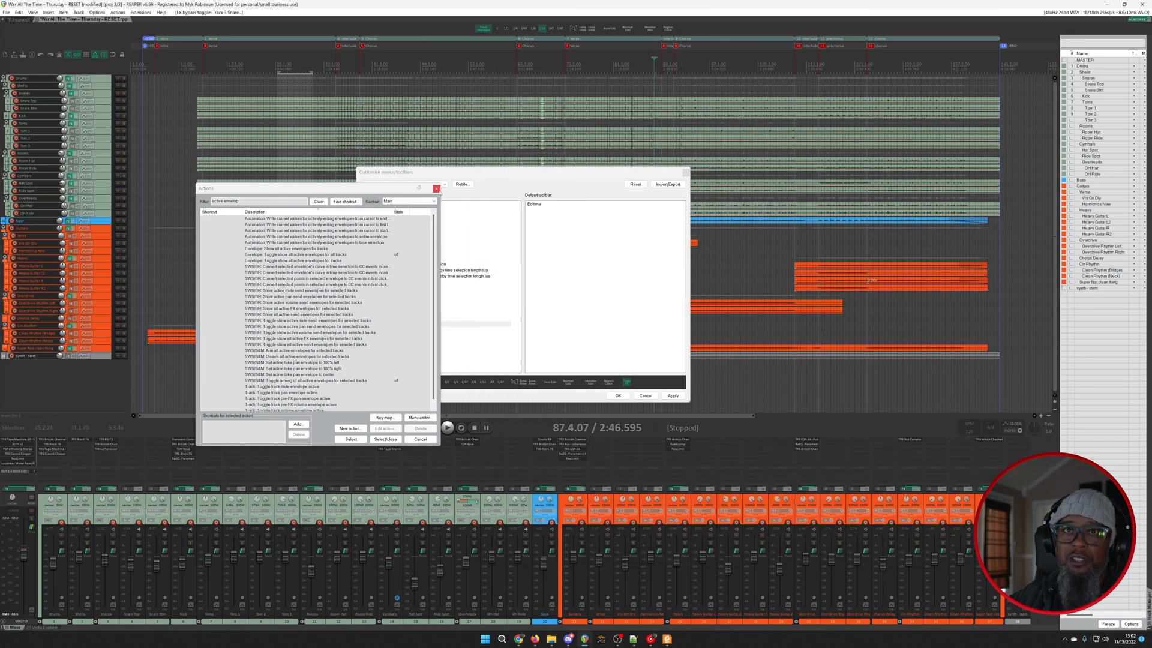
pyautogui.click(519, 174)
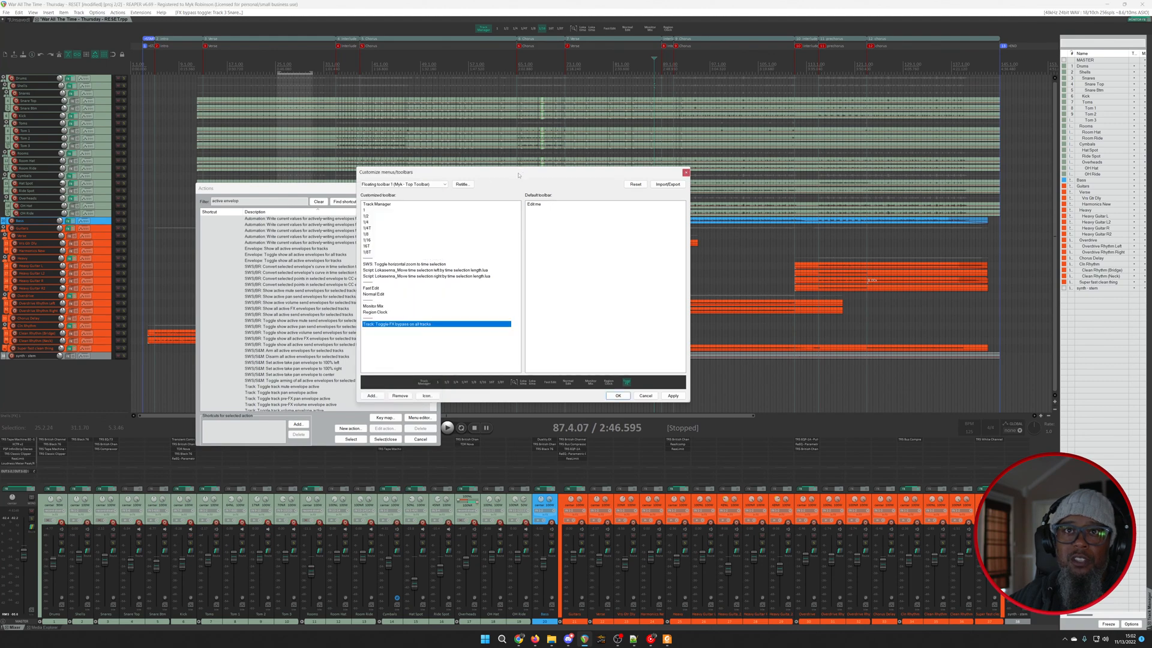
# Step: Search the action list for "envelope visi" and check the wanted envelope action in the Notepad++ list
pyautogui.click(282, 202)
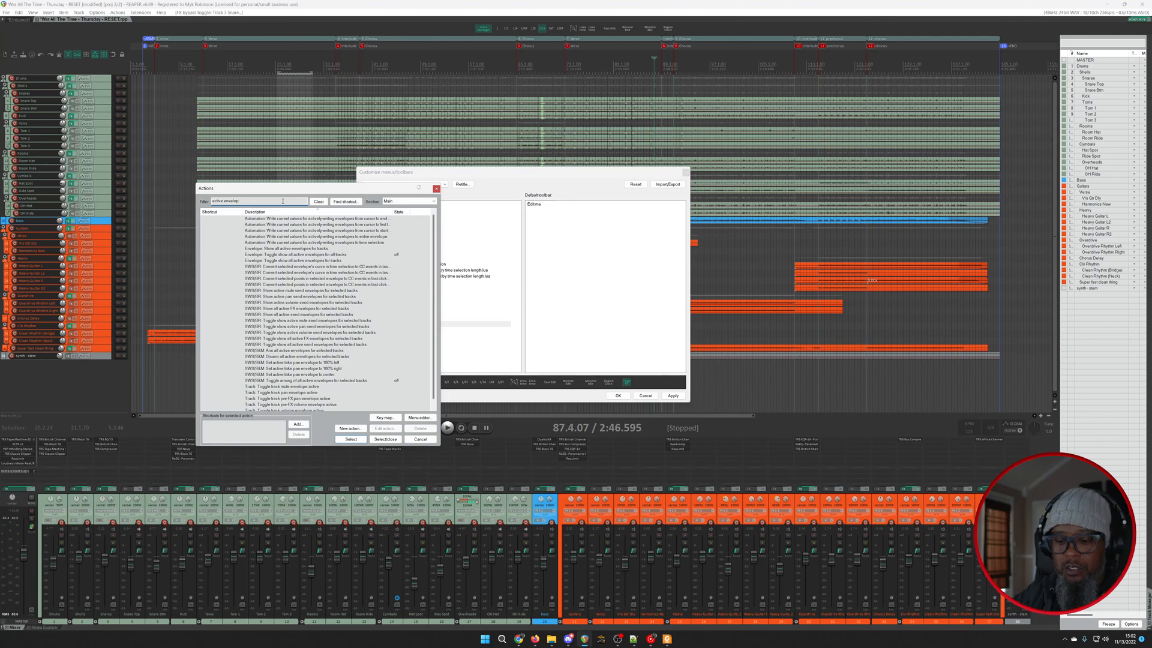
pyautogui.write('e vis')
pyautogui.moveTo(283, 201); pyautogui.dragTo(207, 201)
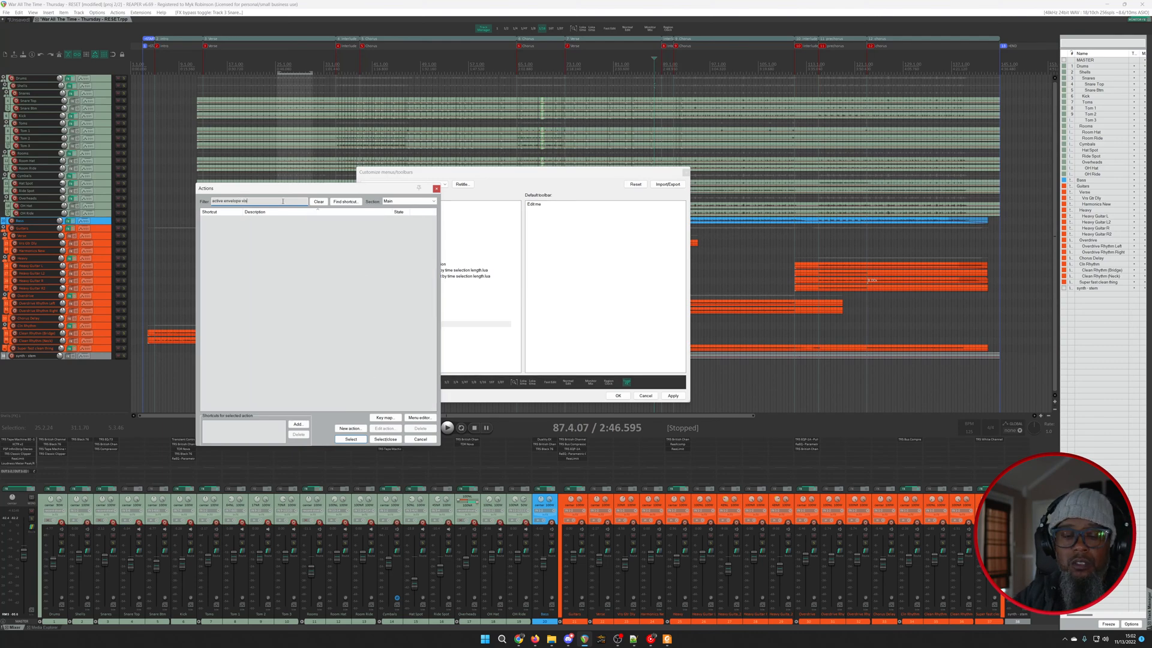
pyautogui.write('envelope visi')
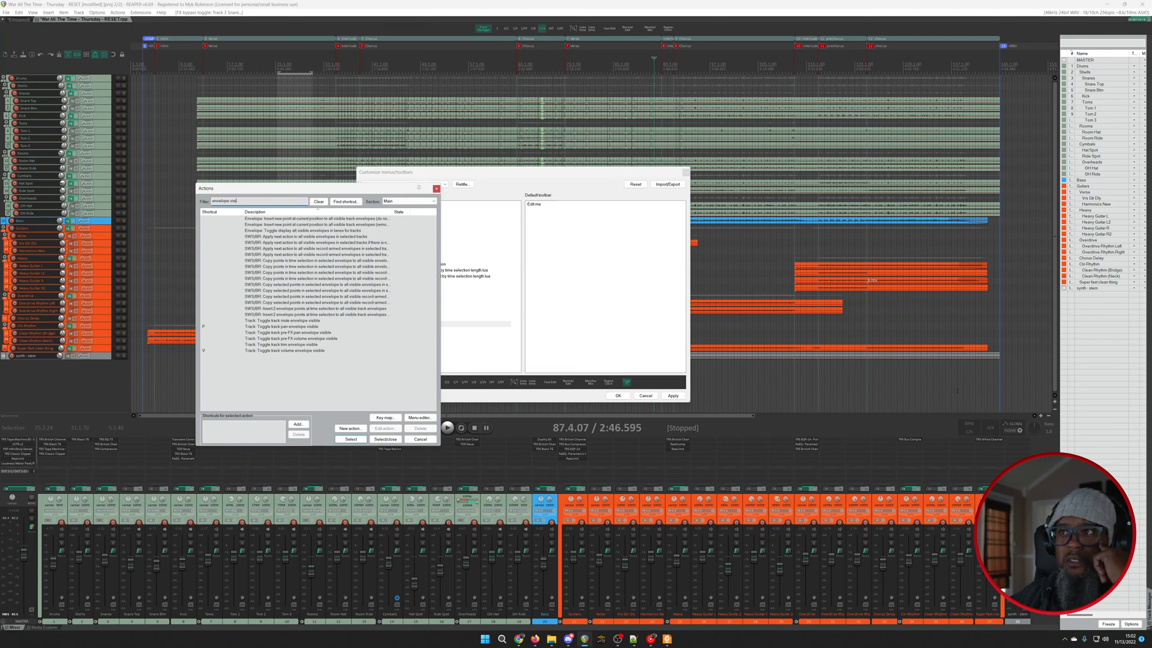
pyautogui.hotkey('alt', 'Tab')
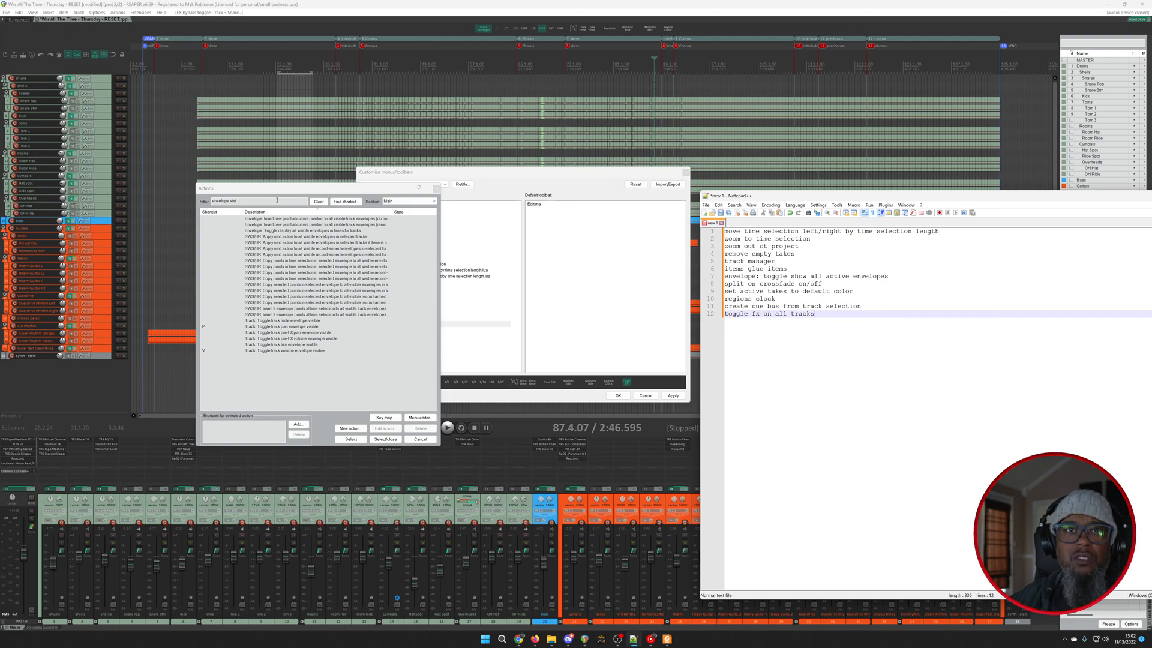
# Step: Filter the actions by "show all active envel" and add "Envelope: Toggle show all active envelopes for all tracks" to the floating toolbar
pyautogui.moveTo(274, 198); pyautogui.dragTo(207, 201)
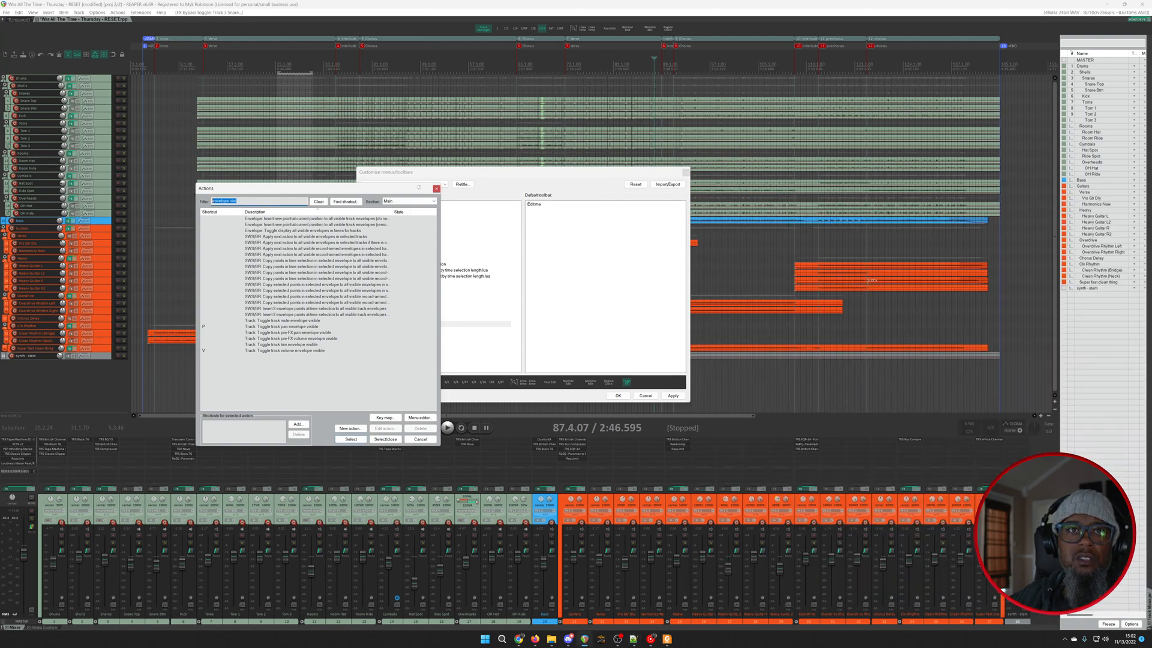
pyautogui.write('show all ac')
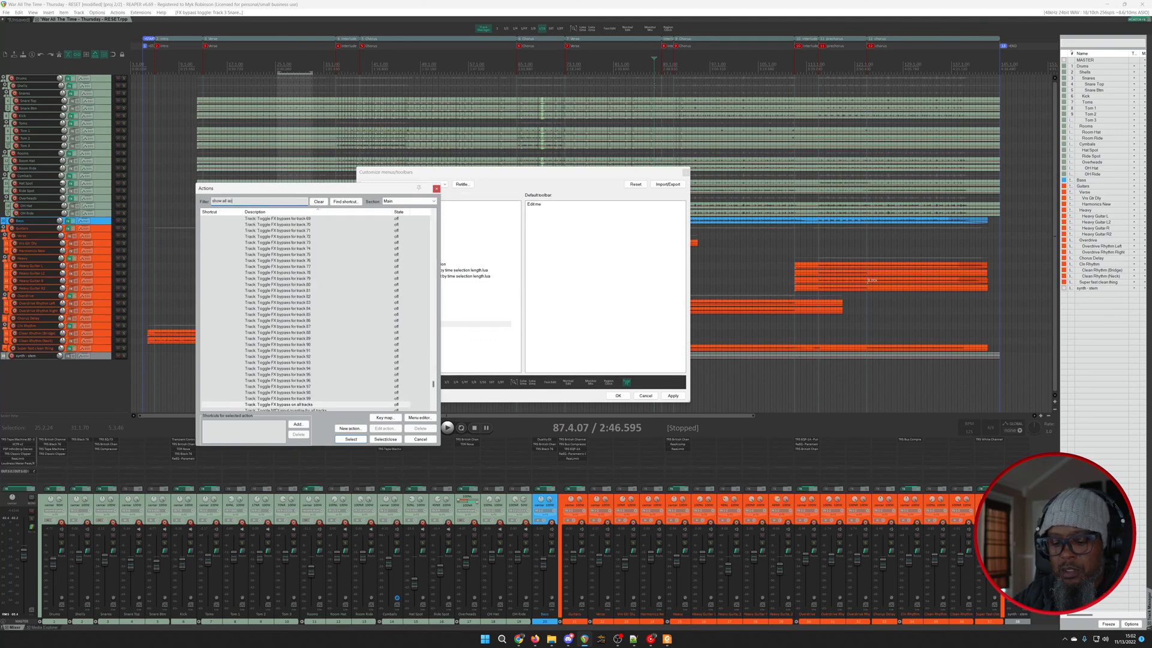
pyautogui.write('tive envel')
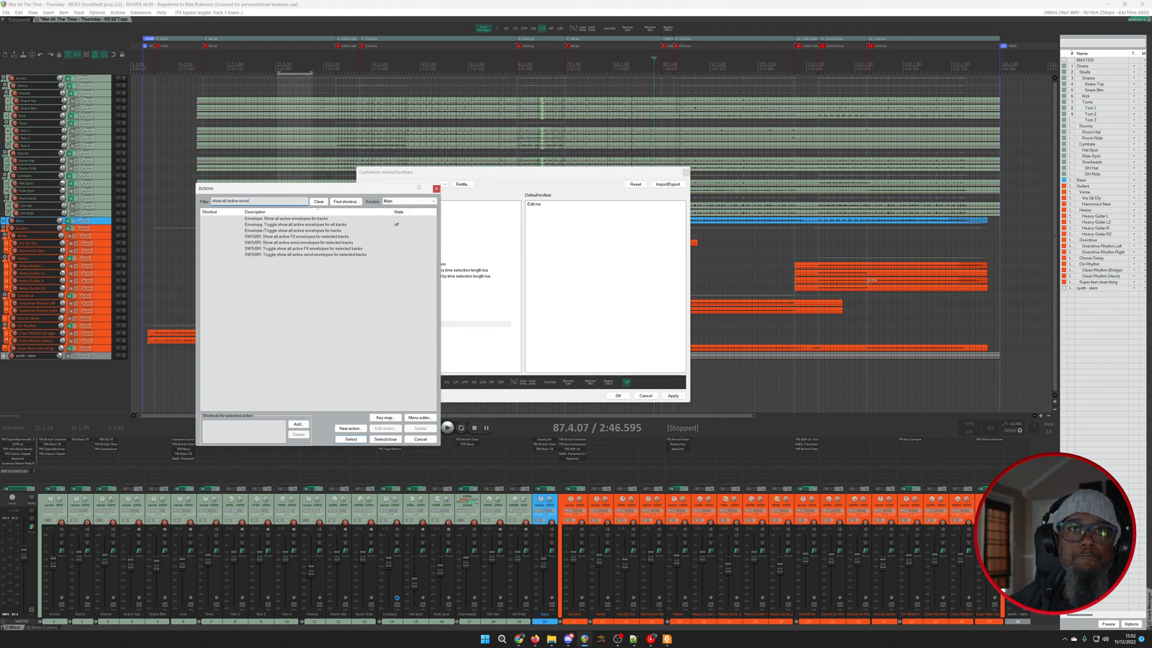
pyautogui.click(278, 227)
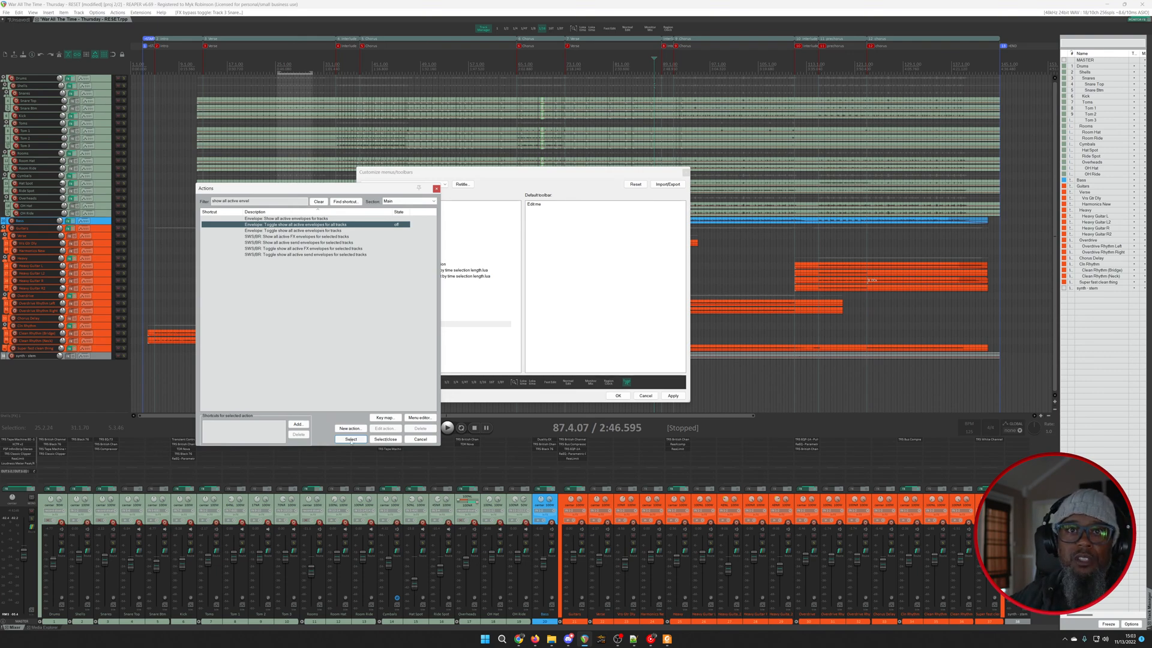
pyautogui.click(351, 440)
pyautogui.click(437, 189)
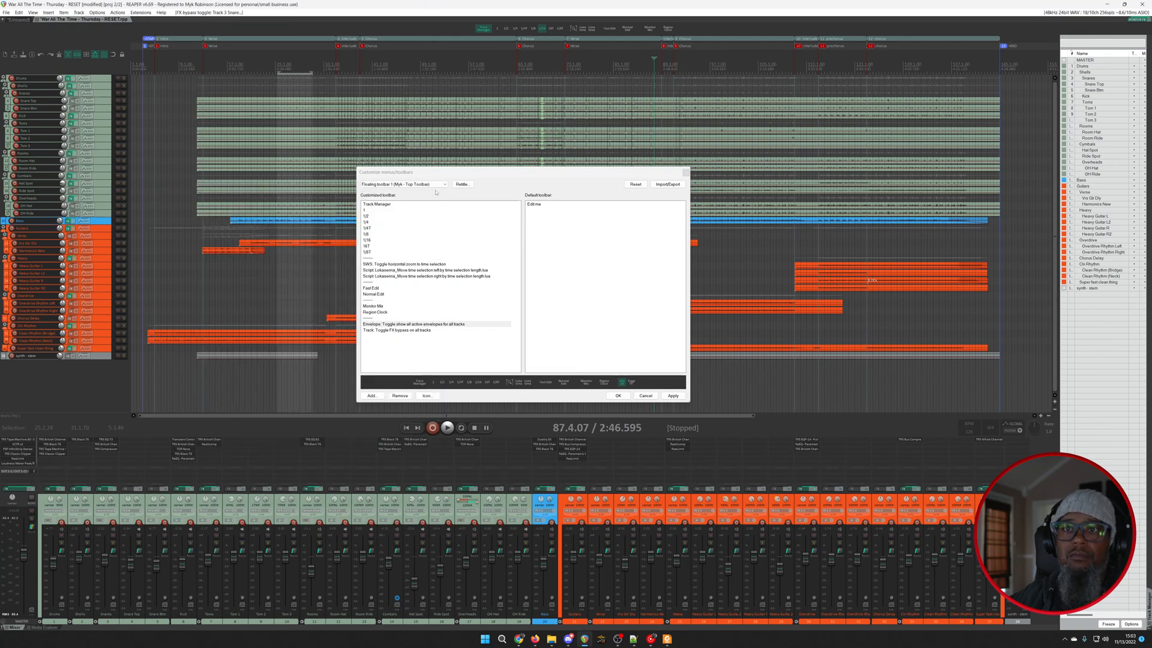
pyautogui.click(427, 336)
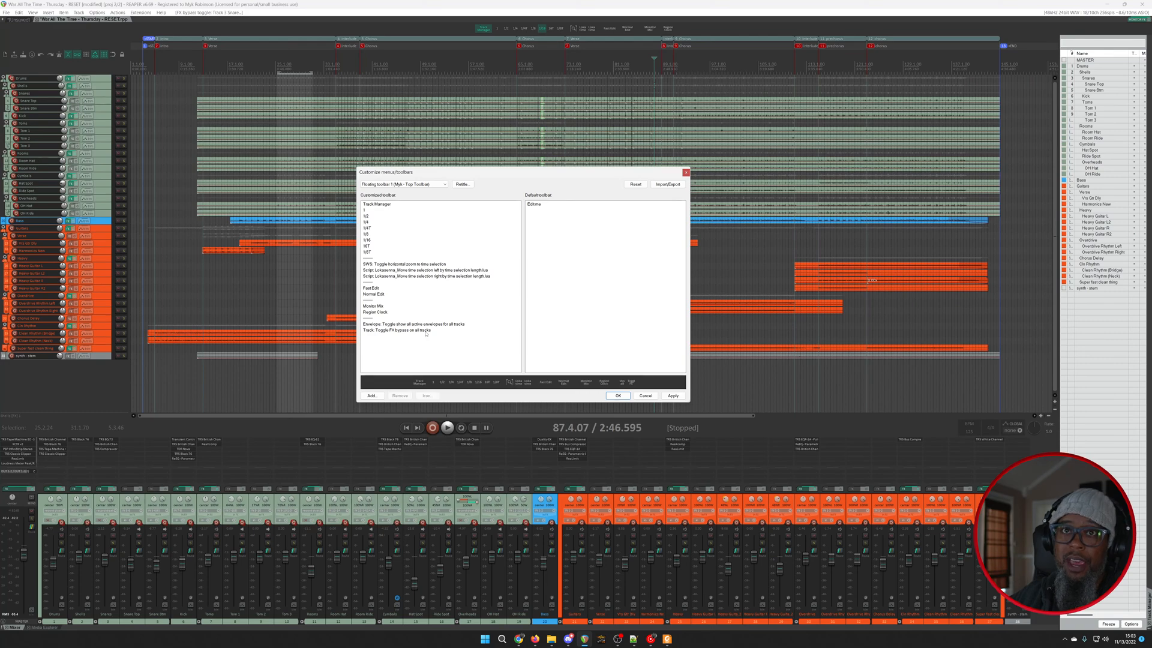
pyautogui.click(426, 331)
pyautogui.rightClick(426, 331)
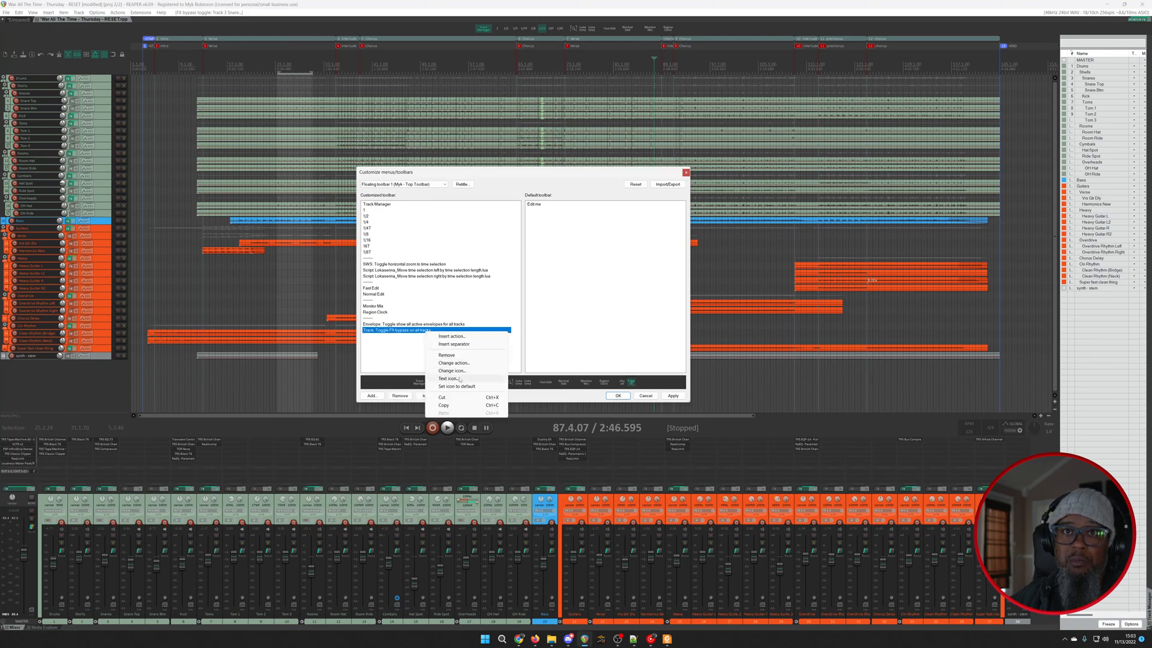
pyautogui.click(453, 371)
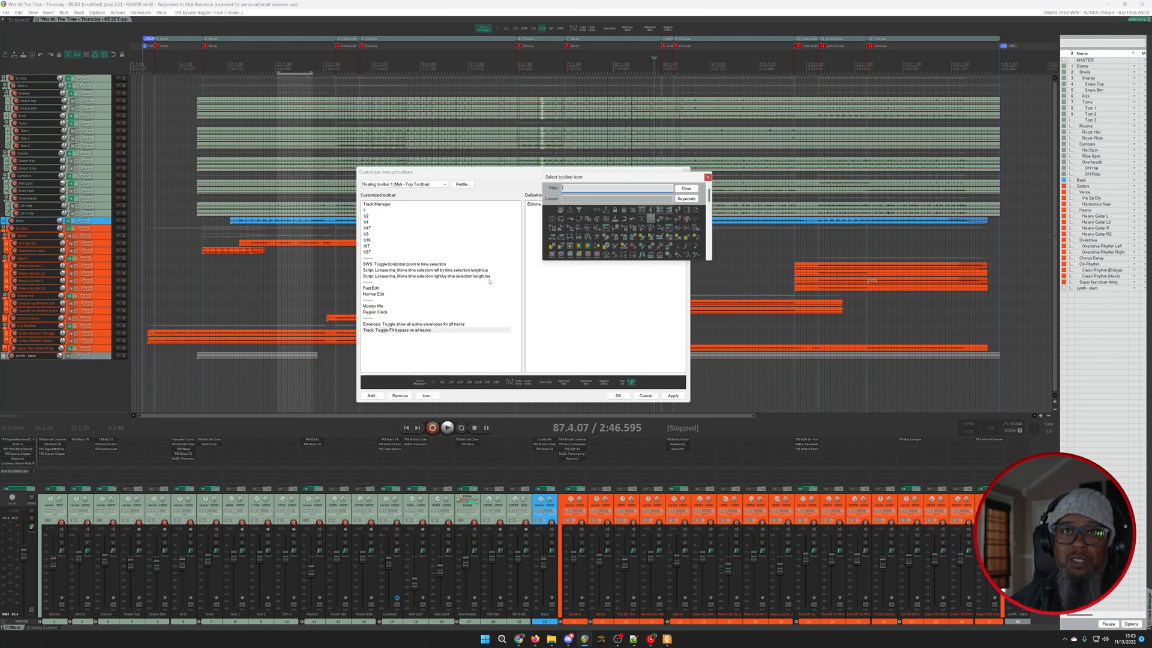
pyautogui.write('envelope')
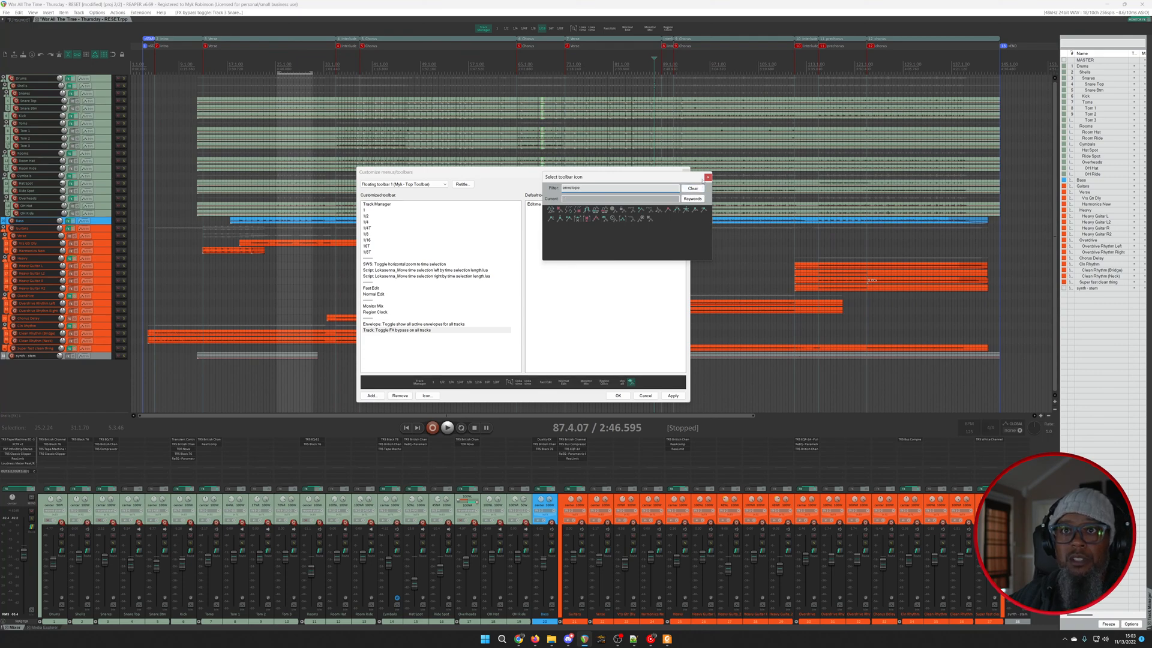
pyautogui.click(707, 177)
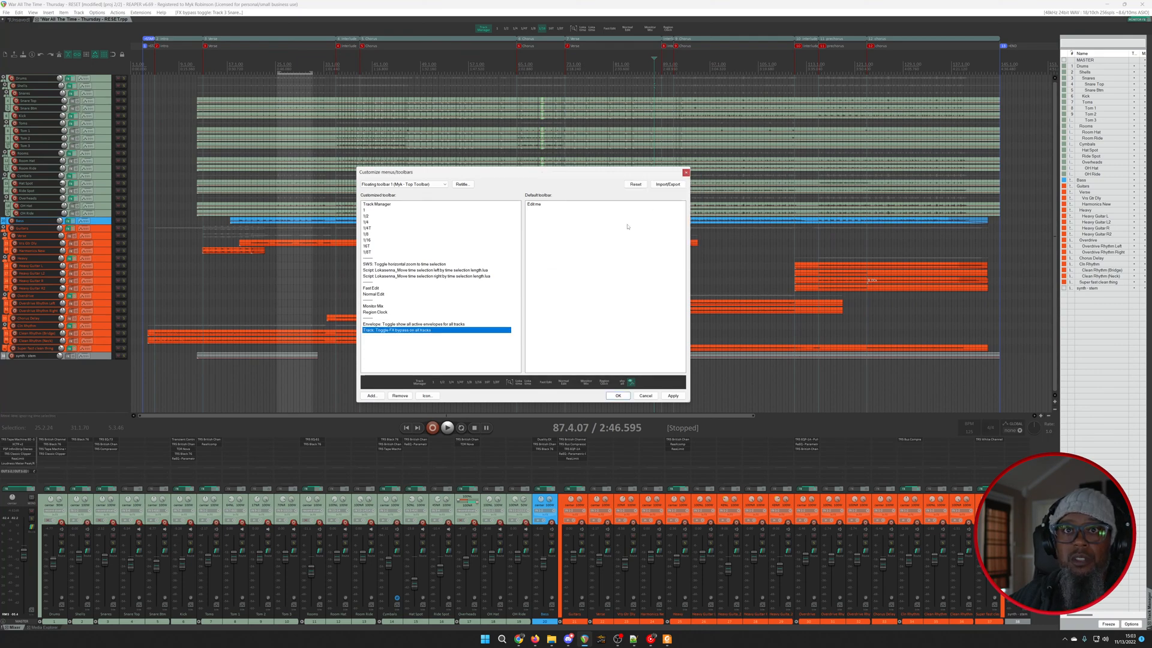
# Step: Give the "Toggle FX bypass on all tracks" toolbar entry the text icon "Bypass FX" as a double-width button
pyautogui.rightClick(425, 328)
pyautogui.click(447, 376)
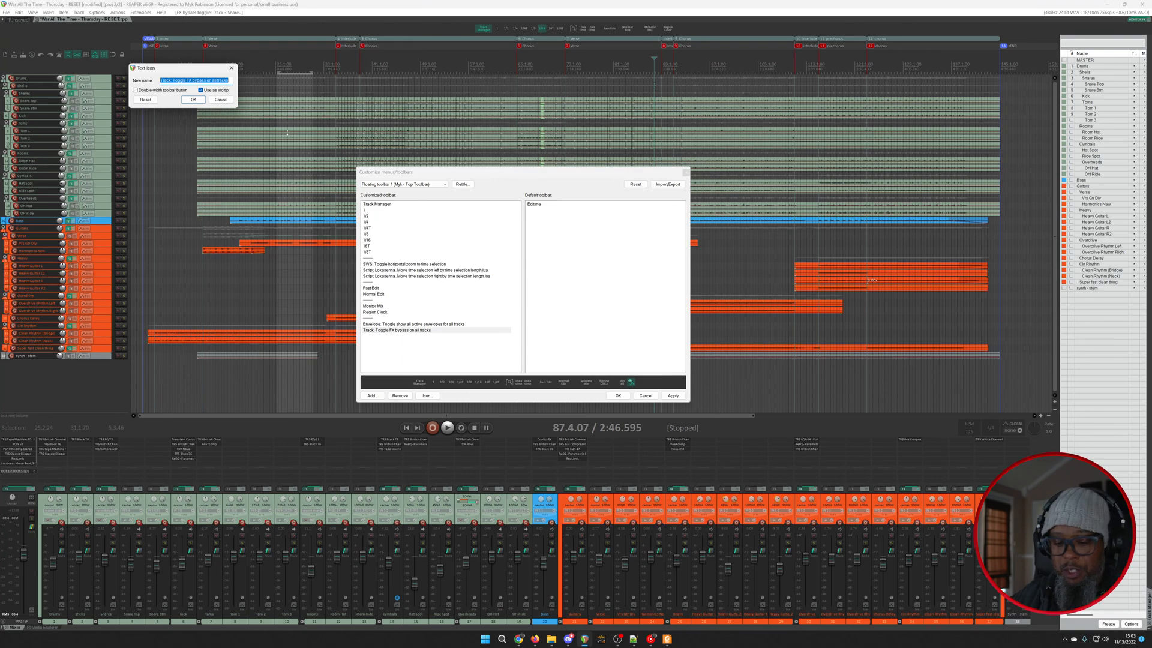
pyautogui.write('F')
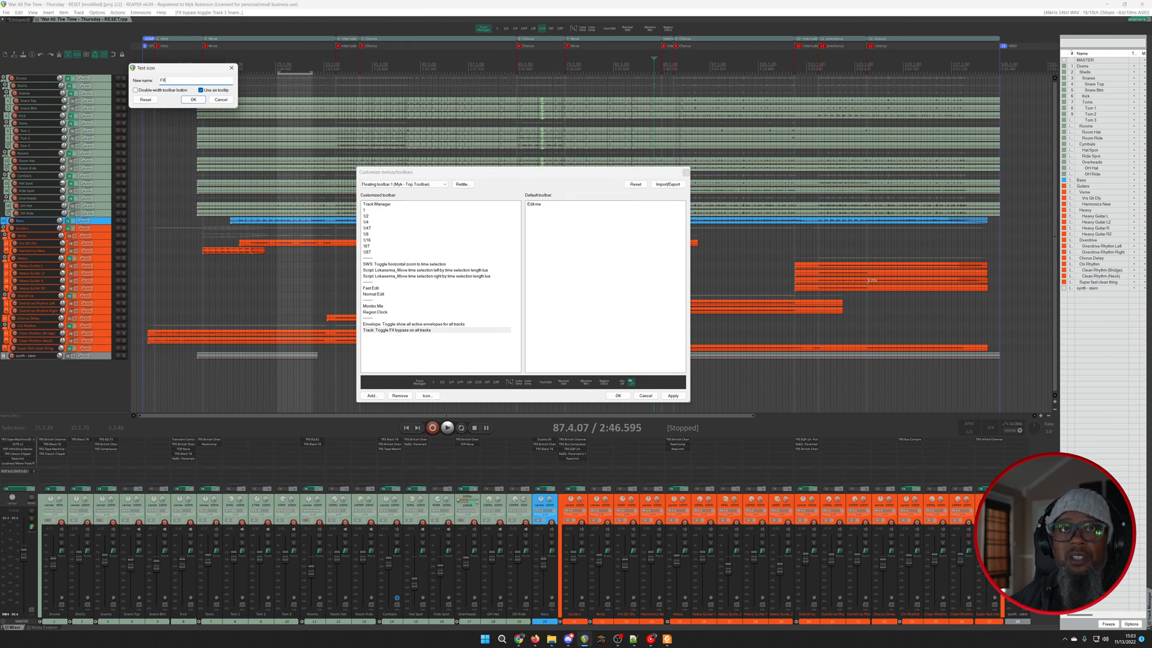
pyautogui.write('X')
pyautogui.click(135, 90)
pyautogui.click(188, 83)
pyautogui.press('BackSpace')
pyautogui.press('BackSpace')
pyautogui.write('Bypass FX')
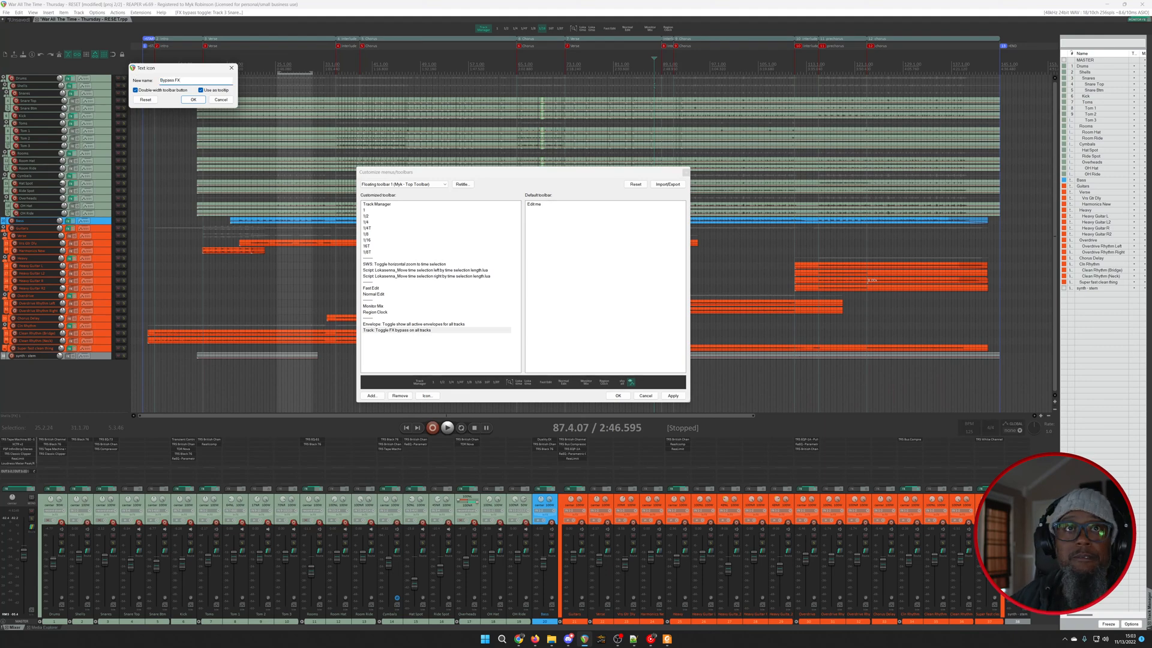
pyautogui.click(193, 99)
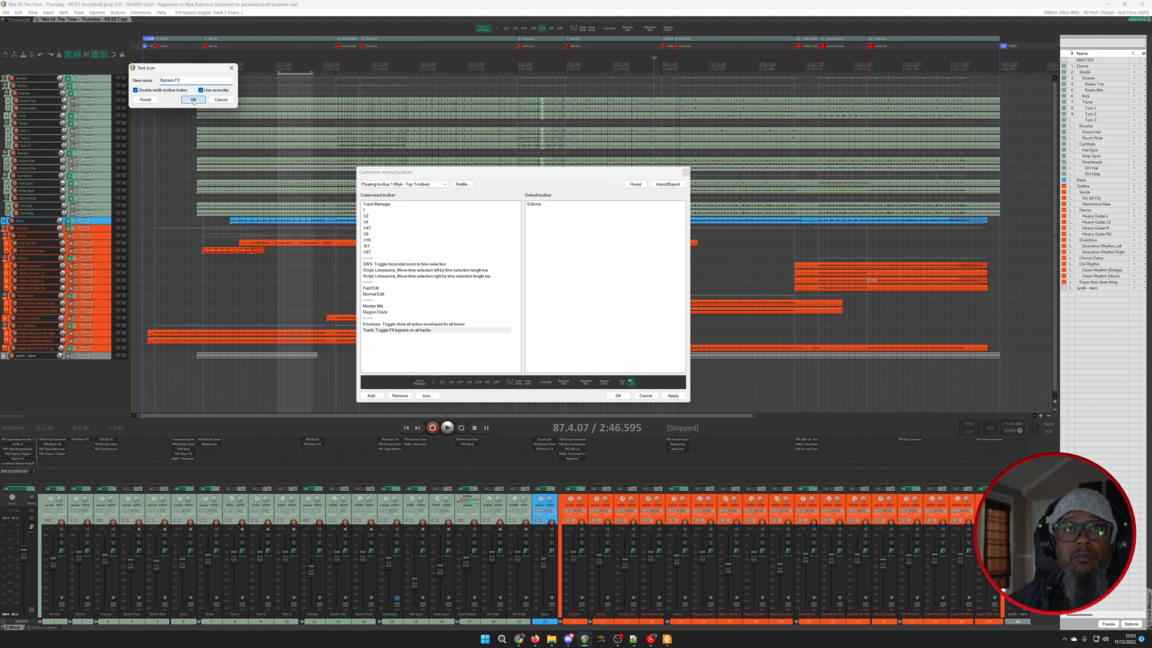
# Step: Assign toolbar_envelope_tempo_time_clock.png as the envelope toggle entry's icon and save the toolbar changes
pyautogui.click(407, 324)
pyautogui.rightClick(407, 324)
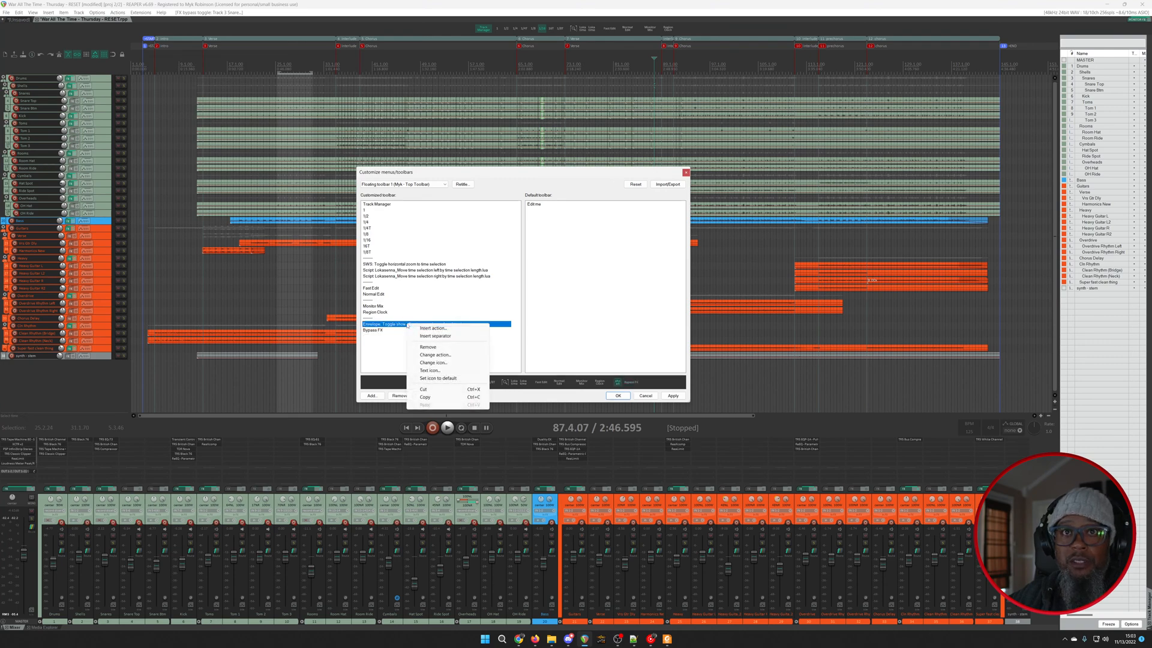
pyautogui.click(433, 363)
pyautogui.write('envelope')
pyautogui.click(622, 218)
pyautogui.click(605, 218)
pyautogui.click(613, 220)
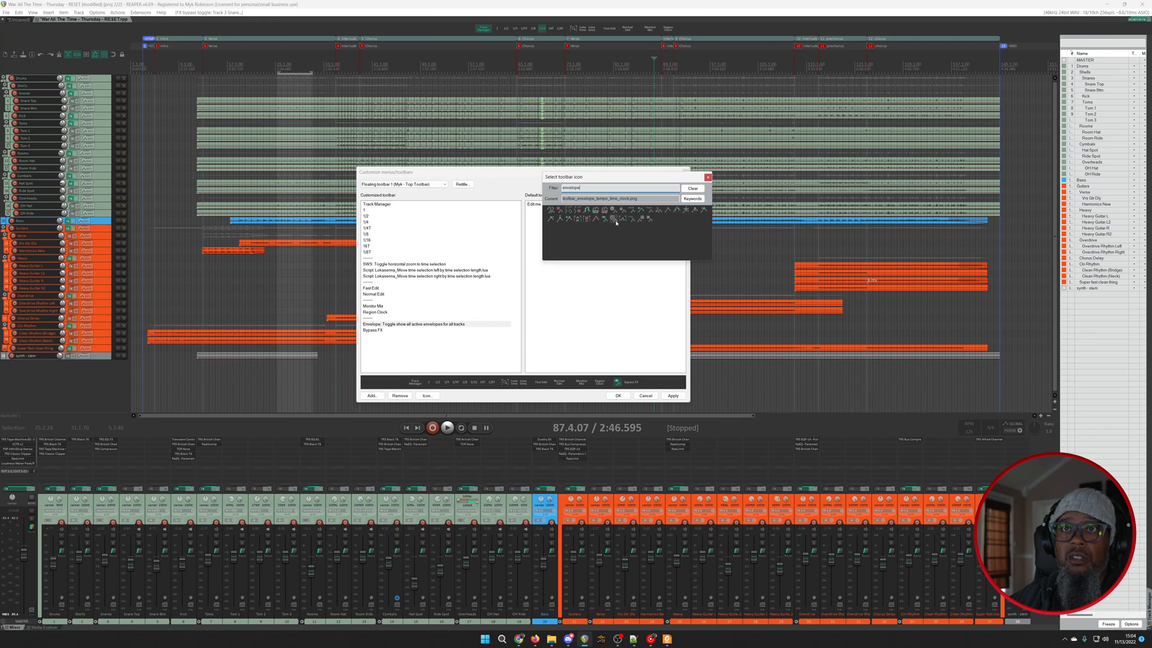
pyautogui.click(708, 178)
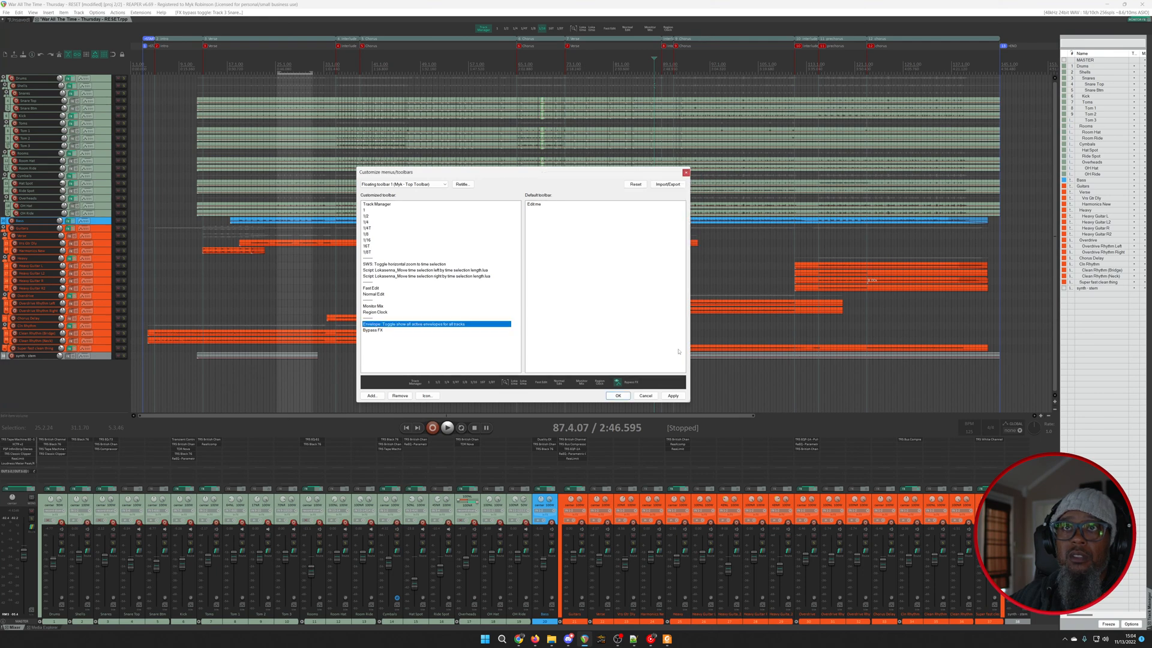
pyautogui.click(671, 395)
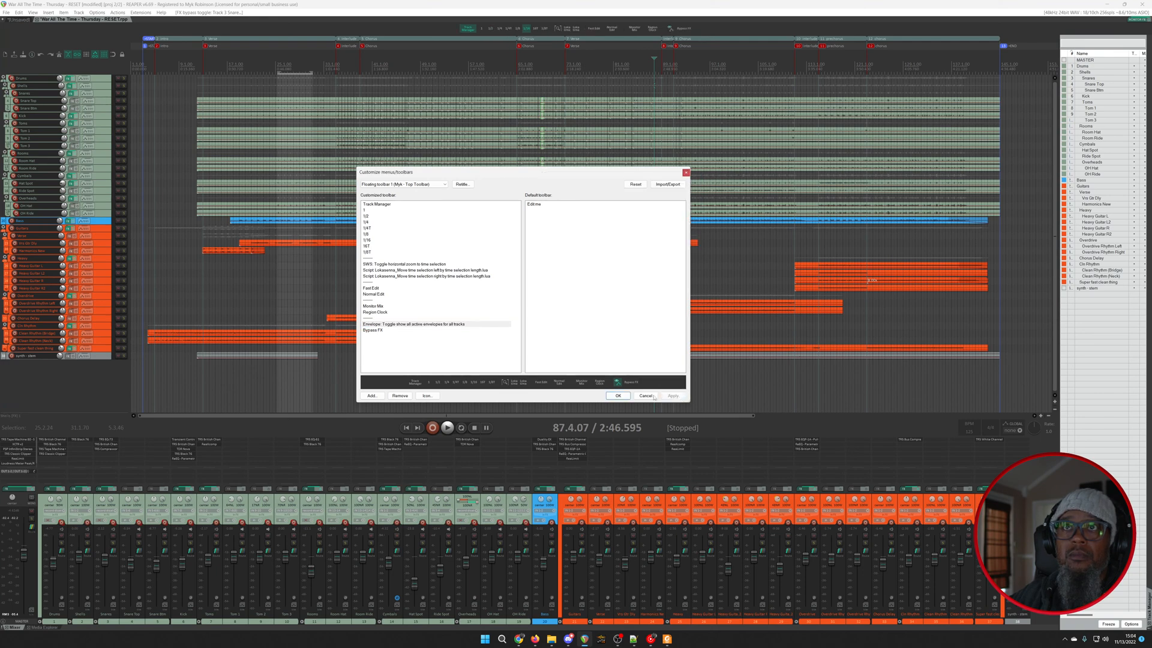
pyautogui.click(618, 396)
# Step: Test the new Bypass FX toolbar button by switching FX bypass for all tracks on and off
pyautogui.click(687, 32)
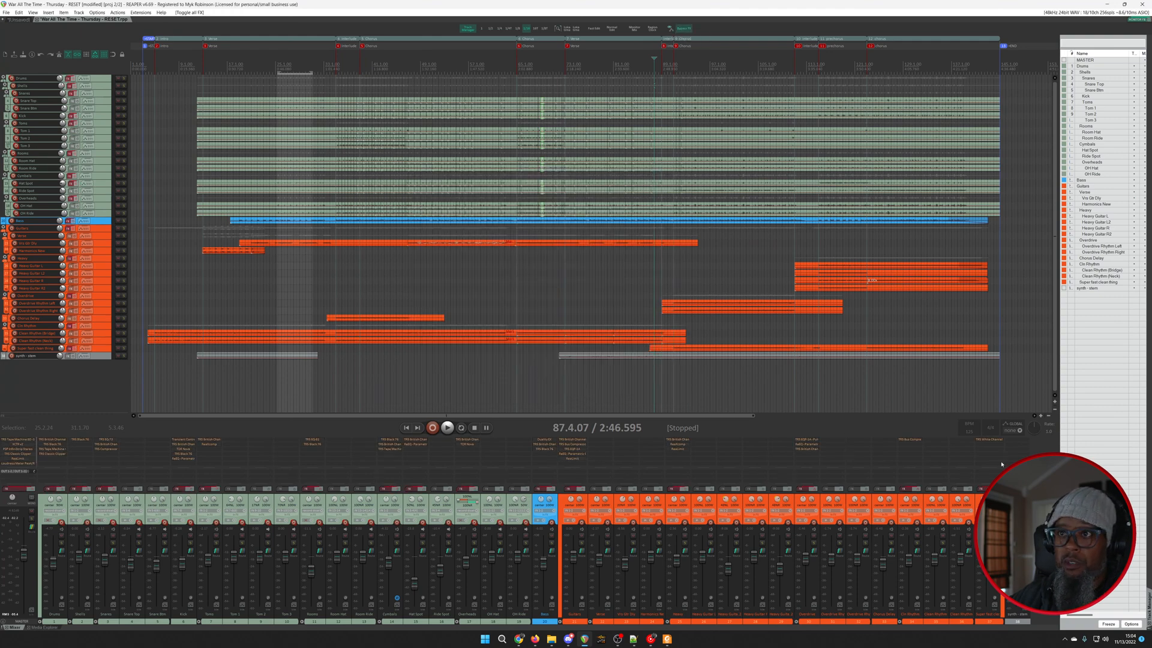
pyautogui.click(684, 28)
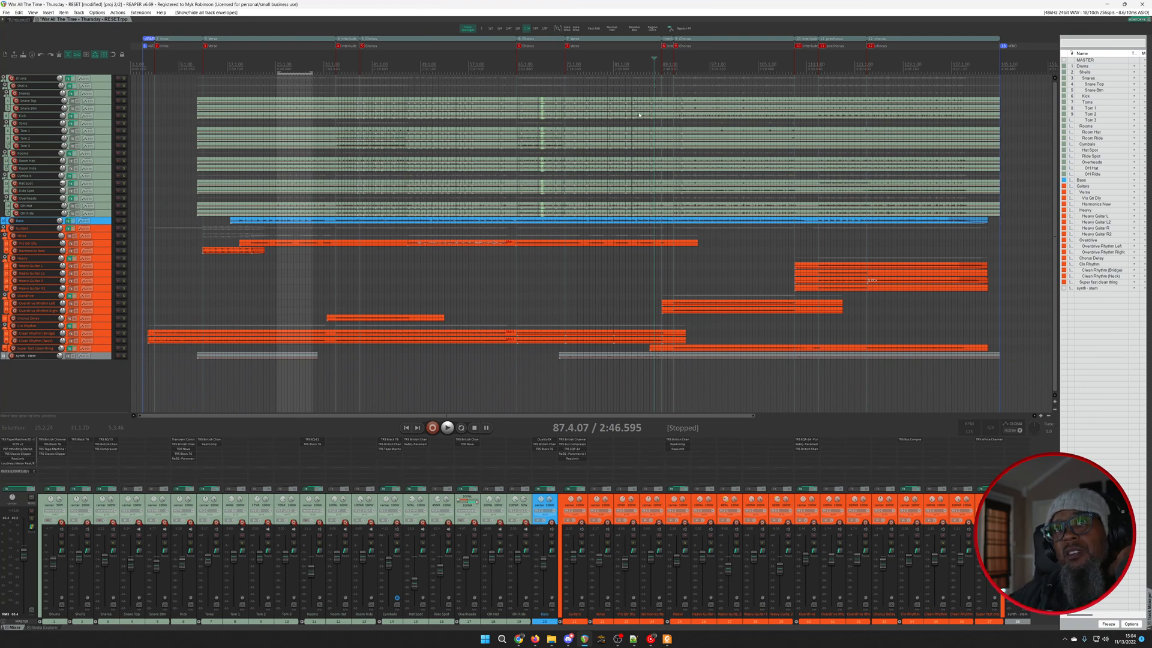
pyautogui.rightClick(720, 30)
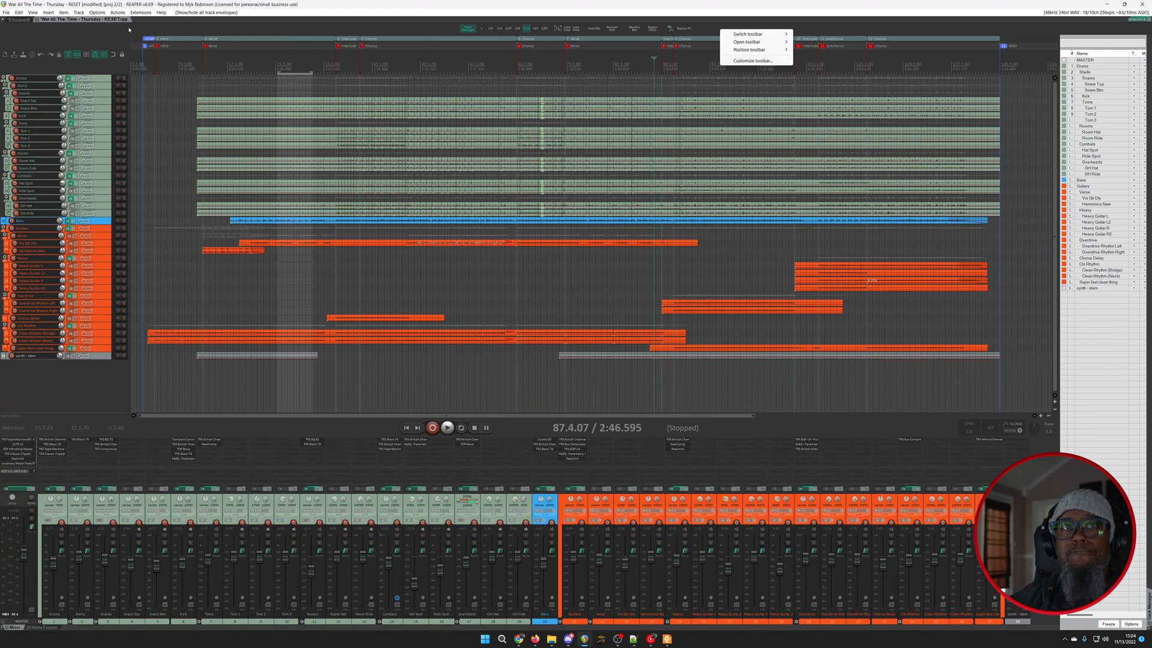
# Step: Open the recent project "Sure - Emarosa - reset" and bring up the Notepad++ action list
pyautogui.rightClick(585, 639)
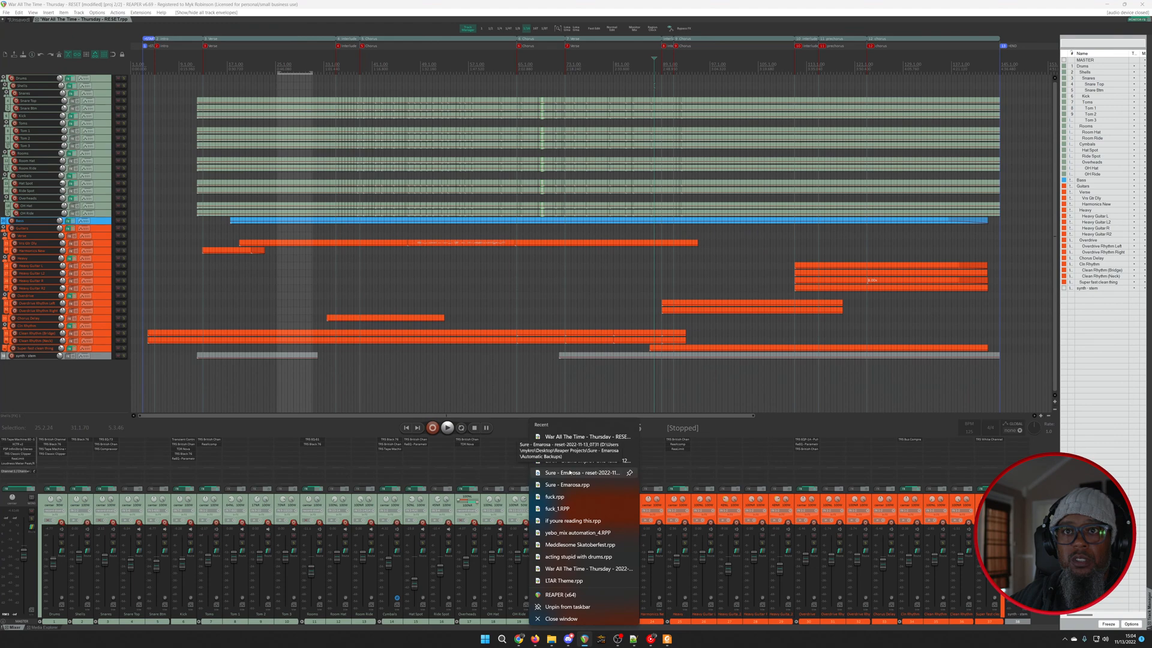
pyautogui.click(574, 448)
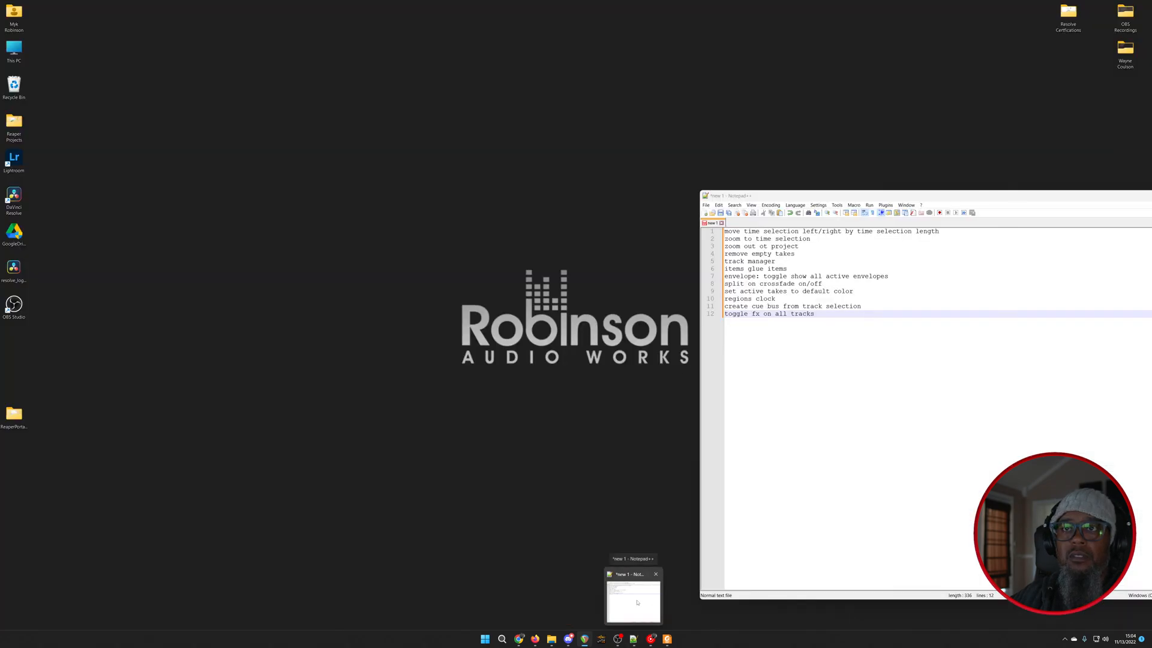
pyautogui.click(634, 600)
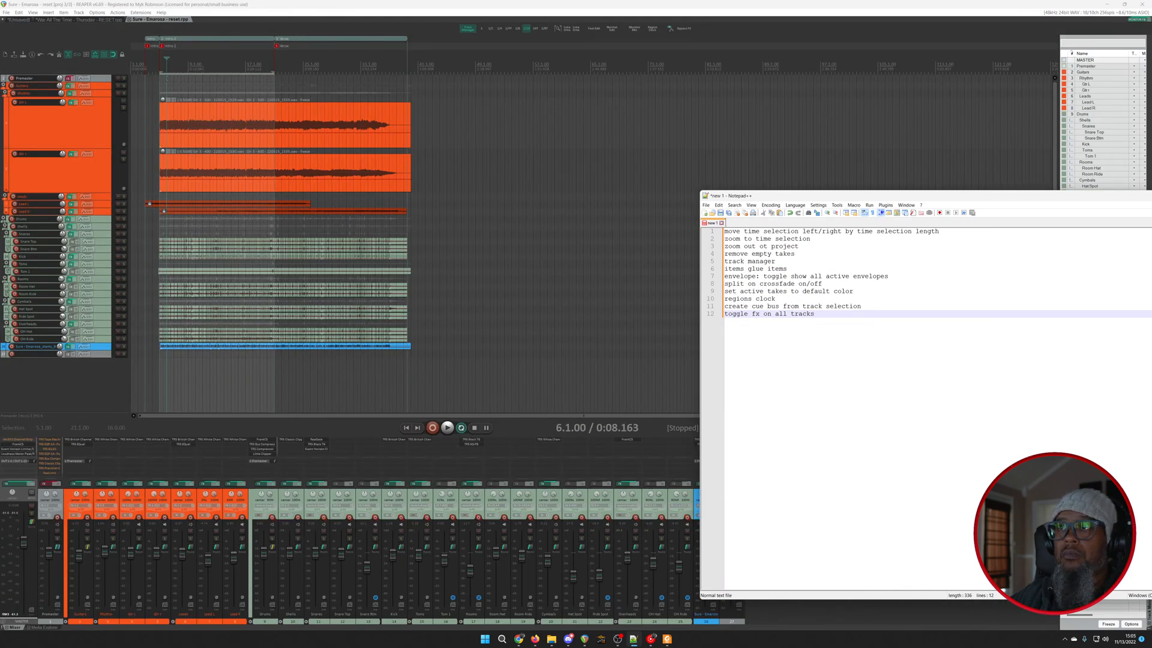
# Step: Return to the REAPER project, select the Gtr L track and reduce the enlarged guitar tracks to minimum height
pyautogui.hotkey('alt', 'Tab')
pyautogui.click(70, 122)
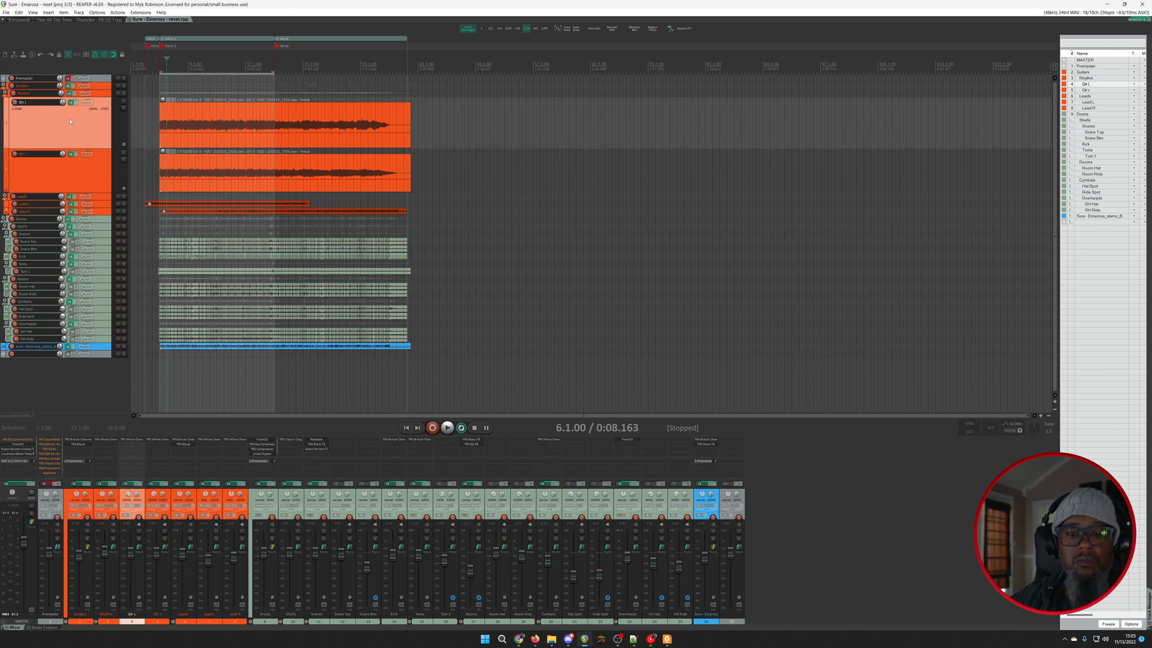
pyautogui.press('`')
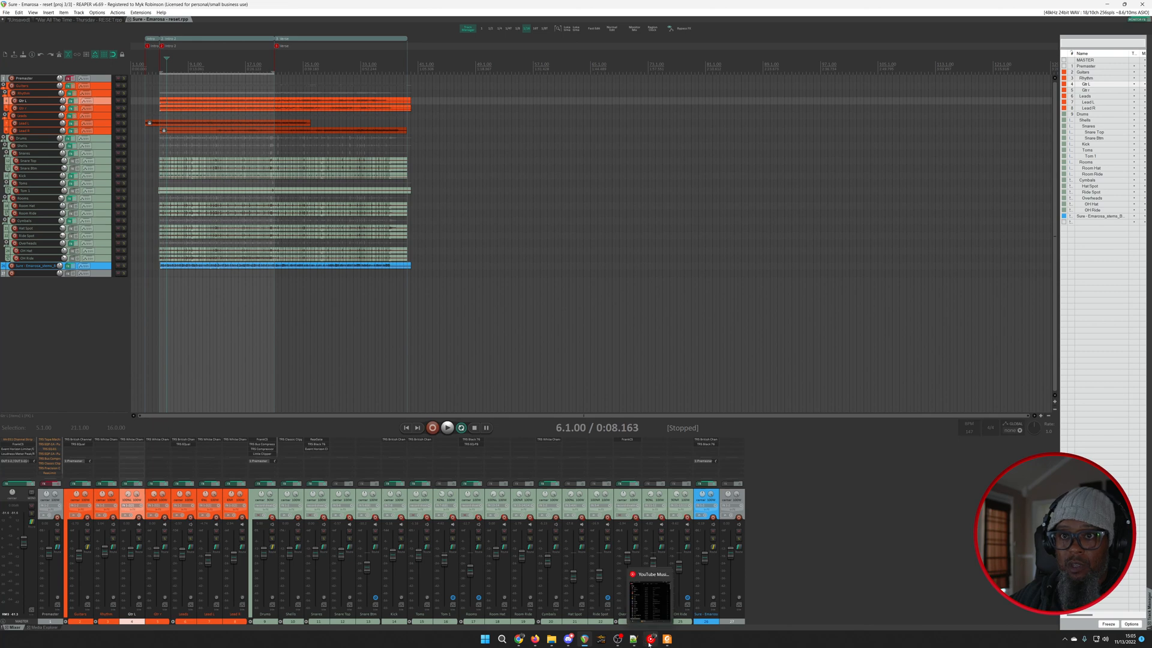
pyautogui.click(666, 607)
pyautogui.click(512, 516)
pyautogui.click(876, 95)
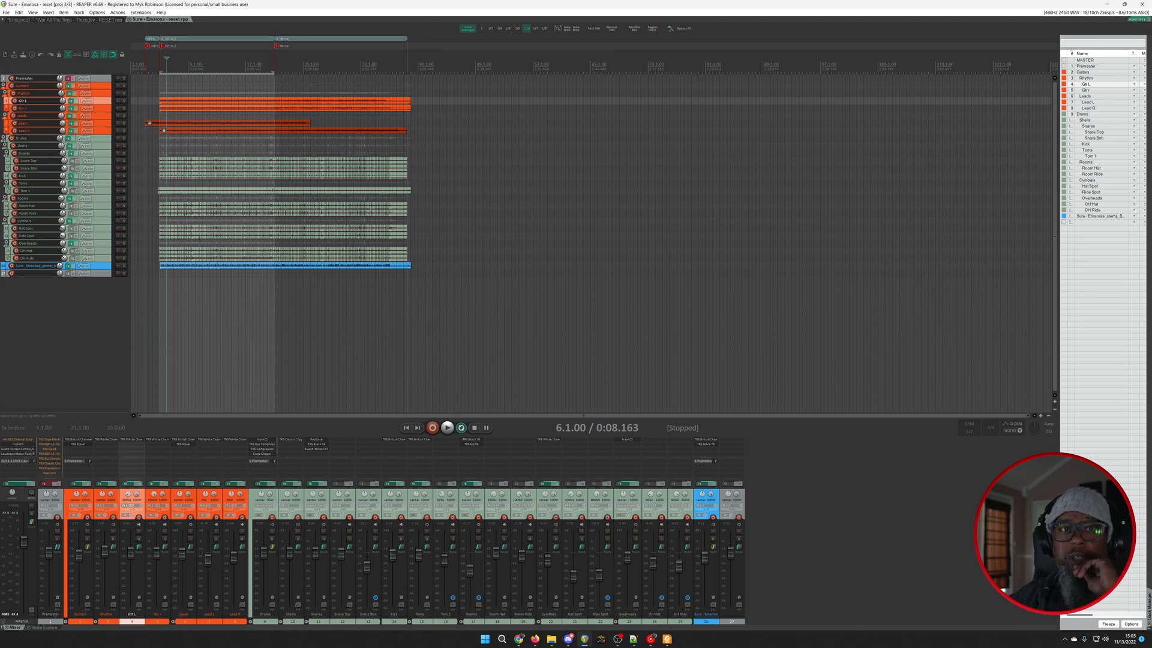
# Step: Float the FrankCS and AA-551 Channel Strip windows from the master track's FX chain and close the chain window
pyautogui.click(159, 63)
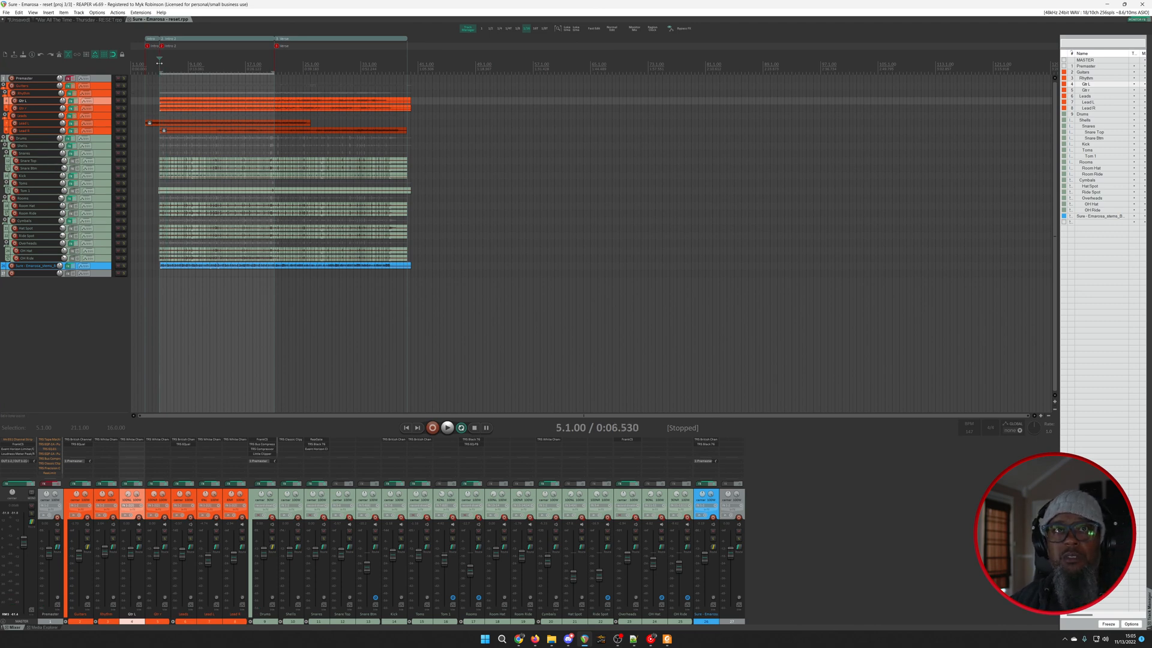
pyautogui.click(17, 485)
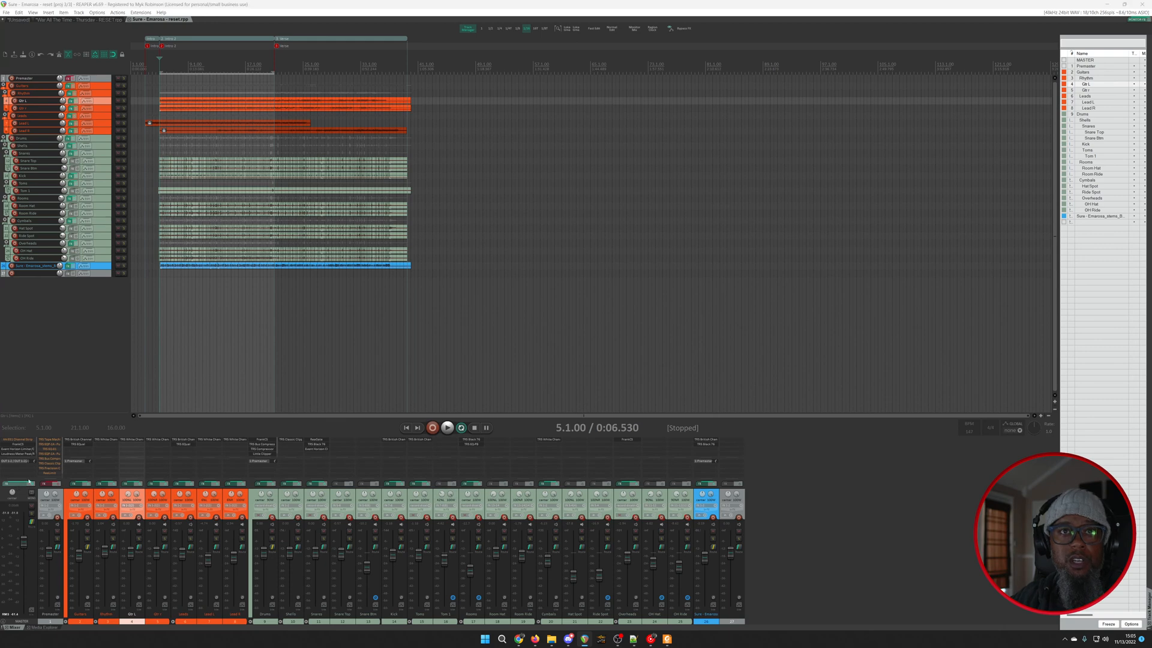
pyautogui.doubleClick(520, 48)
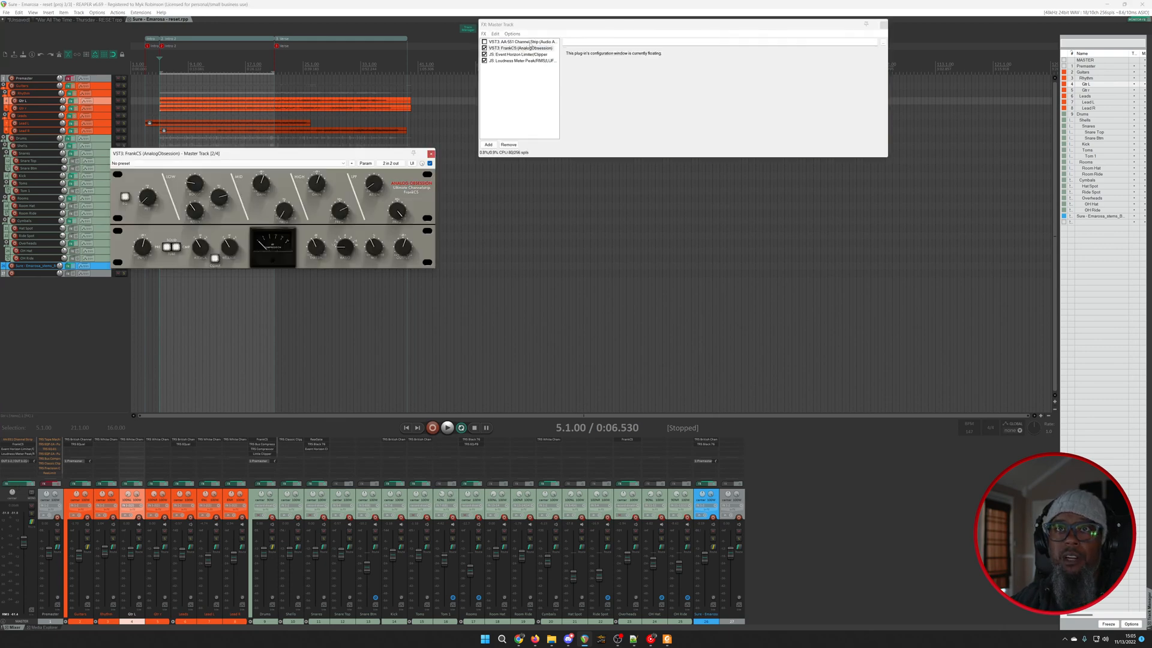
pyautogui.doubleClick(521, 41)
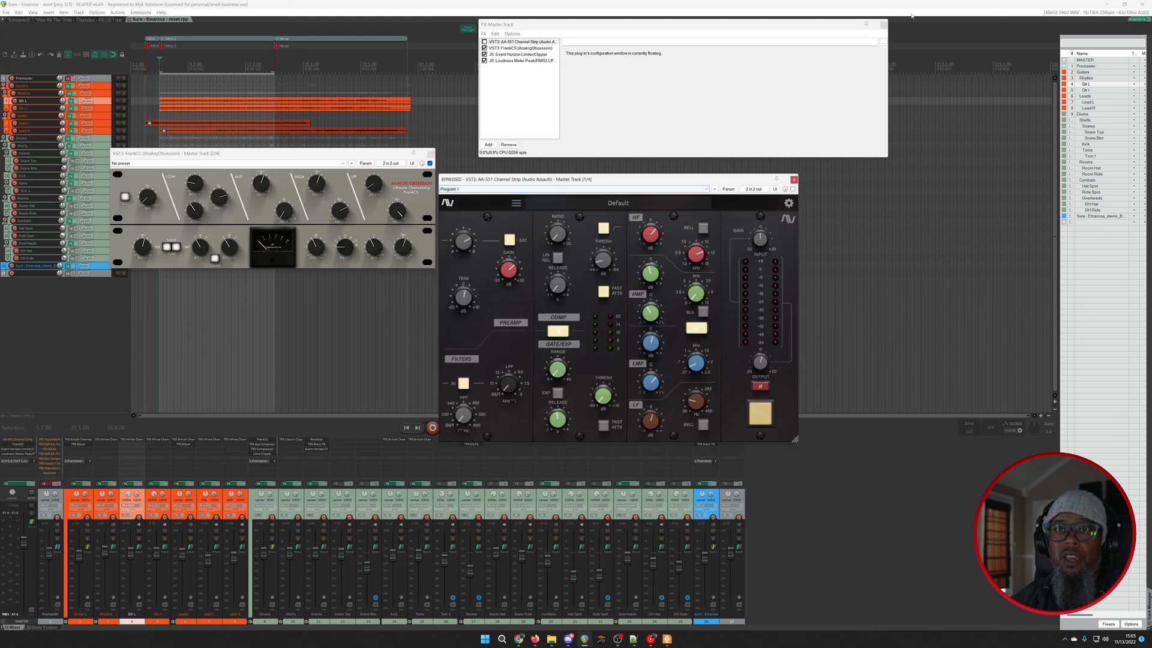
pyautogui.click(884, 25)
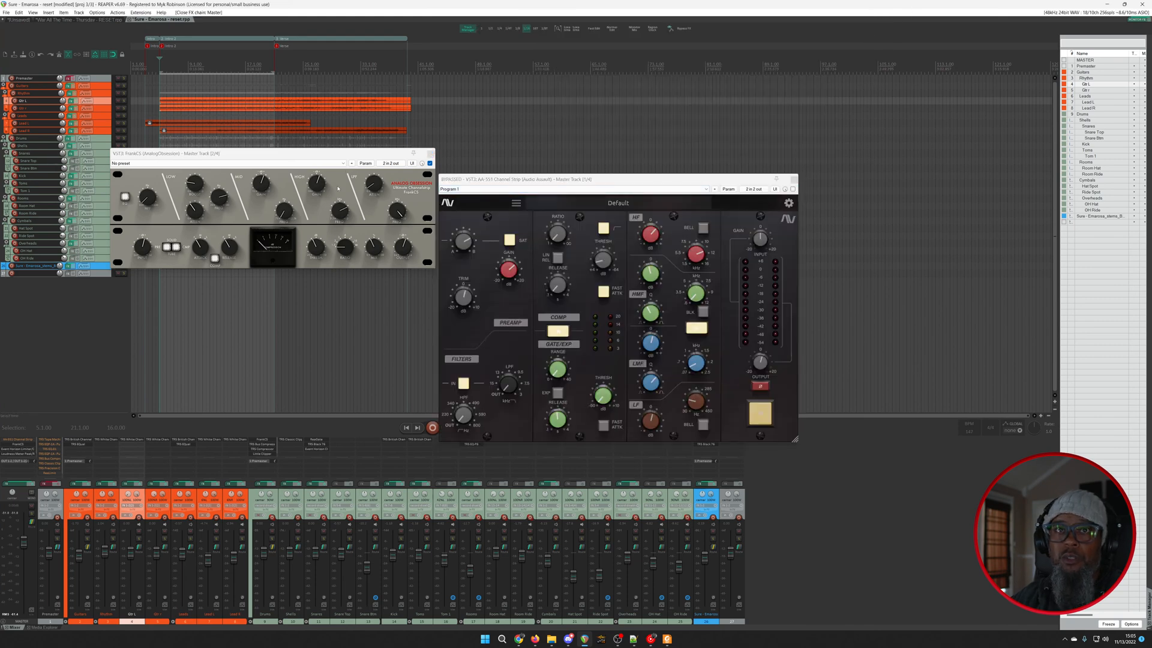
pyautogui.moveTo(348, 159); pyautogui.dragTo(344, 177)
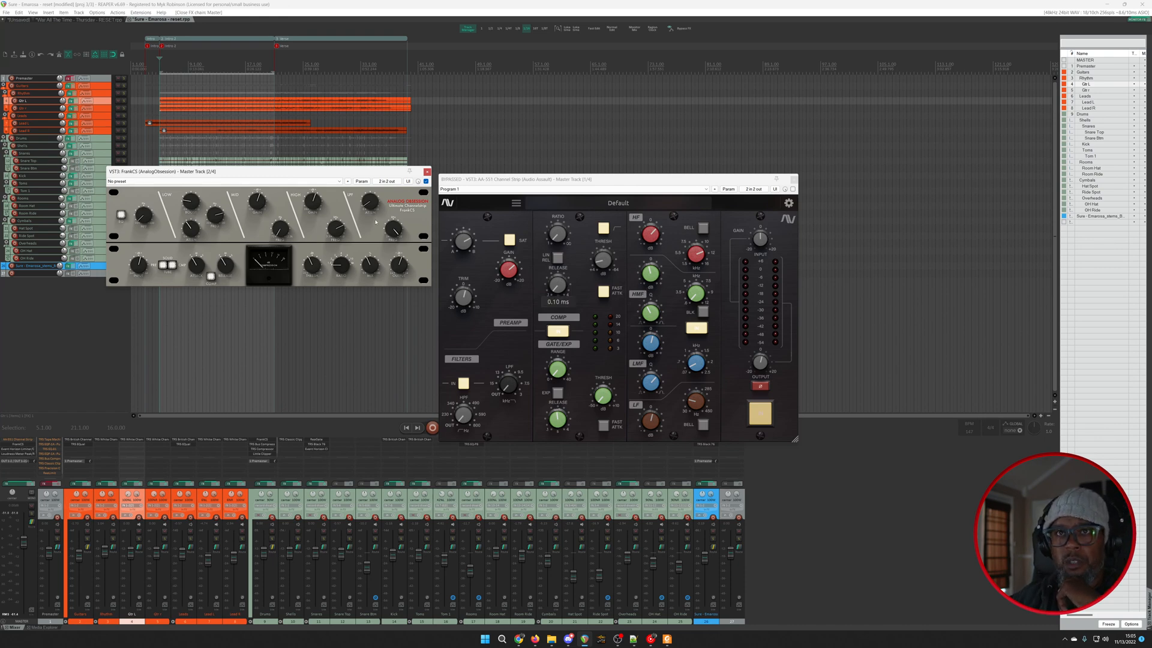
# Step: Bypass FrankCS on the master track and audition the mix from 6.3.00 with both plugins bypassed
pyautogui.click(426, 181)
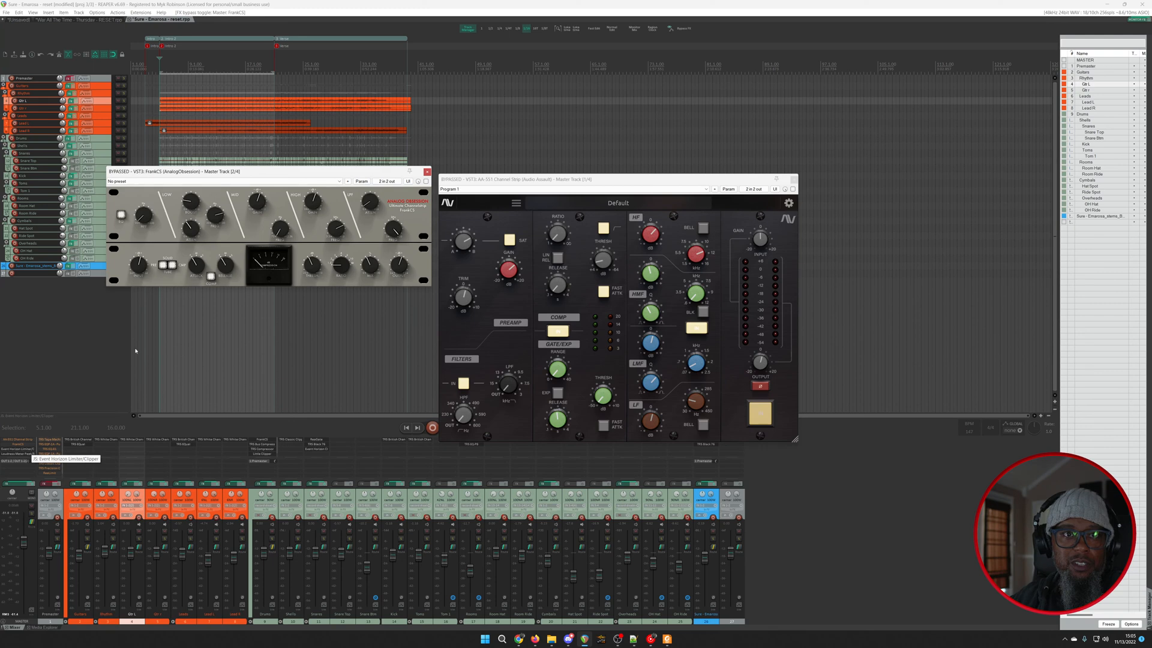
pyautogui.click(173, 62)
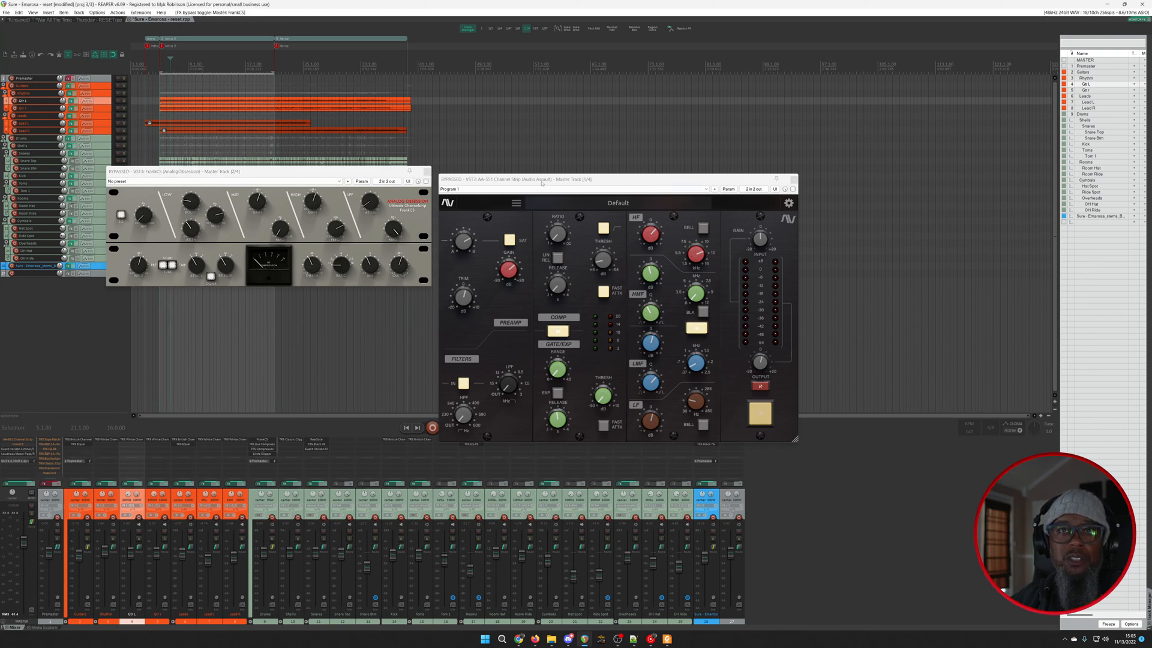
pyautogui.moveTo(539, 187); pyautogui.dragTo(585, 157)
pyautogui.press('space')
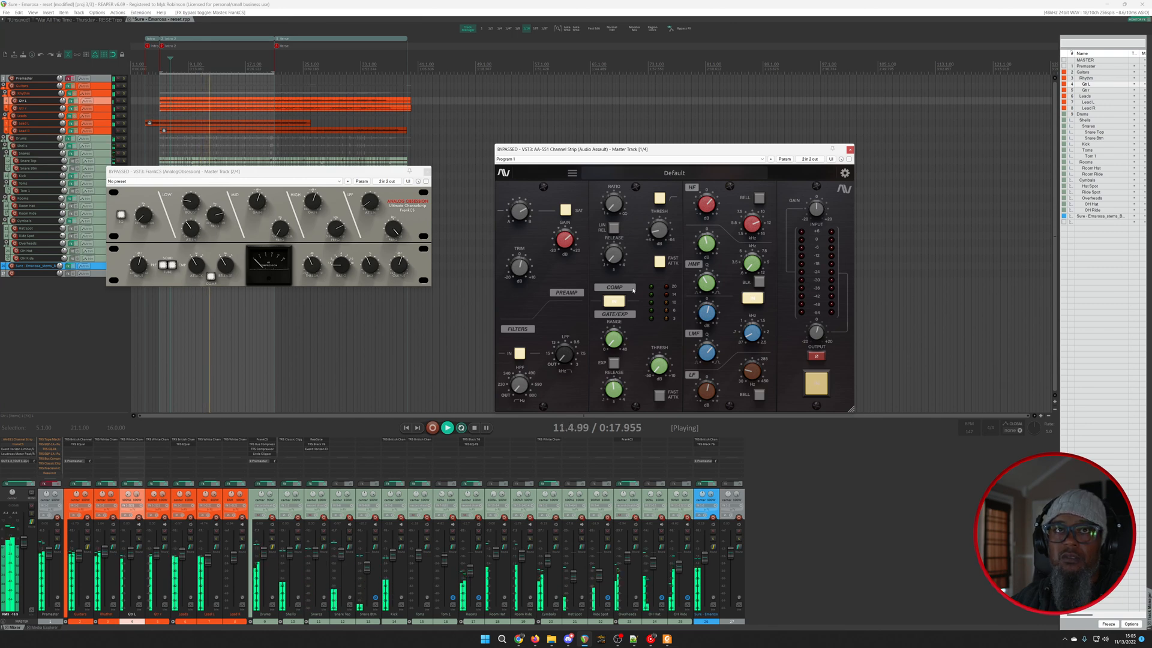
pyautogui.press('space')
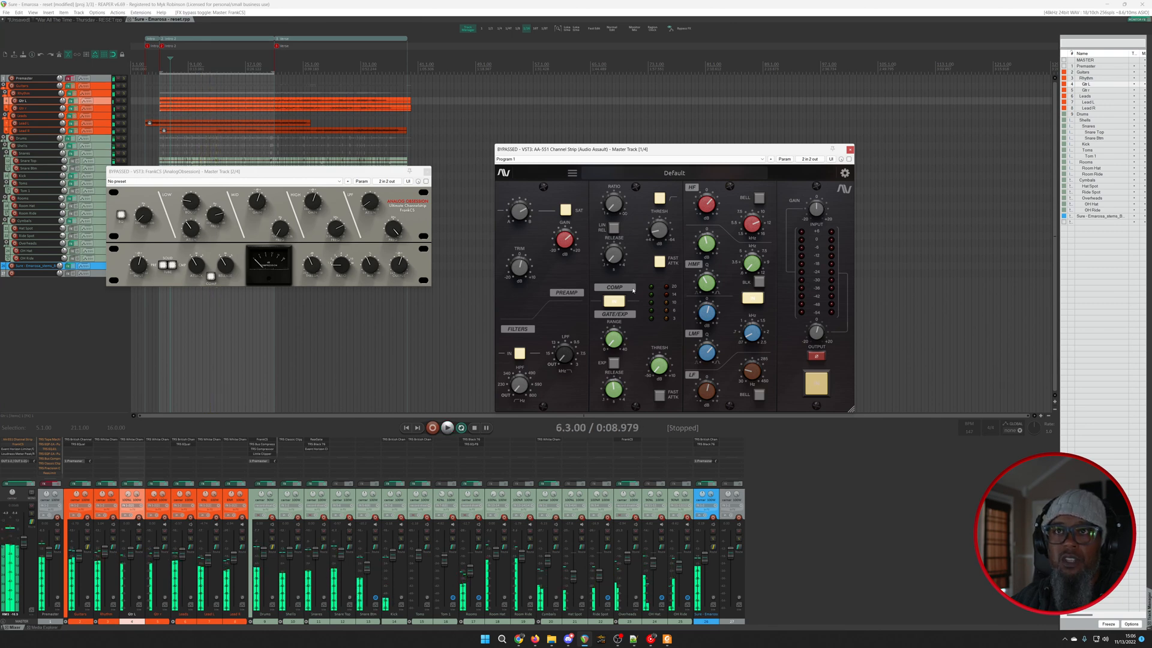
# Step: Enable the AA-551 Channel Strip on the master track and check its compressor threshold and ratio controls
pyautogui.click(849, 160)
pyautogui.moveTo(664, 227)
pyautogui.moveTo(658, 230); pyautogui.dragTo(664, 247)
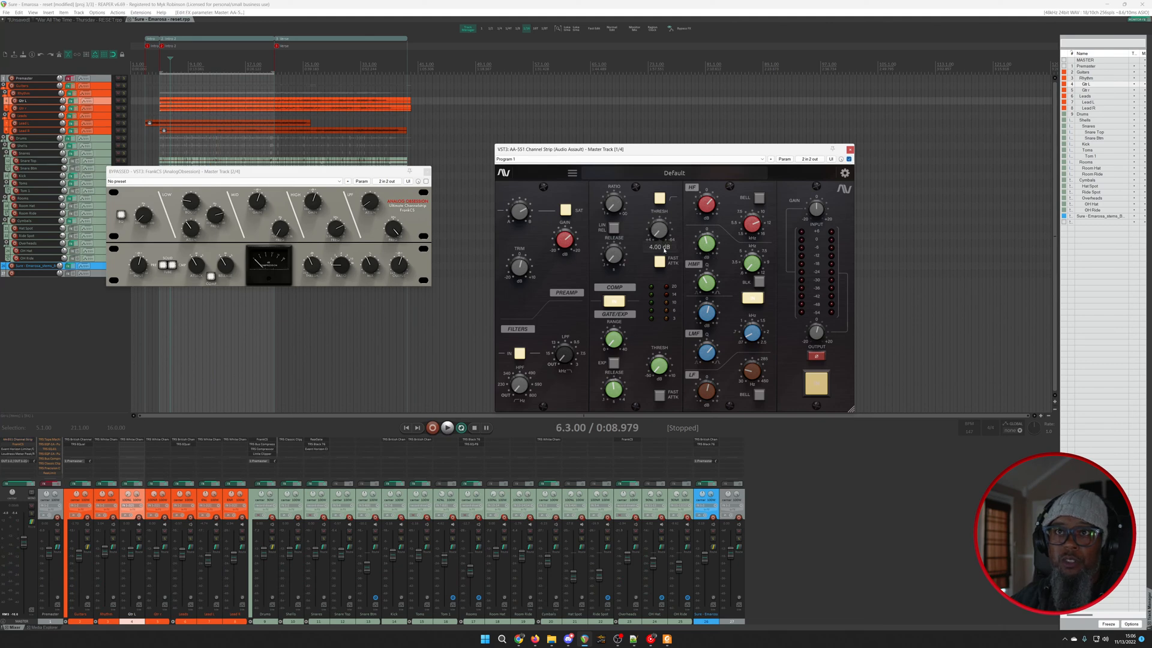
pyautogui.moveTo(616, 209)
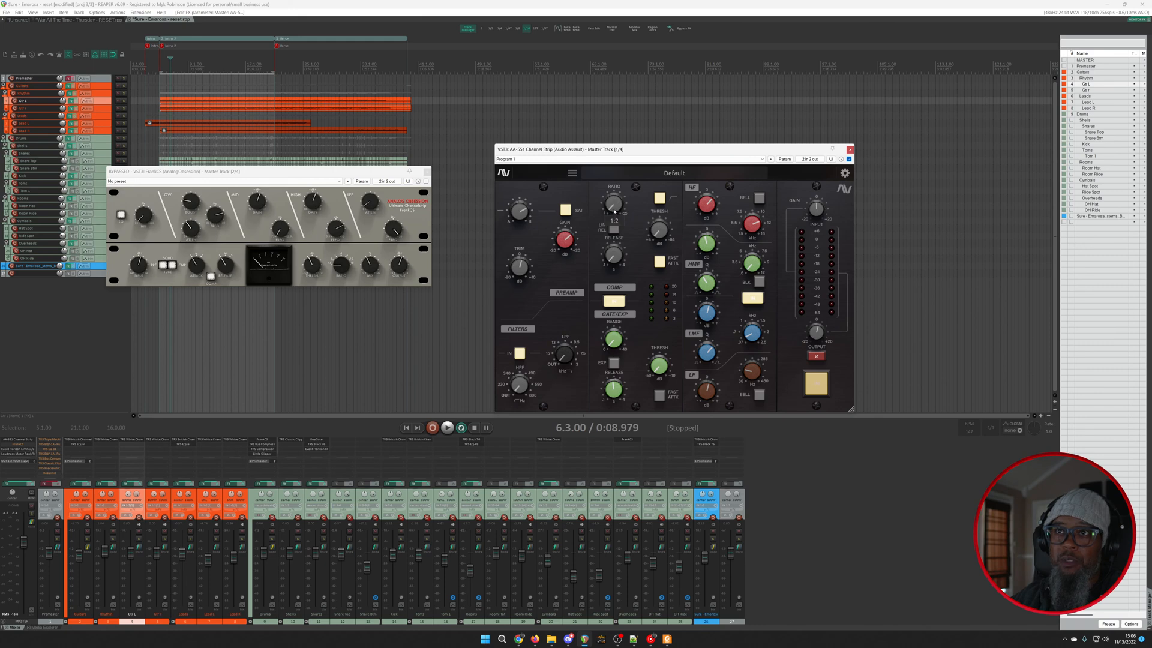
pyautogui.moveTo(659, 230)
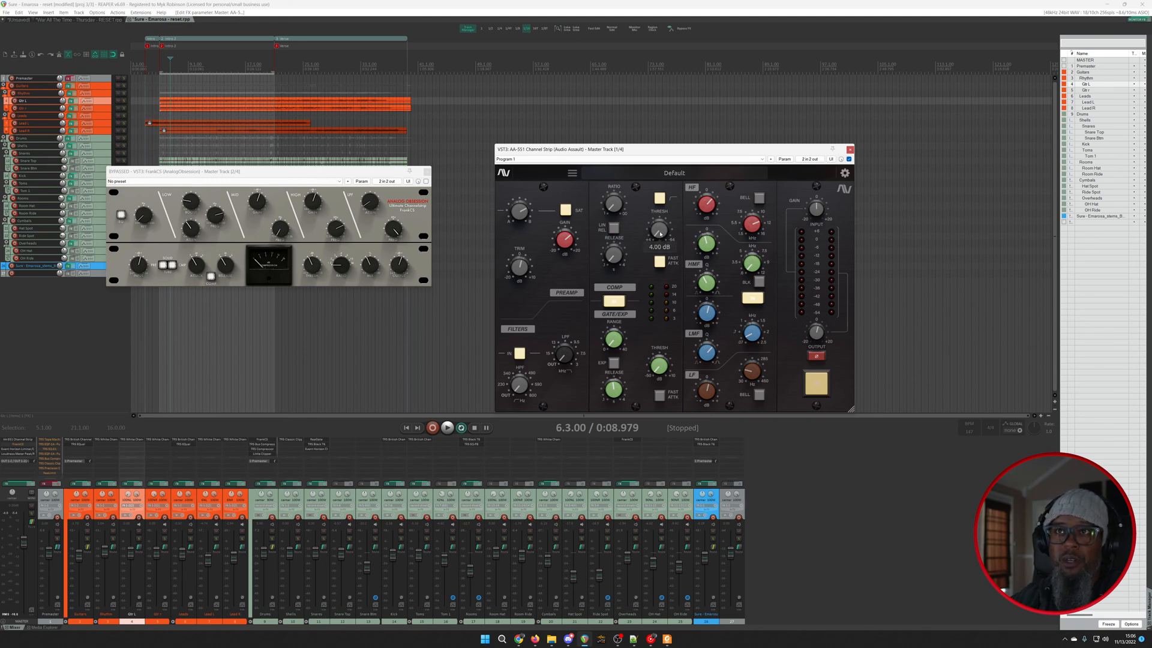
# Step: During playback, lower the AA-551 compressor threshold to -17.25 dB and switch off the compressor's fast attack
pyautogui.press('space')
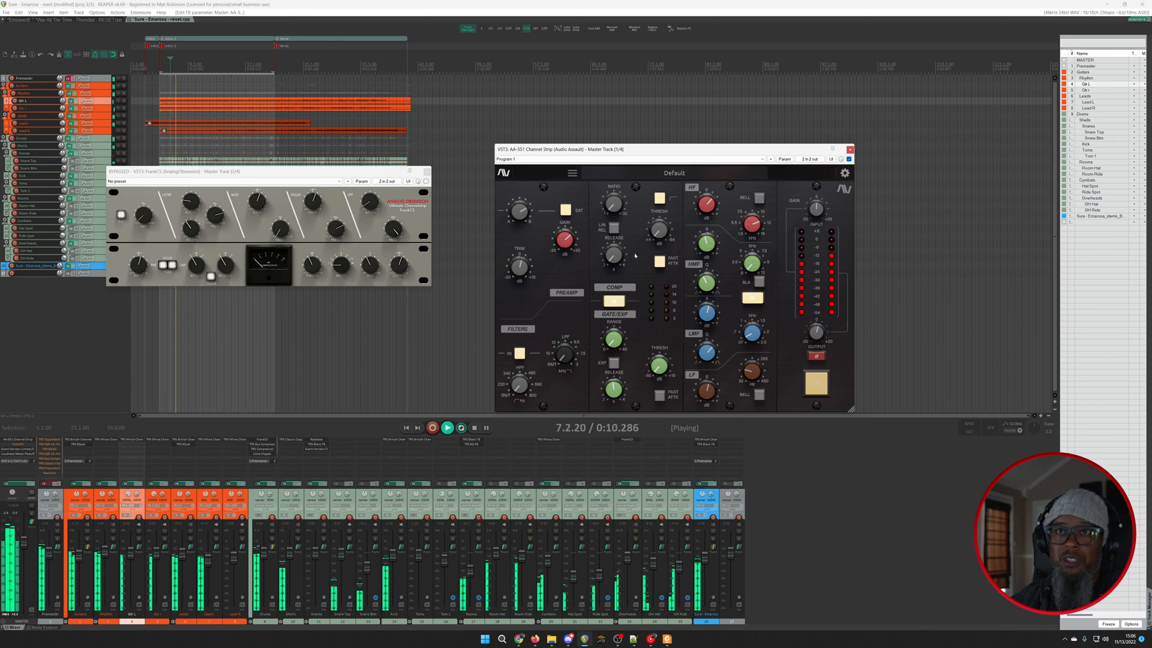
pyautogui.moveTo(655, 239); pyautogui.dragTo(656, 228)
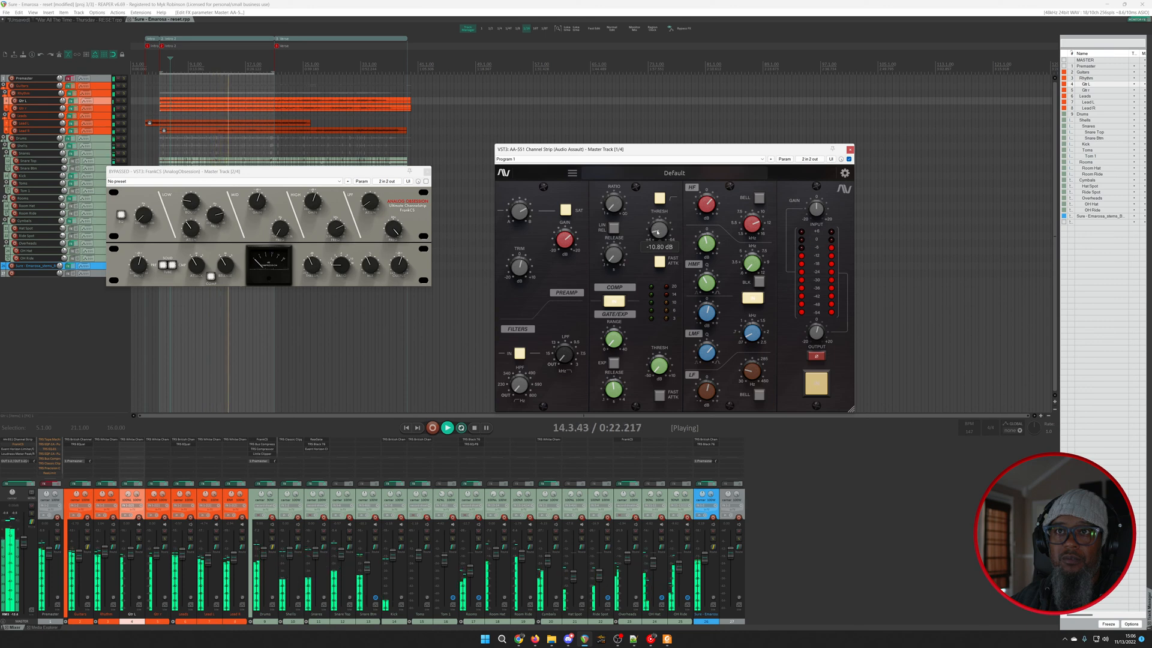
pyautogui.moveTo(657, 234); pyautogui.dragTo(657, 234)
pyautogui.scroll(-4, 658, 230)
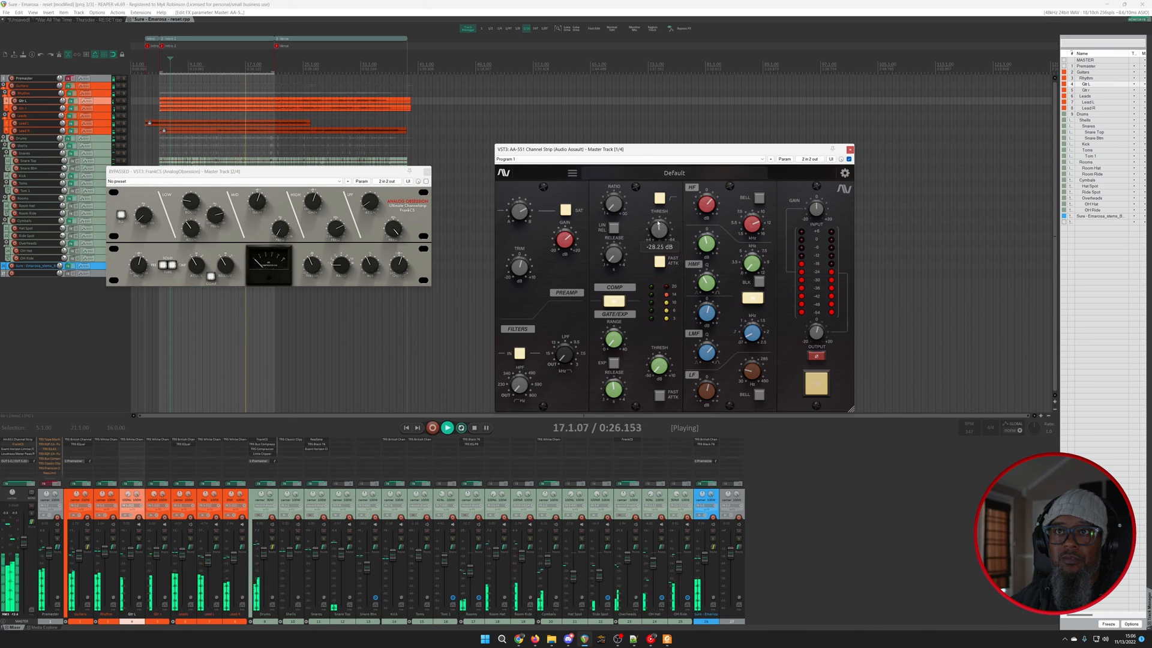
pyautogui.scroll(2, 658, 228)
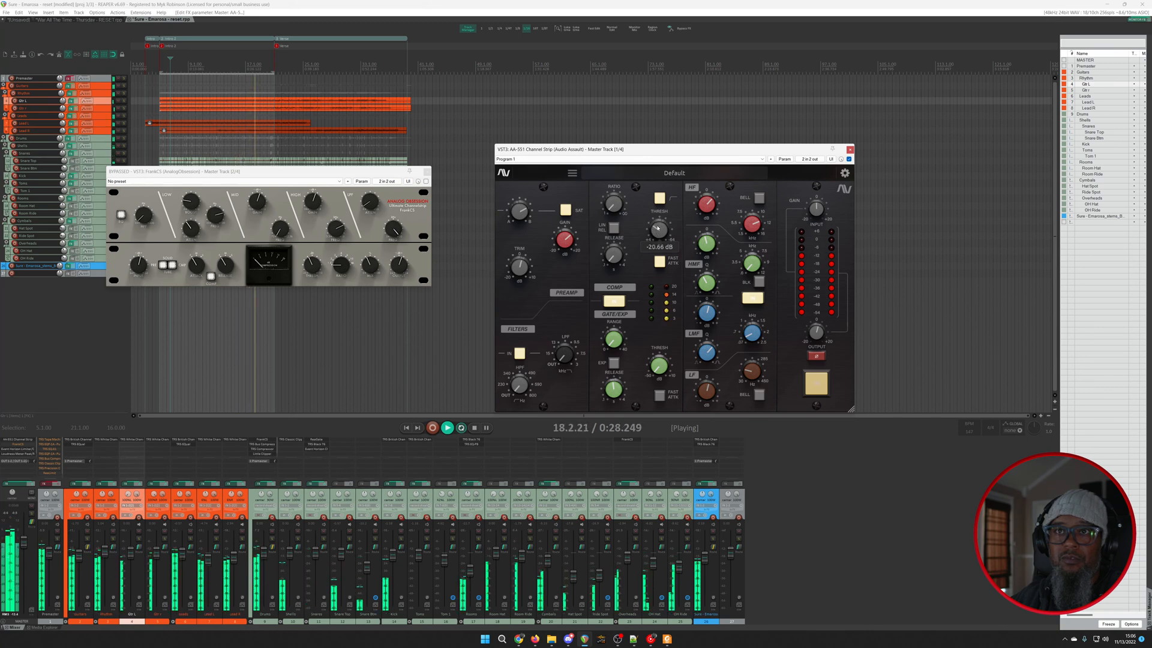
pyautogui.scroll(1, 659, 230)
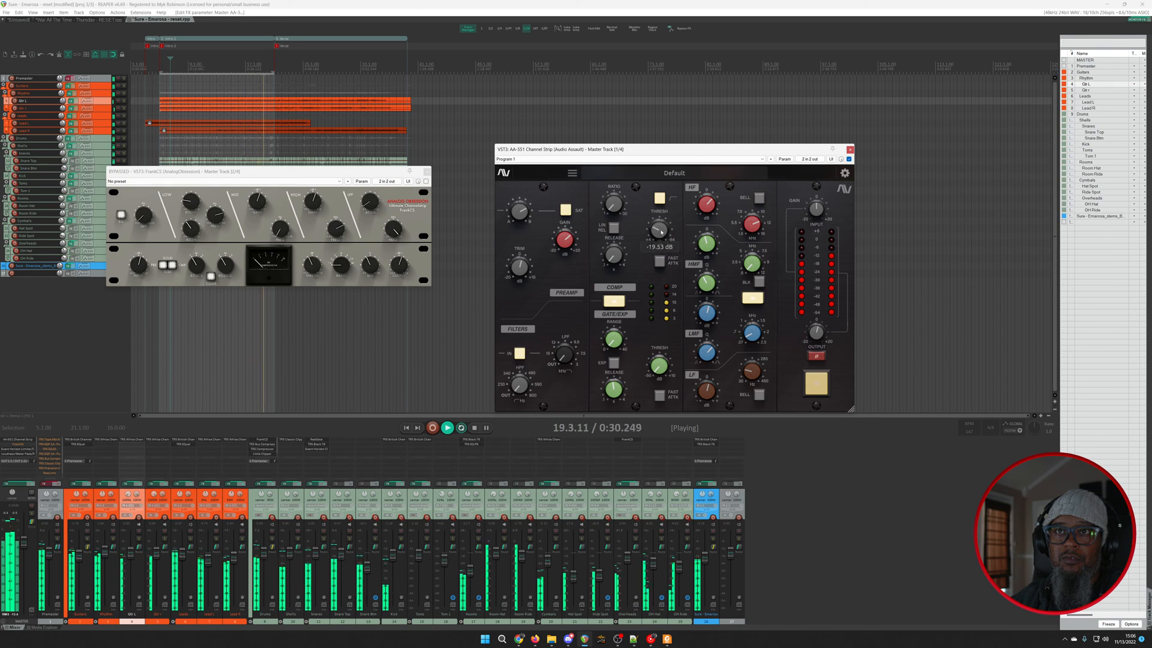
pyautogui.scroll(-1, 659, 229)
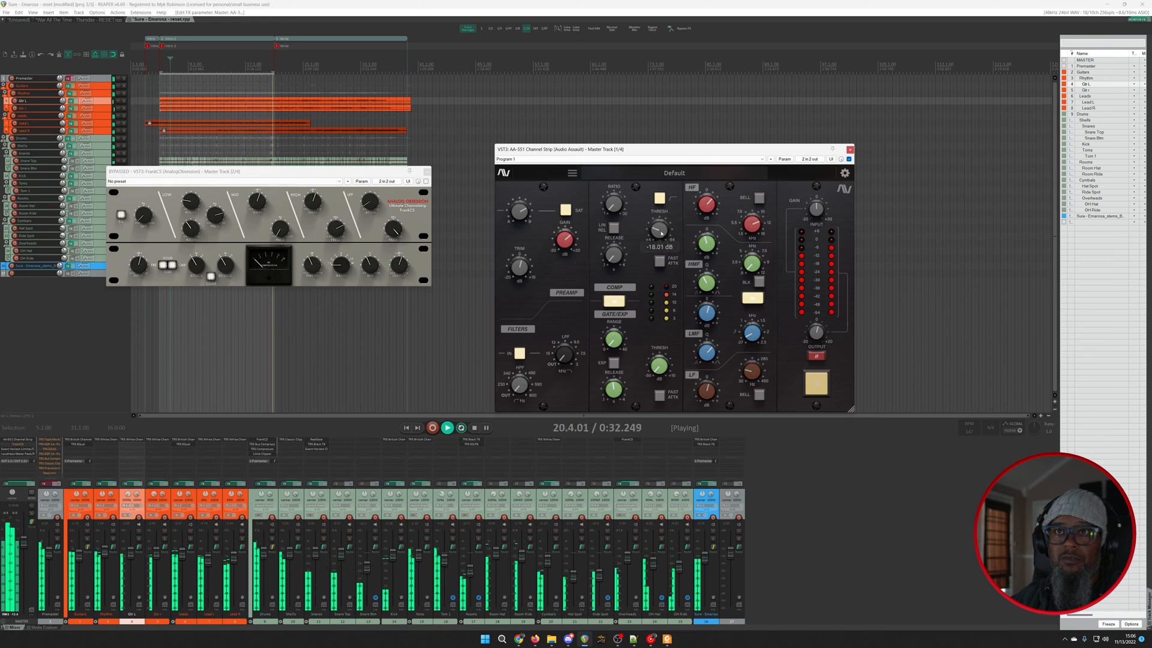
pyautogui.scroll(-1, 660, 231)
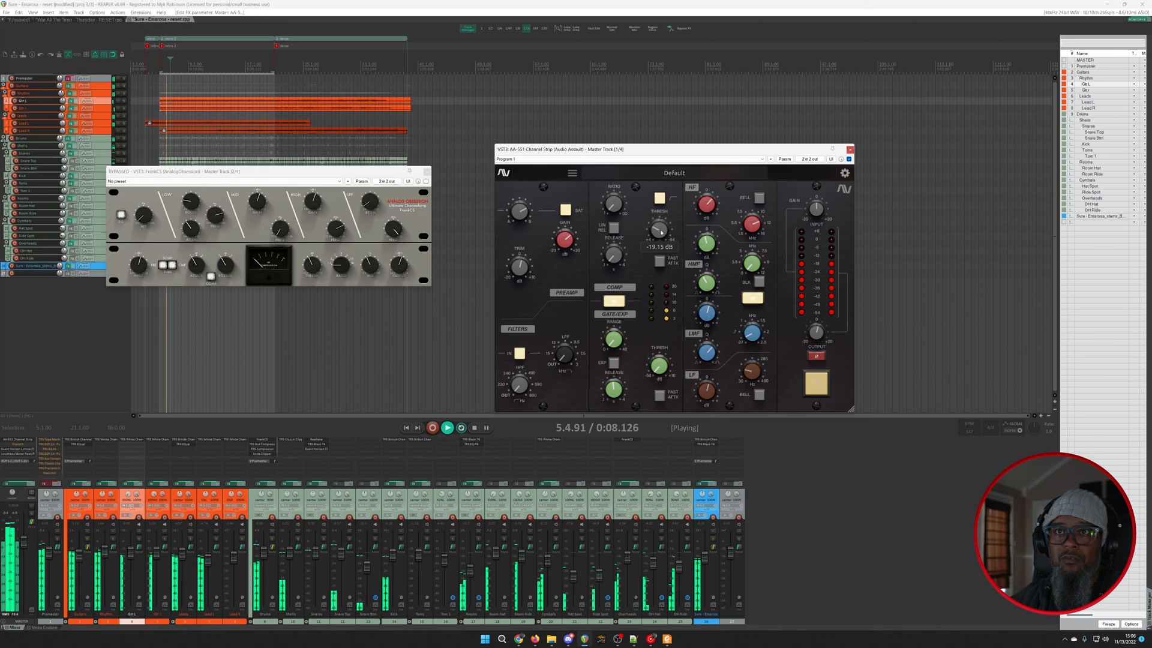
pyautogui.scroll(-1, 660, 231)
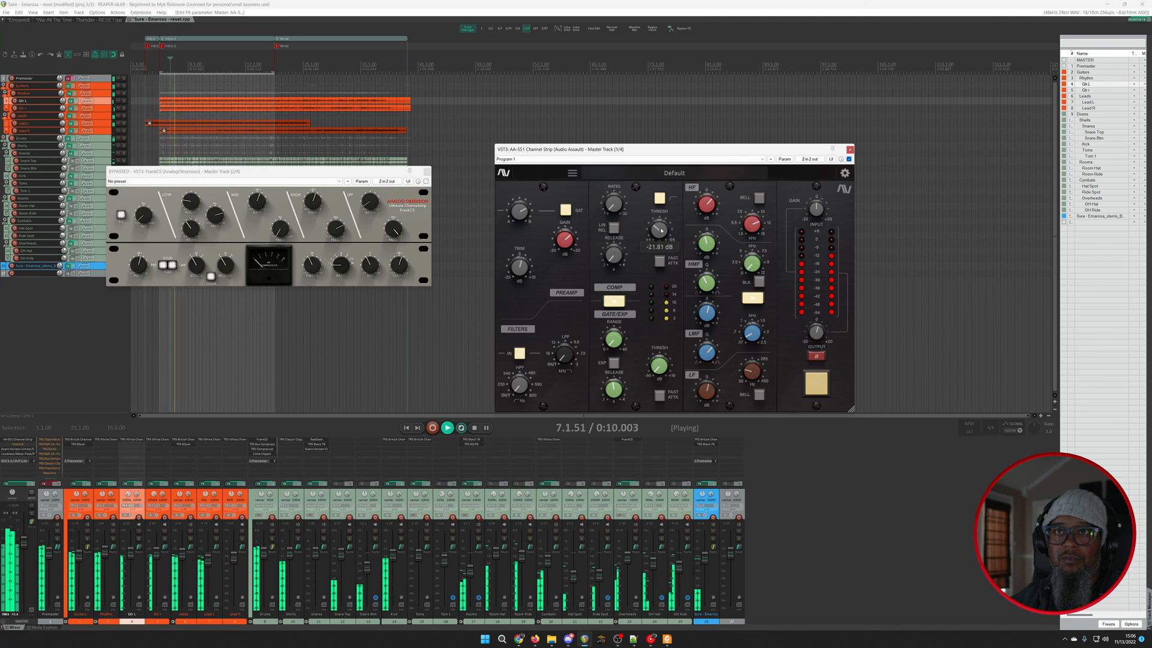
pyautogui.scroll(6, 660, 231)
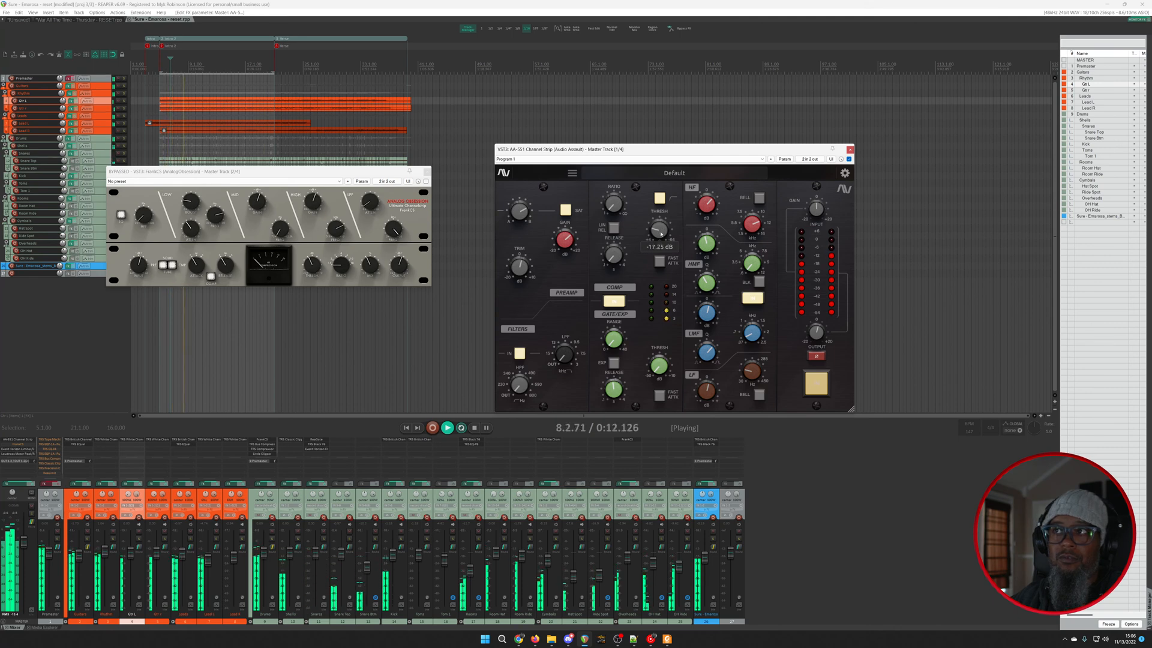
pyautogui.press('space')
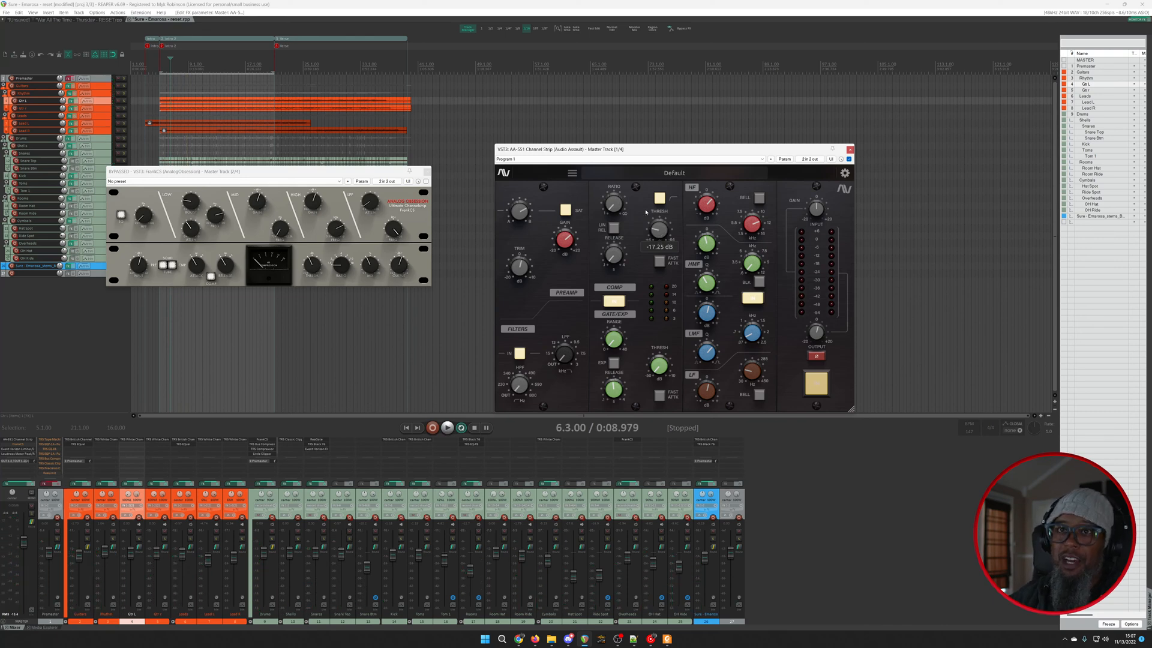
# Step: Enlarge the AA-551 Channel Strip window and inspect its compressor ratio
pyautogui.moveTo(852, 410); pyautogui.dragTo(954, 481)
pyautogui.moveTo(539, 228)
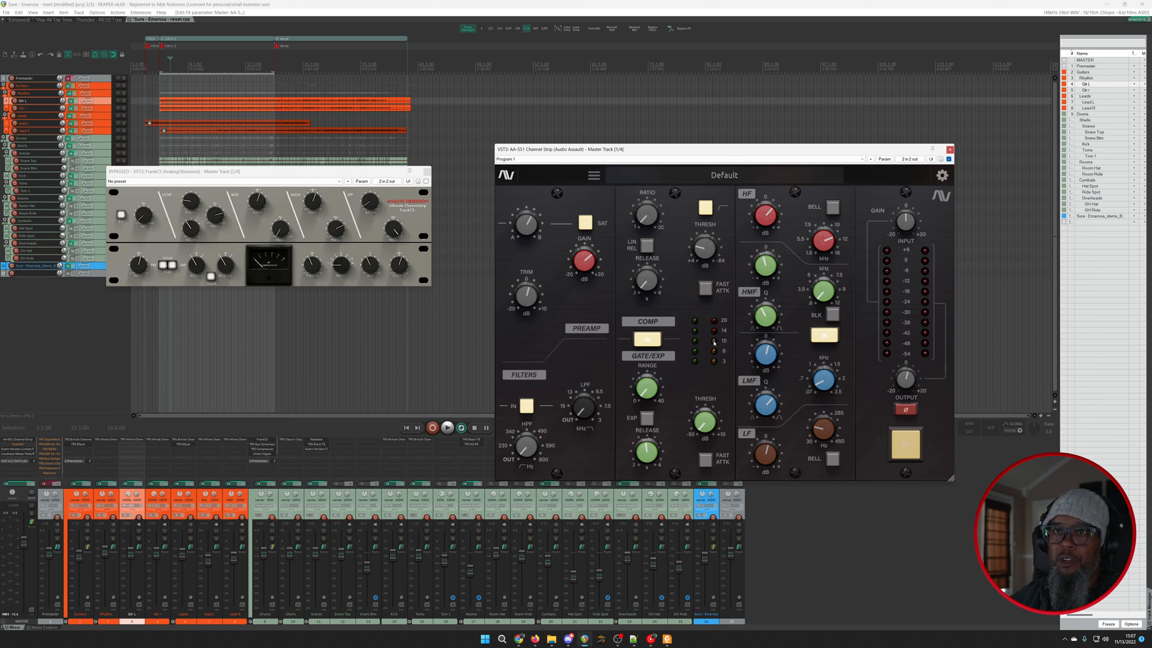
pyautogui.moveTo(672, 222)
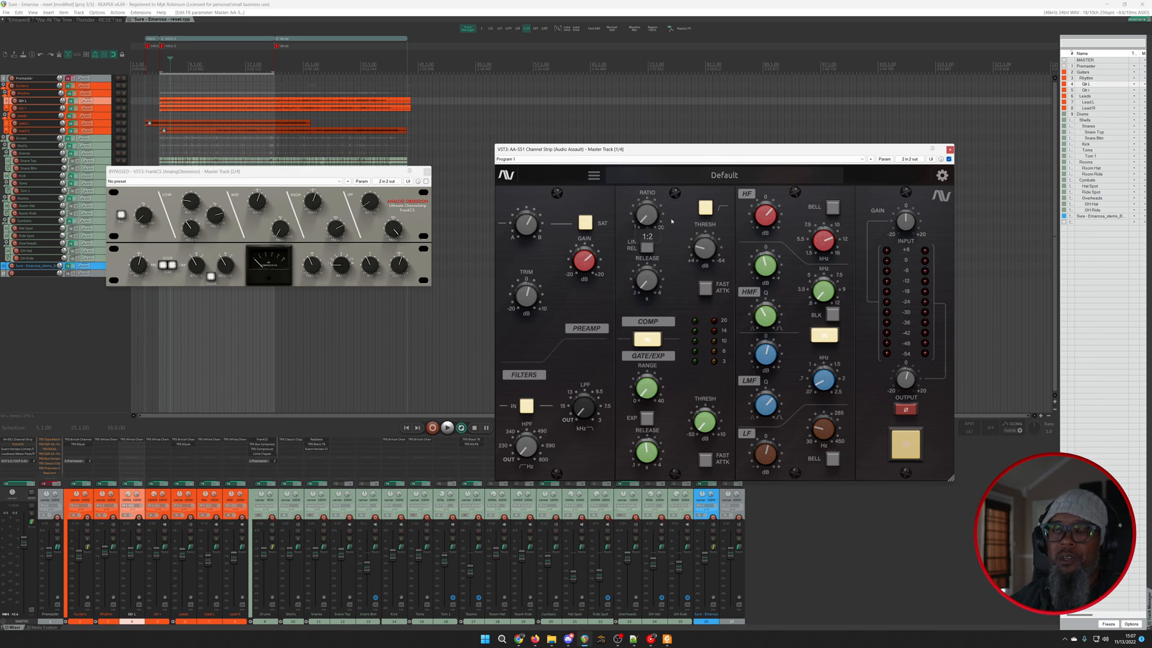
# Step: Try moving the Equalizer module past the Gate in the AA-551 routing order, and close the routing view
pyautogui.click(943, 177)
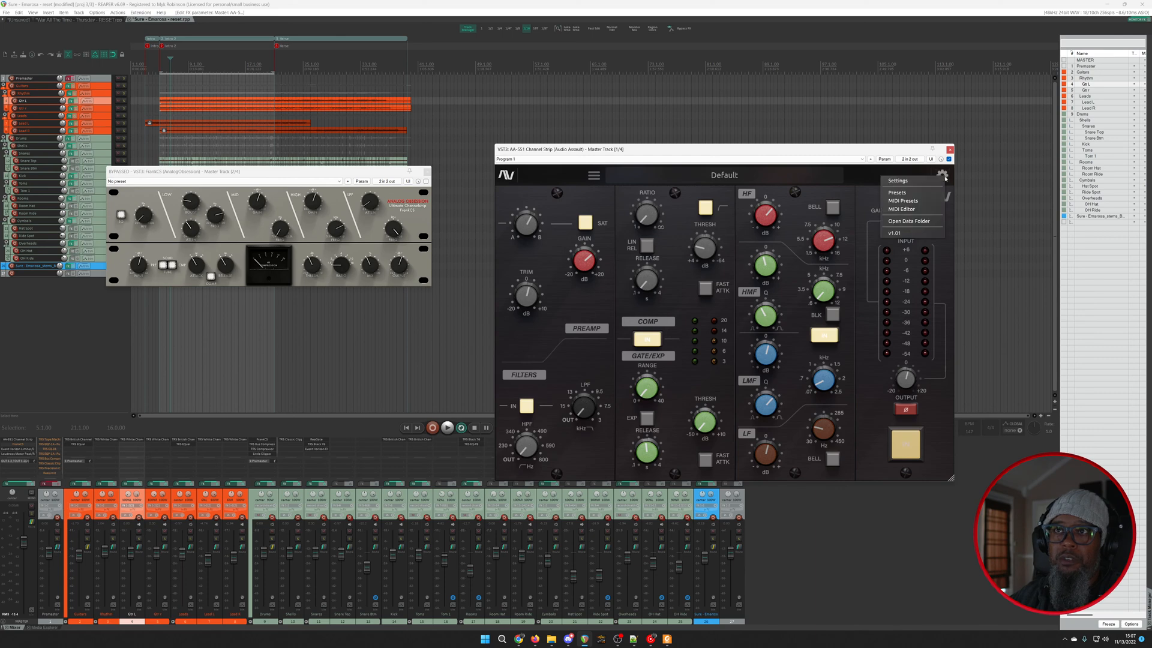
pyautogui.click(594, 176)
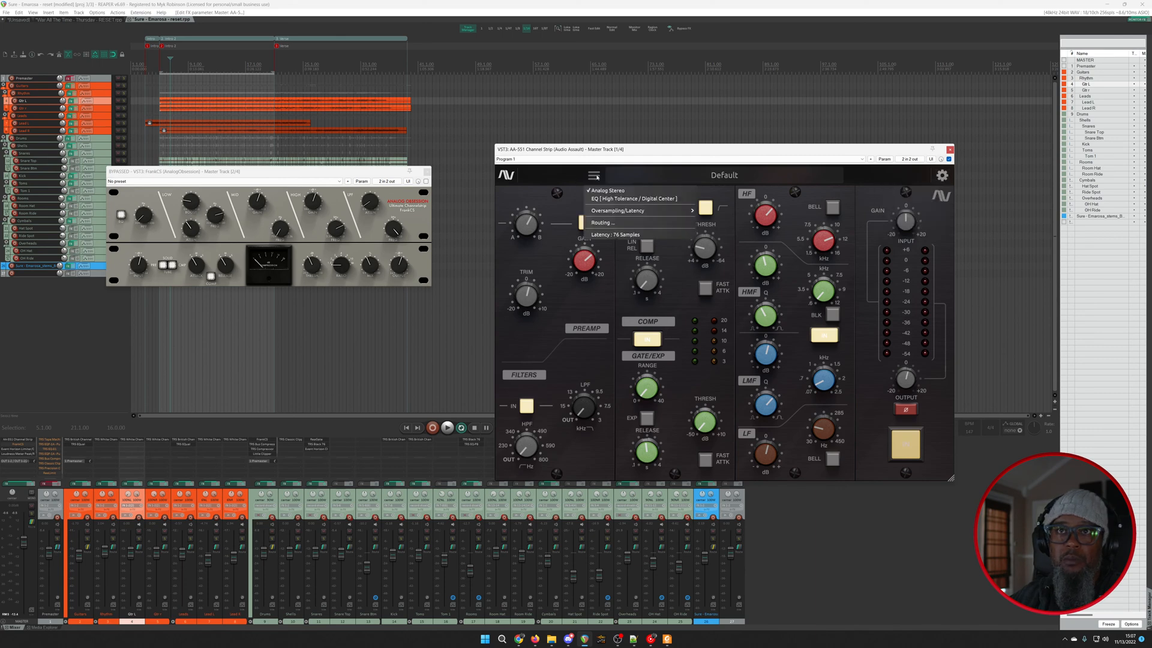
pyautogui.click(603, 223)
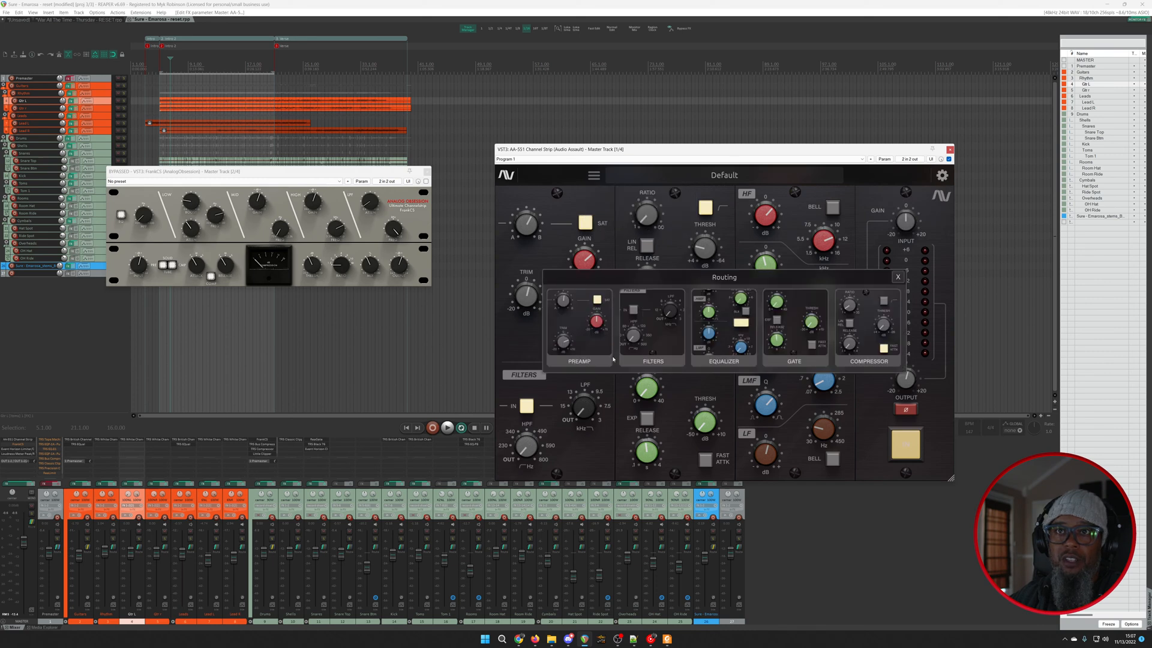
pyautogui.moveTo(721, 361); pyautogui.dragTo(812, 365)
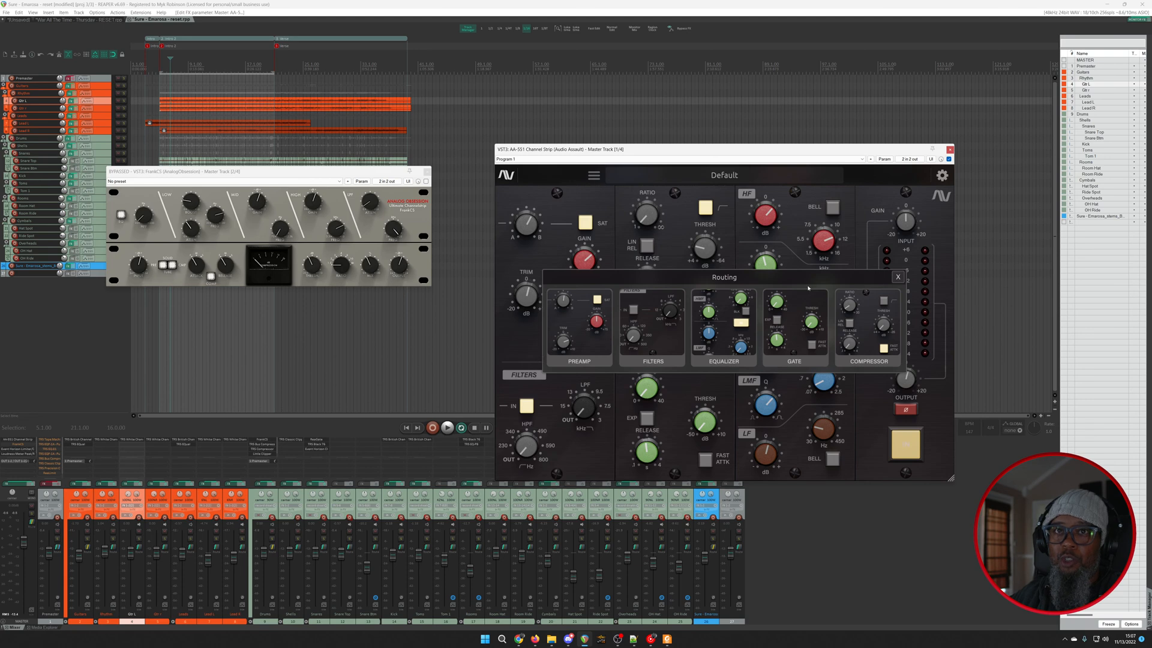
pyautogui.click(898, 278)
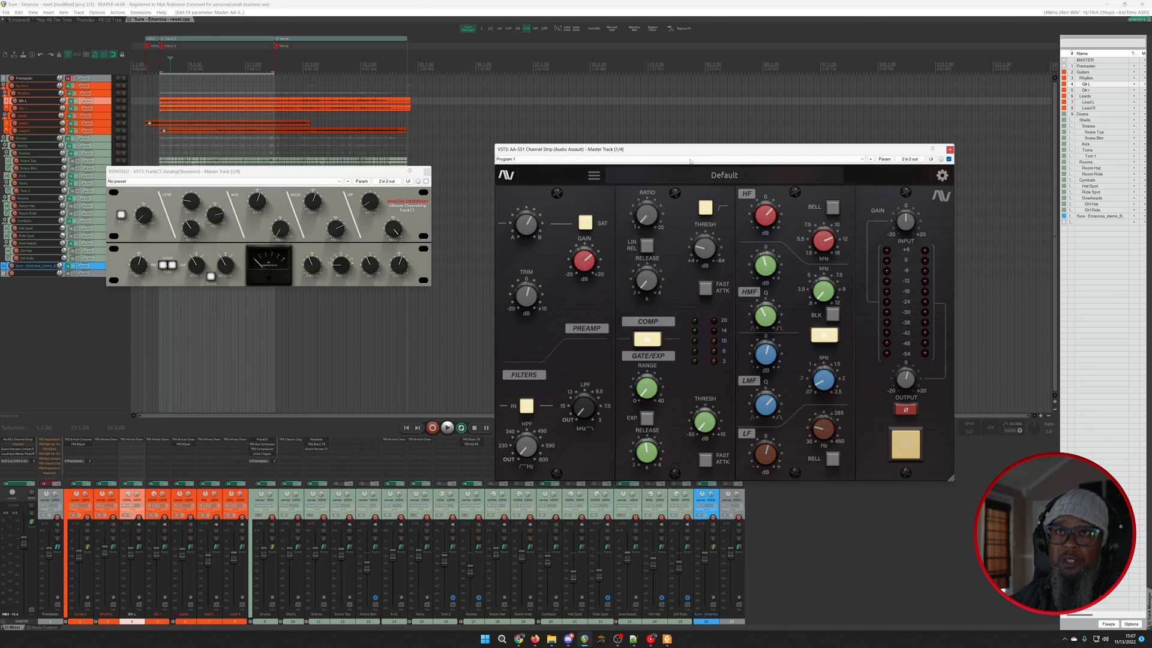
# Step: Set the AA-551 compressor threshold to -13.69 dB during playback and compare the mix with the plugin bypassed and active
pyautogui.press('space')
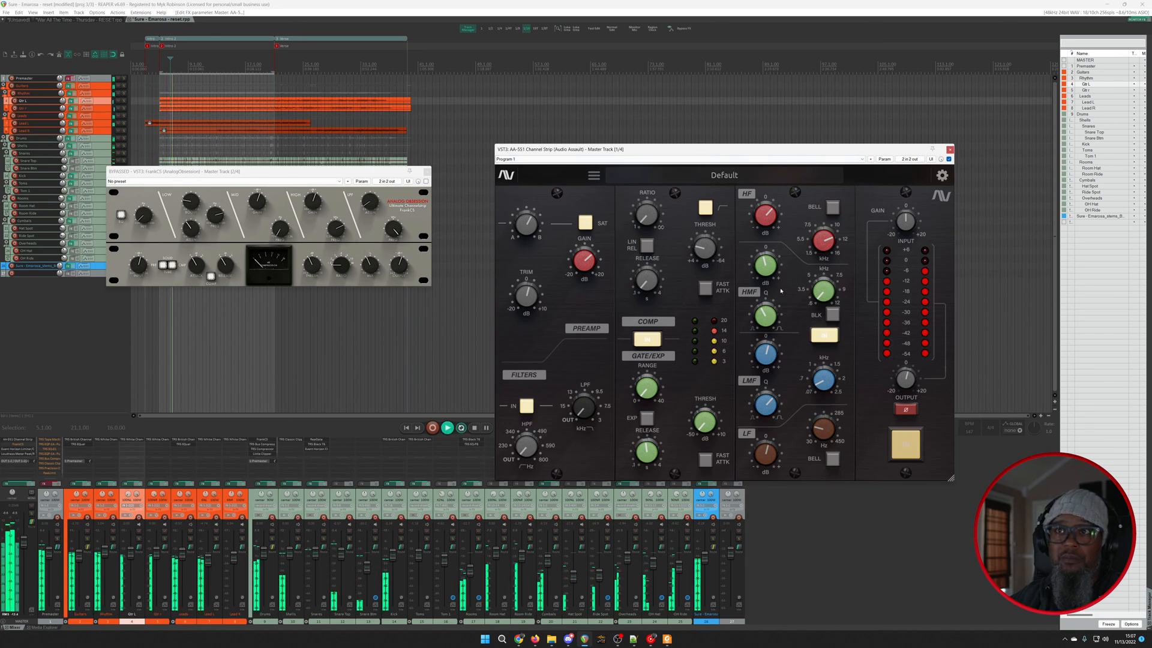
pyautogui.moveTo(706, 256)
pyautogui.mouseDown()
pyautogui.moveTo(712, 233)
pyautogui.moveTo(713, 259)
pyautogui.mouseUp()
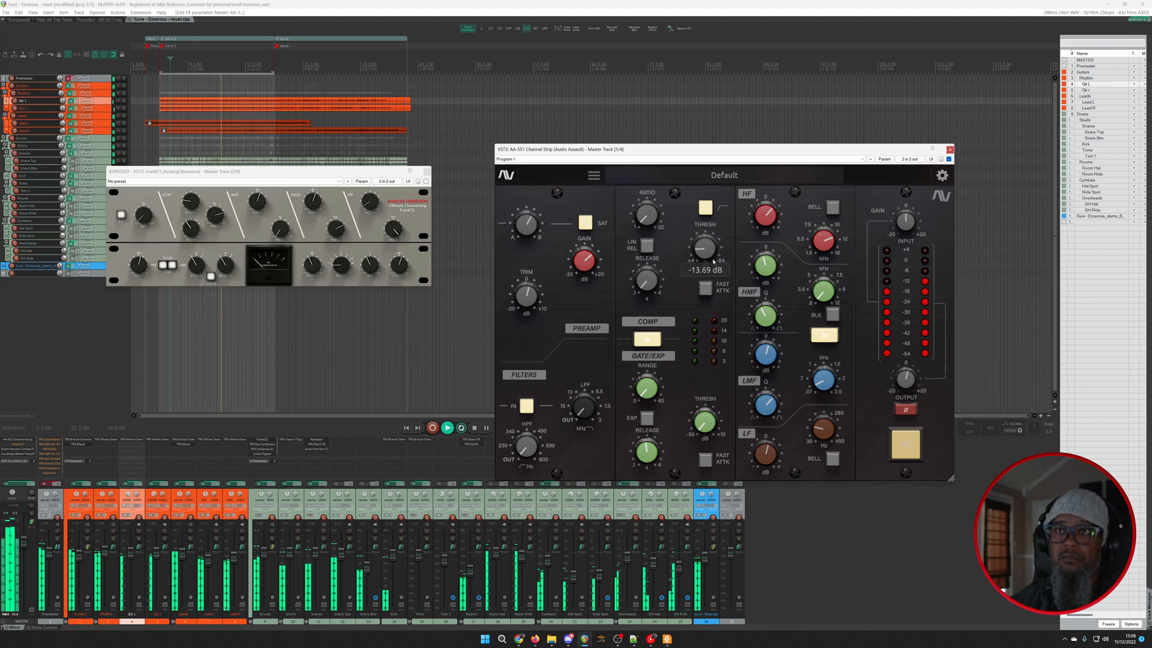
pyautogui.click(948, 159)
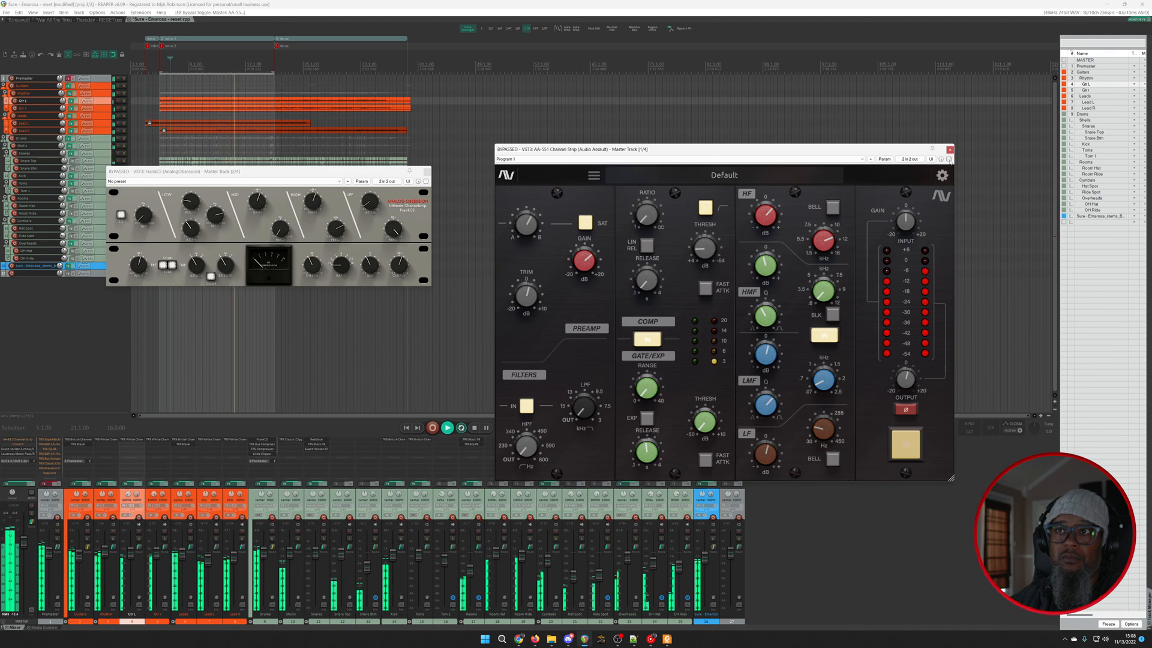
pyautogui.click(948, 159)
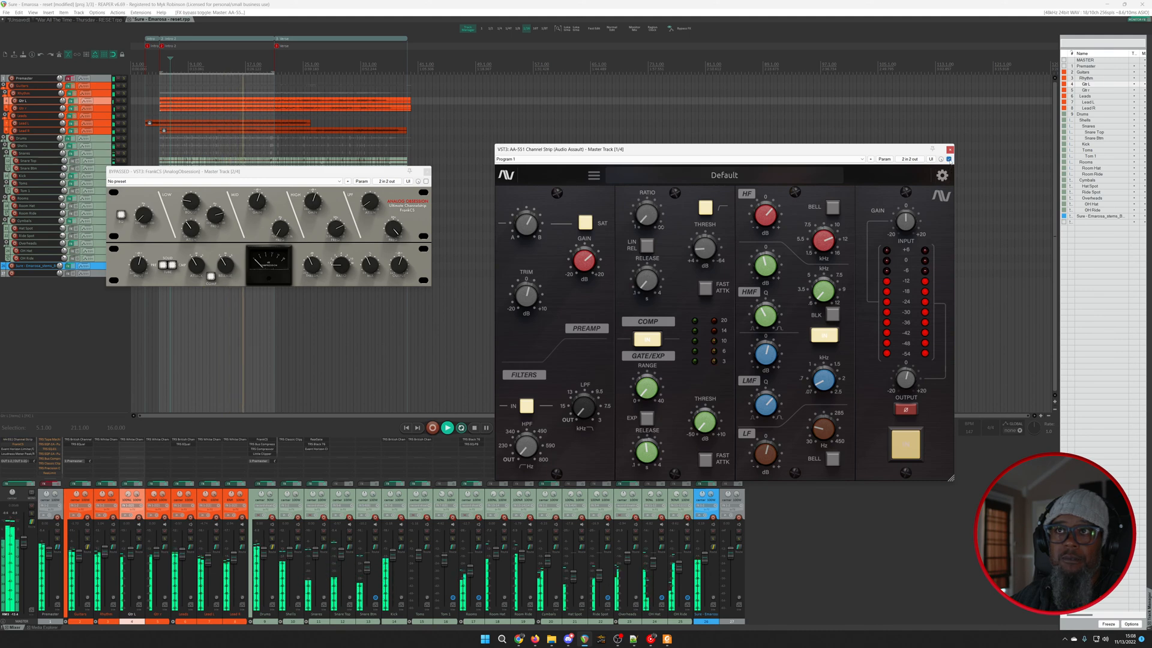
pyautogui.press('space')
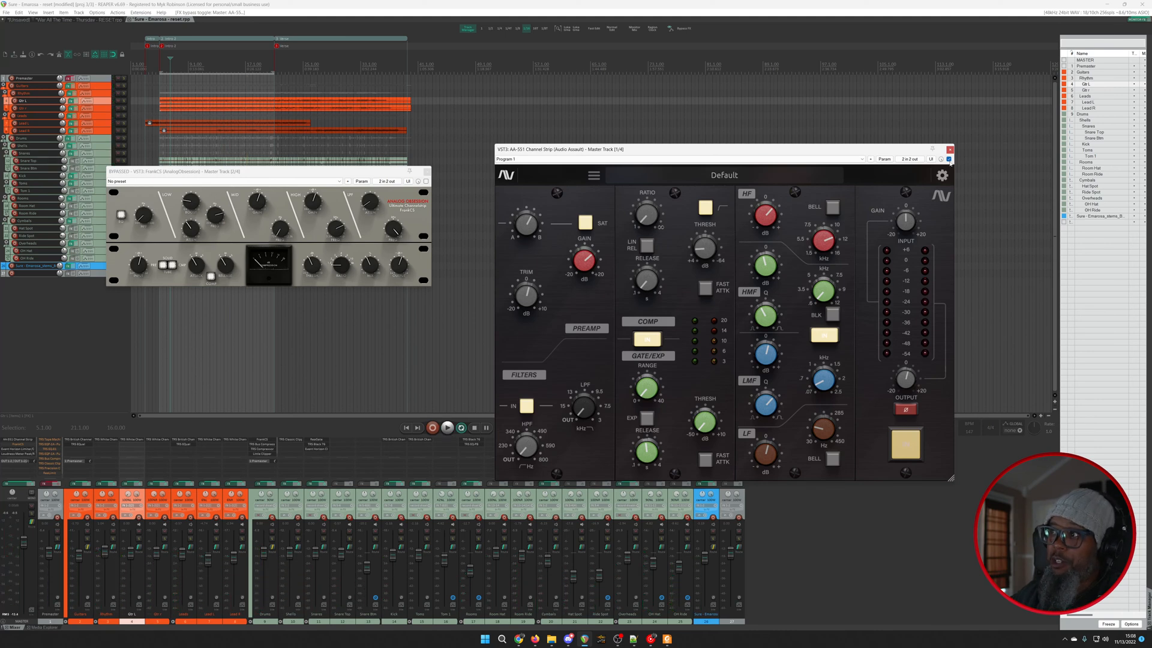
# Step: Open the master track's Loudness Meter, reset its readings, and place its window just below the FrankCS plugin
pyautogui.moveTo(911, 374)
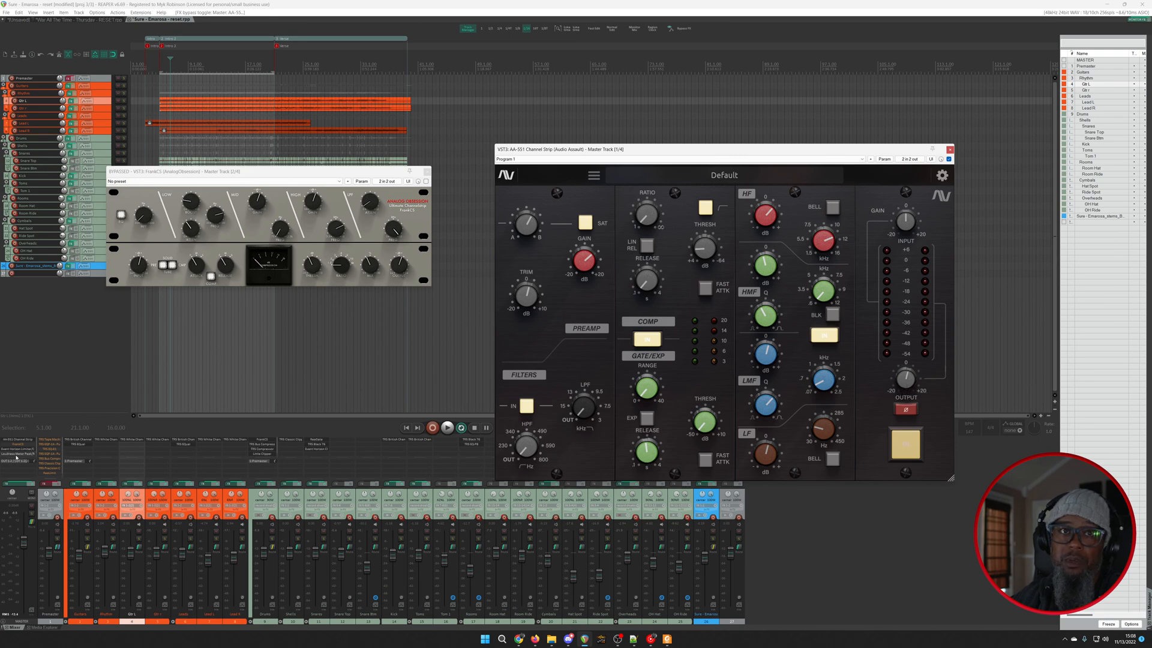
pyautogui.click(18, 454)
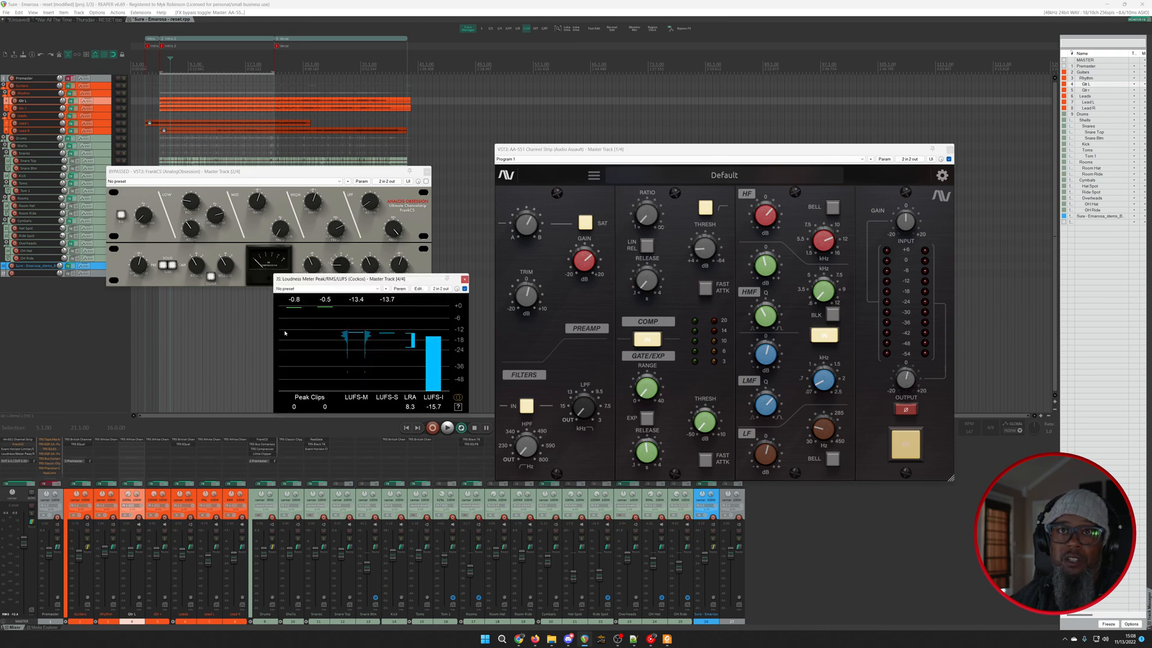
pyautogui.click(423, 319)
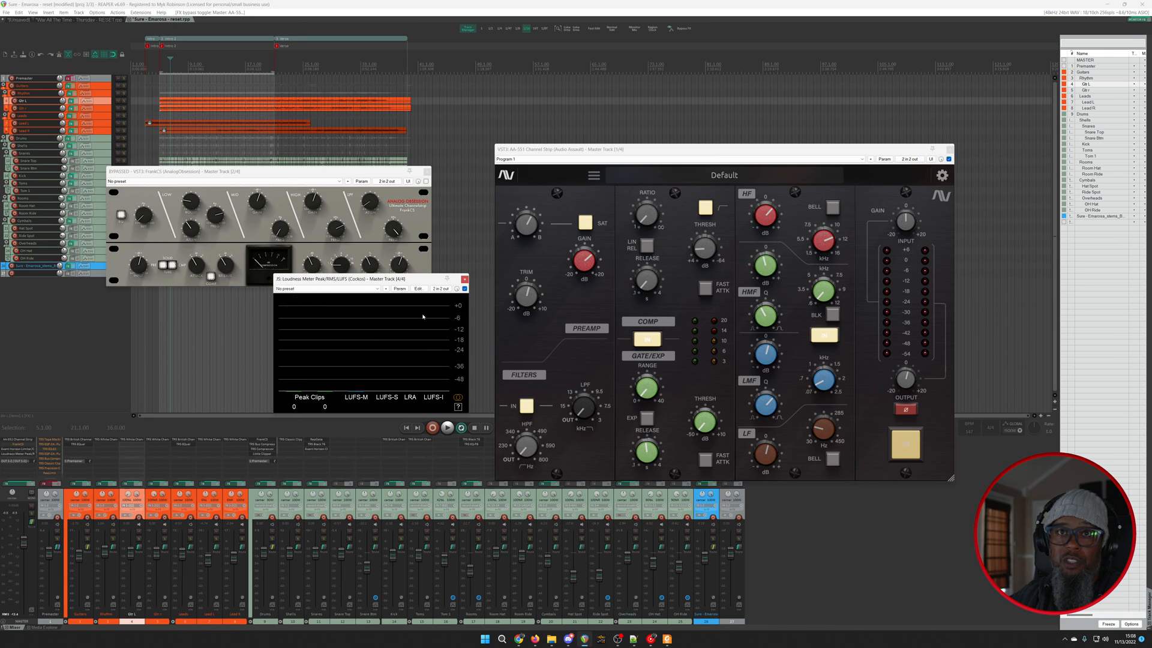
pyautogui.moveTo(420, 282); pyautogui.dragTo(399, 314)
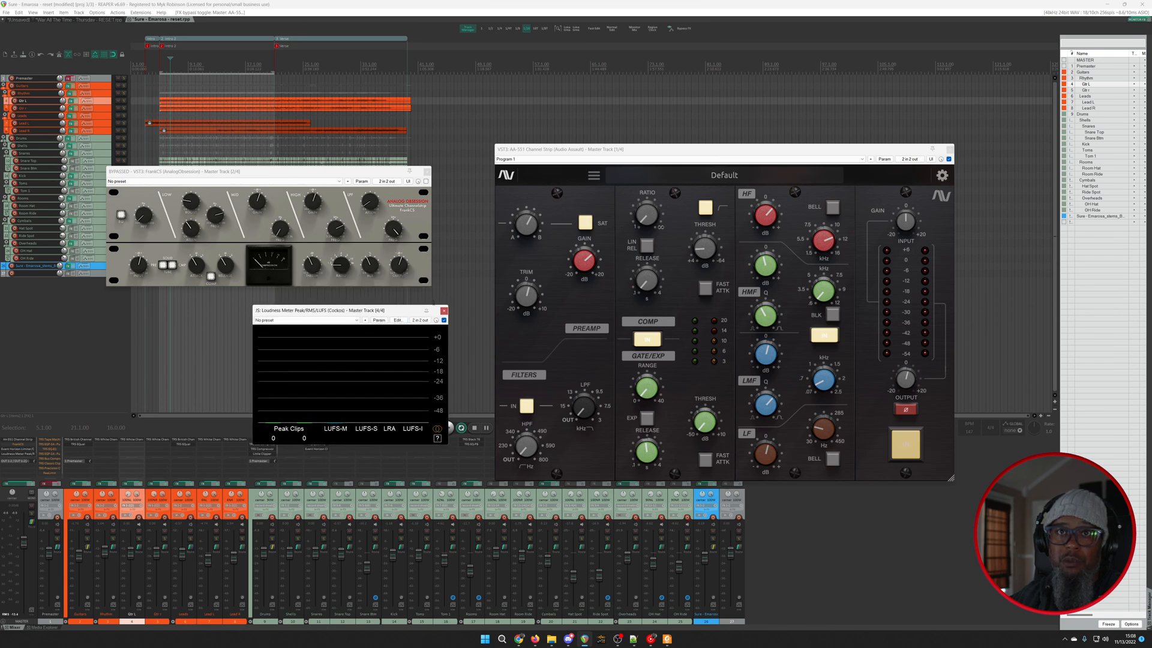
# Step: During playback, set the AA-551 compressor ratio to 1:3 and threshold to -15.47 dB, auditioning fast attack on and off
pyautogui.click(586, 151)
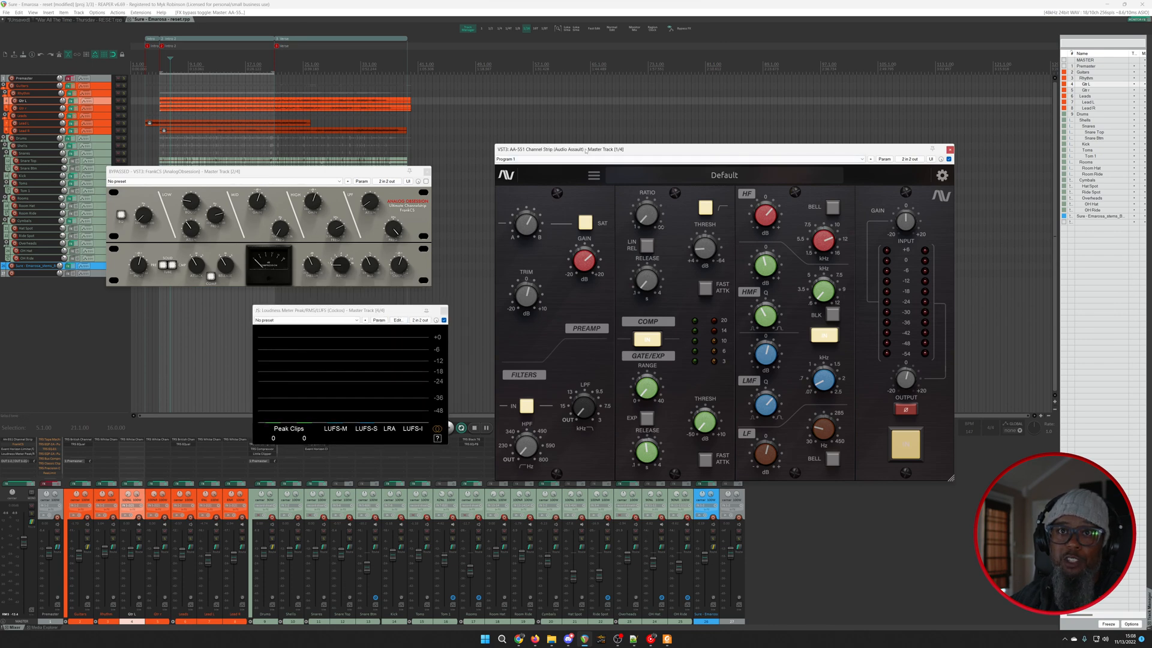
pyautogui.press('space')
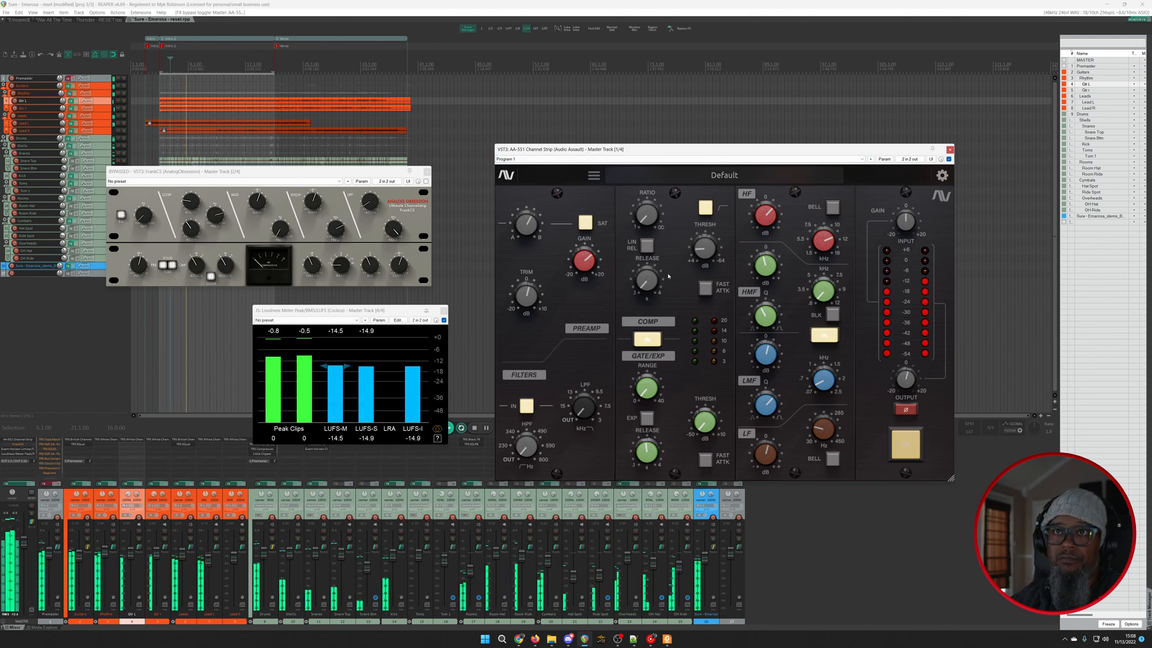
pyautogui.moveTo(648, 223)
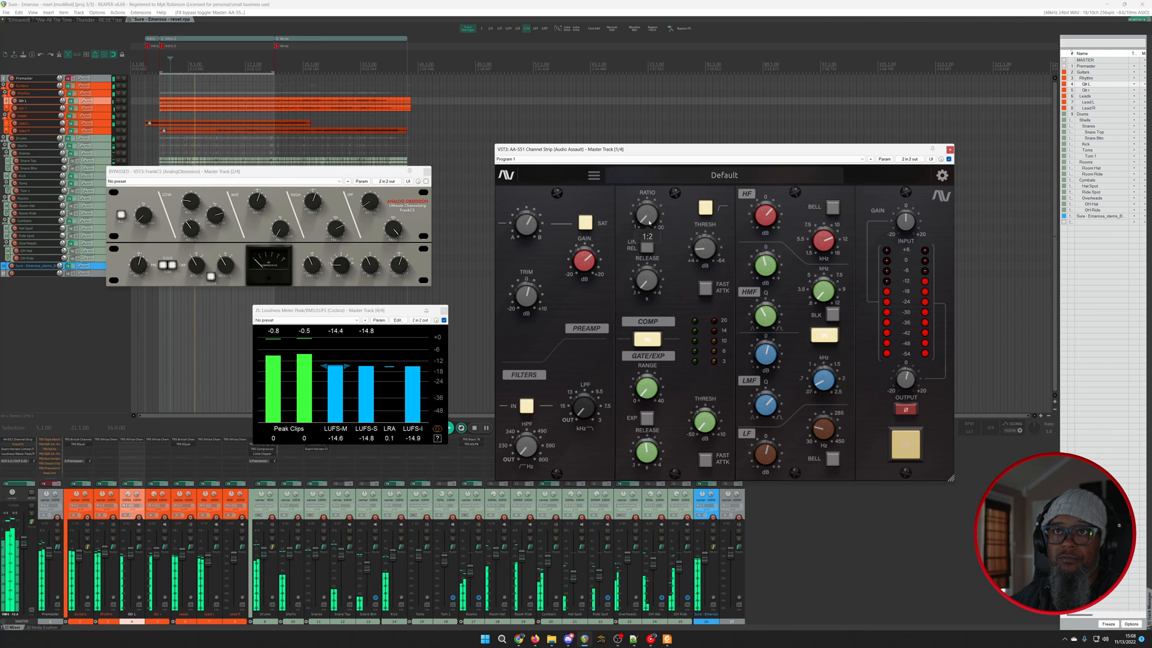
pyautogui.moveTo(650, 168); pyautogui.dragTo(656, 221)
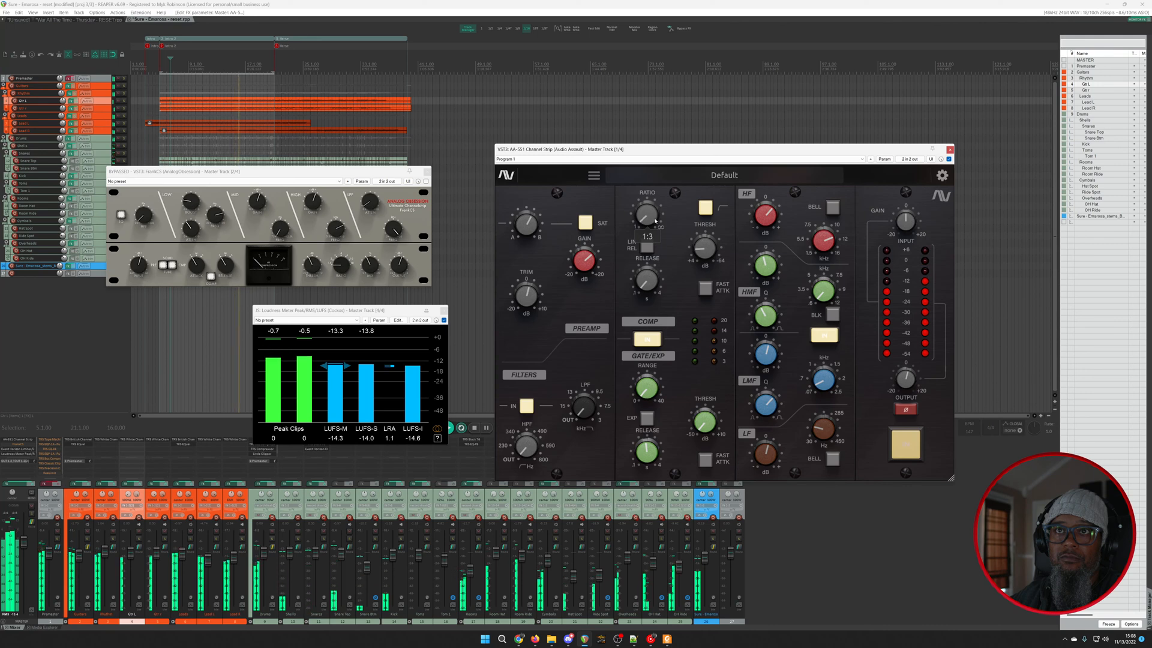
pyautogui.moveTo(705, 248); pyautogui.dragTo(707, 253)
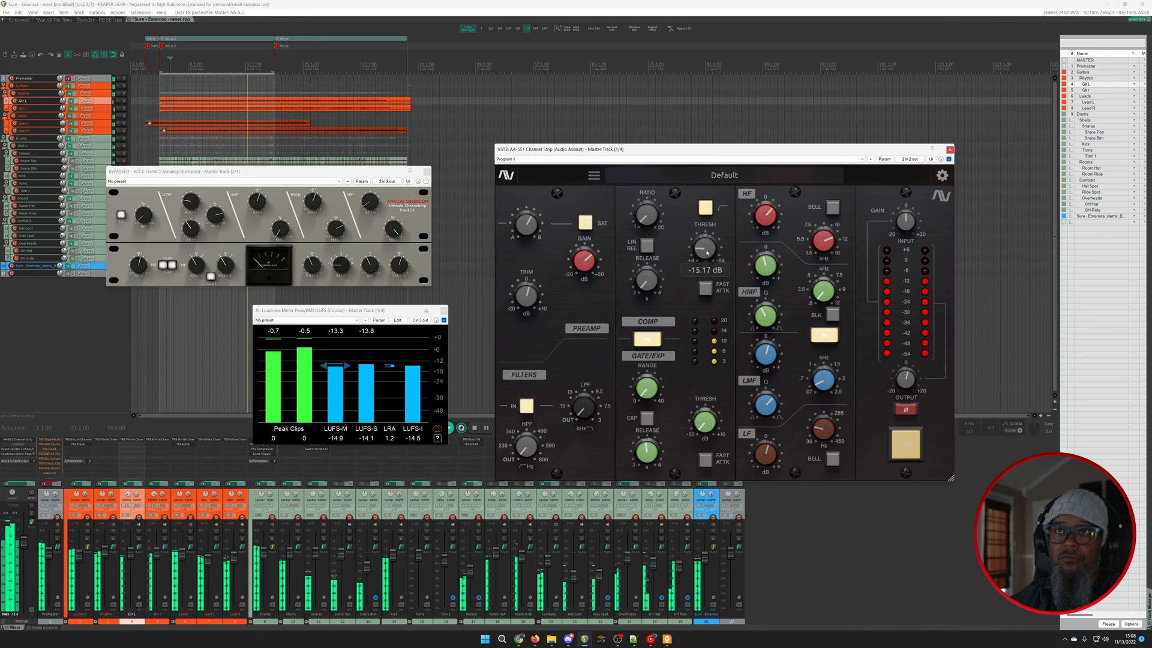
pyautogui.click(707, 289)
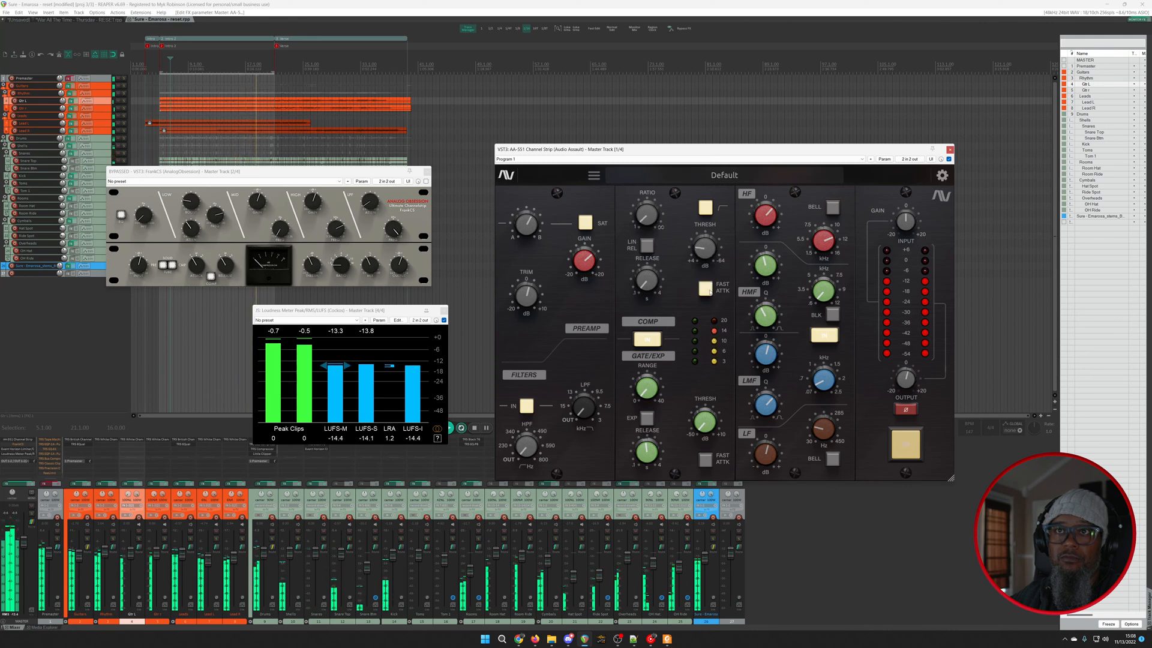
pyautogui.click(708, 290)
pyautogui.moveTo(704, 250); pyautogui.dragTo(704, 253)
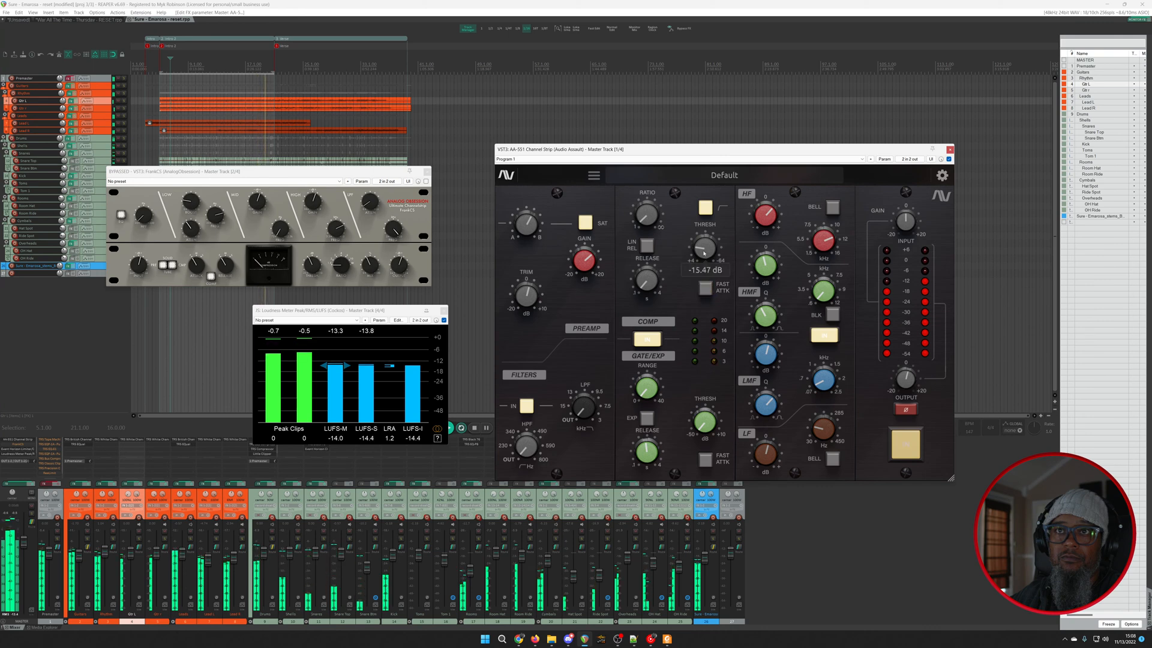
# Step: Set the AA-551 preamp trim to -4.62 dB and adjust the preamp knob above Trim during playback
pyautogui.moveTo(581, 262)
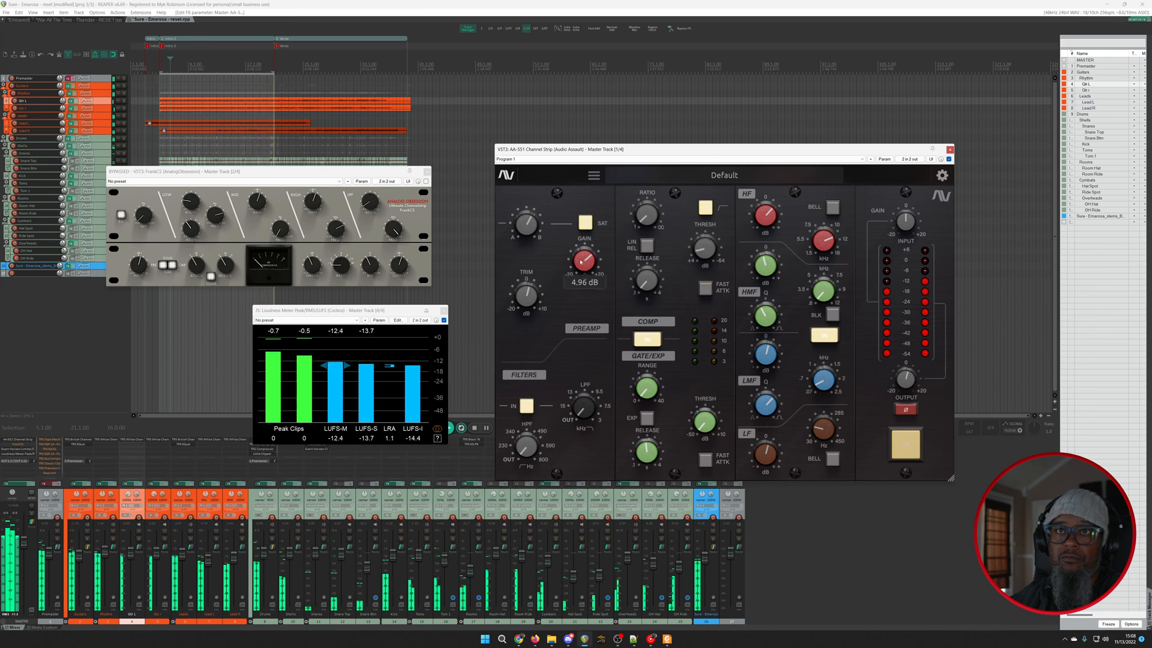
pyautogui.moveTo(534, 297)
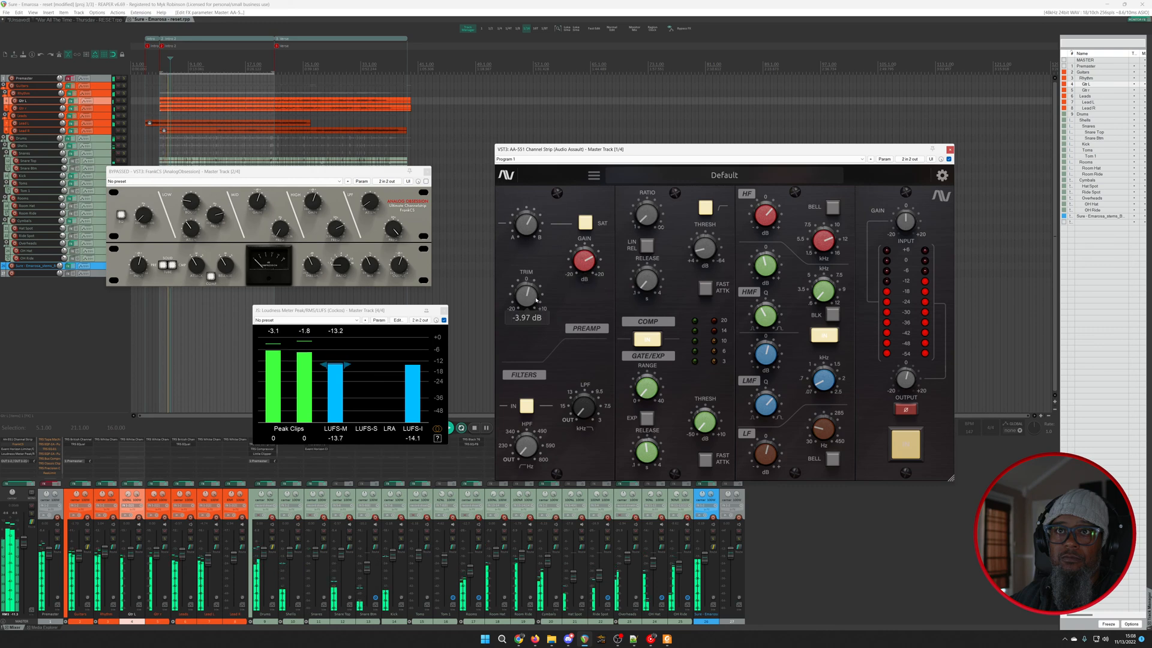
pyautogui.moveTo(534, 298); pyautogui.dragTo(534, 298)
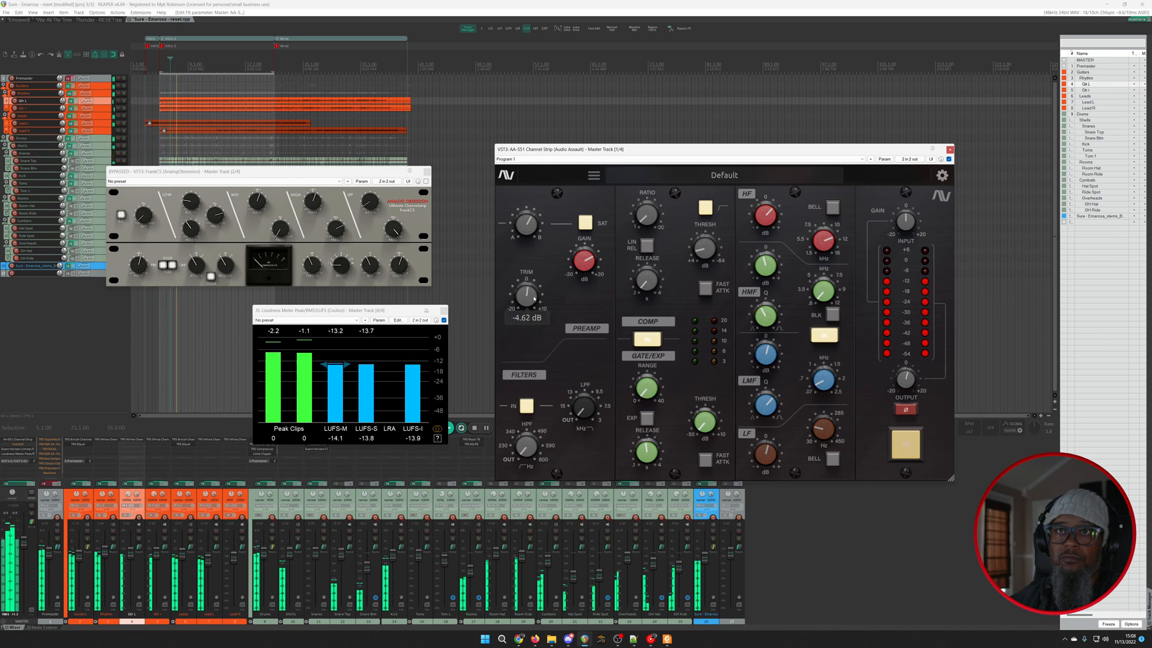
pyautogui.moveTo(531, 226); pyautogui.dragTo(529, 201)
pyautogui.press('space')
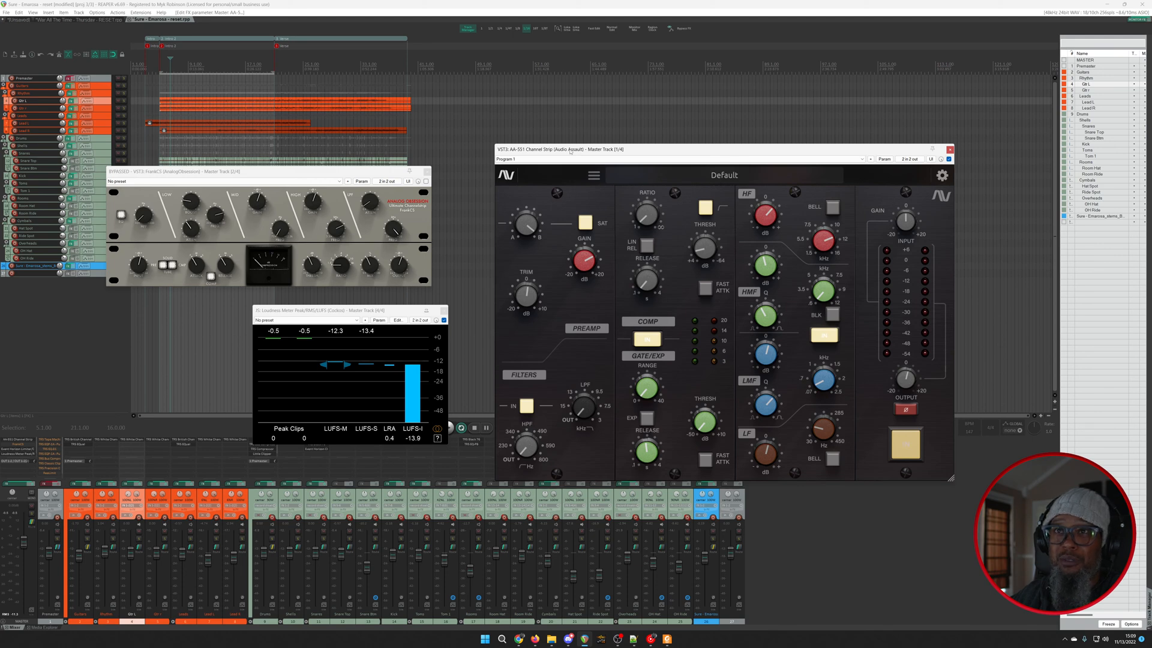
pyautogui.press('space')
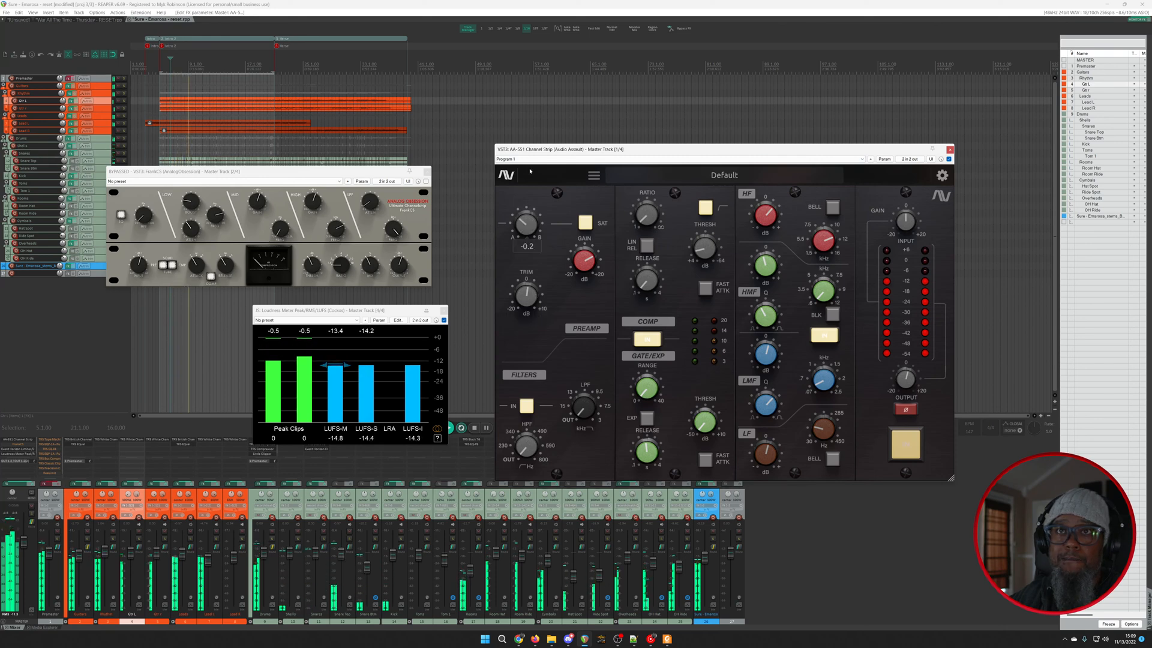
pyautogui.moveTo(532, 232); pyautogui.dragTo(529, 239)
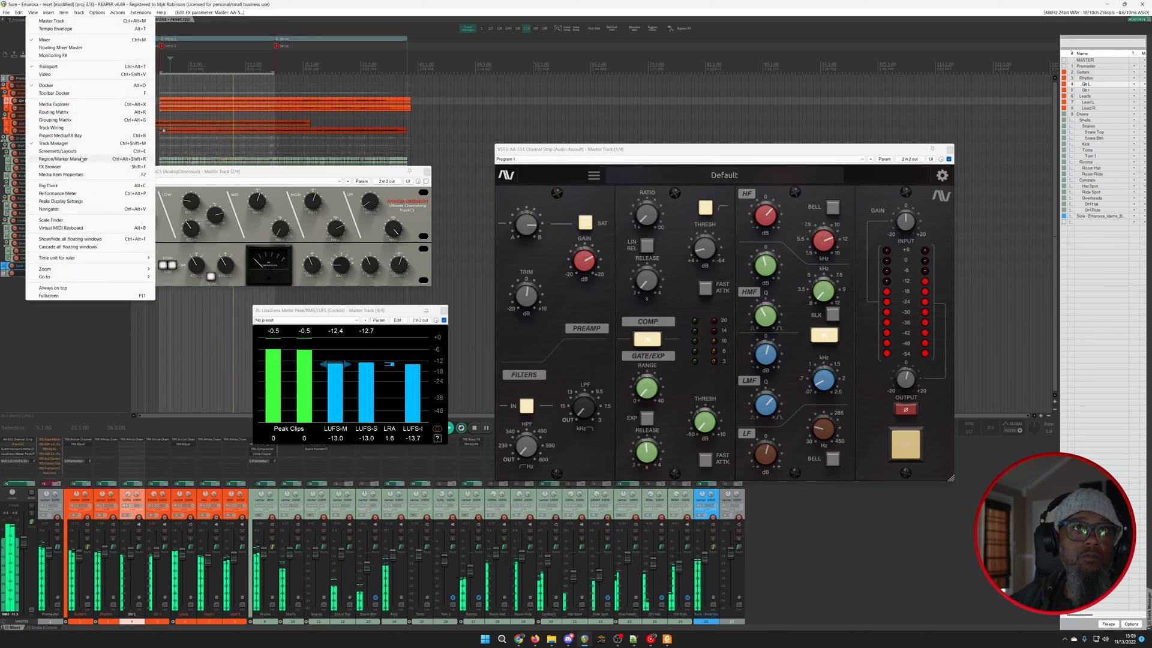
# Step: Show the Performance Meter, extend its window to list all tracks, and place it beside the Loudness Meter
pyautogui.click(96, 194)
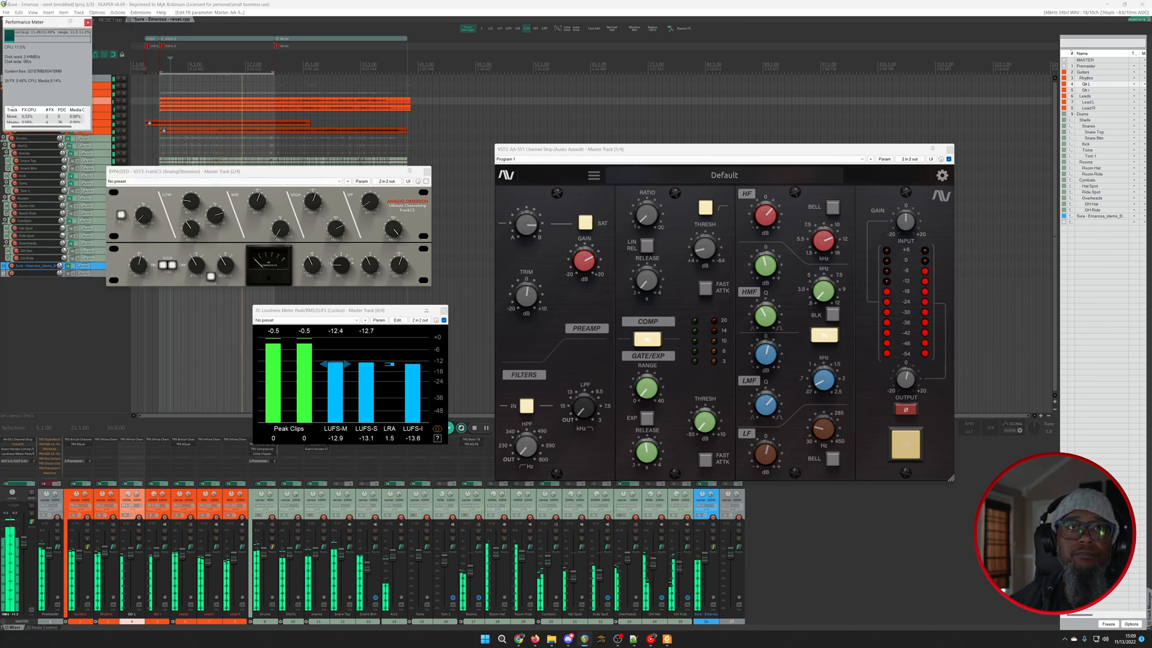
pyautogui.moveTo(28, 25); pyautogui.dragTo(607, 159)
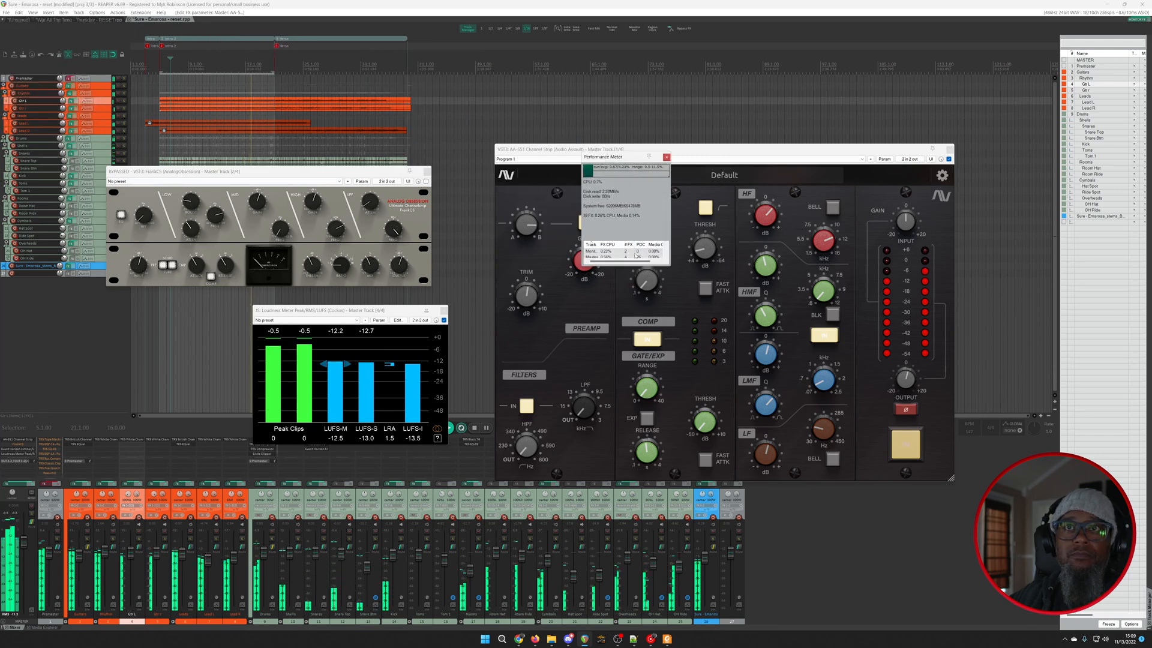
pyautogui.moveTo(666, 265); pyautogui.dragTo(665, 455)
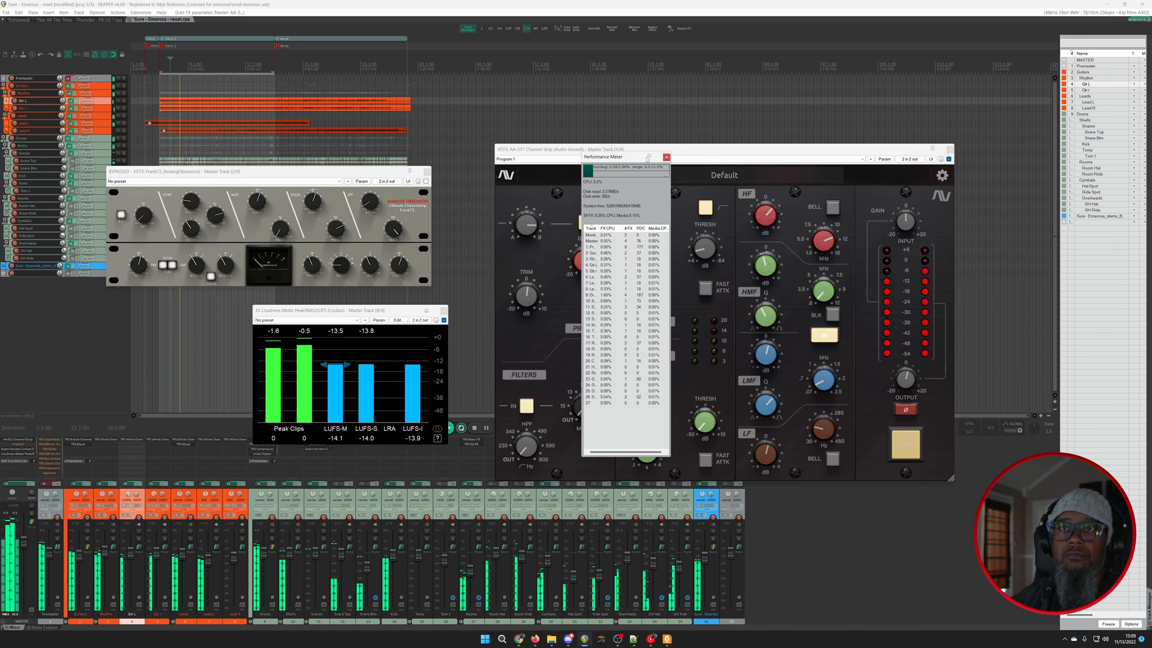
pyautogui.moveTo(653, 159); pyautogui.dragTo(119, 308)
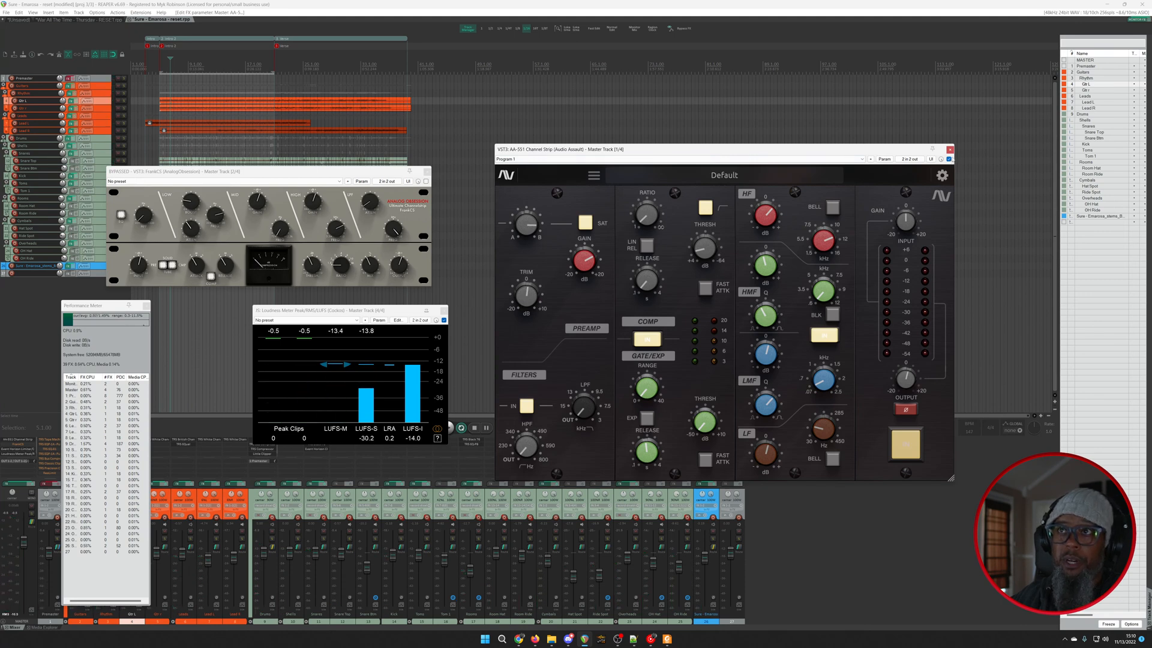
# Step: Bypass the AA-551 Channel Strip, then move its window higher and enlarge it slightly
pyautogui.click(948, 159)
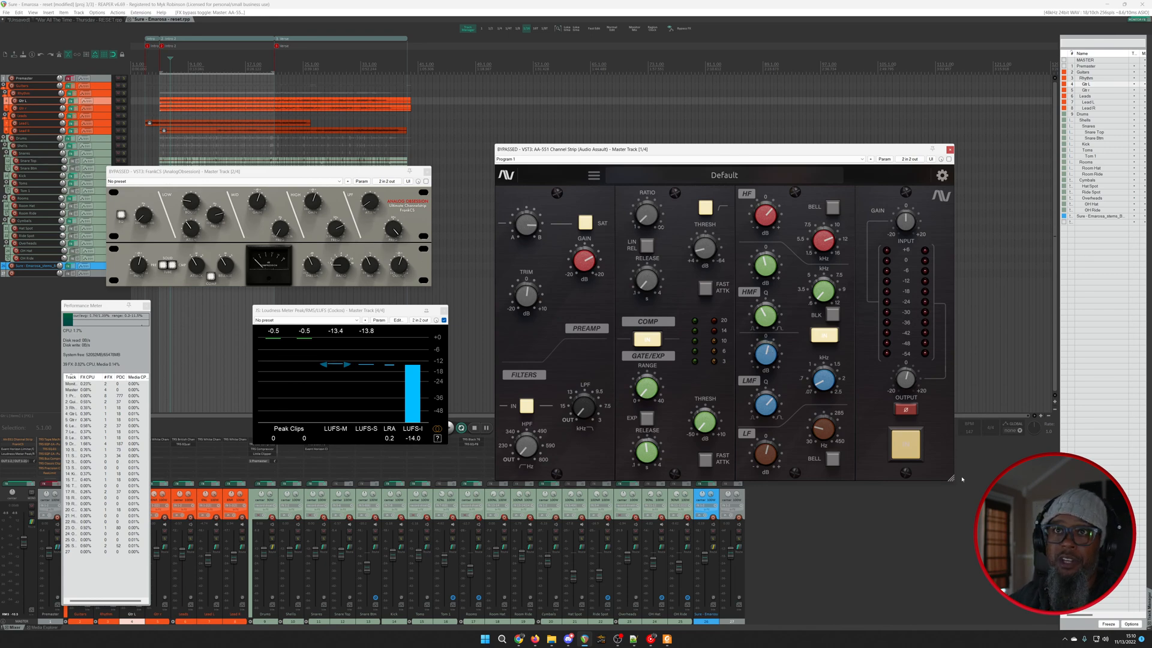
pyautogui.moveTo(661, 152); pyautogui.dragTo(618, 72)
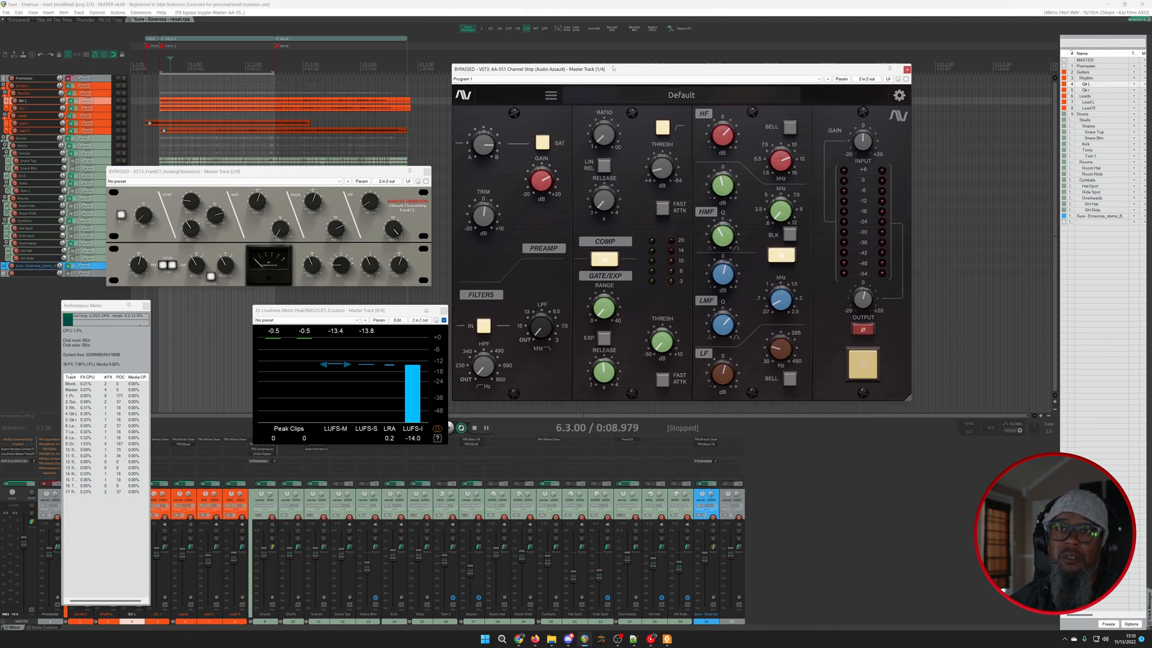
pyautogui.moveTo(909, 399)
pyautogui.mouseDown()
pyautogui.moveTo(1047, 612)
pyautogui.moveTo(1023, 594)
pyautogui.moveTo(911, 401)
pyautogui.mouseUp()
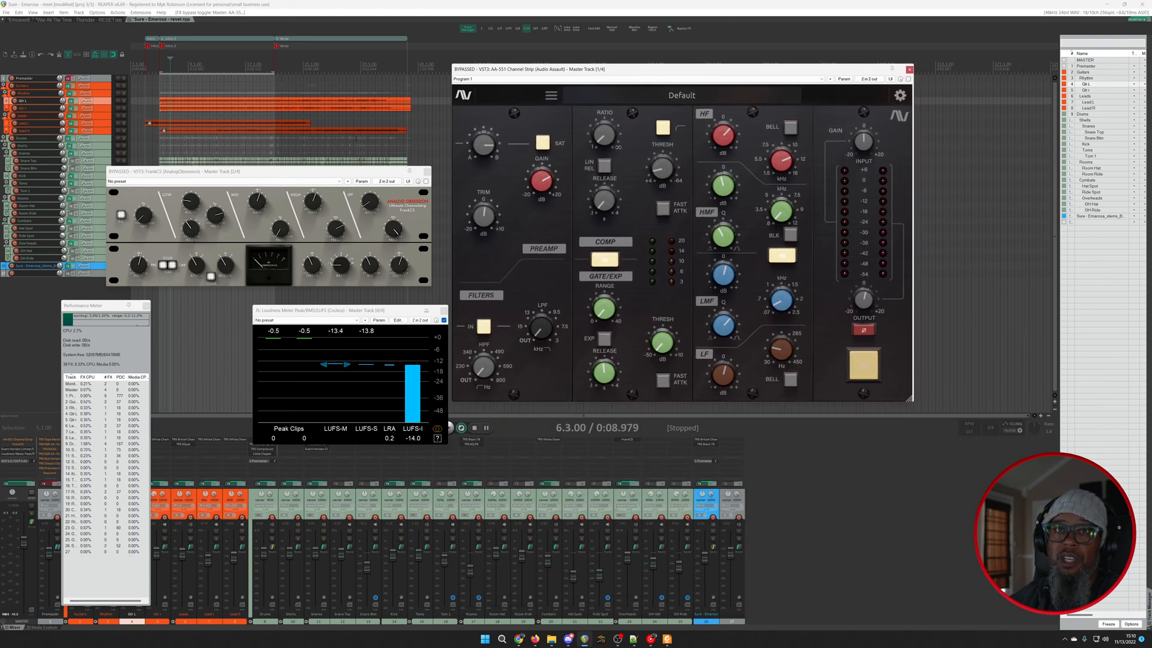
# Step: Enlarge the FrankCS window slightly, place it beneath the AA-551, and toggle its Analog Obsession logo switch back on
pyautogui.click(360, 173)
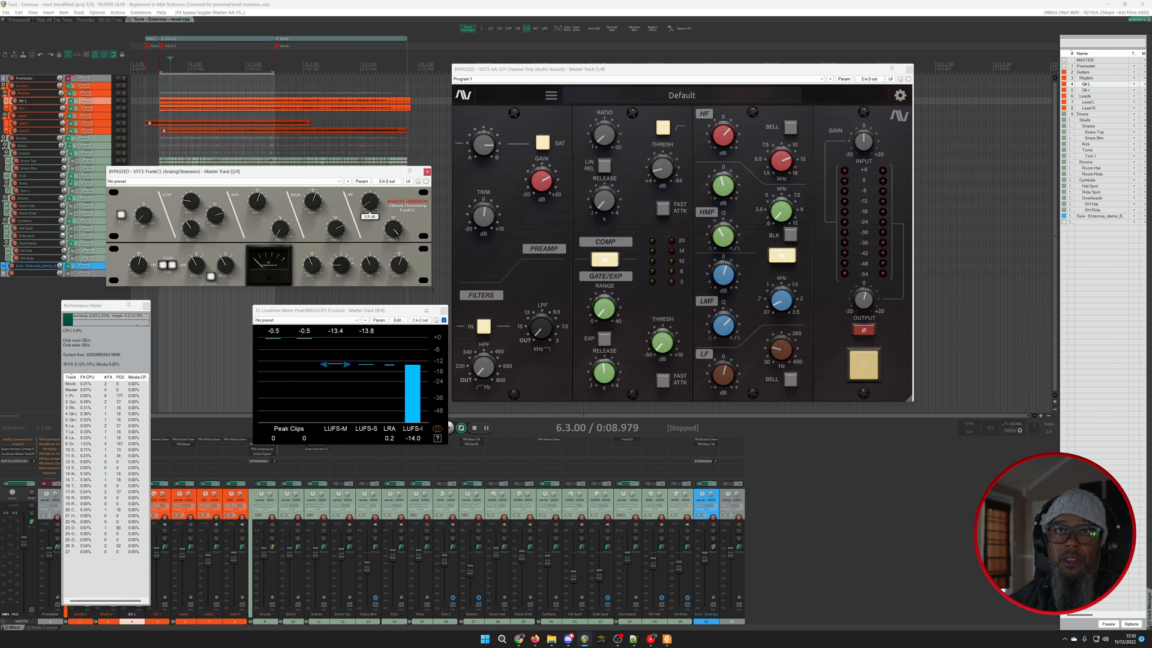
pyautogui.moveTo(430, 287)
pyautogui.mouseDown()
pyautogui.moveTo(582, 441)
pyautogui.moveTo(621, 497)
pyautogui.moveTo(469, 311)
pyautogui.moveTo(416, 287)
pyautogui.moveTo(435, 291)
pyautogui.mouseUp()
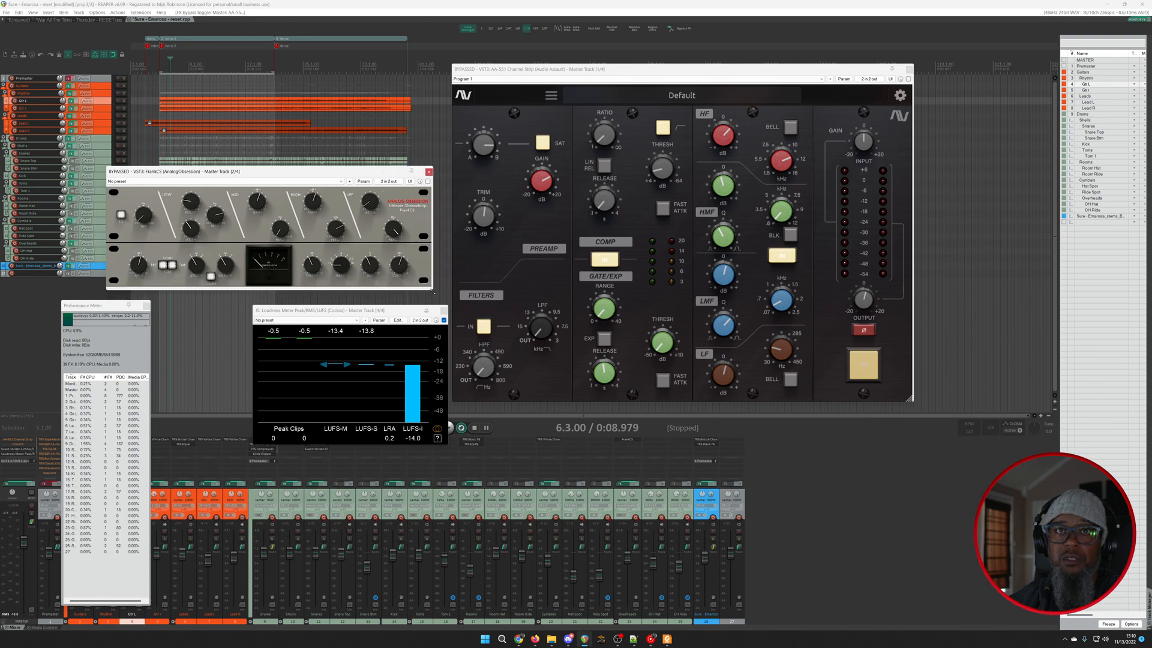
pyautogui.moveTo(367, 172); pyautogui.dragTo(854, 415)
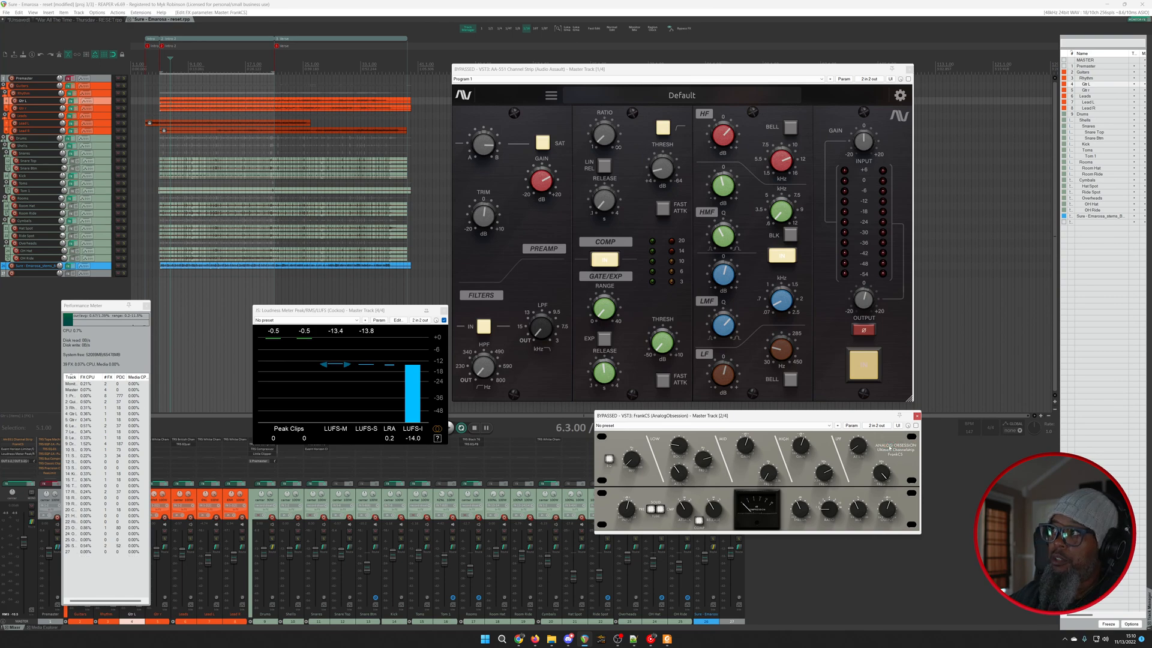
pyautogui.click(889, 447)
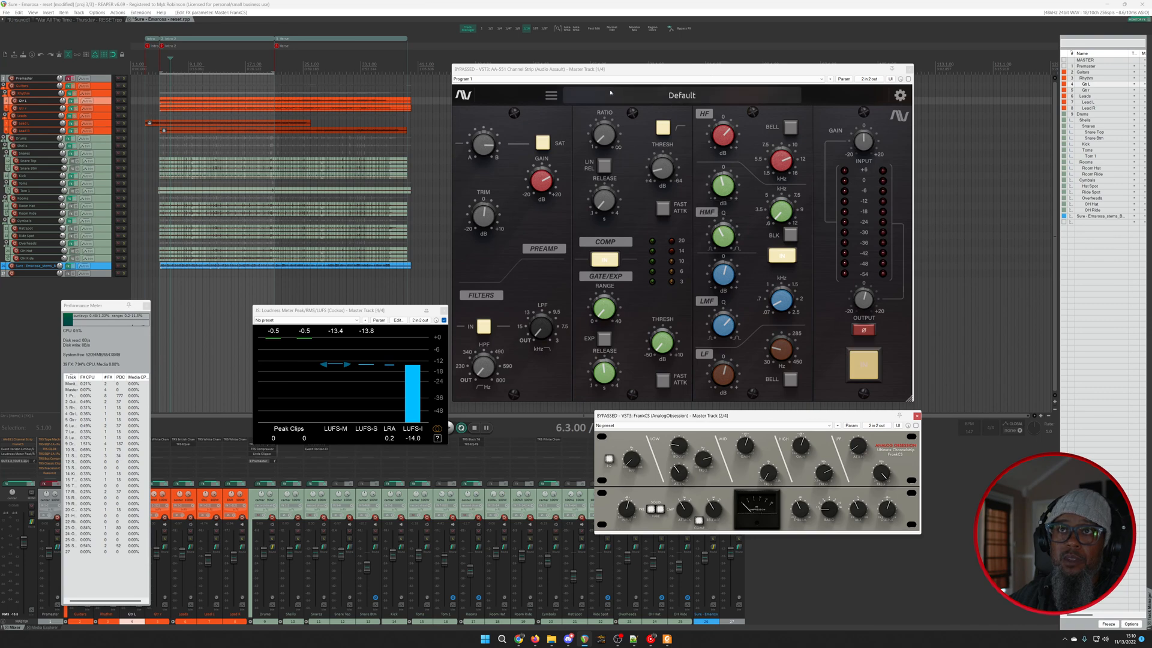
# Step: Set the AA-551 Channel Strip's oversampling to 8x FIR (High Quality +CPU)
pyautogui.click(558, 70)
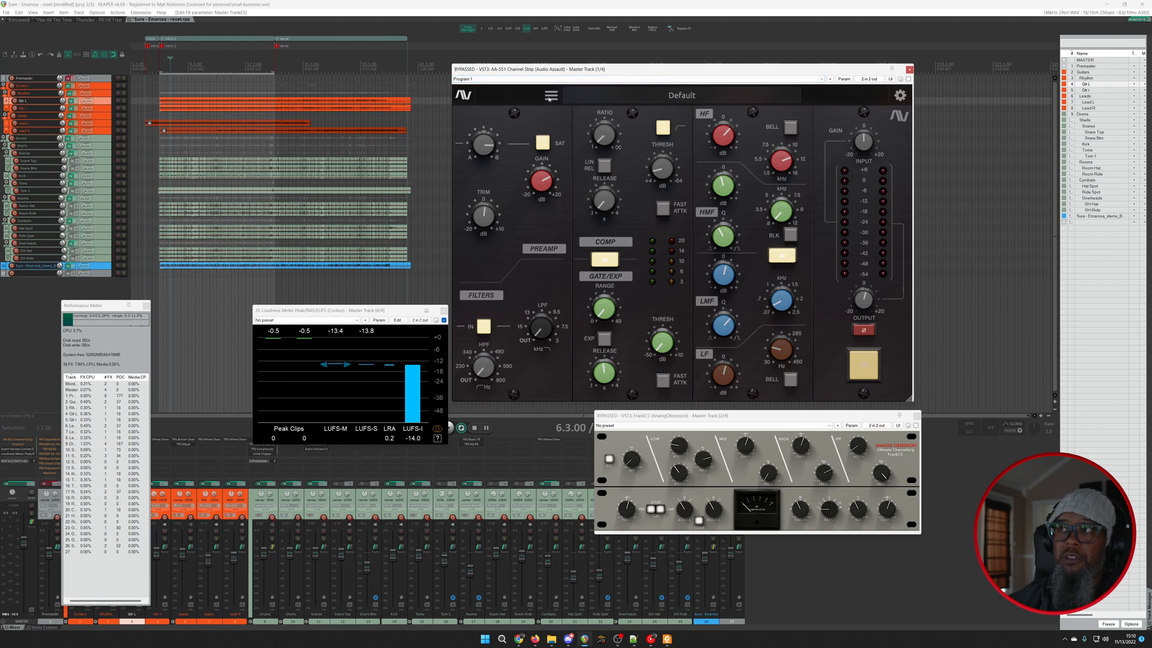
pyautogui.click(547, 96)
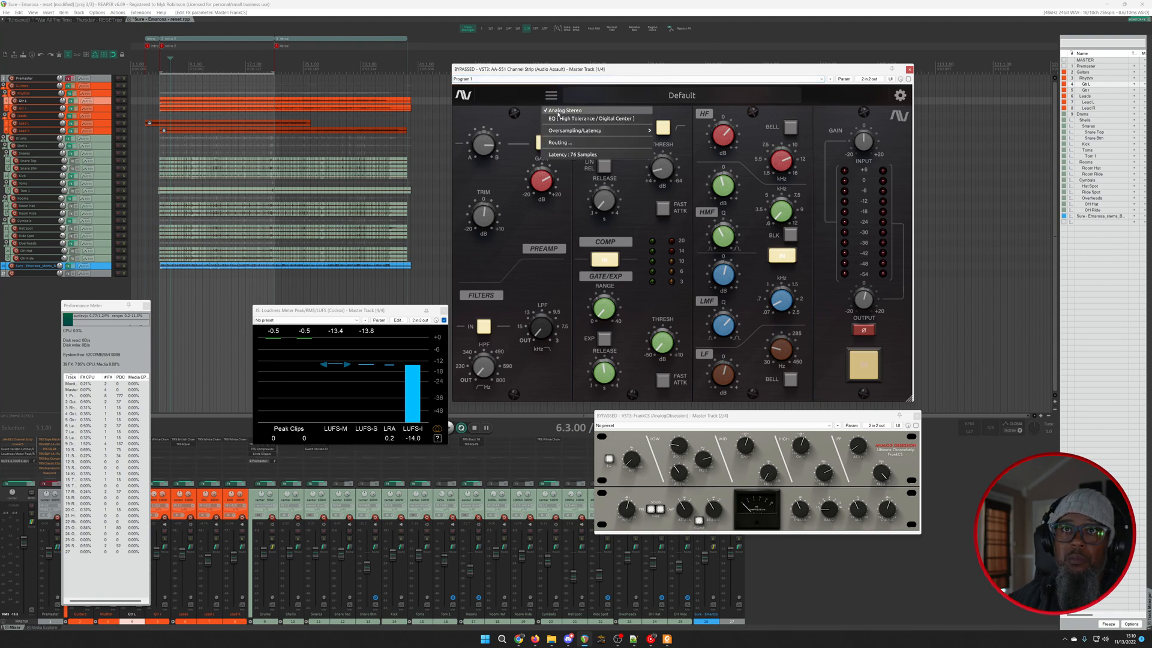
pyautogui.moveTo(569, 133)
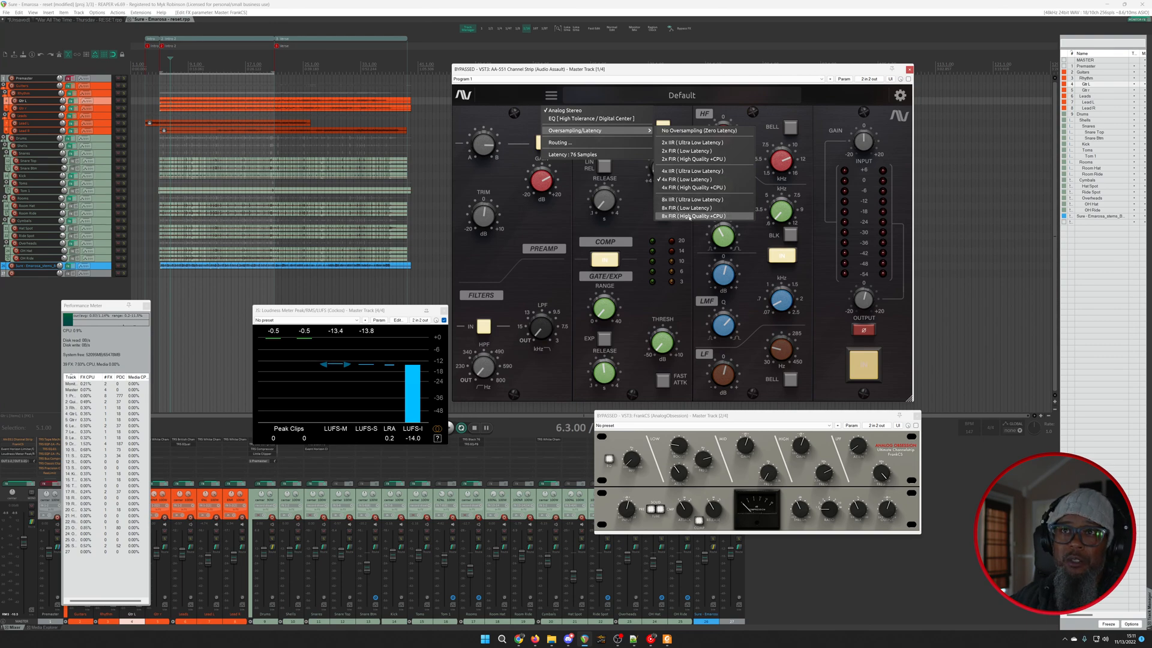
pyautogui.click(690, 216)
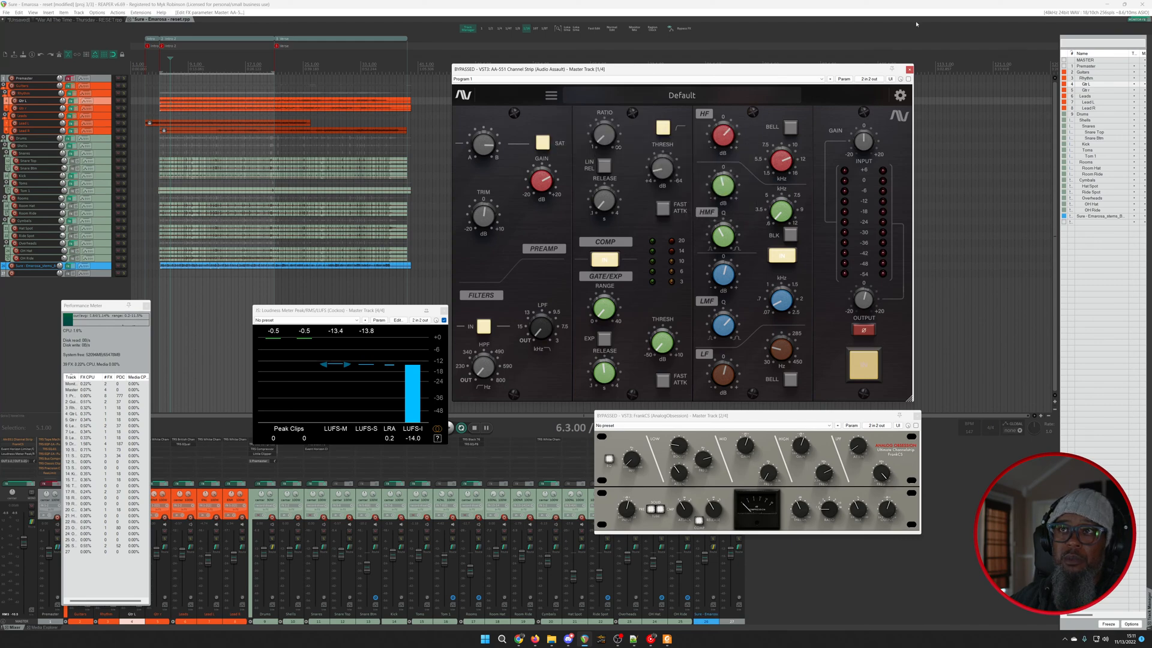
# Step: Re-enable the AA-551 Channel Strip, play the project, and check the strip's reported latency
pyautogui.click(908, 79)
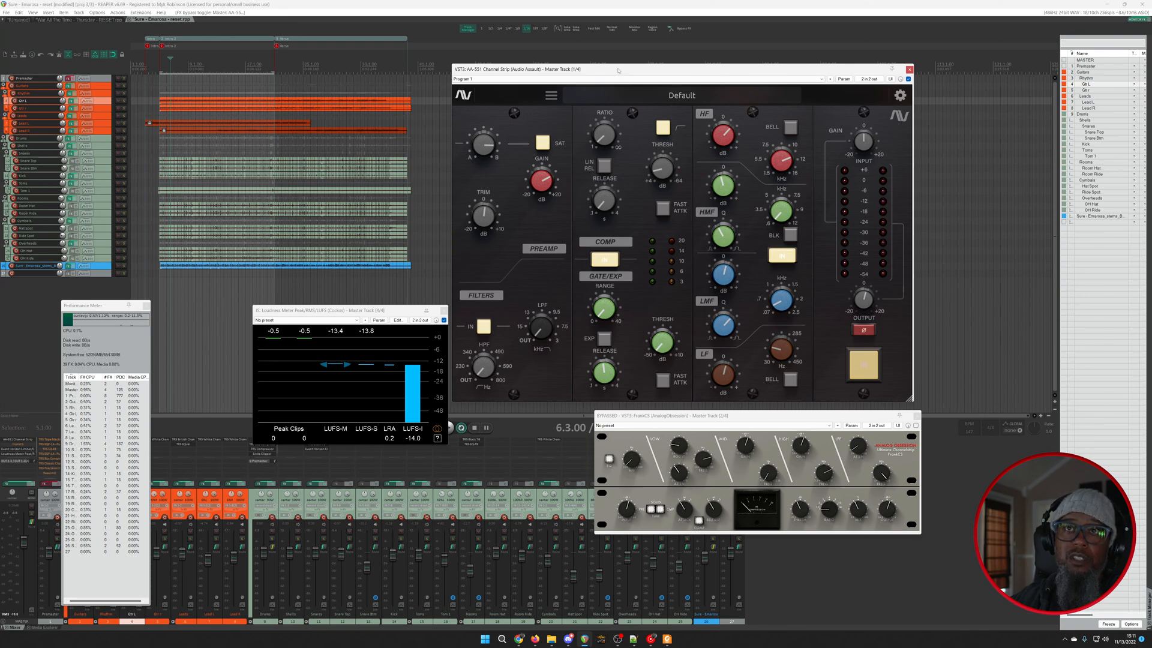
pyautogui.press('space')
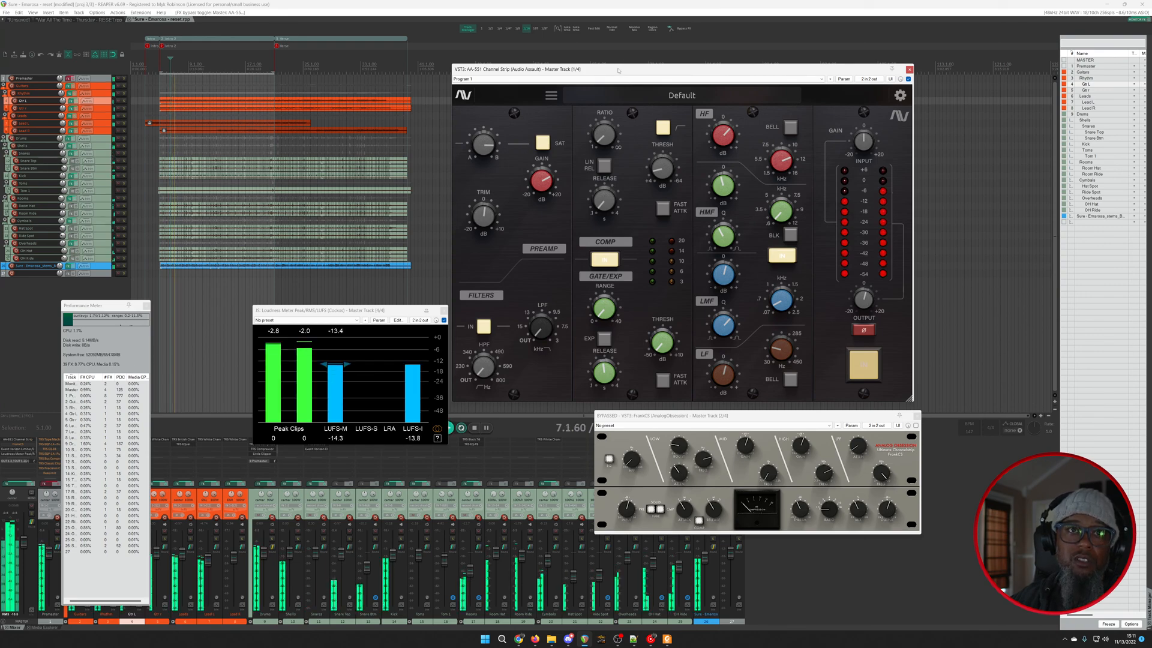
pyautogui.click(551, 95)
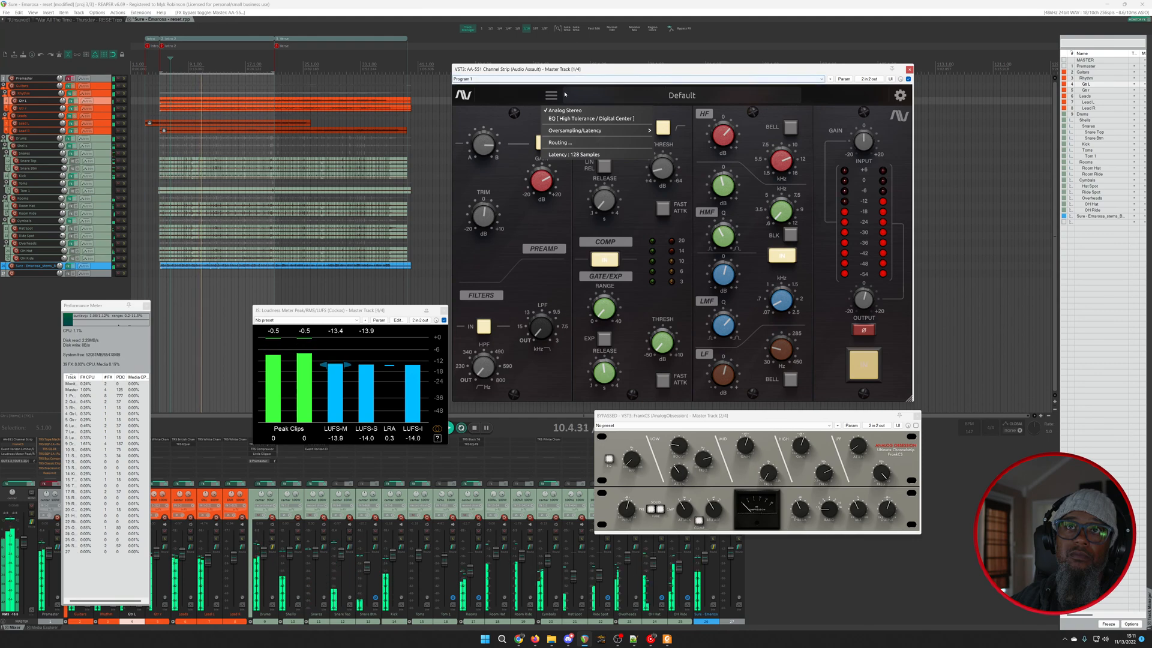
pyautogui.click(551, 97)
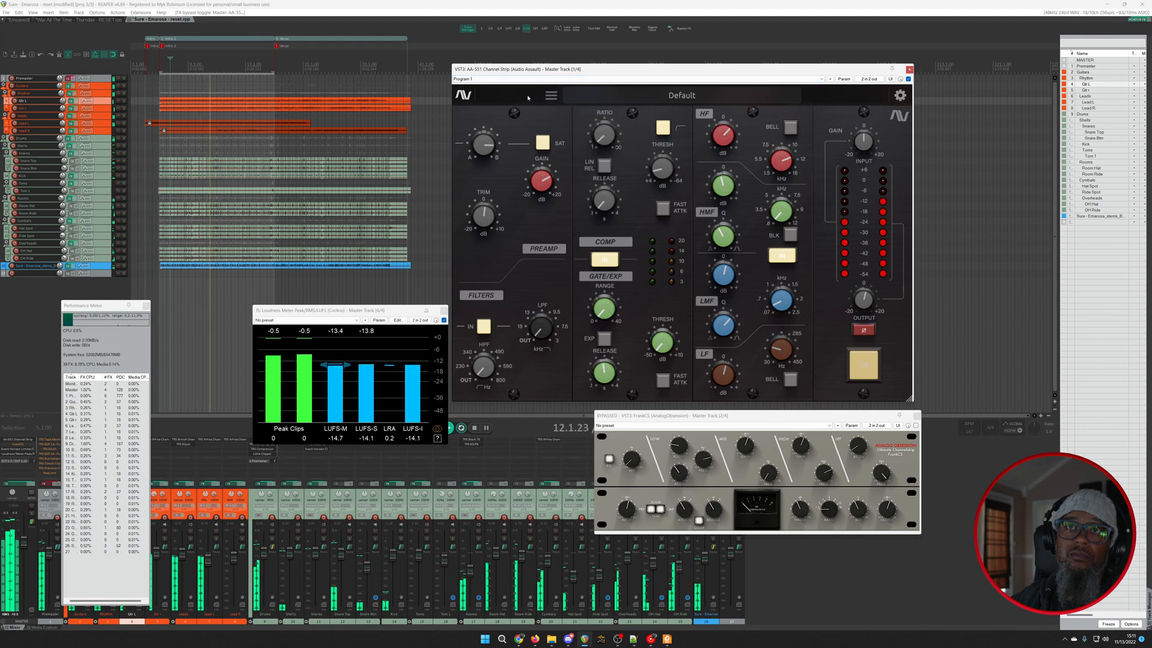
# Step: Compare the AA-551's 4x, 8x and 2x FIR (High Quality +CPU) oversampling during playback, finishing on 4x FIR (High Quality +CPU)
pyautogui.click(550, 97)
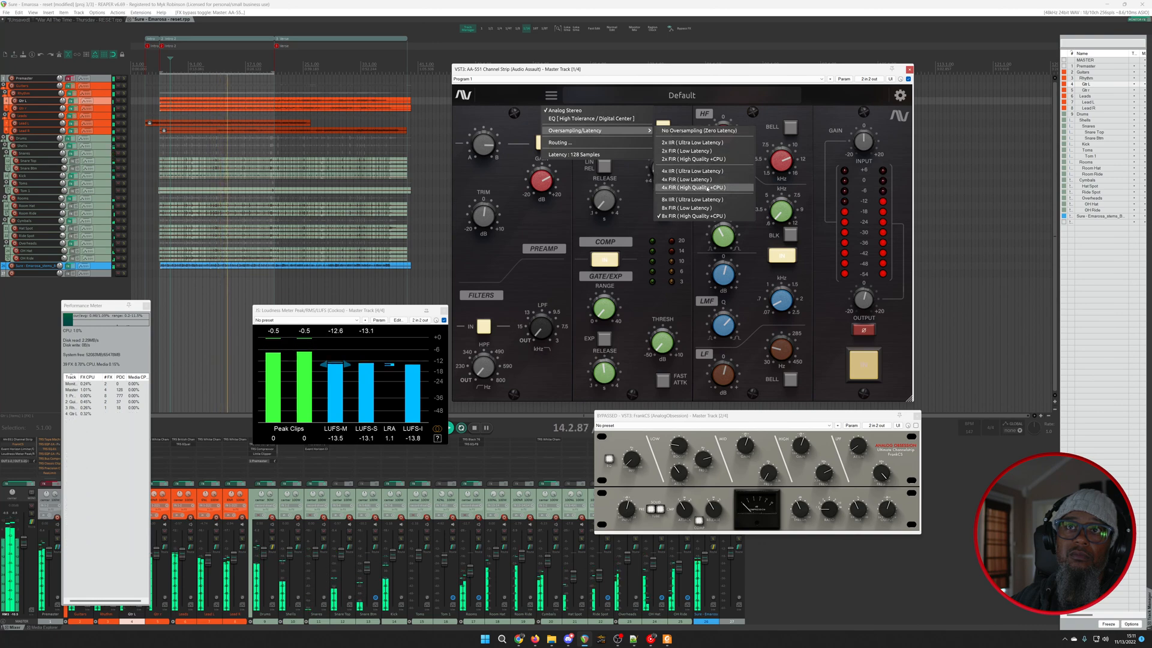
pyautogui.click(706, 188)
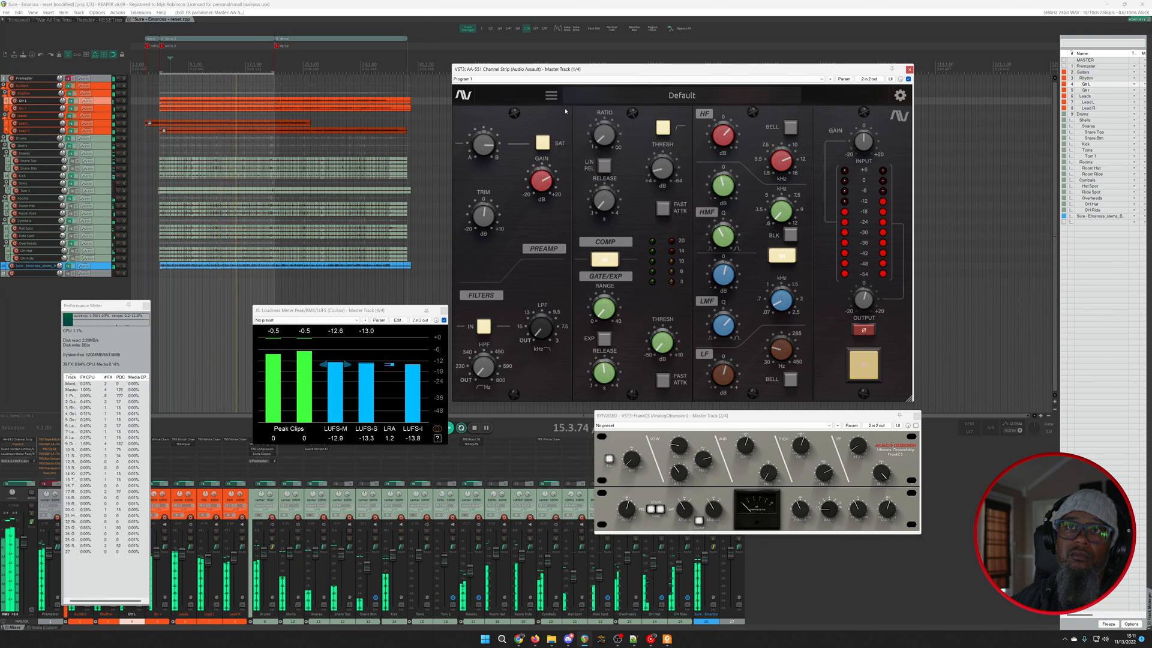
pyautogui.click(551, 95)
pyautogui.moveTo(600, 130)
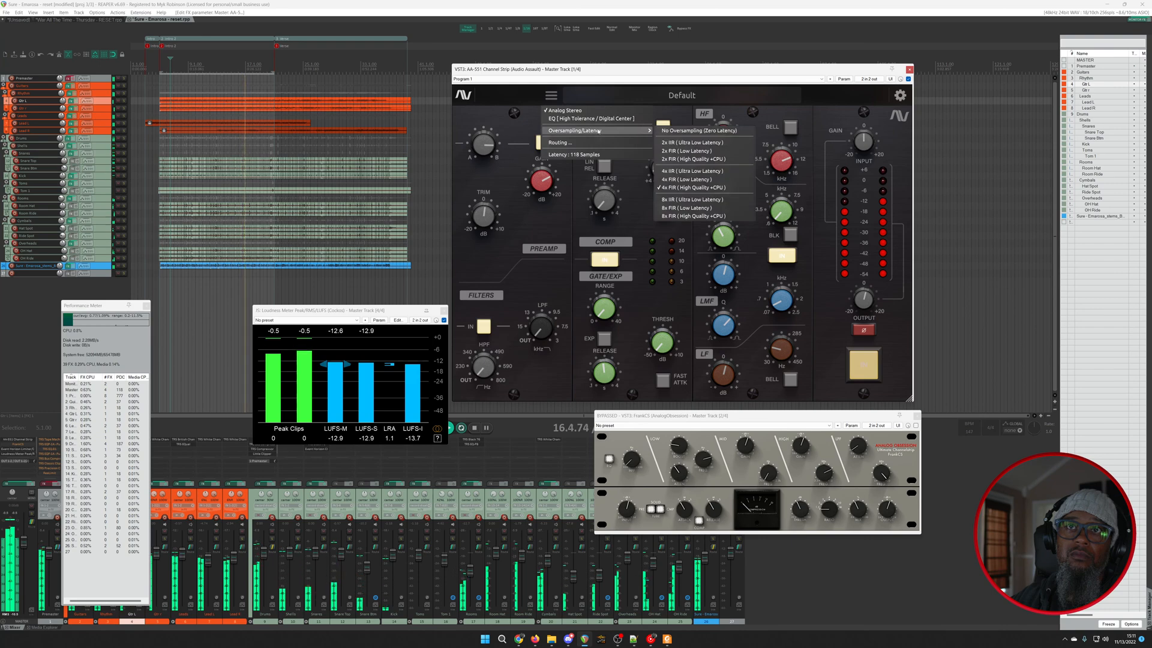
pyautogui.click(705, 216)
pyautogui.click(551, 95)
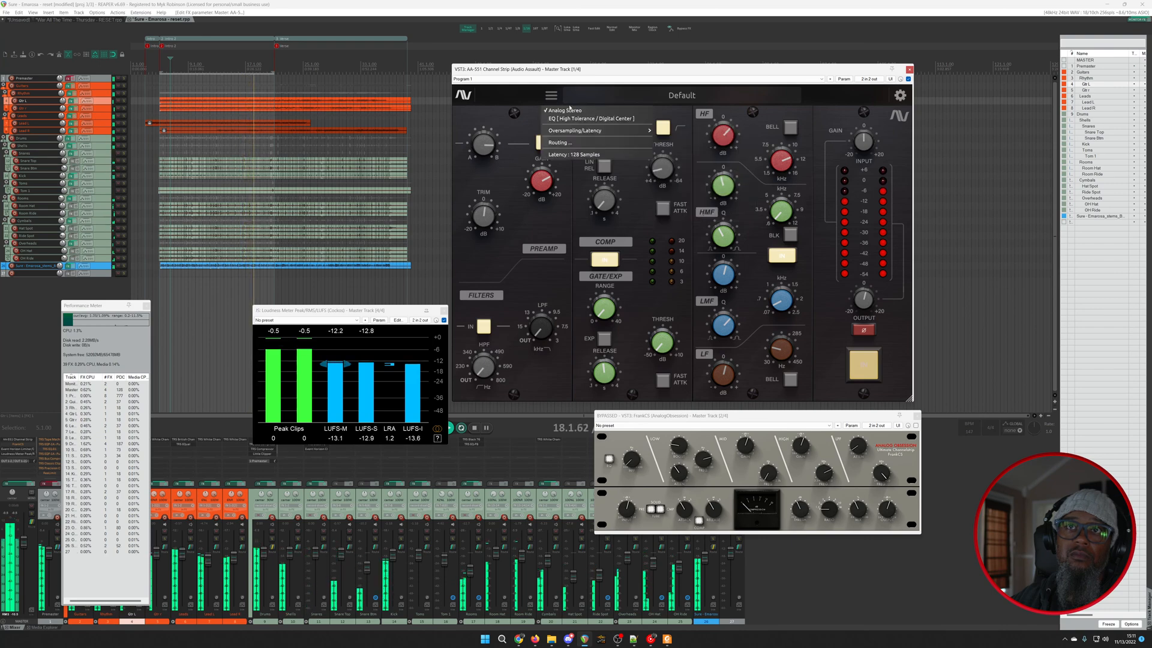
pyautogui.moveTo(630, 133)
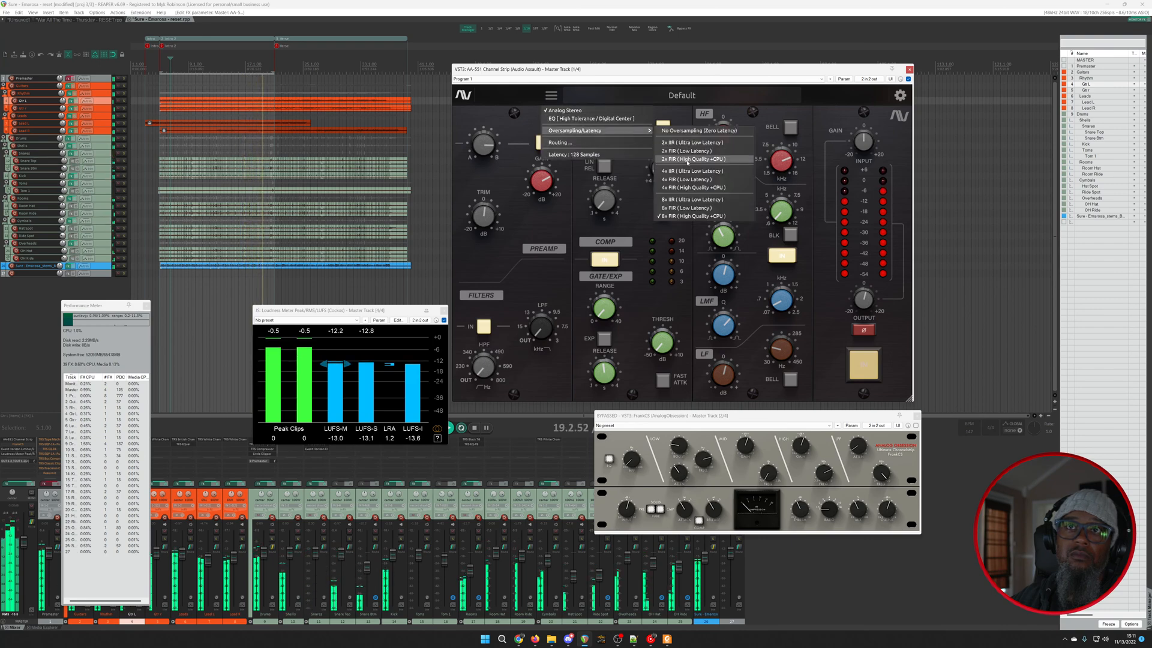
pyautogui.click(688, 159)
pyautogui.click(552, 96)
pyautogui.moveTo(599, 130)
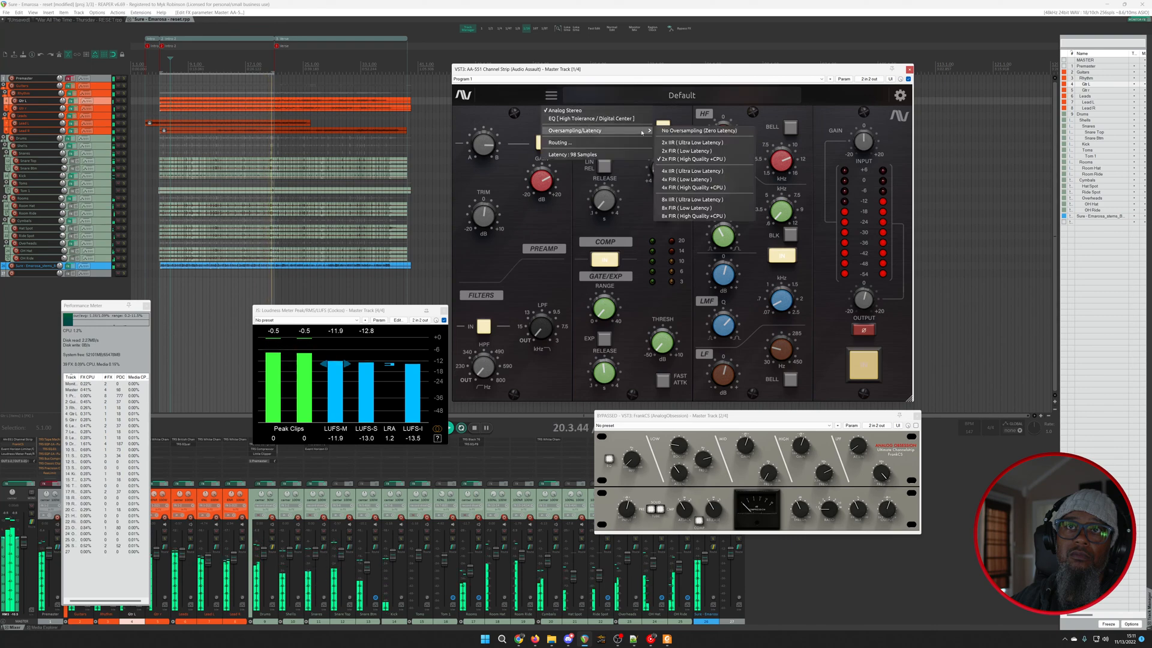
pyautogui.click(690, 188)
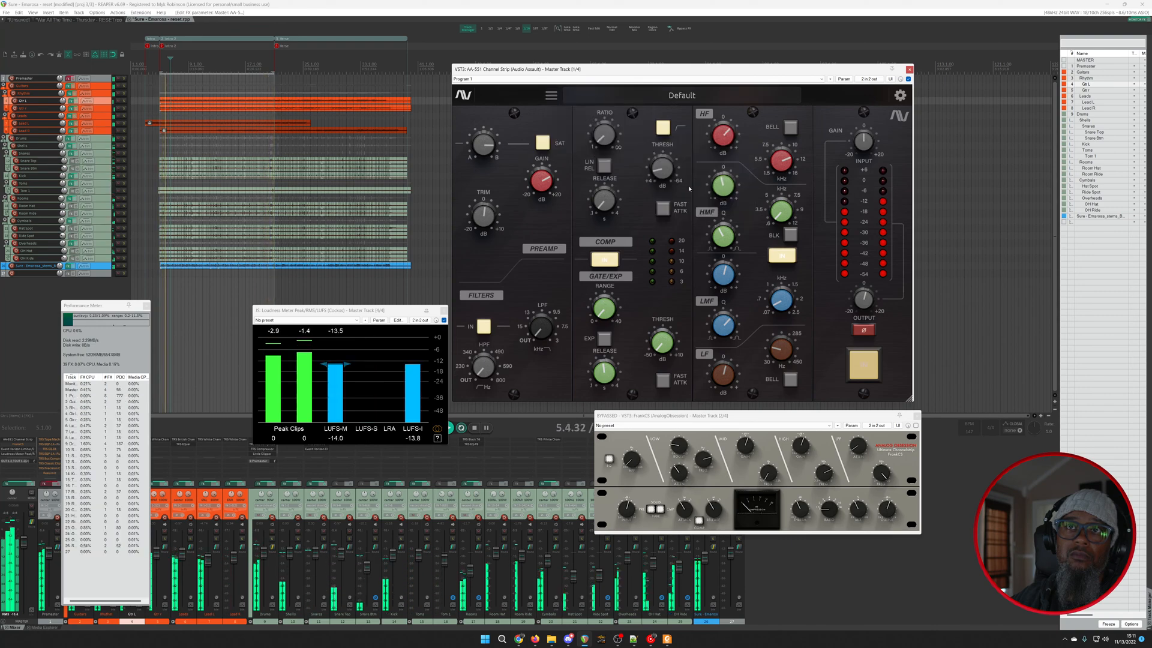
# Step: Stop playback and bypass the AA-551 Channel Strip, and shift the FrankCS window slightly sideways beneath it
pyautogui.moveTo(666, 179); pyautogui.dragTo(661, 173)
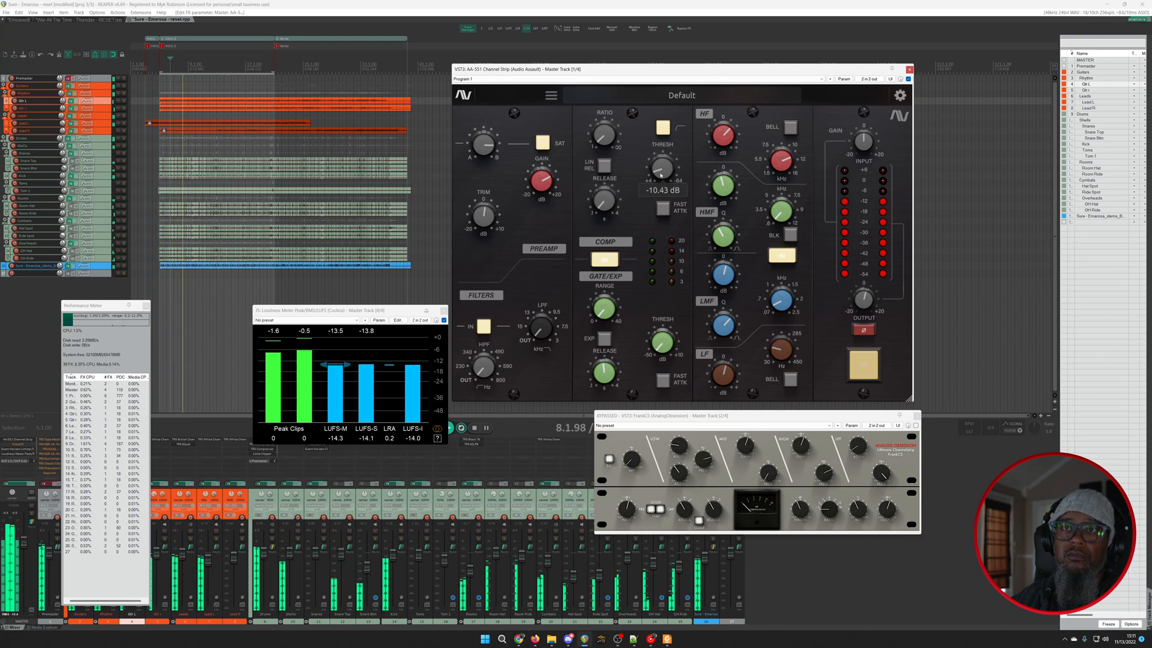
pyautogui.press('space')
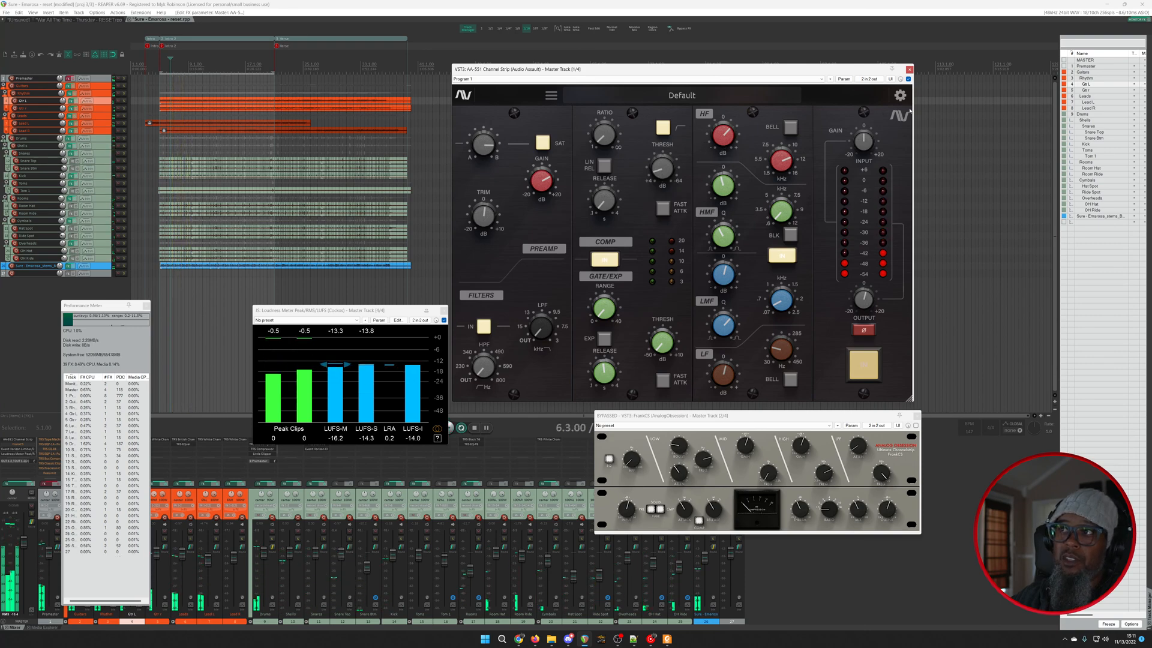
pyautogui.click(908, 78)
pyautogui.moveTo(848, 418); pyautogui.dragTo(787, 413)
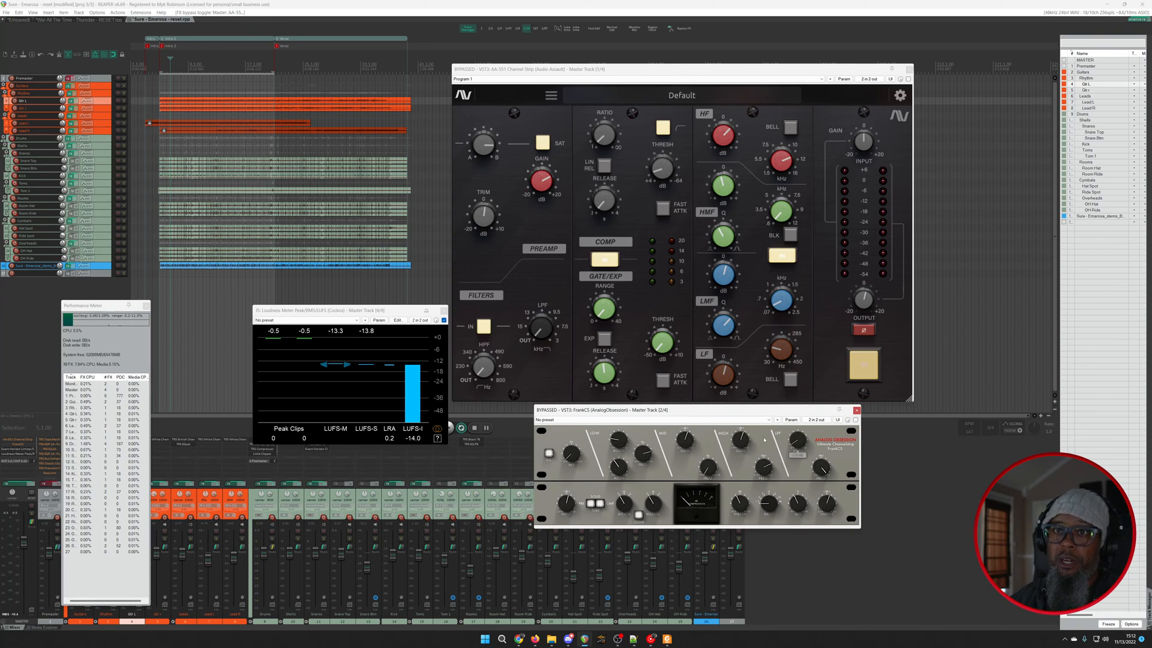
# Step: Switch to Firefox and open Analog Obsession's Patreon page from the suggestions for "analog obs"
pyautogui.click(535, 639)
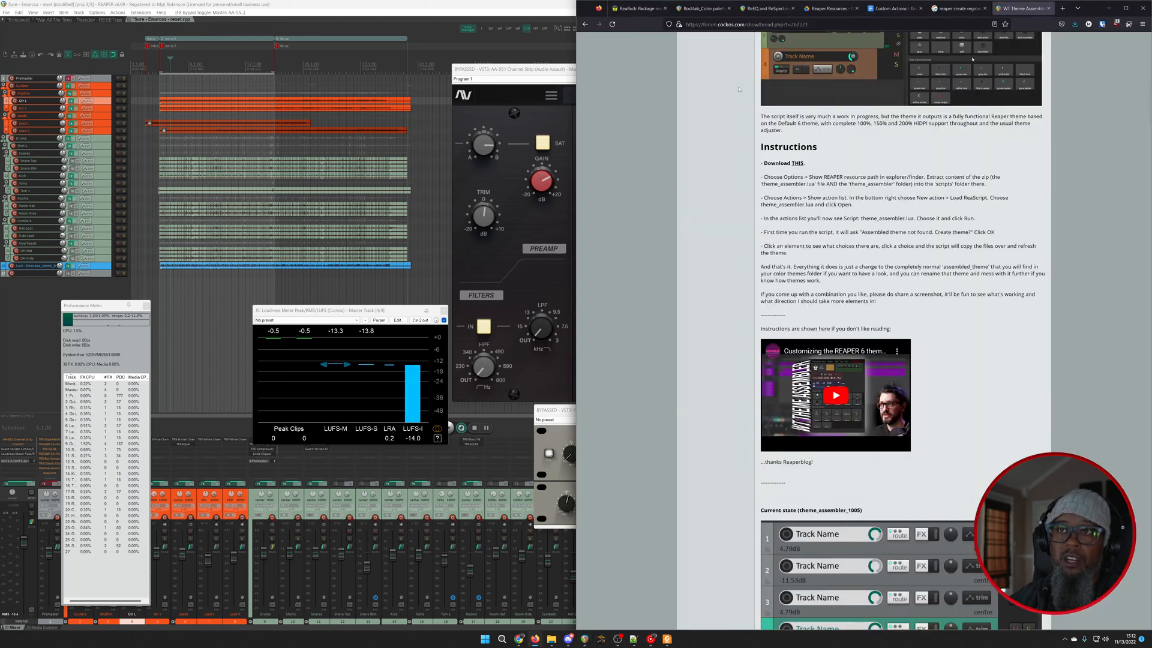
pyautogui.click(932, 24)
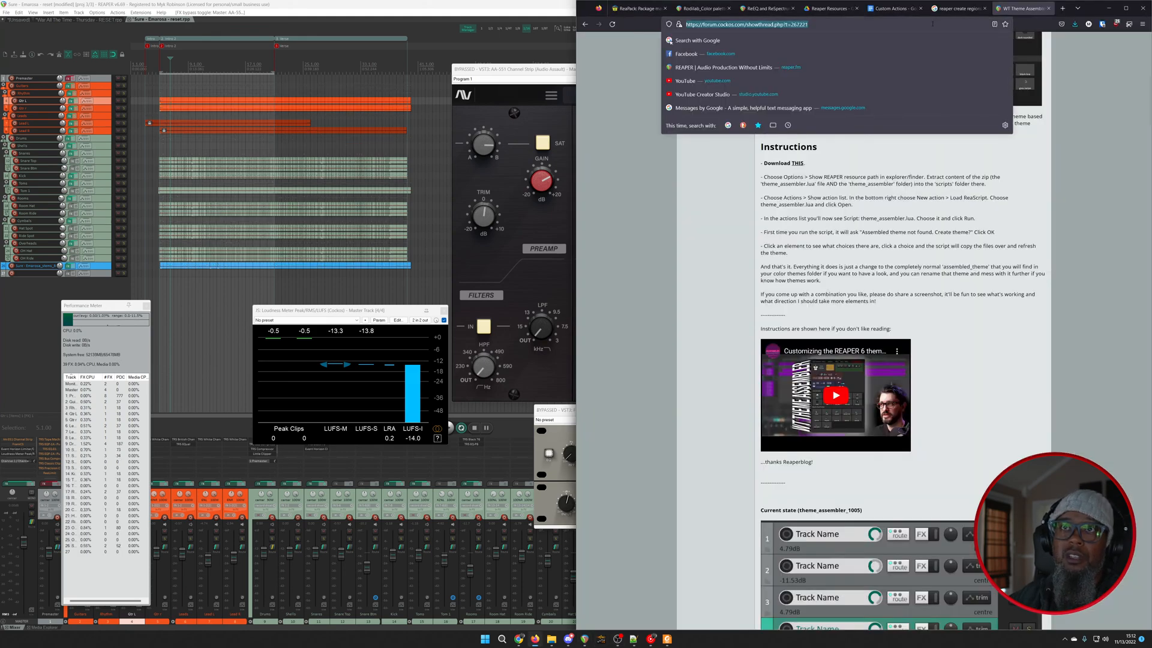
pyautogui.write('analog')
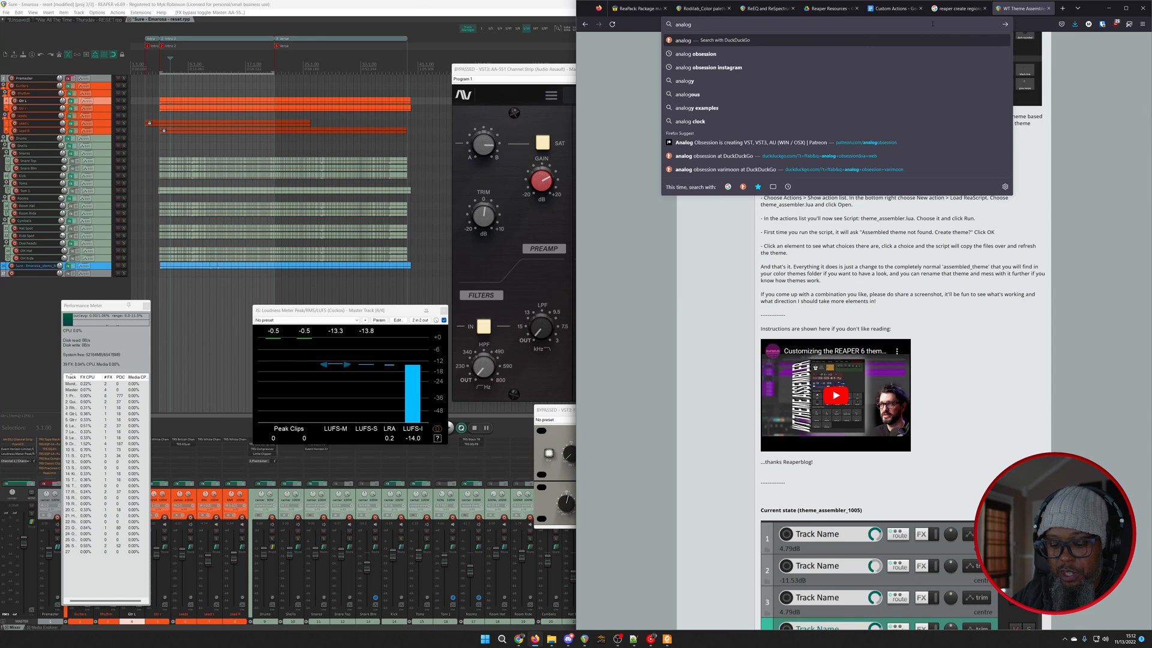
pyautogui.write(' obs')
pyautogui.press('Down')
pyautogui.press('Down')
pyautogui.press('Down')
pyautogui.press('Down')
pyautogui.press('Down')
pyautogui.press('Down')
pyautogui.press('Down')
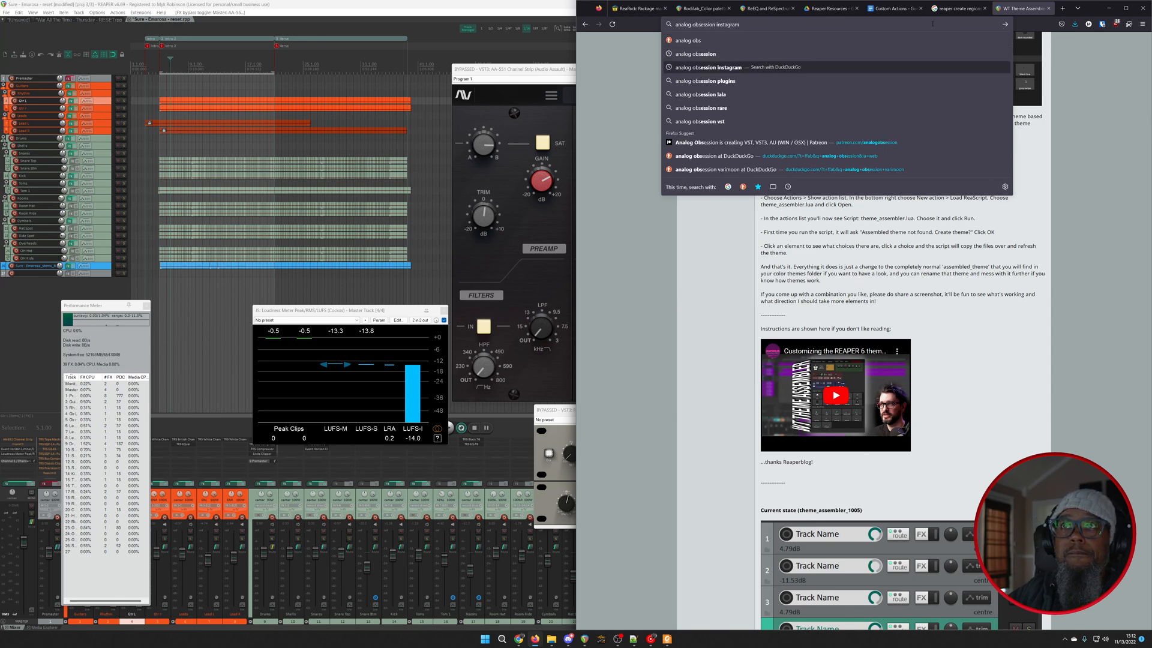
pyautogui.press('Return')
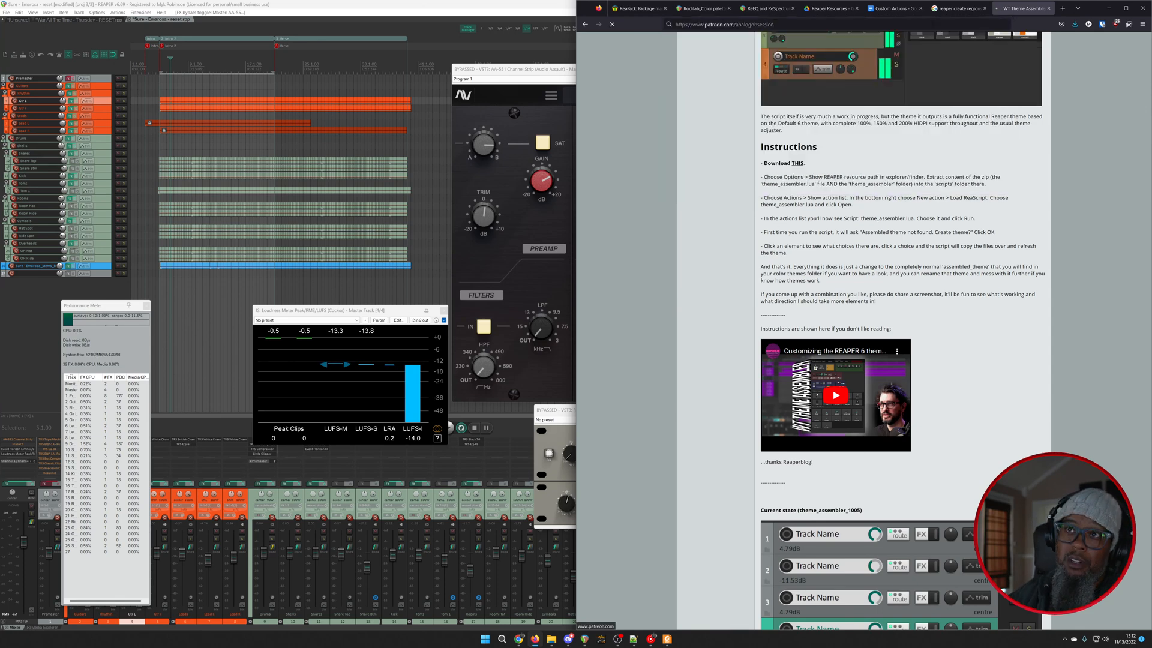
# Step: Find the FrankCS post under Analog Obsession's recent posts and expand its full text
pyautogui.scroll(-5, 831, 389)
pyautogui.scroll(-8, 831, 389)
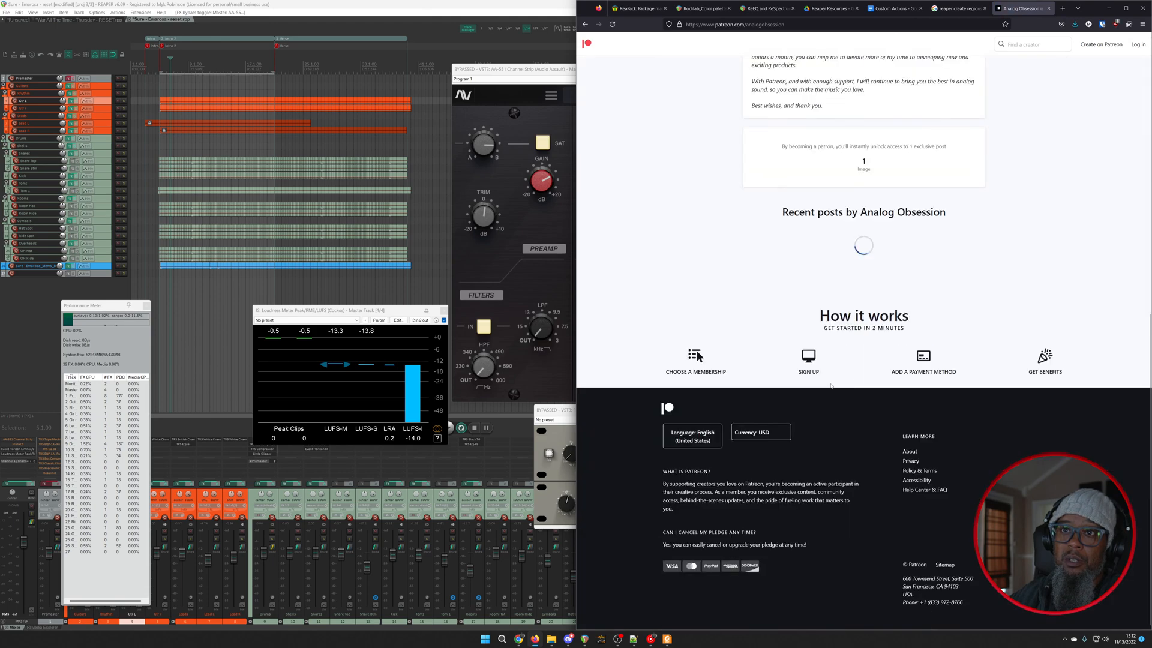
pyautogui.scroll(3, 794, 336)
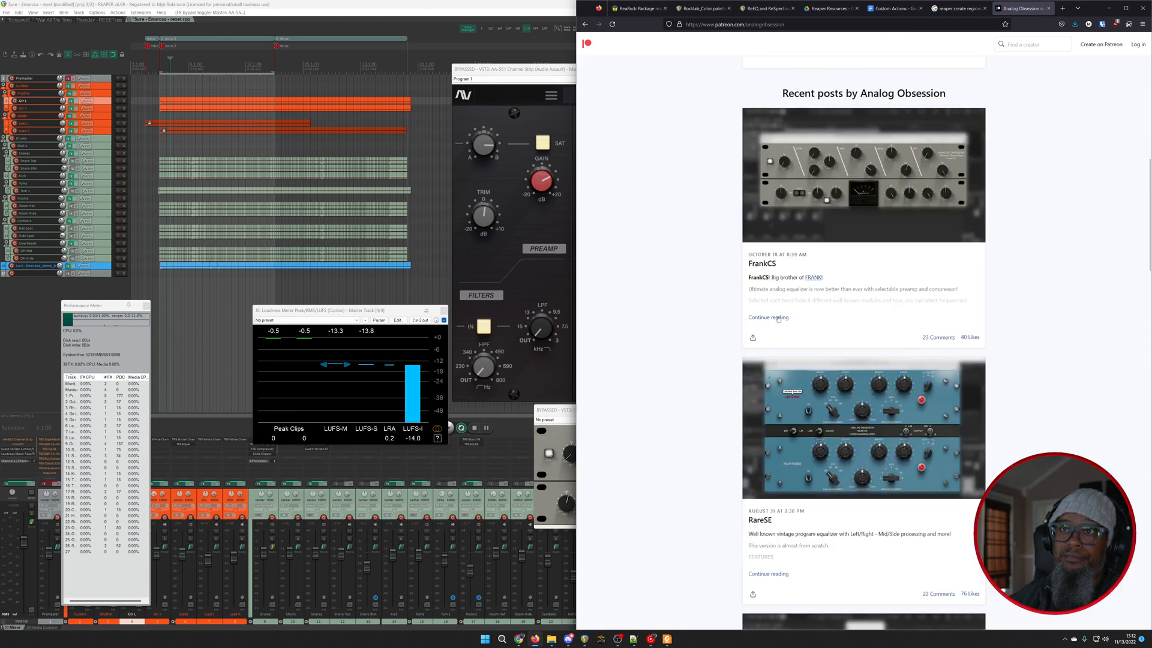
pyautogui.click(779, 319)
# Step: Move the FrankCS window over REAPER's arrange view and examine its controls alongside the feature list in the Patreon post
pyautogui.moveTo(569, 407); pyautogui.dragTo(134, 129)
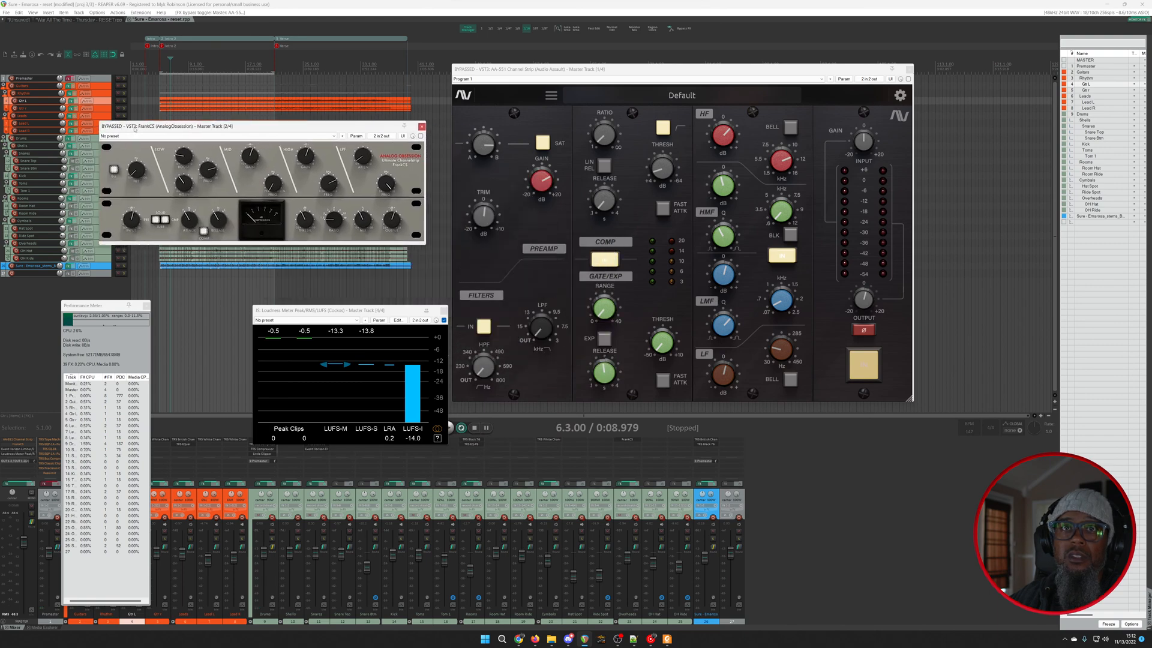
pyautogui.click(536, 640)
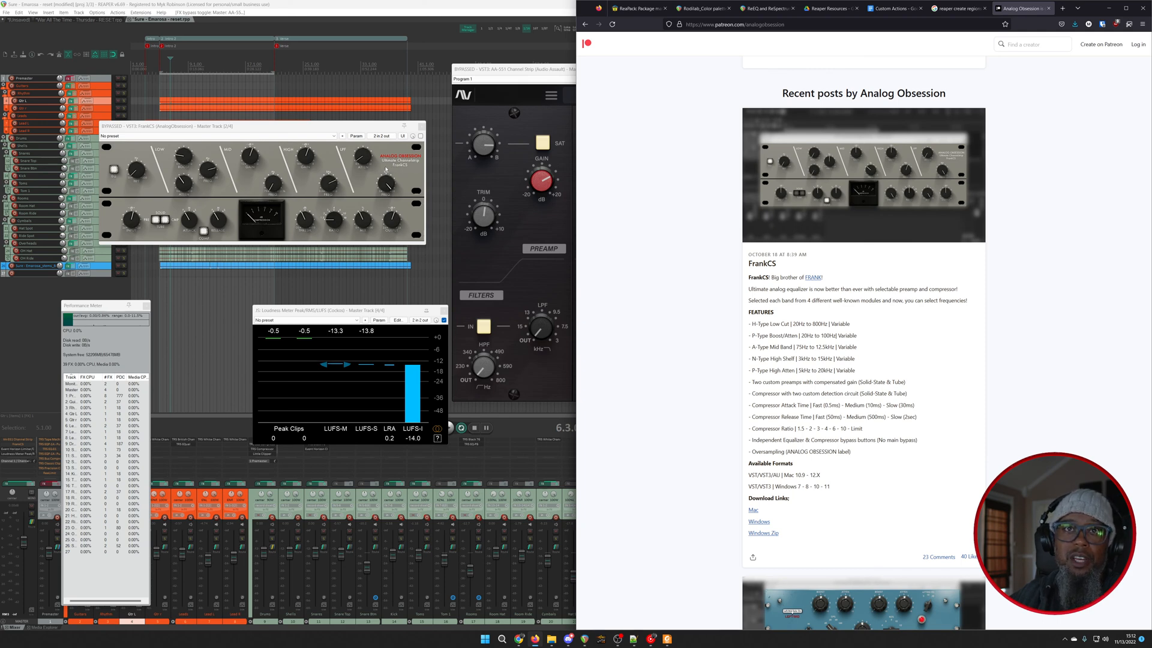
pyautogui.moveTo(127, 218)
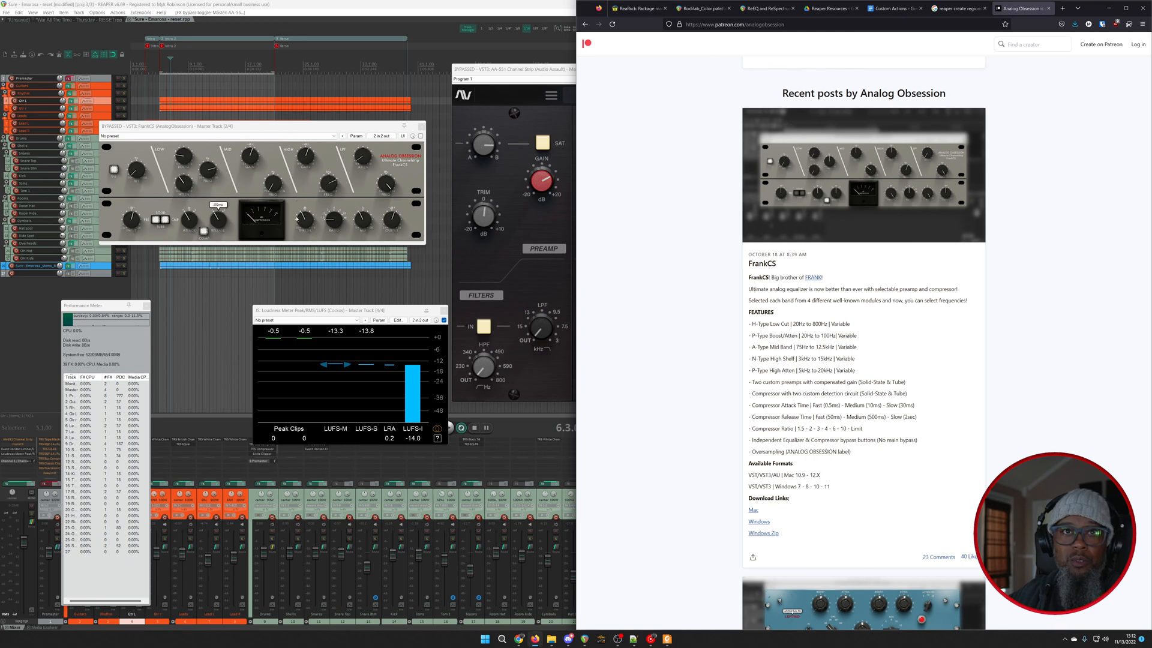
pyautogui.moveTo(184, 228)
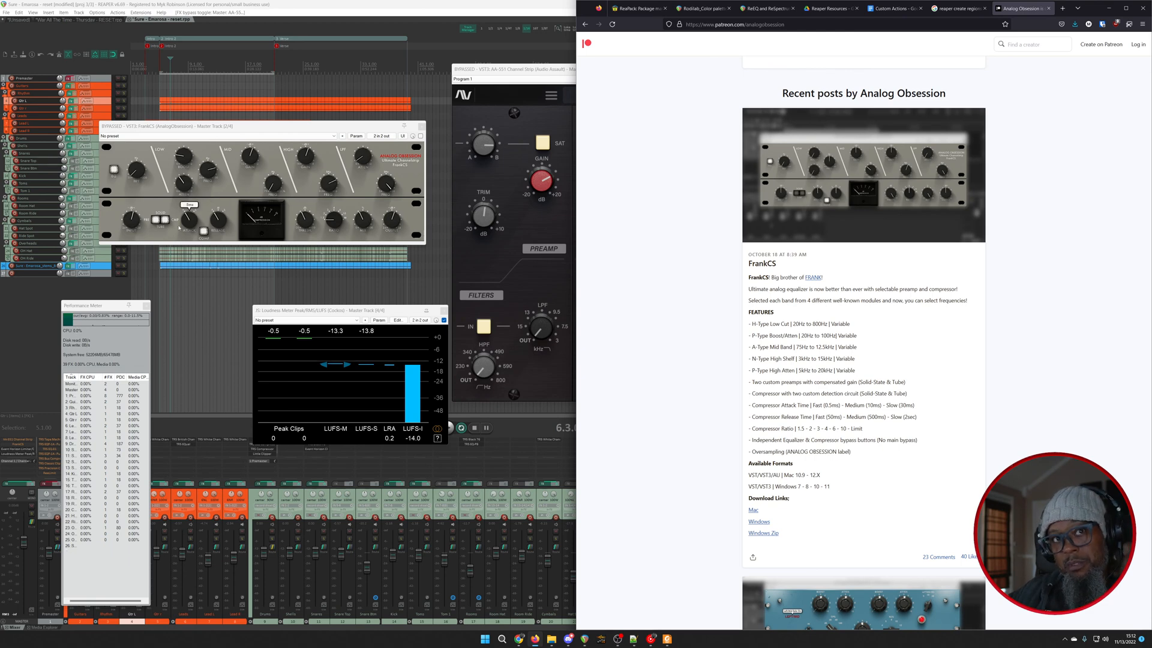
pyautogui.click(156, 222)
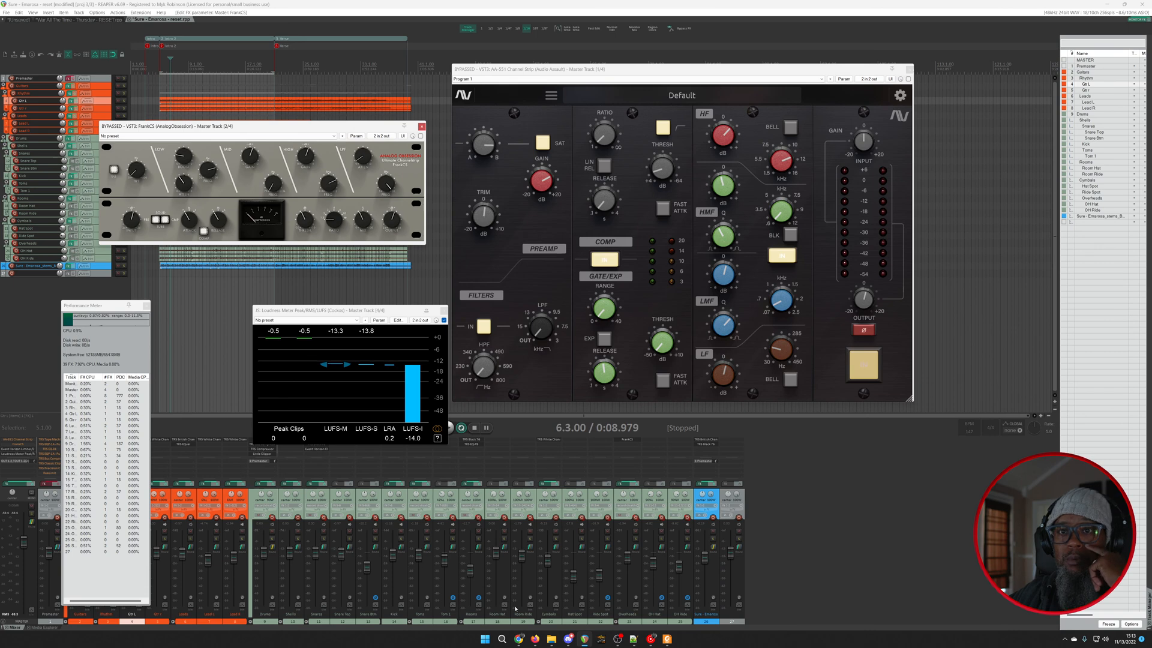
pyautogui.click(537, 640)
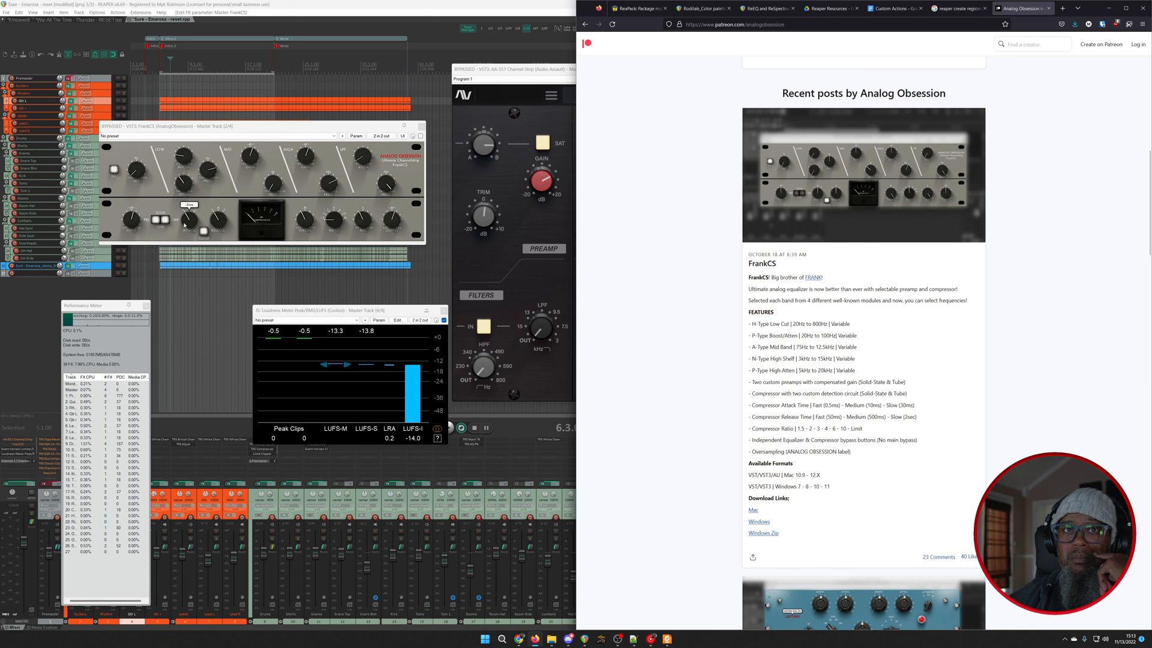
pyautogui.moveTo(189, 226)
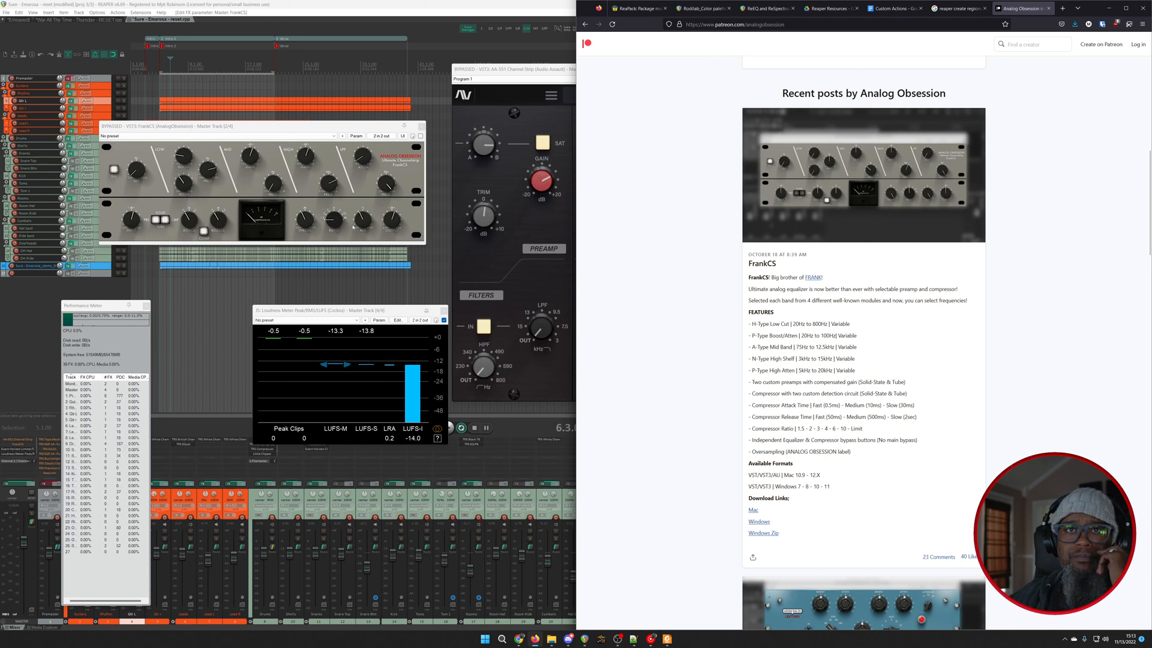
pyautogui.click(351, 130)
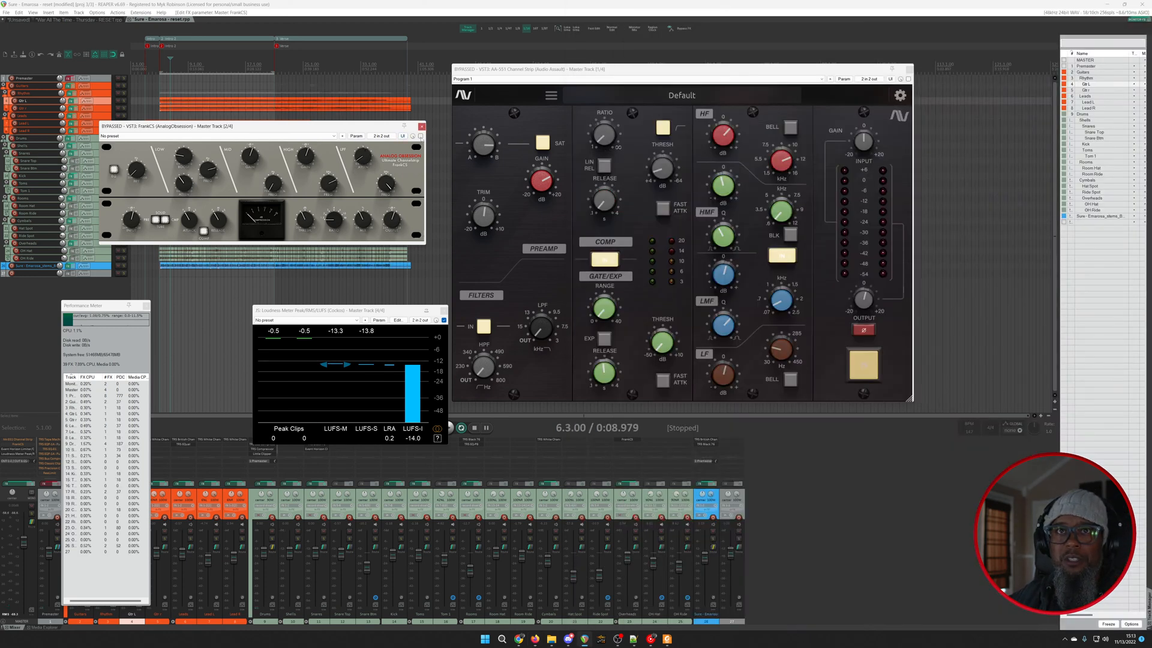
# Step: Open the master track's FX chain beneath the AA-551 window, and select the AA-551 and FrankCS with only FrankCS of the two enabled
pyautogui.click(15, 484)
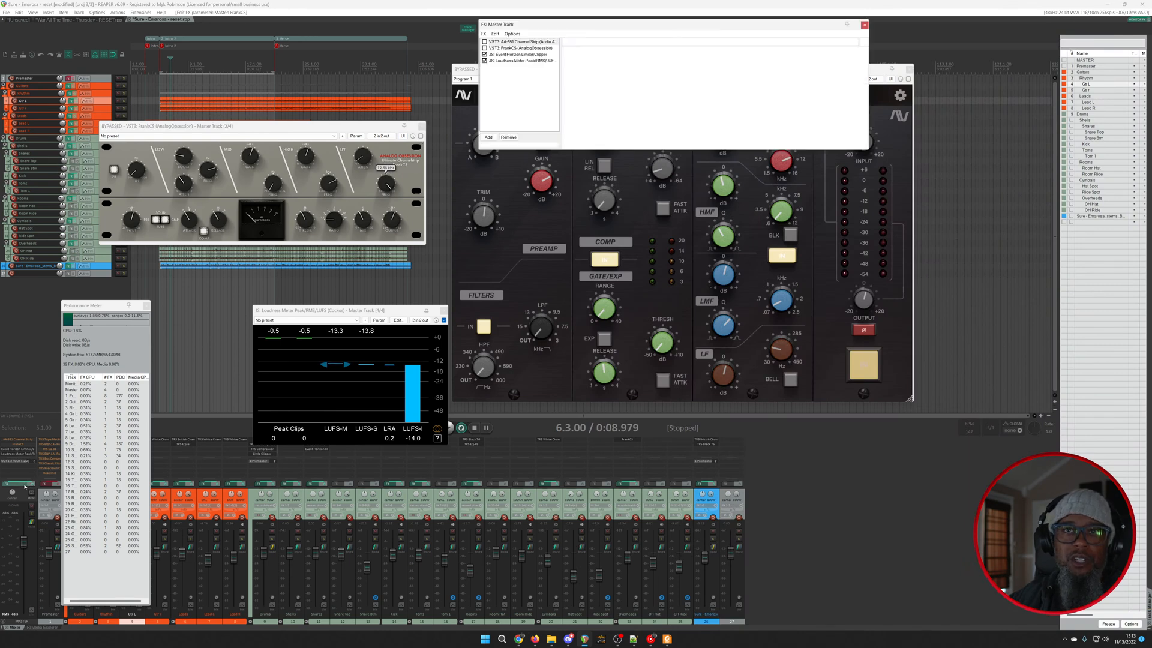
pyautogui.moveTo(561, 24); pyautogui.dragTo(587, 434)
pyautogui.click(581, 448)
pyautogui.doubleClick(584, 454)
pyautogui.click(589, 433)
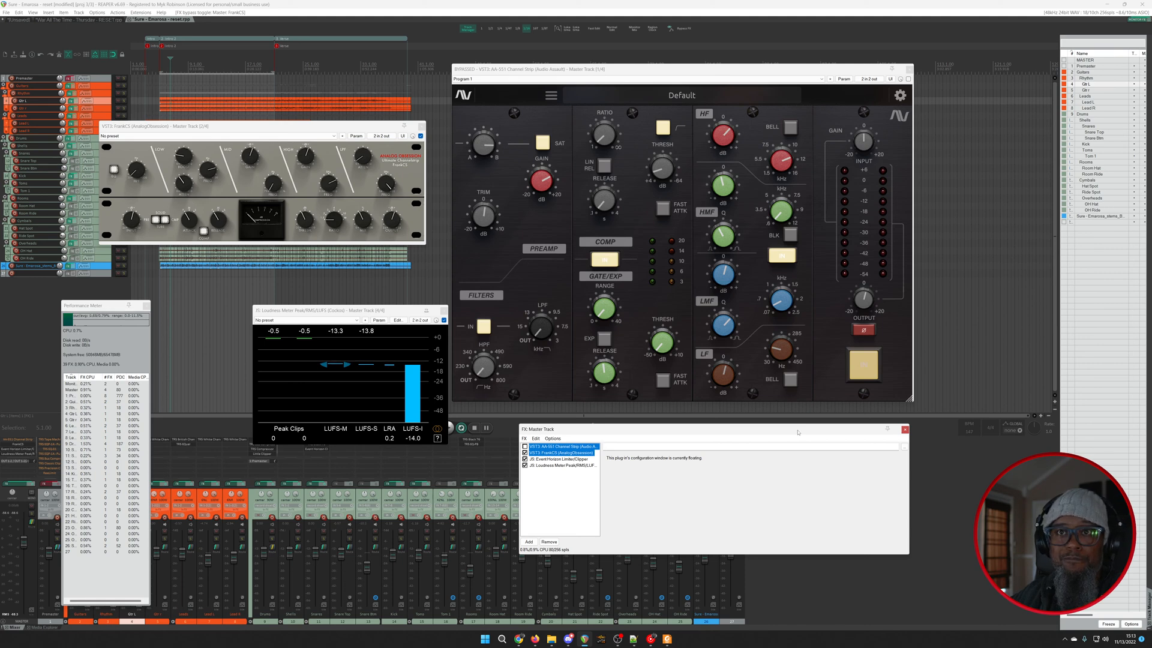
# Step: Play the project and repeatedly swap the bypass states of FrankCS and the AA-551 Channel Strip, ending with the AA-551 active
pyautogui.press('space')
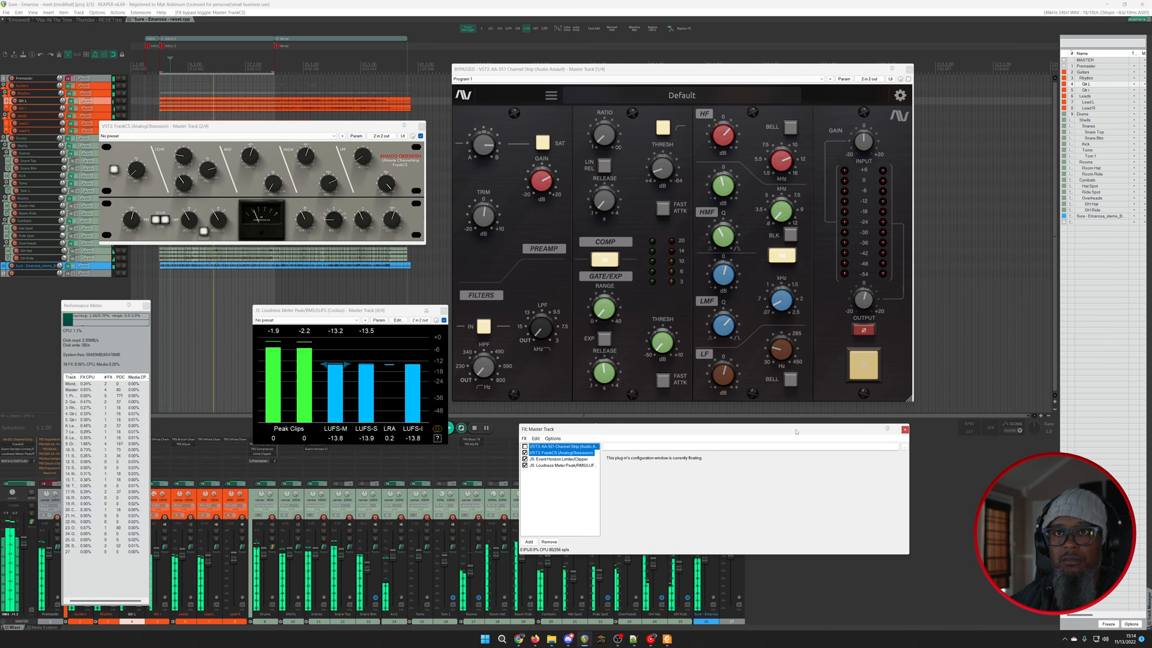
pyautogui.hotkey('ctrl', 'b')
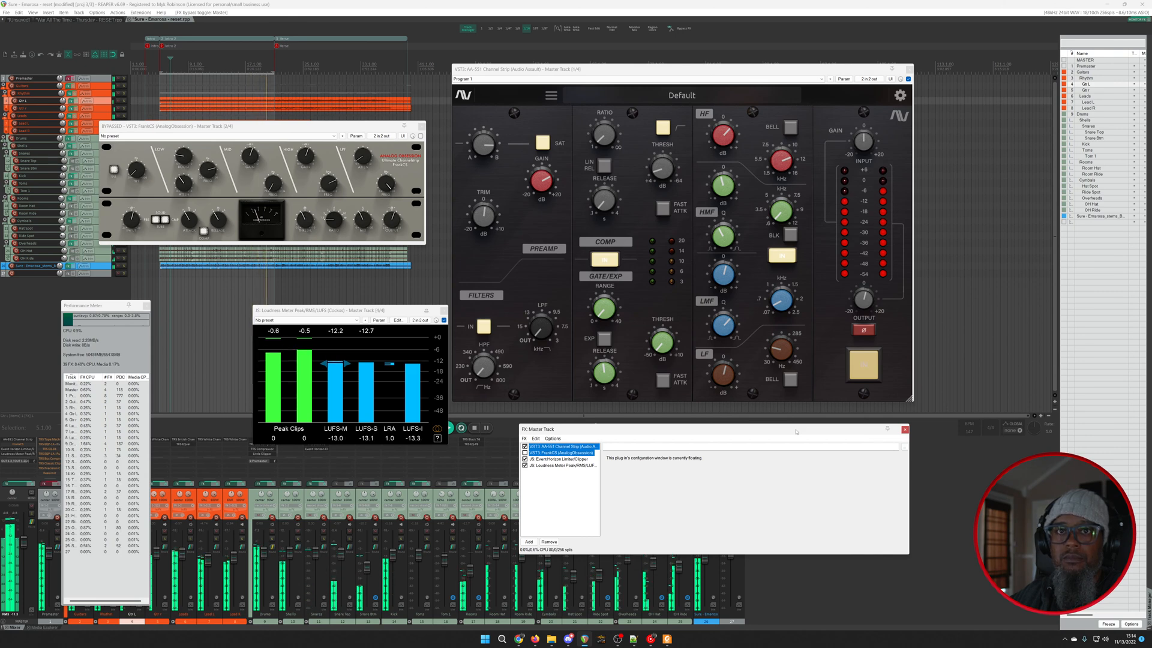
pyautogui.hotkey('ctrl', 'b')
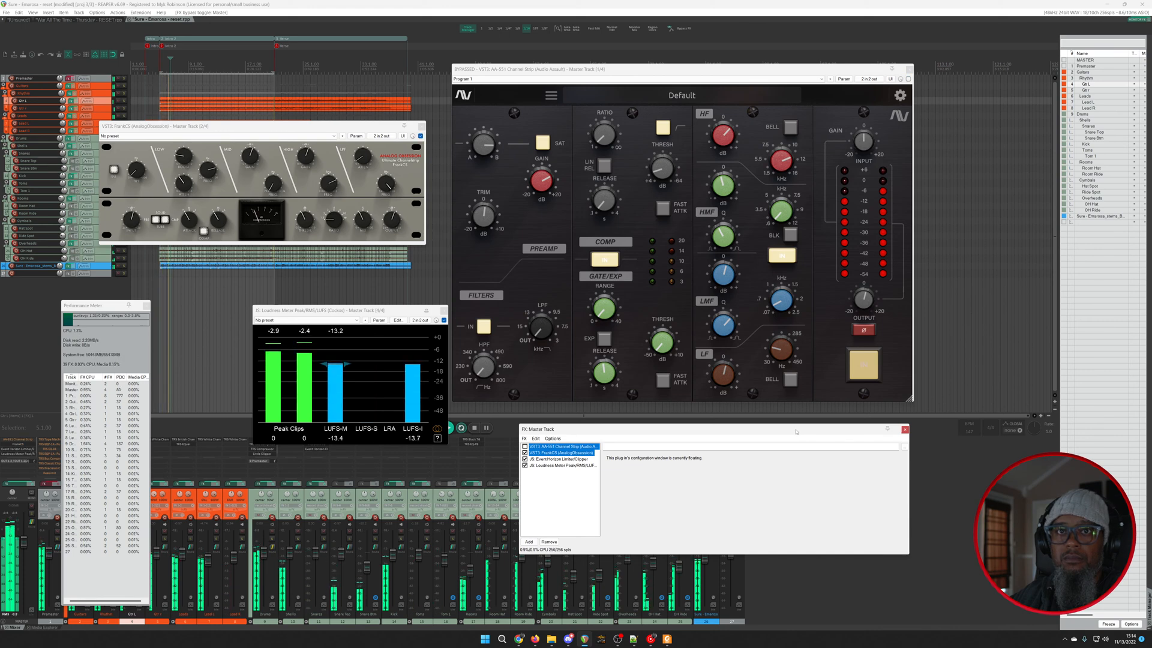
pyautogui.hotkey('ctrl', 'b')
pyautogui.hotkey('ctrl', 'b')
pyautogui.hotkey('ctrl', 'b')
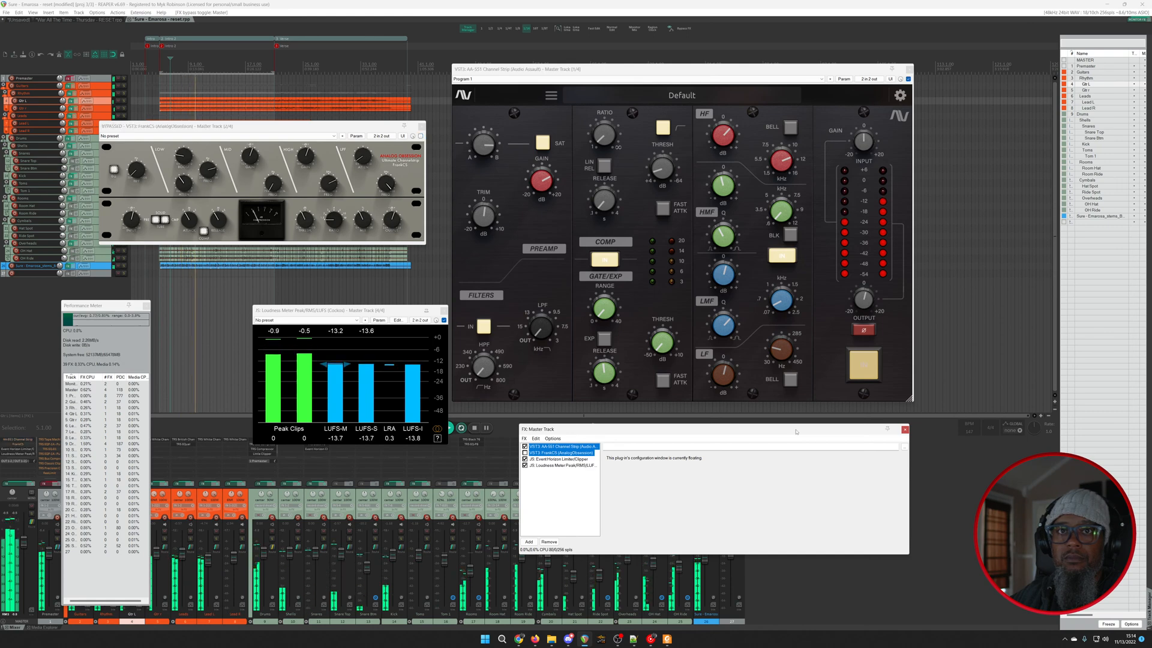
# Step: Make FrankCS active in place of the AA-551 and adjust its mid-band frequency during playback, referring to the Patreon feature list
pyautogui.hotkey('ctrl', 'b')
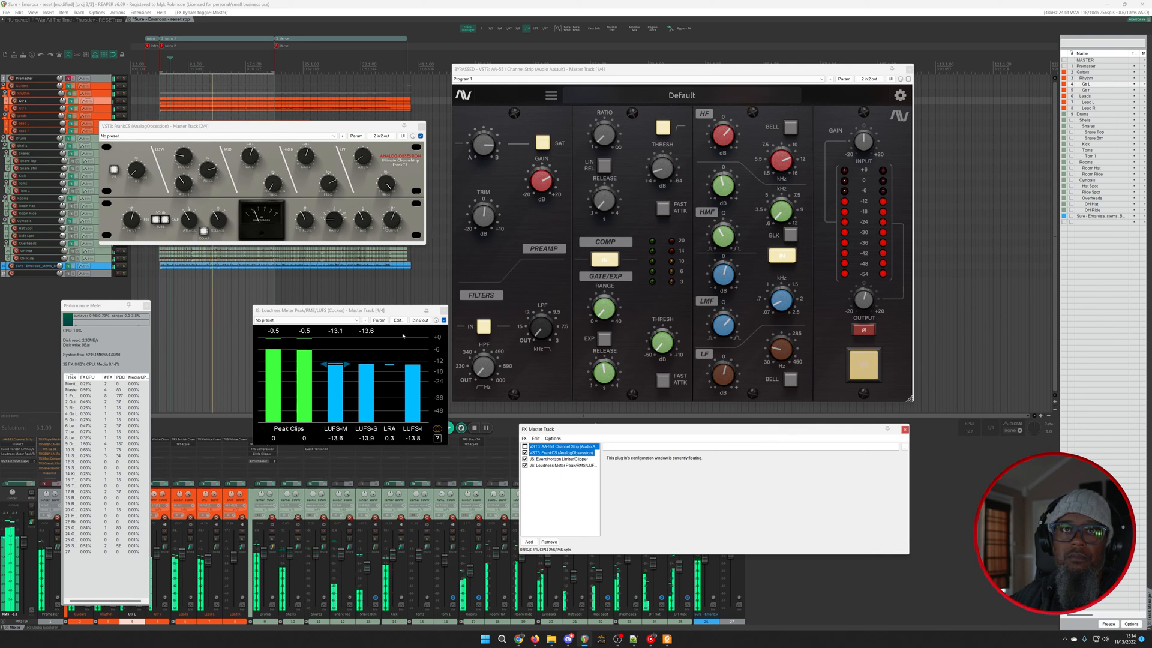
pyautogui.click(273, 183)
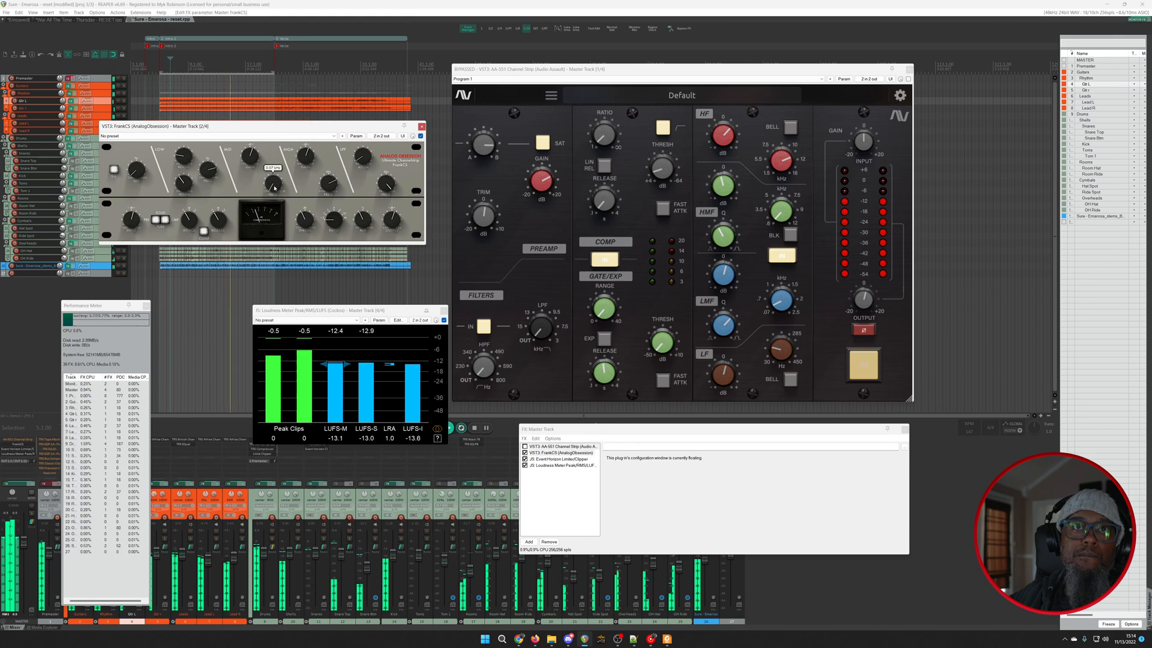
pyautogui.moveTo(255, 155)
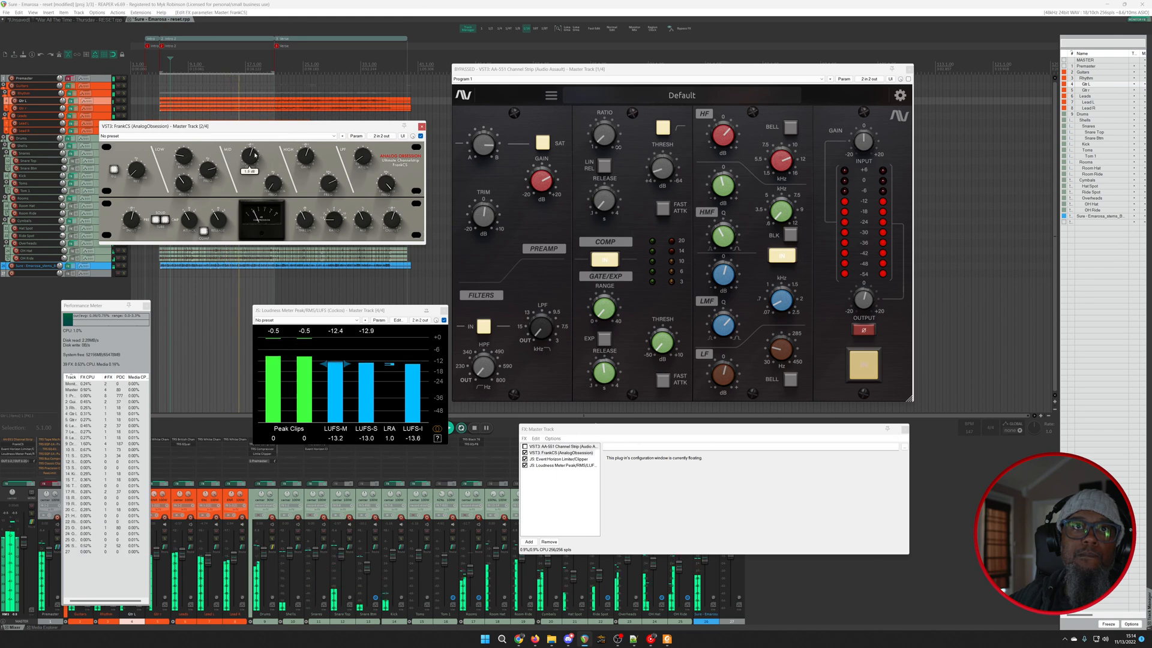
pyautogui.moveTo(273, 186)
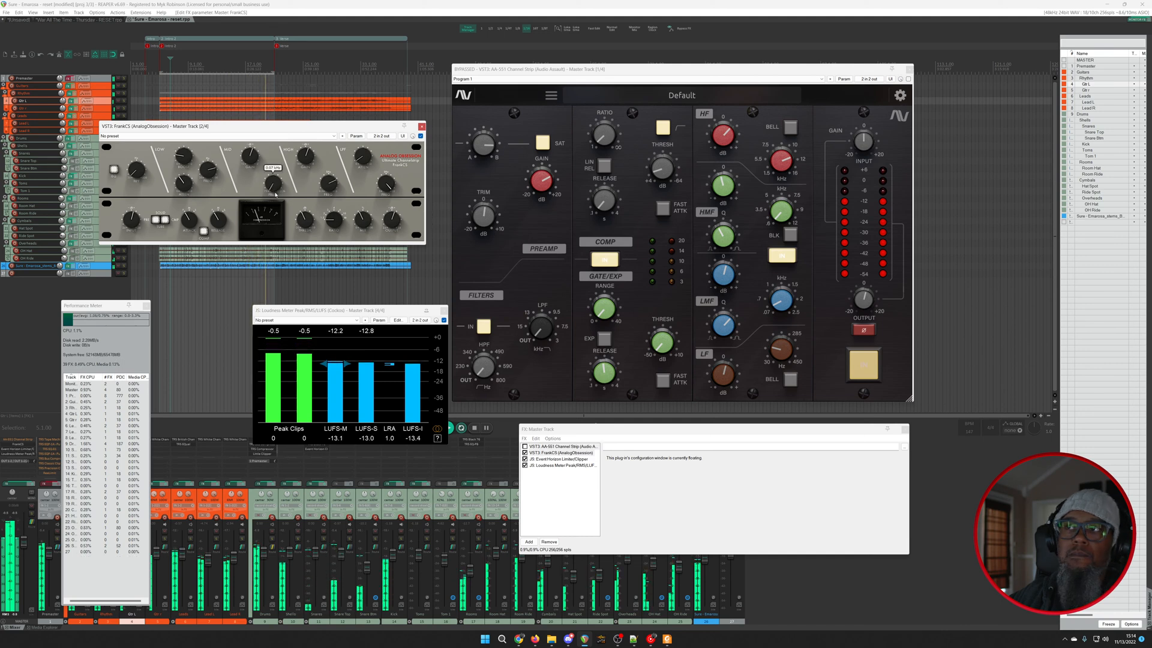
pyautogui.click(534, 641)
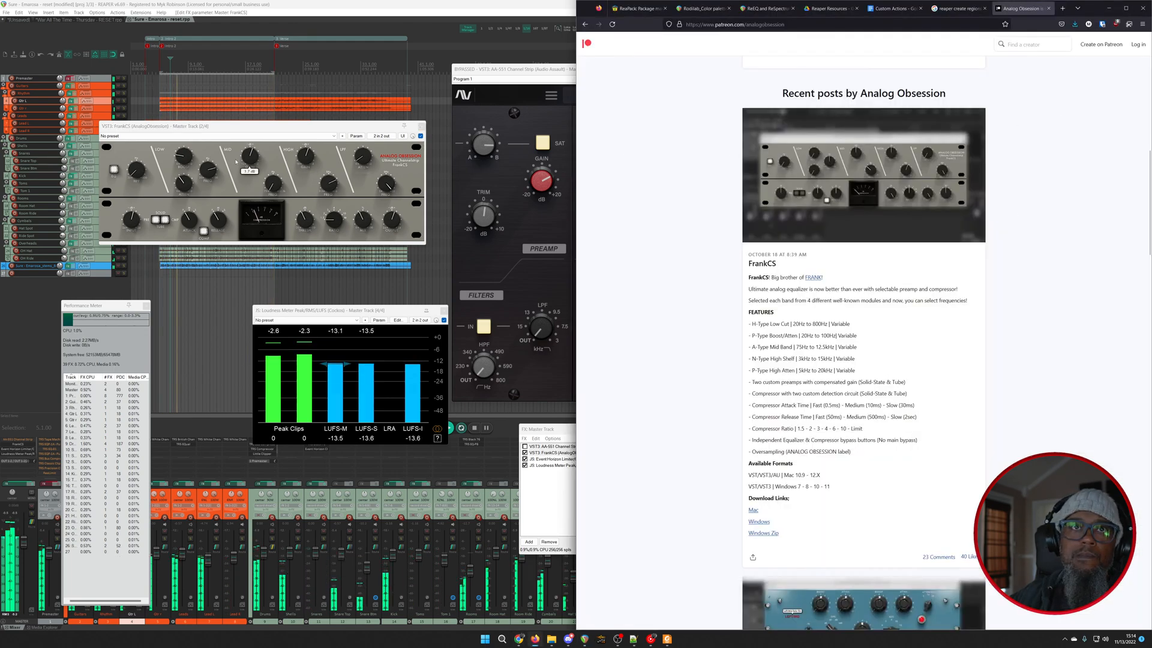
pyautogui.click(271, 184)
pyautogui.moveTo(272, 184)
pyautogui.mouseDown()
pyautogui.moveTo(273, 171)
pyautogui.moveTo(277, 198)
pyautogui.moveTo(278, 186)
pyautogui.mouseUp()
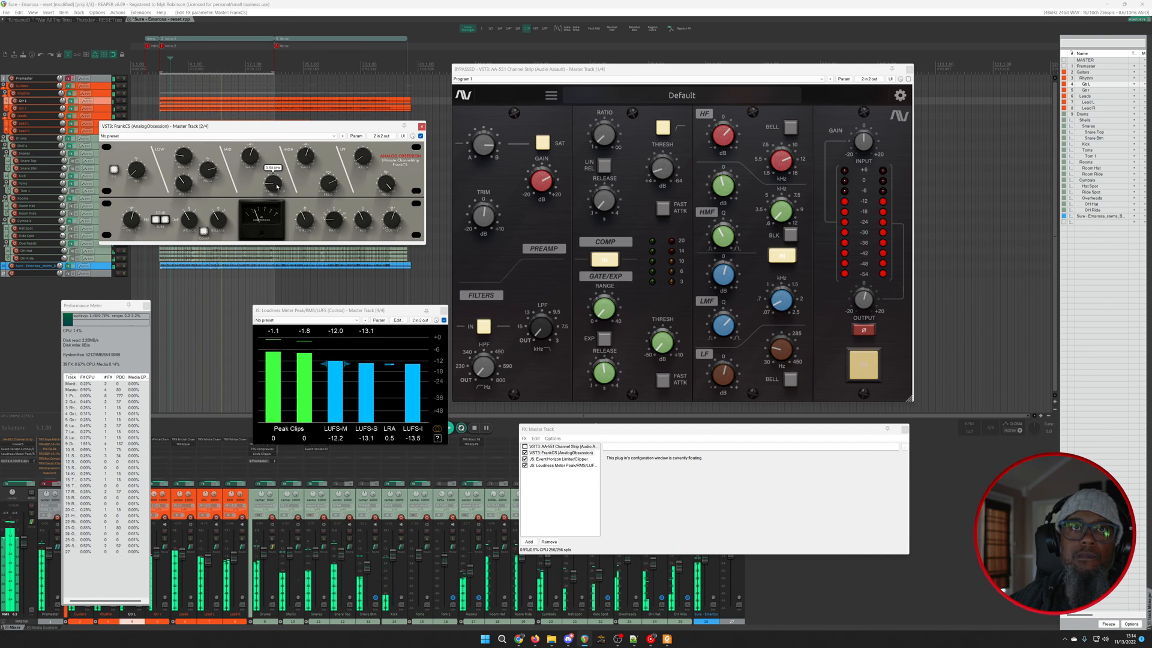
# Step: Swap the bypass states of the AA-551 and FrankCS during playback, return to FrankCS active, and stop the project
pyautogui.click(705, 433)
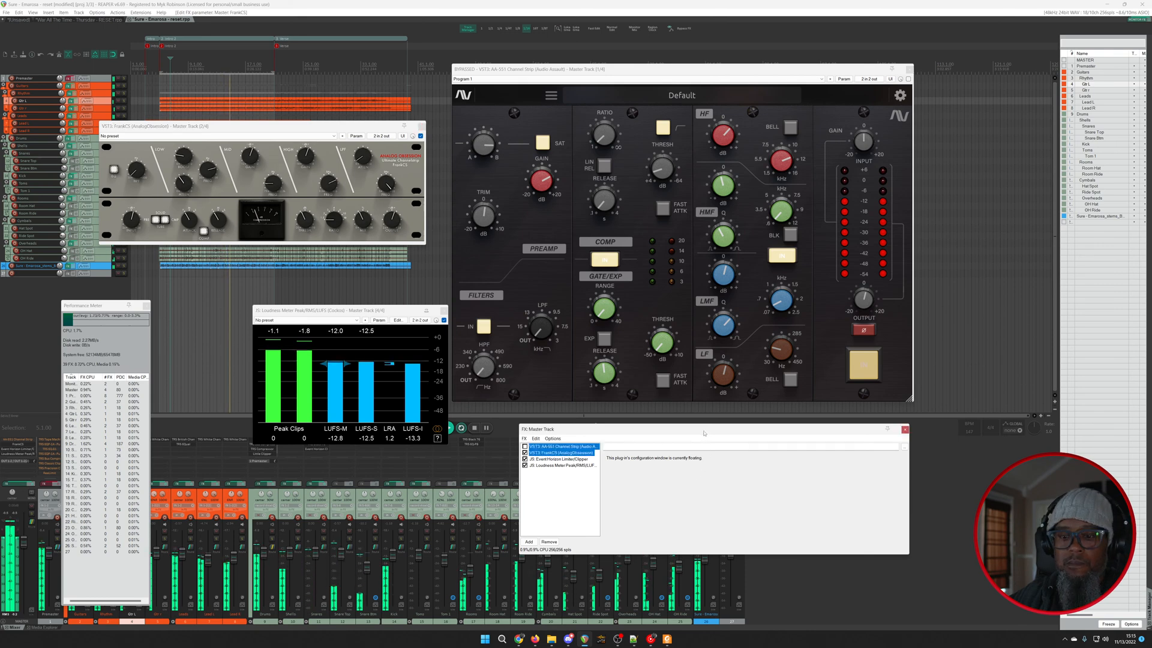
pyautogui.hotkey('ctrl', 'b')
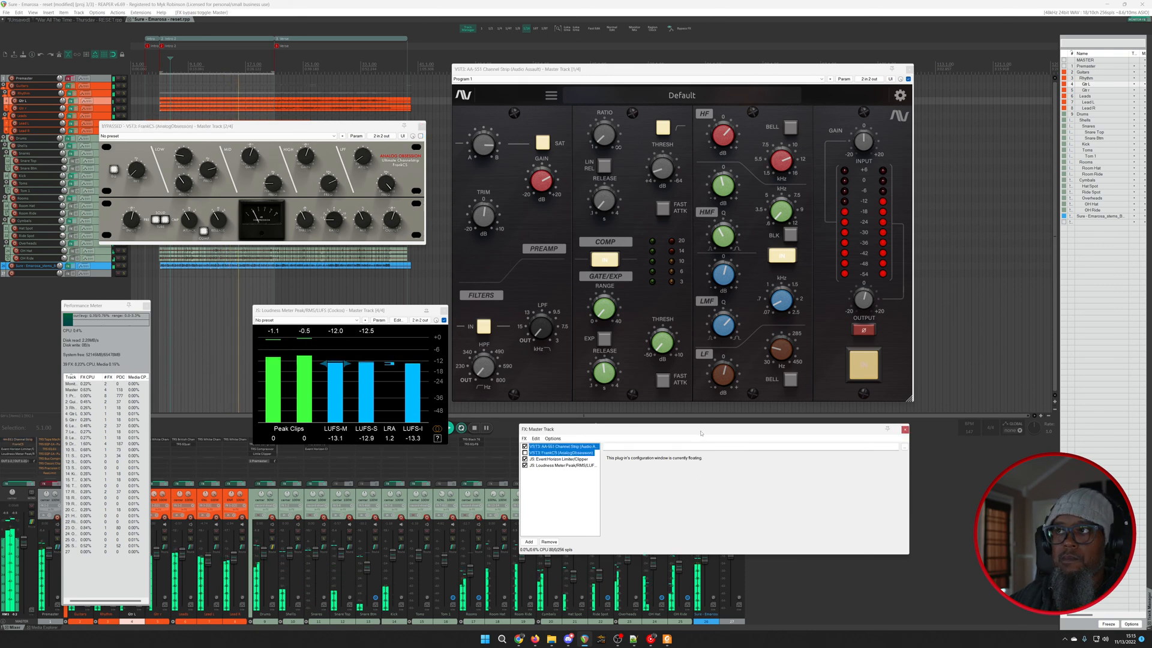
pyautogui.hotkey('ctrl', 'b')
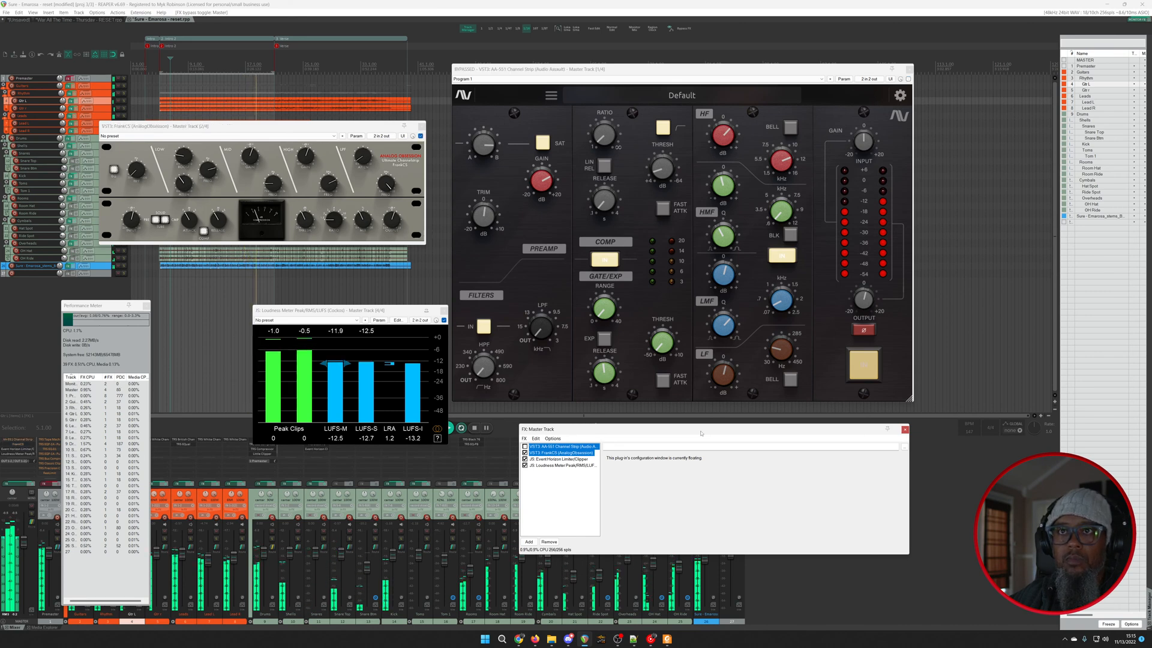
pyautogui.press('space')
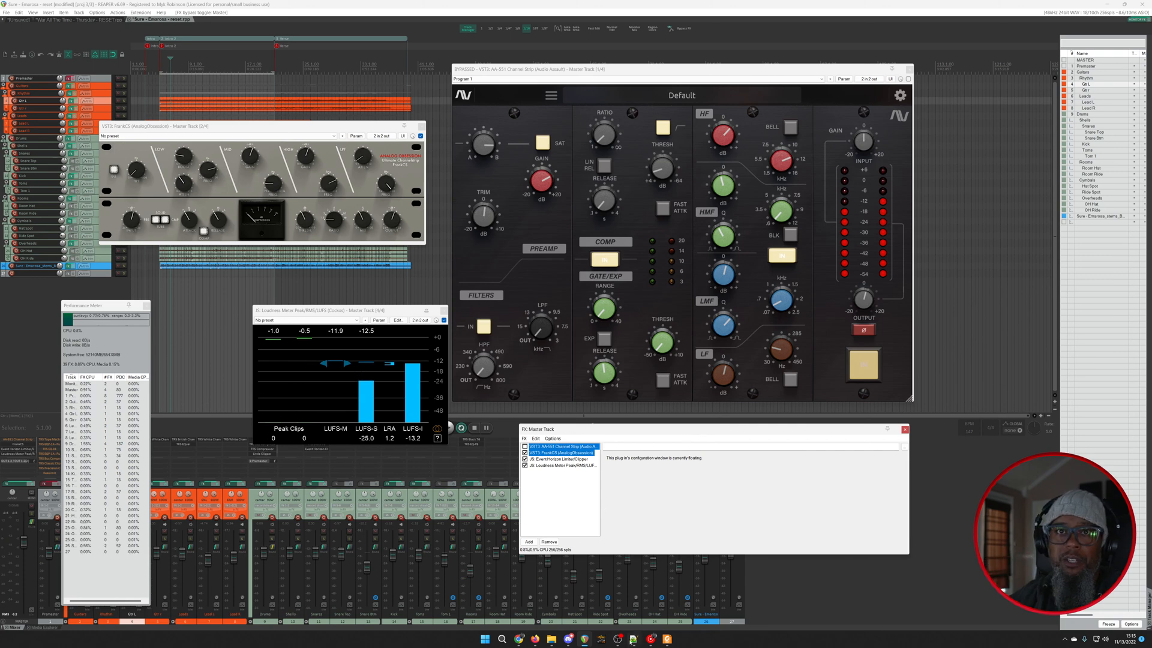
# Step: Check the FrankCS feature list on the Patreon page in the browser, and return to the AA-551 window in REAPER
pyautogui.click(535, 640)
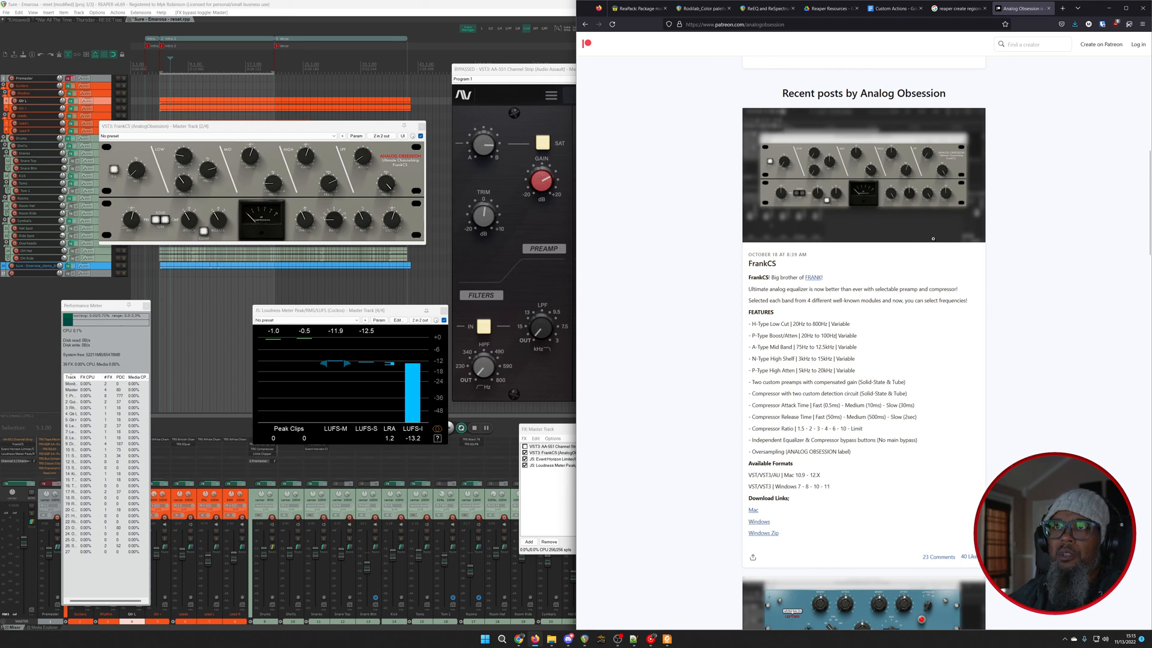
pyautogui.click(1108, 9)
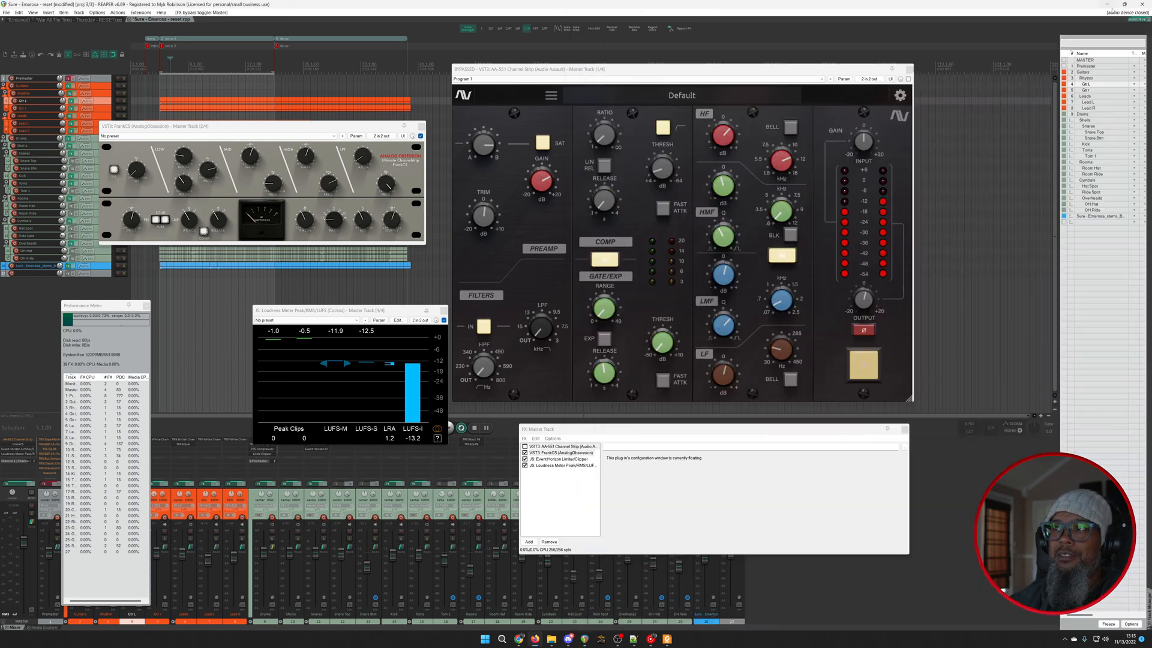
pyautogui.click(681, 75)
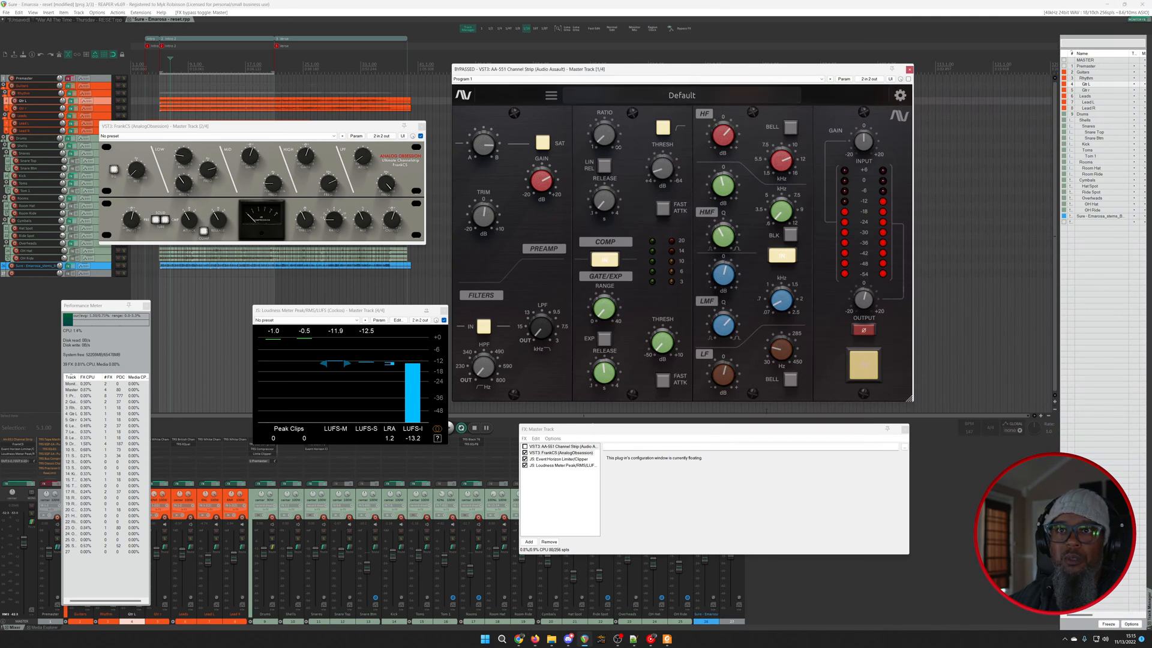
# Step: Make the AA-551 active instead of FrankCS, play the project, and raise the AA-551's LMF frequency to about 721 Hz
pyautogui.click(757, 434)
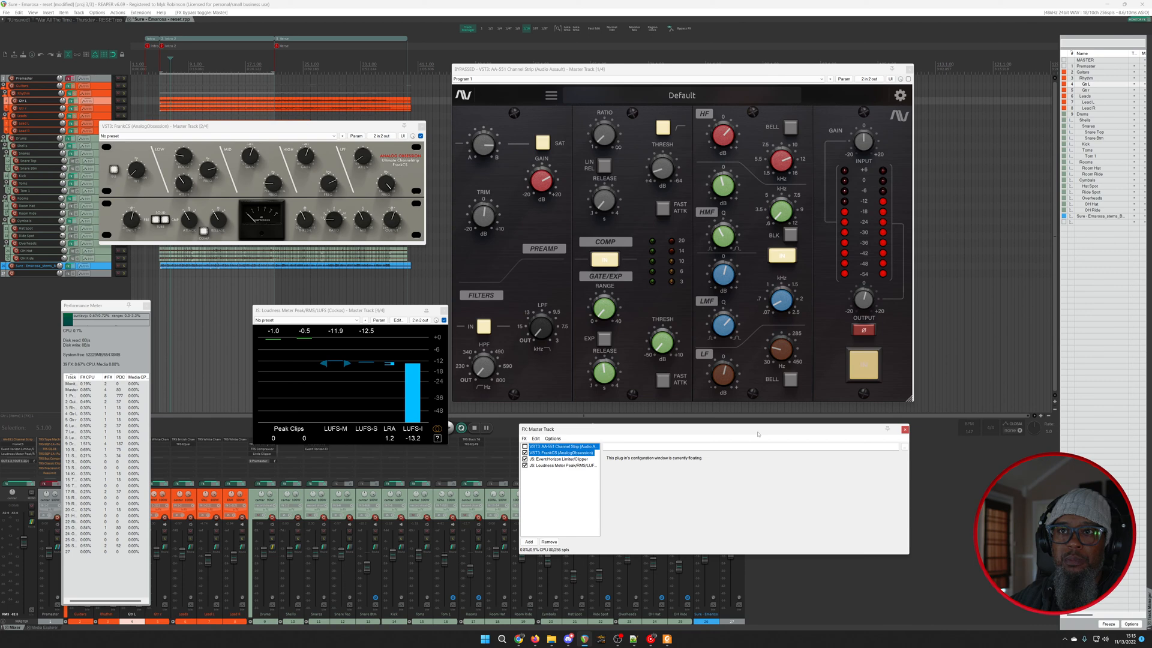
pyautogui.hotkey('ctrl', 'b')
pyautogui.press('space')
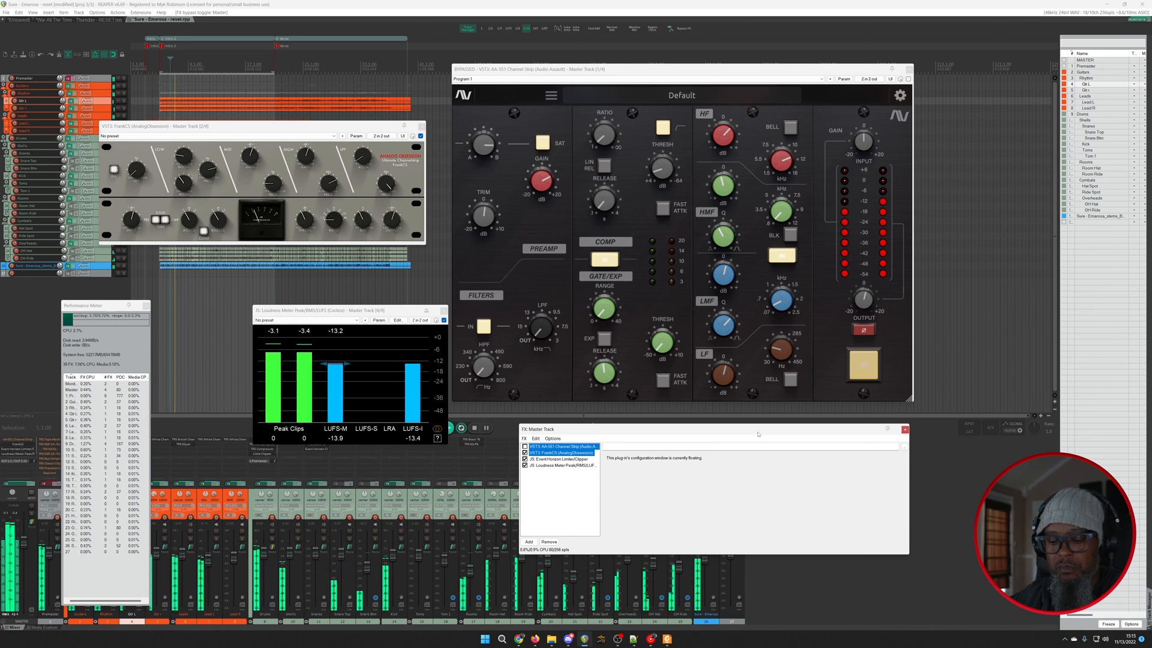
pyautogui.moveTo(787, 302)
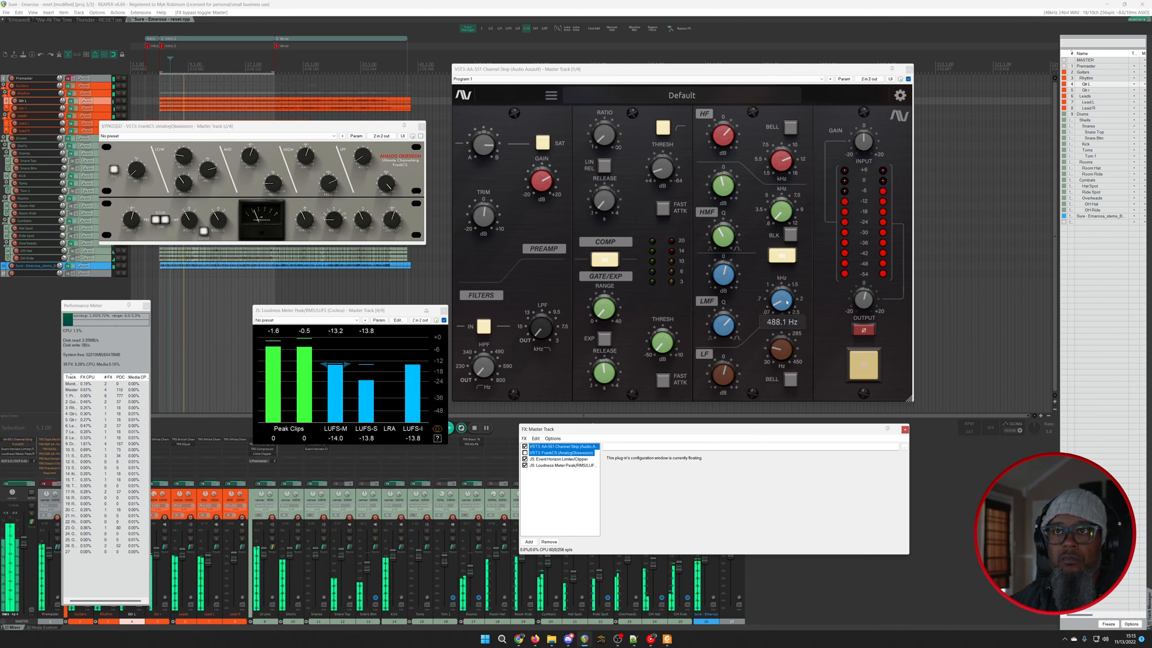
pyautogui.moveTo(786, 302); pyautogui.dragTo(789, 294)
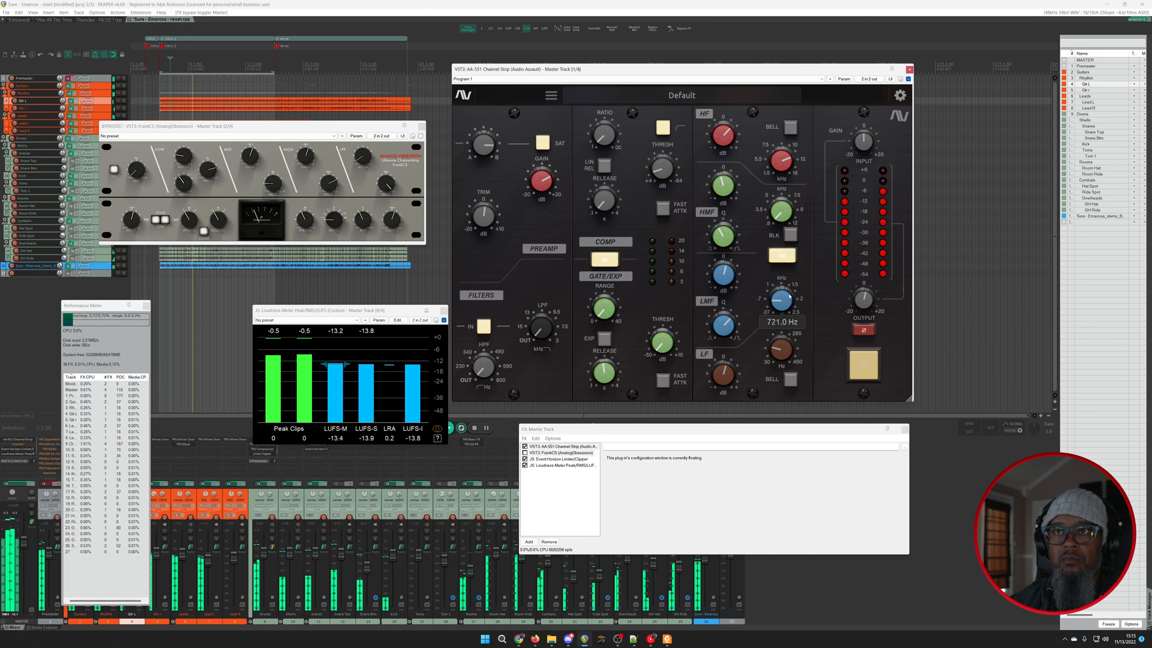
# Step: Adjust the AA-551's LMF band knobs and lower its frequency during playback, and toggle the BLK switch back and forth
pyautogui.moveTo(731, 325); pyautogui.dragTo(726, 273)
pyautogui.moveTo(780, 300); pyautogui.dragTo(780, 316)
pyautogui.moveTo(727, 281); pyautogui.dragTo(730, 333)
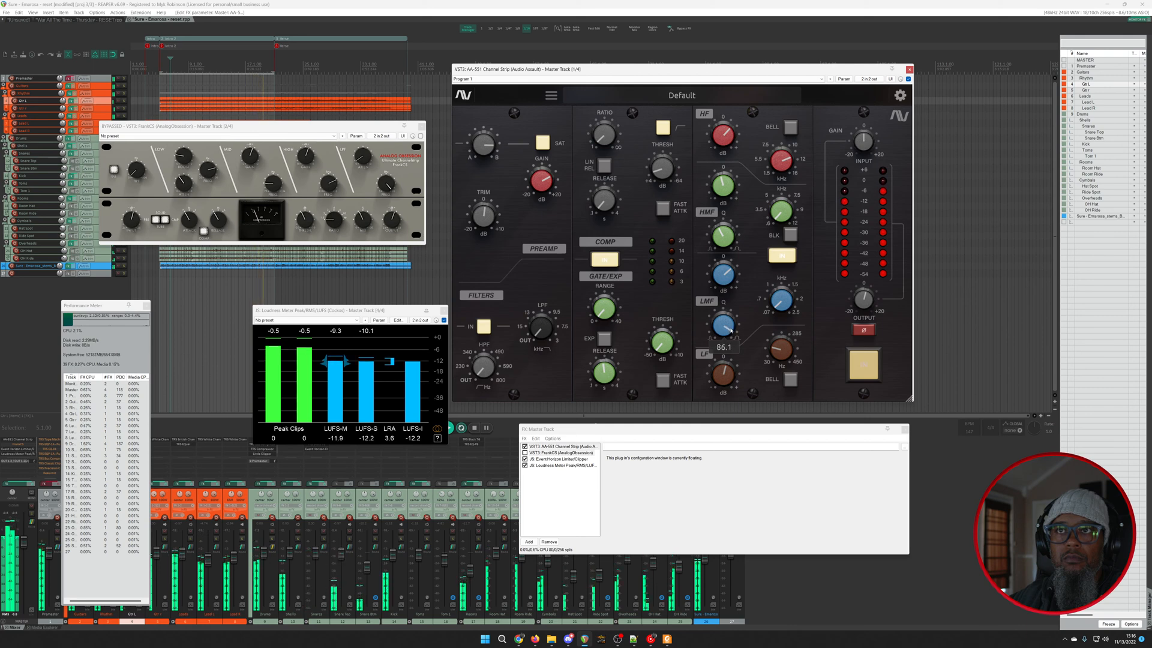
pyautogui.click(790, 235)
pyautogui.click(790, 235)
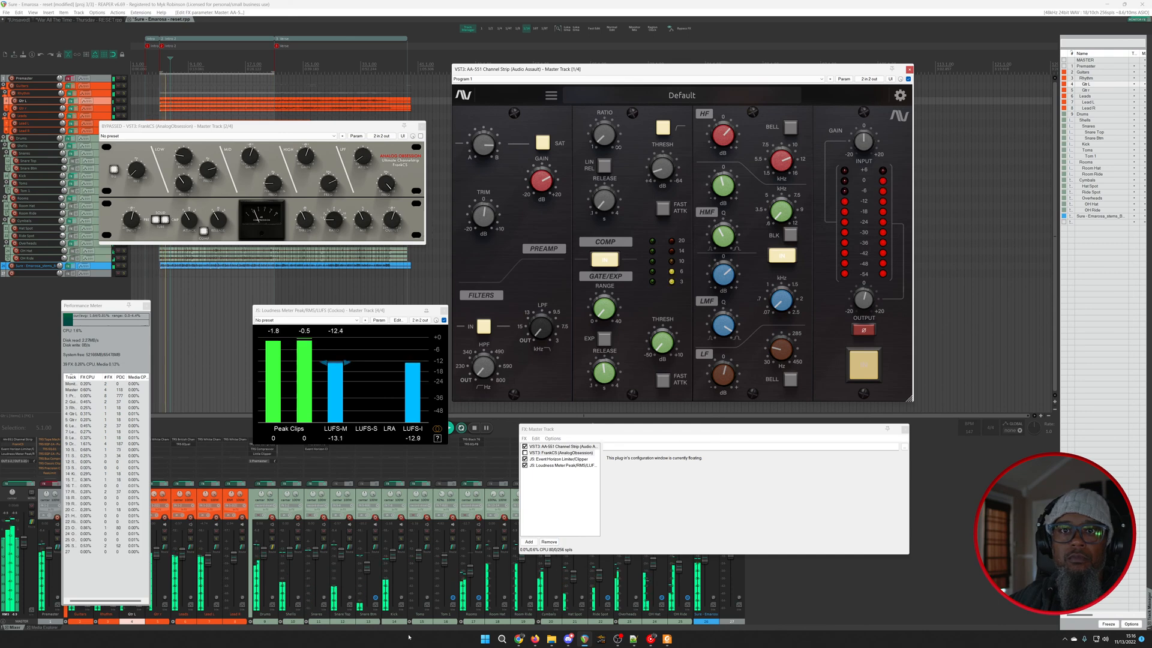
# Step: Nudge a drum track's fader down, swap the bypass states of both channel strips ending with the AA-551 active, and stop playback
pyautogui.moveTo(445, 565); pyautogui.dragTo(445, 570)
pyautogui.click(664, 429)
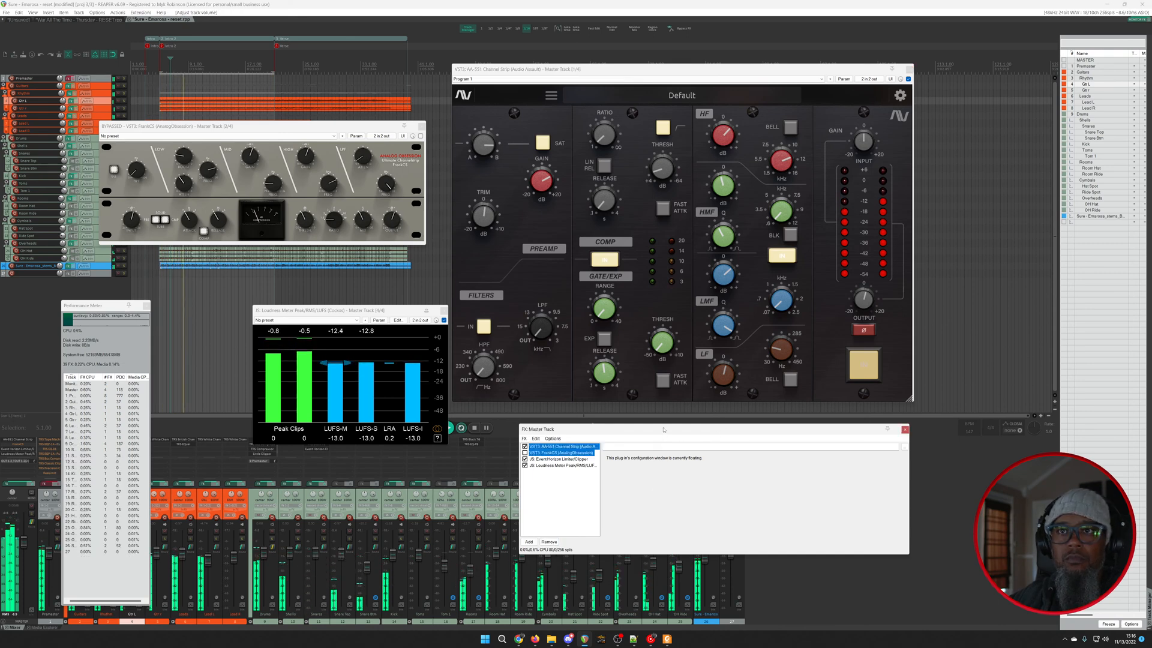
pyautogui.hotkey('ctrl', 'b')
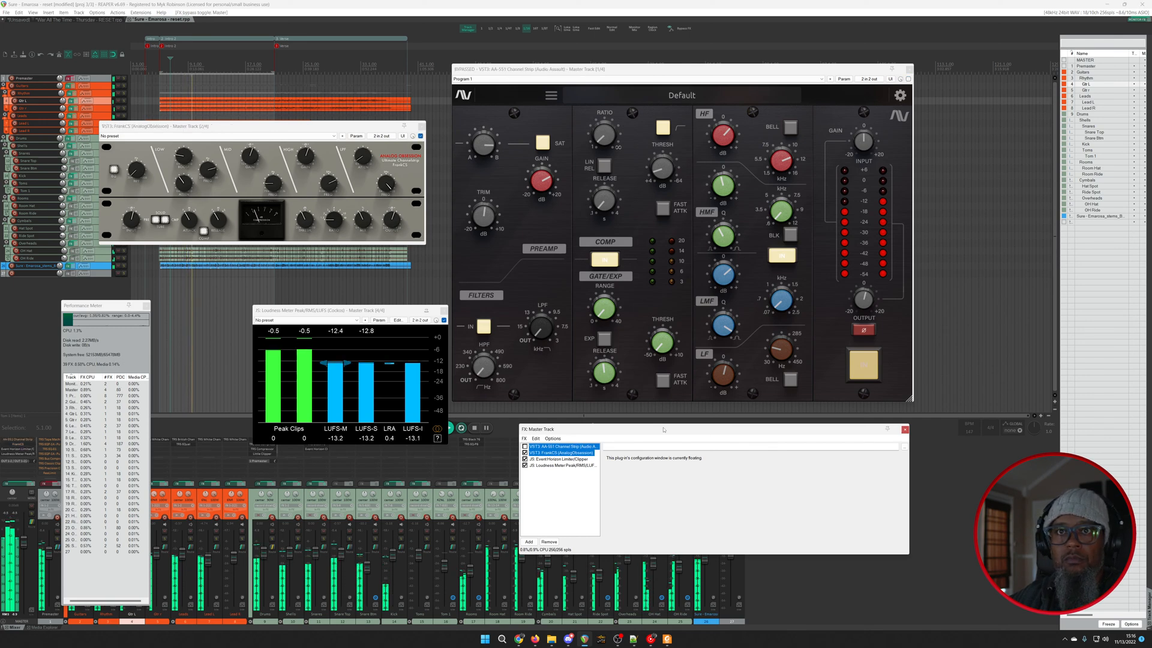
pyautogui.hotkey('ctrl', 'b')
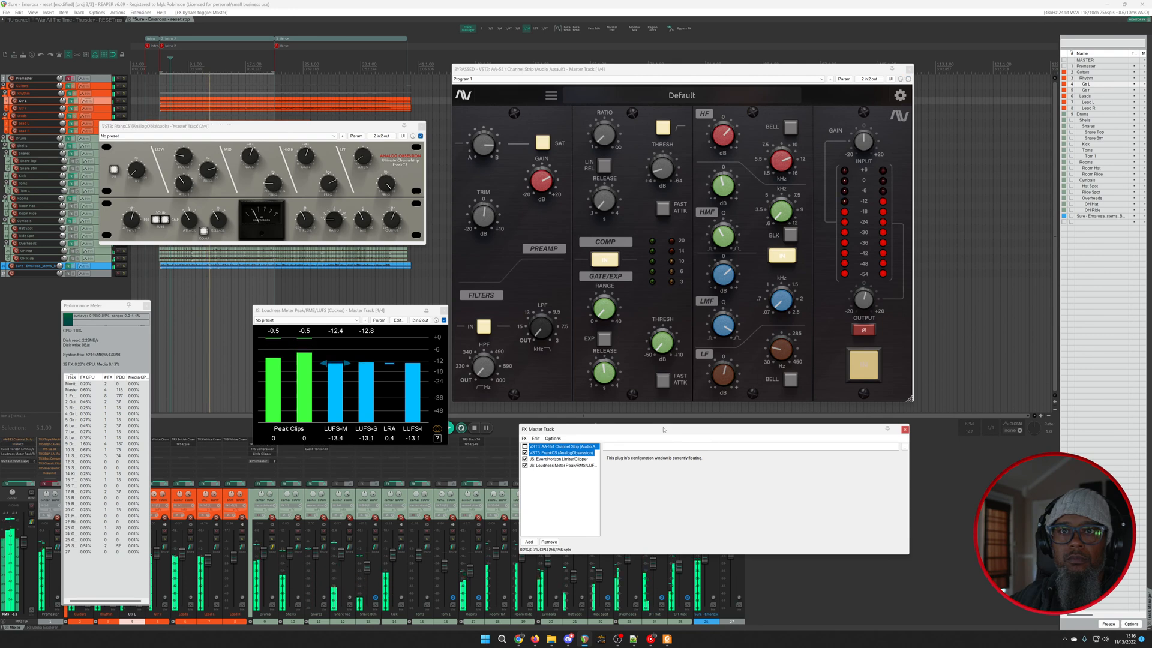
pyautogui.press('space')
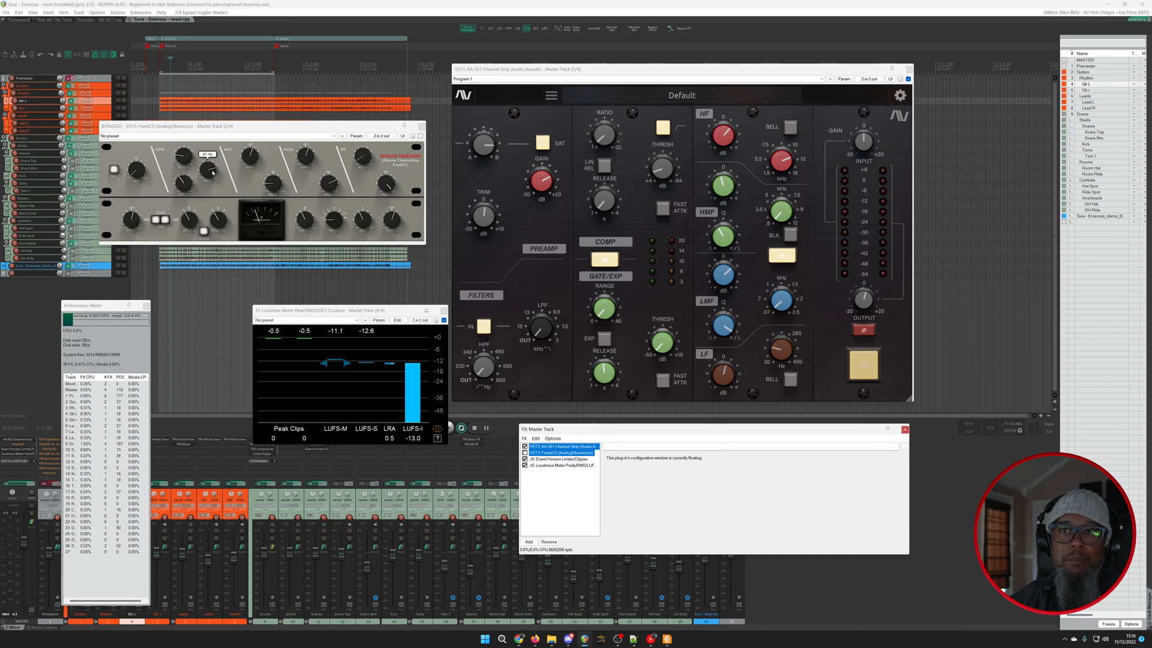
# Step: Compare the AA-551's LMF and LF gain and frequency controls with the low-band knobs on FrankCS
pyautogui.moveTo(777, 306)
pyautogui.moveTo(780, 354)
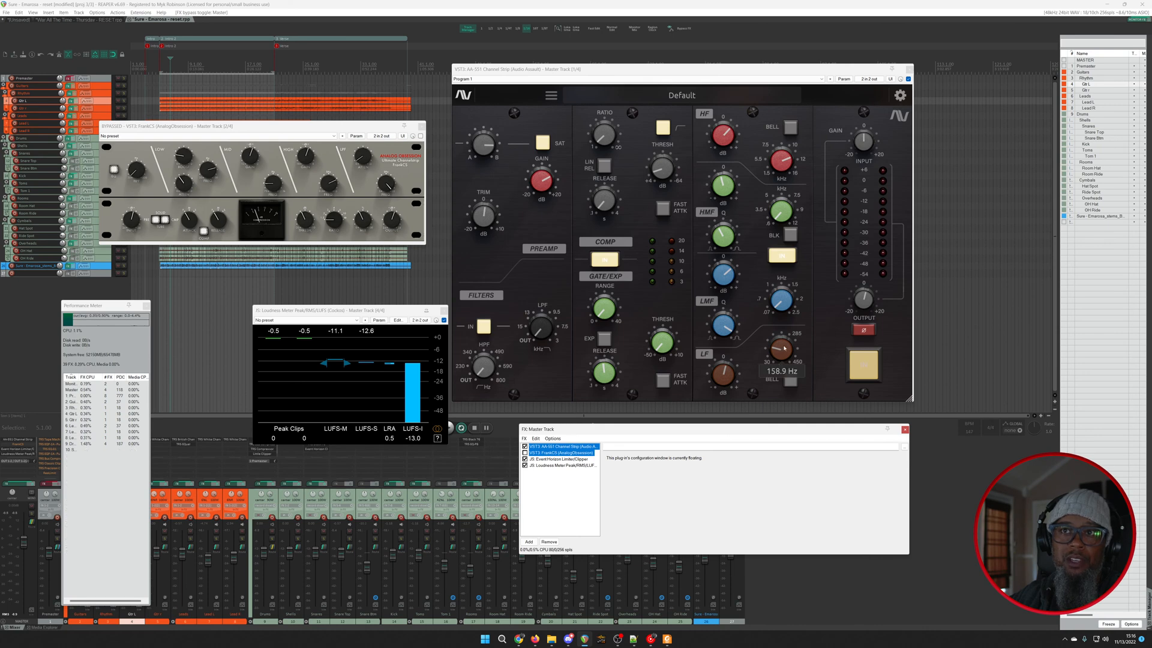
pyautogui.moveTo(735, 373)
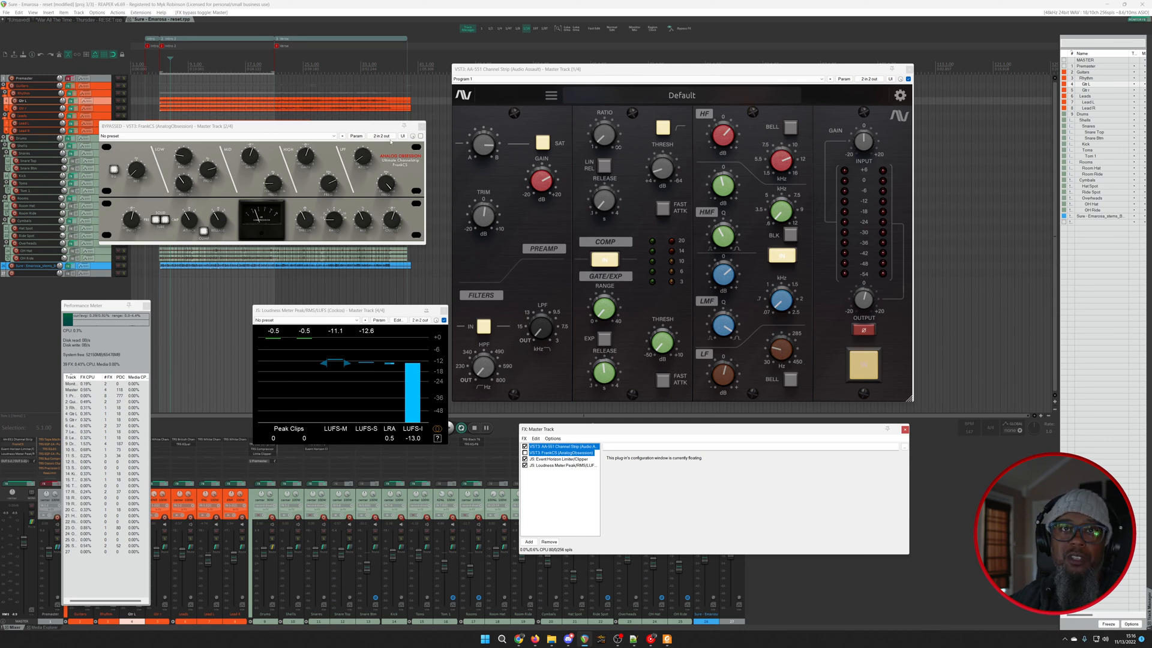
pyautogui.click(281, 127)
pyautogui.moveTo(181, 159)
pyautogui.moveTo(208, 173)
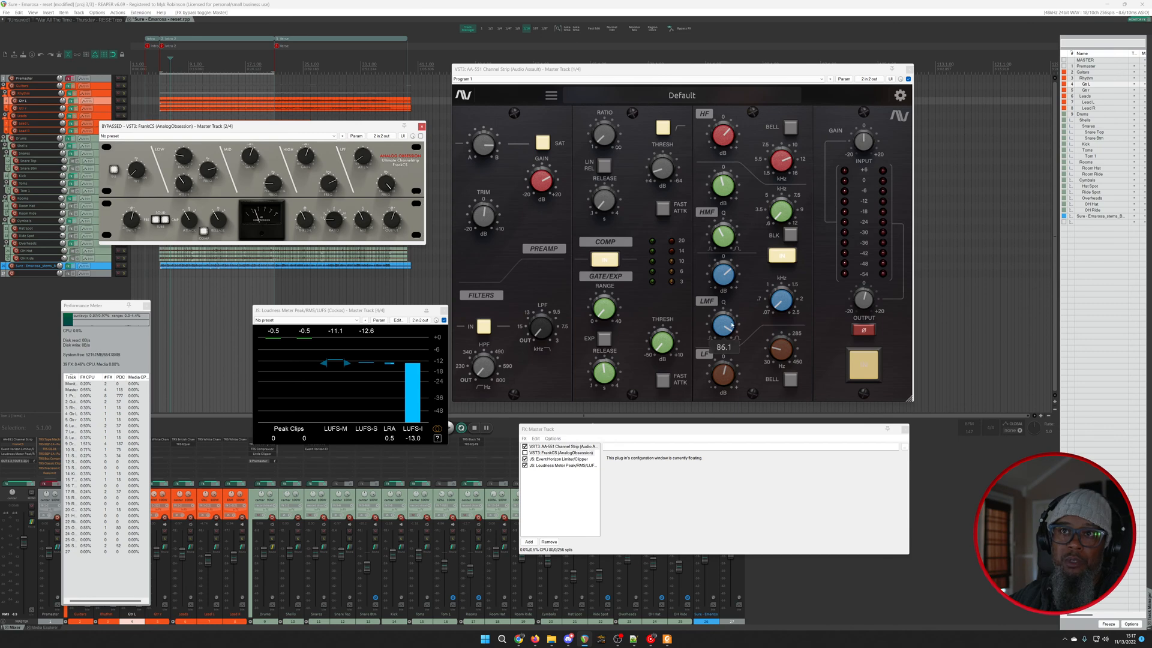
# Step: Play the project with FrankCS active in place of the AA-551, adjust the upper low-band gain knob on FrankCS, and stop playback
pyautogui.click(741, 437)
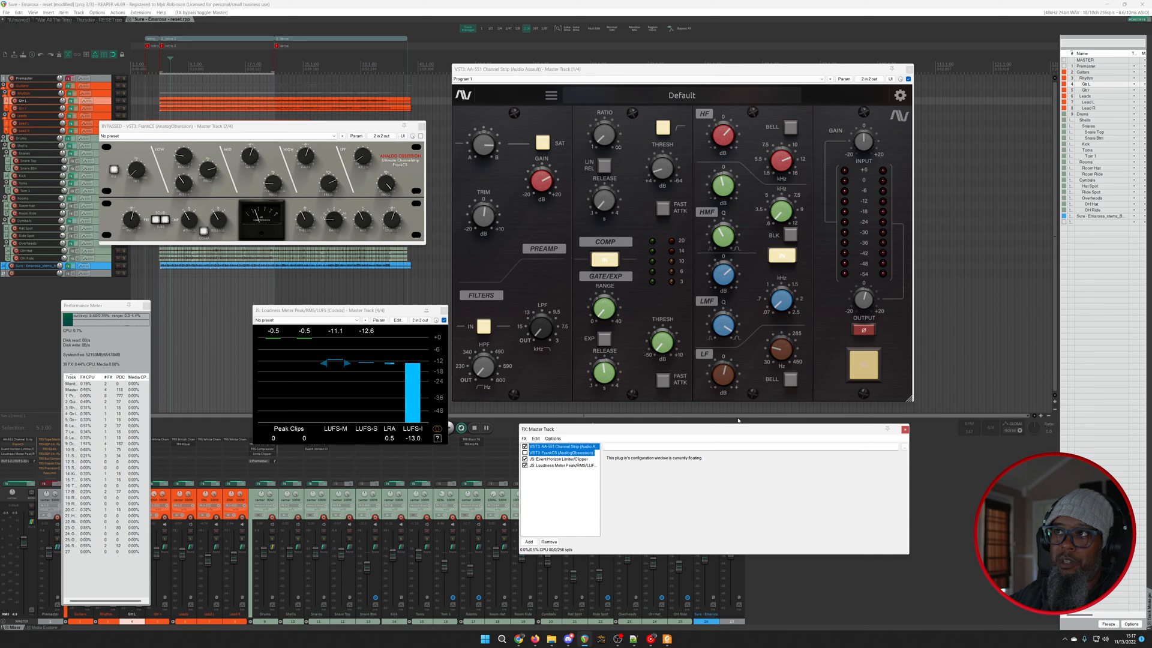
pyautogui.press('space')
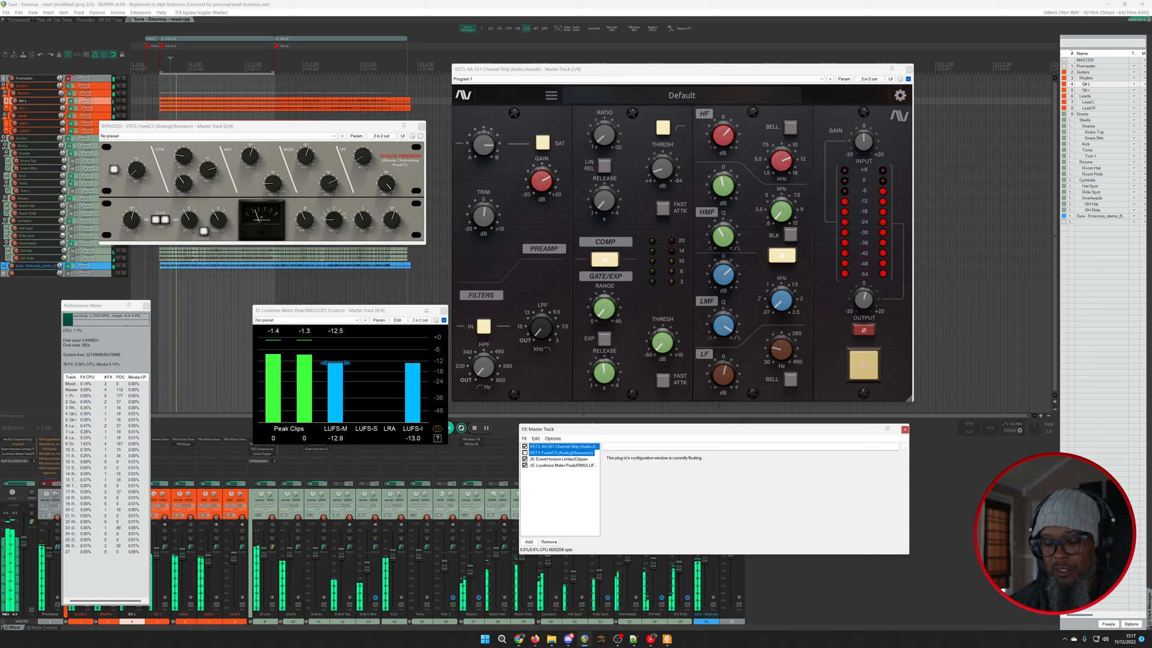
pyautogui.hotkey('ctrl', 'b')
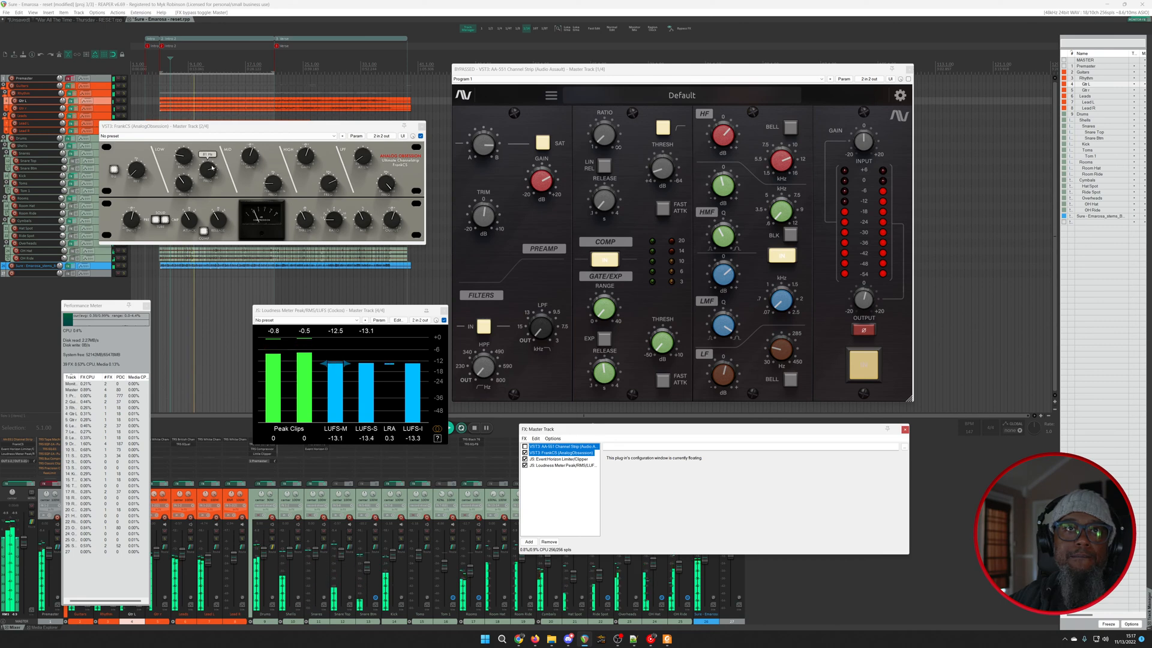
pyautogui.moveTo(177, 150); pyautogui.dragTo(184, 138)
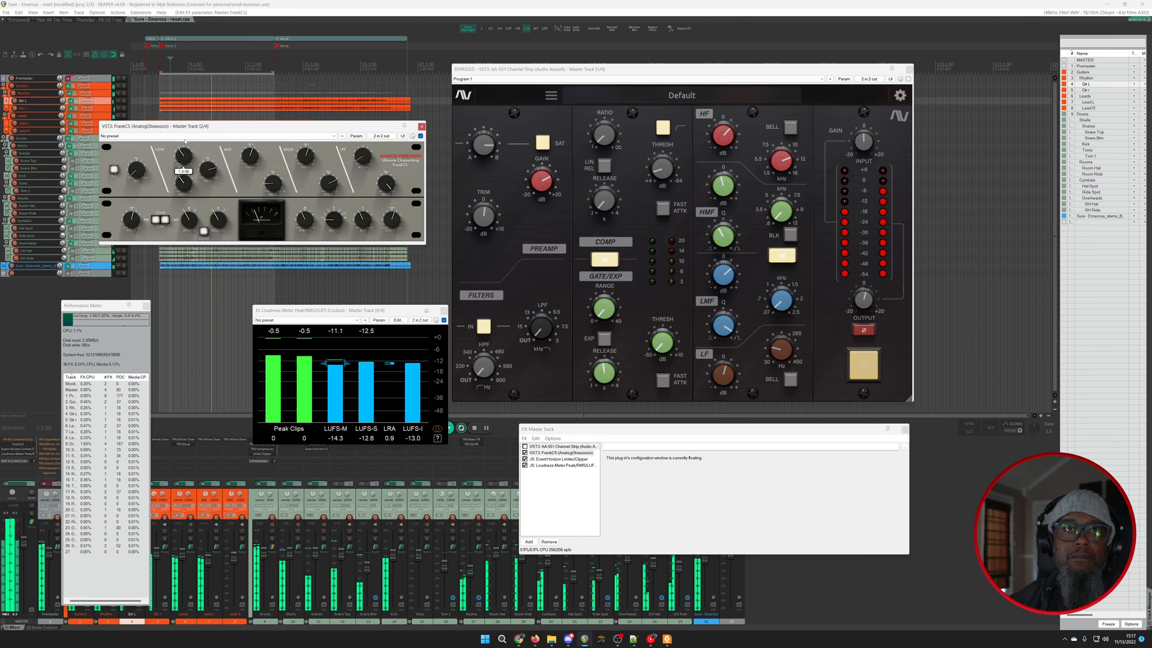
pyautogui.press('space')
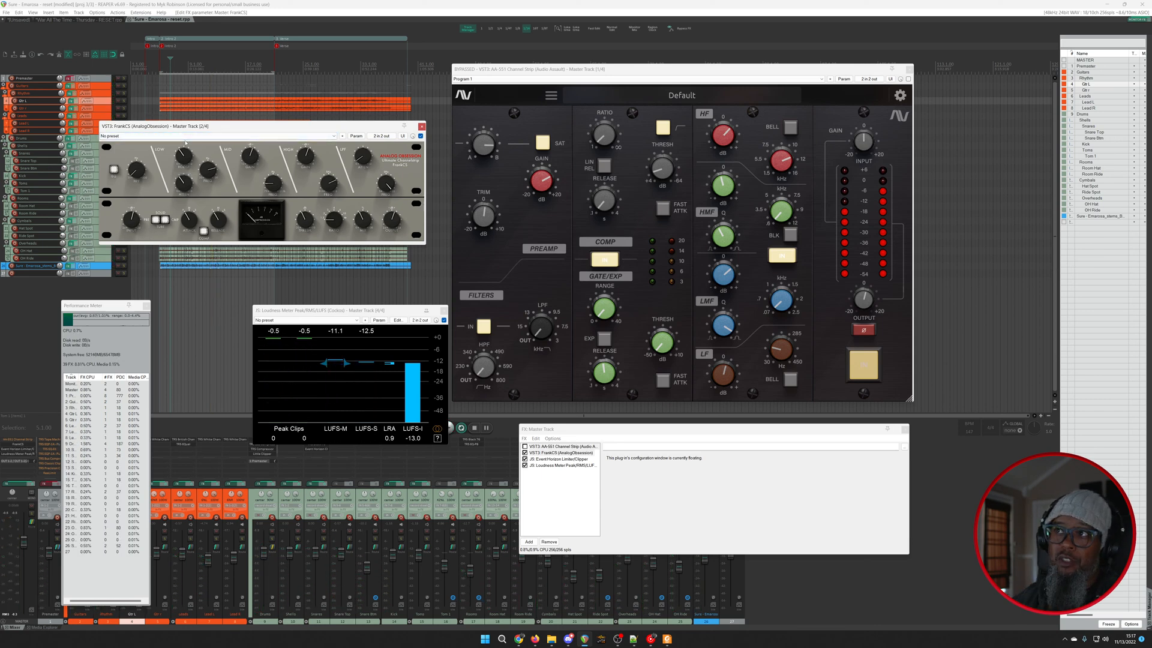
# Step: Check the low and mid knobs on FrankCS, and adjust its low-band gain while the project plays
pyautogui.moveTo(191, 153)
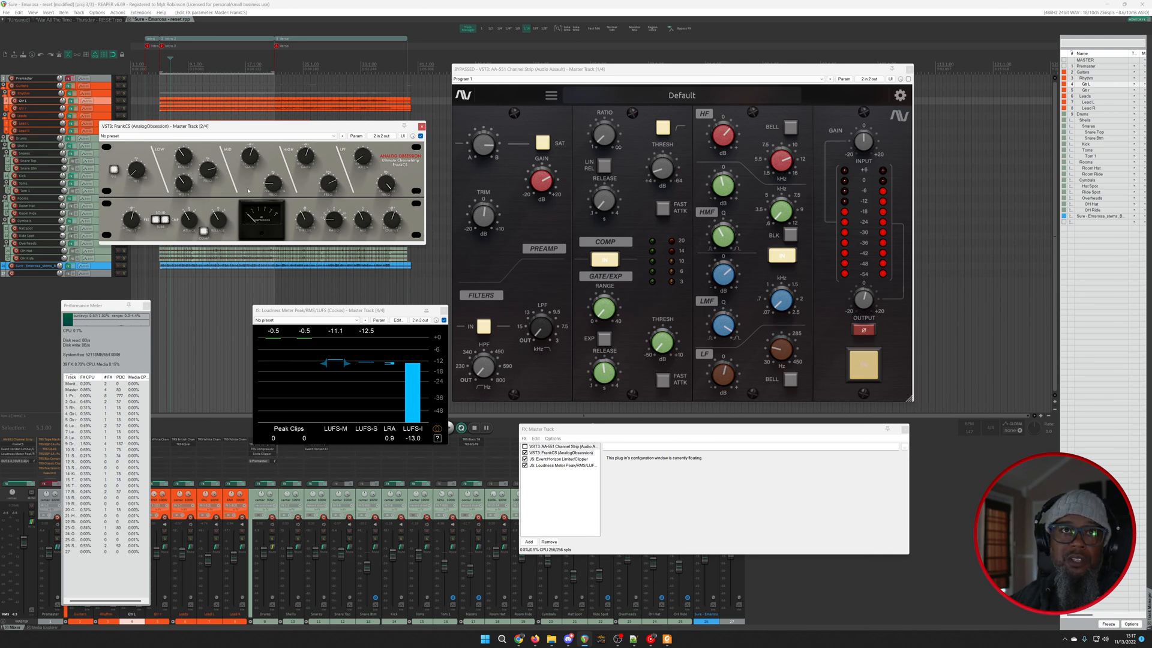
pyautogui.moveTo(255, 157)
pyautogui.moveTo(276, 193)
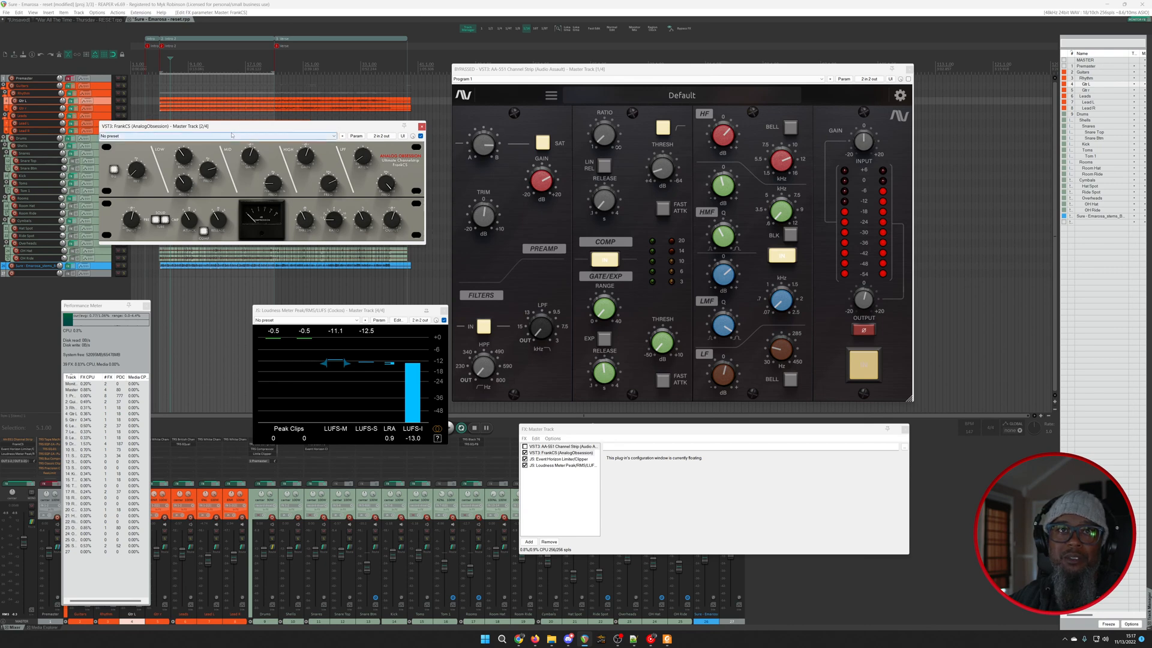
pyautogui.press('space')
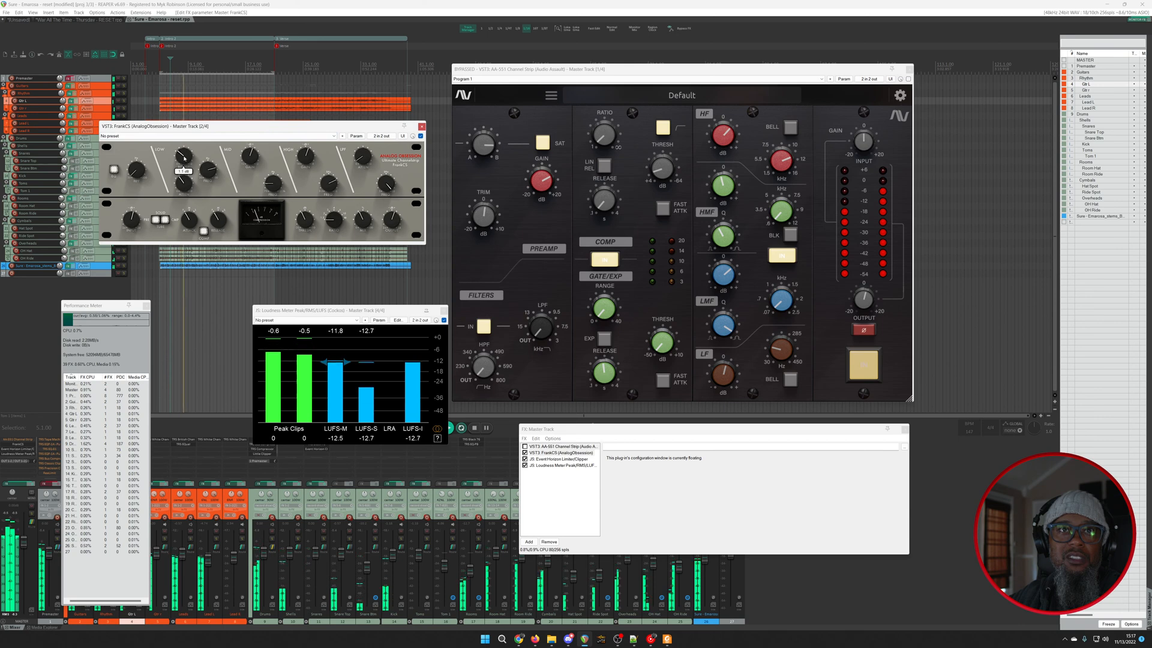
pyautogui.moveTo(191, 188); pyautogui.dragTo(195, 157)
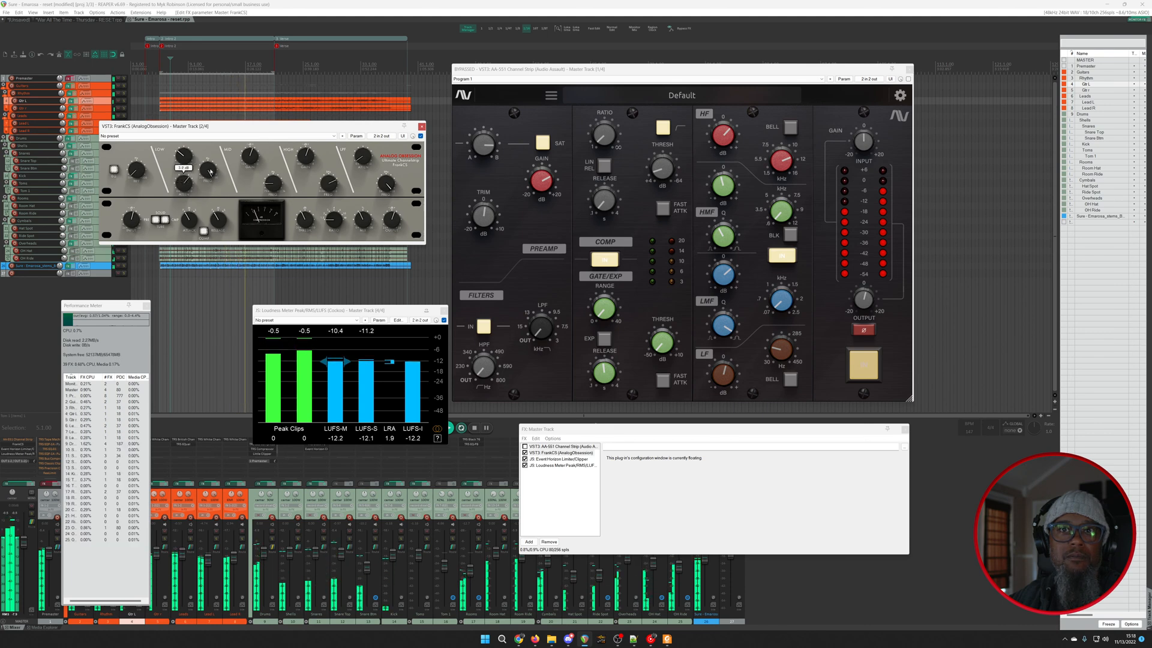
# Step: Swap the bypass states of both channel strips twice during playback, ending with FrankCS active, and stop playback
pyautogui.click(684, 431)
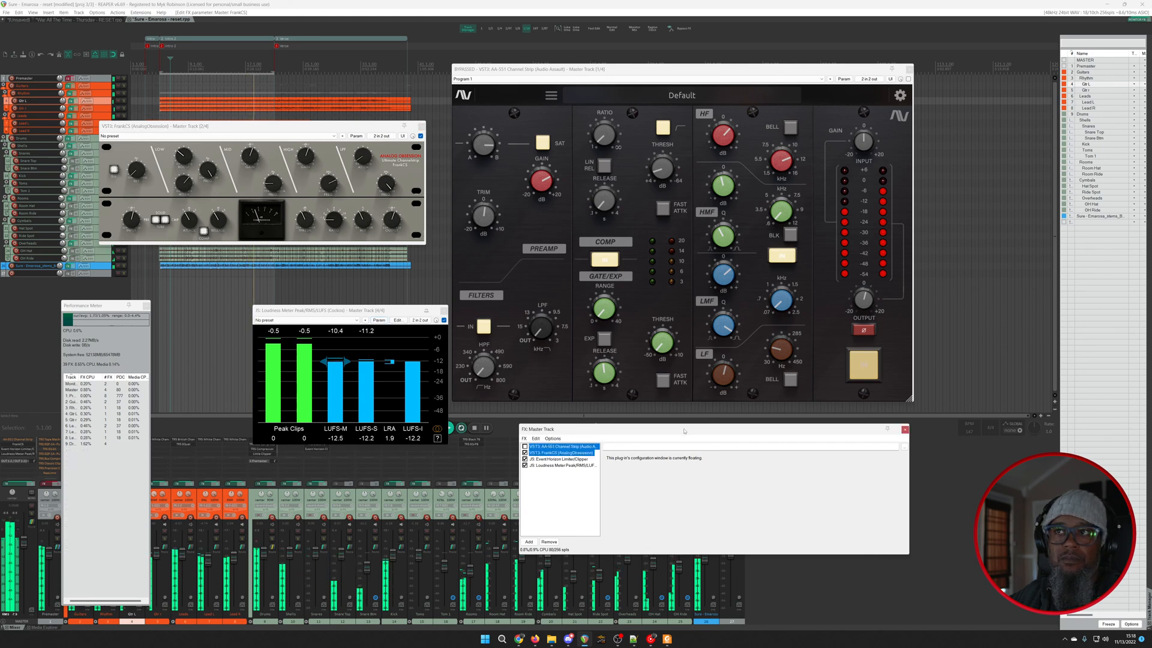
pyautogui.hotkey('ctrl', 'b')
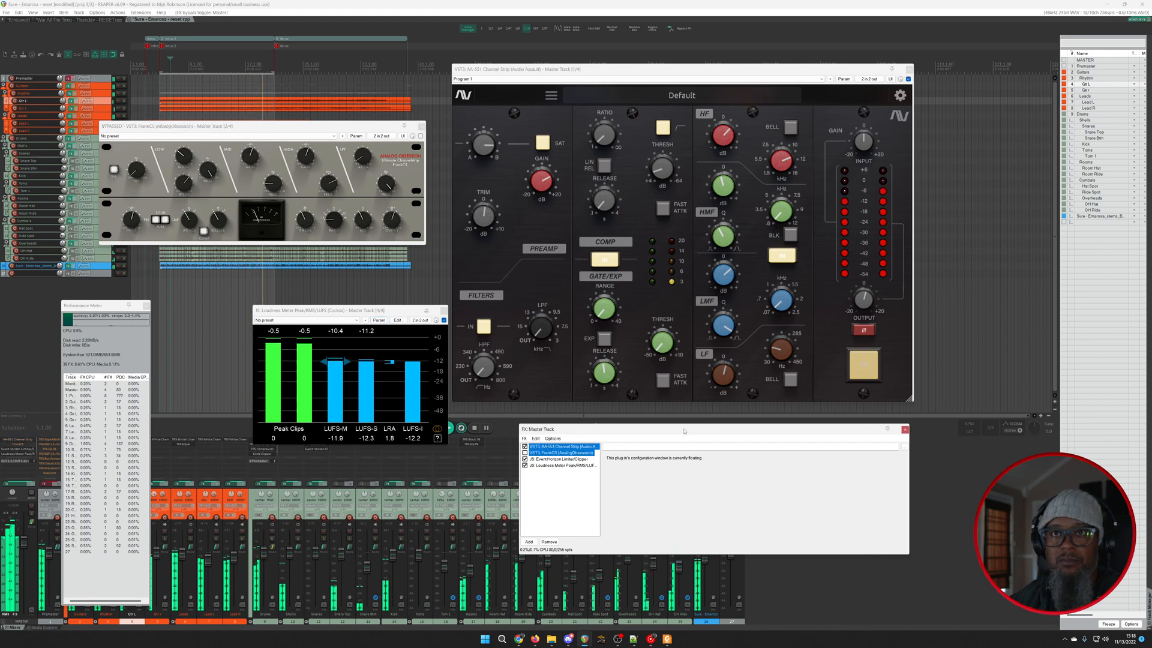
pyautogui.hotkey('ctrl', 'b')
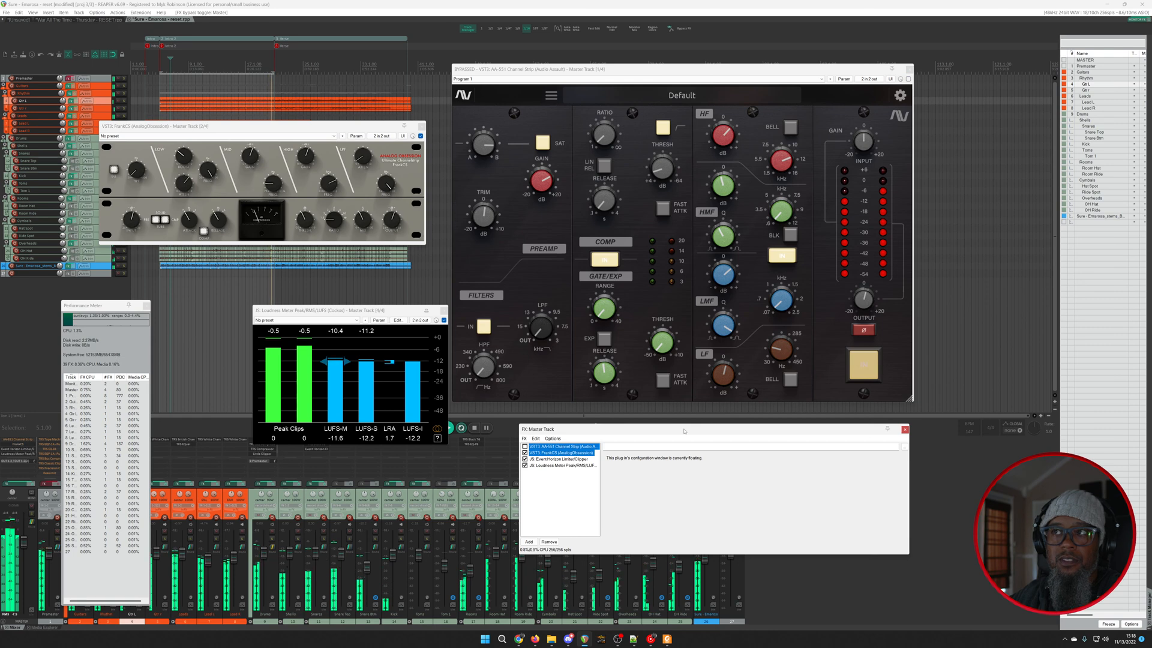
pyautogui.press('space')
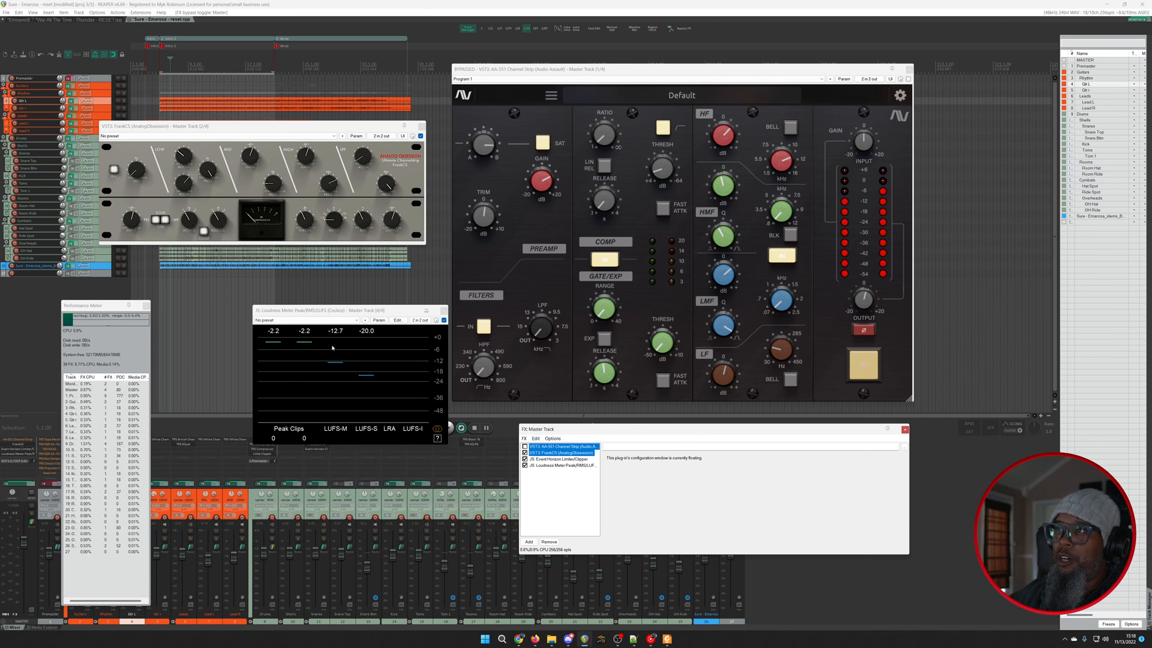
# Step: Rearrange the FrankCS and AA-551 plugin windows with a clear gap between them
pyautogui.moveTo(188, 127); pyautogui.dragTo(174, 79)
pyautogui.moveTo(523, 70); pyautogui.dragTo(584, 58)
pyautogui.moveTo(838, 197)
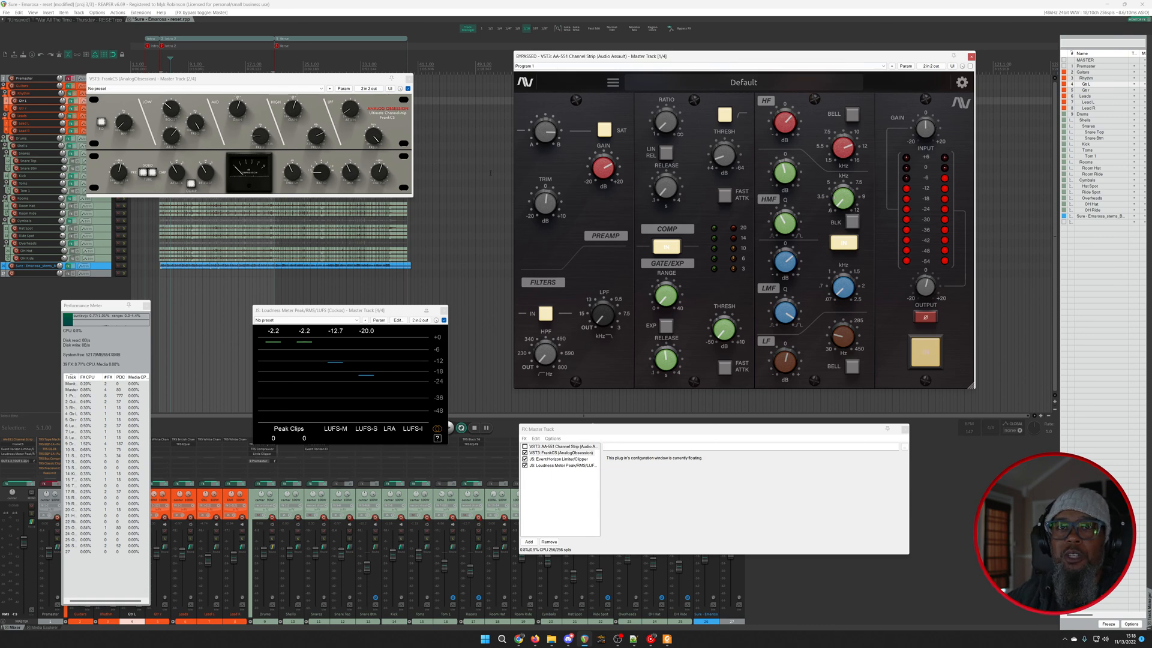
pyautogui.click(257, 82)
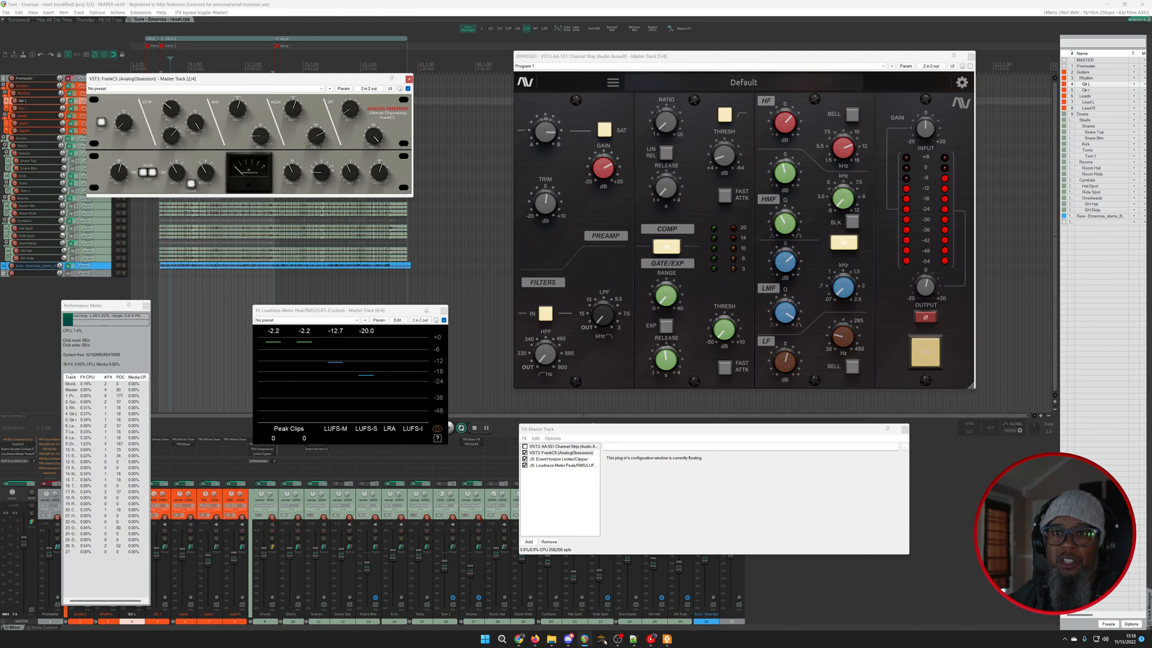
# Step: Switch to Firefox, select the Analog Obsession Patreon page's address, compare the FrankCS feature list with the plugin's controls, and return to REAPER
pyautogui.click(534, 640)
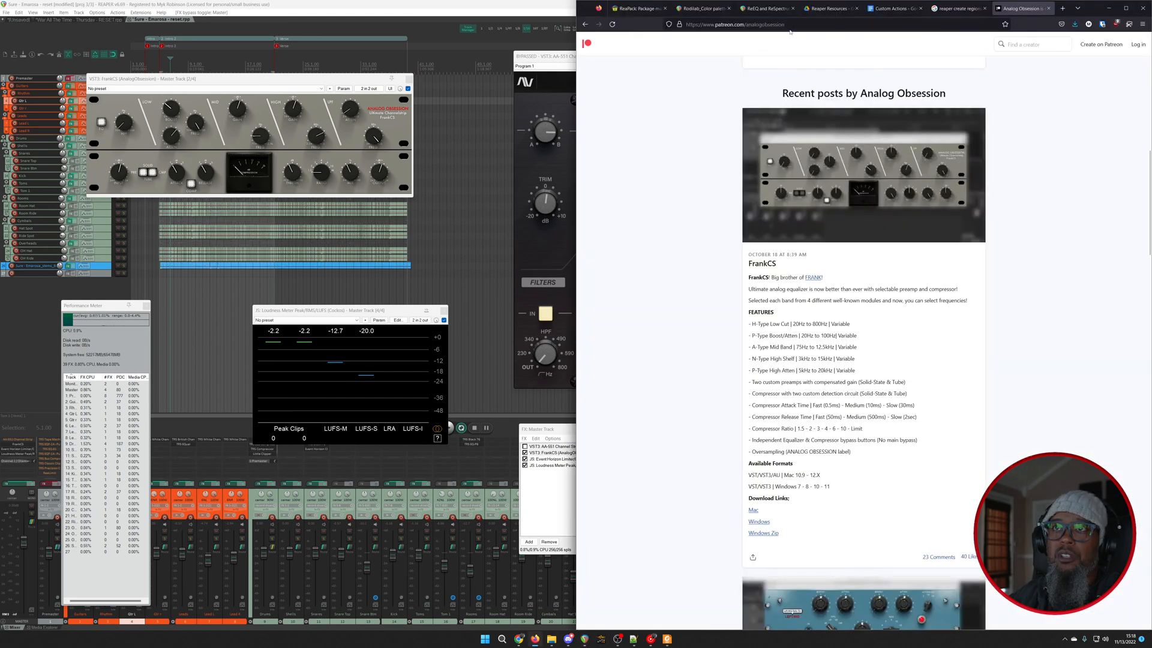
pyautogui.click(798, 26)
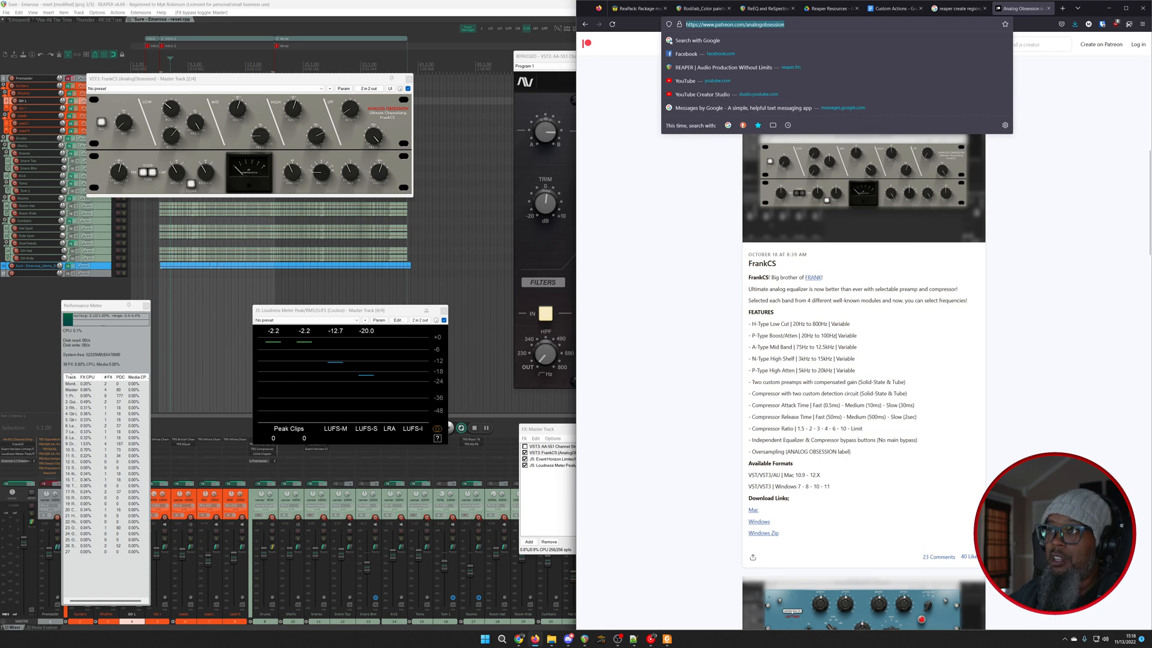
pyautogui.hotkey('alt', 'Tab')
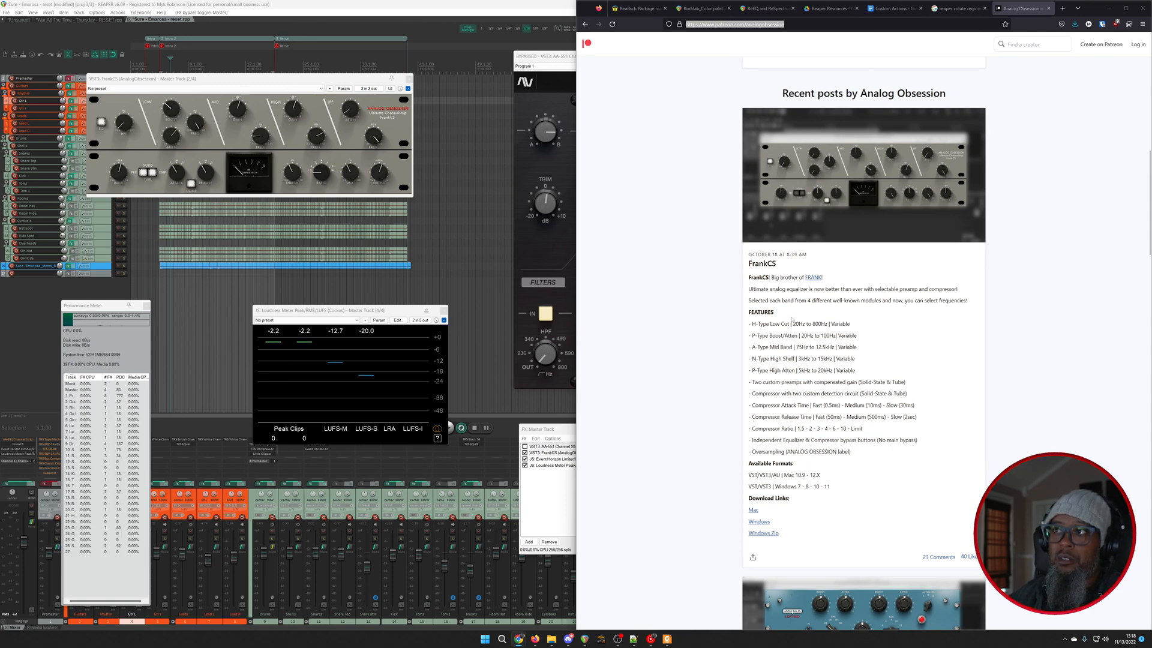
pyautogui.moveTo(180, 140)
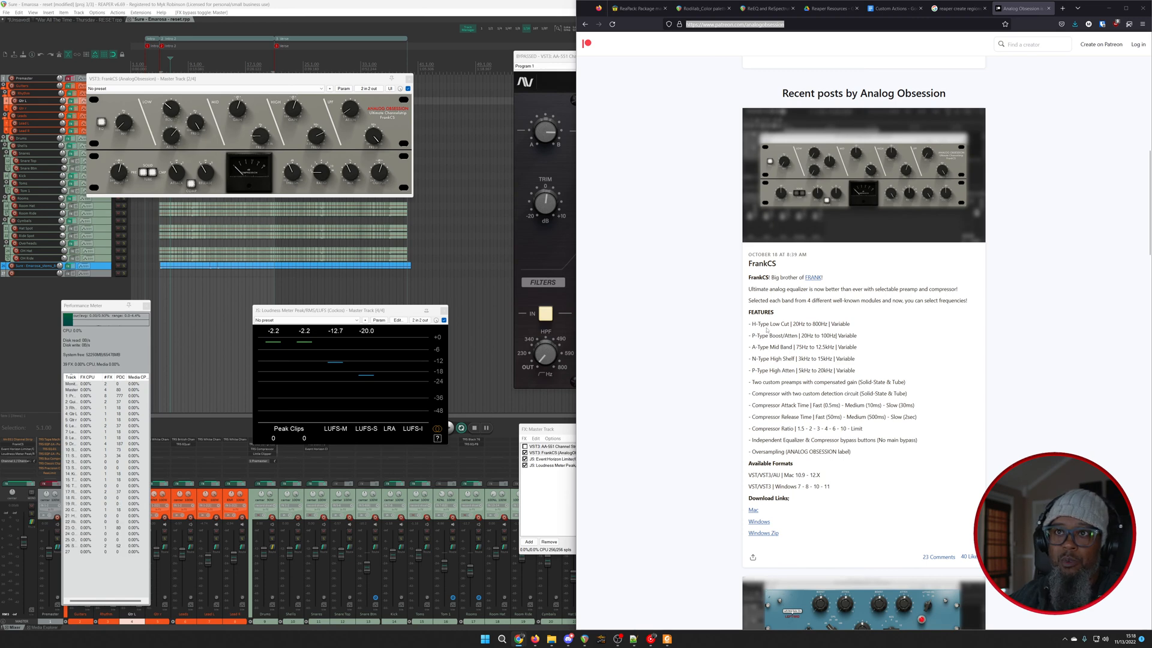
pyautogui.moveTo(118, 132)
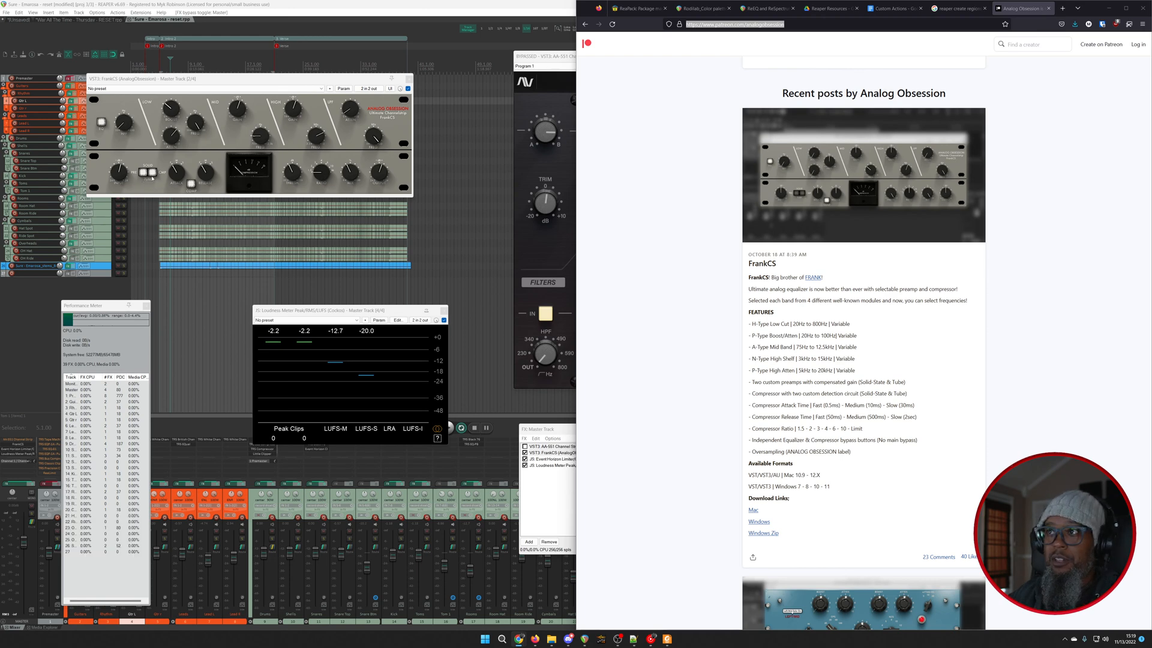
pyautogui.click(546, 72)
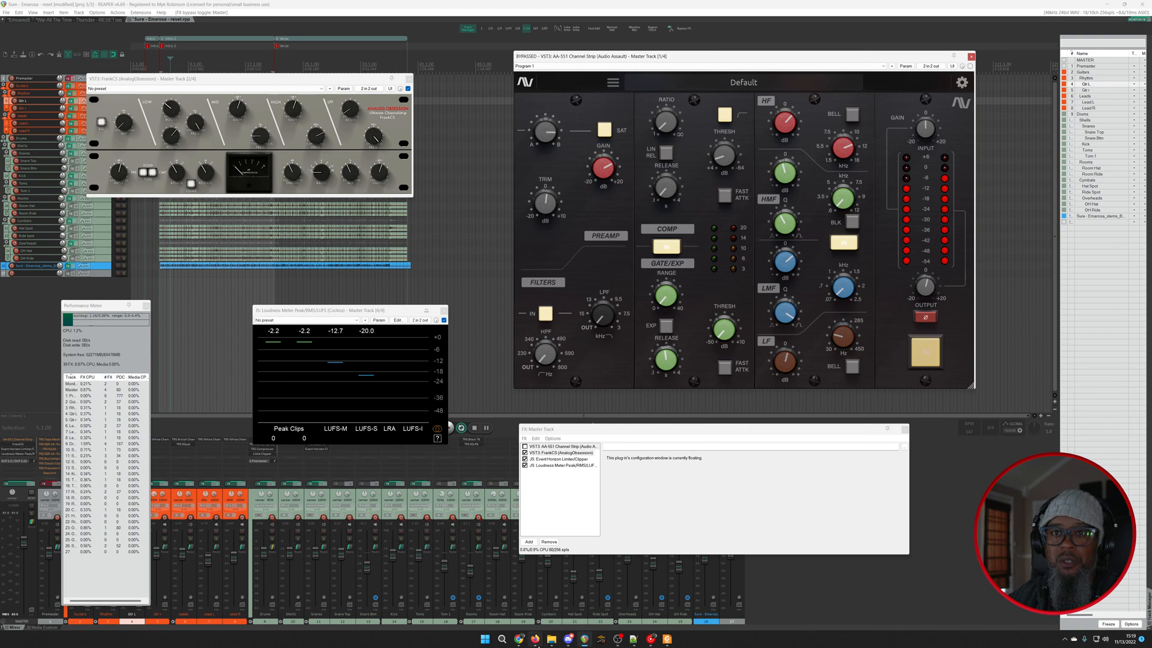
# Step: Search for "audio assault" in a new Firefox tab, open the AA-551 Channel Strip product page, and select its address
pyautogui.click(535, 638)
pyautogui.hotkey('ctrl', 't')
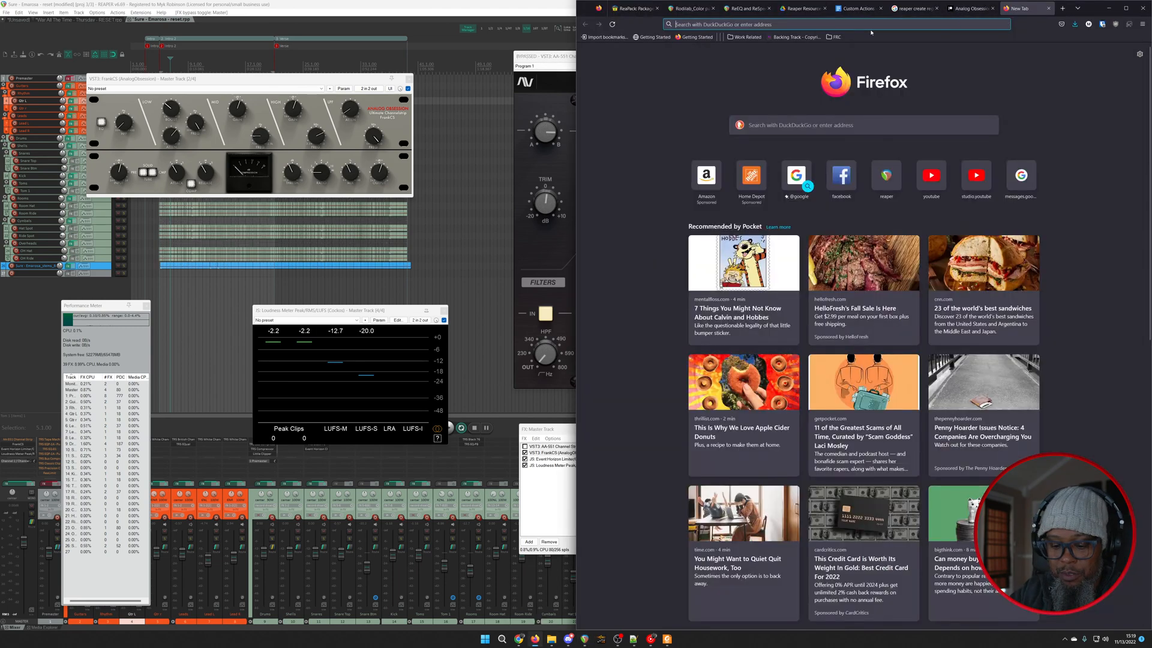
pyautogui.write('audio assault')
pyautogui.press('Return')
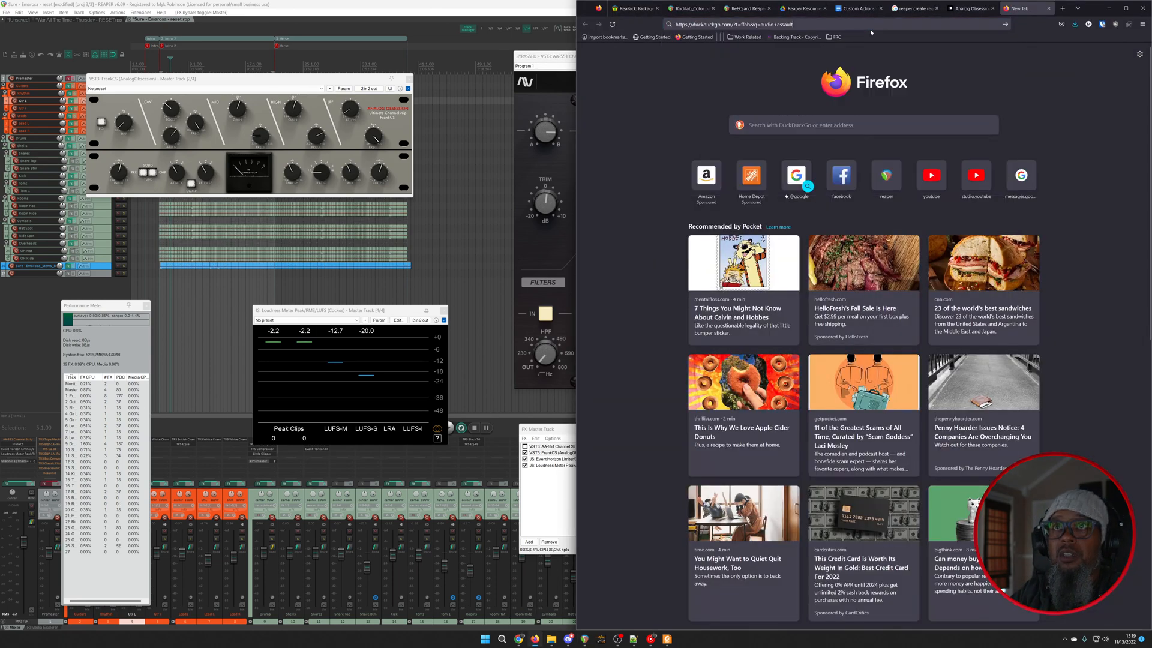
pyautogui.click(694, 110)
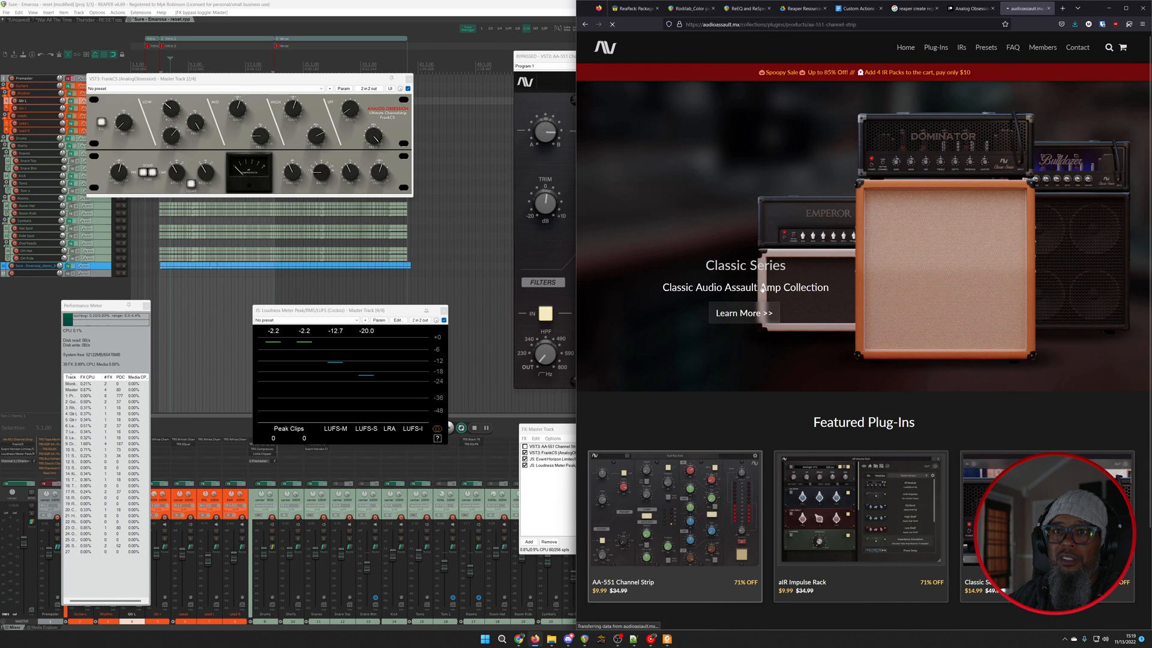
pyautogui.click(757, 492)
pyautogui.click(880, 27)
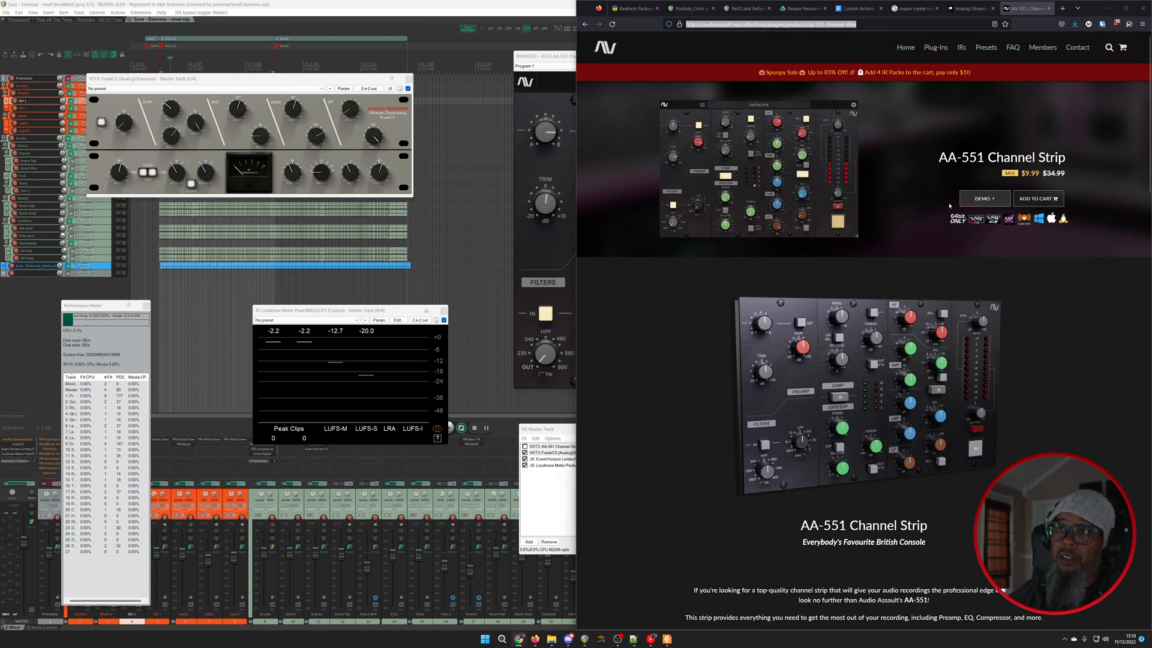
# Step: Return to REAPER, enlarge the AA-551 window over the arrange view, and place the loudness meter below it
pyautogui.click(554, 58)
pyautogui.moveTo(555, 59); pyautogui.dragTo(303, 53)
pyautogui.moveTo(335, 310); pyautogui.dragTo(264, 432)
pyautogui.moveTo(721, 380); pyautogui.dragTo(788, 427)
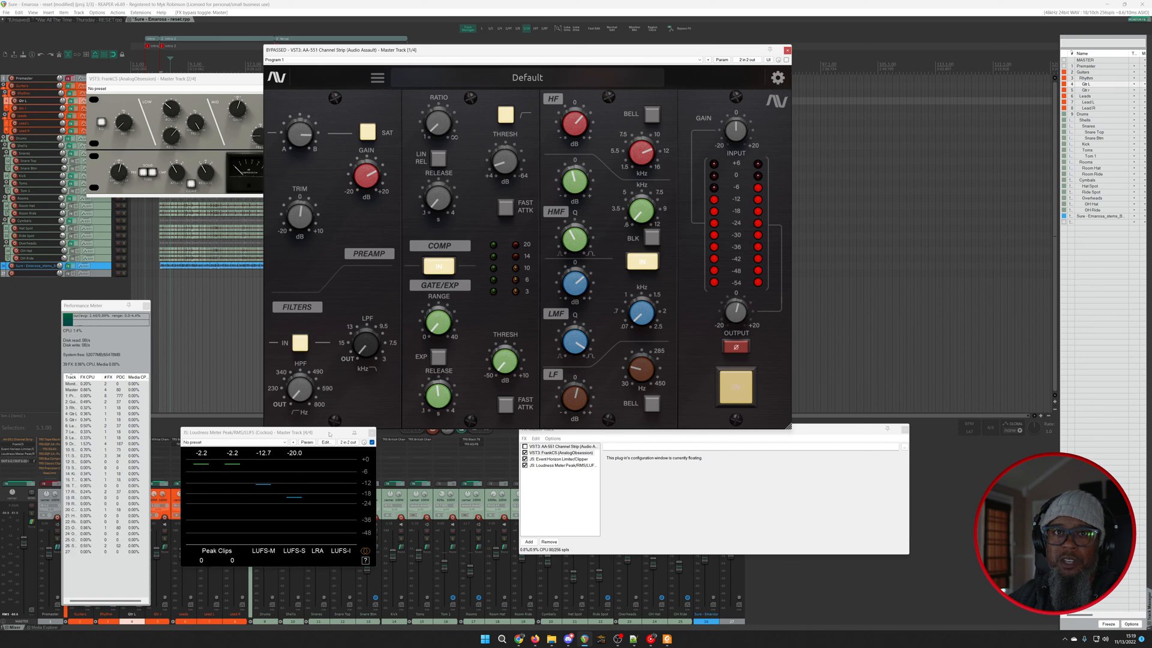
pyautogui.moveTo(329, 433); pyautogui.dragTo(329, 447)
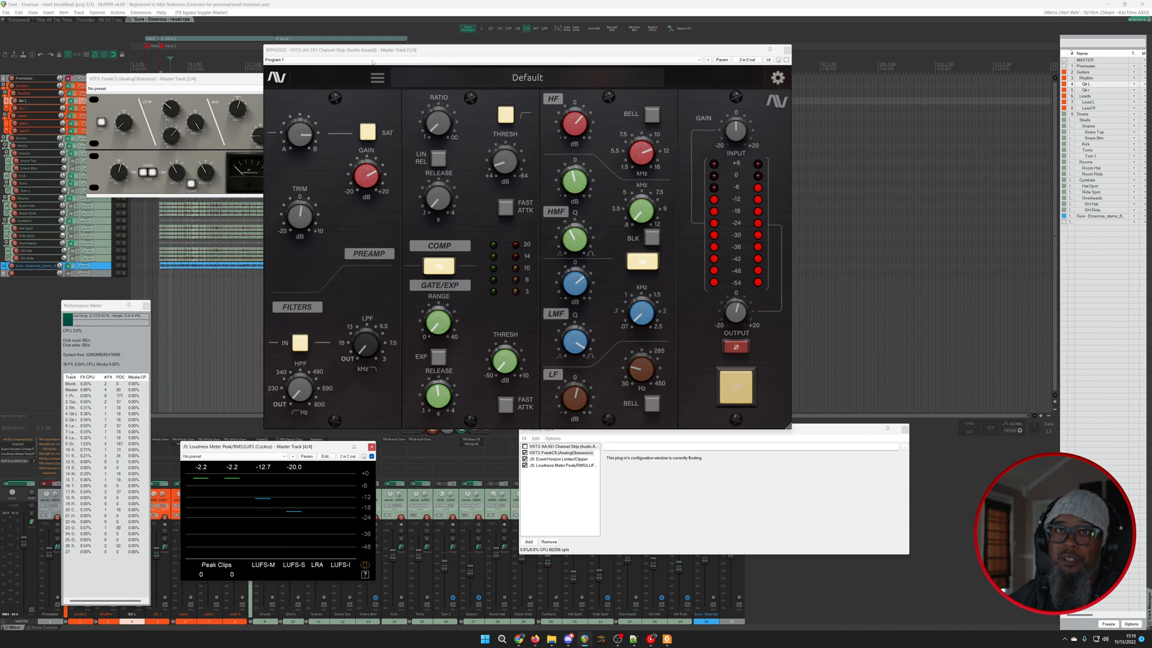
# Step: Open the AA-551's routing view, move the compressor ahead of the preamp, and close the view
pyautogui.click(378, 78)
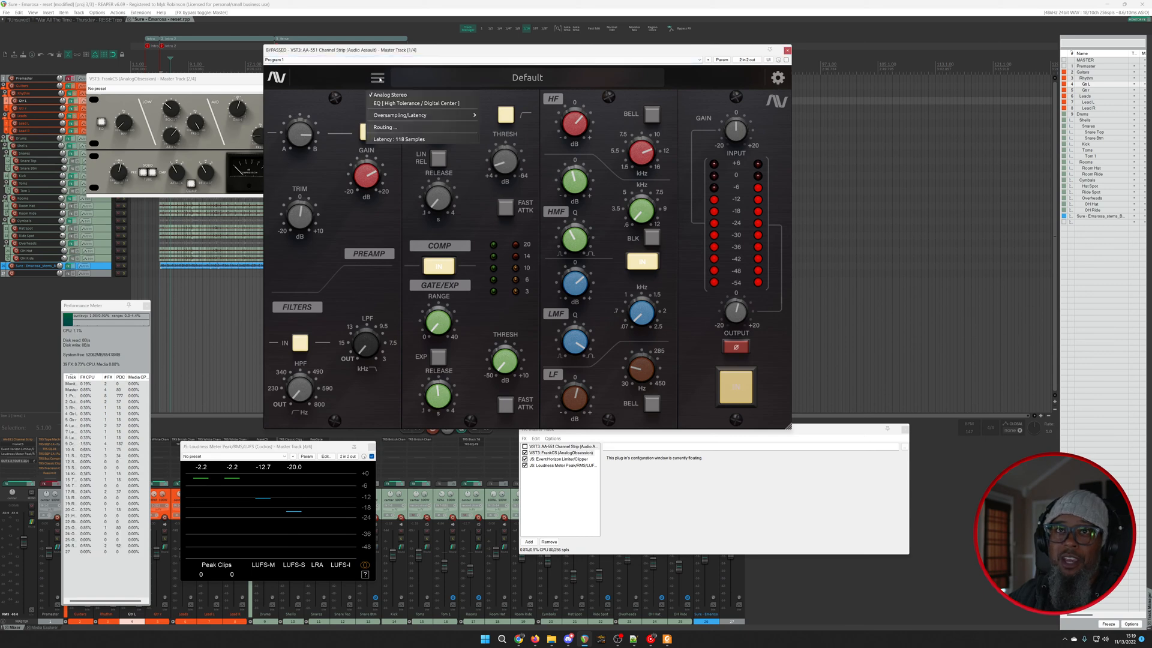
pyautogui.click(396, 127)
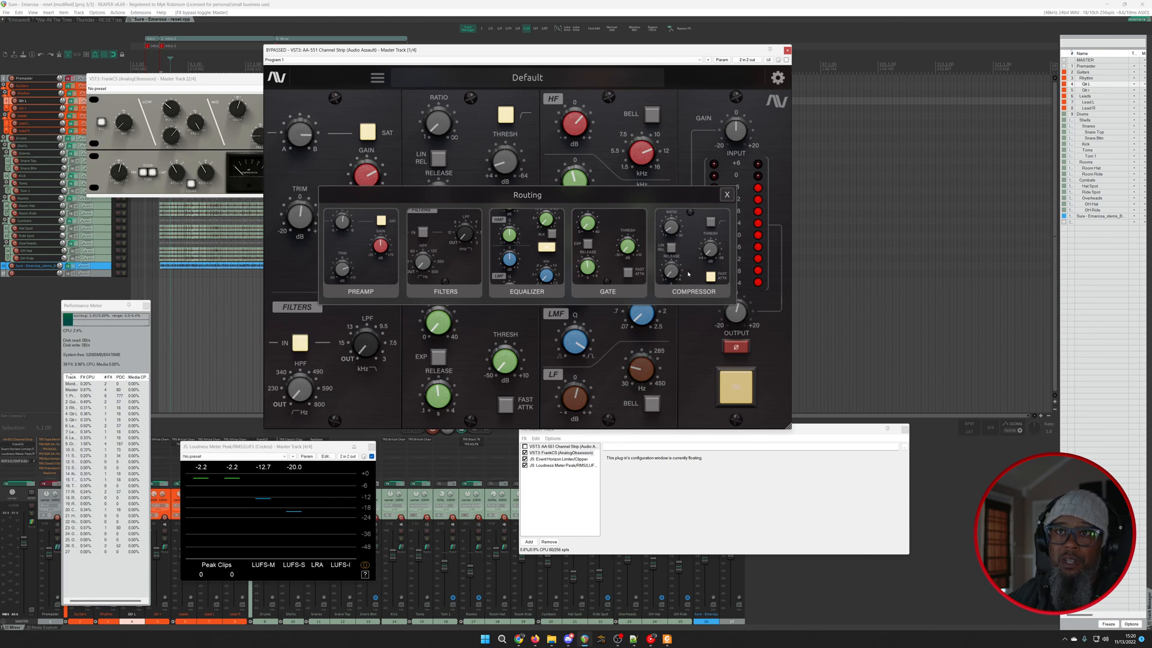
pyautogui.moveTo(695, 294); pyautogui.dragTo(339, 291)
pyautogui.click(726, 196)
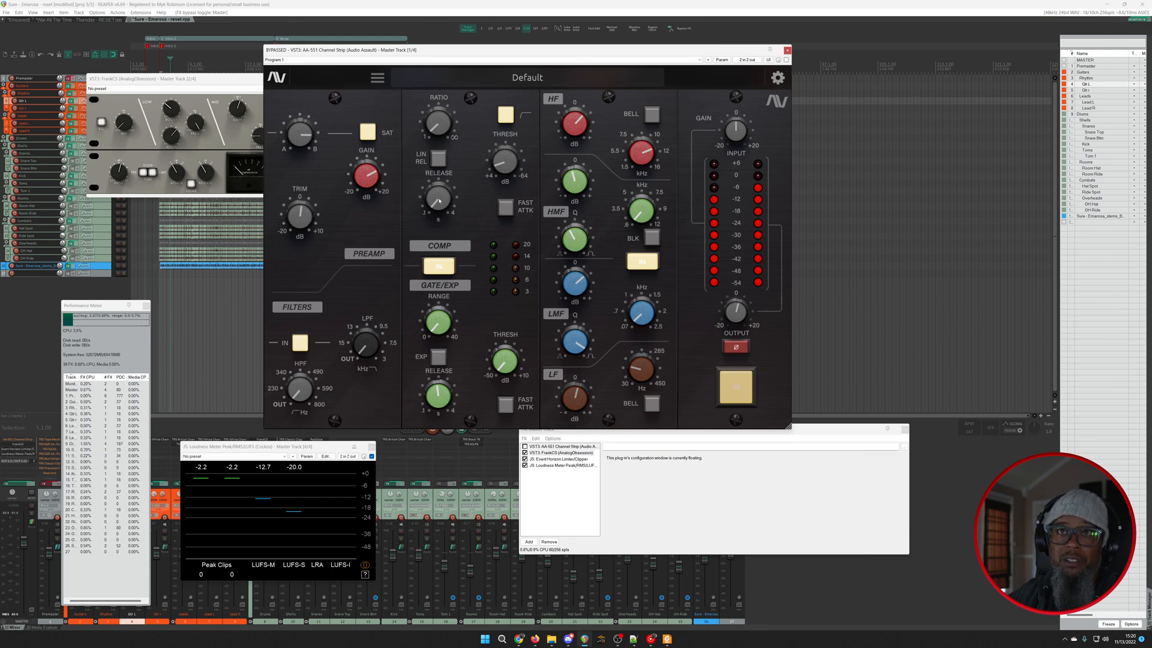
# Step: Reopen the AA-551's routing view, move the compressor back to the end of the chain, and close the view
pyautogui.click(377, 78)
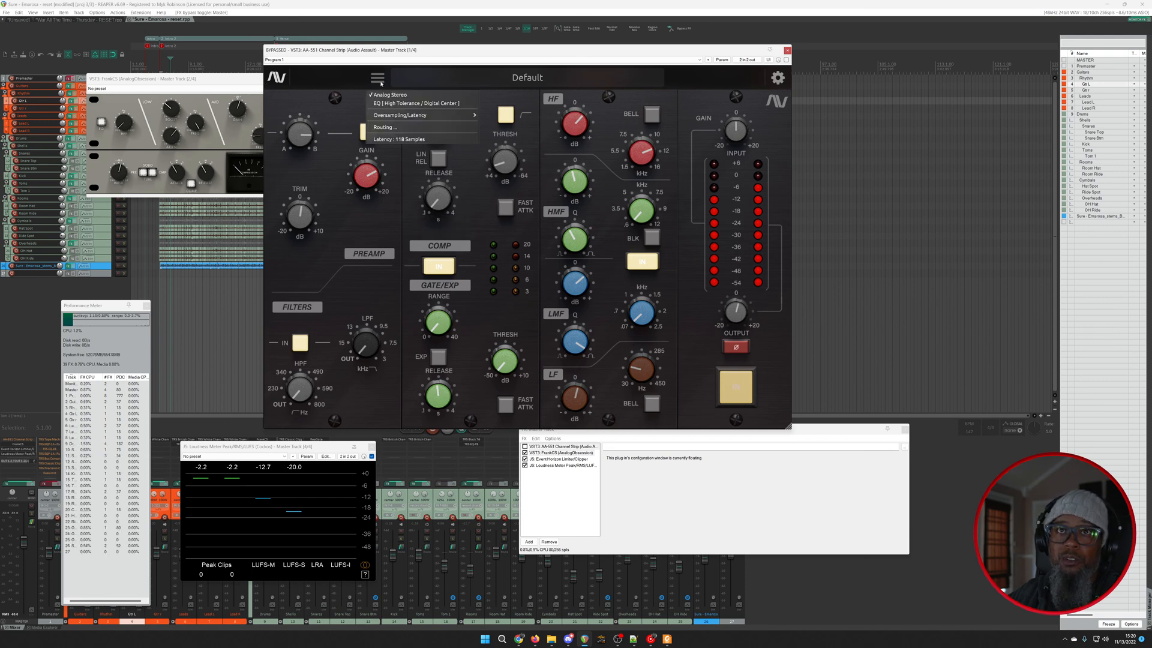
pyautogui.click(401, 127)
pyautogui.moveTo(374, 297); pyautogui.dragTo(716, 299)
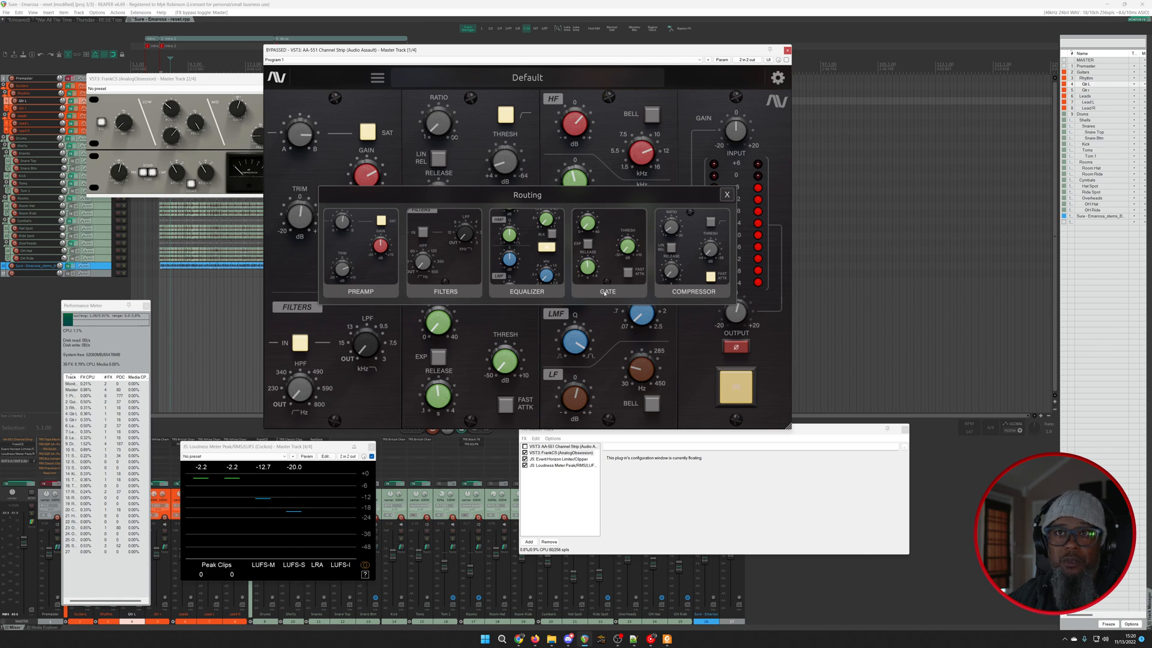
pyautogui.click(727, 195)
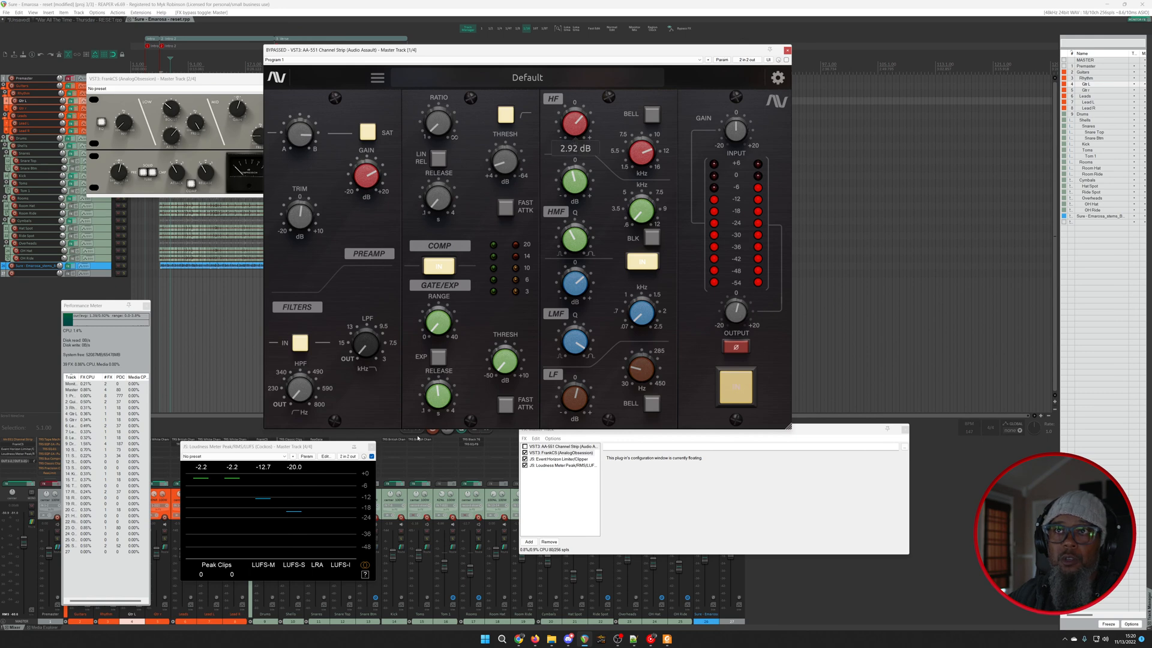
# Step: Make the AA-551 active in place of FrankCS, and rearrange the AA-551, master FX chain and loudness meter windows to uncover FrankCS
pyautogui.click(826, 433)
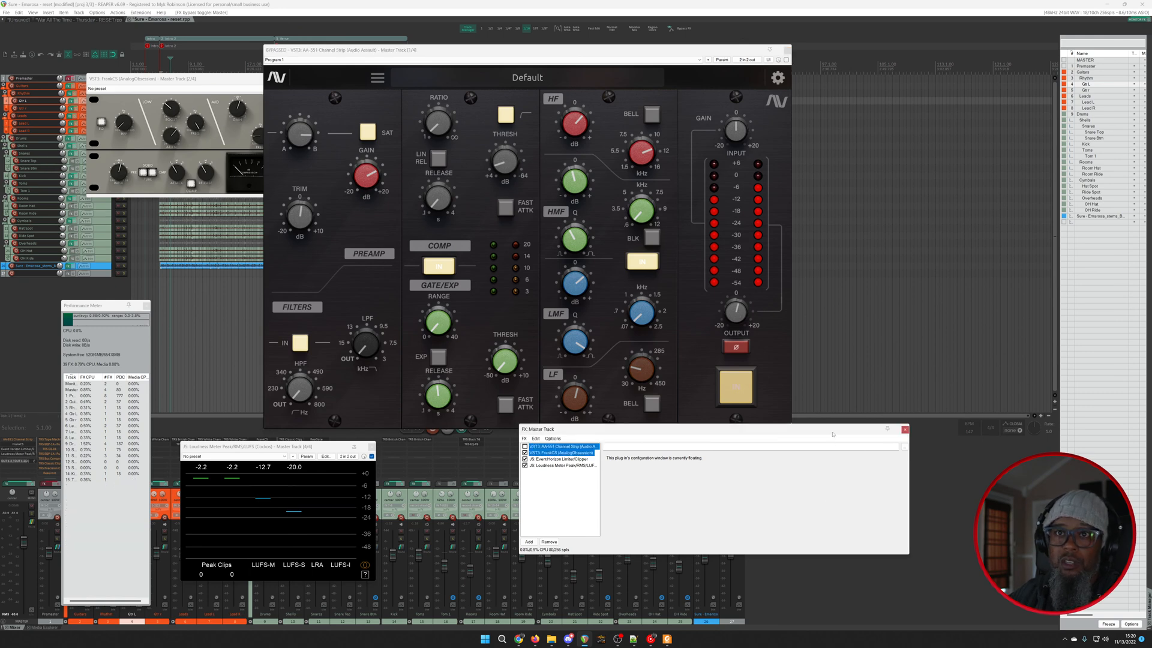
pyautogui.hotkey('ctrl', 'b')
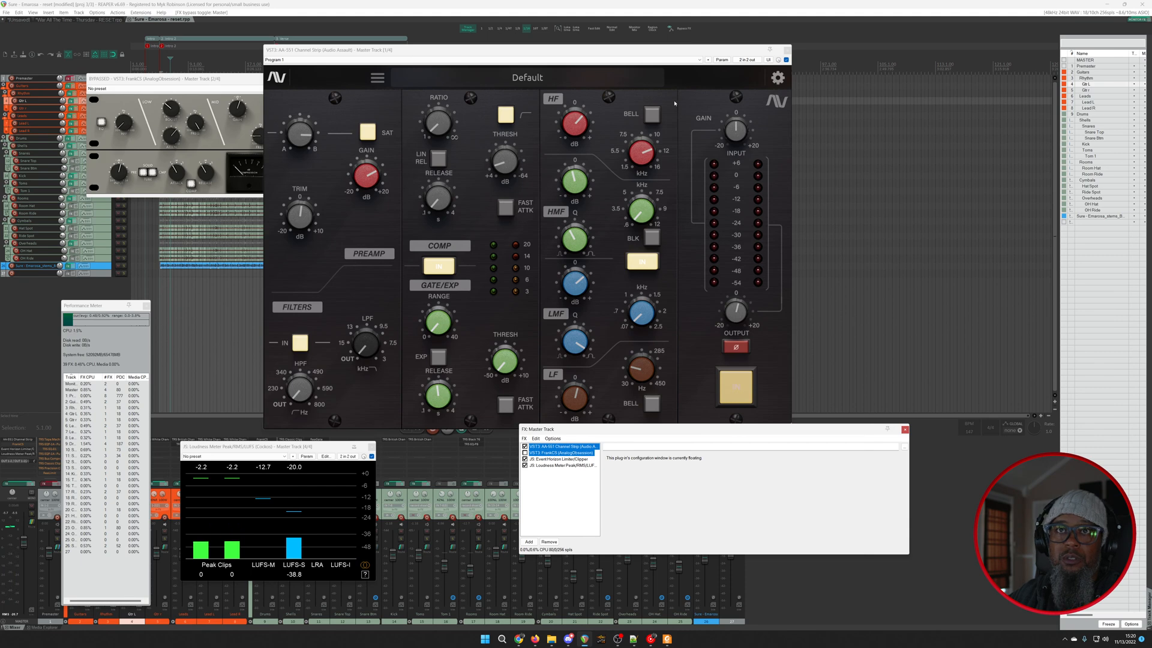
pyautogui.moveTo(668, 51); pyautogui.dragTo(838, 30)
pyautogui.moveTo(783, 432); pyautogui.dragTo(465, 393)
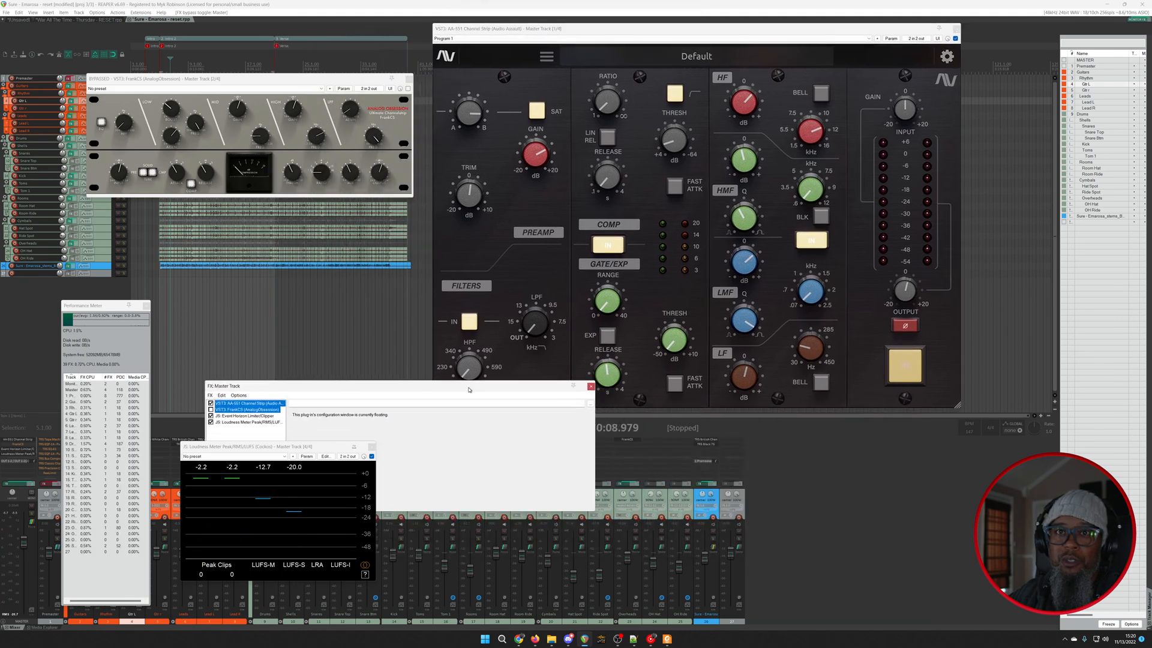
pyautogui.moveTo(281, 447); pyautogui.dragTo(818, 459)
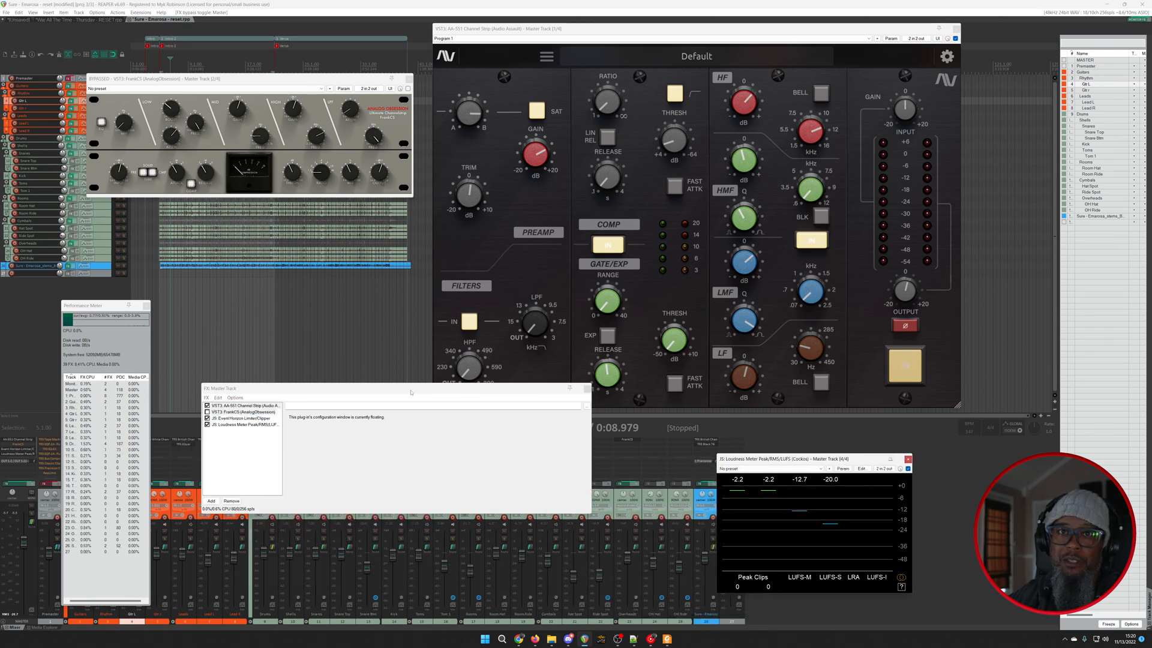
# Step: Play the project through the AA-551, set its LF frequency to about 146 Hz, and adjust the LF gain
pyautogui.click(410, 390)
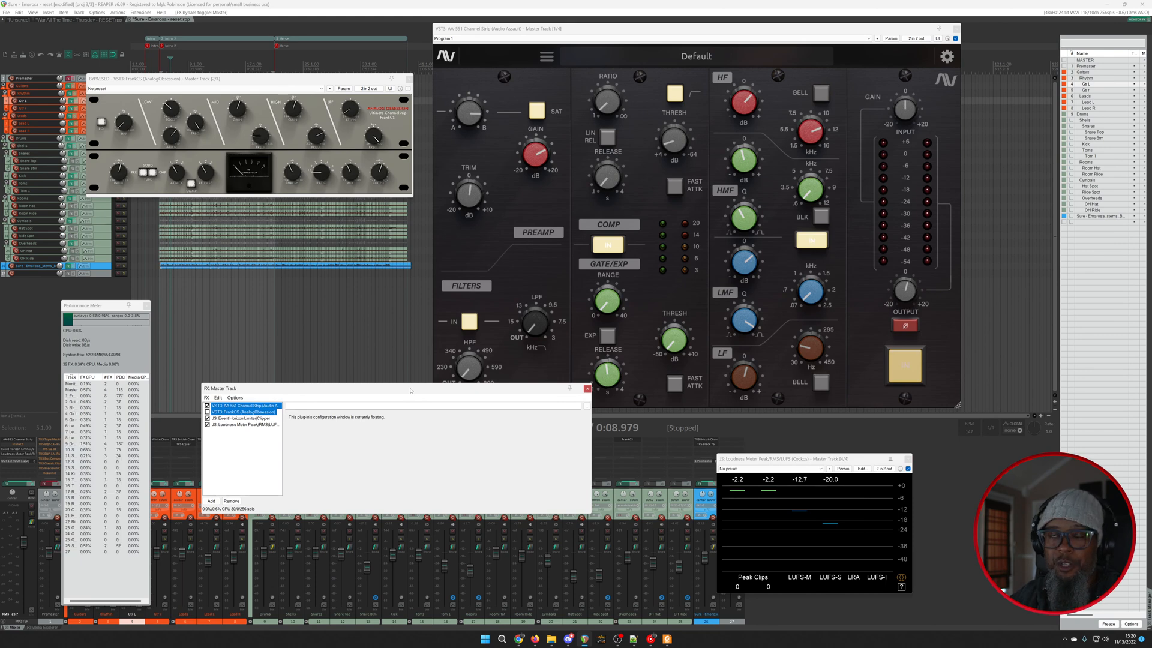
pyautogui.press('space')
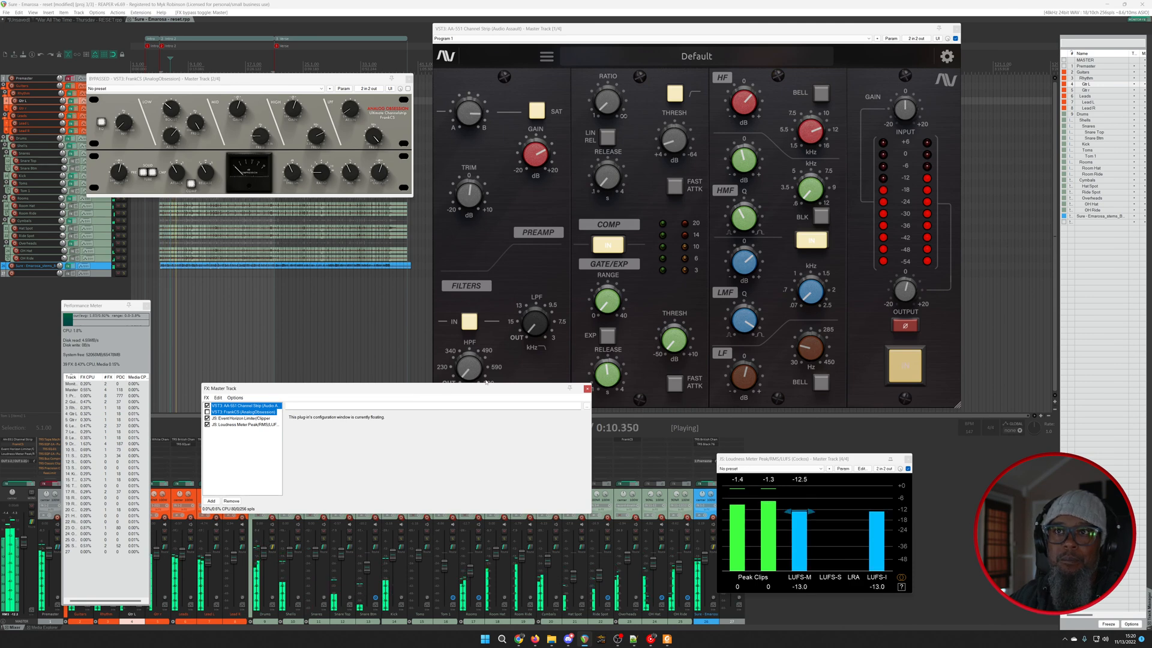
pyautogui.moveTo(746, 311)
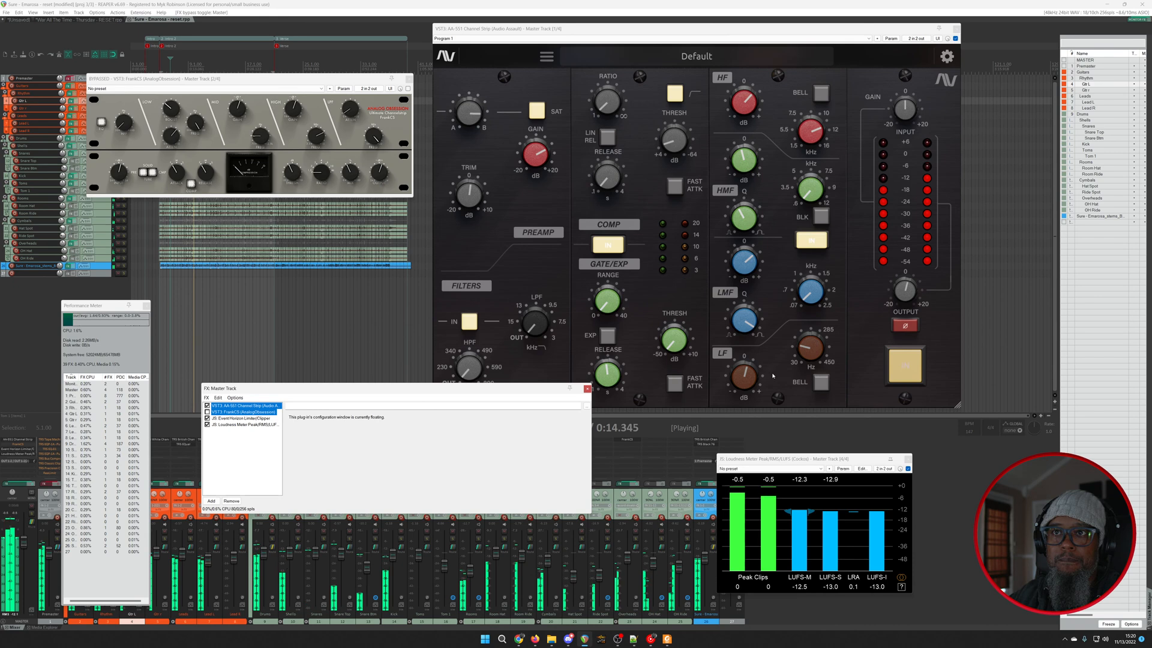
pyautogui.moveTo(807, 356)
pyautogui.moveTo(807, 357); pyautogui.dragTo(798, 366)
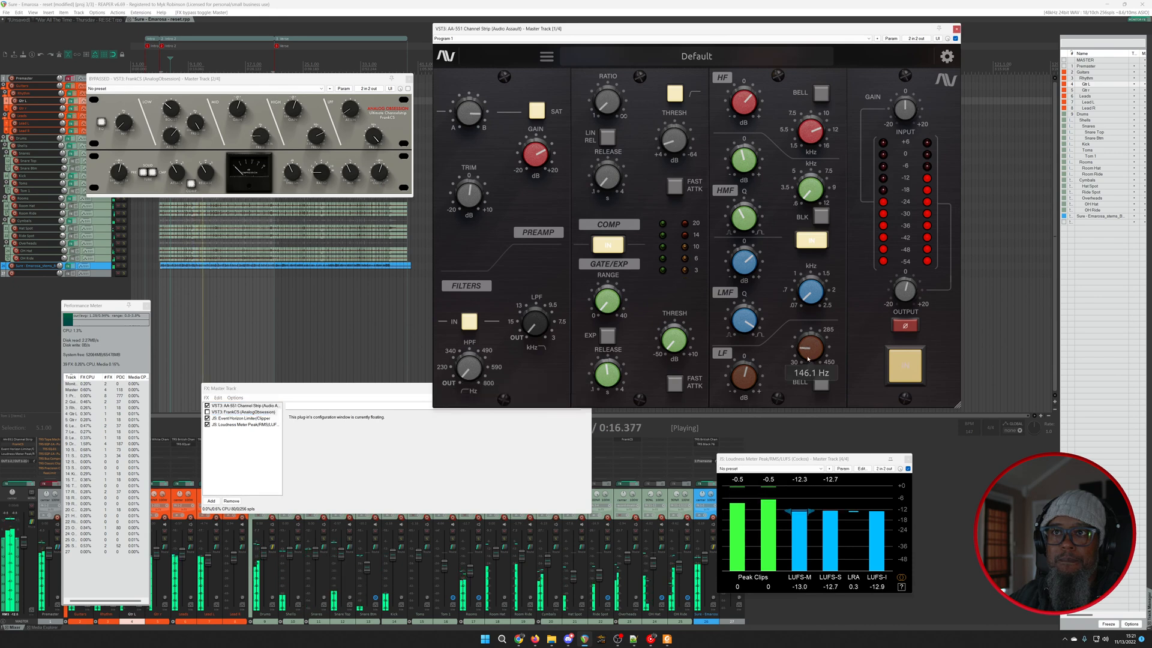
pyautogui.moveTo(754, 379); pyautogui.dragTo(756, 375)
# Step: Switch the AA-551's LF band to bell and set its frequency to about 98 Hz while the project plays
pyautogui.click(821, 382)
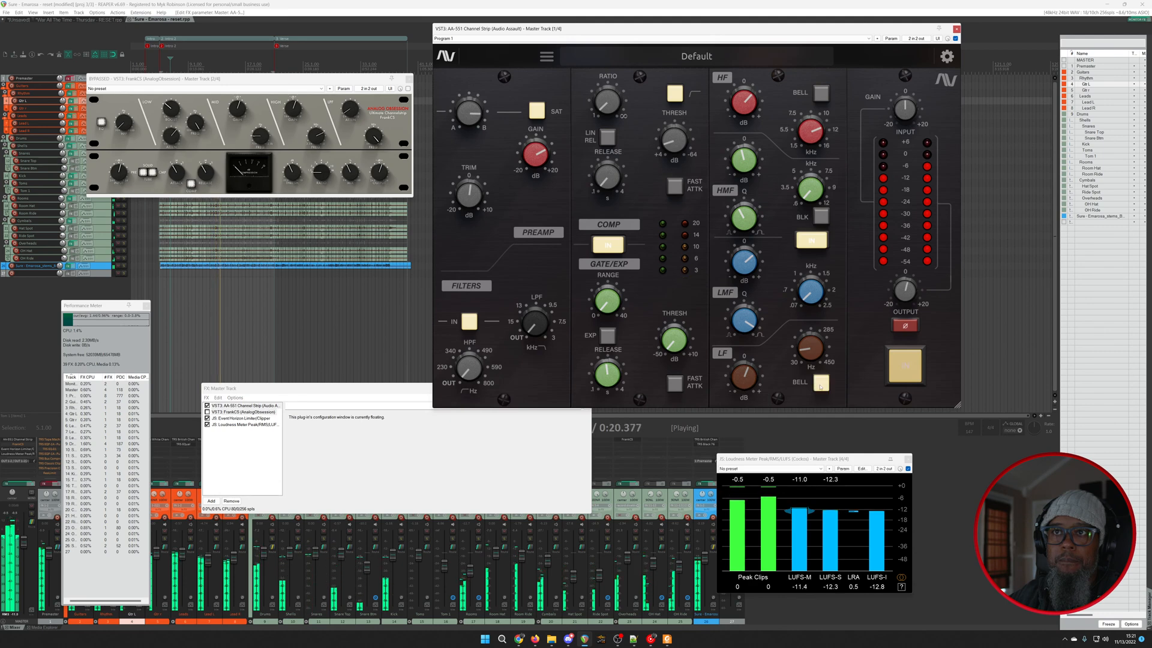
pyautogui.moveTo(806, 357)
pyautogui.moveTo(805, 356); pyautogui.dragTo(808, 363)
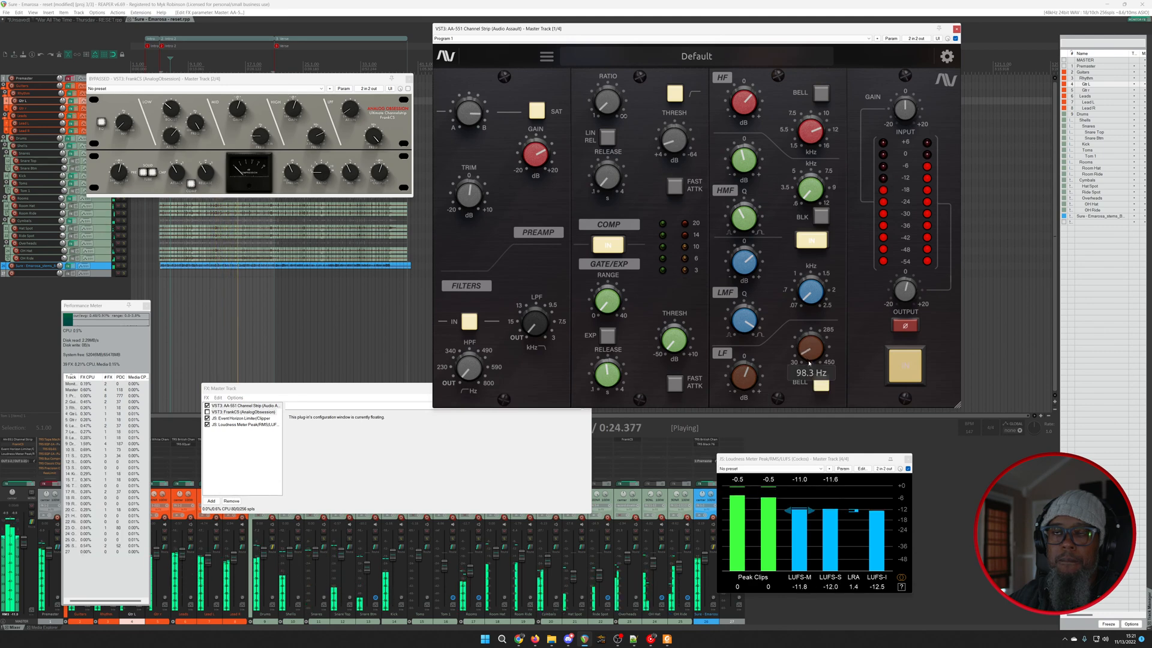
pyautogui.moveTo(759, 330)
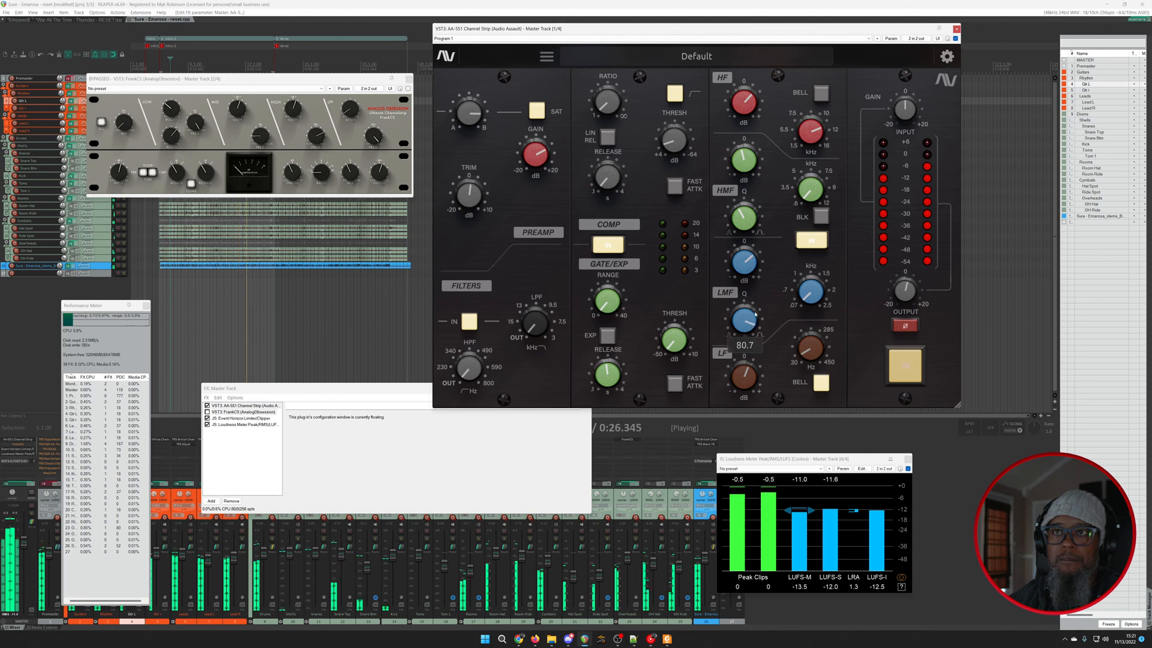
# Step: Fine-tune the AA-551's LMF band while the project plays
pyautogui.moveTo(783, 447); pyautogui.dragTo(777, 362)
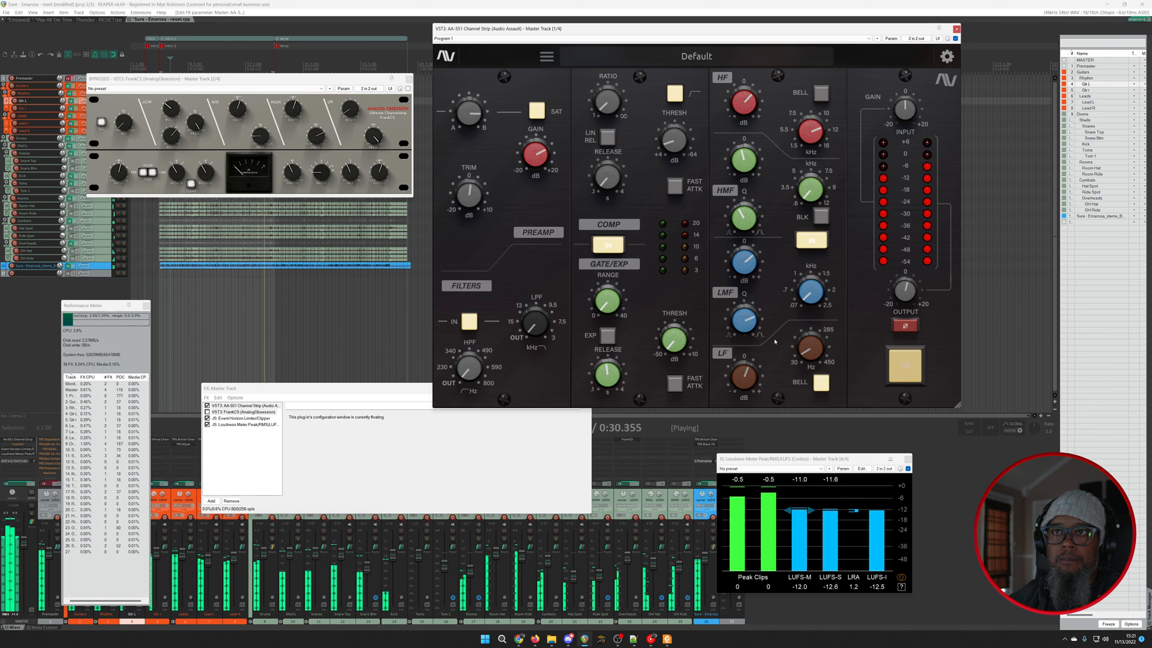
pyautogui.moveTo(750, 258)
pyautogui.moveTo(750, 261); pyautogui.dragTo(751, 260)
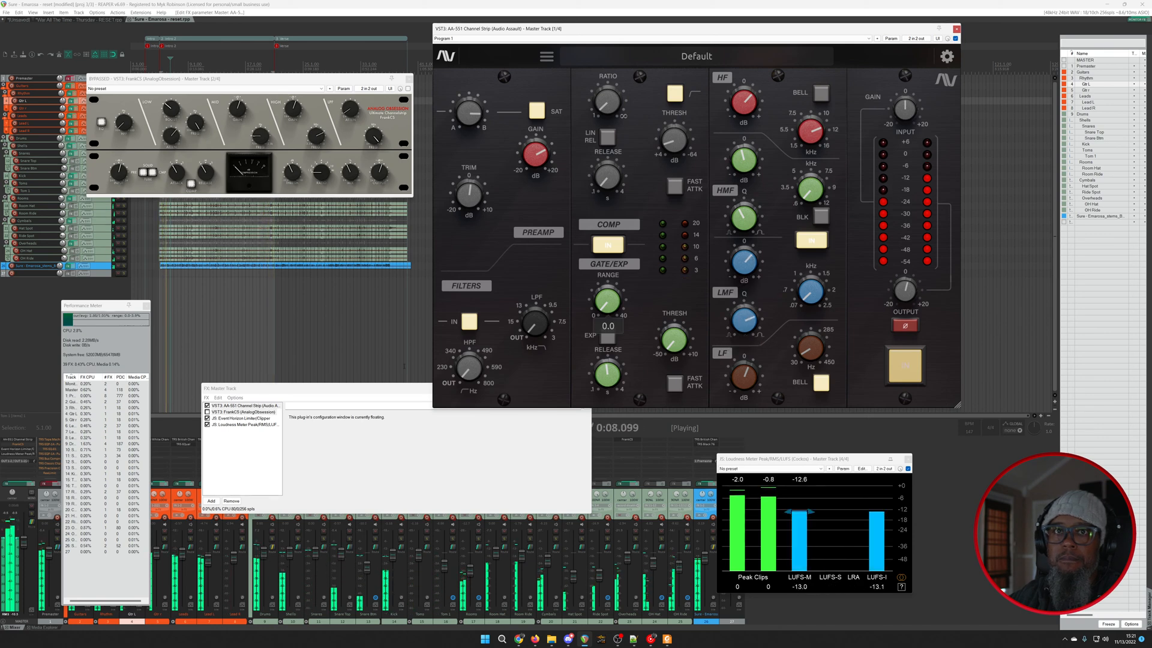
# Step: Make FrankCS active in place of the AA-551 and move its window partly over the AA-551
pyautogui.click(355, 397)
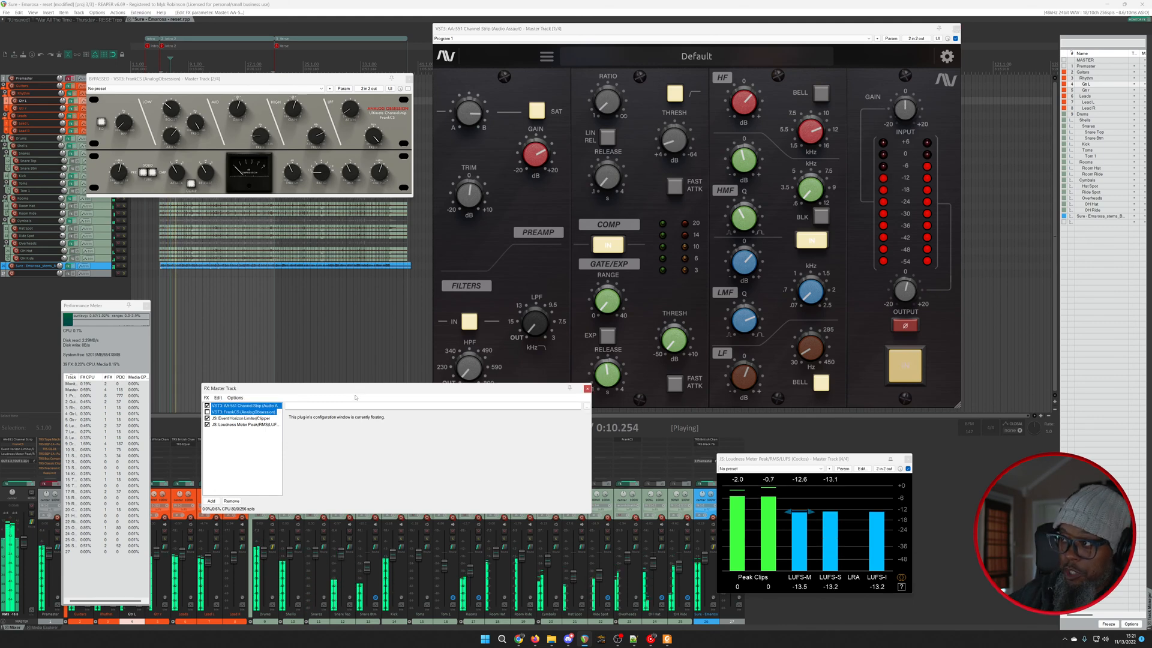
pyautogui.hotkey('ctrl', 'b')
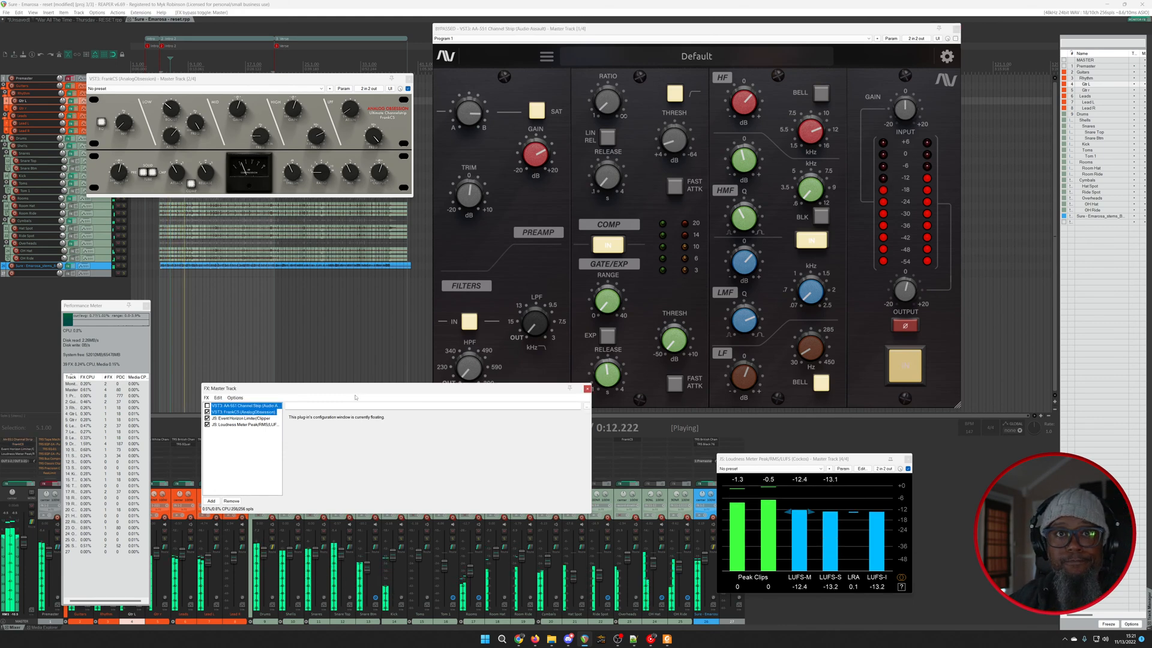
pyautogui.click(334, 78)
pyautogui.moveTo(326, 77); pyautogui.dragTo(541, 103)
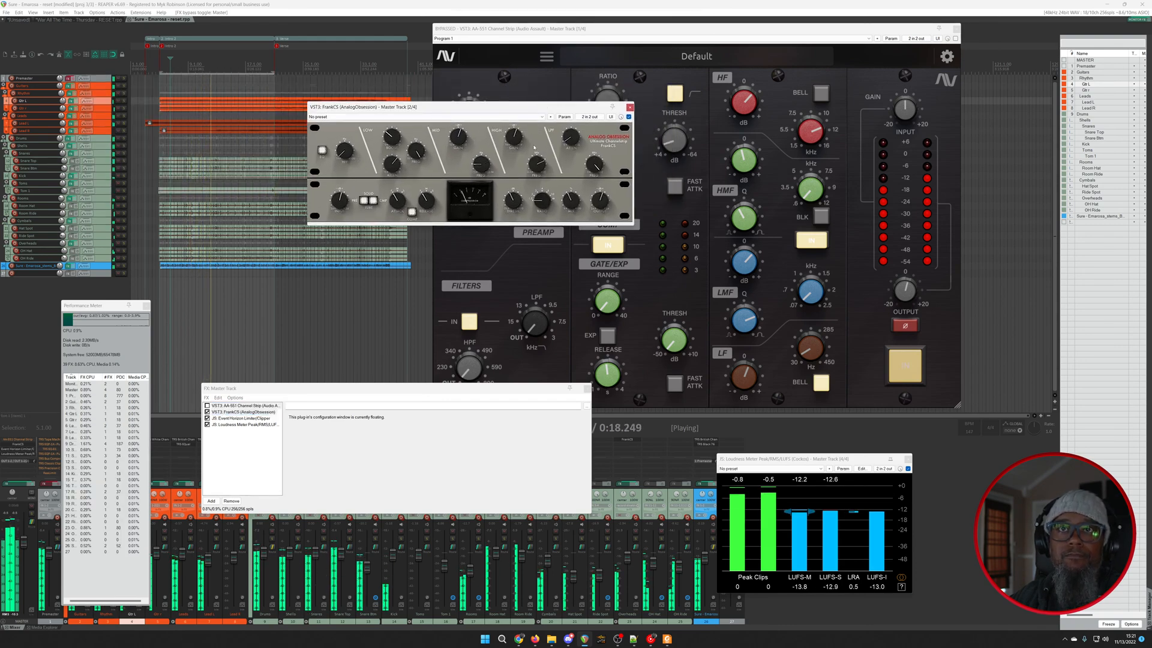
# Step: Adjust FrankCS's low and mid EQ frequencies while the project plays
pyautogui.moveTo(395, 164)
pyautogui.moveTo(395, 164); pyautogui.dragTo(400, 142)
pyautogui.moveTo(419, 153)
pyautogui.moveTo(480, 164)
pyautogui.moveTo(479, 164); pyautogui.dragTo(483, 159)
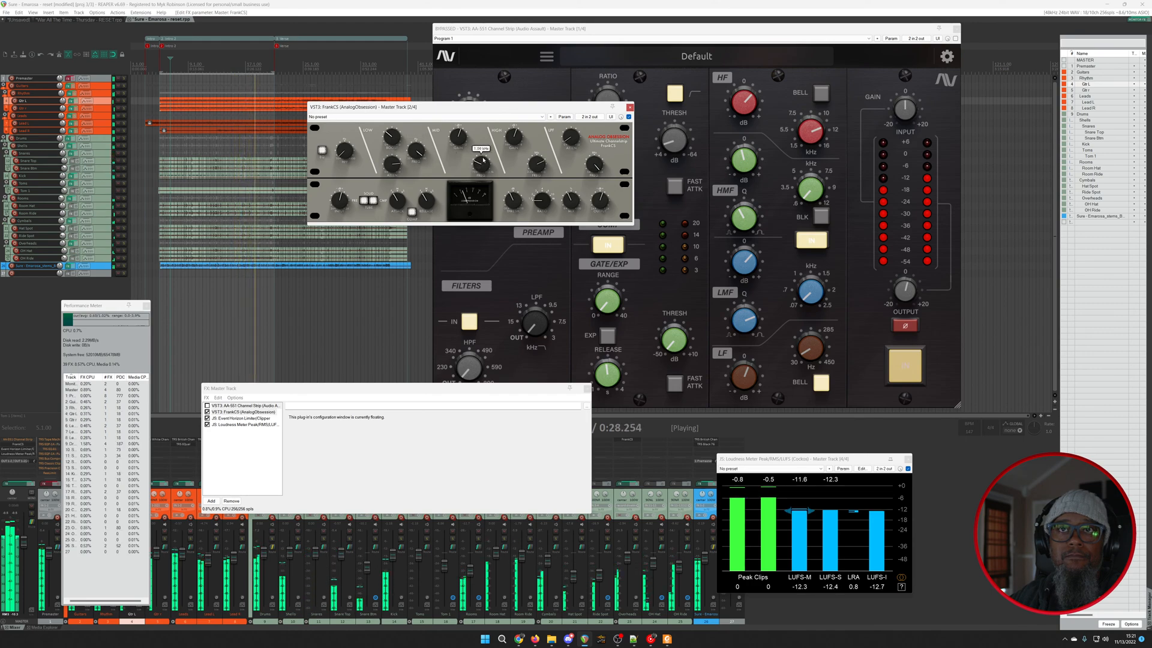
# Step: Compare FrankCS with its lower-section switch toggled and restored, and play the project through it once more before stopping playback
pyautogui.click(364, 201)
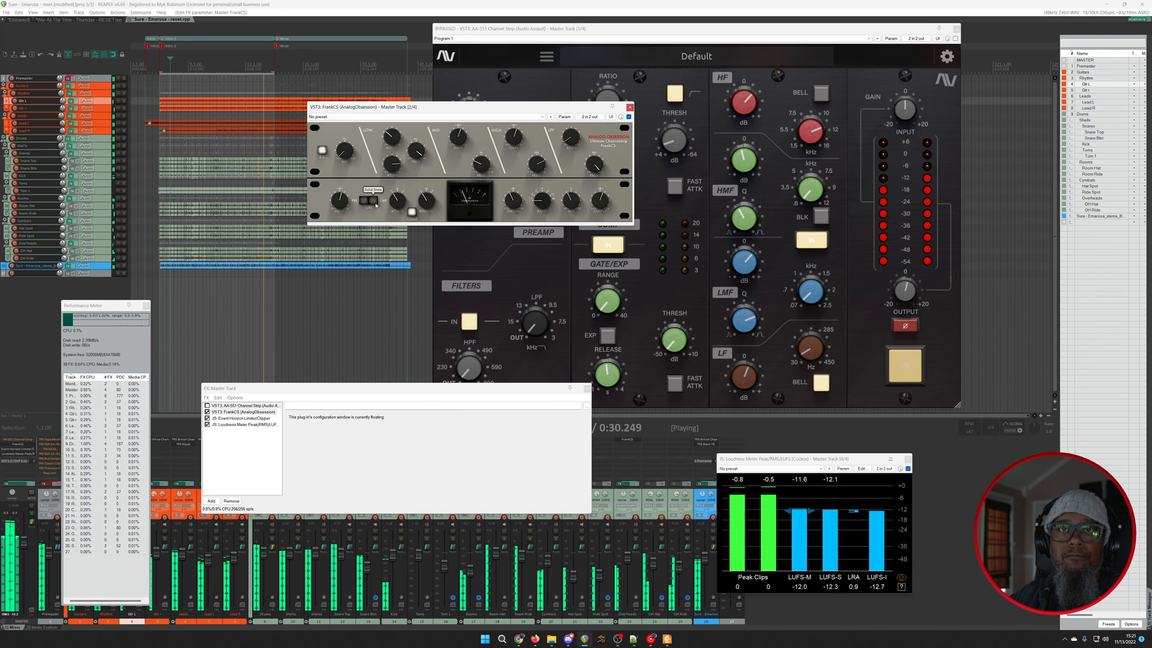
pyautogui.click(364, 202)
pyautogui.press('space')
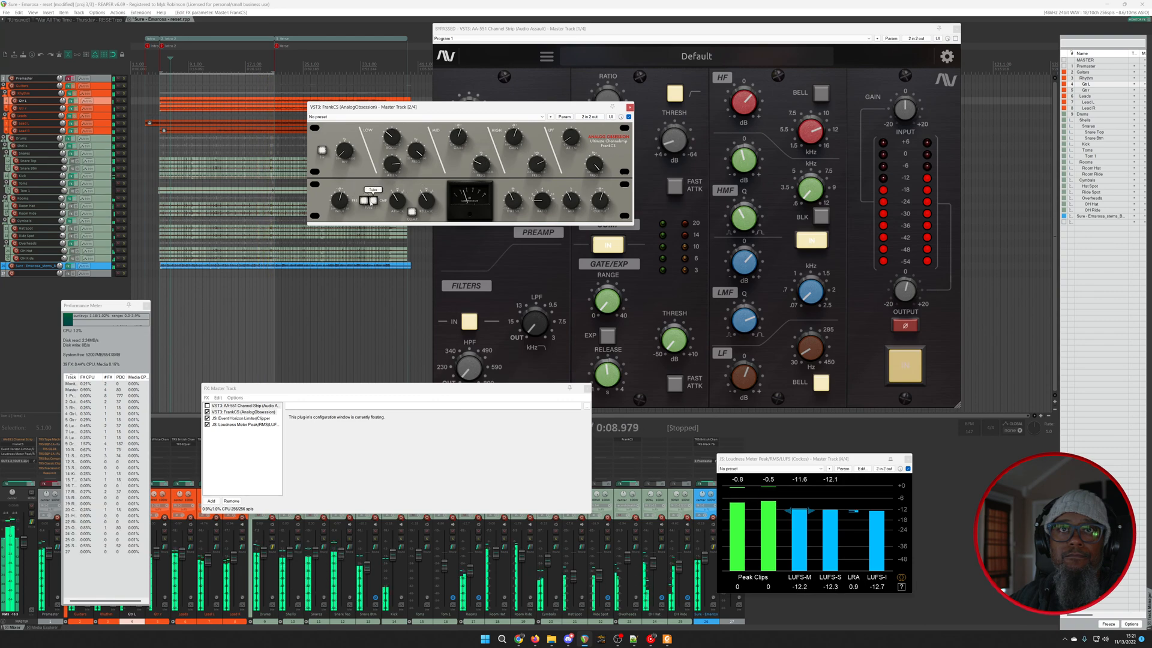
pyautogui.moveTo(340, 208)
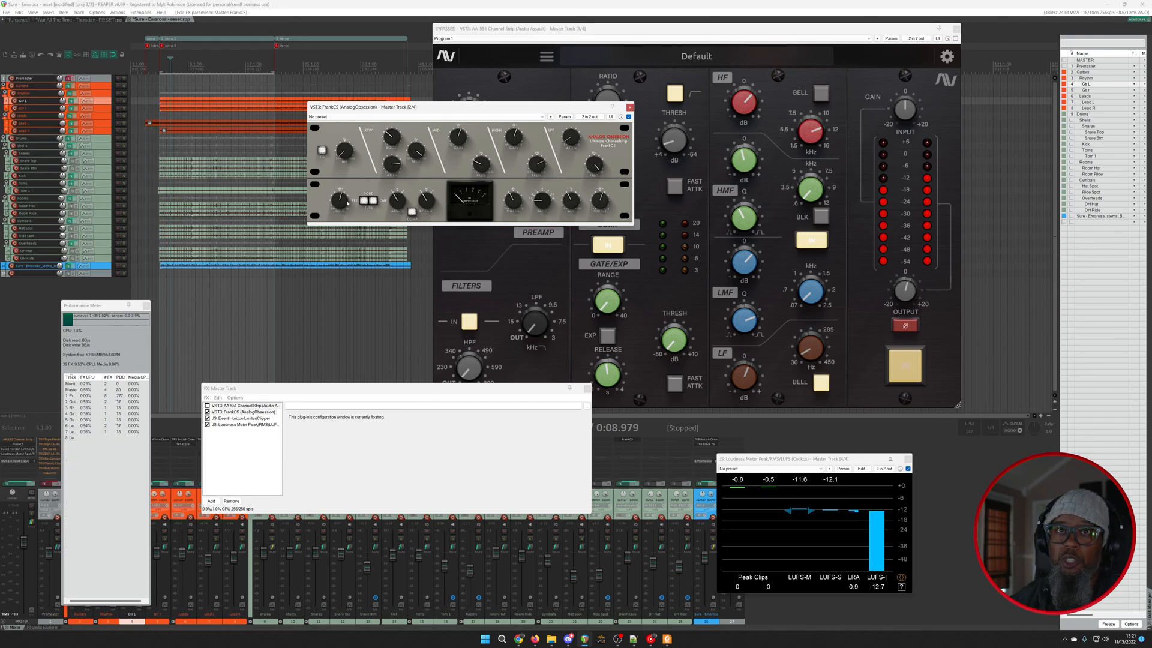
pyautogui.press('space')
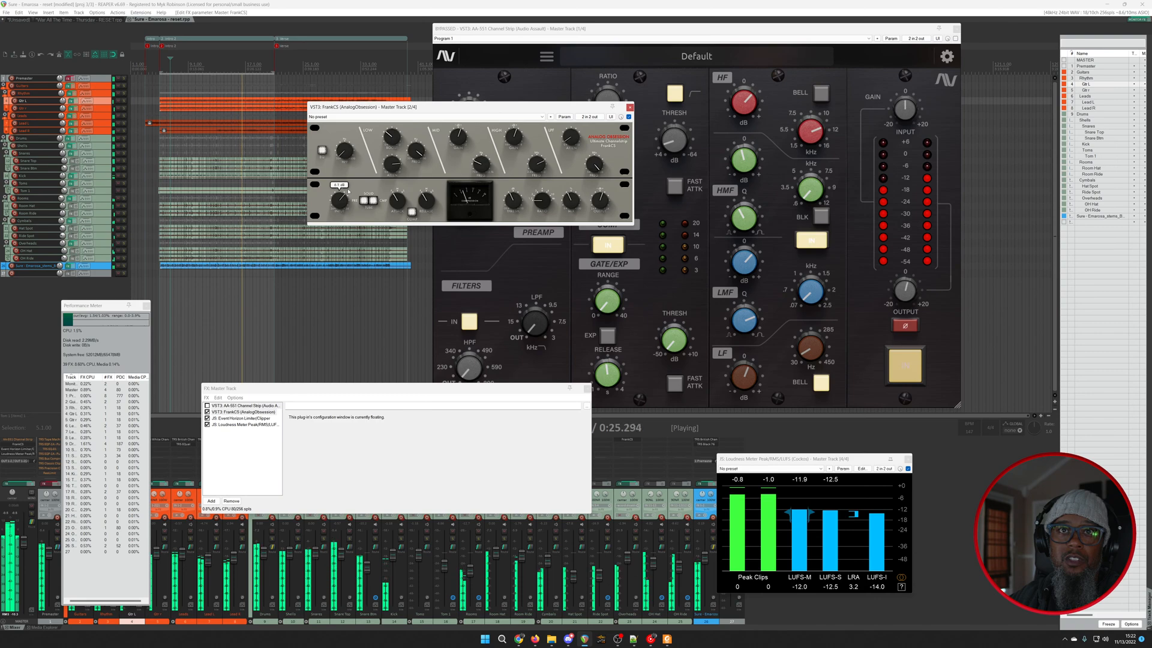
pyautogui.press('space')
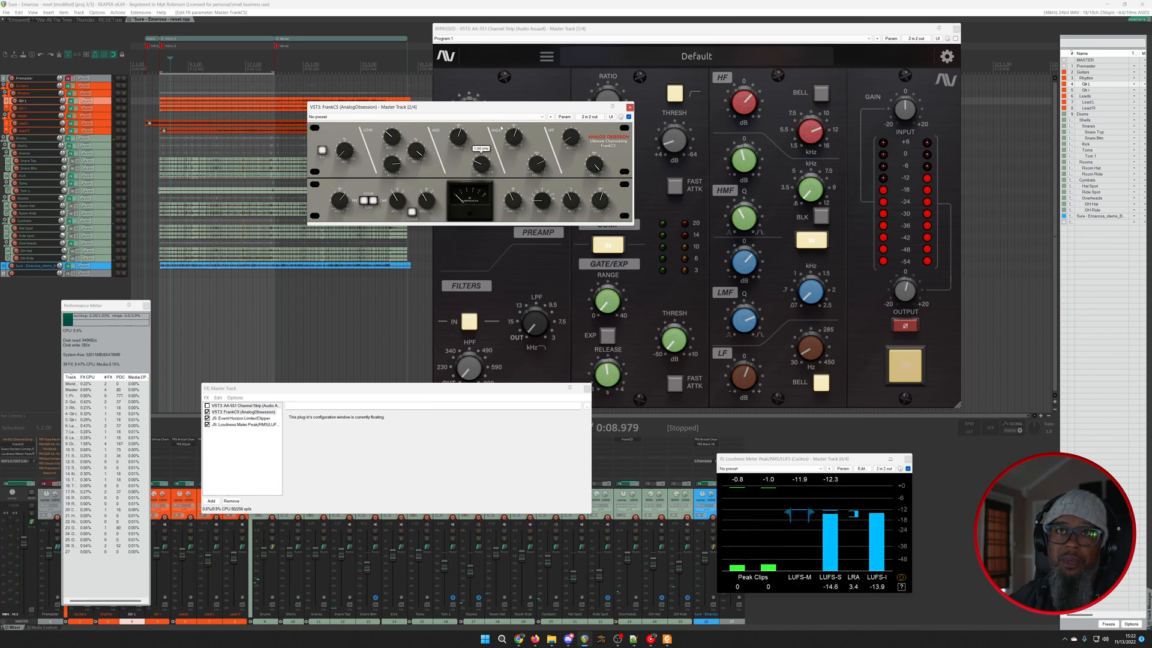
# Step: Move the FrankCS and master FX chain windows clear of the AA-551, and shrink the AA-551 window
pyautogui.moveTo(510, 111); pyautogui.dragTo(292, 129)
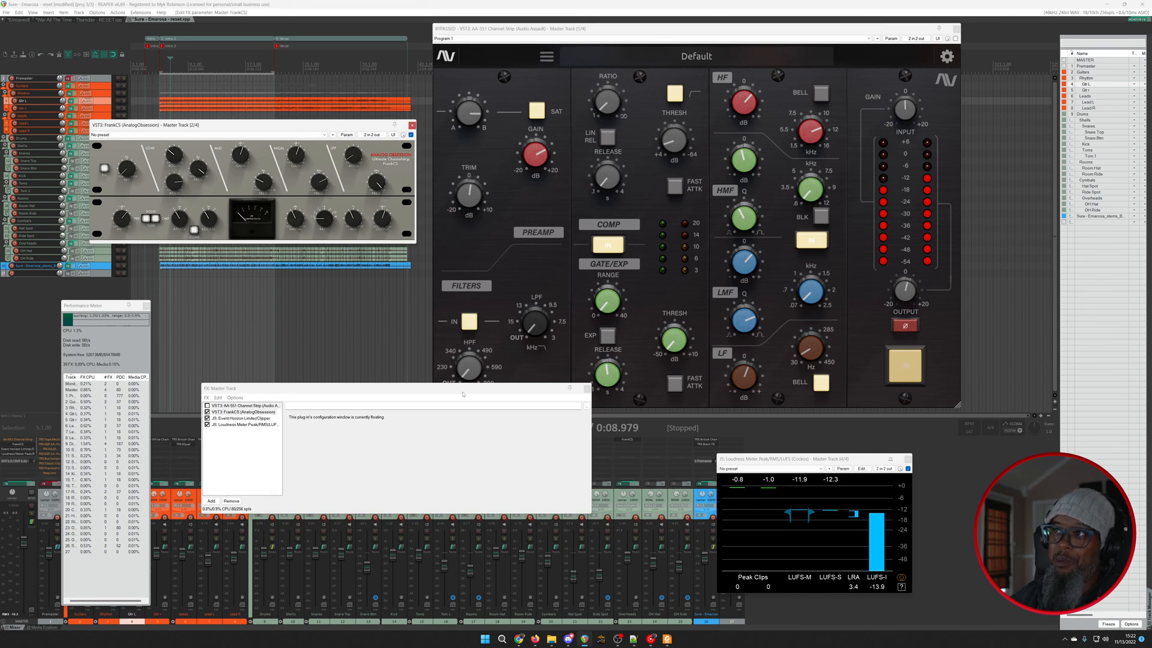
pyautogui.moveTo(463, 394); pyautogui.dragTo(377, 410)
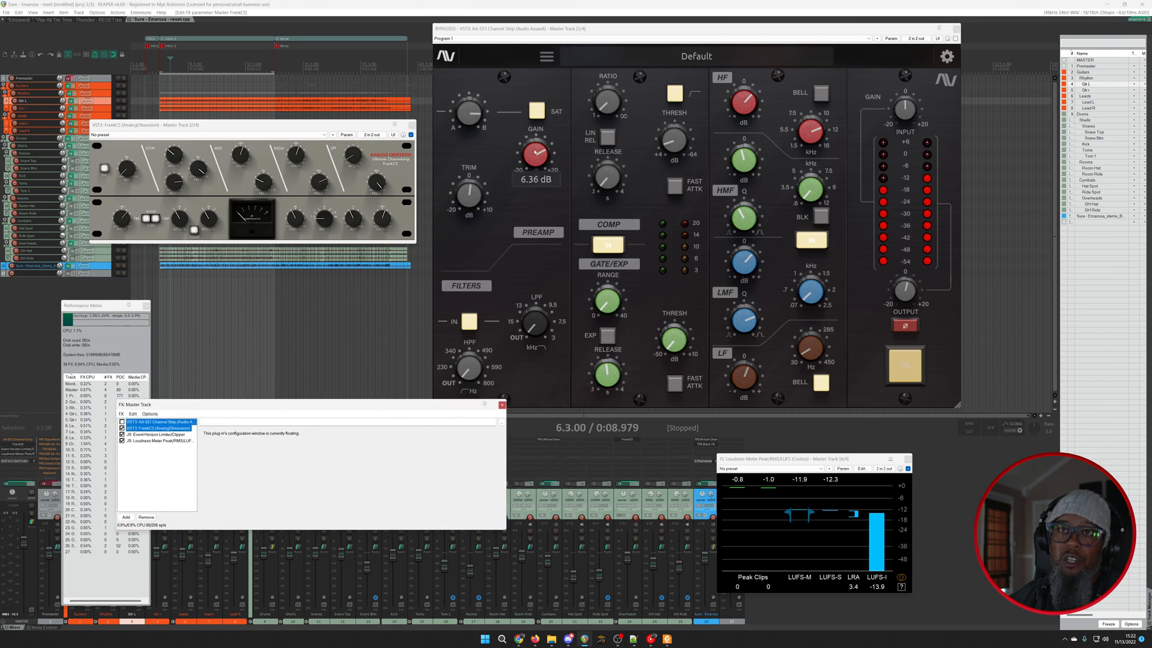
pyautogui.moveTo(958, 406); pyautogui.dragTo(898, 364)
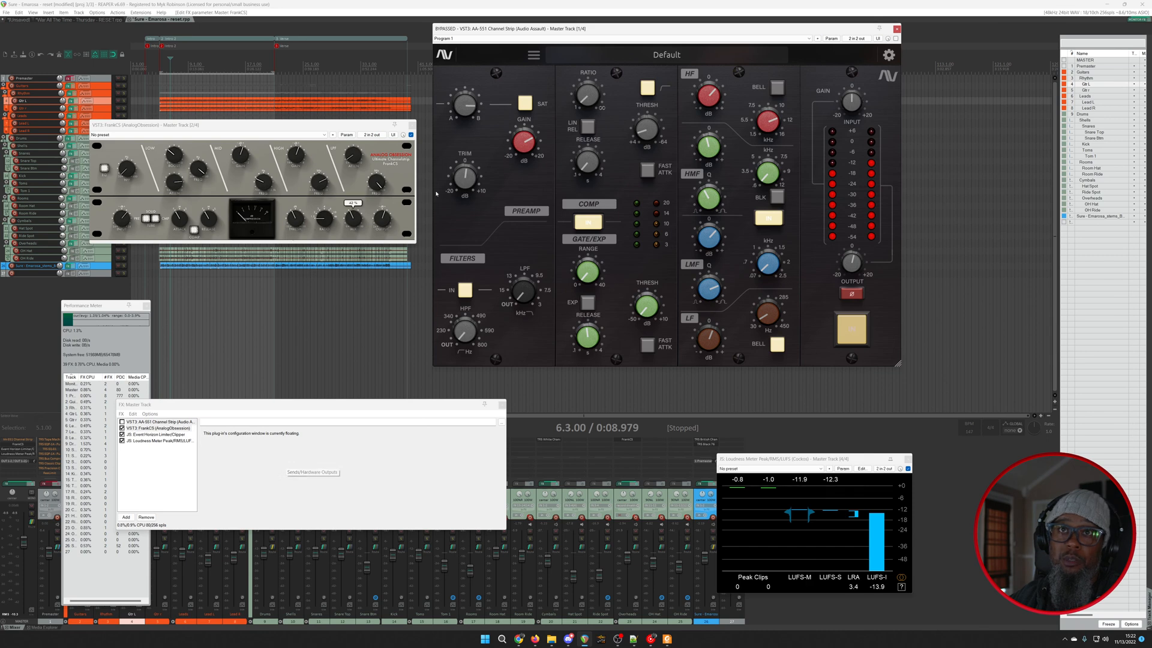
# Step: Turn off the AA-551's Analog Stereo option and reopen its options list
pyautogui.click(533, 55)
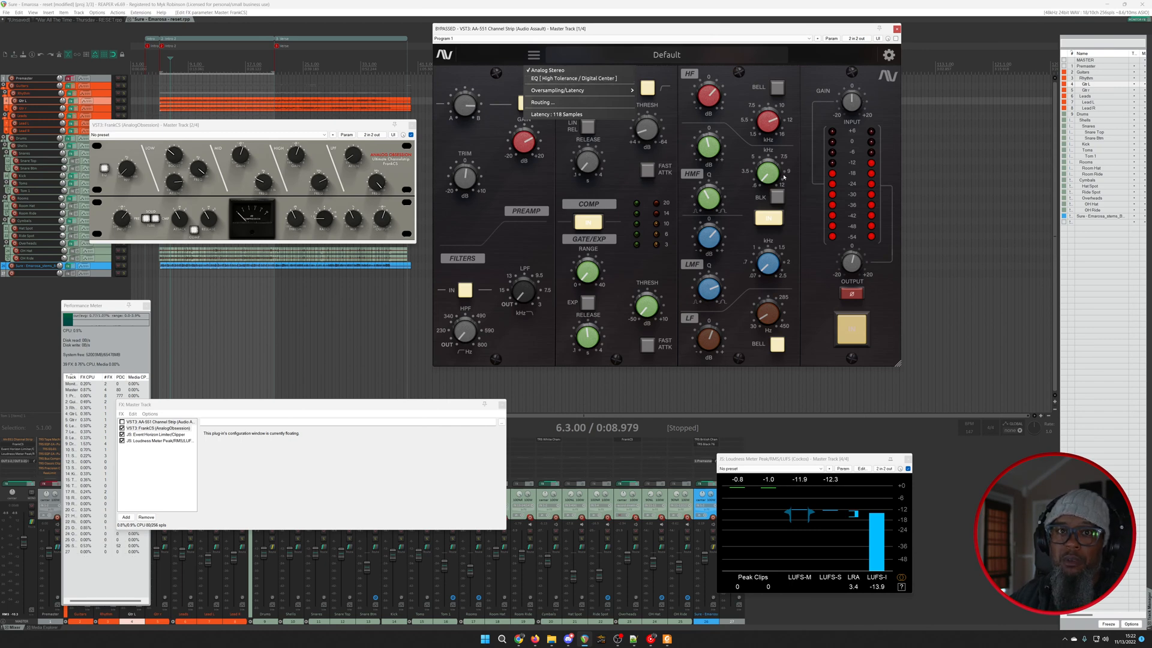
pyautogui.moveTo(600, 94)
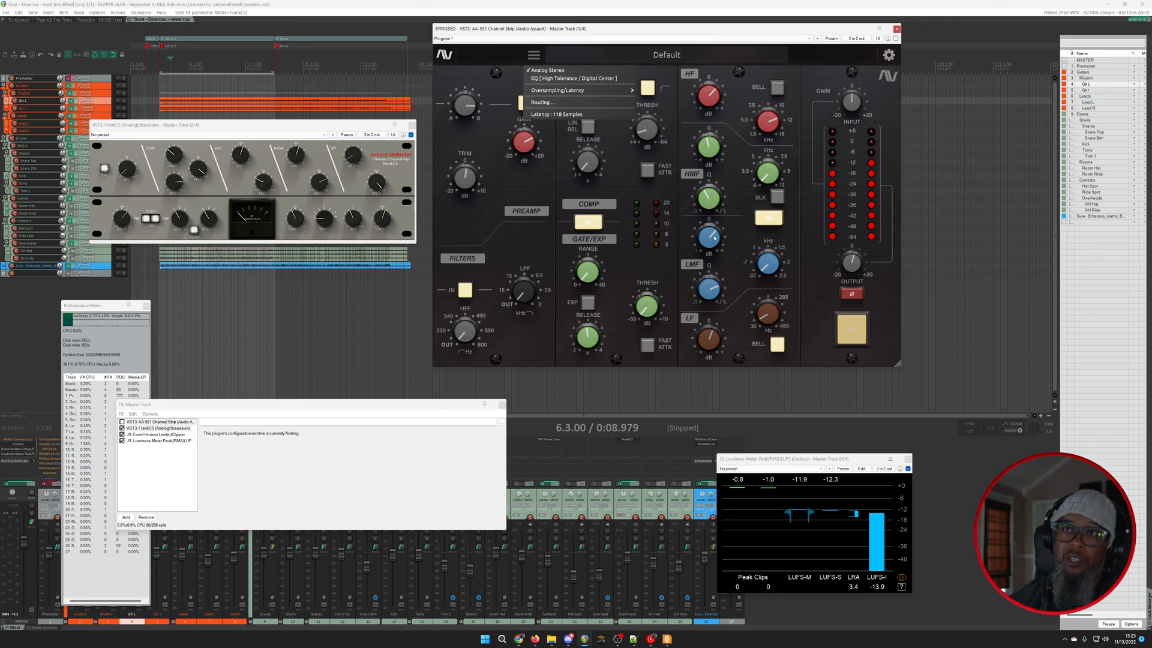
pyautogui.click(550, 71)
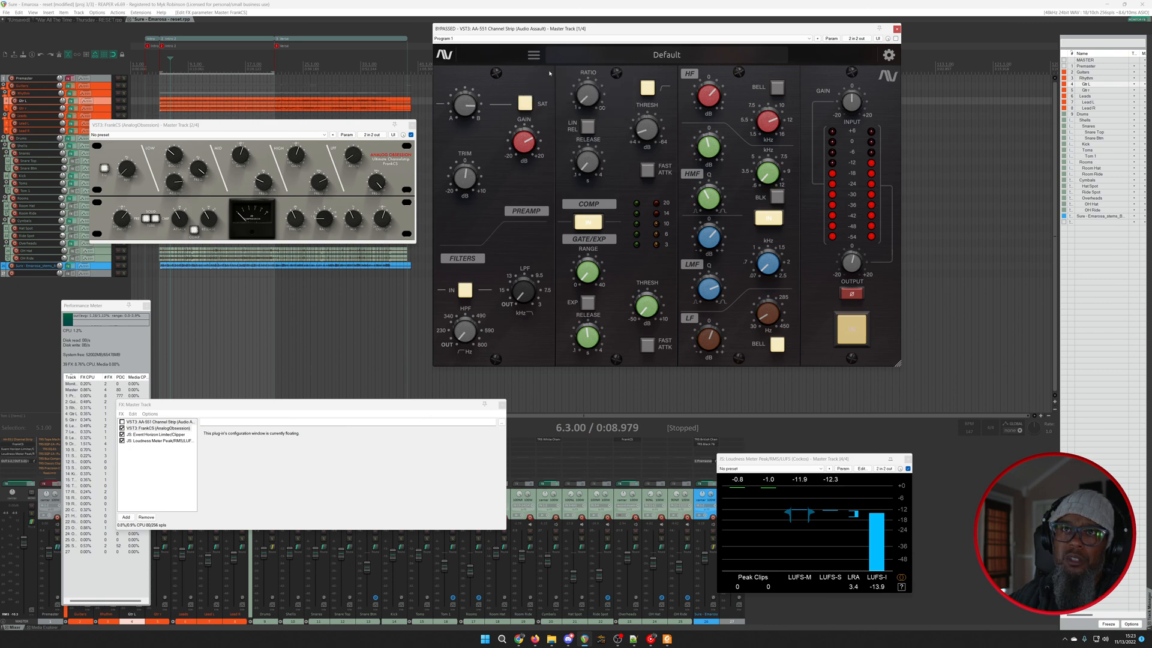
pyautogui.click(536, 60)
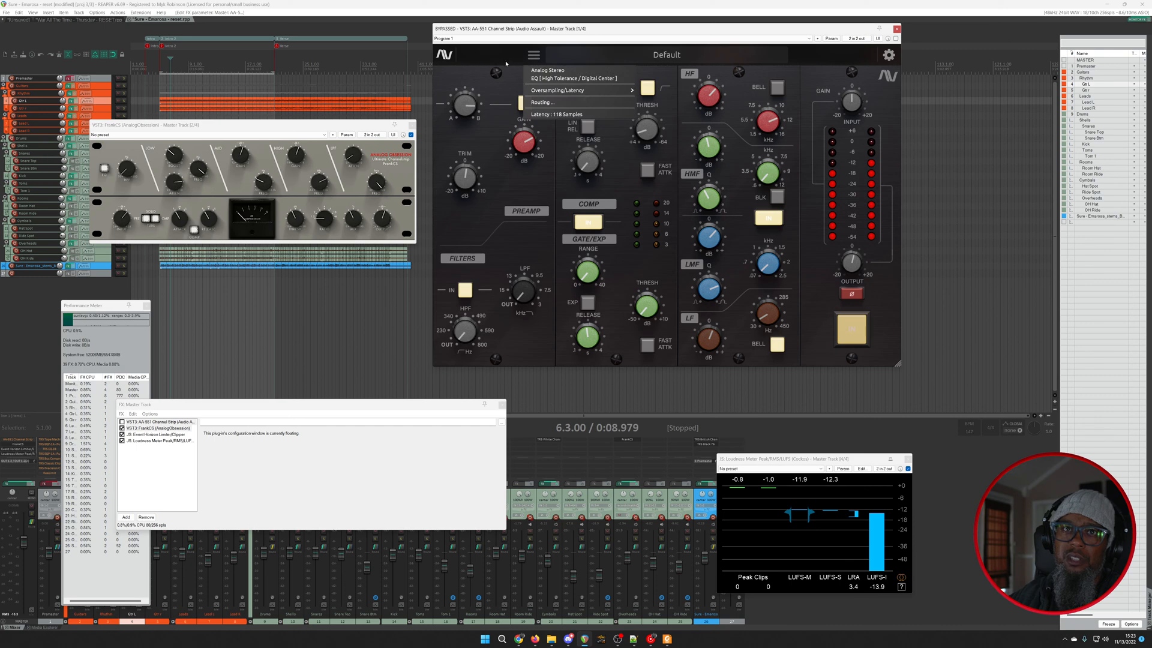
# Step: Make the AA-551 active in place of FrankCS and play the project through it
pyautogui.click(259, 405)
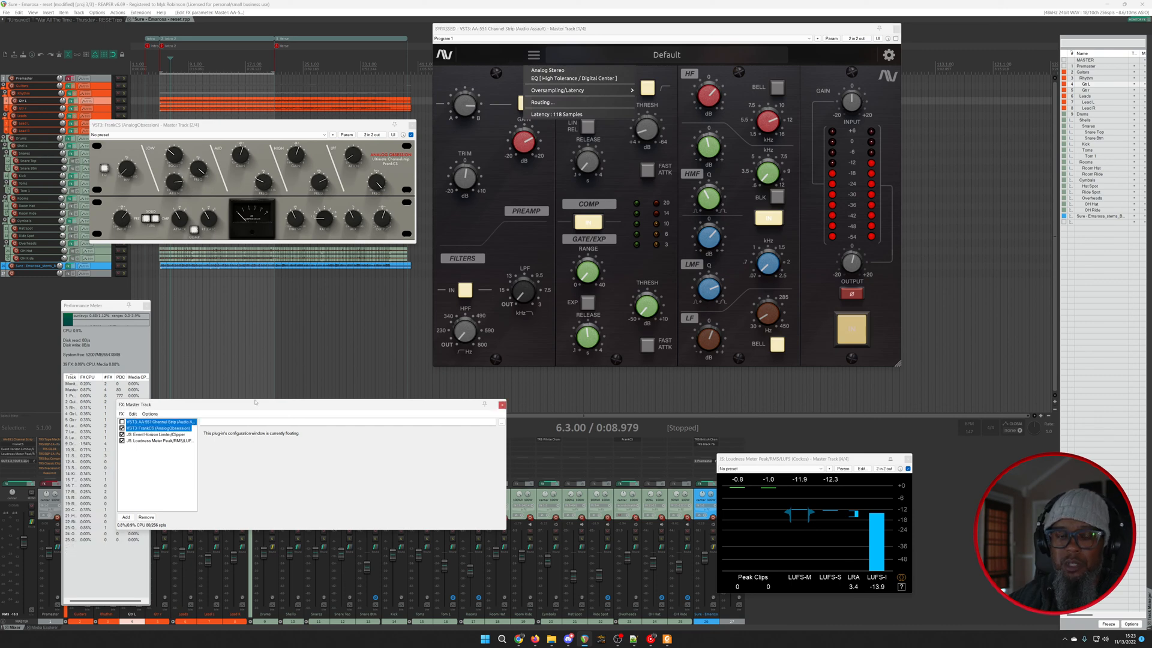
pyautogui.hotkey('ctrl', 'b')
pyautogui.click(568, 30)
pyautogui.press('space')
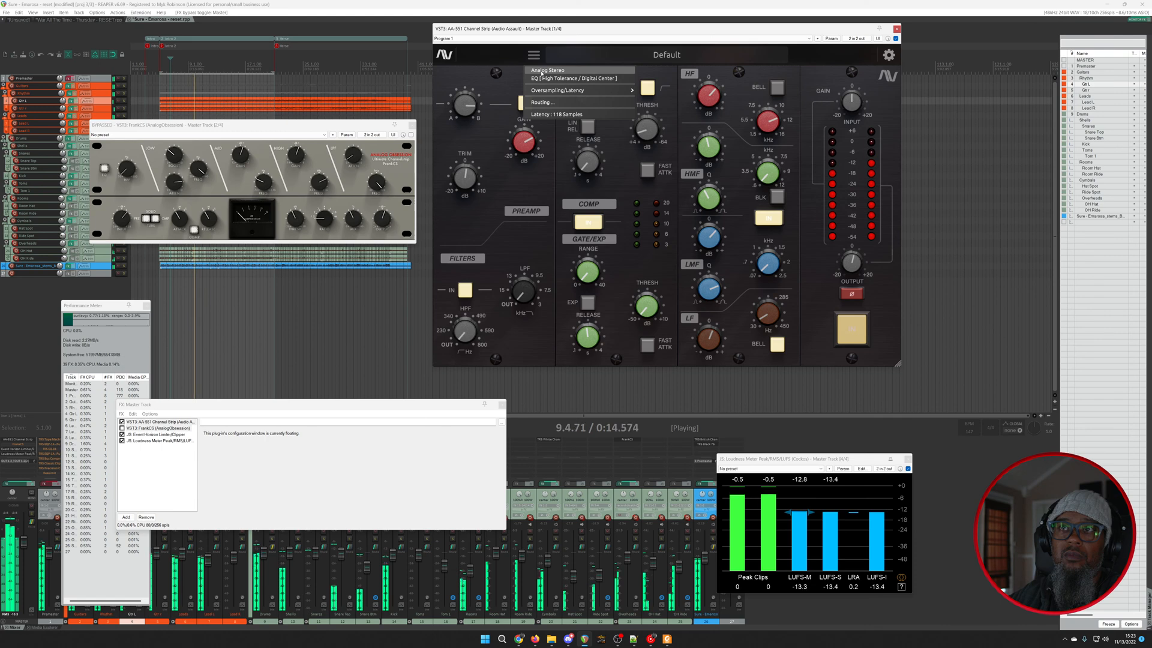
# Step: Turn the AA-551's Analog Stereo option back on, try its output gain during playback, and stop the project
pyautogui.click(541, 71)
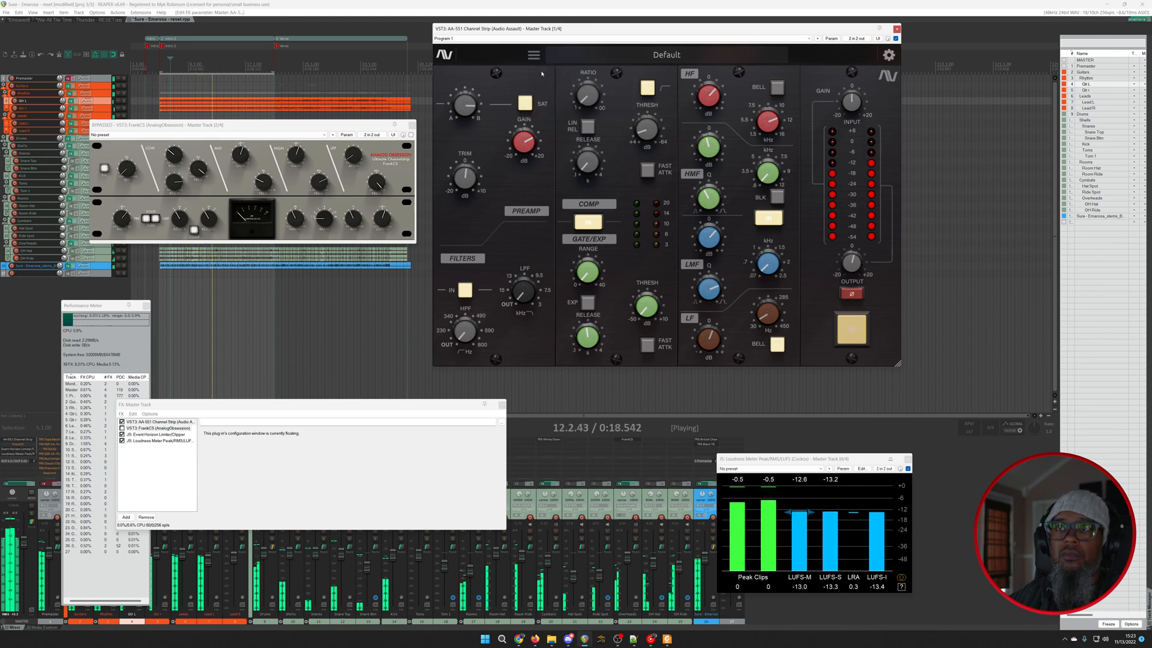
pyautogui.moveTo(855, 263); pyautogui.dragTo(859, 301)
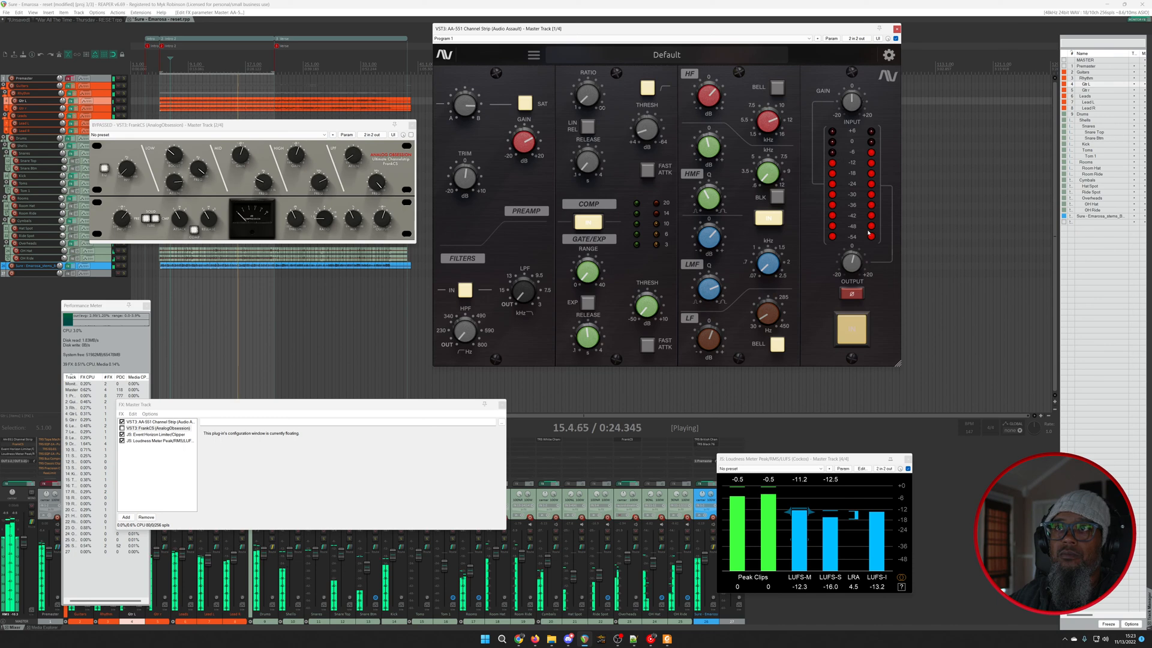
pyautogui.press('space')
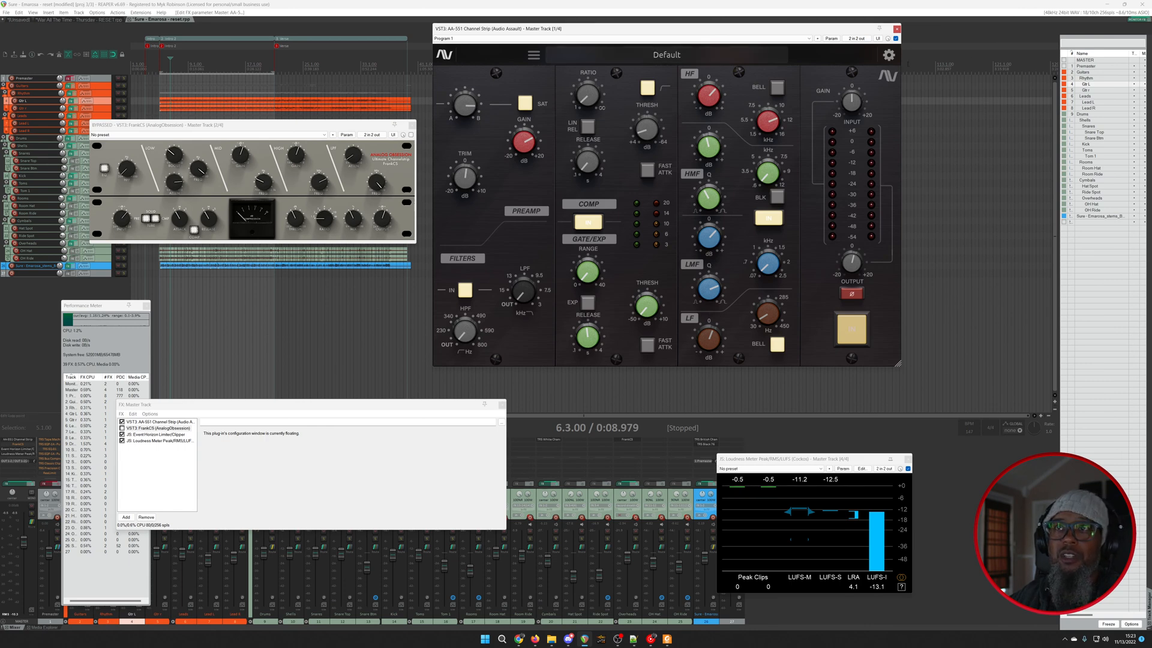
# Step: Set the AA-551's graphics mode to OpenGL and close its settings
pyautogui.click(889, 56)
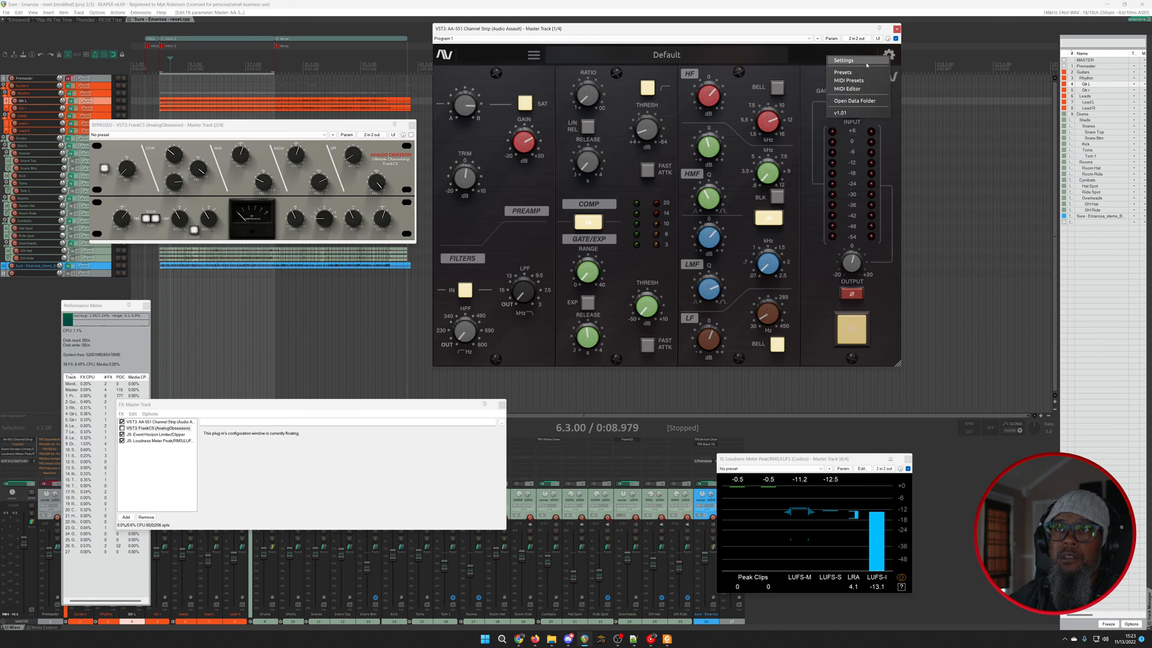
pyautogui.click(866, 61)
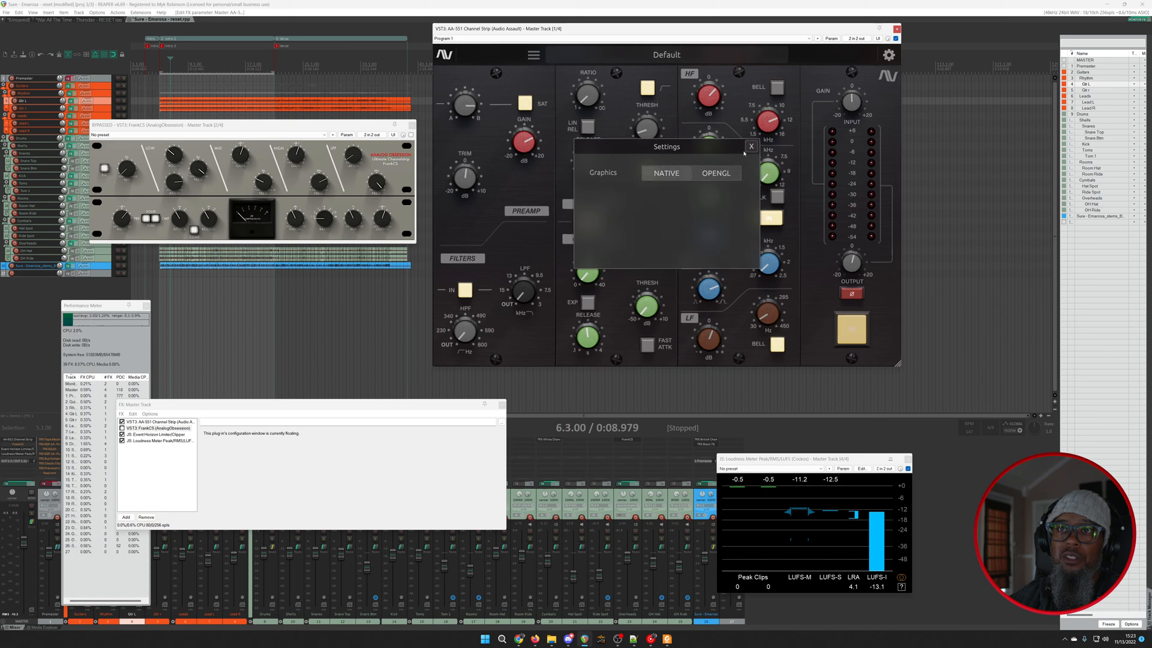
pyautogui.click(722, 174)
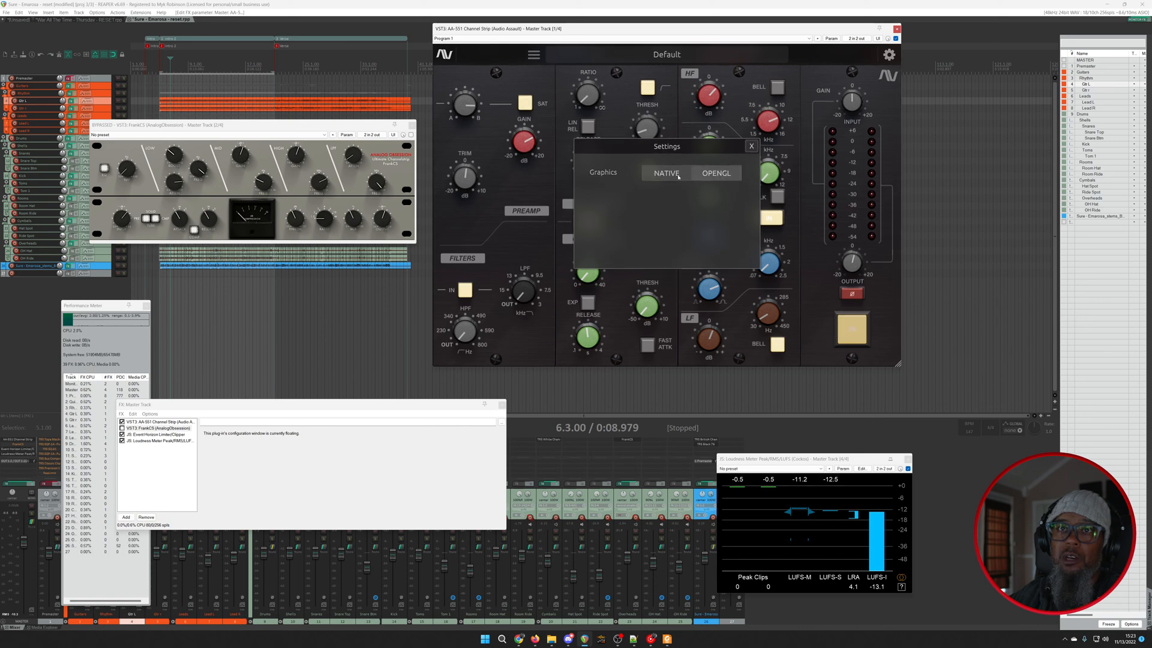
pyautogui.click(751, 146)
# Step: Enlarge the AA-551 window slightly while the project plays, and stop playback
pyautogui.press('space')
pyautogui.moveTo(898, 363)
pyautogui.mouseDown()
pyautogui.moveTo(962, 431)
pyautogui.moveTo(1122, 525)
pyautogui.moveTo(996, 447)
pyautogui.moveTo(861, 397)
pyautogui.moveTo(906, 372)
pyautogui.mouseUp()
pyautogui.press('space')
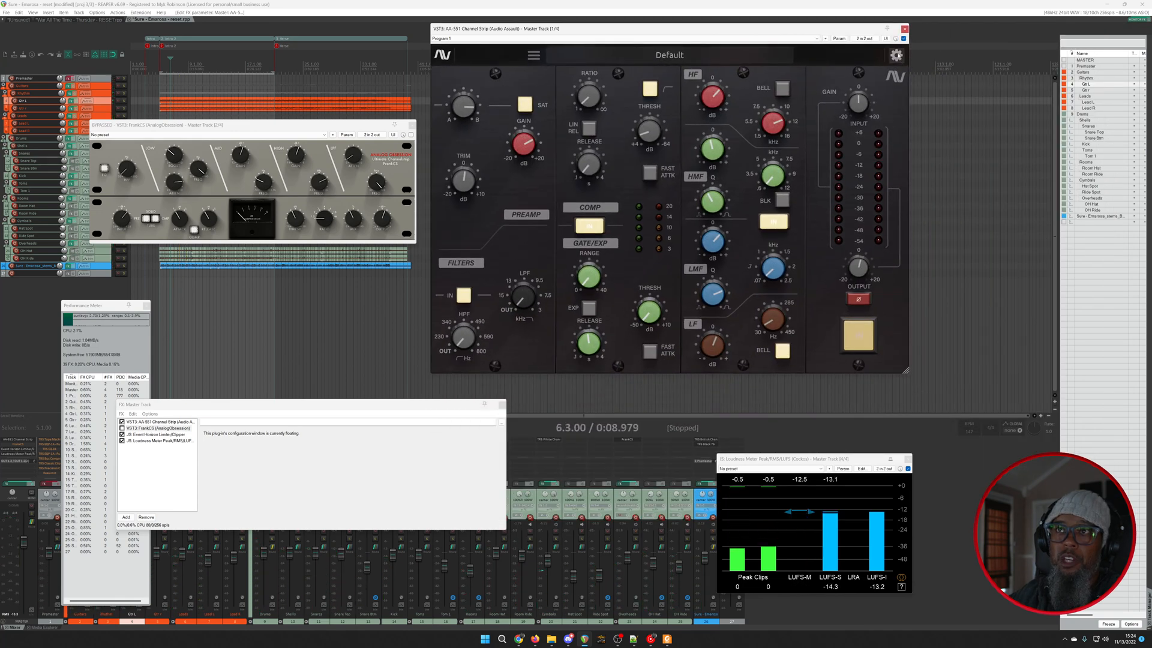
# Step: Recheck the AA-551's graphics settings, and enlarge its window further while the project plays
pyautogui.click(896, 56)
pyautogui.click(876, 59)
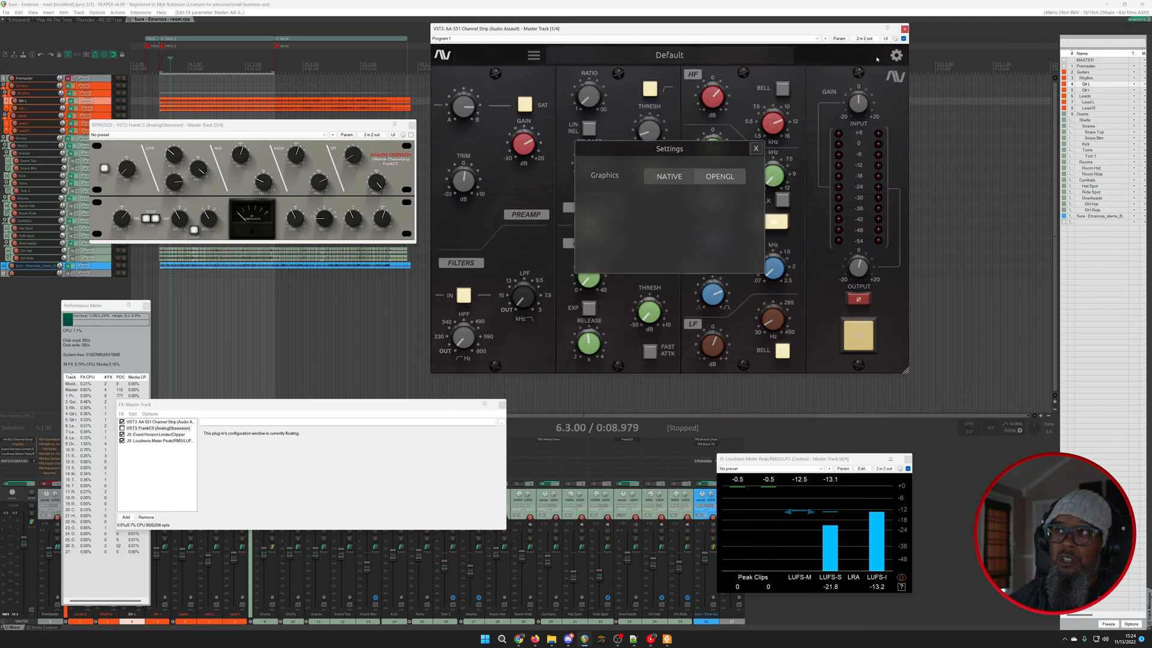
pyautogui.click(756, 148)
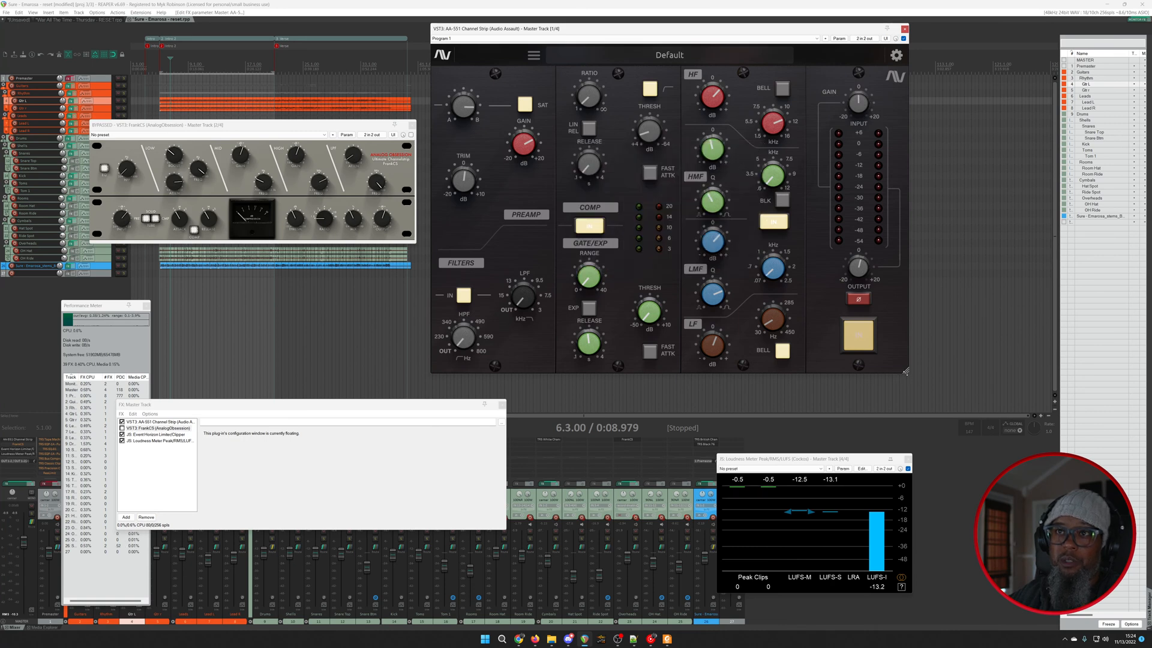
pyautogui.press('space')
pyautogui.moveTo(906, 372); pyautogui.dragTo(929, 410)
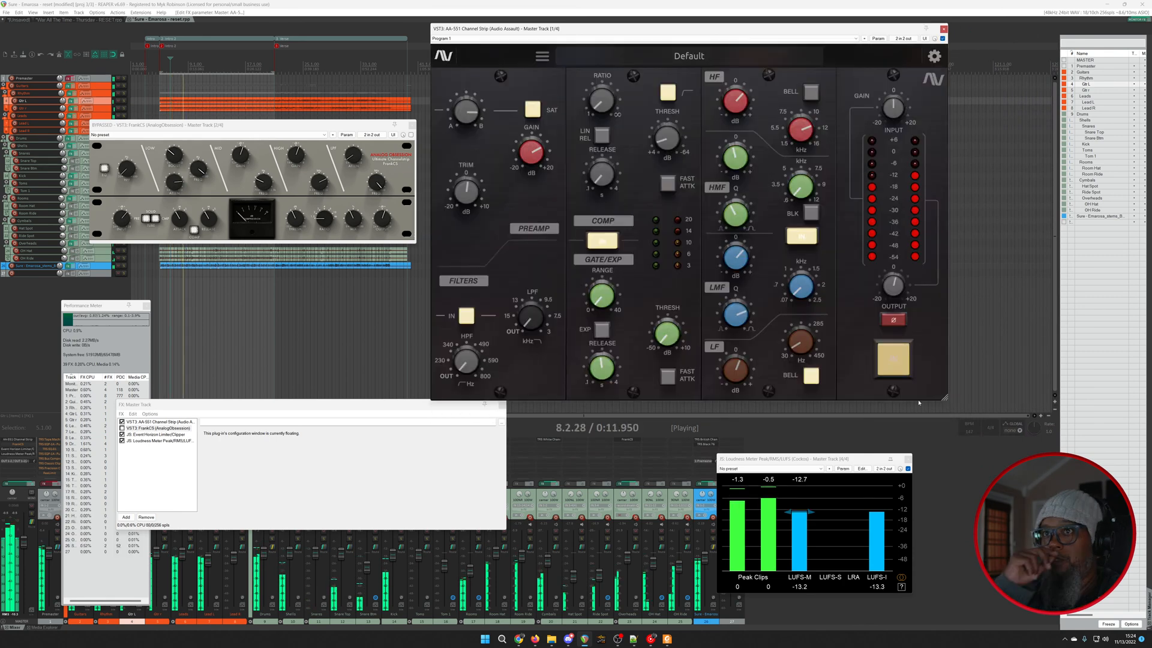
# Step: Compare the AA-551 switched out and back in, and its compressor's fast attack on and off, during playback
pyautogui.click(898, 363)
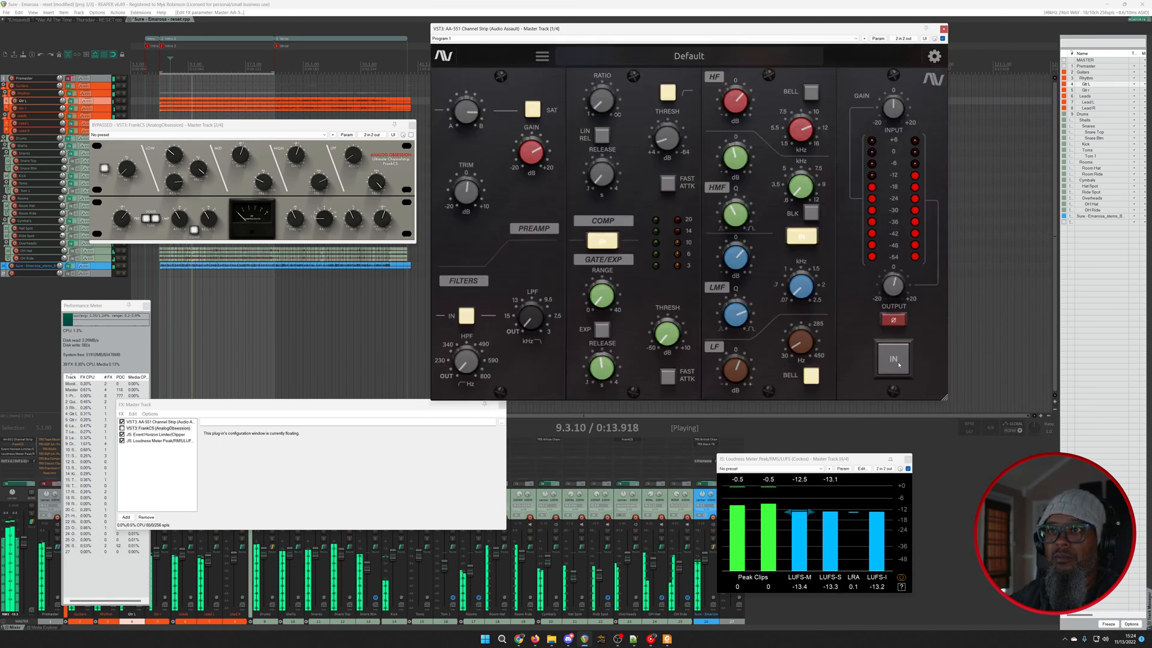
pyautogui.click(898, 363)
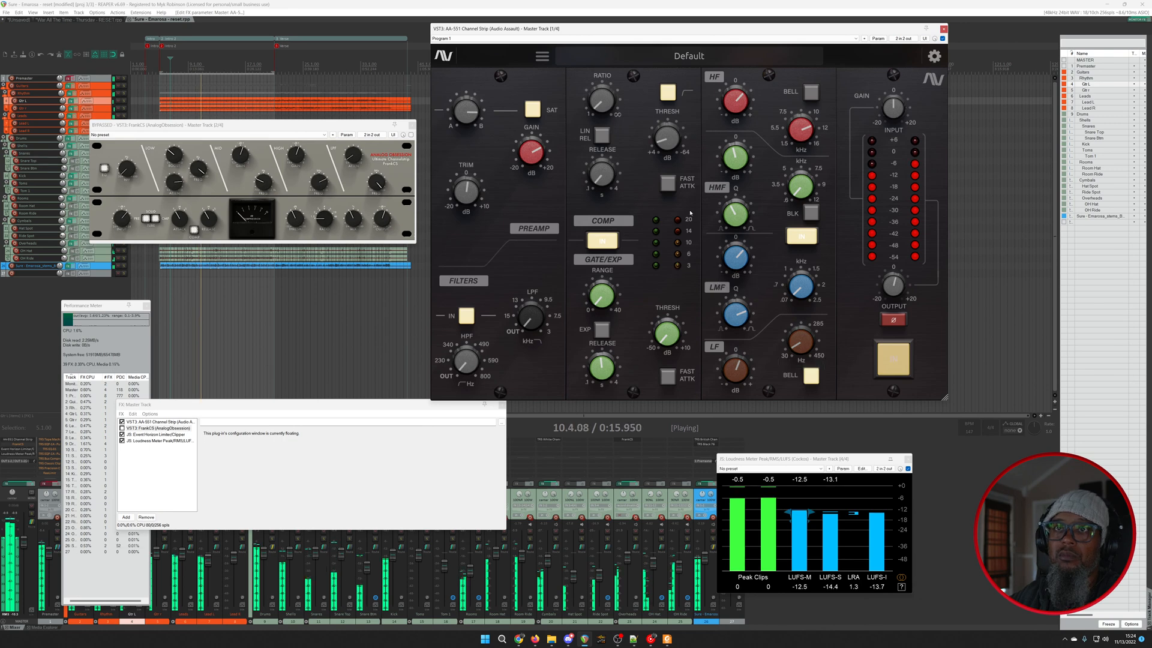
pyautogui.click(669, 185)
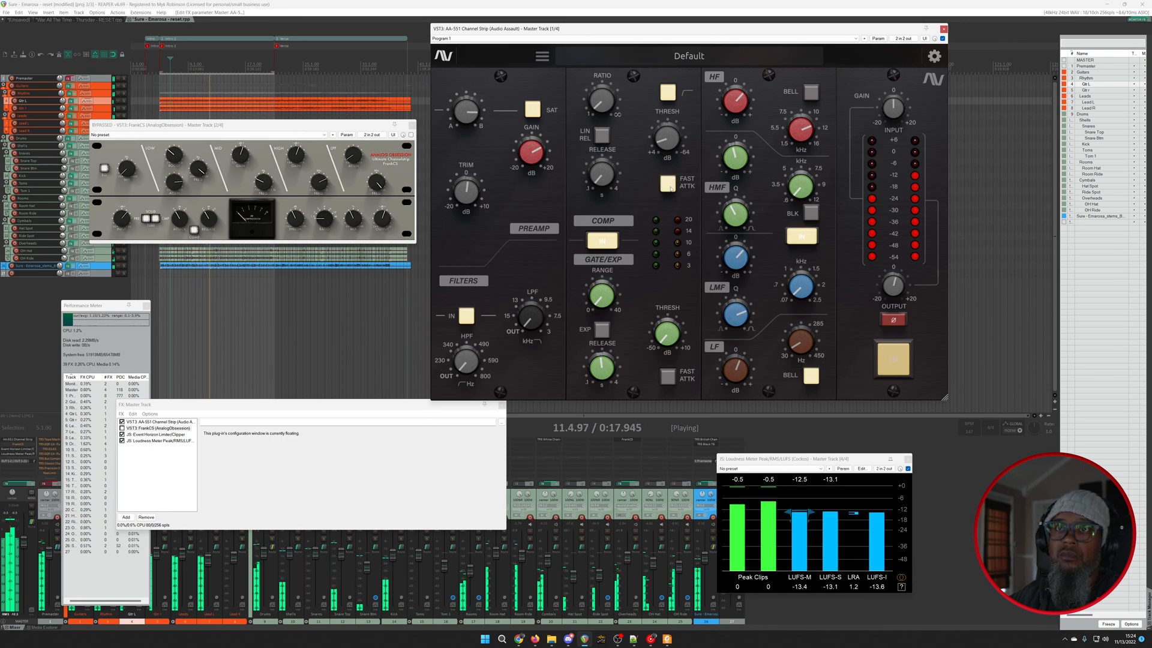
pyautogui.click(669, 185)
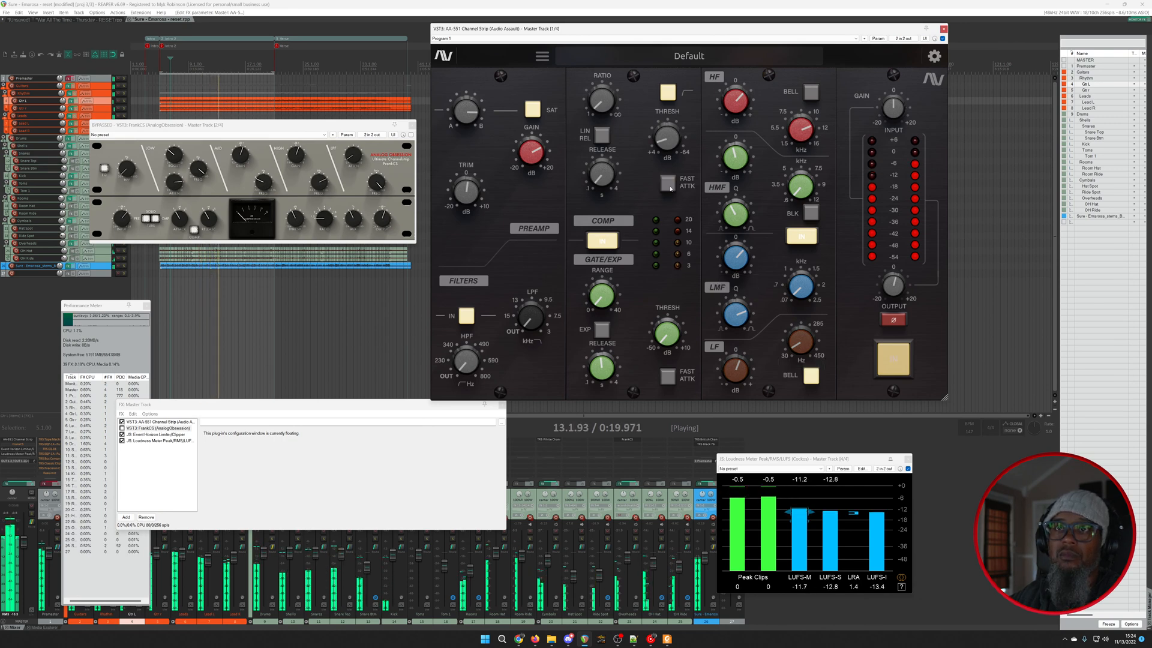
pyautogui.moveTo(666, 142)
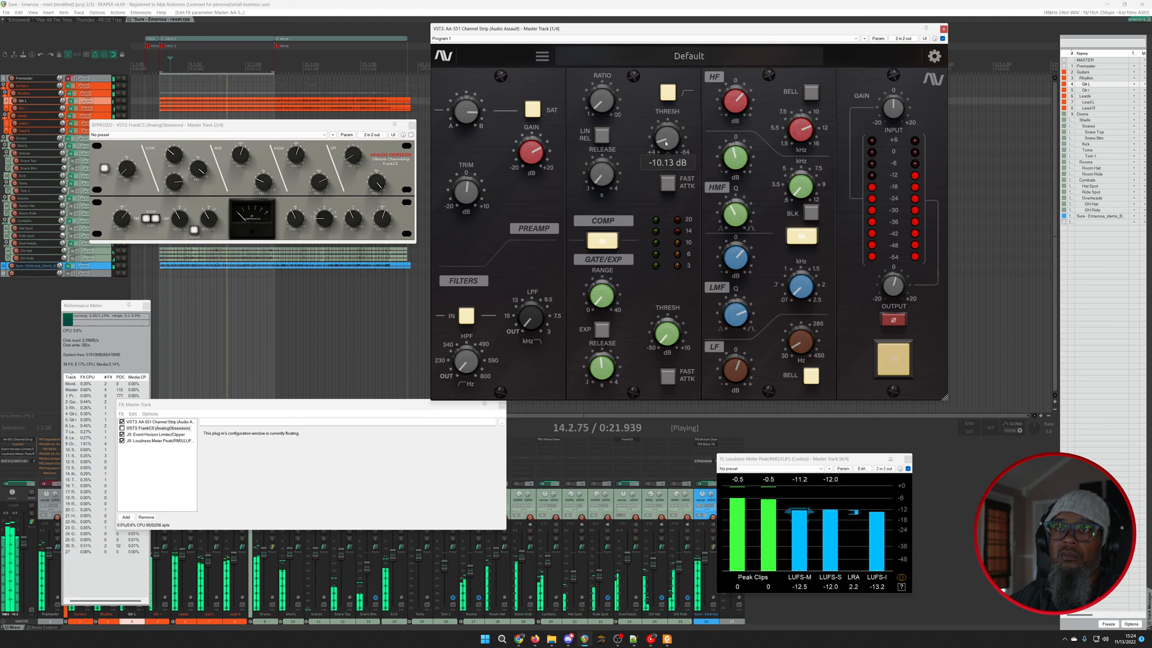
# Step: Lower the AA-551 compressor's threshold to -19.88 dB, adjust its release to 1.16 ms, and restart playback
pyautogui.moveTo(666, 143); pyautogui.dragTo(666, 141)
pyautogui.scroll(-5, 666, 135)
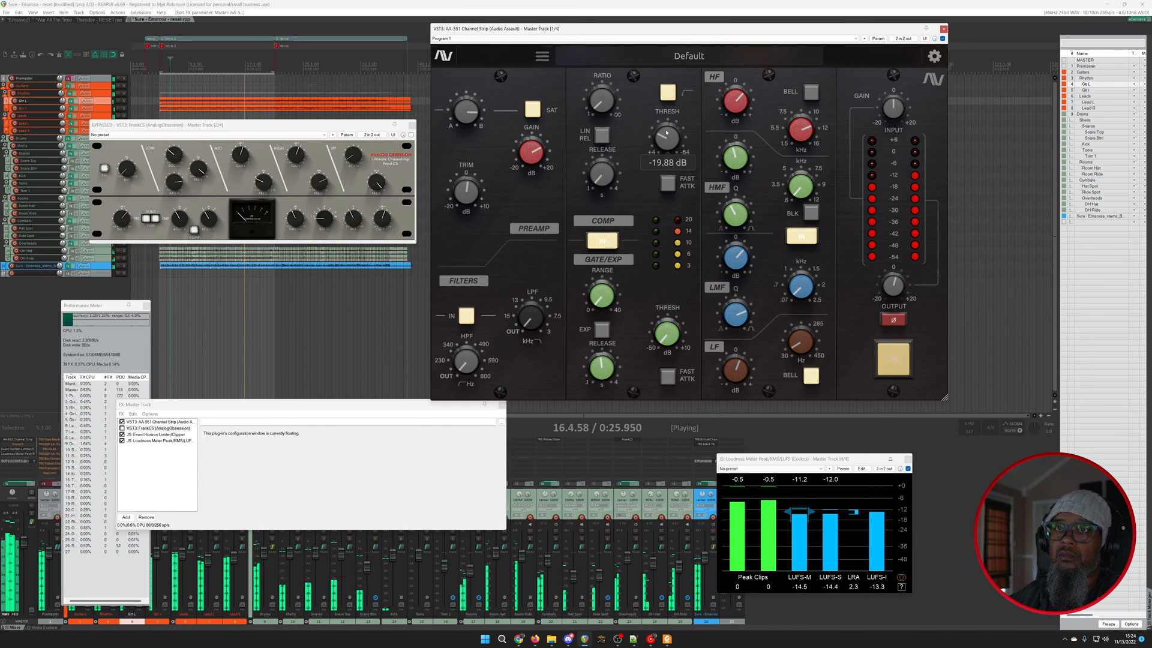
pyautogui.moveTo(604, 153)
pyautogui.scroll(2, 606, 151)
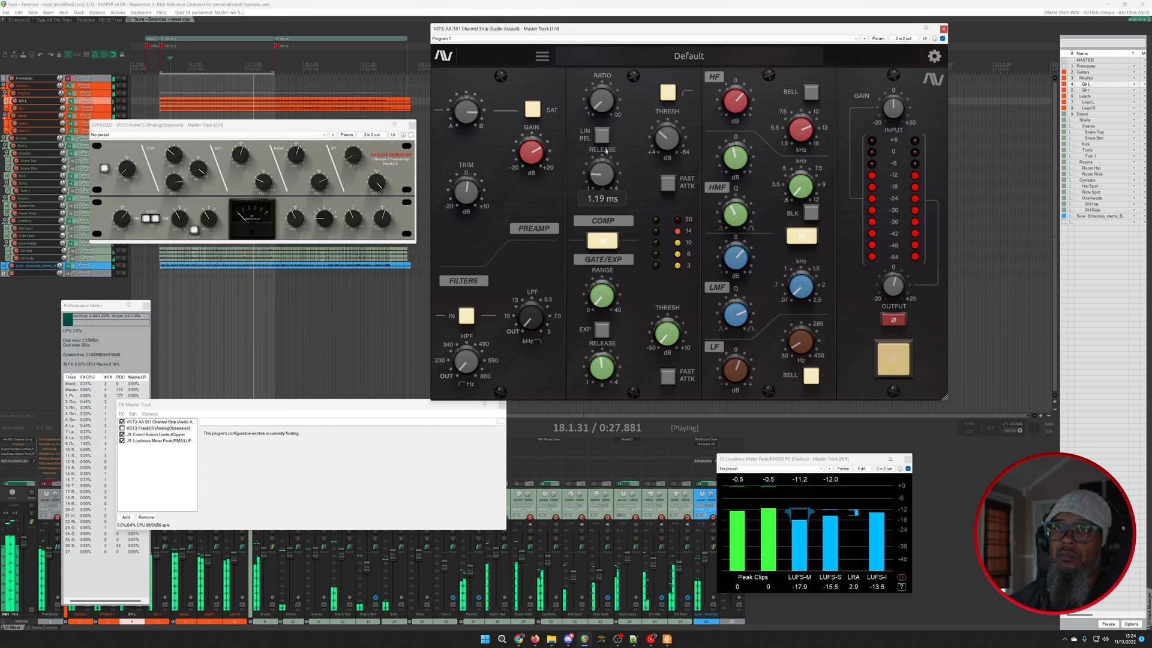
pyautogui.scroll(-2, 658, 150)
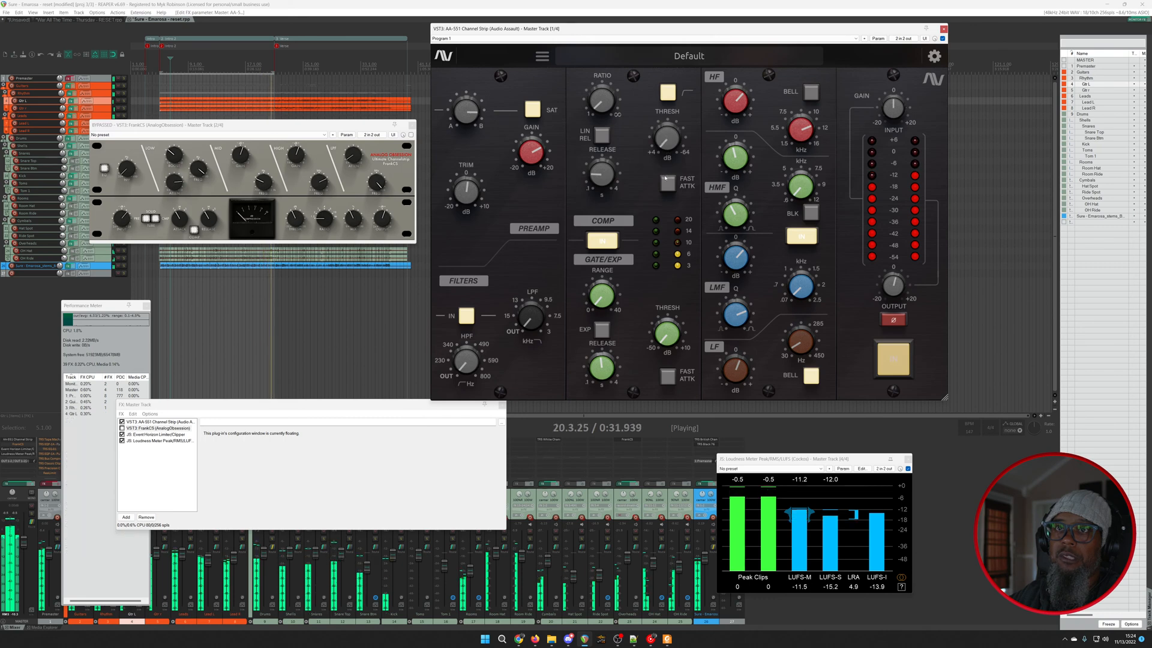
pyautogui.press('space')
pyautogui.press('space')
pyautogui.moveTo(602, 178)
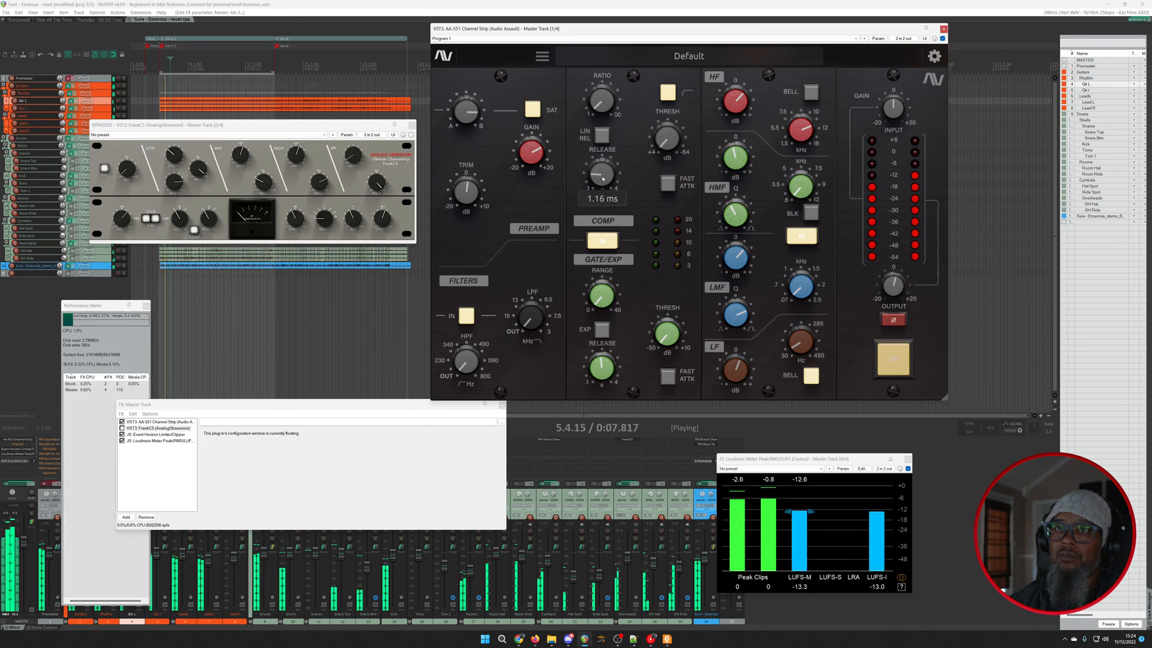
# Step: Sweep the AA-551 compressor's threshold from -1.80 dB down to -9.97 dB during playback, and stop playback
pyautogui.moveTo(663, 144)
pyautogui.scroll(-4, 663, 142)
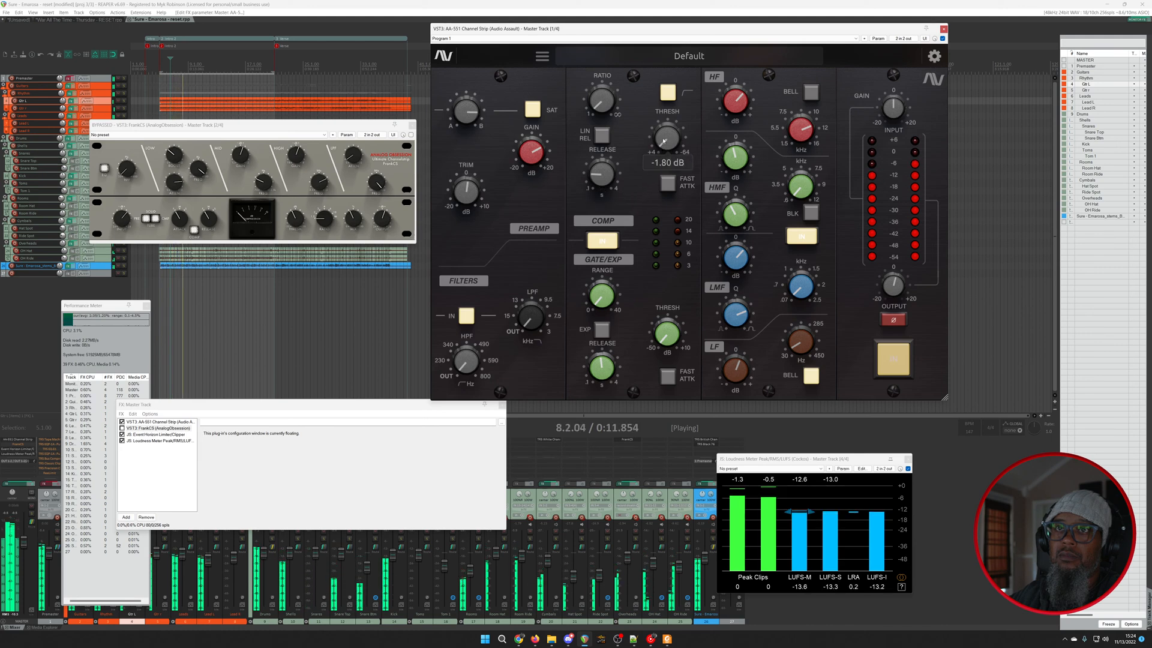
pyautogui.scroll(-3, 664, 139)
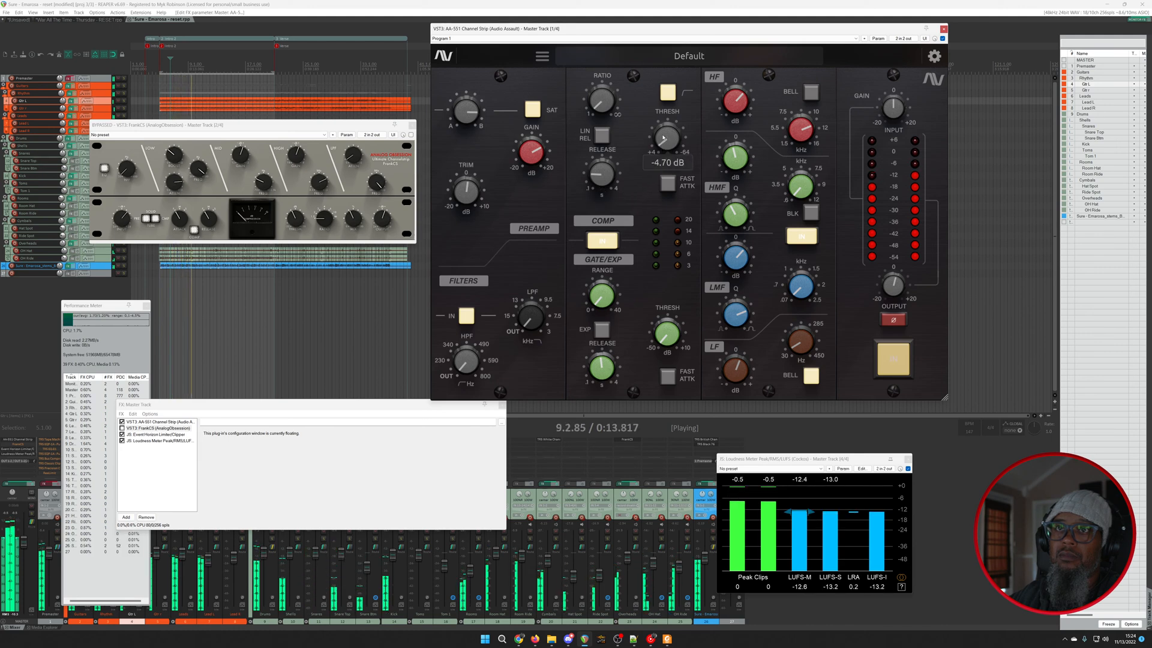
pyautogui.scroll(-4, 663, 136)
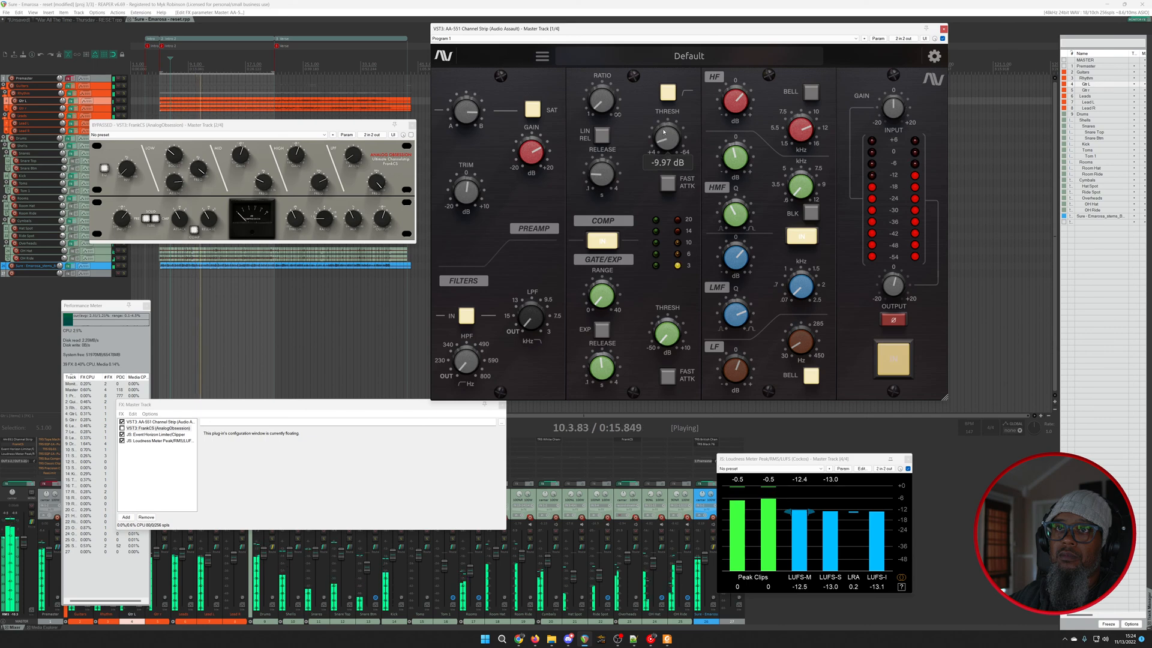
pyautogui.press('space')
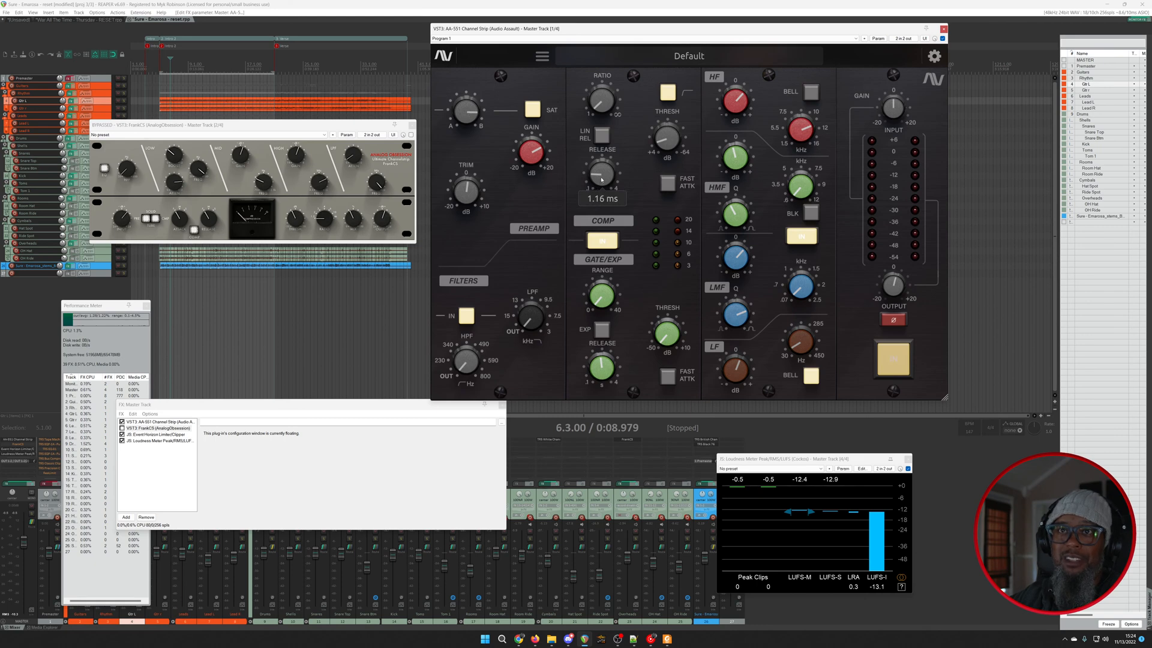
# Step: Audition different AA-551 compressor release times during playback, ending at 0.29 ms, and shrink the plugin window once playback is stopped
pyautogui.press('space')
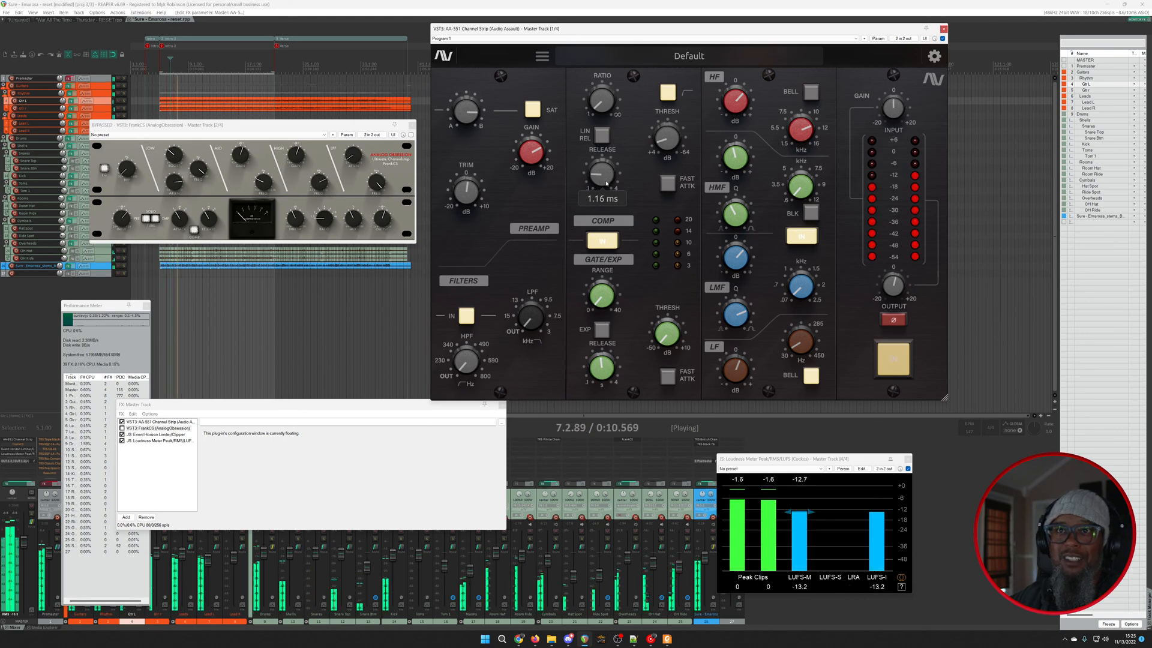
pyautogui.moveTo(606, 182); pyautogui.dragTo(603, 168)
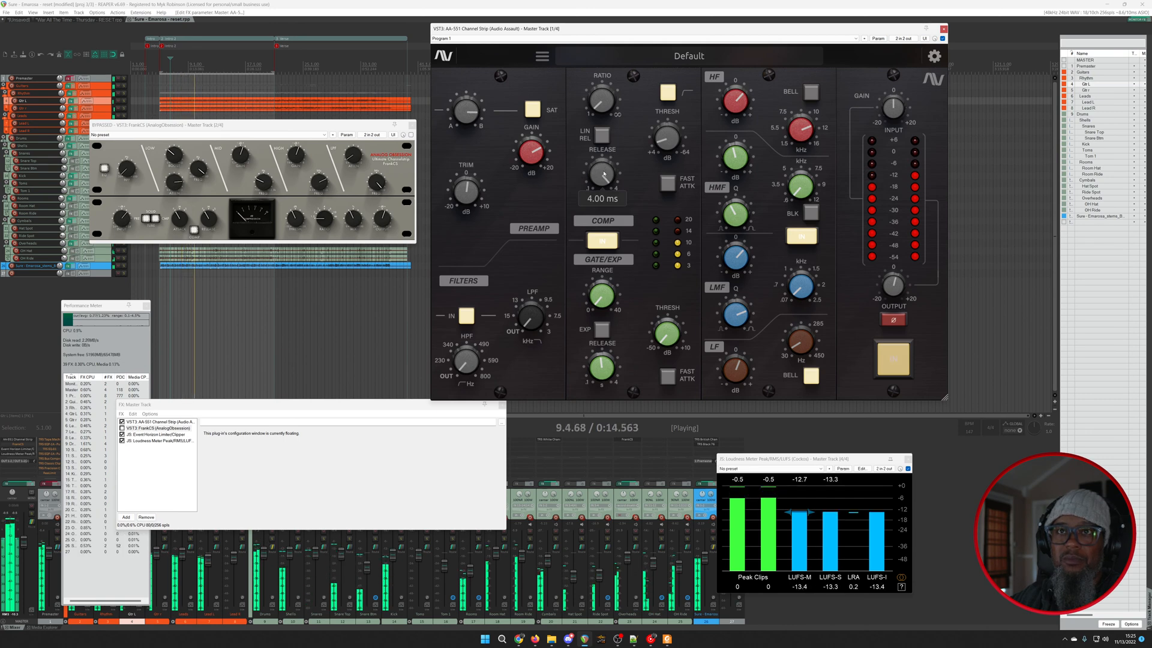
pyautogui.moveTo(604, 174); pyautogui.dragTo(604, 179)
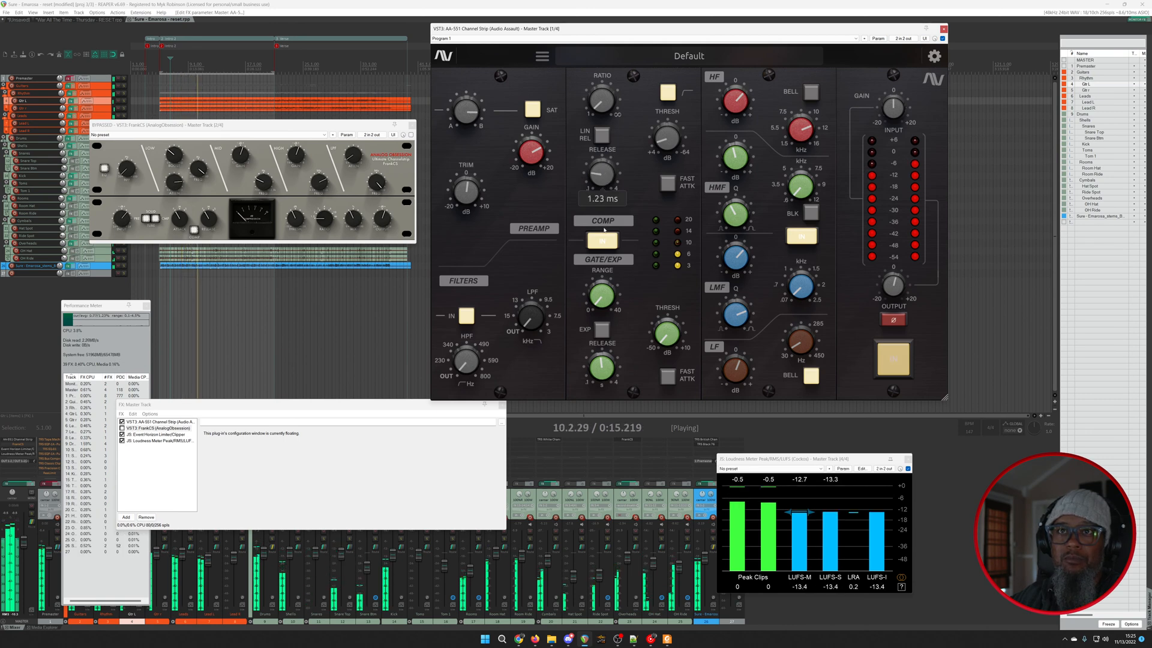
pyautogui.moveTo(606, 247); pyautogui.dragTo(607, 252)
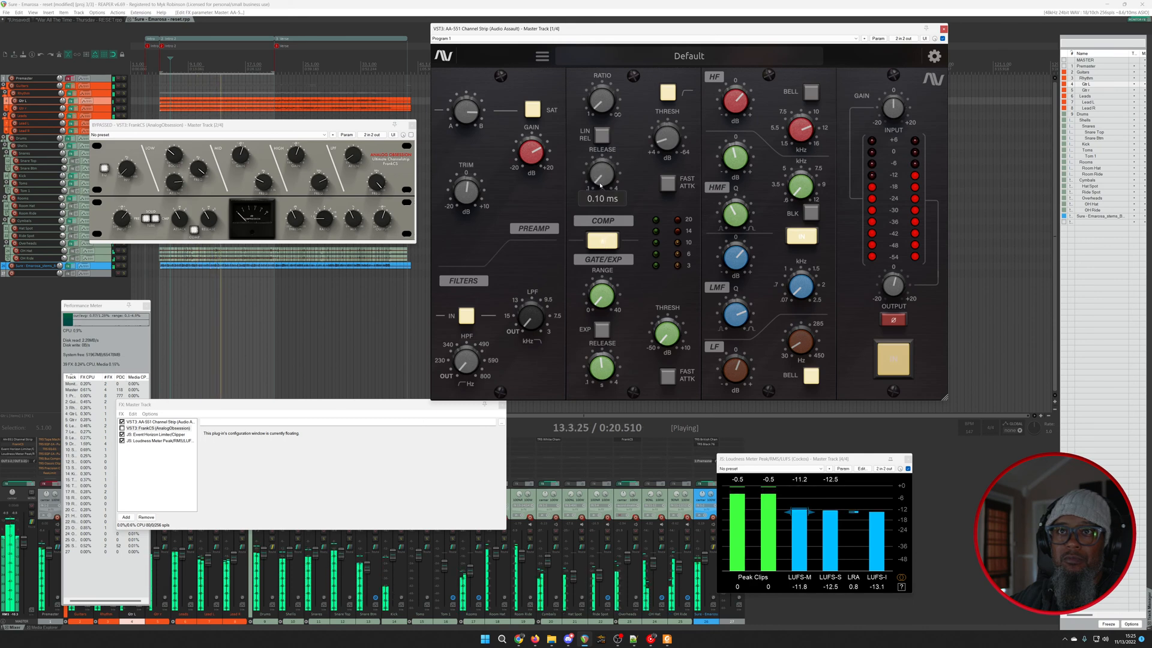
pyautogui.moveTo(601, 185); pyautogui.dragTo(600, 181)
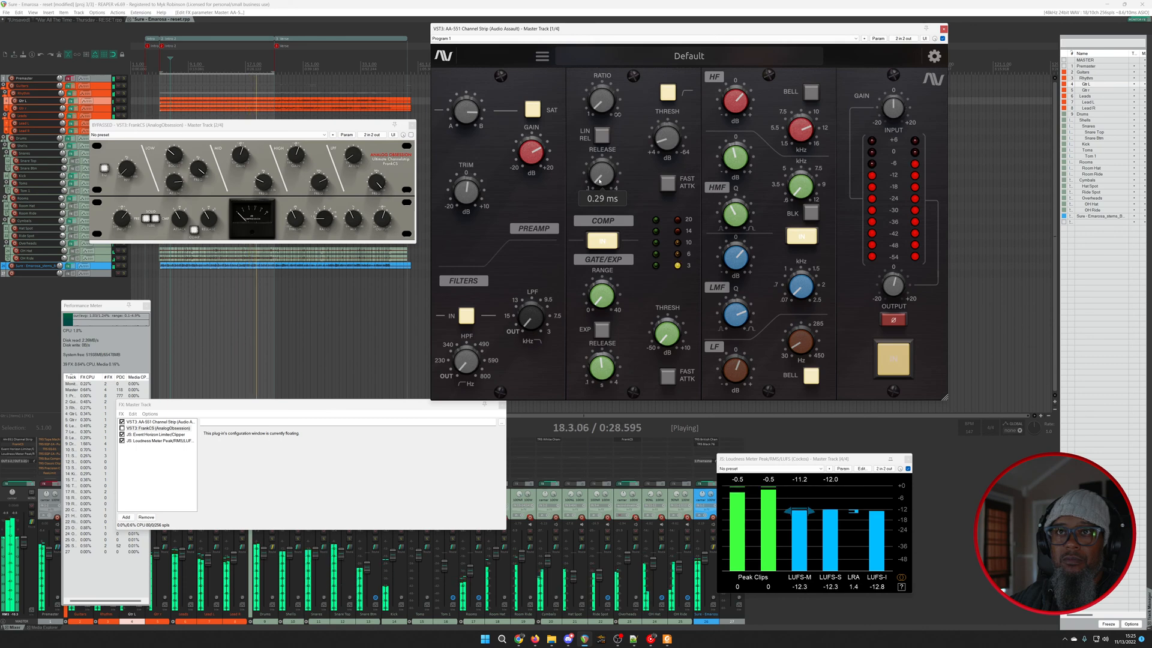
pyautogui.press('space')
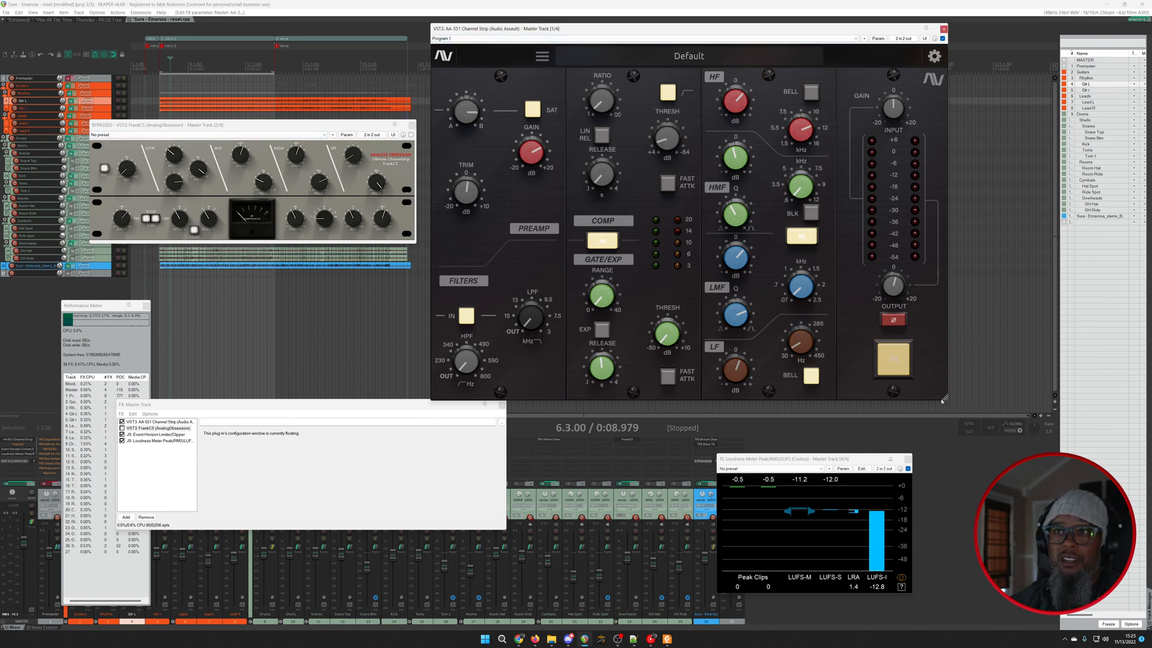
pyautogui.moveTo(945, 398); pyautogui.dragTo(857, 338)
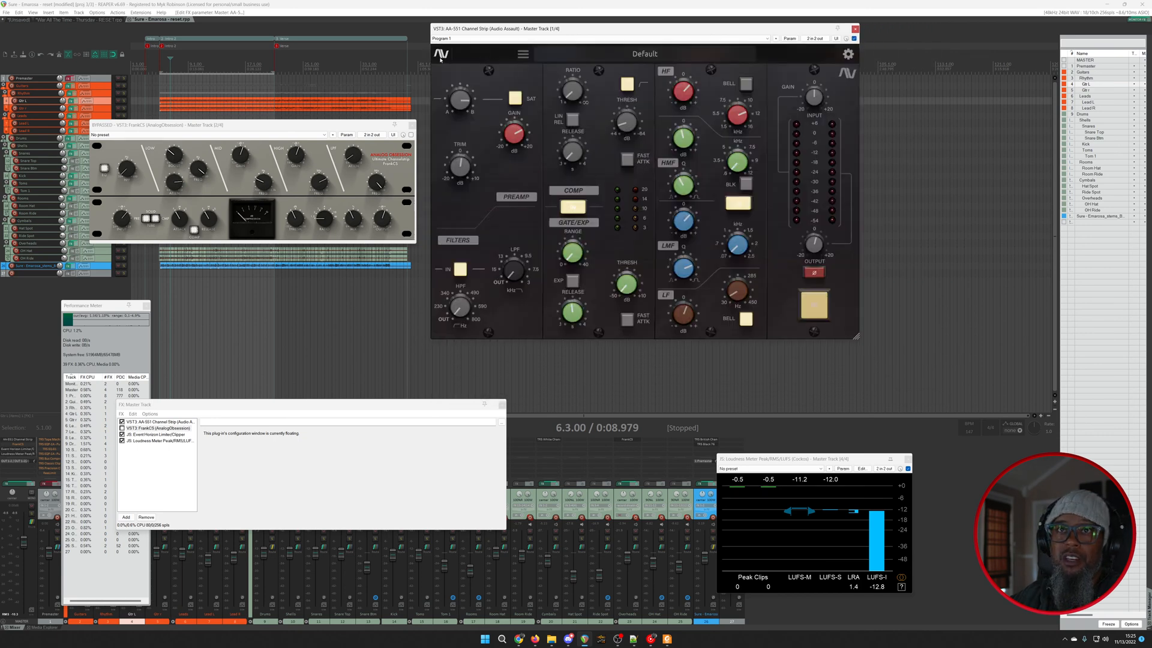
# Step: Switch to Firefox, maximize it, and review the AA-551 Channel Strip product description on the Audio Assault page
pyautogui.click(535, 639)
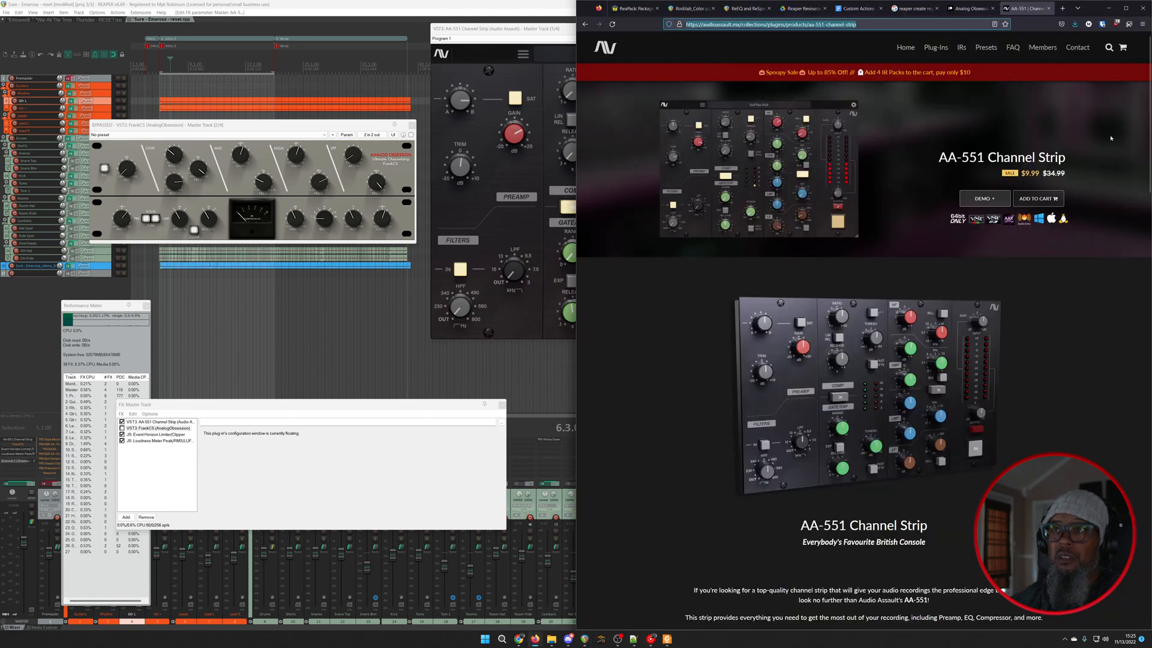
pyautogui.click(1125, 8)
pyautogui.scroll(-6, 730, 408)
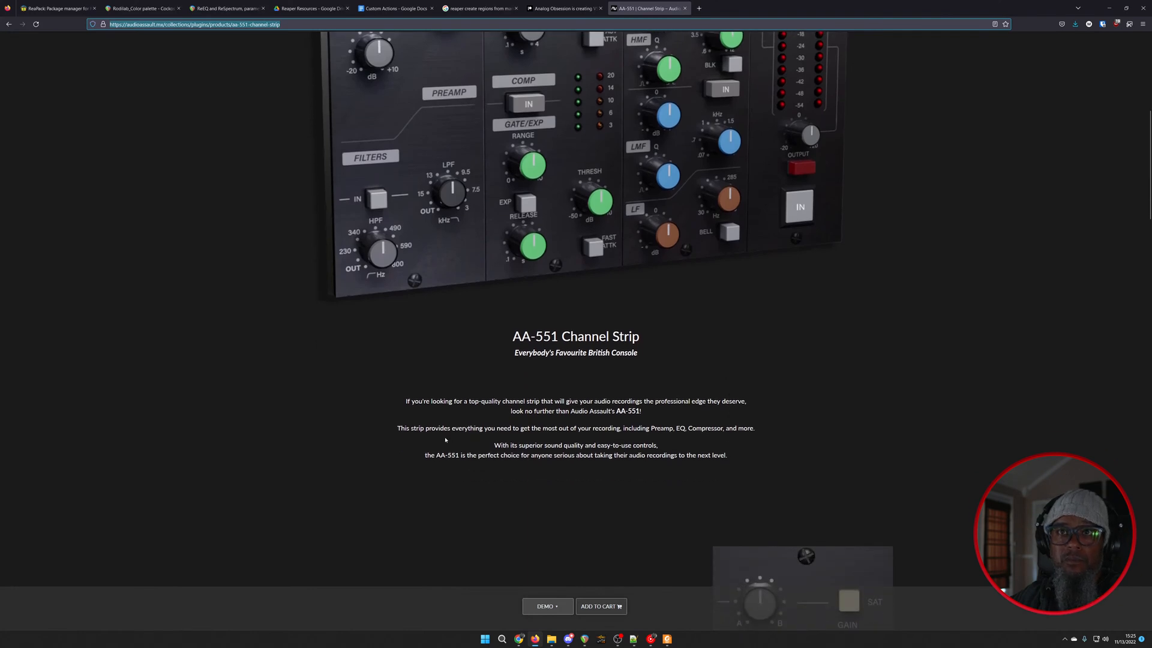
pyautogui.scroll(1, 628, 234)
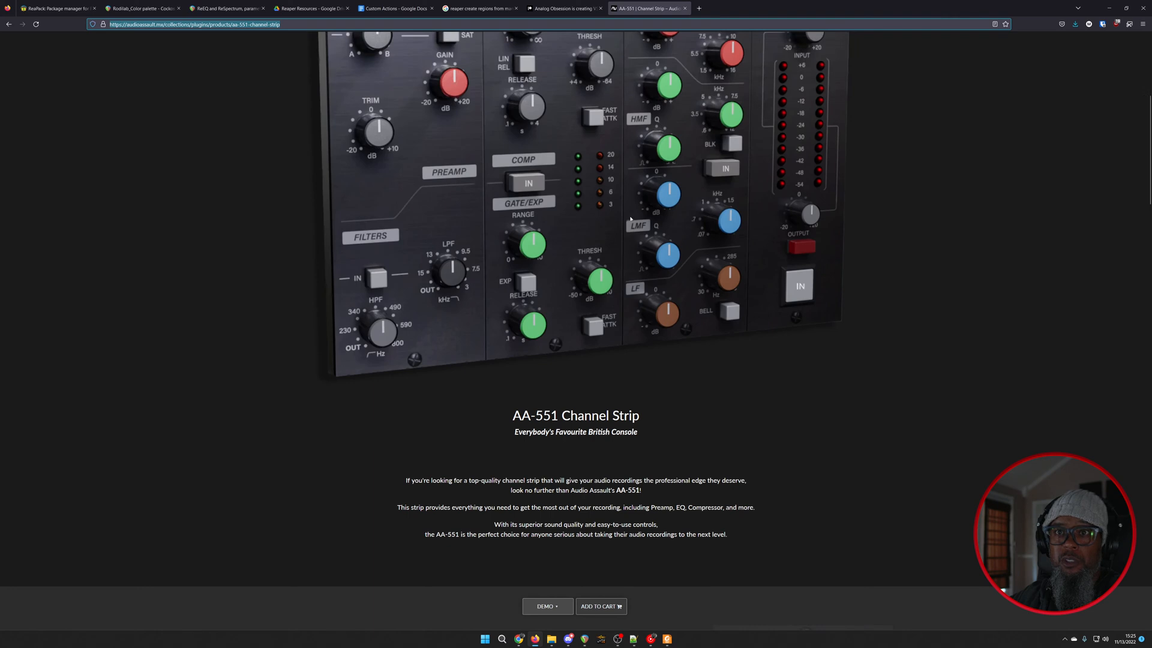
pyautogui.scroll(-1, 630, 219)
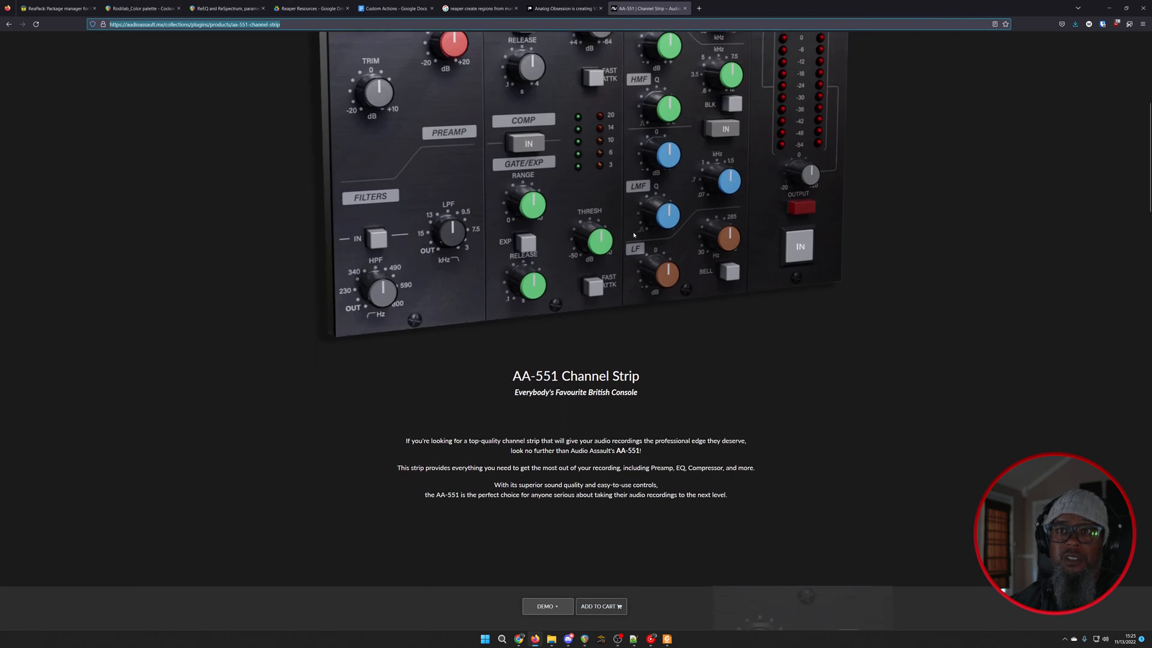
pyautogui.scroll(-2, 634, 235)
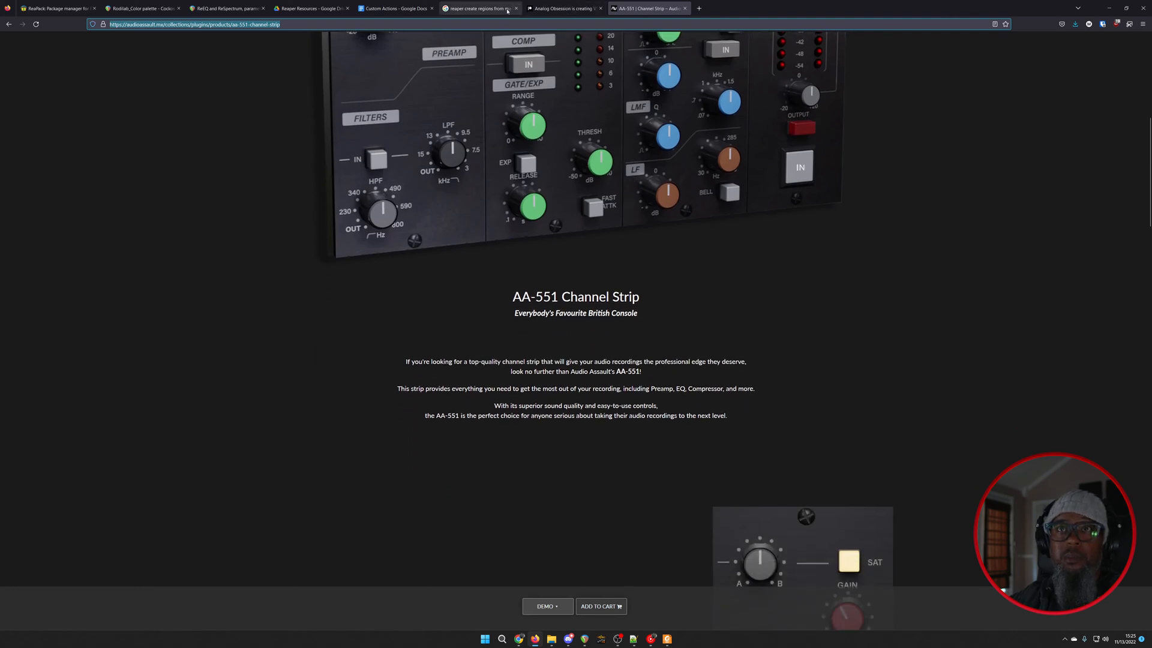
# Step: Go to facebook.com in place of the REAPER regions search page, and open the Audio Assault Users group
pyautogui.click(478, 9)
pyautogui.click(478, 23)
pyautogui.write('facebook.com/')
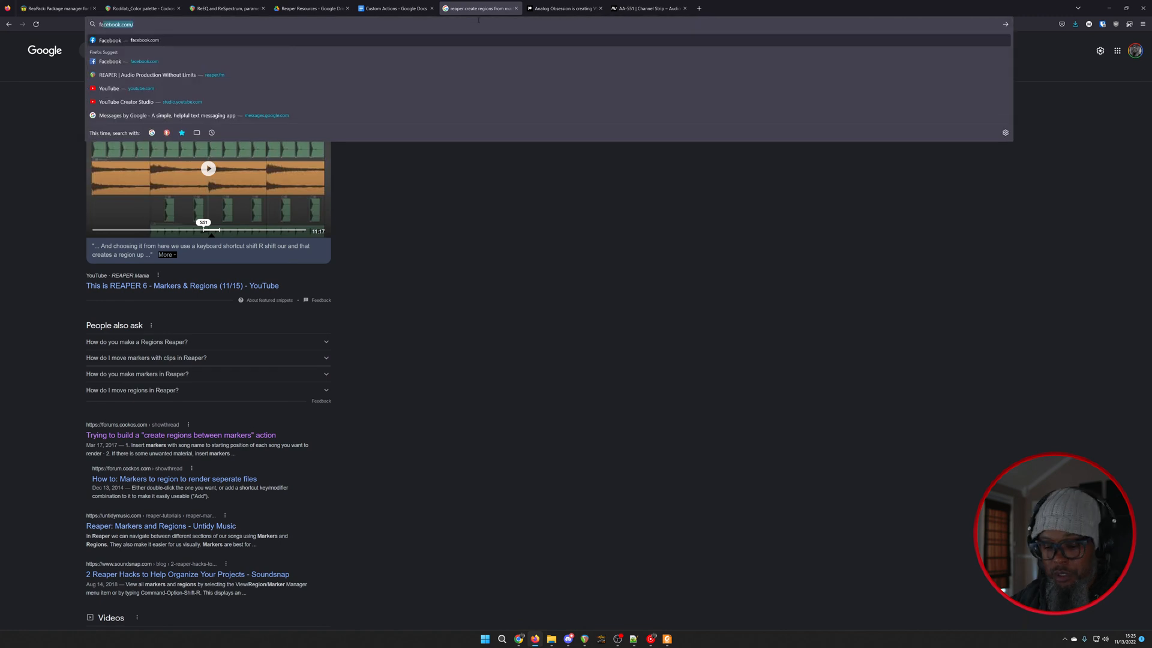
pyautogui.press('Return')
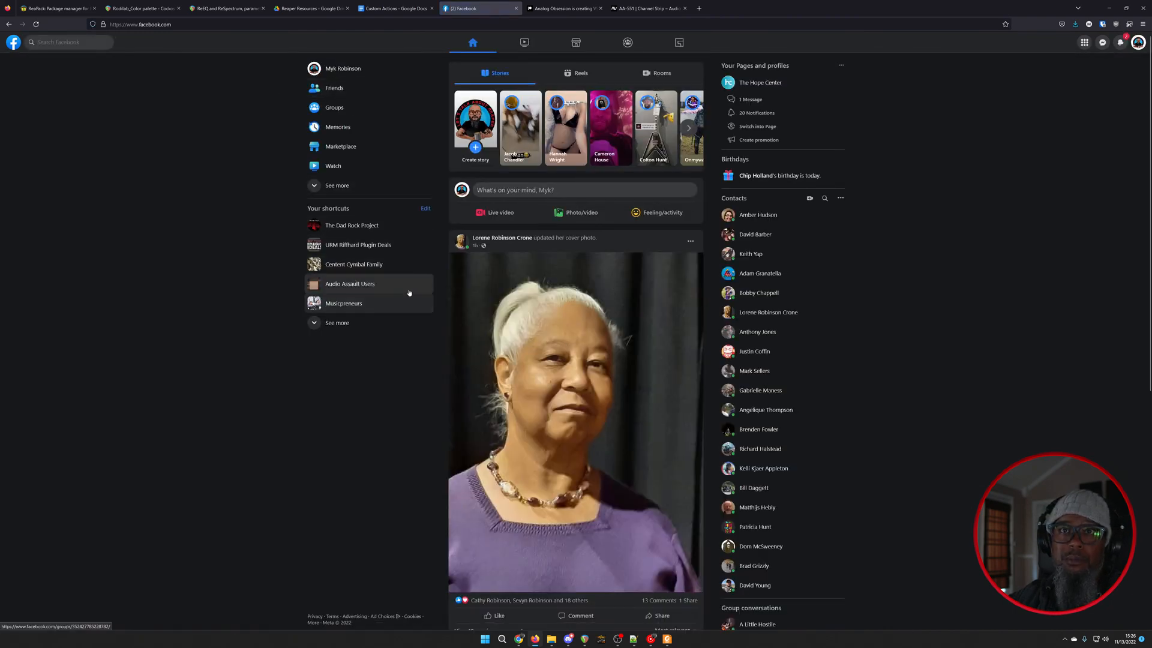
pyautogui.click(364, 284)
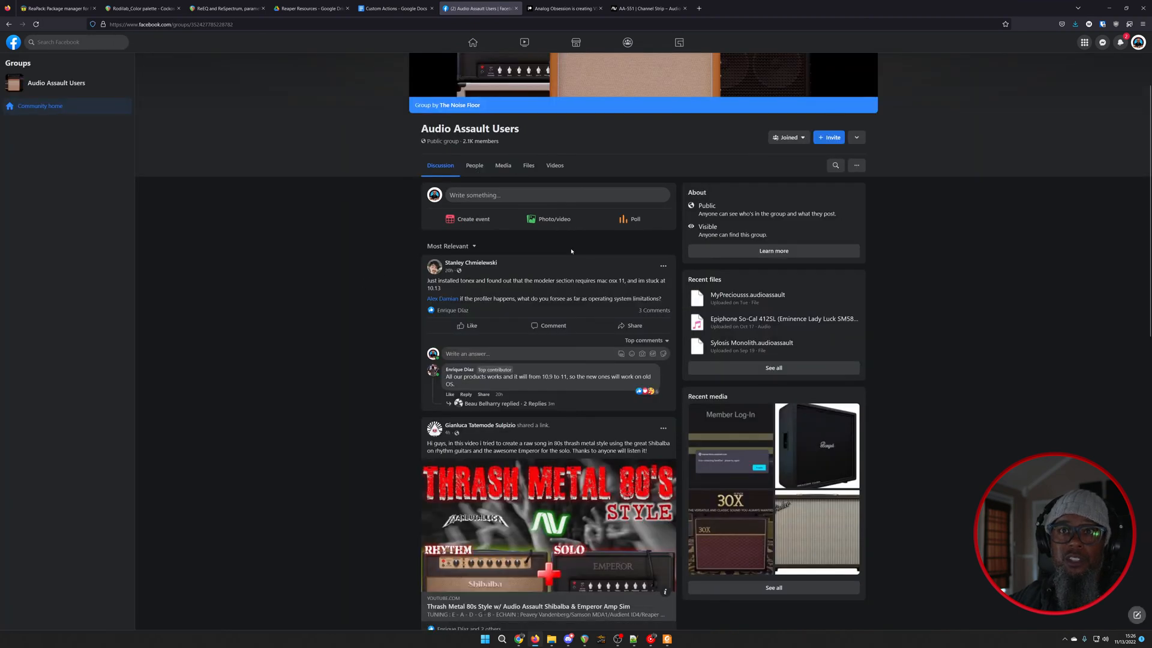
# Step: Look through the Audio Assault Users group's discussion feed for the post about the capturing plug-in
pyautogui.scroll(-7, 571, 255)
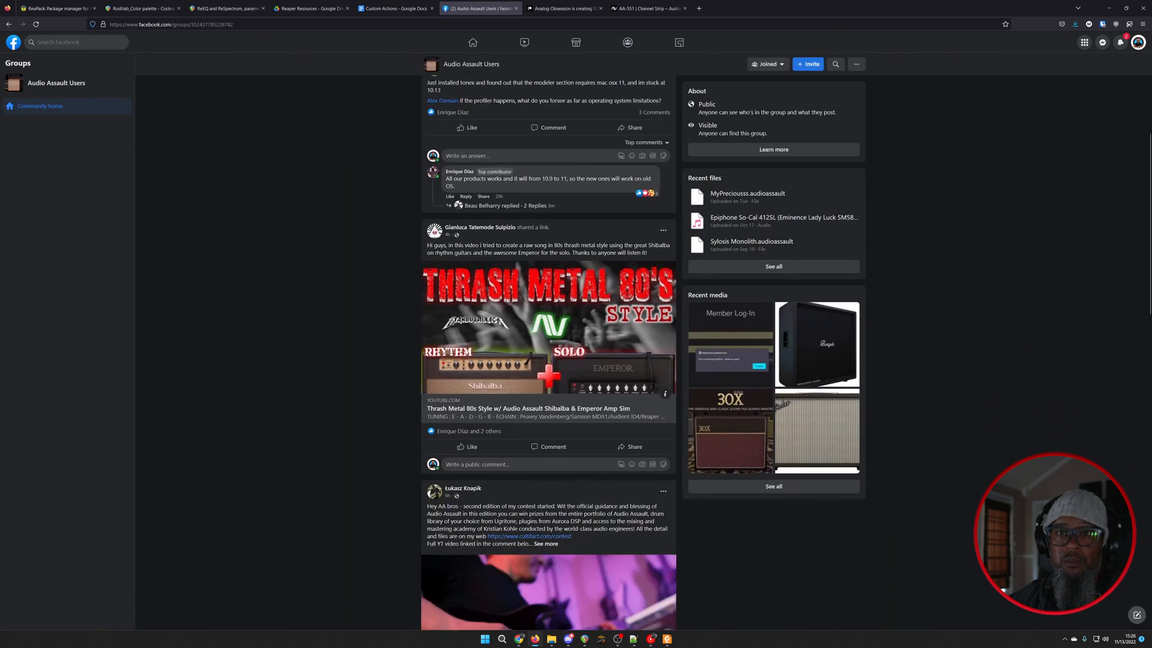
pyautogui.scroll(-9, 570, 255)
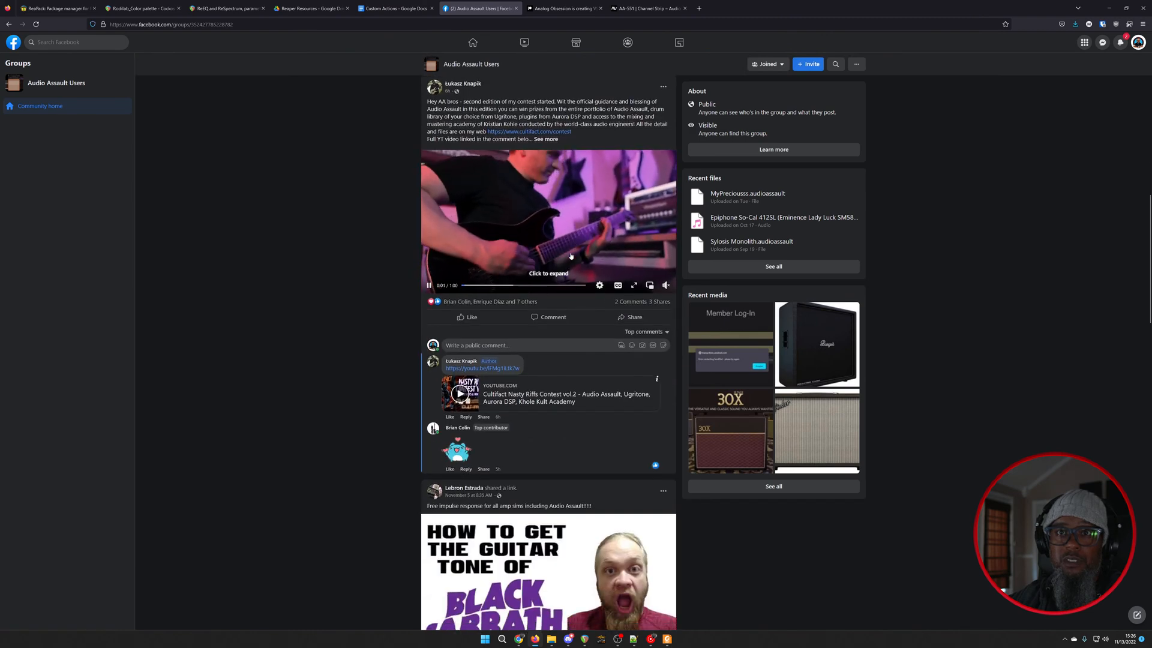
pyautogui.scroll(-2, 571, 255)
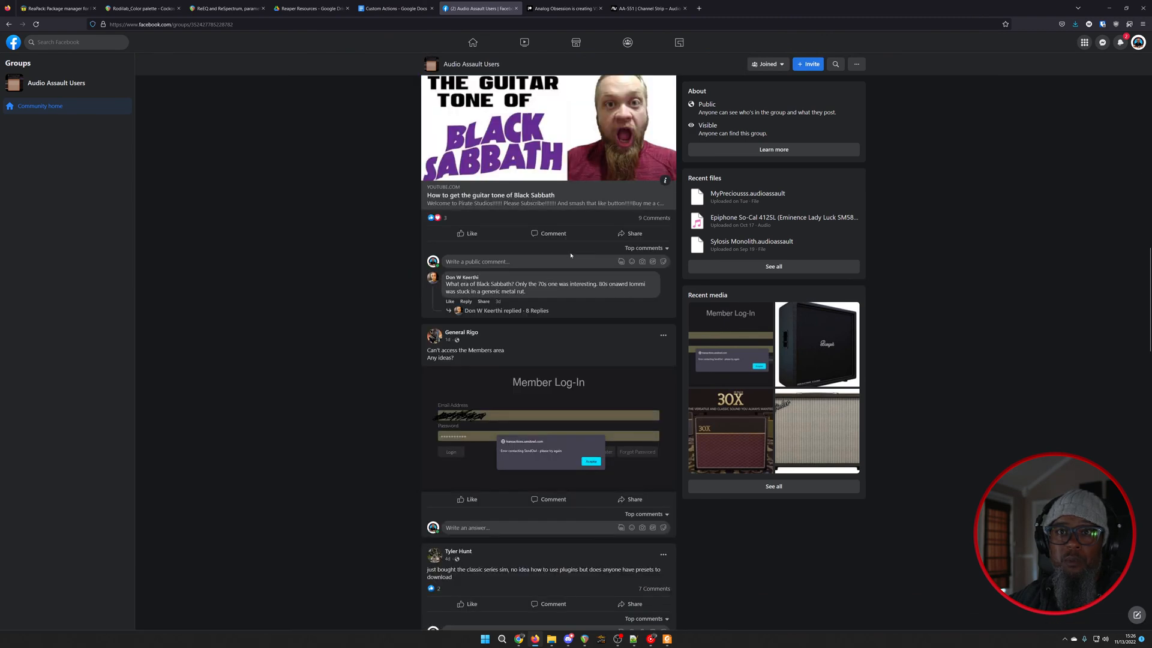
pyautogui.scroll(-4, 570, 254)
pyautogui.scroll(-15, 570, 252)
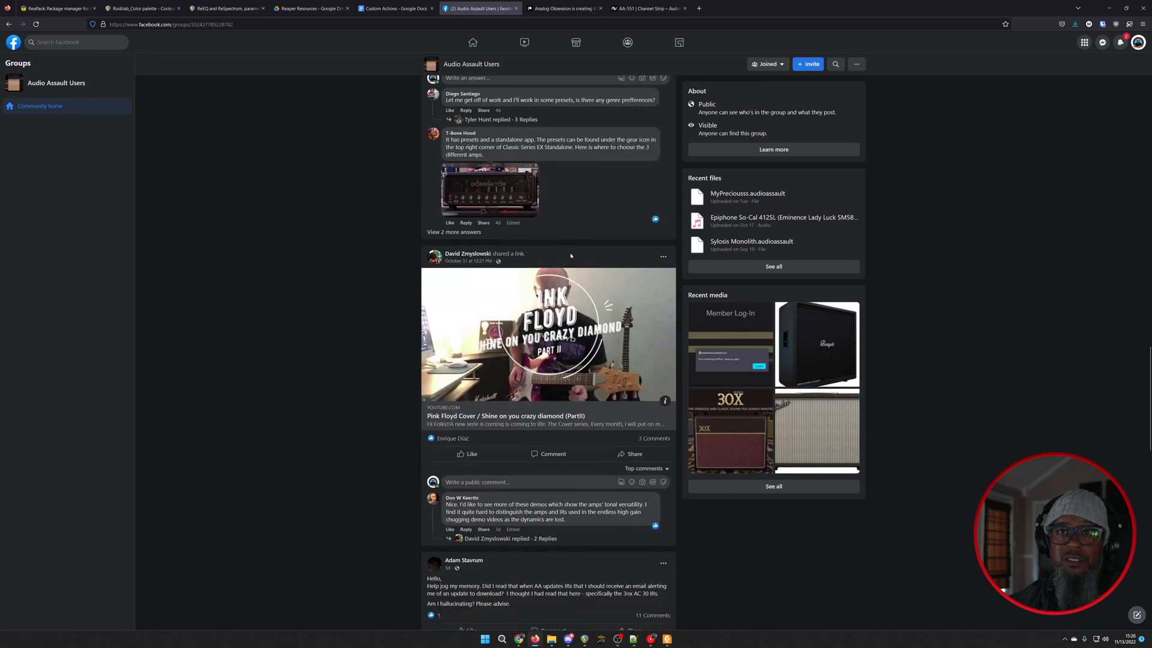
pyautogui.scroll(-10, 571, 257)
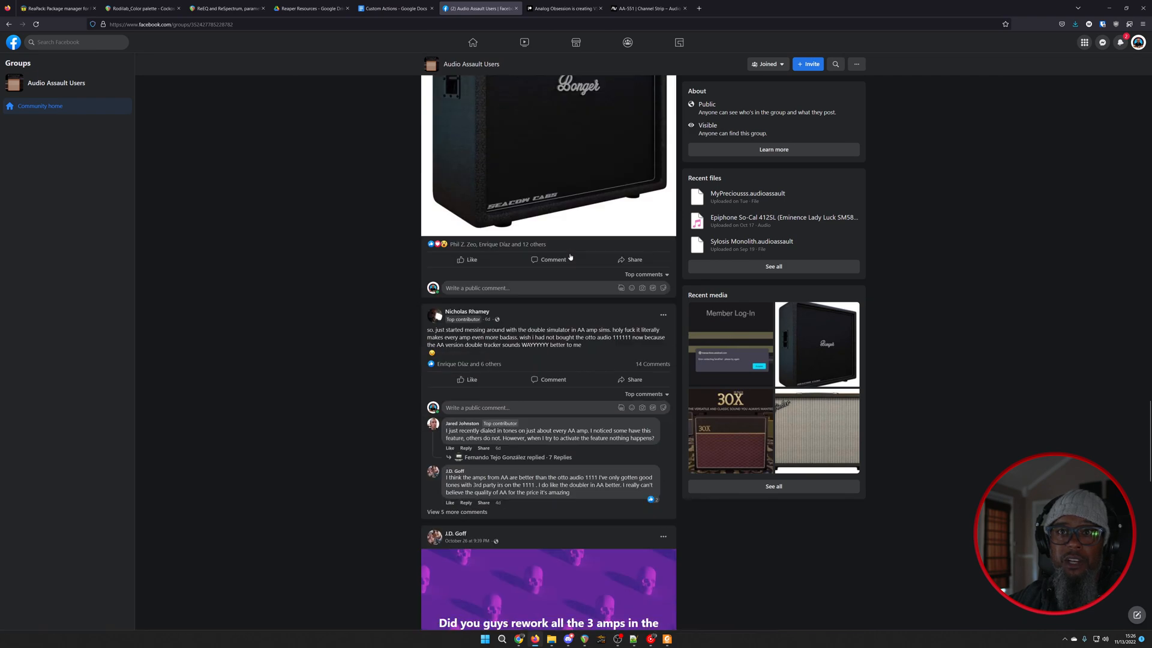
pyautogui.scroll(-12, 569, 256)
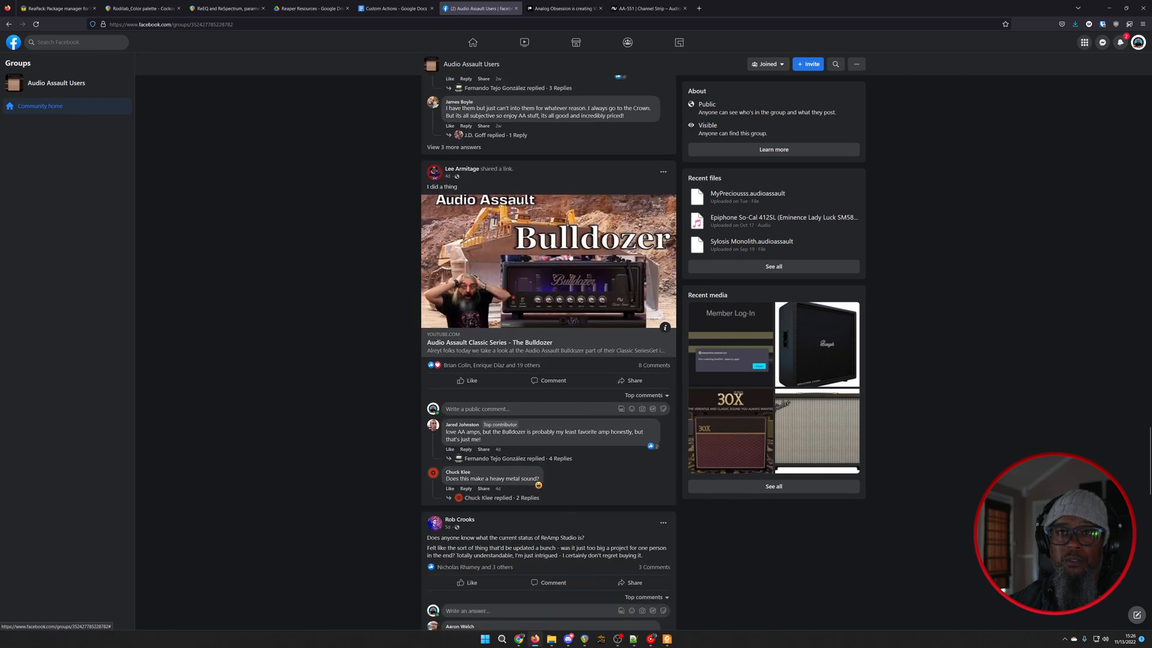
pyautogui.scroll(-12, 570, 256)
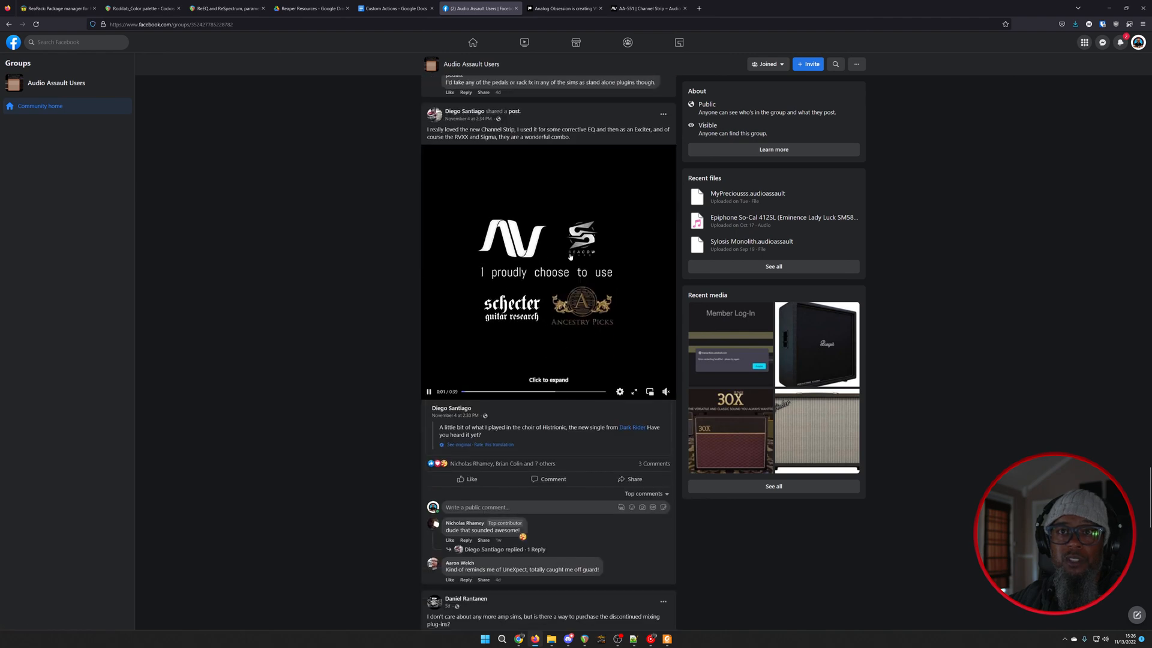
pyautogui.scroll(-1, 570, 256)
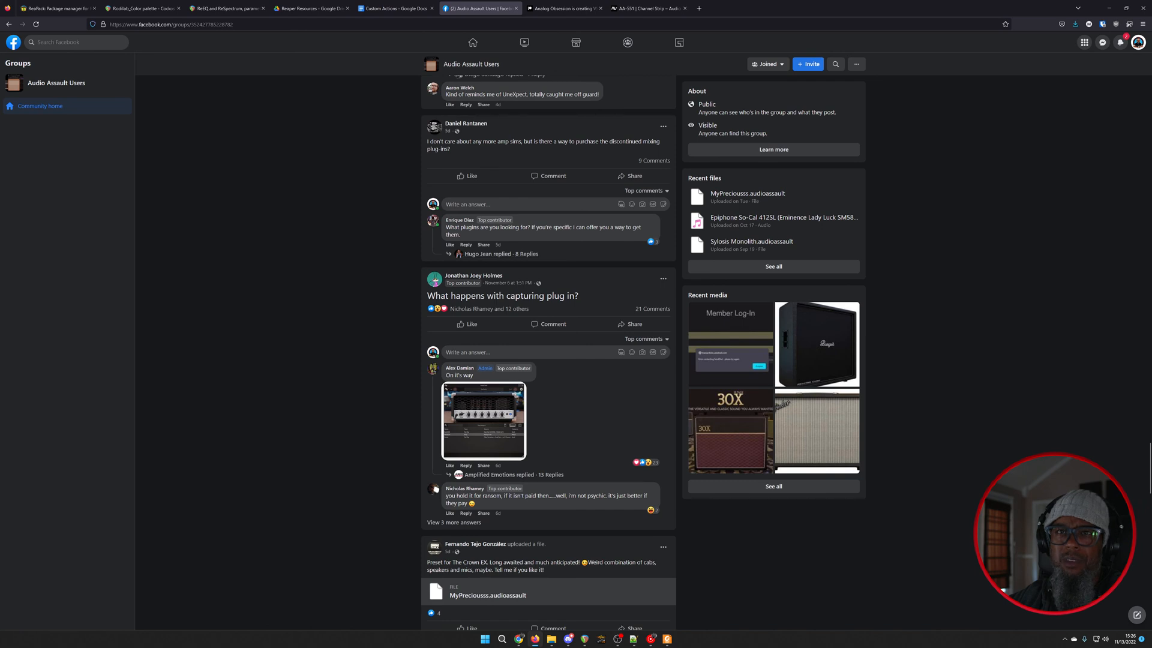
# Step: View the AmpClone plugin image and the capture routing image in its comments, and return to the group feed
pyautogui.click(483, 394)
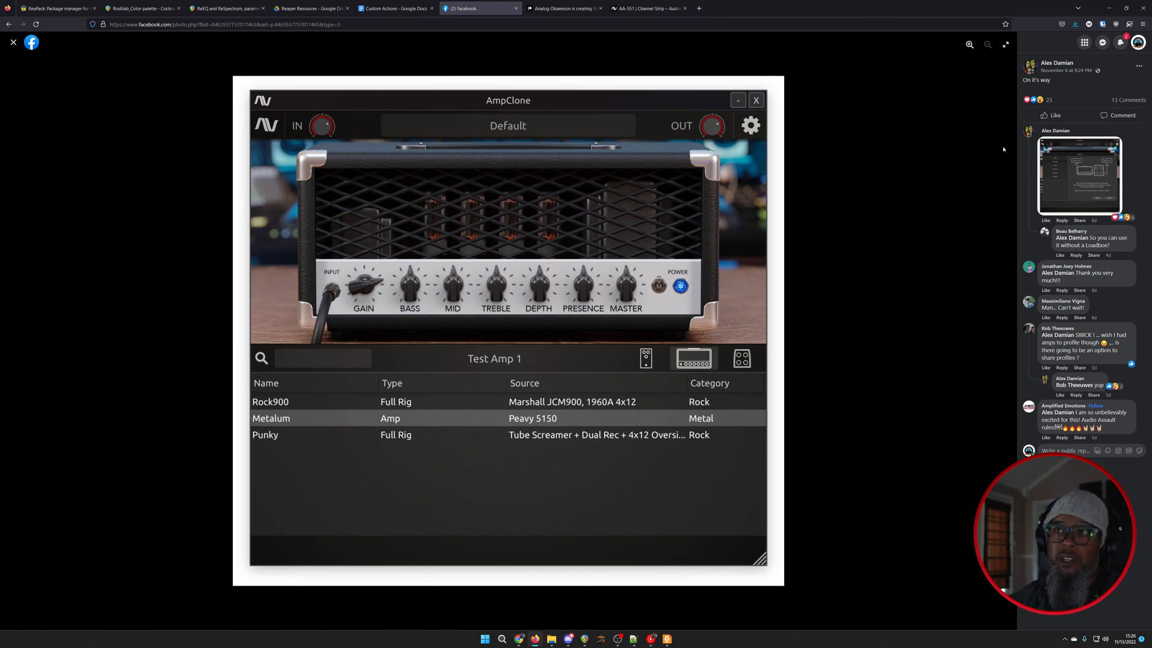
pyautogui.click(1068, 175)
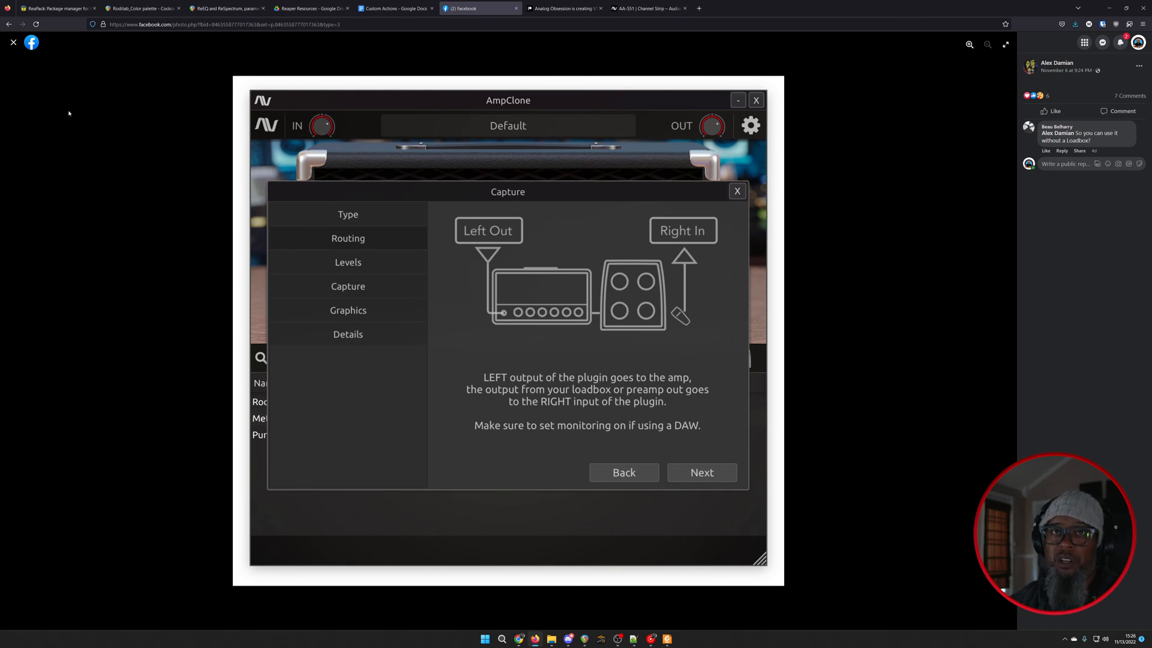
pyautogui.hotkey('alt', 'Left')
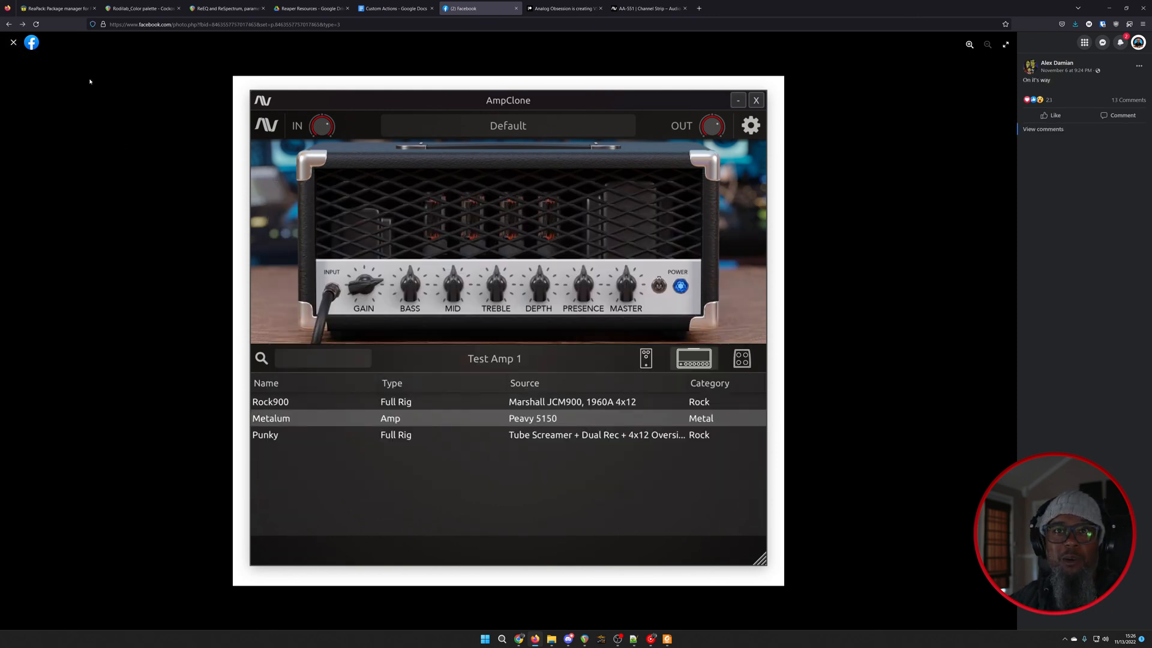
pyautogui.click(13, 42)
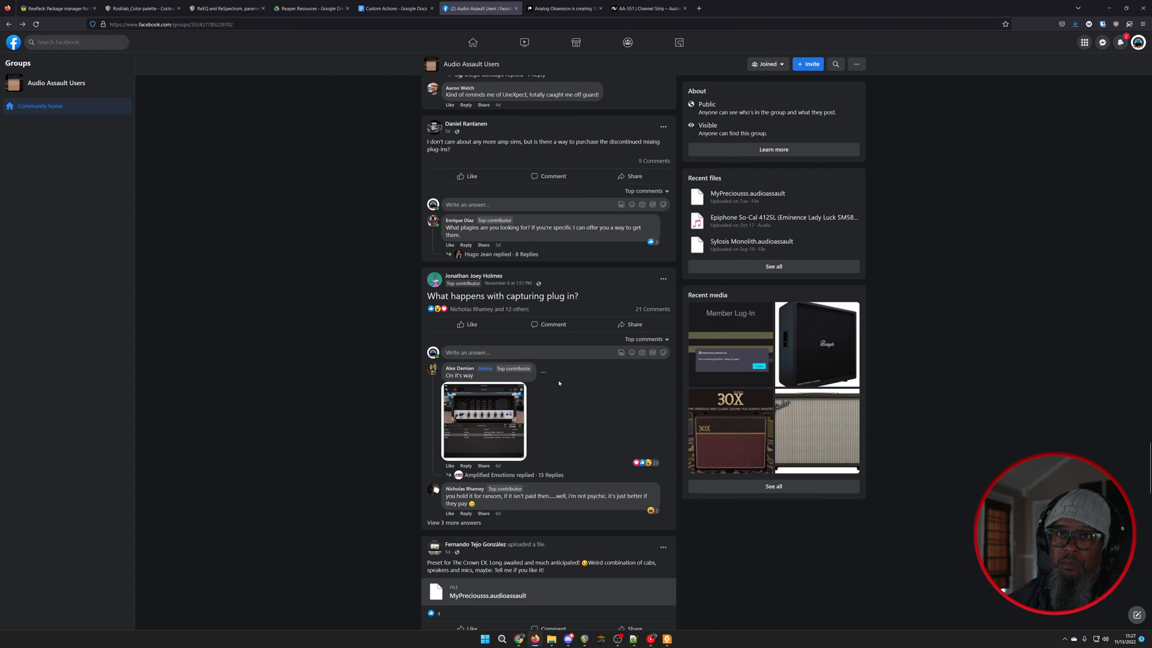
# Step: Find the teaser post for the new capture plug-in in the Audio Assault Users feed and view its video enlarged
pyautogui.scroll(-8, 559, 384)
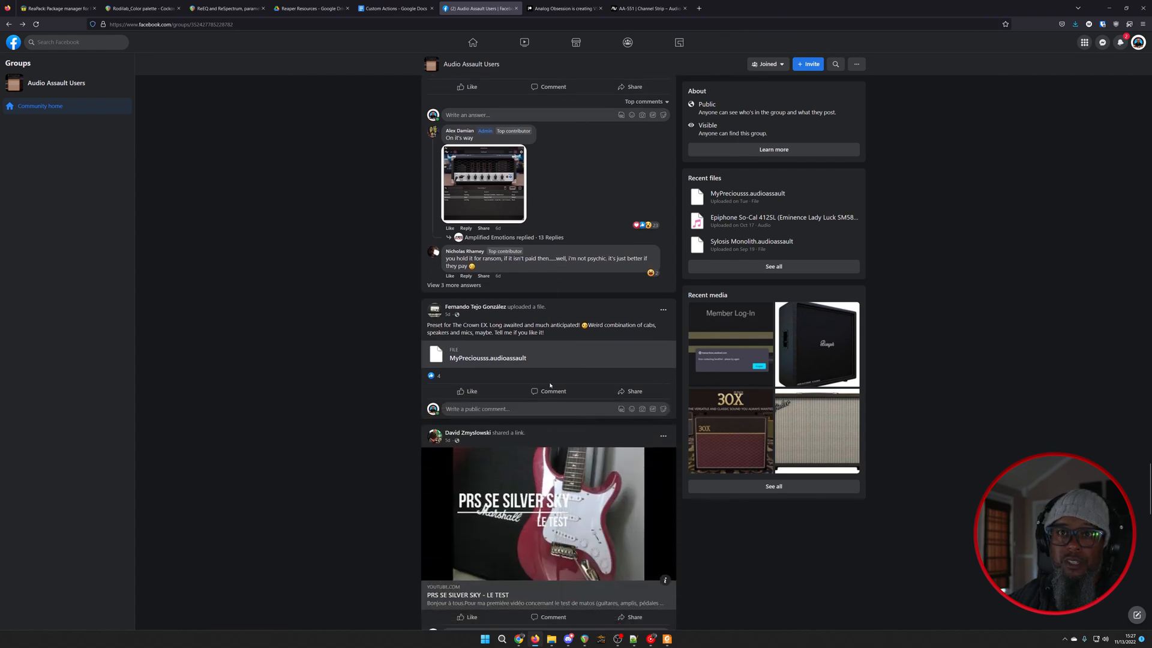
pyautogui.scroll(-15, 549, 386)
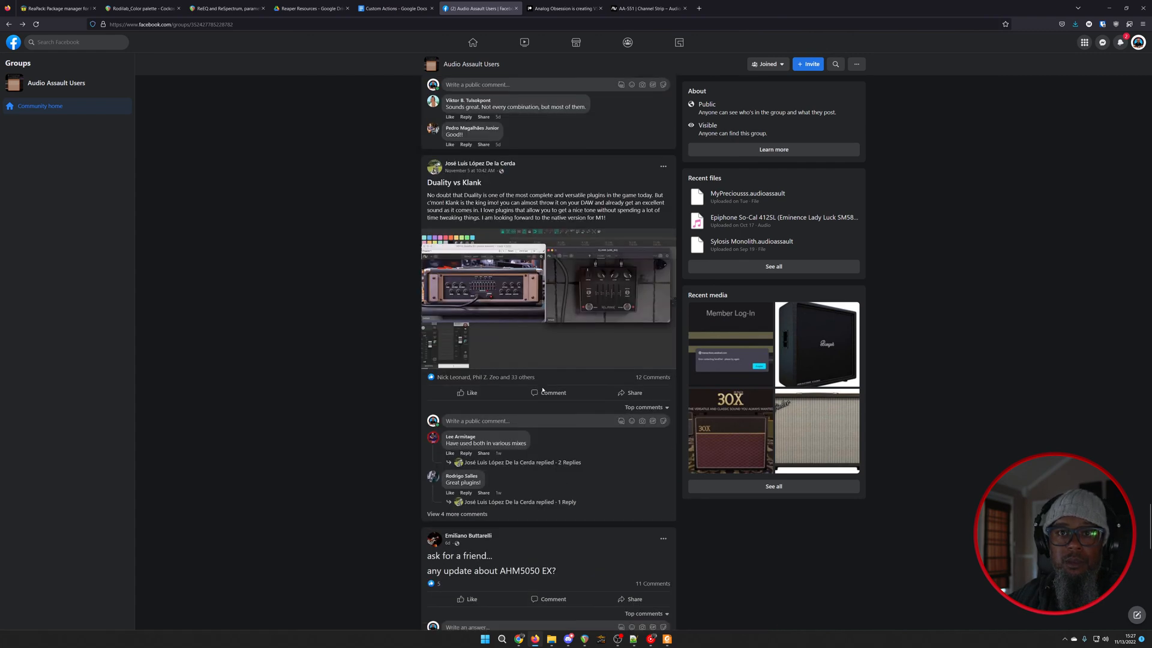
pyautogui.scroll(-12, 542, 387)
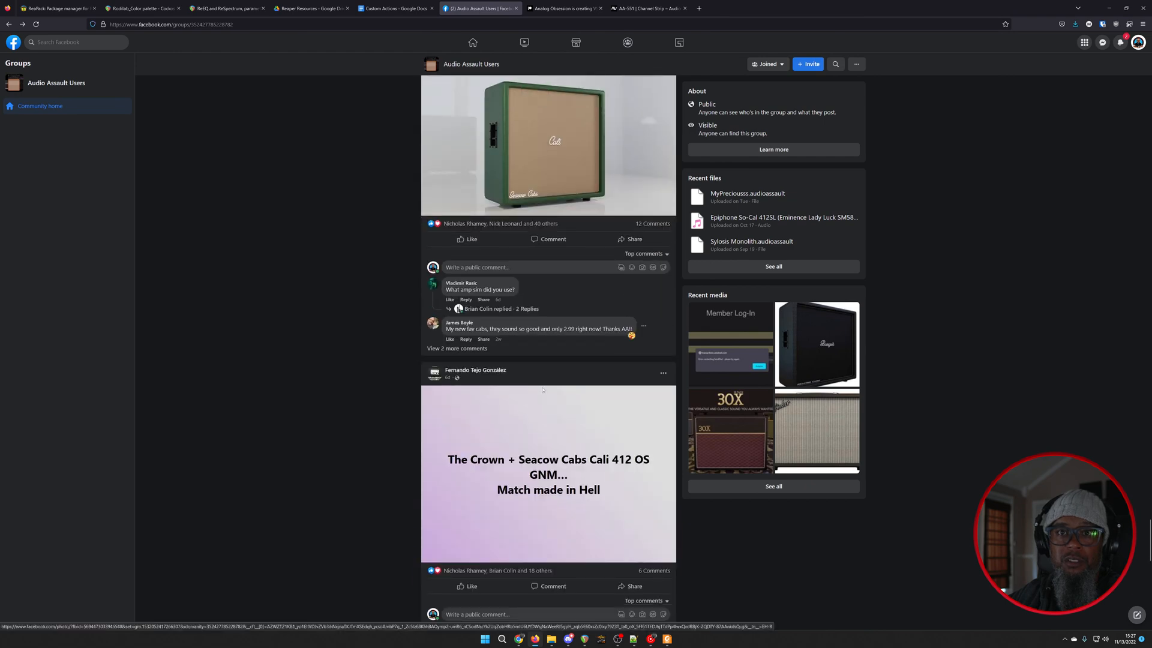
pyautogui.scroll(-6, 543, 389)
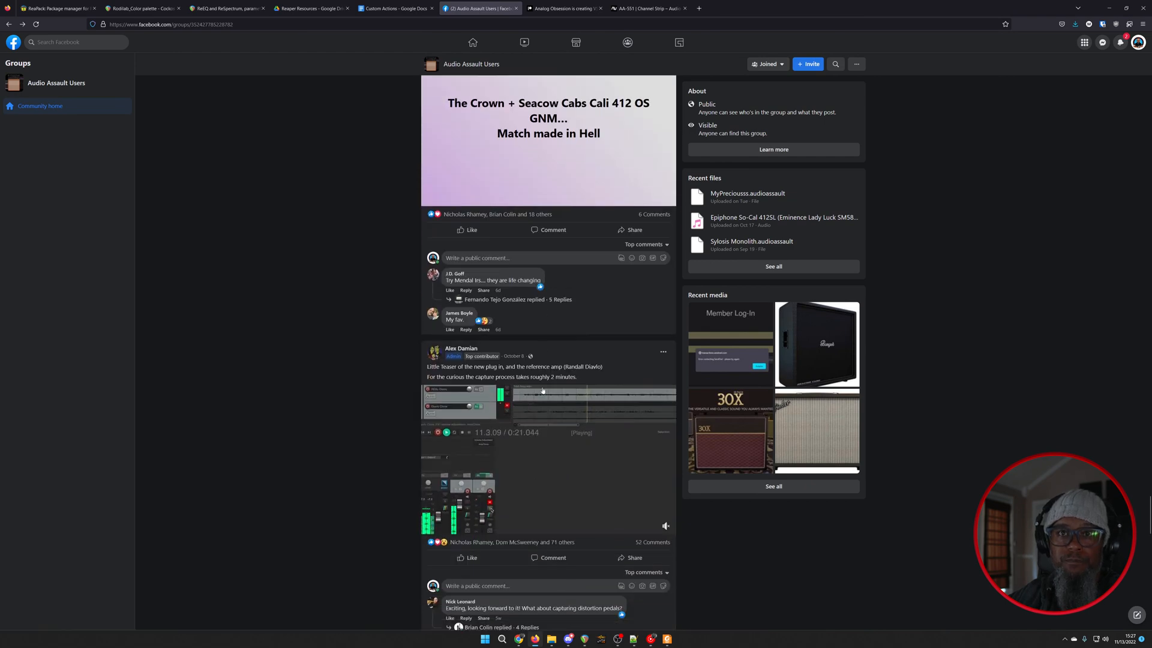
pyautogui.scroll(-4, 542, 391)
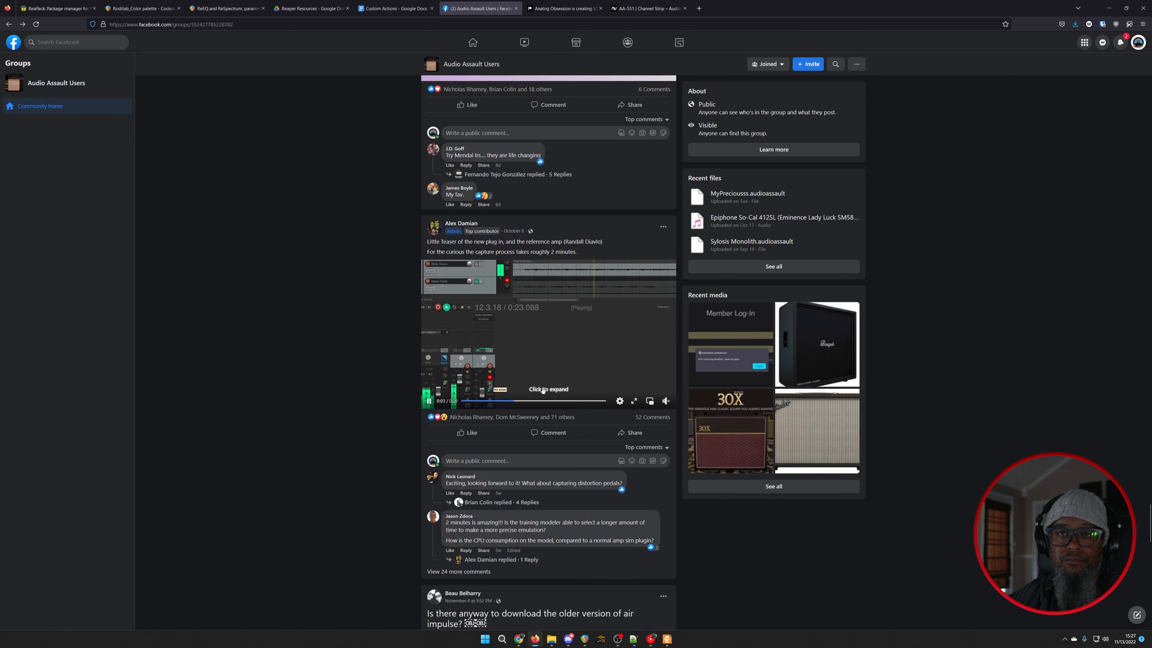
pyautogui.scroll(2, 542, 391)
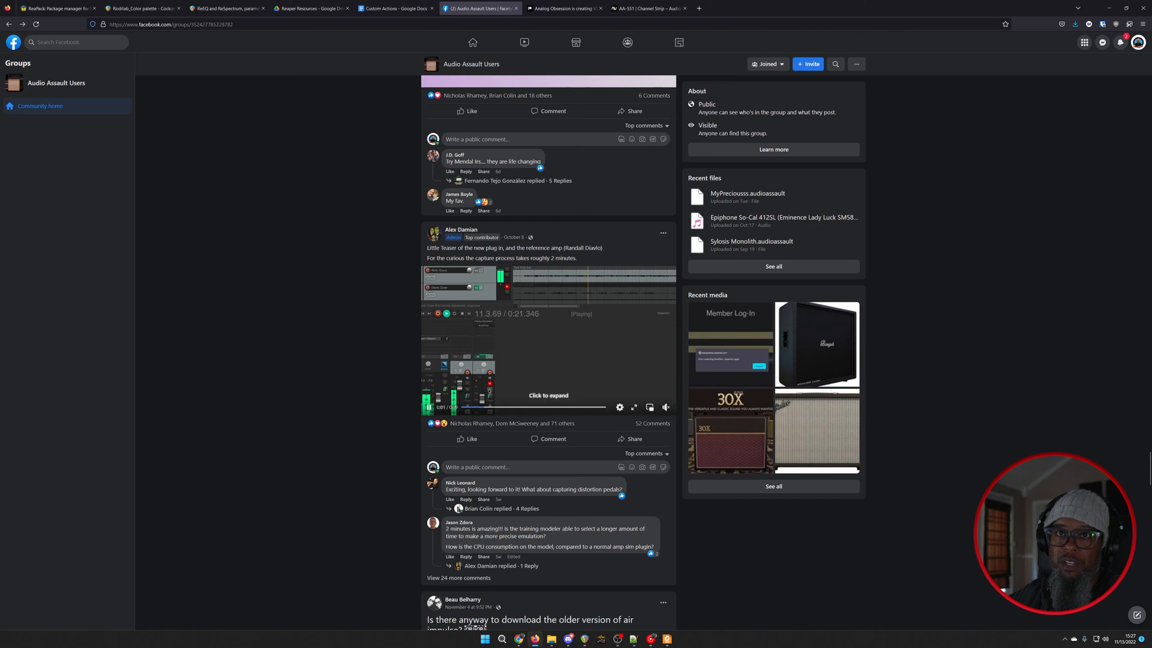
pyautogui.click(429, 407)
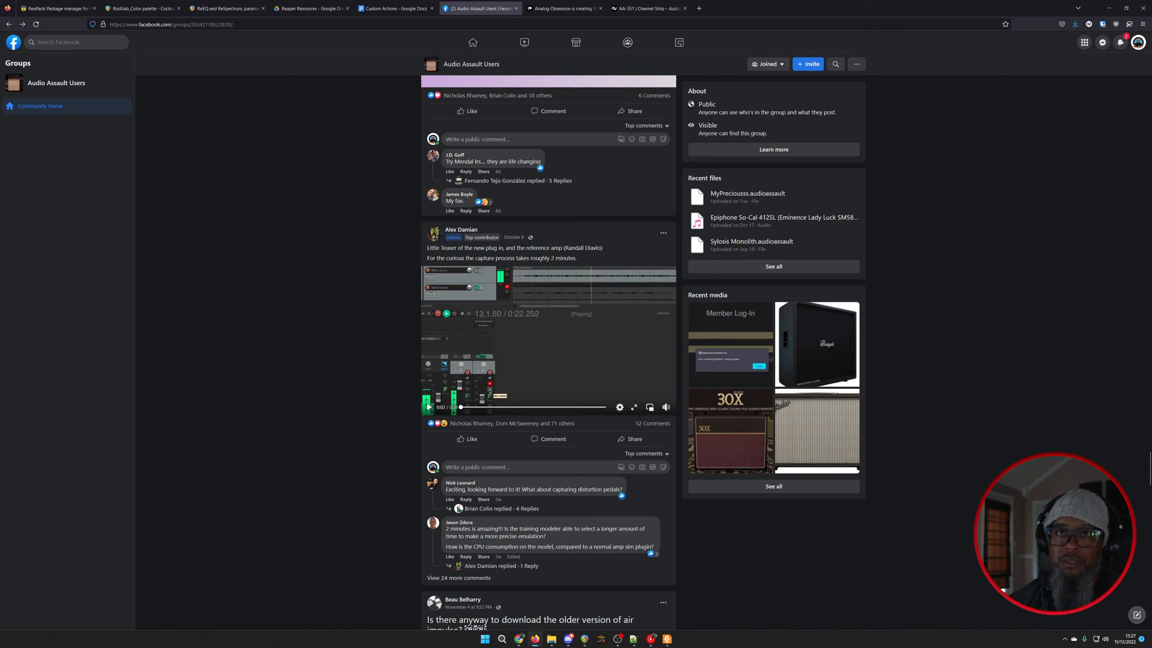
pyautogui.click(634, 407)
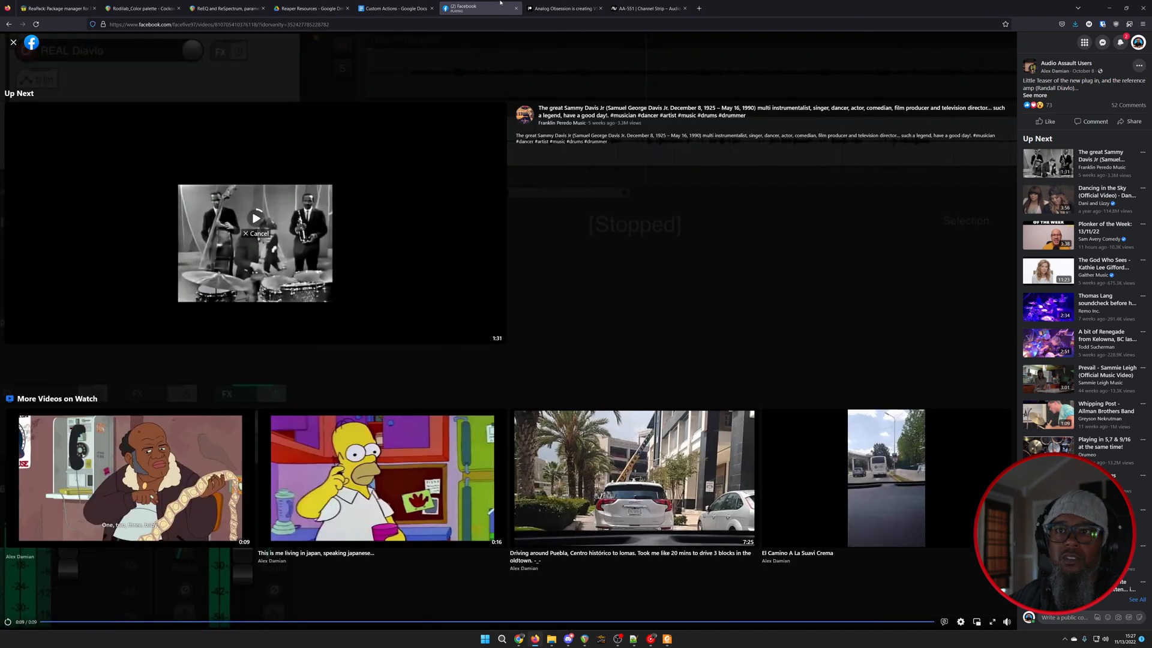
# Step: Close the Facebook page, return to REAPER, and close the master FX chain, AA-551, Loudness Meter, Performance Meter and FrankCS windows
pyautogui.click(517, 9)
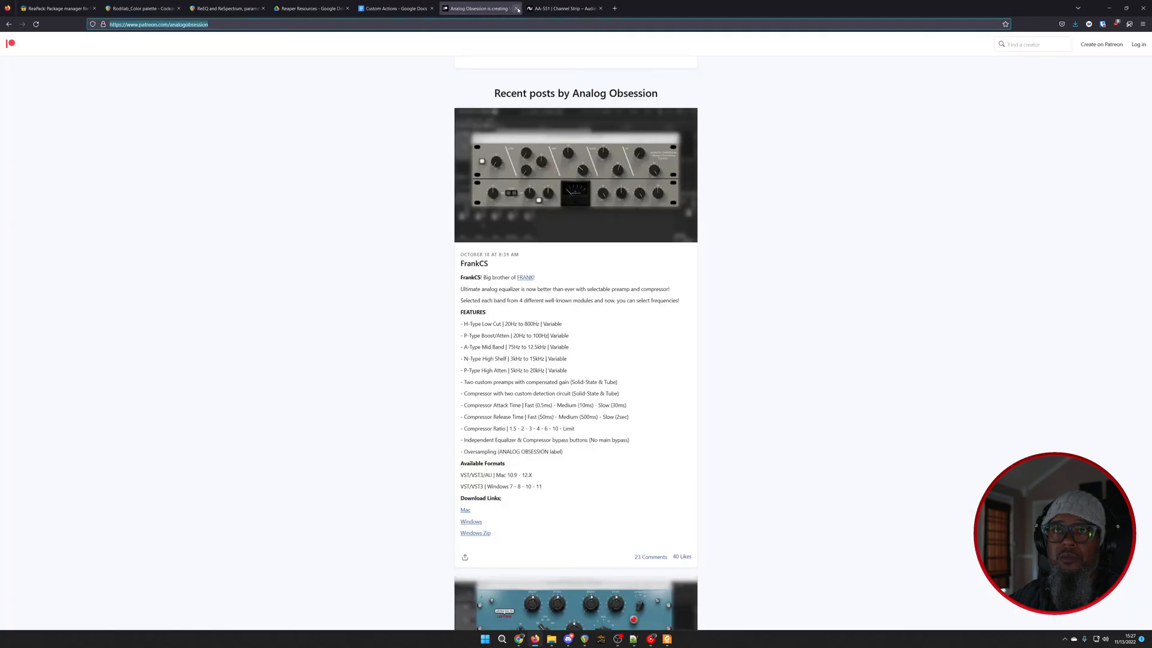
pyautogui.click(1109, 9)
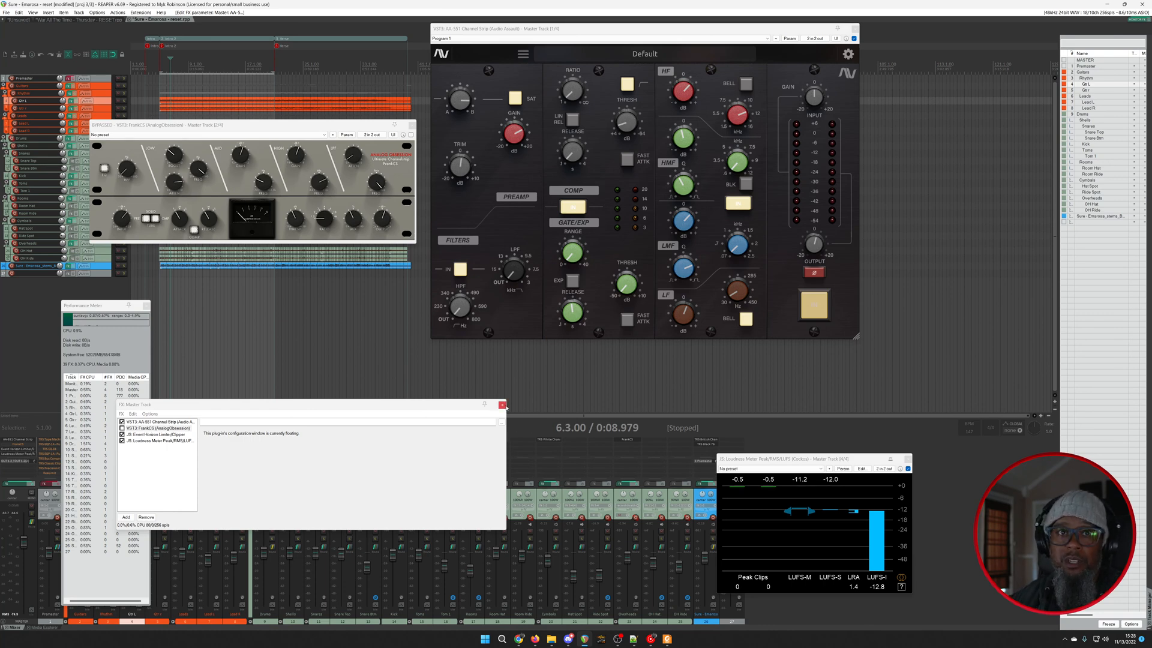
pyautogui.click(502, 405)
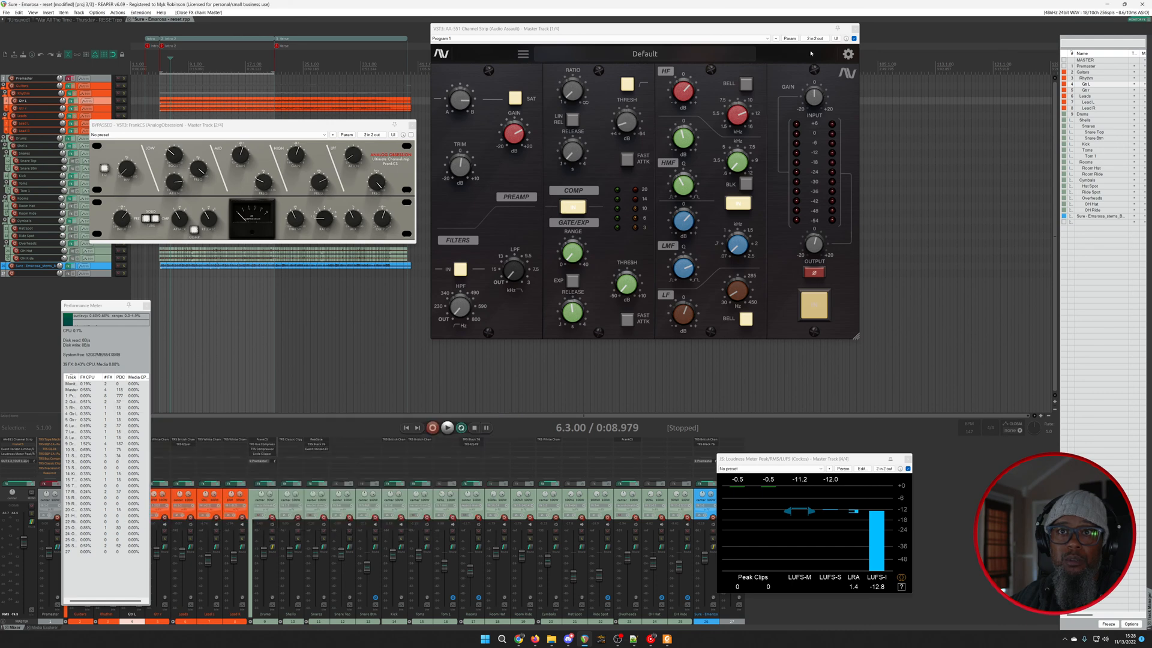
pyautogui.click(855, 28)
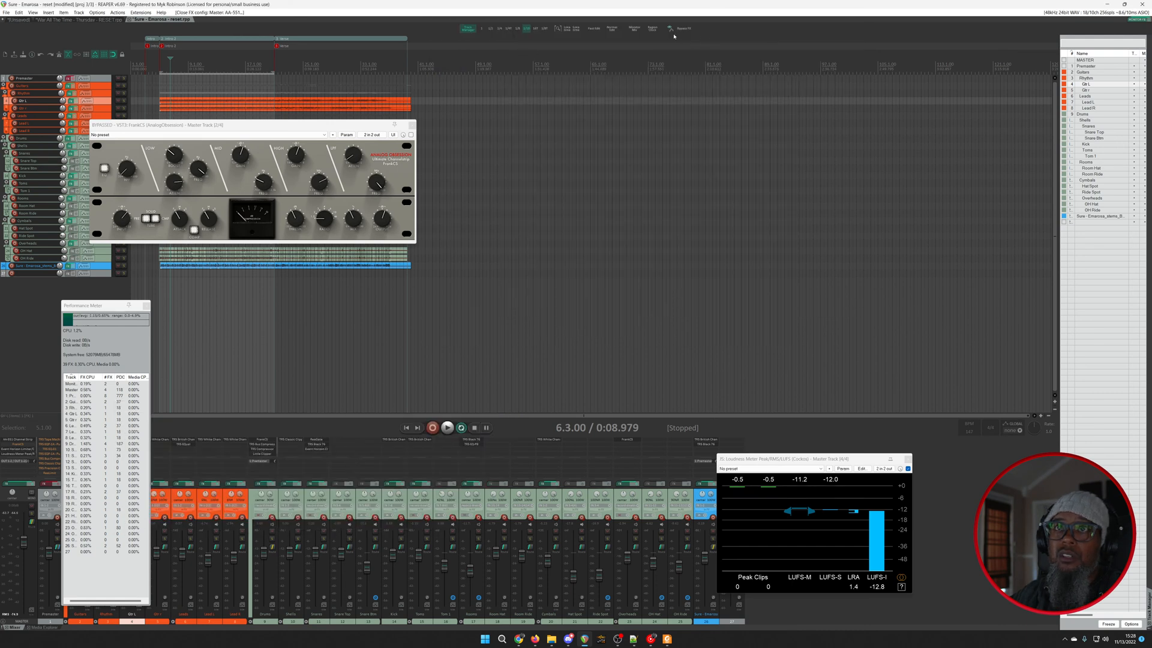
pyautogui.click(907, 459)
pyautogui.click(146, 306)
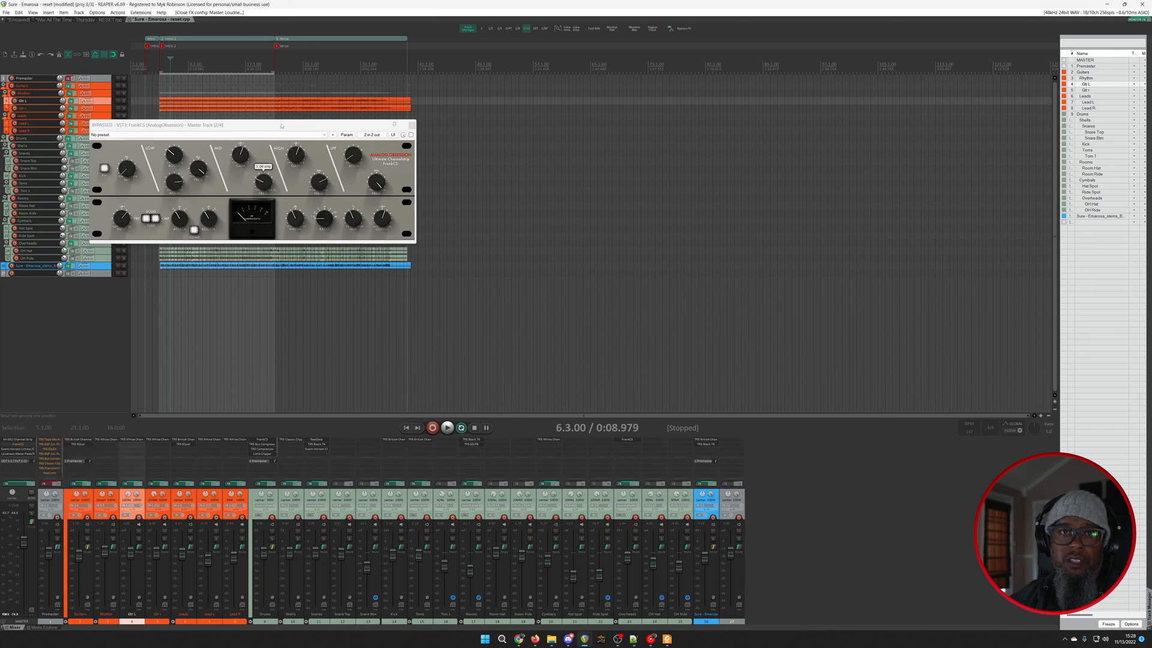
pyautogui.moveTo(281, 125); pyautogui.dragTo(605, 188)
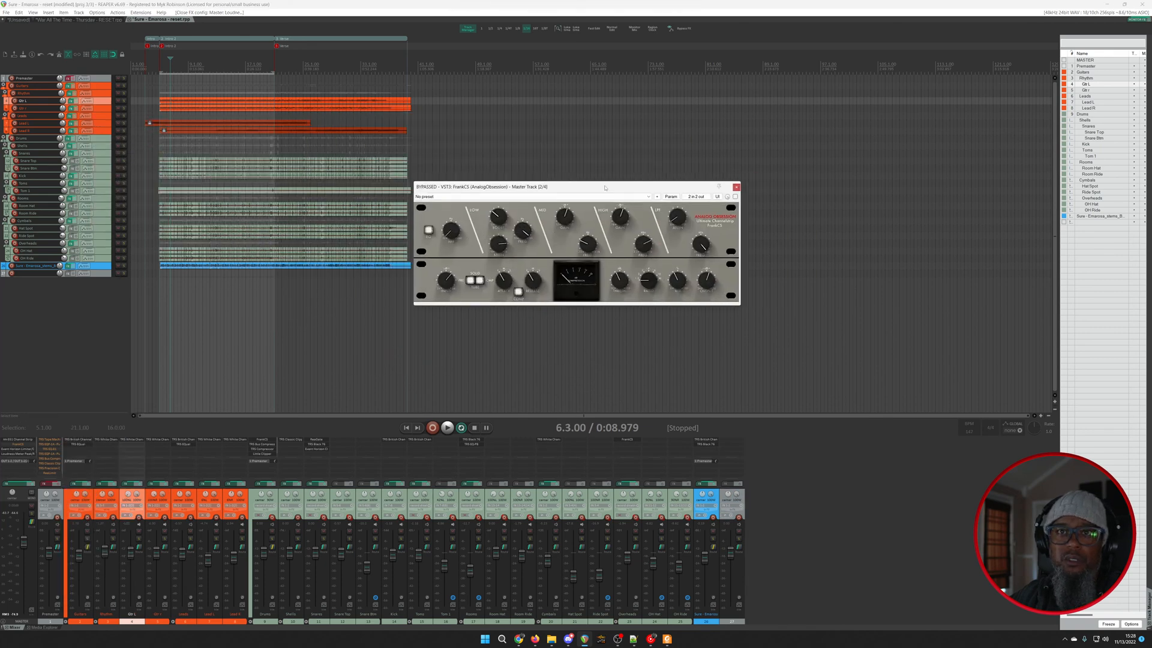
pyautogui.click(736, 187)
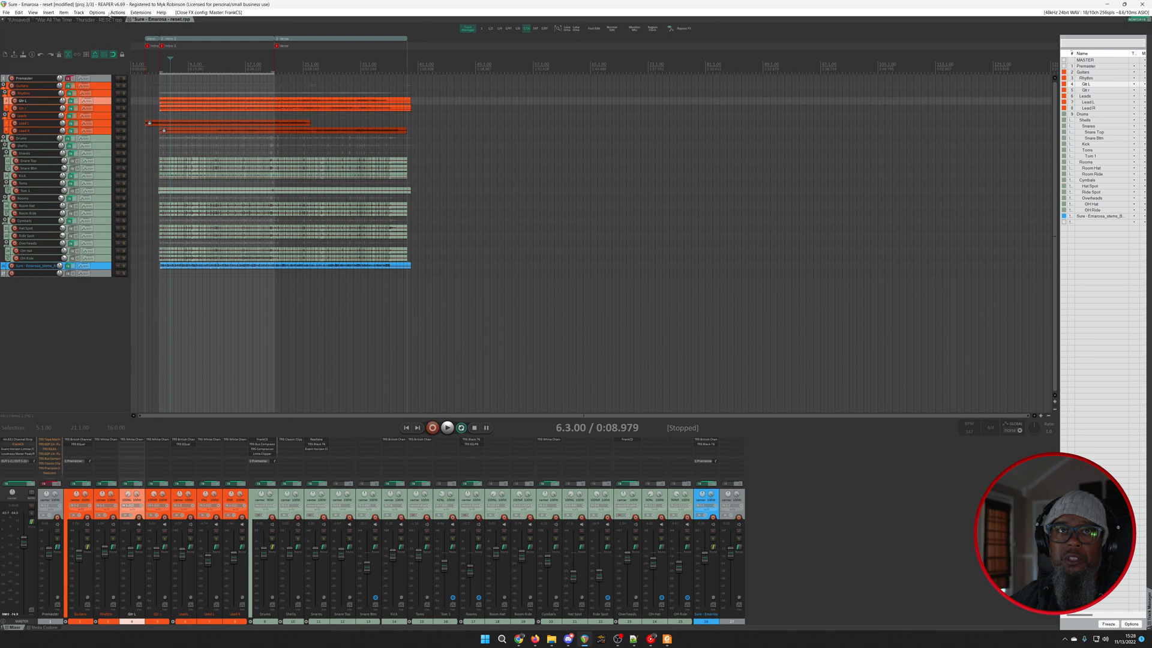
# Step: Examine the advanced UI/system settings in REAPER's preferences with the War All The Time project in front, leaving them unchanged
pyautogui.click(99, 12)
pyautogui.click(144, 310)
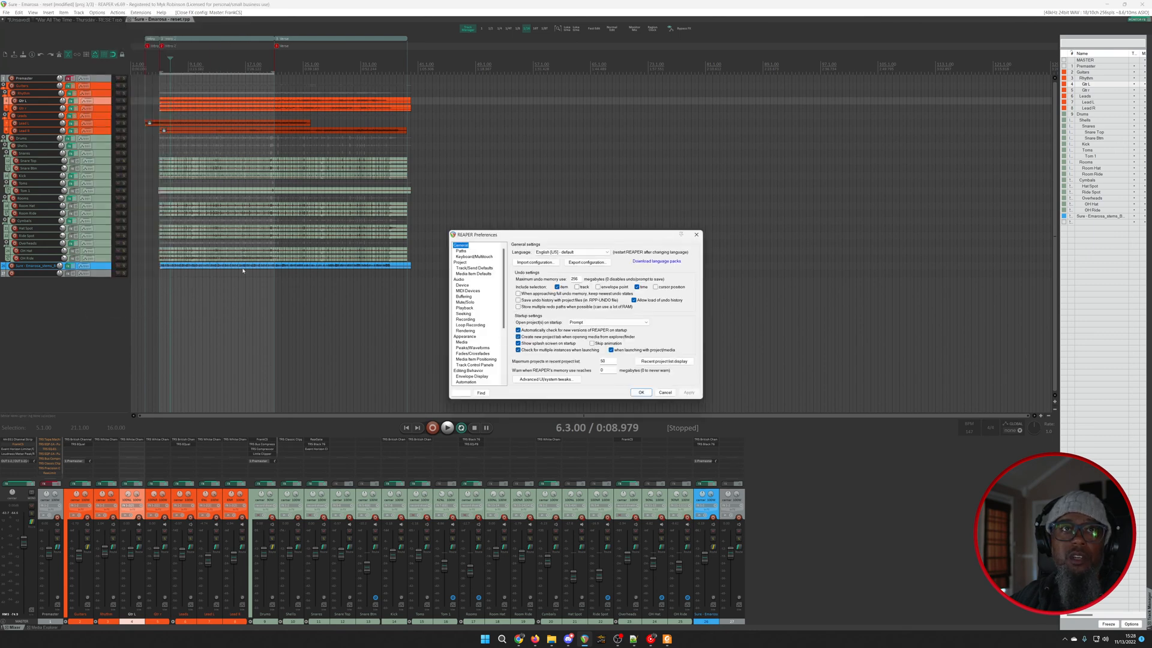
pyautogui.click(98, 19)
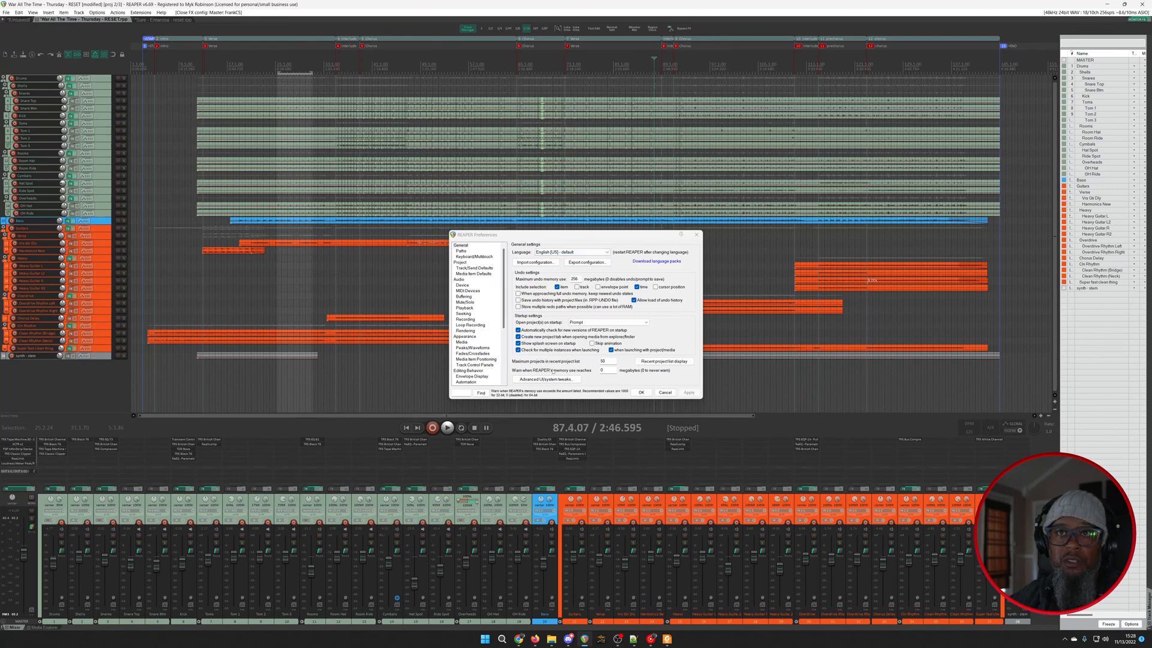
pyautogui.click(545, 379)
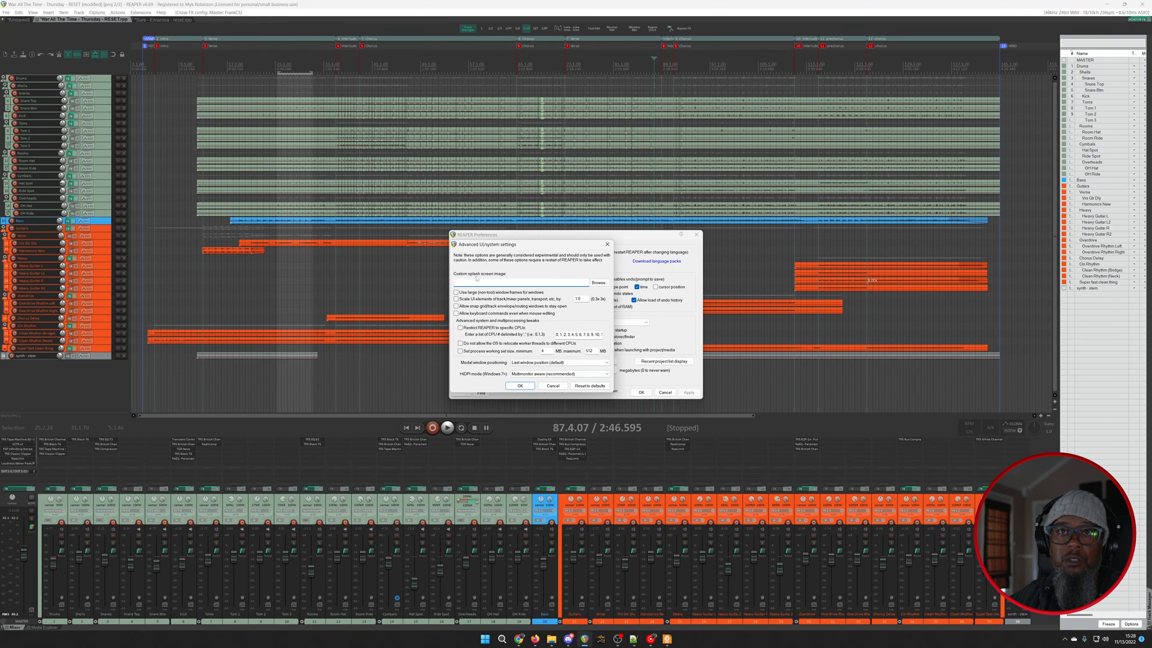
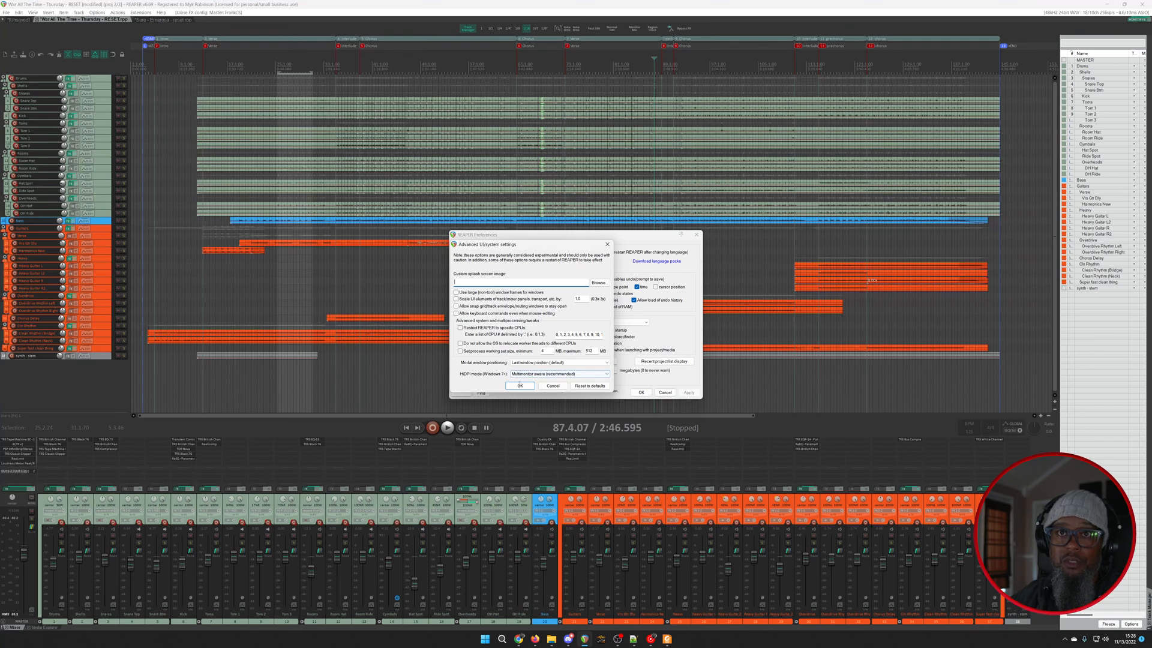
pyautogui.click(553, 386)
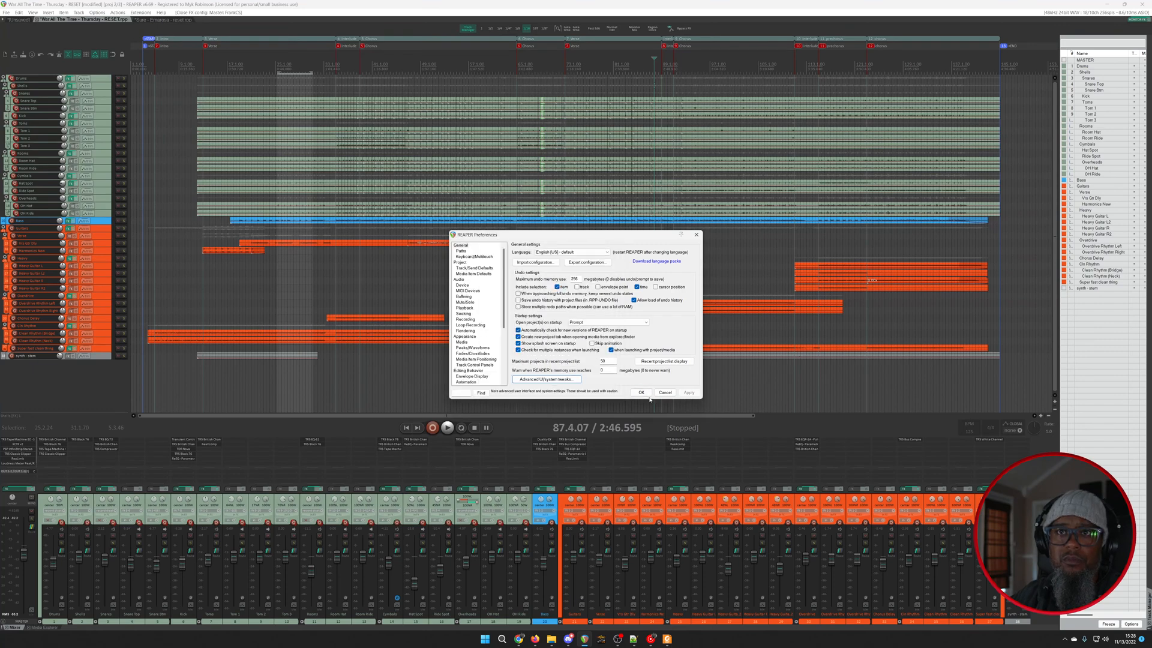
pyautogui.click(642, 392)
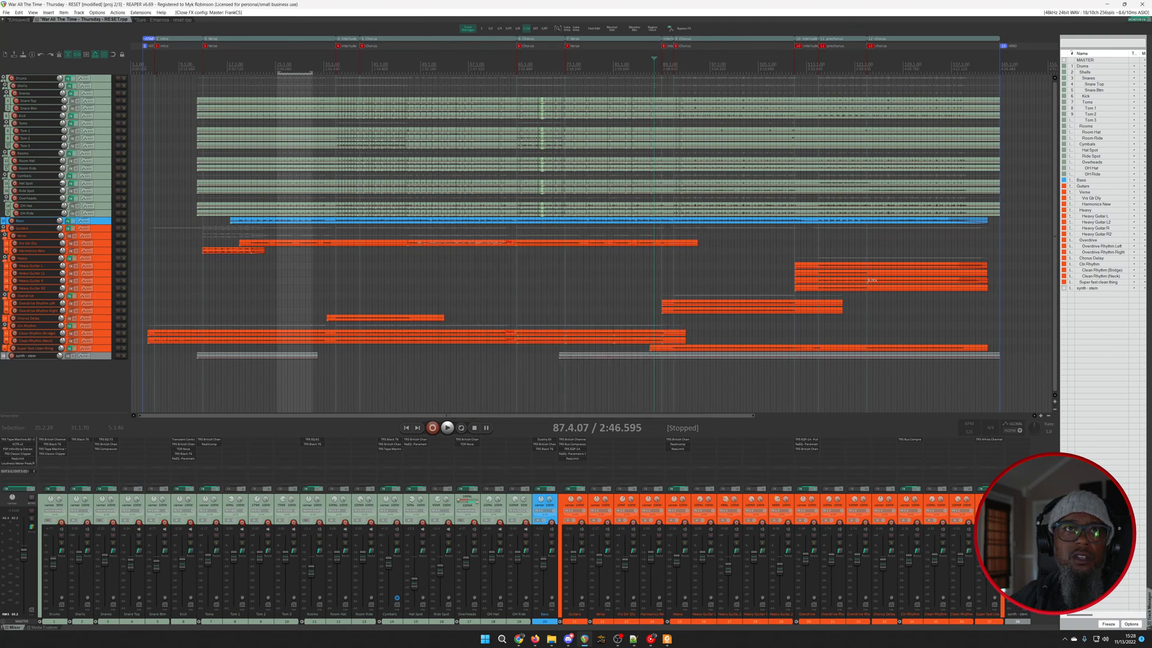
# Step: Close the War All The Time project and the unsaved project without saving either, keeping only the Sure - Emarosa project open
pyautogui.click(36, 21)
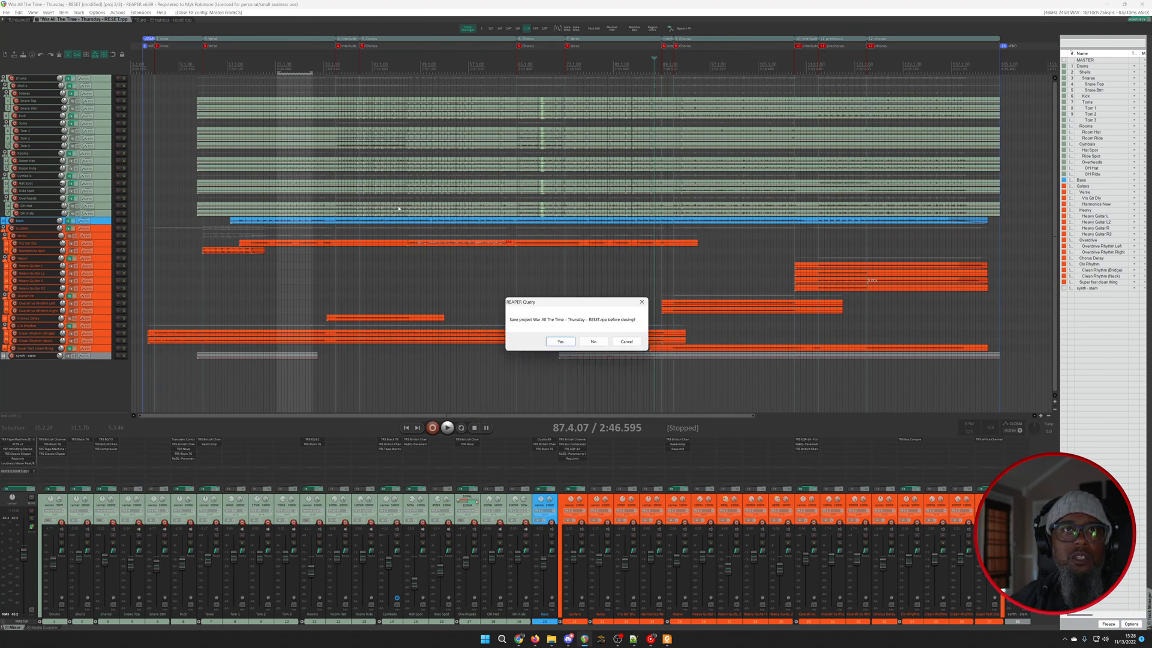
pyautogui.click(593, 341)
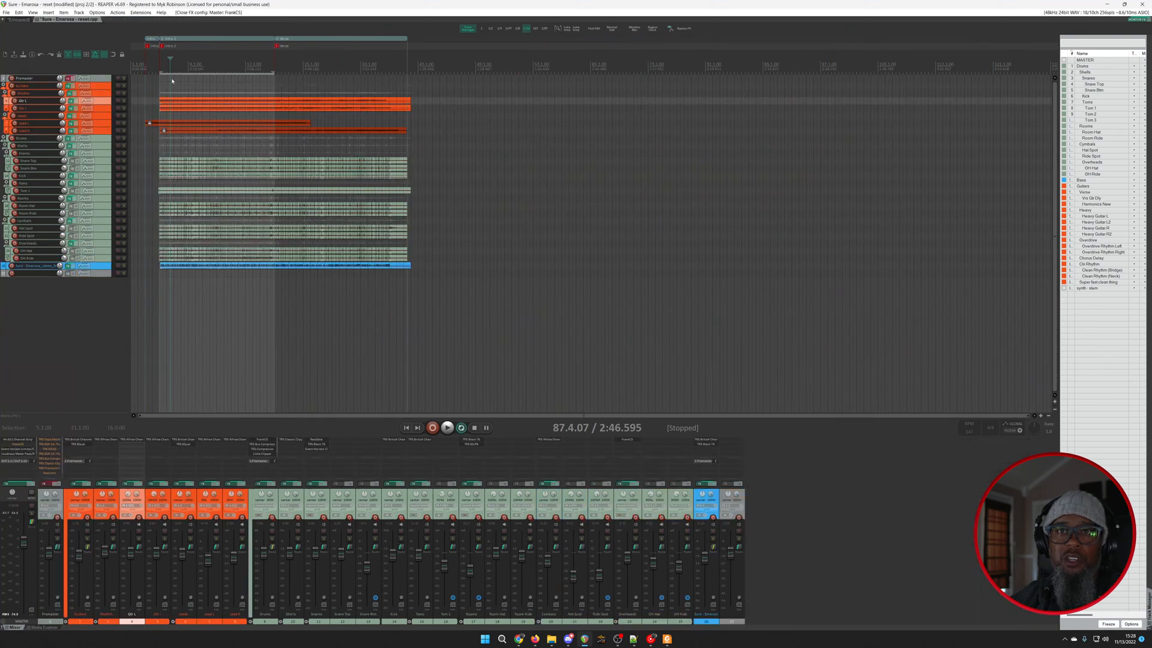
pyautogui.click(17, 21)
pyautogui.click(8, 19)
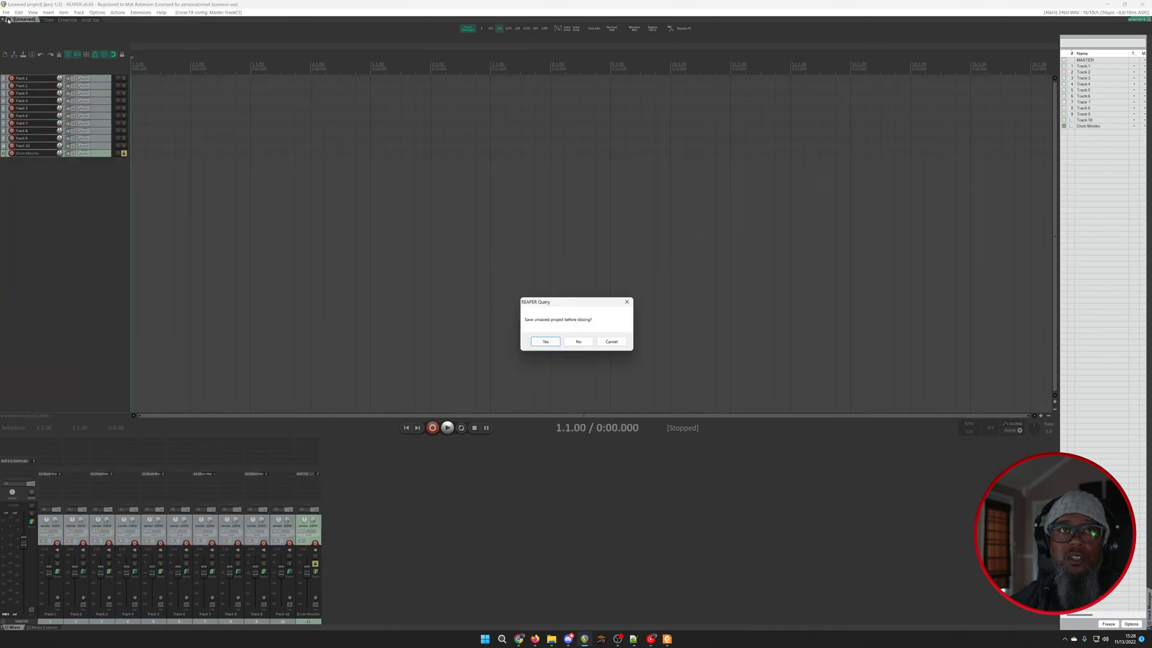
pyautogui.click(574, 340)
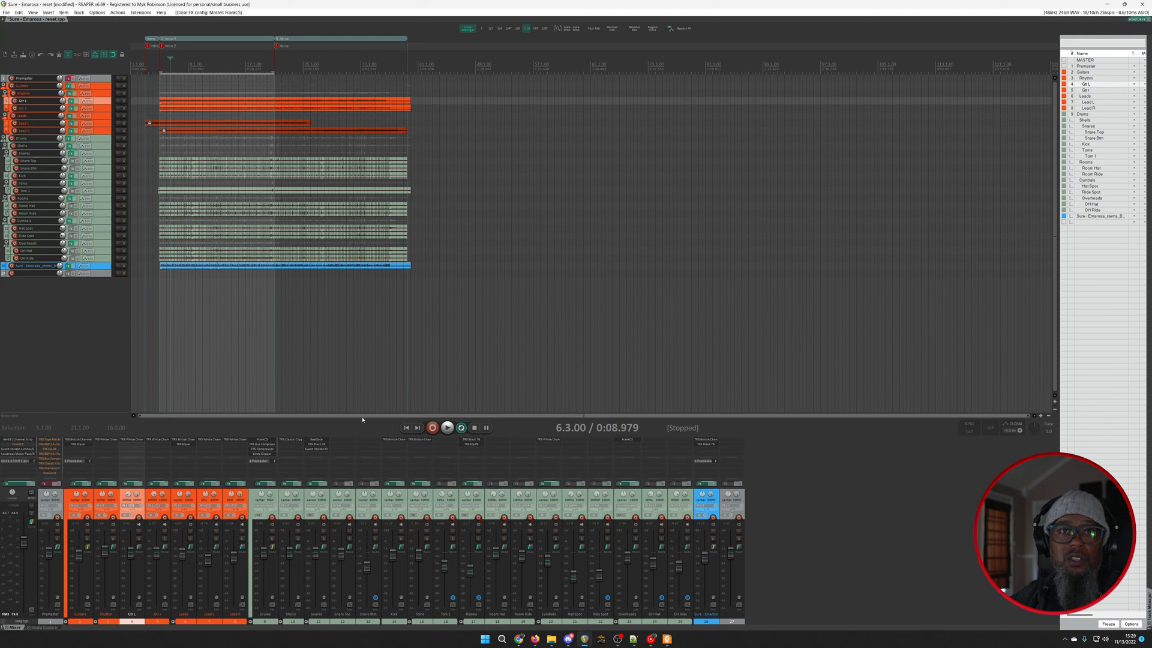
# Step: Turn off repeat and play the Sure - Emarosa project from the start of bar 3
pyautogui.click(461, 428)
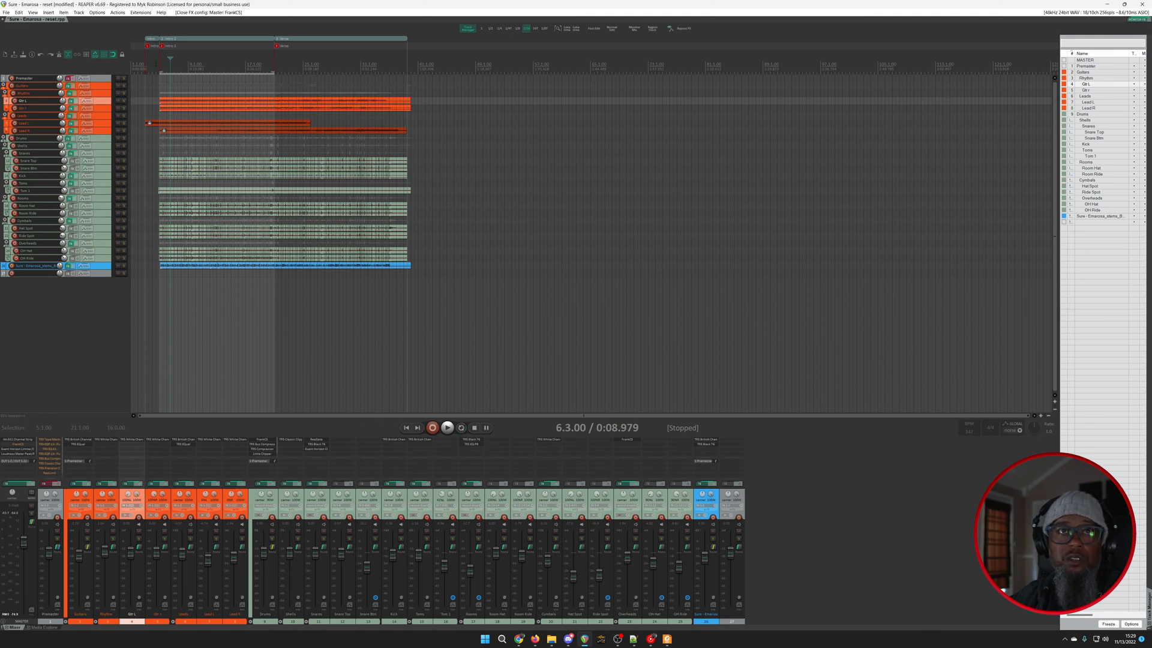
pyautogui.click(149, 65)
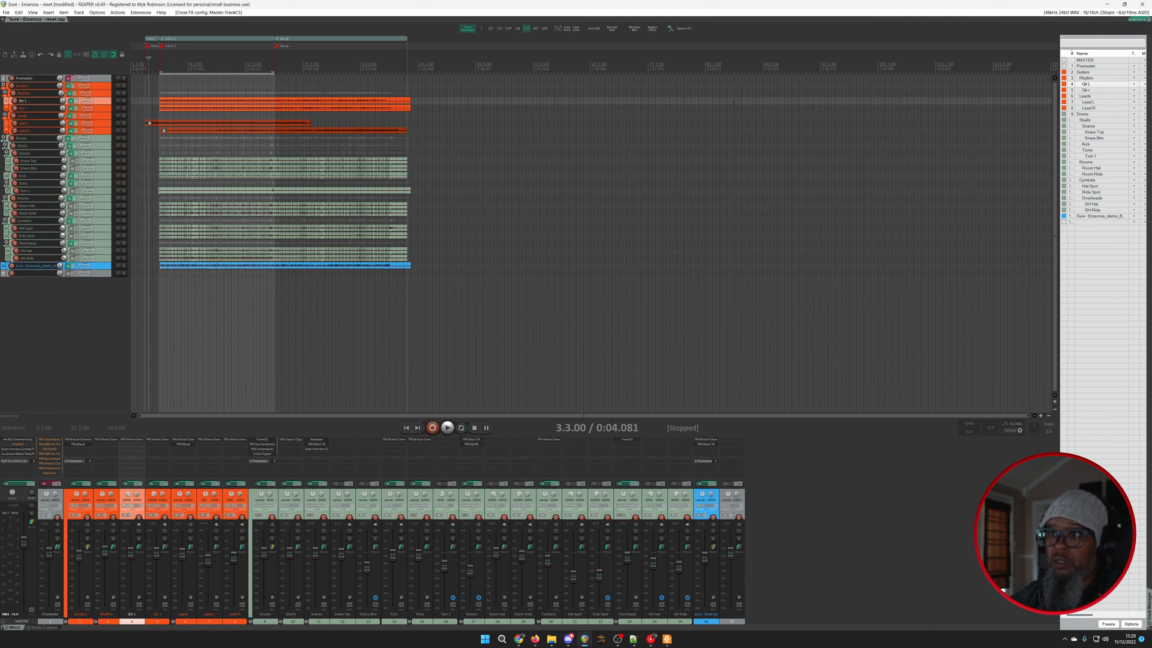
pyautogui.press('space')
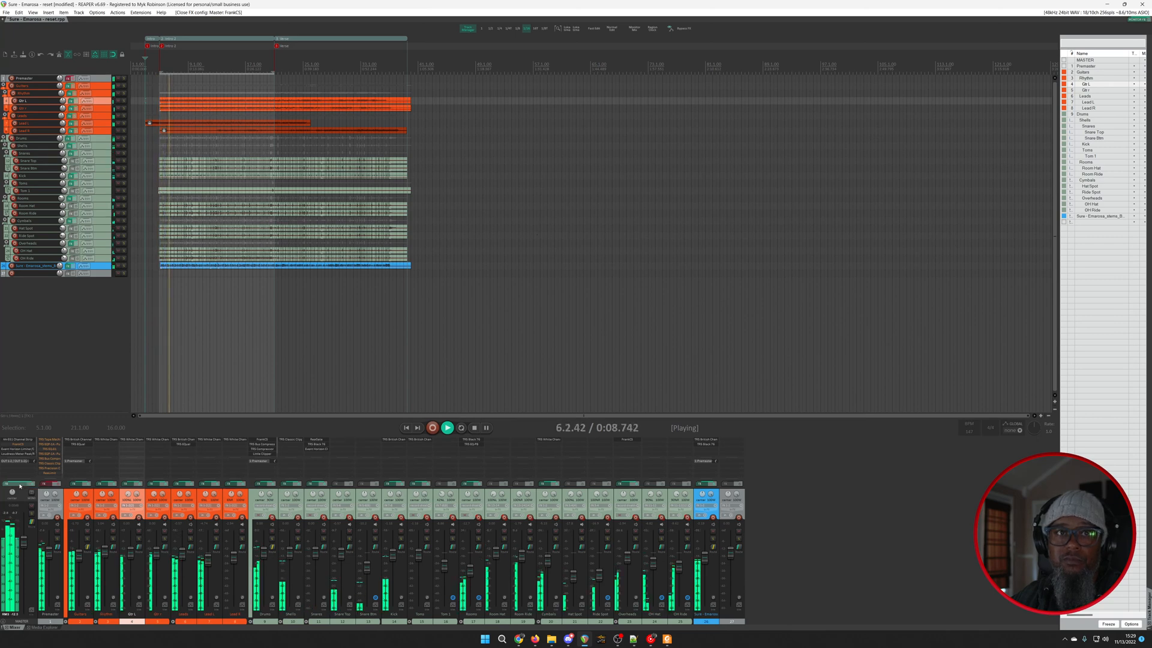
# Step: Show the AA-551 Channel Strip in the master FX chain clear of the mixer, and nudge the Rooms track's volume down slightly
pyautogui.click(20, 485)
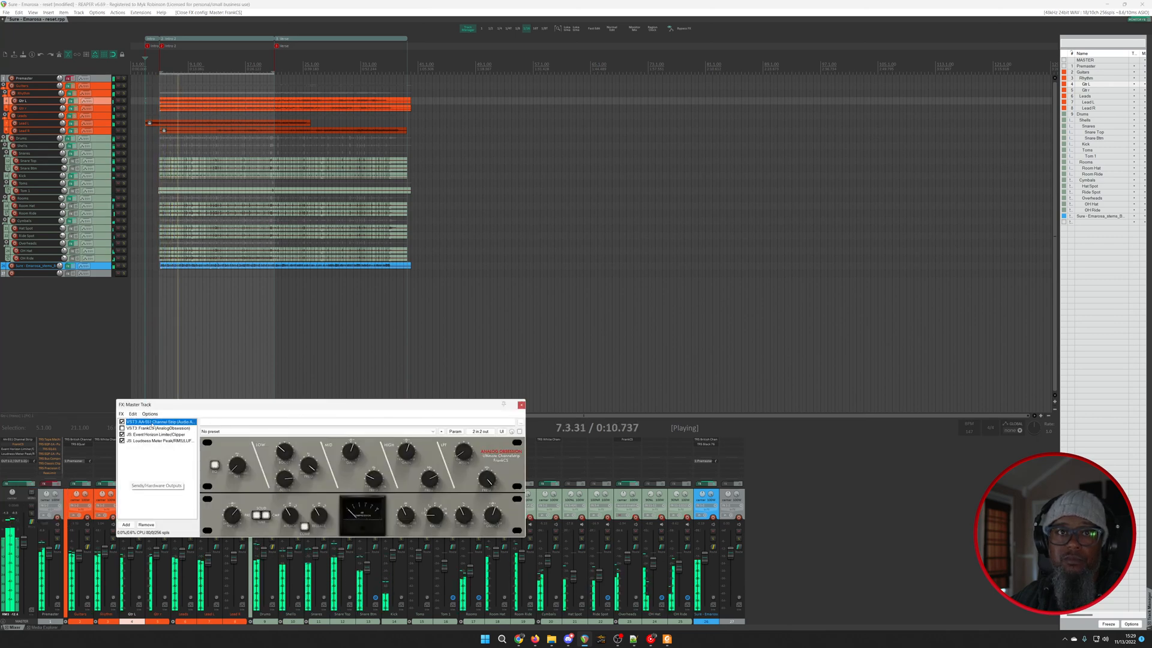
pyautogui.moveTo(447, 302); pyautogui.dragTo(668, 148)
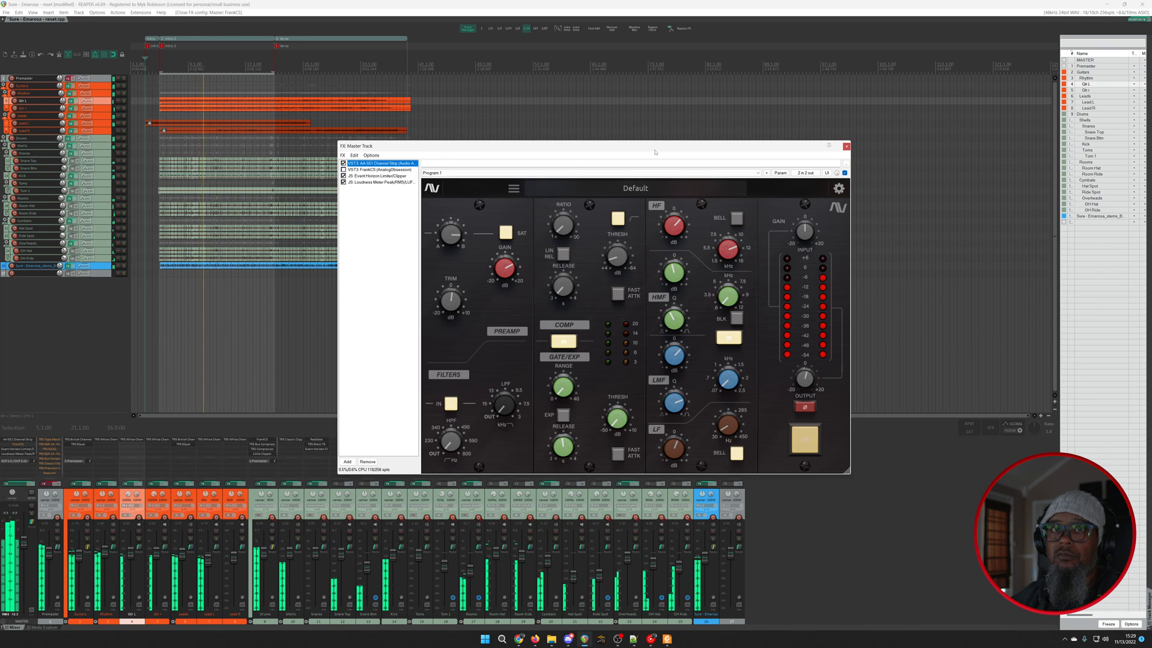
pyautogui.moveTo(655, 152); pyautogui.dragTo(747, 84)
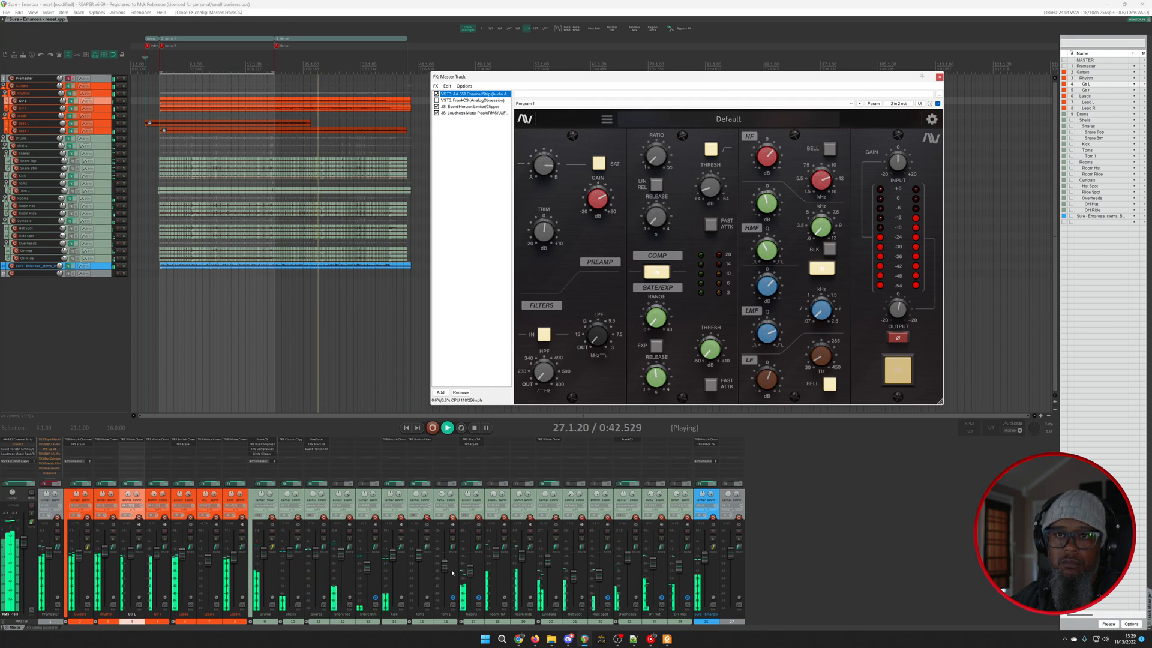
pyautogui.moveTo(470, 573); pyautogui.dragTo(470, 574)
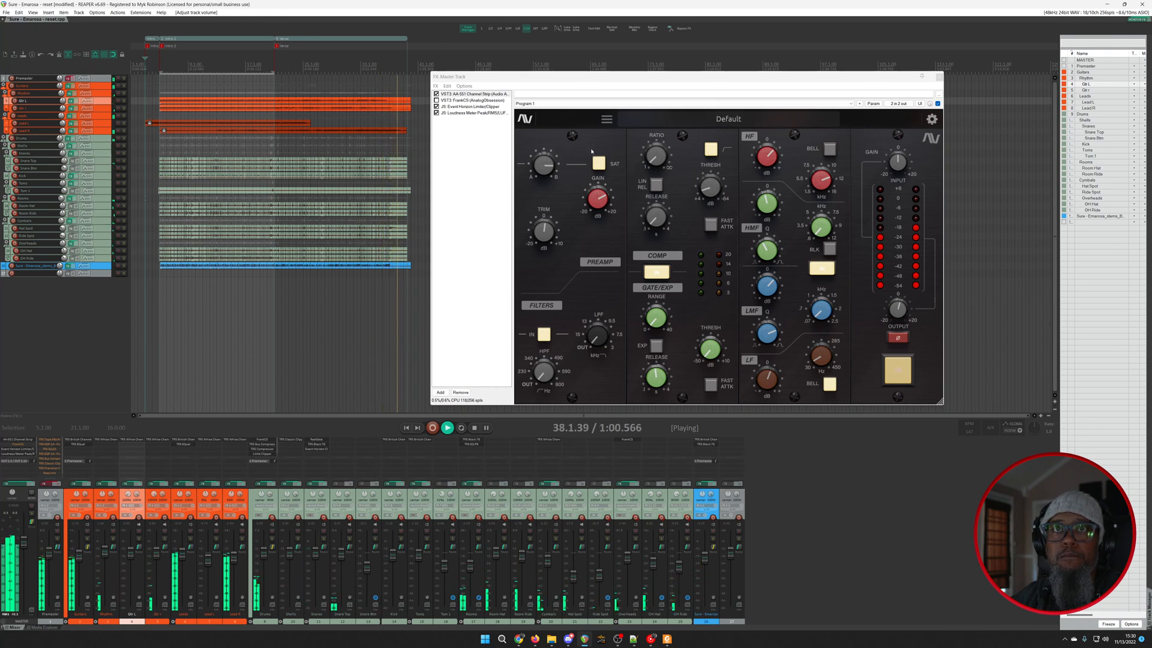
# Step: Bypass the AA-551, enable FrankCS on the master instead, and replay the song from bar 3 with the FrankCS interface shown
pyautogui.click(578, 79)
pyautogui.press('space')
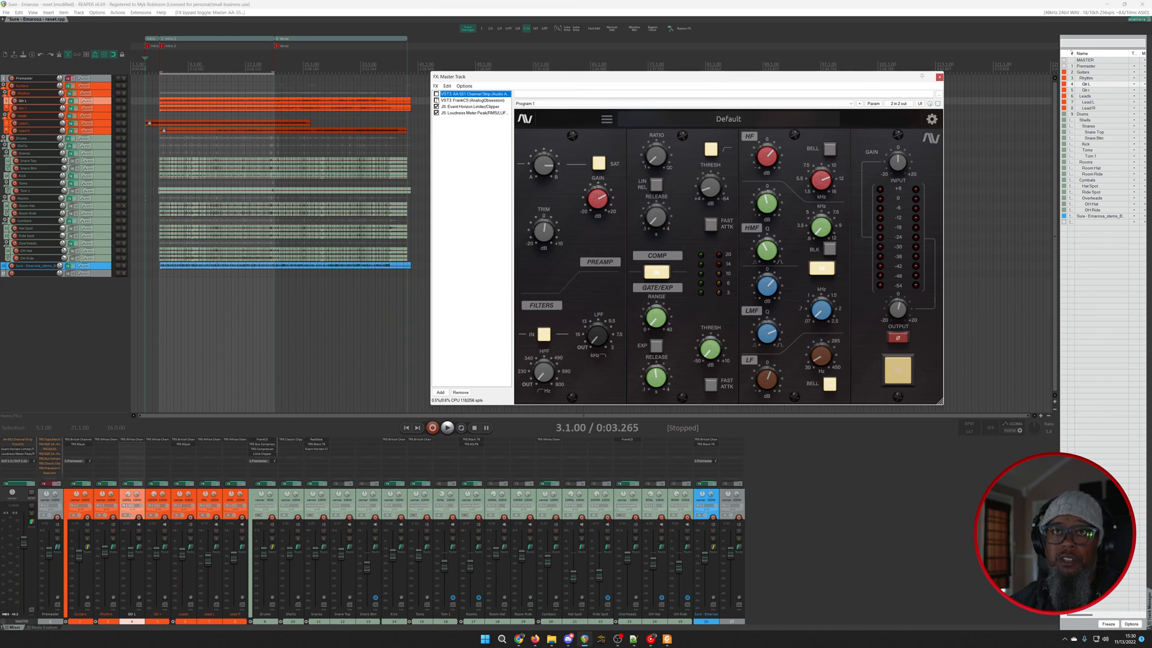
pyautogui.press('space')
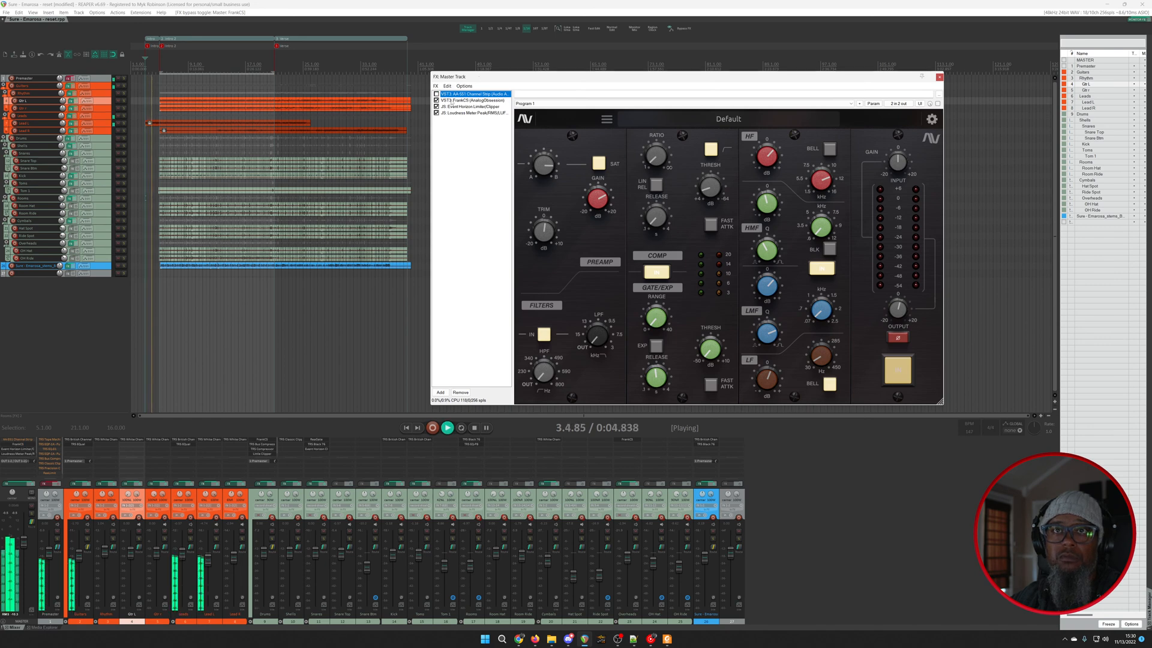
pyautogui.click(451, 101)
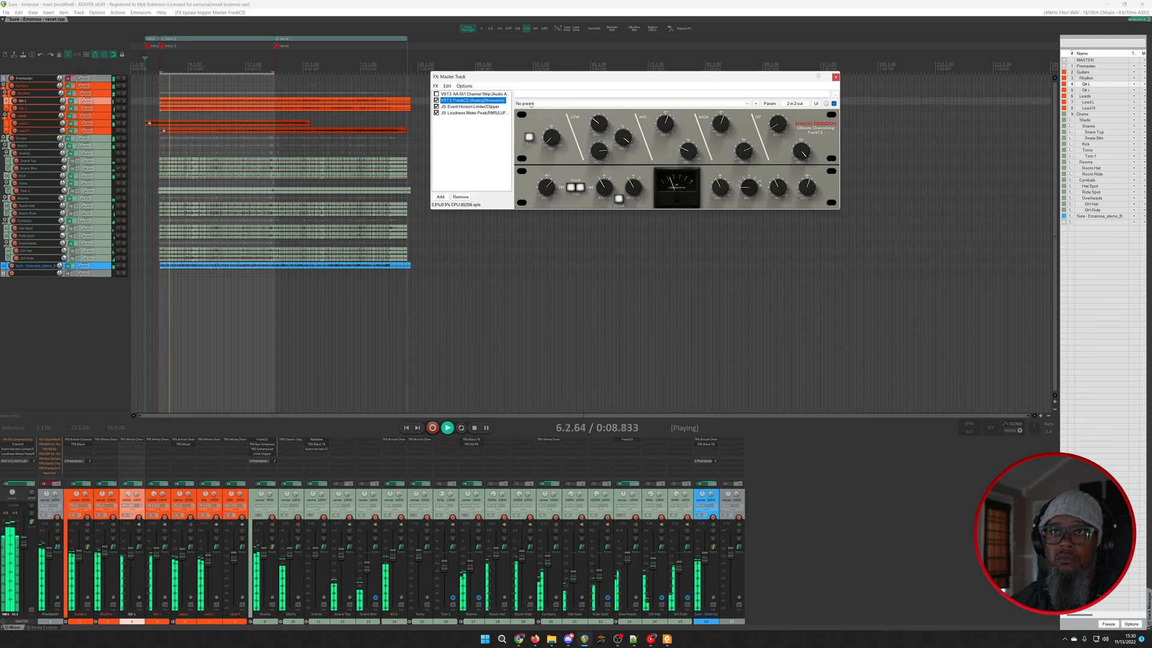
# Step: Adjust the low-band knobs of FrankCS on the master by ear during playback, and stop the song
pyautogui.moveTo(604, 154)
pyautogui.moveTo(604, 154); pyautogui.dragTo(600, 128)
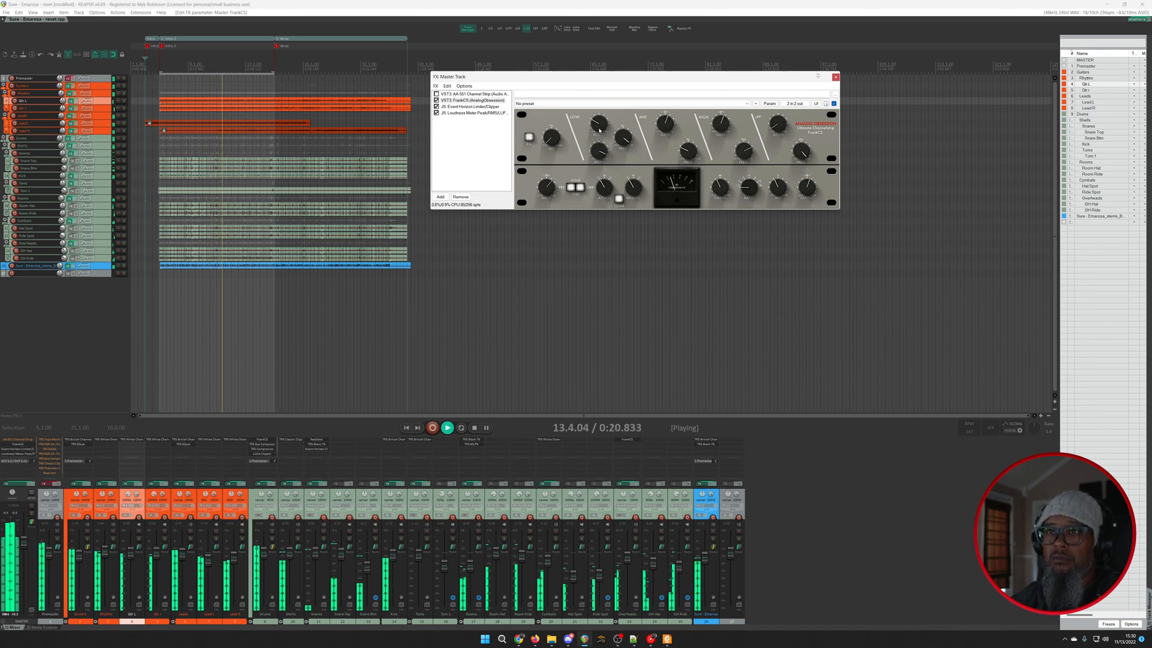
pyautogui.moveTo(620, 136)
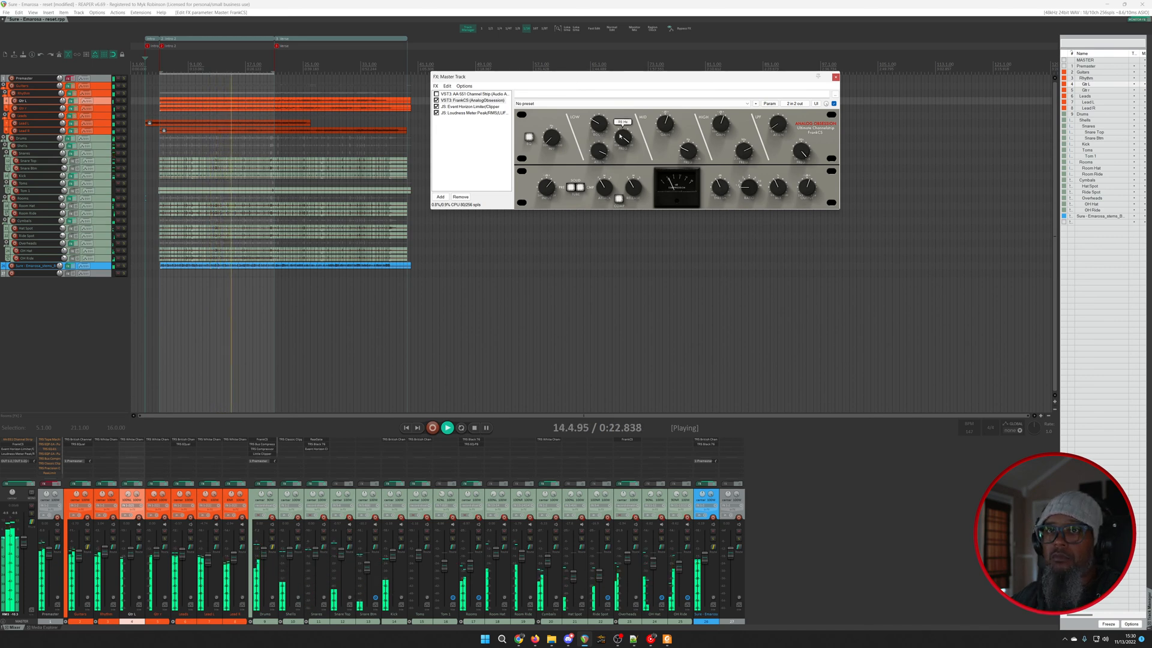
pyautogui.moveTo(553, 188)
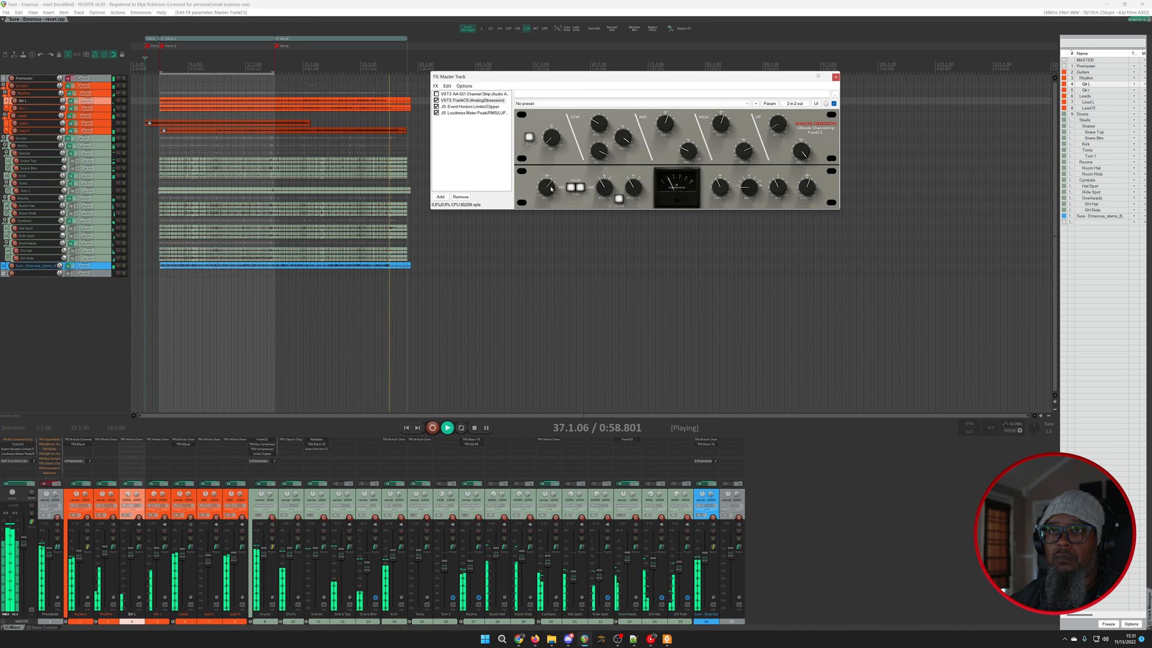
pyautogui.click(846, 470)
pyautogui.press('space')
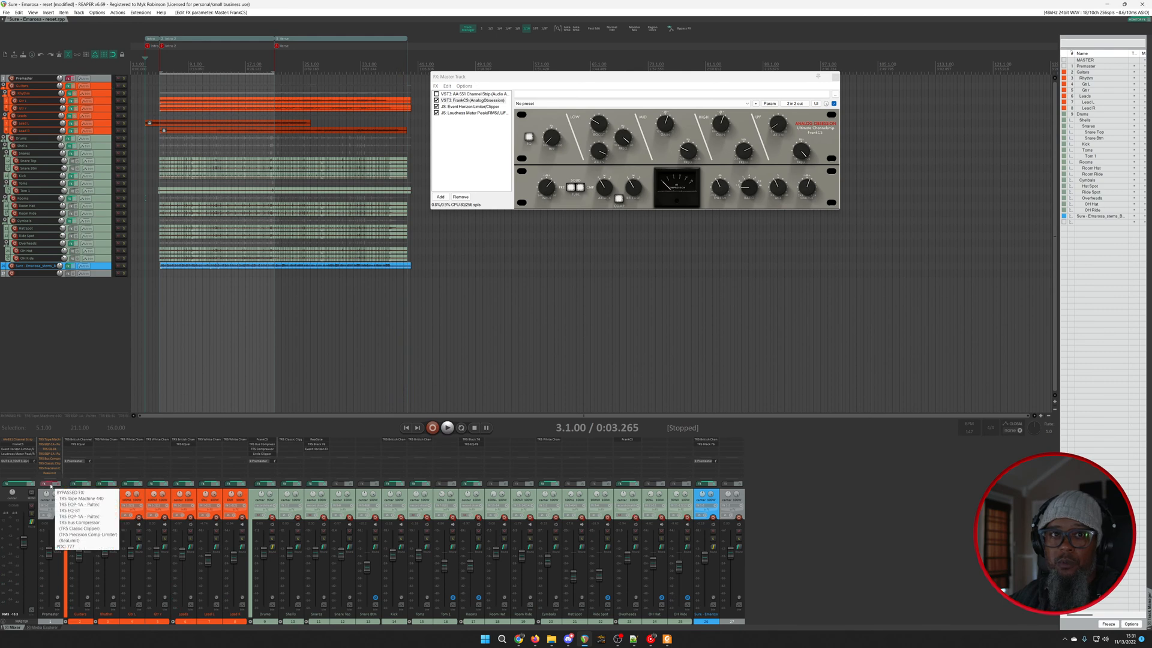
# Step: Open the Premaster track's FX chain and examine the Tape Machine 440, first EQP-1A and EQ-81 settings at an enlarged size
pyautogui.click(51, 484)
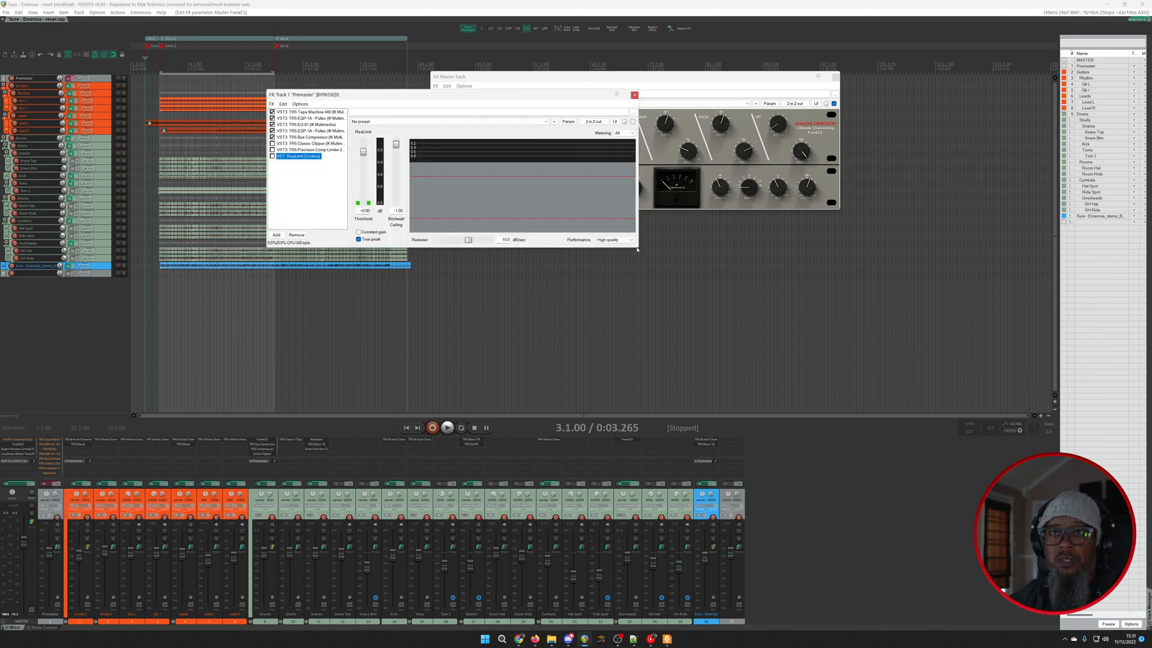
pyautogui.moveTo(637, 248); pyautogui.dragTo(676, 402)
pyautogui.click(318, 114)
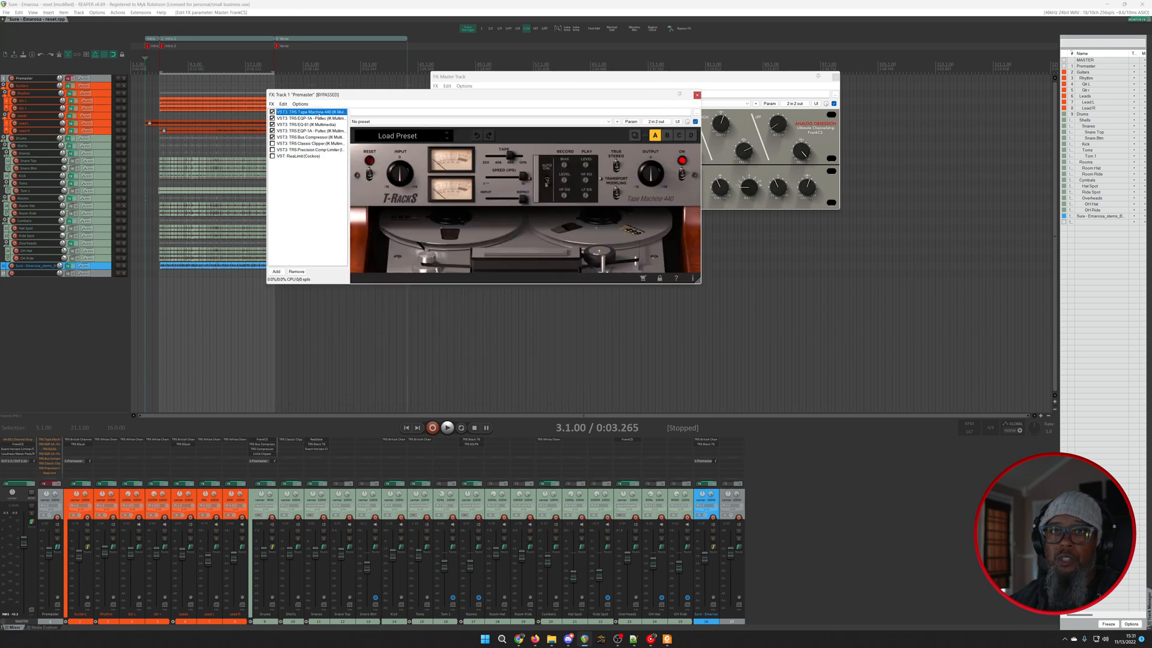
pyautogui.click(309, 119)
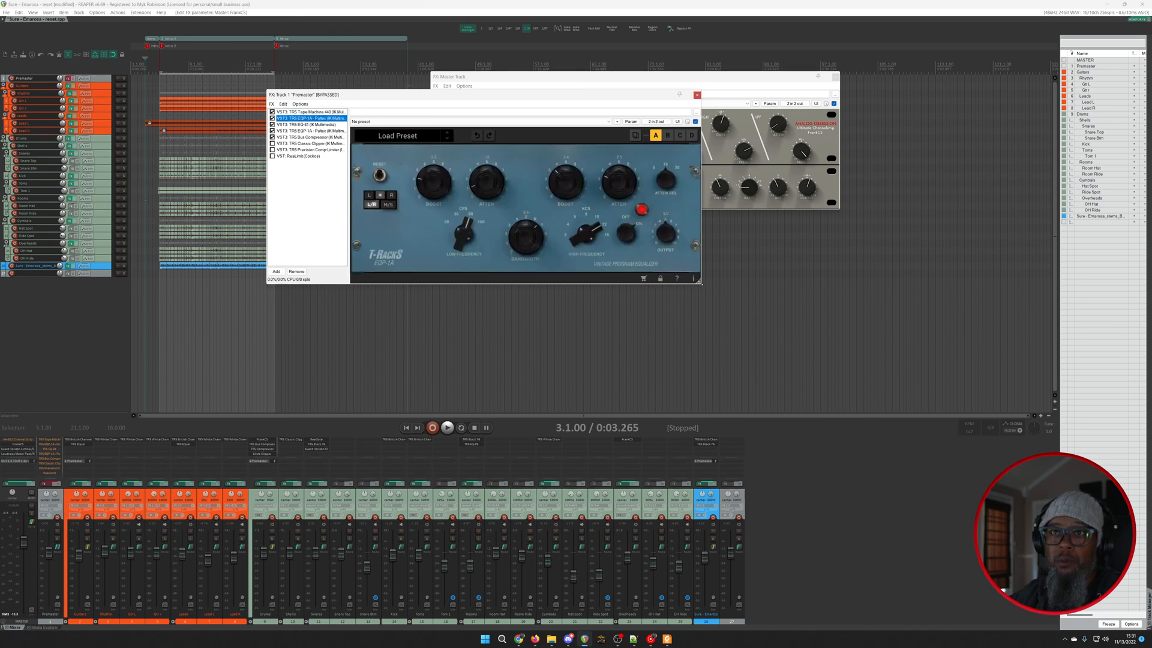
pyautogui.moveTo(698, 282); pyautogui.dragTo(849, 414)
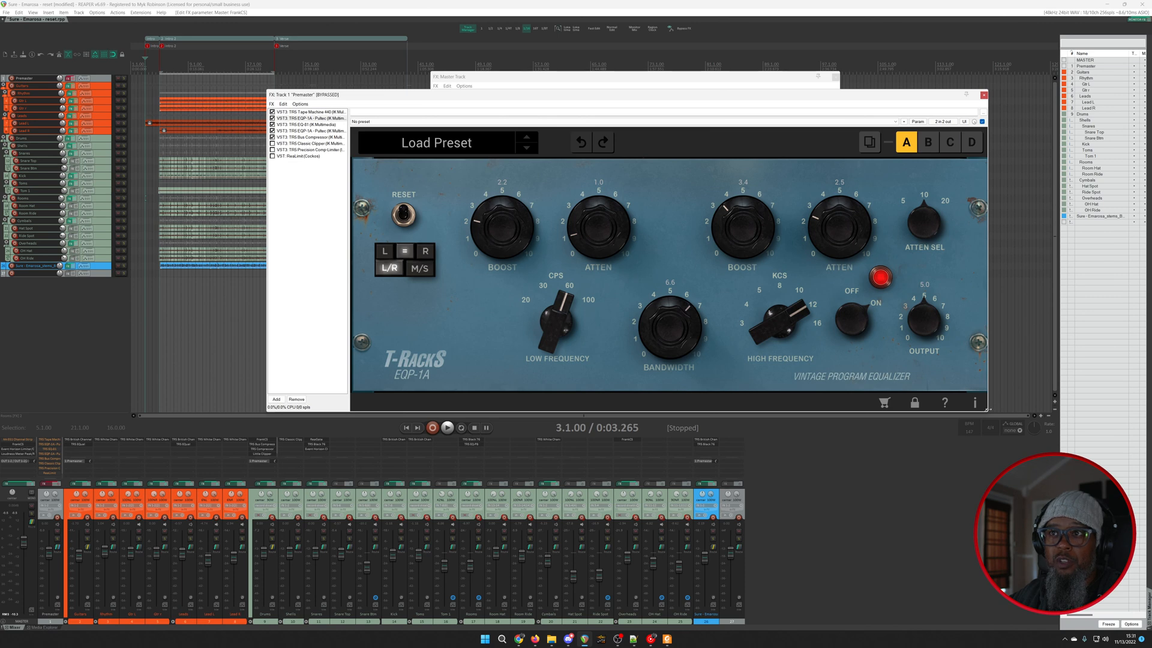
pyautogui.click(313, 125)
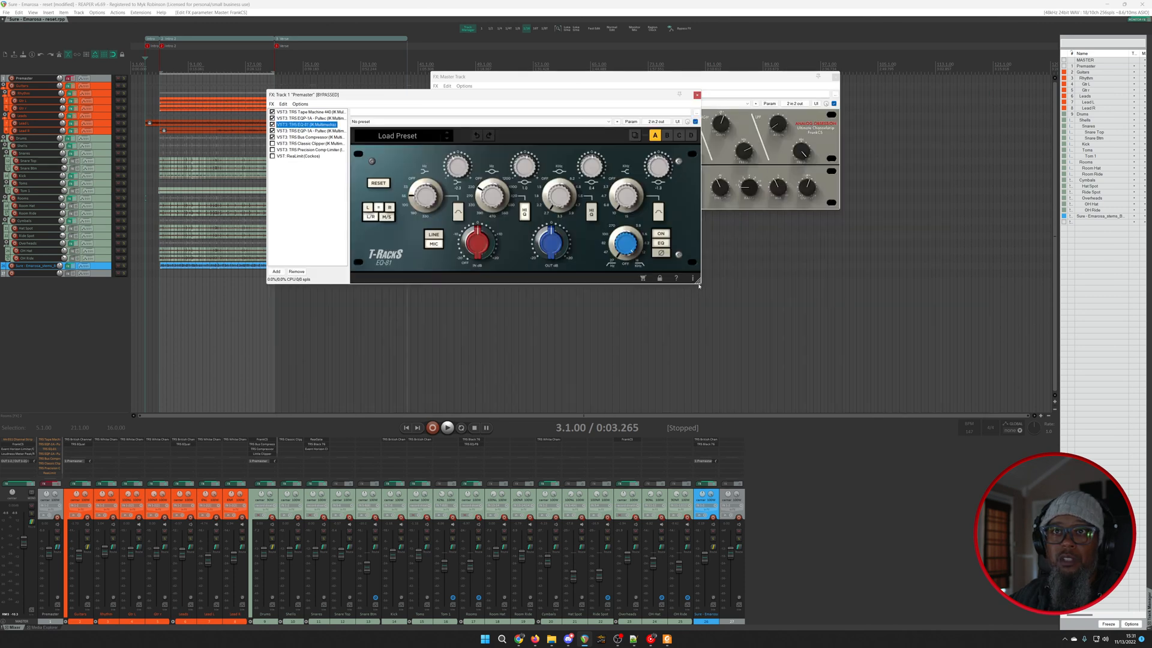
pyautogui.moveTo(698, 280); pyautogui.dragTo(830, 378)
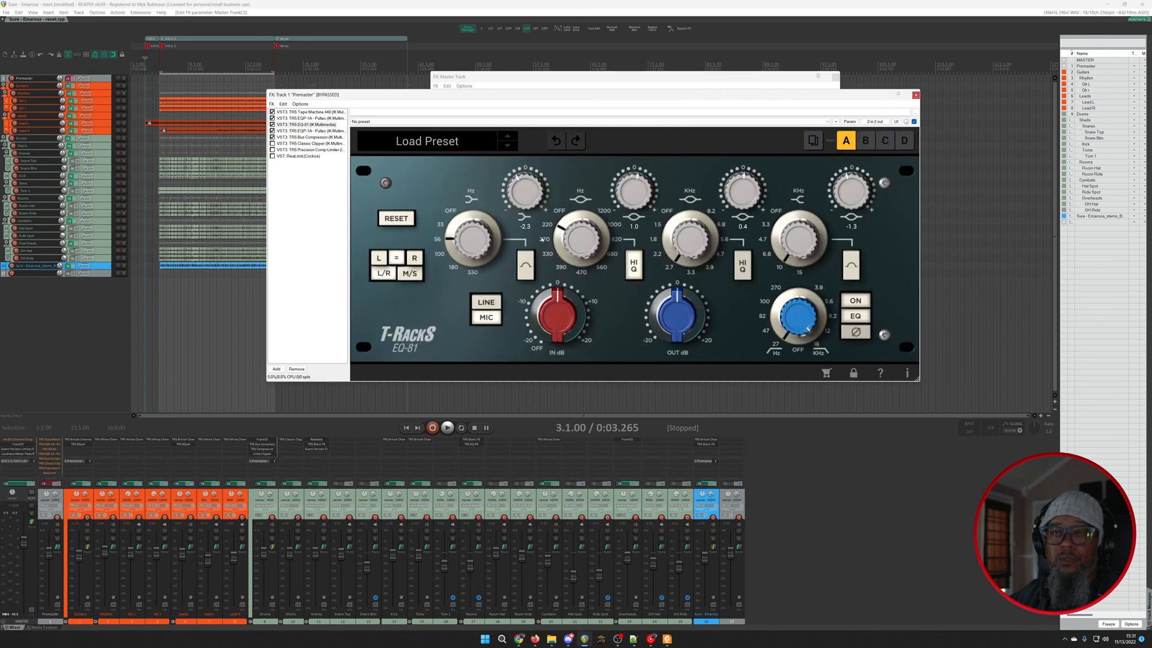
# Step: Review the Premaster's remaining plugins, from the second EQP-1A through Bus Compressor, Classic Clipper and Precision Comp/Limiter to ReaLimit, and close the chain
pyautogui.click(324, 131)
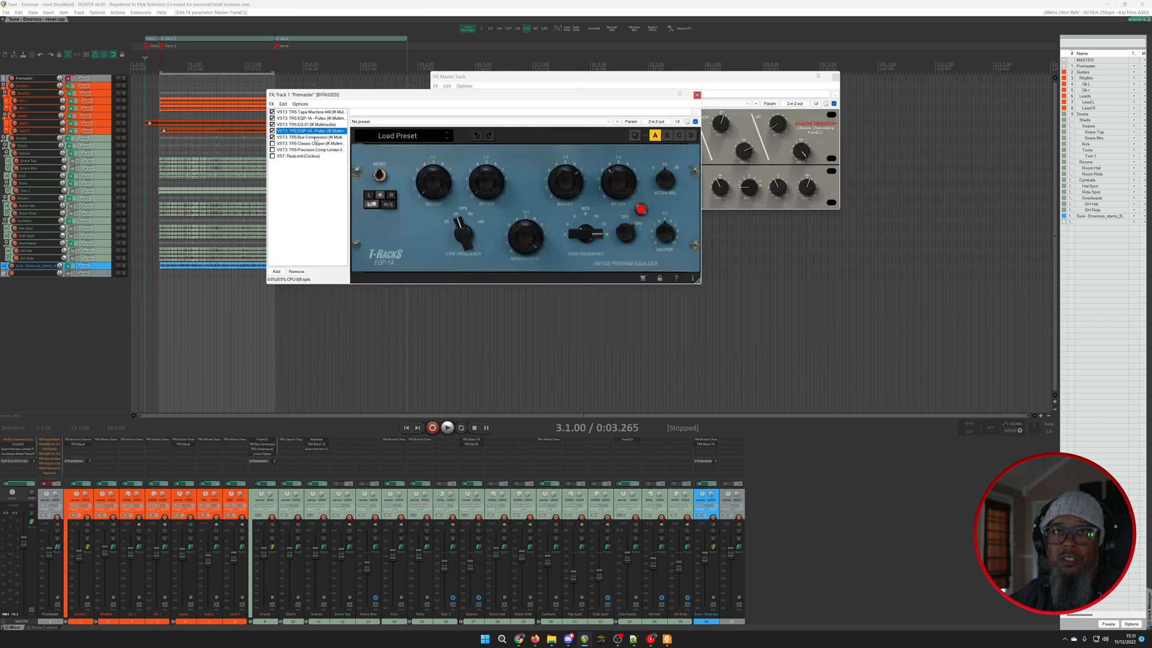
pyautogui.click(313, 118)
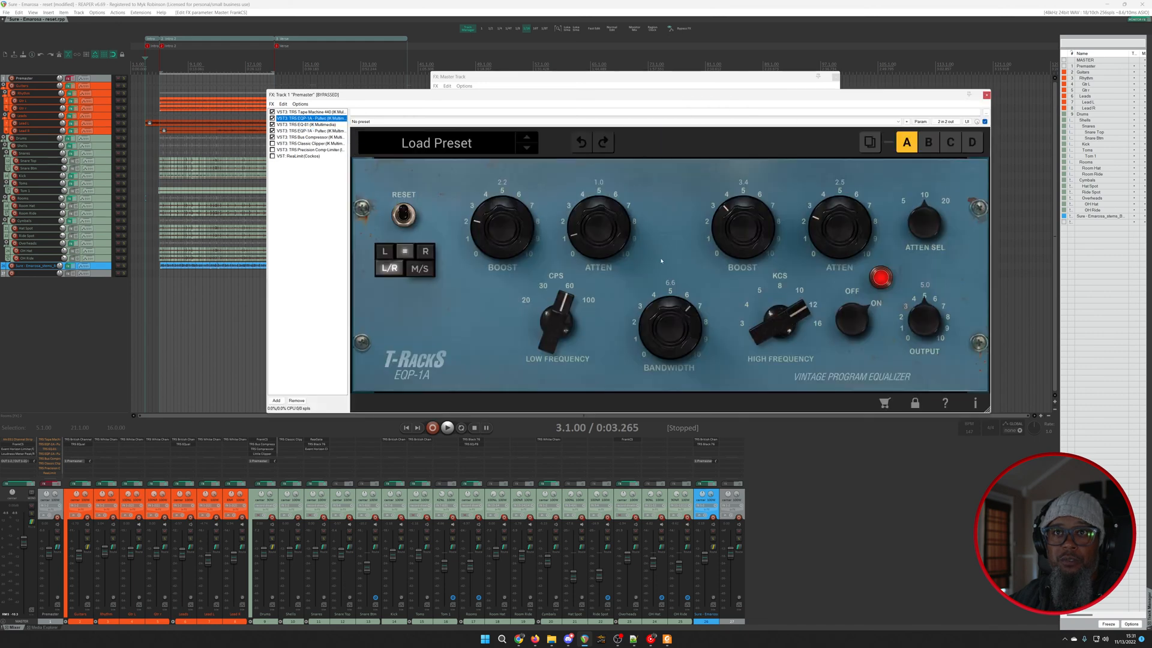
pyautogui.click(318, 124)
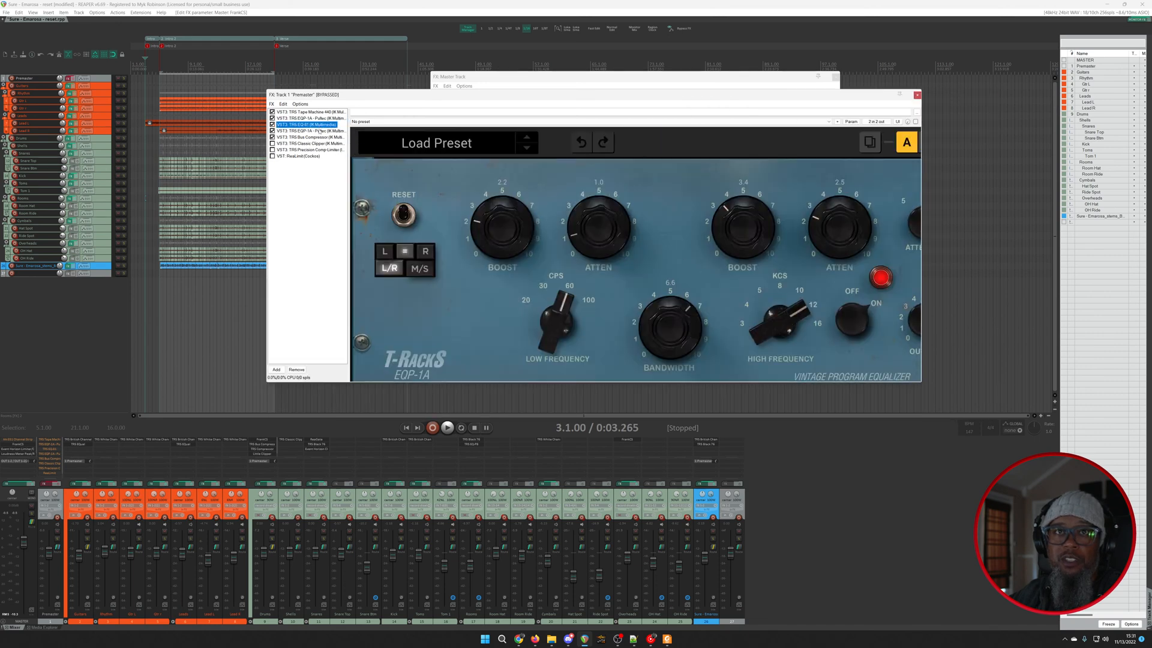
pyautogui.click(320, 130)
pyautogui.click(322, 137)
pyautogui.click(328, 144)
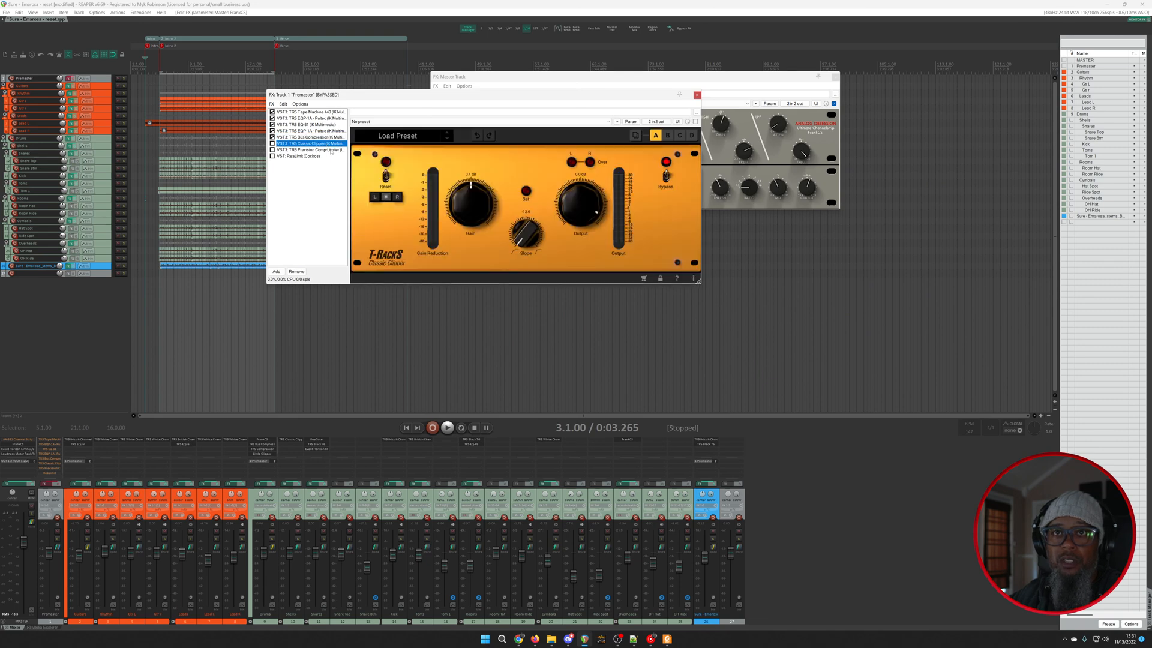
pyautogui.click(331, 150)
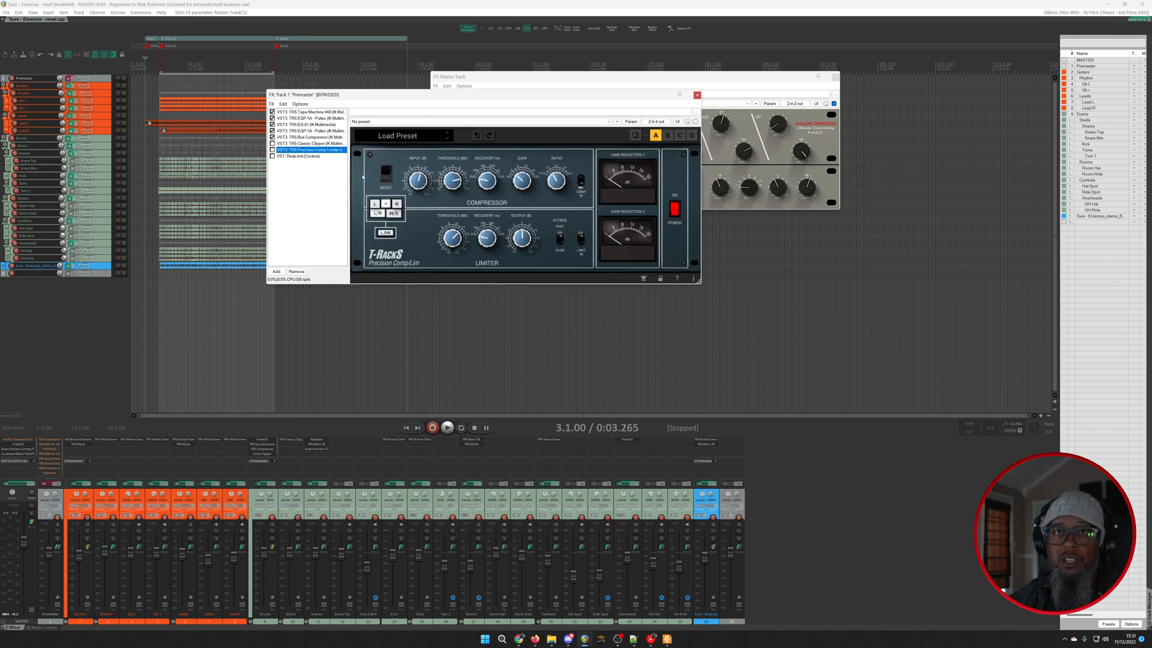
pyautogui.click(314, 156)
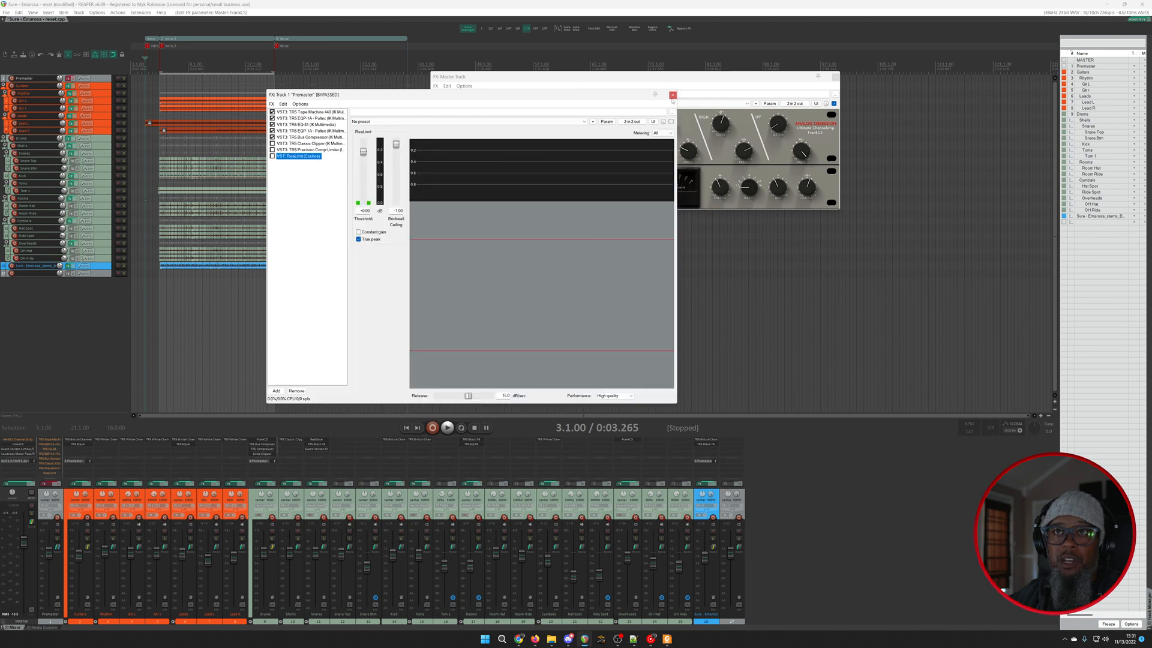
pyautogui.click(673, 95)
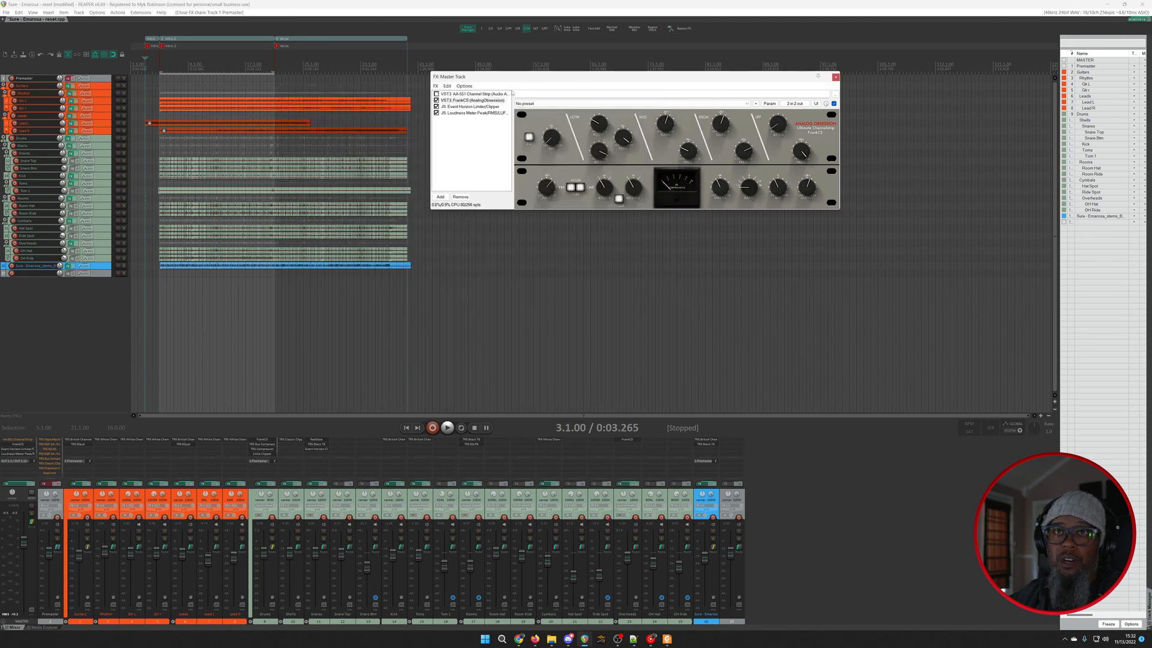
# Step: Show the Event Horizon Limiter/Clipper in the master FX chain, and toggle the bypass of Event Horizon on the Snares track
pyautogui.click(471, 106)
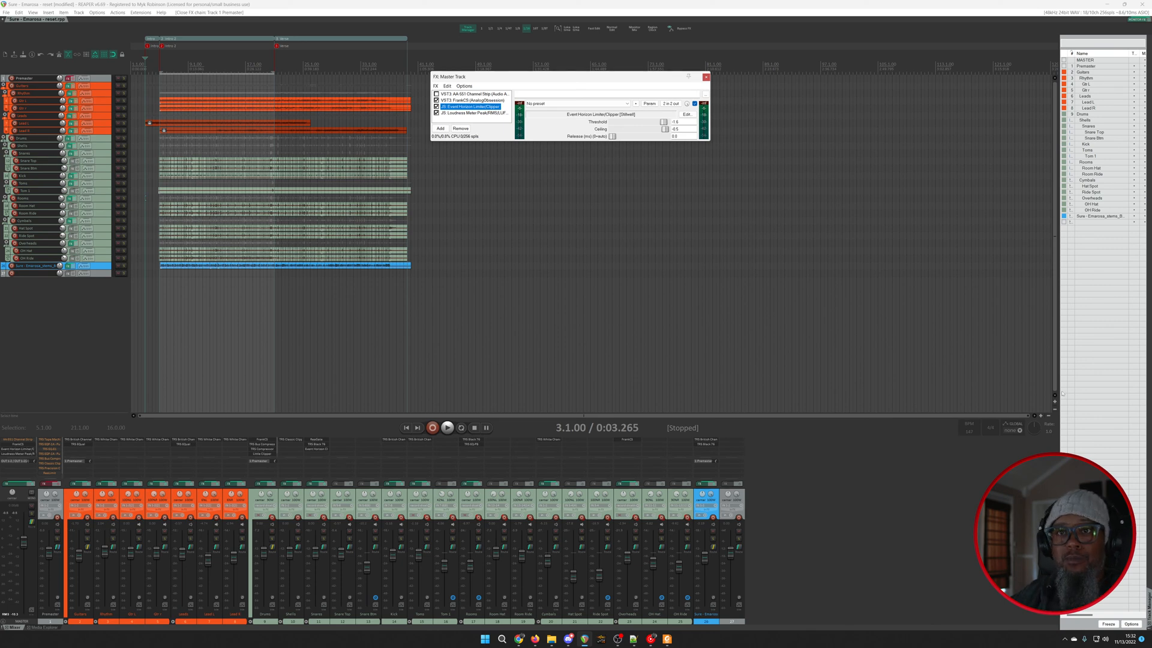
pyautogui.click(922, 547)
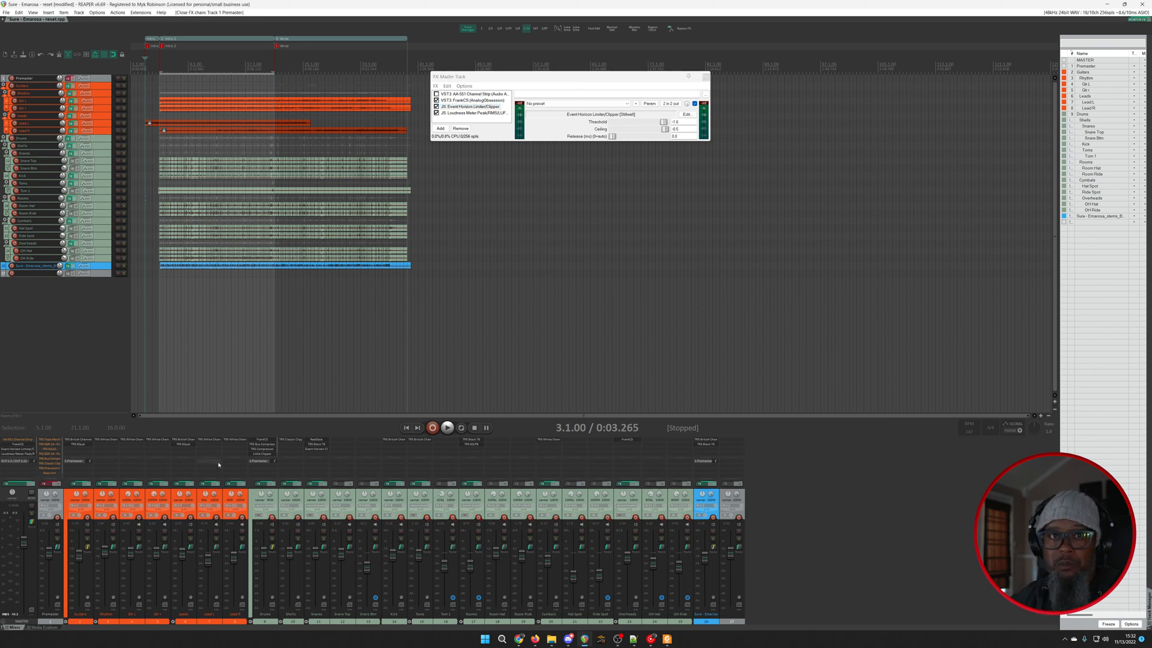
pyautogui.keyDown('shift'); pyautogui.click(315, 450); pyautogui.keyUp('shift')
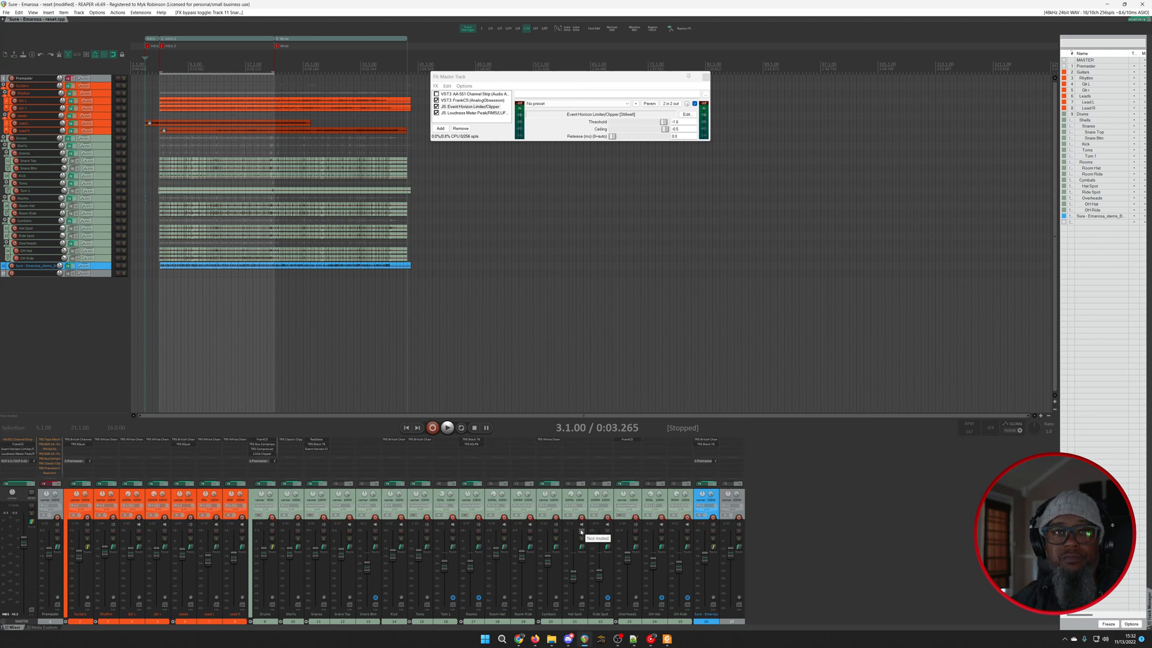
# Step: Close the toolbar icon search results and the Scripts folder window in File Explorer
pyautogui.moveTo(552, 639)
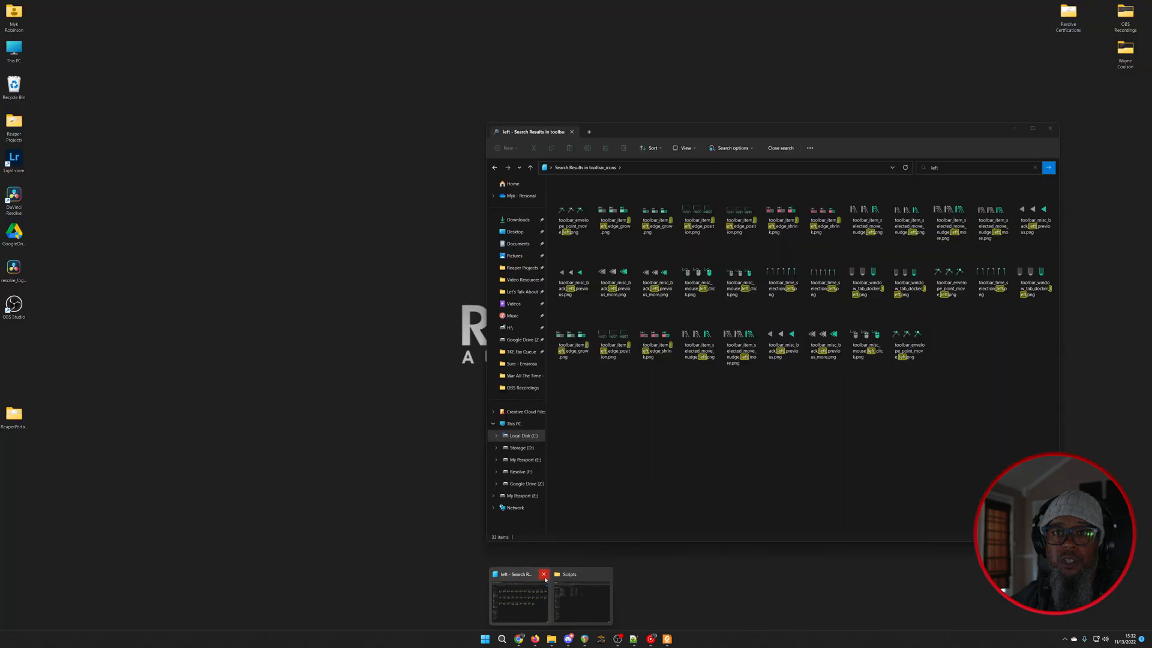
pyautogui.click(545, 576)
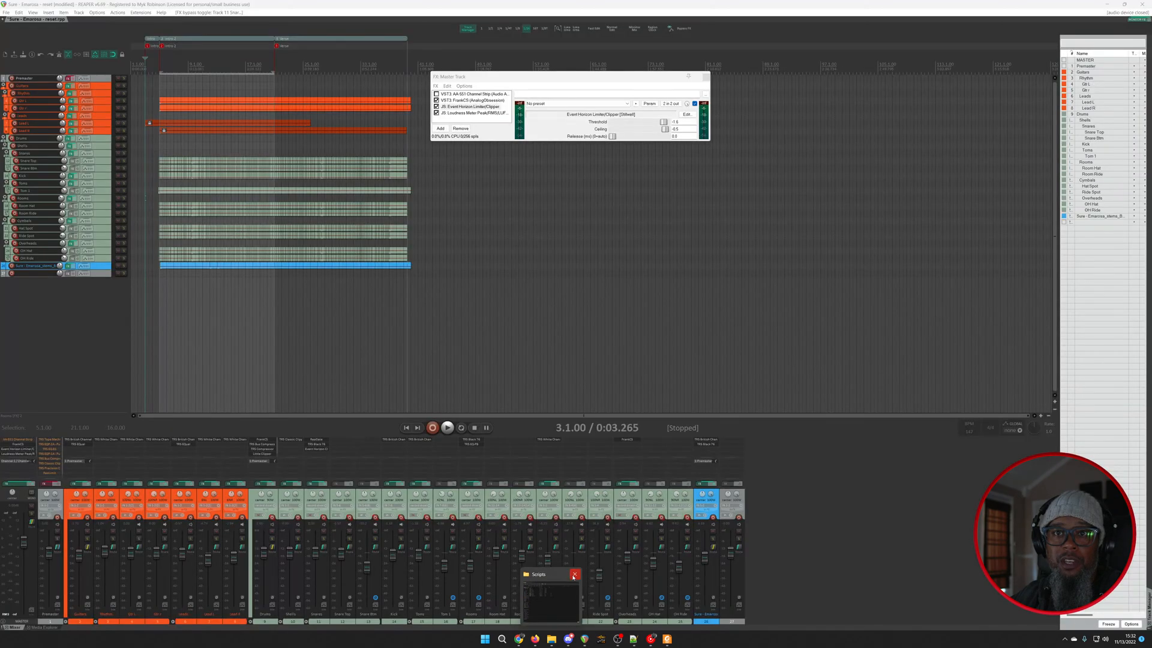
pyautogui.click(574, 575)
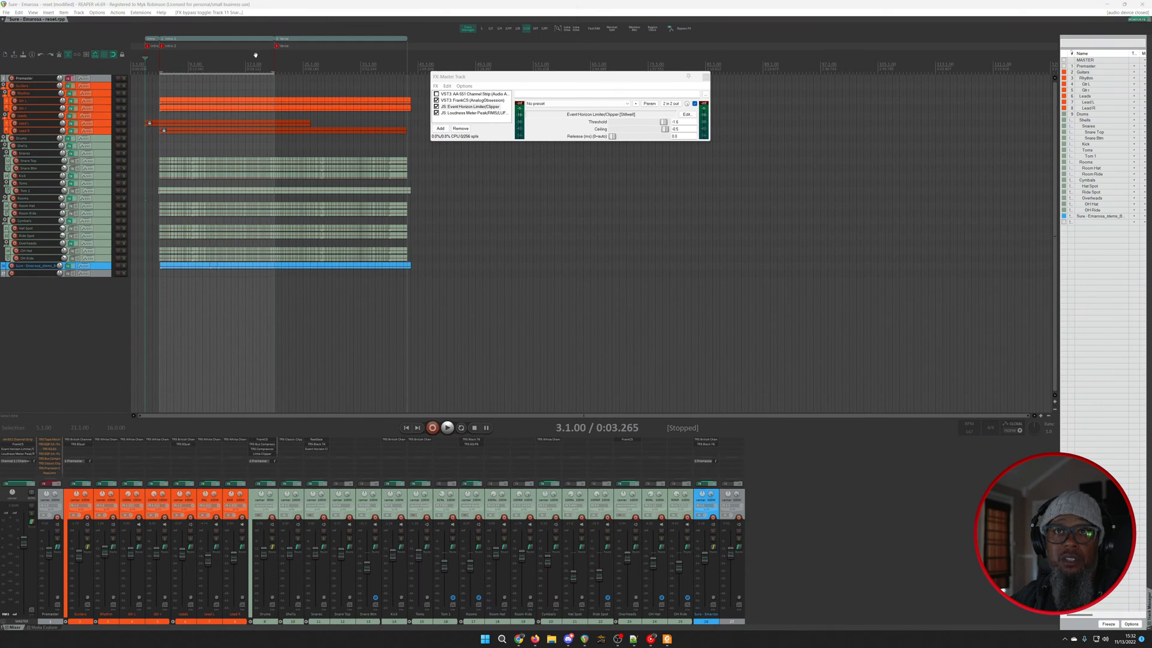
# Step: Find the meter update frequency among the track control panel settings in REAPER's preferences, and accept the dialog
pyautogui.click(100, 13)
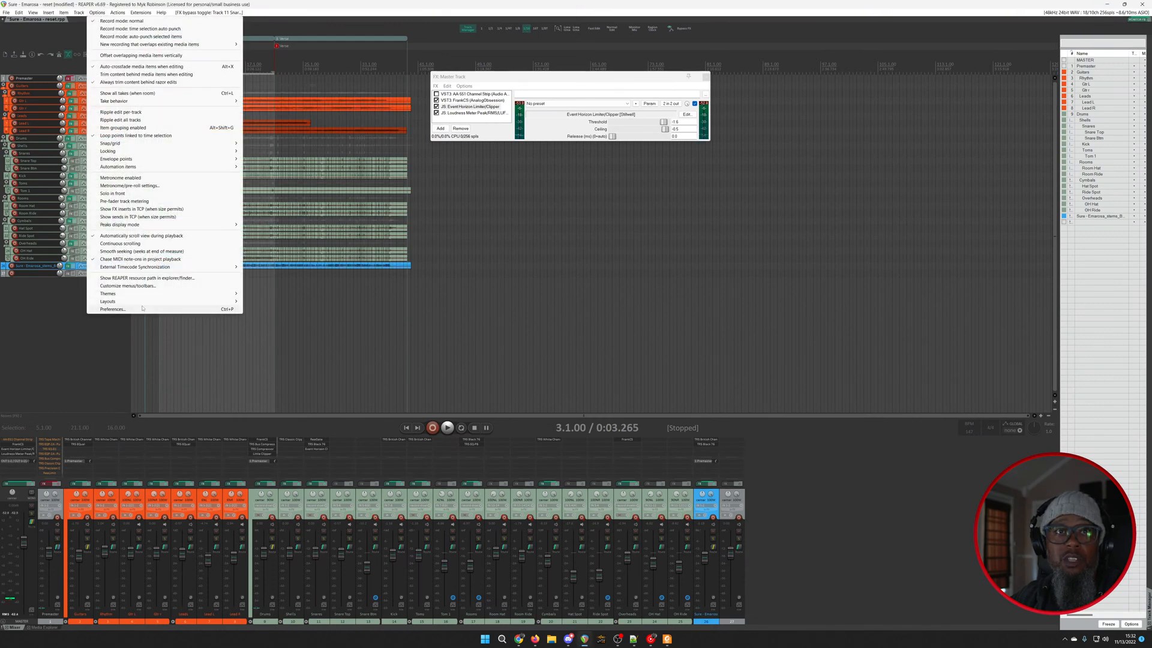
pyautogui.click(114, 309)
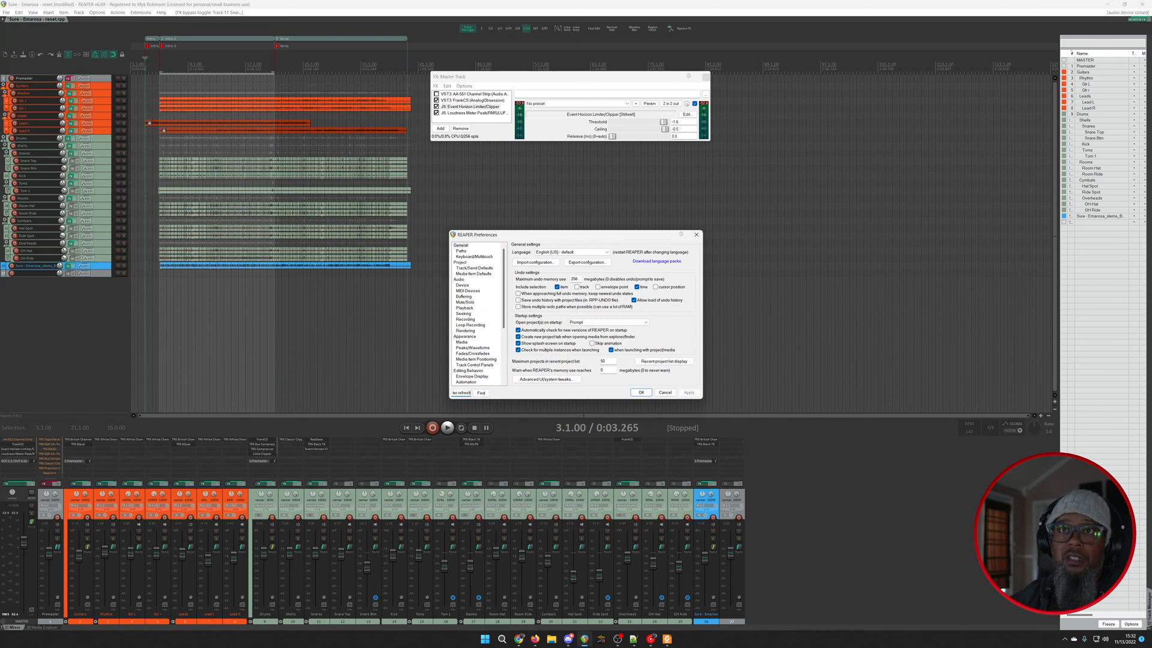
pyautogui.press('Return')
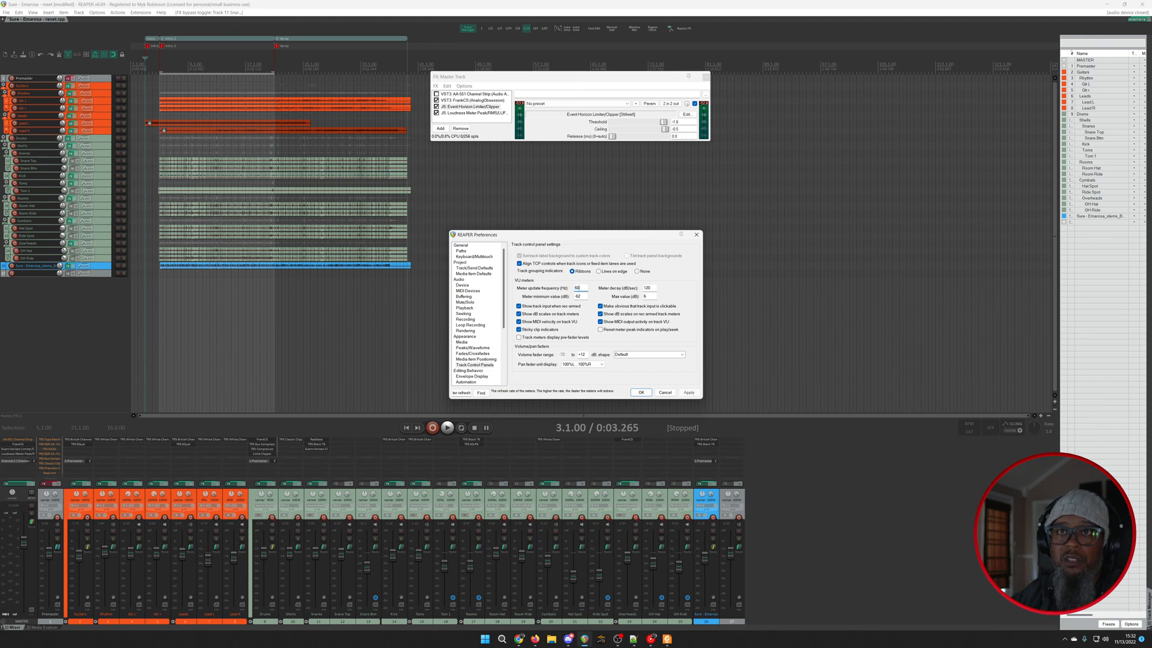
pyautogui.press('Tab')
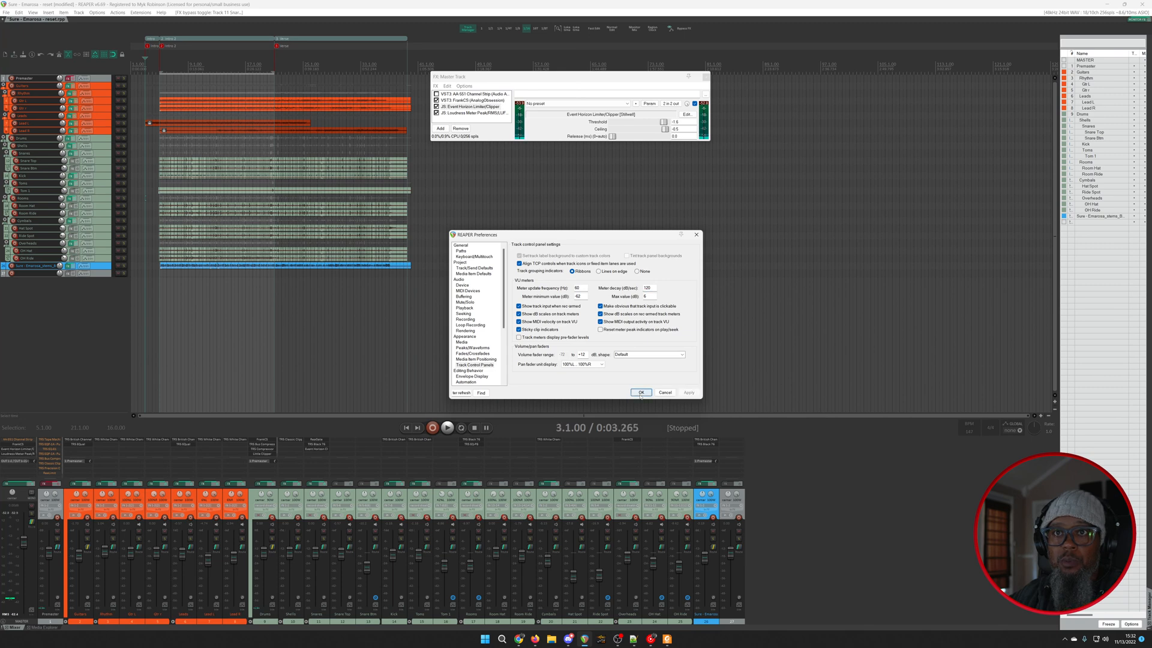
pyautogui.click(640, 392)
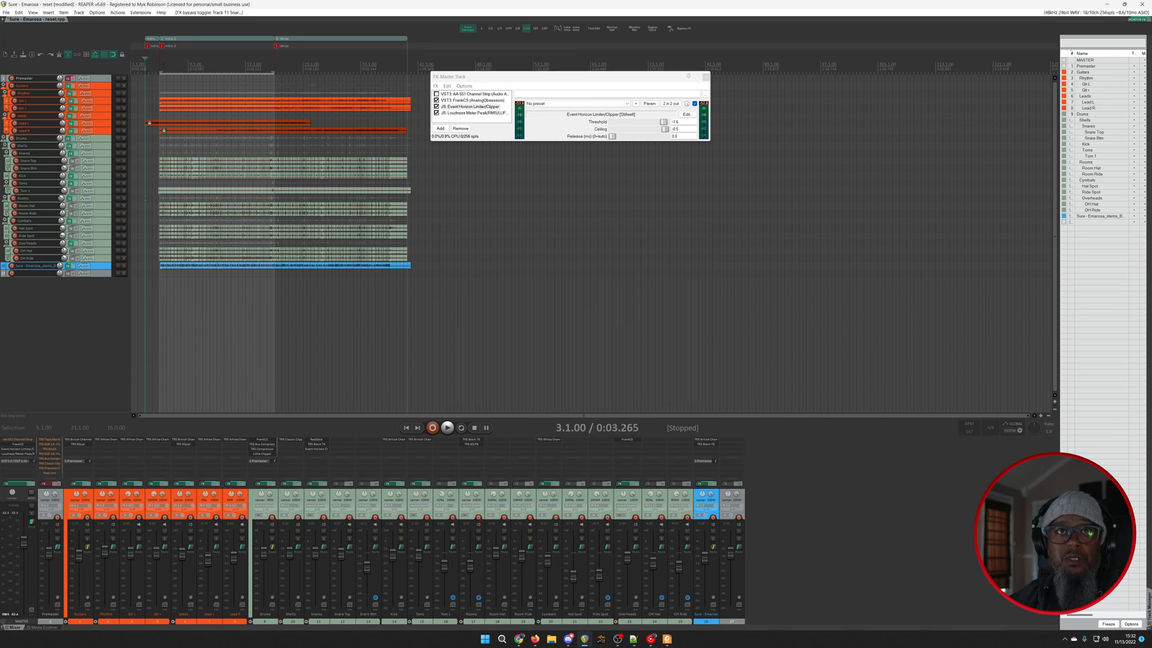
# Step: Play the song from 3.3.00, show FrankCS in the master FX chain and compare the sound with it bypassed and enabled
pyautogui.click(148, 198)
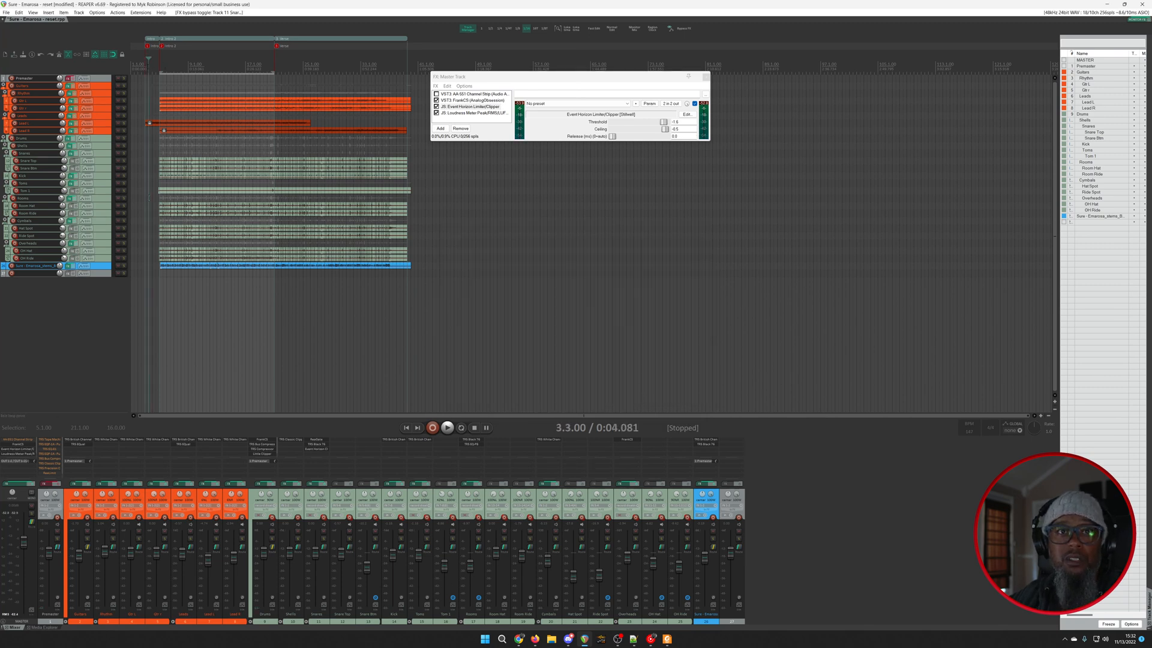
pyautogui.press('space')
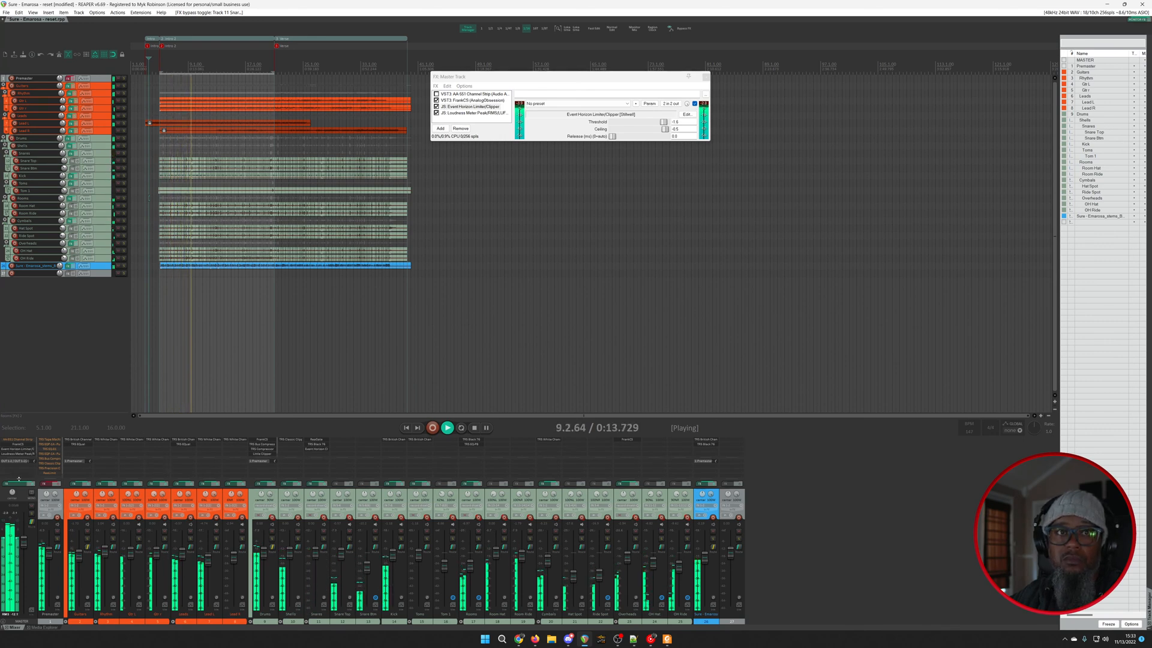
pyautogui.click(27, 454)
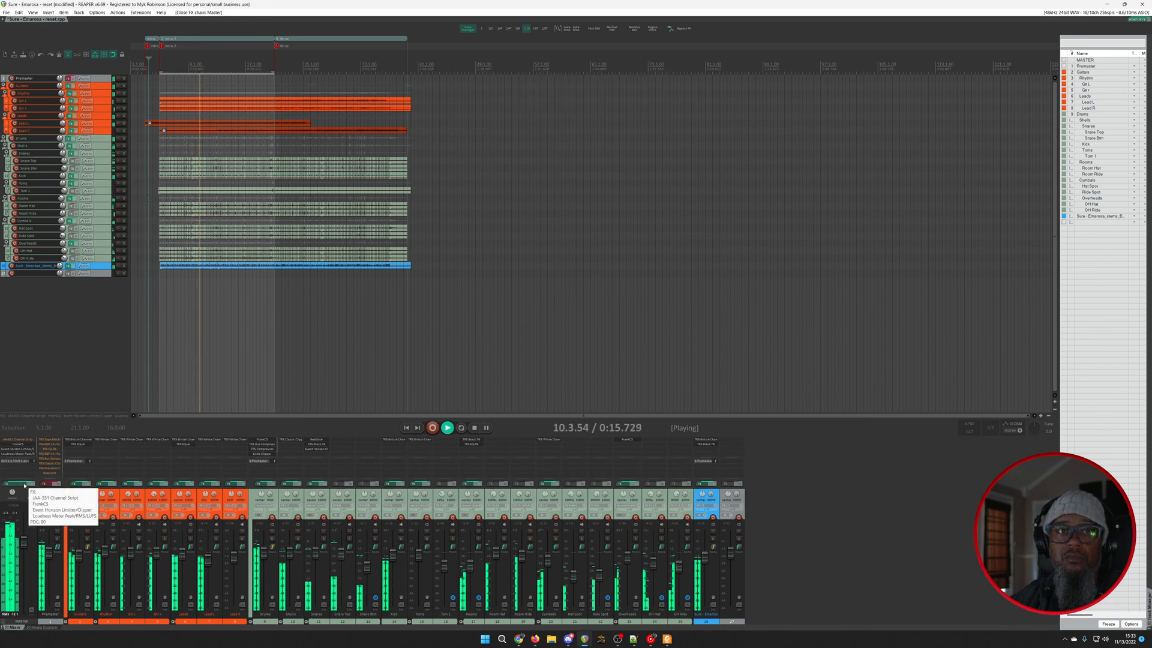
pyautogui.click(21, 448)
pyautogui.click(460, 101)
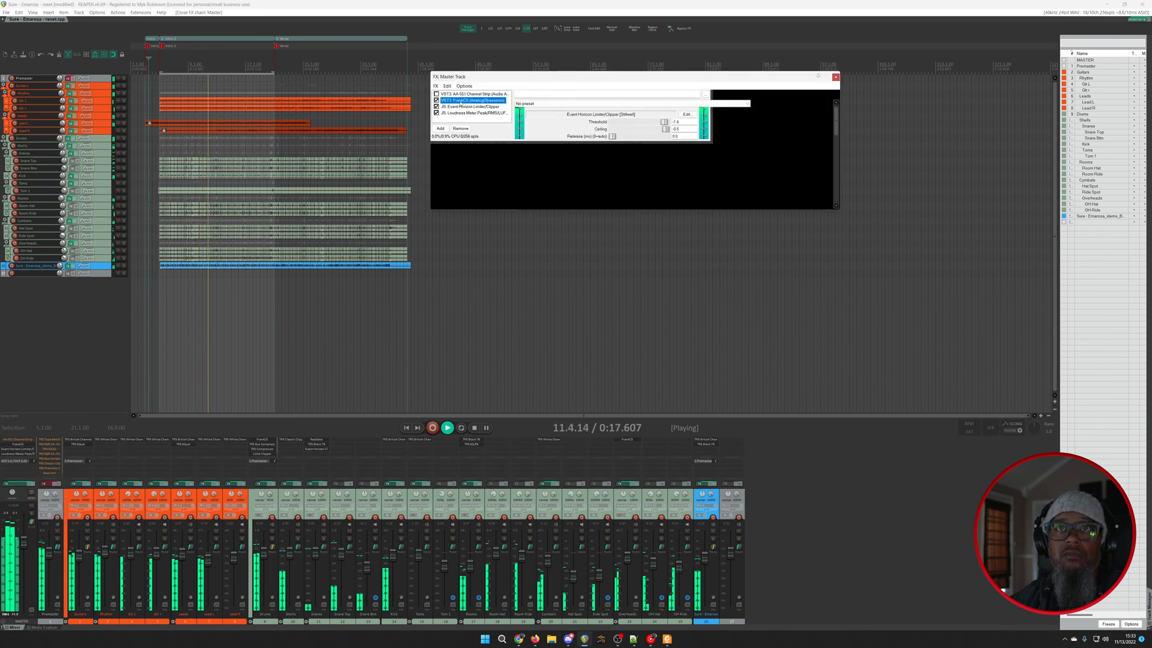
pyautogui.click(437, 100)
pyautogui.click(436, 100)
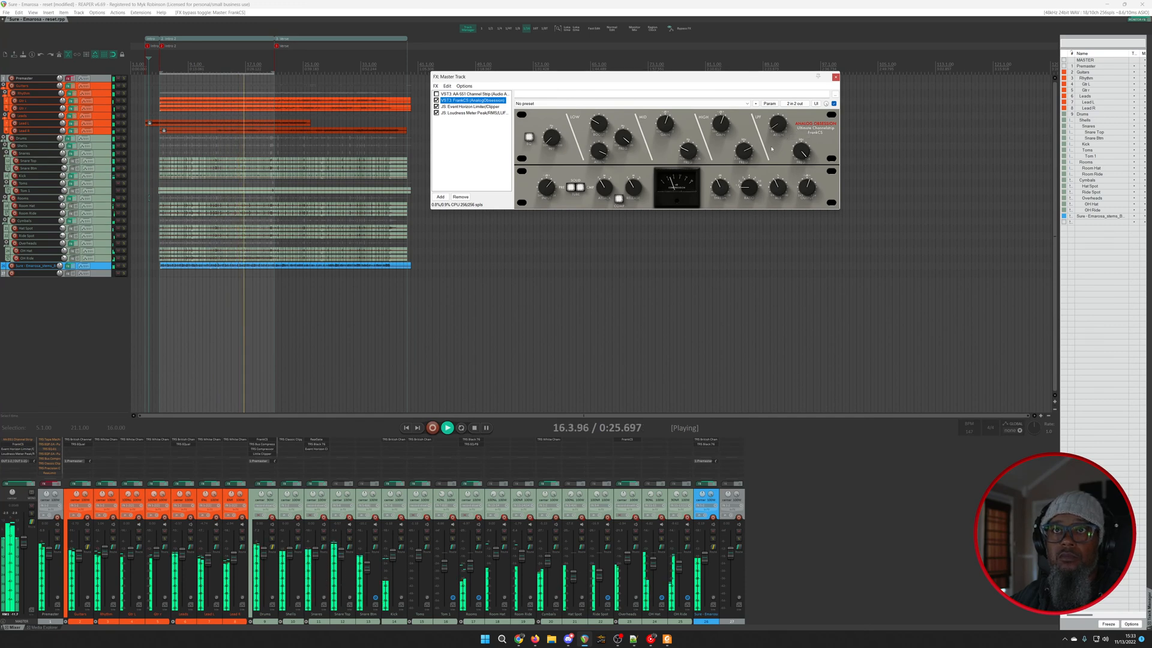
# Step: Slightly adjust the FrankCS knob directly after the VU meter, stop playback and close the master FX chain
pyautogui.click(720, 186)
pyautogui.moveTo(720, 186); pyautogui.dragTo(721, 185)
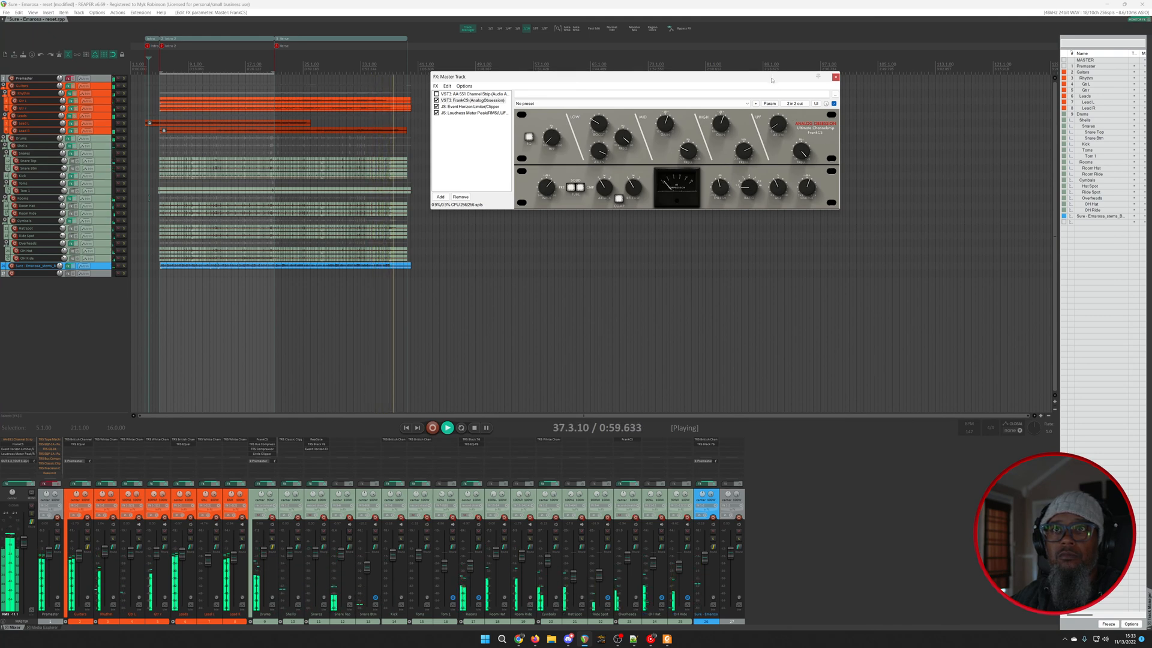
pyautogui.press('space')
pyautogui.press('Escape')
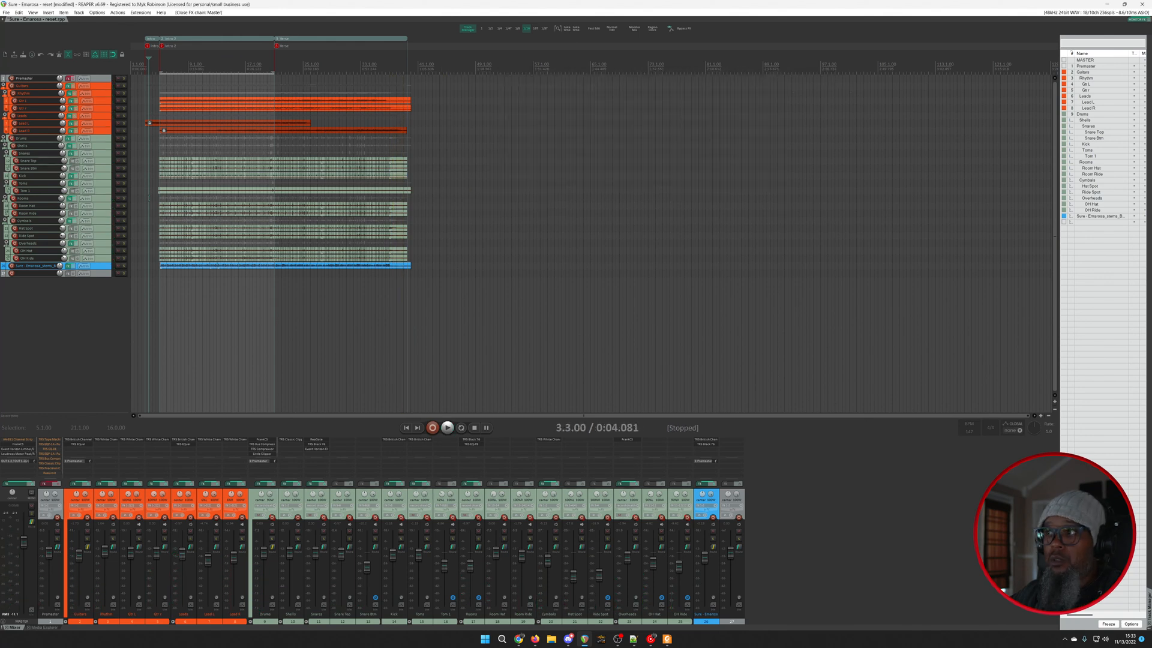